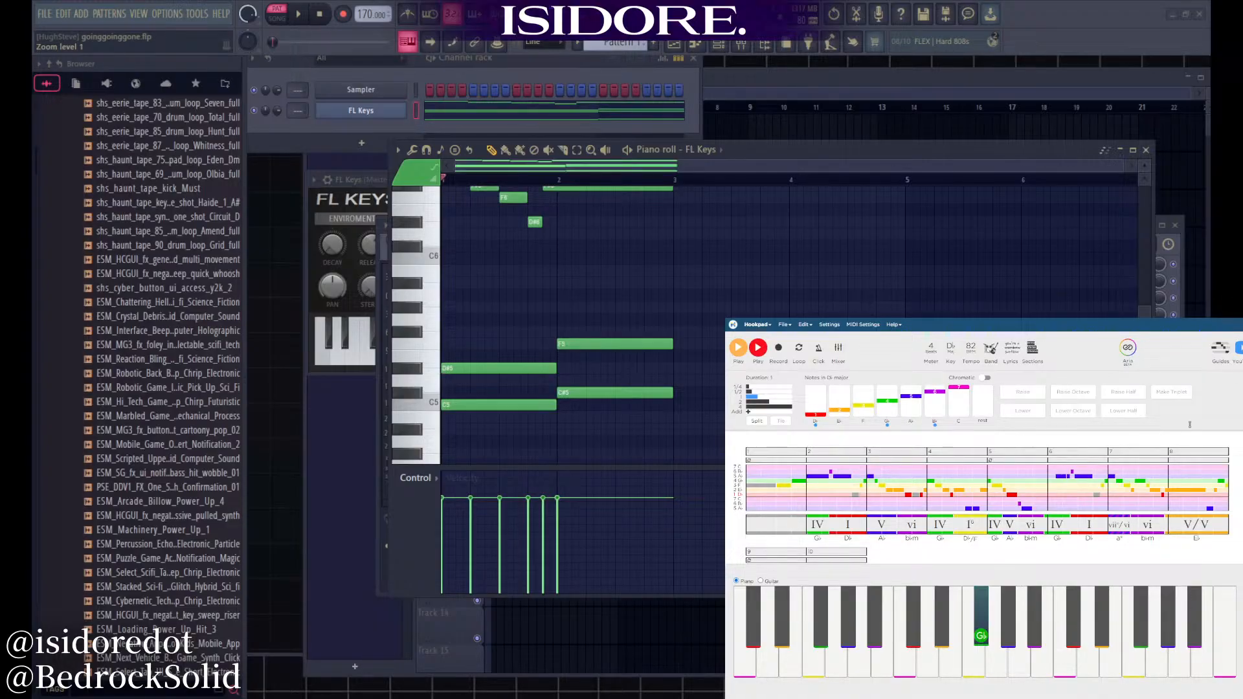
Play the Hookpad song's melody and chords through to its last bars, and pause playback
scroll(1062, 464, down, 2)
scroll(1052, 467, up, 2)
click(776, 487)
click(736, 348)
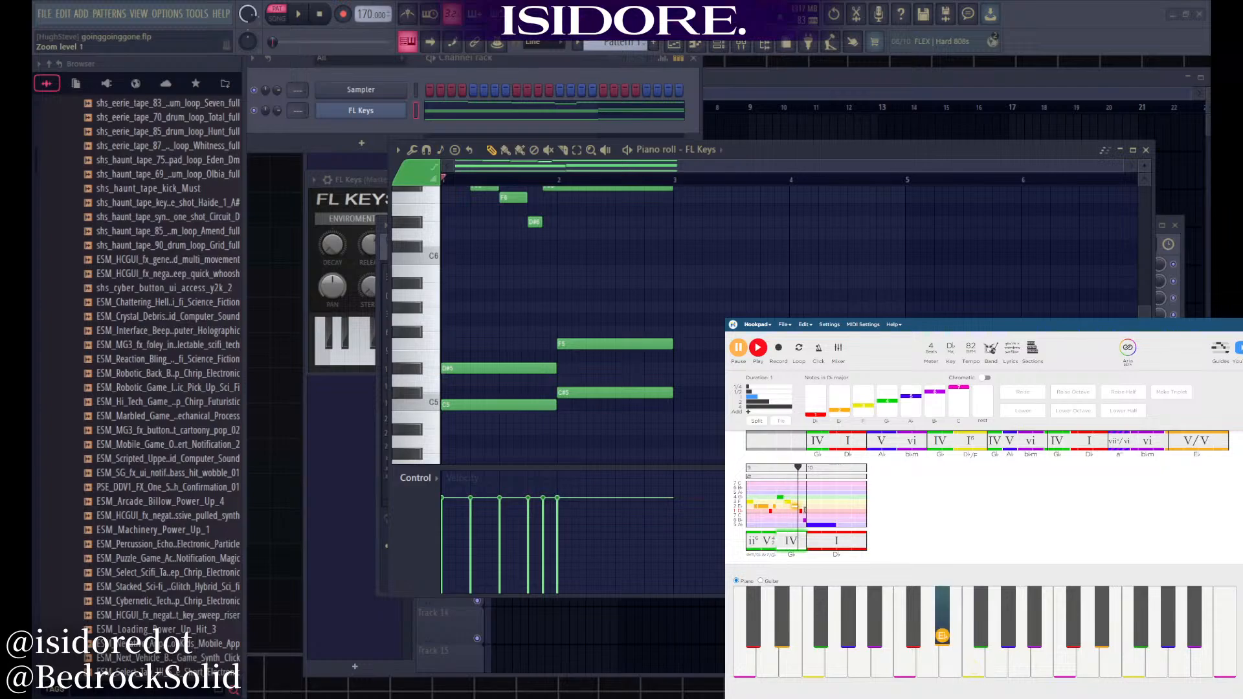
click(738, 347)
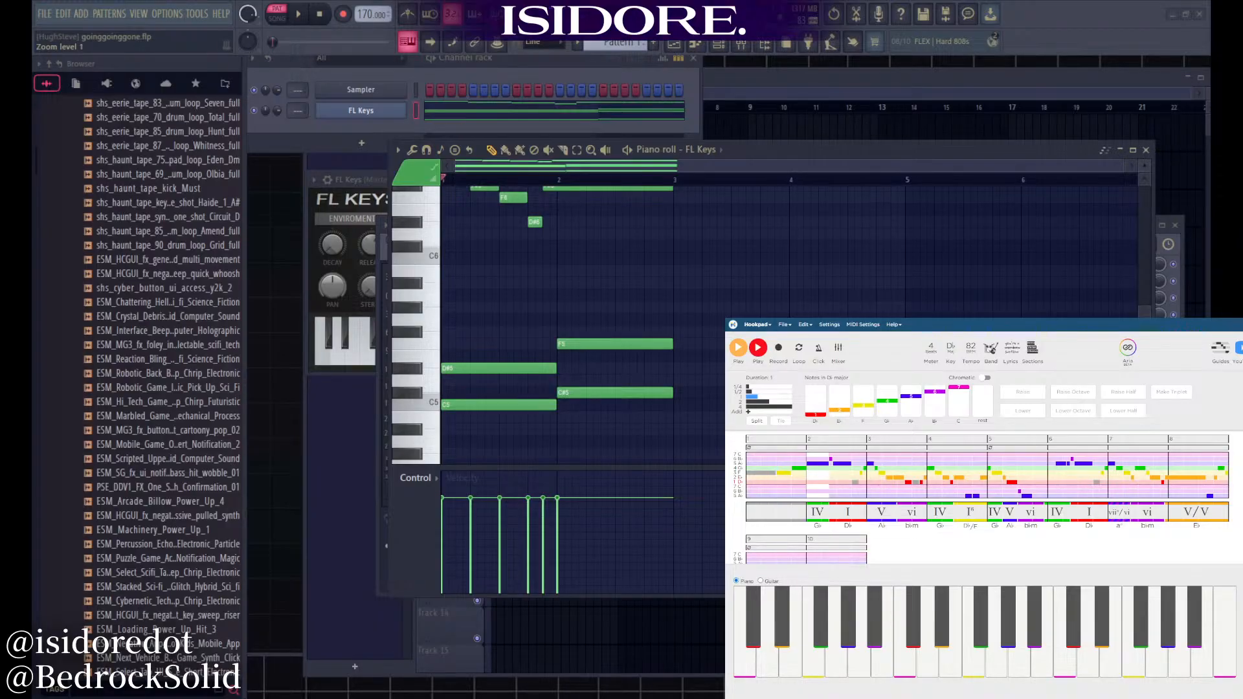
Audition the vii°/vi chord in bar 7 of the Hookpad song and compare it with the V chord in bar 5
scroll(589, 291, down, 8)
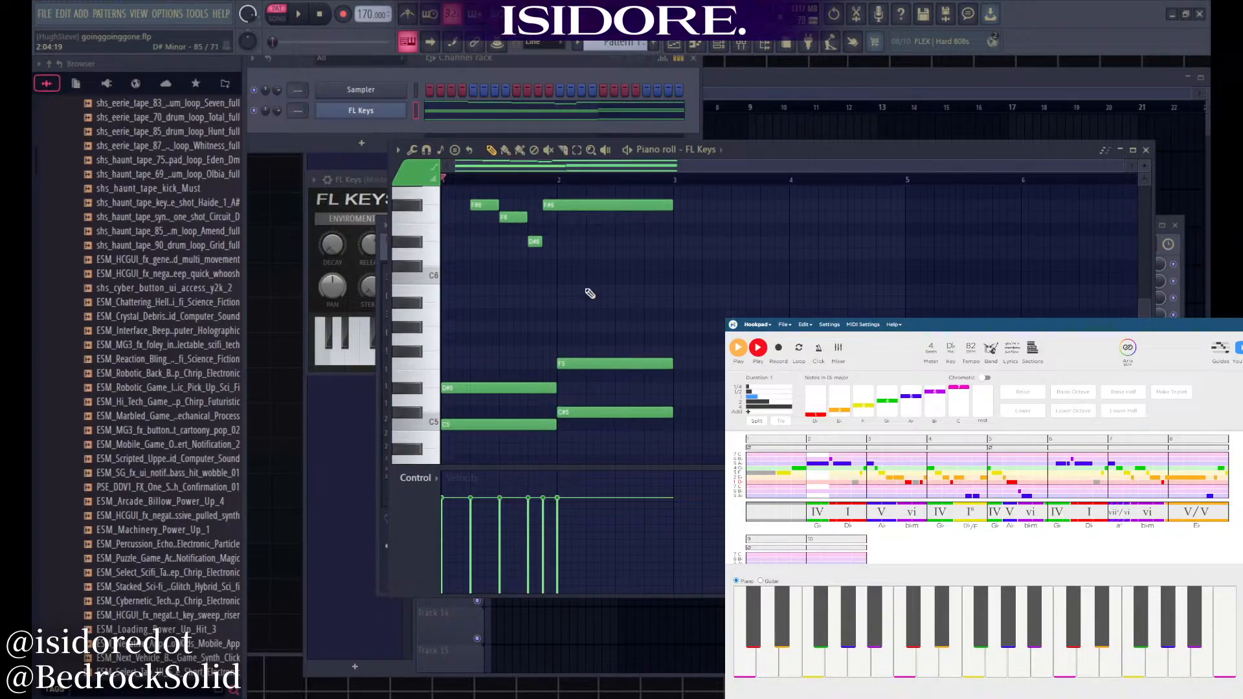
click(610, 285)
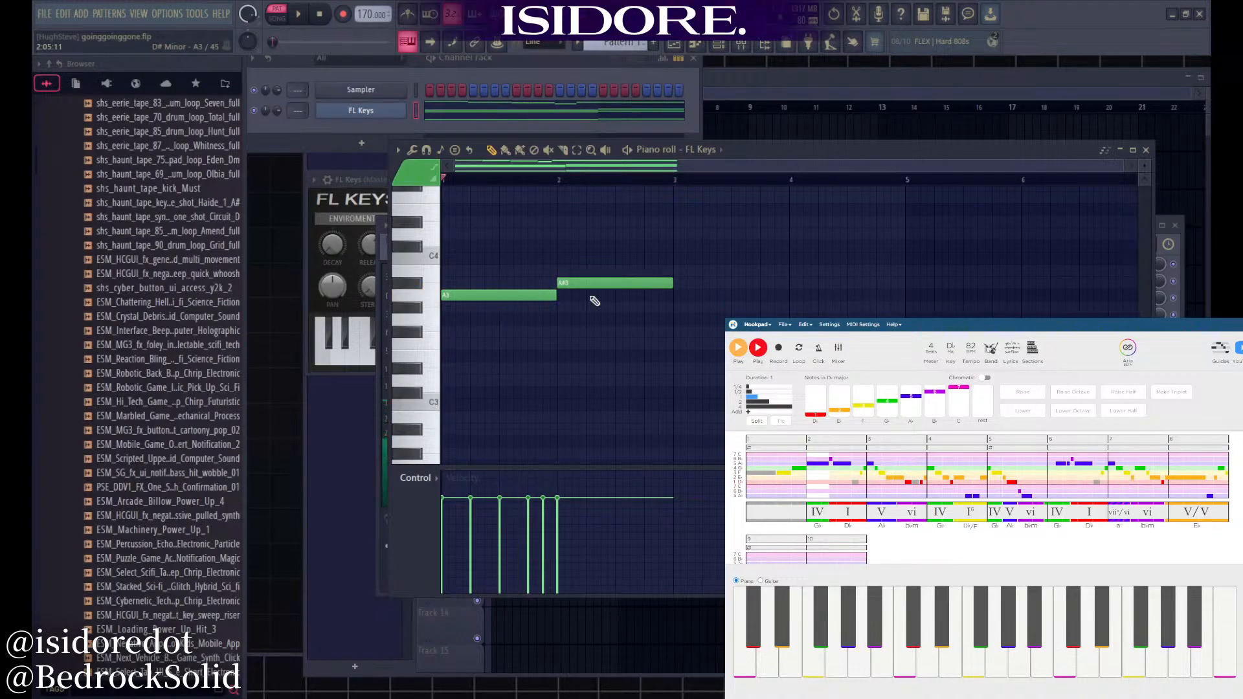
click(1121, 514)
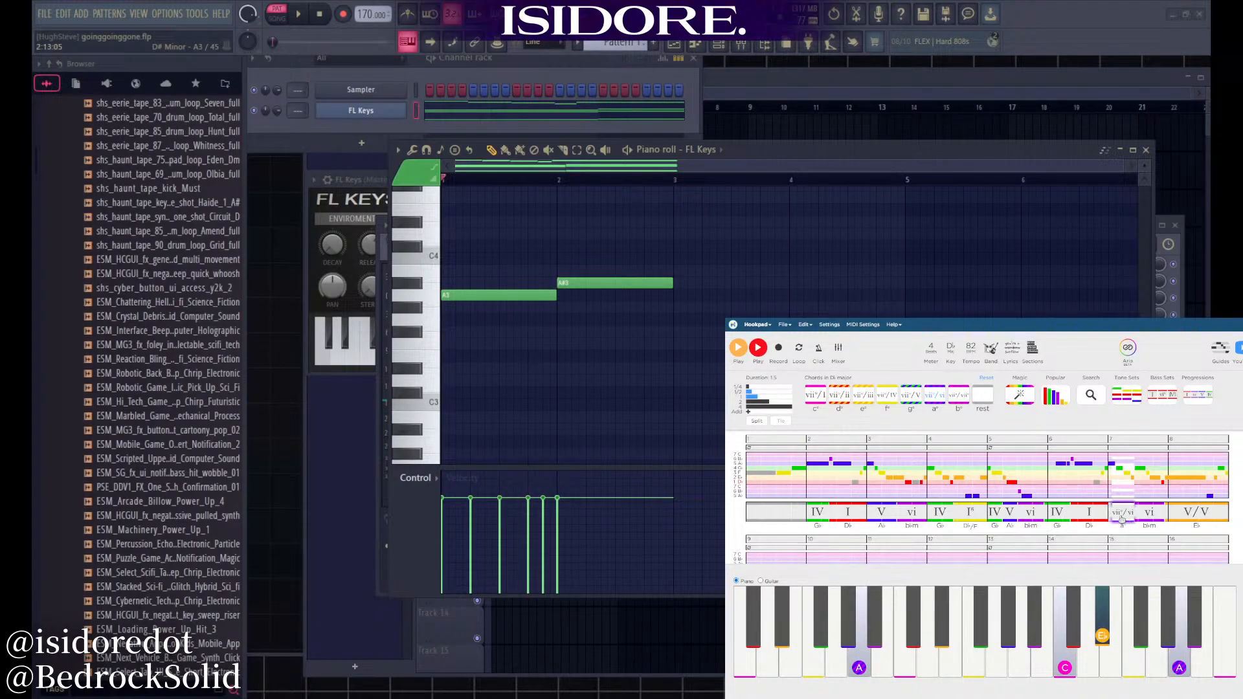
scroll(1122, 518, down, 2)
click(1121, 515)
scroll(1135, 468, up, 2)
click(1117, 525)
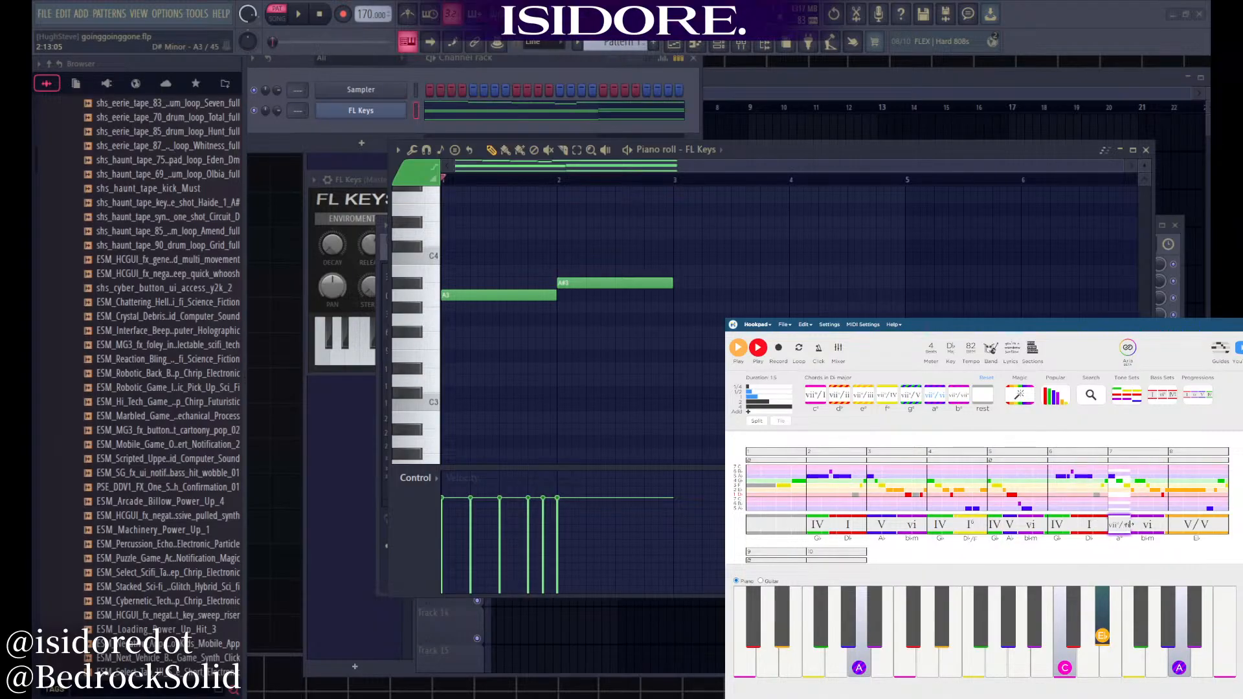
click(1008, 526)
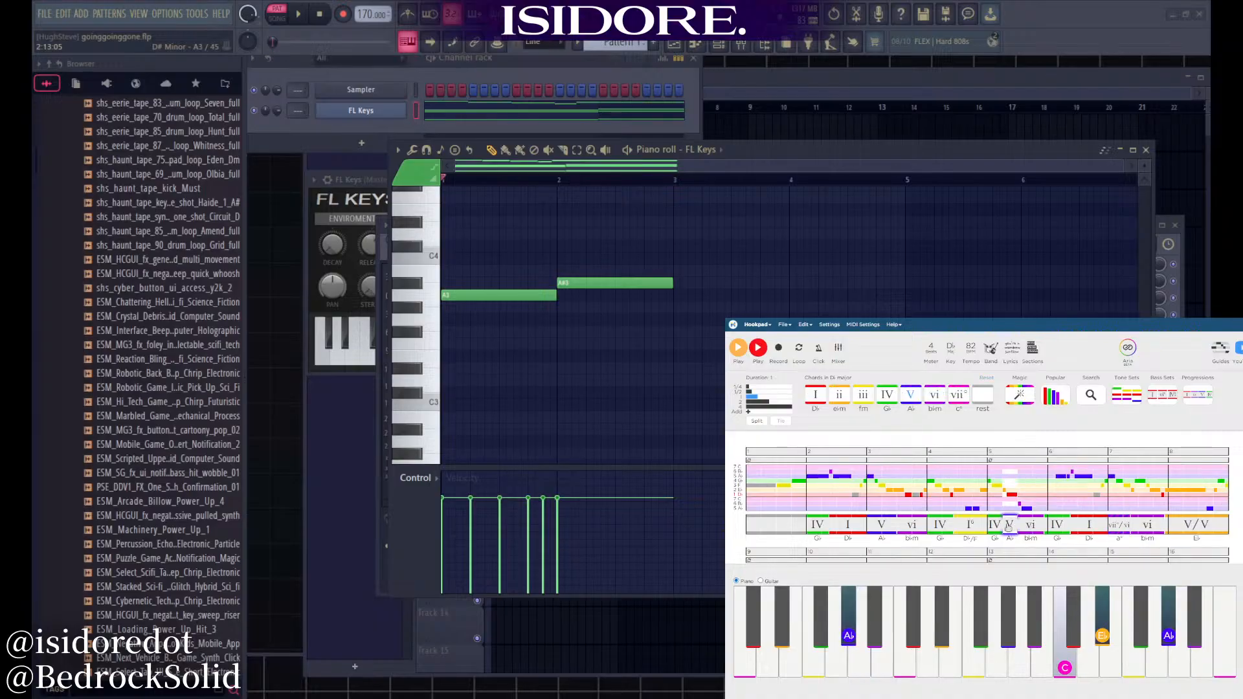
click(1121, 526)
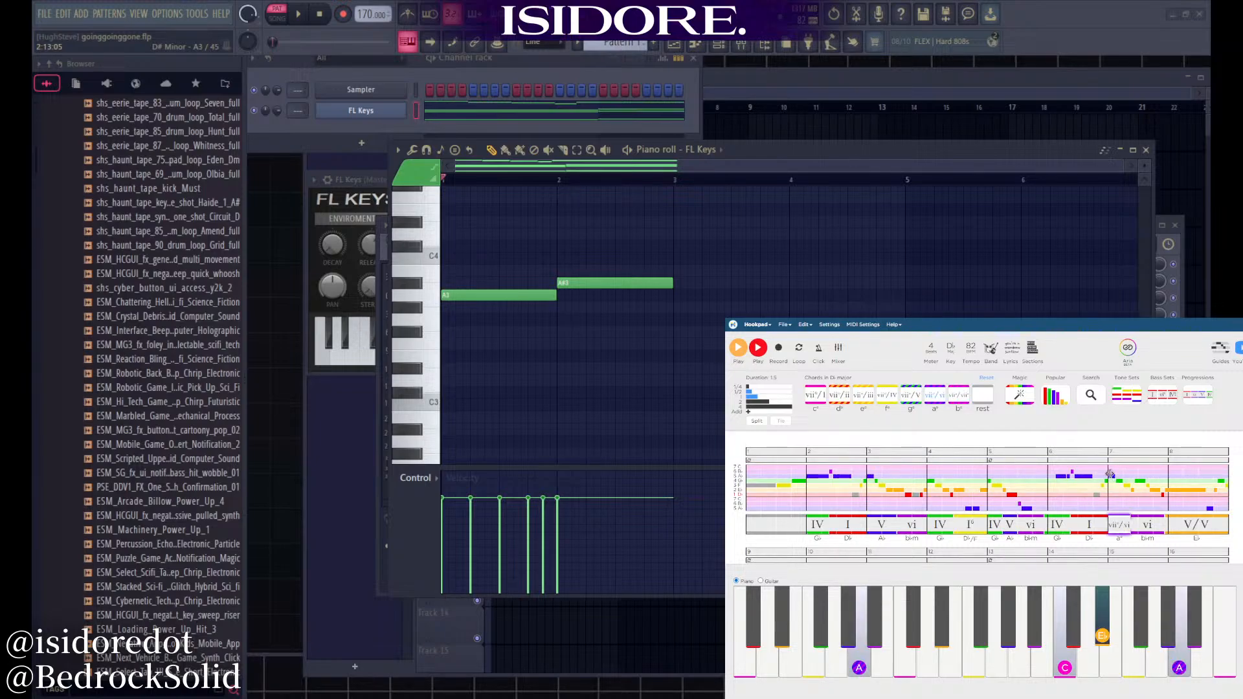
Play the Hookpad melody from the start of bar 7 and audition the following vi and V/V chords
click(1111, 476)
key(space)
key(space)
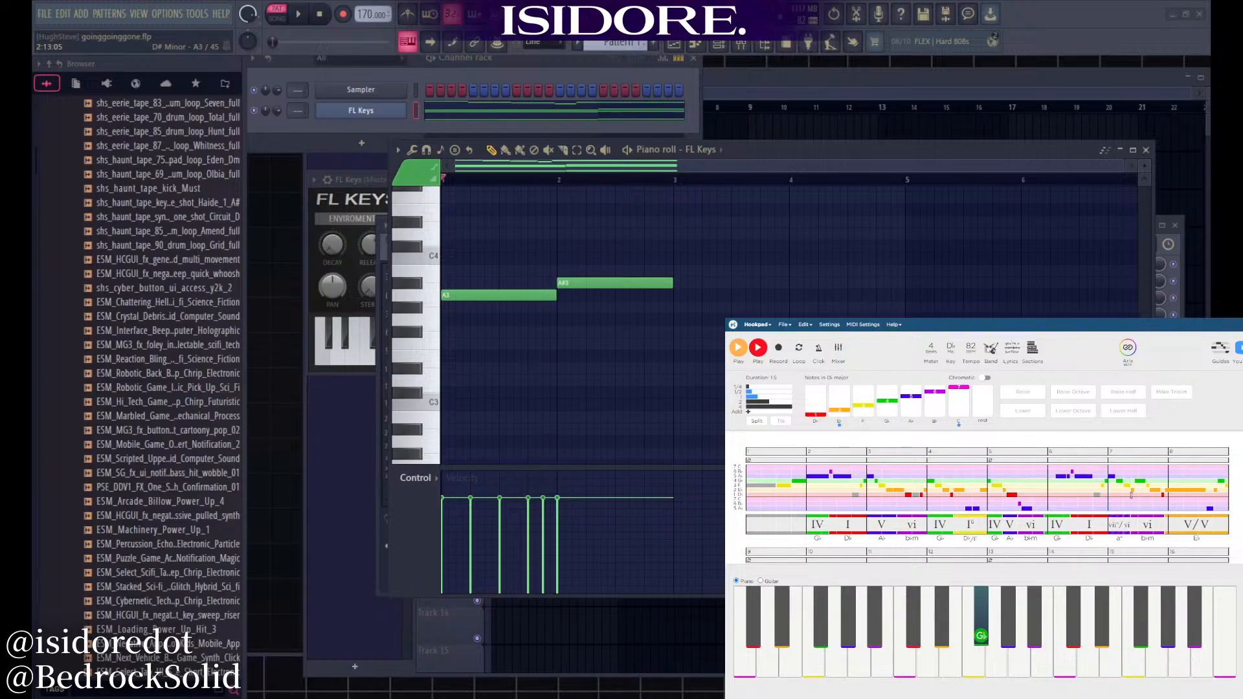
click(1147, 524)
click(1173, 525)
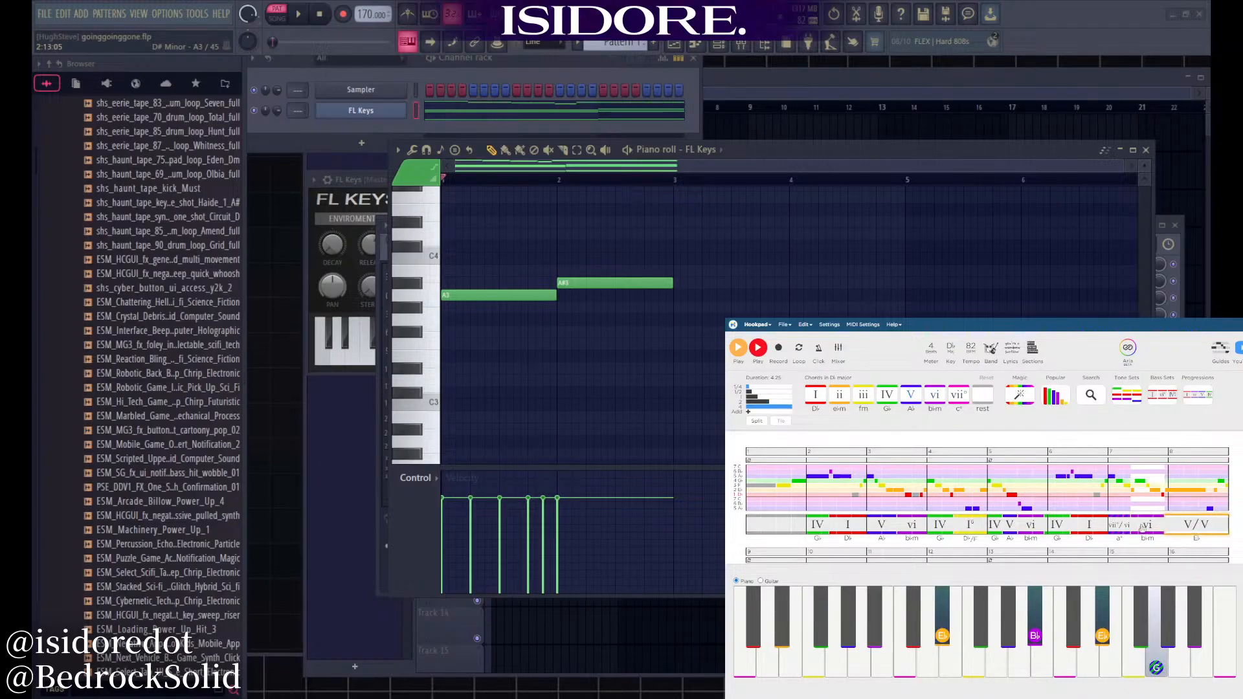
scroll(1194, 505, down, 2)
scroll(1100, 509, down, 1)
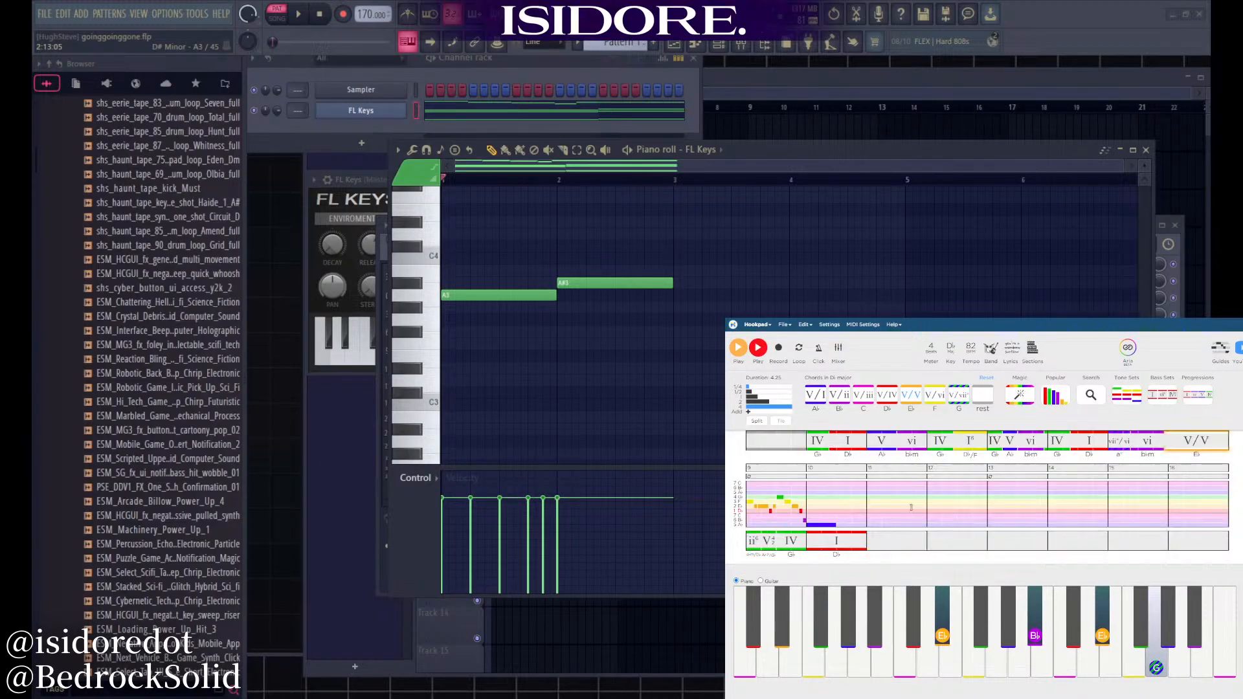
scroll(1076, 510, up, 2)
scroll(713, 259, up, 3)
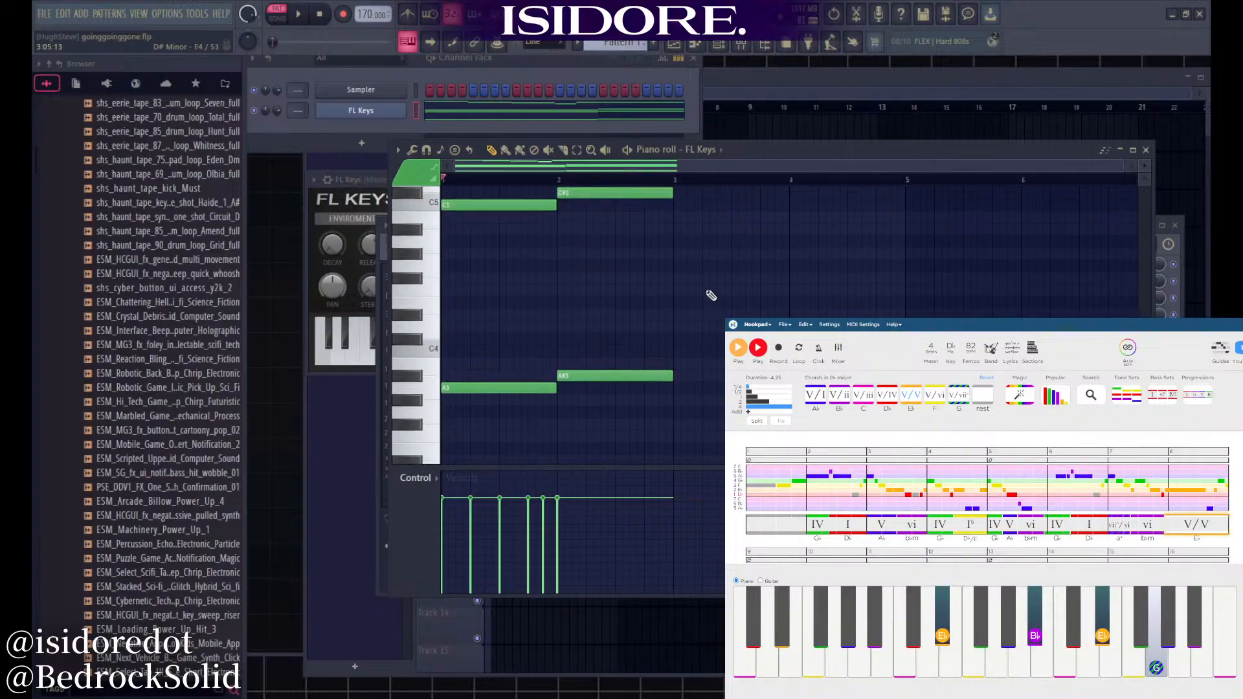
Add a one-bar chord of D#4, D#5 and G5 in bar 3 of the FL Keys piano roll
mouse_move(687, 406)
mouse_down()
mouse_move(688, 421)
mouse_move(689, 364)
mouse_move(688, 380)
mouse_up()
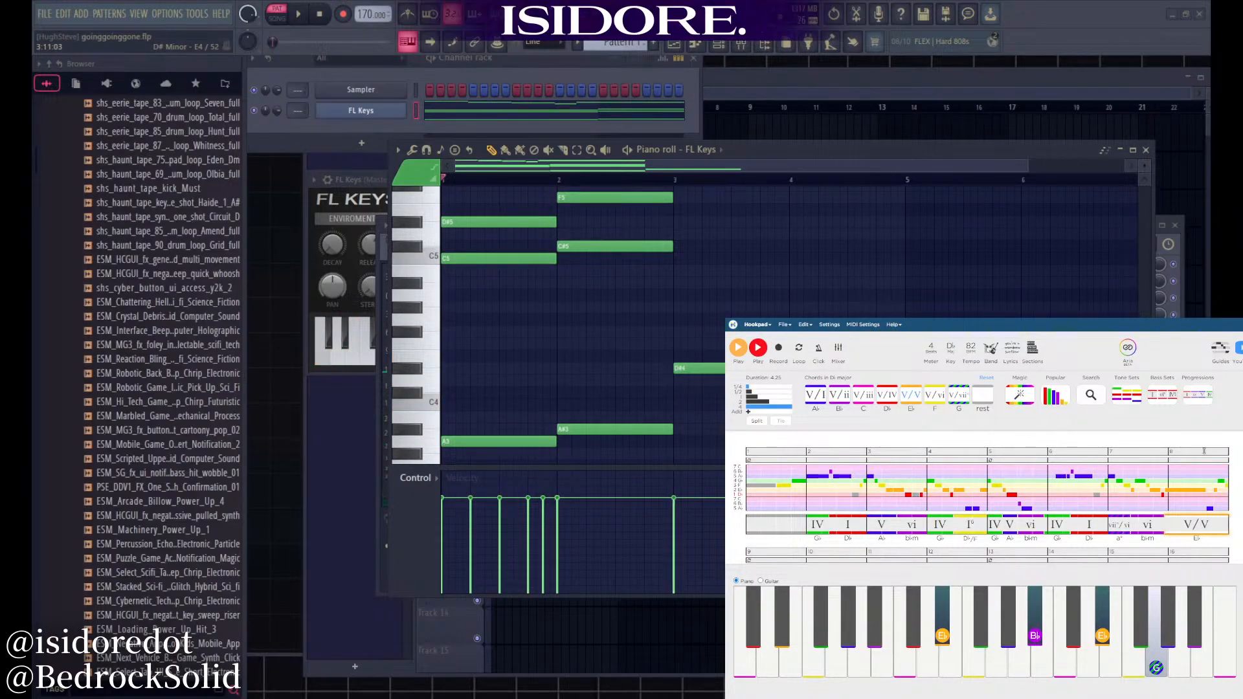
scroll(632, 355, up, 2)
click(684, 341)
drag(684, 341, 679, 332)
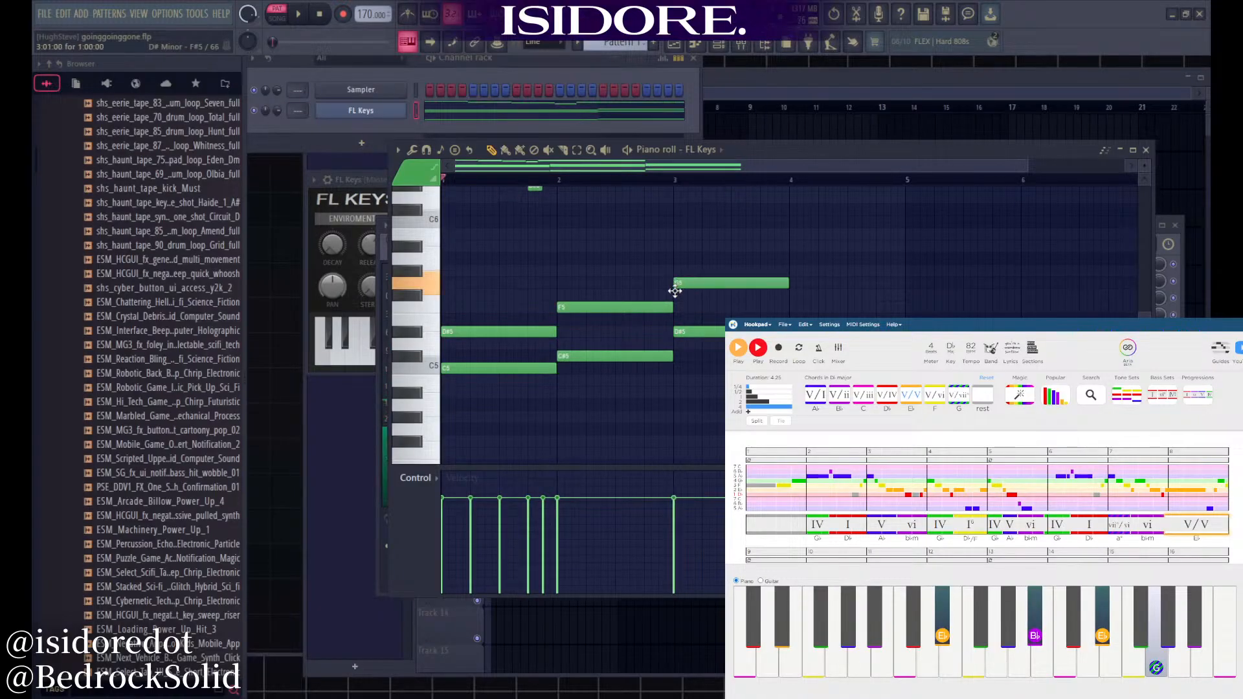
Shorten the long F#6 melody note to the end of bar 2's first beat and place an F6 note after it
scroll(712, 278, up, 2)
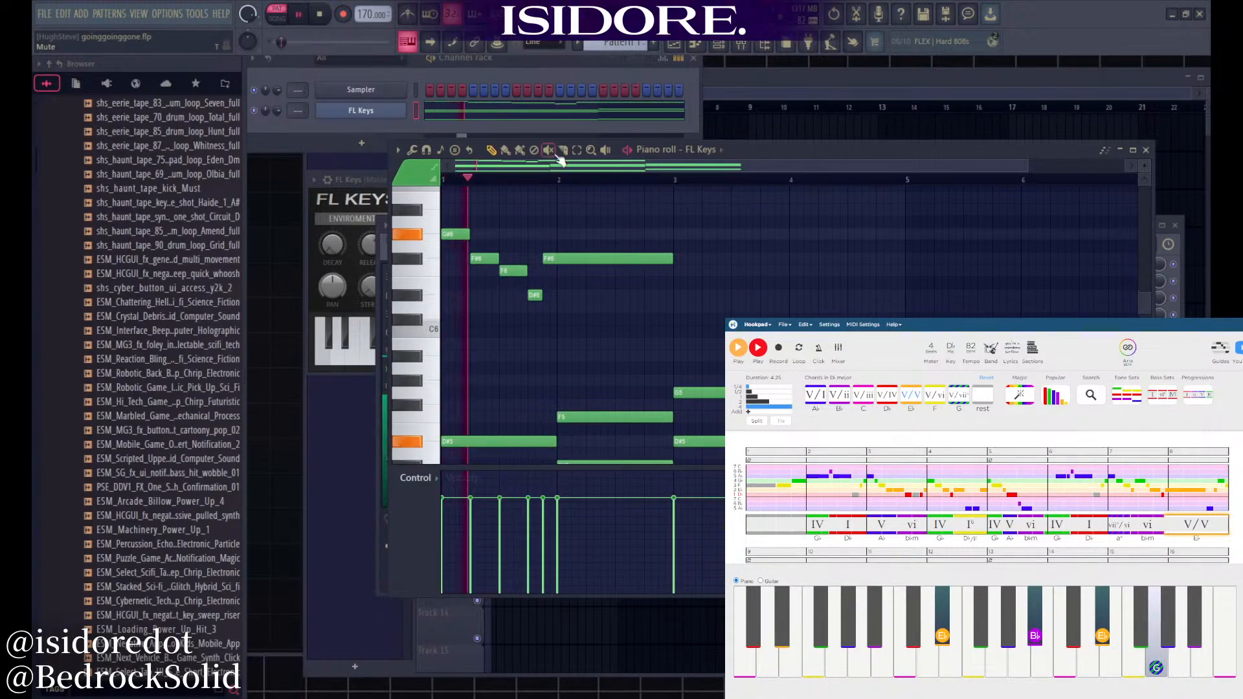
drag(671, 259, 586, 266)
click(592, 271)
key(space)
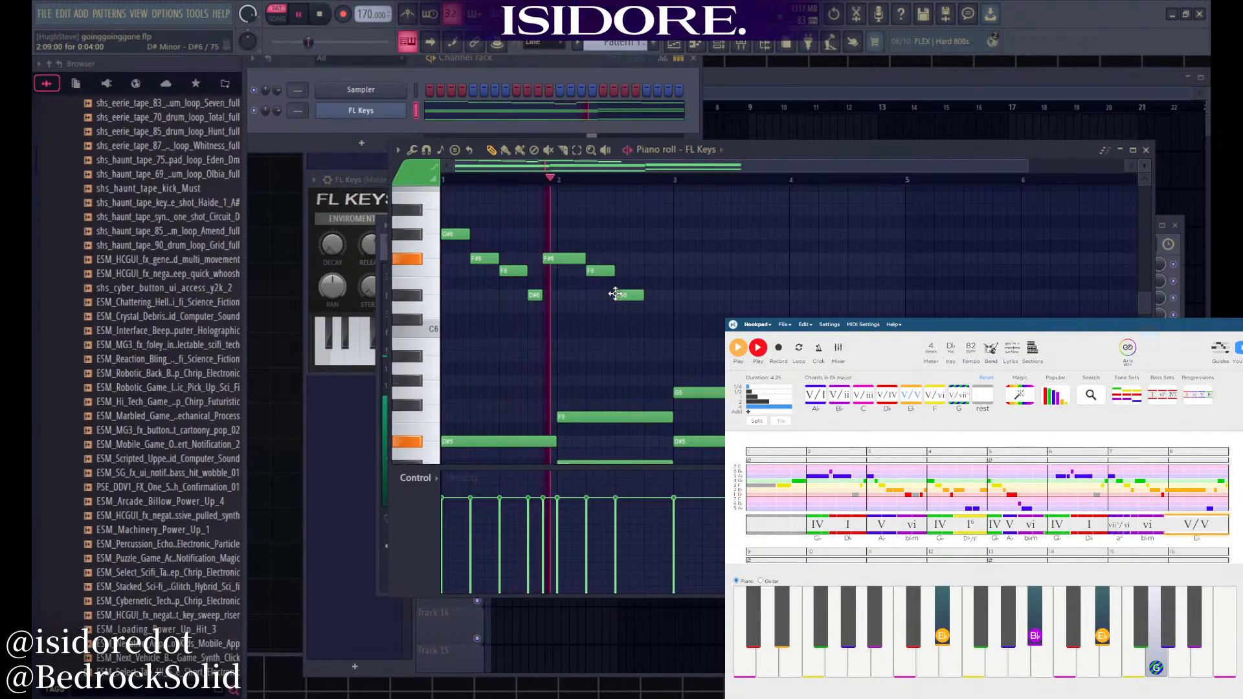
Continue the melody after the F6 with D#6, a short C#6 and a longer D#6 reaching into bar 3
click(620, 294)
key(space)
click(634, 318)
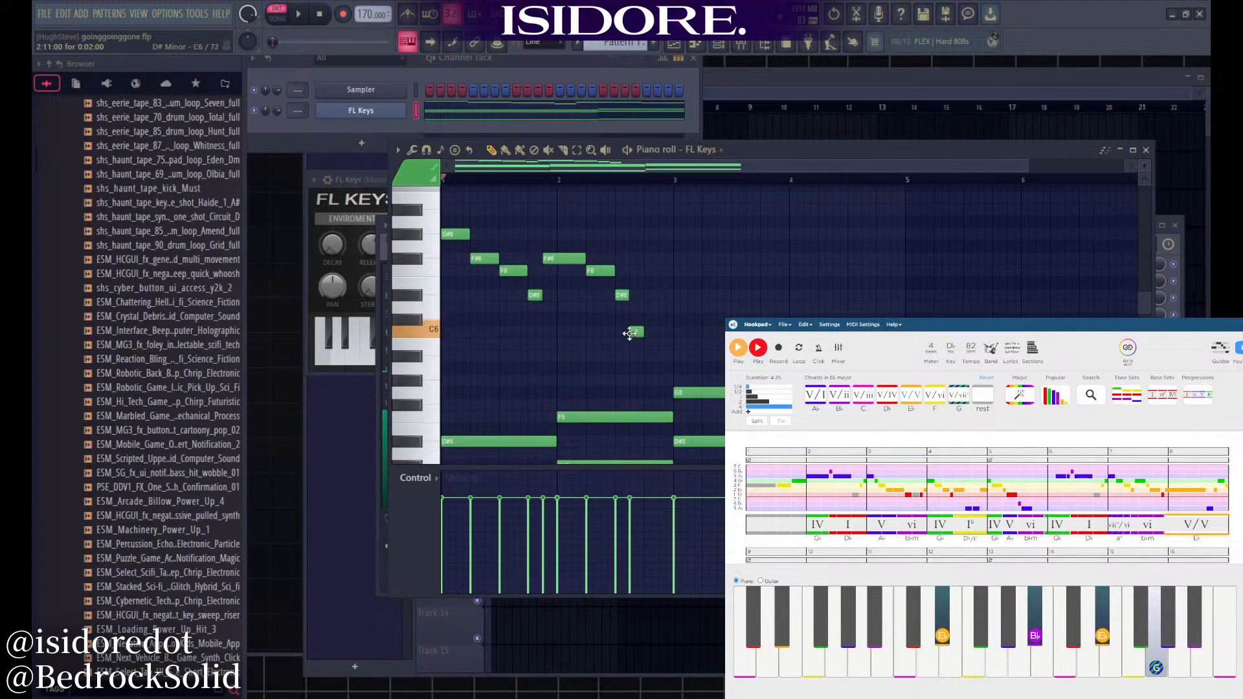
click(653, 295)
key(space)
mouse_move(664, 296)
mouse_down()
mouse_move(722, 295)
mouse_move(682, 295)
mouse_move(648, 319)
mouse_move(640, 296)
mouse_up()
scroll(677, 296, down, 3)
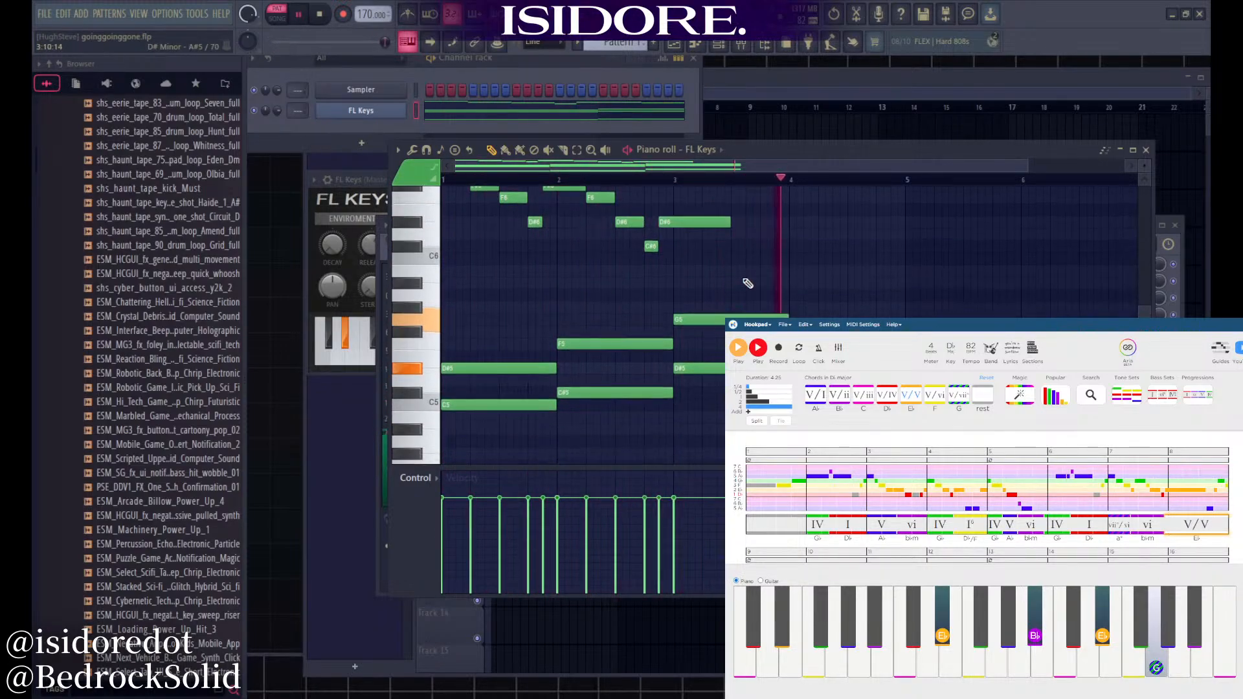
Extend the last D#6 melody note to the end of bar 3 and listen to the three-bar pattern
drag(729, 222, 787, 222)
scroll(653, 299, down, 1)
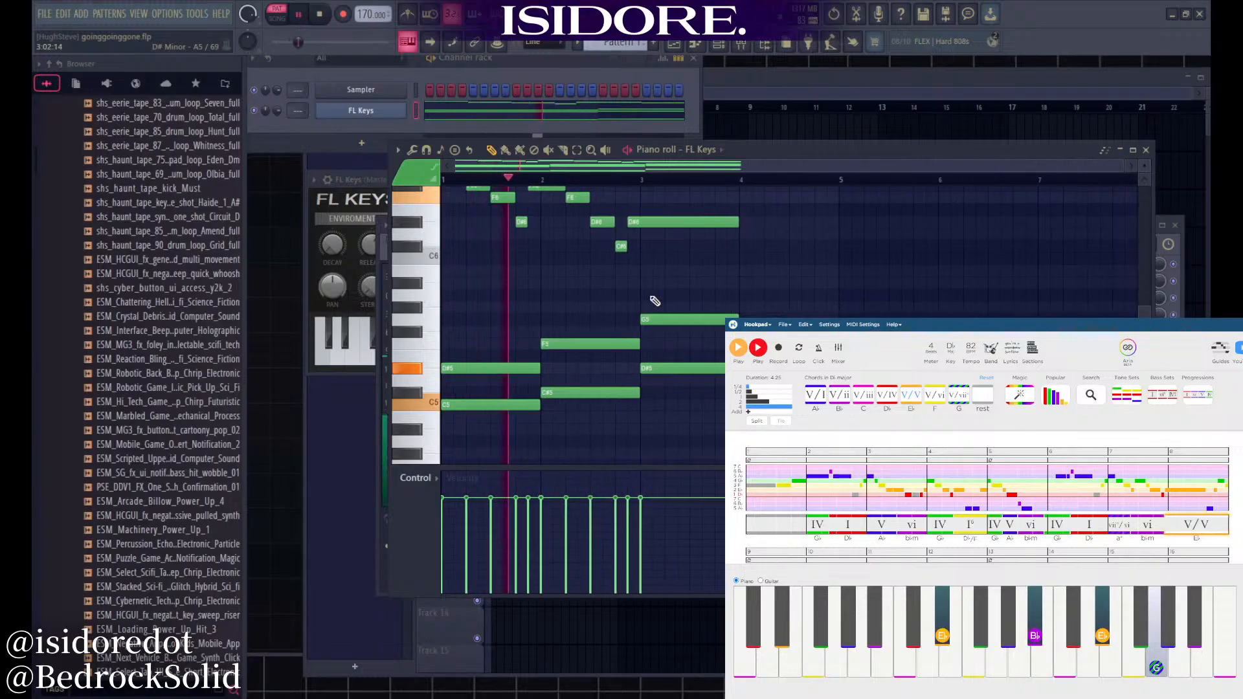
scroll(686, 298, up, 6)
scroll(670, 292, down, 12)
scroll(732, 301, up, 9)
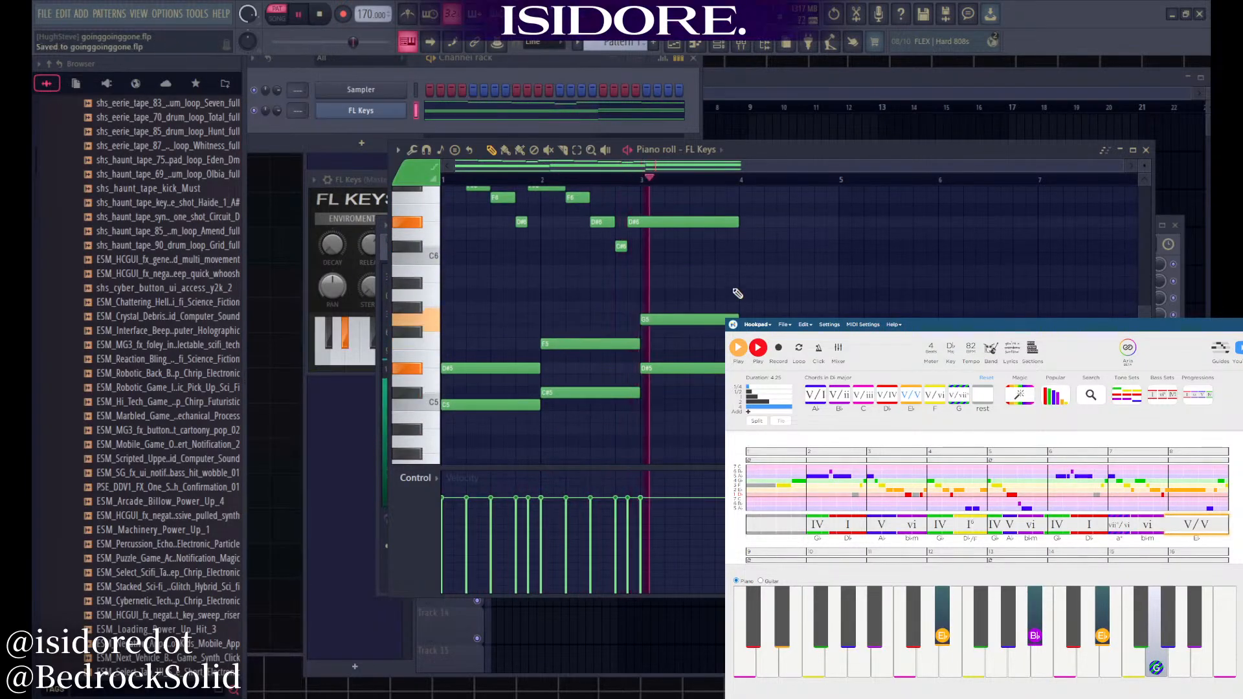
key(space)
scroll(721, 314, down, 5)
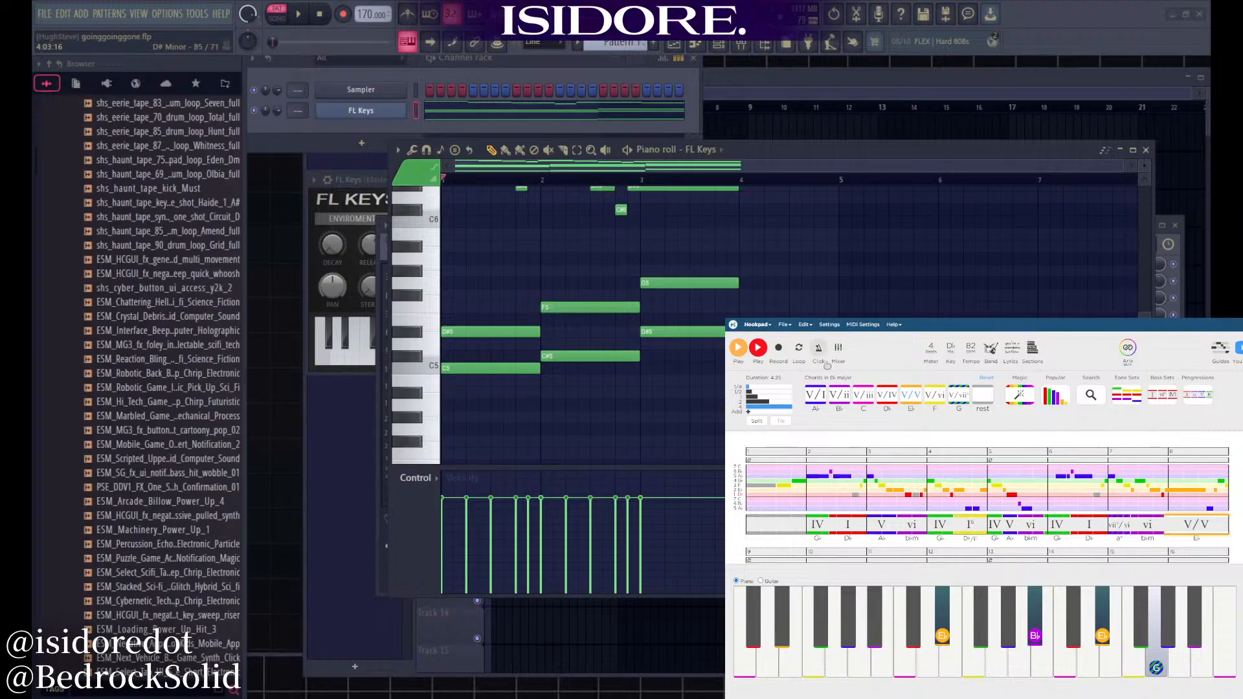
Bring up Hookpad's list of saved projects, continuing without saving the current song's changes
scroll(997, 450, down, 2)
click(784, 324)
click(801, 356)
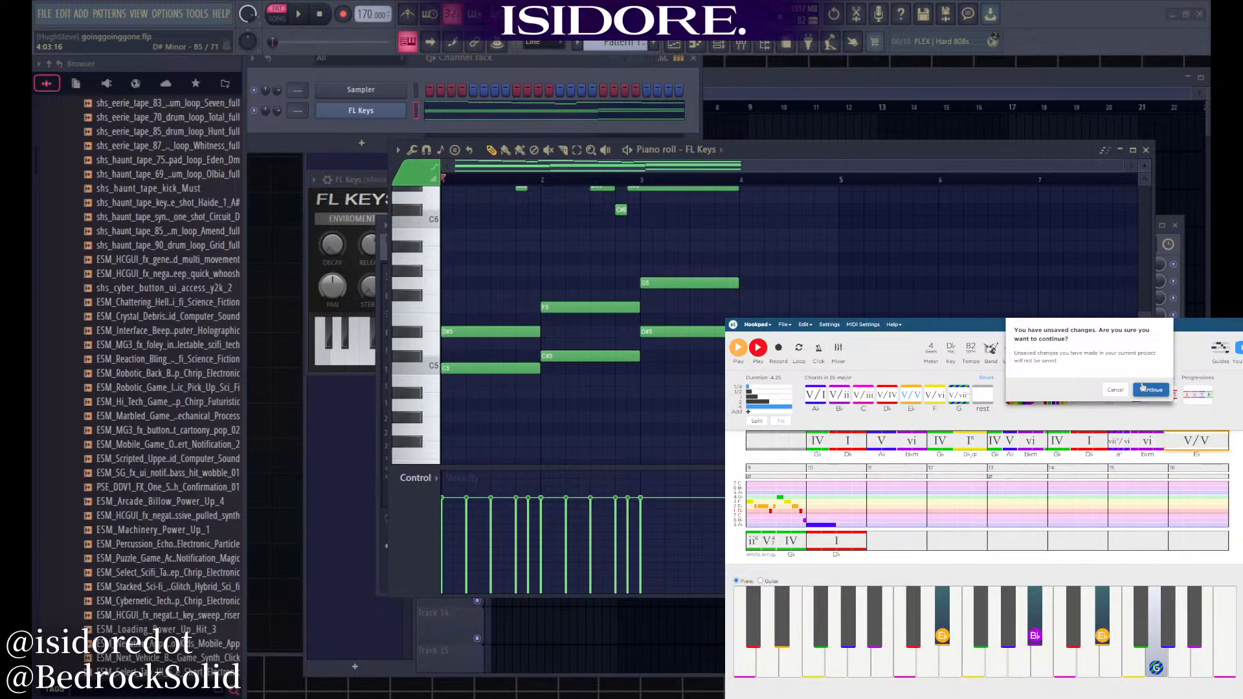
click(1151, 390)
click(1151, 390)
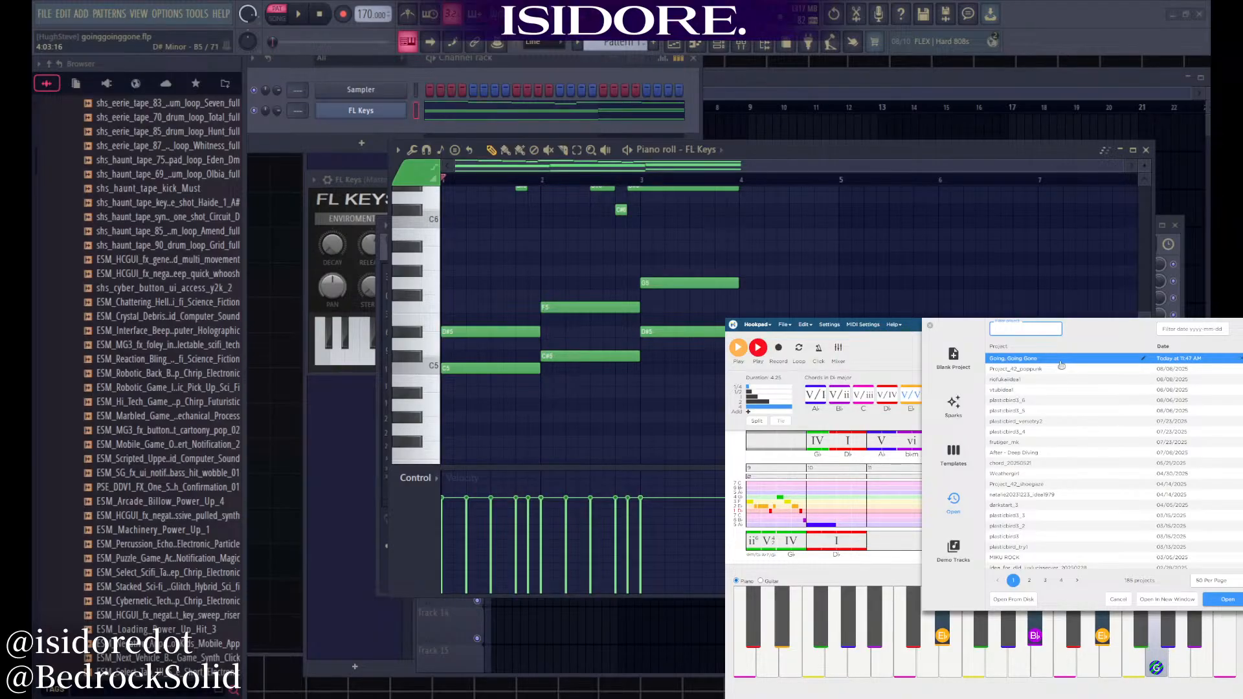
Look through page 4 of the saved Hookpad projects for an older song to use as an example
scroll(1062, 366, down, 3)
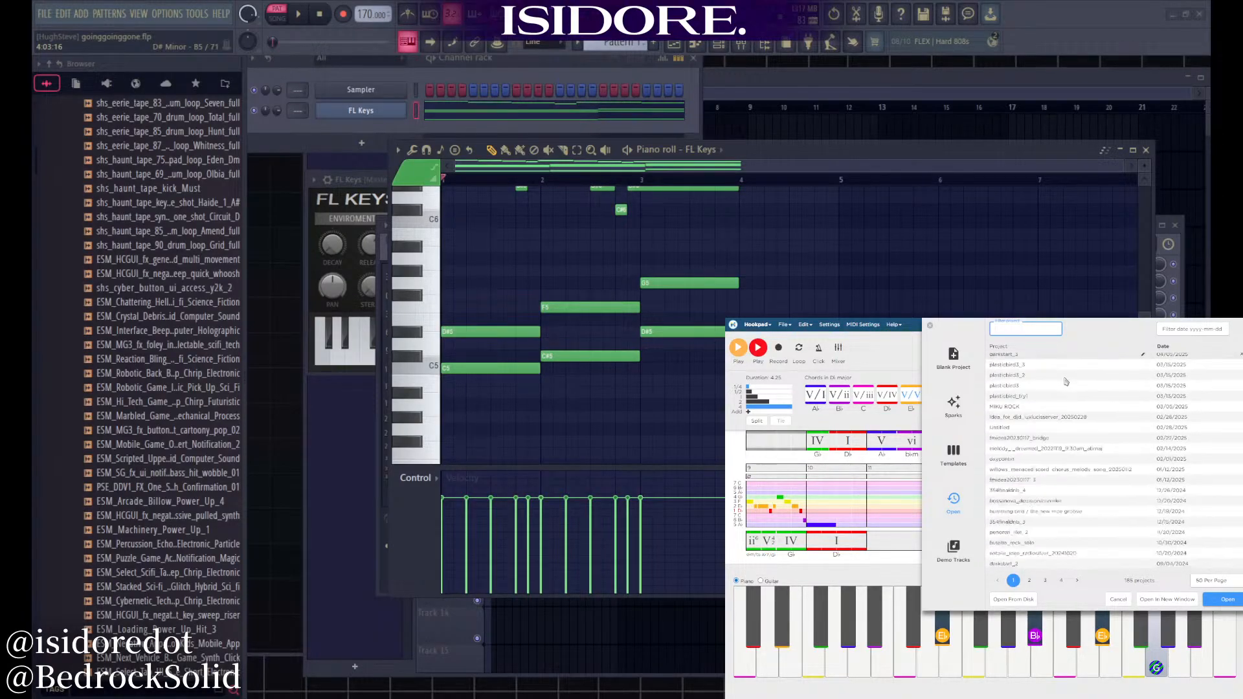
click(1060, 581)
scroll(1072, 535, down, 5)
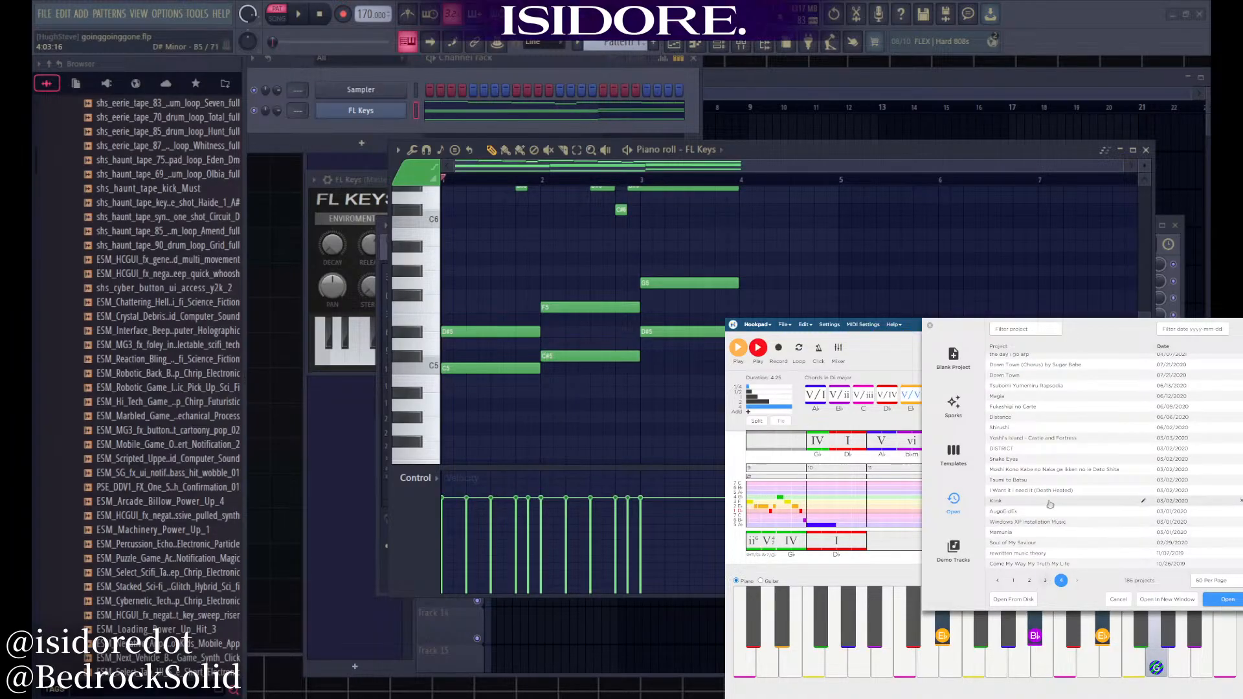
scroll(1065, 519, up, 5)
scroll(1071, 455, down, 3)
scroll(1076, 442, up, 4)
scroll(1042, 563, up, 5)
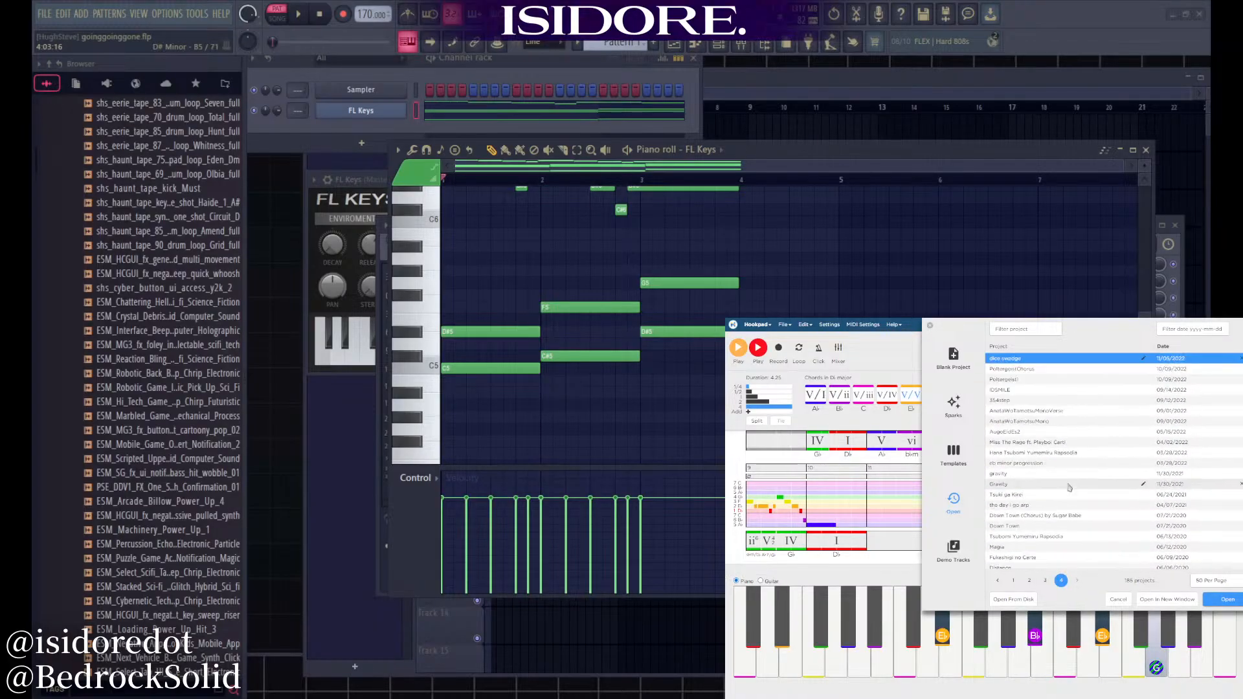
scroll(1048, 556, down, 3)
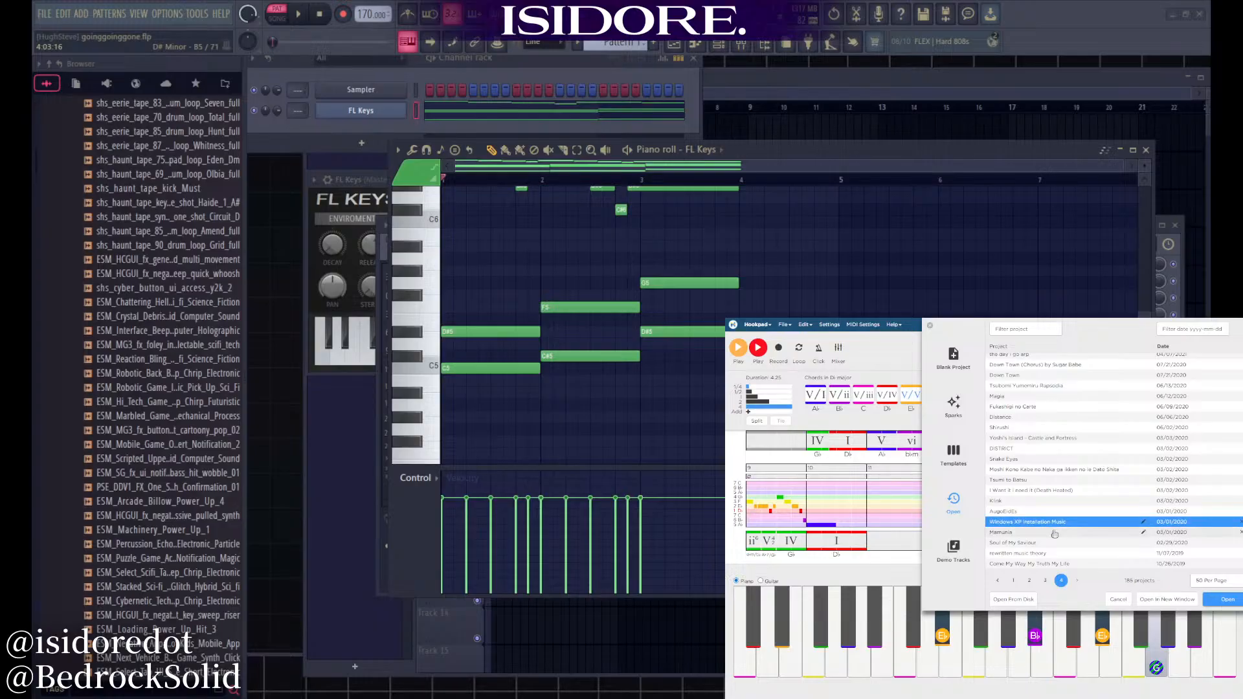
Open the saved Hookpad project "Soul of My Savior"
click(1052, 543)
click(1055, 564)
scroll(1059, 533, up, 1)
scroll(1062, 545, down, 1)
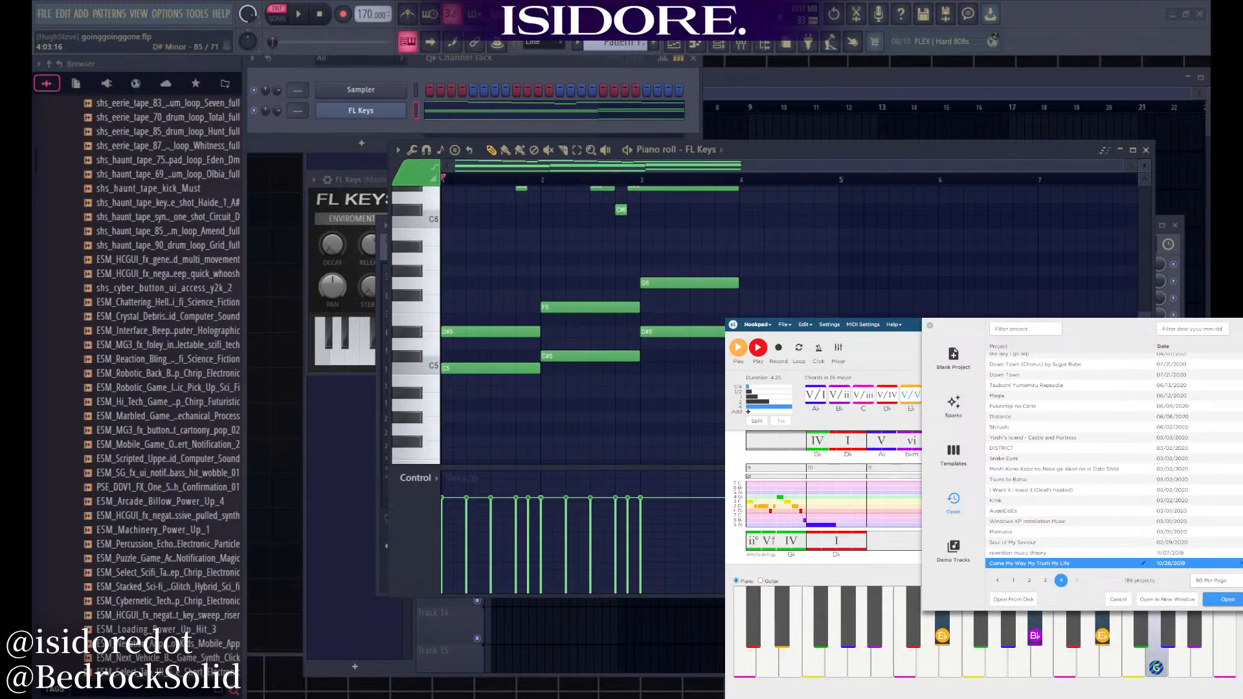
click(1051, 543)
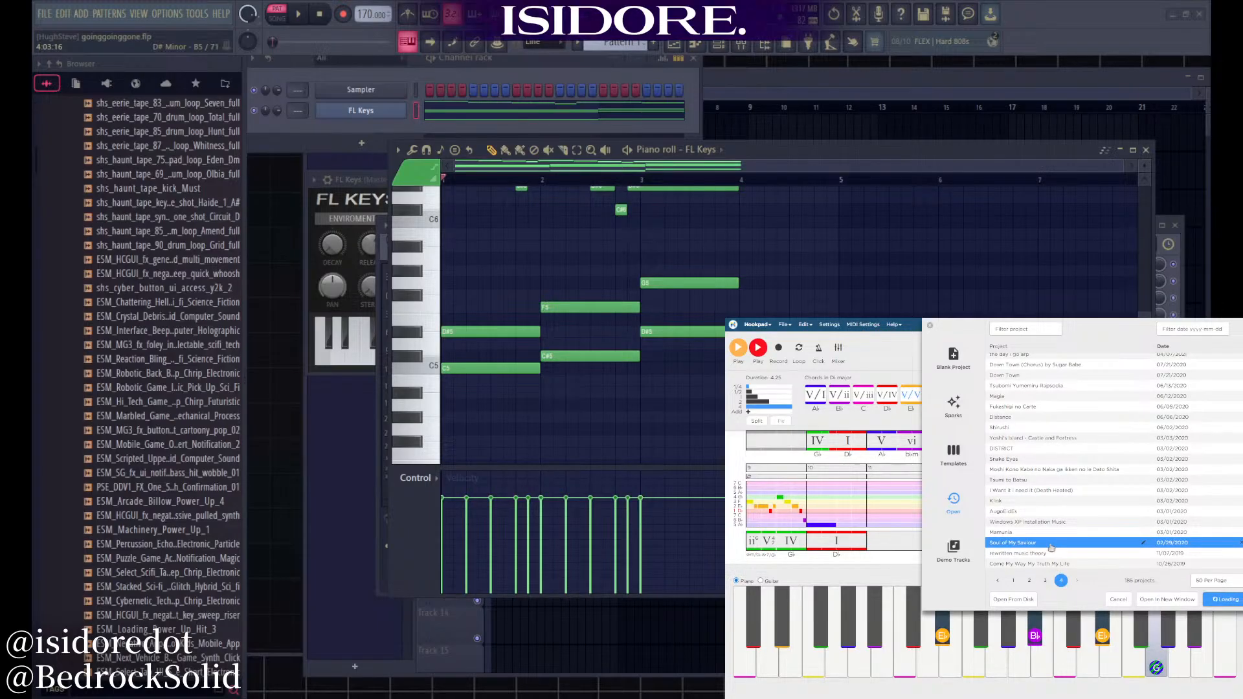
Open the saved Hookpad project "Come My Way My Truth My Life" and play the song, pausing near its end
click(784, 324)
click(800, 353)
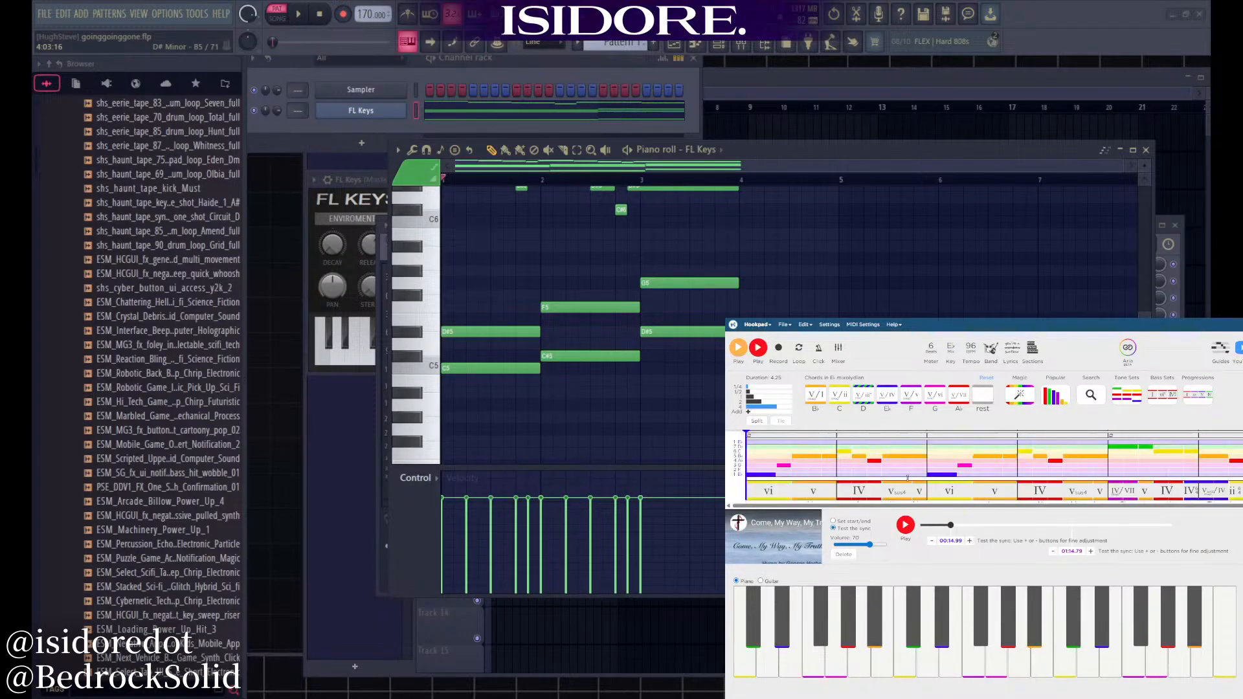
click(1122, 492)
scroll(1147, 494, down, 1)
scroll(1147, 493, up, 1)
click(1145, 463)
key(space)
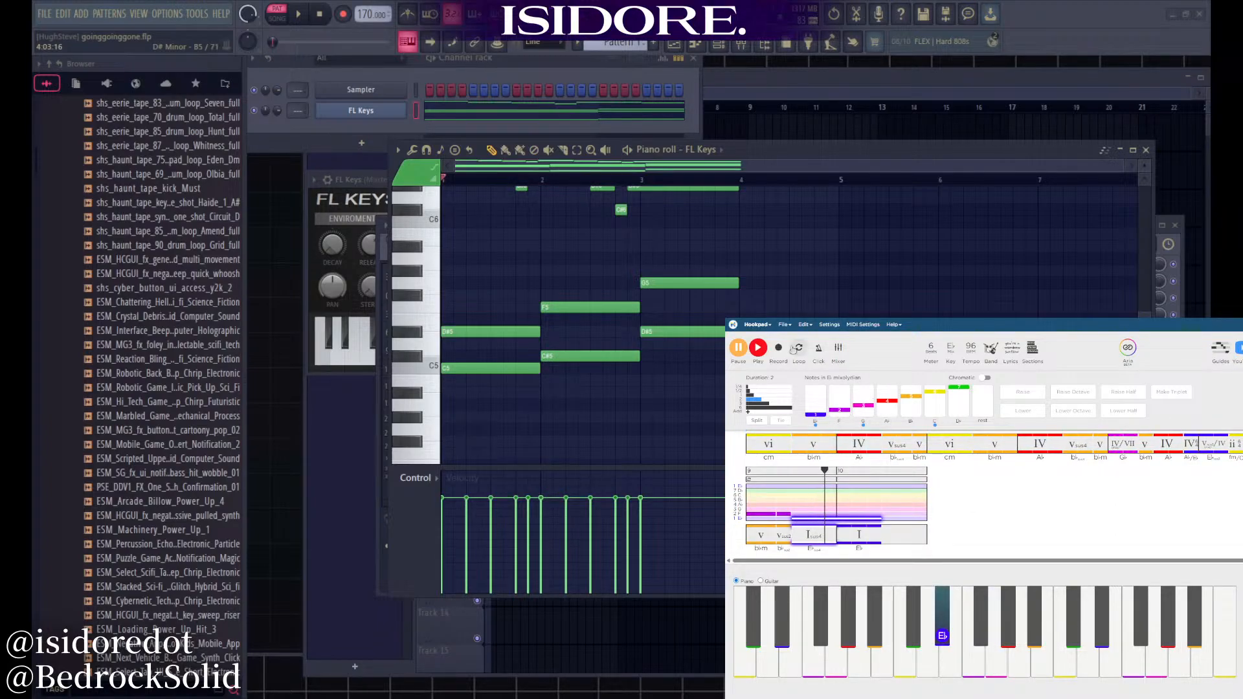
click(739, 349)
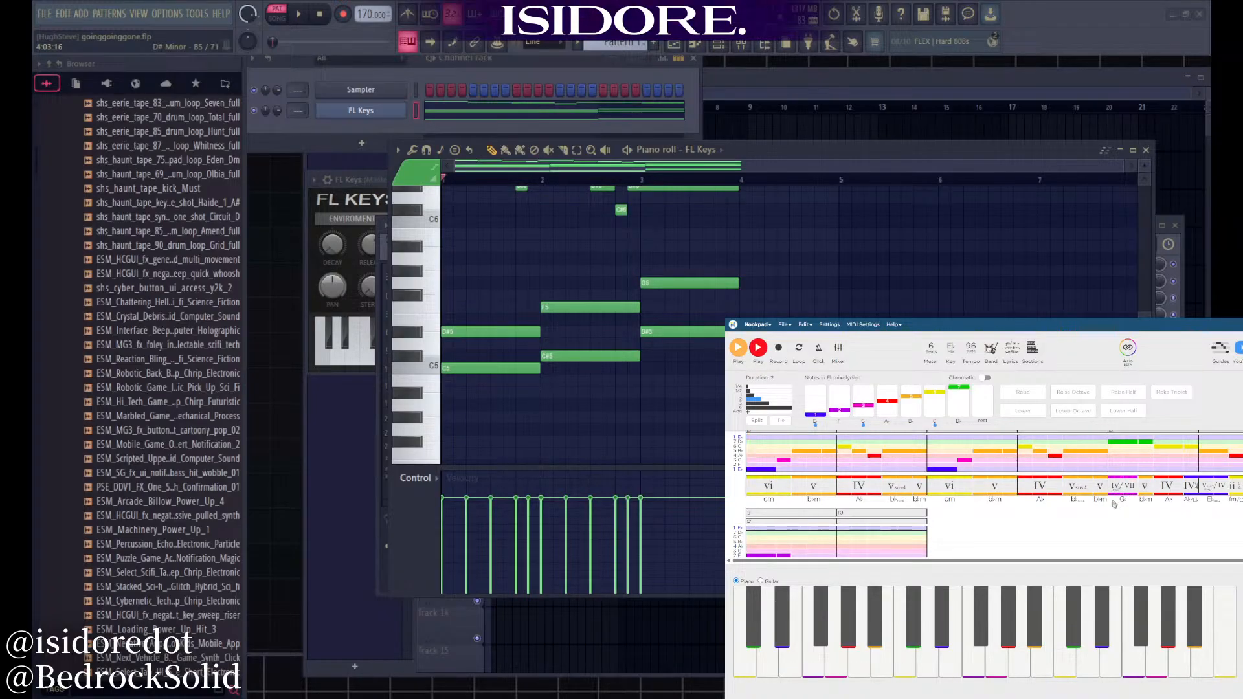
Audition the chords from IV/VII onward in the Hookpad song, returning to the IV/VII chord for comparison
click(1124, 490)
click(1145, 489)
click(1169, 488)
click(1198, 490)
click(1222, 490)
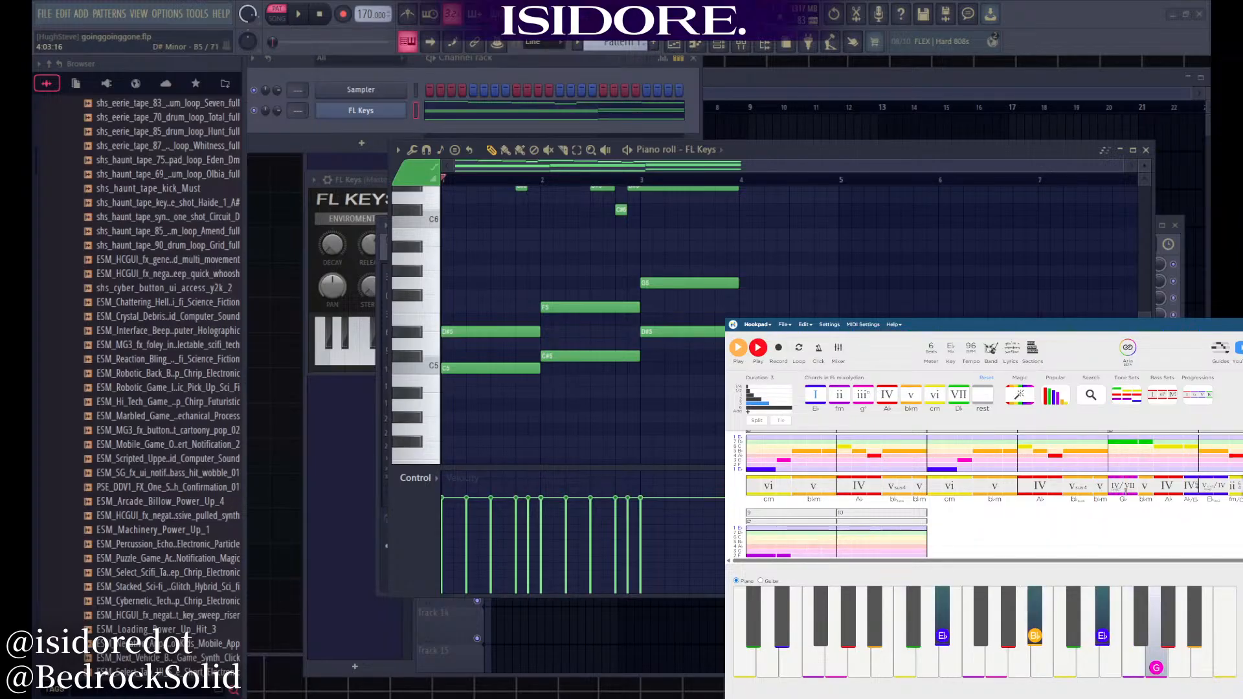
click(1124, 490)
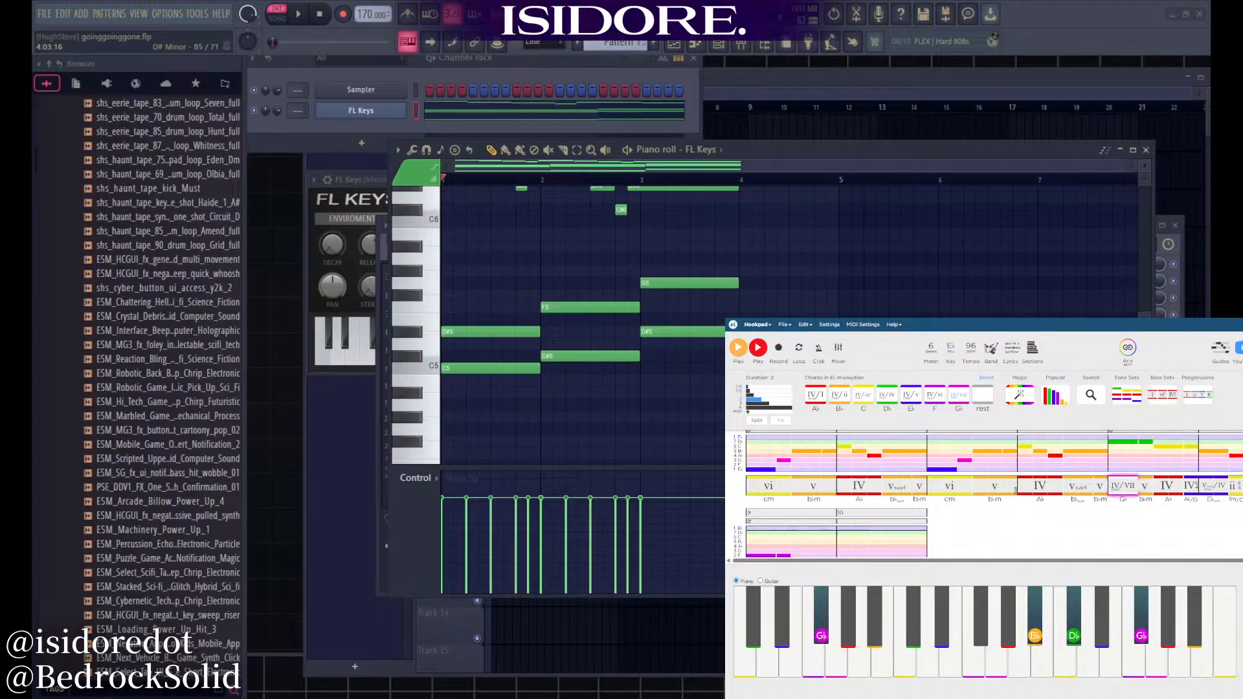
click(1125, 490)
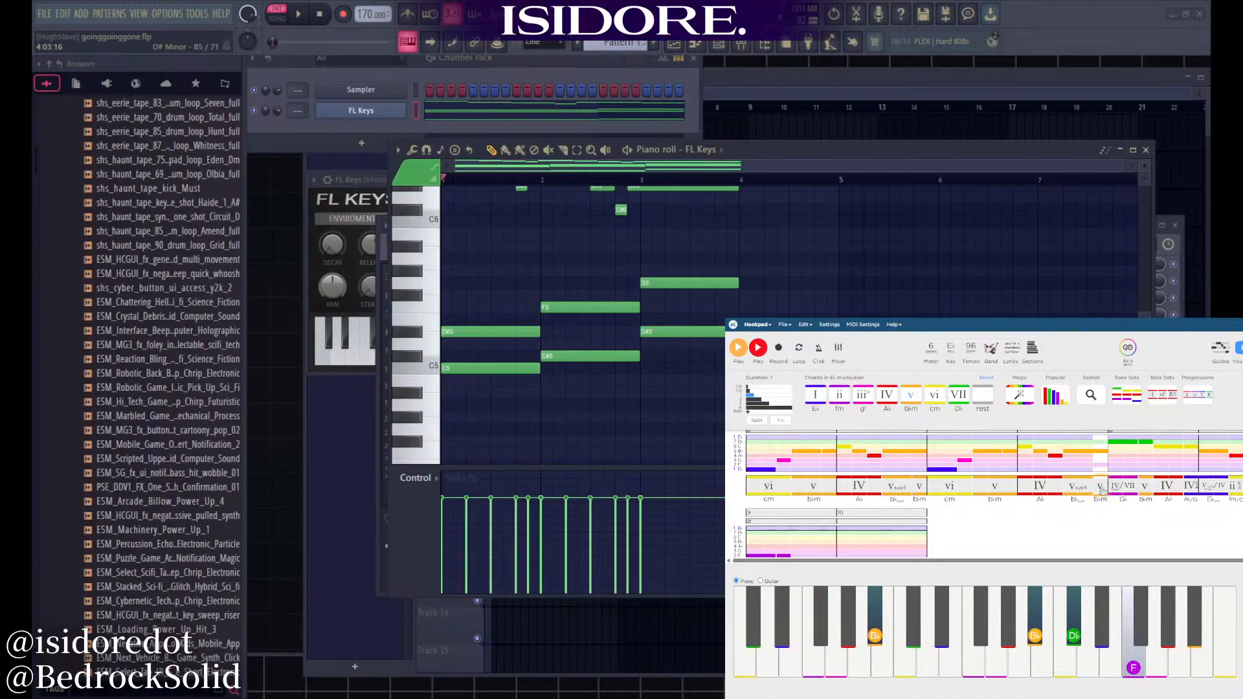
Audition the v chord before IV/VII and the IV/VII chord alternately to compare them
click(1102, 490)
click(1131, 487)
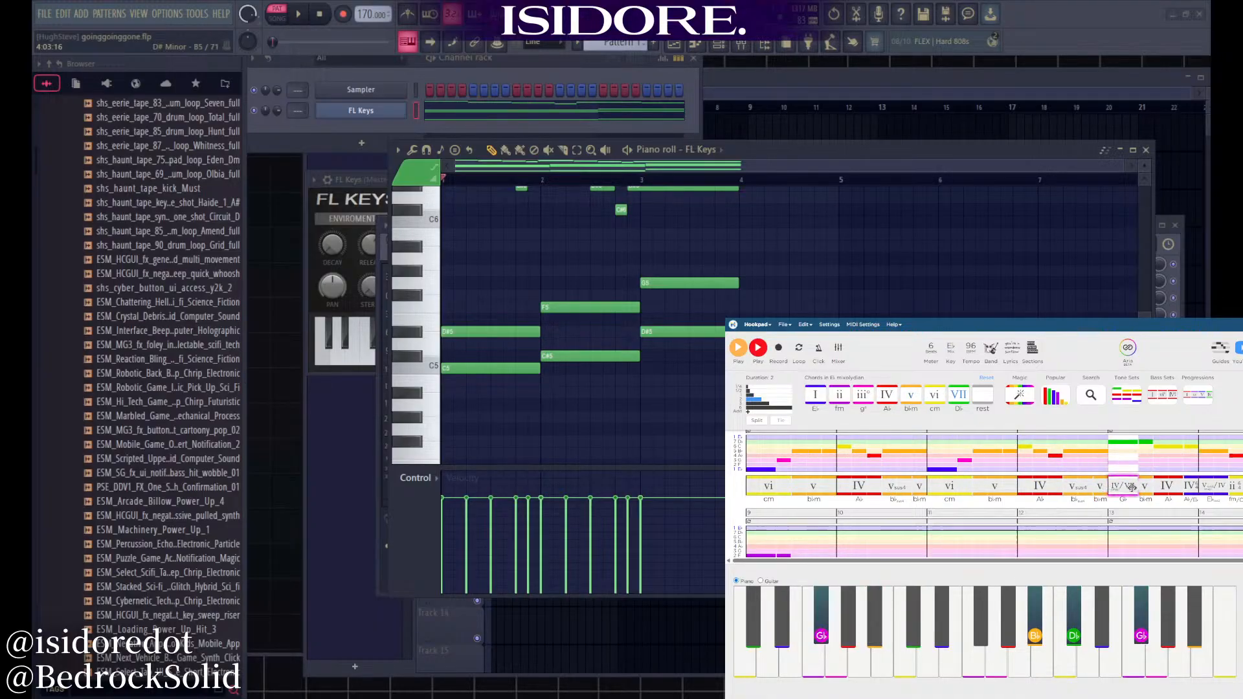
click(1100, 490)
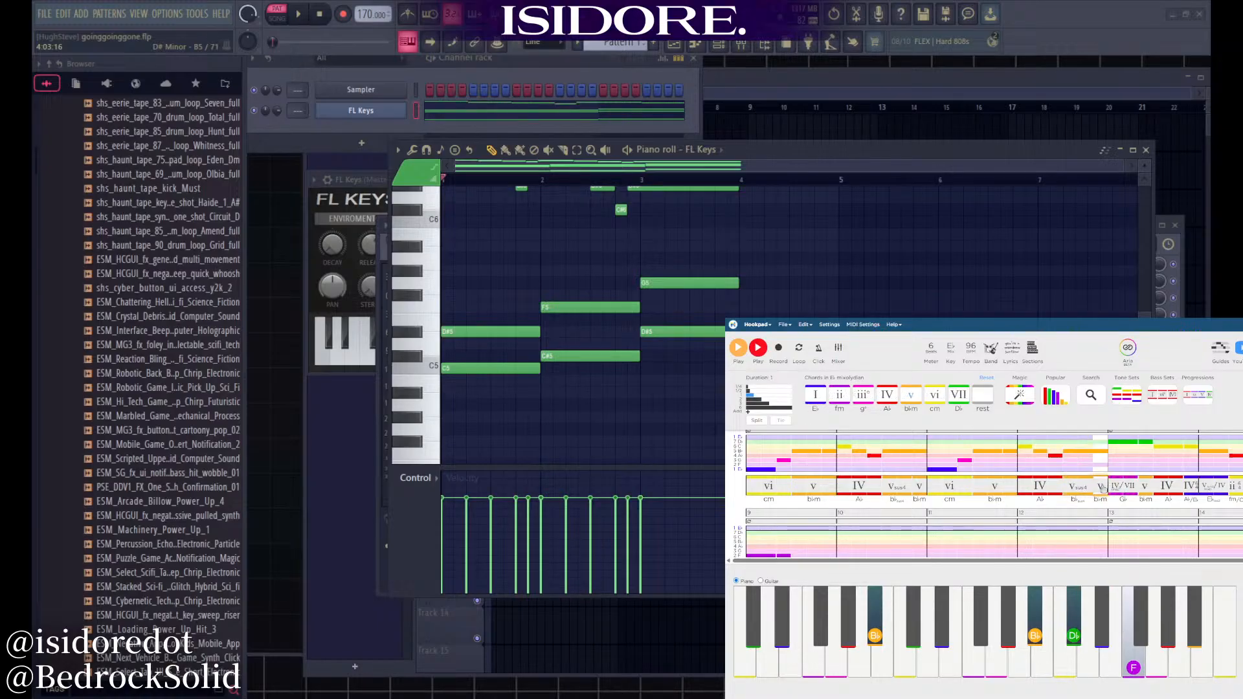
click(1130, 485)
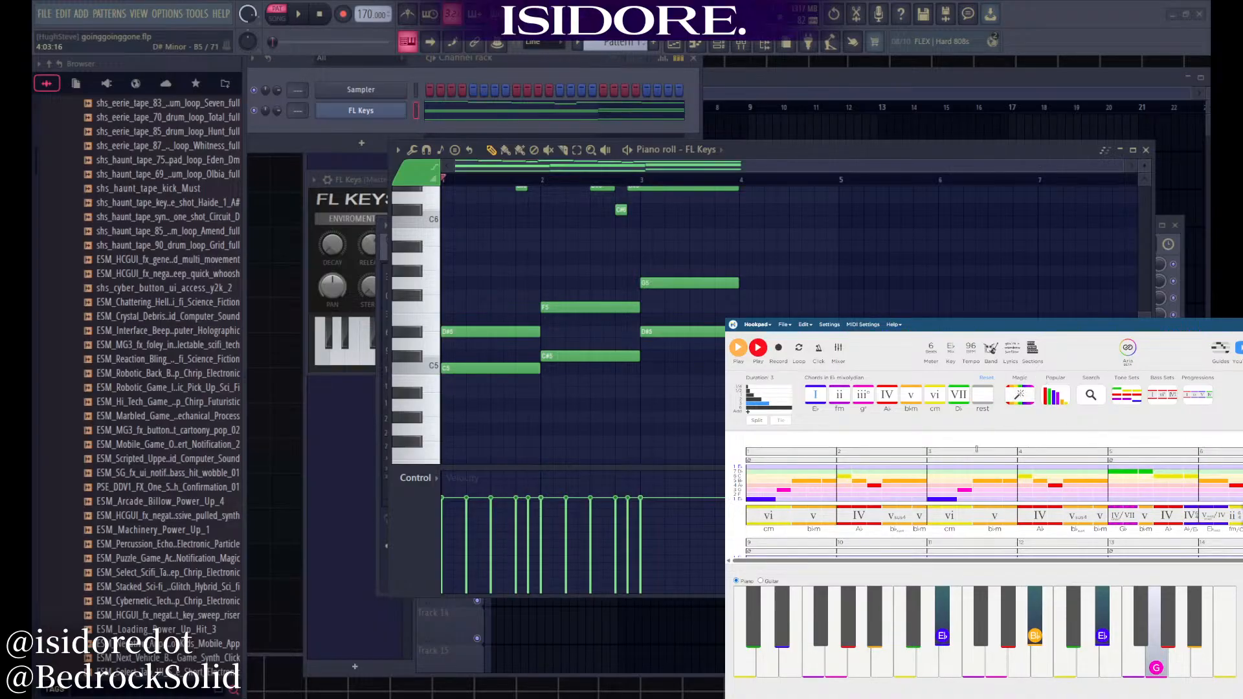
Highlight the melody and chords across the song's first line, starting from the opening melody note
scroll(978, 450, down, 2)
scroll(979, 450, up, 2)
click(749, 472)
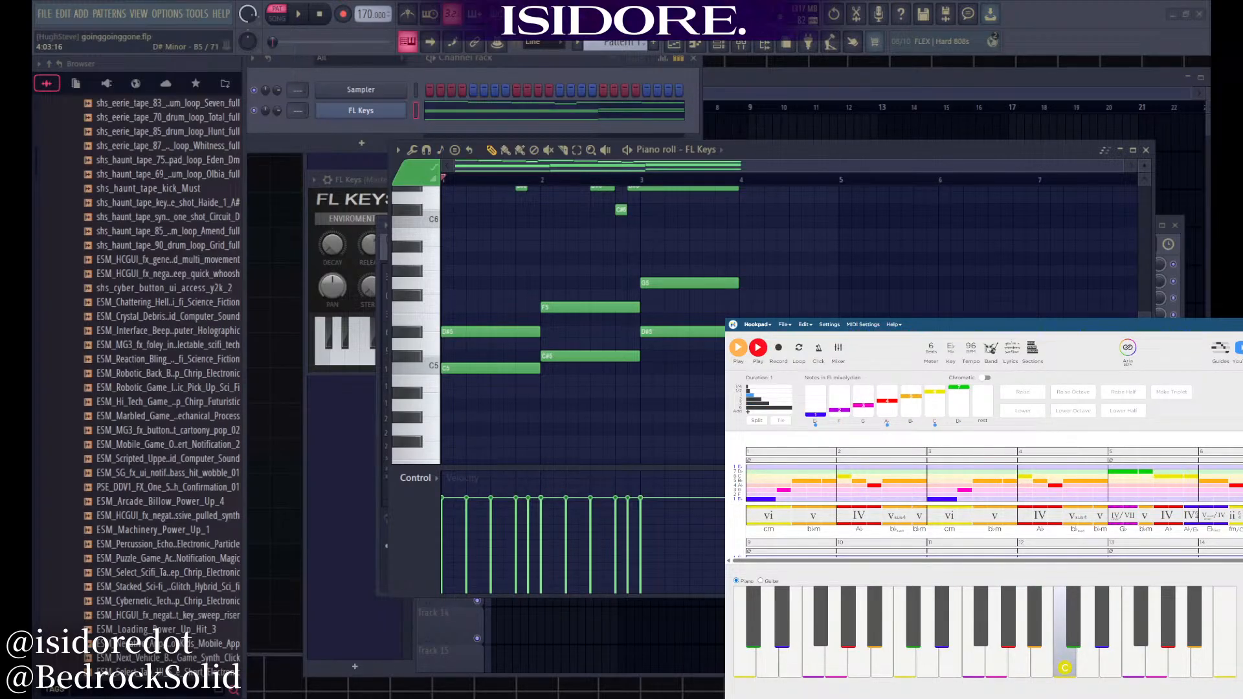
drag(1186, 500, 760, 517)
click(1190, 503)
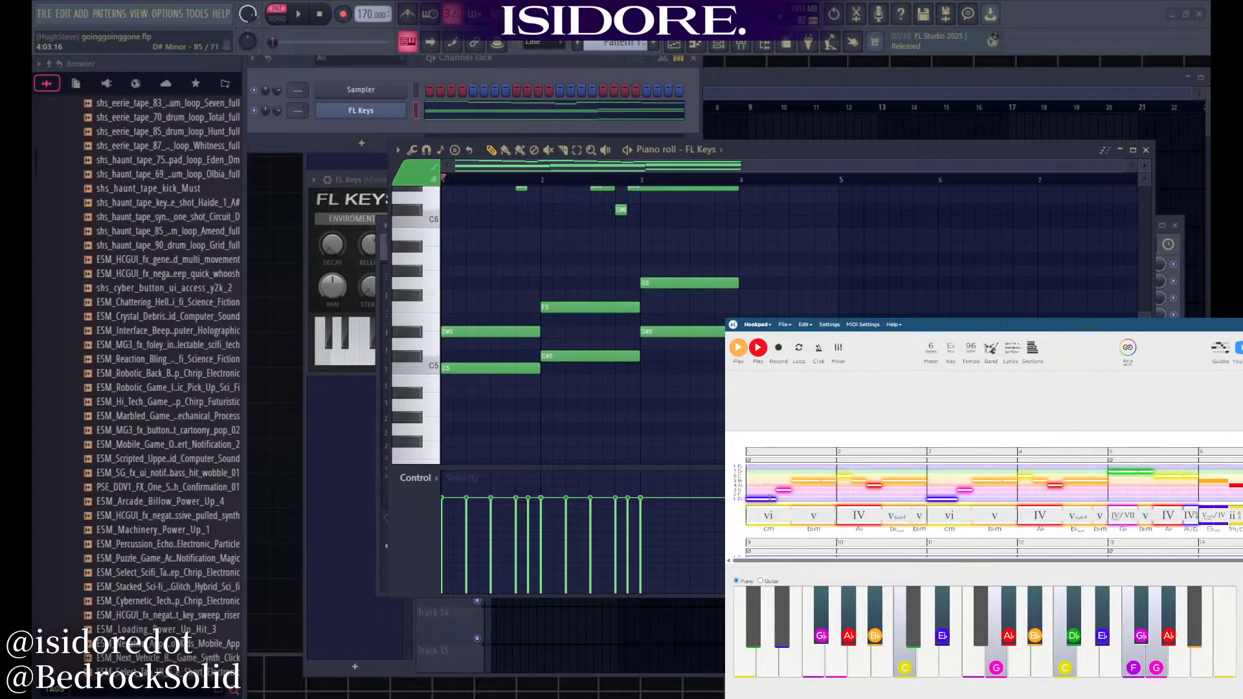
Bring up the list of saved Hookpad projects, discarding the unsaved changes to the current song
click(778, 481)
click(785, 327)
click(789, 353)
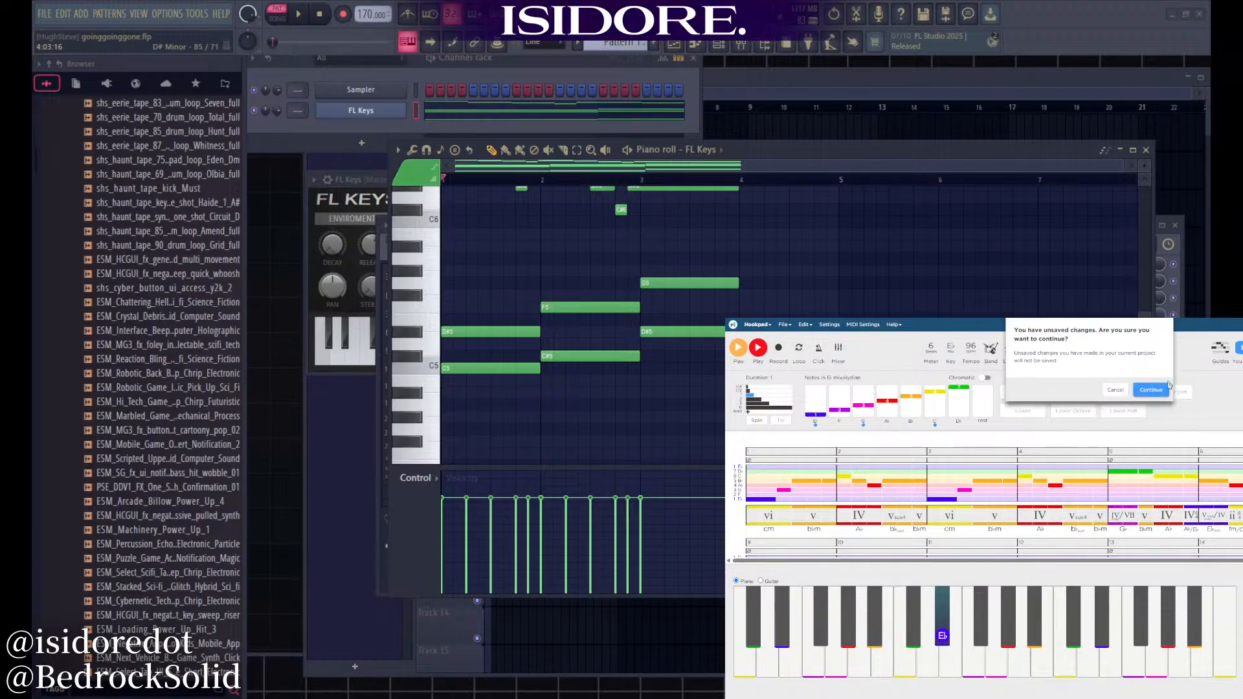
click(1165, 390)
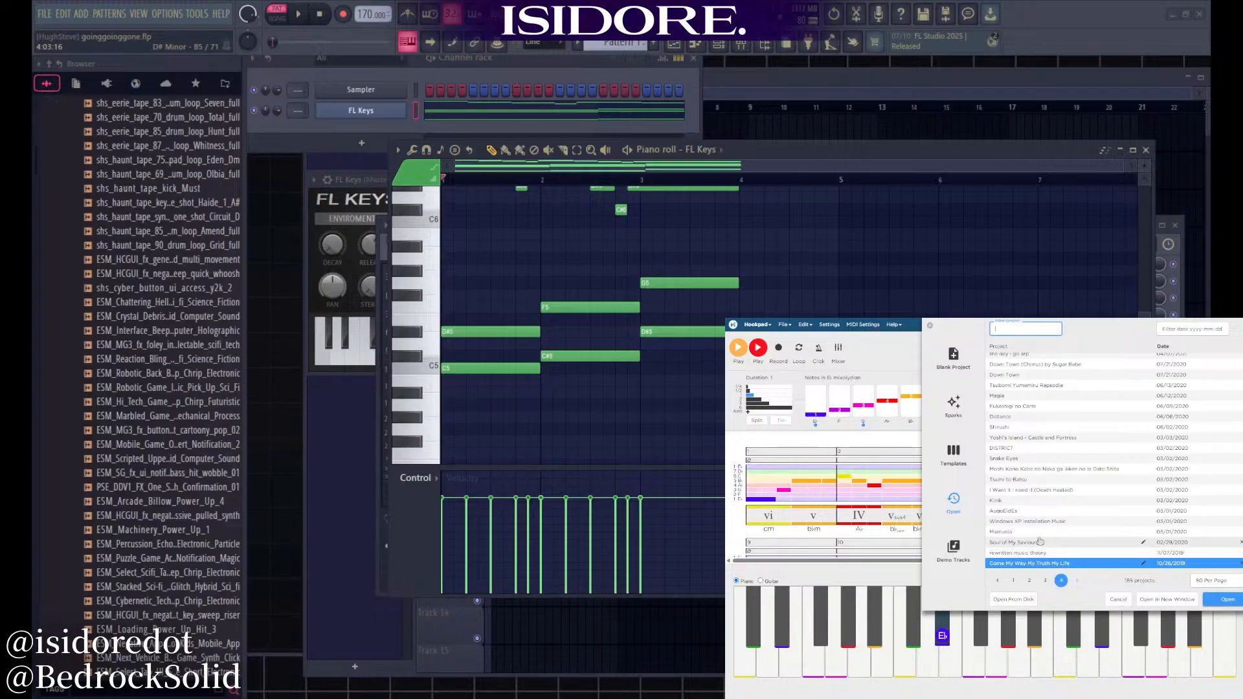
Look through pages 4, 3 and 2 of the saved projects for another example song
scroll(1042, 528, up, 2)
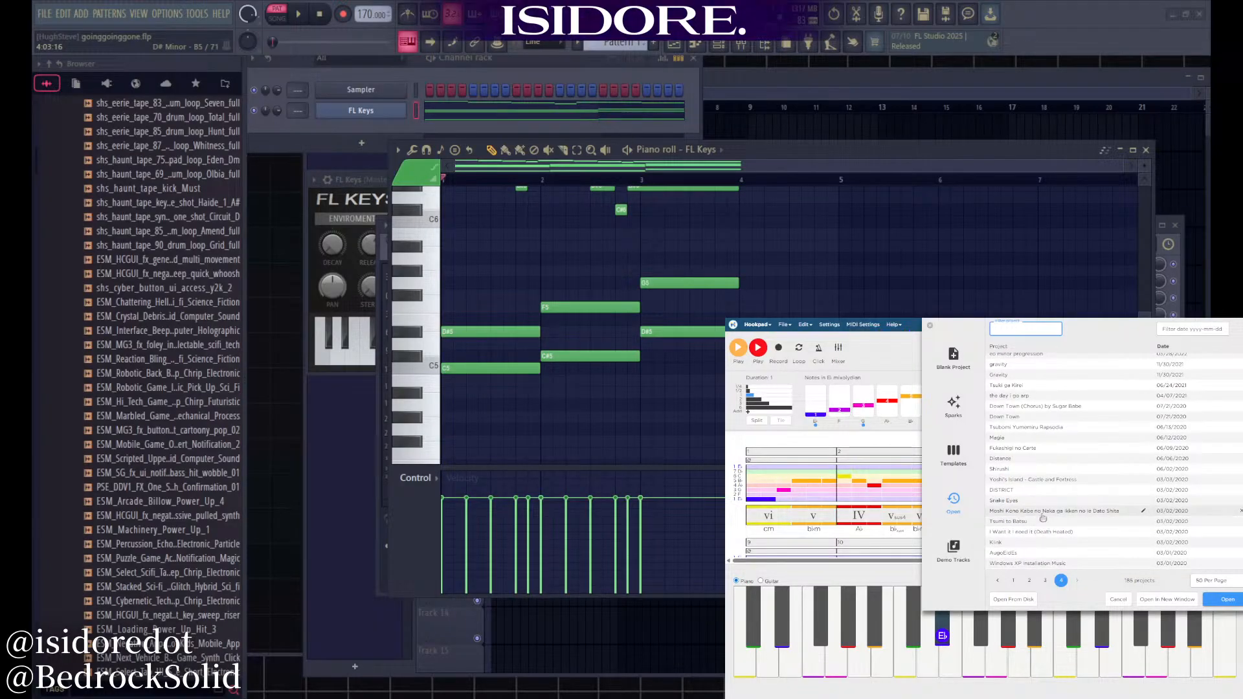
scroll(1043, 503, up, 5)
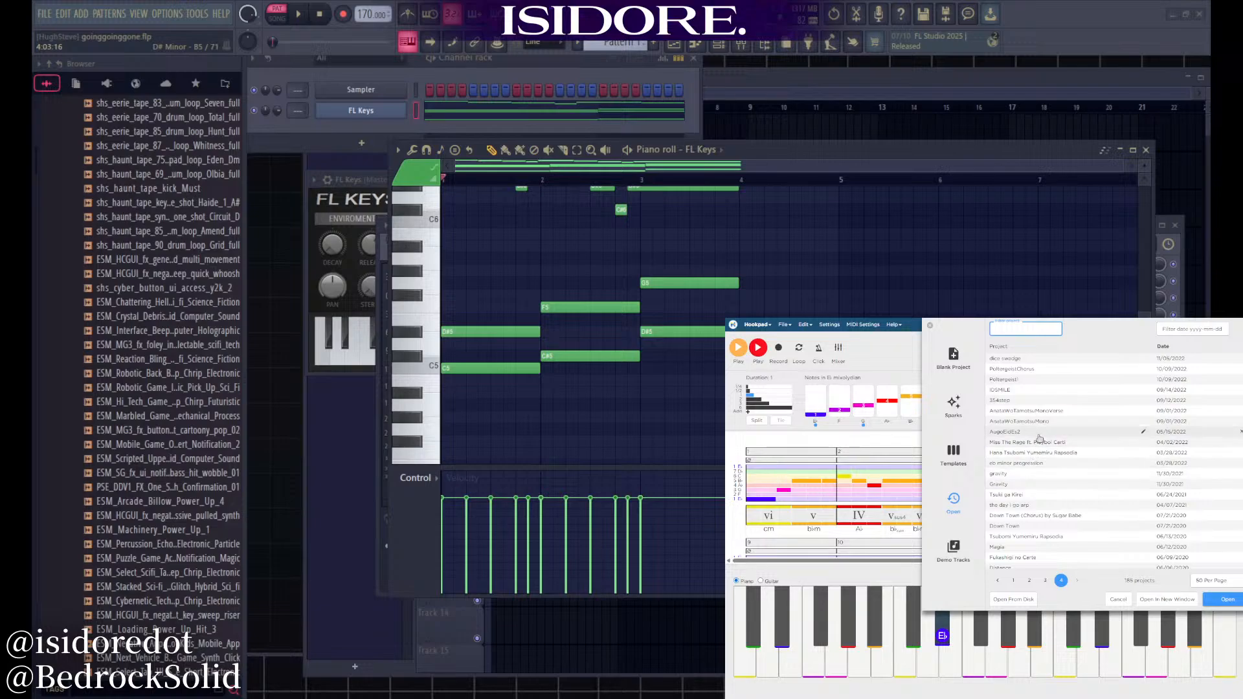
click(1044, 580)
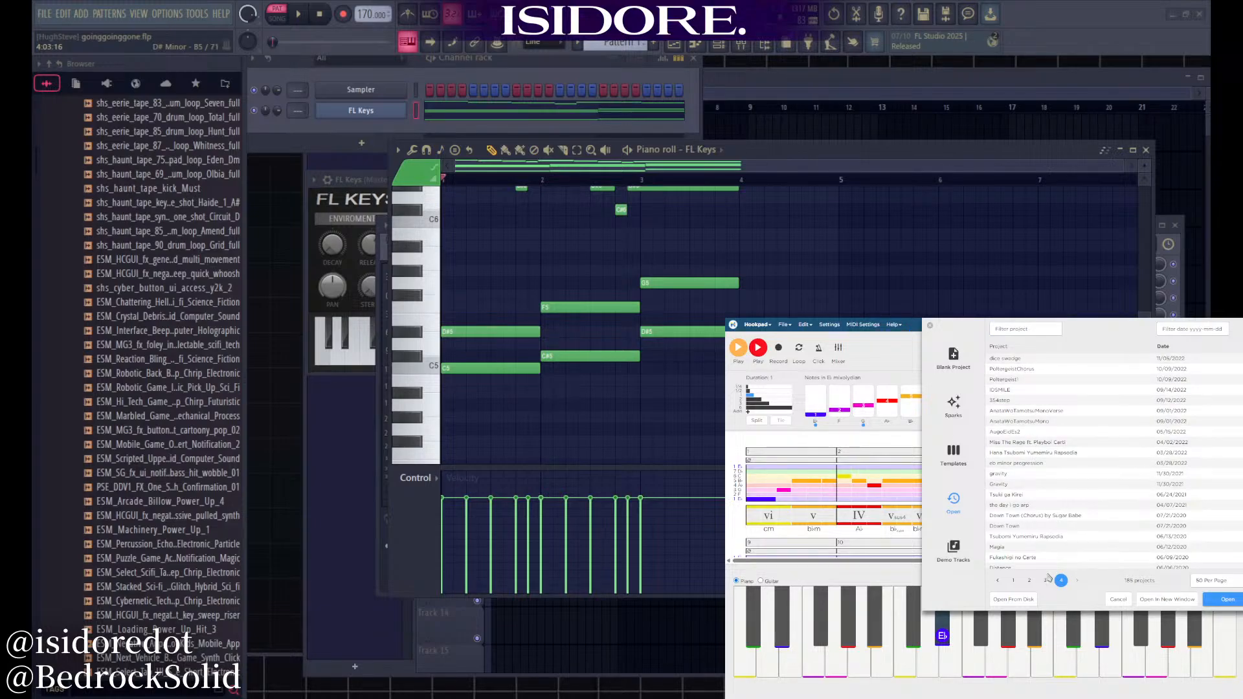
scroll(1068, 525, down, 5)
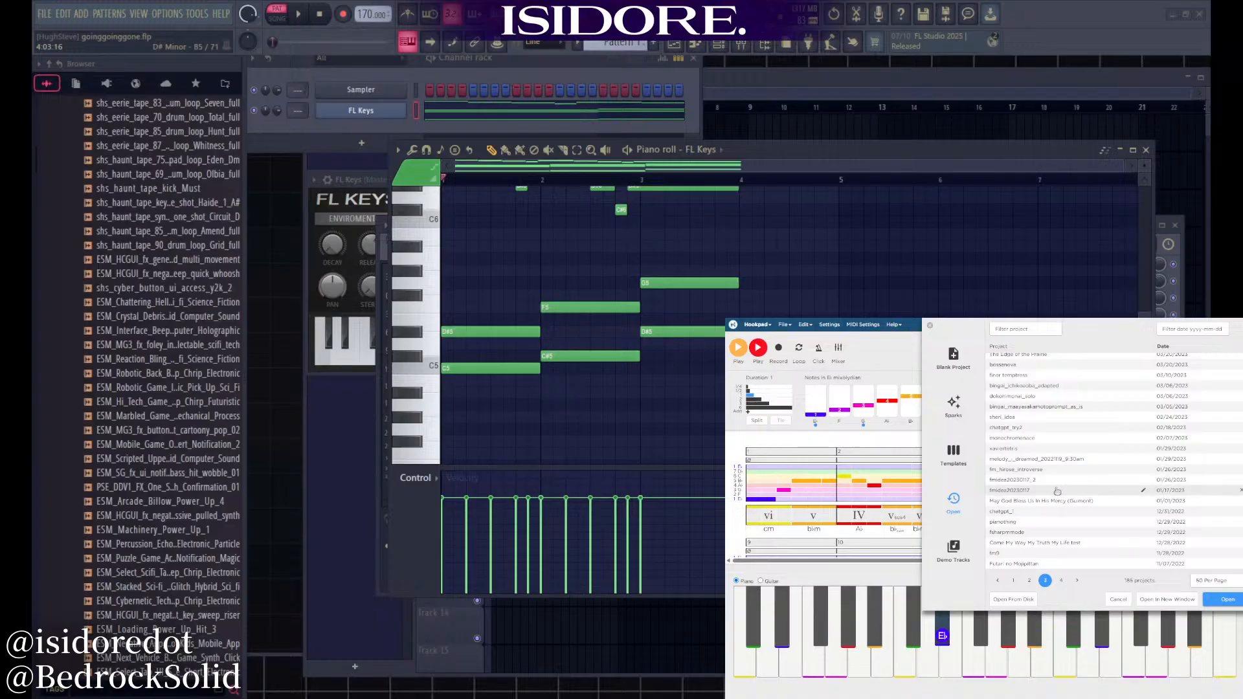
scroll(1054, 488, up, 5)
scroll(1054, 486, up, 5)
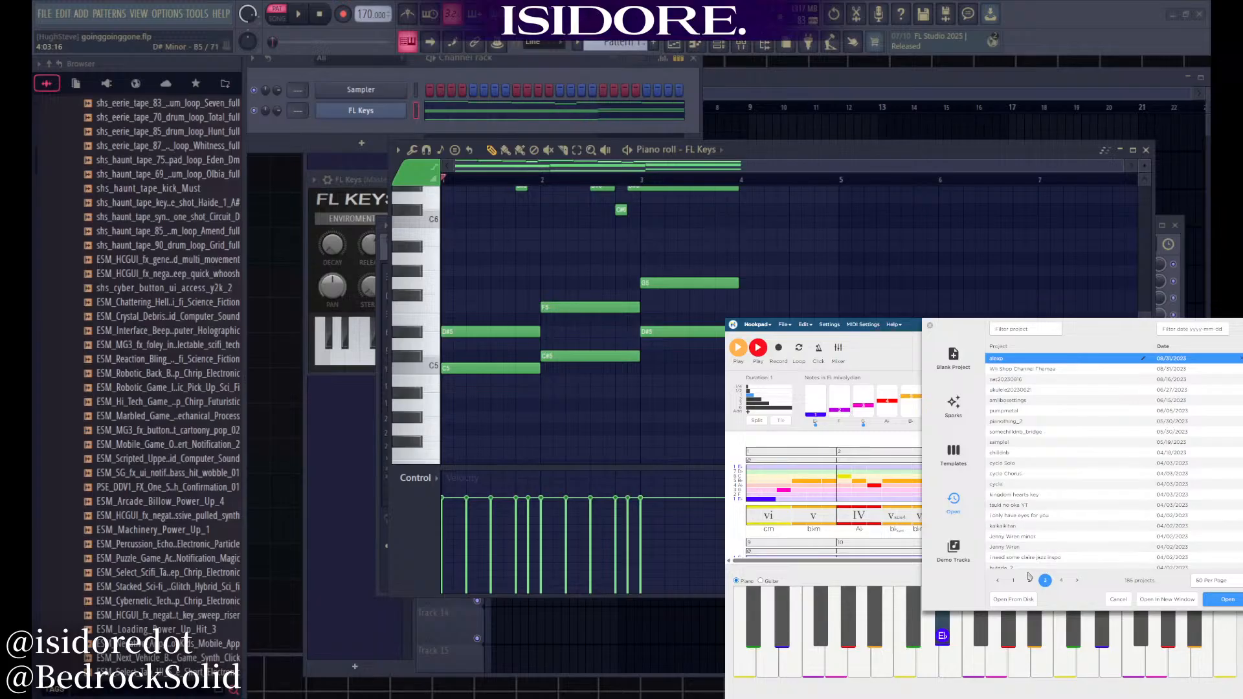
click(1028, 580)
scroll(1058, 520, down, 2)
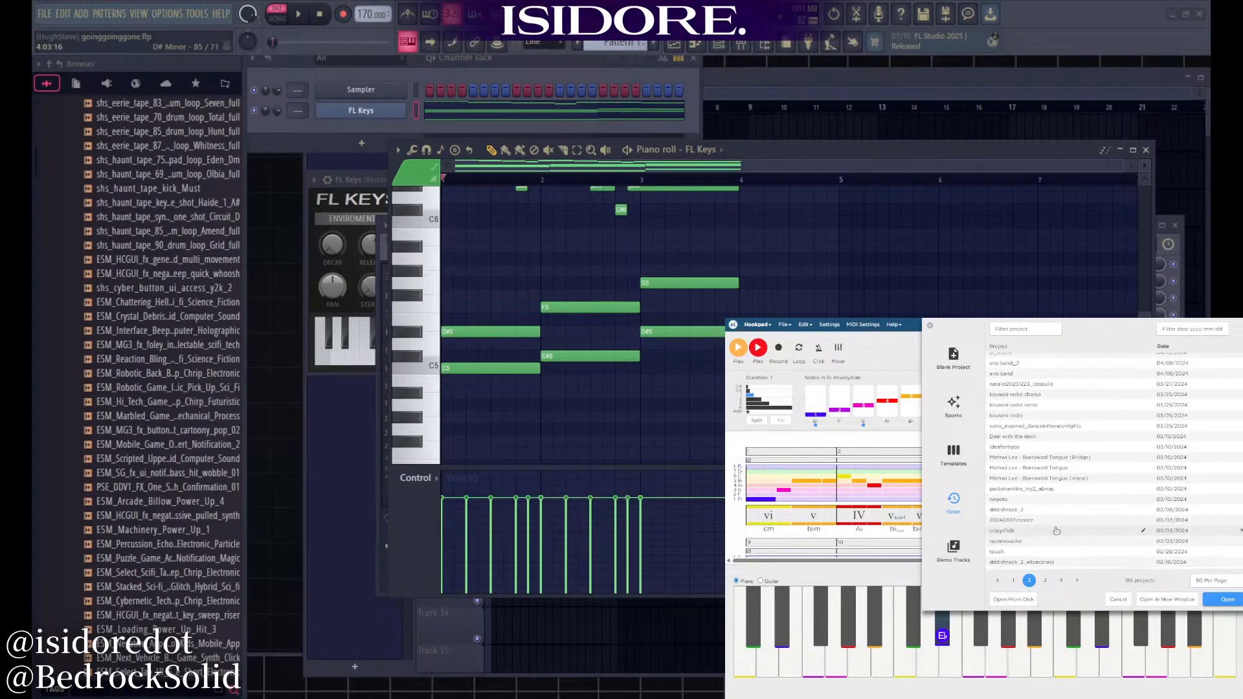
click(1045, 580)
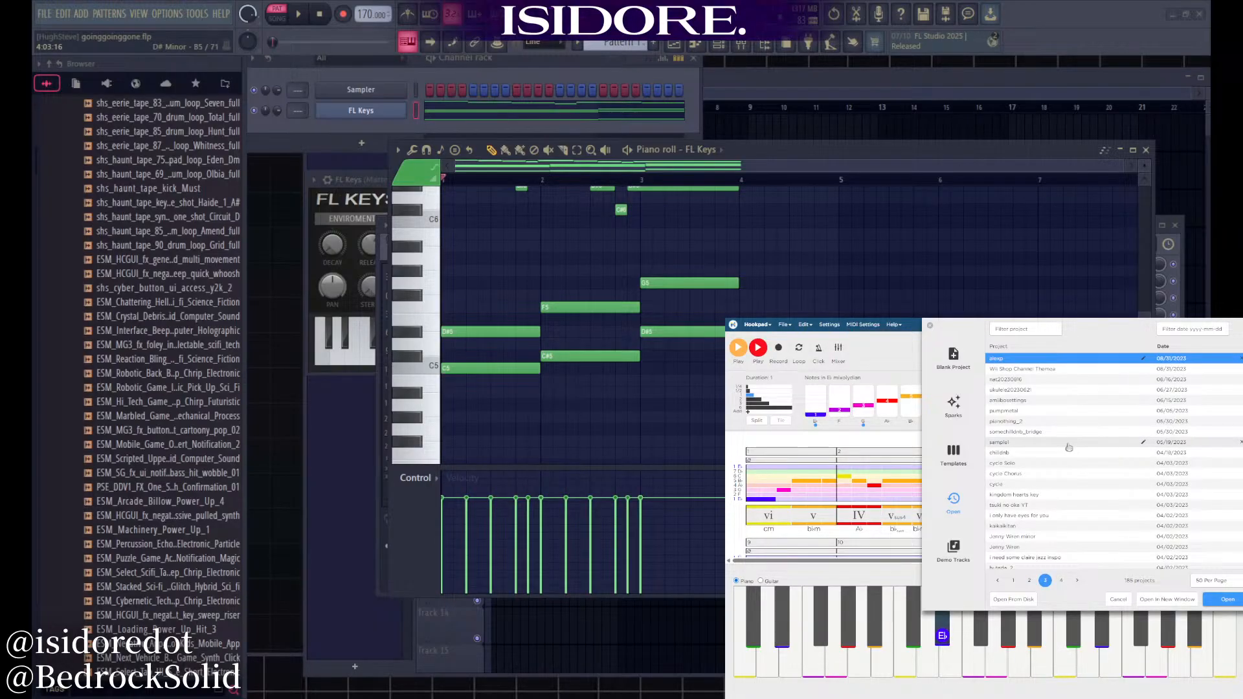
scroll(1049, 440, down, 5)
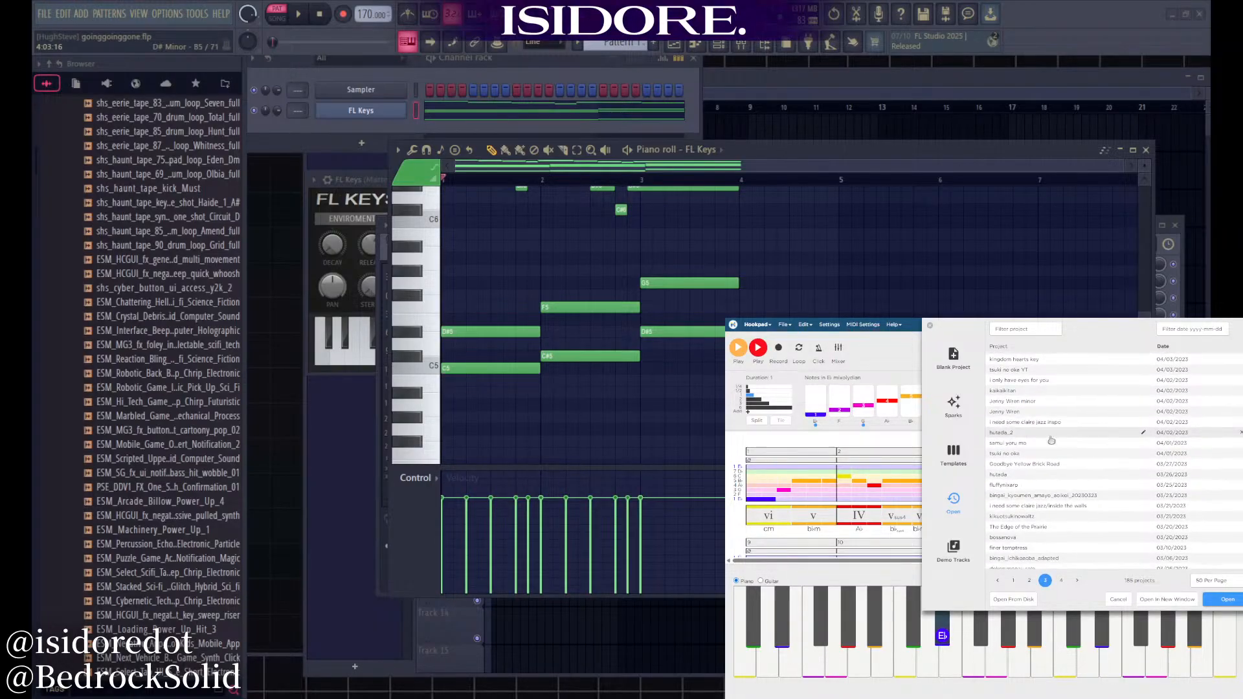
scroll(1038, 472, down, 3)
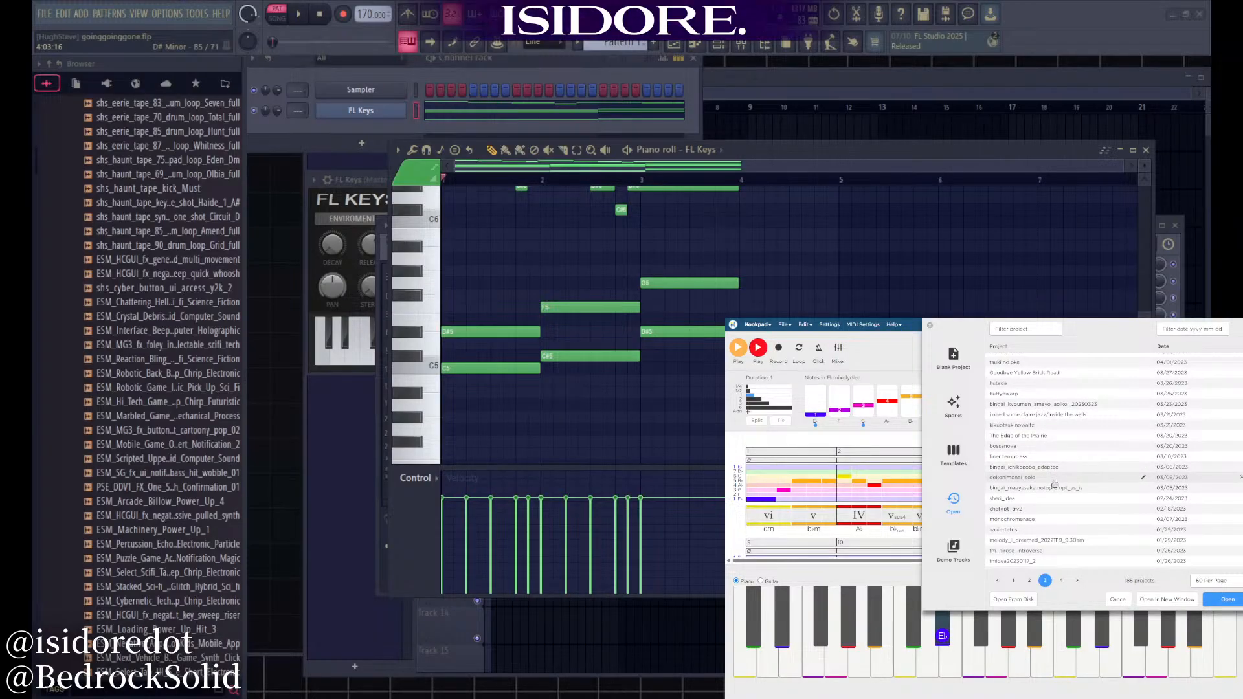
scroll(1054, 485, down, 2)
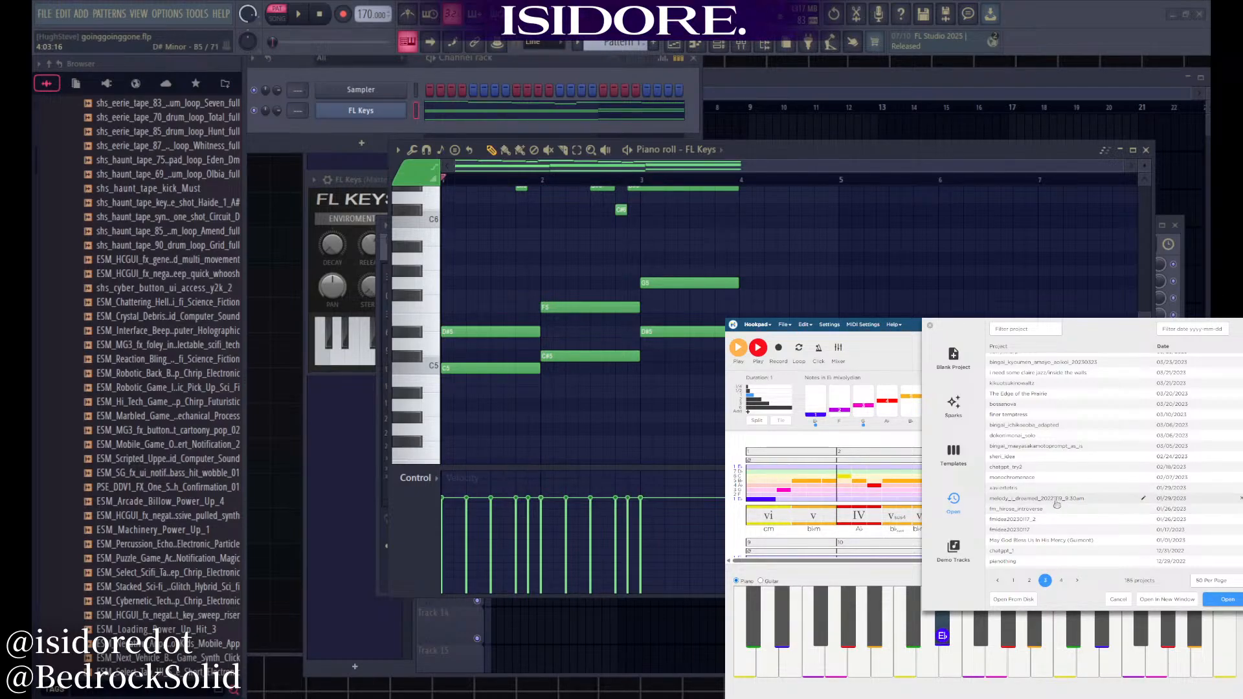
scroll(1054, 492, down, 1)
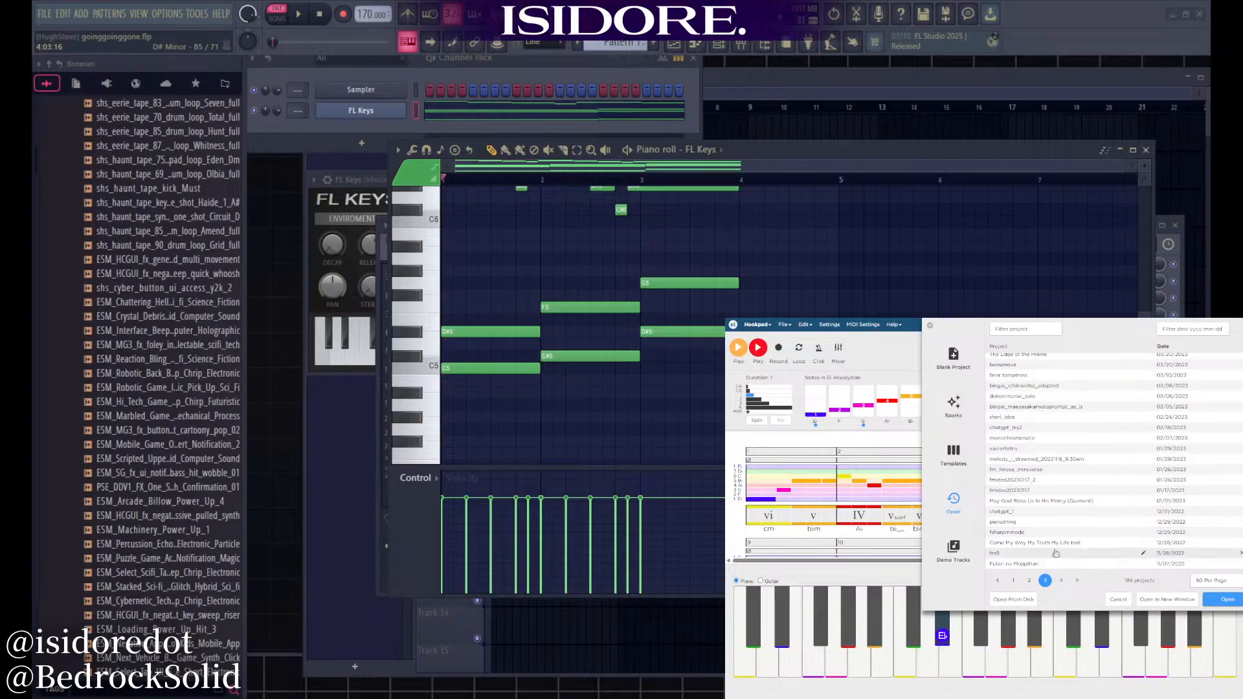
scroll(1050, 529, up, 5)
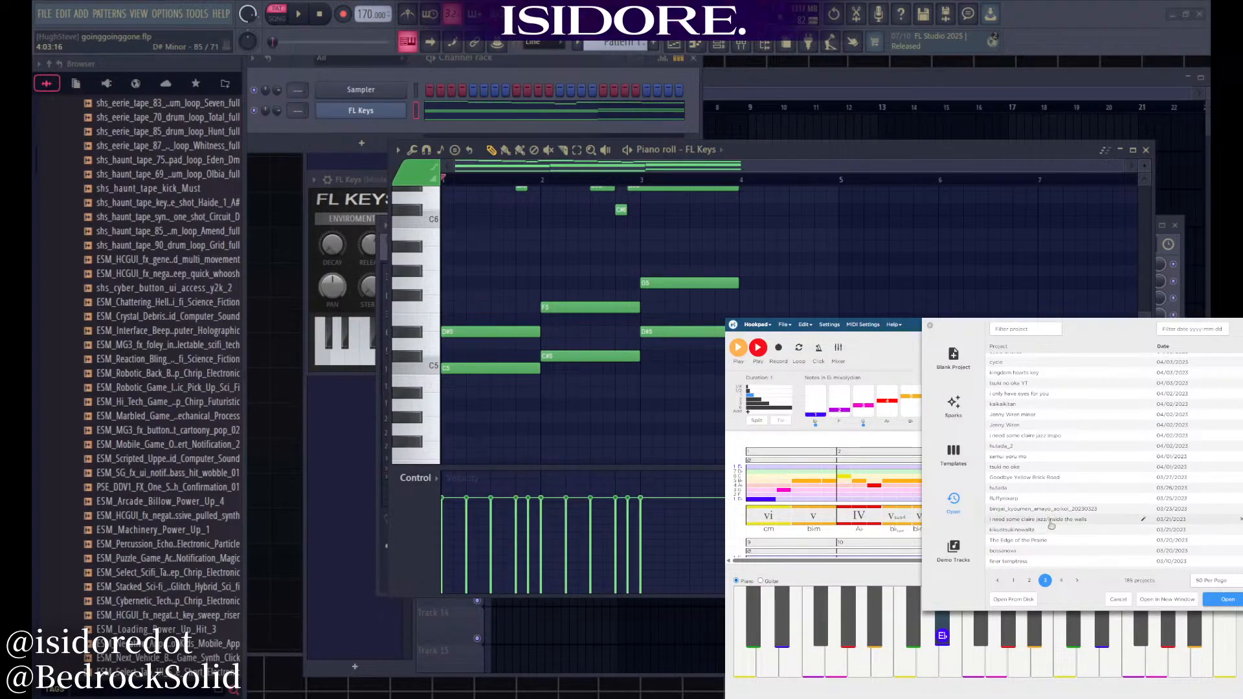
scroll(1068, 514, up, 3)
scroll(1066, 516, down, 3)
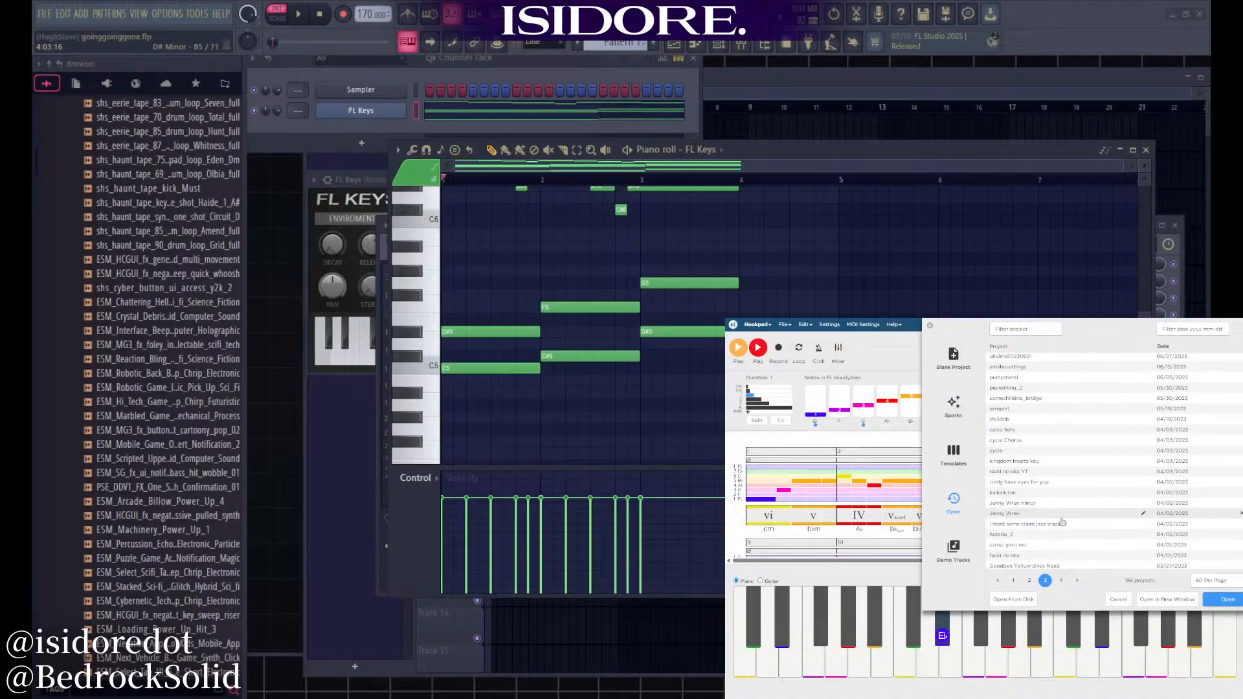
Open a late-2023 saved project from page 2 of the list and play the song, pausing at measure 65
click(1029, 581)
scroll(1071, 499, down, 6)
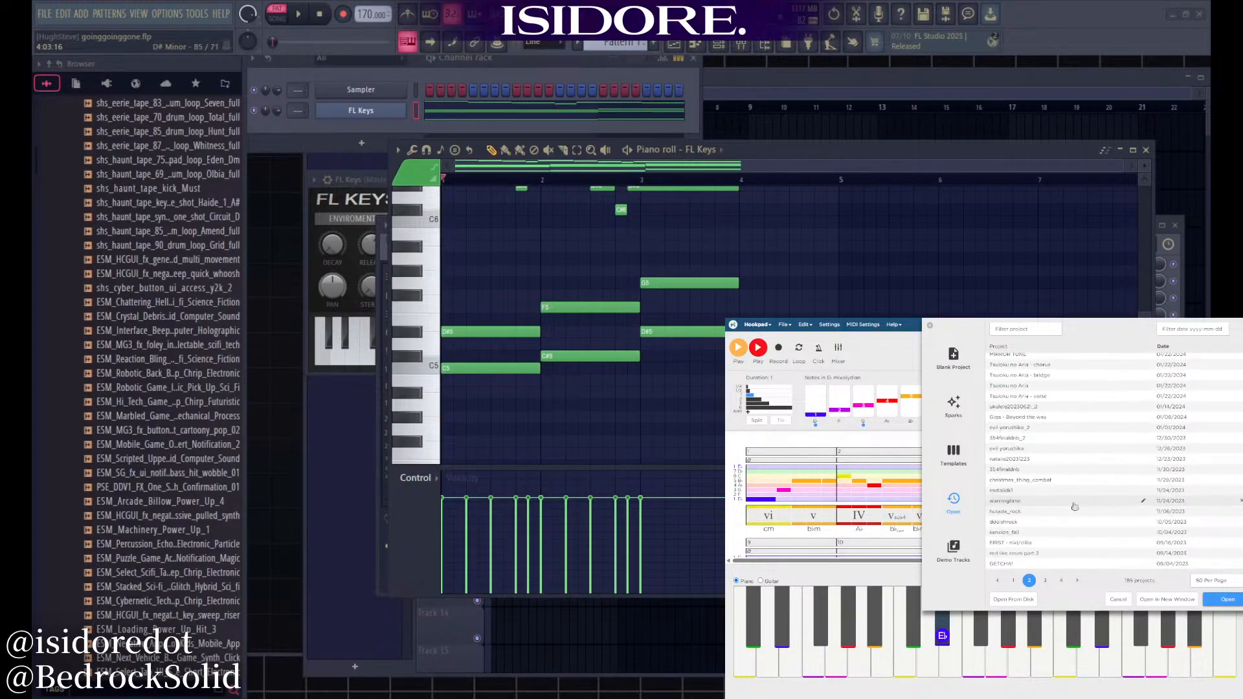
click(1063, 471)
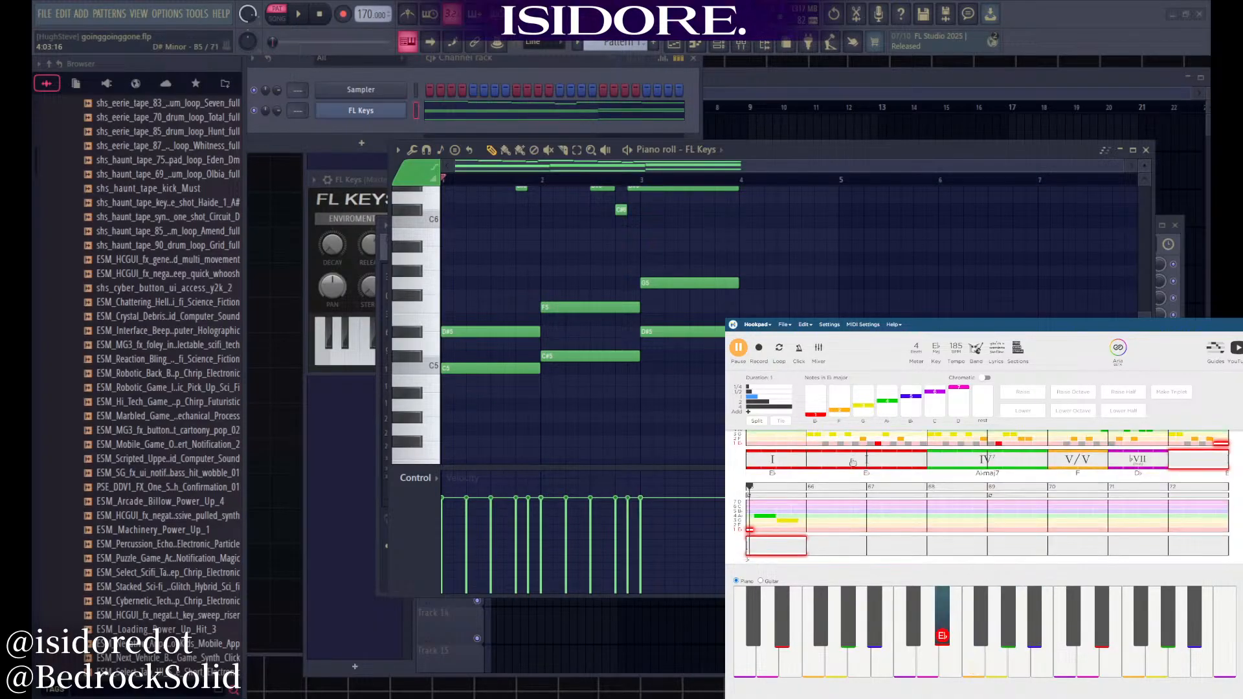
click(735, 348)
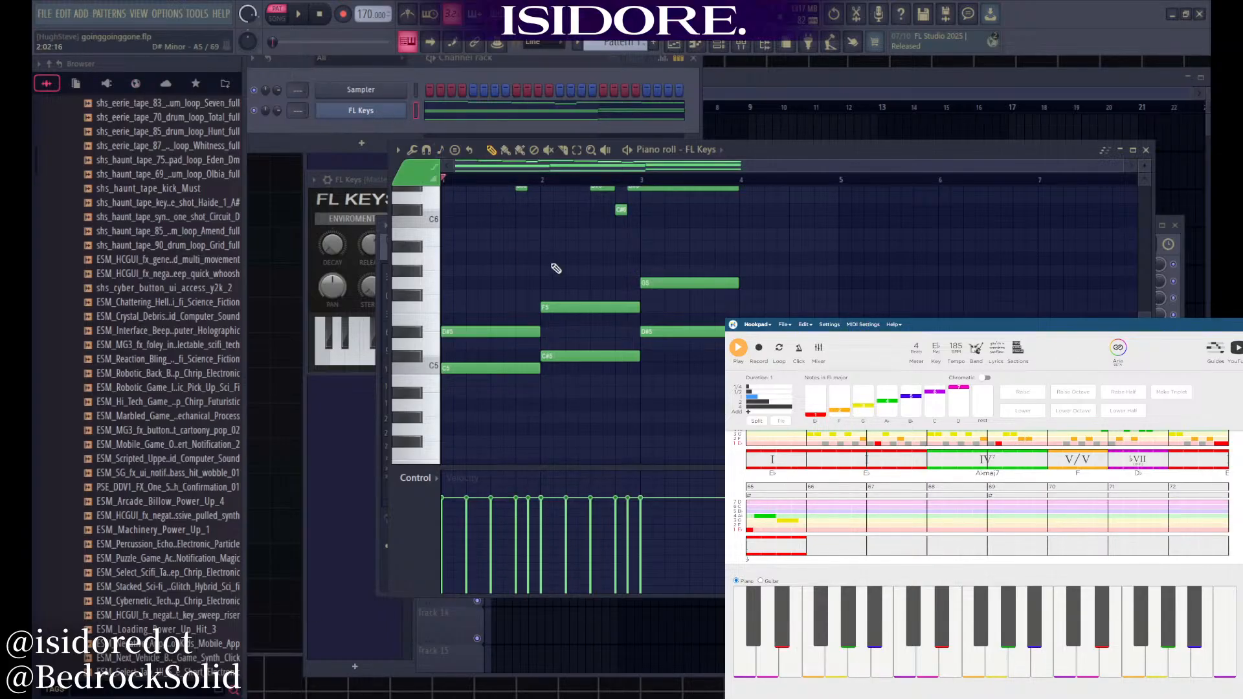
Review the existing low notes in the FL Studio piano roll and create an empty Pattern 2
scroll(554, 264, down, 6)
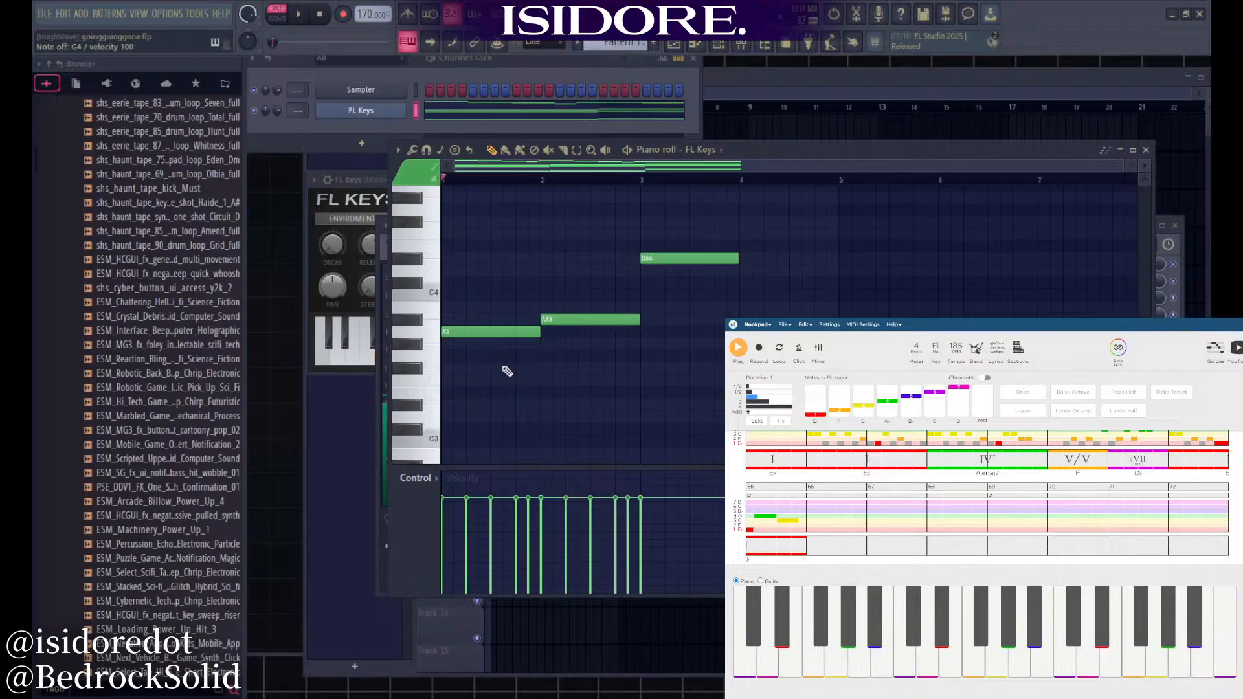
scroll(507, 371, up, 2)
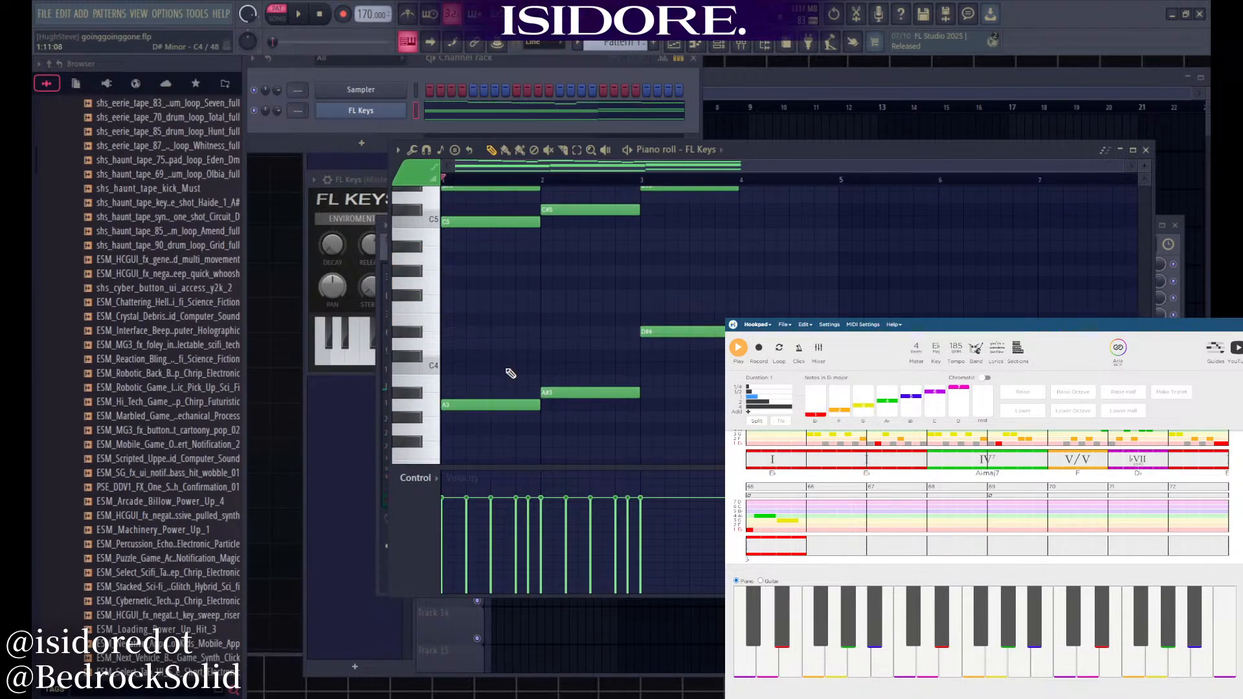
scroll(512, 372, down, 5)
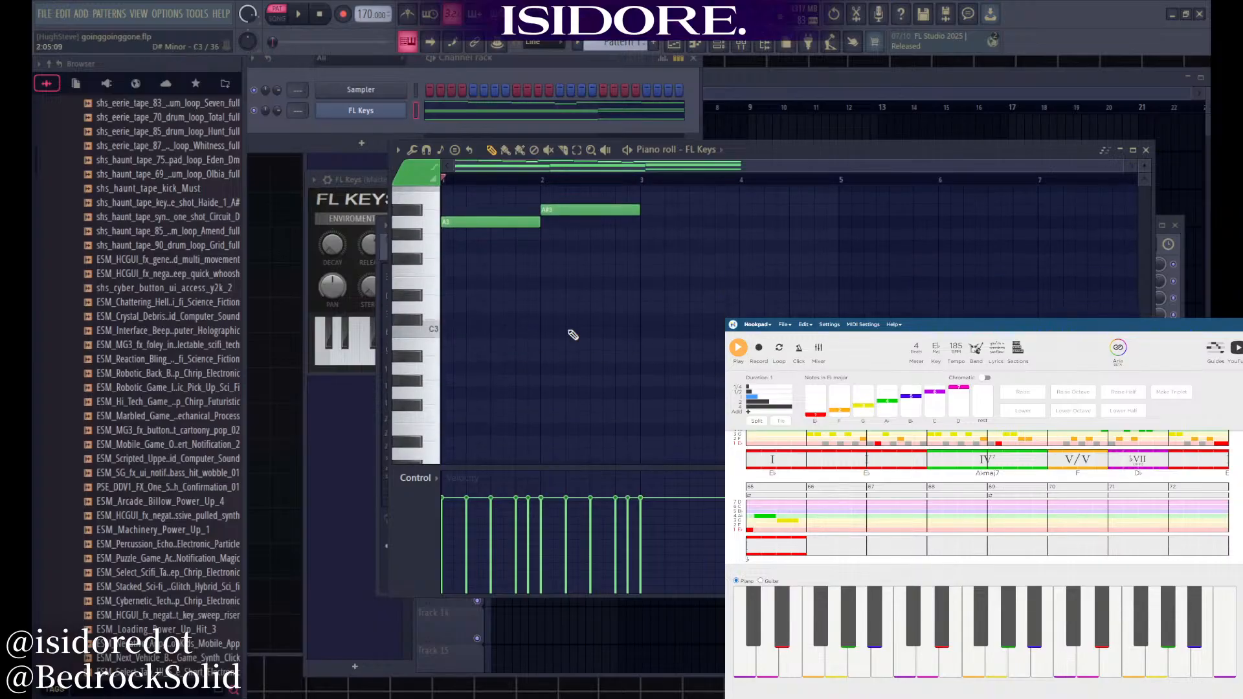
scroll(658, 356, up, 3)
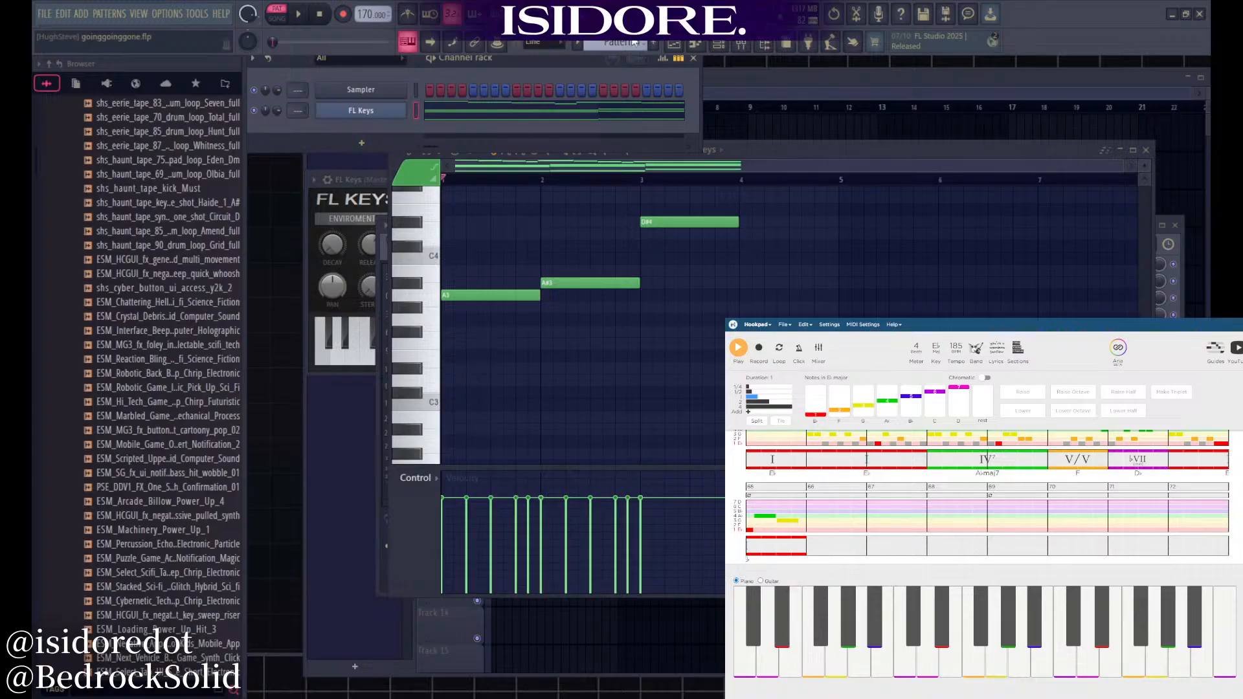
click(652, 43)
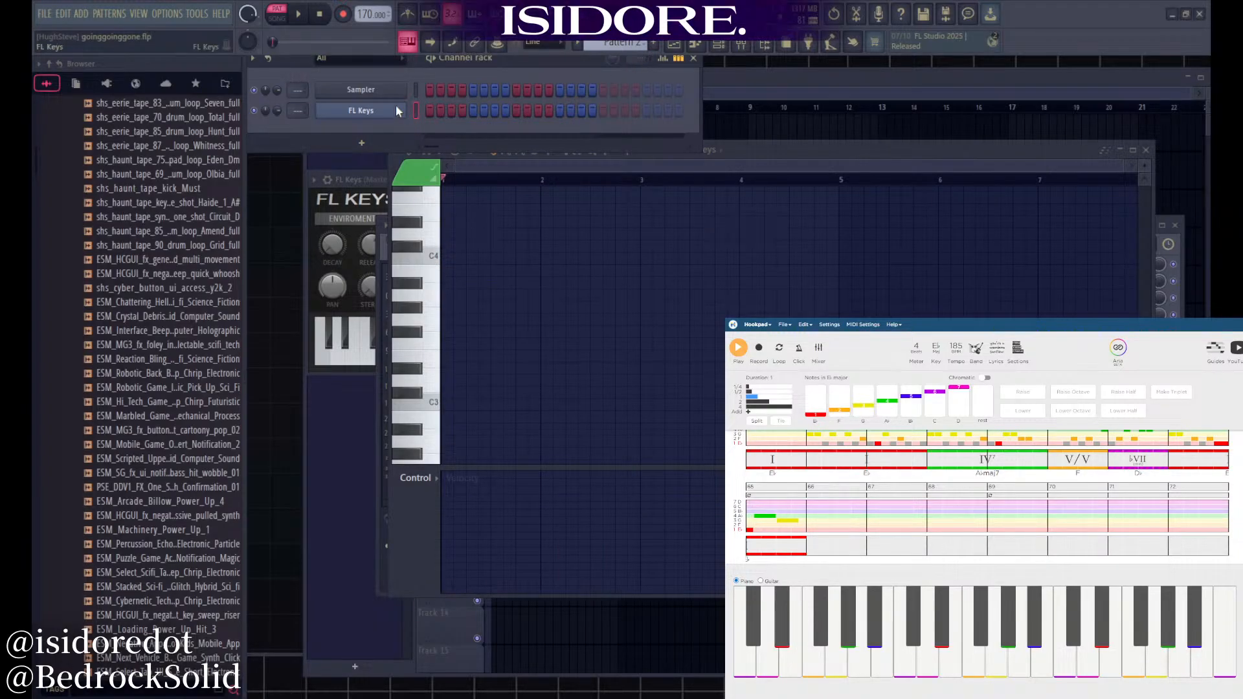
click(447, 380)
drag(437, 380, 439, 287)
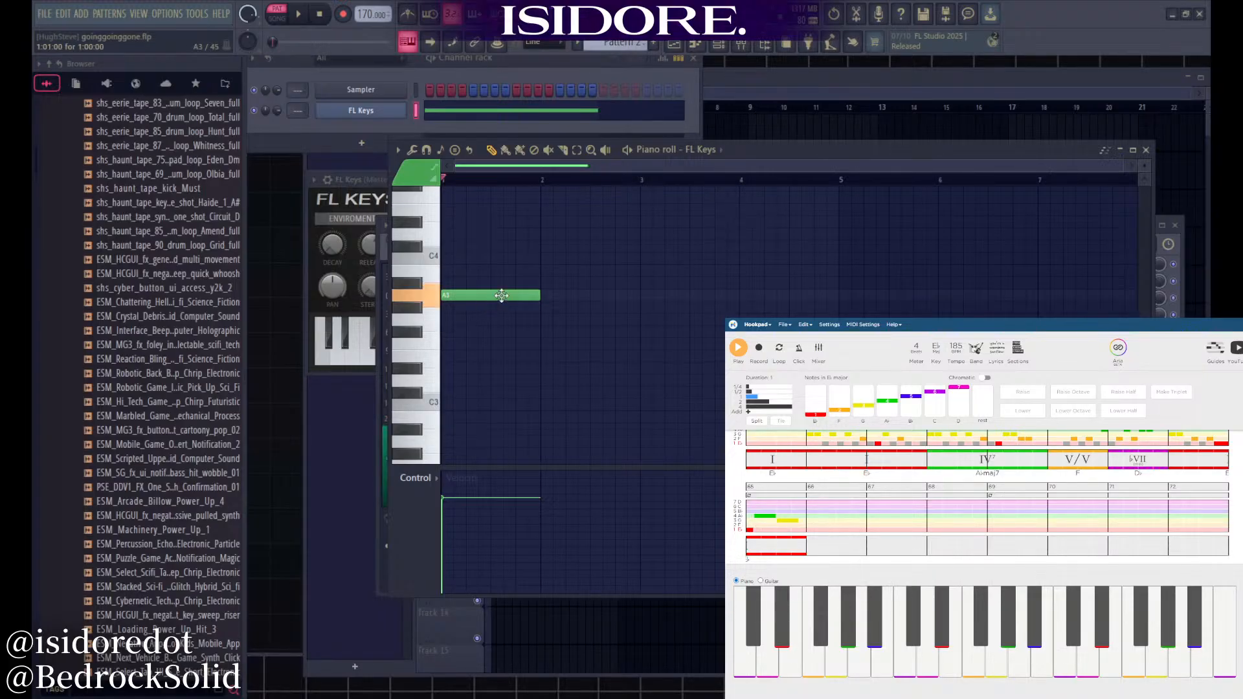
click(542, 356)
drag(642, 310, 647, 331)
right_click(651, 332)
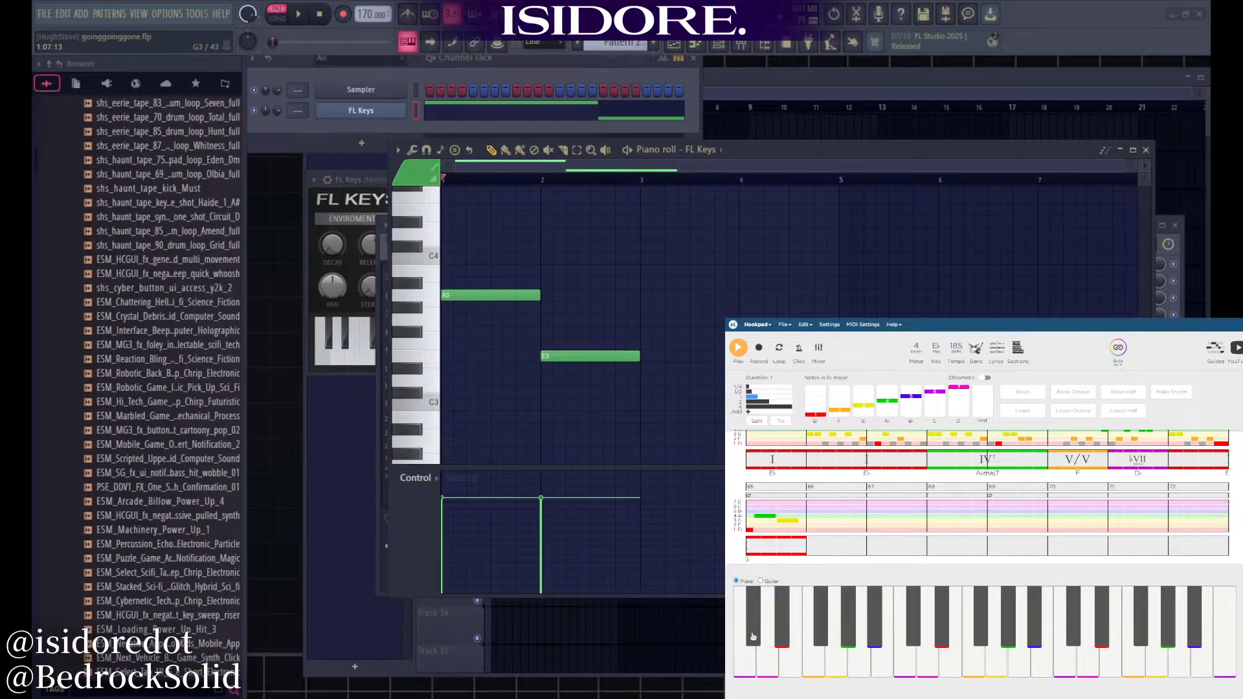
right_click(602, 356)
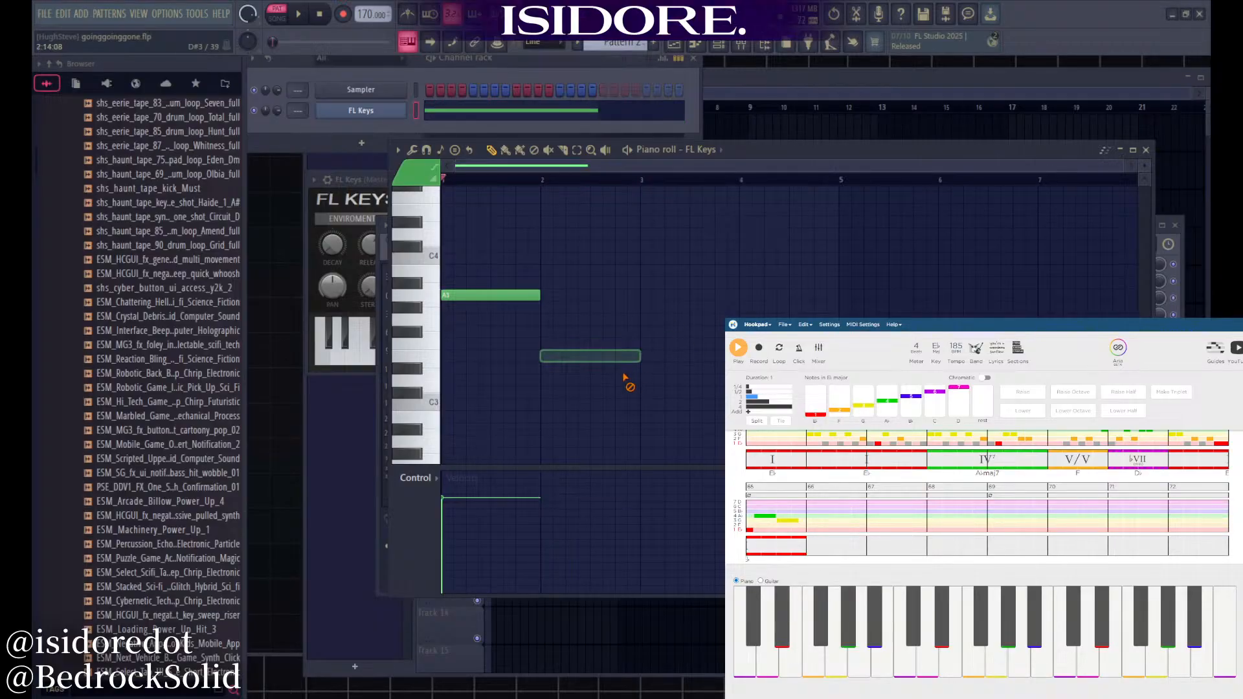
right_click(522, 296)
Draw a bass line on A2 from bar 1: one quarter note followed by four consecutive eighth notes
scroll(532, 348, down, 3)
drag(448, 356, 432, 332)
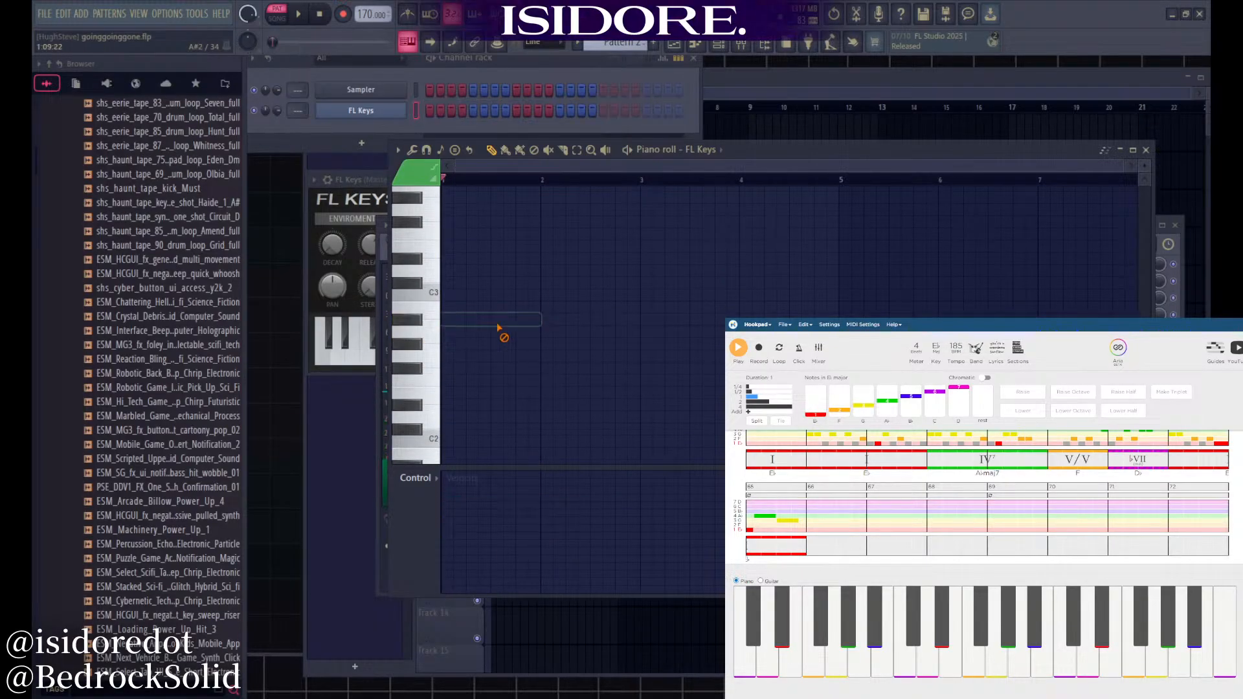
drag(538, 331, 480, 334)
key(space)
click(474, 334)
key(space)
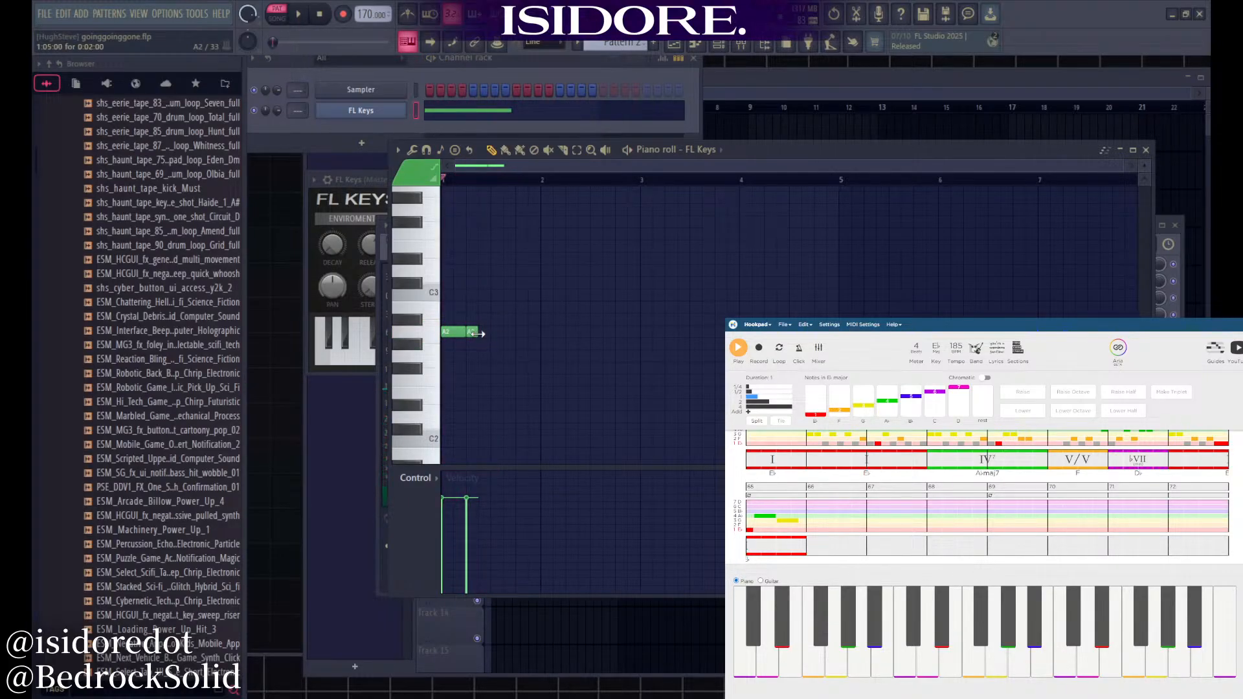
click(486, 335)
key(space)
click(495, 332)
click(507, 332)
key(space)
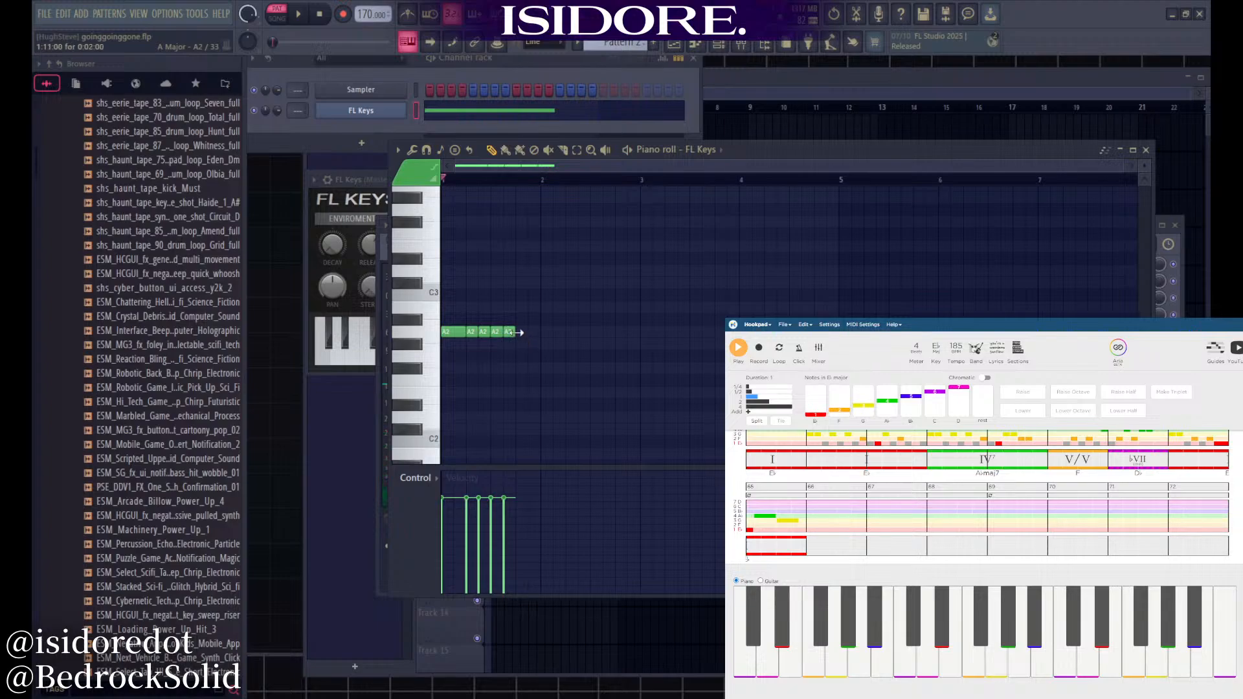
Set the project tempo to 202 BPM and play back the bass pattern
drag(367, 14, 367, 1)
key(space)
key(space)
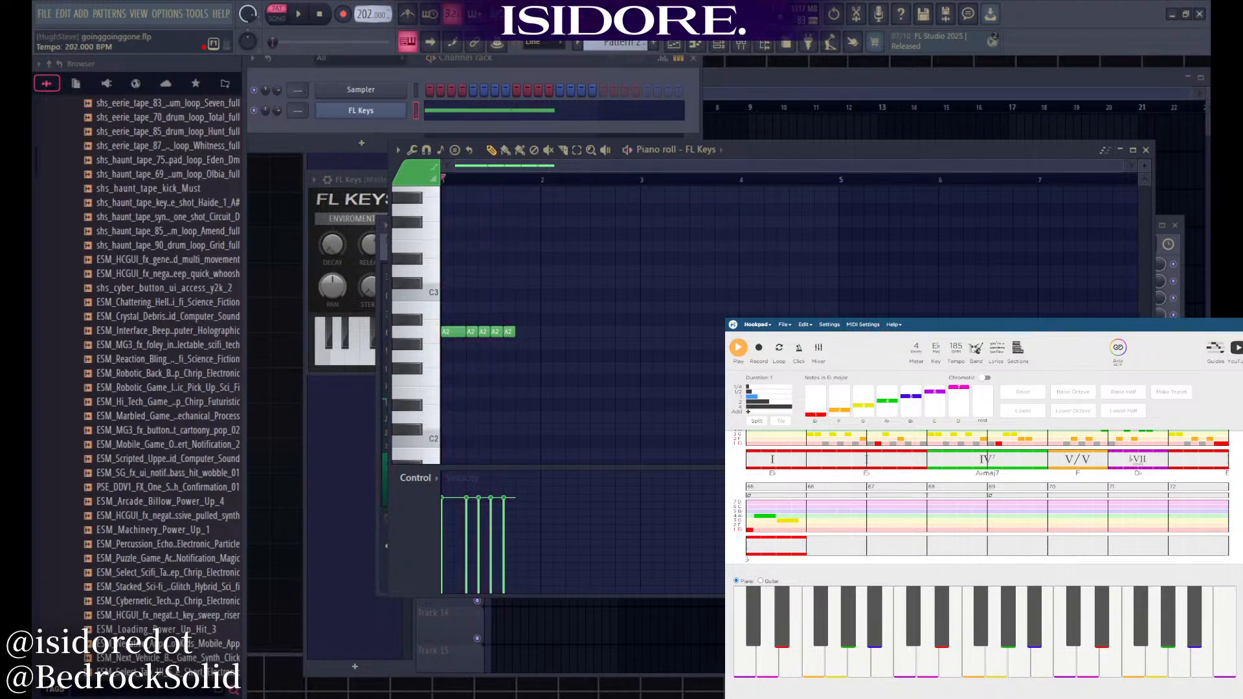
Extend the bass line in bar 1 with one more A2 eighth note, followed by a D#2 eighth note, playing back between additions
key(space)
key(space)
click(521, 332)
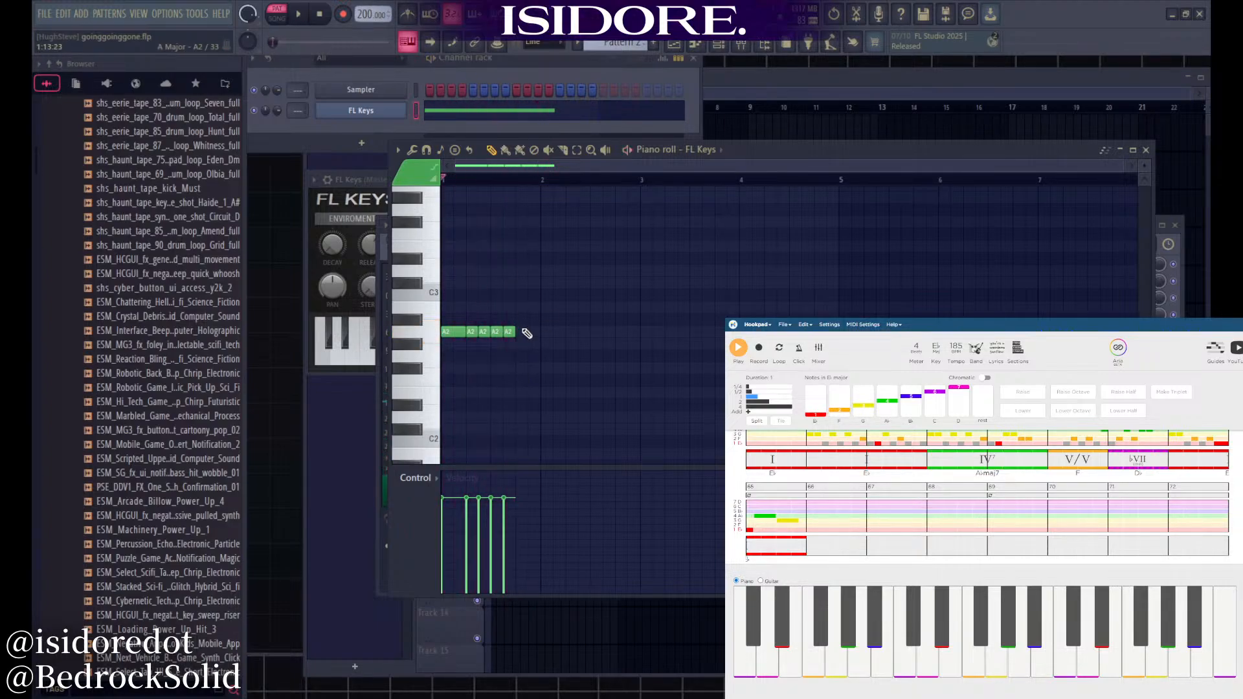
key(space)
key(space)
click(532, 405)
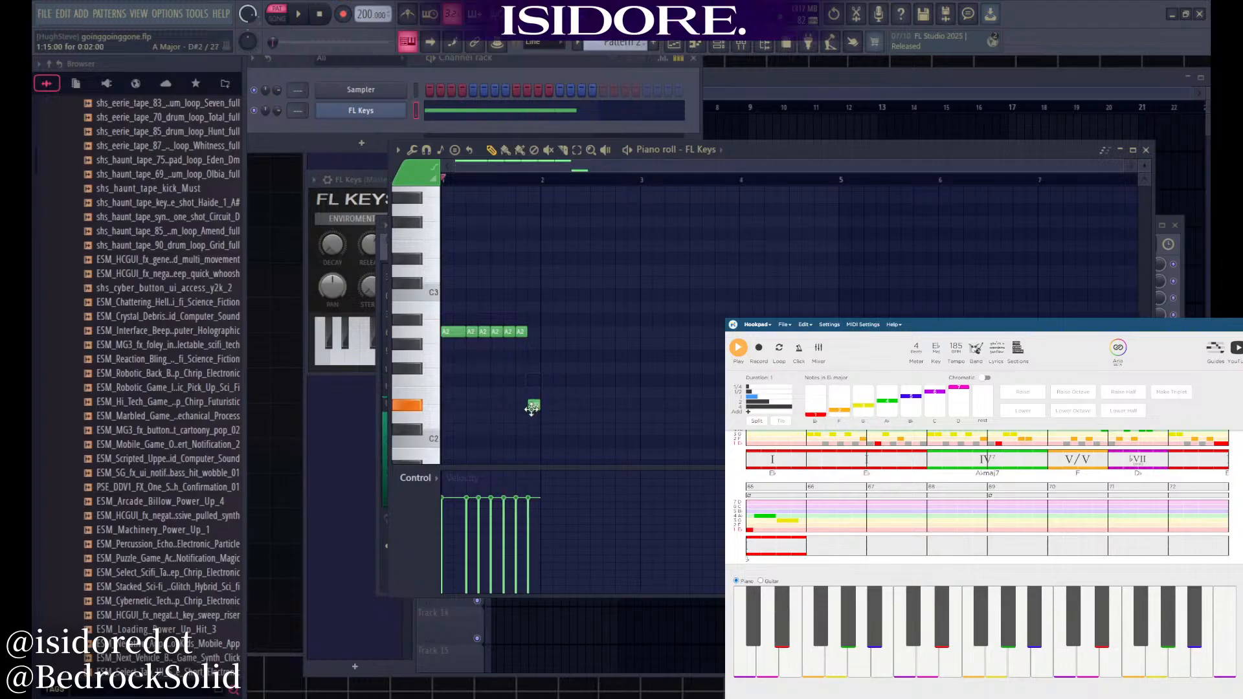
Transpose all the bass notes up one octave to A3 and D#3, and play the pattern back
right_click(532, 408)
key(ctrl+z)
key(ctrl+a)
drag(452, 332, 424, 262)
click(616, 297)
key(space)
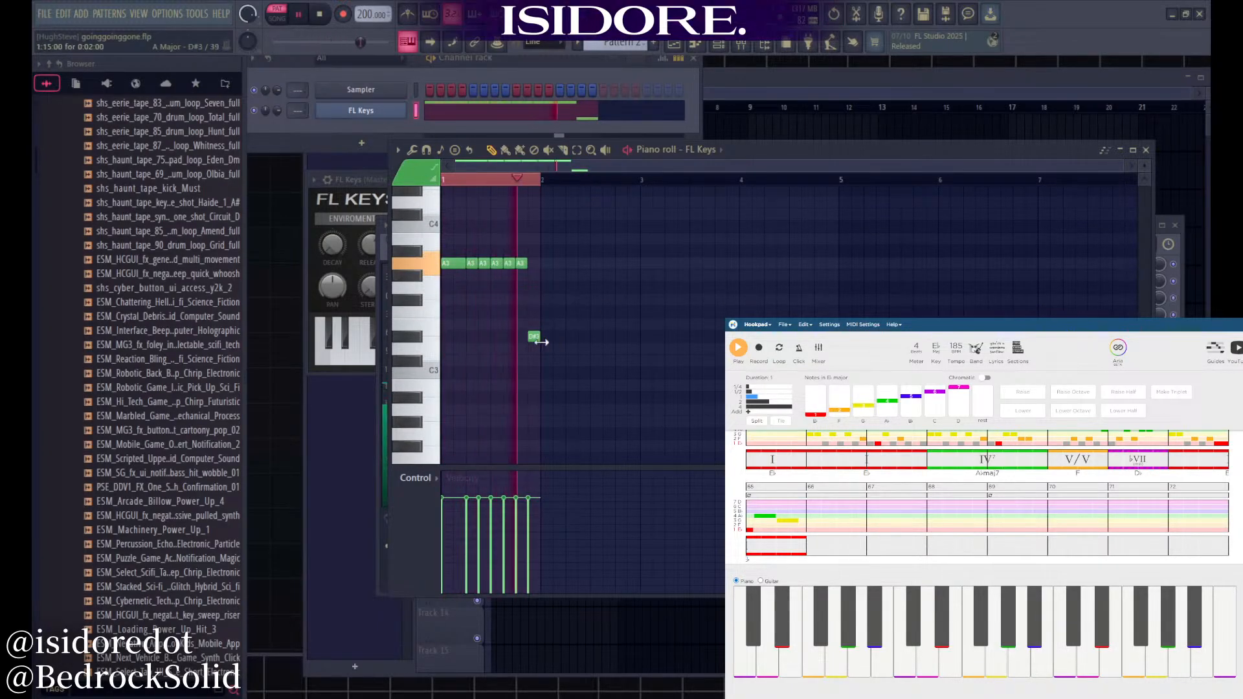
key(space)
Move the last note of bar 1 to E3 and lengthen it to three eighth notes, crossing into bar 2
drag(536, 338, 532, 321)
mouse_move(540, 324)
mouse_down()
mouse_move(577, 325)
mouse_move(557, 298)
mouse_move(561, 326)
mouse_up()
click(578, 152)
click(534, 195)
click(494, 152)
Add six consecutive E3 eighth notes after the long E3, filling up to bar 3, and listen to the pattern
click(571, 324)
click(583, 325)
key(space)
click(595, 324)
click(608, 325)
click(620, 325)
click(633, 324)
key(space)
Add a three-eighth-long F#3 at bar 3, lower the last A3 eighth note of bar 1 to F3, and play the result
click(643, 299)
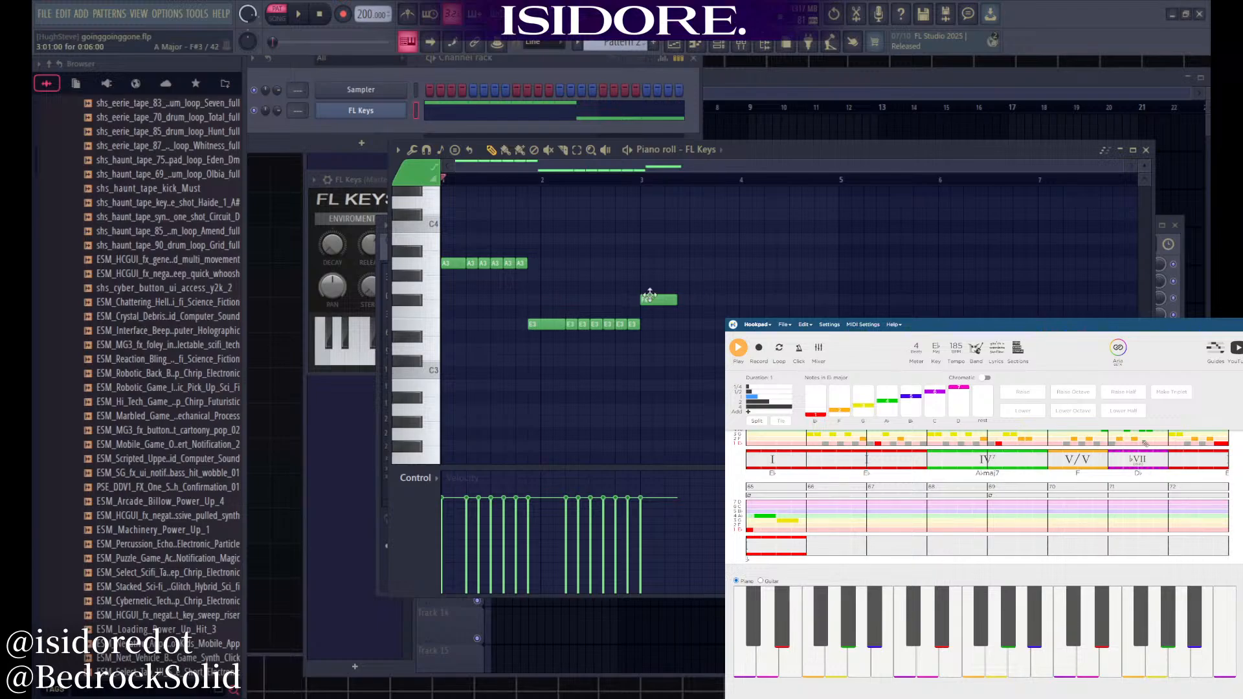
drag(522, 264, 521, 311)
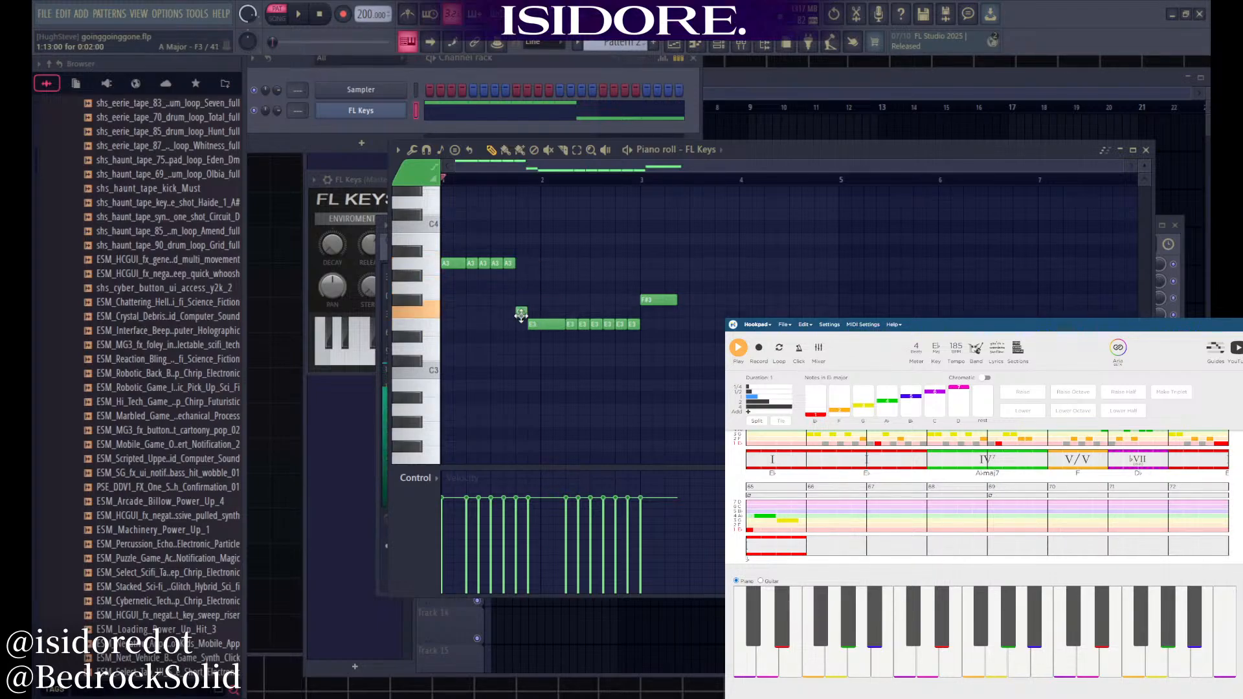
click(495, 180)
key(space)
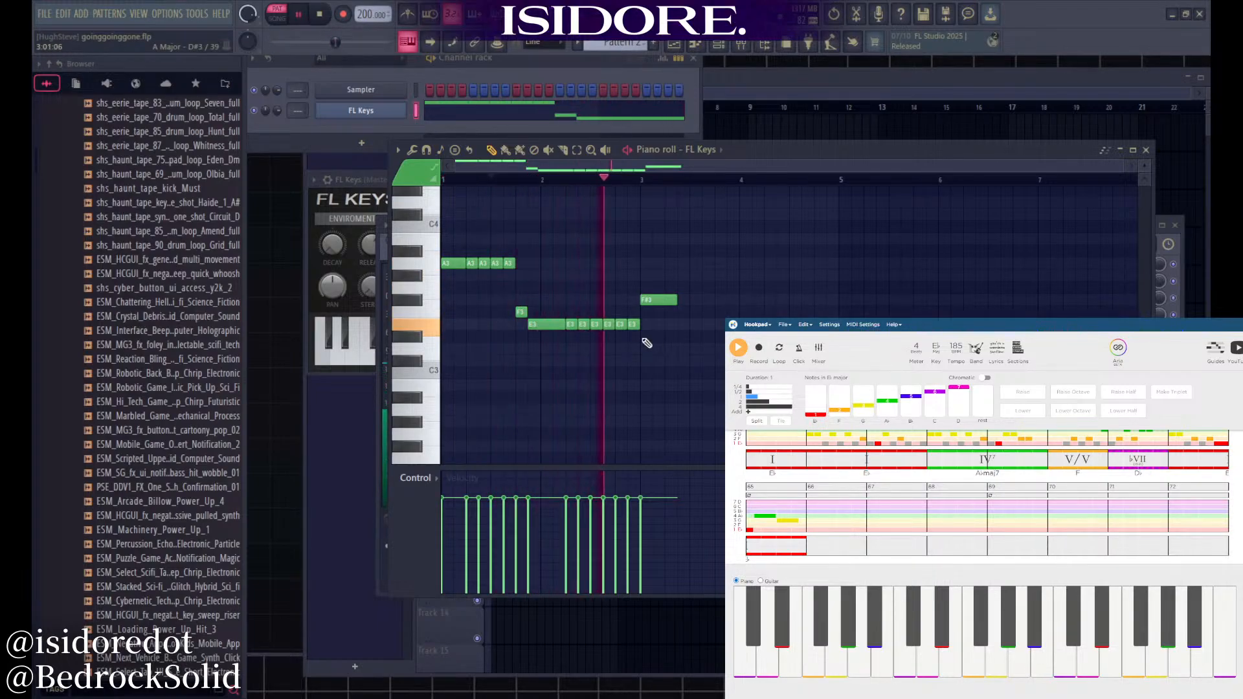
key(space)
Shorten the long E3 to a quarter note, fill the gap with an E3 eighth note, and play the bass line
drag(563, 325, 550, 326)
click(561, 324)
key(space)
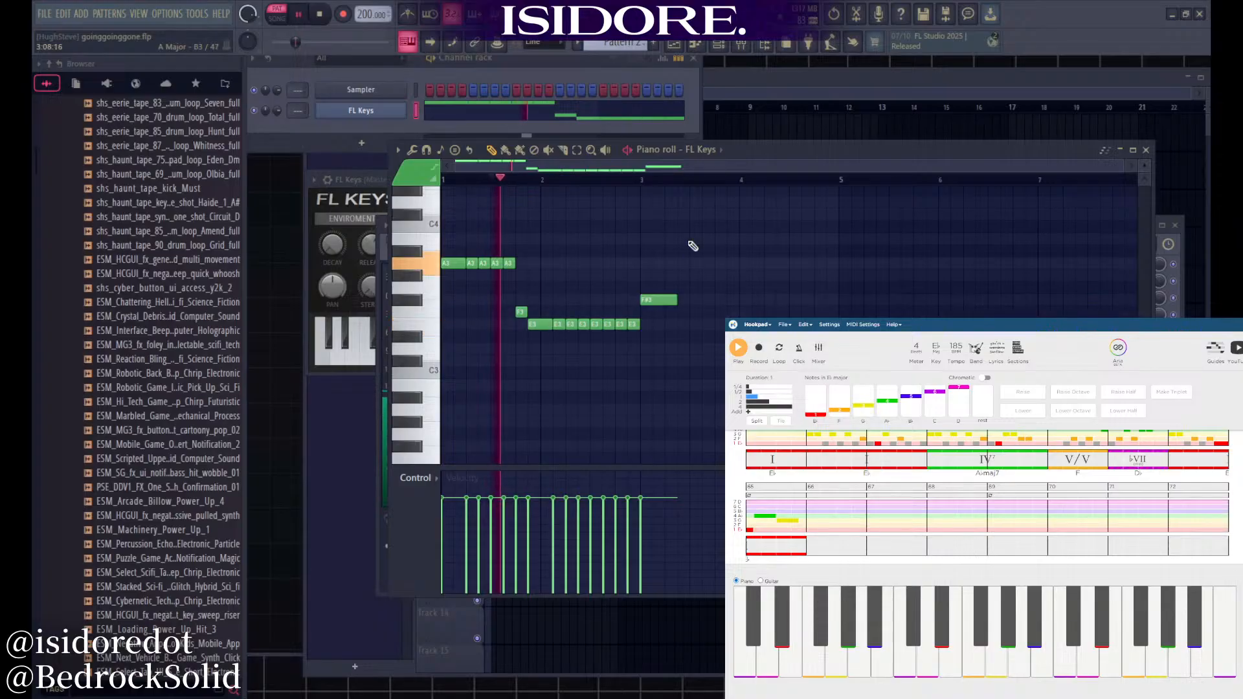
key(space)
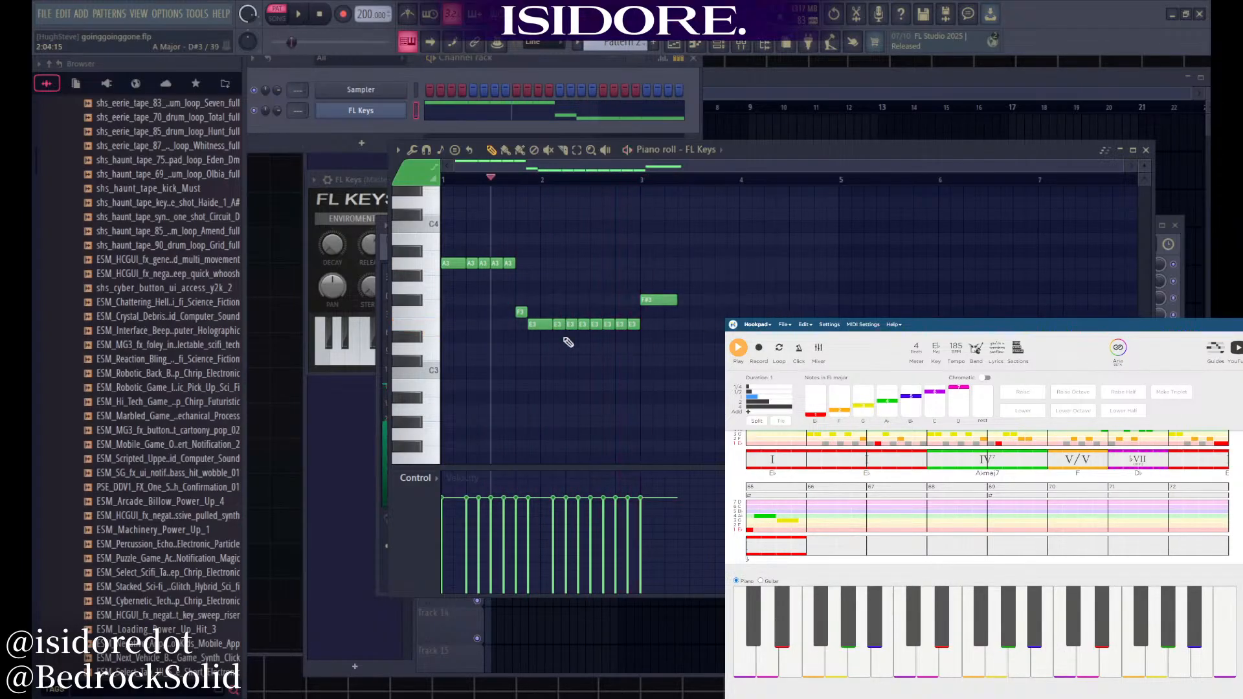
Lower the bar 3 note to F3, save the project, and play back the bass line
drag(662, 300, 663, 314)
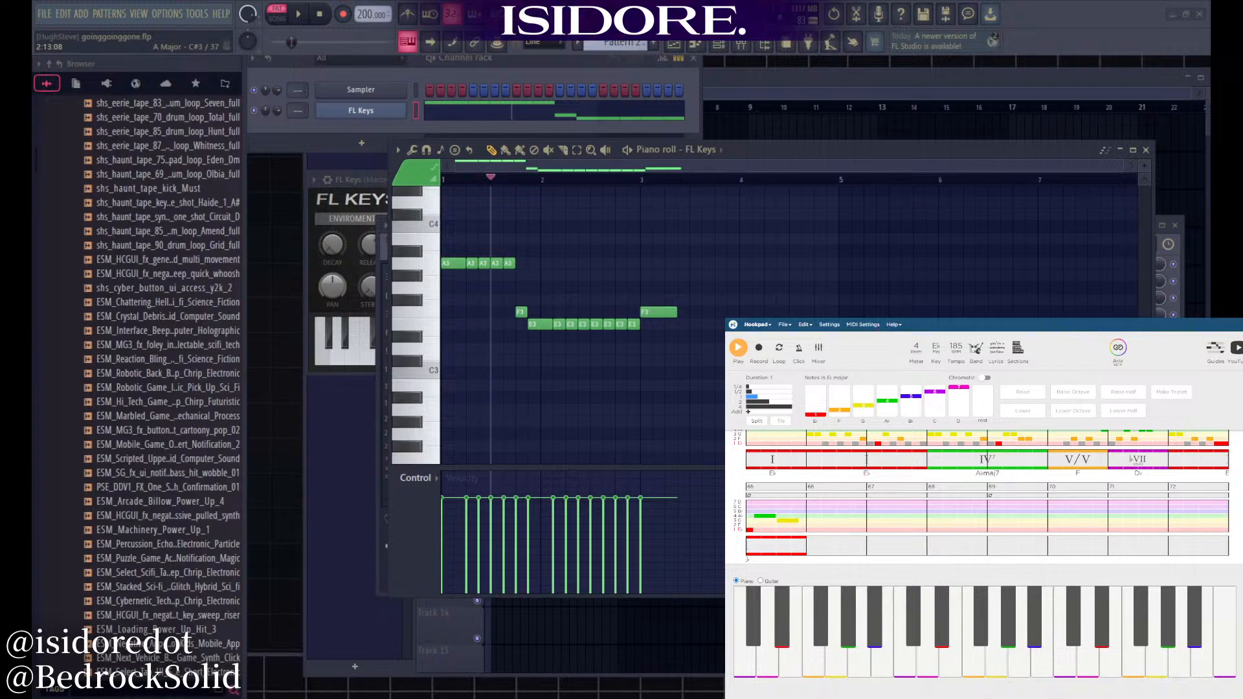
key(ctrl+s)
key(space)
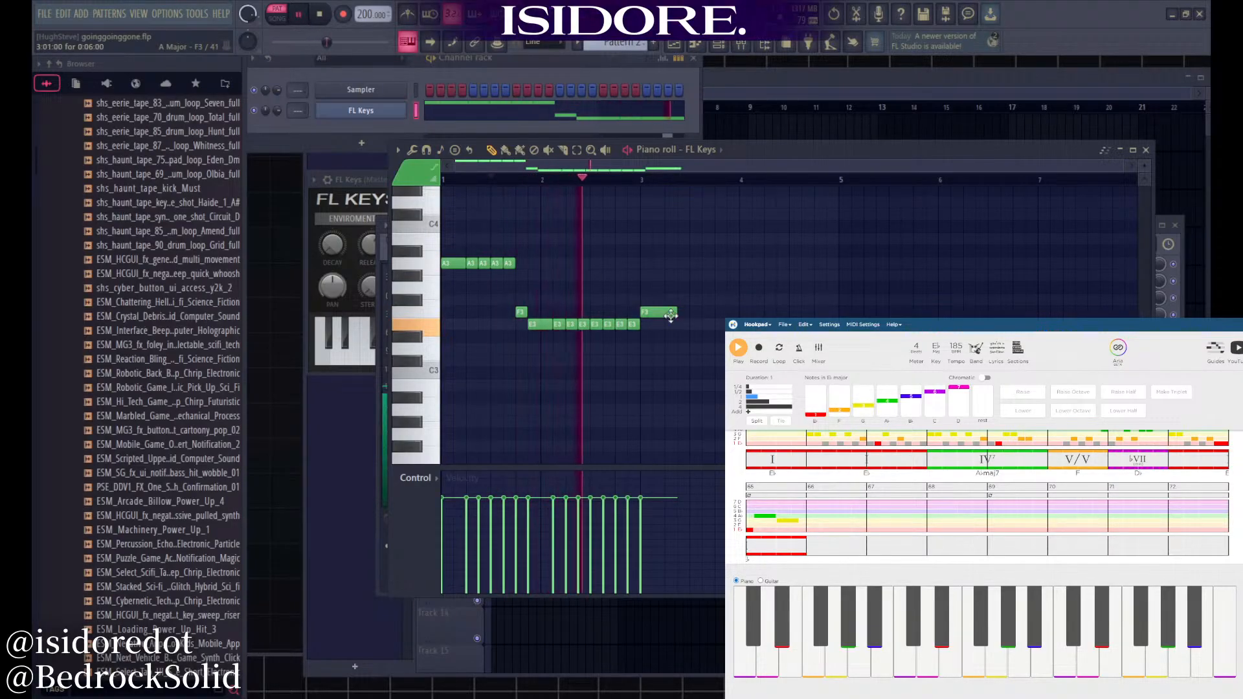
key(space)
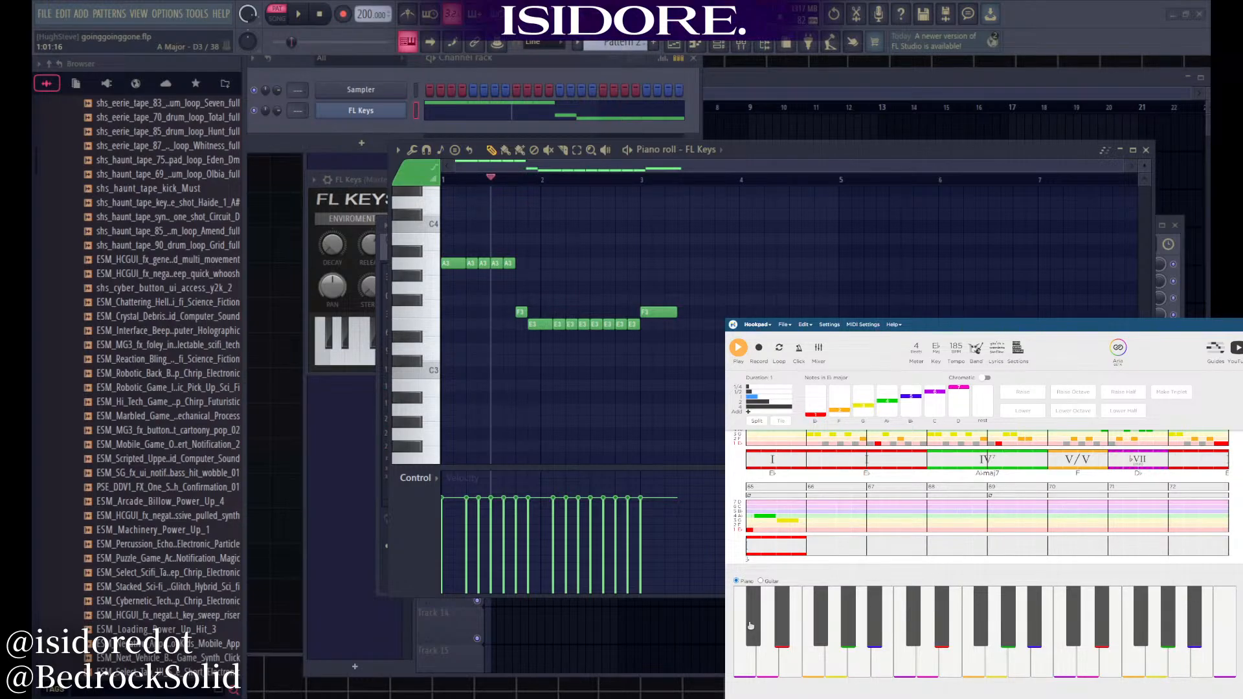
Try the bar 3 note on F#3 instead, play it back, and place the playhead at bar 3
mouse_move(668, 312)
mouse_down()
mouse_move(671, 268)
mouse_move(668, 287)
mouse_move(646, 254)
mouse_move(654, 272)
mouse_move(638, 361)
mouse_move(644, 298)
mouse_up()
key(space)
right_click(657, 287)
key(space)
click(641, 176)
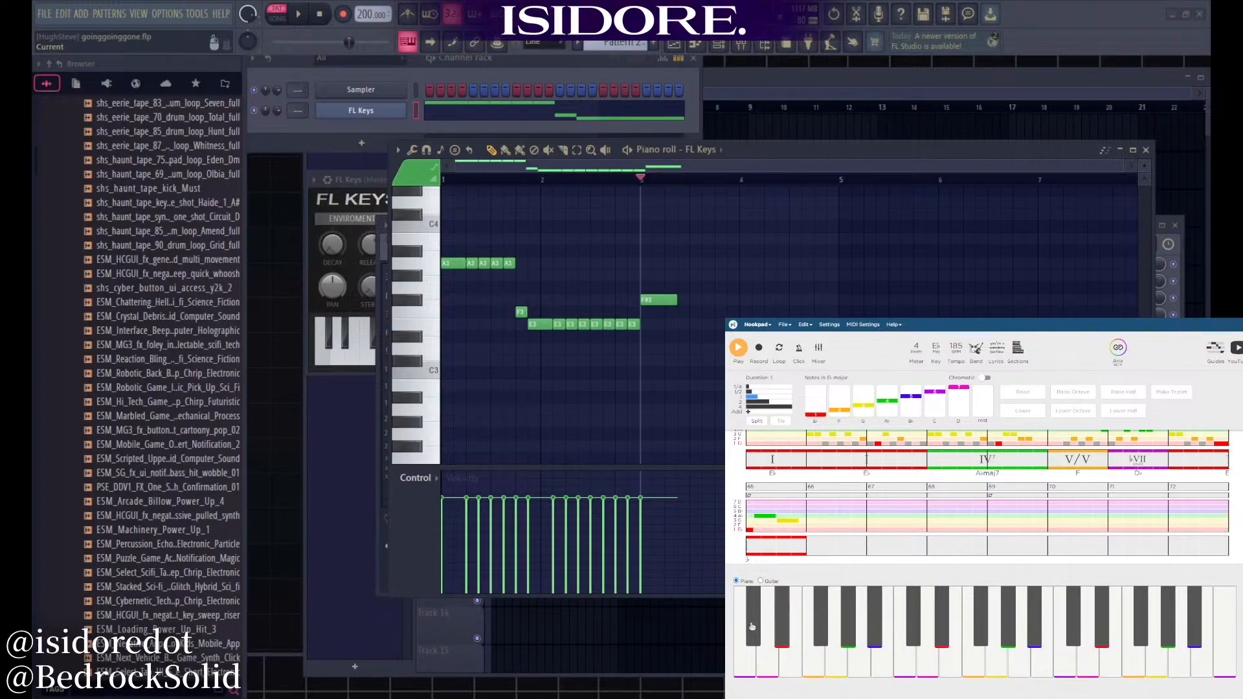
Try other pitches for the note at bar 3, and delete it from the bass line
click(655, 303)
mouse_move(655, 303)
mouse_down()
mouse_move(653, 285)
mouse_move(642, 350)
mouse_move(641, 291)
mouse_up()
right_click(650, 288)
click(656, 279)
right_click(657, 279)
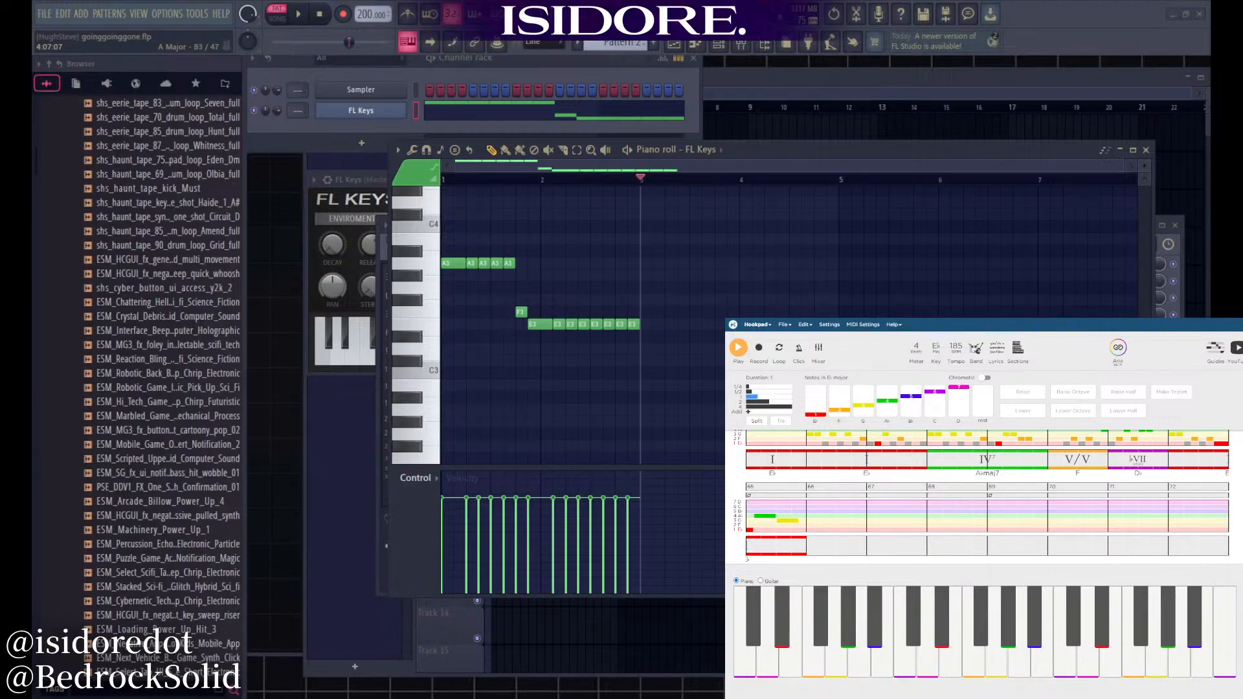
Review the opening measures of the Hookpad song, from measure 1 to 8
scroll(1003, 516, up, 10)
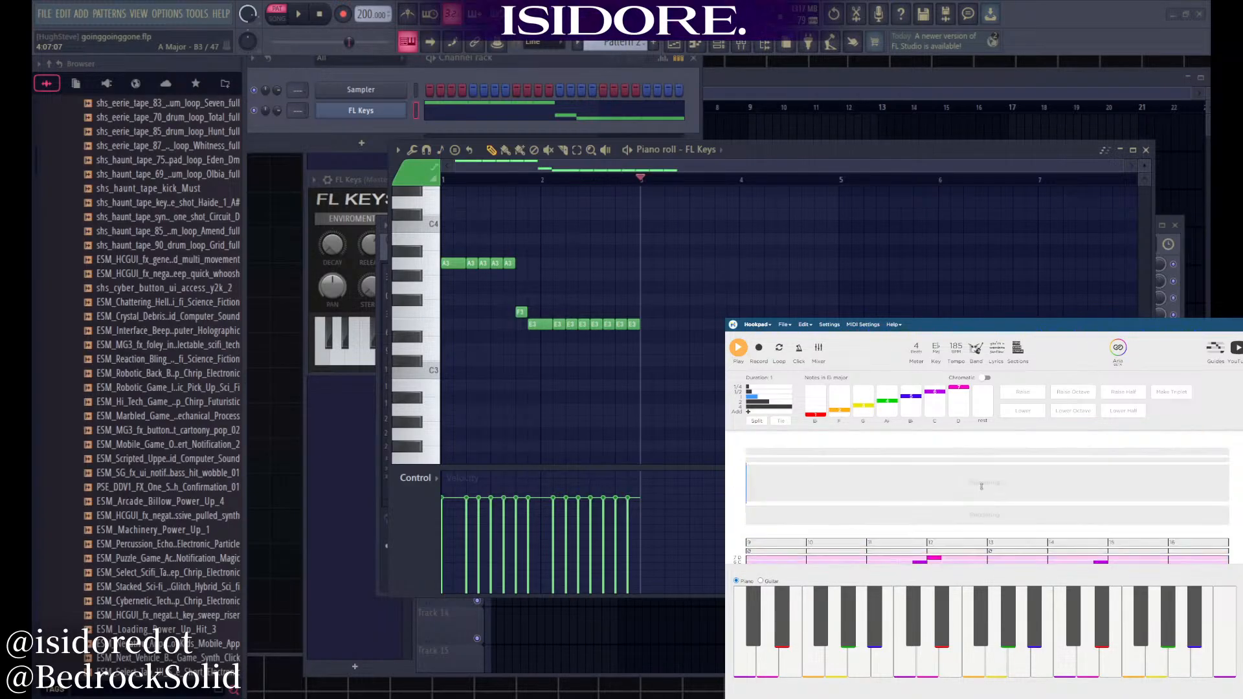
scroll(981, 481, down, 1)
scroll(981, 480, up, 1)
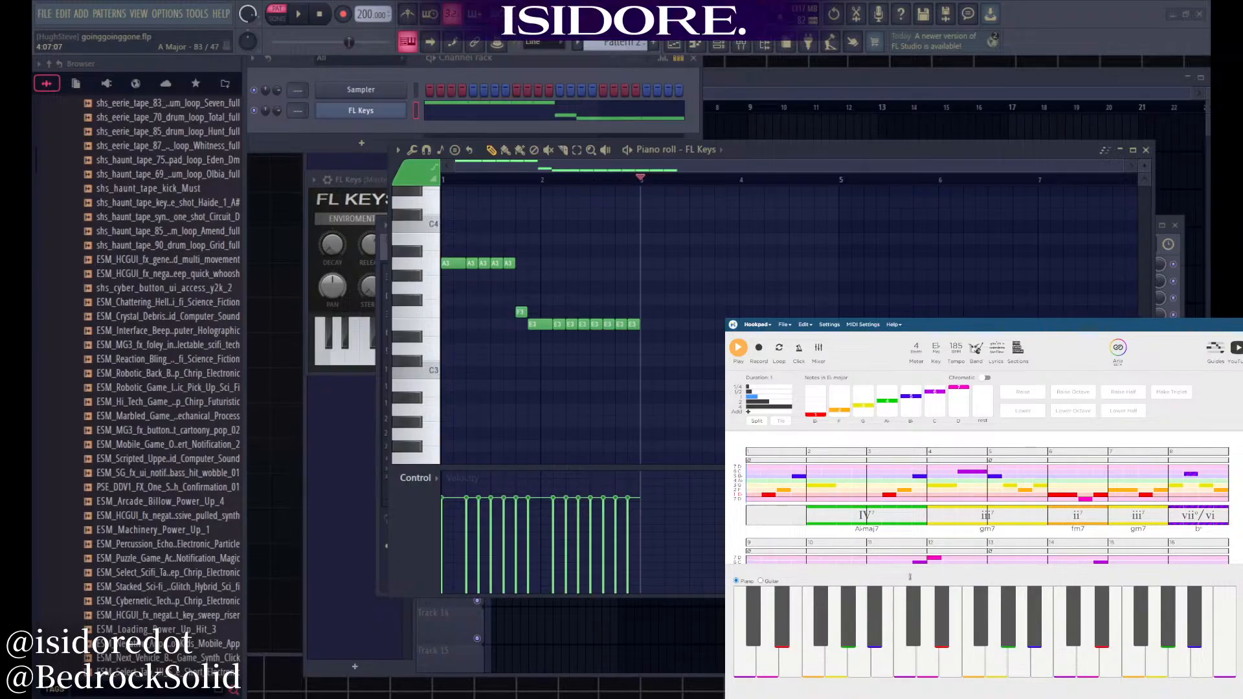
Glance at Pattern 1 in FL Studio, return to Pattern 2, and open the project Isidore - Simple Paradise (premix)
click(259, 683)
click(47, 15)
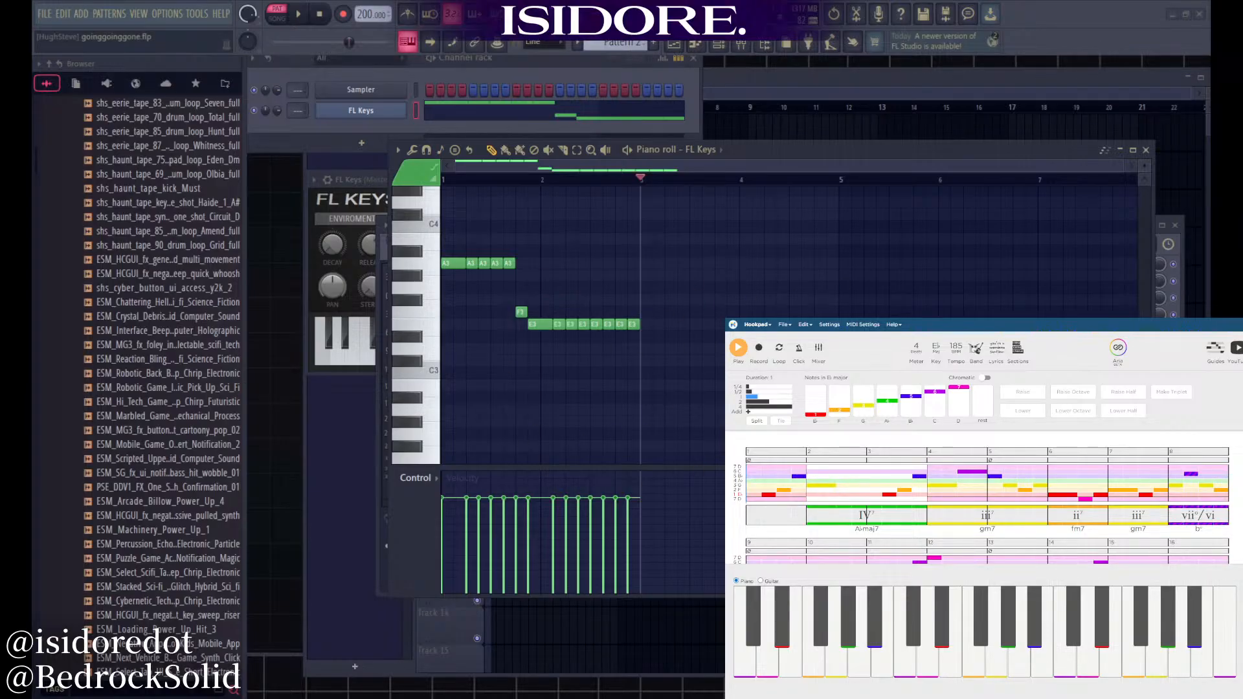
scroll(596, 43, up, 1)
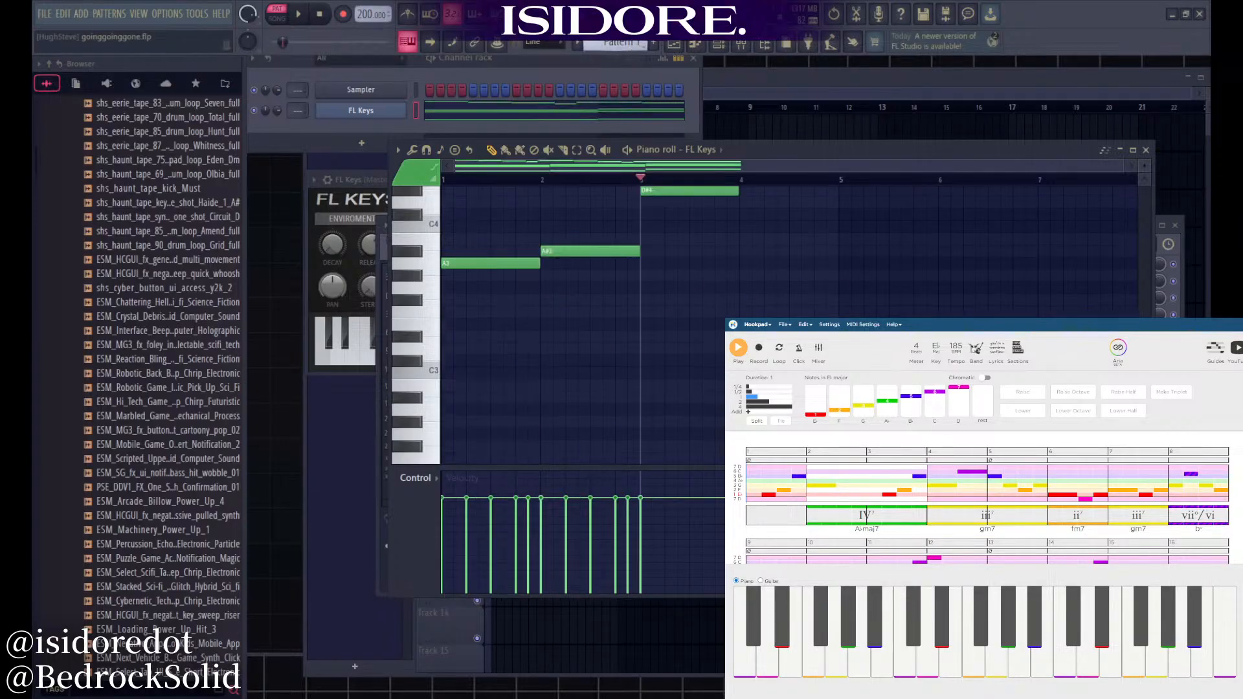
scroll(591, 43, down, 1)
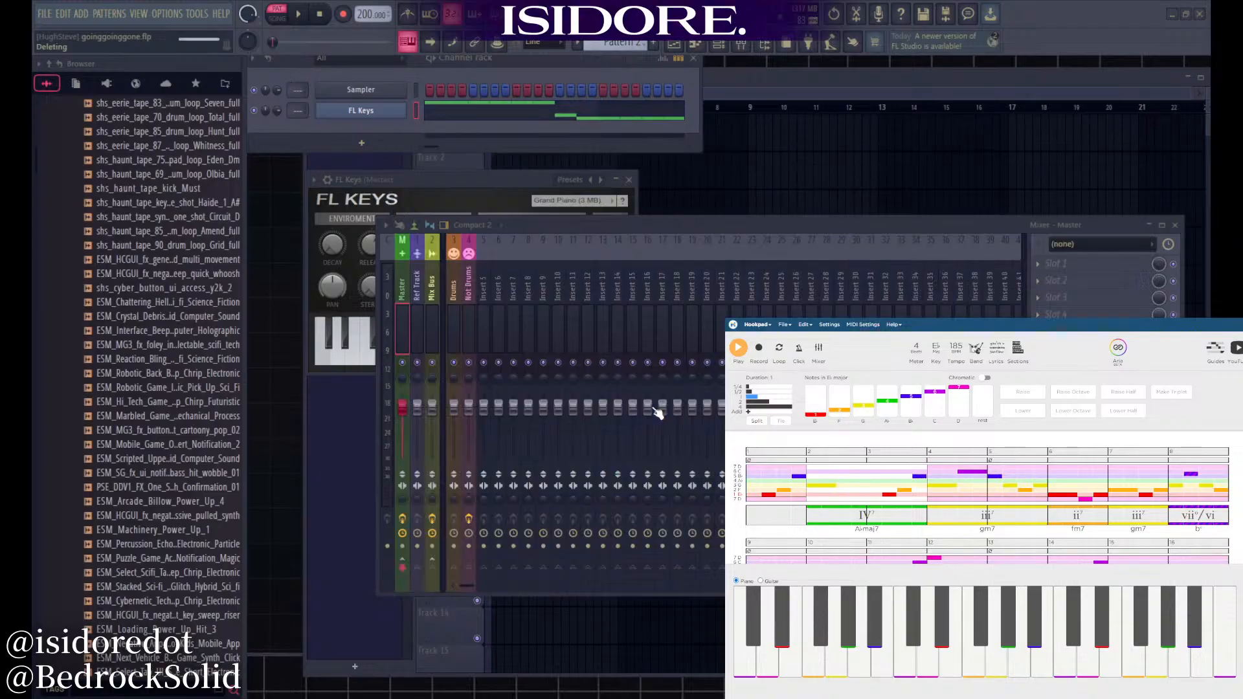
scroll(372, 14, down, 5)
scroll(372, 13, down, 3)
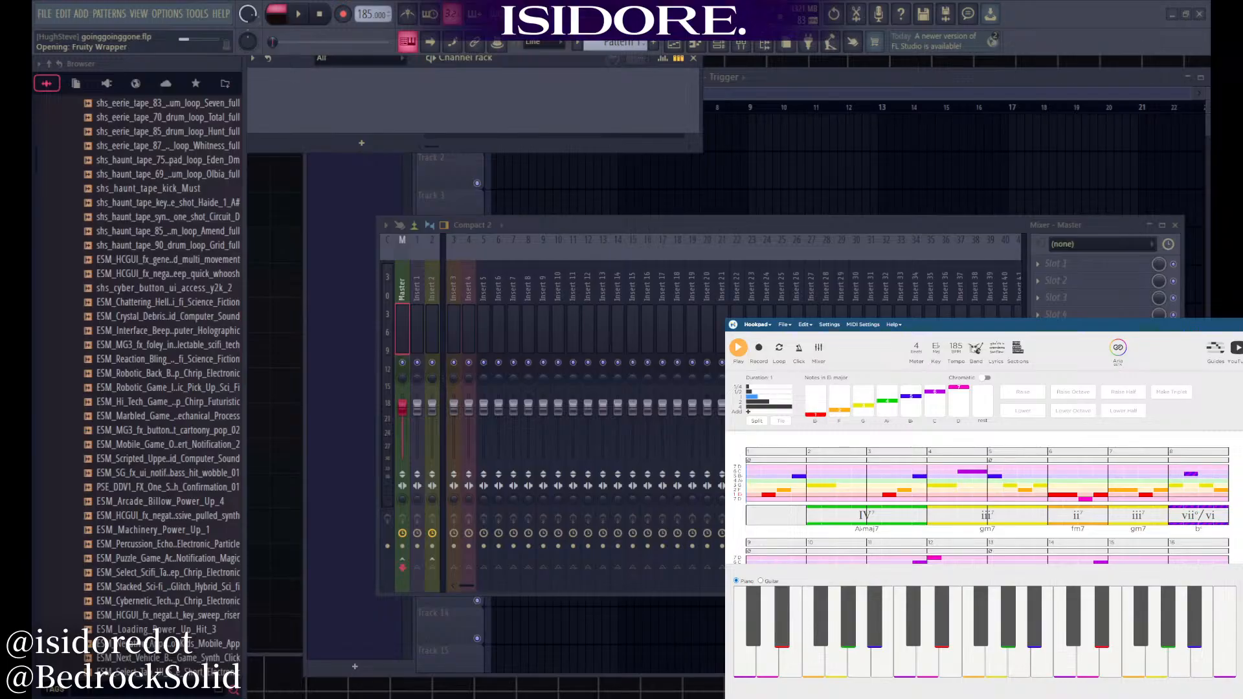
Switch to the TheoryTab page for Thoughtcrime by Yorushika, play its chorus with the piano sound, and examine the later chords
click(906, 315)
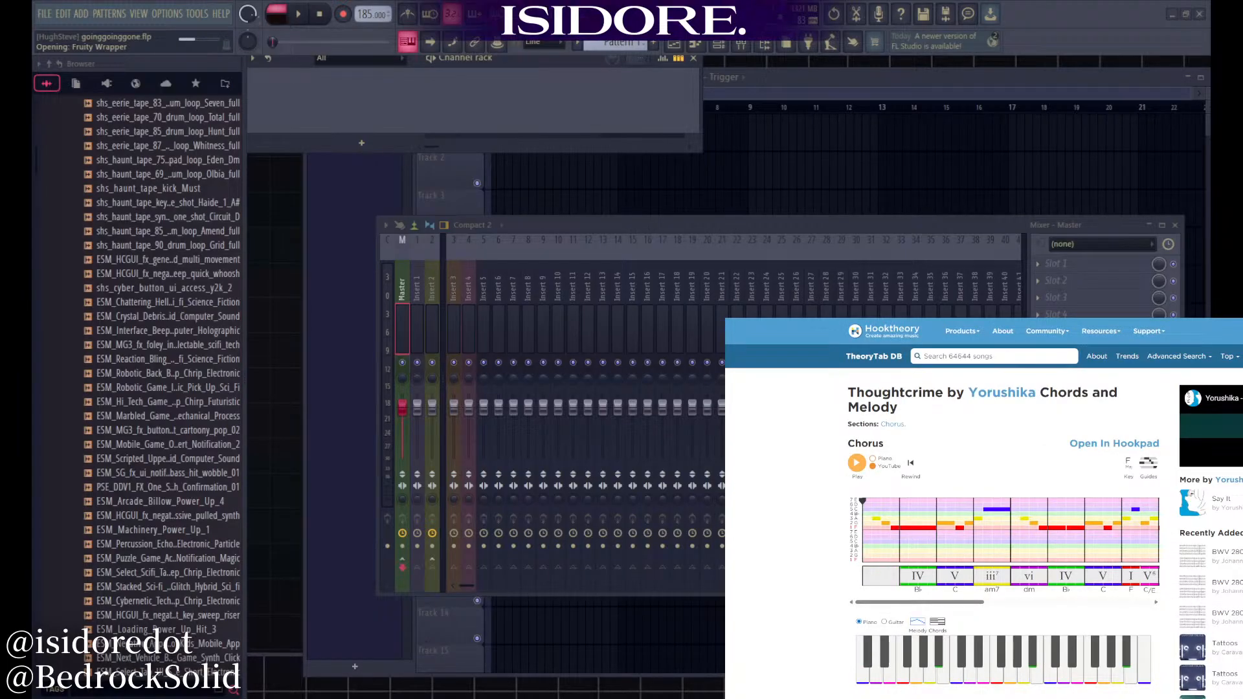
click(872, 458)
click(857, 463)
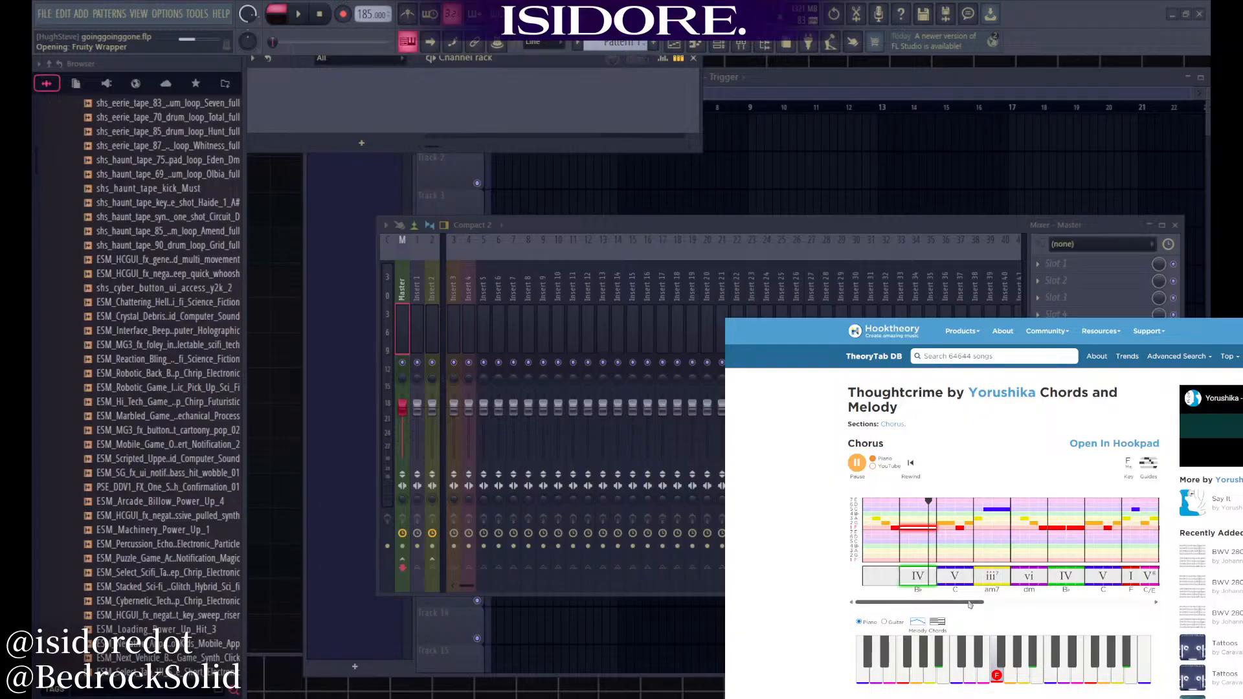
drag(982, 603, 1104, 606)
key(space)
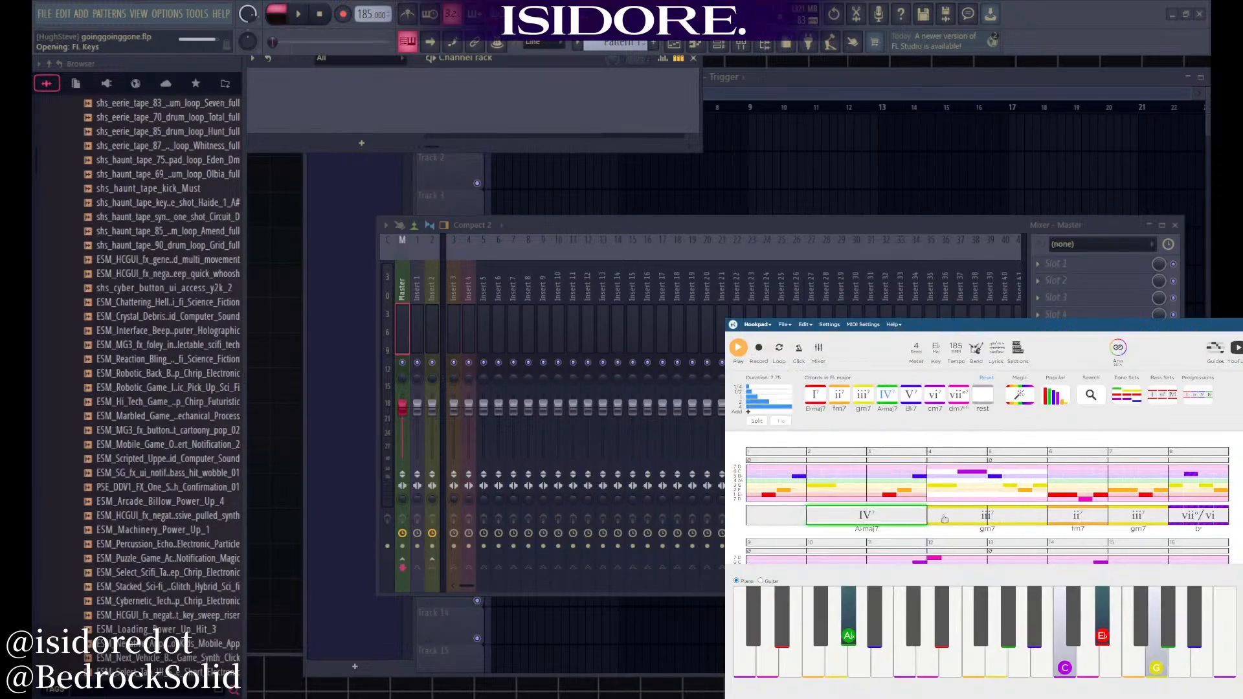
Compare the Hookpad song's iii⁷ chord with the Thoughtcrime chorus, and audition the vii°/vi chord of measure 8 leading into vi⁷
click(944, 519)
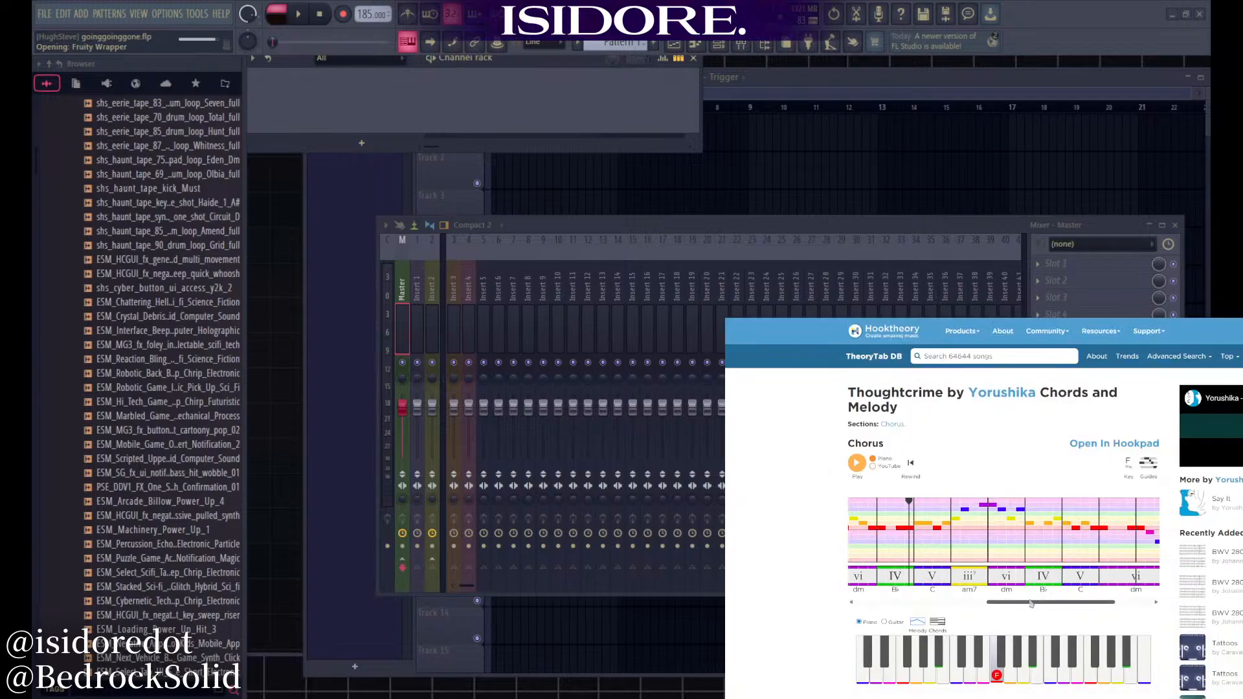
drag(1047, 603, 919, 601)
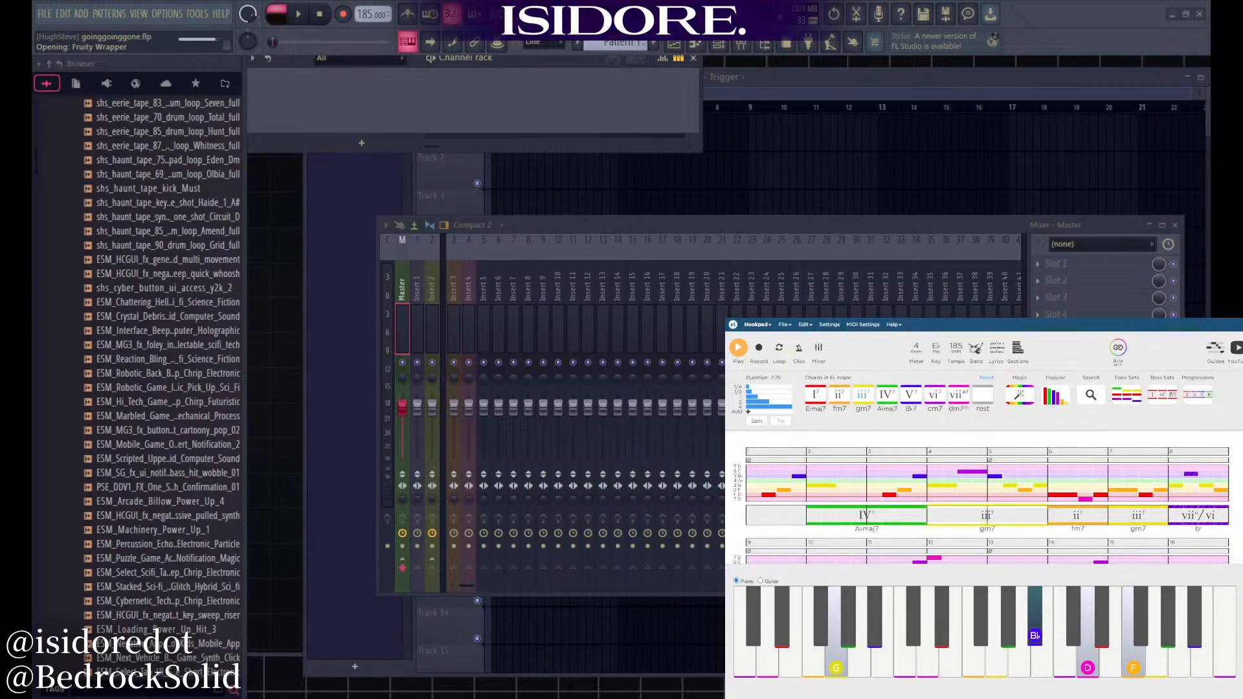
scroll(1201, 492, down, 2)
click(1205, 461)
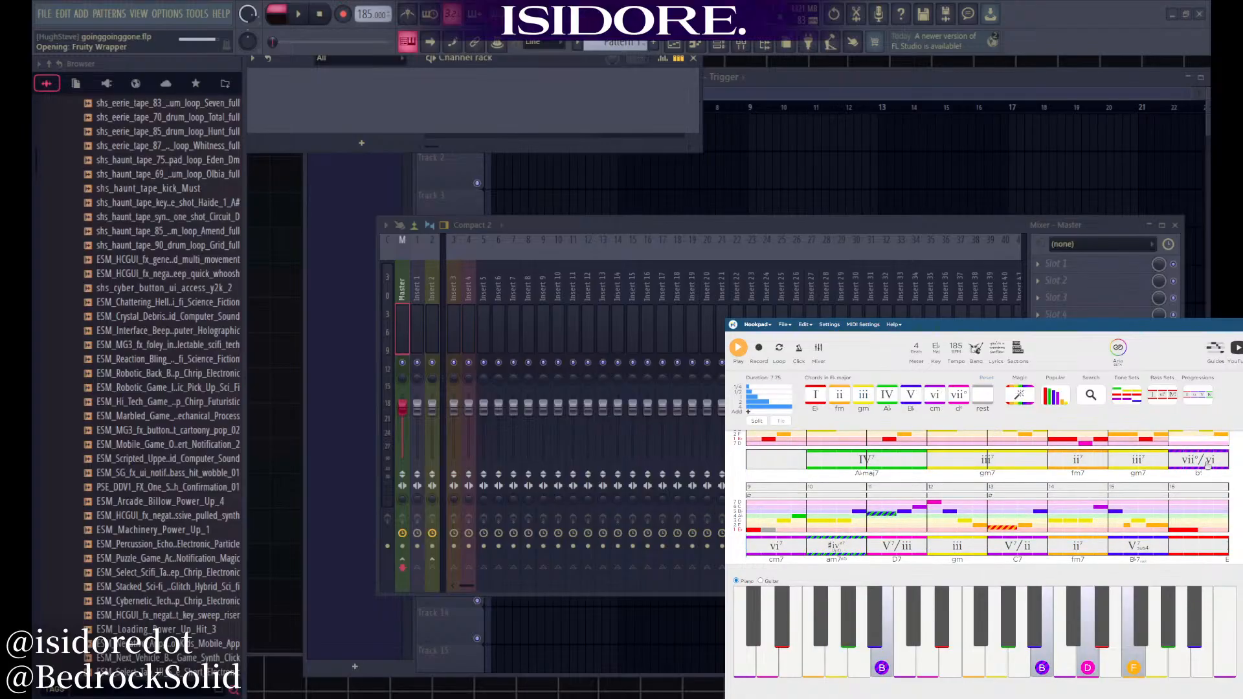
key(Right)
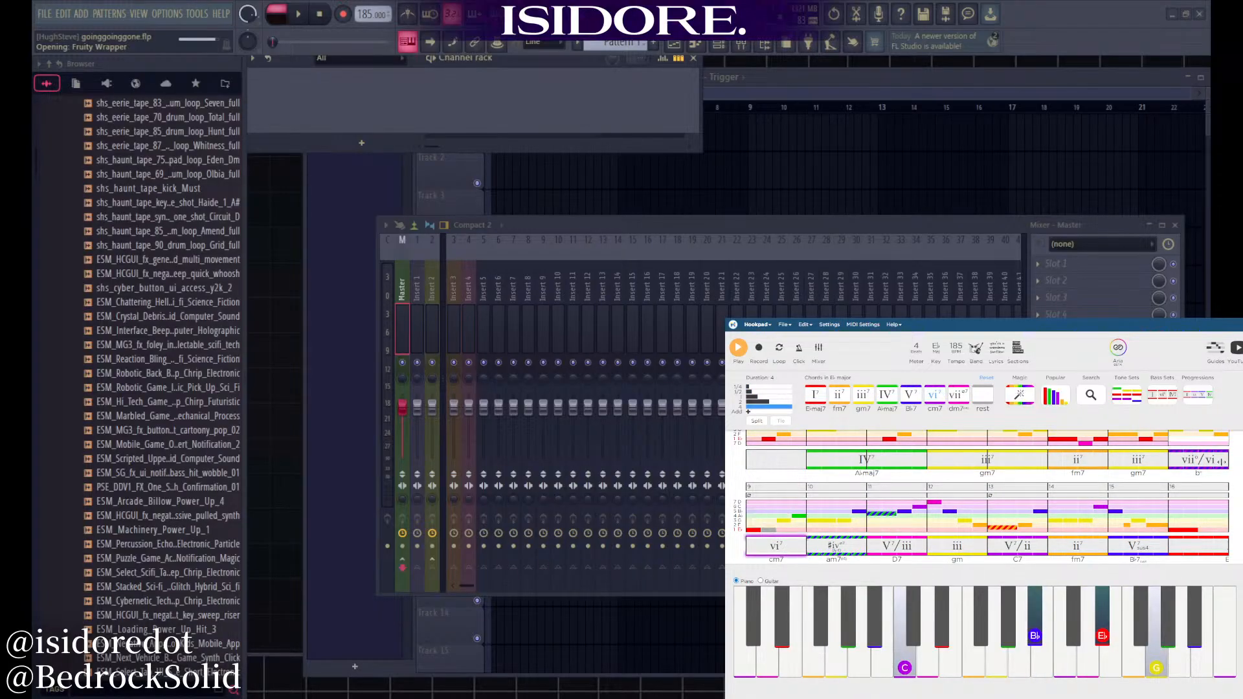
key(Right)
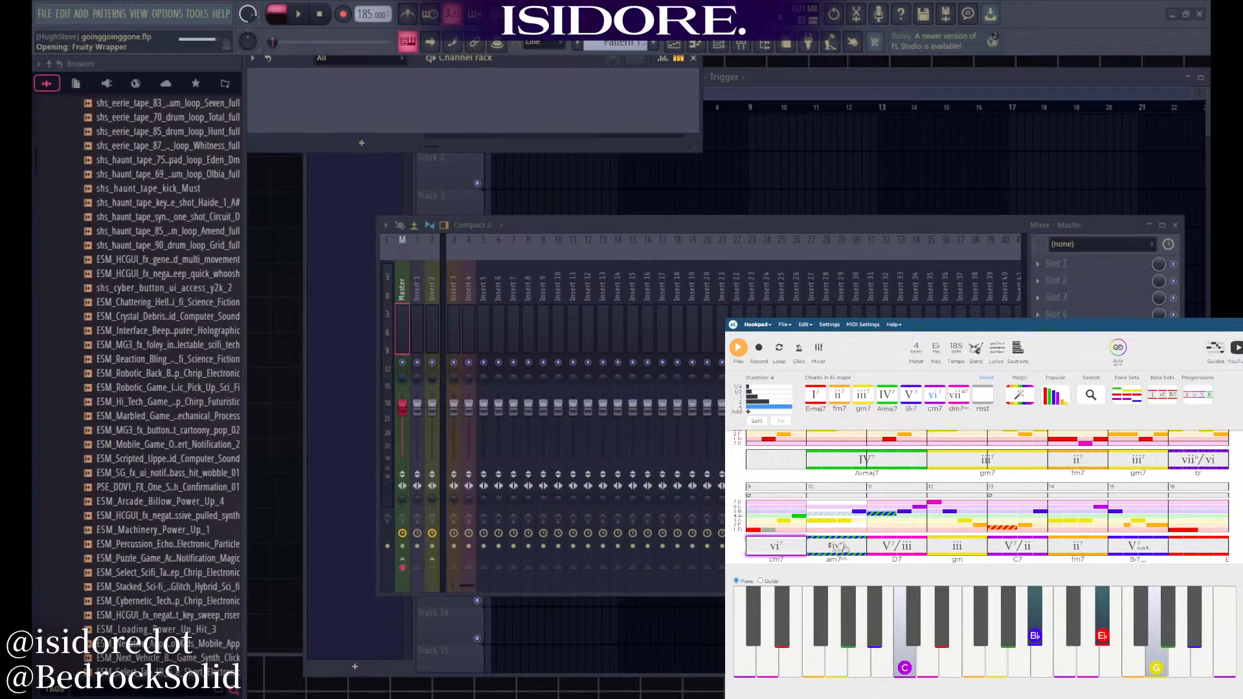
Audition the V⁷/iii, iii and V⁷/ii chords in measures 11 to 13, and the #iv chord in measure 10
click(899, 545)
click(957, 548)
click(1019, 550)
click(854, 547)
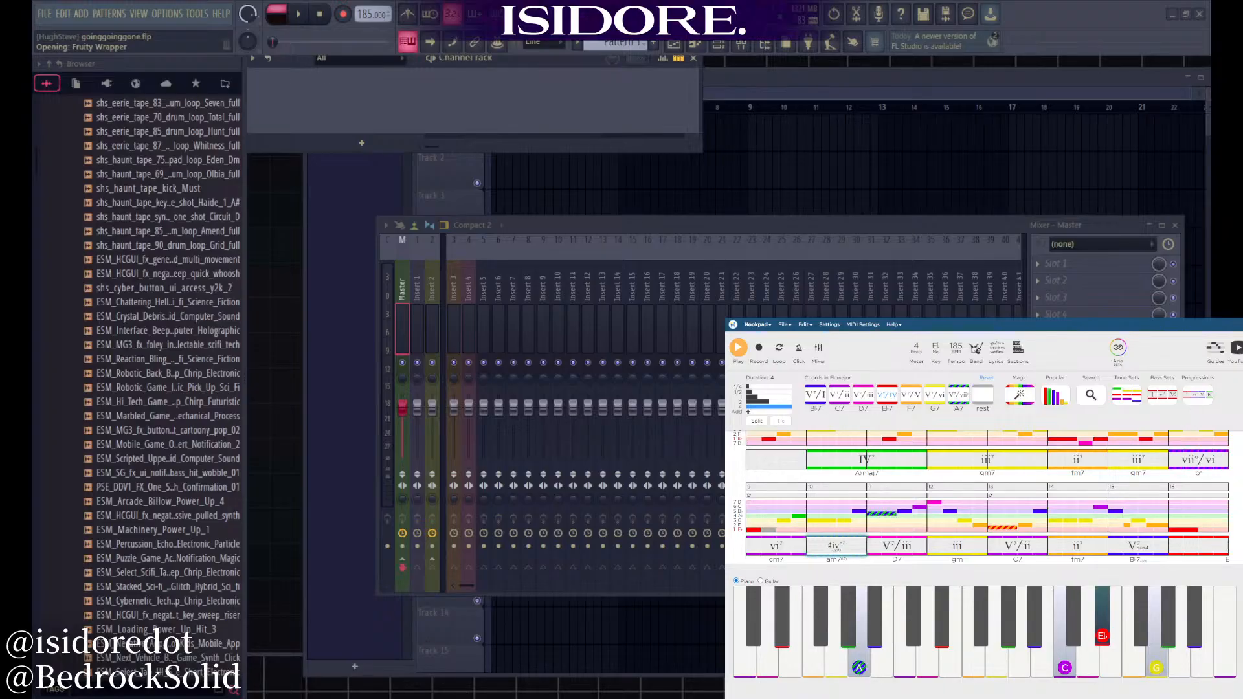
click(839, 548)
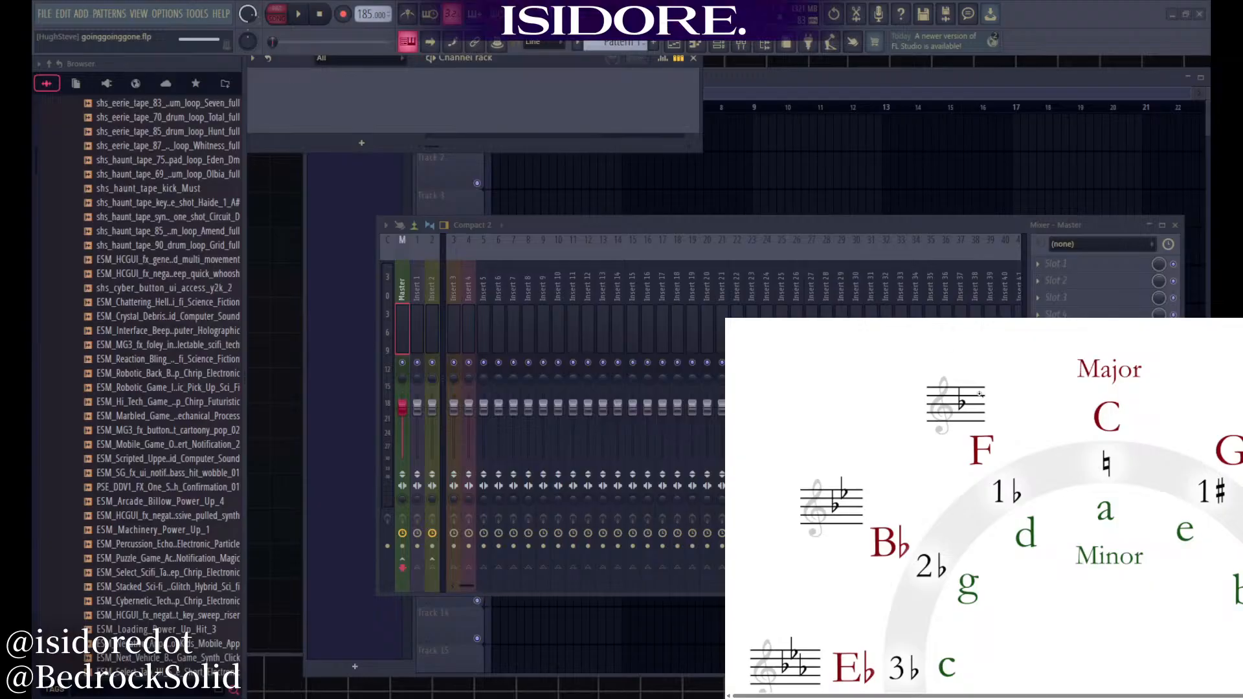
Show the whole circle of fifths diagram
scroll(1004, 415, down, 3)
ctrl+scroll(1033, 446, down, 7)
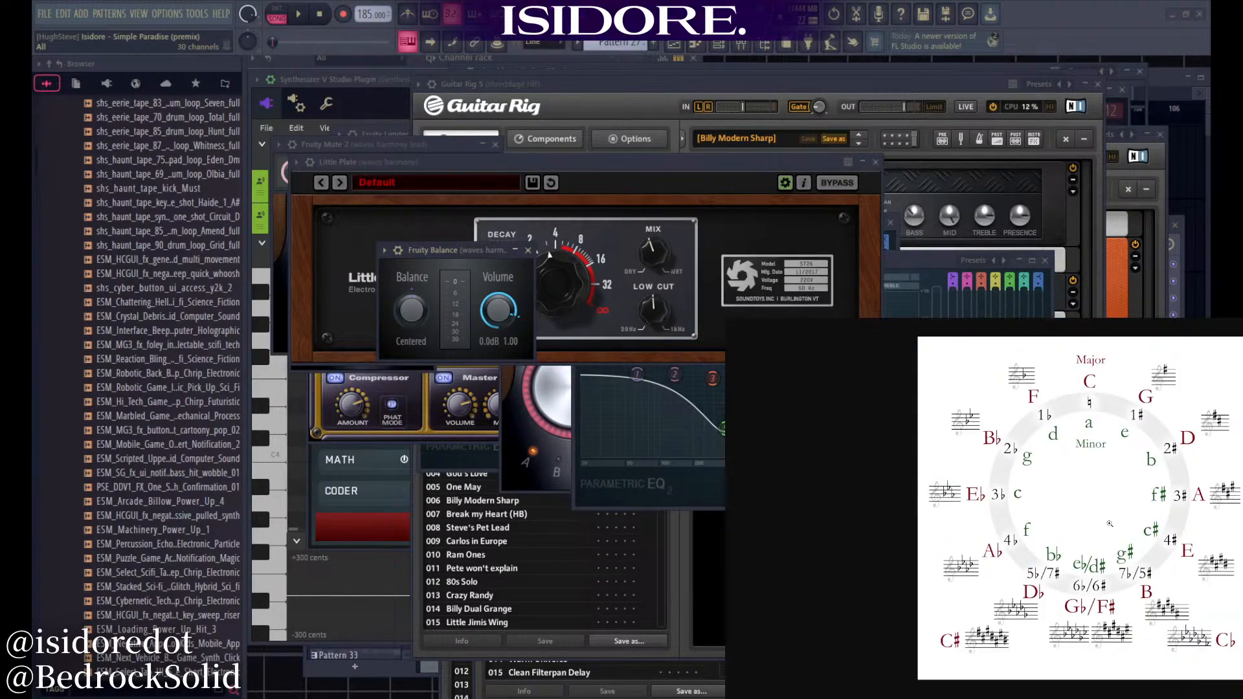
Play the intro of Distance by CLC on TheoryTab with the piano sound, stop it, and look through the page
click(873, 445)
click(861, 445)
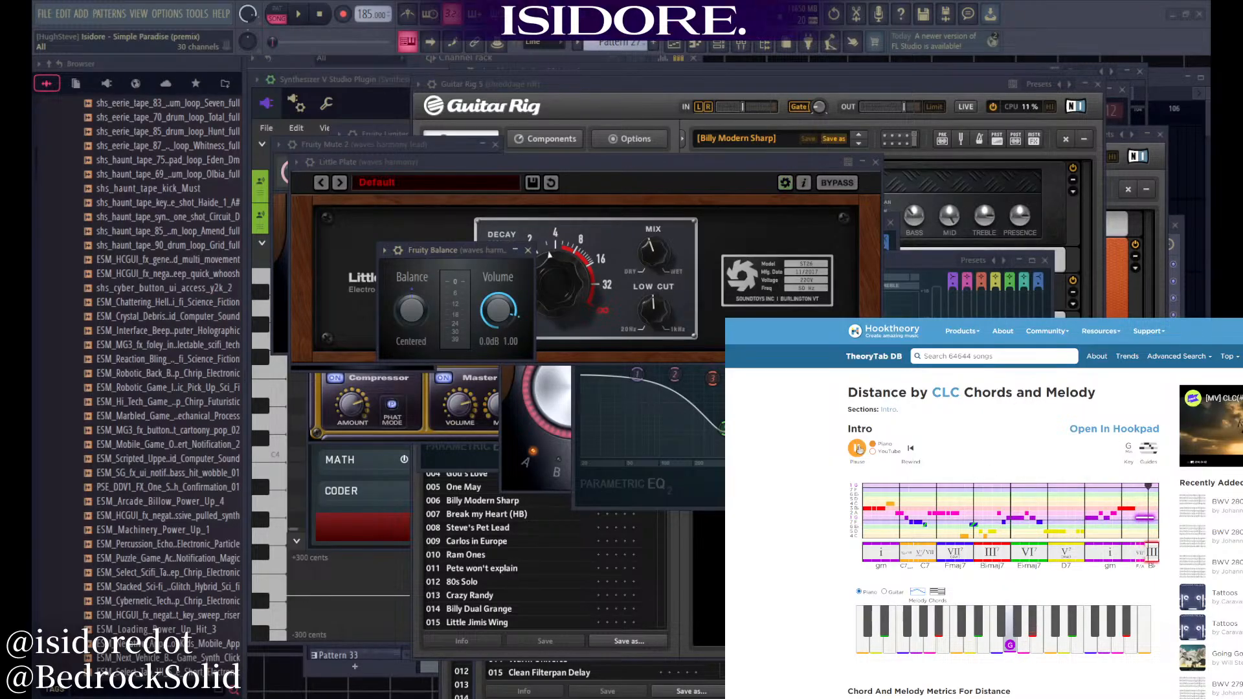
click(857, 448)
scroll(861, 447, down, 8)
scroll(913, 352, up, 7)
scroll(912, 351, up, 2)
Return to the Hookpad song, audition the V⁷/iii chord, step back from measure 16's I chord to V⁷/ii, and revisit #iv
key(ctrl+Tab)
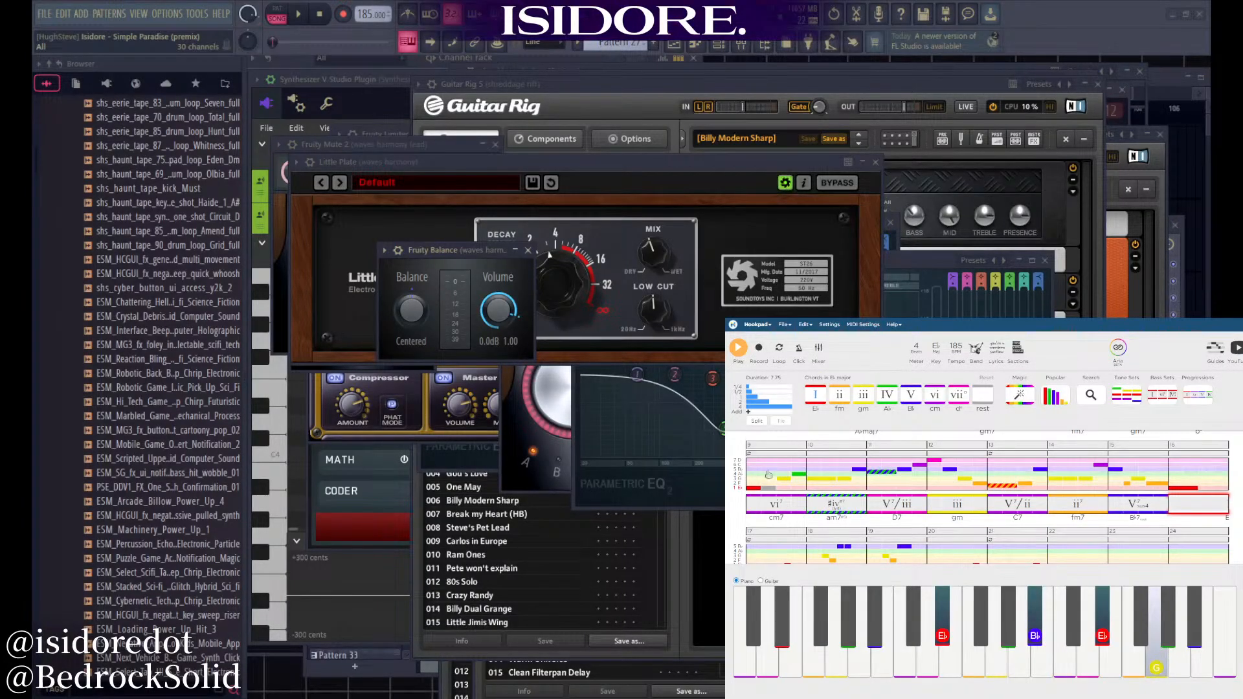
click(896, 505)
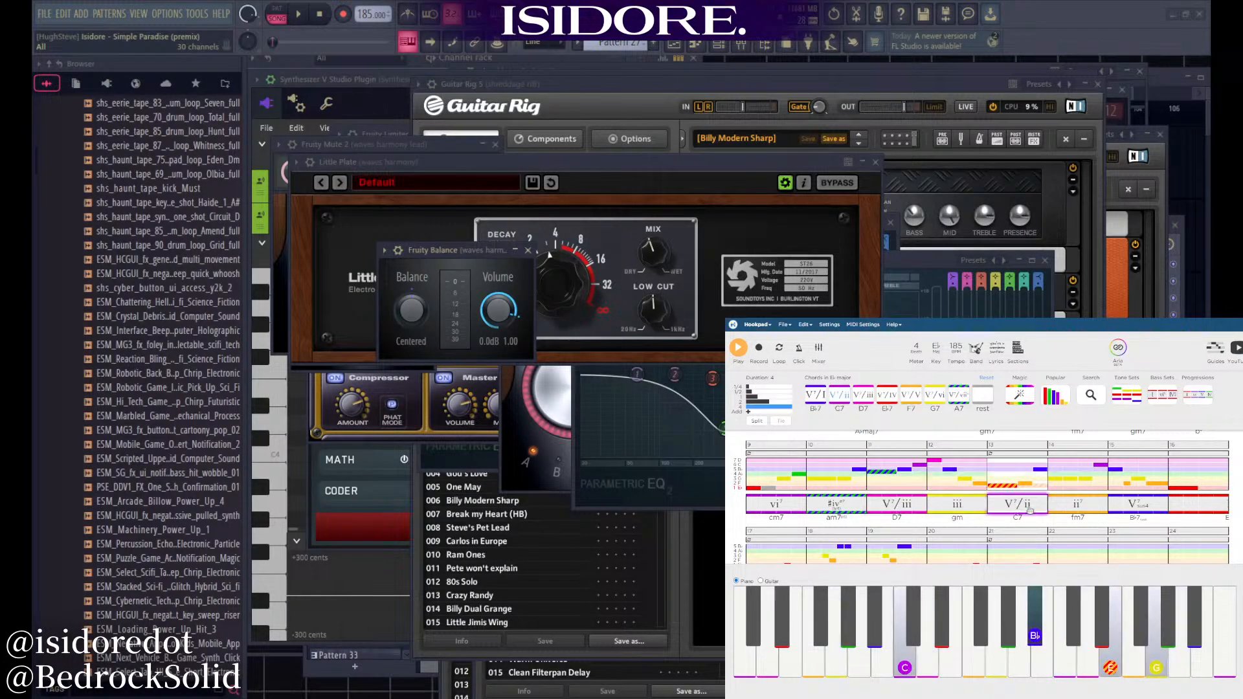
click(1196, 509)
key(Left)
key(Left)
key(Left)
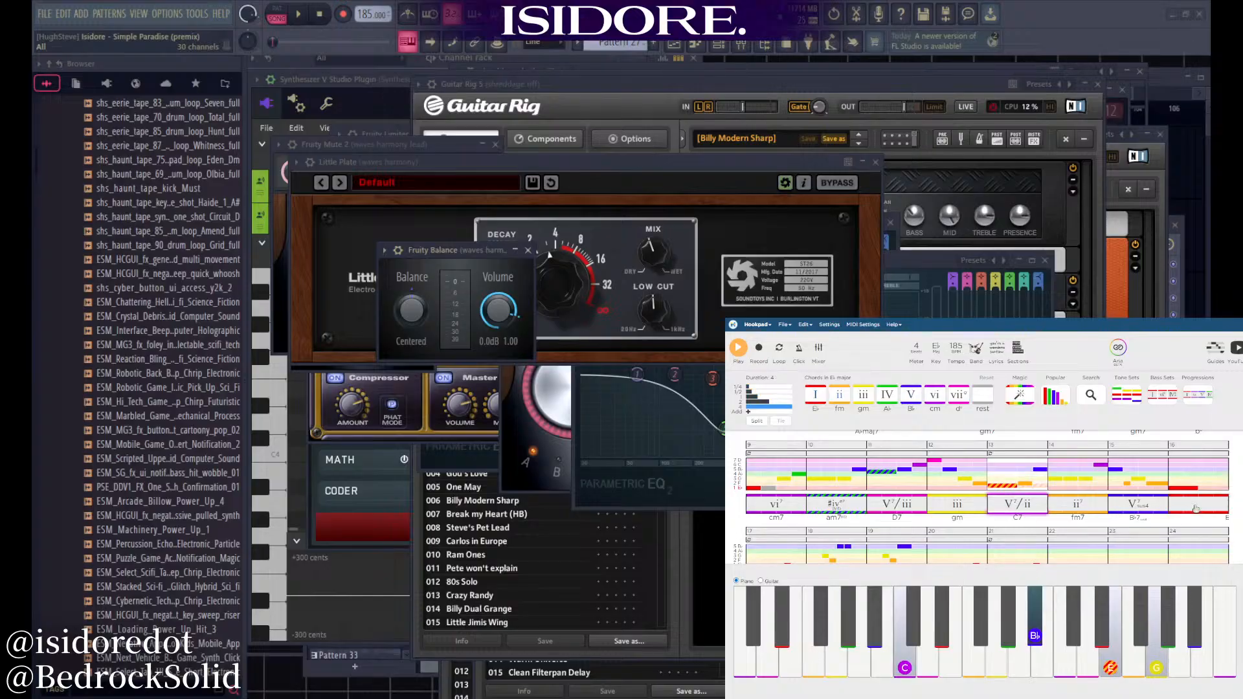
click(850, 510)
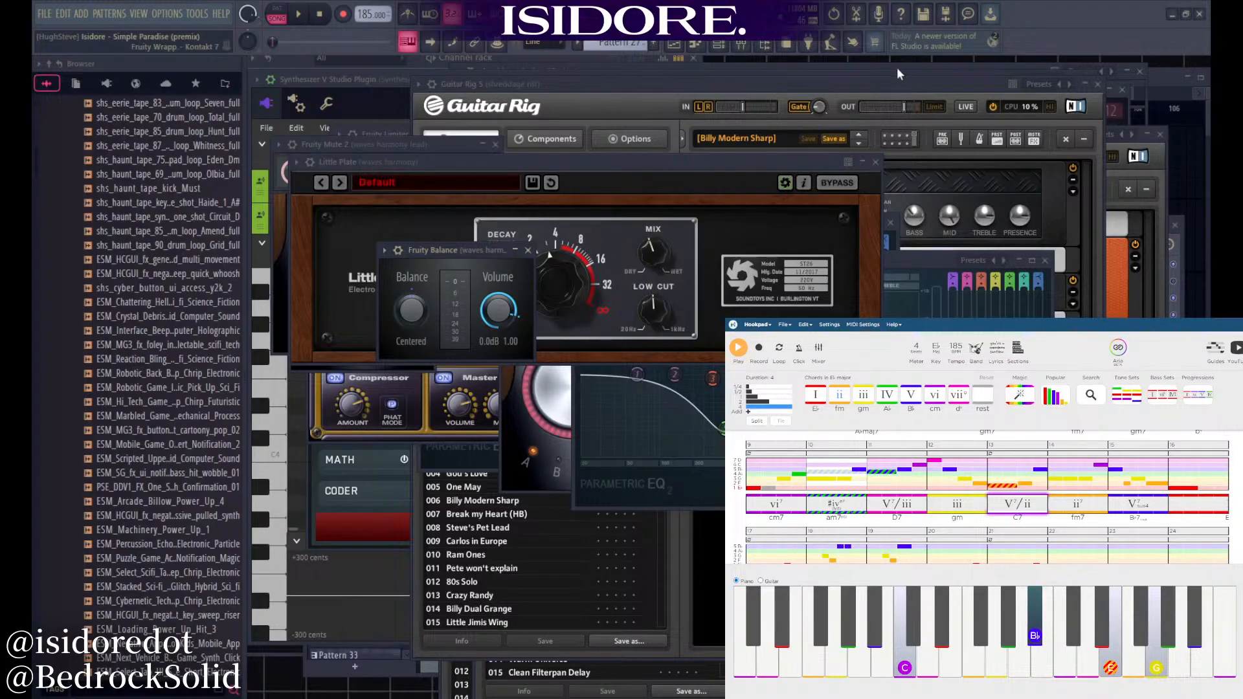
Open the TheoryTab page for Hana wa Odore ya Iroha ni Ho by Team Hanayamata in a new browser tab and show the chorus chords
key(F6)
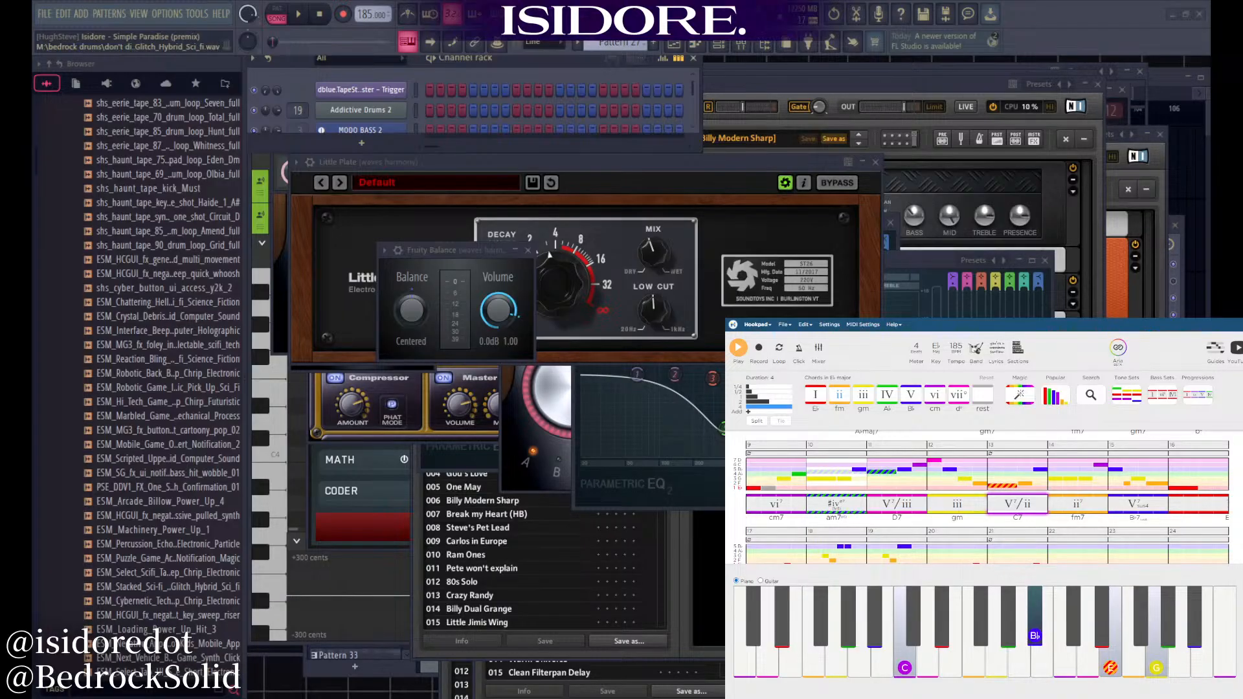
key(ctrl+t)
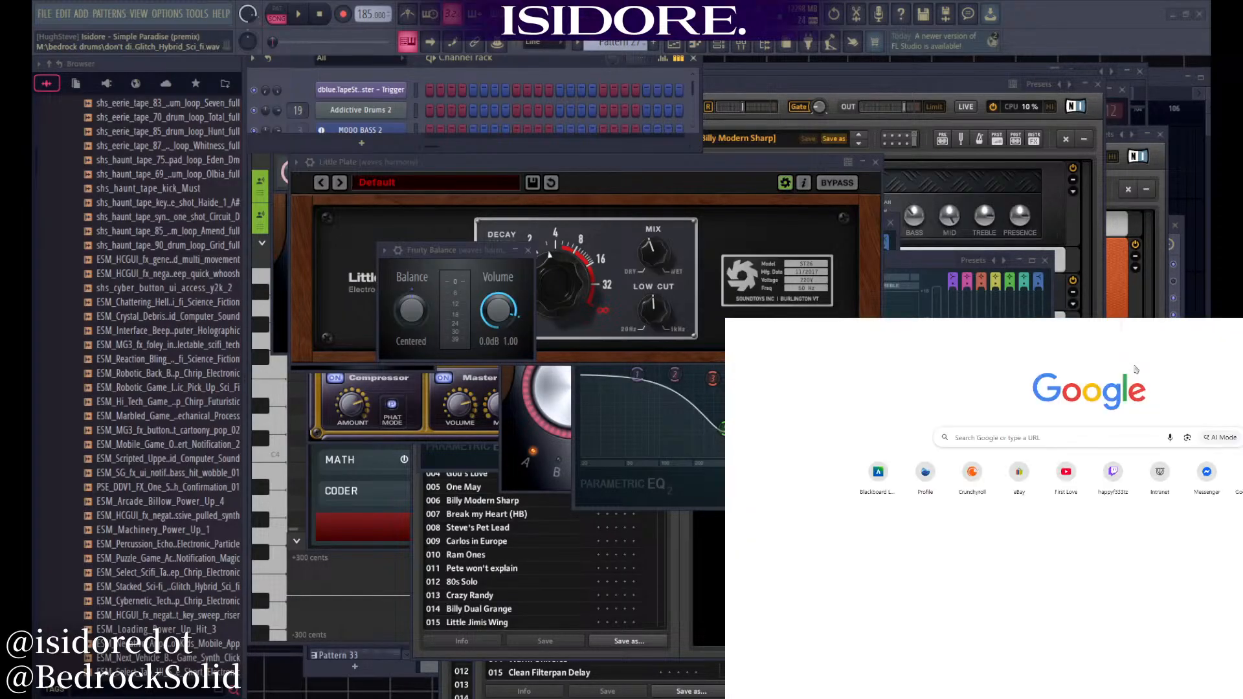
key(Return)
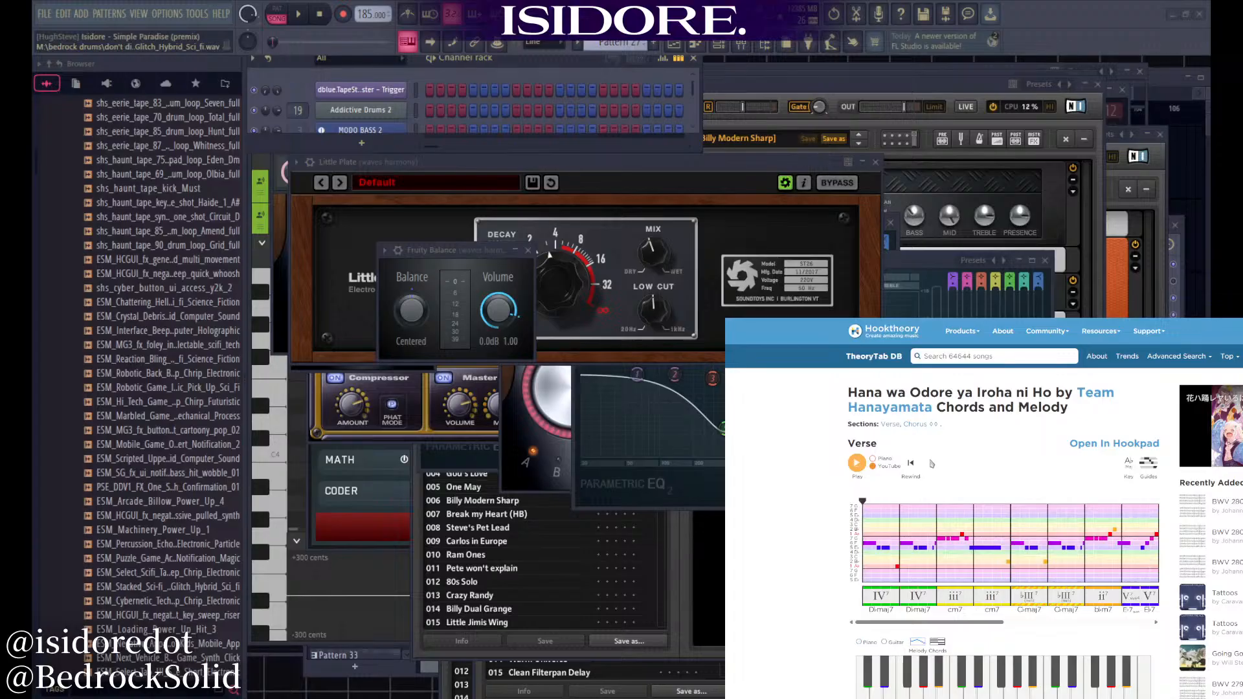
scroll(932, 464, down, 1)
scroll(1021, 583, down, 5)
drag(971, 561, 1036, 563)
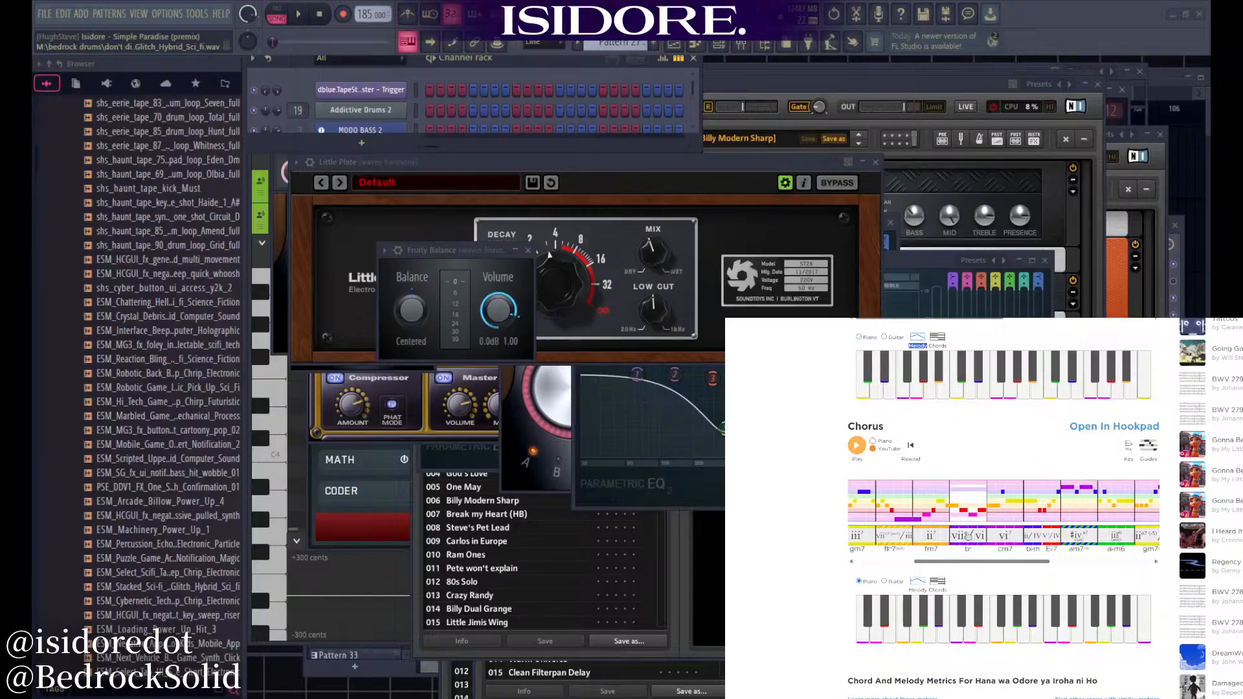
Compare the TheoryTab chorus progression with the Hookpad song, going back and forth between the two pages
key(ctrl+Tab)
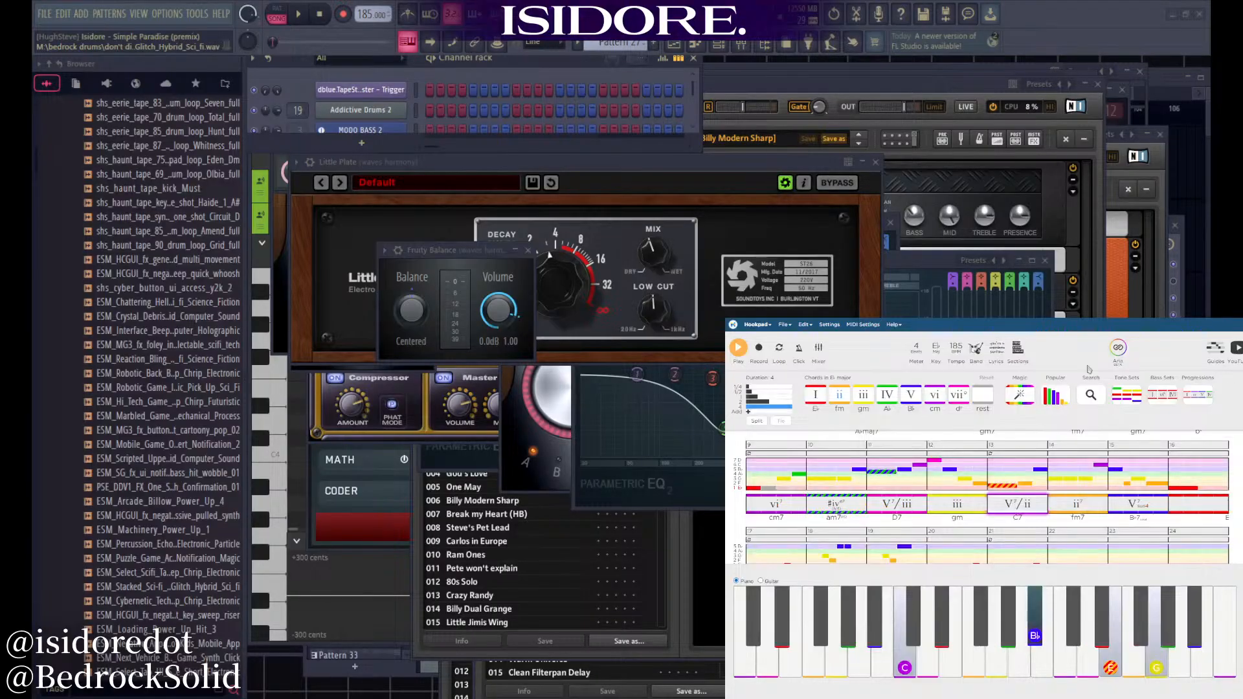
key(ctrl+shift+Tab)
key(ctrl+Tab)
key(ctrl+shift+Tab)
mouse_move(1029, 562)
mouse_down()
mouse_move(1134, 562)
mouse_move(1029, 550)
mouse_up()
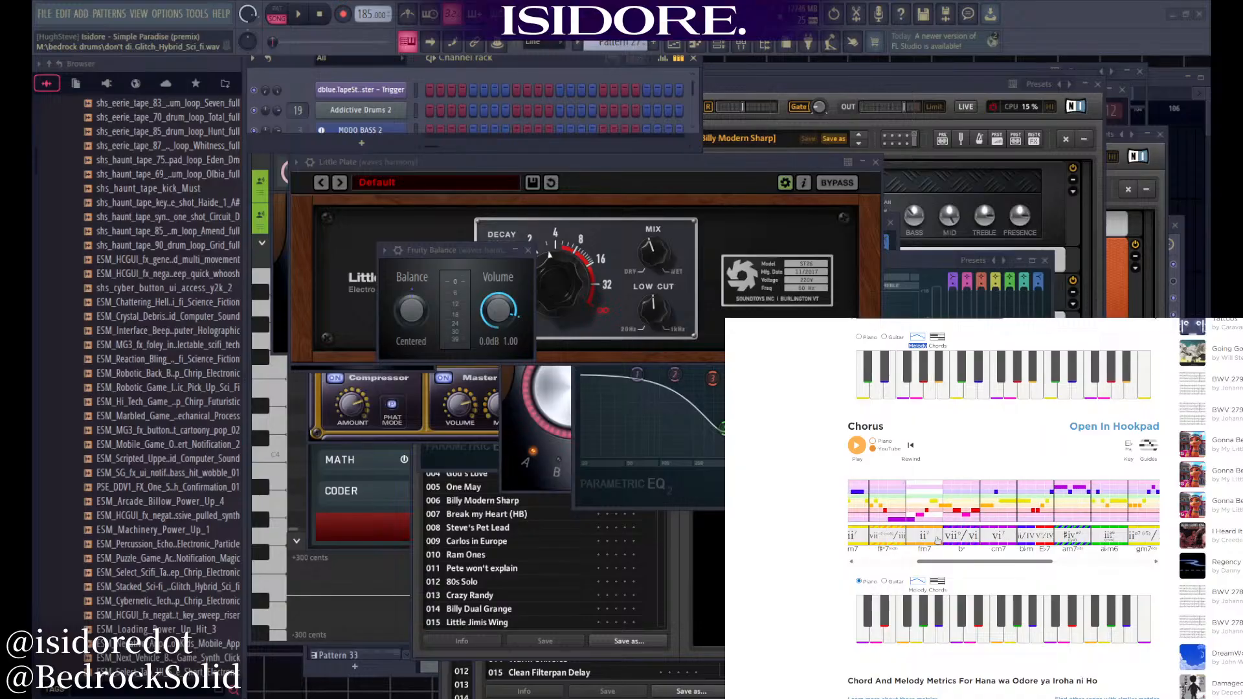
scroll(930, 531, down, 5)
scroll(930, 518, up, 1)
key(ctrl+Tab)
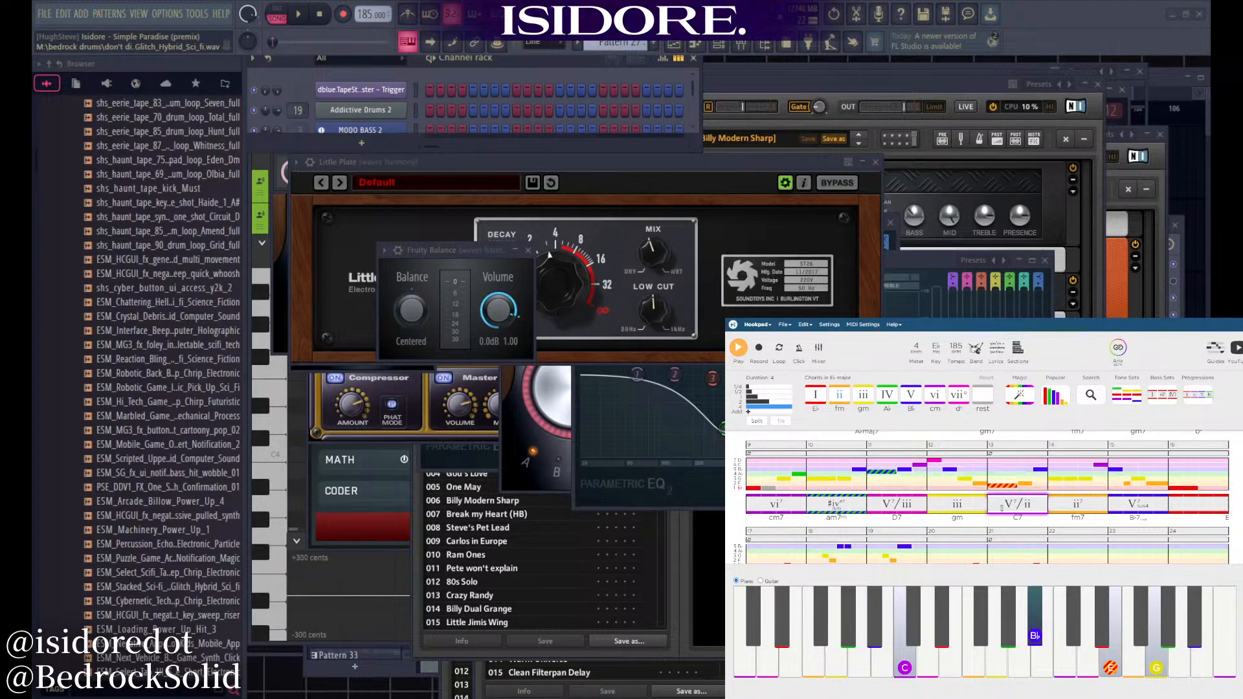
Locate the vii⁷/vi chord in the TheoryTab chorus and audition the matching chord in measure 8 of the Hookpad song
scroll(1152, 474, up, 2)
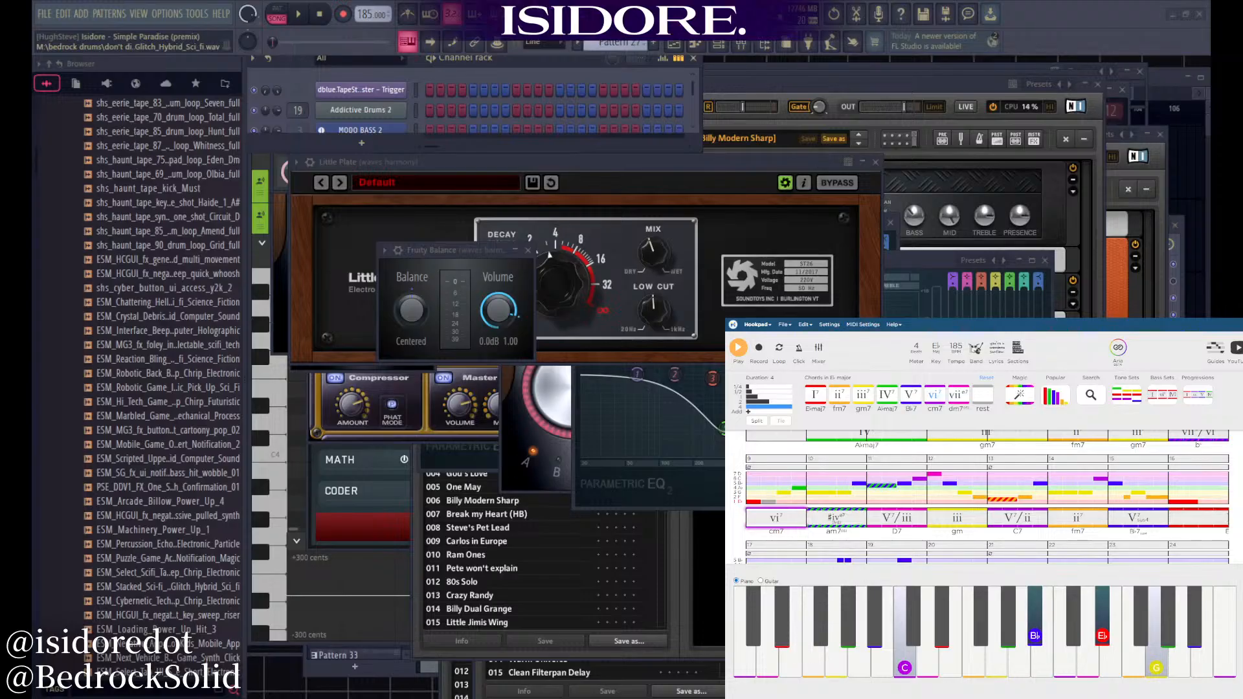
key(ctrl+Tab)
scroll(974, 454, up, 2)
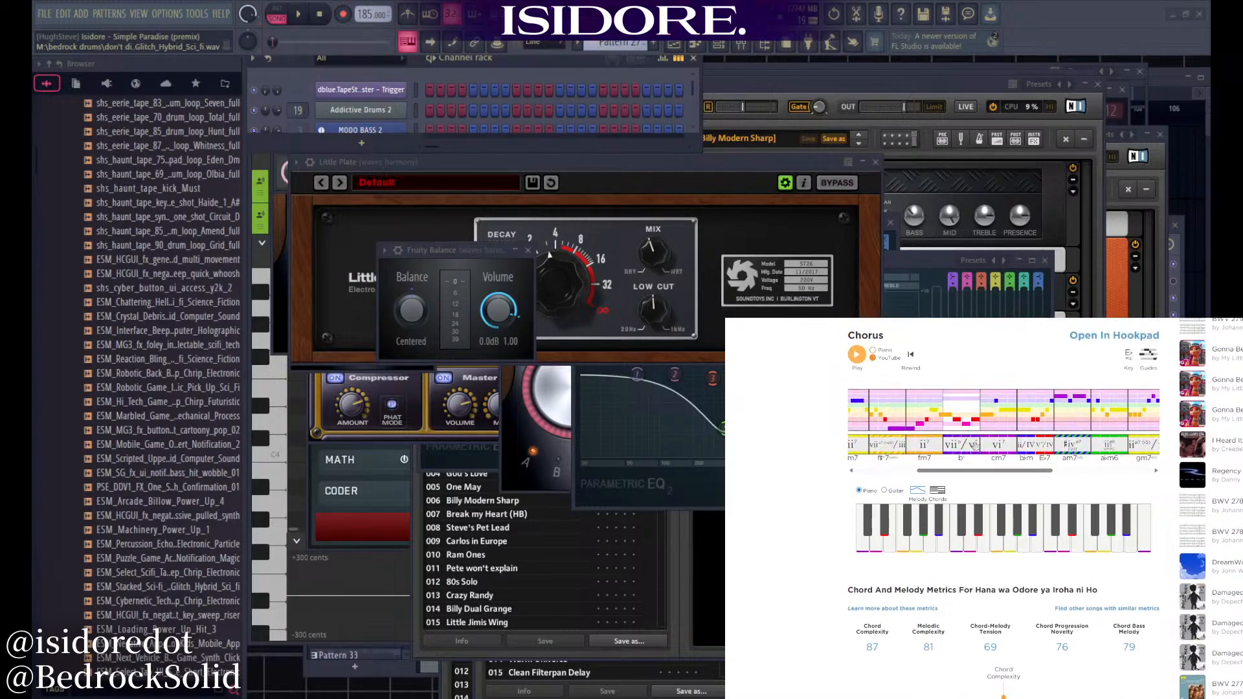
click(969, 478)
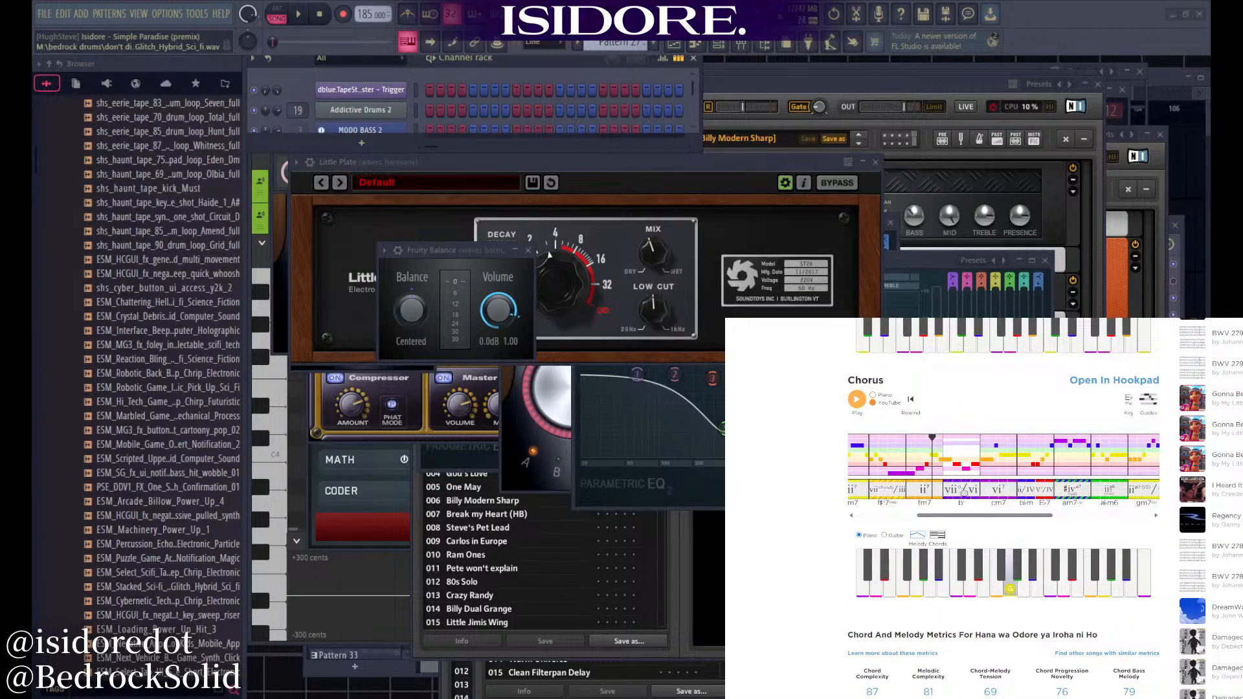
key(ctrl+Tab)
scroll(1101, 477, up, 1)
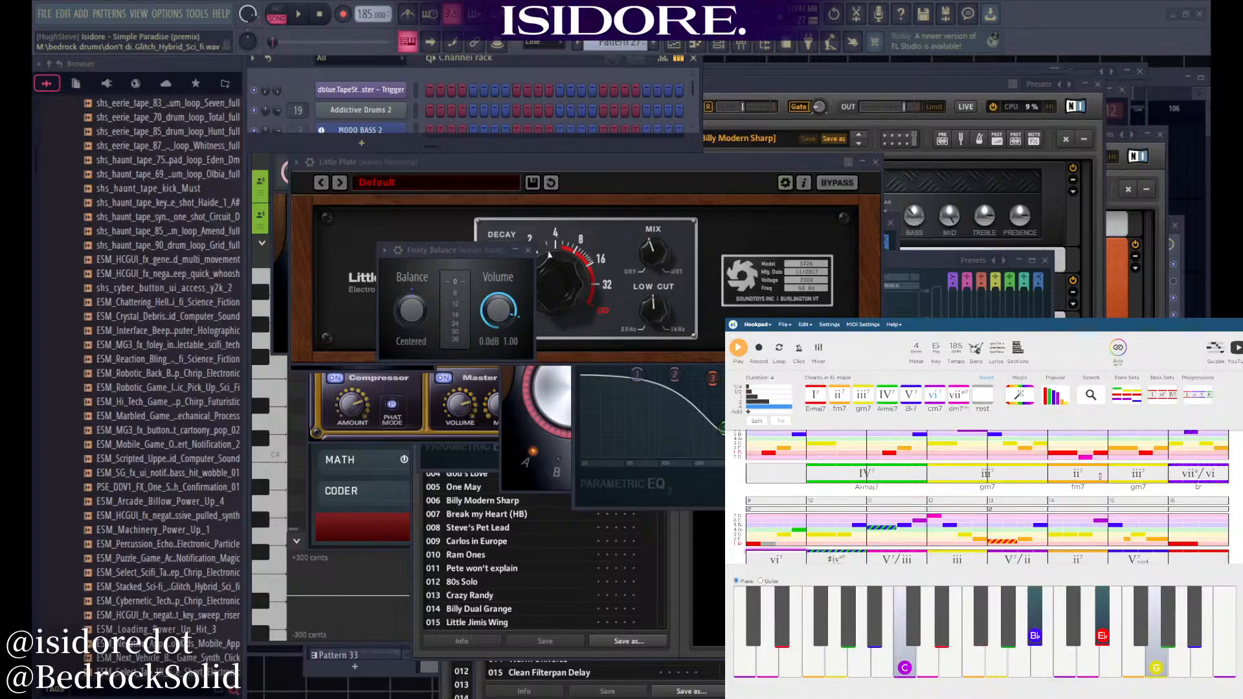
click(1204, 477)
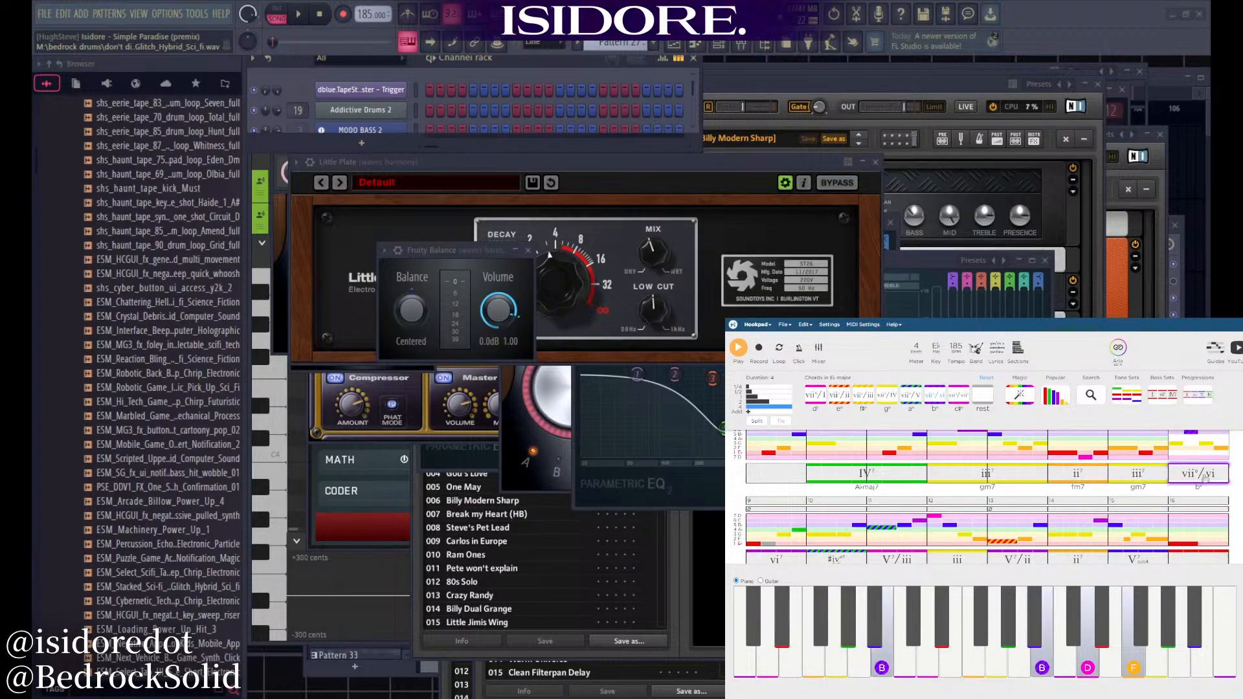
key(ctrl+Tab)
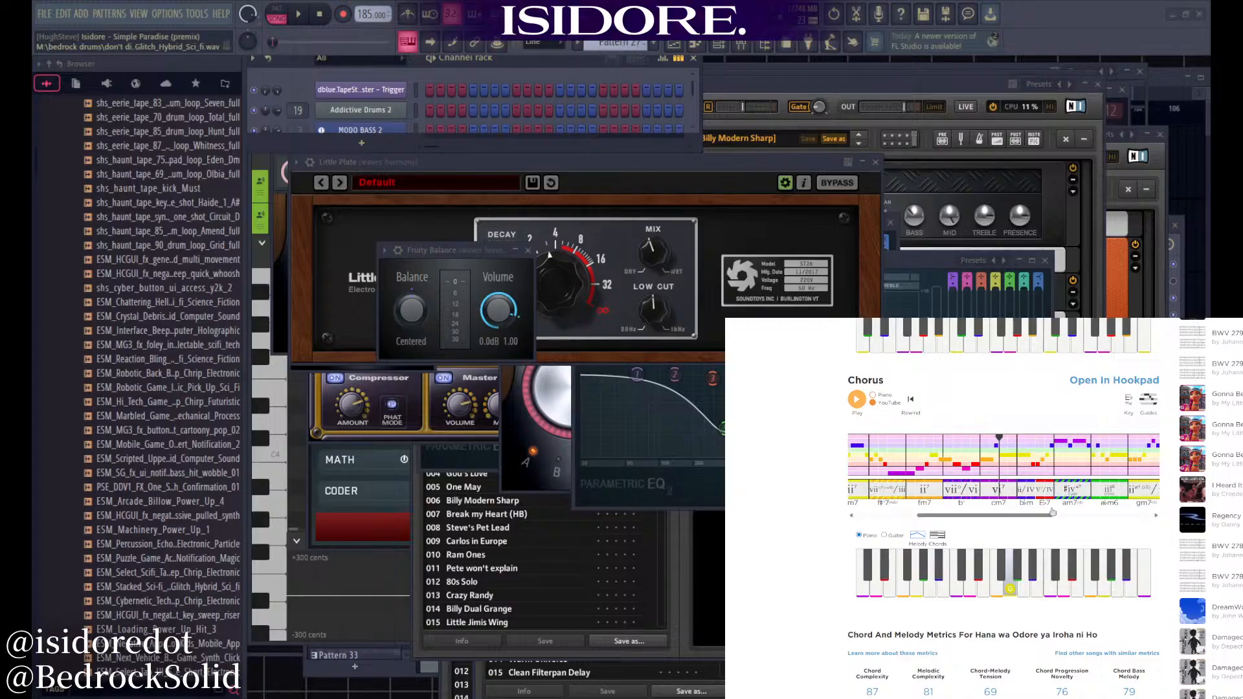
Switch the TheoryTab chorus to the piano sound and play it from the beginning
scroll(1008, 510, up, 1)
mouse_move(984, 557)
mouse_down()
mouse_move(909, 560)
mouse_move(1002, 561)
mouse_move(970, 561)
mouse_up()
click(874, 437)
click(858, 442)
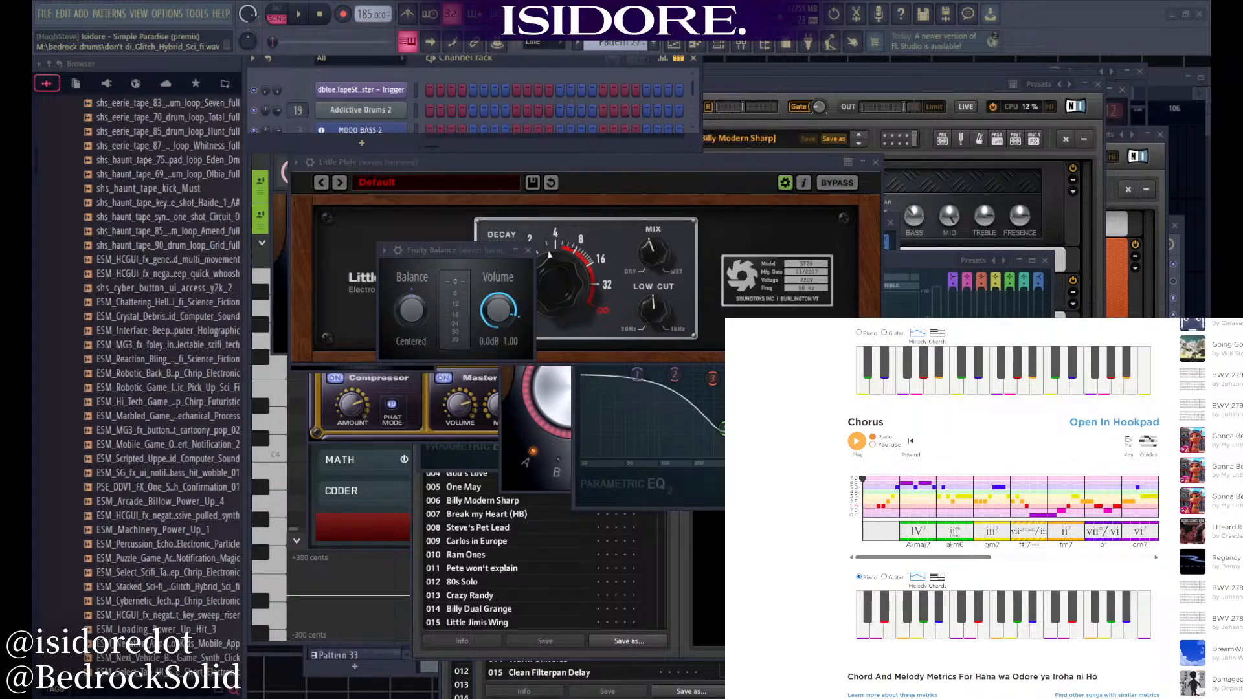
Examine the second half of the chorus and audition the melody over the gm7 and C chords leading to fm7
drag(987, 558, 1131, 546)
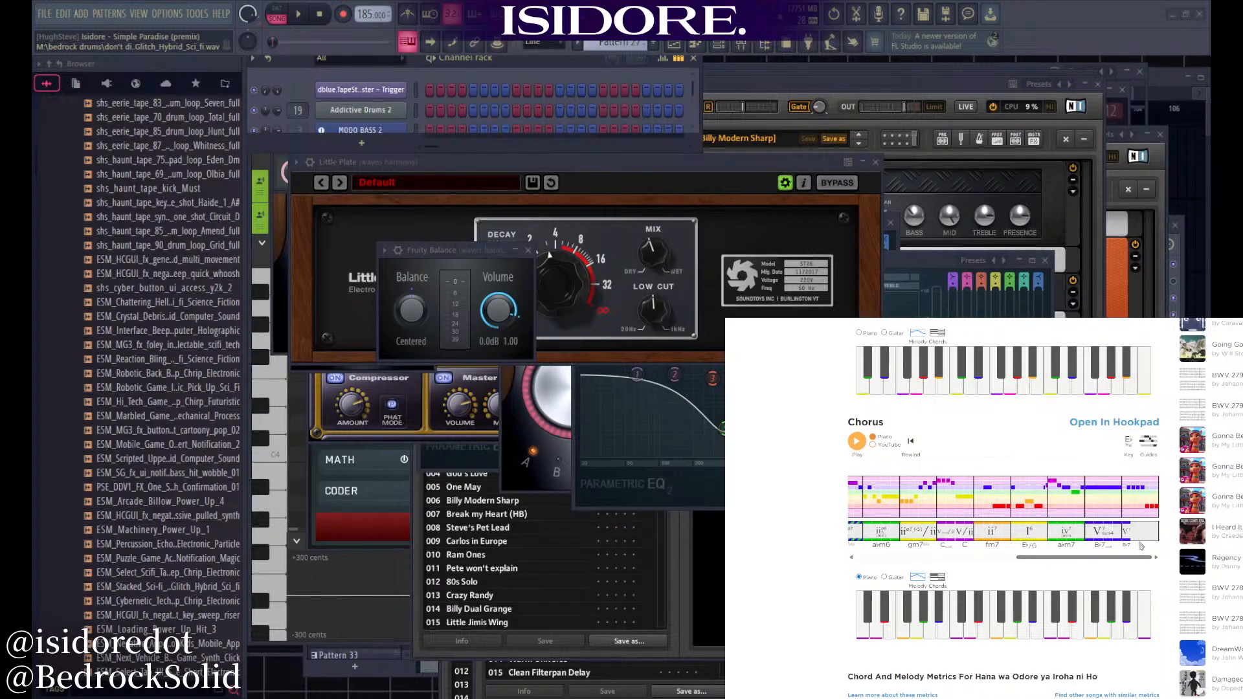
drag(1053, 558, 1012, 557)
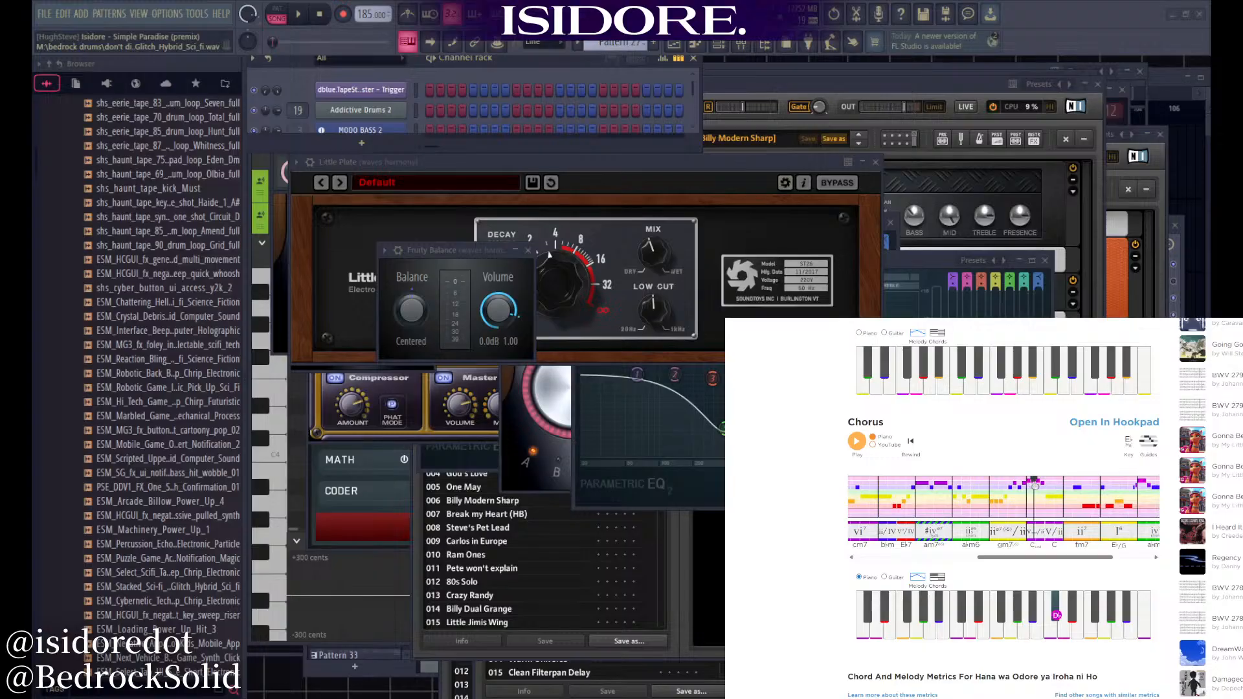
mouse_move(1083, 555)
mouse_down()
mouse_move(1121, 556)
mouse_move(1084, 557)
mouse_up()
click(1008, 486)
click(1019, 530)
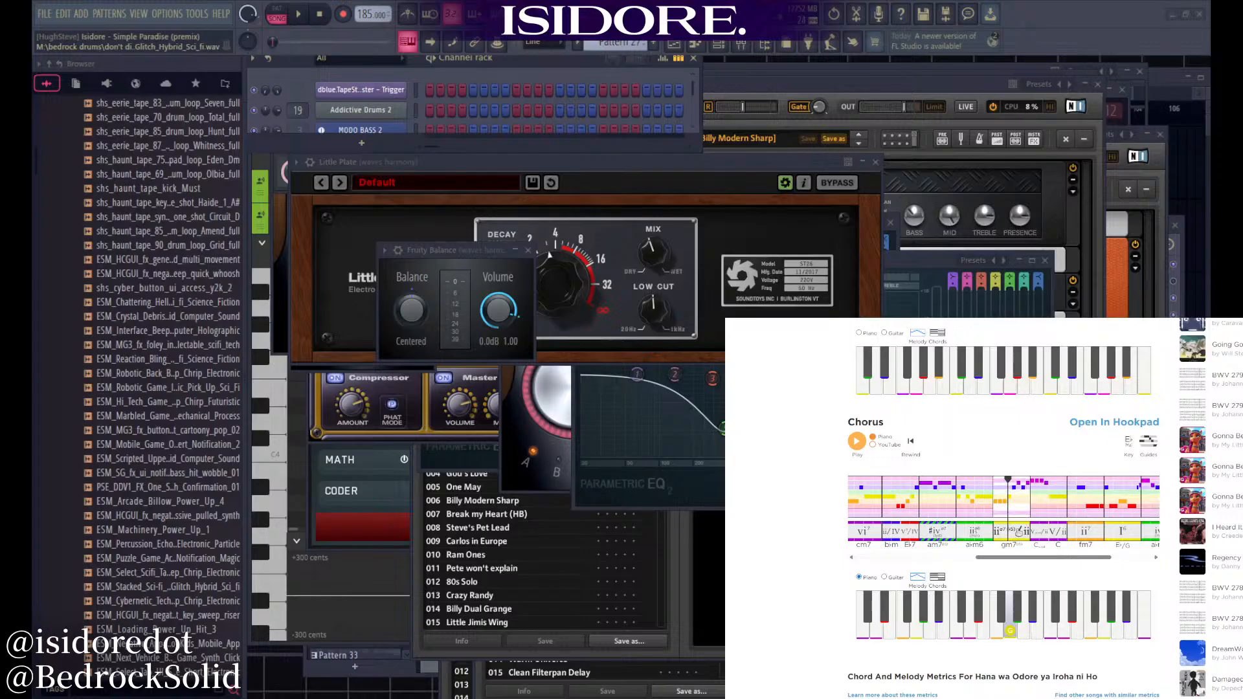
click(997, 536)
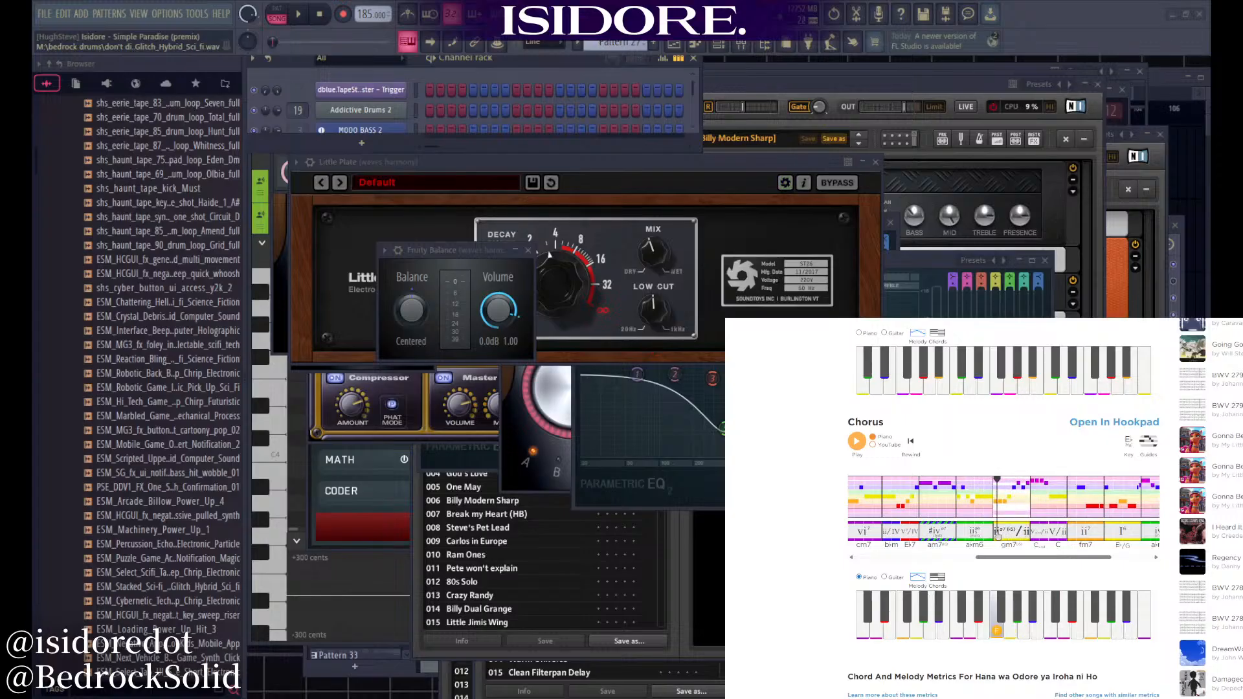
click(1058, 535)
click(1078, 536)
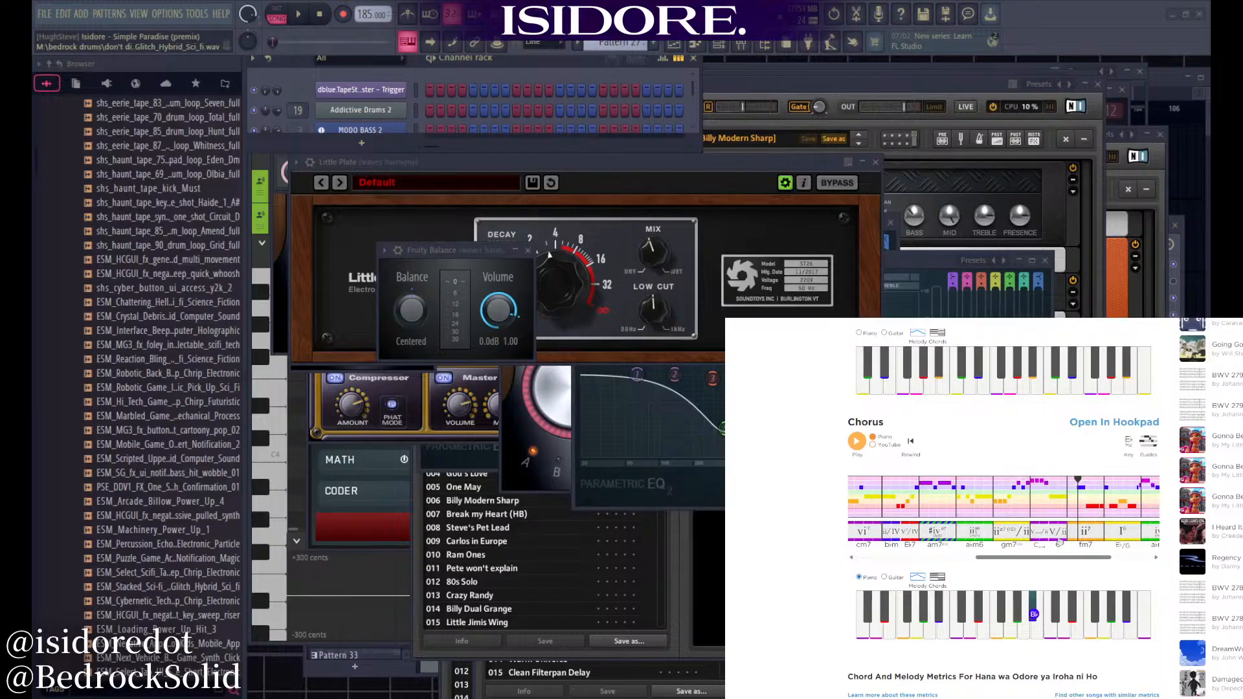
double_click(1034, 535)
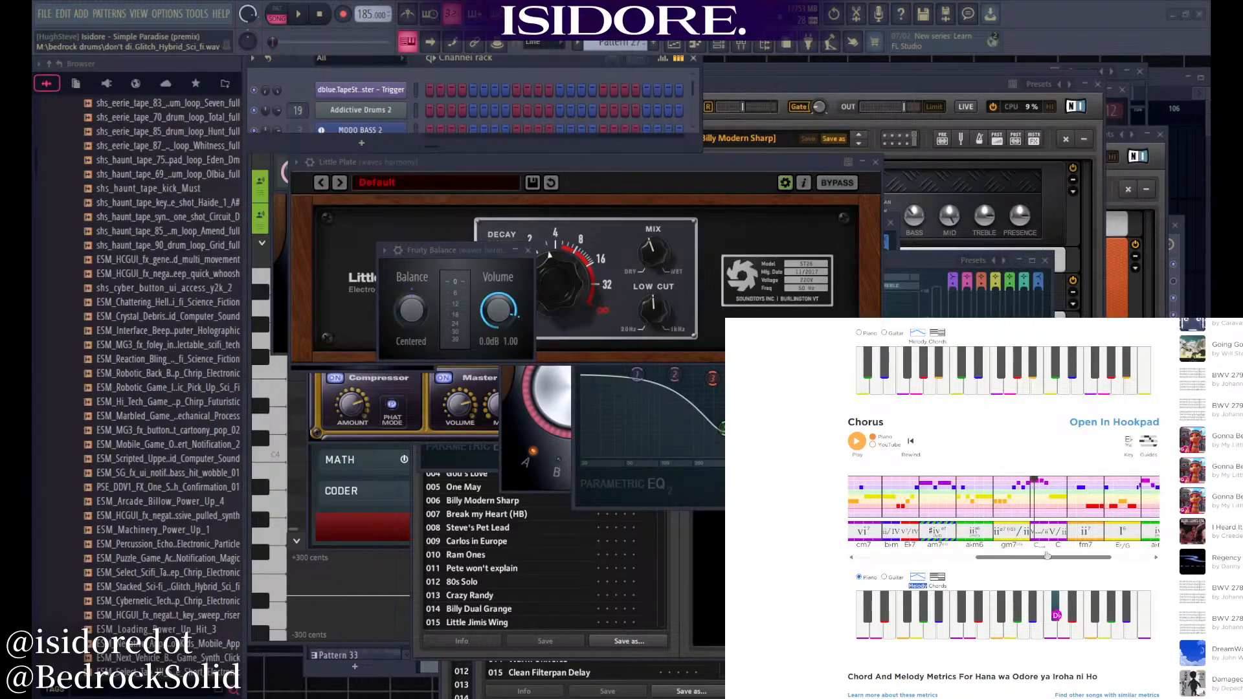
Audition the melody notes around the gm7 to C change, play the chorus from the fm7 chord, and stop
drag(1047, 559, 1104, 552)
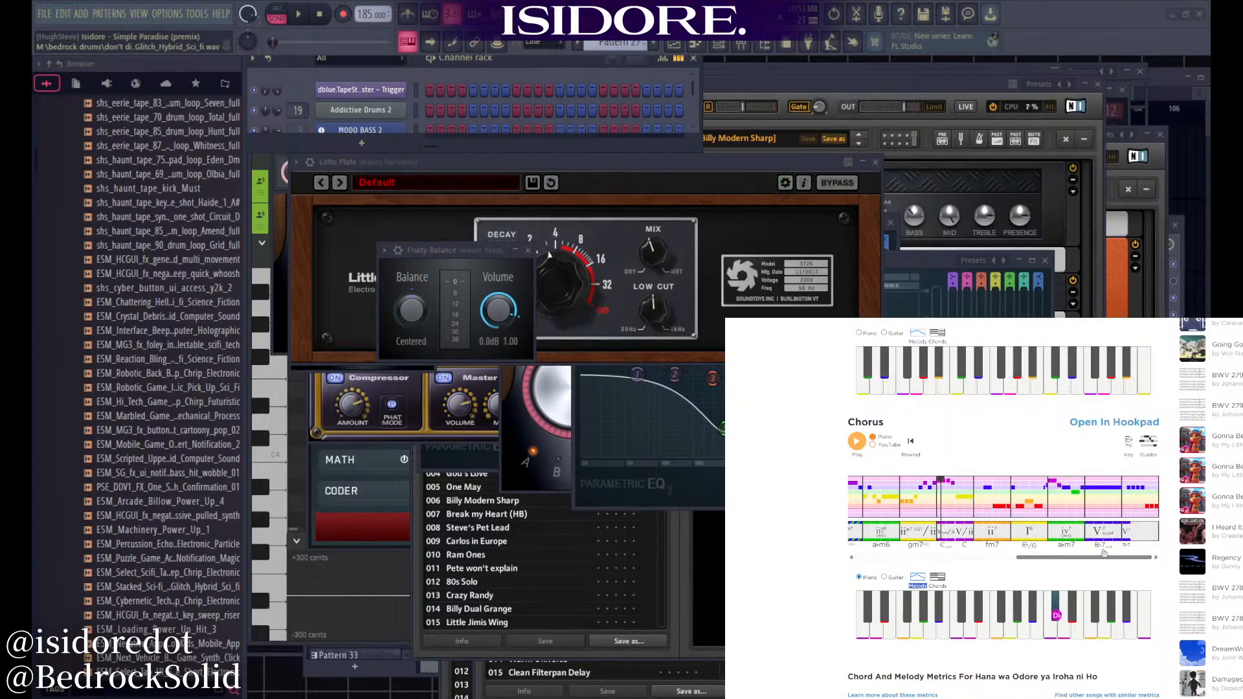
click(932, 486)
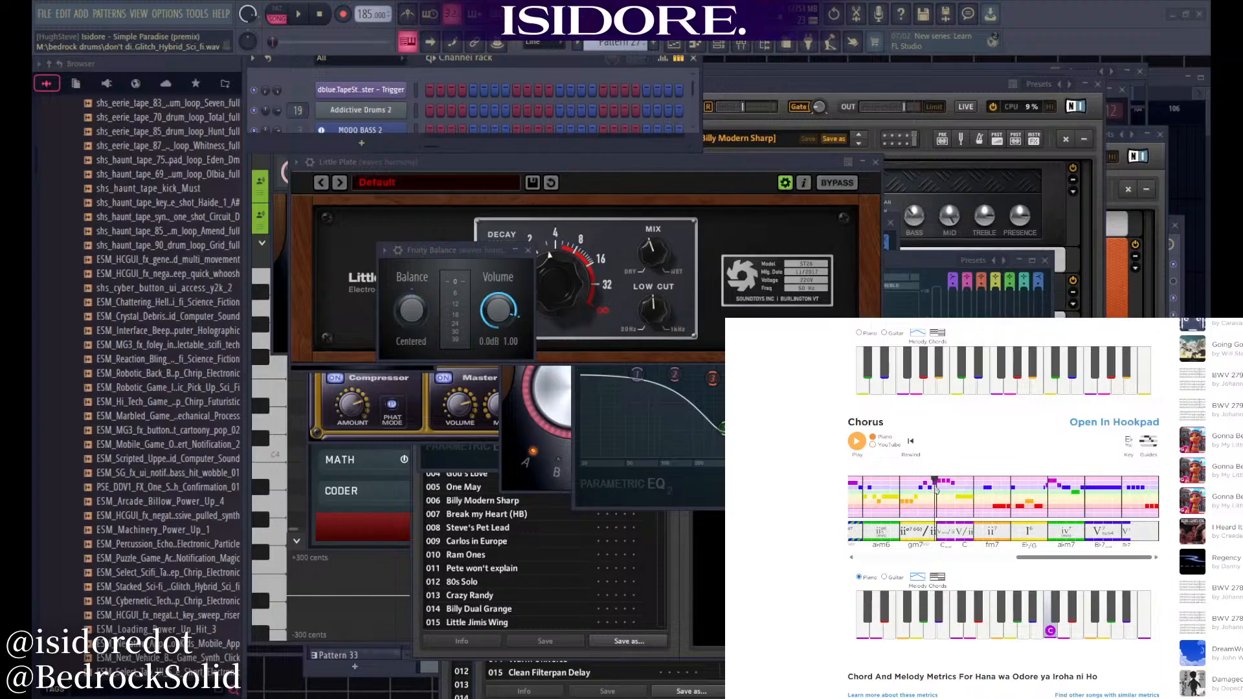
click(939, 482)
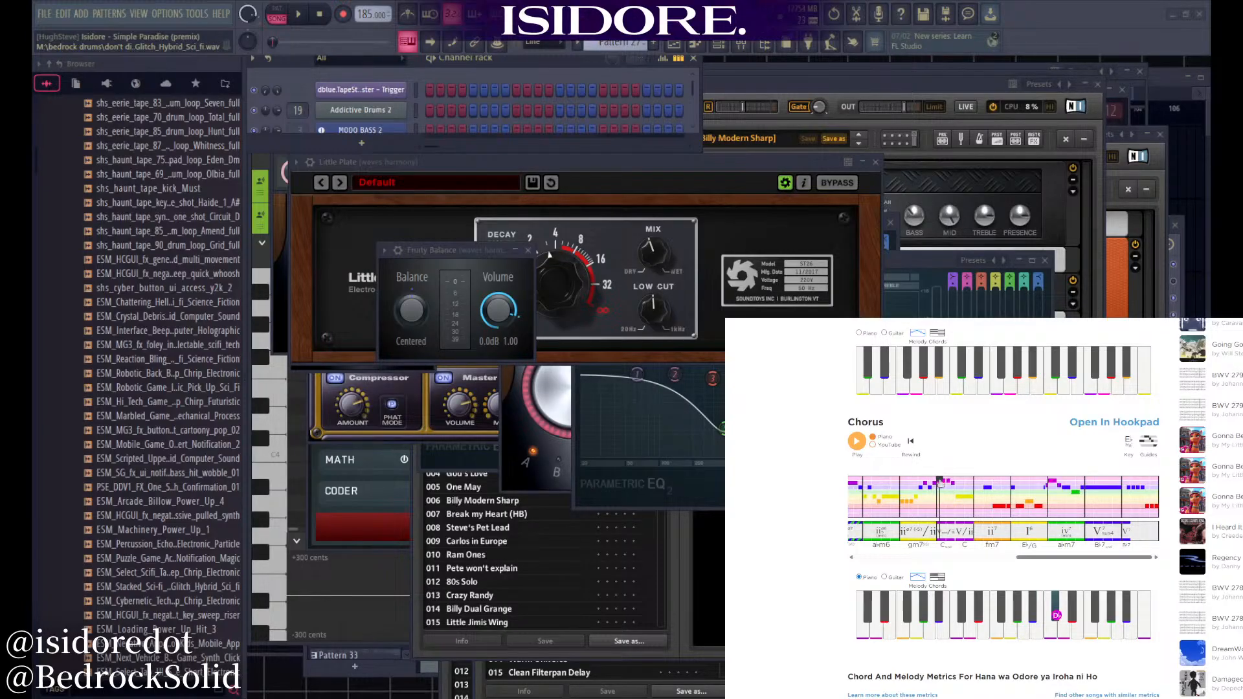
double_click(988, 531)
click(926, 530)
click(962, 531)
click(991, 532)
key(space)
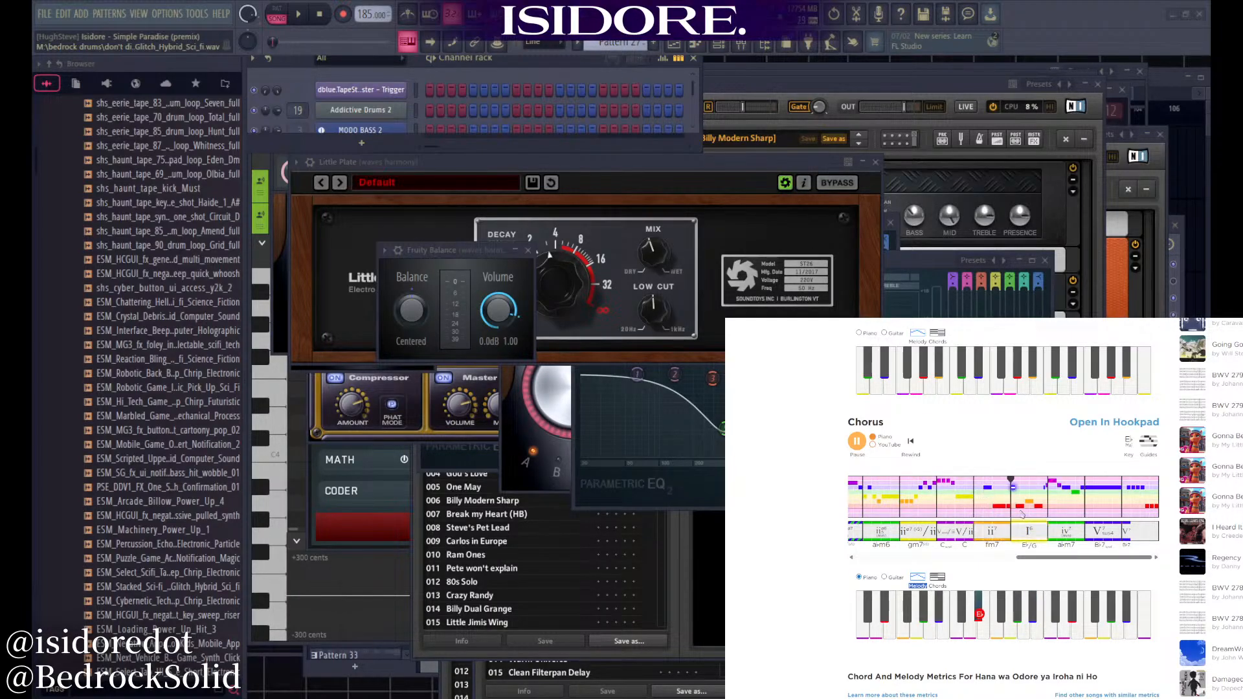
key(space)
Locate the a♭m6 chord in the middle of the chorus and the iv⁷ chord near its end, and audition the melody there
drag(1078, 557, 1037, 558)
click(1011, 532)
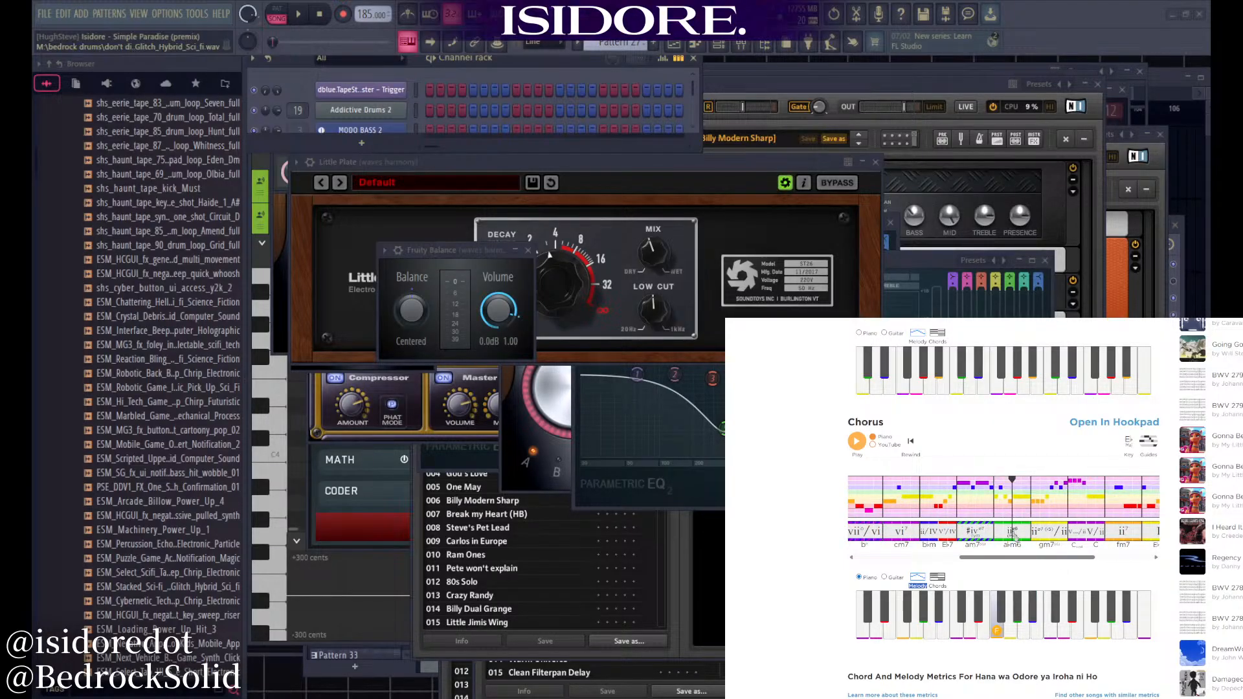
drag(1024, 561, 1101, 556)
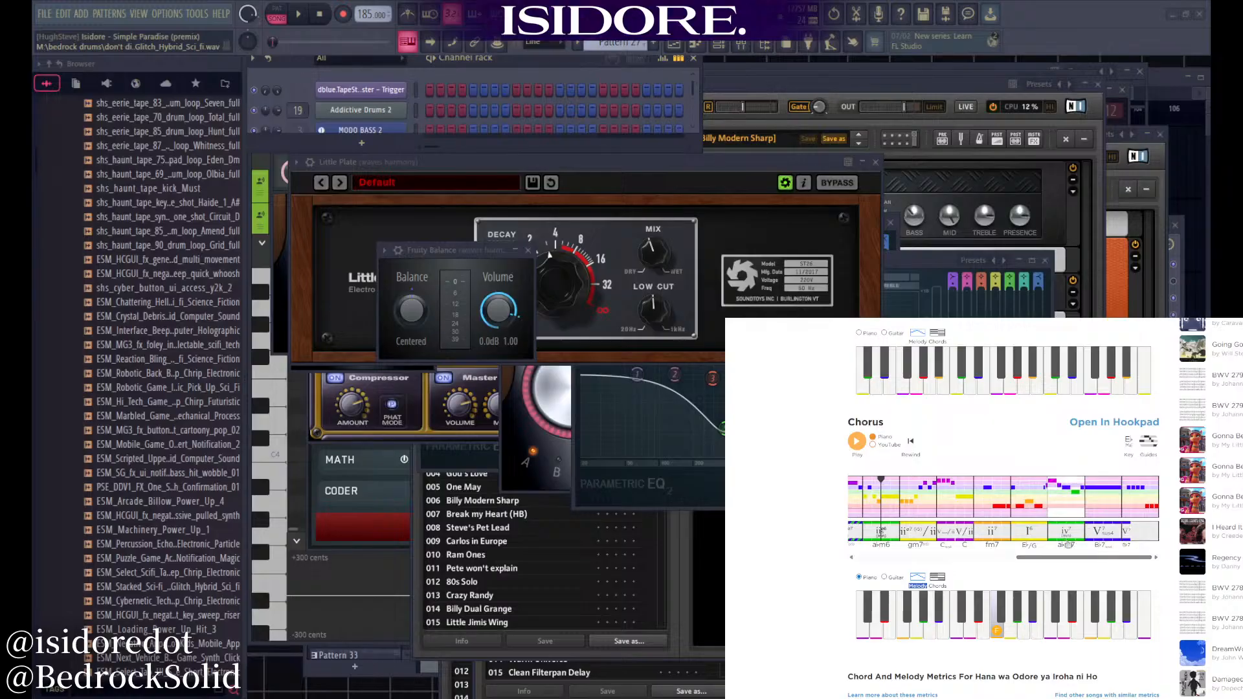
click(1065, 518)
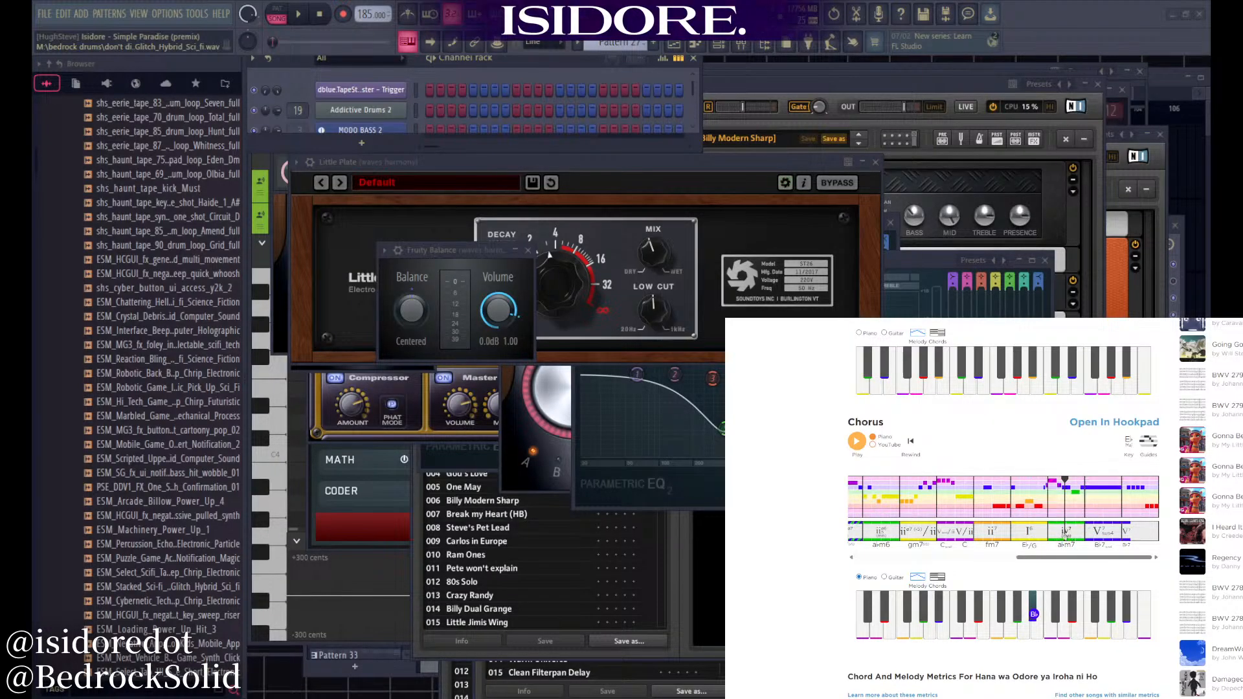
double_click(1076, 512)
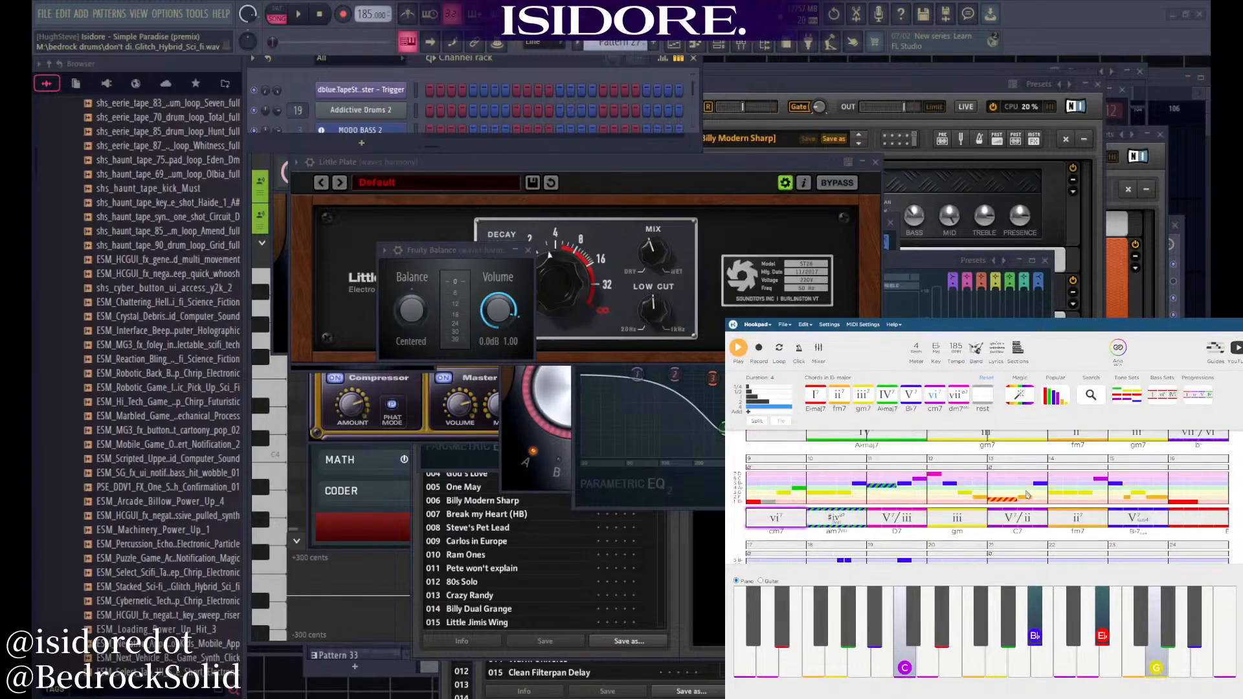
Play the Hookpad song from the ii⁷ chord in measure 22 through to the iv⁷ chord in measure 24, and stop
scroll(1135, 454, up, 2)
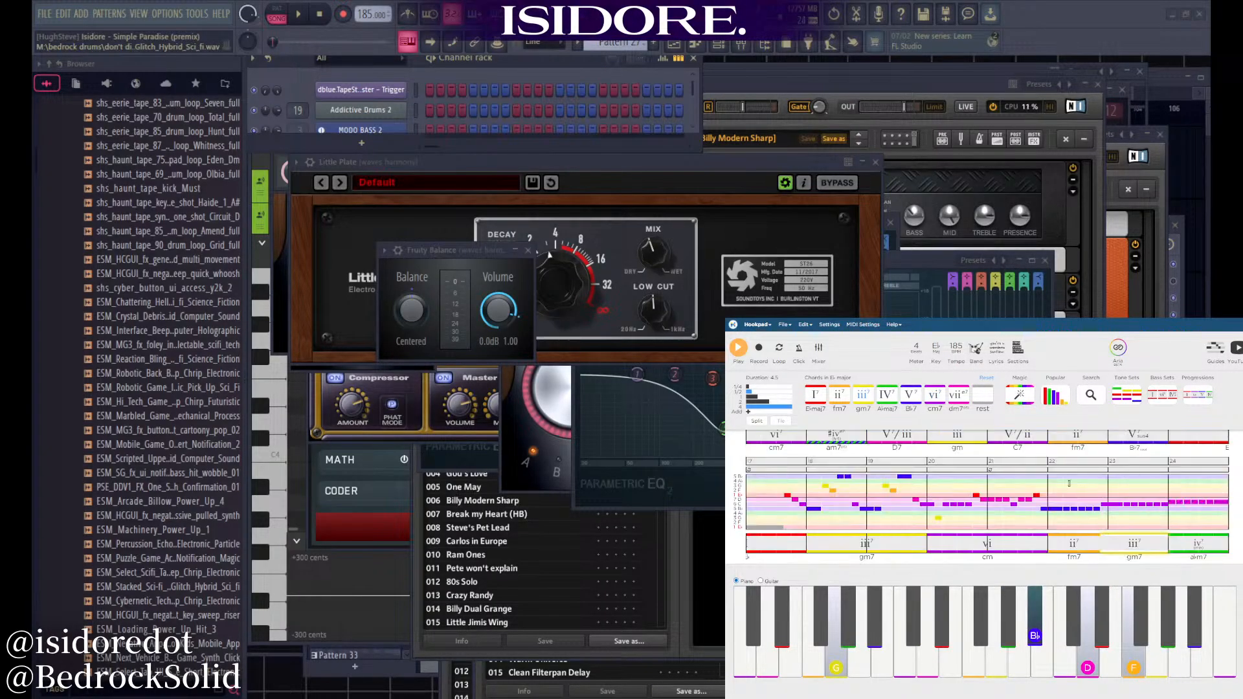
click(1061, 496)
key(space)
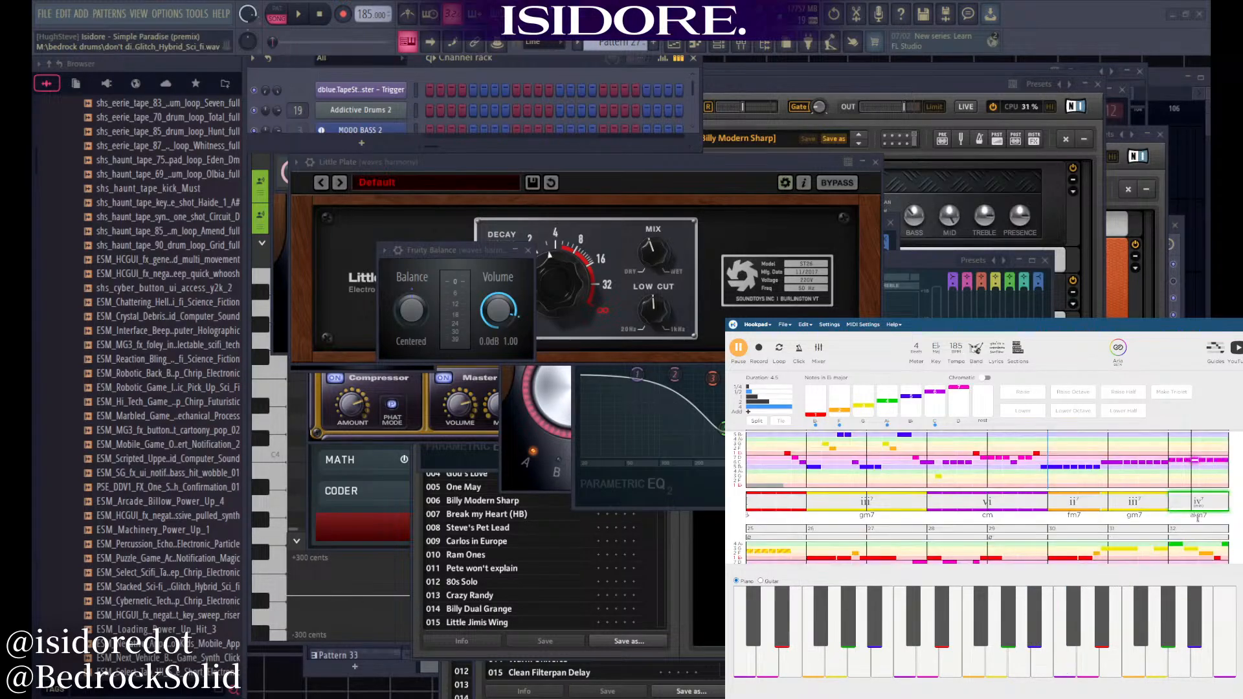
key(space)
Find the borrowed iv chord in measures 38 and 39, play the Hookpad song from measure 37 through it, and stop
scroll(1082, 498, down, 1)
click(766, 483)
scroll(979, 480, down, 5)
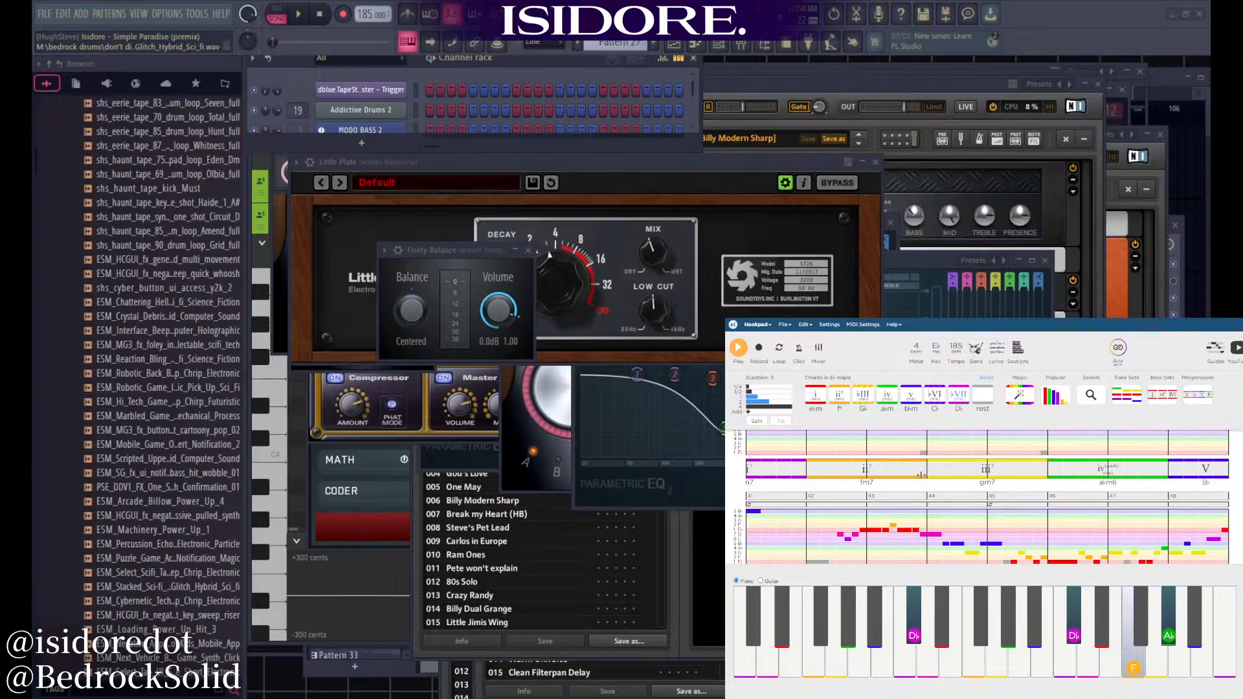
scroll(1036, 478, up, 2)
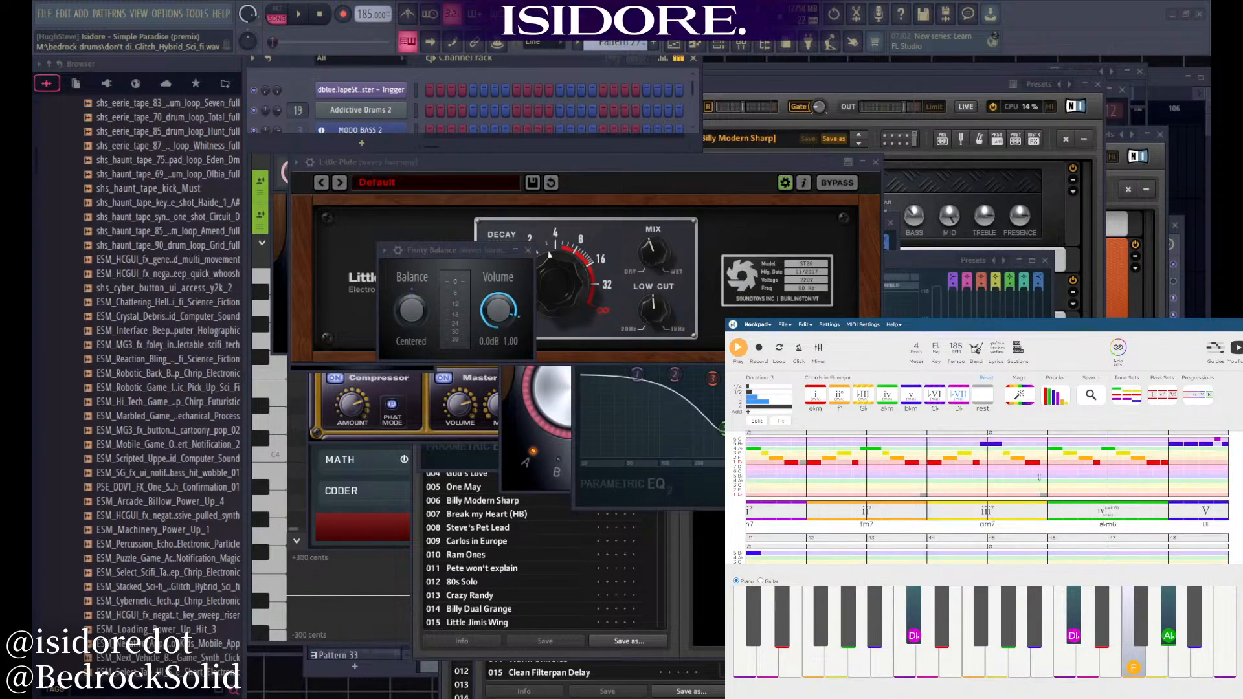
click(996, 446)
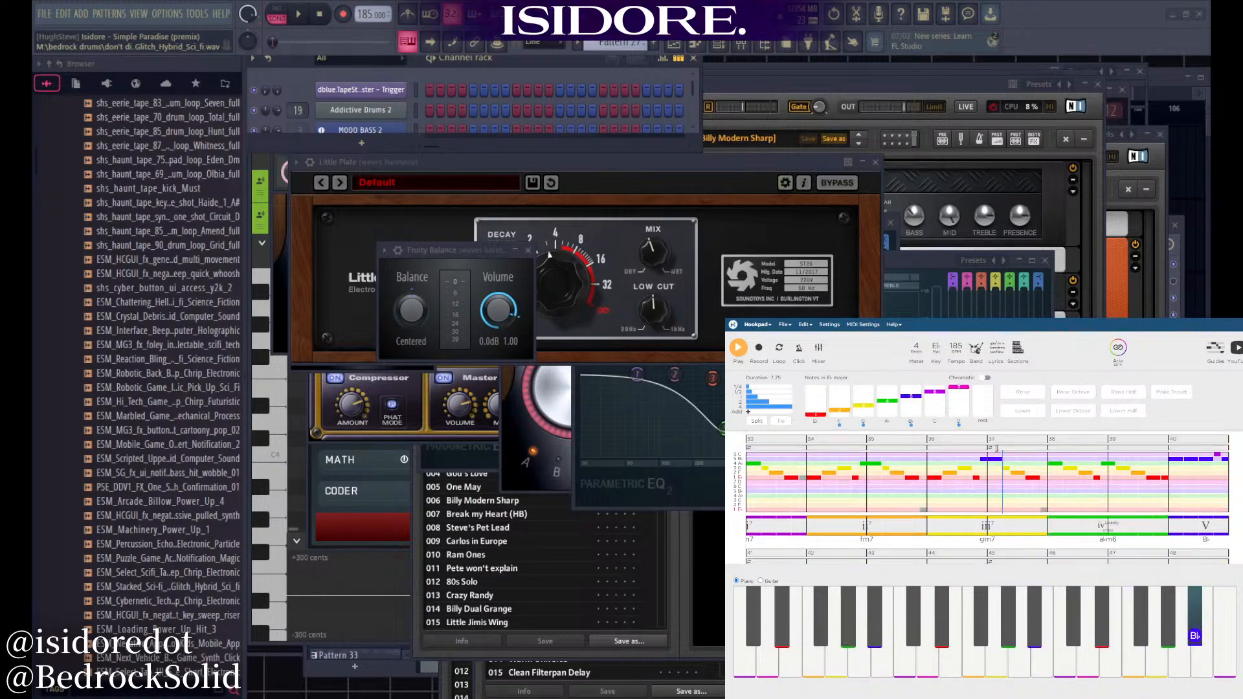
key(space)
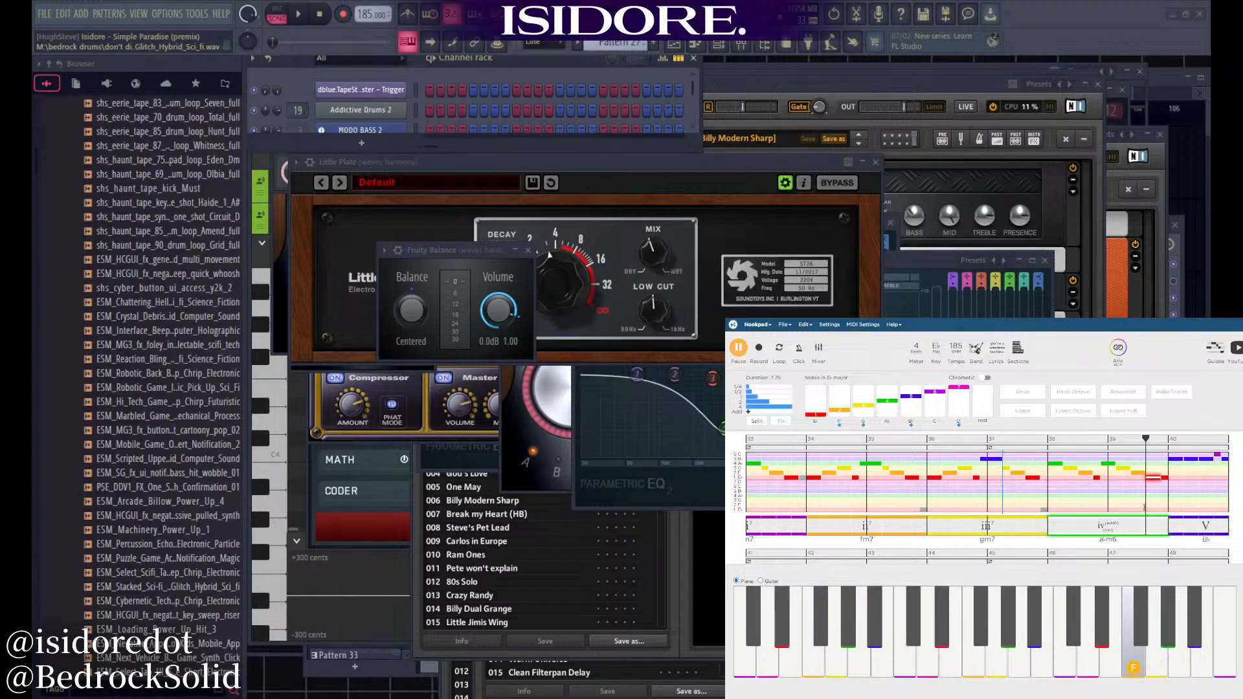
key(space)
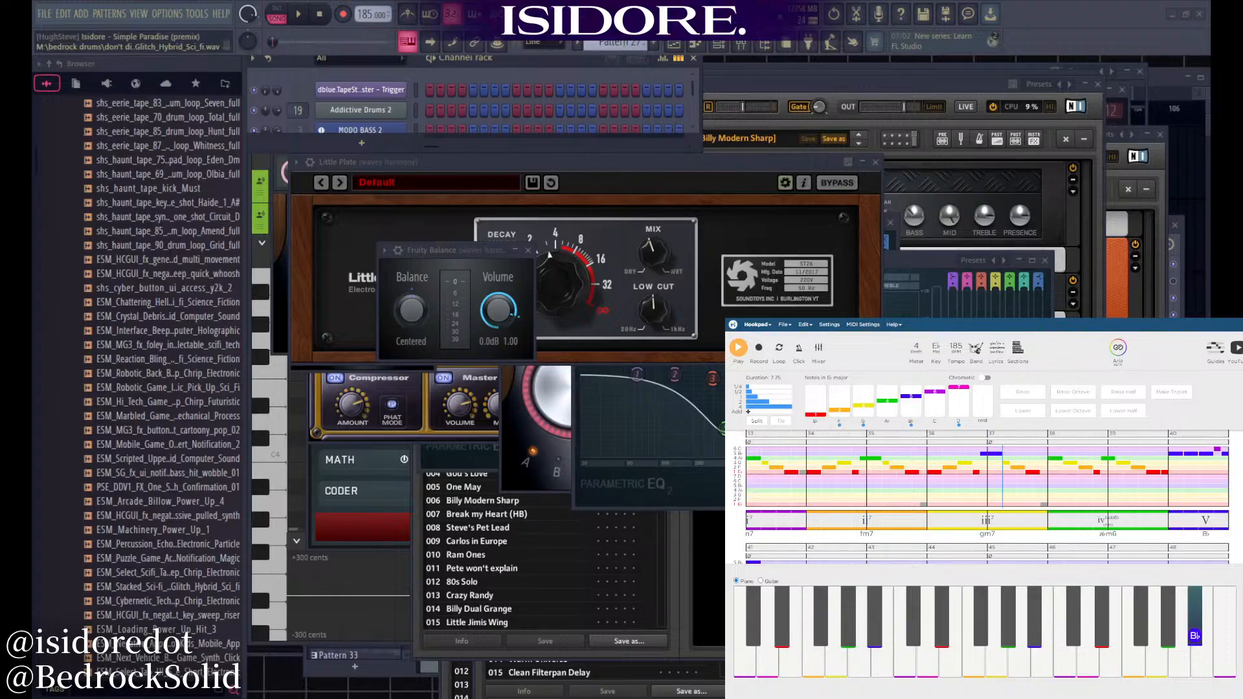
Change the borrowed iv chord in measures 38 and 39 to a major IV and audition it between the gm7 and V chords
click(1085, 521)
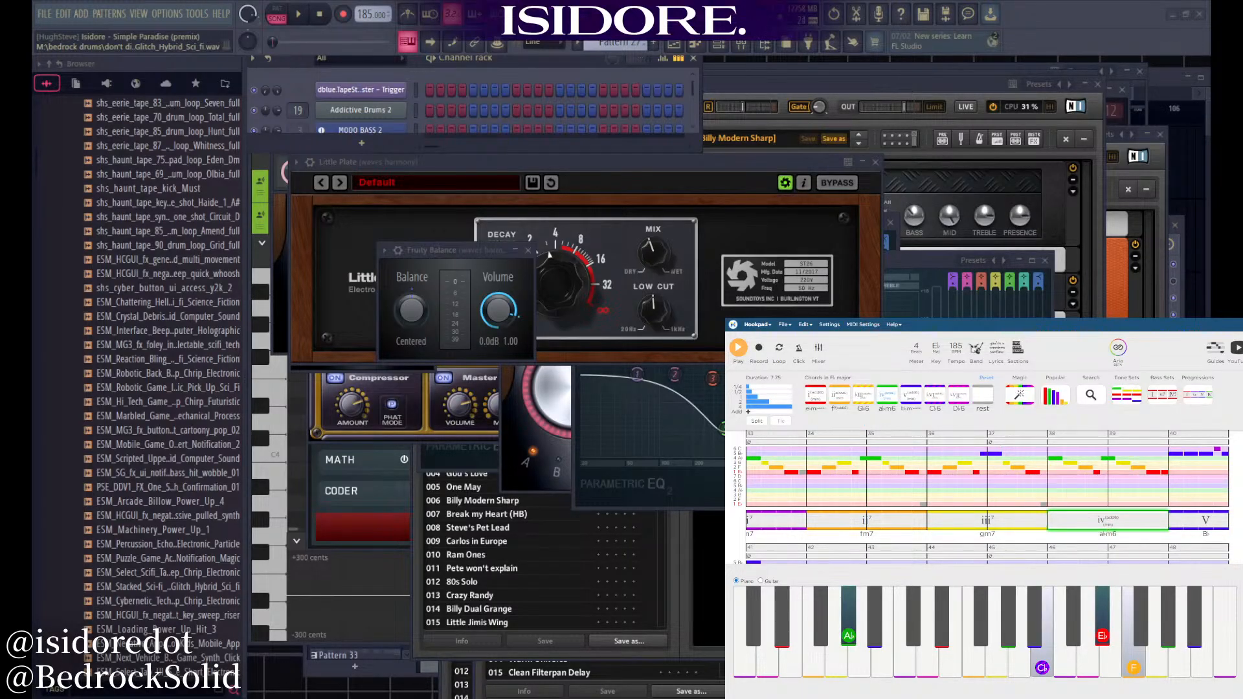
key(b)
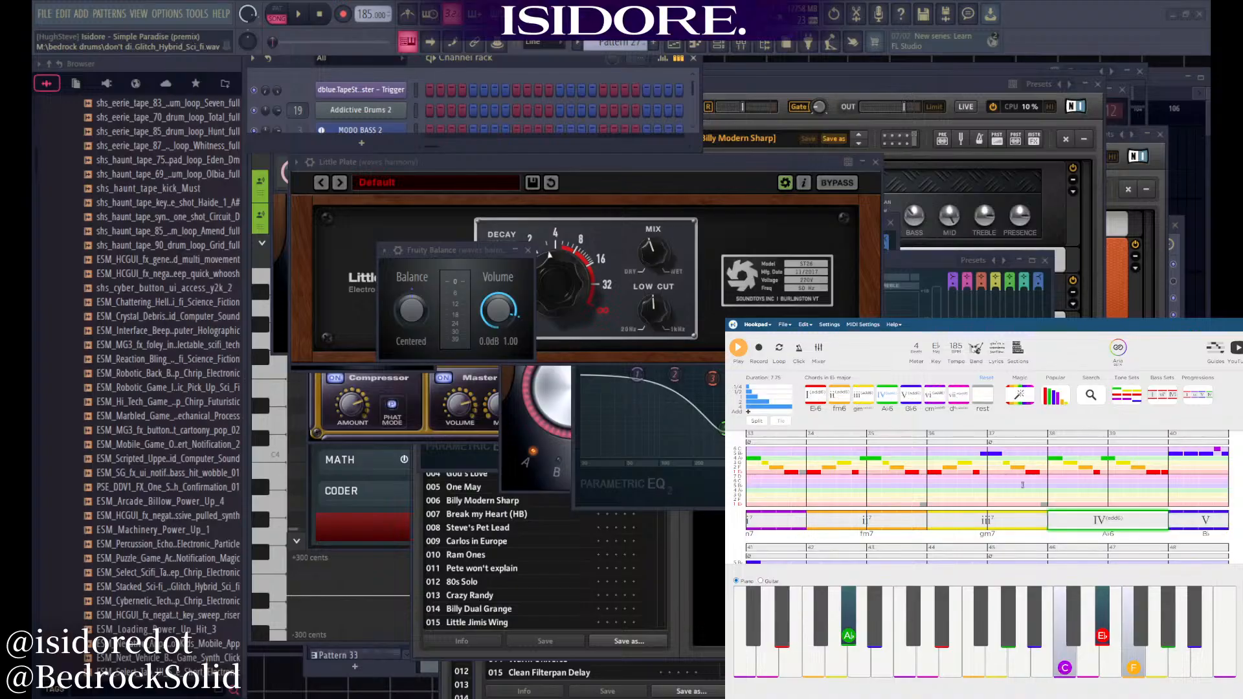
key(a)
click(1012, 522)
click(1100, 523)
click(1204, 519)
Undo the change to major on the chord in measures 38 and 39
key(ctrl+z)
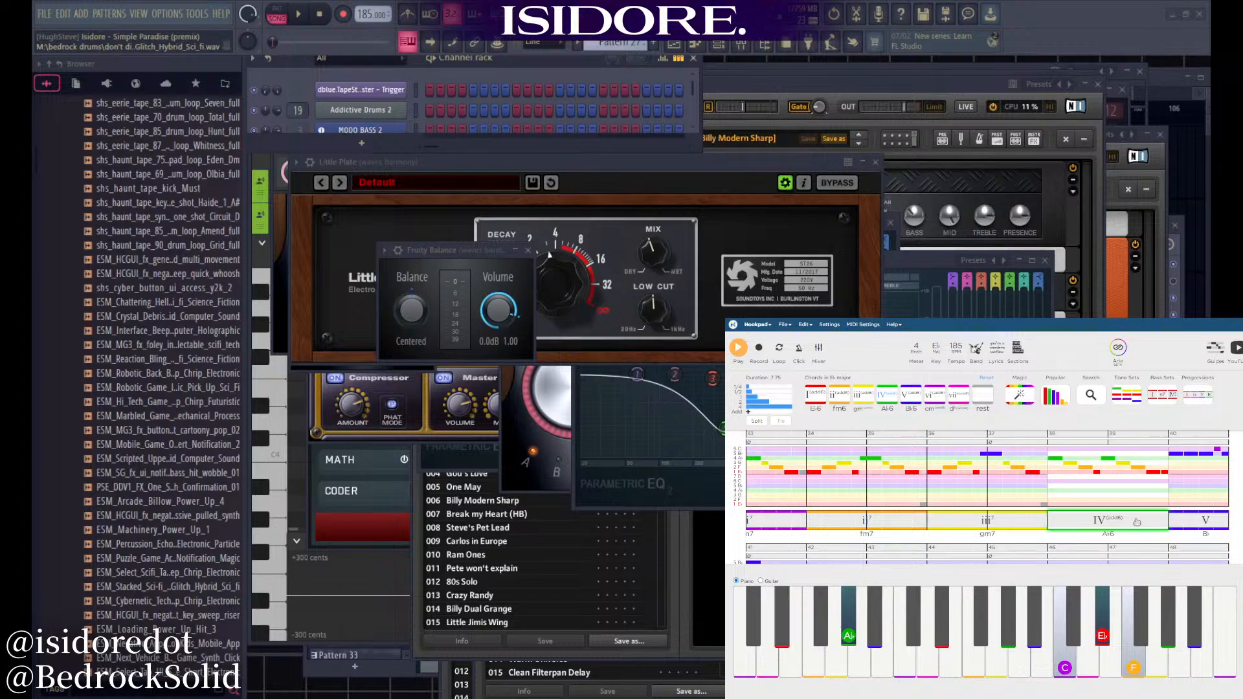
click(805, 324)
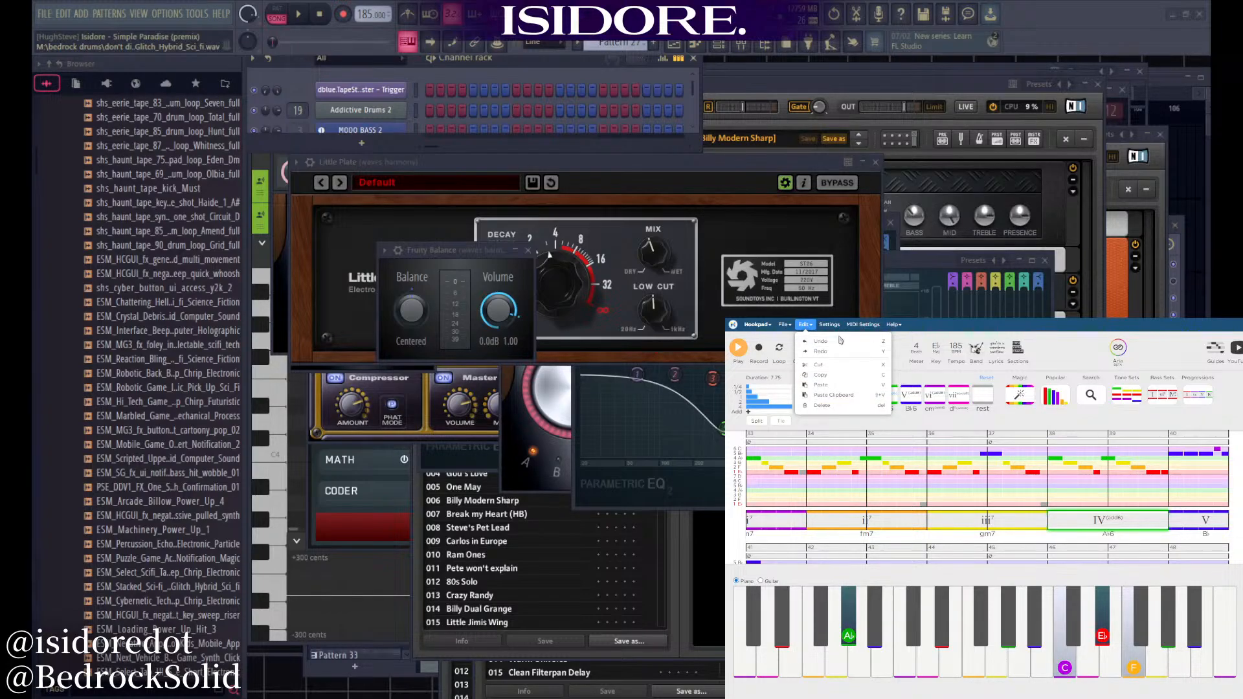
click(840, 339)
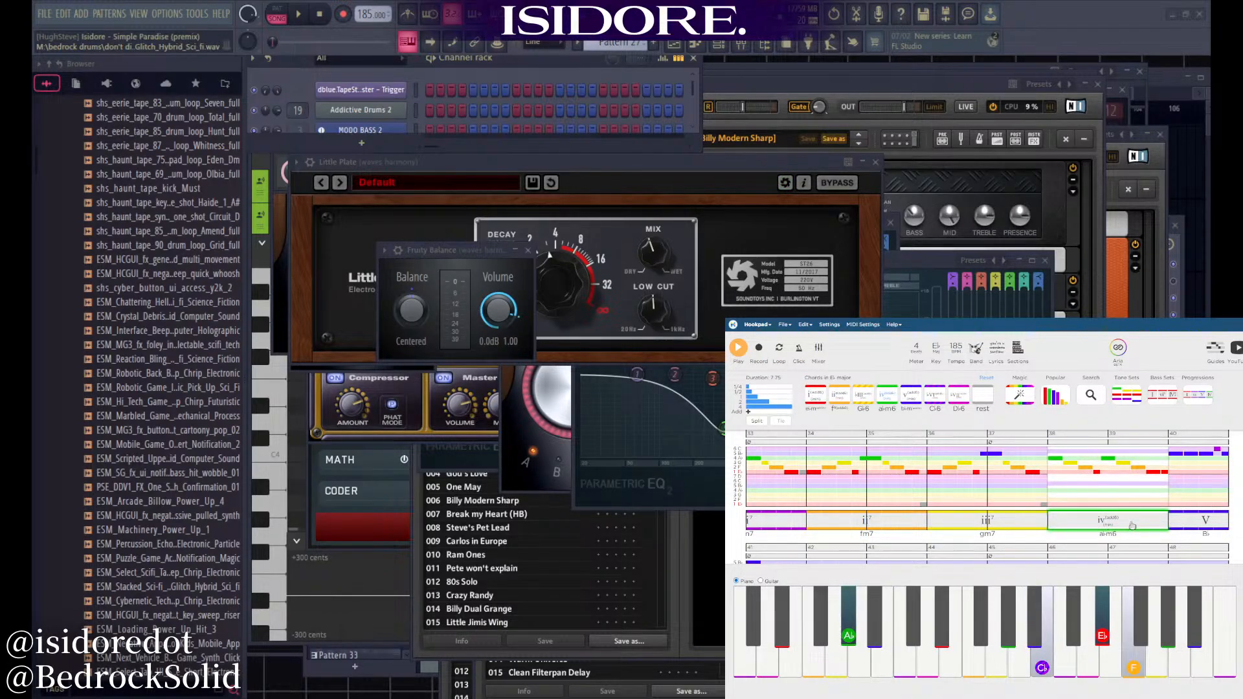
Reduce the iv chord in measures 38 and 39 to a plain a♭m triad and audition it between gm7 and V
key(ctrl+z)
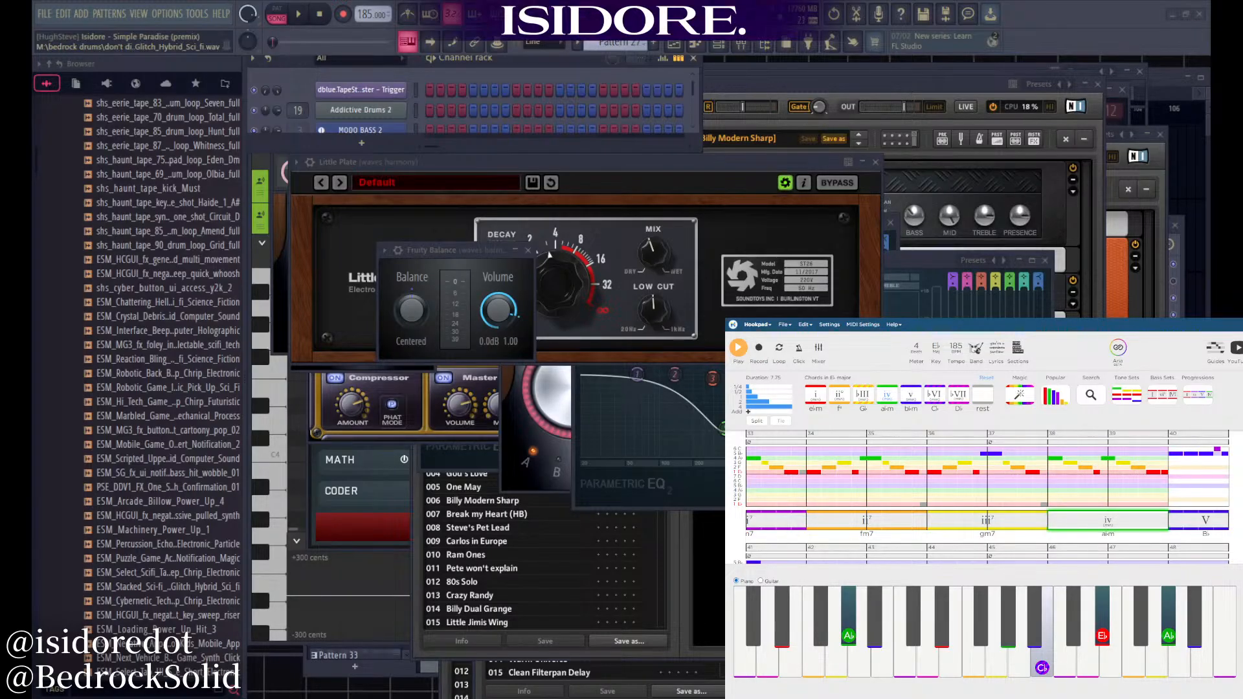
key(ctrl+z)
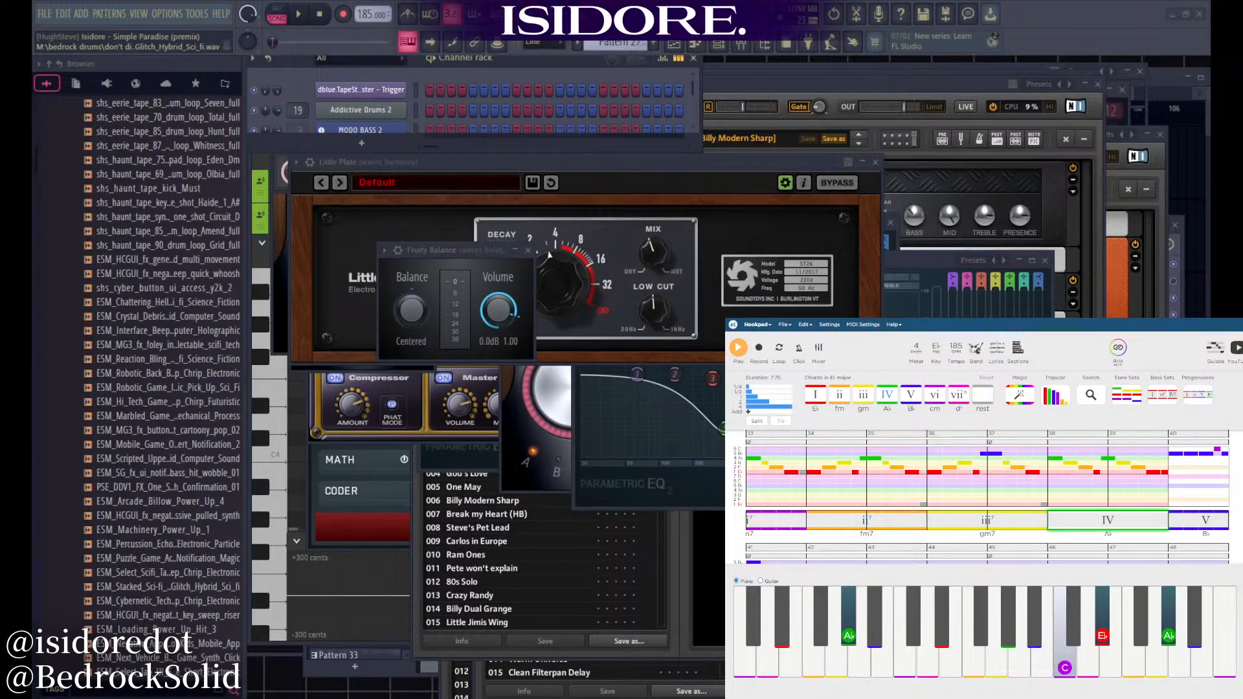
key(ctrl+y)
click(991, 525)
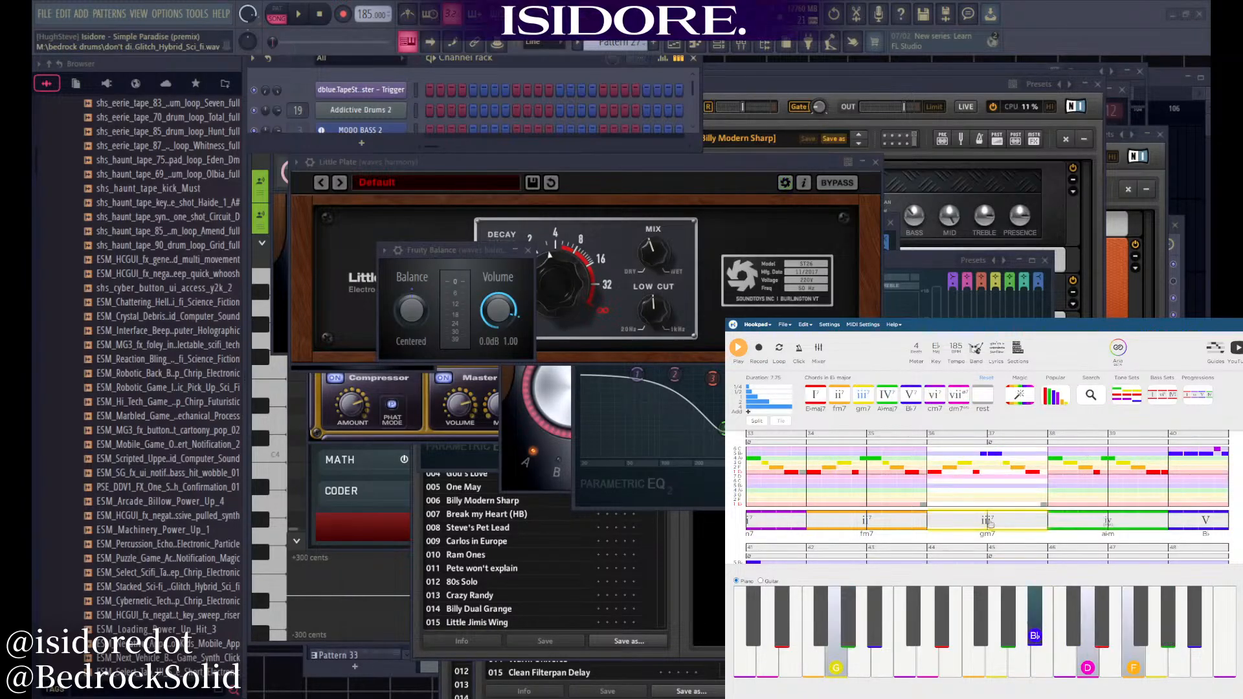
click(1141, 527)
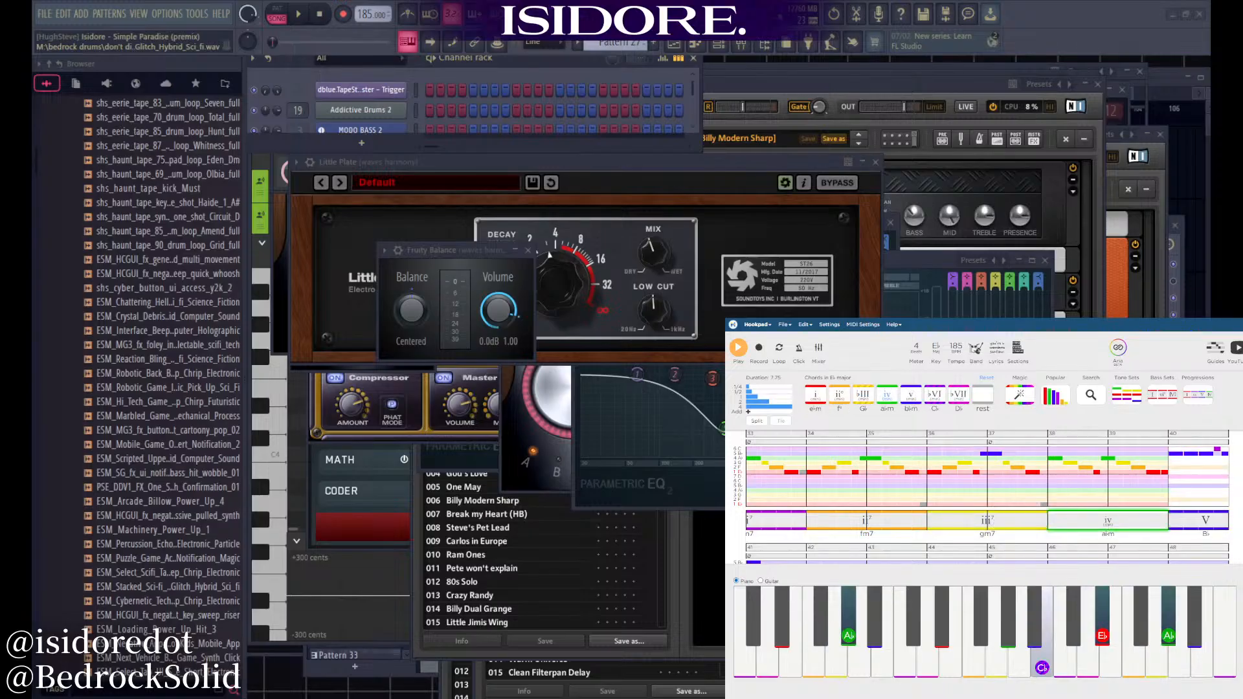
click(1195, 524)
key(Left)
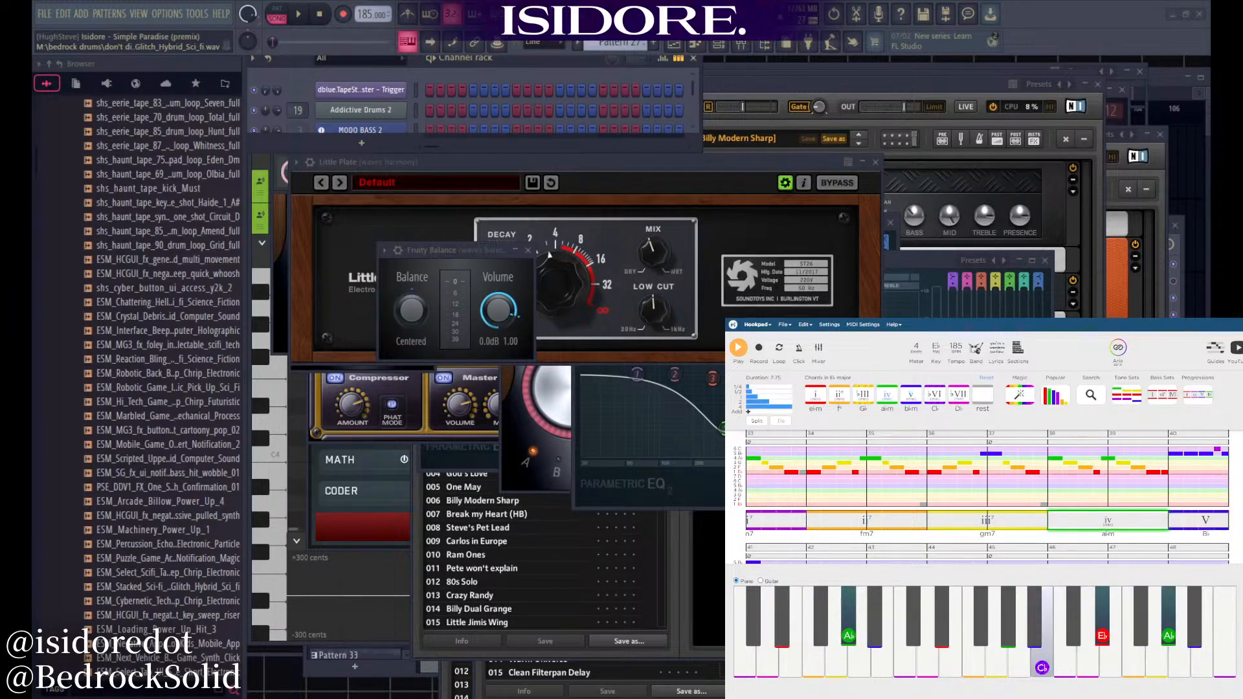
Switch the plain iv triad to a major IV triad and audition it between the gm7 and V chords
key(ctrl+z)
click(1015, 523)
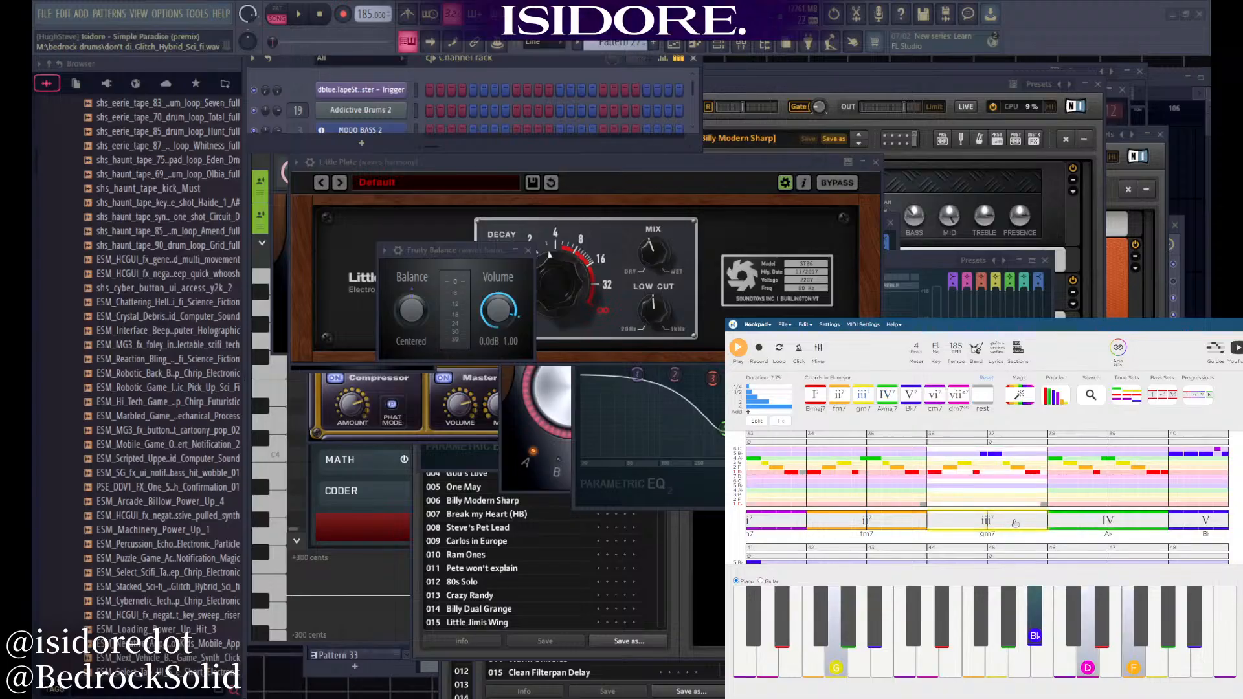
click(1096, 526)
click(1193, 524)
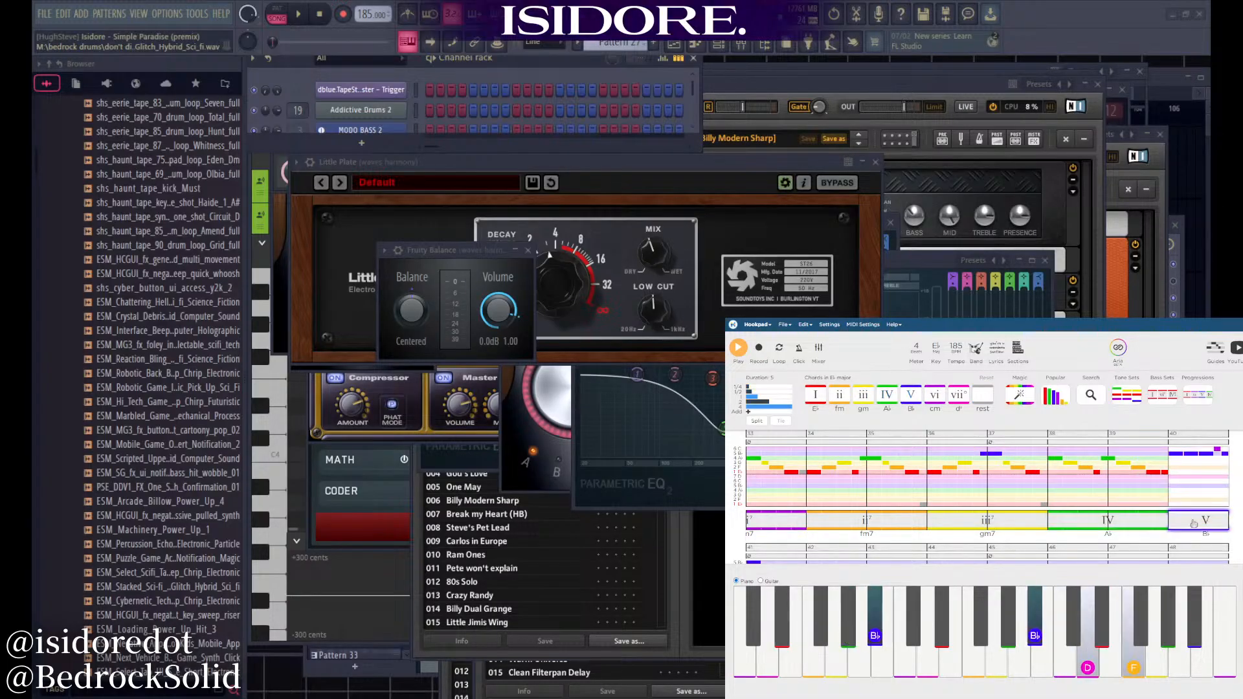
Restore the original a♭m6 chord in measures 38 and 39 and audition the move into it from gm7
key(ctrl+y)
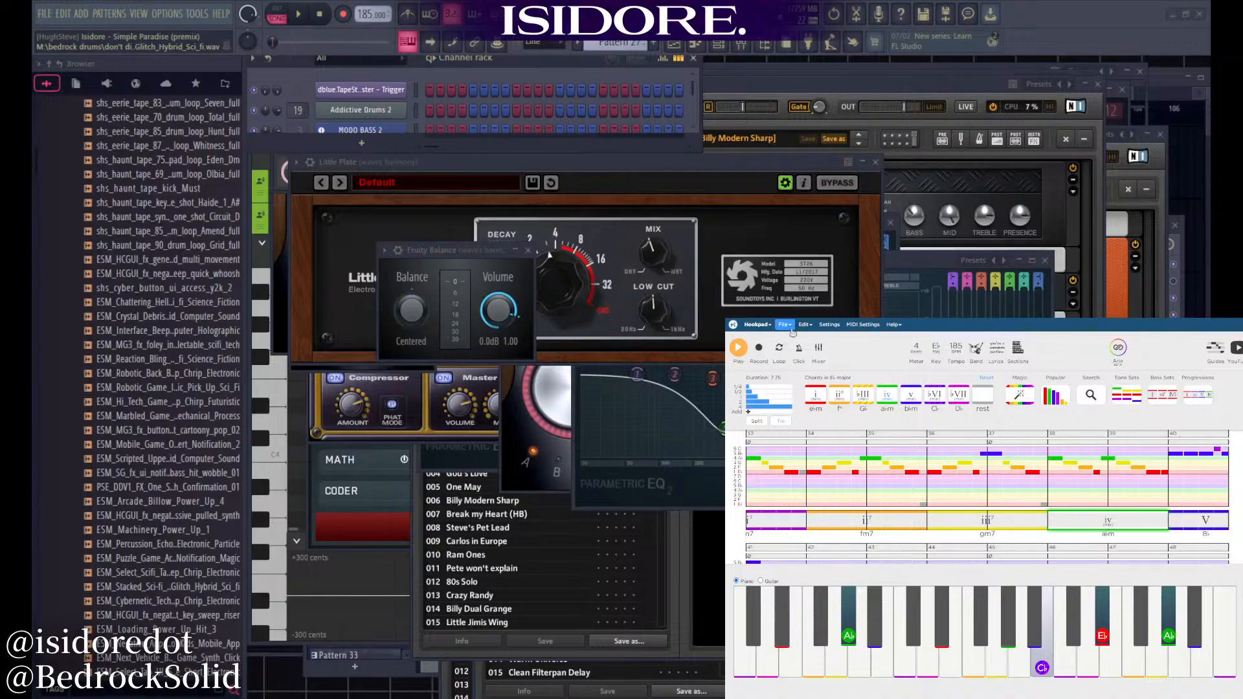
key(ctrl+y)
click(1021, 523)
click(1115, 525)
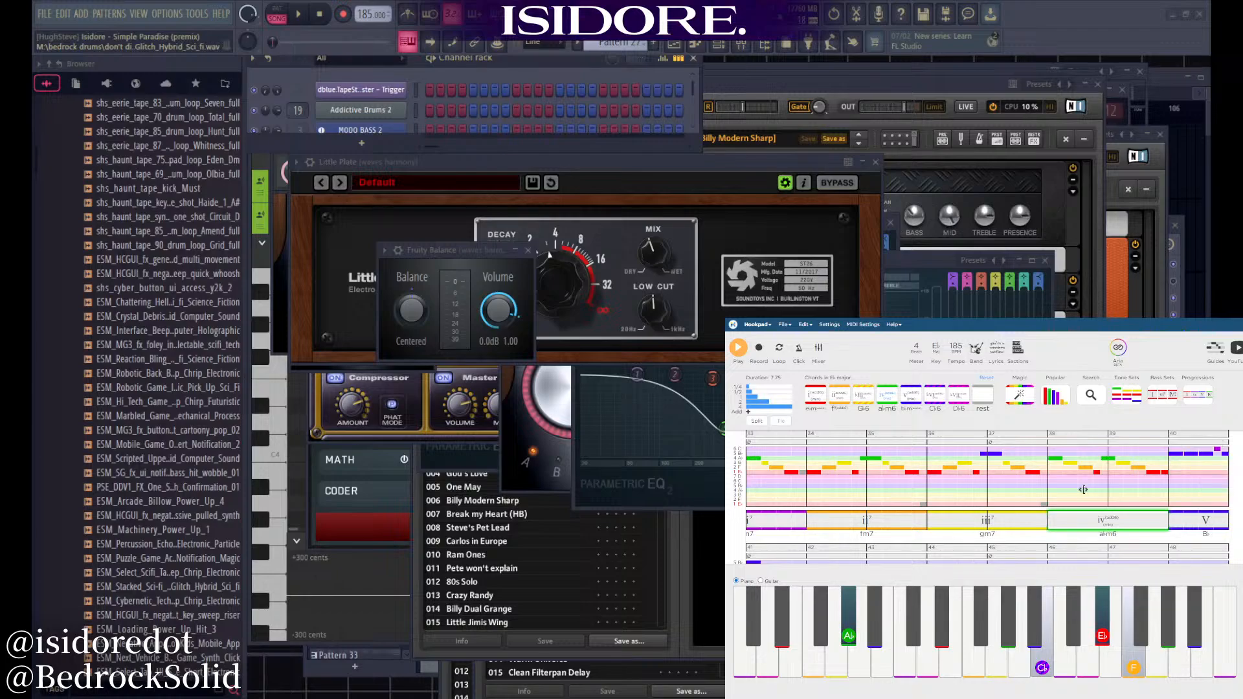
Find the IV chord in measures 42 and 43, play the Hookpad song from there into the I chord, and stop
scroll(812, 465, down, 3)
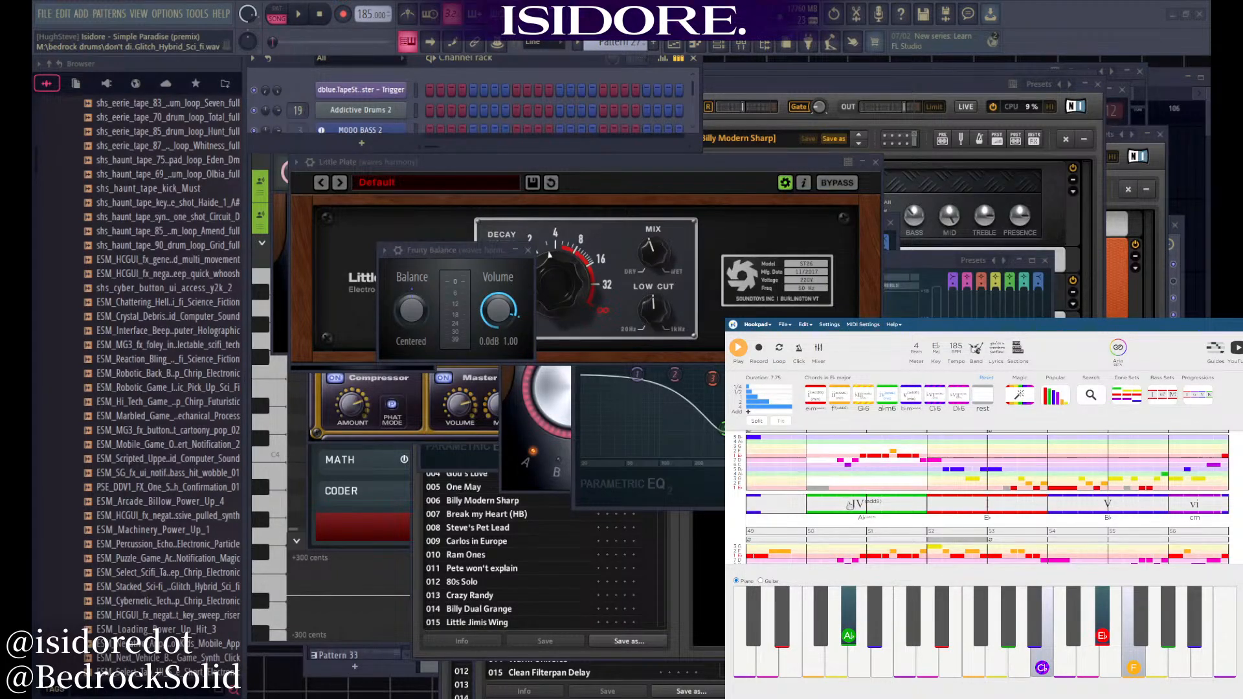
scroll(879, 511, up, 1)
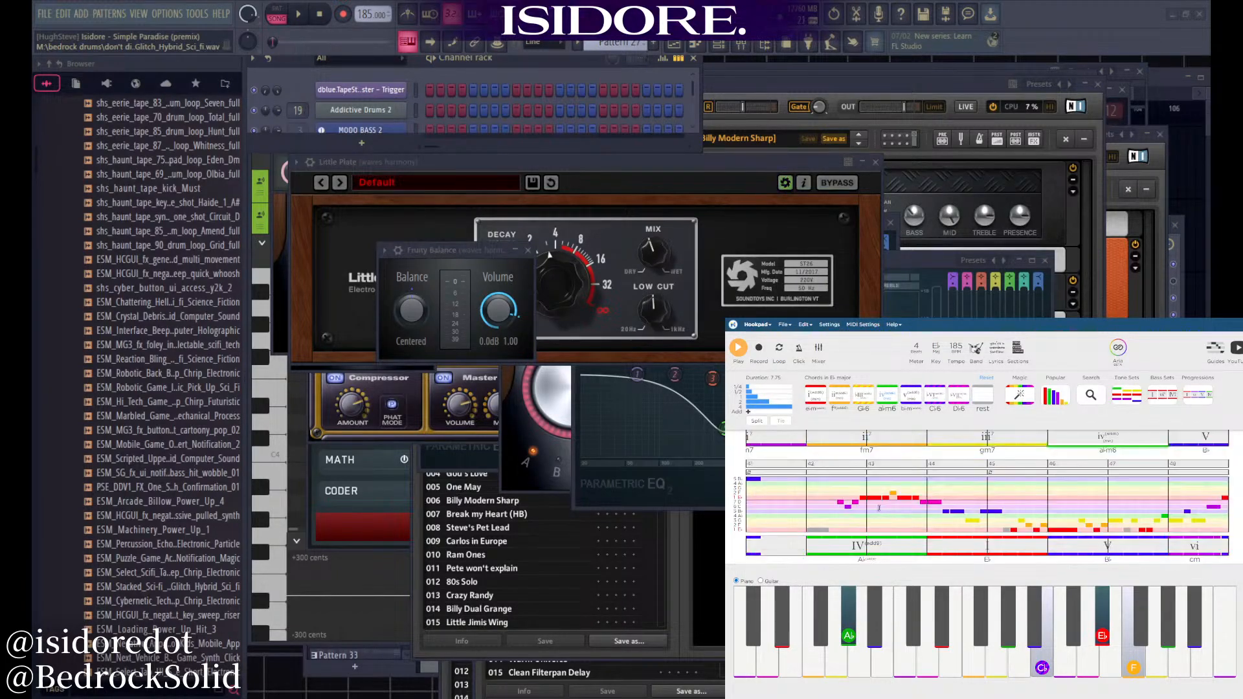
click(808, 495)
scroll(894, 514, down, 1)
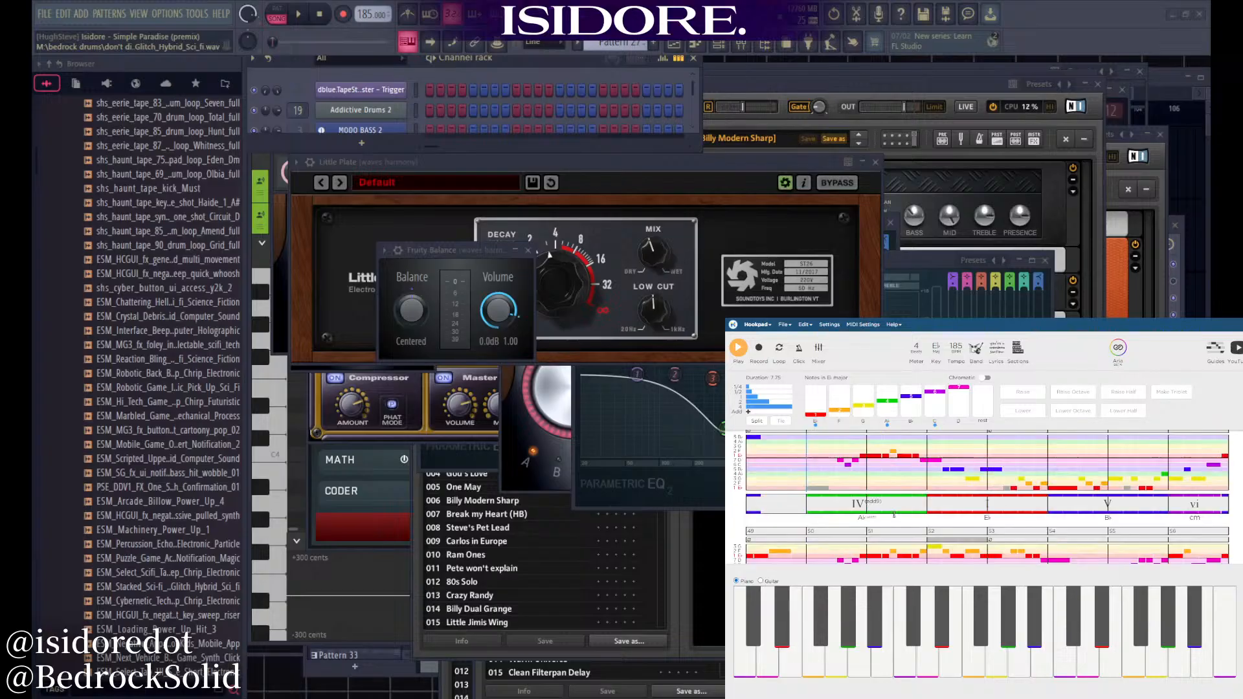
click(891, 507)
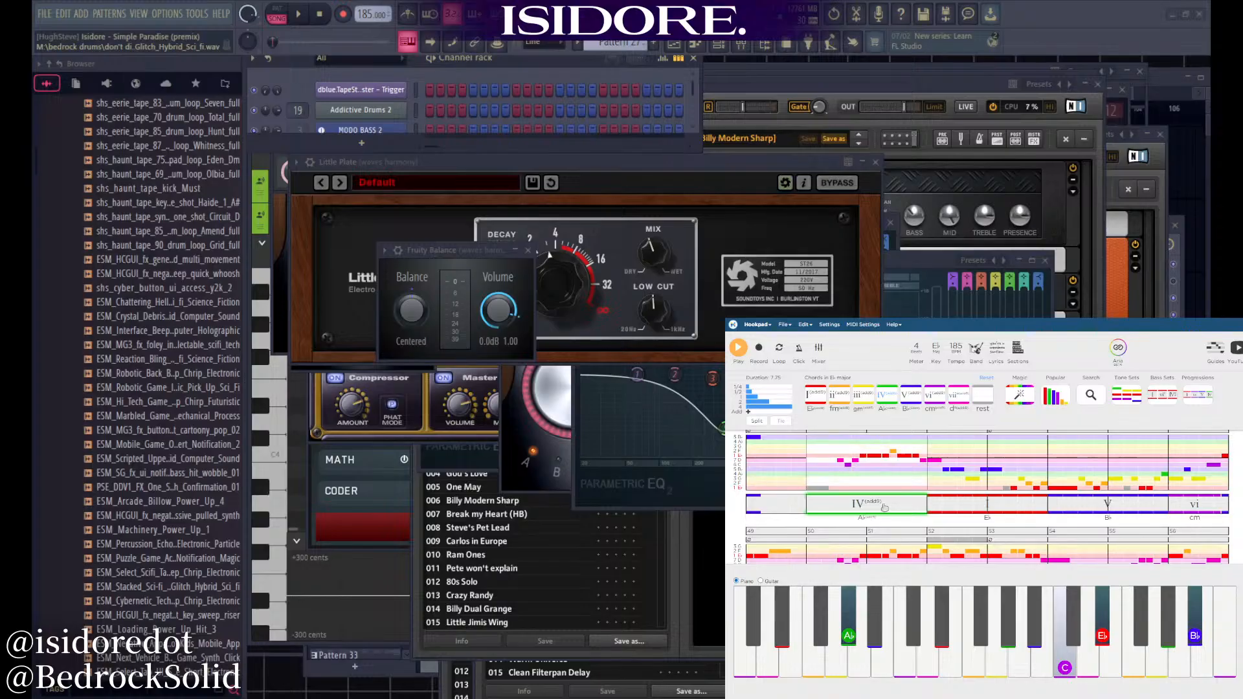
key(space)
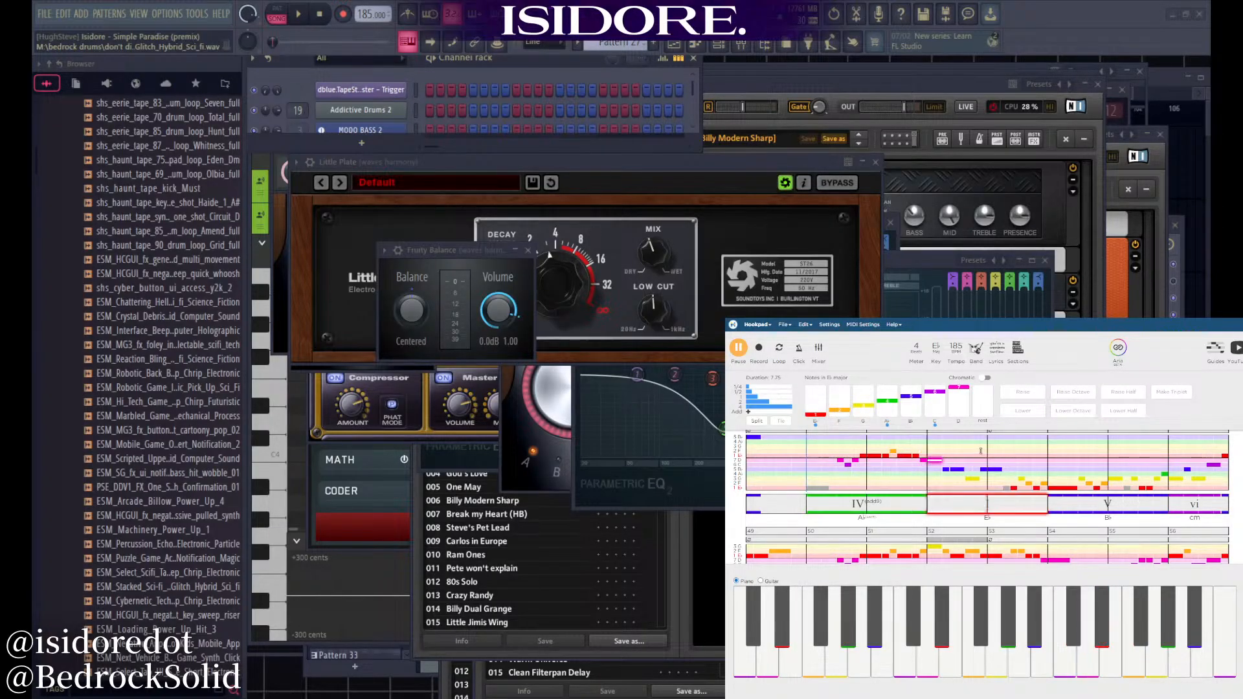
key(space)
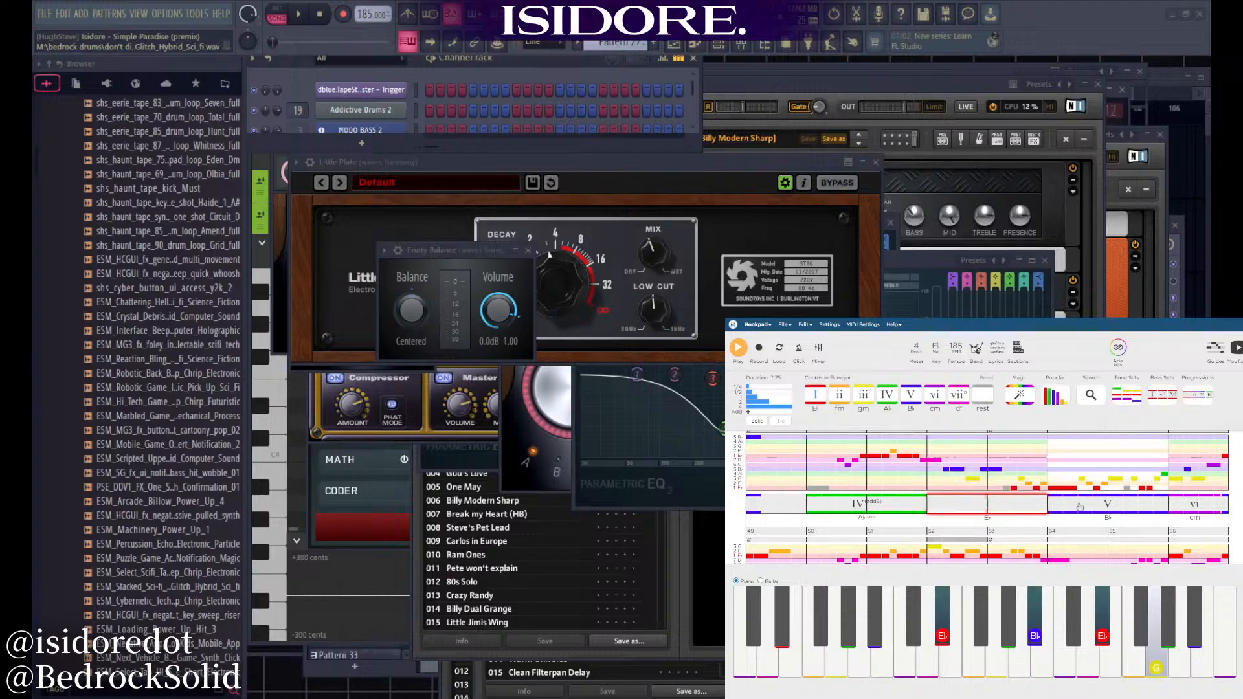
Audition the vi chord in measure 48, the following V chords, and the suspended V resolving to I in measure 56
scroll(1173, 490, down, 1)
click(1225, 464)
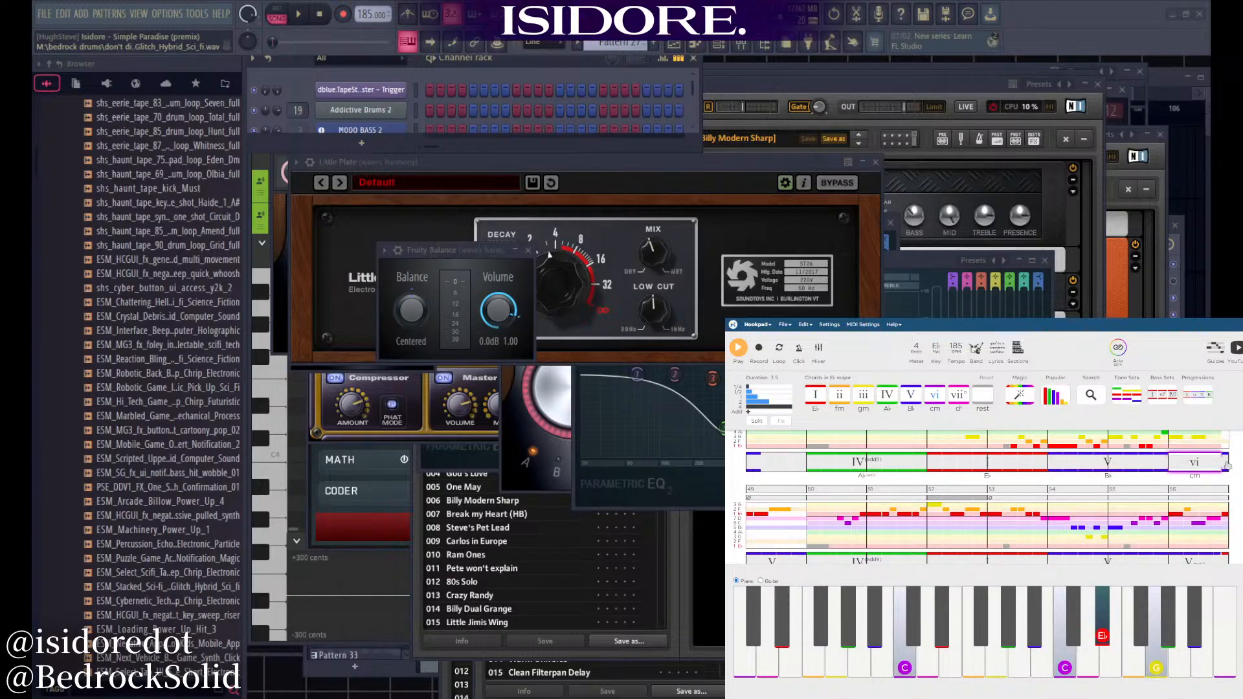
key(Right)
scroll(915, 524, down, 1)
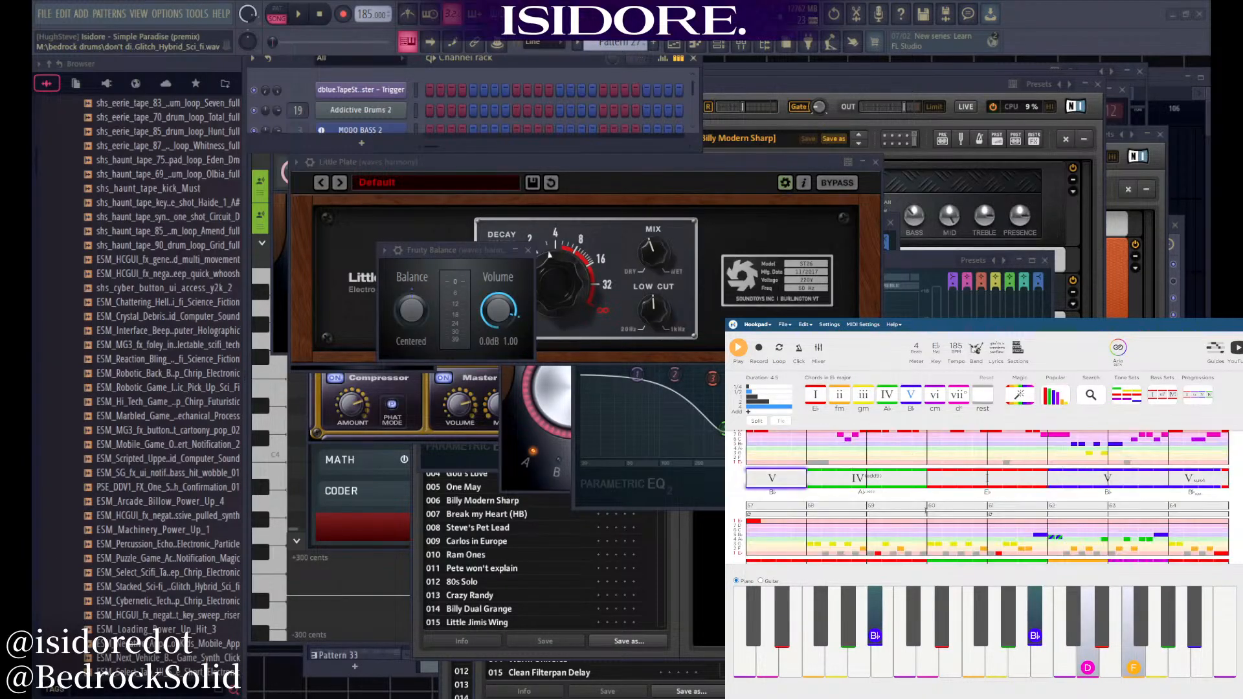
click(1123, 479)
click(1205, 479)
key(Right)
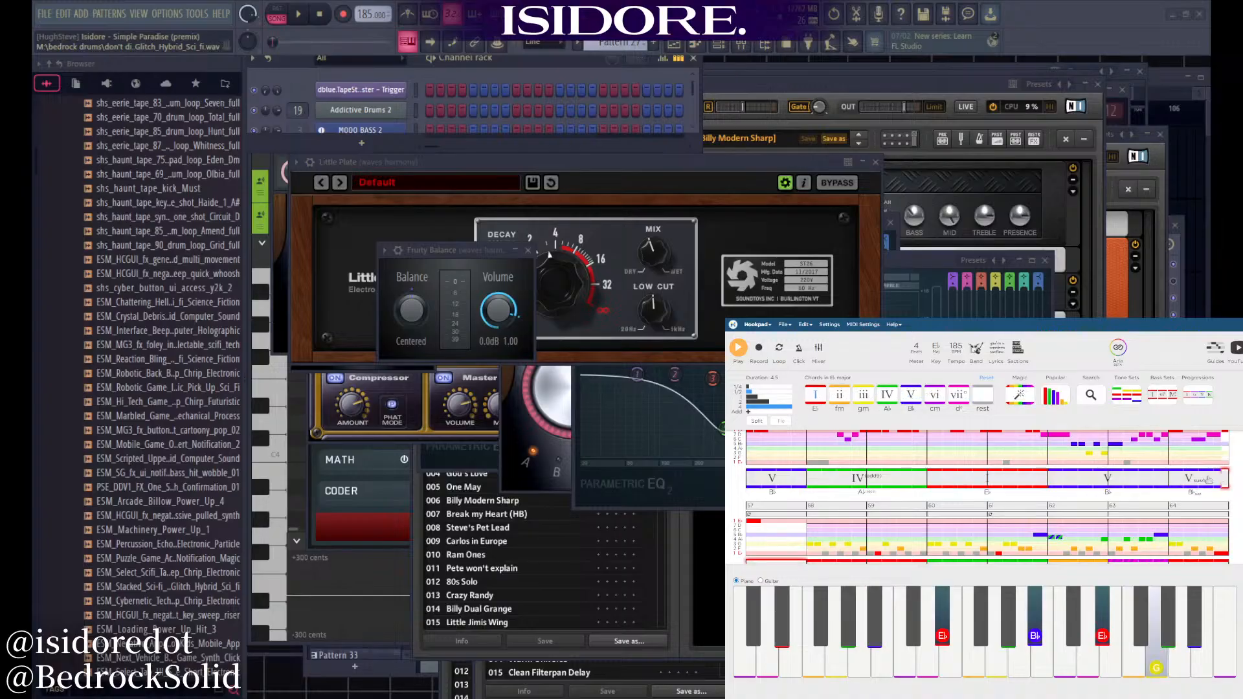
Audition the IV⁷ chord in measure 60, play the song from measure 58 through the ♭VII chord, and stop
click(967, 487)
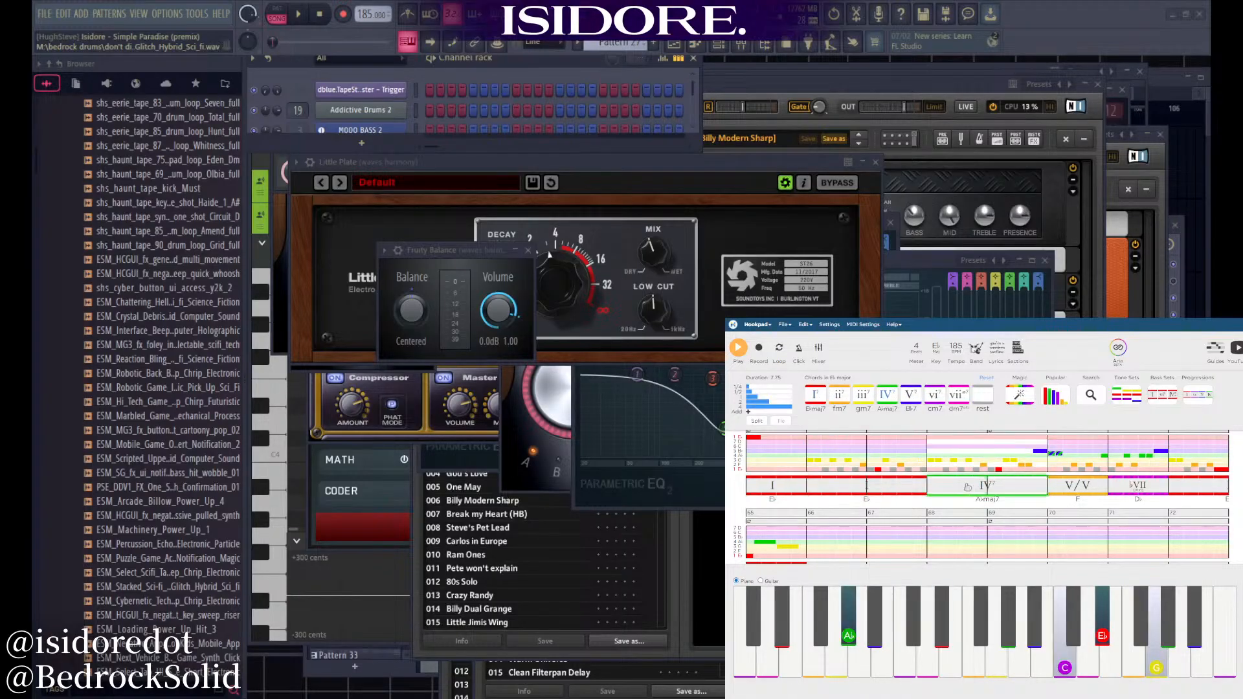
scroll(967, 487, up, 1)
key(space)
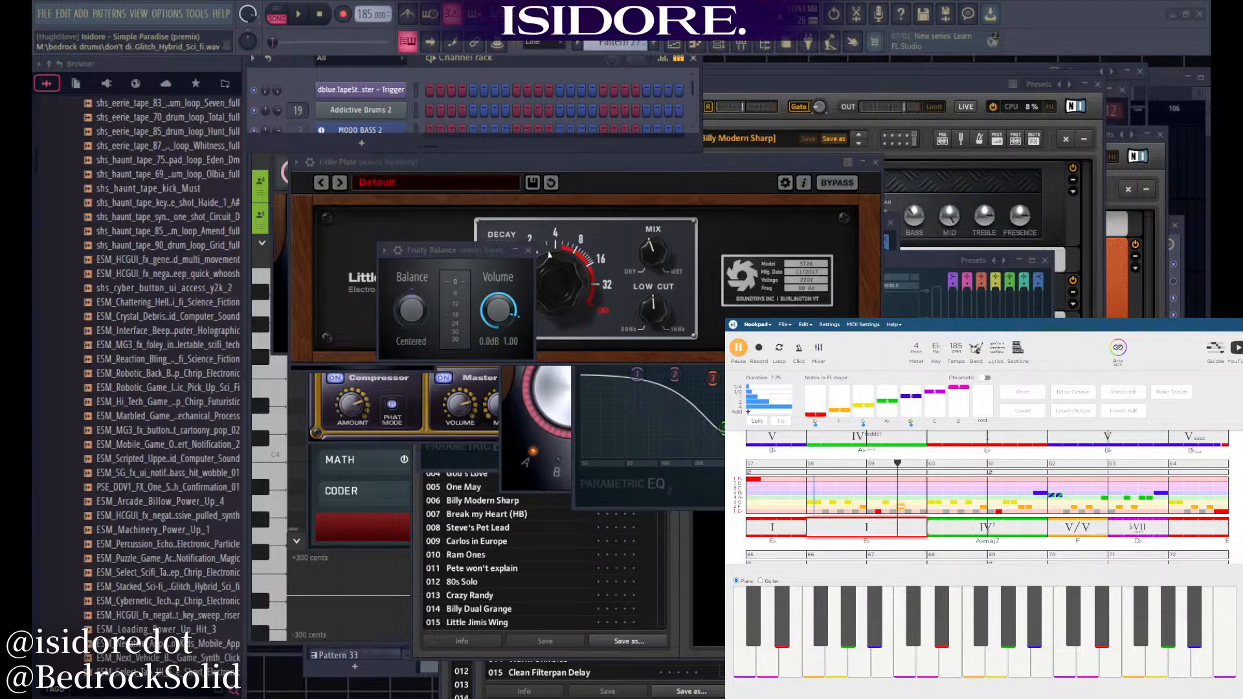
key(space)
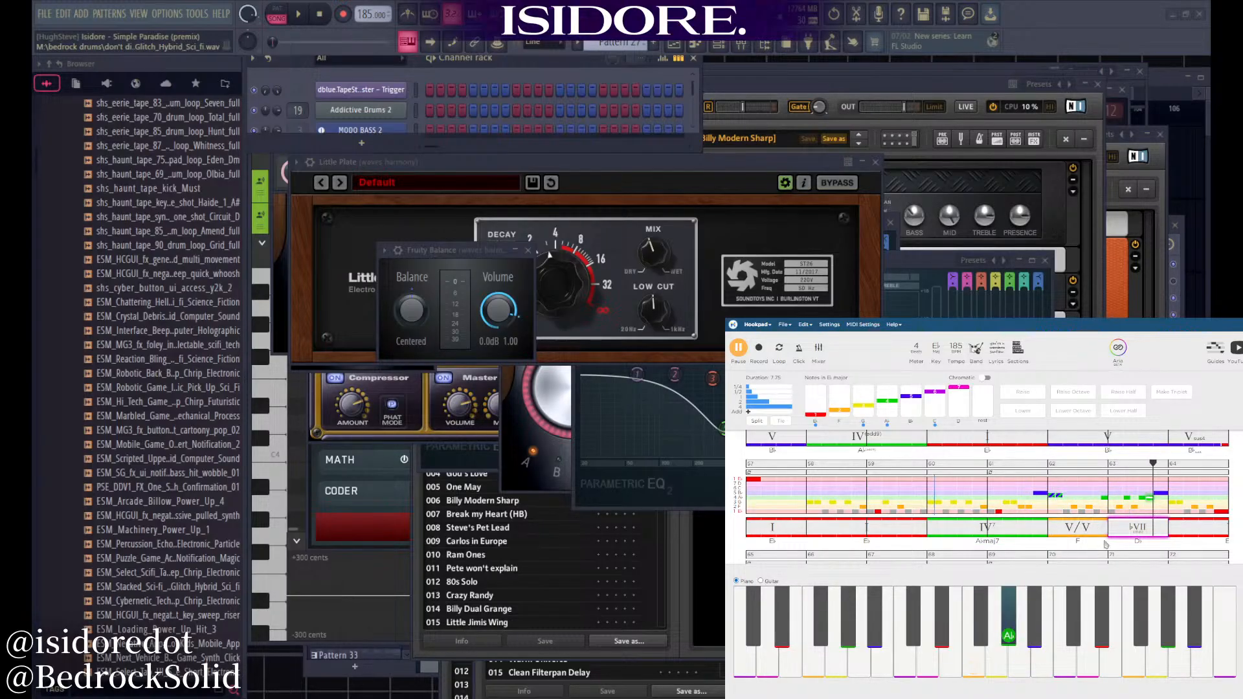
key(space)
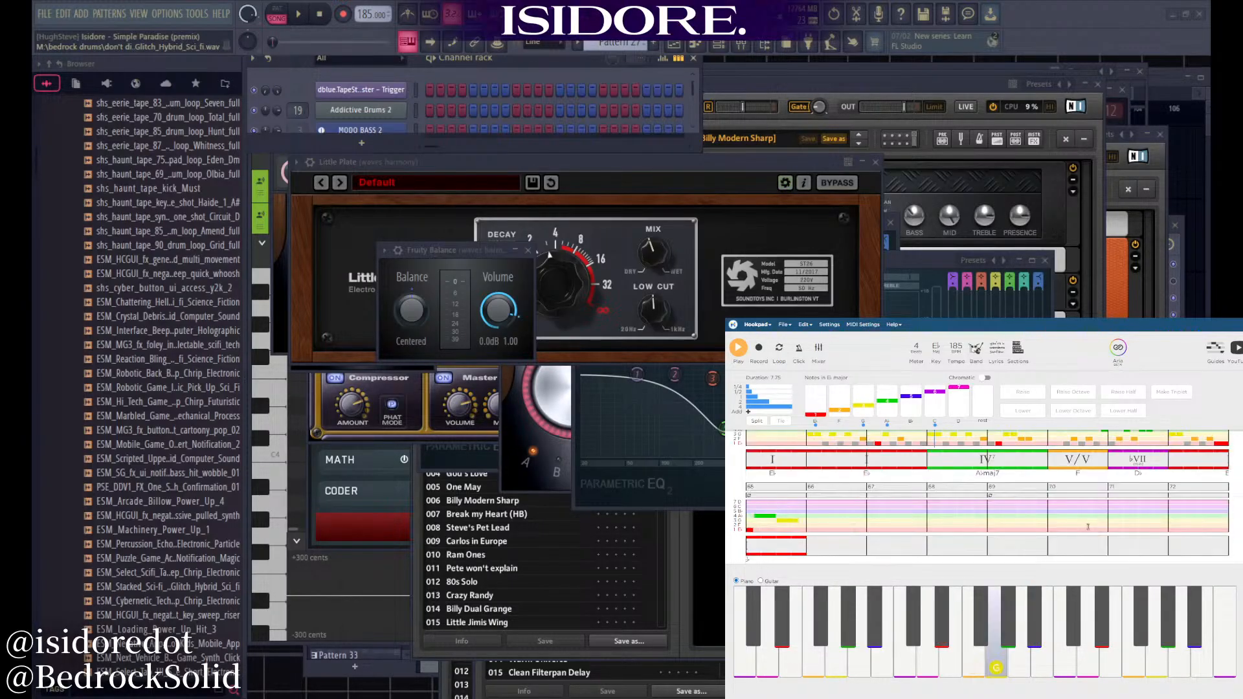
Replay the passage from the end of measure 61 through the V/V and ♭VII chords, and stop
scroll(1084, 506, up, 1)
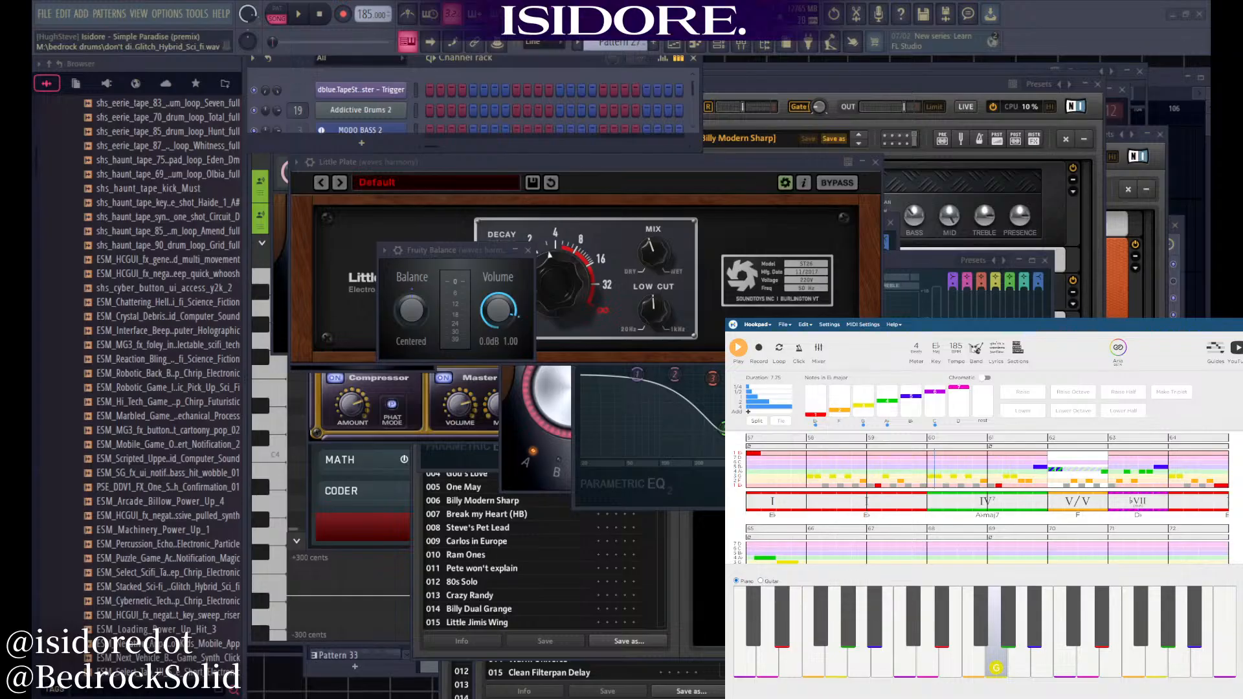
key(space)
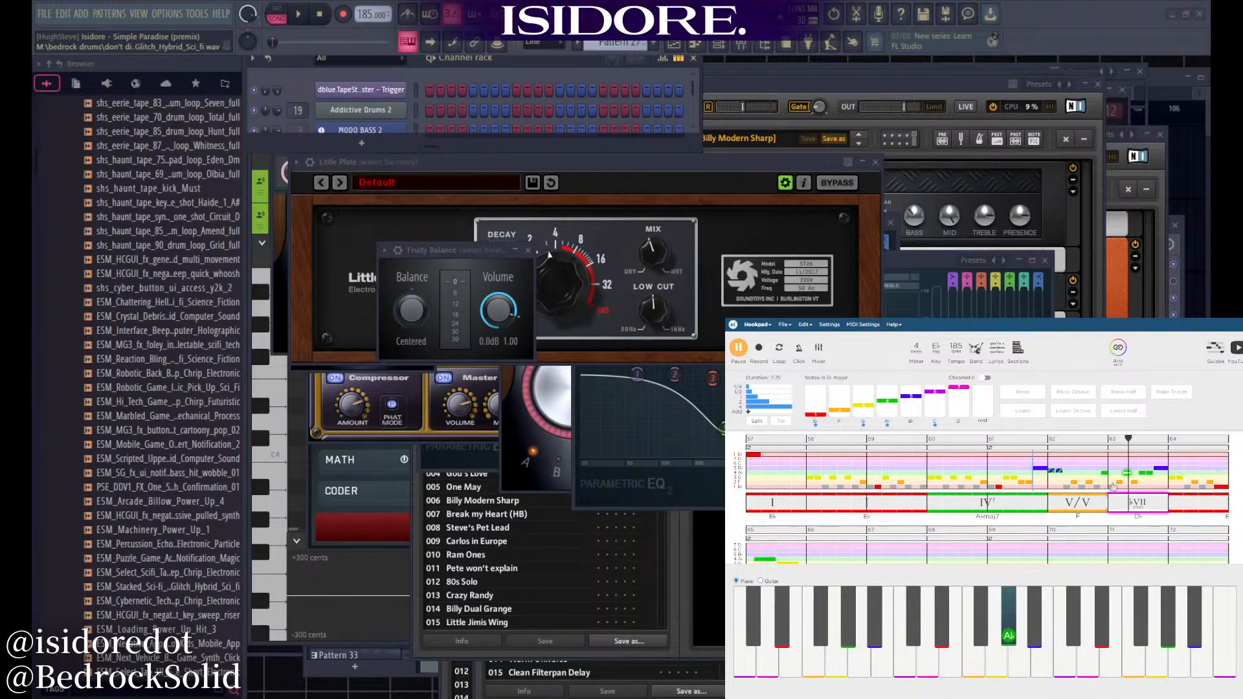
key(space)
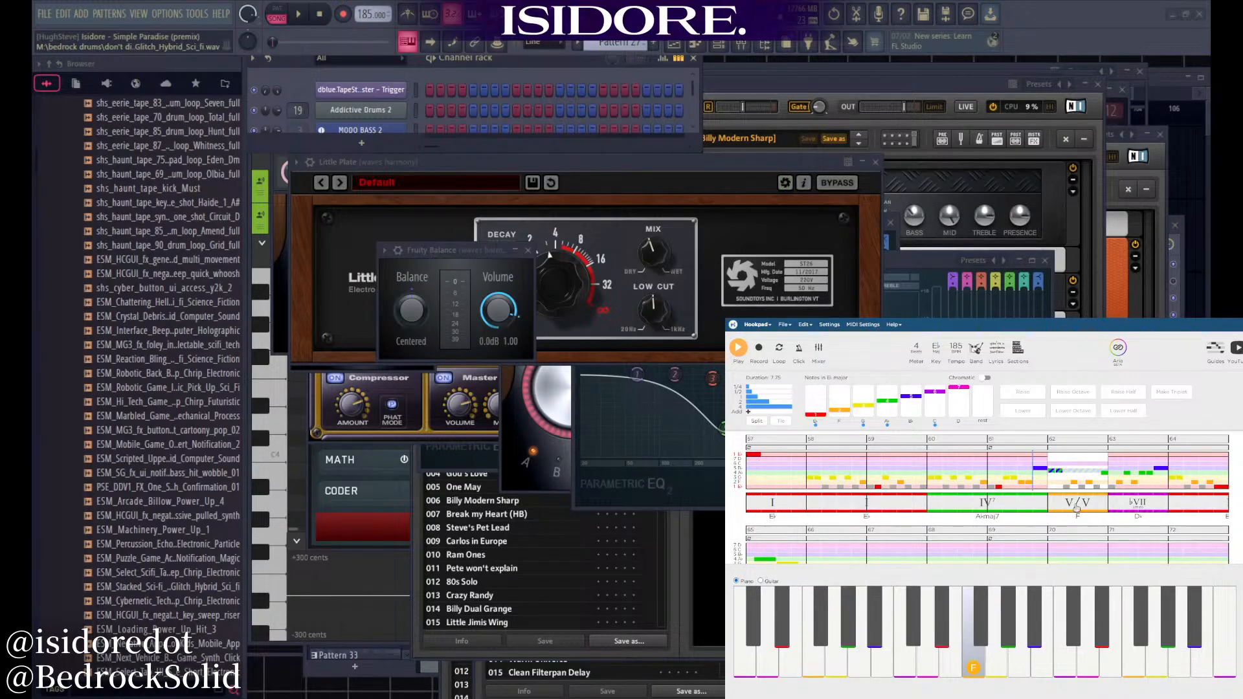
Audition the V/V chord in measure 62, the melody leading to its chromatic note, and the I chord in measure 58
click(1076, 508)
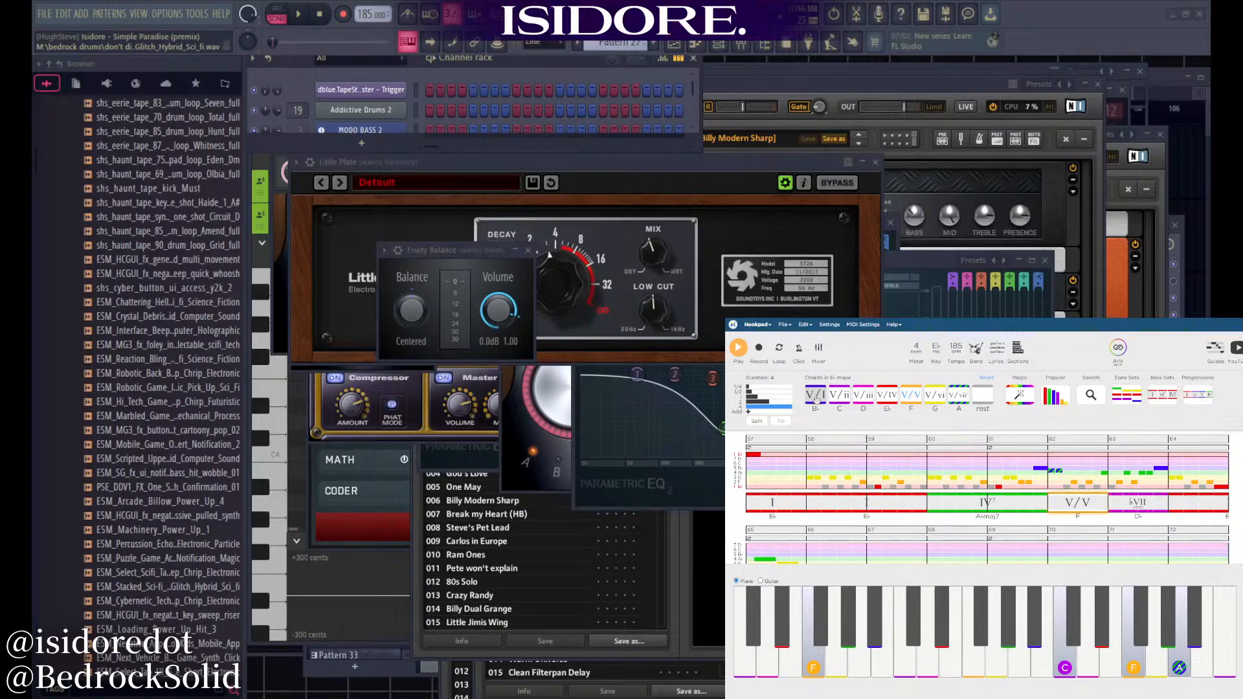
click(1029, 465)
key(space)
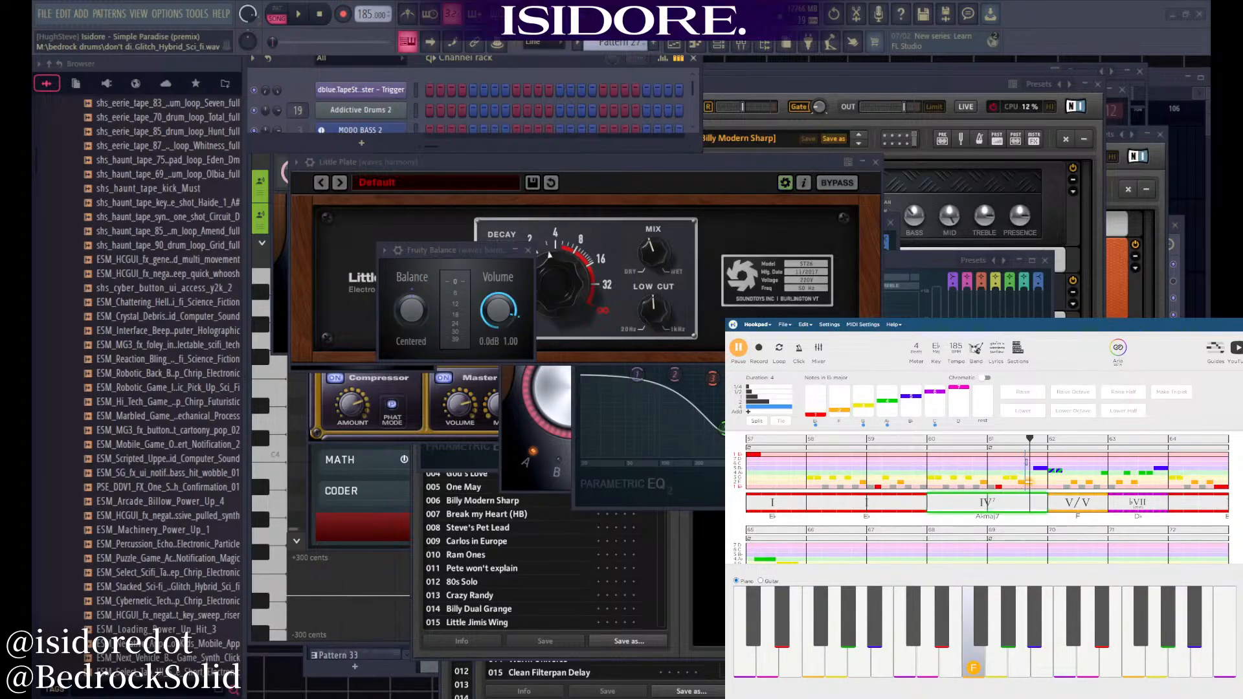
click(1053, 471)
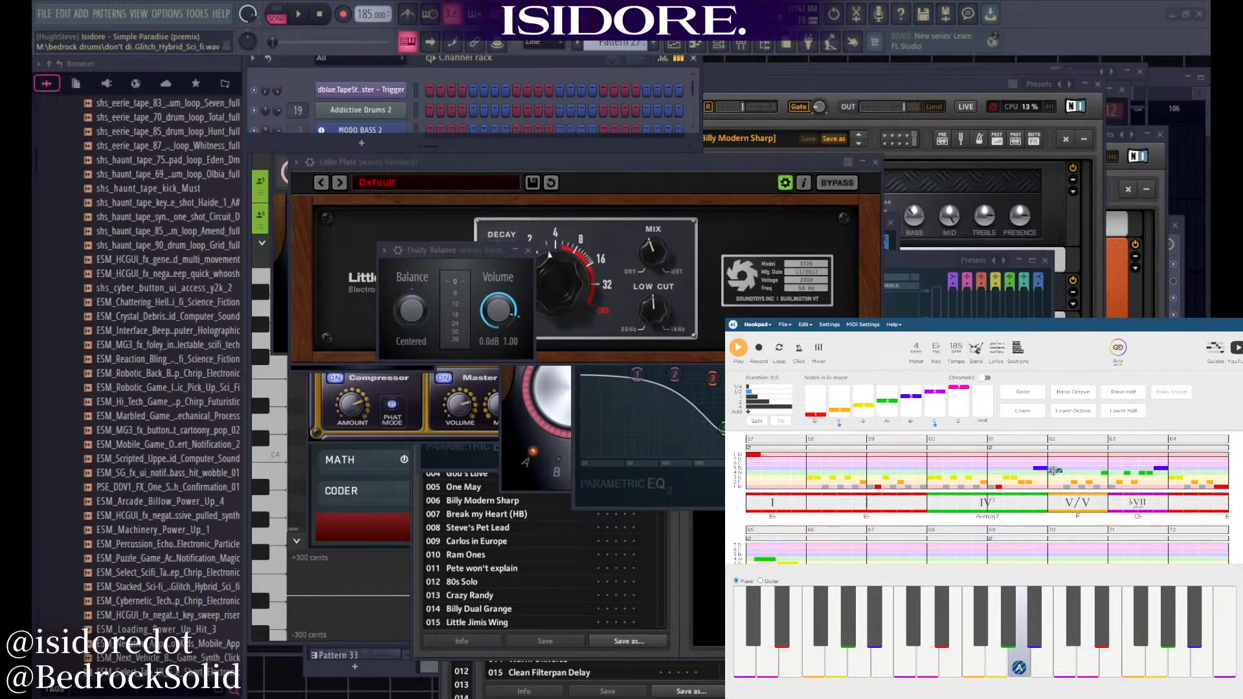
key(space)
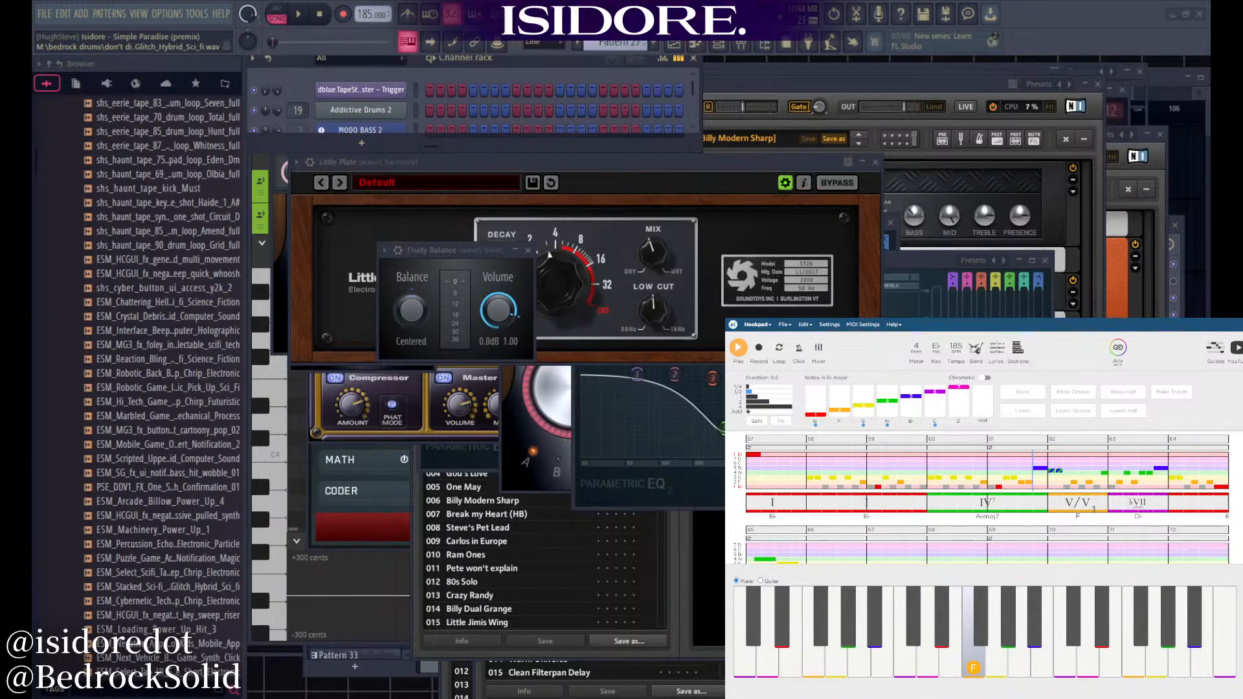
click(894, 503)
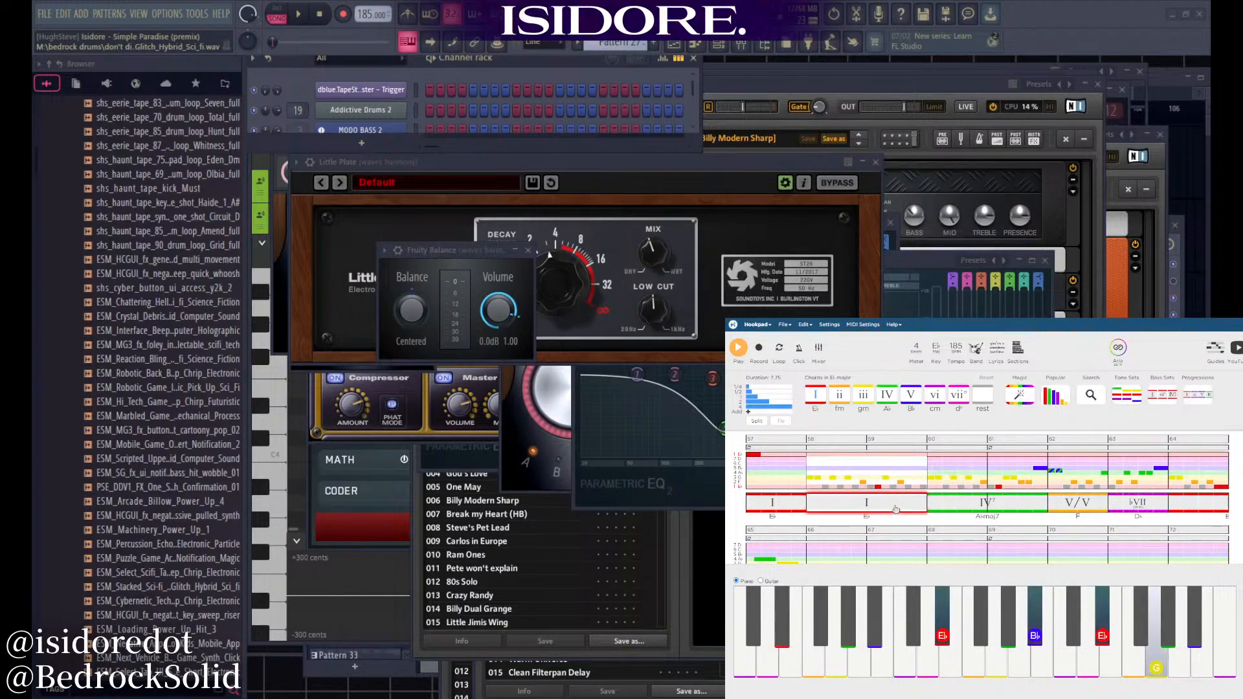
Audition the ♭VII chord in measure 63, play the song from there into measure 65, and stop
click(1143, 503)
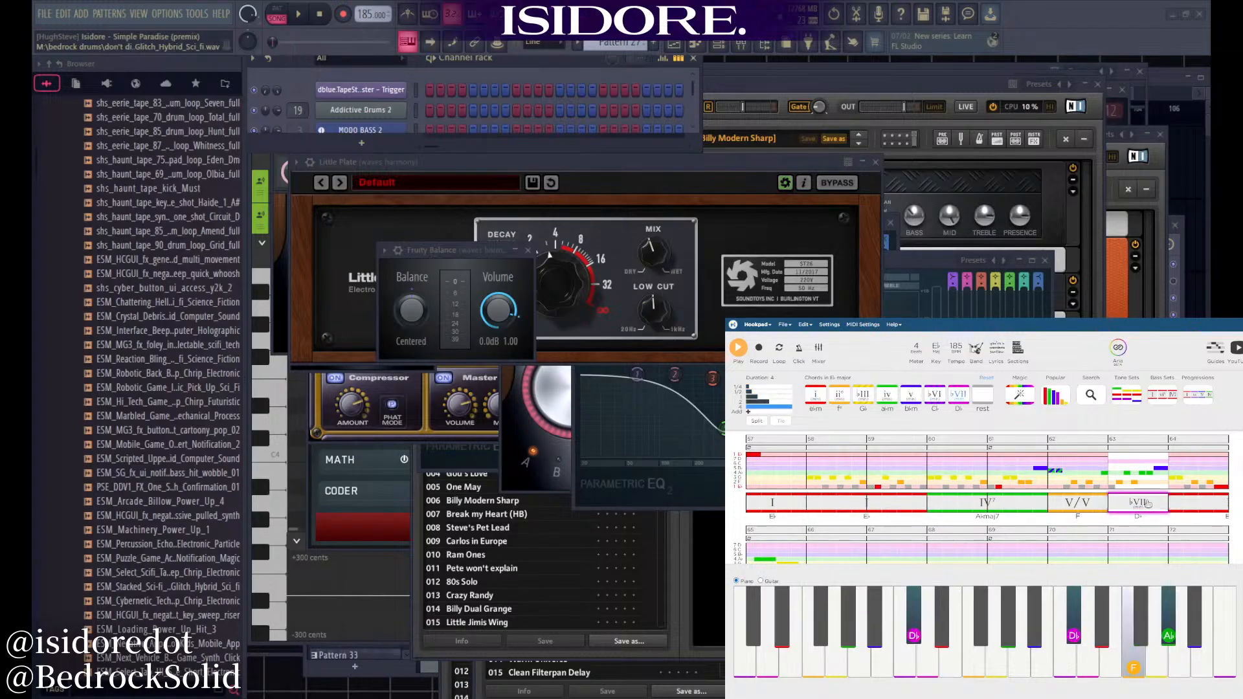
click(1110, 471)
key(space)
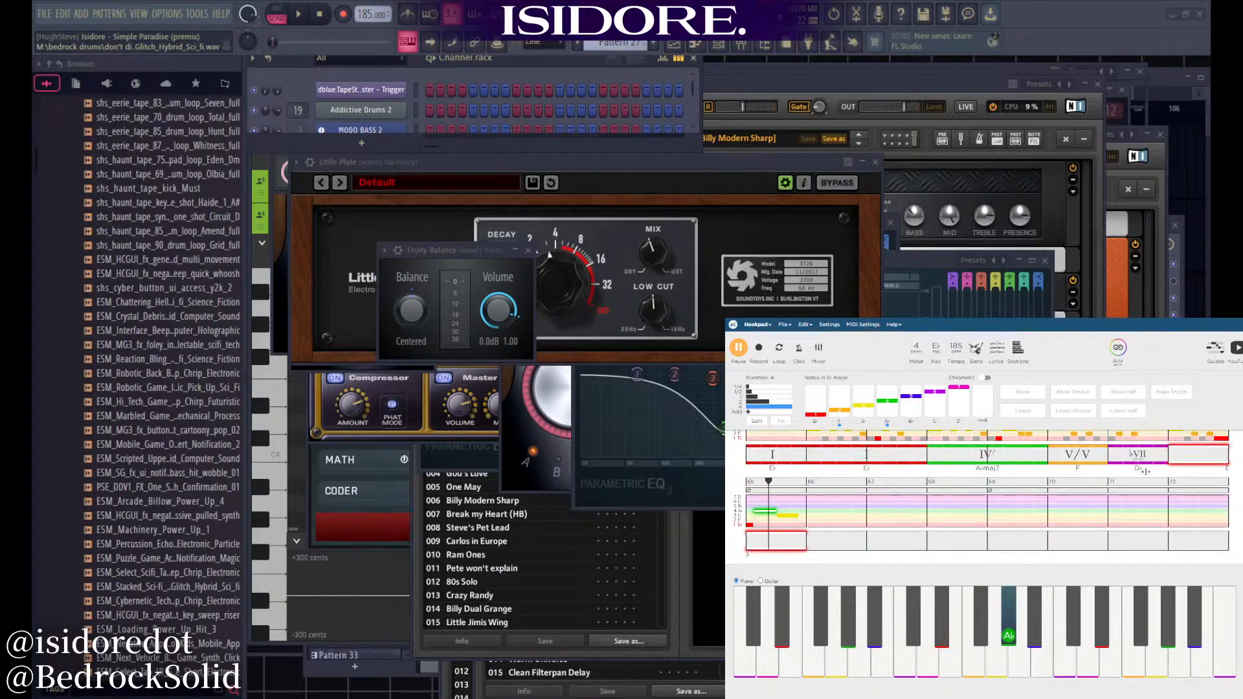
key(space)
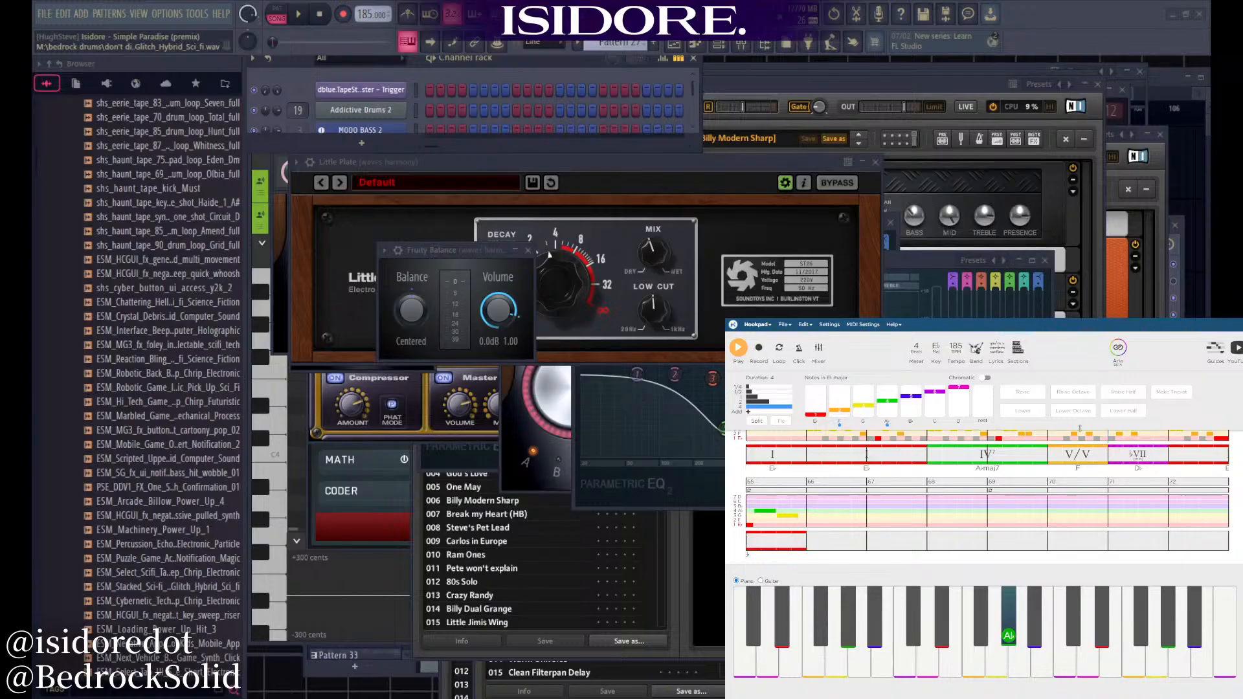
Switch to FL Studio, open the Playlist, and play the arrangement from the start while viewing the intro tracks
click(782, 66)
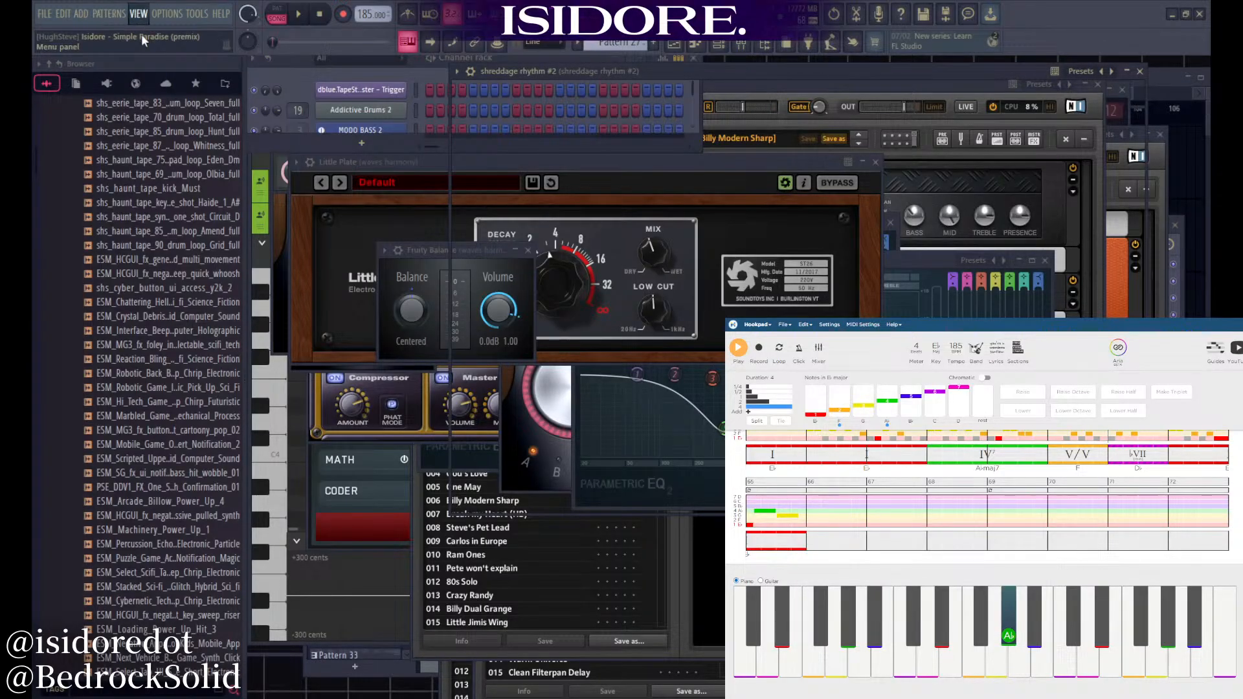
key(F5)
scroll(923, 382, down, 3)
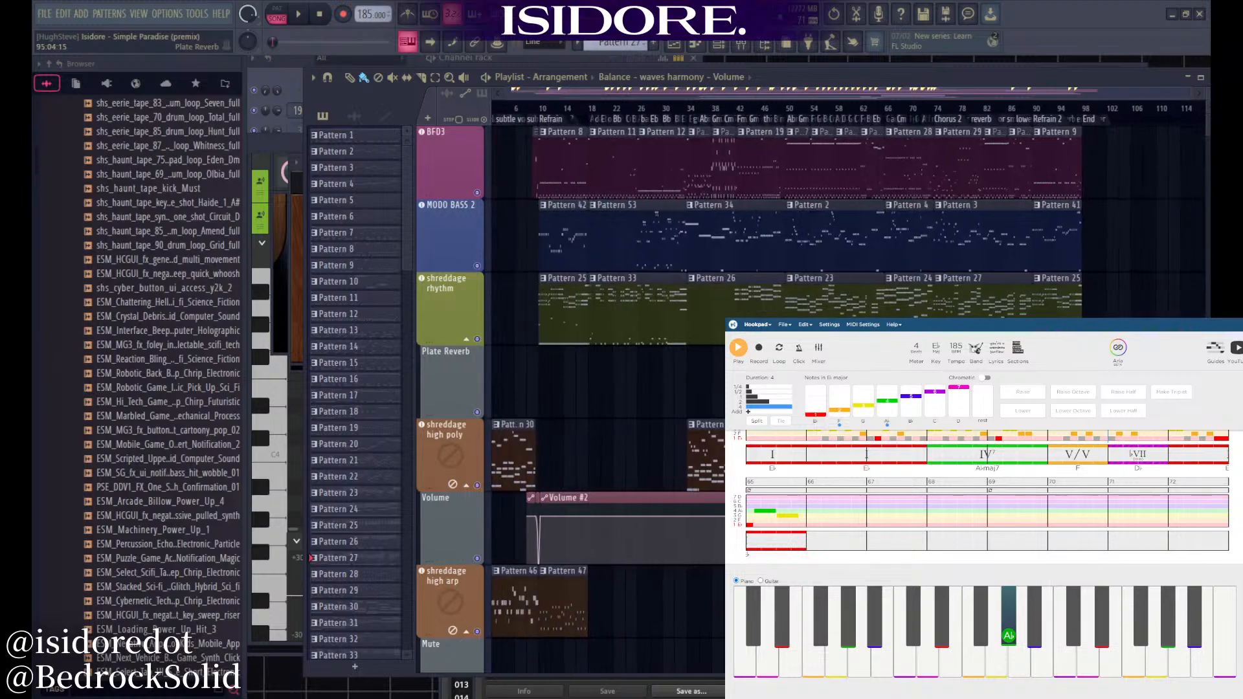
key(space)
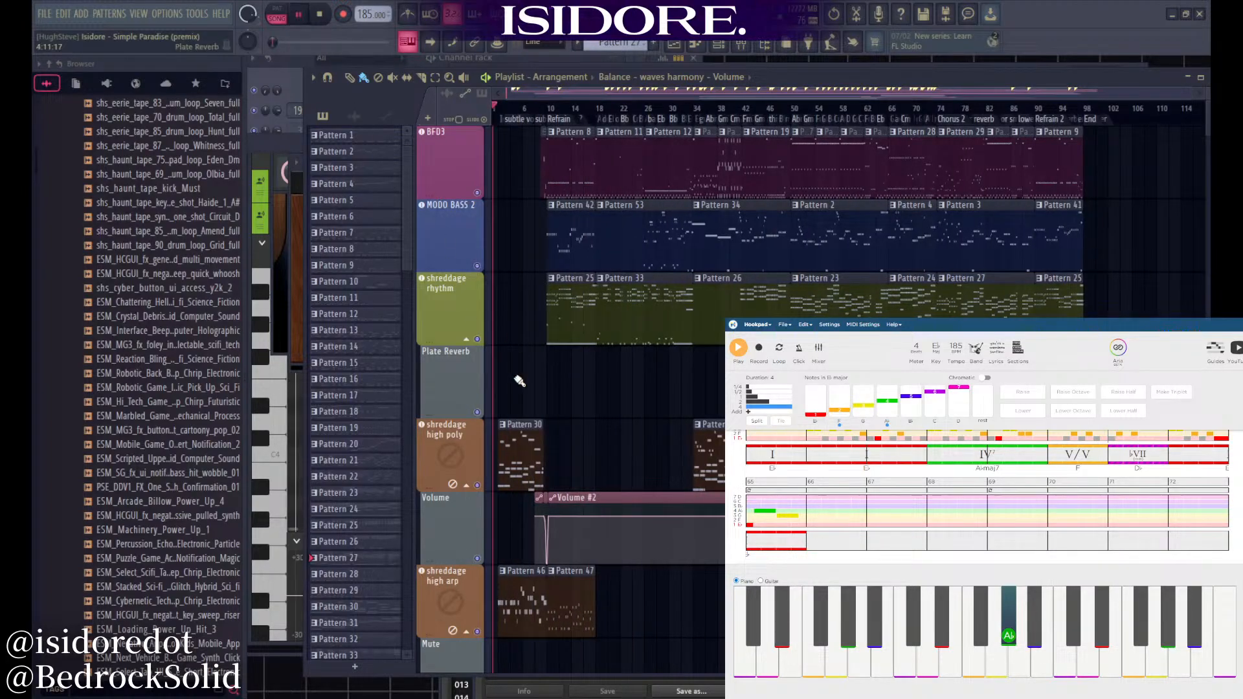
scroll(499, 386, up, 6)
scroll(526, 292, down, 3)
scroll(520, 253, down, 4)
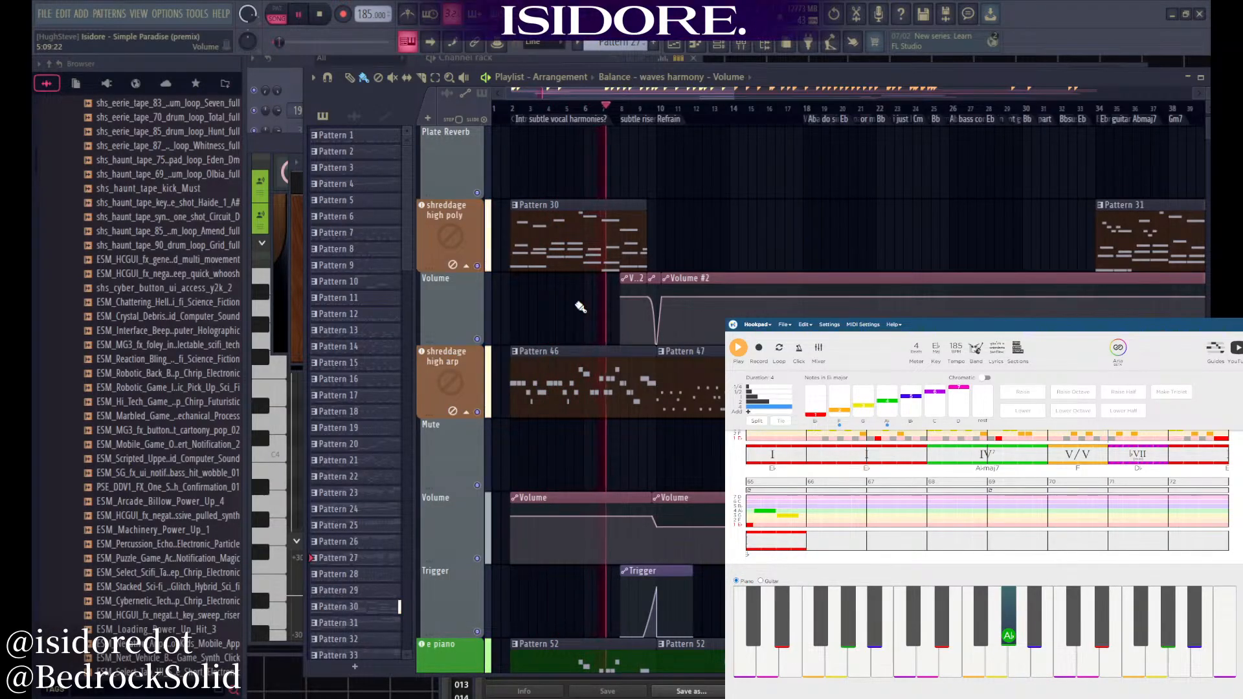
Examine the e piano, shreddage riff, square and sine delay tracks and the automation clips while the refrain plays
scroll(581, 307, down, 3)
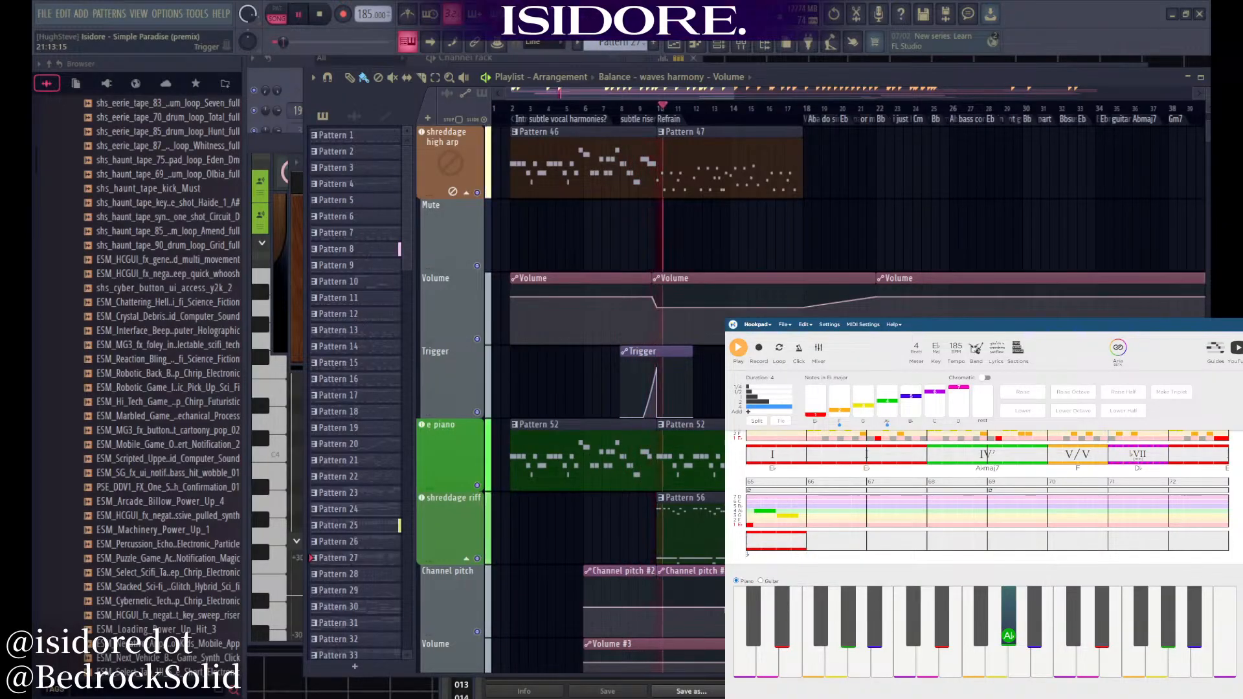
scroll(581, 307, down, 3)
scroll(581, 307, down, 3)
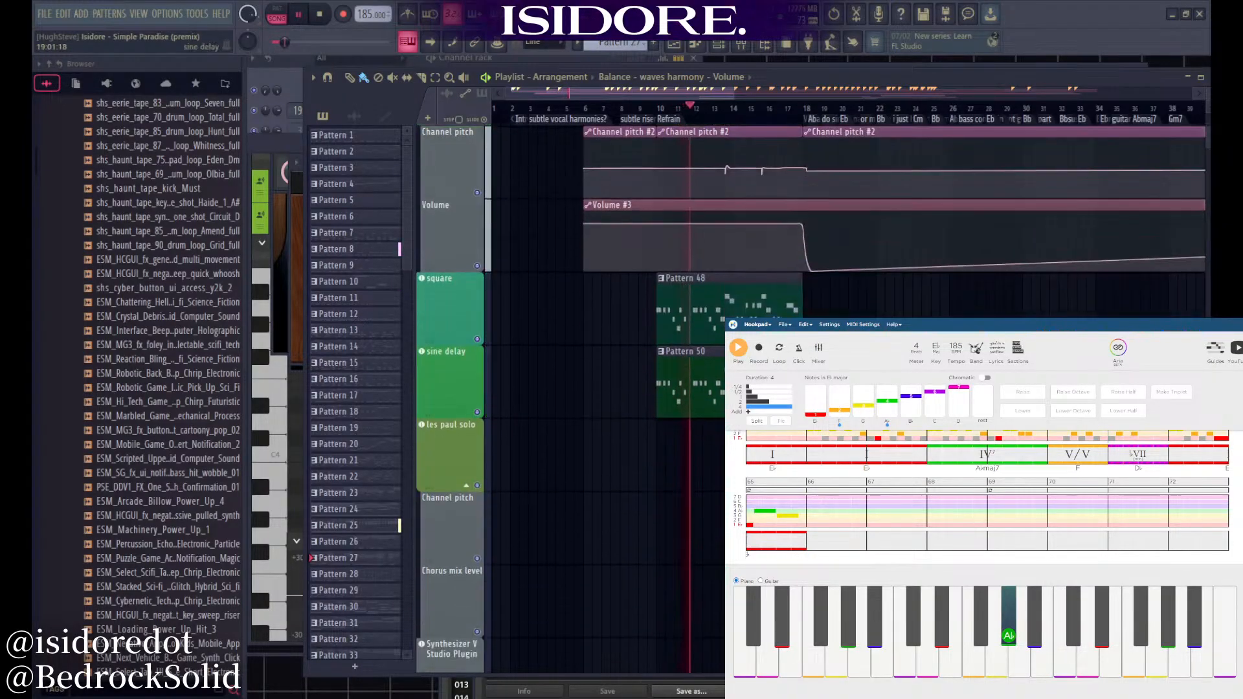
scroll(652, 464, down, 2)
scroll(652, 463, up, 3)
scroll(621, 467, down, 2)
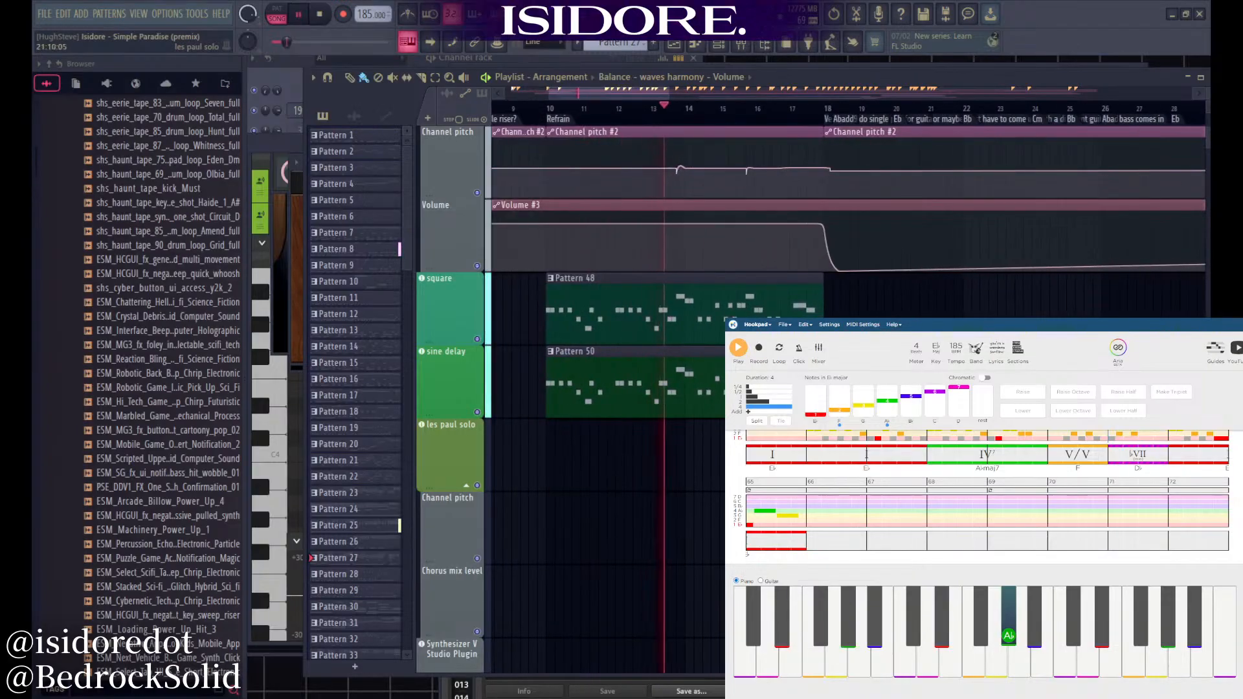
scroll(534, 481, up, 3)
scroll(809, 250, up, 3)
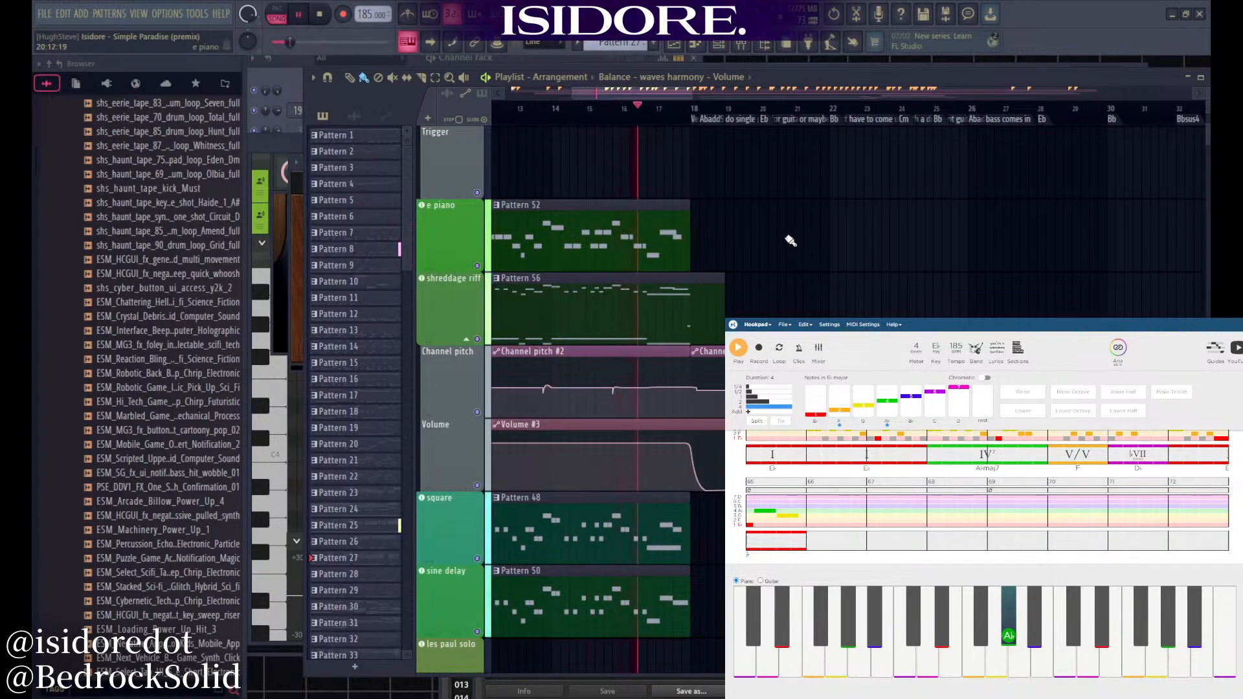
scroll(802, 243, down, 3)
scroll(451, 373, down, 5)
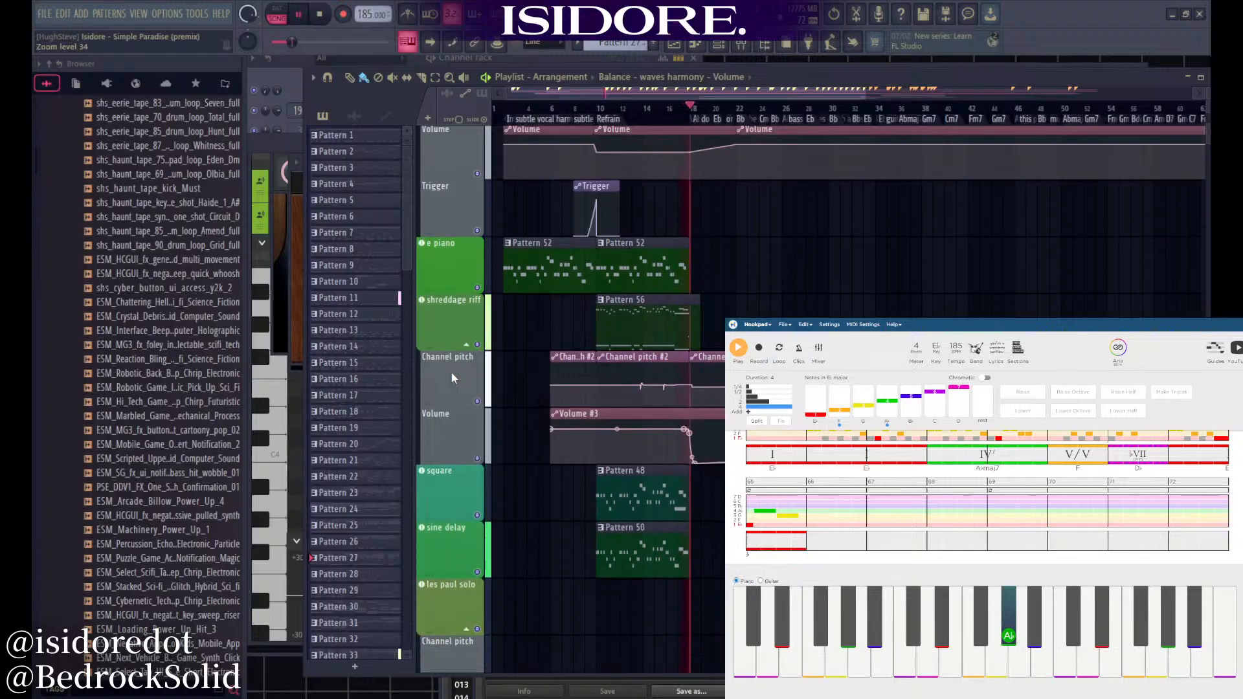
scroll(839, 403, up, 4)
scroll(682, 448, down, 4)
Enlarge the Channel rack, open the Synthesizer V Studio Plugin, and examine the lead verse vocal notes around bars 26 to 28
click(293, 81)
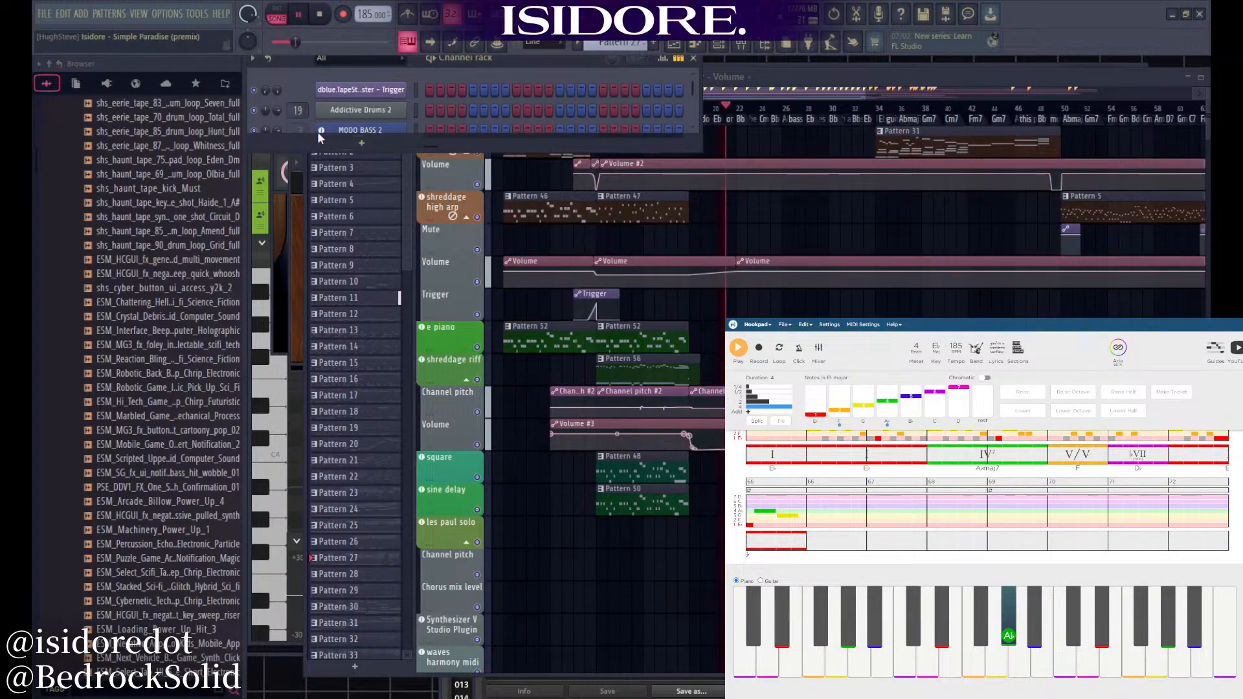
drag(295, 152, 294, 377)
scroll(375, 243, down, 3)
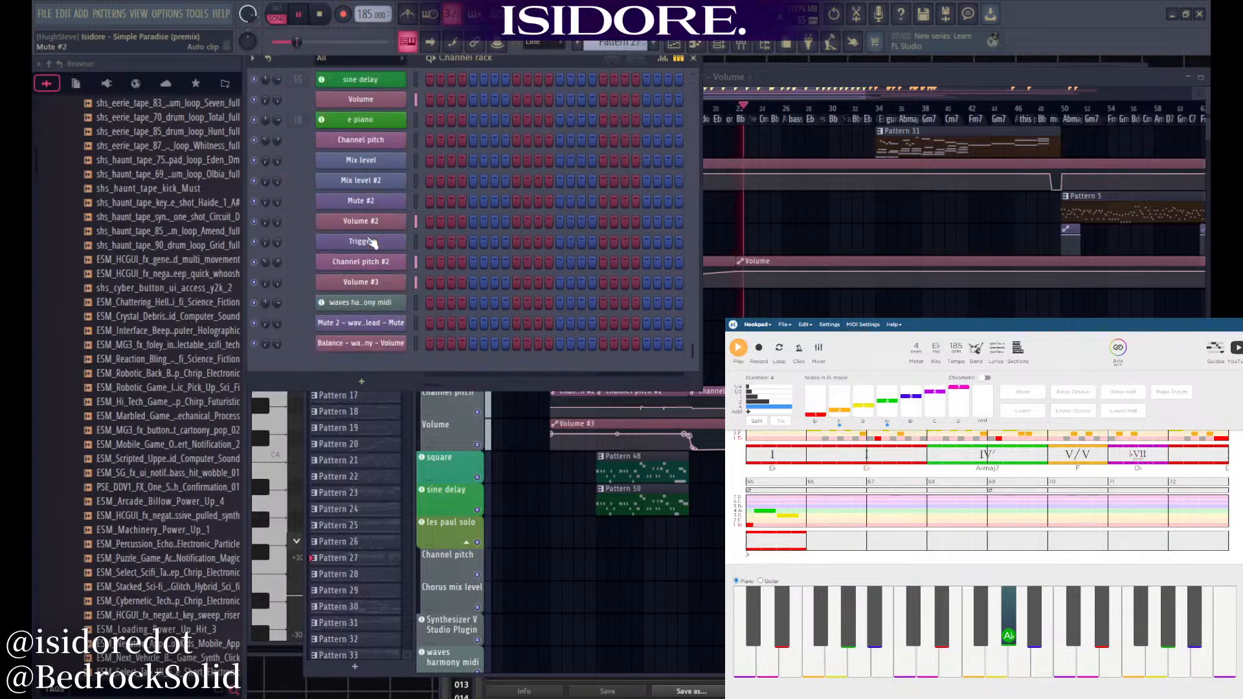
scroll(375, 243, down, 1)
click(381, 290)
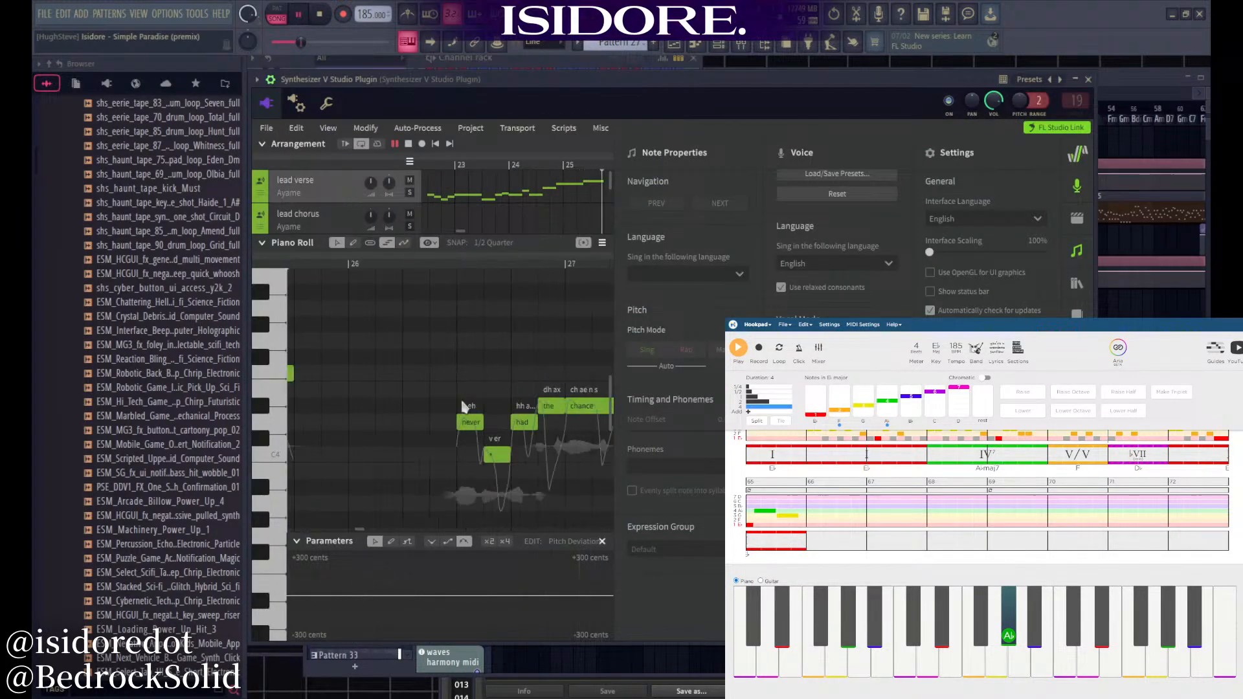
scroll(409, 359, down, 5)
scroll(415, 357, up, 1)
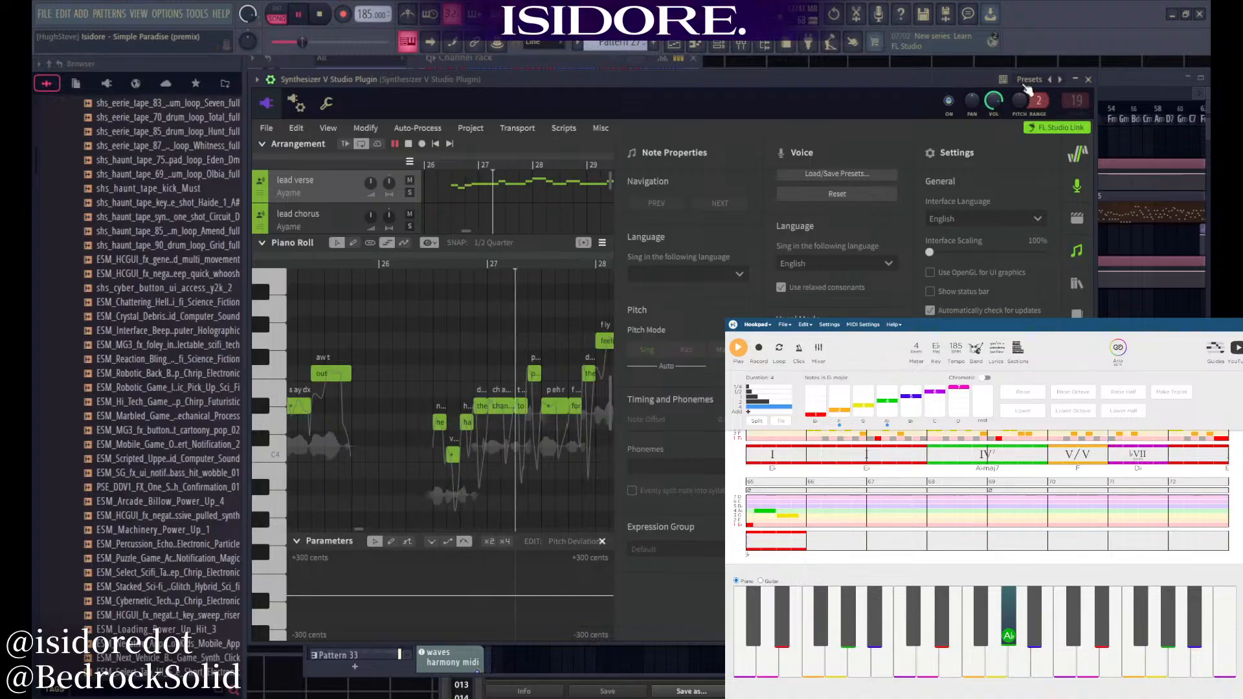
Return to the Playlist and follow the drum, bass and rhythm patterns with their chord markers from bar 29 to bar 40
click(1121, 78)
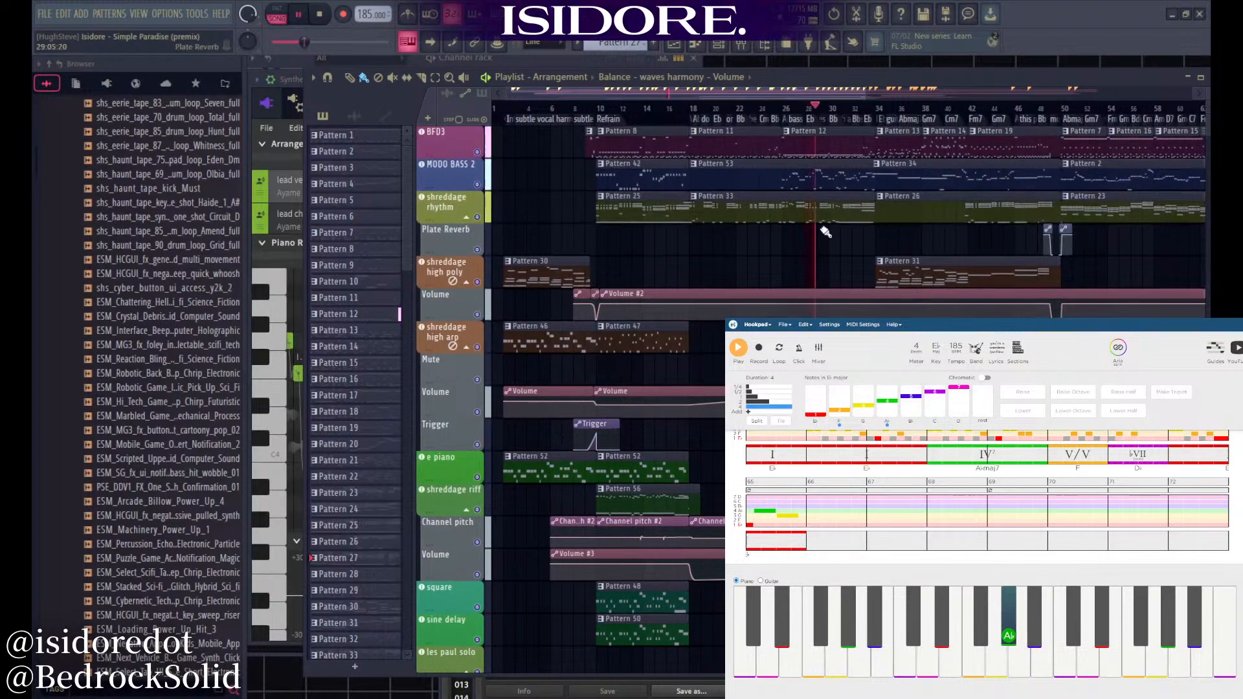
scroll(729, 246, down, 2)
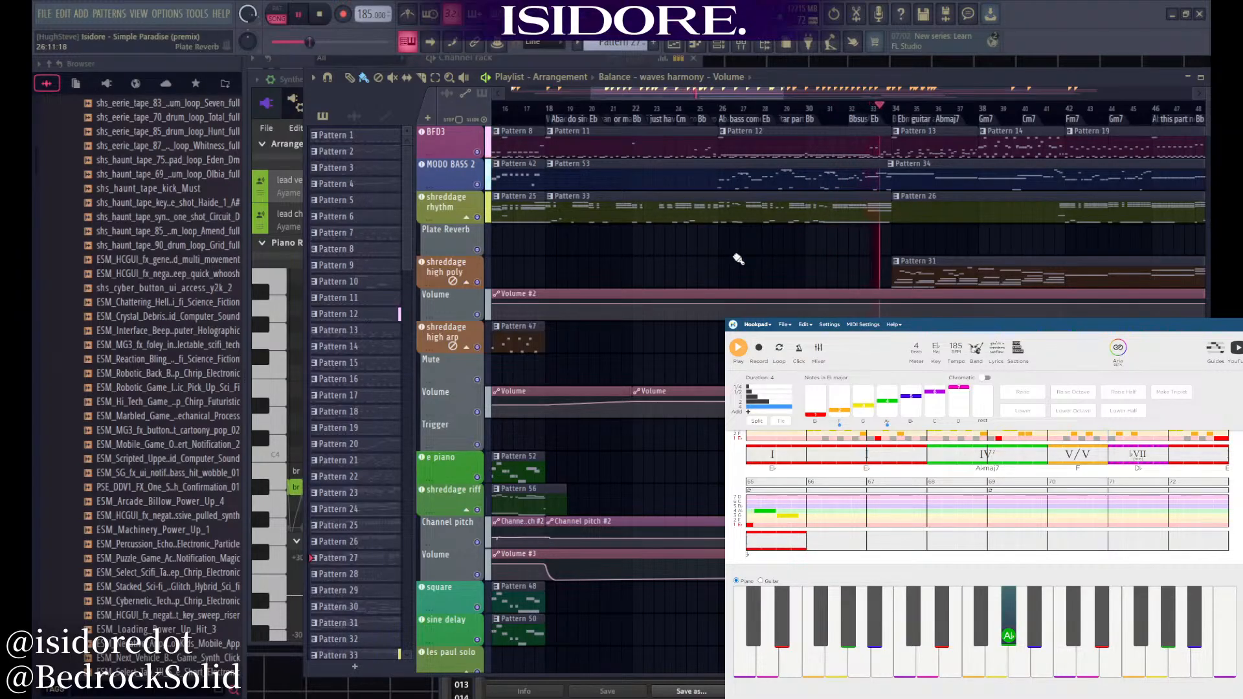
scroll(1036, 244, up, 3)
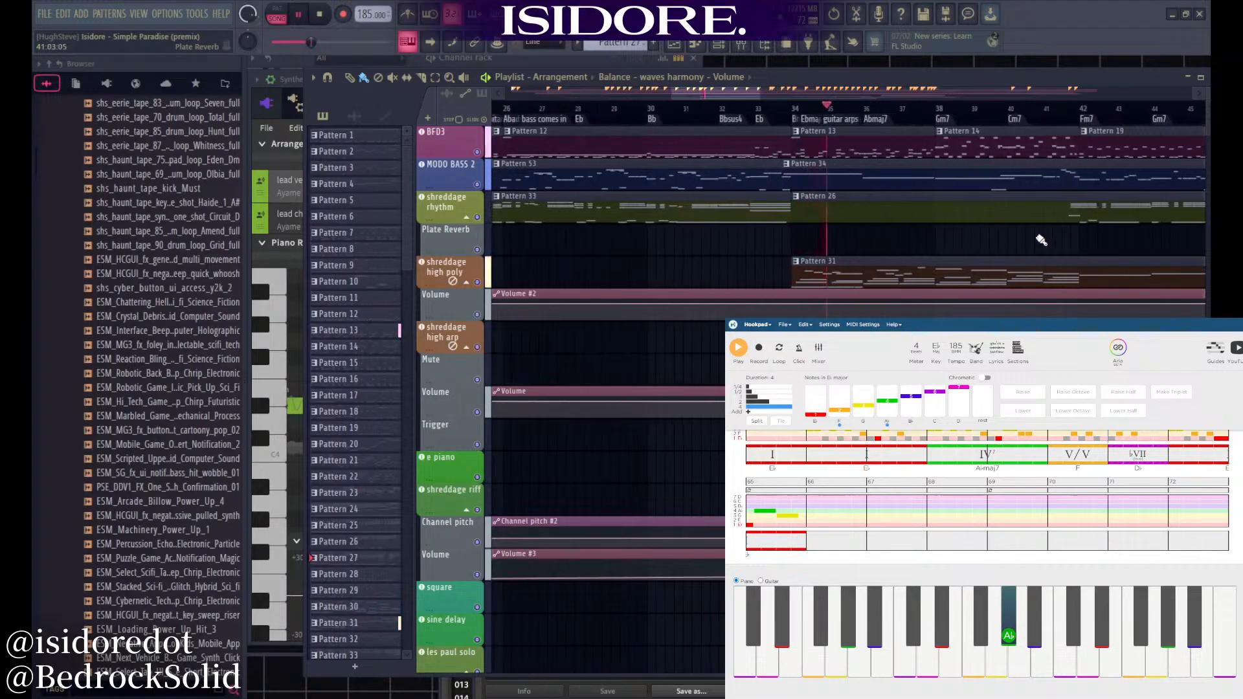
scroll(858, 247, down, 1)
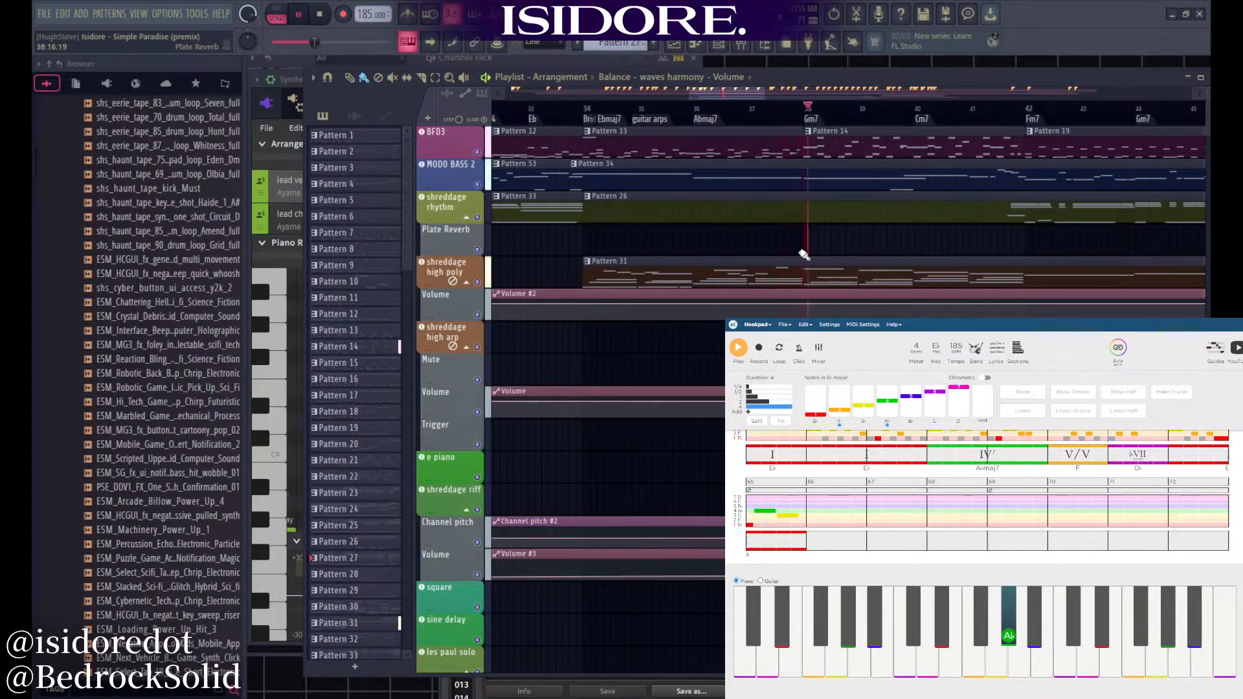
scroll(694, 249, down, 2)
scroll(869, 249, up, 1)
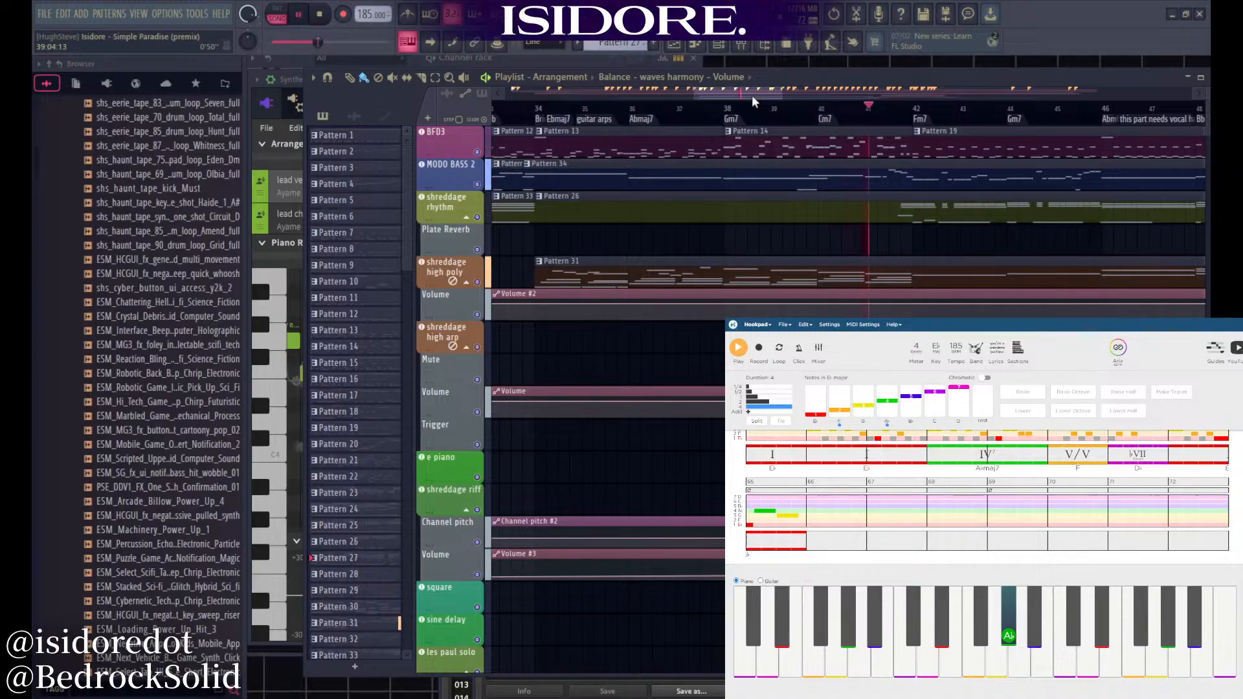
Bring the Synthesizer V window forward, shift it slightly aside, and return to the Playlist
click(250, 137)
mouse_move(522, 76)
mouse_down()
mouse_move(341, 95)
mouse_move(507, 88)
mouse_move(493, 90)
mouse_up()
click(1103, 74)
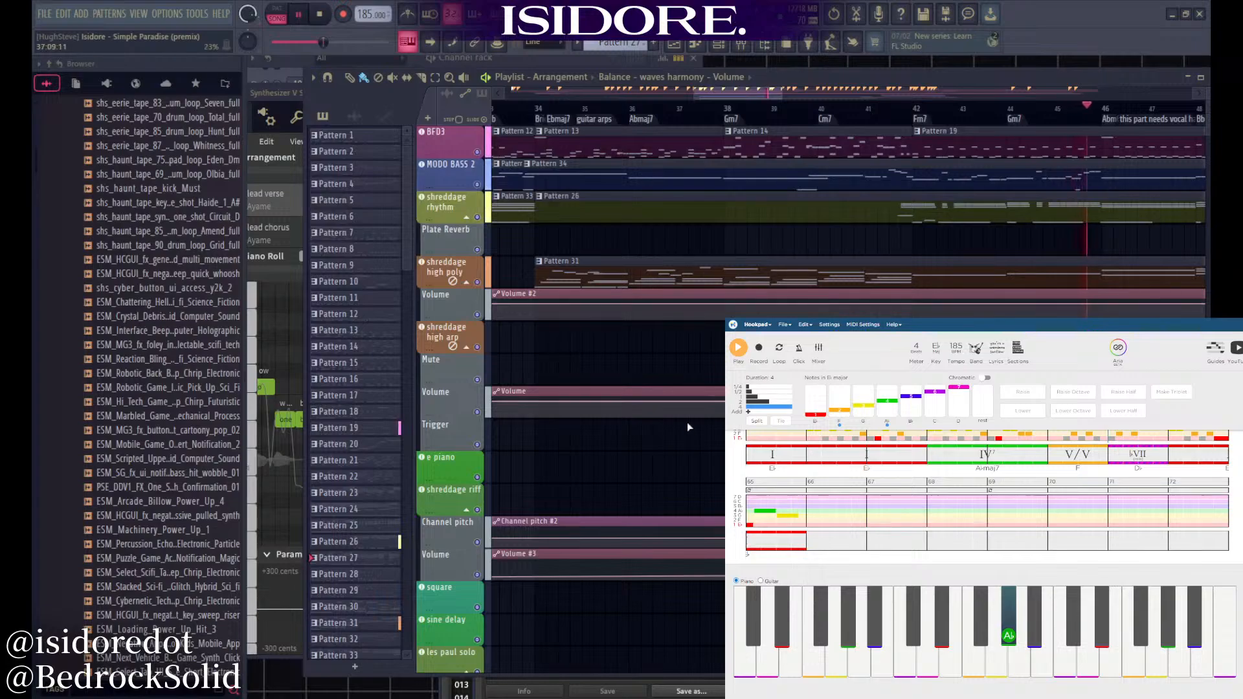
Examine the instrument, vocal harmony and Mix level #2 tracks around the transition into the Abmaj7 section at bar 50
scroll(659, 366, down, 2)
scroll(811, 421, up, 6)
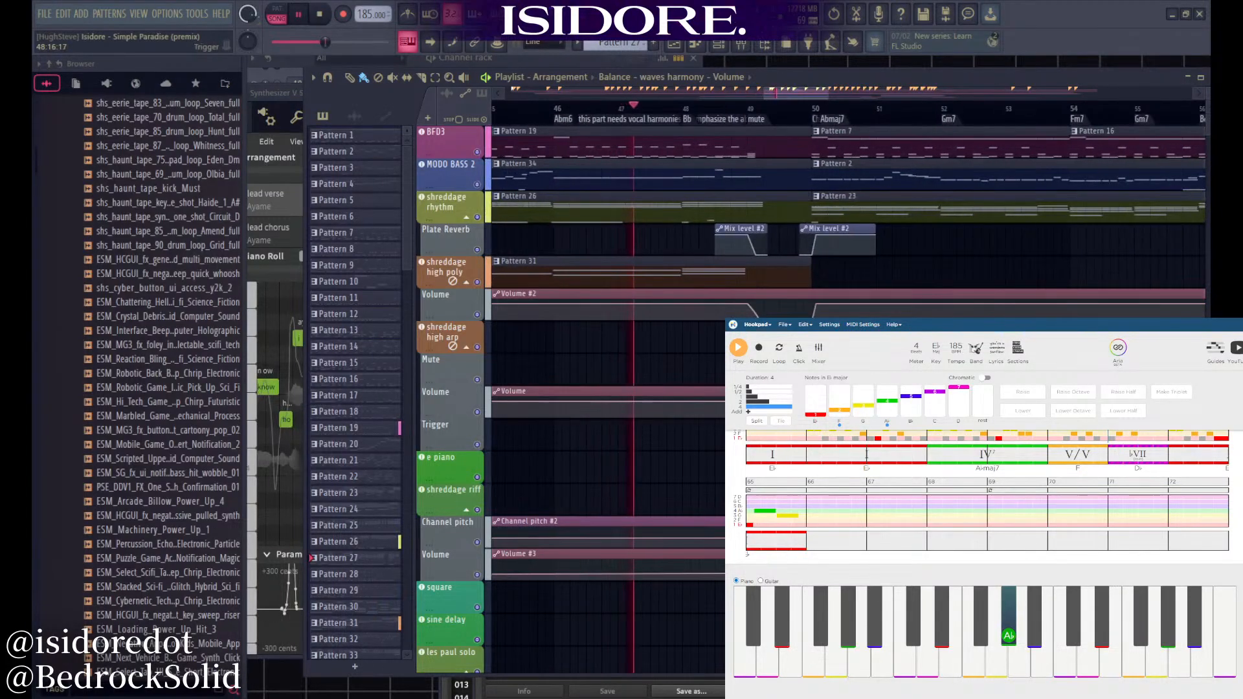
scroll(769, 432, down, 2)
scroll(769, 433, down, 5)
scroll(912, 445, down, 3)
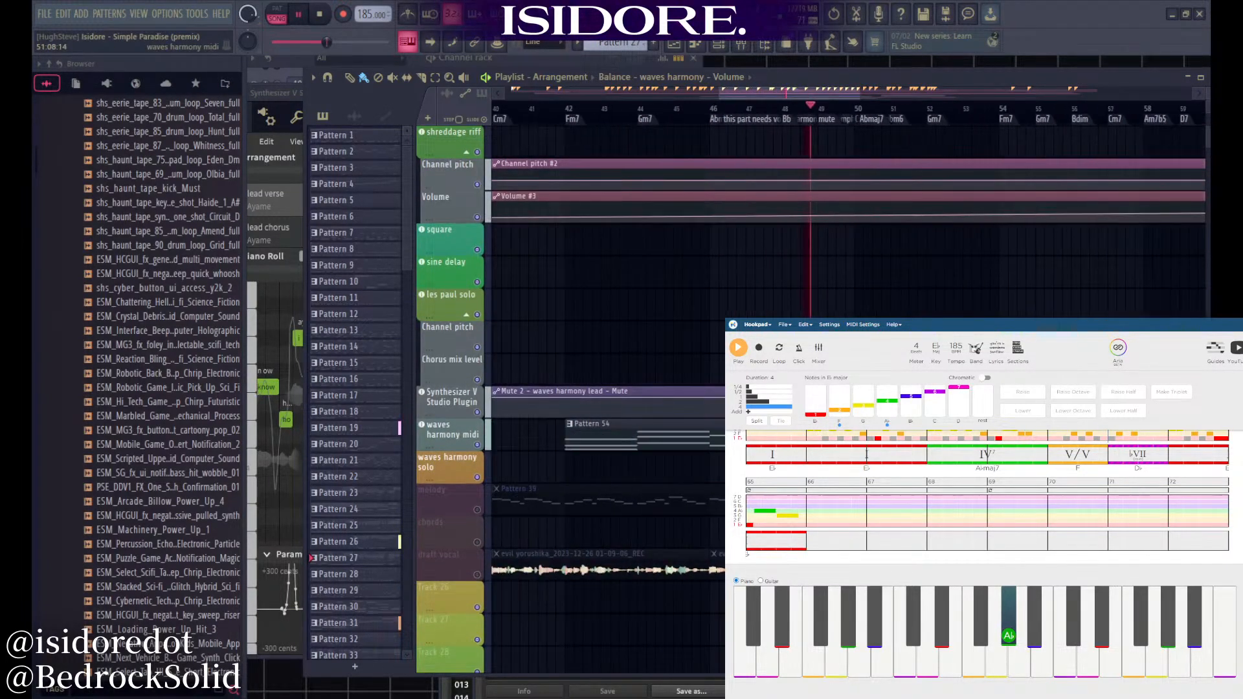
scroll(666, 431, up, 6)
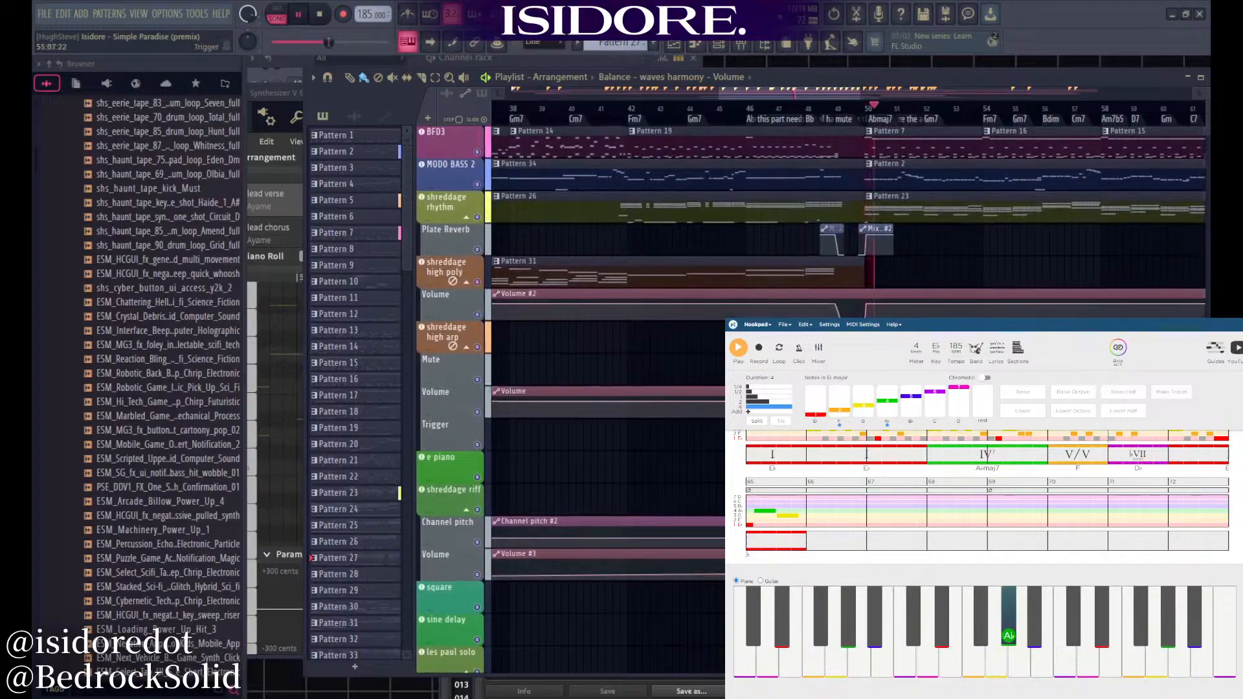
scroll(666, 431, up, 5)
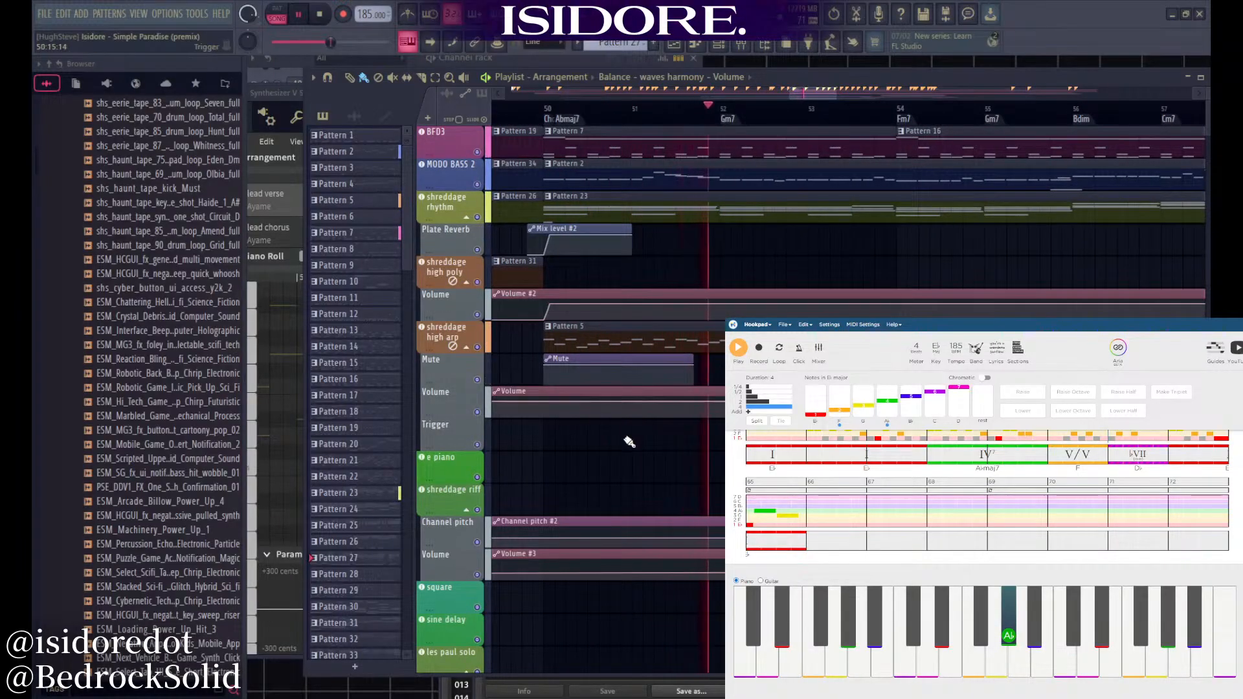
Follow the chord markers and patterns of the section from bar 51 to bar 64 during playback
scroll(627, 438, down, 2)
scroll(657, 458, down, 2)
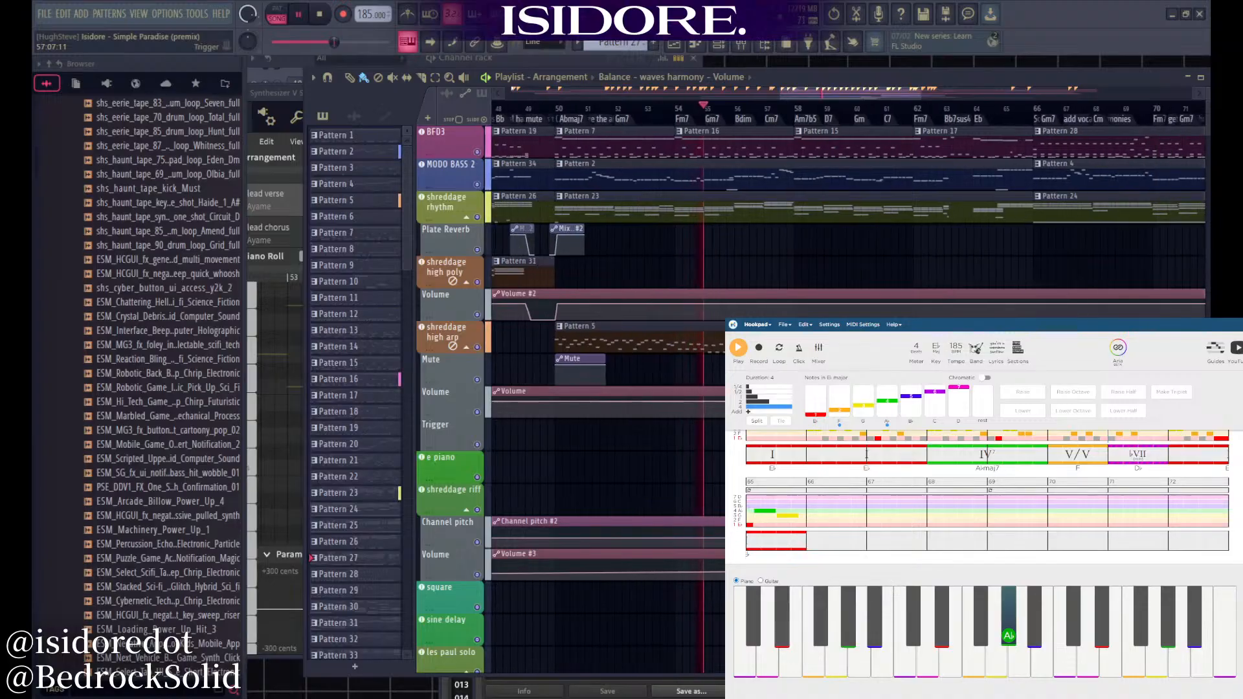
scroll(657, 129, up, 3)
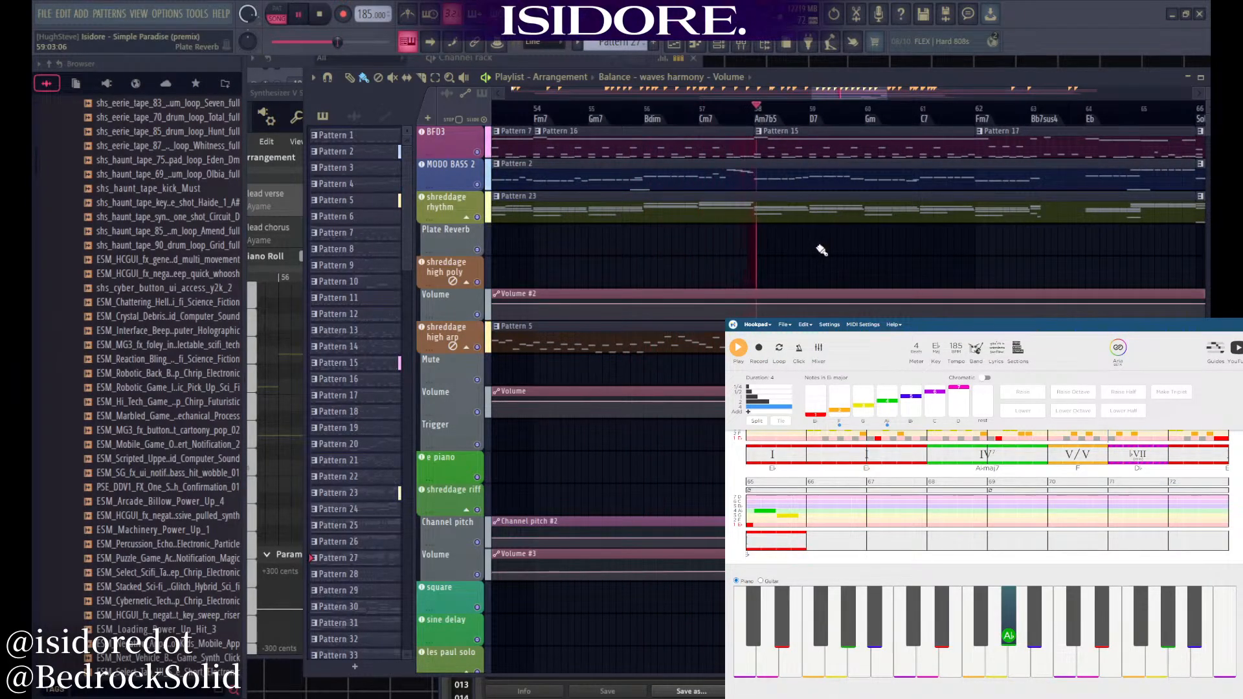
scroll(777, 287, down, 4)
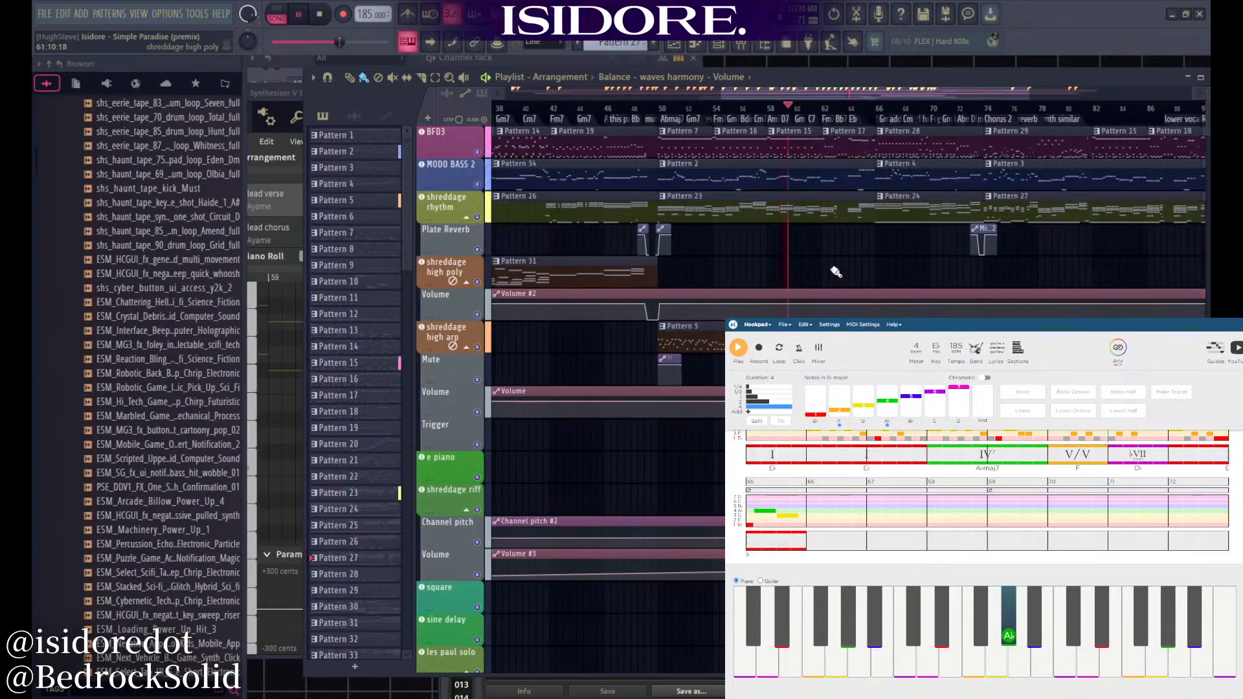
scroll(863, 267, up, 4)
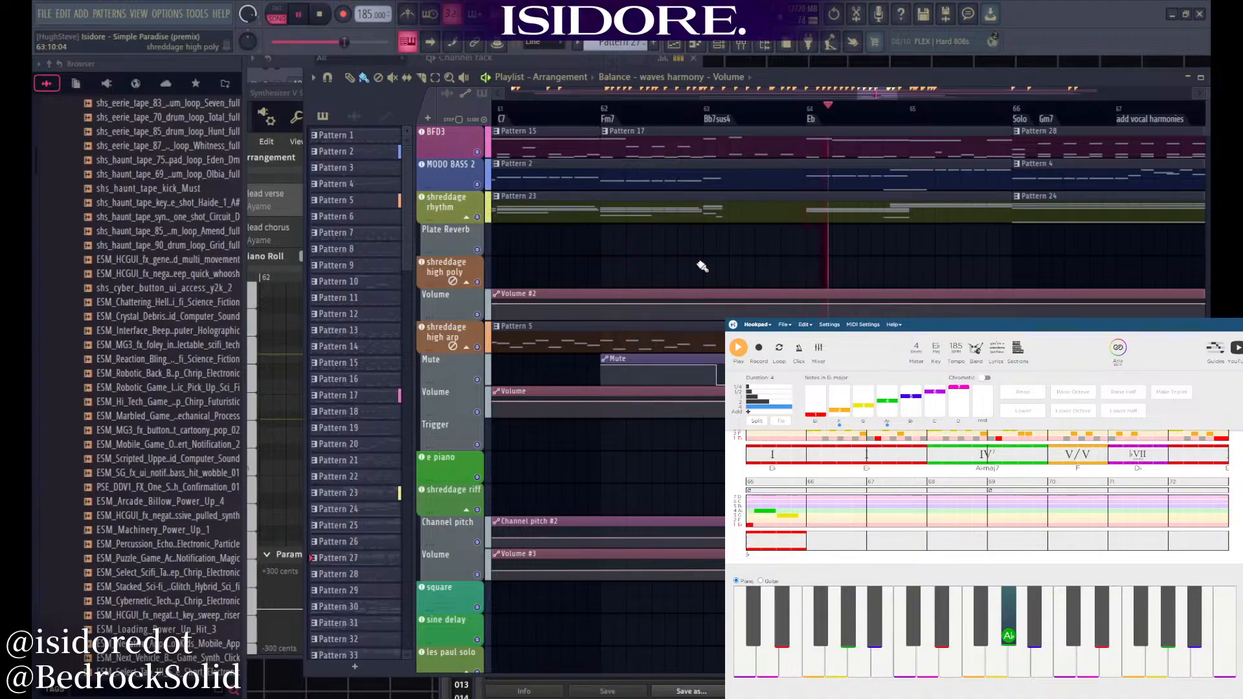
Examine the Solo section from bar 66, including the les paul solo and waves harmony tracks
scroll(666, 256, down, 3)
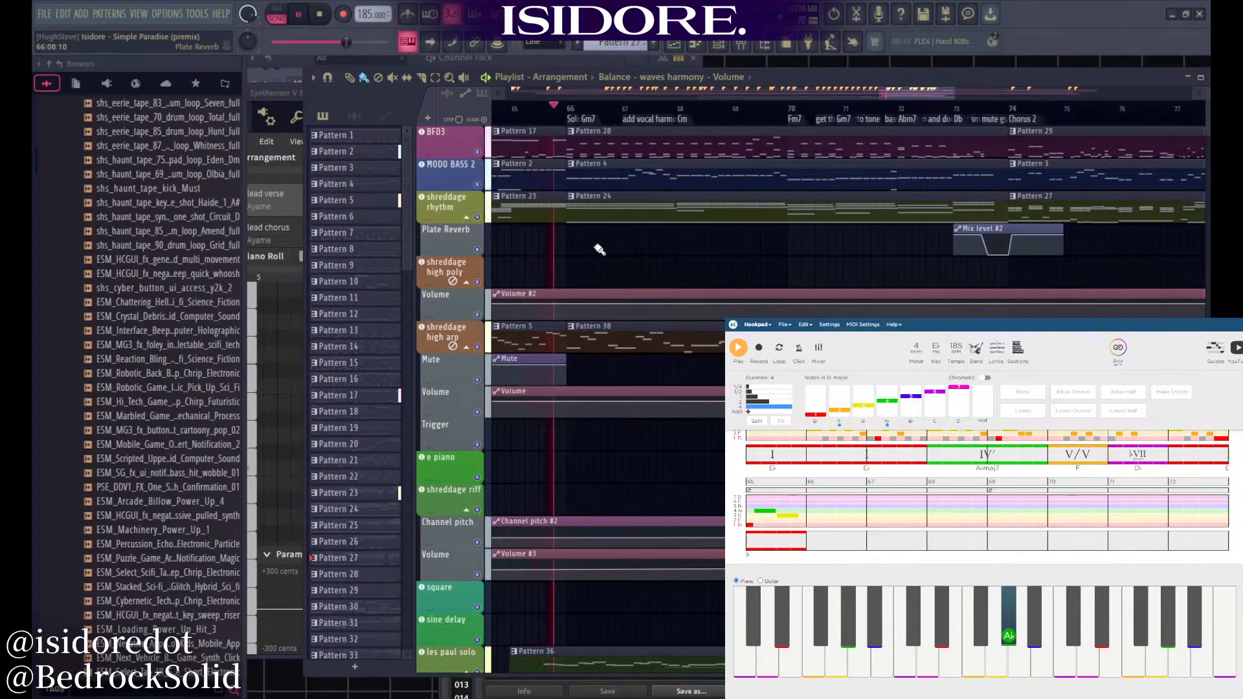
scroll(622, 324, down, 4)
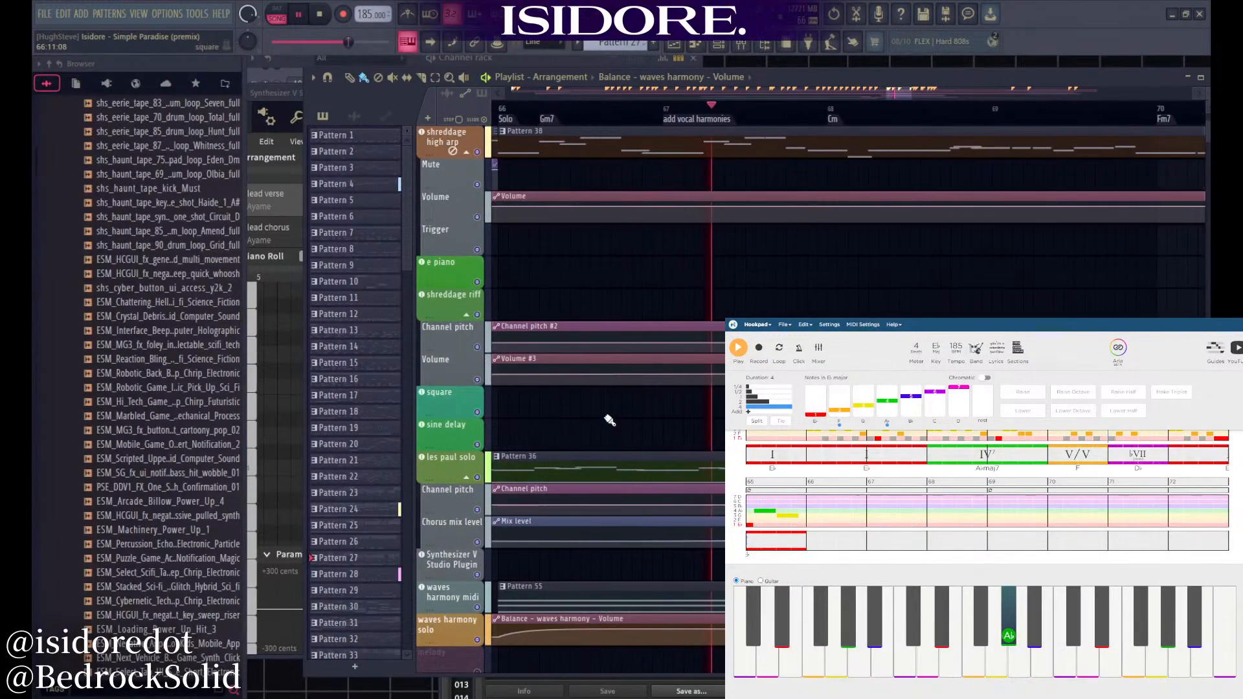
scroll(612, 427, down, 2)
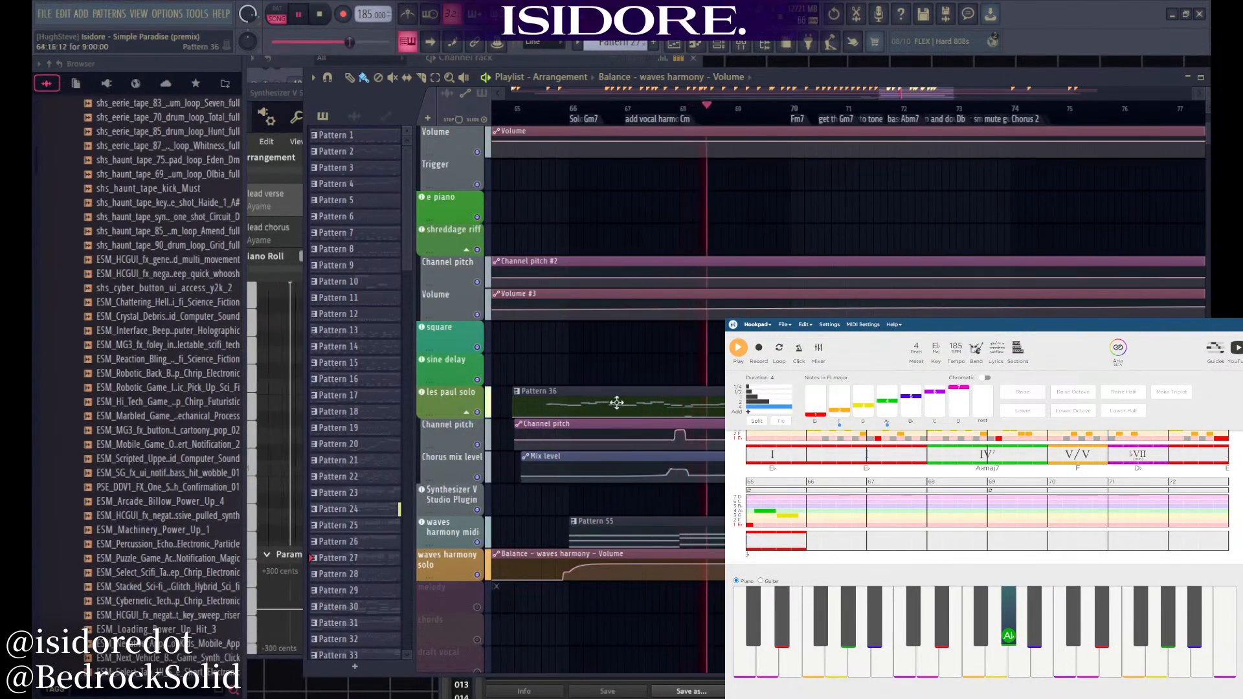
Bring up Synthesizer V, select the harmony buildup track, and examine its "ahh" notes from bar 69 to bar 73
click(288, 94)
scroll(304, 213, down, 3)
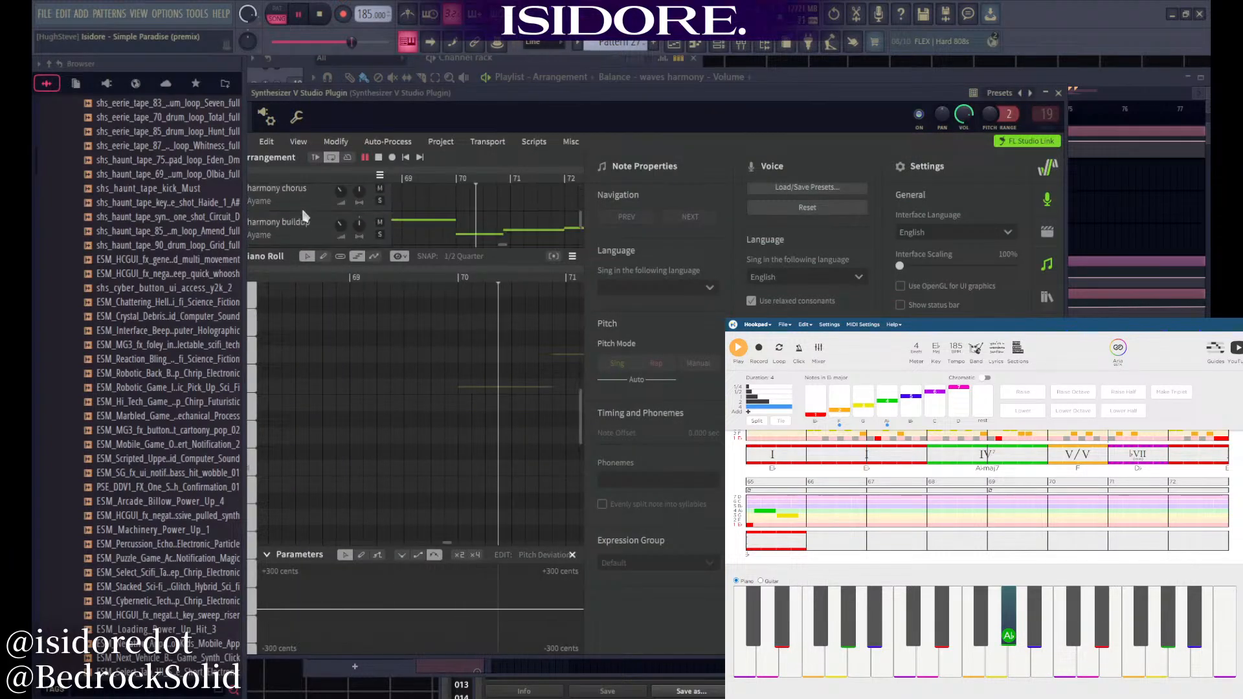
click(309, 224)
scroll(413, 398, down, 5)
scroll(502, 371, up, 2)
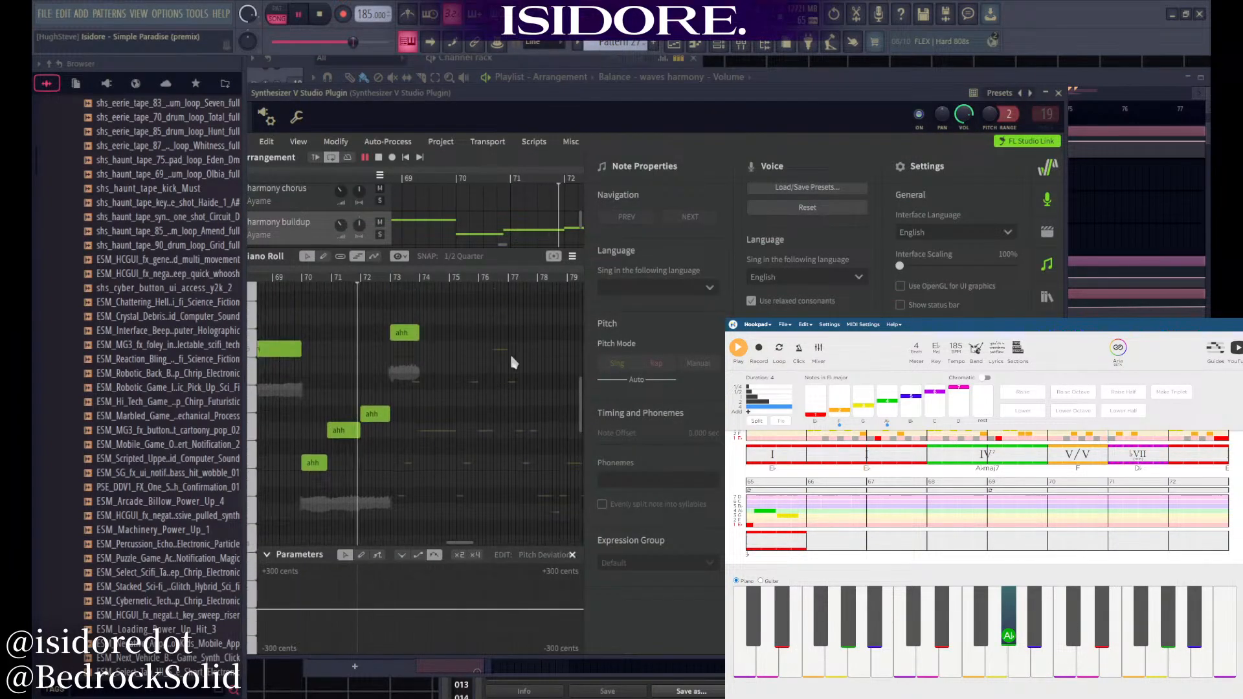
Select the lead chorus vocal track in Synthesizer V, check its notes from bar 73, and return to the FL Studio playlist
scroll(311, 214, up, 3)
click(334, 226)
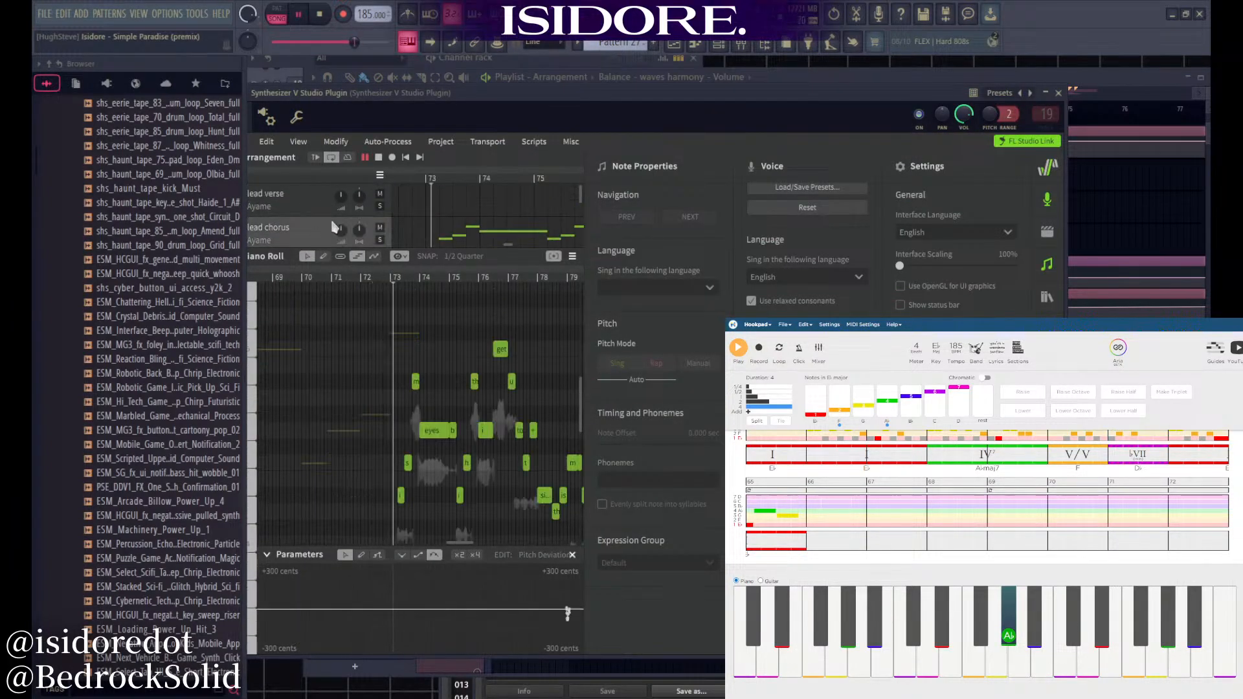
click(819, 79)
Examine the Chorus 2 section from bar 74 across the guitar, synth, automation and waves harmony tracks during playback
scroll(647, 395, down, 3)
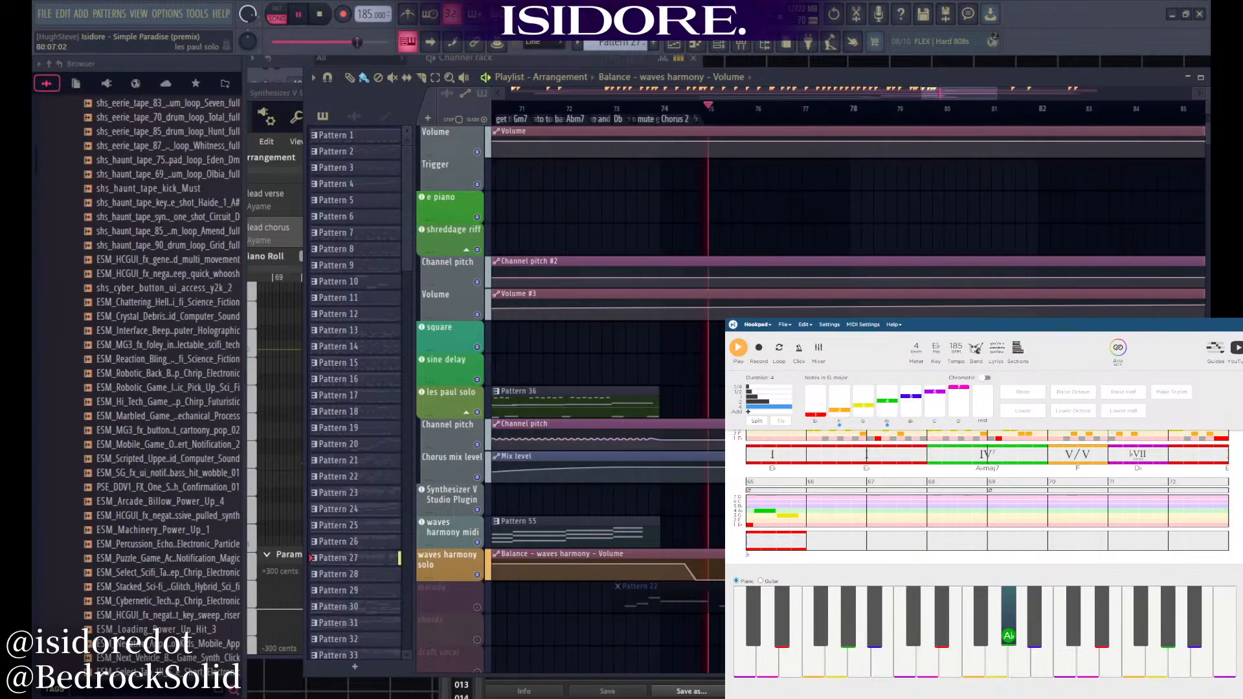
scroll(702, 392, down, 3)
scroll(719, 407, down, 2)
scroll(879, 414, up, 2)
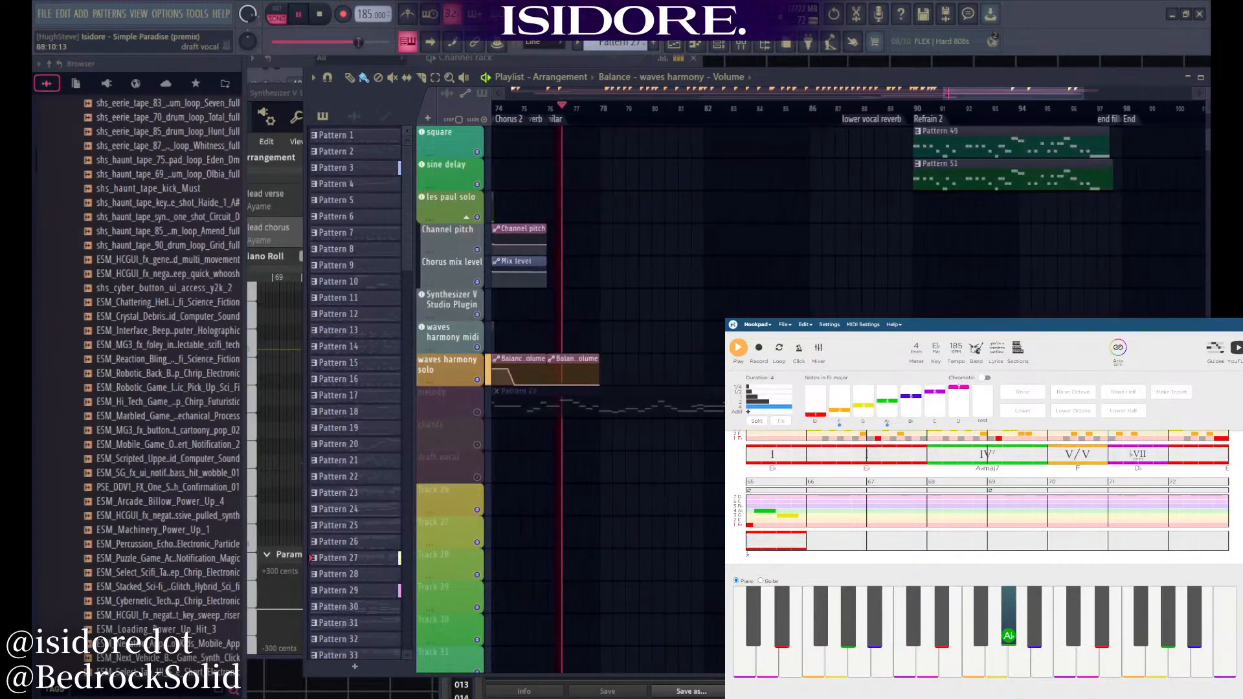
scroll(677, 472, up, 3)
scroll(647, 352, down, 1)
scroll(610, 355, up, 5)
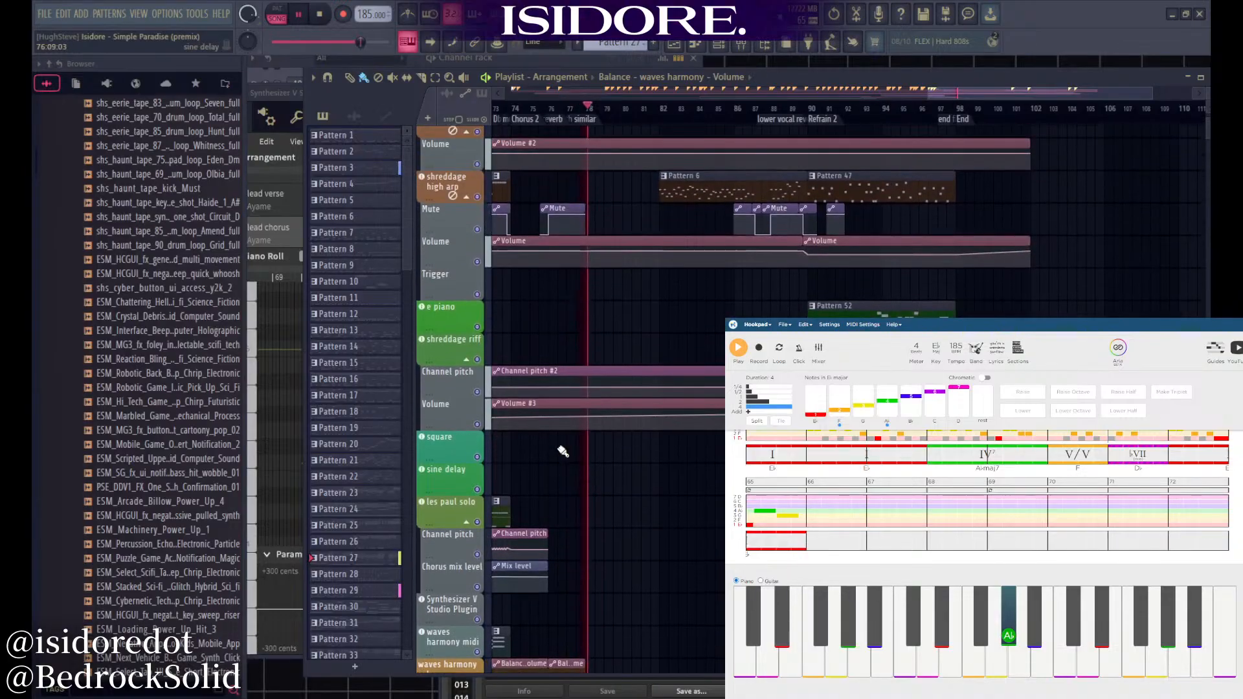
scroll(589, 397, up, 3)
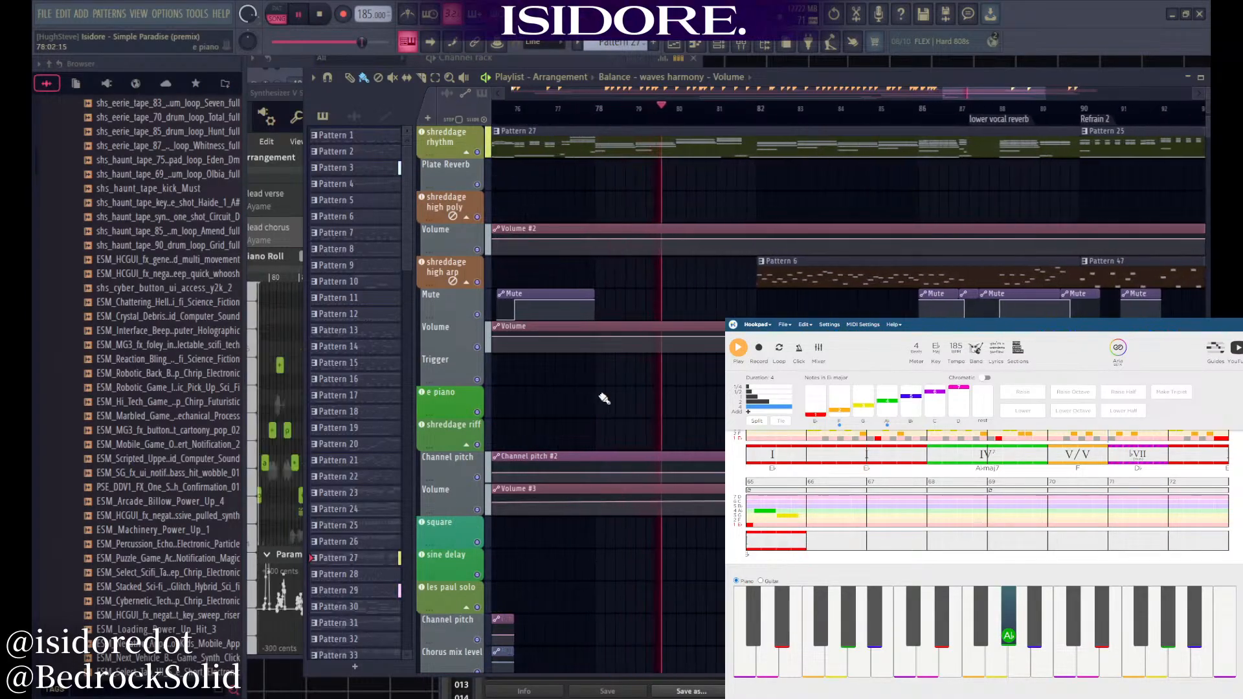
scroll(685, 383, down, 2)
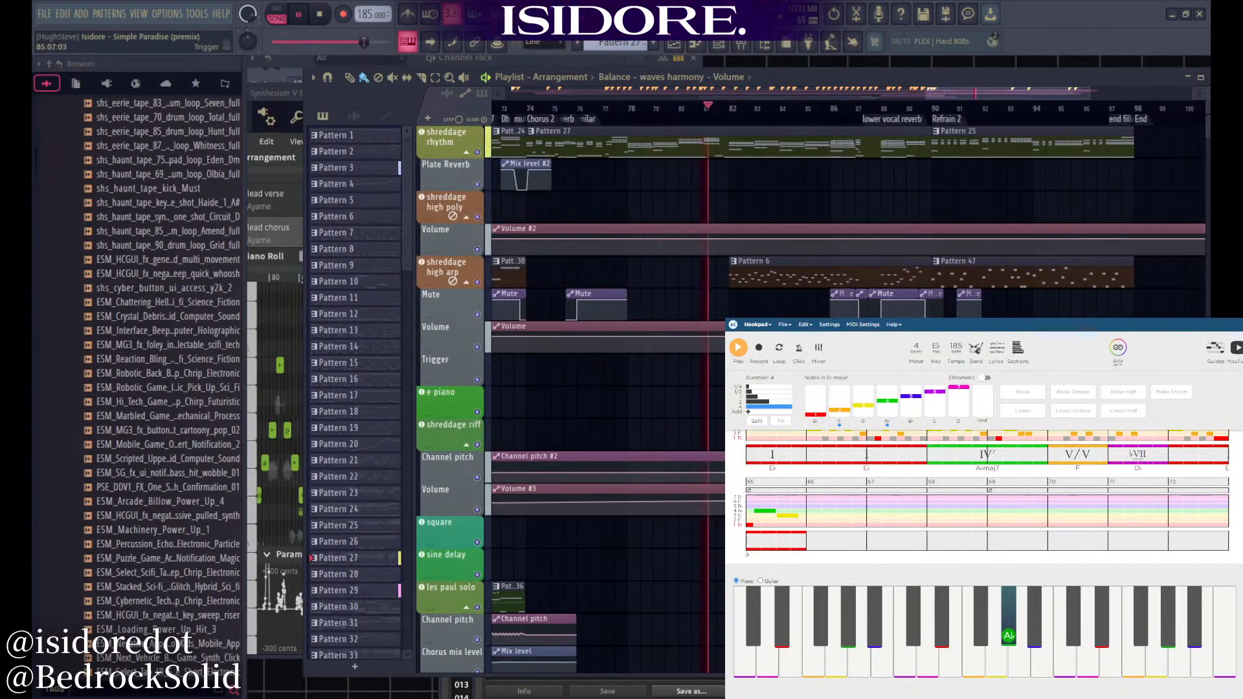
Follow playback from the lower vocal reverb marker through Refrain 2 to the End marker, and stop it there
scroll(674, 388, up, 3)
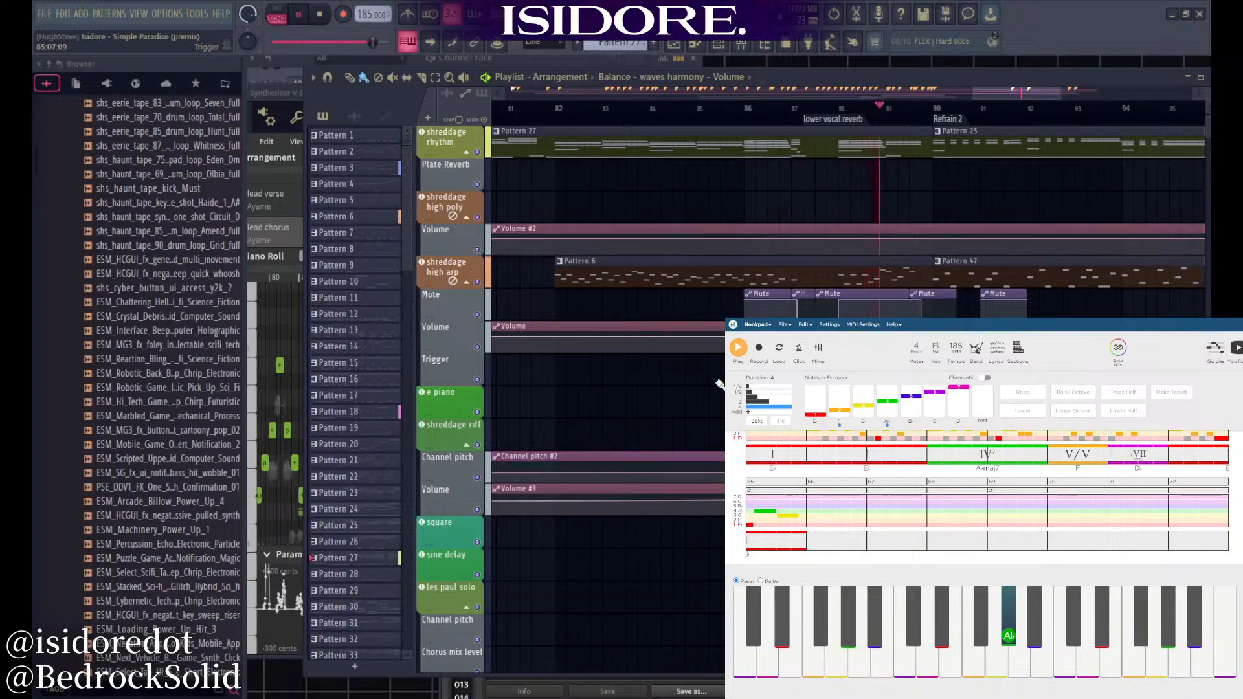
scroll(679, 379, up, 3)
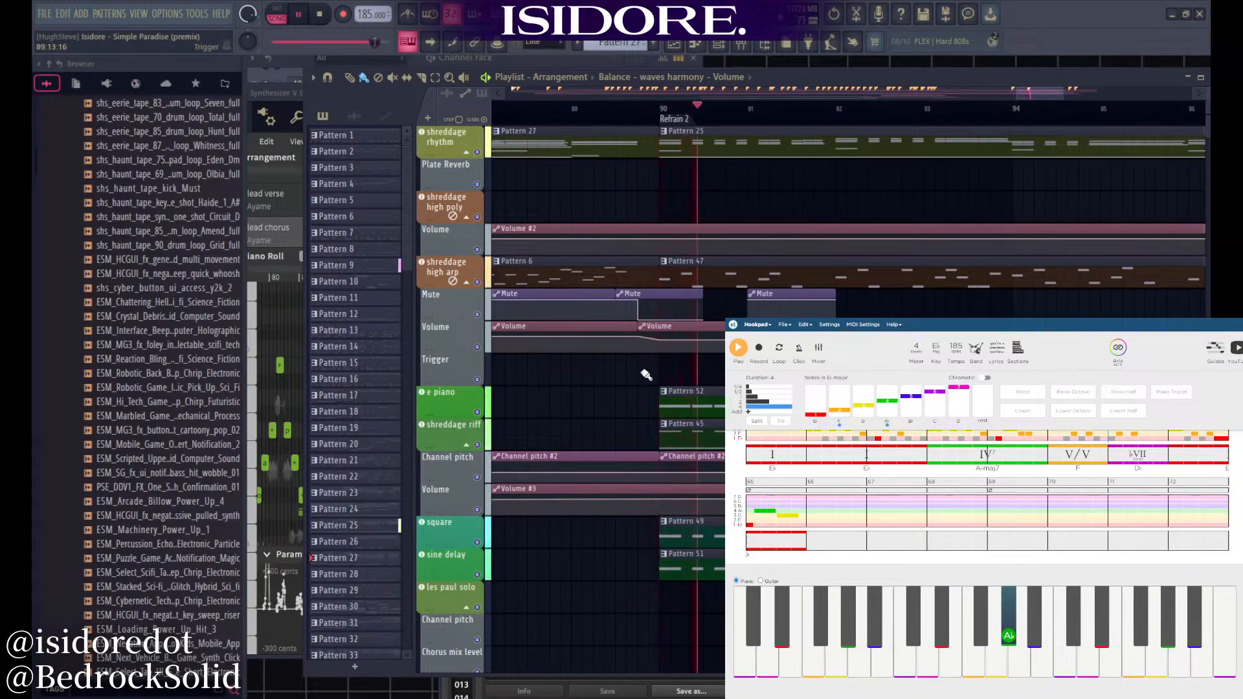
scroll(645, 374, down, 4)
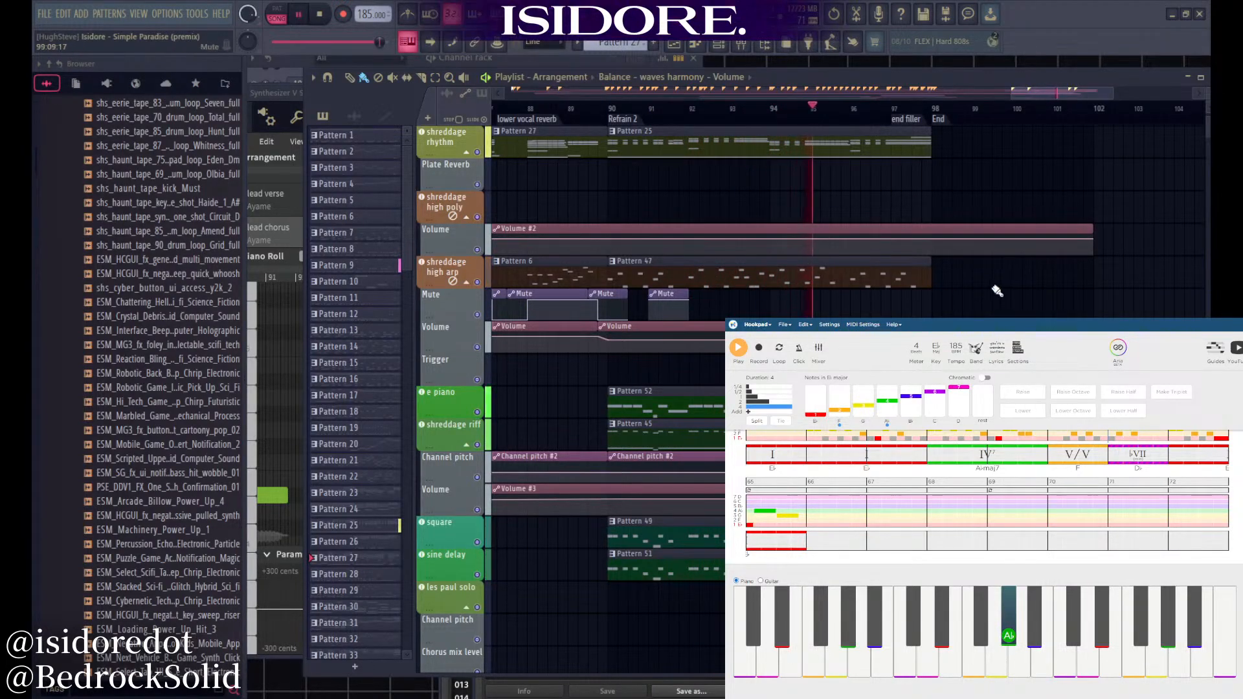
scroll(1063, 411, down, 3)
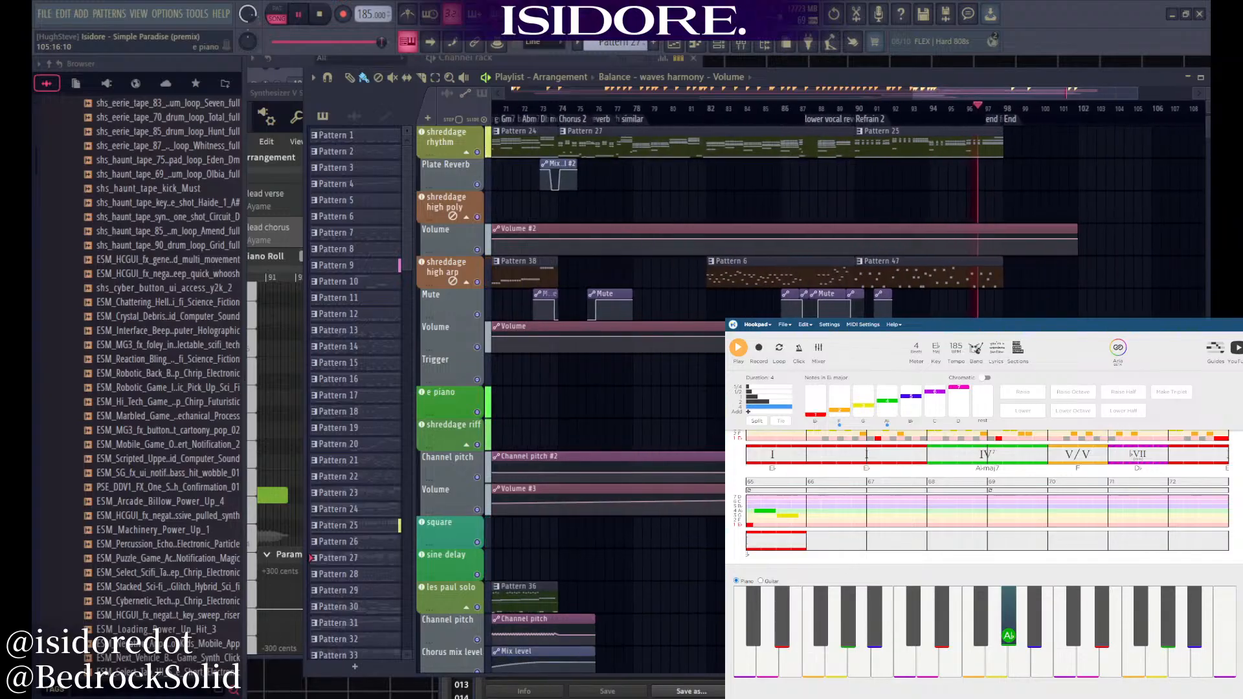
scroll(1064, 421, up, 3)
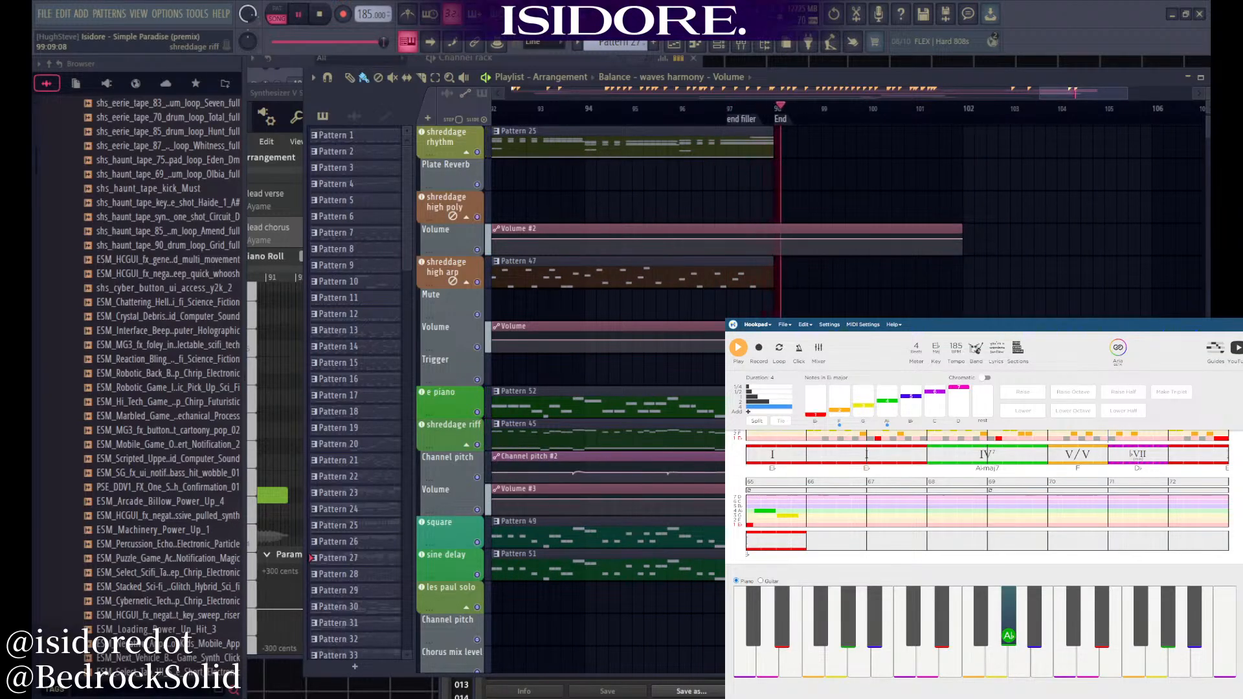
key(space)
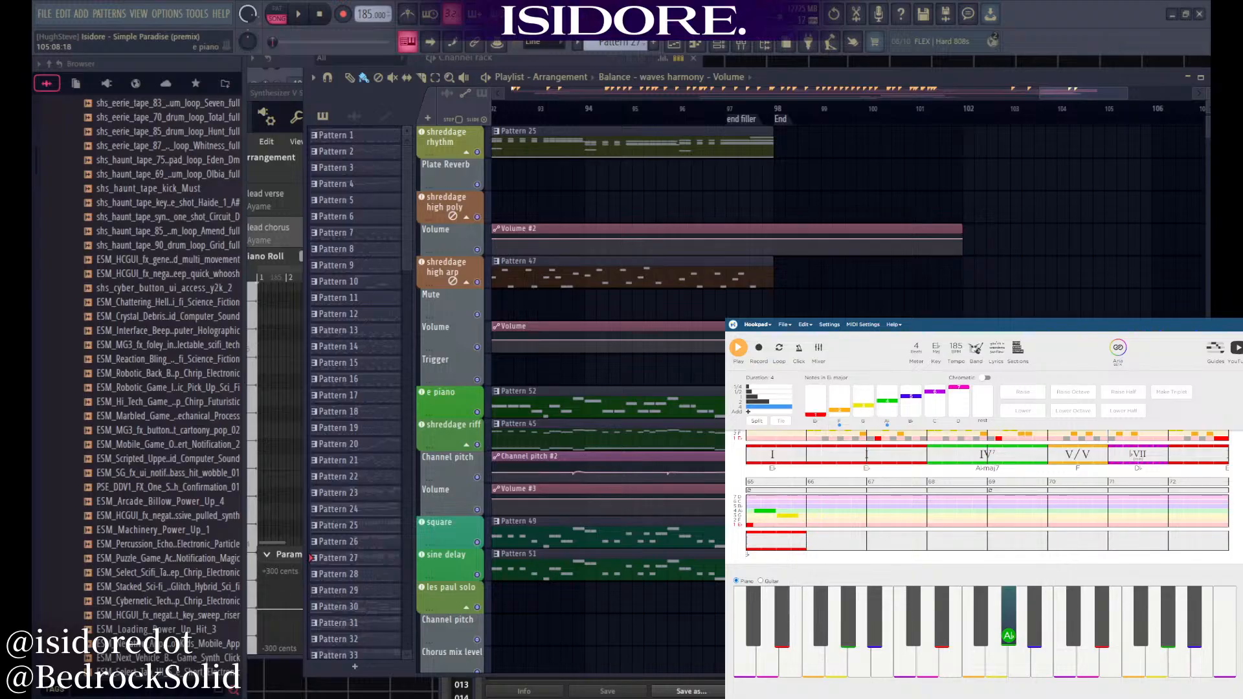
Return to the song's start and examine the Intro tracks from bar 2 up to the Refrain at bar 10
scroll(712, 378, down, 5)
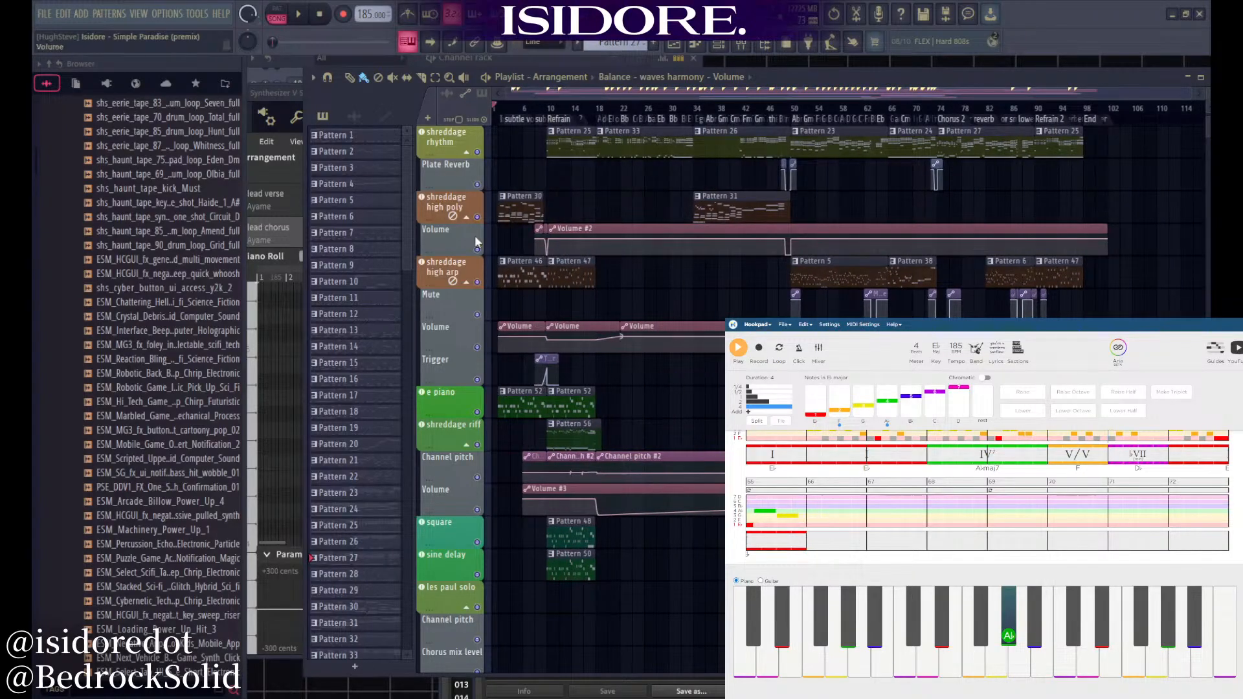
scroll(503, 363, up, 5)
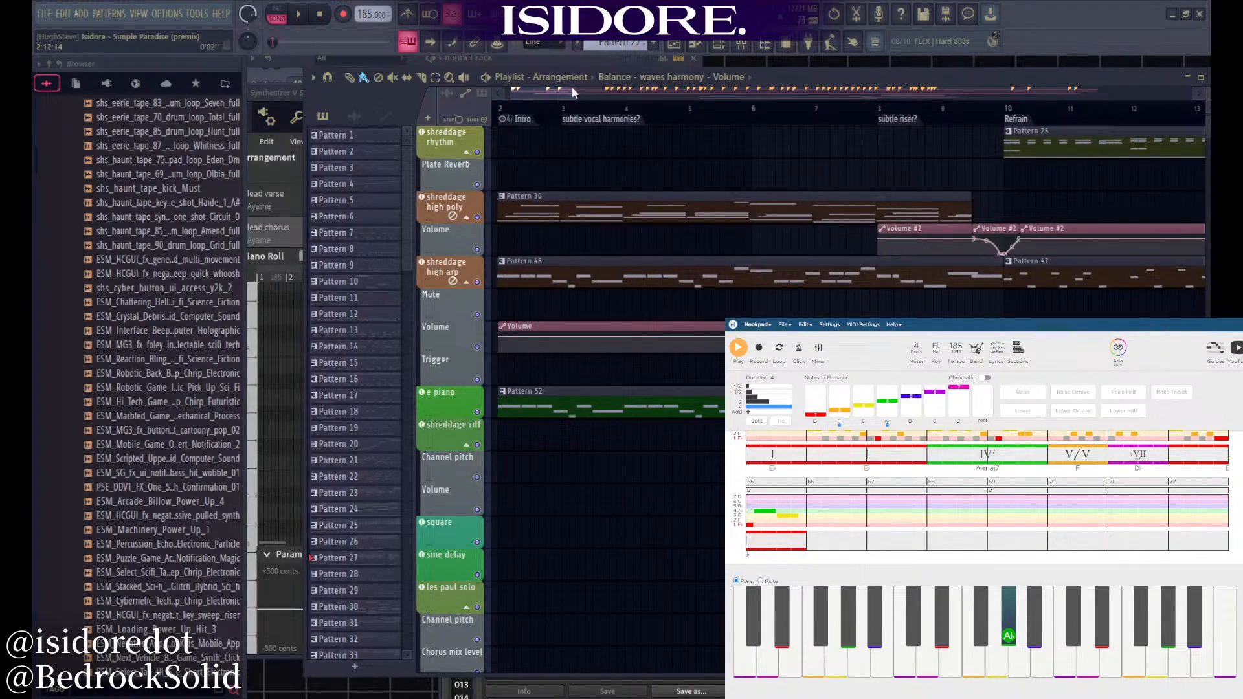
drag(574, 88, 576, 90)
scroll(546, 453, down, 7)
scroll(570, 408, up, 2)
scroll(570, 407, up, 5)
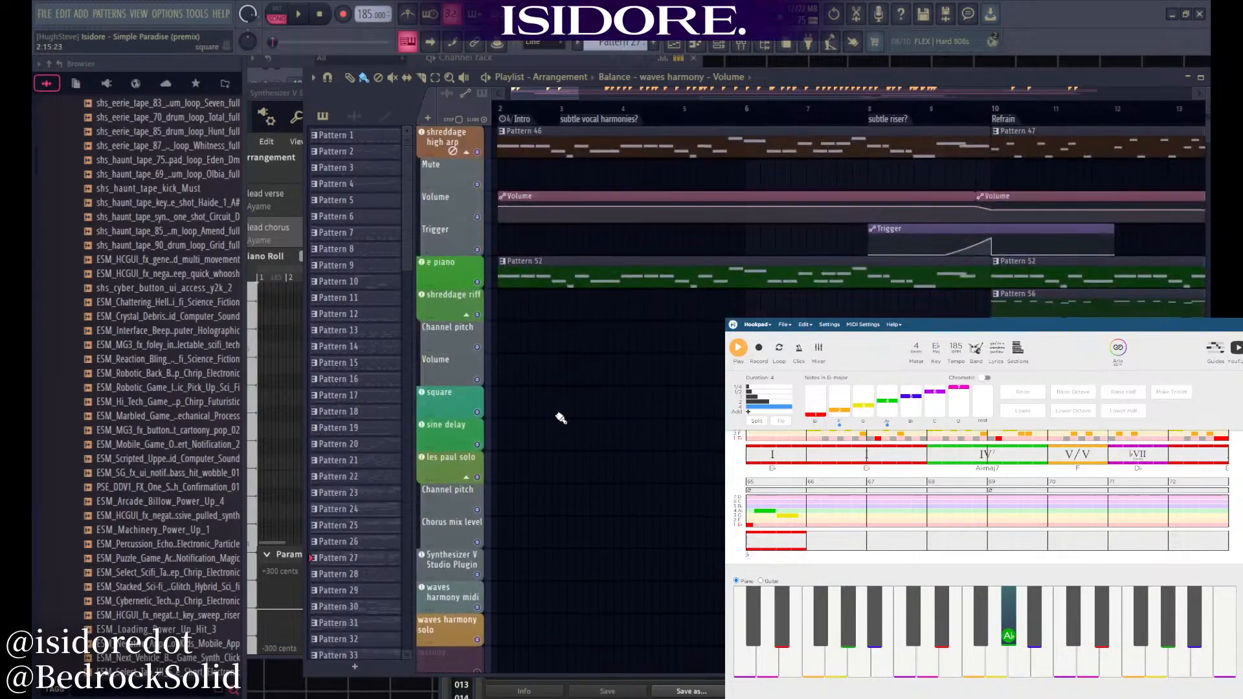
scroll(575, 404, up, 5)
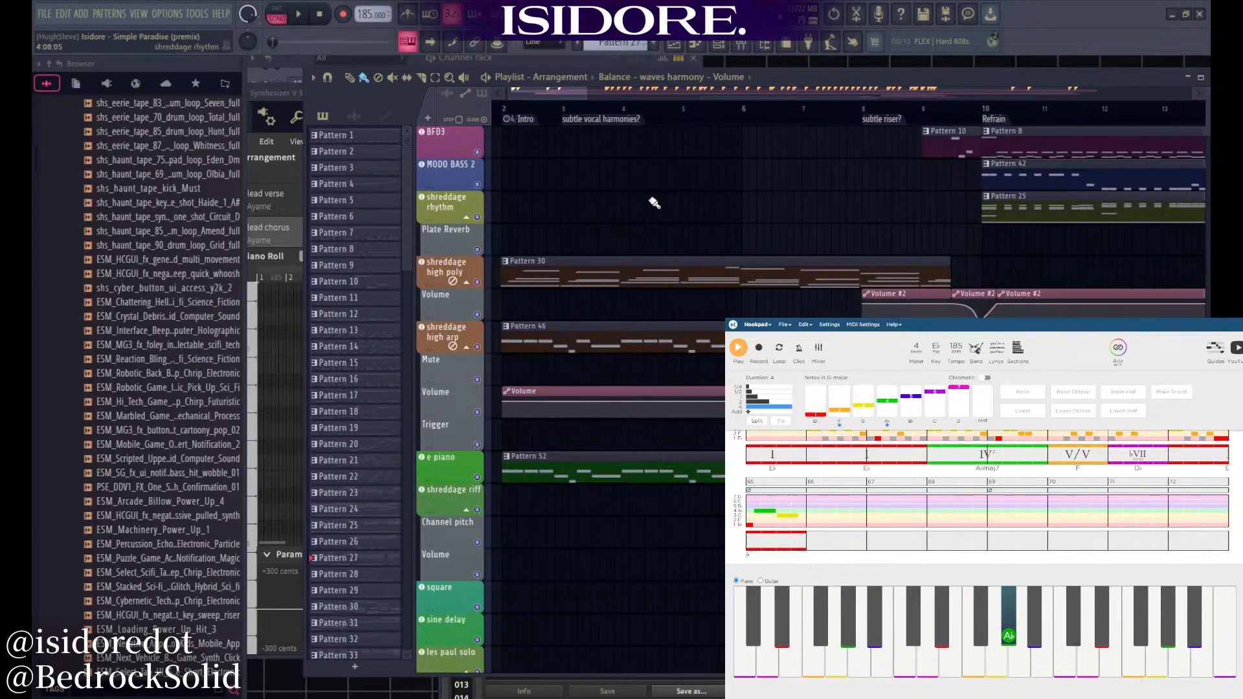
Examine the drum, bass and rhythm guitar patterns of the verse, including the bass entry at the Abadd9 chord in bar 26
scroll(654, 203, down, 3)
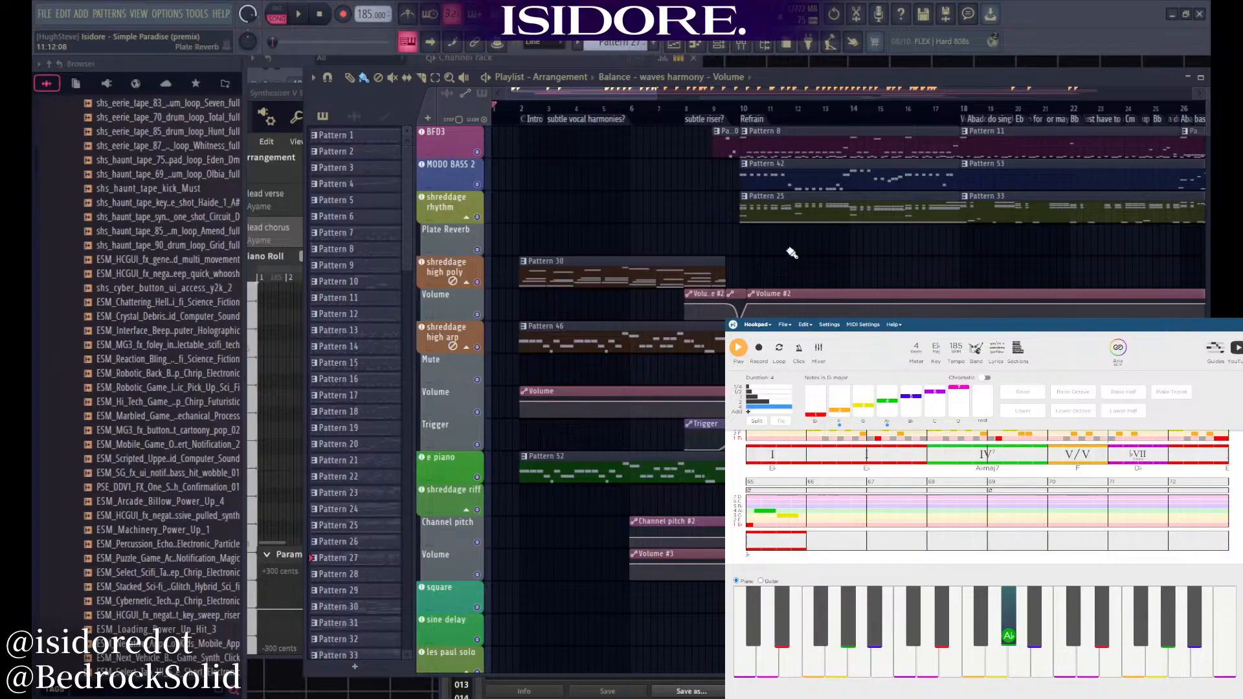
scroll(891, 247, down, 2)
scroll(891, 247, up, 7)
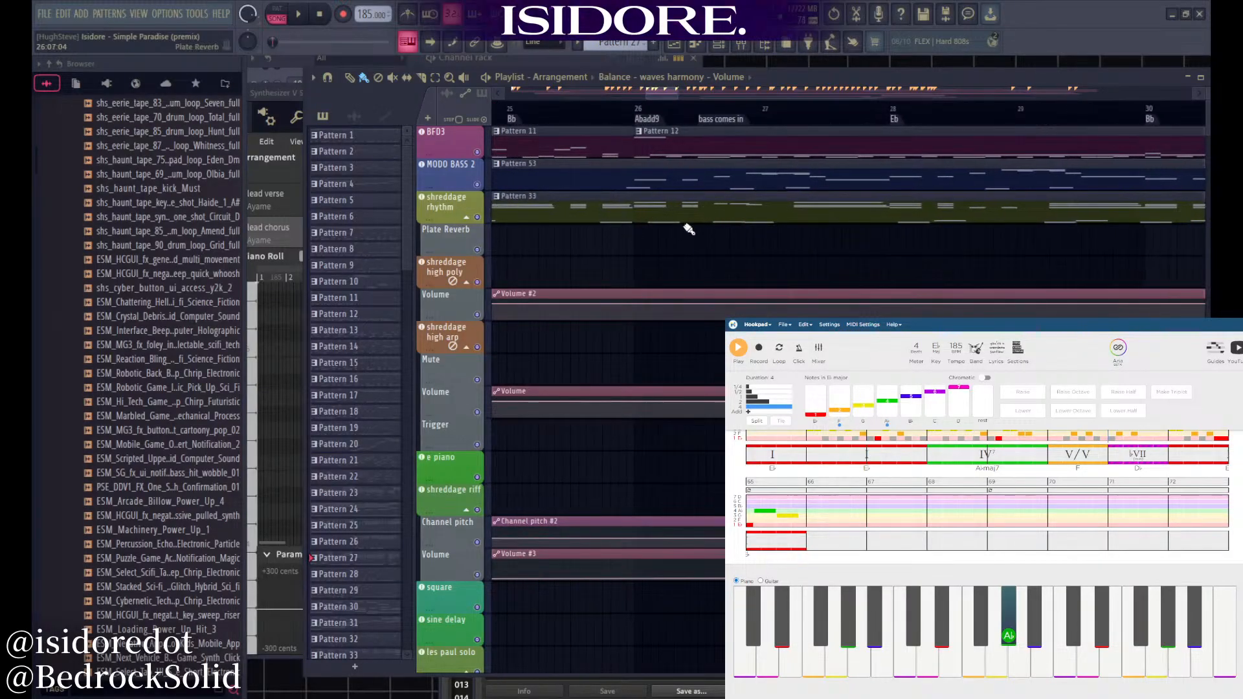
scroll(686, 239, down, 6)
scroll(565, 260, down, 3)
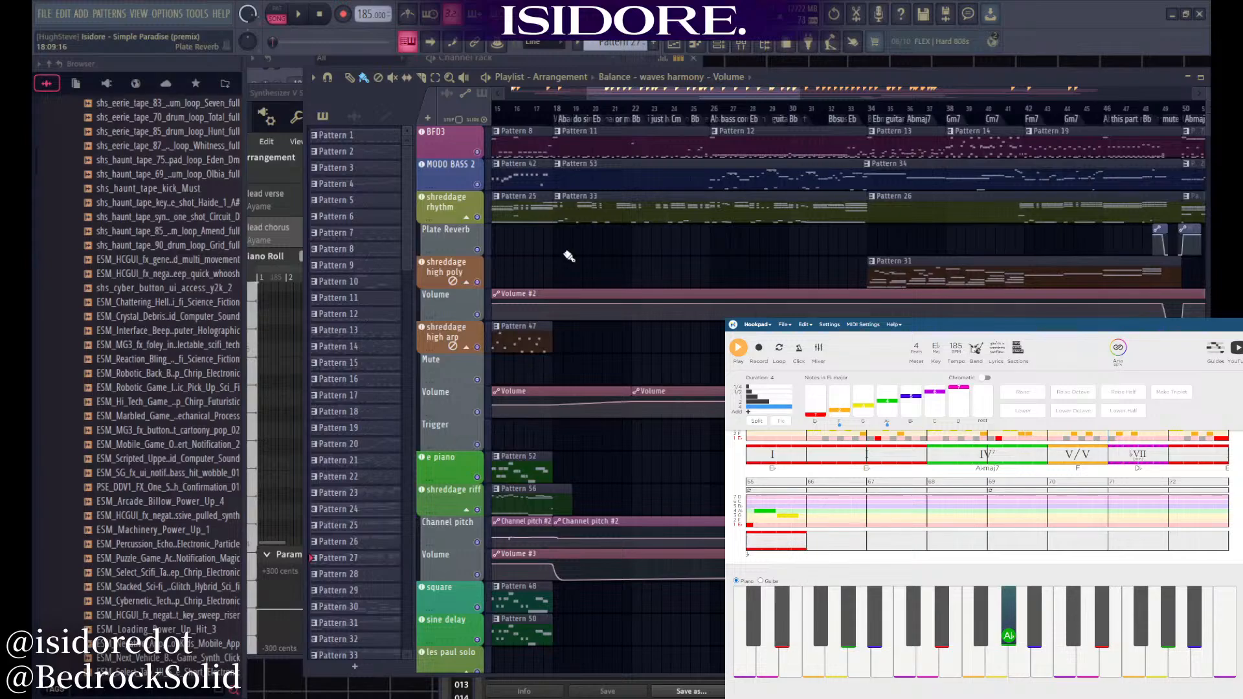
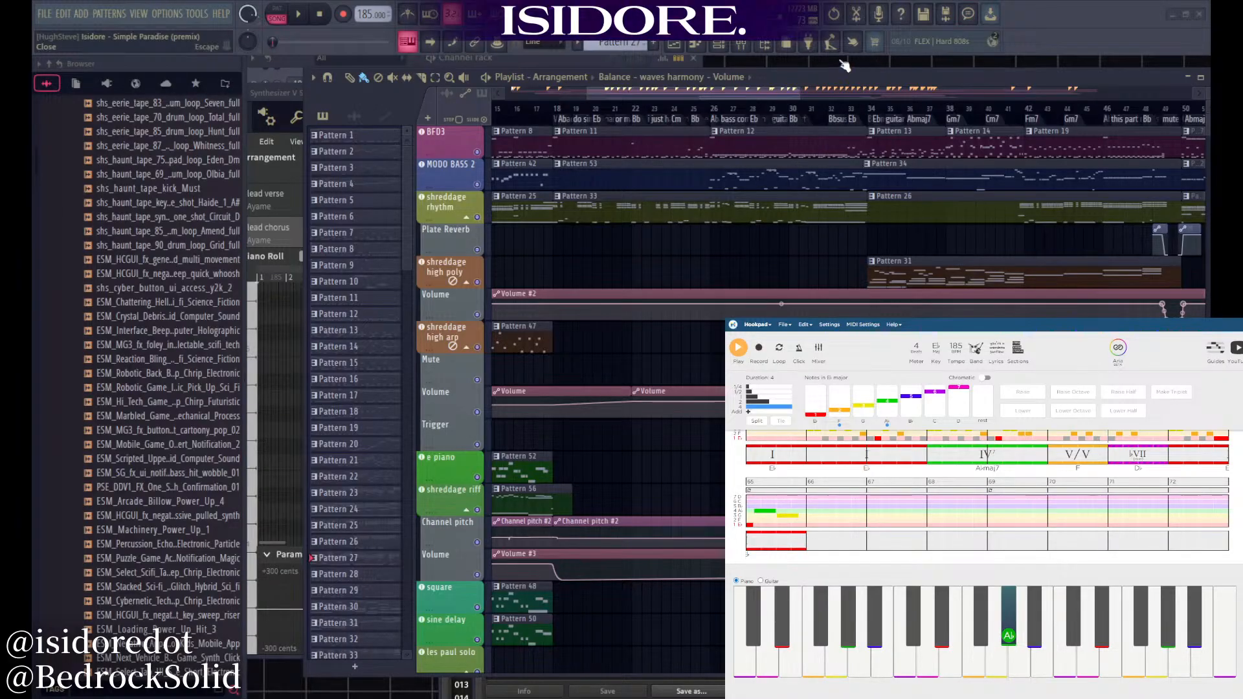
Play the opening of the Refrain from bar 10 and stop the playback
scroll(656, 276, left, 6)
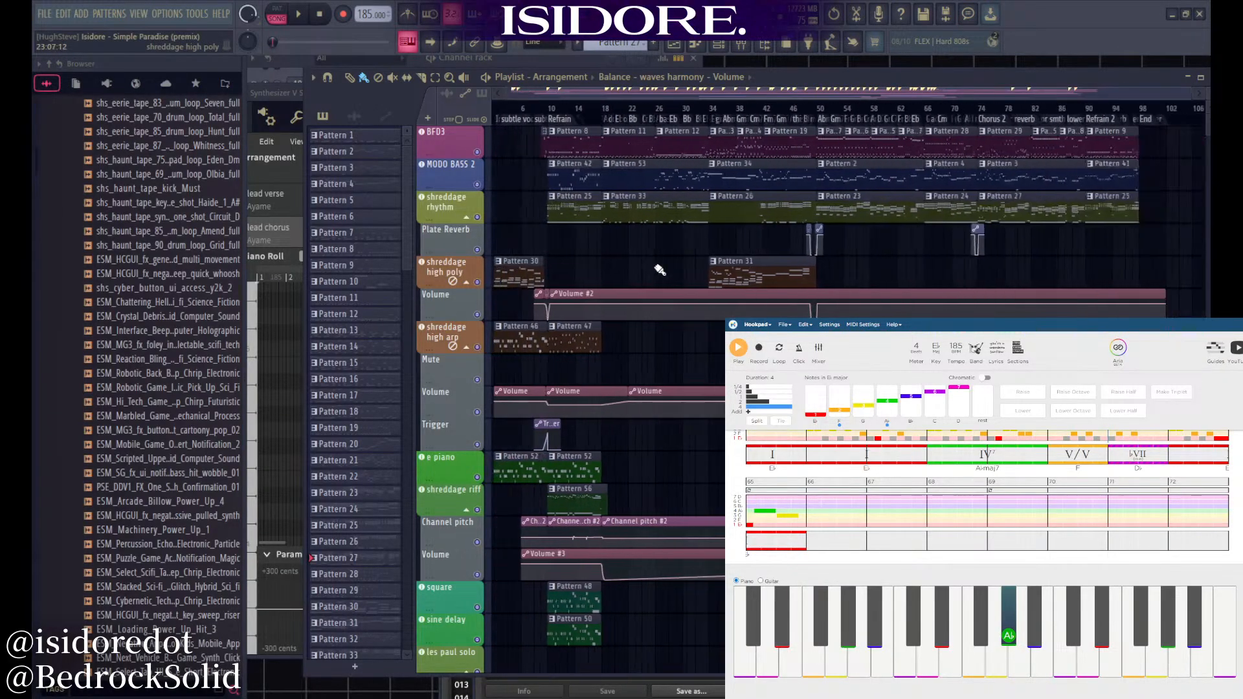
scroll(732, 263, up, 3)
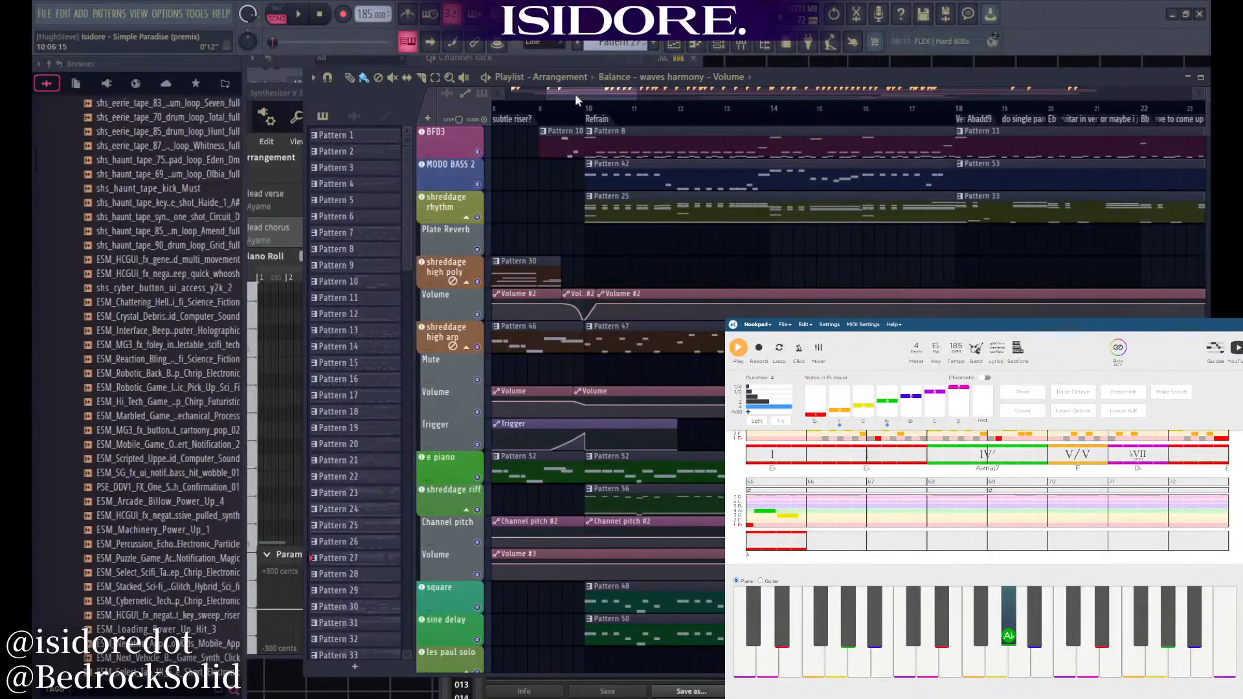
key(space)
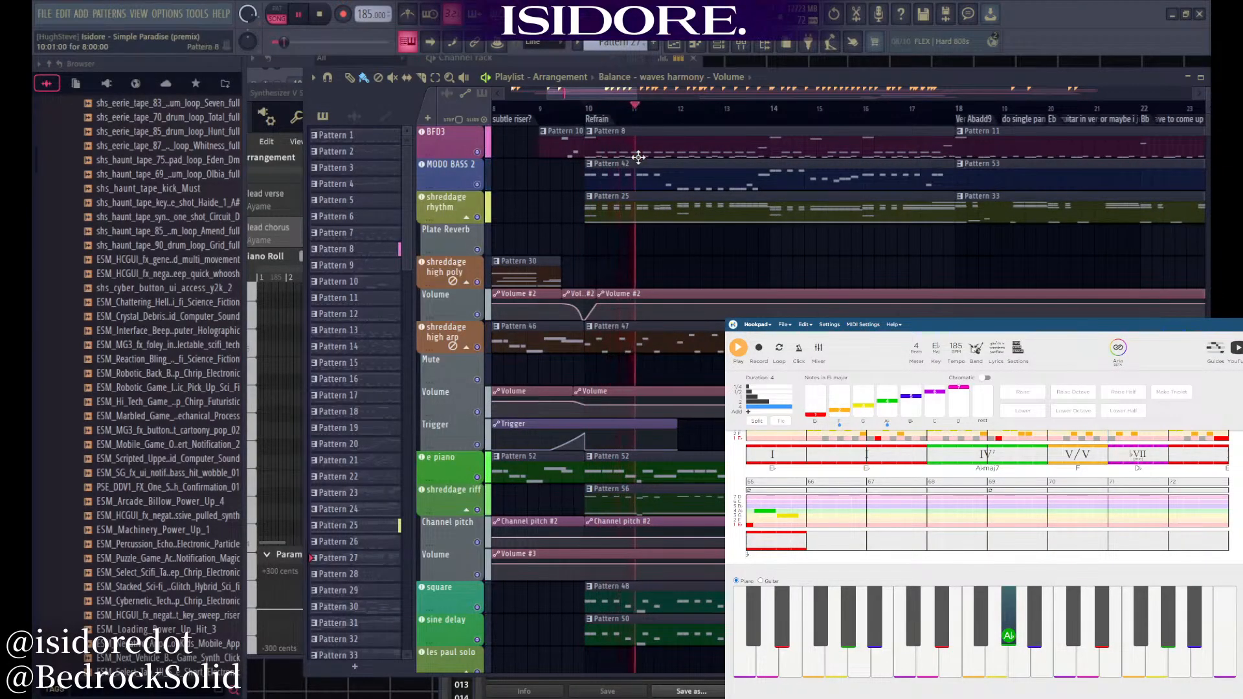
key(space)
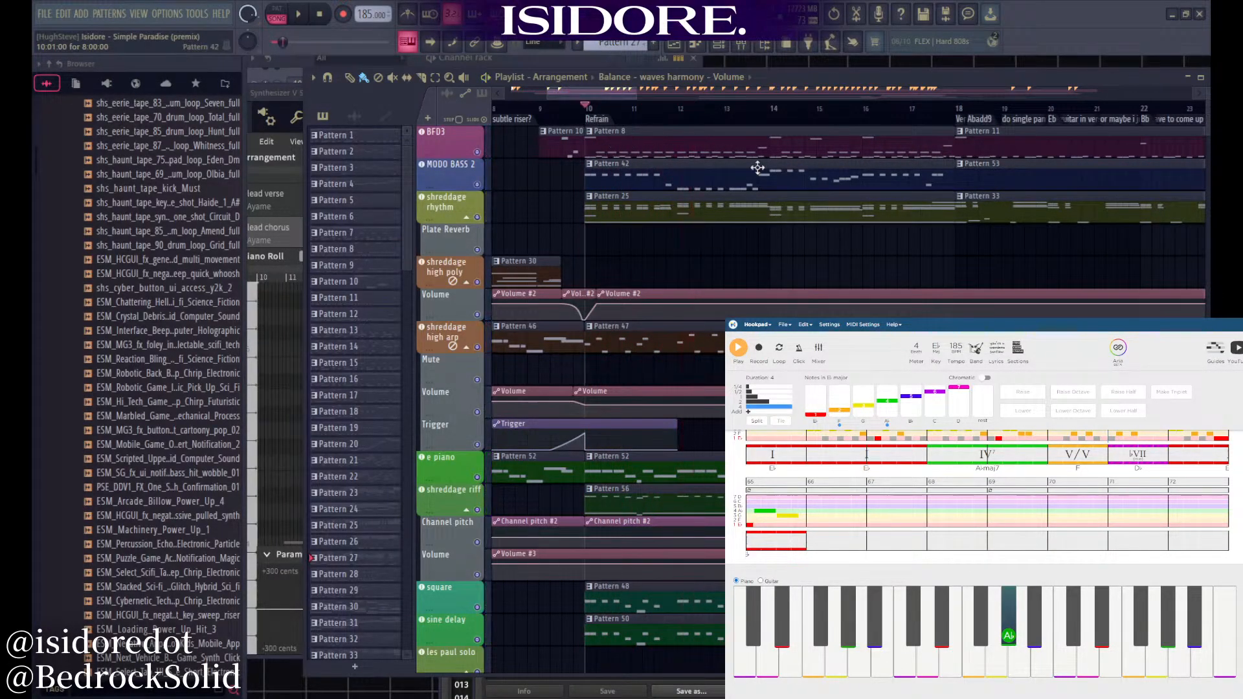
Examine the transition from the Refrain into the Verse at bar 18 and its chord markers
scroll(602, 195, down, 3)
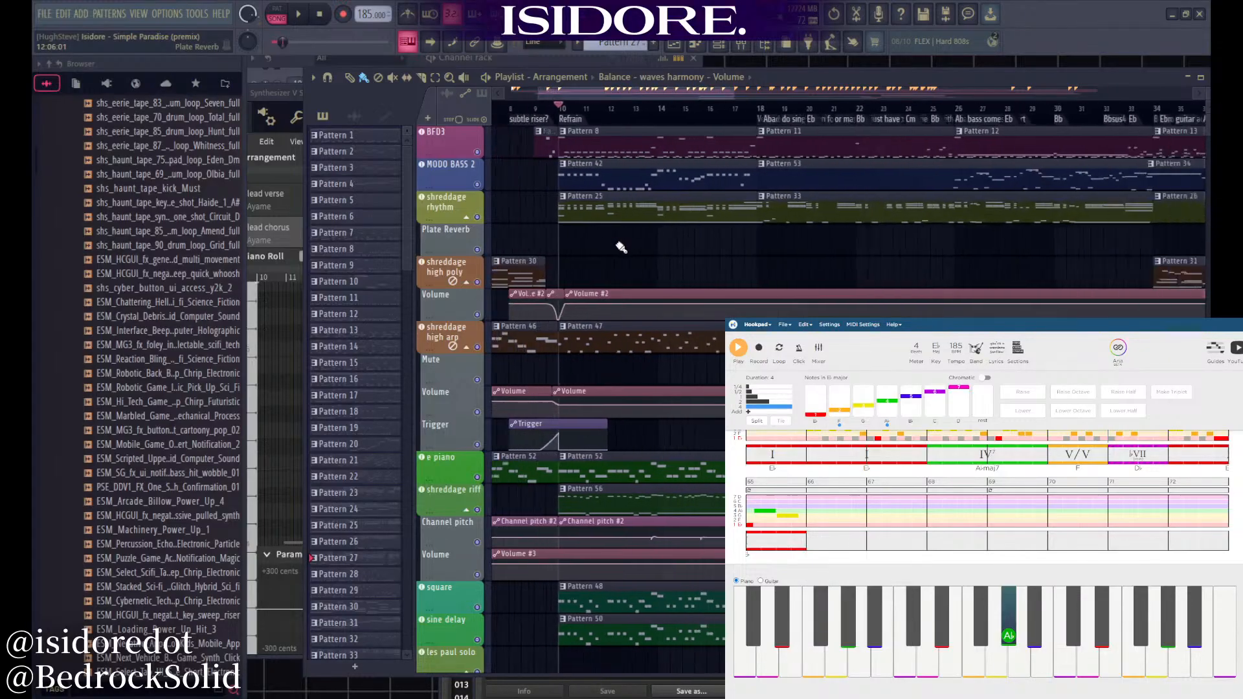
scroll(678, 228, up, 4)
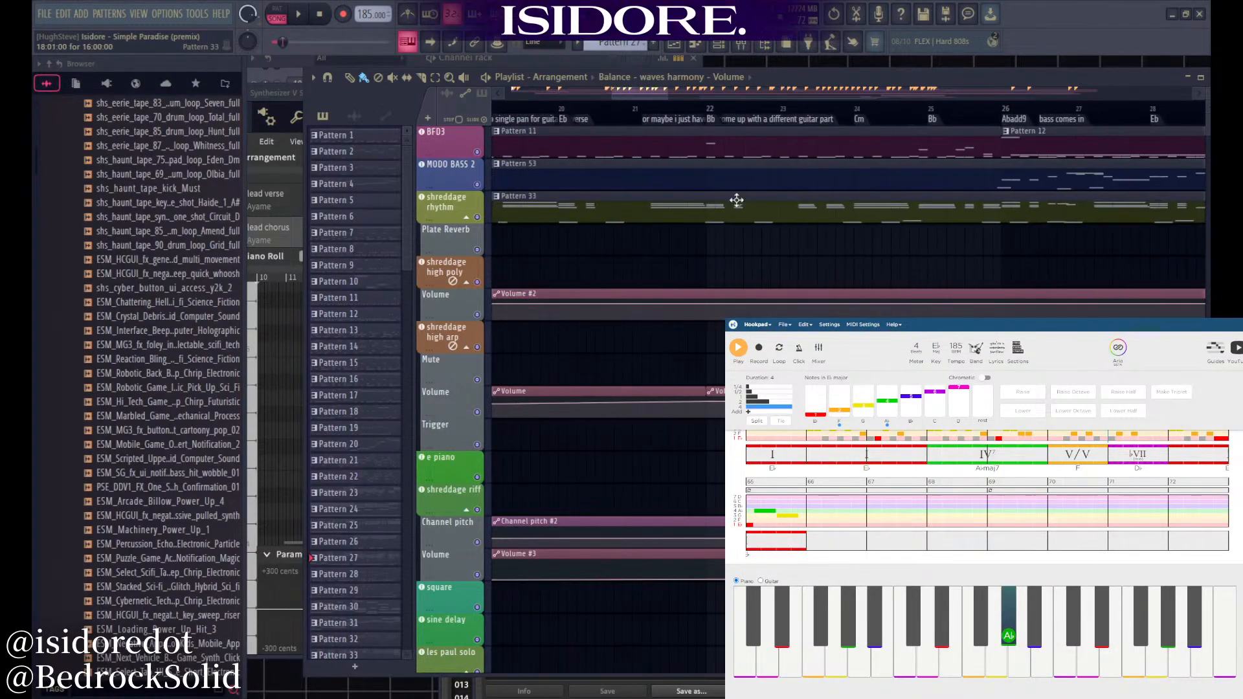
scroll(702, 237, up, 4)
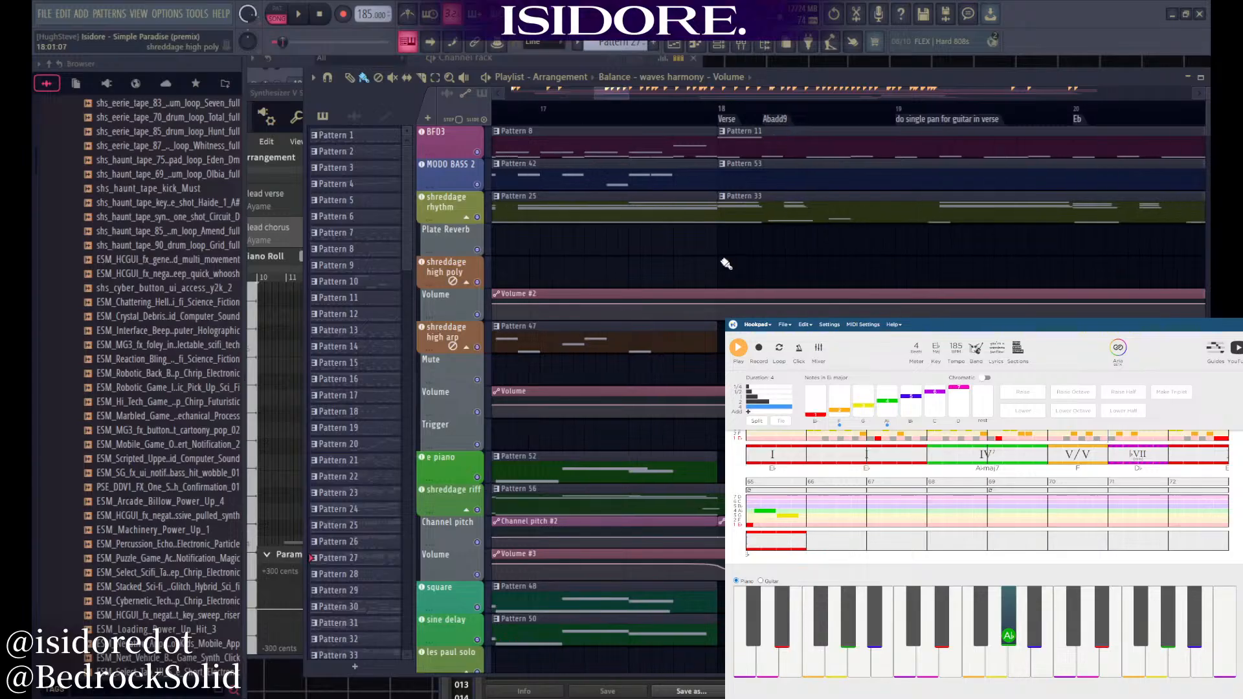
scroll(777, 259, down, 6)
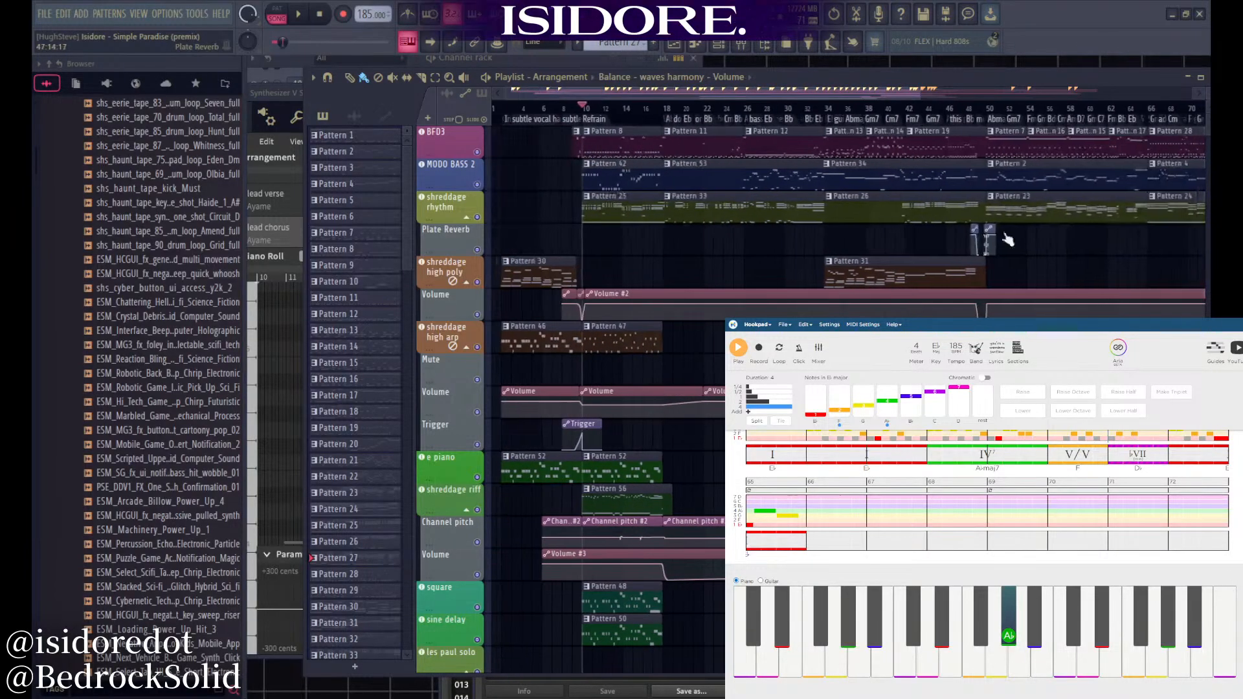
Examine the chord markers and guitar arp patterns of the section starting on Ebmaj7 at bar 34
scroll(1158, 245, up, 6)
scroll(883, 256, down, 6)
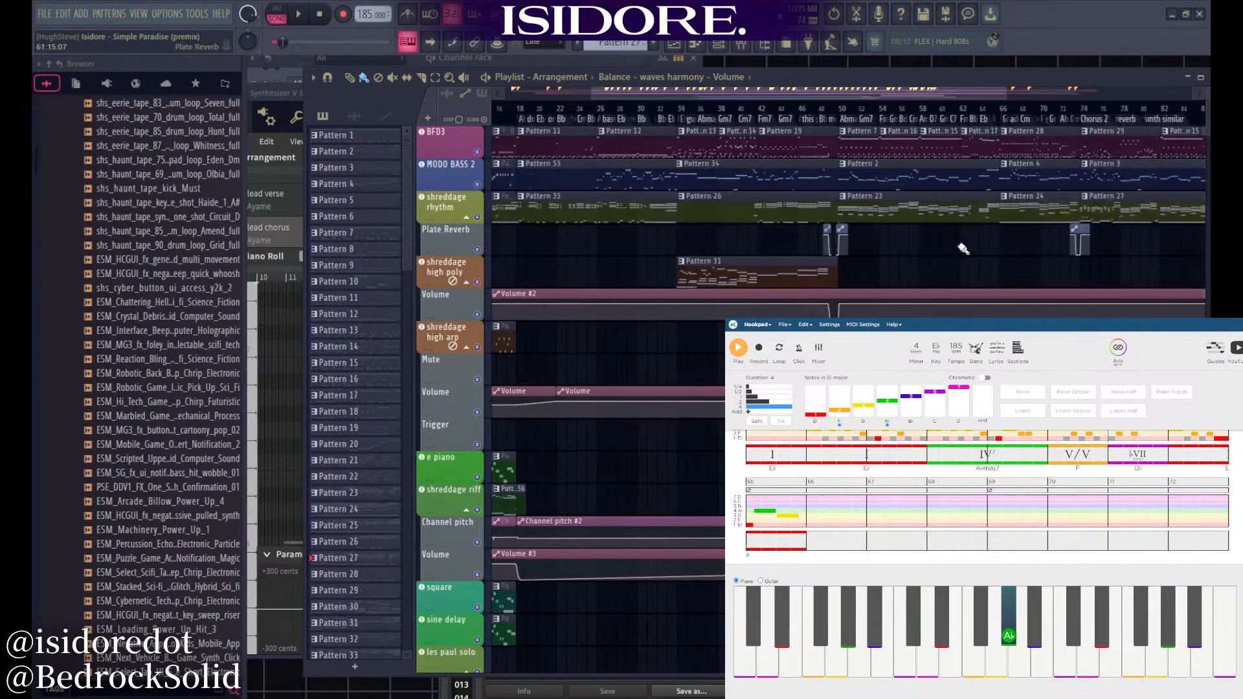
scroll(717, 264, up, 5)
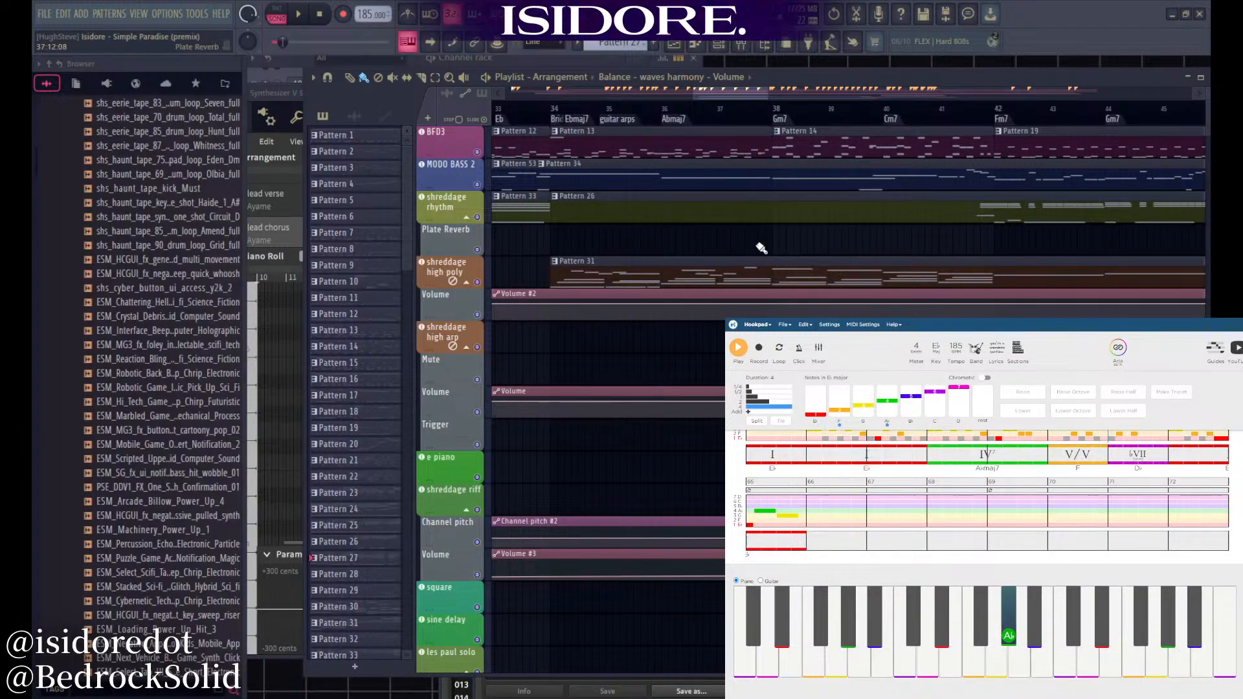
scroll(757, 246, down, 6)
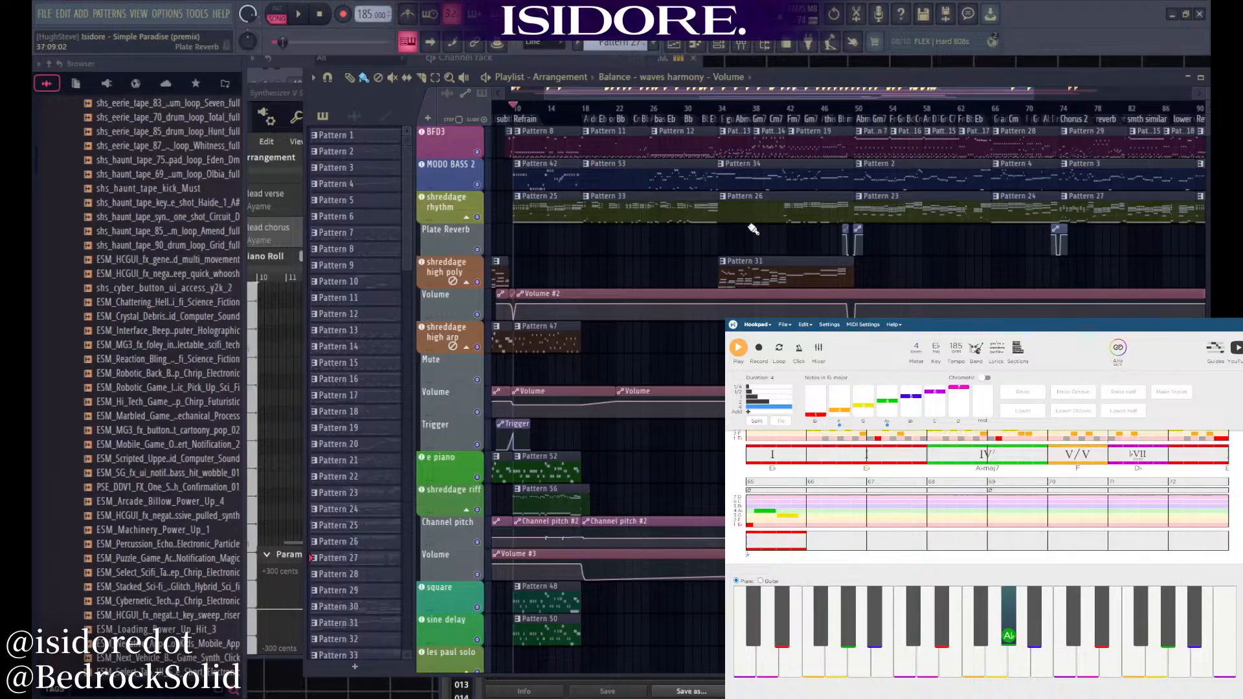
Look over the whole arrangement again, comparing the Intro and the Refrain at bar 10 with the sections that follow
scroll(750, 221, down, 2)
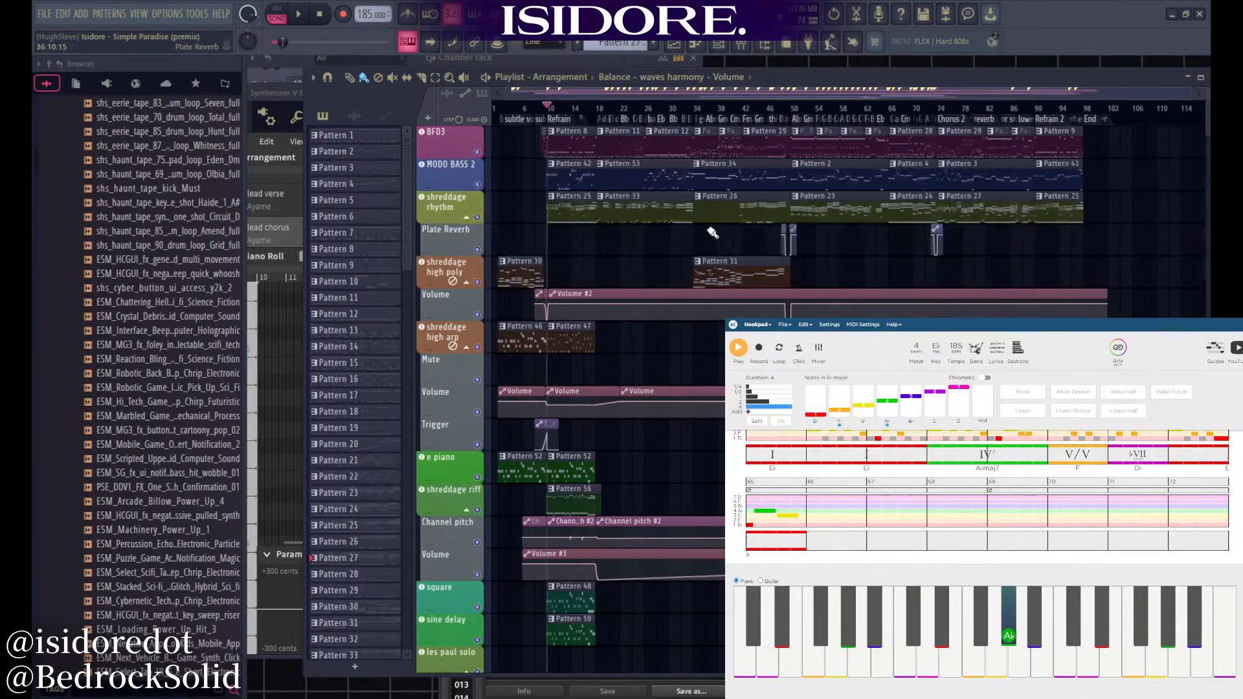
scroll(703, 238, up, 7)
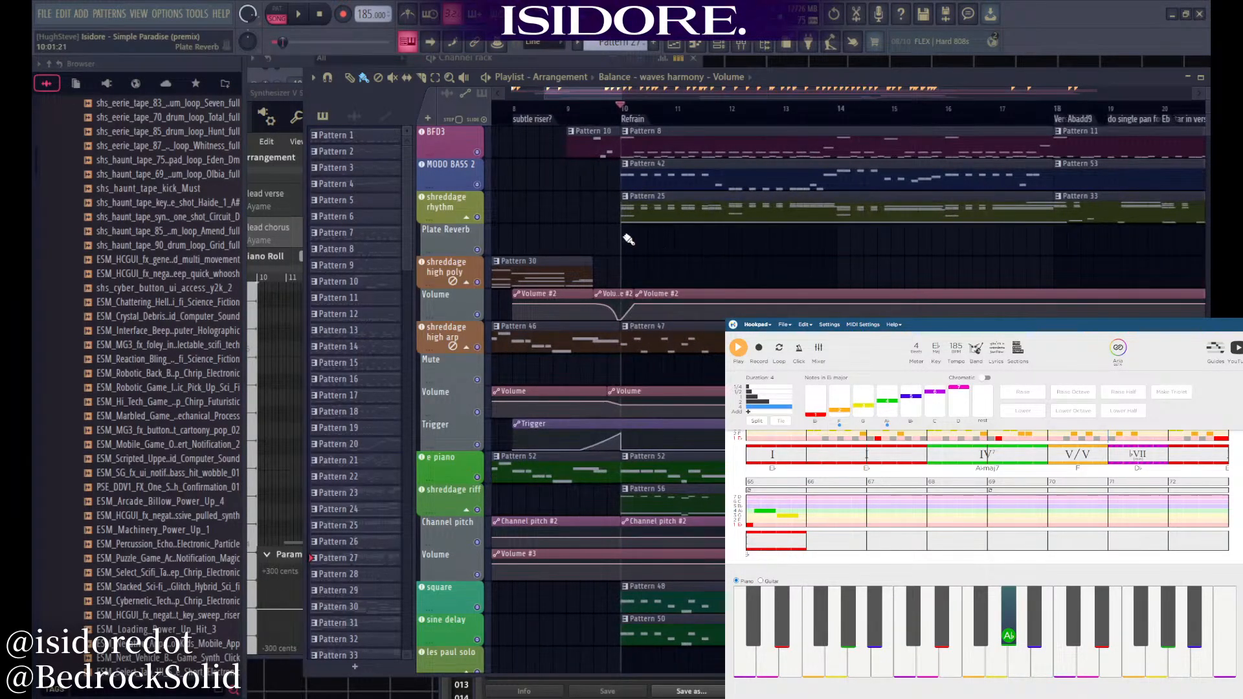
scroll(628, 239, down, 4)
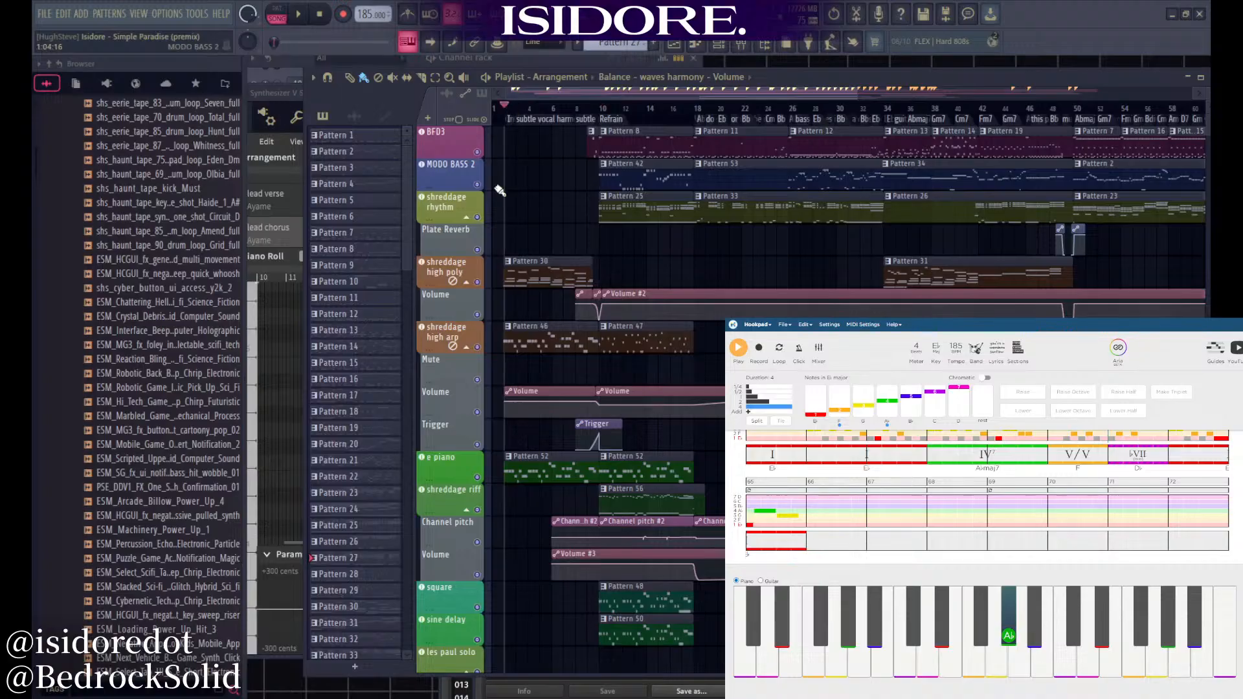
scroll(516, 194, up, 6)
scroll(570, 243, down, 6)
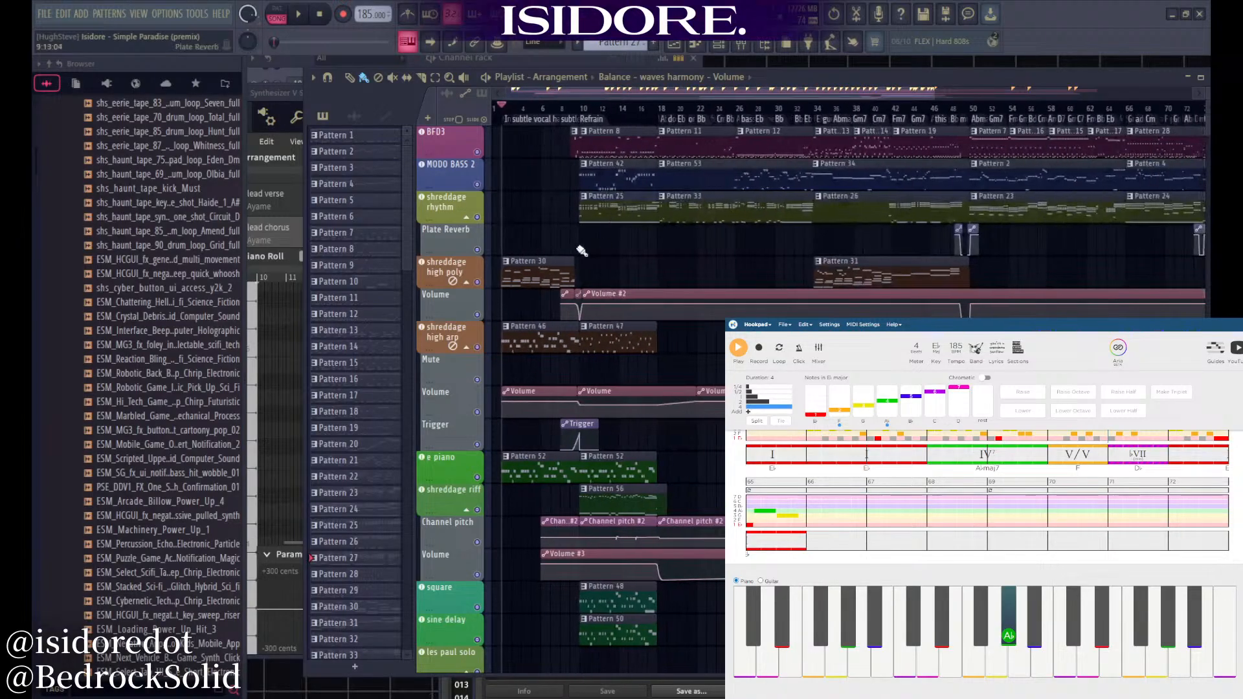
Move the playback position to Refrain 2 at bar 90 and look over its patterns up to the end marker
scroll(734, 231, down, 3)
scroll(984, 247, up, 3)
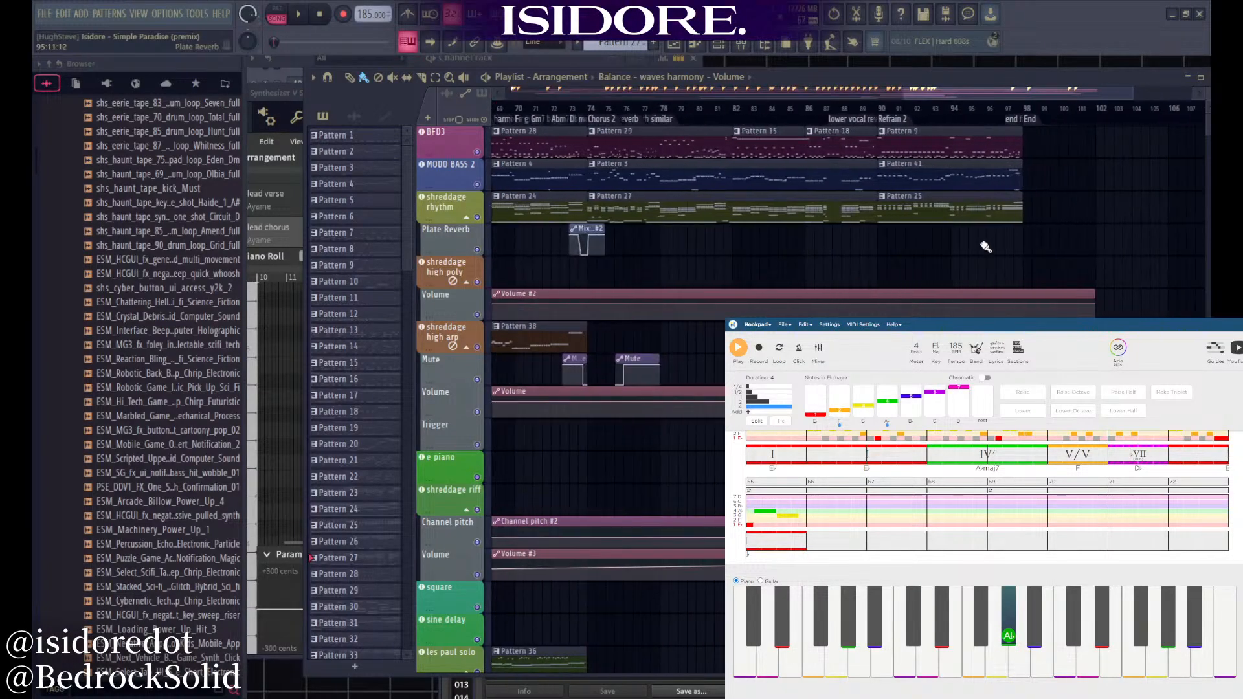
scroll(978, 249, up, 3)
click(801, 120)
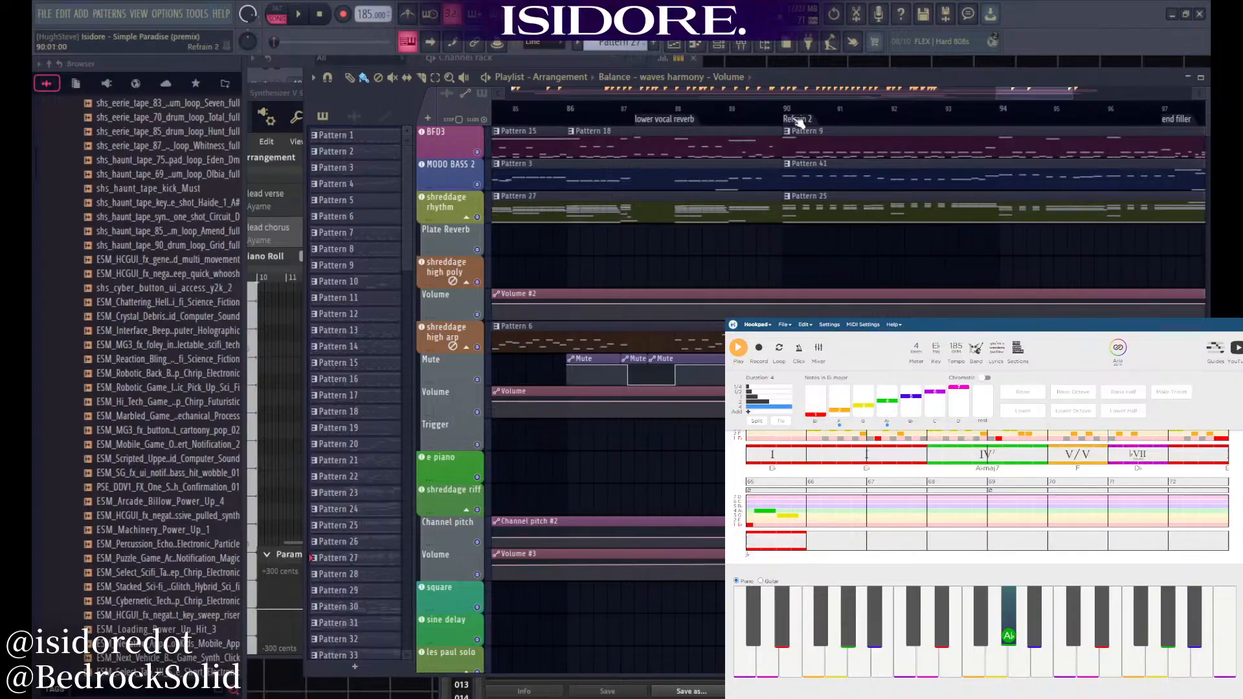
scroll(835, 237, down, 6)
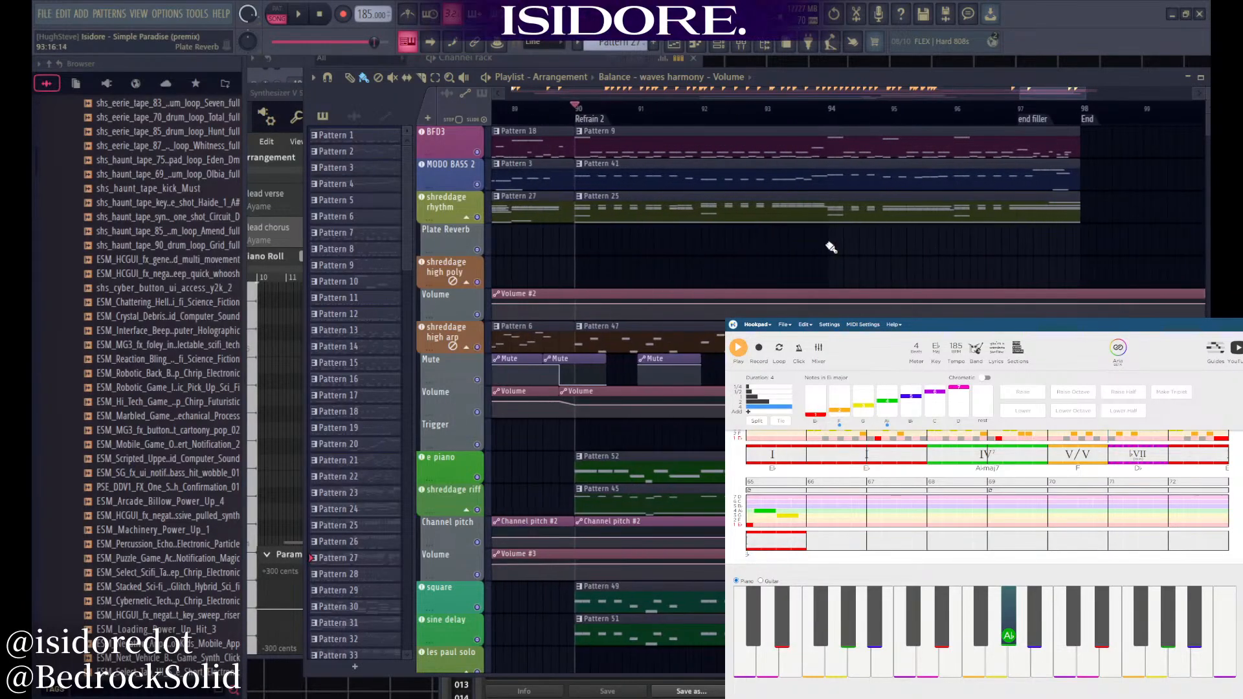
Select drum Pattern 8 in the first Refrain and open the BFD3 channel's piano roll and its drum kit
scroll(504, 163, up, 3)
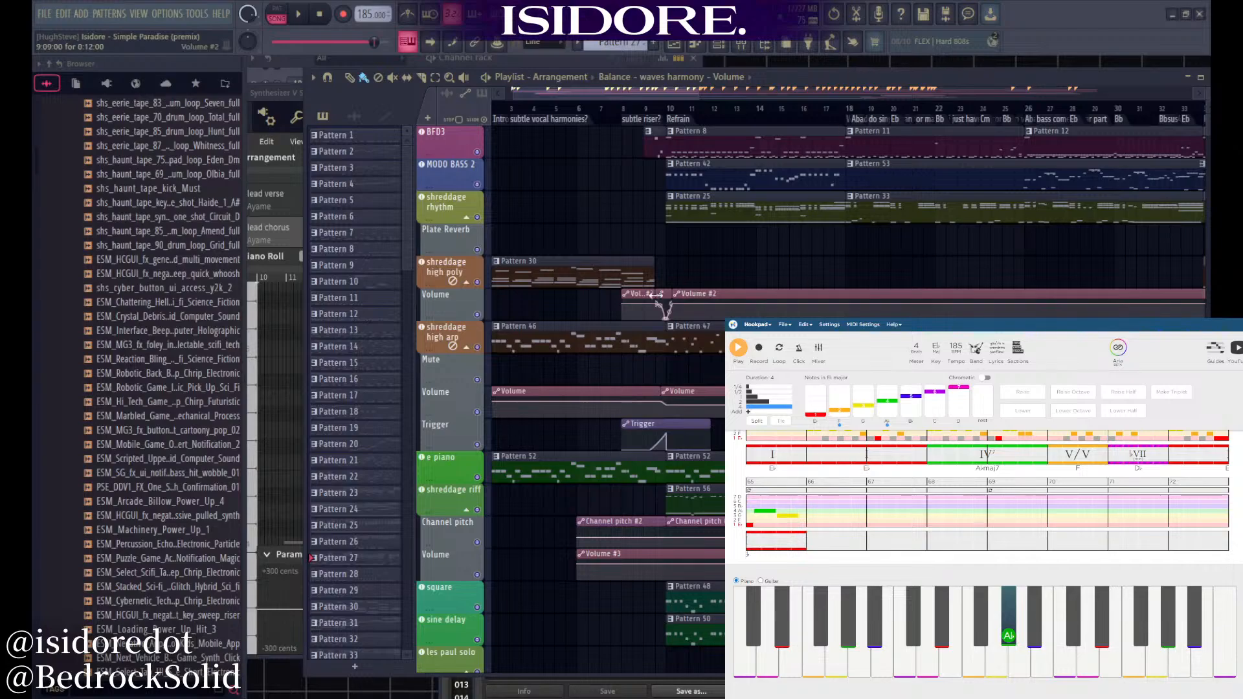
scroll(551, 233, up, 4)
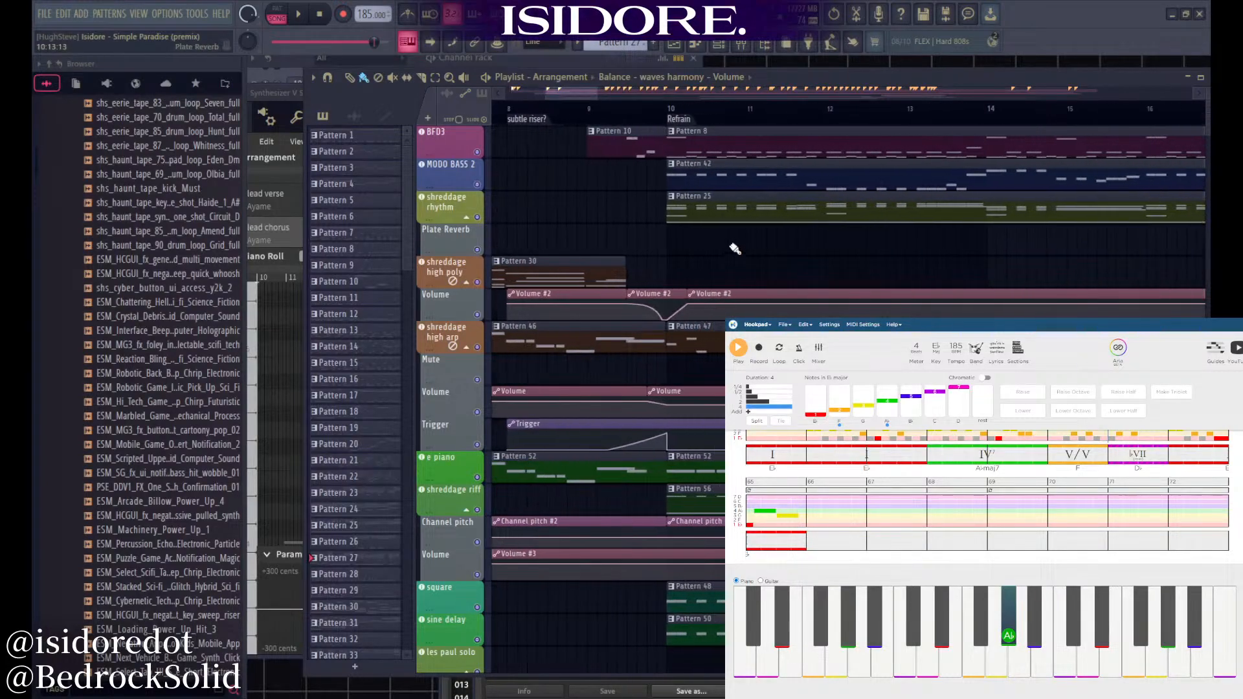
click(703, 141)
click(291, 62)
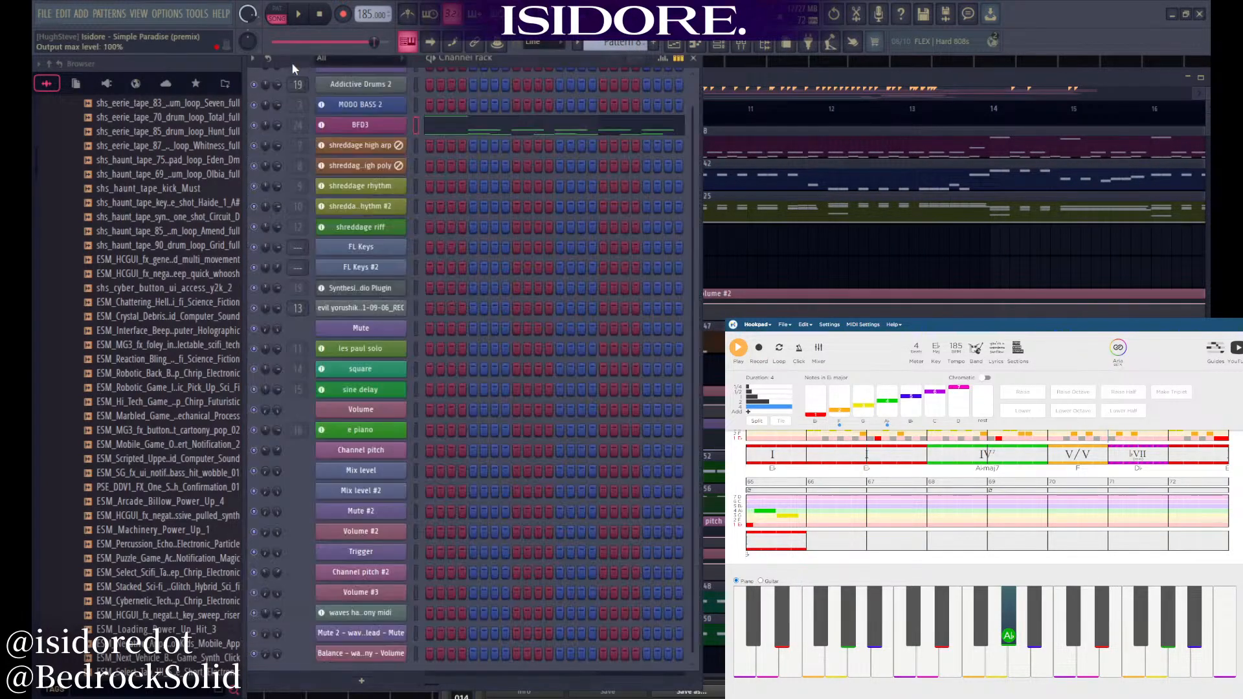
click(422, 124)
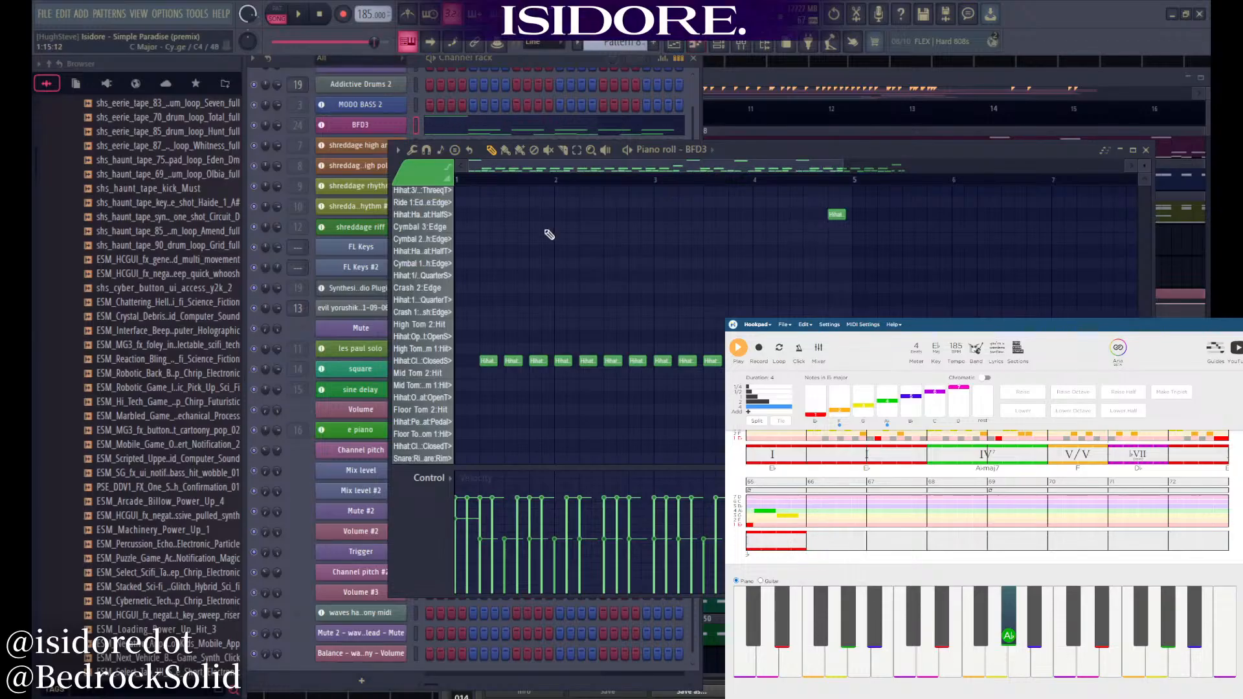
scroll(537, 252, down, 3)
click(386, 126)
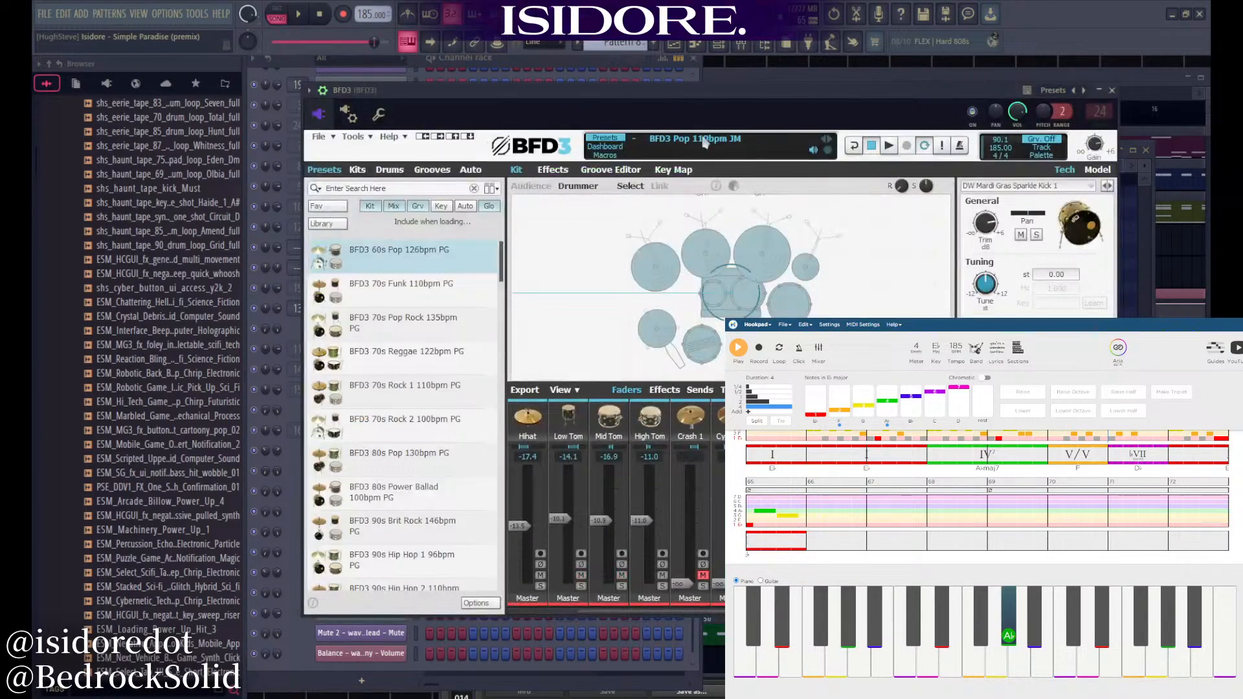
Start playing Pattern 8, close the BFD3 kit window and return to the drum piano roll
key(space)
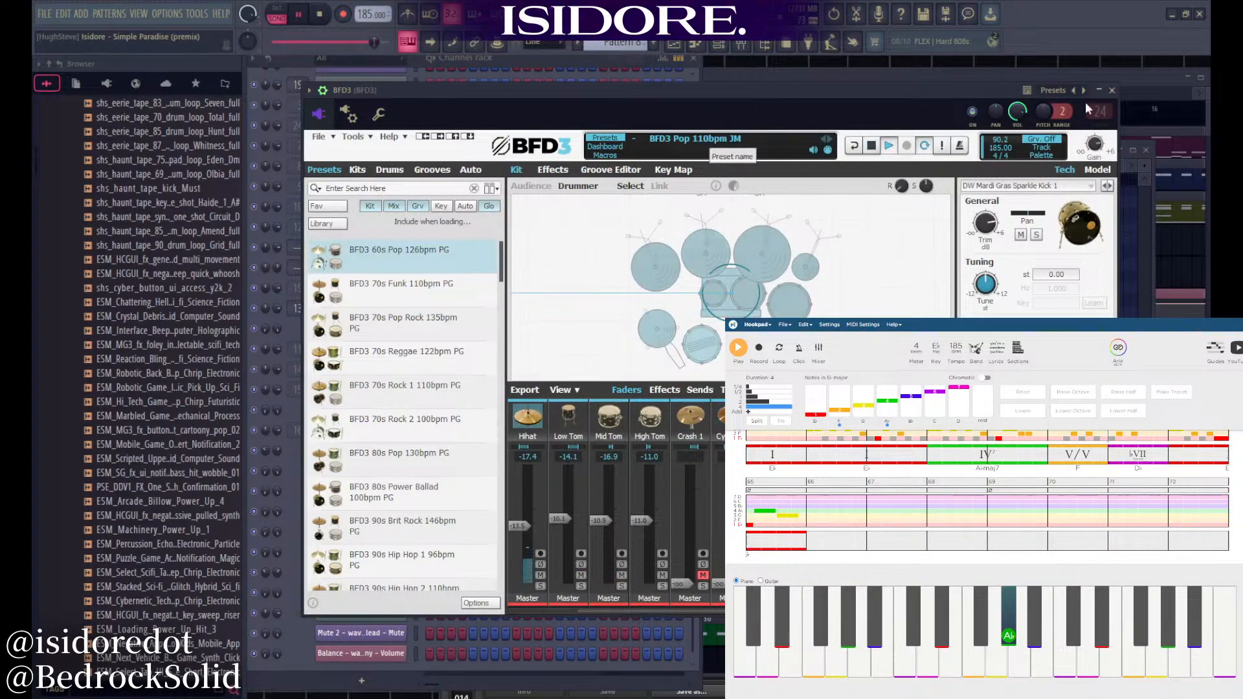
click(1111, 91)
click(431, 59)
click(865, 150)
Examine the kick, snare and hi-hat rows of Pattern 8 during playback, and stop it back in the playlist
scroll(564, 252, down, 4)
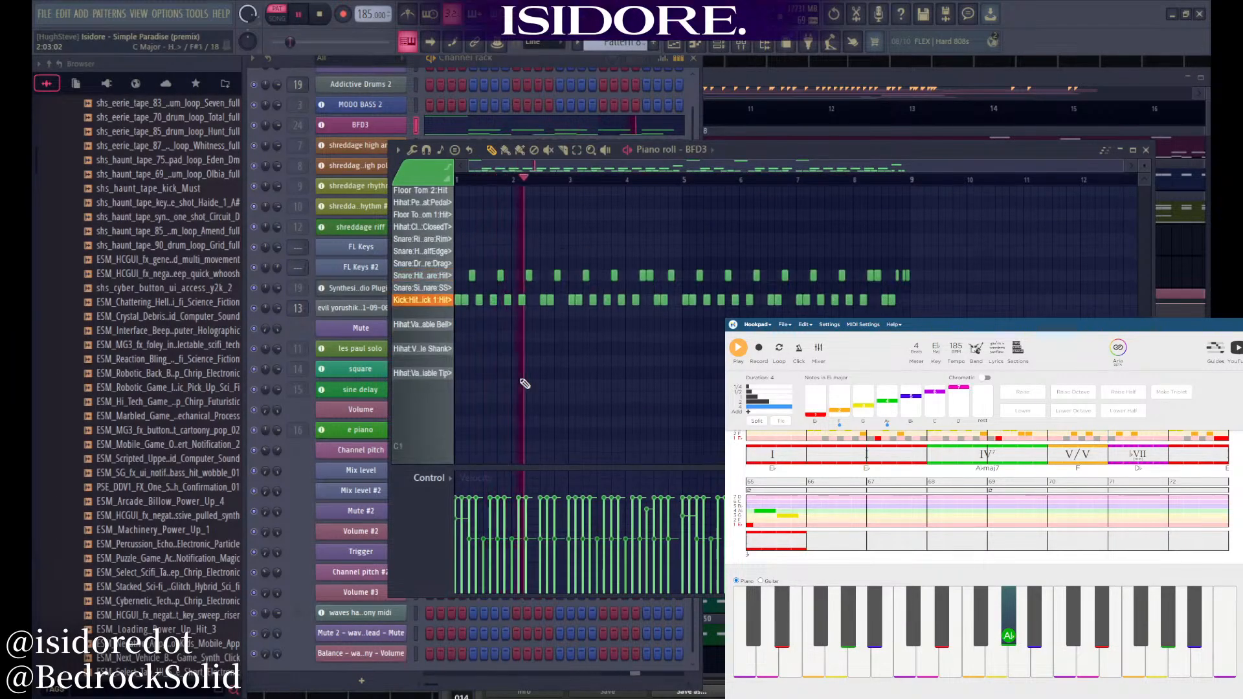
scroll(538, 388, up, 5)
scroll(718, 308, up, 4)
scroll(634, 298, down, 4)
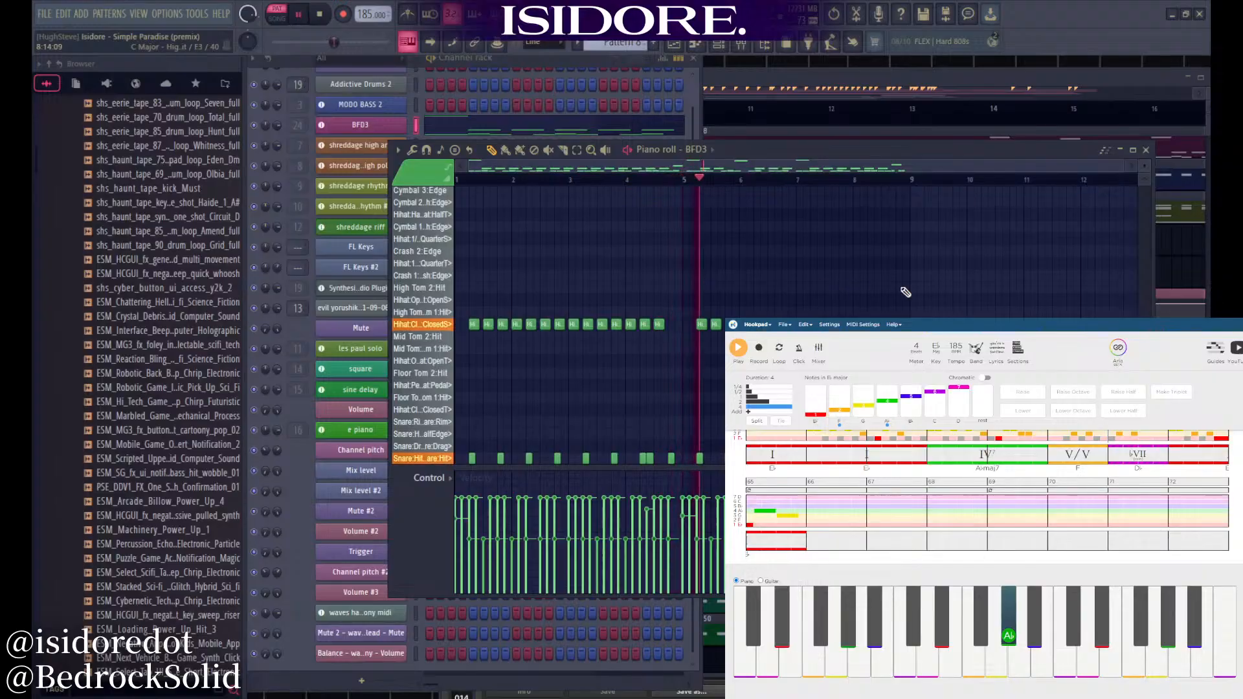
scroll(906, 291, up, 3)
scroll(738, 294, up, 1)
scroll(736, 296, down, 1)
scroll(734, 296, down, 4)
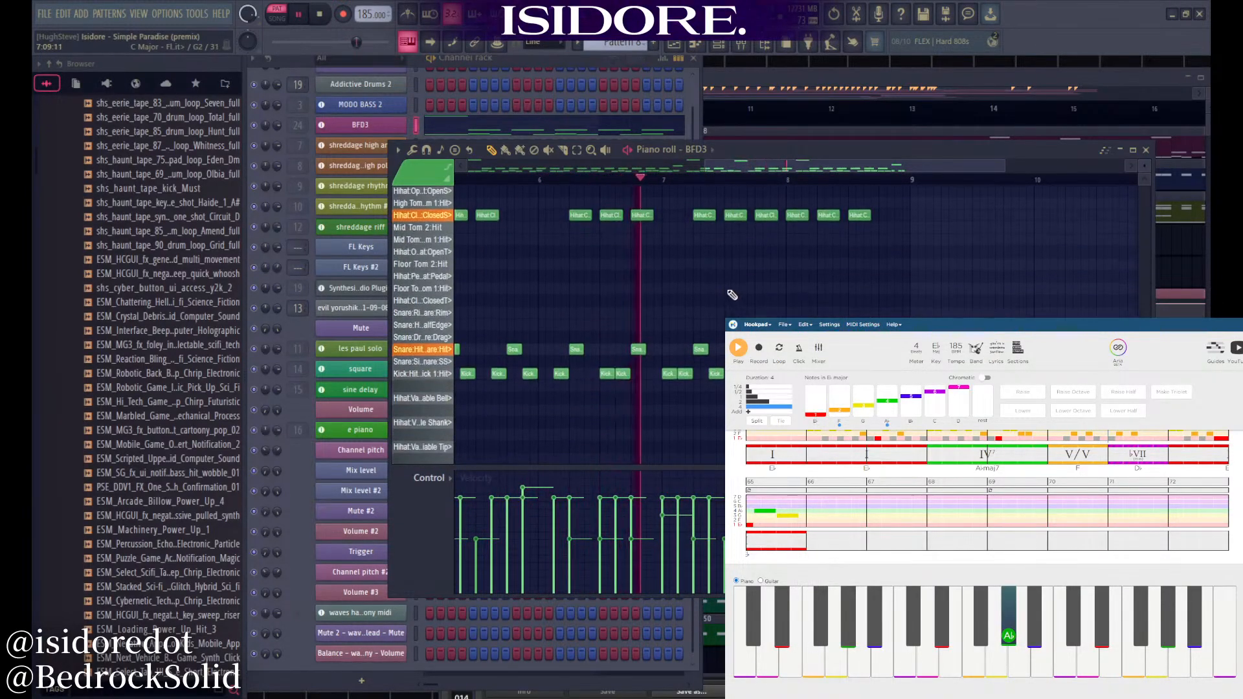
scroll(734, 296, down, 4)
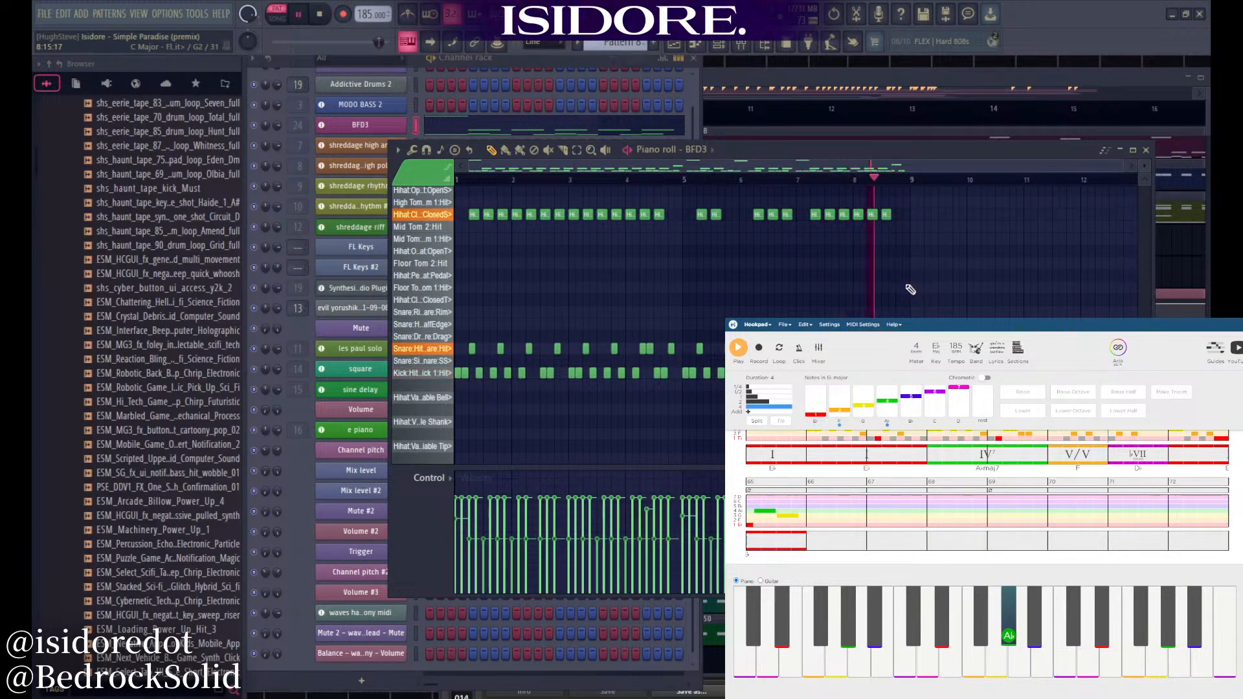
click(804, 72)
key(space)
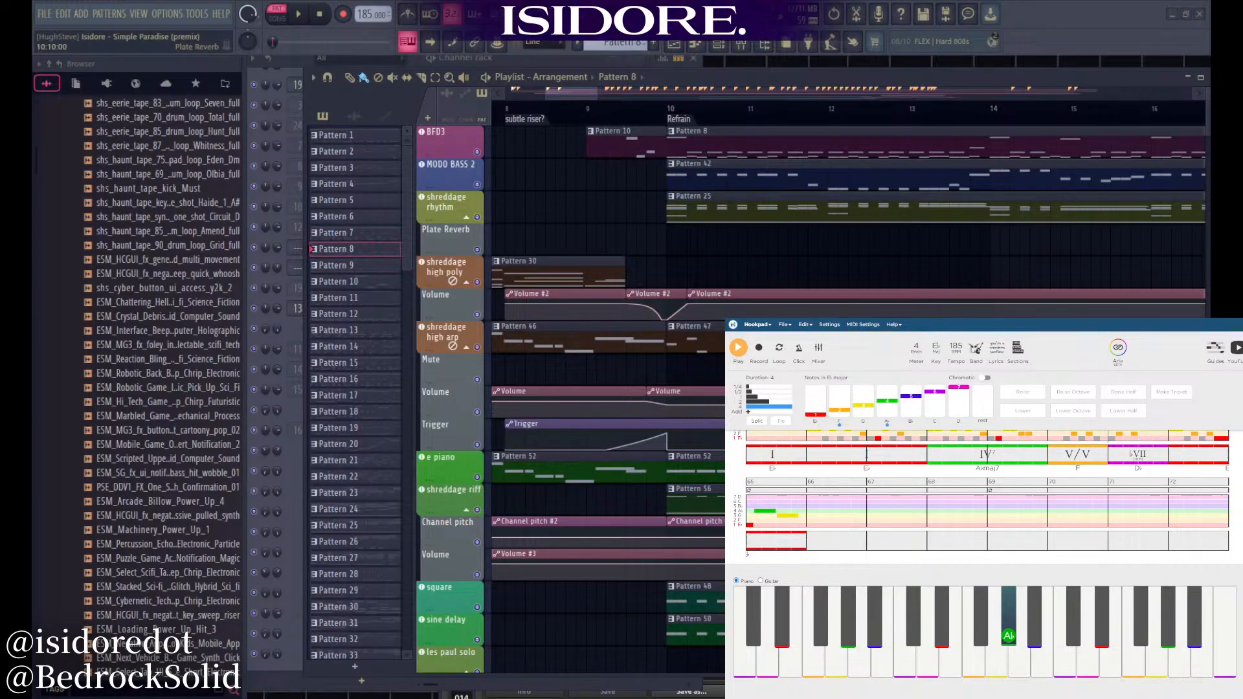
Select the Verse's bass Pattern 53 in the playlist and open the MODO BASS 2 channel's piano roll
scroll(715, 242, down, 4)
click(718, 172)
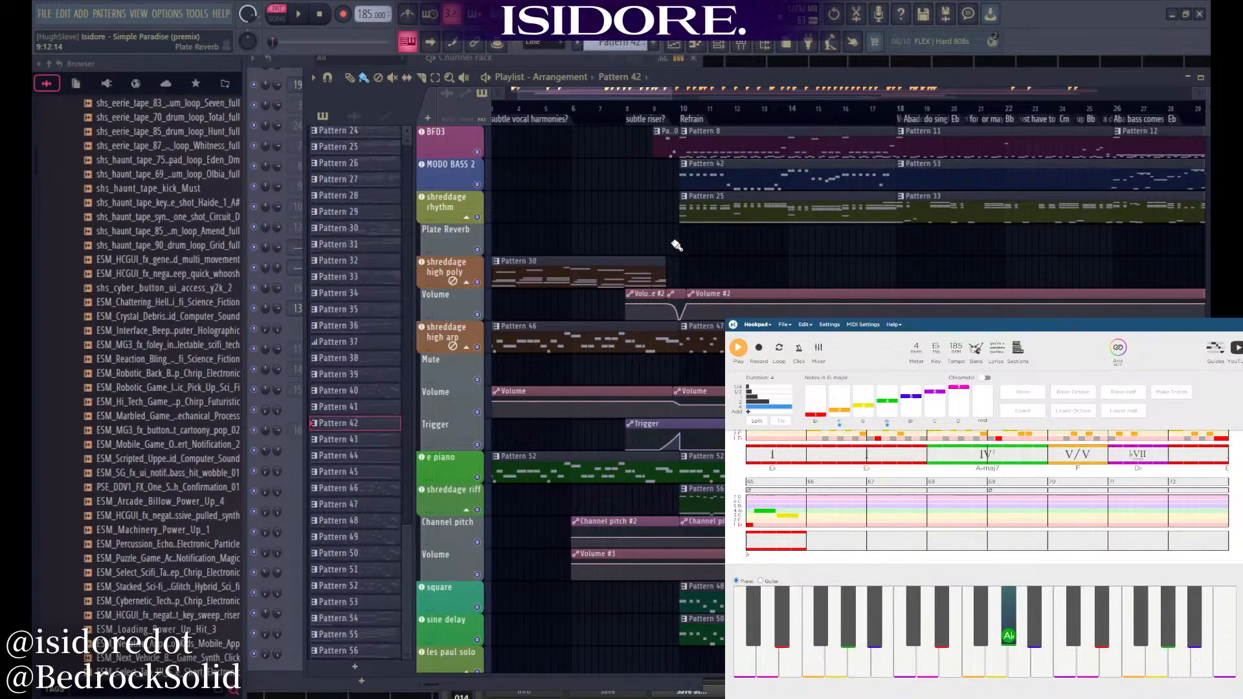
scroll(686, 249, down, 3)
scroll(864, 172, up, 3)
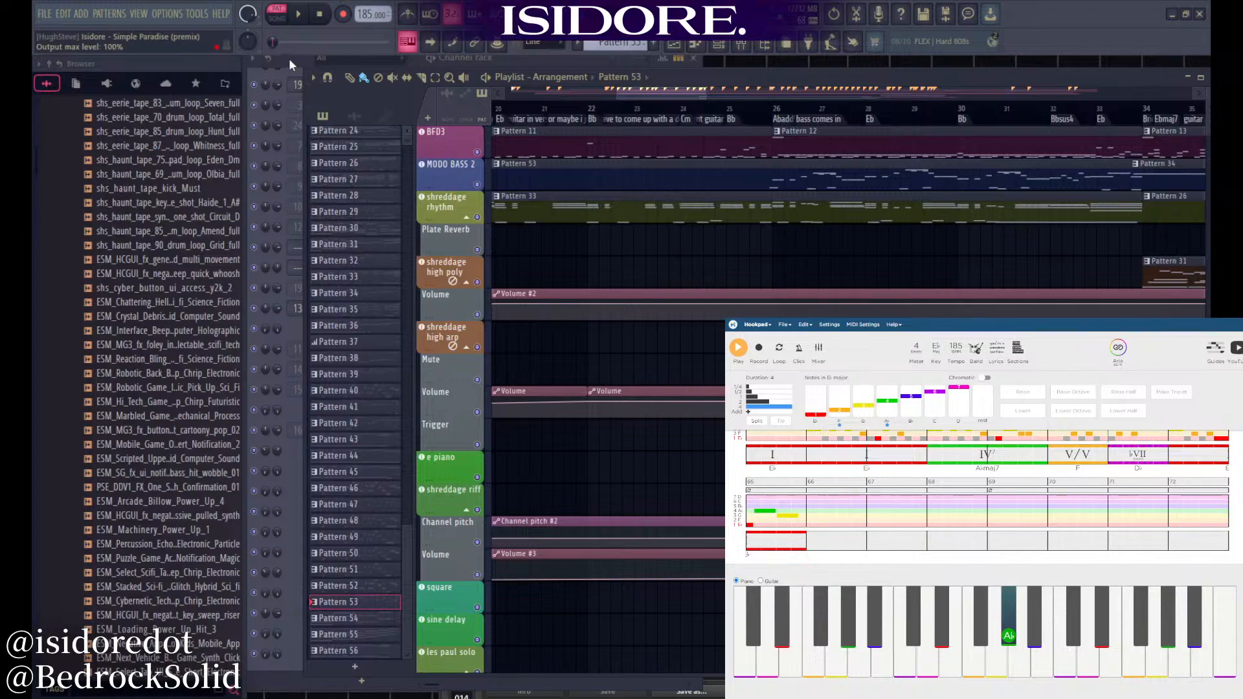
key(F6)
click(421, 103)
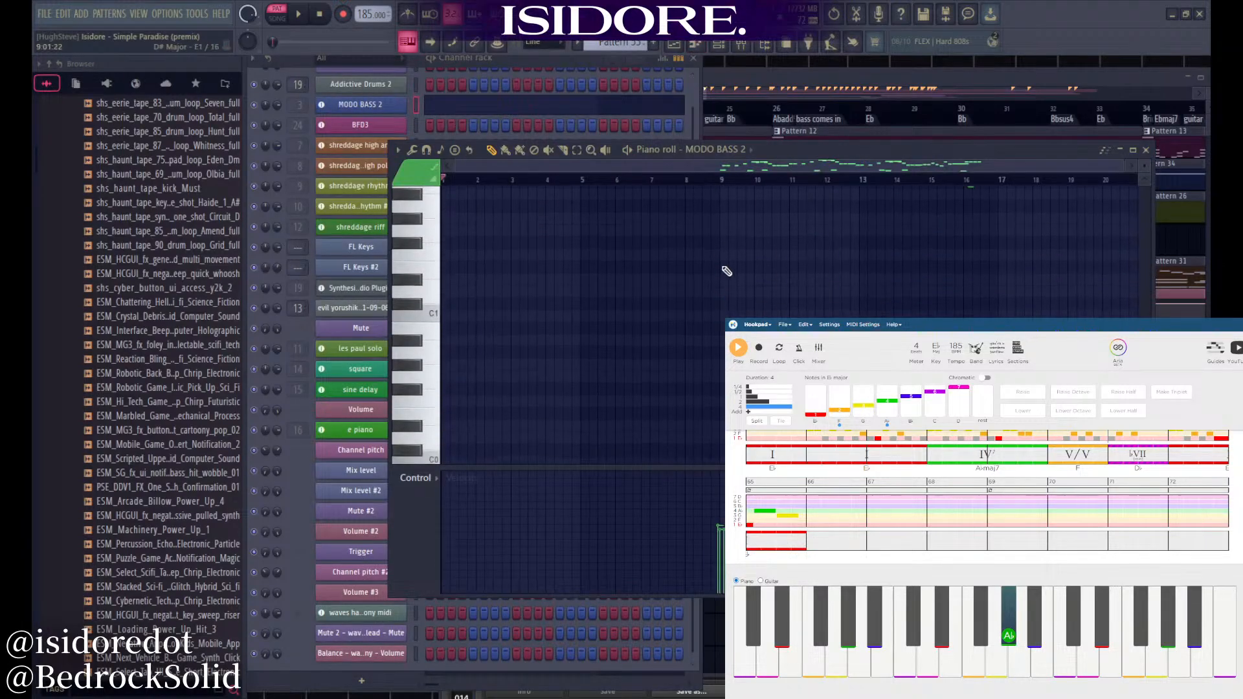
Play the bass notes of Pattern 53 from just before bar 9, follow the line to about bar 16, and stop
scroll(722, 275, up, 3)
scroll(699, 299, up, 5)
click(483, 181)
key(space)
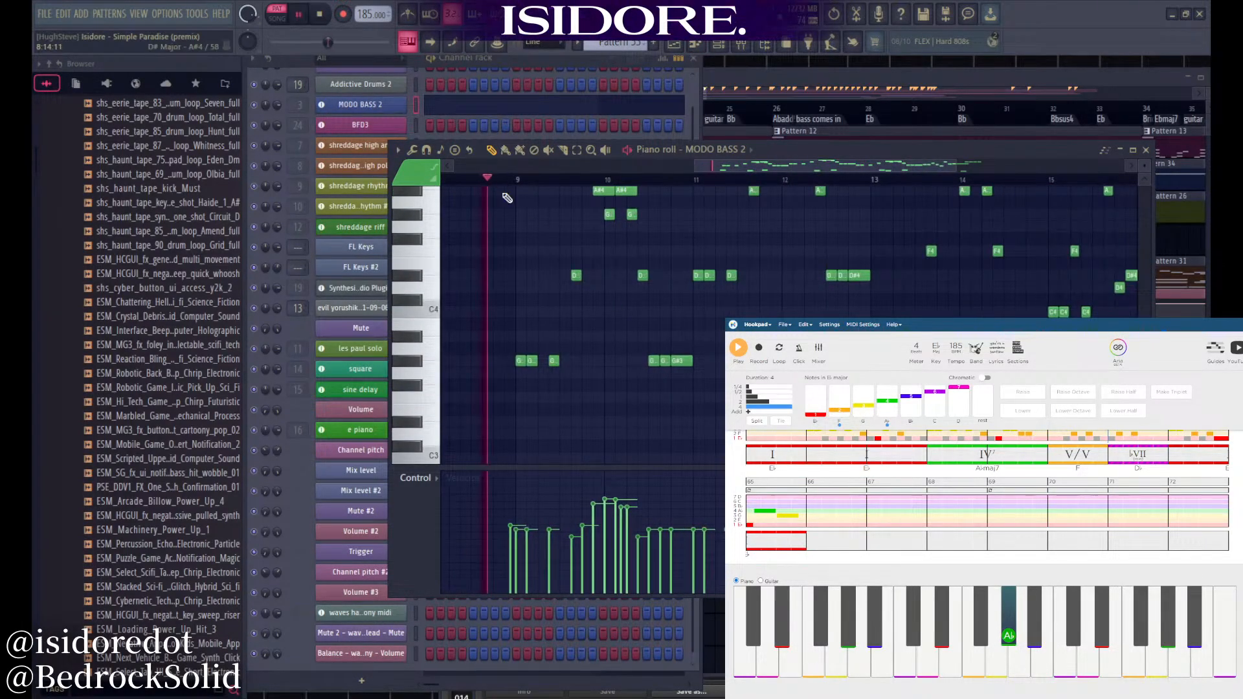
scroll(602, 272, up, 2)
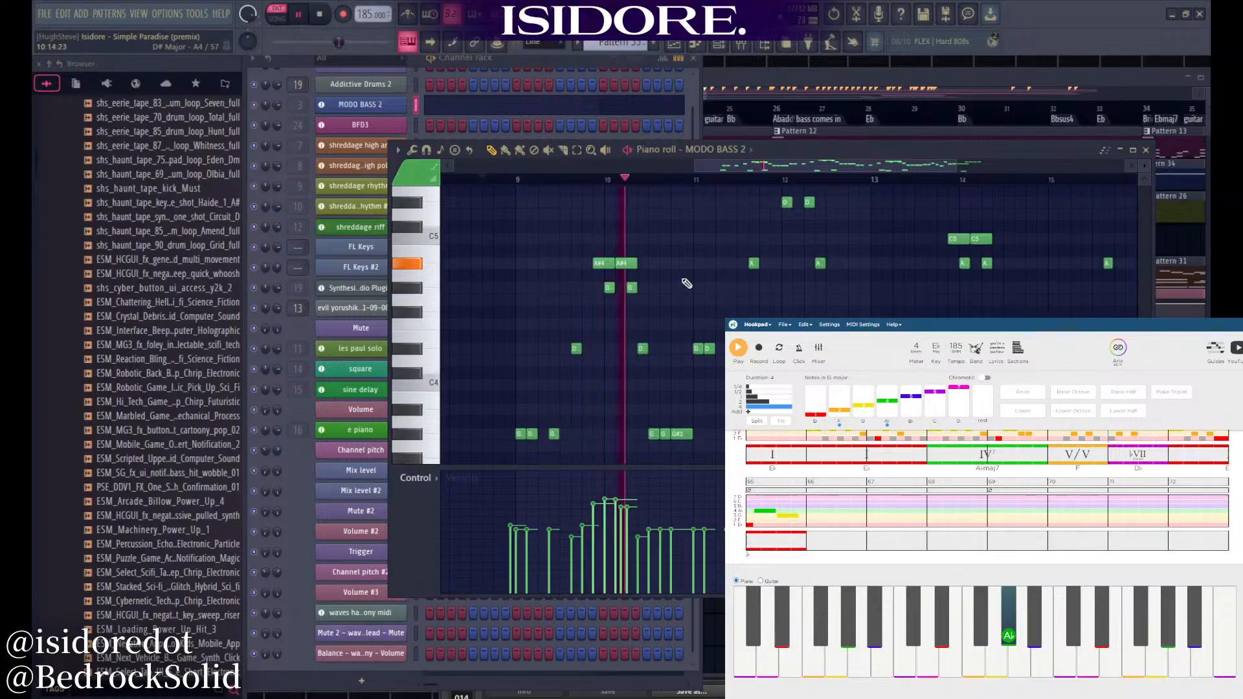
scroll(685, 283, down, 2)
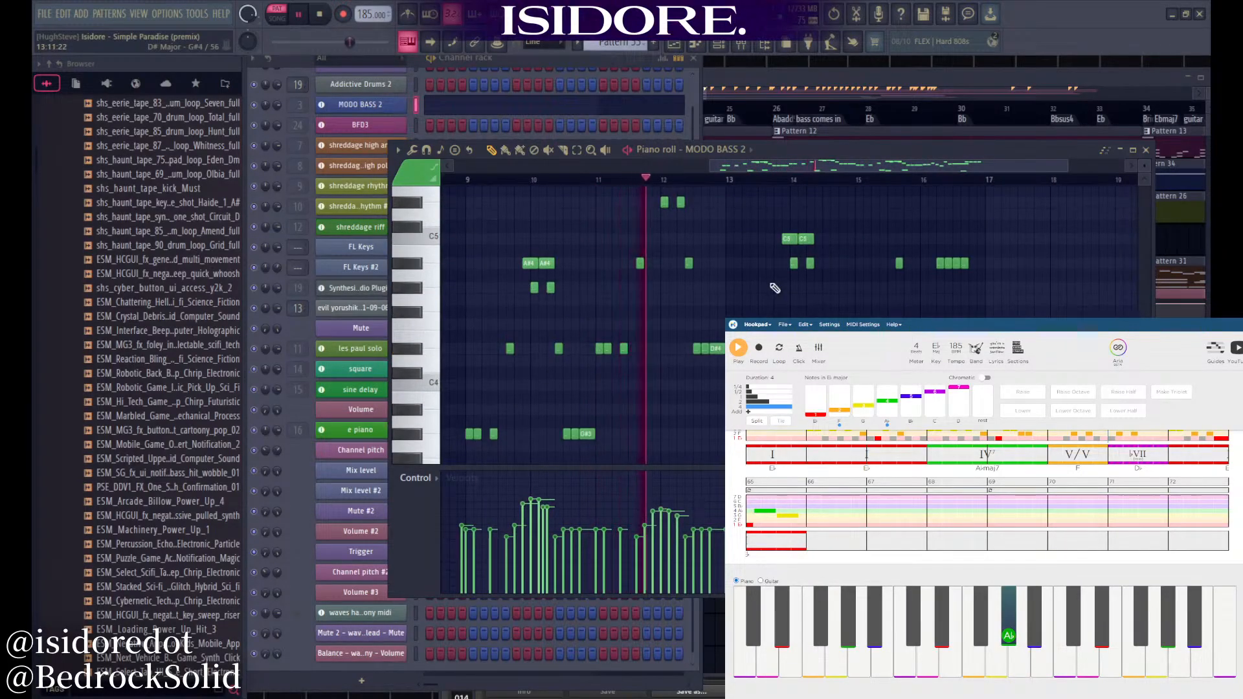
scroll(777, 286, down, 7)
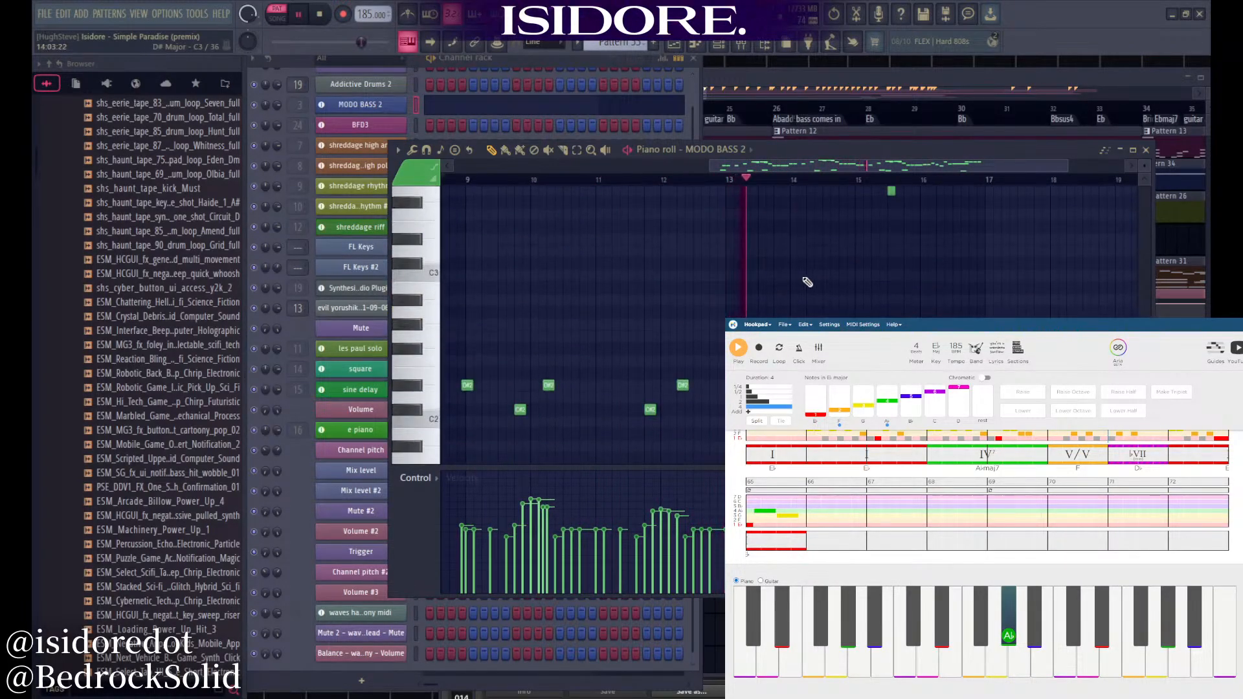
scroll(793, 283, up, 7)
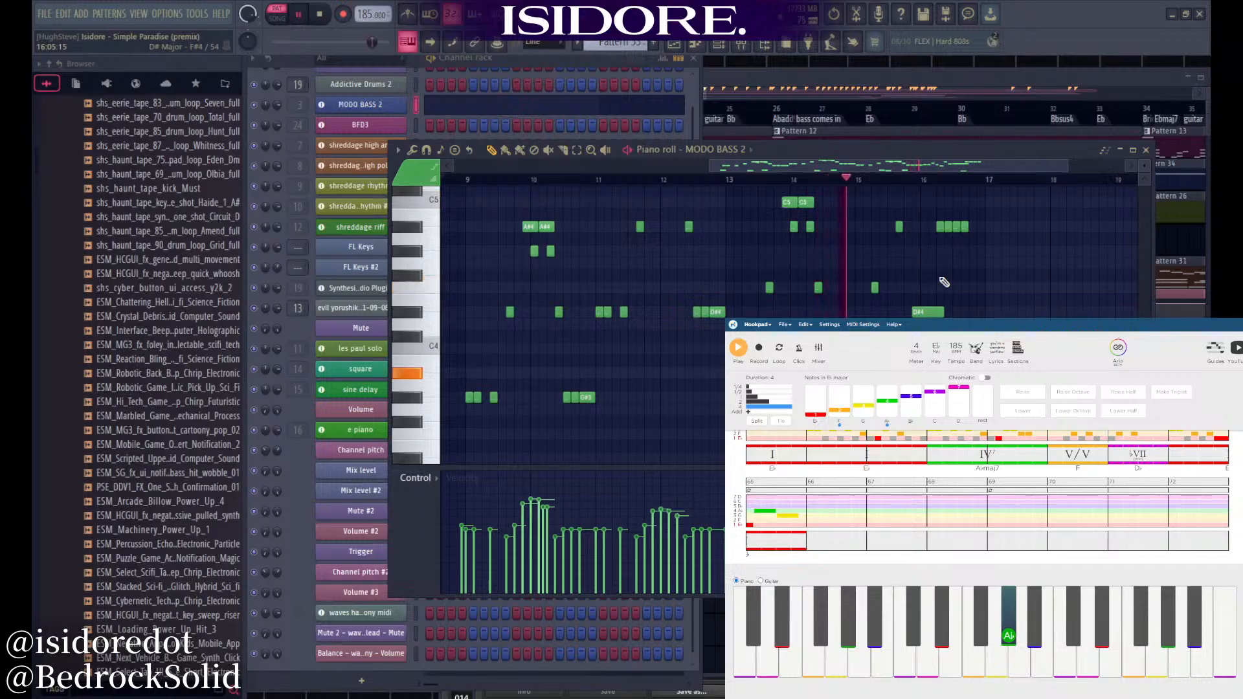
scroll(1039, 288, up, 4)
scroll(916, 283, down, 5)
scroll(1026, 277, up, 4)
key(space)
Examine the short low notes beneath the bass line between bars 13 and 17
scroll(797, 275, down, 11)
scroll(796, 275, up, 3)
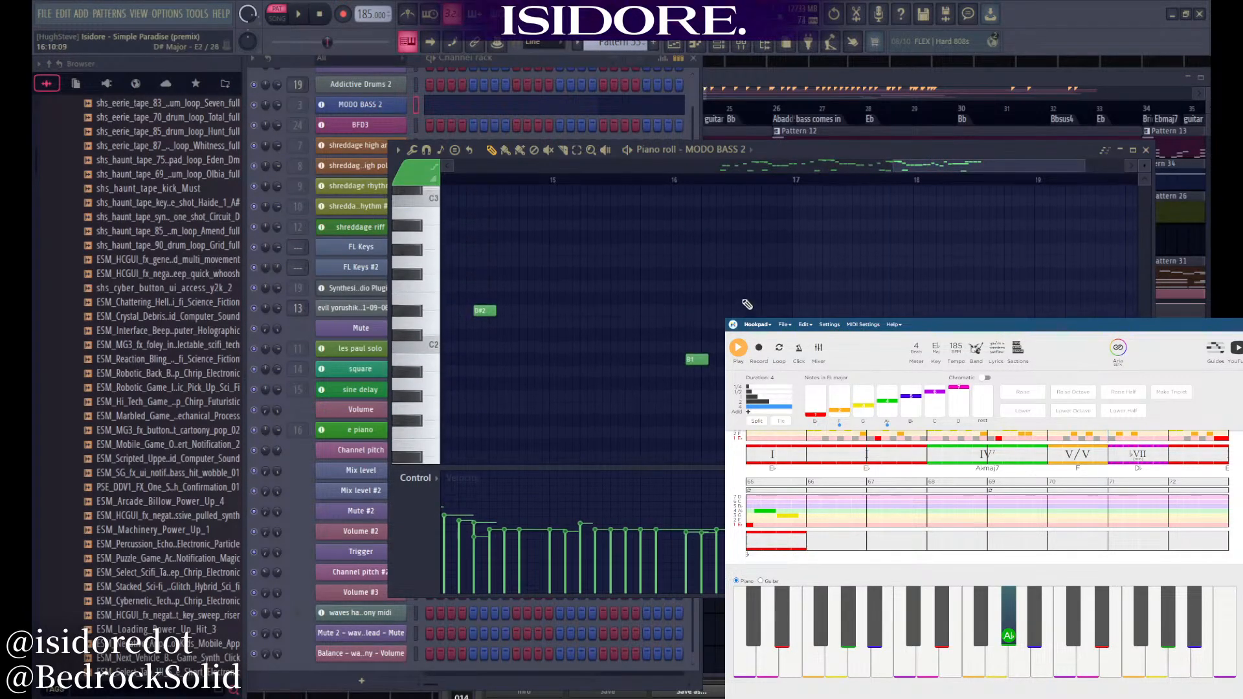
scroll(693, 333, up, 2)
scroll(674, 328, up, 2)
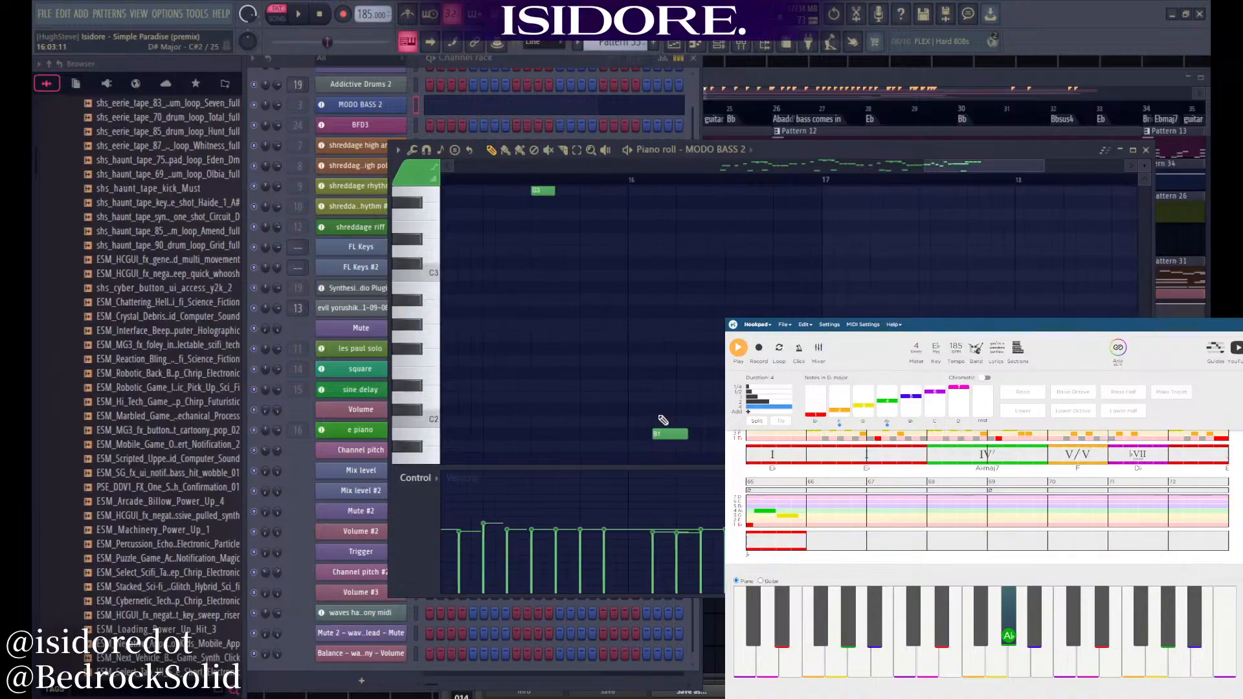
scroll(663, 420, down, 2)
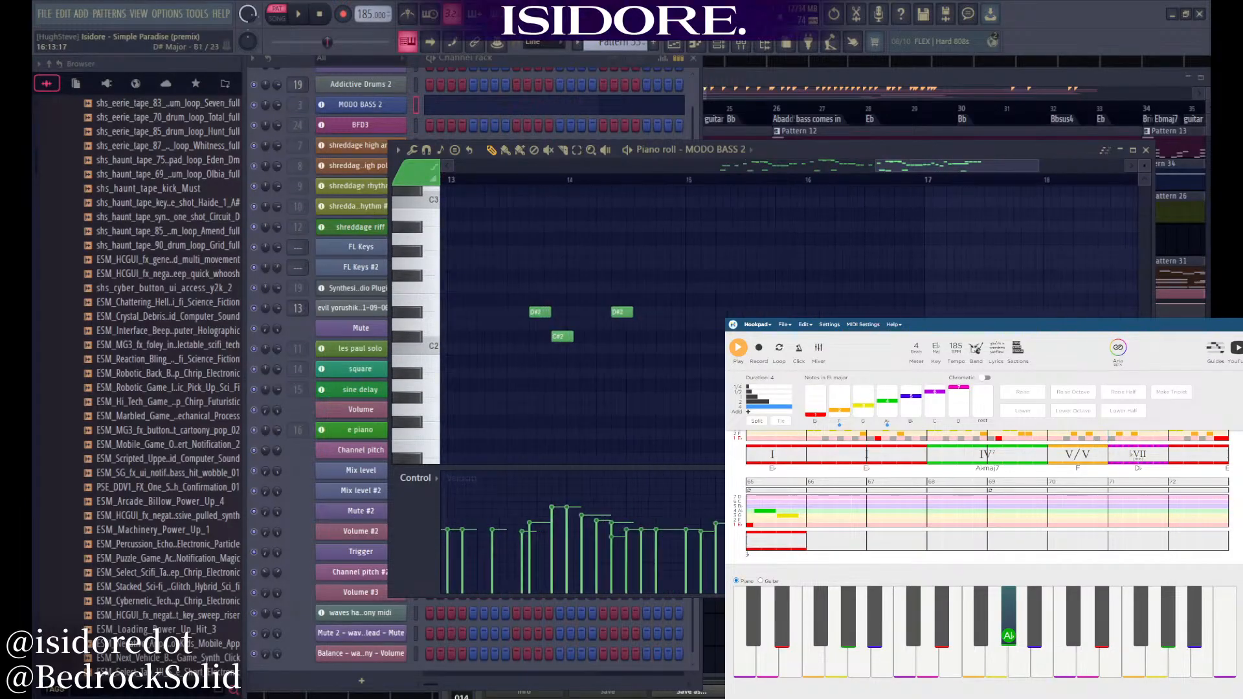
scroll(901, 358, up, 4)
scroll(902, 356, down, 7)
scroll(943, 305, up, 4)
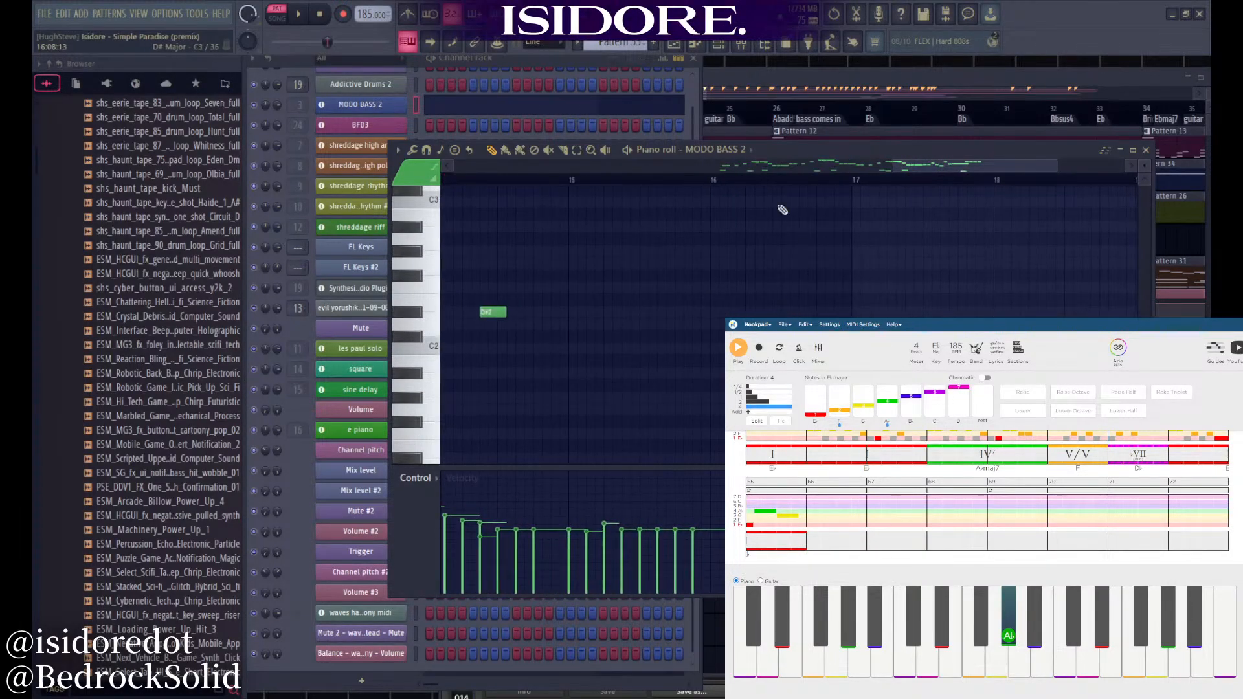
Close the bass piano roll, play the arrangement from the Fm7 marker at bar 42, and stop the playback
click(1146, 150)
scroll(1036, 220, down, 3)
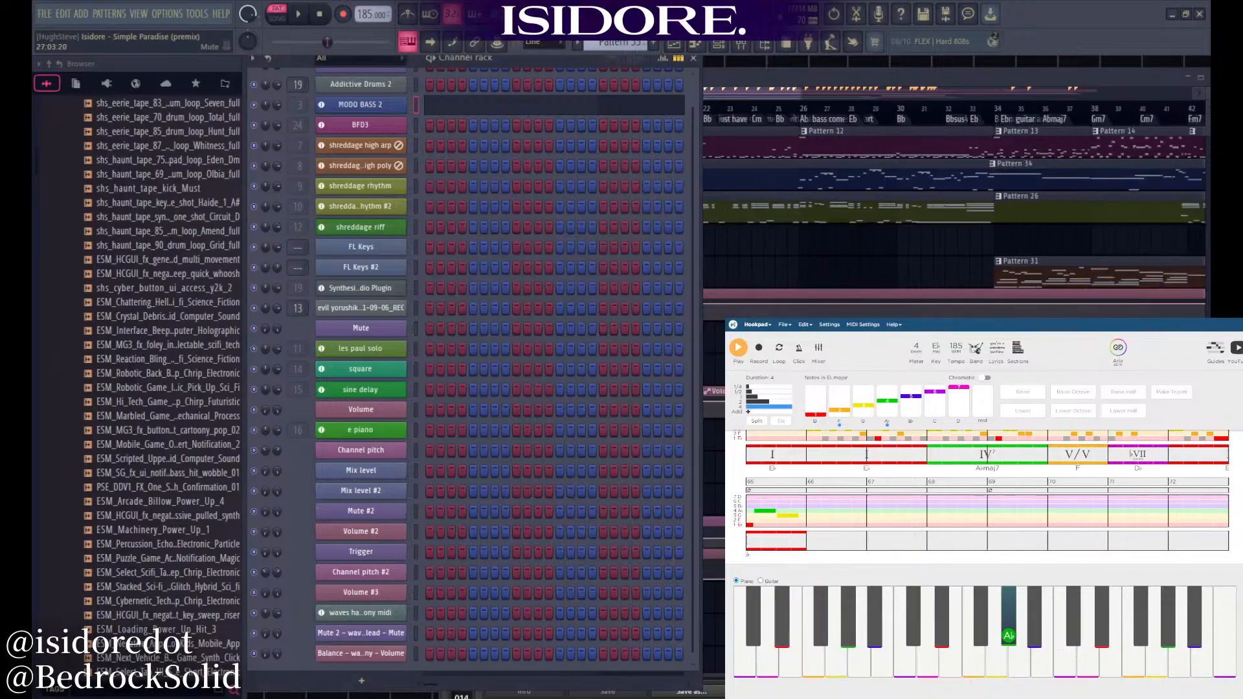
scroll(942, 130, up, 1)
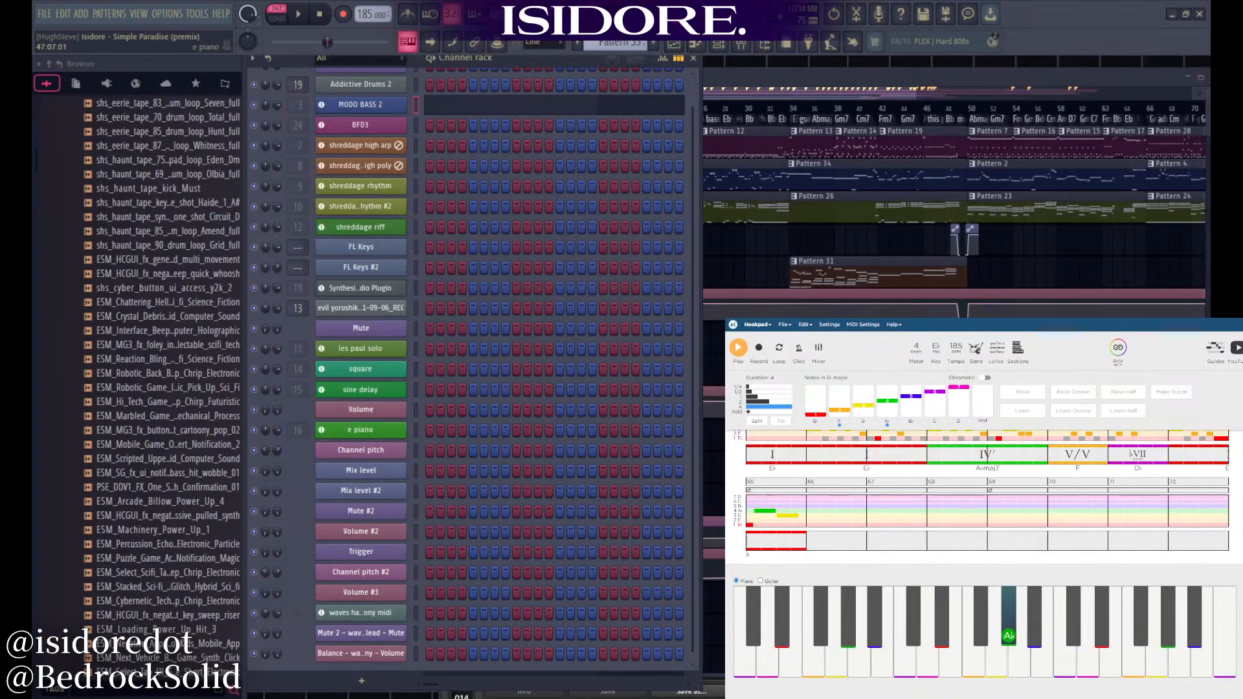
click(879, 112)
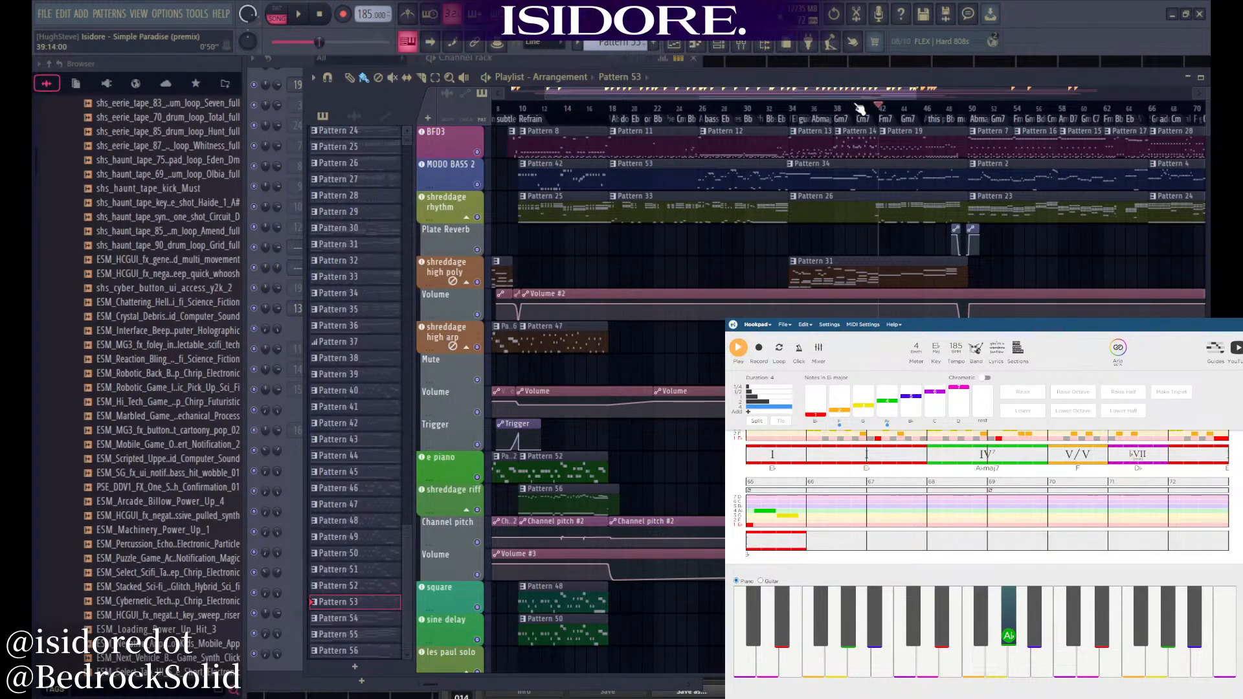
key(space)
scroll(718, 108, down, 1)
scroll(887, 110, up, 2)
key(space)
Move the playback position to the Abmaj7 marker at bar 50 and look over the sections leading up to it
click(698, 110)
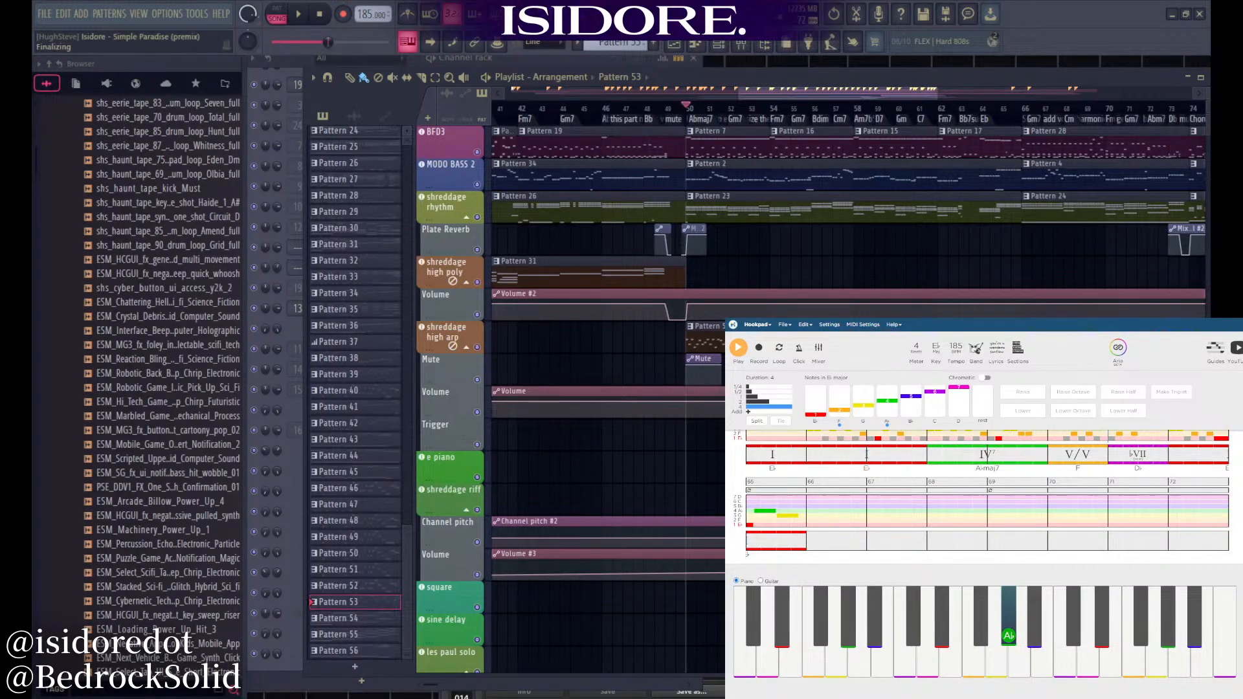
scroll(803, 117, down, 4)
scroll(676, 243, up, 3)
scroll(703, 453, down, 3)
scroll(564, 469, up, 3)
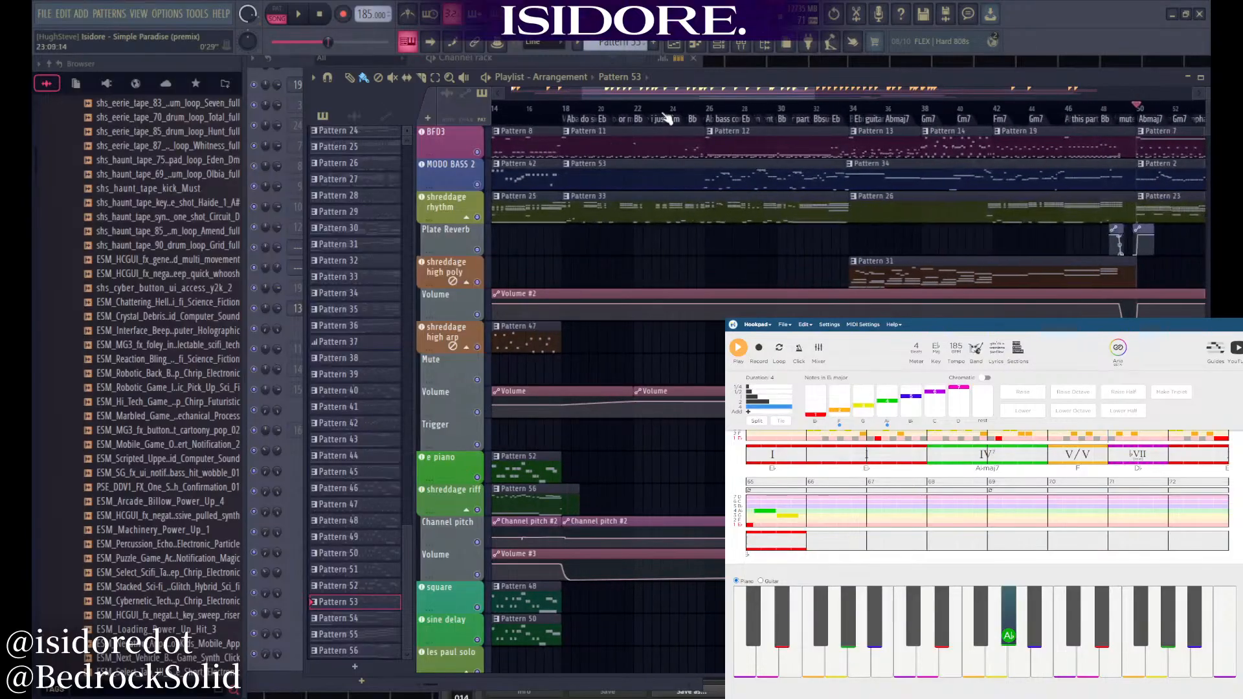
scroll(650, 93, up, 2)
Select rhythm guitar Pattern 25 in the Refrain, check the shreddage rhythm channel's instrument window, and play the pattern
click(657, 207)
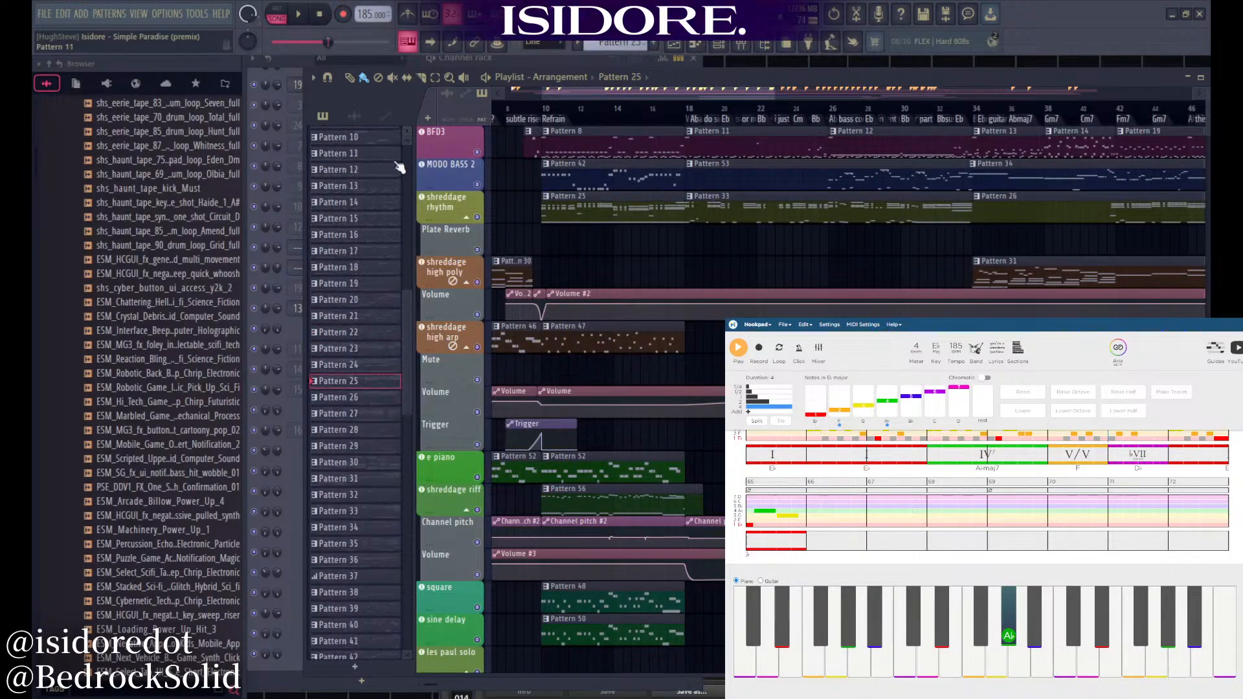
key(F6)
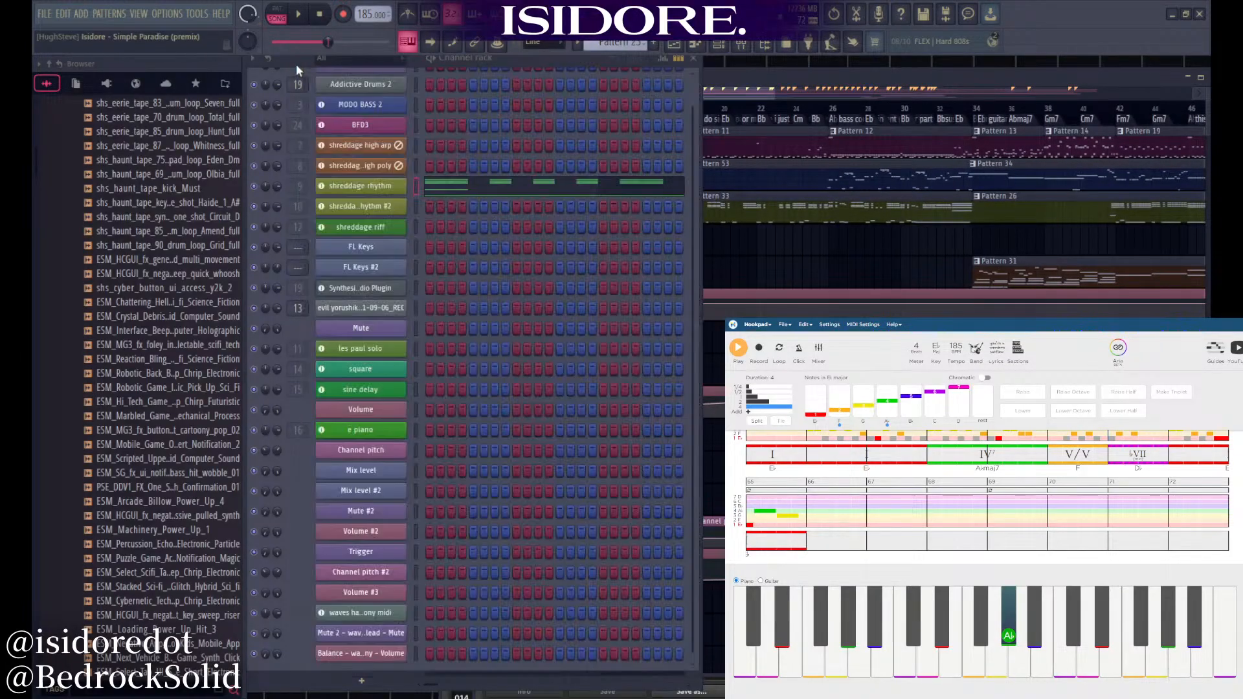
click(403, 187)
drag(865, 101, 836, 306)
click(406, 186)
key(space)
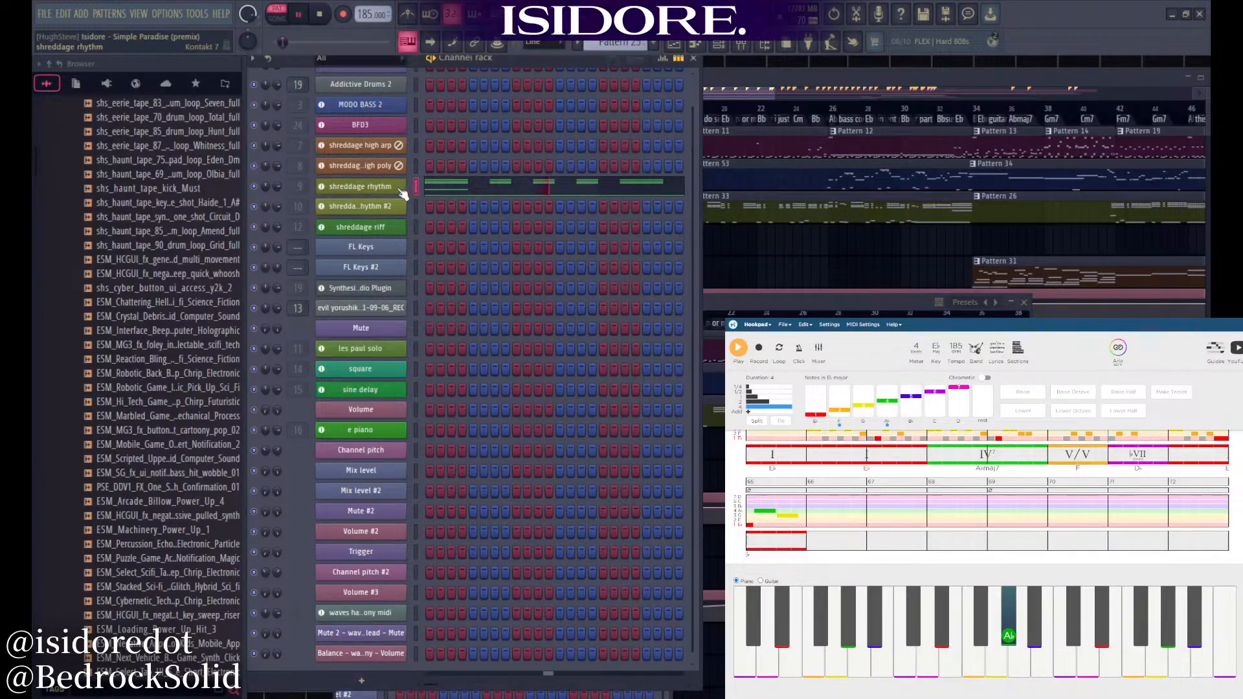
right_click(783, 257)
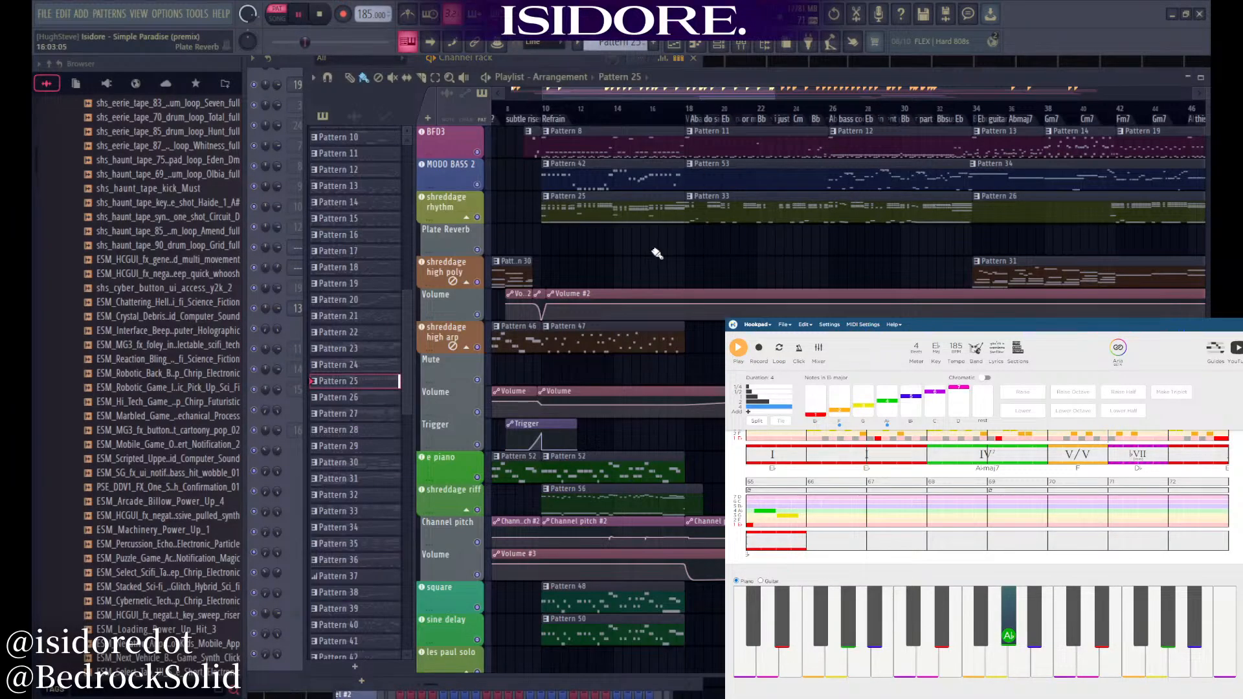
Stop the pattern playback, return to the playlist and look over the sections from the Refrain to the Cm7 marker at bar 40
scroll(654, 249, down, 3)
click(297, 64)
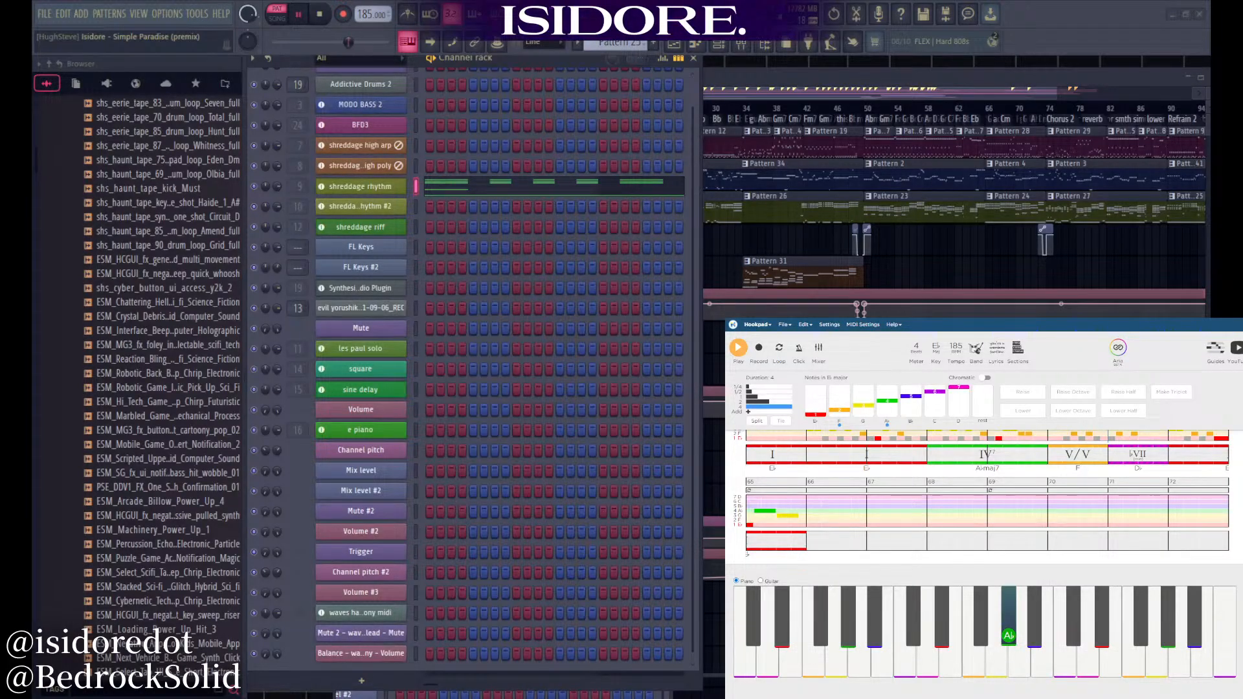
click(810, 89)
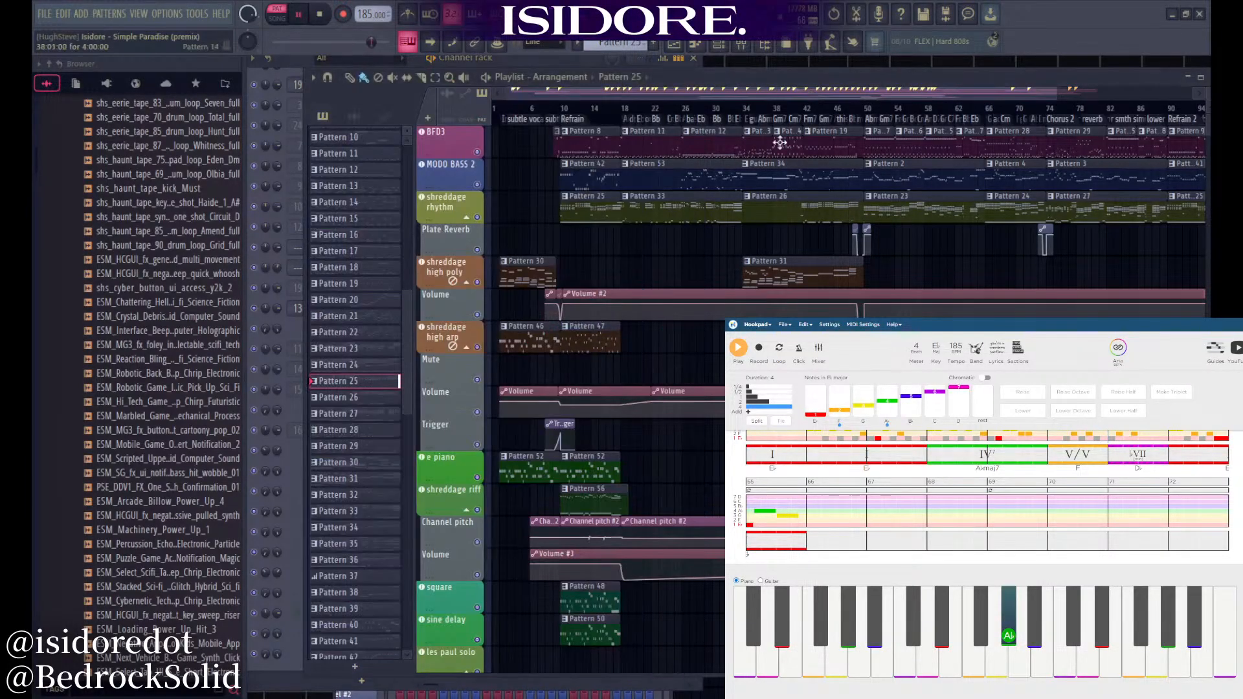
scroll(647, 251, down, 2)
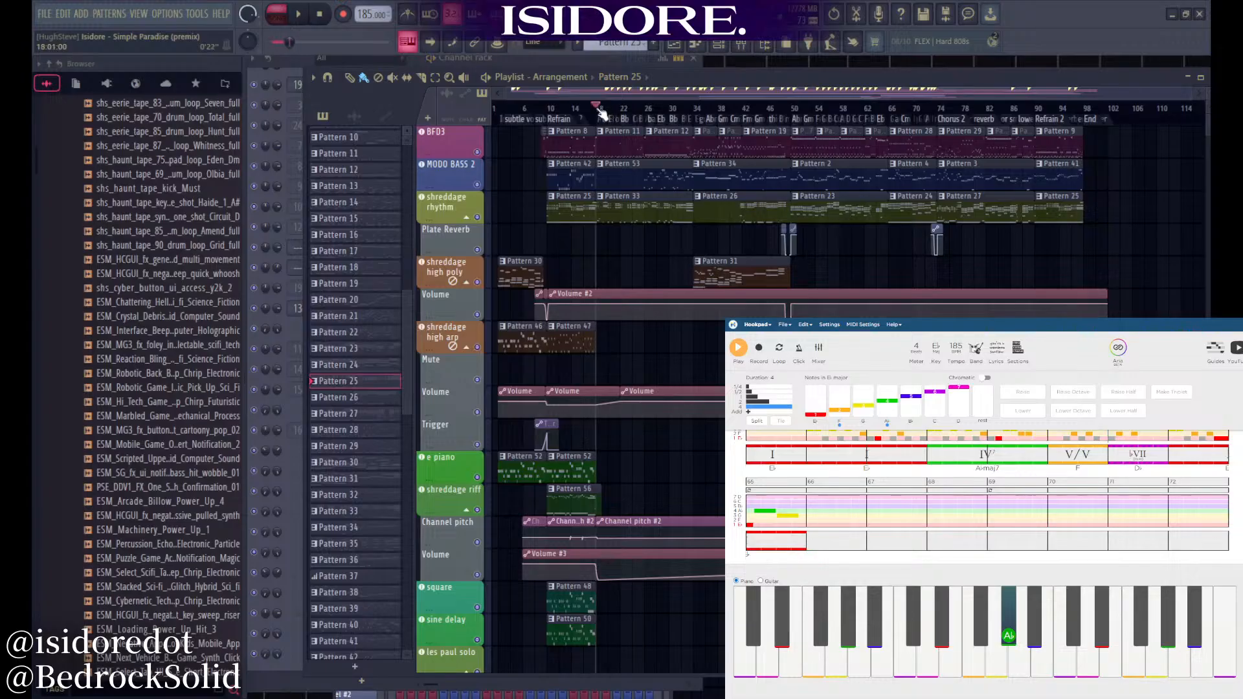
scroll(647, 230, up, 3)
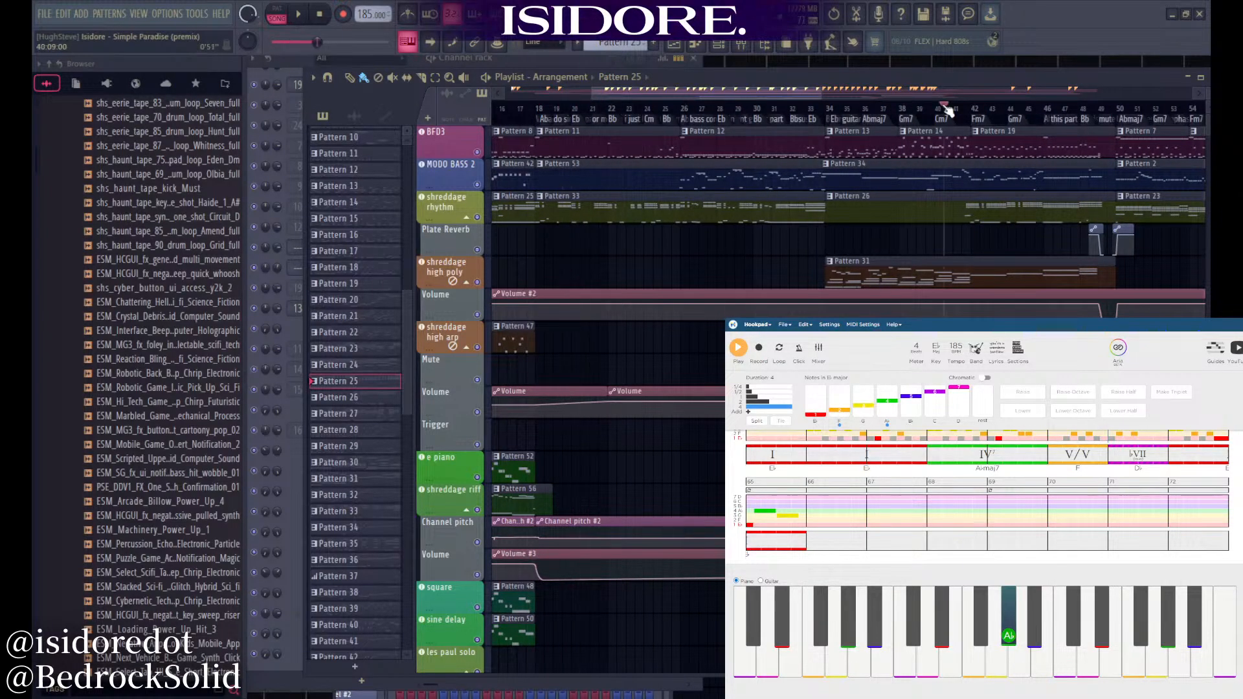
Open rhythm guitar Pattern 33 in the piano roll, play it while following its chords up to bar 16, and stop the playback
click(285, 60)
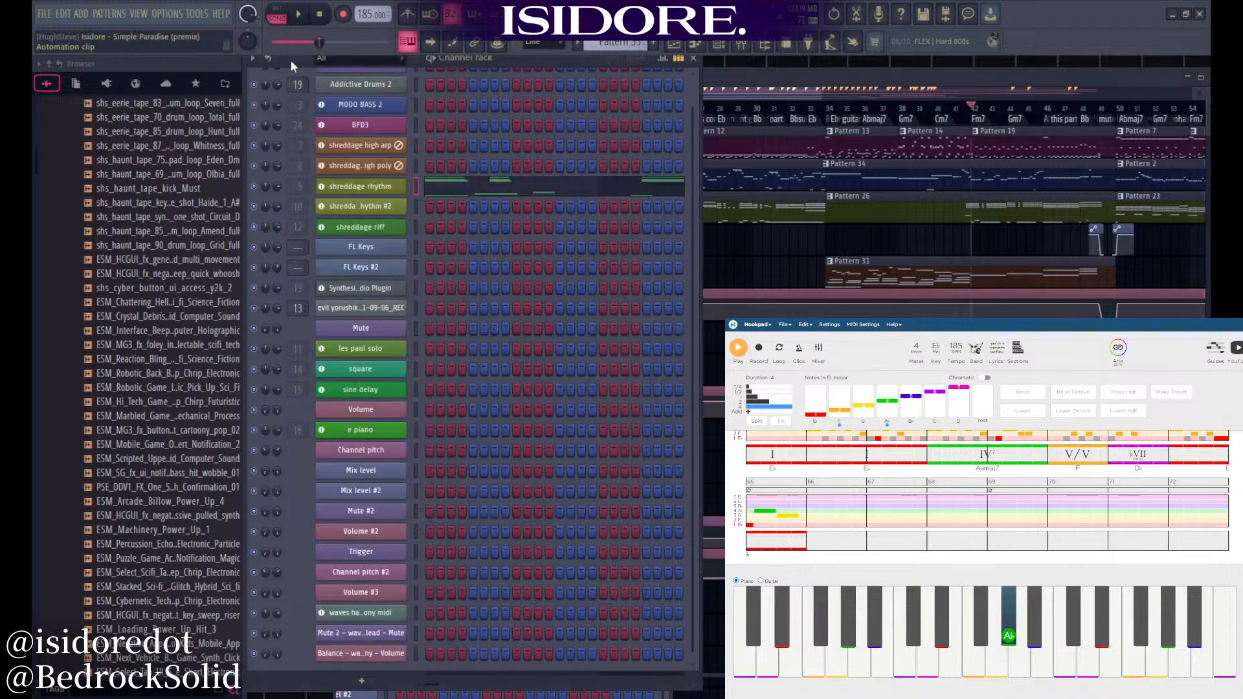
click(421, 182)
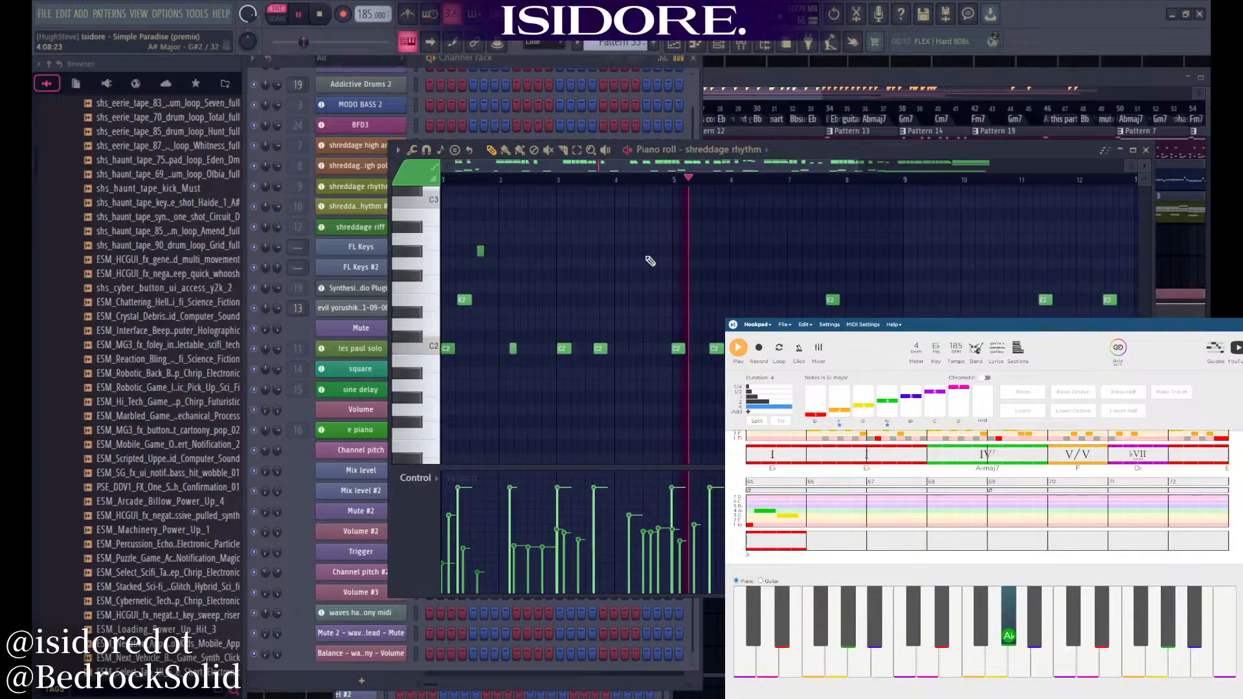
scroll(761, 280, up, 4)
scroll(773, 363, up, 5)
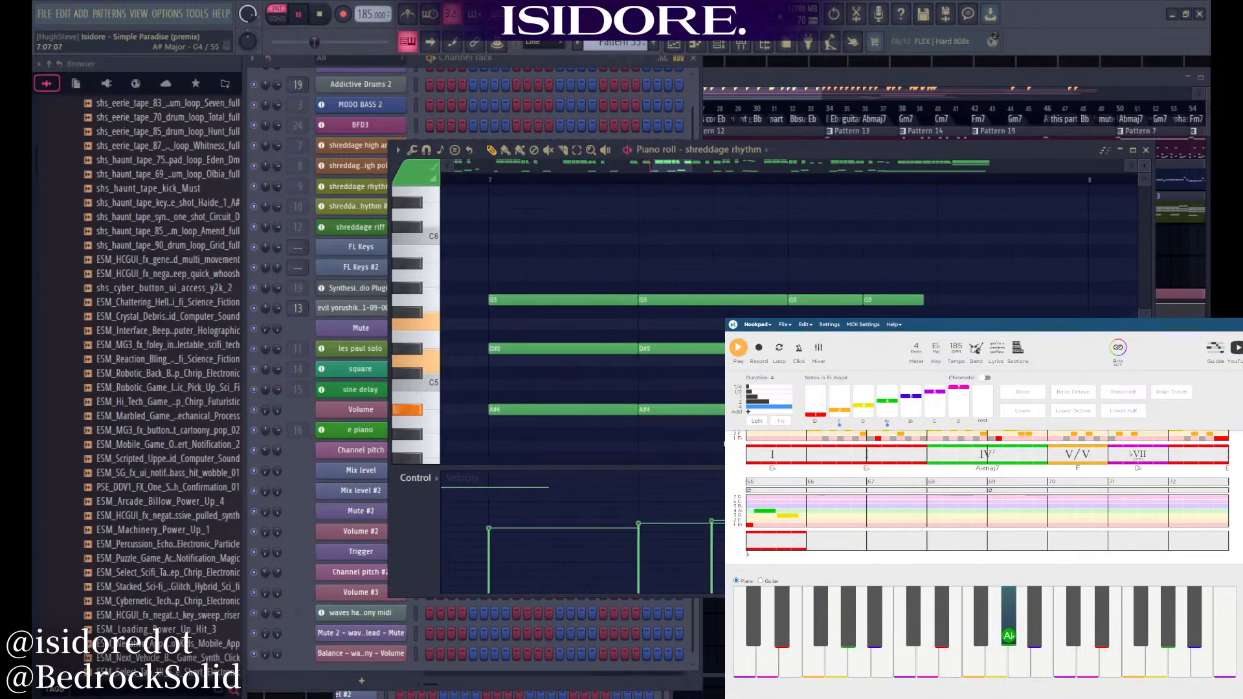
scroll(711, 447, down, 2)
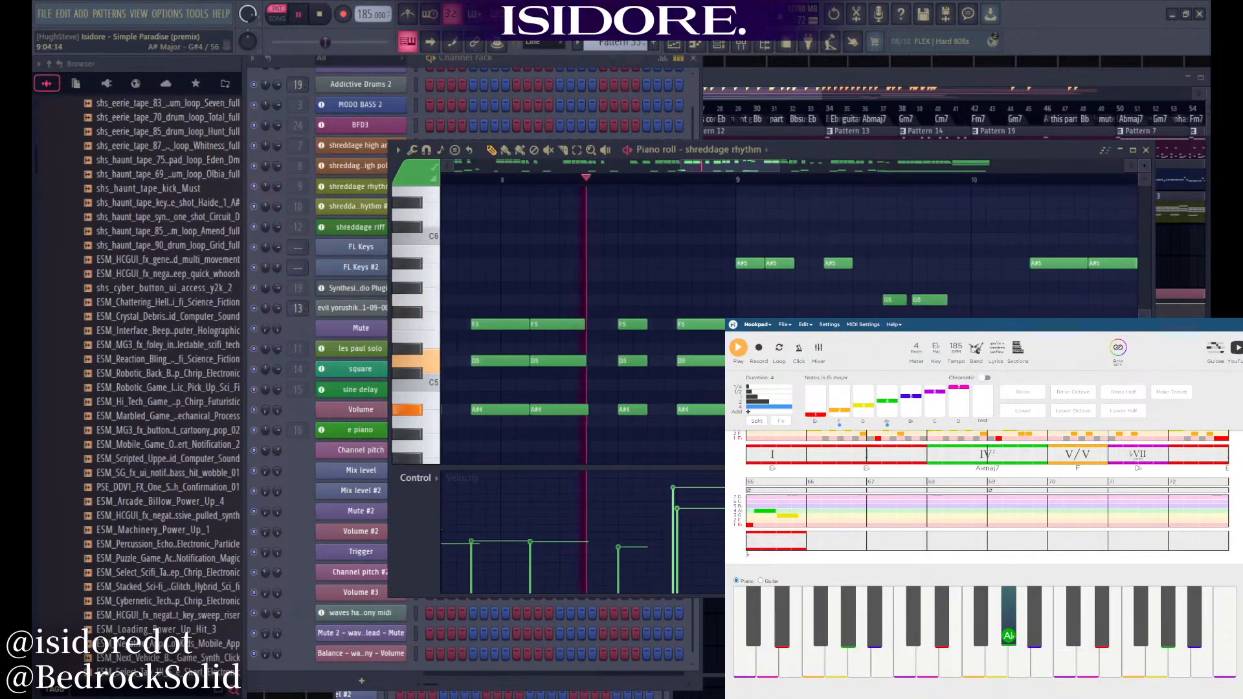
scroll(706, 416, down, 3)
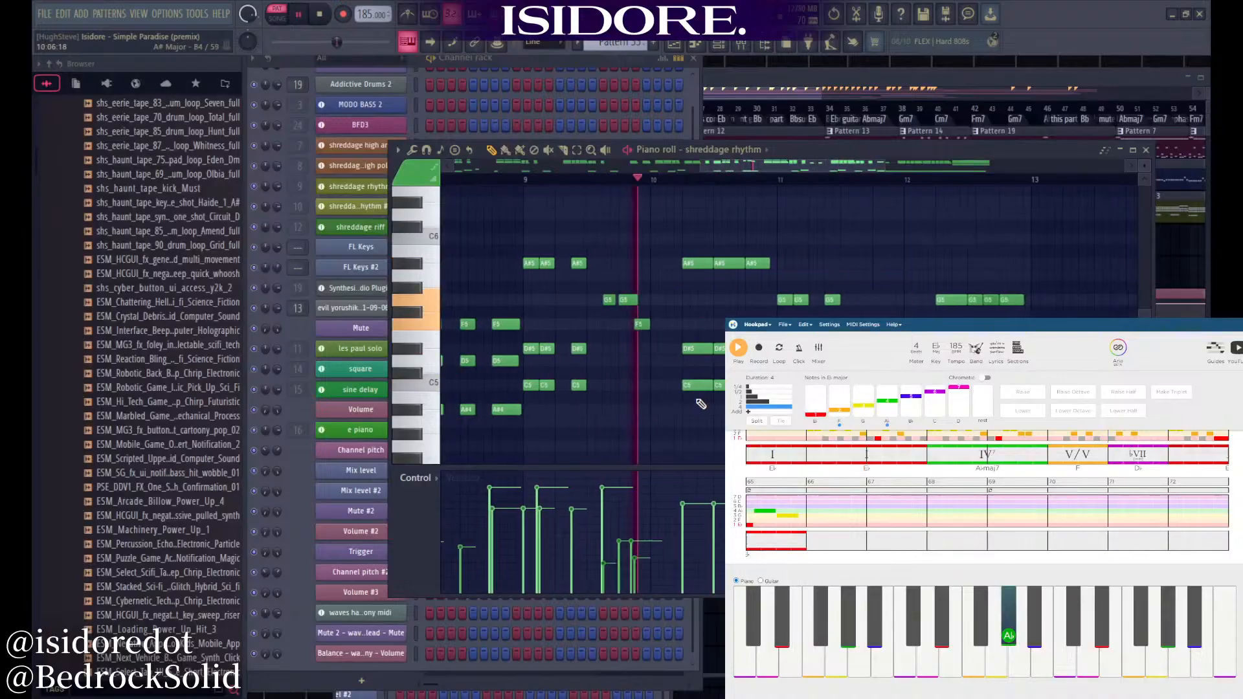
scroll(646, 437, up, 2)
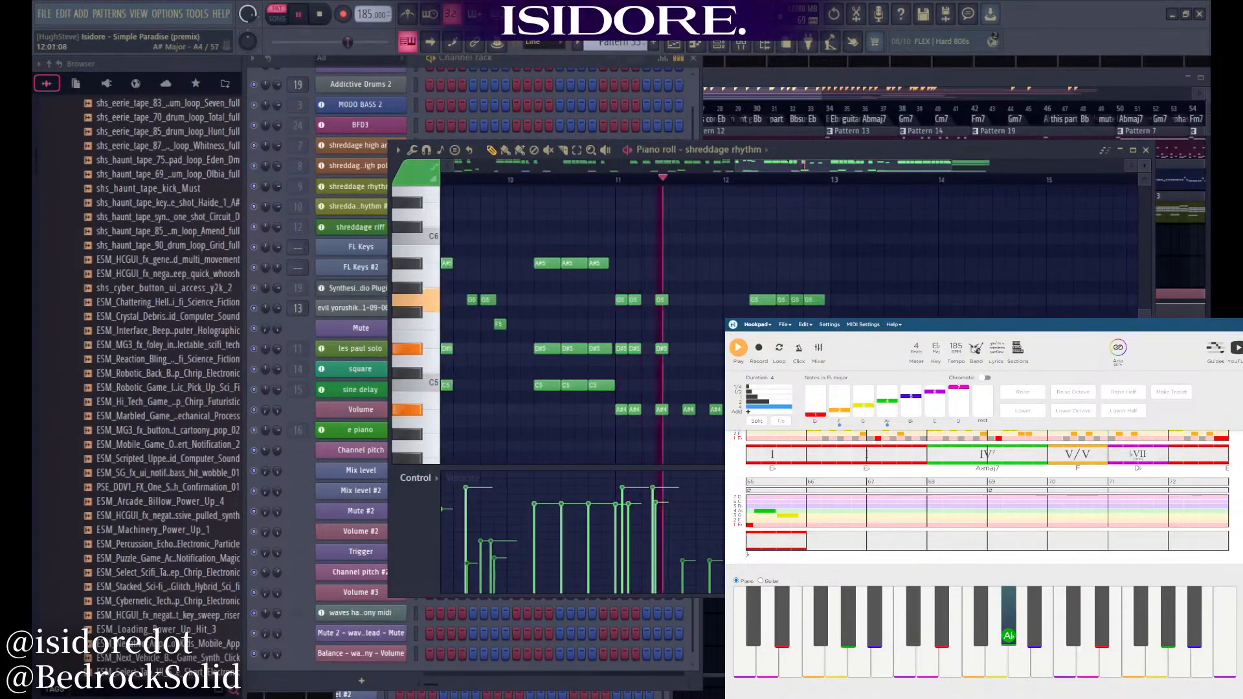
scroll(622, 436, up, 2)
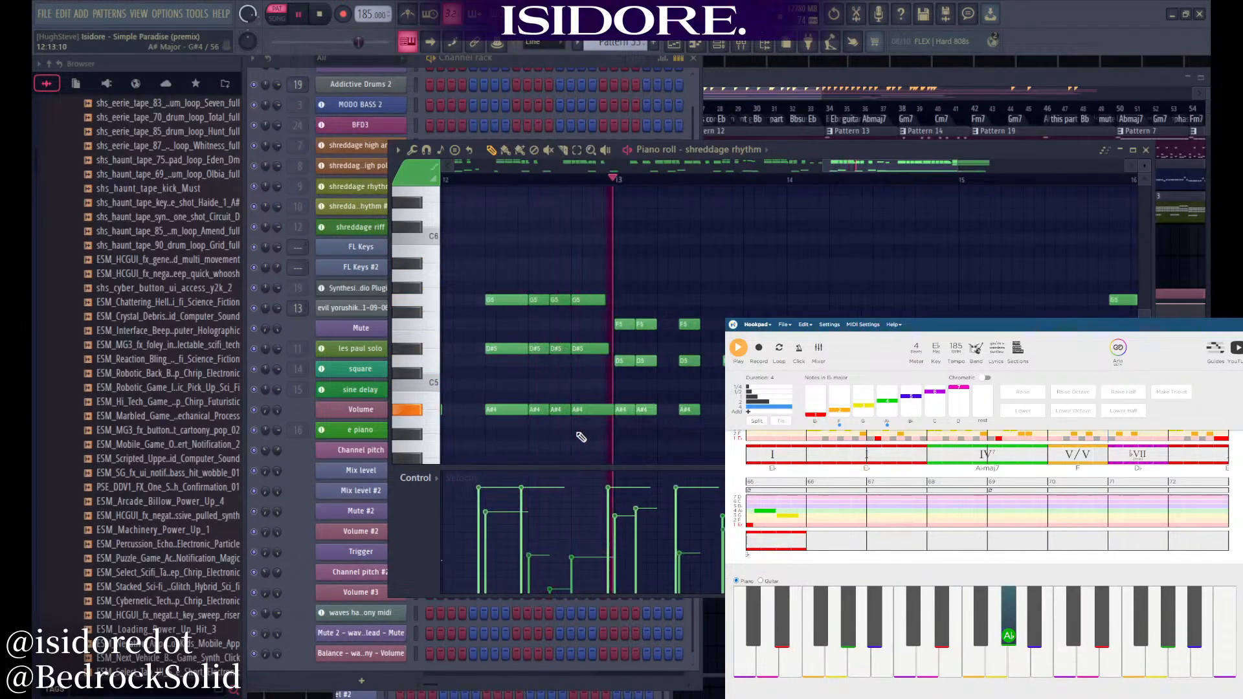
scroll(679, 438, down, 3)
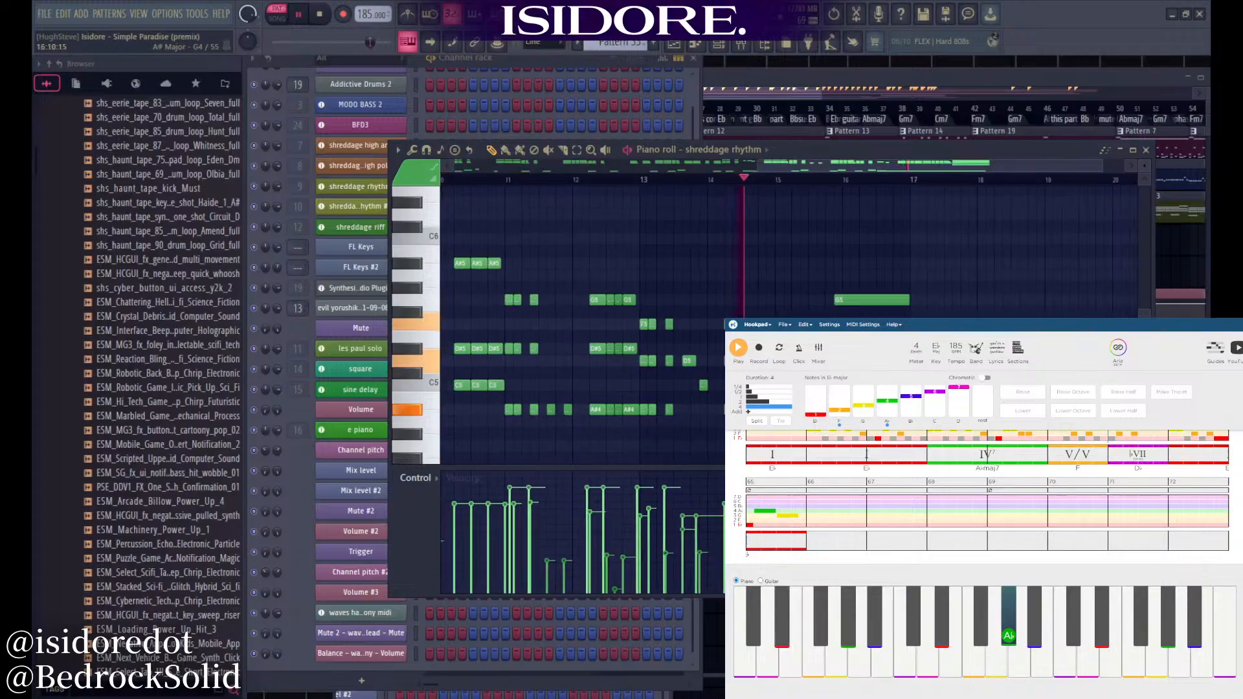
scroll(874, 438, up, 3)
scroll(773, 246, down, 2)
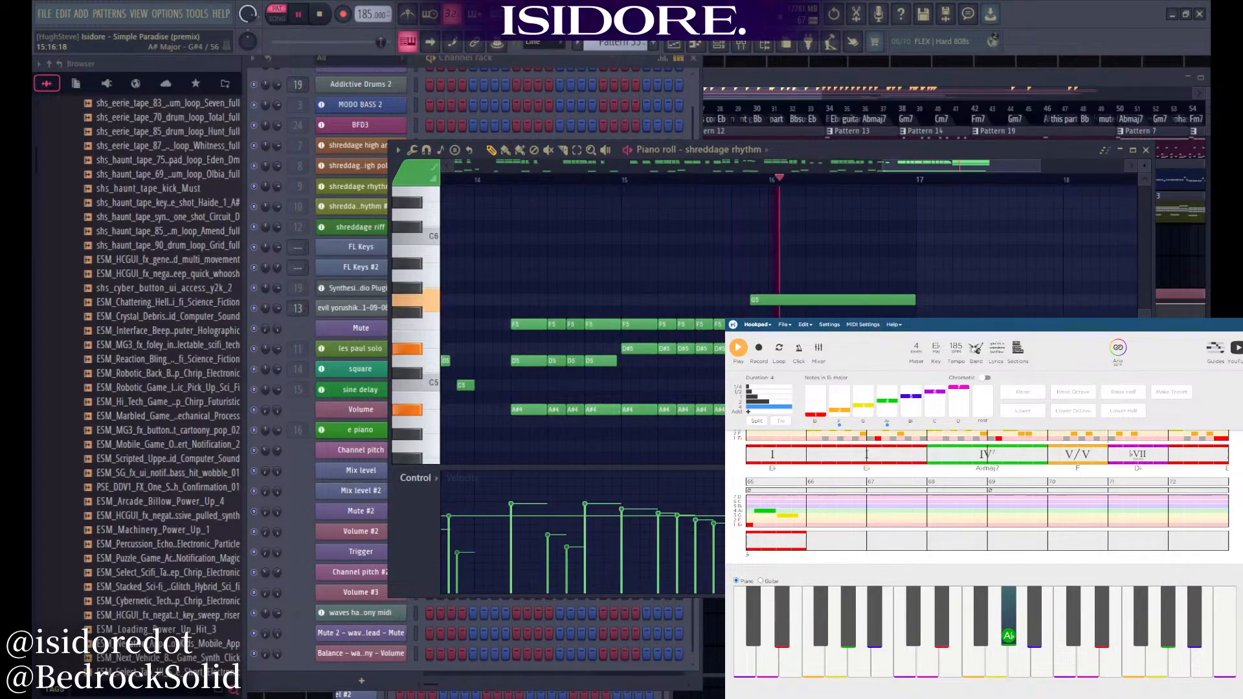
key(space)
Examine the stacked shreddage rhythm chord around bar 15 and the lower notes, and close the piano roll
scroll(709, 432, down, 3)
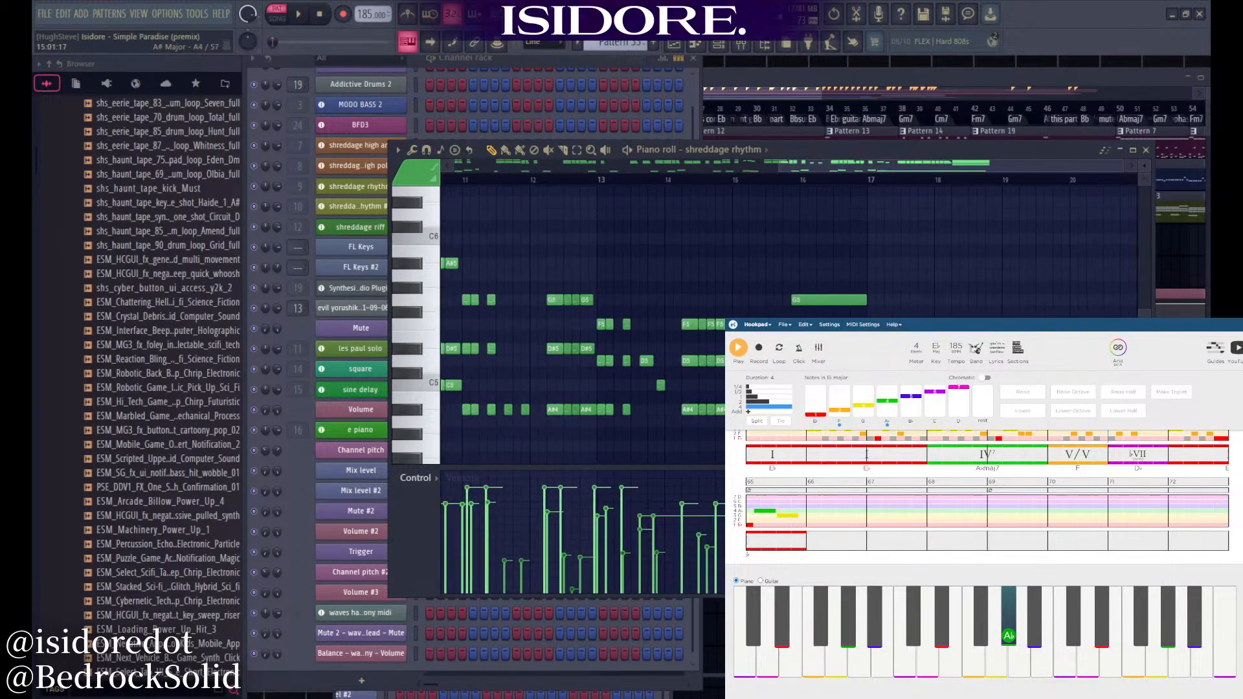
scroll(723, 440, up, 3)
scroll(791, 427, up, 5)
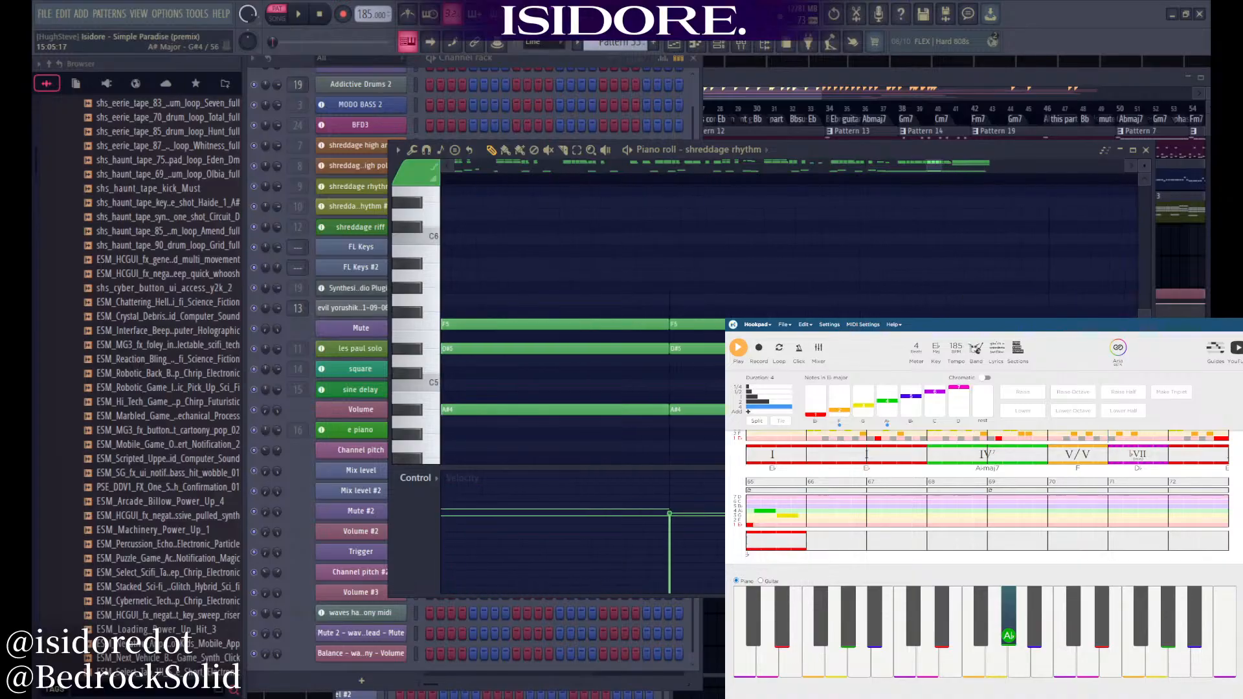
scroll(676, 430, down, 4)
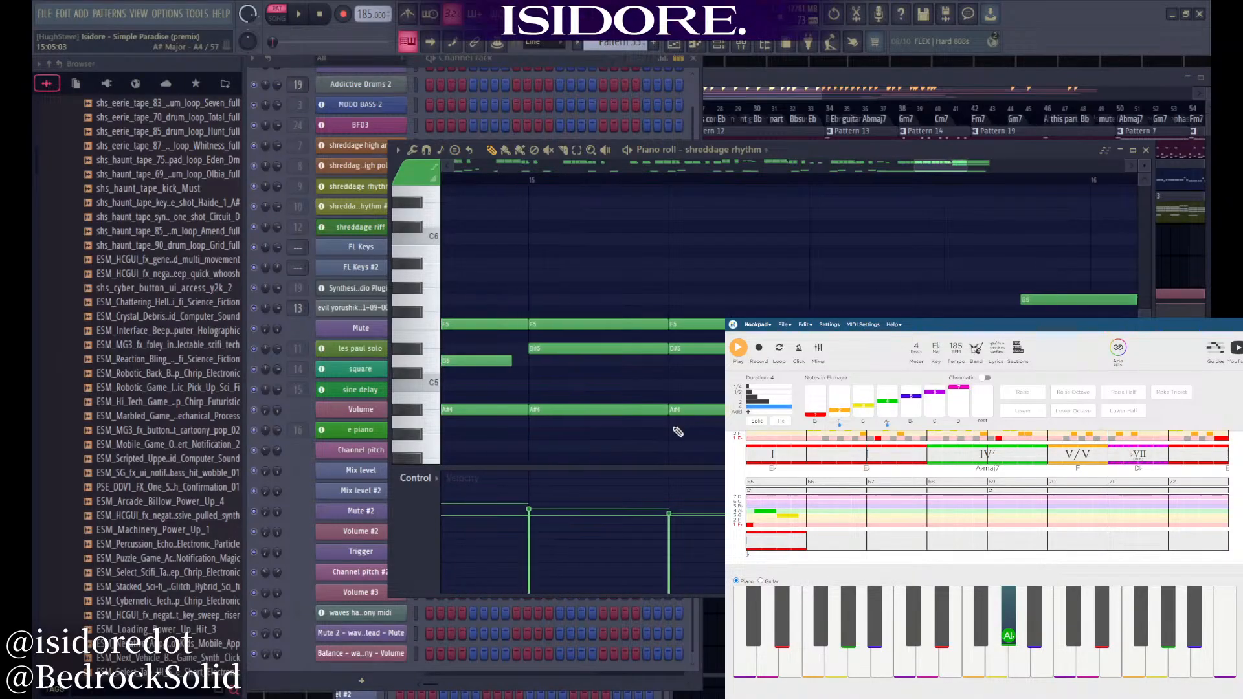
scroll(706, 408, down, 8)
scroll(1055, 272, down, 3)
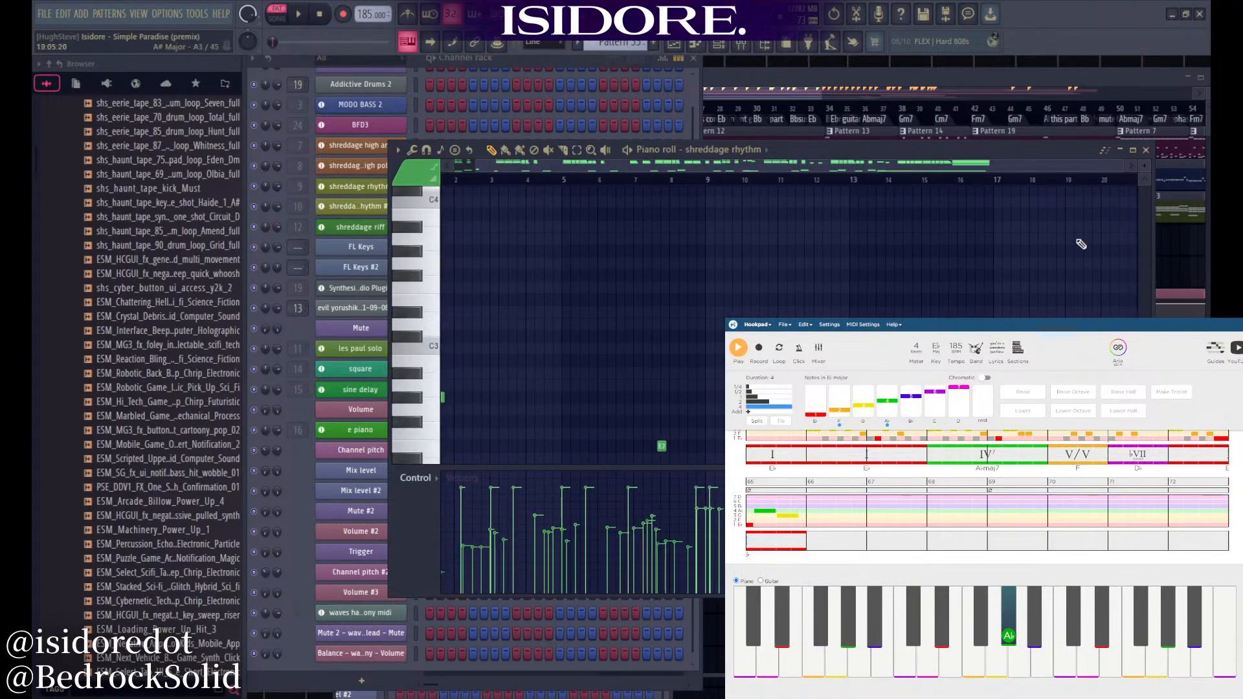
click(1146, 150)
Examine the playlist sections around the Abmaj7 marker at bar 50, including the Mix level automation leading into it
scroll(777, 363, down, 3)
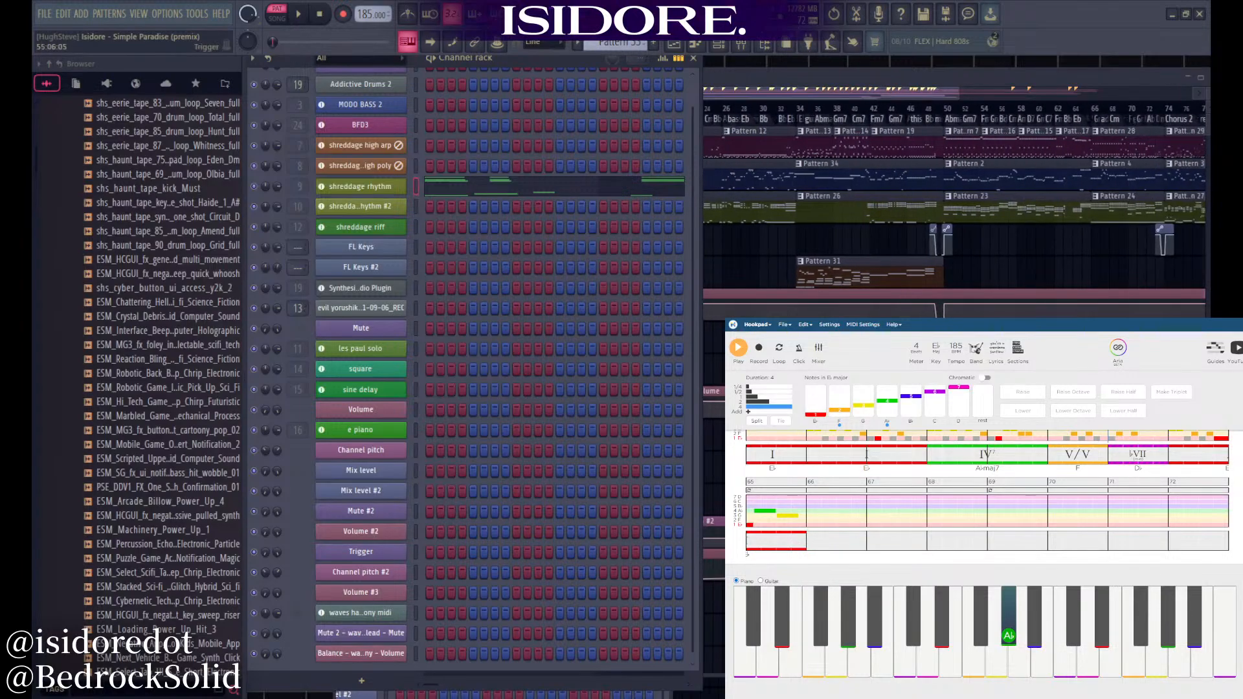
scroll(1062, 362, up, 3)
scroll(777, 363, down, 3)
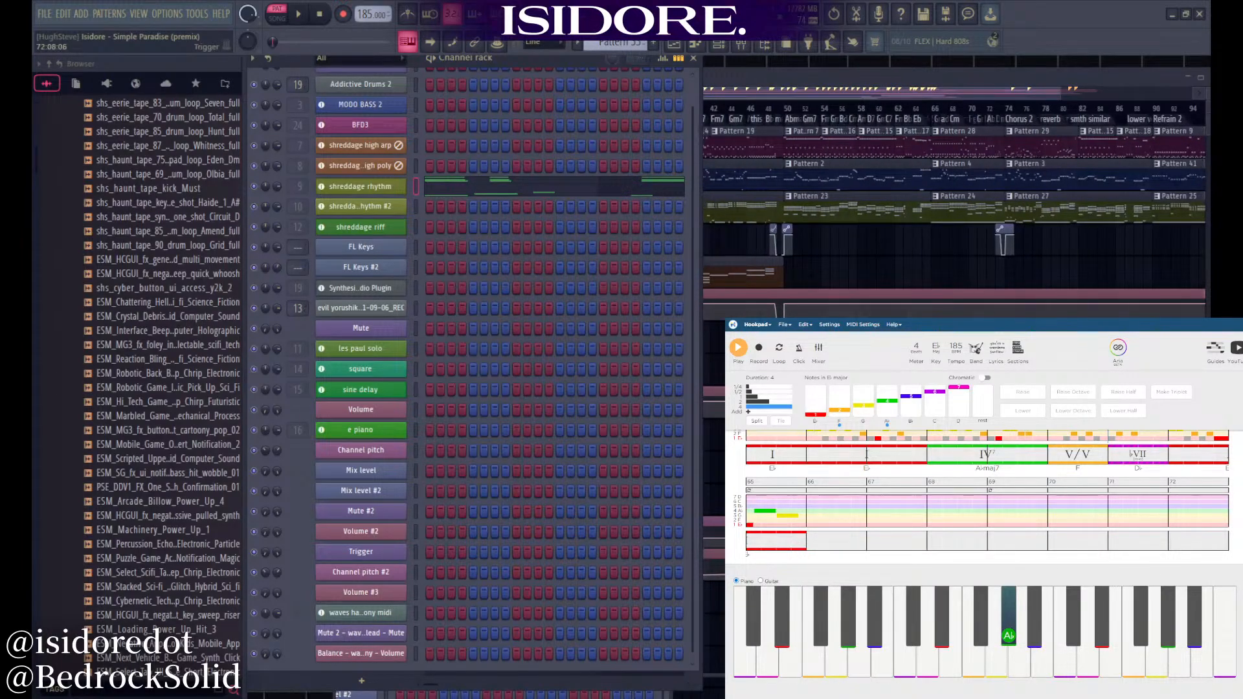
scroll(806, 175, up, 4)
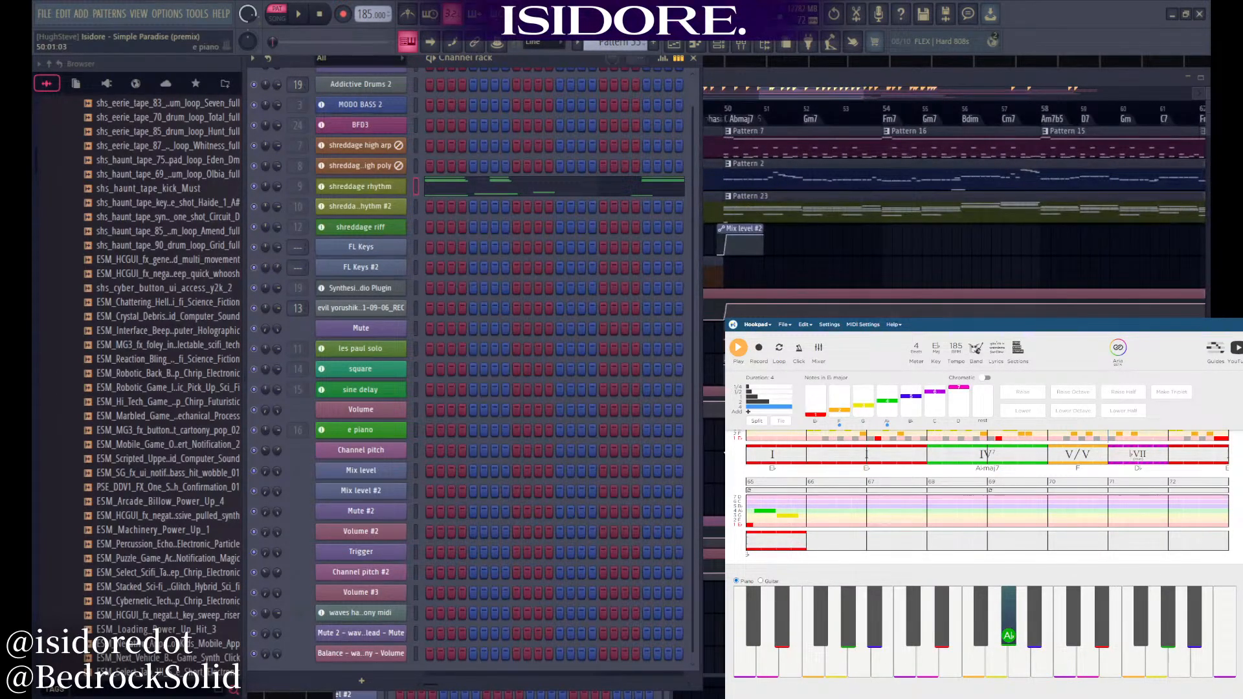
scroll(826, 175, up, 1)
scroll(826, 175, left, 2)
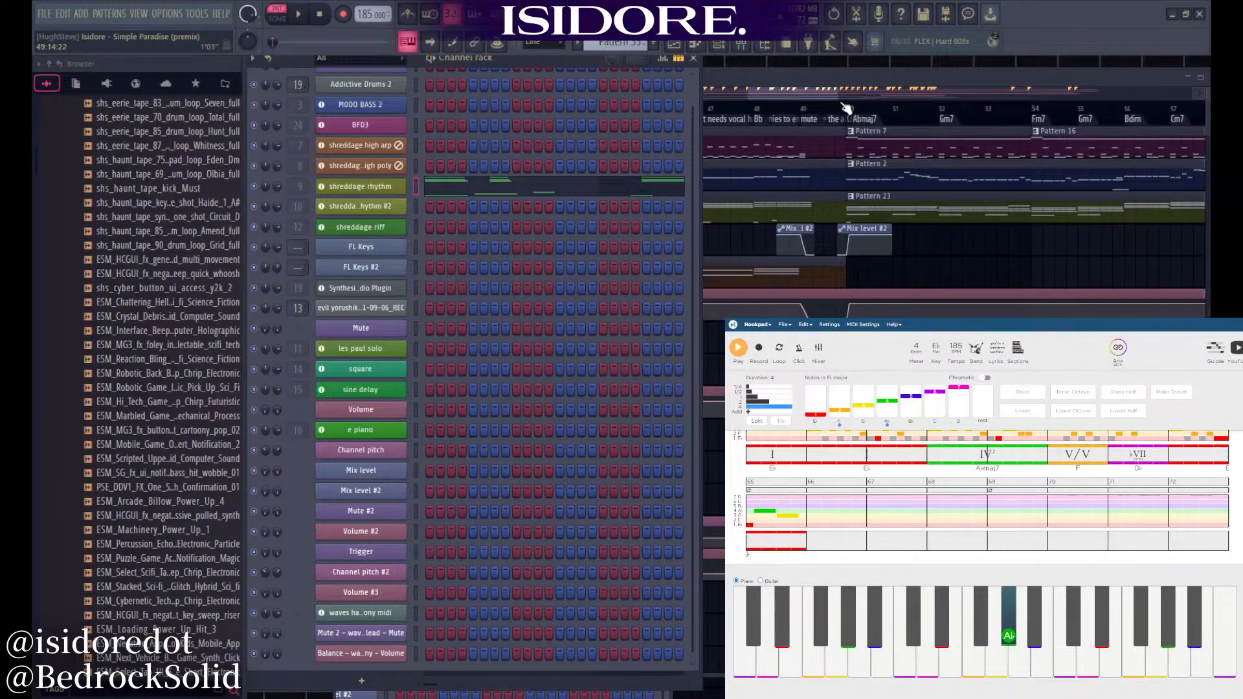
scroll(960, 307, up, 4)
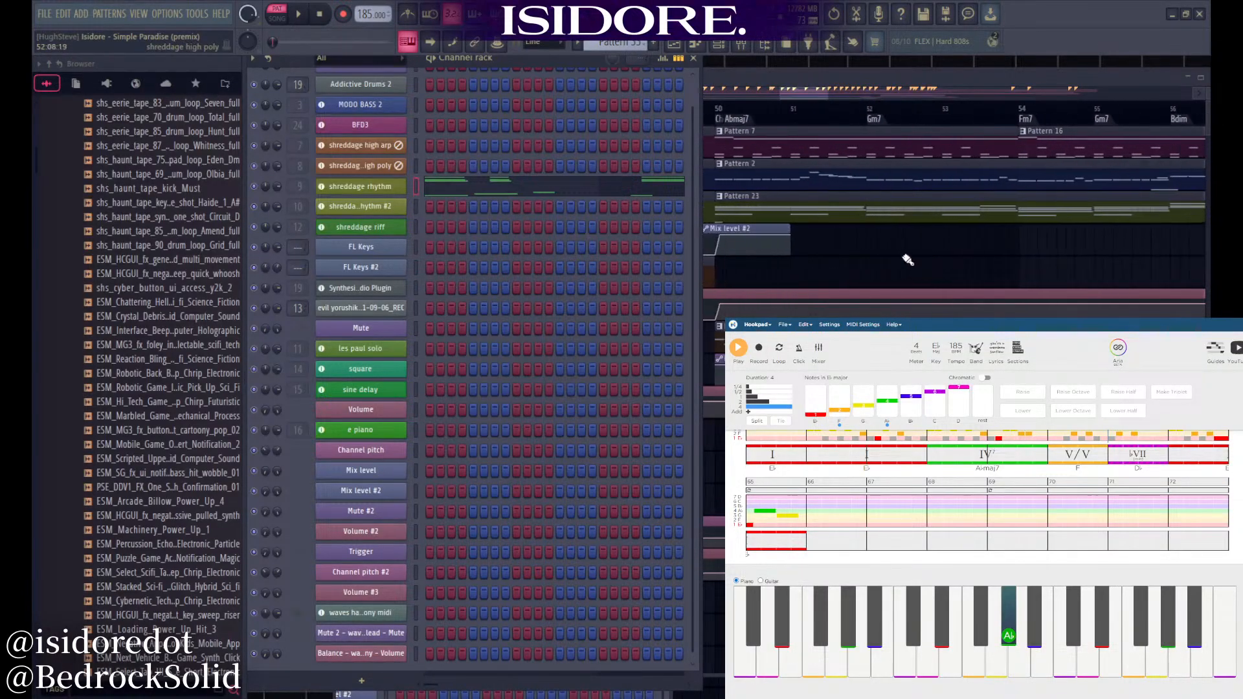
scroll(939, 268, down, 5)
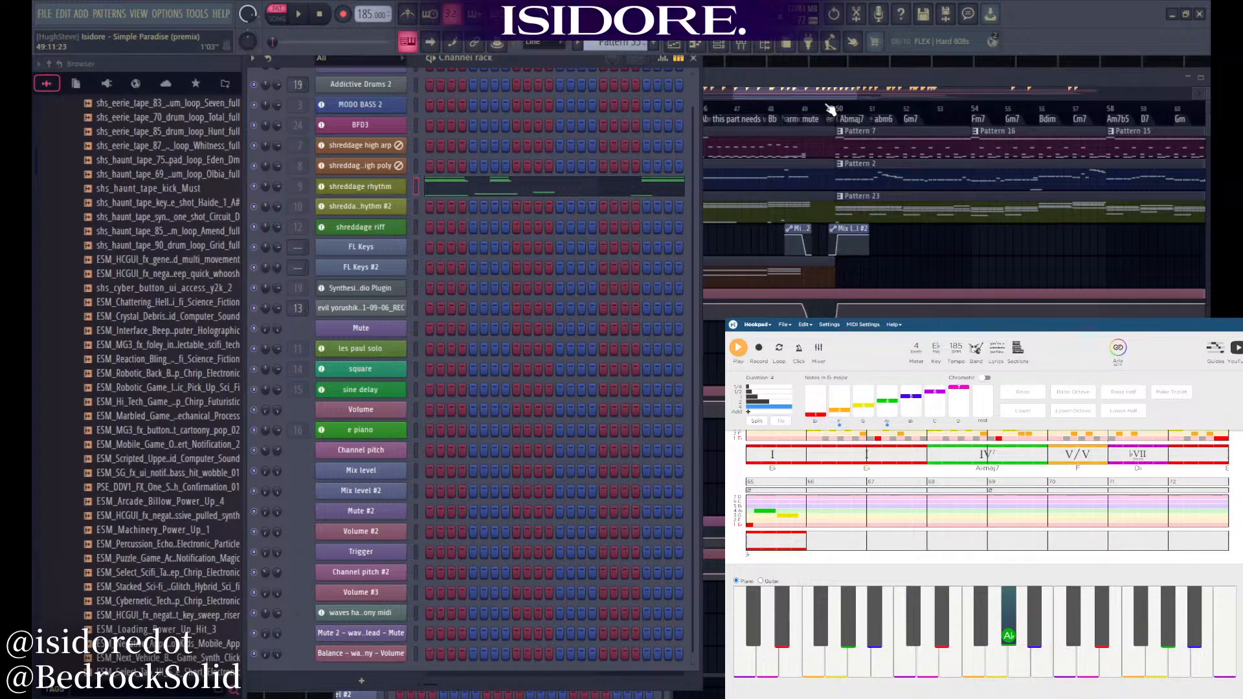
scroll(855, 279, up, 4)
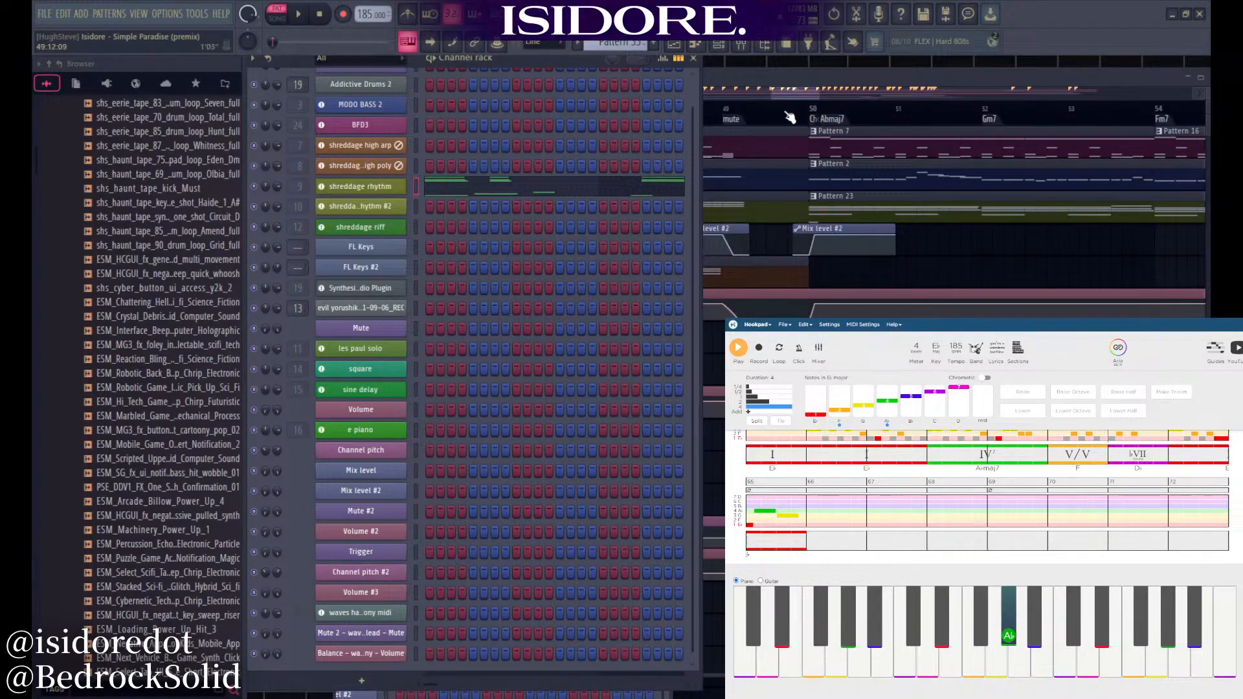
Bring the playlist to the front and look over the patterns on both sides of bar 34
click(790, 117)
scroll(926, 275, down, 5)
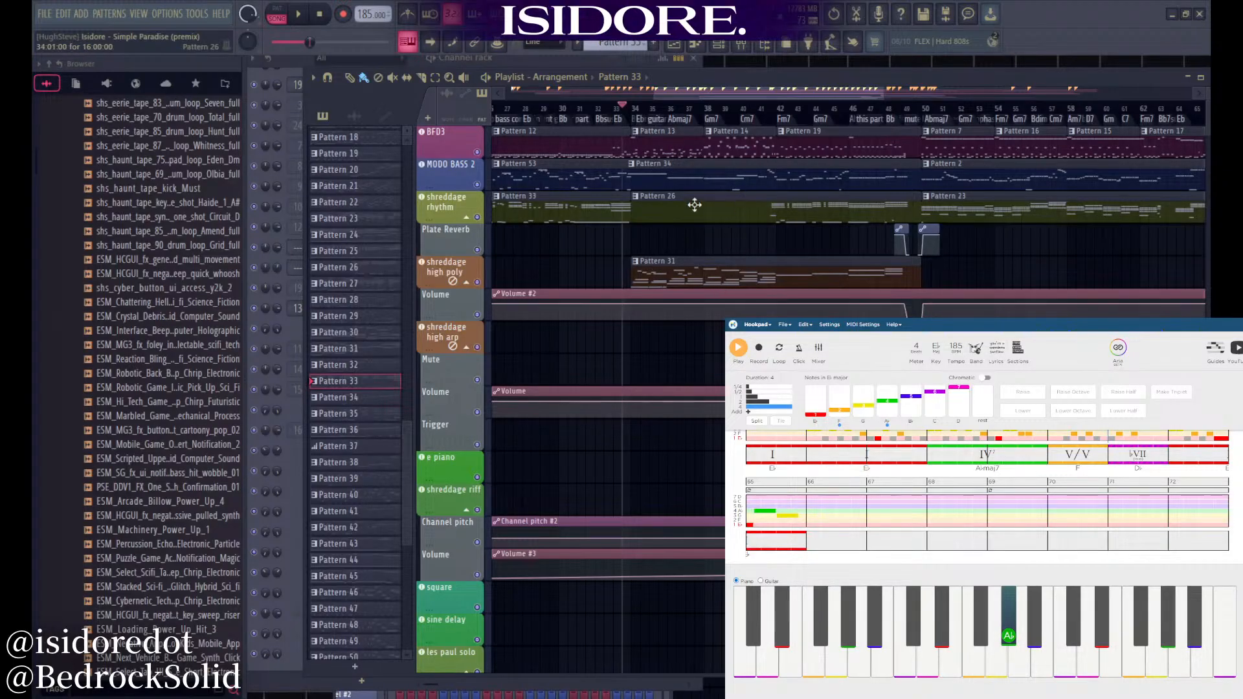
scroll(713, 212, down, 3)
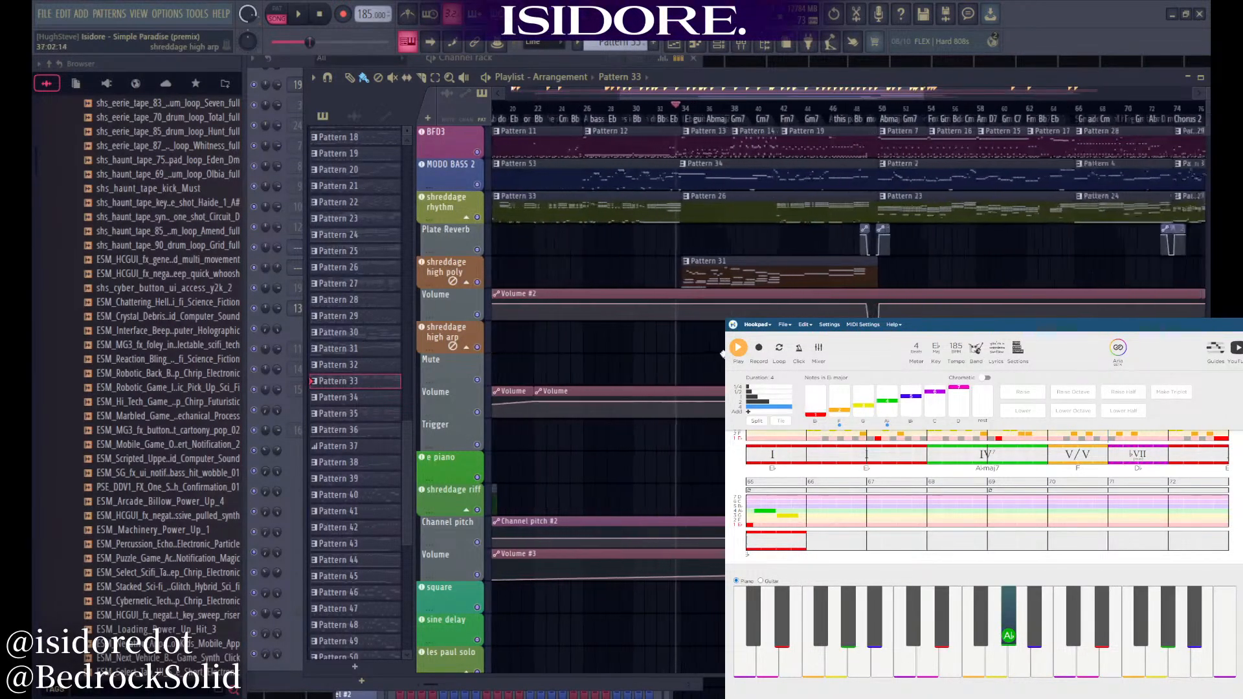
scroll(647, 344, up, 4)
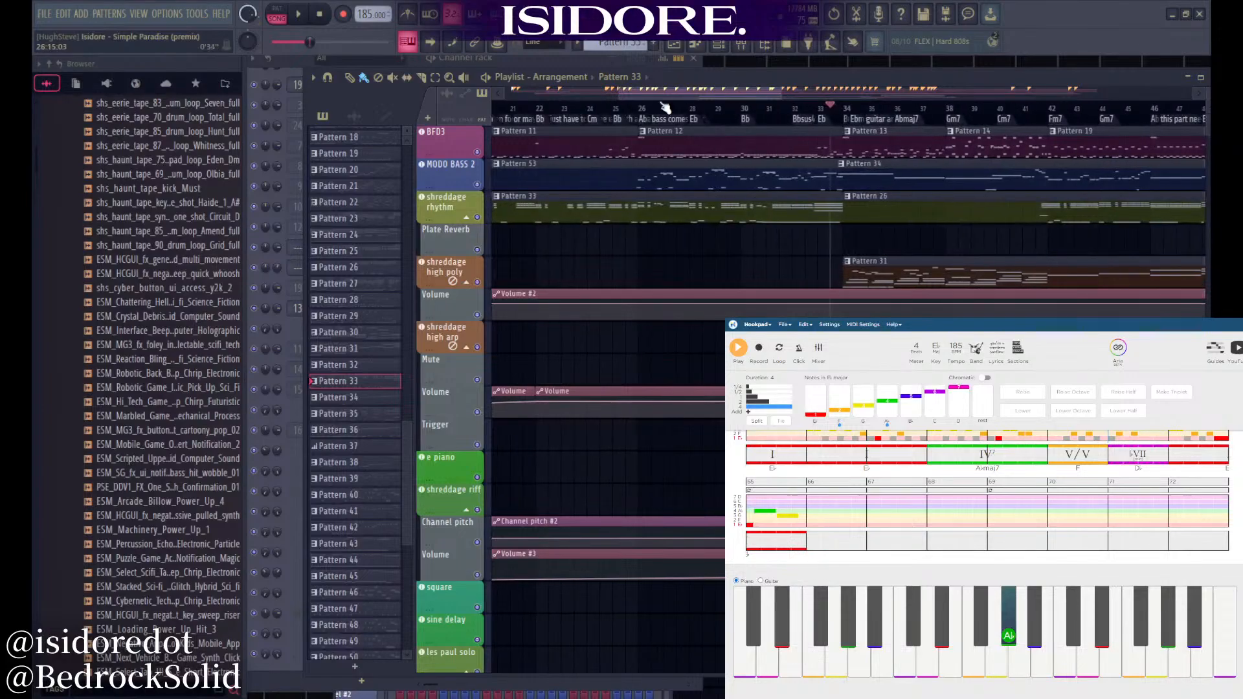
scroll(676, 207, down, 4)
Move the playback position to the Abmaj7 marker at bar 50, play the arrangement briefly from there, and stop it
click(1013, 109)
scroll(963, 254, up, 4)
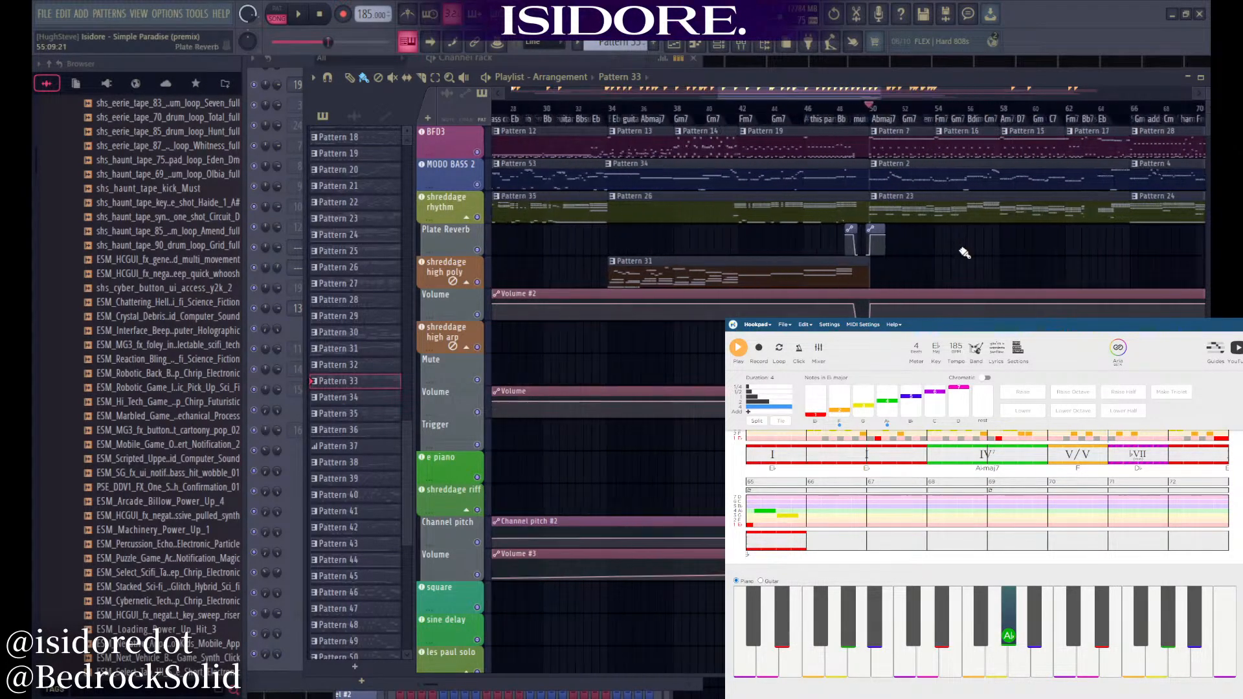
scroll(857, 266, down, 5)
scroll(1010, 265, up, 5)
scroll(841, 264, down, 4)
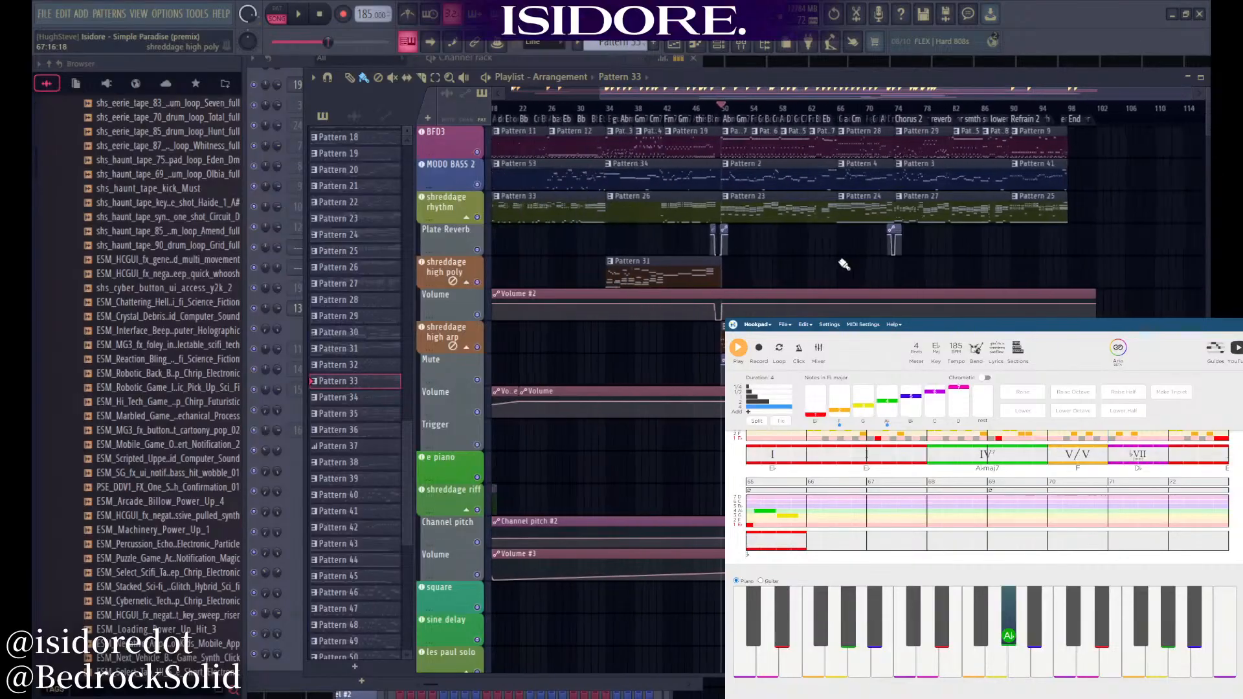
scroll(722, 273, up, 4)
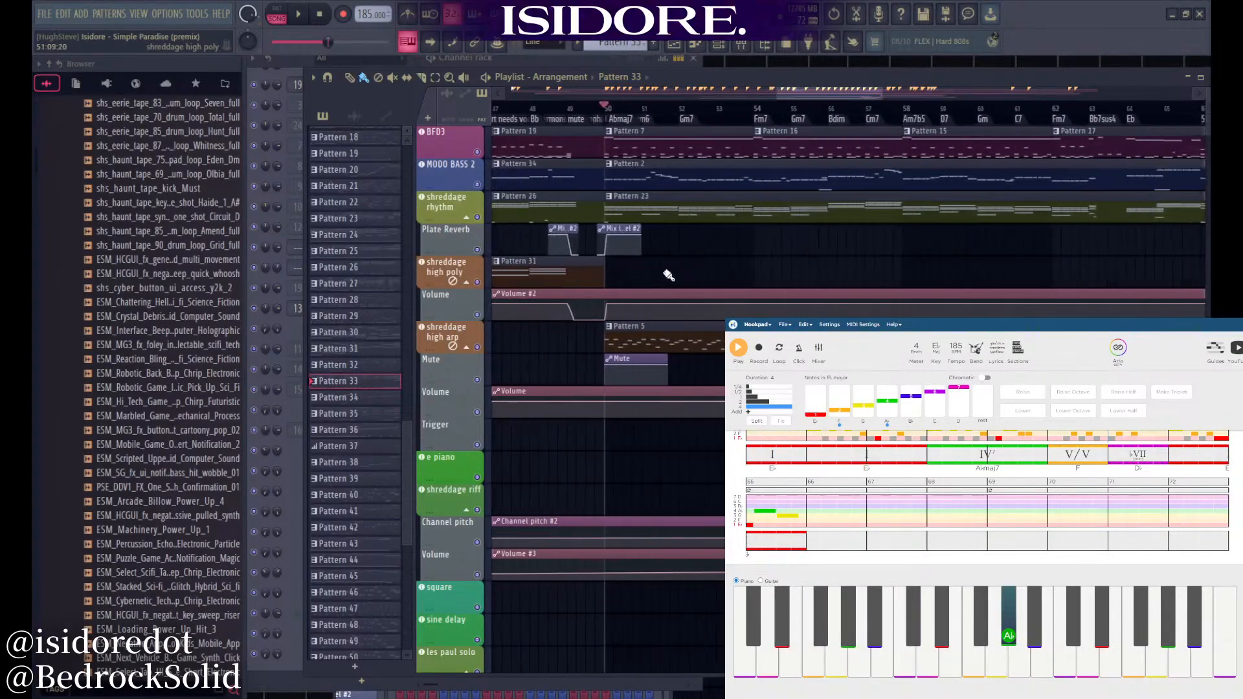
key(space)
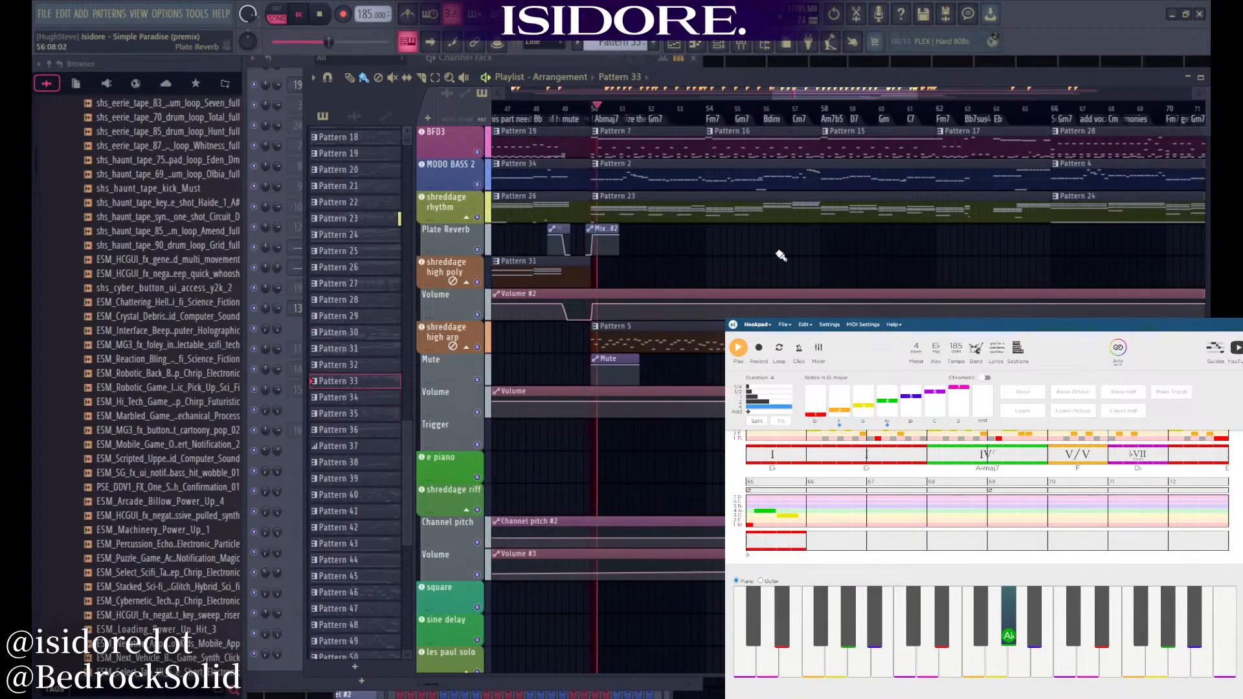
key(space)
Open the MODO BASS 2 piano roll of Pattern 2, play the pattern, and examine its notes up to about bar 7
click(652, 178)
key(F6)
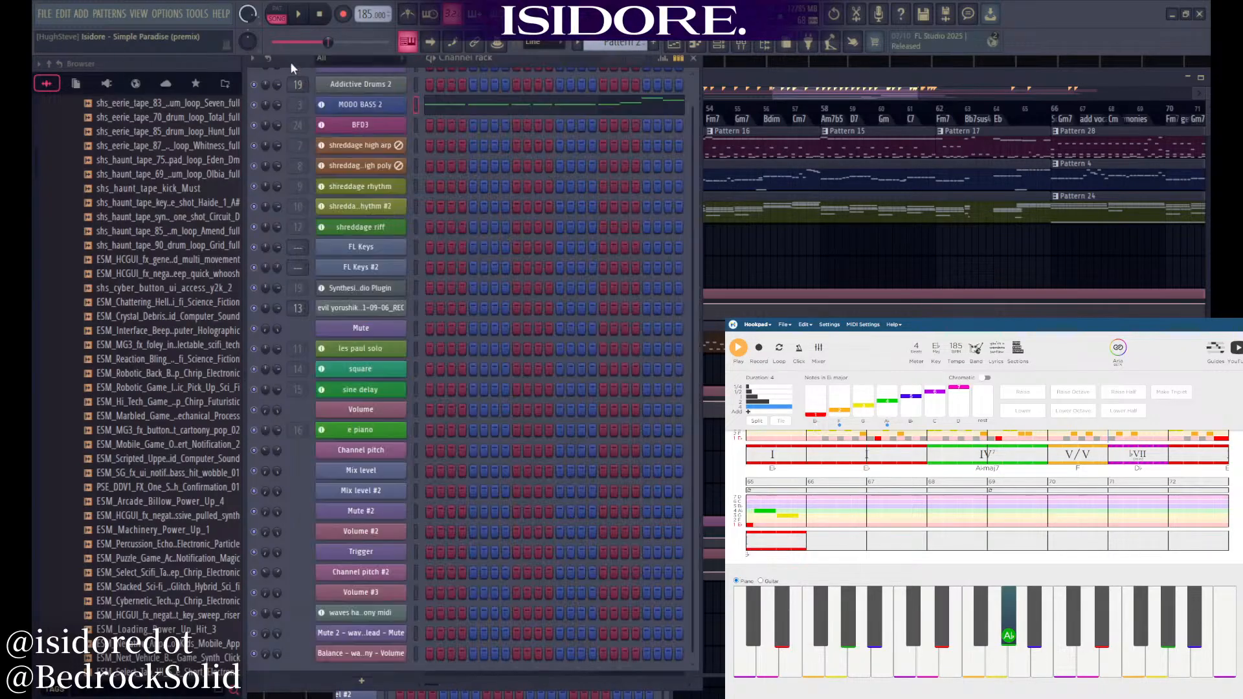
key(F7)
scroll(456, 351, up, 4)
scroll(516, 356, up, 3)
scroll(515, 356, down, 4)
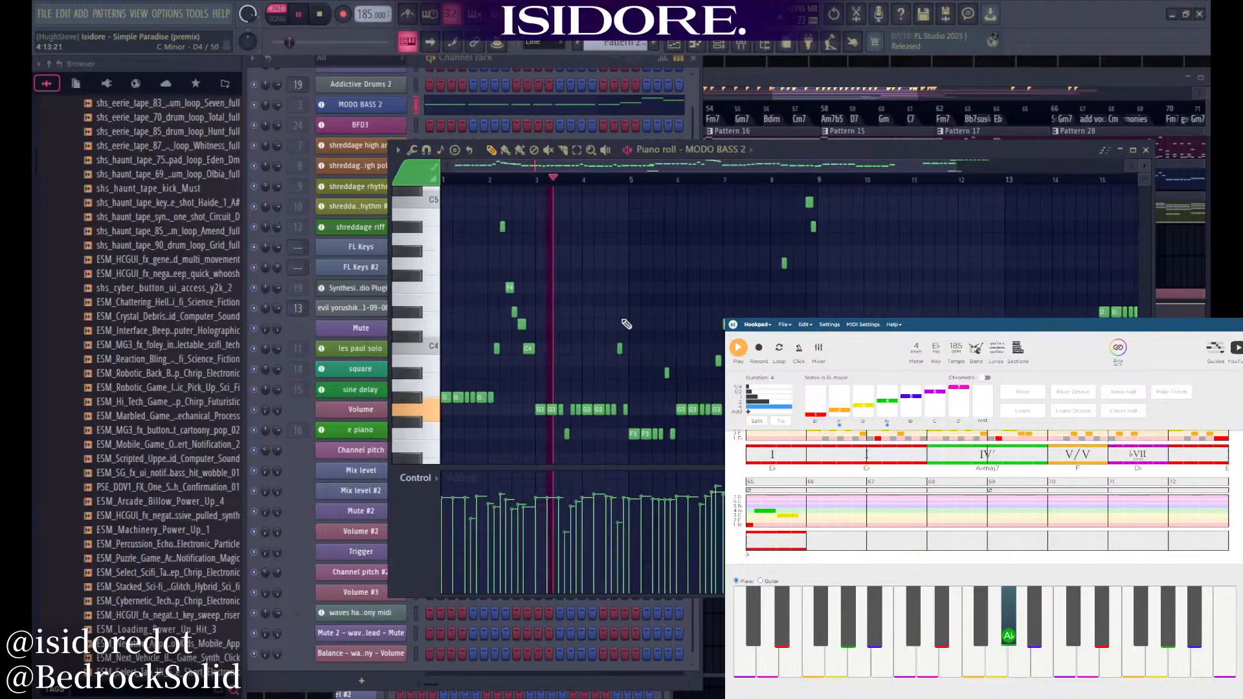
scroll(679, 298, up, 4)
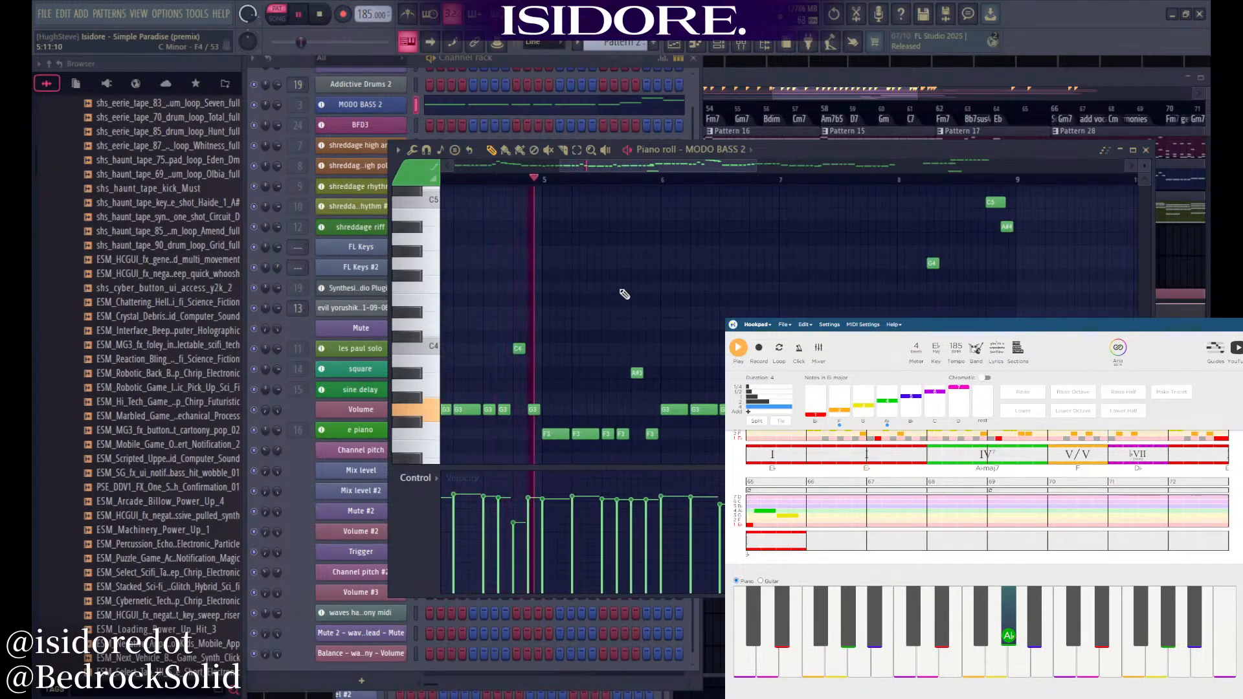
scroll(619, 294, down, 4)
scroll(701, 284, up, 3)
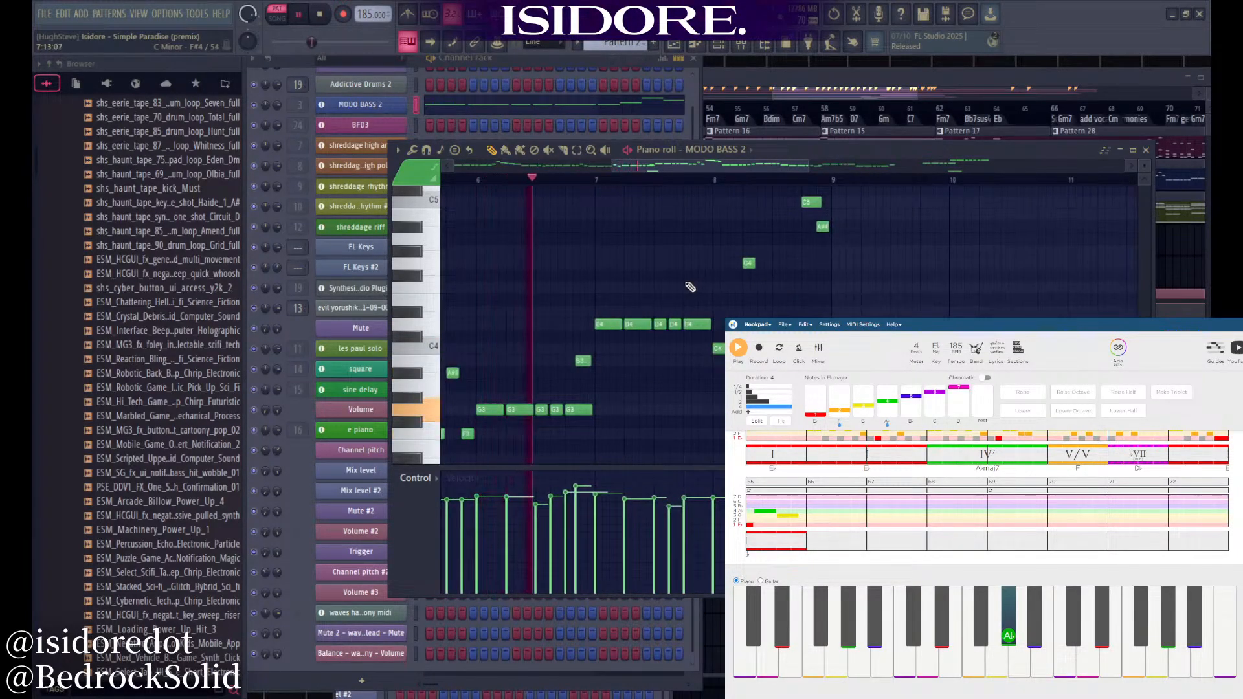
Follow the playing MODO BASS 2 notes from bar 7 to about bar 15, examining the higher bass notes
scroll(647, 286, down, 7)
scroll(582, 336, up, 10)
scroll(660, 300, down, 3)
scroll(699, 298, down, 4)
scroll(882, 294, up, 4)
scroll(712, 265, right, 4)
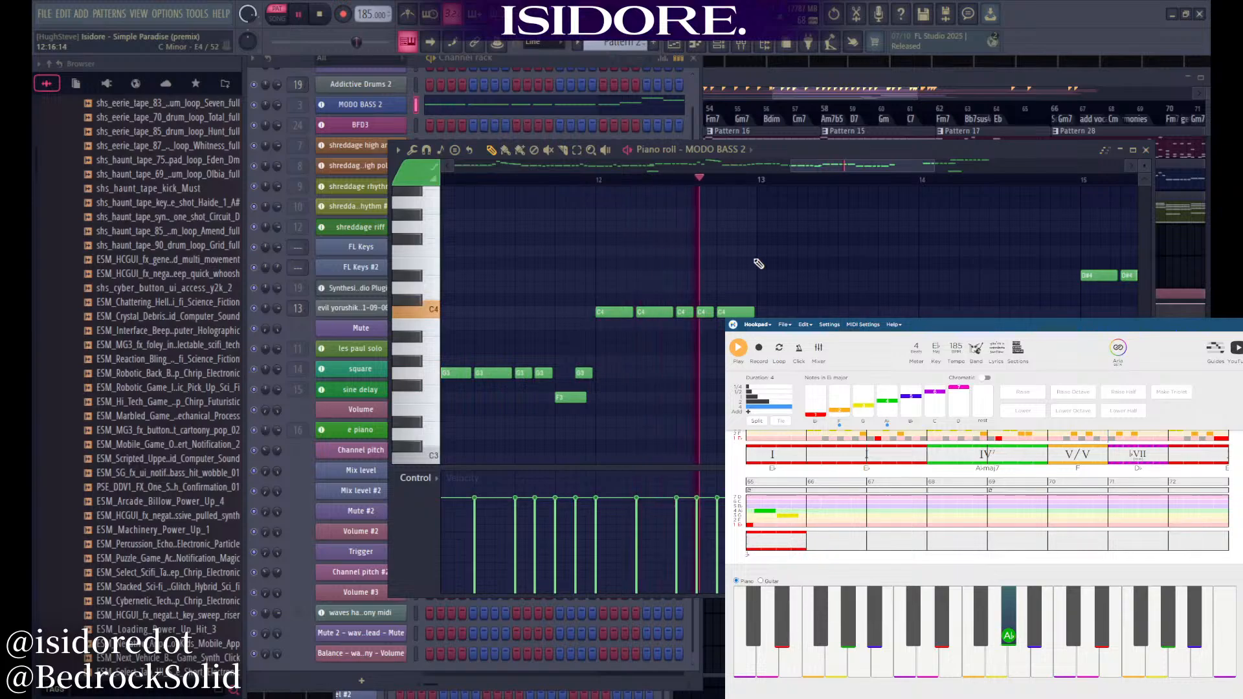
scroll(587, 244, down, 4)
scroll(854, 275, up, 4)
scroll(741, 269, down, 4)
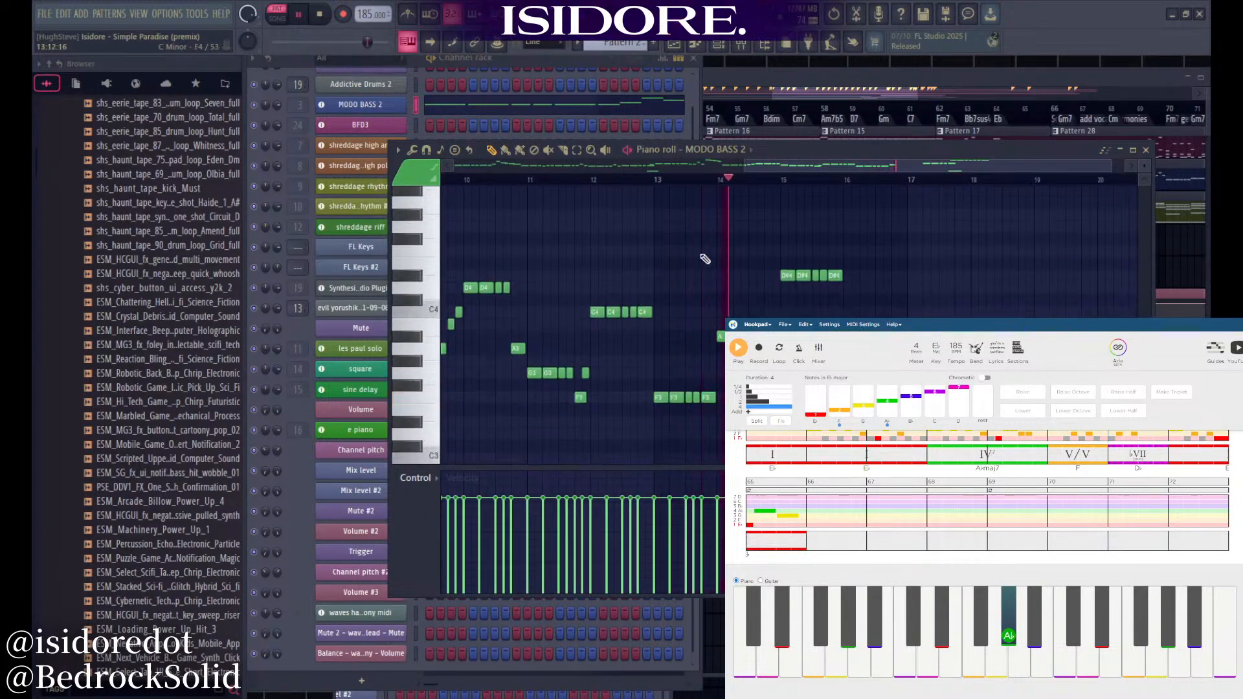
Open the MODO BASS 2 instrument, look over its bass model page, close it, and stop playback
click(335, 84)
click(363, 107)
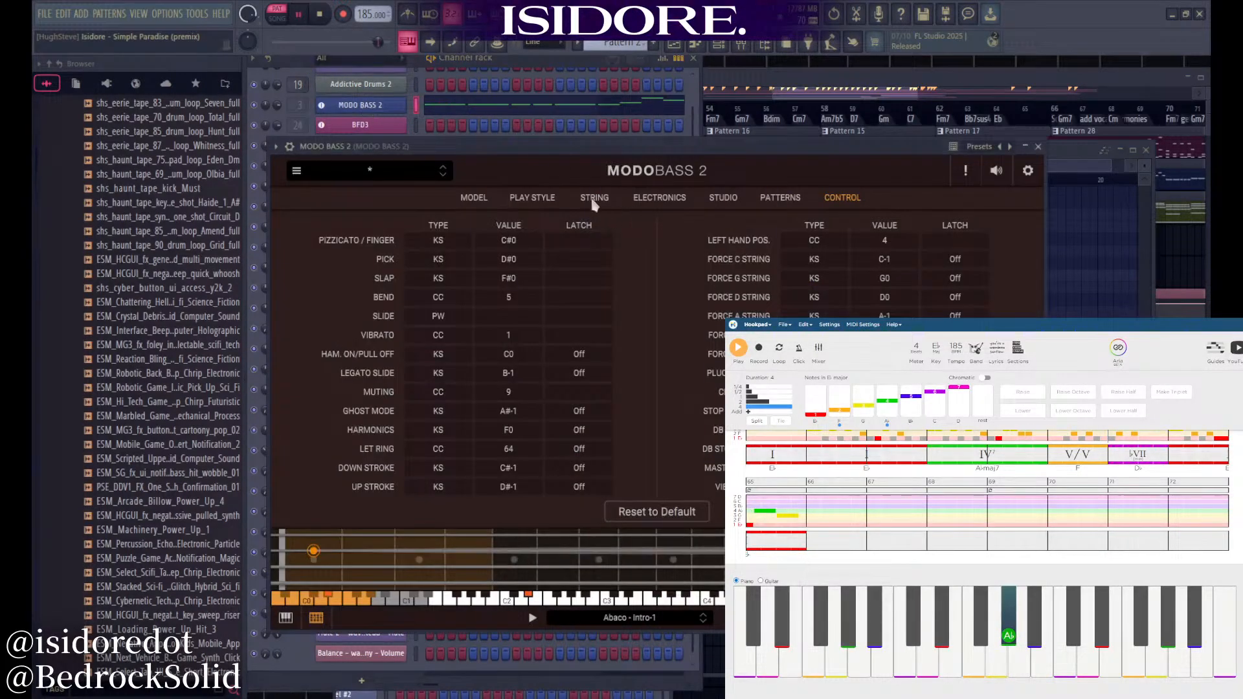
drag(508, 143, 527, 145)
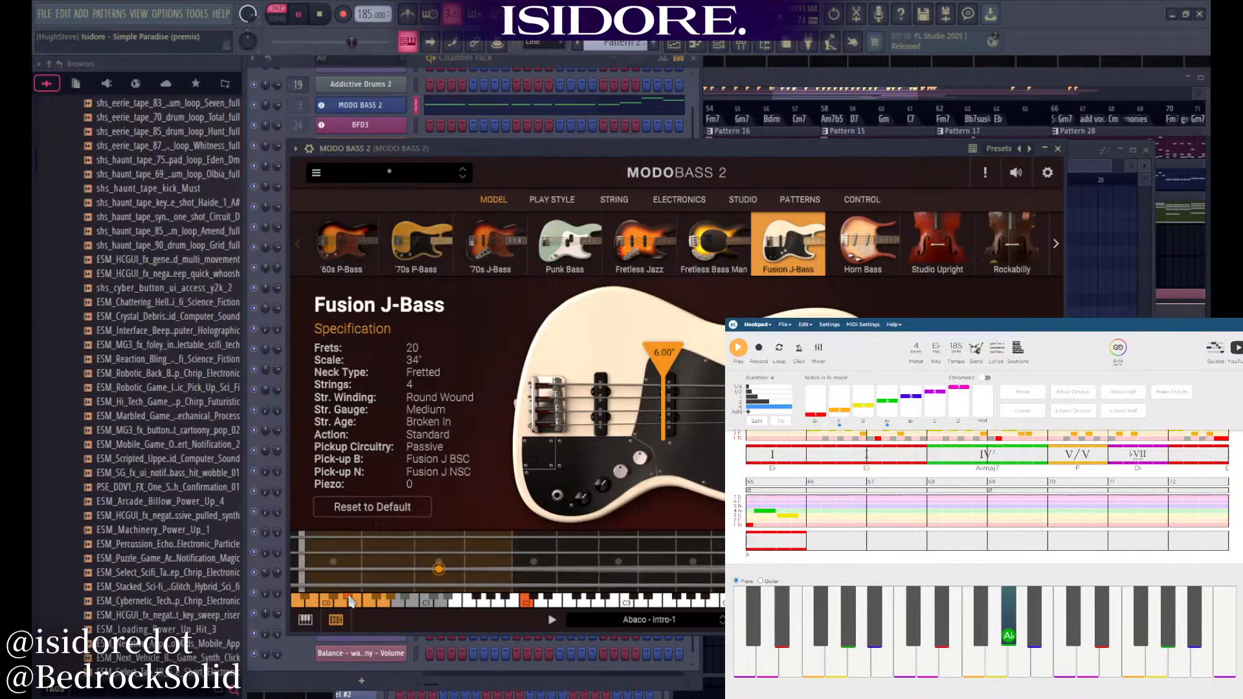
click(1057, 150)
key(space)
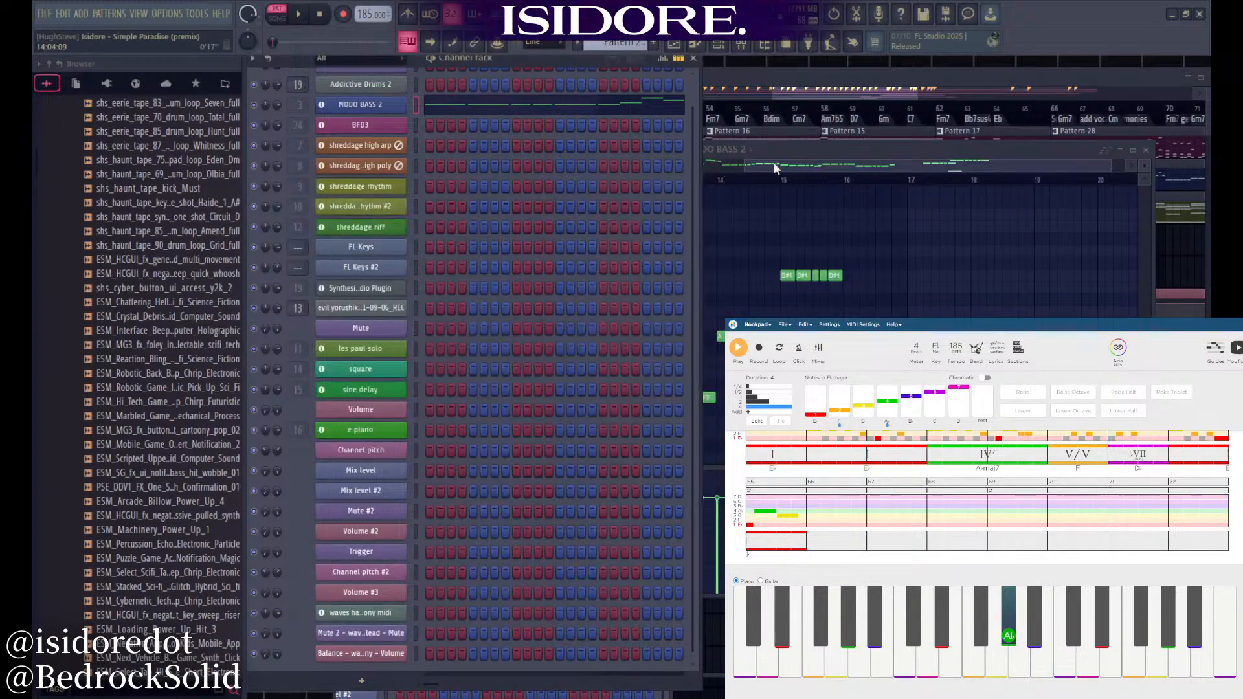
Bring the playlist to the front and play the arrangement briefly from the Abmaj7 marker at bar 50
click(773, 162)
click(818, 91)
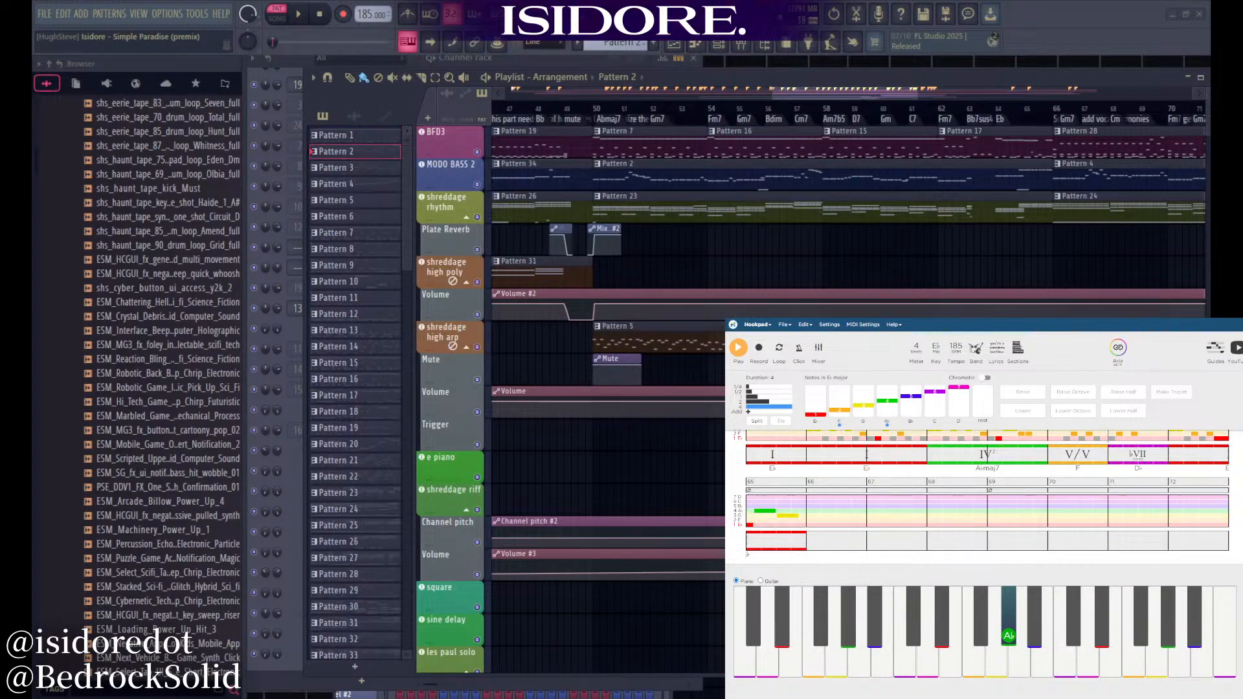
scroll(754, 253, down, 2)
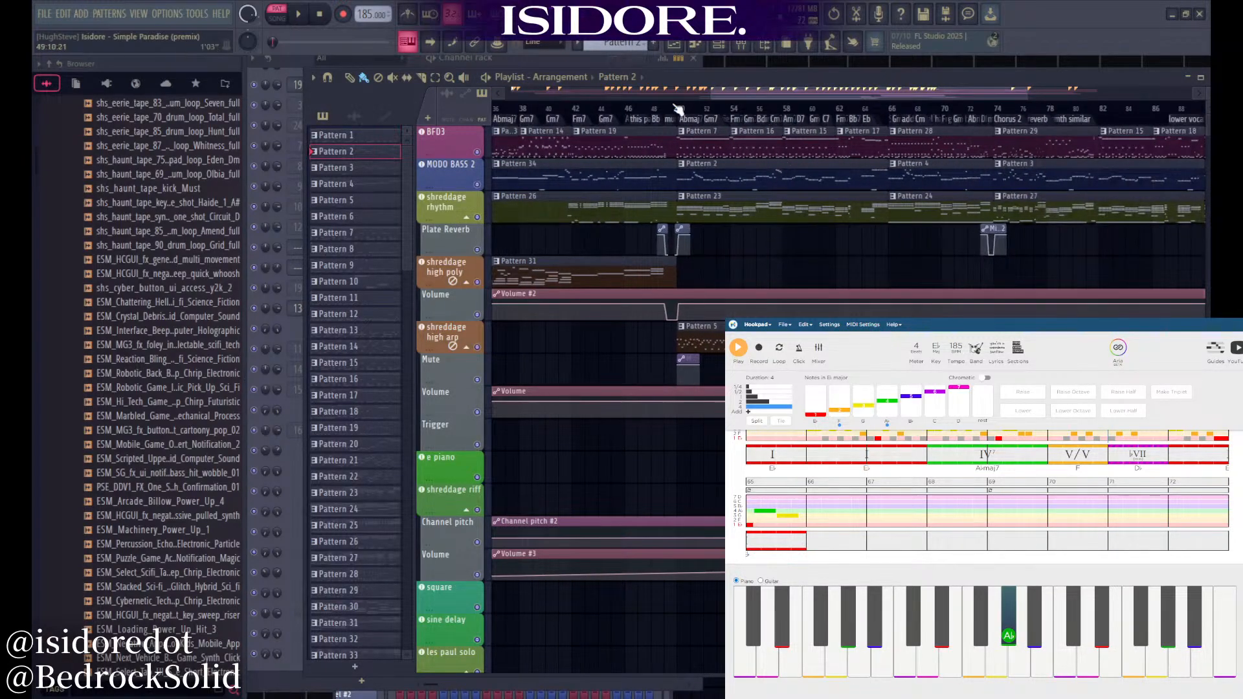
key(space)
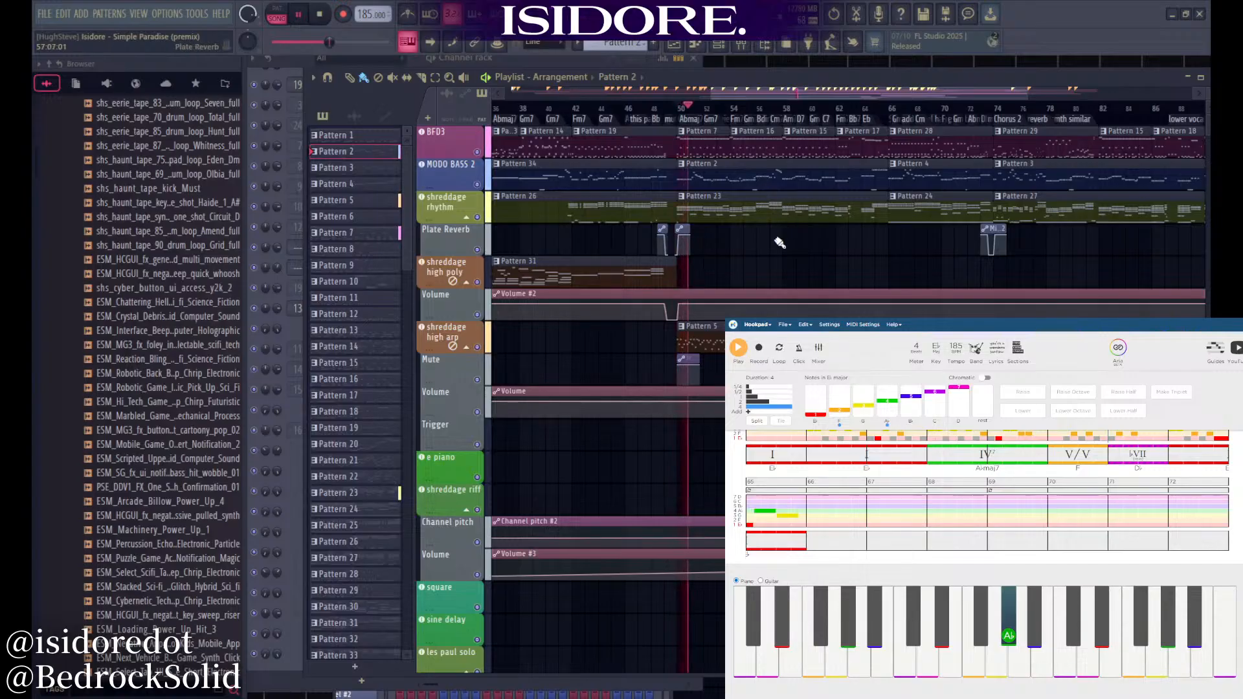
key(space)
Select Pattern 5 from the shreddage high arp track and examine the guitar, solo, harmony and automation tracks from bar 50
click(707, 337)
scroll(747, 286, down, 6)
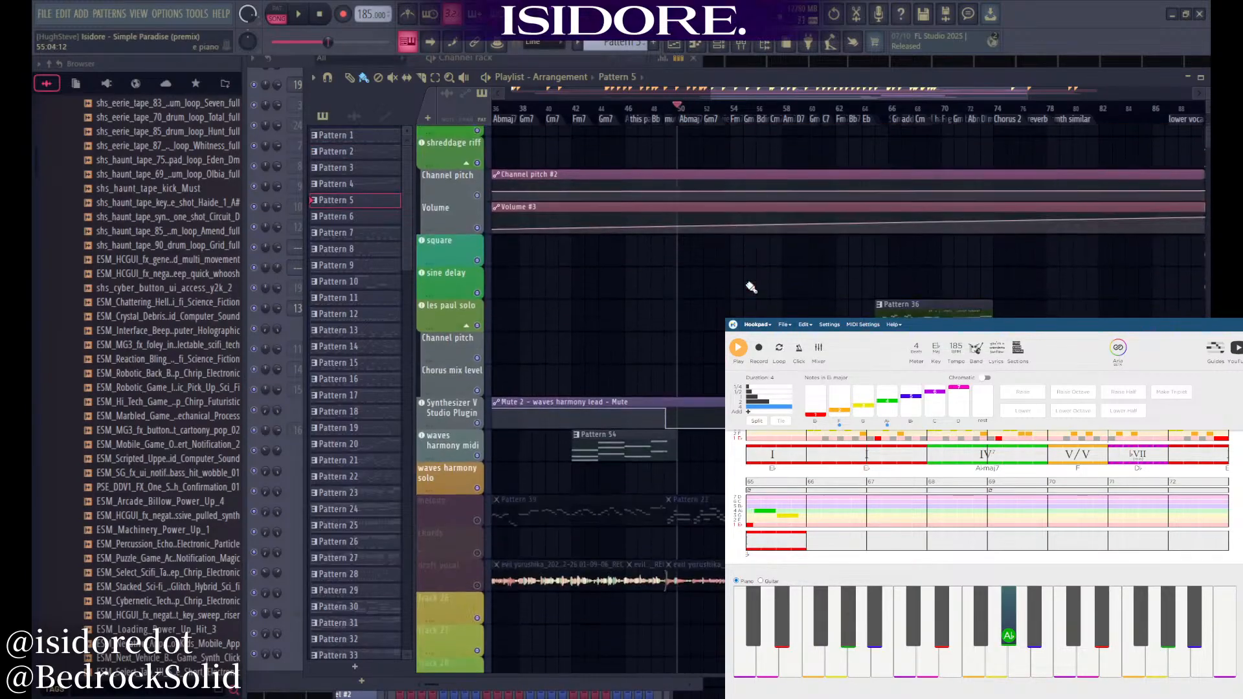
scroll(837, 312, down, 2)
scroll(836, 310, up, 5)
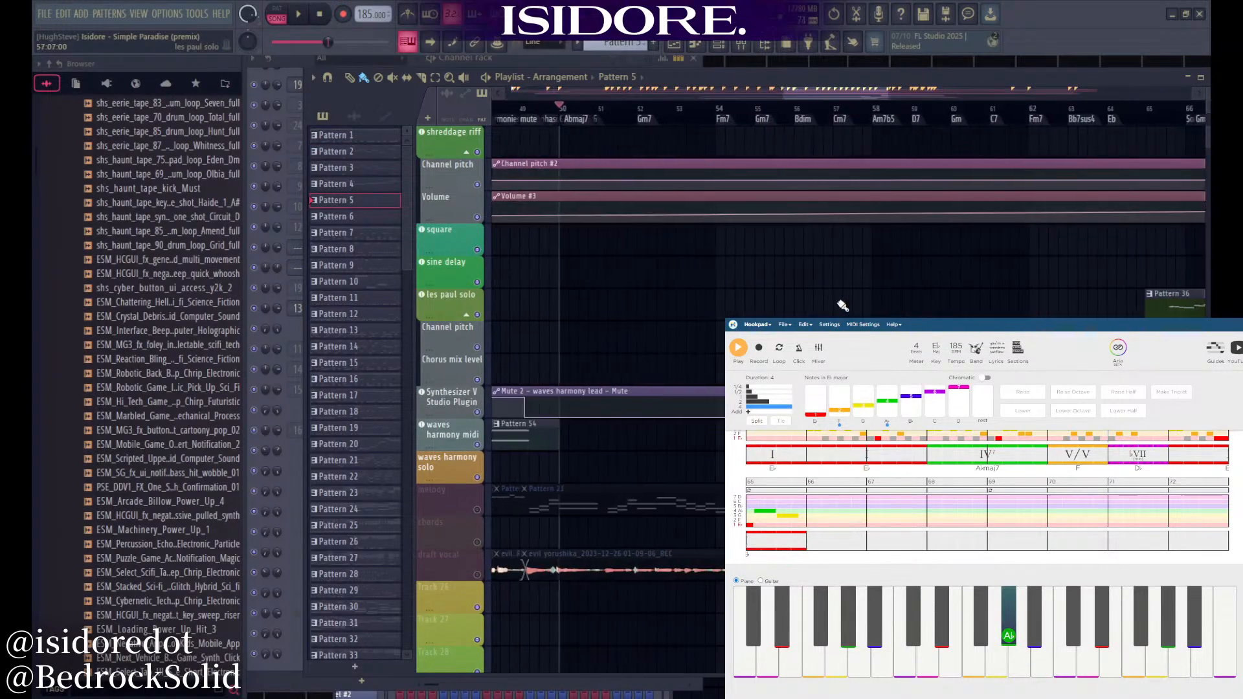
scroll(839, 306, up, 6)
scroll(566, 430, up, 3)
scroll(605, 452, down, 2)
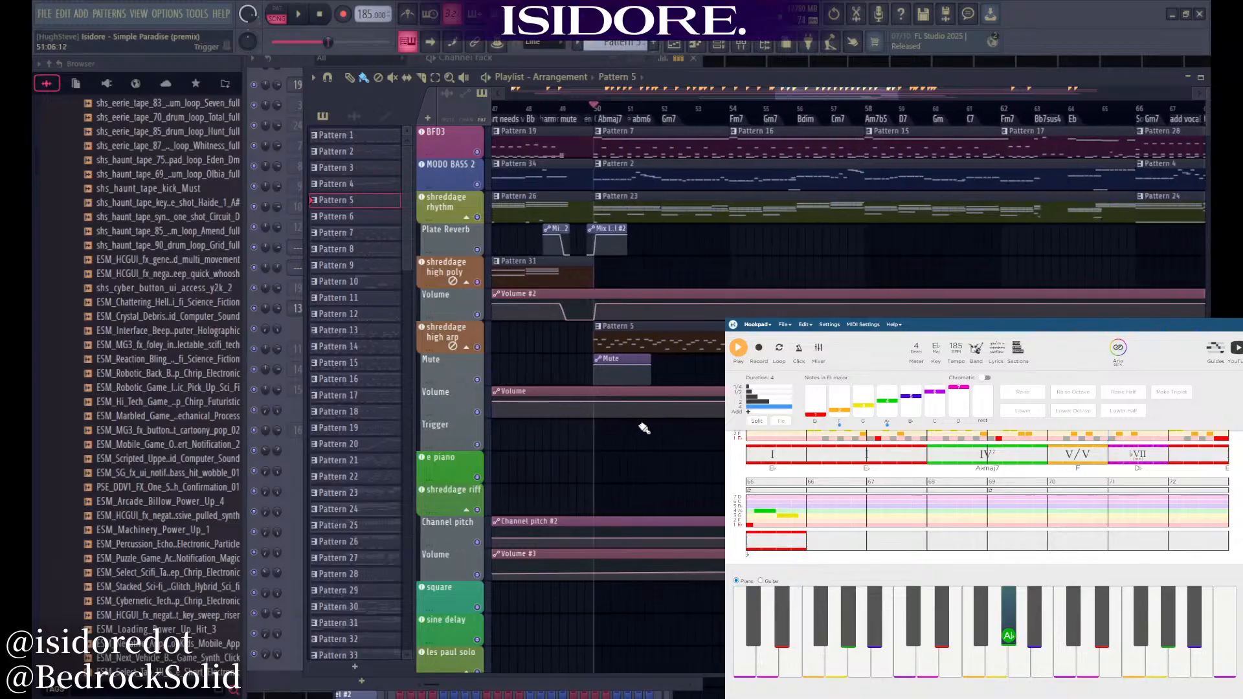
scroll(582, 440, down, 3)
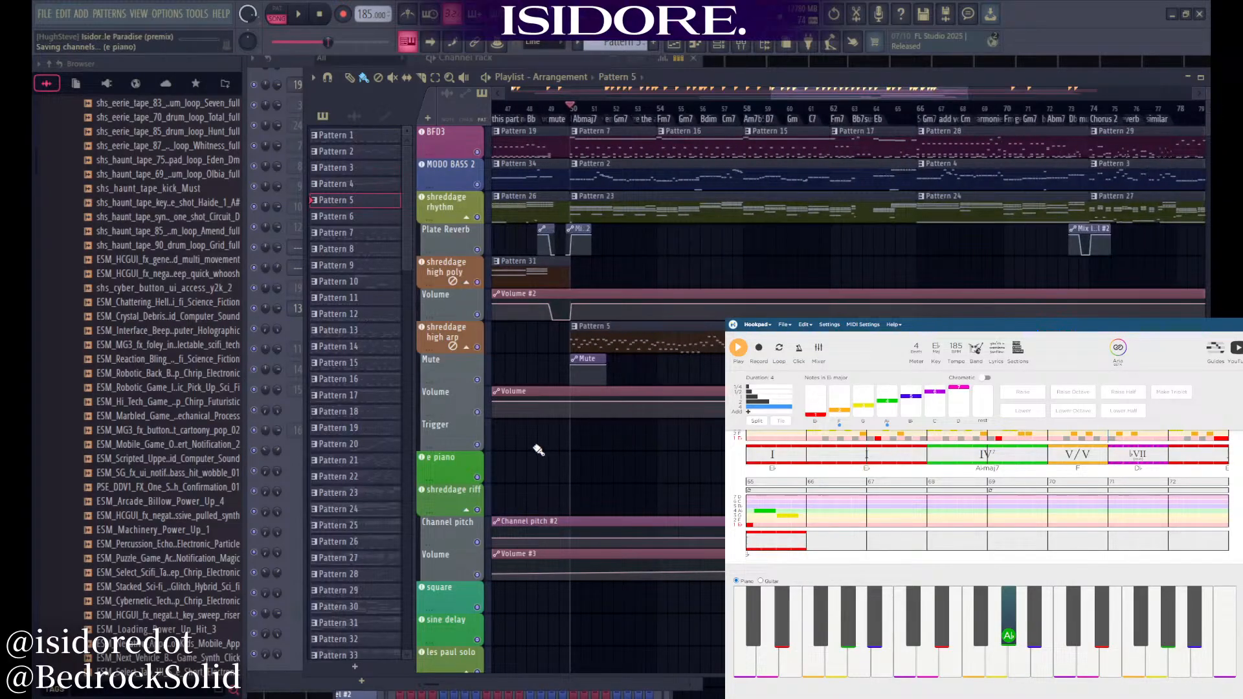
scroll(567, 440, up, 4)
scroll(581, 431, down, 2)
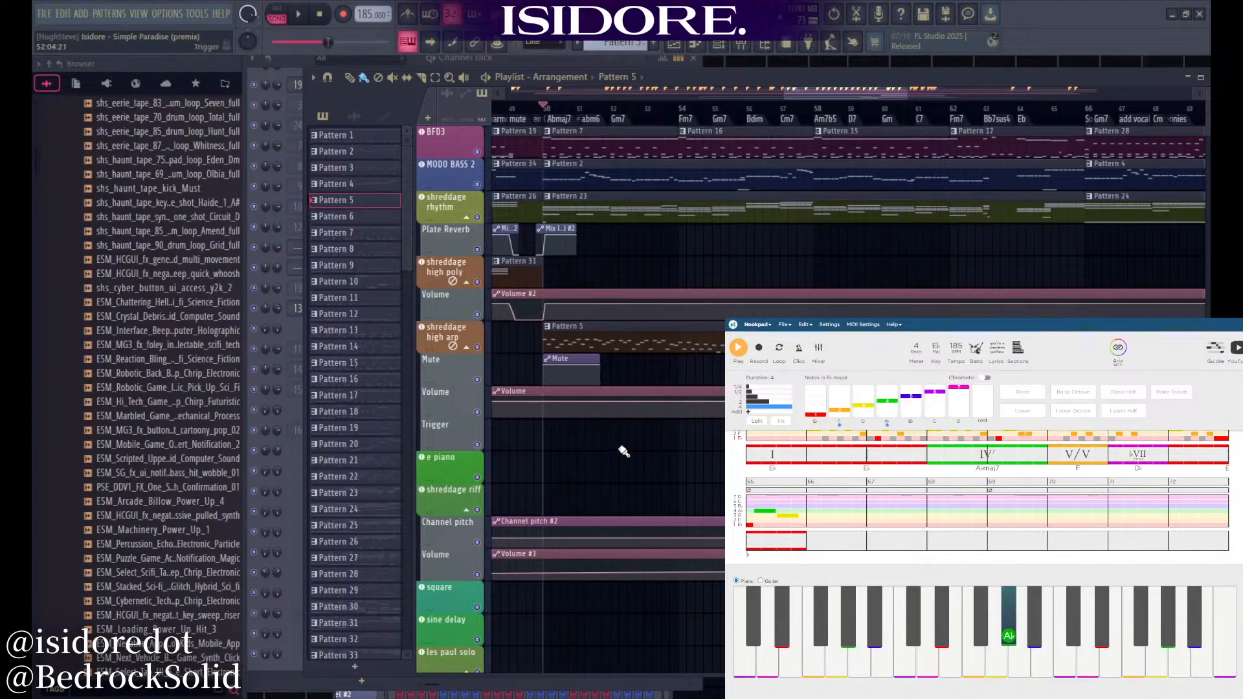
scroll(626, 451, up, 2)
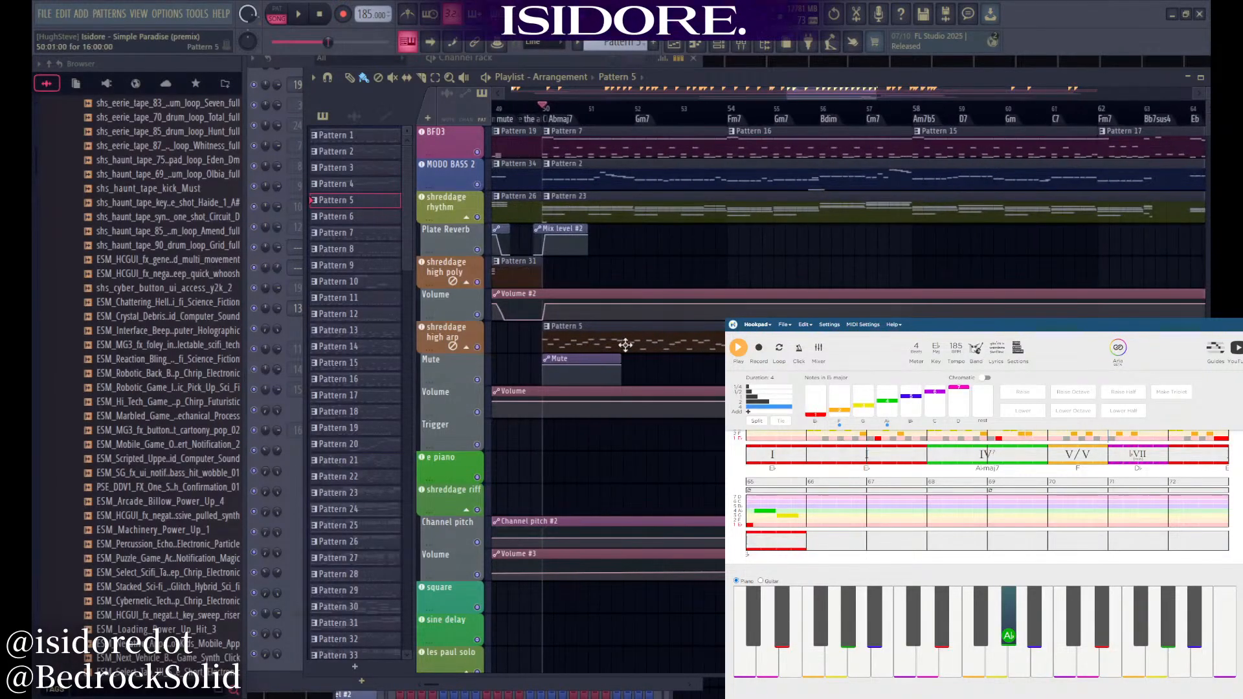
Open the shreddage high arp notes of Pattern 5 in the piano roll
click(292, 62)
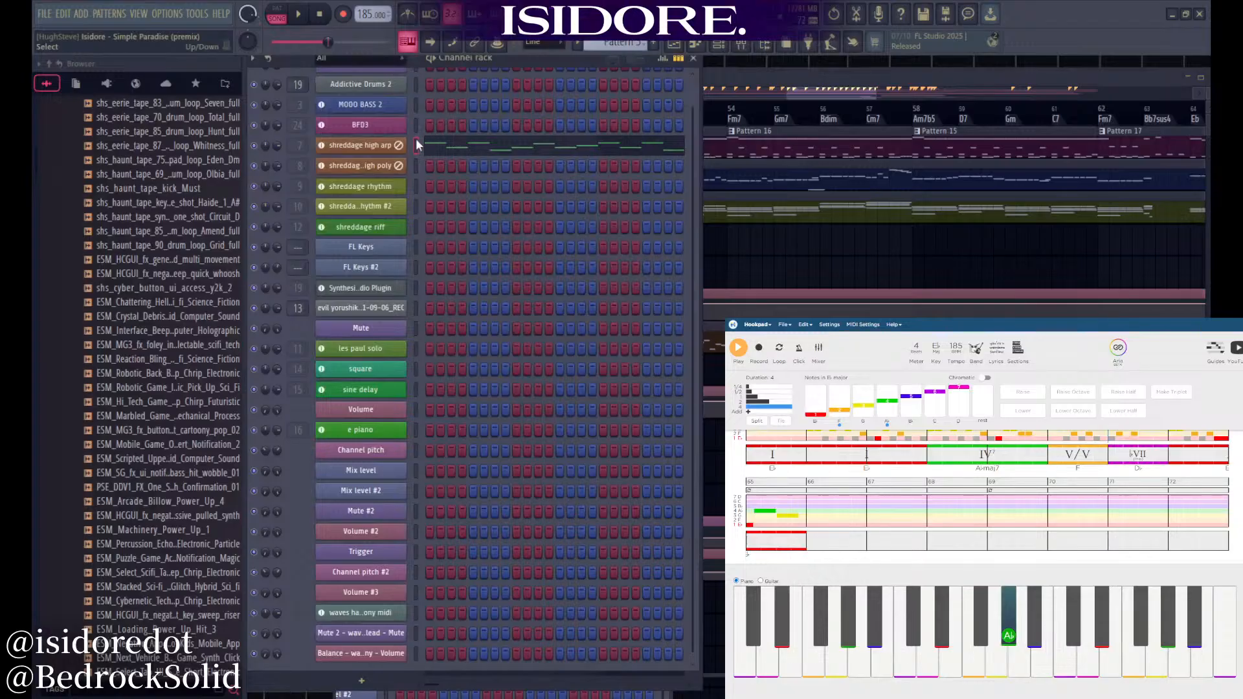
click(749, 340)
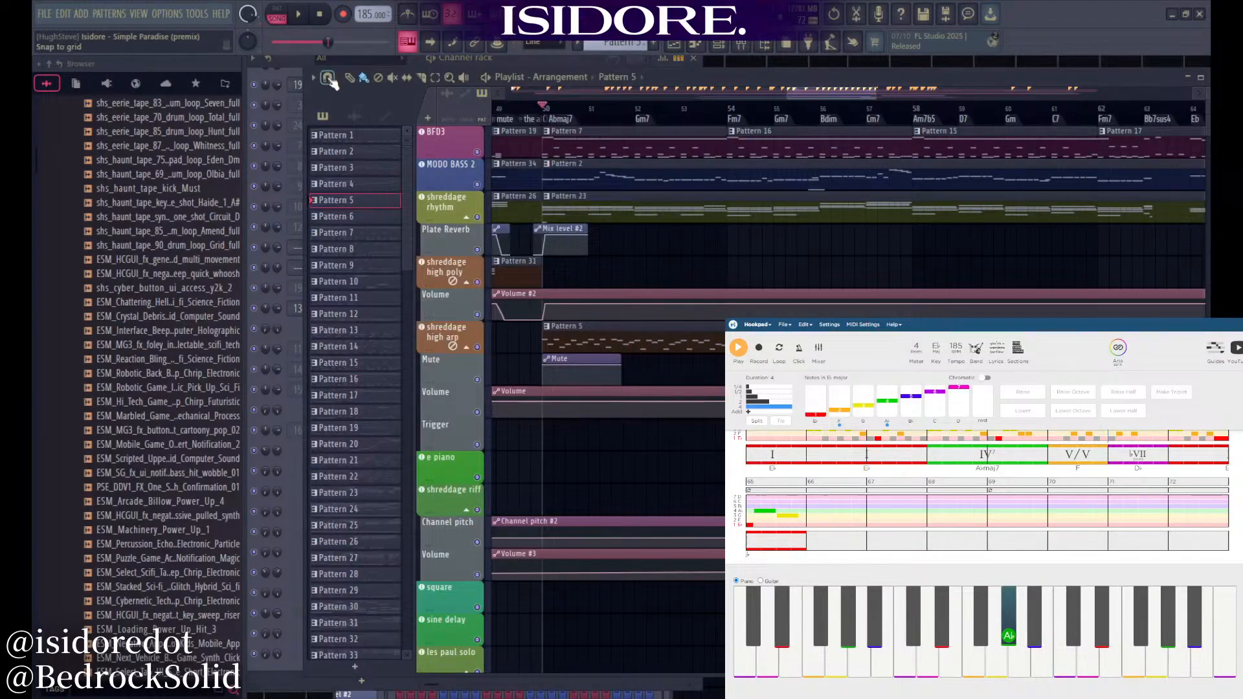
click(291, 60)
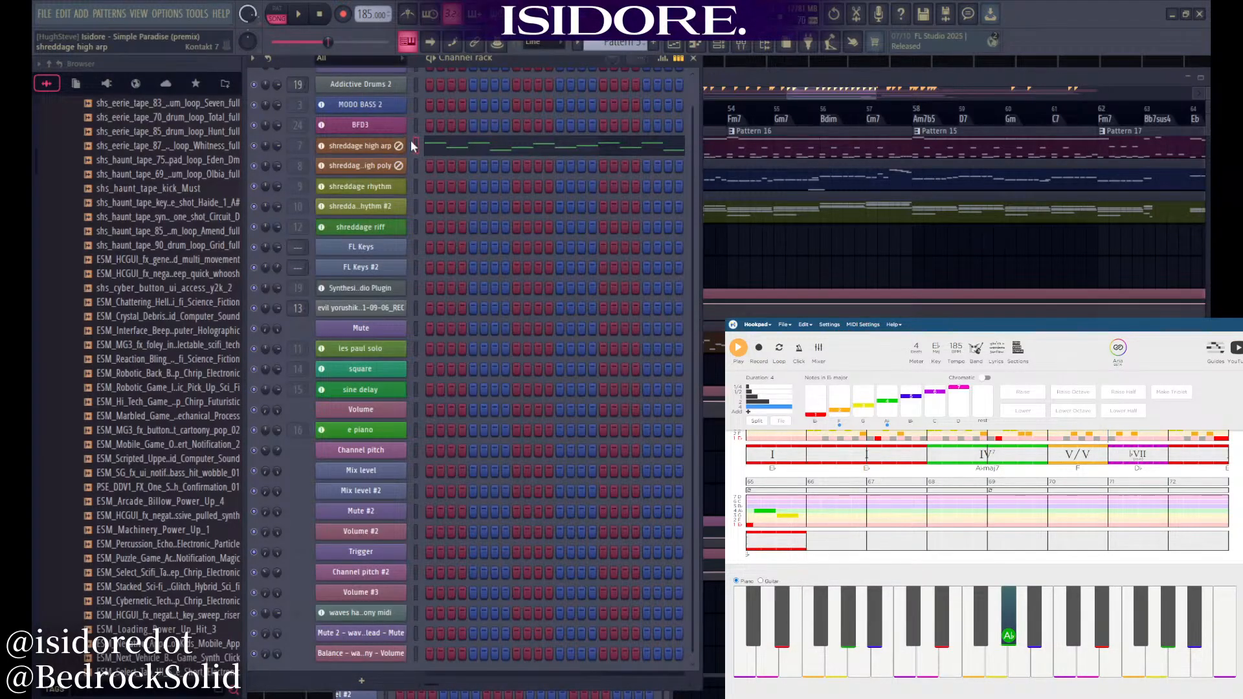
click(442, 149)
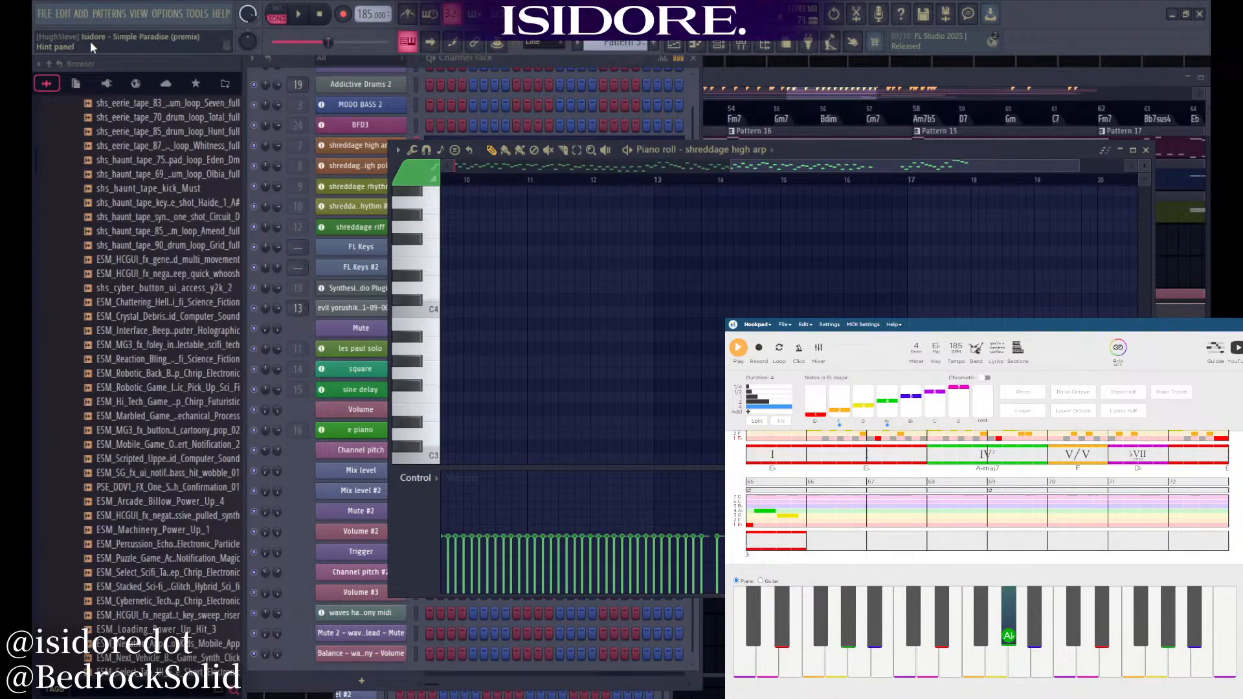
Glance at the mixer and playlist, and reopen the shreddage high arp piano roll from the channel rack
key(F9)
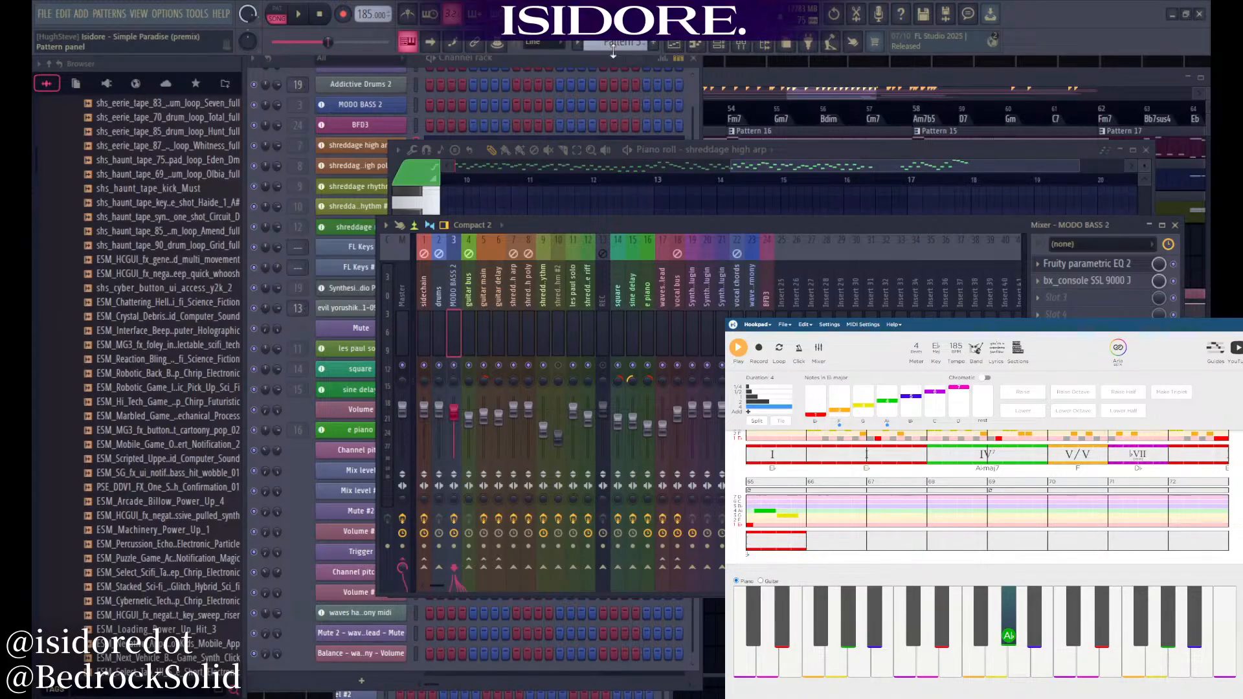
click(799, 152)
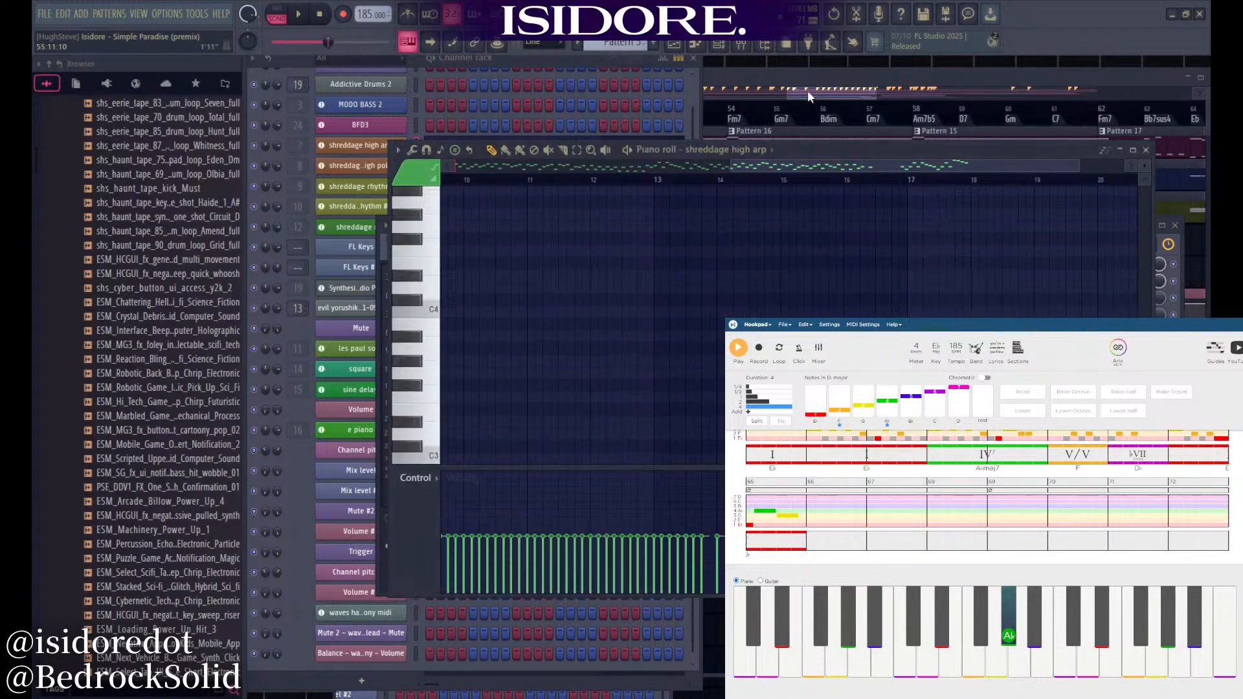
click(806, 90)
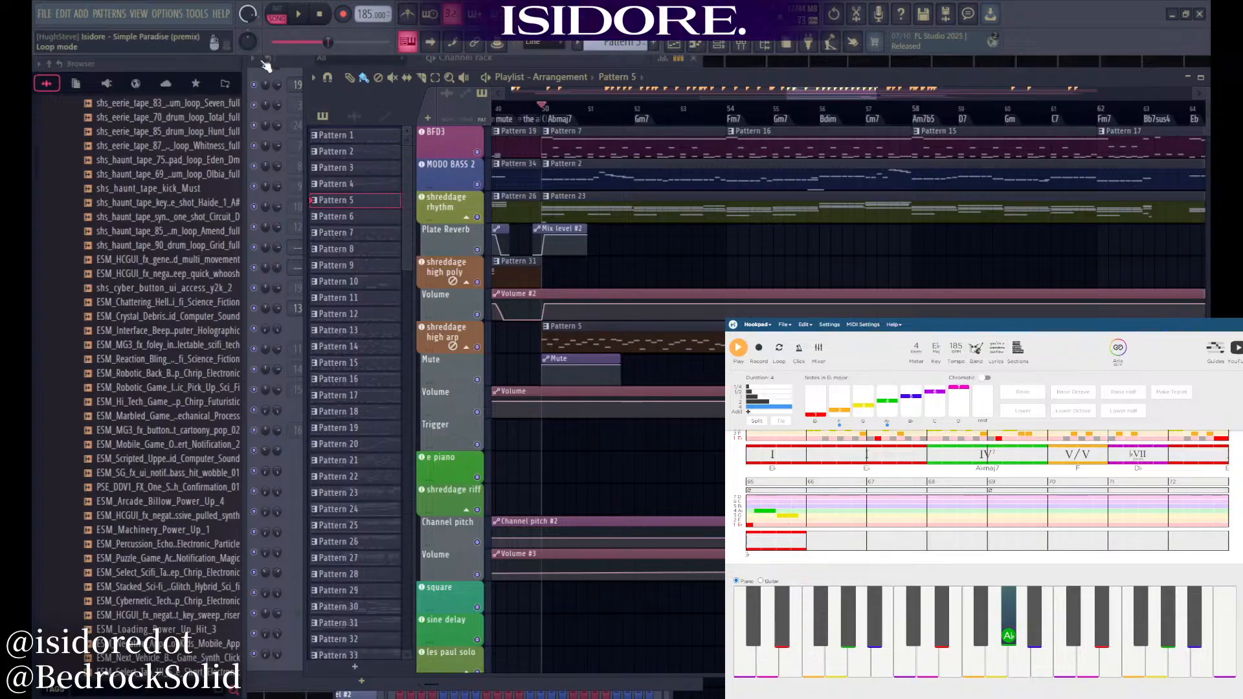
click(358, 66)
click(429, 147)
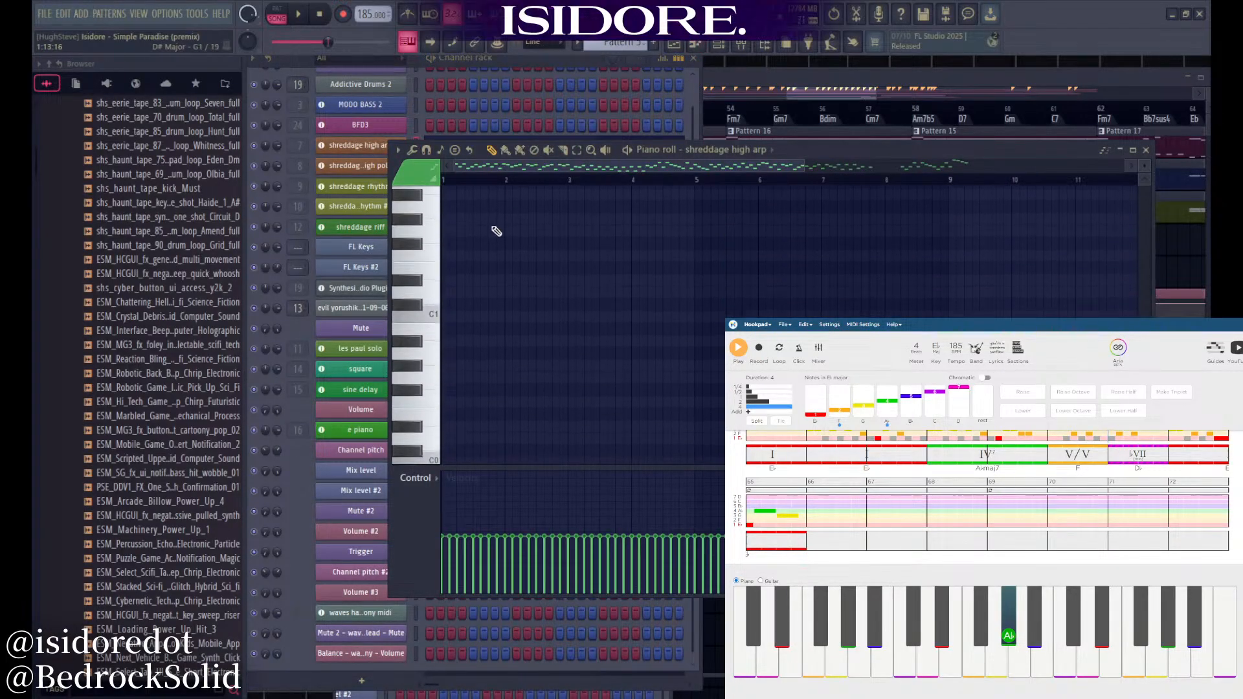
Play Pattern 5 on its own and bring the shreddage high arp notes around C6 to C7 into view
click(436, 64)
key(l)
key(space)
click(707, 296)
scroll(566, 305, up, 8)
scroll(550, 308, up, 11)
scroll(569, 421, down, 1)
scroll(595, 426, up, 3)
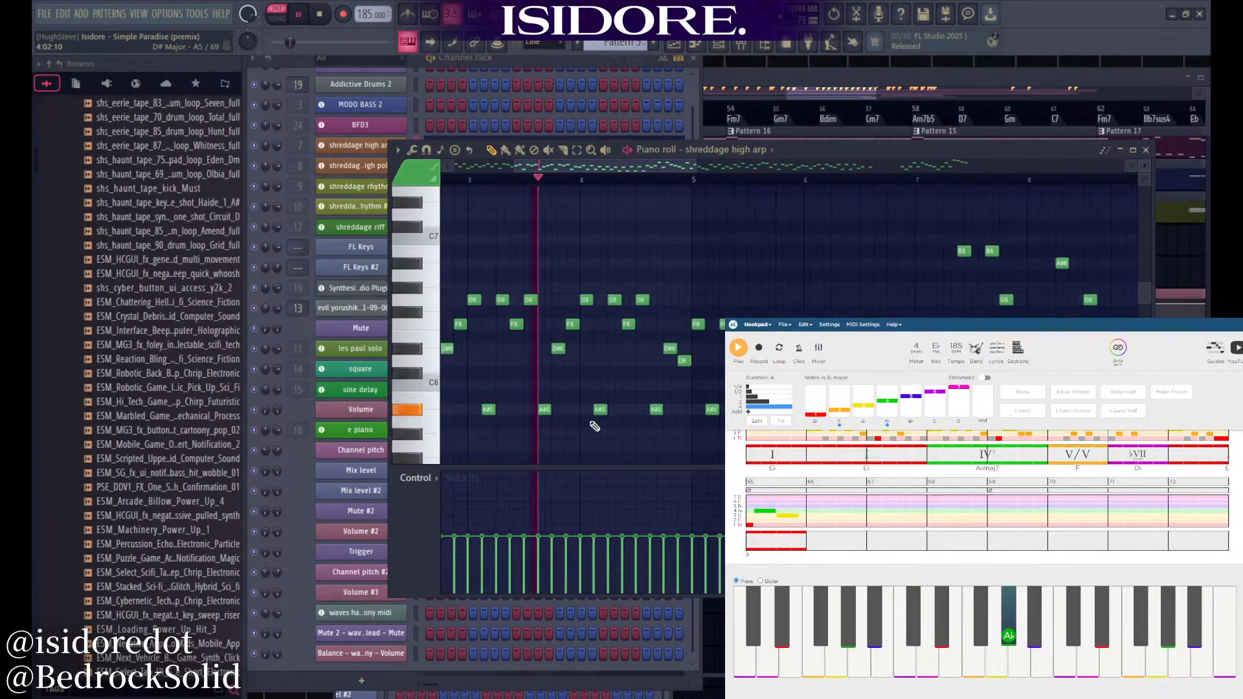
Follow the playing shreddage high arp notes from bar 4 past the final run at bar 17, and stop playback
scroll(607, 445, down, 2)
scroll(744, 434, up, 3)
scroll(618, 376, down, 2)
scroll(745, 336, down, 5)
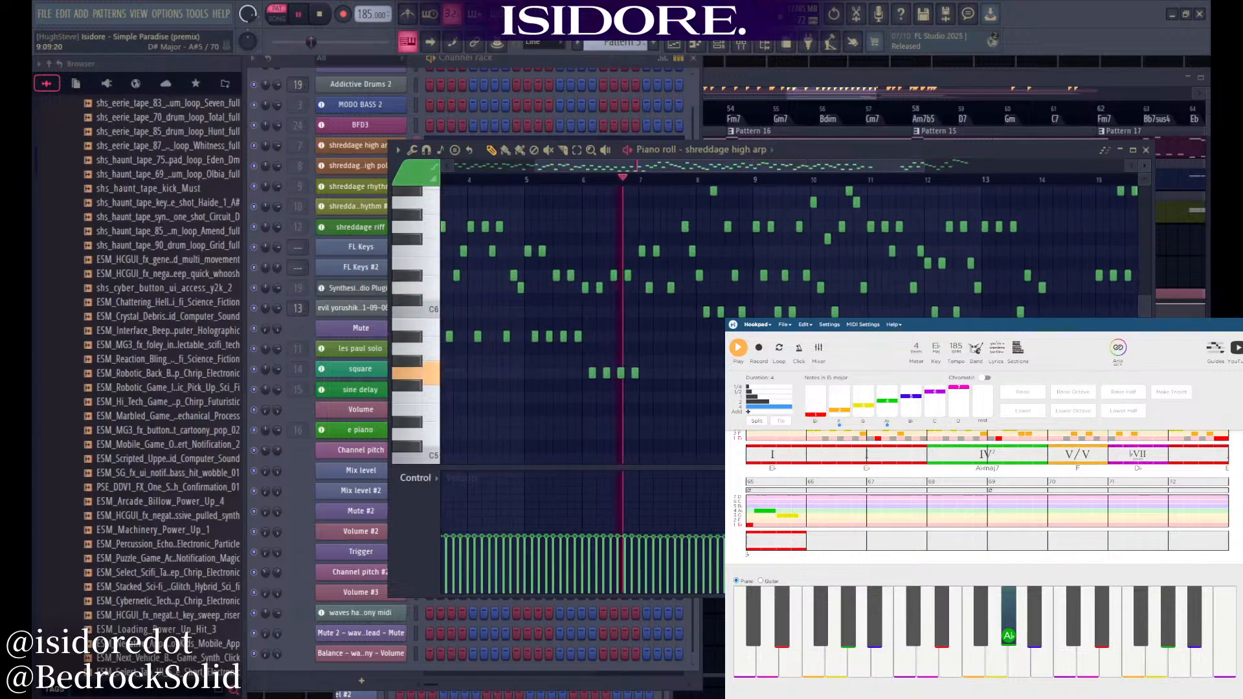
scroll(683, 416, up, 2)
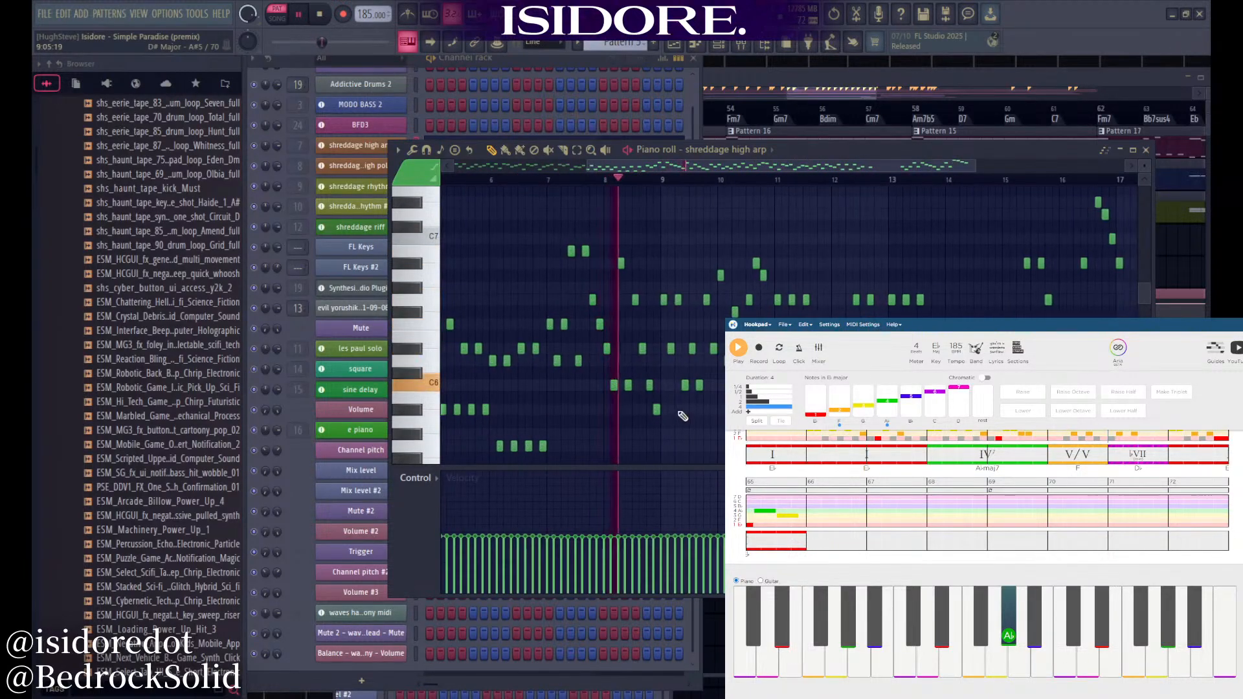
scroll(683, 416, down, 1)
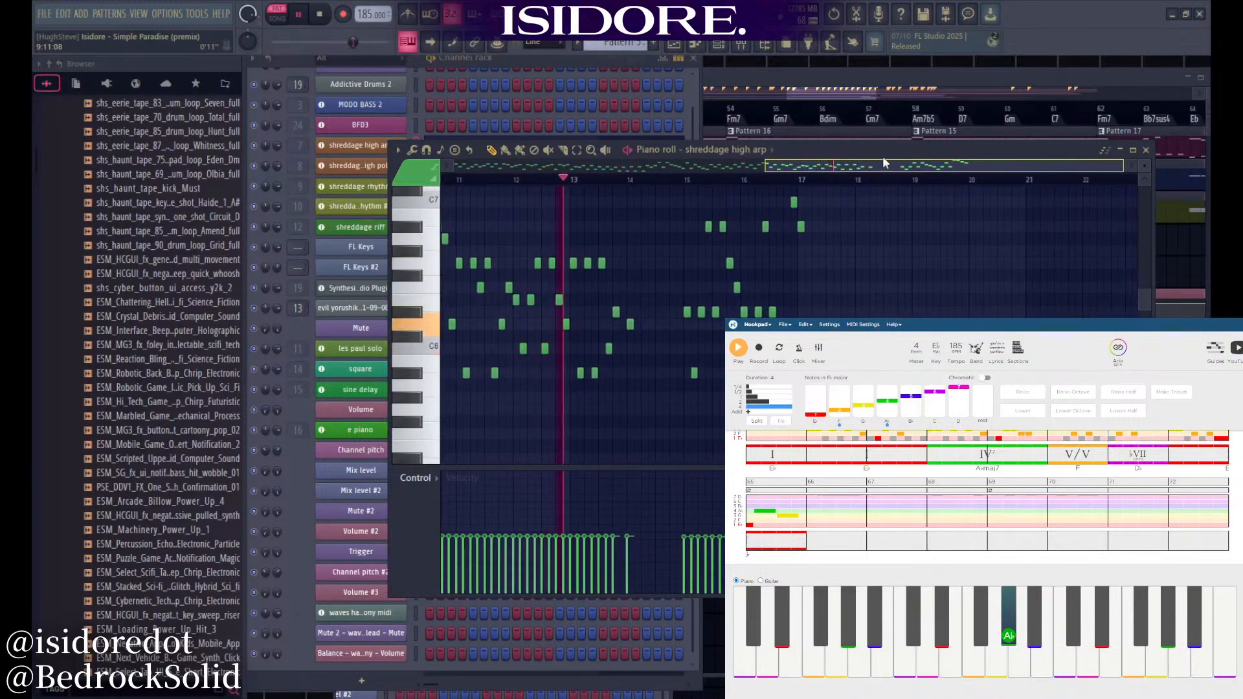
scroll(900, 314, up, 2)
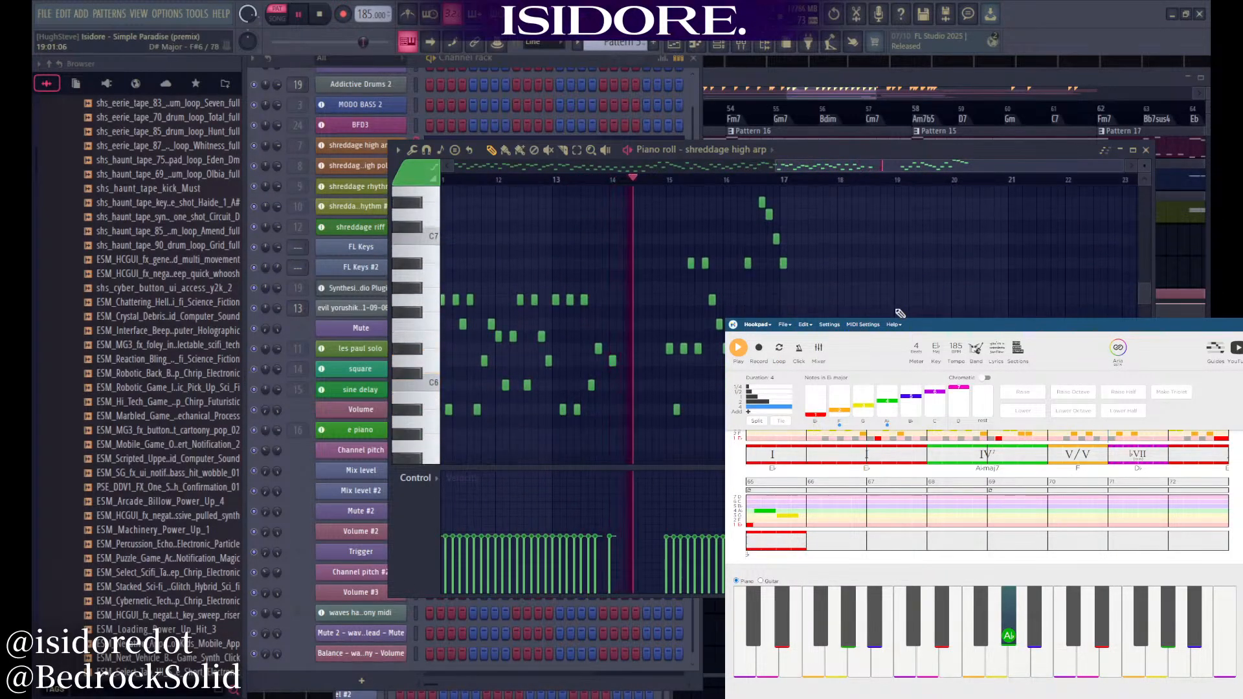
scroll(912, 313, up, 2)
scroll(907, 311, up, 2)
scroll(868, 308, up, 4)
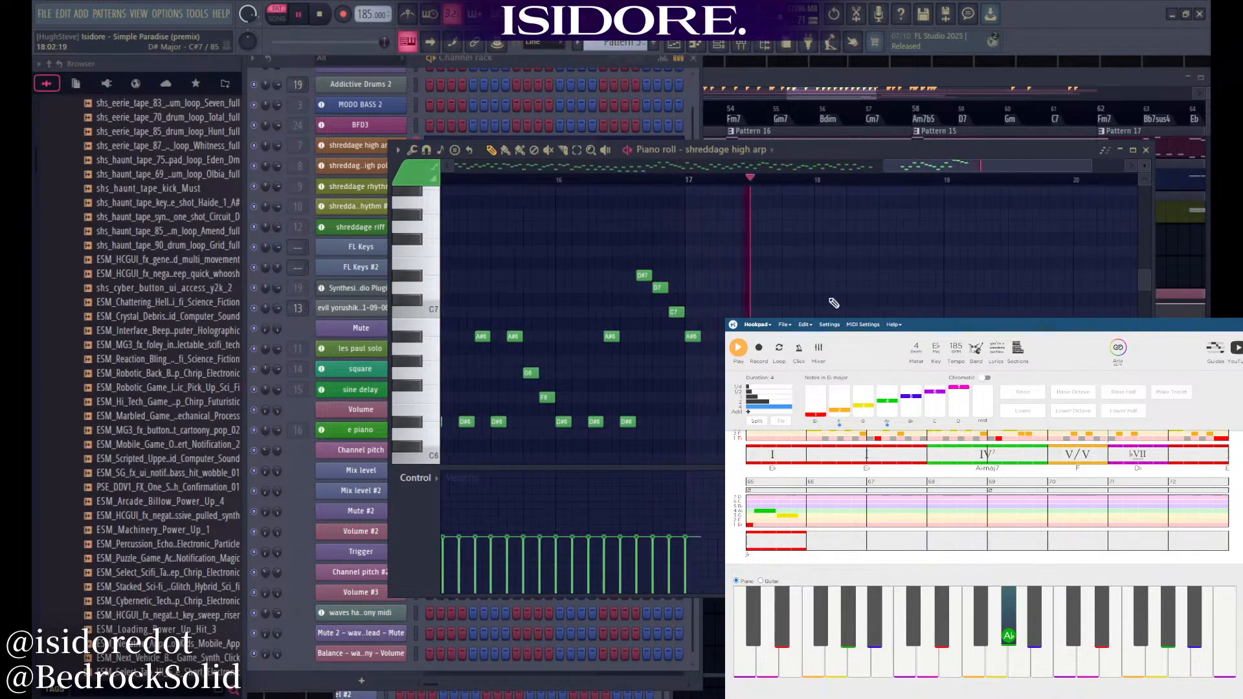
scroll(842, 302, down, 5)
key(space)
Return the playback position to bar 1 and examine the opening shreddage high arp notes up close
scroll(630, 255, down, 4)
scroll(409, 382, up, 4)
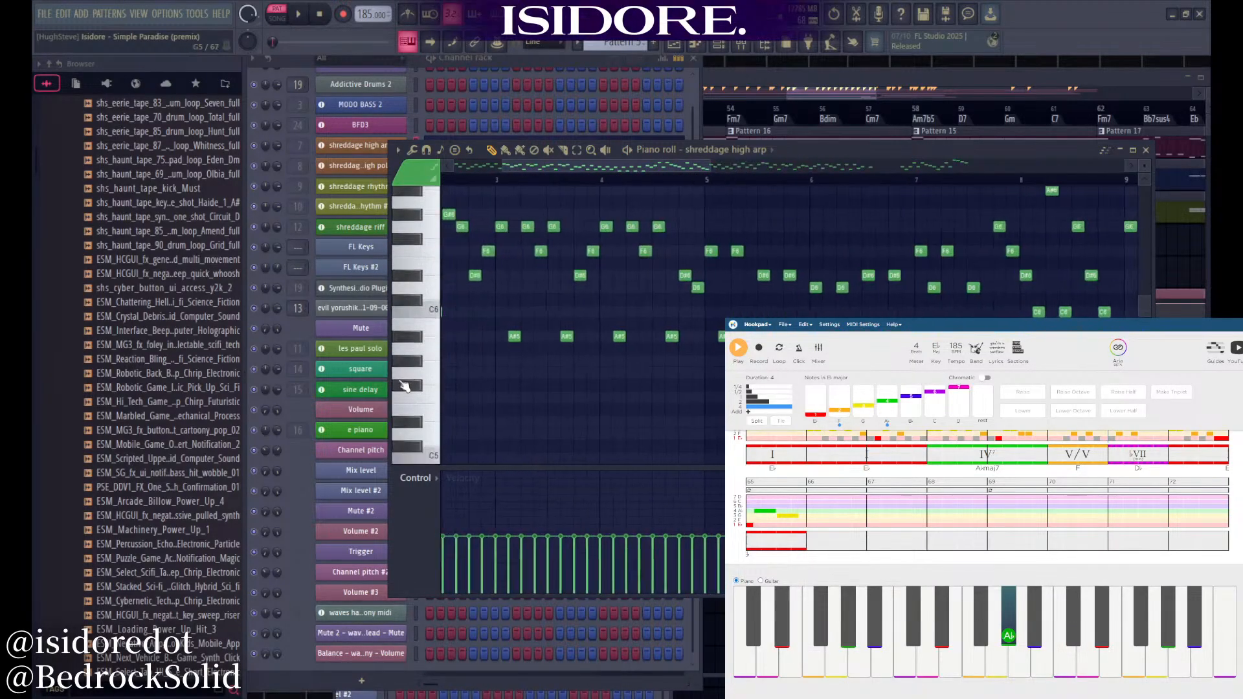
drag(550, 166, 503, 165)
click(491, 182)
scroll(442, 305, up, 4)
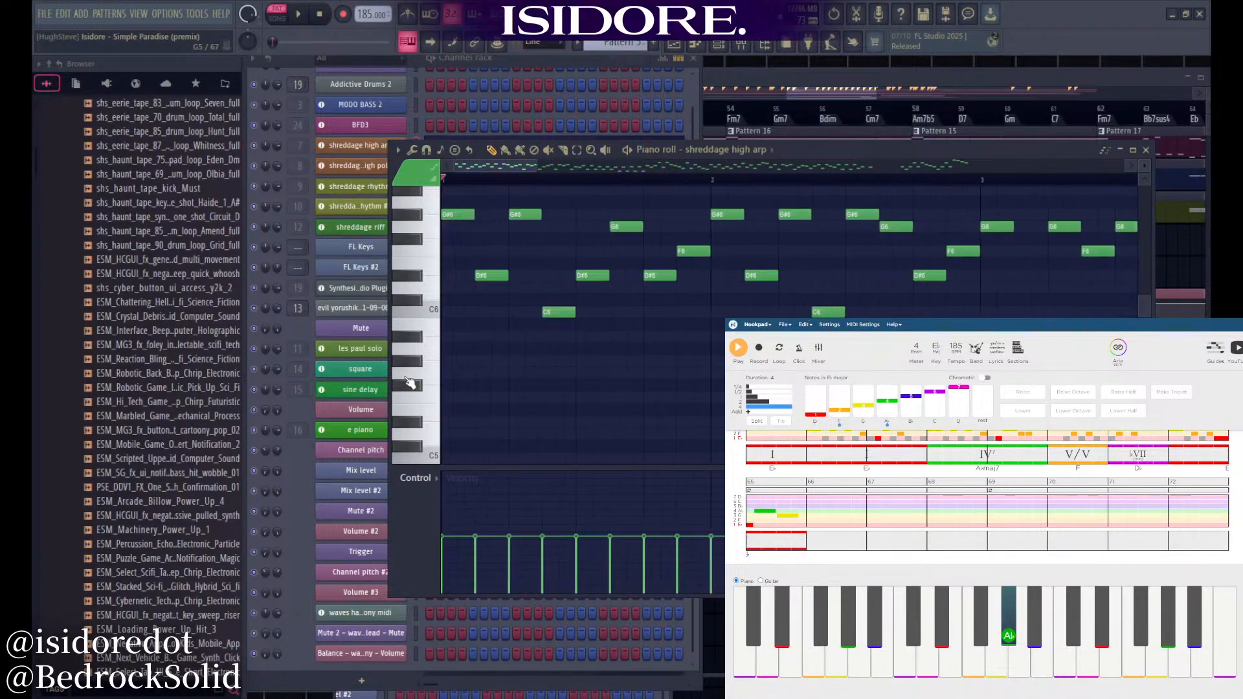
scroll(535, 349, up, 2)
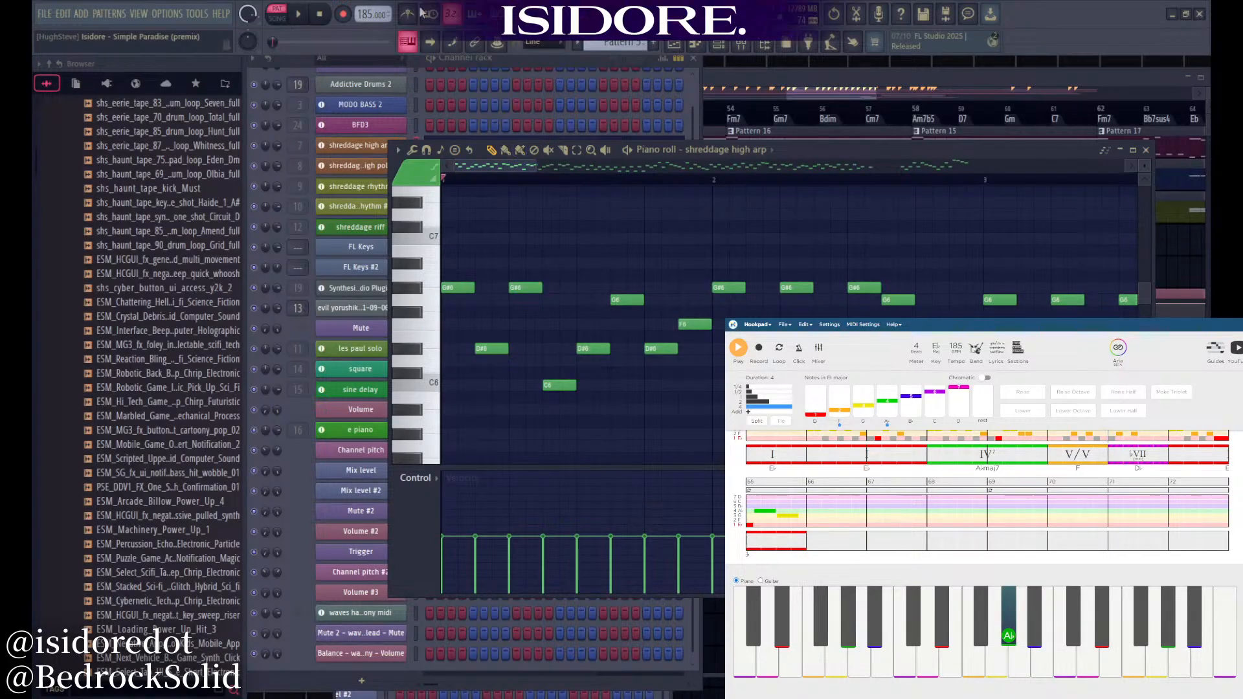
Play the shreddage high arp pattern from bar 1 and review its notes across the following bars
key(space)
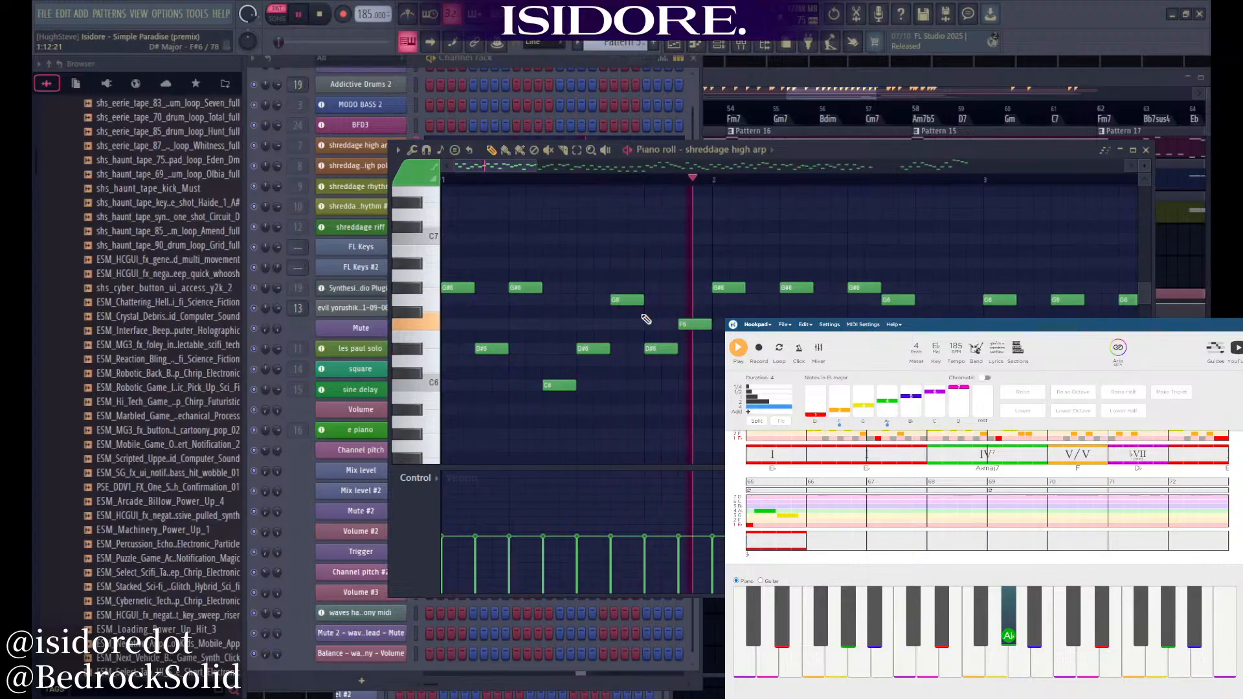
key(space)
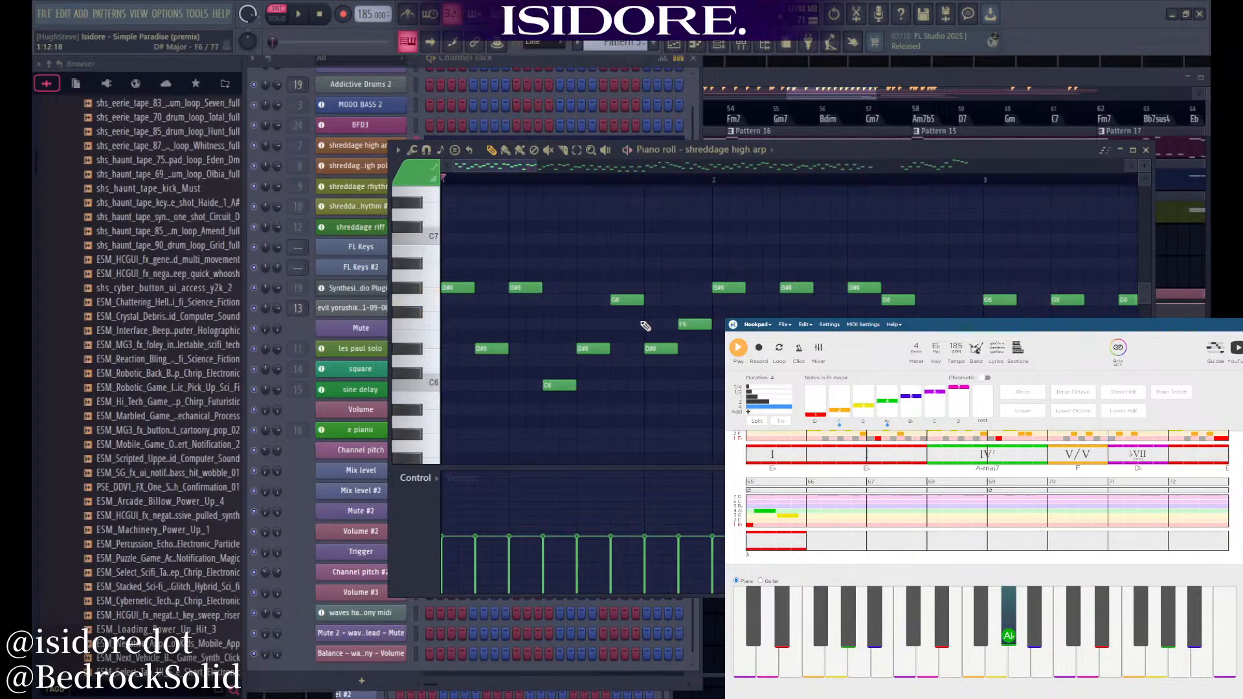
scroll(705, 306, down, 2)
scroll(639, 274, down, 1)
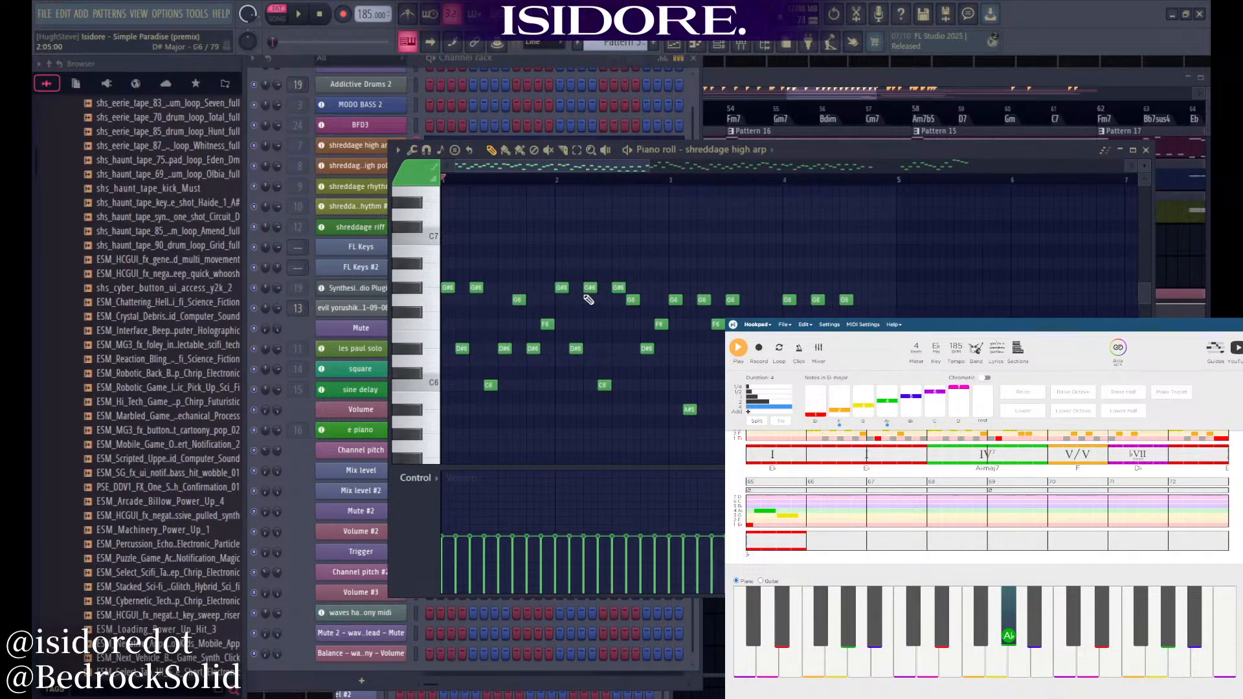
key(space)
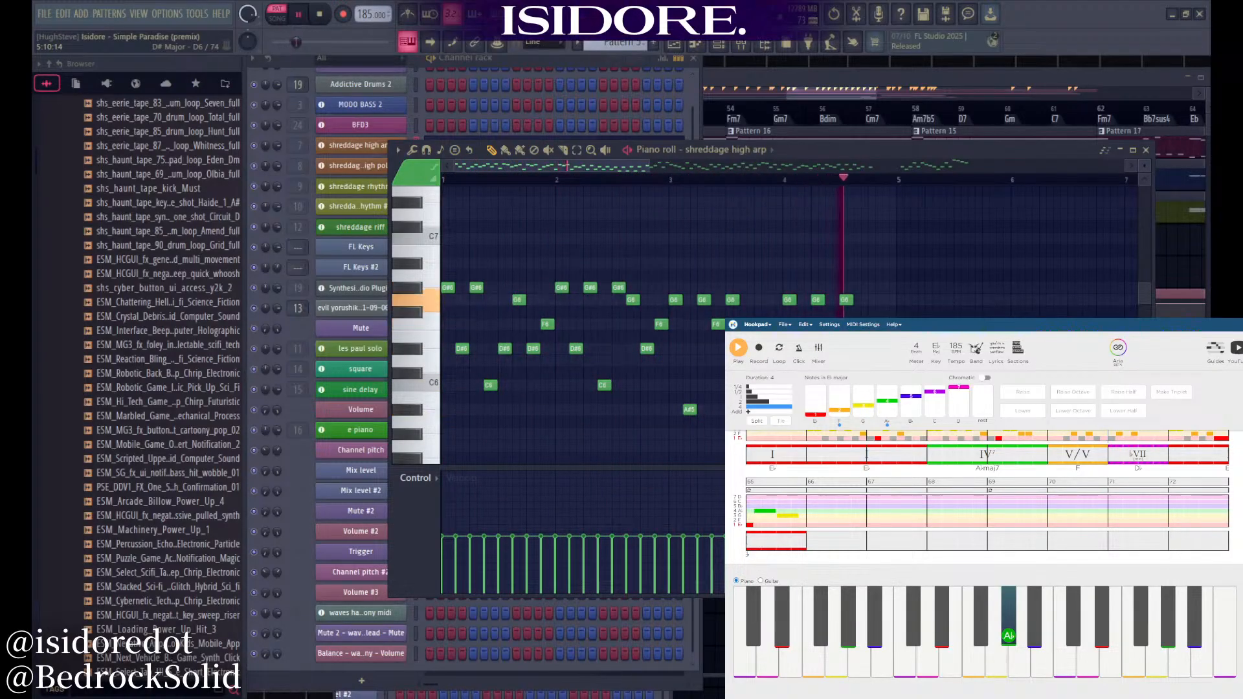
scroll(677, 396, down, 1)
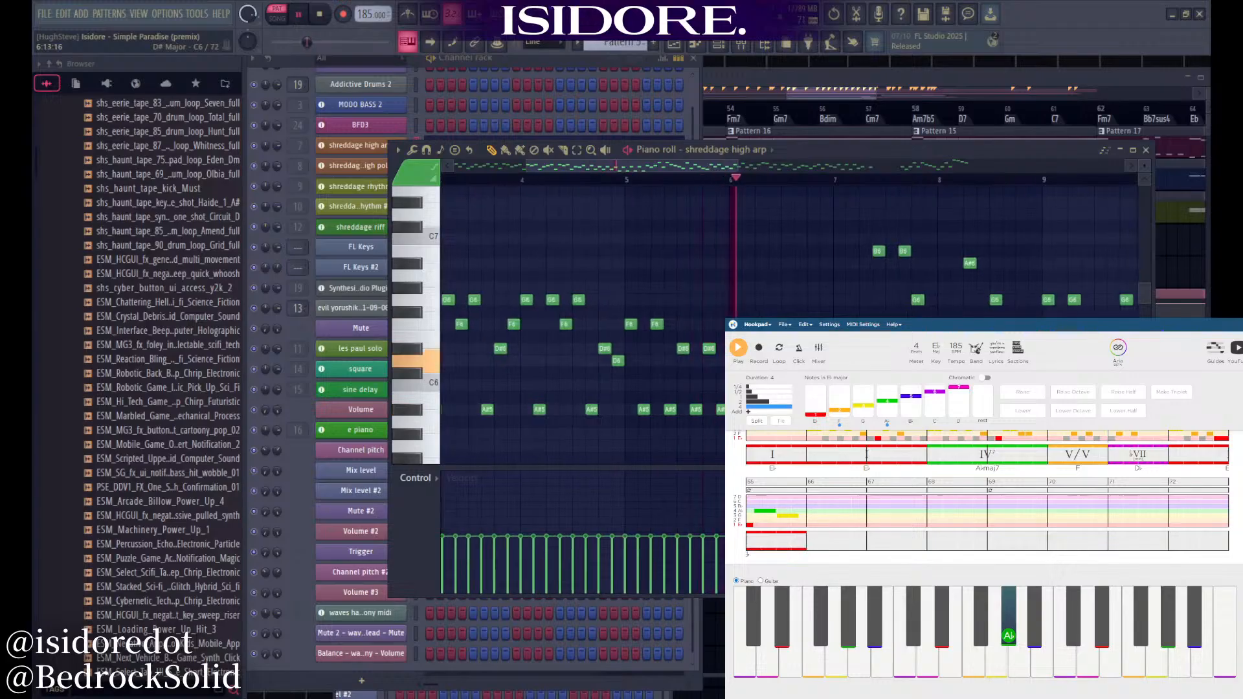
scroll(683, 369, down, 3)
key(space)
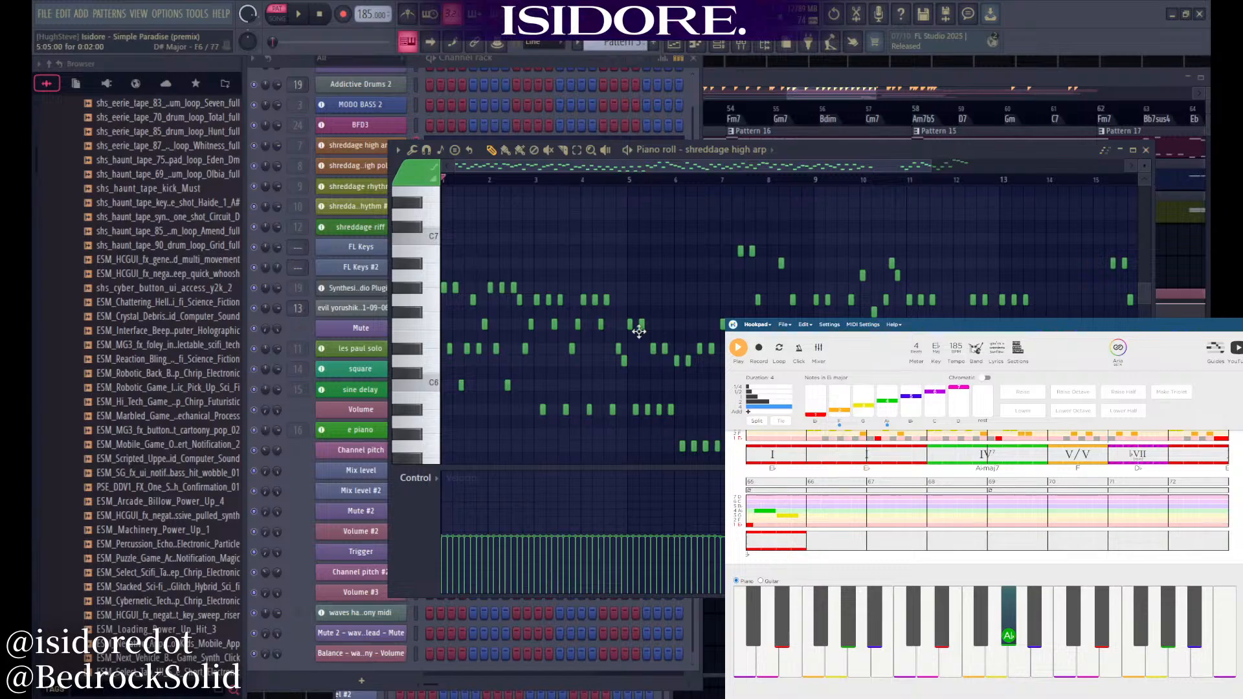
Place the playhead at bar 5 of the shreddage high arp pattern and audition the phrase up to about bar 8
scroll(665, 331, up, 4)
click(503, 187)
key(space)
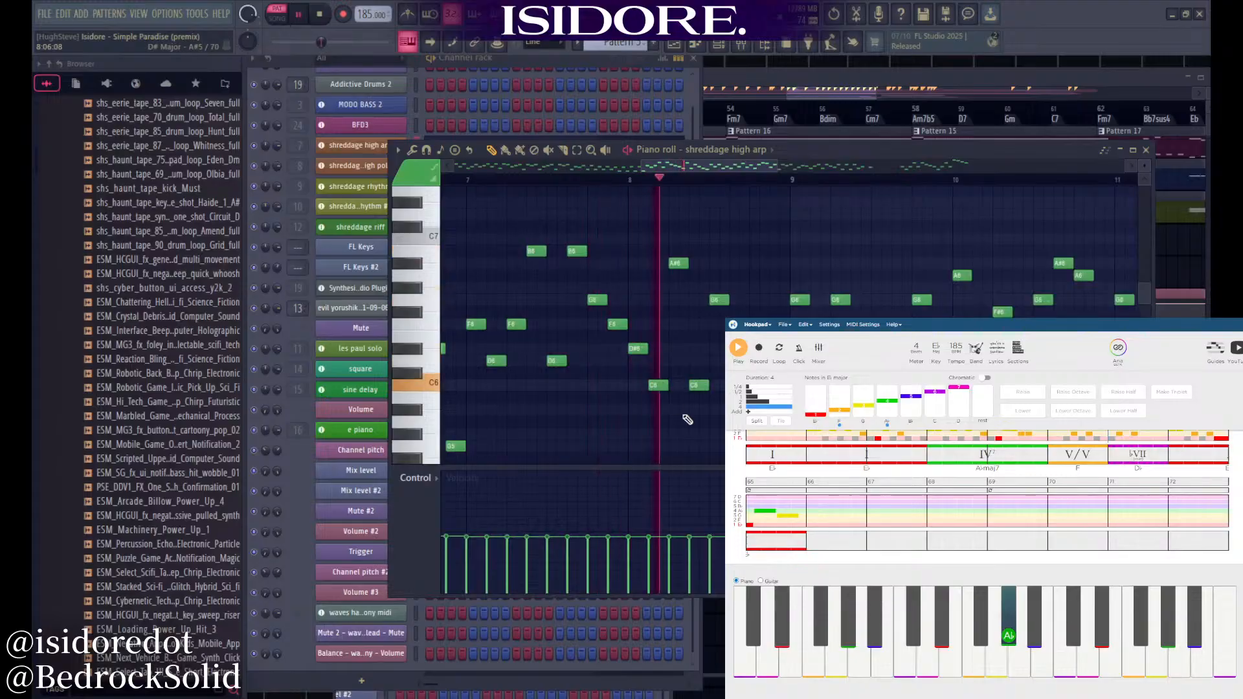
key(space)
scroll(825, 370, down, 2)
scroll(826, 370, up, 2)
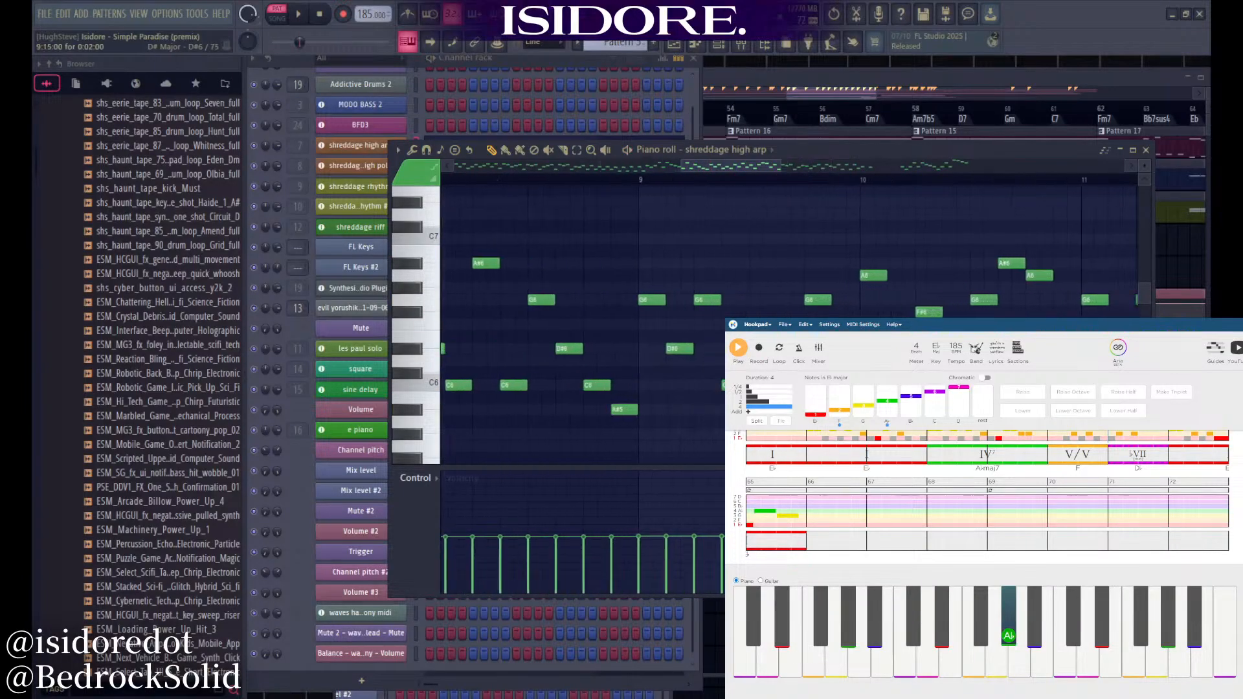
Return to the start of the shreddage high arp pattern and replay its opening notes
scroll(677, 378, down, 4)
scroll(446, 428, up, 3)
scroll(528, 415, up, 1)
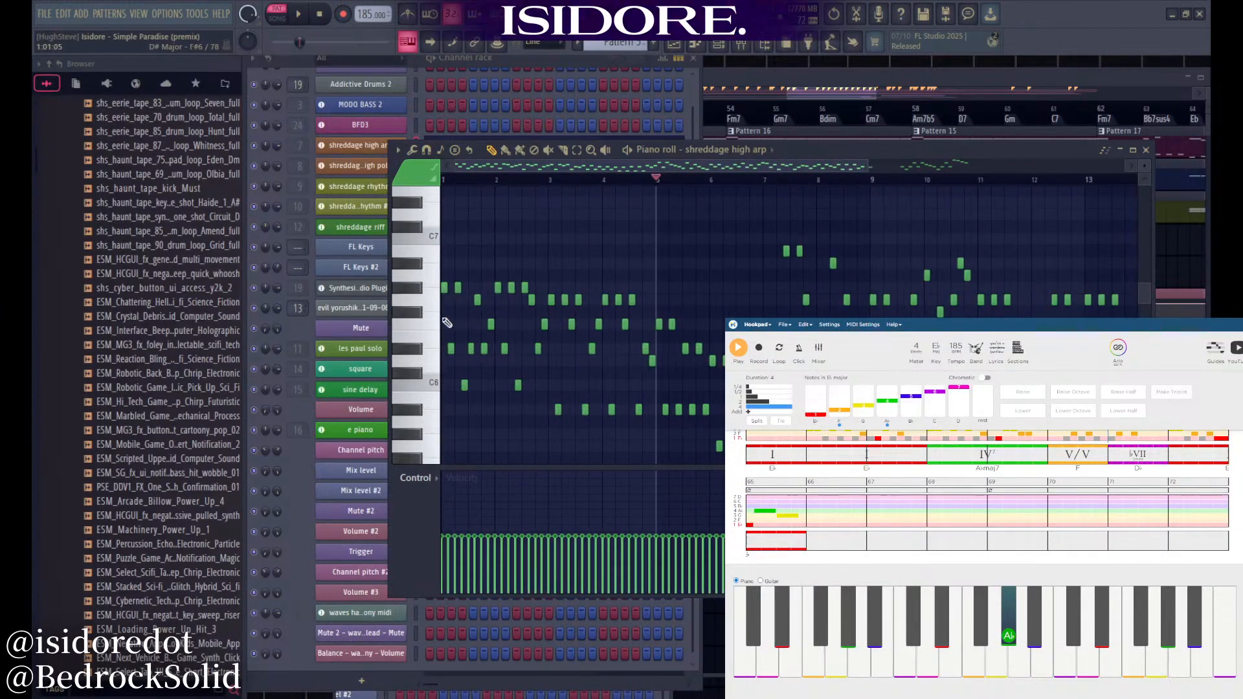
scroll(405, 424, up, 1)
scroll(405, 423, up, 2)
key(space)
key(space)
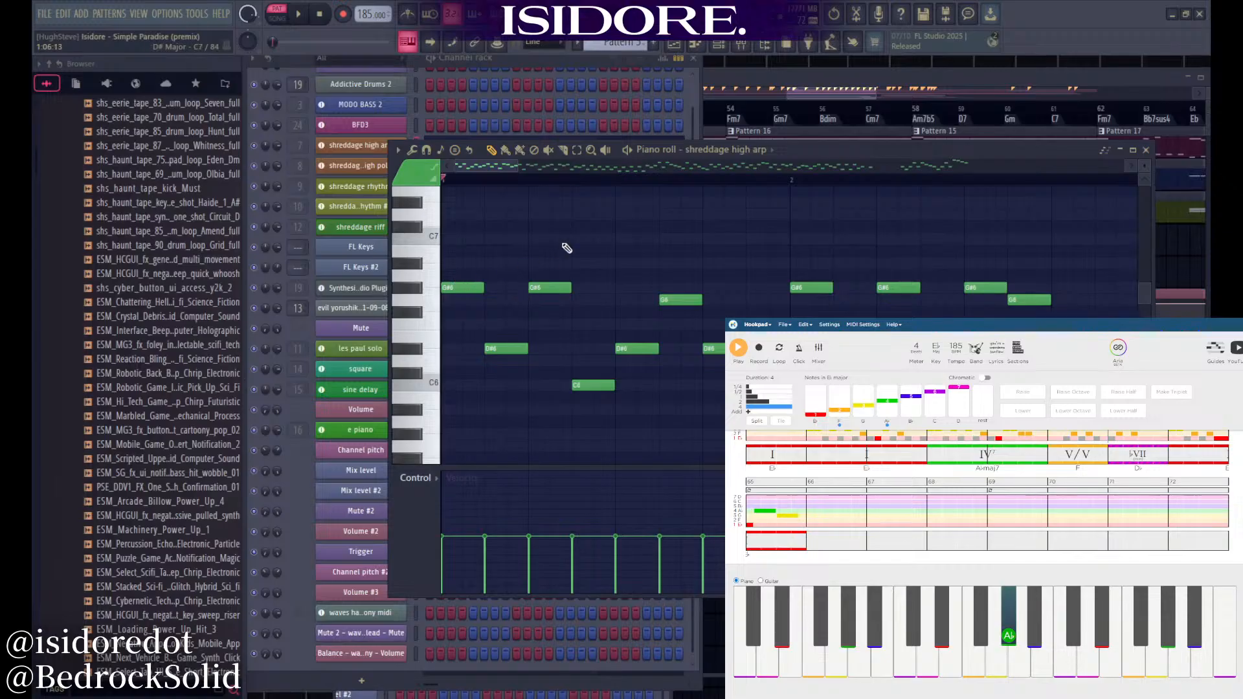
Check where Pattern 5 sits in the playlist arrangement and reopen the shreddage high arp piano roll
click(780, 92)
drag(773, 89, 788, 91)
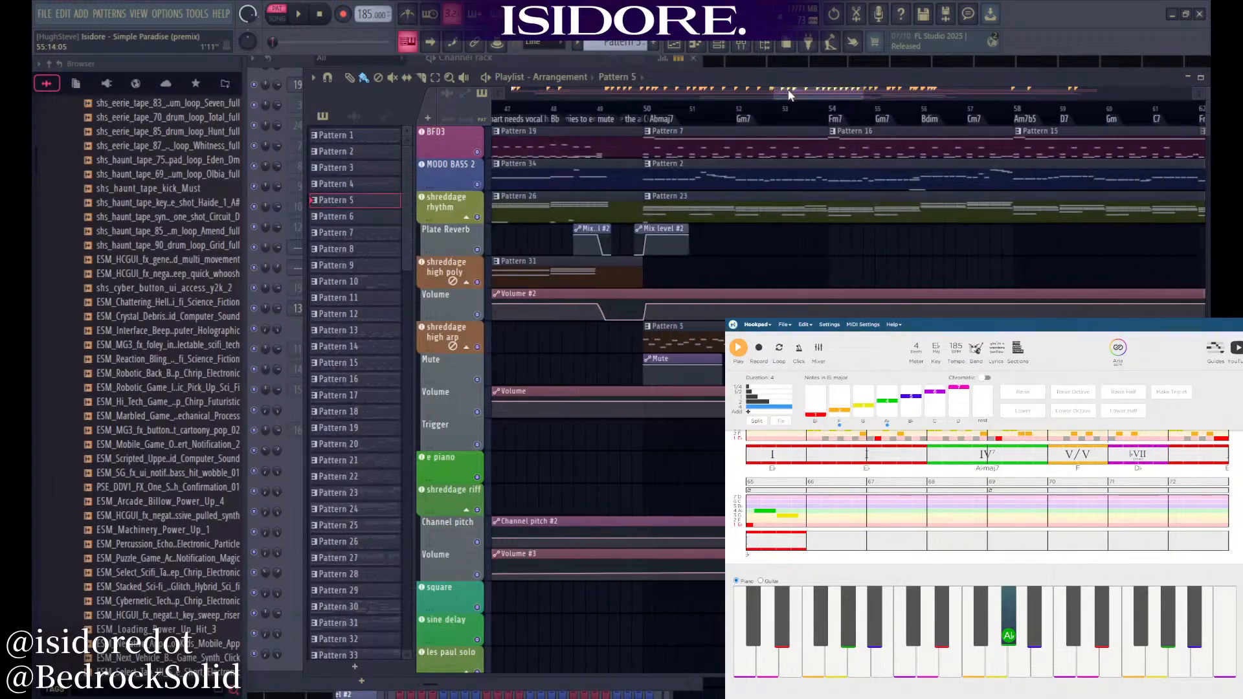
click(299, 60)
click(387, 149)
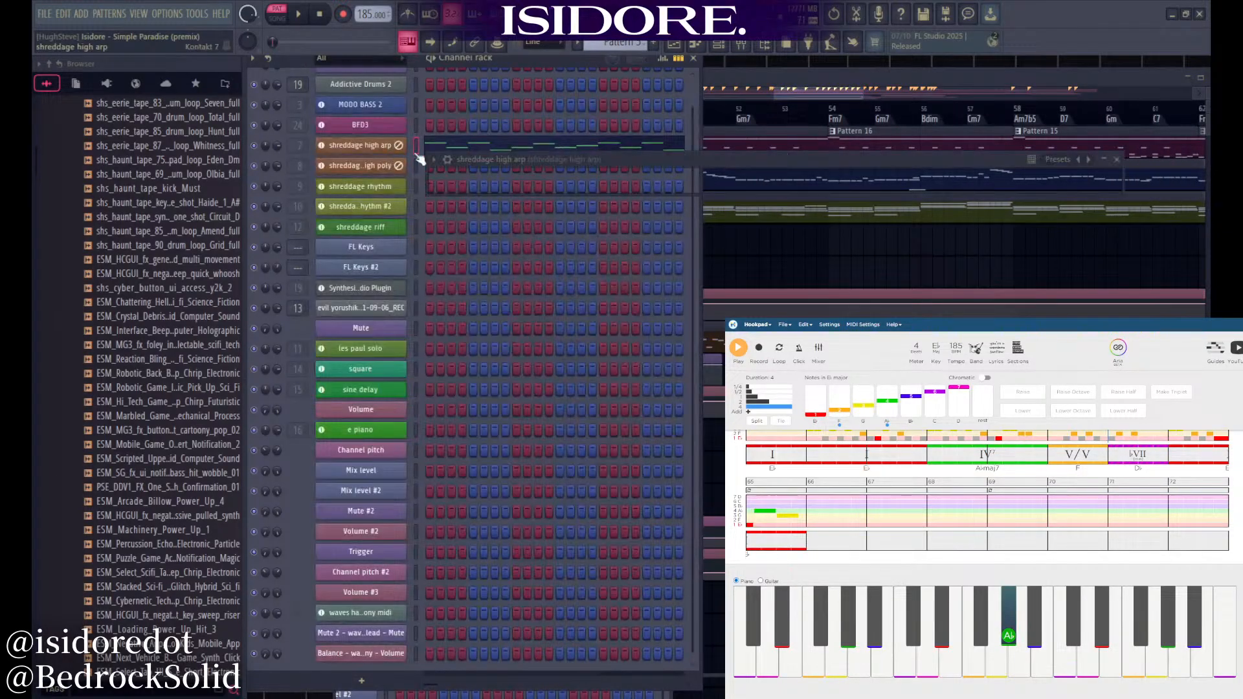
click(418, 146)
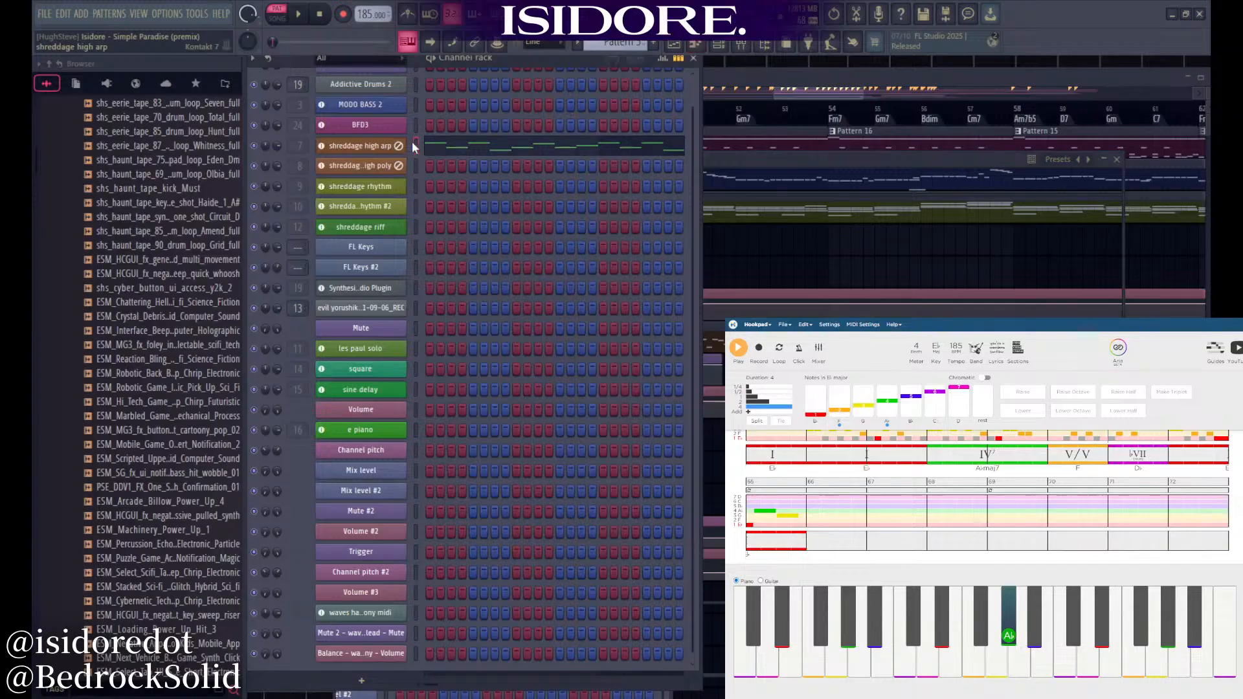
click(410, 143)
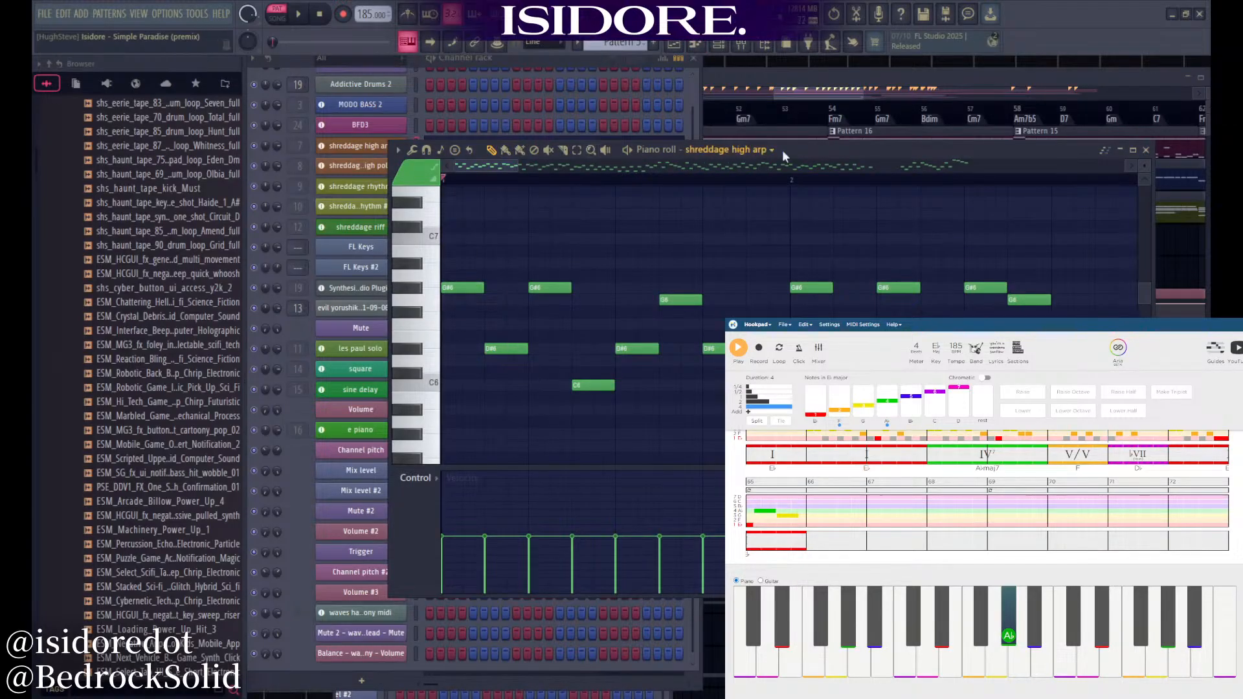
Show the shreddage high arp instrument window together with the piano roll and play the pattern
drag(784, 153, 719, 271)
click(1099, 222)
drag(825, 164, 788, 126)
key(space)
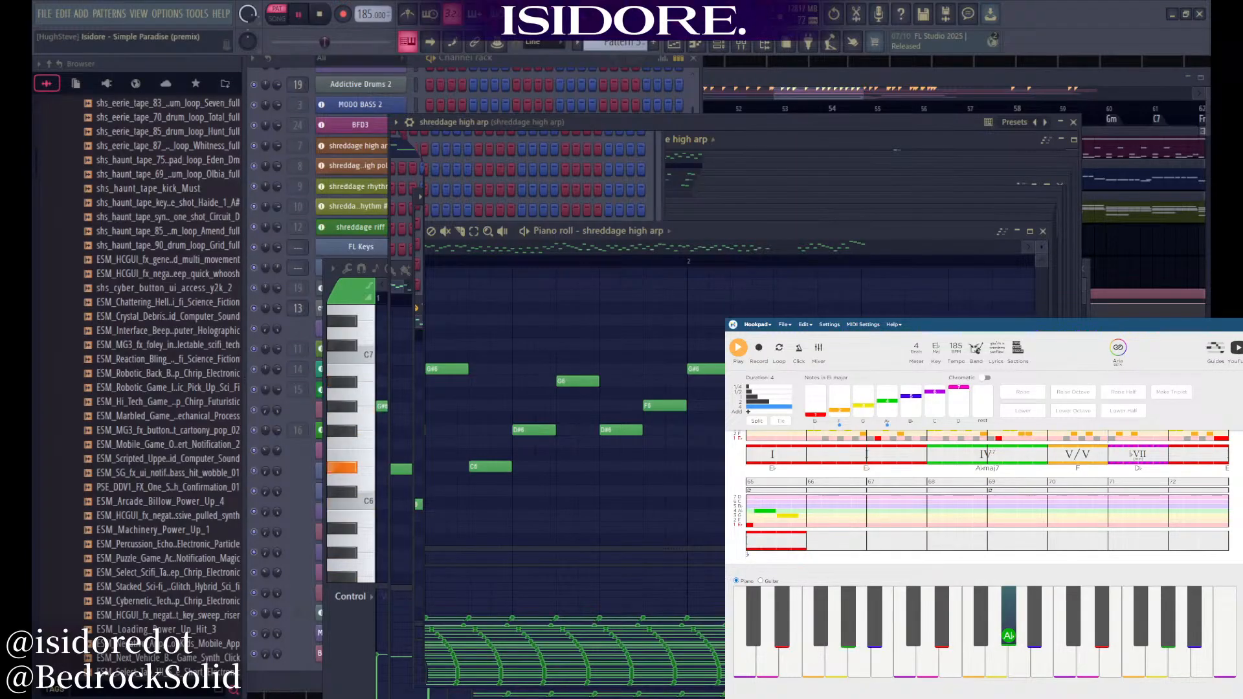
key(space)
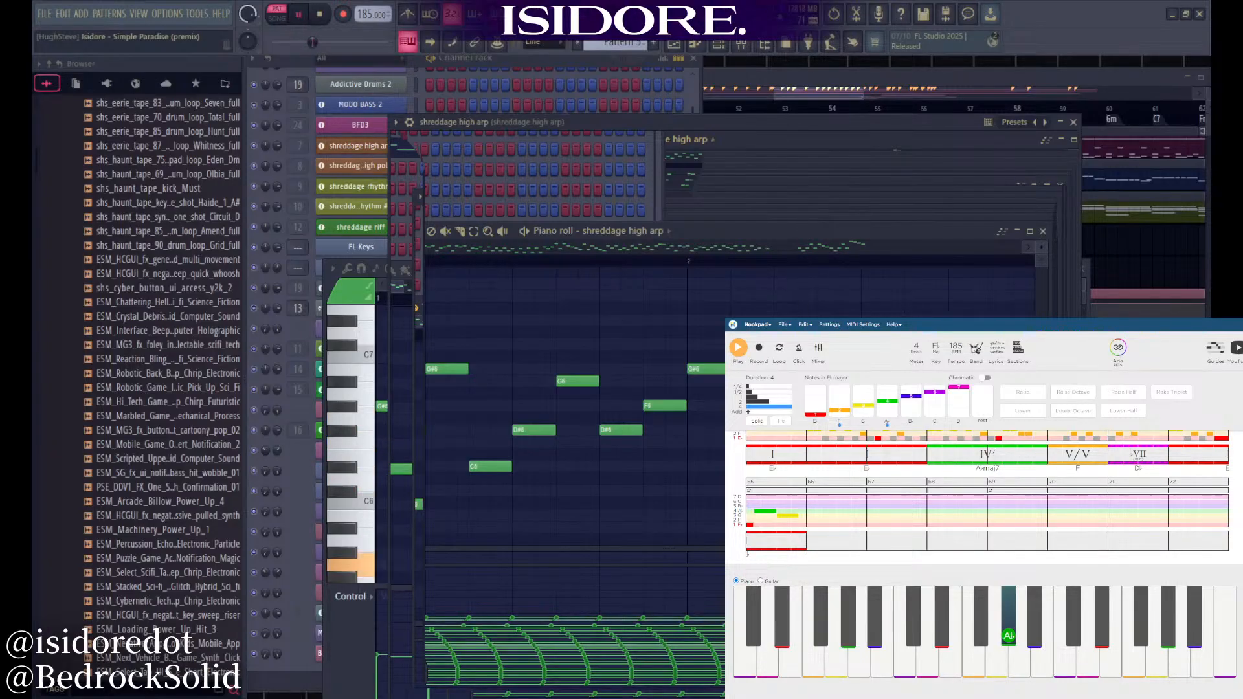
key(space)
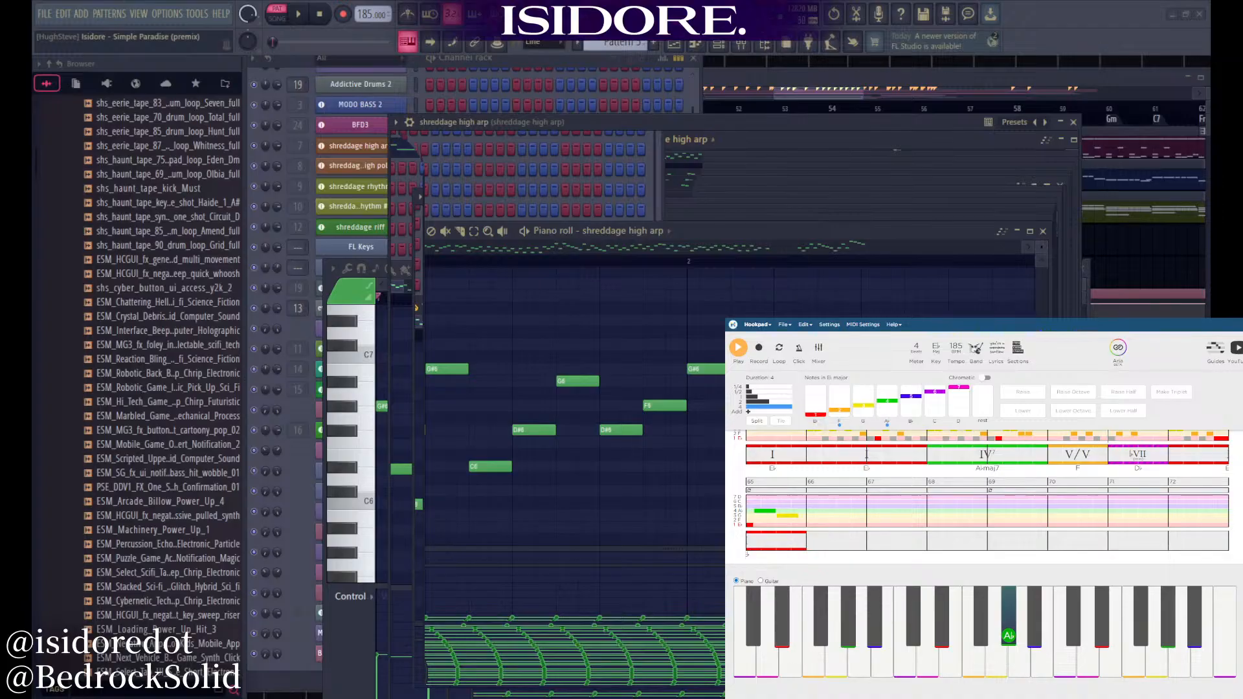
Close the shreddage high arp instrument window and reposition the piano roll so the channel's row stays visible
drag(705, 122, 786, 86)
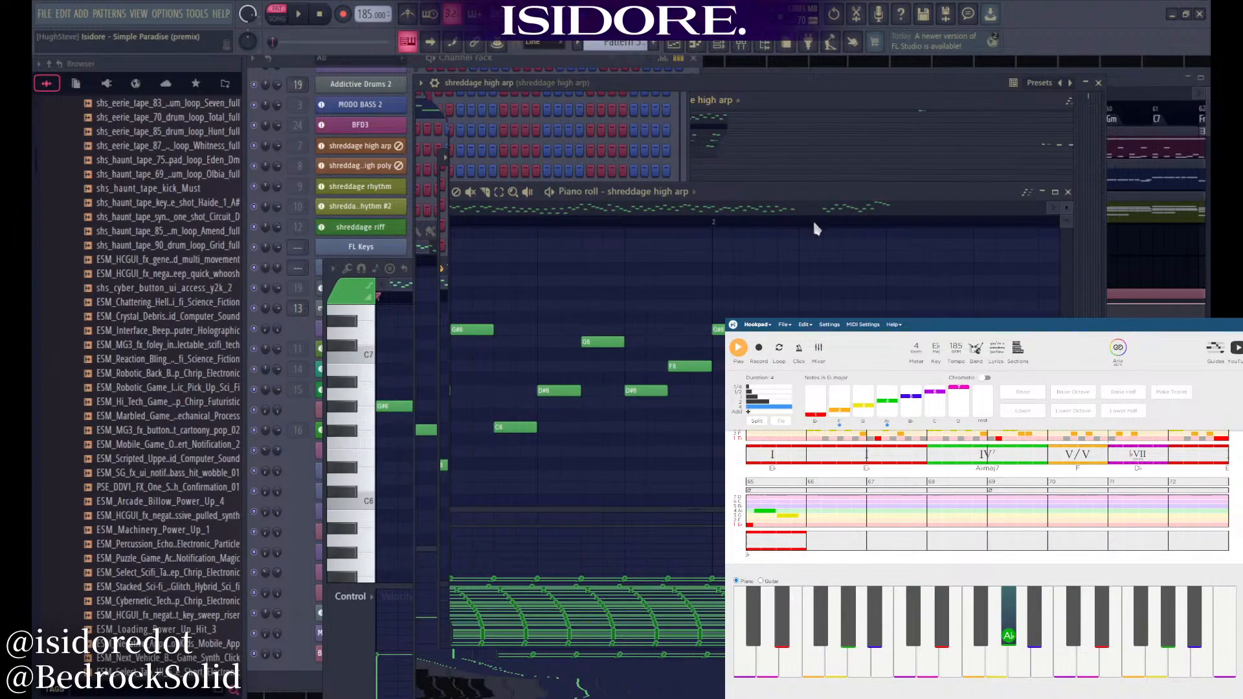
click(1098, 84)
drag(789, 269, 808, 244)
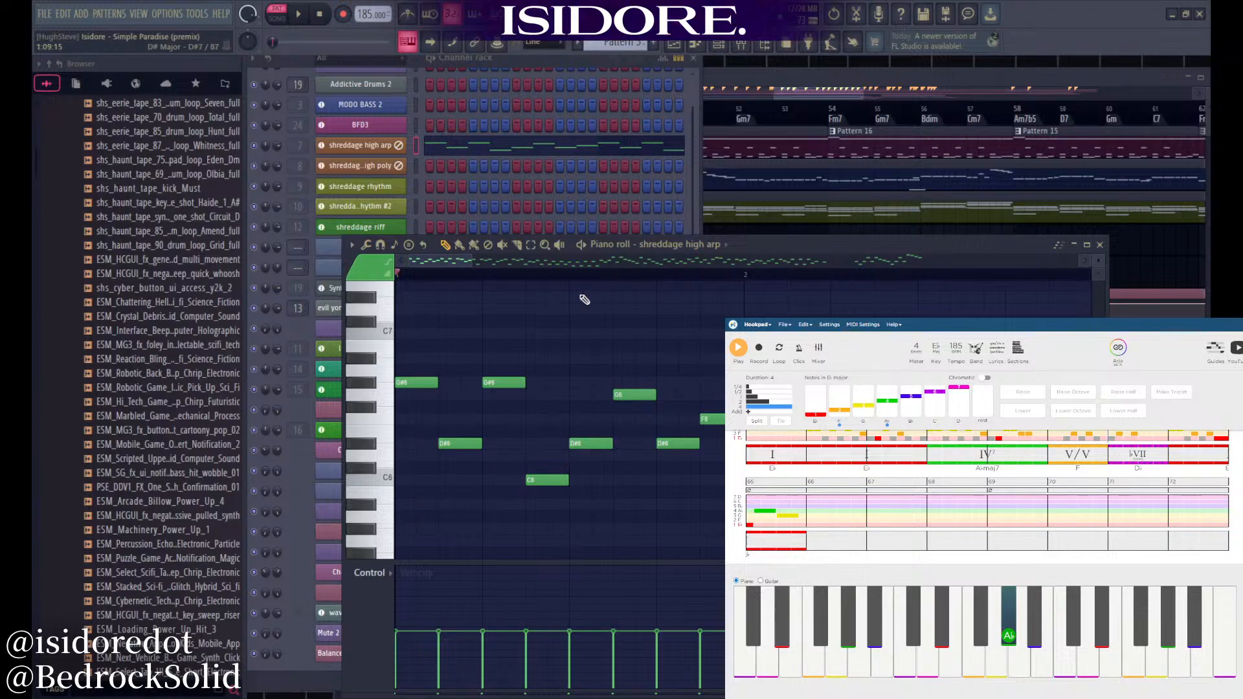
Play the start of the shreddage high arp pattern and examine its notes over a wider range of bars
scroll(633, 356, down, 3)
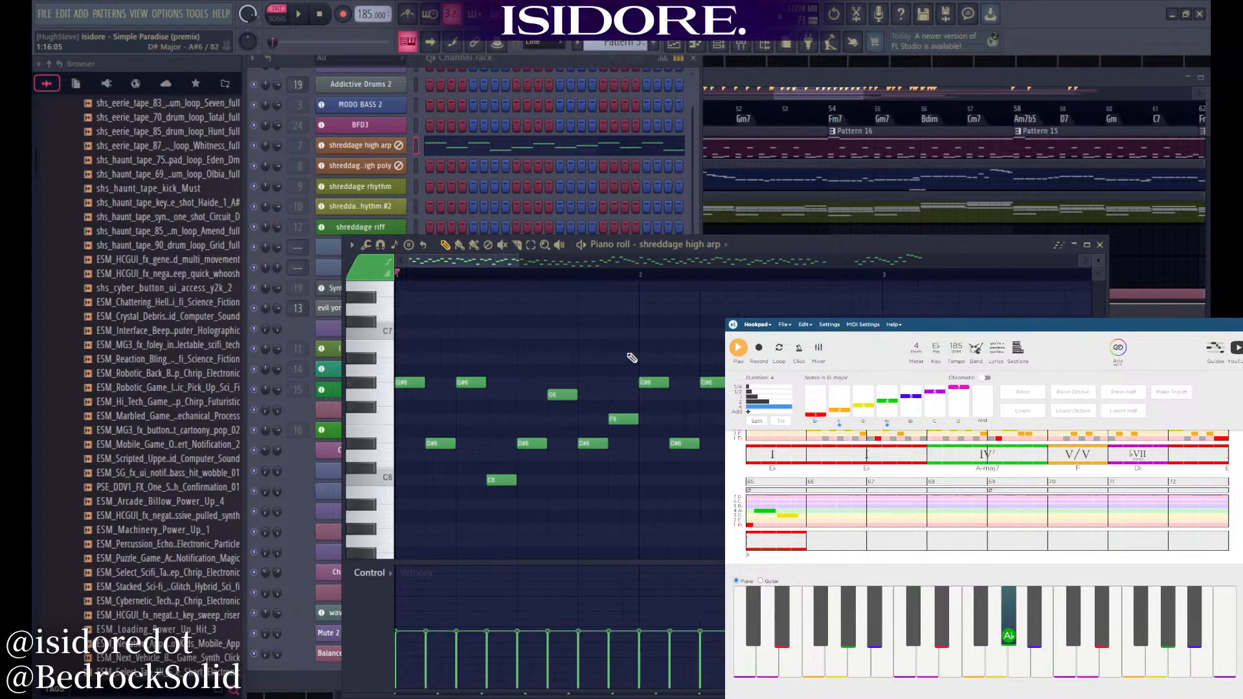
scroll(618, 353, up, 5)
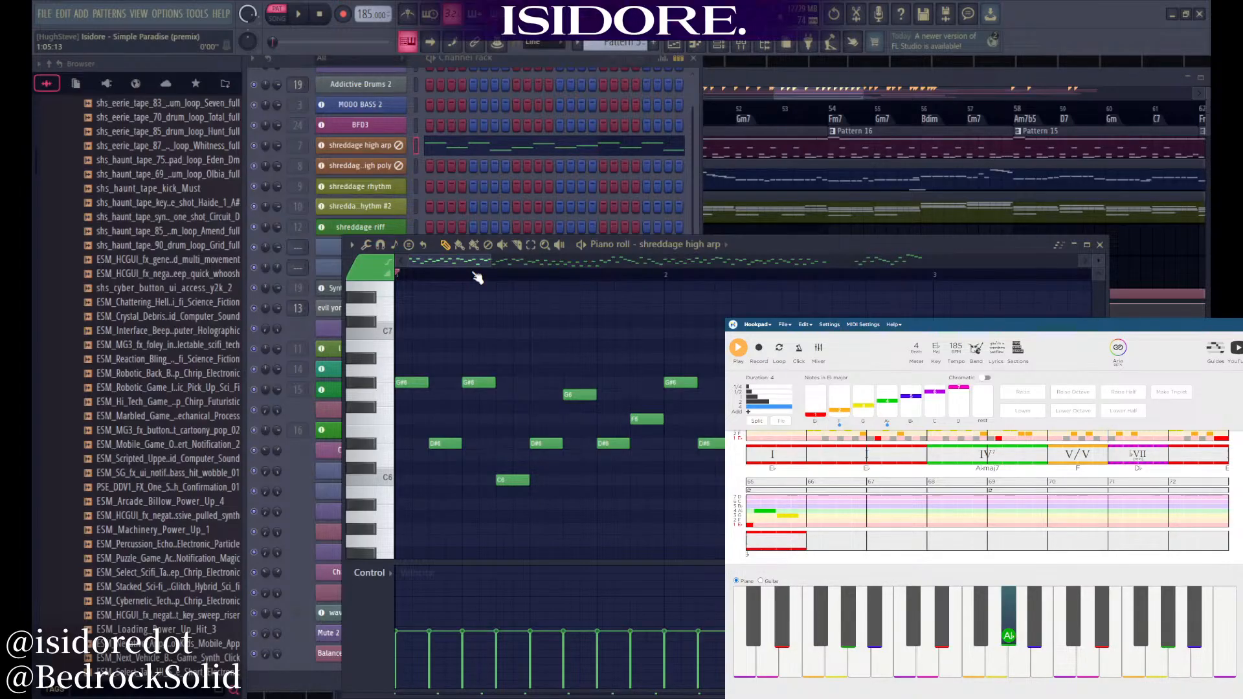
scroll(541, 352, down, 3)
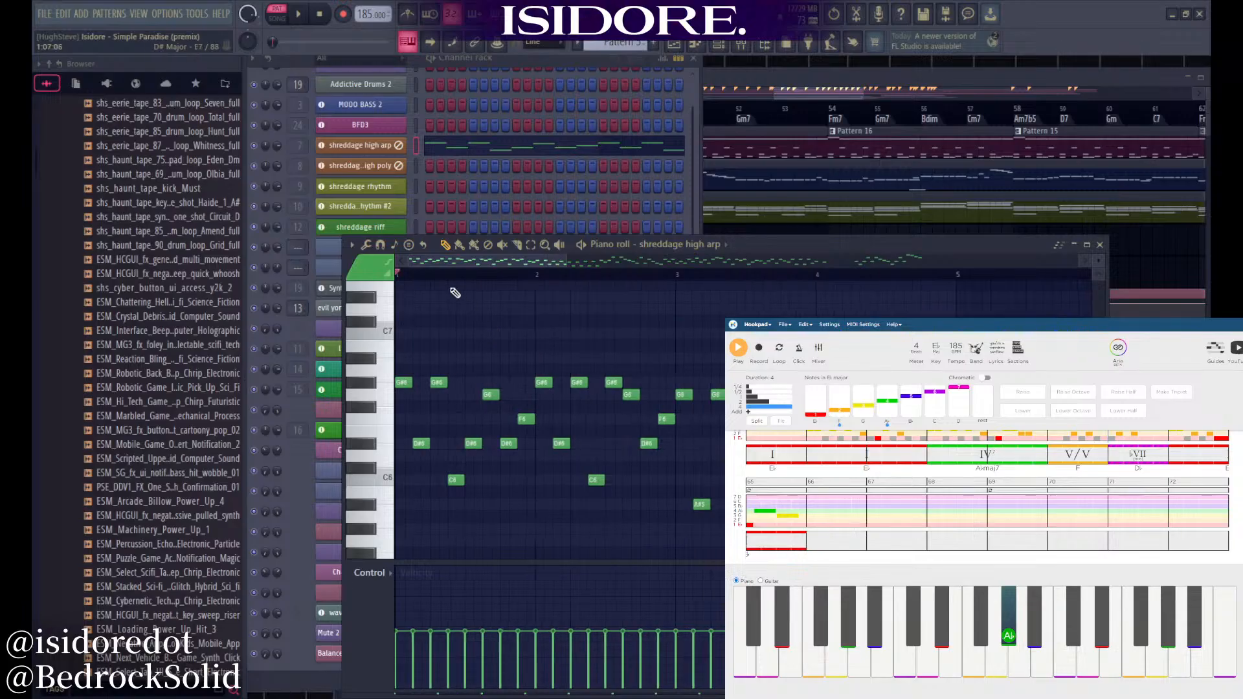
key(space)
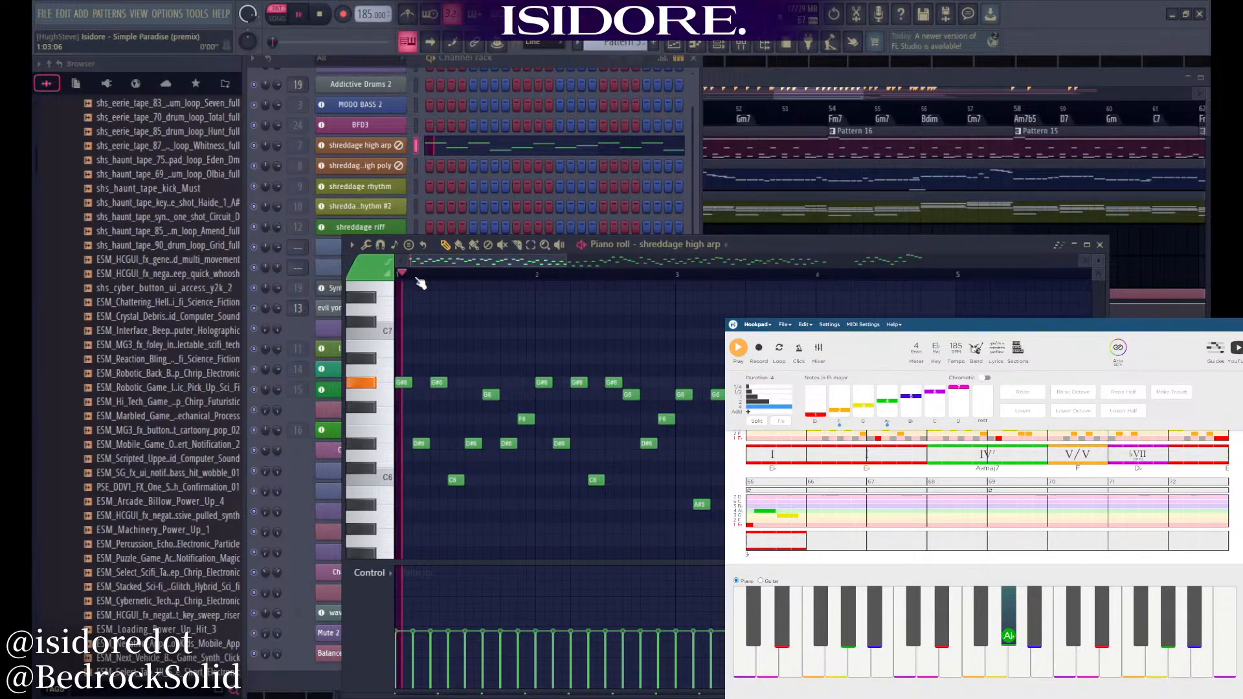
scroll(551, 340, down, 3)
key(space)
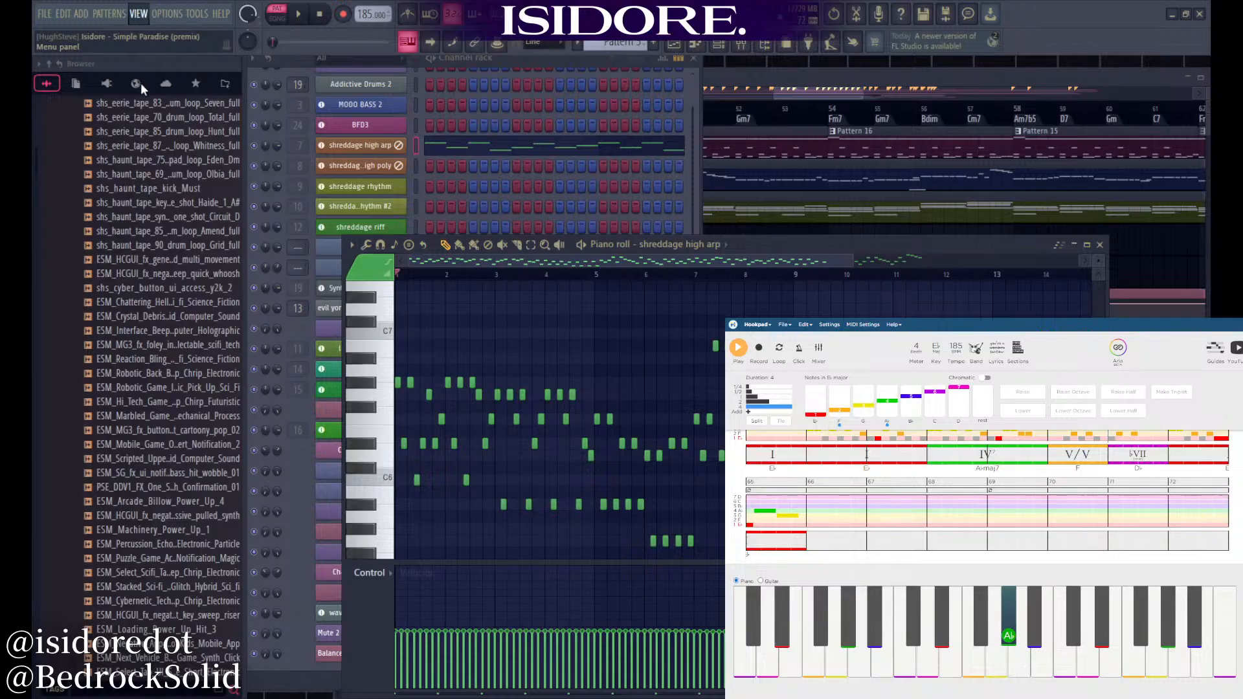
Inspect the Guitar Rig 5 effect on the shreddage high arp mixer track during playback, then close it
key(F9)
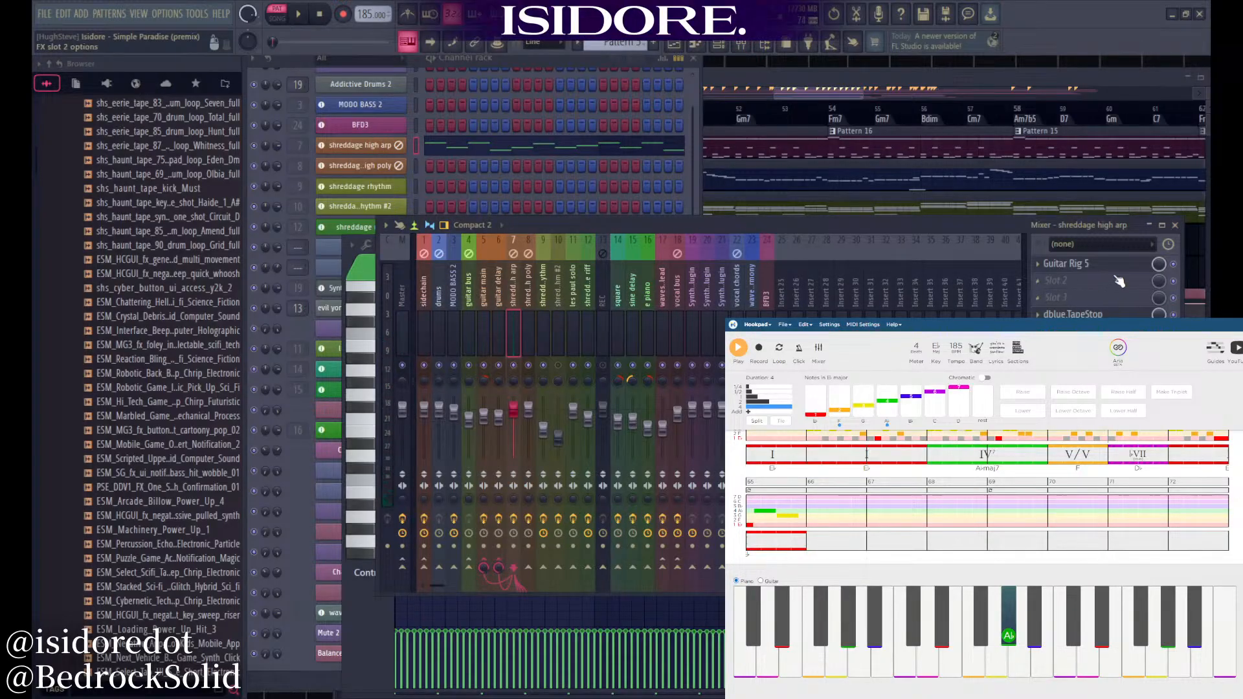
click(1065, 263)
drag(721, 142, 689, 103)
key(space)
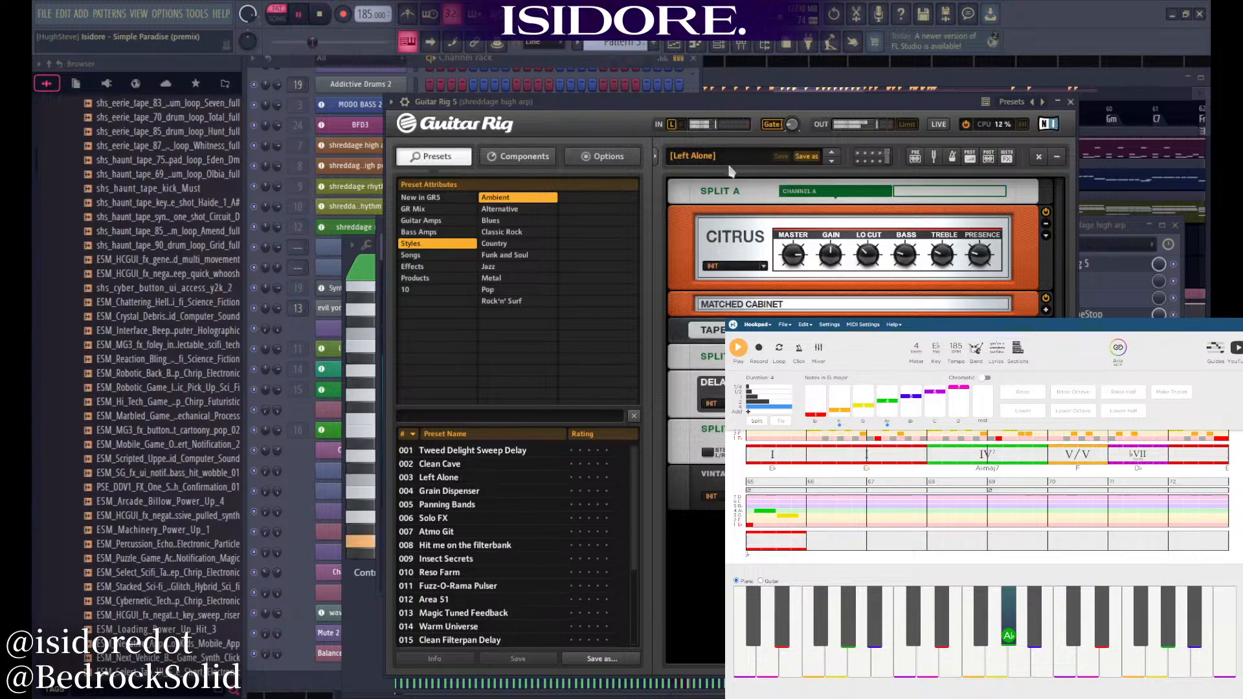
click(1073, 102)
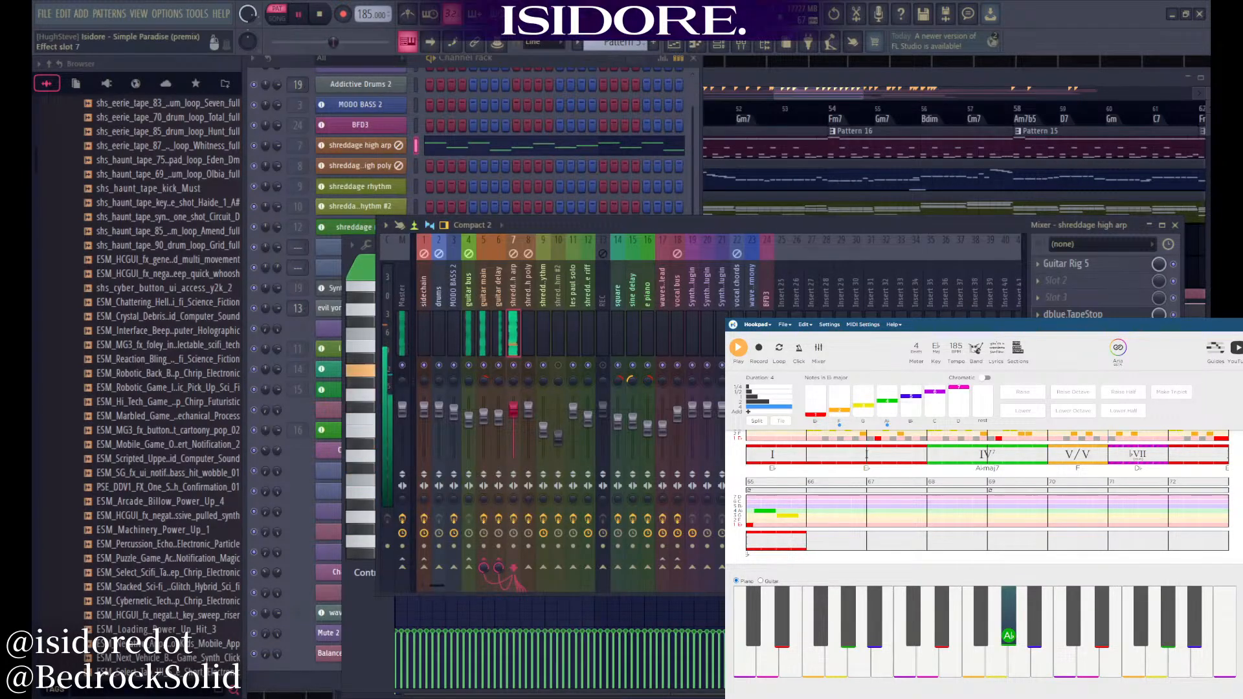
Examine the routing of the guitar delay, guitar main and guitar bus mixer tracks while the pattern plays
click(500, 304)
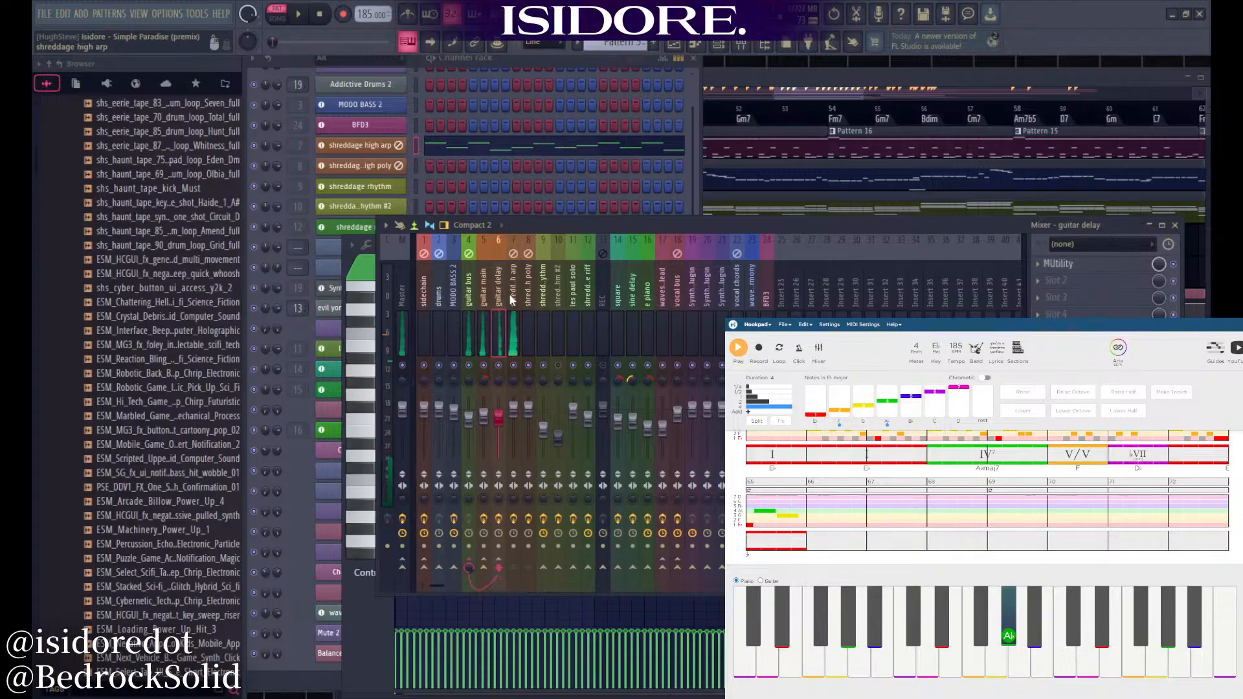
key(space)
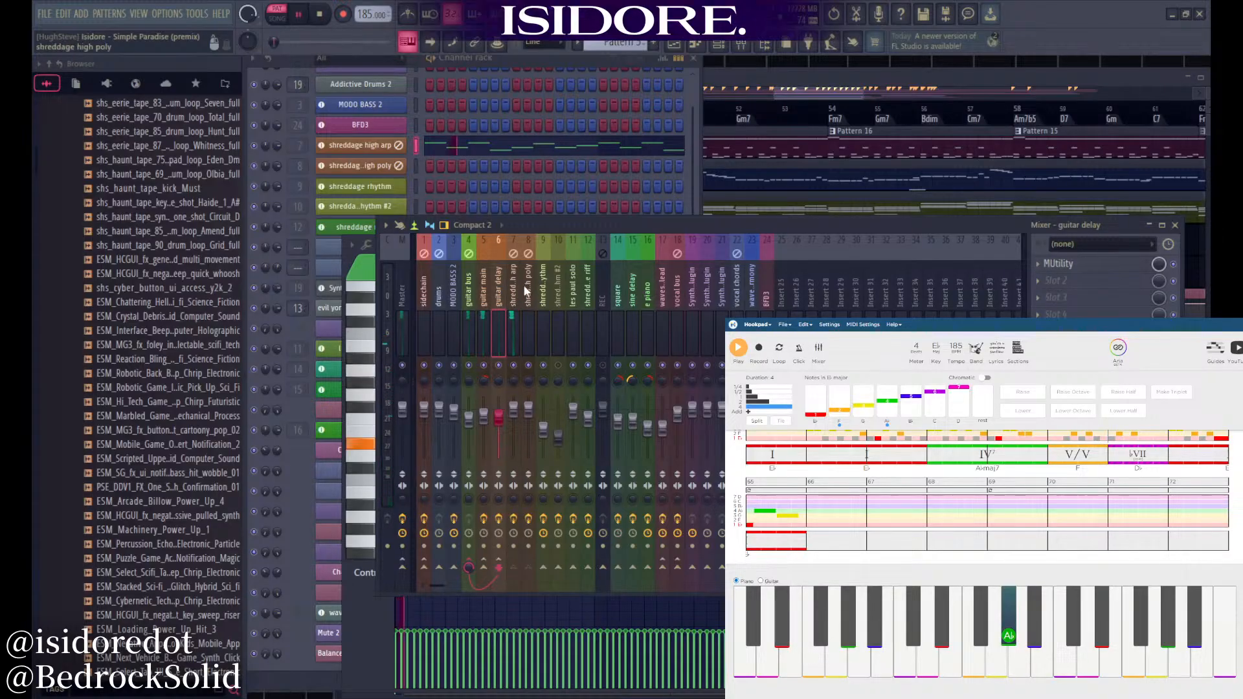
click(484, 294)
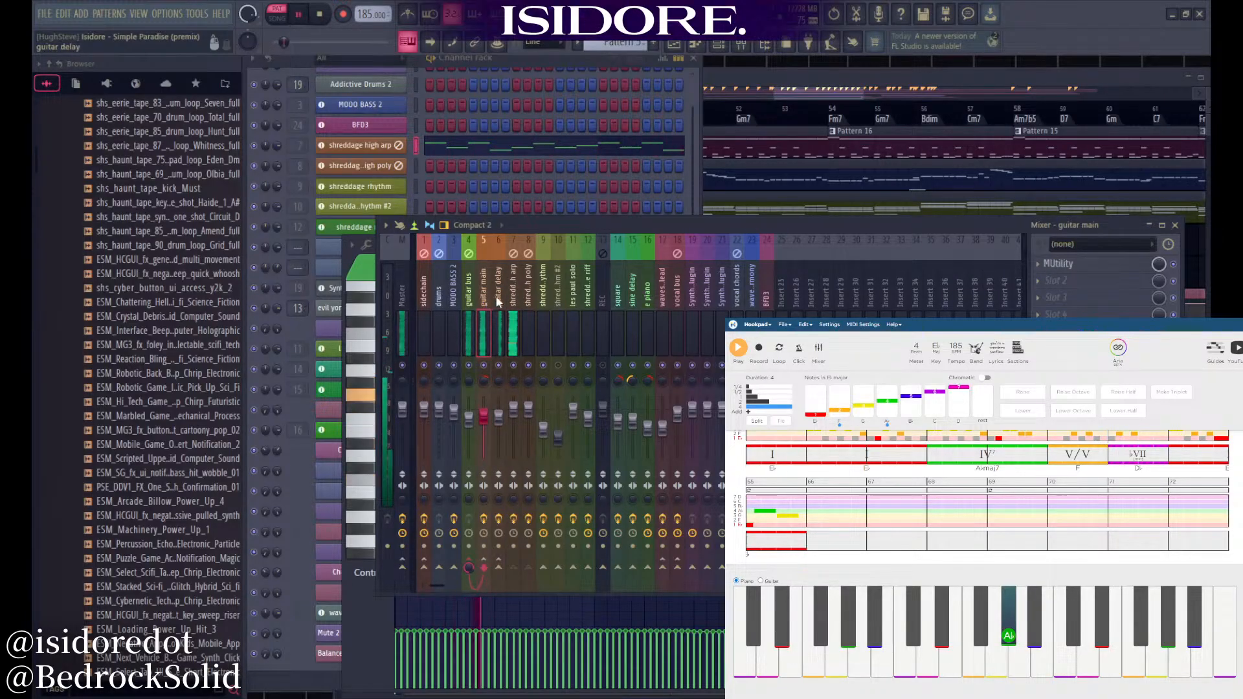
click(469, 288)
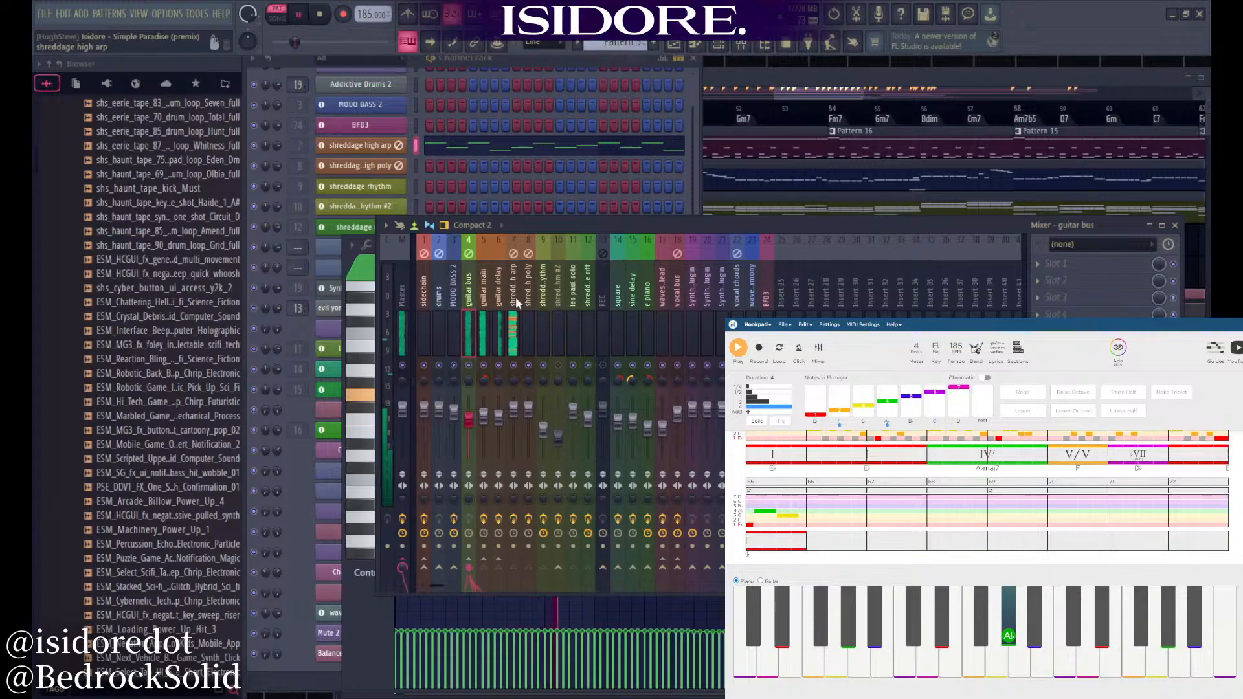
click(498, 288)
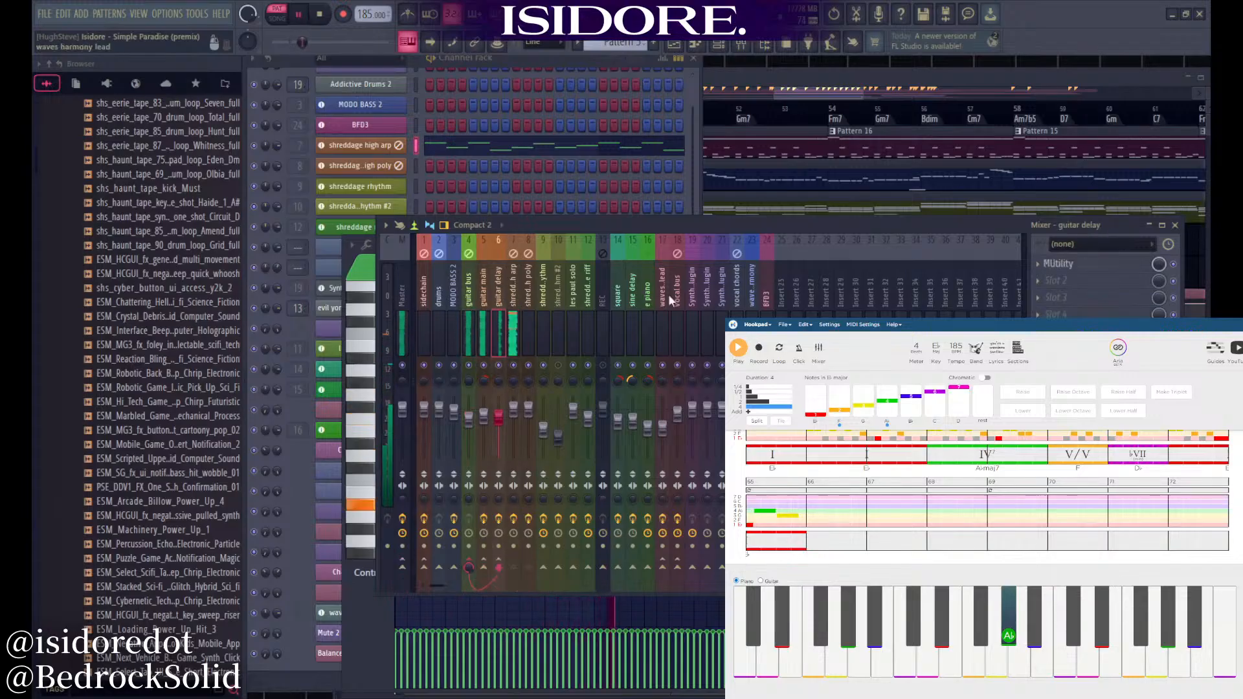
Inspect the MUtility effect on the guitar delay track and compare that track's routing with shreddage high arp
click(1090, 272)
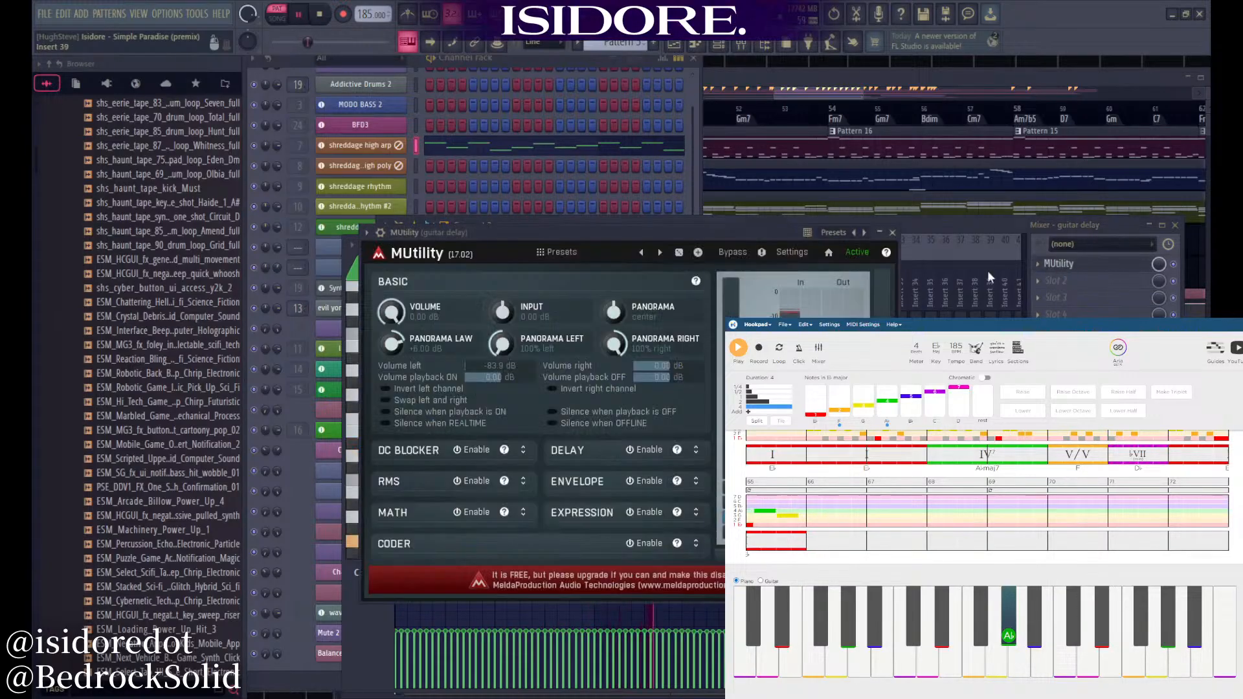
click(892, 233)
click(512, 288)
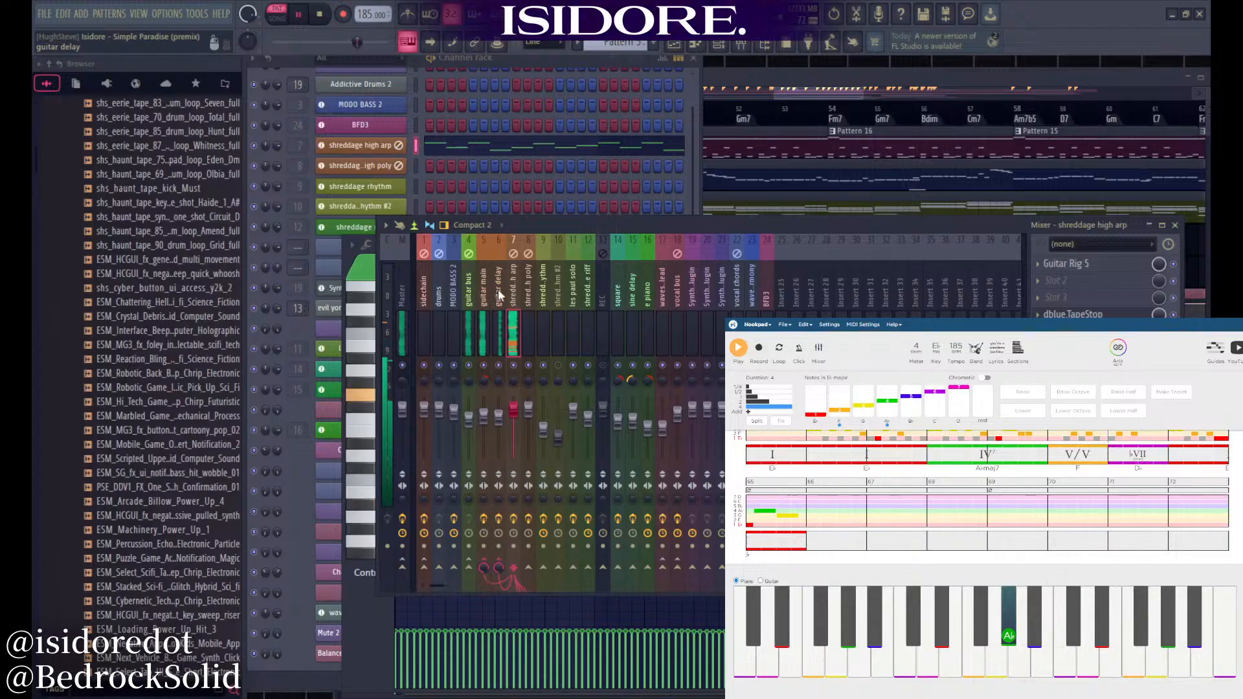
click(493, 279)
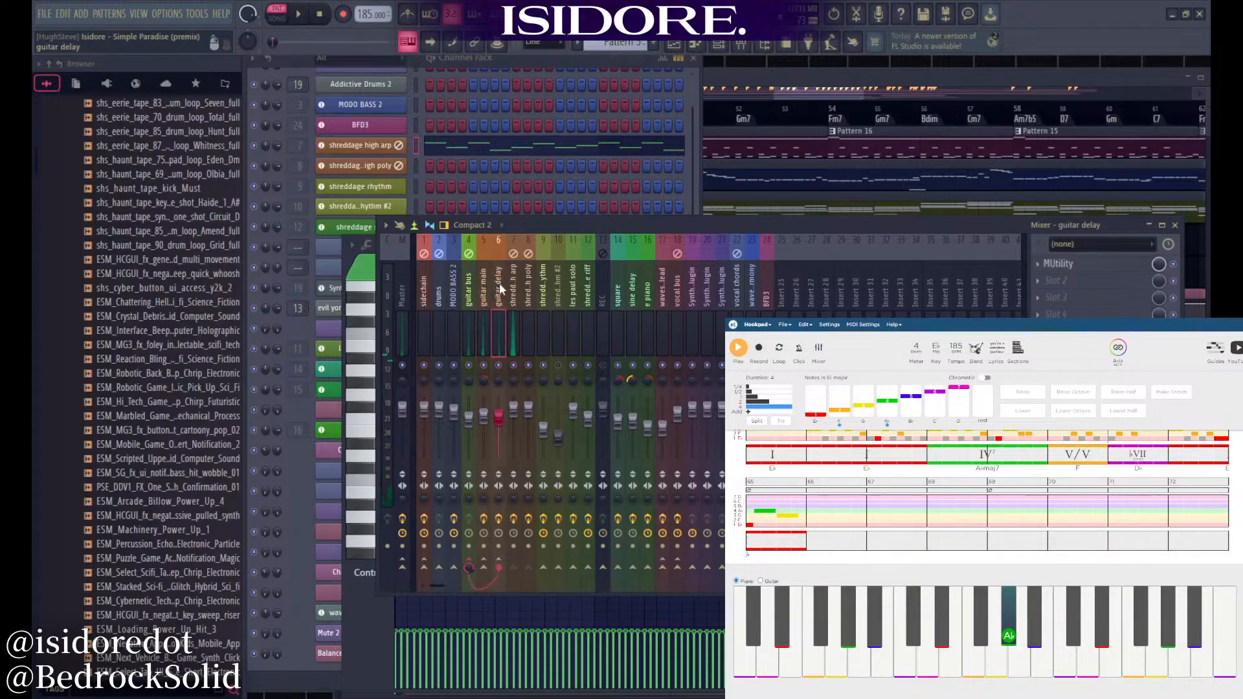
Check the guitar main mixer track, inspect the Guitar Rig 5 effect on shreddage high arp, close it and stop playback
click(488, 287)
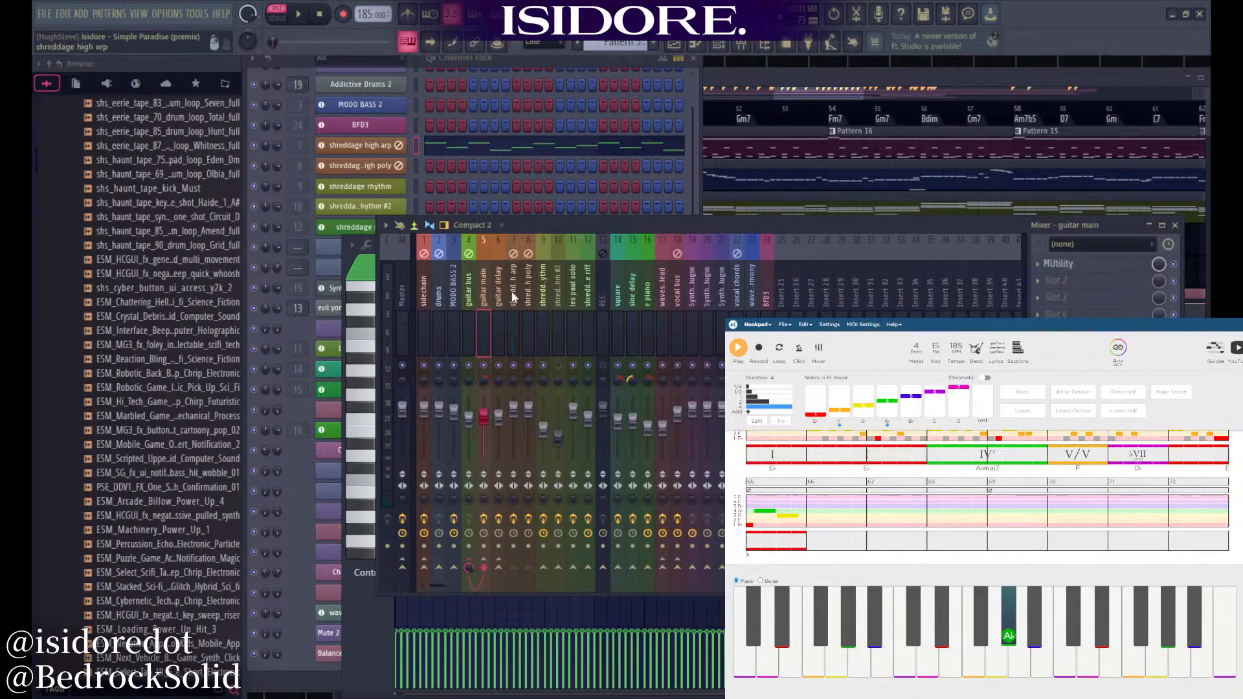
click(514, 298)
click(1092, 263)
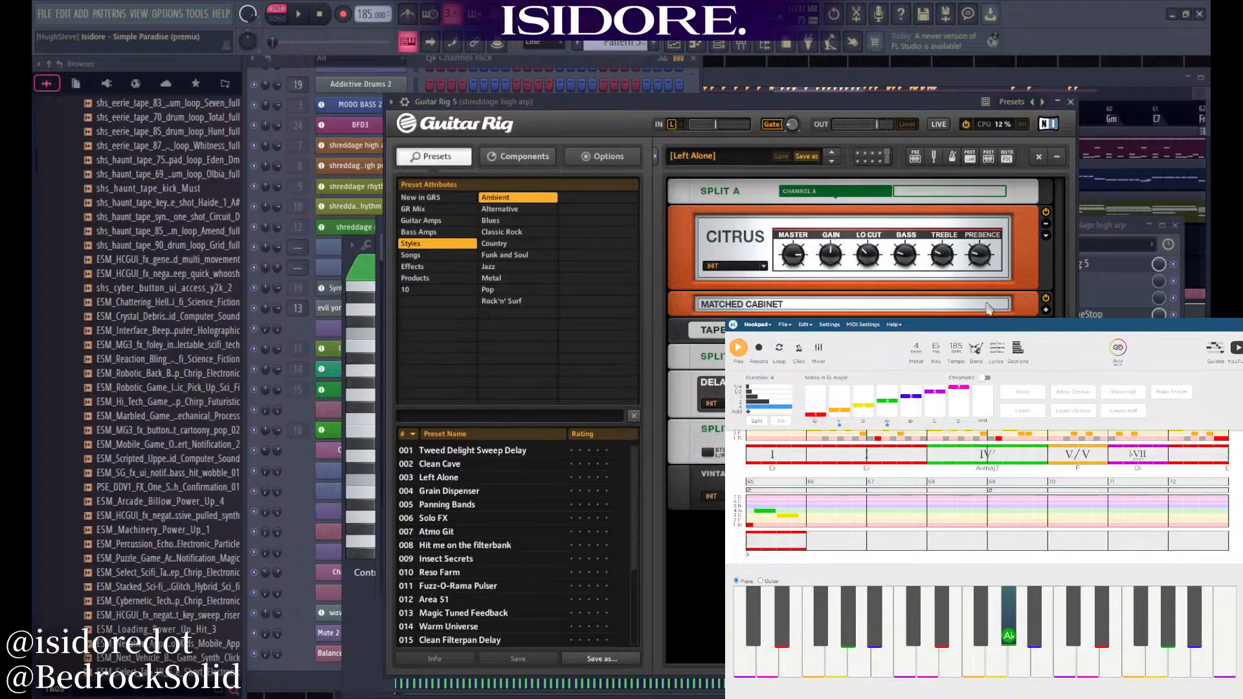
click(1070, 102)
key(space)
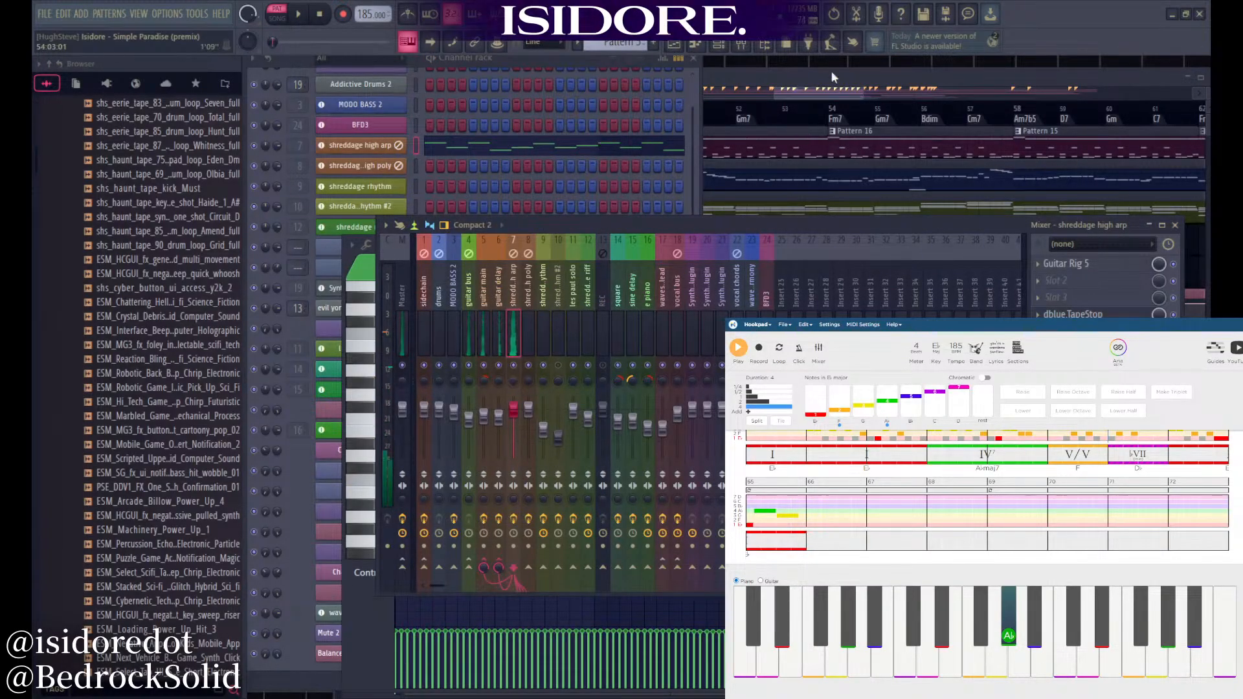
Return to the start of the arrangement and play the Intro section of the song
click(806, 81)
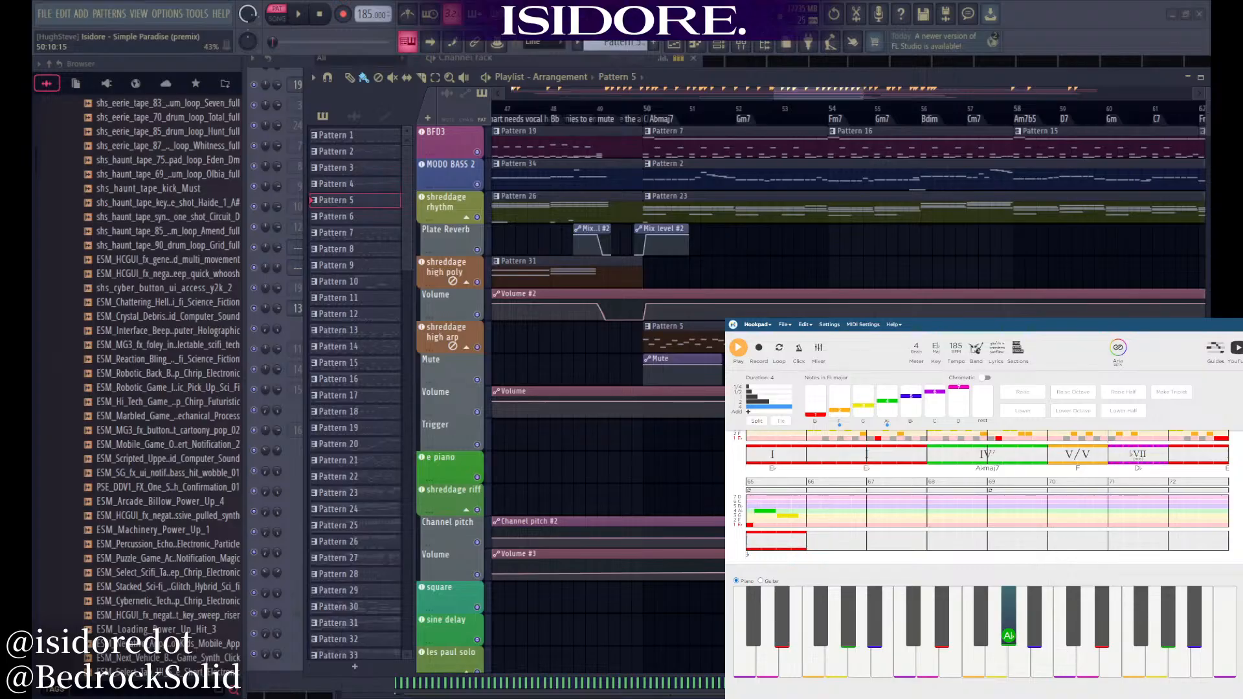
scroll(718, 309, down, 5)
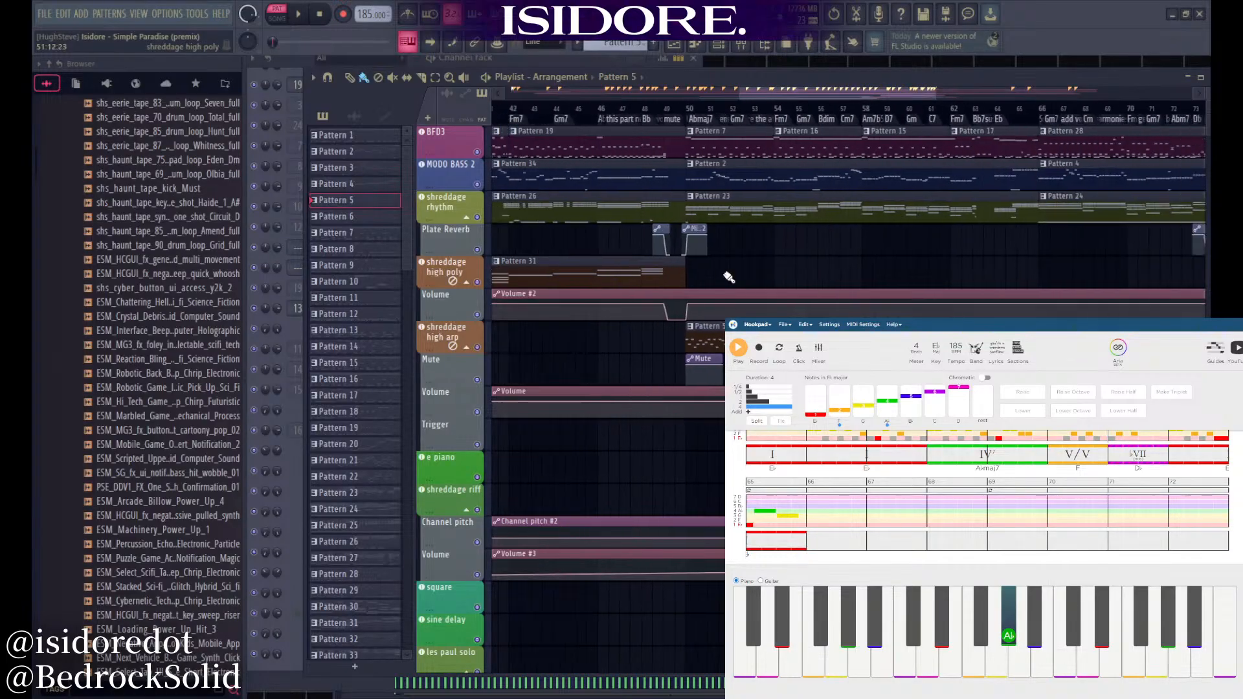
drag(793, 96, 615, 98)
click(501, 107)
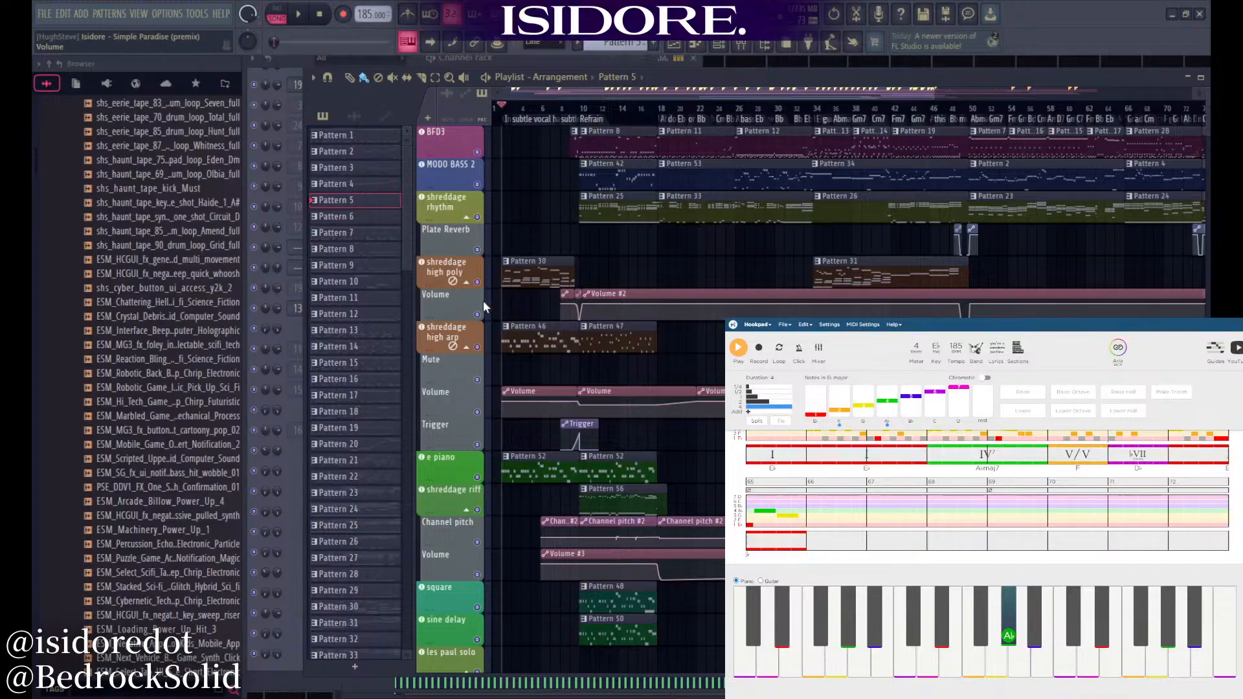
scroll(485, 305, up, 5)
key(space)
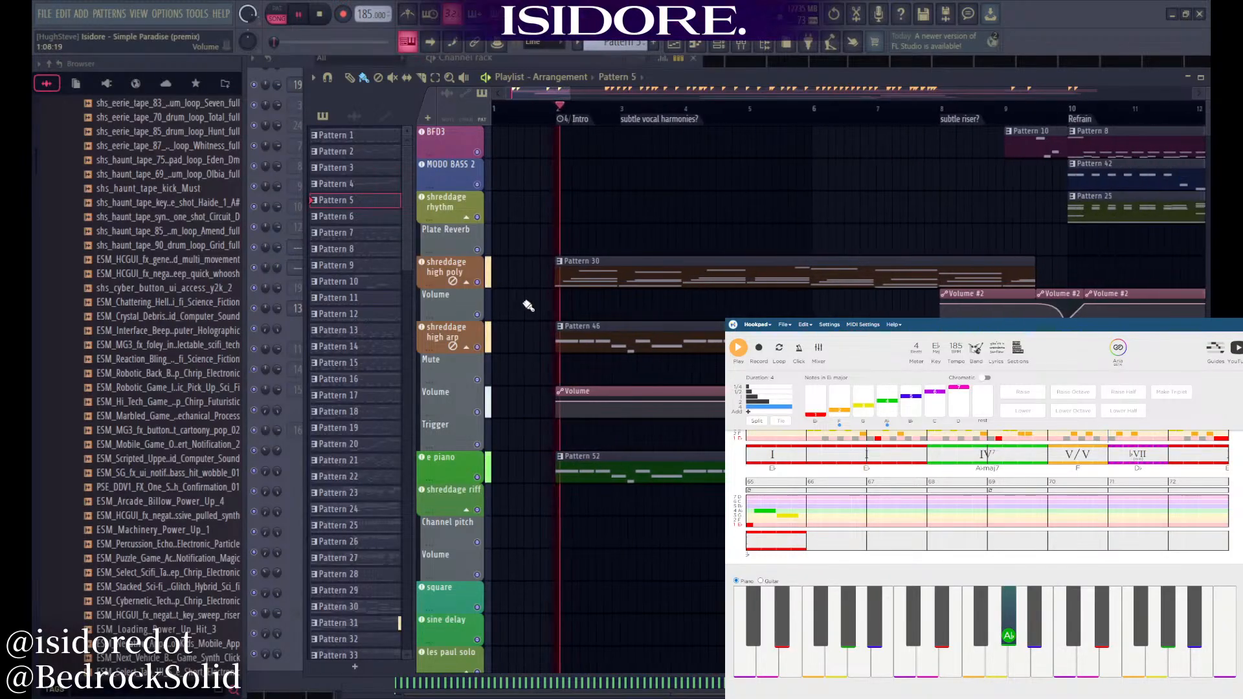
Examine the shreddage high poly notes of Pattern 30 during song playback, return to the arrangement and stop playback
click(580, 262)
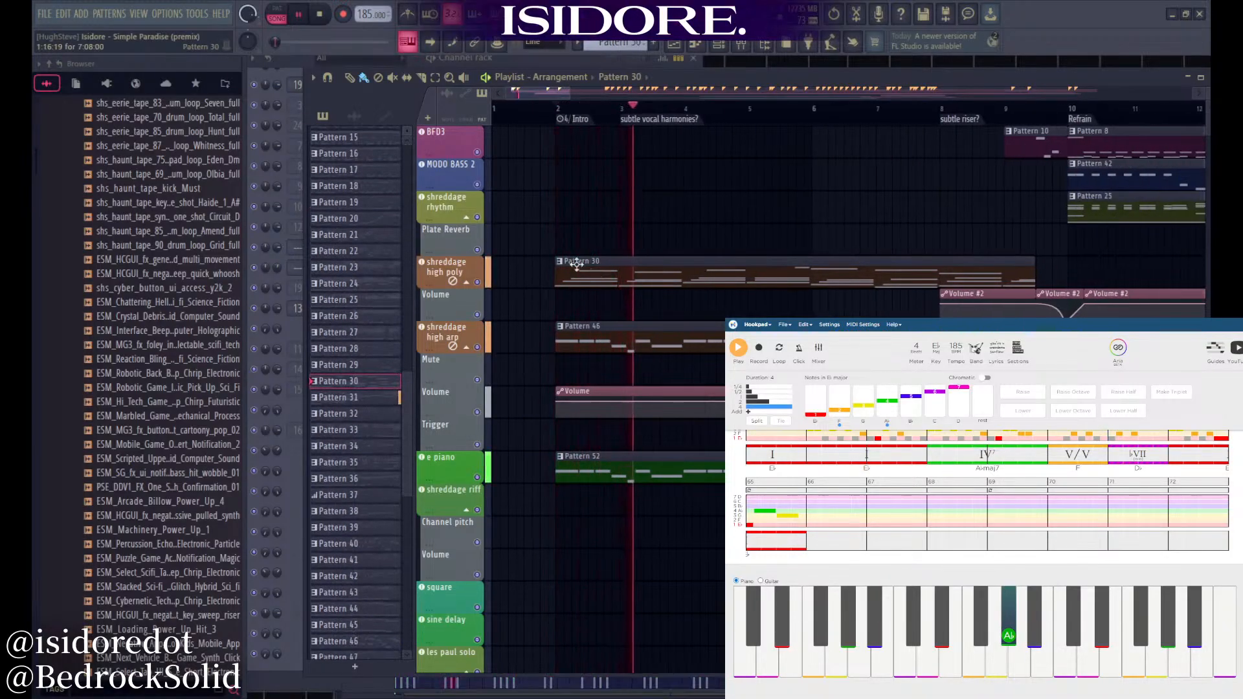
click(303, 66)
click(420, 167)
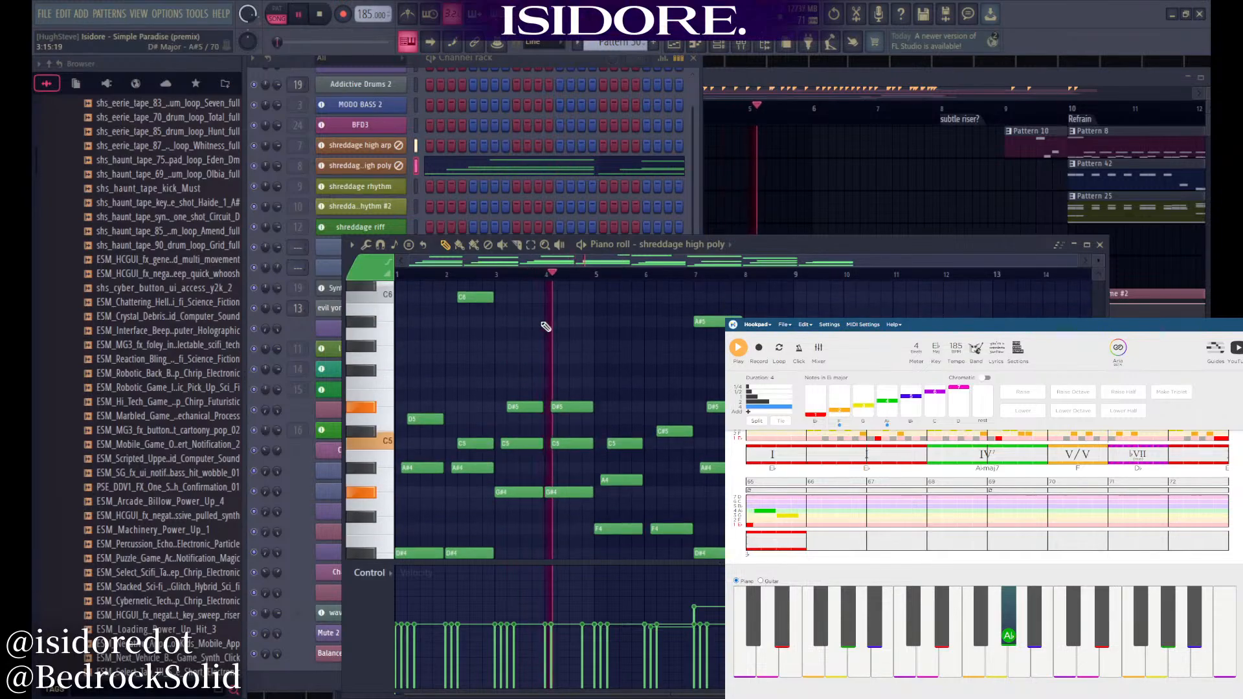
click(843, 161)
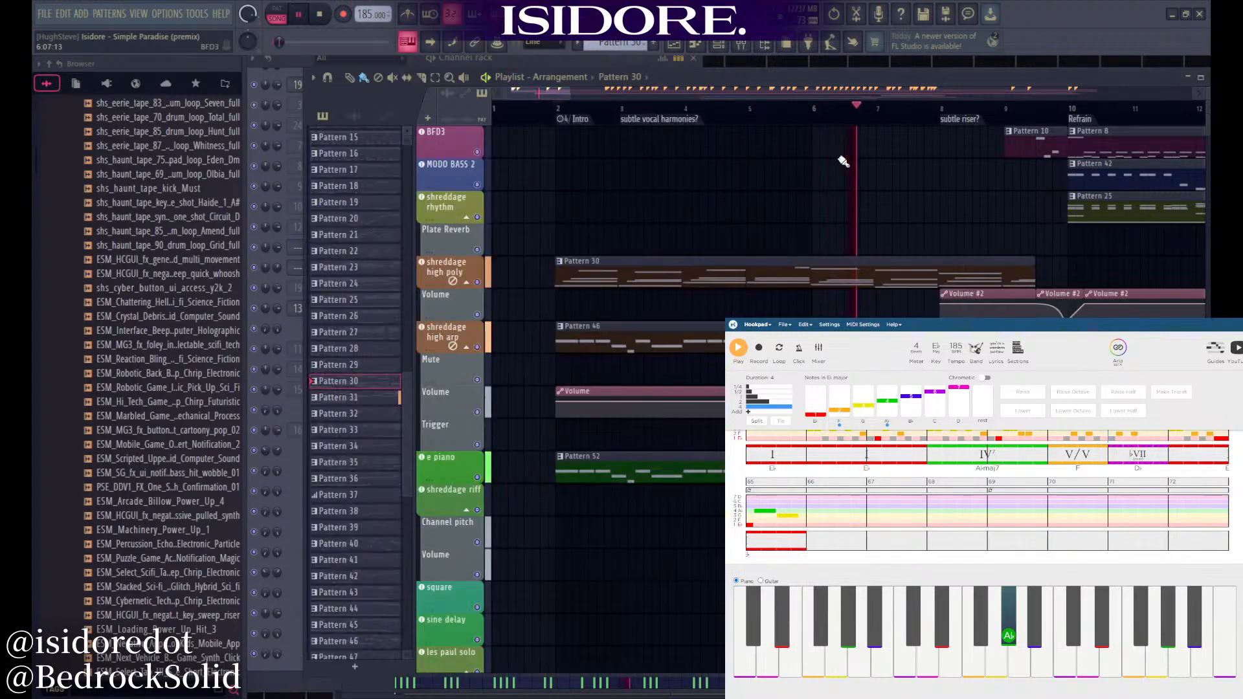
scroll(570, 315, down, 2)
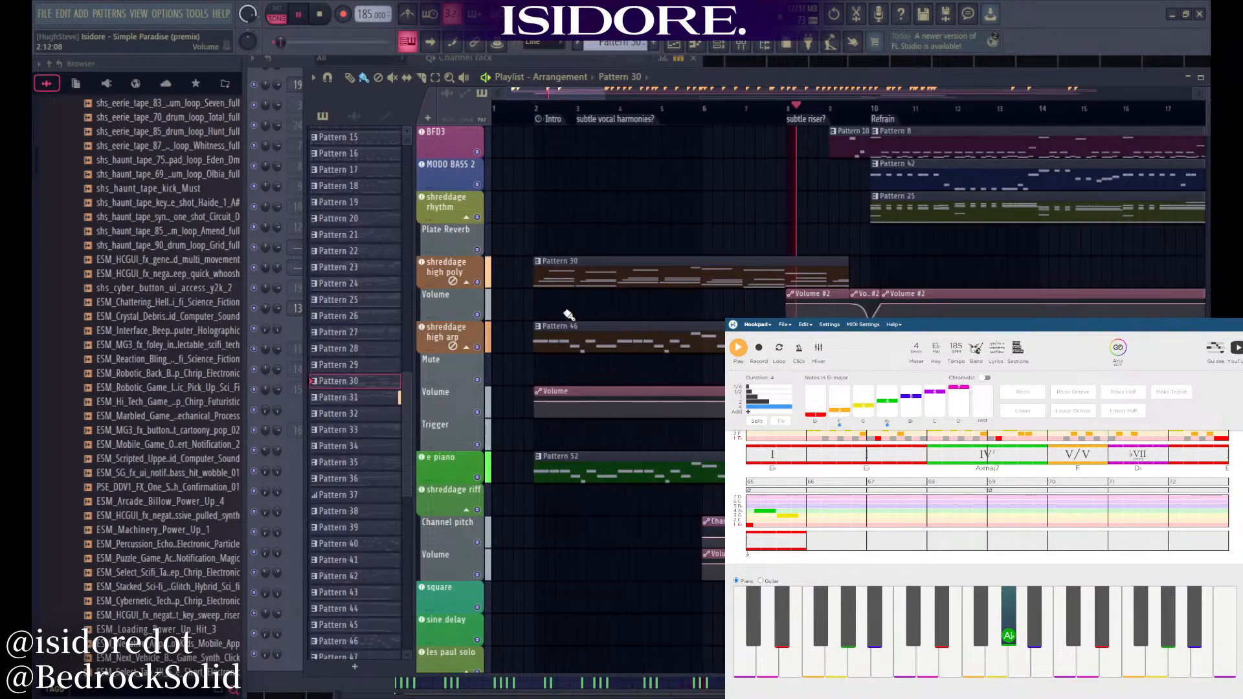
scroll(569, 315, down, 2)
key(space)
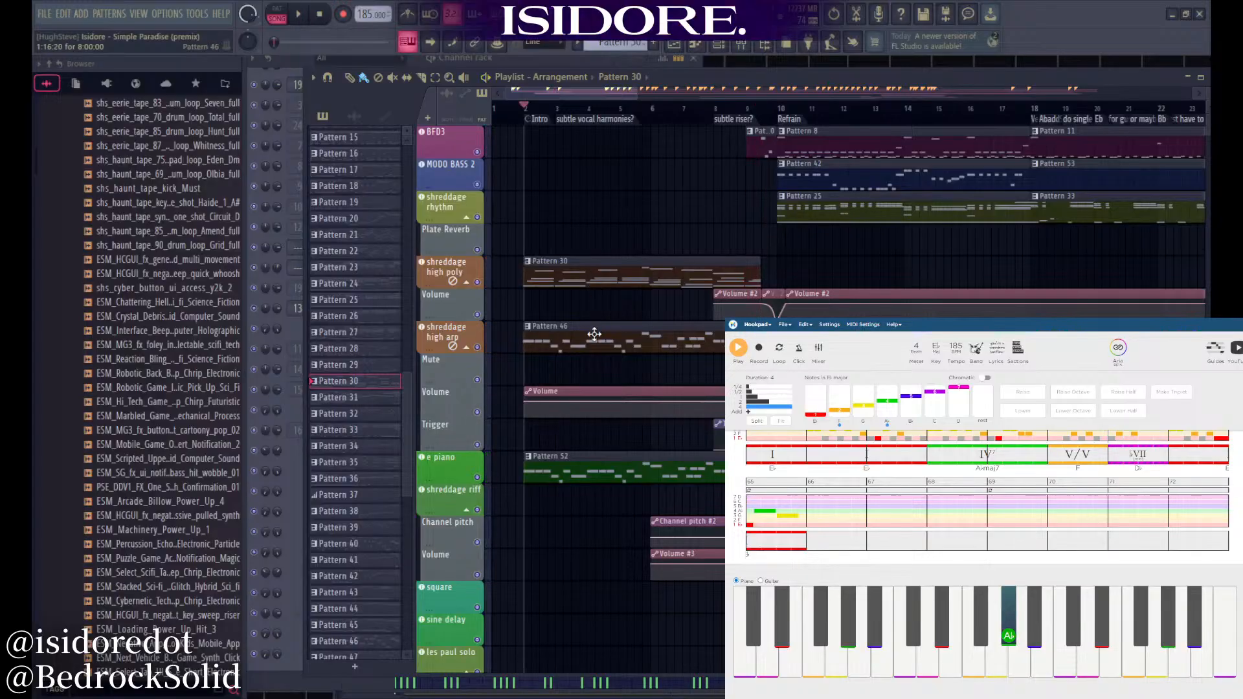
Play Pattern 46 on its own and examine the shreddage high arp notes, then close its instrument window and stop playback
click(594, 334)
click(298, 69)
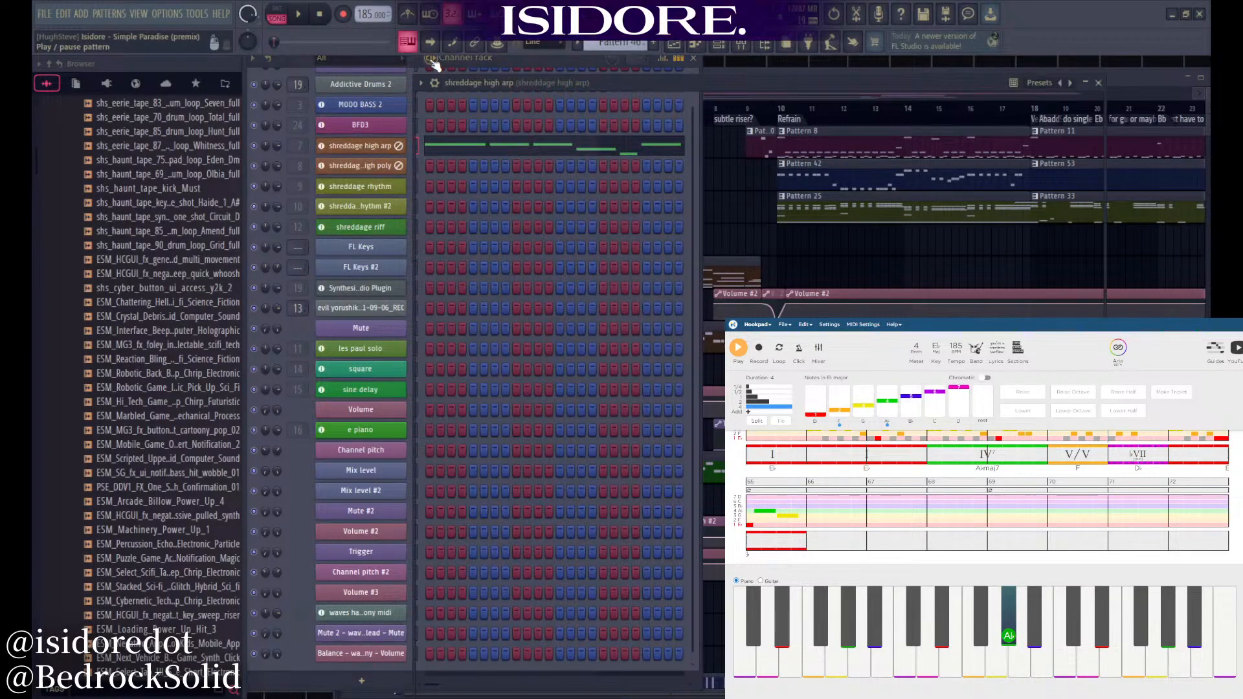
click(433, 61)
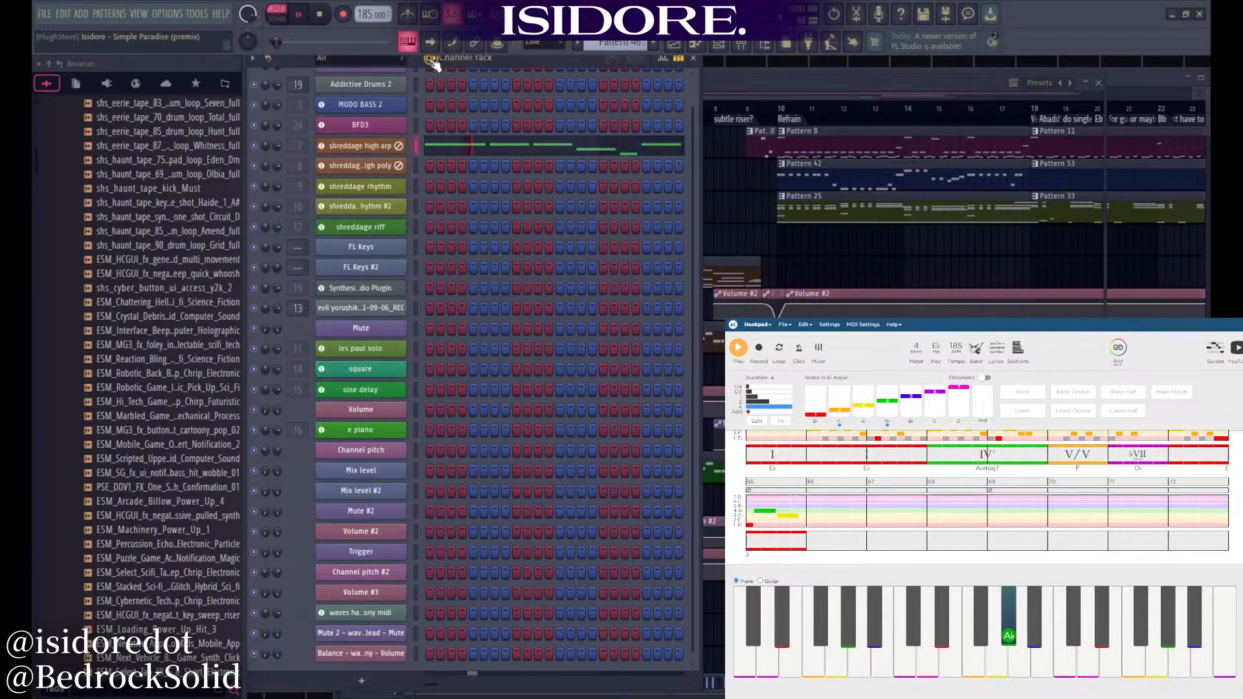
click(432, 145)
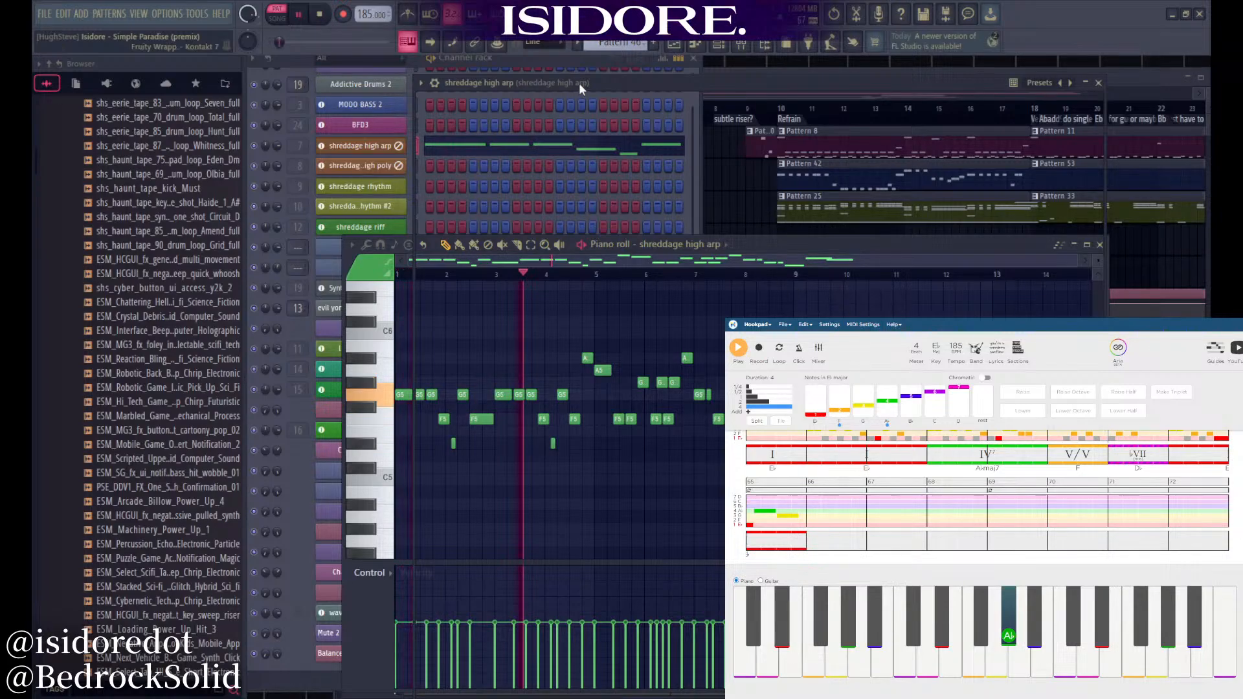
click(1099, 82)
key(space)
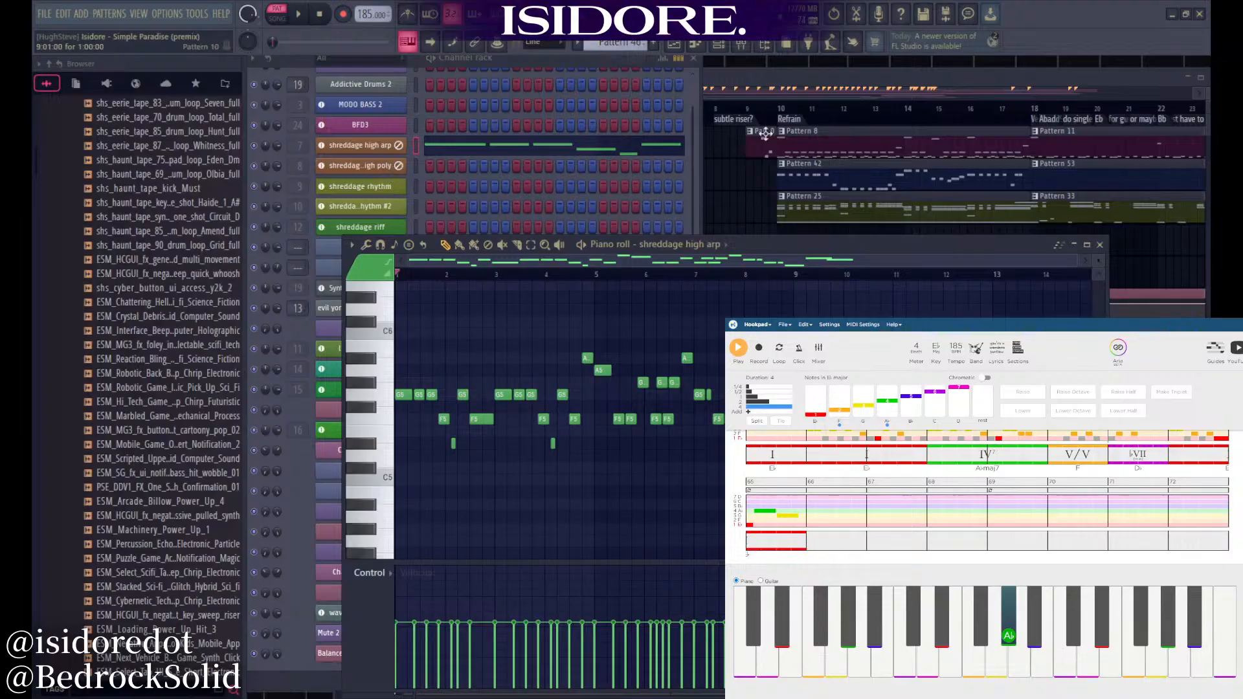
Play Pattern 30 on its own and display the shreddage high poly notes in the piano roll
click(778, 88)
scroll(643, 381, down, 3)
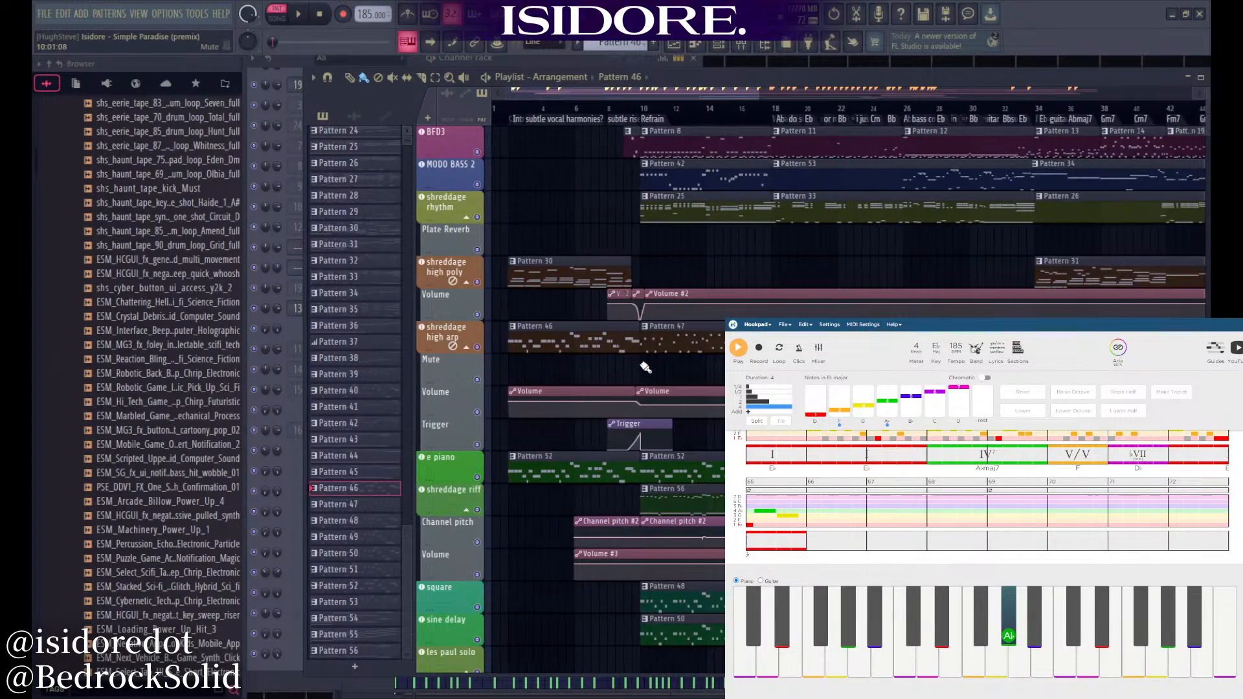
click(550, 278)
click(295, 70)
key(space)
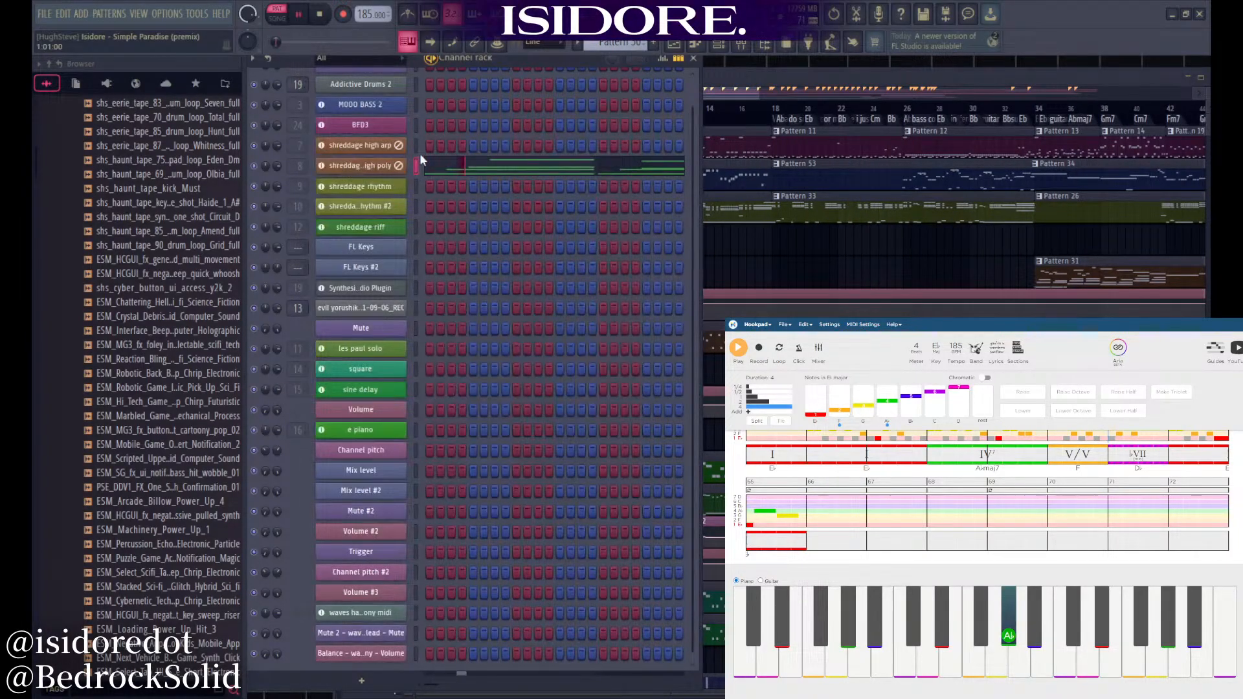
click(420, 162)
Open the shreddage high poly instrument while the pattern plays, then close it along with the piano roll
click(401, 166)
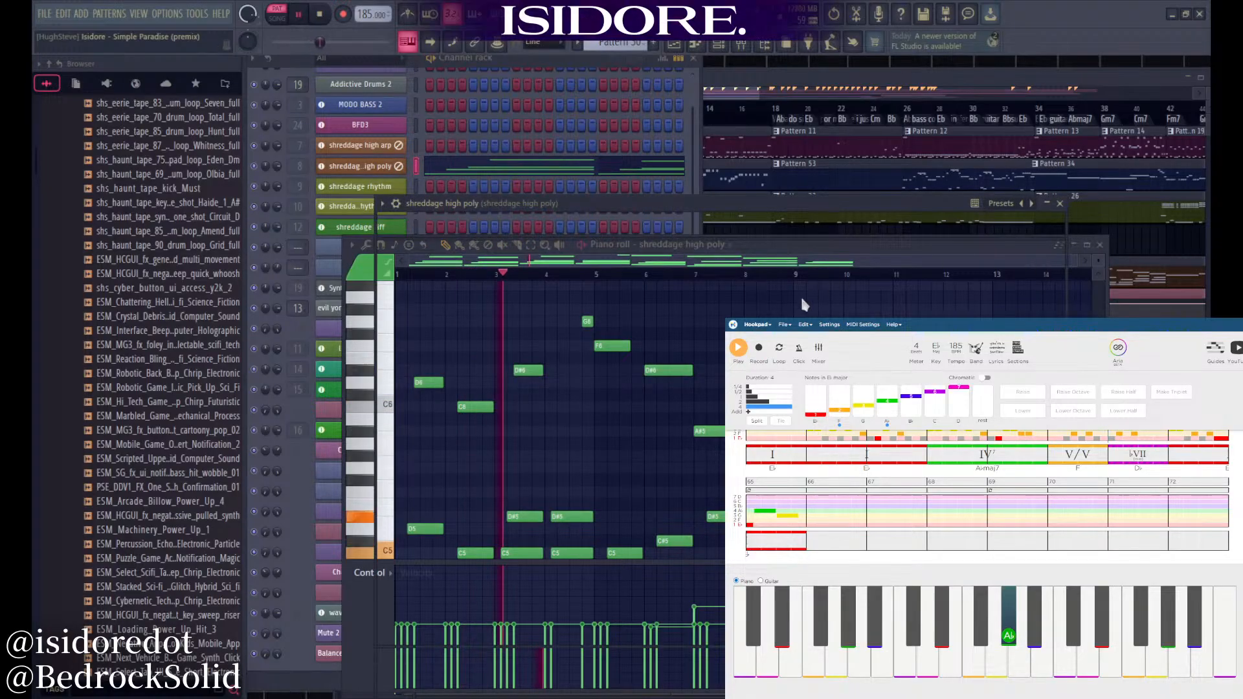
drag(753, 203, 736, 202)
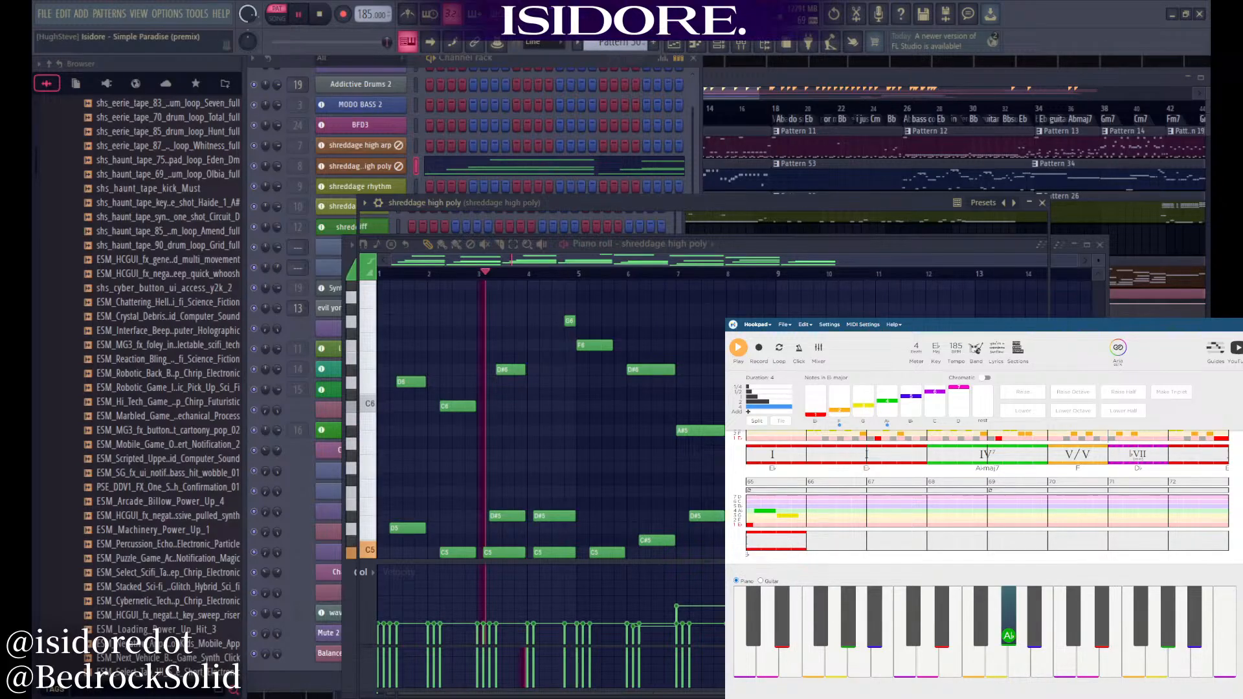
key(ctrl+s)
click(1100, 244)
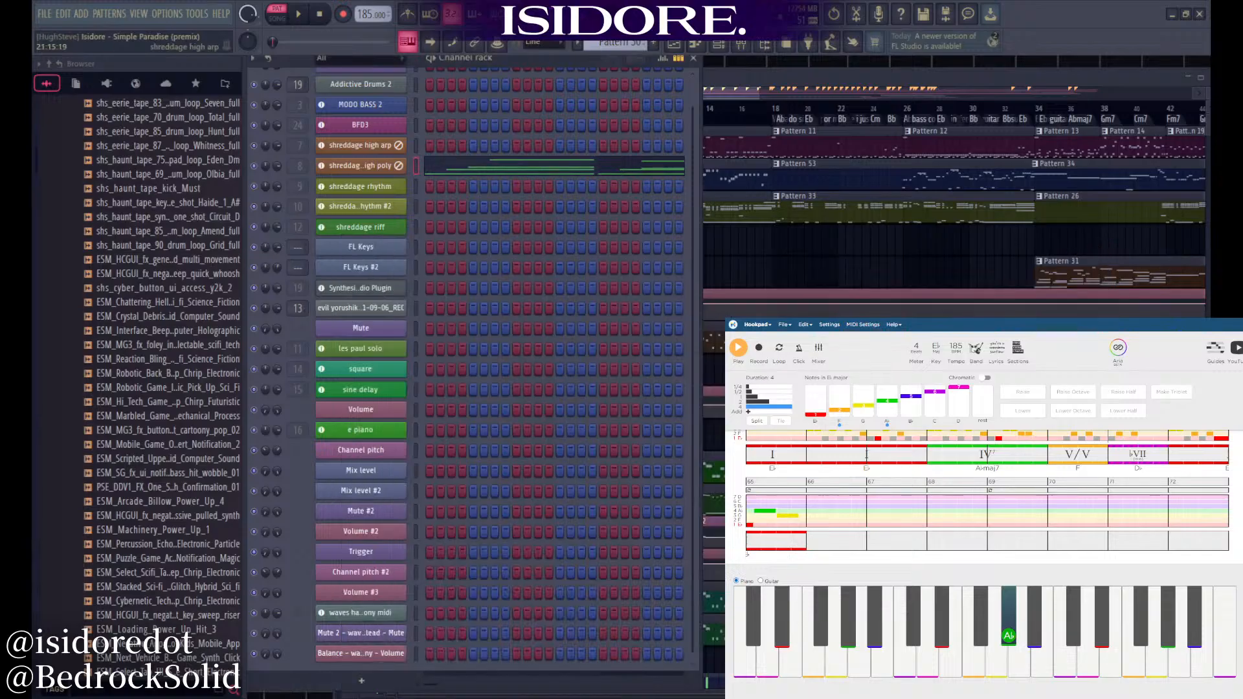
Survey the whole arrangement in the playlist and focus on the clips of the Intro section
scroll(858, 285, down, 4)
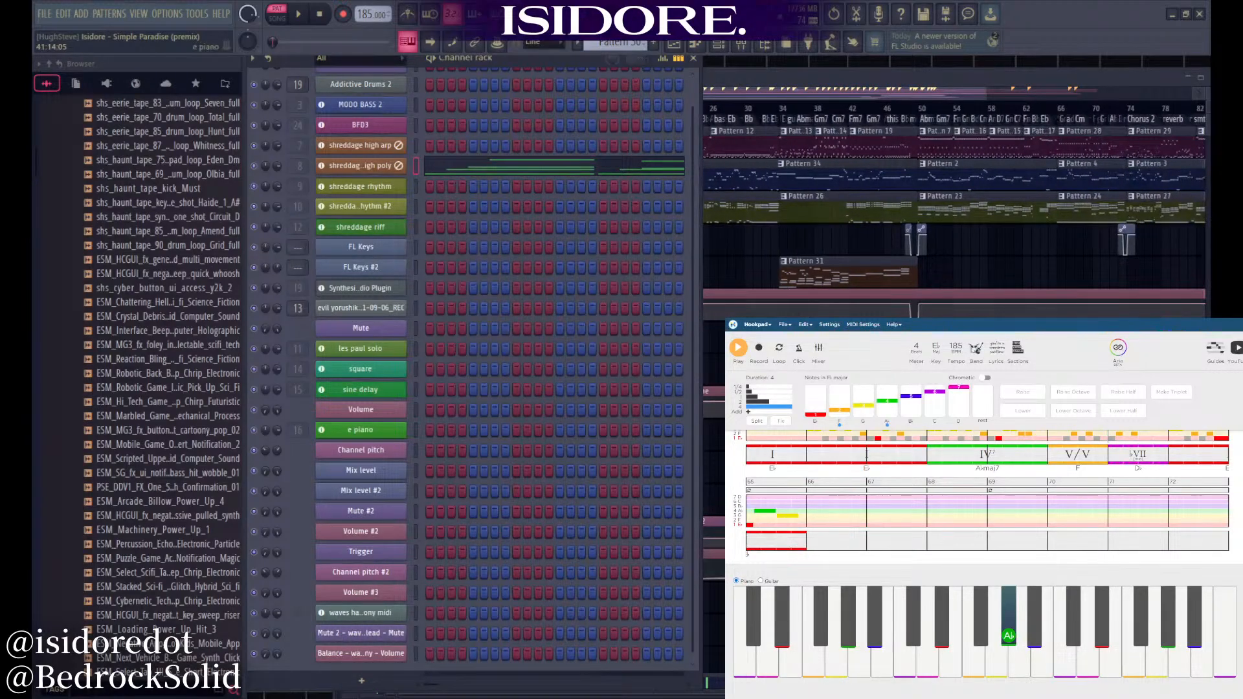
scroll(955, 195, down, 2)
key(F6)
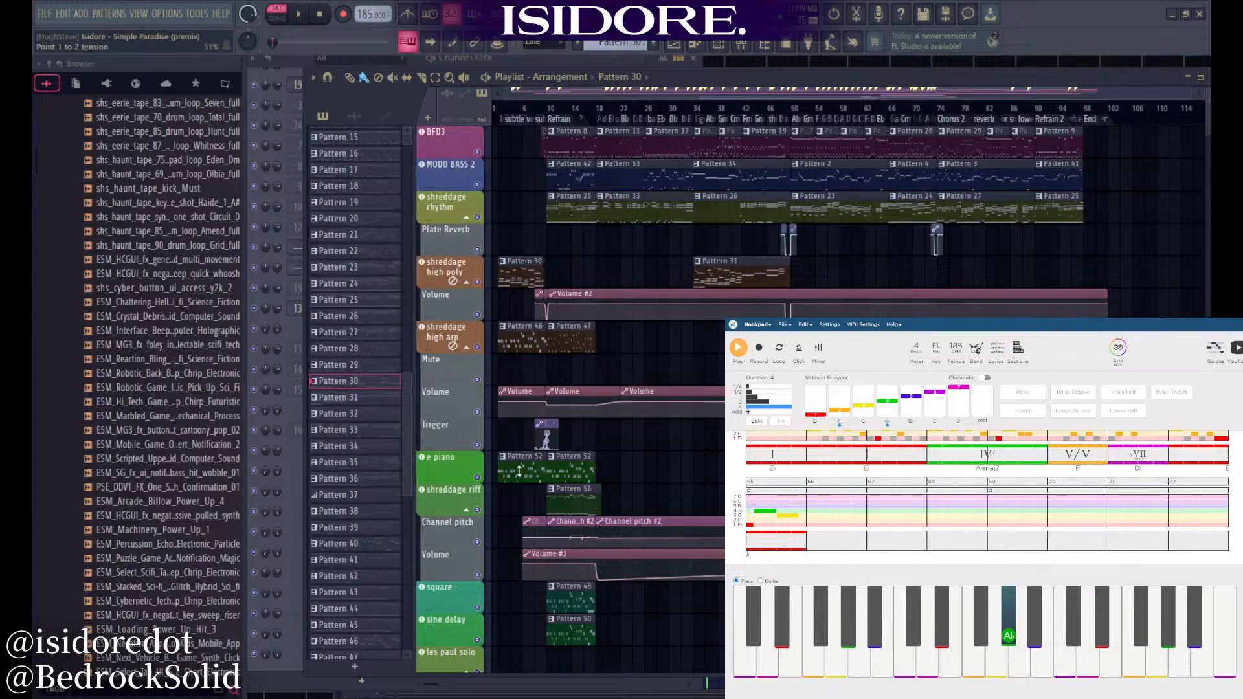
ctrl+scroll(500, 506, up, 8)
drag(548, 94, 568, 110)
click(585, 121)
ctrl+scroll(520, 364, down, 3)
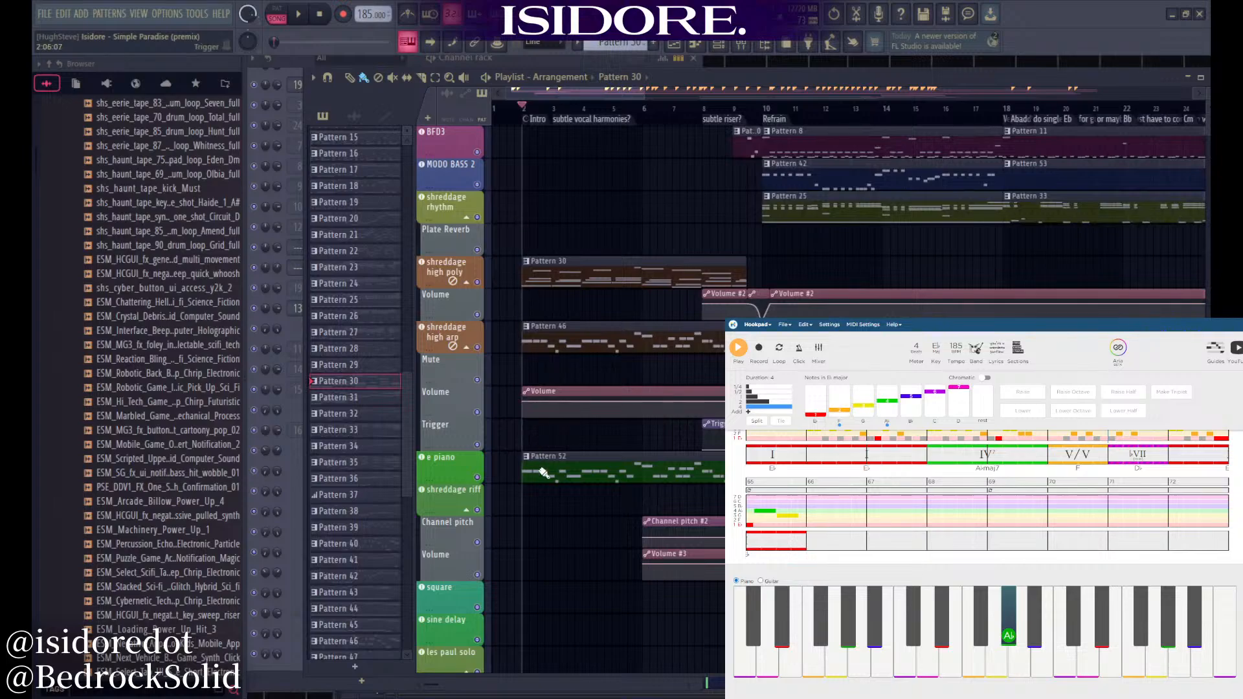
Play Pattern 52 on its own, examine the e piano notes in the piano roll and close it
click(541, 470)
click(445, 59)
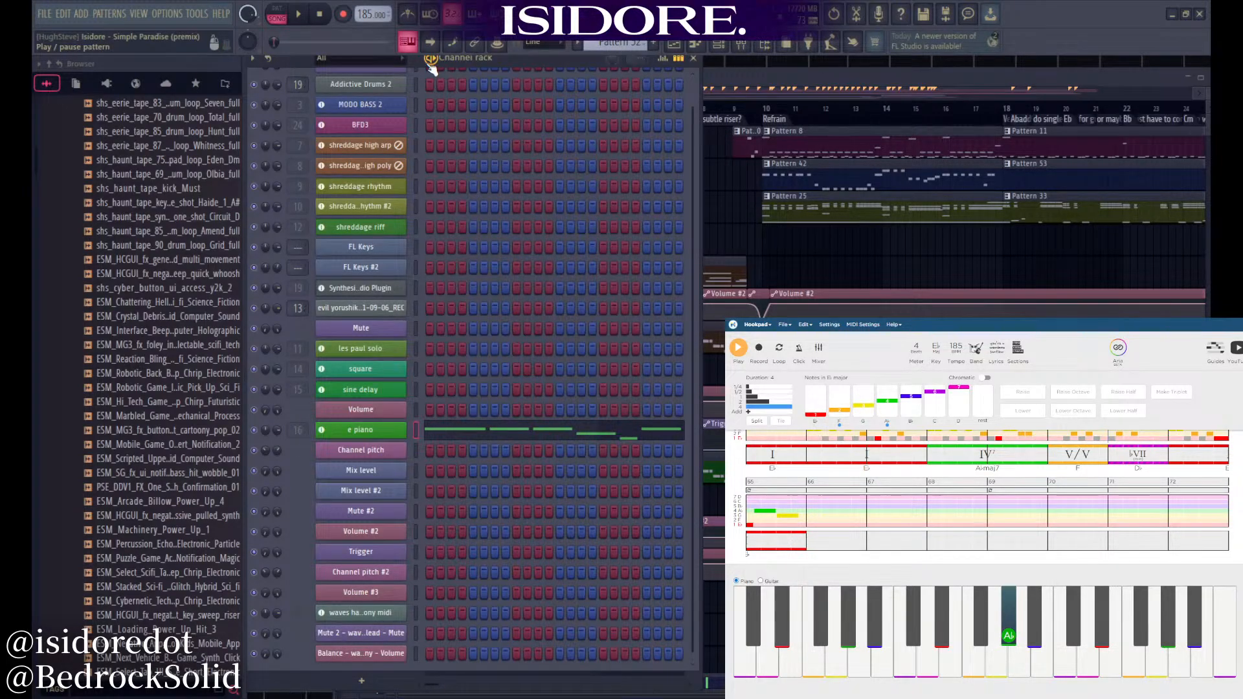
key(l)
key(space)
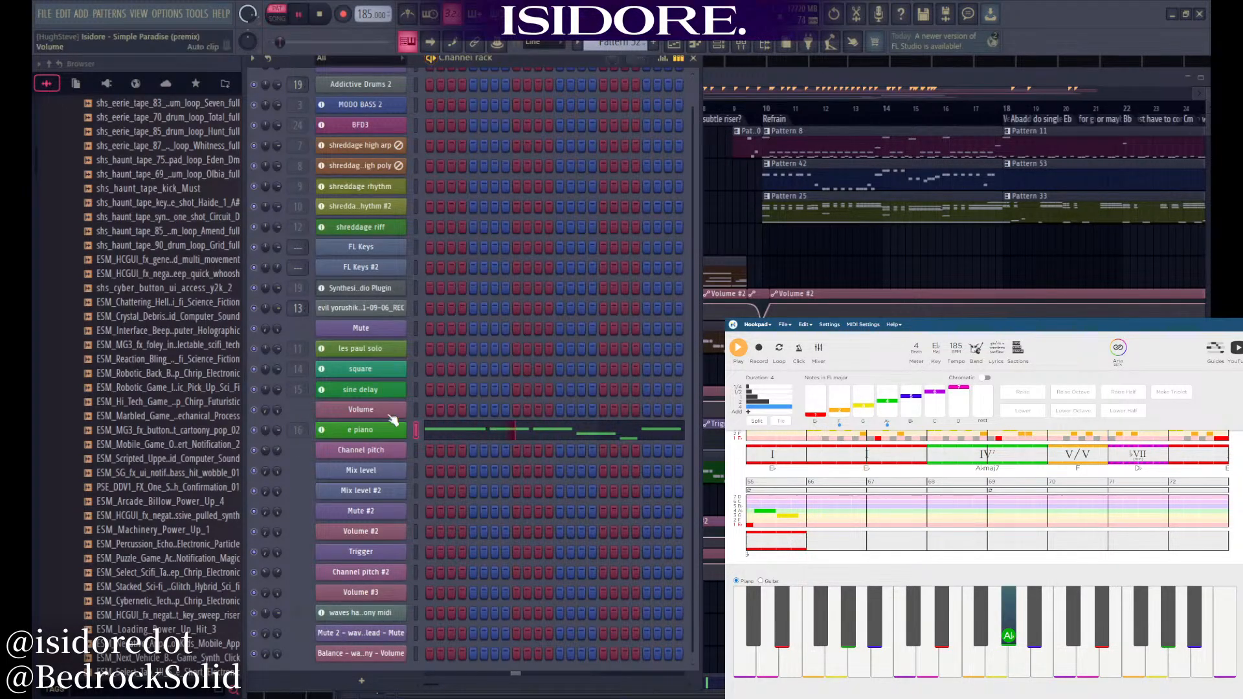
click(434, 432)
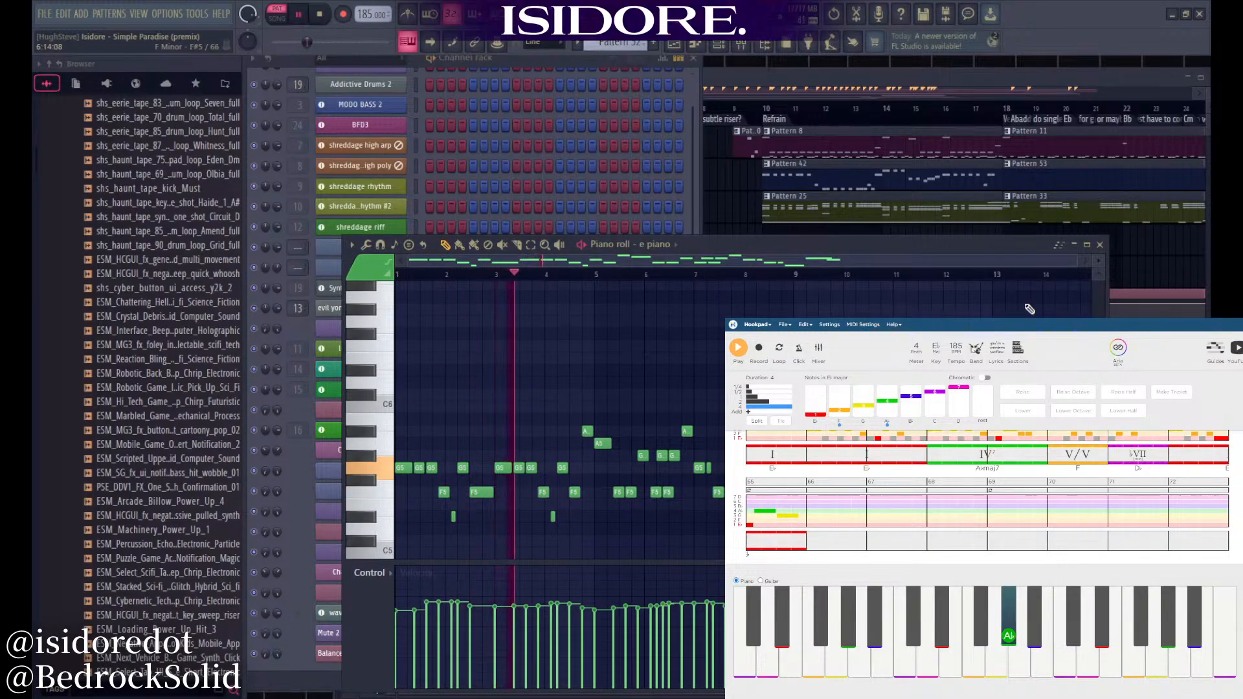
click(1099, 245)
Check the e piano clips in the arrangement, then inspect the channel's Kontakt instrument and close it
key(F5)
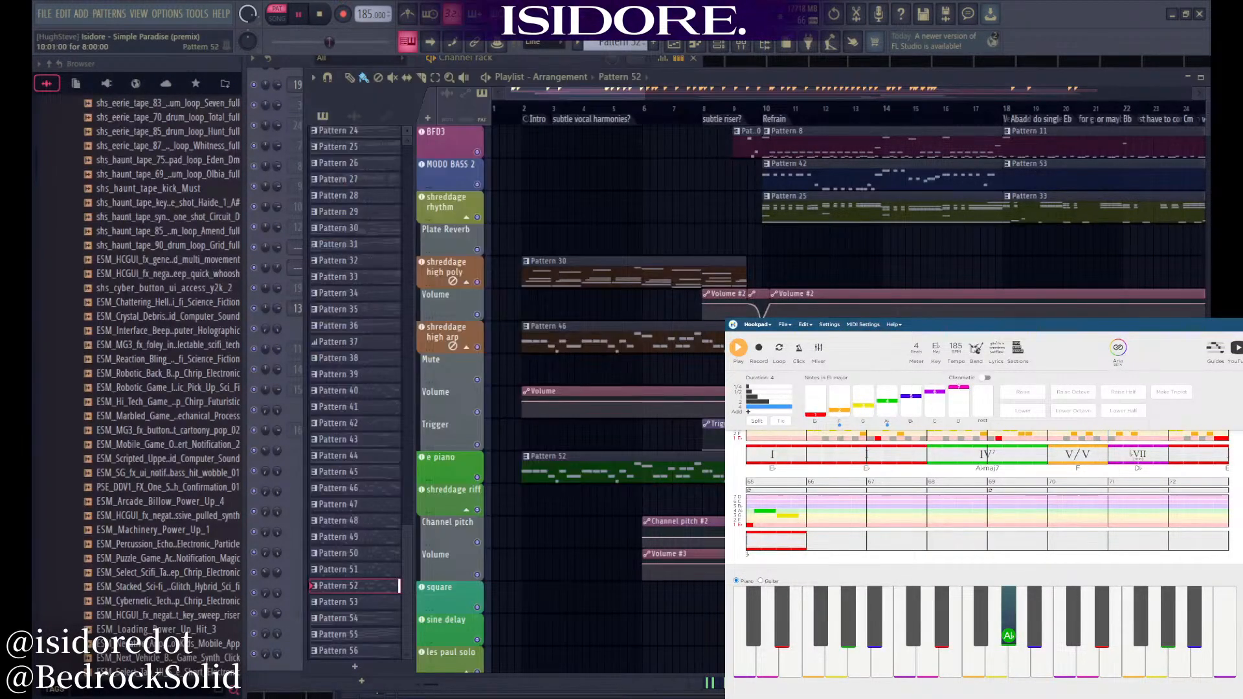
scroll(813, 186, down, 1)
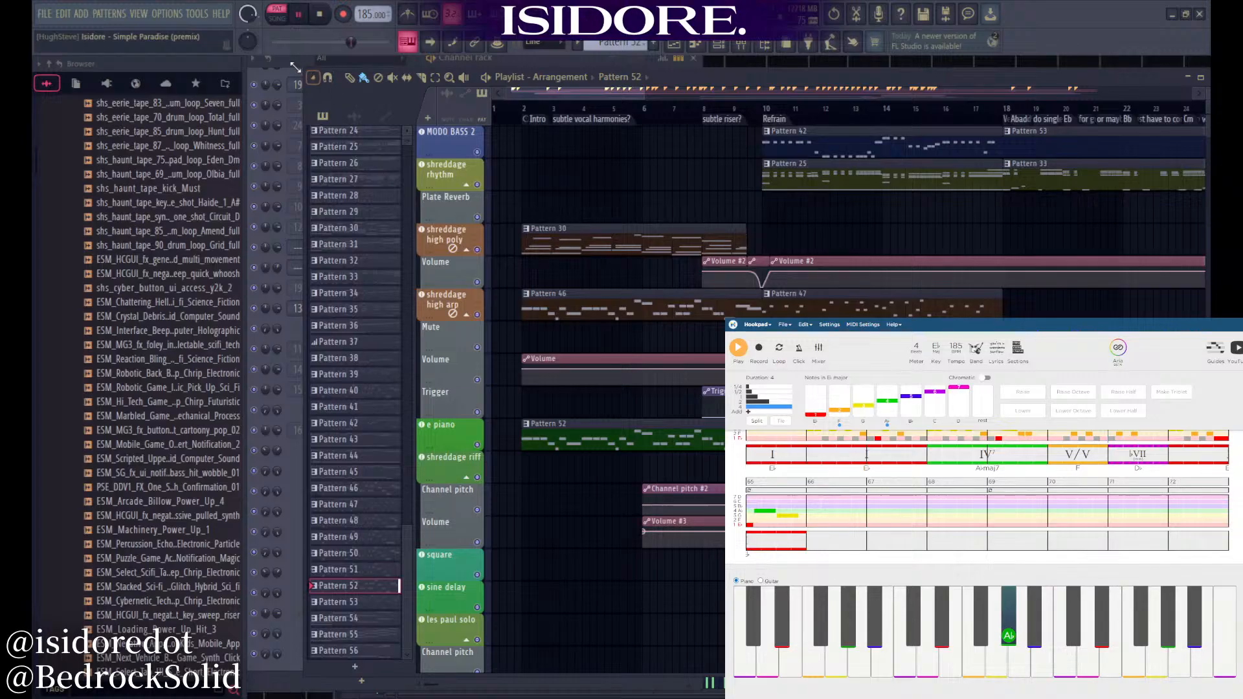
key(F6)
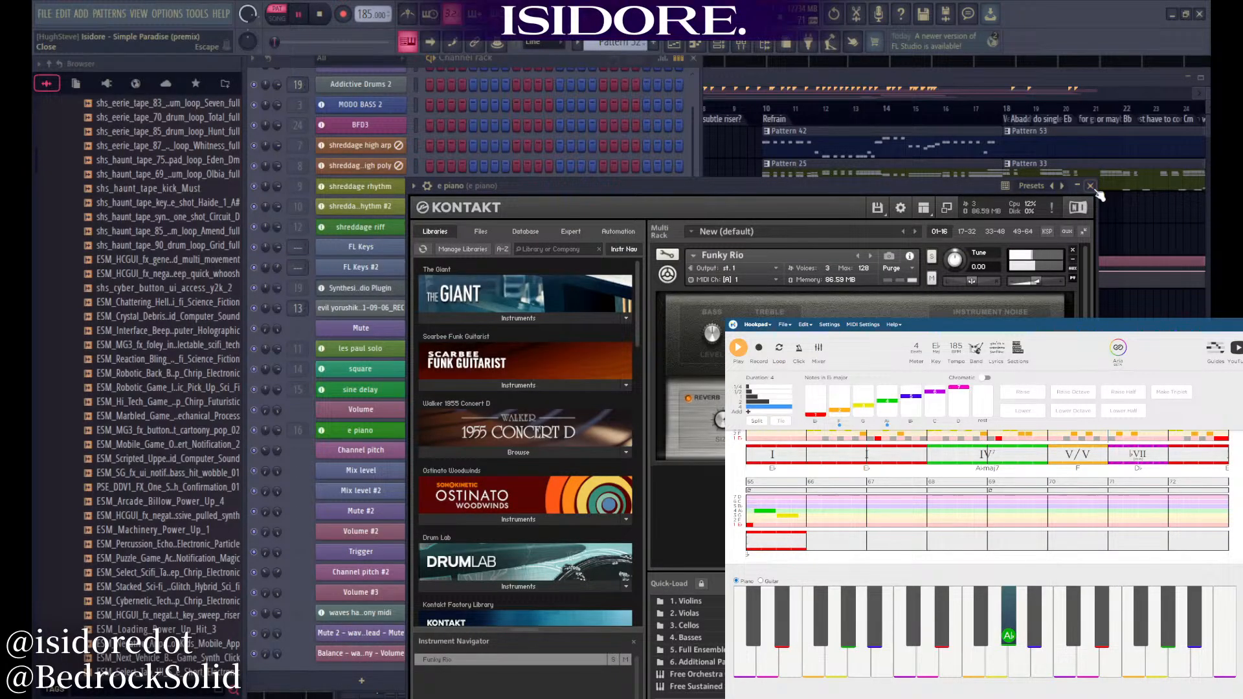
click(1091, 186)
Play the arrangement from the Refrain marker at bar 10 in song mode, then stop playback
click(805, 122)
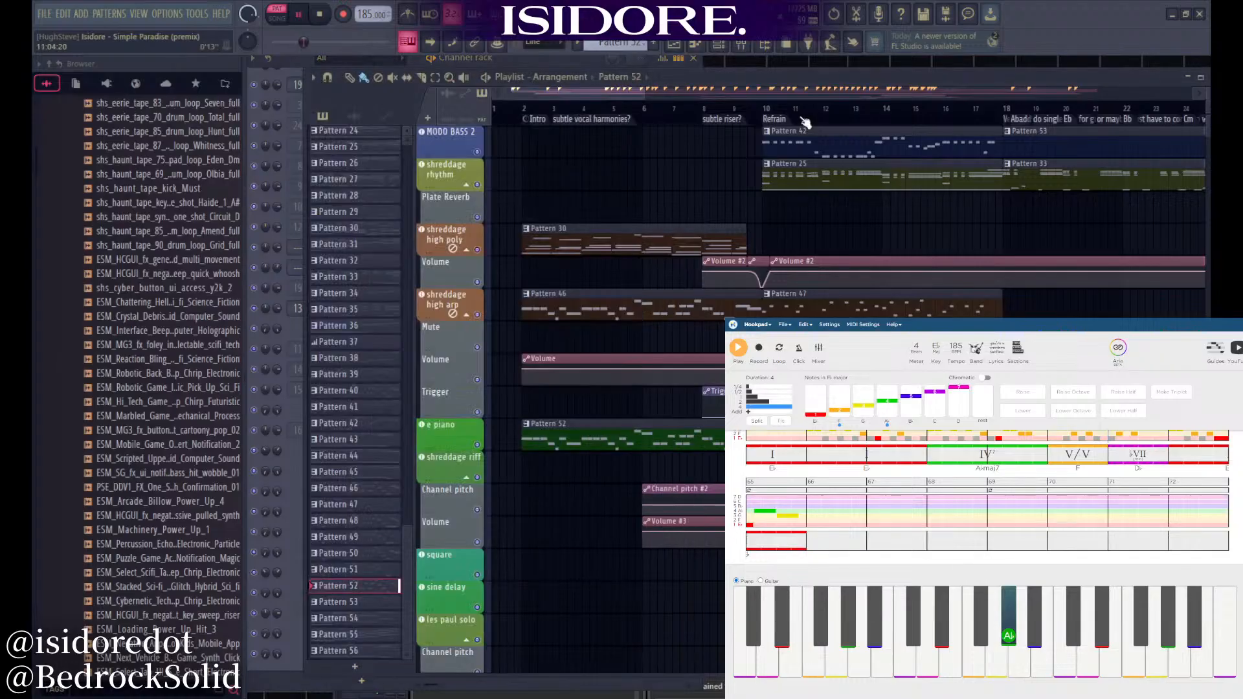
click(760, 108)
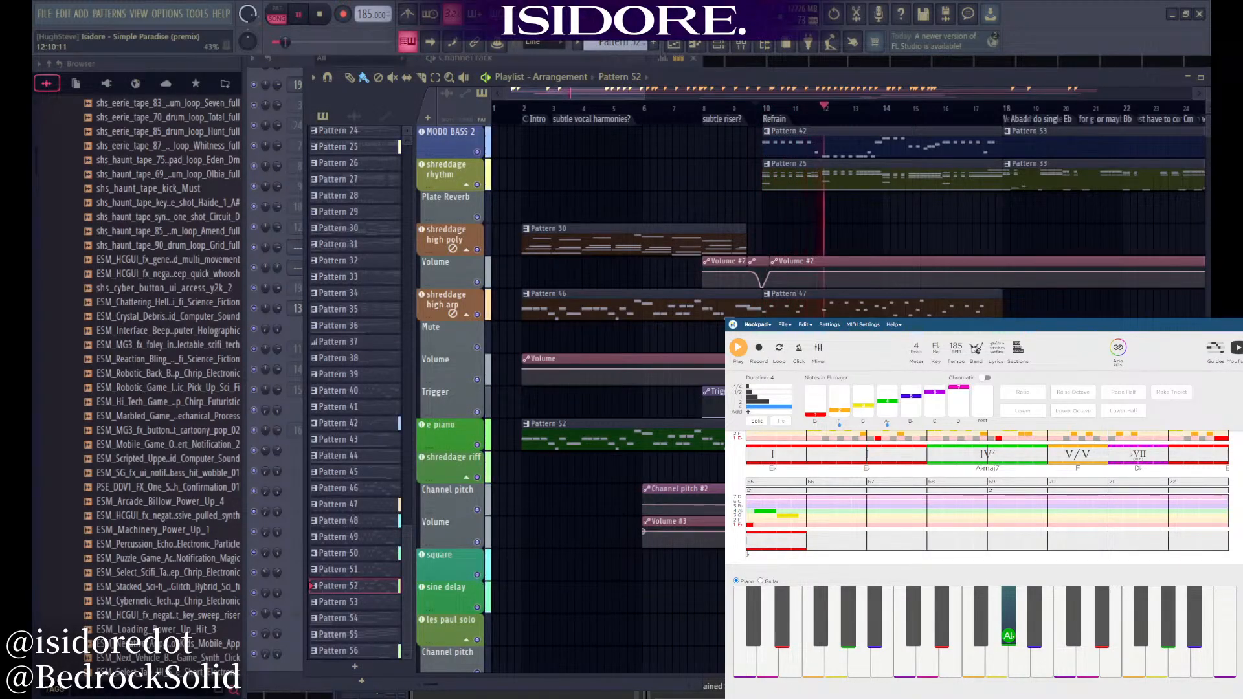
scroll(816, 529, down, 2)
scroll(731, 468, up, 2)
key(space)
Find the shreddage riff clip under the Refrain and play its Pattern 56 on its own
scroll(713, 272, up, 1)
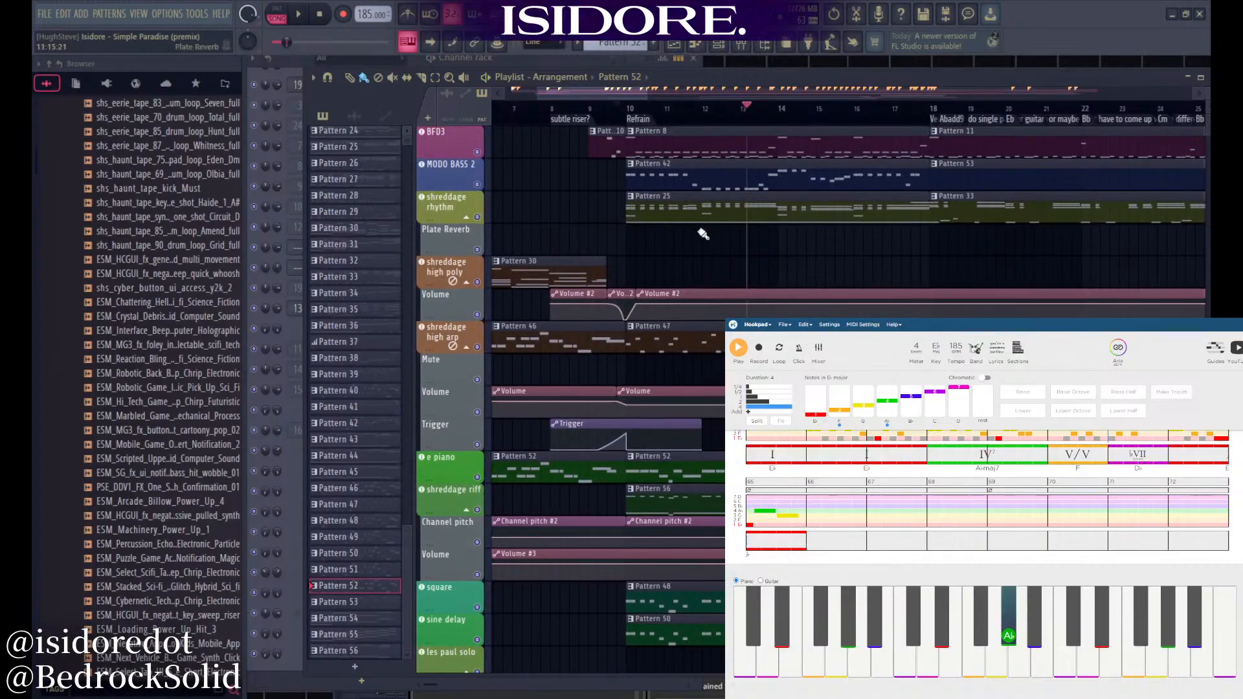
scroll(668, 211, up, 1)
scroll(663, 217, down, 2)
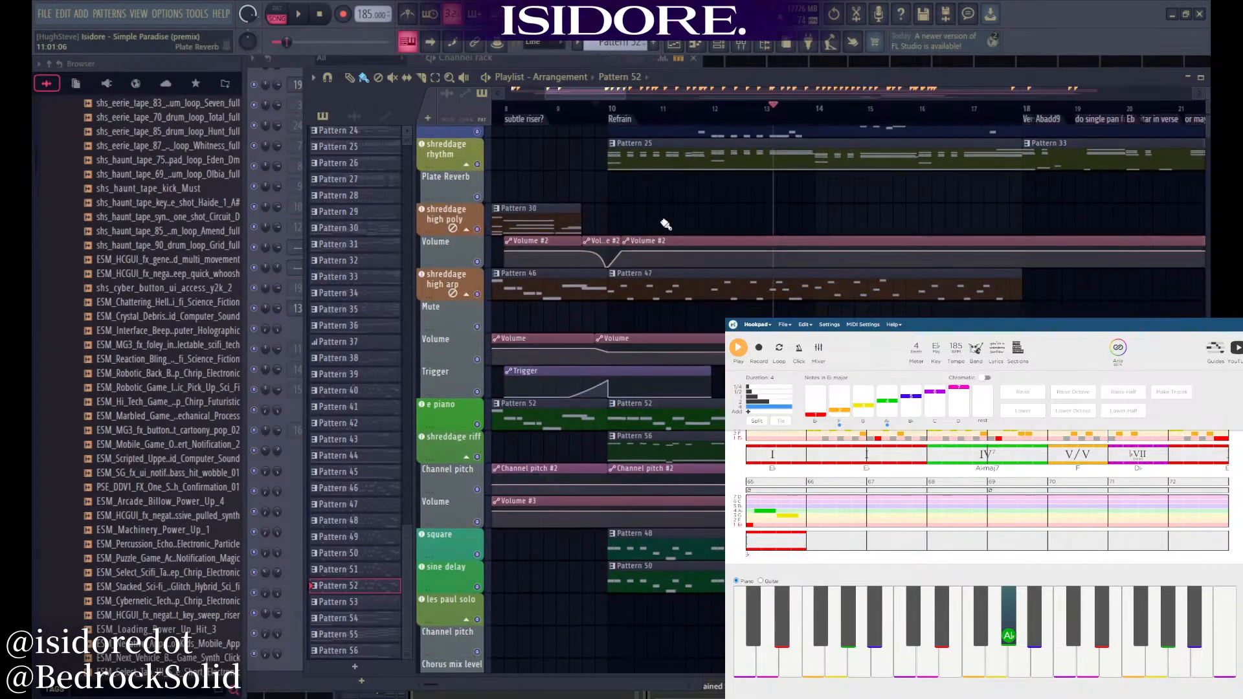
click(663, 436)
click(430, 60)
key(space)
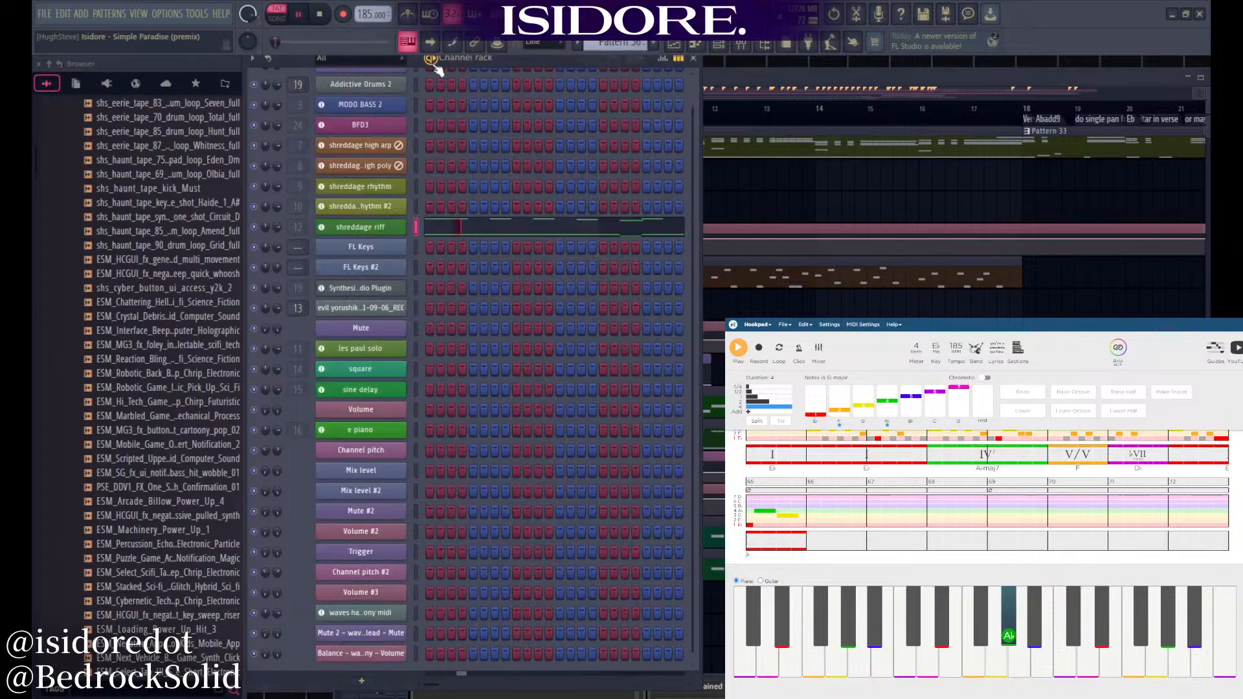
Inspect the shreddage riff channel's Kontakt instrument, close it and stop the pattern playback
click(393, 230)
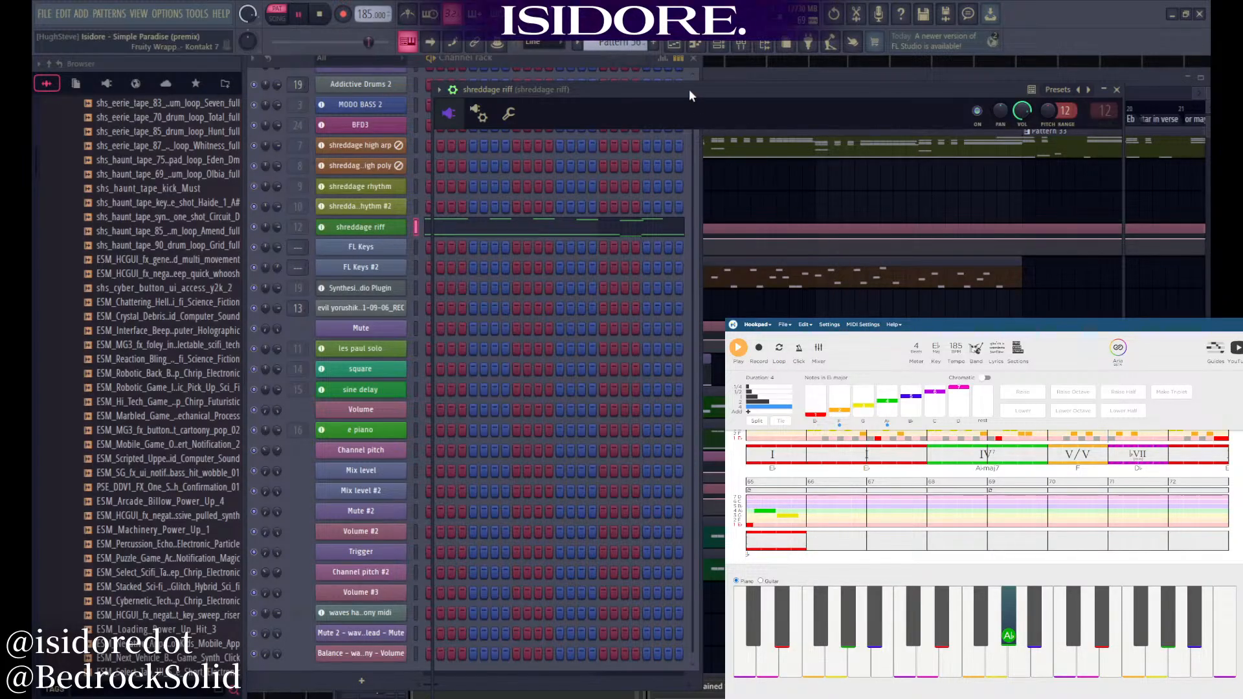
click(1117, 90)
key(space)
click(1119, 564)
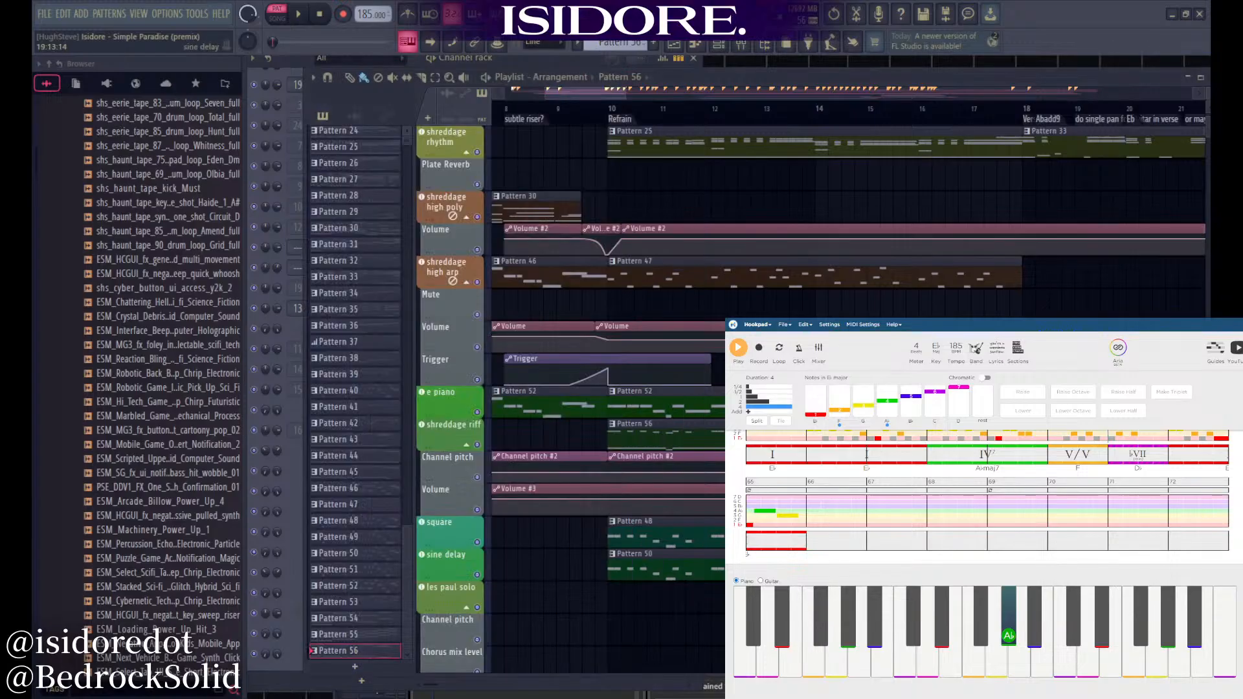
Set the playhead to bar 9, just before the Refrain marker, and play the arrangement from there
scroll(1106, 518, down, 2)
click(742, 108)
drag(742, 108, 715, 109)
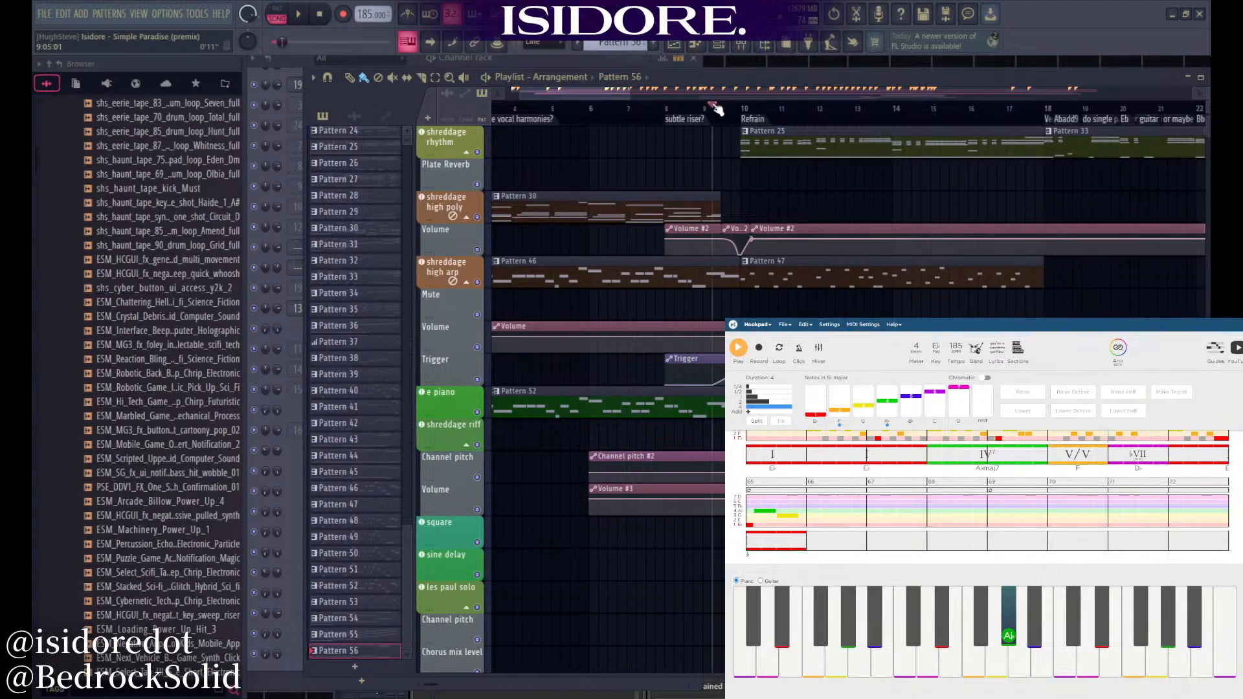
key(space)
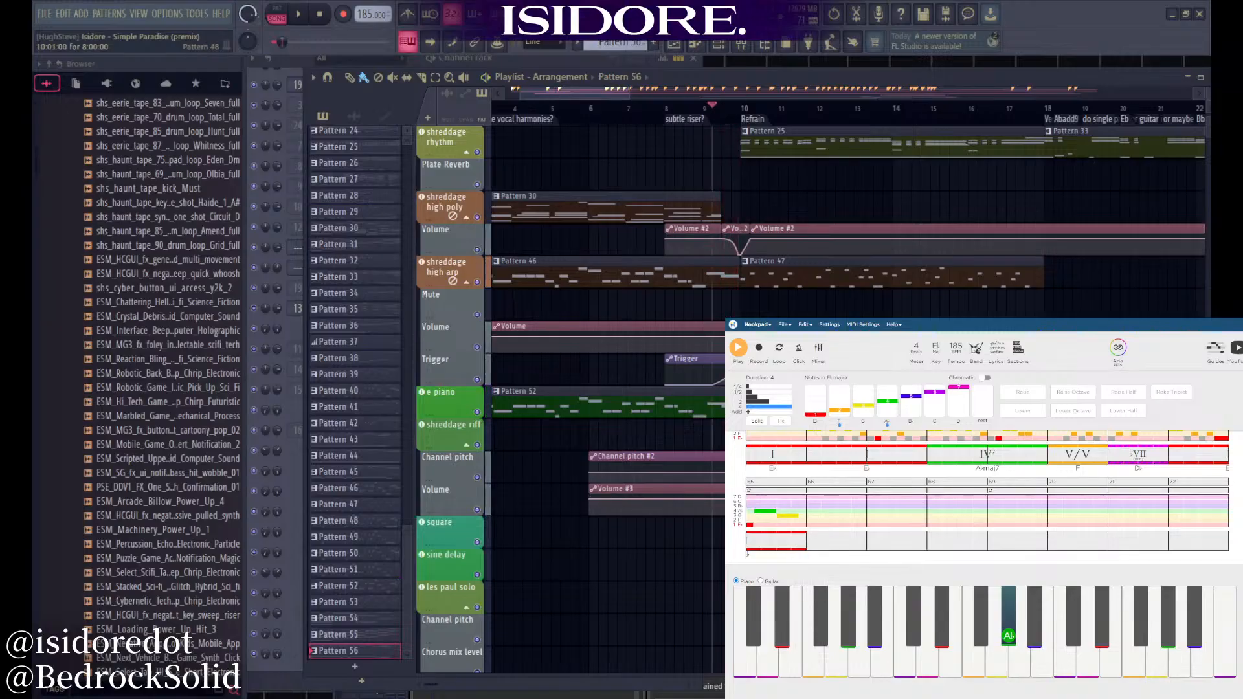
Open the square track's Pattern 48 from under the Refrain and play it on its own
click(777, 563)
click(302, 76)
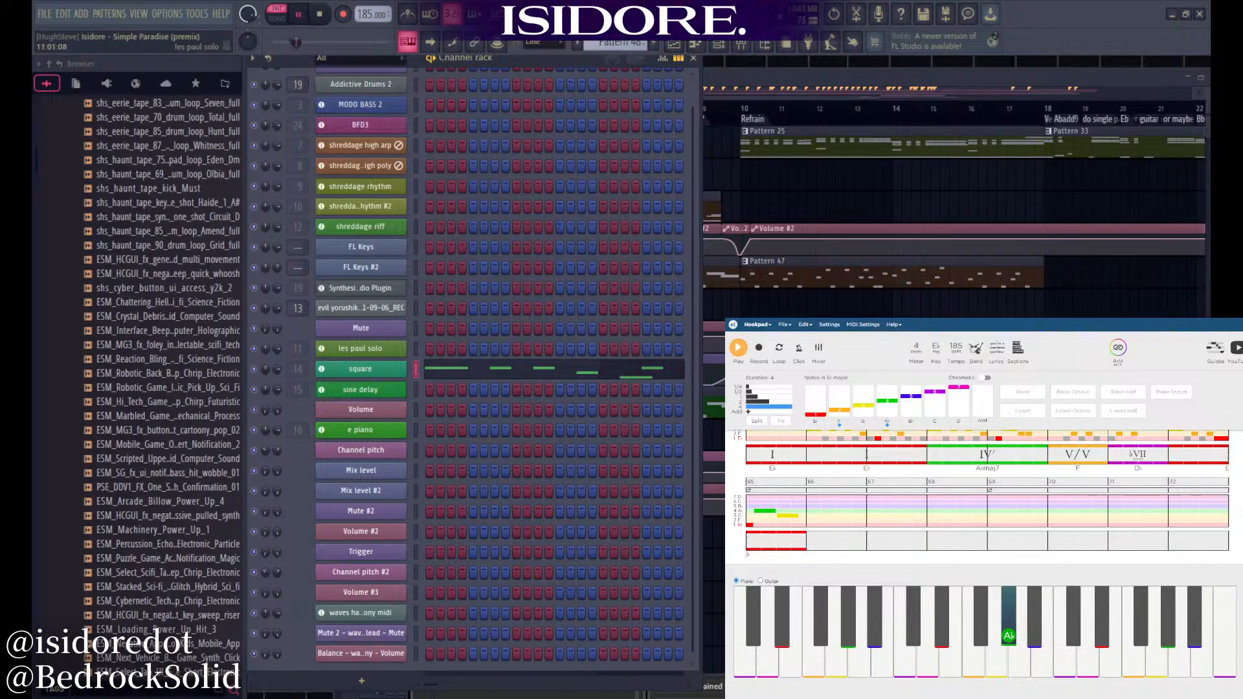
key(F5)
Play the sine delay's Pattern 50 on its own, then save the project
click(777, 564)
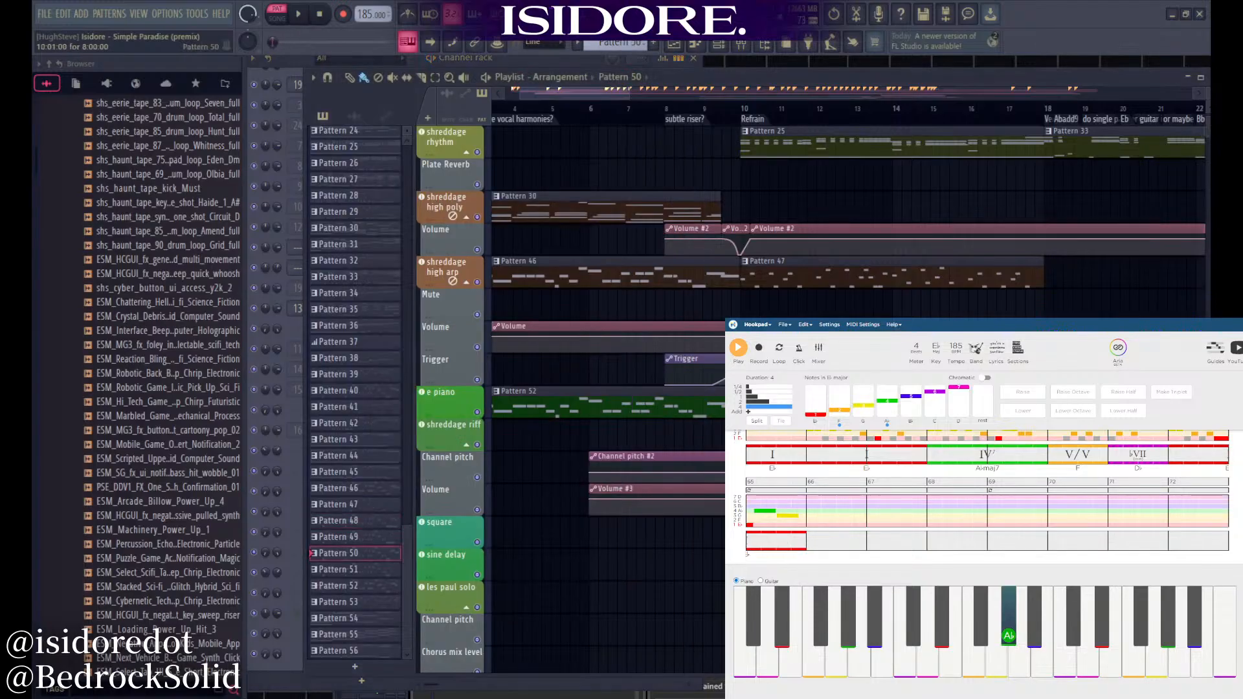
click(305, 64)
key(space)
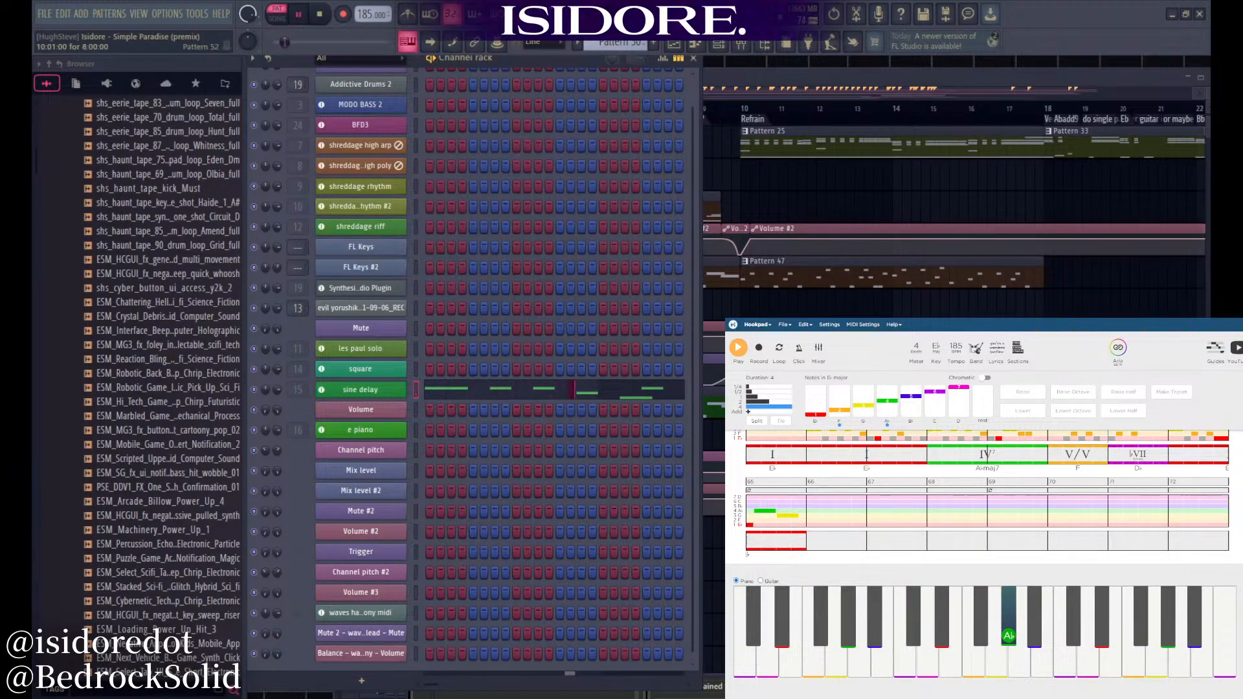
key(F5)
key(F6)
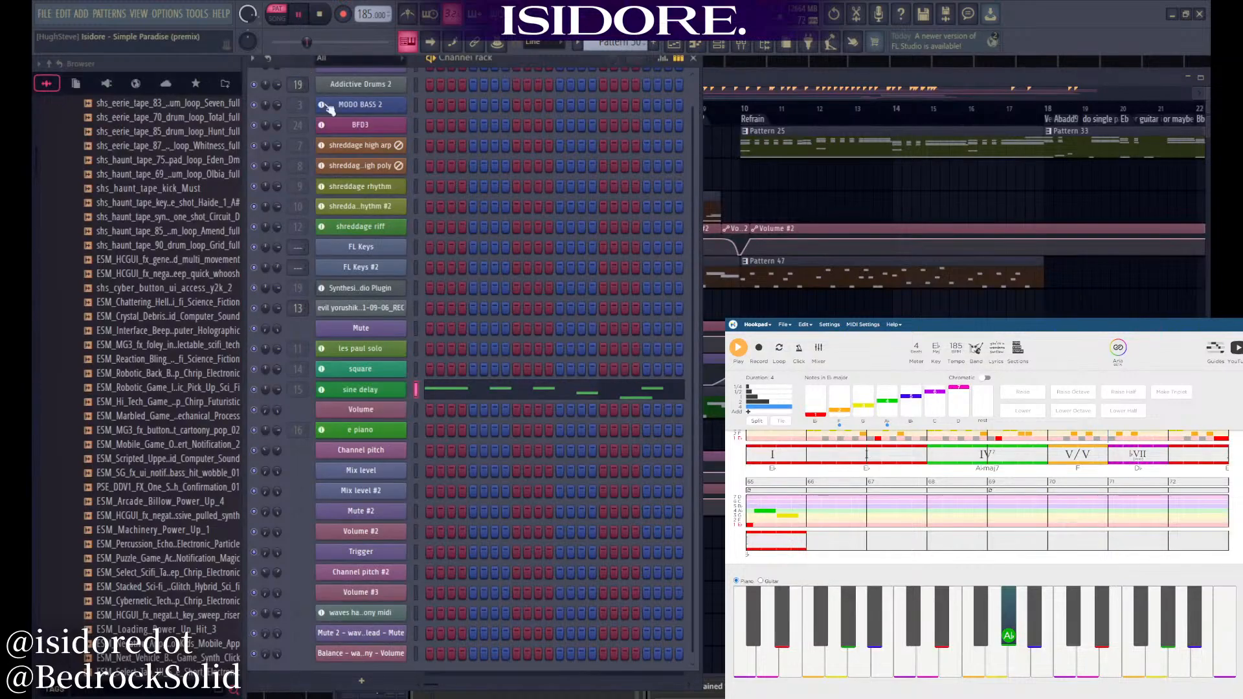
key(ctrl+s)
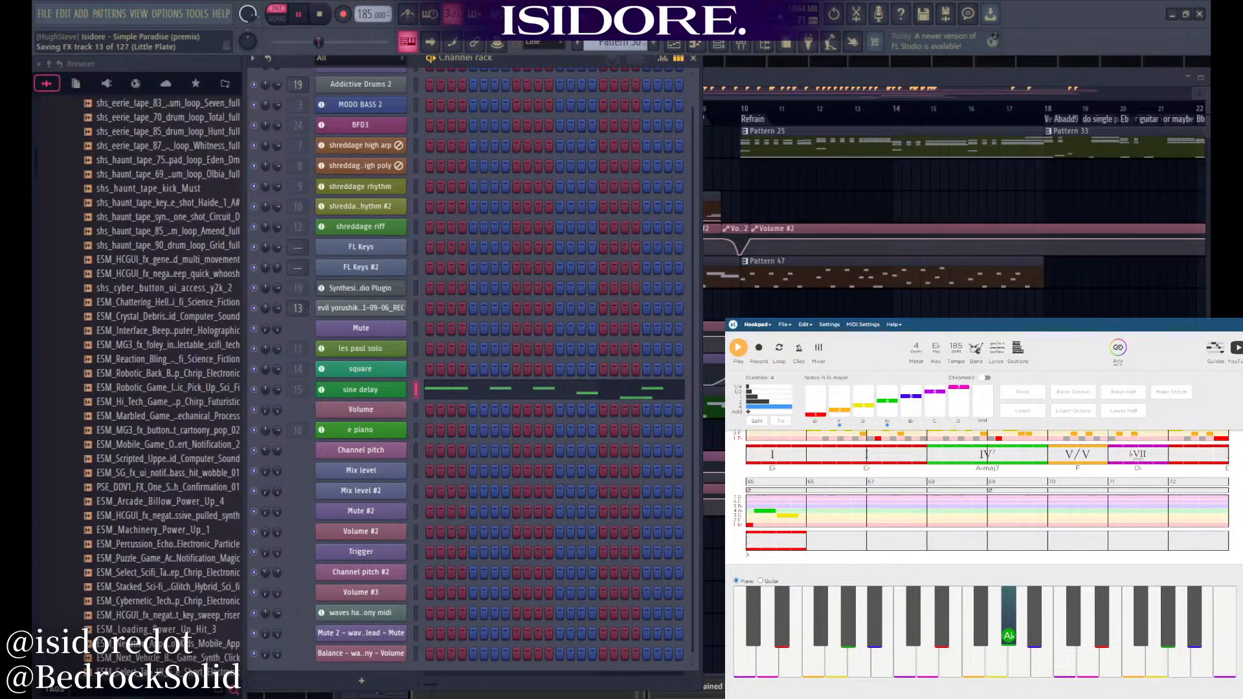
key(F5)
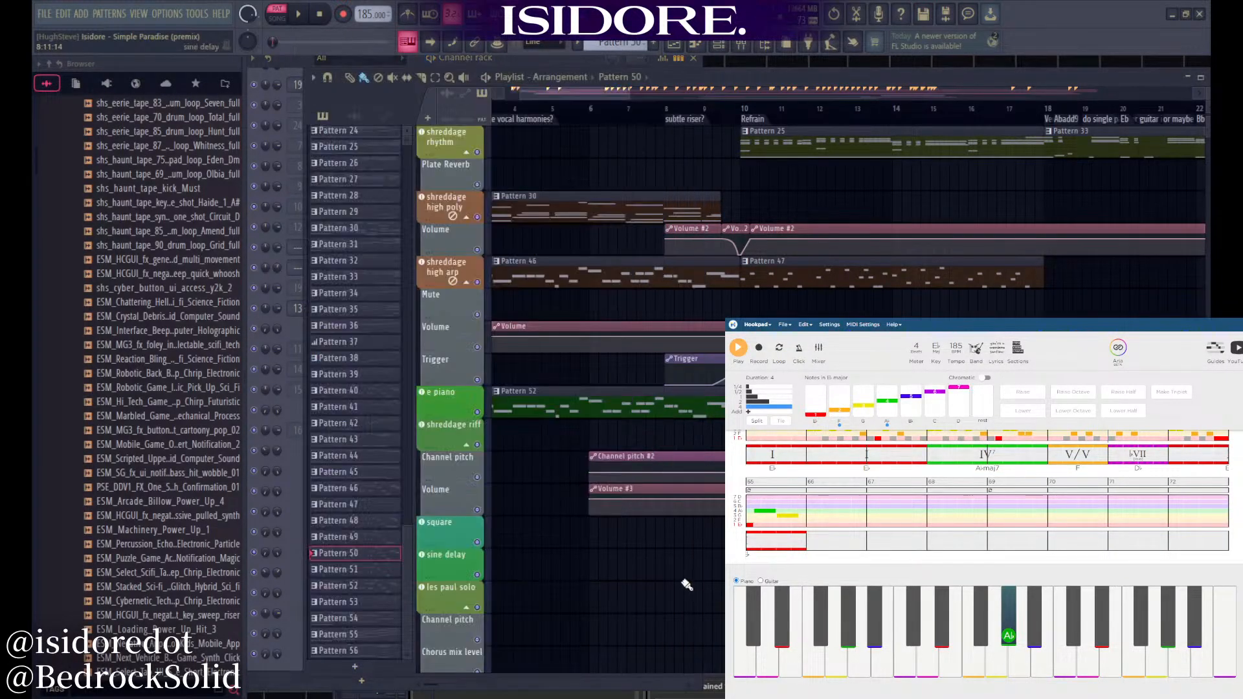
Find the waves harmony midi clip in the arrangement and play the song from bar 41, just before the Fm7 marker
ctrl+scroll(687, 585, down, 6)
scroll(694, 535, down, 4)
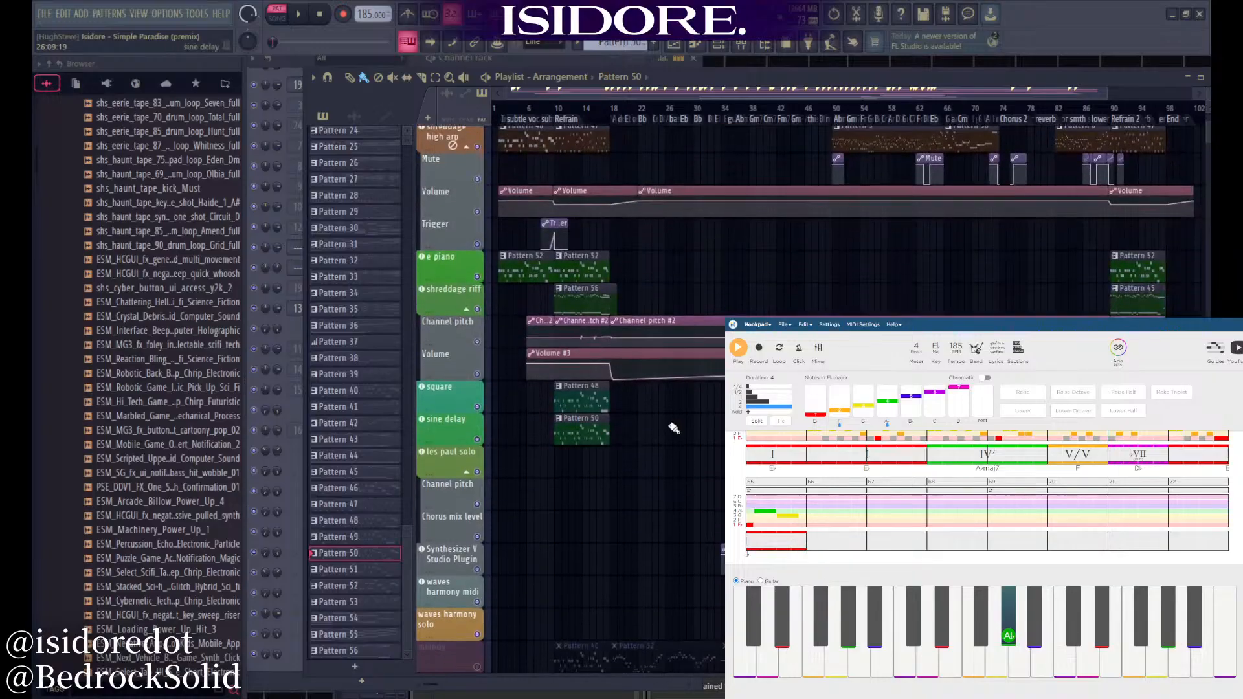
scroll(673, 428, down, 2)
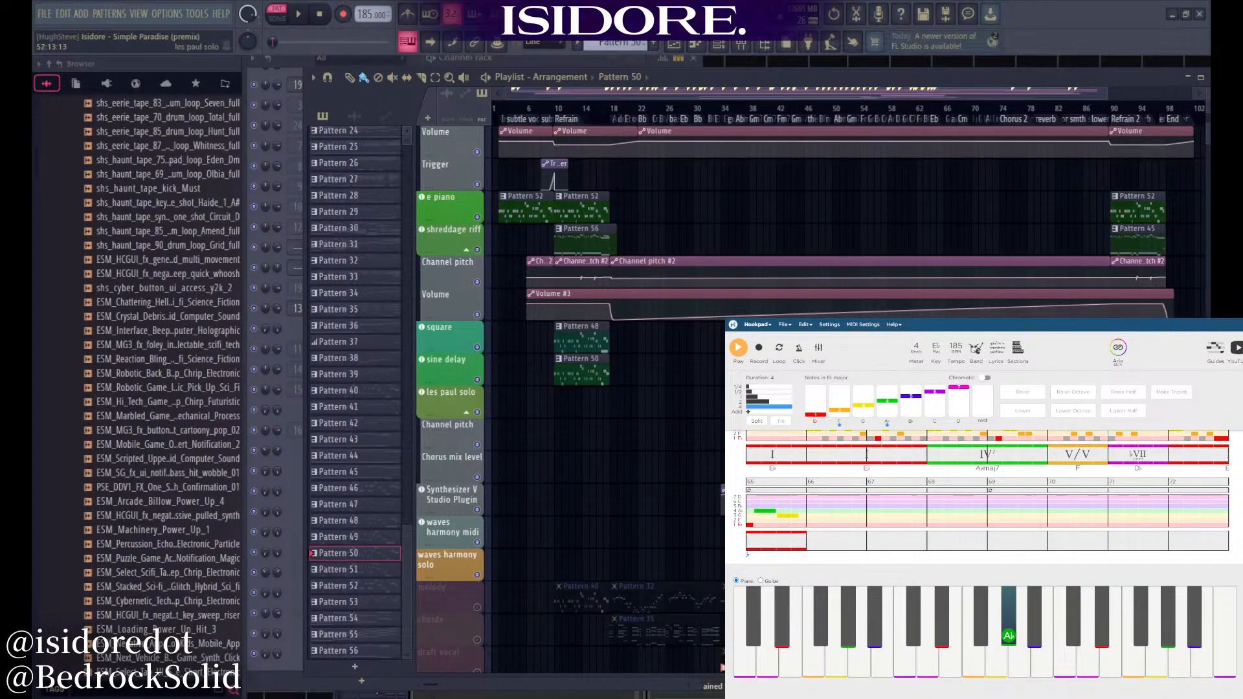
ctrl+scroll(823, 414, up, 6)
click(591, 108)
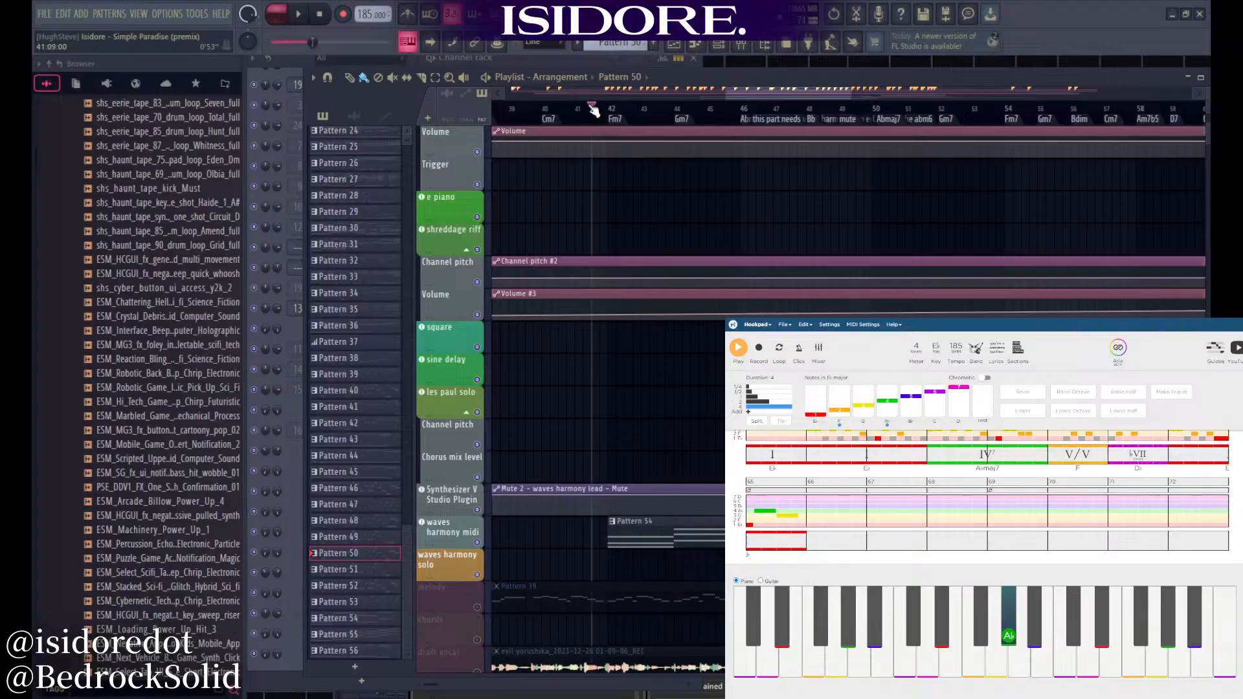
key(space)
ctrl+scroll(718, 362, down, 3)
scroll(718, 363, down, 2)
ctrl+scroll(674, 353, up, 3)
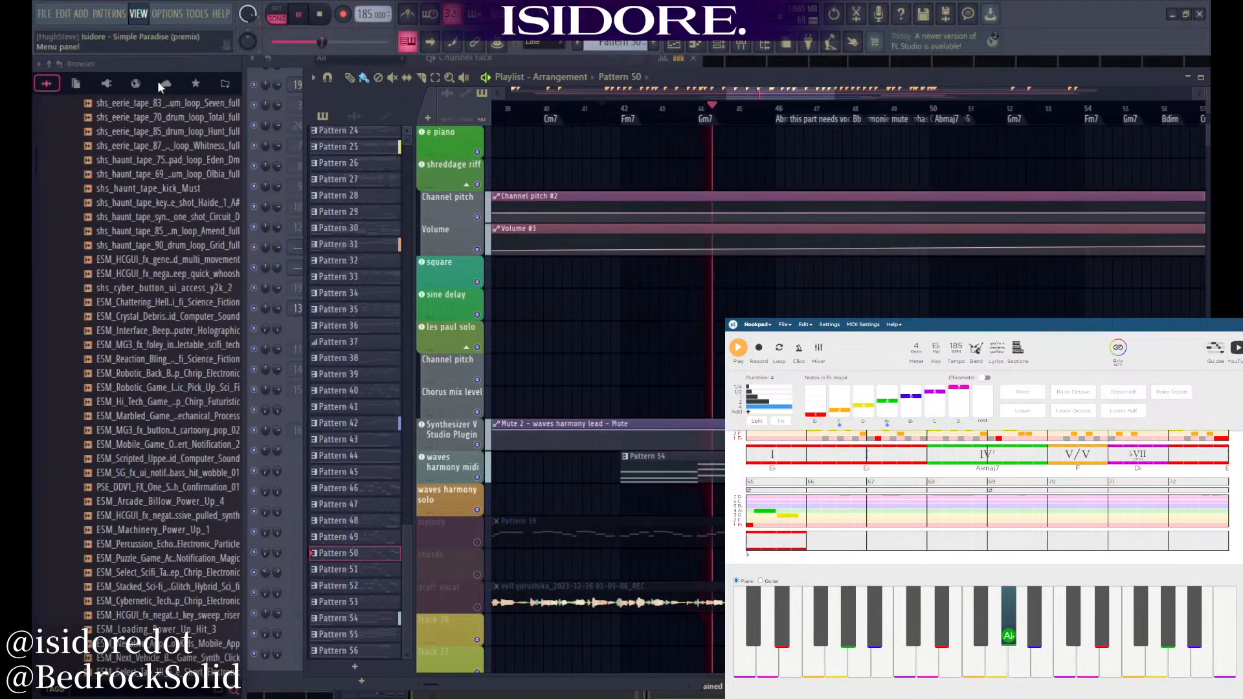
Check the waves harmony lead track's effects in the mixer, then return to the harmony clips around bar 42 of the arrangement
key(F9)
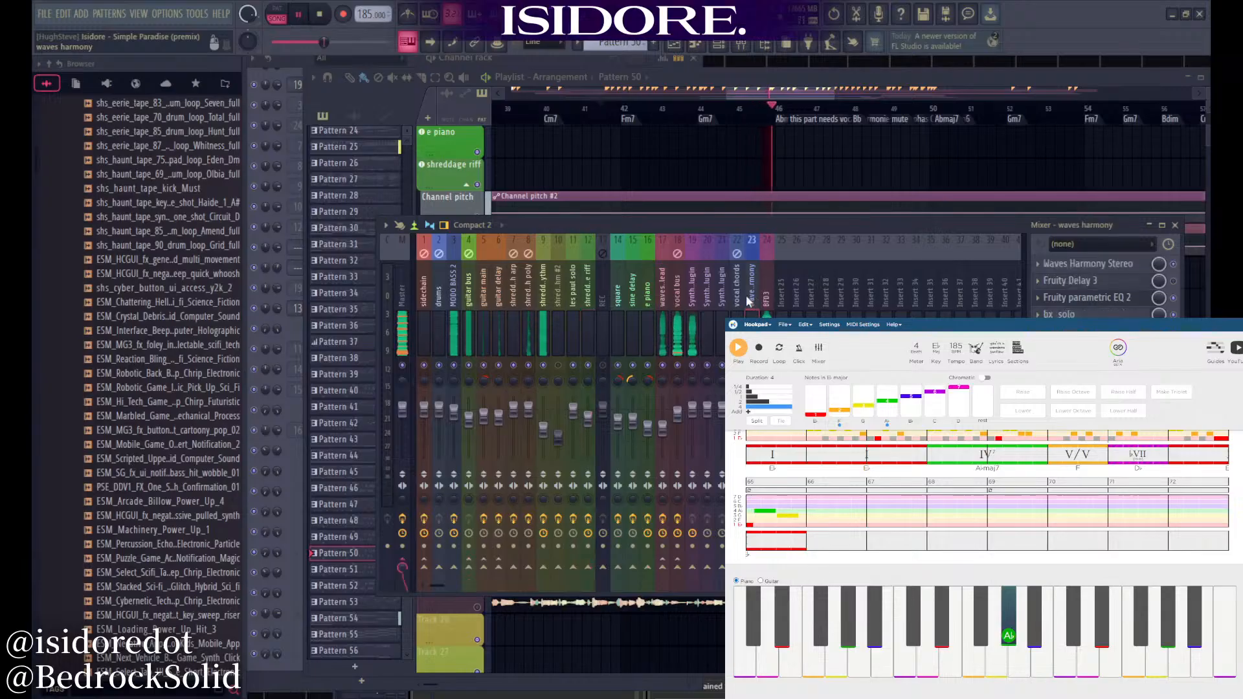
click(668, 297)
key(space)
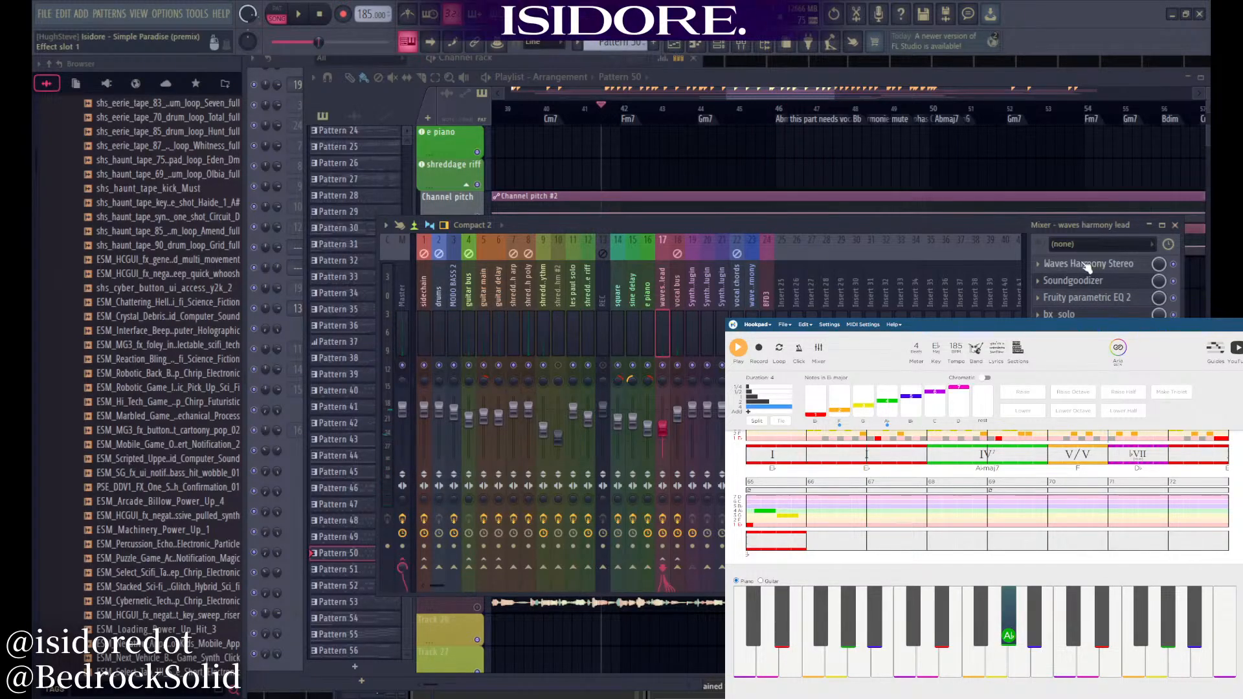
key(F9)
scroll(651, 468, up, 4)
scroll(645, 474, down, 4)
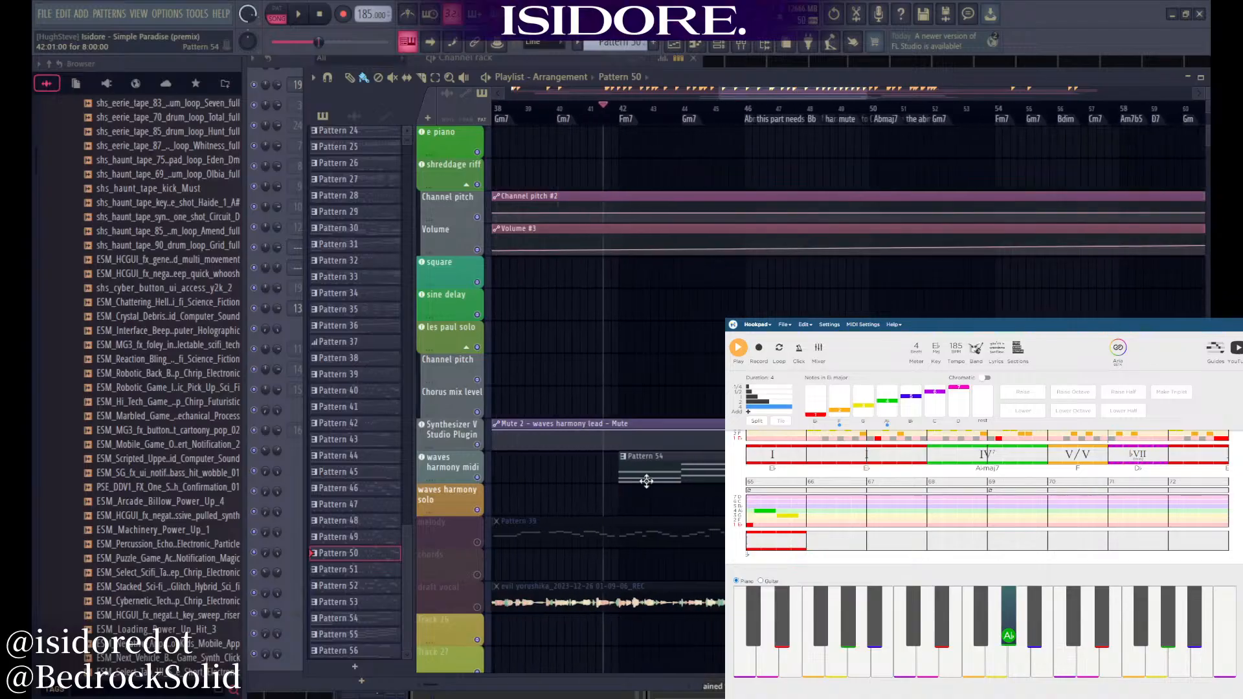
scroll(668, 477, down, 3)
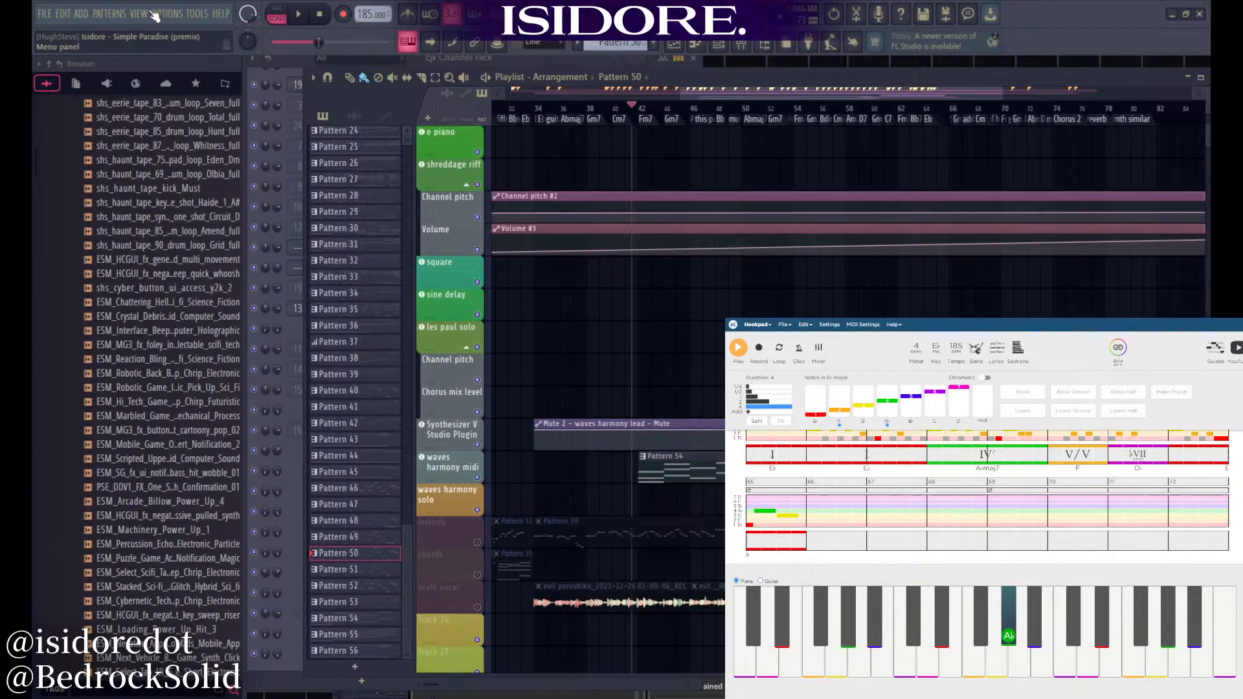
Play from bar 41 while comparing the vocal bus and waves harmony lead tracks in the mixer, then stop playback
key(F9)
key(space)
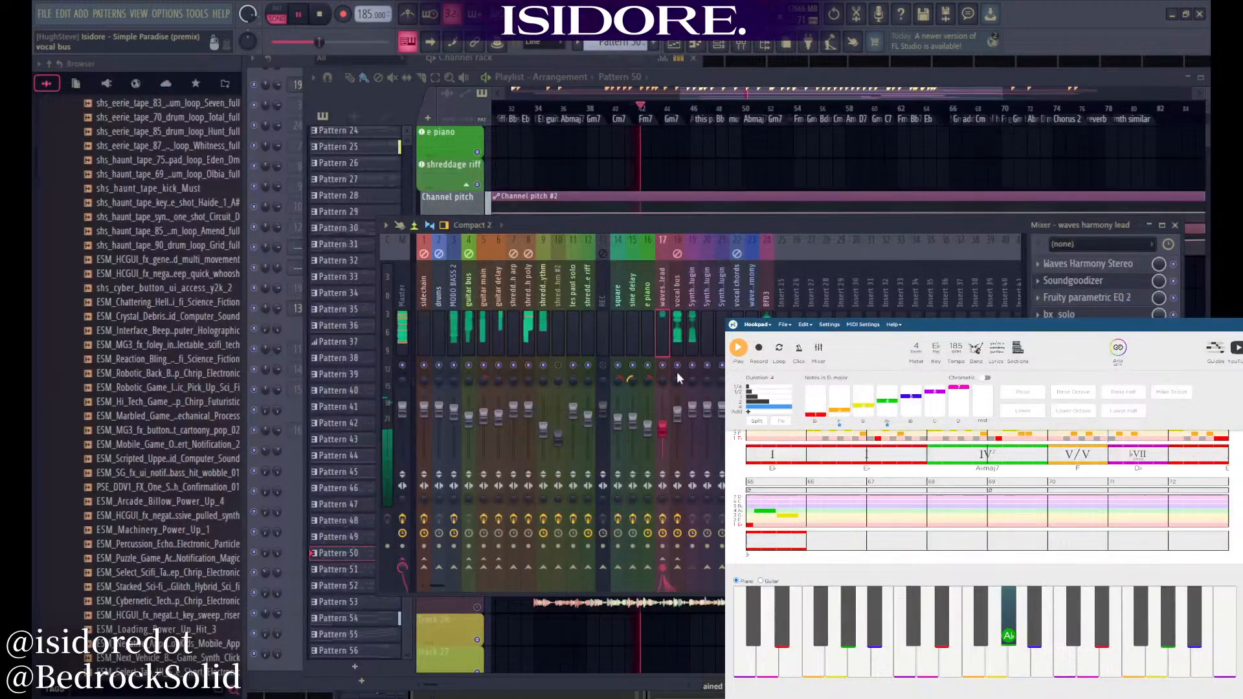
click(673, 331)
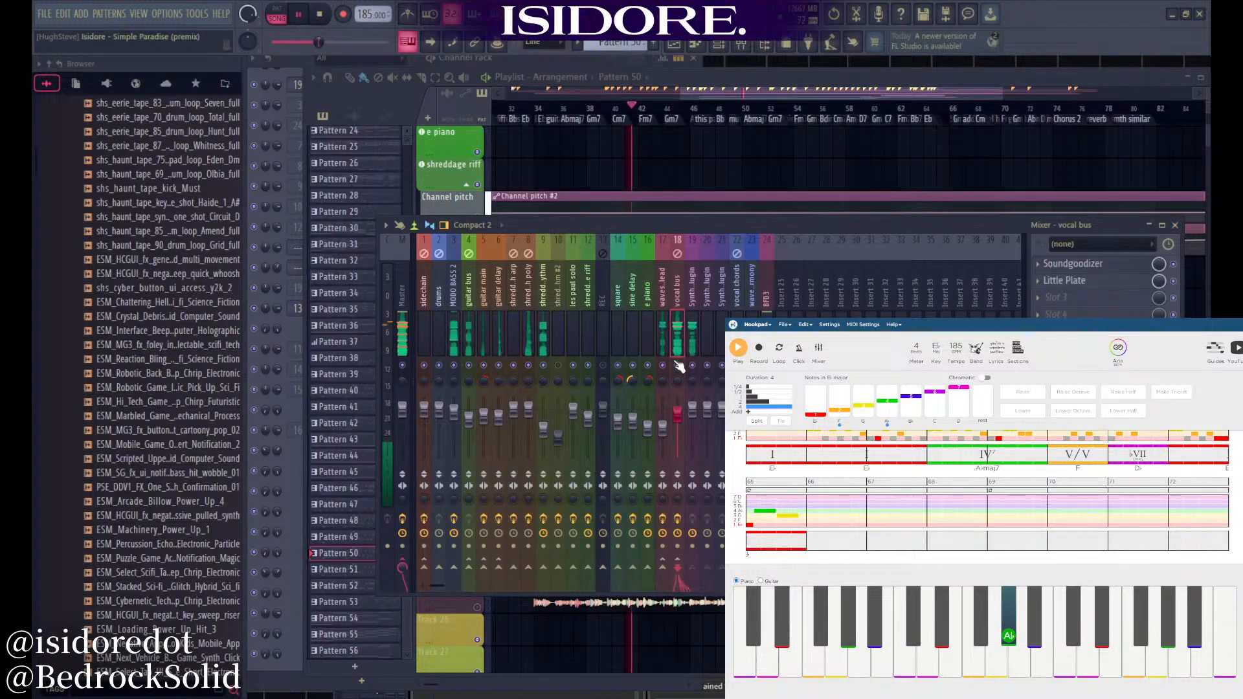
click(663, 311)
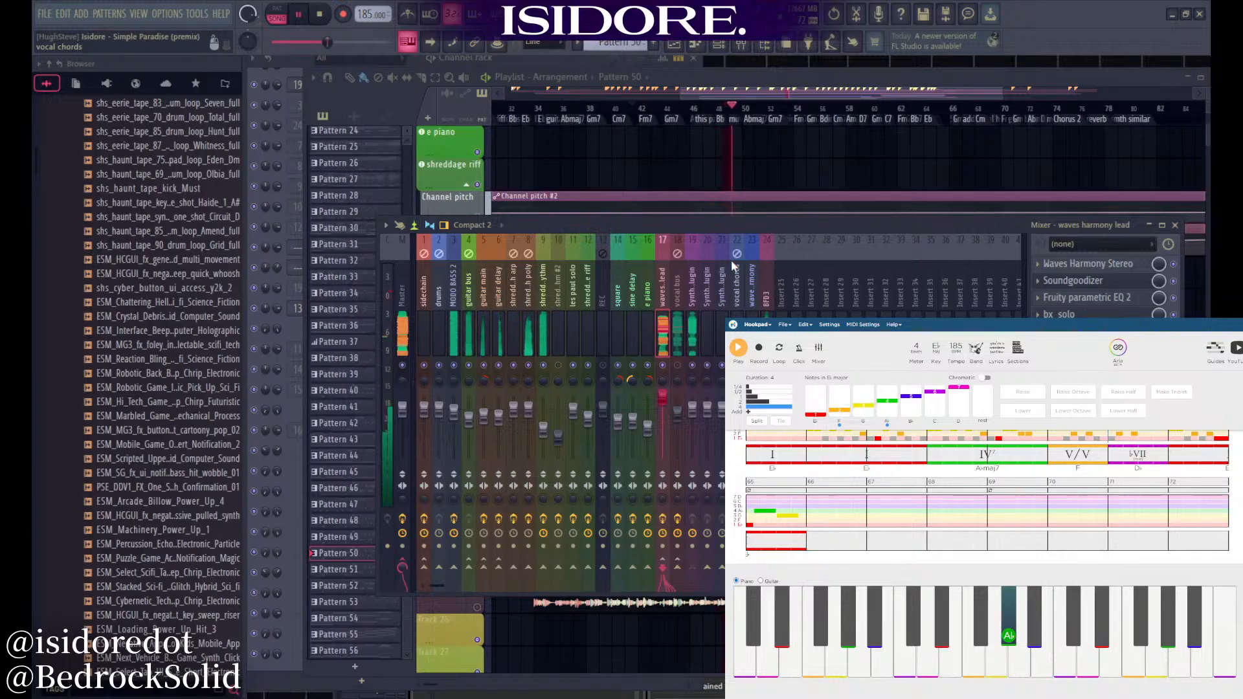
key(space)
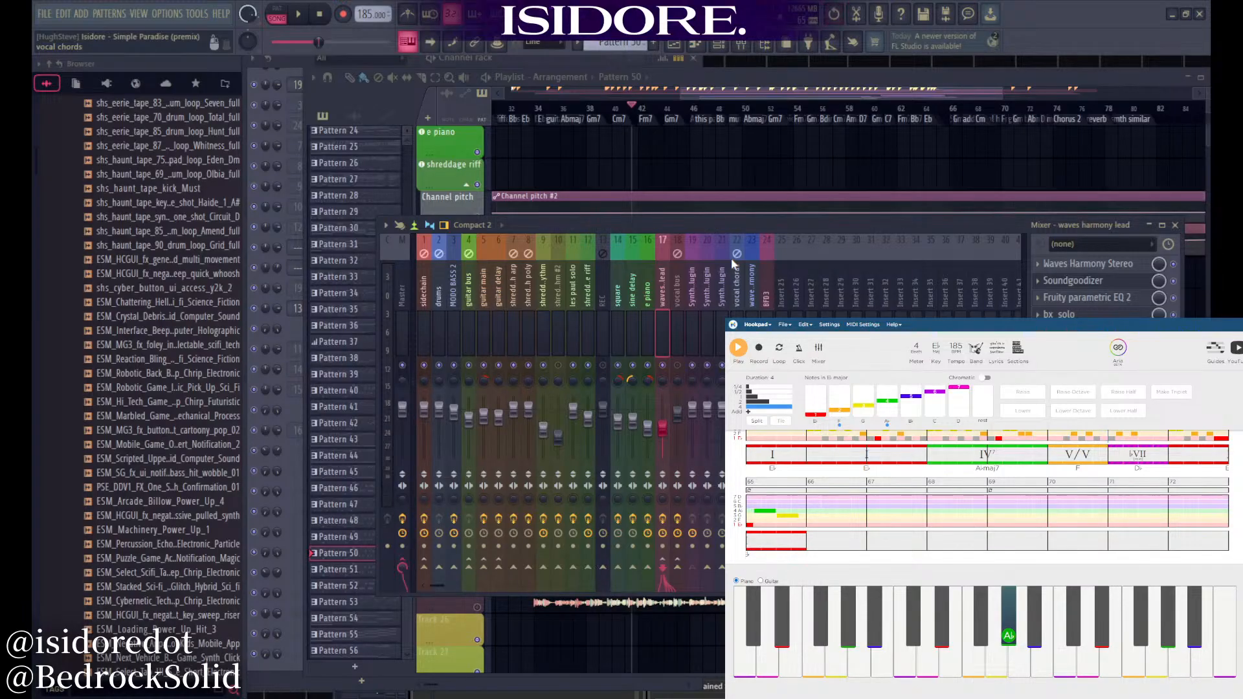
Close the mixer and replay the harmony section from bar 41 while following its clips in the arrangement, then stop
key(F9)
key(space)
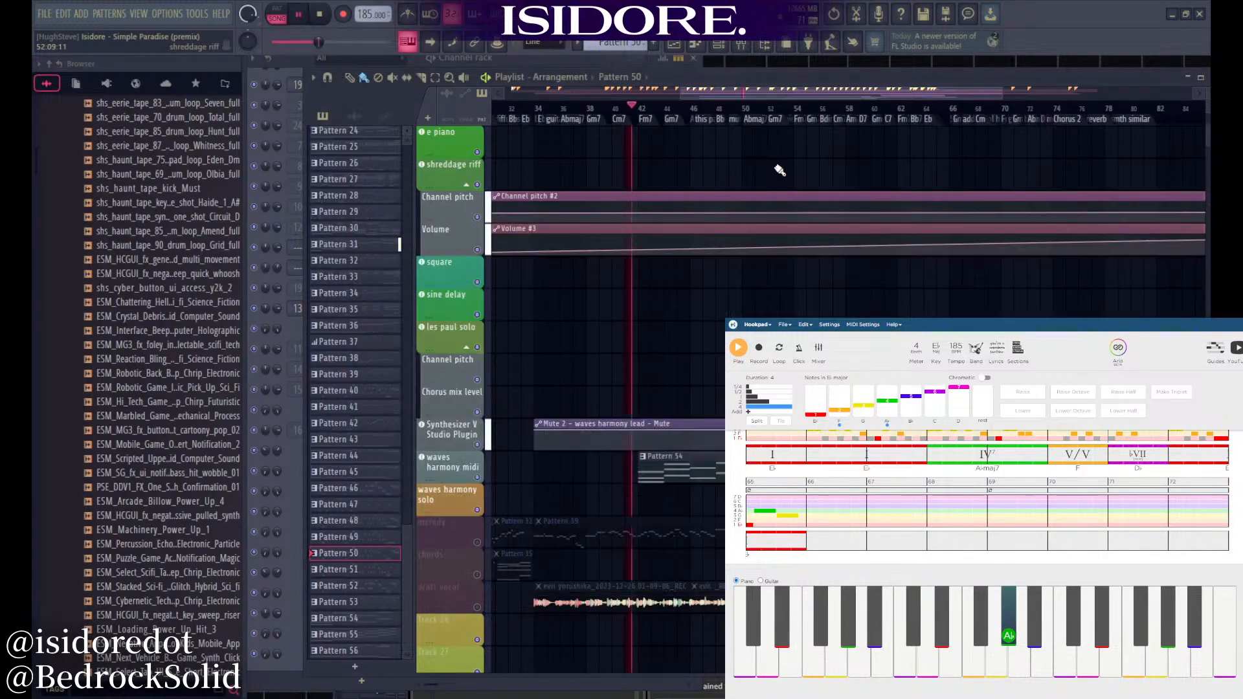
scroll(649, 383, up, 5)
scroll(644, 394, down, 5)
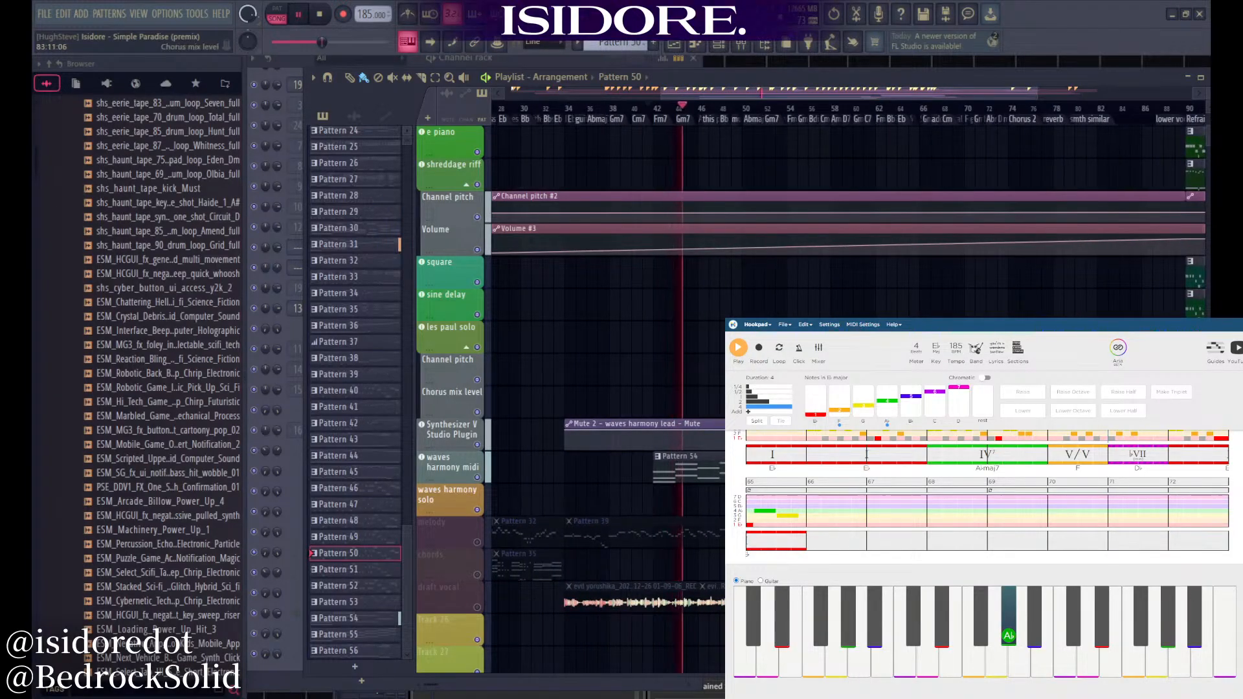
scroll(1048, 369, up, 3)
key(space)
scroll(990, 369, down, 4)
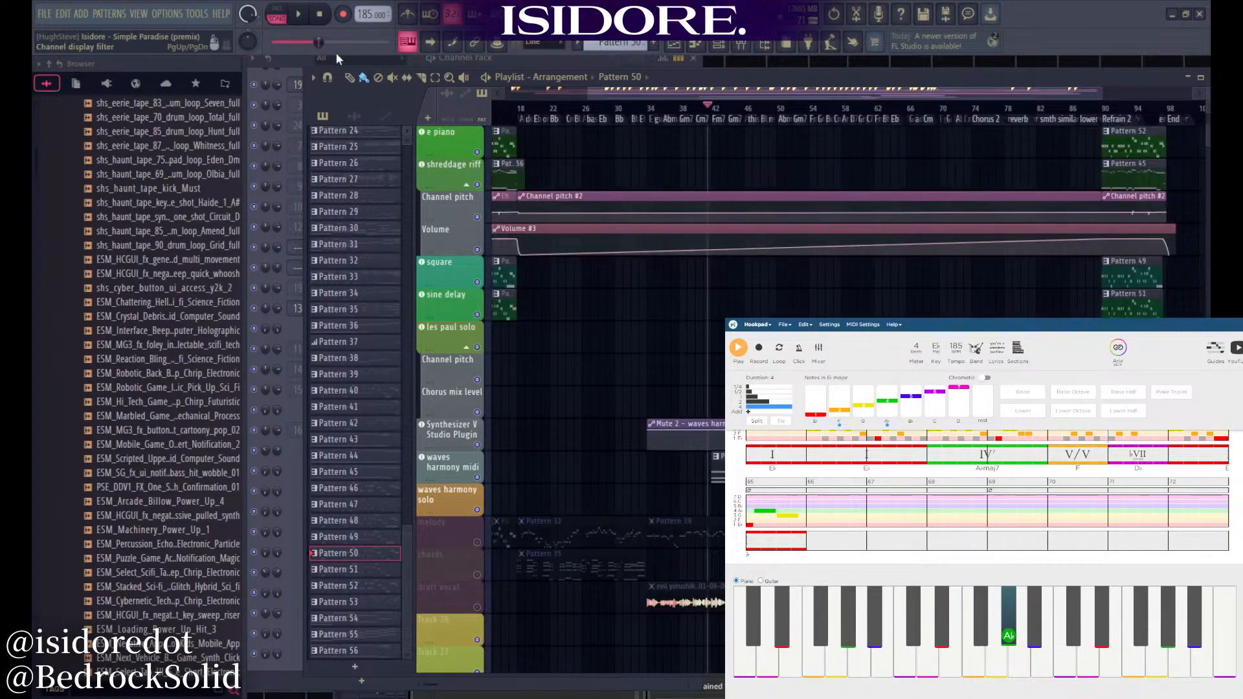
Look through the channel rack's list of channels and save the project
click(298, 55)
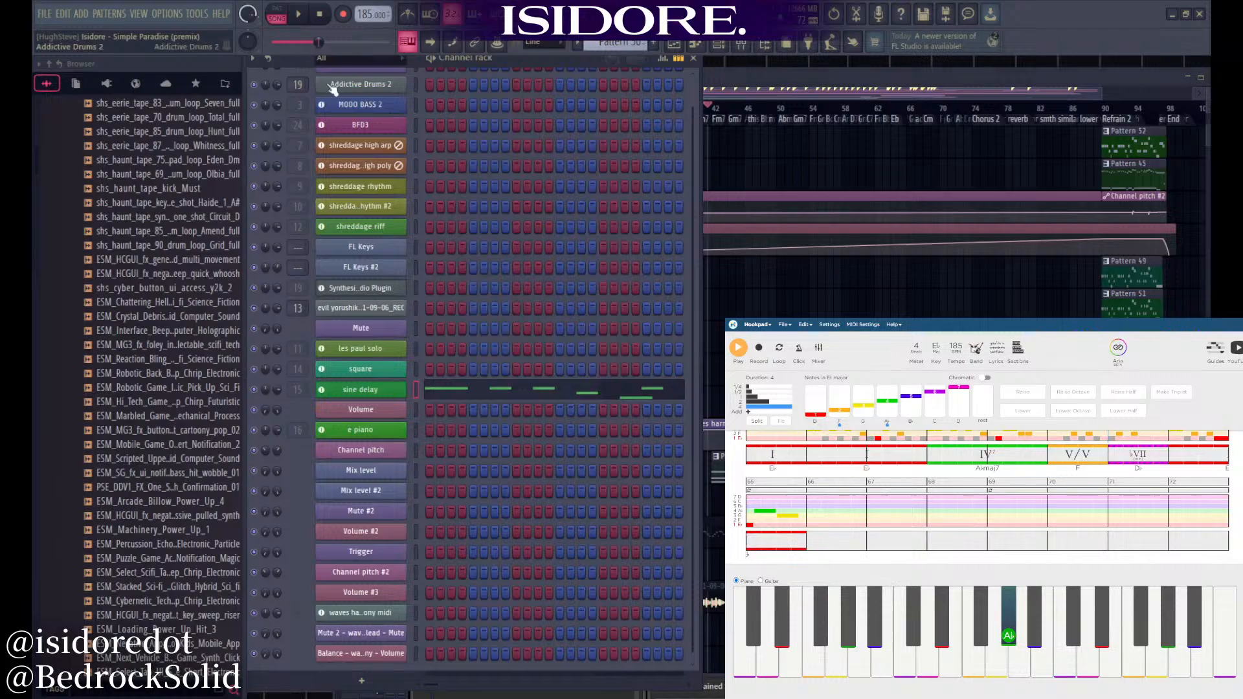
scroll(389, 298, down, 1)
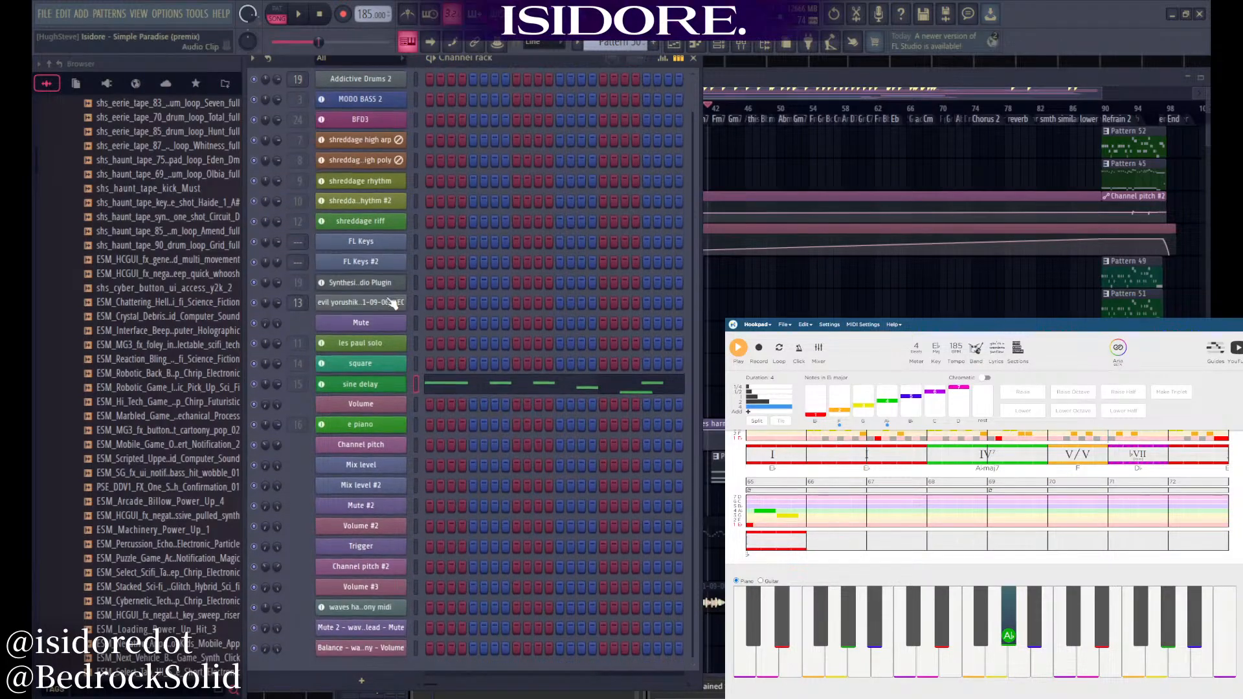
key(ctrl+s)
Find the les paul solo clip in the arrangement, play the song from bar 65 and stop playback
scroll(732, 466, up, 4)
click(733, 466)
scroll(733, 466, up, 4)
scroll(733, 466, down, 4)
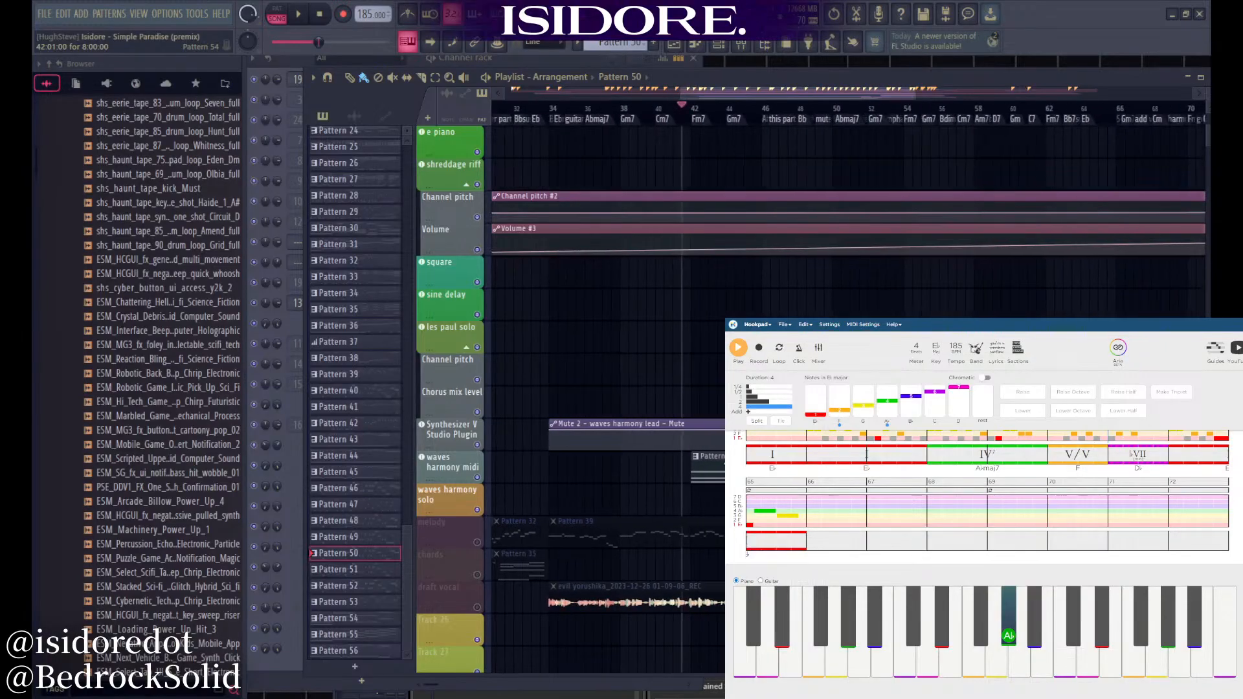
scroll(770, 467, down, 4)
scroll(958, 453, up, 4)
click(699, 115)
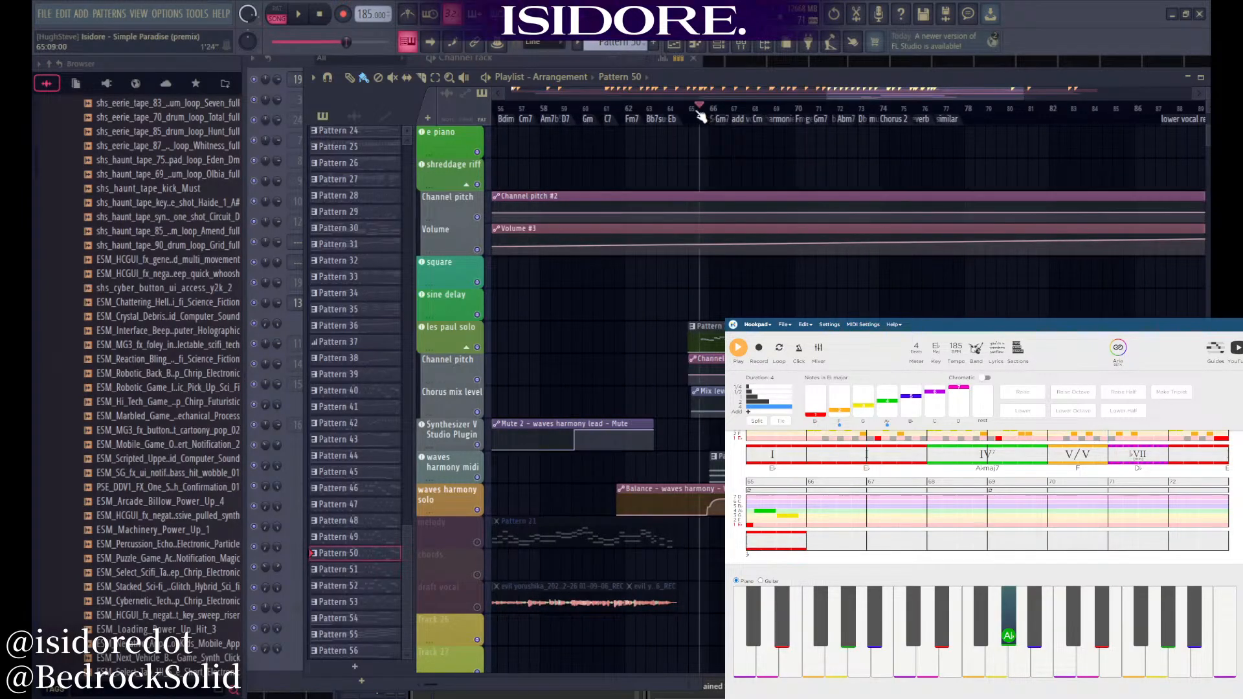
key(space)
scroll(719, 323, up, 3)
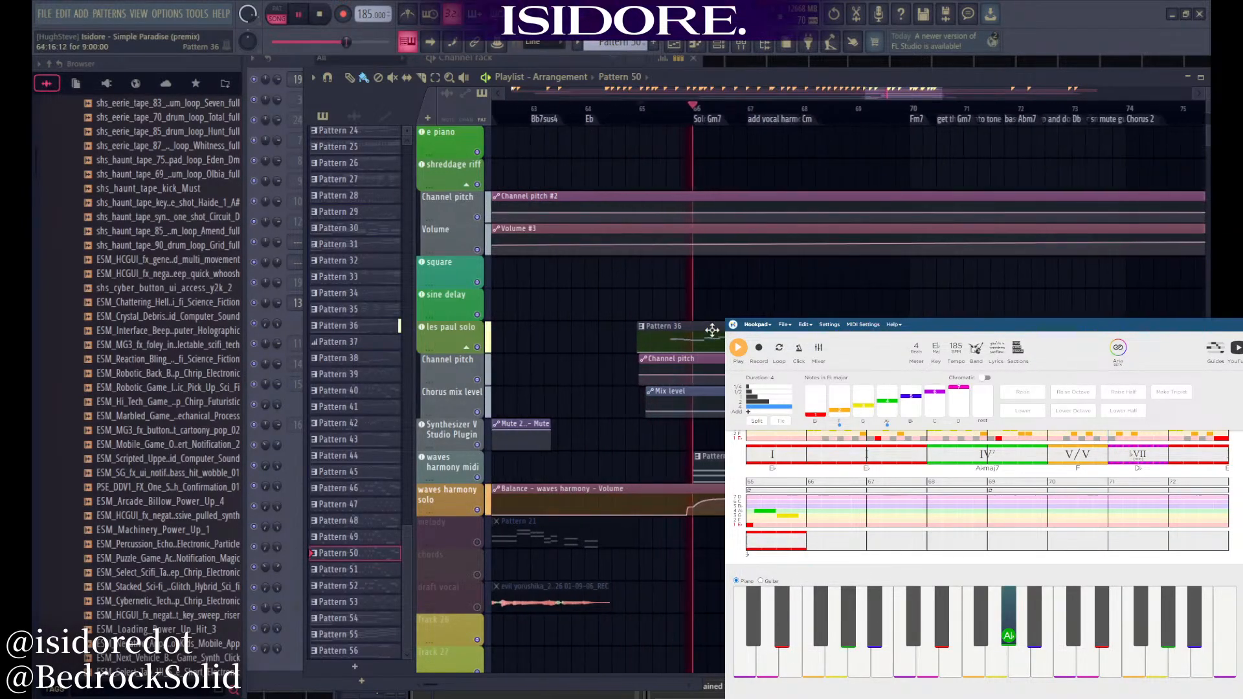
key(space)
Play the les paul solo's Pattern 36 on its own and examine its notes in the piano roll
click(289, 73)
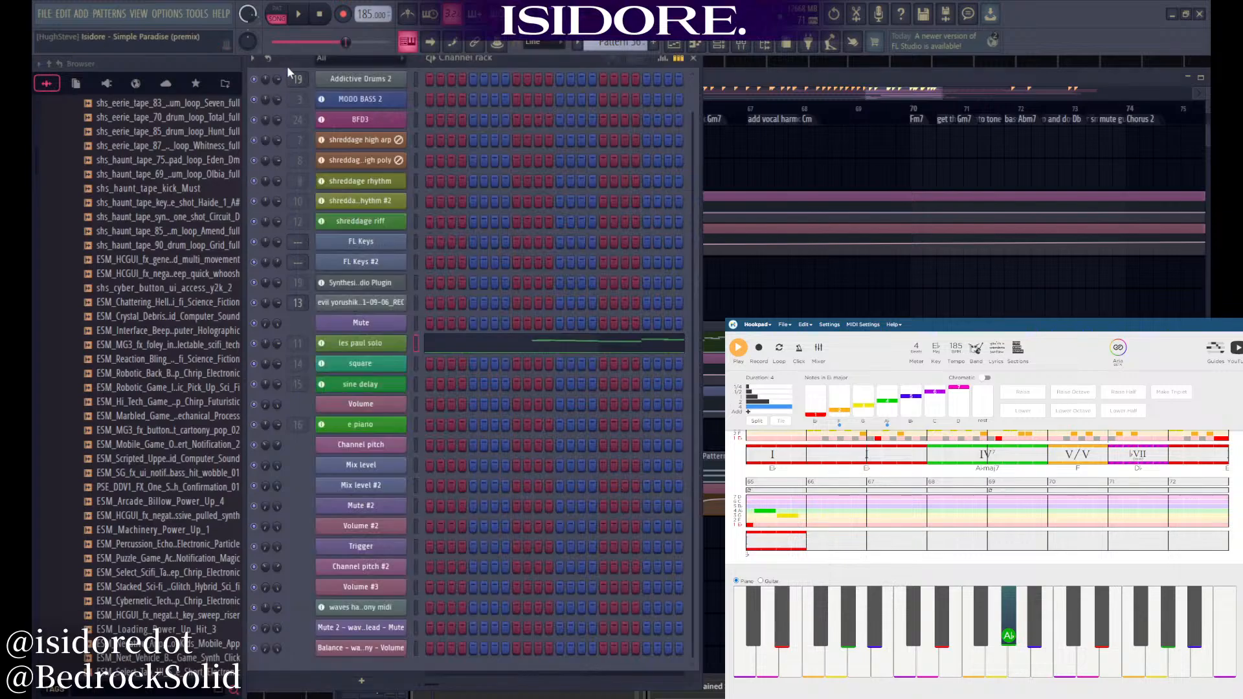
key(l)
key(space)
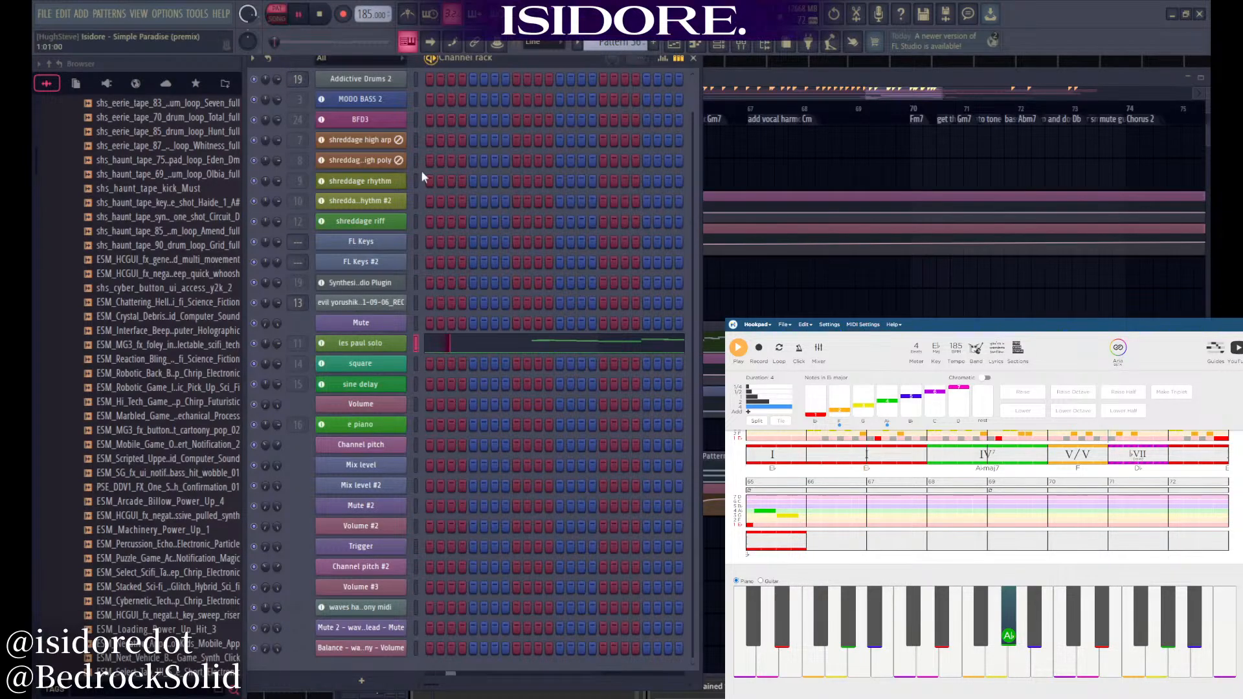
click(544, 344)
scroll(514, 398, down, 3)
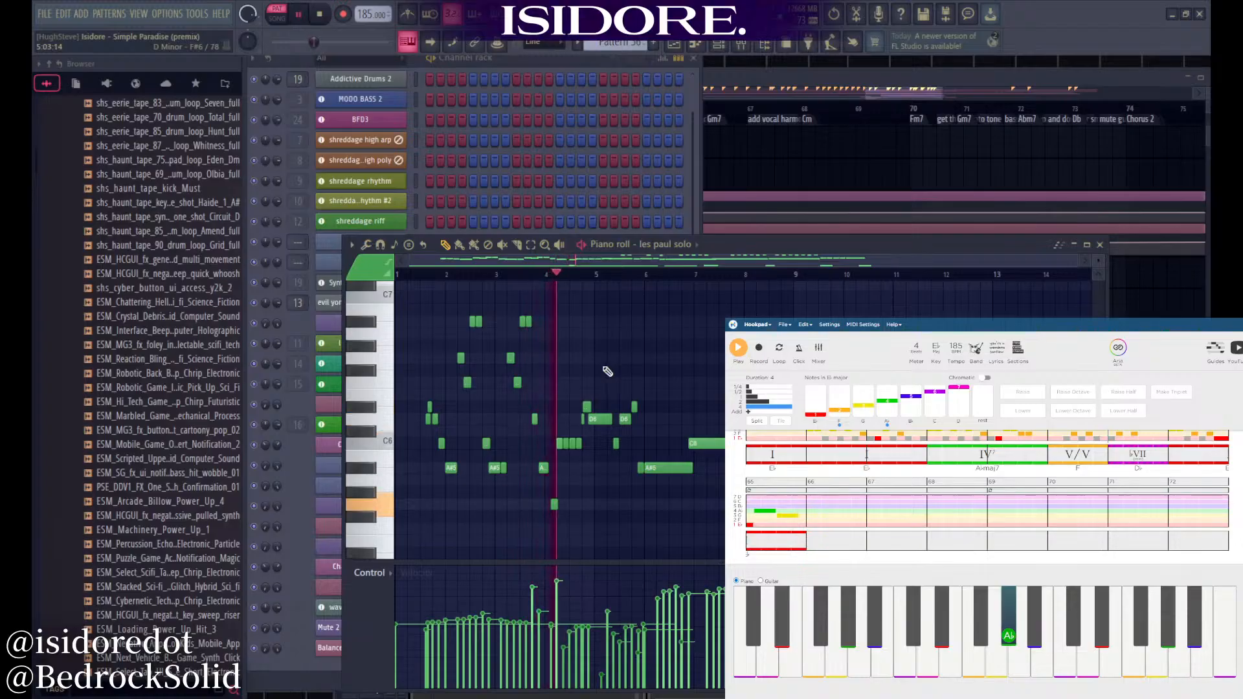
Return to the arrangement and place the playhead near the start of the les paul solo's Pattern 36 clip
click(816, 169)
click(654, 108)
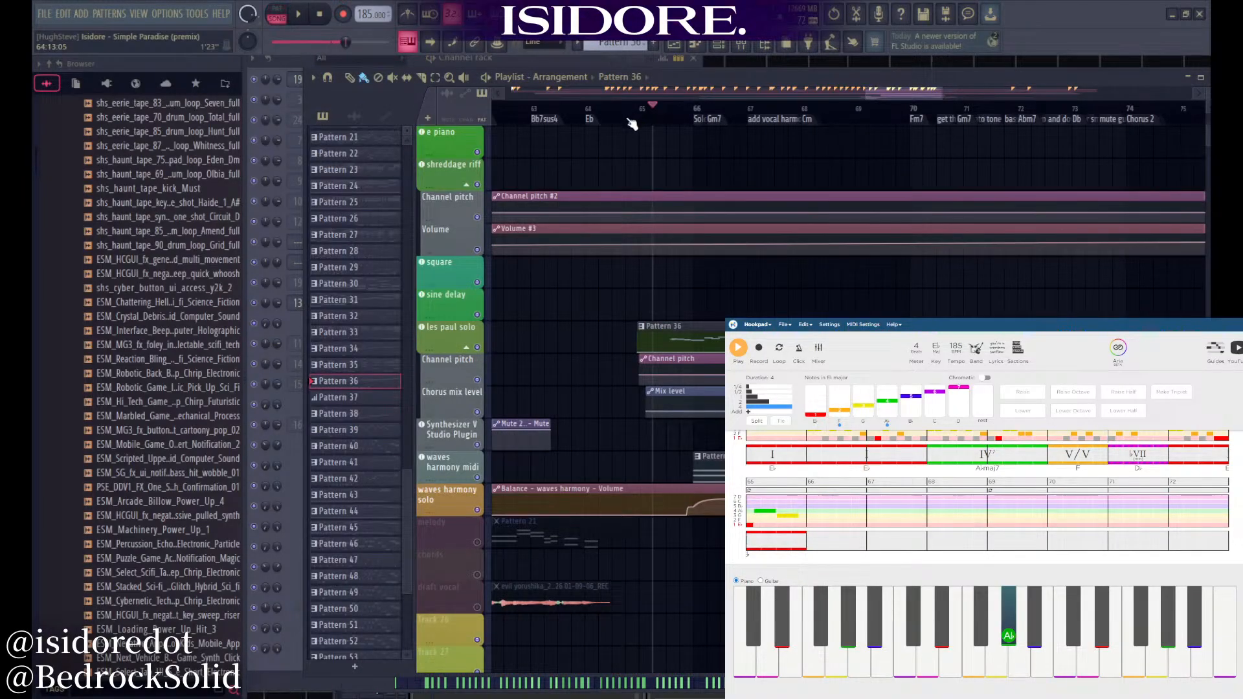
scroll(686, 430, down, 2)
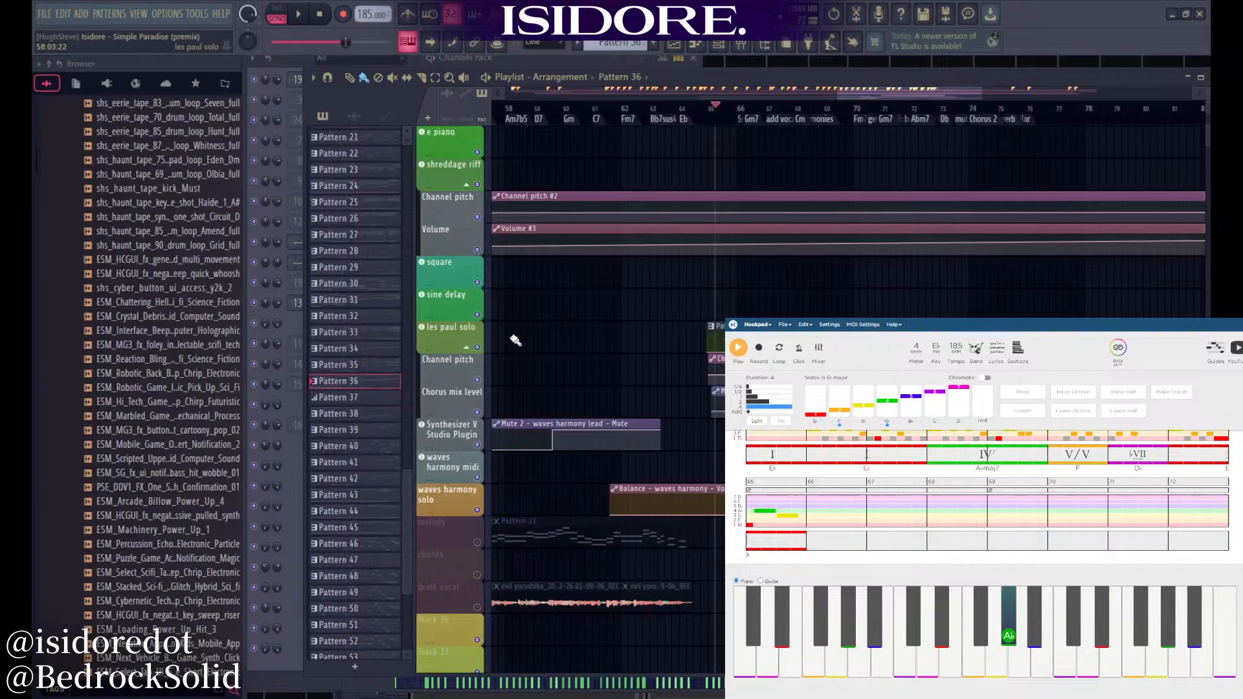
Solo the les paul solo track and keep its Channel pitch and Chorus mix level automation tracks unmuted
right_click(478, 349)
click(478, 380)
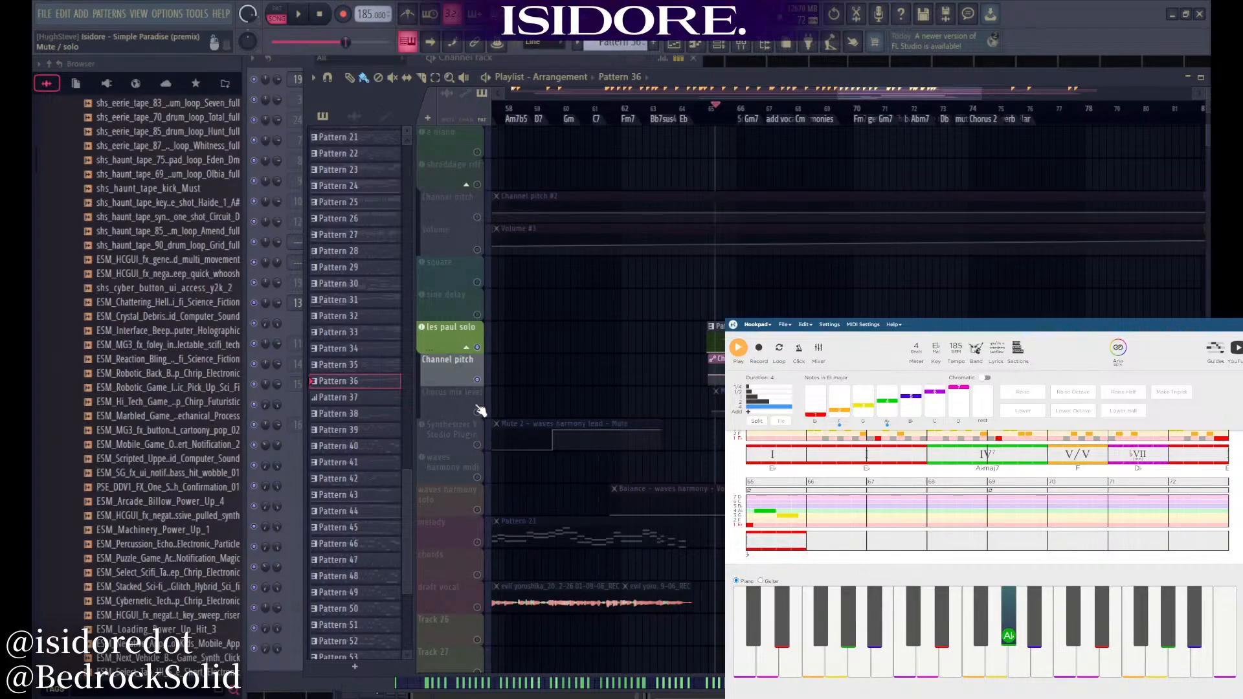
click(478, 412)
Play the soloed les paul solo from its start, follow its pitch and mix level automation, and stop playback
key(space)
scroll(663, 435, up, 4)
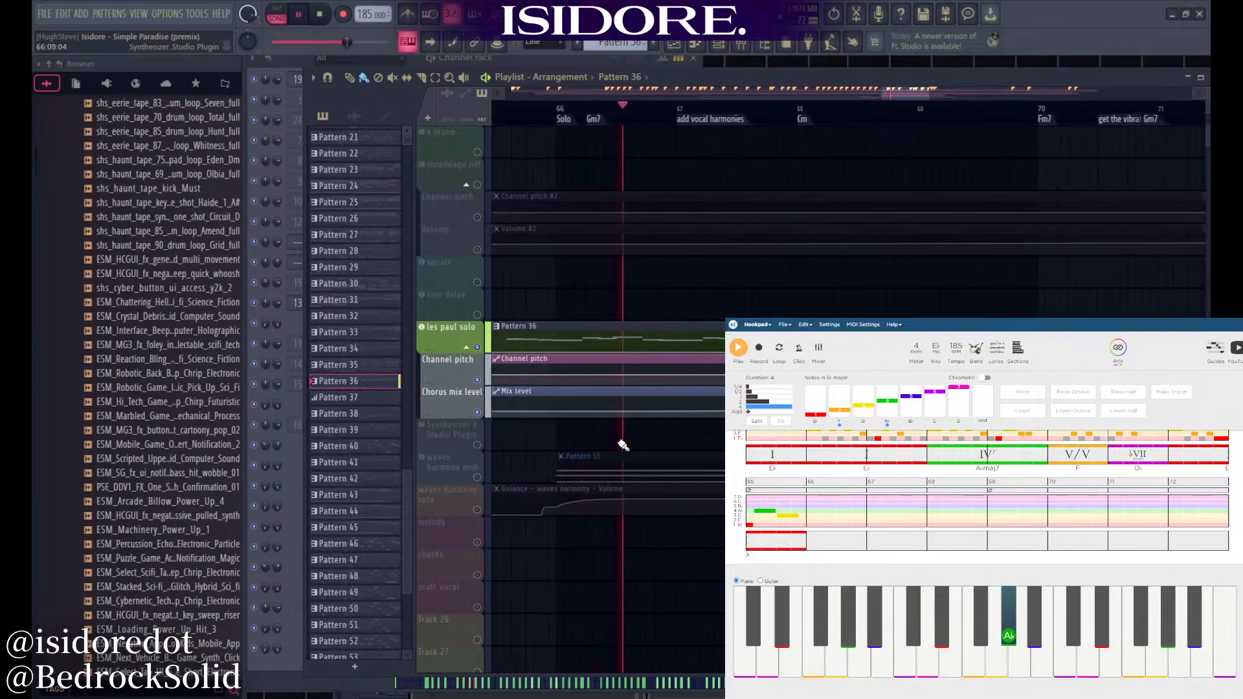
scroll(647, 437, down, 4)
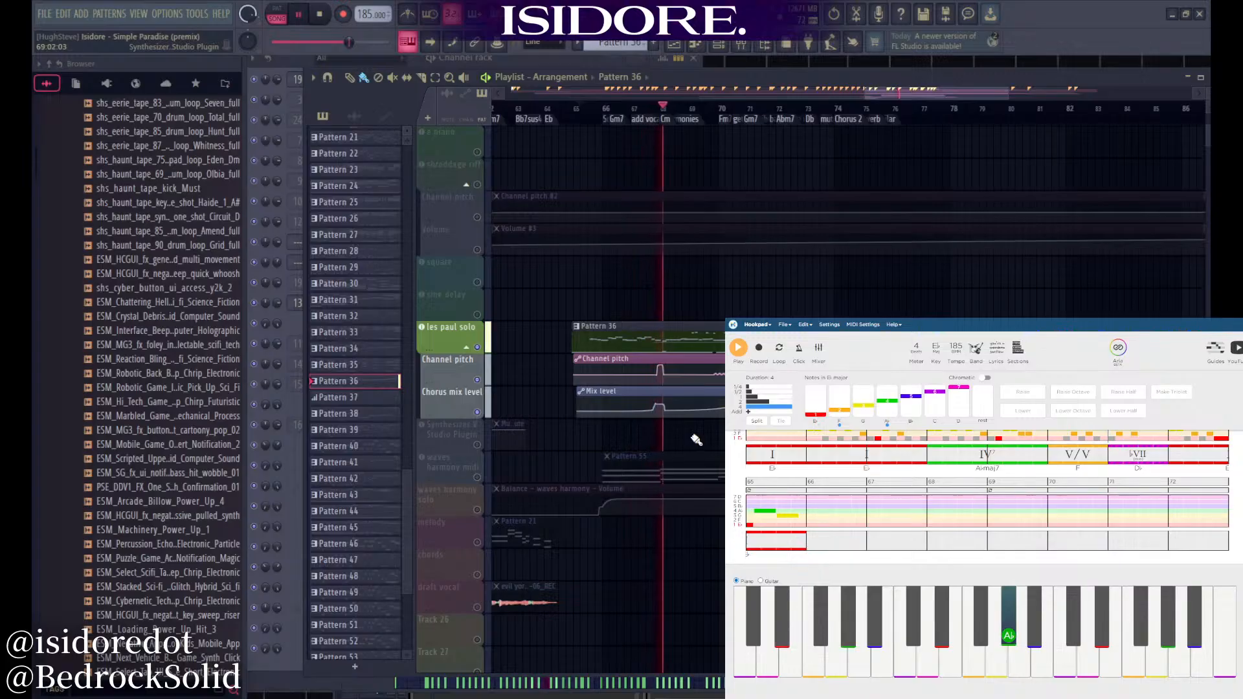
scroll(712, 438, up, 3)
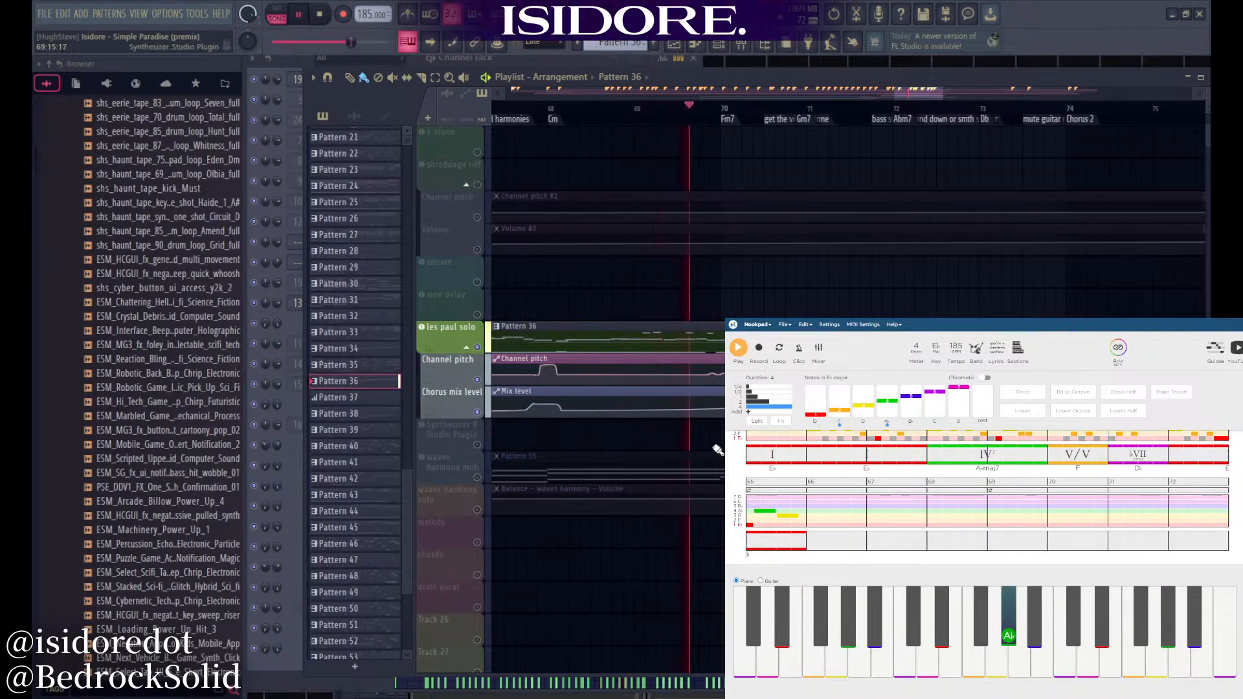
scroll(700, 444, down, 3)
scroll(743, 440, up, 3)
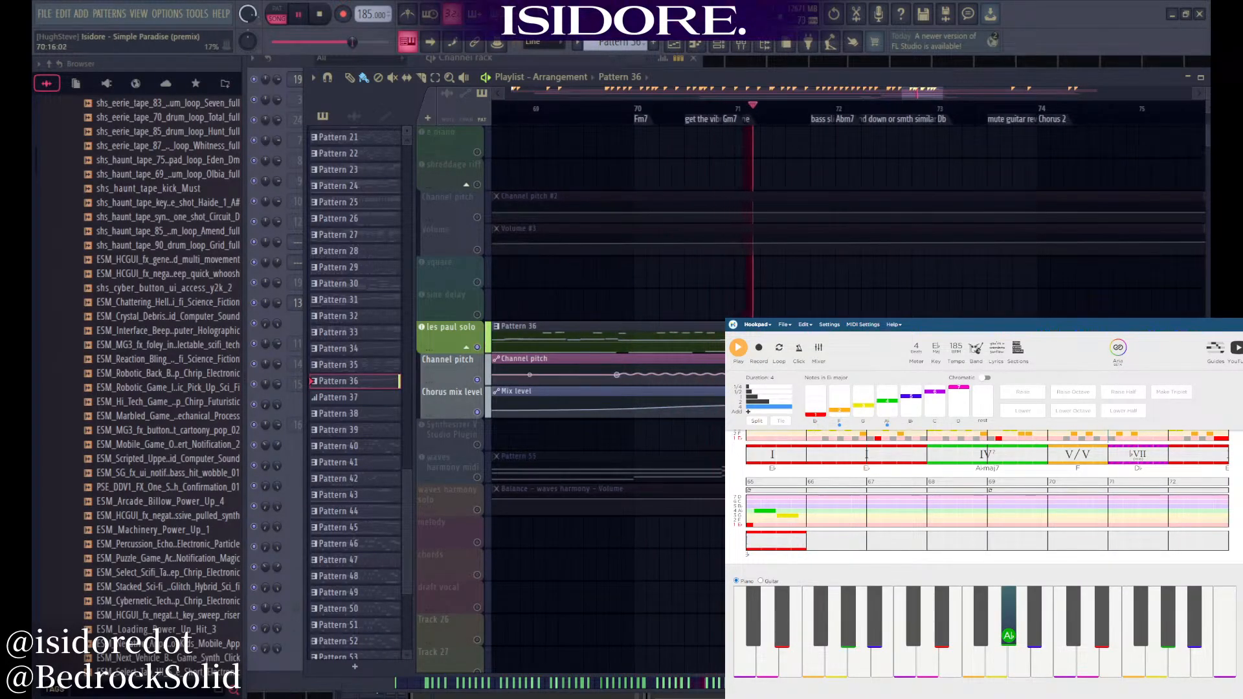
scroll(731, 438, down, 3)
scroll(842, 438, up, 4)
scroll(731, 438, down, 4)
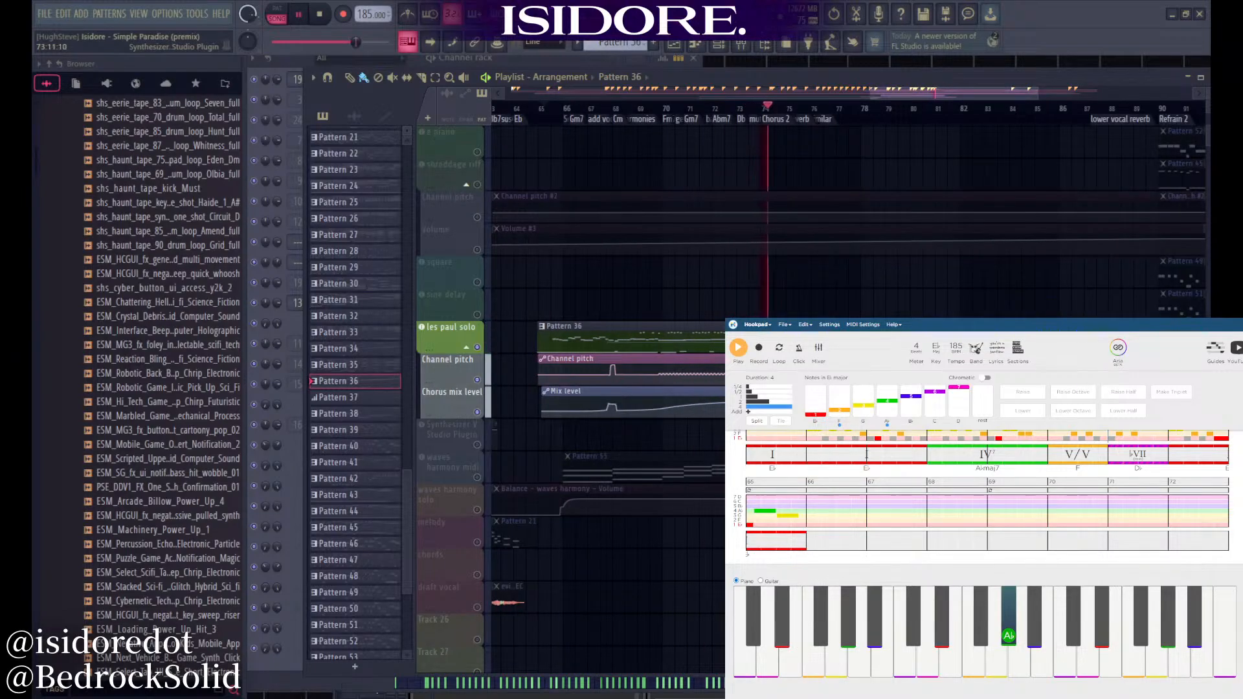
key(space)
Examine the les paul solo's Channel pitch and Mix level automation around bars 66 to 68, then replay the opening and stop
scroll(570, 436, up, 1)
scroll(571, 436, up, 3)
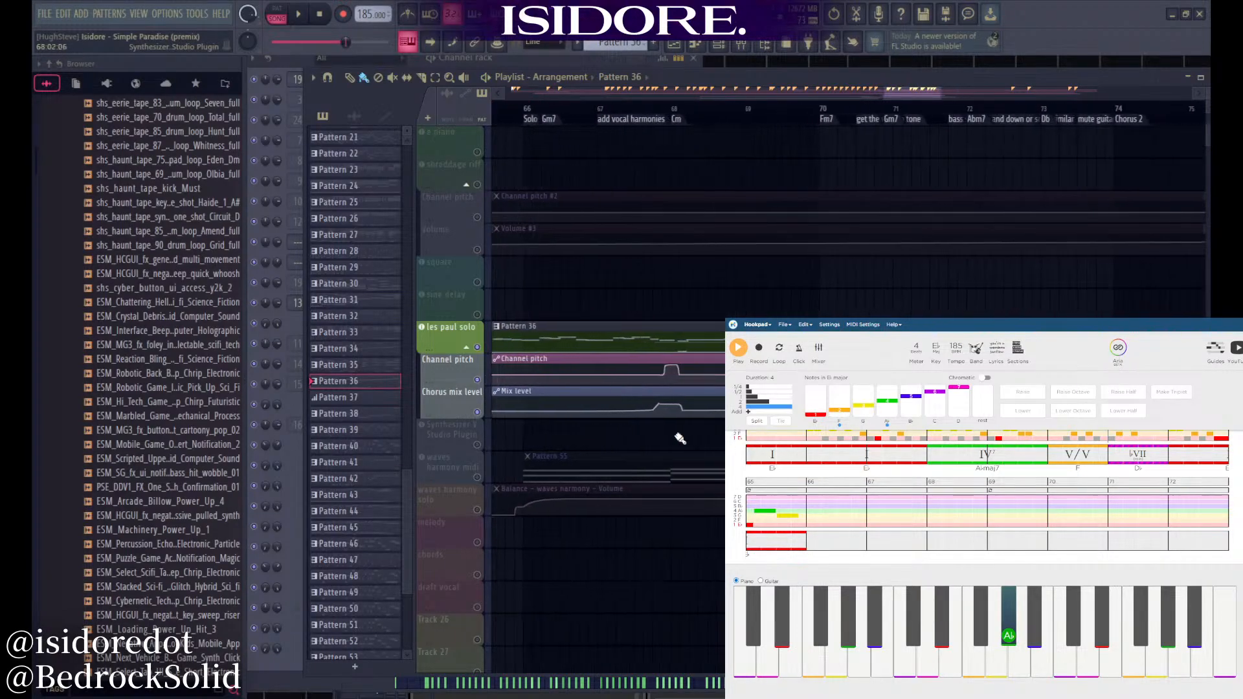
scroll(679, 432, down, 2)
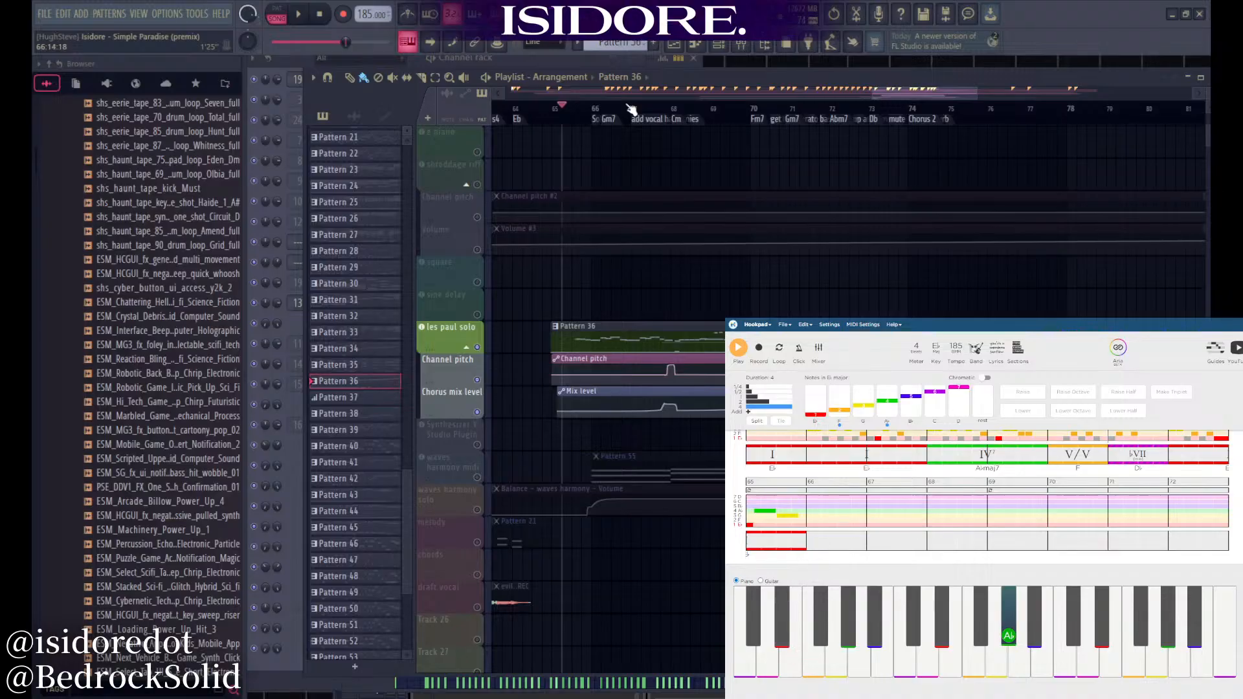
scroll(636, 435, up, 3)
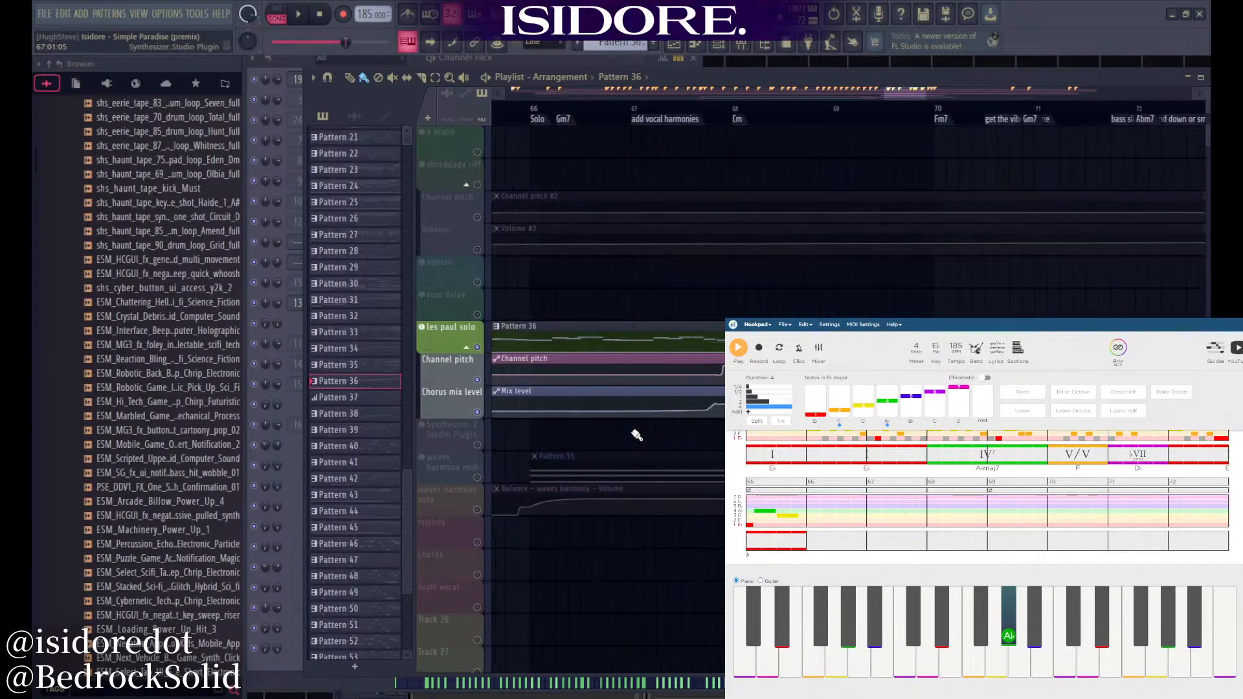
scroll(637, 434, down, 2)
key(space)
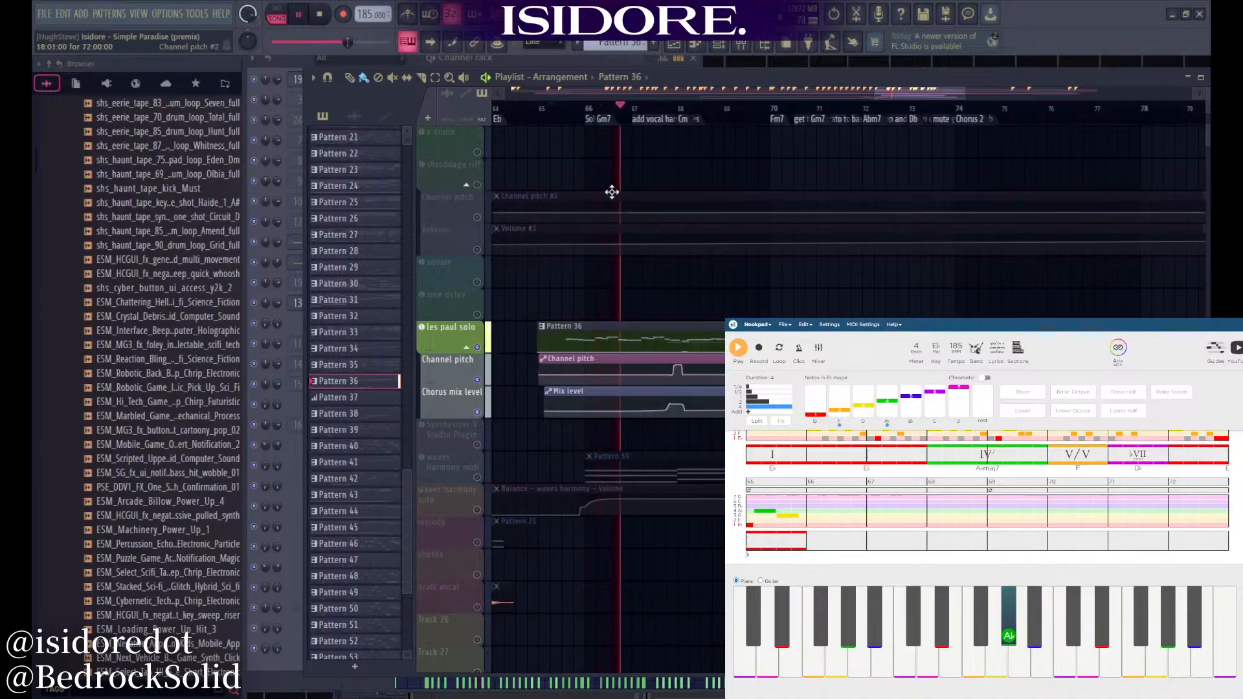
key(space)
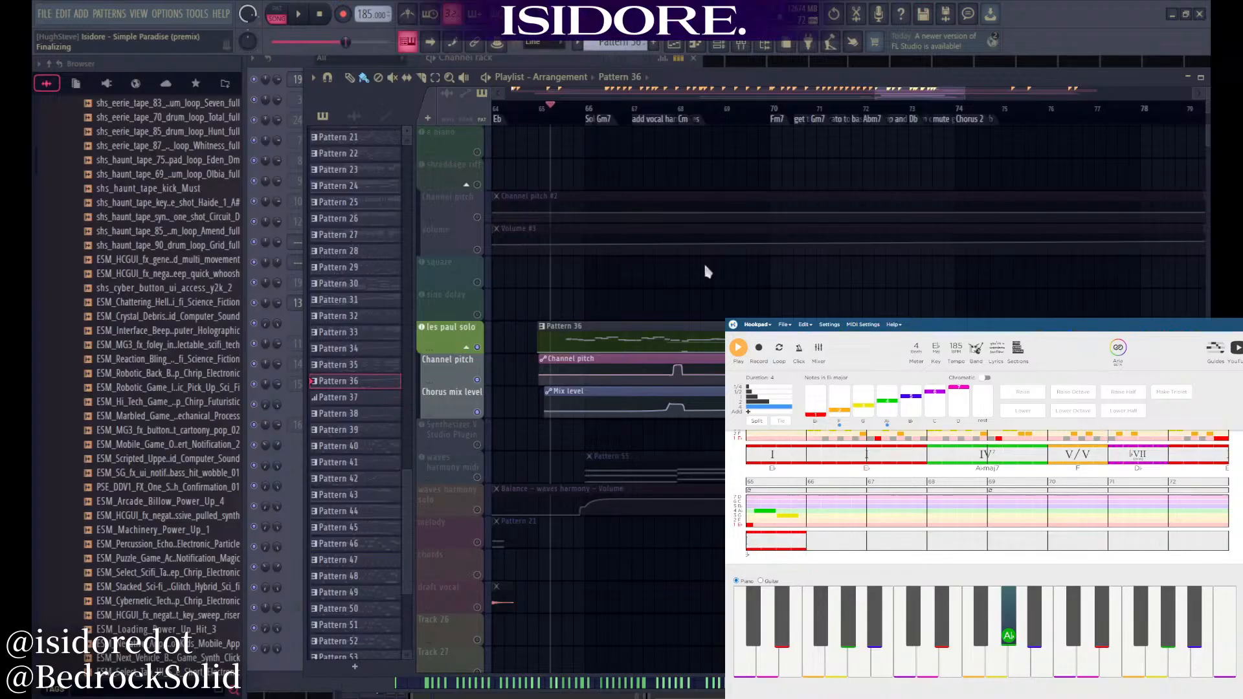
Play the soloed les paul solo once more up to about bar 70 and stop playback
key(space)
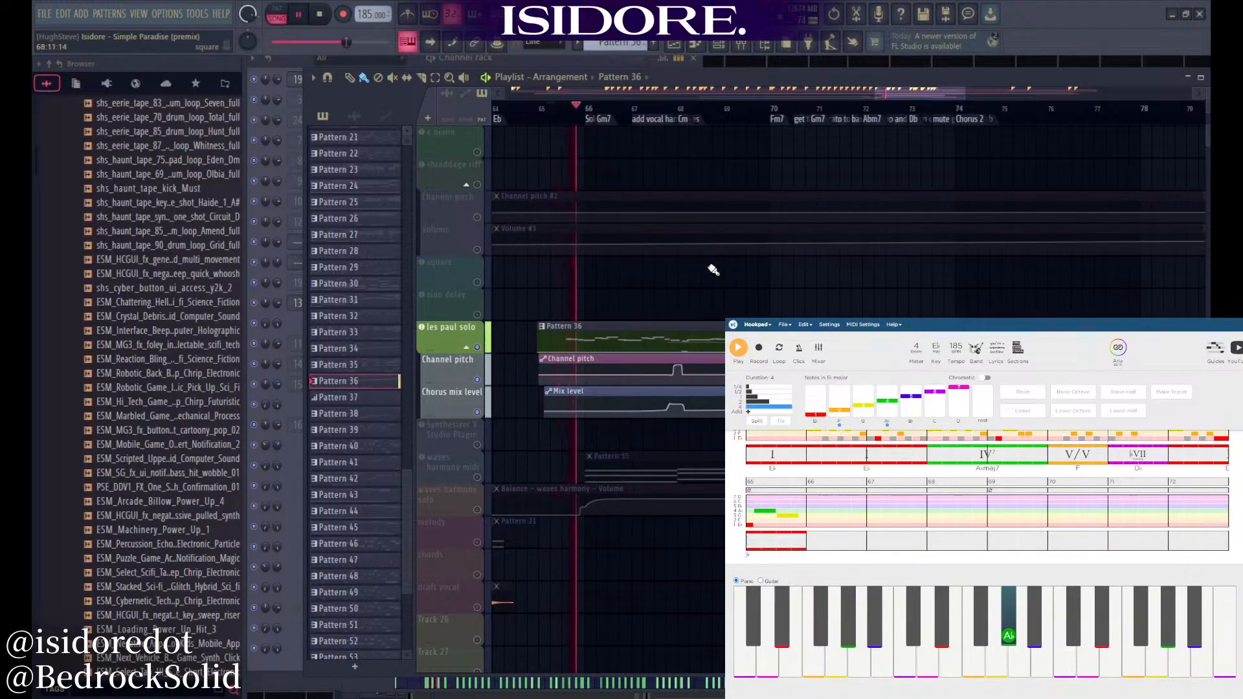
scroll(616, 306, up, 4)
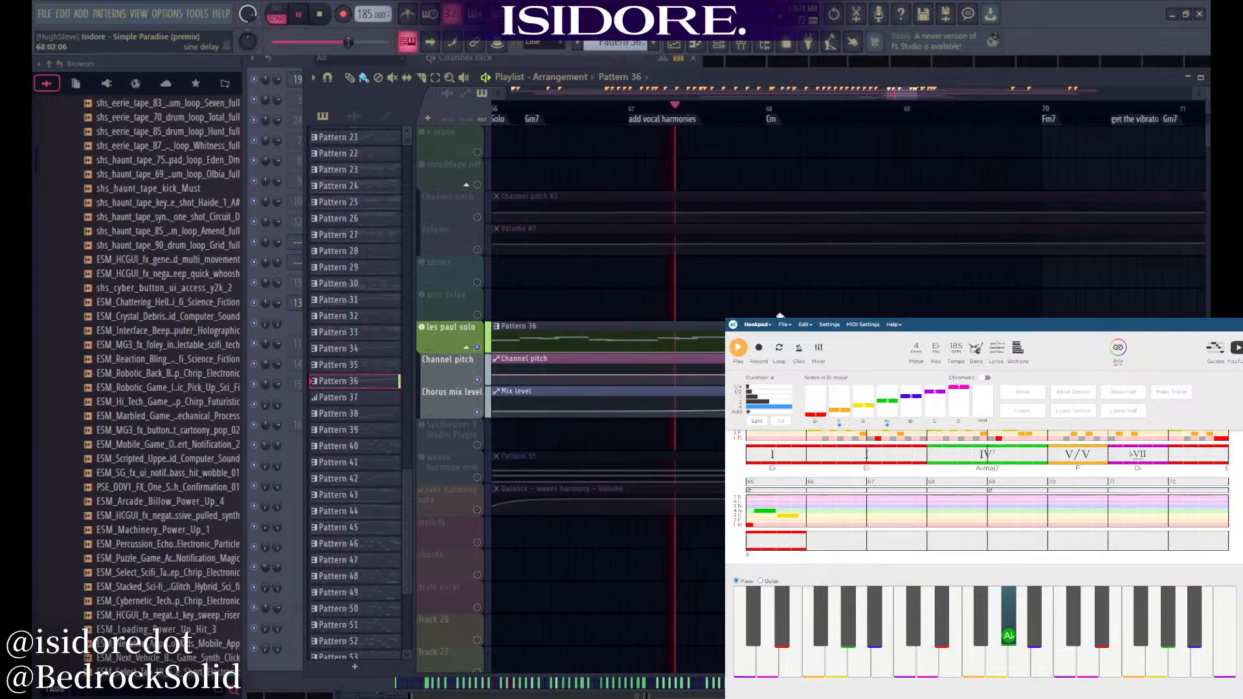
scroll(550, 277, down, 4)
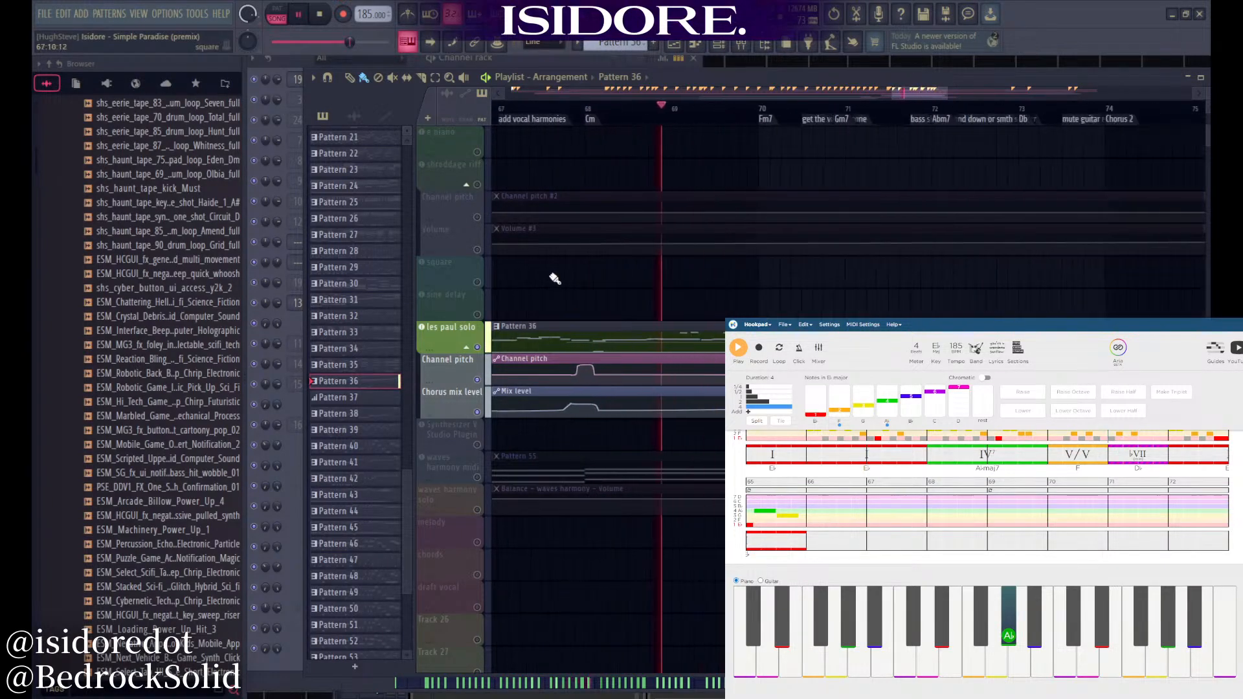
scroll(699, 289, down, 4)
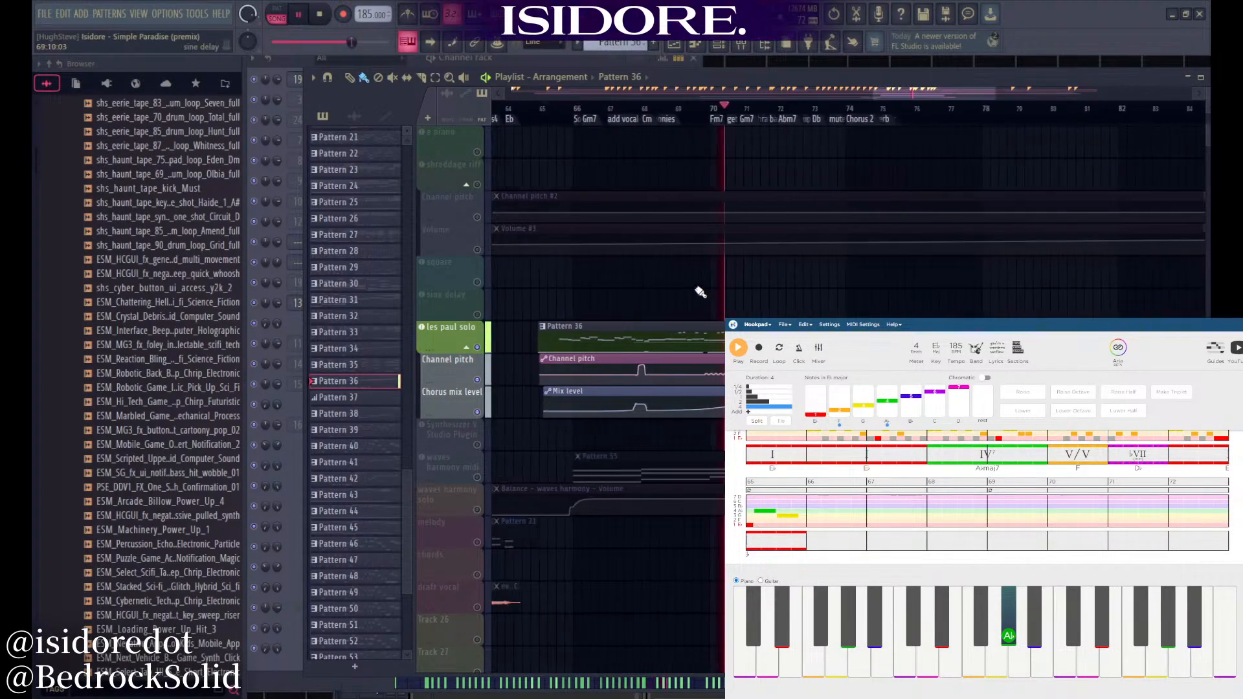
key(space)
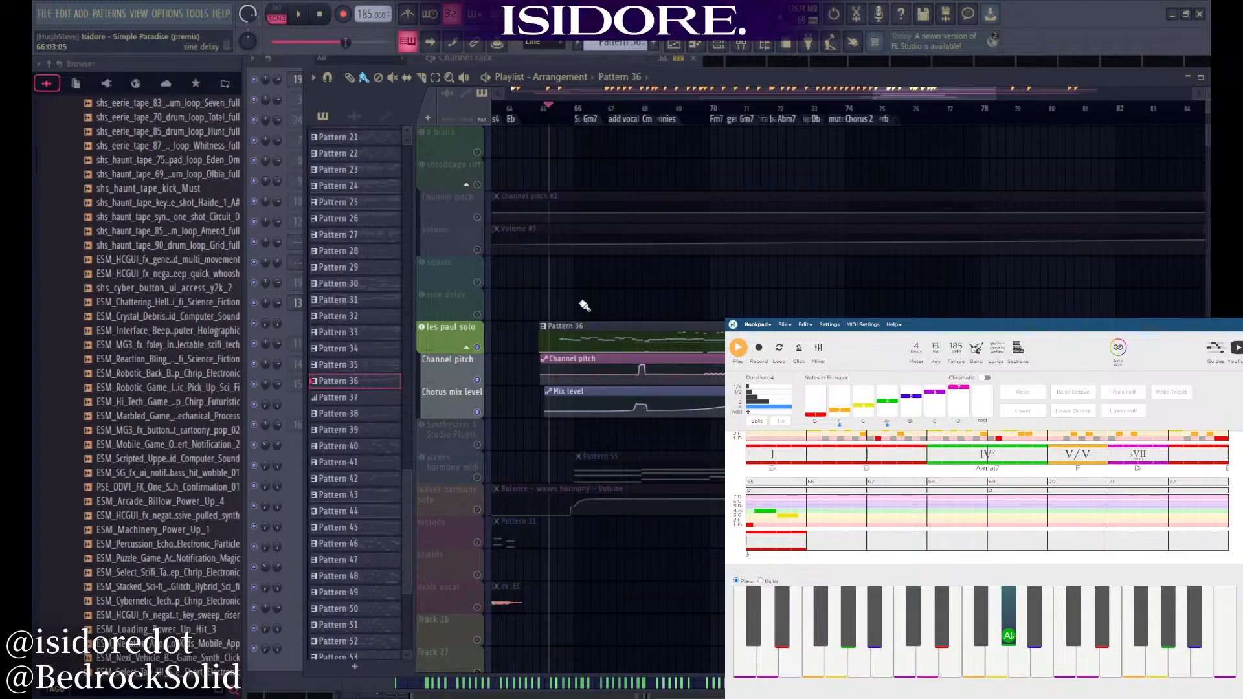
Open the les paul solo channel's notes from the channel rack and examine them in the piano roll
click(291, 77)
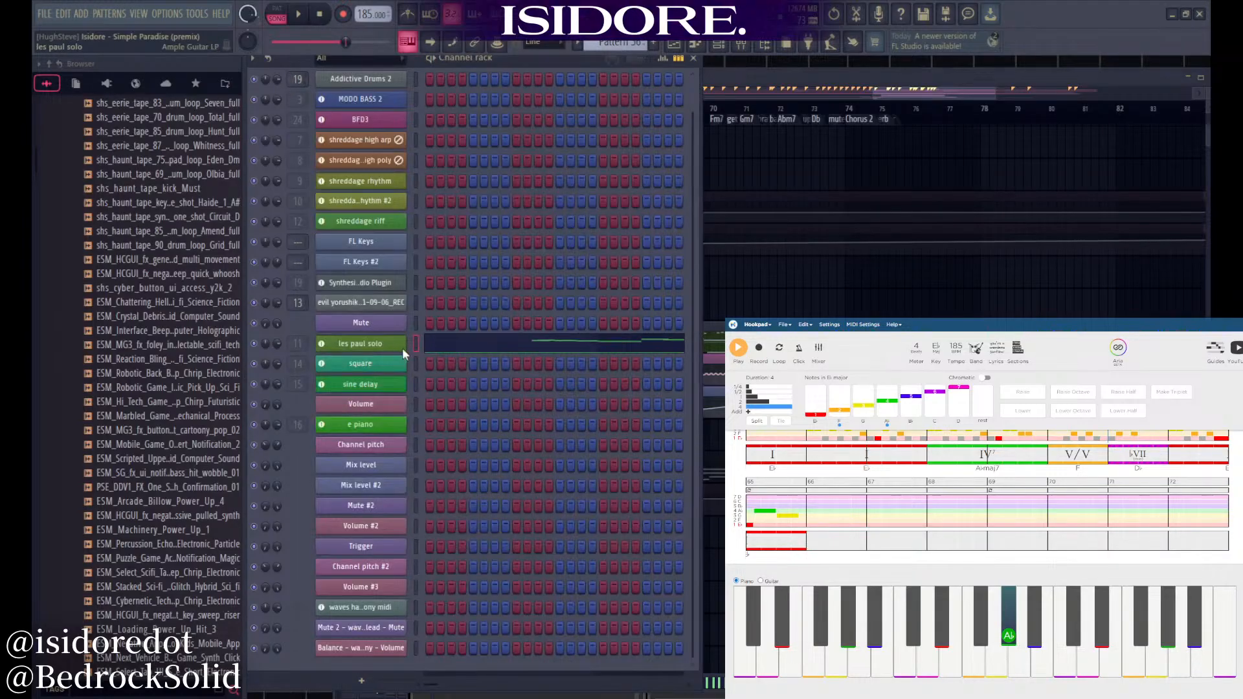
click(418, 345)
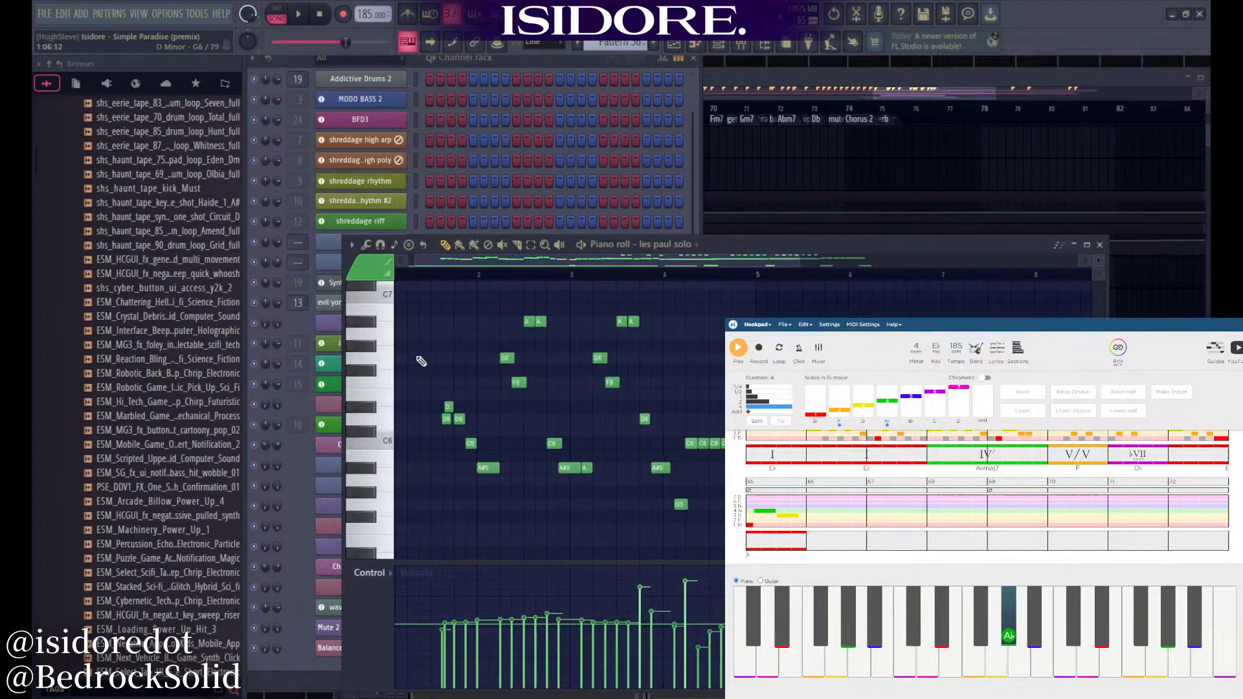
scroll(502, 359, up, 5)
scroll(492, 350, down, 8)
scroll(511, 344, down, 4)
scroll(635, 347, down, 9)
scroll(660, 348, up, 9)
scroll(673, 353, down, 3)
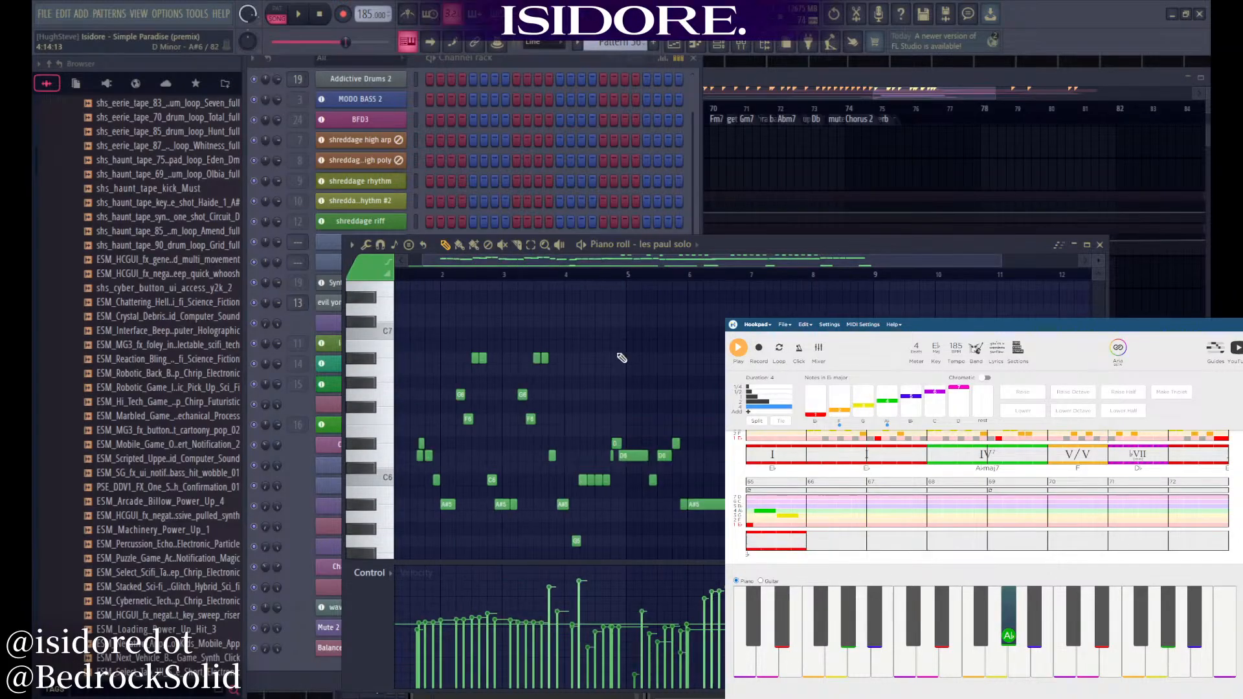
Play the les paul solo while following its low and high notes in the piano roll, and stop playback
key(space)
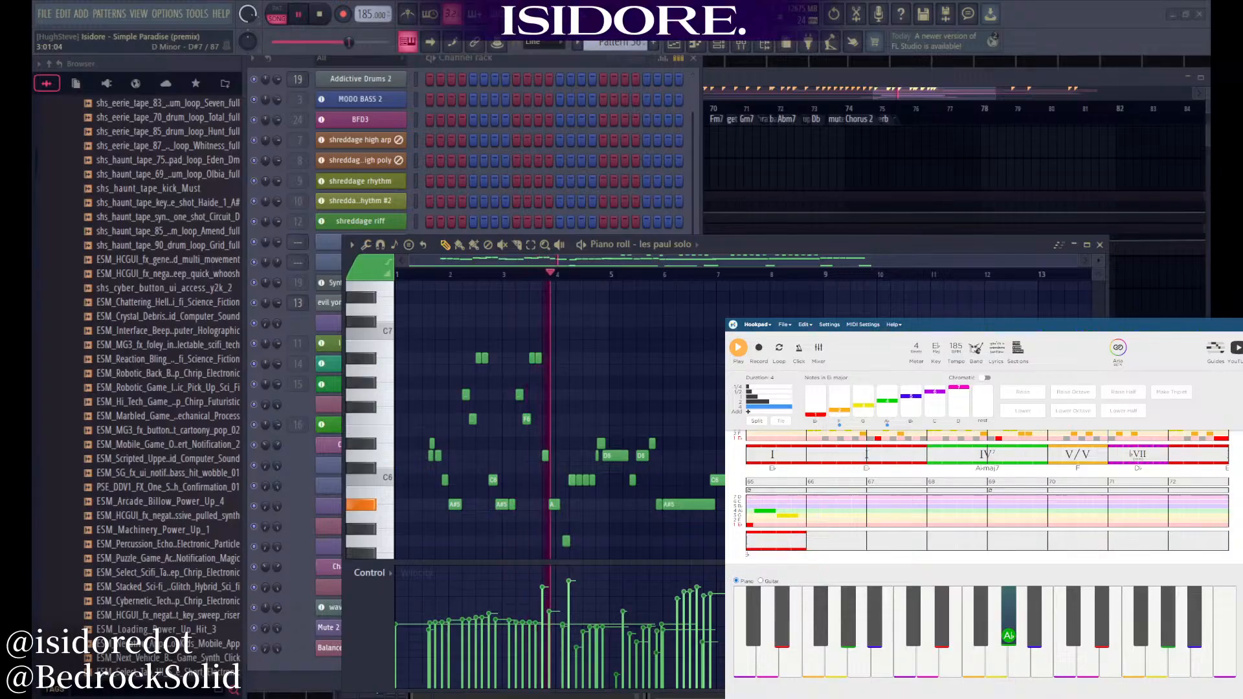
ctrl+scroll(627, 374, up, 3)
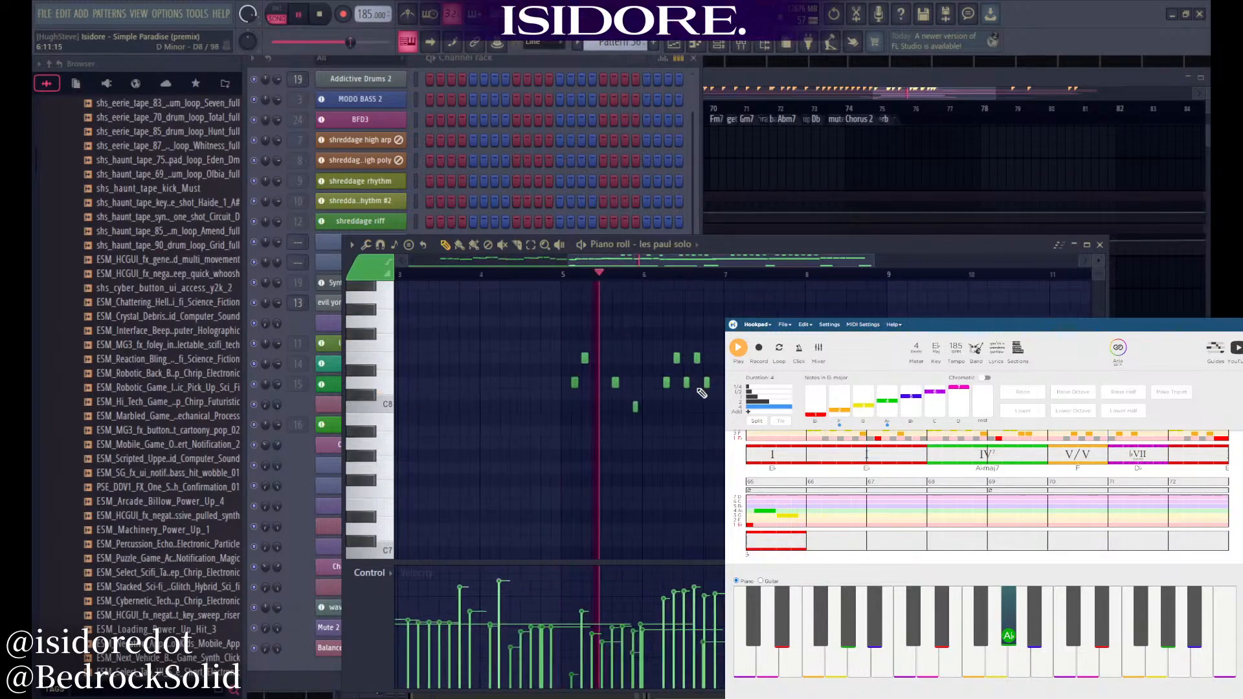
scroll(672, 325, up, 3)
scroll(672, 326, up, 3)
ctrl+scroll(893, 406, down, 3)
scroll(899, 388, down, 3)
scroll(906, 369, up, 1)
scroll(912, 358, down, 6)
scroll(911, 362, up, 5)
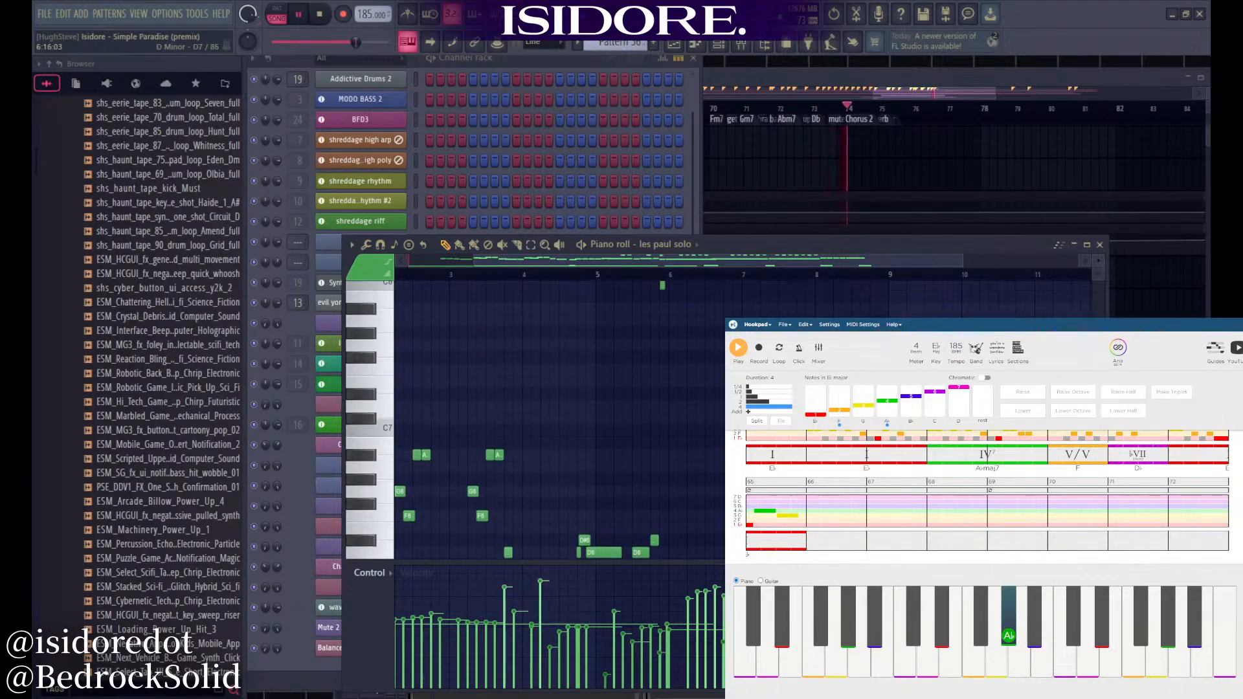
key(space)
Open the les paul solo channel's Ample Guitar LP instrument to view it, and close it again
click(300, 66)
click(389, 348)
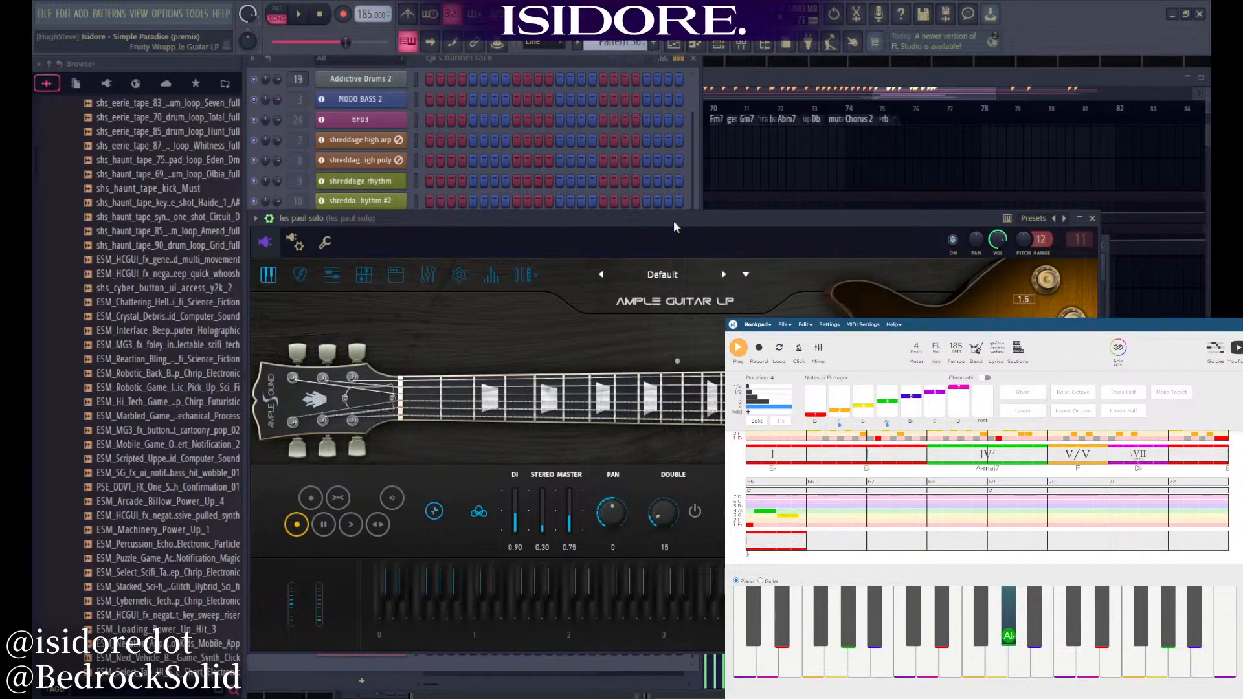
click(1093, 219)
Examine the high notes from bar 5 in the les paul solo piano roll and briefly play them
click(761, 258)
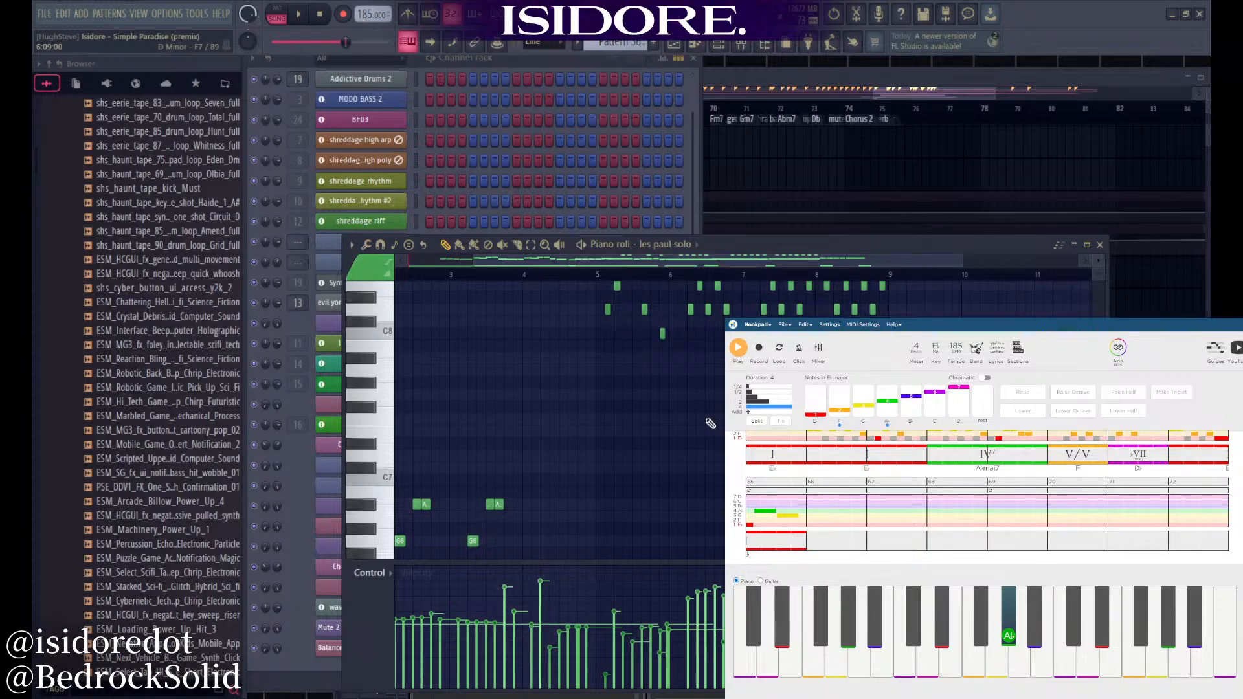
scroll(711, 424, down, 2)
scroll(776, 414, down, 4)
scroll(868, 389, up, 5)
click(605, 278)
key(space)
key(space)
Return to the playlist and look over the whole song's arrangement up to the drum and bass tracks
click(899, 169)
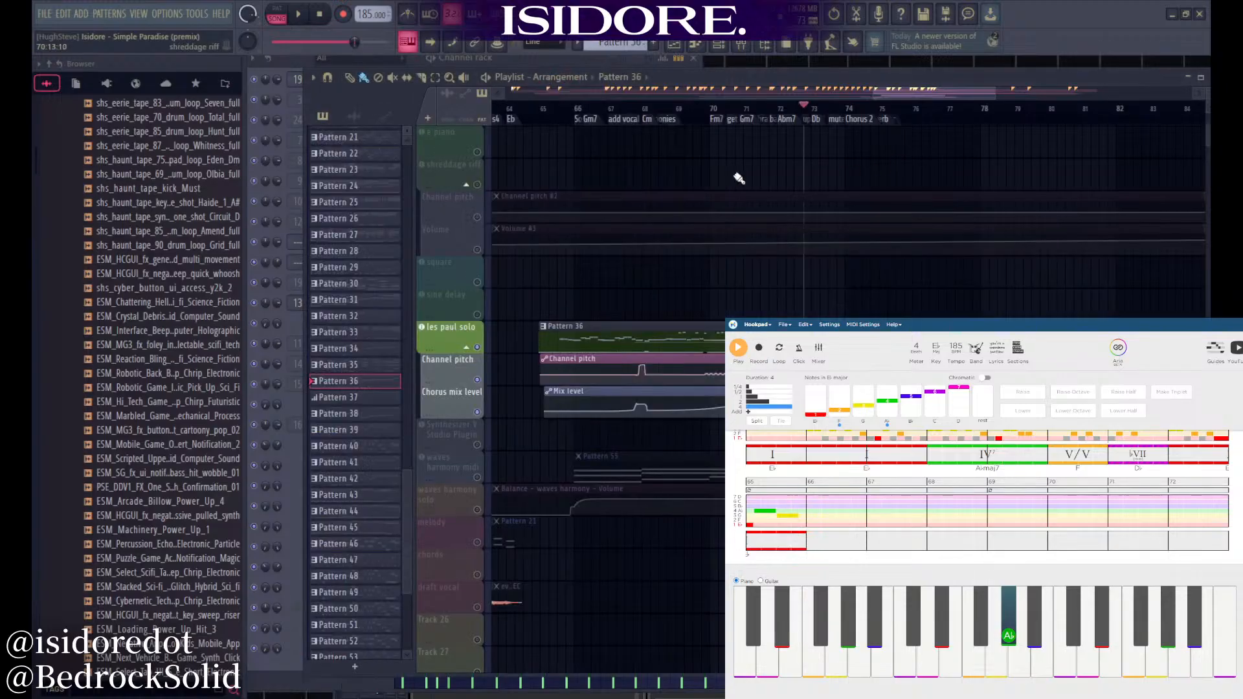
scroll(938, 286, down, 5)
scroll(933, 315, down, 1)
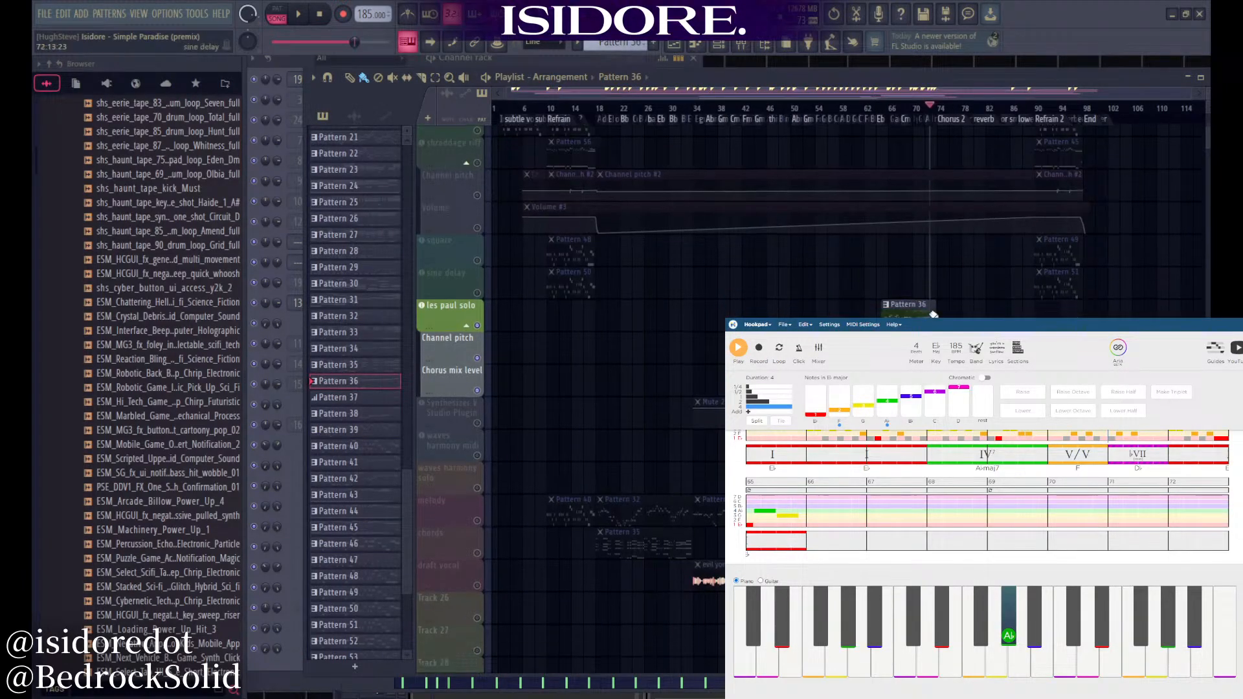
scroll(666, 494, up, 10)
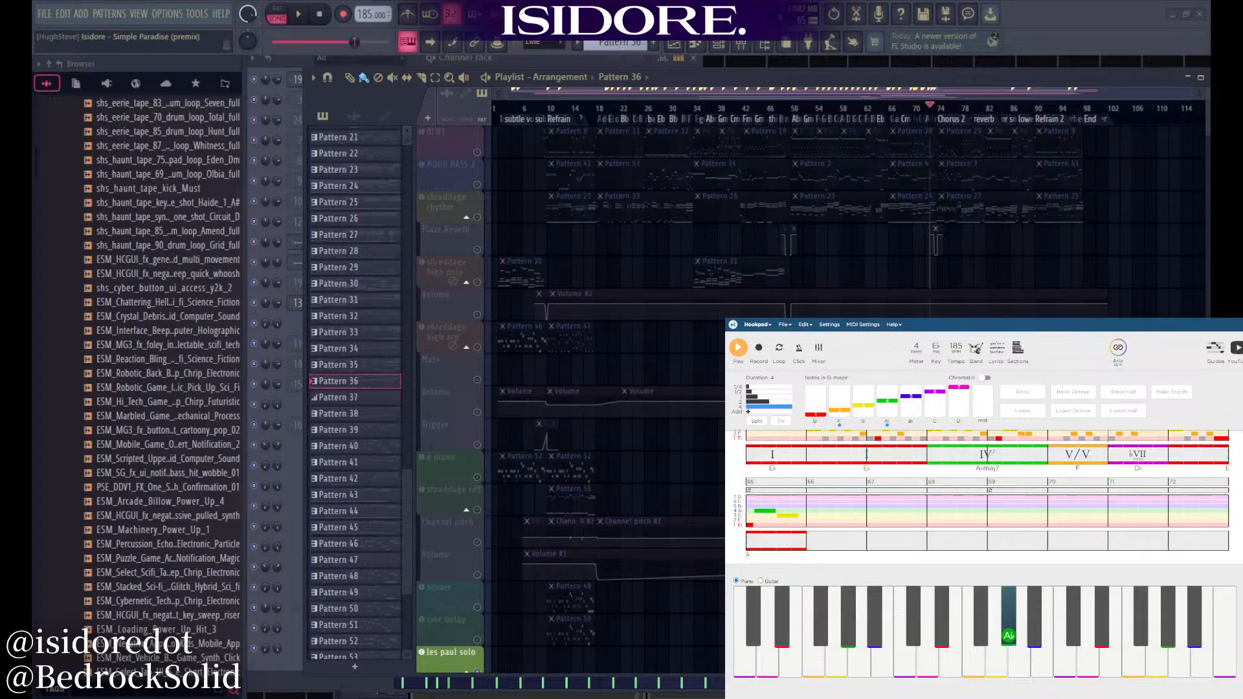
Switch to Hookpad, bring up the saved projects for opening and look through page 2 of the list
click(784, 324)
click(788, 352)
click(1150, 390)
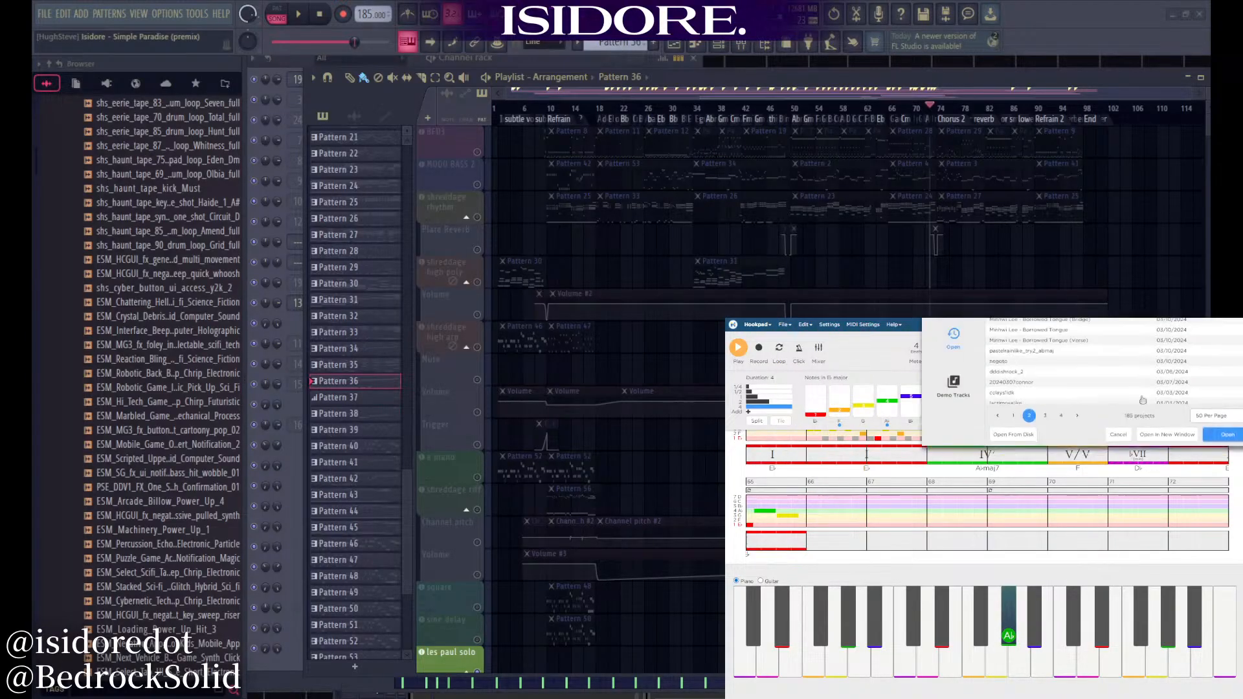
click(1045, 580)
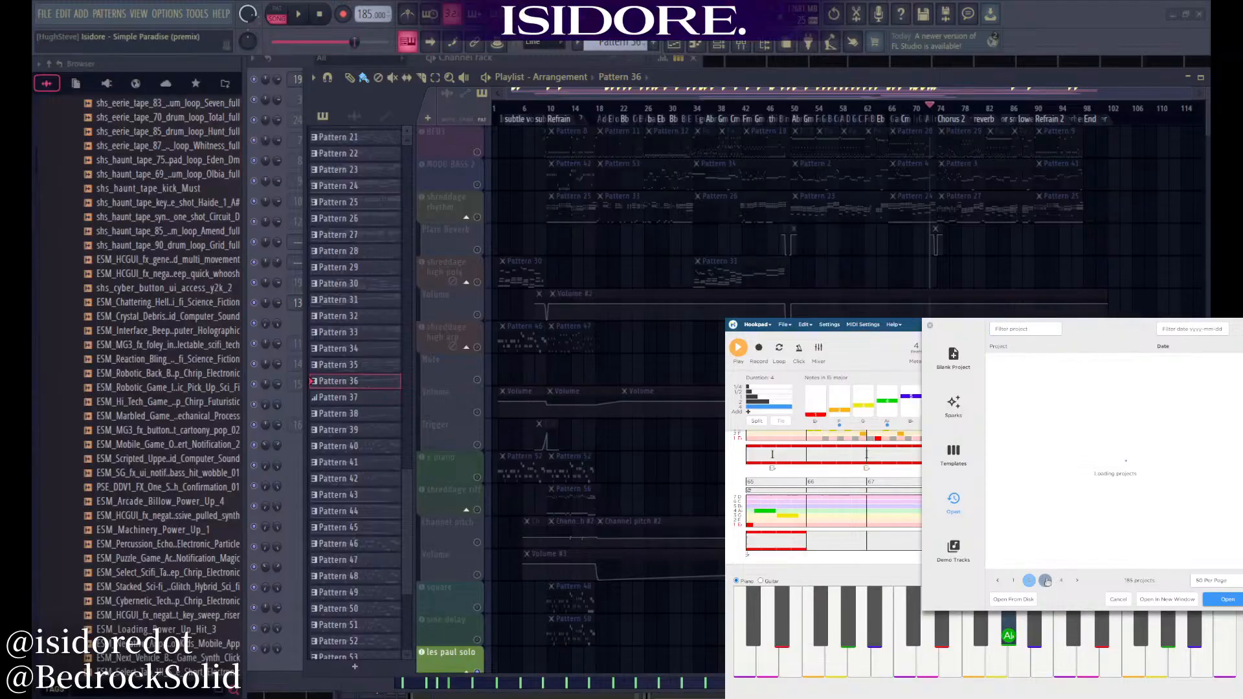
click(1030, 580)
scroll(1086, 483, up, 2)
scroll(1086, 485, up, 5)
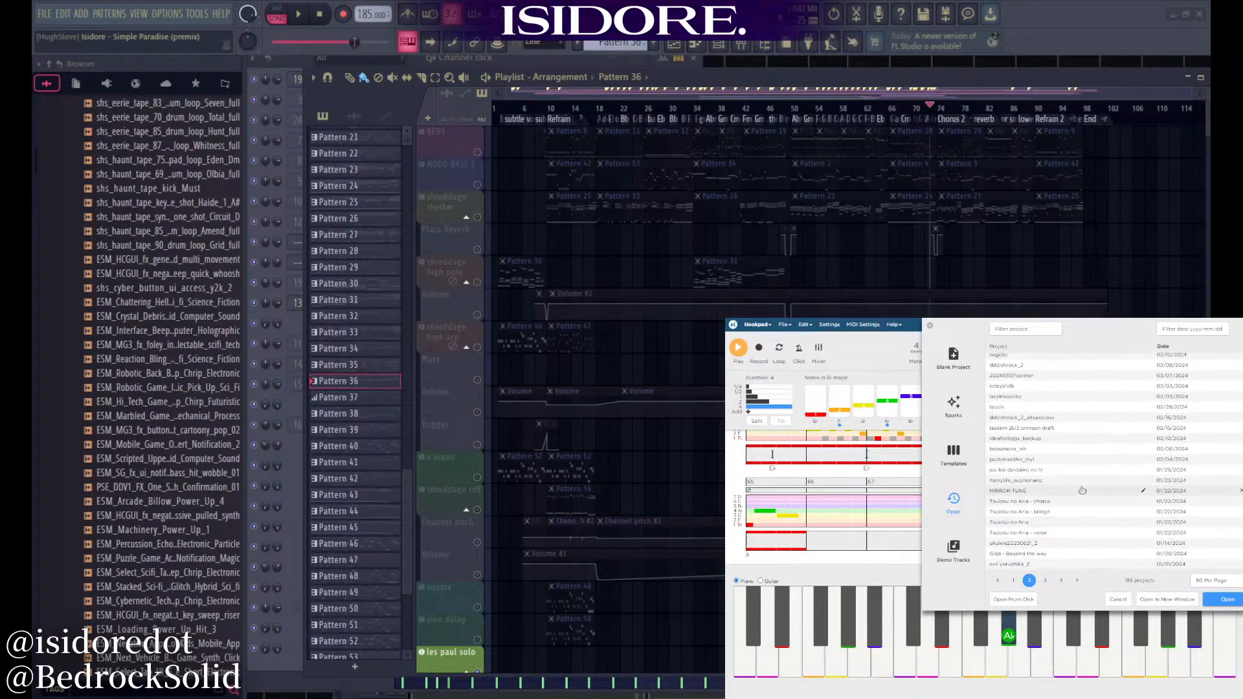
scroll(1081, 495, down, 6)
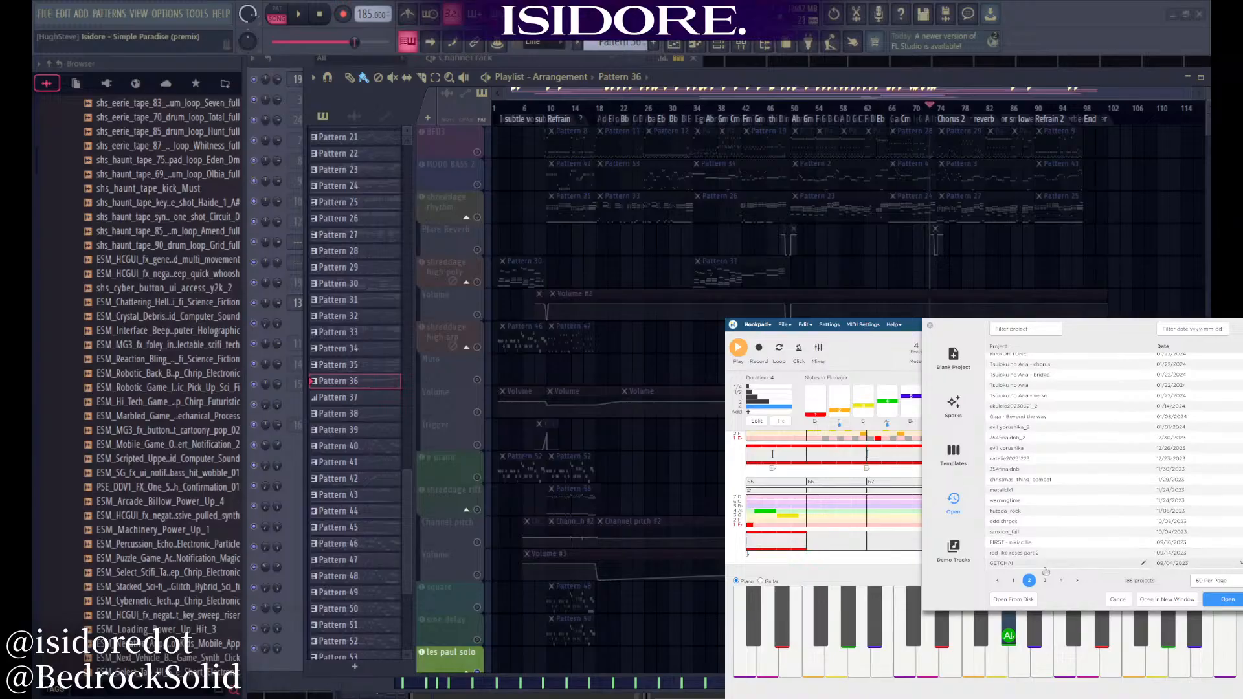
scroll(1068, 429, up, 2)
scroll(1069, 429, down, 2)
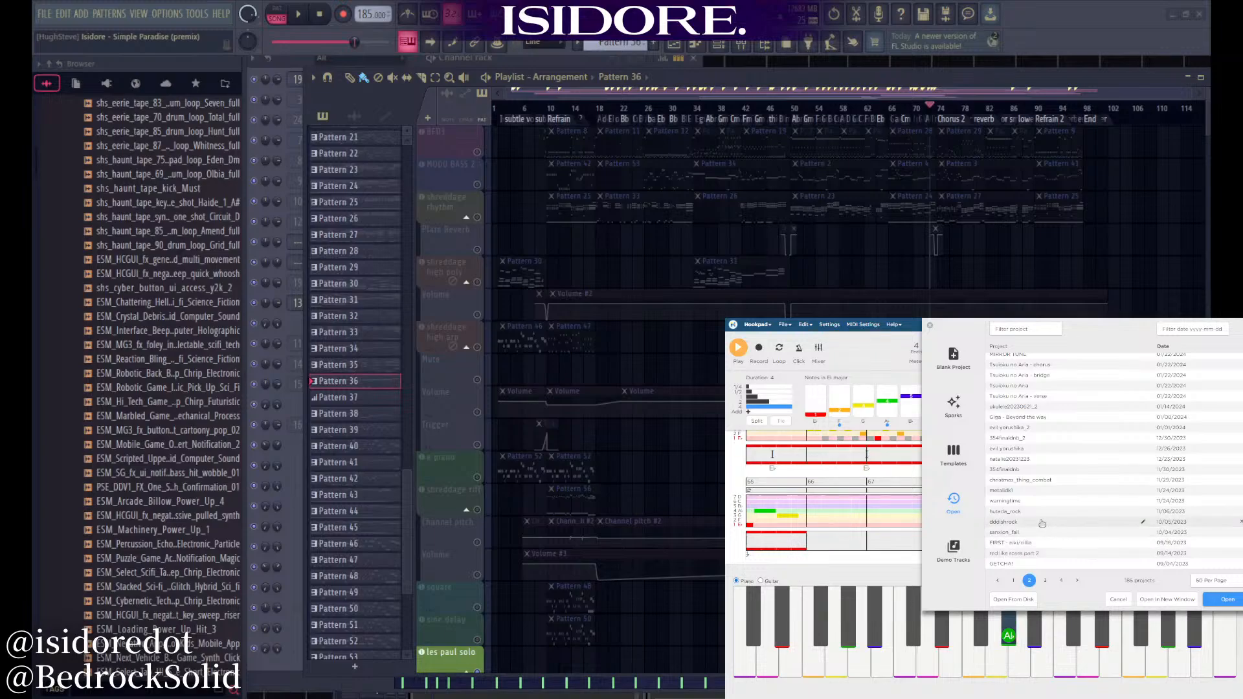
Look through pages 3 and 4 of Hookpad's saved project list for a related project
click(1045, 581)
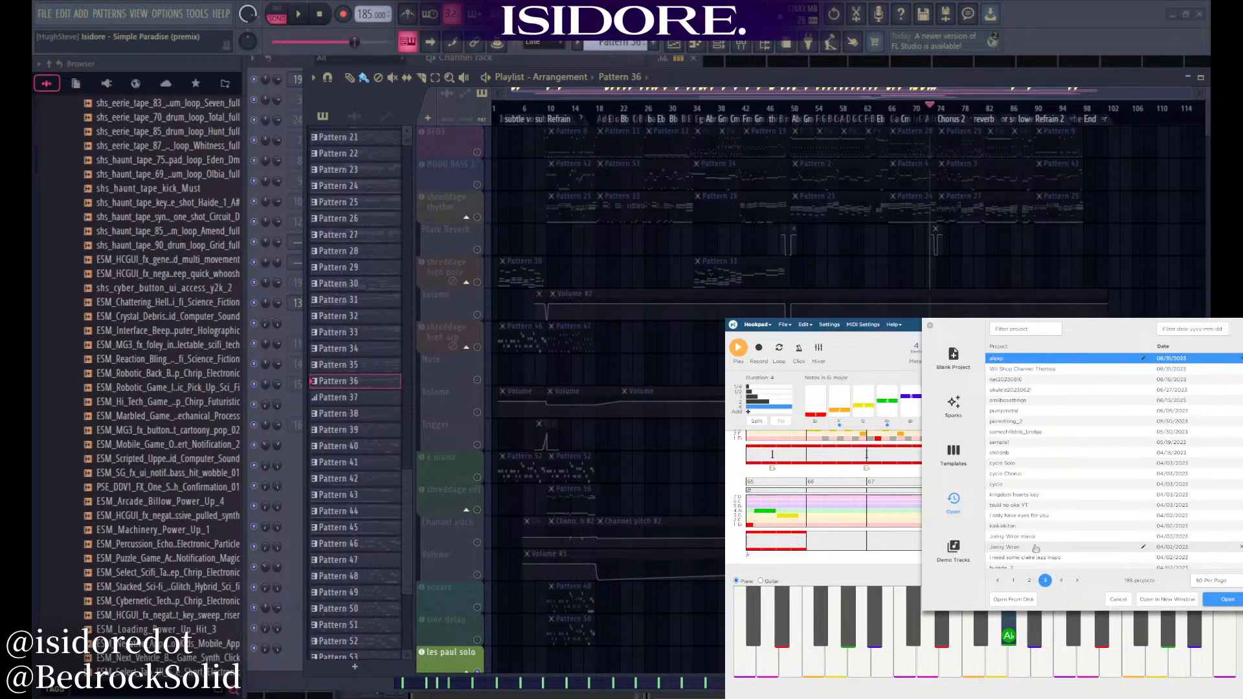
scroll(1034, 434, down, 5)
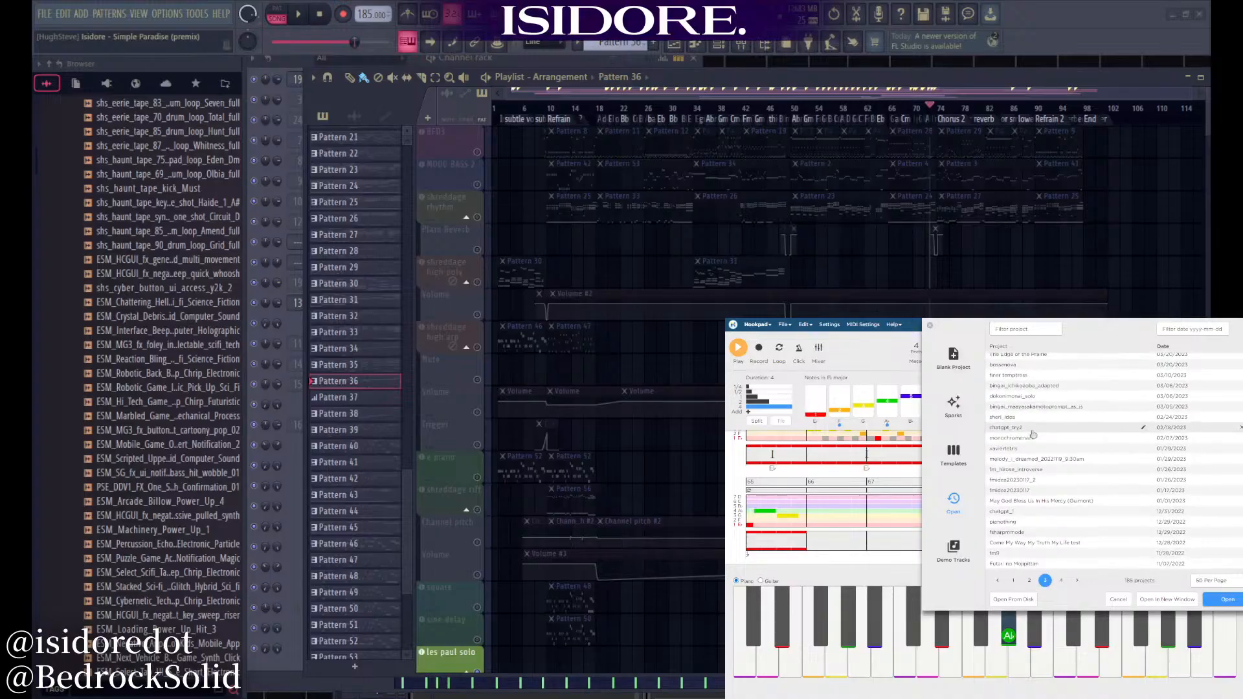
scroll(1041, 451, up, 5)
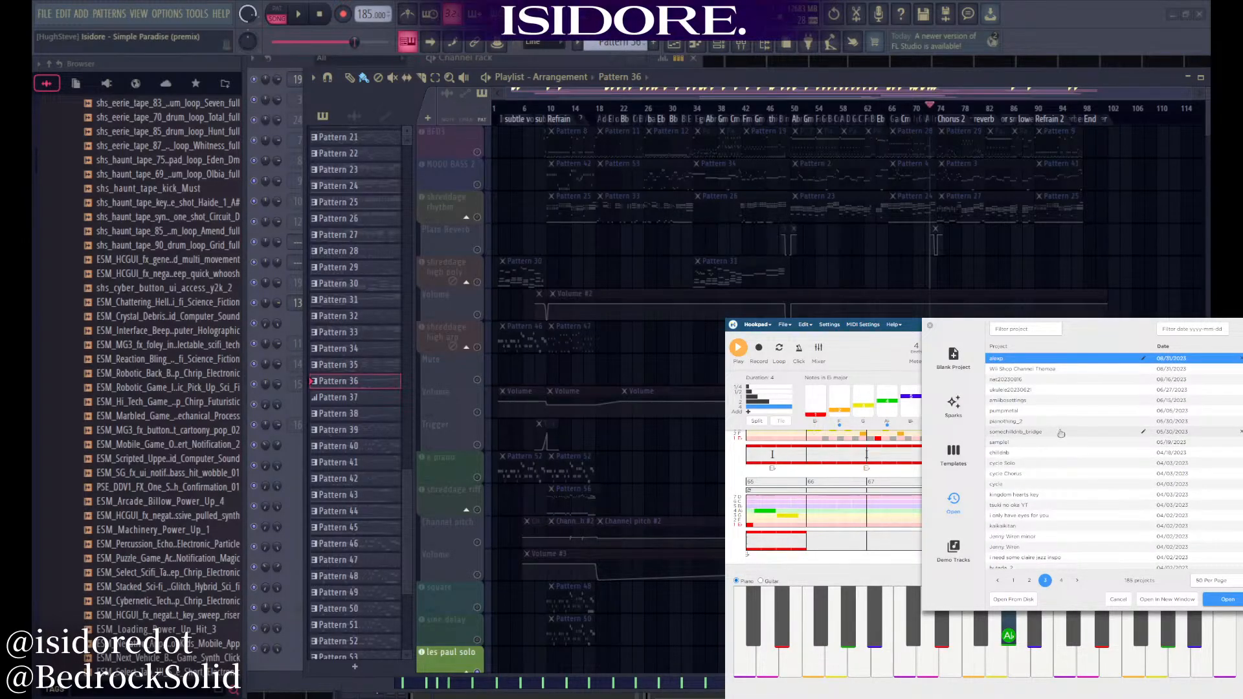
scroll(1055, 438, down, 5)
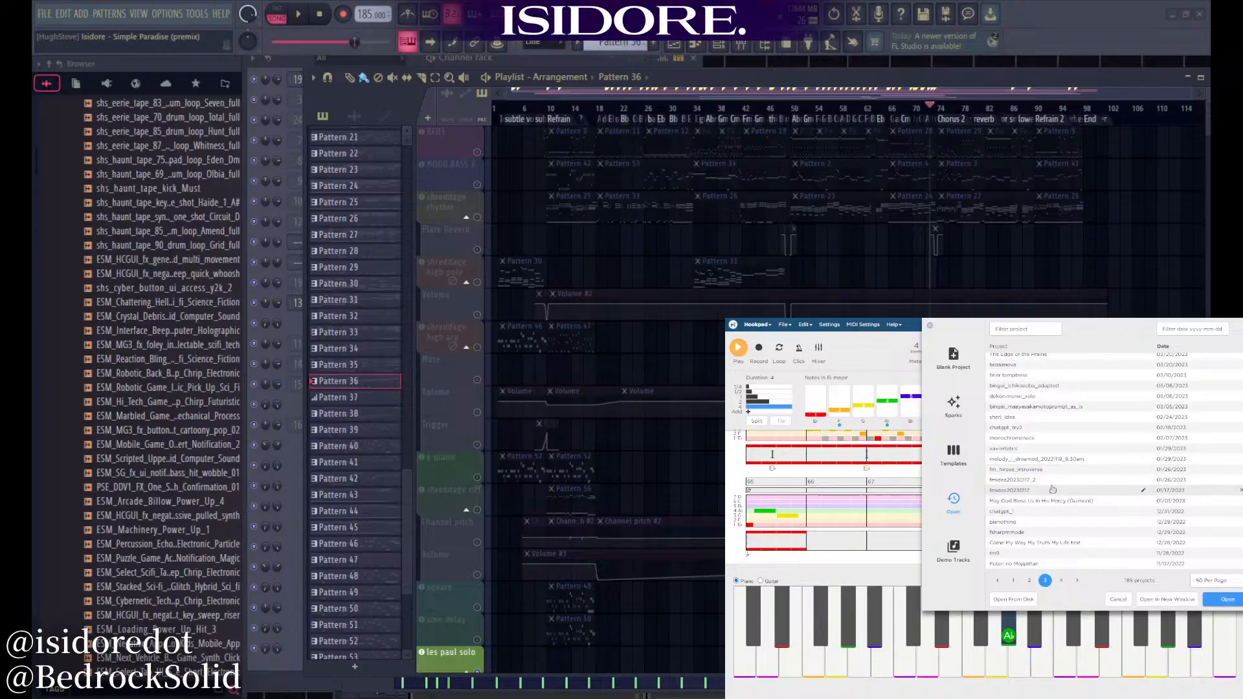
click(1013, 580)
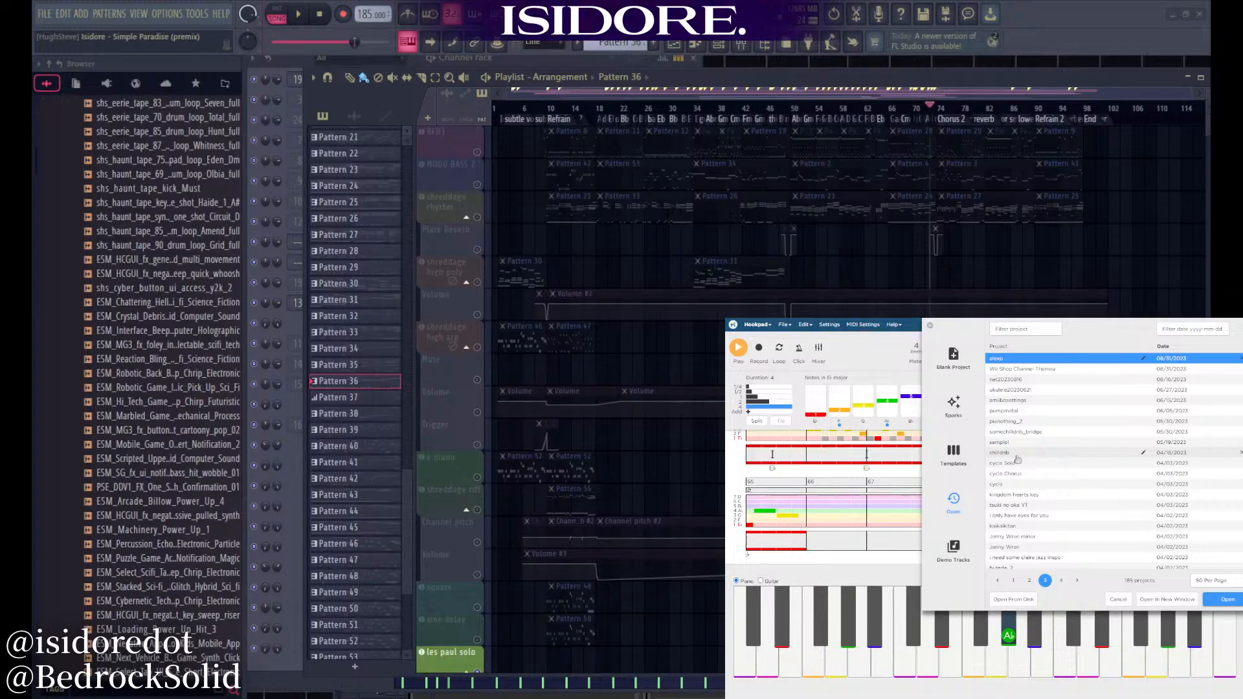
scroll(1019, 396, down, 1)
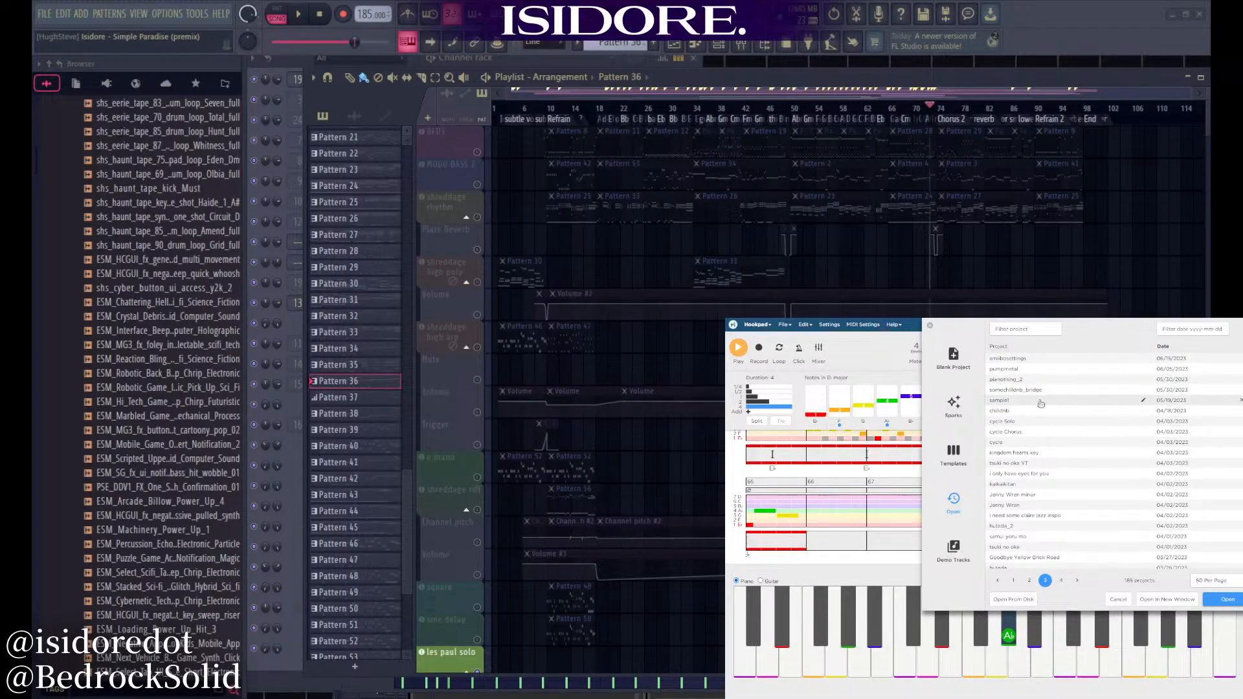
scroll(1026, 514, down, 2)
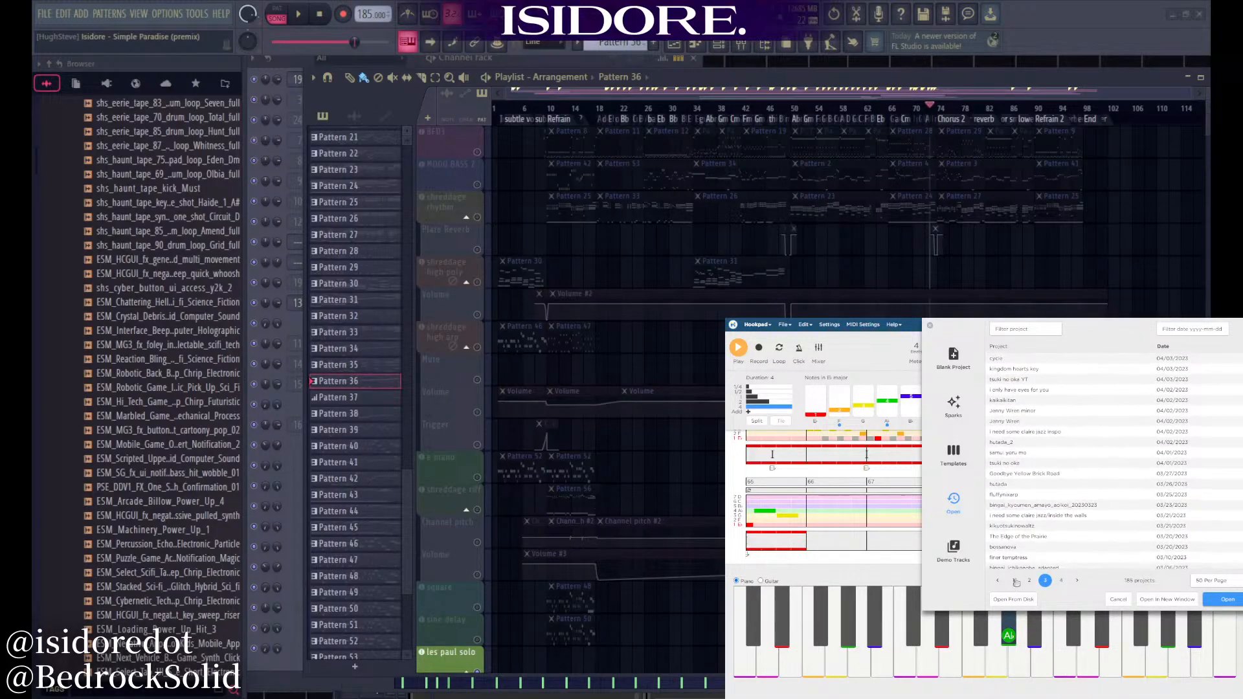
scroll(1022, 507, down, 1)
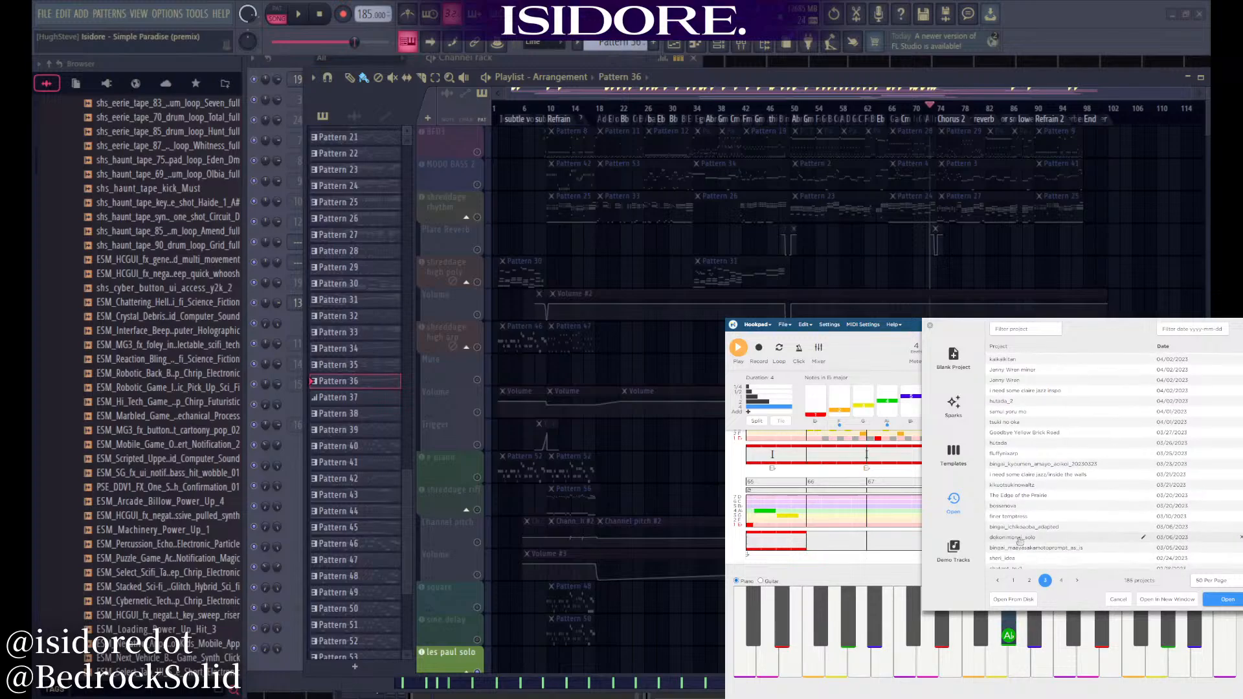
scroll(1022, 507, down, 1)
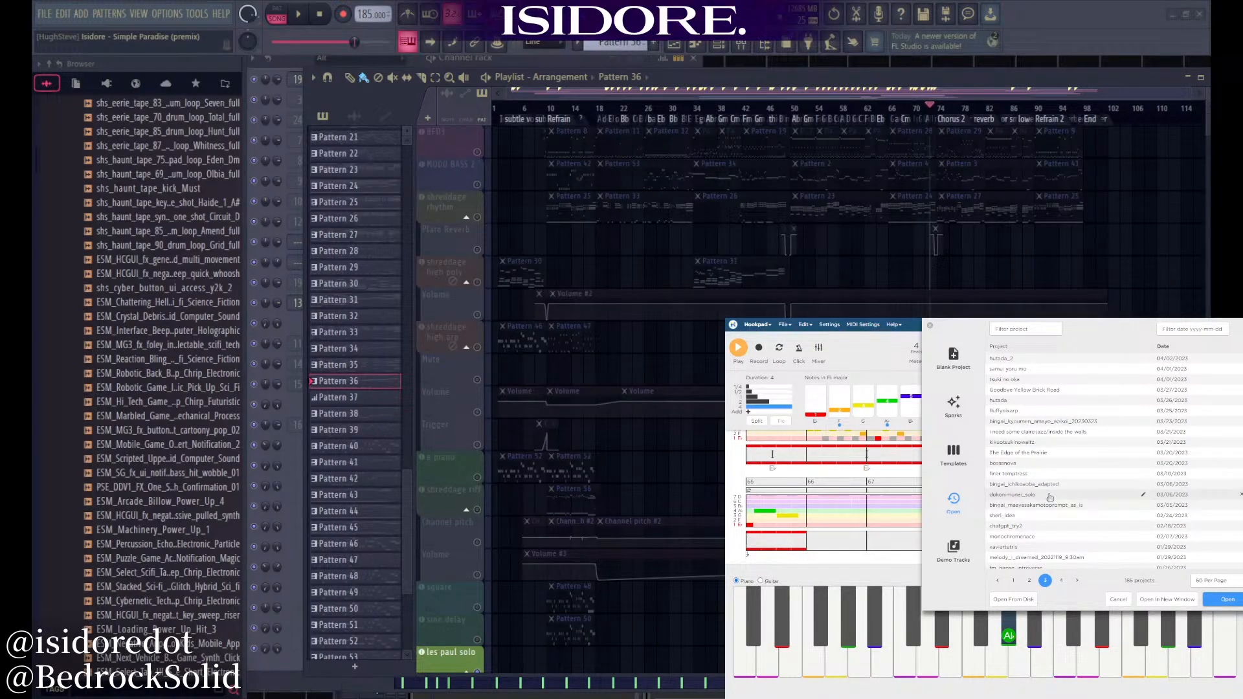
scroll(1049, 499, up, 4)
click(1061, 580)
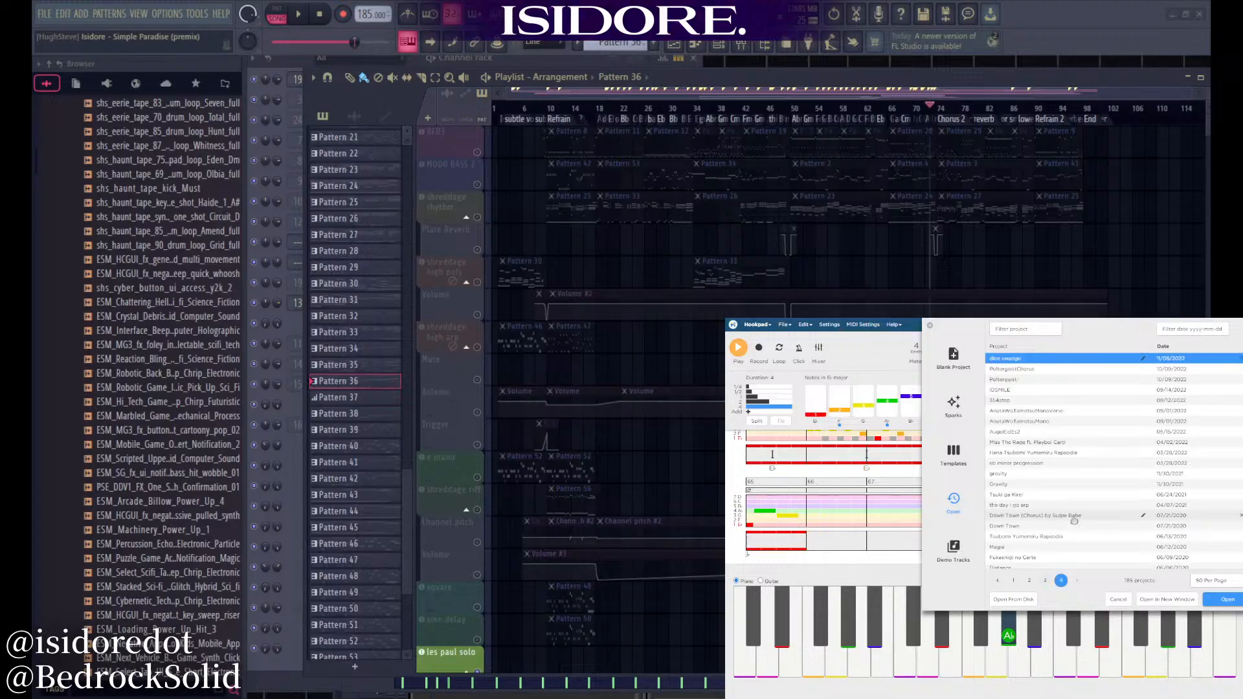
scroll(1072, 528, up, 5)
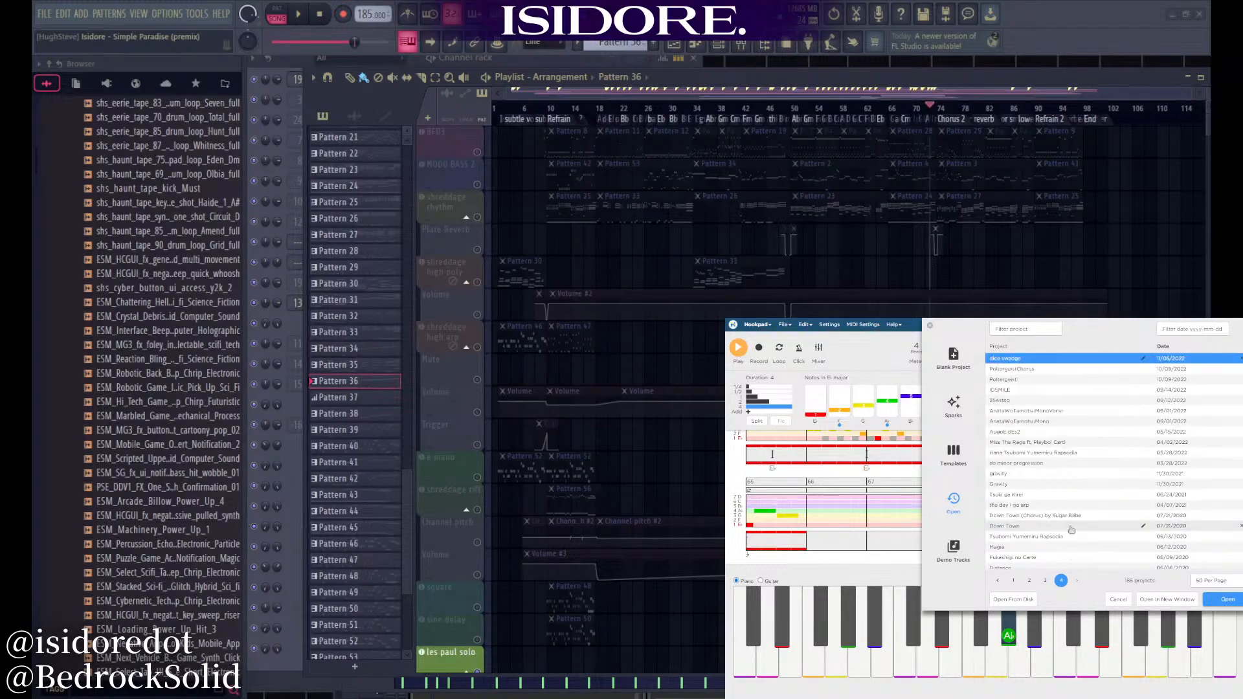
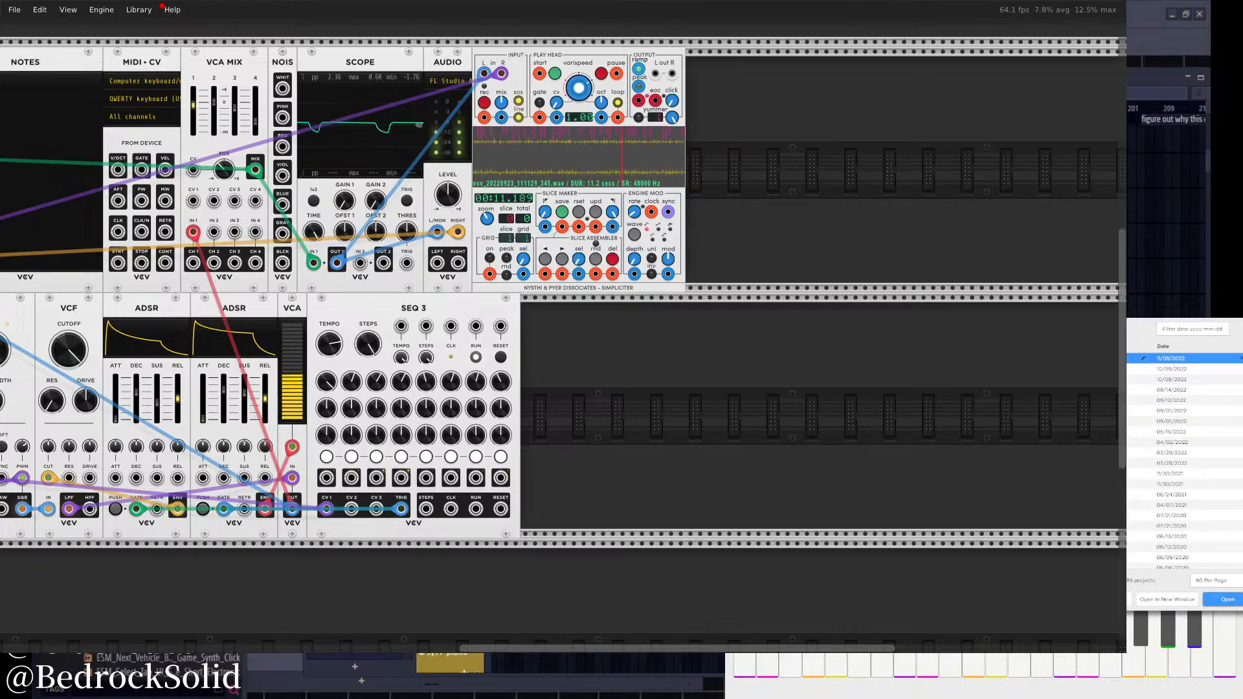
Switch to the VCV Rack patch, bring the VCA level down to silence and raise it back up to full
drag(510, 648, 400, 643)
scroll(418, 587, up, 1)
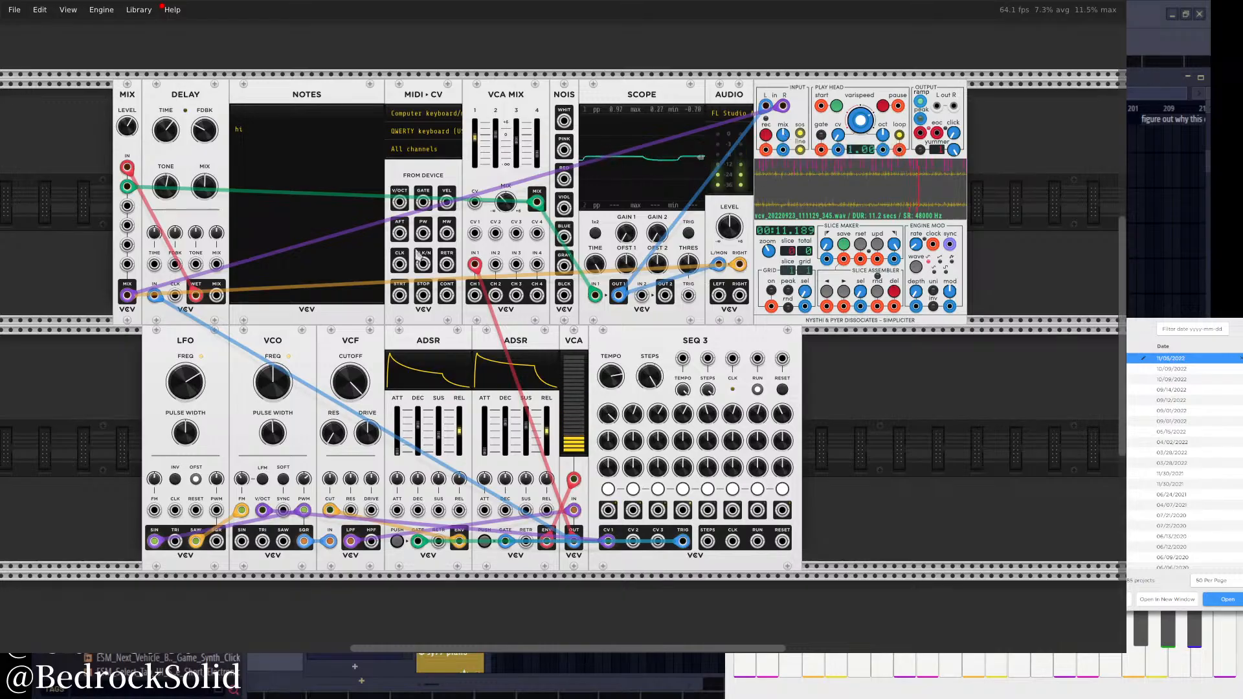
mouse_move(131, 128)
mouse_down()
mouse_move(132, 188)
mouse_move(132, 149)
mouse_up()
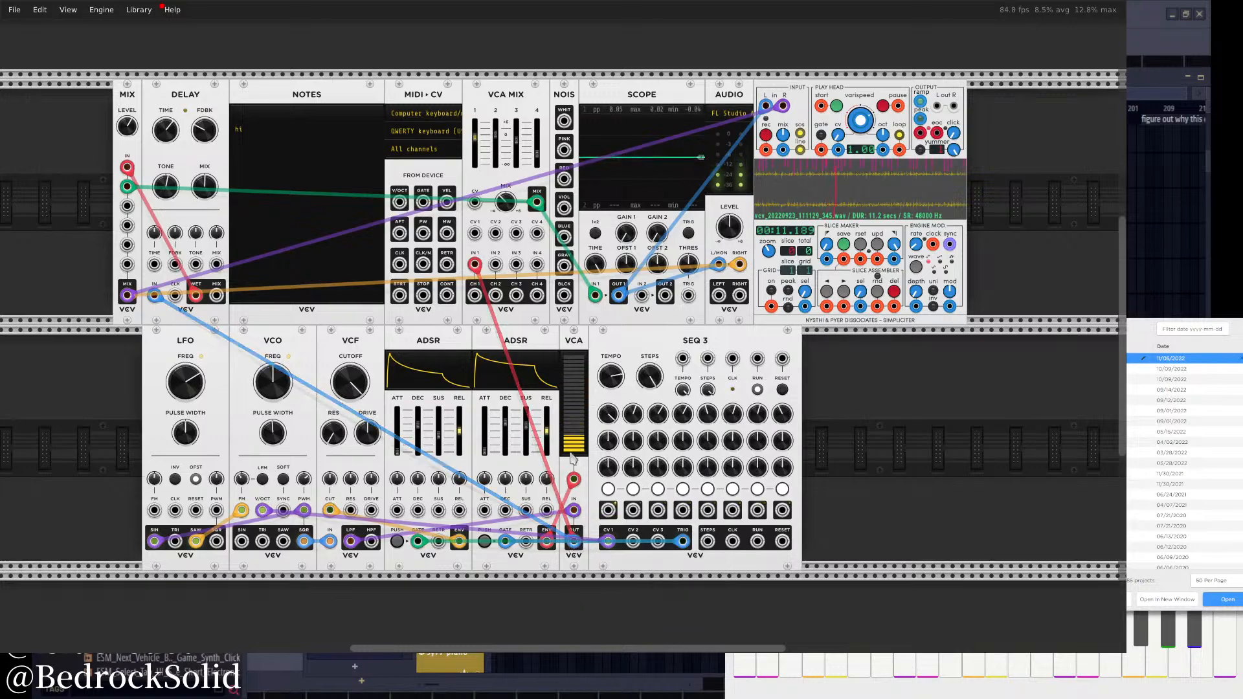
drag(575, 394, 574, 456)
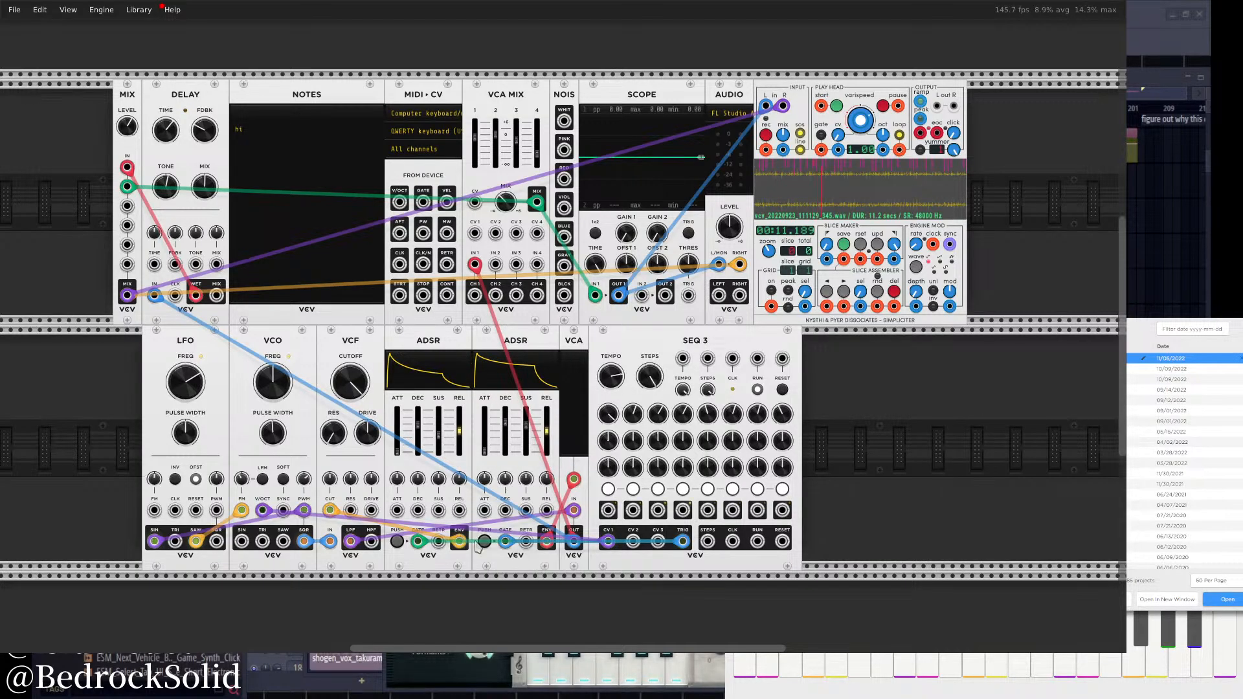
drag(580, 438, 580, 353)
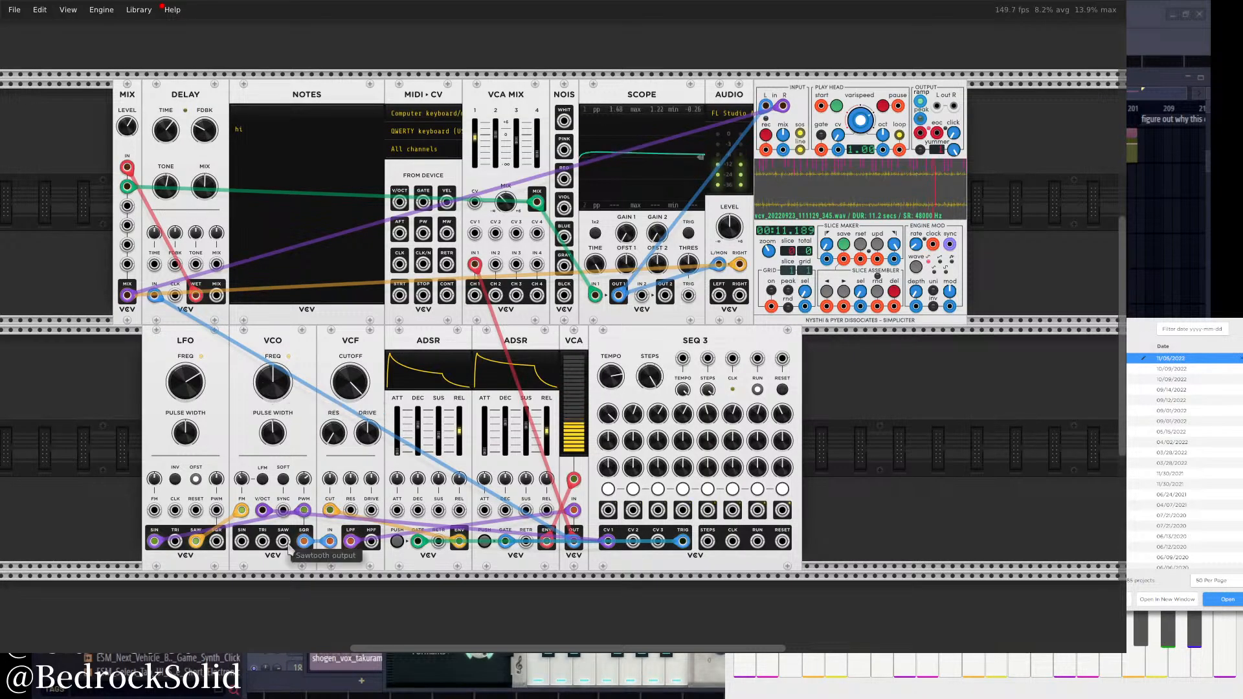
Sweep the LFO frequency down to 0.0039062 Hz and turn it back up to hear the modulation
mouse_move(196, 377)
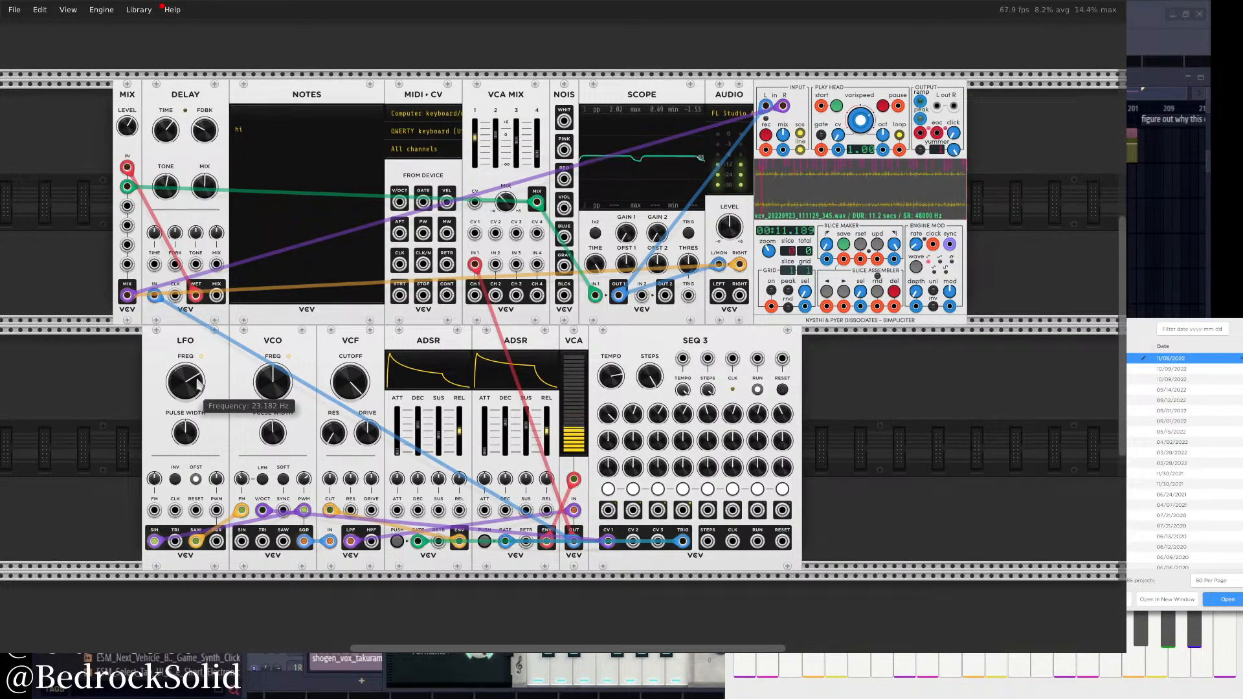
drag(197, 380, 196, 479)
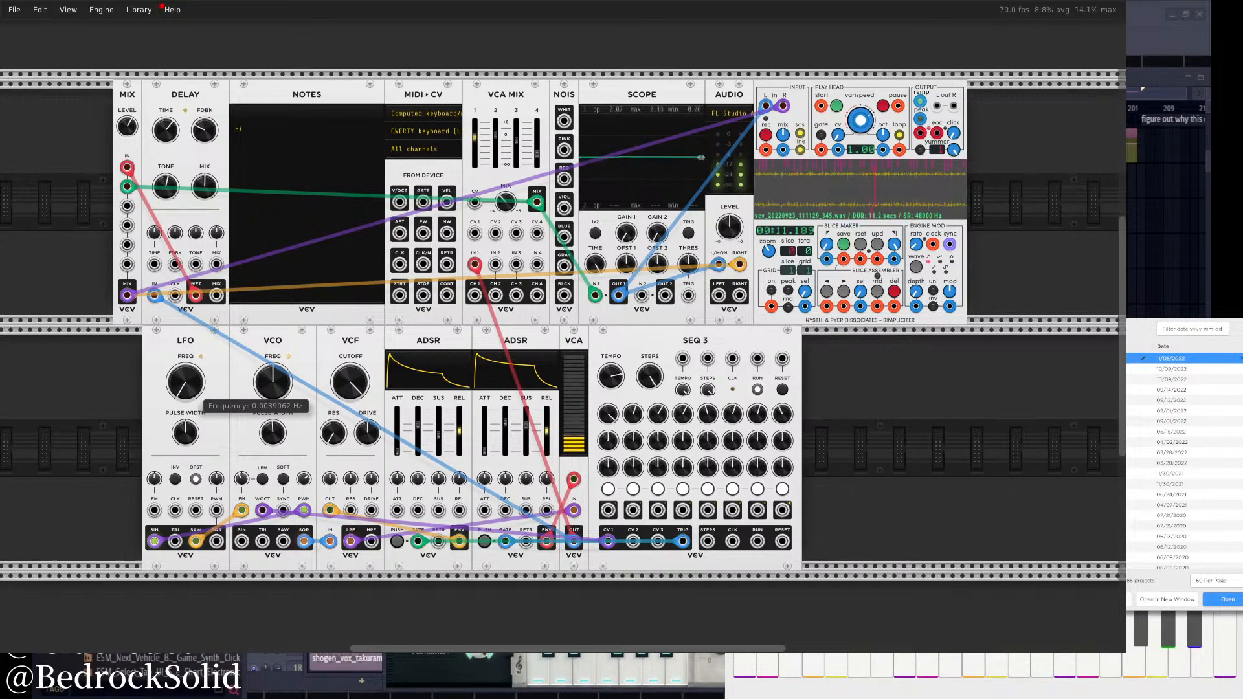
drag(197, 479, 197, 384)
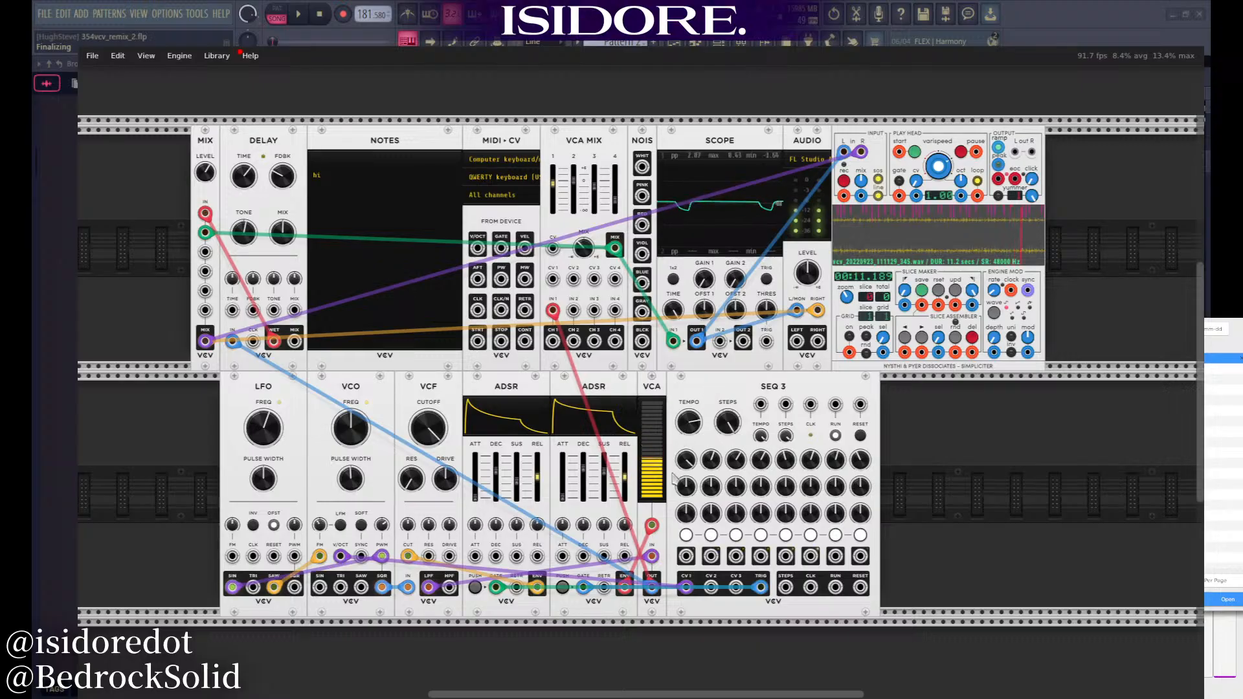
Dip the VCA level to 0.7% and restore it to 100%, and sweep the LFO frequency down to 0.48682 Hz and back up
drag(653, 490, 654, 586)
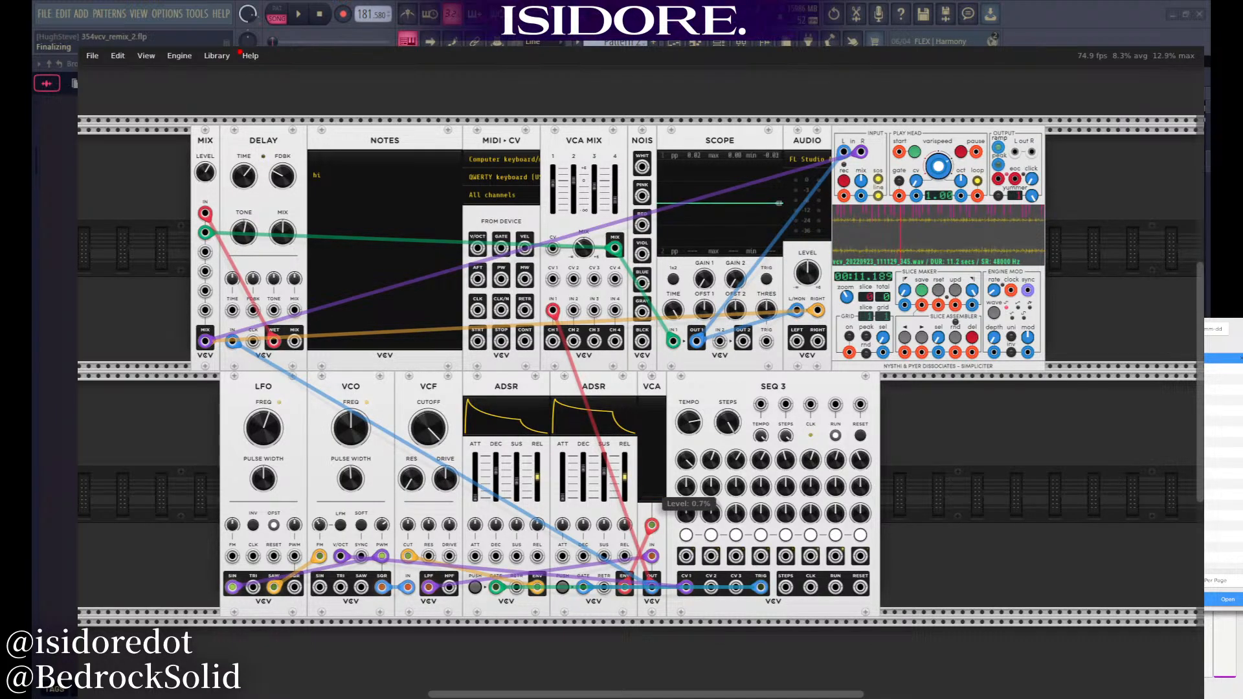
drag(652, 472, 652, 402)
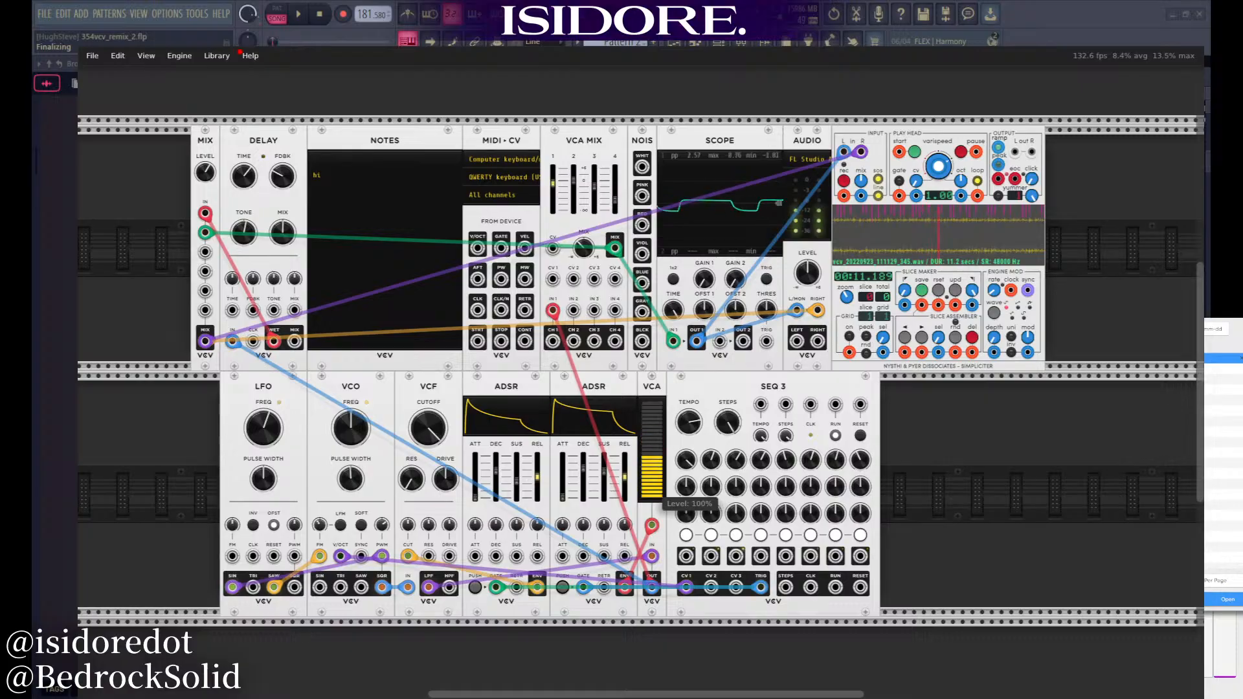
drag(272, 425, 272, 492)
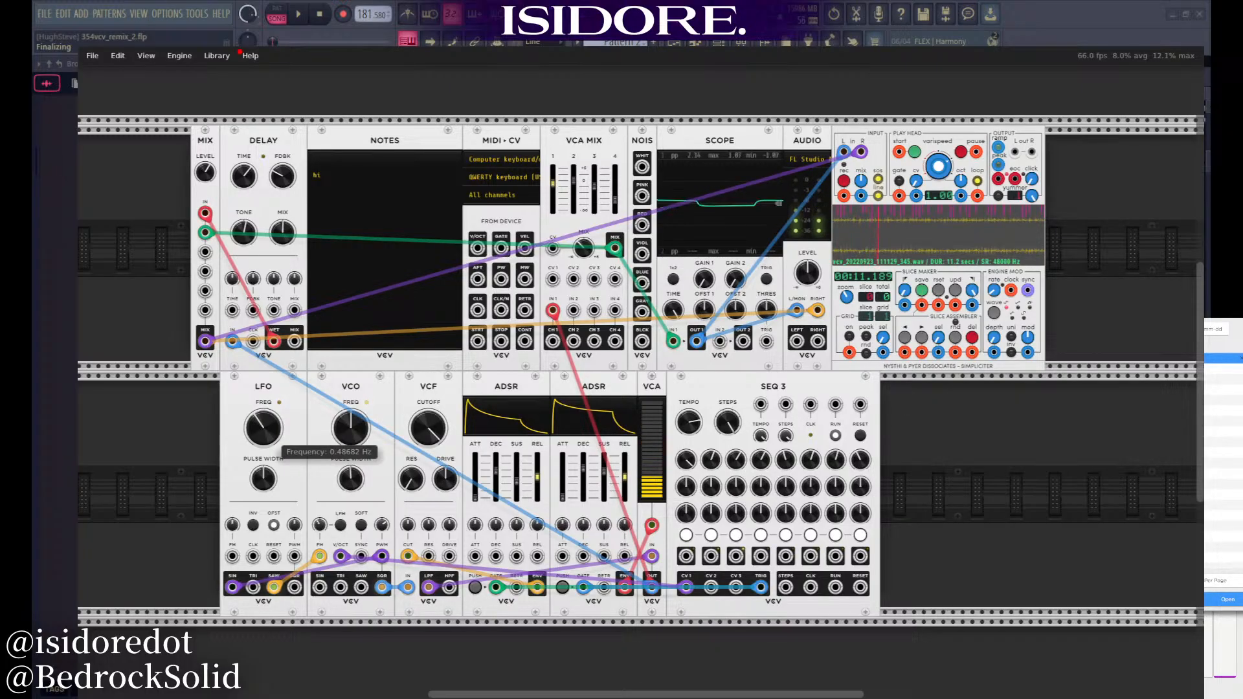
drag(272, 482, 272, 445)
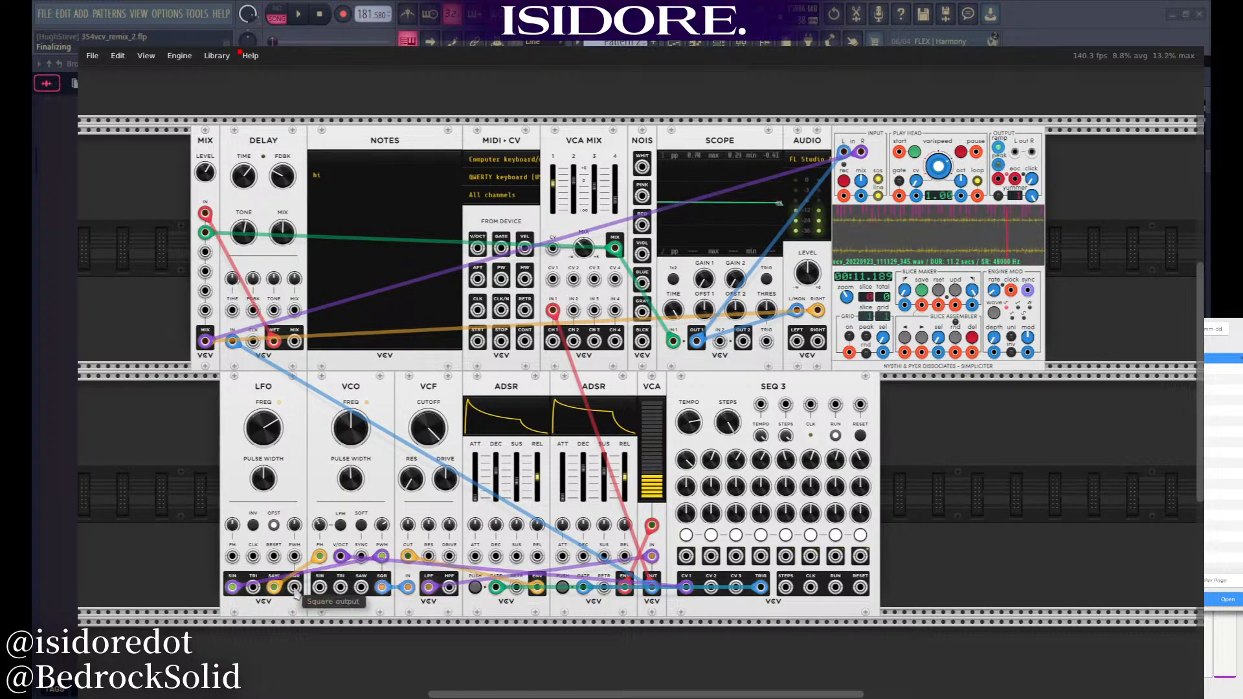
Unplug and reconnect the LFO's sine output to the VCO's pulse width modulation input and its sawtooth output to the frequency modulation input
drag(233, 588, 242, 571)
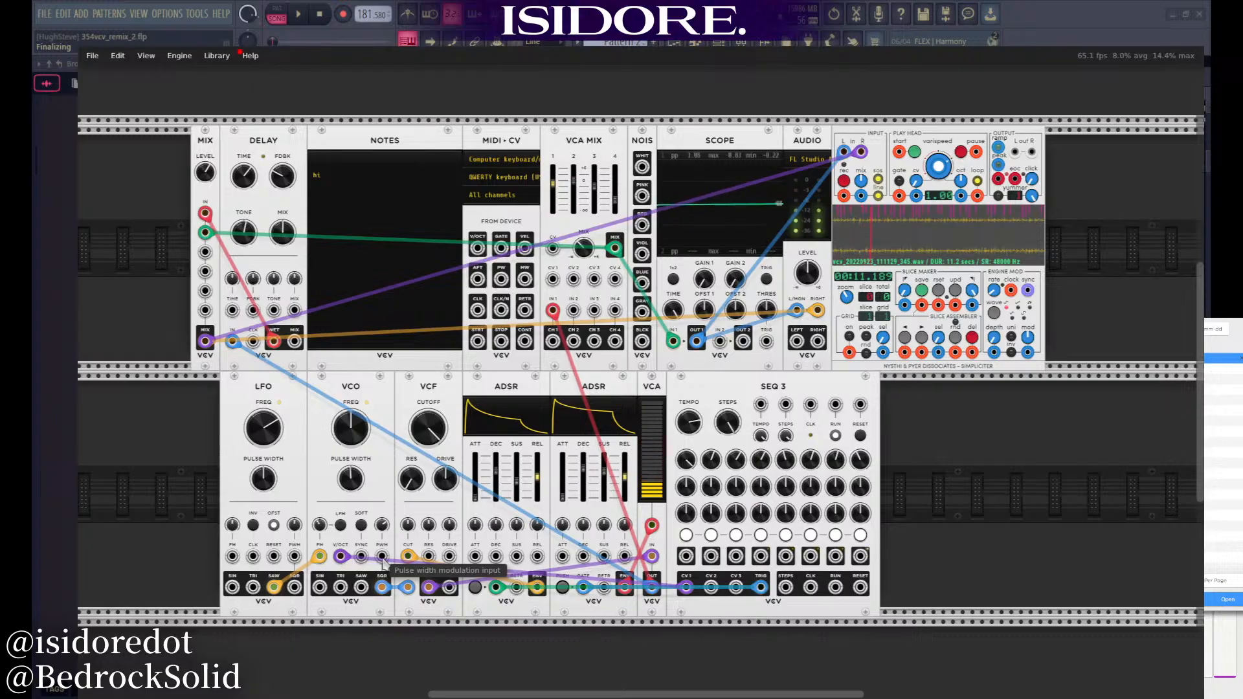
drag(233, 587, 381, 560)
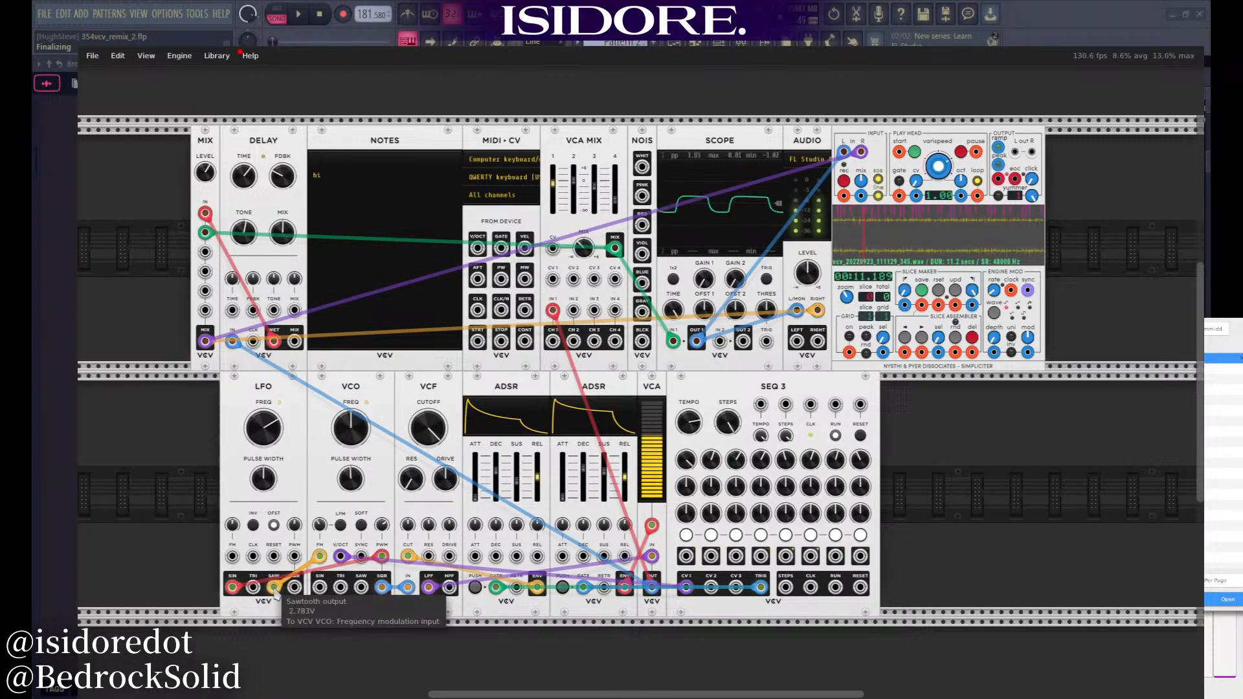
drag(274, 588, 282, 494)
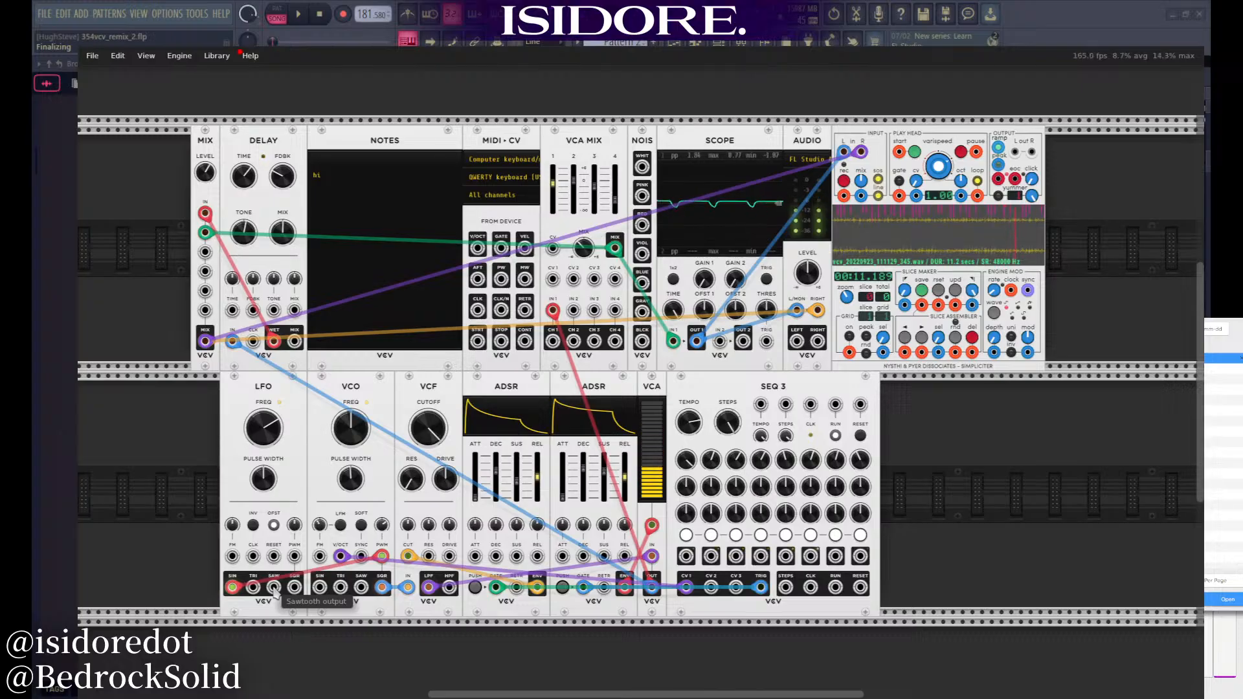
drag(275, 588, 320, 556)
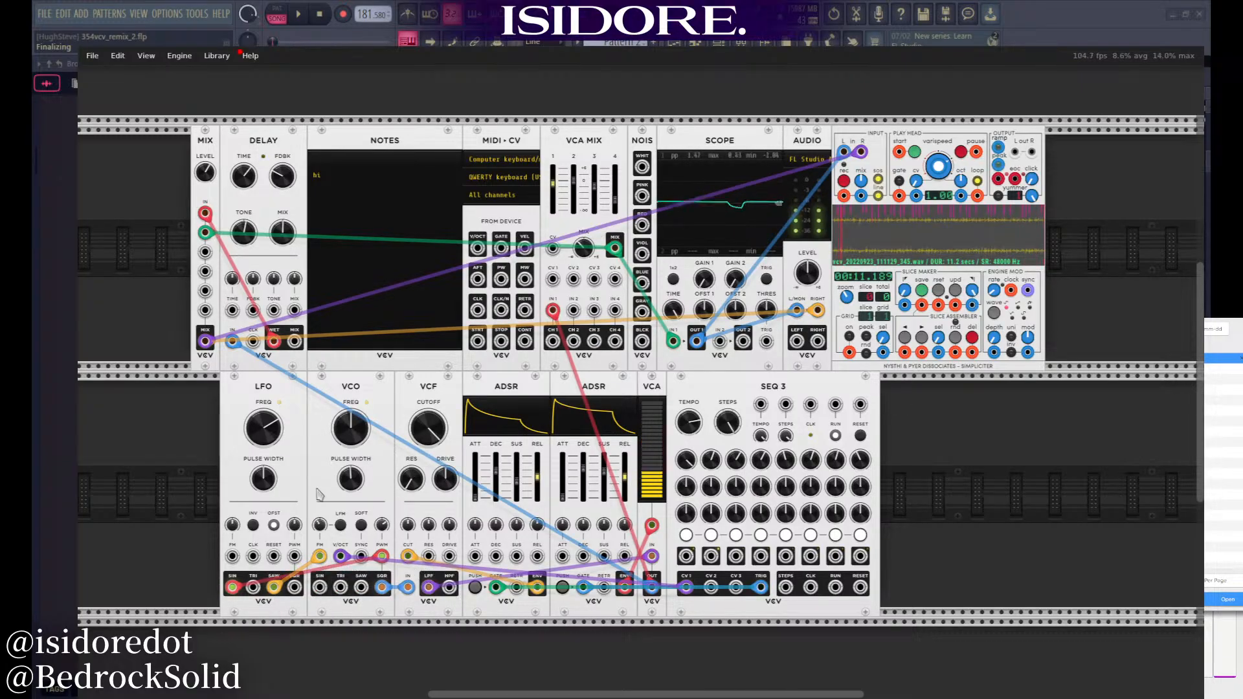
Raise the LFO frequency through 168.1 Hz and beyond, and bring it back down to a moderate rate
mouse_move(264, 438)
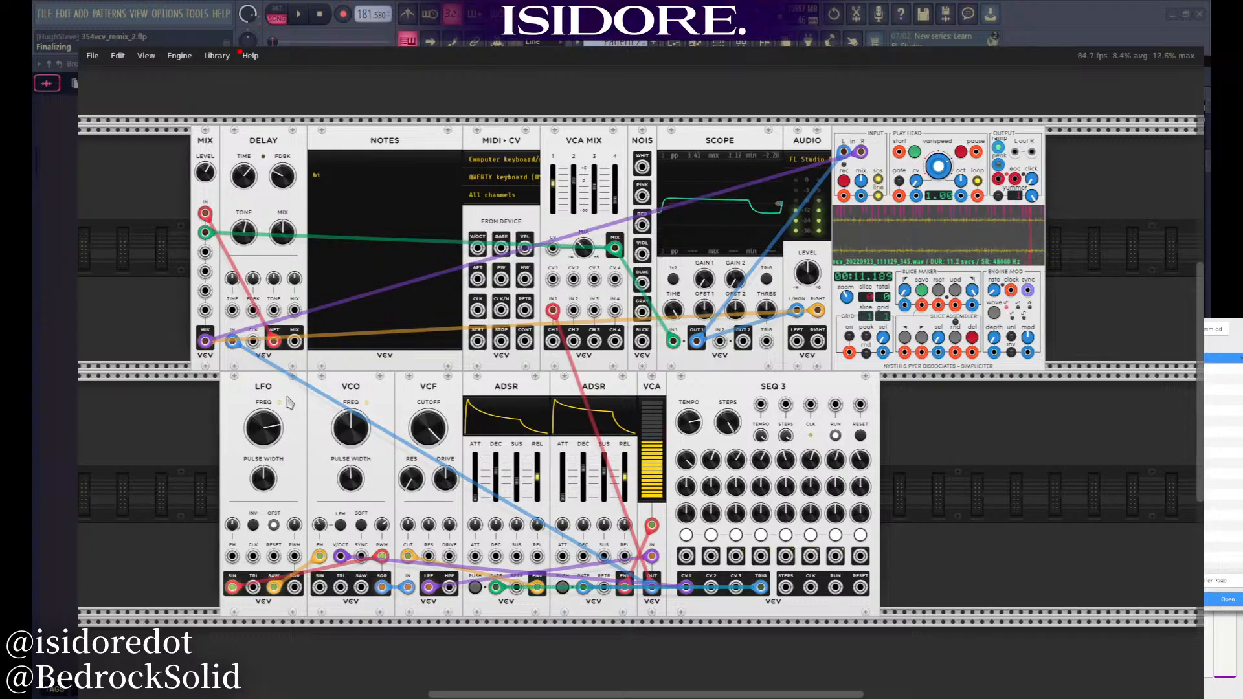
mouse_move(271, 441)
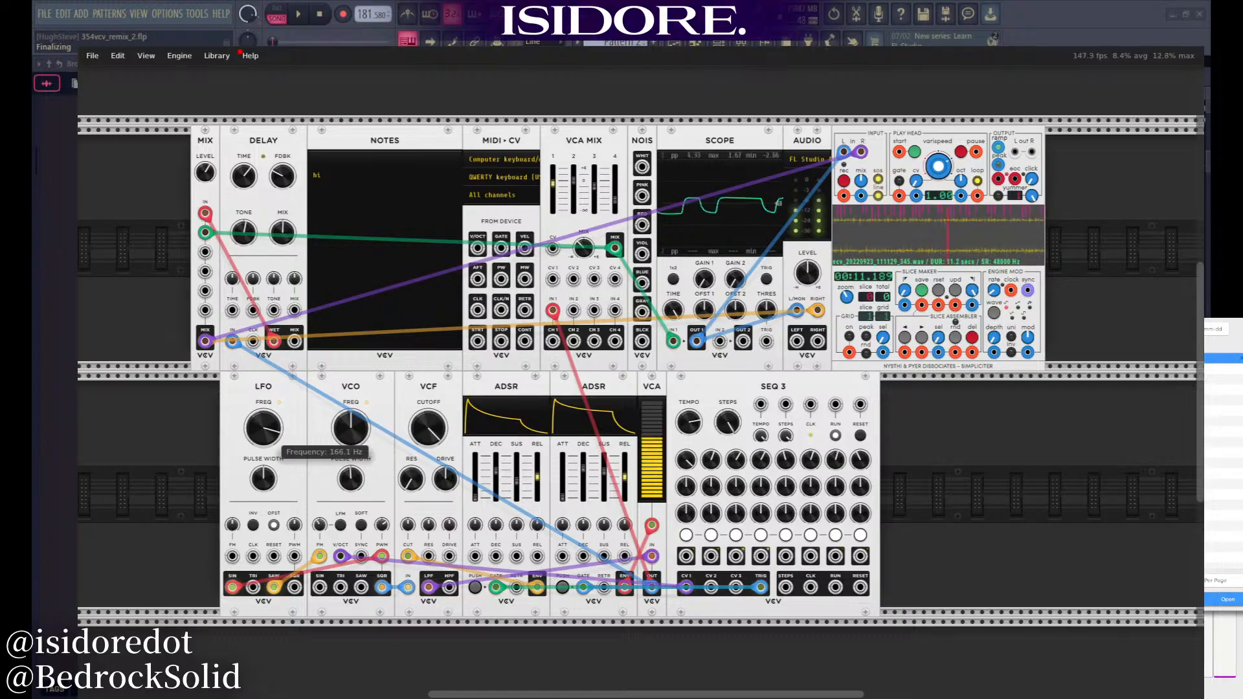
drag(350, 427, 350, 421)
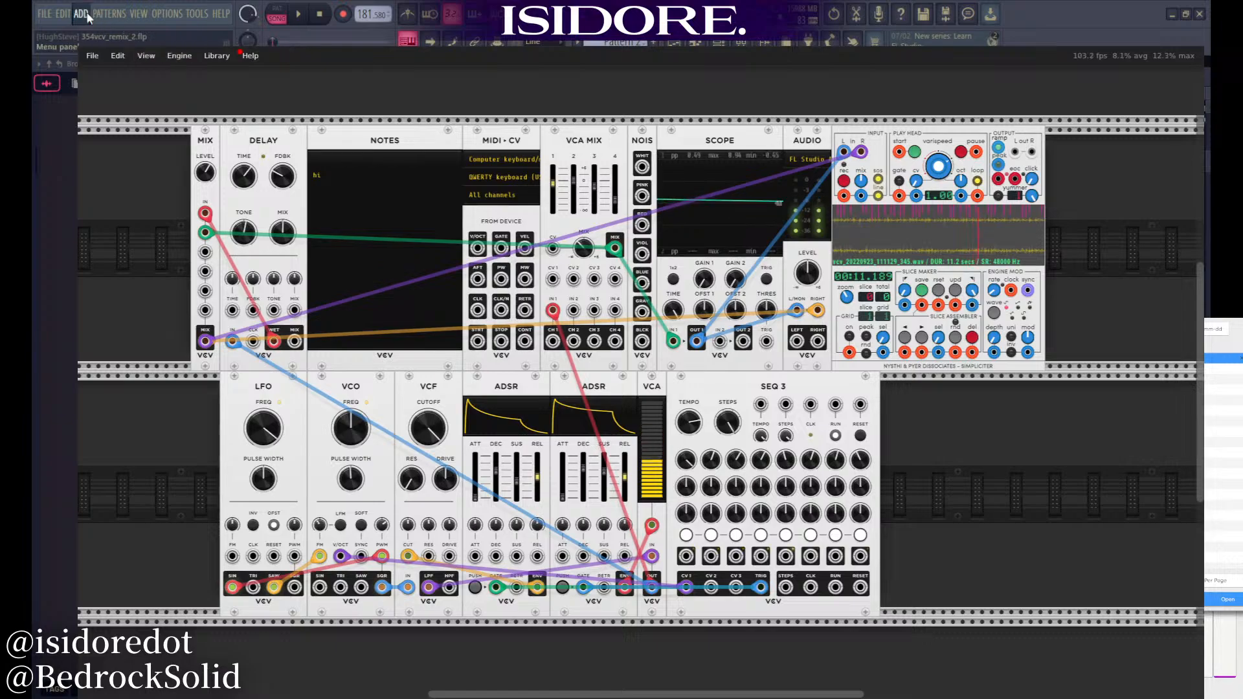
key(ctrl+s)
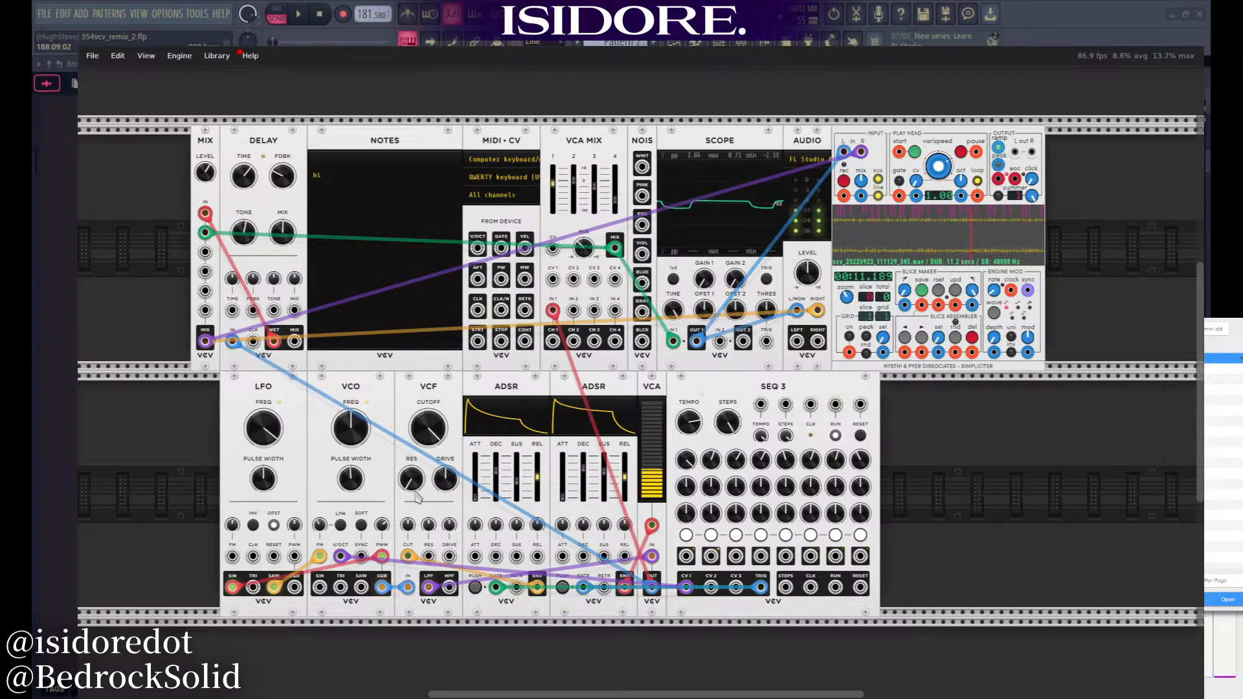
drag(263, 428, 263, 423)
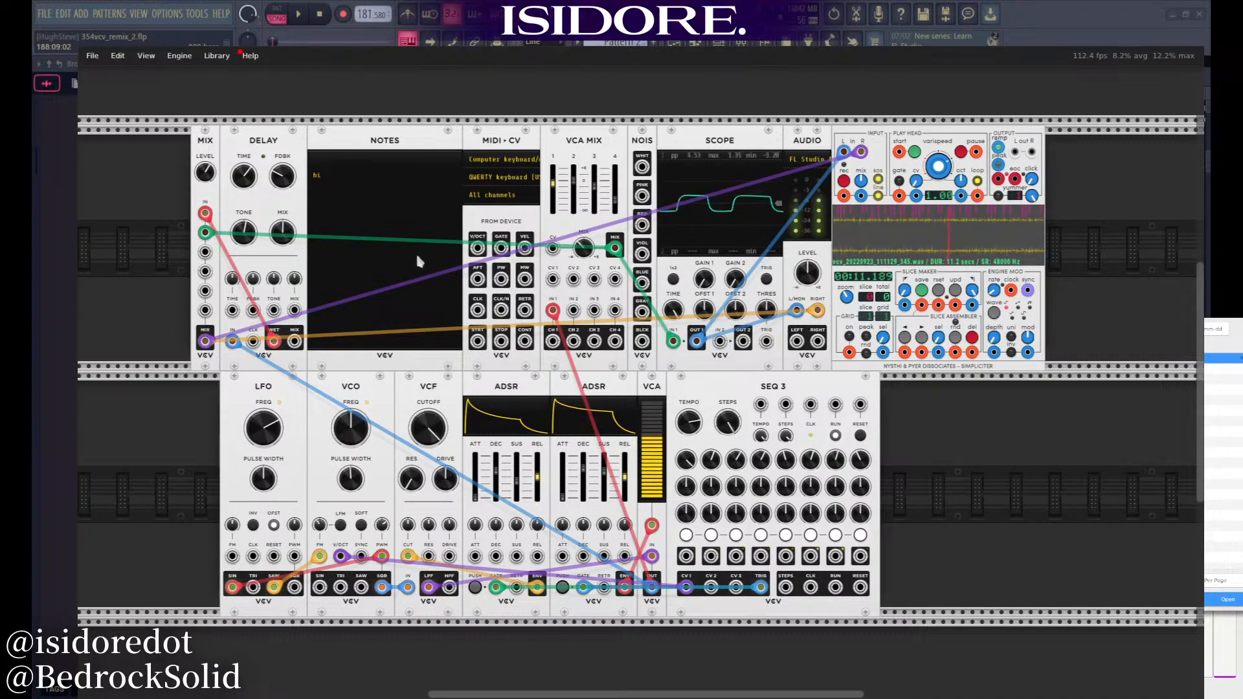
Lower the VCA level through 25.1% towards silence
mouse_move(652, 433)
mouse_down()
mouse_move(653, 508)
mouse_move(653, 477)
mouse_up()
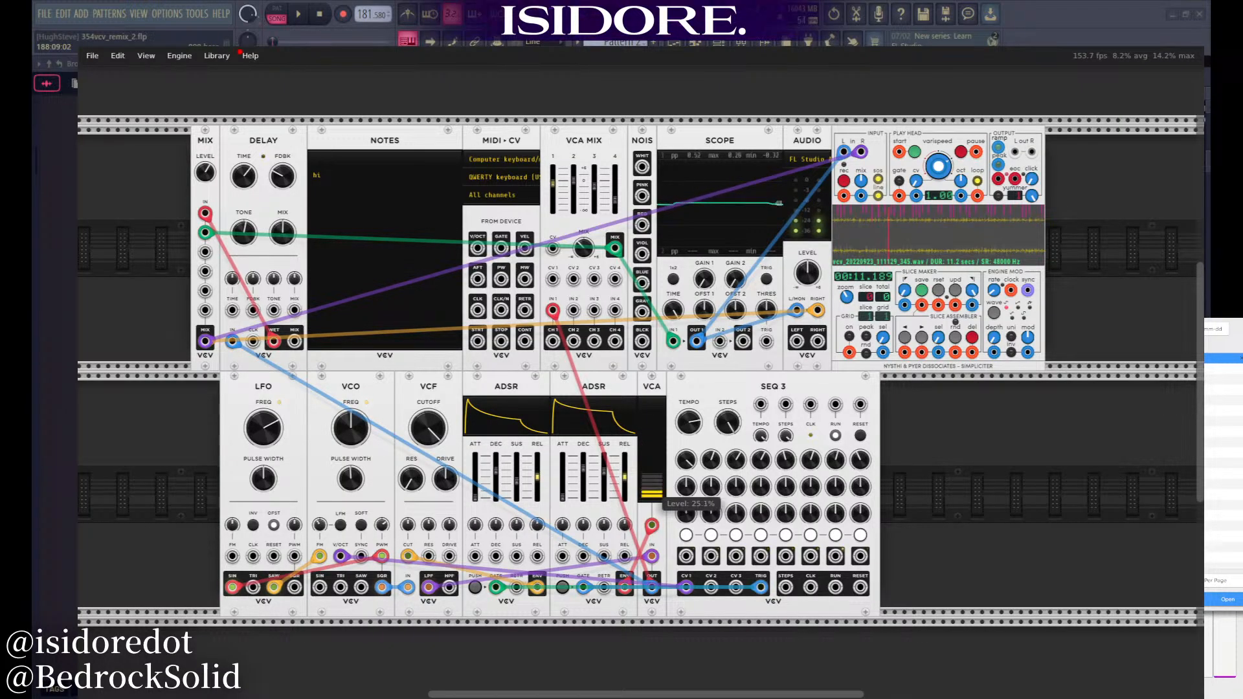
drag(652, 469, 652, 495)
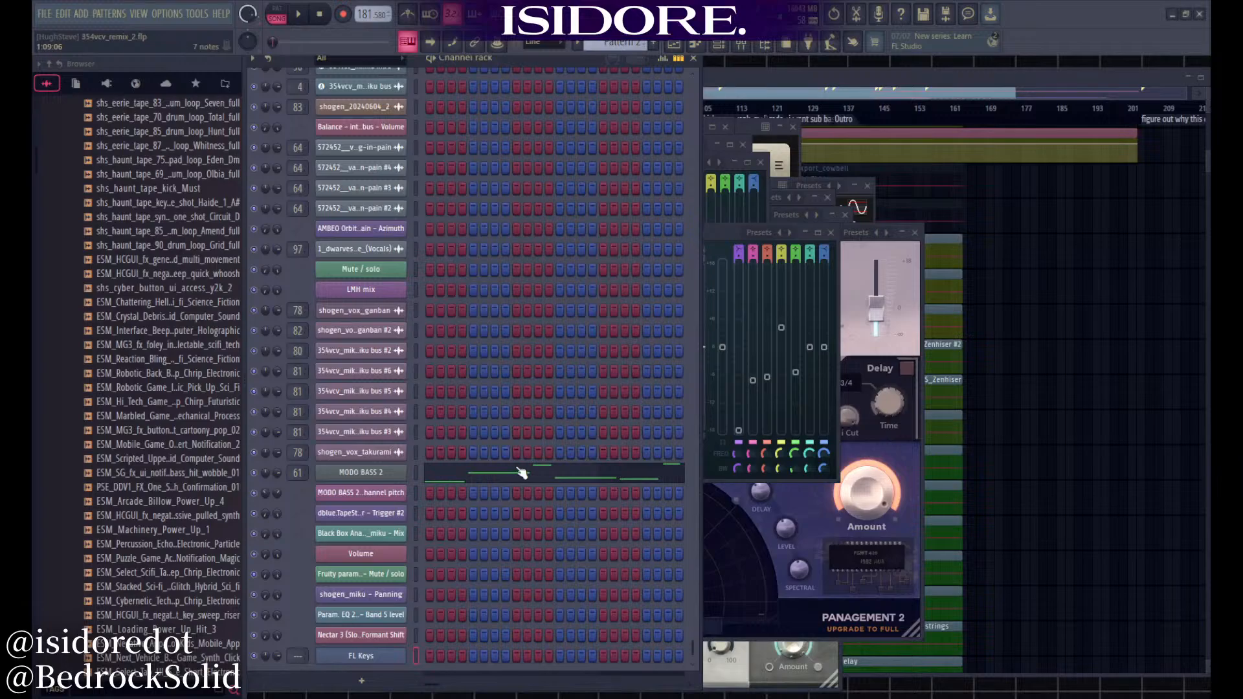
Return to FL Studio's Short ver playlist and look over its drum and bass tracks
click(748, 79)
scroll(907, 227, down, 3)
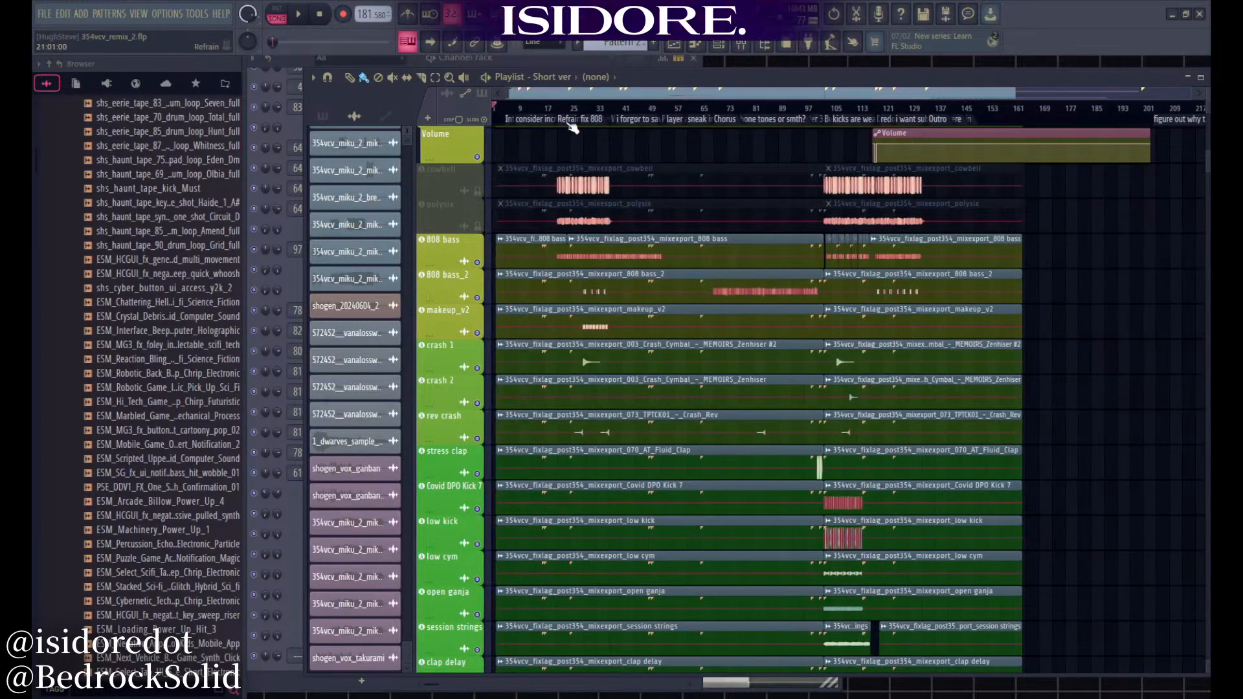
Play the Short ver arrangement from the start and look over its tracks down to Master Volume and back up
key(space)
scroll(483, 311, down, 10)
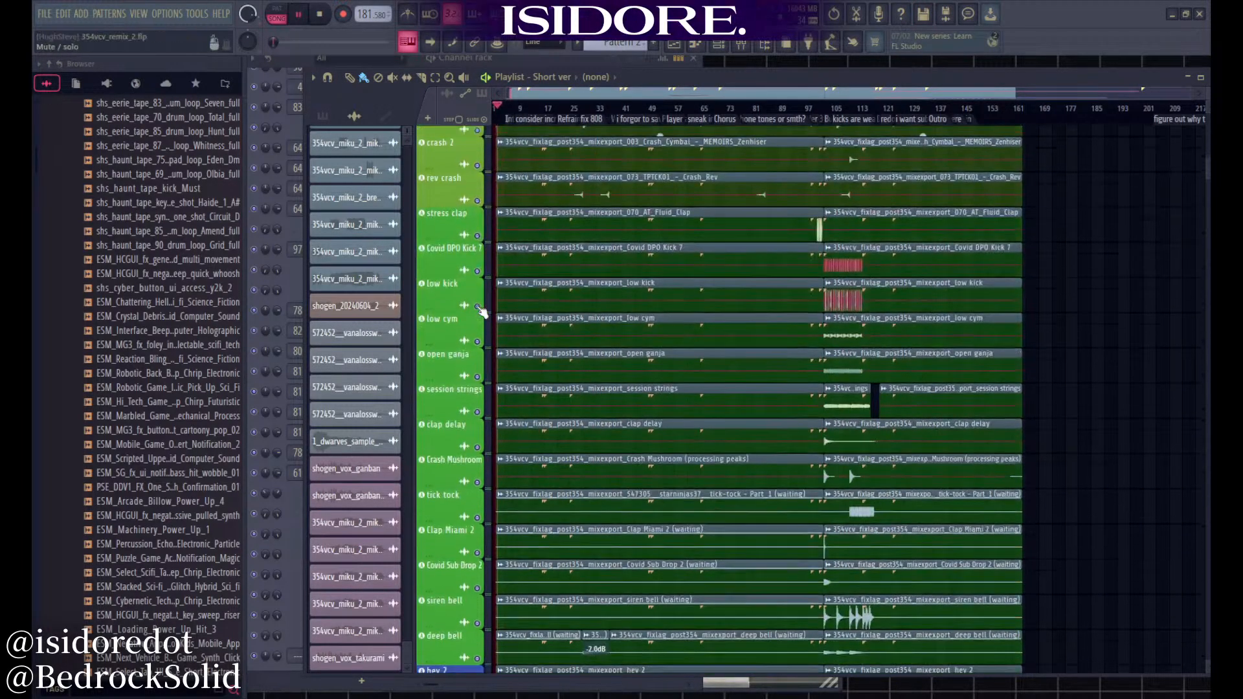
scroll(483, 337, down, 15)
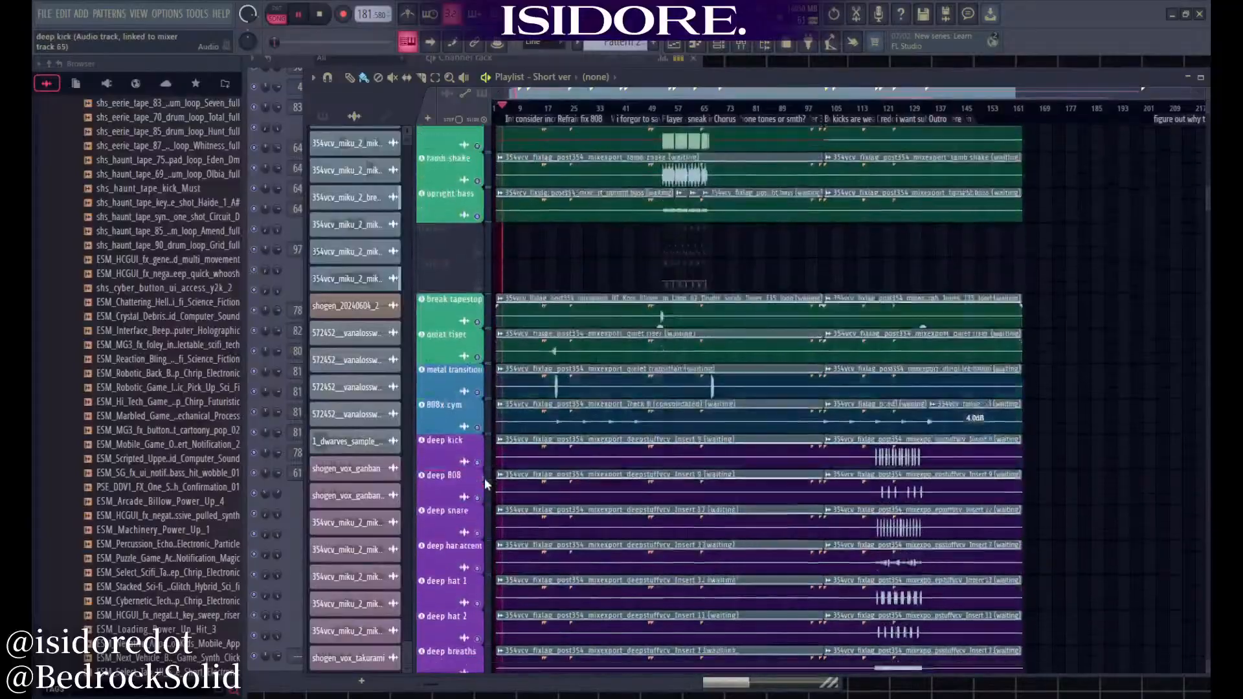
scroll(489, 480, down, 6)
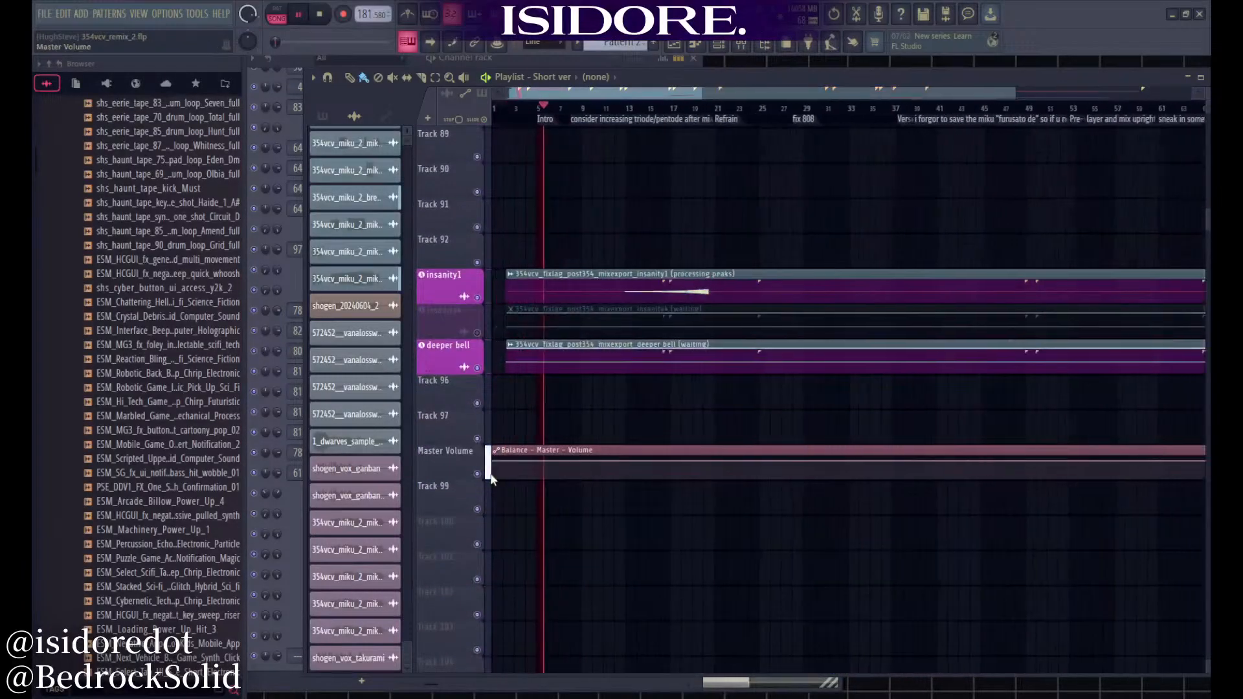
scroll(662, 407, up, 4)
scroll(662, 407, up, 15)
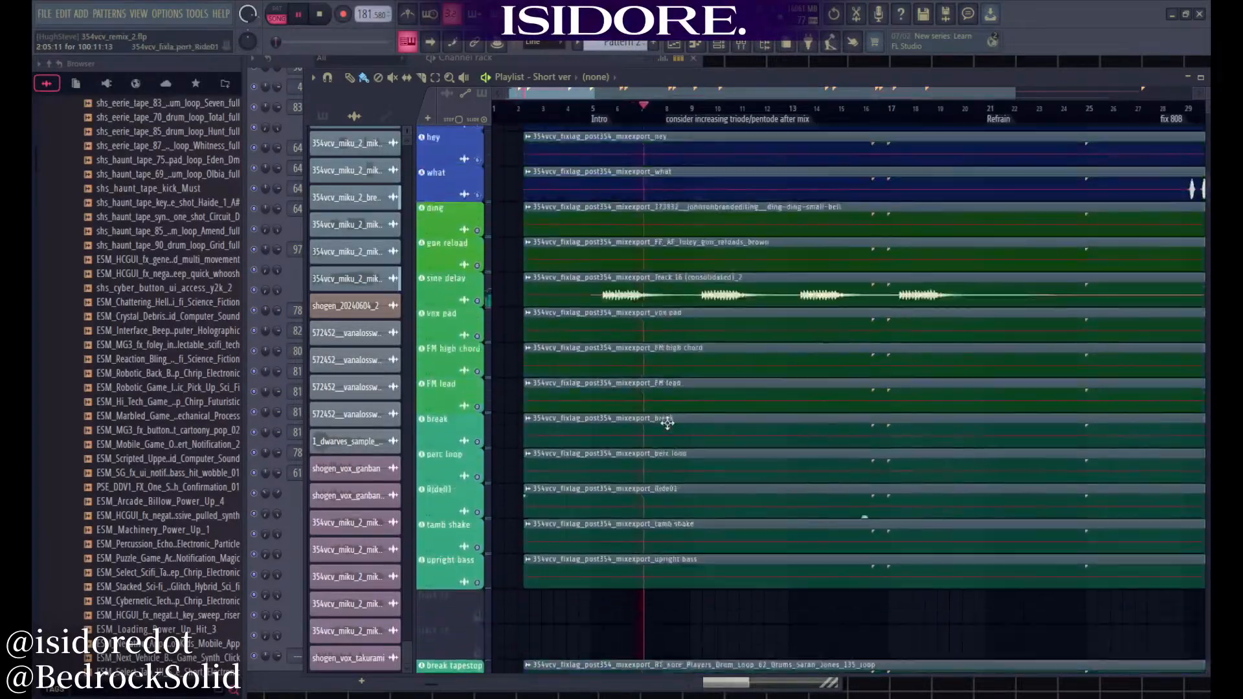
scroll(742, 413, up, 6)
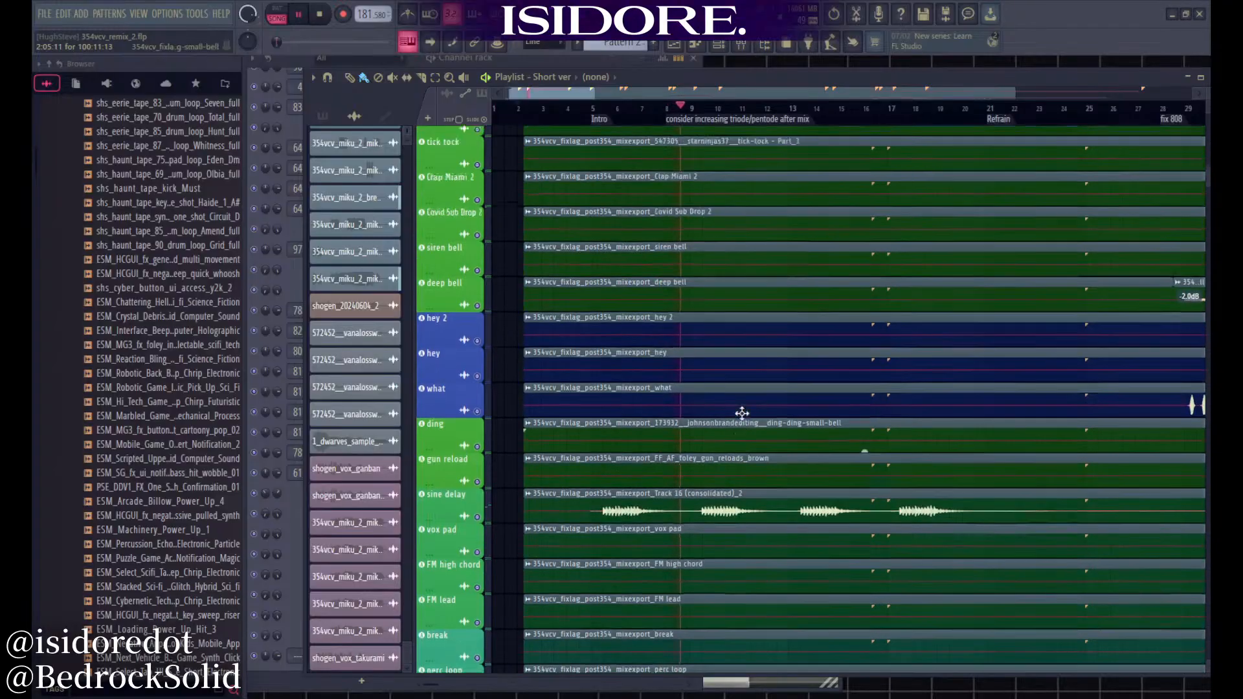
scroll(746, 410, up, 12)
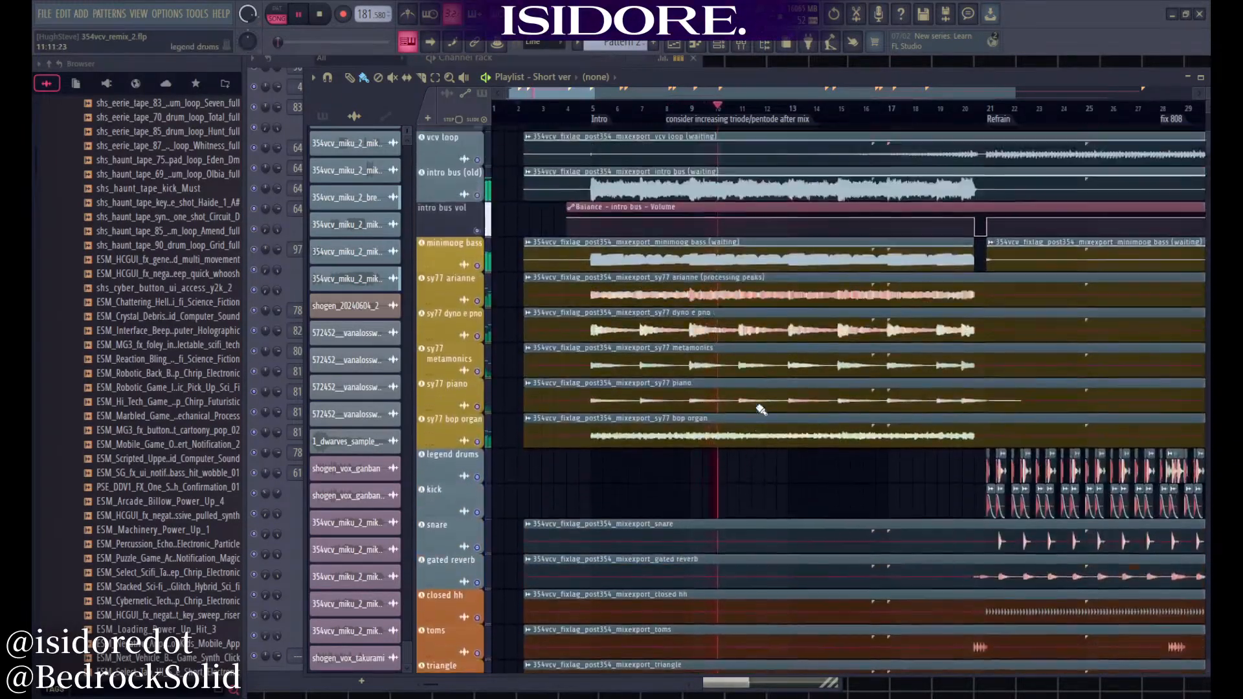
Examine the Intro's tracks during playback, from the vcv loop and minimoog bass through the sy77 layers, up to the Refrain
scroll(752, 494, up, 1)
scroll(711, 503, up, 2)
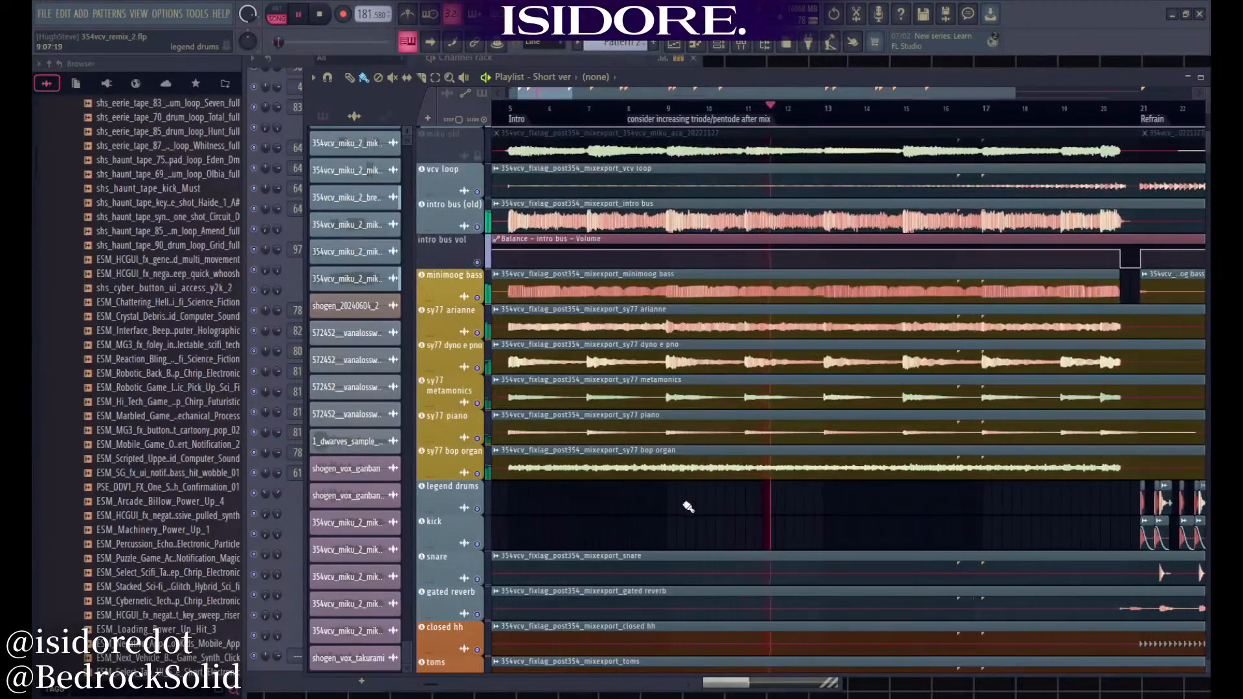
scroll(696, 507, down, 6)
scroll(619, 507, up, 2)
scroll(627, 508, up, 1)
scroll(541, 513, down, 2)
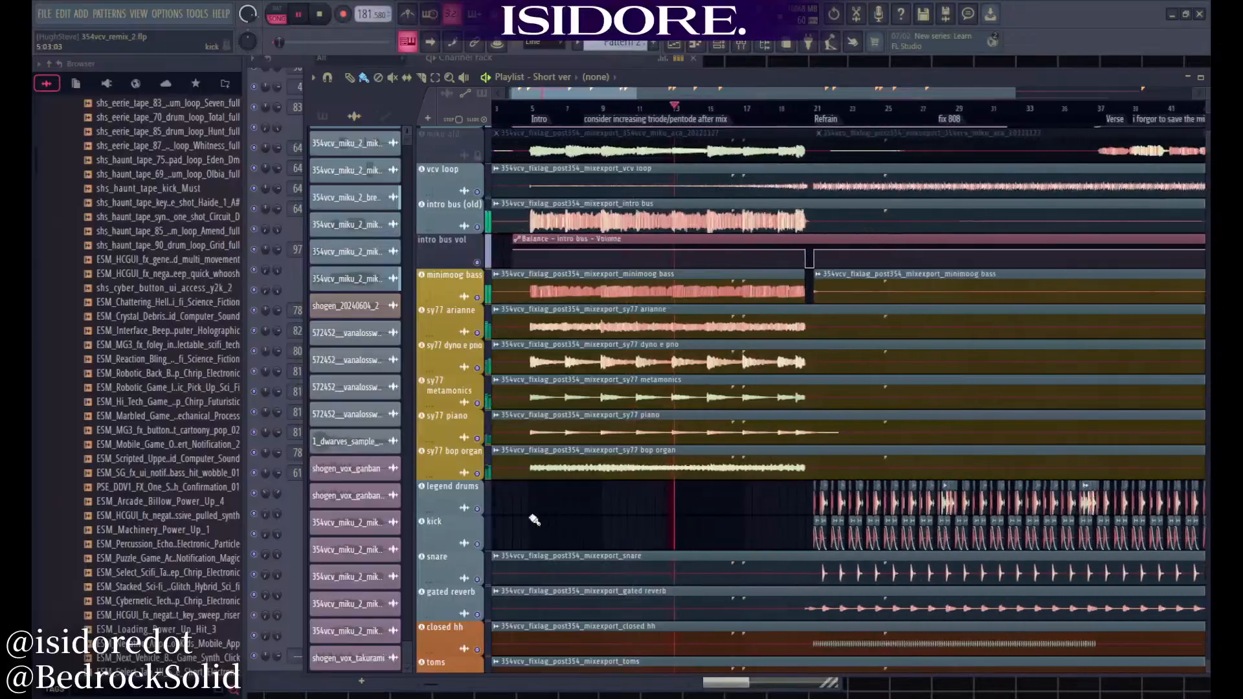
scroll(672, 509, up, 2)
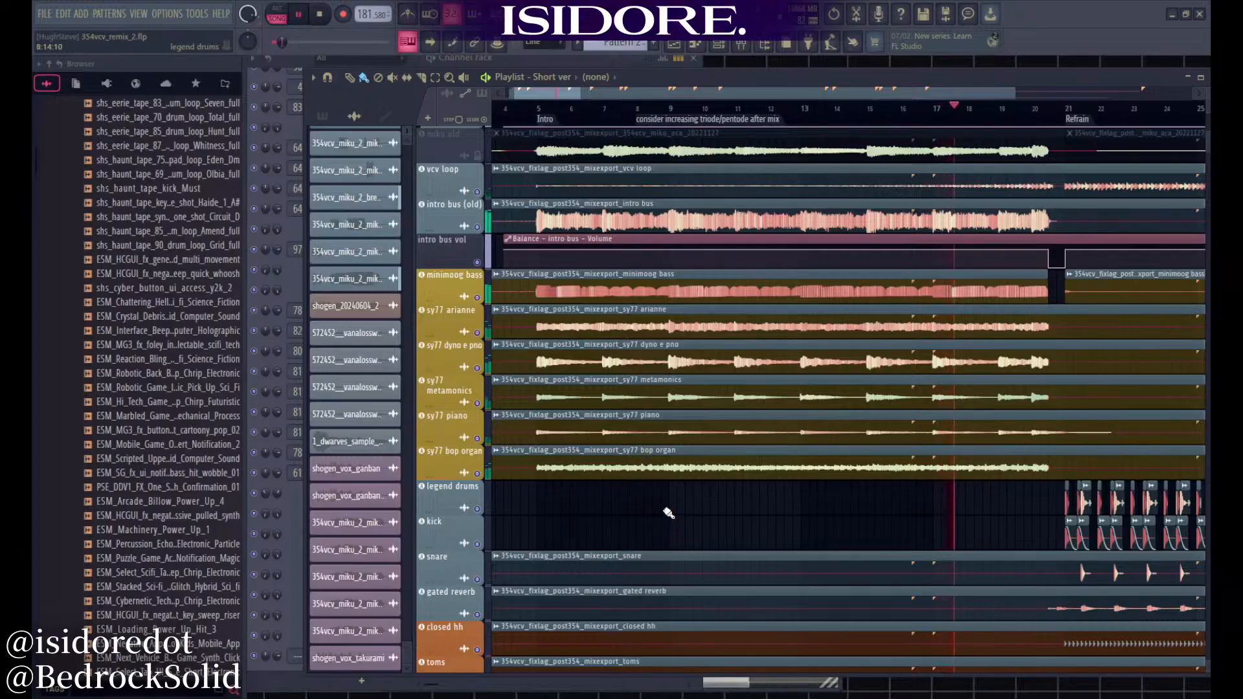
scroll(660, 518, down, 2)
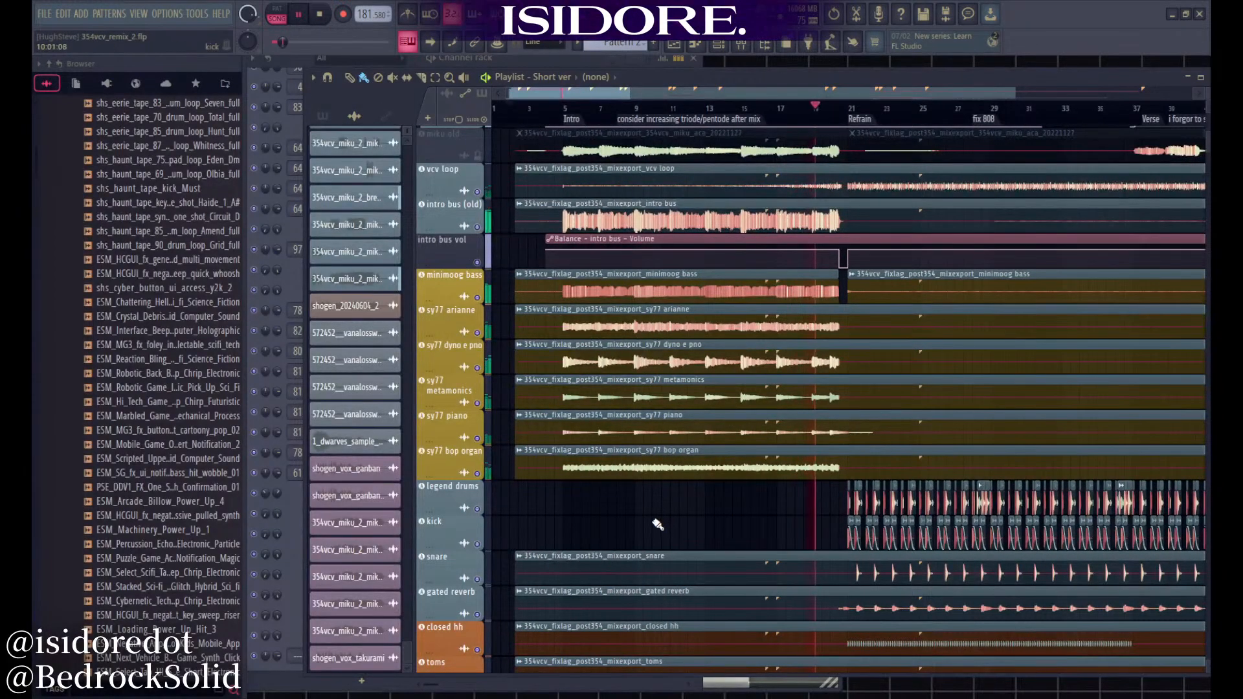
Follow playback into the Refrain and examine its drum, phonk bus, 808 bass, makeup_v2, deep bell and "what" tracks
scroll(764, 536, up, 3)
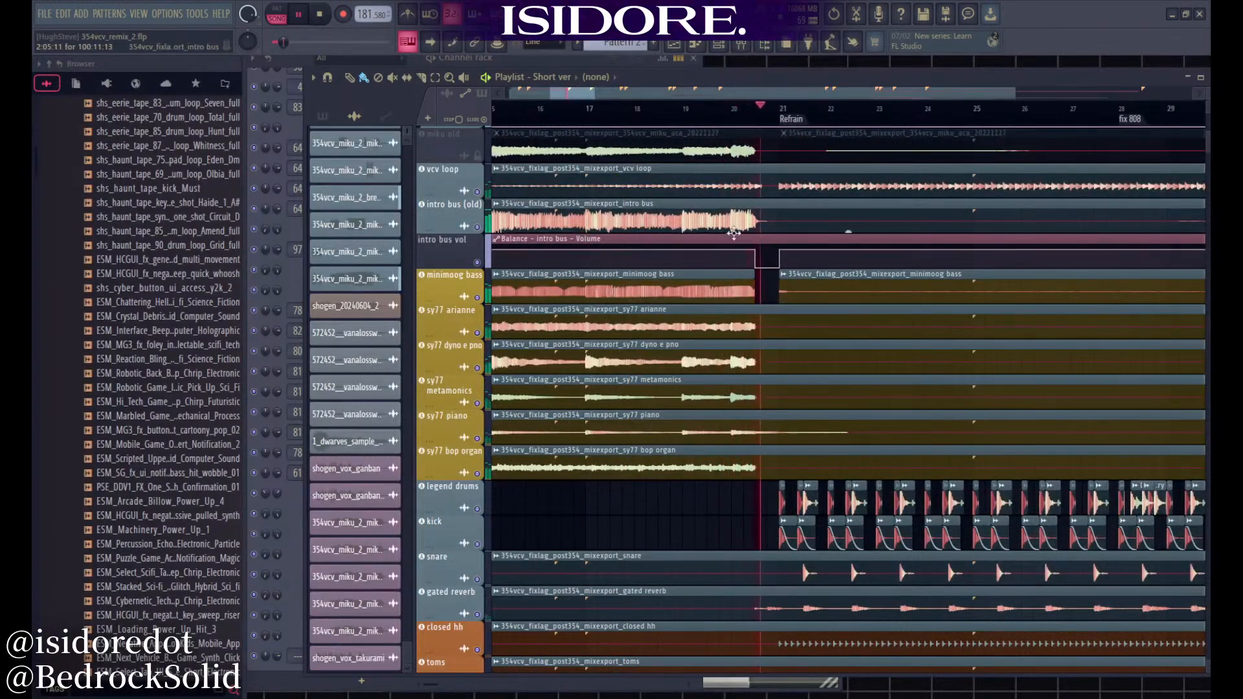
scroll(803, 97, down, 4)
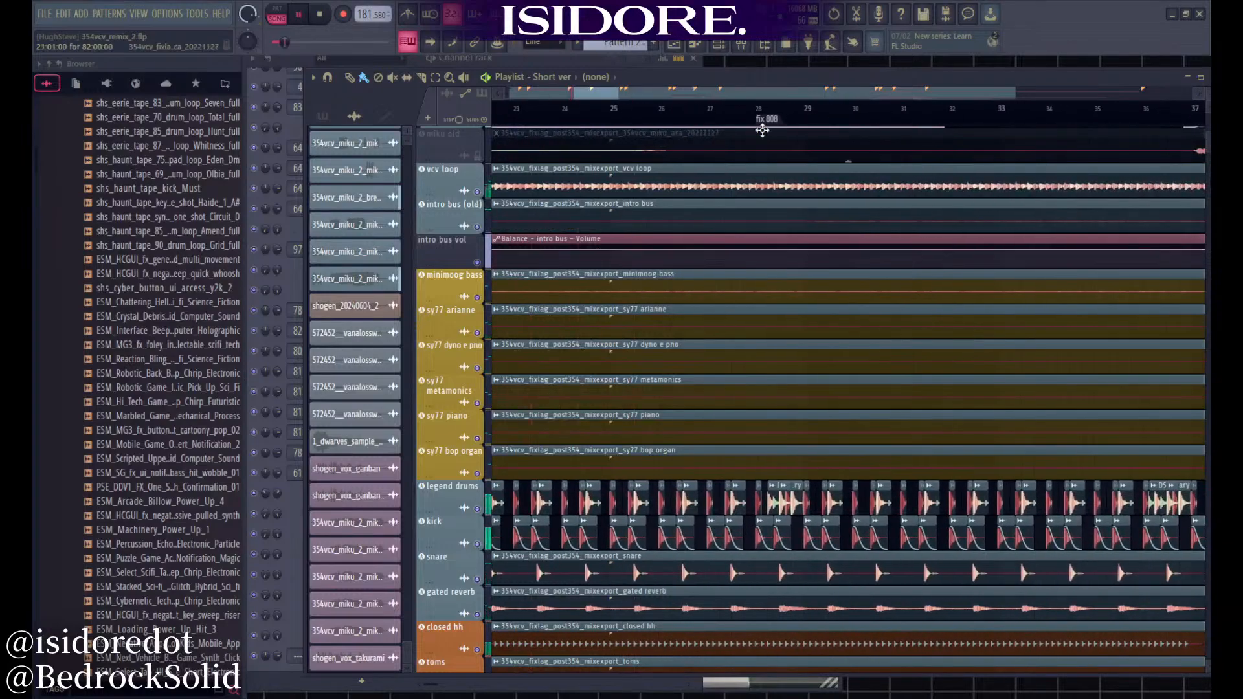
scroll(757, 195, down, 2)
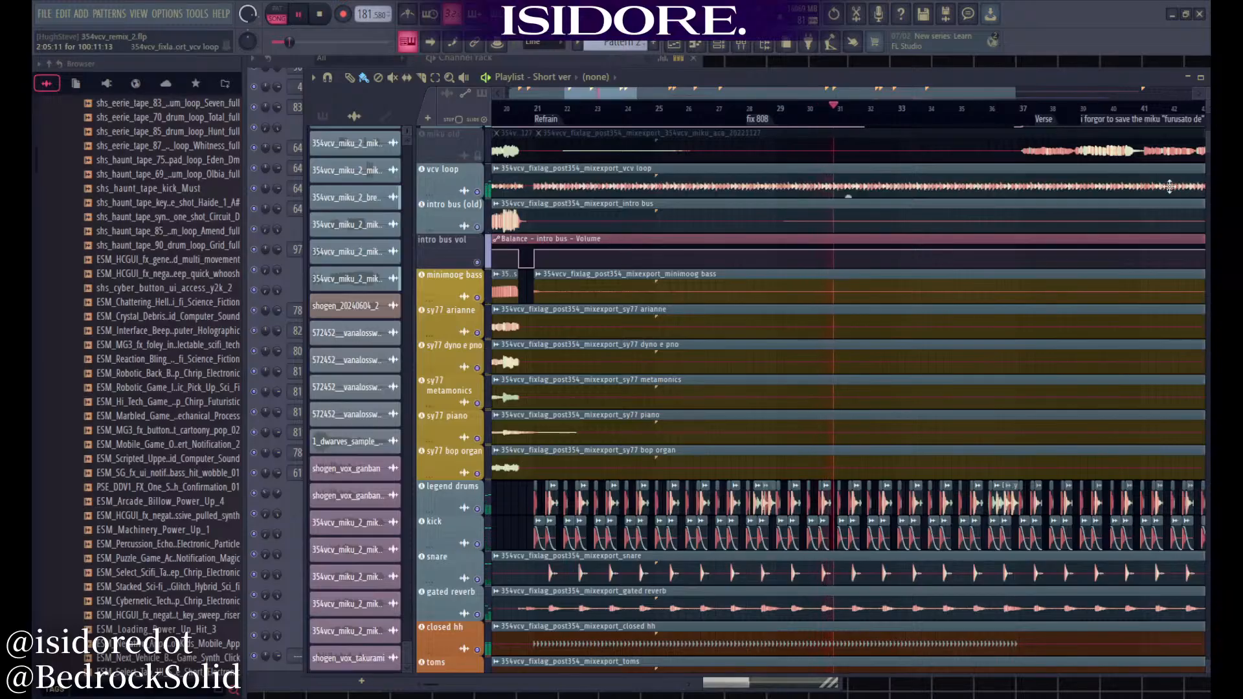
scroll(807, 391, down, 3)
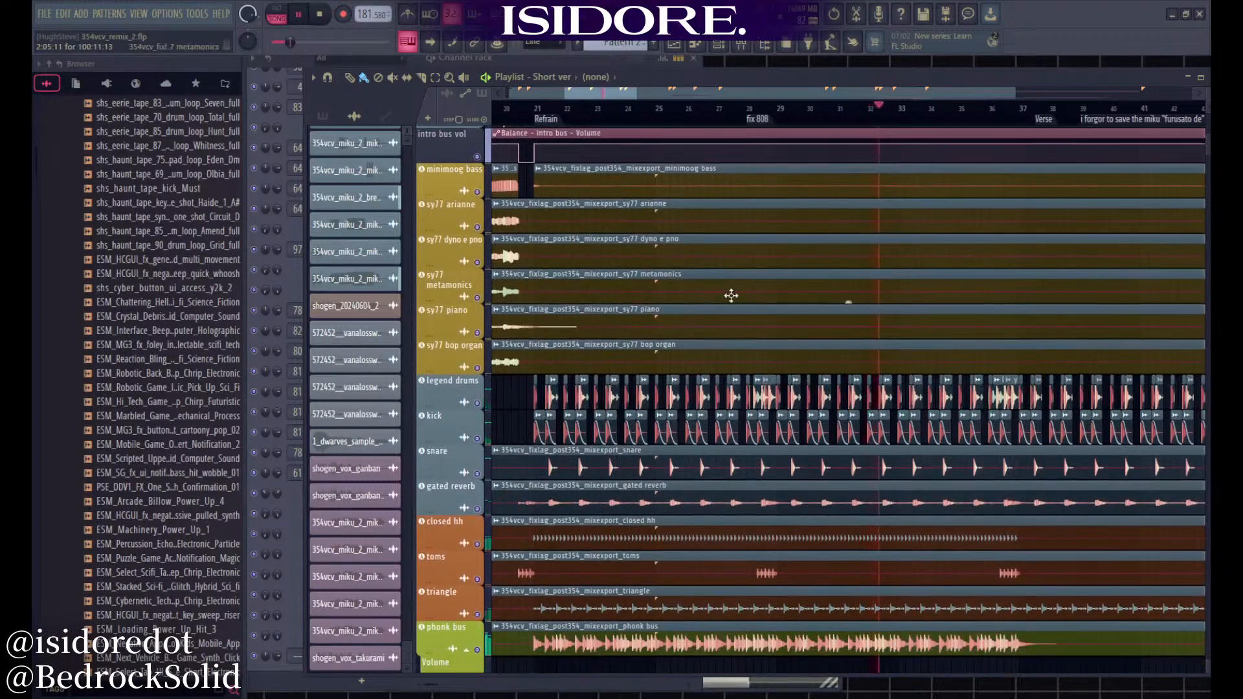
scroll(736, 302, down, 13)
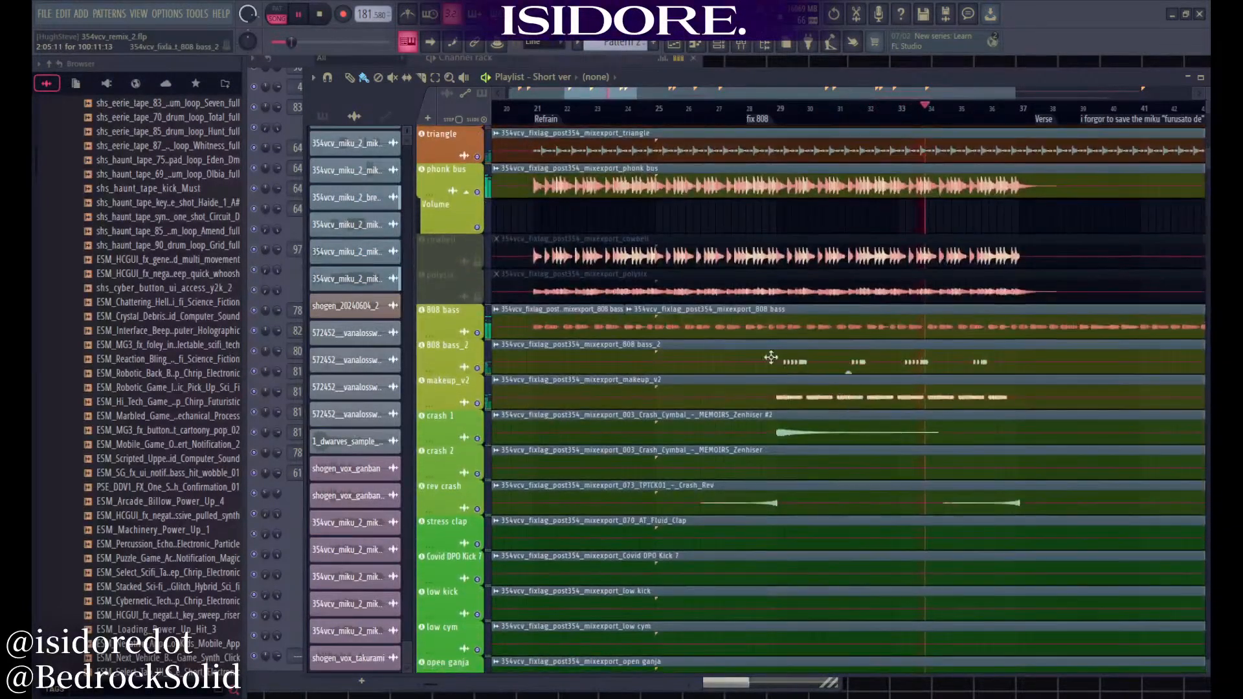
scroll(805, 335, down, 20)
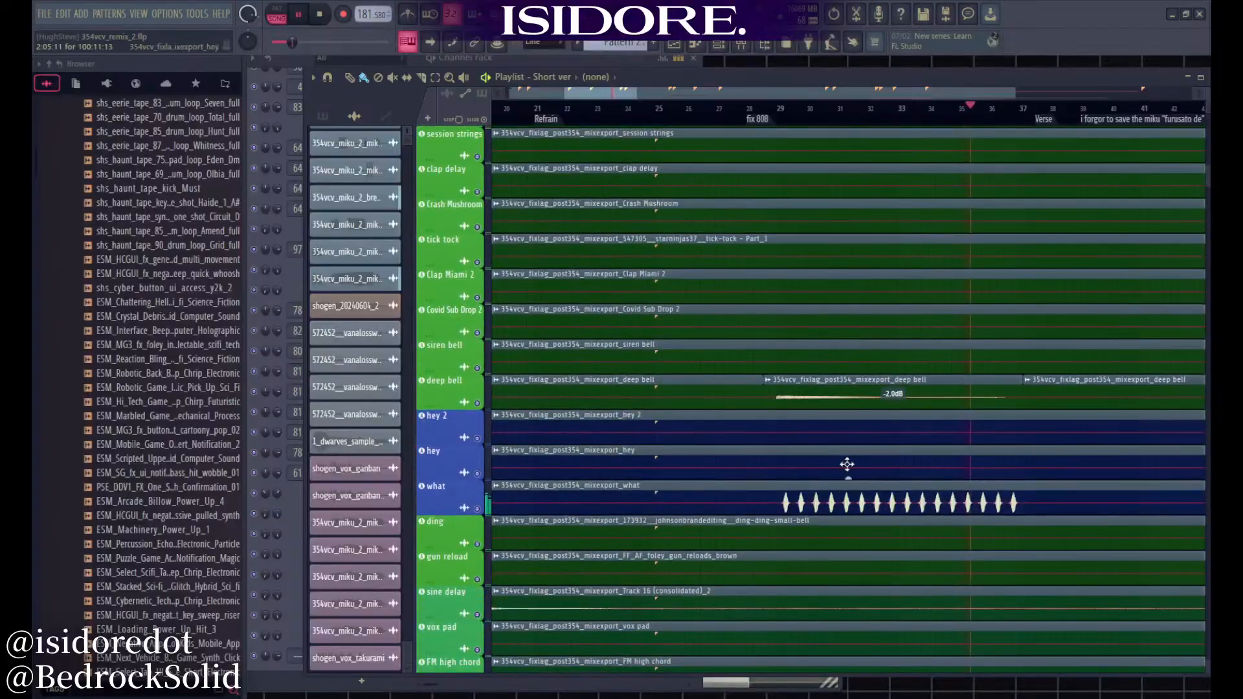
scroll(861, 427, down, 2)
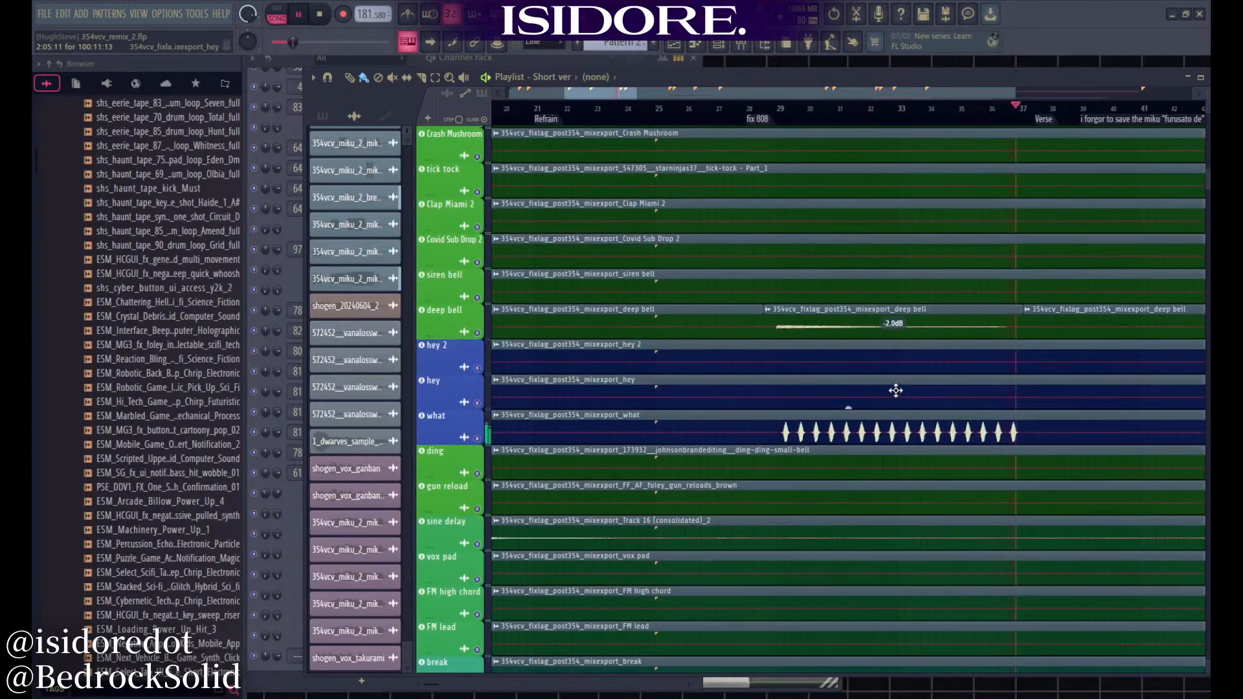
Examine the Verse during playback, focusing on the miku vocal tracks, the LMH mix automation and the vcv loop
ctrl+scroll(906, 382, down, 4)
scroll(941, 358, down, 20)
scroll(971, 387, up, 10)
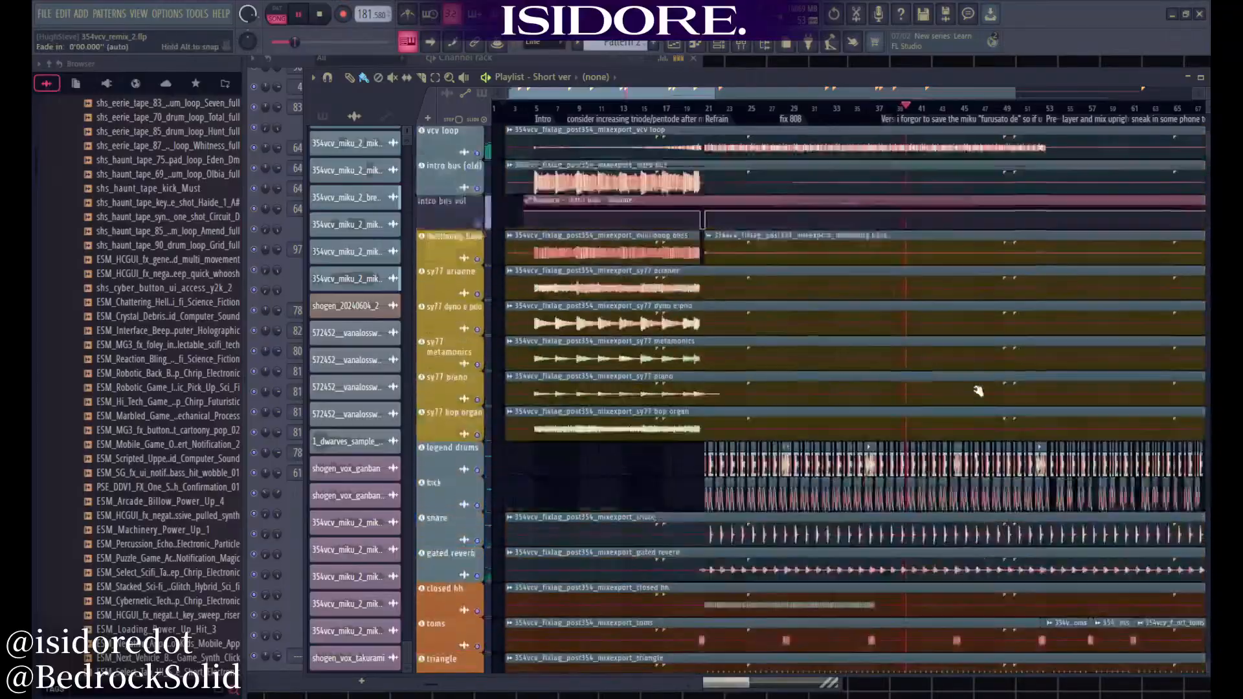
scroll(974, 376, up, 10)
ctrl+scroll(1002, 465, up, 4)
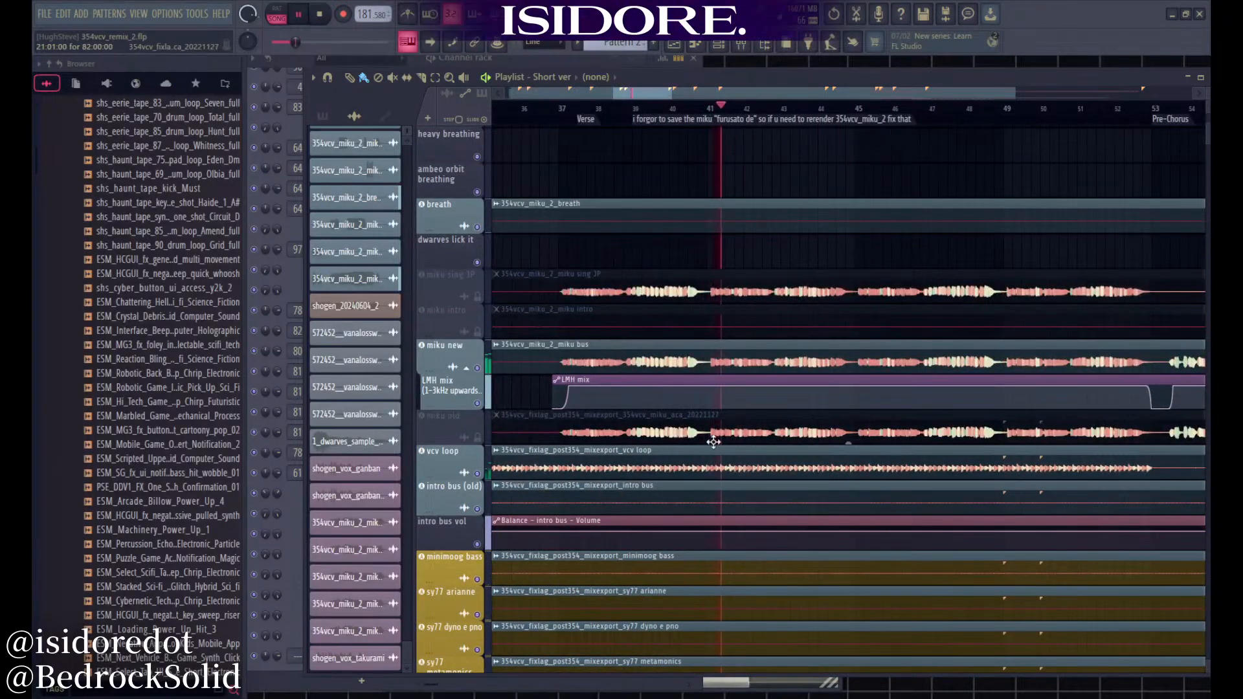
ctrl+scroll(694, 497, down, 5)
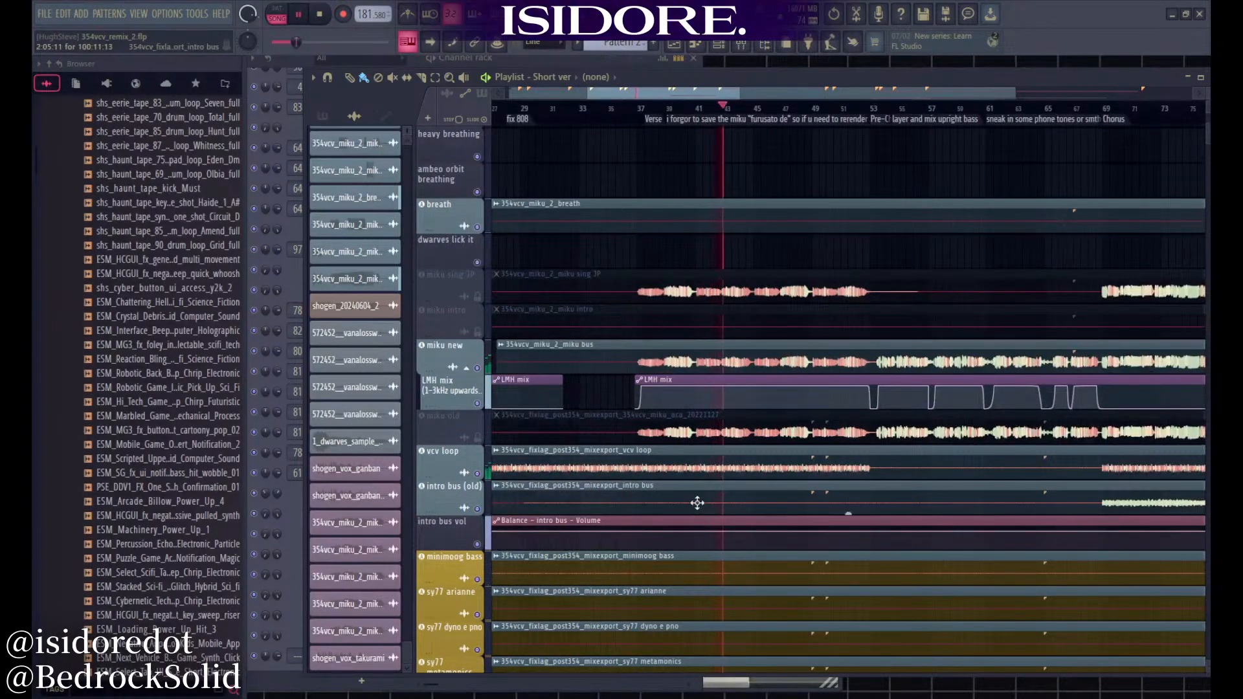
ctrl+scroll(577, 505, up, 3)
ctrl+scroll(666, 477, down, 3)
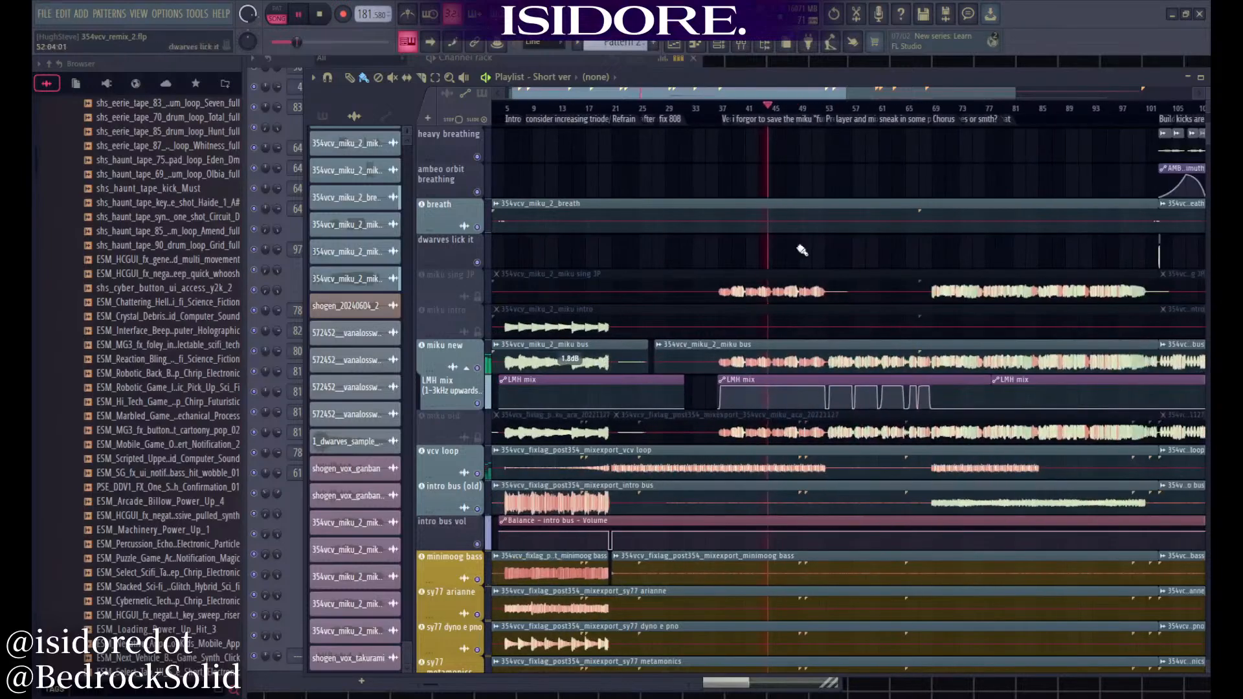
ctrl+scroll(790, 350, up, 4)
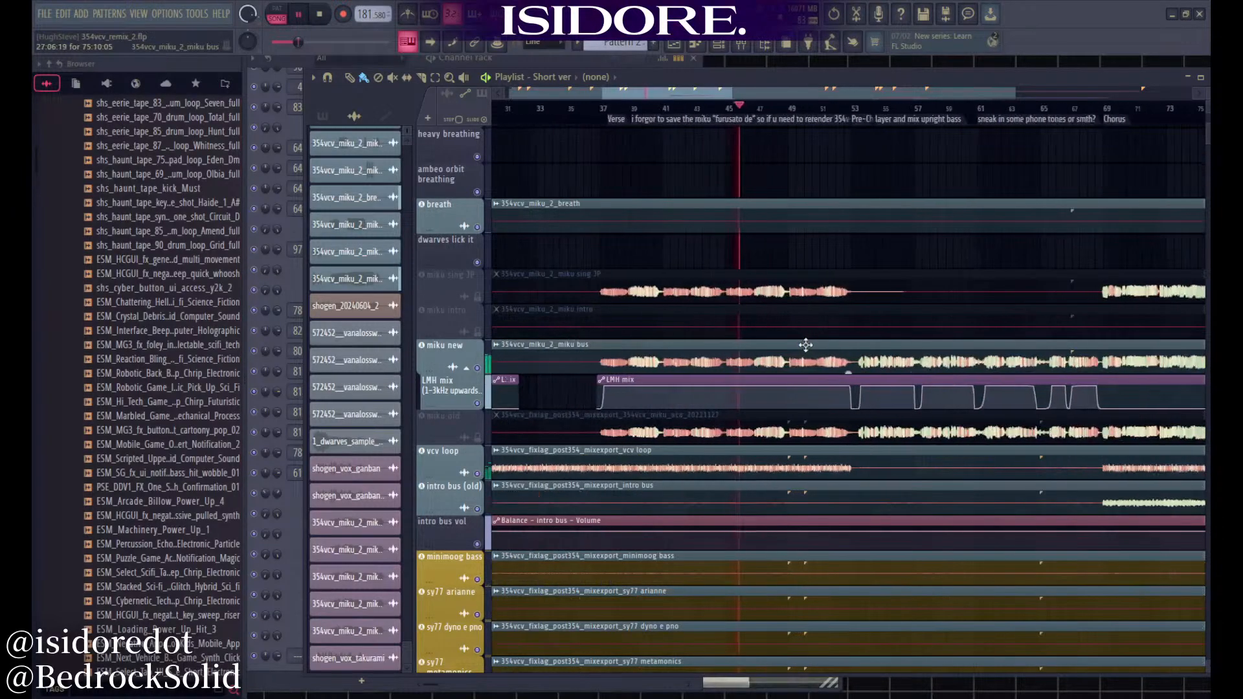
ctrl+scroll(783, 352, down, 1)
Check the miku rap and rap delay tracks, and inspect the vcv loop where the Verse meets the Pre-Chorus
scroll(794, 358, up, 8)
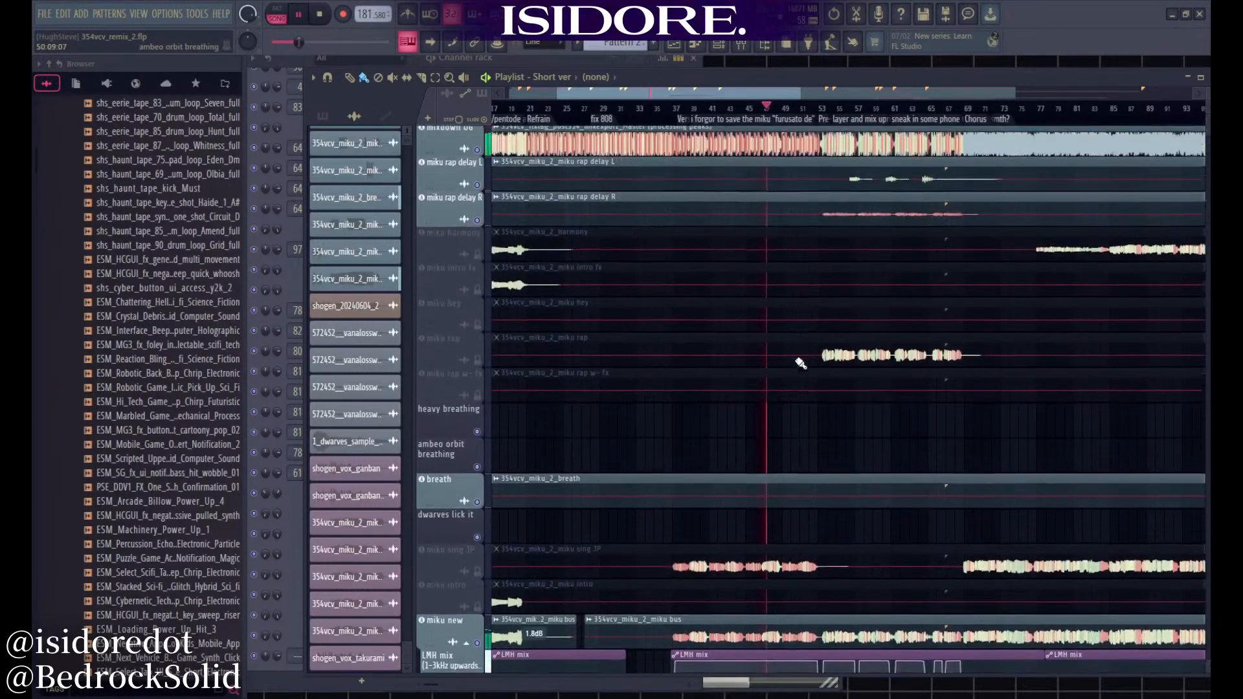
scroll(842, 428, down, 9)
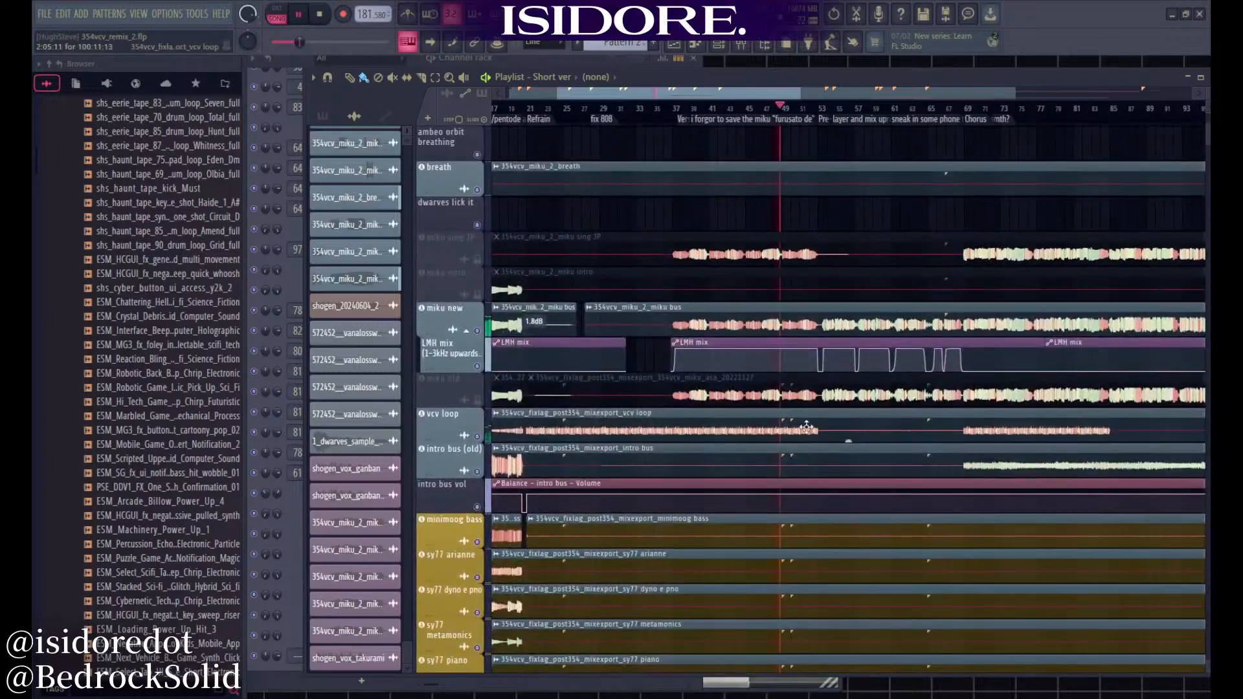
ctrl+scroll(810, 431, up, 6)
scroll(822, 433, up, 1)
ctrl+scroll(852, 456, up, 3)
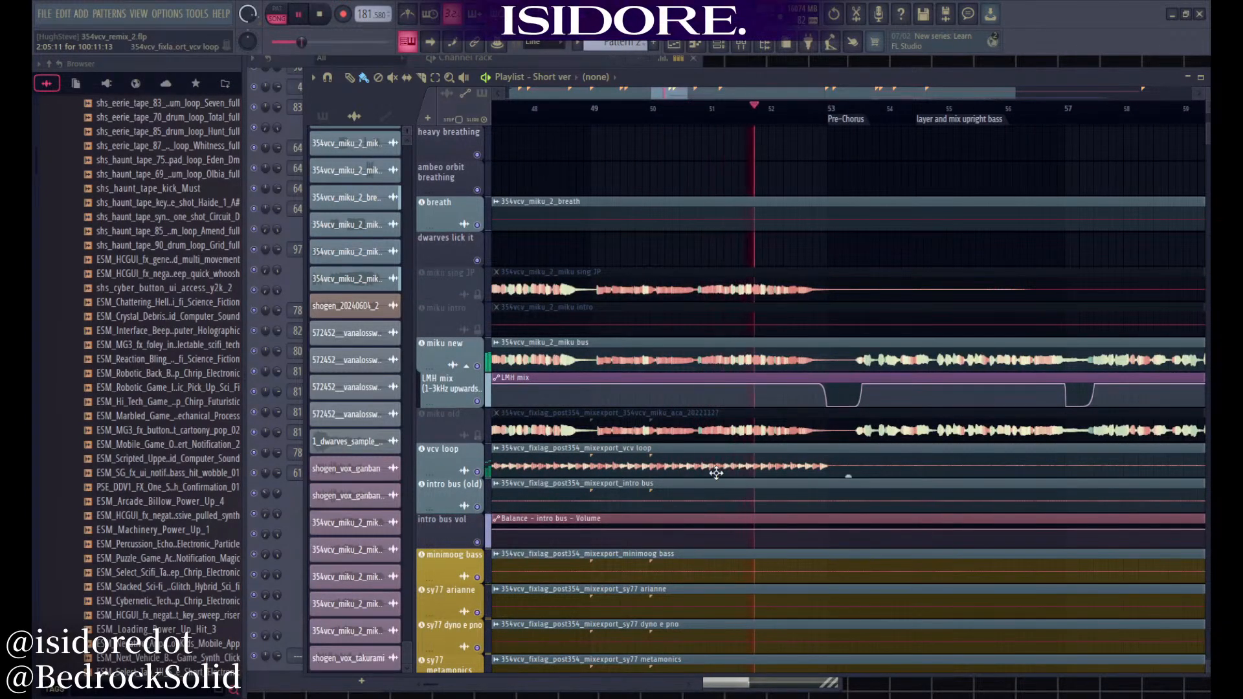
ctrl+scroll(641, 468, down, 5)
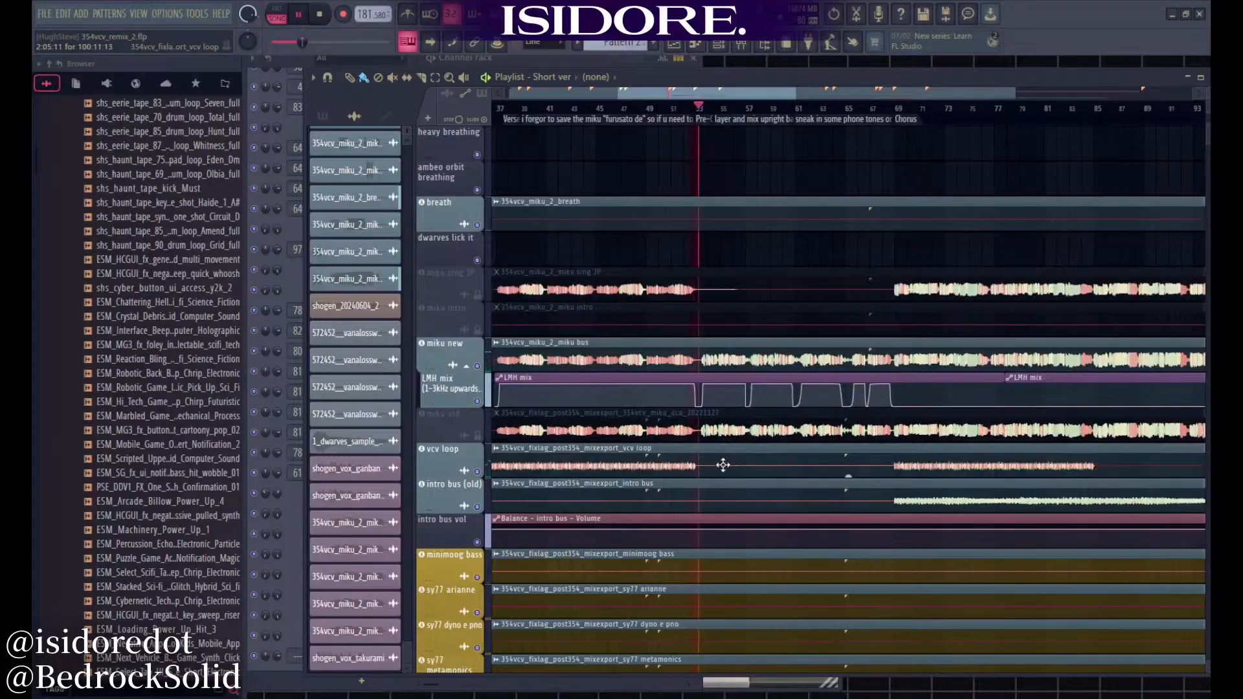
Examine the Pre-Chorus tracks during playback, including miku rap, break tapestop, break, perc loop, Ride01, tamb shake and upright bass
scroll(707, 501, down, 4)
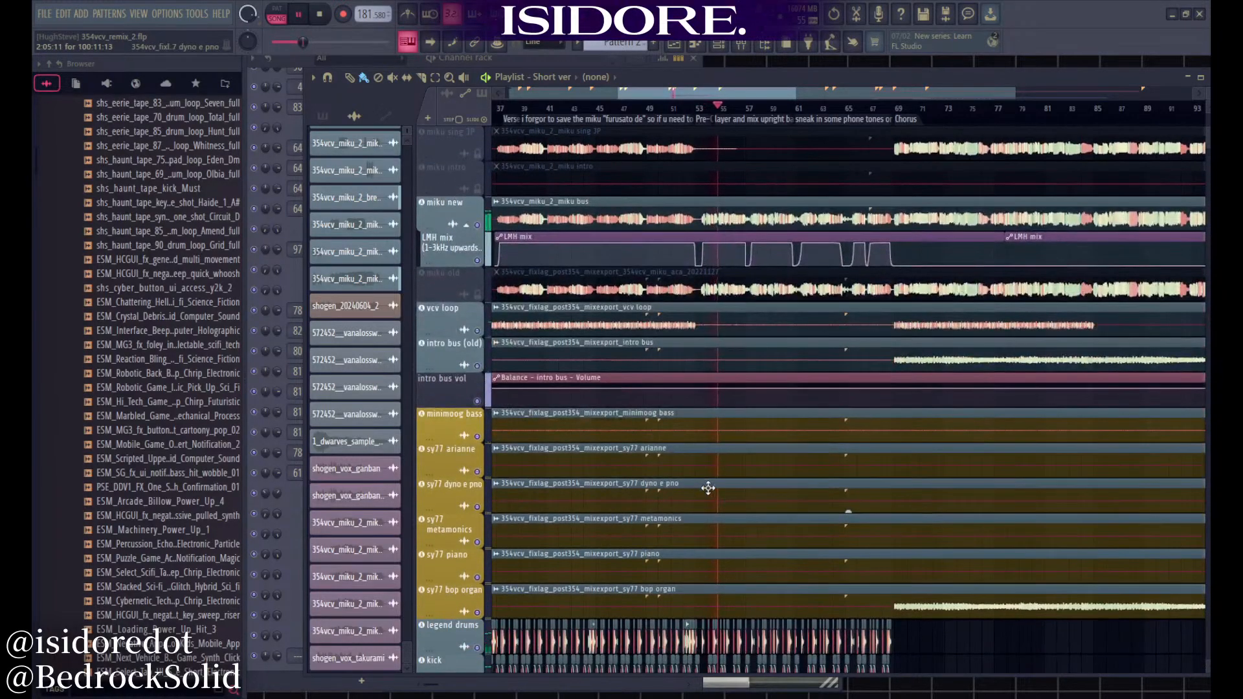
scroll(711, 485, up, 6)
ctrl+scroll(713, 485, up, 6)
scroll(713, 473, down, 10)
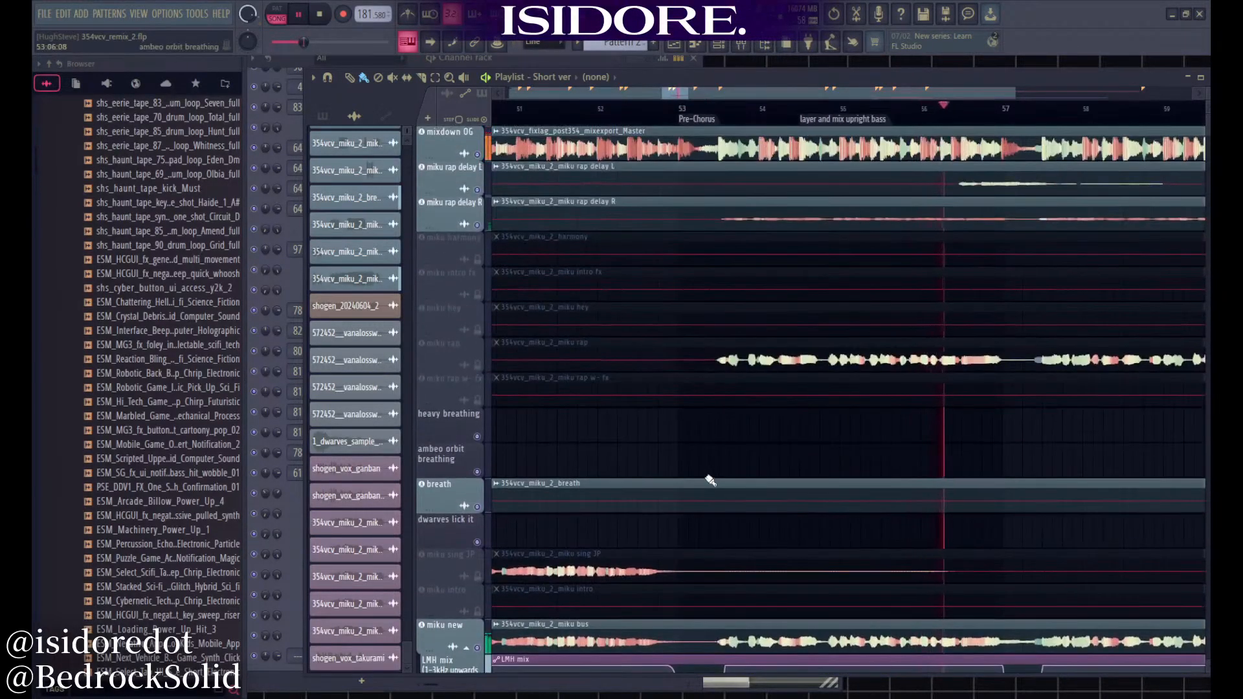
scroll(712, 459, down, 15)
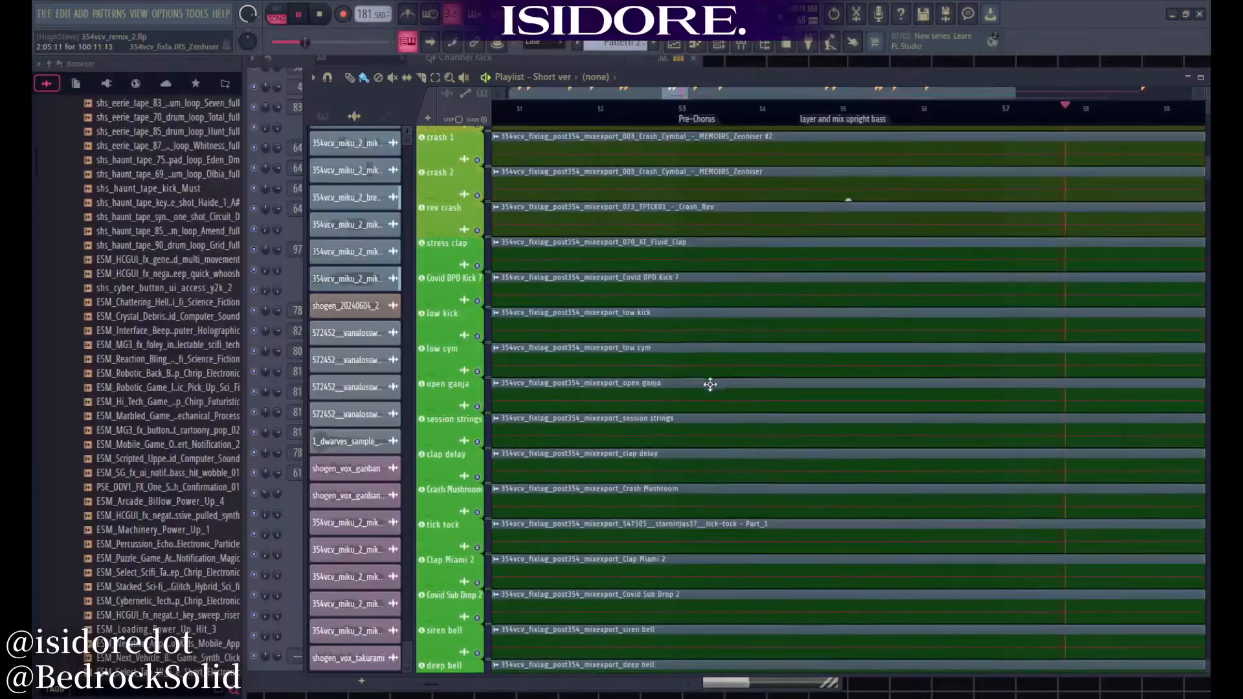
scroll(714, 379, down, 15)
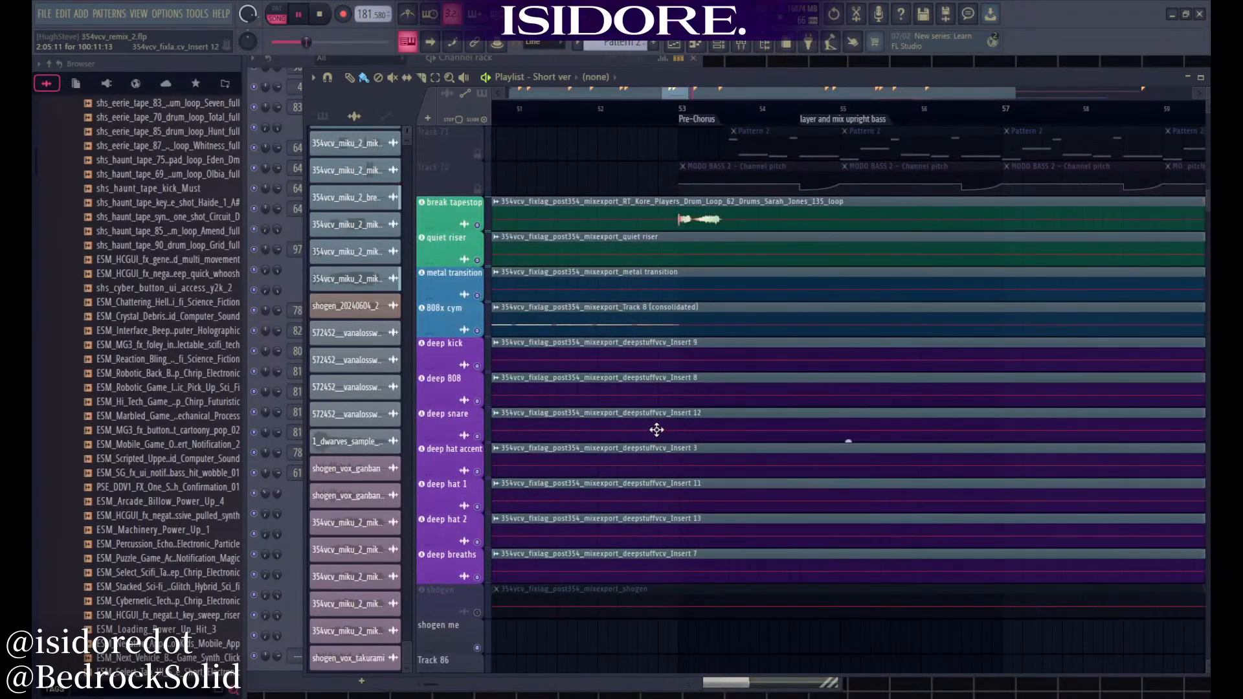
ctrl+scroll(658, 430, down, 7)
scroll(841, 428, up, 6)
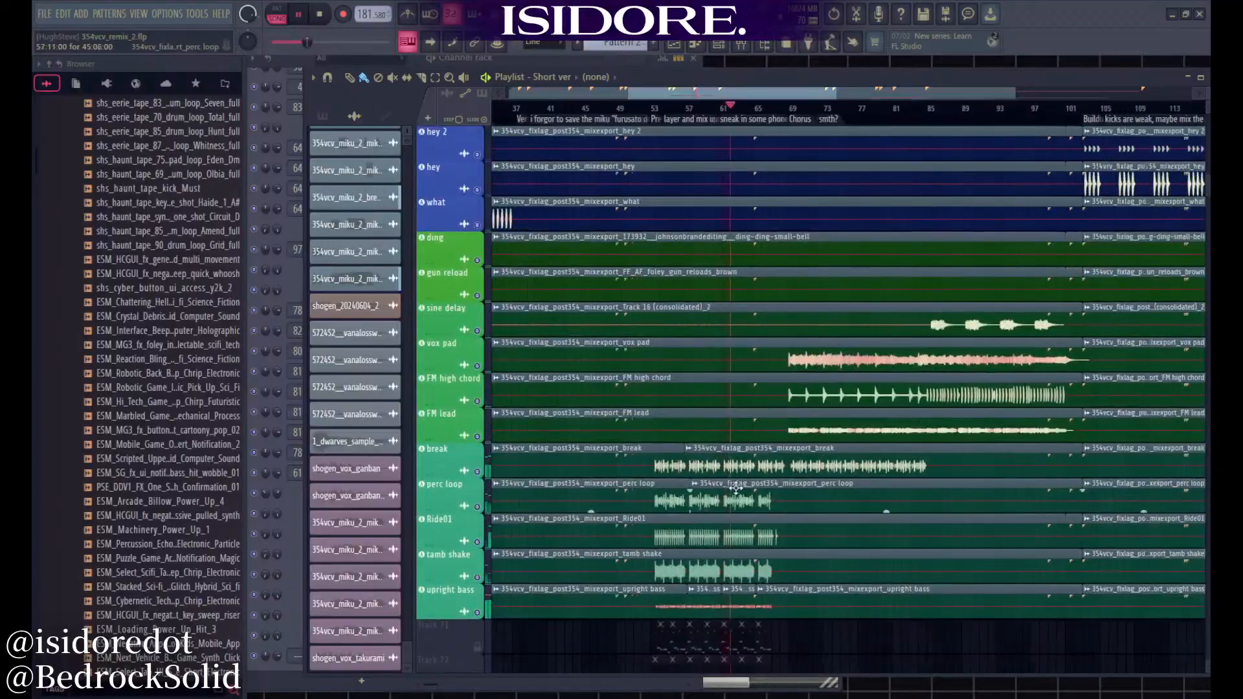
Examine the legend drums, kick, snare, gated reverb, toms and triangle tracks from the Pre-Chorus to the Chorus start
ctrl+scroll(731, 470, up, 4)
scroll(727, 471, up, 10)
scroll(728, 471, down, 10)
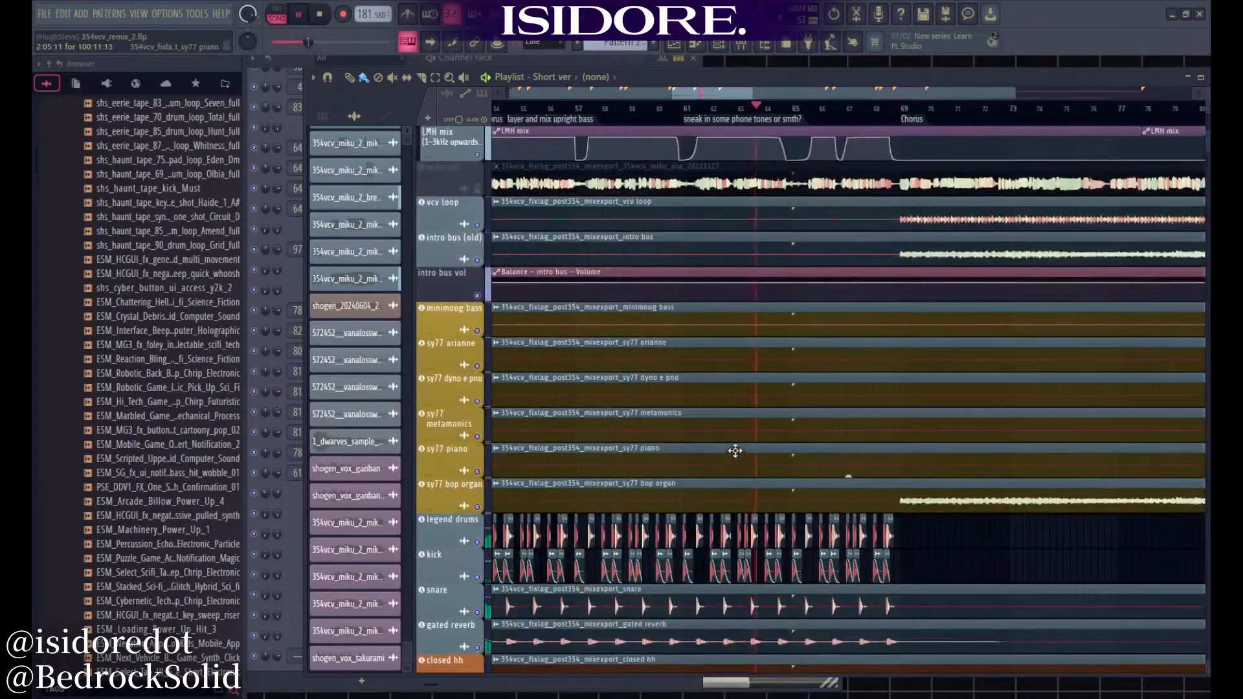
scroll(737, 433, down, 7)
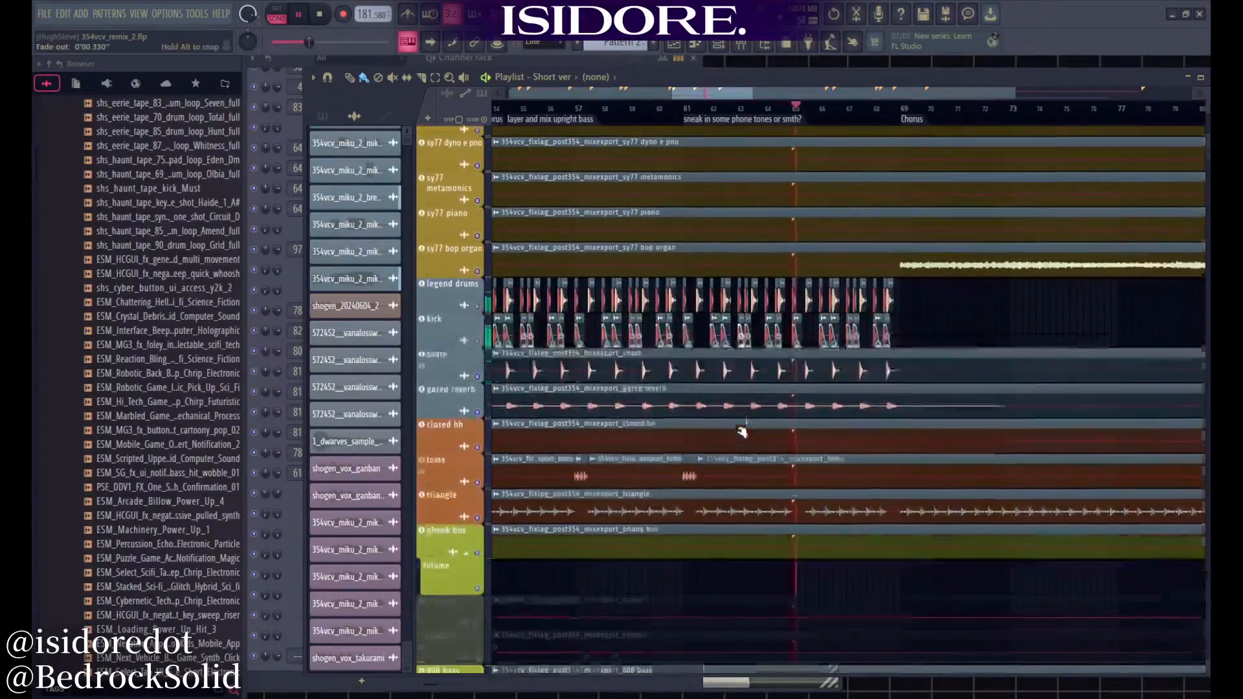
scroll(777, 433, down, 6)
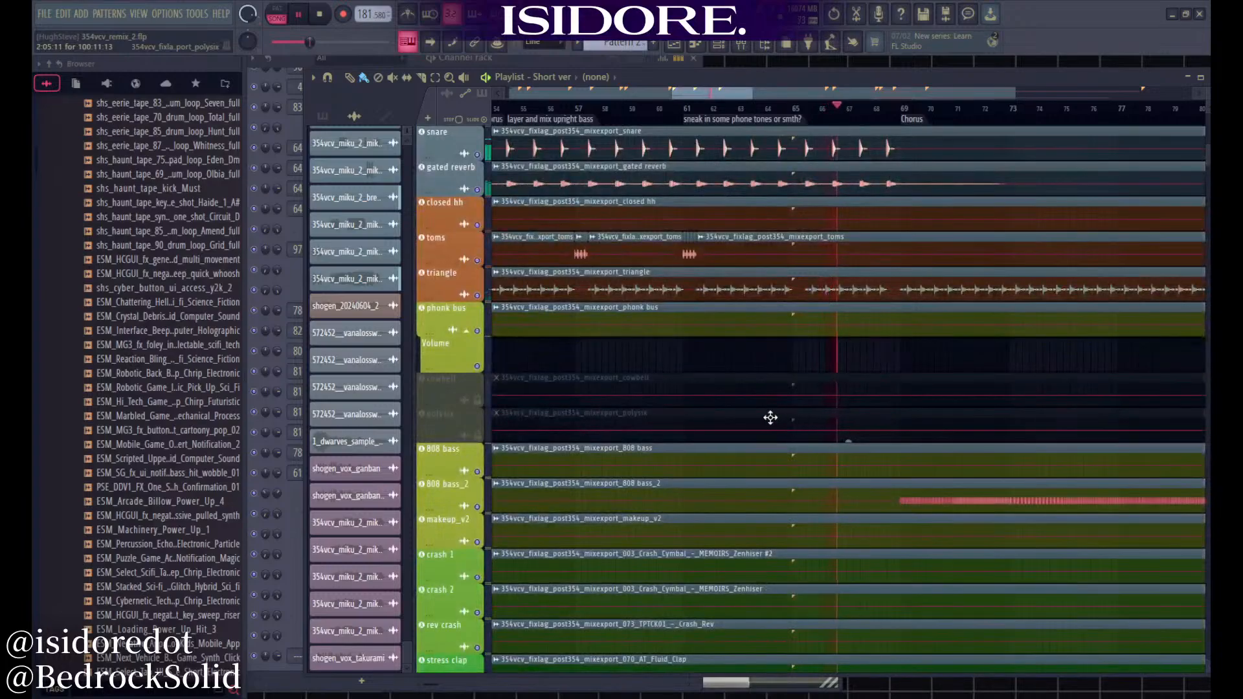
ctrl+scroll(738, 408, down, 5)
scroll(796, 459, up, 3)
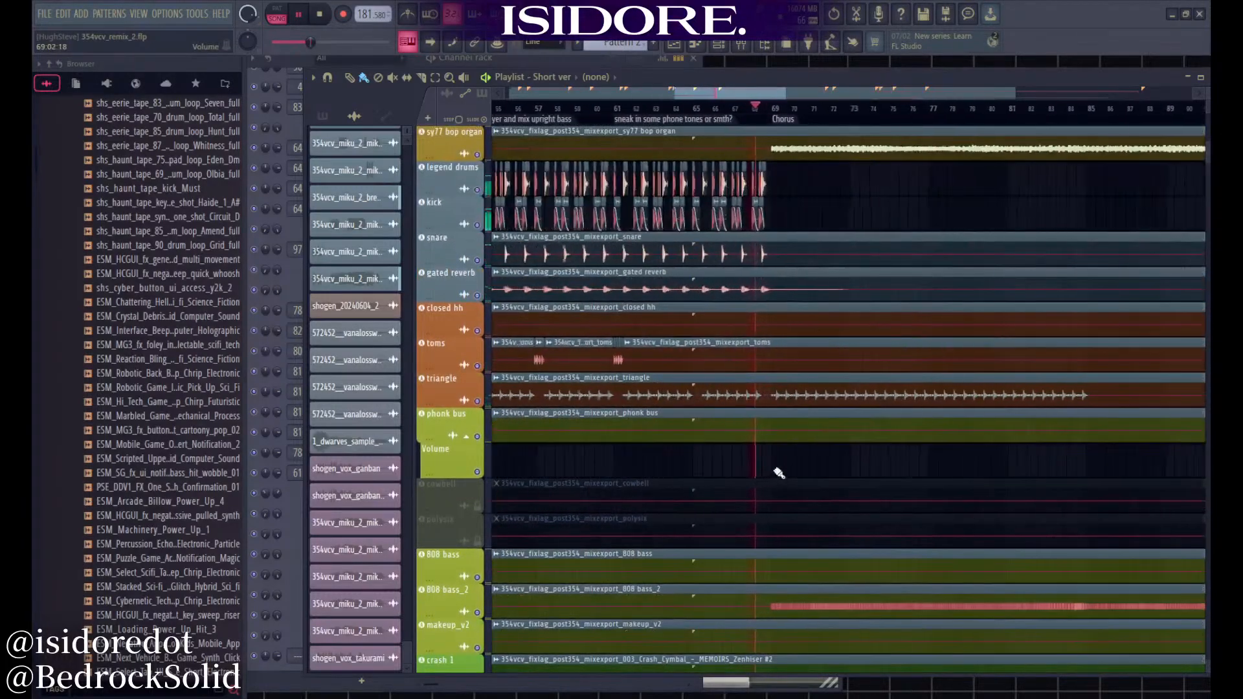
Stop playback and set the song position just before bar 5, at the start of the Intro
key(space)
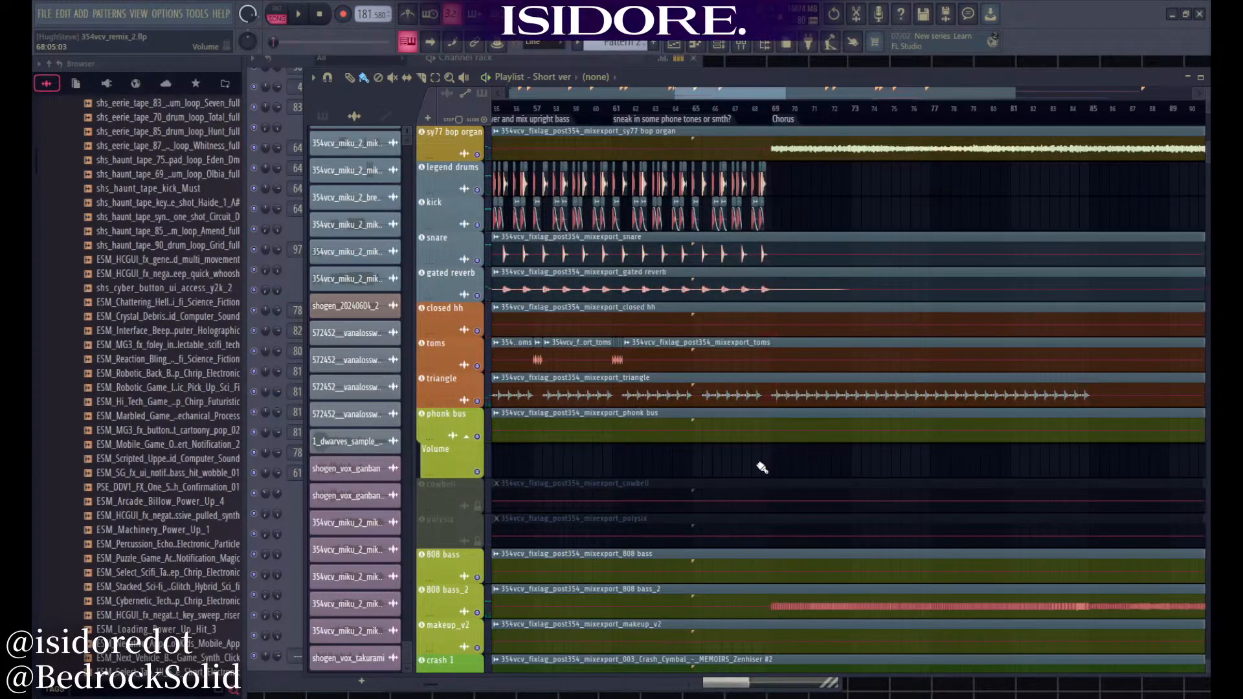
scroll(764, 465, down, 5)
scroll(533, 458, up, 3)
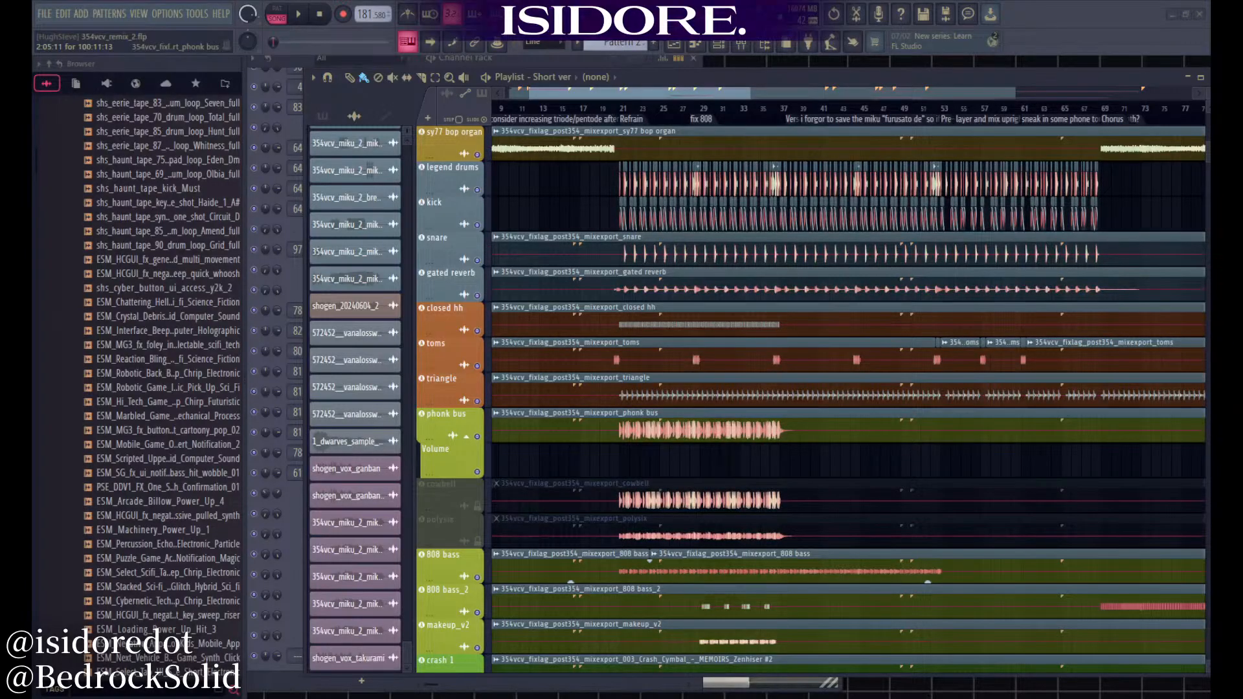
scroll(655, 172, left, 3)
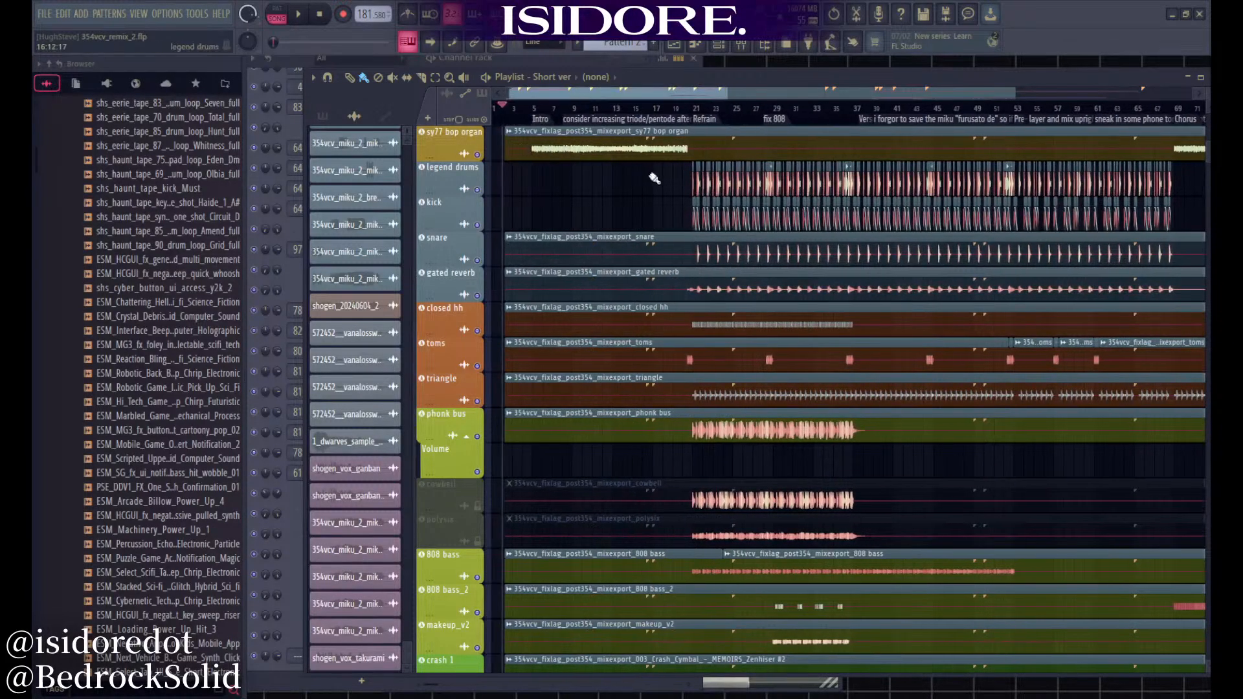
scroll(549, 337, up, 5)
scroll(549, 337, up, 3)
scroll(527, 514, up, 6)
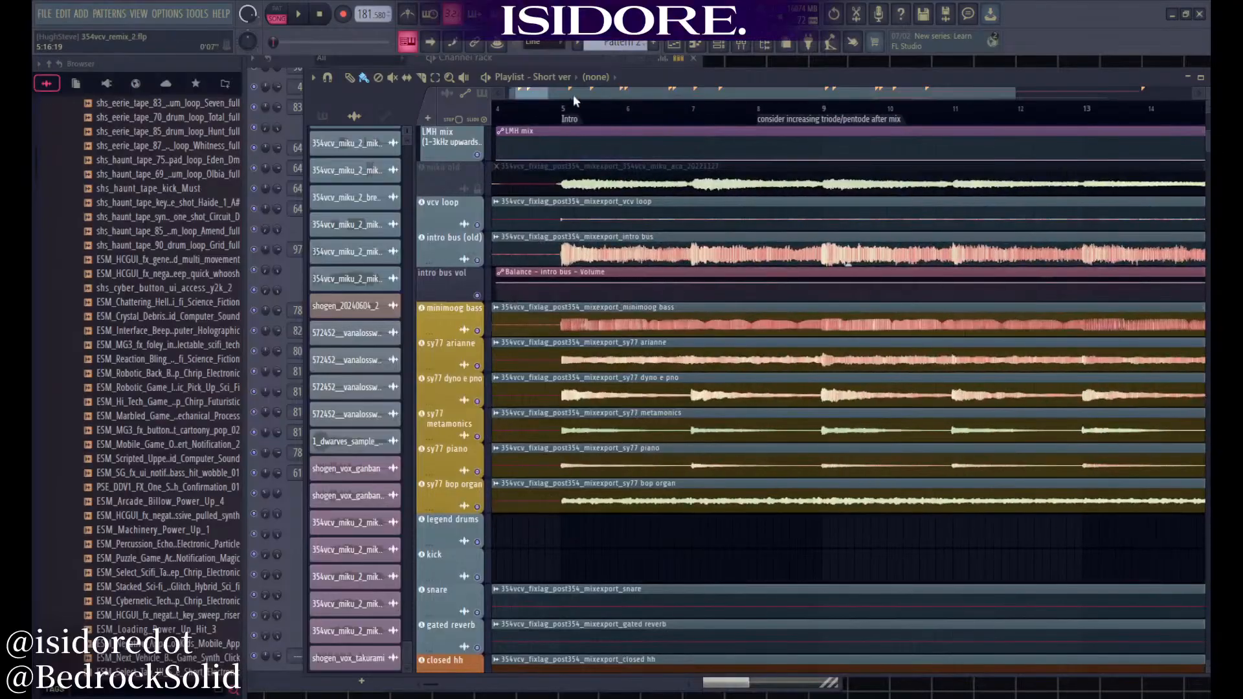
drag(564, 112, 555, 111)
click(560, 113)
click(553, 110)
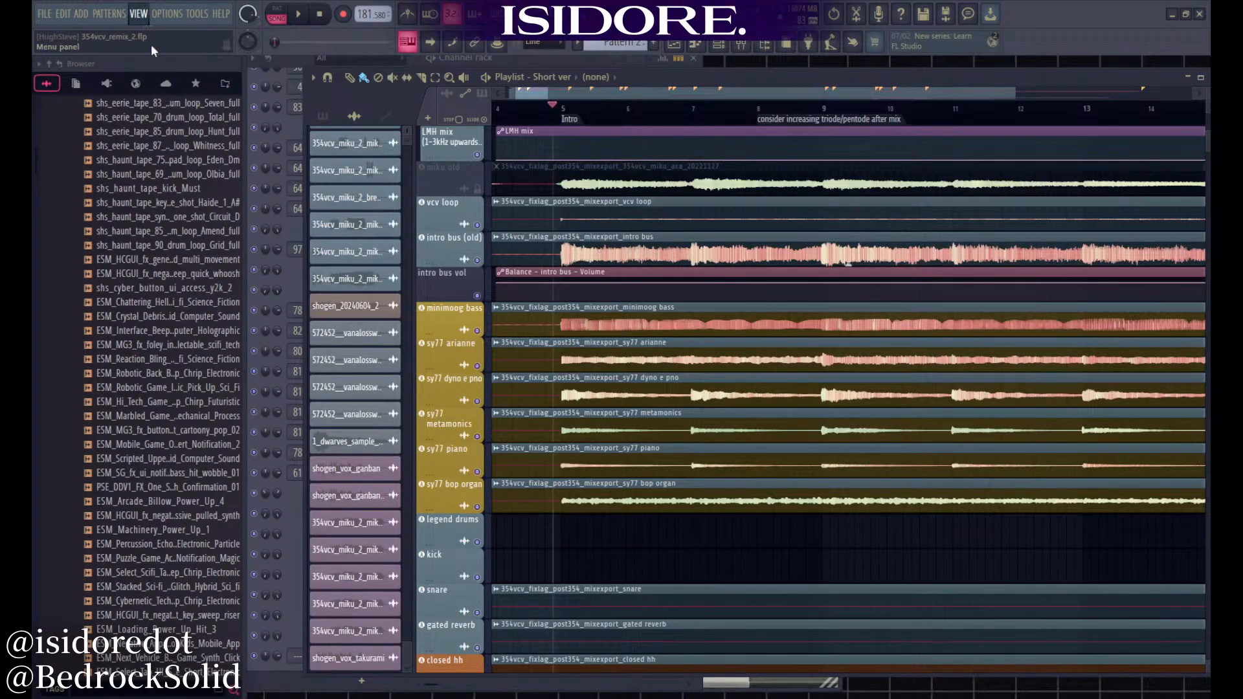
Show the mixer, look over its tracks, and briefly play the Intro to see which of them carry signal
key(F9)
scroll(586, 299, up, 10)
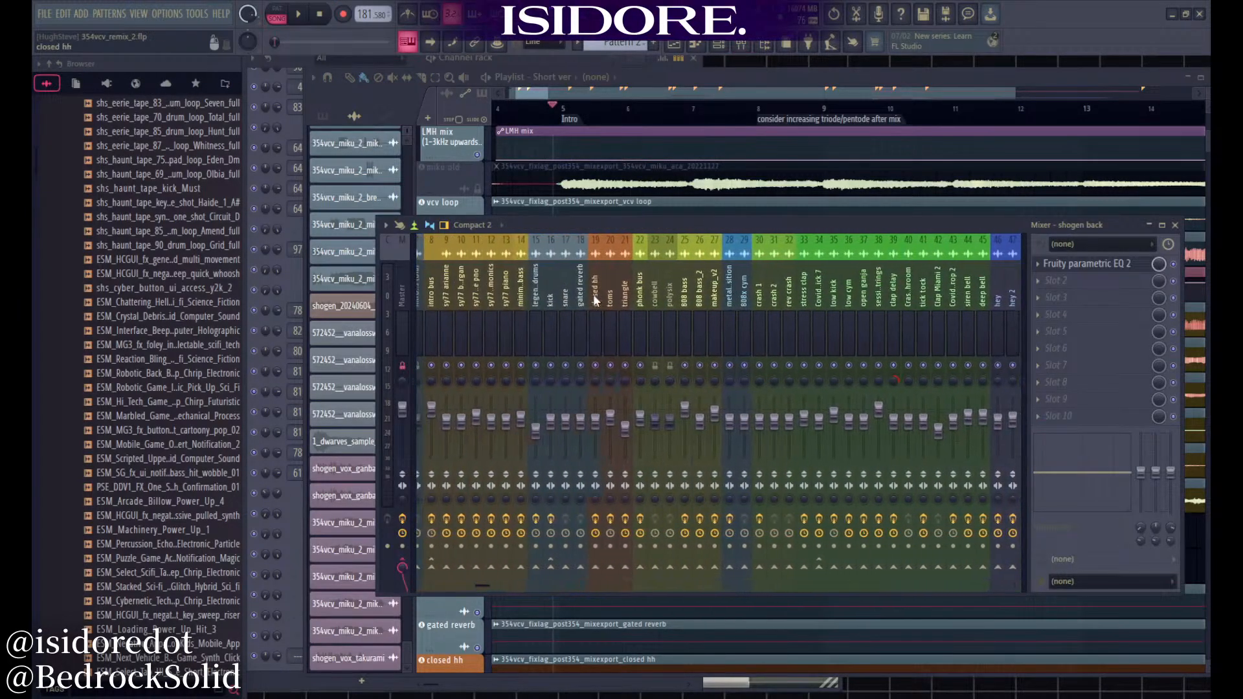
scroll(576, 303, up, 3)
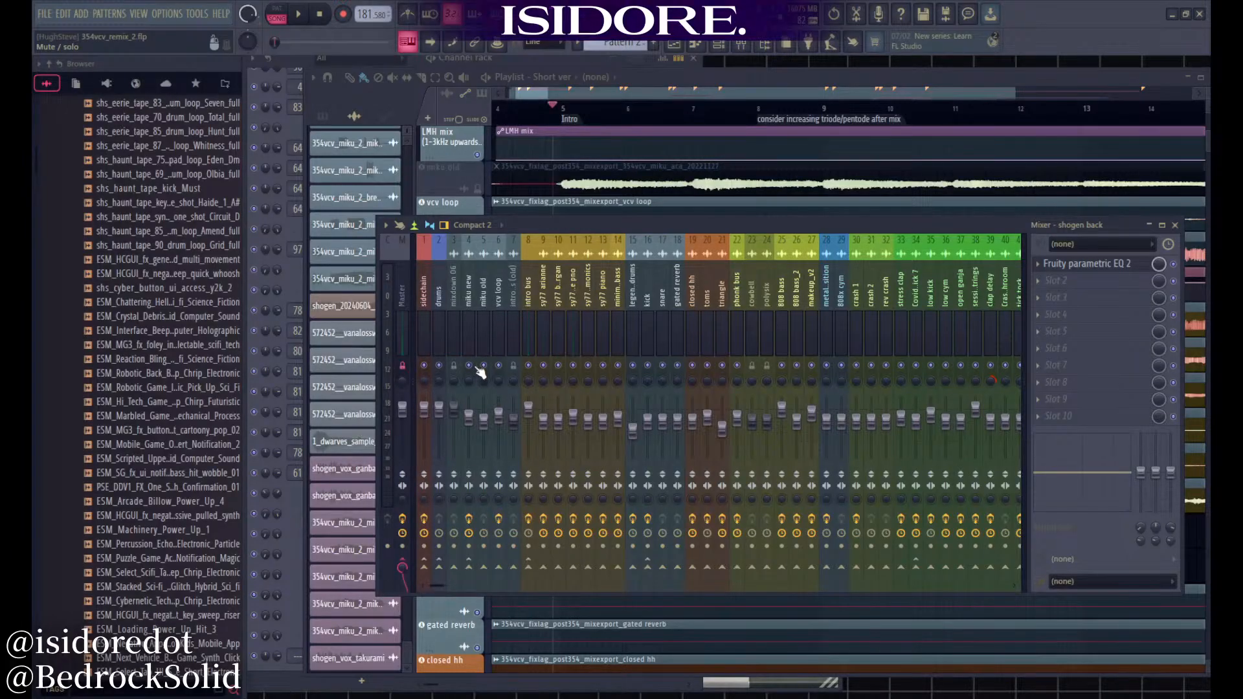
key(space)
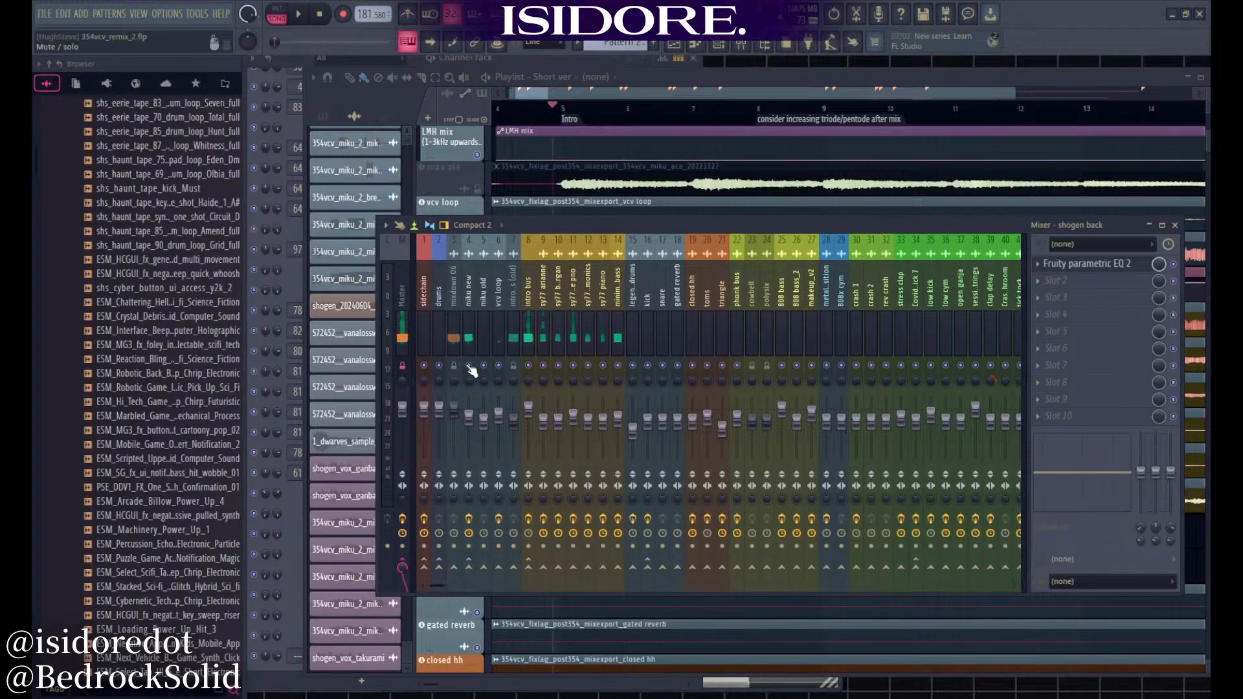
key(space)
scroll(484, 350, down, 10)
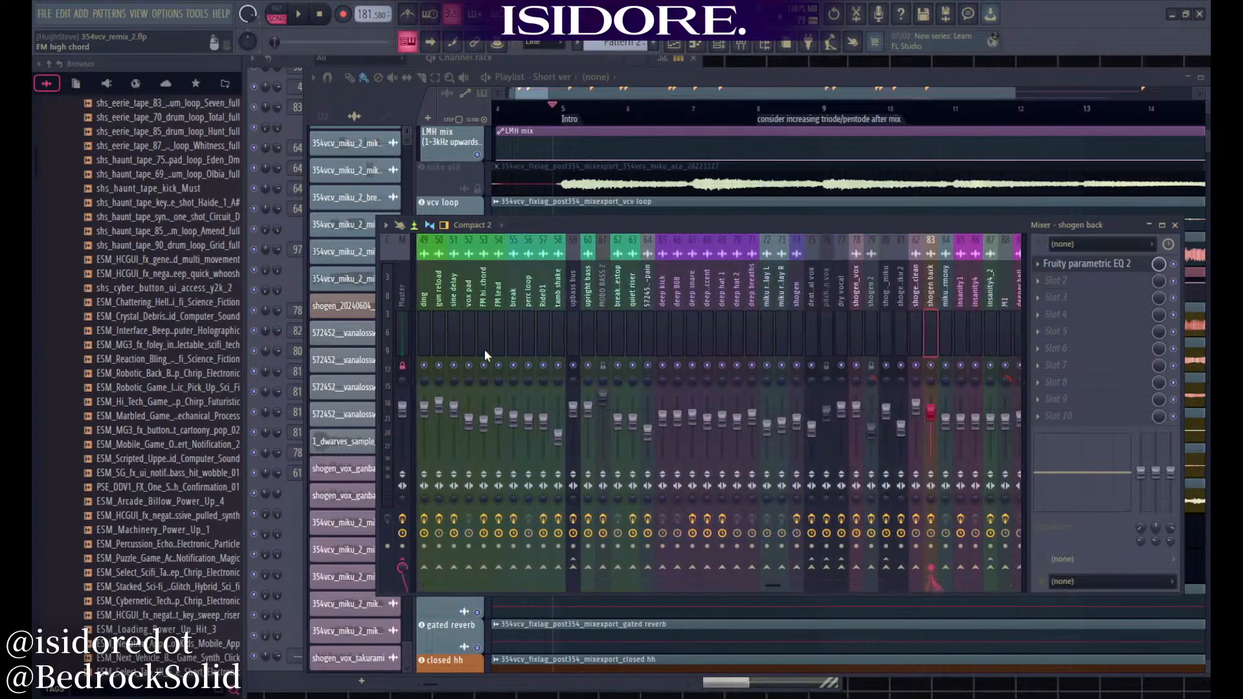
scroll(485, 350, up, 8)
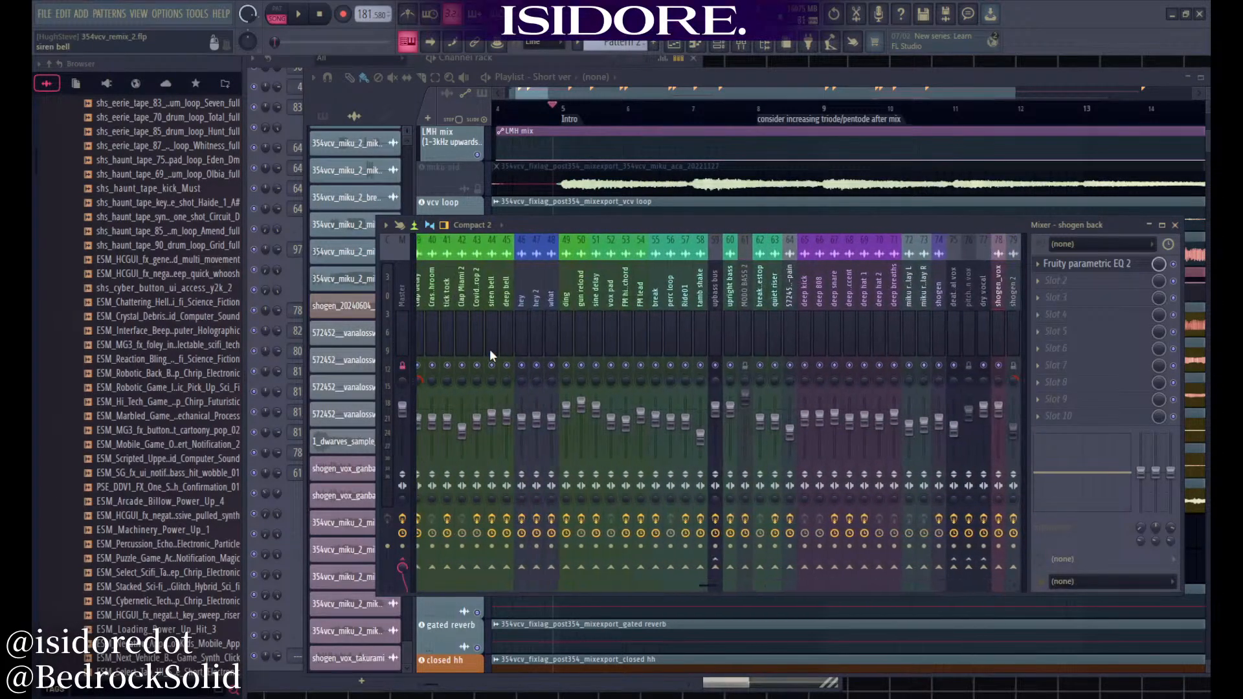
Solo the miku new mixer track and listen to it over the Intro
scroll(490, 348, up, 3)
key(space)
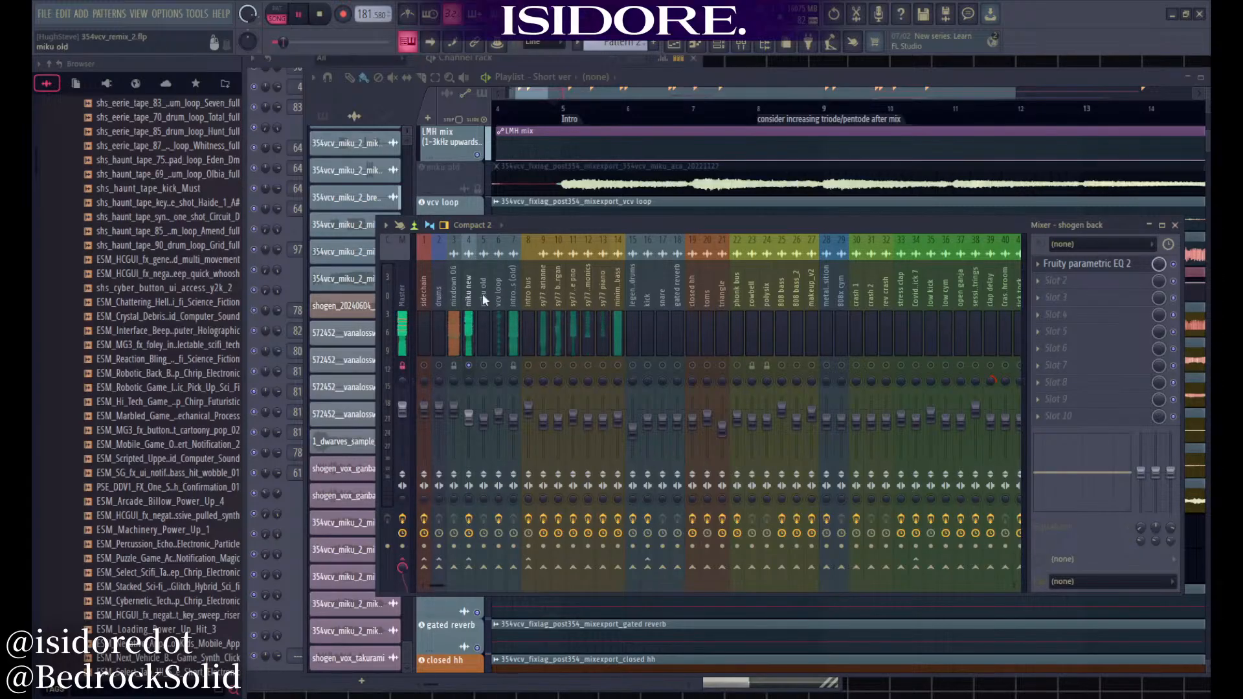
key(space)
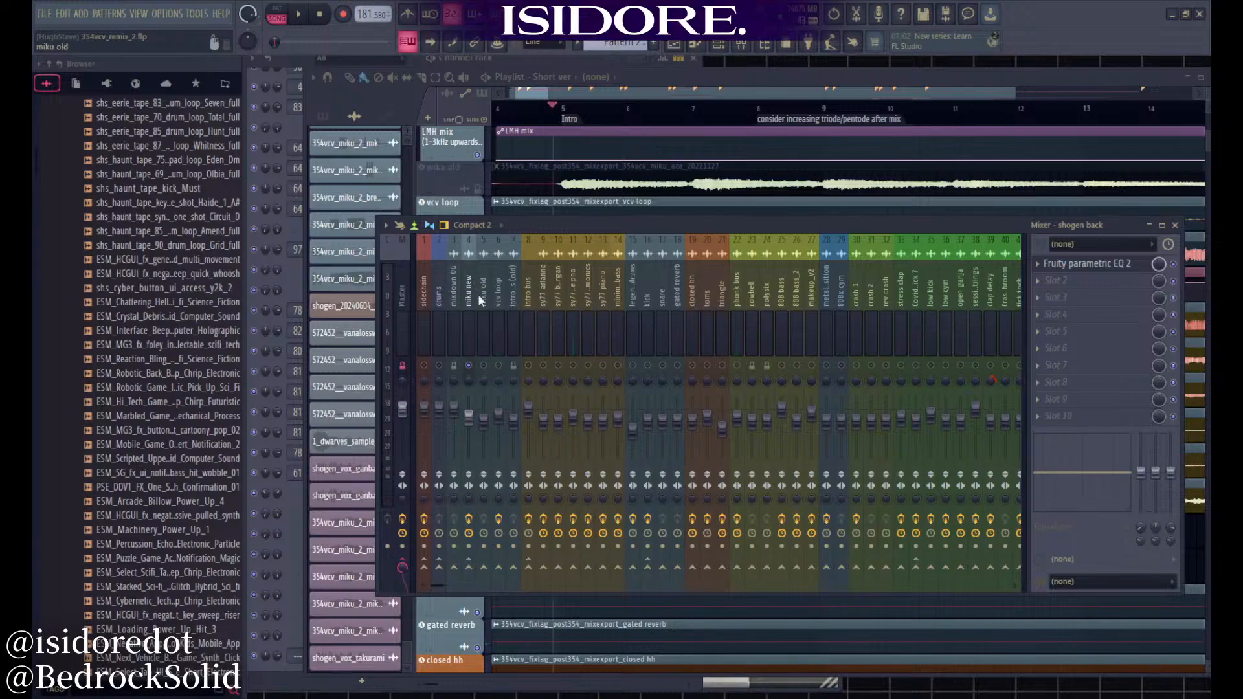
Solo the intro bus together with the sy77 tracks and minimoog bass, and listen to them over the Intro
key(space)
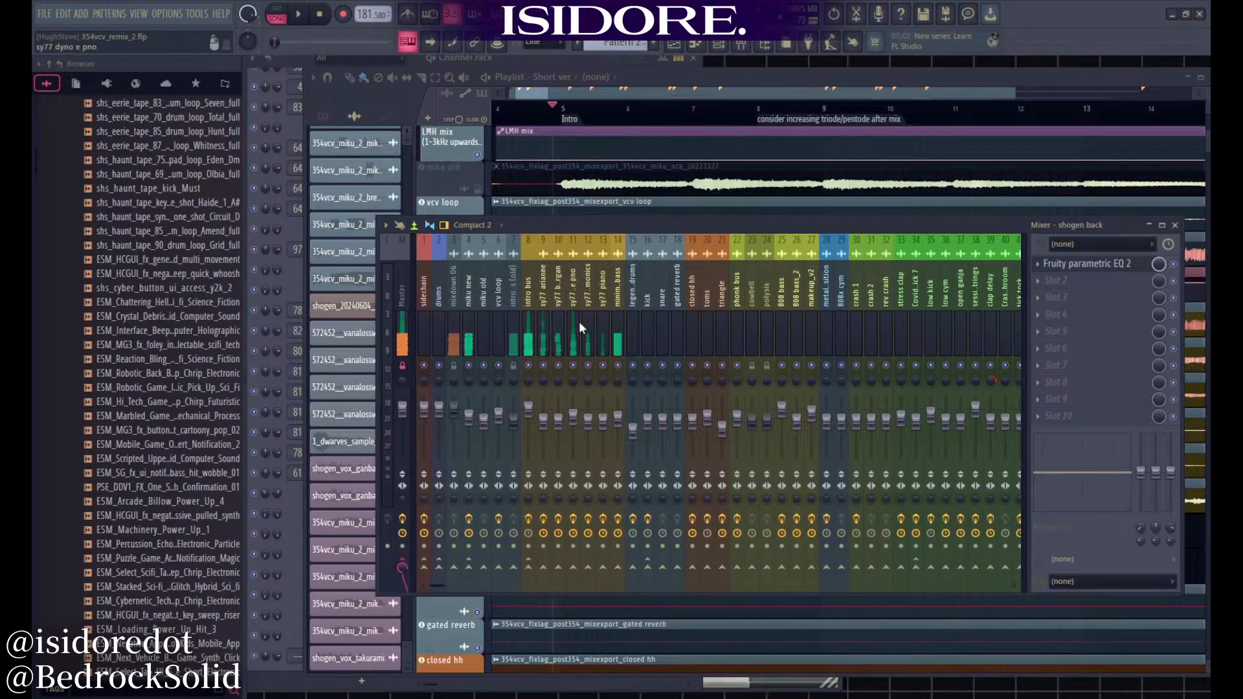
right_click(529, 366)
drag(544, 368, 619, 371)
key(space)
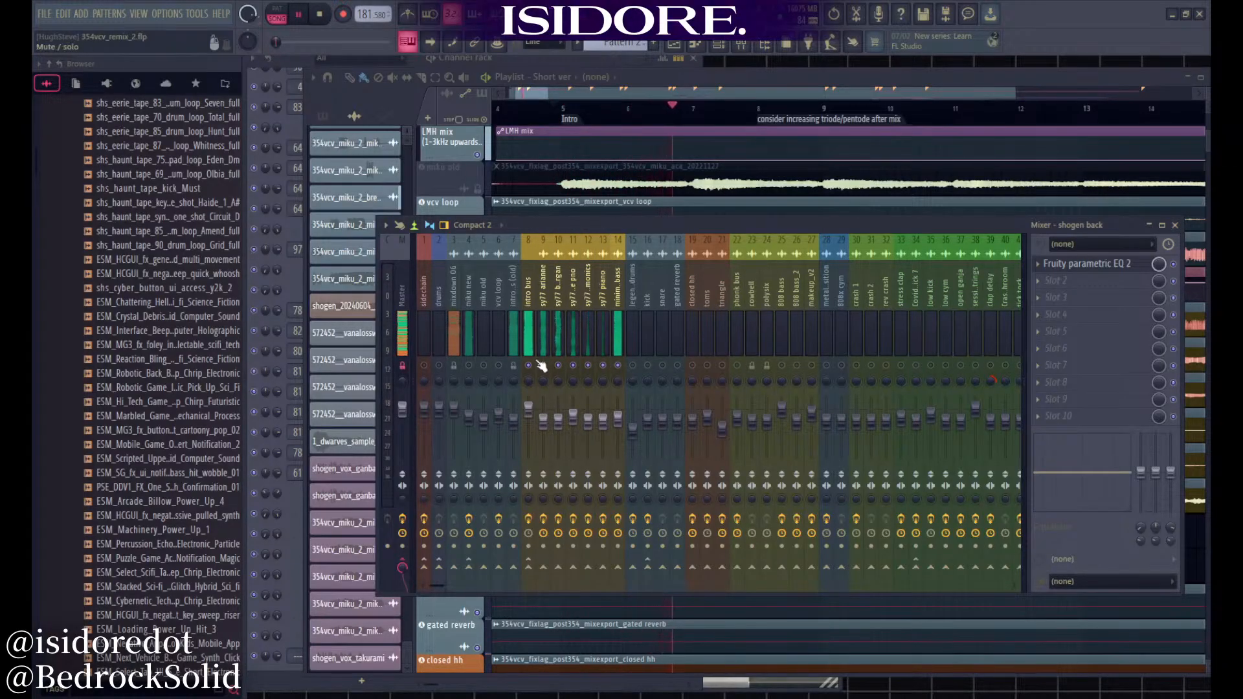
key(space)
Solo the sine delay mixer track, select it, and listen to it during Intro playback
scroll(573, 312, down, 9)
click(633, 365)
key(space)
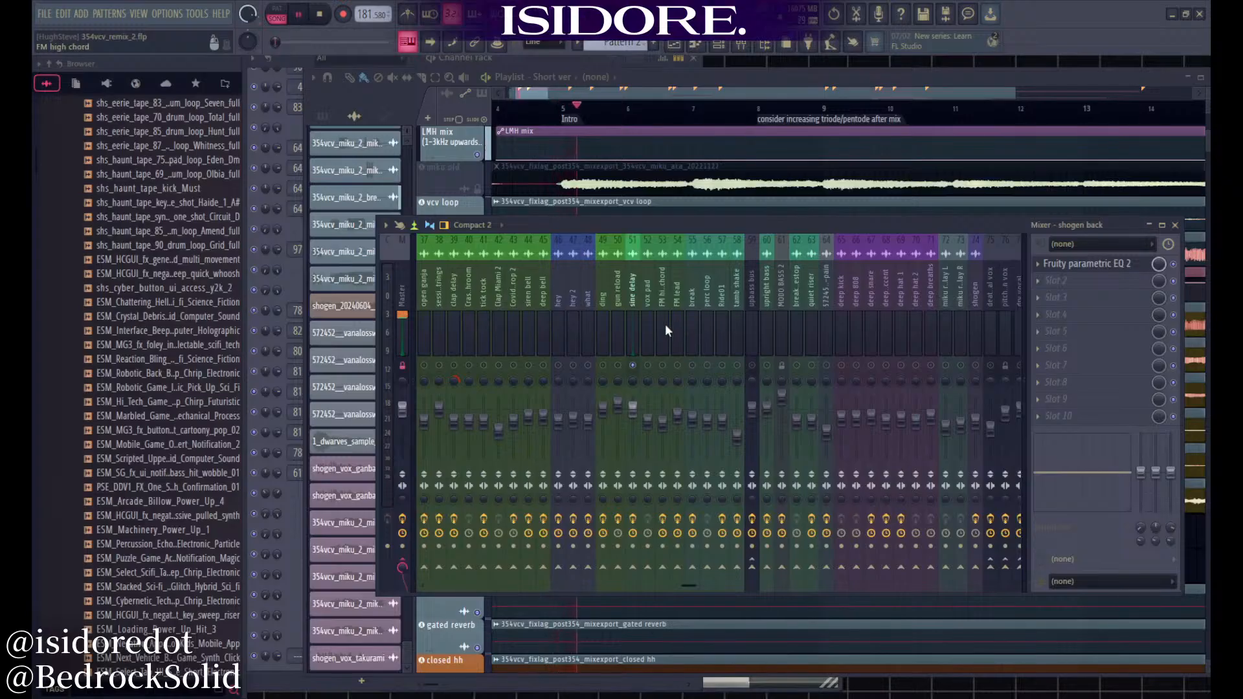
click(635, 340)
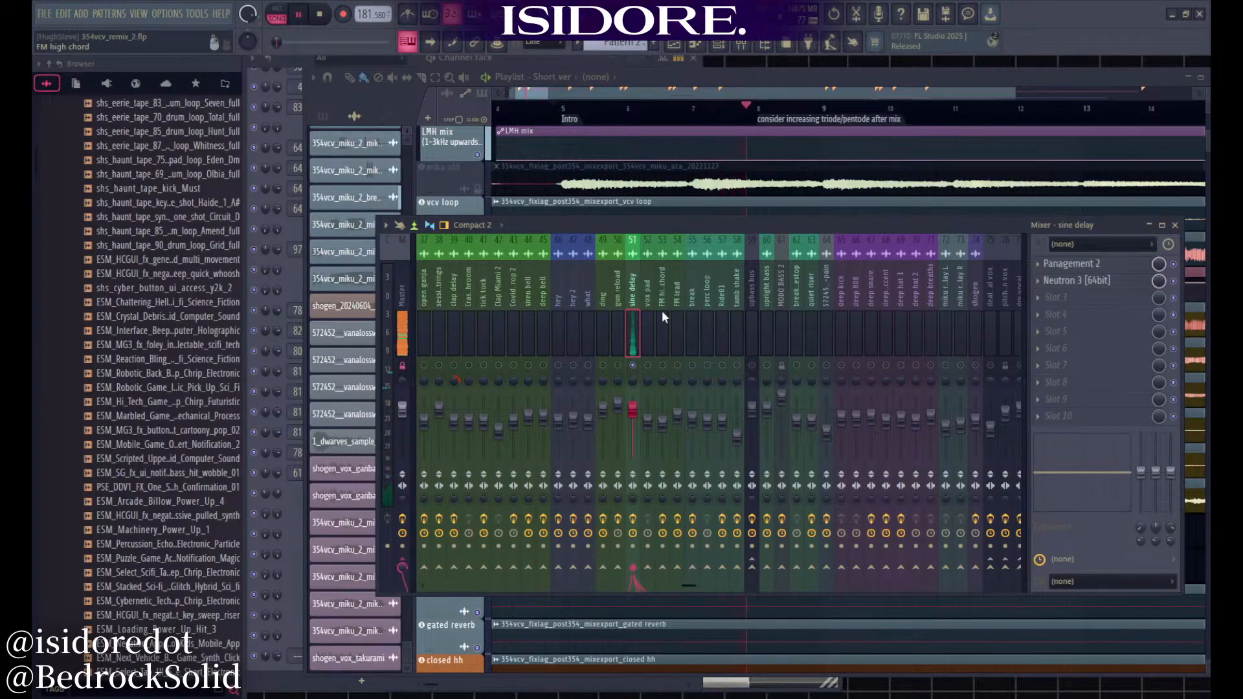
key(space)
Select the minimoog bass mixer track, solo it with the intro bus, and listen to the Intro
scroll(632, 321, up, 10)
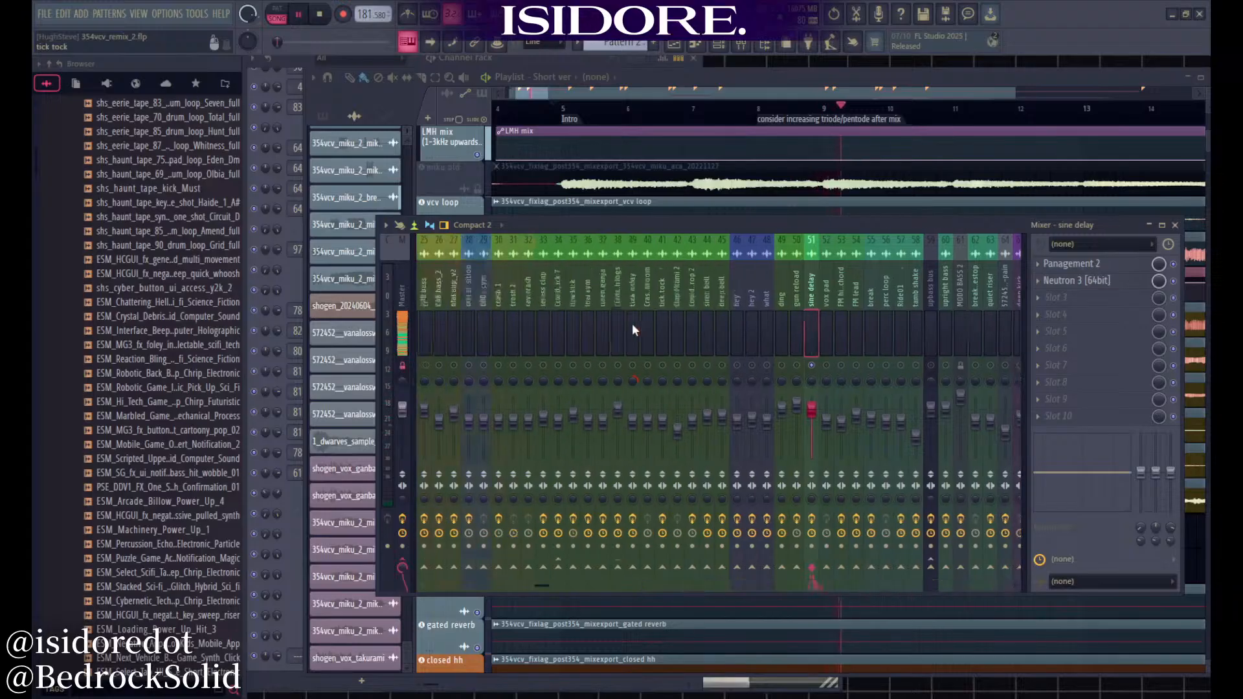
click(543, 312)
click(616, 313)
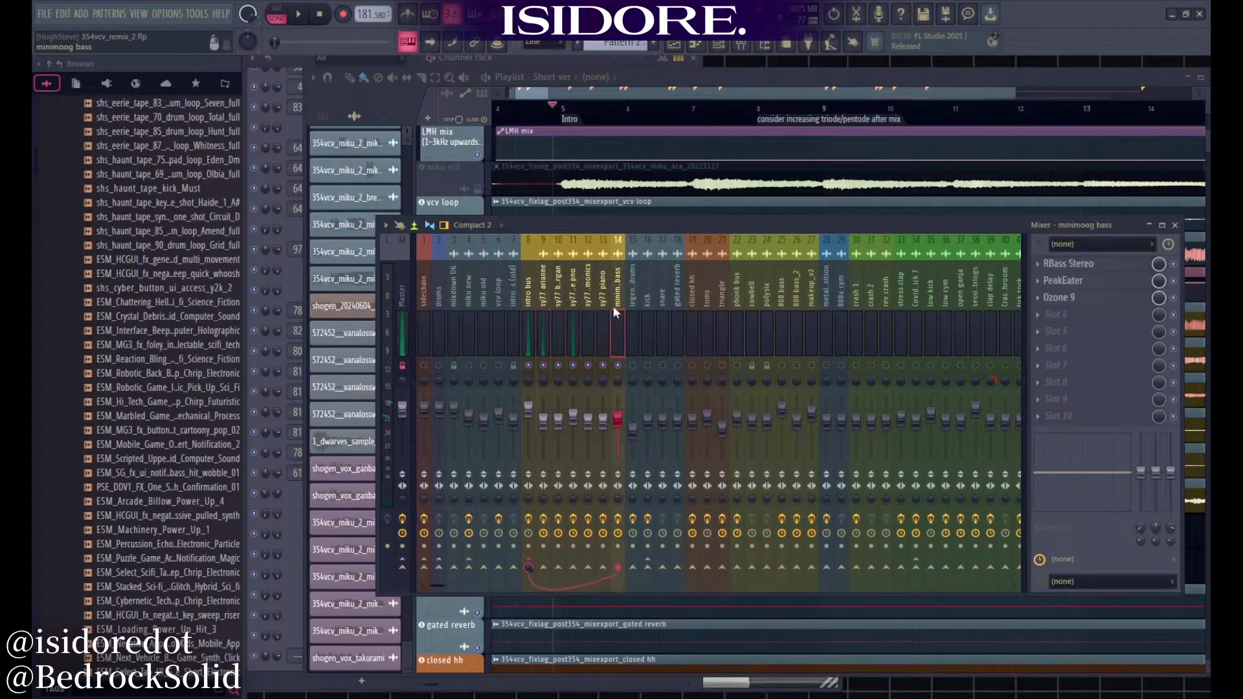
key(space)
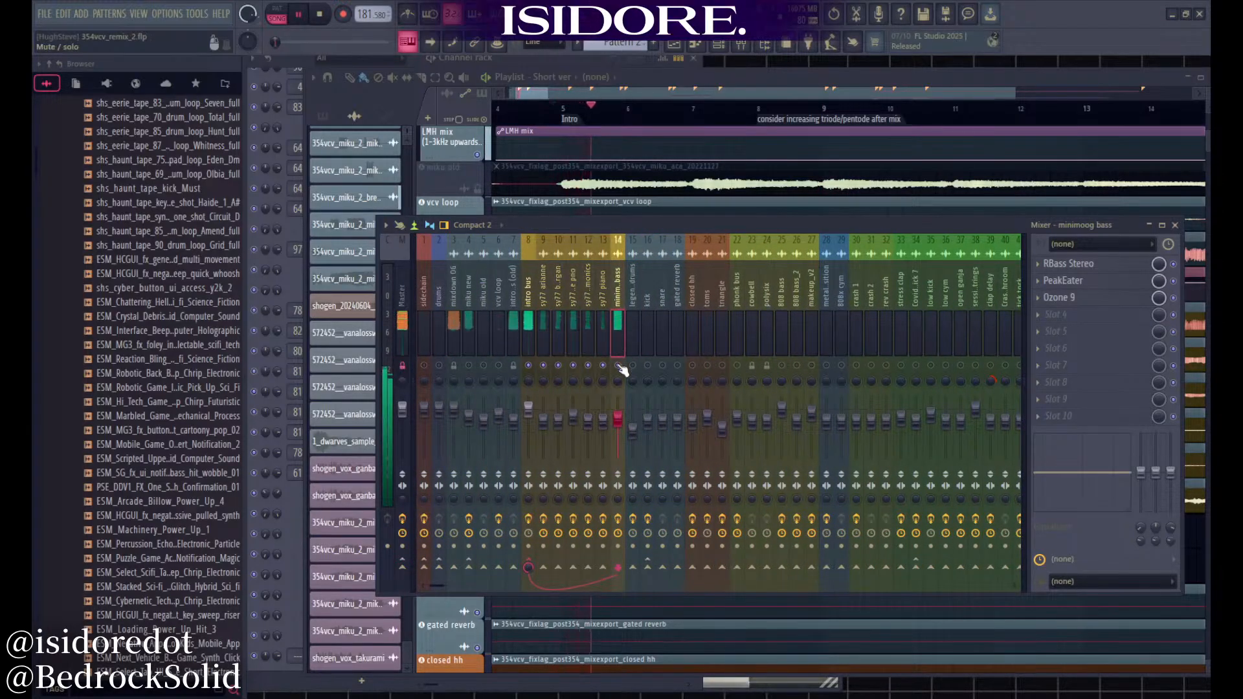
click(618, 366)
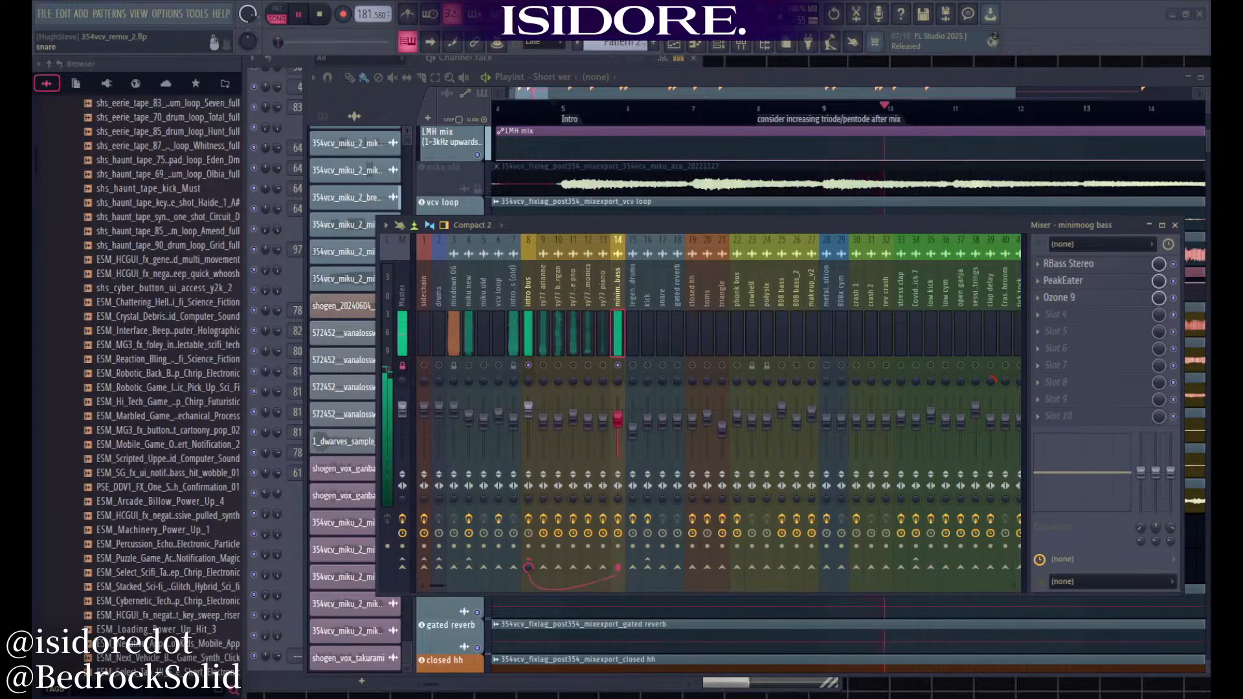
key(space)
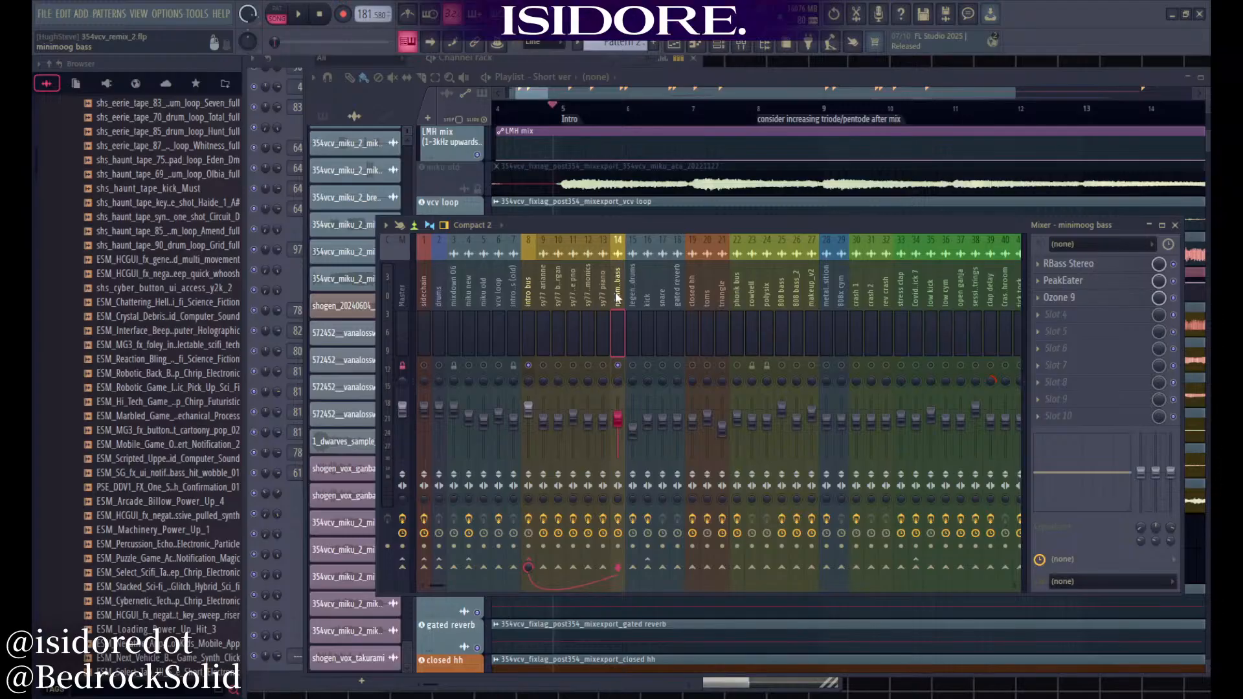
Inspect the minimoog bass effects RBass Stereo, PeakEater and Ozone 9 during playback, closing each plugin window
key(space)
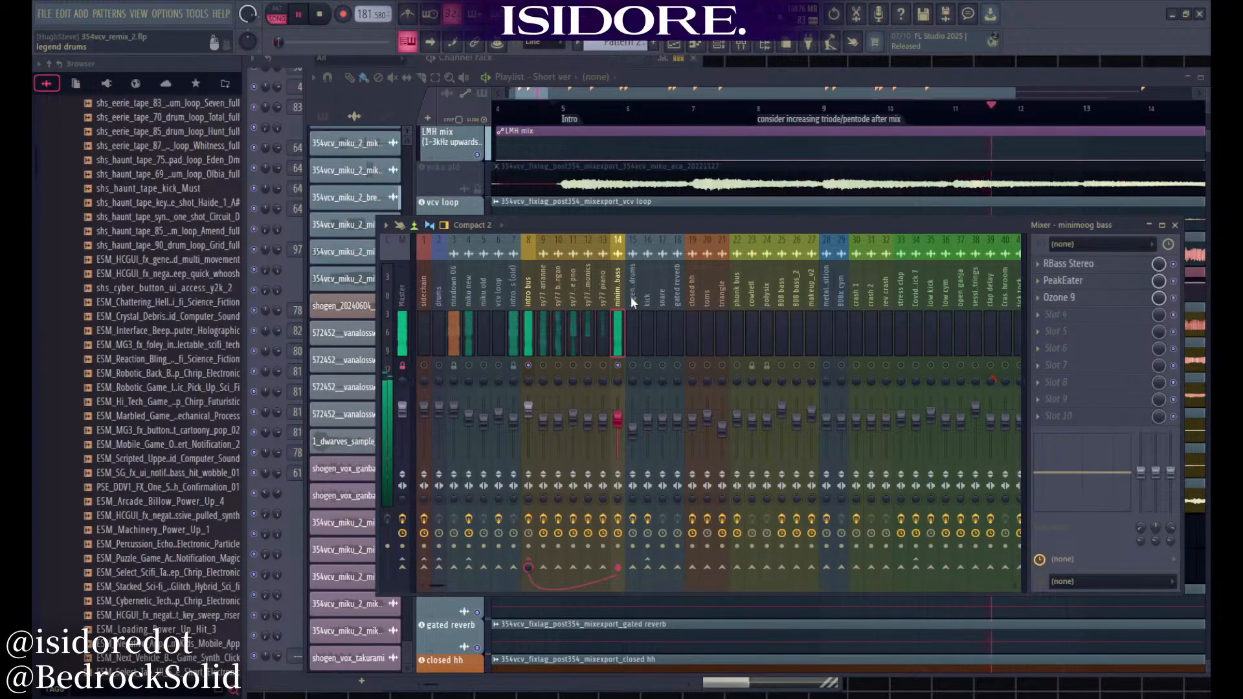
click(1104, 269)
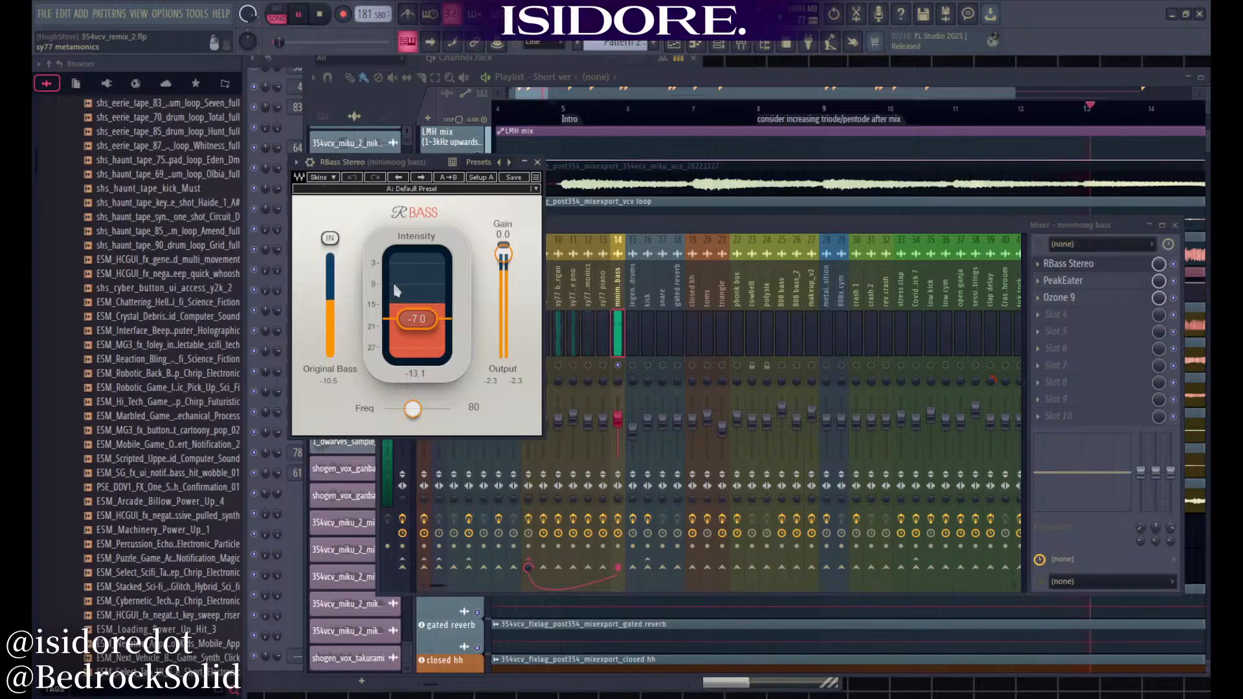
click(538, 163)
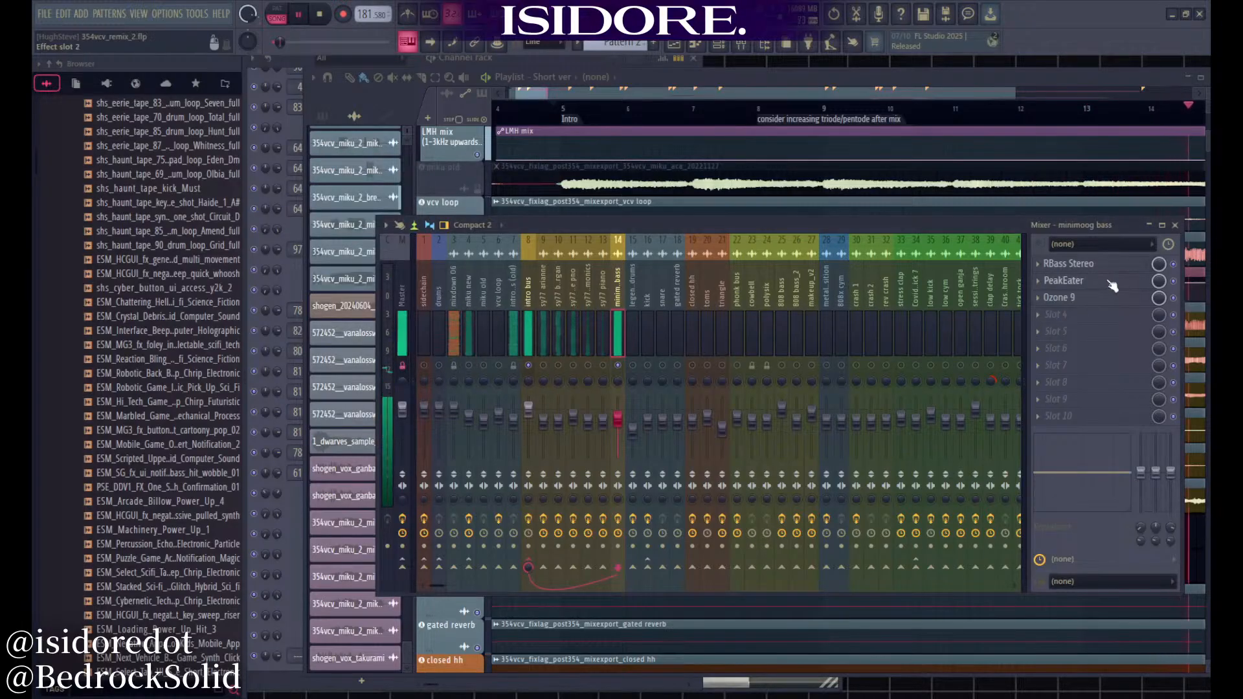
click(1107, 283)
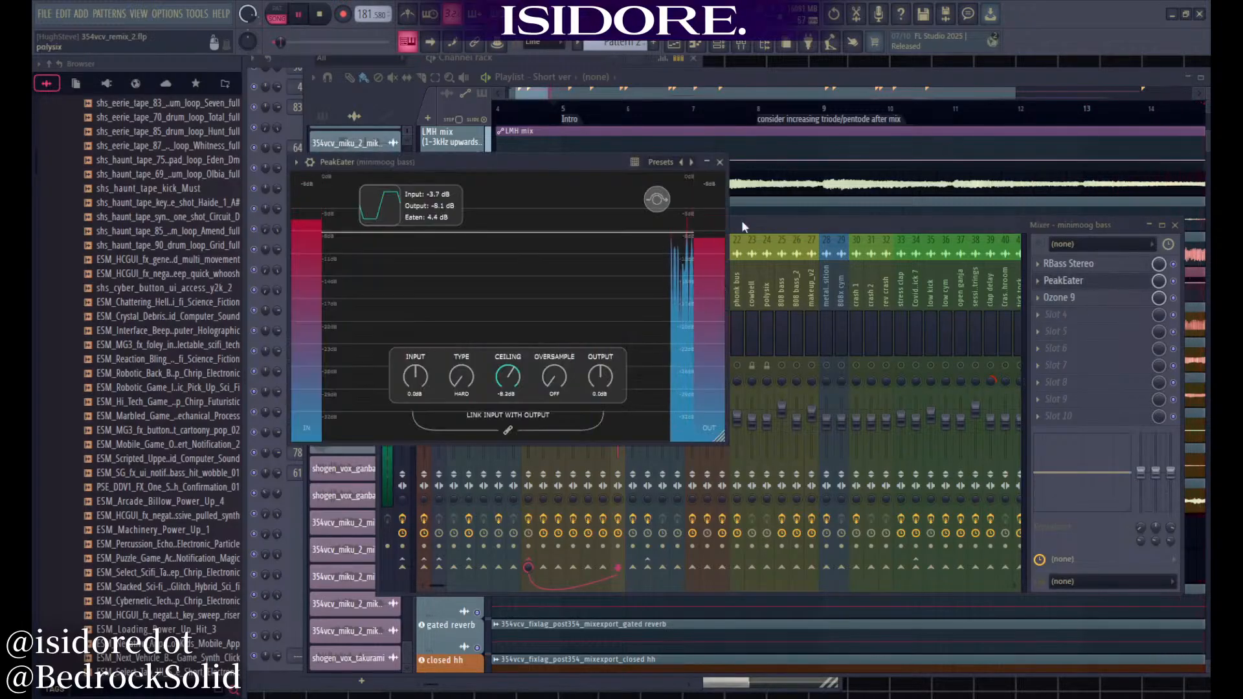
click(719, 162)
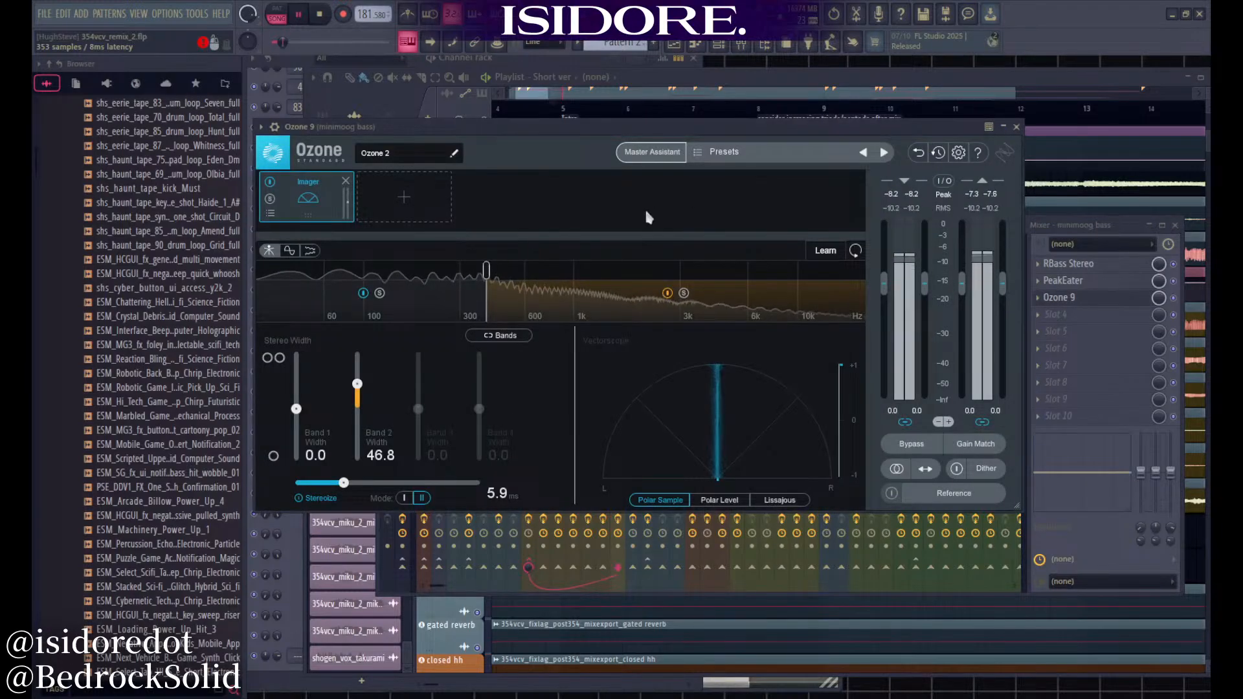
key(space)
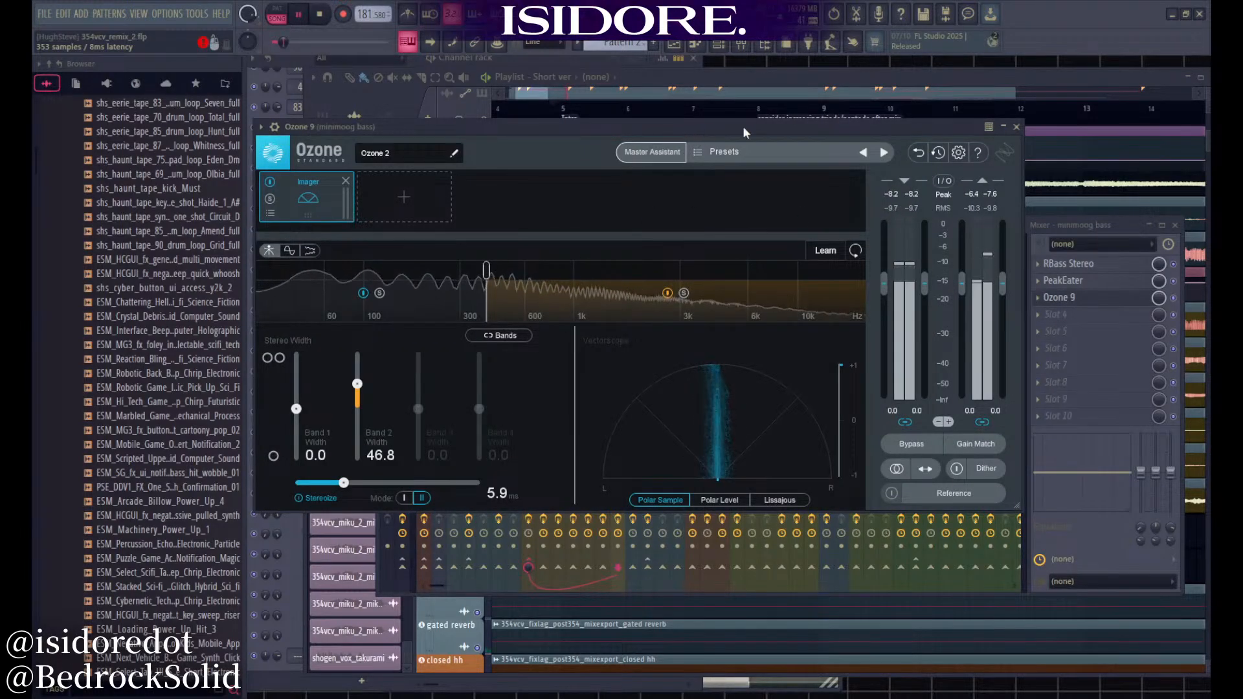
click(1016, 127)
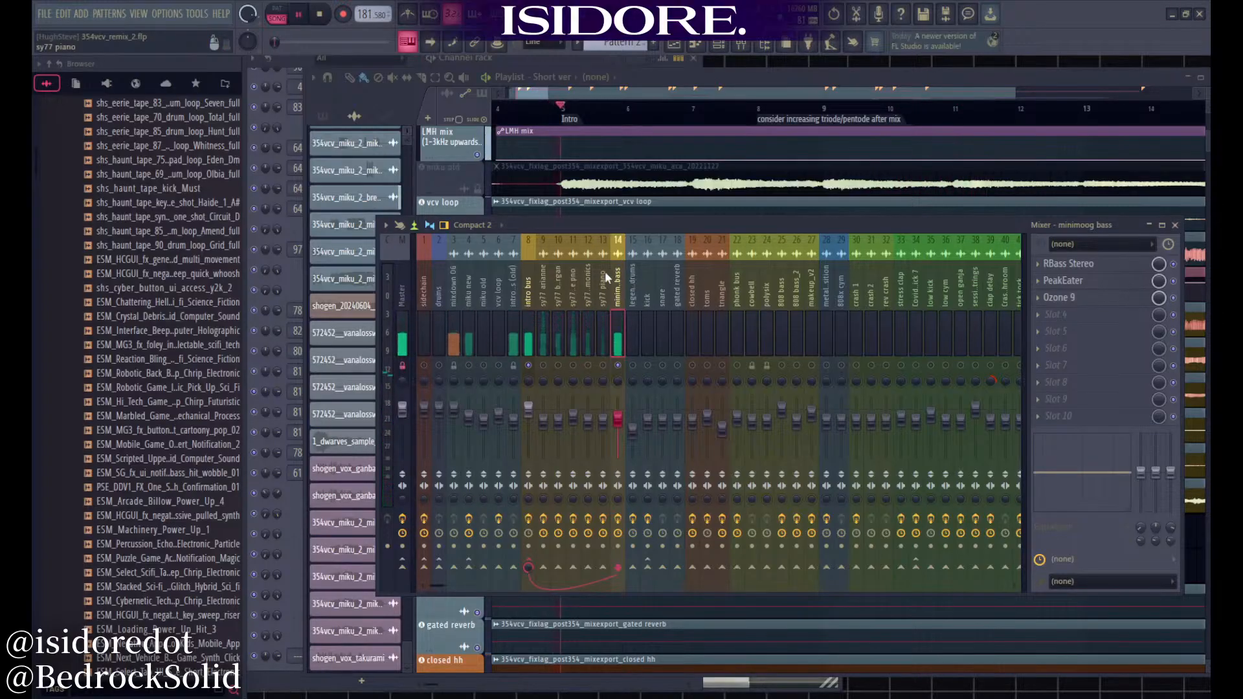
key(space)
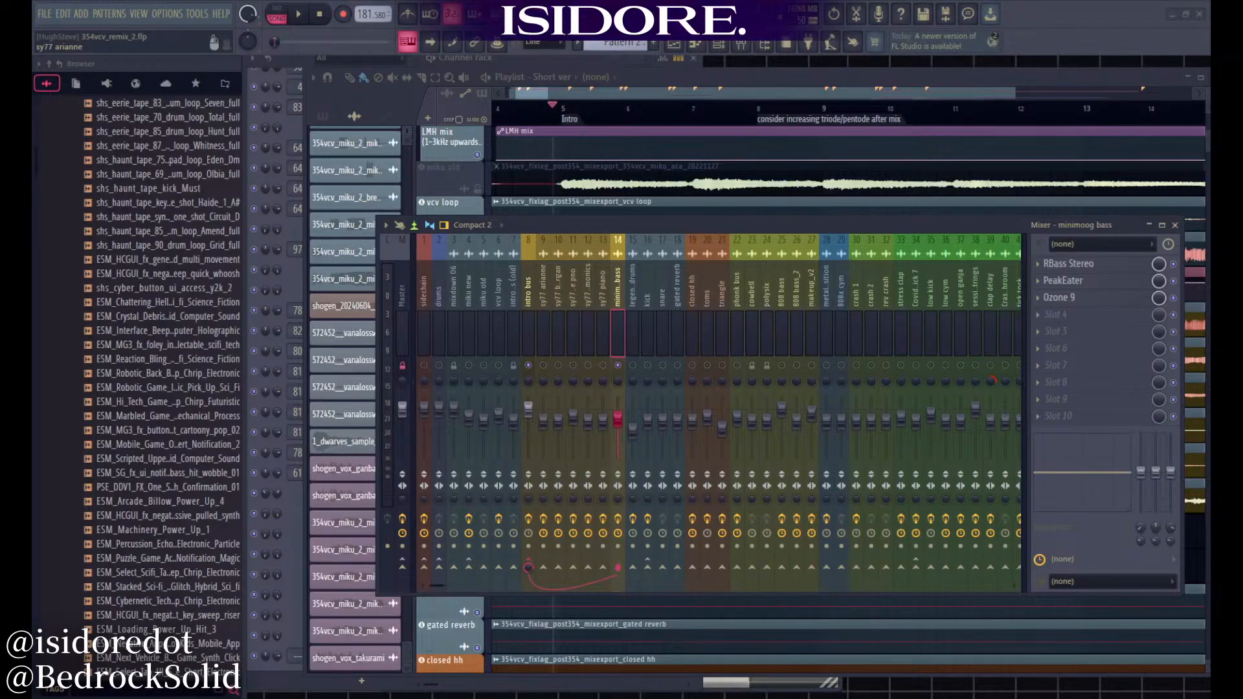
Solo sy77 arianne with the intro bus, listen to it over the Intro, and select its mixer track to show its effects
key(Left)
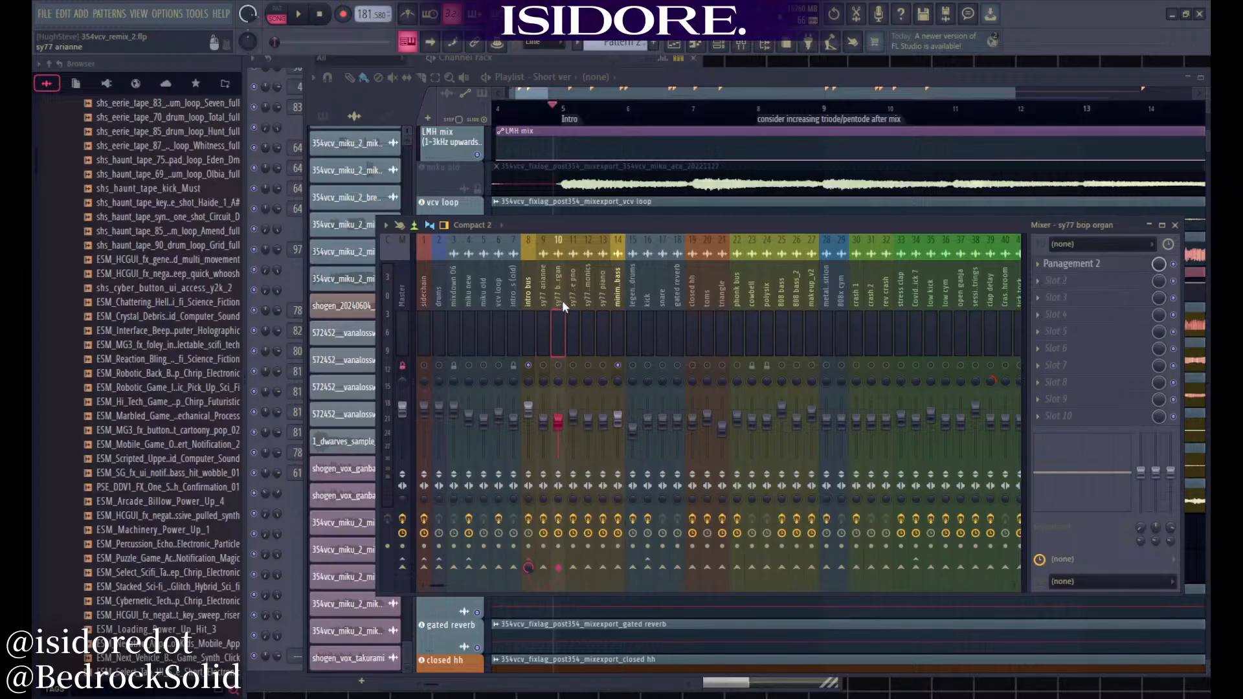
click(544, 365)
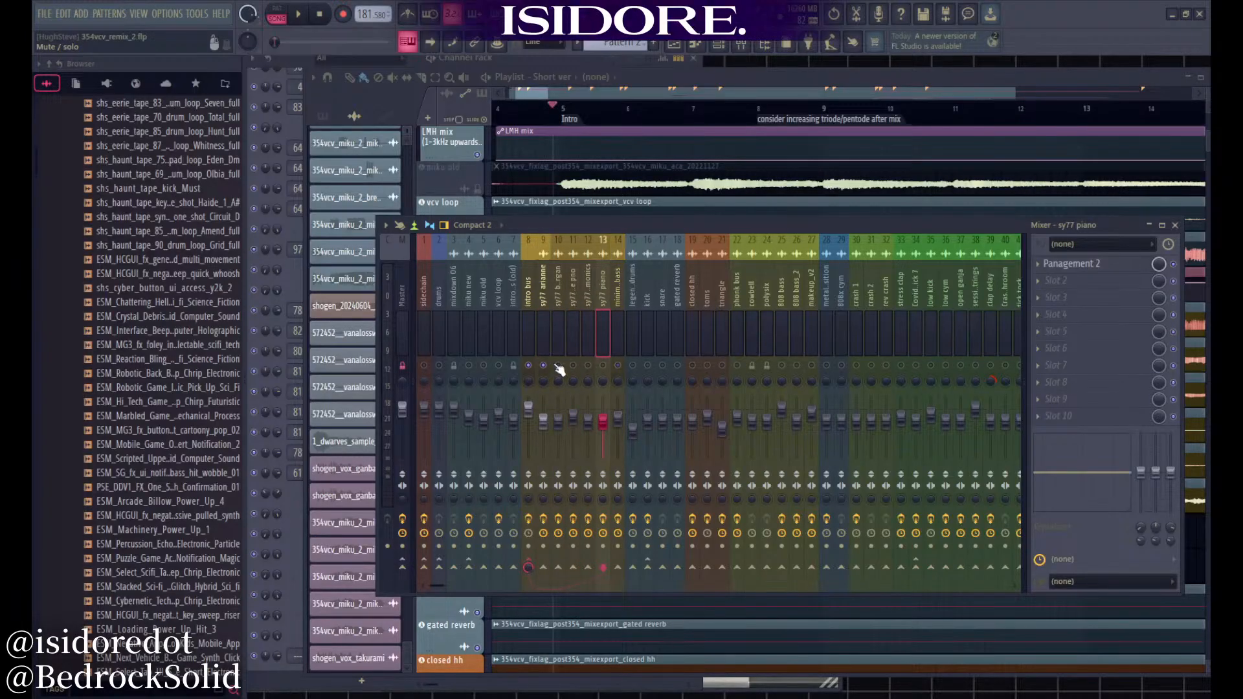
key(space)
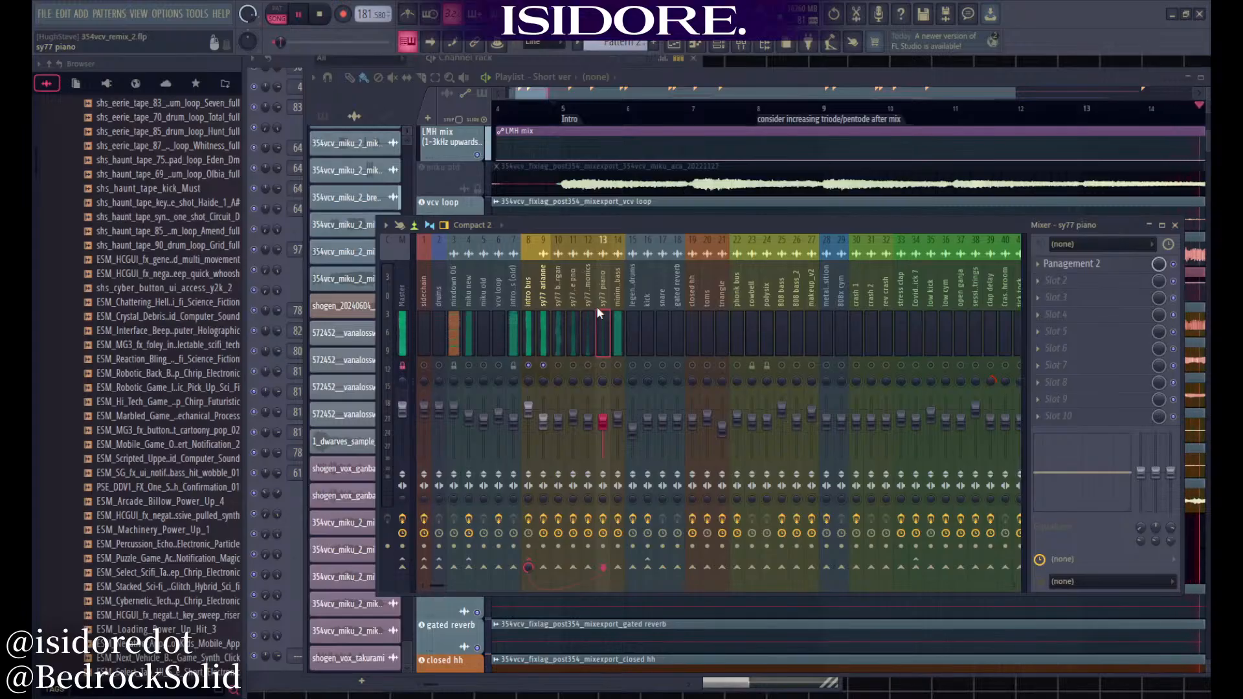
key(space)
key(space)
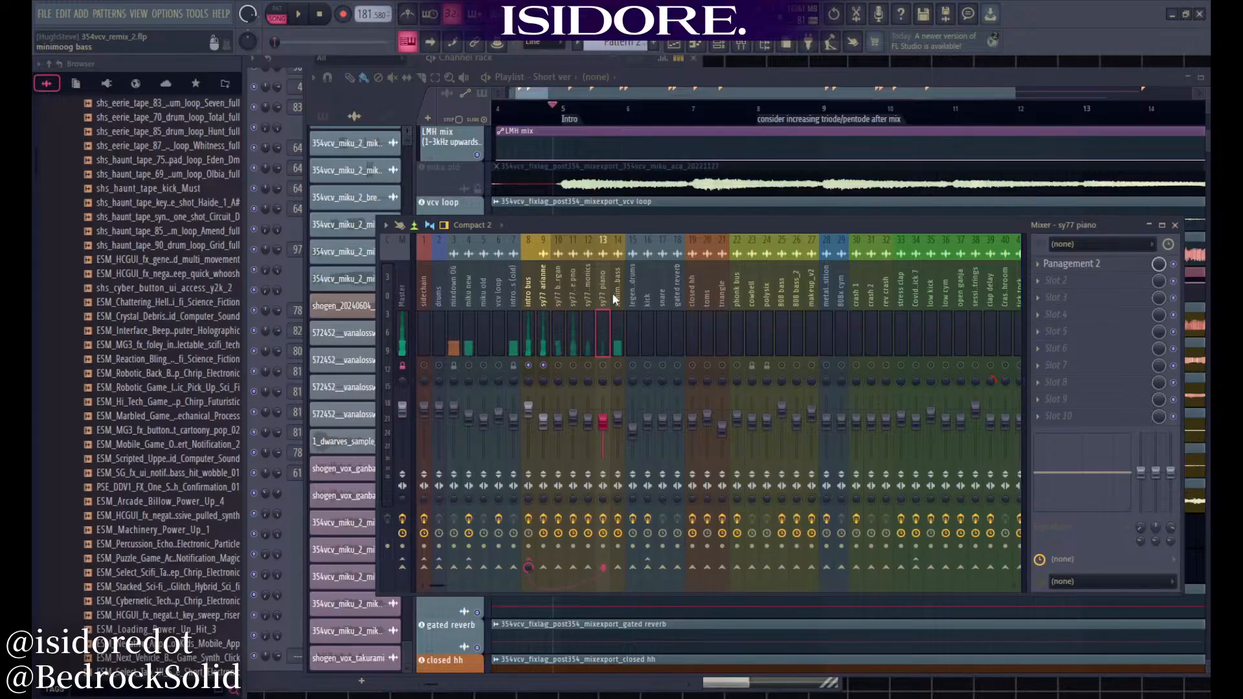
key(space)
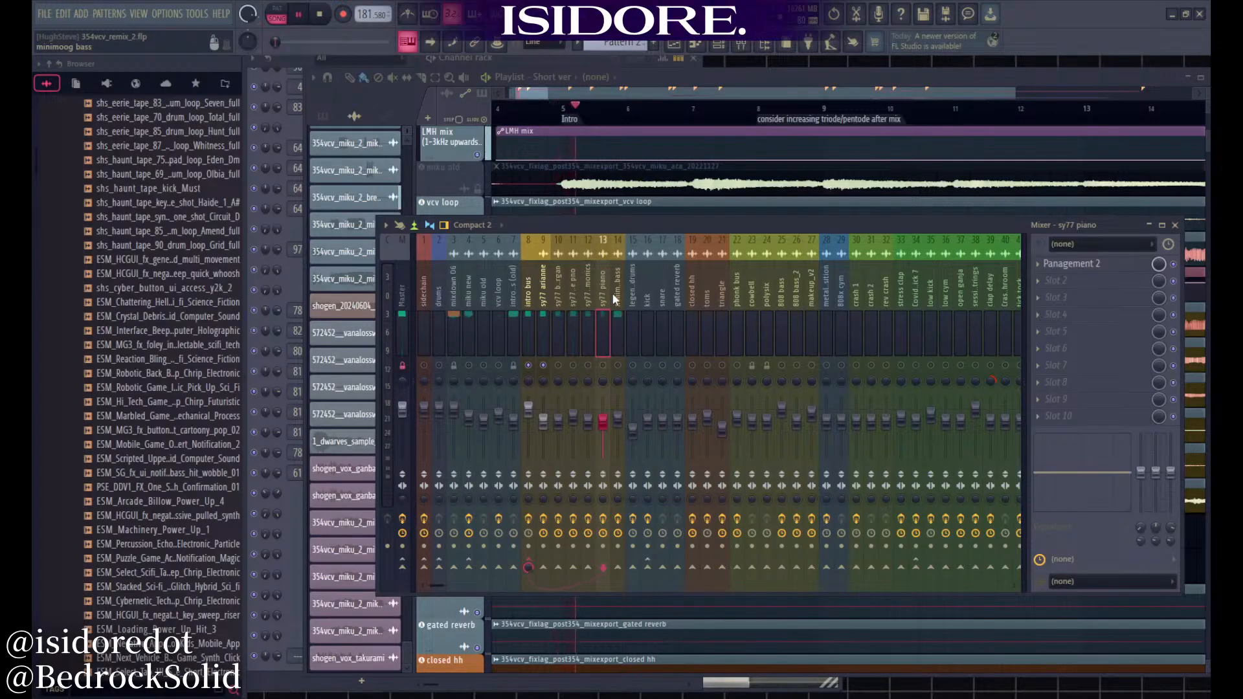
key(space)
click(546, 304)
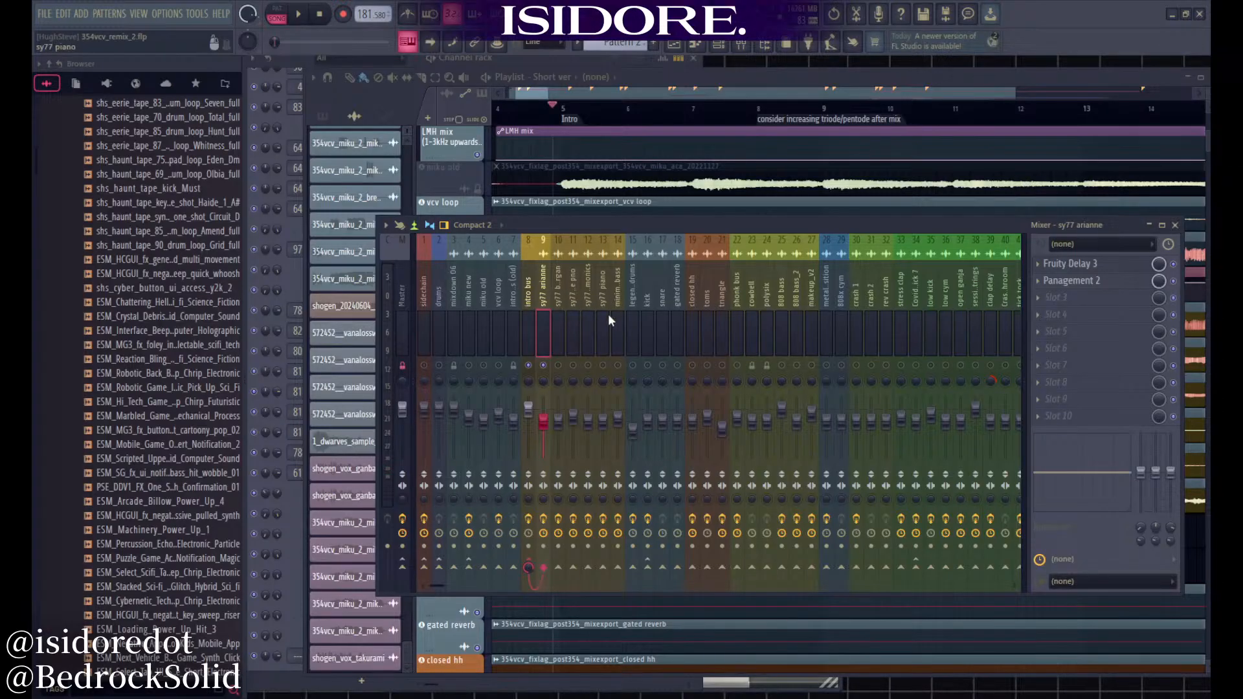
Listen to the Intro with sy77 bop organ and sy77 dyno e pno soloed in turn alongside the intro bus
key(space)
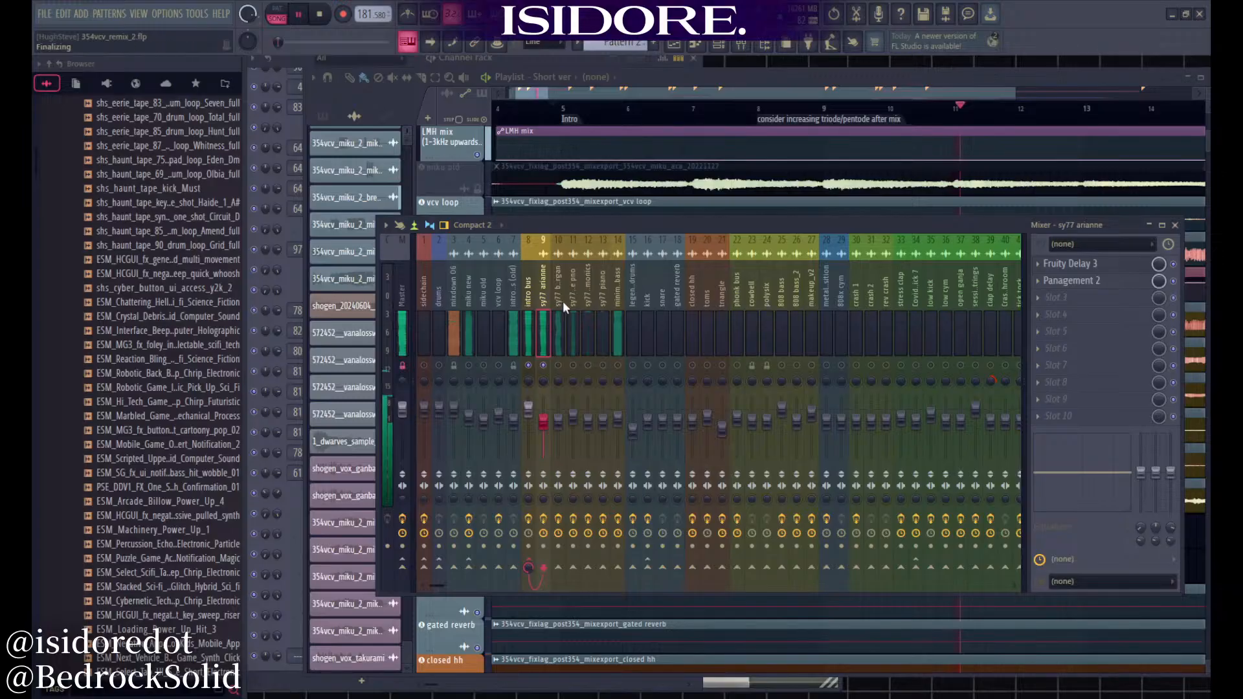
key(space)
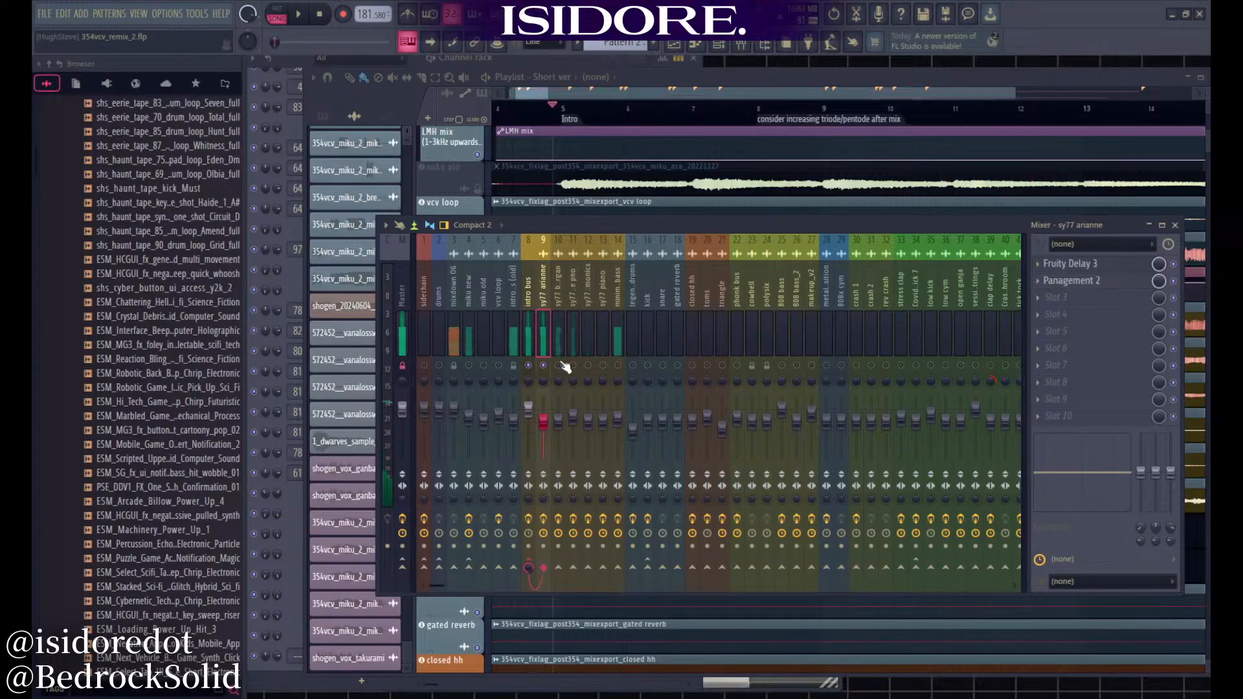
key(space)
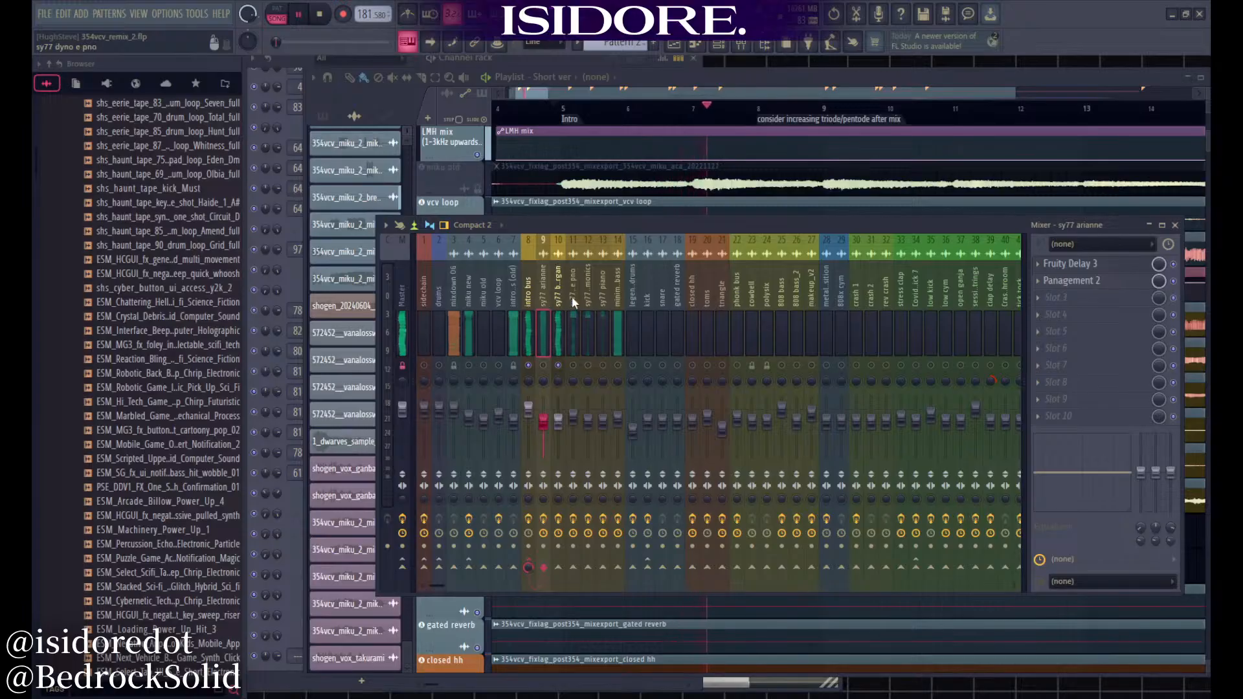
click(574, 365)
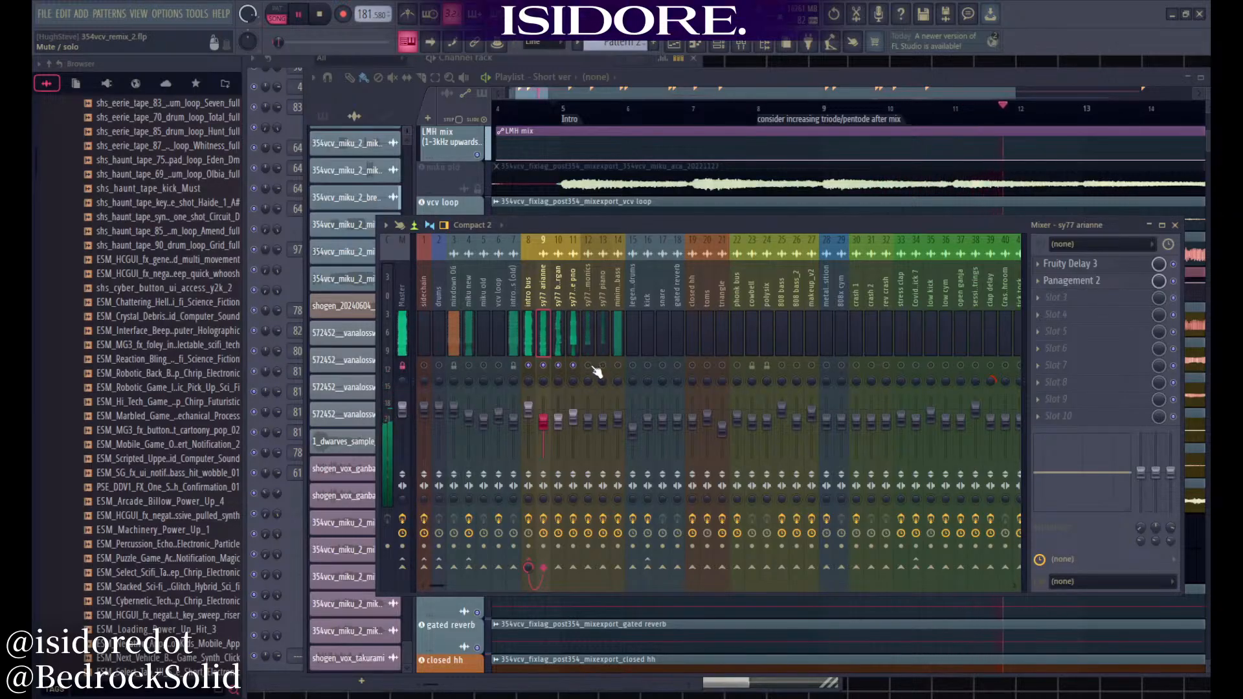
Solo sy77 metamonics with the intro bus, replay the Intro, and select its mixer track to show its effects
key(space)
key(space)
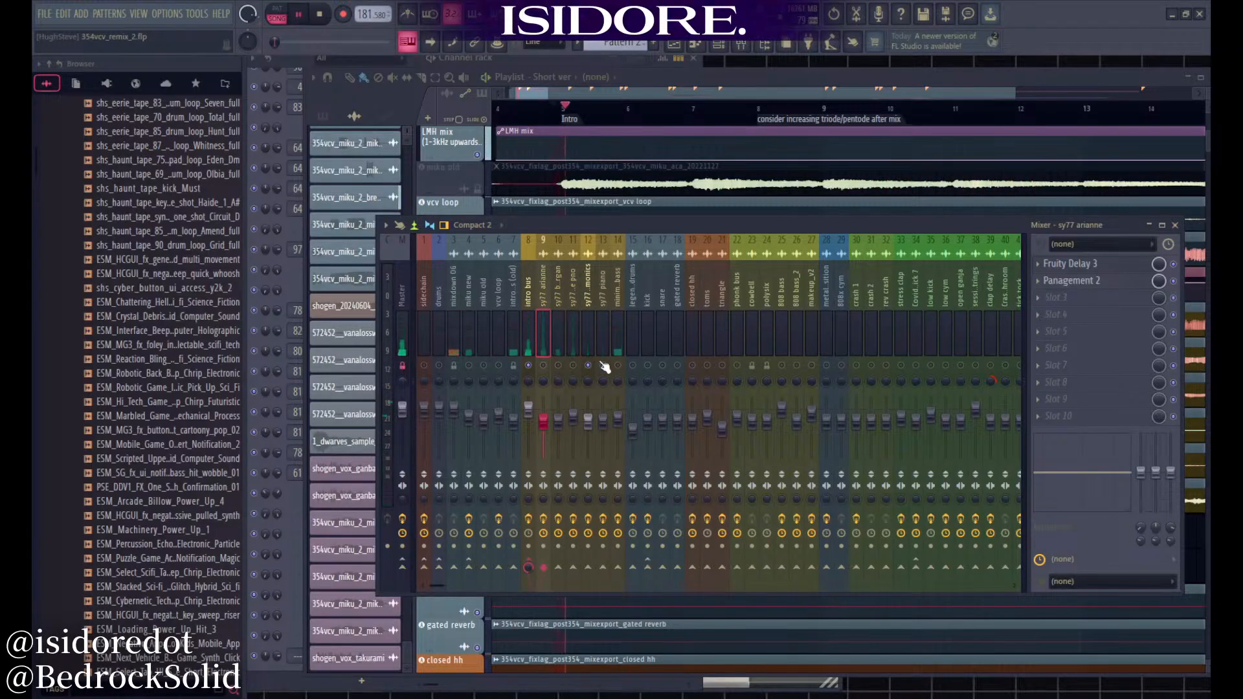
click(585, 296)
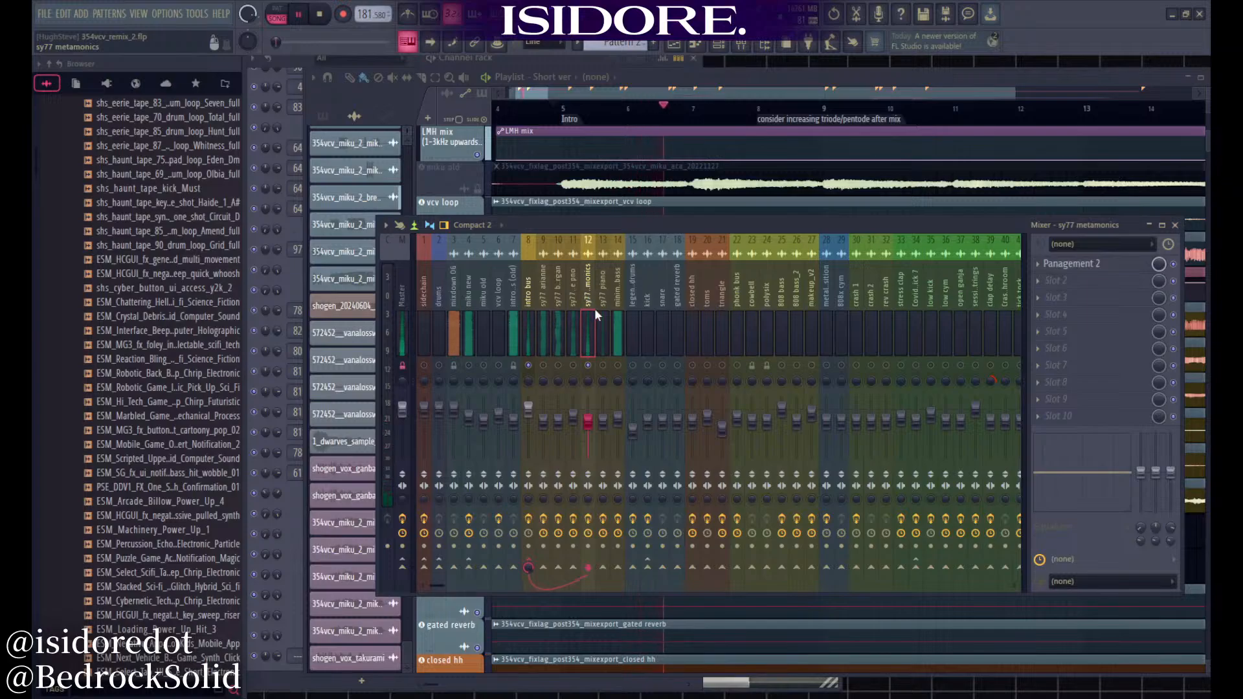
Solo the remaining sy77 tracks and minimoog bass together with sy77 metamonics and listen to them layered over the Intro
click(558, 366)
key(space)
key(space)
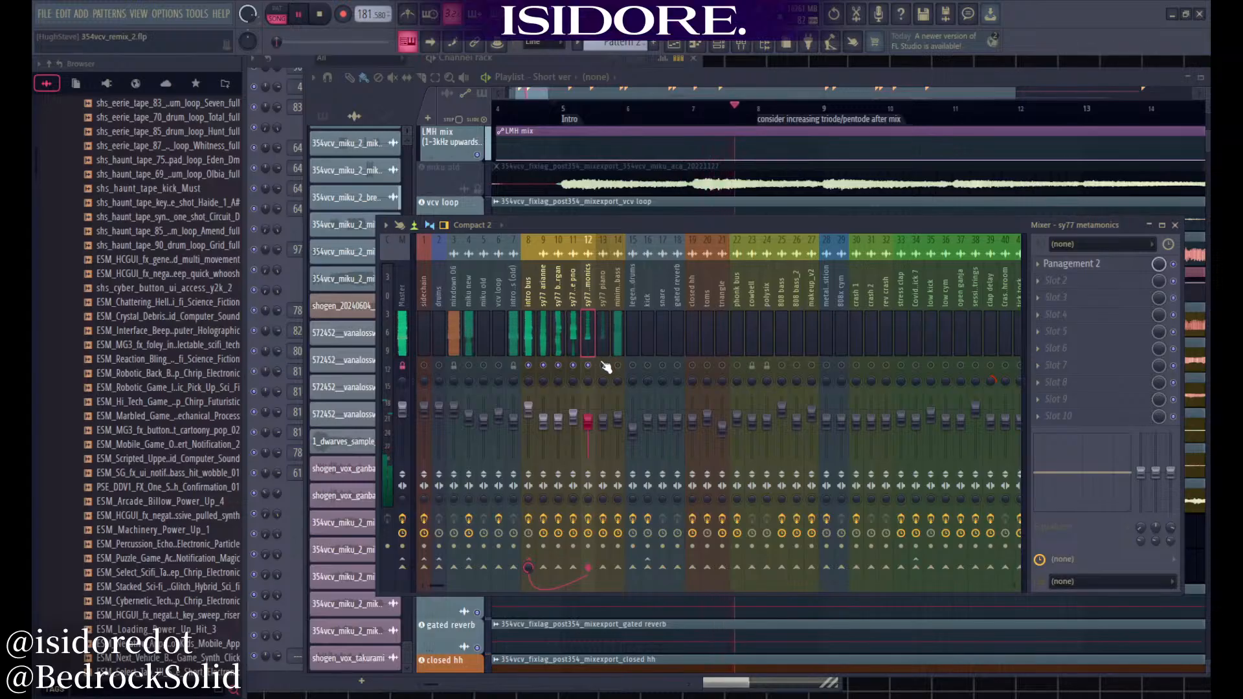
right_click(603, 365)
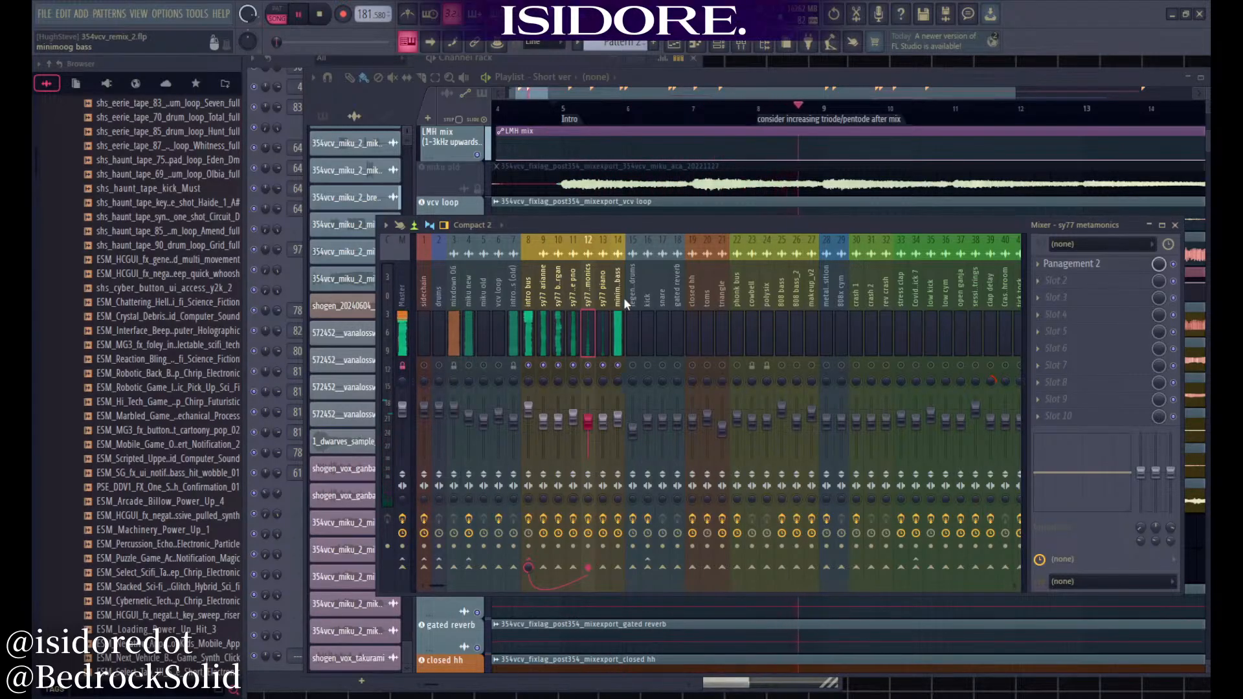
Select the sine delay mixer track, listen to it soloed over the Intro, and restore all mixer tracks
scroll(548, 289, down, 5)
scroll(550, 290, down, 2)
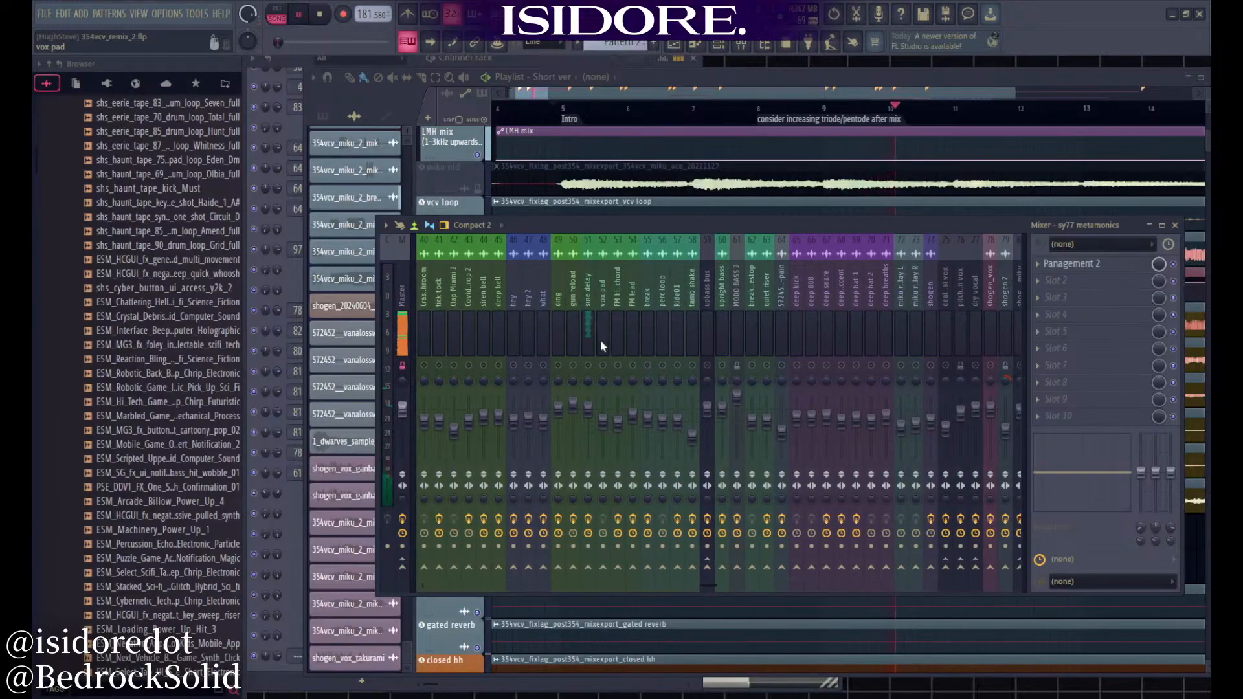
click(588, 324)
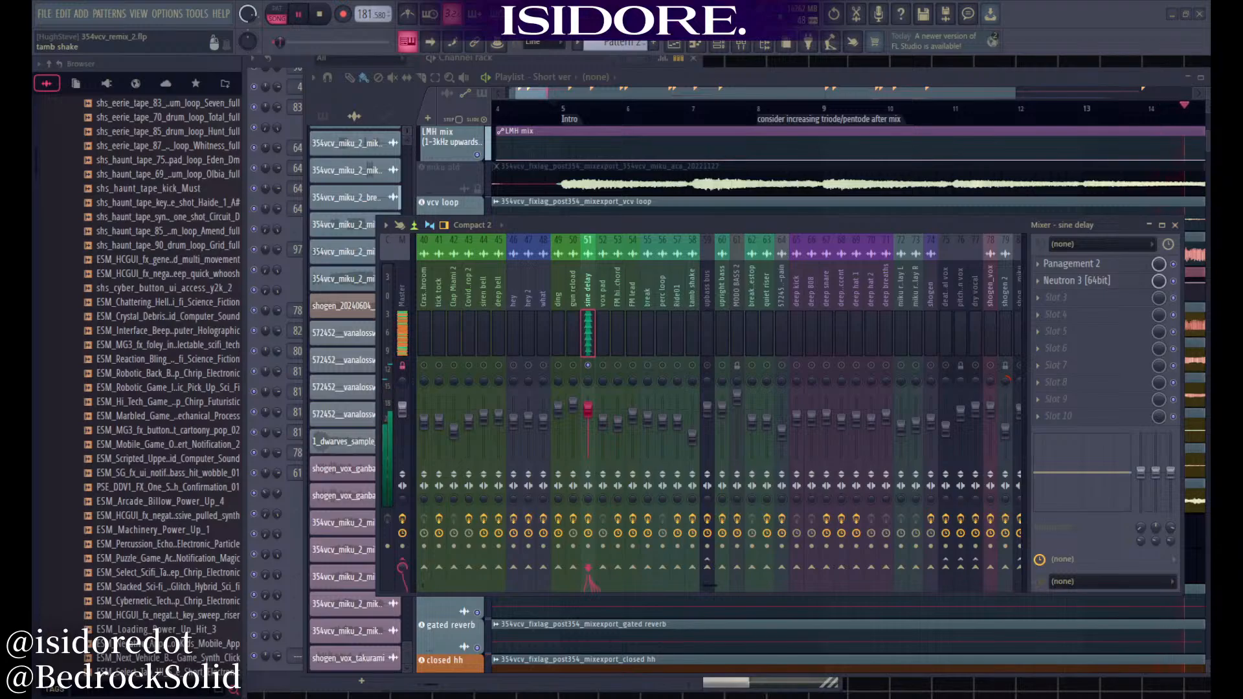
scroll(698, 283, up, 10)
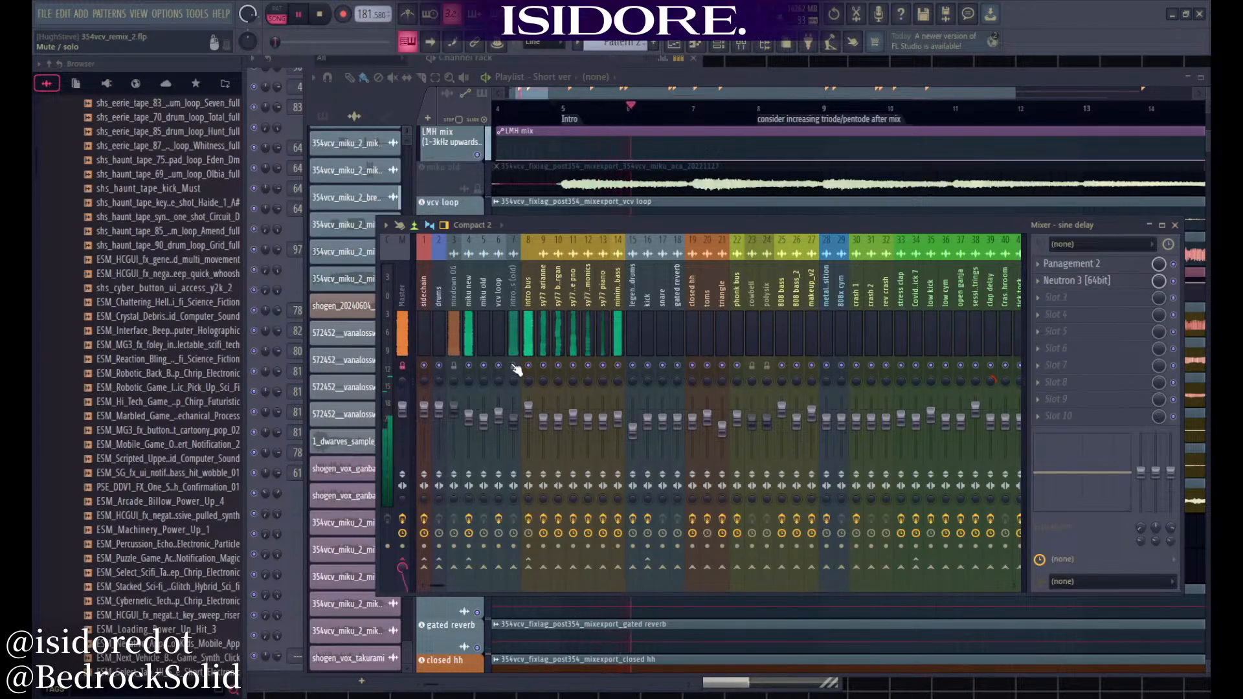
Look through the playlist's tracks and find the insanity1 track in the mixer
click(668, 79)
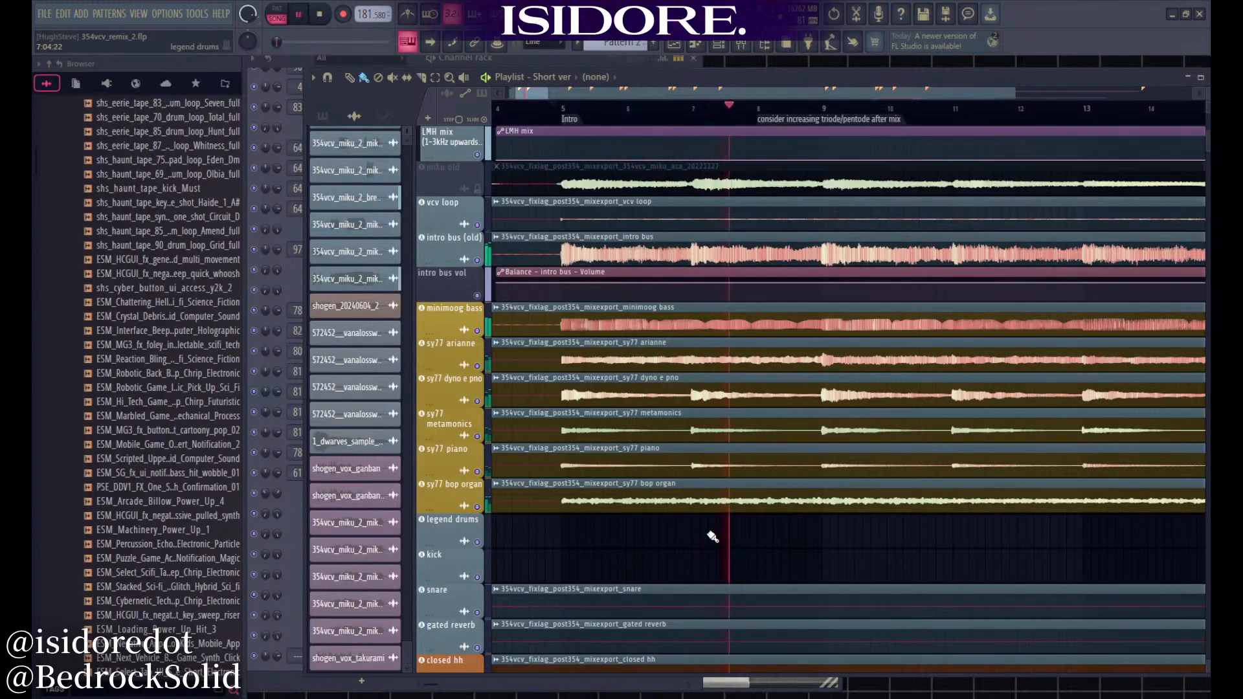
scroll(714, 534, down, 5)
scroll(675, 452, down, 9)
scroll(677, 446, up, 3)
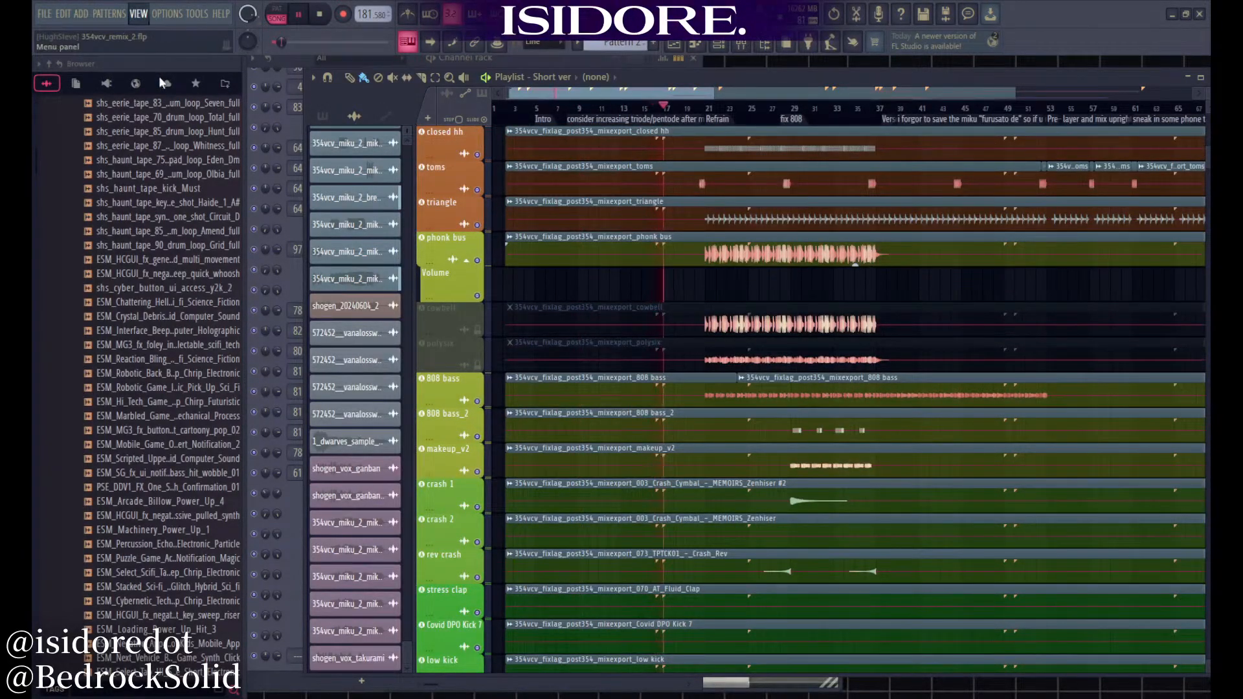
key(F9)
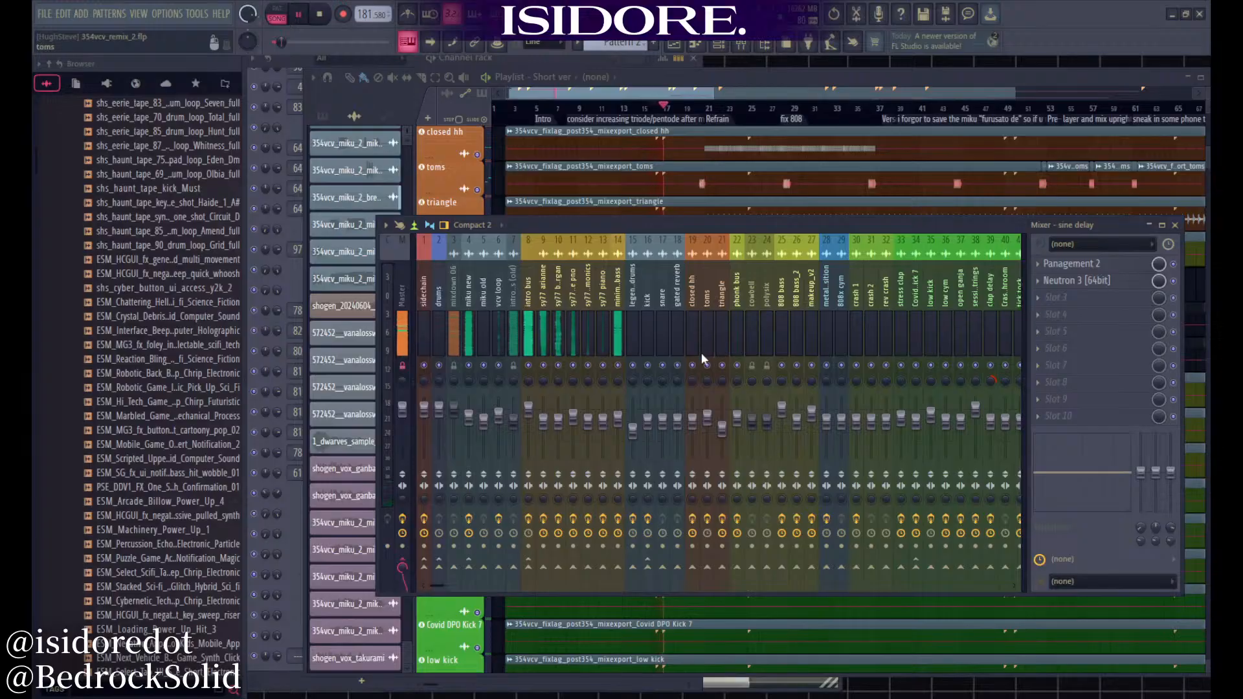
scroll(621, 316, right, 8)
scroll(556, 320, right, 6)
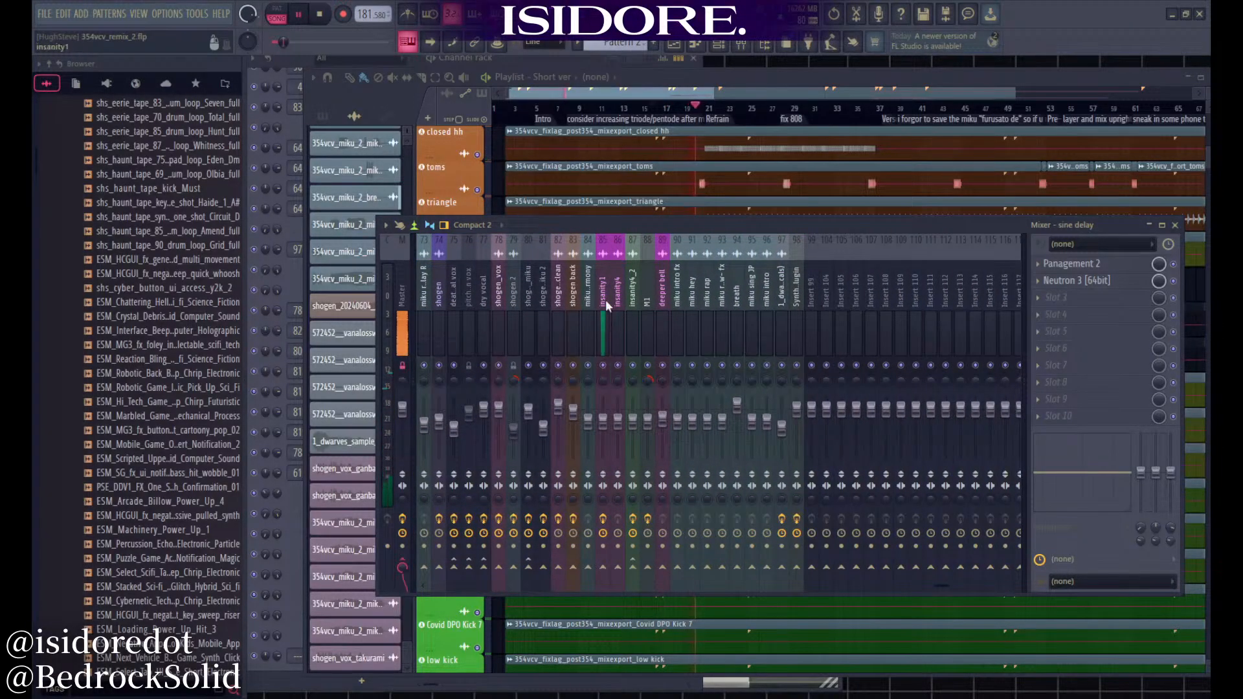
Solo the insanity1 mixer track, listen to it from the Intro, clear the solo and close the mixer
key(space)
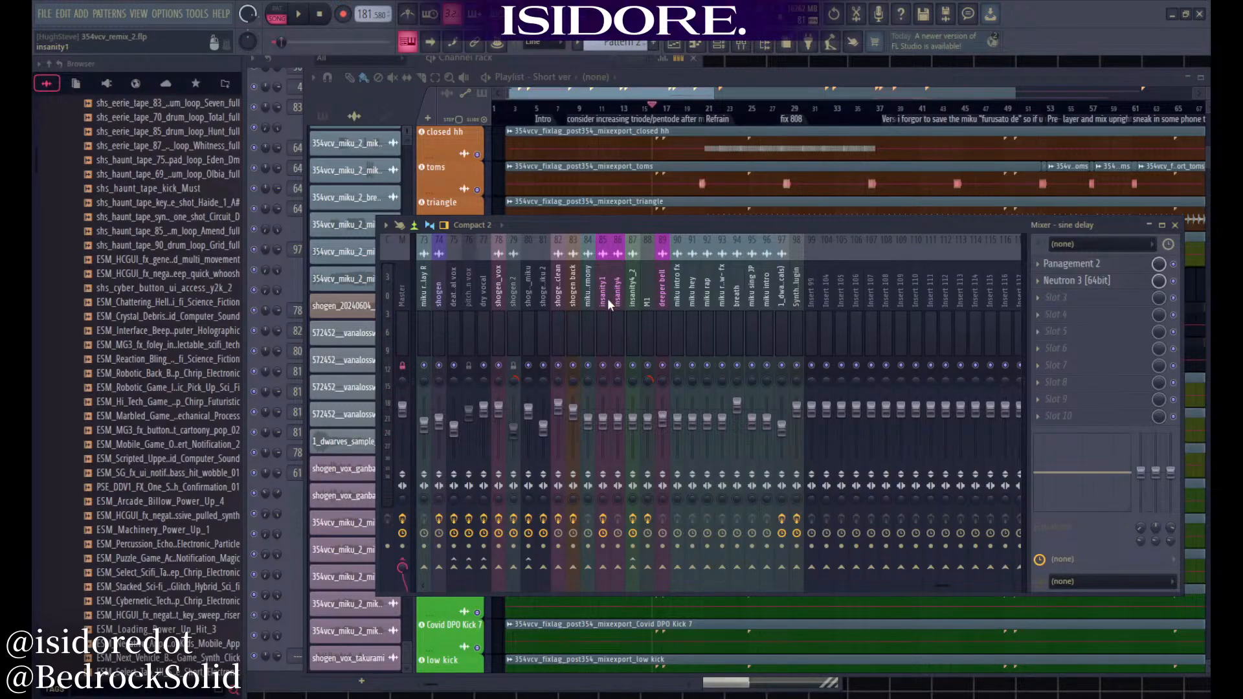
right_click(604, 366)
key(space)
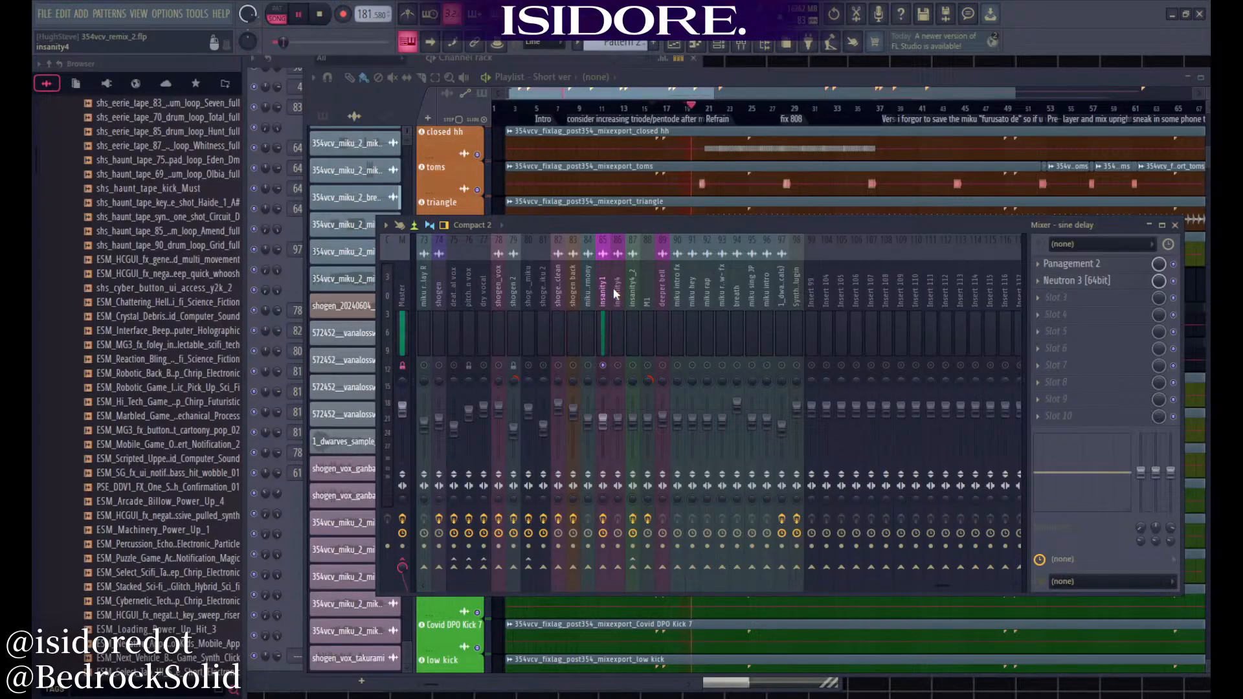
key(space)
ctrl+click(604, 365)
key(F9)
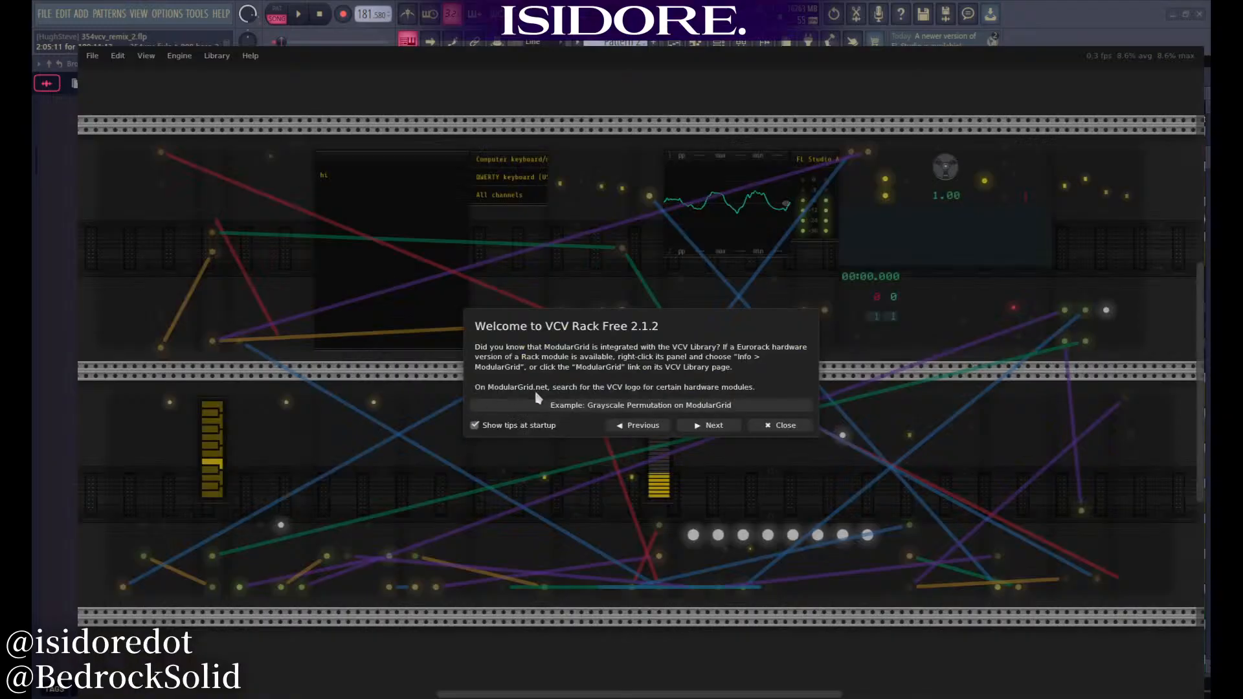
Switch to the VCV Rack patch, dismiss its welcome tips, and raise the VCA module's level
click(770, 429)
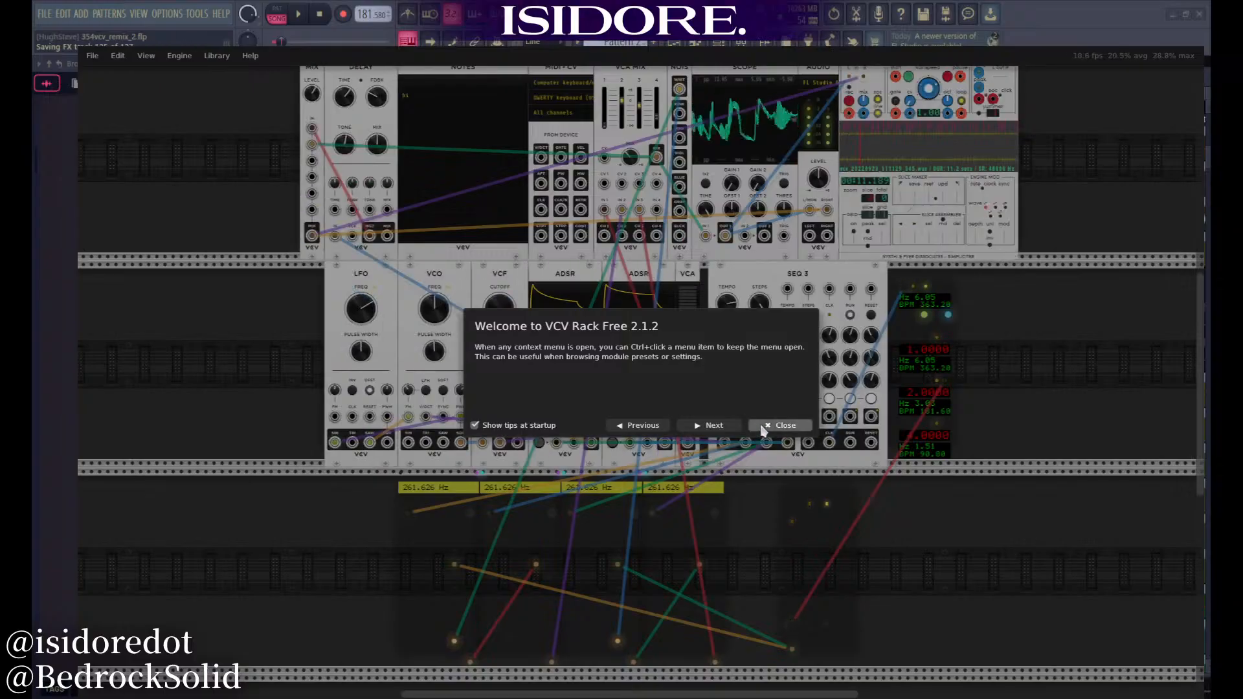
click(784, 425)
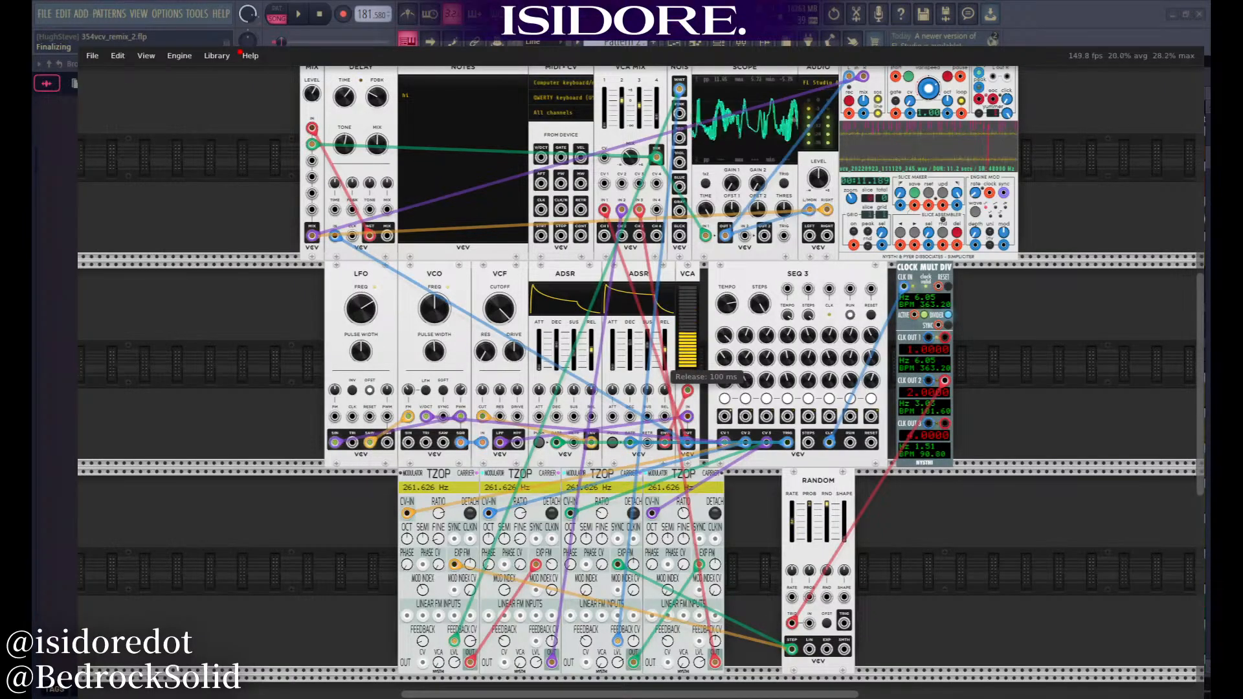
drag(687, 315, 687, 246)
Turn down the Audio module's output level and reset it to its default
drag(818, 179, 819, 292)
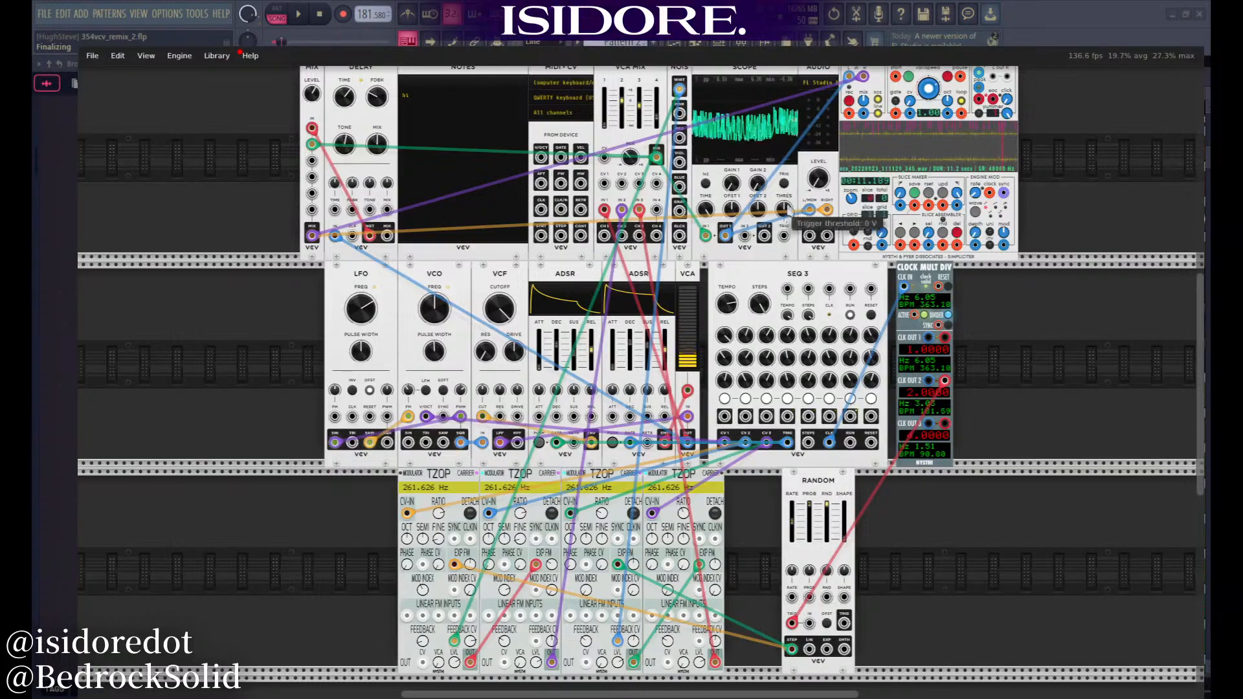
mouse_move(820, 178)
mouse_down()
mouse_move(820, 136)
mouse_move(825, 185)
mouse_up()
double_click(825, 186)
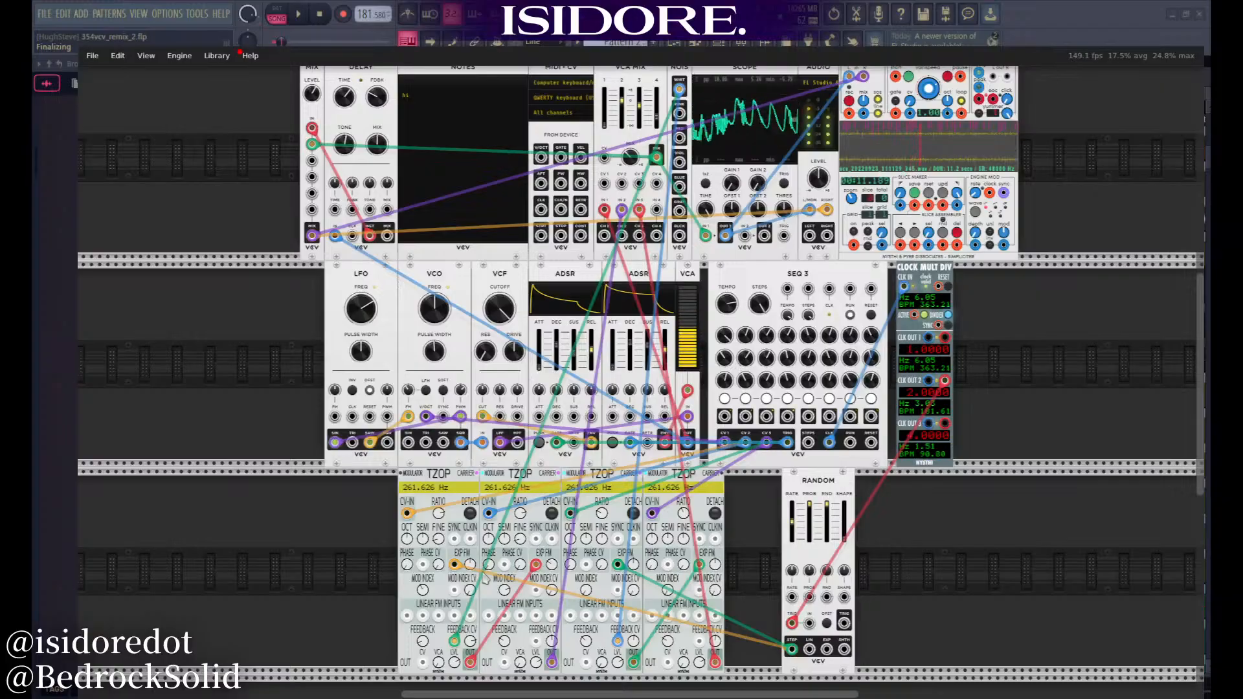
Adjust the Exp FM amounts on the first and second TZOP oscillators
drag(470, 564, 470, 570)
drag(551, 565, 552, 549)
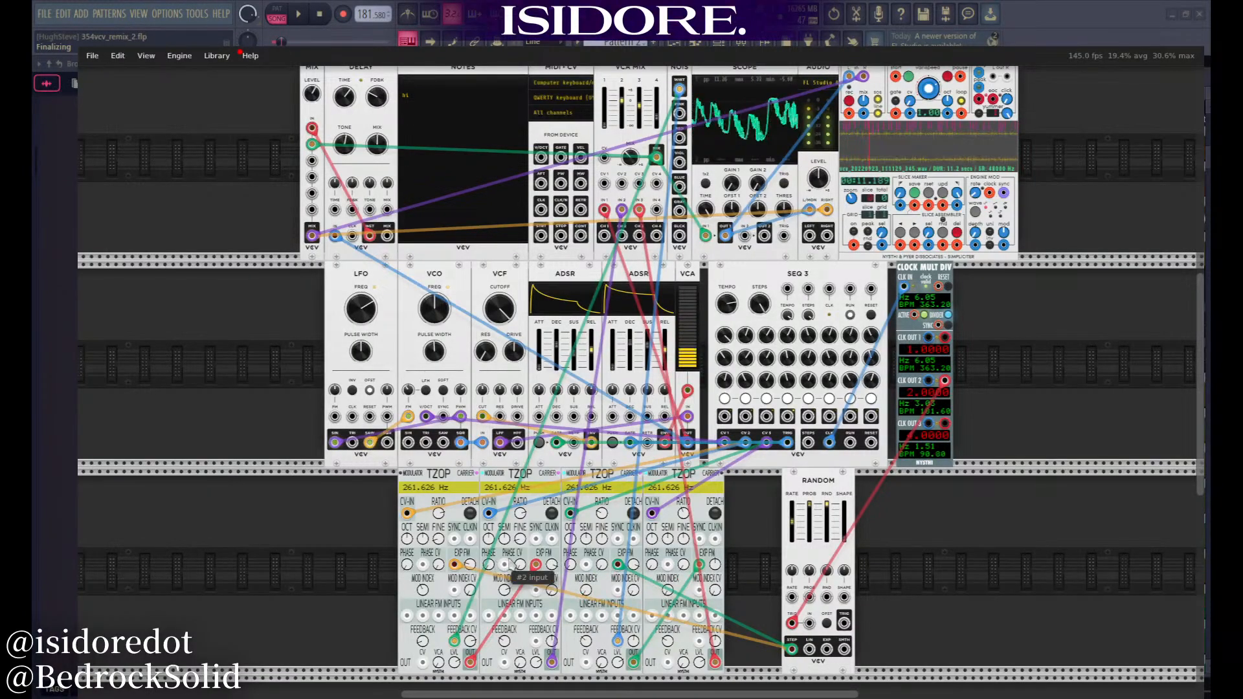
drag(520, 564, 519, 554)
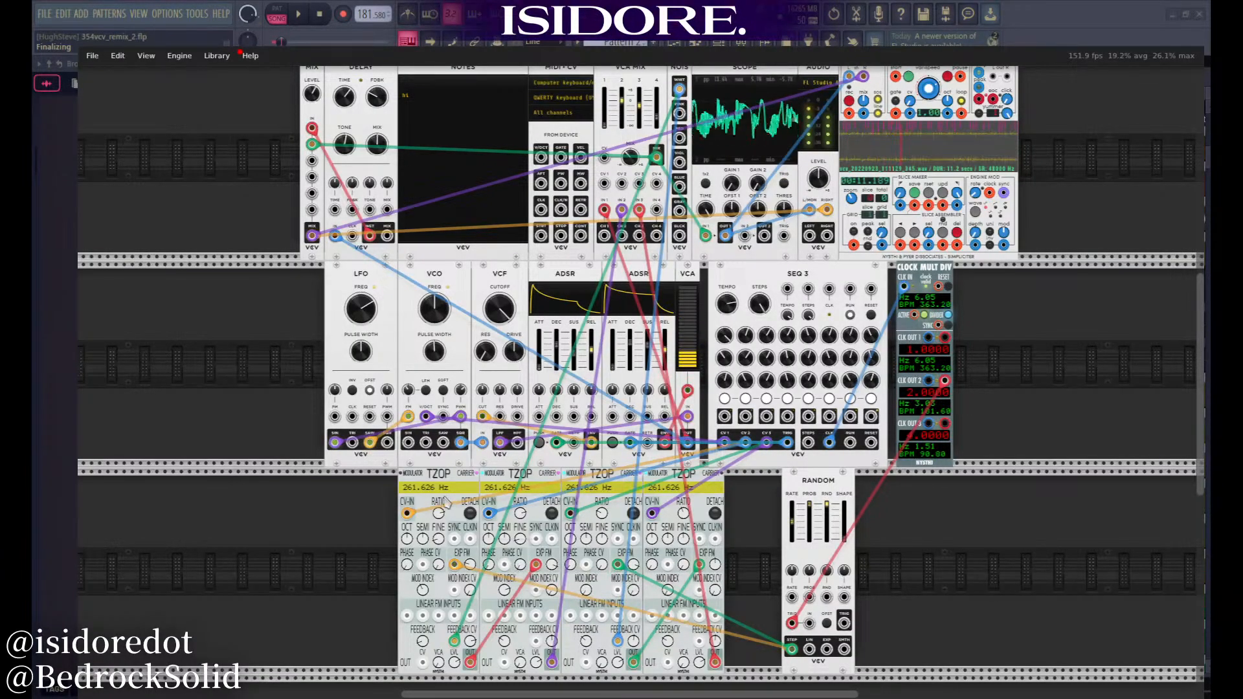
Change the FM ratios of the second, third and fourth TZOP oscillators, using 1/6 for the second and 5 for the fourth
drag(520, 513, 520, 518)
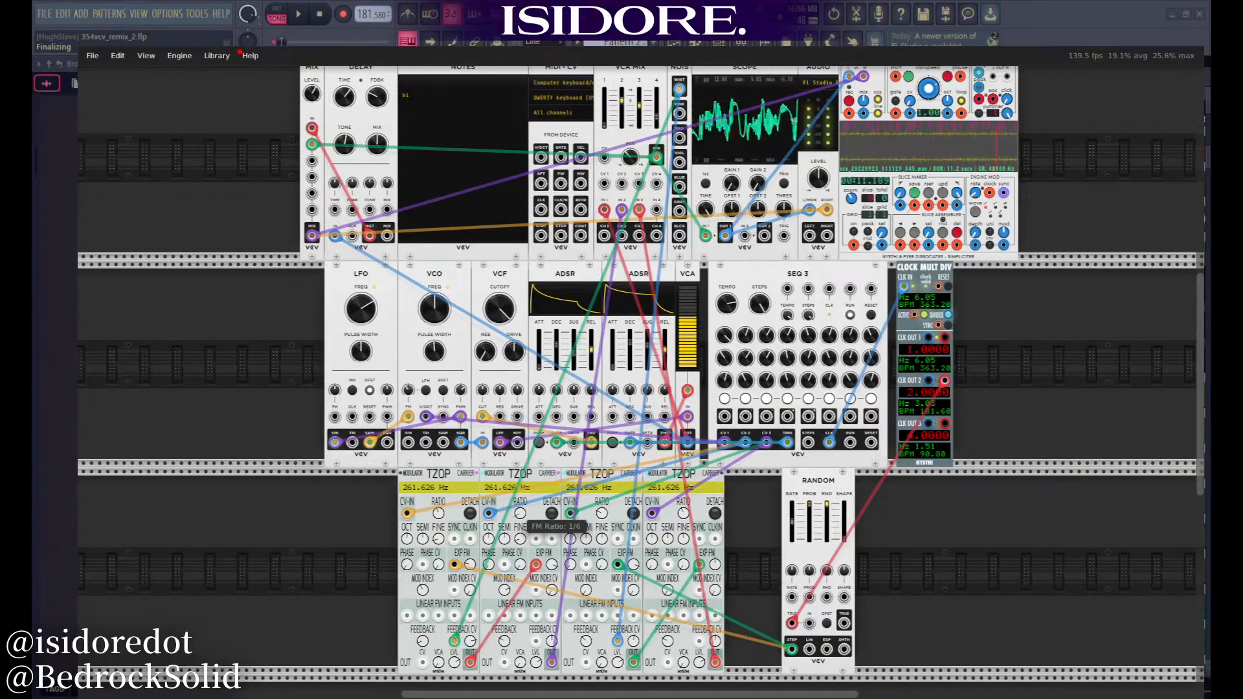
mouse_move(602, 513)
mouse_down()
mouse_move(602, 503)
mouse_move(602, 517)
mouse_up()
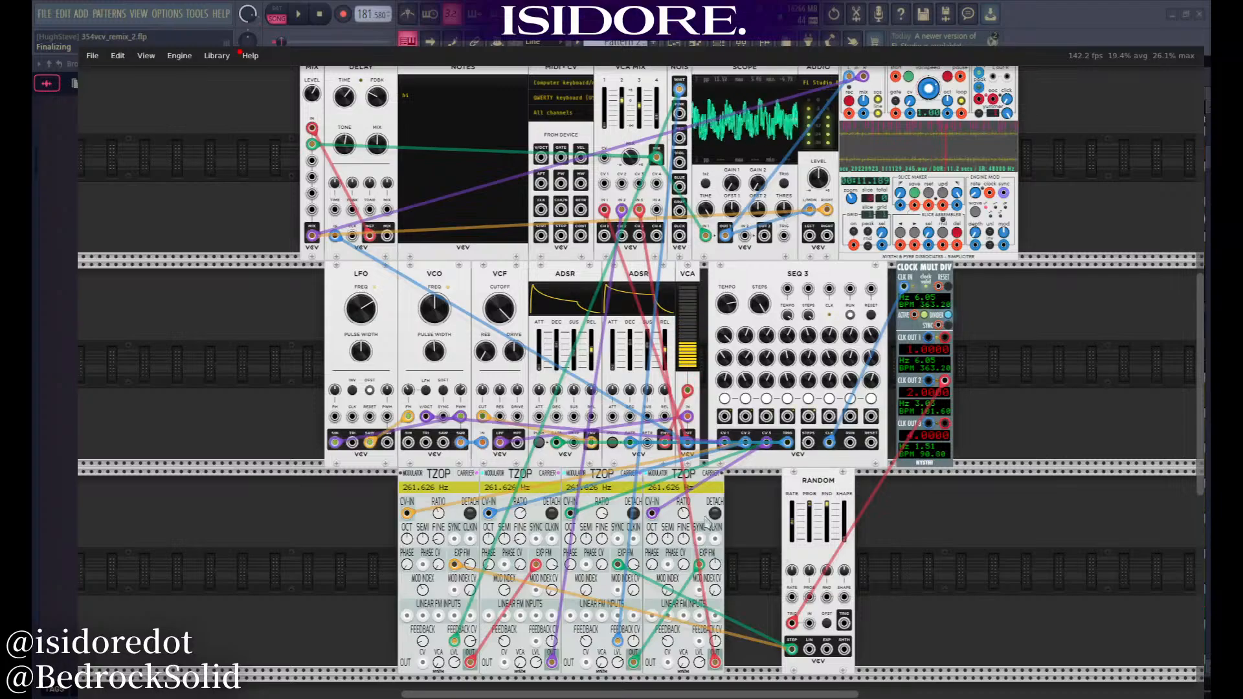
drag(684, 514, 683, 510)
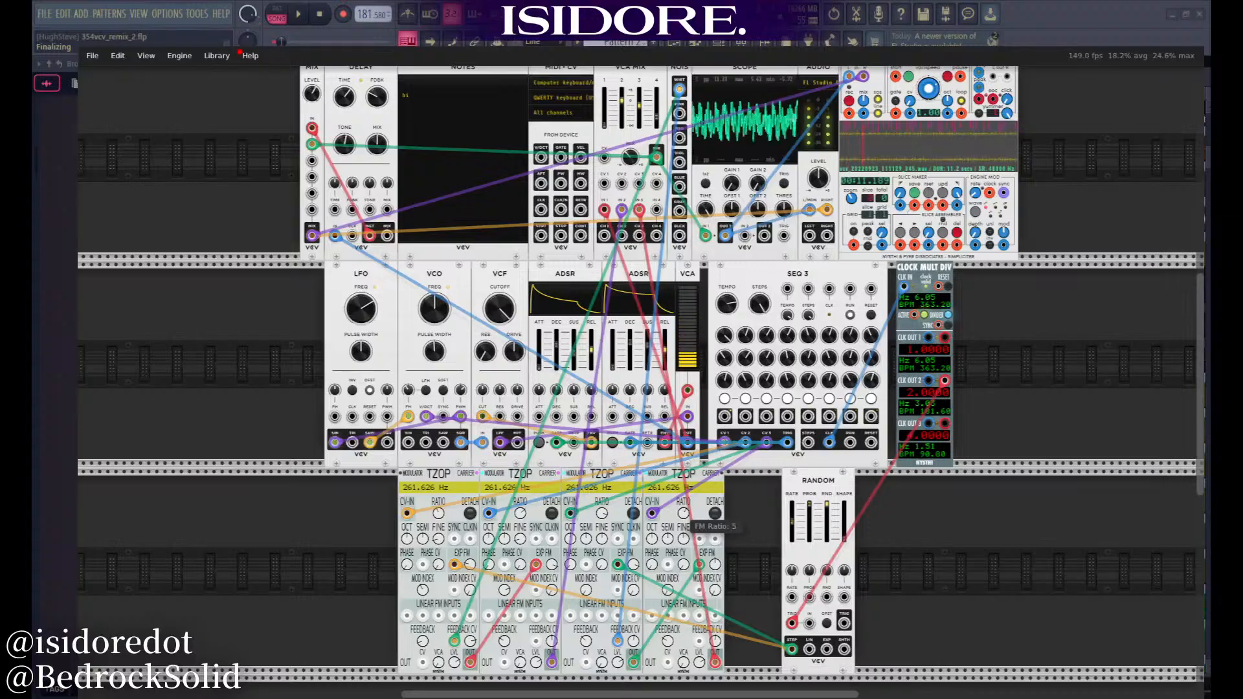
Readjust the second TZOP oscillator's FM ratio and try ratios such as 4 and 5 on the third
drag(520, 513, 520, 513)
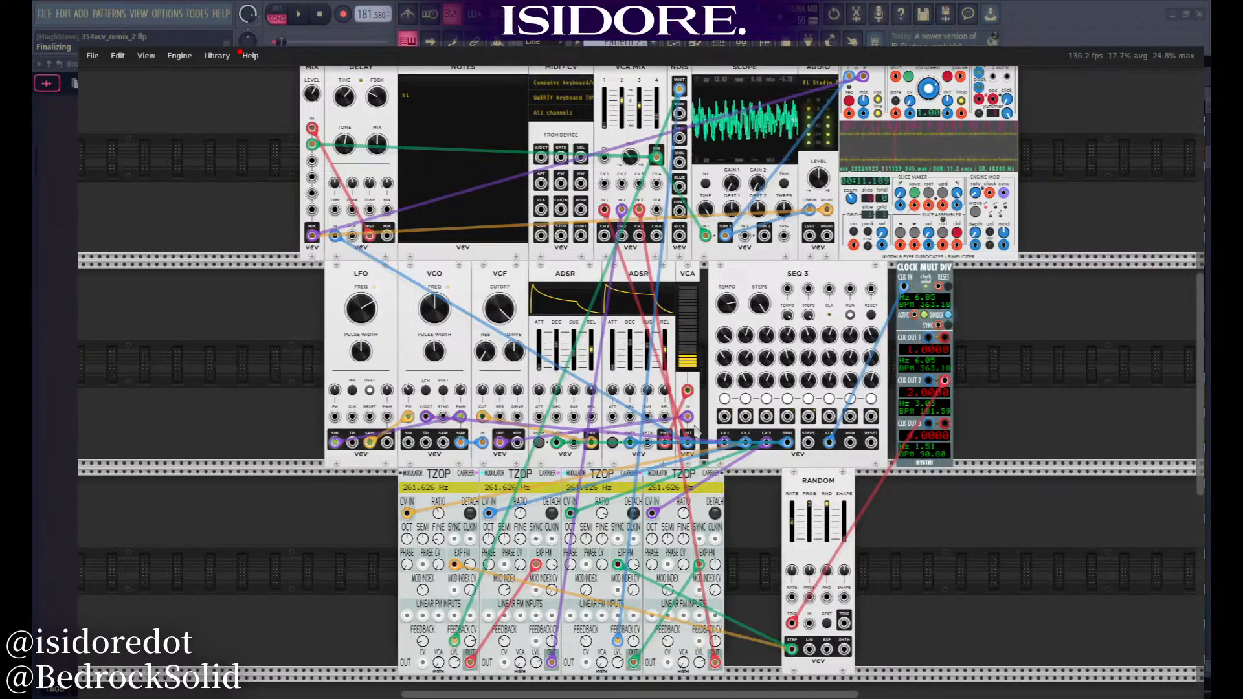
drag(602, 514, 602, 527)
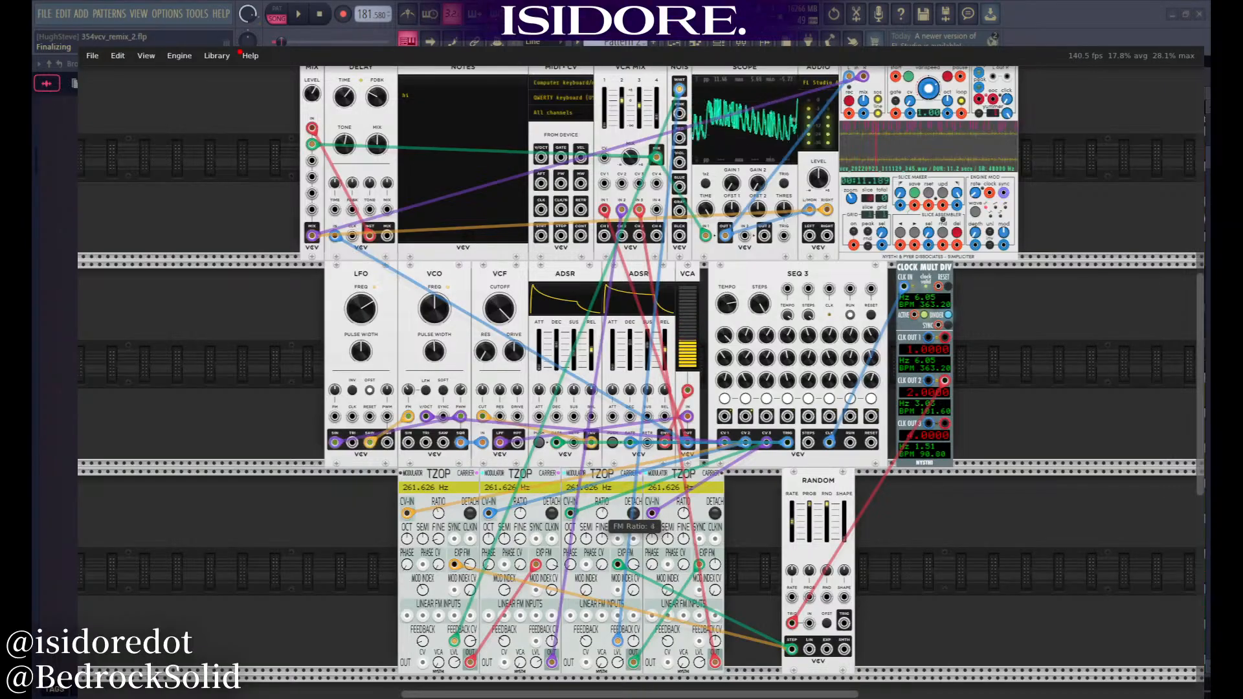
drag(602, 527, 602, 523)
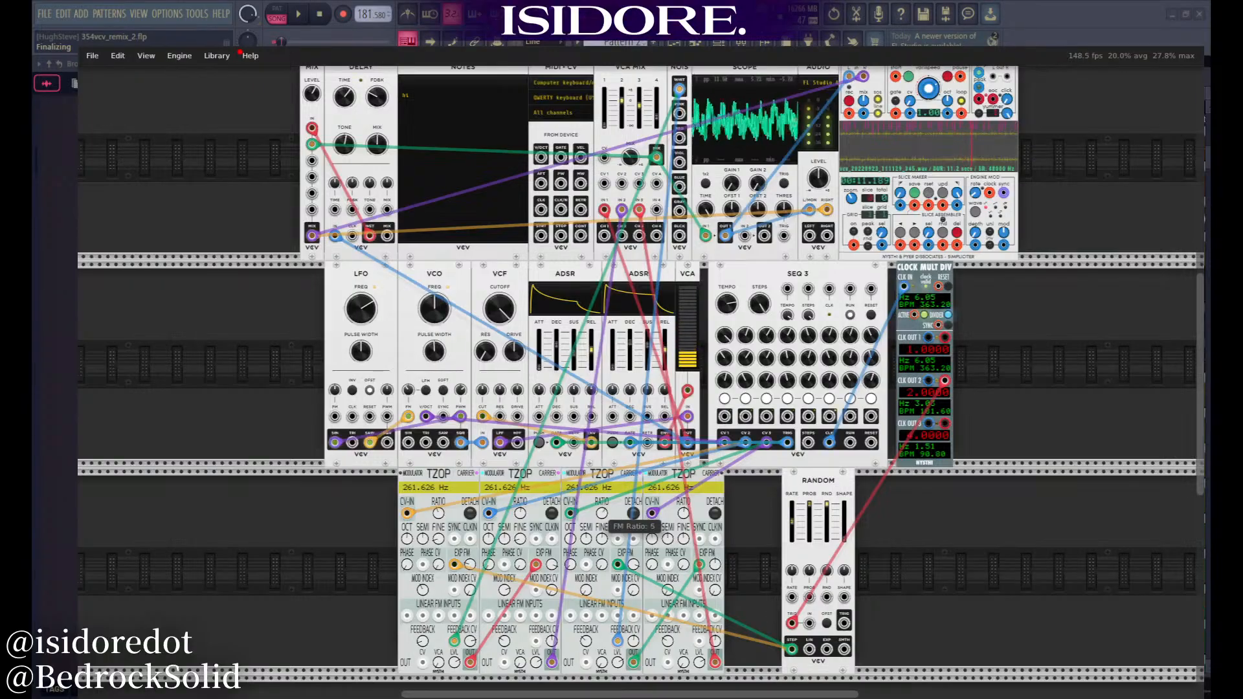
drag(602, 523, 602, 525)
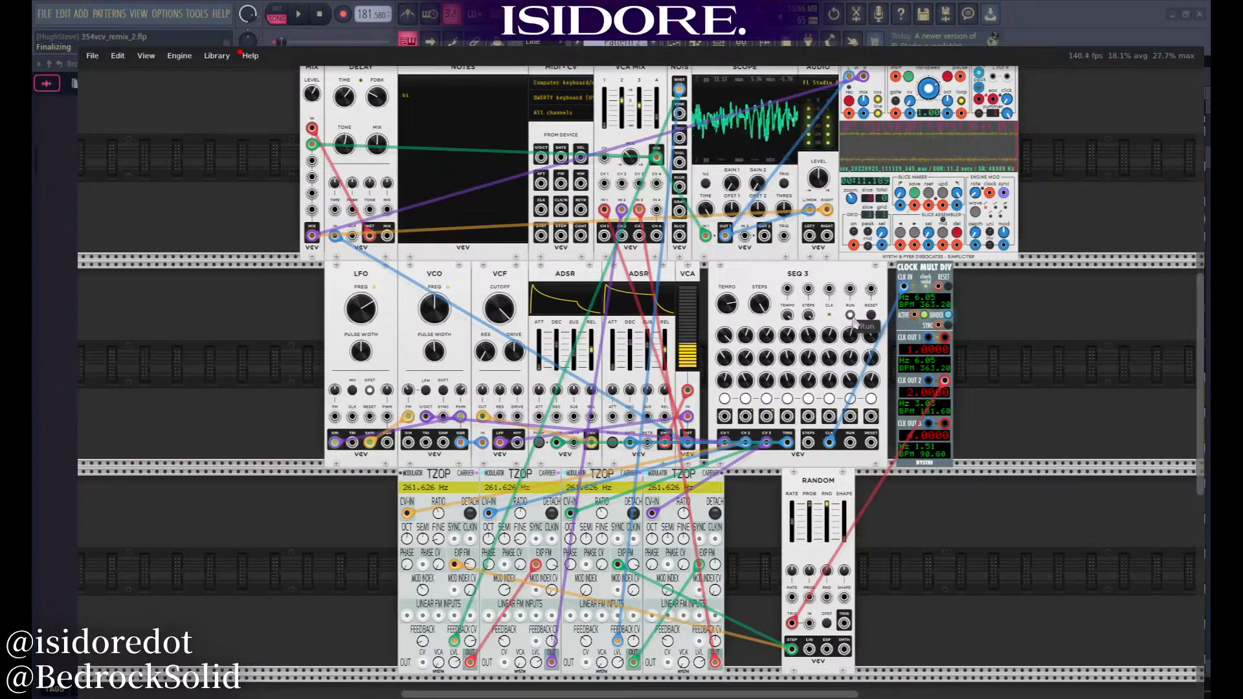
Toggle SEQ 3's run state and unplug its clock cable from the Clock Mult Div's clock input
click(851, 317)
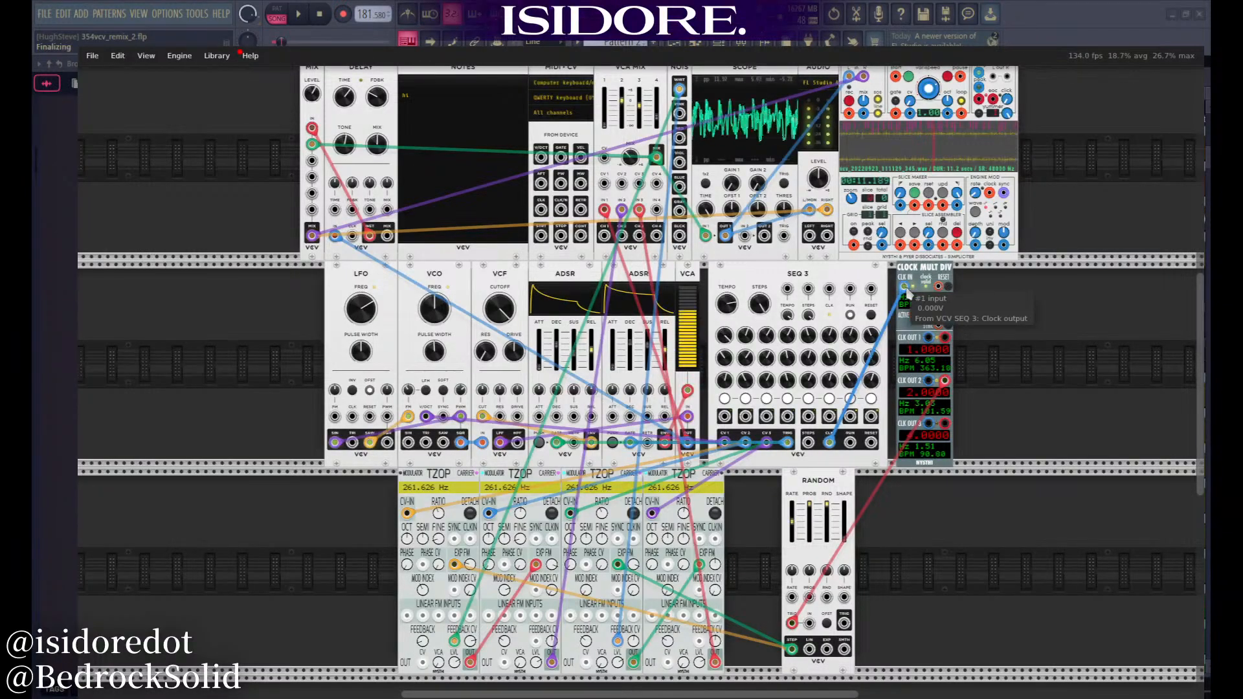
drag(904, 286, 868, 433)
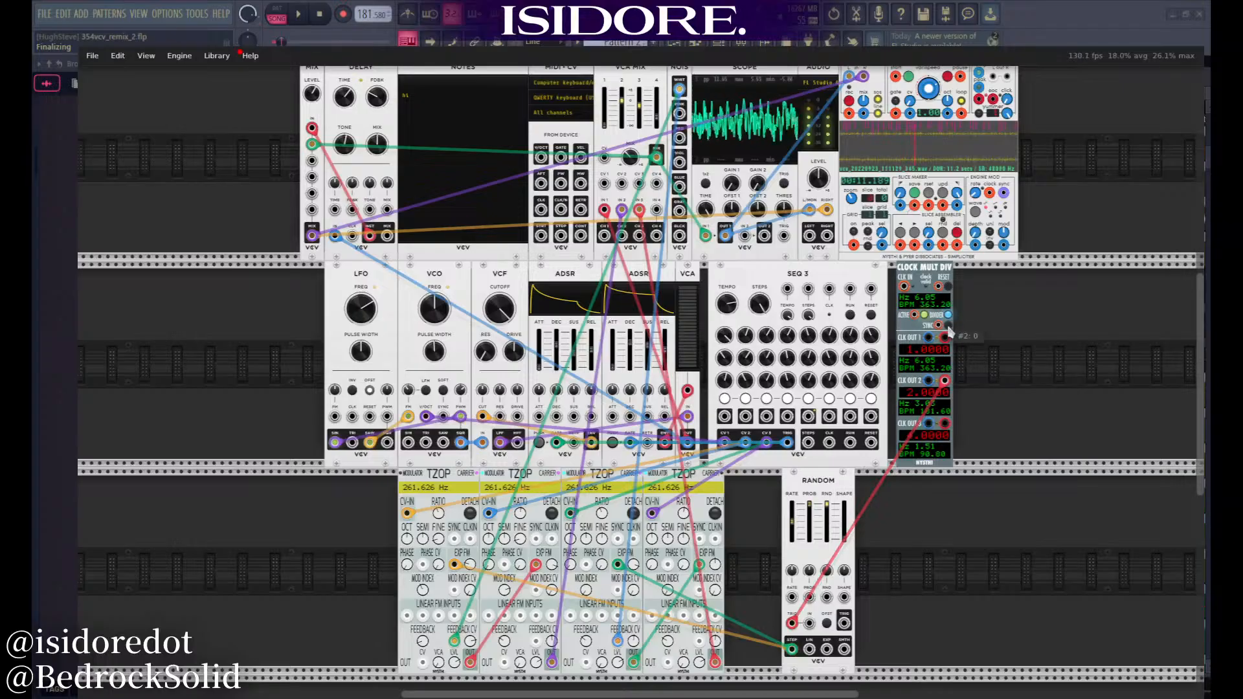
Change the FM ratio of the third TZOP oscillator and set the fourth's to 2/3
drag(607, 518, 608, 492)
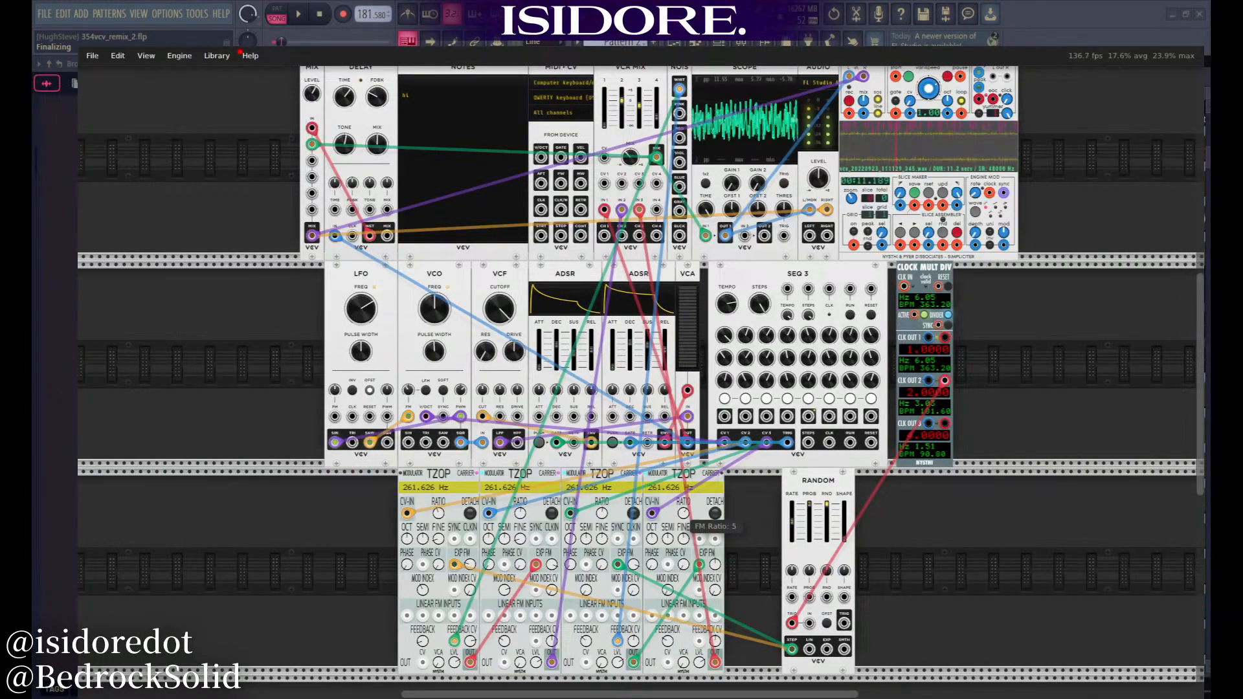
drag(683, 514, 683, 495)
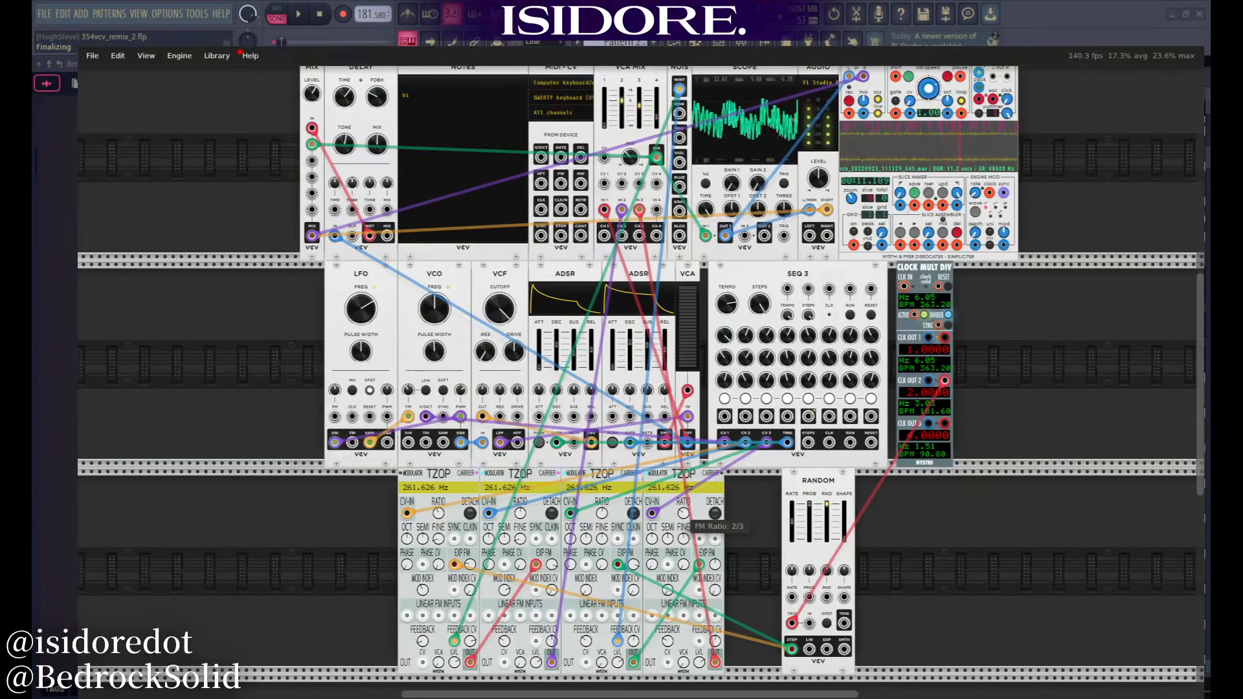
Set the fourth TZOP oscillator's FM ratio to 5 and change the ratios of the third, second and first oscillators
drag(683, 513, 683, 526)
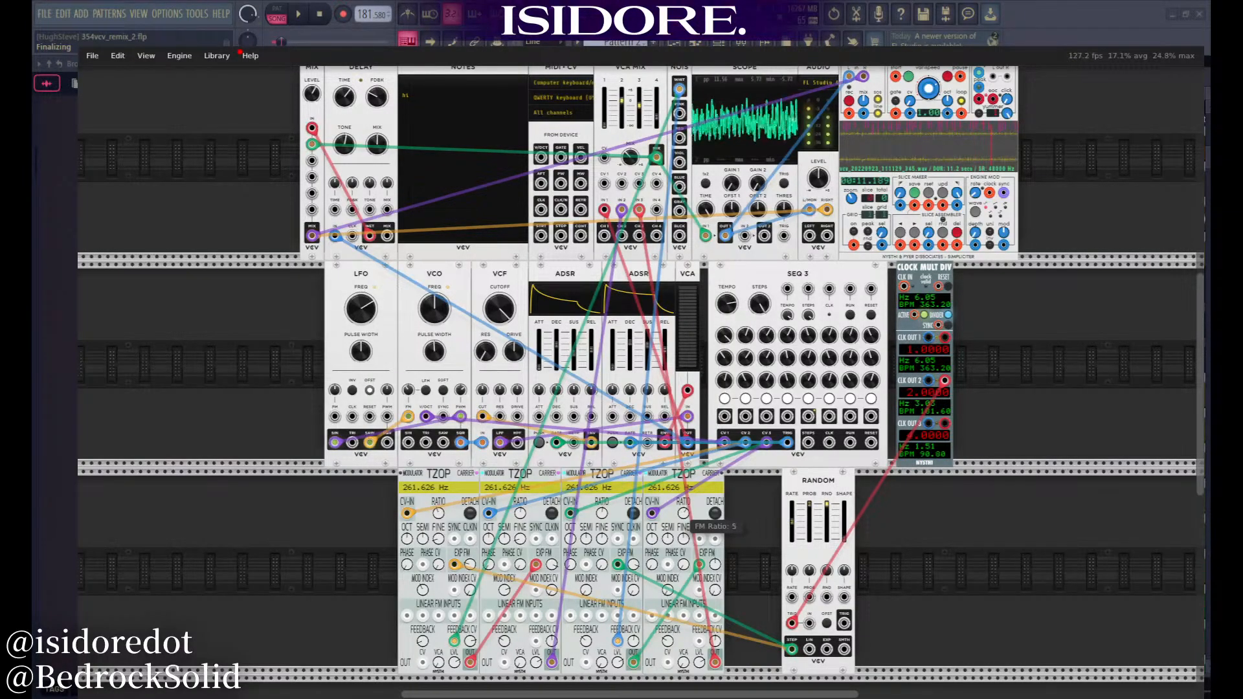
drag(602, 514, 602, 508)
mouse_move(521, 514)
mouse_down()
mouse_move(520, 497)
mouse_move(521, 511)
mouse_up()
drag(439, 514, 439, 507)
Readjust the FM ratios of the second, third and fourth TZOP oscillators, trying 3 on the fourth
drag(520, 514, 521, 519)
drag(603, 512, 605, 511)
drag(682, 512, 683, 516)
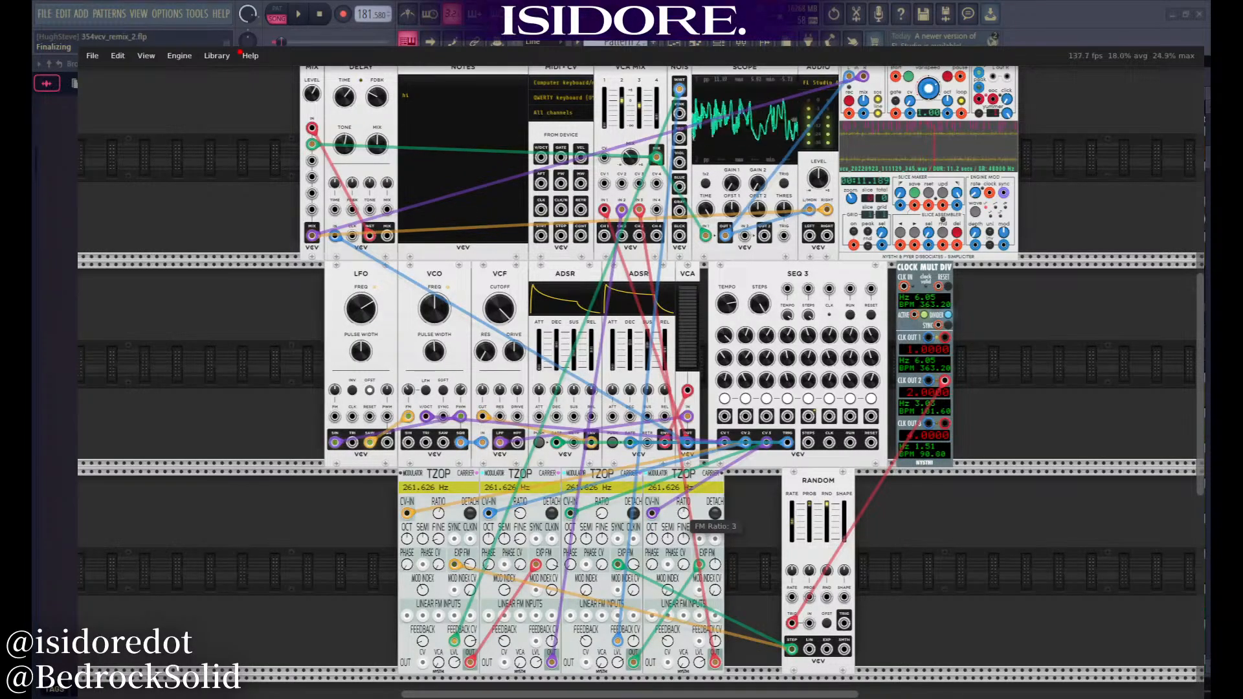
drag(683, 512, 683, 507)
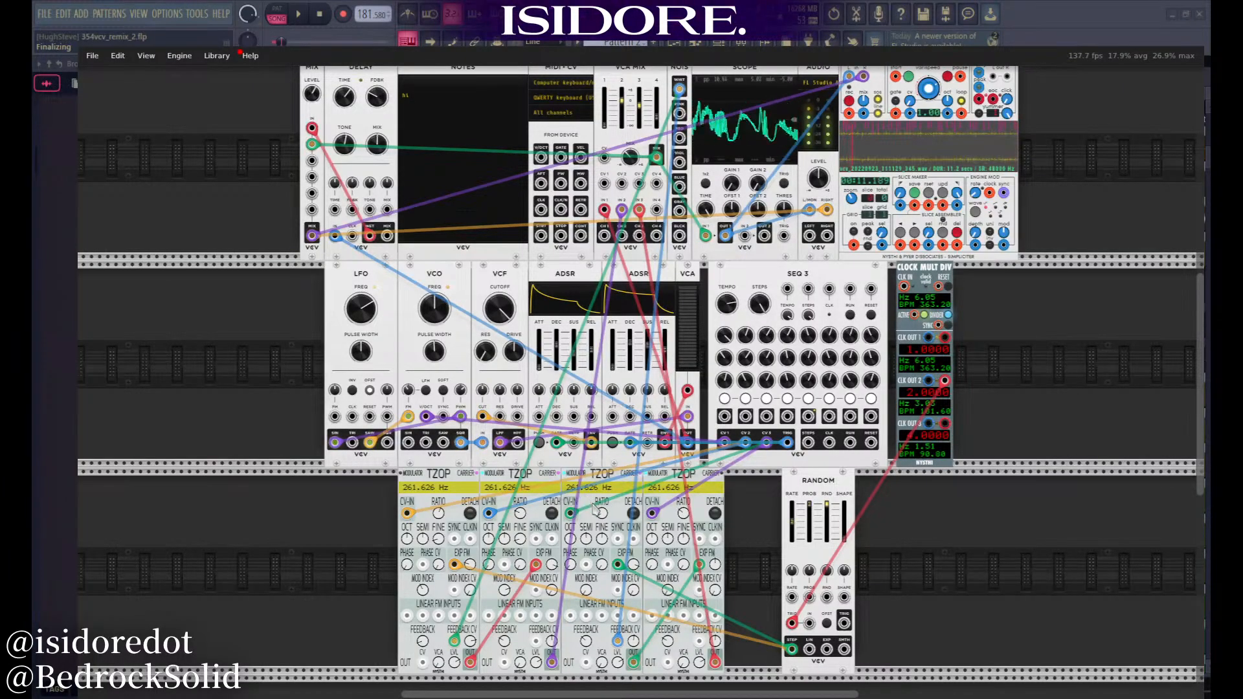
drag(602, 513, 602, 508)
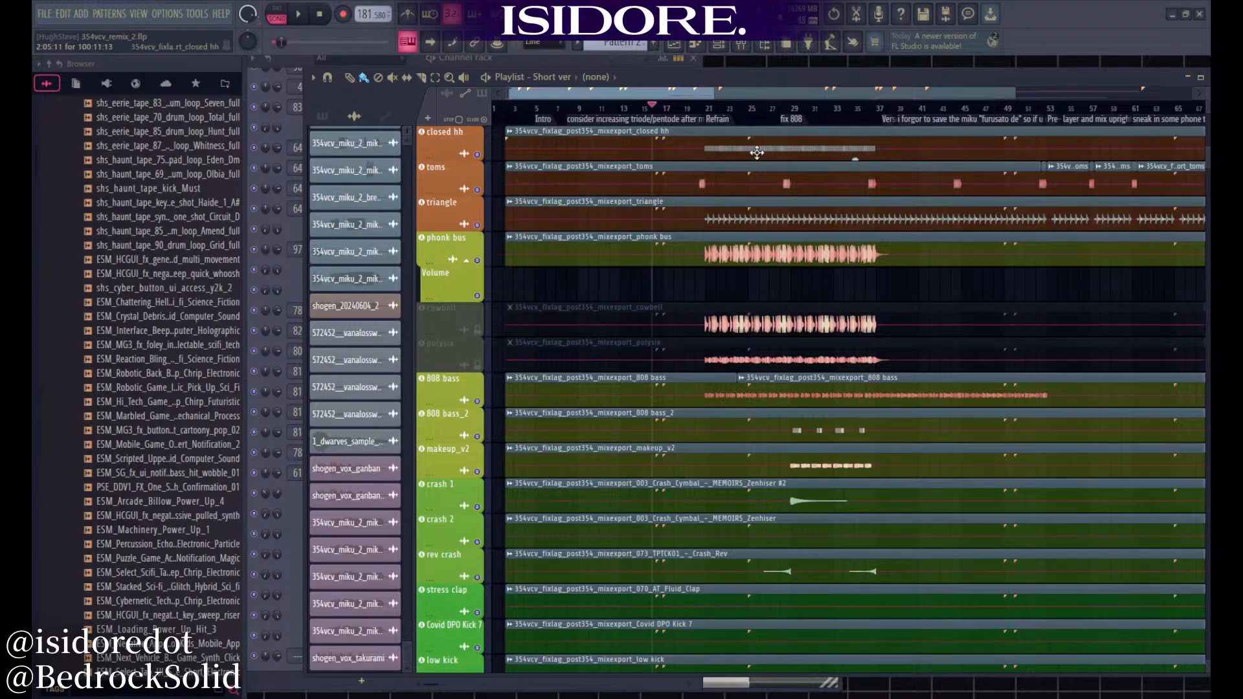
In the FL Studio playlist, play the song from the Refrain marker and view its drum and bass tracks
scroll(721, 333, down, 1)
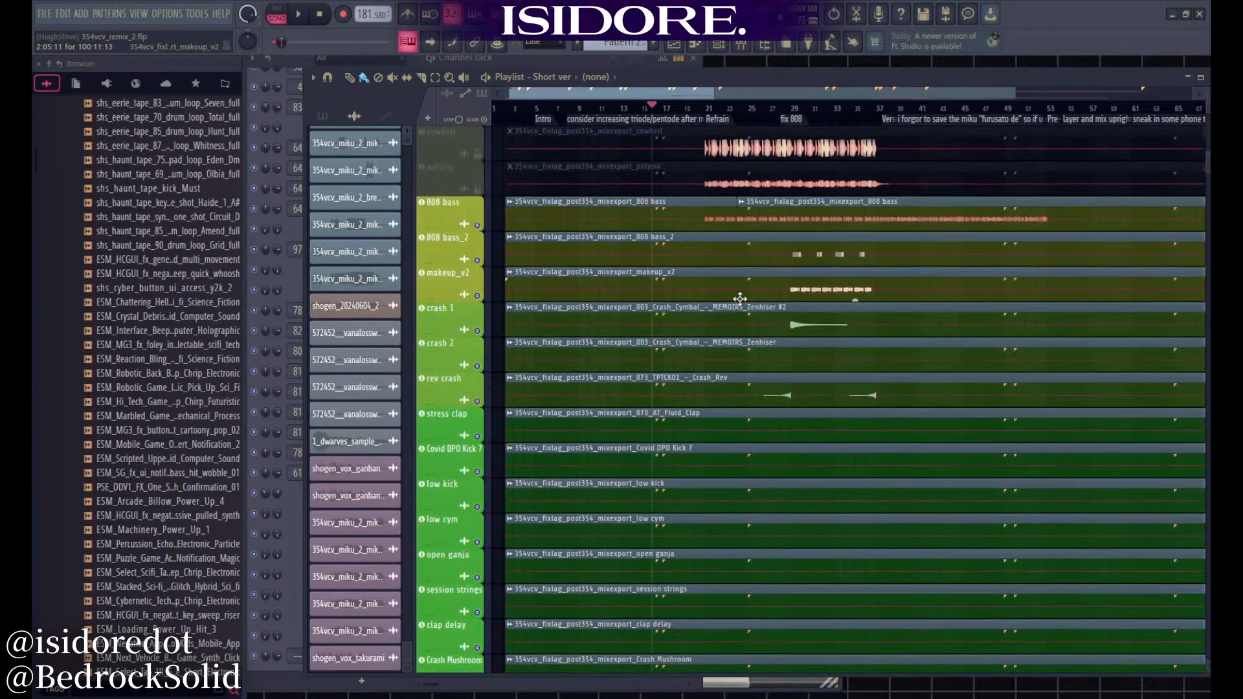
scroll(735, 297, up, 3)
scroll(677, 285, up, 1)
click(681, 111)
key(space)
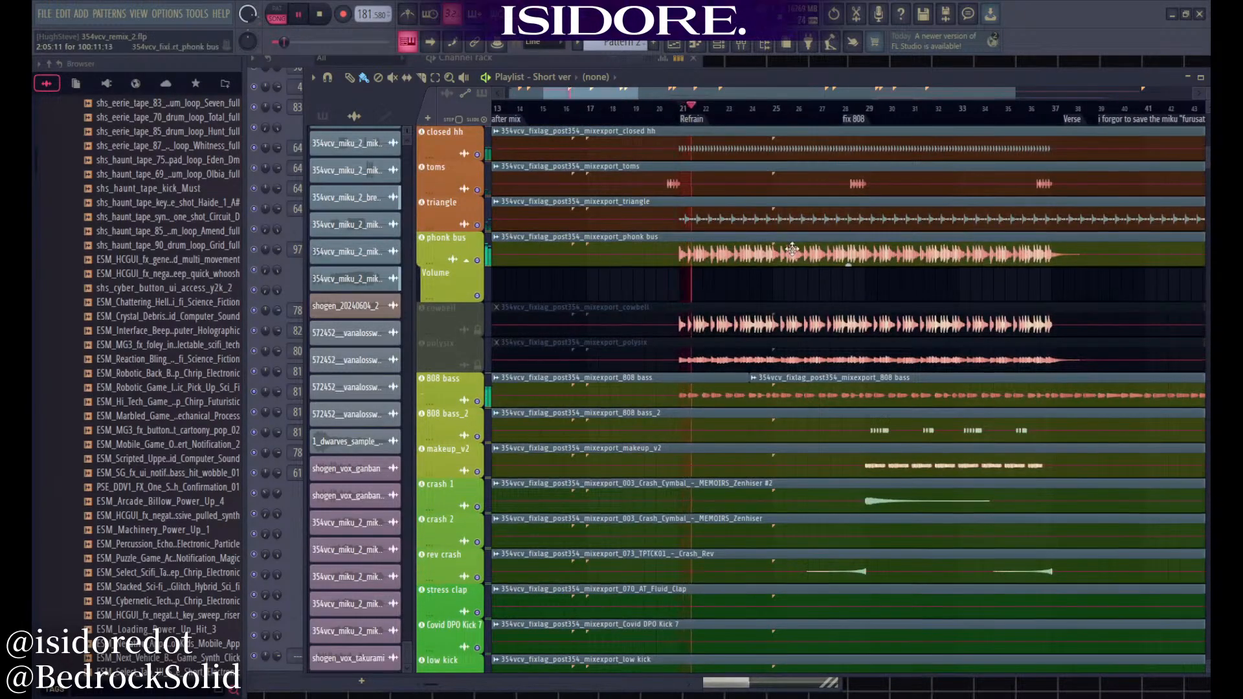
scroll(693, 401, up, 7)
scroll(574, 384, down, 2)
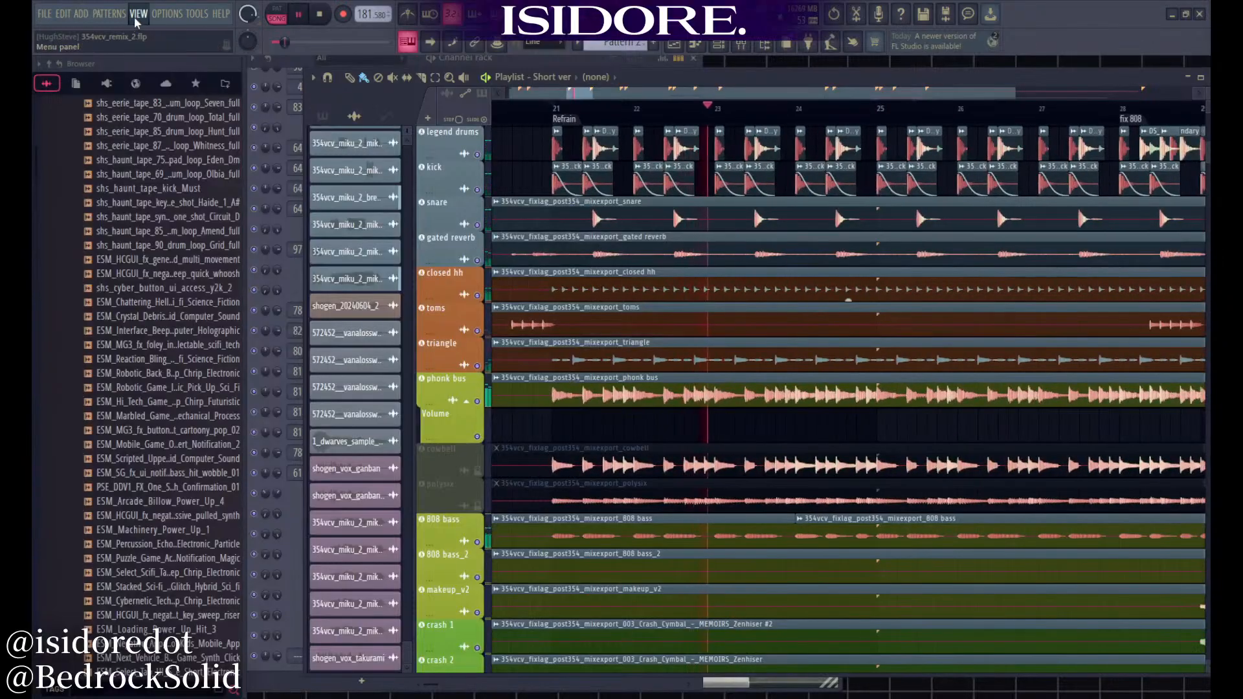
Browse the mixer back to its first tracks and select the polysix track
key(F9)
scroll(650, 305, up, 10)
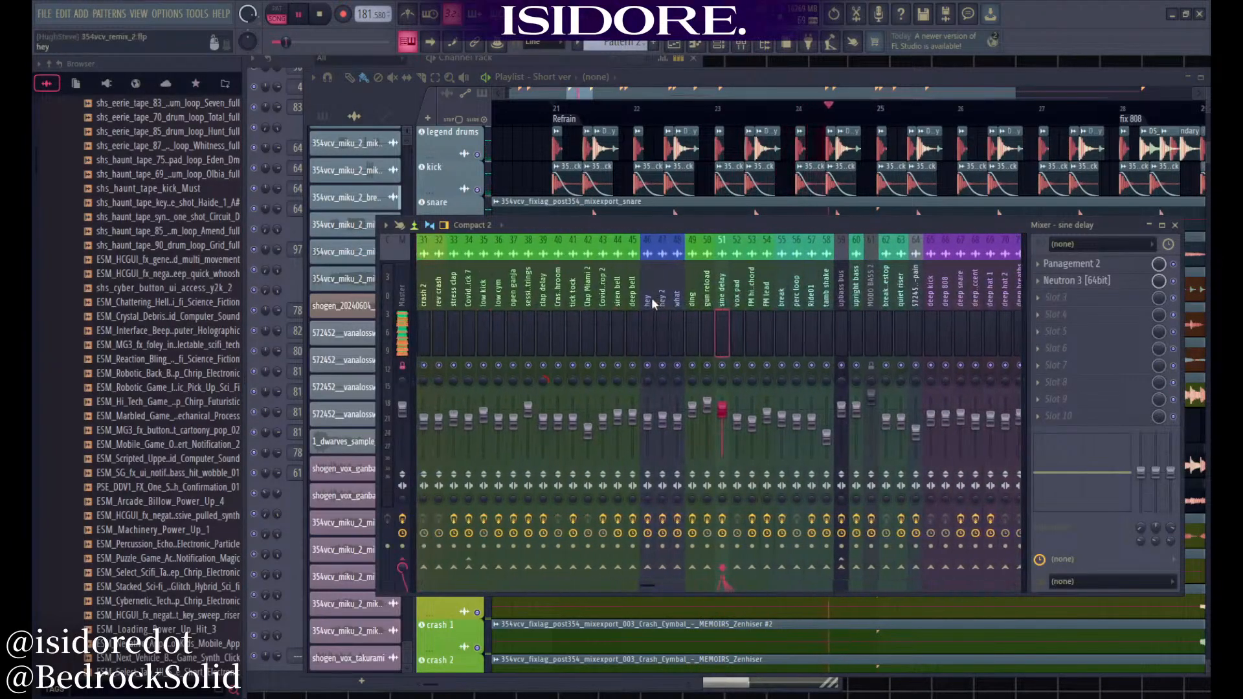
scroll(697, 331, up, 1)
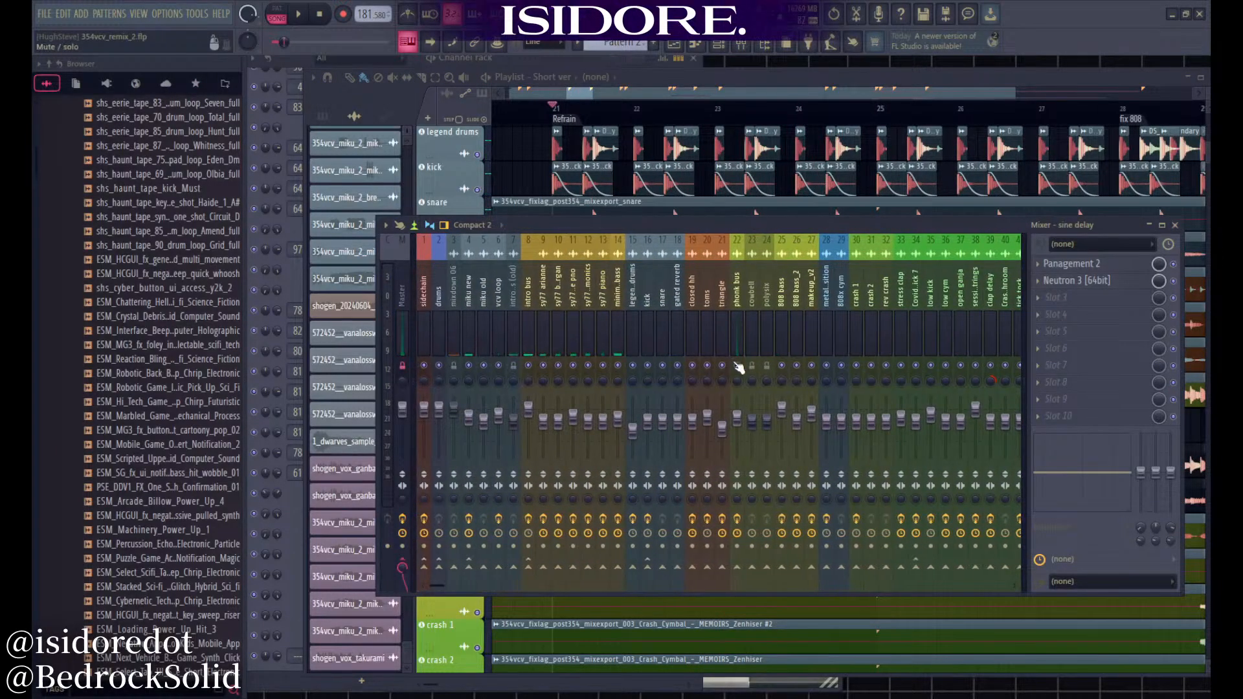
click(769, 316)
key(F9)
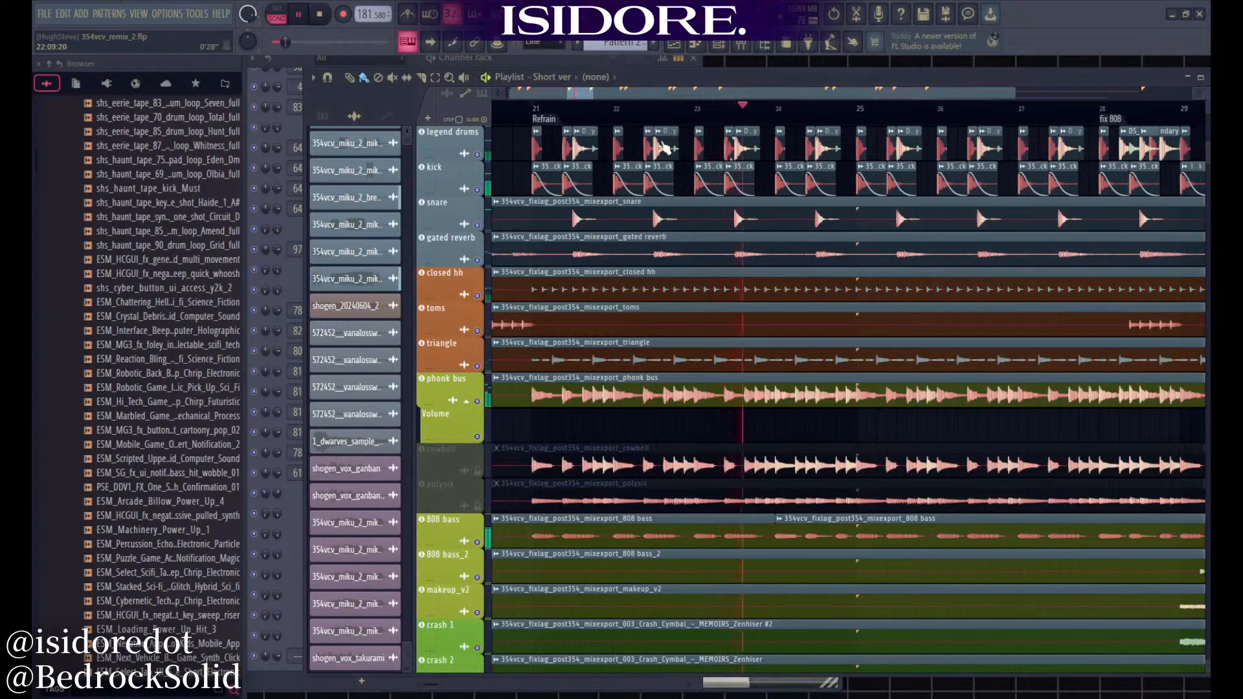
Listen to the Refrain while examining the phonk bus, cowbell and polysix clips, and stop playback
scroll(618, 496, down, 5)
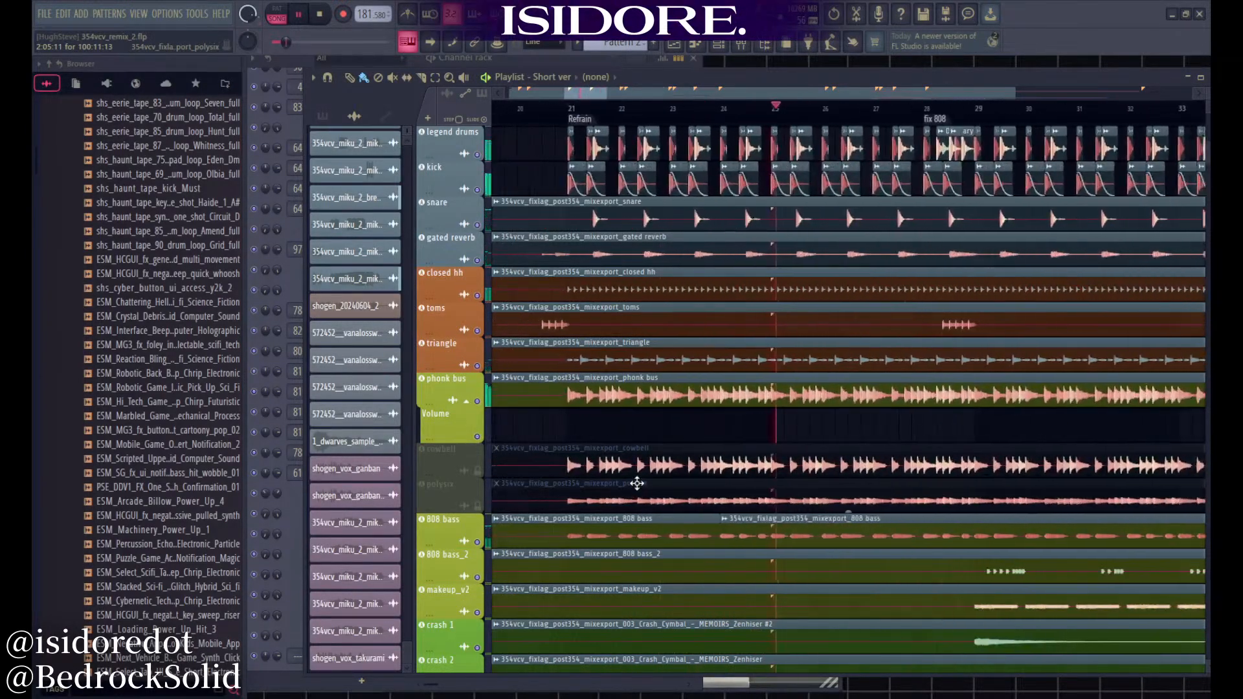
scroll(640, 453, up, 1)
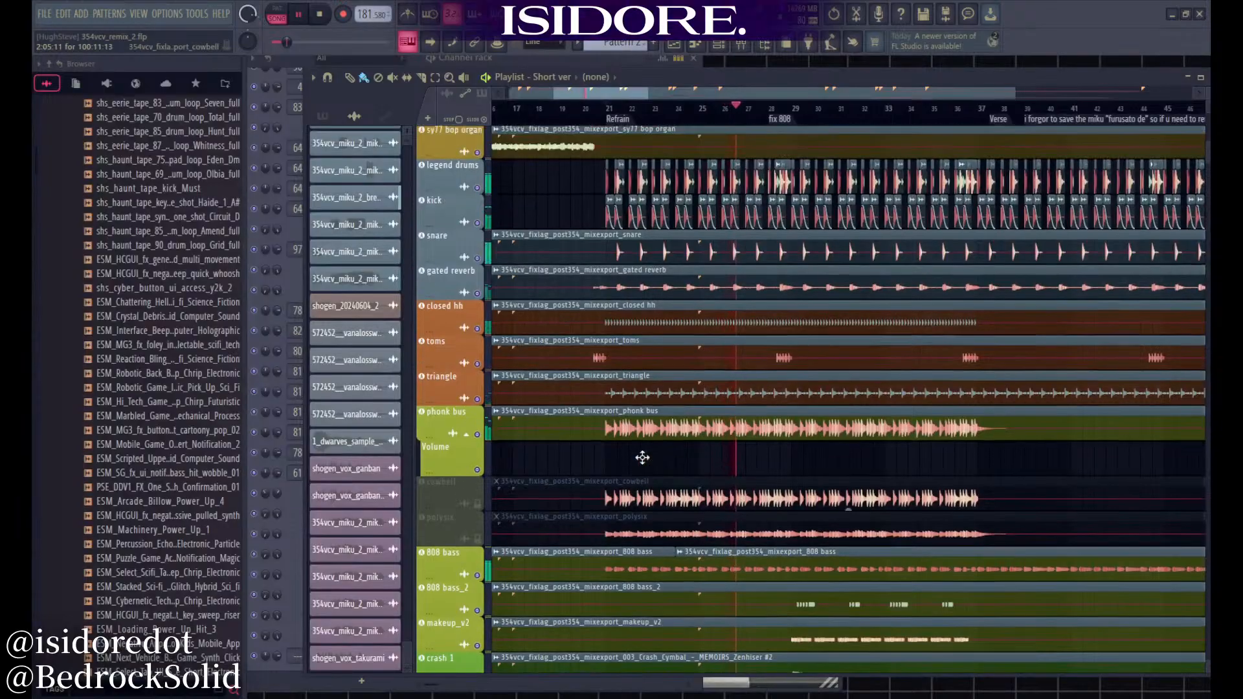
scroll(641, 430, down, 3)
scroll(641, 387, up, 5)
key(space)
scroll(550, 388, down, 3)
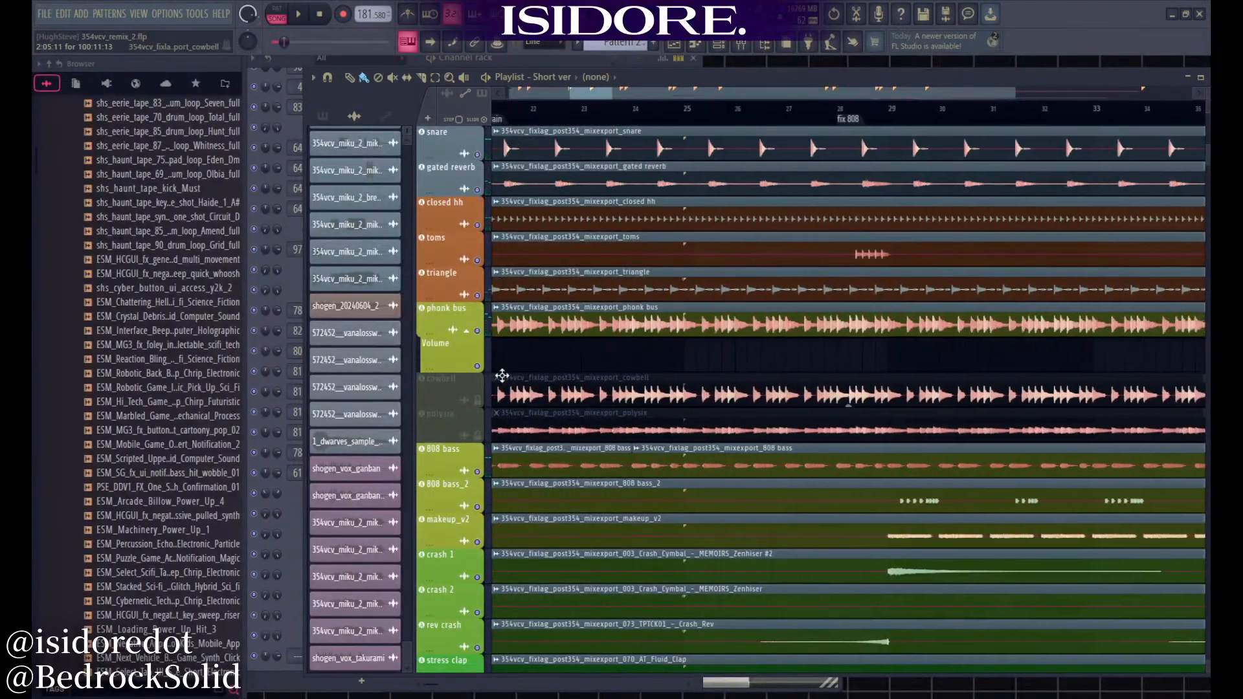
Mute the phonk bus and unmute the separate cowbell and polysix tracks during Refrain playback
click(478, 331)
click(479, 399)
key(space)
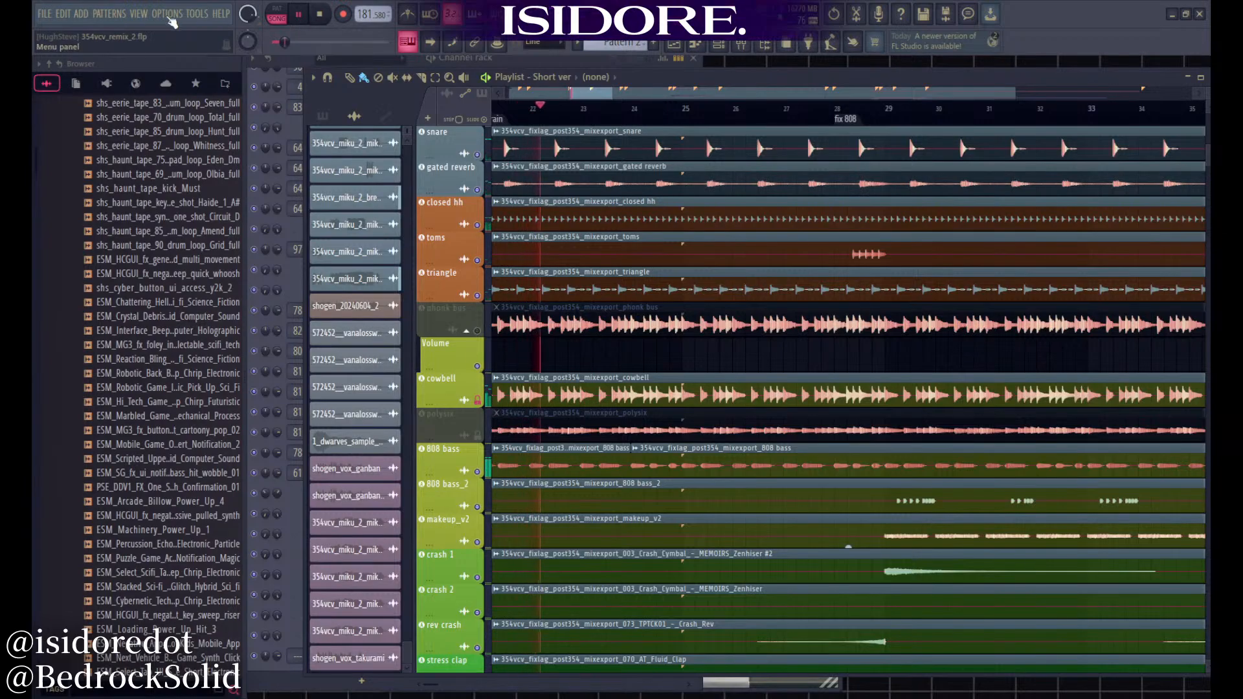
key(F9)
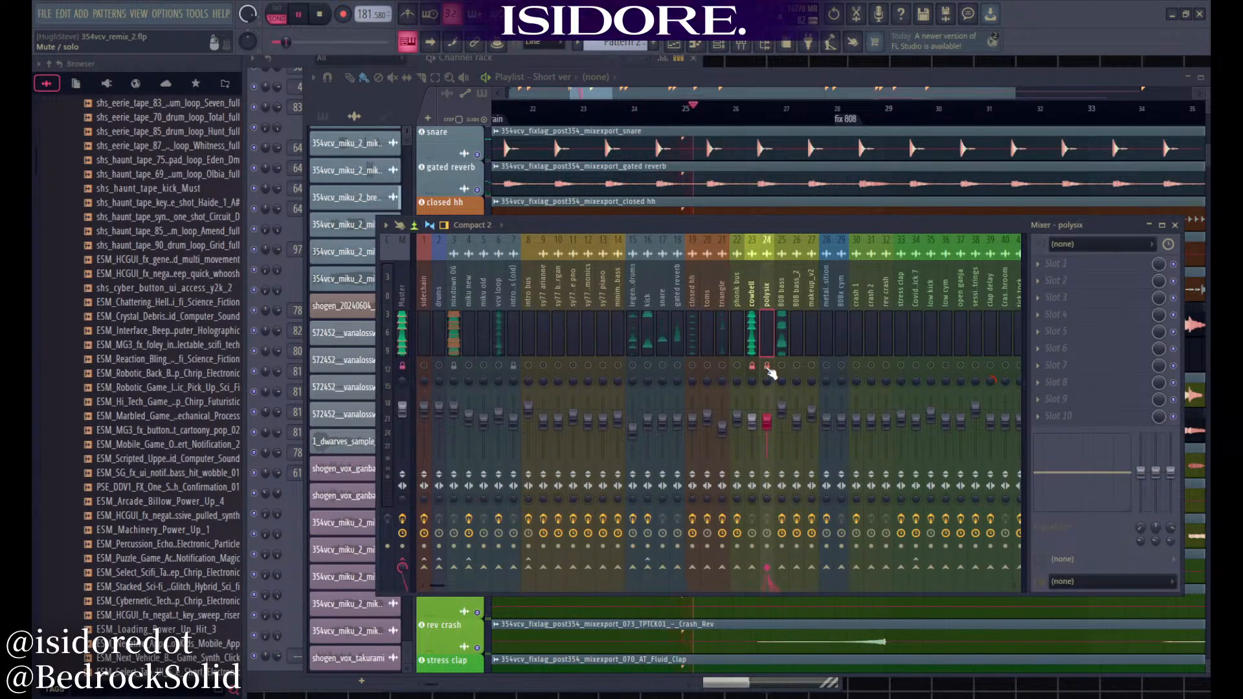
key(F9)
click(478, 435)
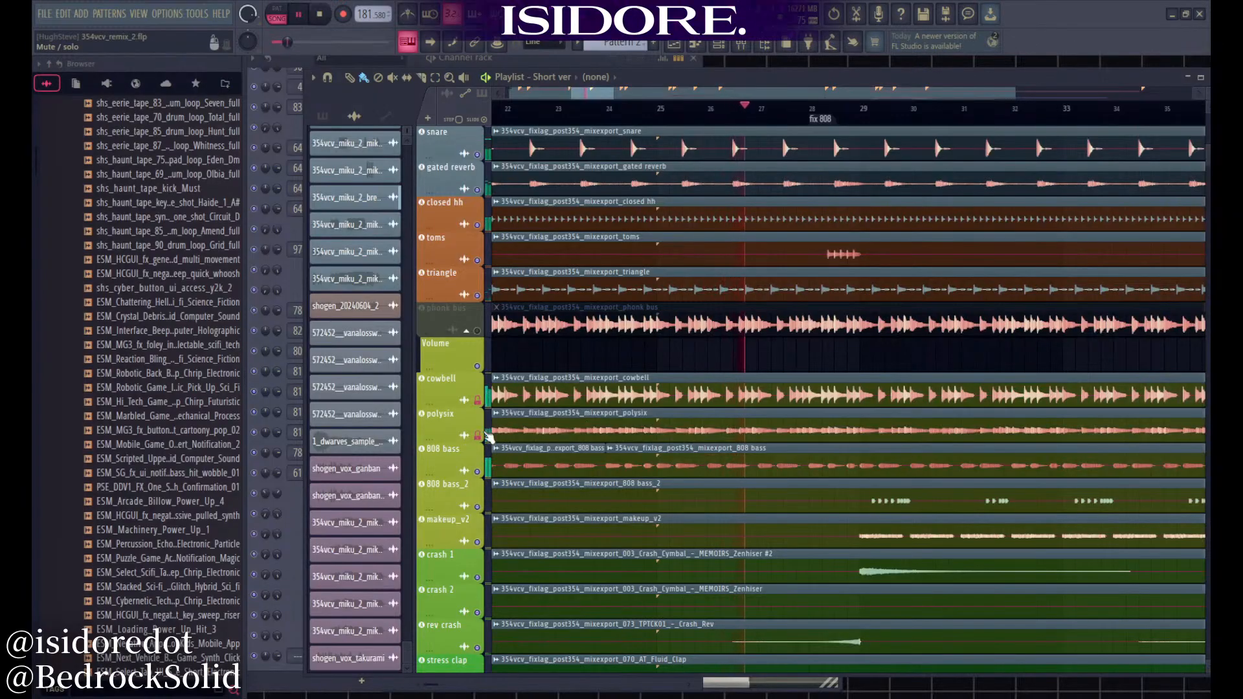
Toggle the cowbell track's mute repeatedly to compare polysix alone with the two together
click(477, 401)
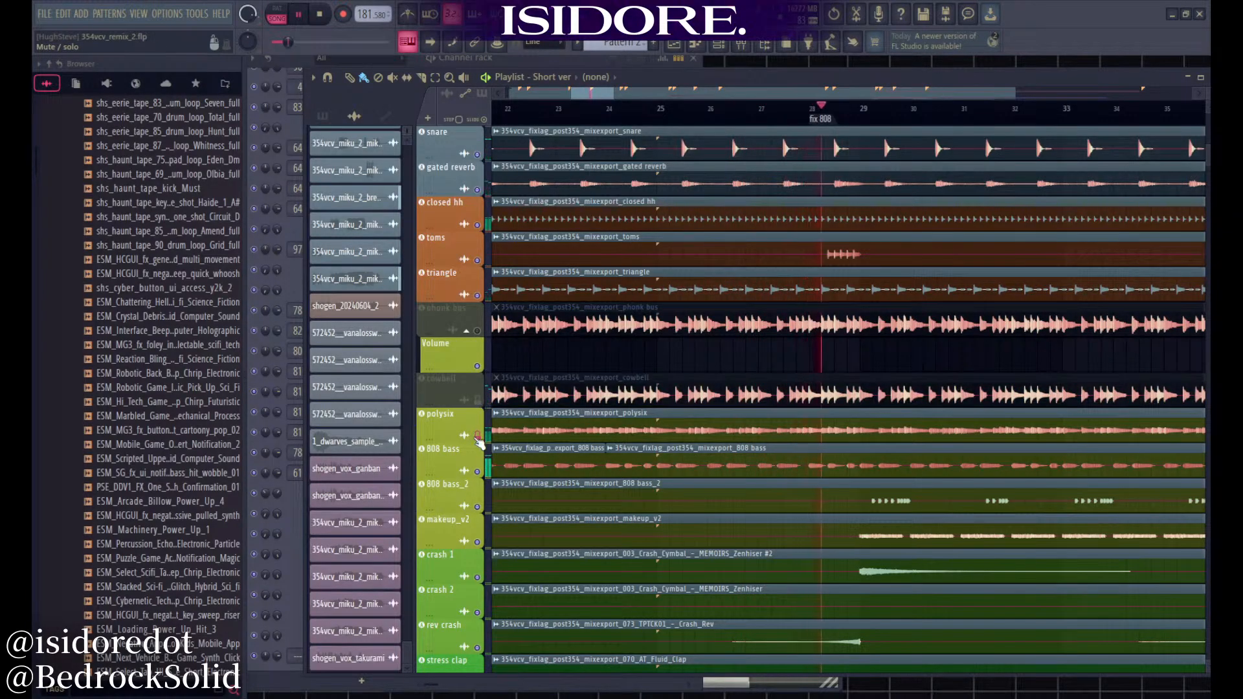
click(479, 401)
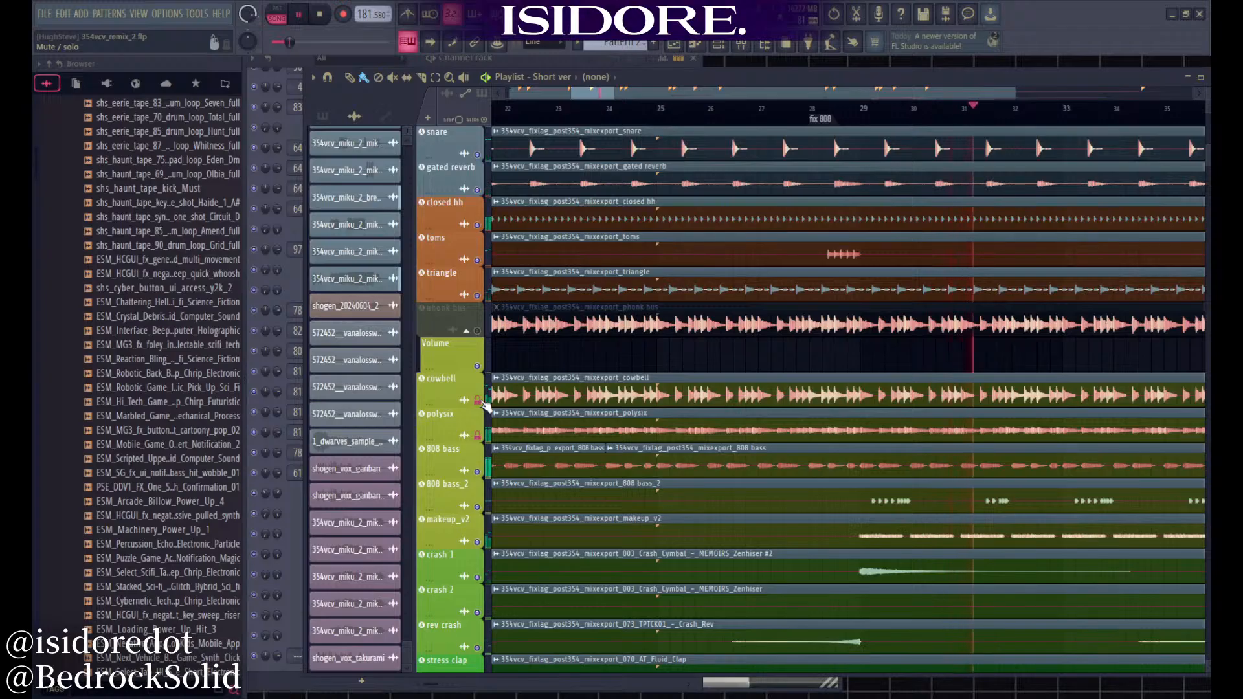
click(481, 401)
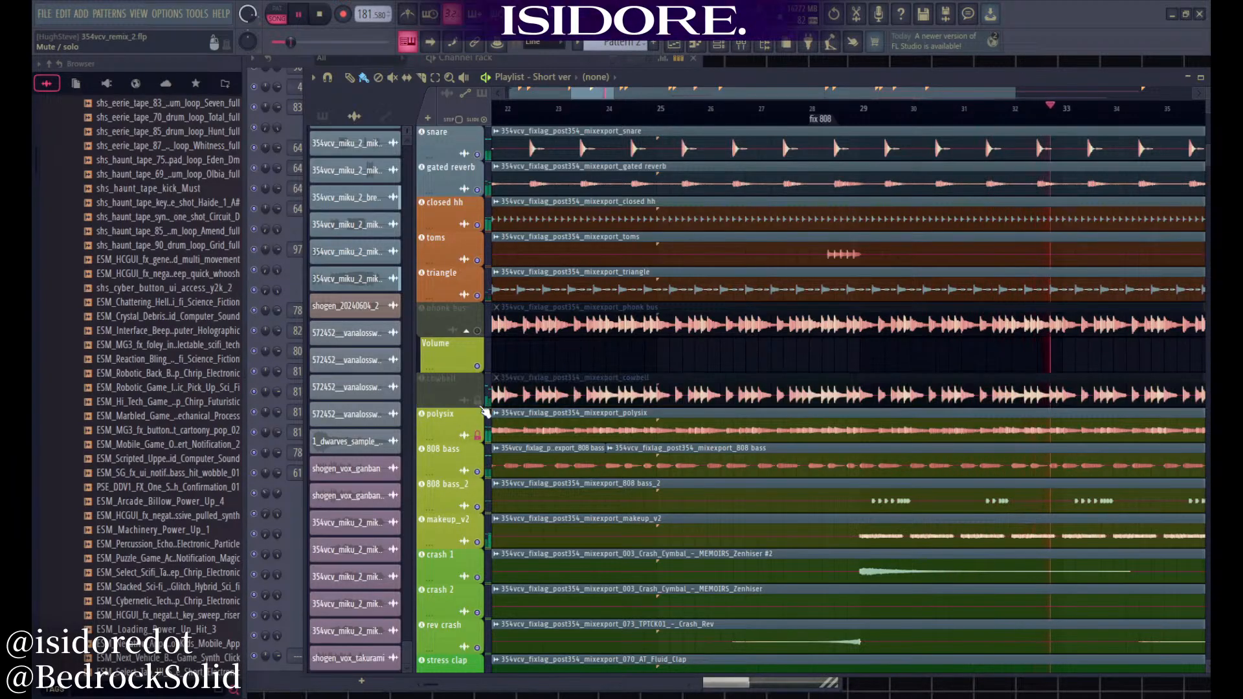
Mute the polysix track and unmute the phonk bus
click(480, 437)
right_click(481, 333)
right_click(480, 334)
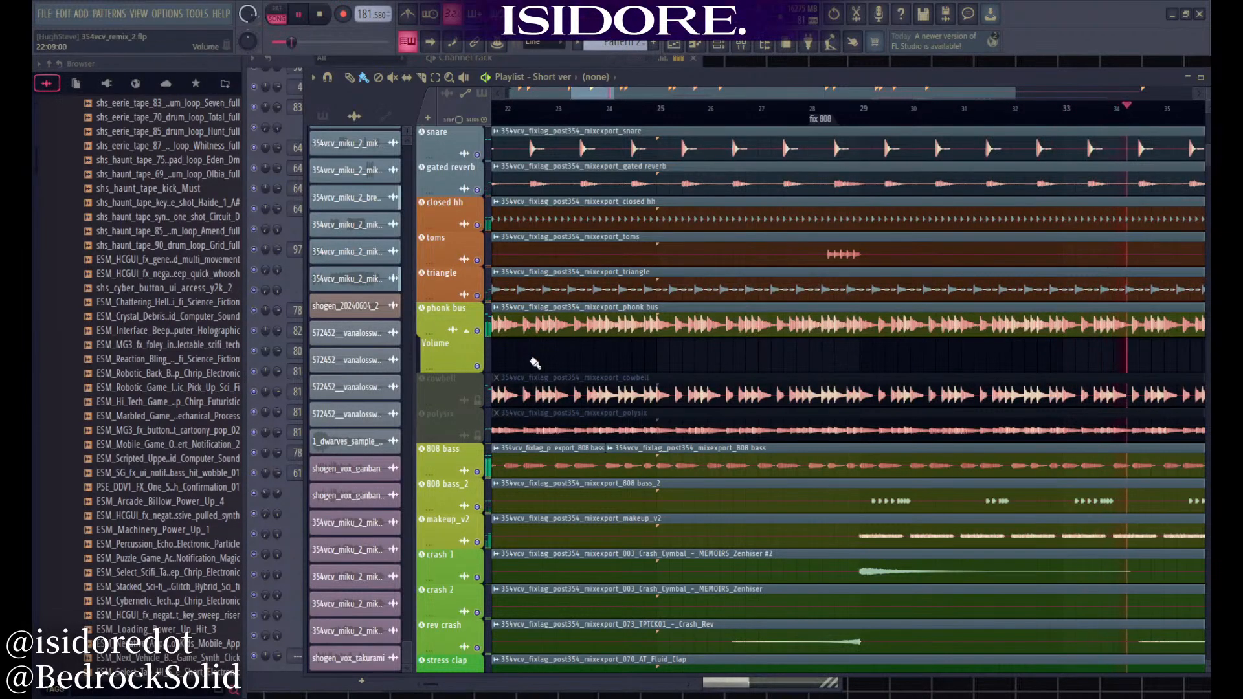
Check the mixer levels and survey the whole arrangement around the phonk bus and its Volume automation, and stop playback
scroll(535, 360, down, 5)
key(F9)
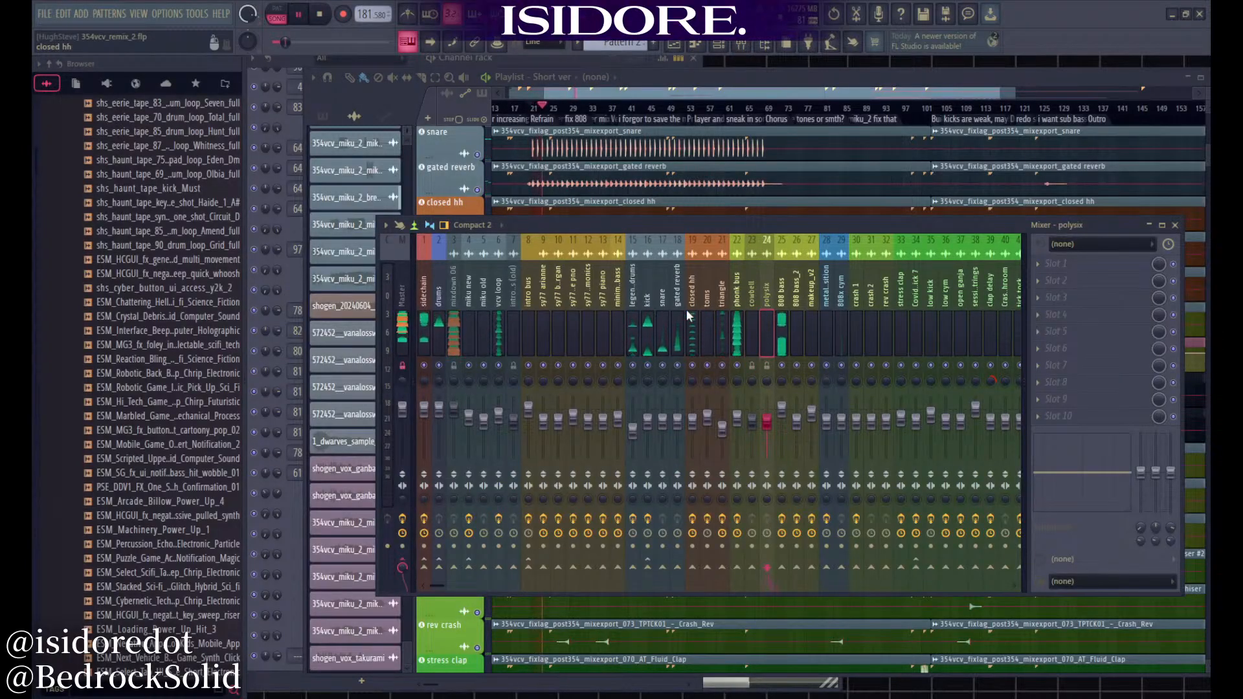
key(F9)
scroll(677, 223, down, 2)
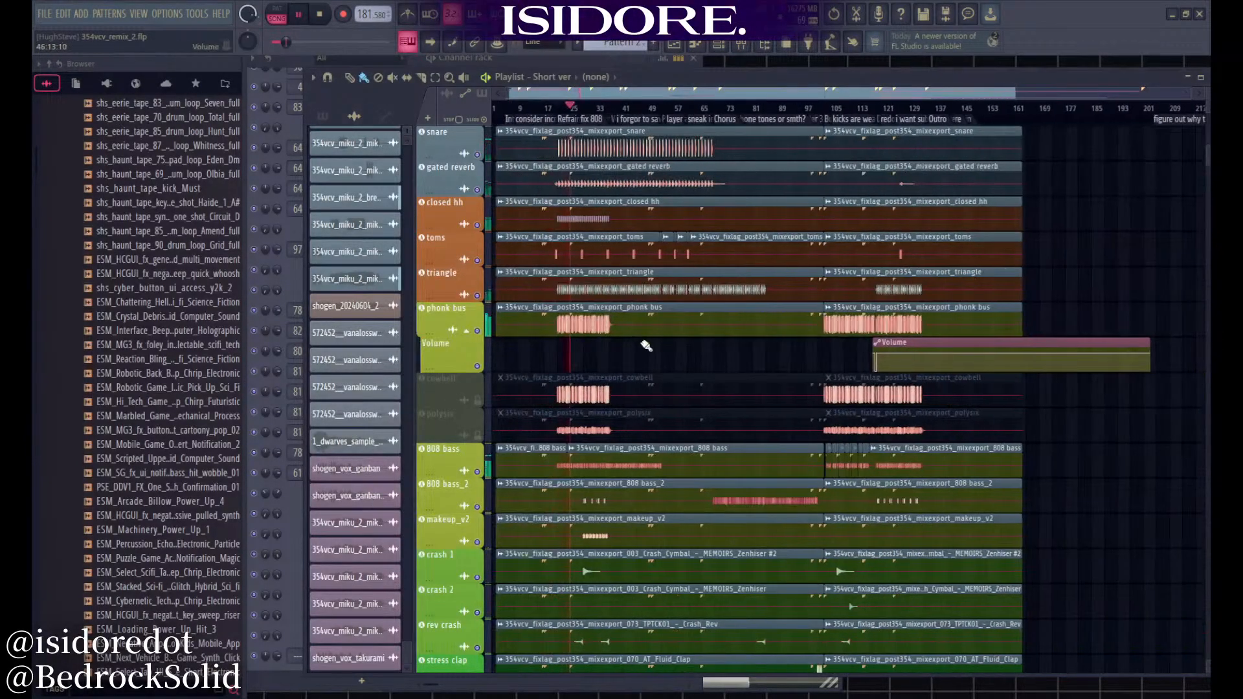
scroll(574, 363, up, 5)
key(space)
scroll(575, 371, up, 6)
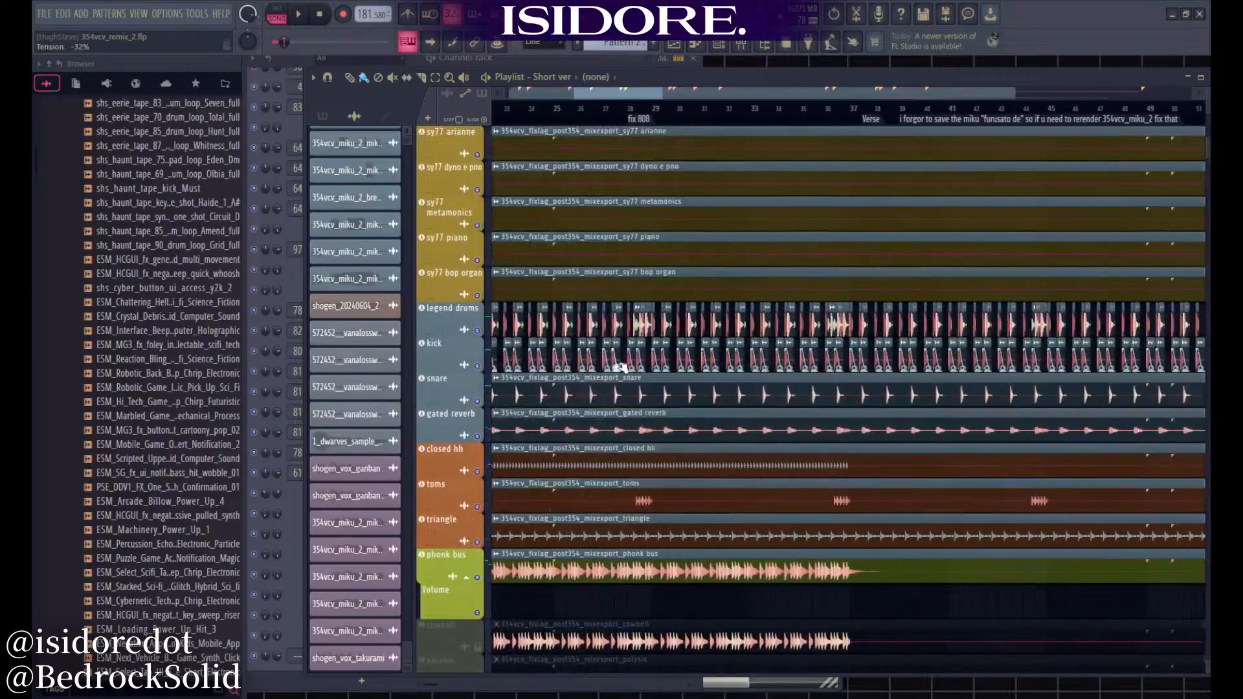
Play the opening of the Refrain at bar 21 and examine its legend drums, kick and snare clips
drag(576, 95, 571, 97)
scroll(566, 277, down, 2)
scroll(493, 412, up, 4)
scroll(539, 394, up, 10)
scroll(544, 392, down, 5)
key(space)
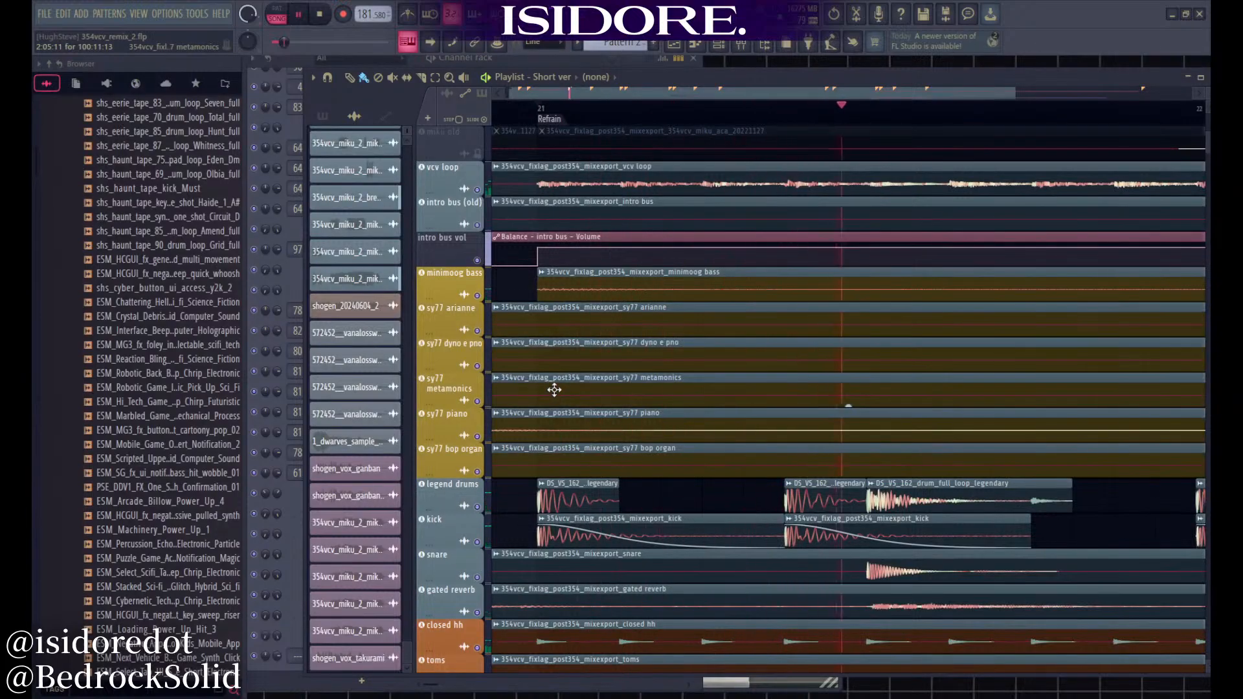
scroll(553, 390, down, 6)
key(space)
scroll(558, 388, down, 3)
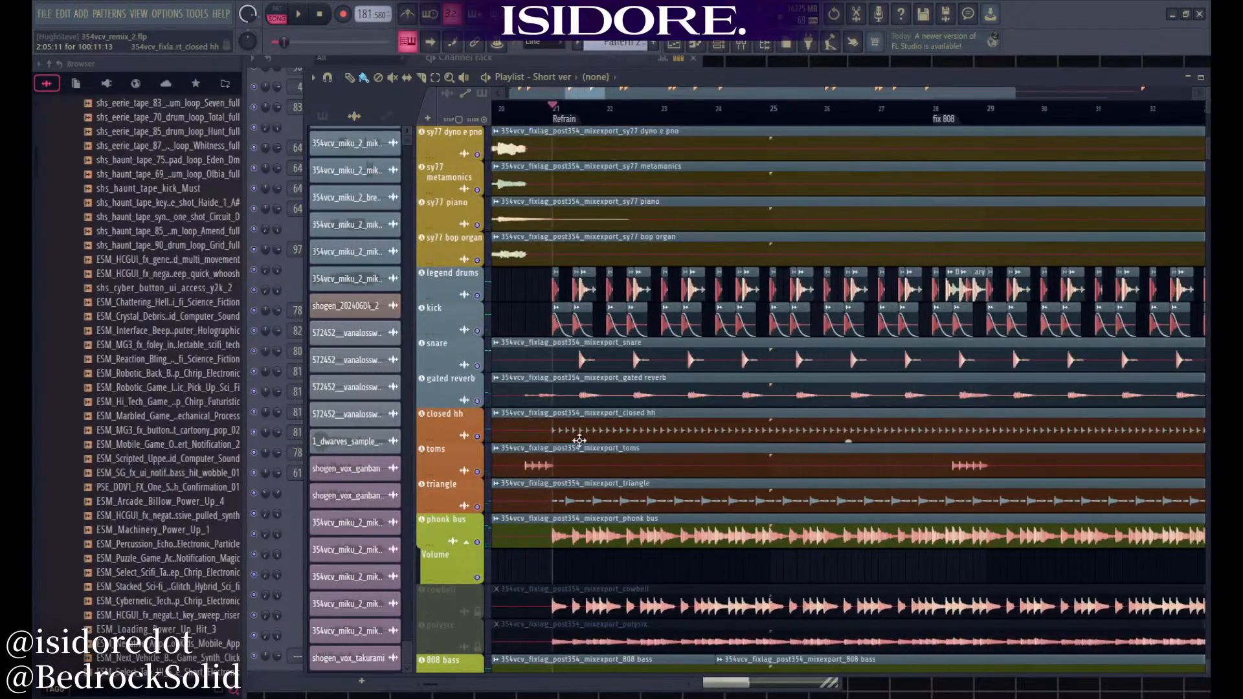
Look down through the playlist tracks from the phonk bus and 808 bass to the what and FM lead tracks
scroll(566, 395, down, 2)
scroll(576, 402, down, 9)
scroll(584, 409, down, 3)
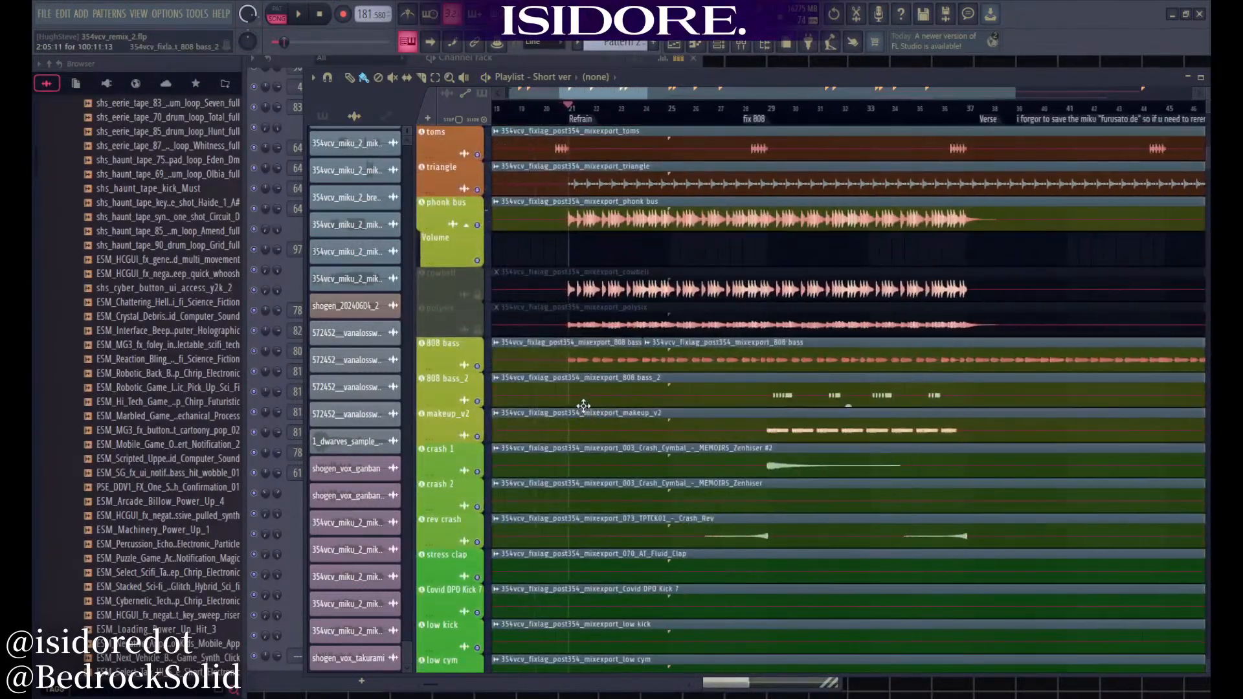
scroll(593, 402, down, 16)
scroll(712, 407, down, 15)
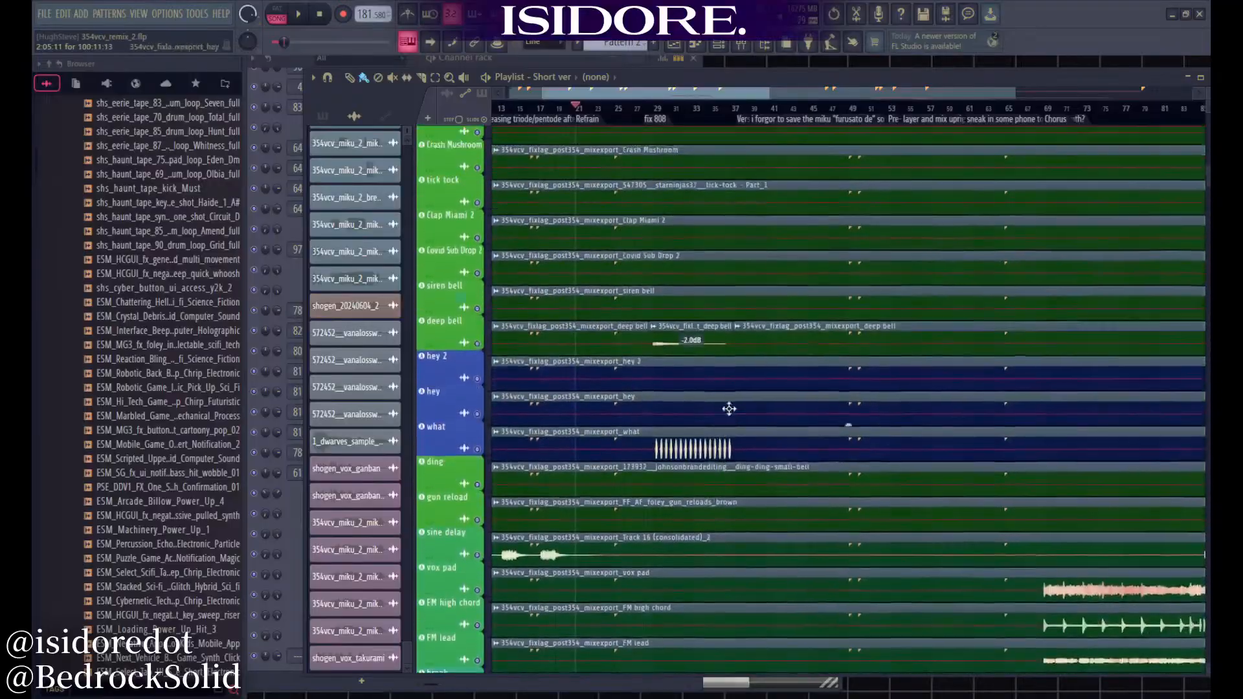
scroll(732, 408, up, 1)
Play the Refrain while examining the vcv loop, synth and drum tracks, and stop playback
key(space)
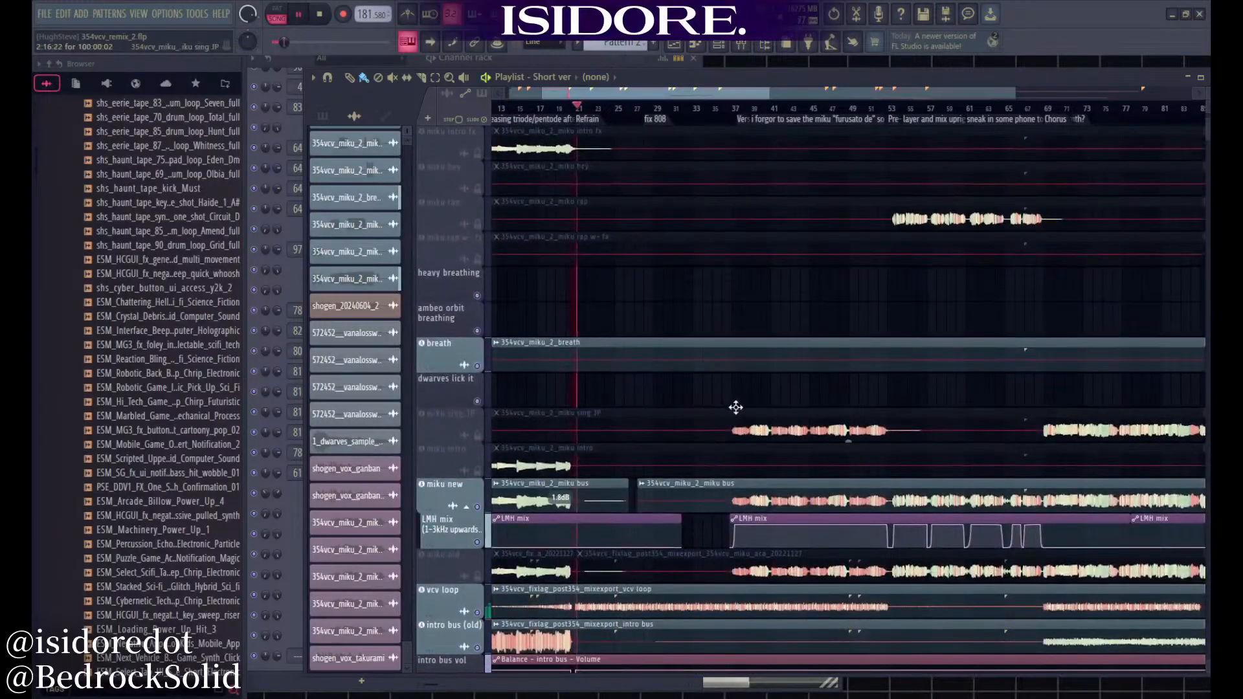
scroll(718, 407, up, 3)
scroll(648, 405, down, 5)
scroll(596, 399, up, 12)
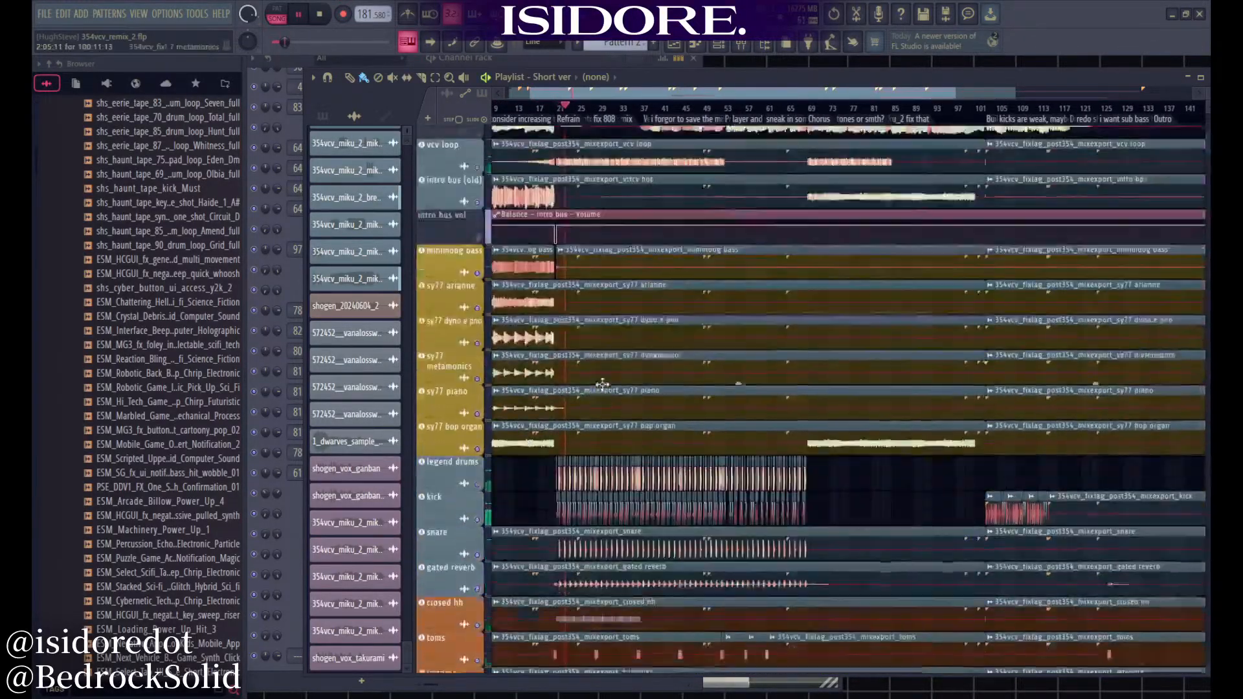
scroll(597, 390, down, 5)
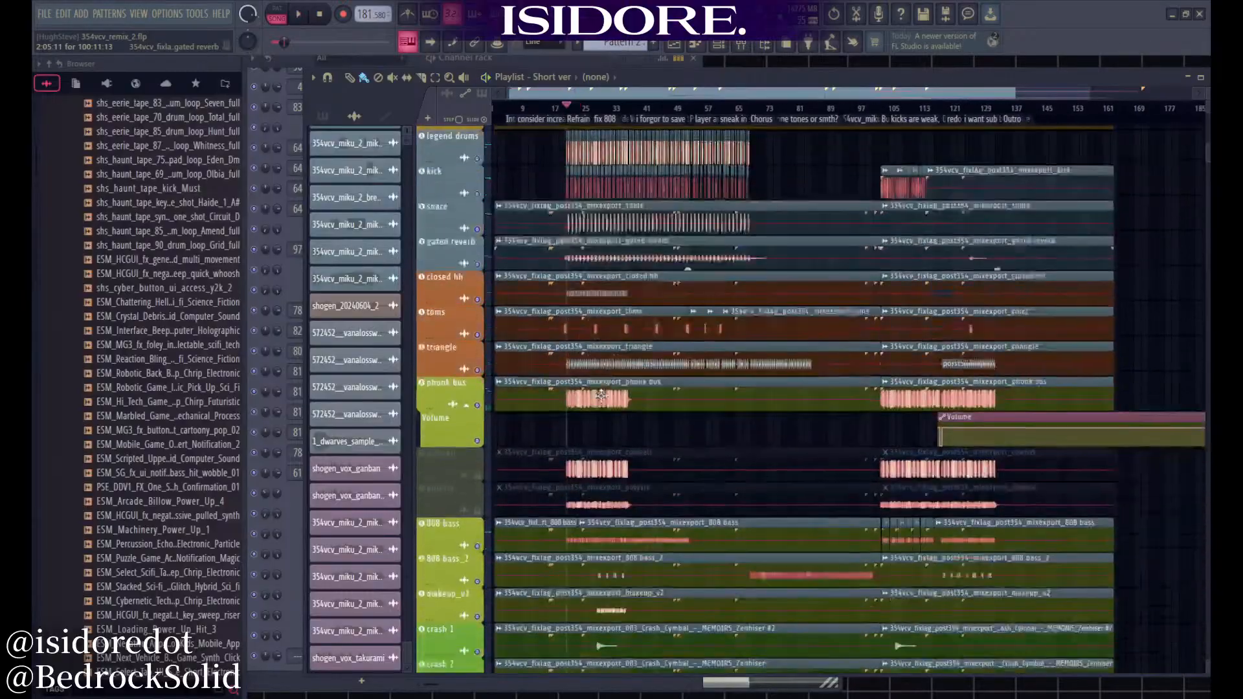
key(space)
Play the song from the fix 808 marker
scroll(579, 410, up, 5)
click(662, 108)
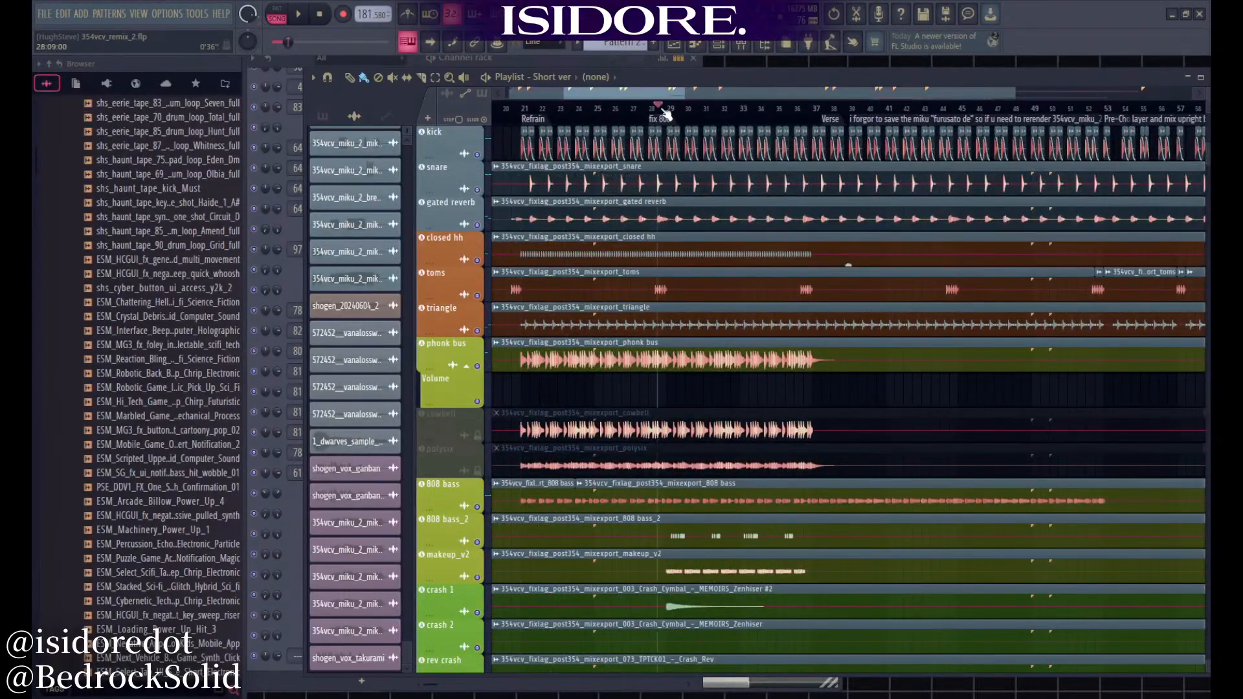
key(space)
Solo the 808 bass track in the mixer and enable the 808 bass_2 track alongside it
key(F9)
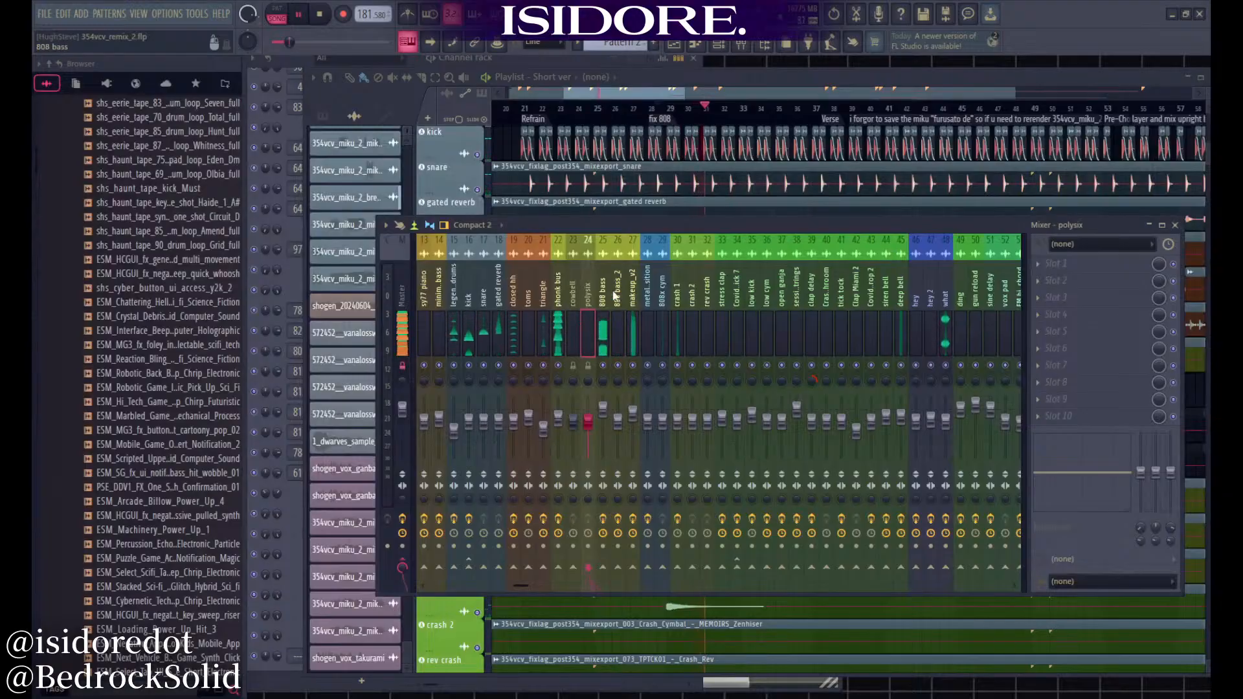
scroll(681, 298, down, 5)
scroll(712, 323, up, 7)
click(738, 366)
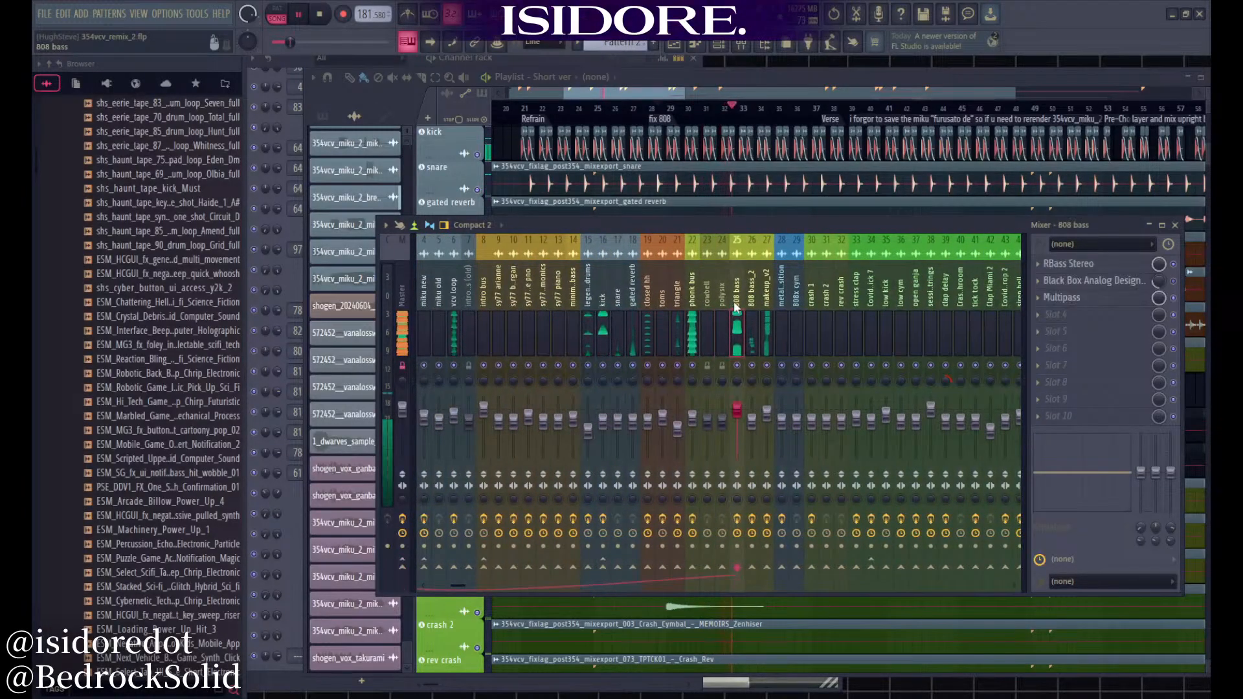
right_click(737, 366)
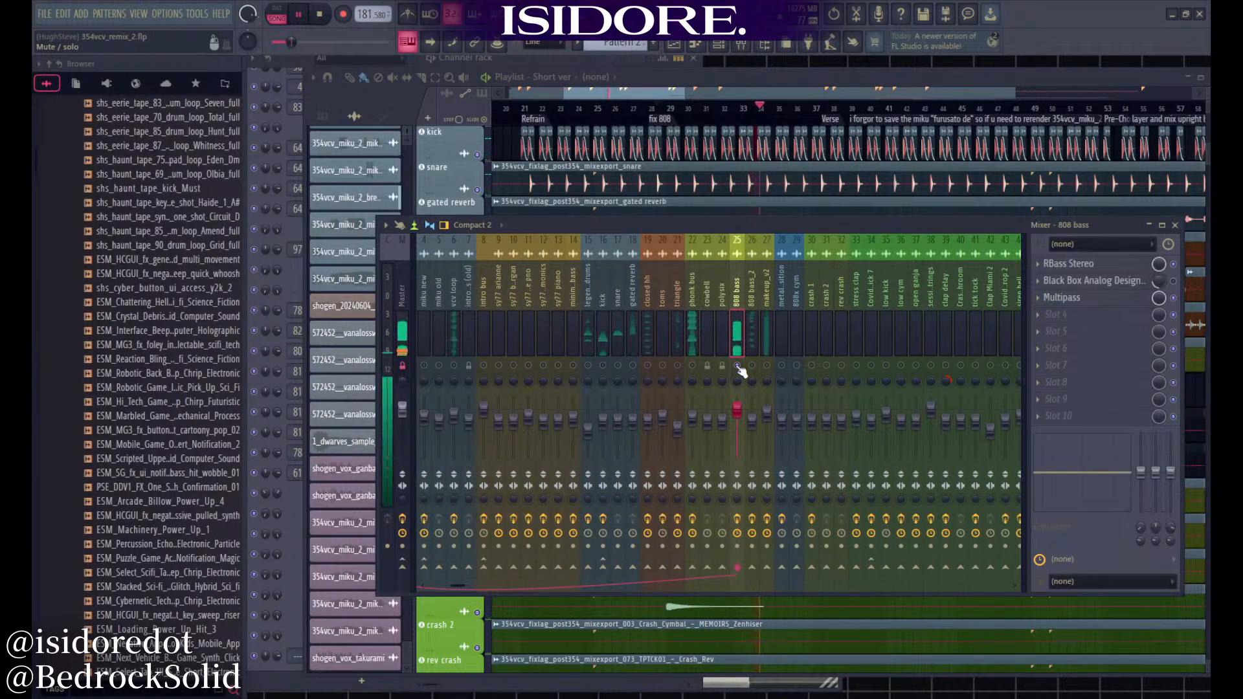
click(752, 366)
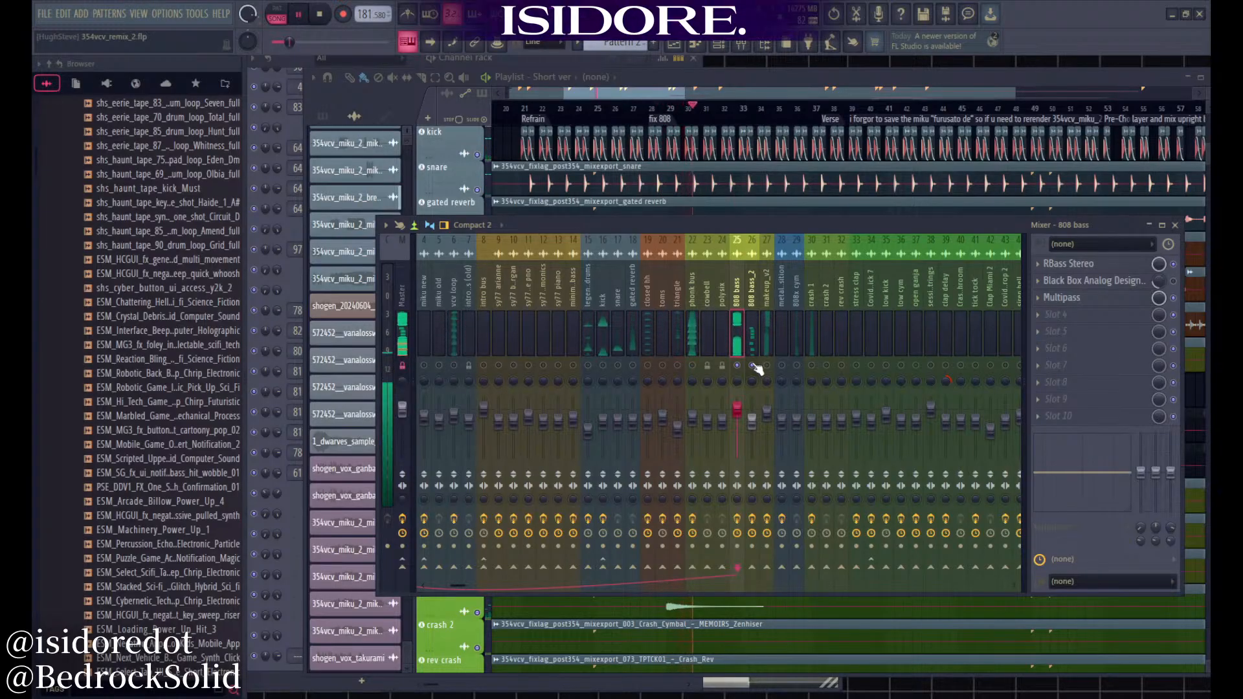
Enable the makeup_v2 mixer track alongside the soloed 808 bass tracks, audition them together and stop playback
click(767, 366)
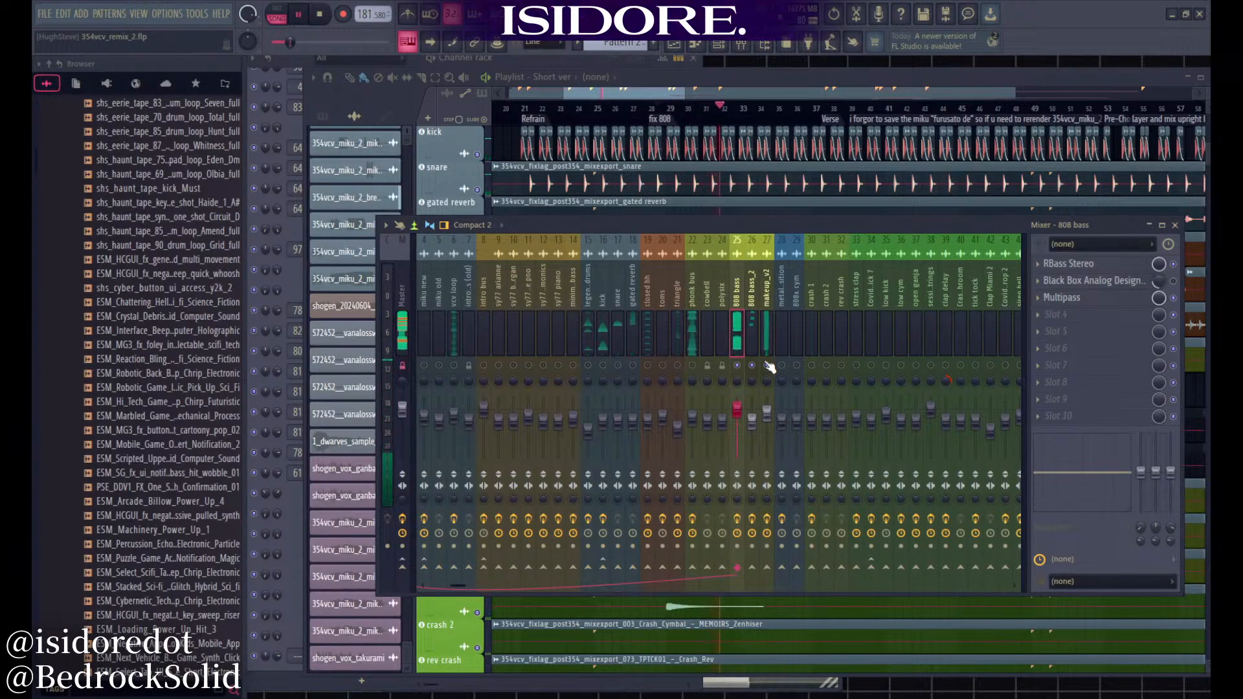
click(767, 373)
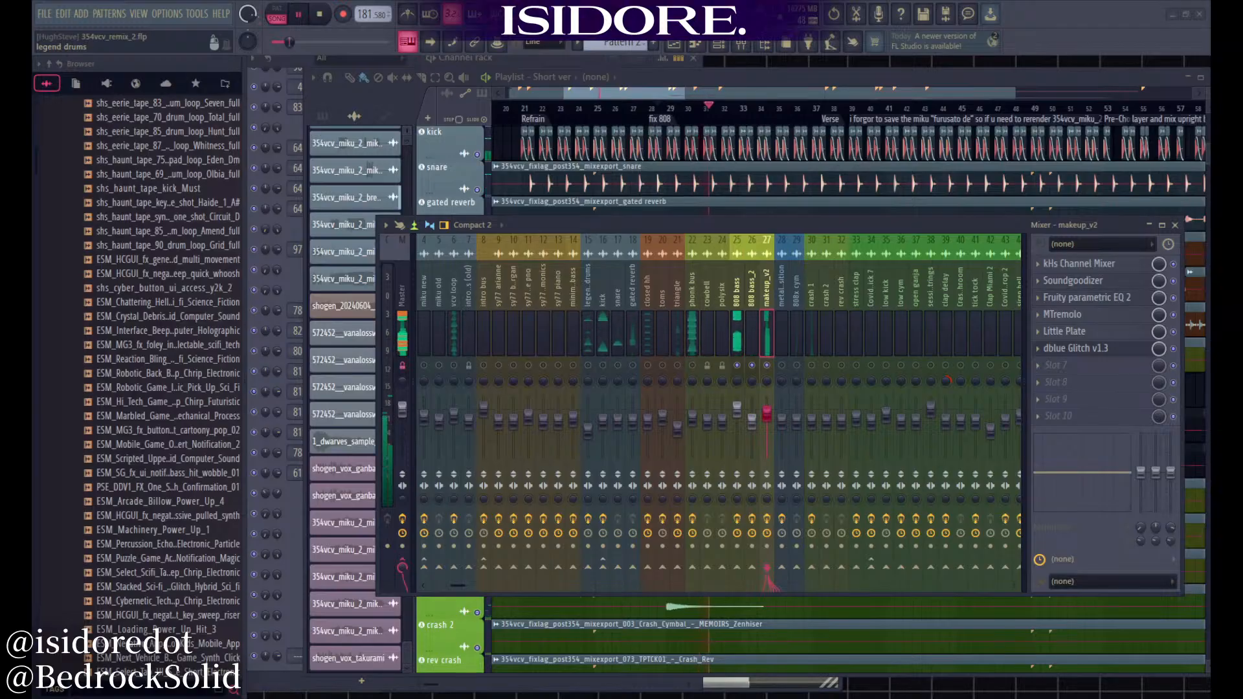
key(space)
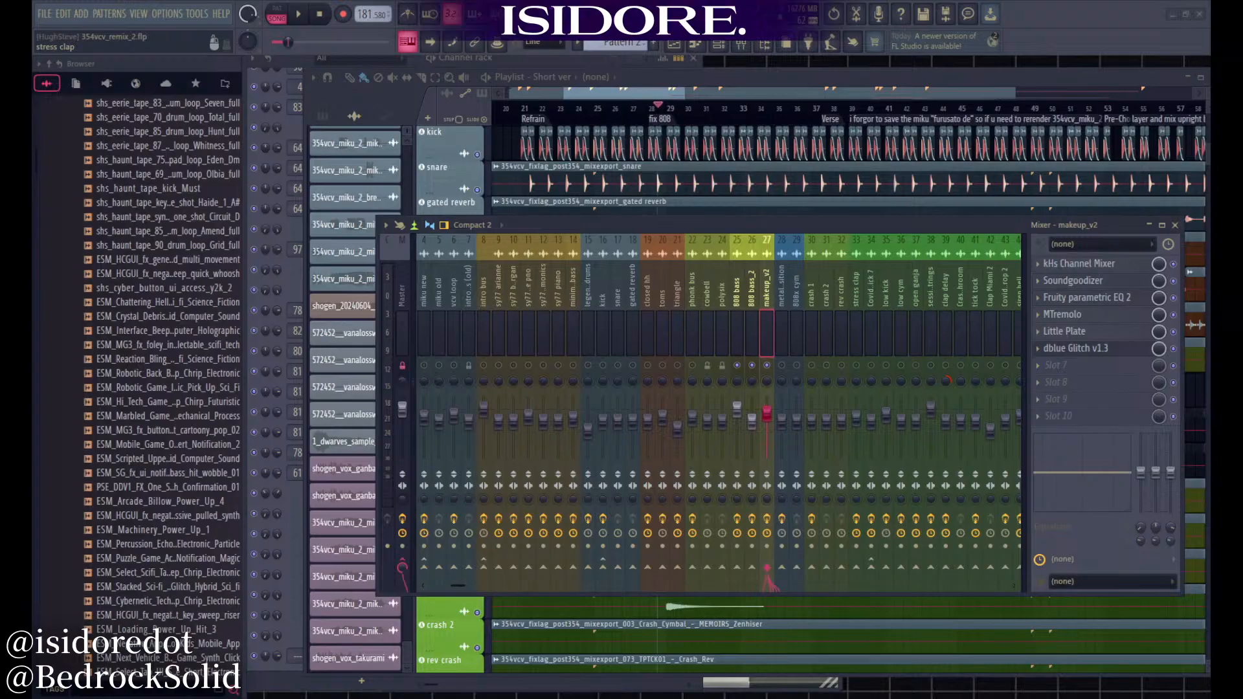
Play the fix 808 section from the playlist and unsolo the bass tracks to re-enable the full mix
key(F9)
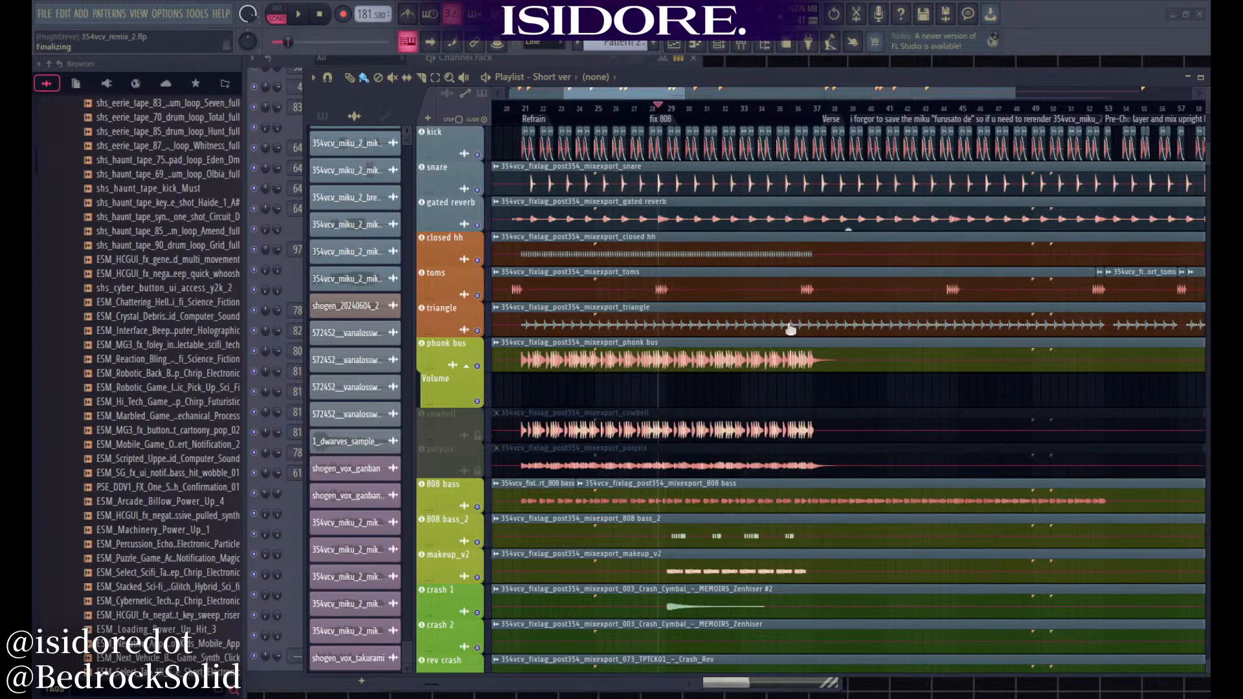
scroll(679, 414, up, 3)
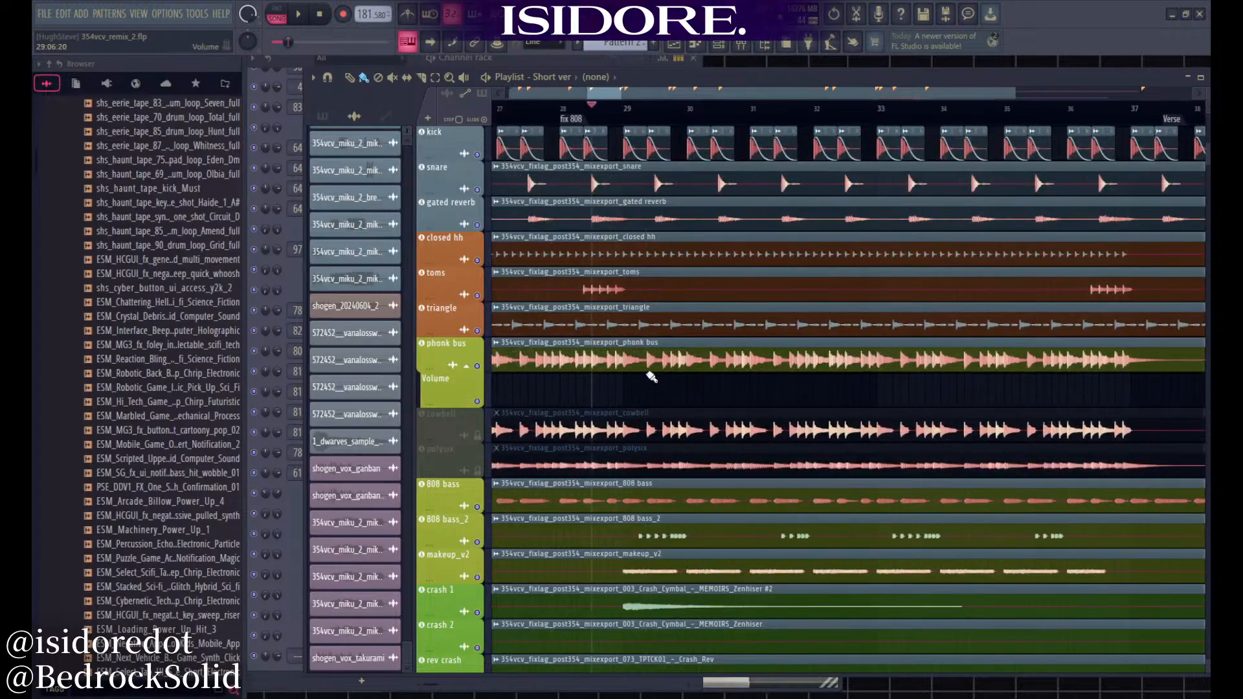
key(space)
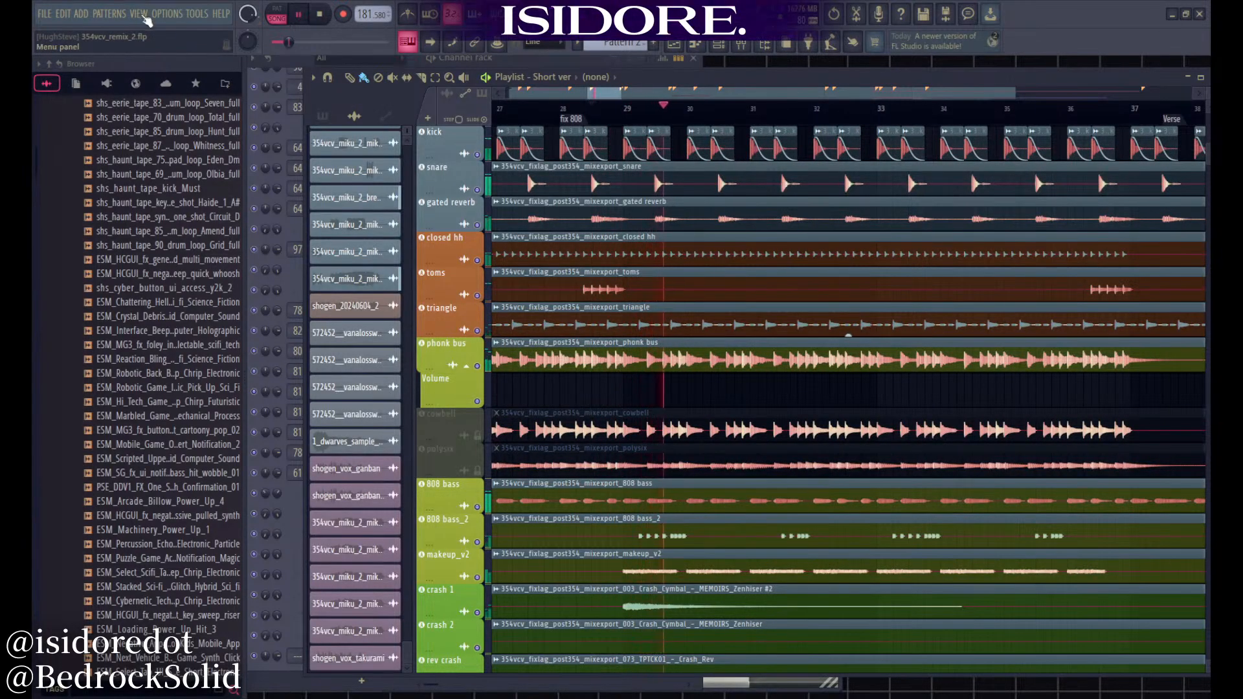
key(F9)
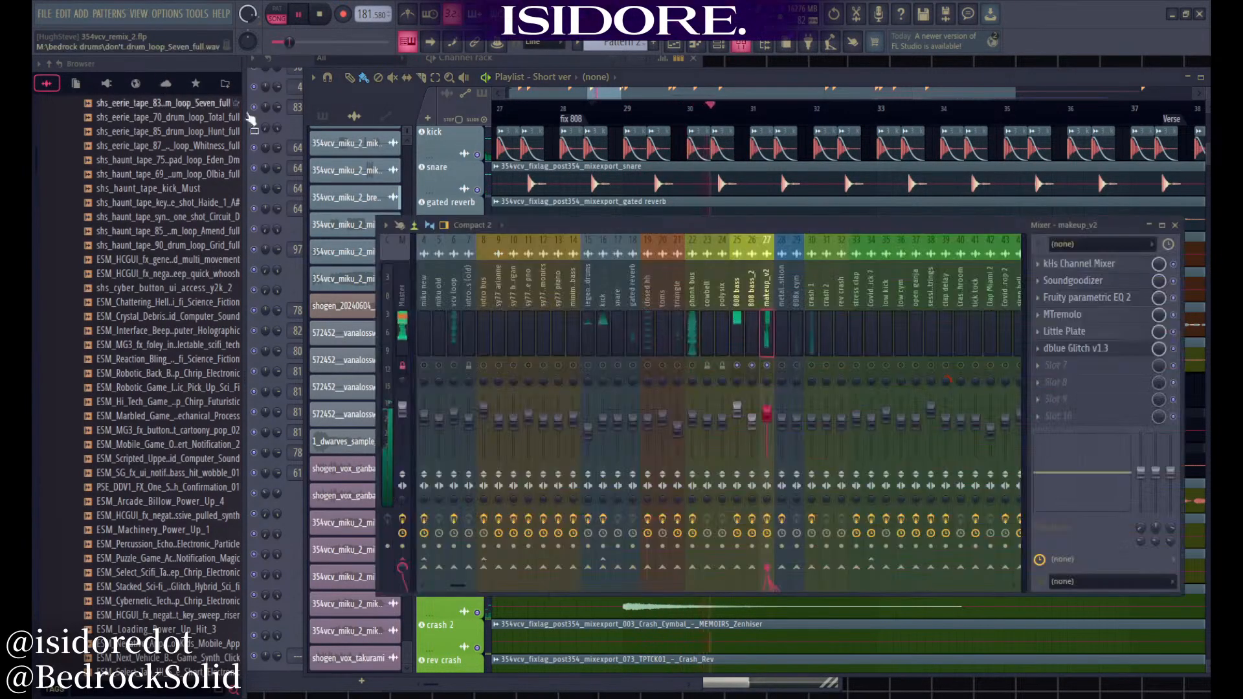
right_click(768, 367)
right_click(768, 366)
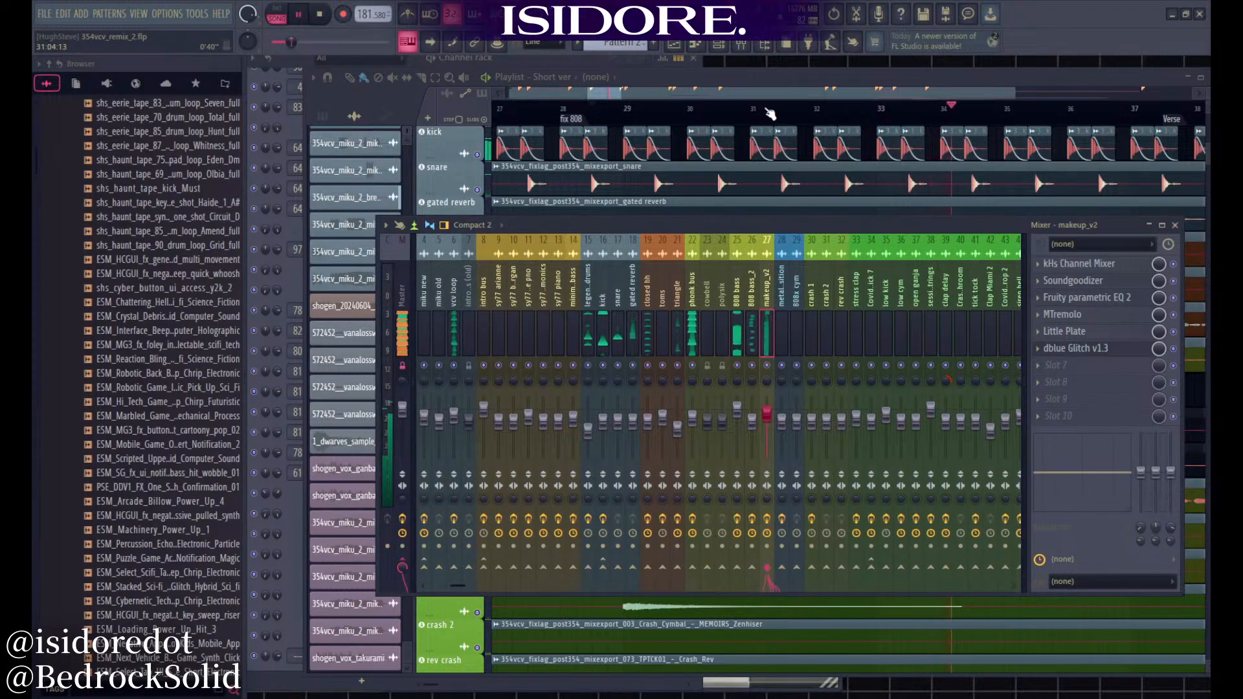
Play the Verse while looking over the playlist tracks from 808 bass up to miku new, and stop playback
key(F9)
key(space)
scroll(683, 297, down, 11)
scroll(827, 408, up, 3)
scroll(536, 408, up, 3)
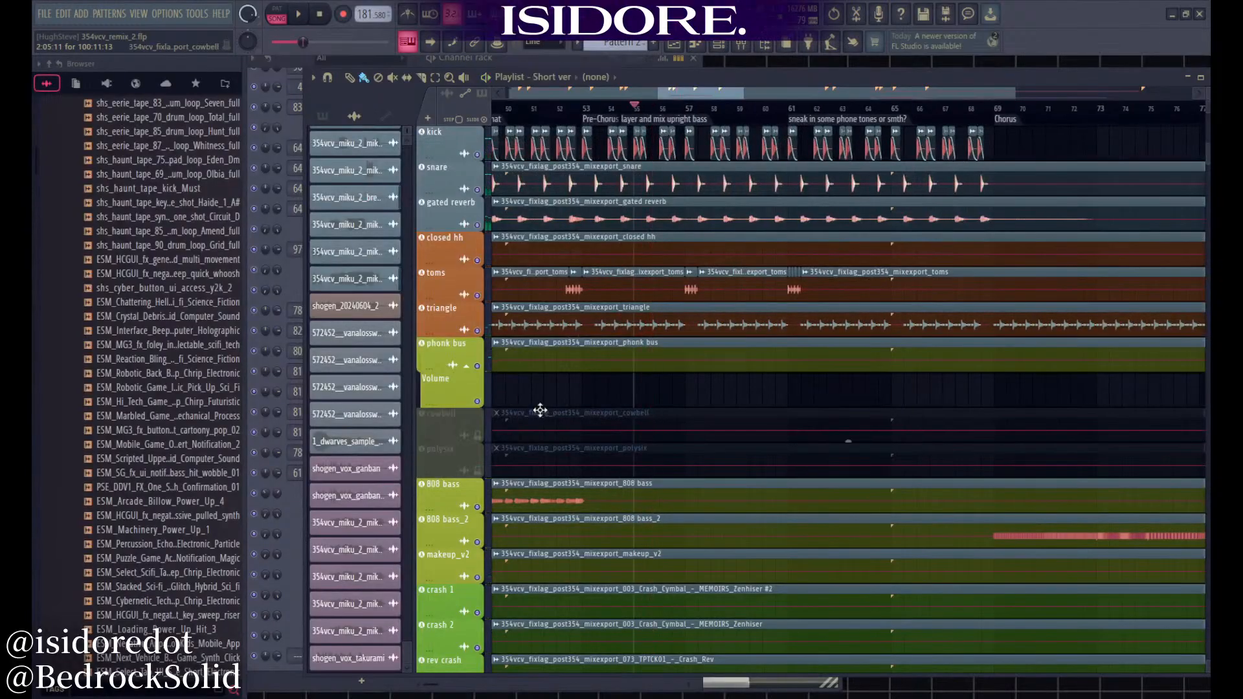
scroll(575, 406, up, 3)
key(space)
scroll(574, 389, up, 3)
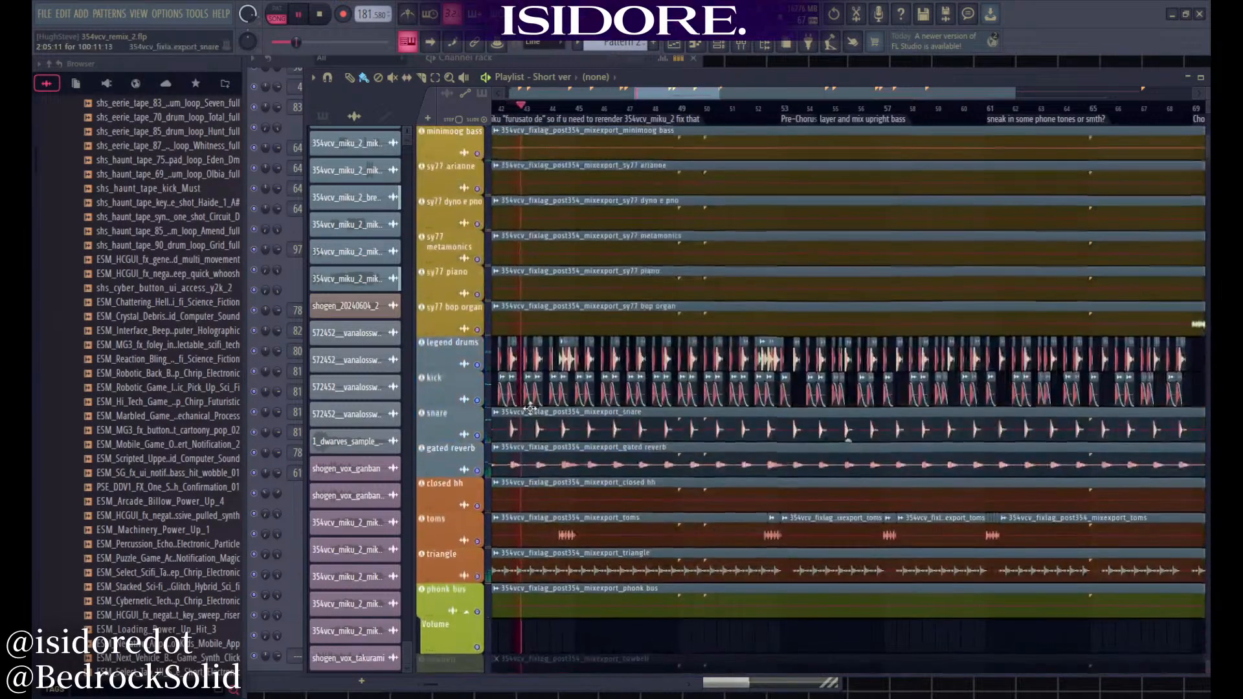
scroll(583, 395, up, 6)
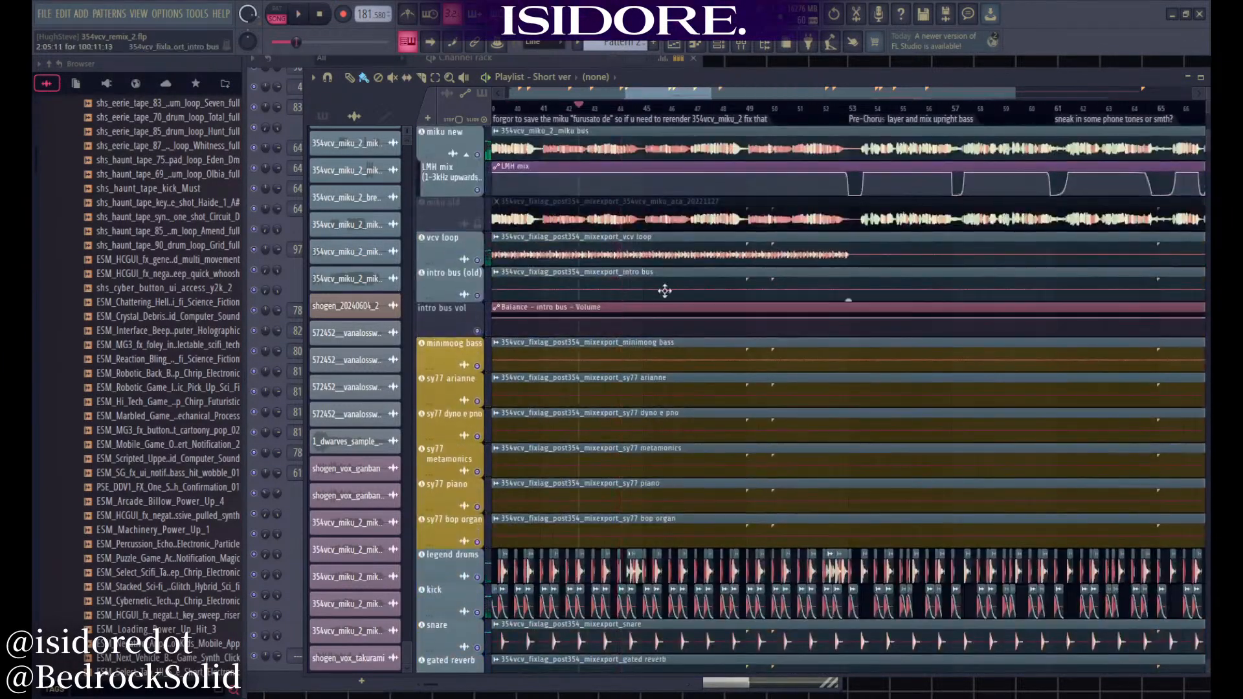
key(space)
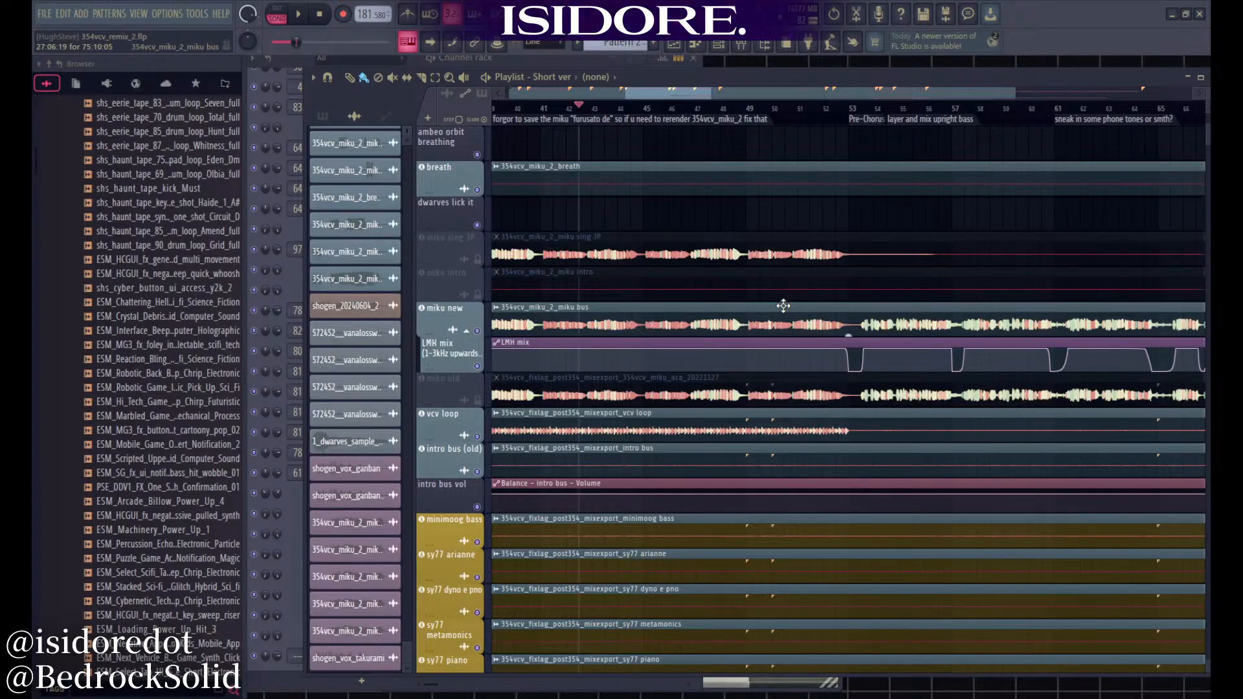
Play a short part of the Verse, stop, and examine the miku new and LMH mix tracks up to the Chorus
key(space)
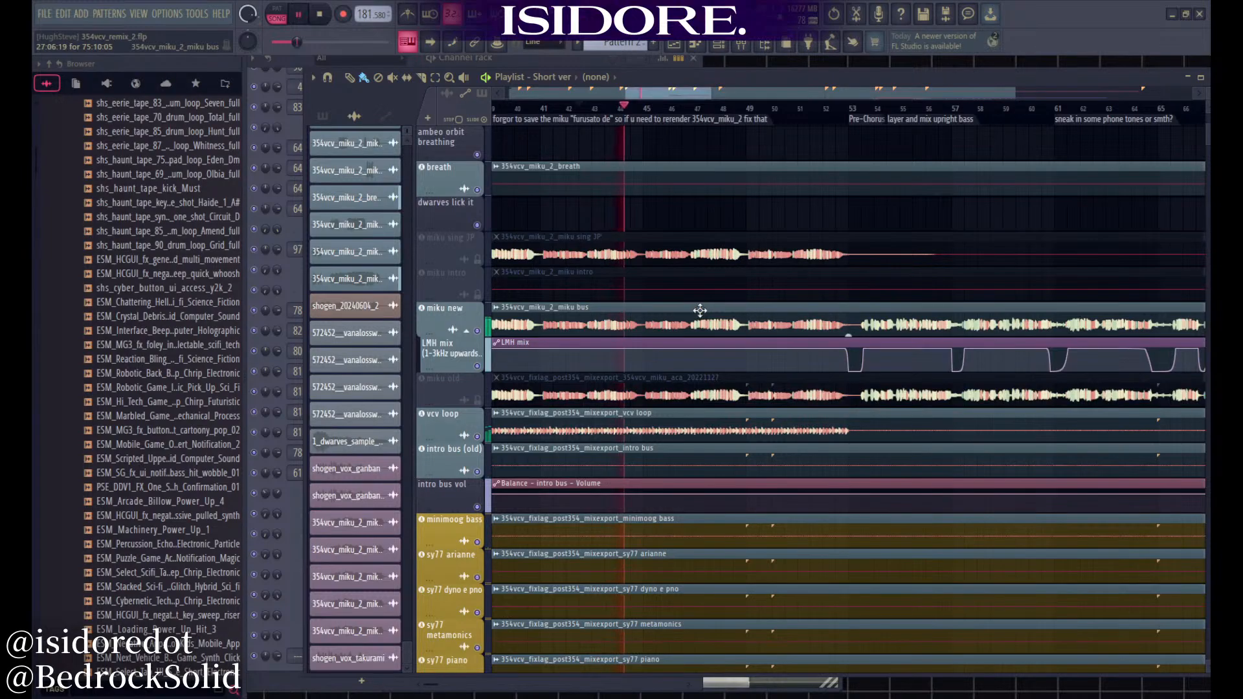
key(space)
scroll(688, 298, down, 6)
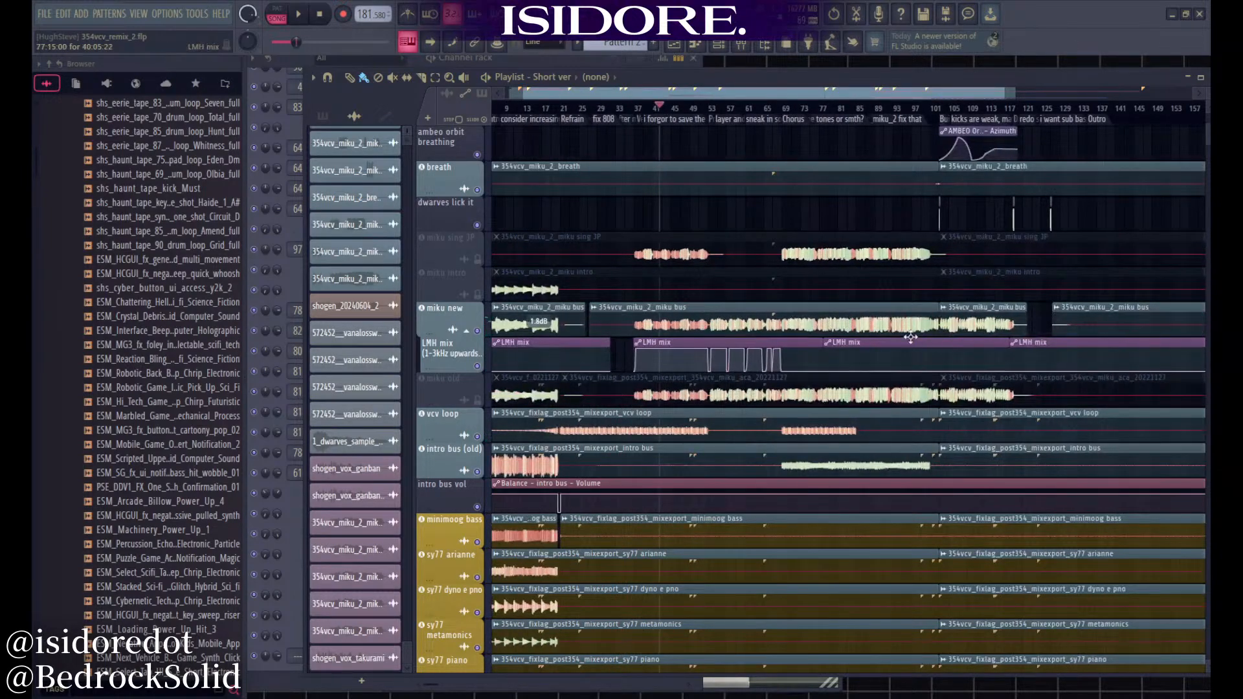
scroll(668, 332, up, 5)
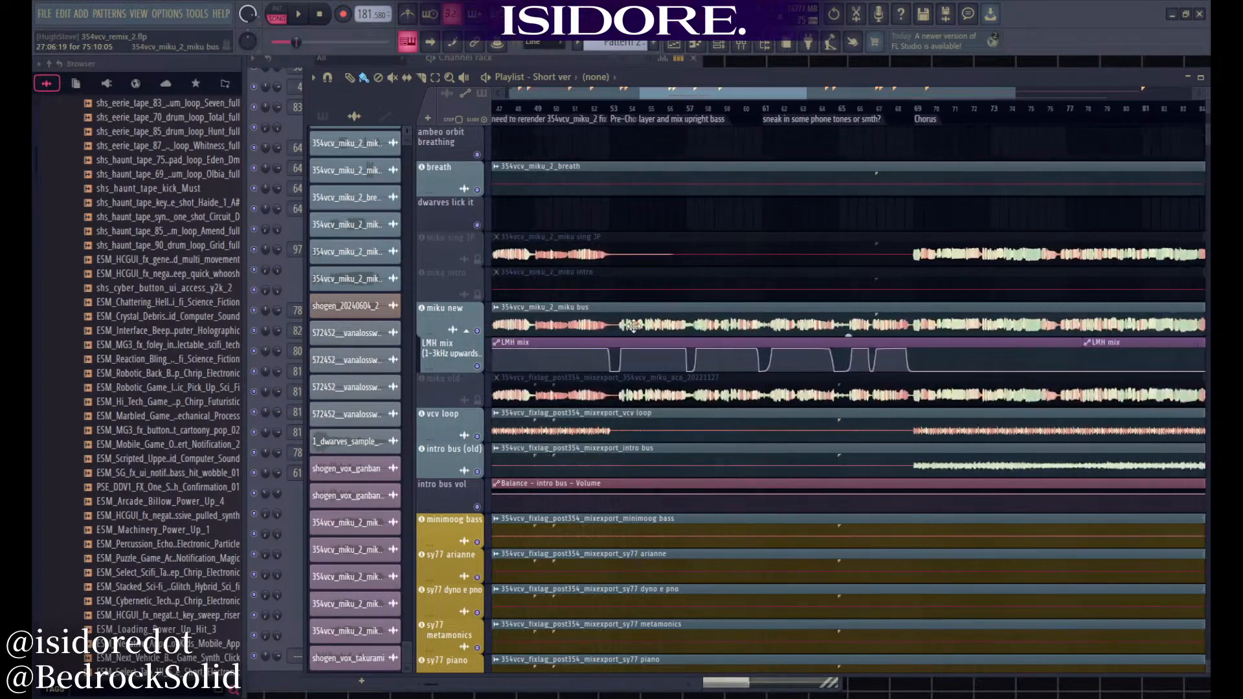
Play the Verse again and check the active tracks' levels in the mixer
key(space)
scroll(652, 311, up, 3)
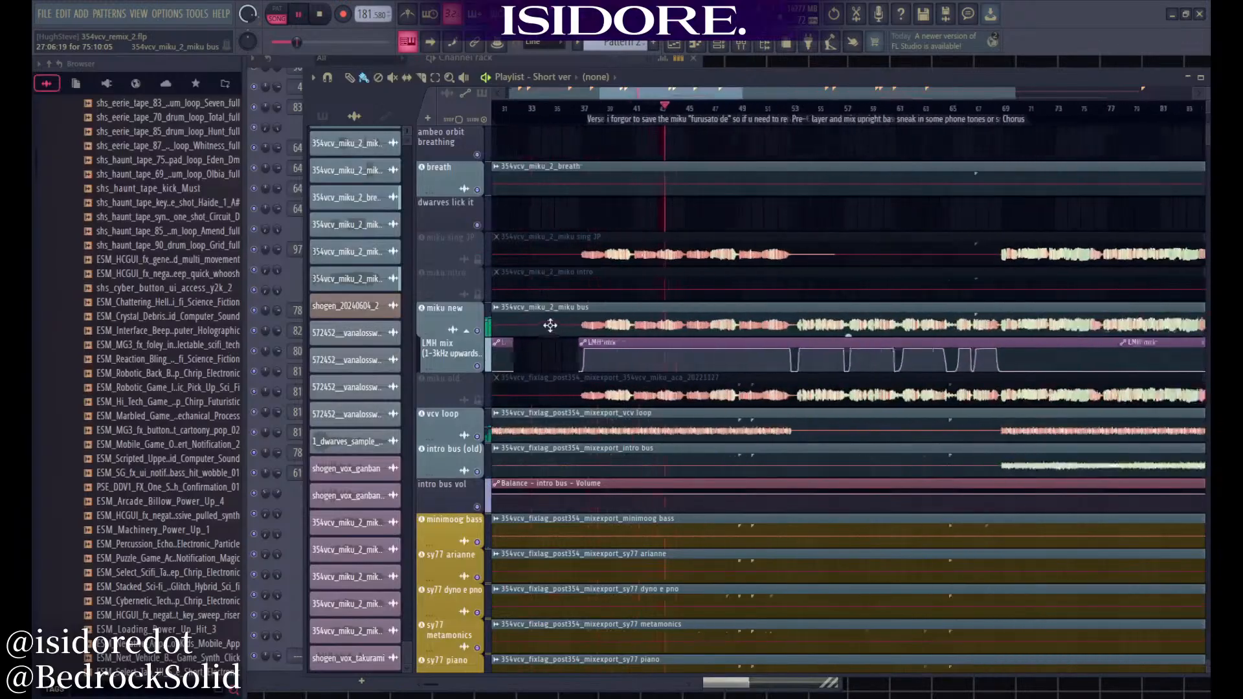
key(F9)
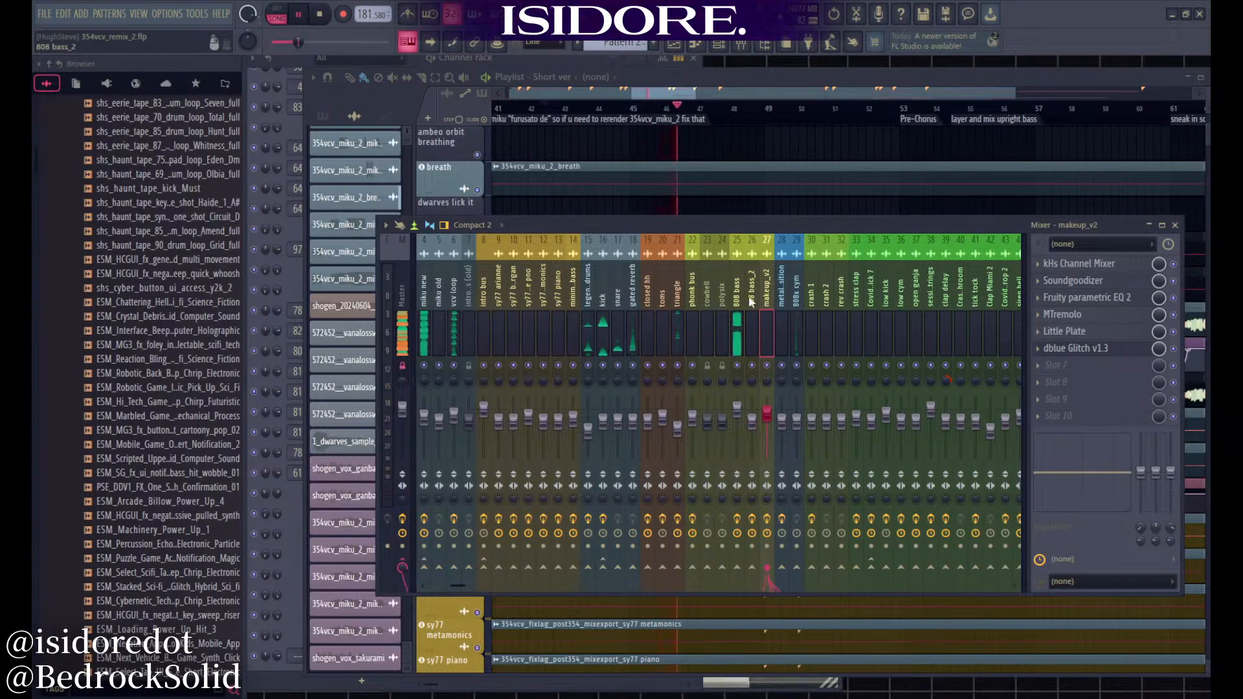
key(F9)
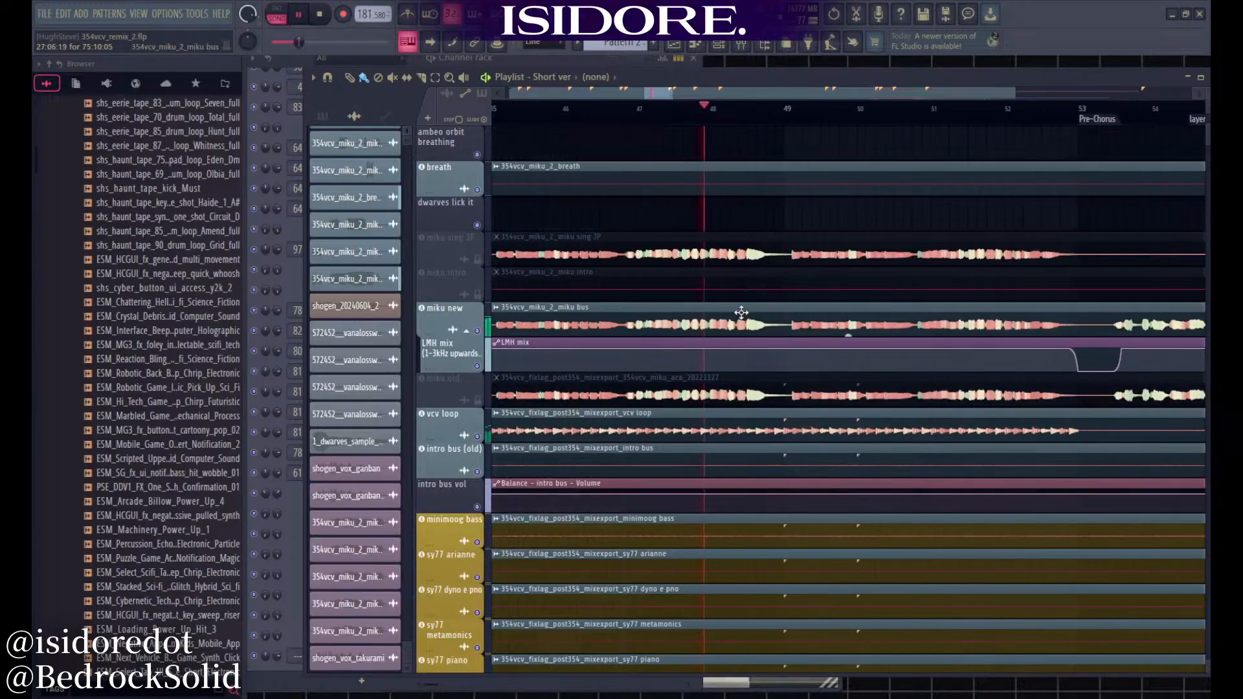
Follow the playback into the Pre-Chorus, examine the miku rap and drum tracks, and stop playback
scroll(670, 322, down, 3)
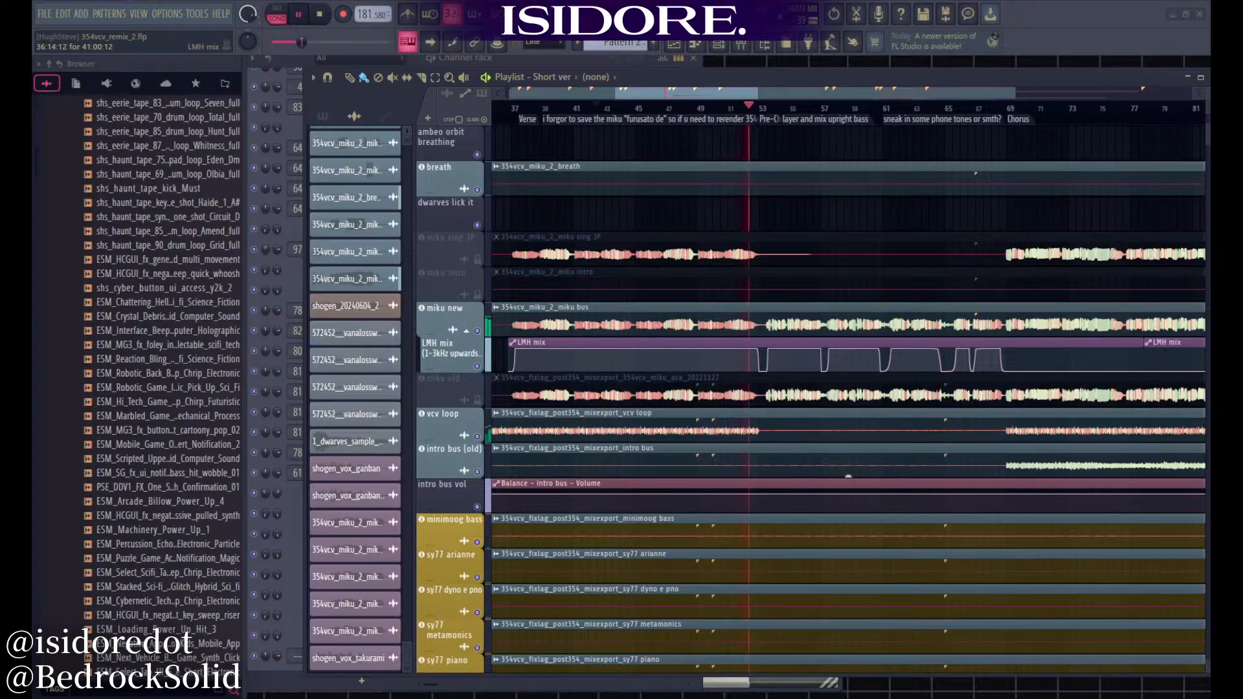
scroll(866, 266, up, 2)
scroll(835, 285, up, 5)
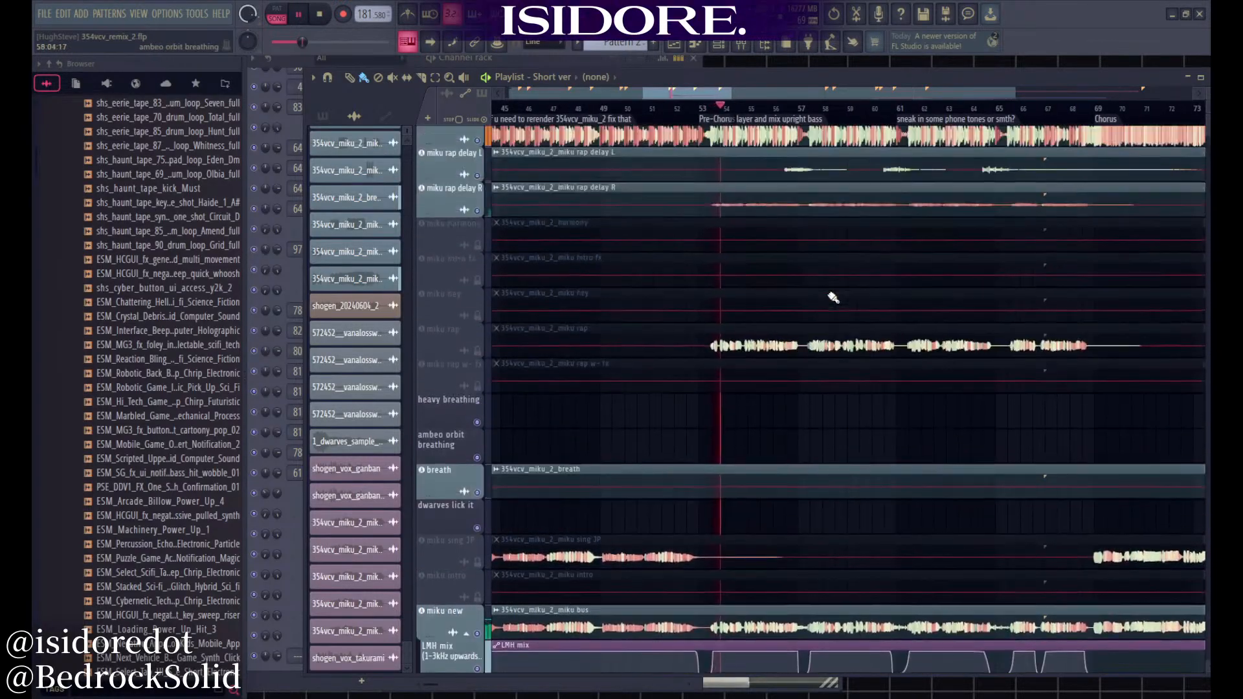
scroll(779, 299, down, 7)
key(space)
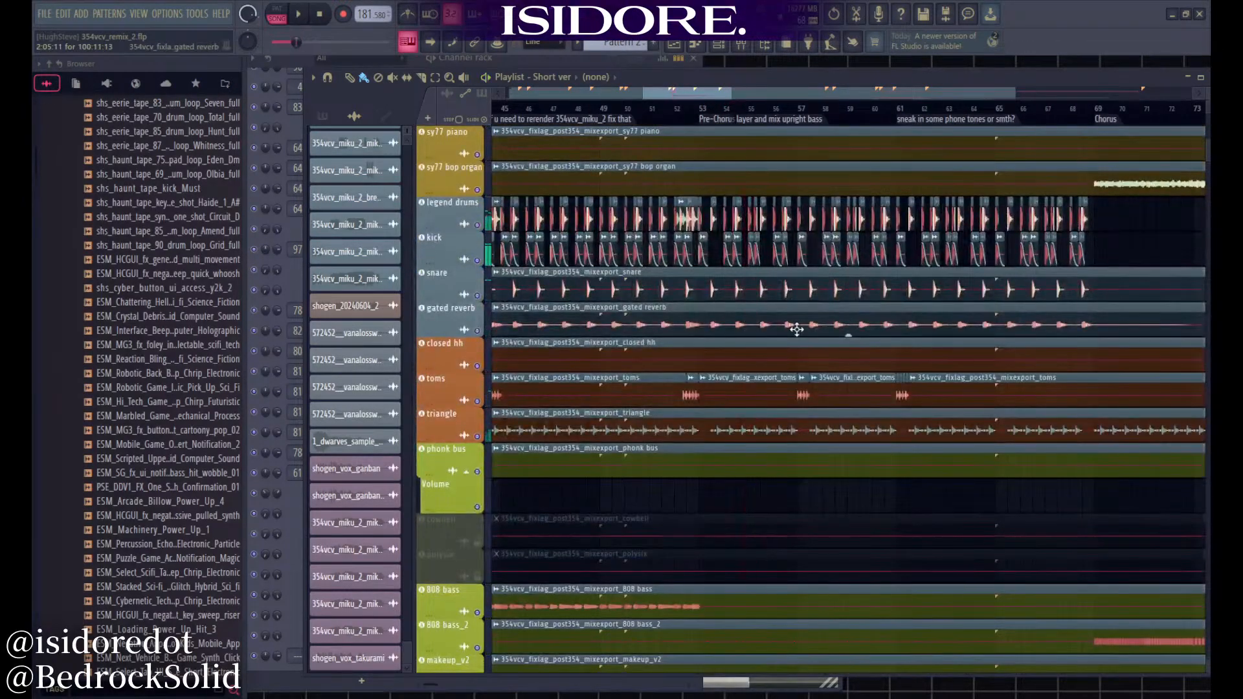
Play from the "layer and mix upright bass" marker and solo the upright bass track in the mixer
scroll(770, 371, up, 5)
scroll(768, 364, down, 3)
click(654, 110)
scroll(687, 259, down, 9)
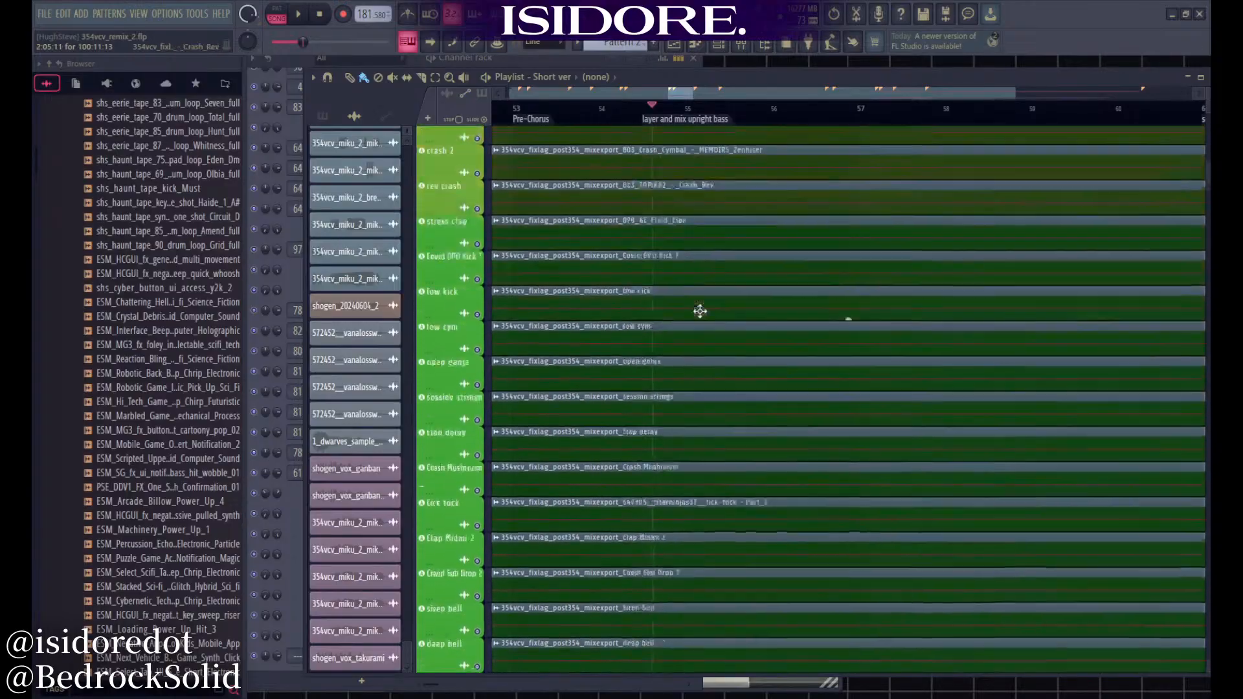
key(space)
key(F9)
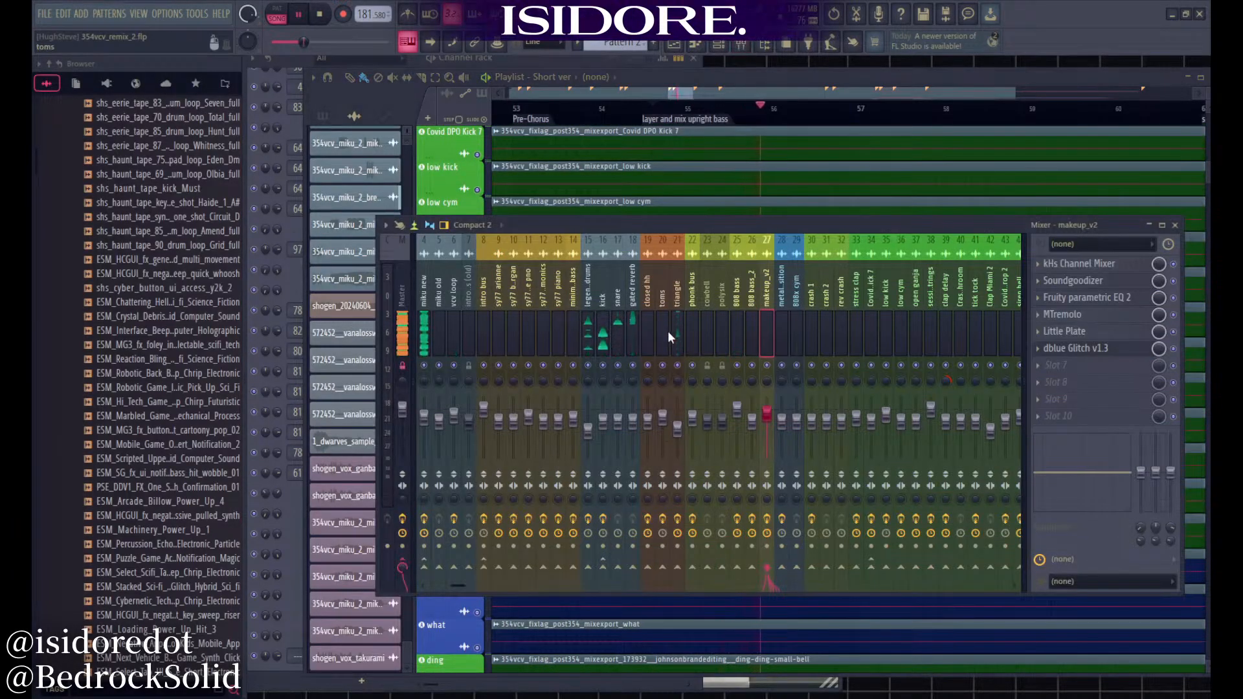
scroll(681, 329, down, 5)
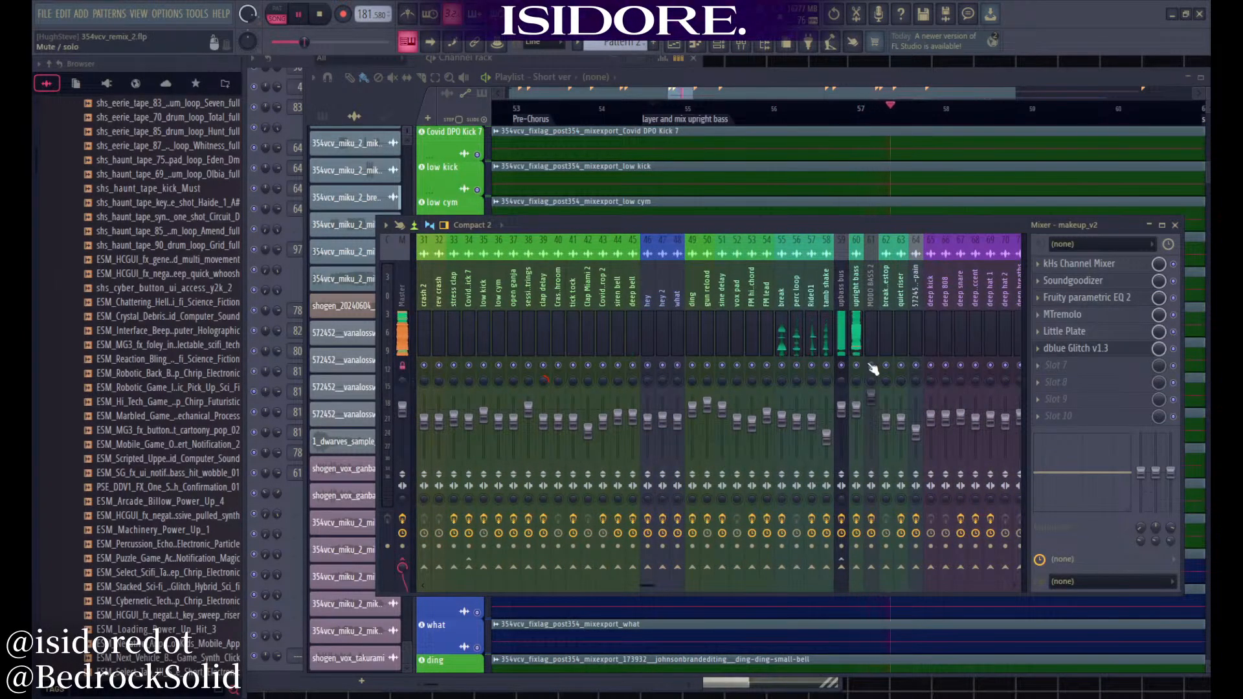
click(861, 366)
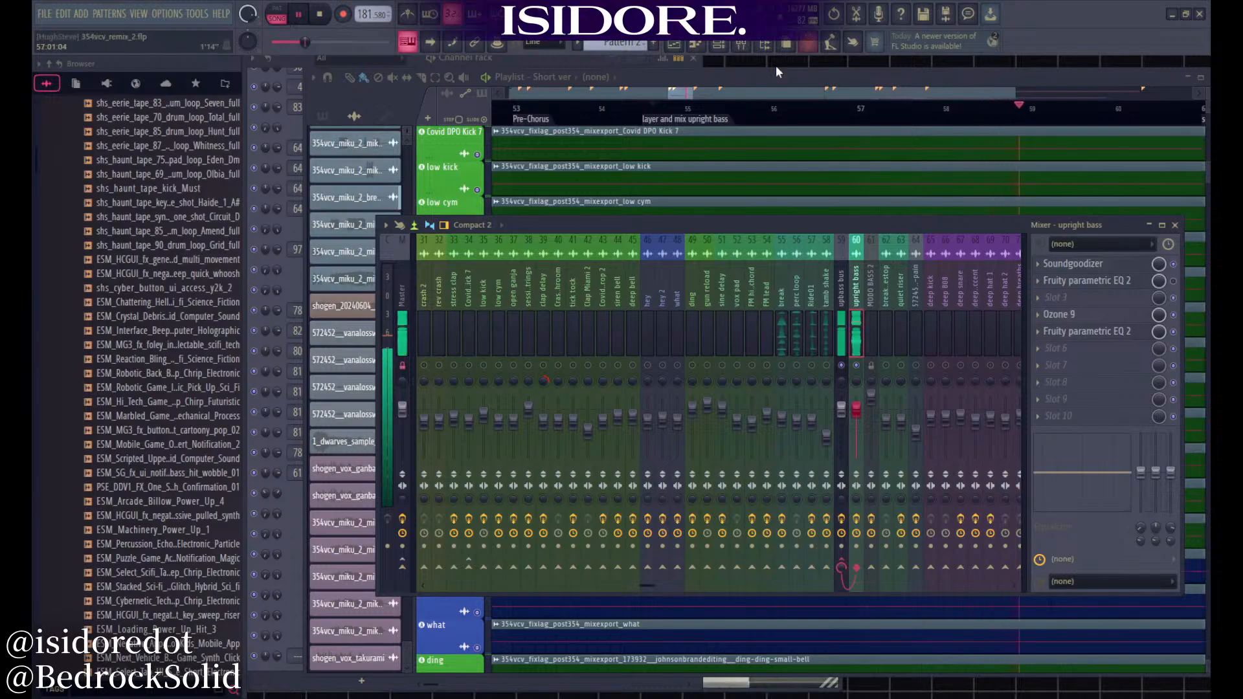
Return to the playlist, look through the Pre-Chorus percussion and drum tracks during playback, and stop playback
key(F9)
scroll(662, 261, down, 6)
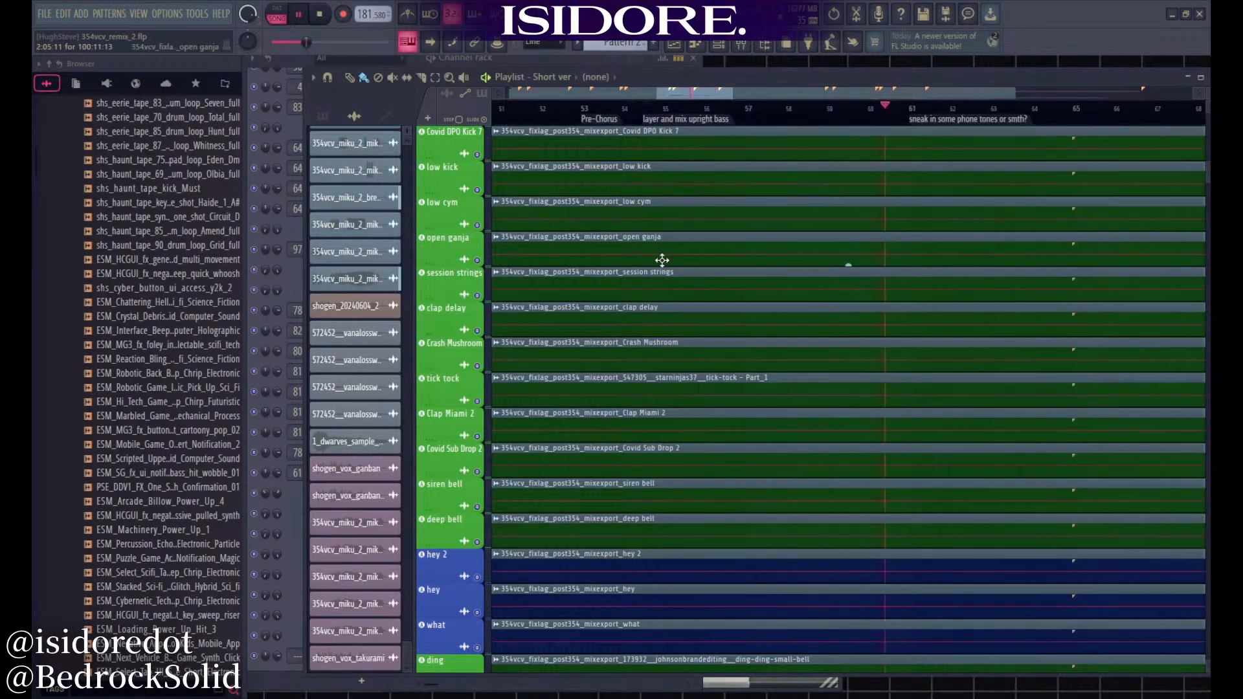
scroll(740, 277, up, 6)
scroll(738, 277, up, 5)
scroll(736, 277, up, 4)
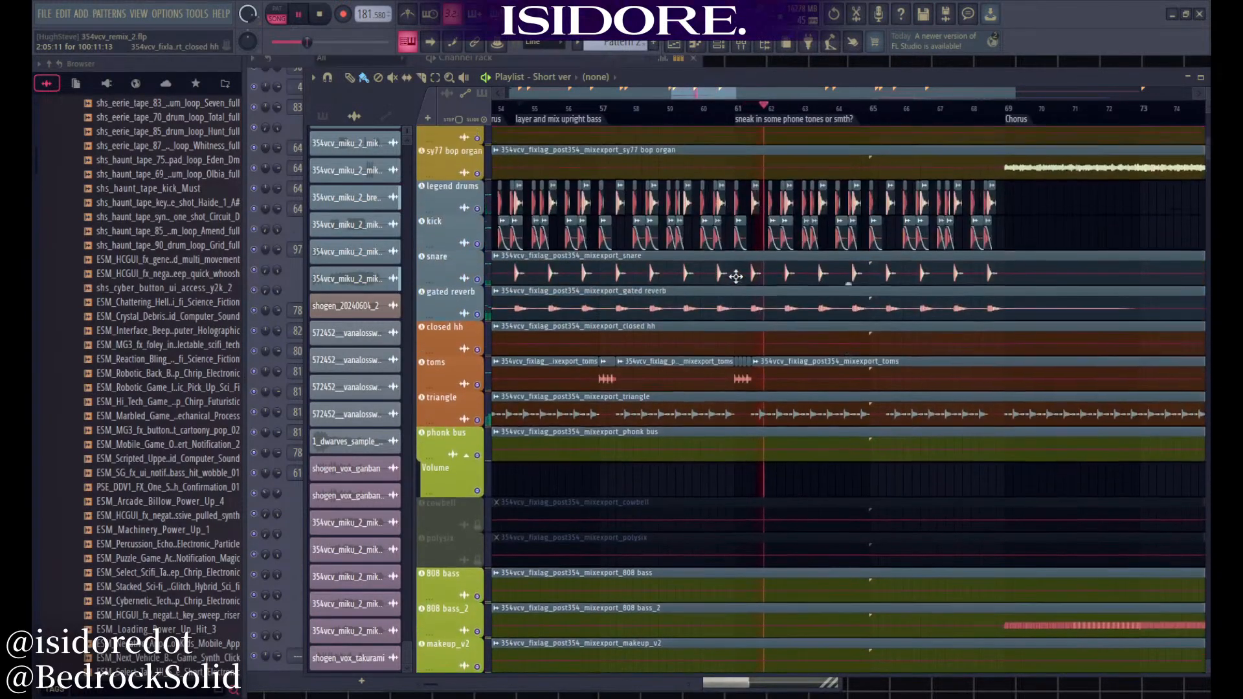
key(space)
Look over the Pre-Chorus tracks from legend drums up to miku new and breath
scroll(738, 277, up, 4)
scroll(656, 255, down, 5)
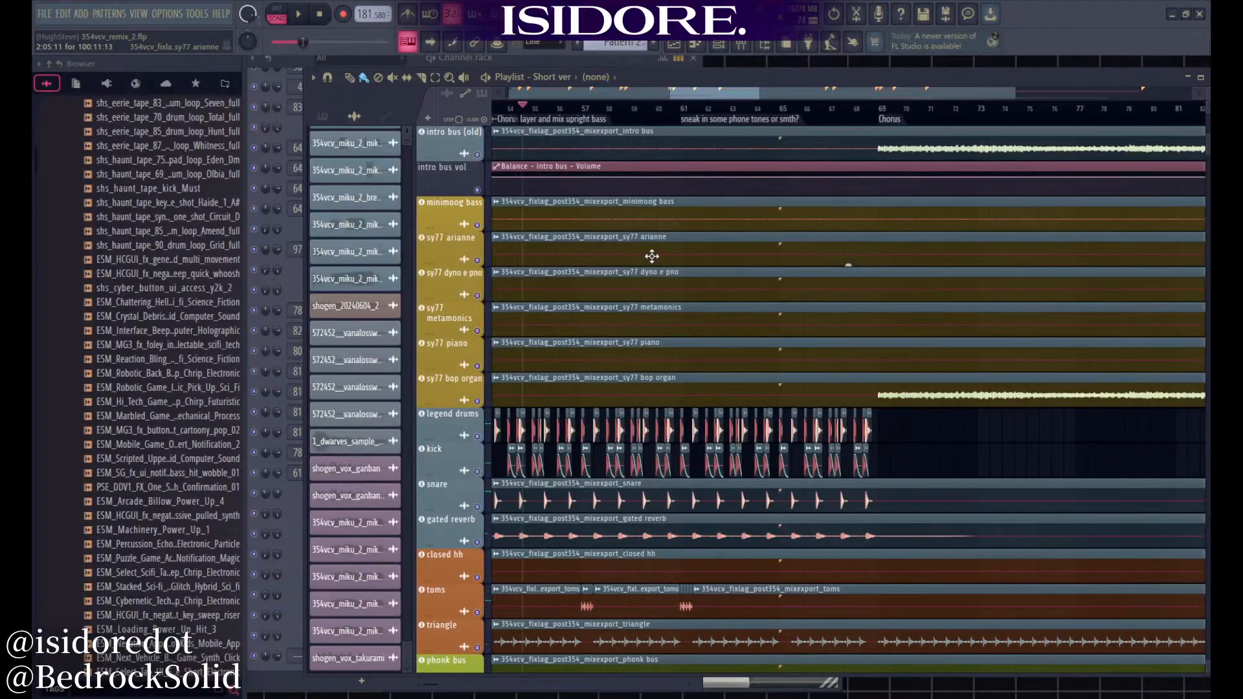
scroll(517, 256, up, 4)
scroll(517, 255, up, 5)
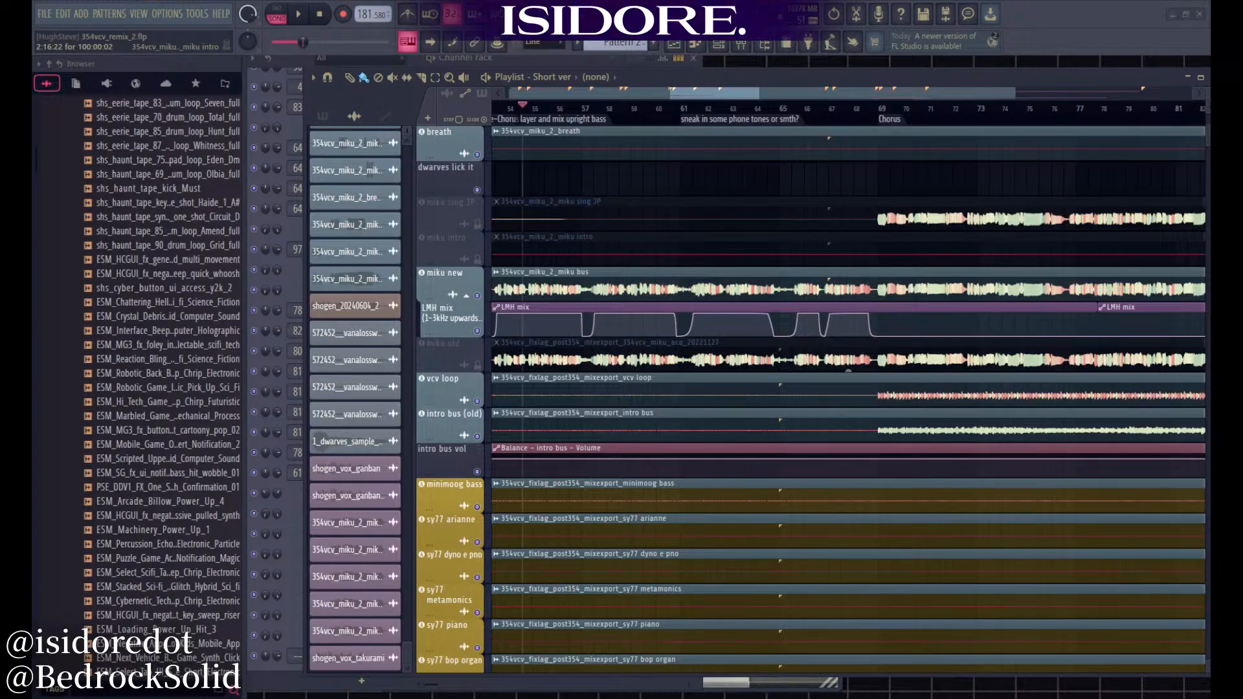
Audition the Pre-Chorus with upright bass soloed, stop, and look along the mixer tracks past upright bass
key(space)
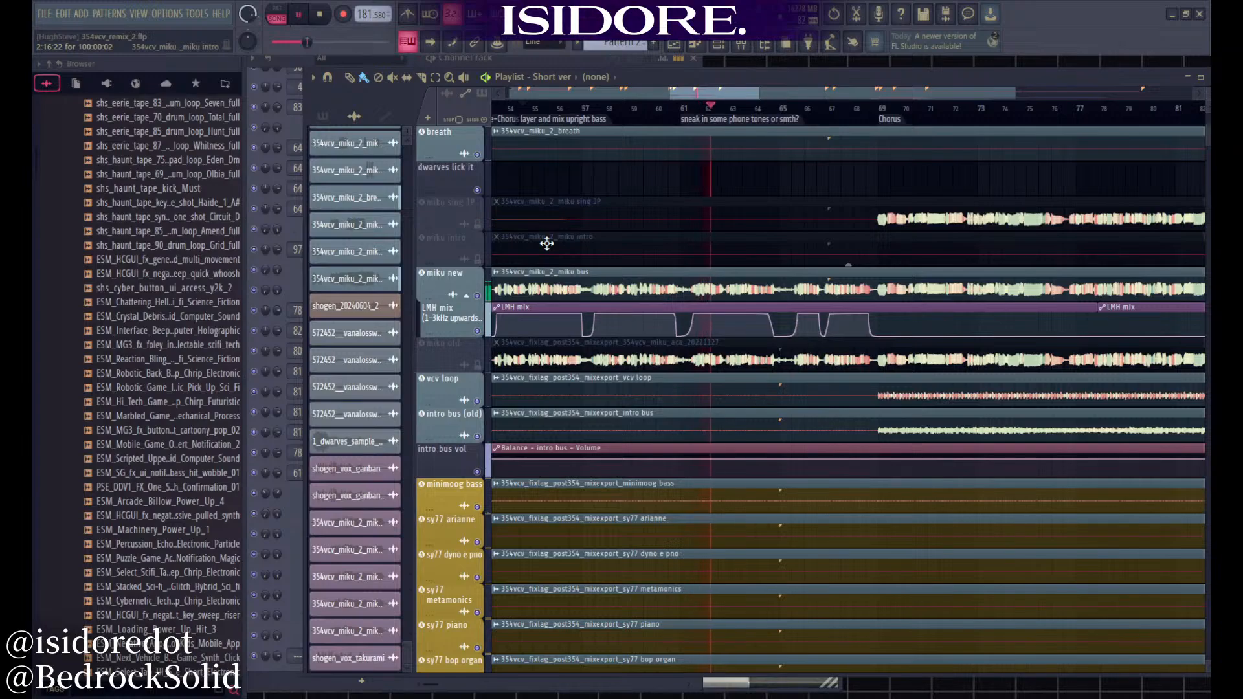
key(space)
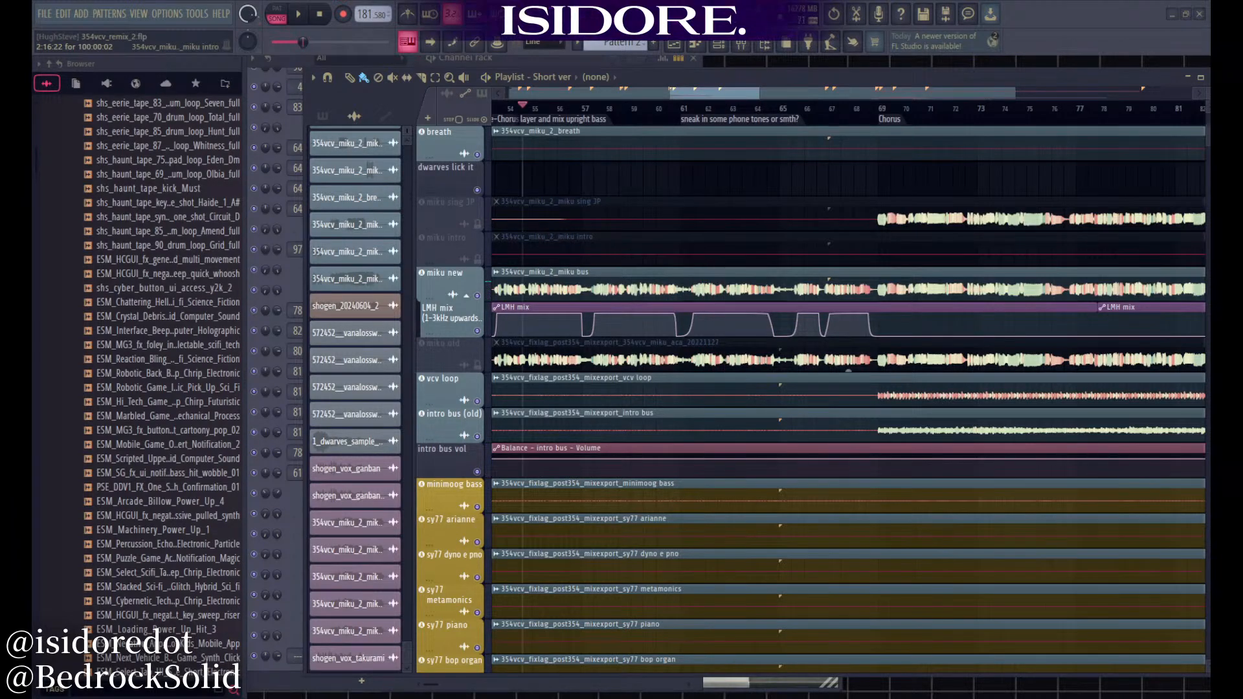
key(F9)
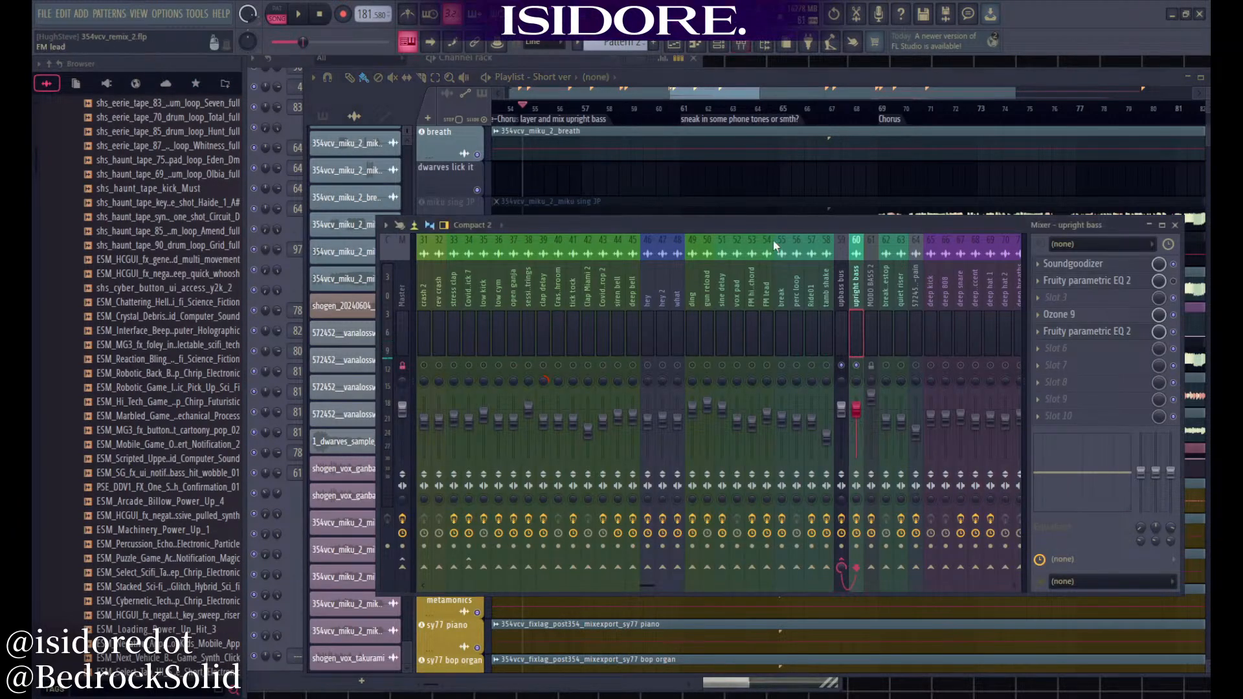
key(space)
scroll(804, 292, down, 4)
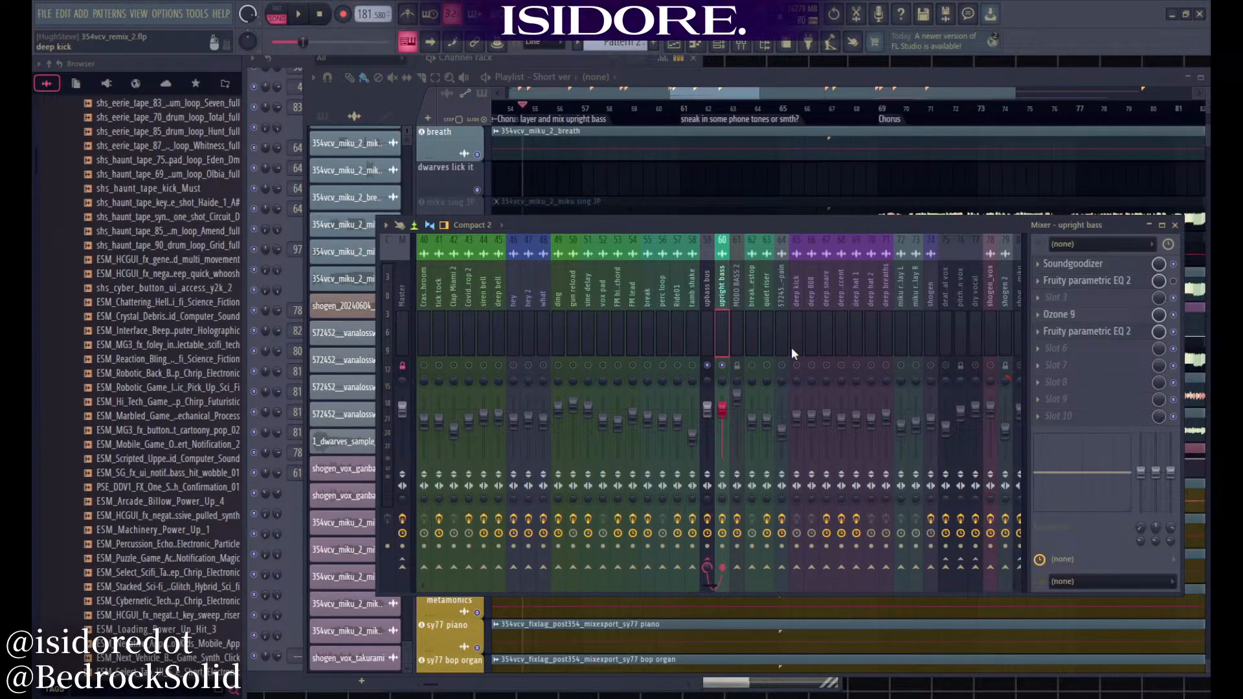
Play the pre-chorus while checking the MODO BASS 2 mixer track and the vocal tracks in the playlist
key(space)
click(734, 287)
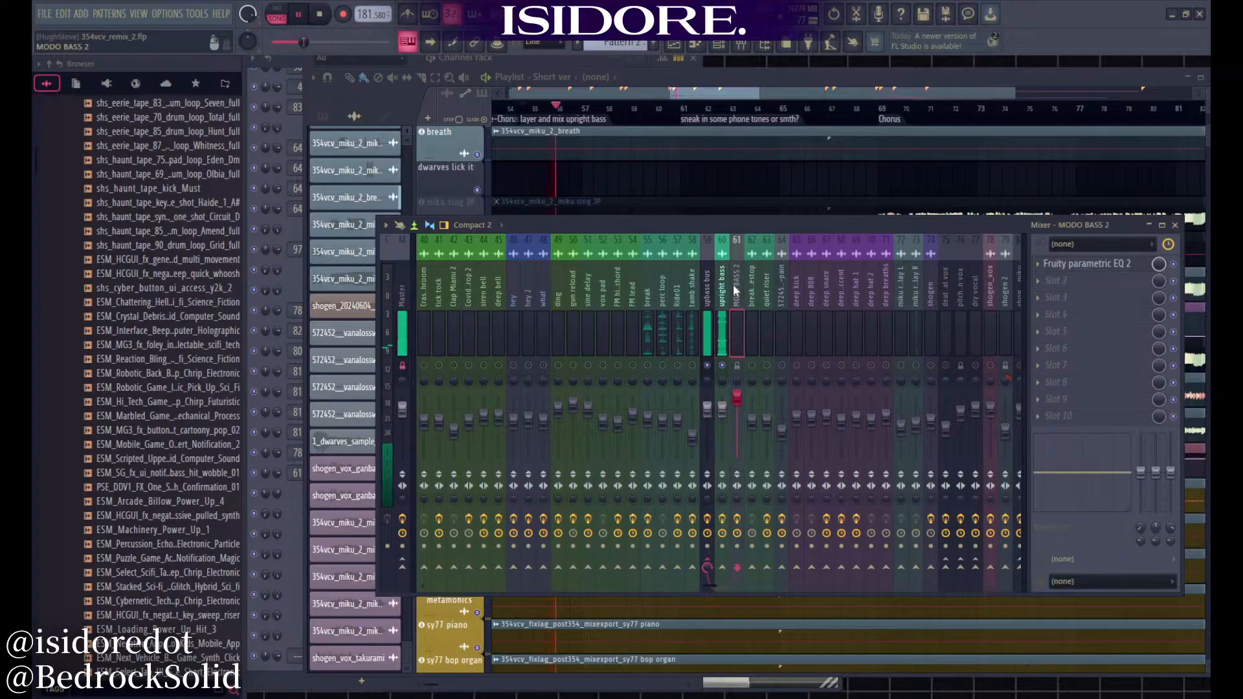
key(F9)
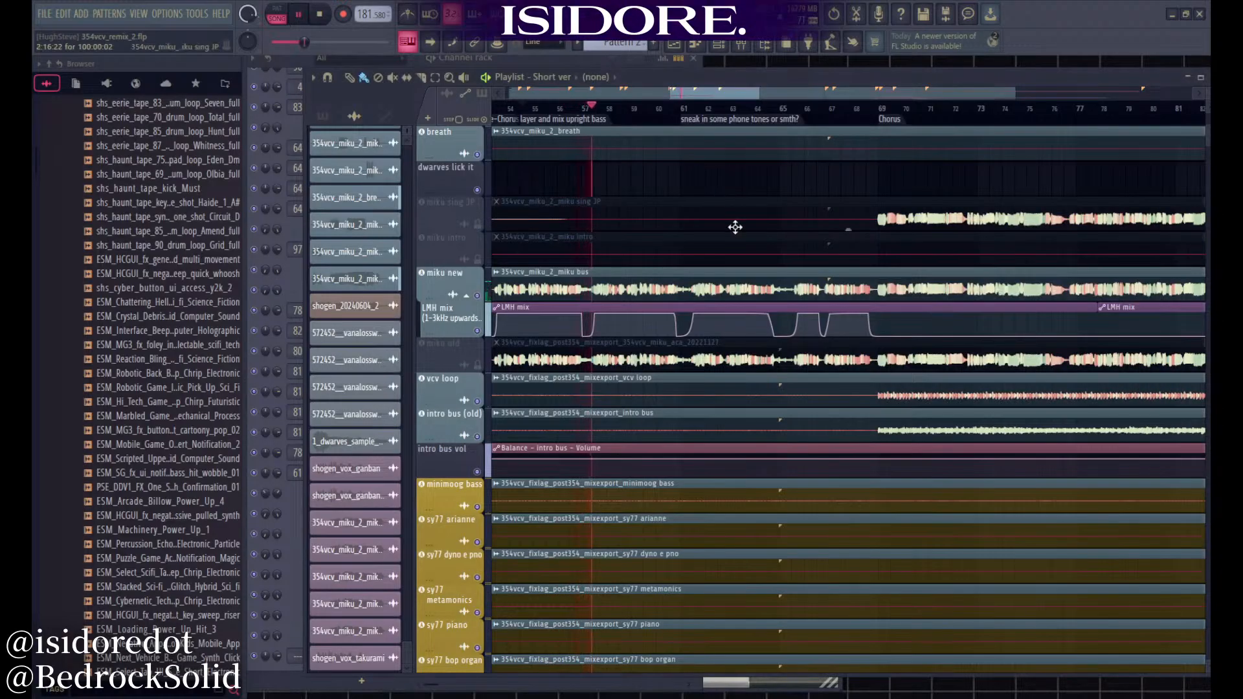
scroll(742, 228, down, 6)
scroll(694, 363, up, 5)
key(space)
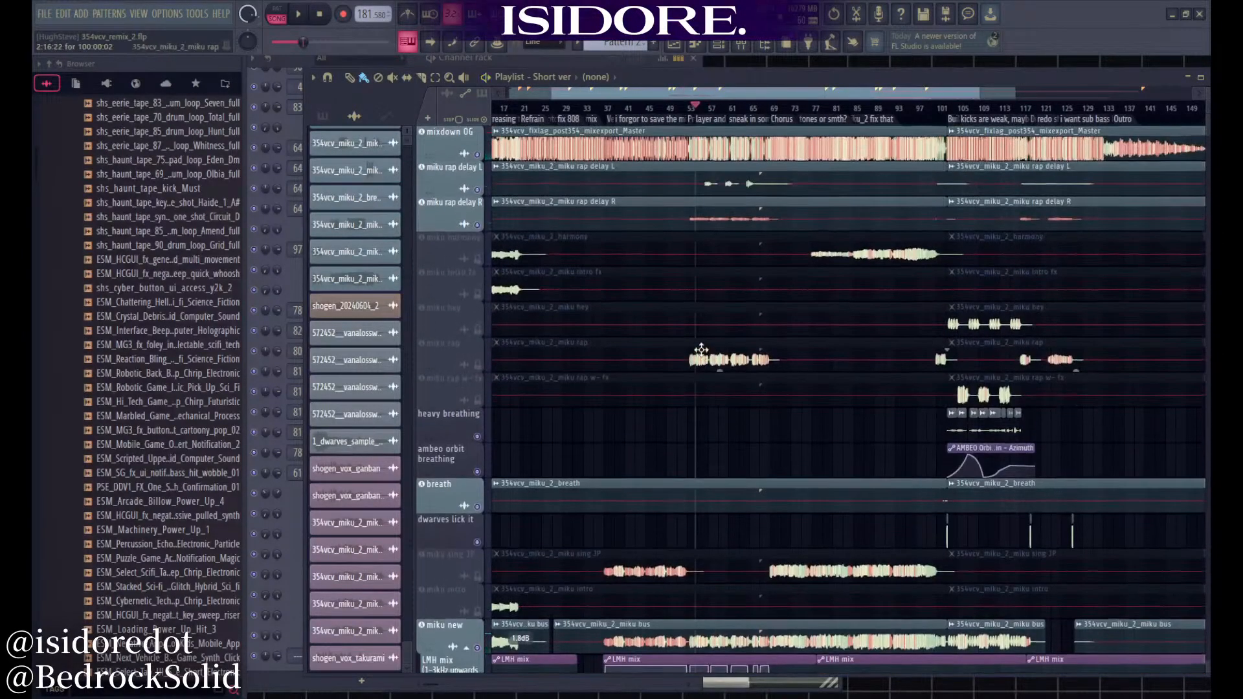
Review the upright bass track's effect chain and its last Fruity parametric EQ 2 curve, then play the section
key(F9)
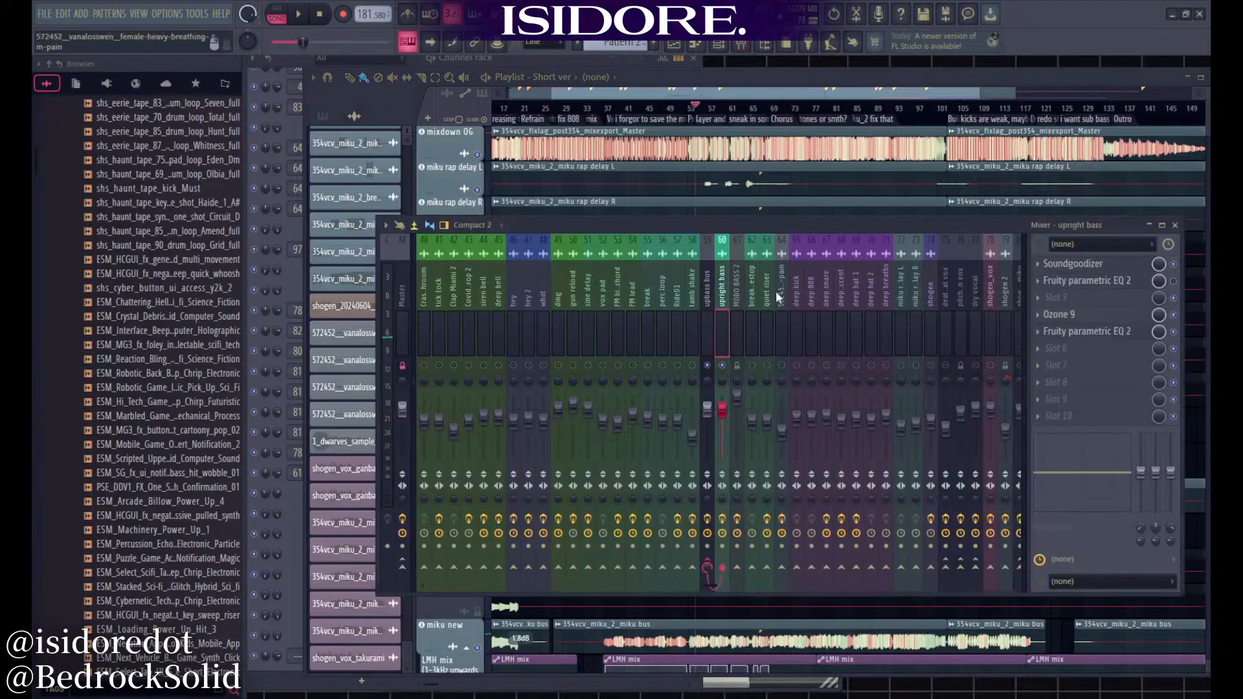
click(1093, 283)
key(Escape)
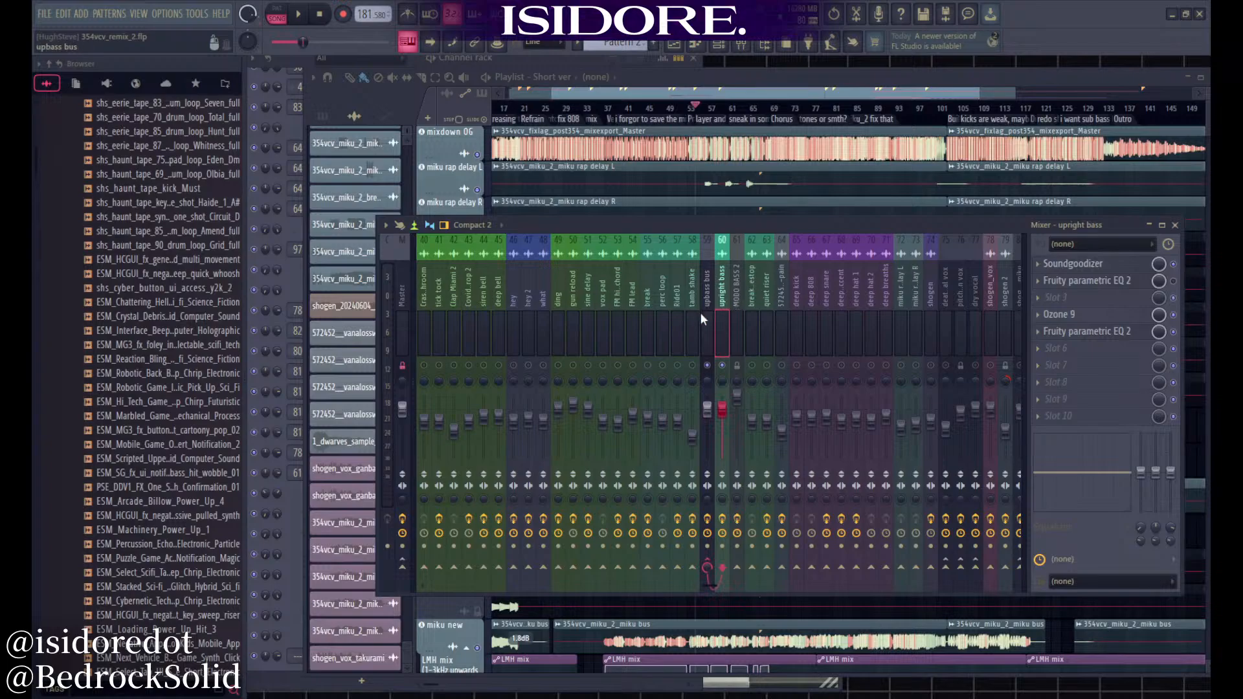
click(709, 288)
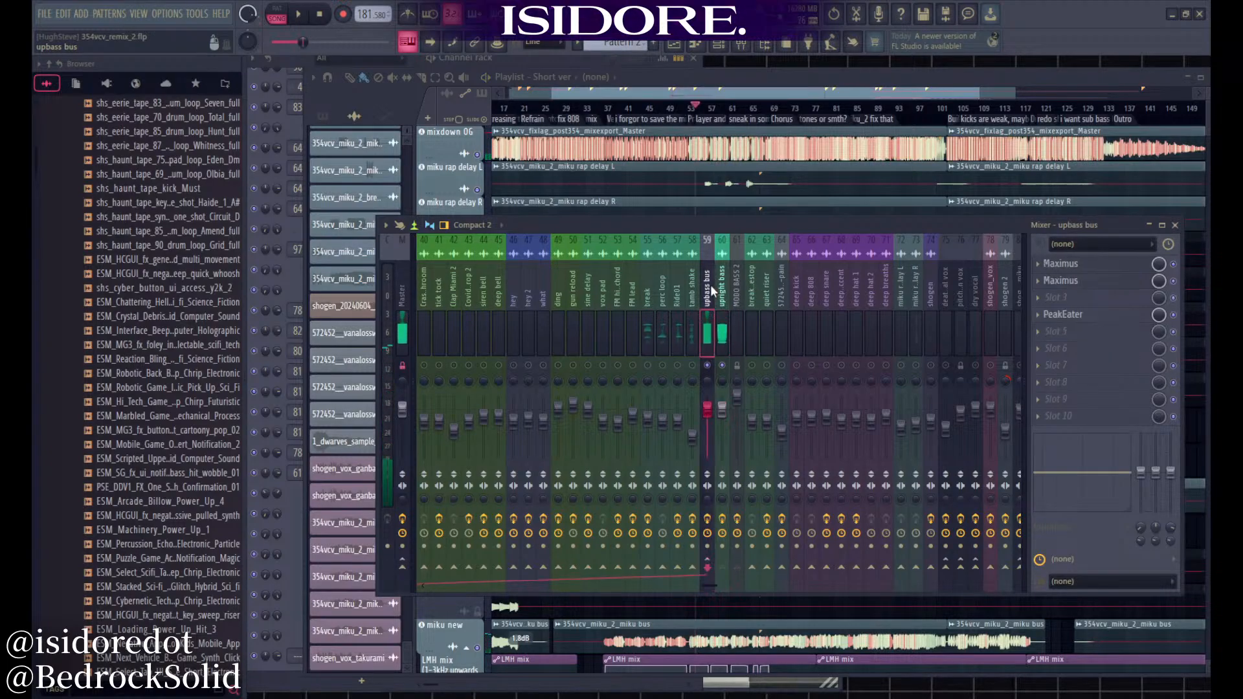
click(720, 292)
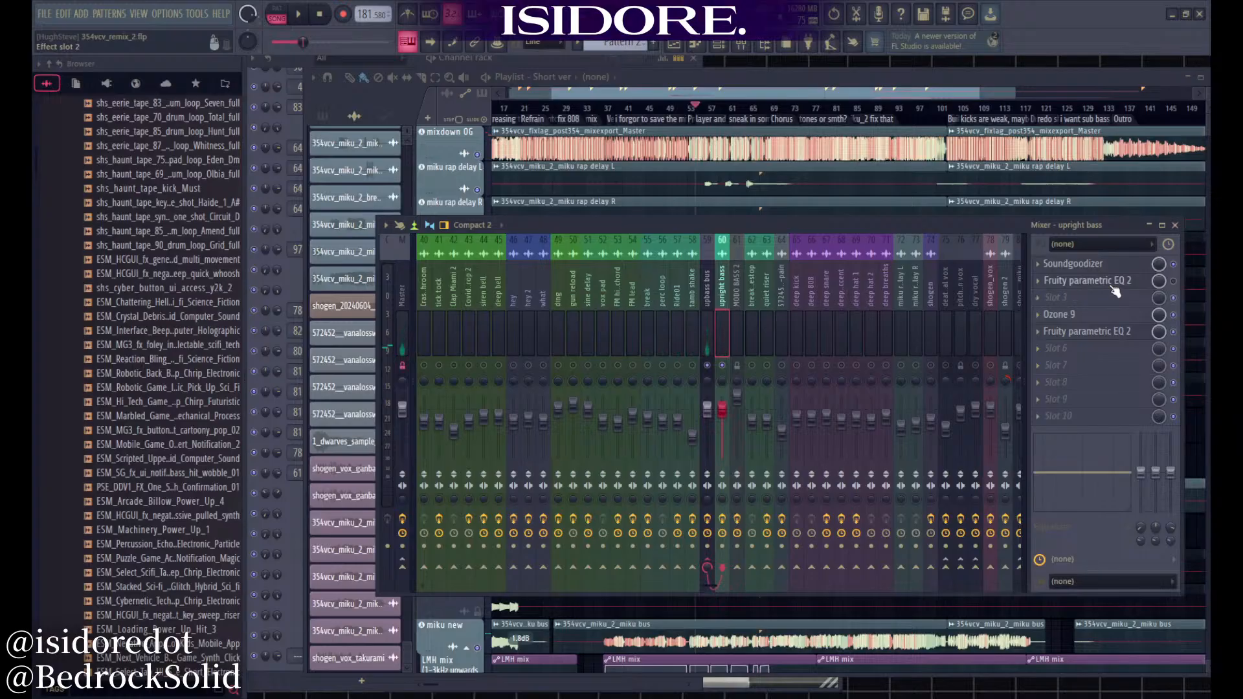
click(1120, 331)
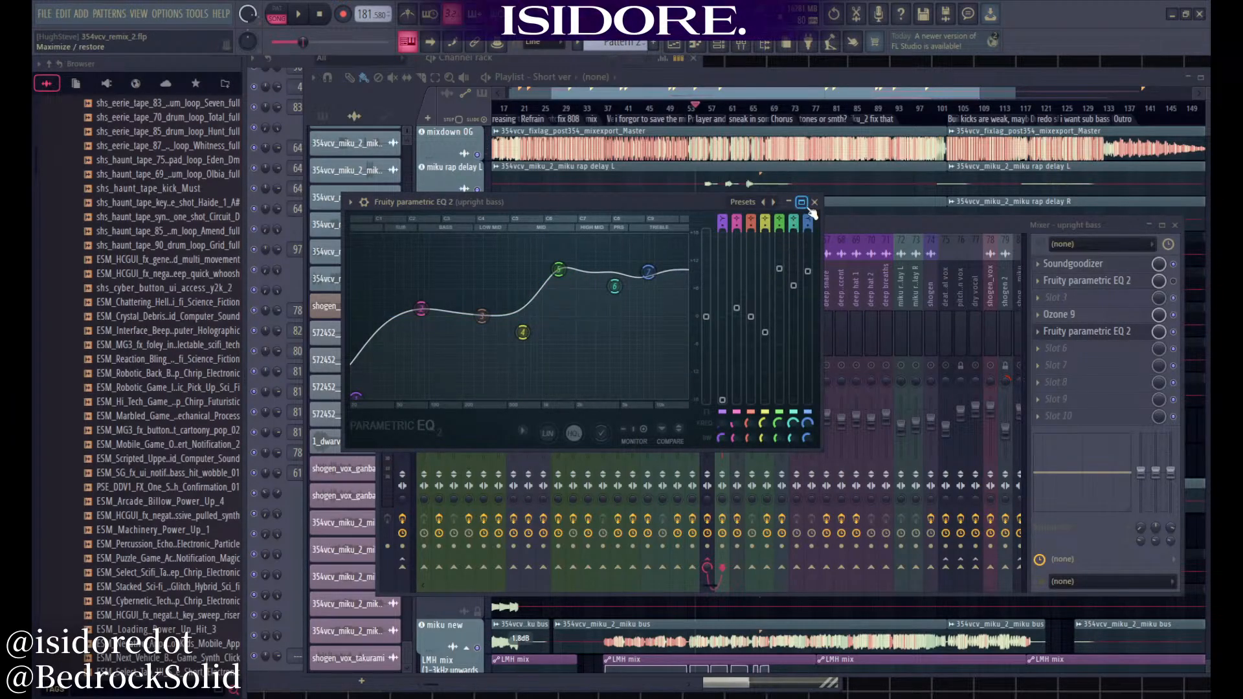
key(space)
click(893, 225)
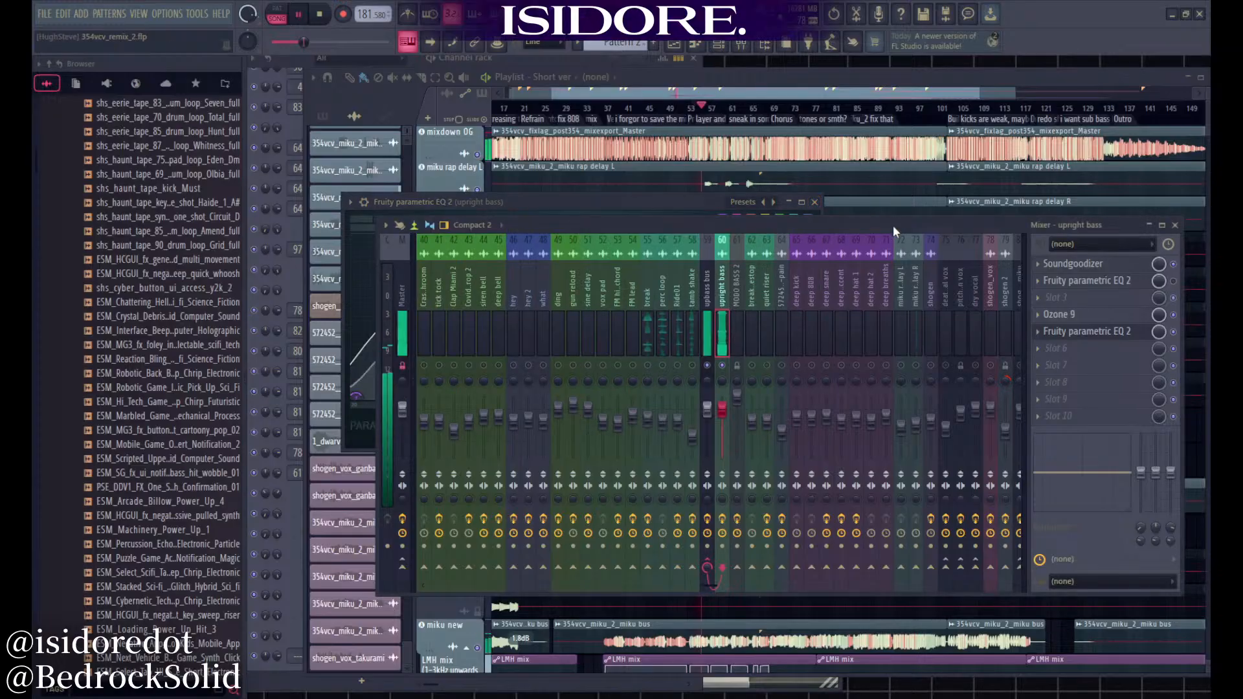
Examine both Maximus effects on the upbass bus and play back the bass section
click(711, 286)
key(space)
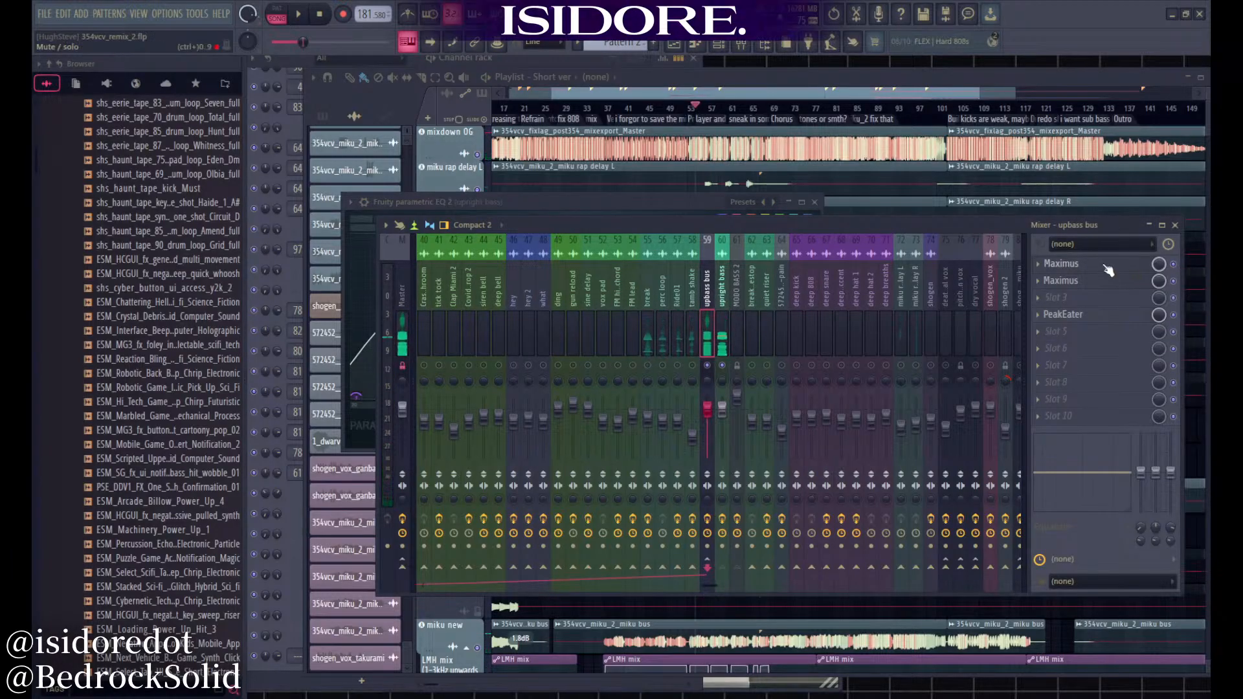
click(1105, 266)
click(709, 162)
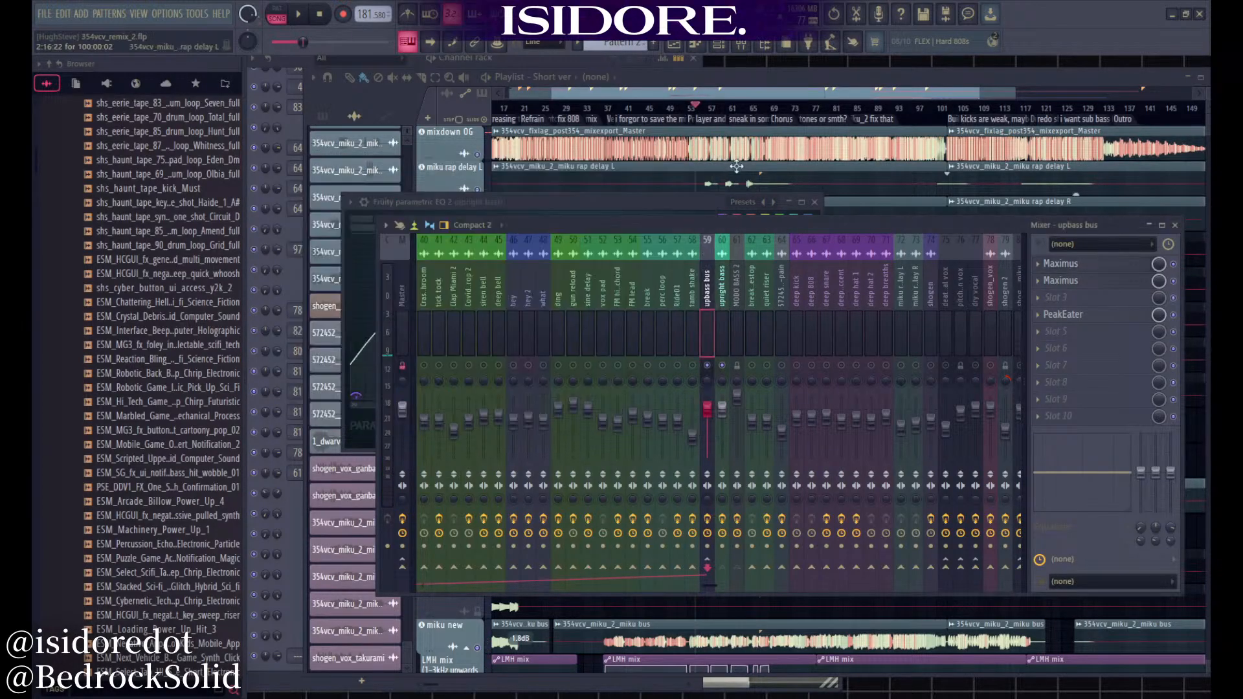
click(1106, 279)
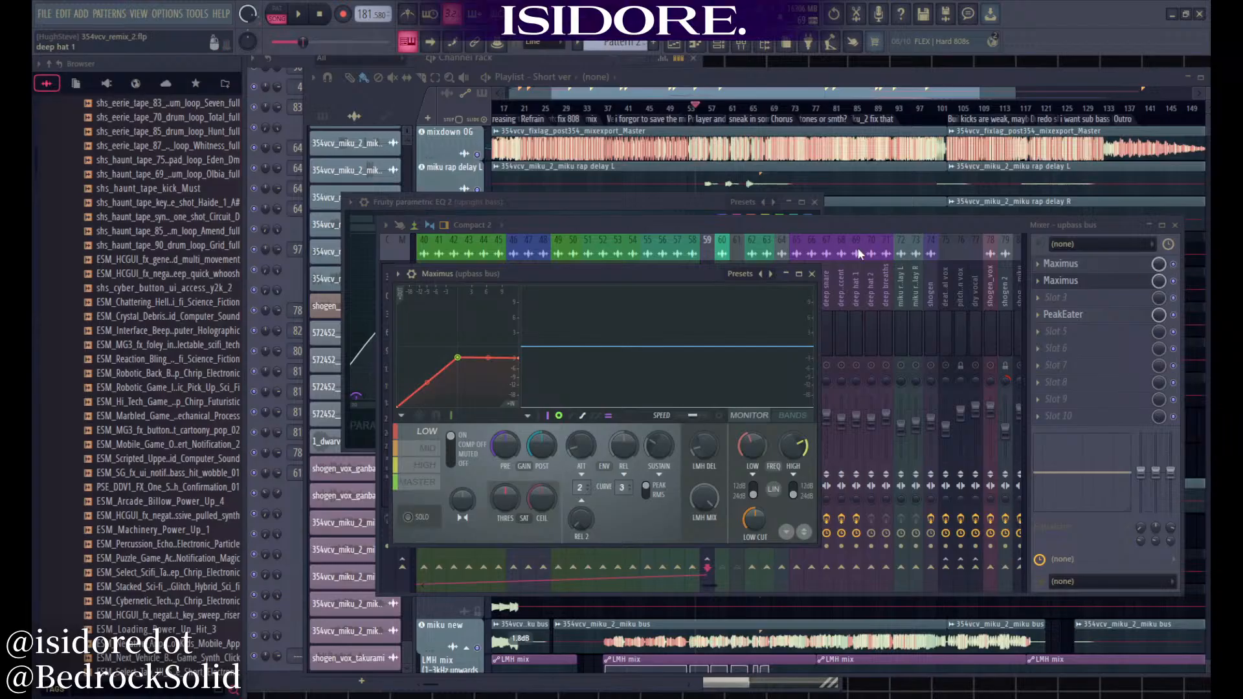
click(813, 274)
key(space)
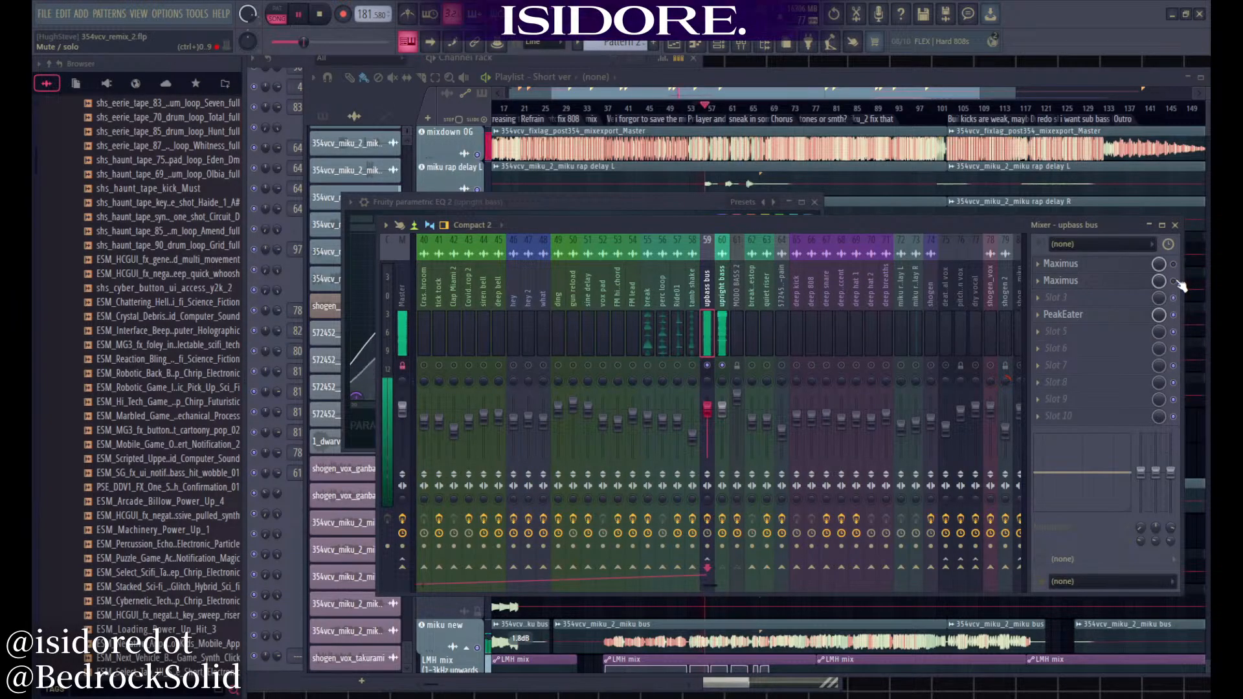
Compare the two Maximus effects on the upbass bus, inspecting the low and mid band curves of the second one
click(723, 291)
key(space)
click(709, 288)
click(1094, 272)
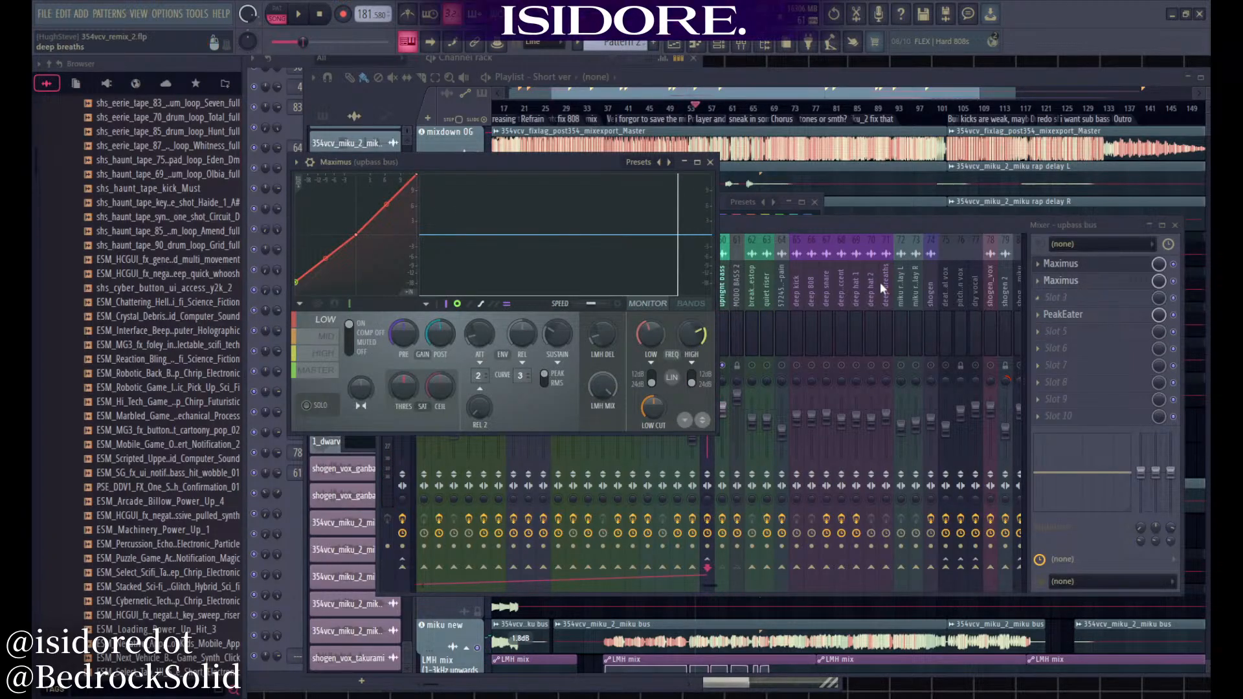
click(710, 162)
click(1098, 279)
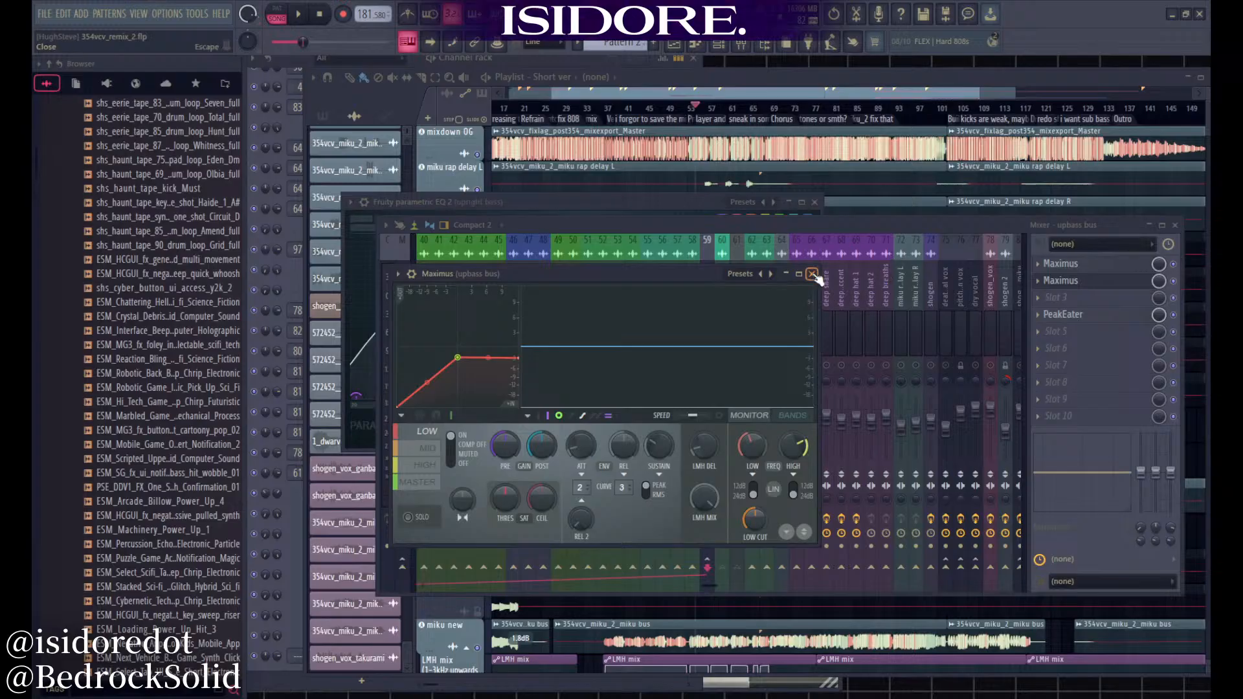
click(421, 457)
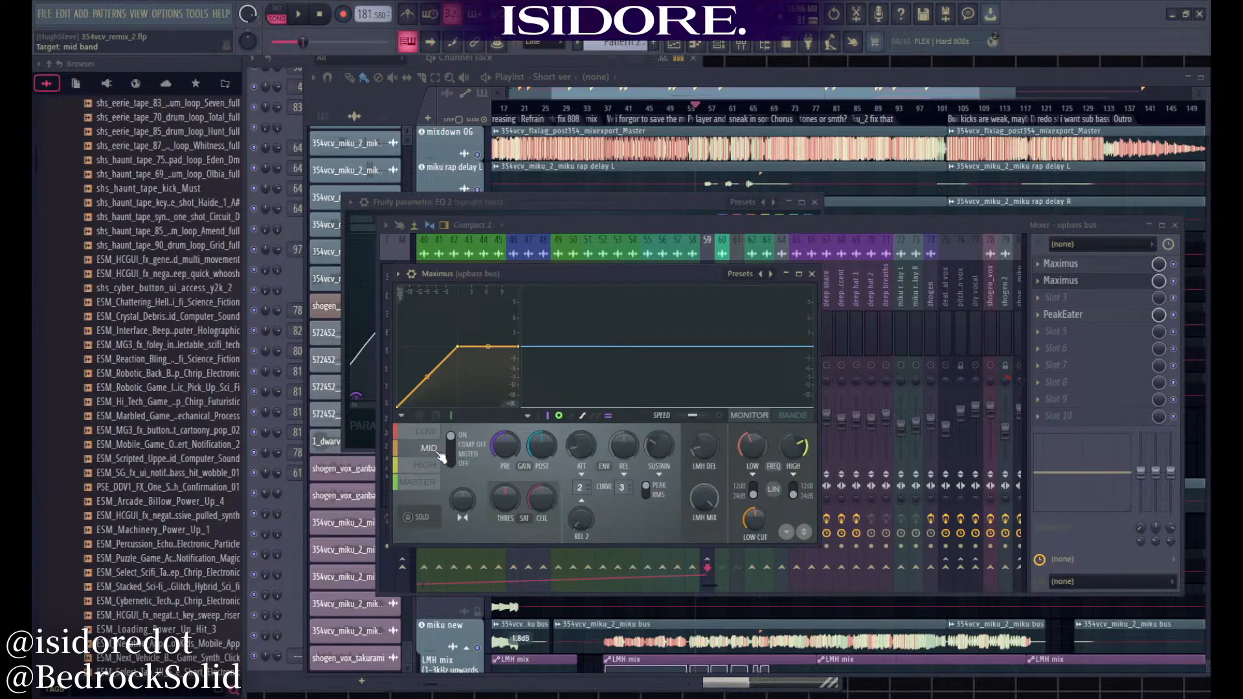
click(426, 431)
click(812, 274)
Inspect the high and low band curves of the first Maximus on the upbass bus while playing the bass
click(1065, 264)
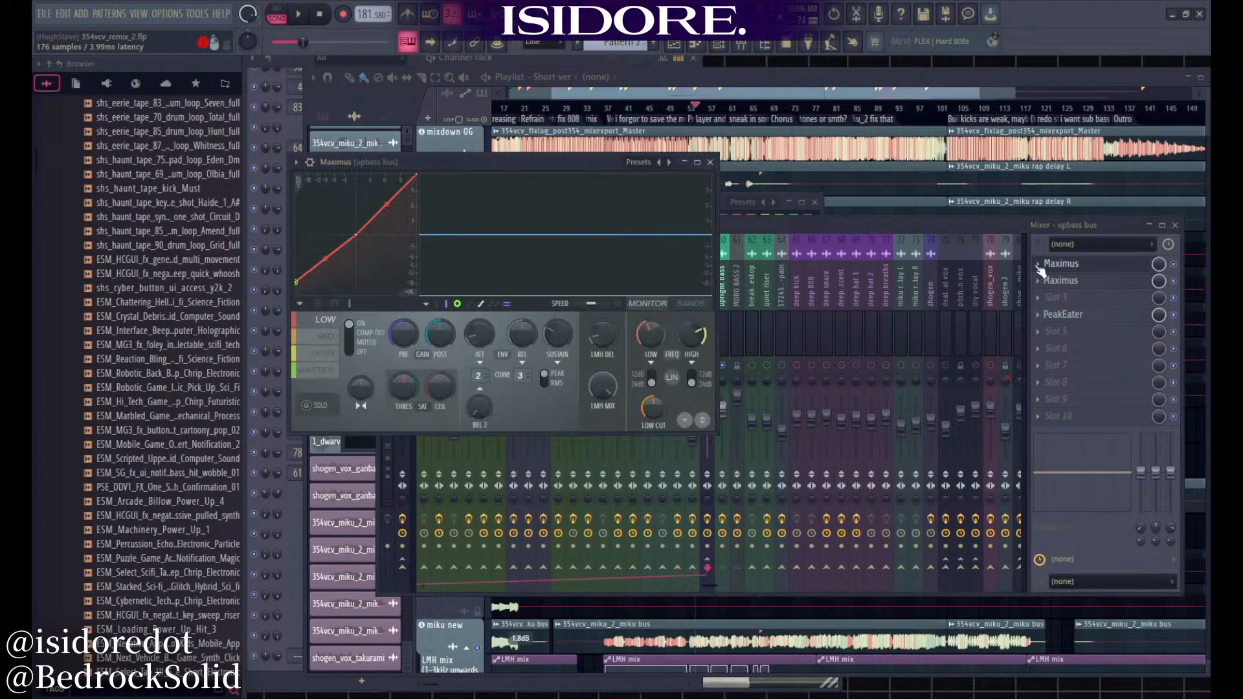
click(323, 353)
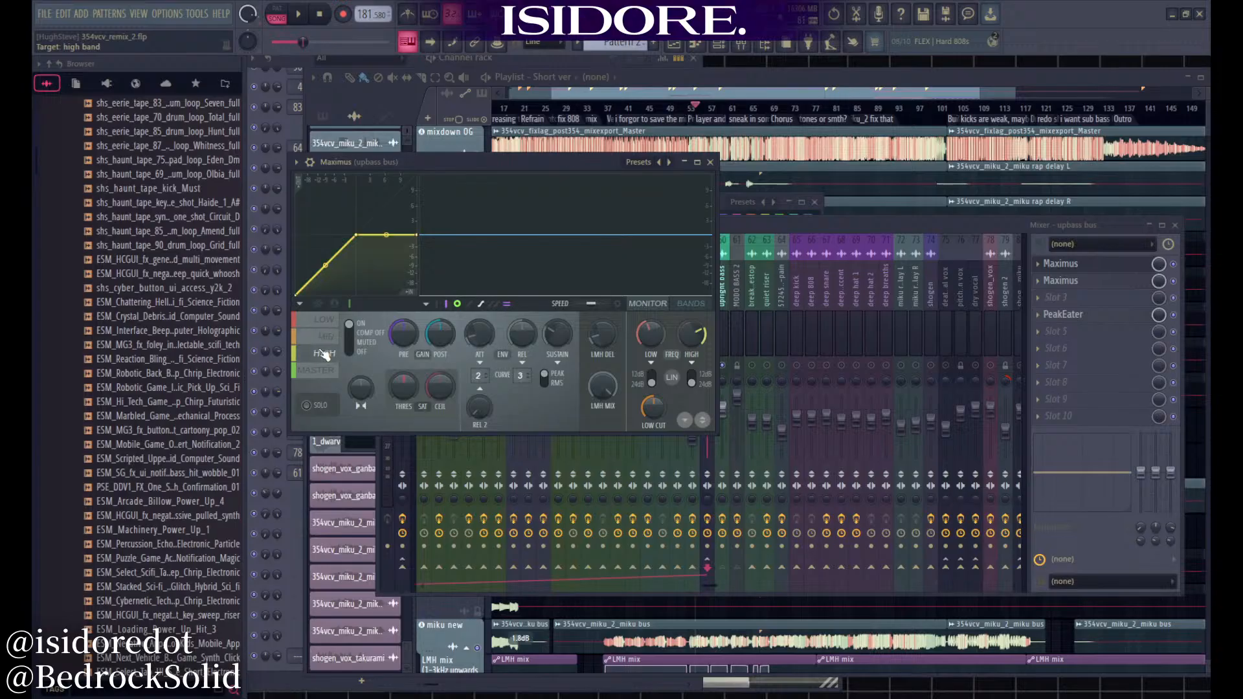
click(327, 324)
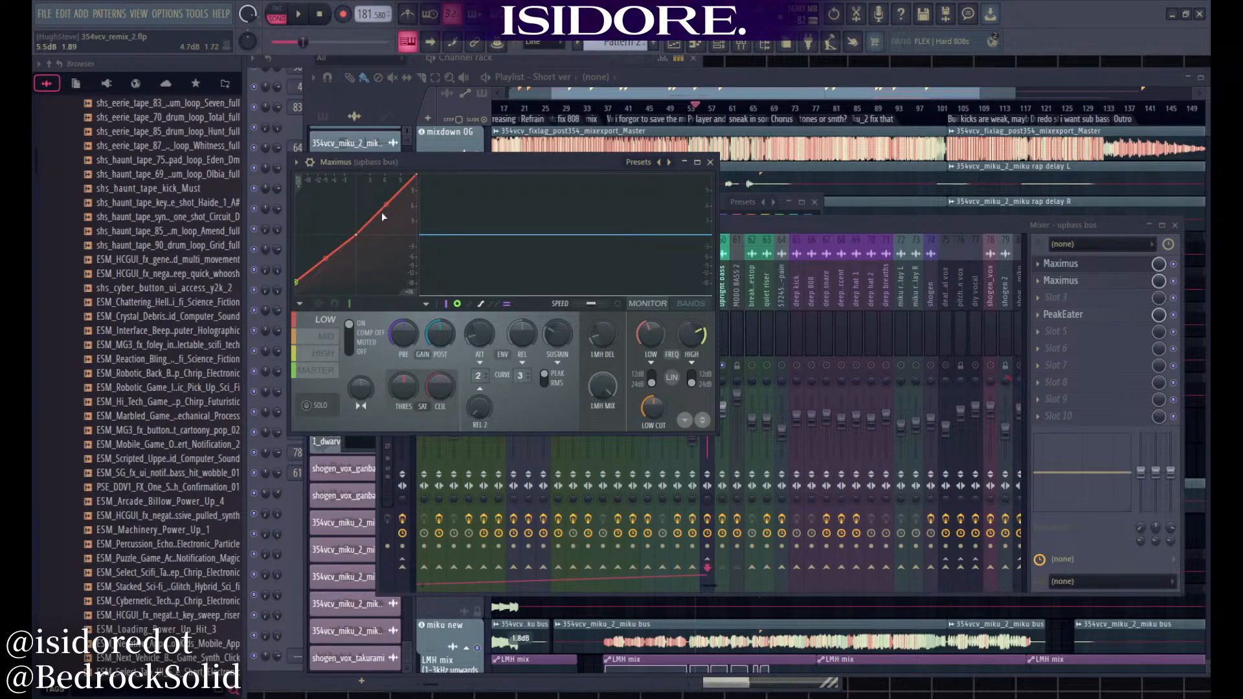
key(space)
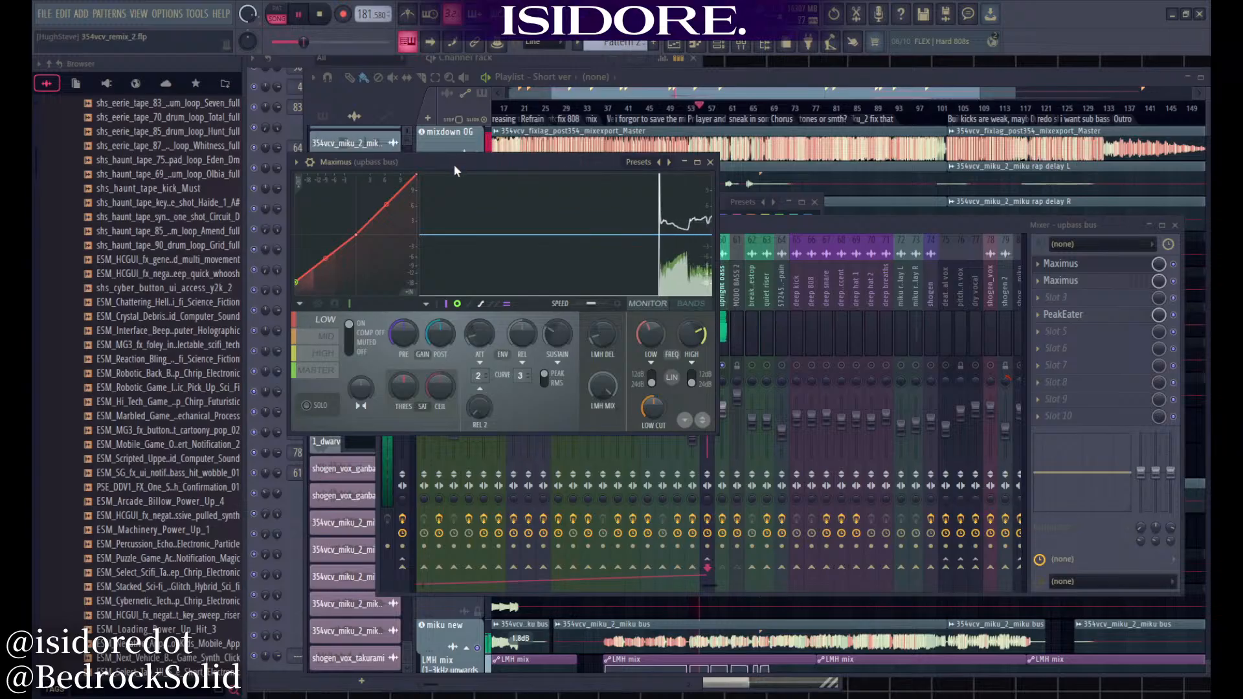
click(710, 163)
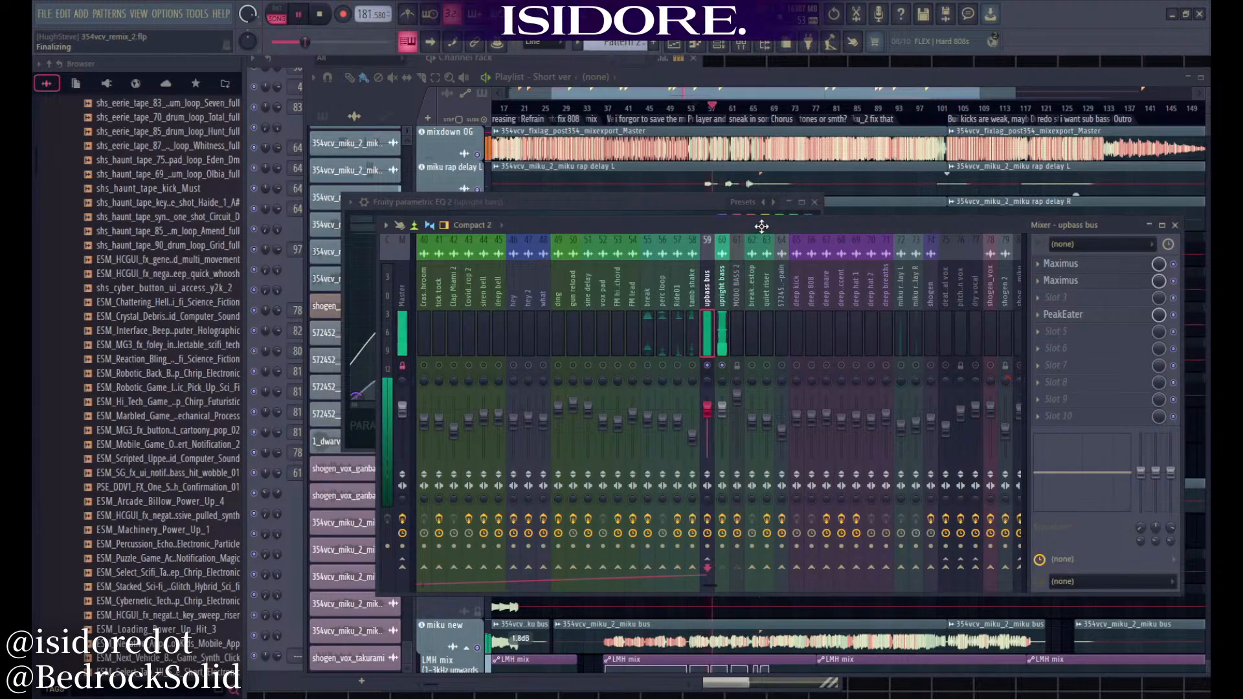
key(space)
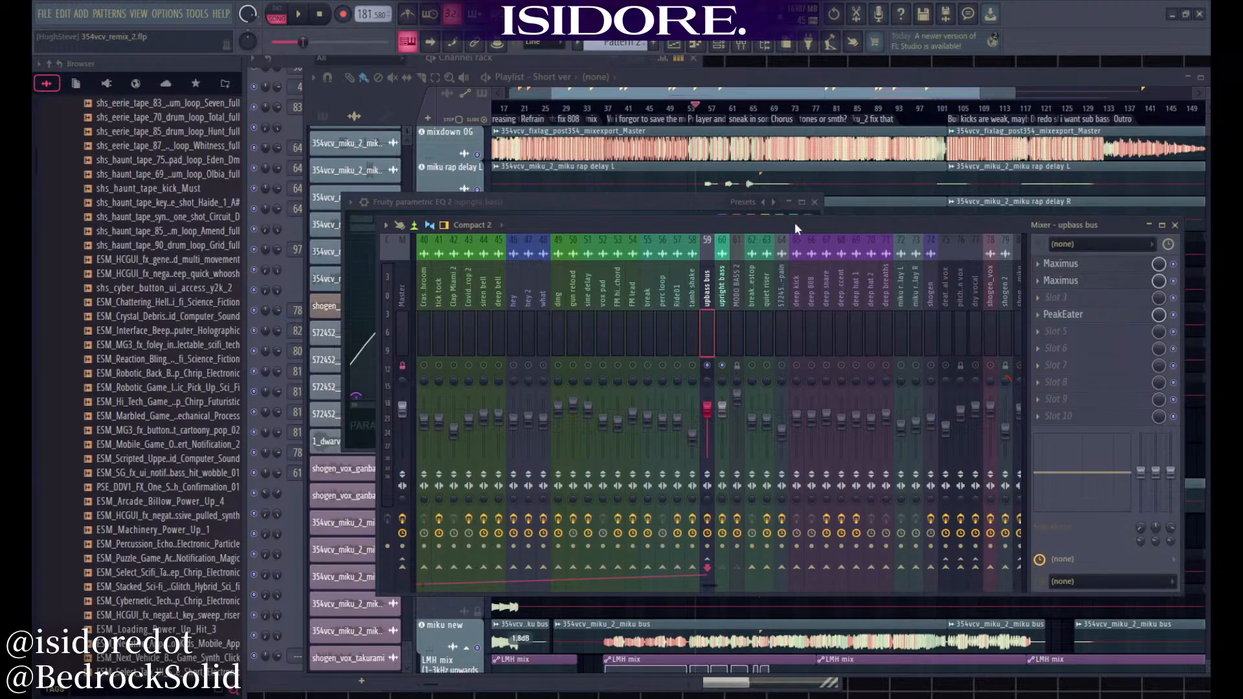
Audition the break and percussion tracks with the upbass bus muted, then restore all mixer tracks to playback
key(space)
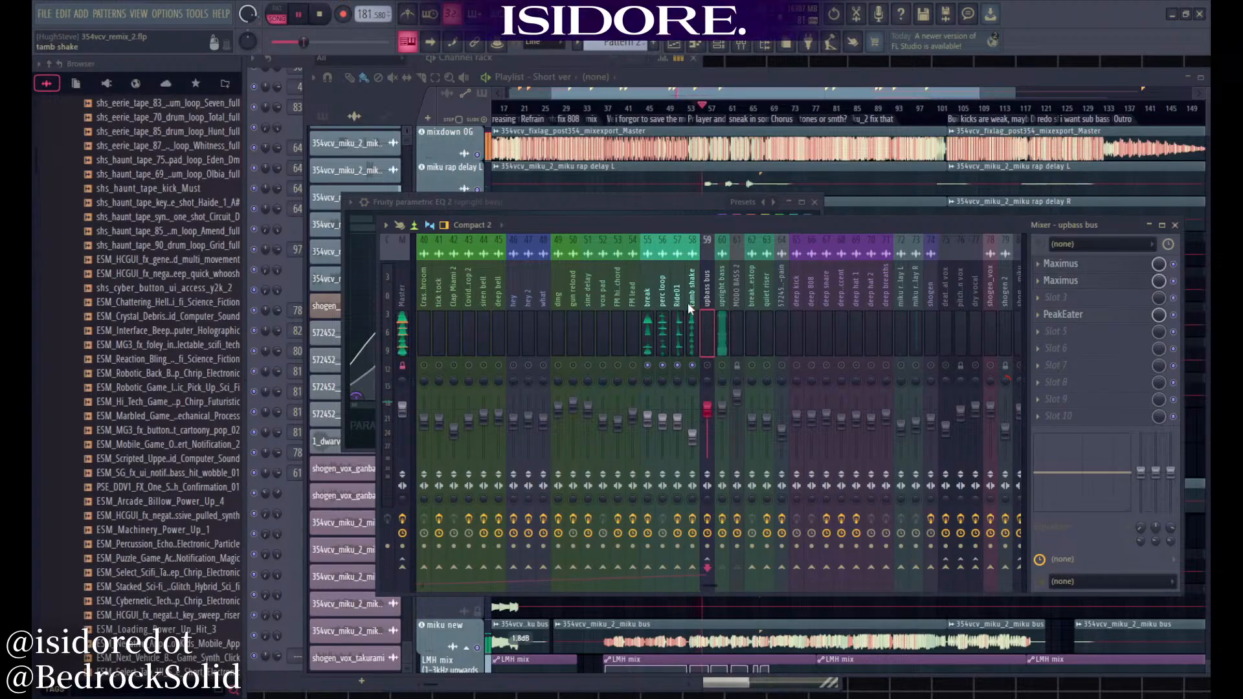
scroll(688, 302, down, 5)
scroll(610, 300, up, 5)
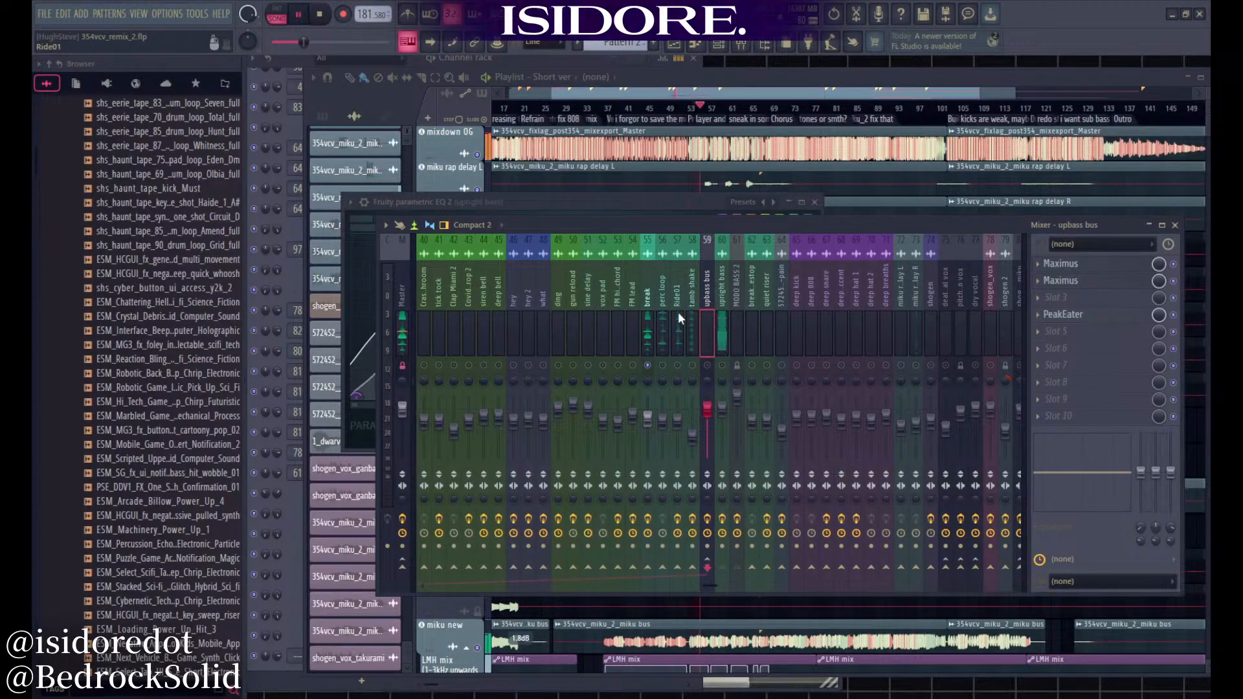
key(space)
right_click(649, 365)
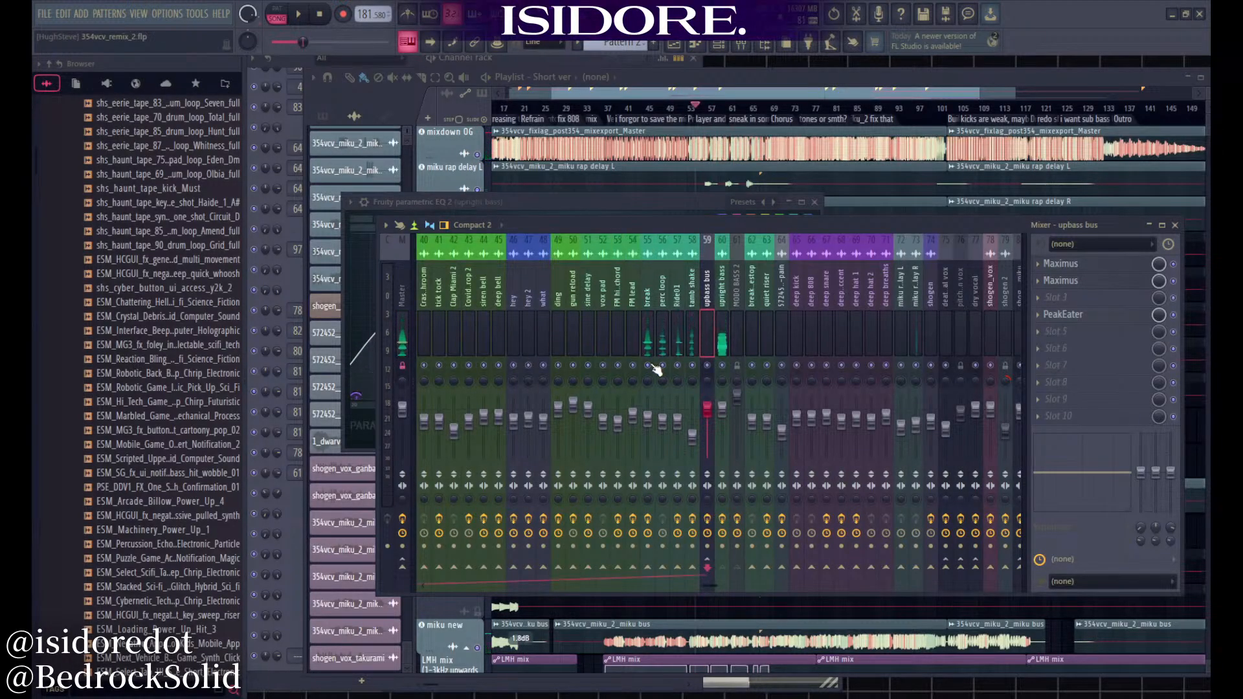
key(space)
Play the full mix in the playlist and look over the pre-chorus and chorus vocal clips
click(697, 109)
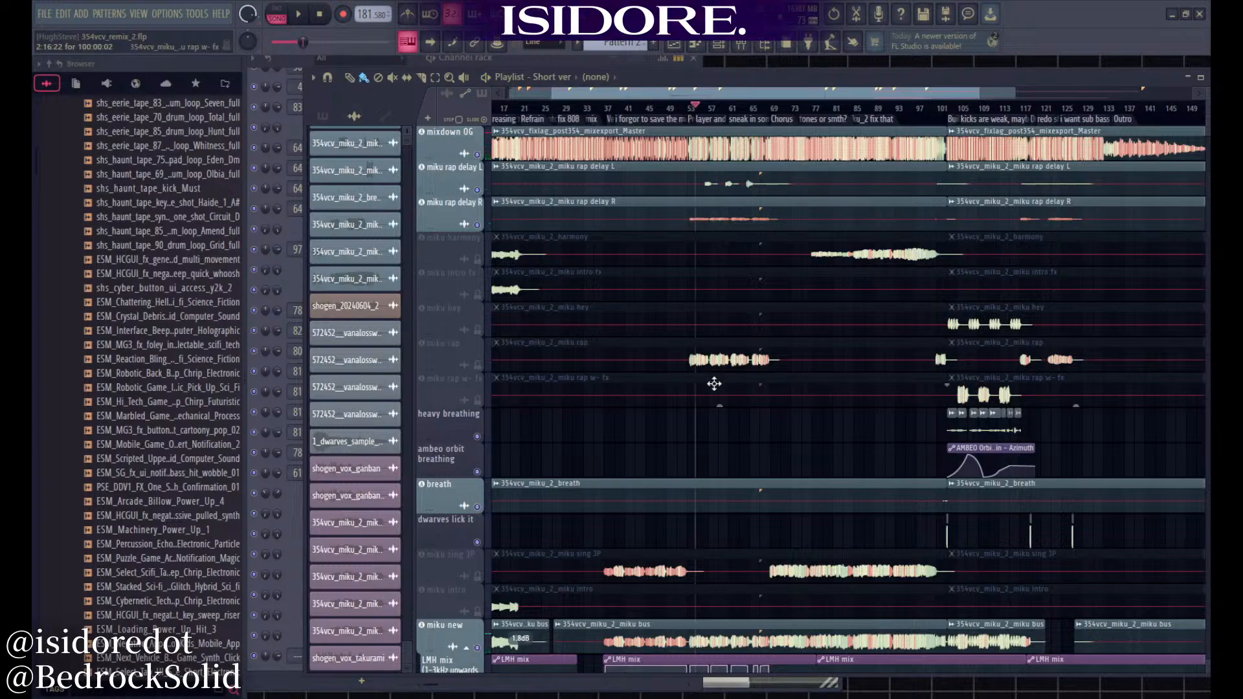
scroll(712, 369, up, 4)
key(space)
drag(711, 95, 796, 97)
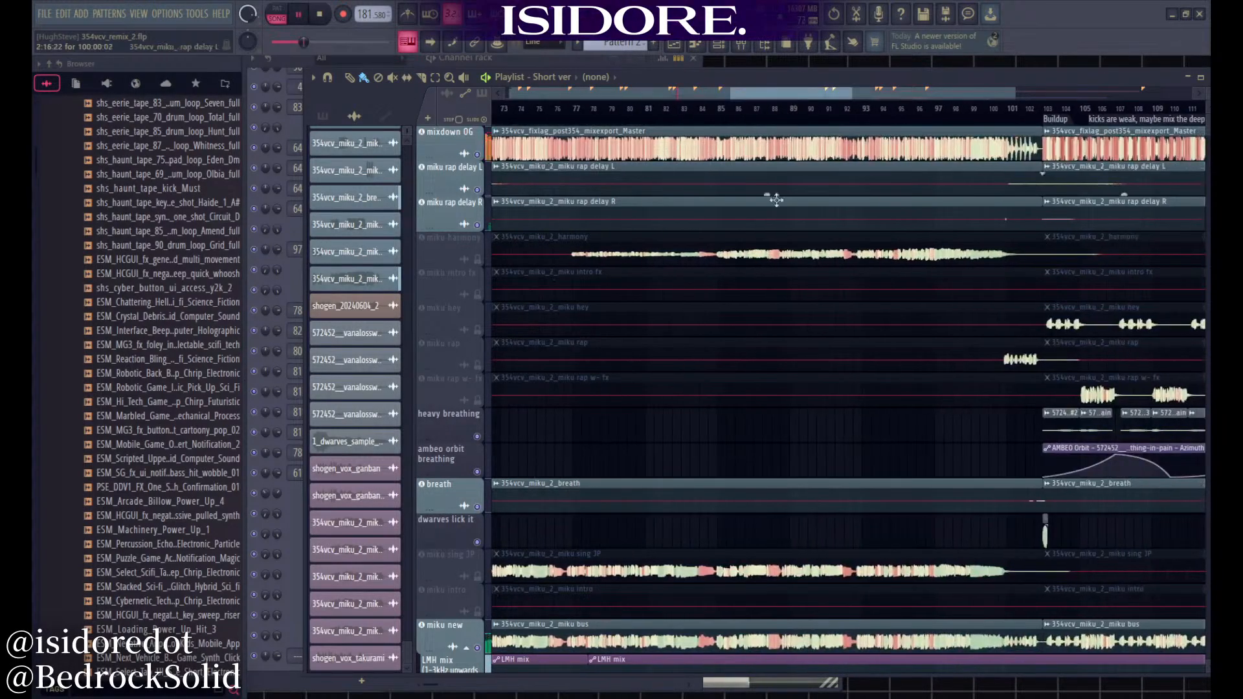
scroll(756, 446, down, 5)
key(space)
scroll(674, 434, up, 8)
scroll(675, 430, down, 10)
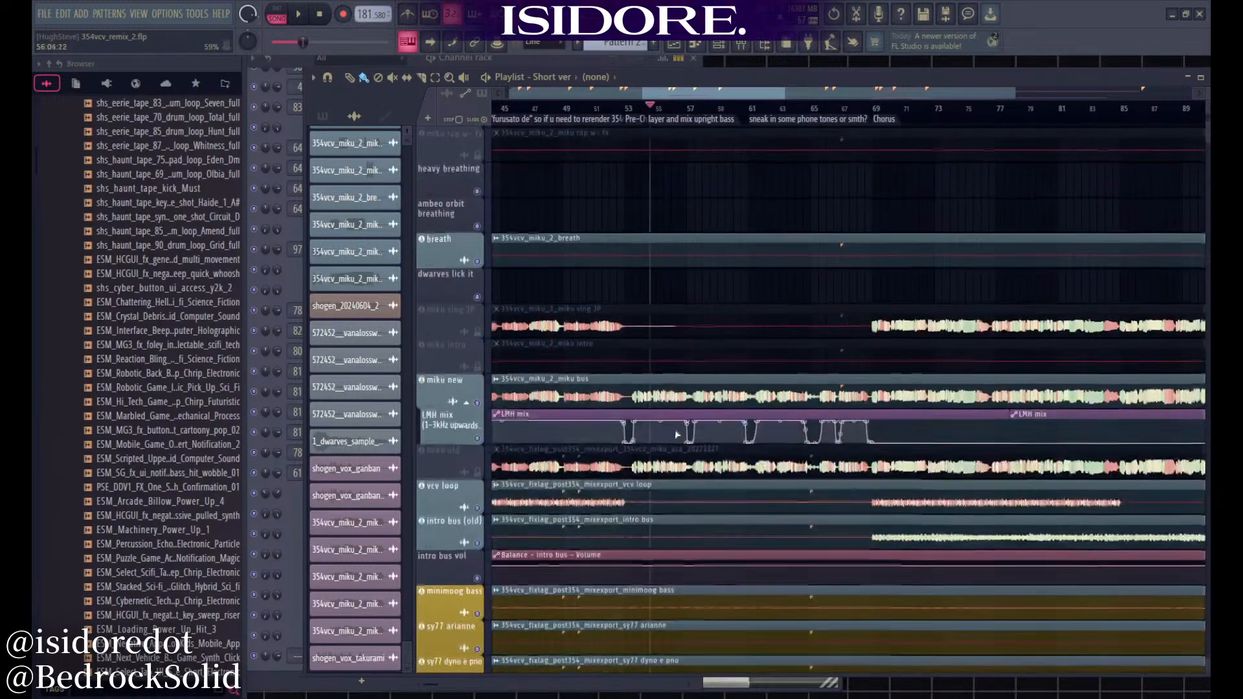
Play the pre-chorus while examining the kick, snare, toms and triangle clips, and check the channel rack
key(space)
scroll(674, 285, down, 5)
scroll(738, 477, up, 3)
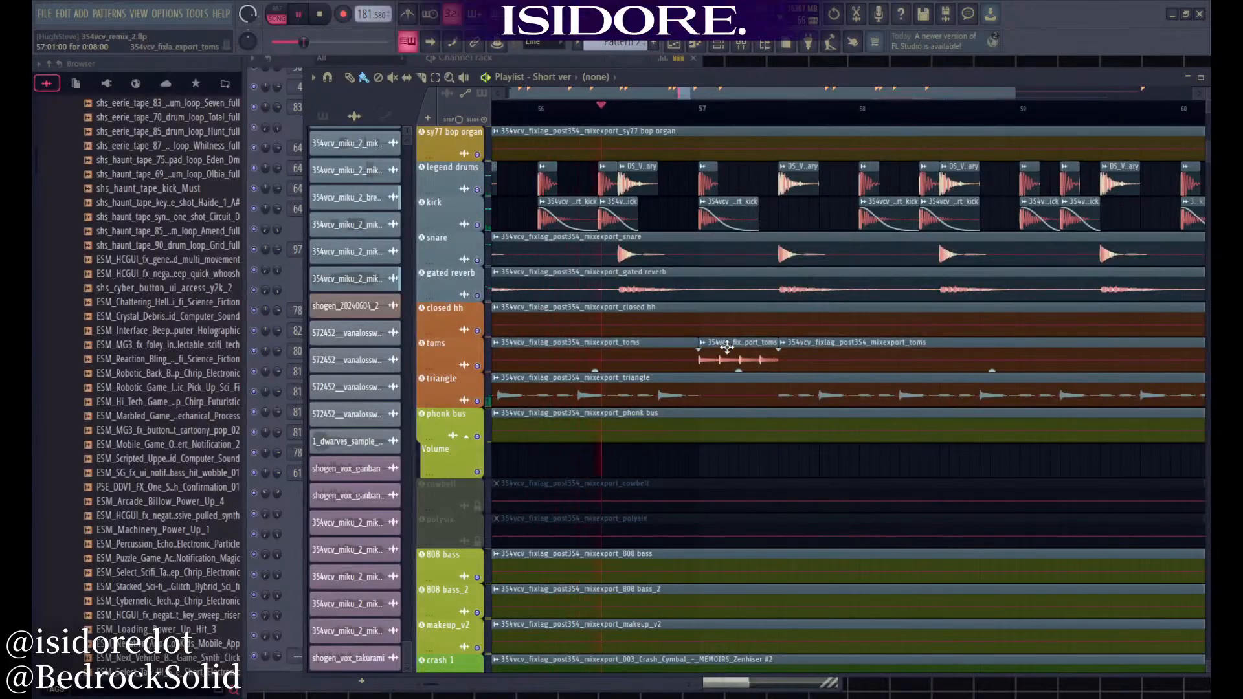
key(F6)
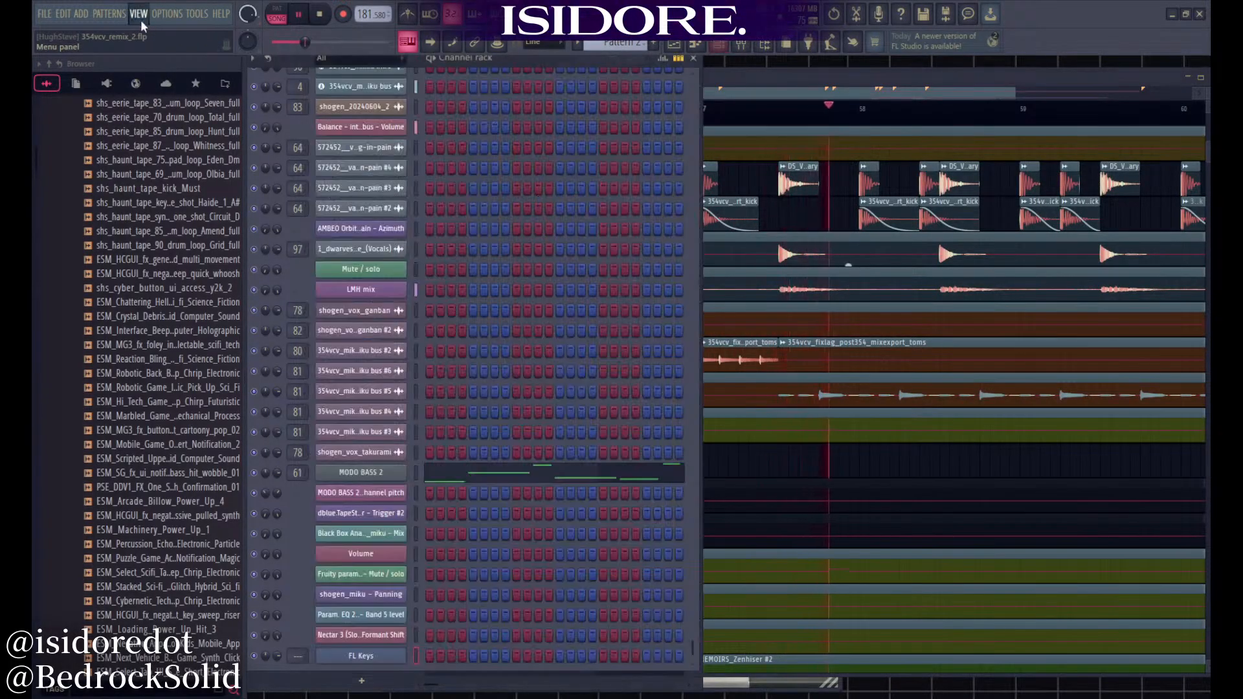
key(F9)
key(space)
Play the transition into the chorus while reviewing the drum, organ and vocal clips around it
scroll(736, 301, up, 5)
scroll(694, 301, down, 8)
click(751, 82)
scroll(661, 471, down, 5)
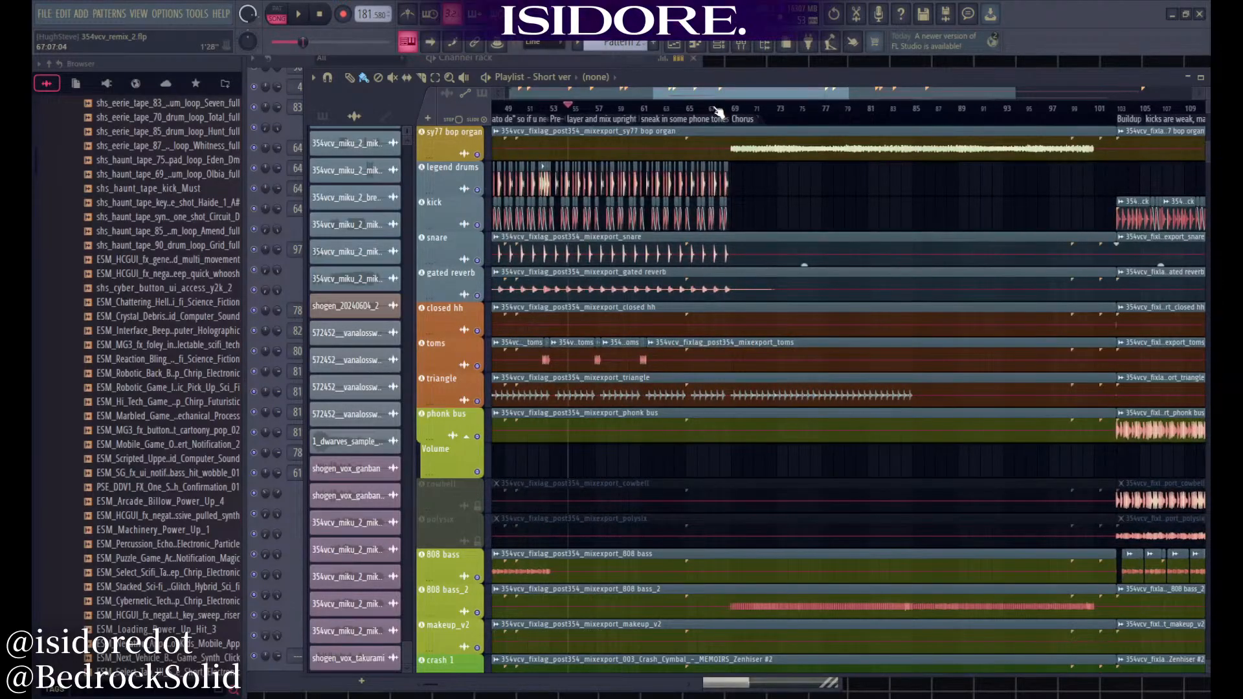
scroll(746, 202, up, 3)
scroll(745, 208, up, 4)
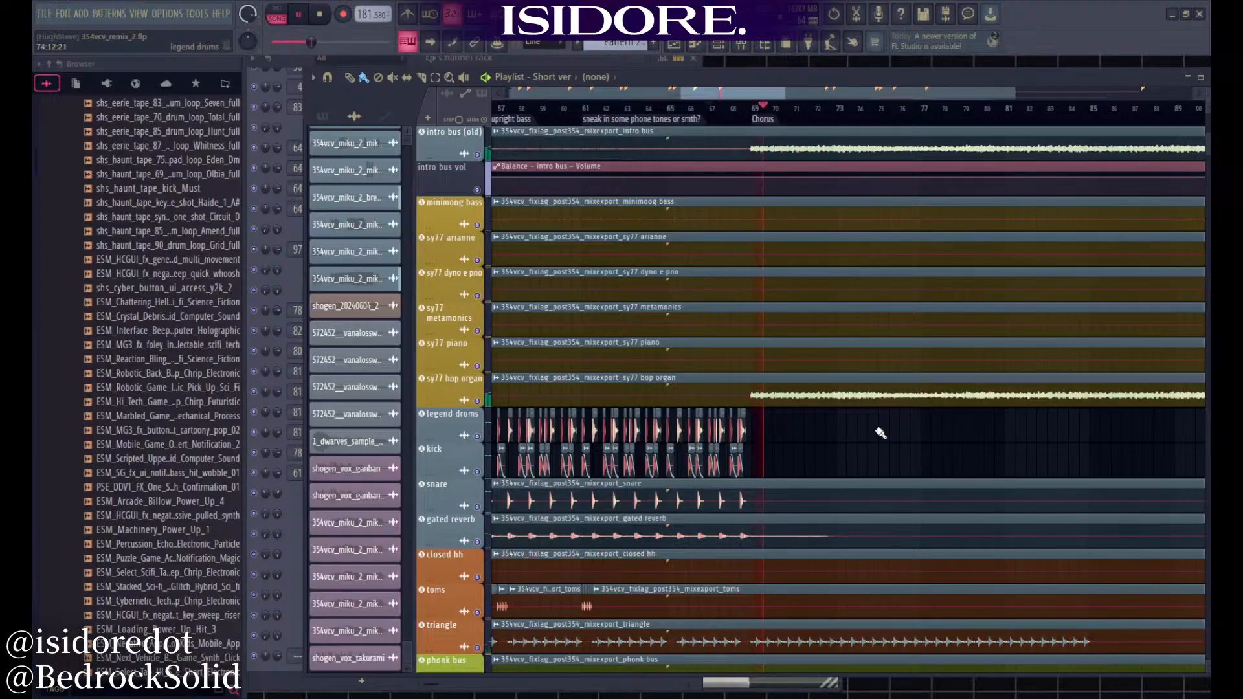
scroll(737, 422, up, 2)
scroll(736, 422, up, 8)
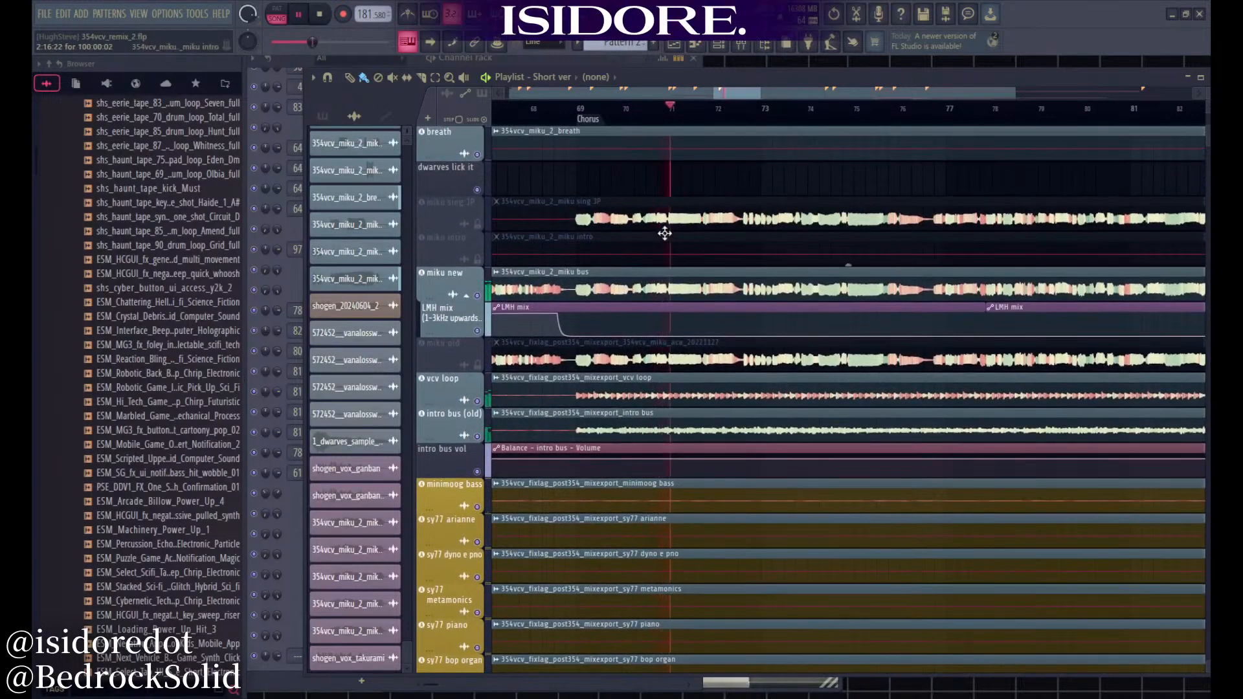
scroll(599, 205, down, 5)
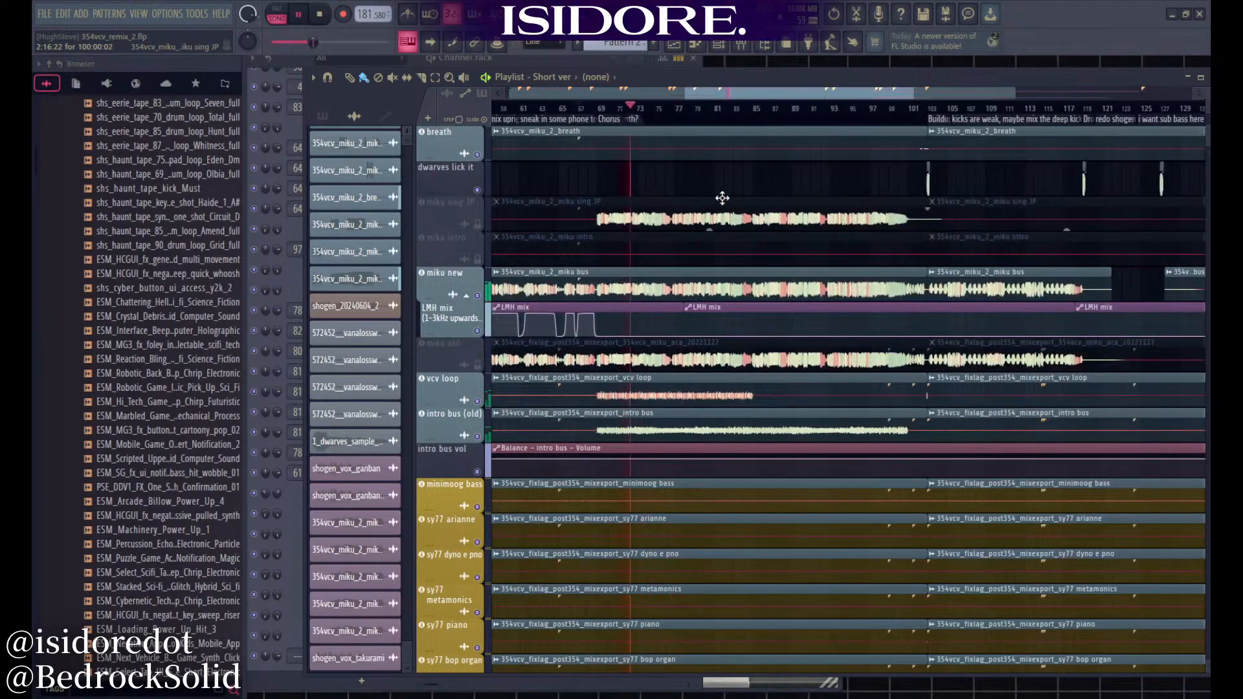
key(space)
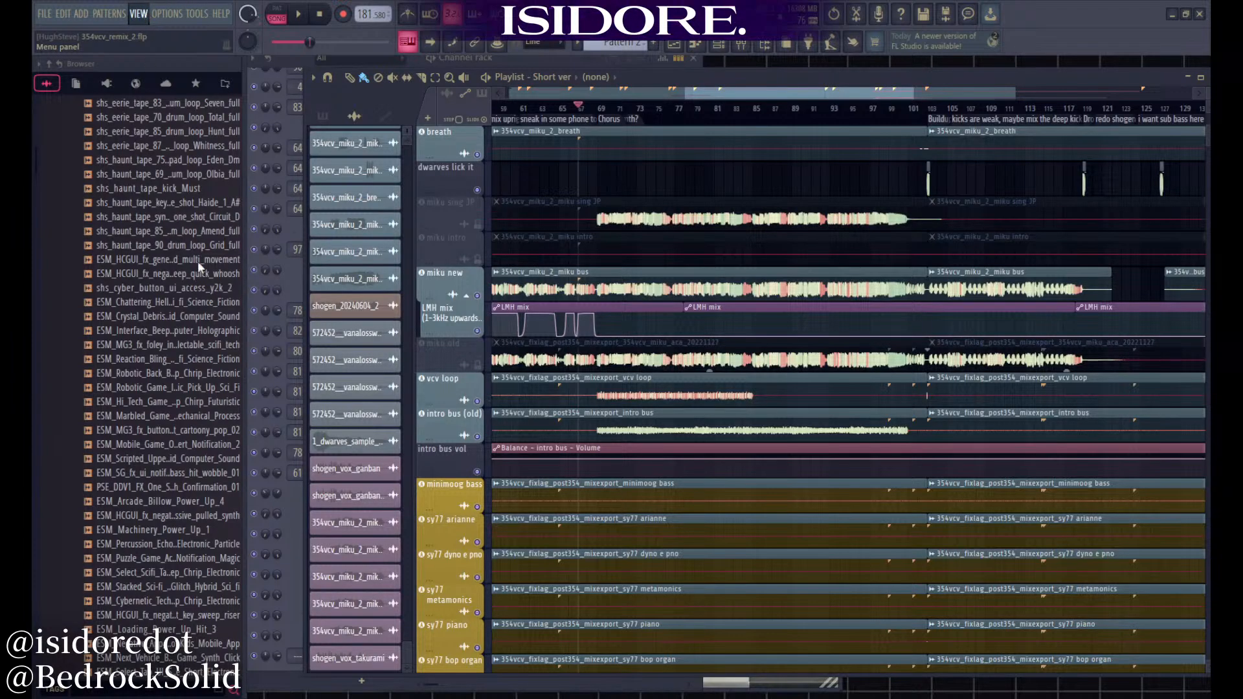
Play the start of the chorus while reviewing the vocal, vcv loop, intro bus and organ clips in the playlist
key(space)
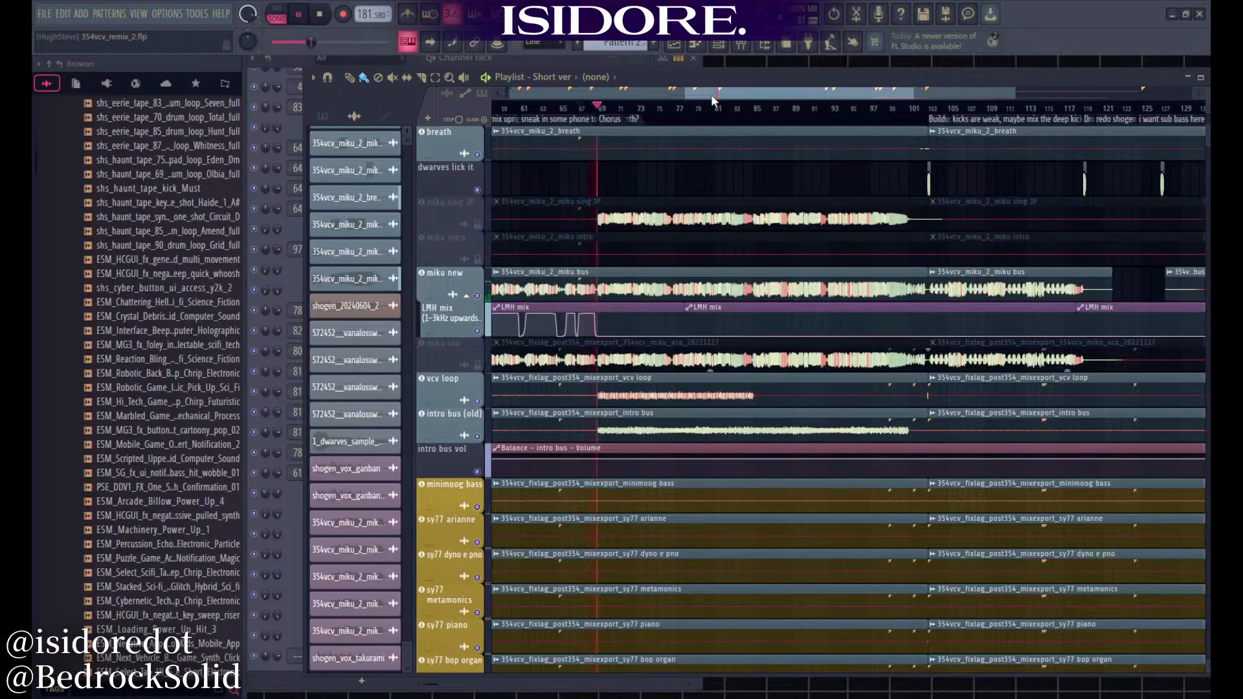
ctrl+scroll(625, 382, up, 5)
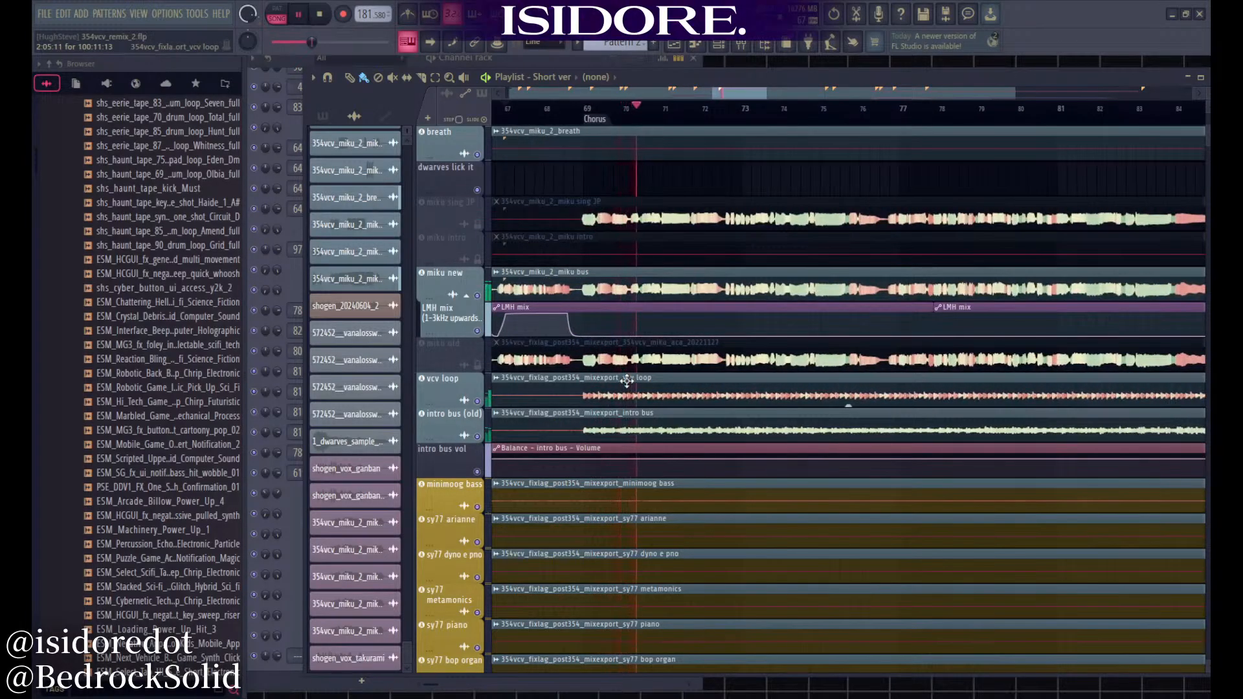
ctrl+scroll(596, 437, down, 5)
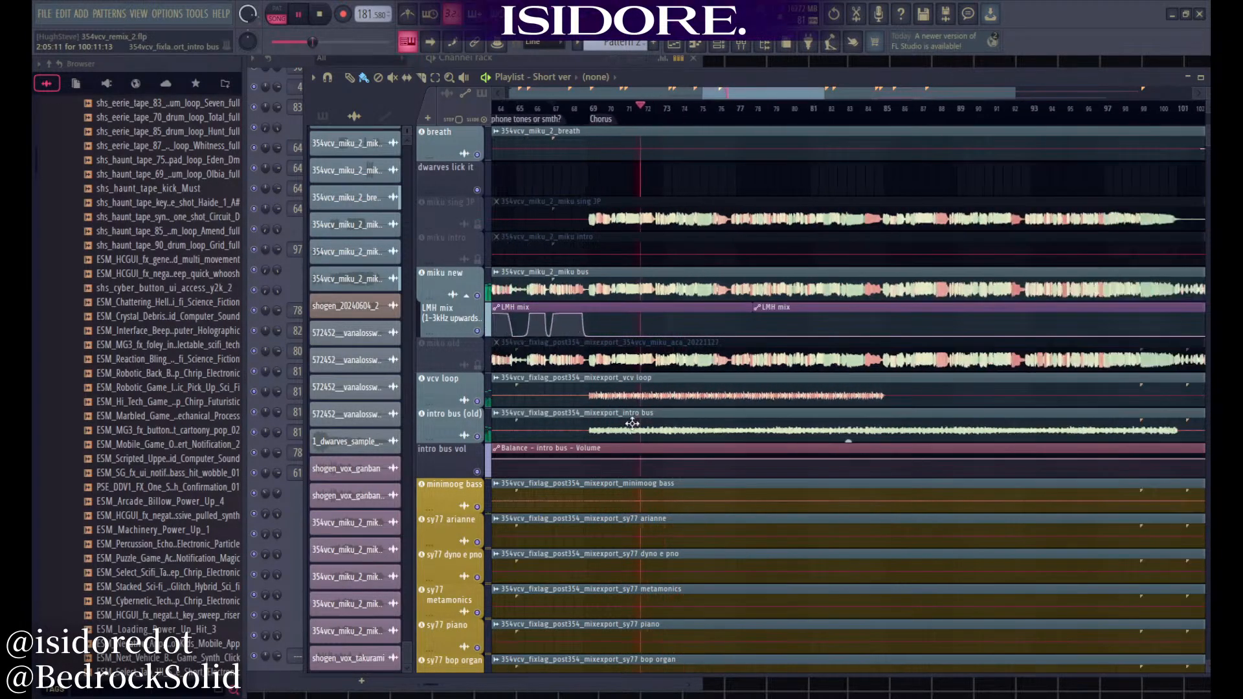
scroll(605, 447, down, 3)
scroll(613, 458, down, 4)
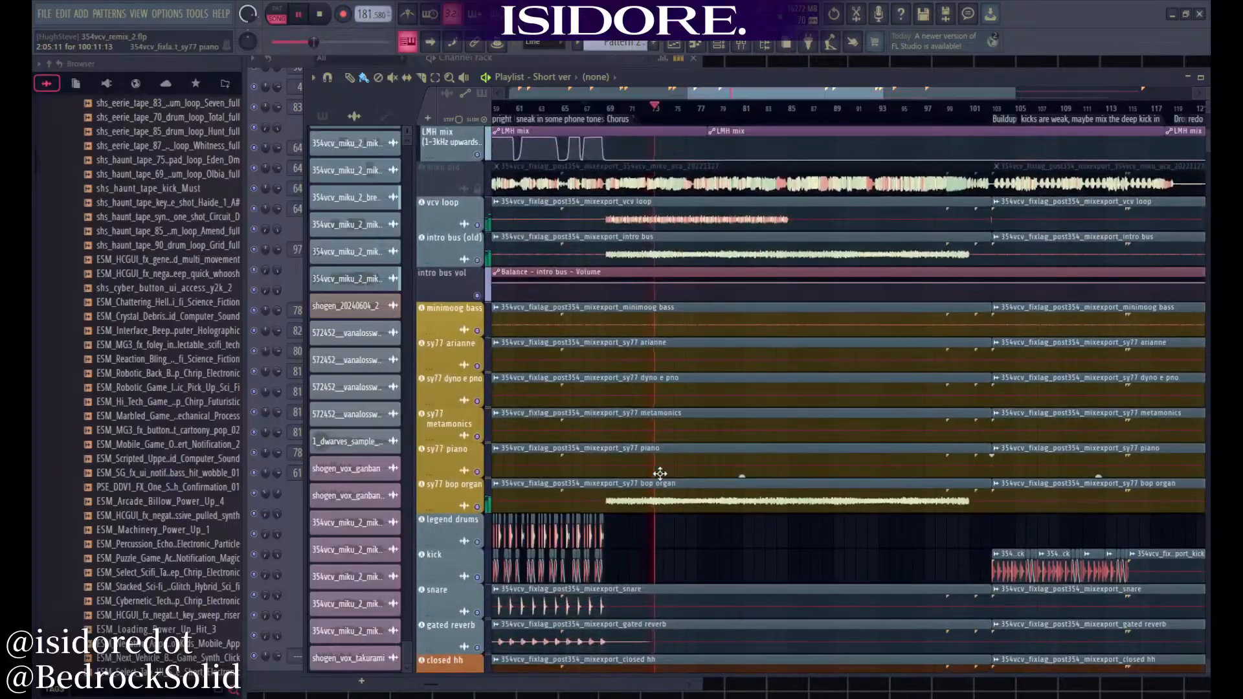
ctrl+scroll(679, 463, down, 5)
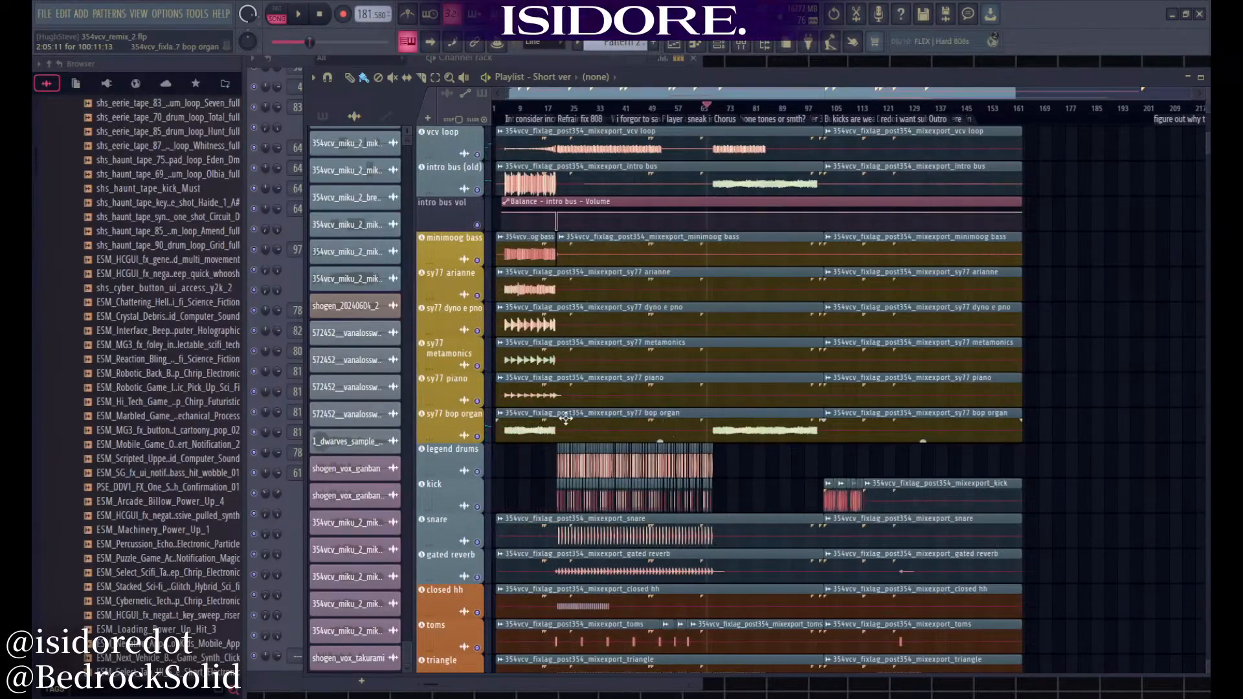
scroll(720, 424, up, 5)
ctrl+scroll(720, 415, up, 7)
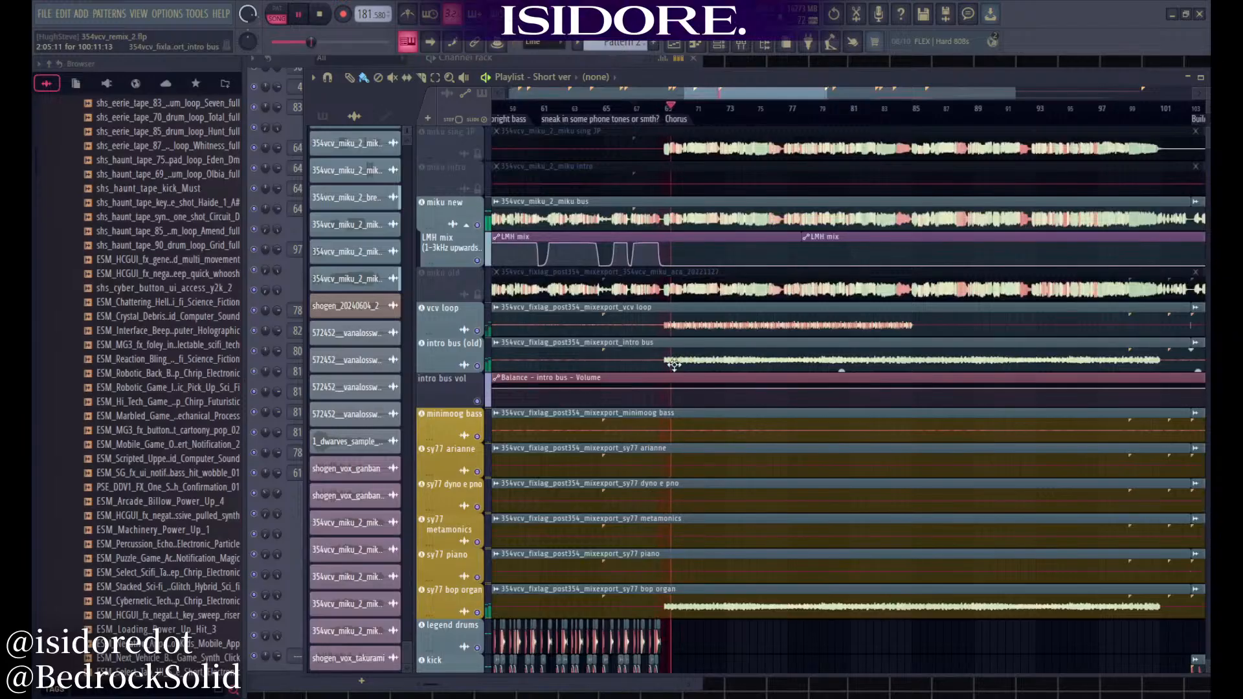
ctrl+scroll(618, 364, down, 5)
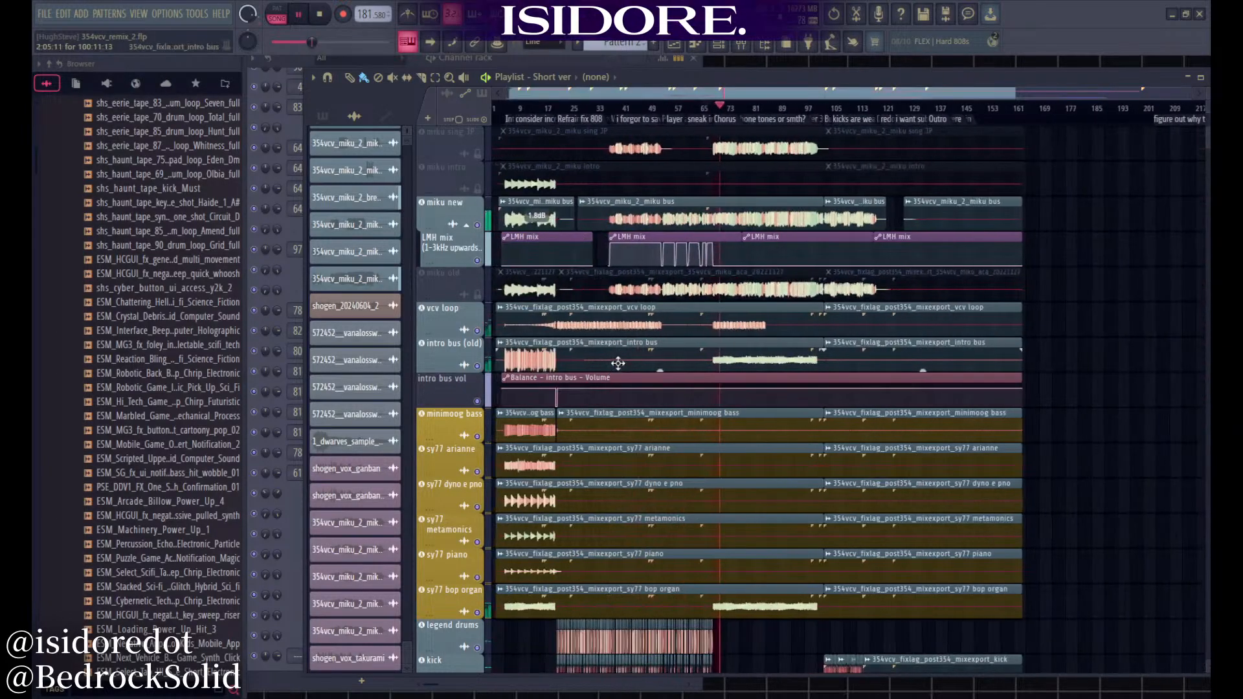
Check which mixer tracks are active in the chorus and audition the vox pad track in solo
key(F9)
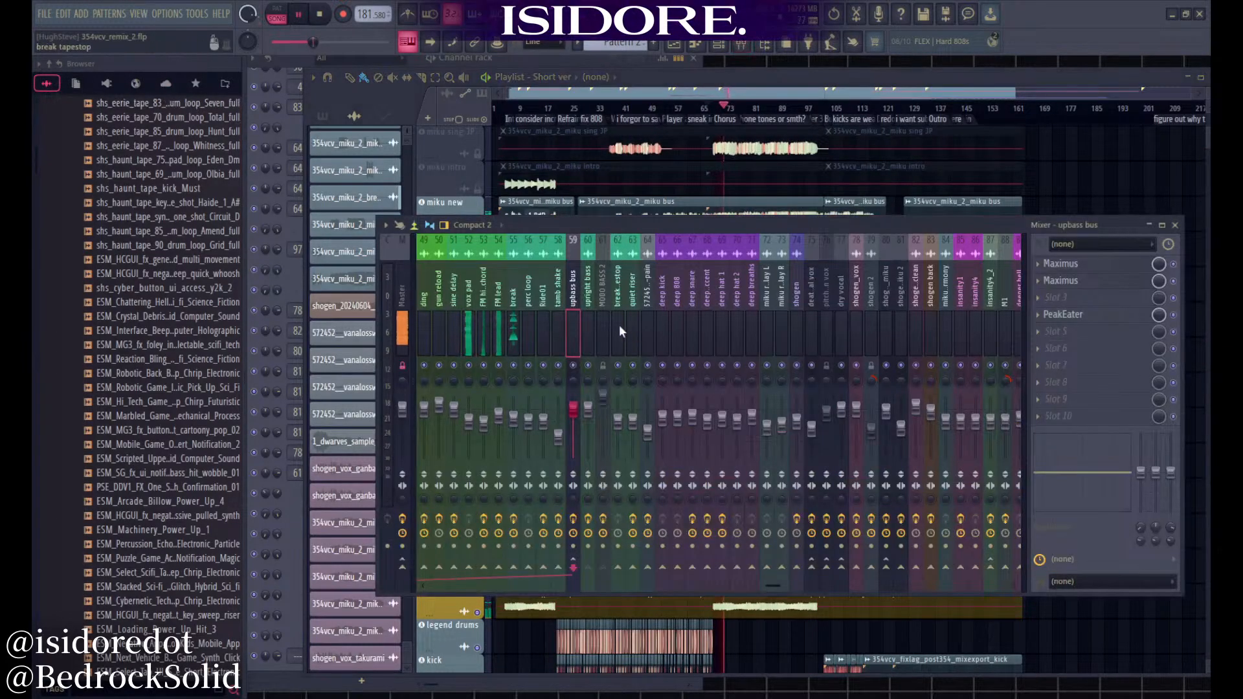
scroll(610, 325, up, 10)
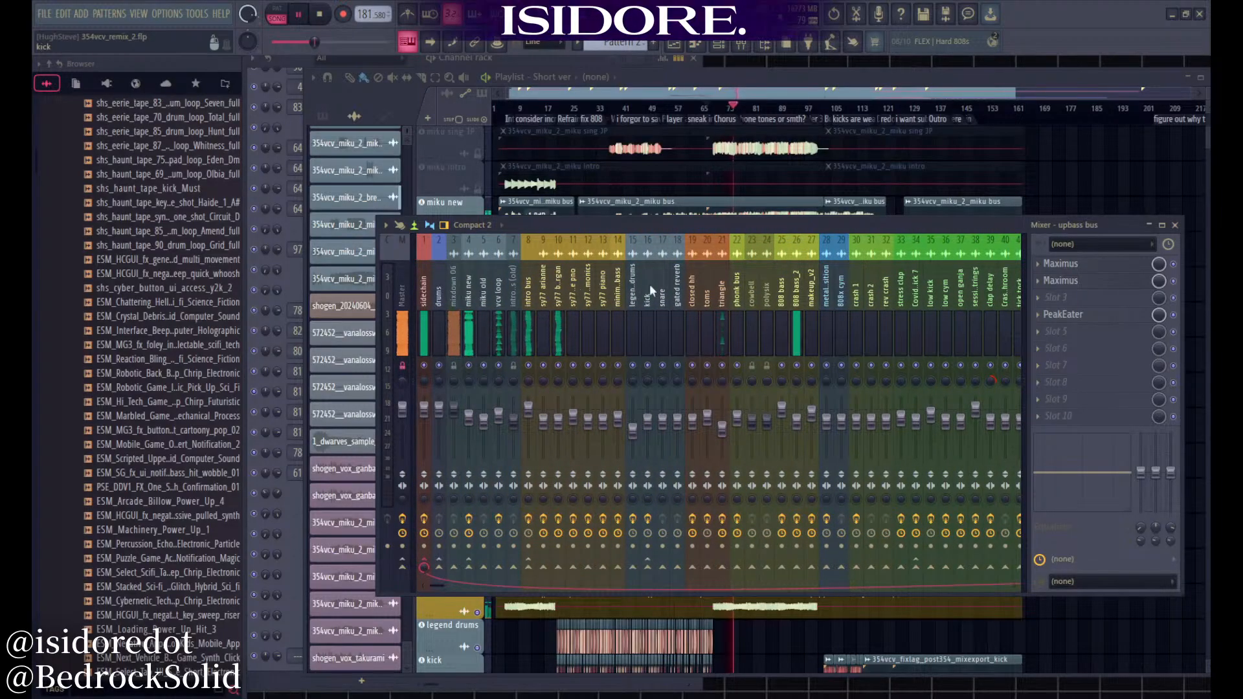
scroll(667, 309, down, 5)
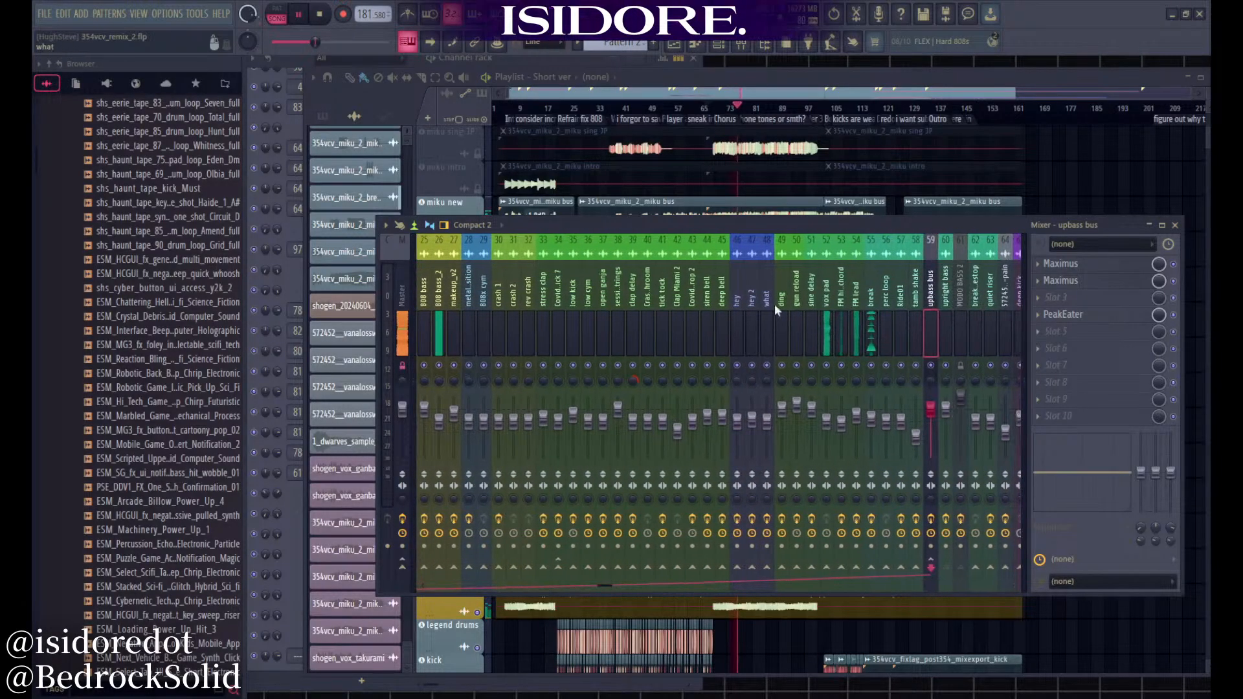
click(832, 327)
scroll(839, 314, up, 5)
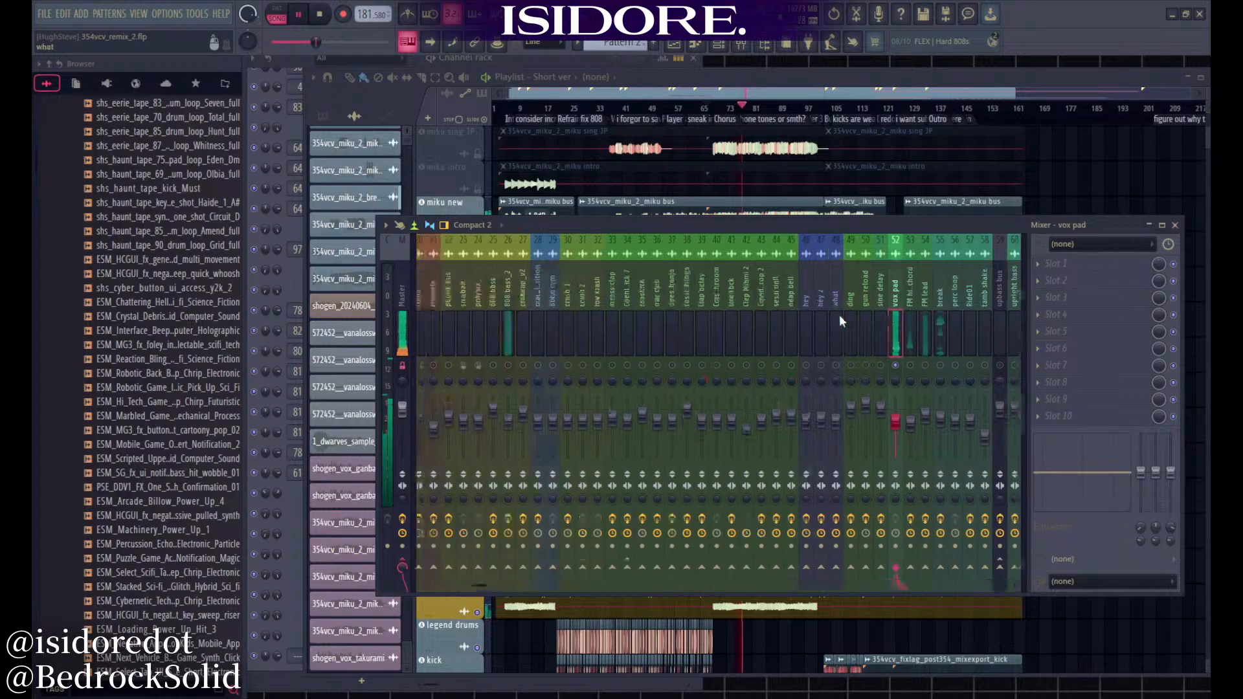
scroll(505, 318, down, 6)
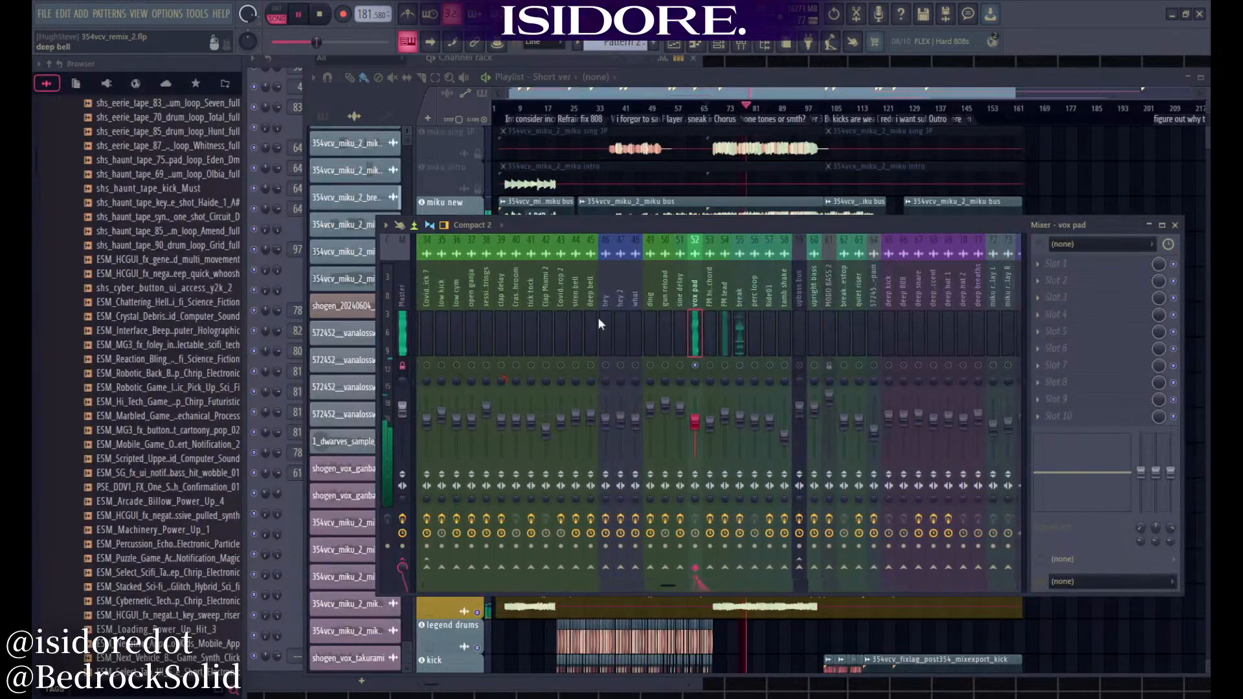
click(716, 98)
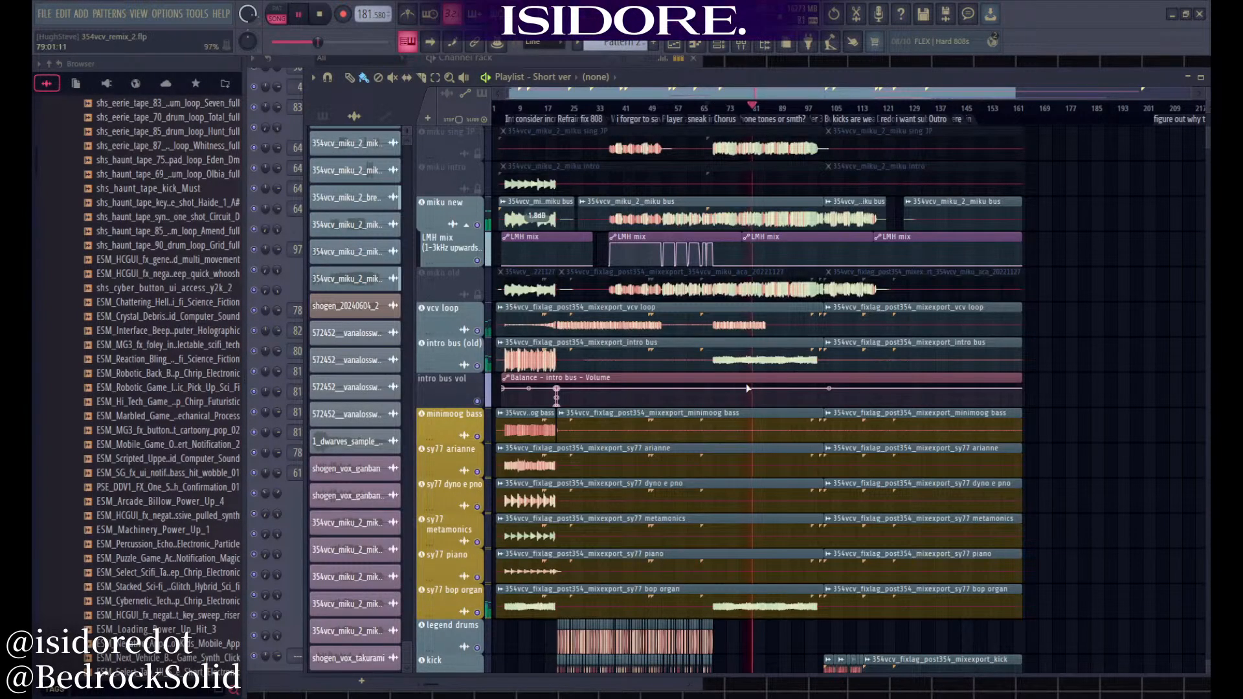
Look over the chorus synth clips in the playlist, then enable the FM high chord and FM lead mixer tracks alongside the soloed vox pad
scroll(748, 389, down, 10)
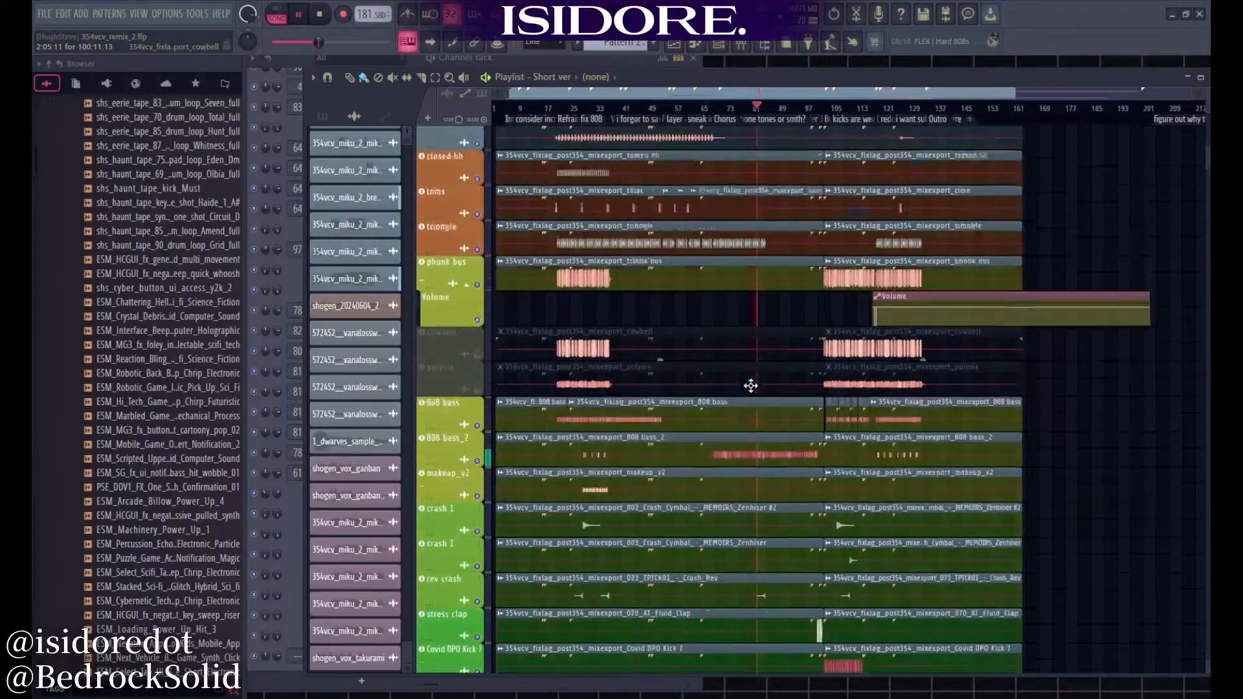
scroll(750, 386, down, 10)
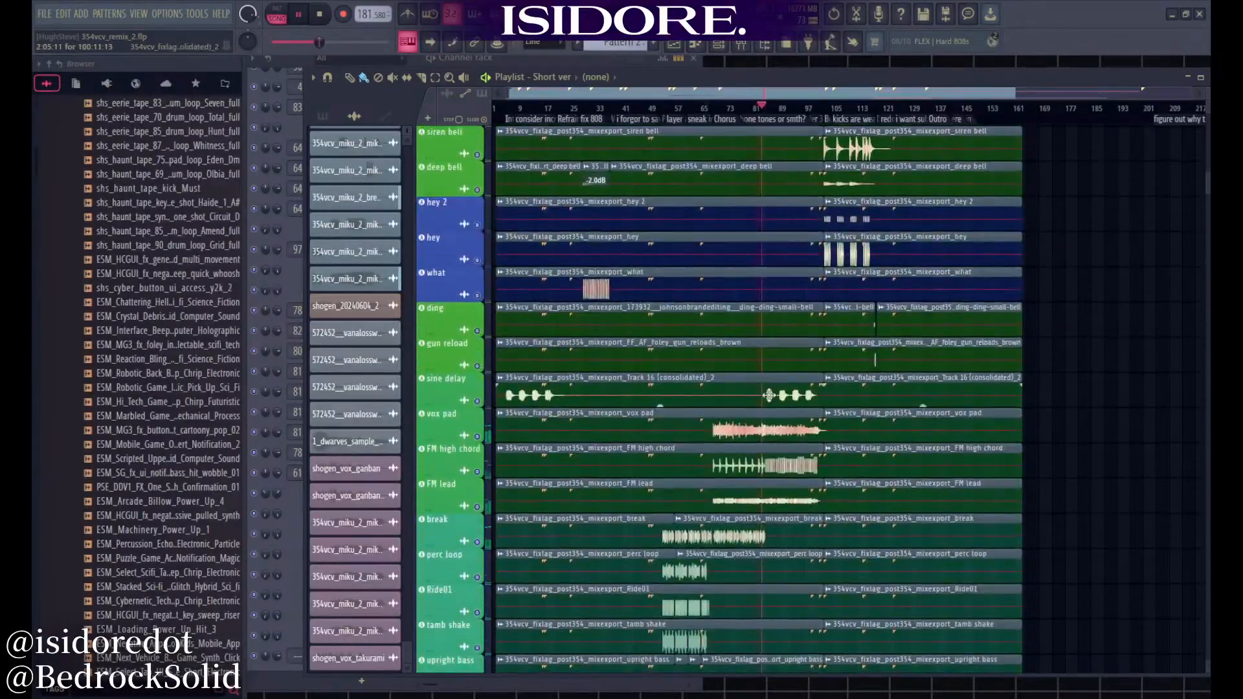
scroll(769, 391, up, 4)
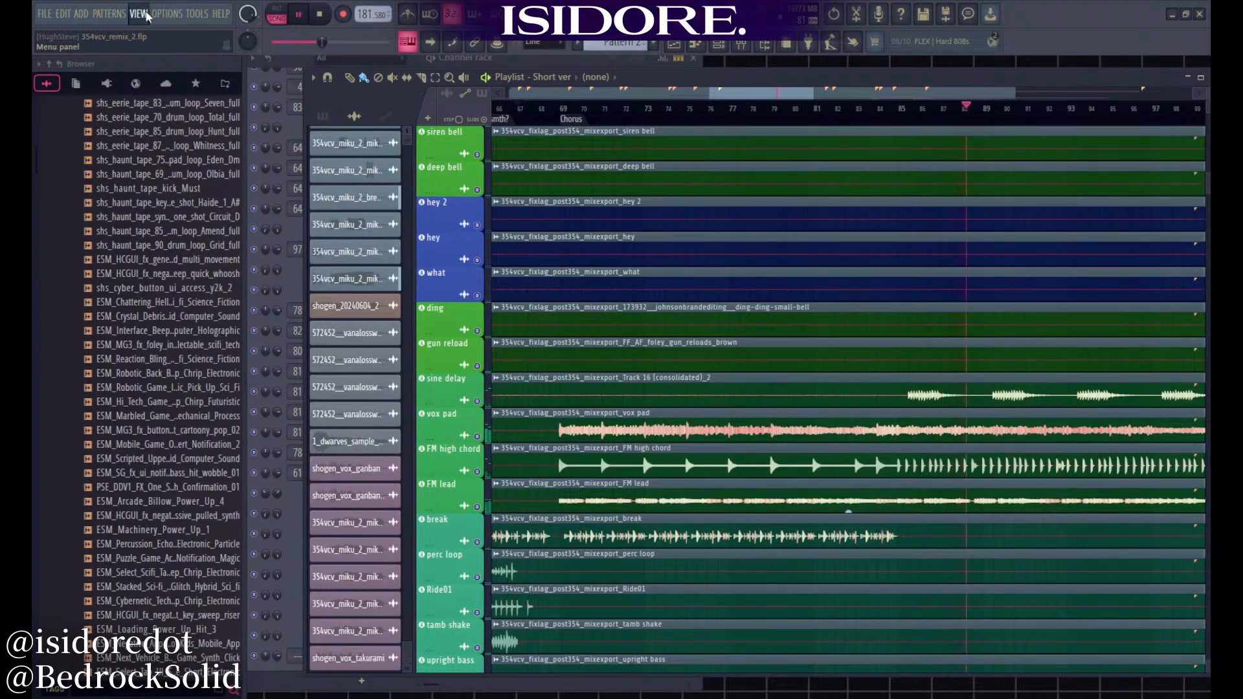
key(F9)
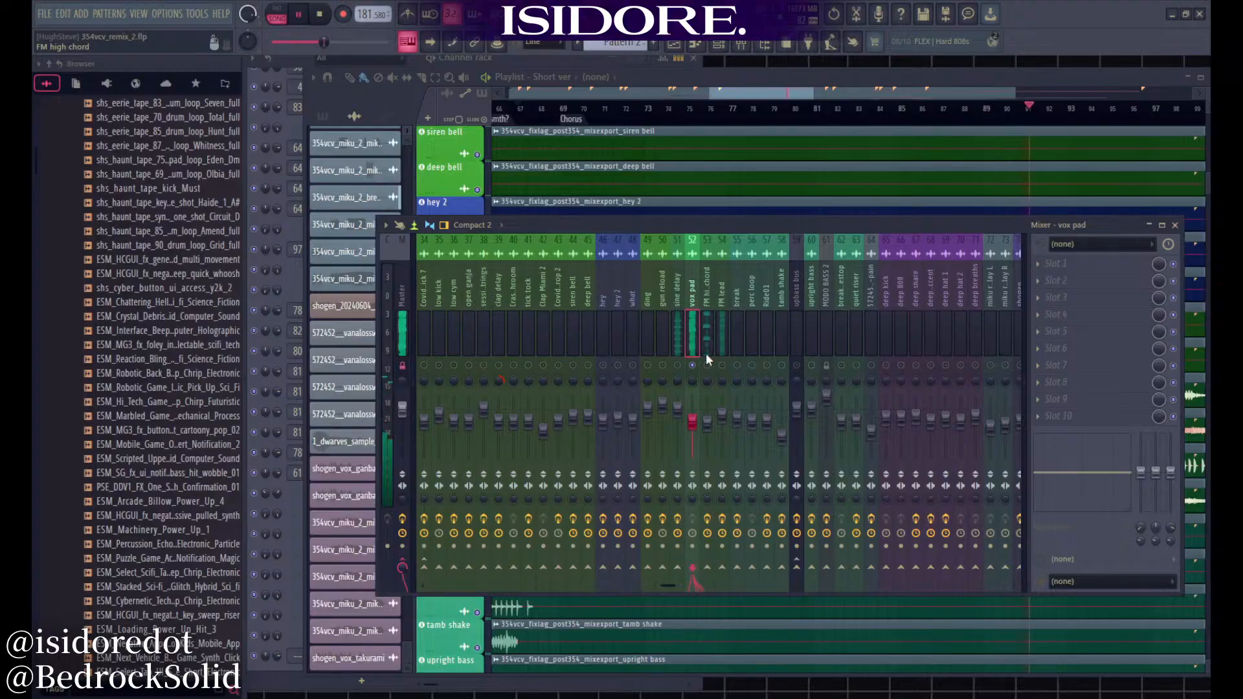
click(707, 365)
click(722, 365)
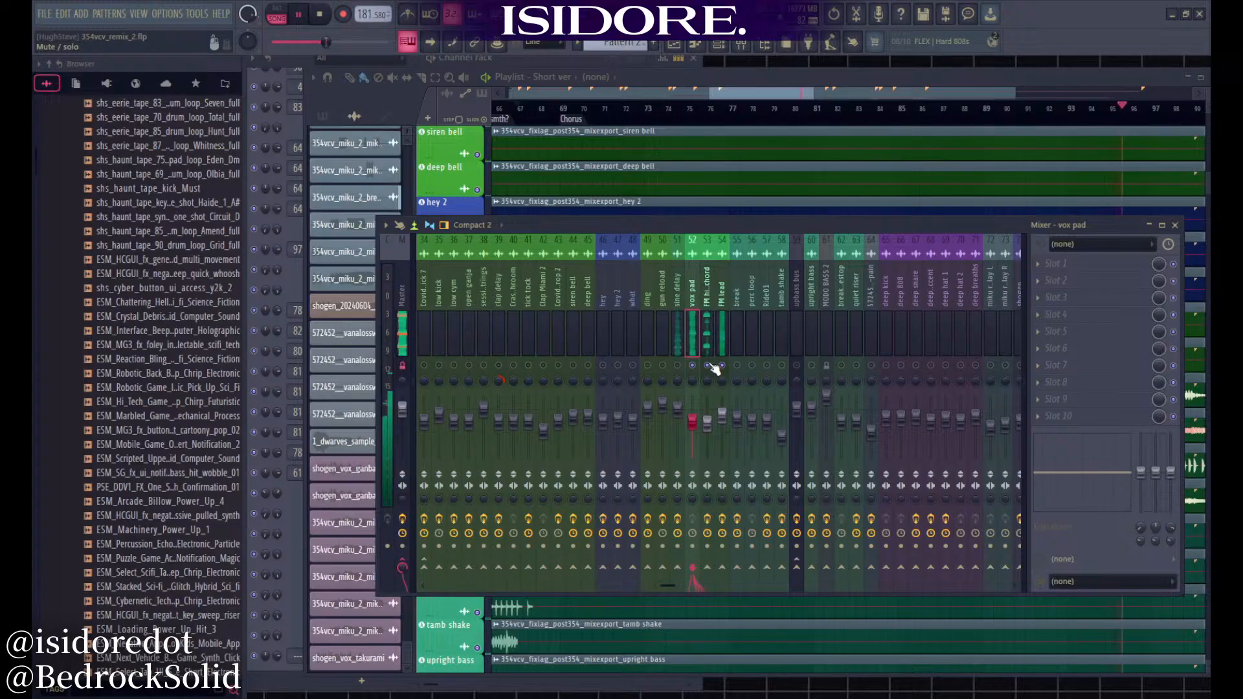
Compare the effect chains of the FM high chord and FM lead mixer tracks during playback, then stop playback
click(712, 306)
click(722, 309)
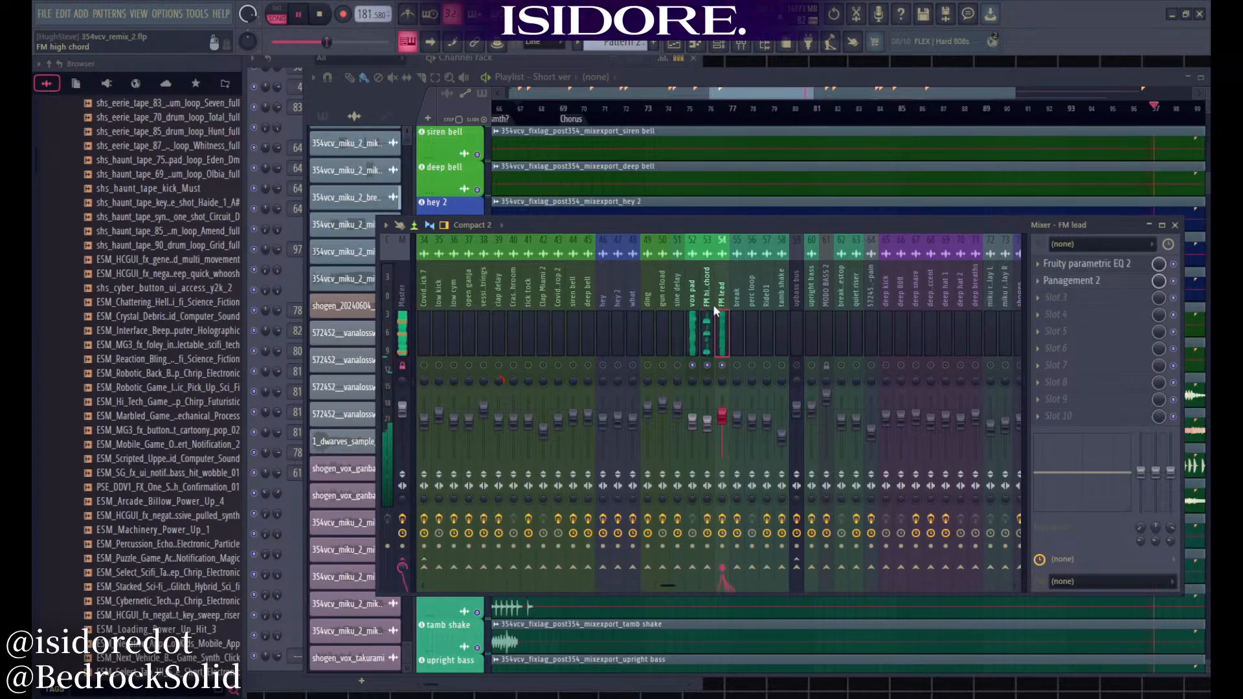
click(709, 303)
click(722, 308)
click(710, 304)
click(723, 306)
click(710, 303)
click(726, 304)
click(712, 297)
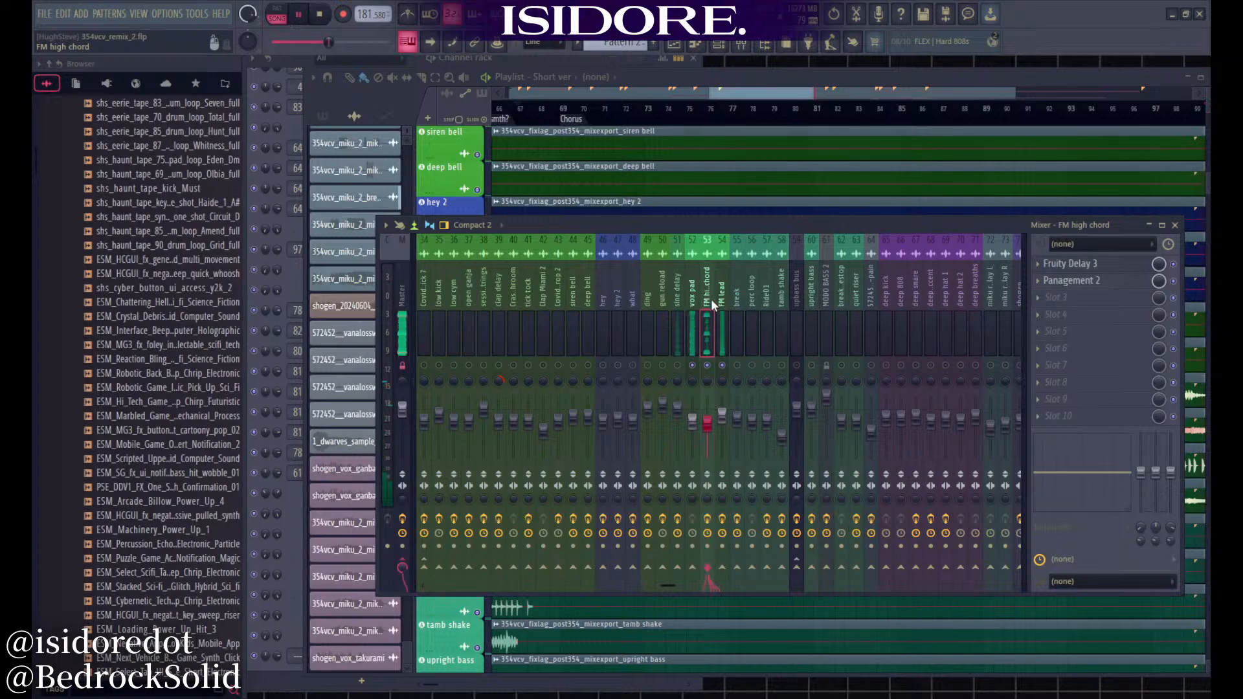
key(space)
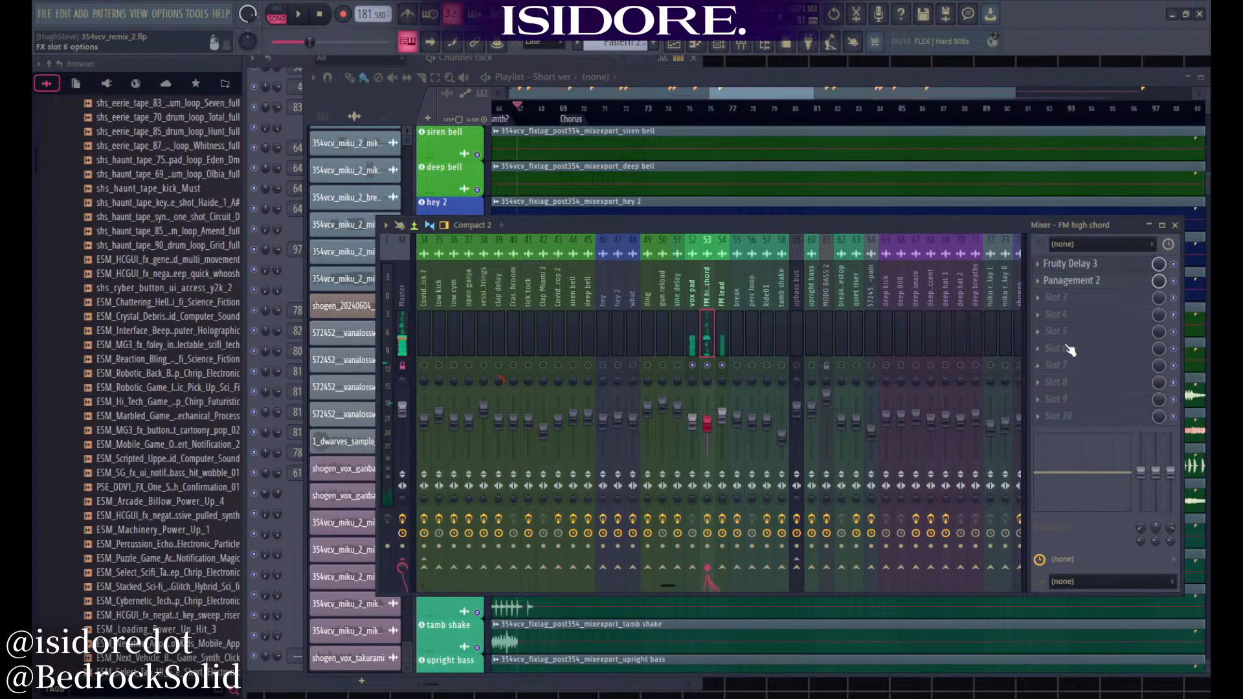
Examine the Panagement 2 panning and reverb settings on the FM high chord track while playing the chorus, then close the plugin
click(1072, 280)
key(space)
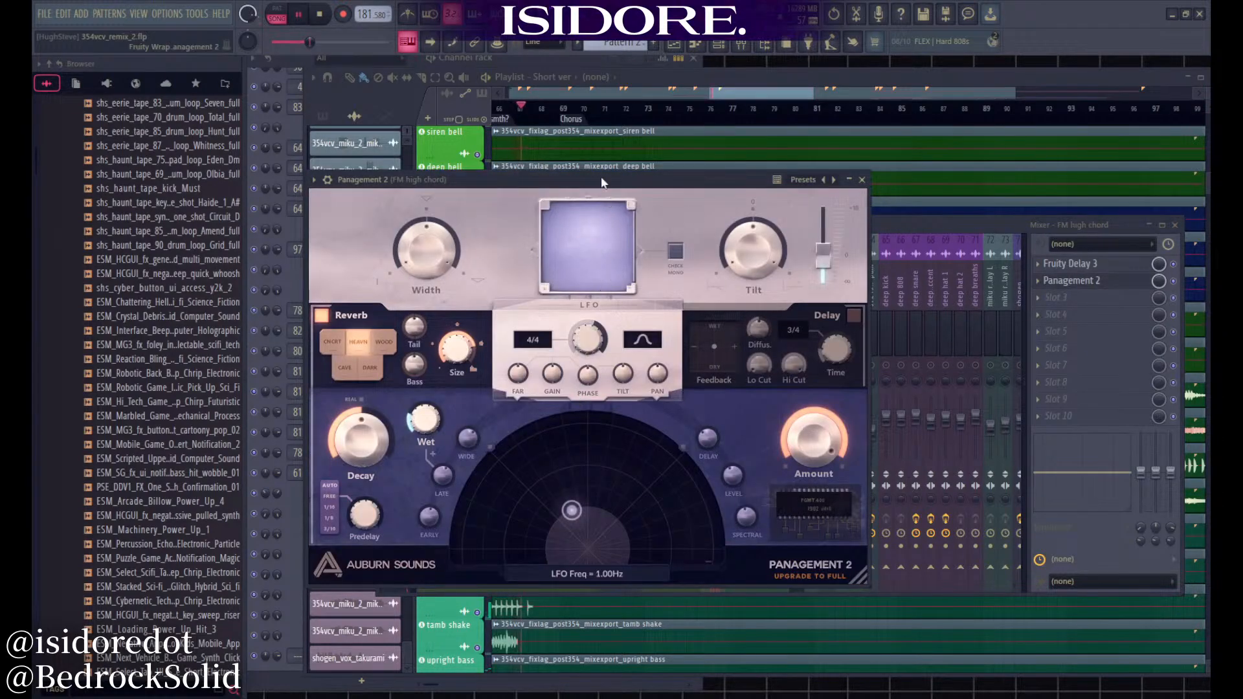
drag(608, 178, 710, 134)
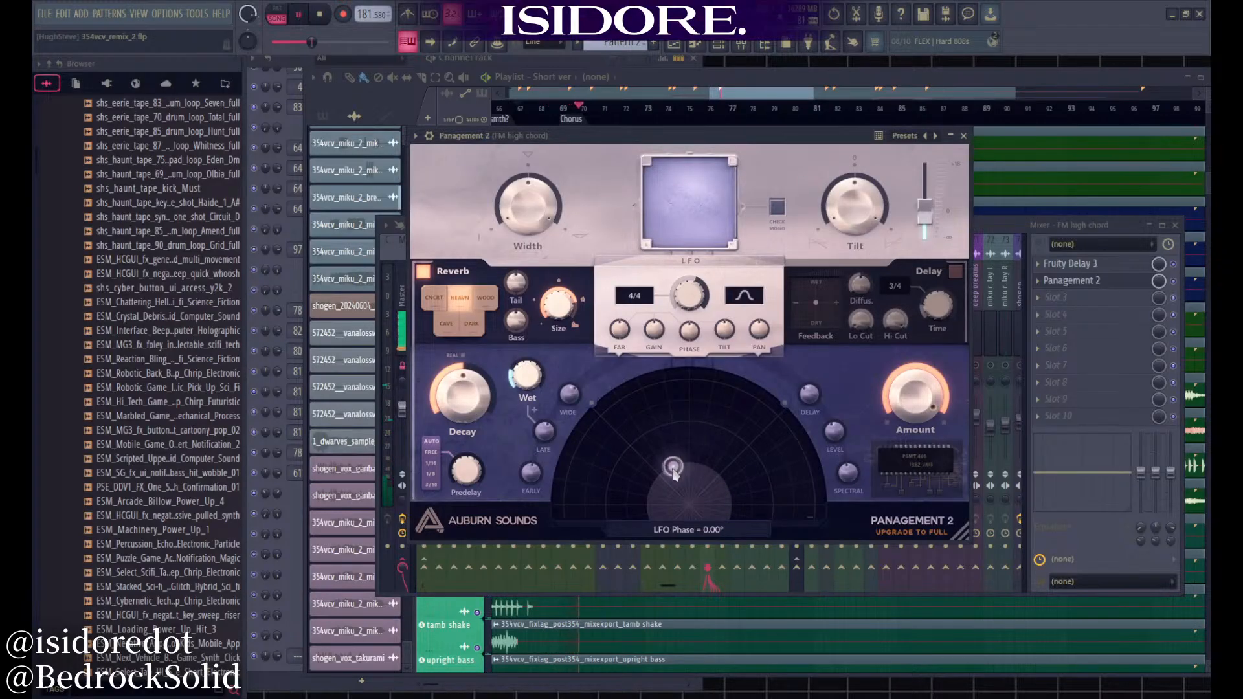
click(963, 136)
key(space)
Examine the Panagement 2 panning and reverb settings on the FM lead track, then close the plugin
click(724, 291)
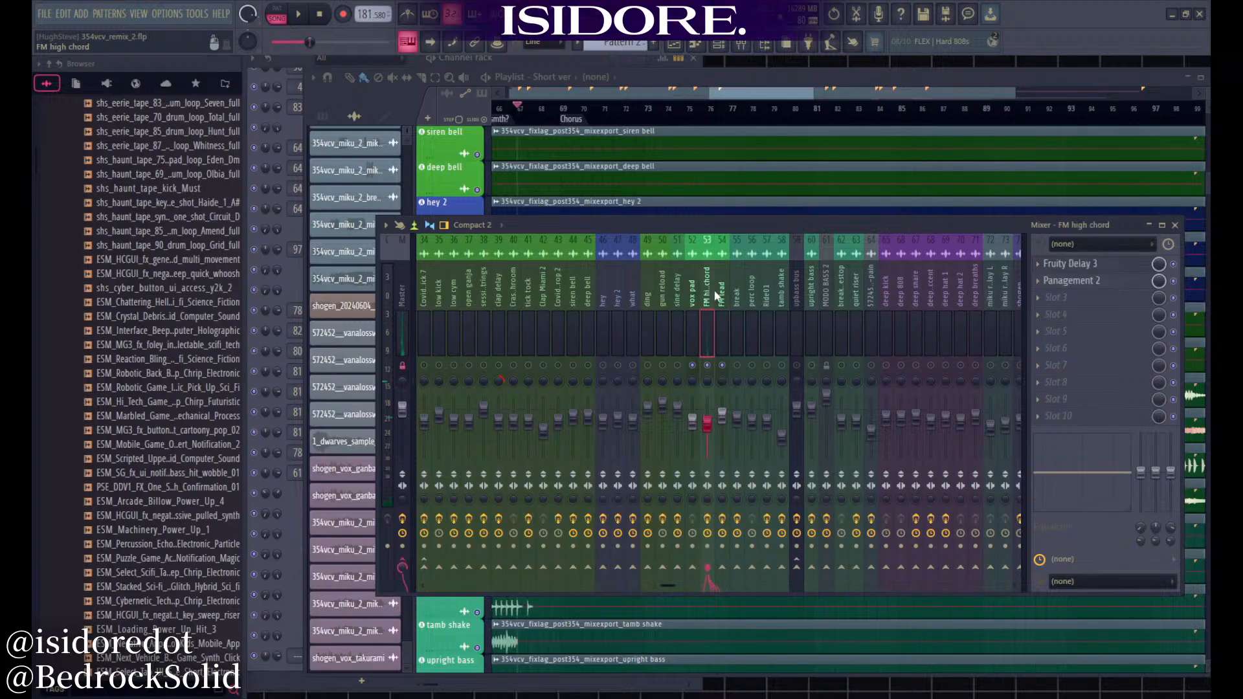
click(1081, 281)
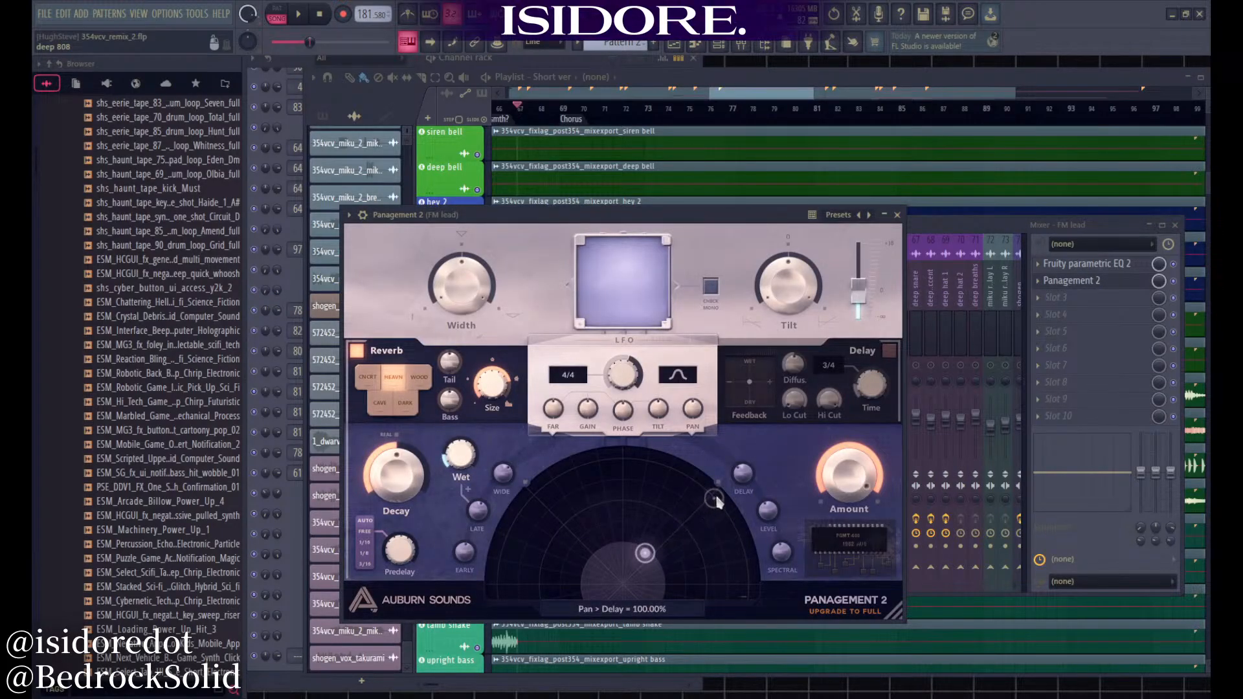
click(898, 214)
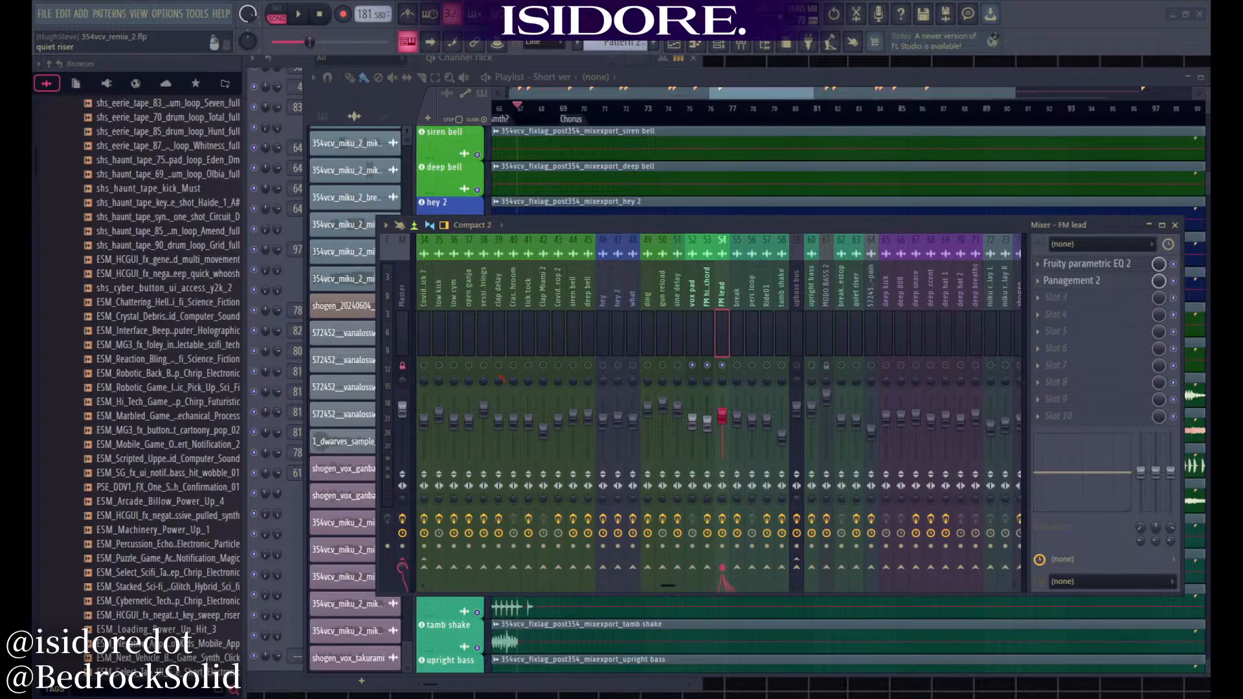
Switch between the FM high chord and FM lead mixer tracks to recheck their effect slots against each other
click(711, 281)
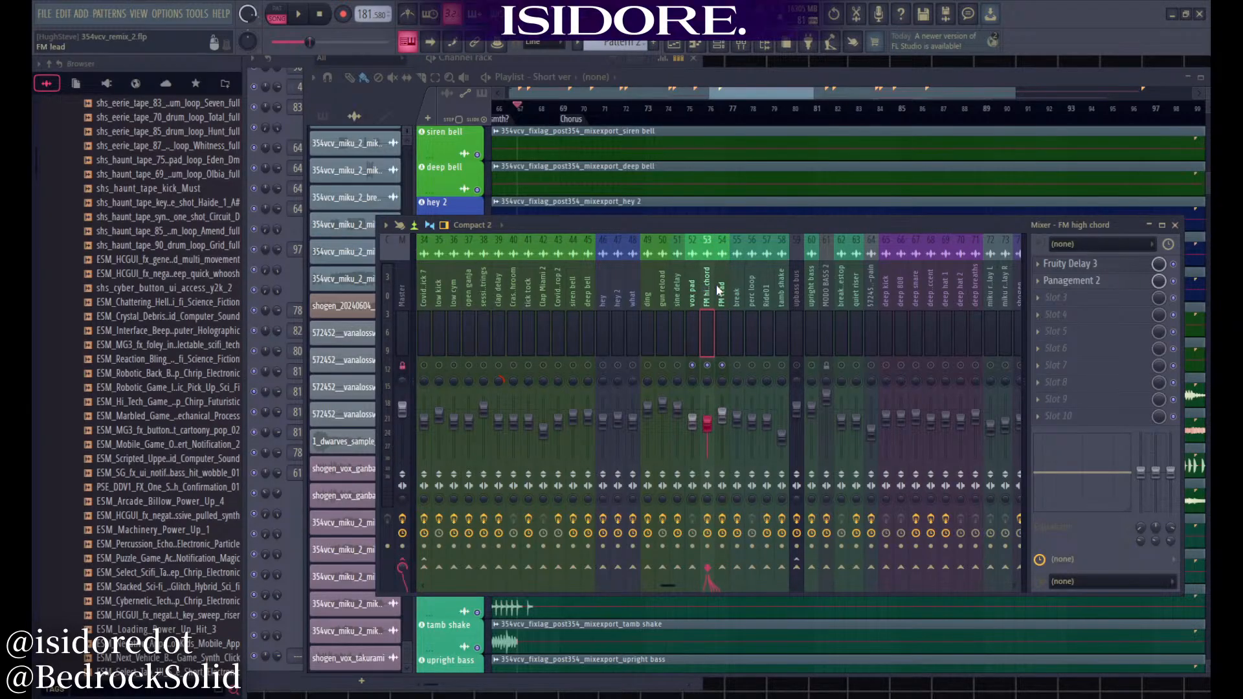
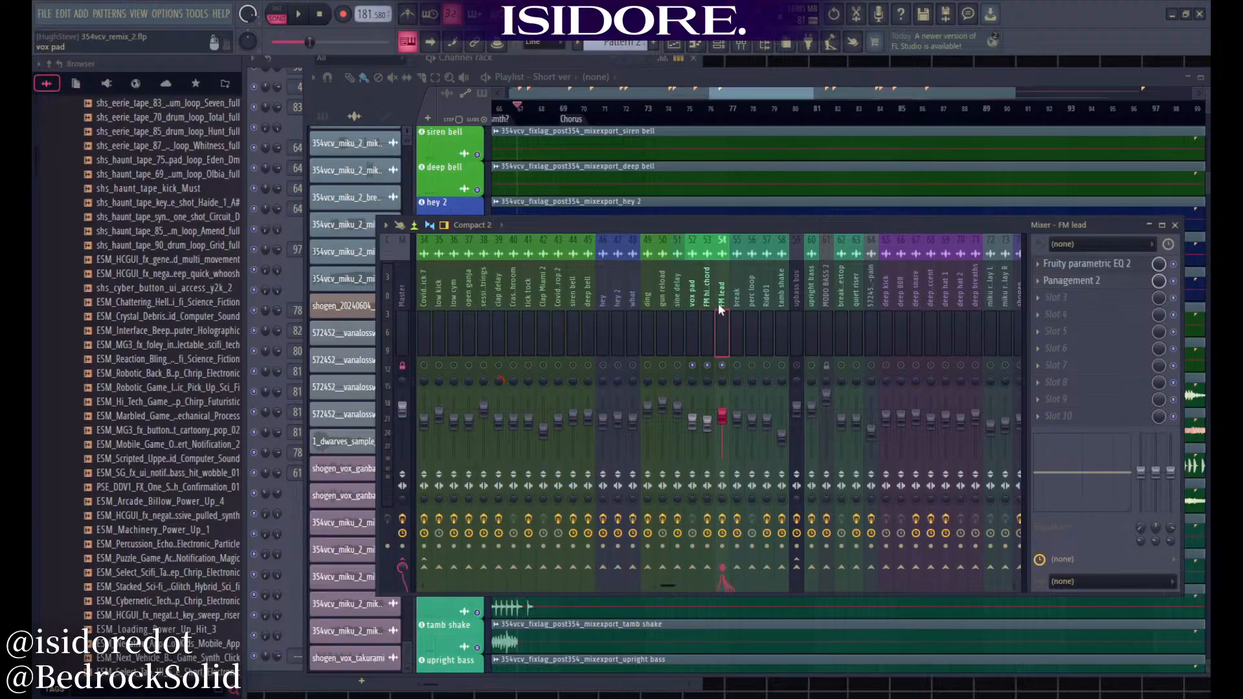
click(718, 310)
click(708, 321)
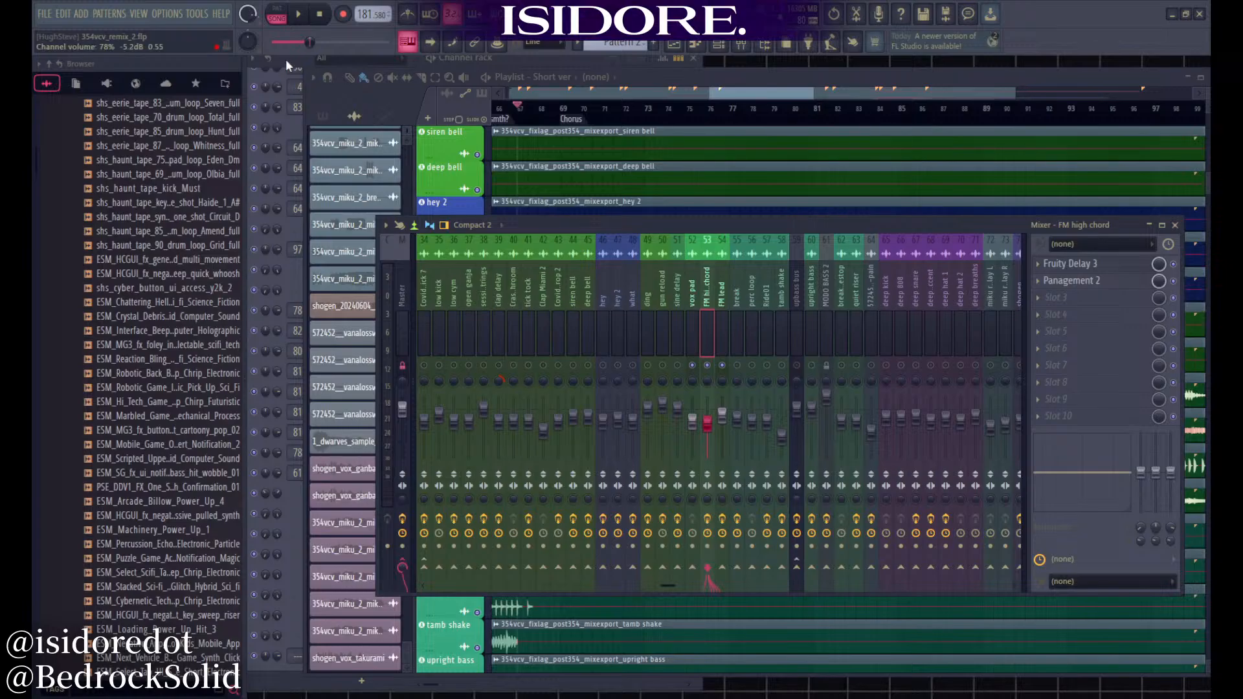
click(721, 306)
click(710, 308)
Play the chorus entry with only the soloed synth tracks, then restore all mixer tracks to playback
key(space)
click(773, 99)
scroll(725, 300, down, 6)
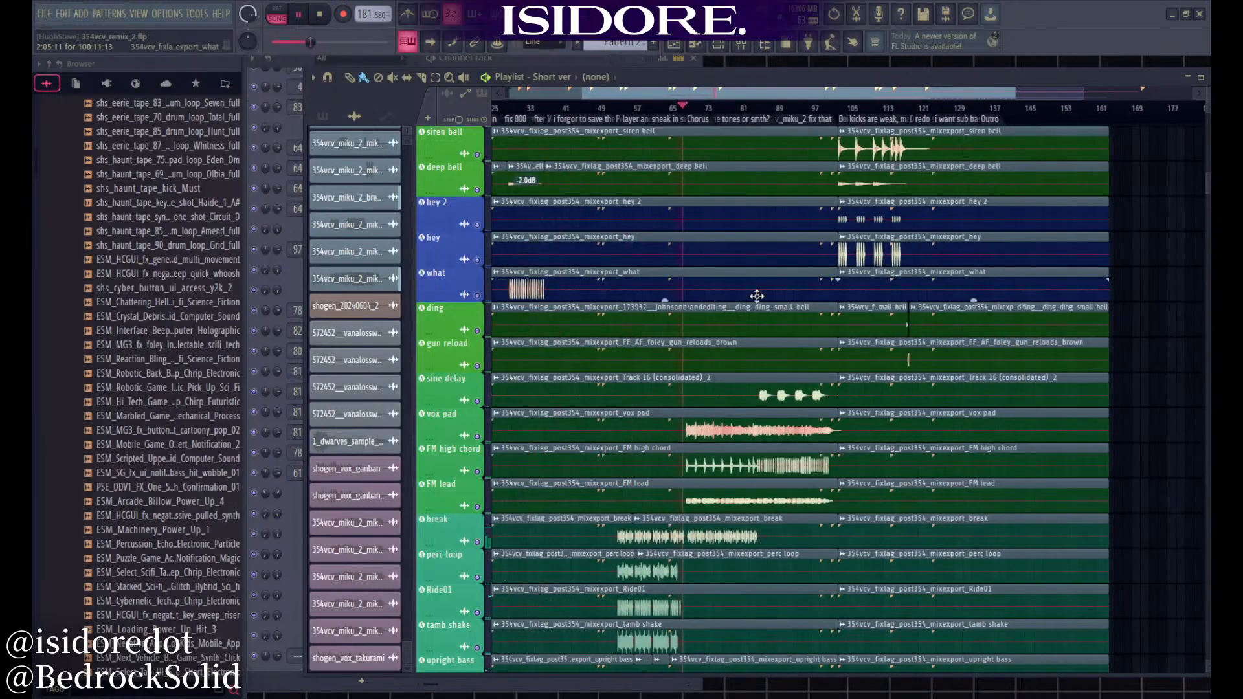
click(139, 14)
click(148, 80)
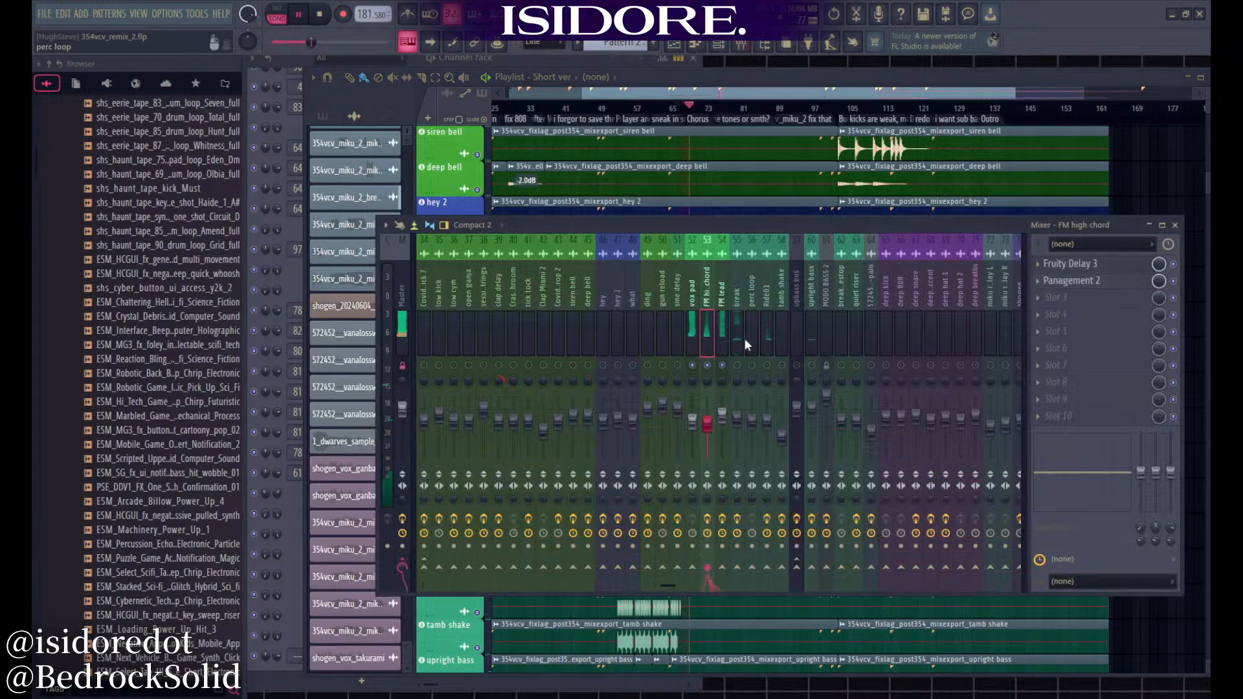
right_click(722, 367)
Play the second half of the chorus up to the buildup while reviewing the sine delay, 808 bass_2 and vocal clips, then stop playback
click(791, 97)
click(790, 106)
scroll(777, 355, up, 6)
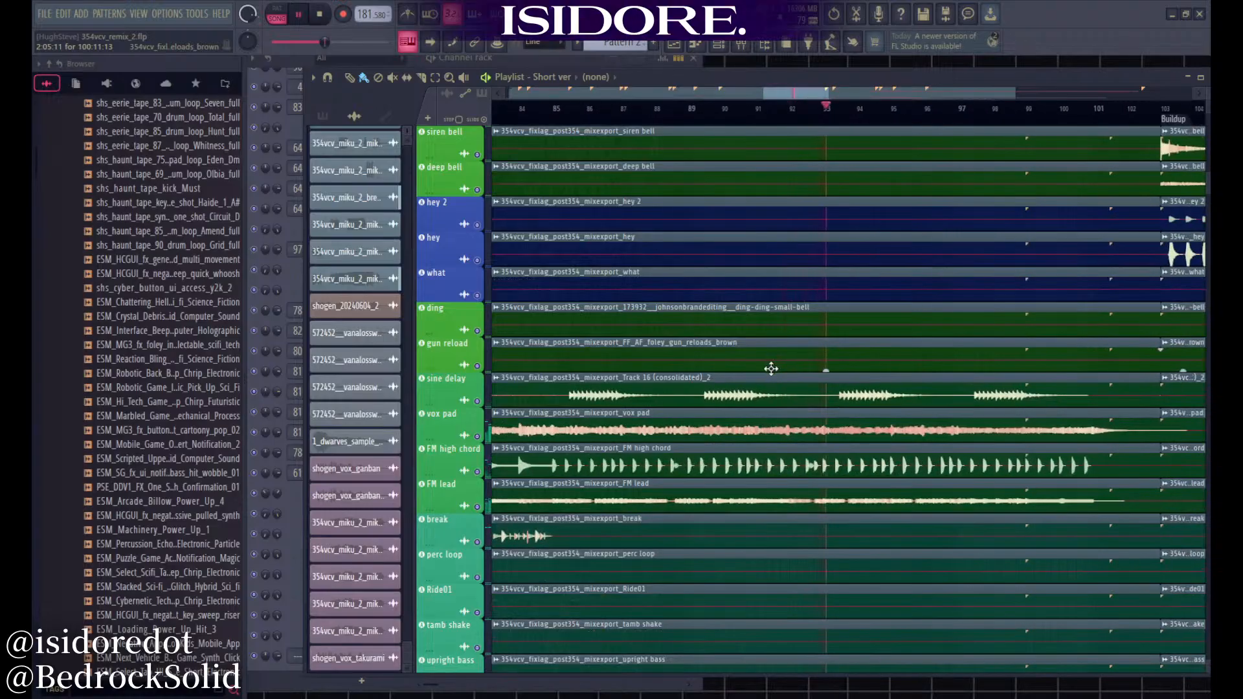
scroll(775, 369, up, 3)
scroll(641, 402, down, 8)
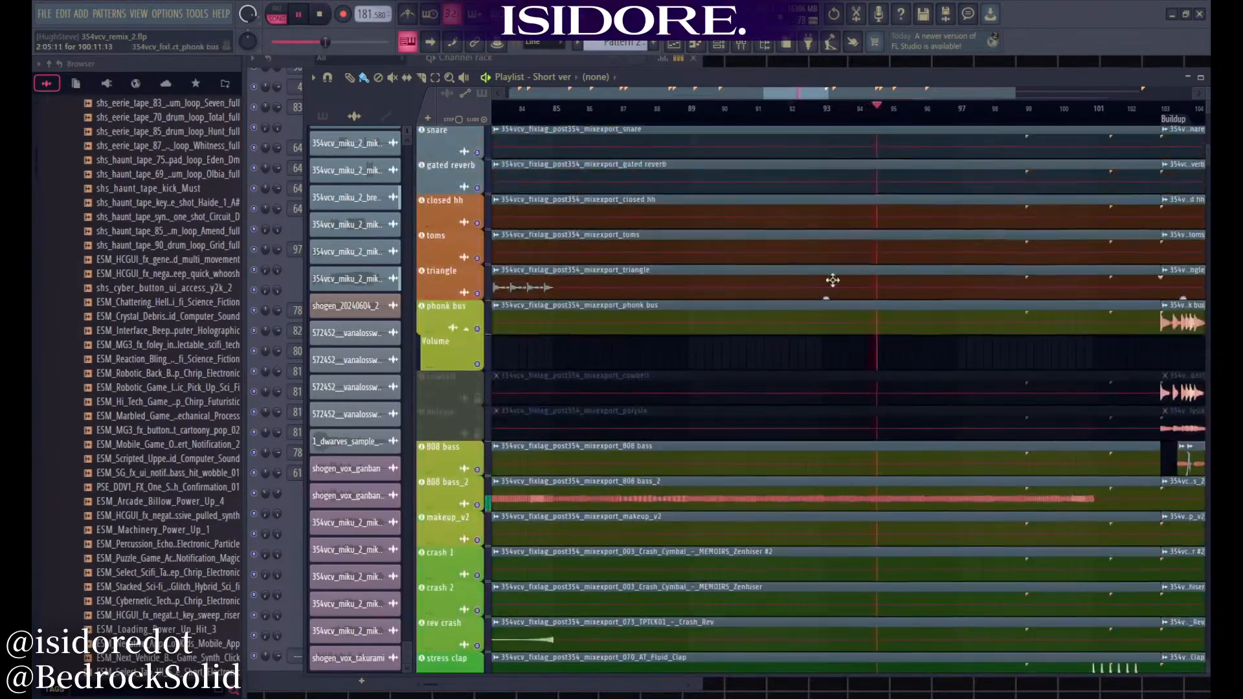
scroll(907, 227, up, 8)
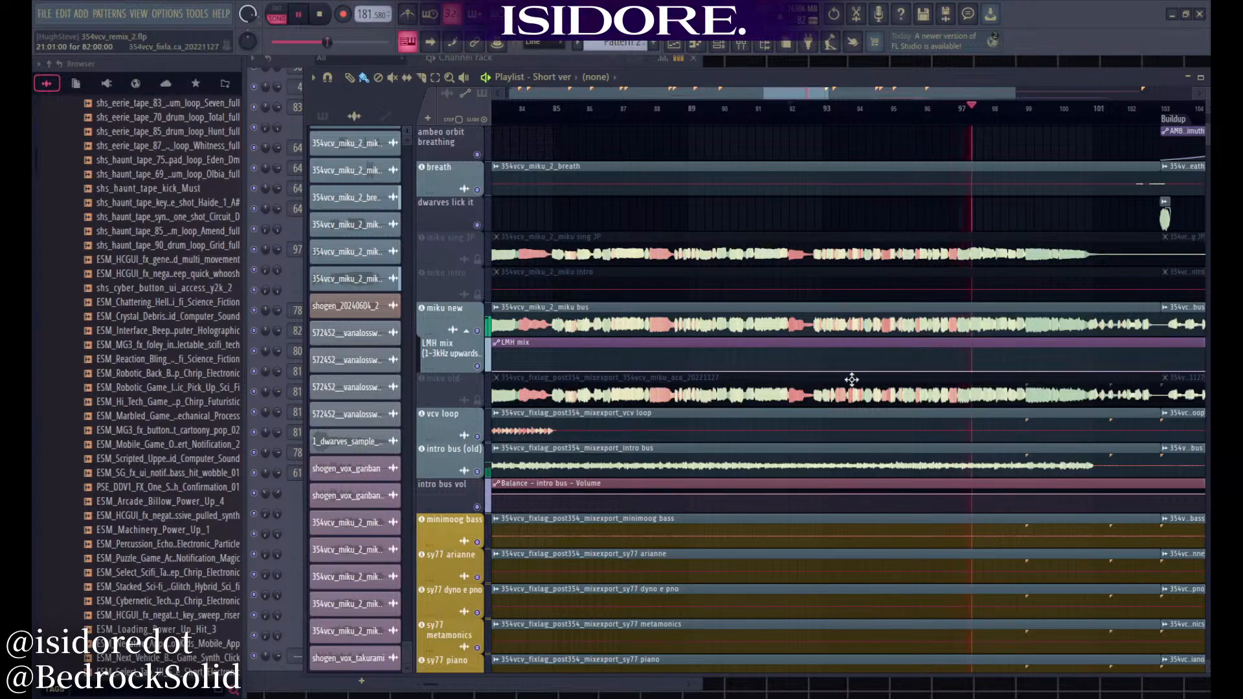
scroll(801, 400, down, 1)
key(space)
scroll(930, 395, up, 2)
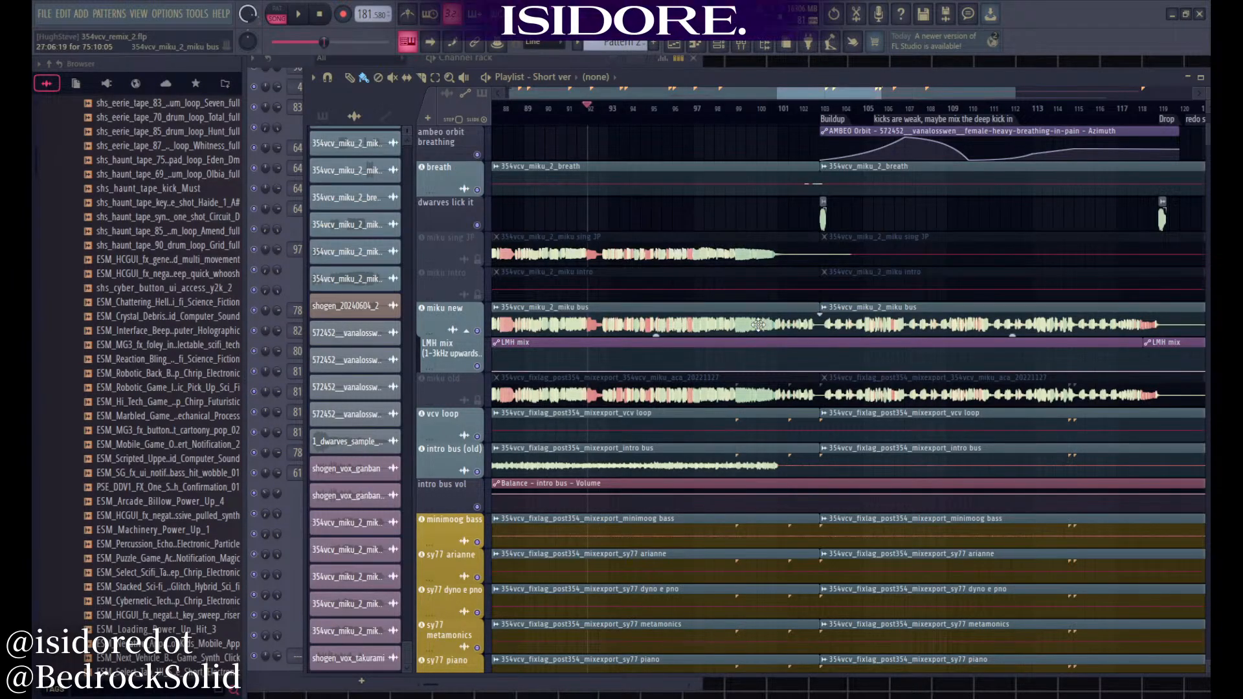
Play the transition from the chorus into the buildup while reviewing the miku vocal, heavy breathing and AMBEO Orbit clips
scroll(713, 323, up, 2)
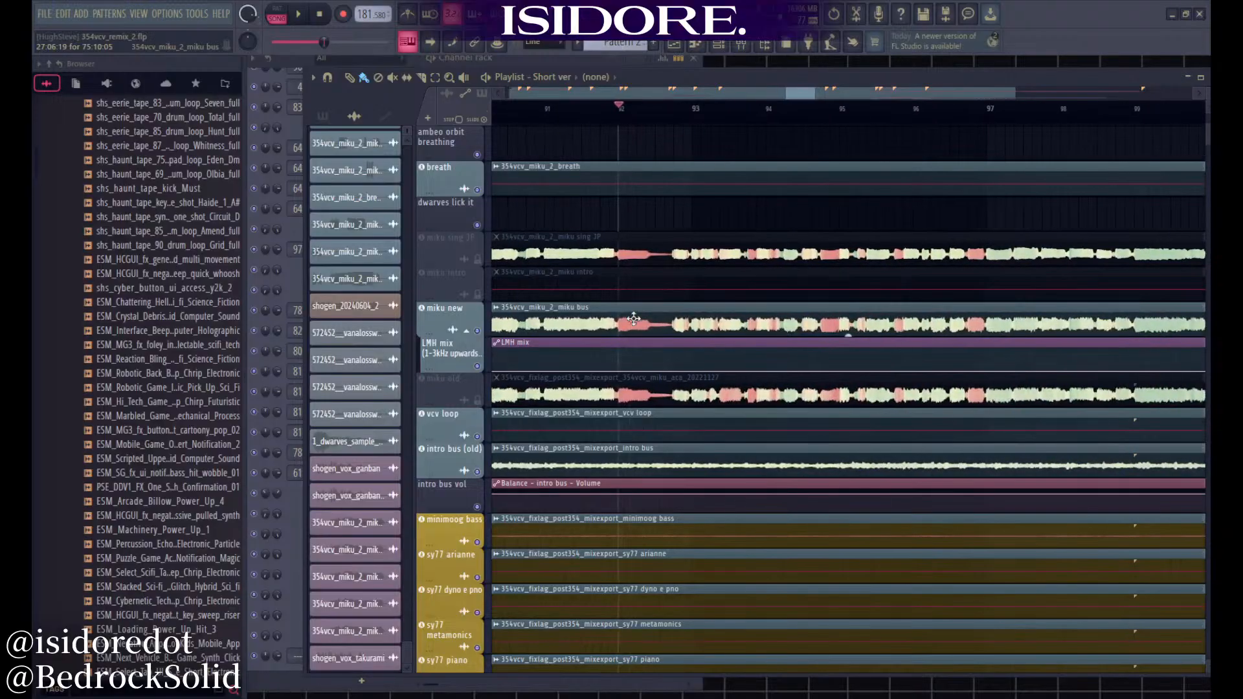
scroll(635, 316, down, 2)
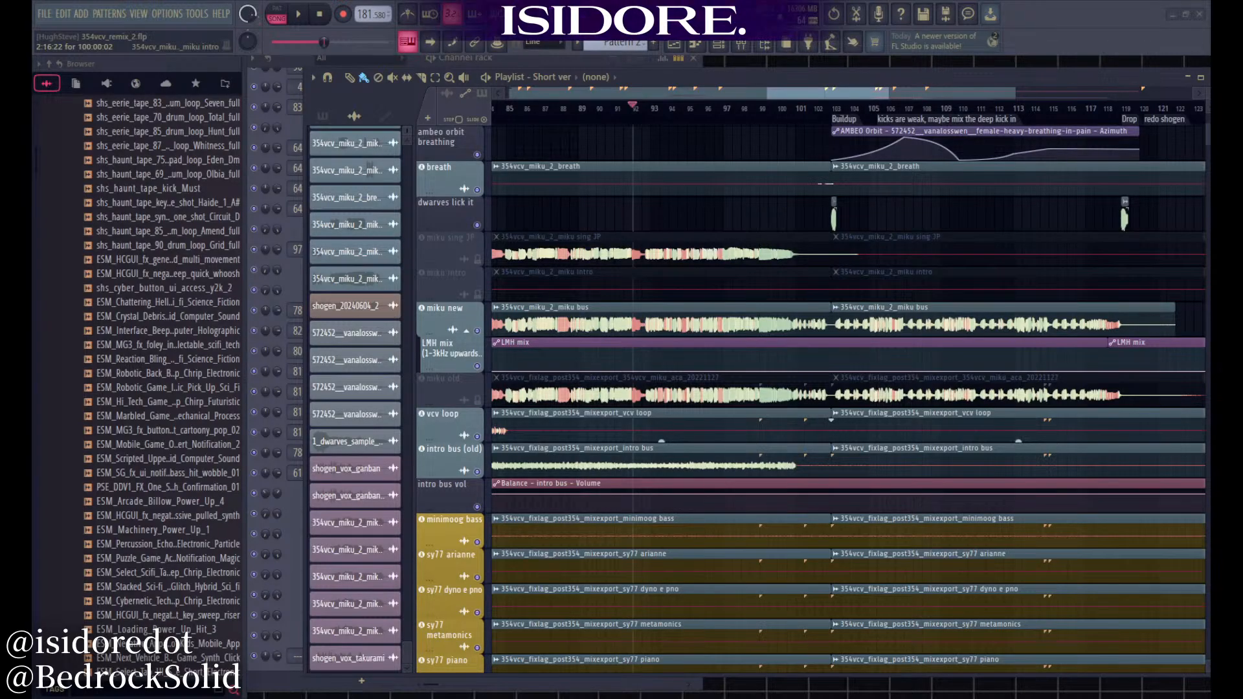
scroll(643, 121, down, 5)
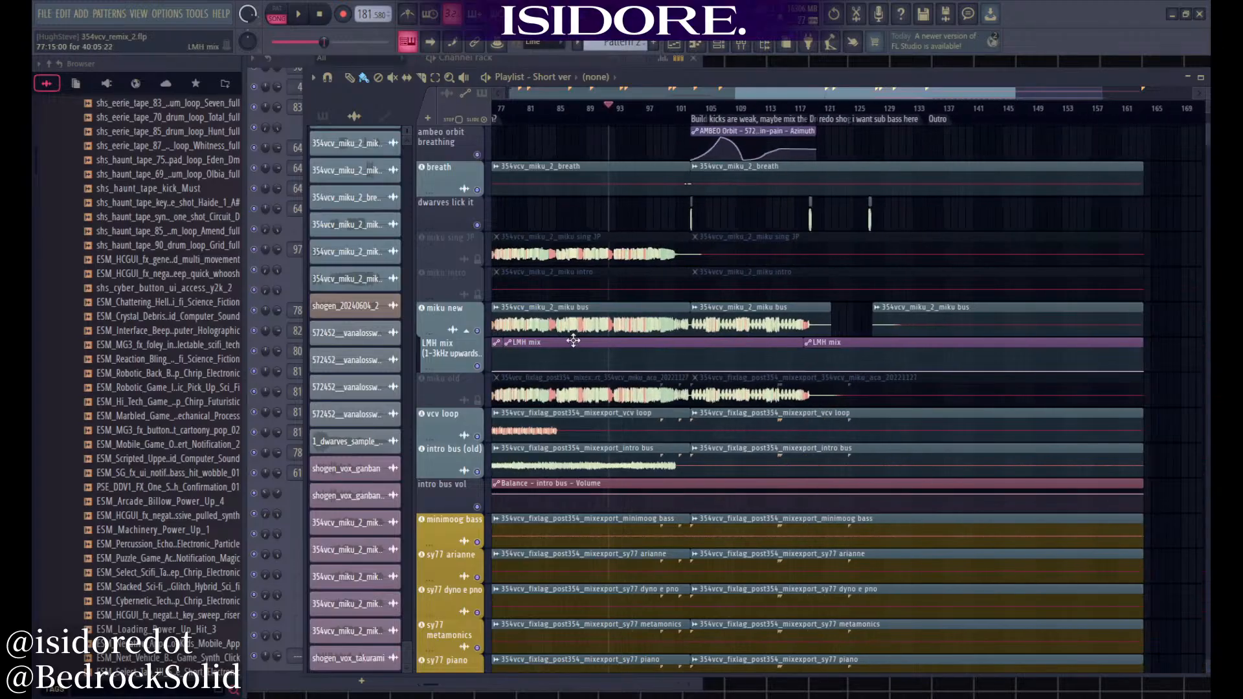
key(space)
scroll(628, 117, up, 12)
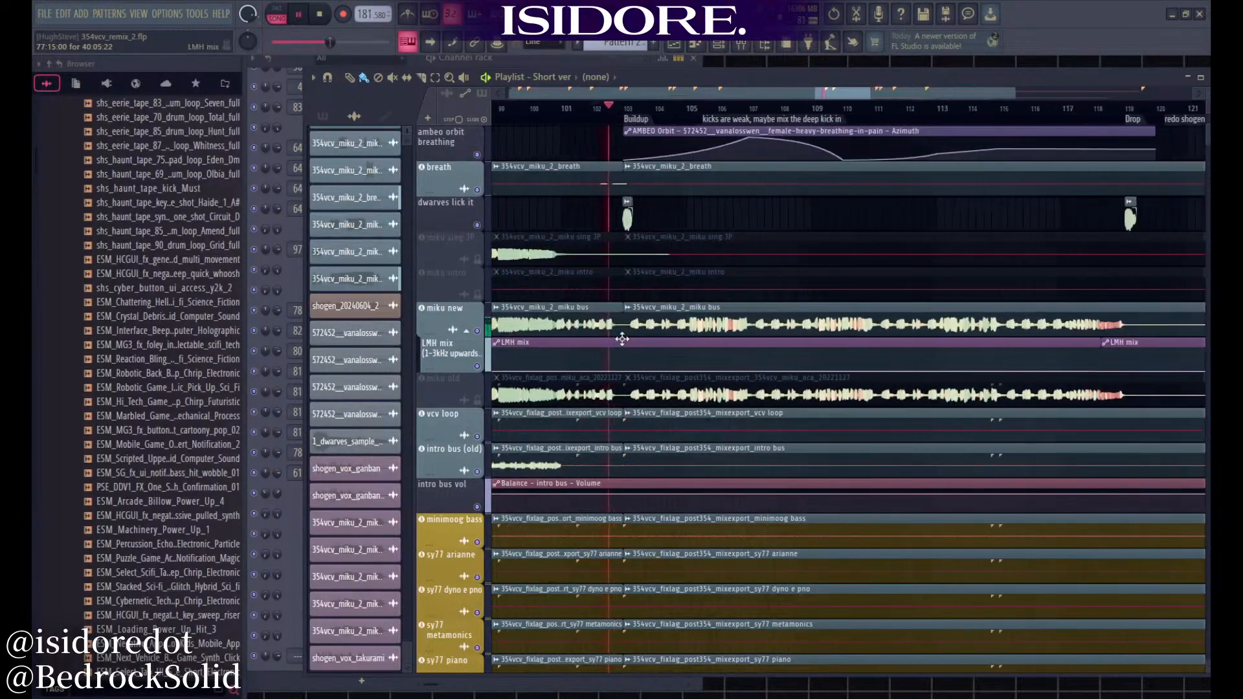
scroll(634, 324, up, 5)
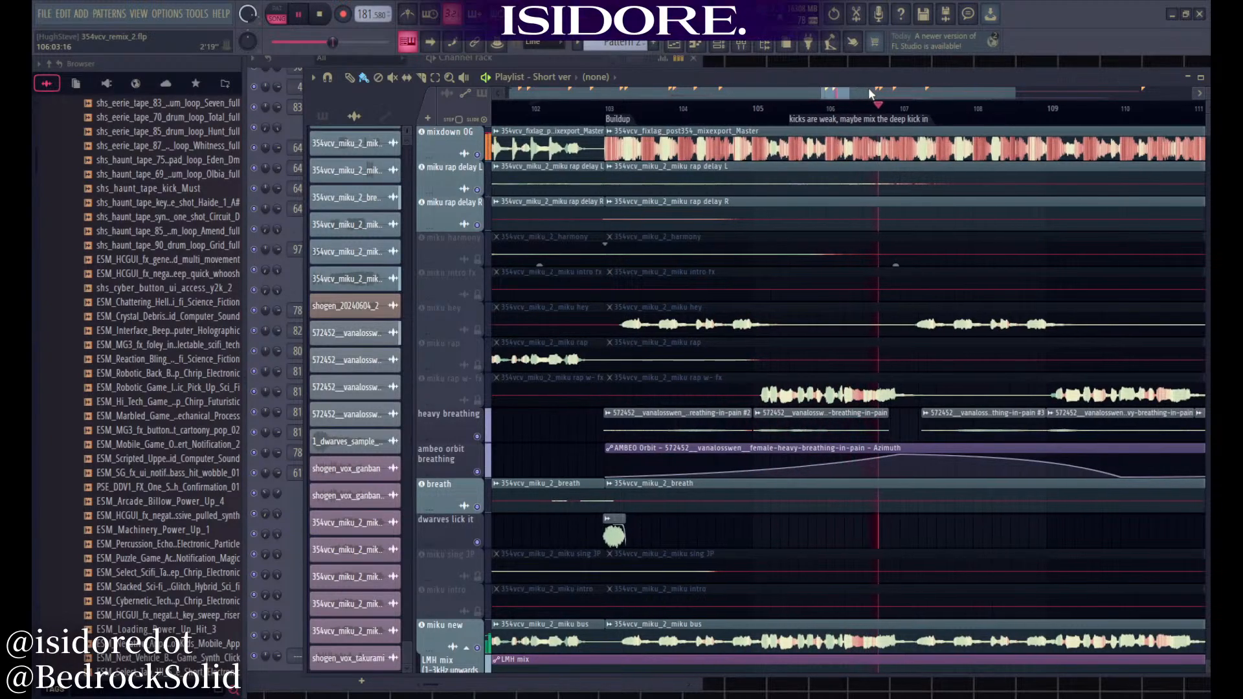
scroll(744, 259, down, 1)
scroll(726, 281, down, 10)
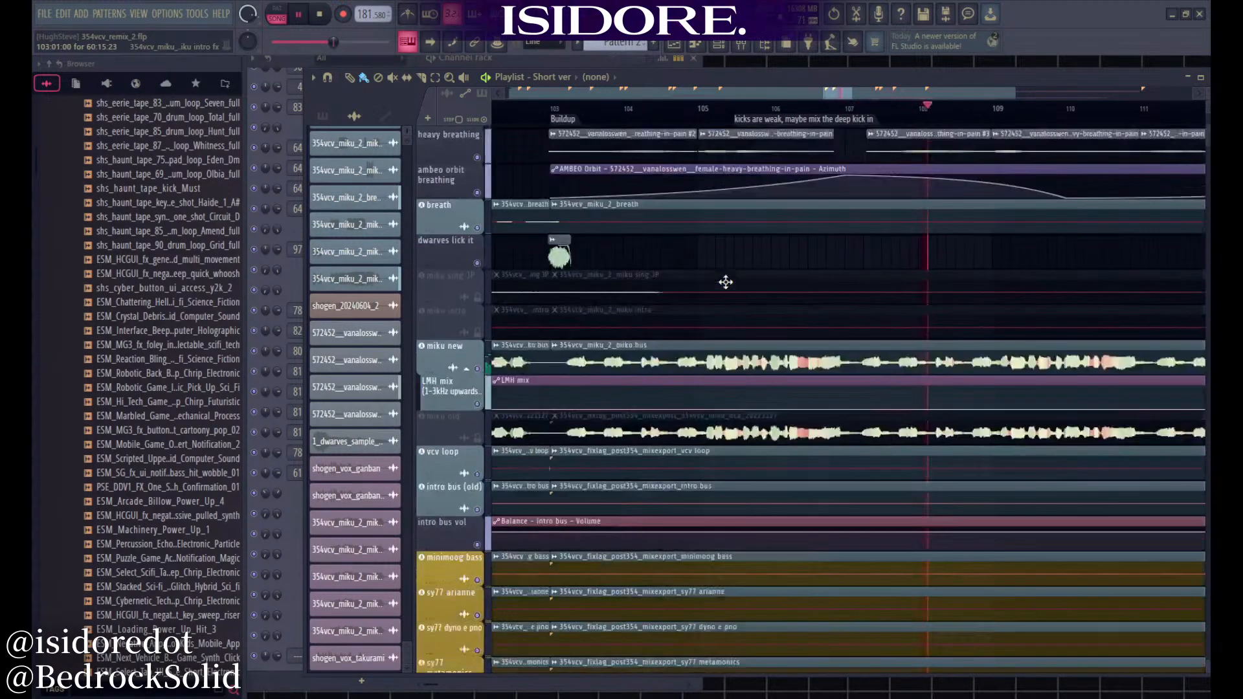
Play on through the buildup while reviewing the kick, 808 bass, percussion, siren bell and hey tracks, then stop playback
scroll(745, 275, down, 4)
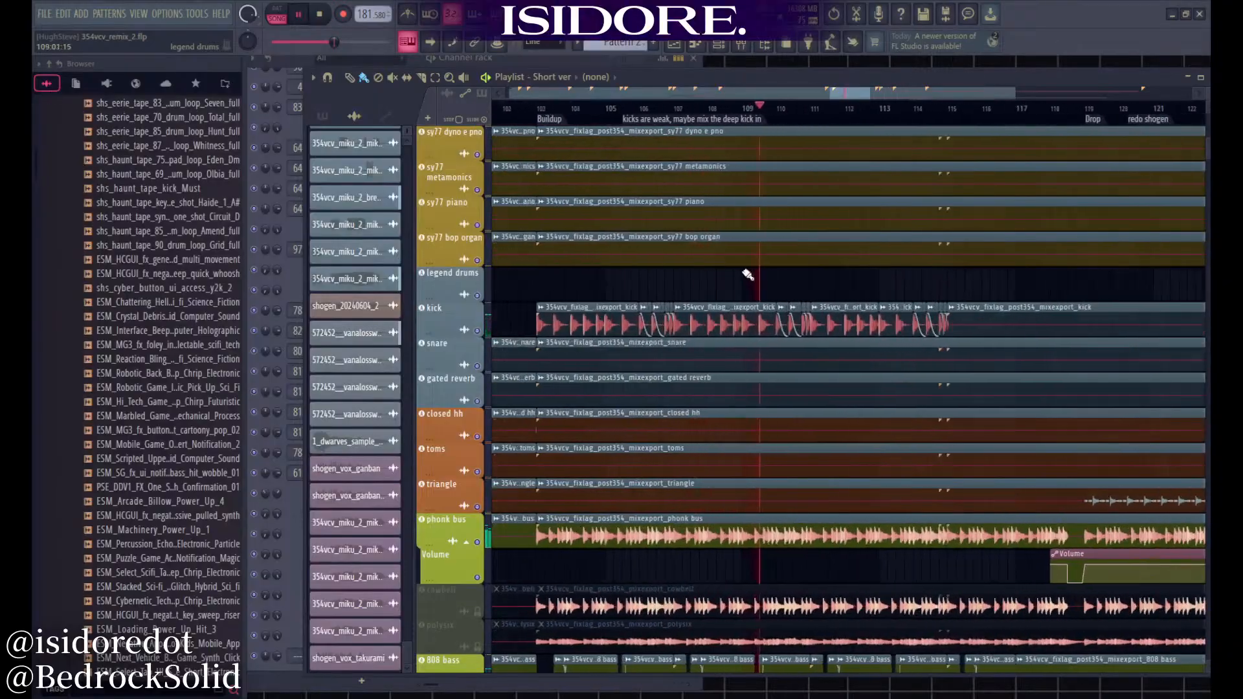
scroll(740, 272, down, 11)
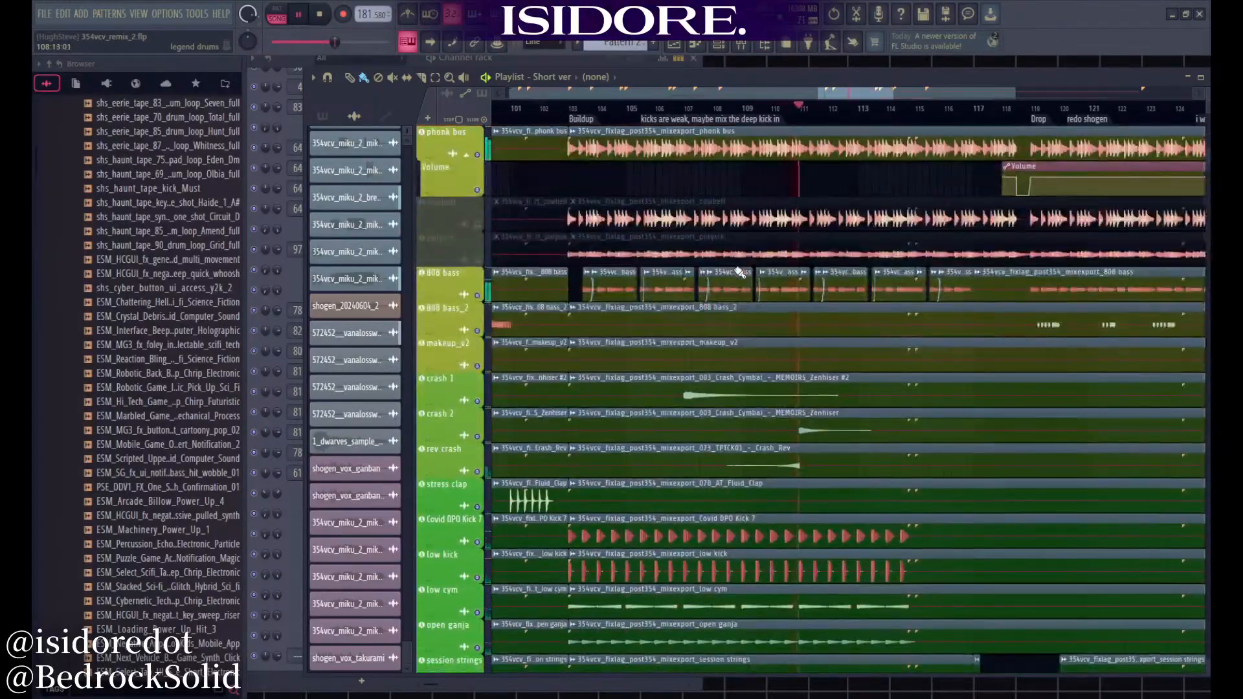
scroll(739, 272, down, 6)
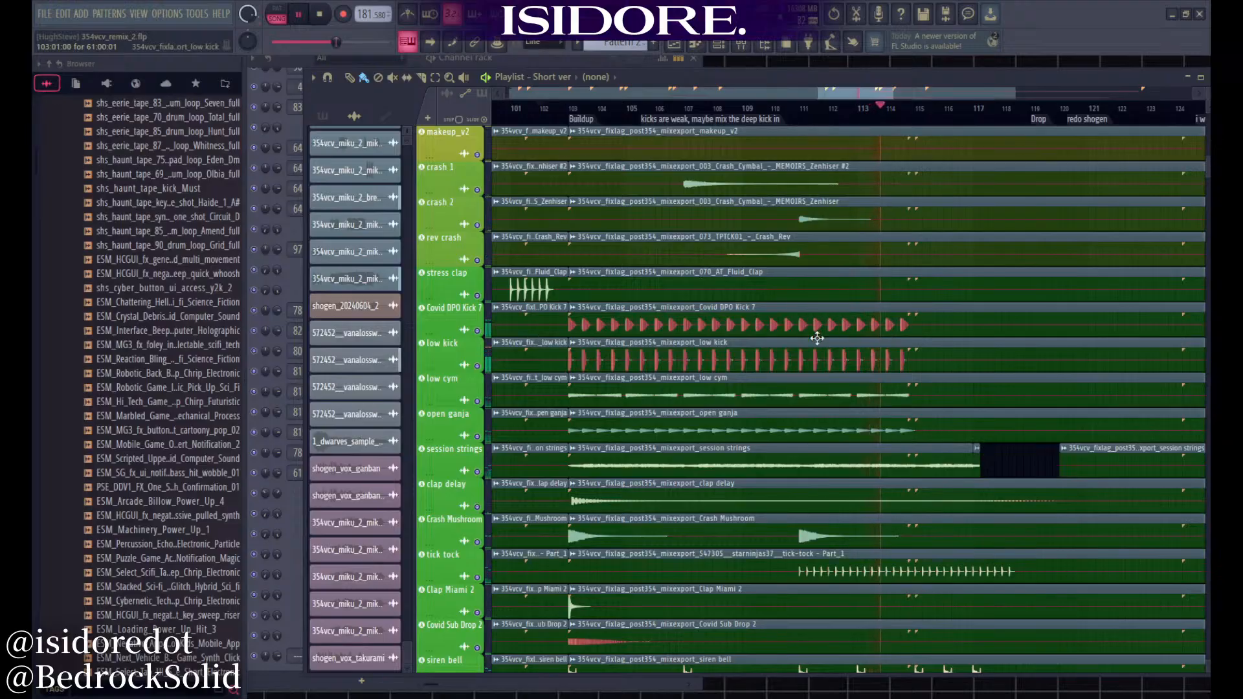
scroll(689, 287, down, 11)
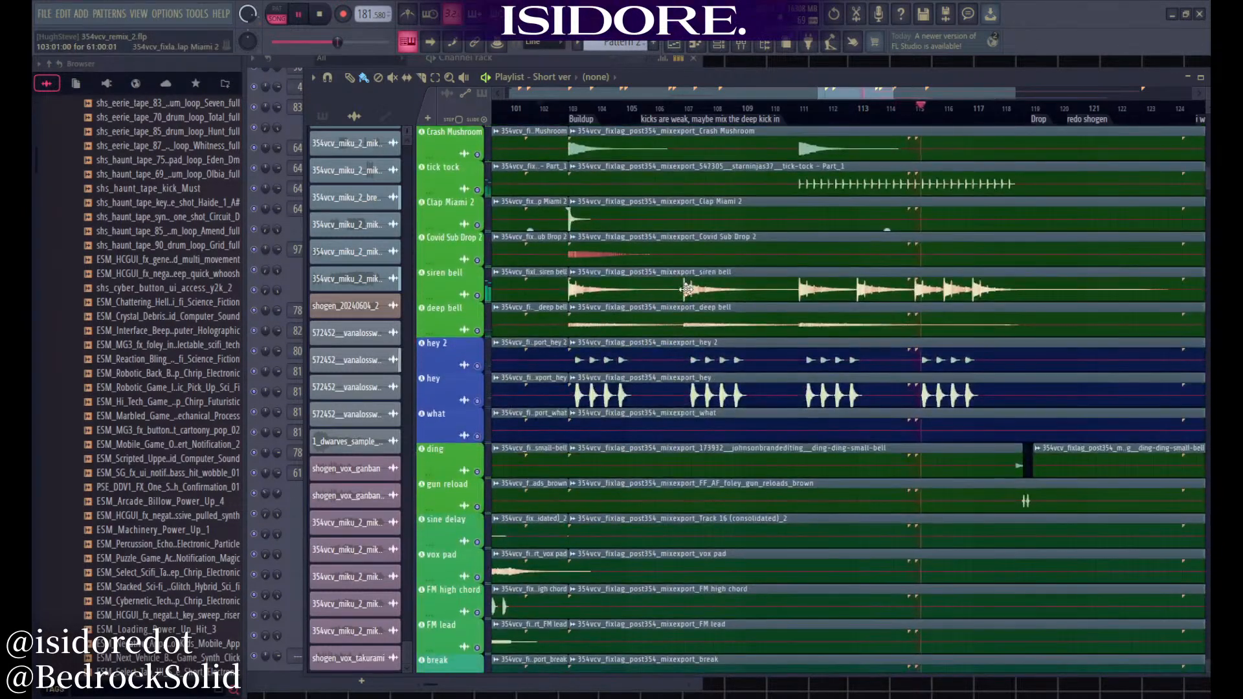
ctrl+scroll(686, 289, down, 4)
scroll(740, 286, down, 2)
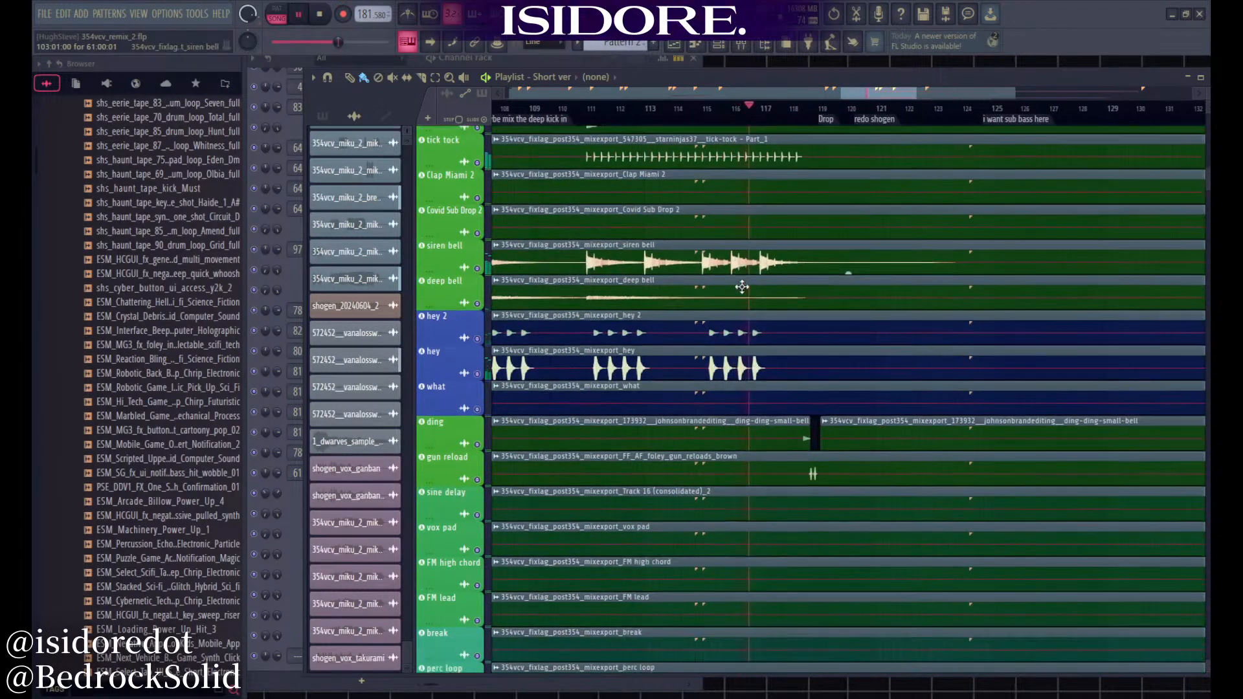
scroll(749, 288, down, 13)
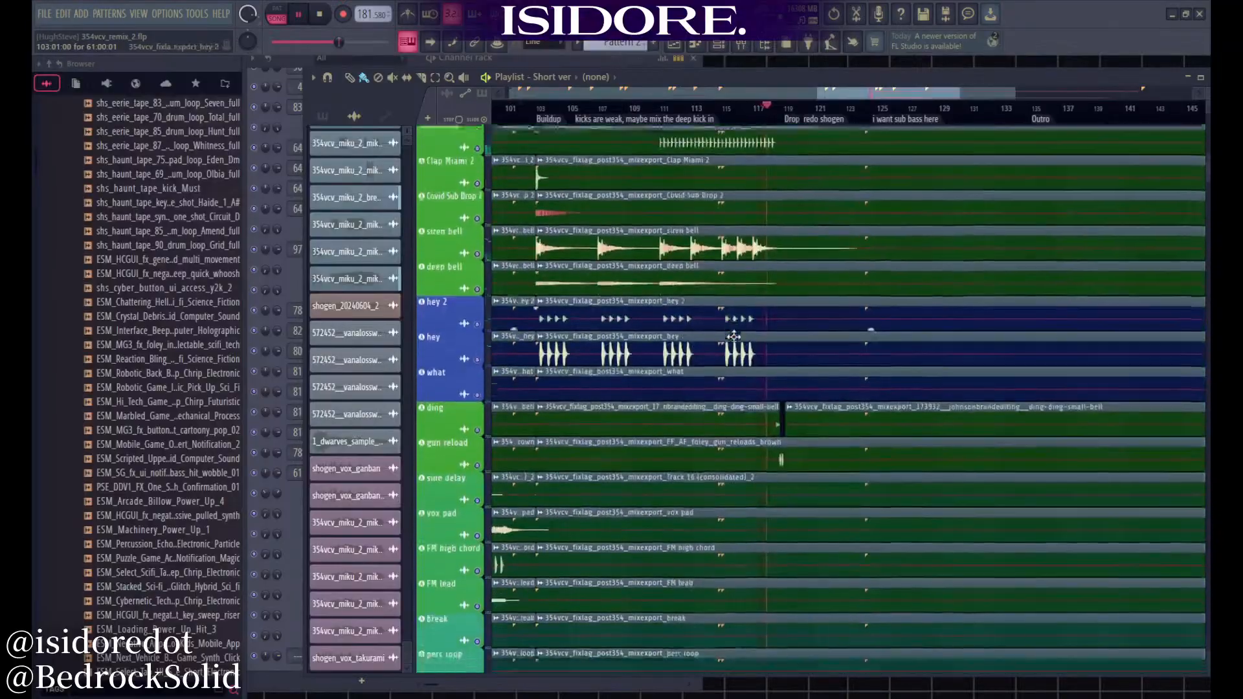
scroll(738, 333, down, 17)
key(space)
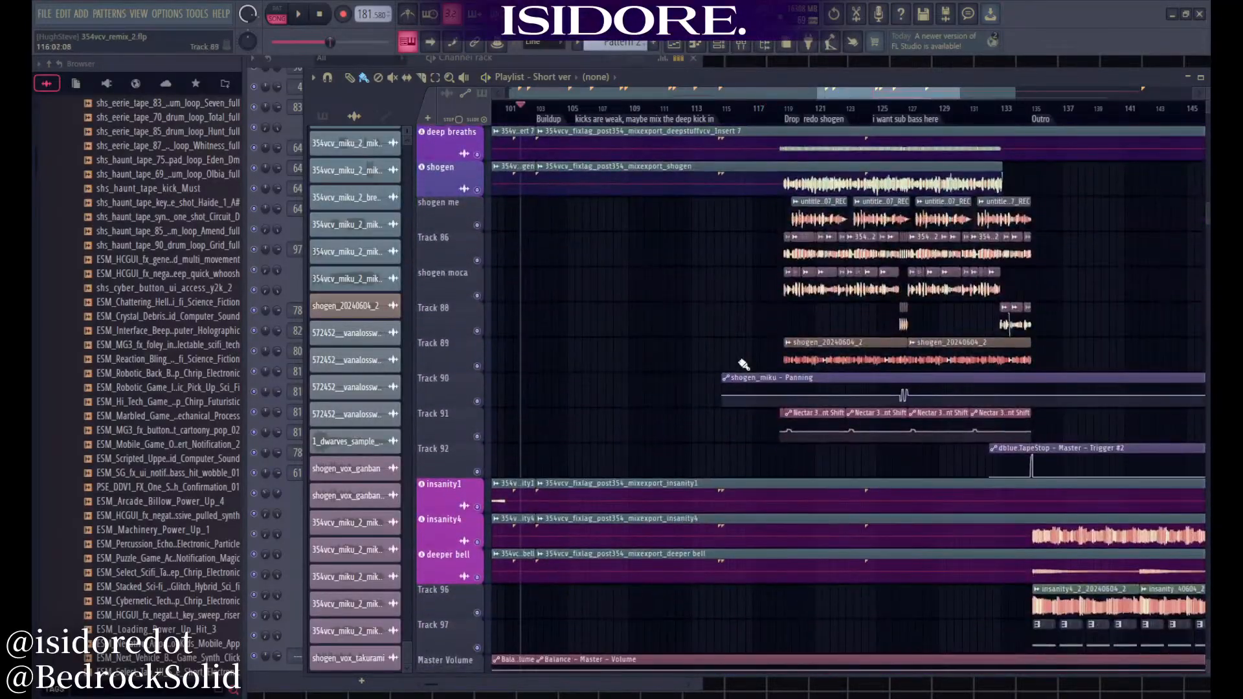
Look back over the buildup's percussion, kick and vocal tracks up to the heavy breathing clips
scroll(748, 366, up, 14)
scroll(744, 361, up, 20)
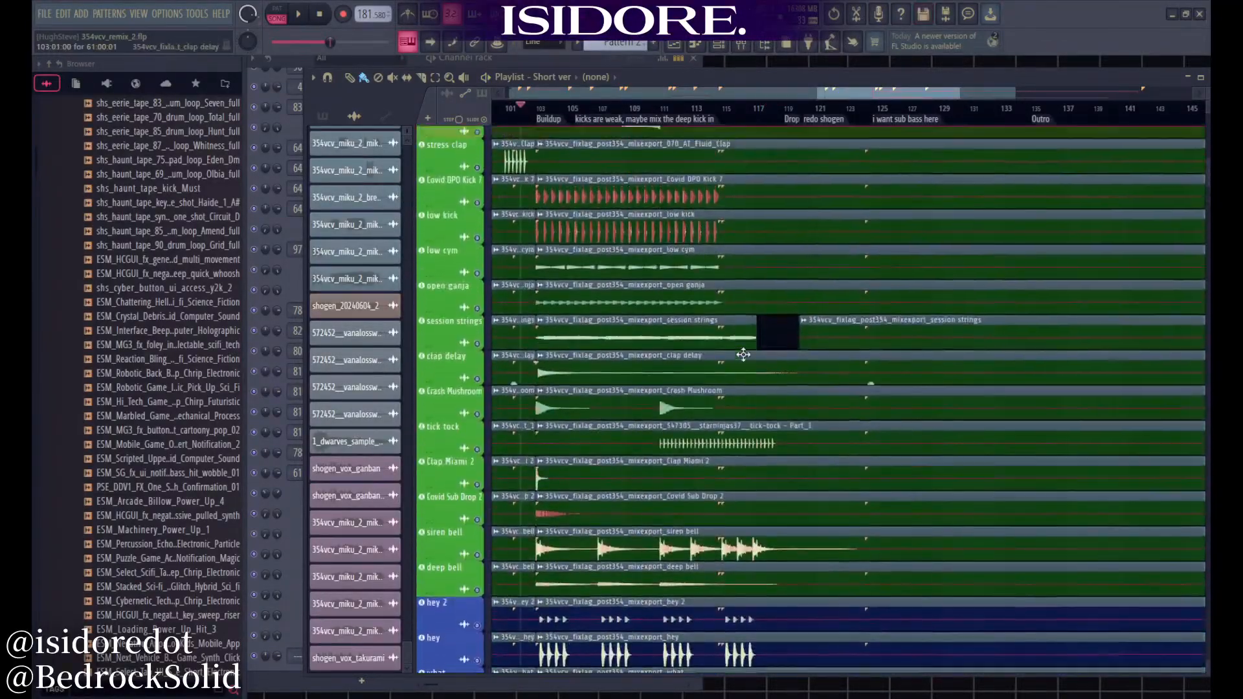
scroll(736, 348, up, 18)
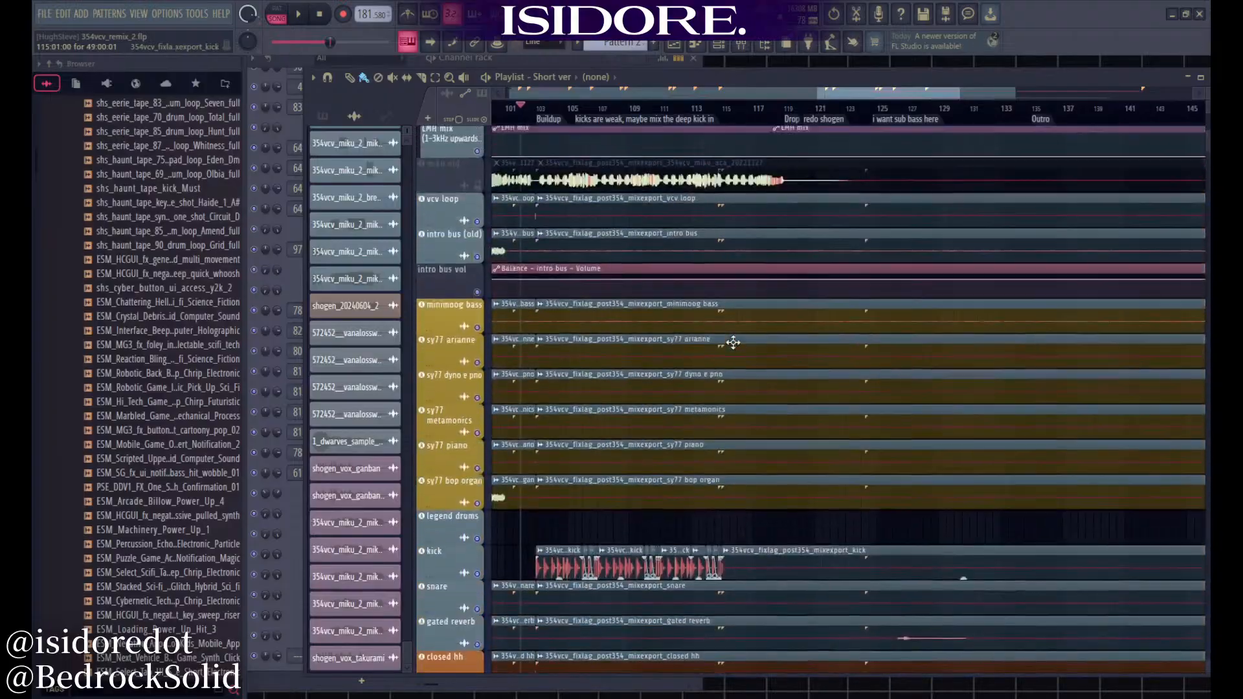
scroll(734, 342, up, 4)
scroll(671, 343, up, 8)
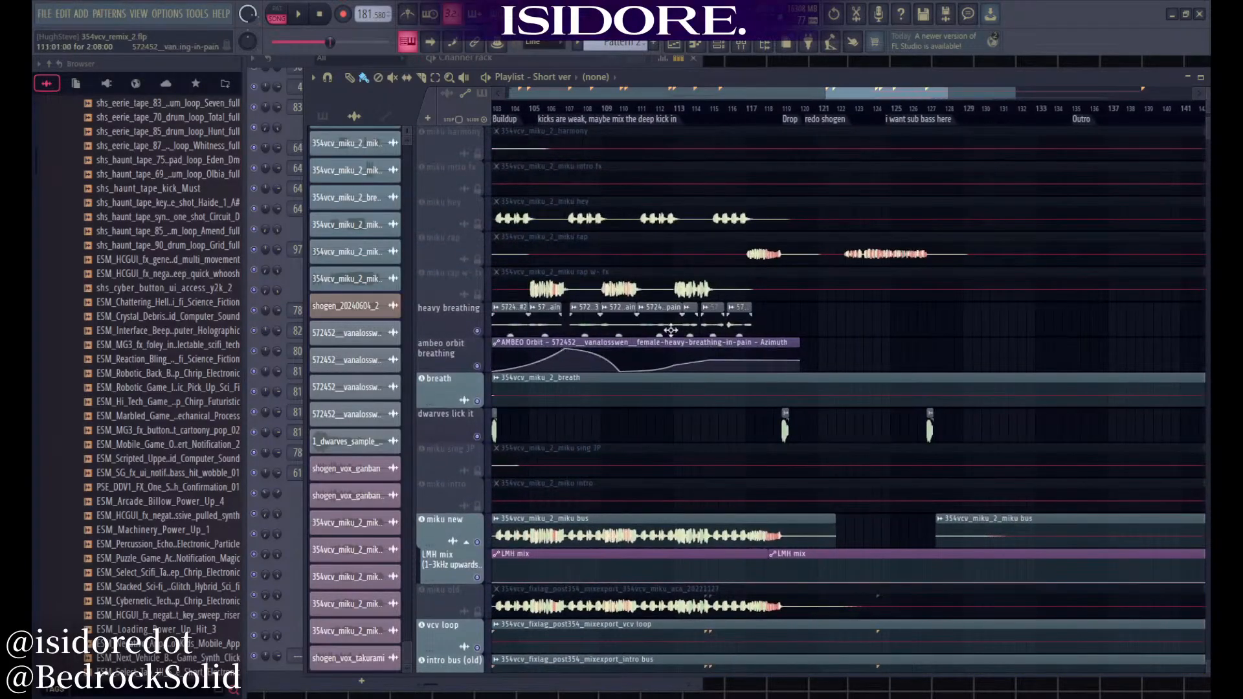
Replay sections of the buildup to hear the heavy breathing clips with their AMBEO Orbit azimuth automation, then stop playback
scroll(670, 344, down, 8)
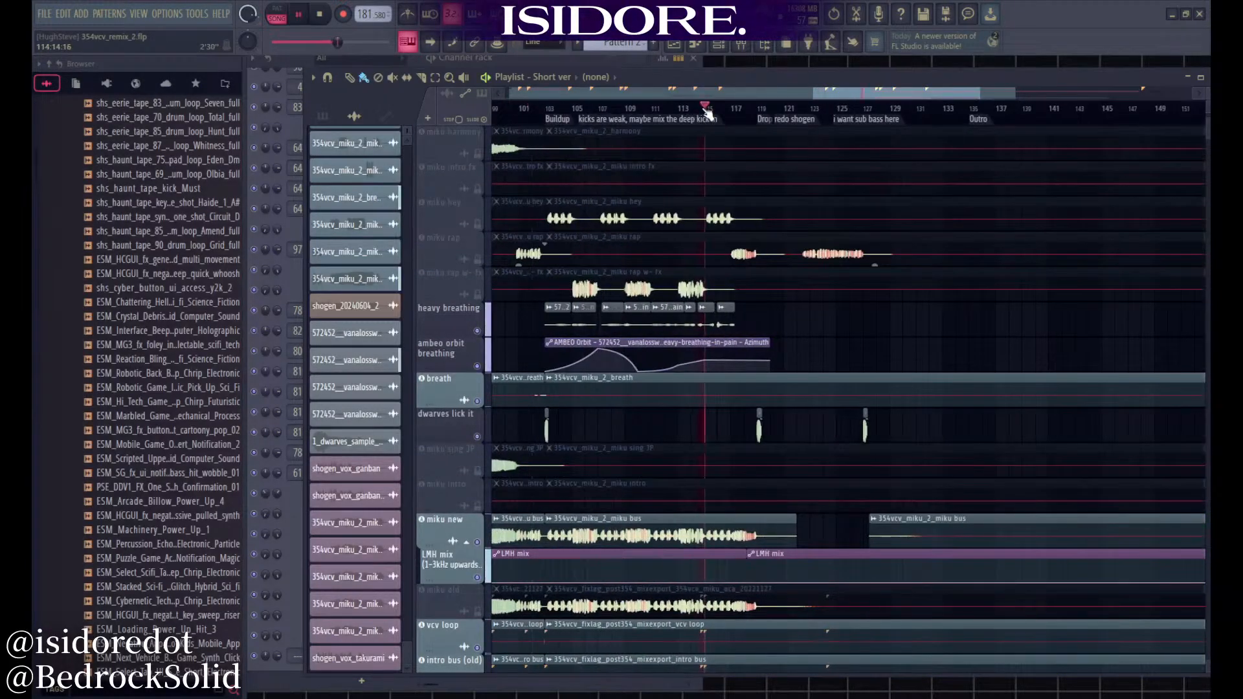
click(563, 110)
scroll(549, 352, up, 3)
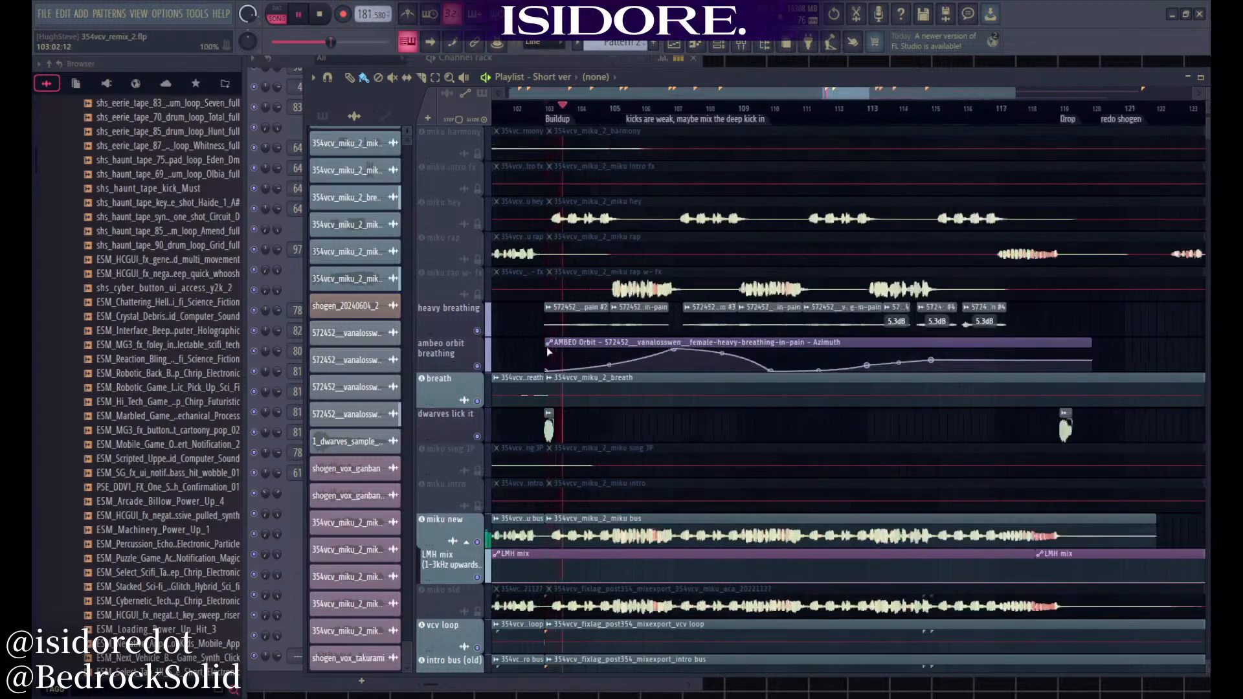
scroll(549, 351, up, 2)
key(space)
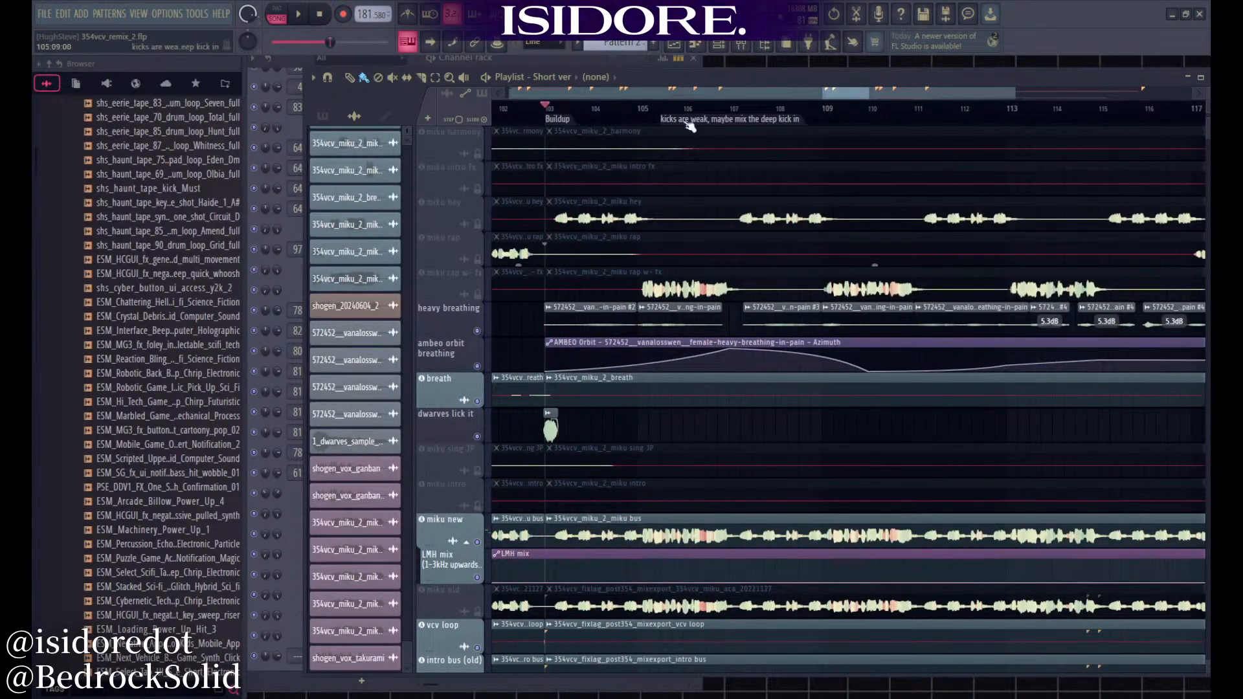
key(space)
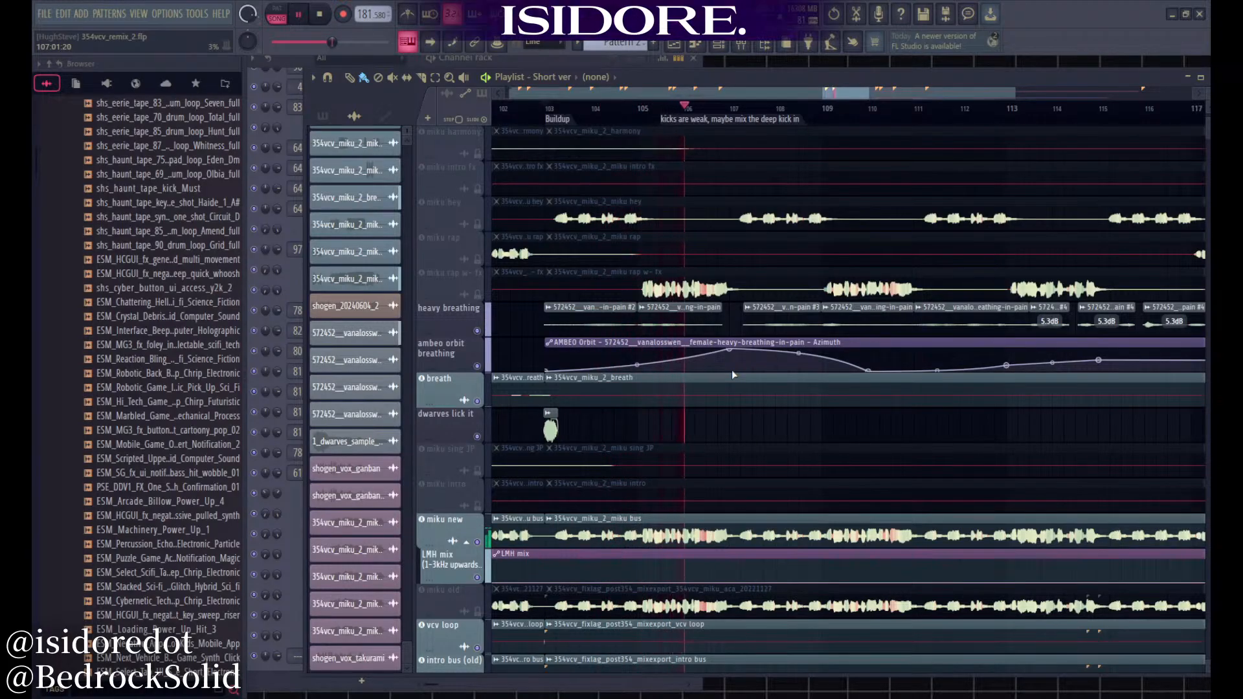
scroll(732, 371, down, 3)
key(space)
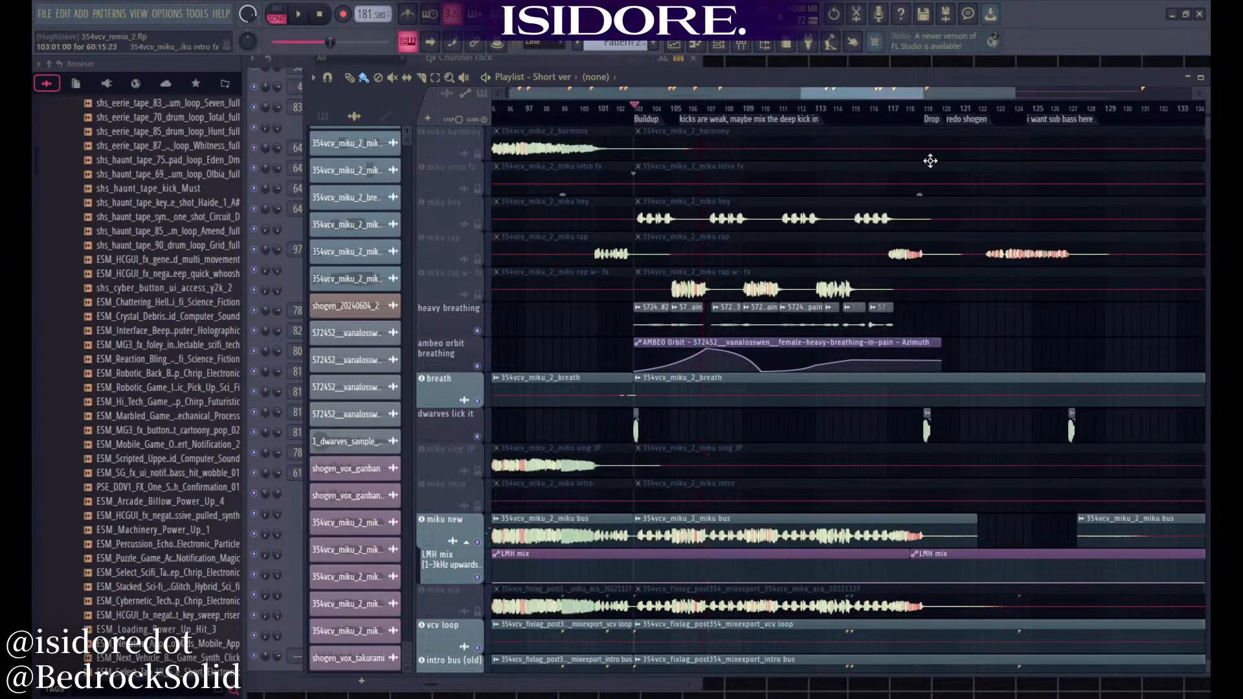
Play the end of the buildup into the drop while reviewing the miku hey, rap and rap delay clips
key(space)
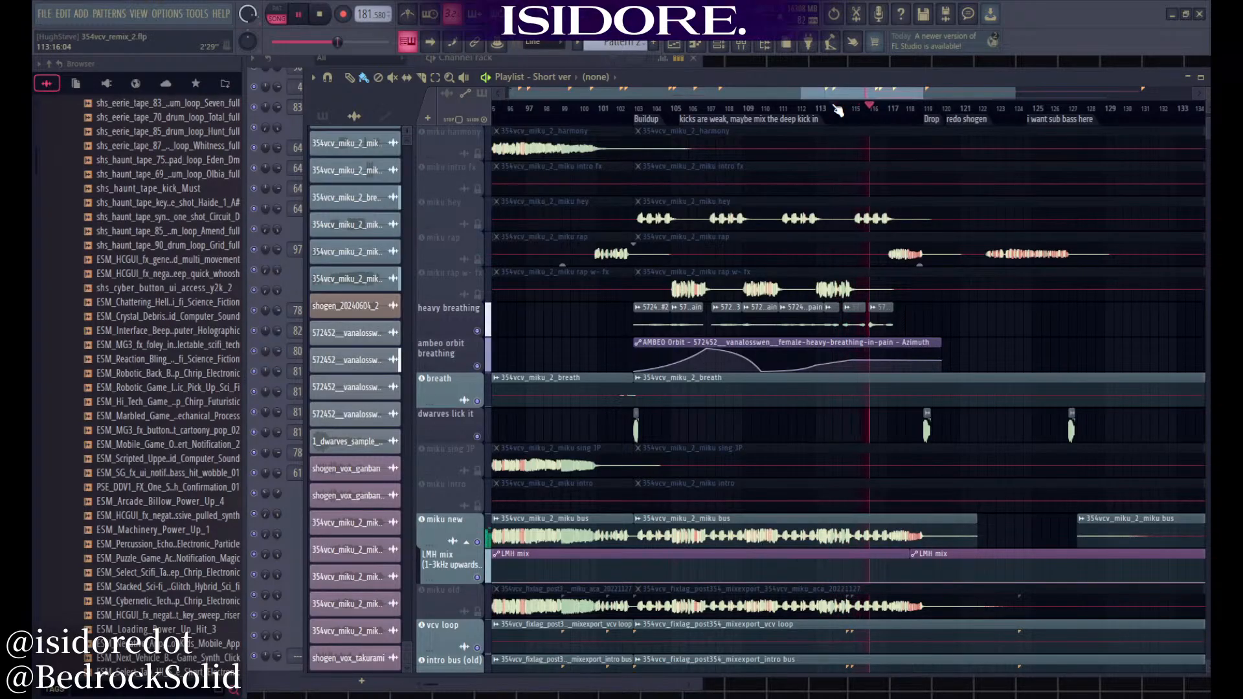
scroll(771, 343, up, 4)
scroll(779, 324, up, 3)
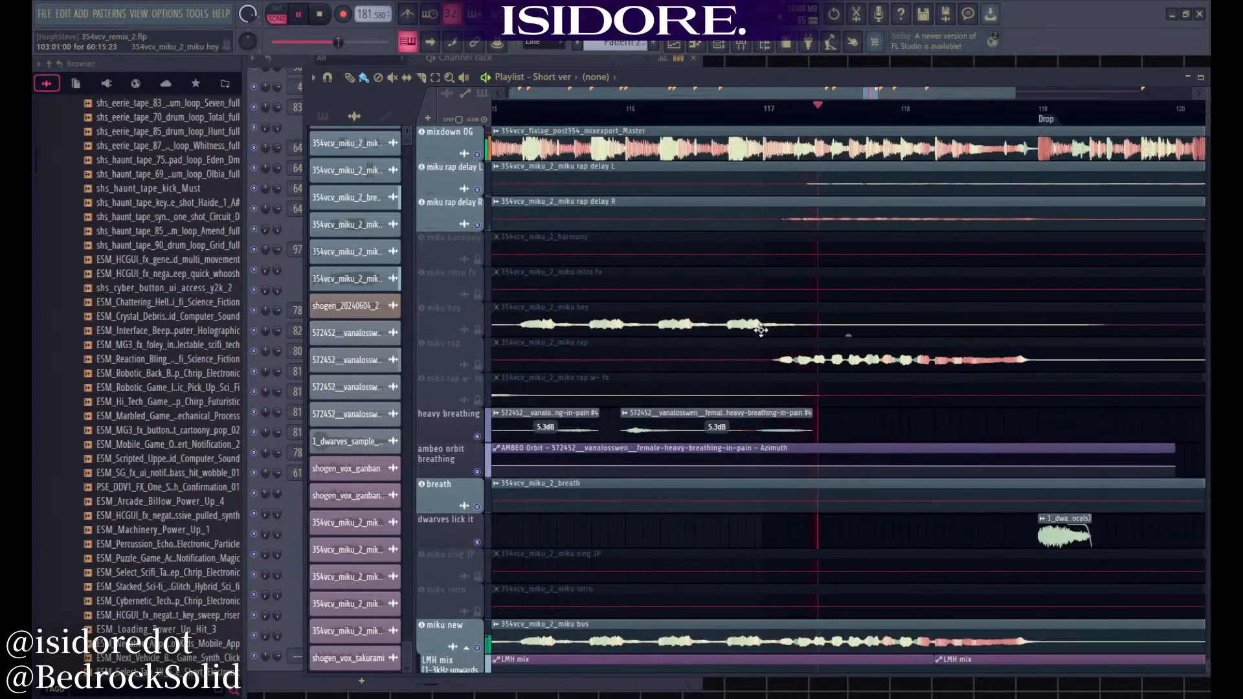
scroll(679, 327, down, 2)
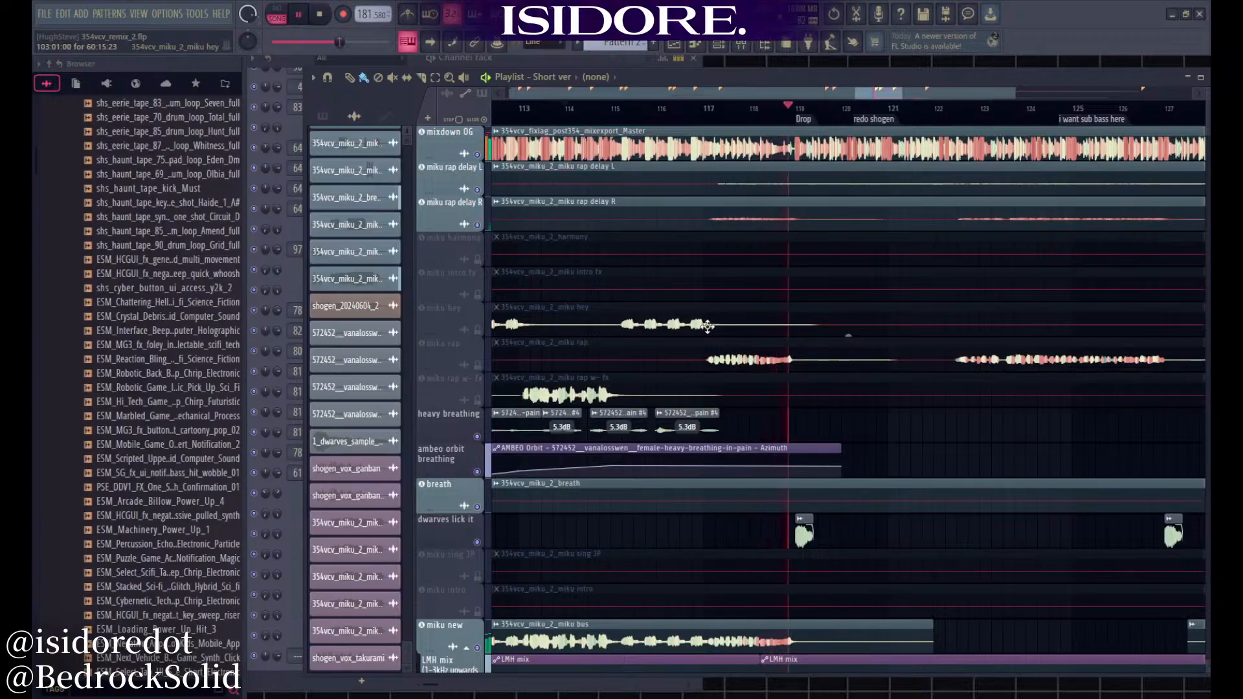
scroll(709, 326, down, 4)
scroll(711, 323, down, 3)
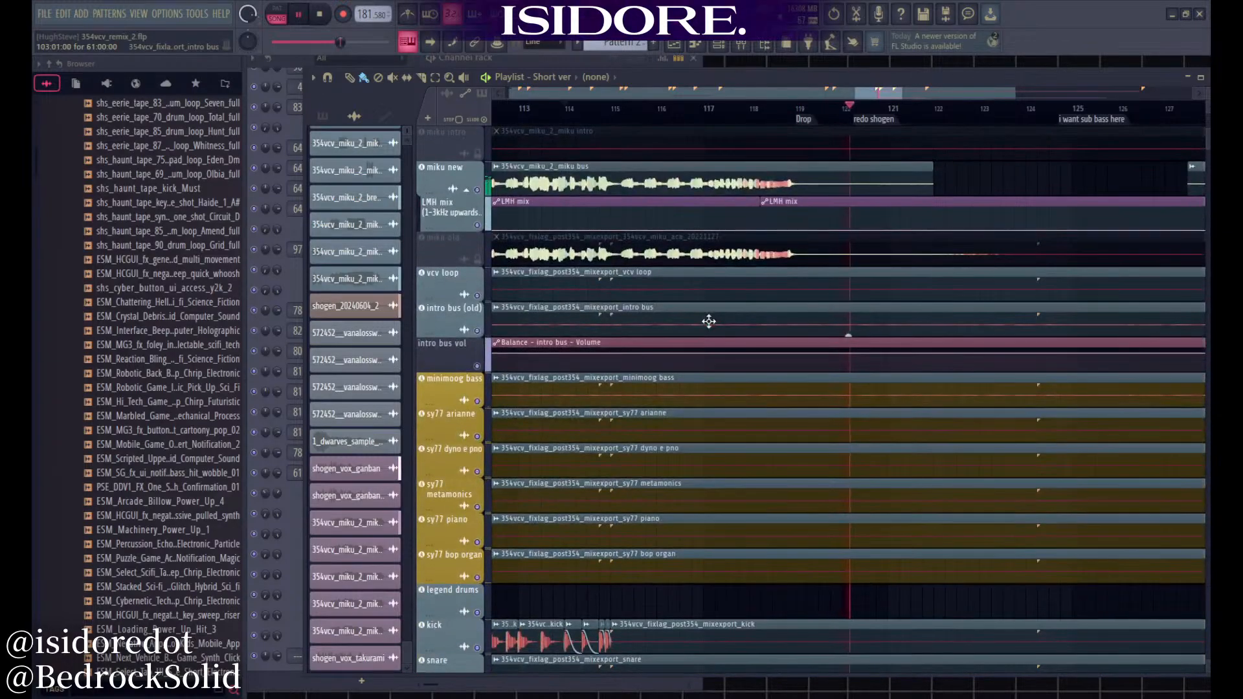
scroll(671, 325, down, 3)
Play on through the drop while reviewing the miku rap, toms, triangle, phonk bus volume and 808 bass tracks
scroll(868, 338, up, 5)
scroll(817, 337, up, 2)
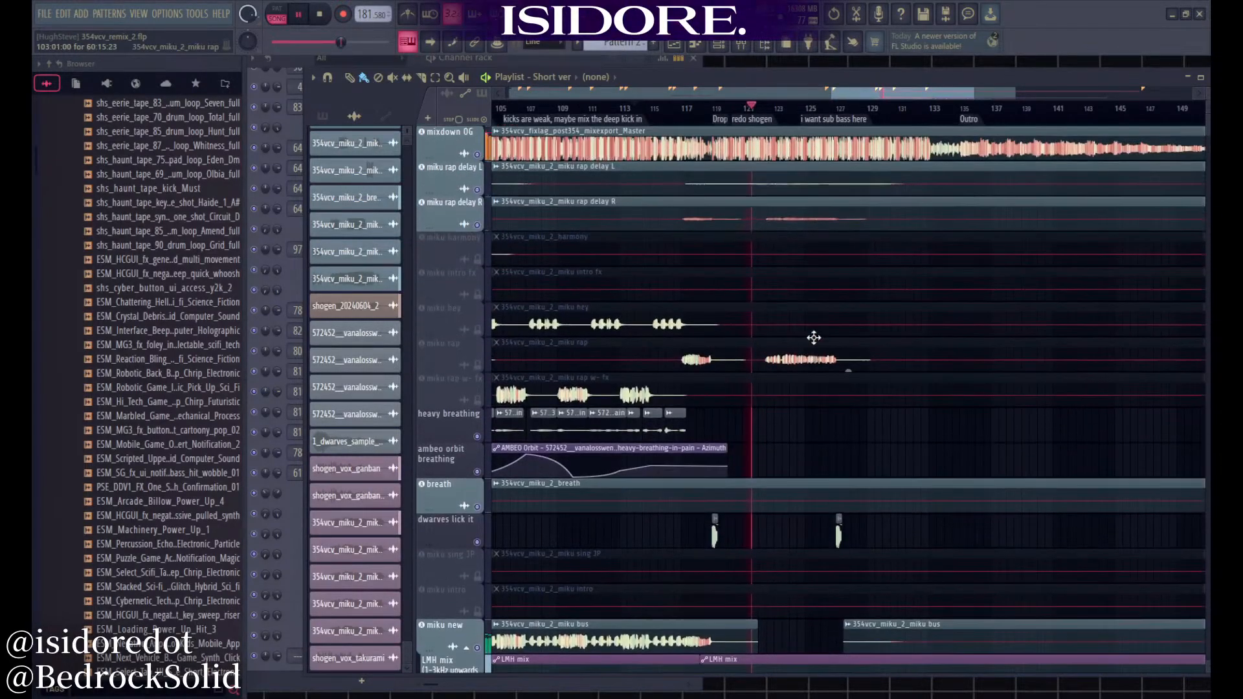
scroll(760, 270, up, 3)
scroll(770, 363, down, 7)
scroll(745, 356, down, 5)
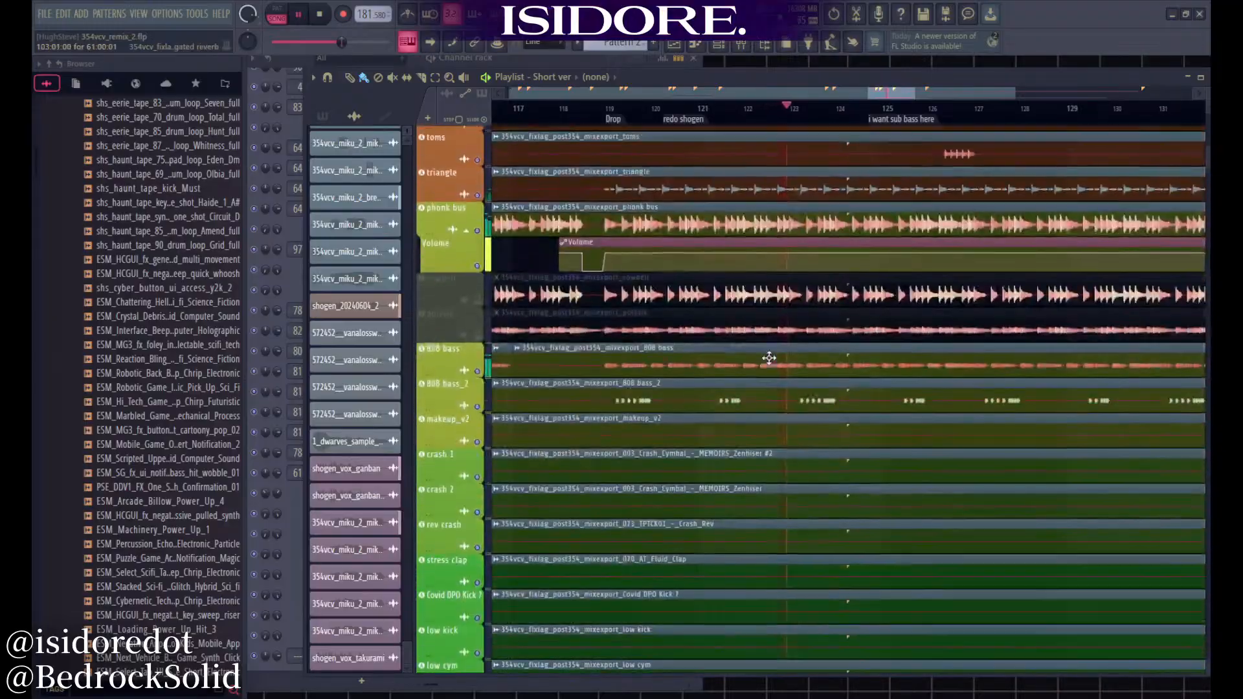
scroll(659, 343, down, 1)
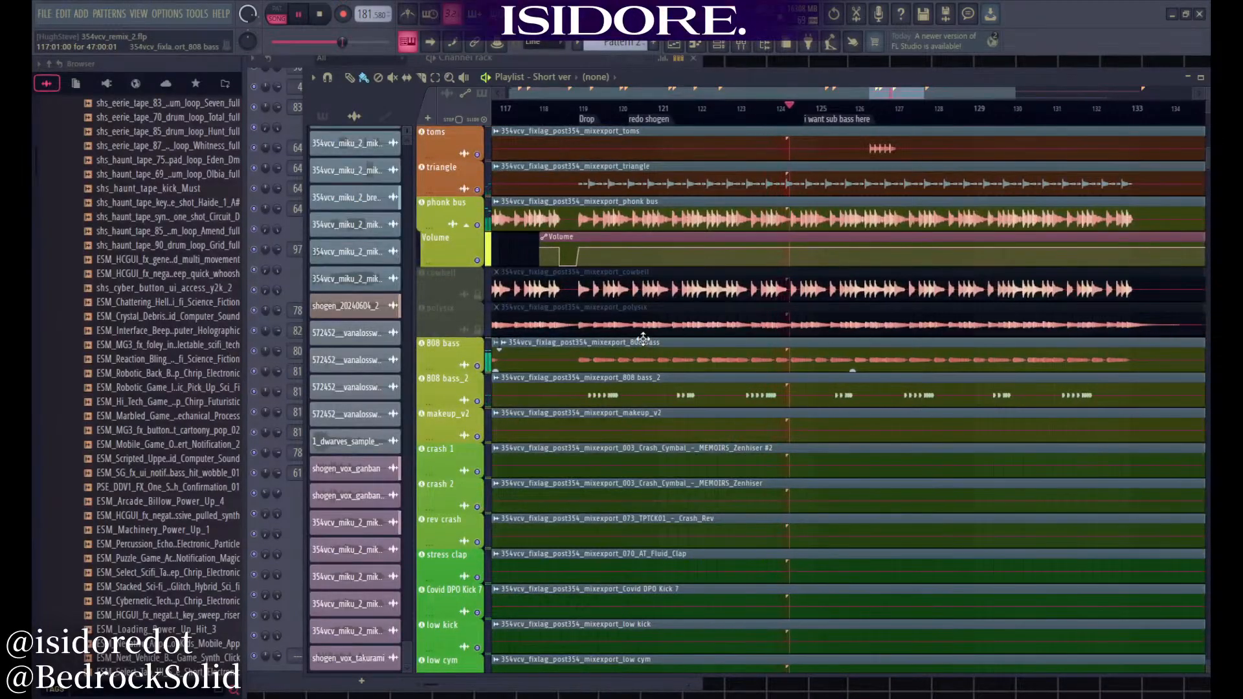
scroll(644, 338, up, 3)
scroll(648, 337, down, 3)
scroll(650, 337, up, 1)
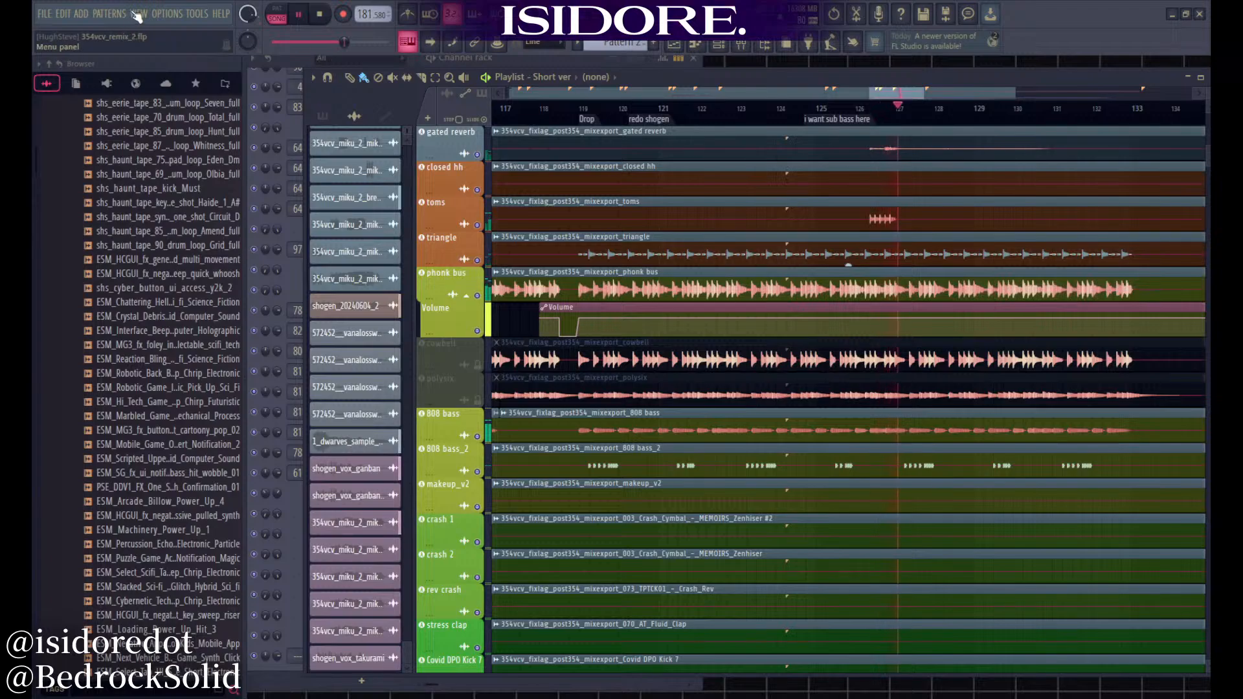
Check the drop's vocal and shogen tracks in the mixer, stop playback and close the mixer
click(740, 44)
scroll(690, 294, down, 10)
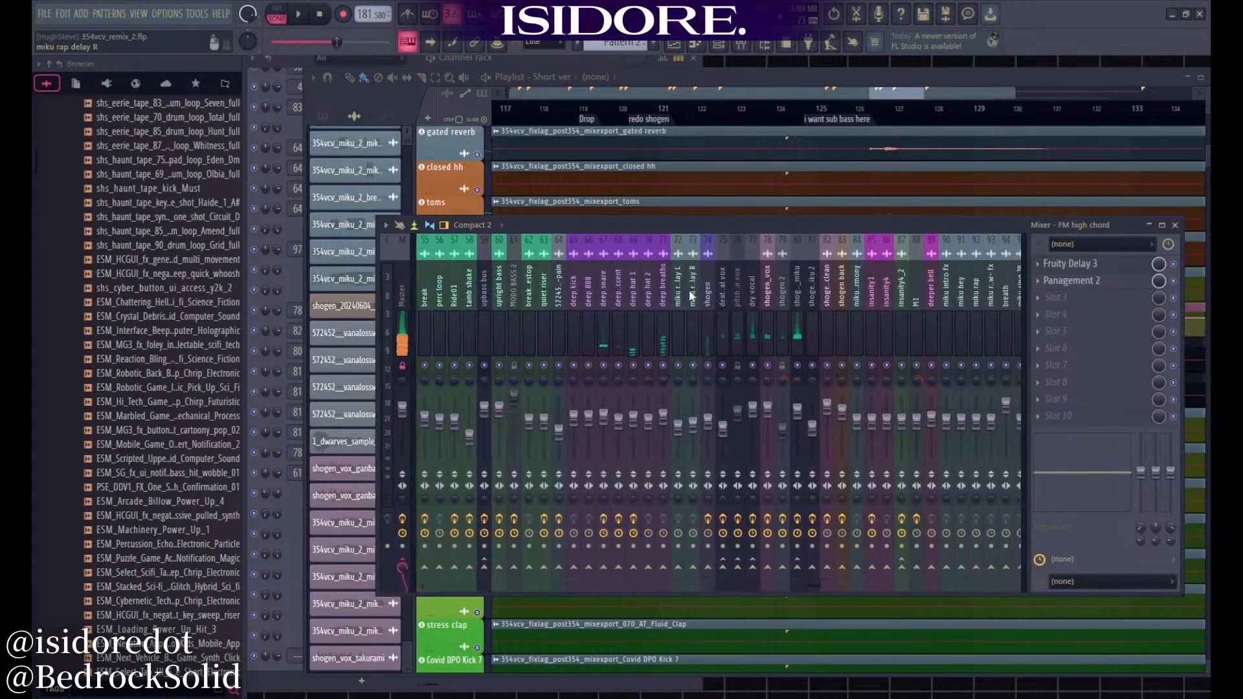
key(space)
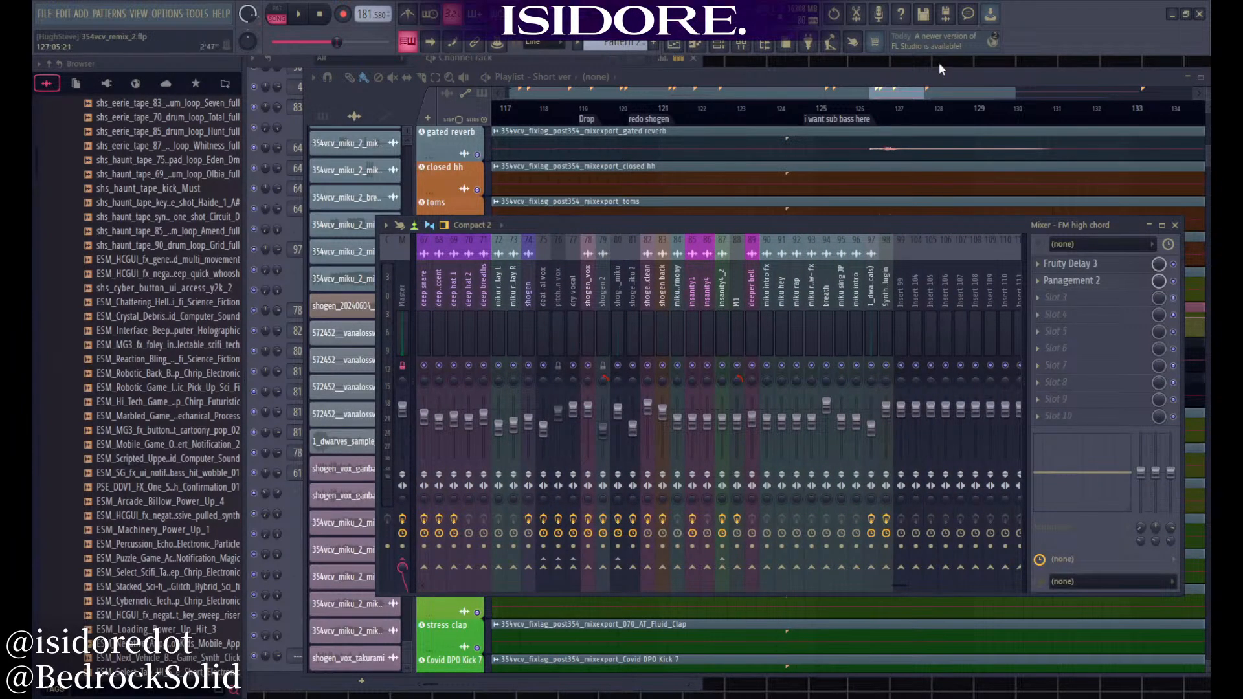
key(F9)
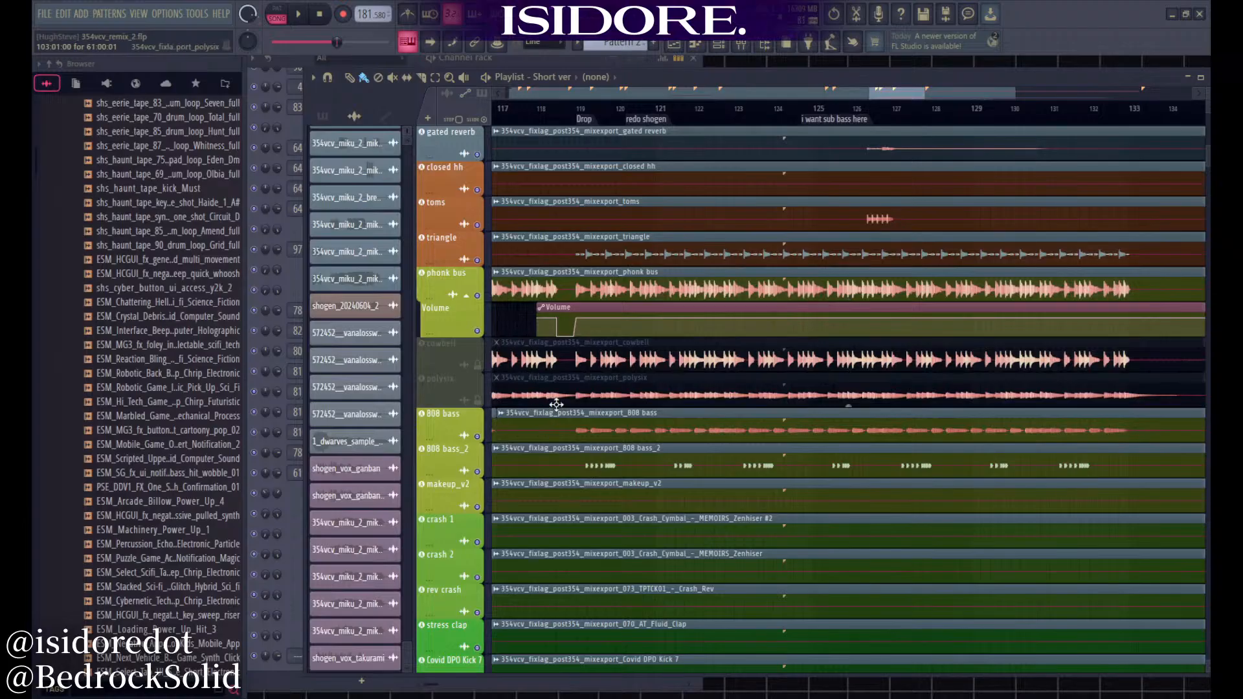
Review the drop's drum, effects and synth tracks, then open the 1_dwarves_sample_(Vocals) clip's channel settings
scroll(556, 404, down, 11)
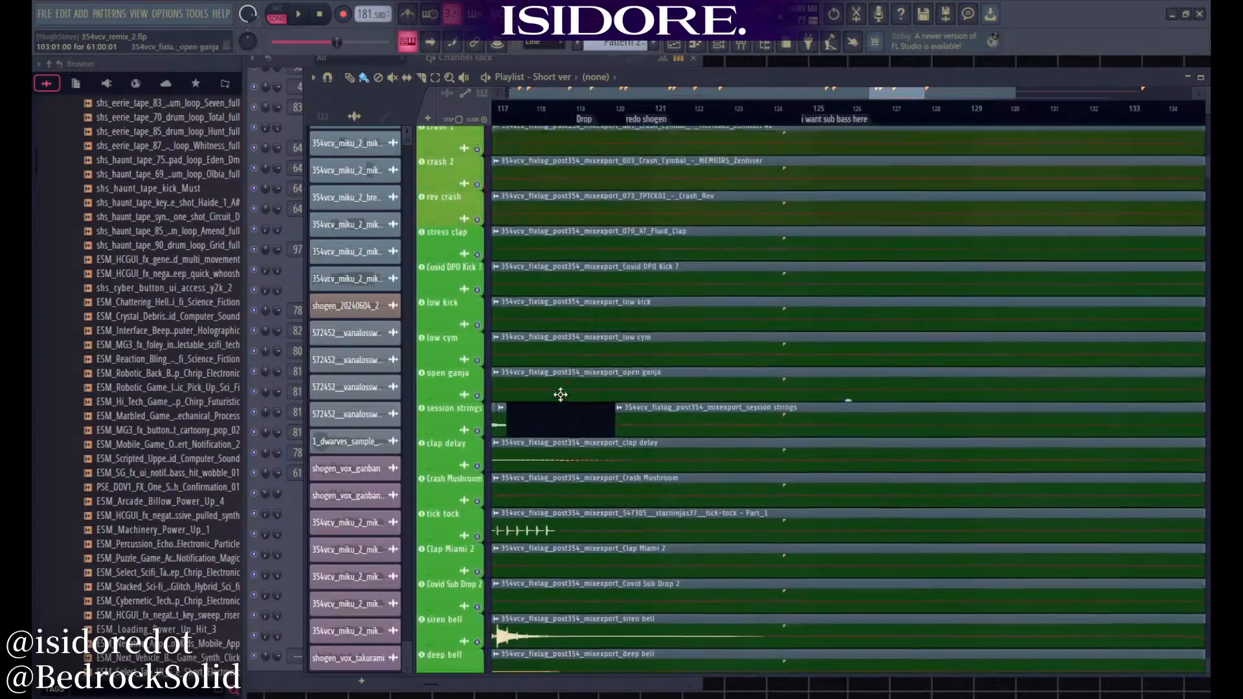
scroll(561, 395, up, 20)
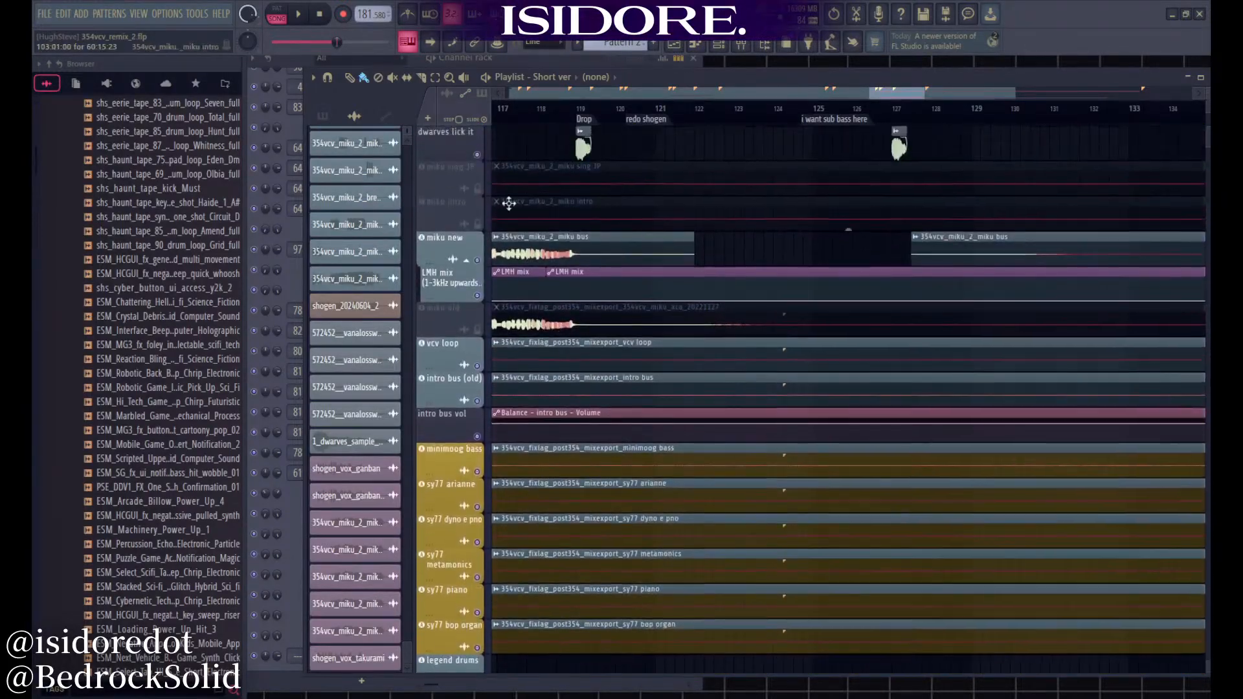
key(F6)
scroll(391, 479, up, 3)
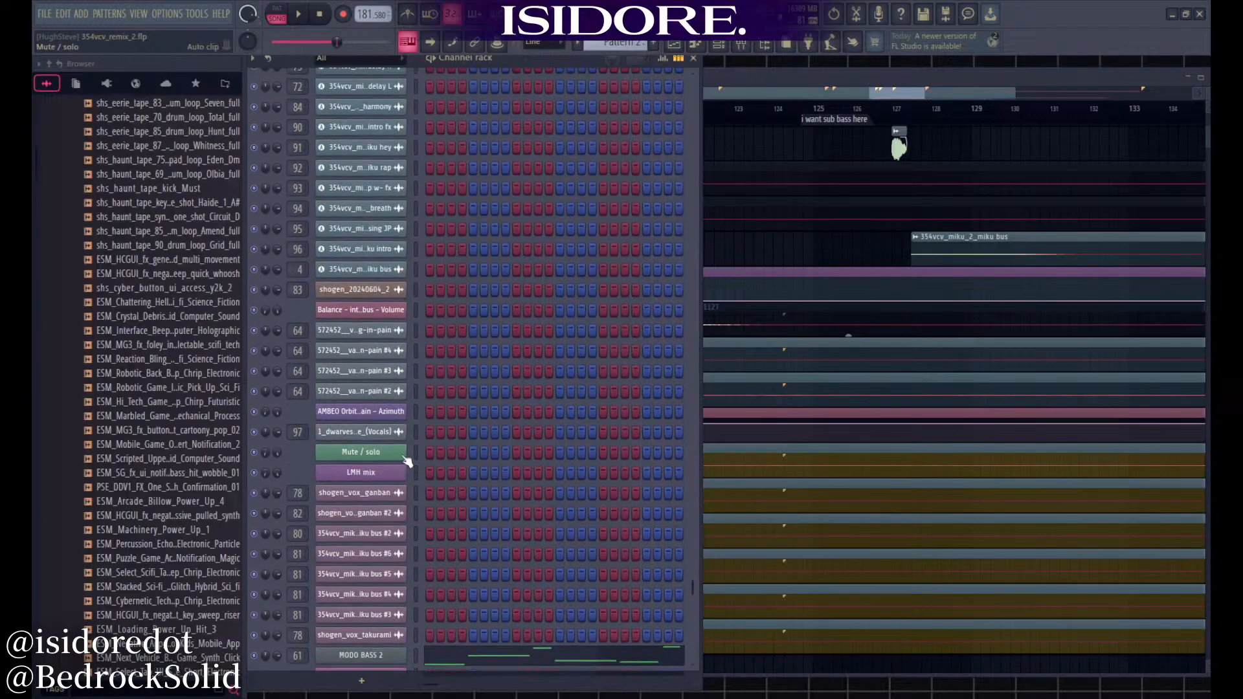
click(384, 431)
drag(595, 232, 740, 251)
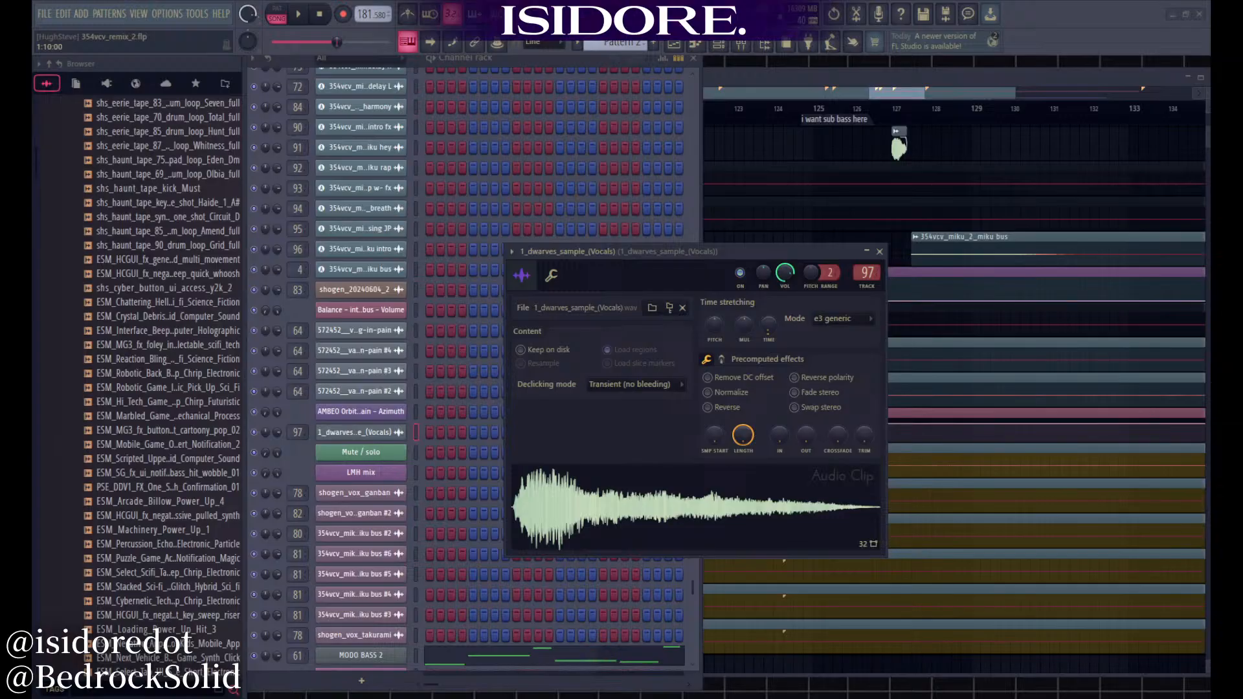
Play from just before the drop and check the dwarves sample's mixer effects, then stop playback
click(904, 98)
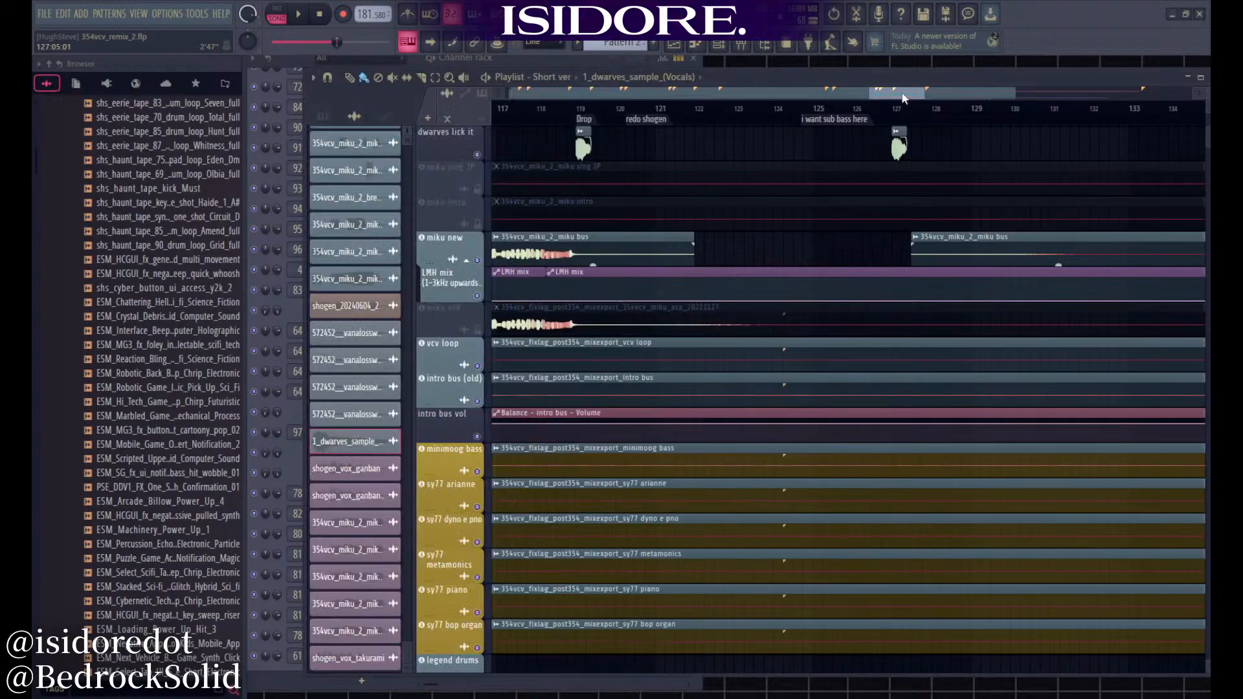
scroll(794, 110, down, 5)
click(736, 107)
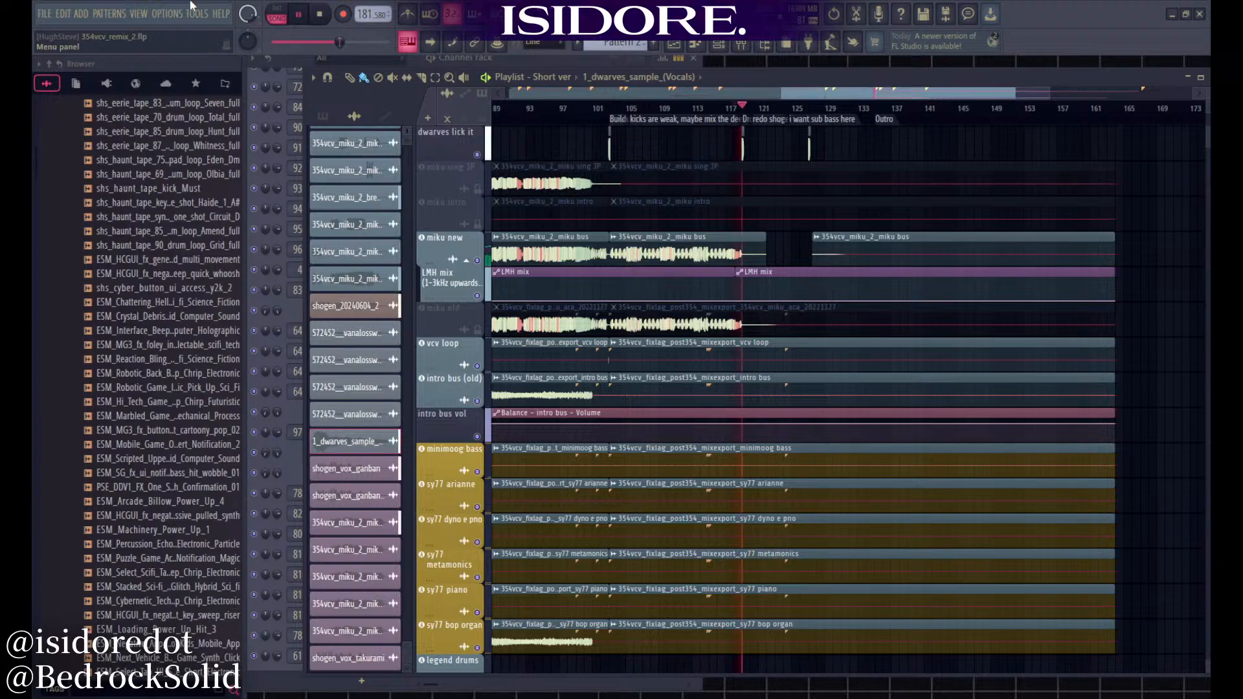
key(F9)
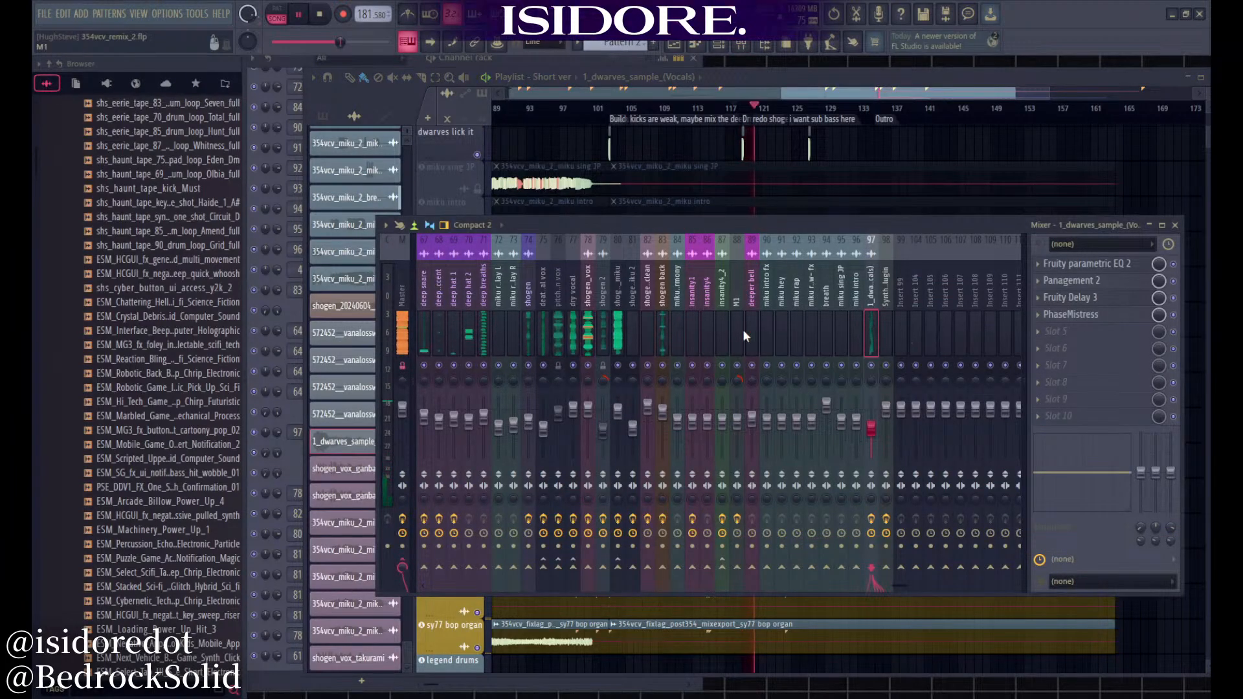
key(space)
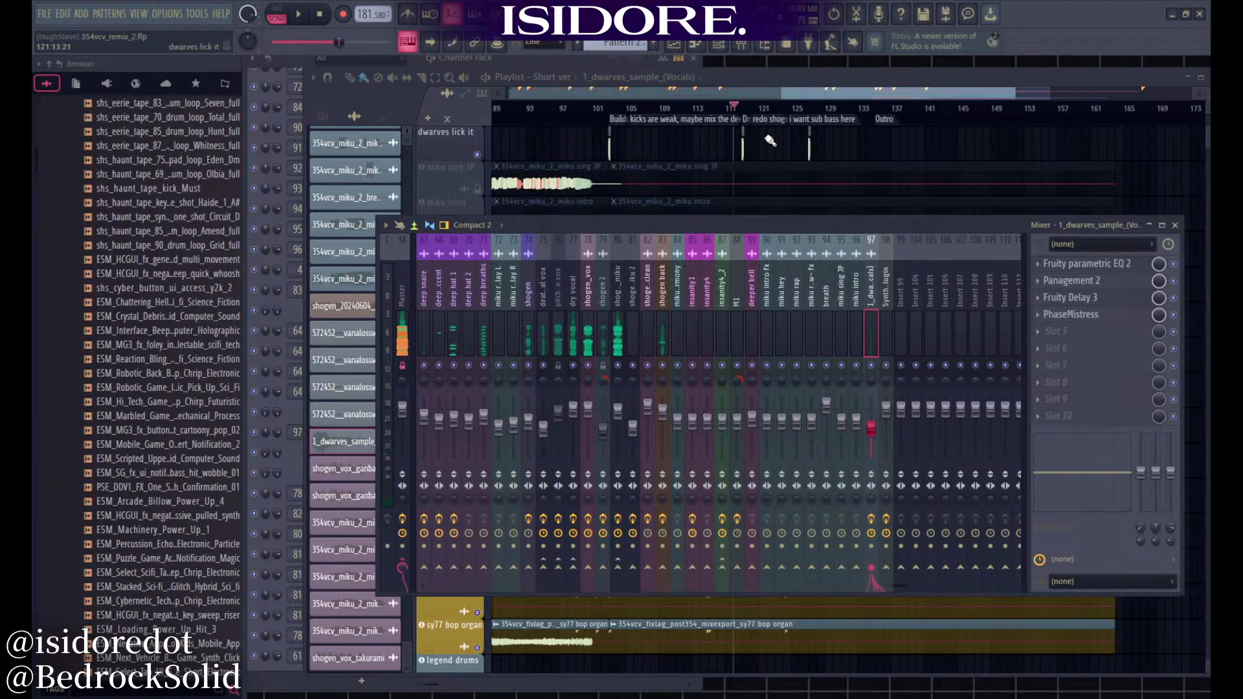
Play into the drop while reviewing the miku rap, dwarves, kick, hey, ding and gun reload tracks, then stop
click(803, 91)
scroll(757, 305, up, 5)
scroll(737, 350, up, 4)
scroll(745, 363, up, 4)
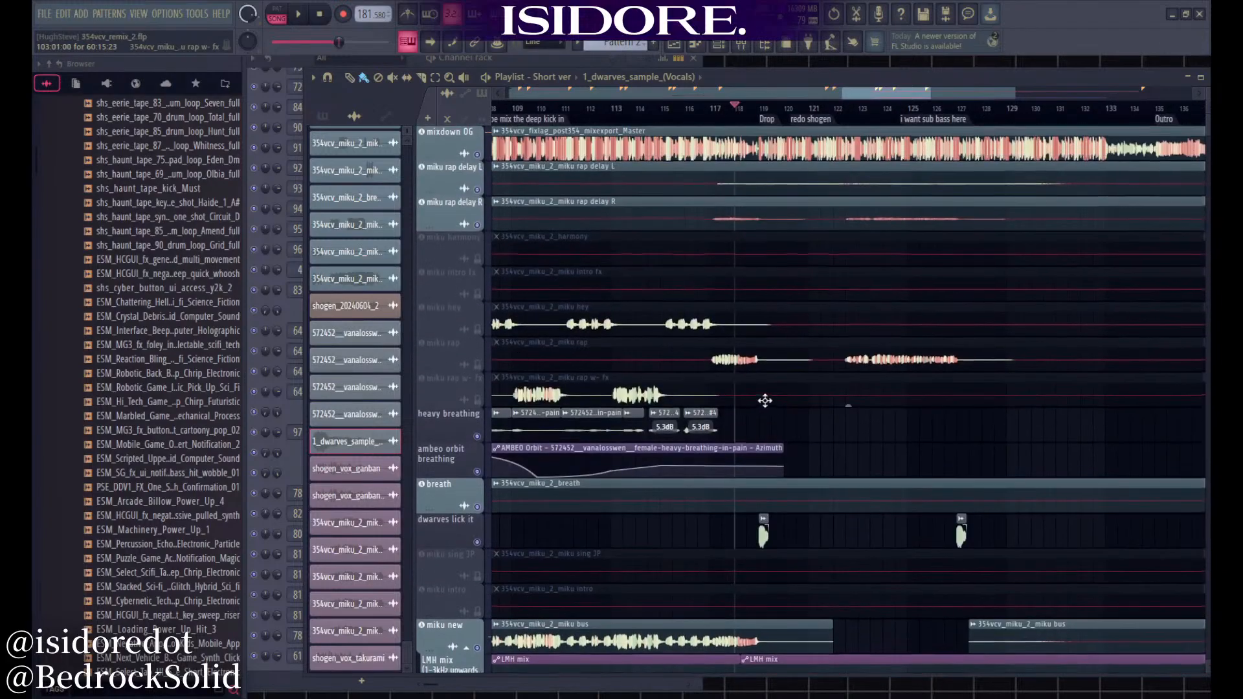
key(space)
scroll(777, 397, up, 10)
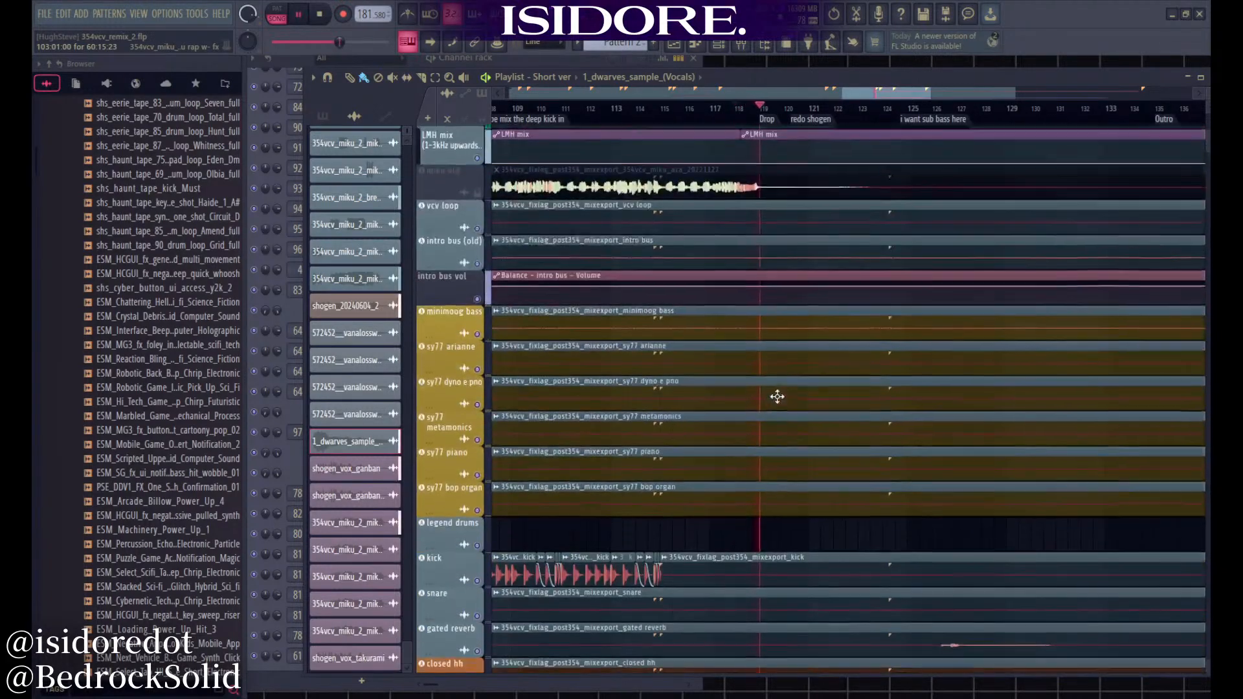
scroll(787, 391, down, 10)
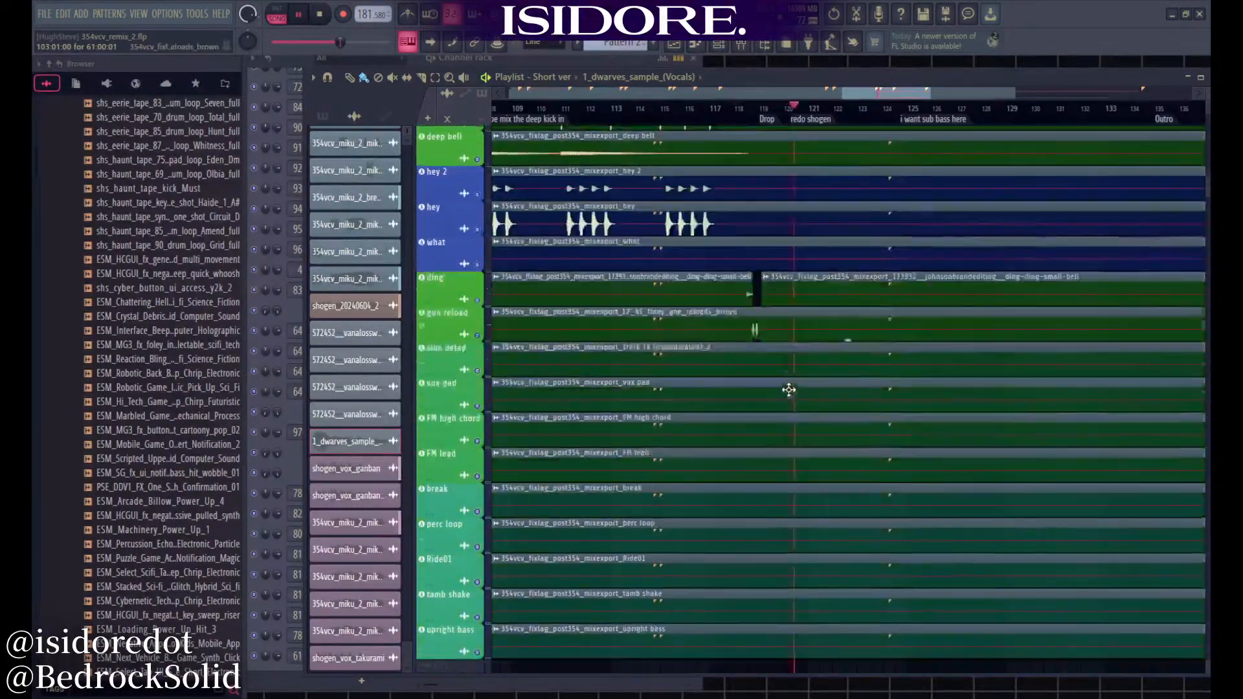
scroll(755, 355, up, 3)
key(space)
Focus on the deep kick, 808, snare, hat and breaths tracks and play the drop's first bars
scroll(769, 297, down, 1)
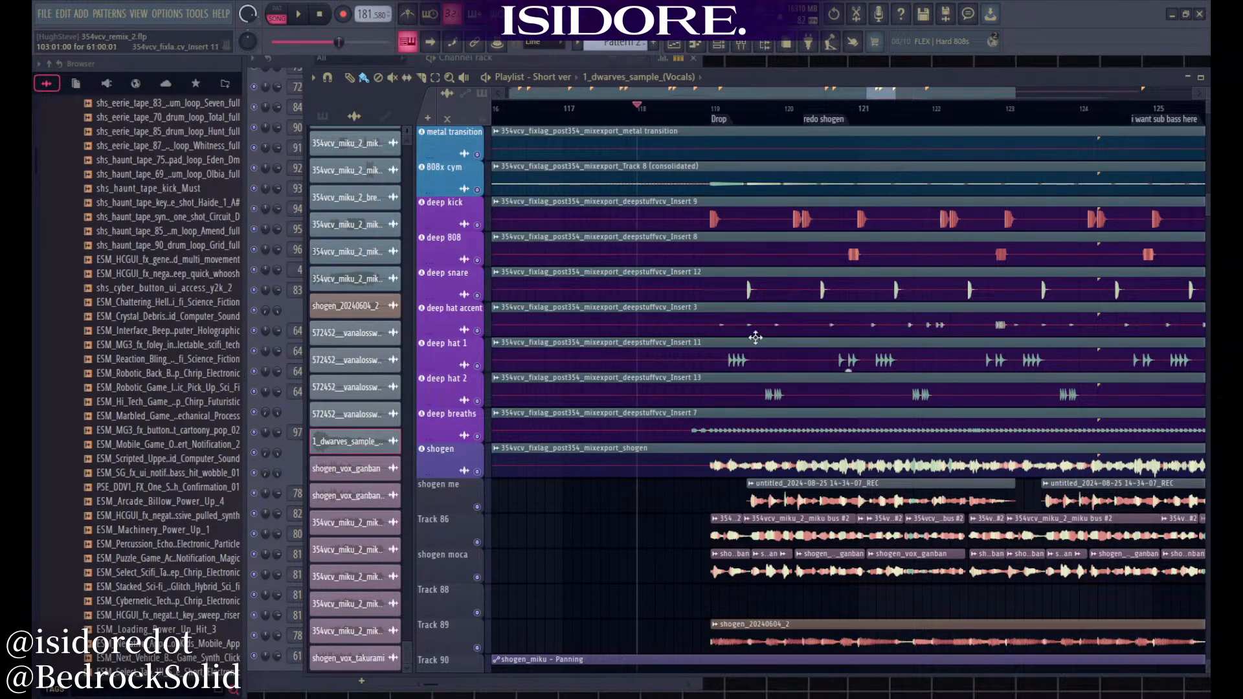
scroll(755, 338, up, 3)
scroll(744, 354, down, 1)
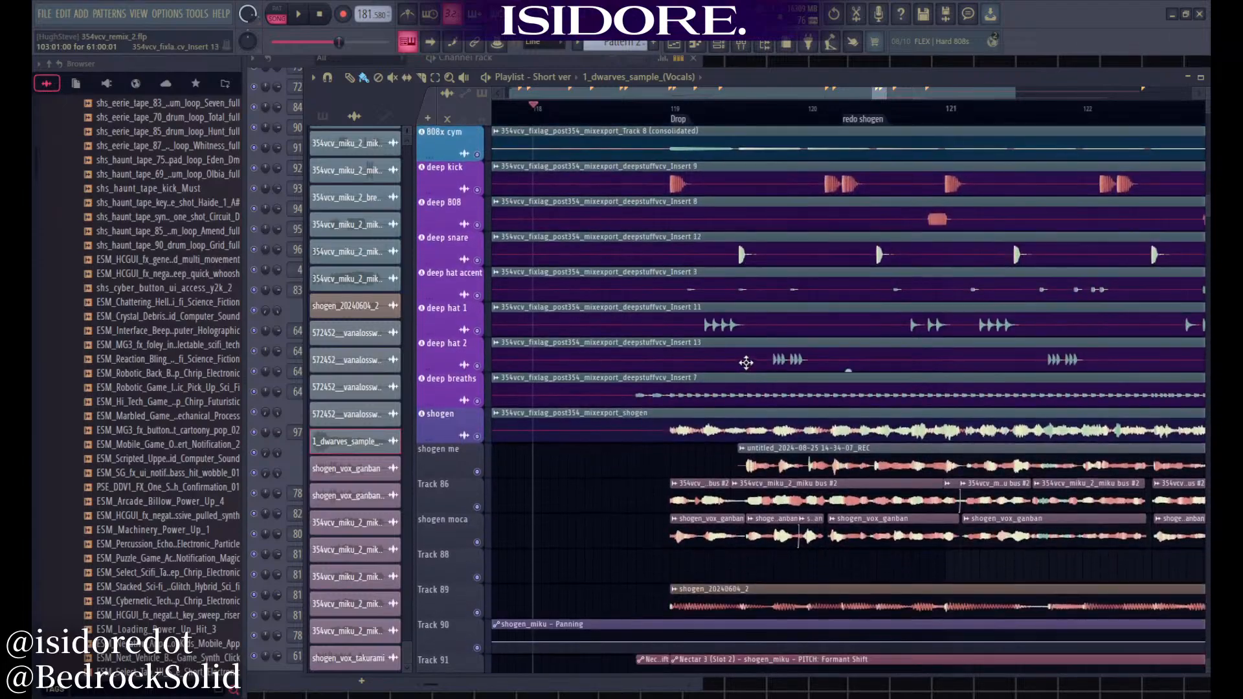
scroll(712, 265, up, 2)
scroll(708, 263, down, 3)
click(580, 116)
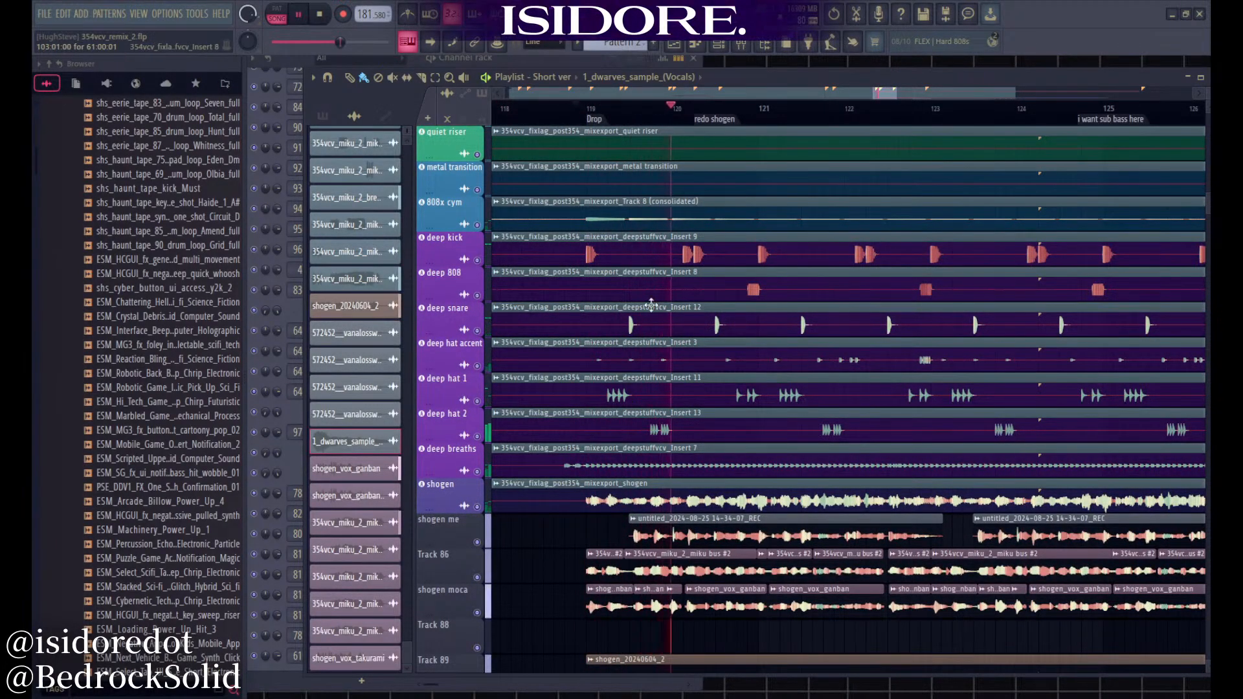
key(space)
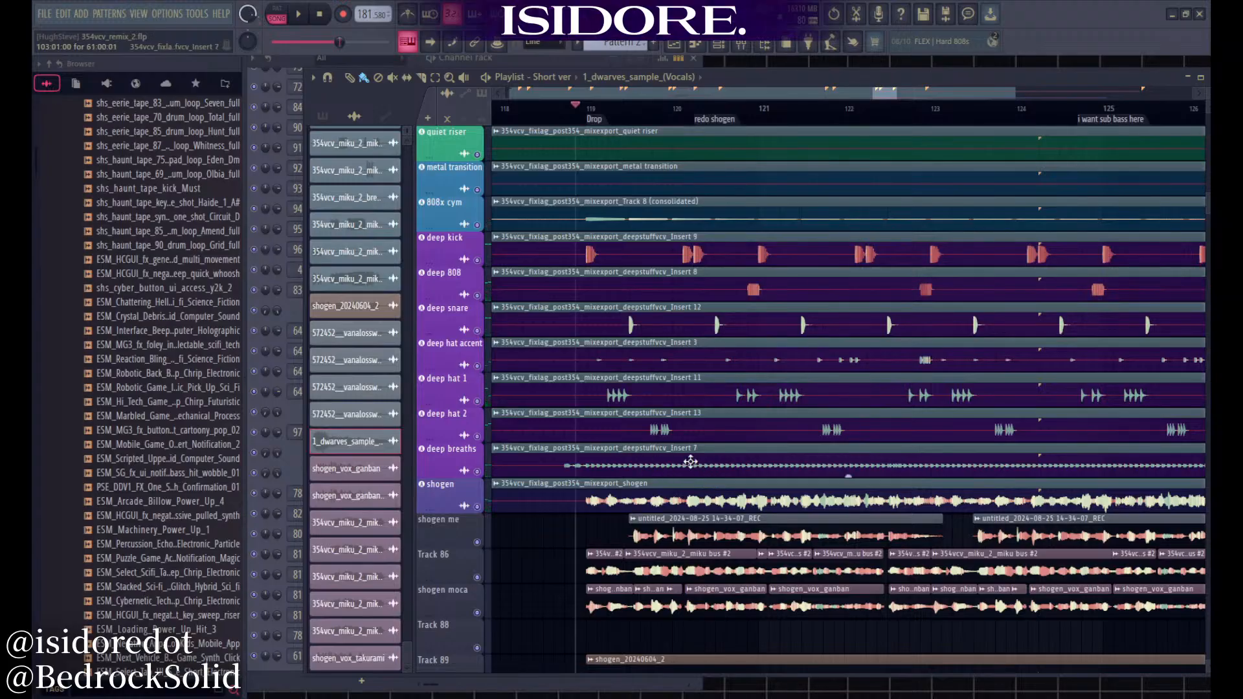
Replay the drop's opening in short passes to hear the deep drum layers with the 808x cym
key(space)
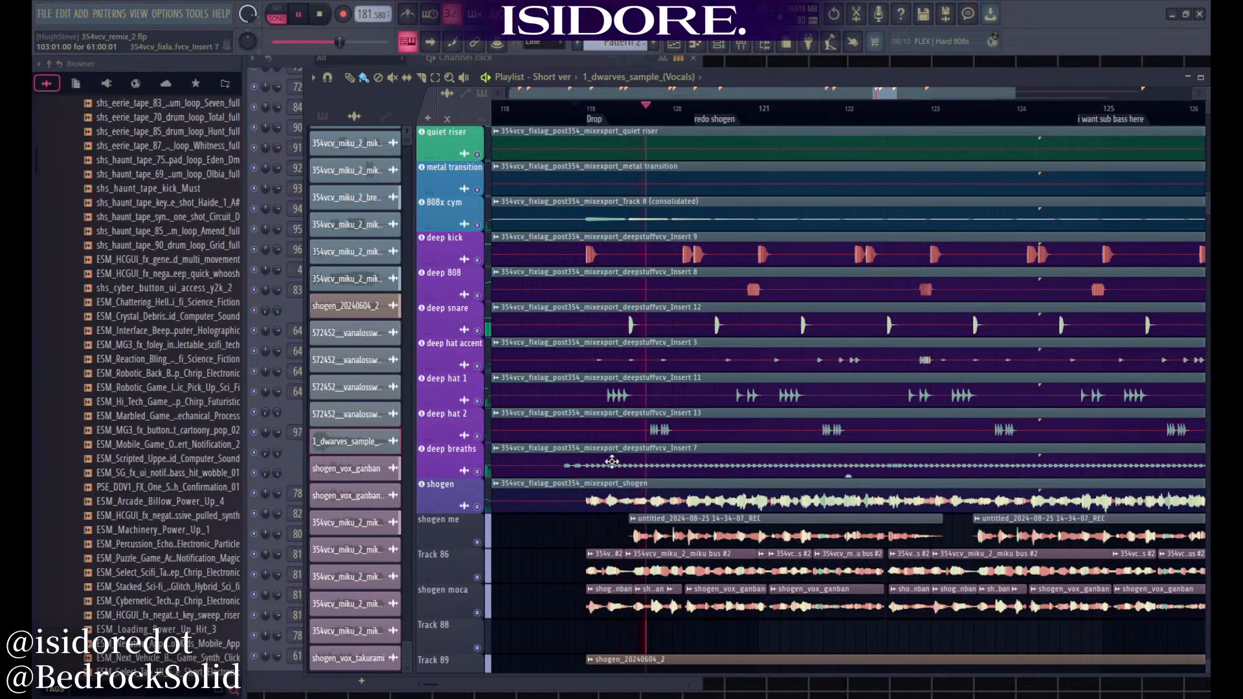
key(space)
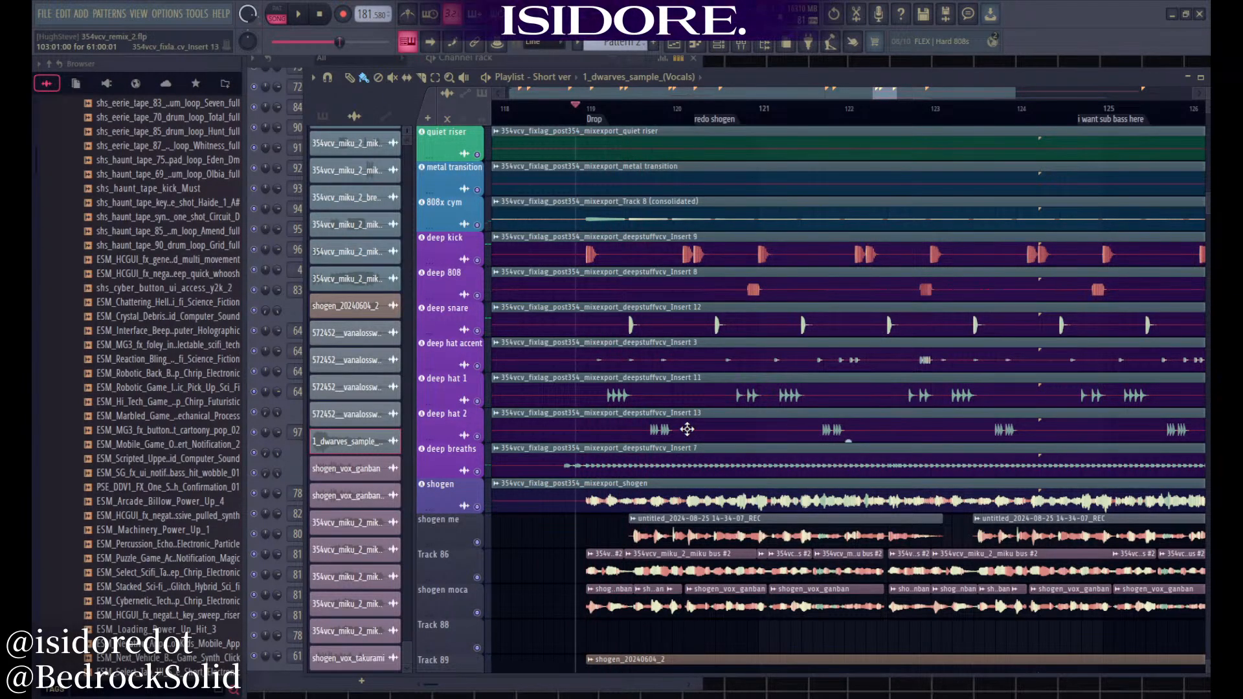
scroll(650, 427, down, 2)
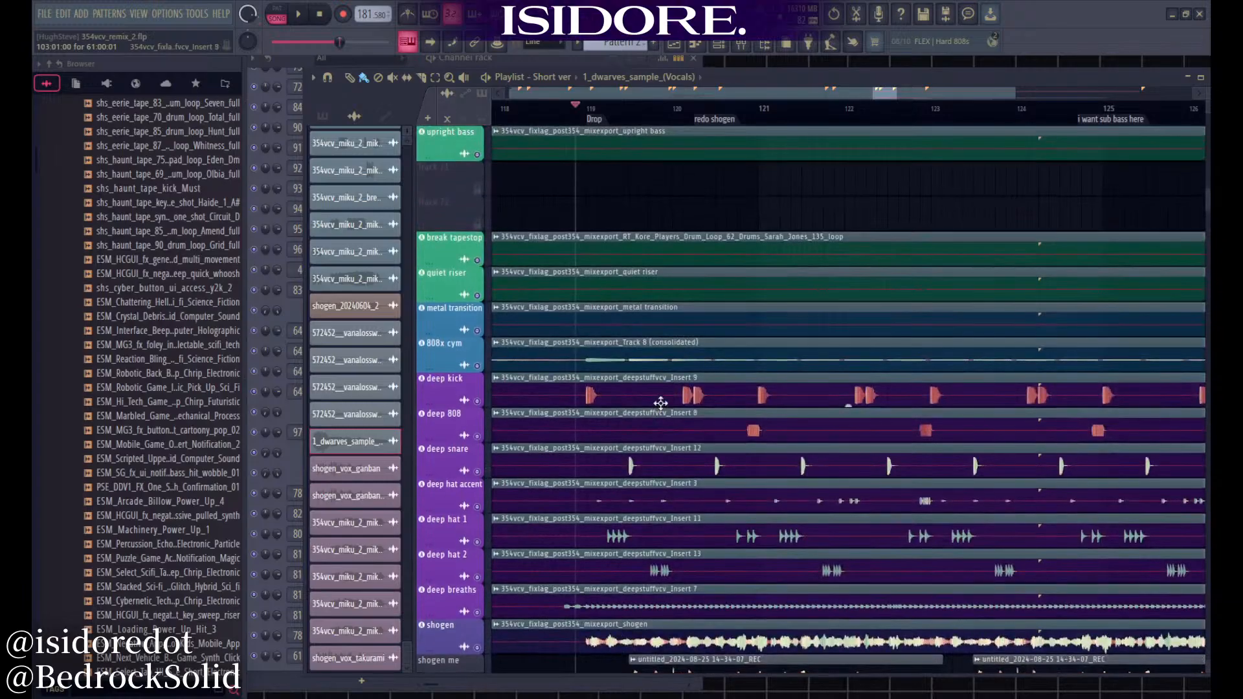
key(space)
key(space)
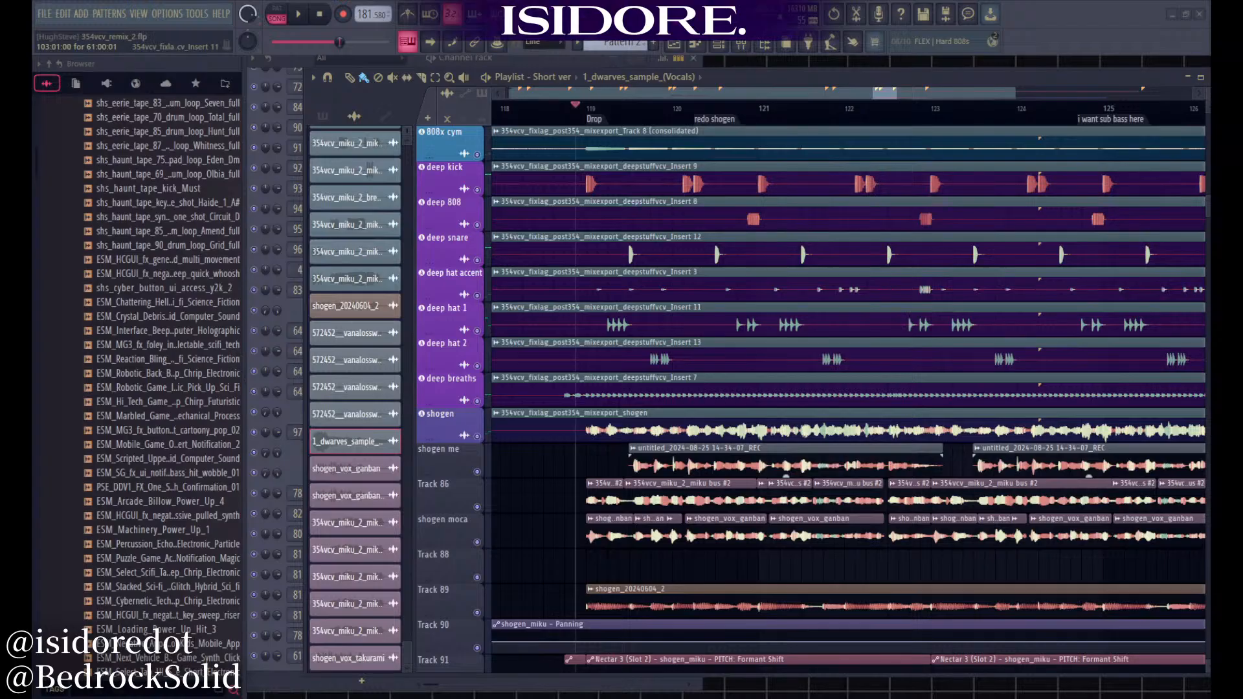
Play the drop briefly while reviewing the layered shogen vocal clips and automation, then check the mixer
scroll(793, 325, down, 4)
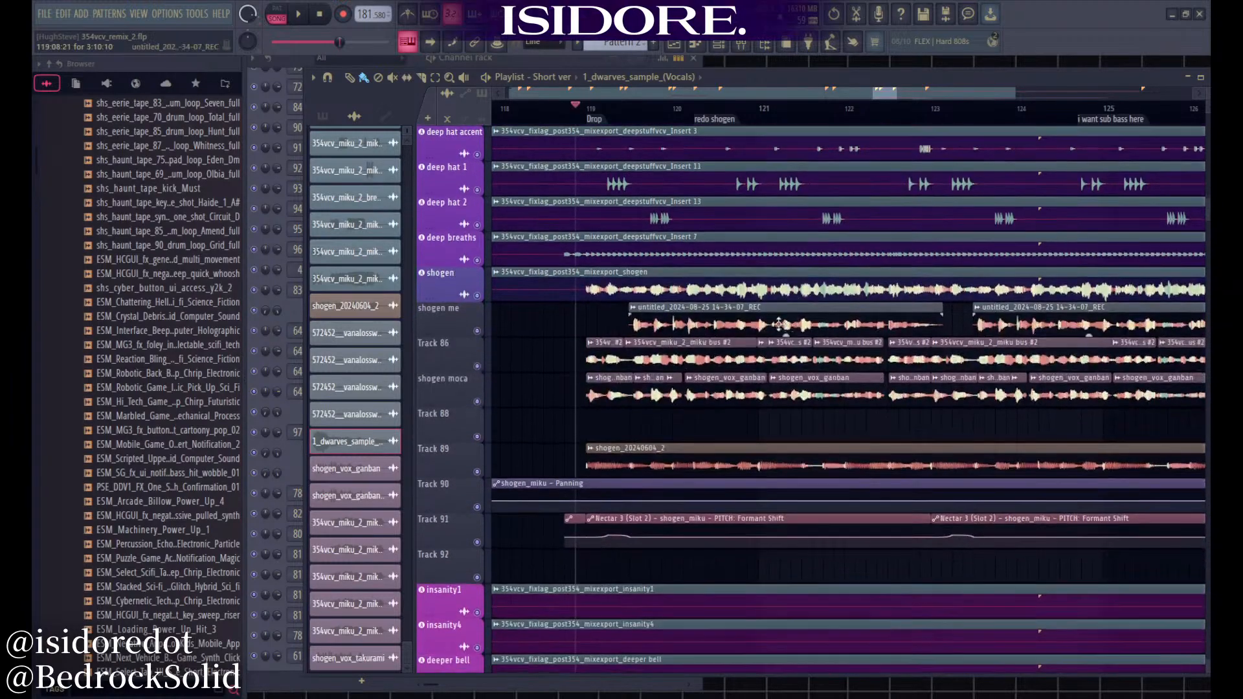
key(space)
scroll(592, 427, down, 4)
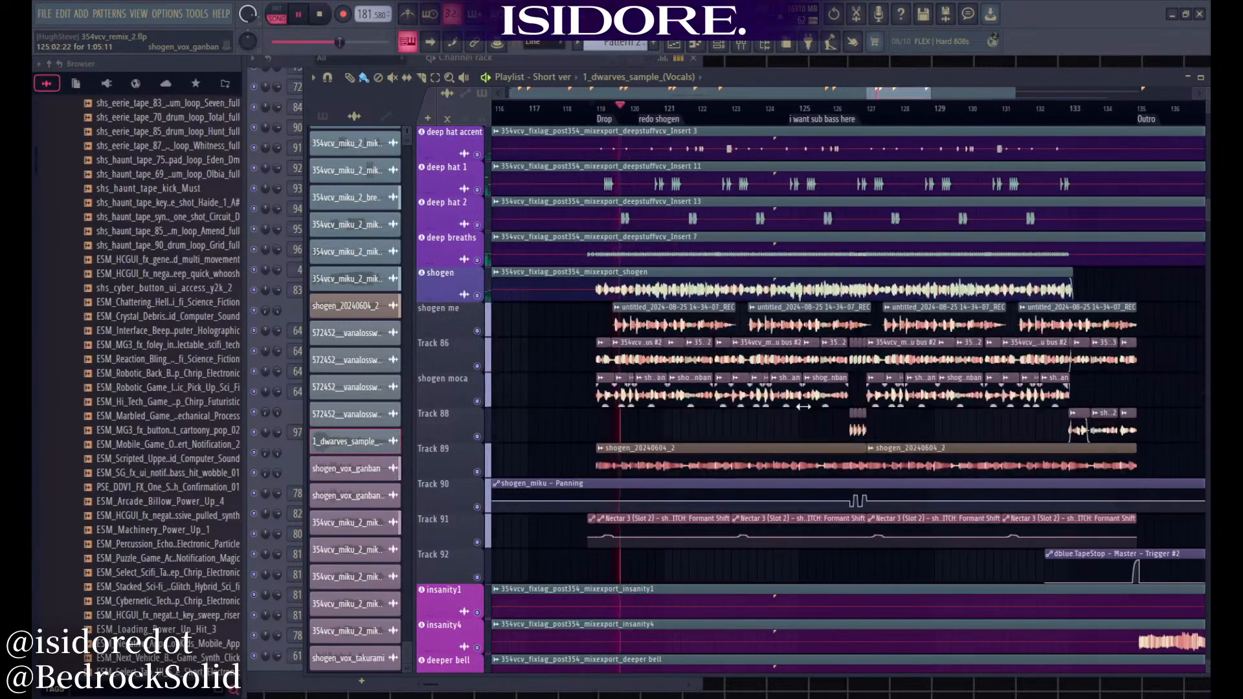
scroll(628, 427, up, 9)
key(space)
scroll(611, 420, down, 3)
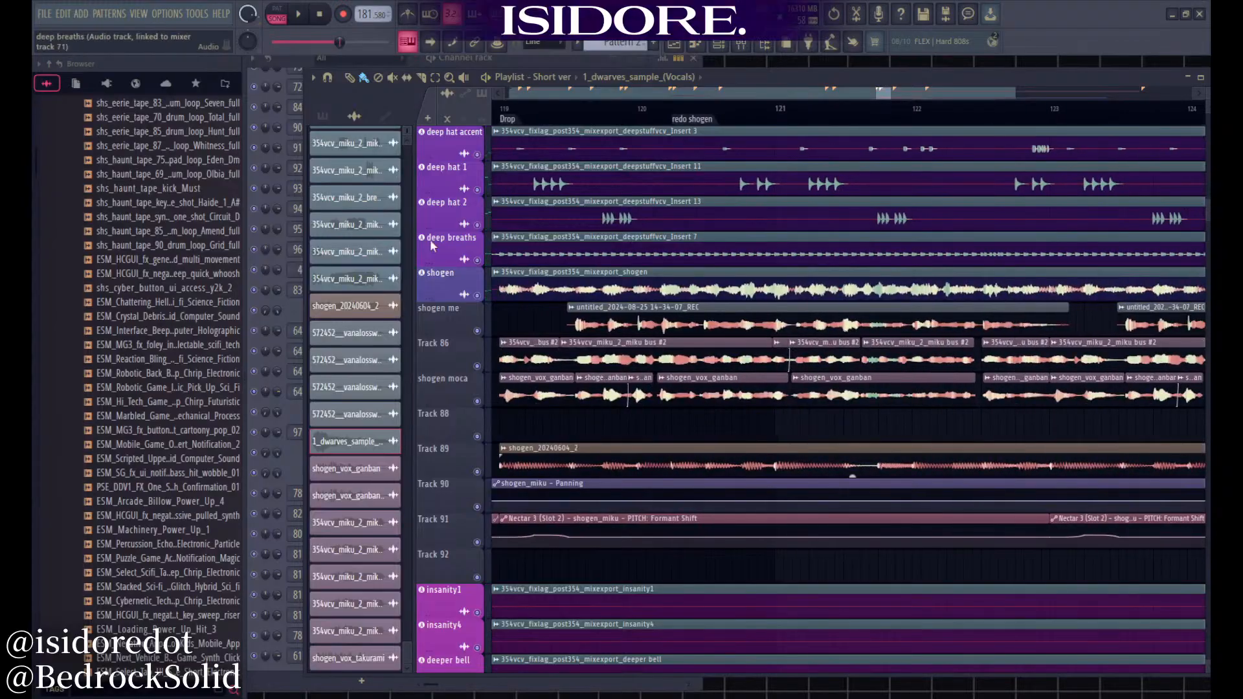
key(F9)
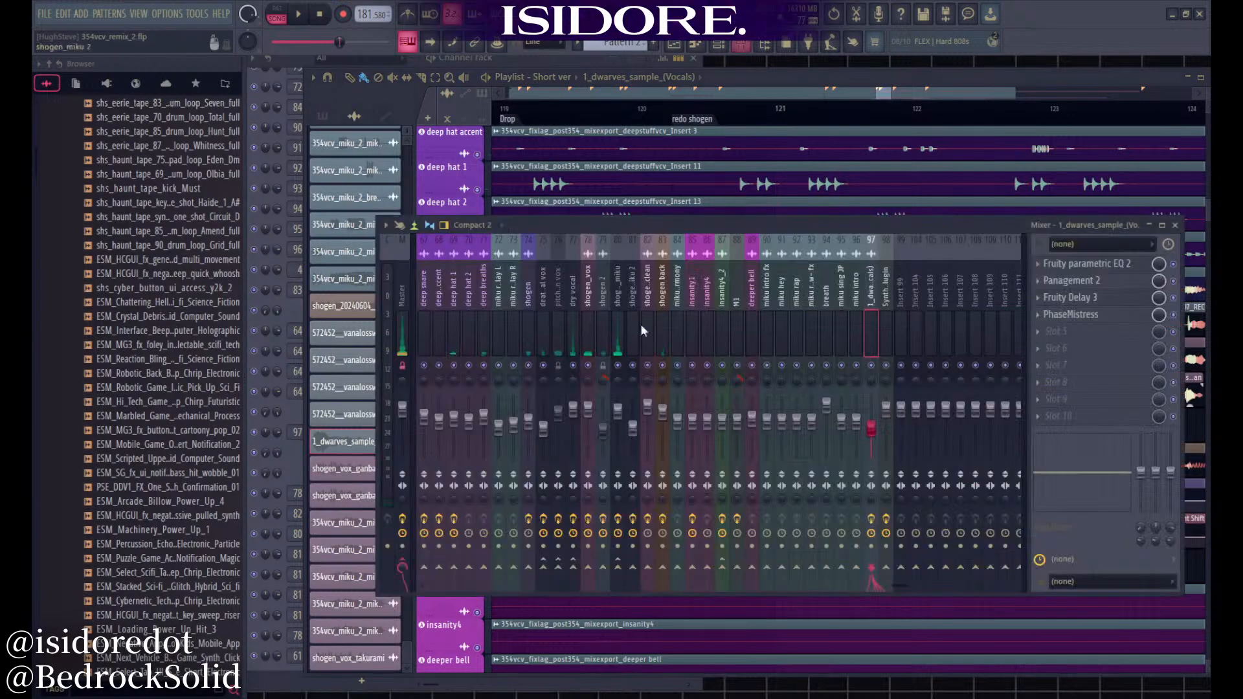
key(F9)
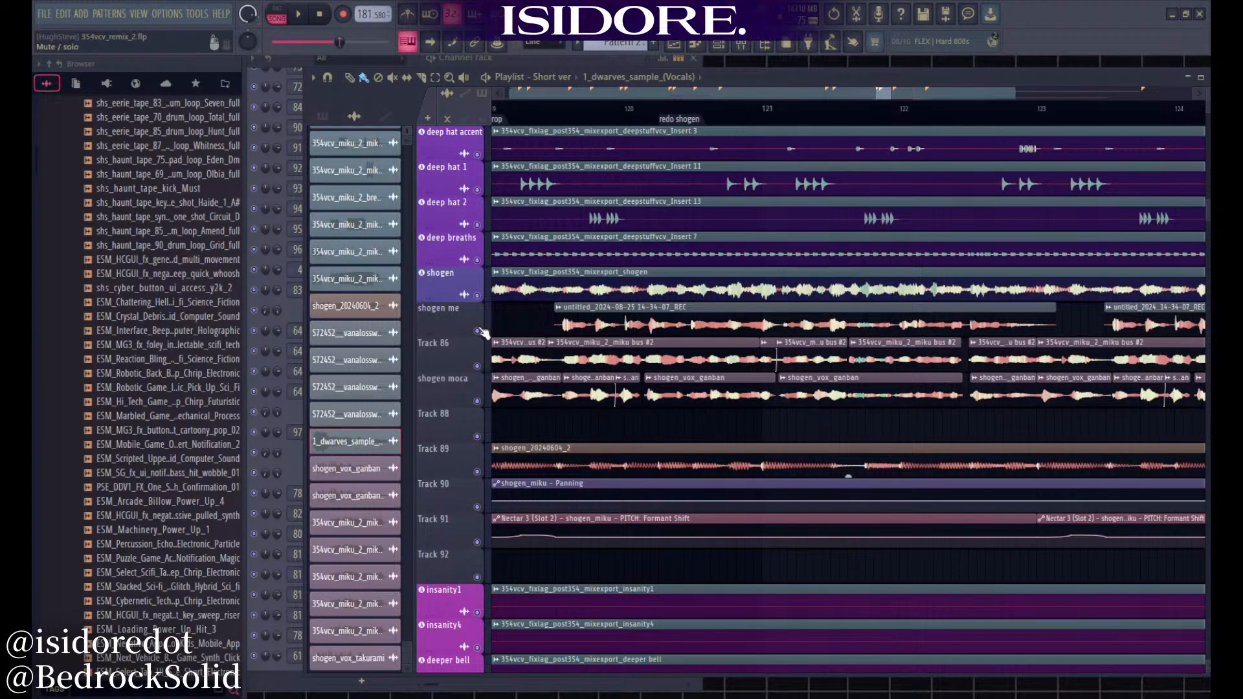
Solo the shogen vocal tracks with their panning and formant shift automation, and play them from the drop
scroll(621, 435, down, 3)
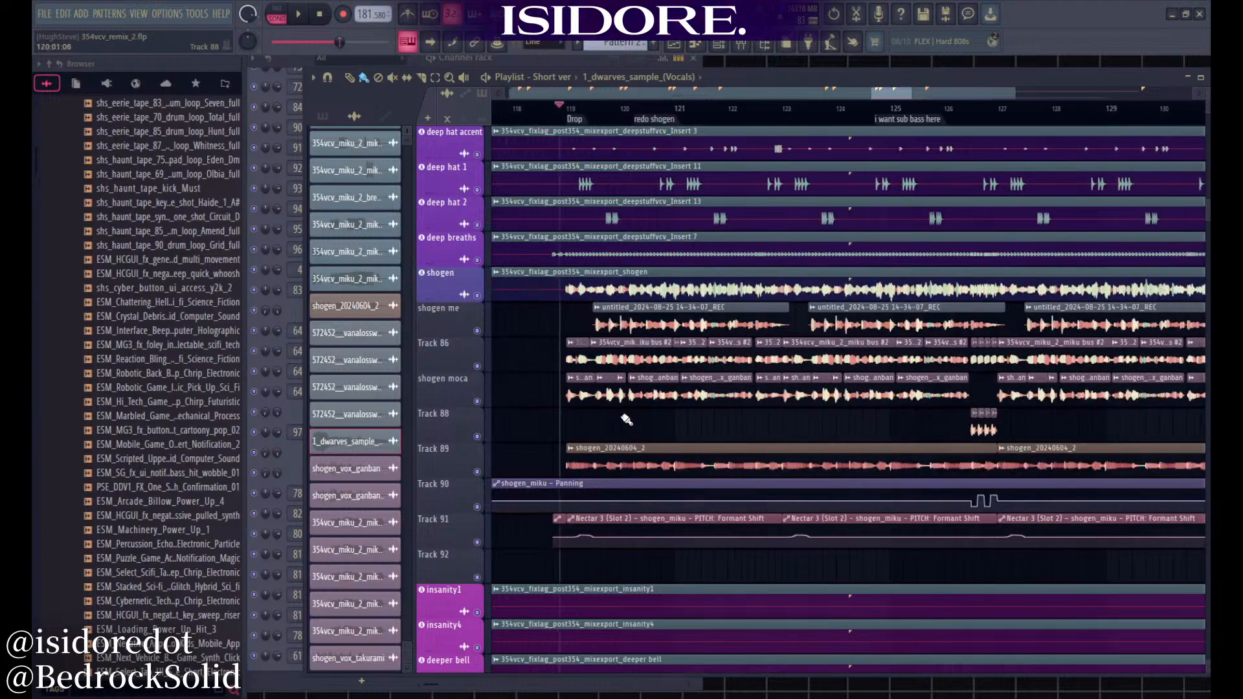
mouse_move(482, 299)
mouse_down()
mouse_move(483, 521)
mouse_move(478, 430)
mouse_up()
click(478, 437)
scroll(558, 422, down, 3)
scroll(555, 417, up, 3)
scroll(558, 419, up, 2)
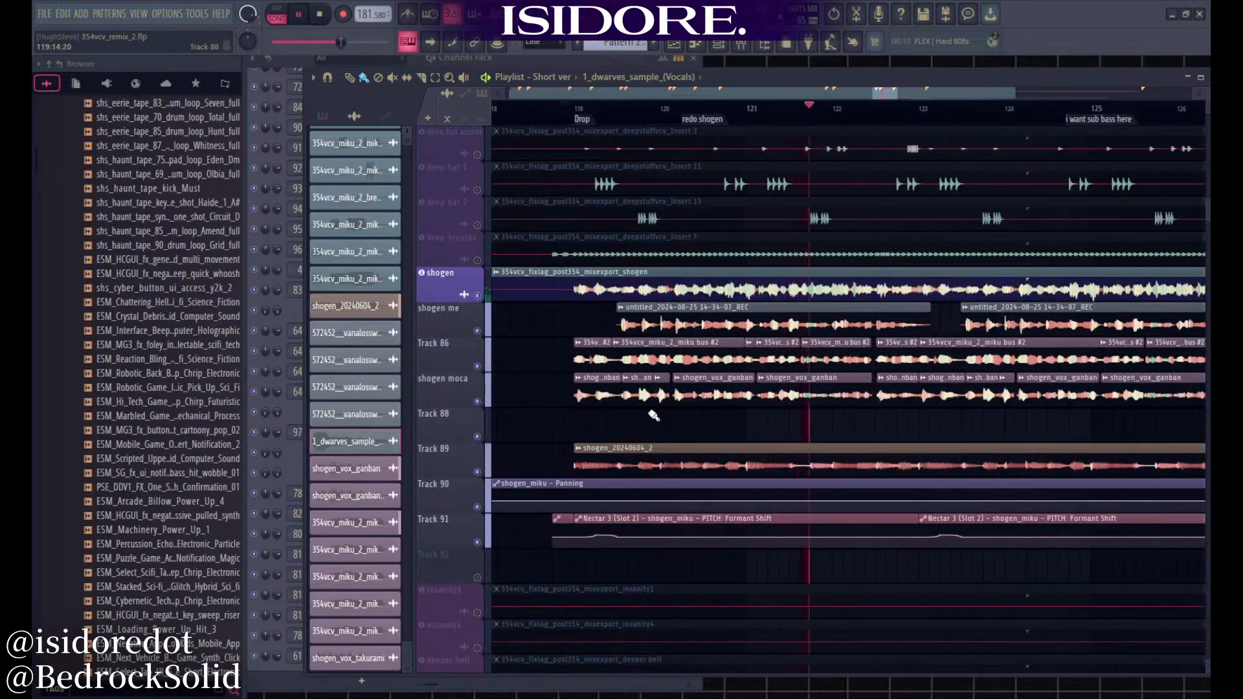
Examine the soloed shogen me, miku and moca clips and their automation across the whole drop during playback
scroll(652, 415, down, 3)
scroll(591, 422, down, 4)
scroll(591, 421, up, 4)
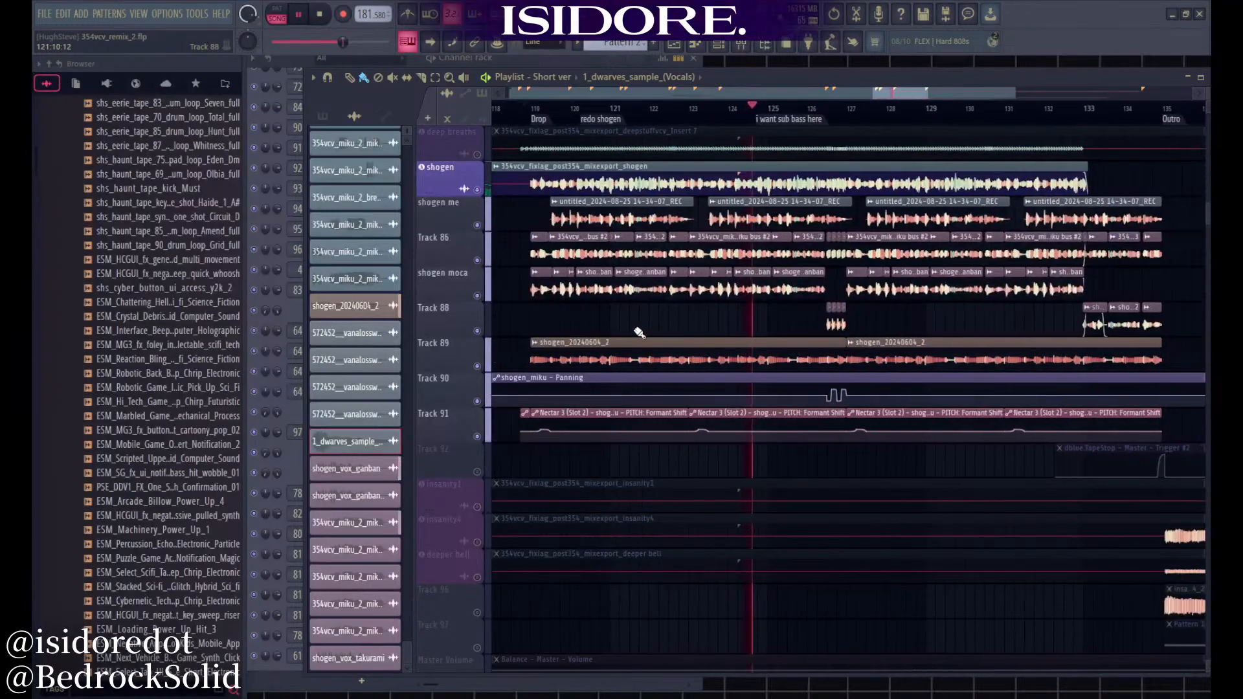
scroll(741, 332, down, 3)
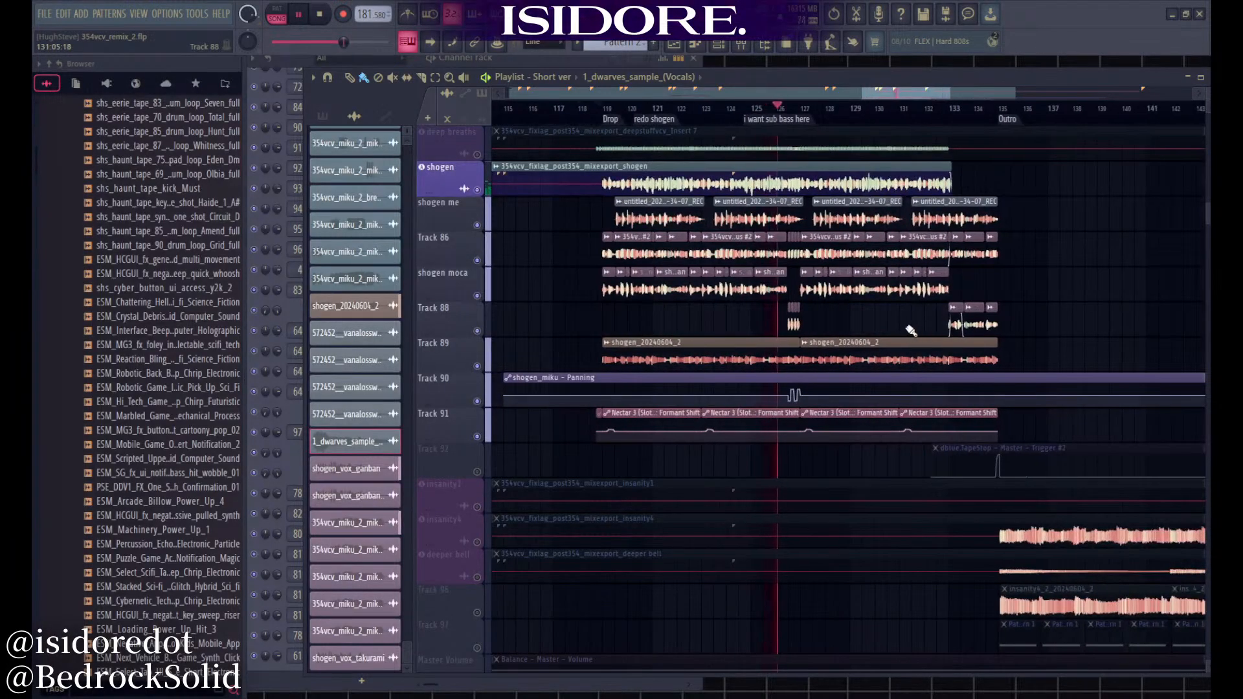
scroll(919, 350, up, 1)
scroll(861, 357, up, 3)
scroll(825, 357, down, 2)
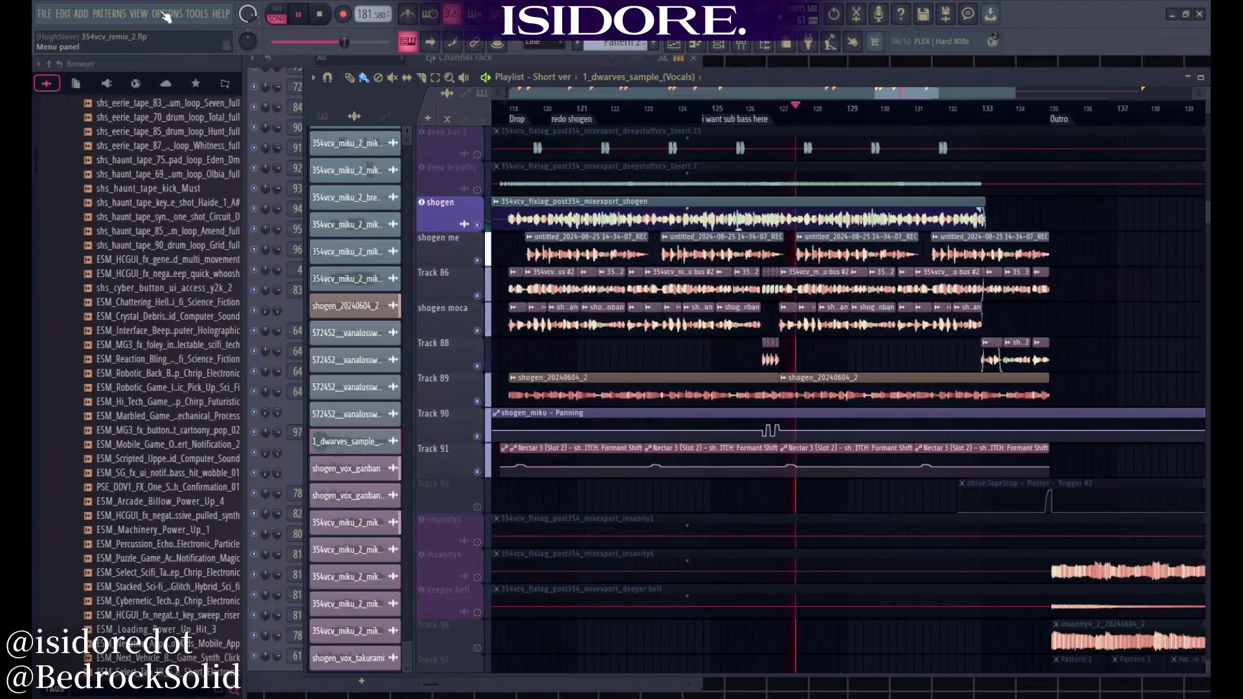
Check the soloed vocals and the Master channel in the mixer, then return to the drop's vocal arrangement
key(F9)
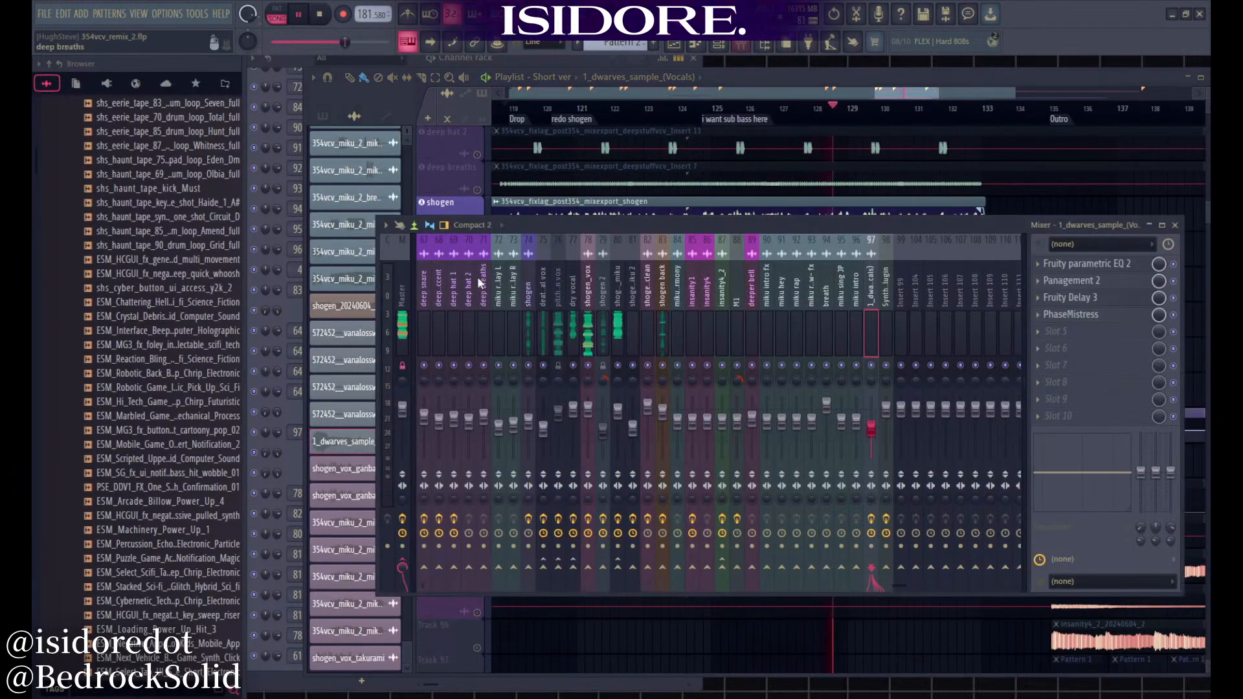
click(406, 294)
key(F9)
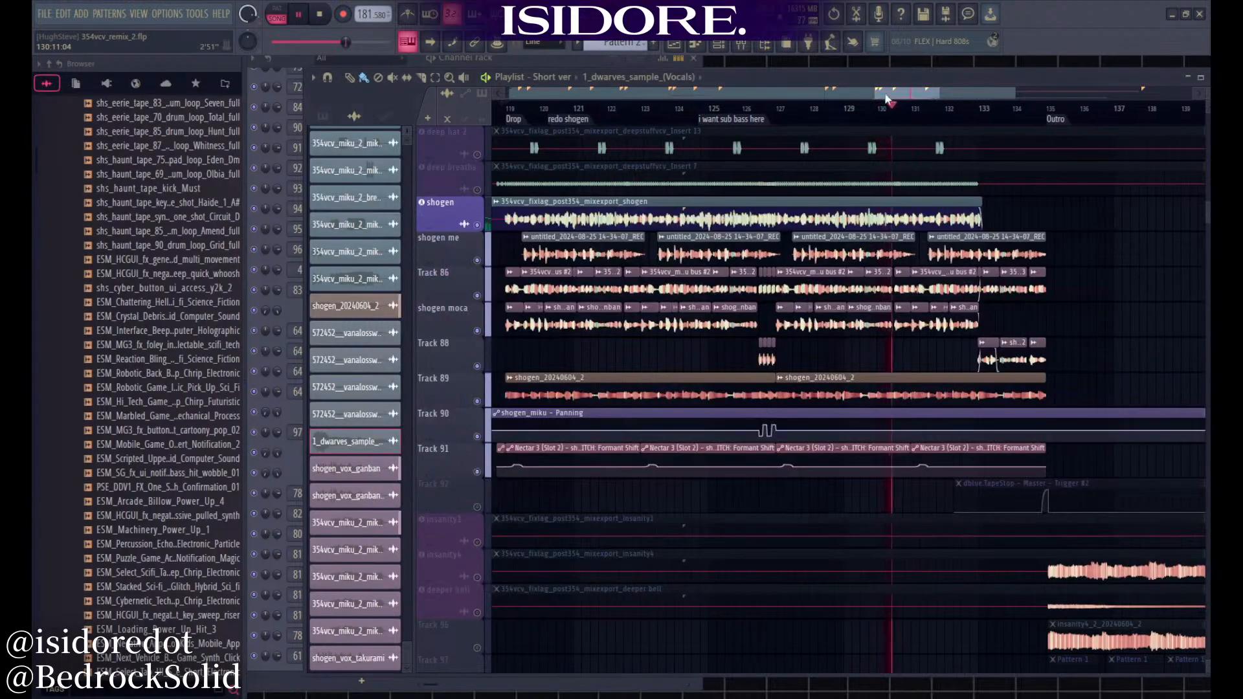
scroll(937, 291, up, 3)
scroll(966, 282, down, 2)
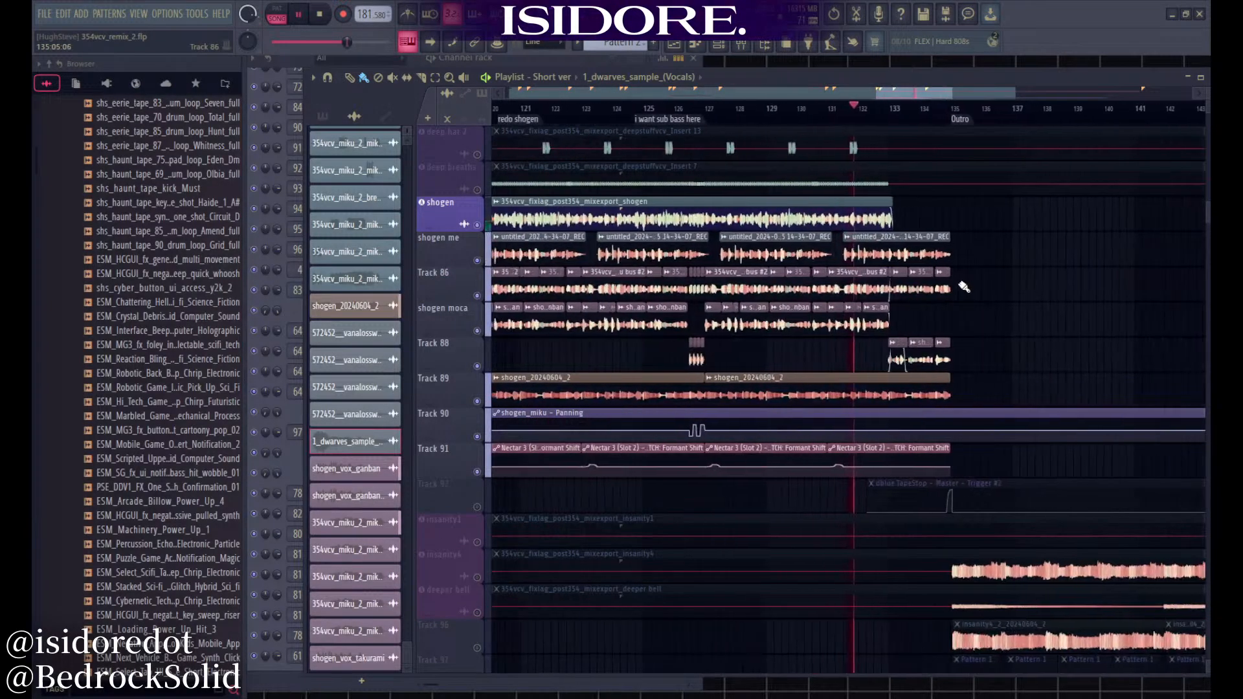
Play the soloed vocals through to the outro, stop playback and return to the drop's first vocal clips
scroll(1008, 294, down, 5)
scroll(1008, 294, up, 8)
scroll(943, 352, up, 4)
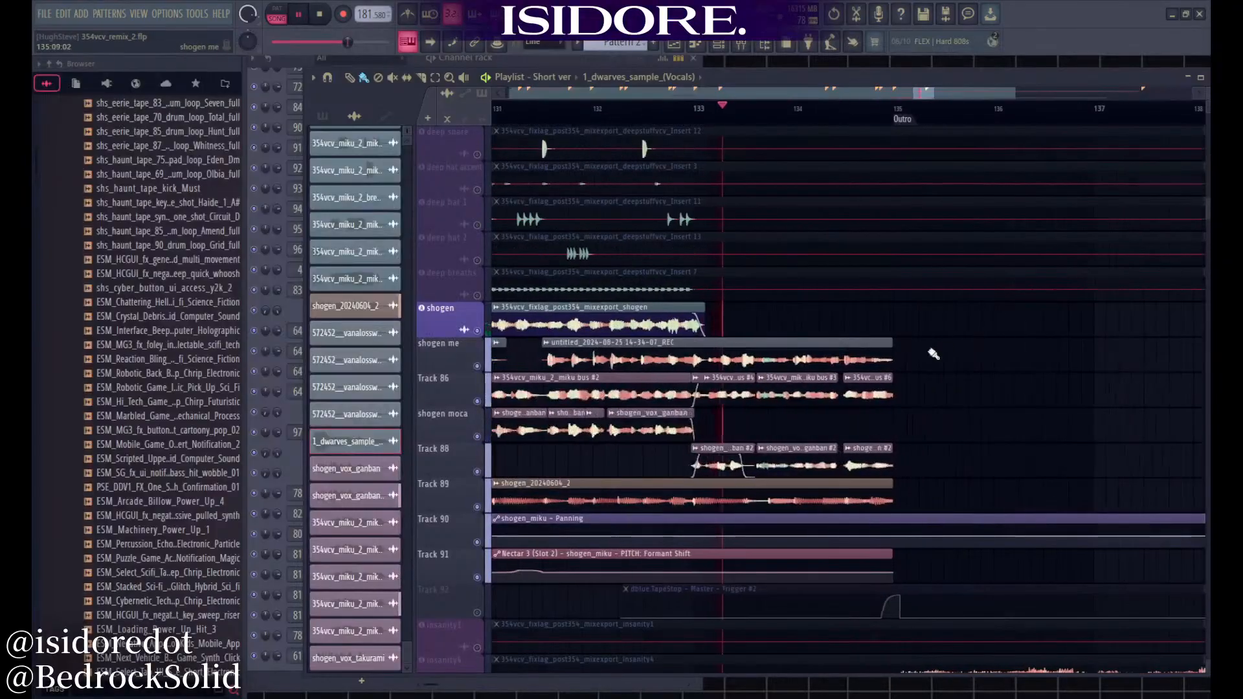
scroll(835, 417, down, 5)
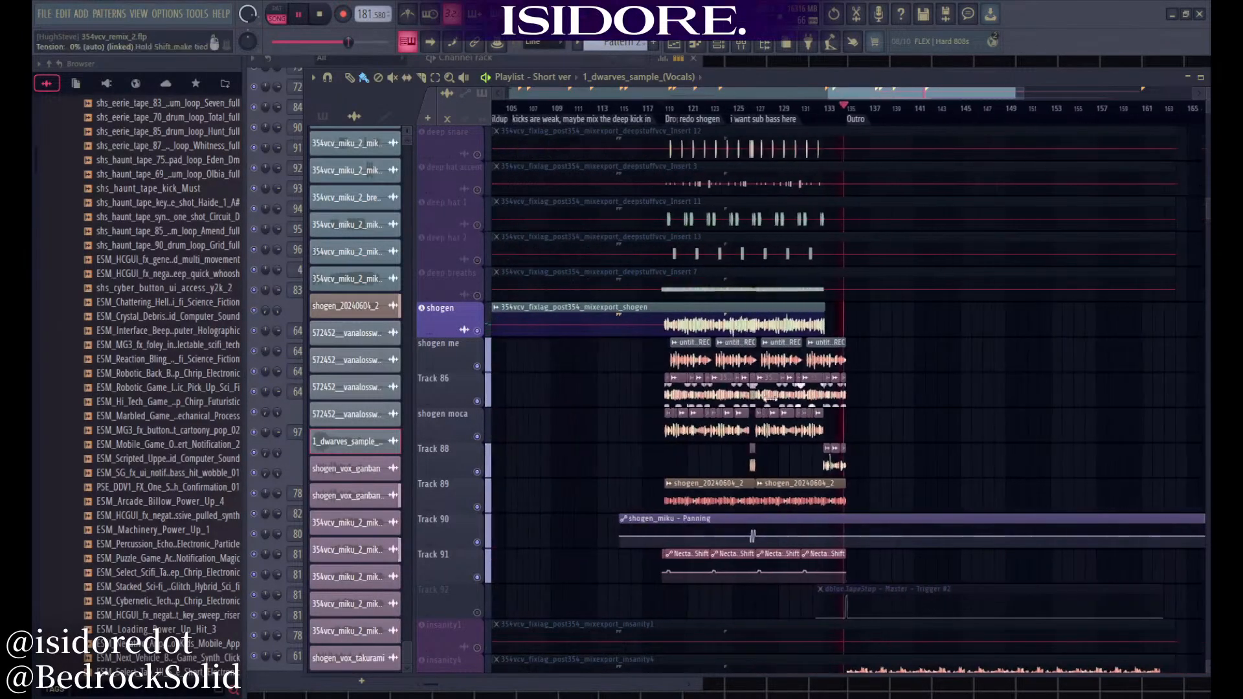
scroll(713, 421, up, 4)
key(space)
scroll(615, 443, up, 3)
scroll(534, 405, up, 3)
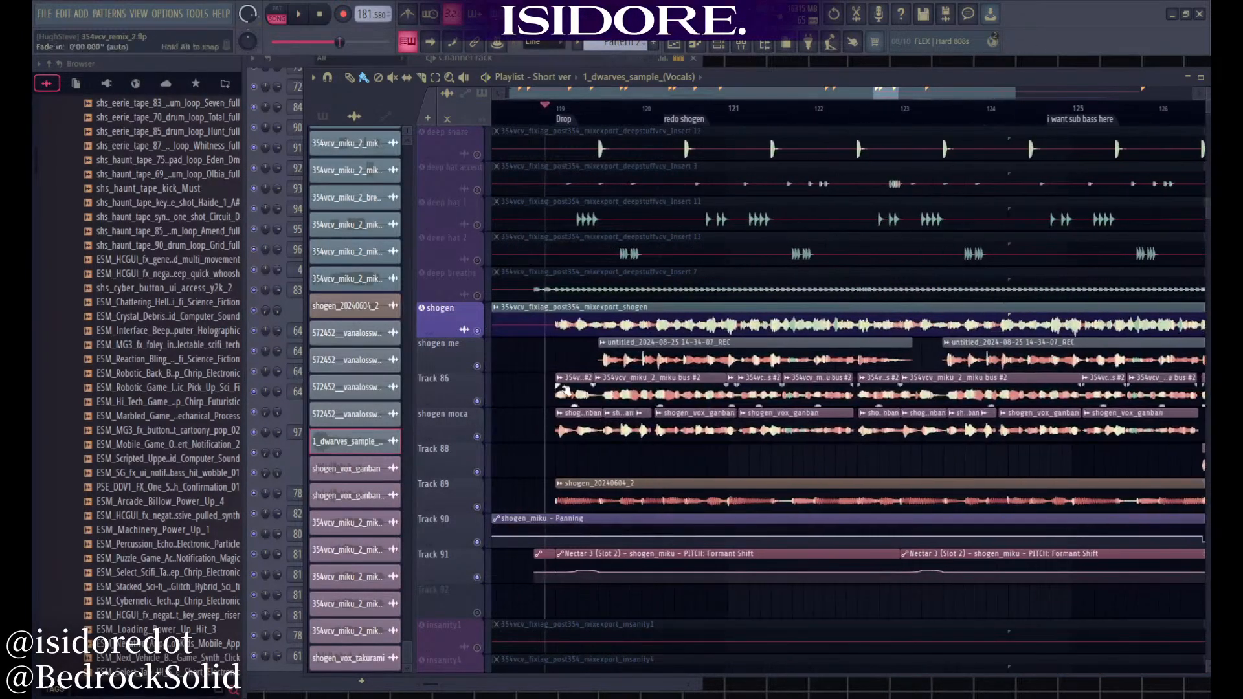
Mute Track 86 and shogen moca, and audition the remaining drop vocals with the shogen track switched off and on
click(478, 402)
click(477, 437)
key(space)
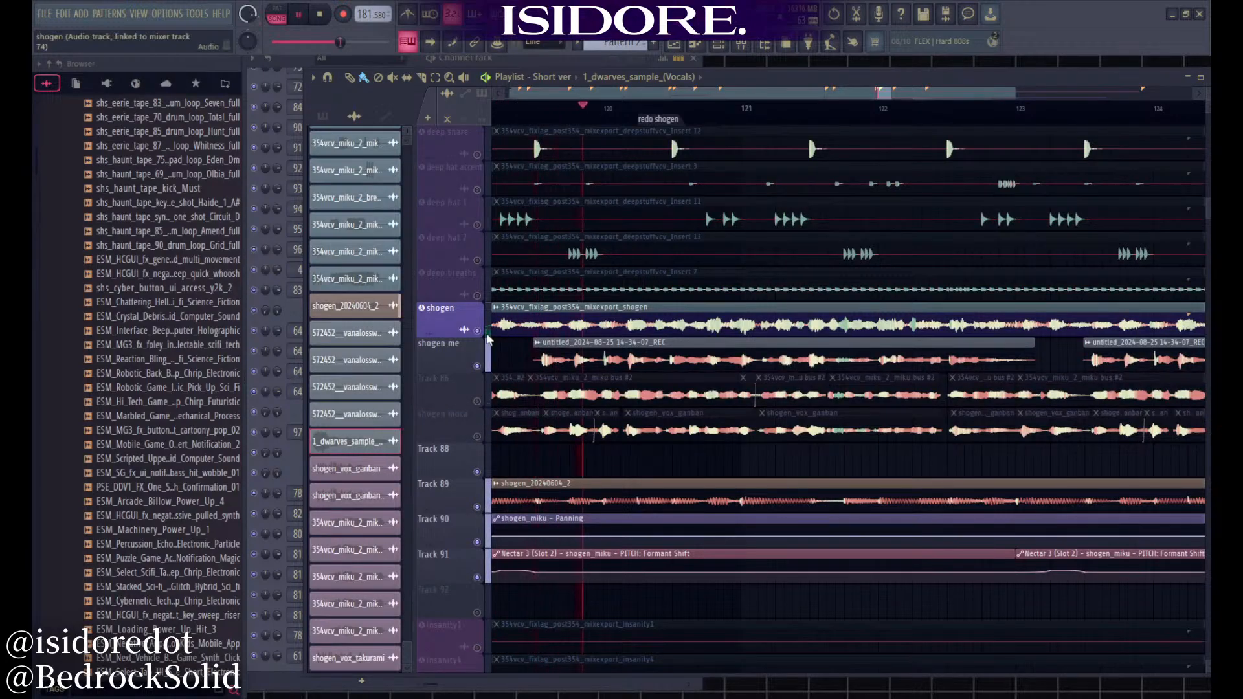
click(477, 330)
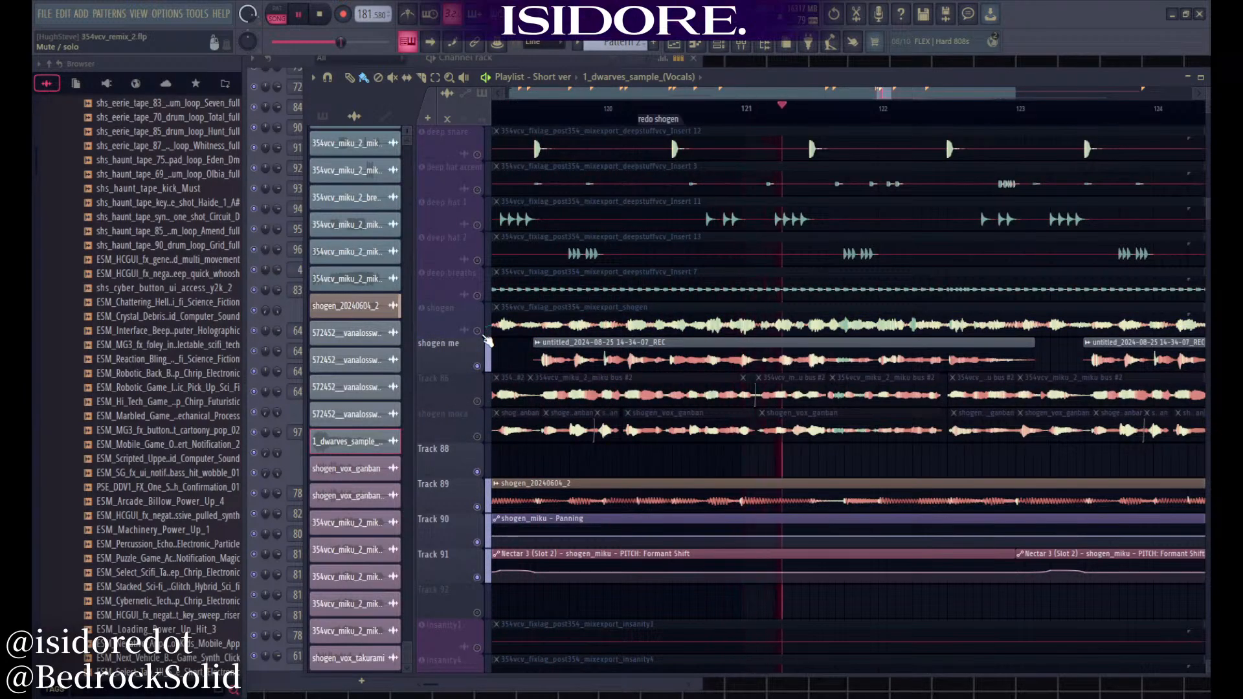
click(477, 331)
scroll(712, 354, down, 3)
key(space)
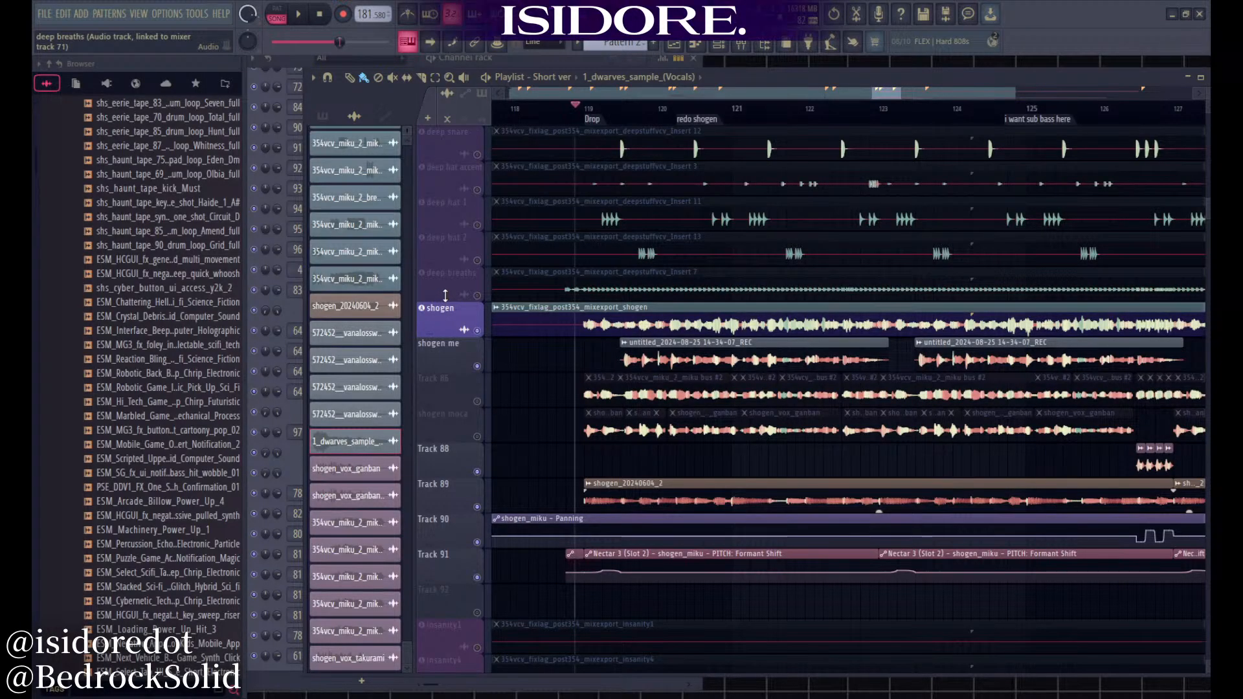
Play the shogen and shogen me clips together from the drop and stop playback
key(space)
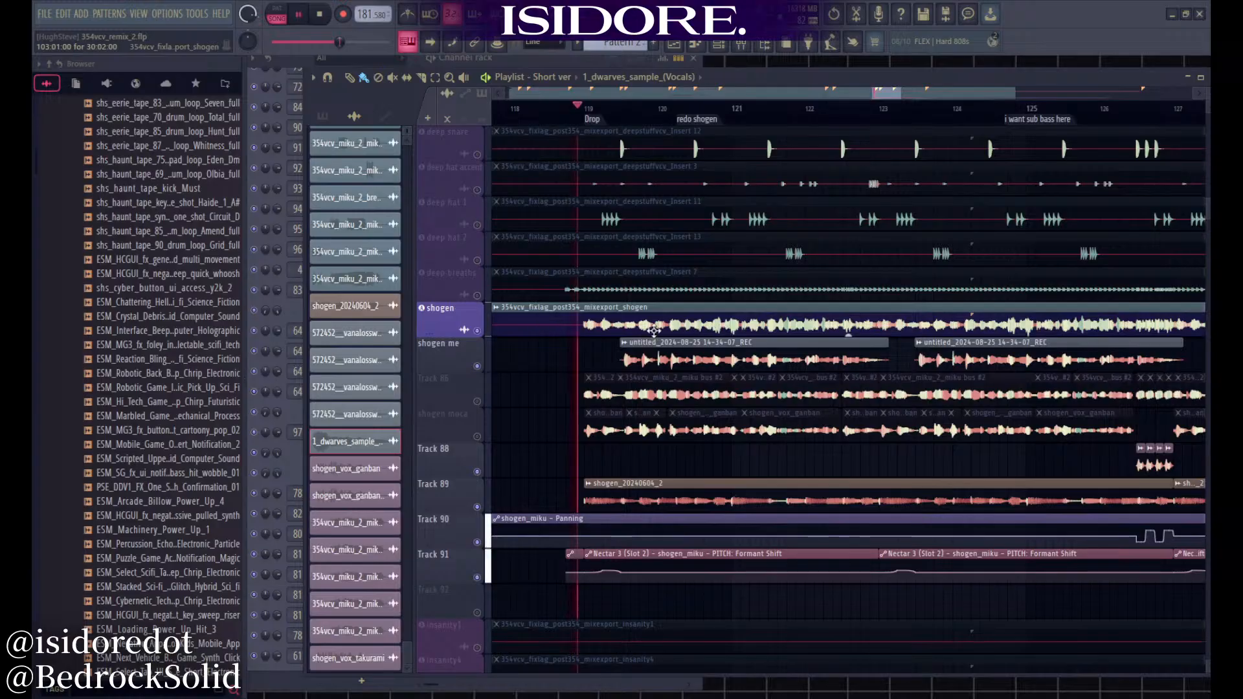
scroll(722, 353, up, 7)
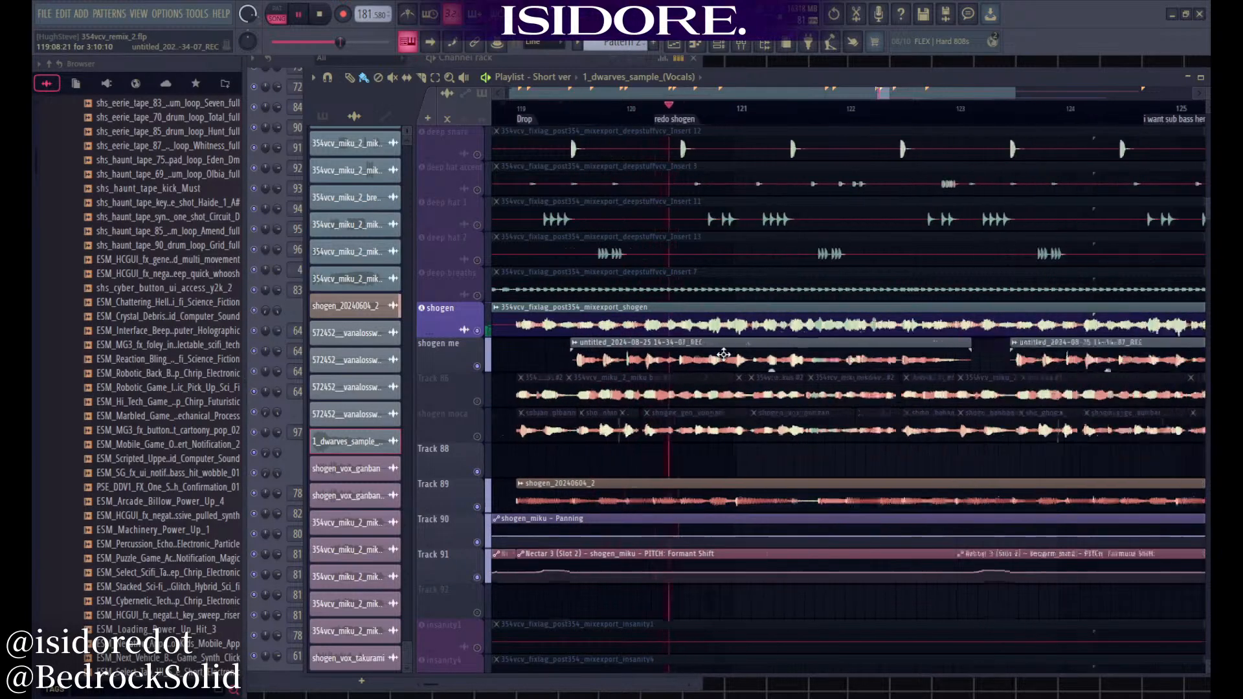
scroll(612, 349, down, 8)
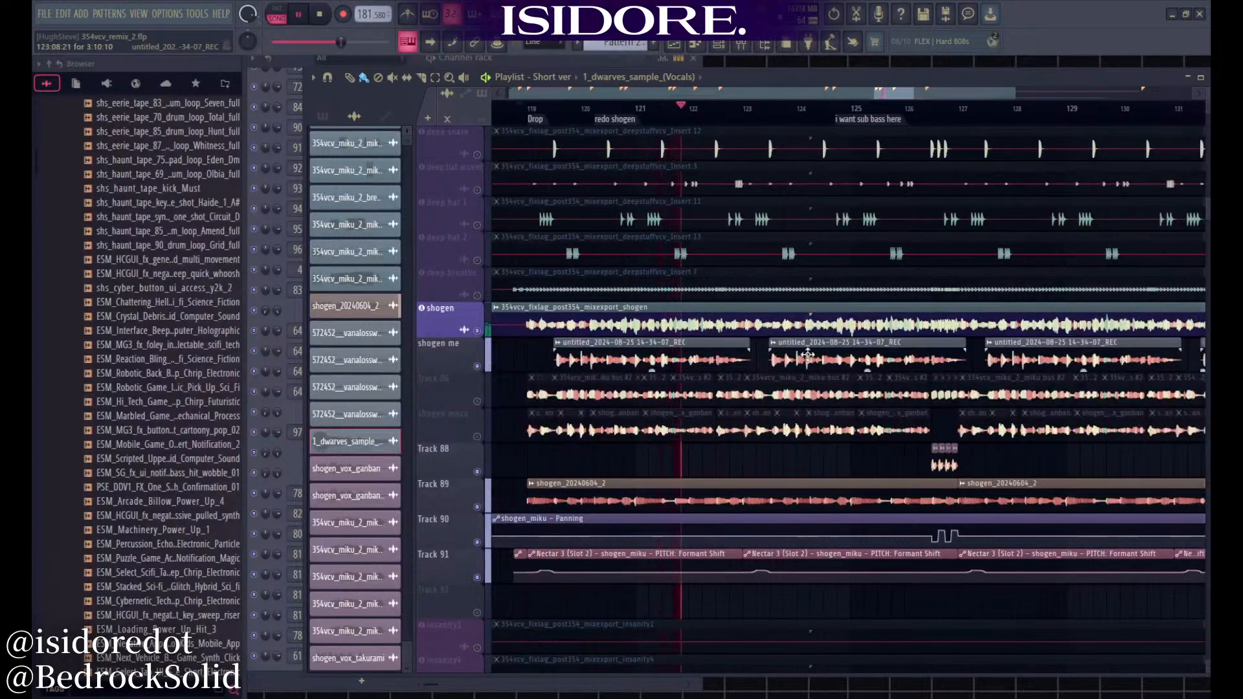
key(space)
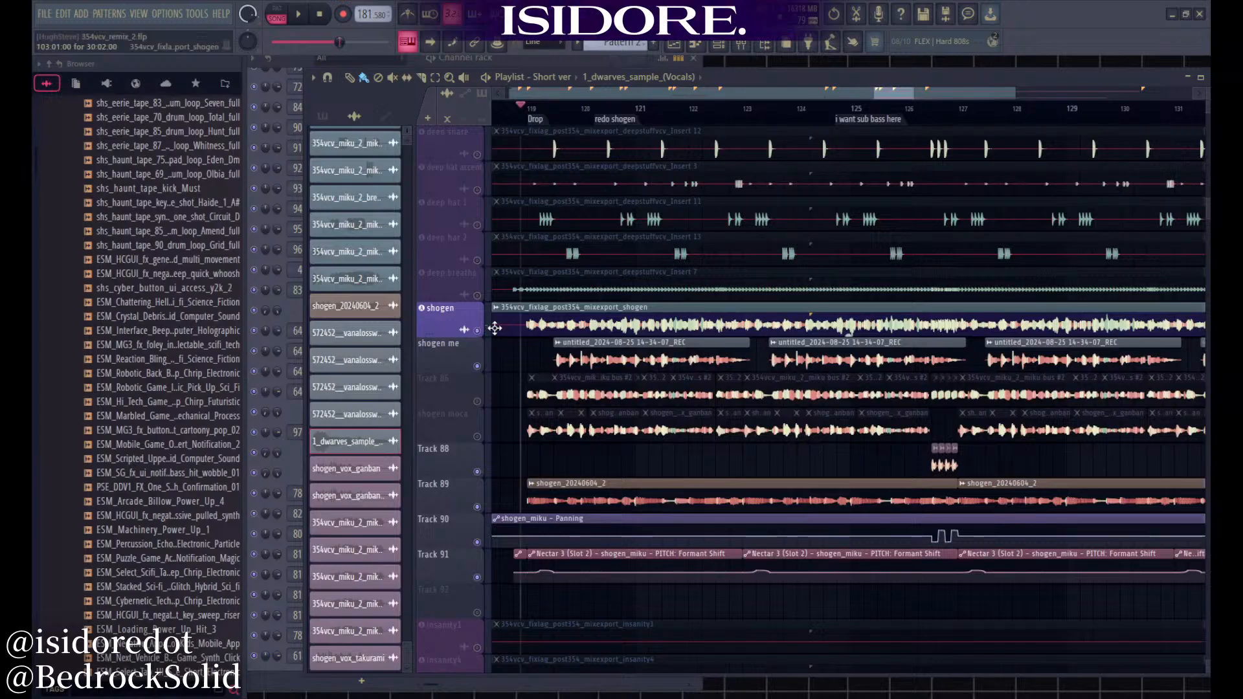
Play the end of the shogen and shogen me vocals from about bar 133 toward the outro, and return to the drop
scroll(527, 342, down, 6)
scroll(721, 365, up, 5)
click(902, 113)
key(space)
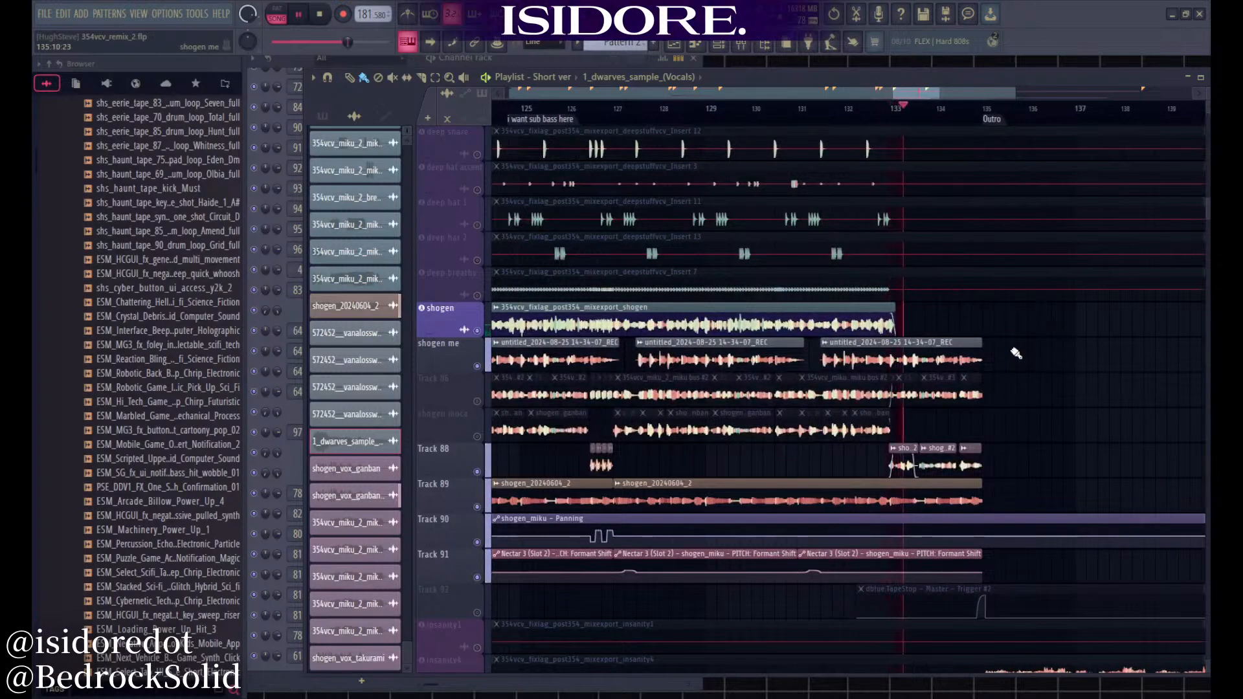
scroll(1016, 350, up, 3)
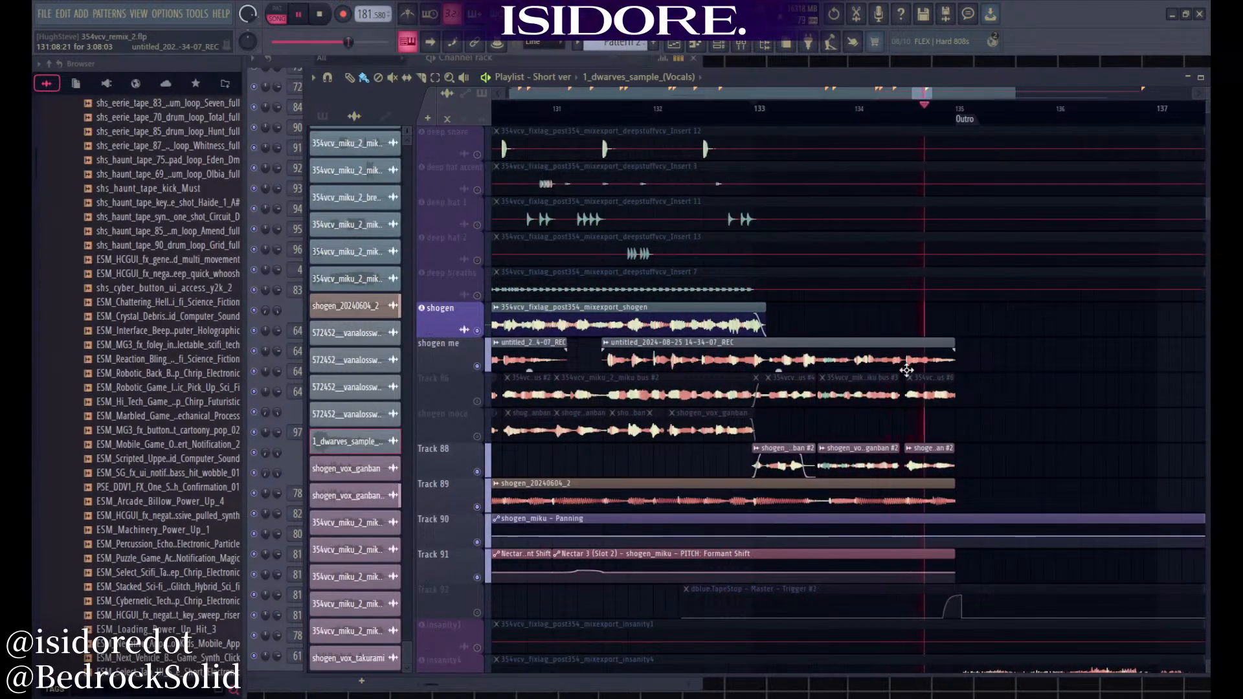
key(space)
scroll(990, 363, down, 5)
scroll(733, 349, up, 5)
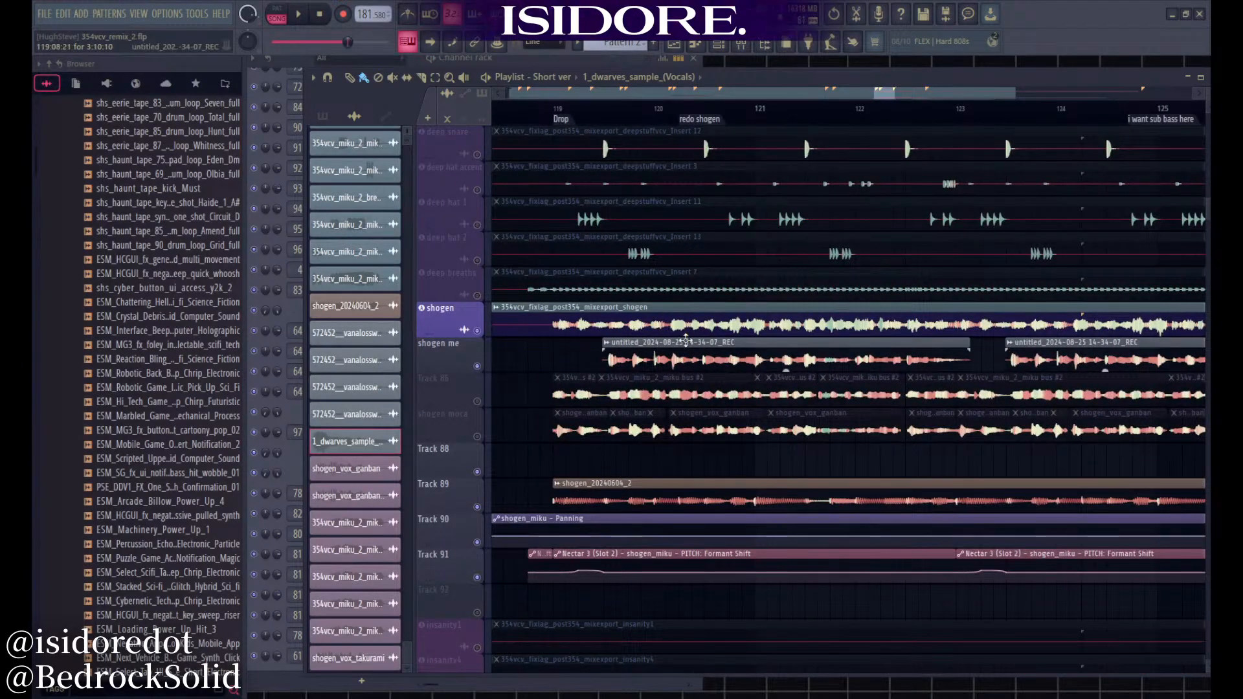
Mute shogen and shogen me, enable Track 86 and shogen moca, and place the playhead just before the Drop marker
click(478, 331)
click(477, 366)
click(477, 401)
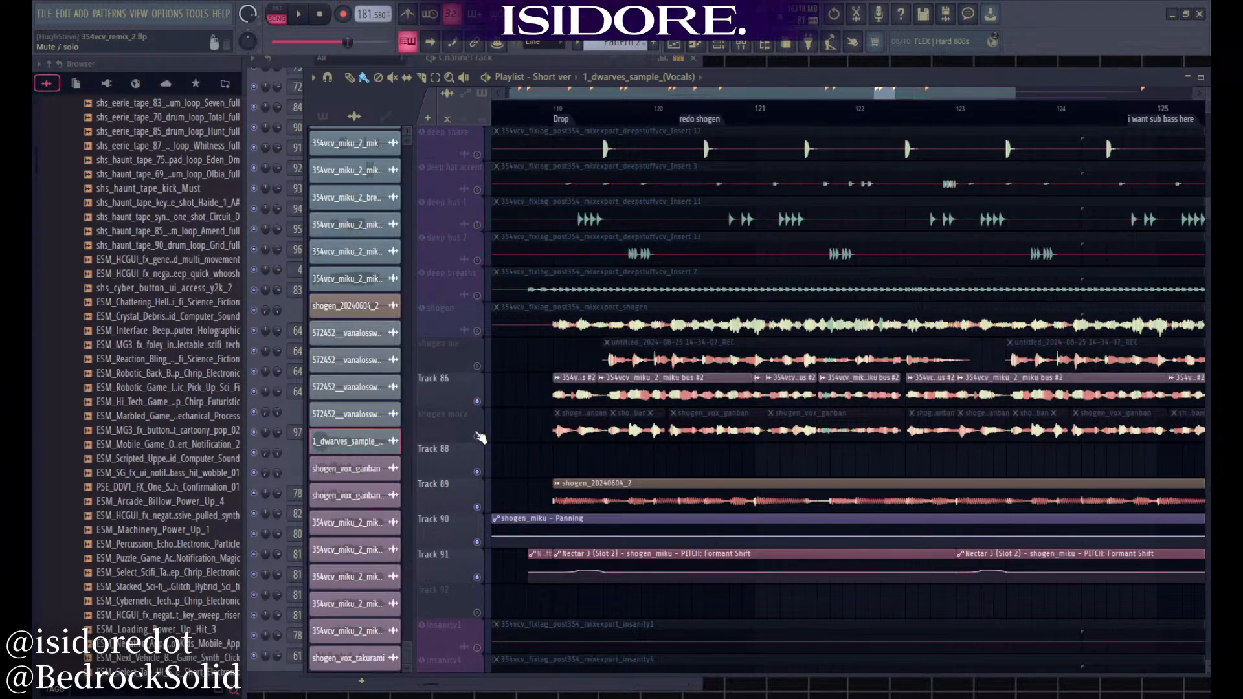
click(477, 436)
drag(550, 111, 542, 113)
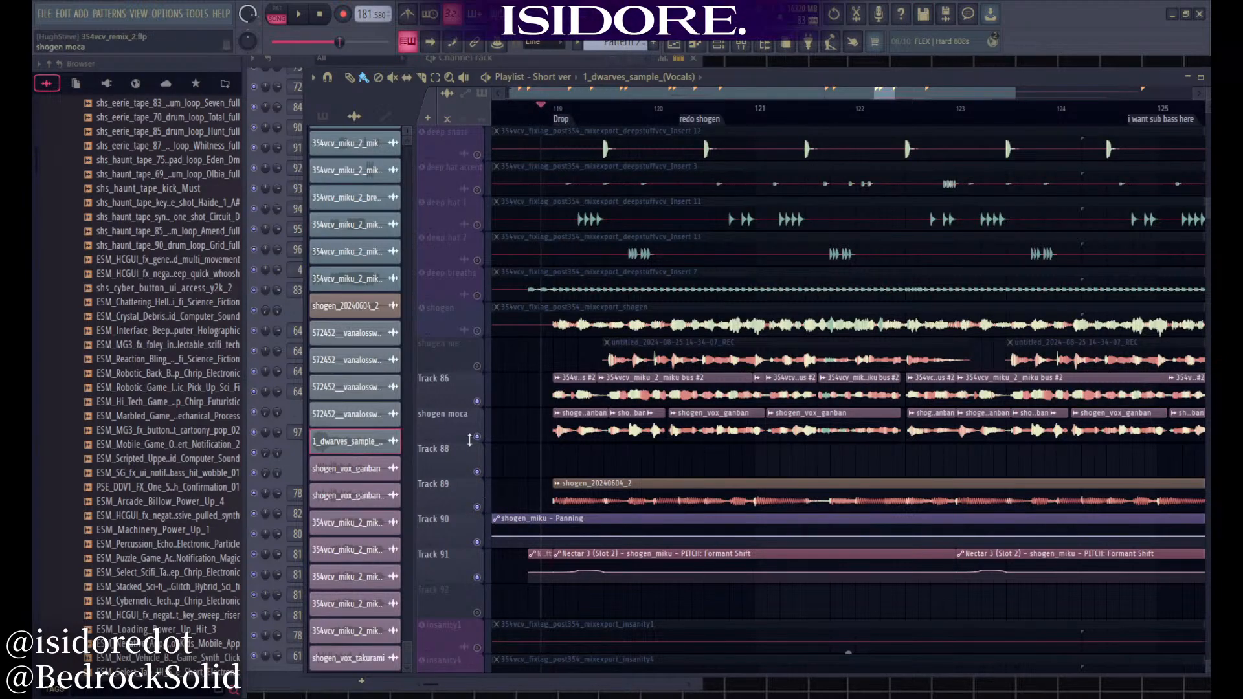
Mute shogen moca and Track 86, play from the drop, and switch the audible vocal from Track 89 to shogen me
click(477, 436)
click(477, 401)
key(space)
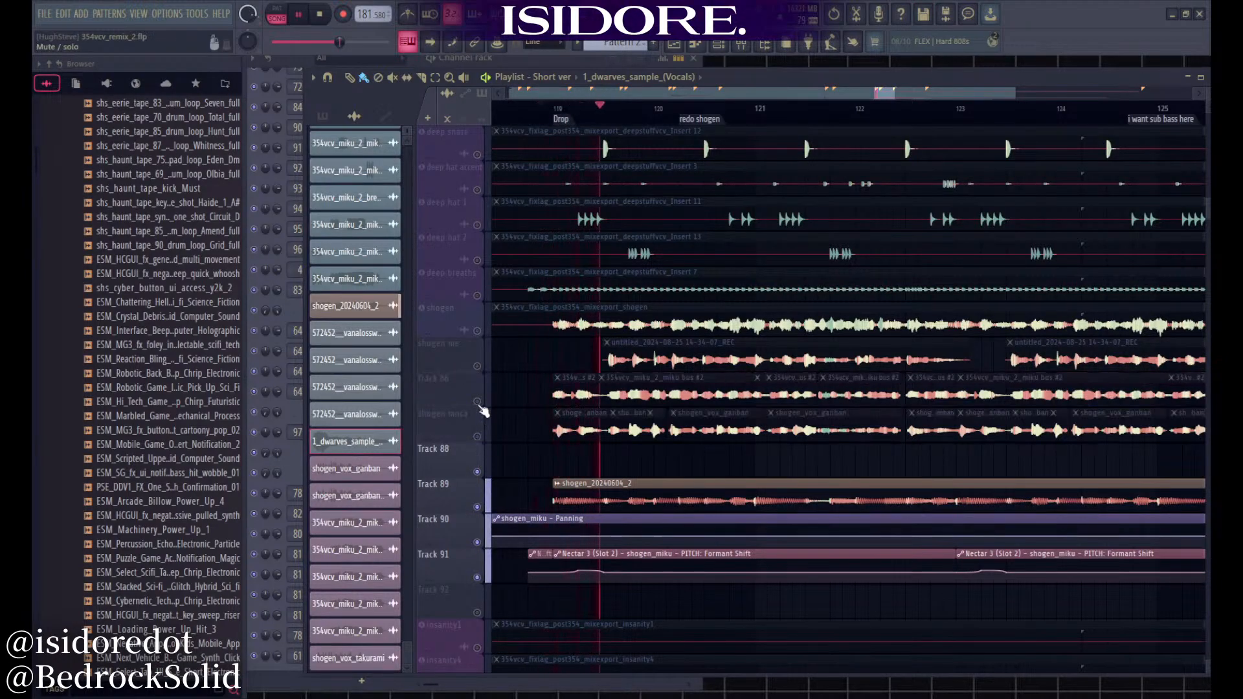
click(477, 366)
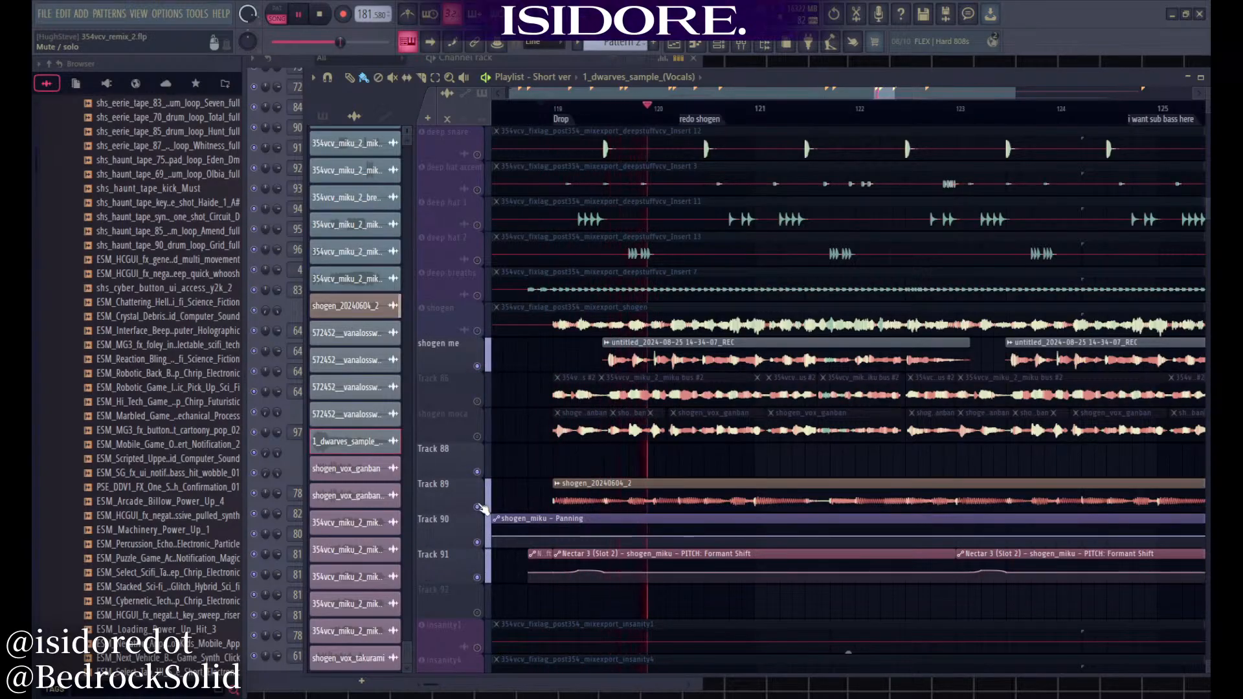
click(478, 507)
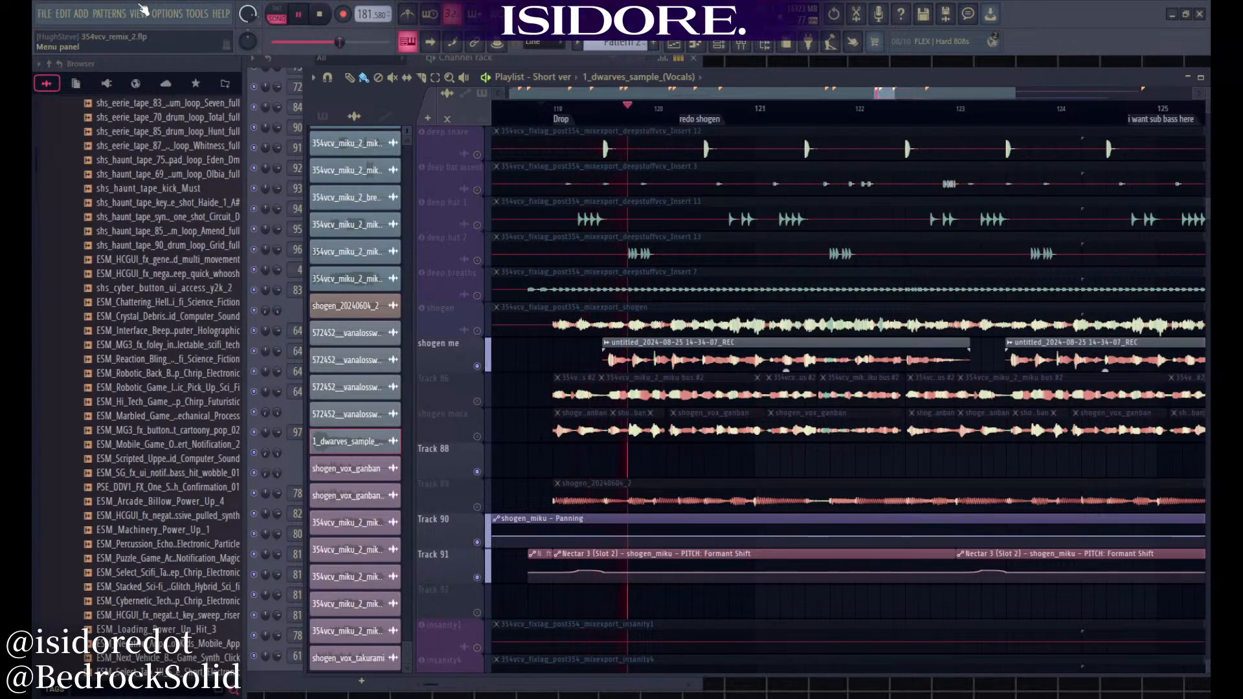
Check the isolated shogen me vocal's channel in the mixer during playback, and return to the playlist
key(F9)
scroll(623, 363, left, 3)
key(space)
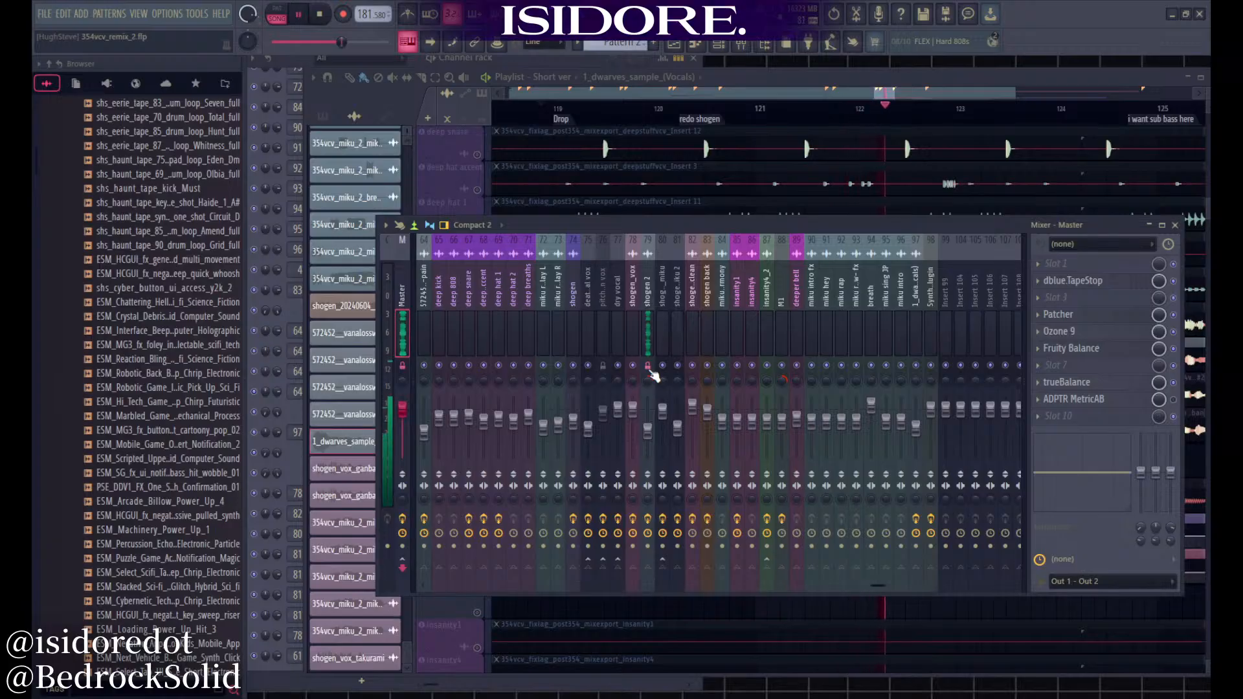
key(space)
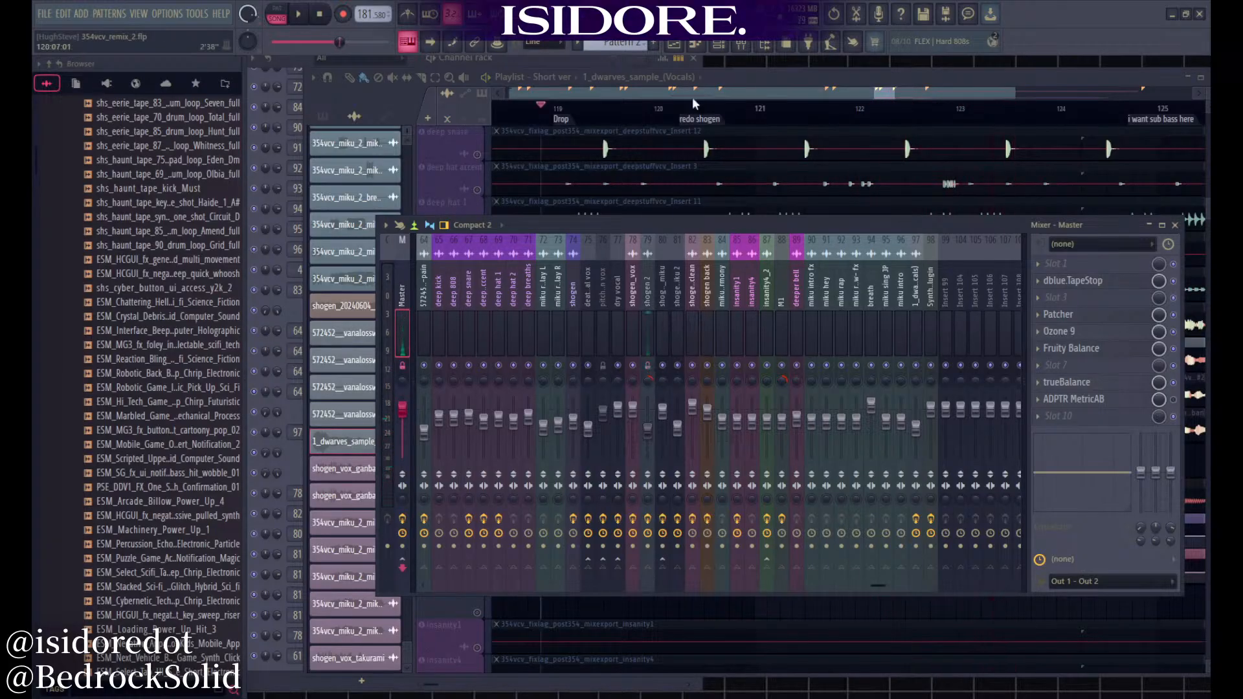
key(F9)
Replace shogen me with Track 86 during playback, switch the audible vocal to shogen moca, and stop
click(478, 402)
click(478, 366)
key(space)
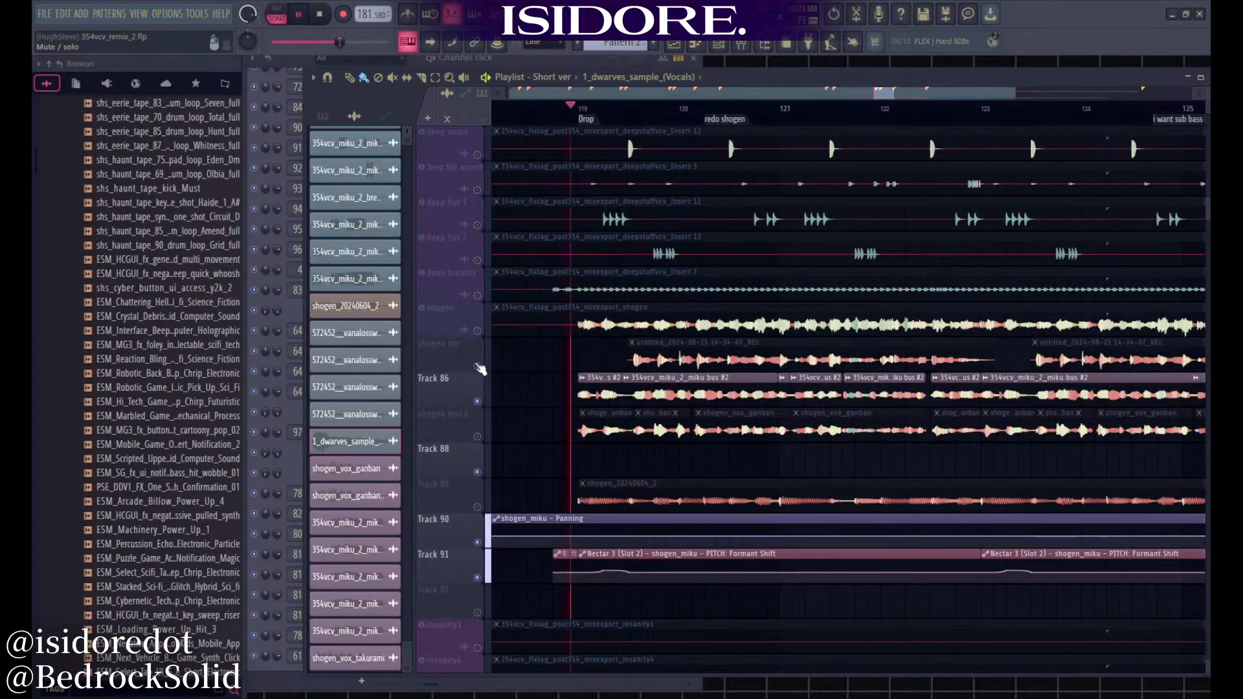
click(478, 437)
click(479, 402)
key(space)
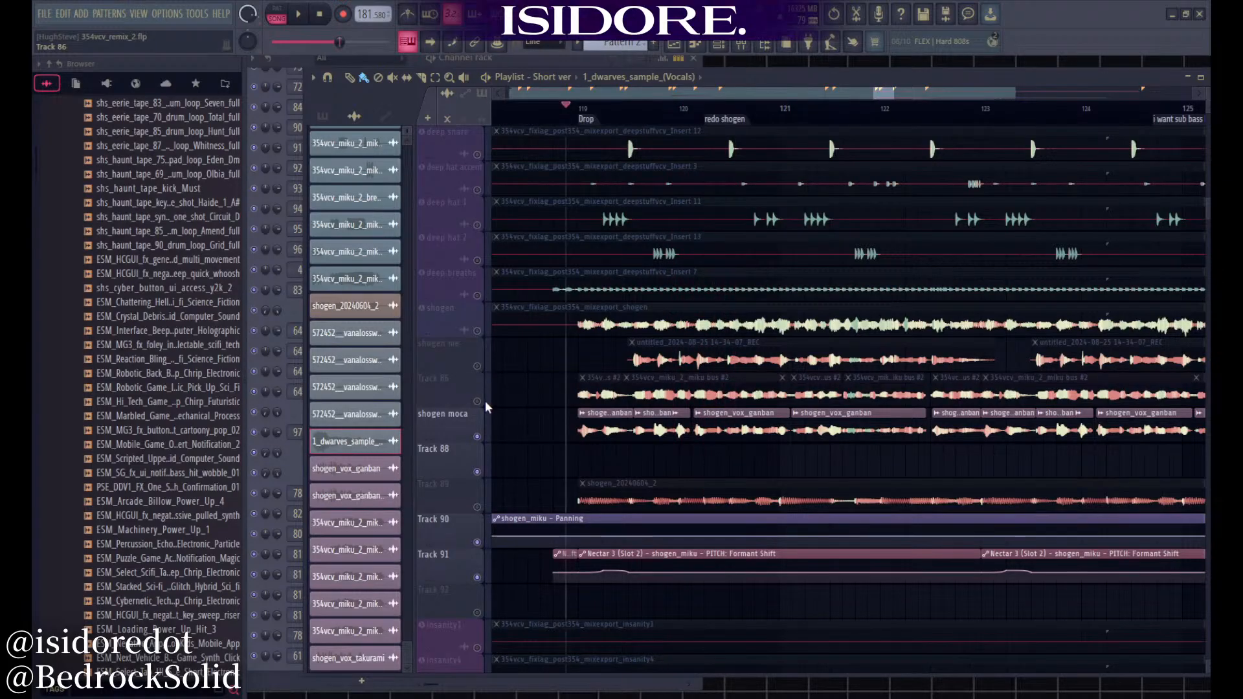
Play the shogen moca vocal from the drop and add Track 86 back on top of it
key(space)
scroll(634, 457, down, 4)
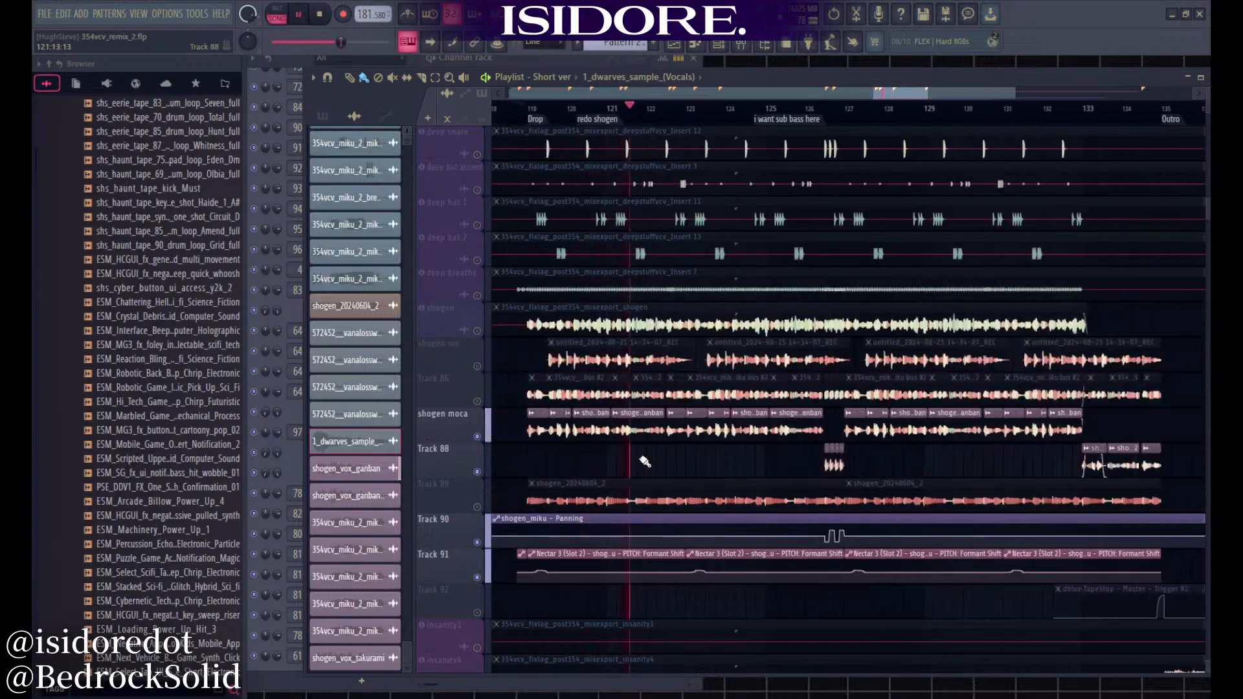
click(477, 401)
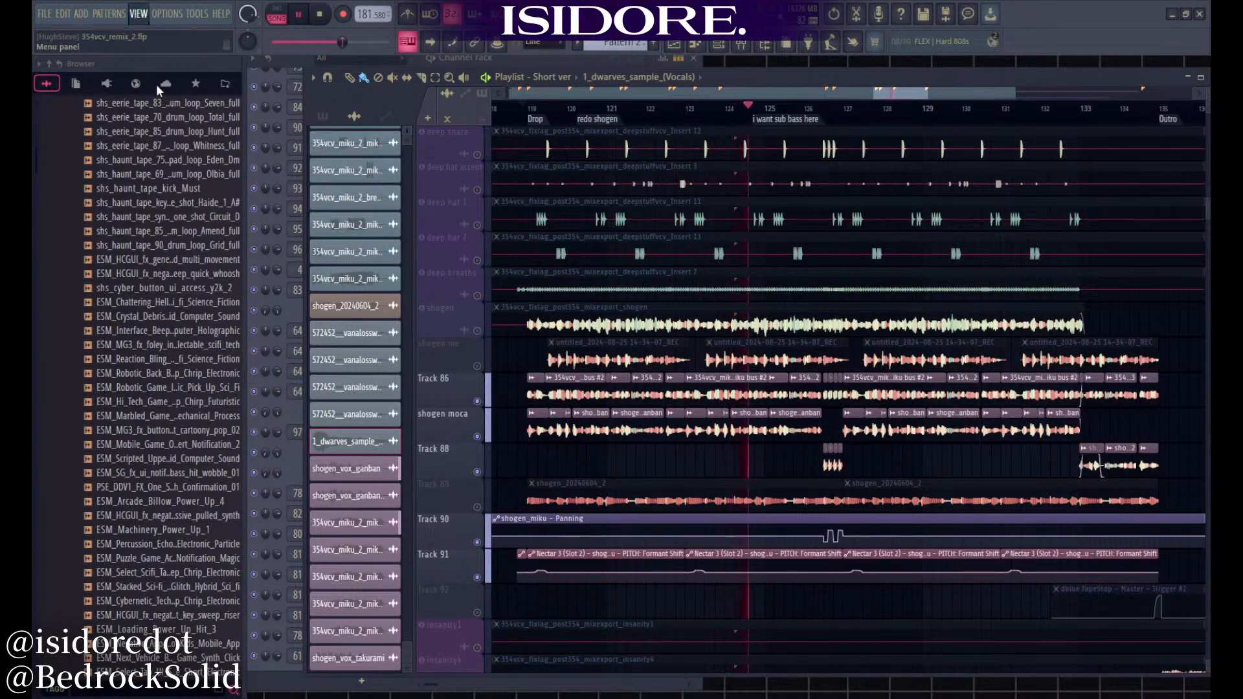
Look through the active vocal channels in the mixer, select shogen_miku and move the mixer window aside
key(F9)
scroll(648, 309, down, 2)
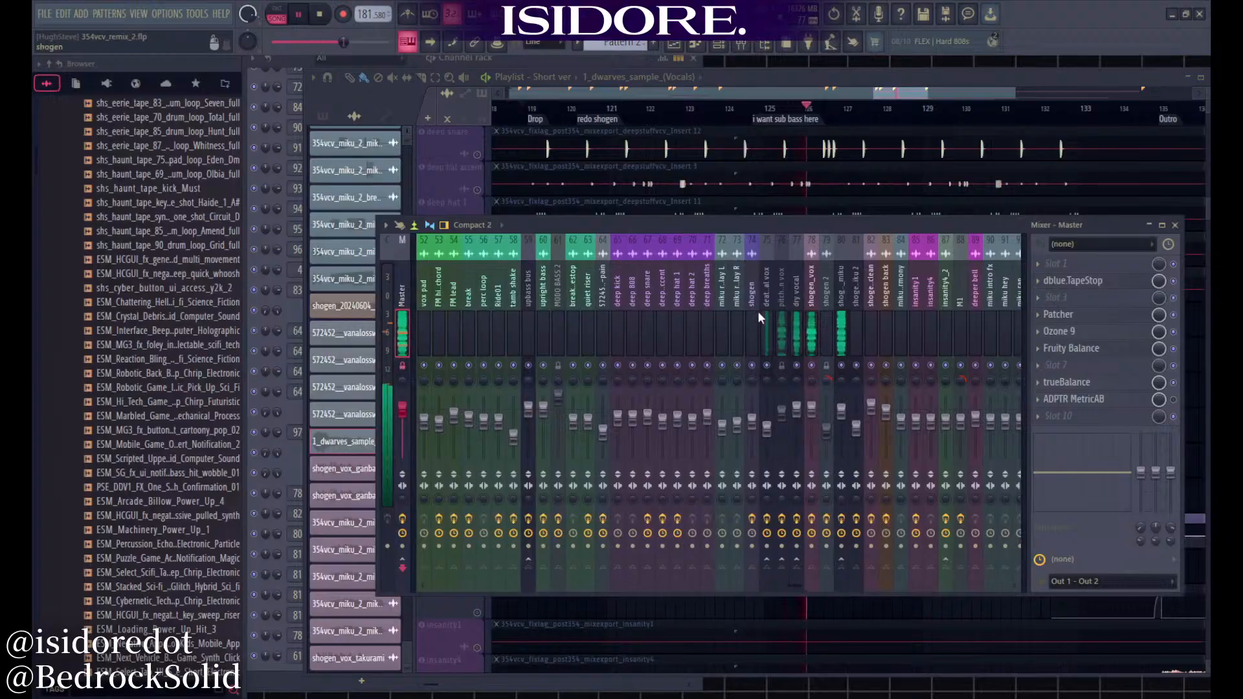
scroll(667, 319, up, 10)
scroll(596, 317, down, 10)
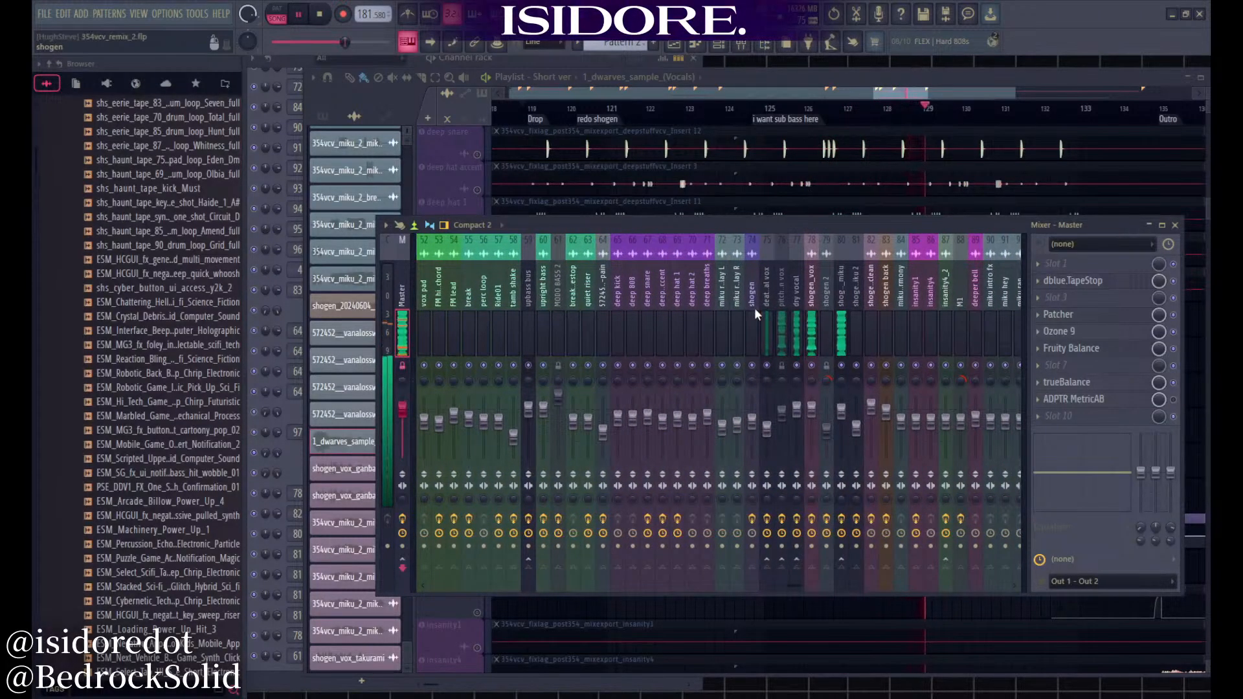
click(849, 298)
click(842, 297)
drag(945, 223, 832, 210)
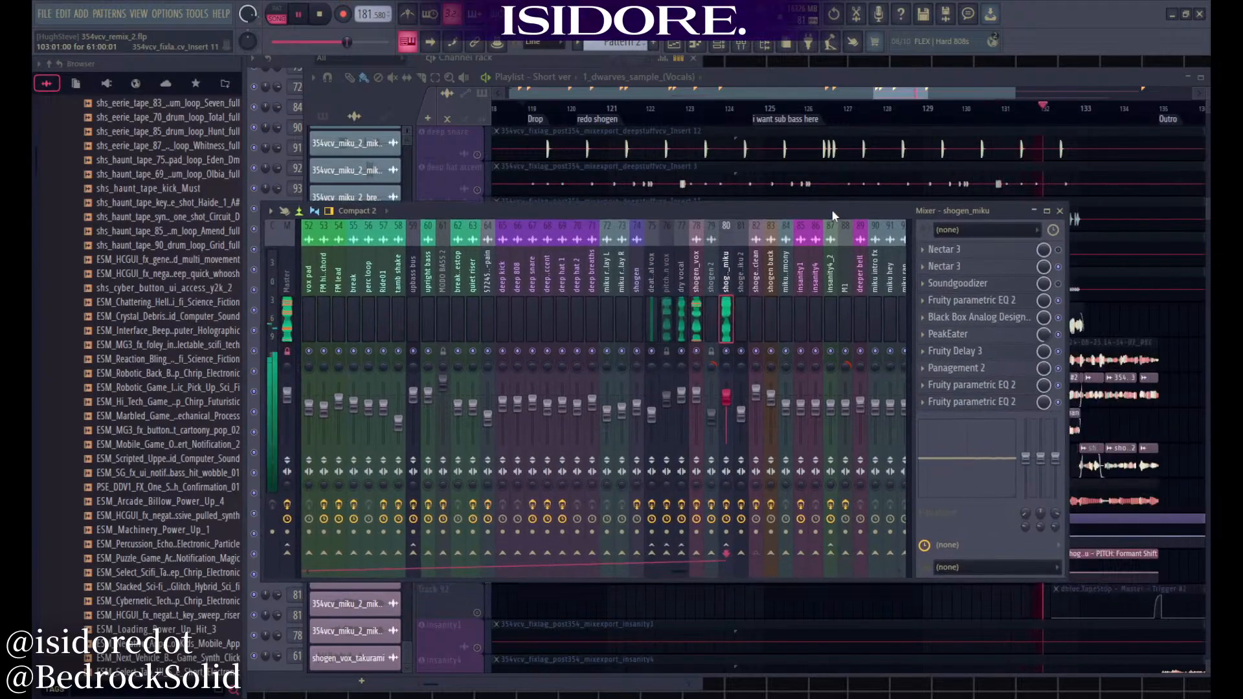
Inspect the effect chains of the dry vocal, shogen_miku and shogen_miku 2 mixer channels
key(space)
click(685, 283)
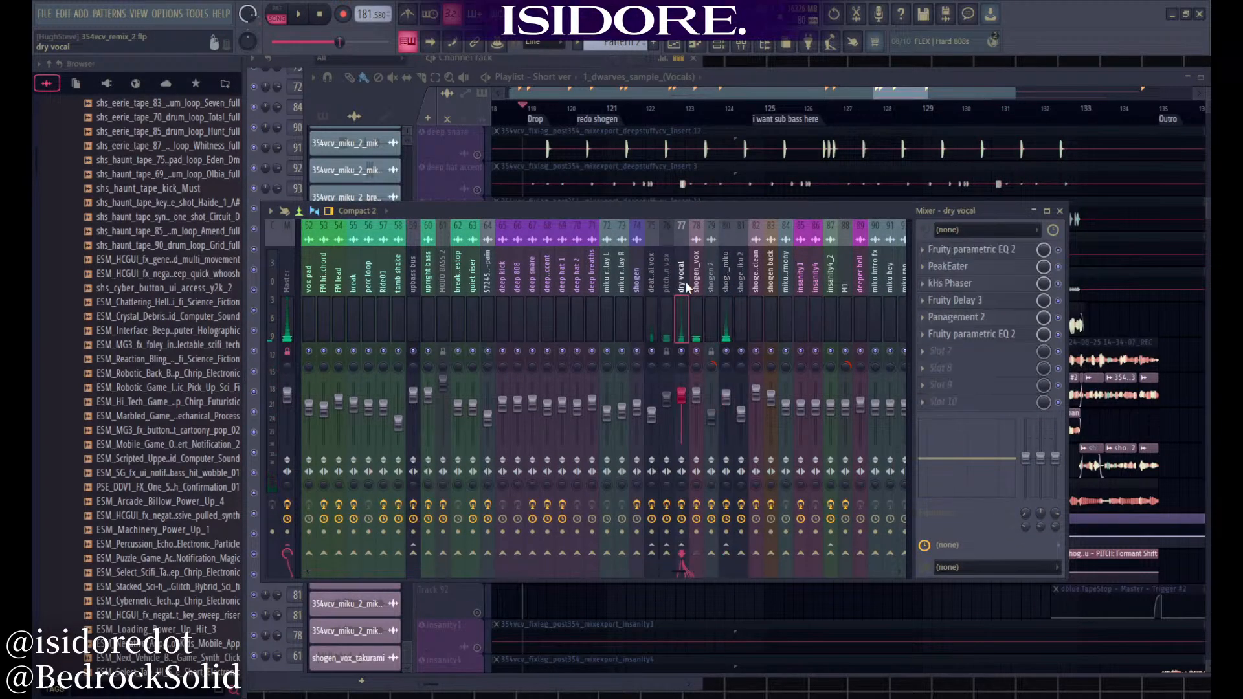
click(727, 285)
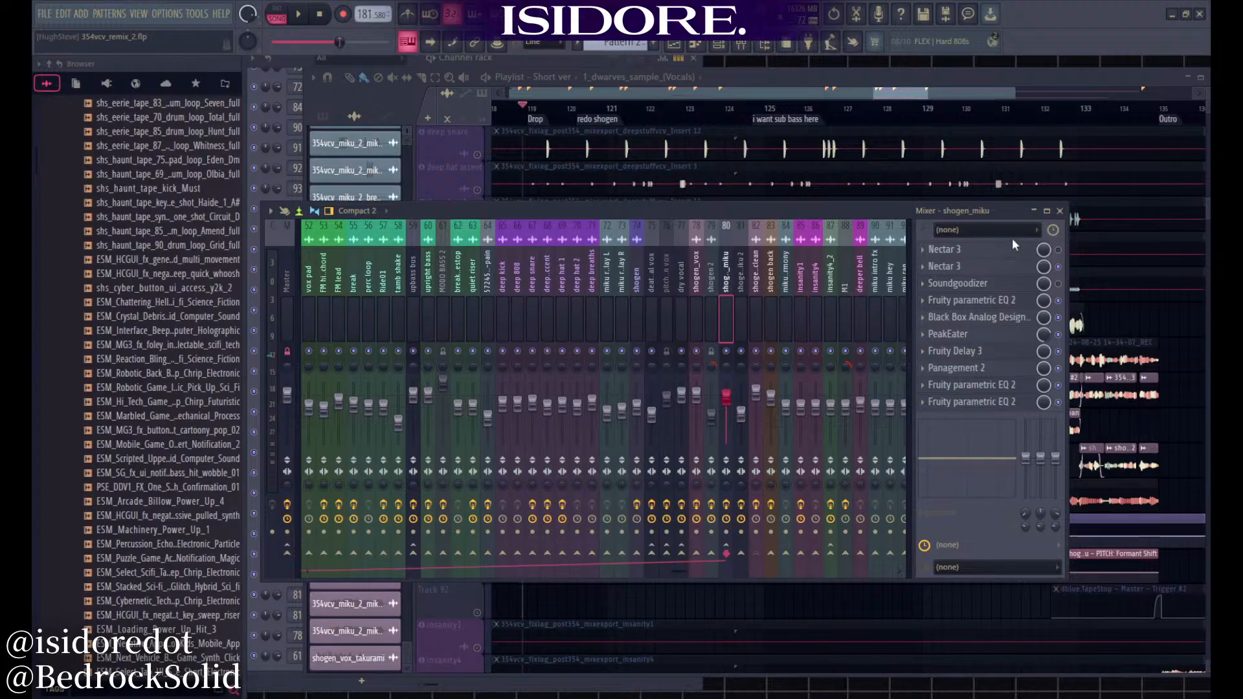
key(space)
click(737, 290)
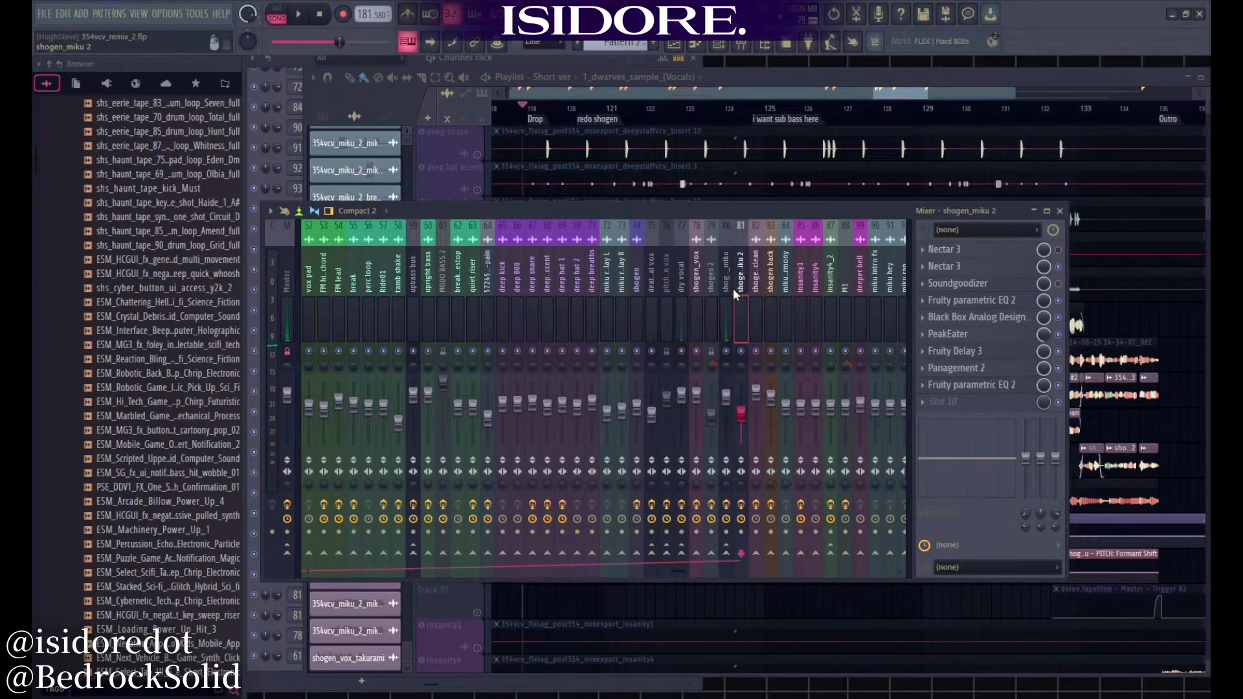
key(space)
Return to the playlist and unmute the shogen, shogen me and Track 89 vocals during playback
click(780, 96)
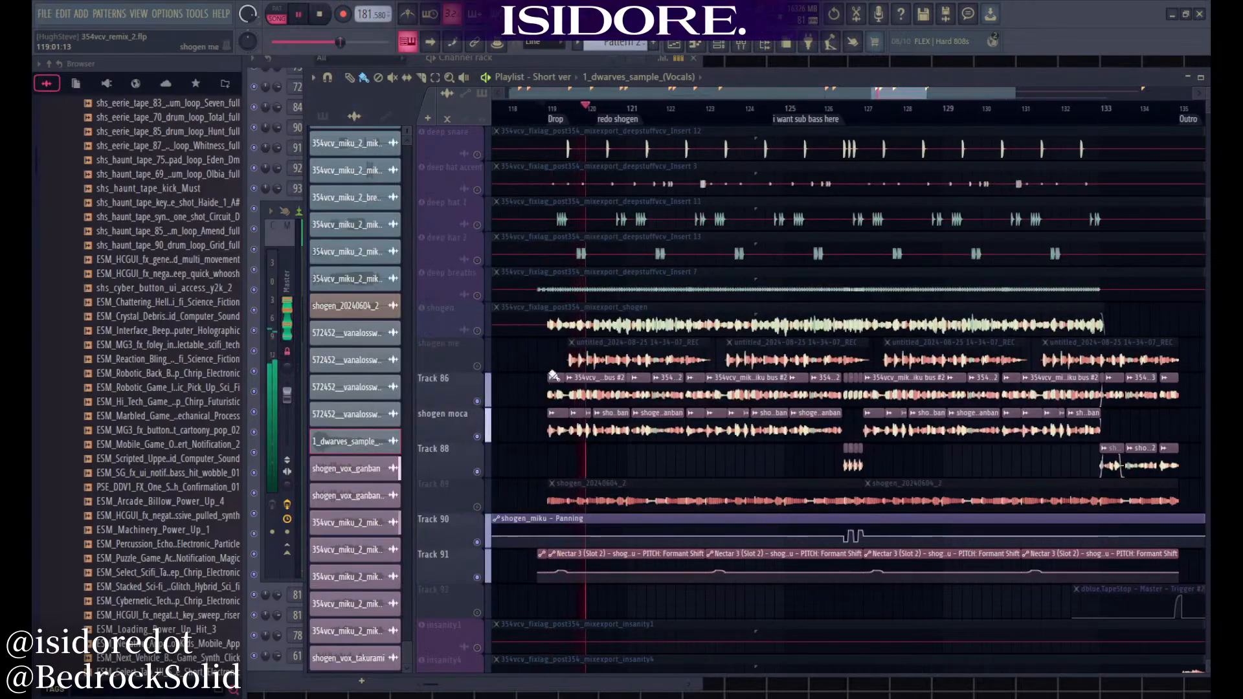
click(470, 333)
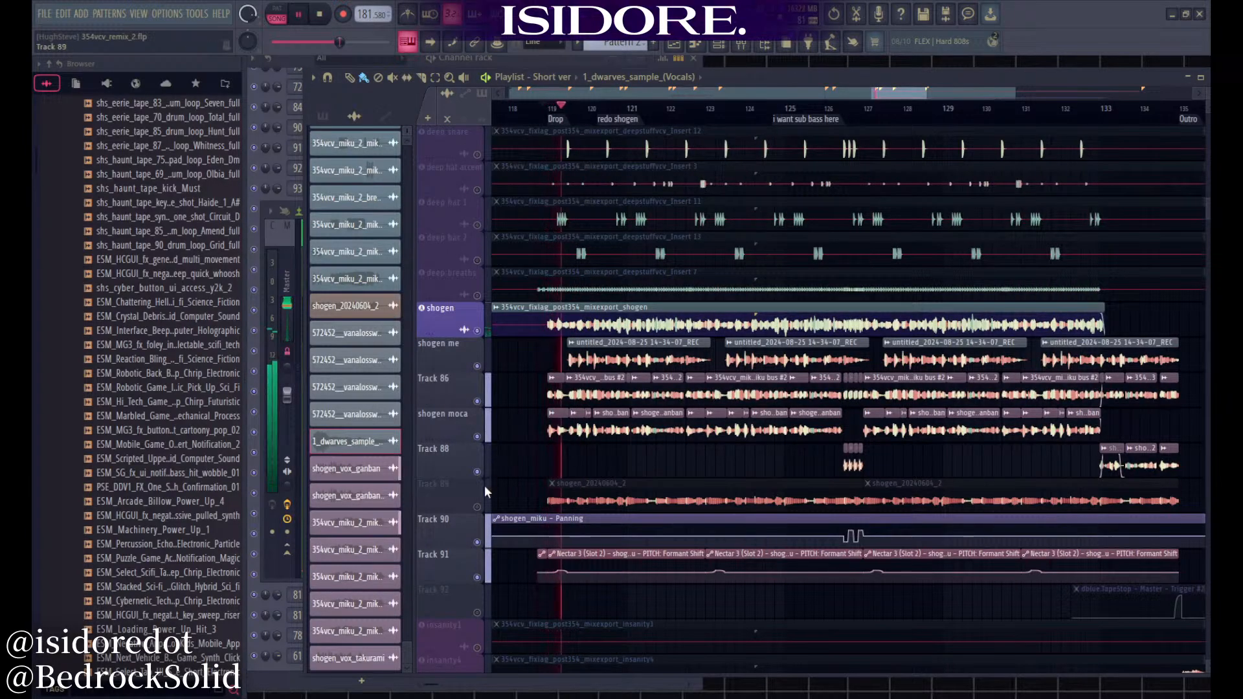
click(477, 507)
Compare the effect chains and levels of the shogen_vox and shogen_miku mixer channels while playing the full vocal stack
click(138, 14)
click(157, 84)
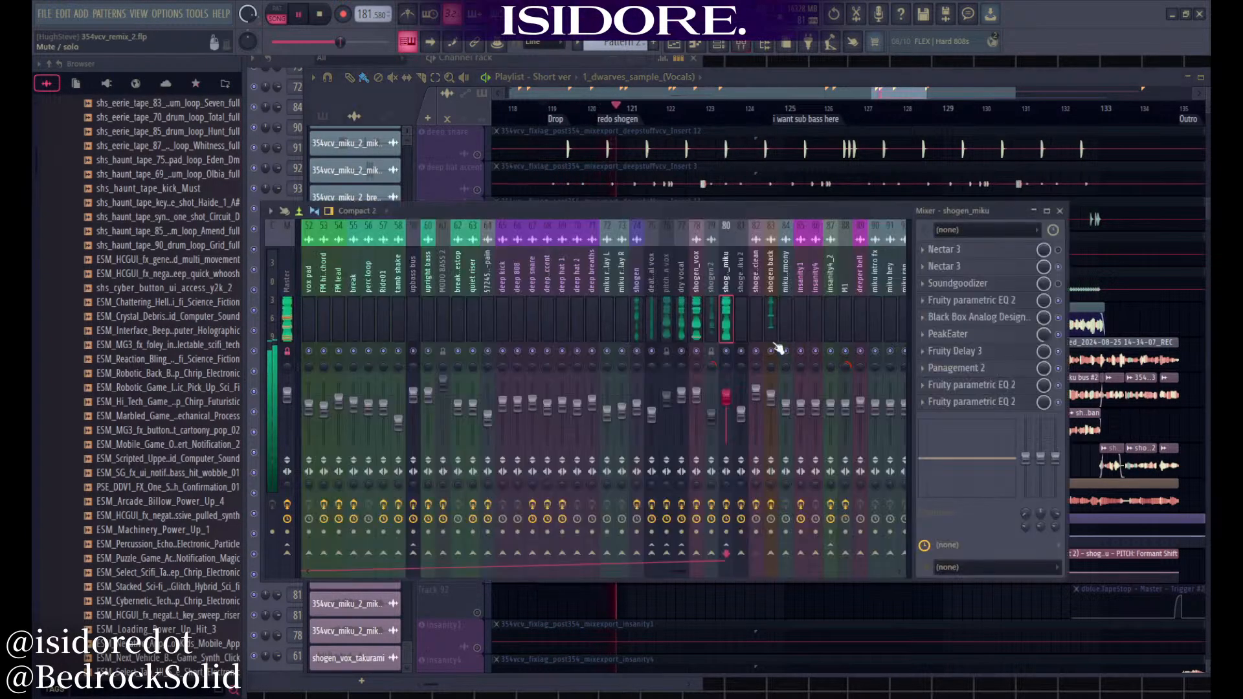
key(space)
click(696, 271)
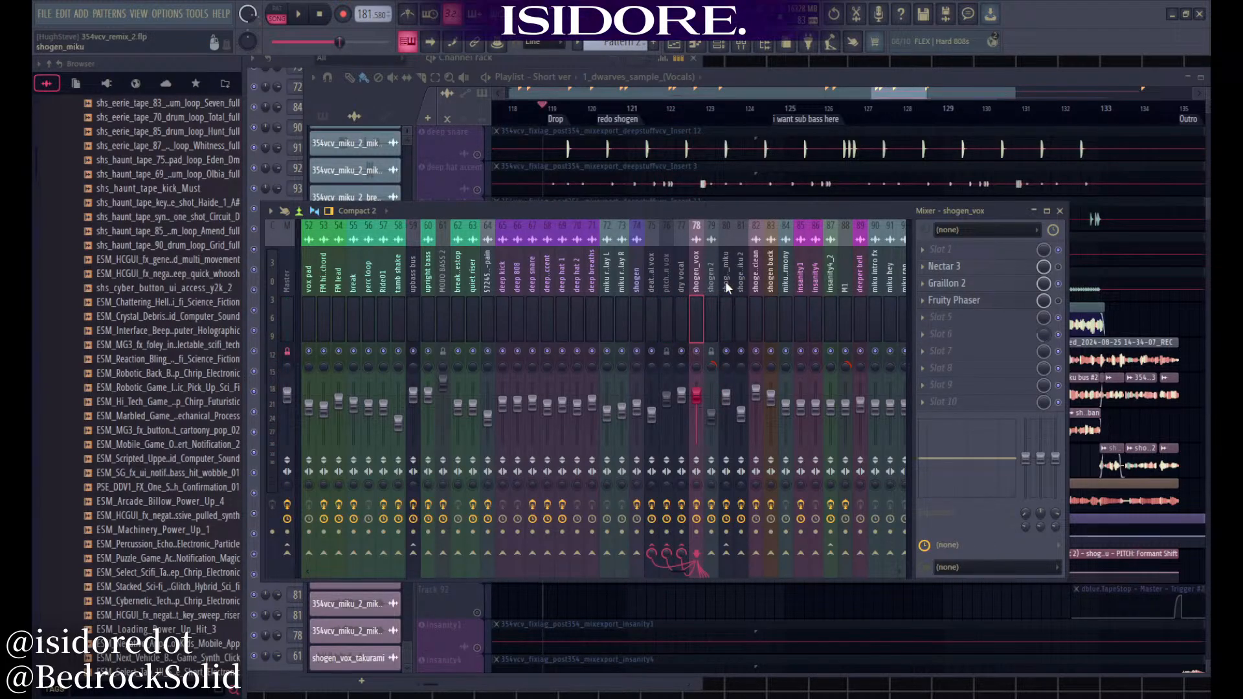
key(space)
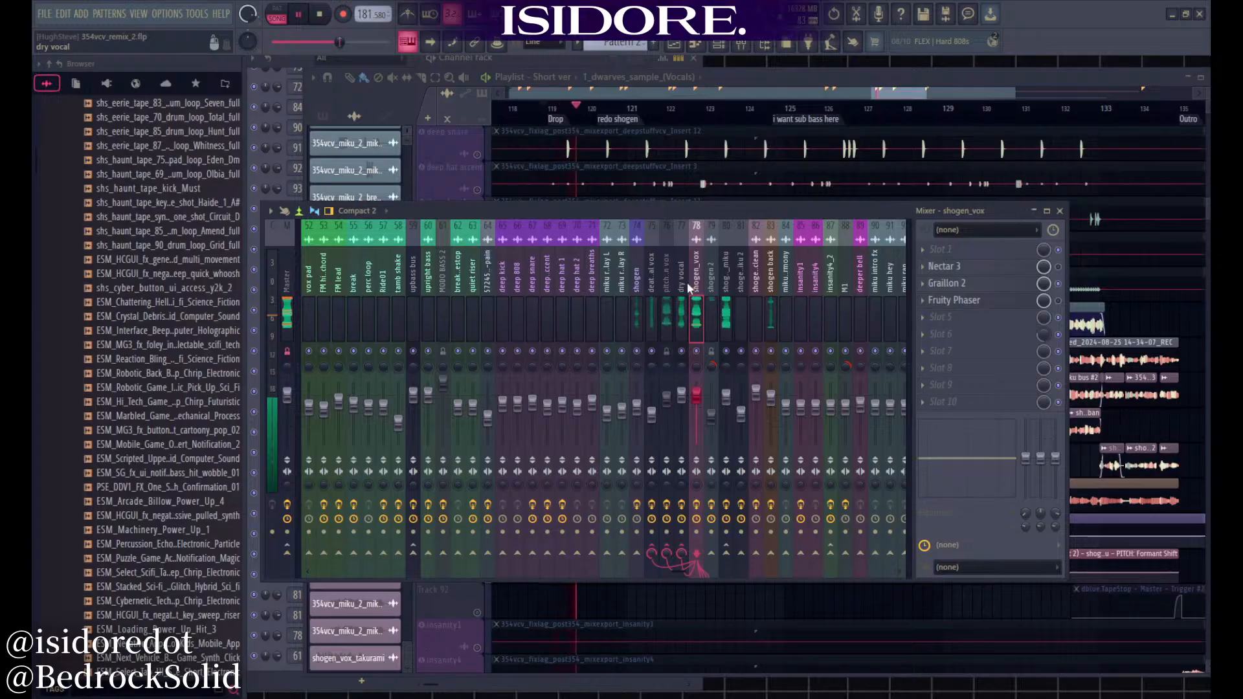
click(726, 278)
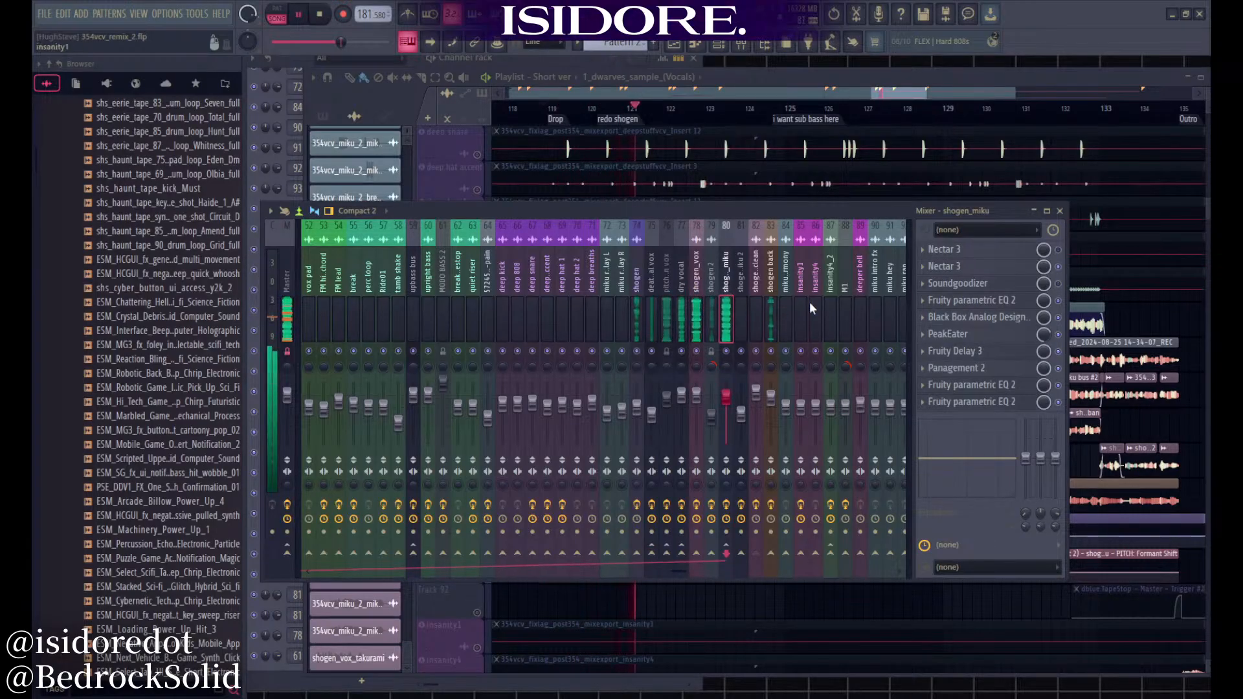
key(space)
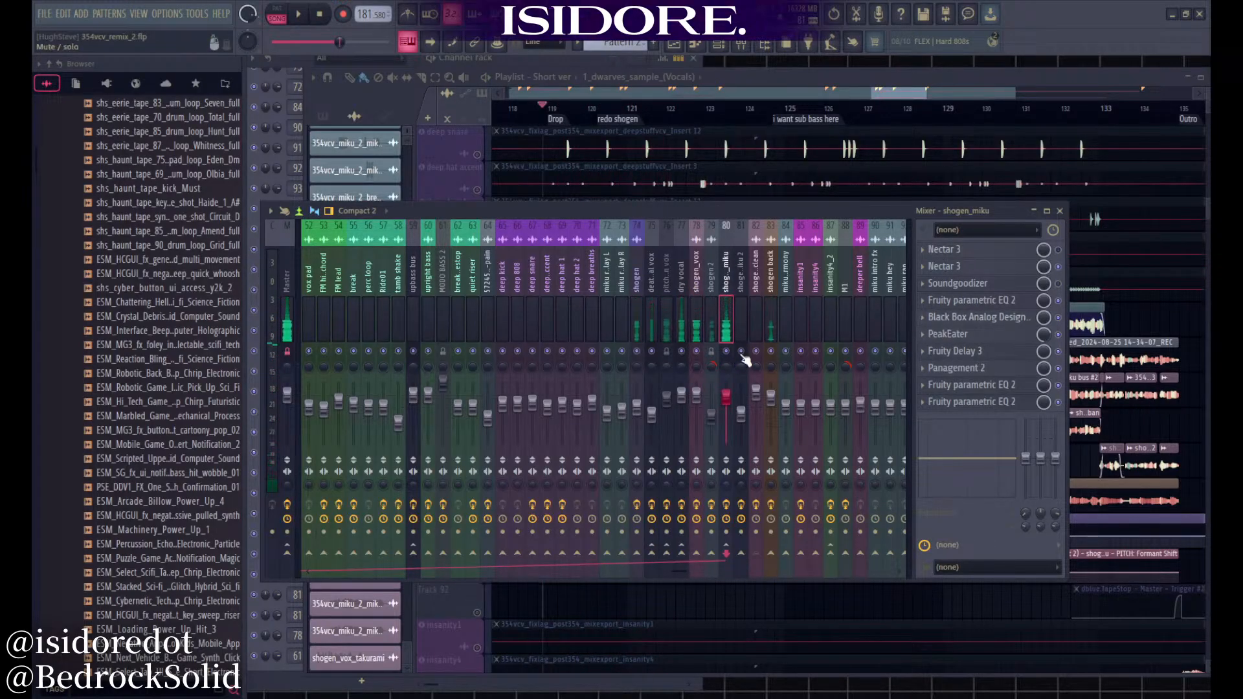
click(1018, 338)
key(Escape)
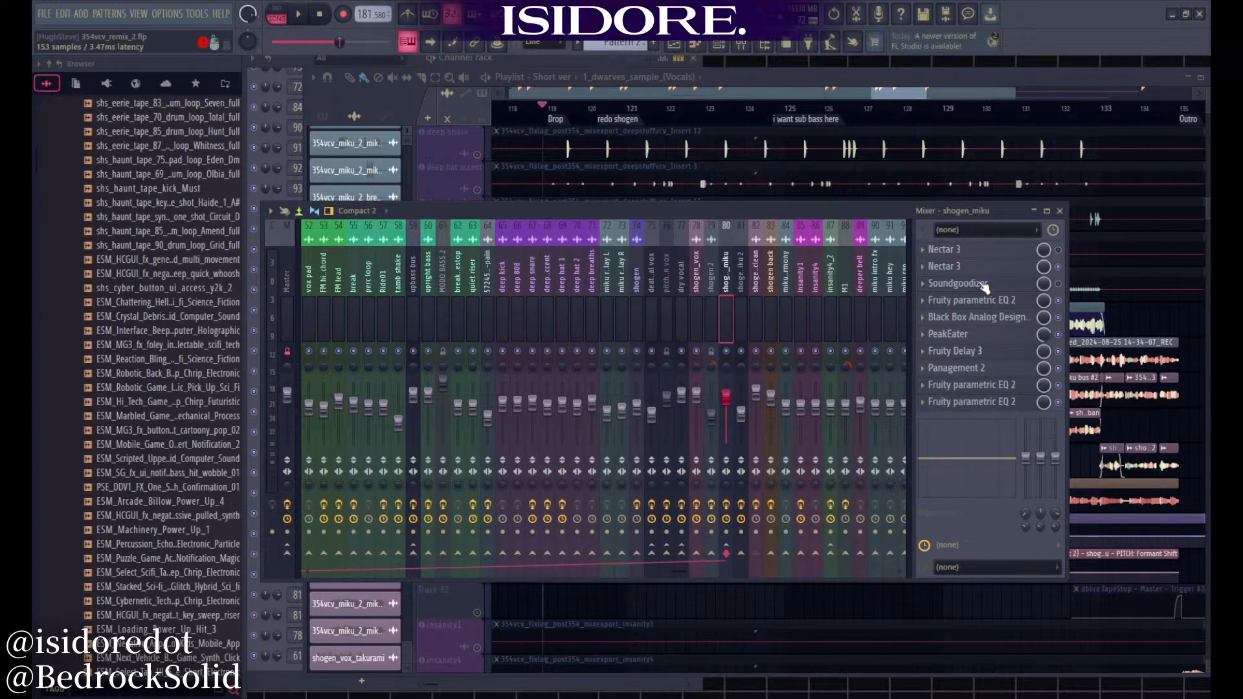
Inspect Panagement 2 on the shogen_miku channel and Nectar 3 on shogen_vox, briefly playing the vocals
click(991, 369)
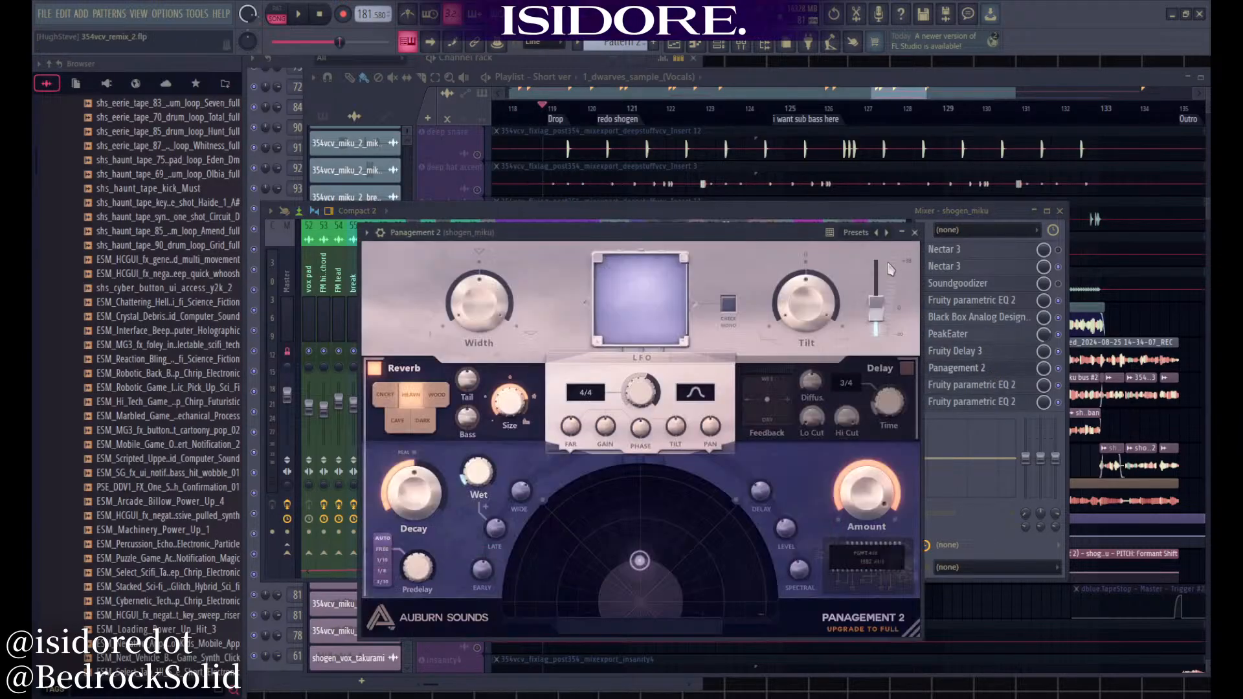
click(914, 233)
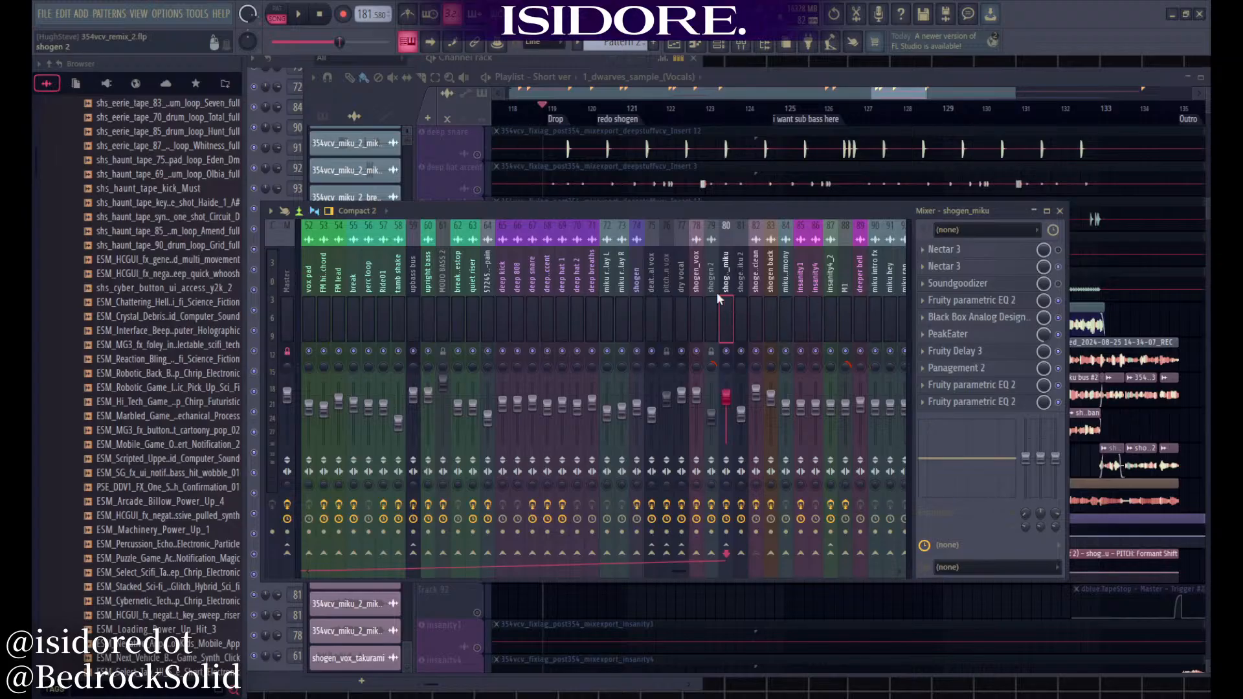
click(698, 283)
key(space)
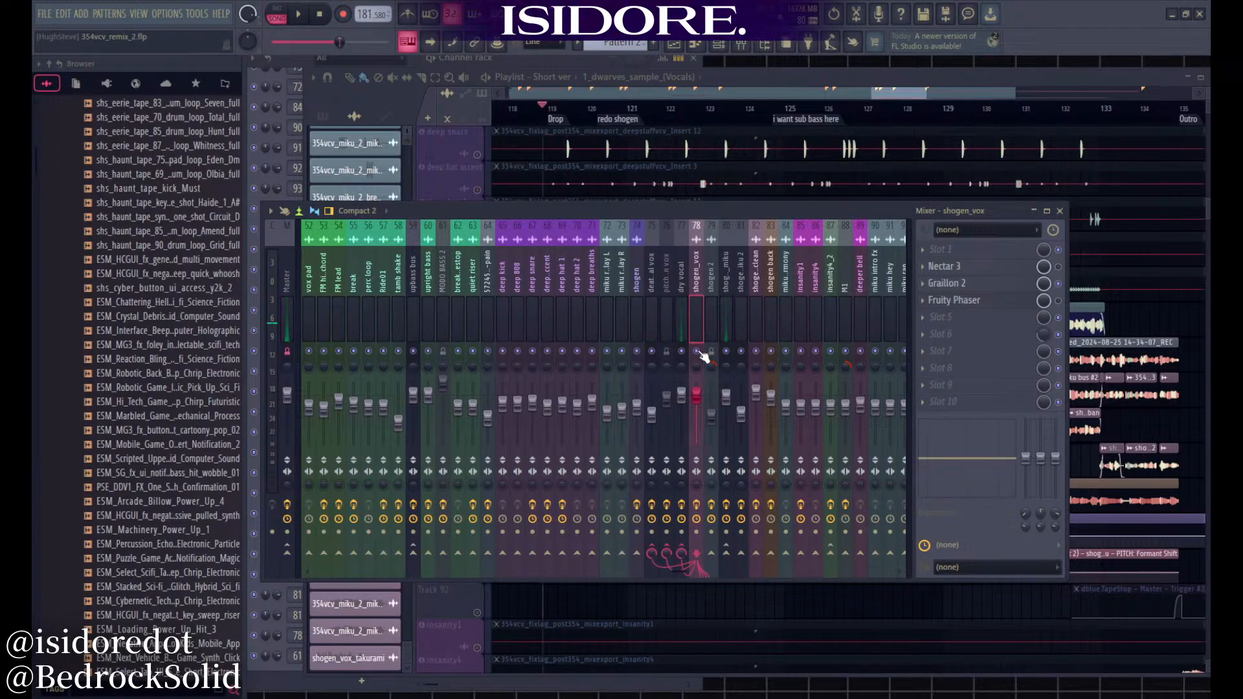
key(space)
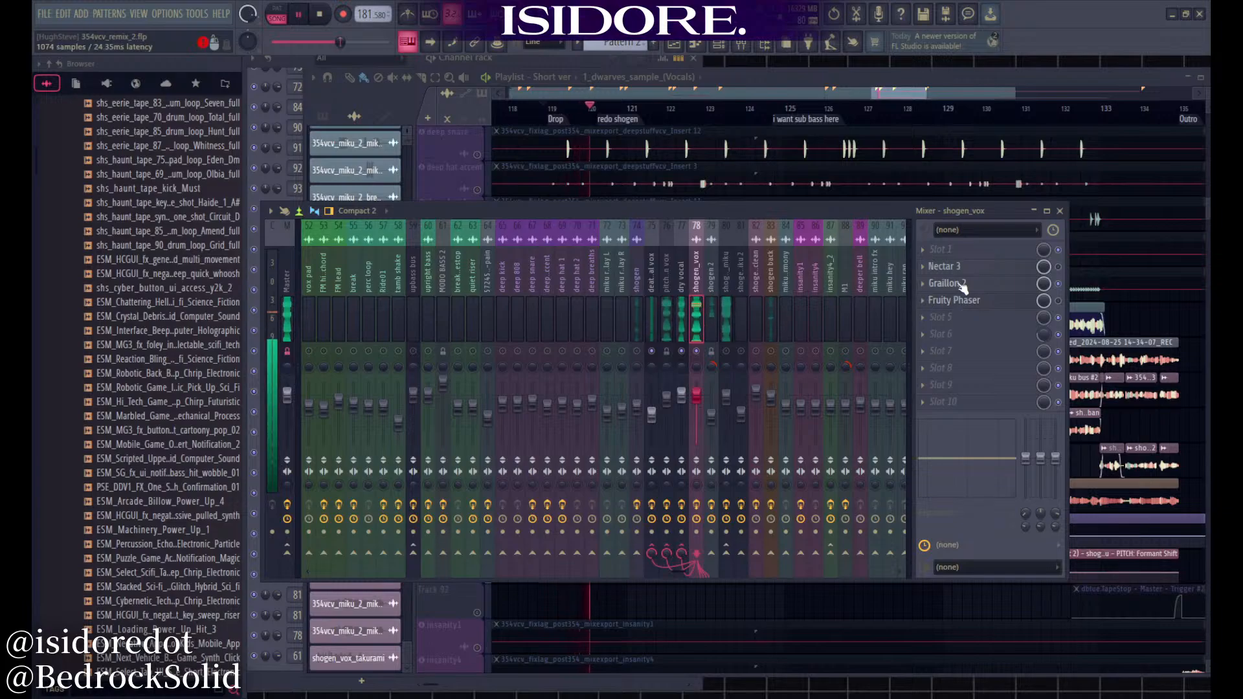
click(973, 268)
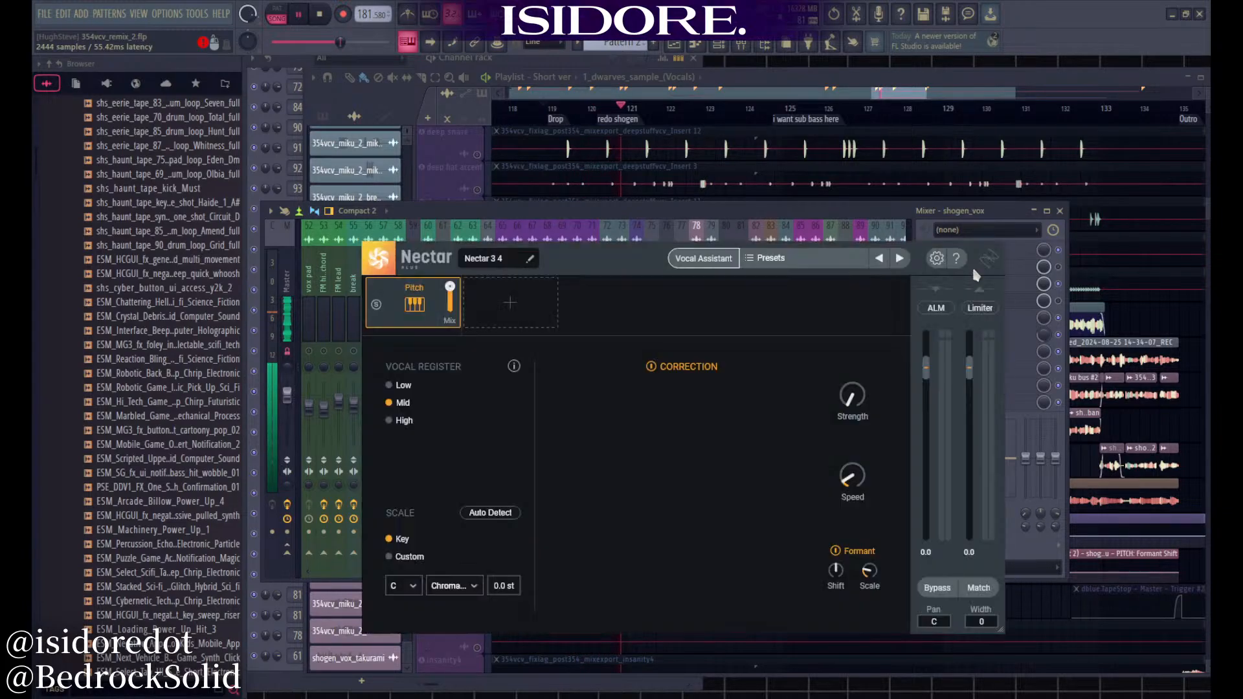
click(1000, 232)
Look through the death metal vox and dry vocal channels and examine shogen_vox's Nectar 3 and Graillon 2 settings
key(space)
click(651, 285)
click(685, 278)
click(702, 287)
click(969, 267)
click(1000, 232)
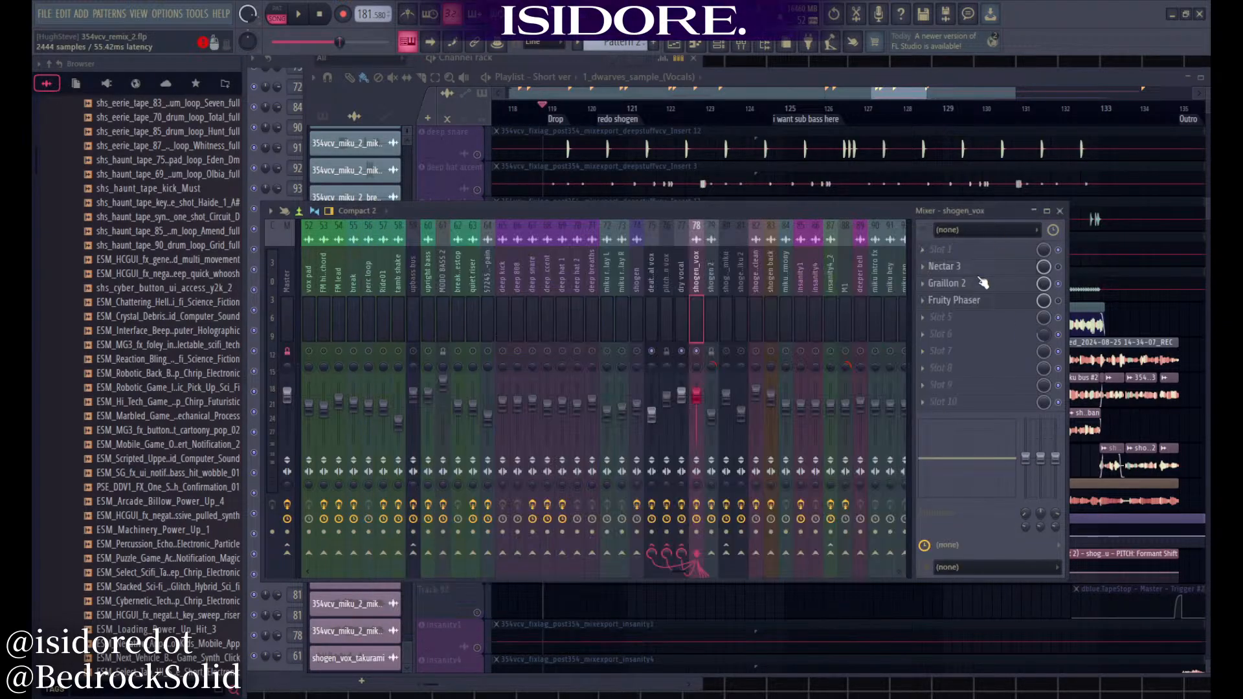
click(978, 284)
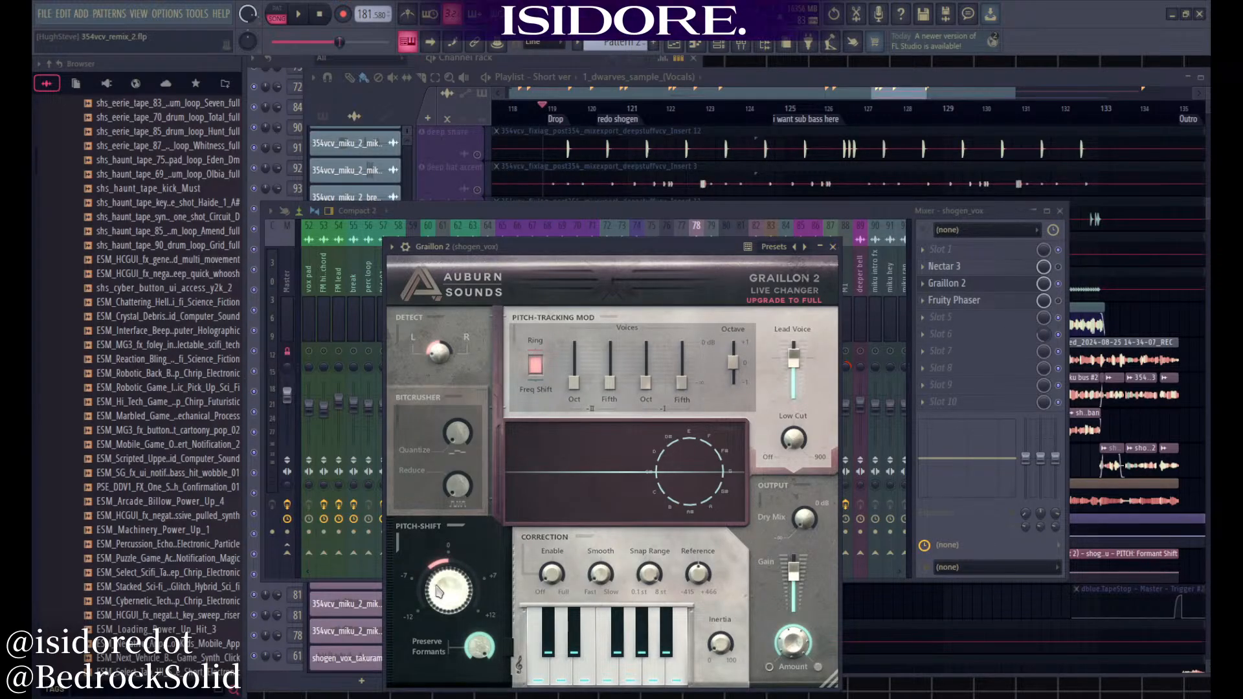
click(834, 248)
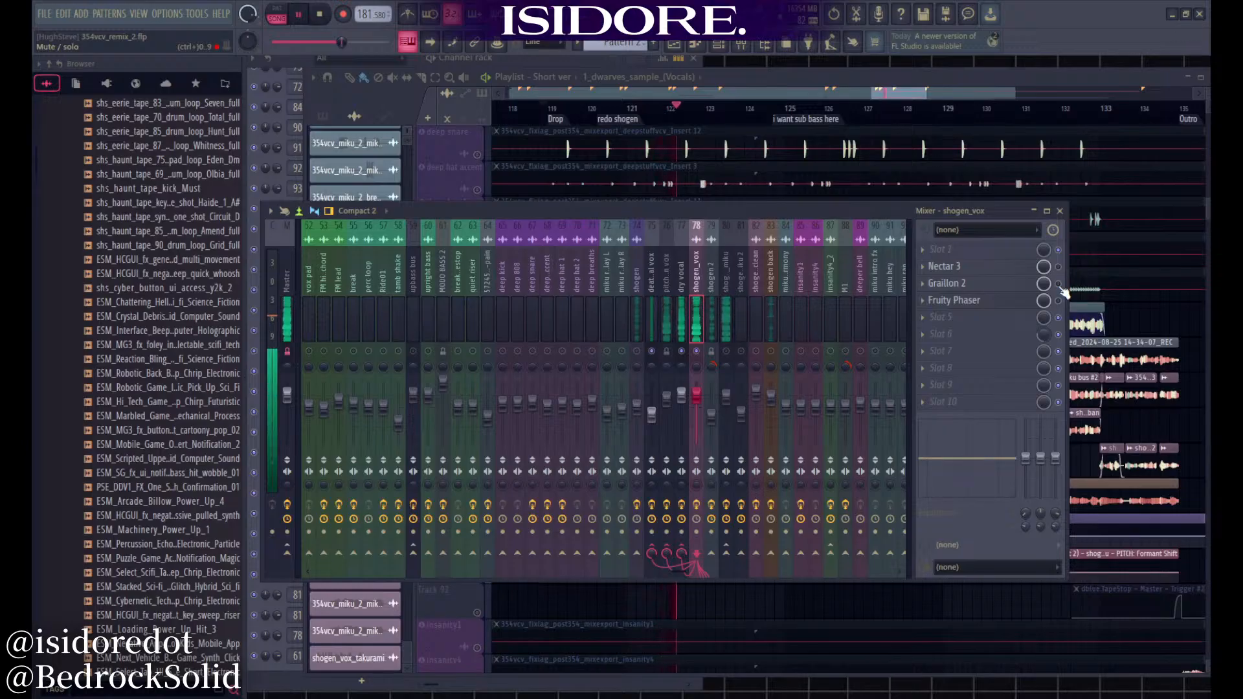
Audition the shogen_vox and dry vocal channels during playback and compare their effect chains
key(space)
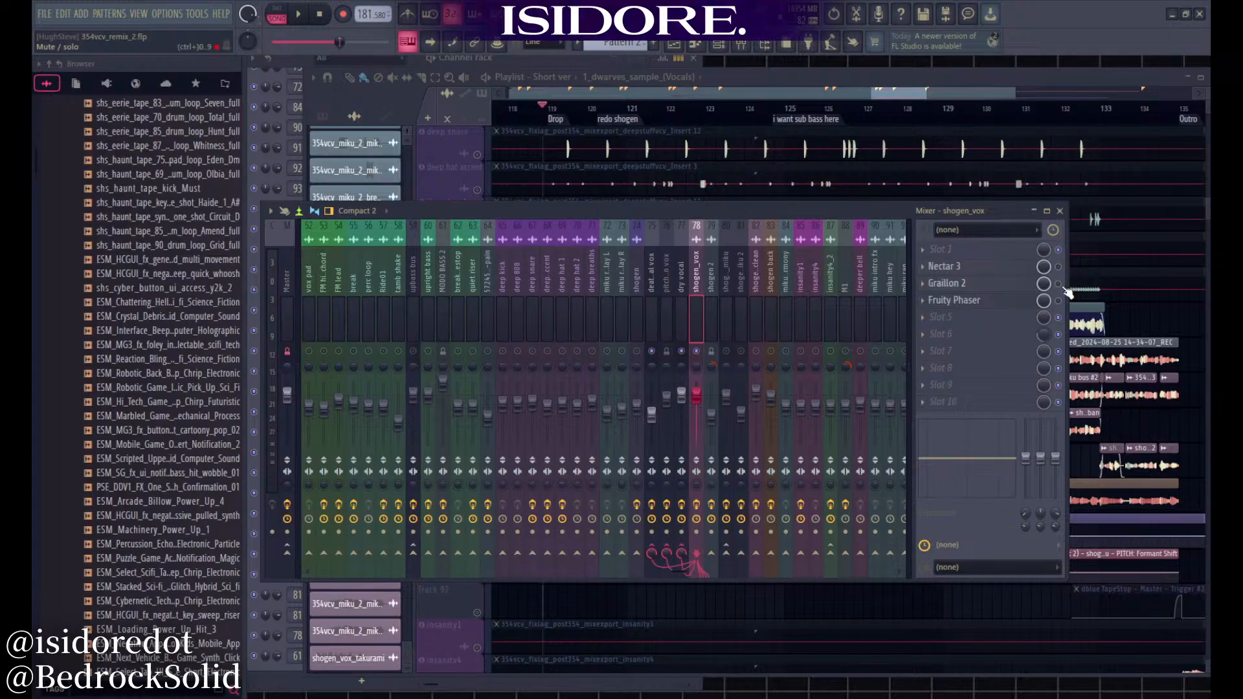
key(space)
click(687, 285)
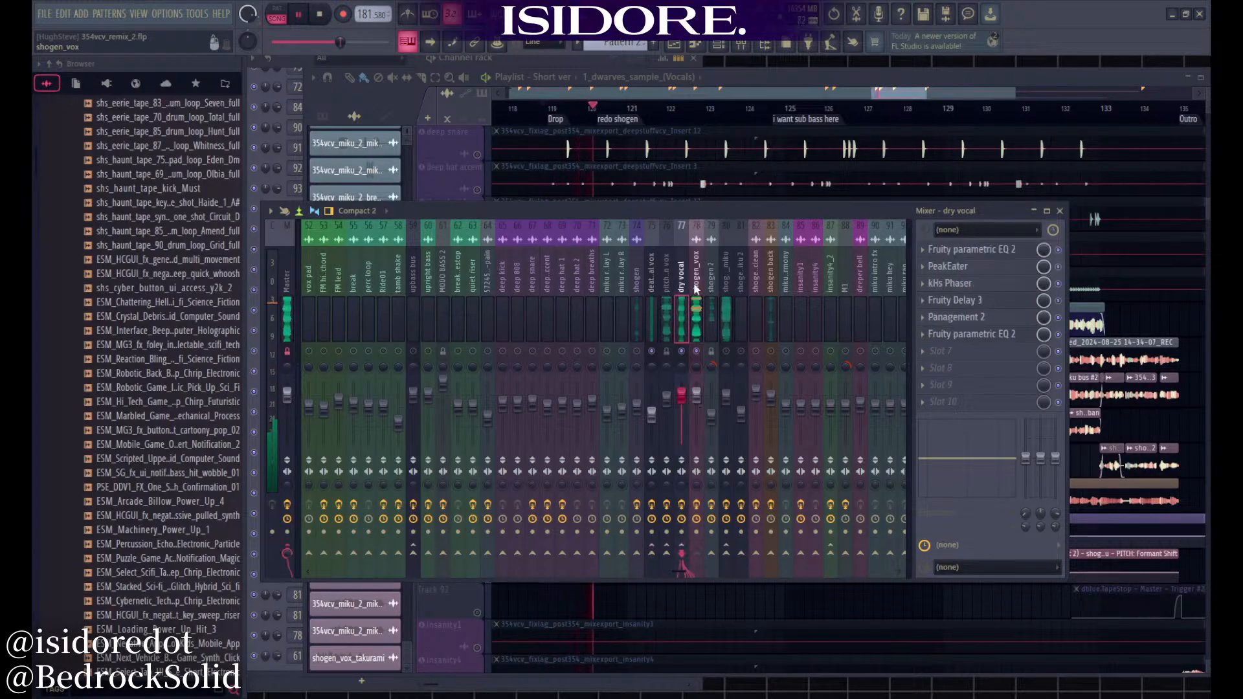
click(690, 288)
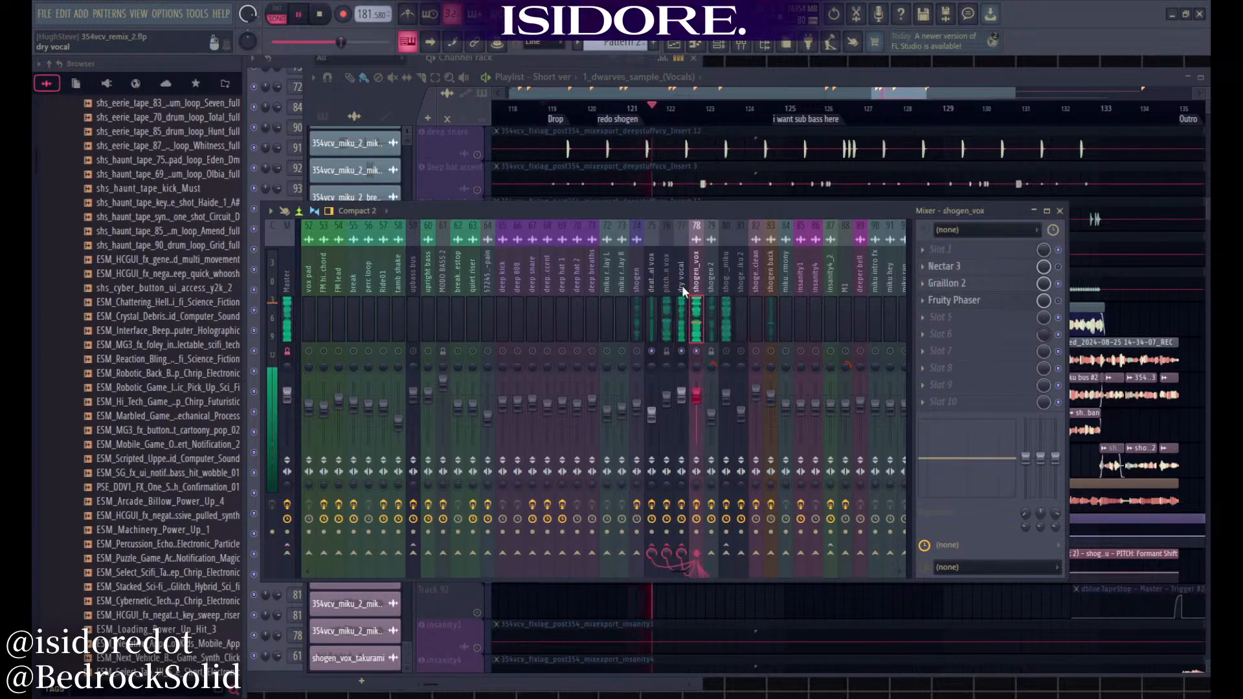
click(685, 285)
key(space)
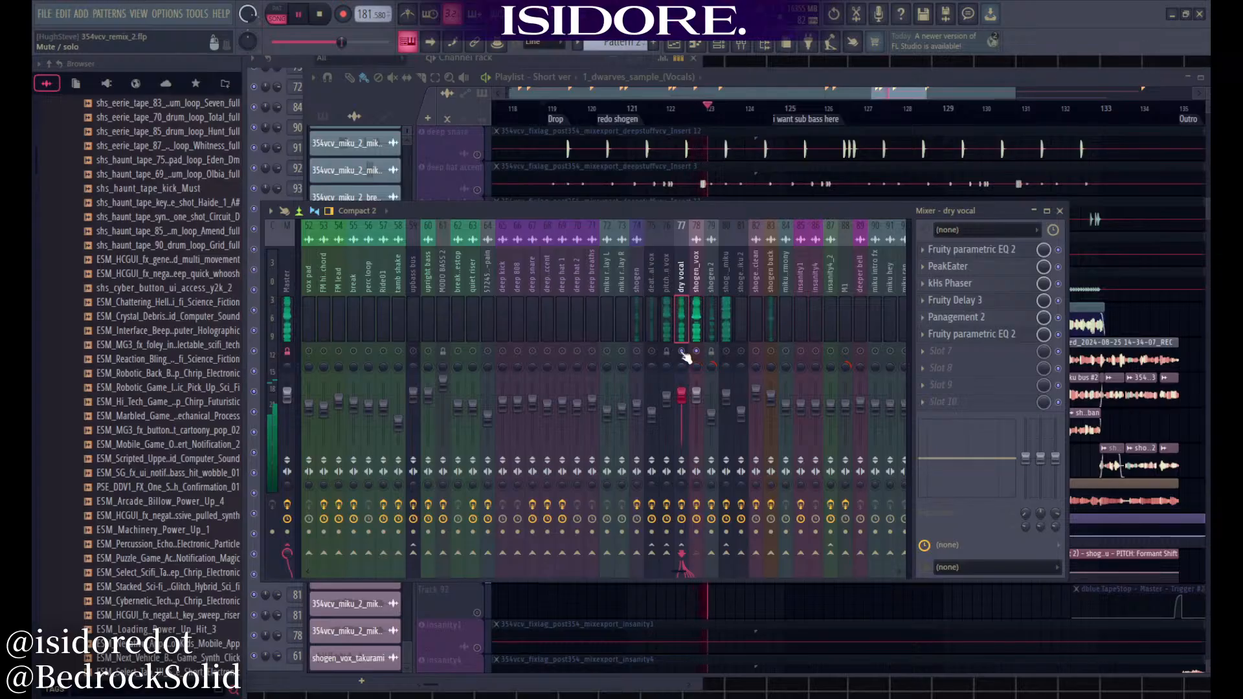
key(space)
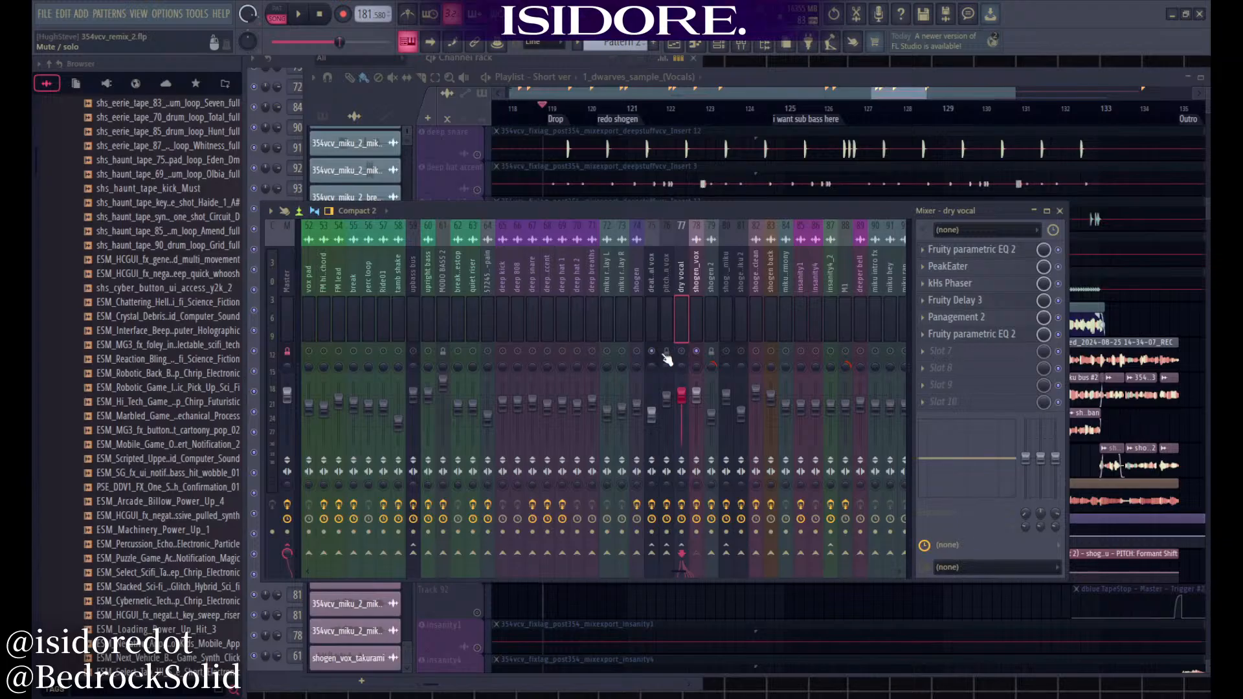
Examine the Death Metal preset in VocalSynth 2 on the death metal vox channel during playback and return to the mixer
click(651, 289)
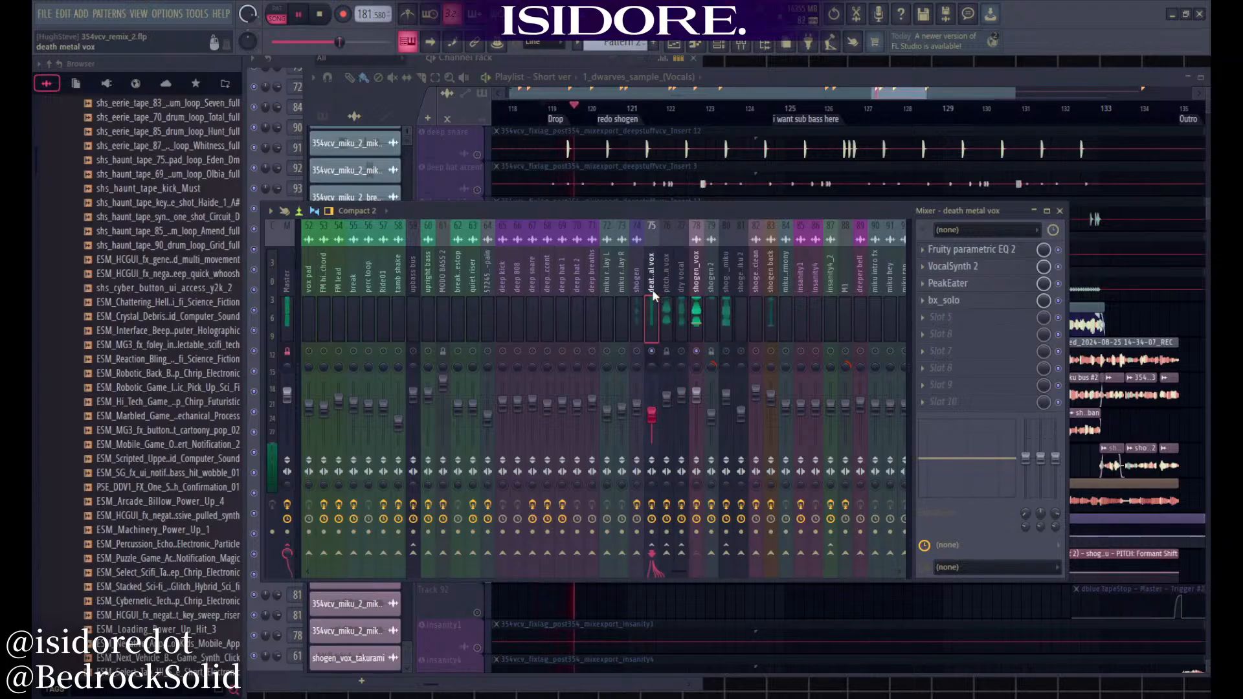
click(981, 270)
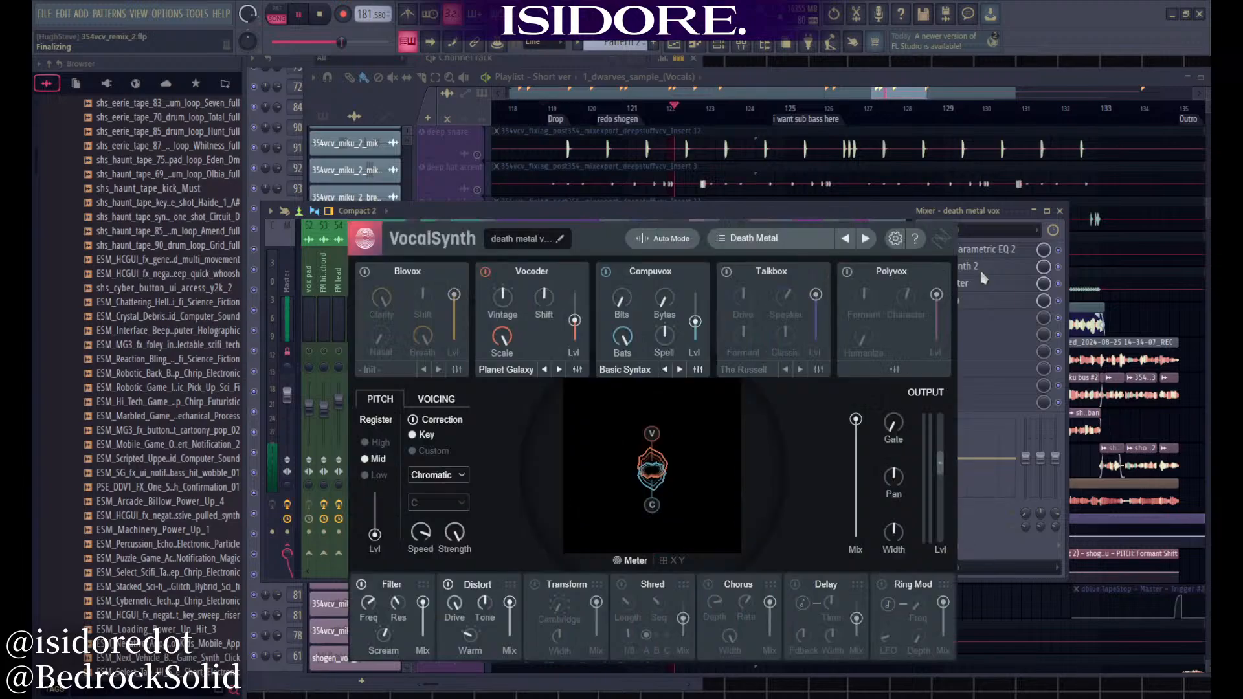
drag(676, 212, 752, 208)
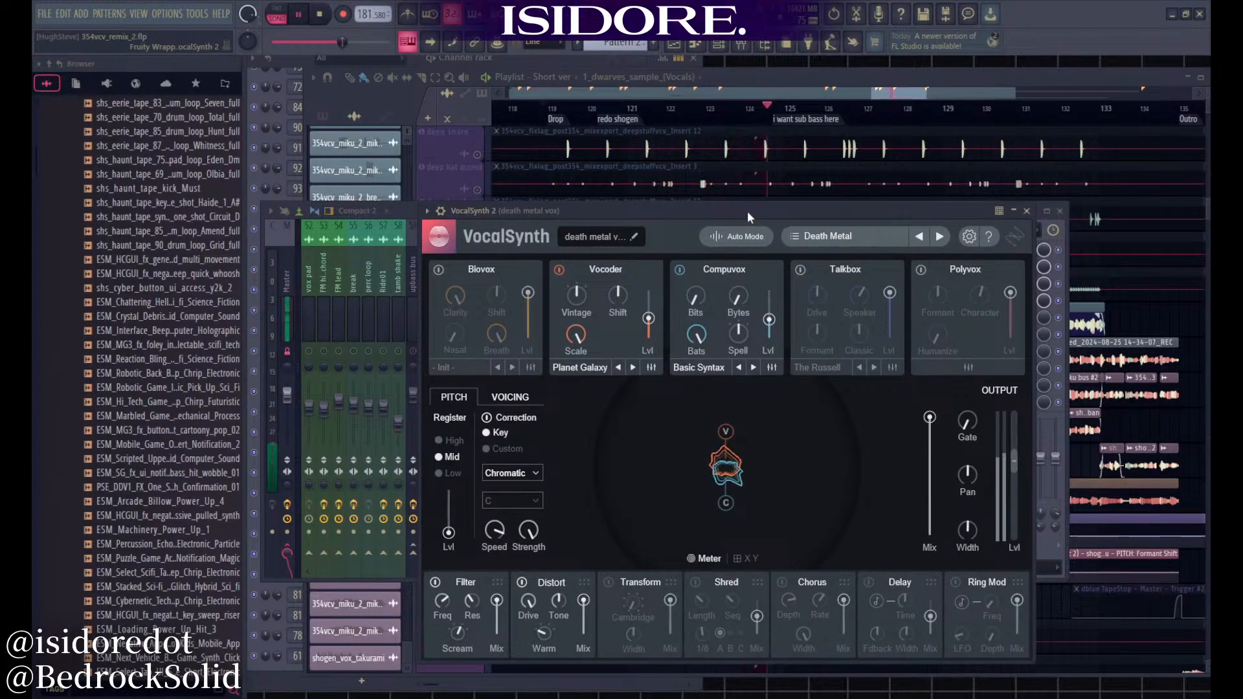
key(space)
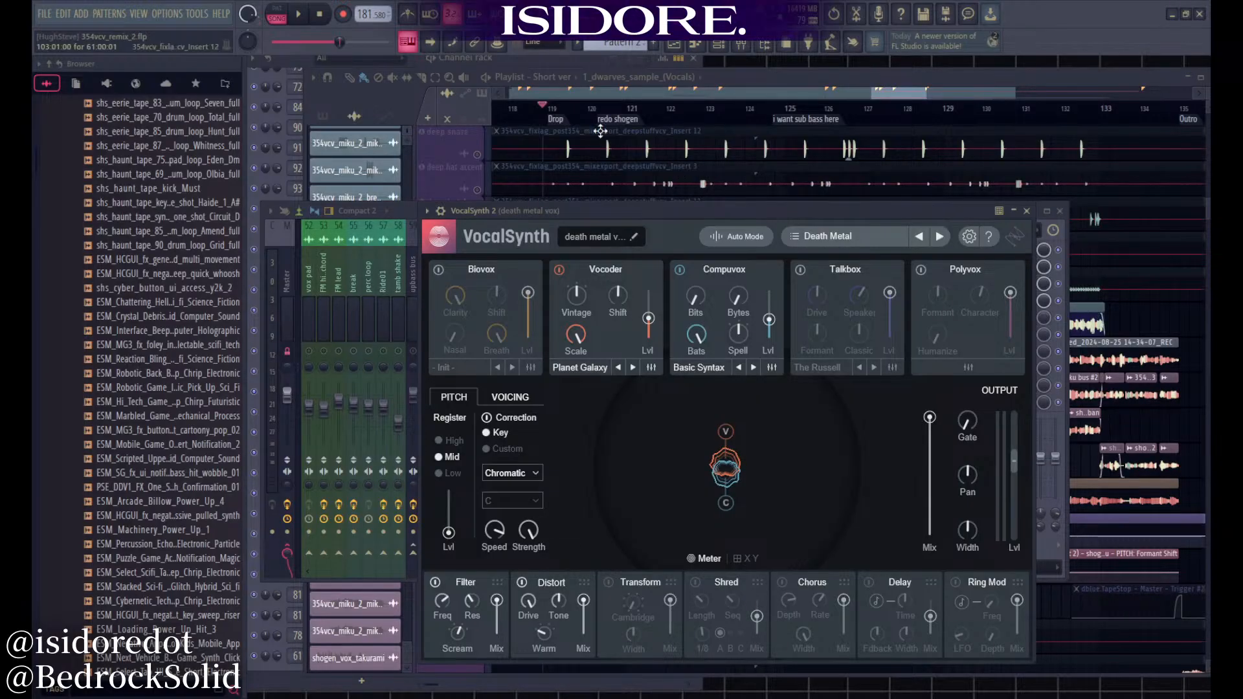
drag(619, 212, 524, 183)
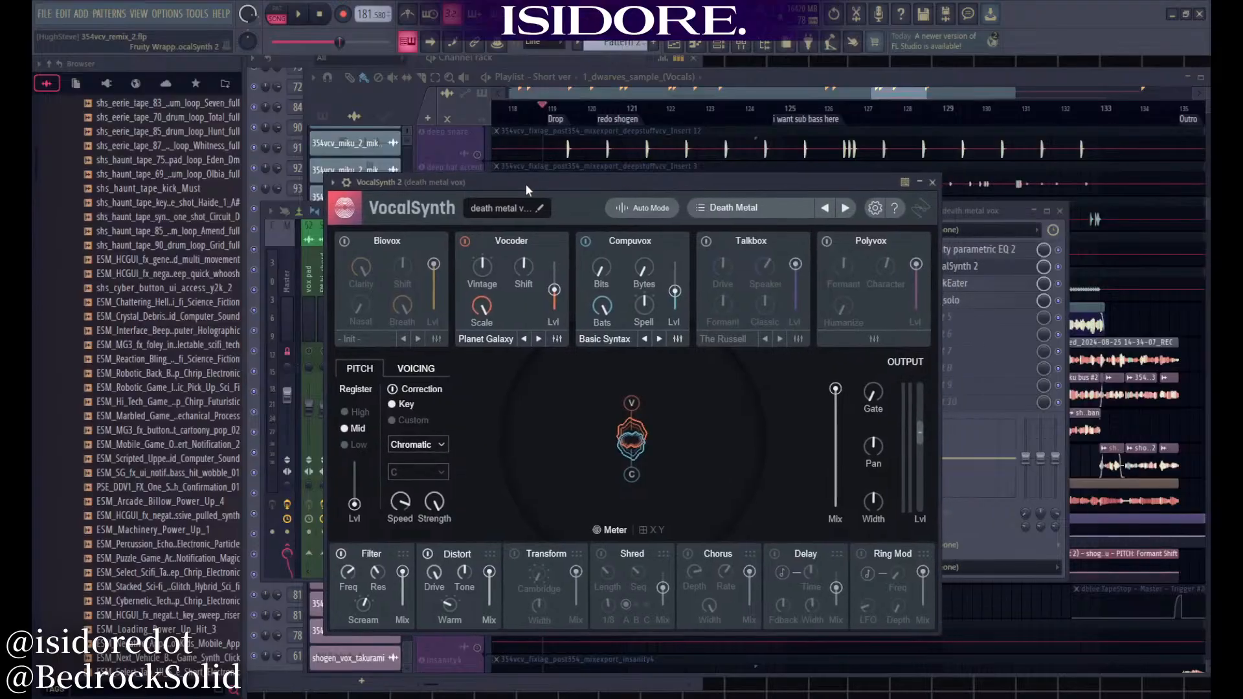
click(977, 214)
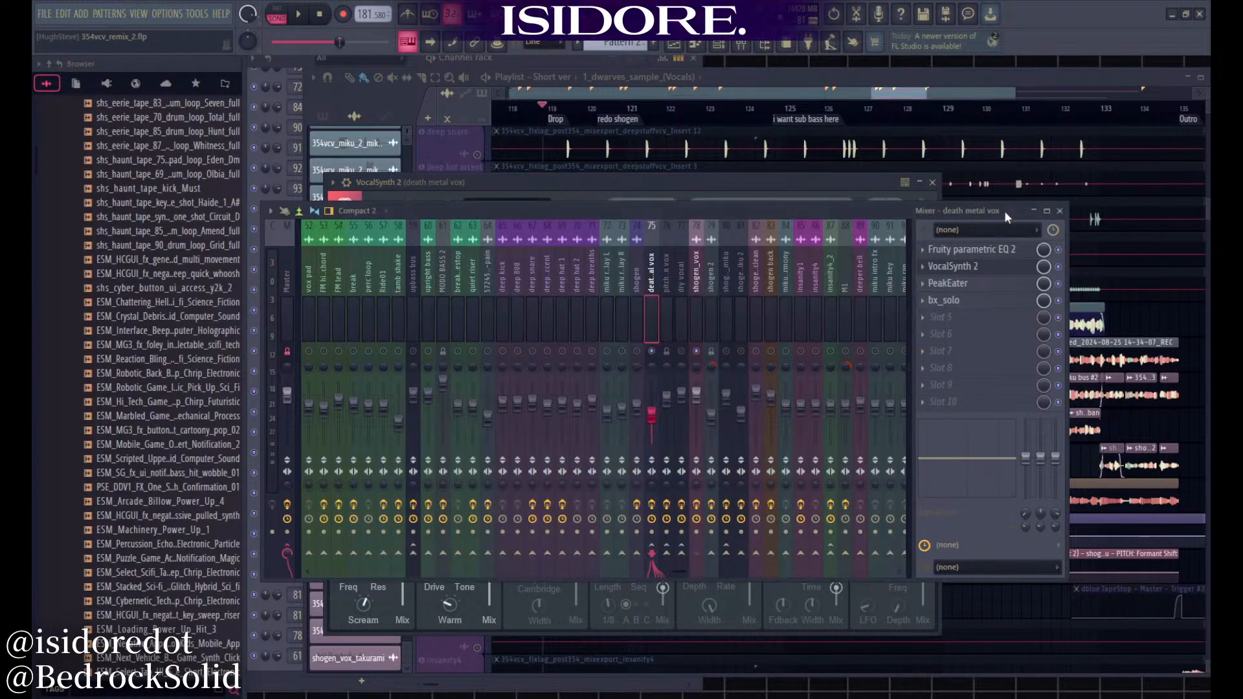
Raise the death metal vox channel's volume to about the level of its neighbouring vocal channels during playback
key(space)
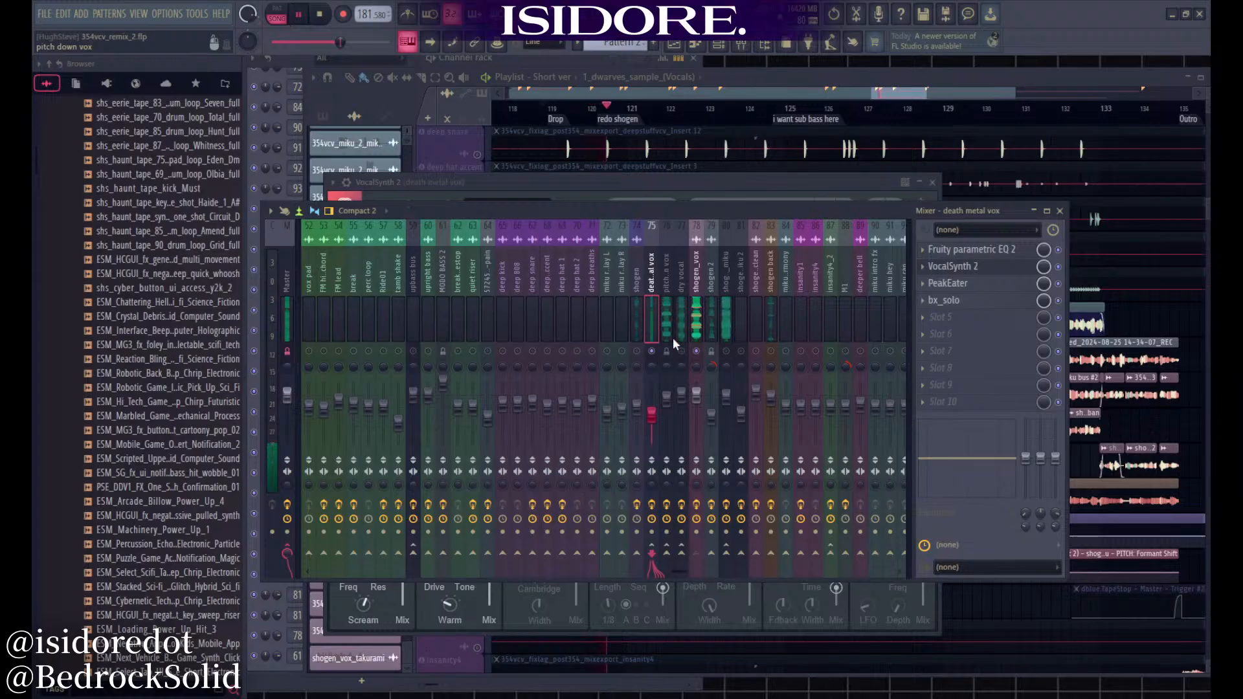
mouse_move(653, 415)
mouse_down()
mouse_move(655, 366)
mouse_move(655, 396)
mouse_up()
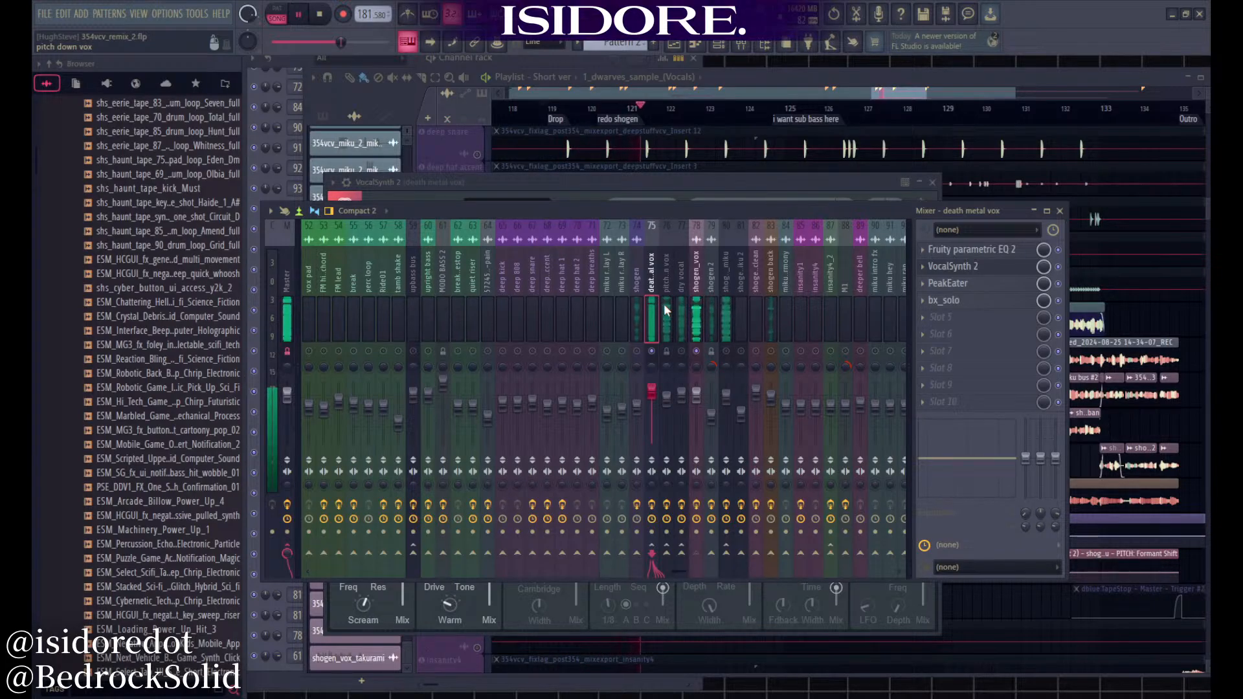
key(space)
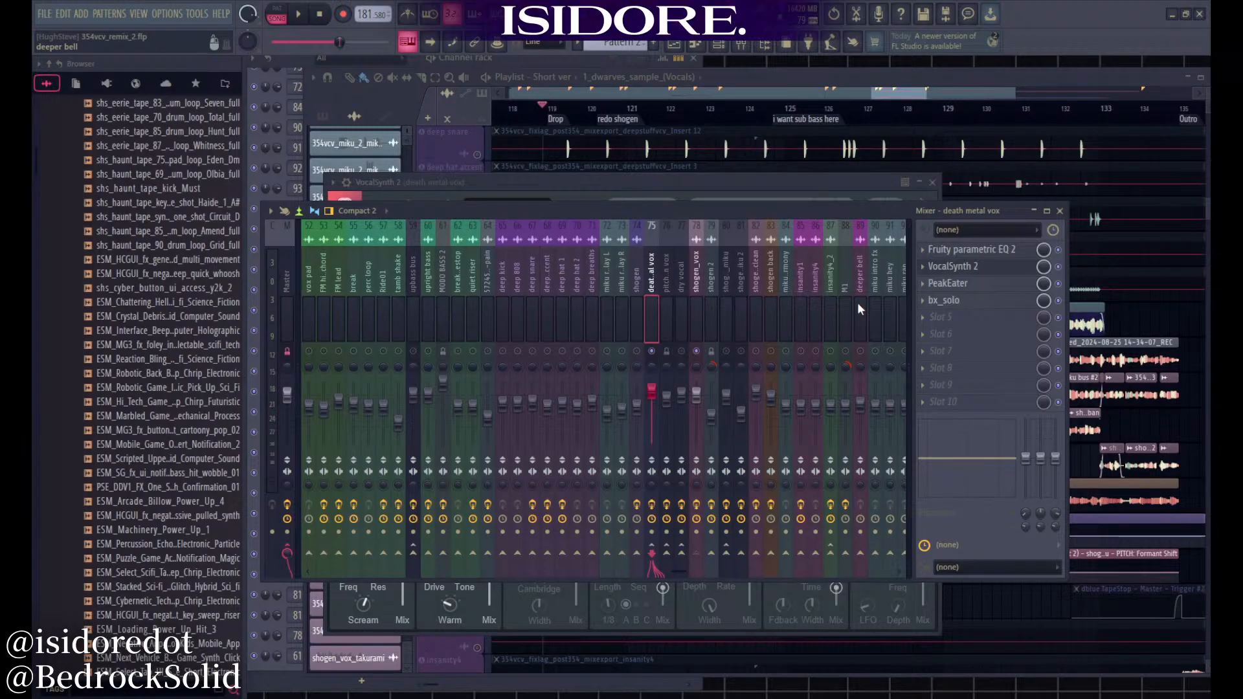
Examine PeakEater's clipping on the death metal vox channel during playback and return to the mixer's dry vocal channel
click(943, 283)
key(space)
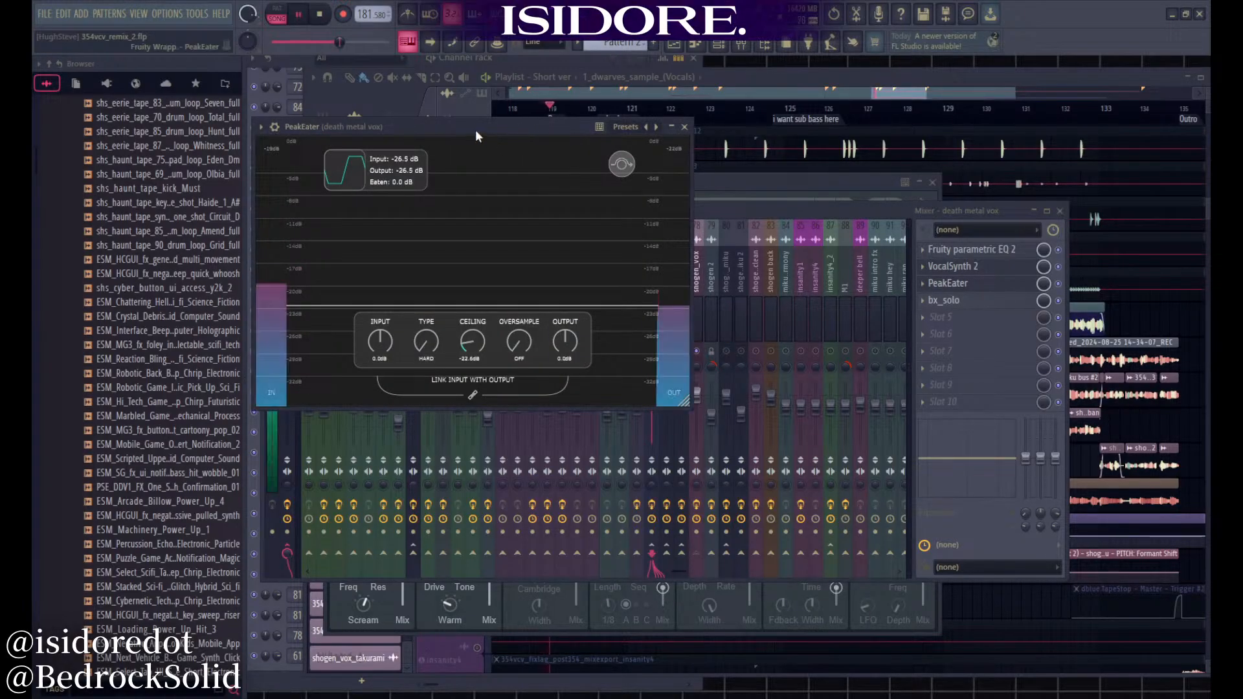
key(space)
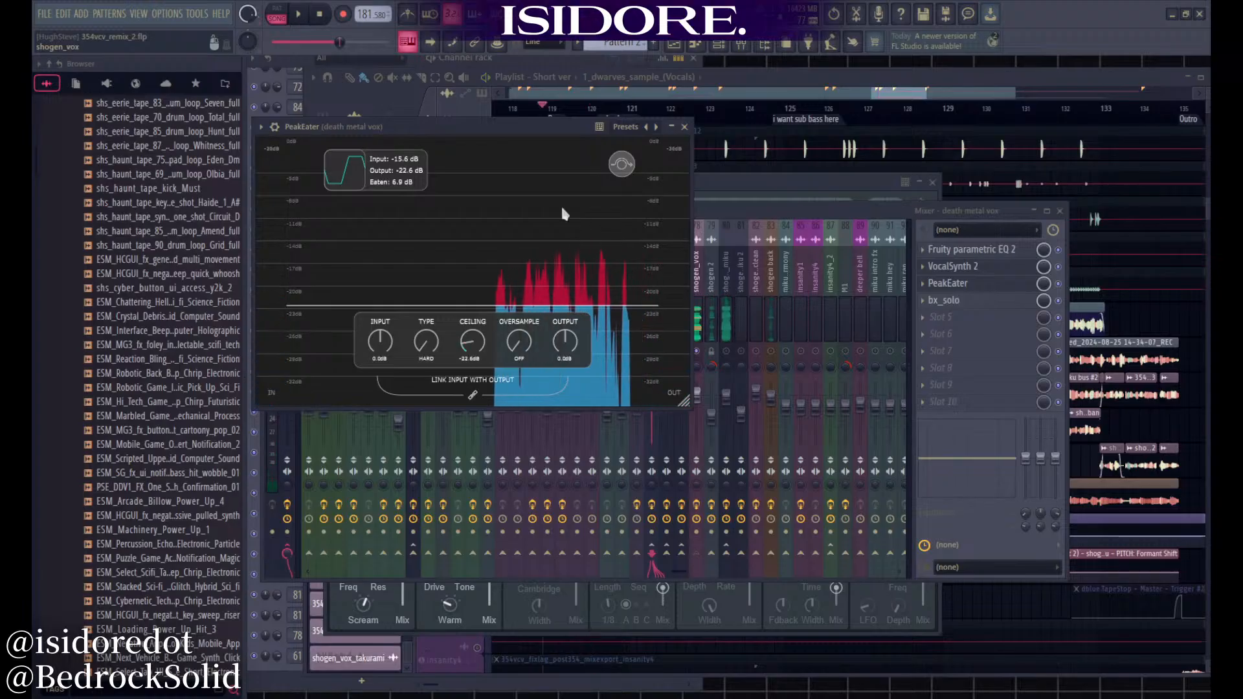
click(685, 127)
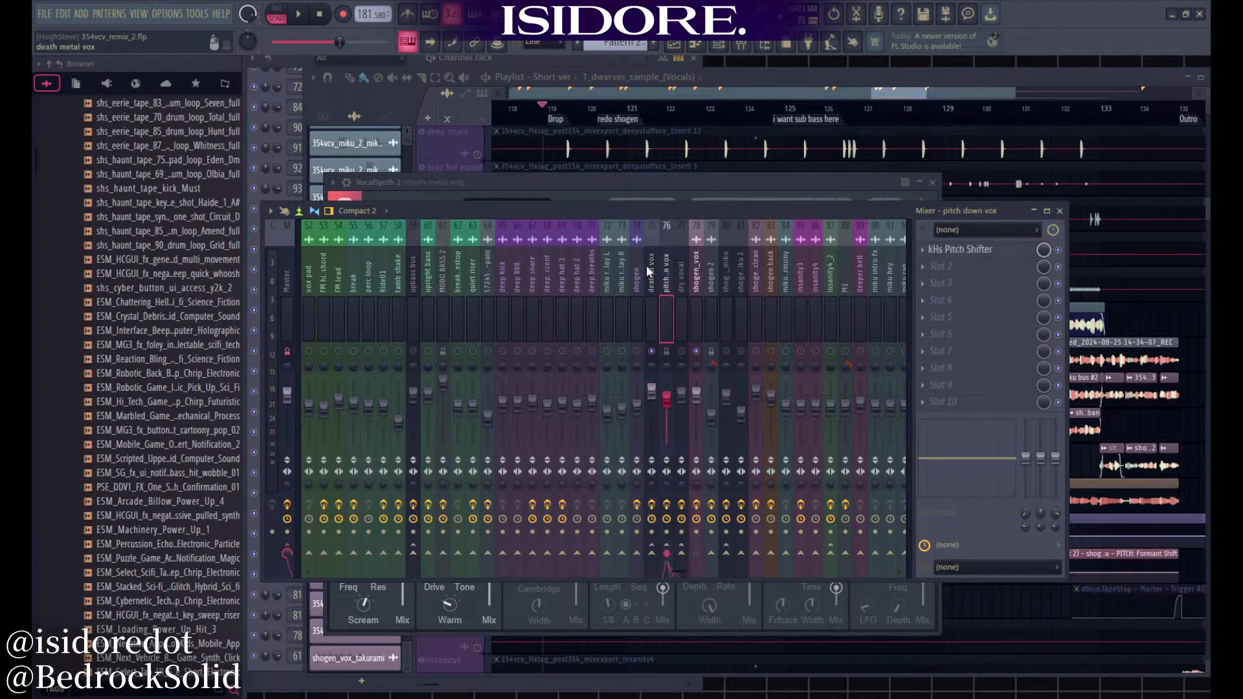
drag(881, 203, 908, 204)
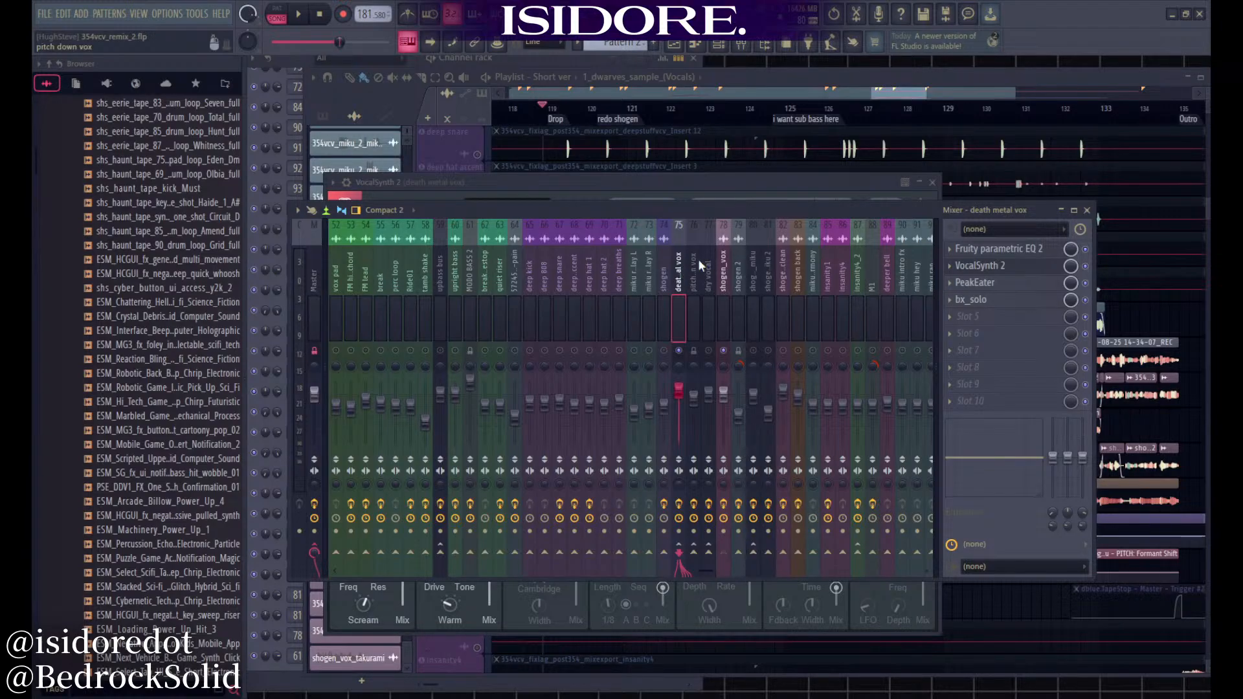
click(978, 282)
key(space)
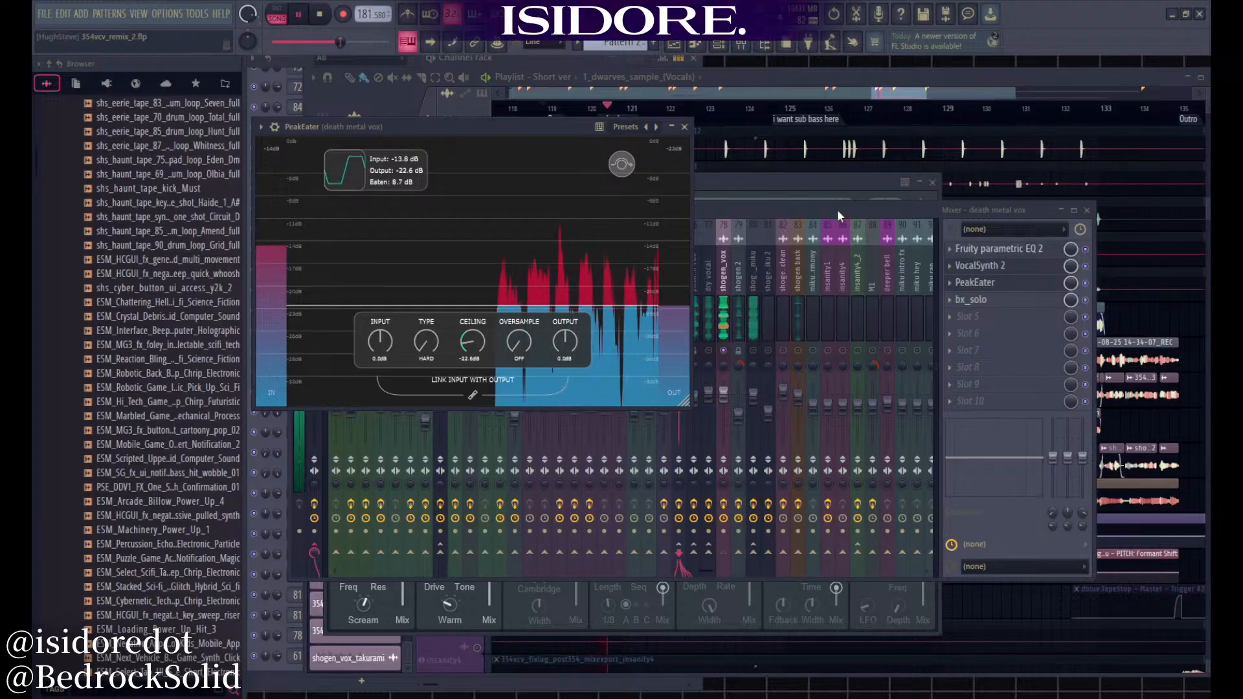
click(764, 213)
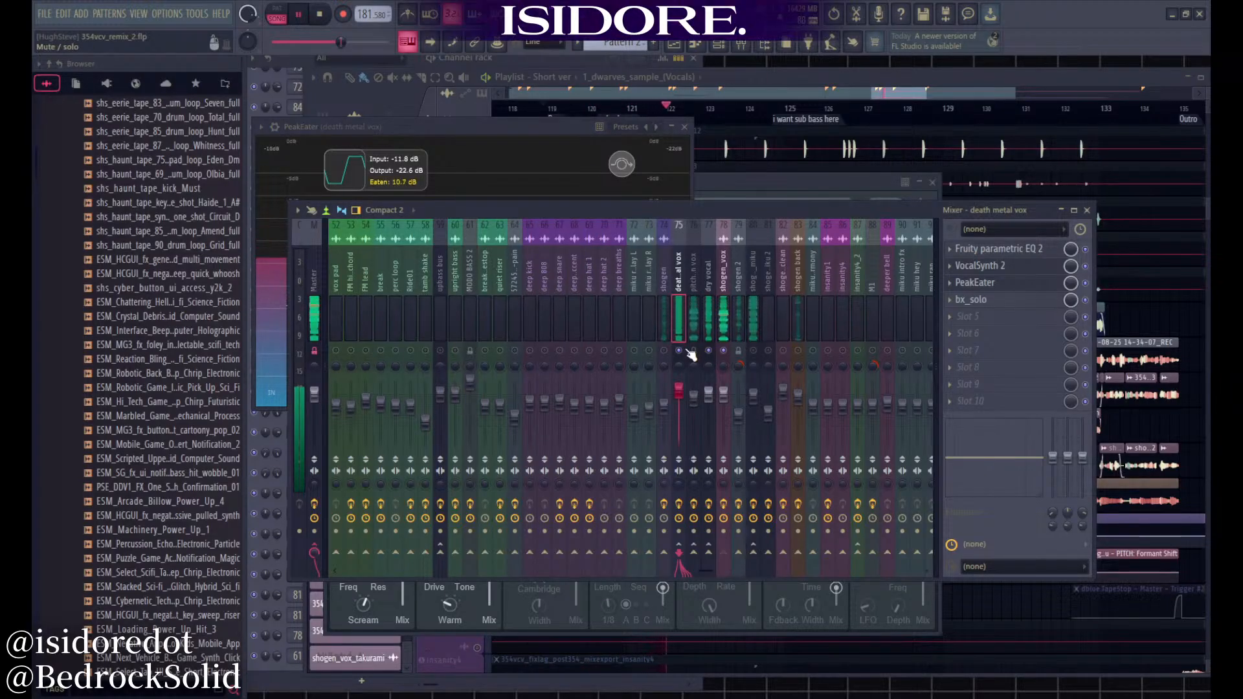
click(708, 324)
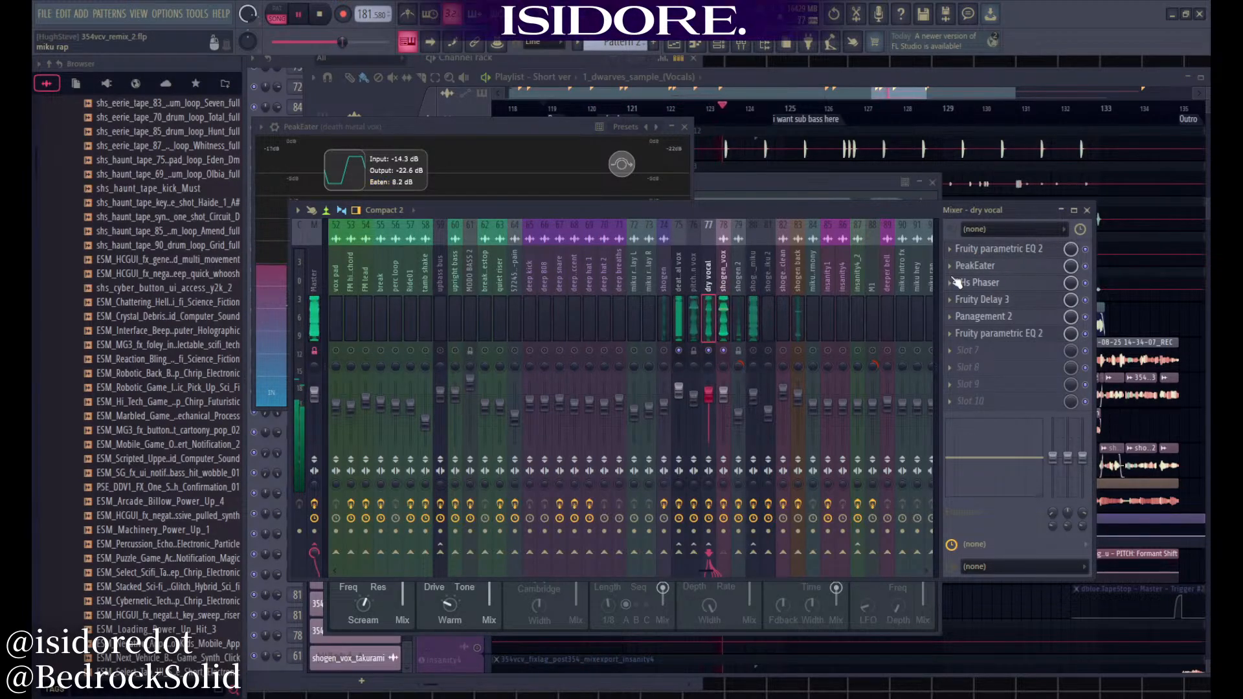
Set the pitch shift in Graillon 2 on the shogen_vox channel to 10.38 st while auditioning the vocals
click(723, 288)
click(973, 283)
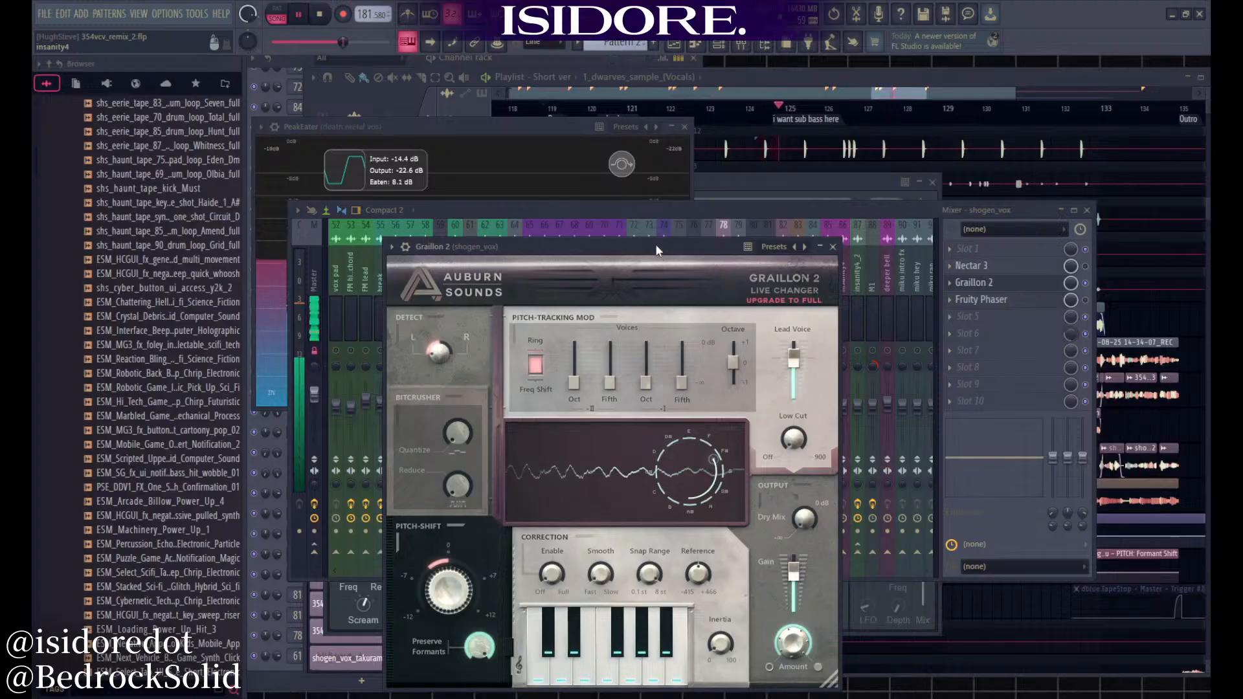
drag(656, 246, 726, 177)
key(space)
drag(524, 516, 555, 223)
key(space)
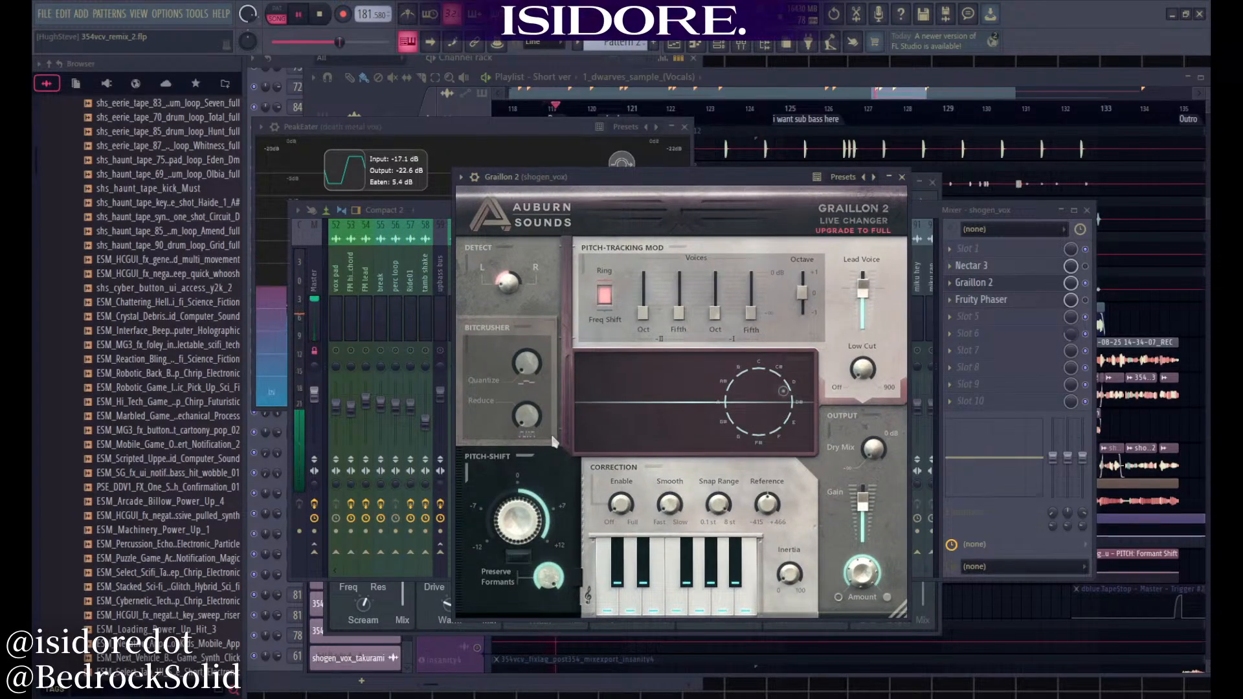
drag(528, 518, 531, 553)
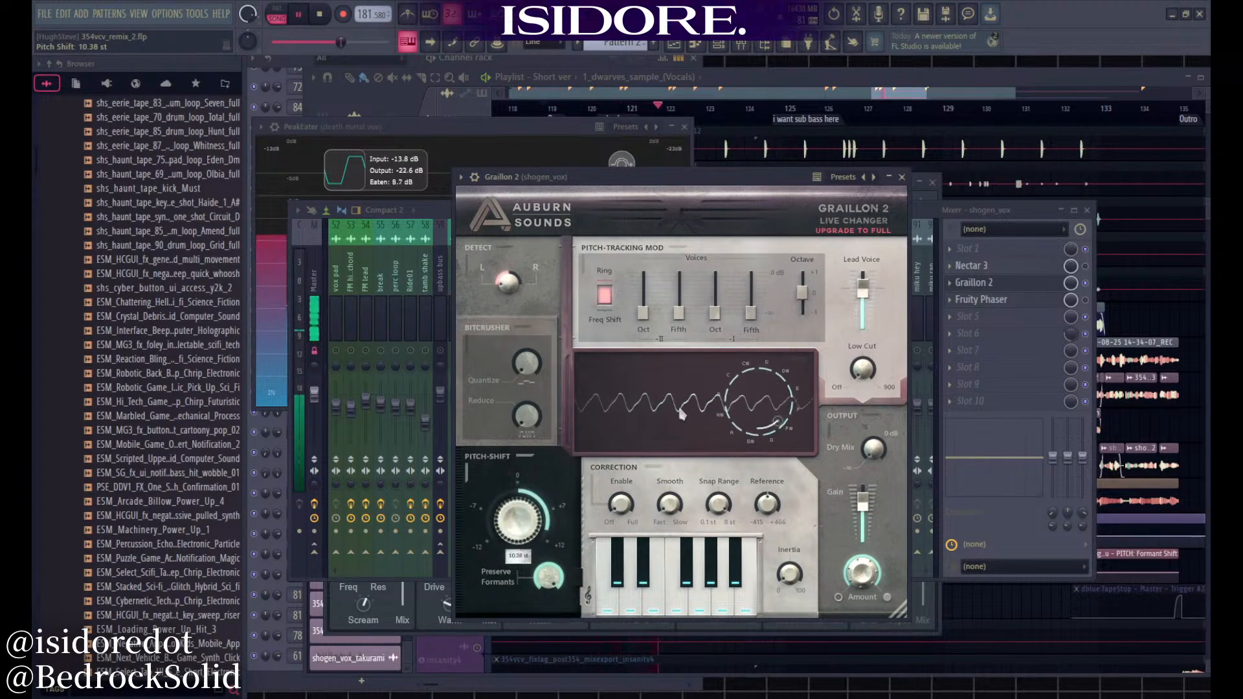
Return to the mixer and check PeakEater on the dry vocal channel during playback
click(1042, 206)
key(space)
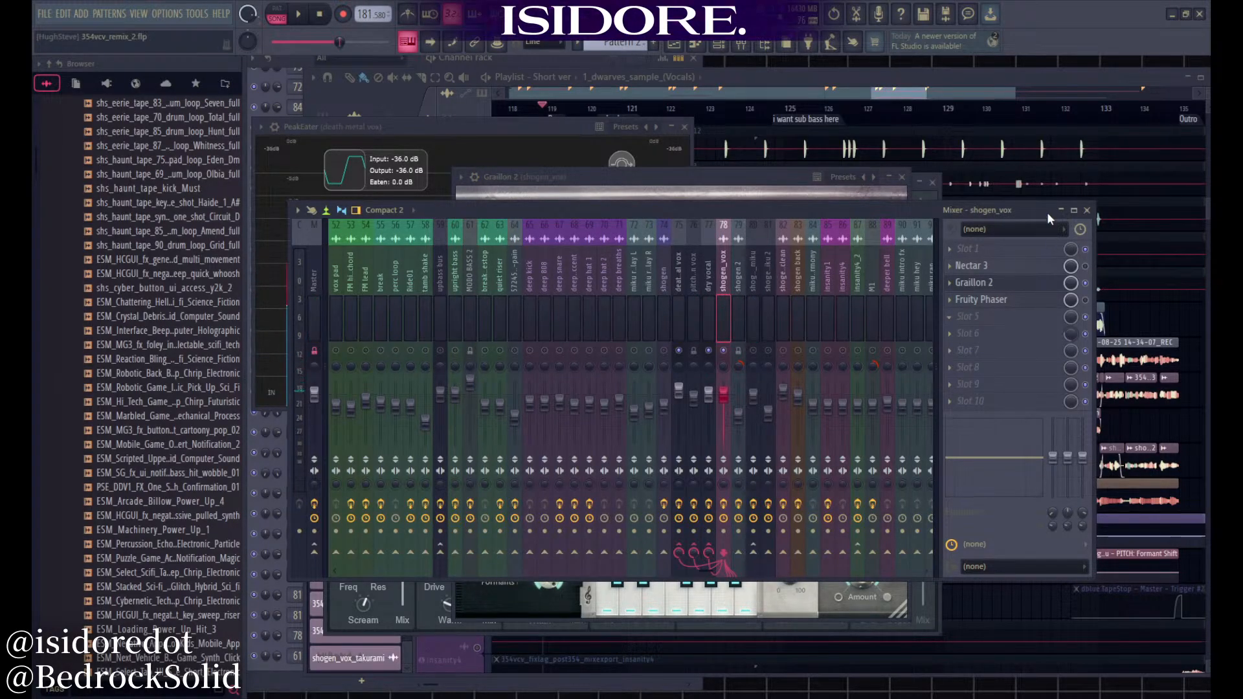
click(710, 276)
key(space)
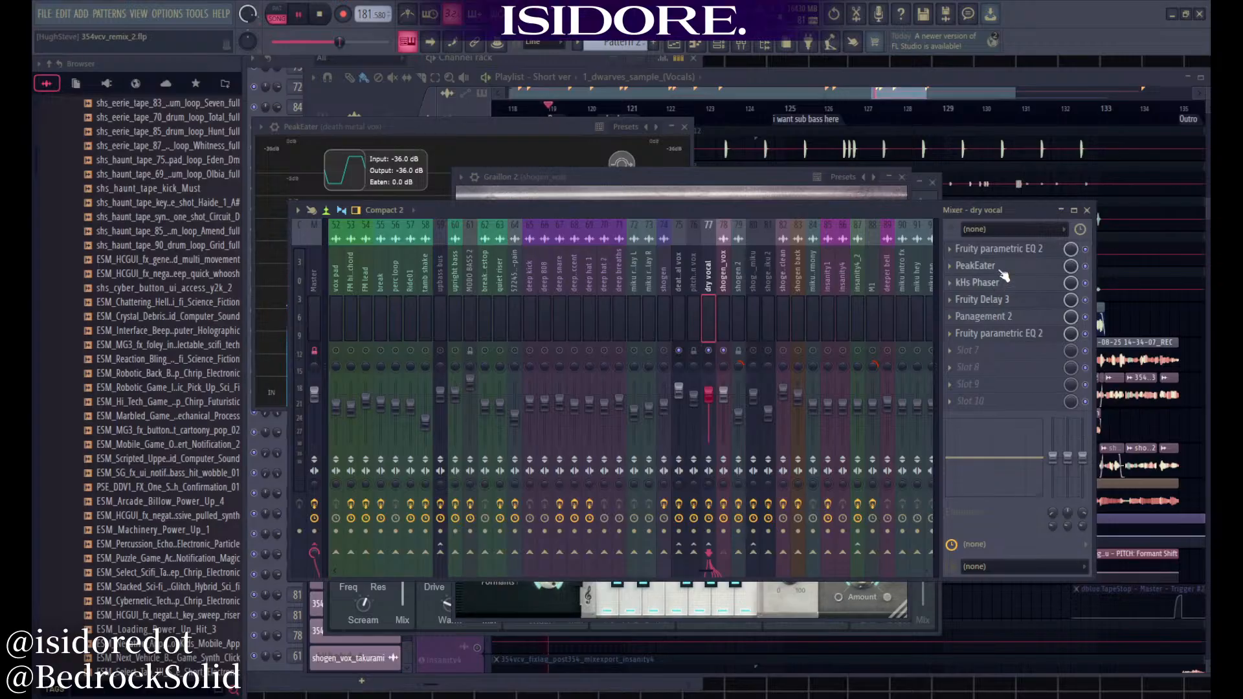
click(1002, 265)
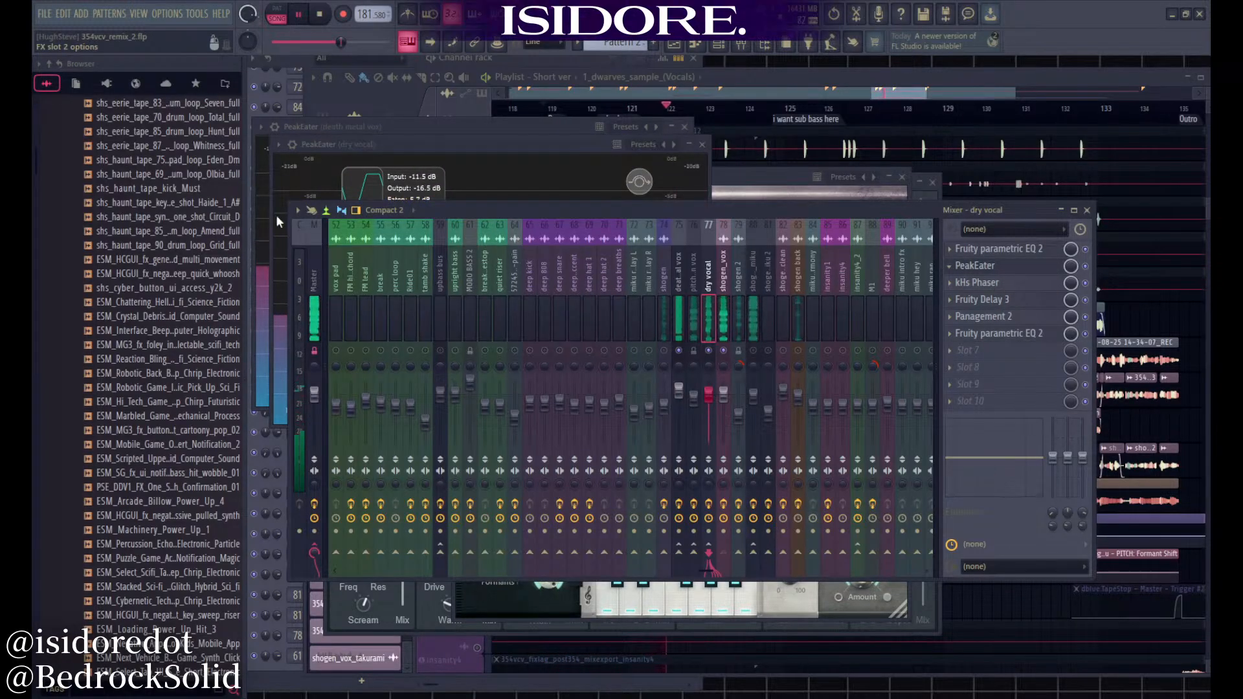
Replace PeakEater on the dry vocal channel with KClip3, setting its threshold to -32.5 dB and output gain to 7.2 dB
key(ctrl+s)
click(975, 266)
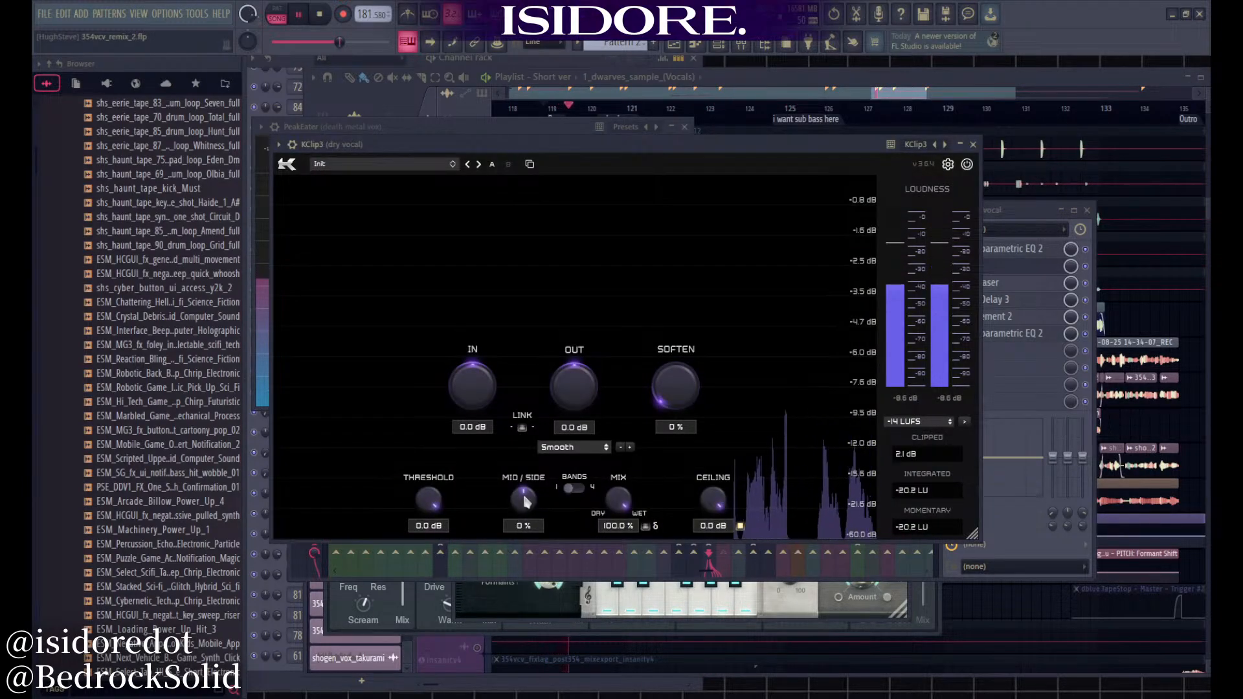
drag(428, 499, 428, 532)
drag(576, 390, 576, 370)
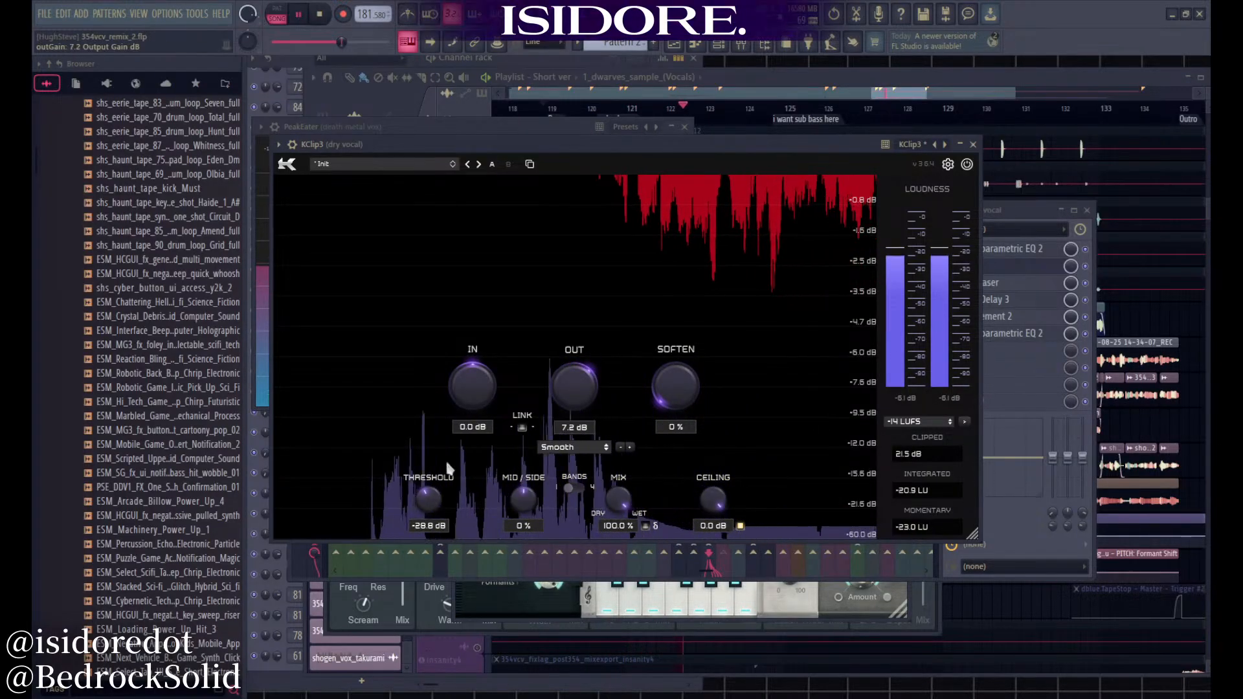
drag(430, 500, 444, 531)
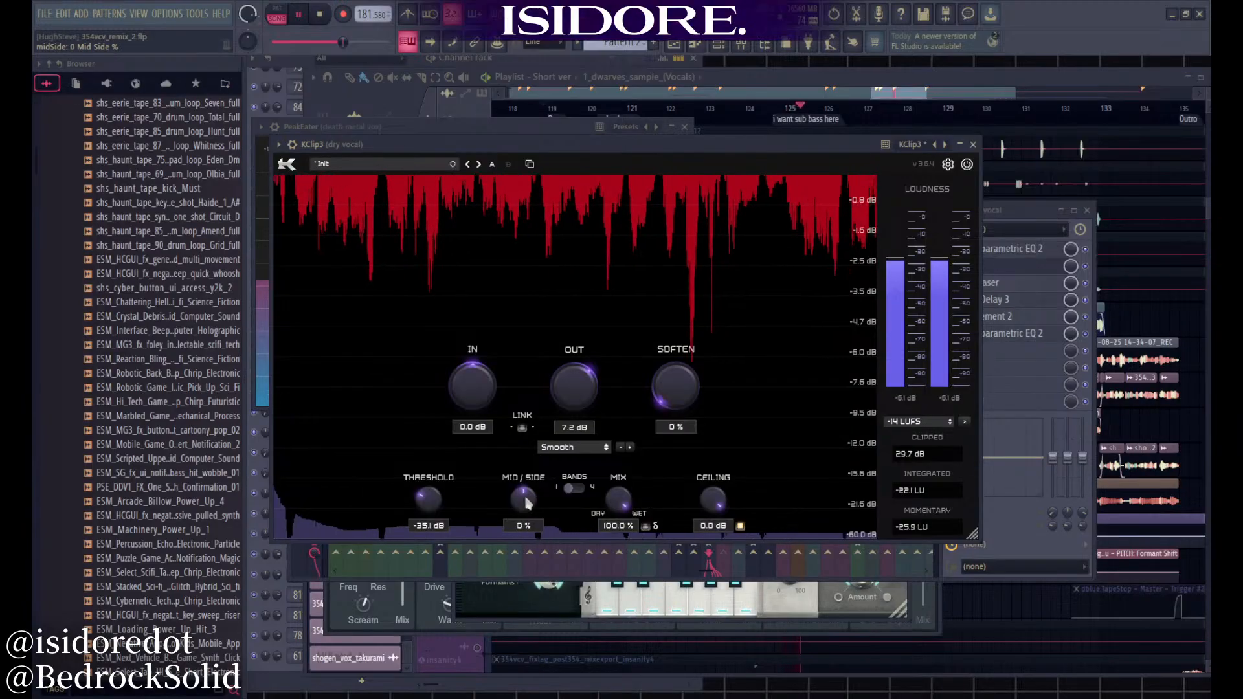
mouse_move(428, 500)
mouse_down()
mouse_move(451, 402)
mouse_move(439, 514)
mouse_move(468, 258)
mouse_move(424, 498)
mouse_up()
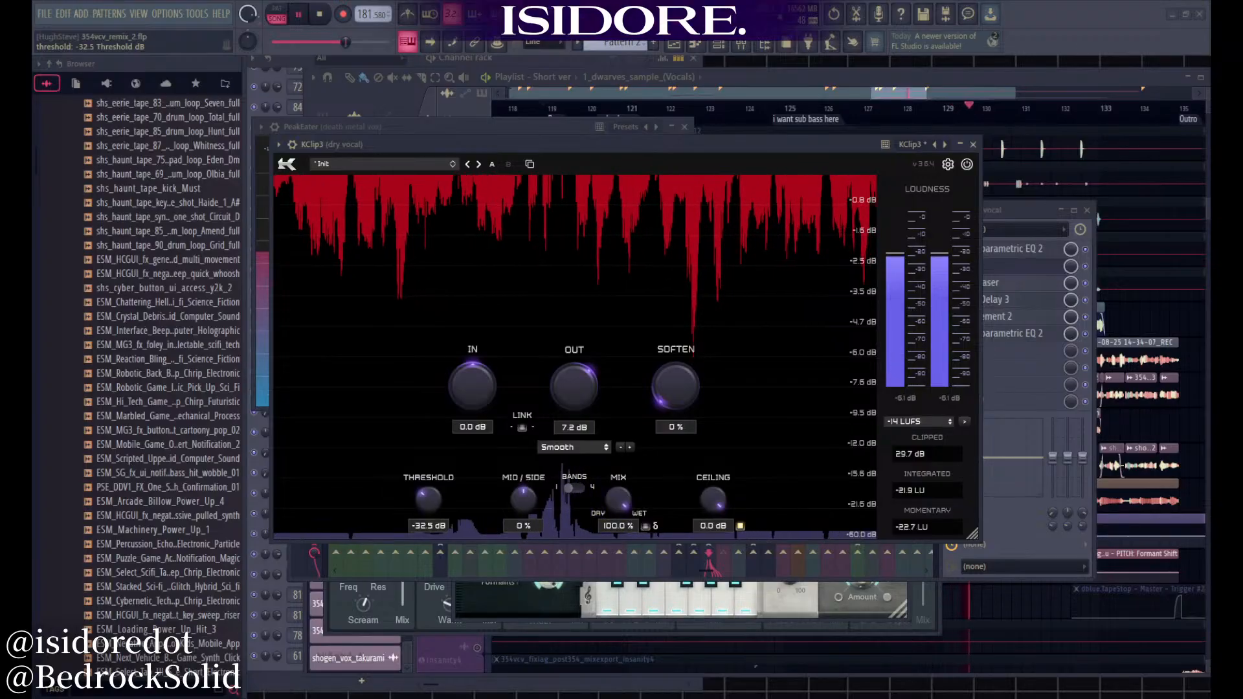
mouse_move(522, 141)
mouse_down()
mouse_move(548, 134)
mouse_move(534, 137)
mouse_up()
key(space)
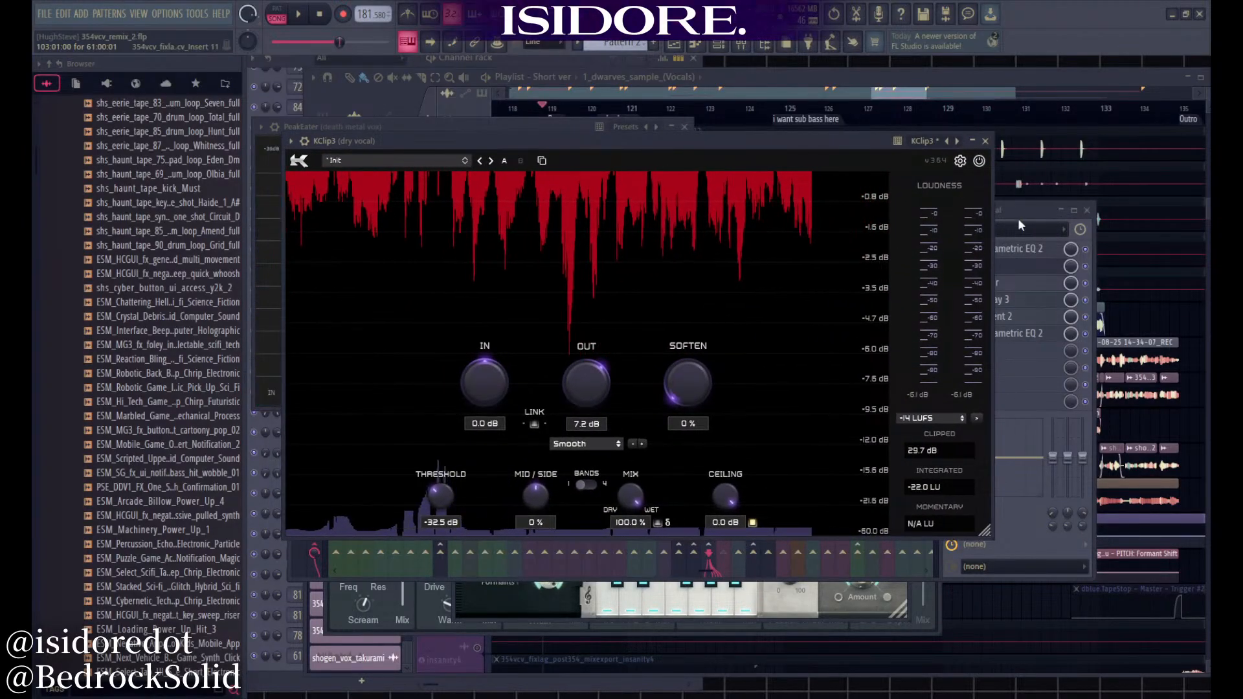
Refine KClip3 on the dry vocal channel to a -33.1 dB threshold and 11.1 dB output gain during playback
click(1017, 225)
key(space)
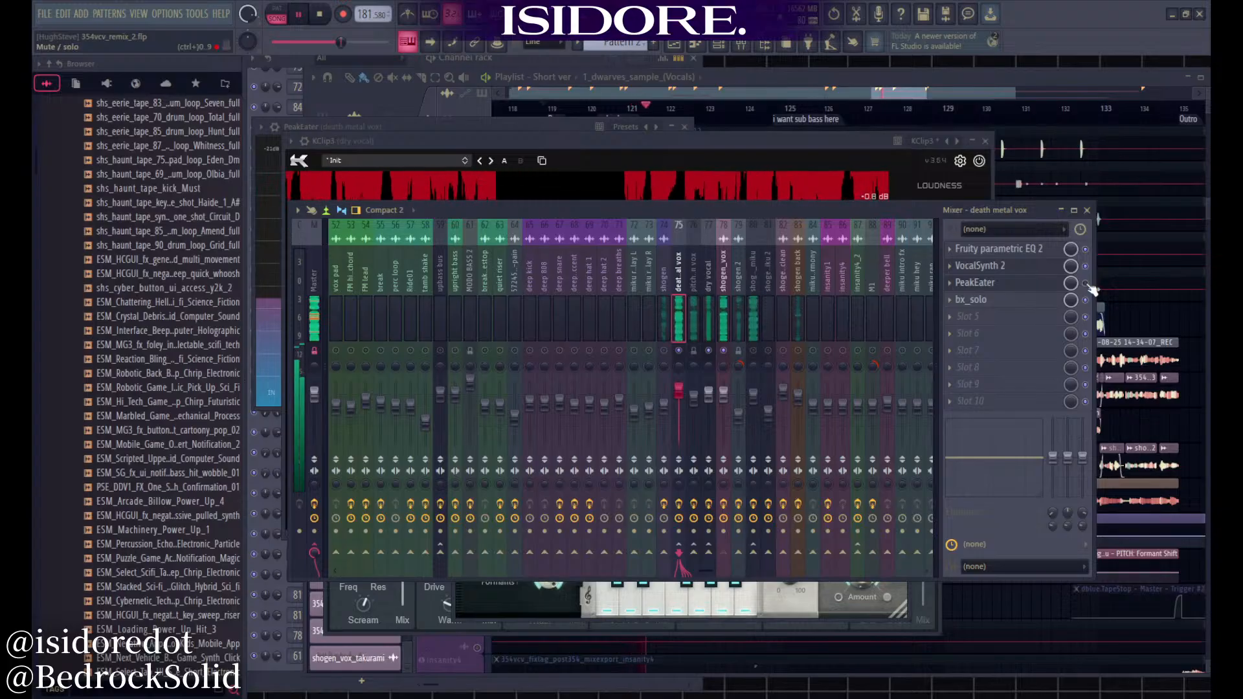
click(708, 275)
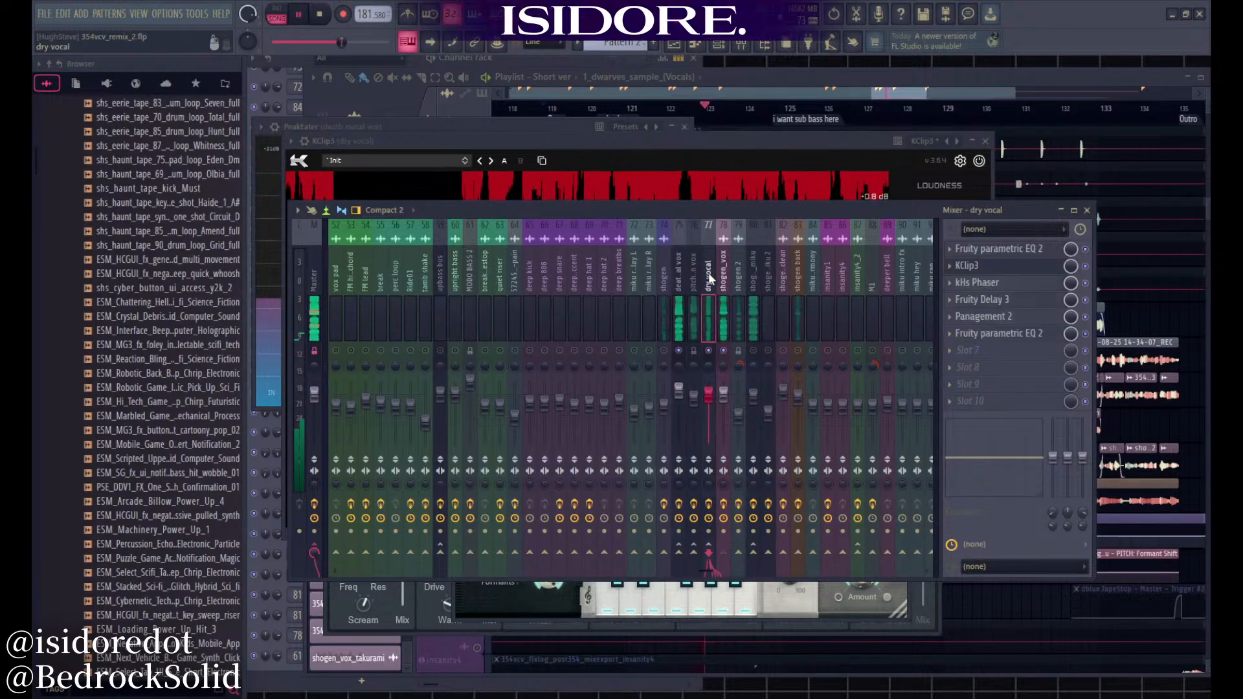
click(994, 268)
click(993, 269)
mouse_move(441, 498)
mouse_down()
mouse_move(413, 513)
mouse_move(439, 500)
mouse_up()
mouse_move(578, 381)
mouse_down()
mouse_move(578, 300)
mouse_move(576, 363)
mouse_up()
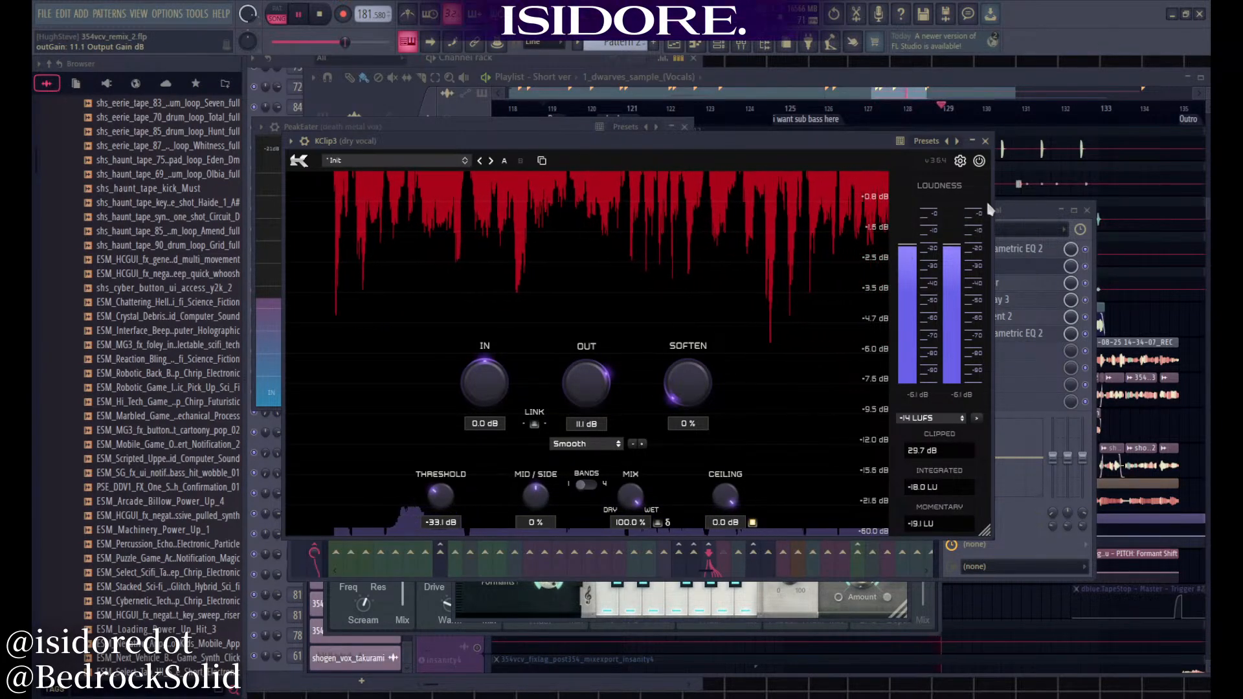
Set the pitch shift in Graillon 2 on the shogen_vox channel to 8.10 st while auditioning the vocals
click(1018, 212)
click(725, 278)
click(998, 286)
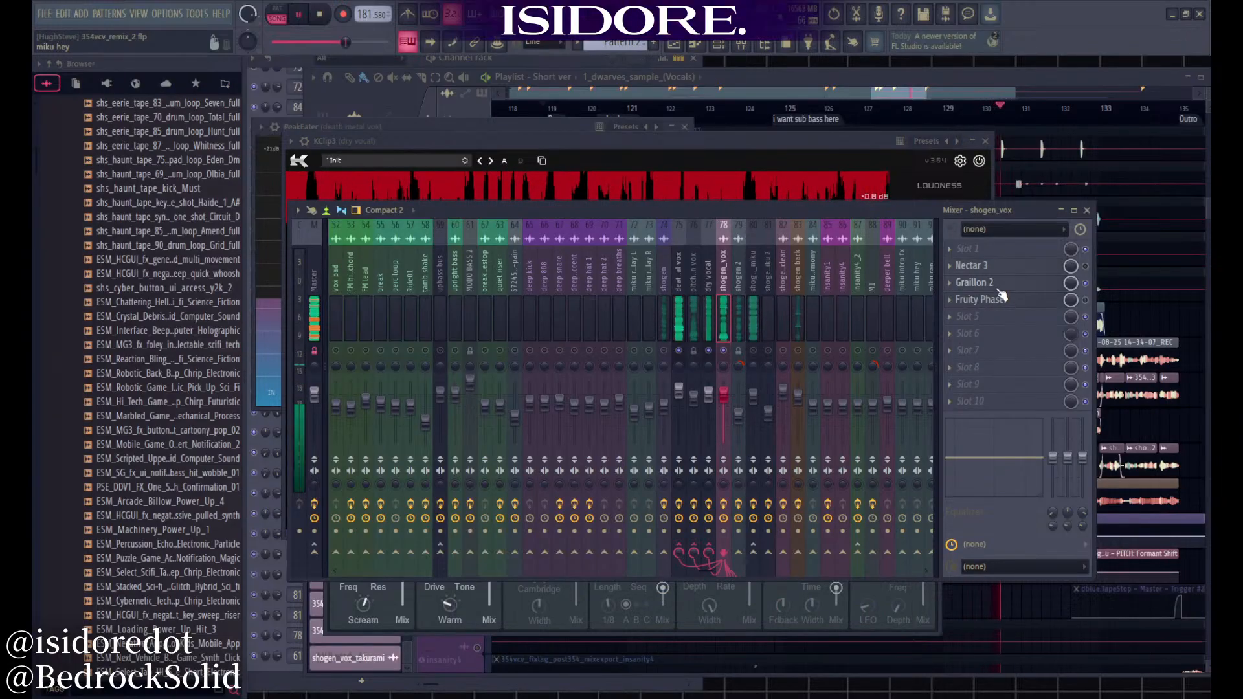
click(999, 289)
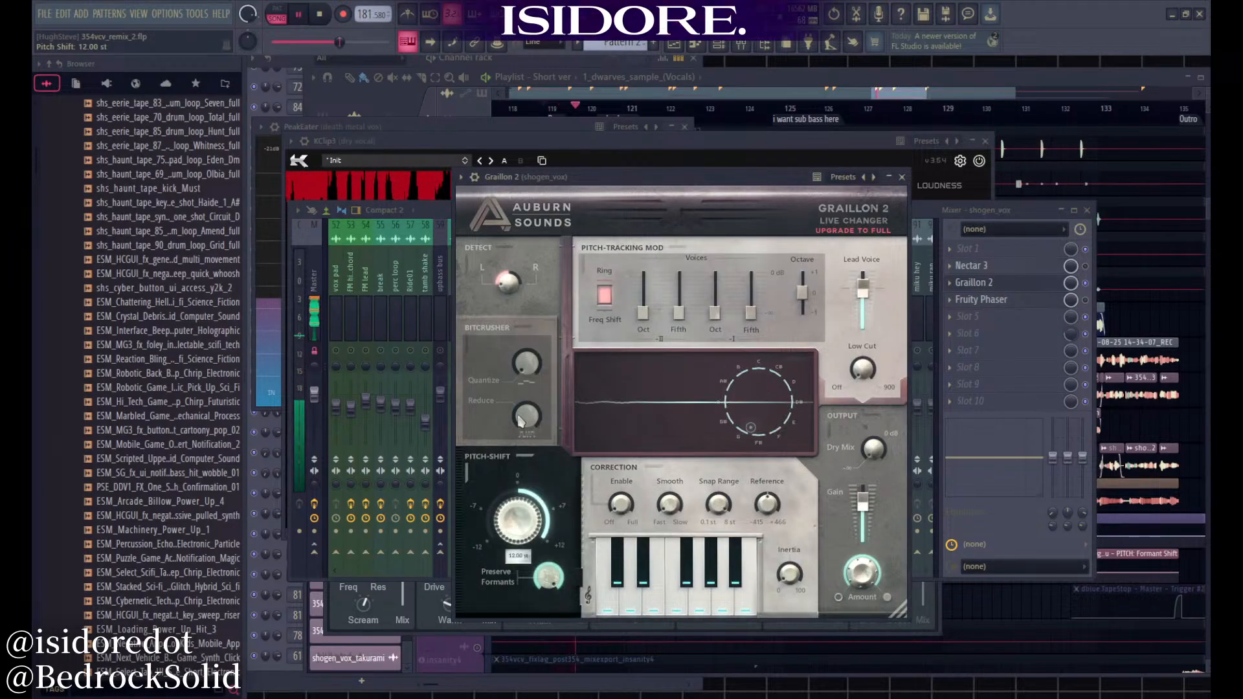
drag(518, 518, 615, 456)
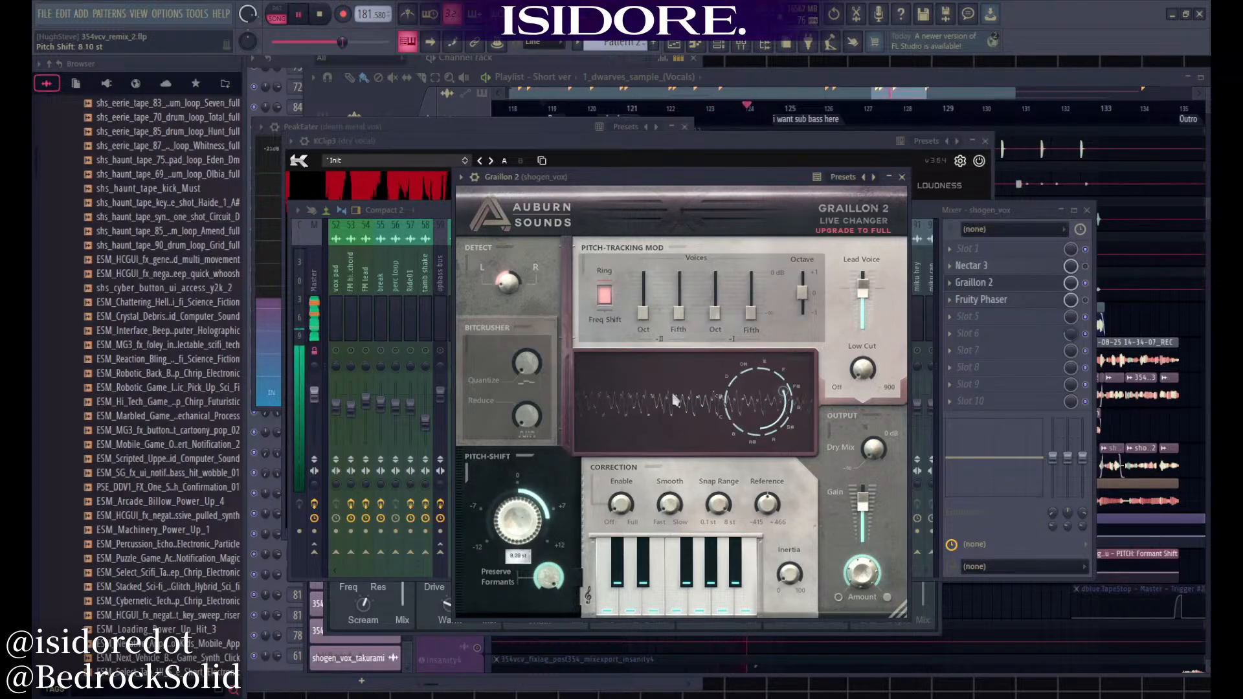
click(927, 208)
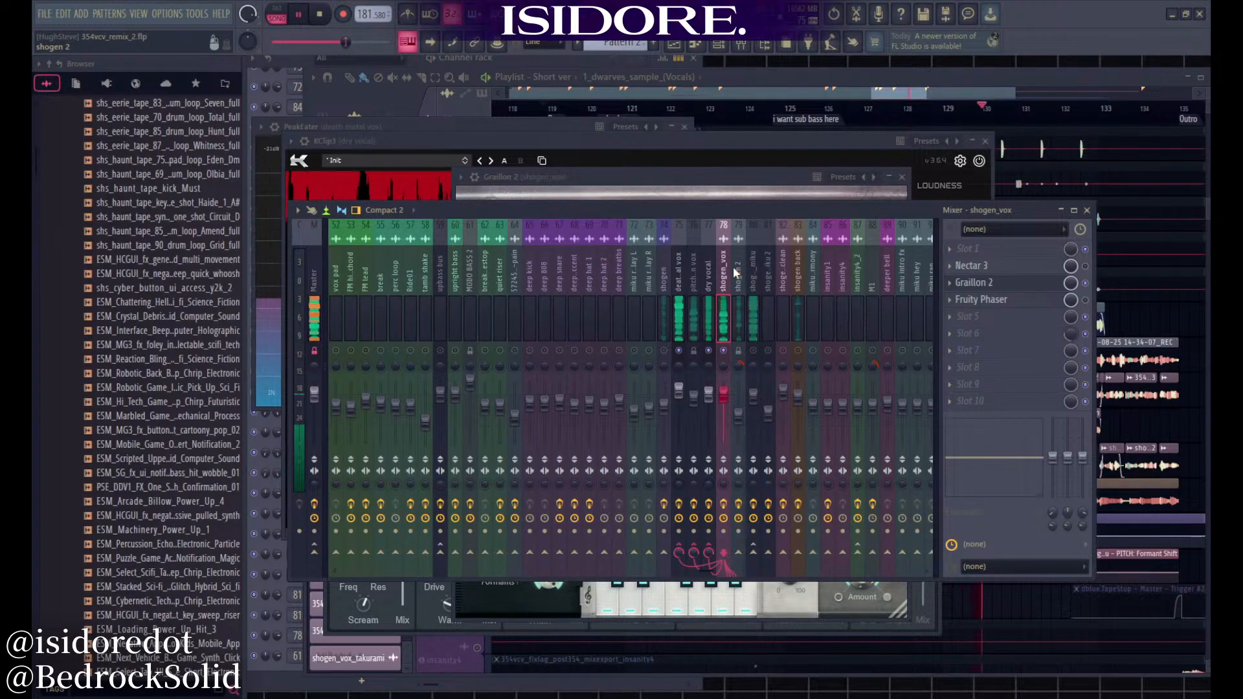
key(space)
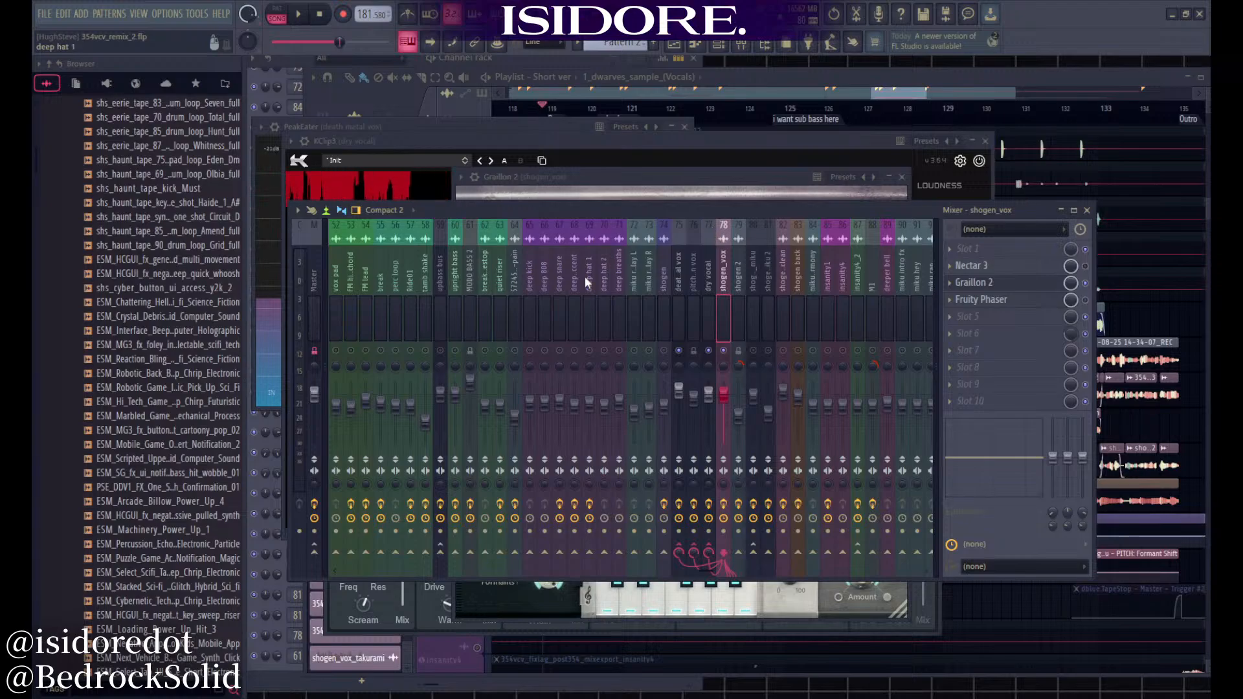
Examine the vocal channels' levels in the mixer while playing the drop, and return to the playlist
scroll(594, 308, right, 5)
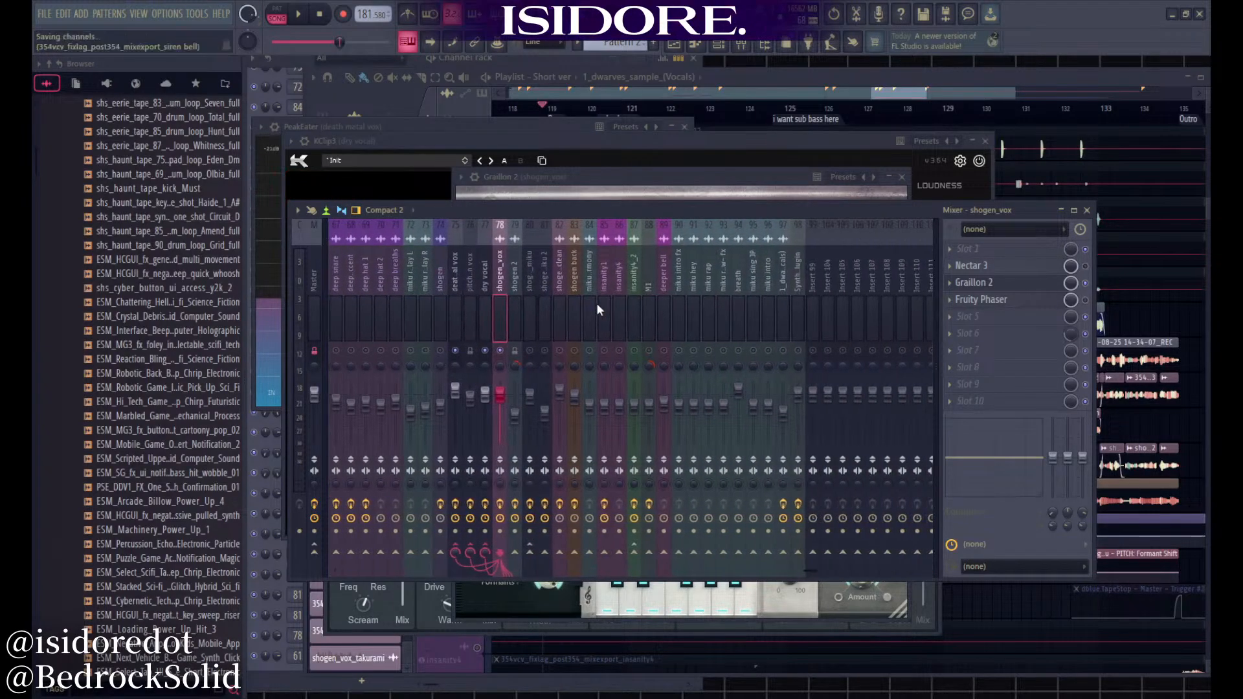
scroll(596, 303, left, 3)
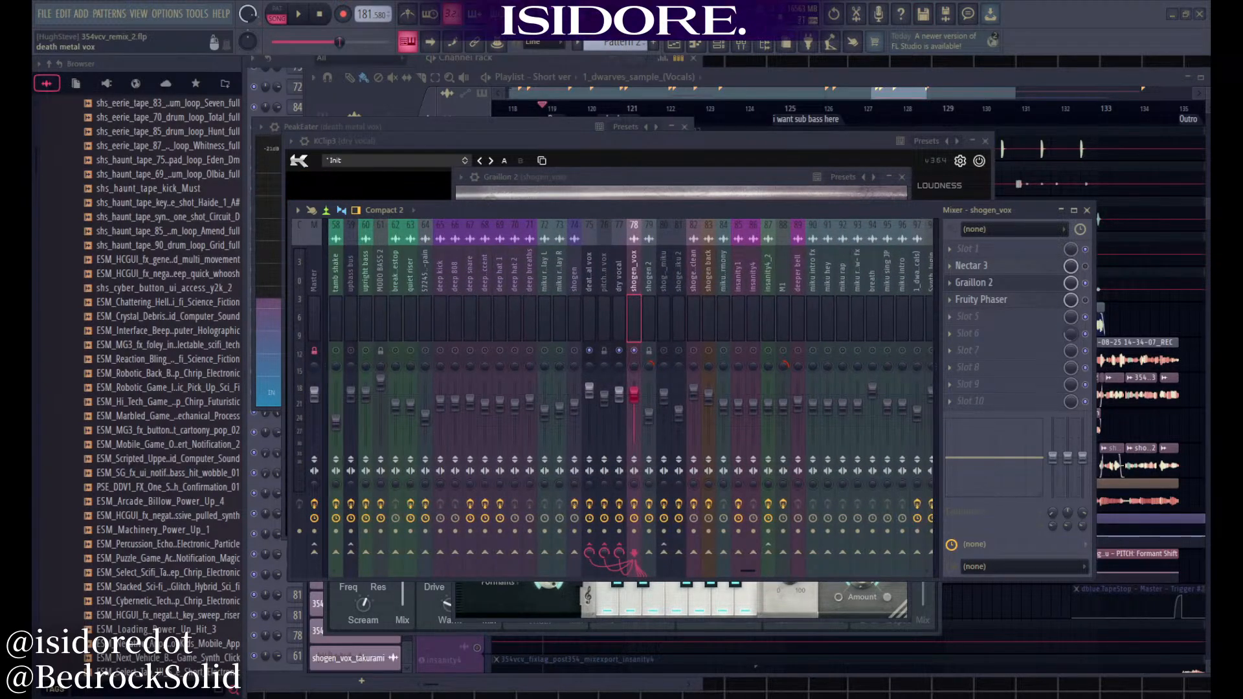
click(901, 96)
scroll(745, 291, down, 4)
key(space)
key(space)
key(F9)
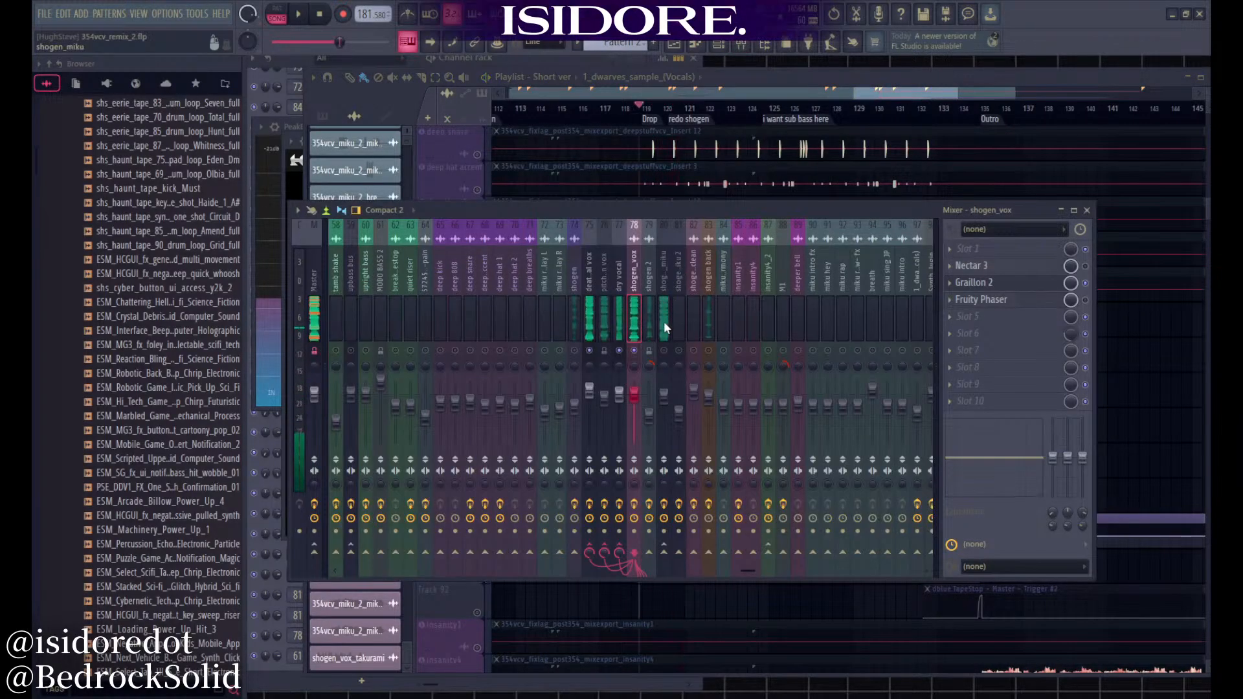
key(F9)
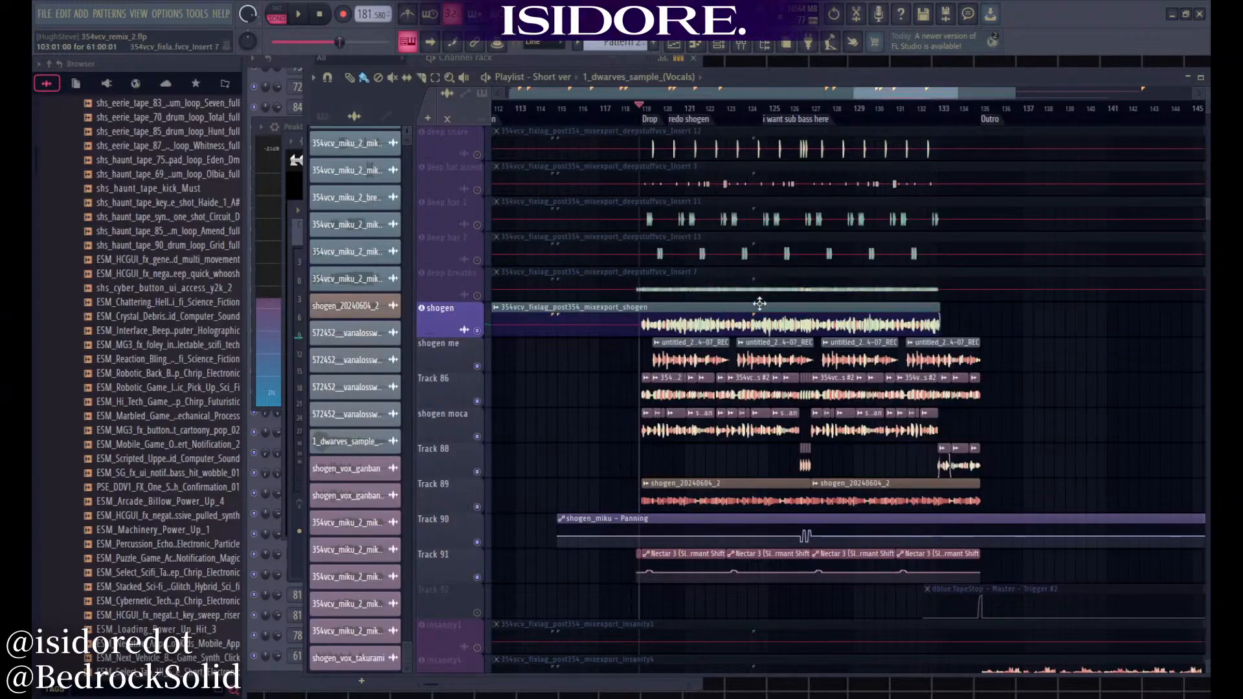
Move the playback start to around bar 133 and unsolo the playlist's vocal tracks, briefly playing from there
scroll(1042, 301, down, 4)
scroll(1171, 355, up, 4)
click(736, 113)
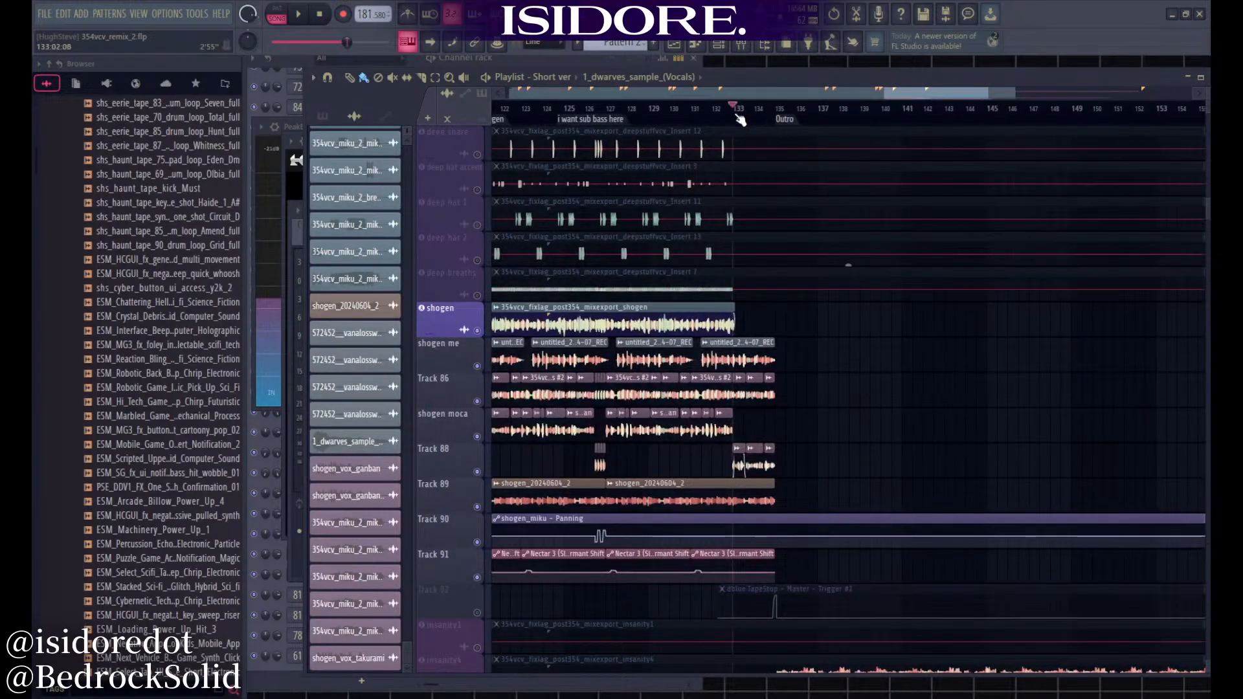
scroll(924, 325, down, 5)
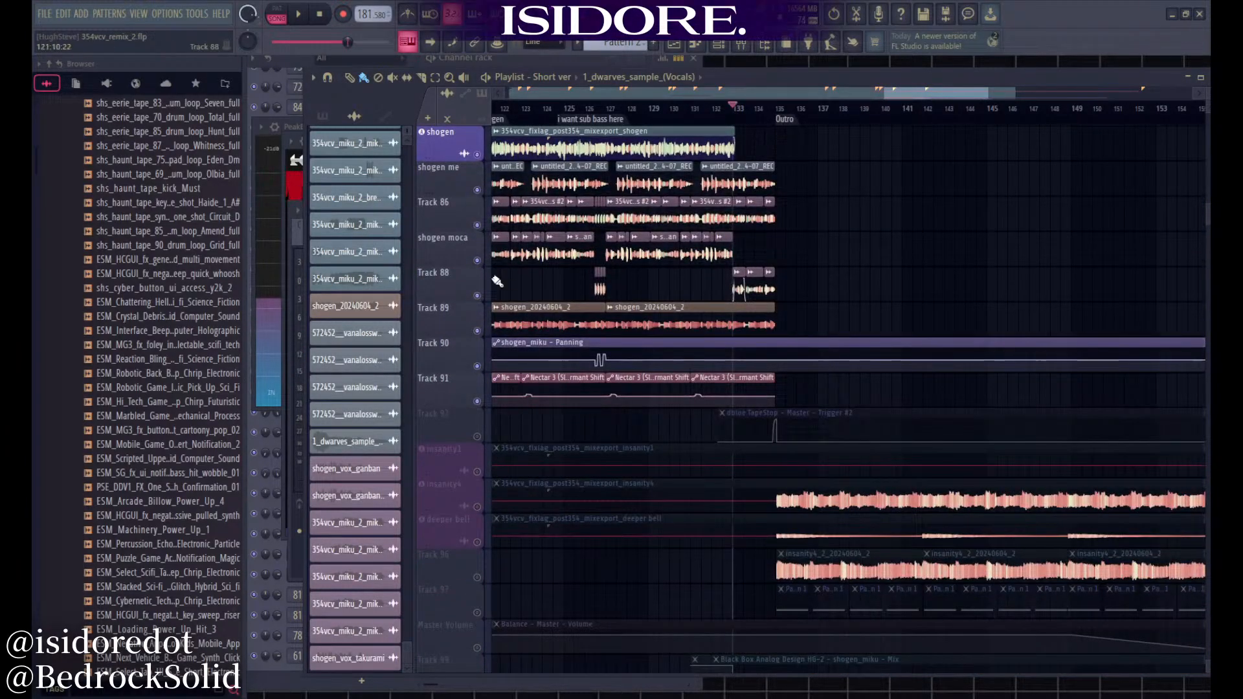
right_click(479, 226)
key(space)
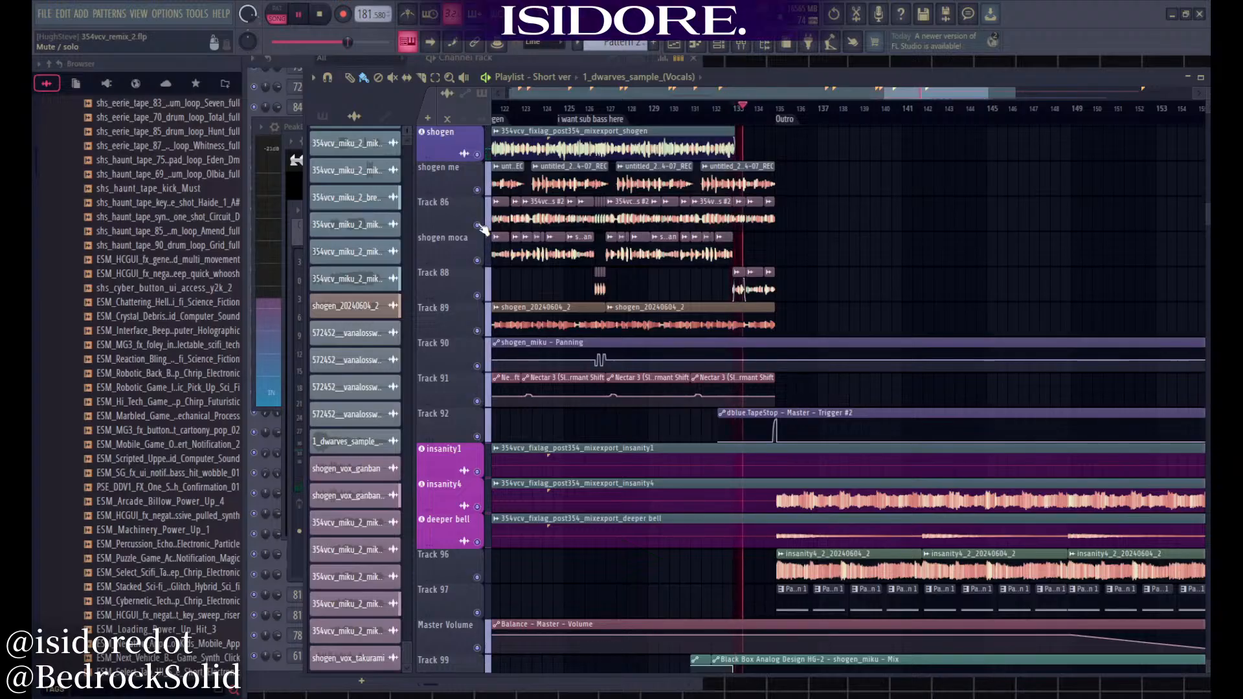
key(space)
Unsolo the vocal channels in the mixer, start playback into the outro and return to the playlist
key(F9)
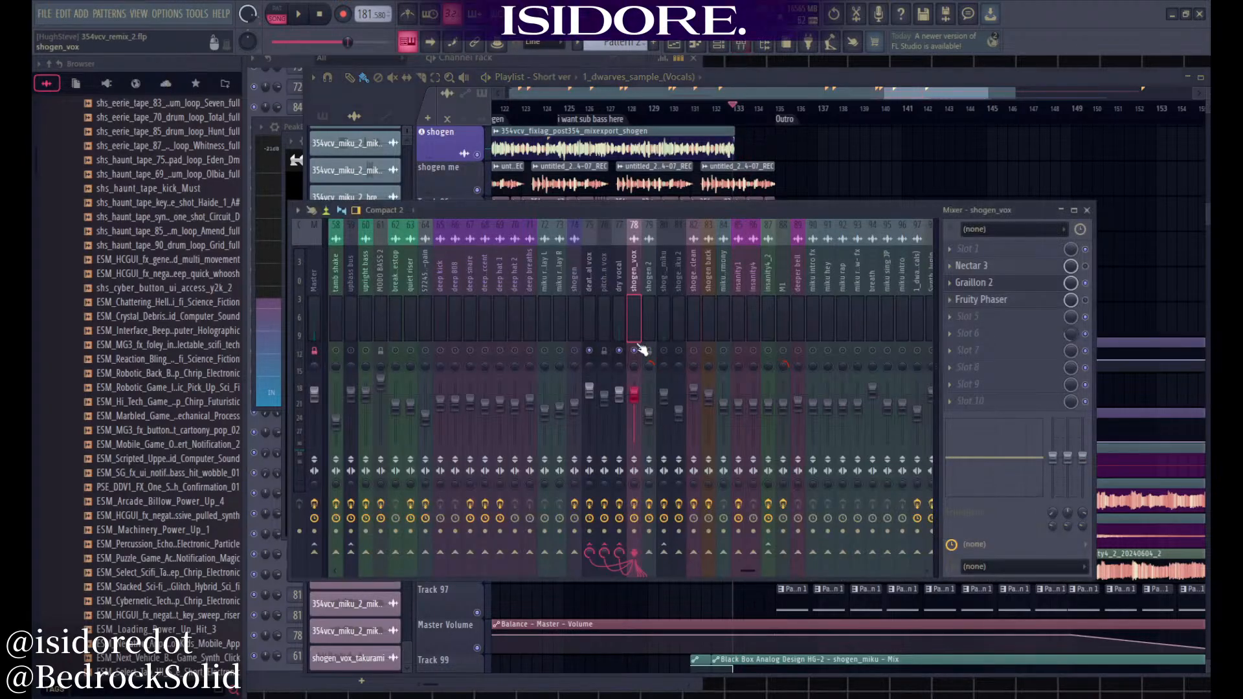
key(space)
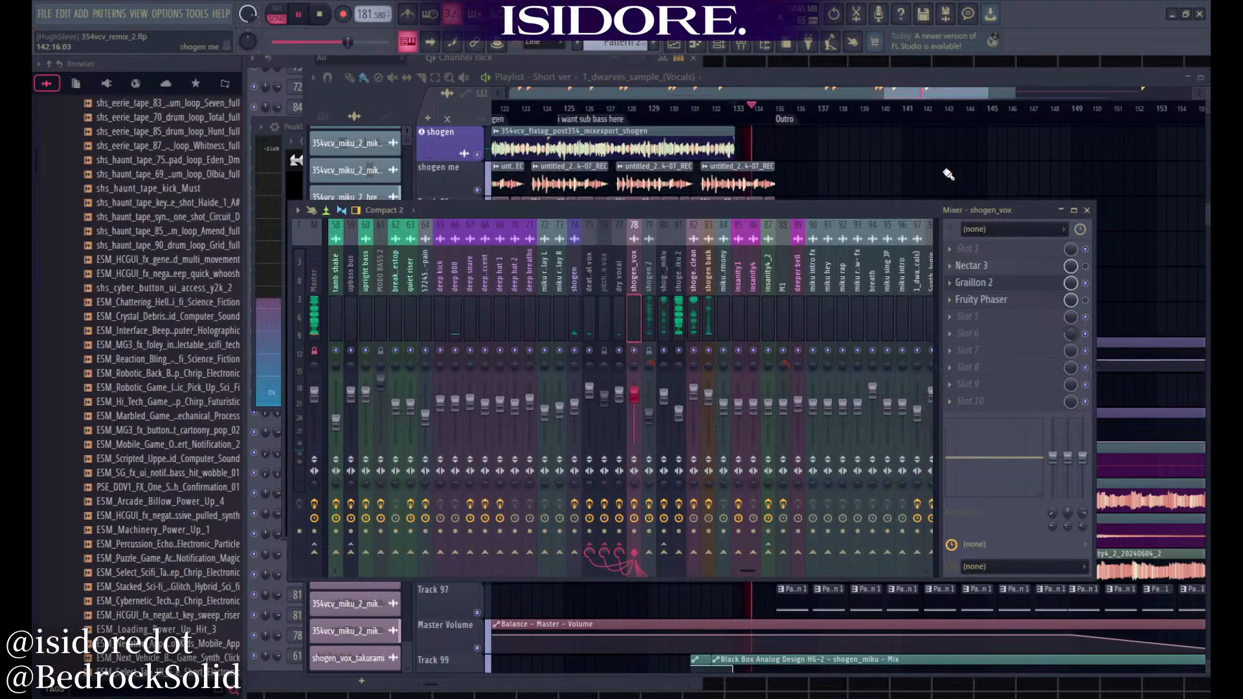
key(F9)
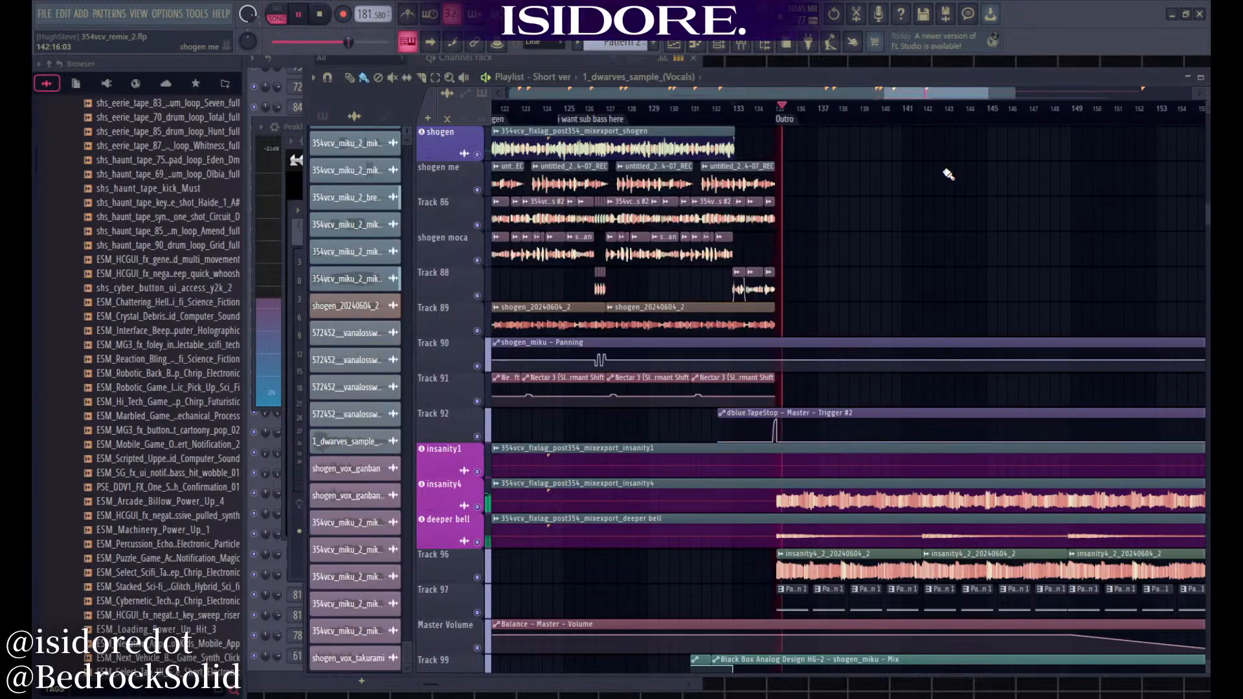
Mute the insanity1, insanity4 and deeper bell playlist tracks while playing into the outro
scroll(865, 389, down, 6)
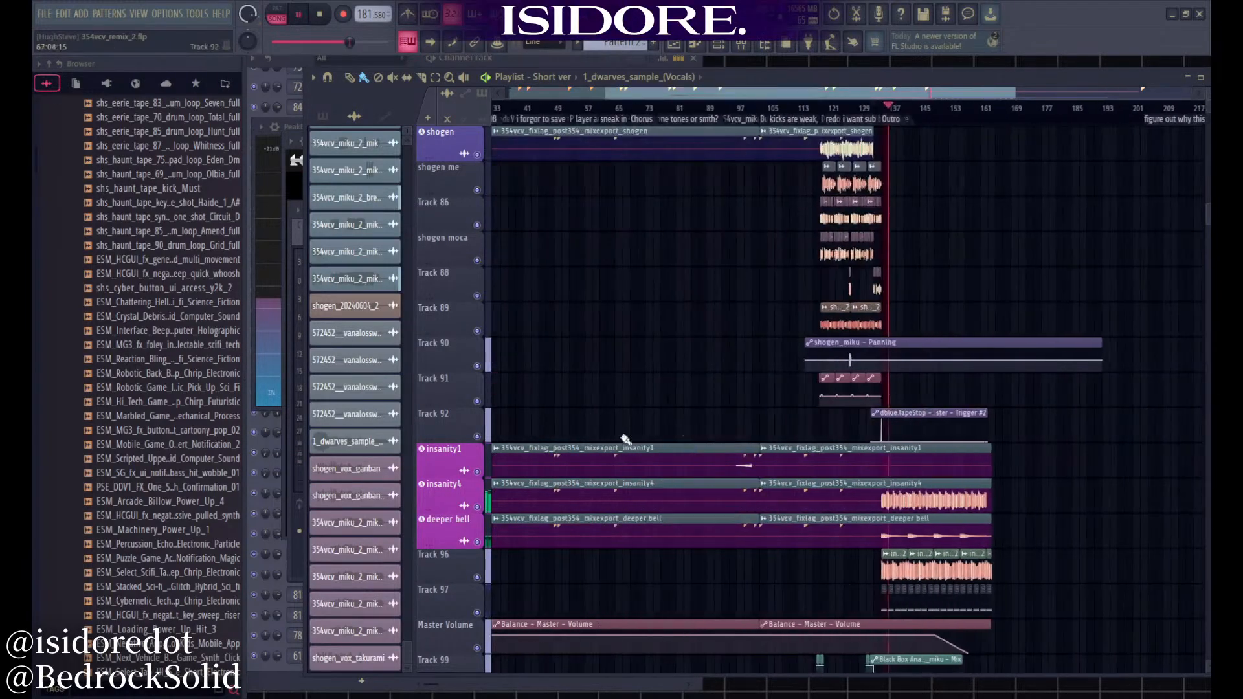
click(477, 471)
click(477, 506)
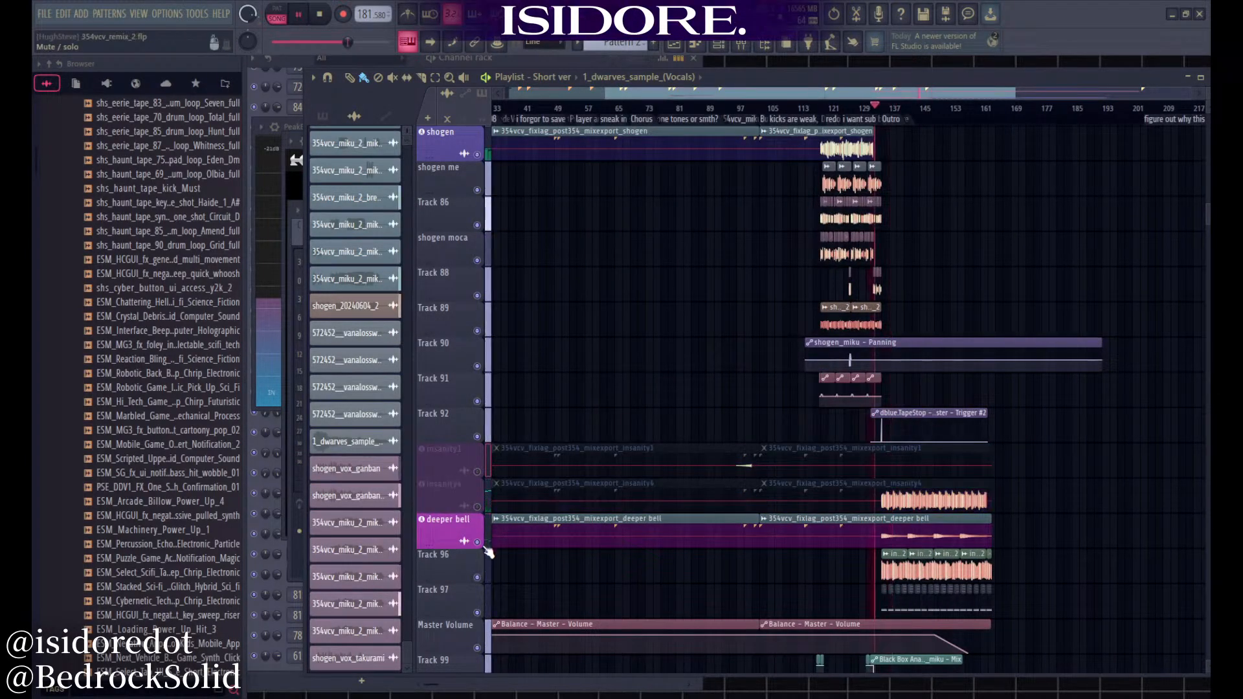
click(477, 542)
scroll(923, 458, up, 4)
scroll(923, 458, up, 3)
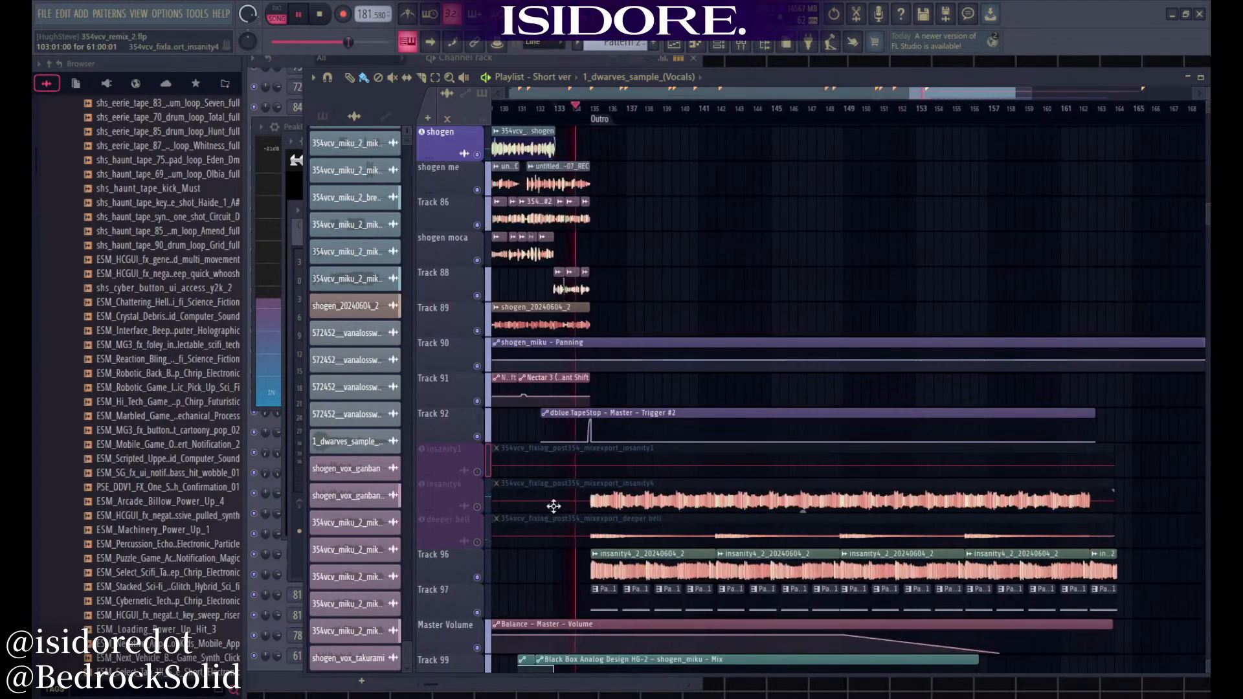
Unmute the deeper bell, insanity4 and insanity1 tracks and mute Track 96 and Track 97
click(477, 542)
click(477, 506)
click(478, 471)
click(477, 612)
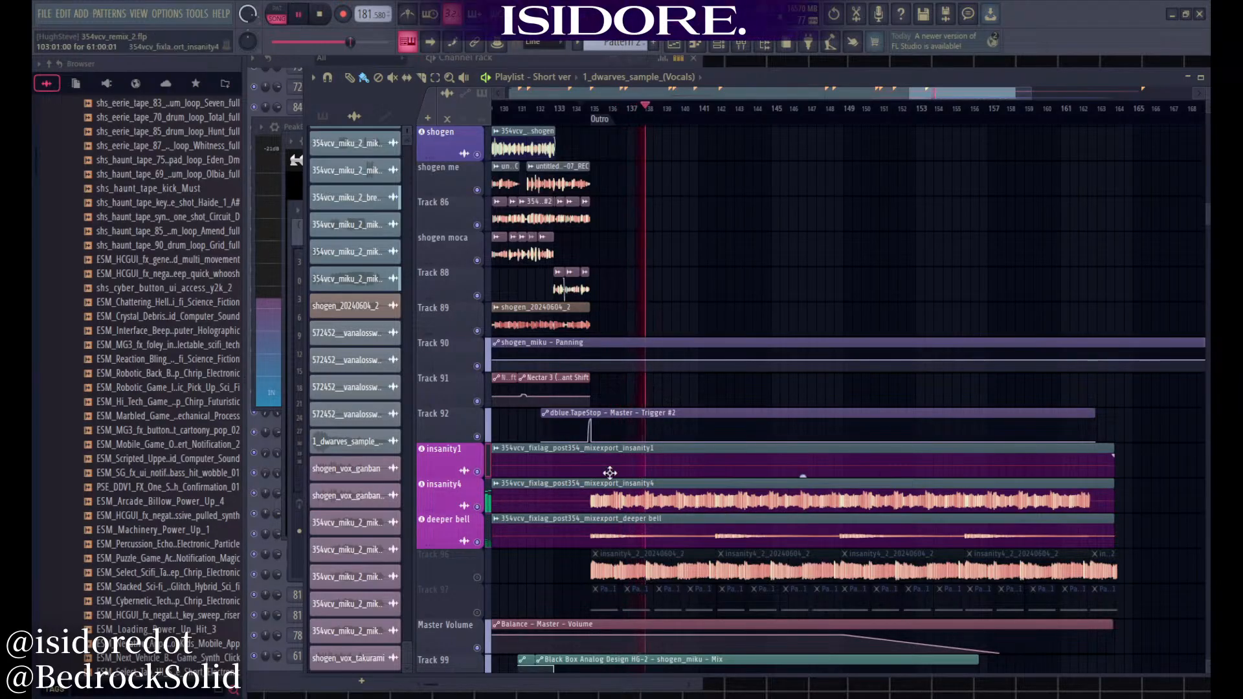
Mute the insanity1 track, stop playback and save the project
scroll(693, 473, down, 4)
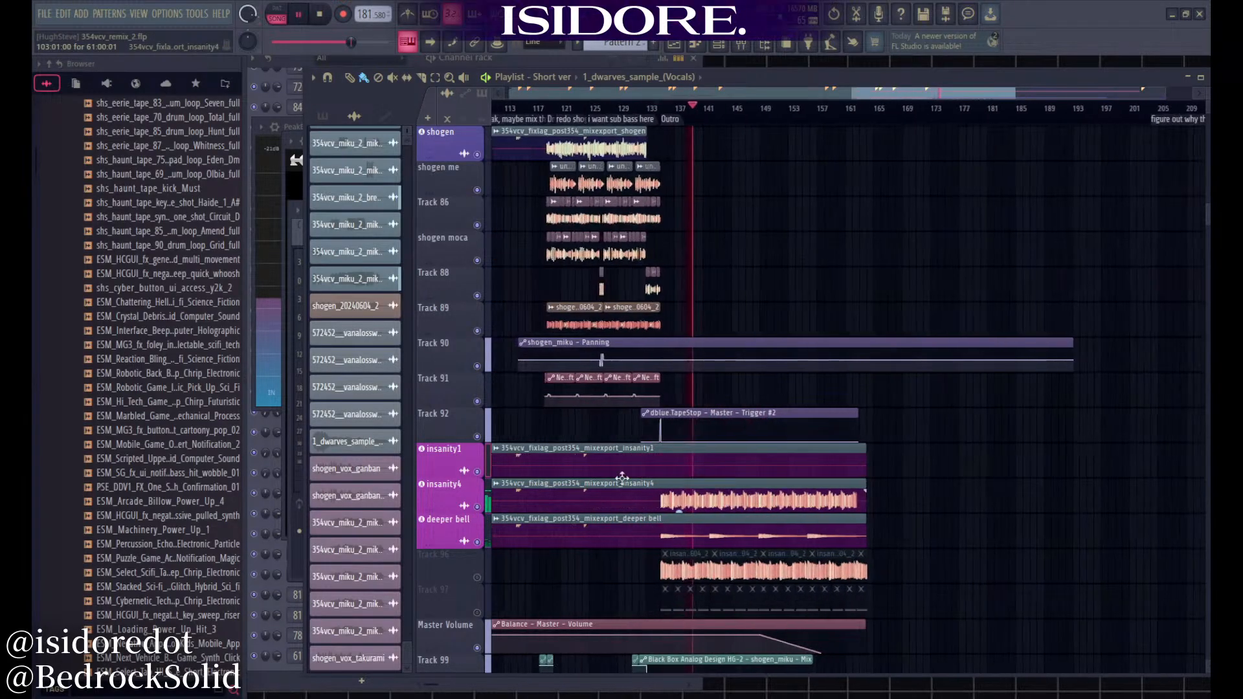
click(477, 472)
key(space)
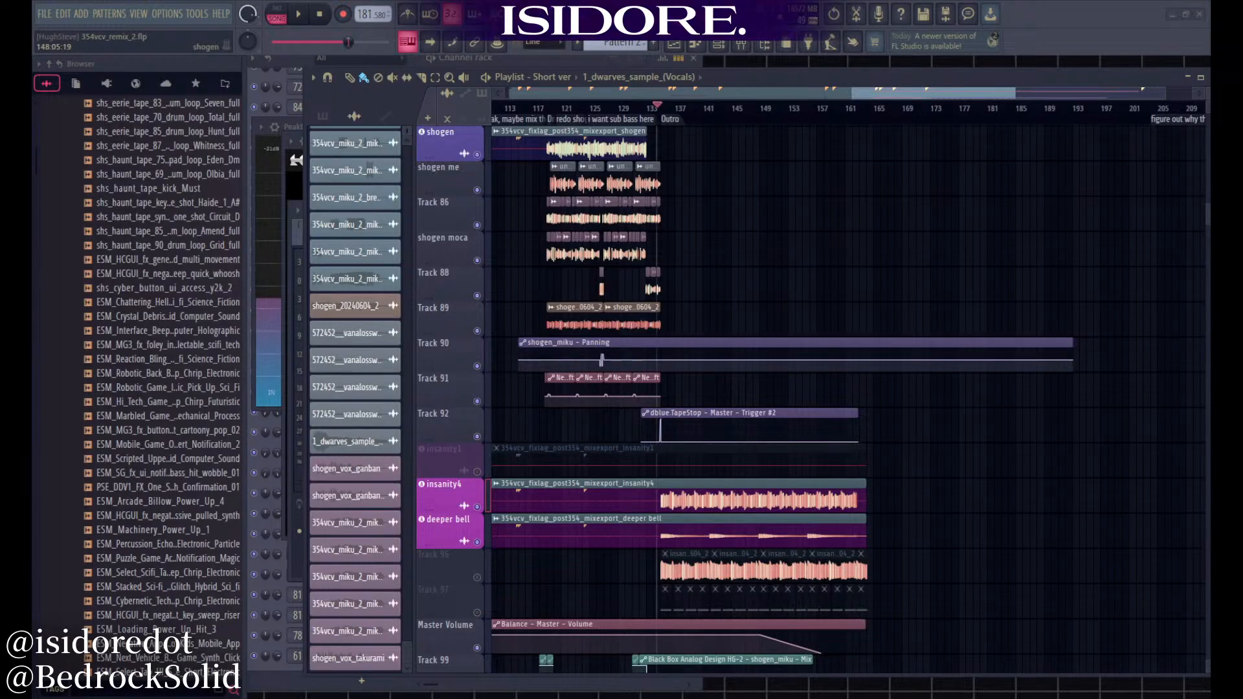
key(ctrl+s)
Audition the start of the outro with the insanity4 and deeper bell tracks
scroll(679, 567, up, 3)
scroll(680, 567, up, 3)
key(space)
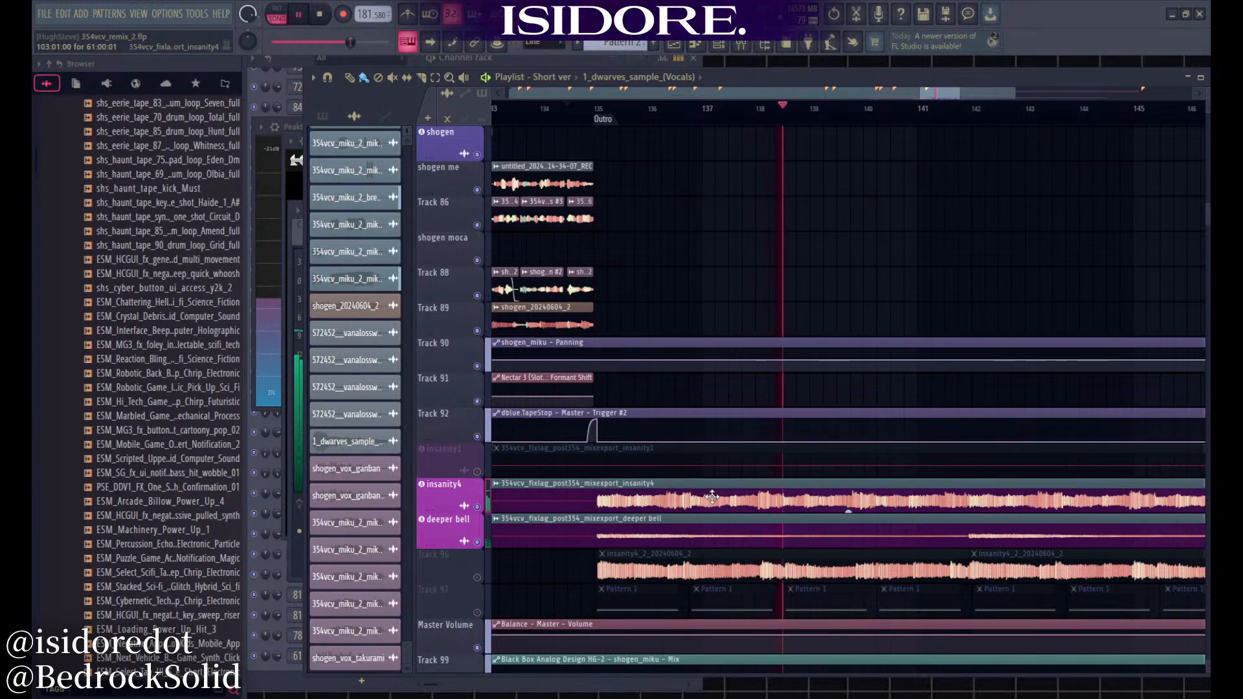
key(space)
Mute the insanity4 track and audition the deeper bell track by itself in the outro
scroll(659, 499, down, 4)
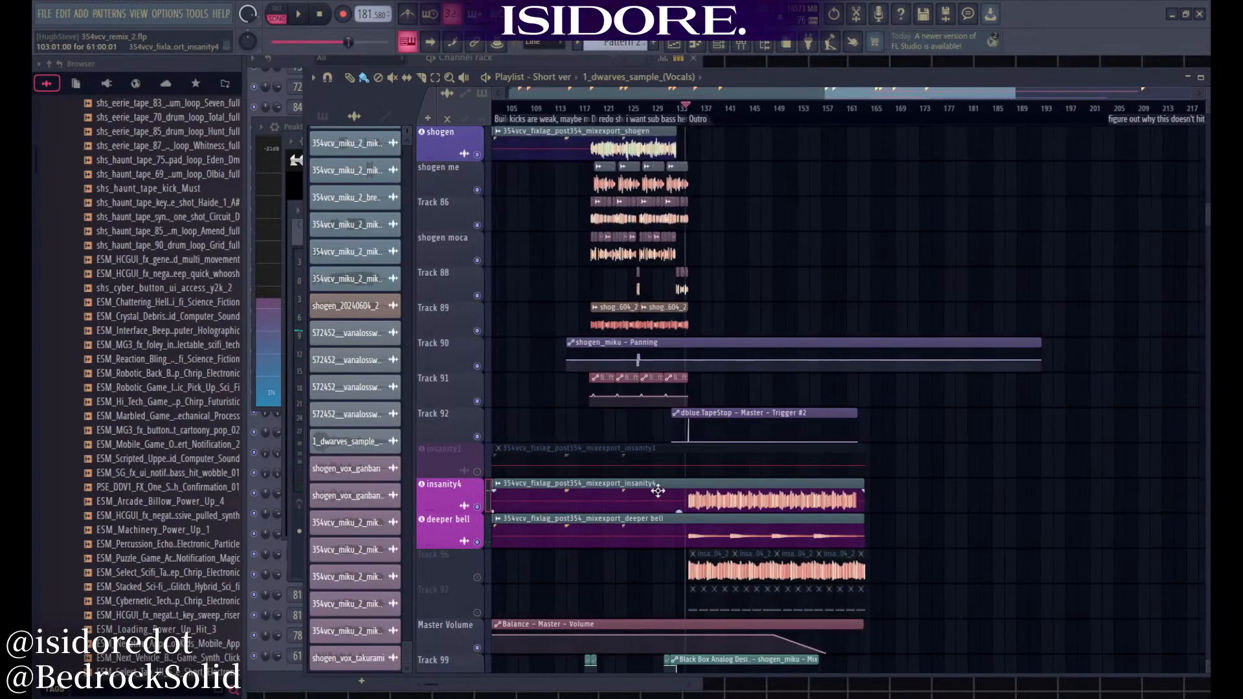
scroll(671, 529, up, 3)
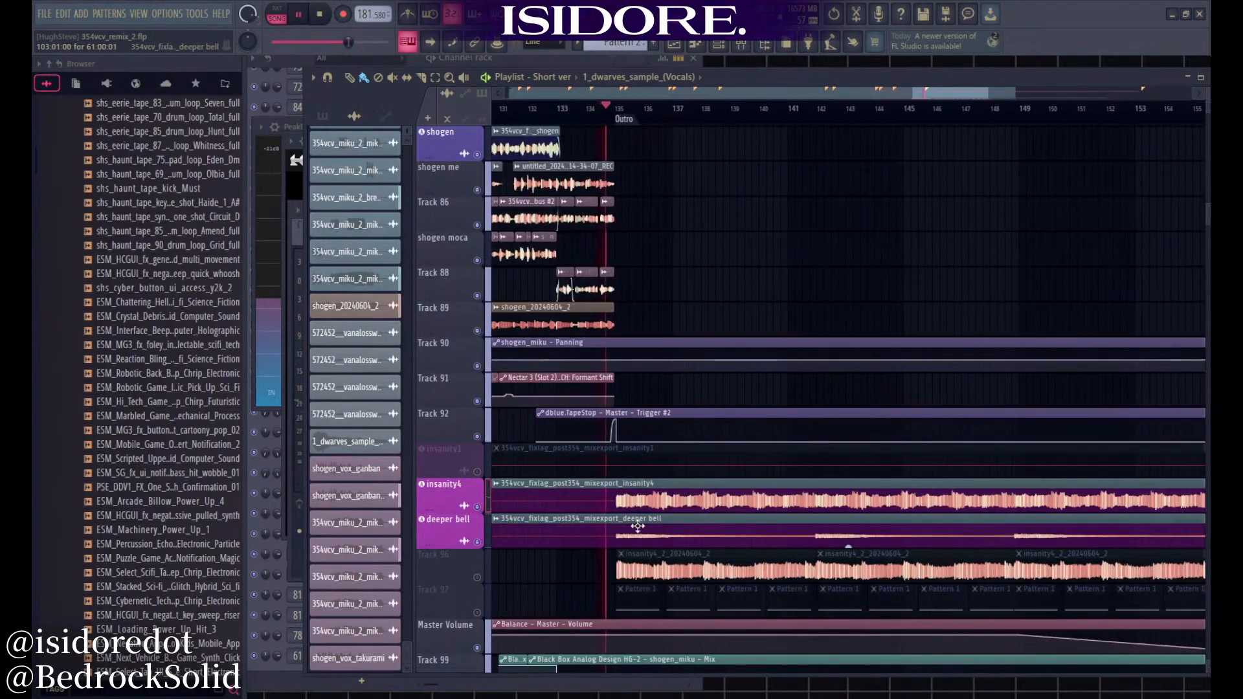
click(486, 511)
key(space)
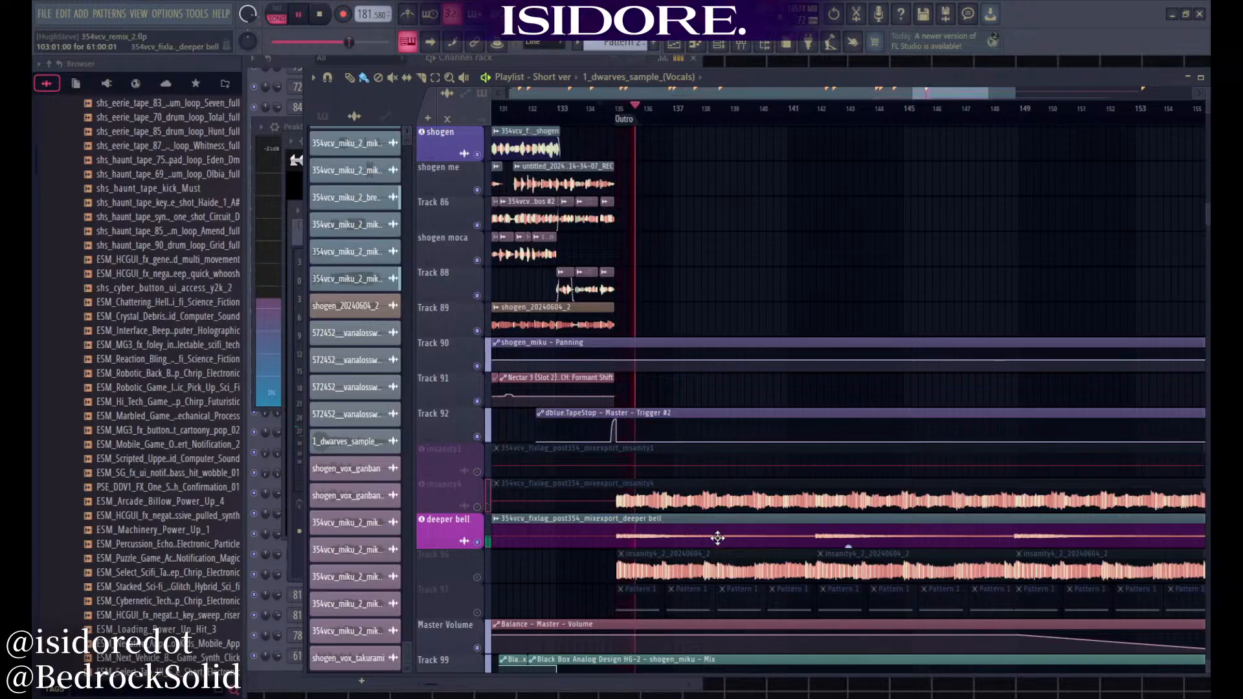
scroll(676, 521, down, 3)
scroll(692, 518, up, 3)
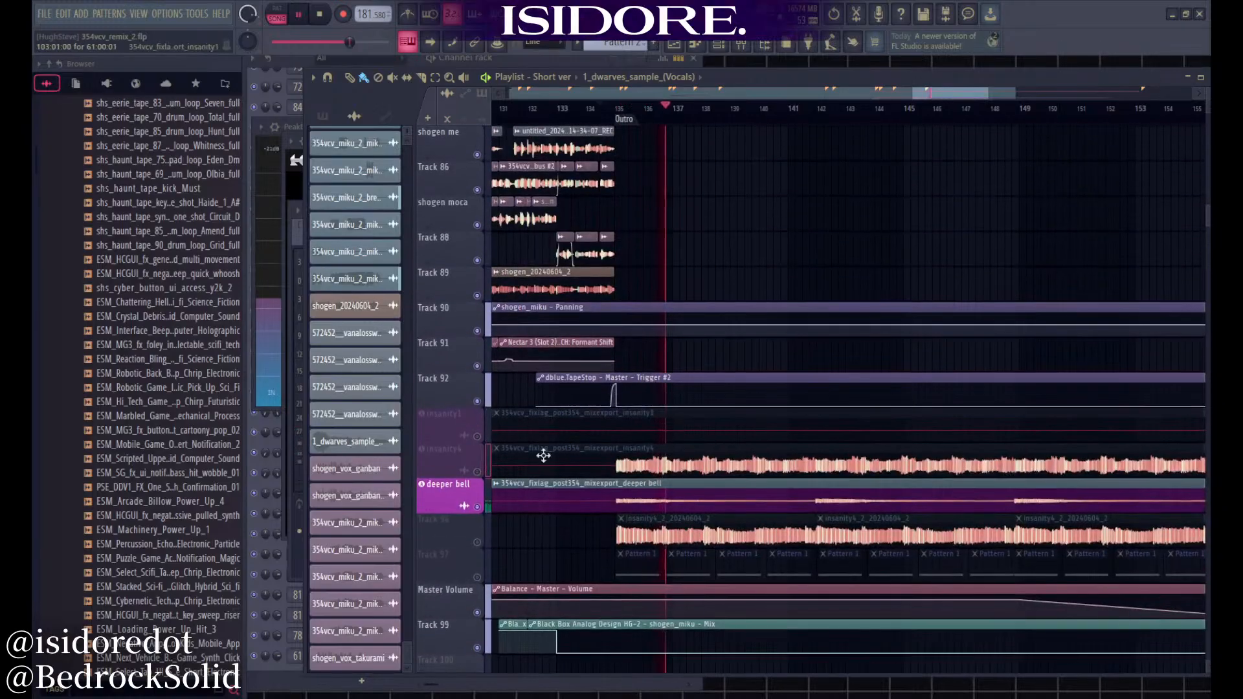
key(space)
Mute the deeper bell track, unmute Track 96 and Track 97, and play the outro from there
click(477, 507)
click(477, 542)
click(477, 576)
key(space)
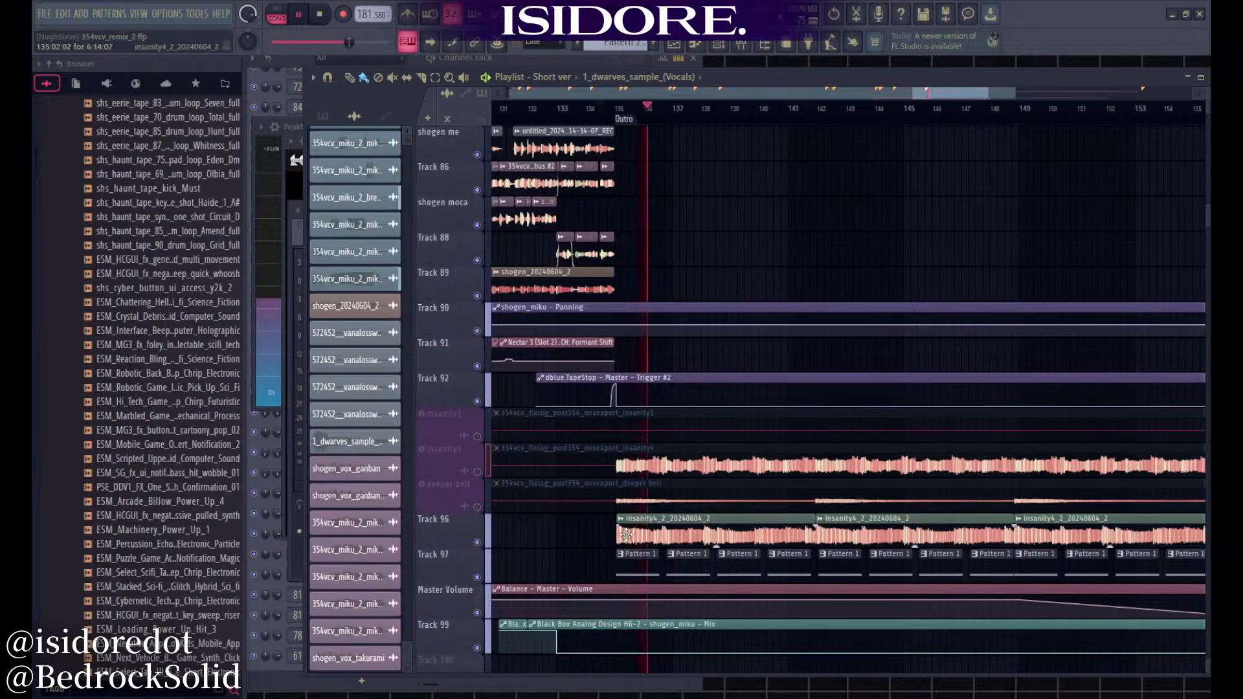
Audition the outro with Track 96 briefly muted, then with Track 97 briefly muted, restoring each, and stop playback
click(479, 542)
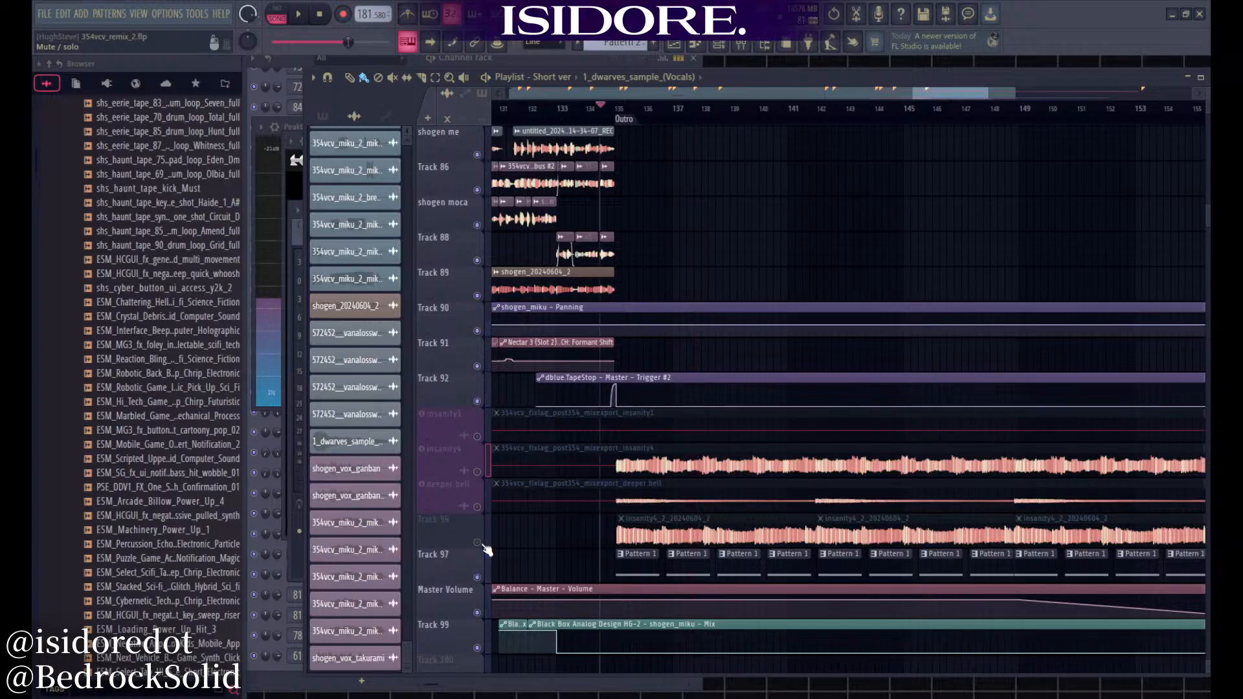
click(479, 541)
click(478, 577)
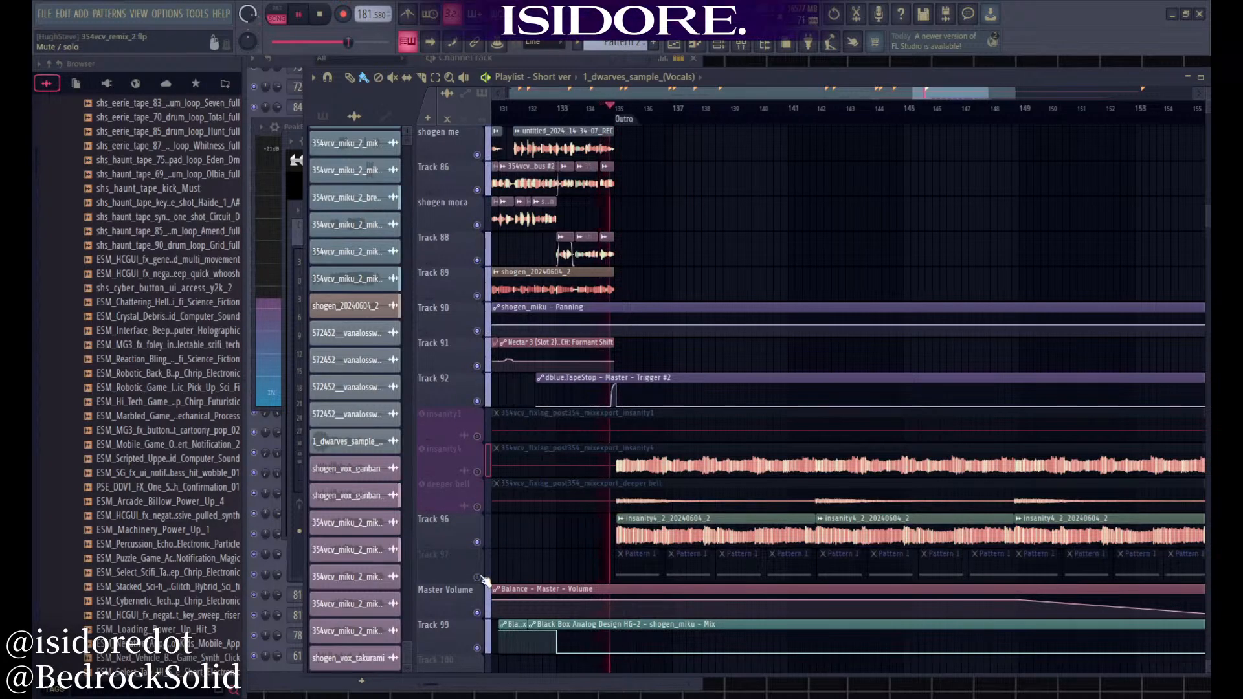
click(478, 577)
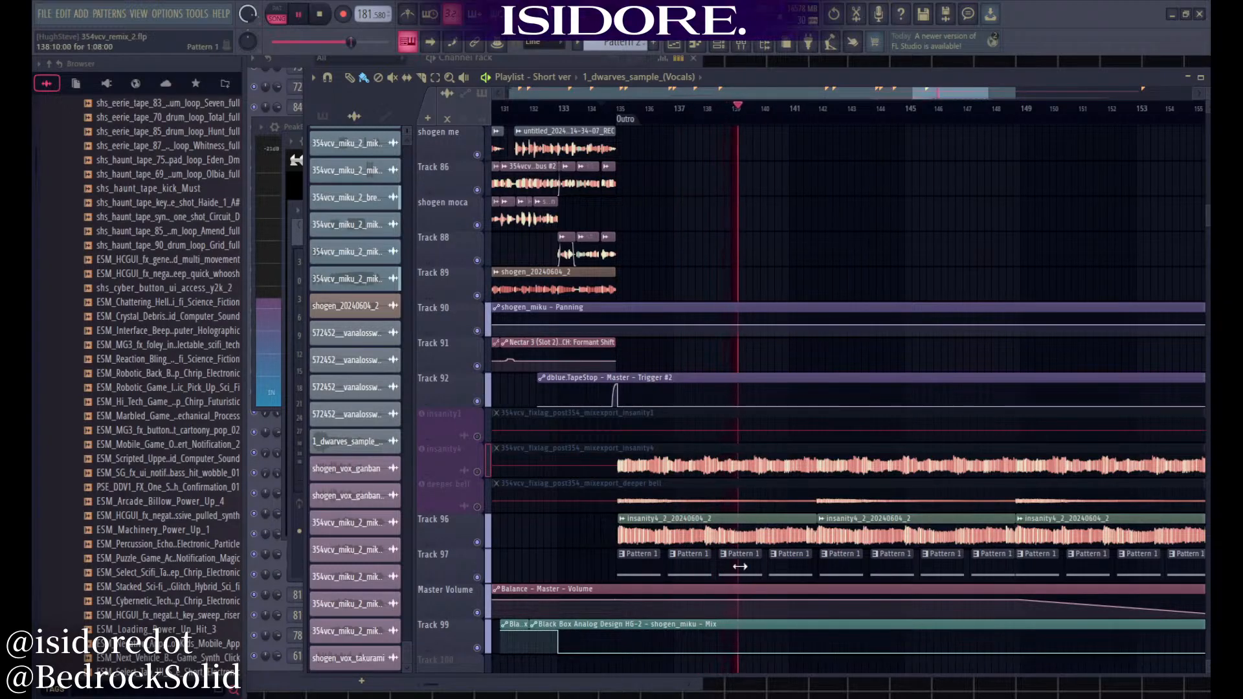
key(space)
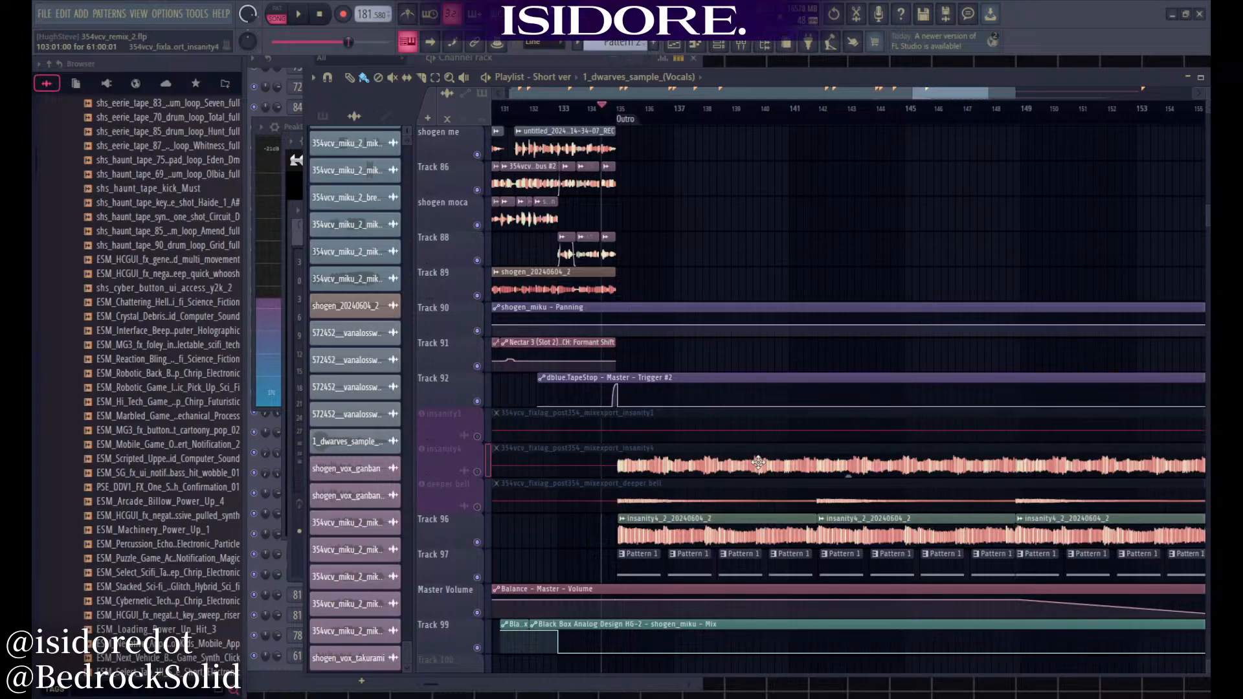
Replay the outro with Track 96 and Track 97 active while examining the surrounding arrangement, then stop playback
key(space)
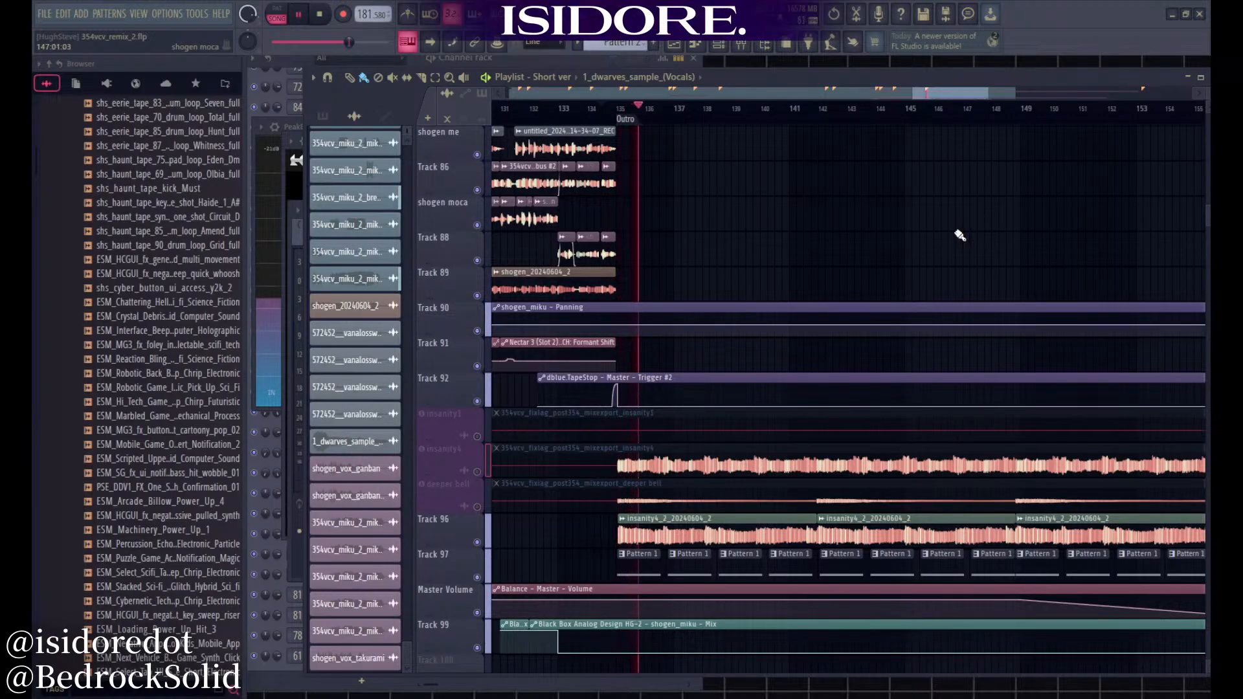
scroll(758, 260, down, 3)
scroll(758, 260, down, 3)
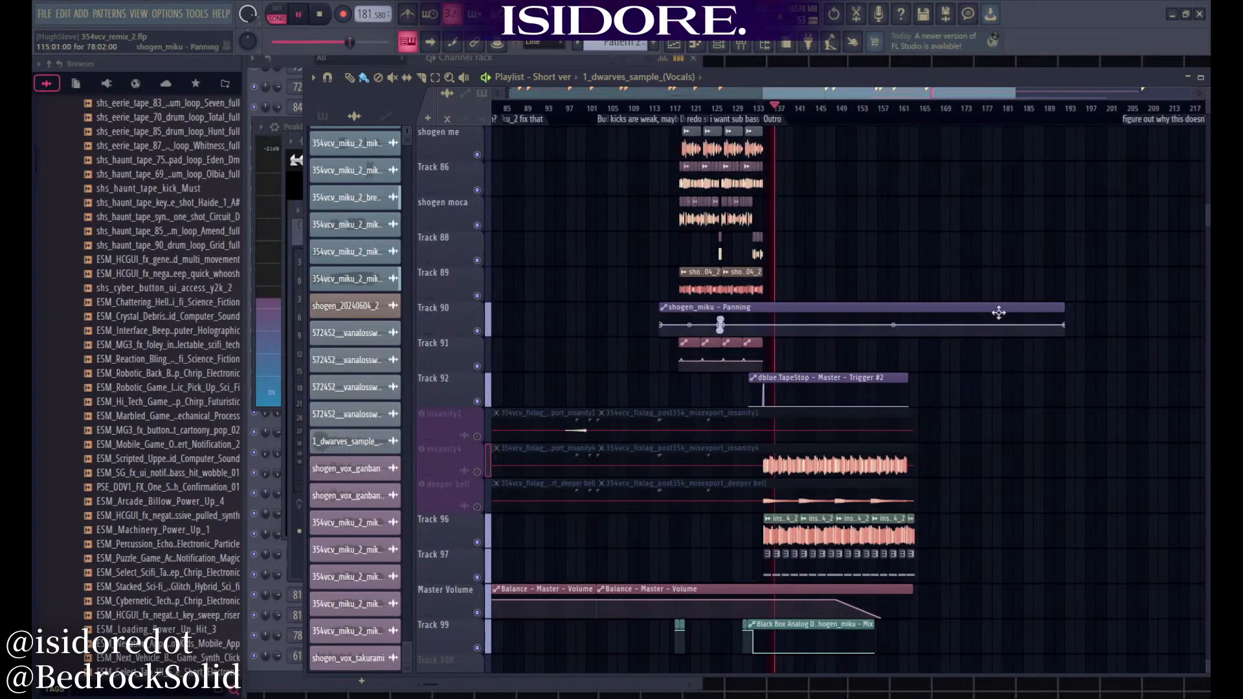
scroll(1001, 401, down, 4)
scroll(990, 412, up, 5)
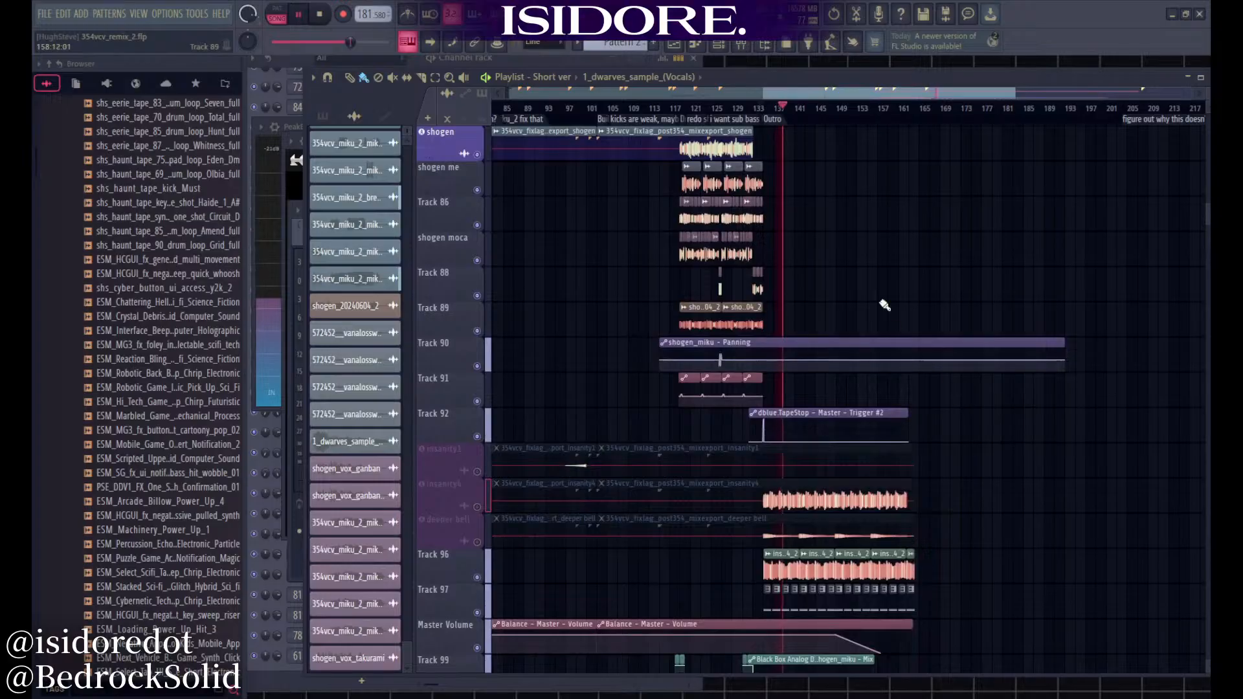
scroll(777, 338, up, 5)
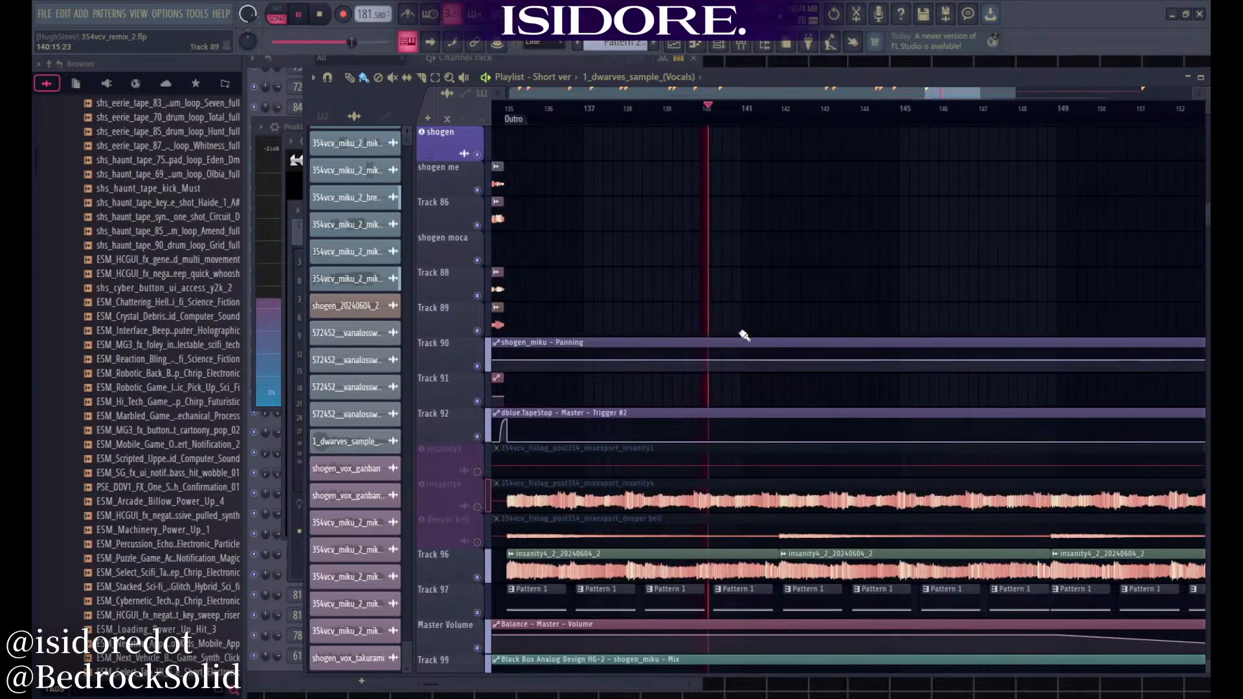
scroll(757, 330, down, 3)
scroll(777, 325, up, 5)
key(space)
Check the drum and cymbal tracks above the outro, then audition the outro once more
scroll(654, 259, up, 5)
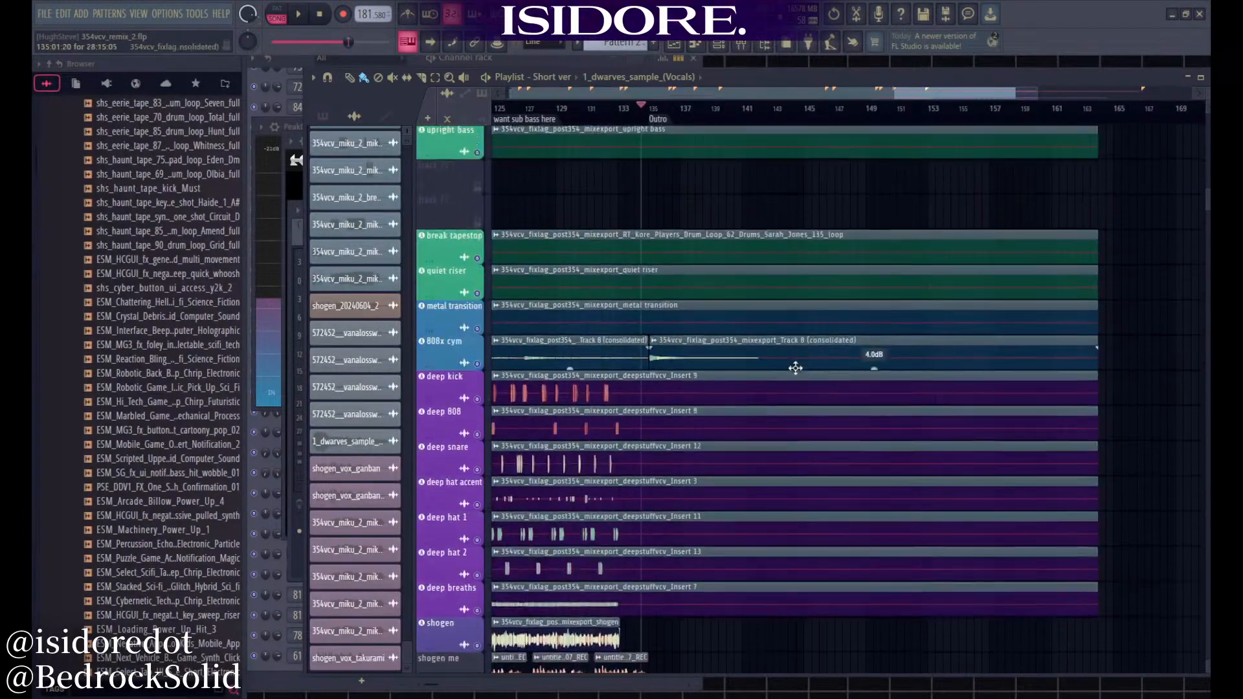
scroll(712, 318, down, 2)
scroll(771, 280, down, 10)
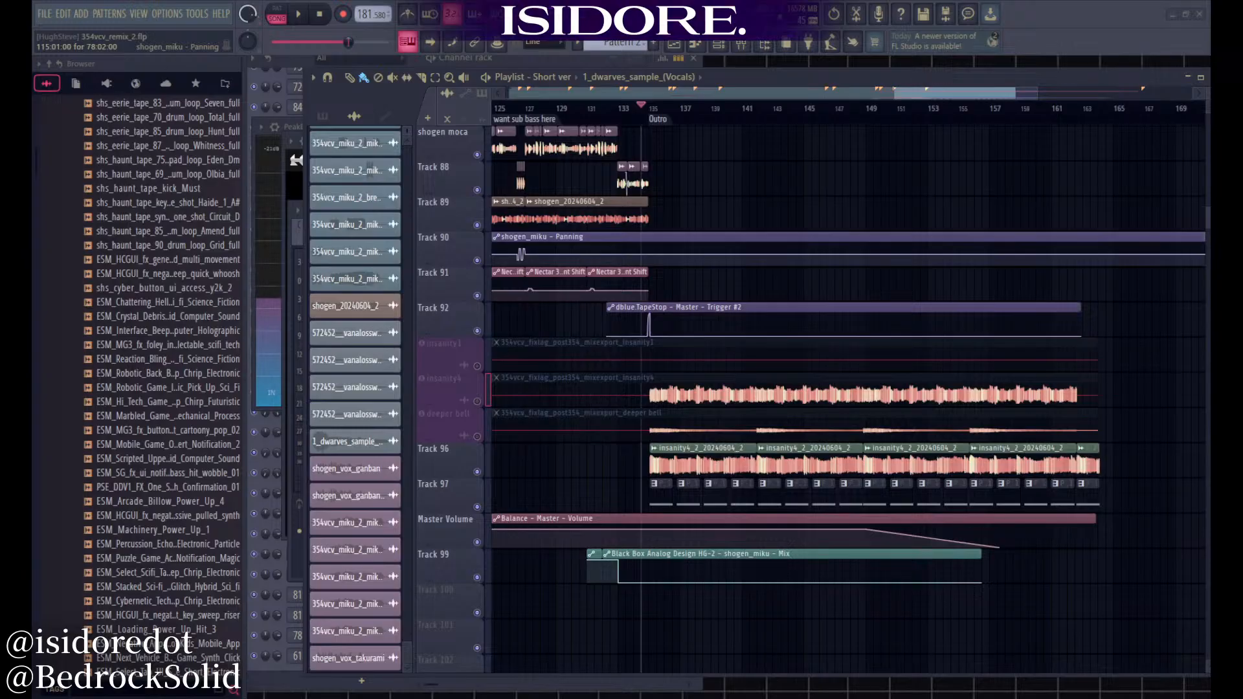
key(space)
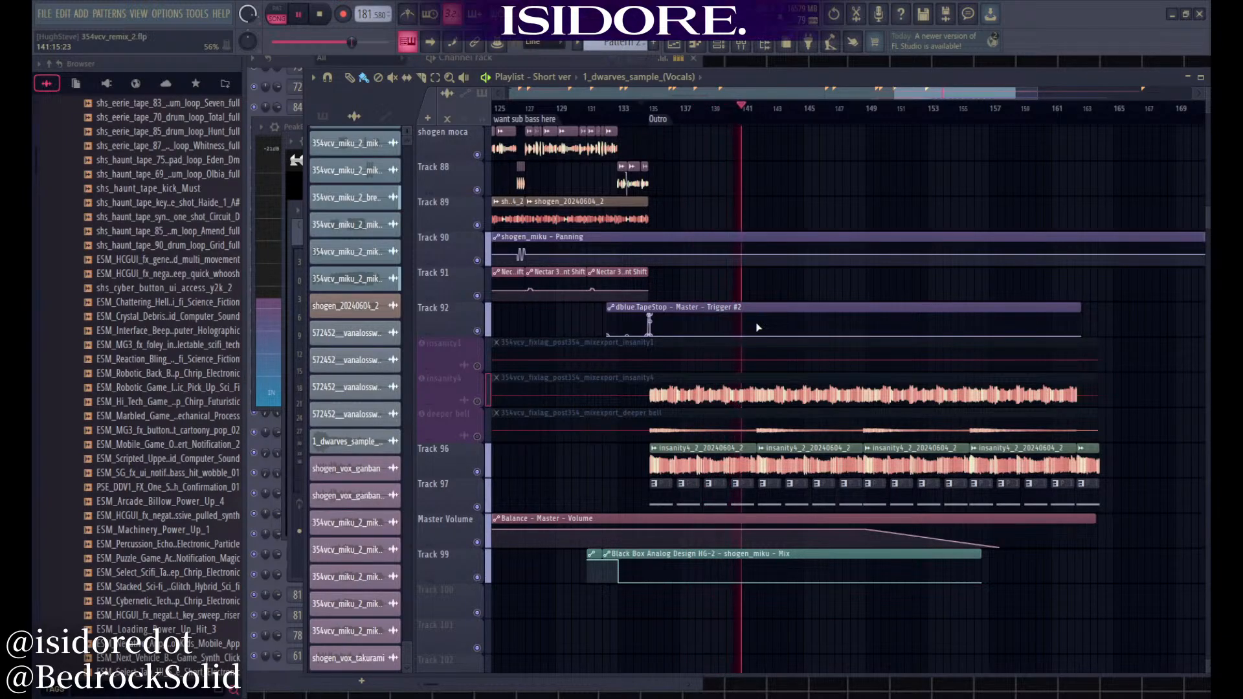
key(space)
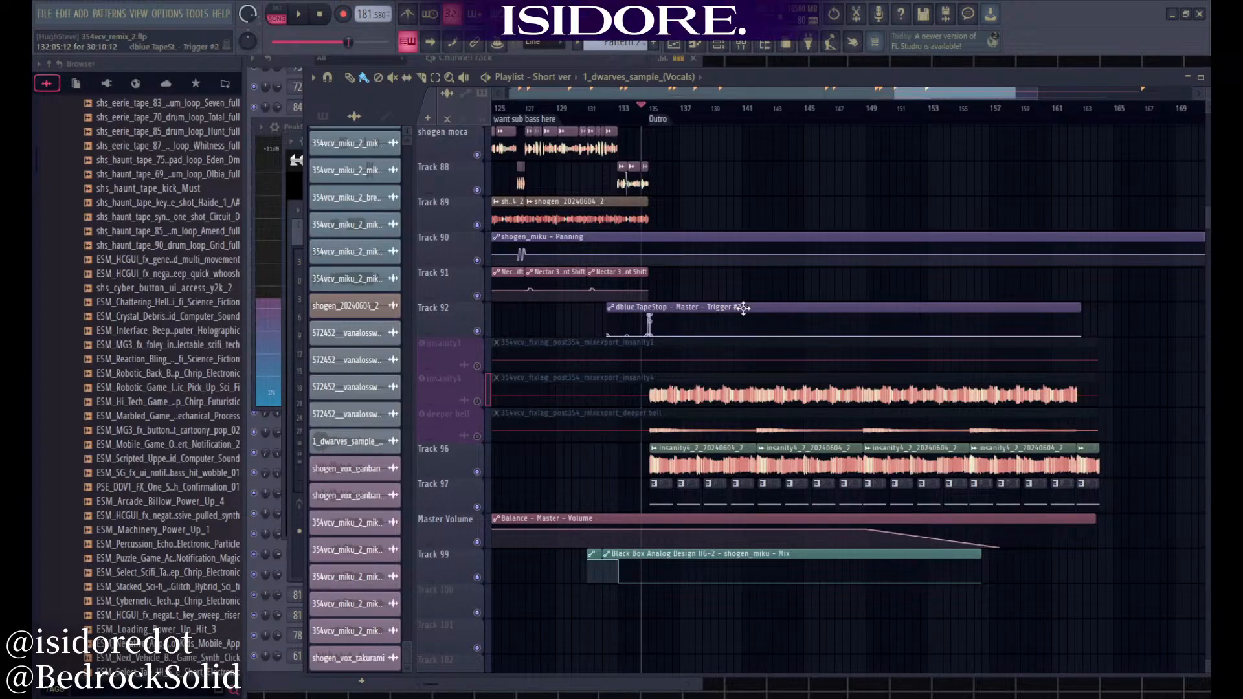
Examine the full arrangement from the outro tracks up to mixdown OG, then the miku vocal tracks around the intro
scroll(809, 194, down, 6)
scroll(943, 214, up, 10)
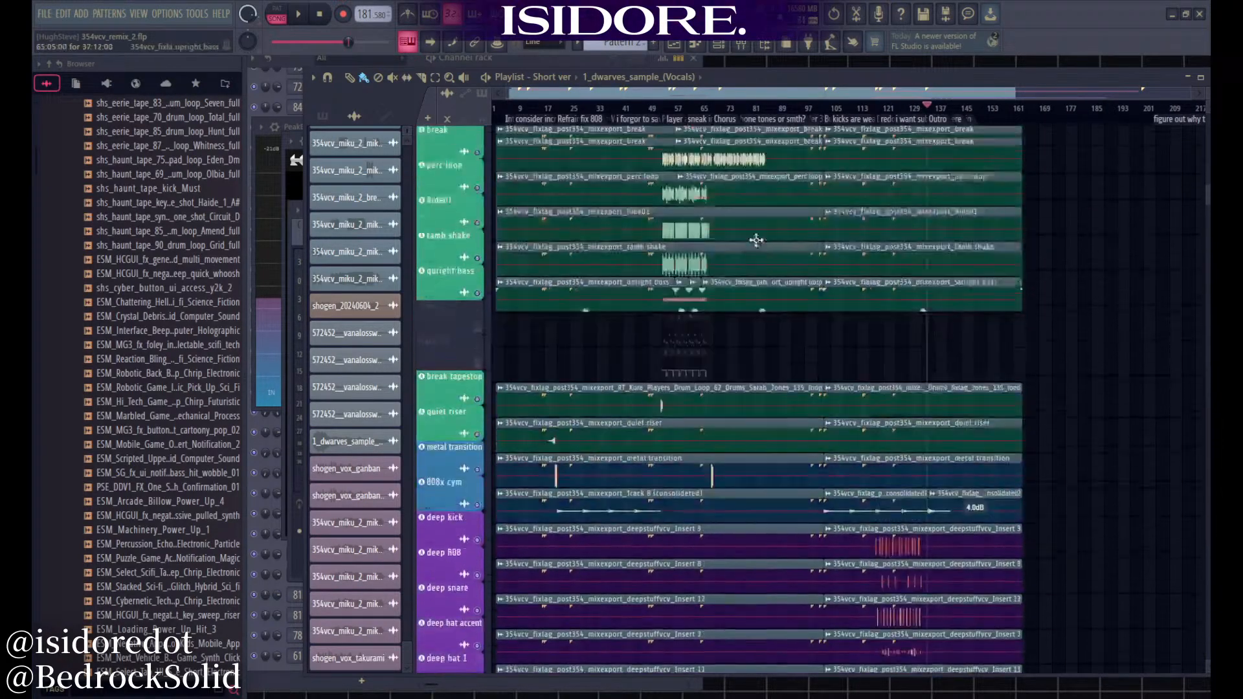
scroll(756, 240, up, 15)
scroll(753, 229, up, 8)
scroll(666, 150, up, 3)
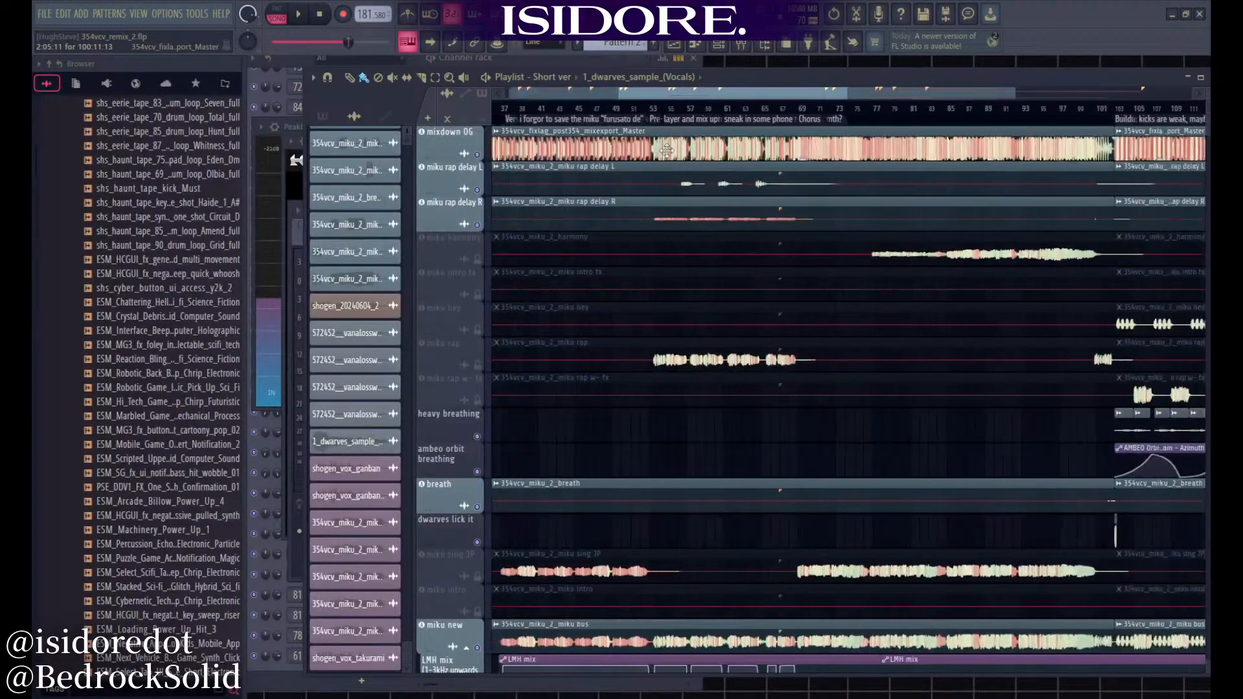
scroll(667, 150, down, 3)
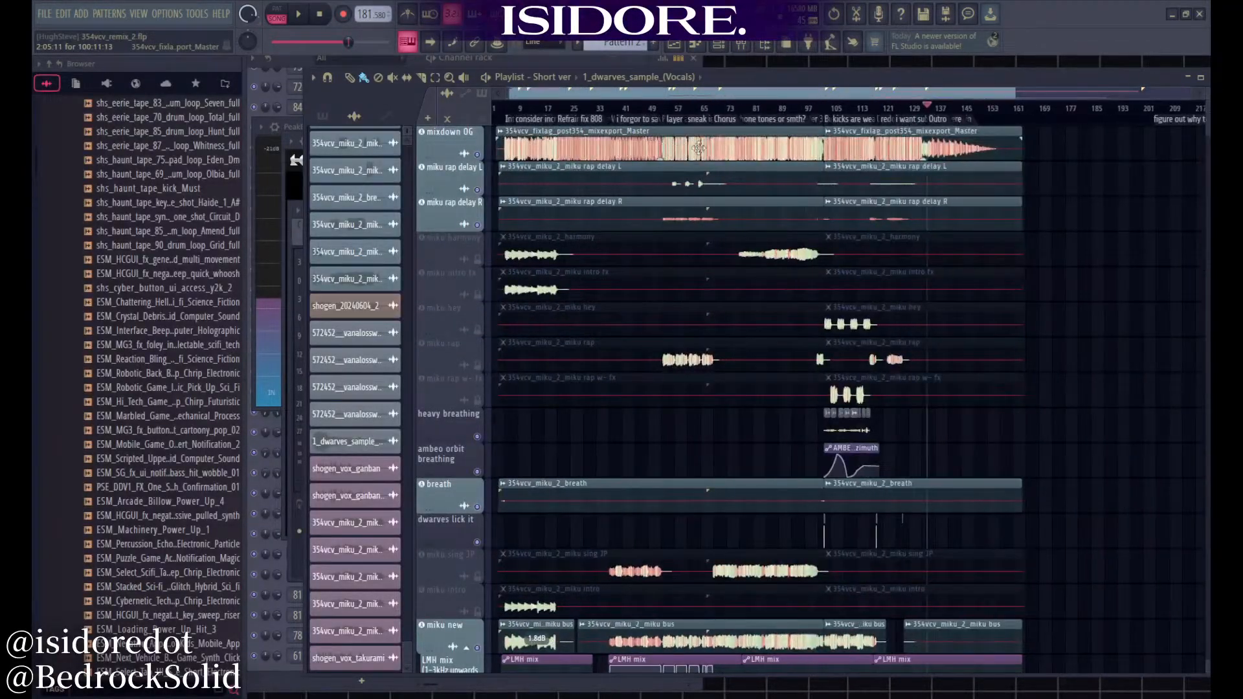
scroll(1004, 255, down, 15)
scroll(1039, 195, down, 15)
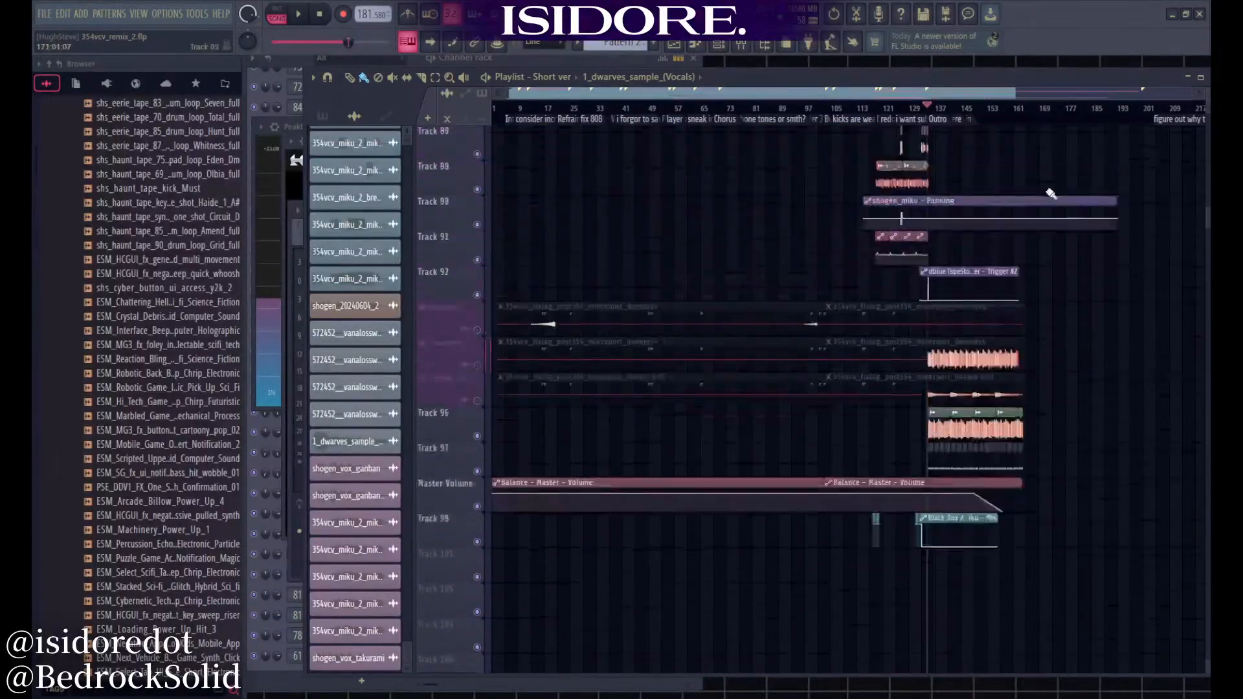
scroll(1048, 194, up, 3)
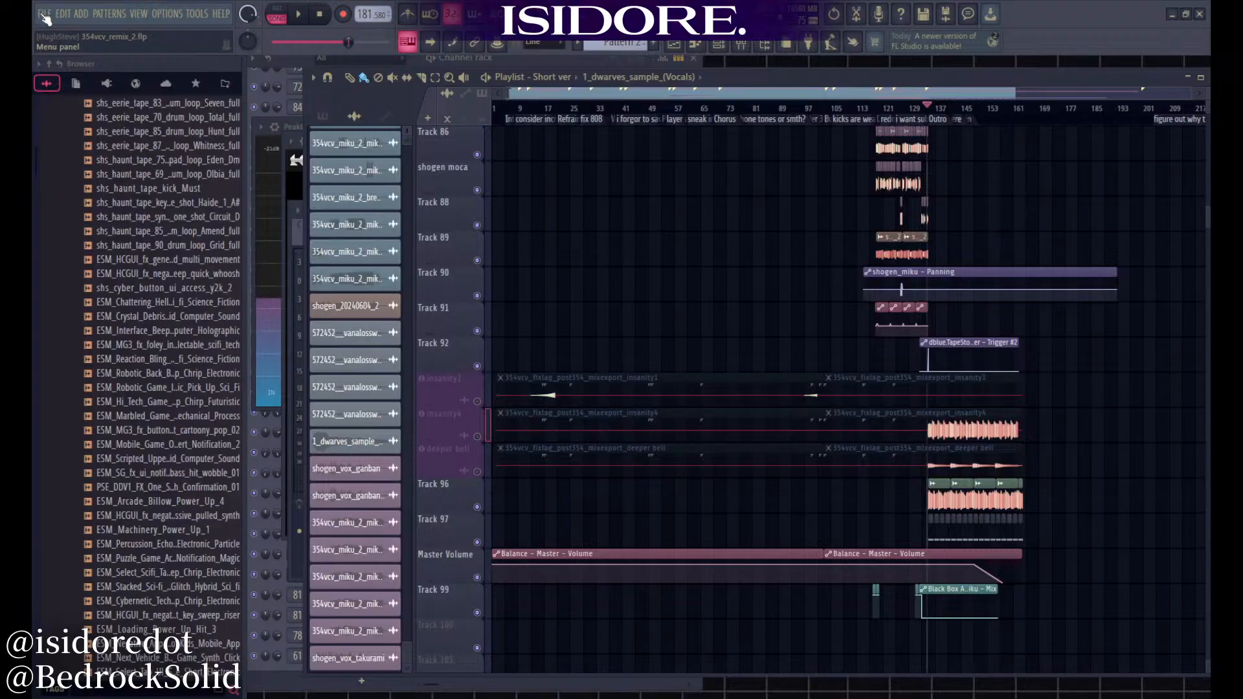
scroll(582, 197, up, 19)
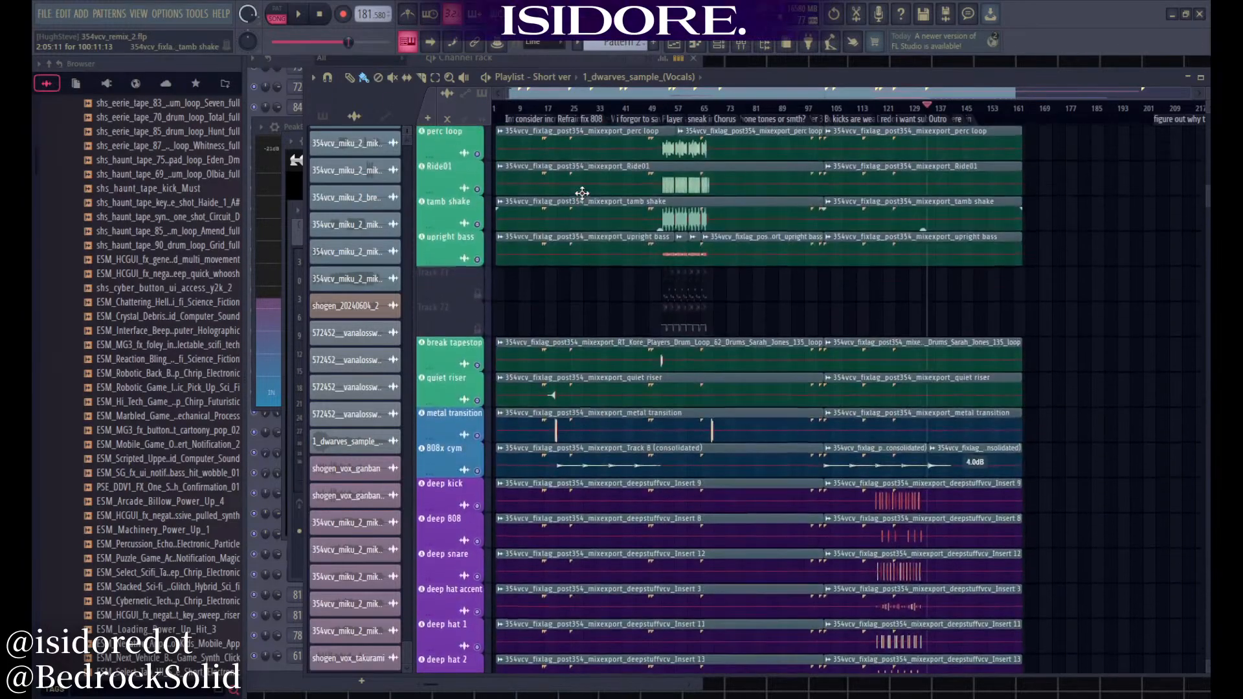
scroll(586, 190, up, 6)
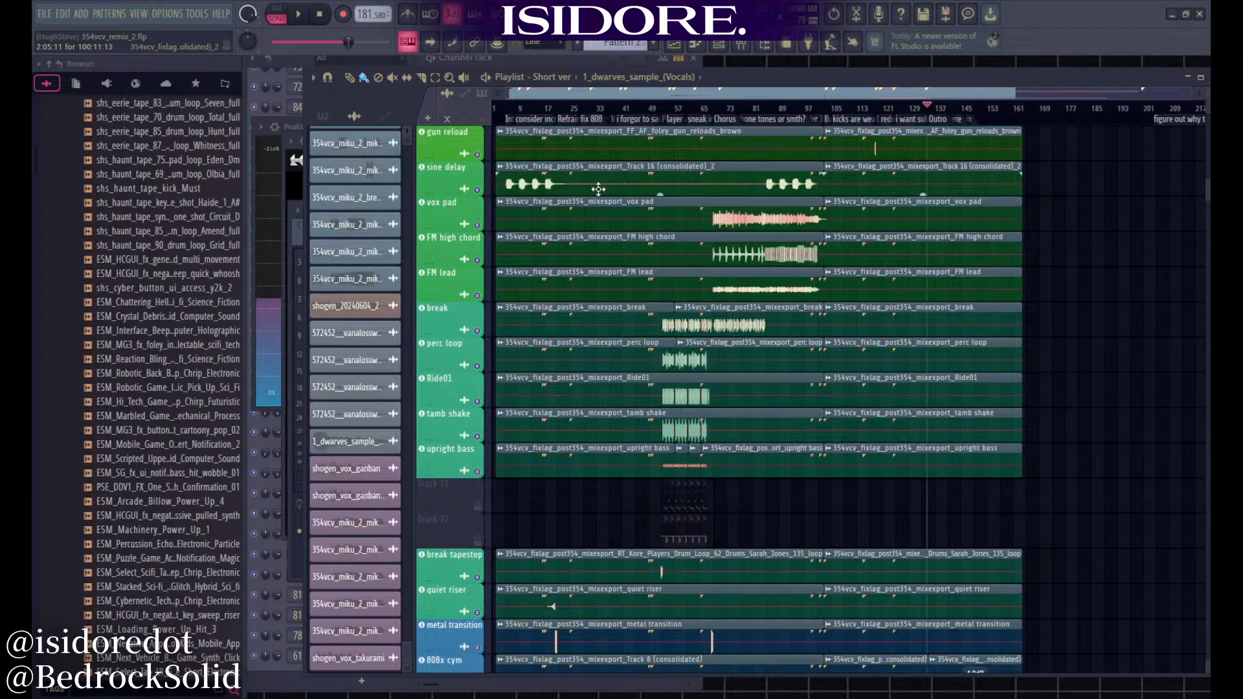
scroll(589, 190, up, 15)
scroll(641, 172, up, 12)
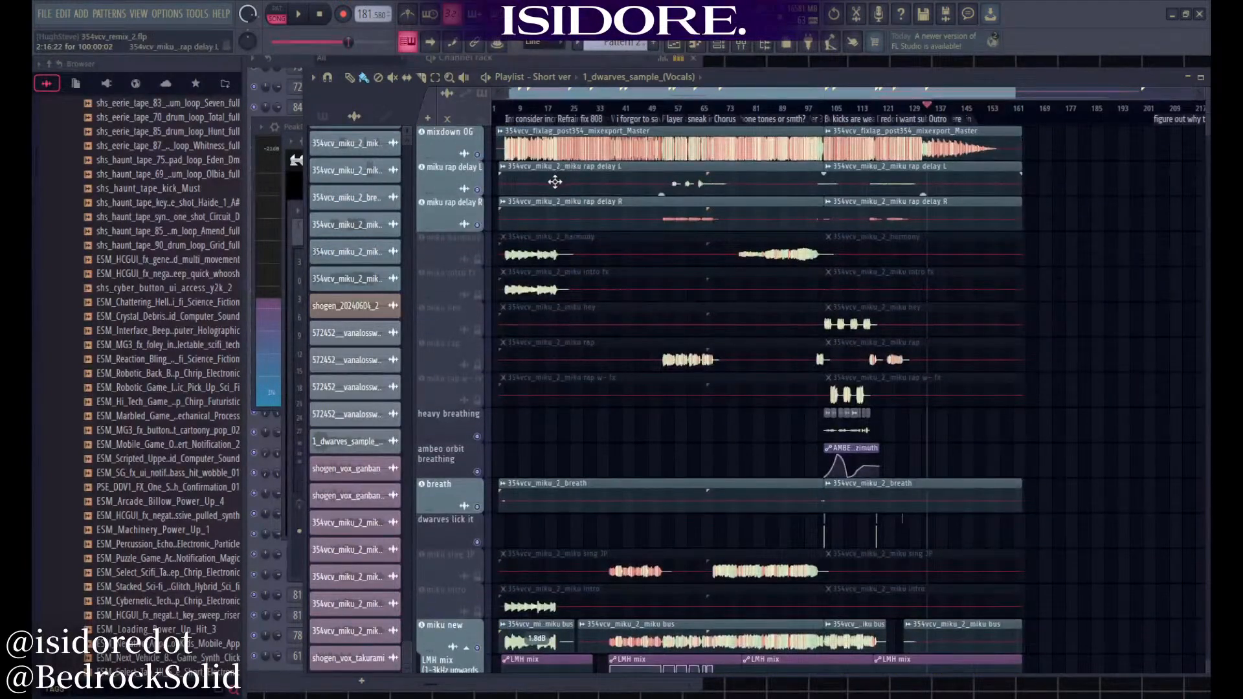
scroll(570, 165, up, 3)
scroll(566, 174, down, 5)
scroll(566, 175, down, 3)
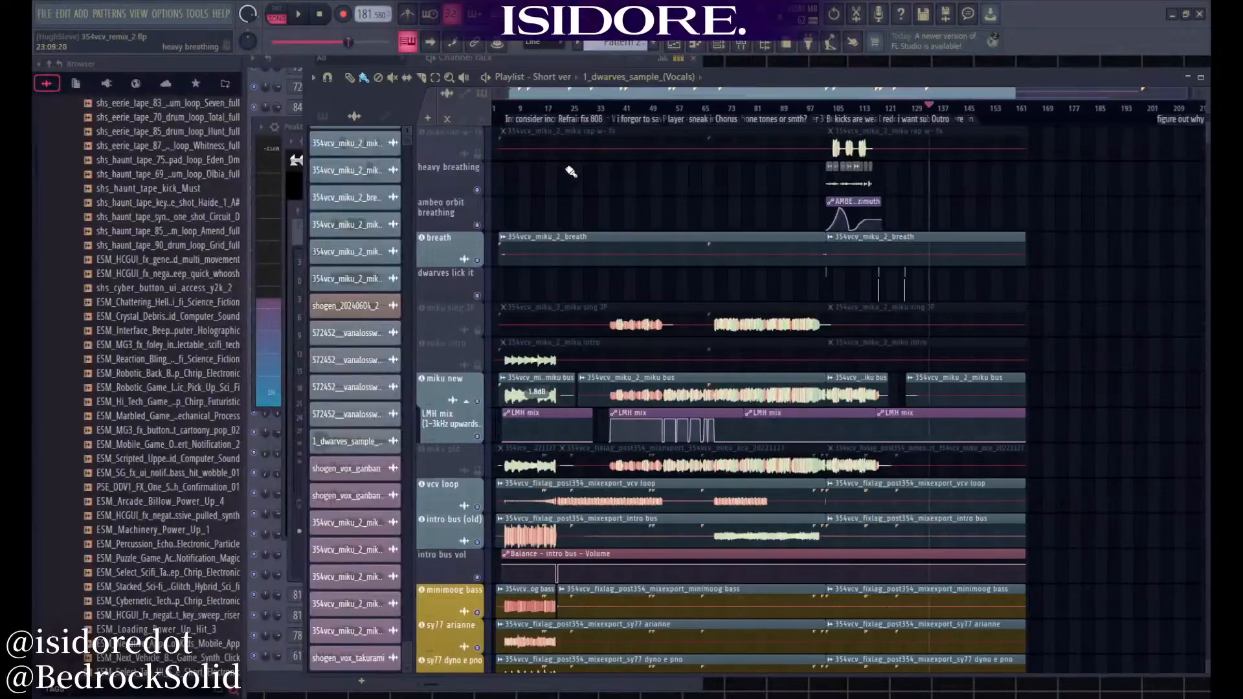
scroll(488, 236, up, 4)
scroll(488, 236, up, 2)
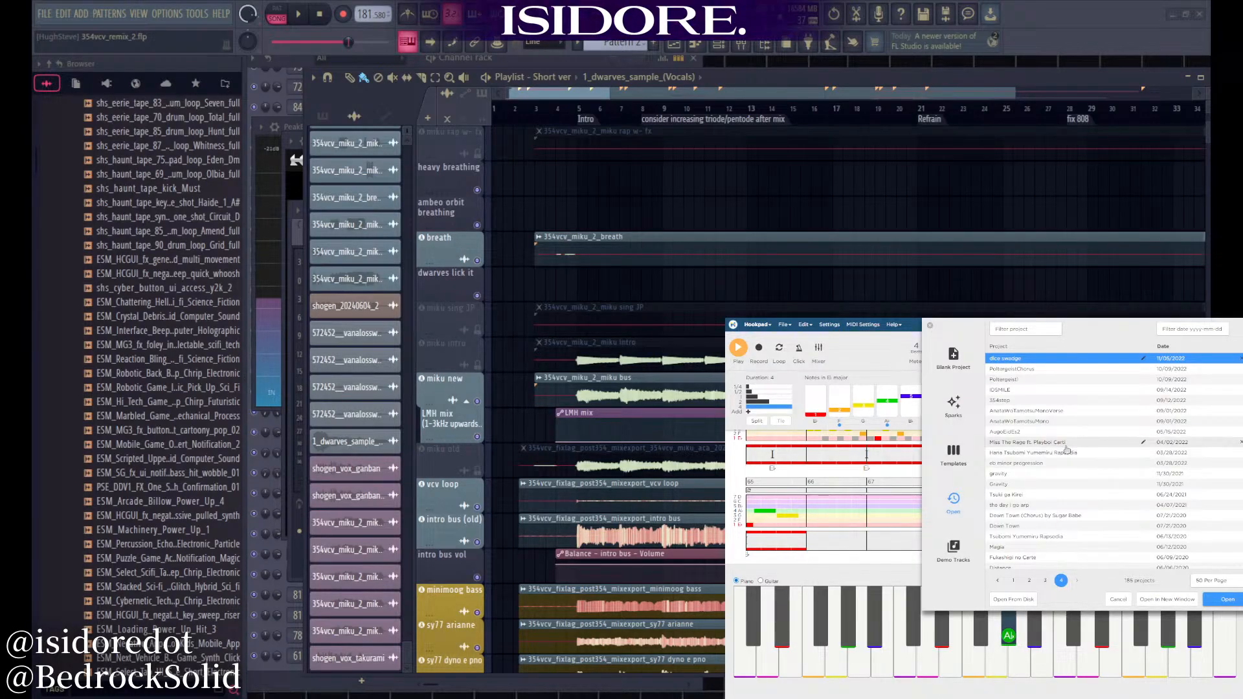
In Hookpad, browse pages 3 and 4 of the saved projects and open Fukashigi no Carte
click(1045, 580)
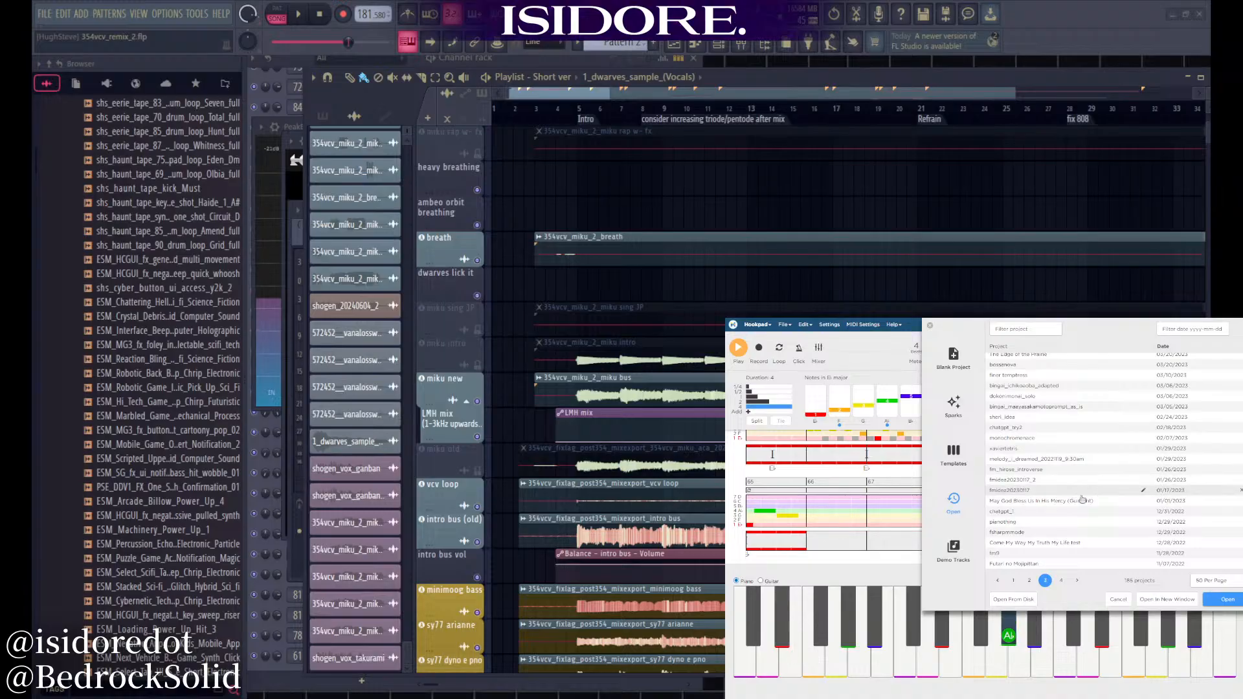
click(1061, 580)
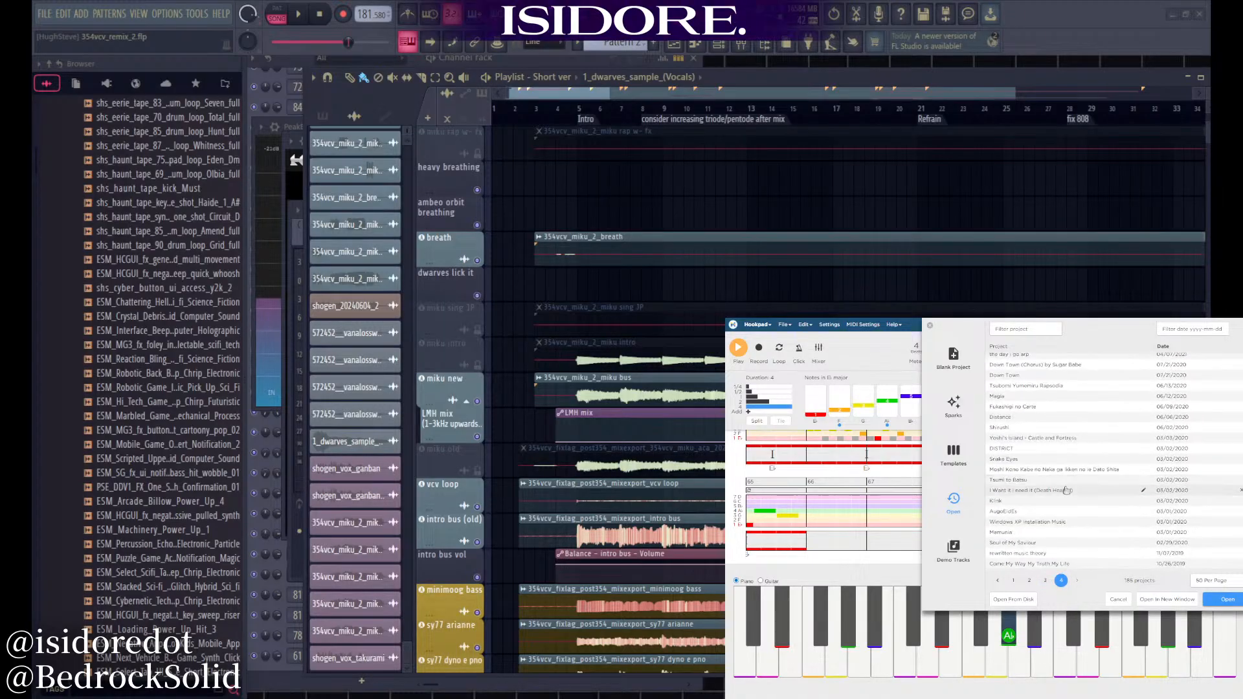
scroll(1049, 466, up, 3)
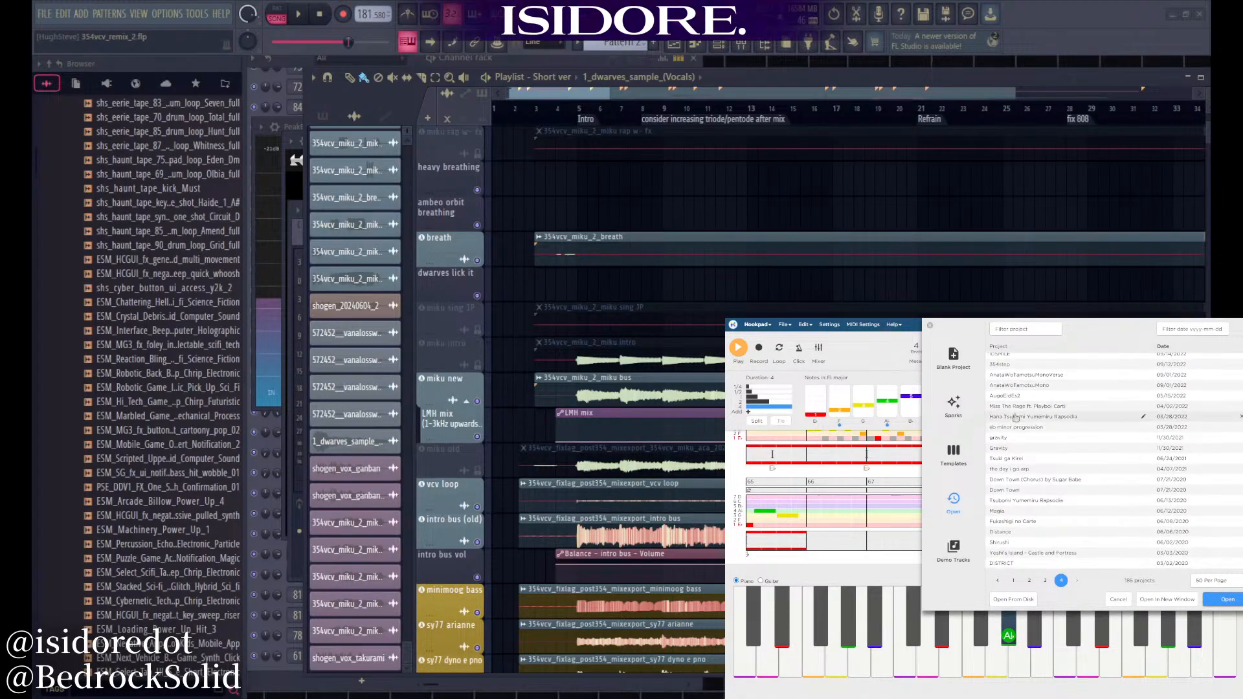
scroll(1059, 536, down, 3)
scroll(1060, 530, up, 2)
scroll(1056, 513, down, 1)
scroll(1050, 512, down, 1)
scroll(1054, 509, up, 2)
scroll(1054, 537, down, 3)
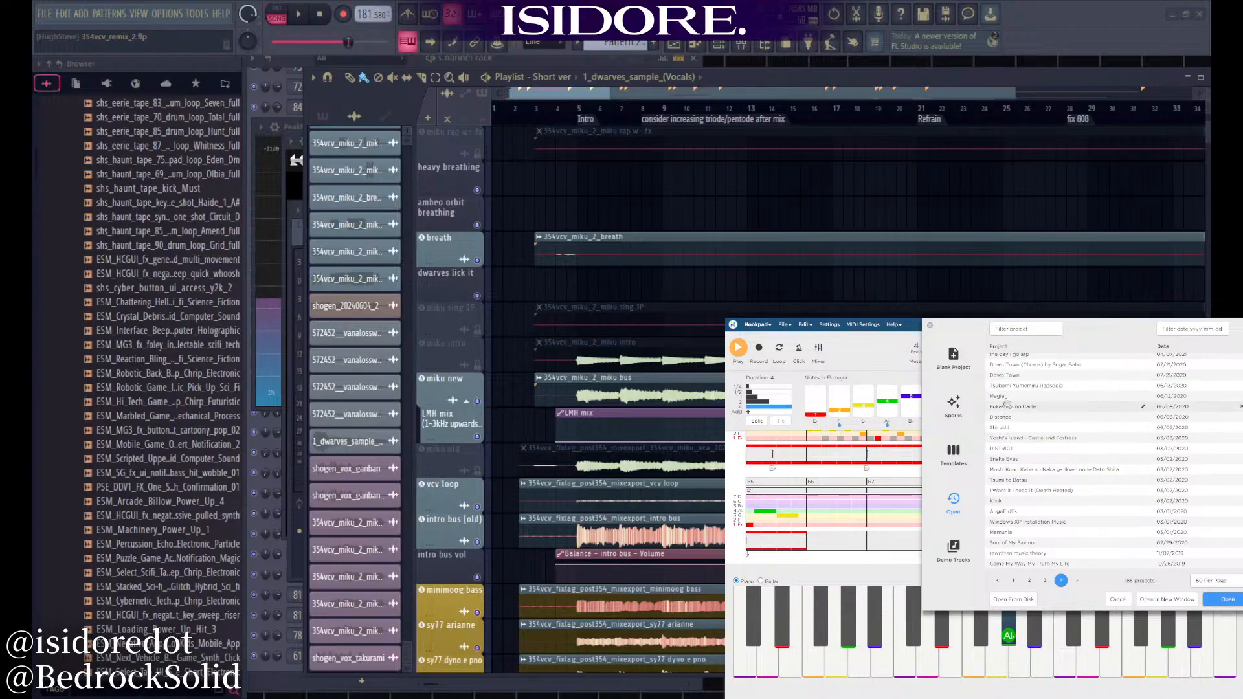
scroll(1019, 466, up, 4)
click(1043, 532)
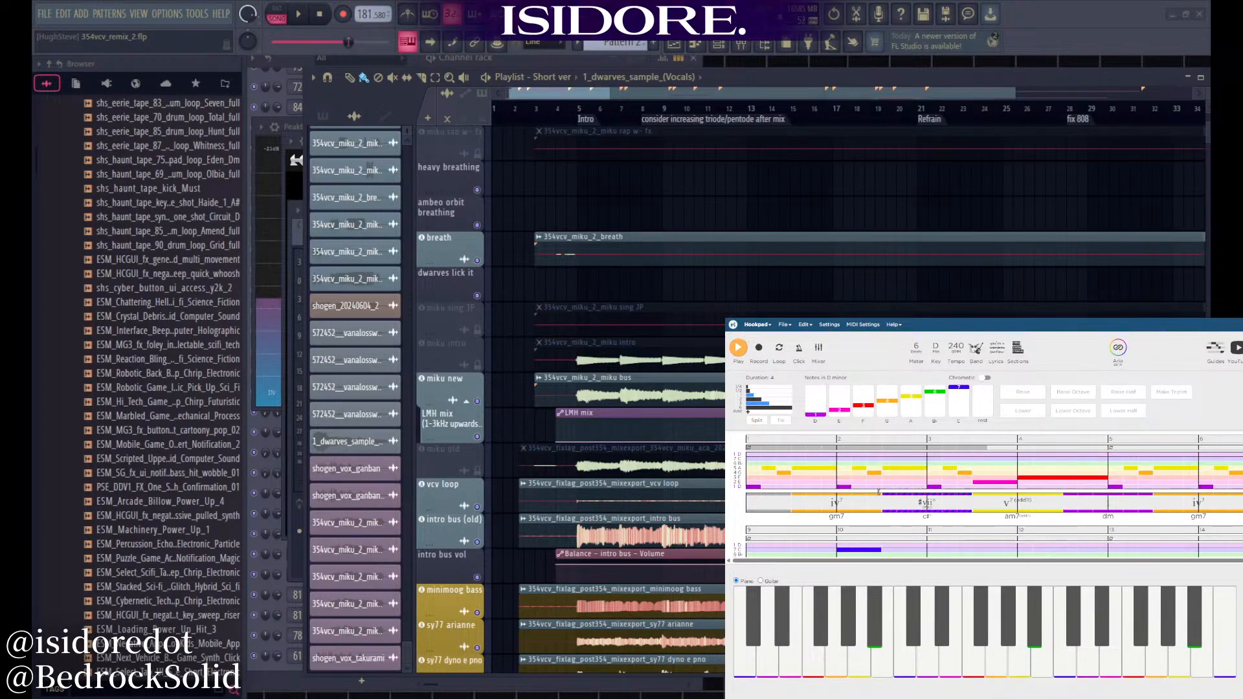
scroll(893, 488, up, 2)
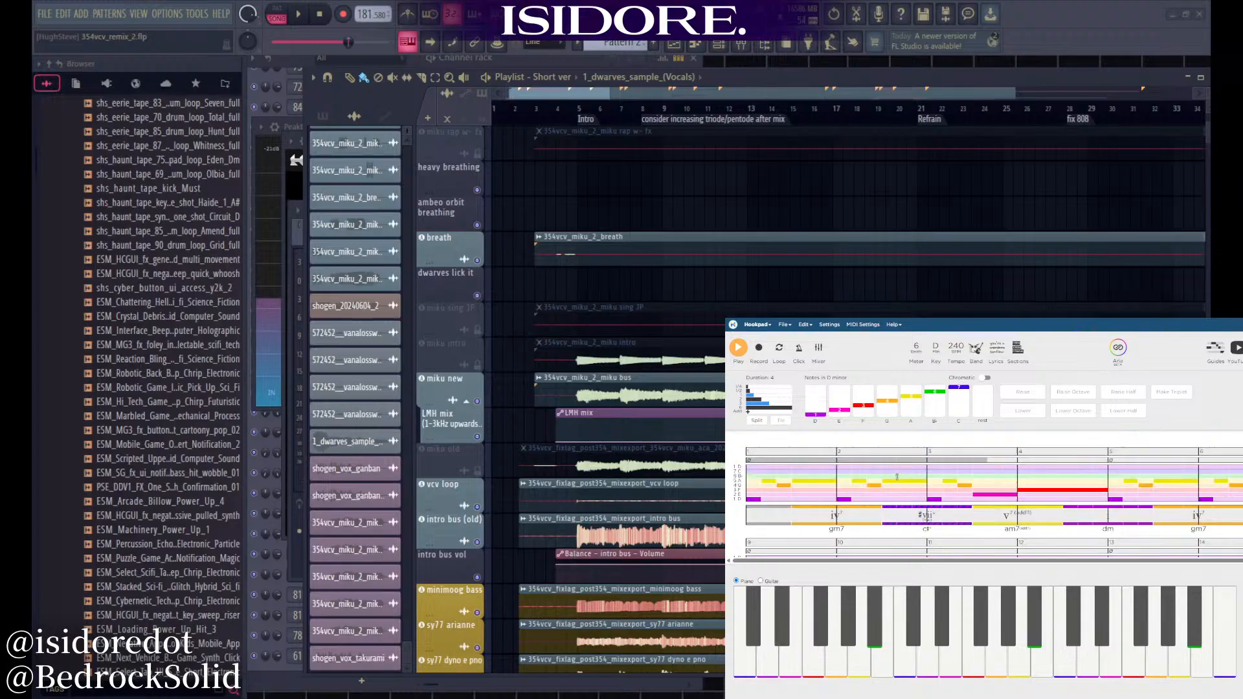
Return to the saved projects list and open the PoltergeistChorus project
click(785, 325)
click(799, 352)
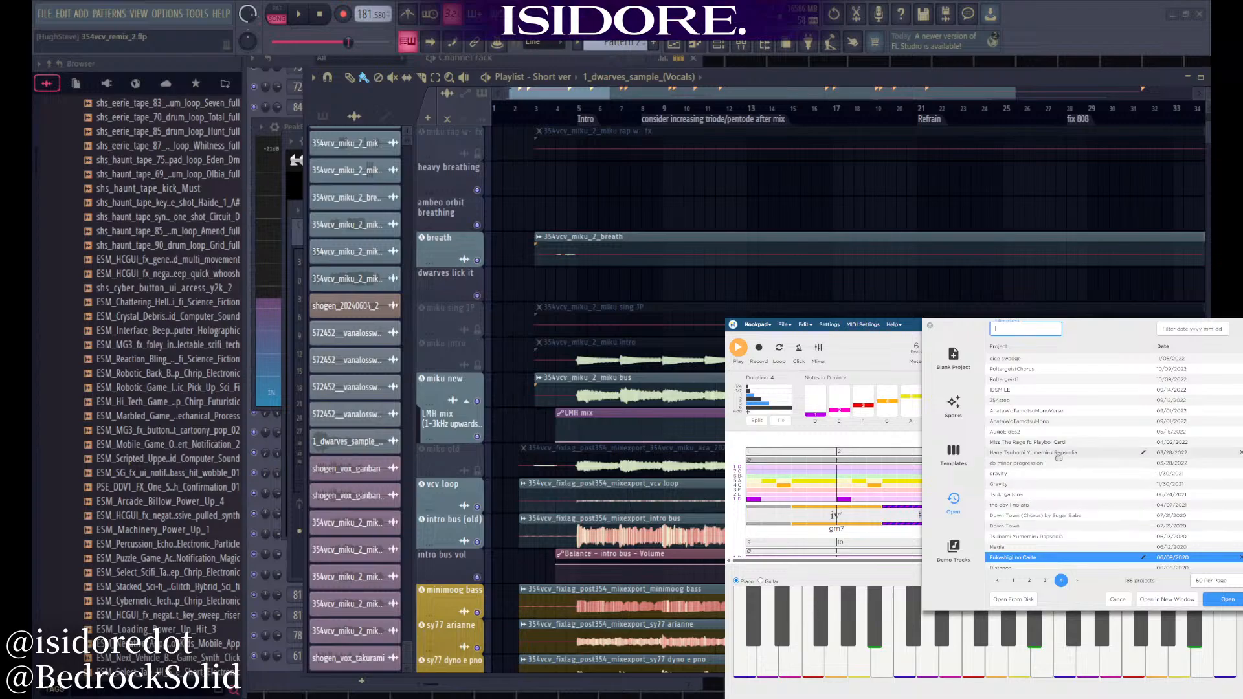
click(1038, 395)
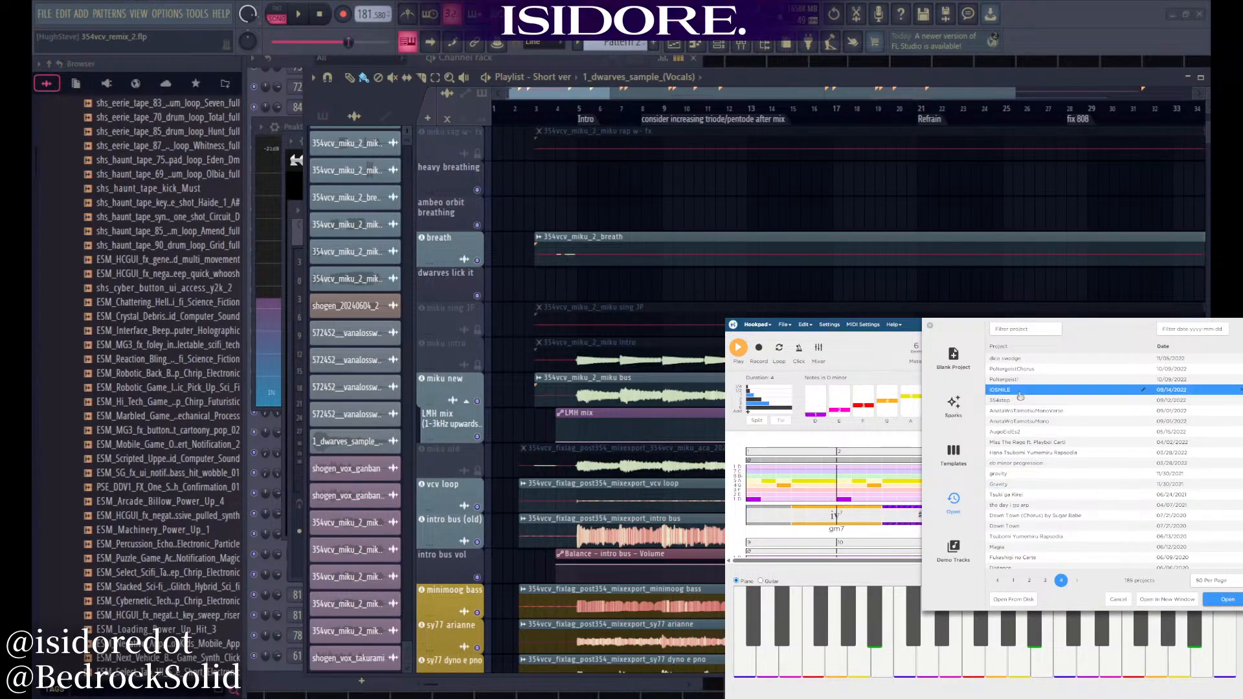
click(1020, 474)
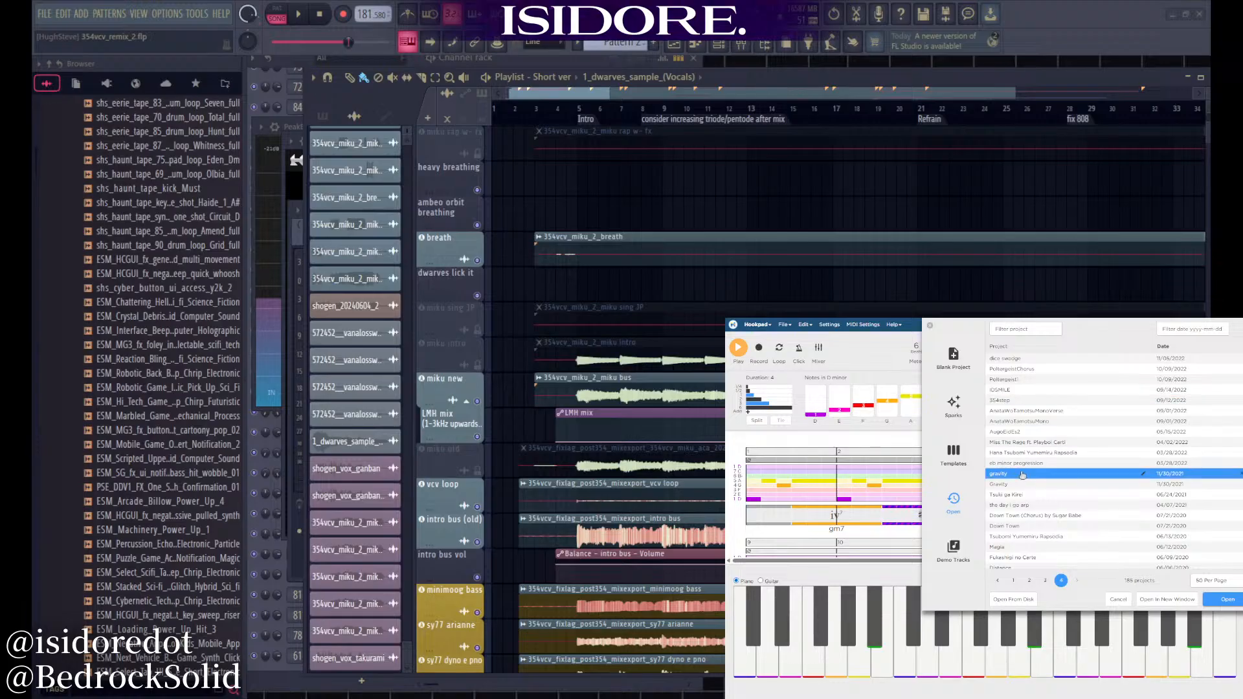
double_click(1027, 369)
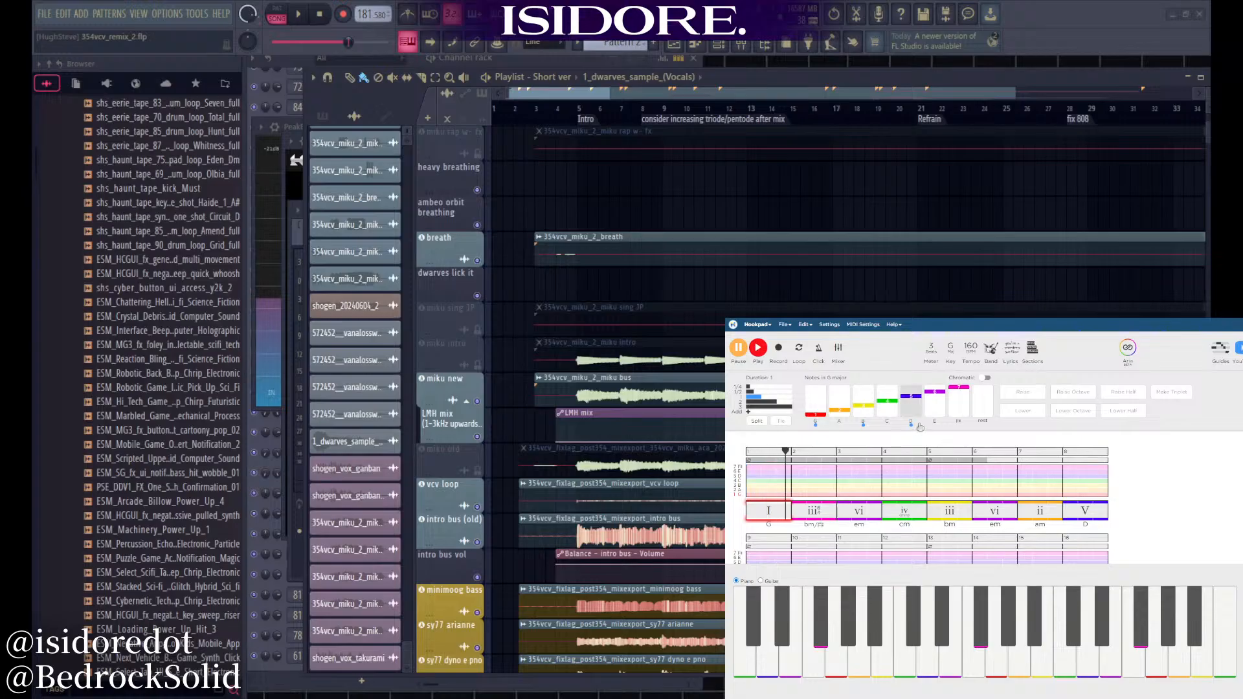
Reopen Hookpad's saved projects list, then switch away from it
click(785, 324)
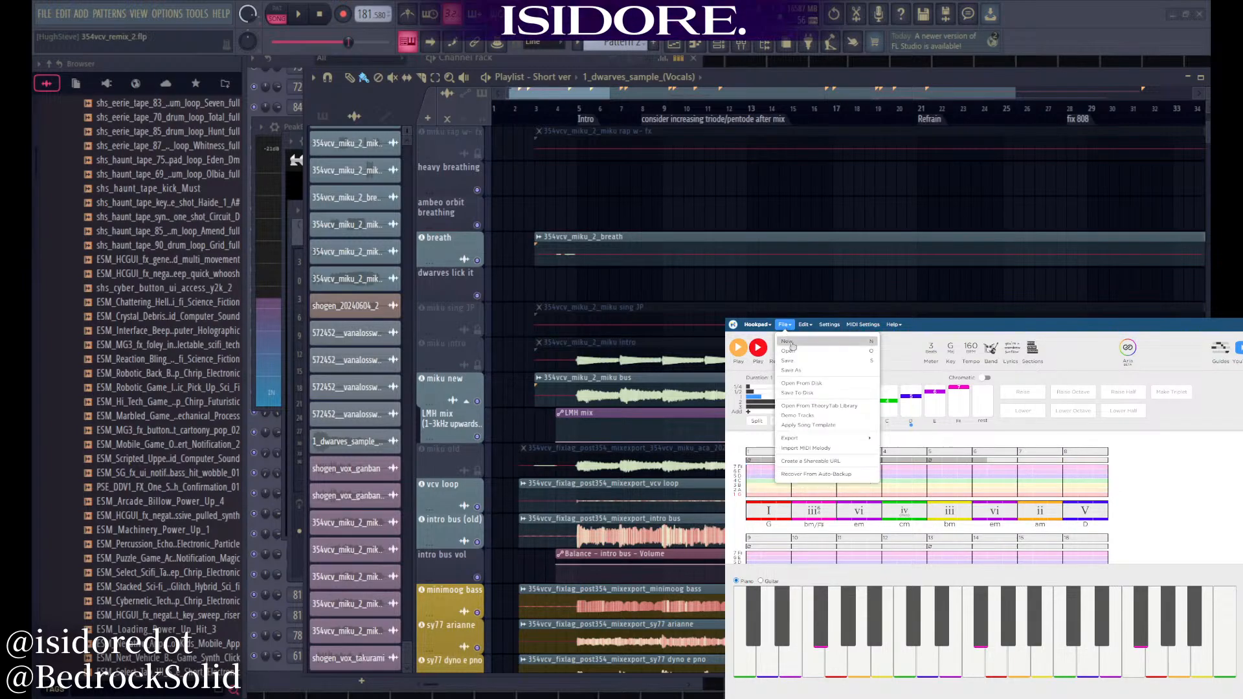
click(803, 347)
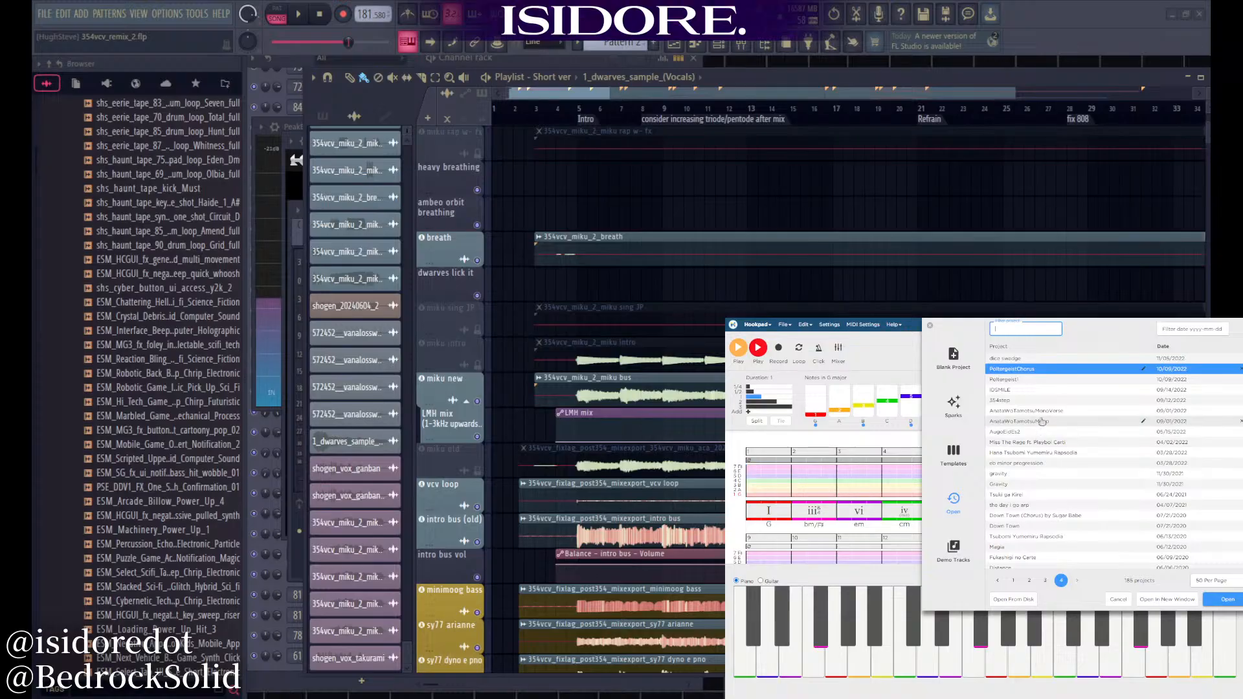
key(alt+Tab)
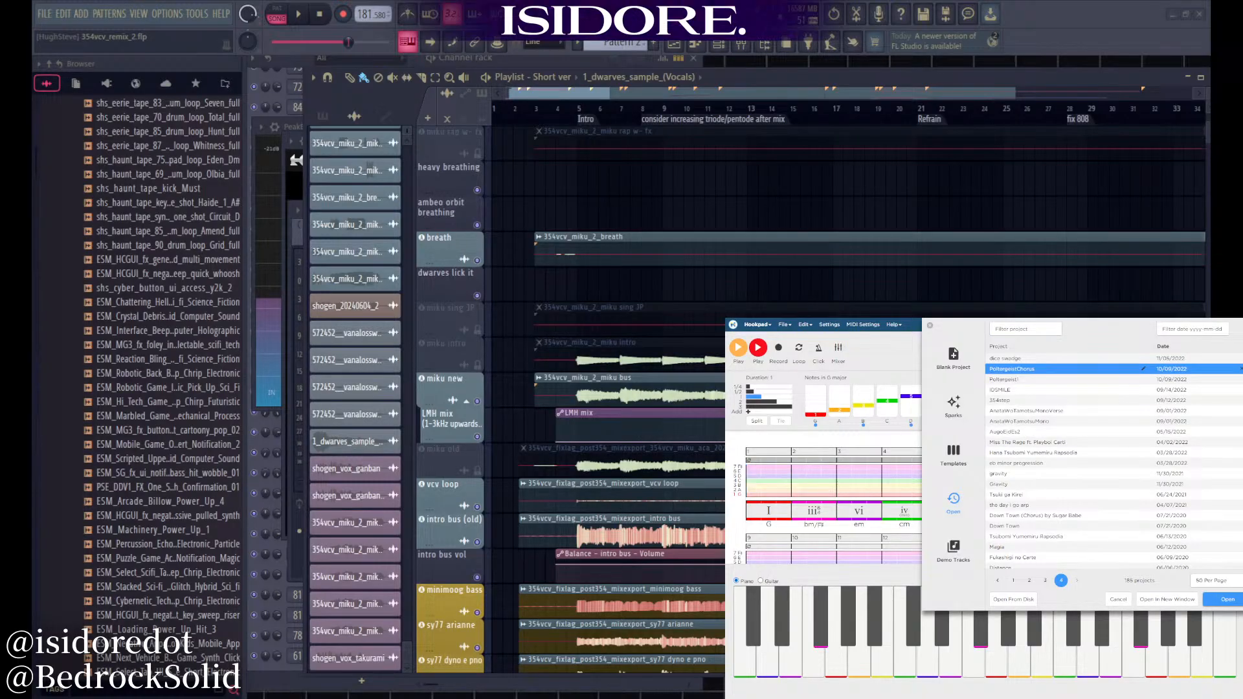
Switch back to Hookpad, look through the rest of page 4 of the saved projects, then close and reopen the list
key(alt+Tab)
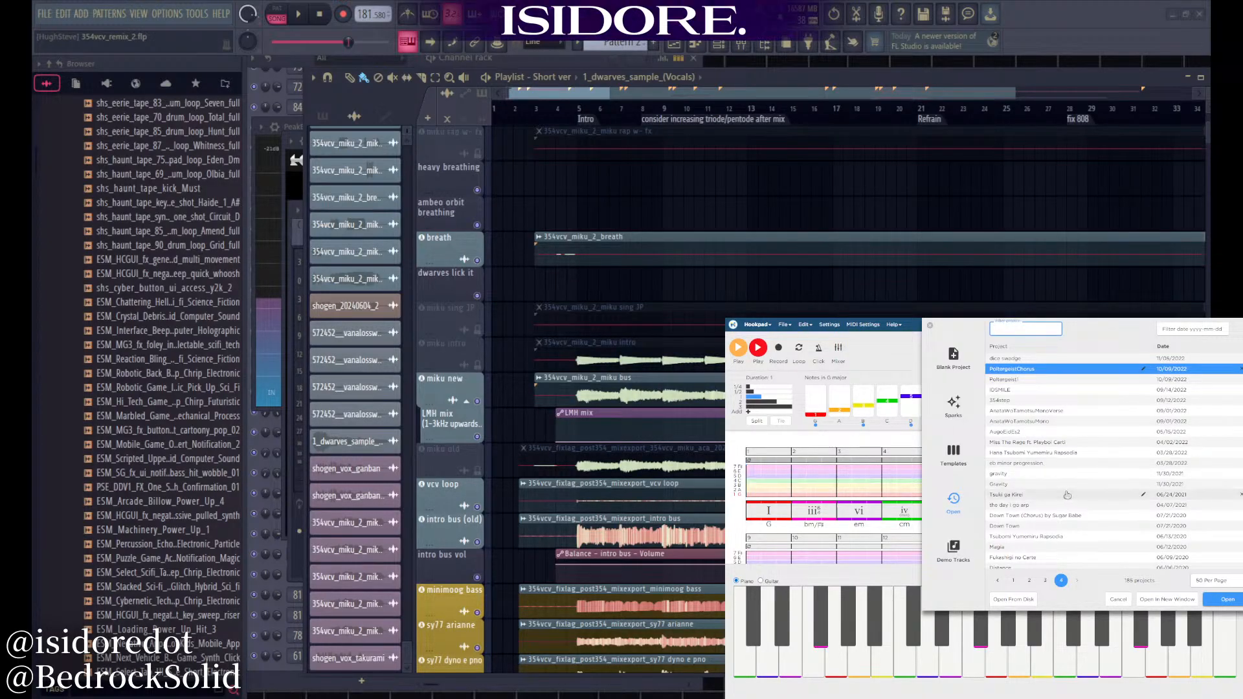
scroll(1067, 492, down, 5)
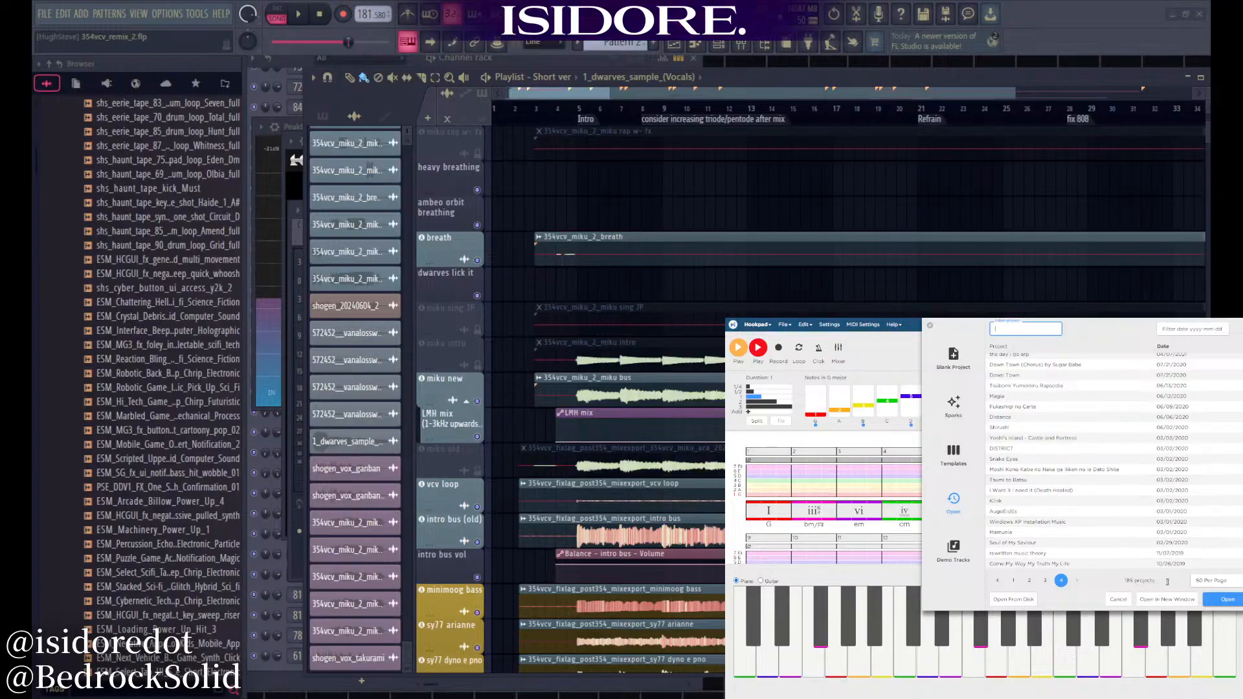
click(1127, 601)
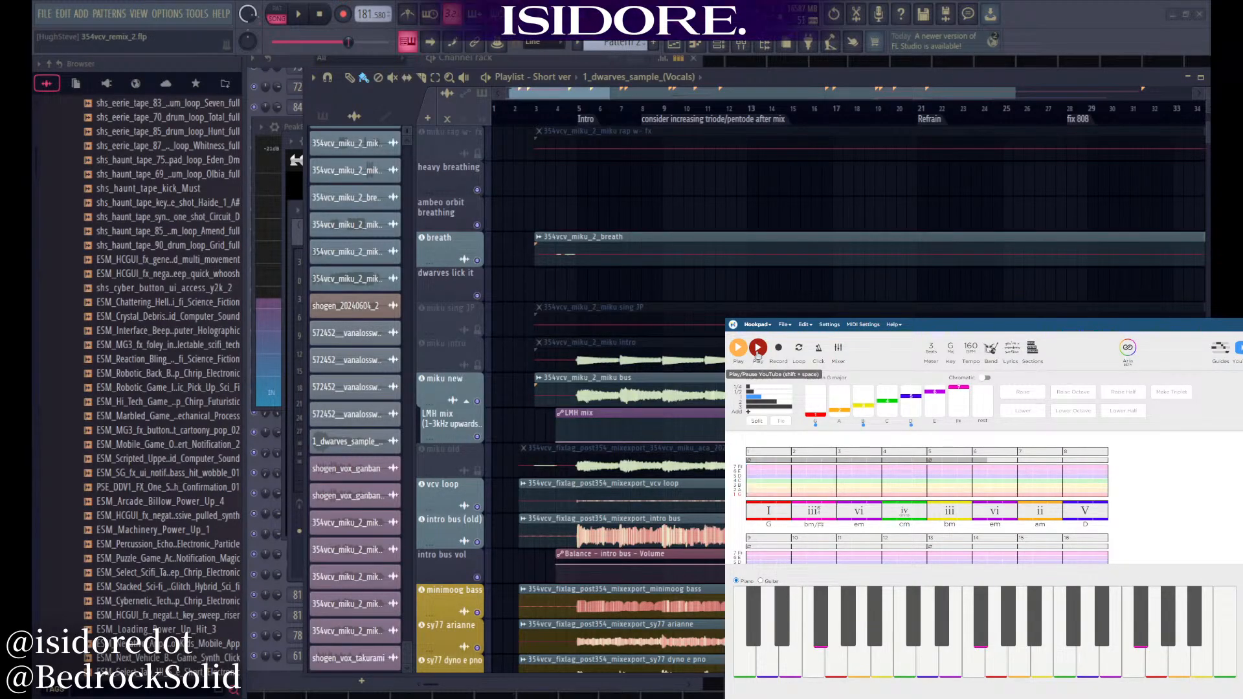
click(784, 325)
click(797, 348)
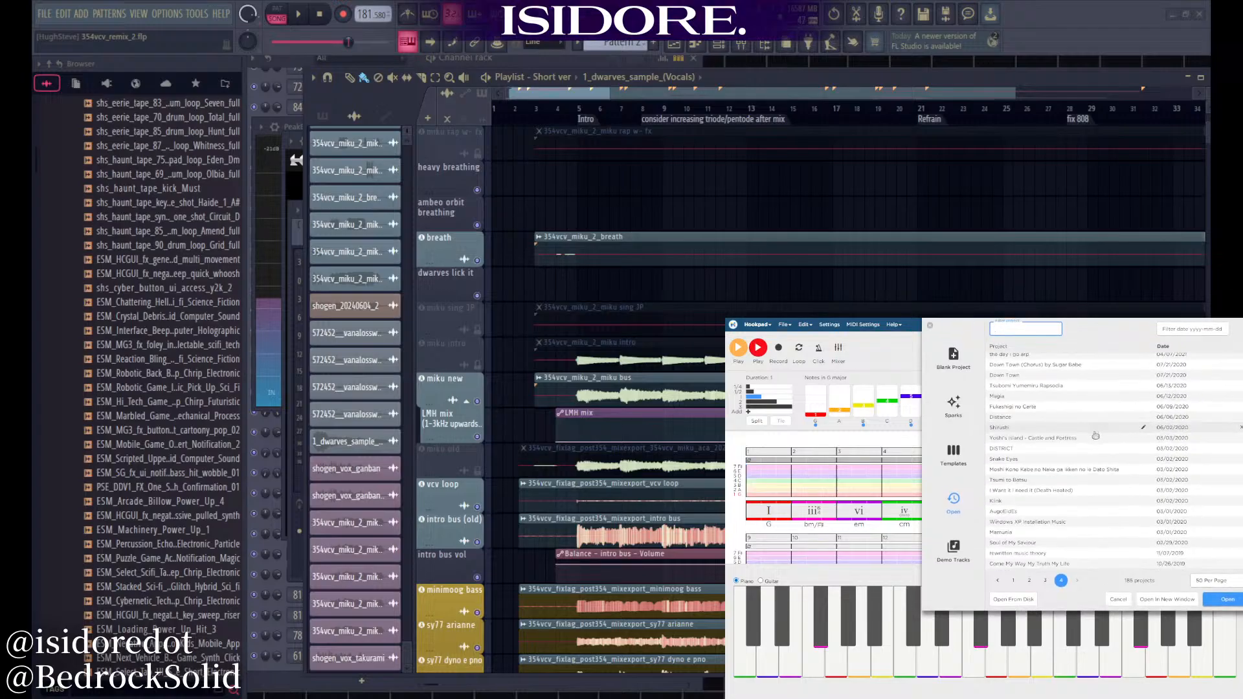
Browse page 2 of the saved projects and open the dddishrock project
click(1030, 581)
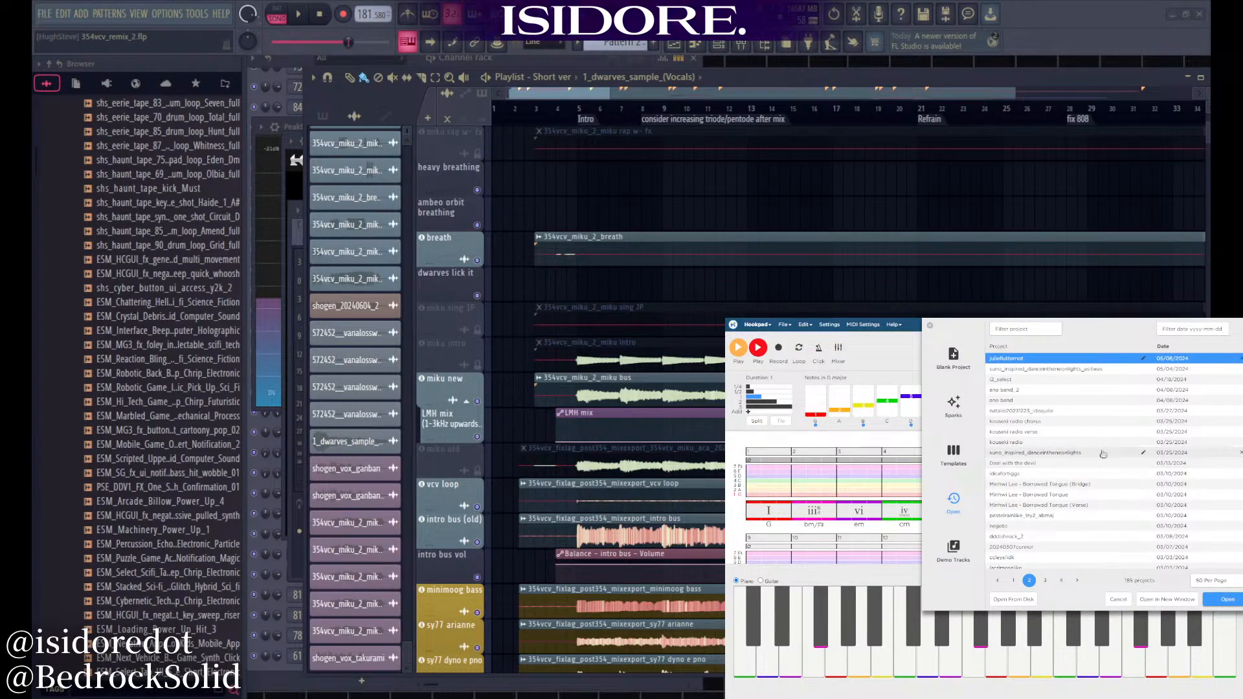
scroll(1104, 455, down, 6)
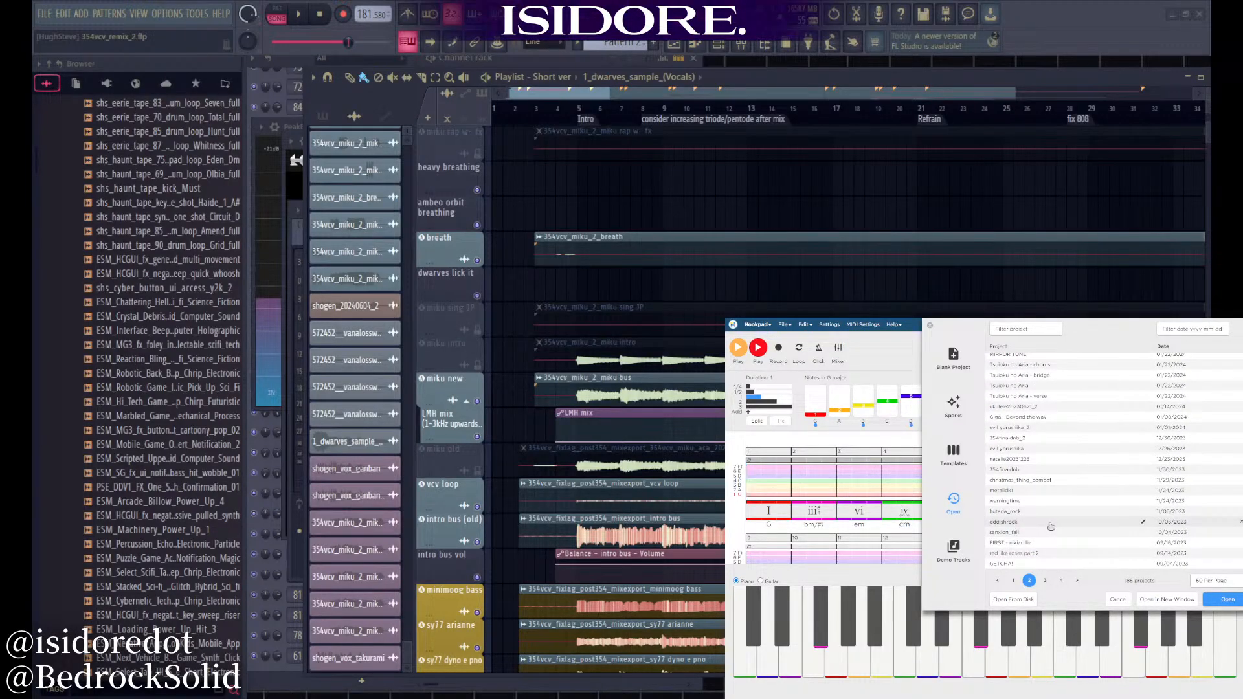
double_click(1050, 525)
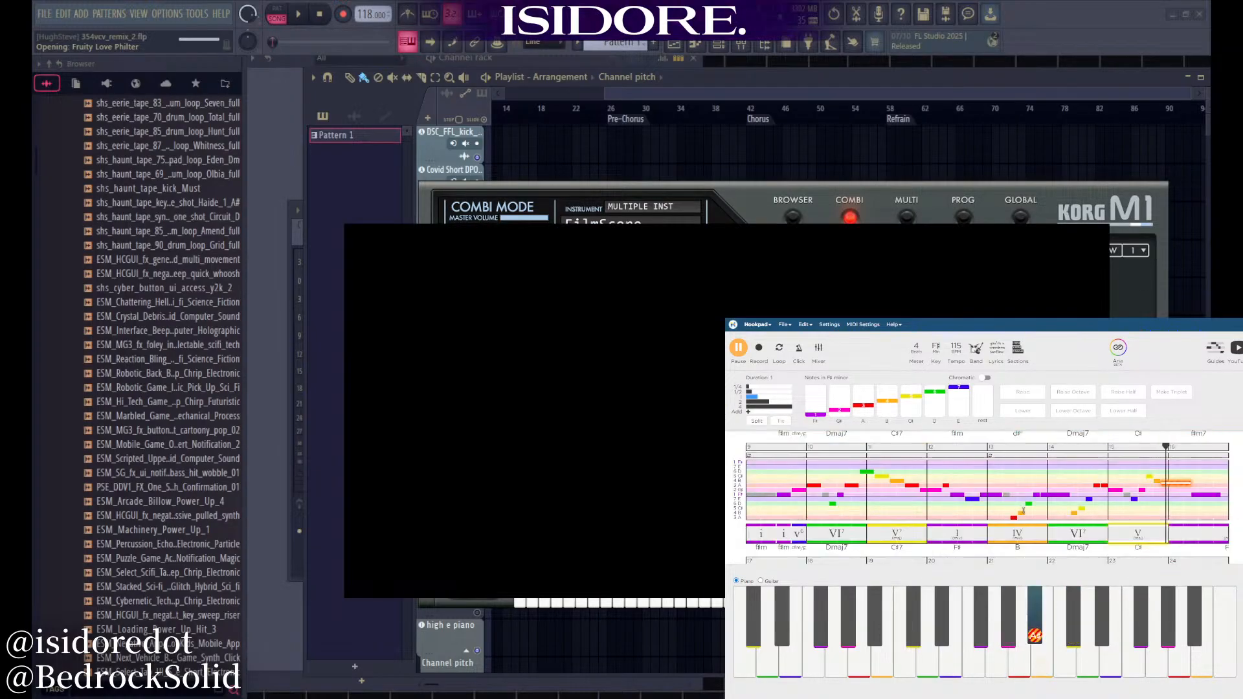
Search the saved projects for "ddd", then play the dddishrock song from the melody note at measure 13
click(784, 324)
click(802, 349)
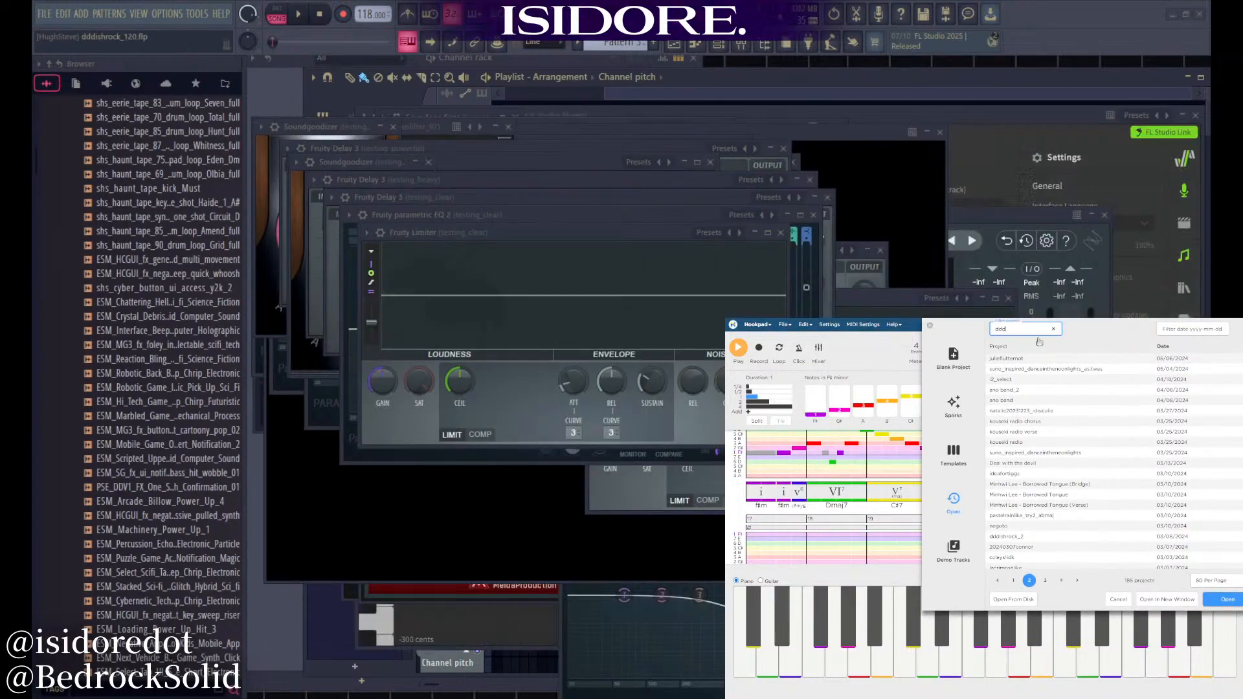
text(ddd)
click(1031, 359)
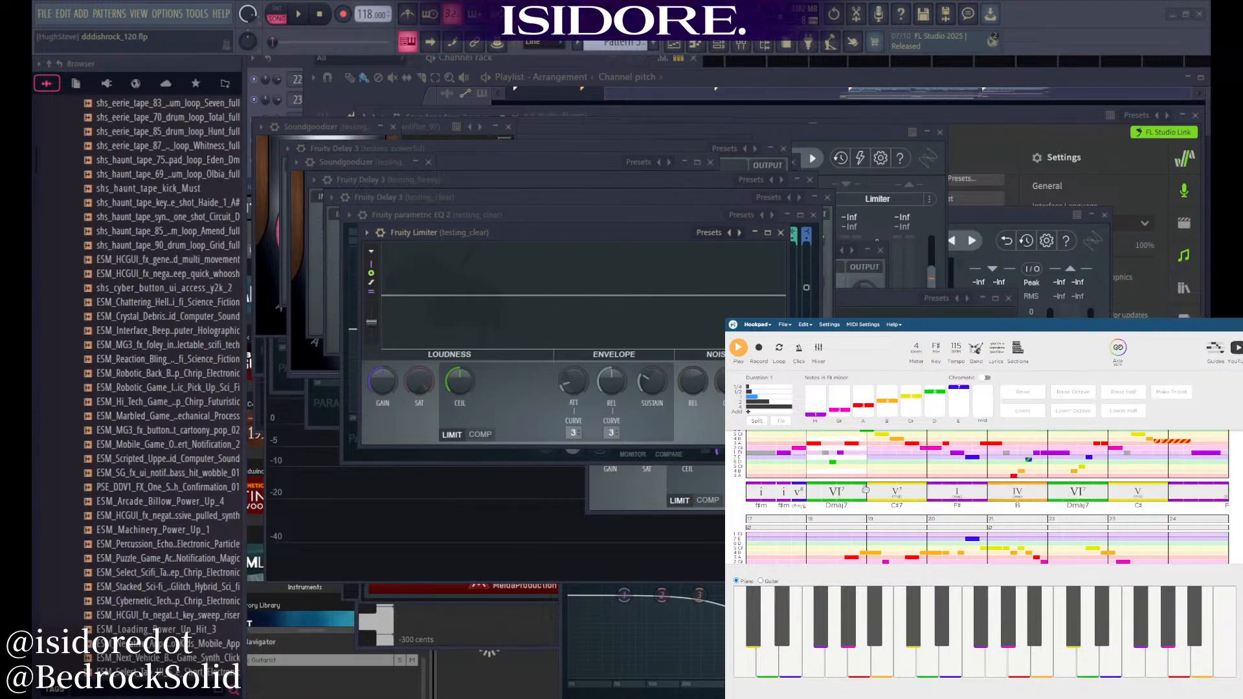
click(983, 441)
key(space)
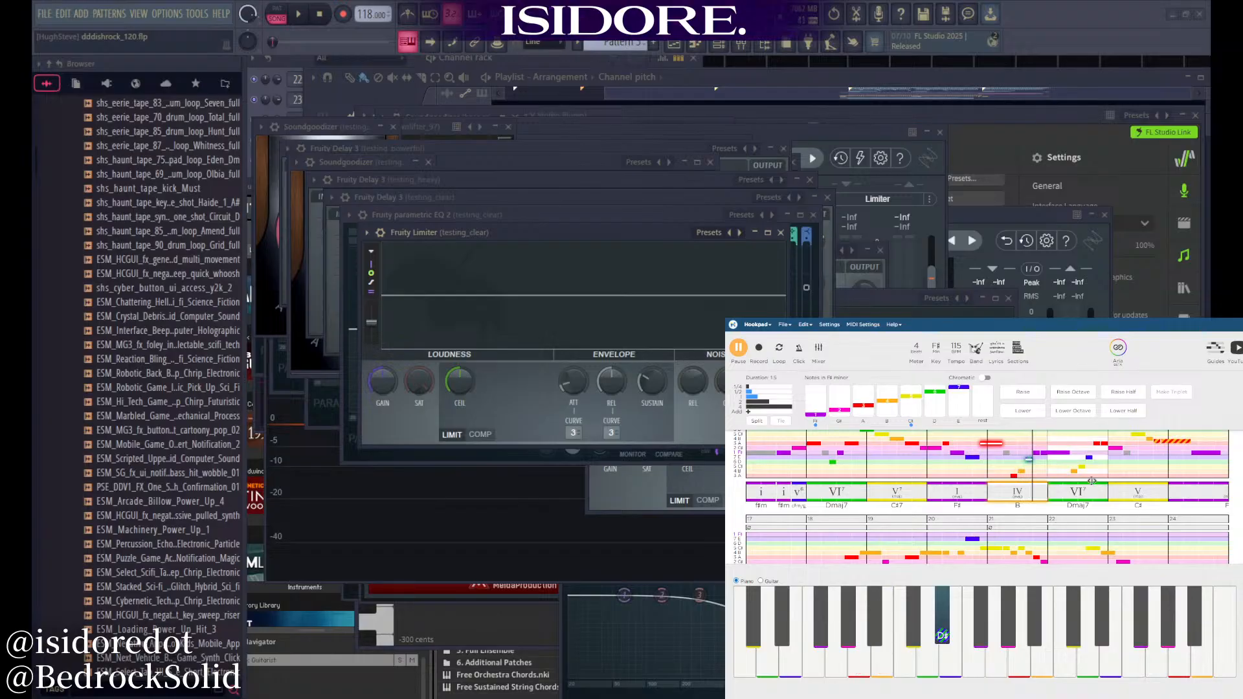
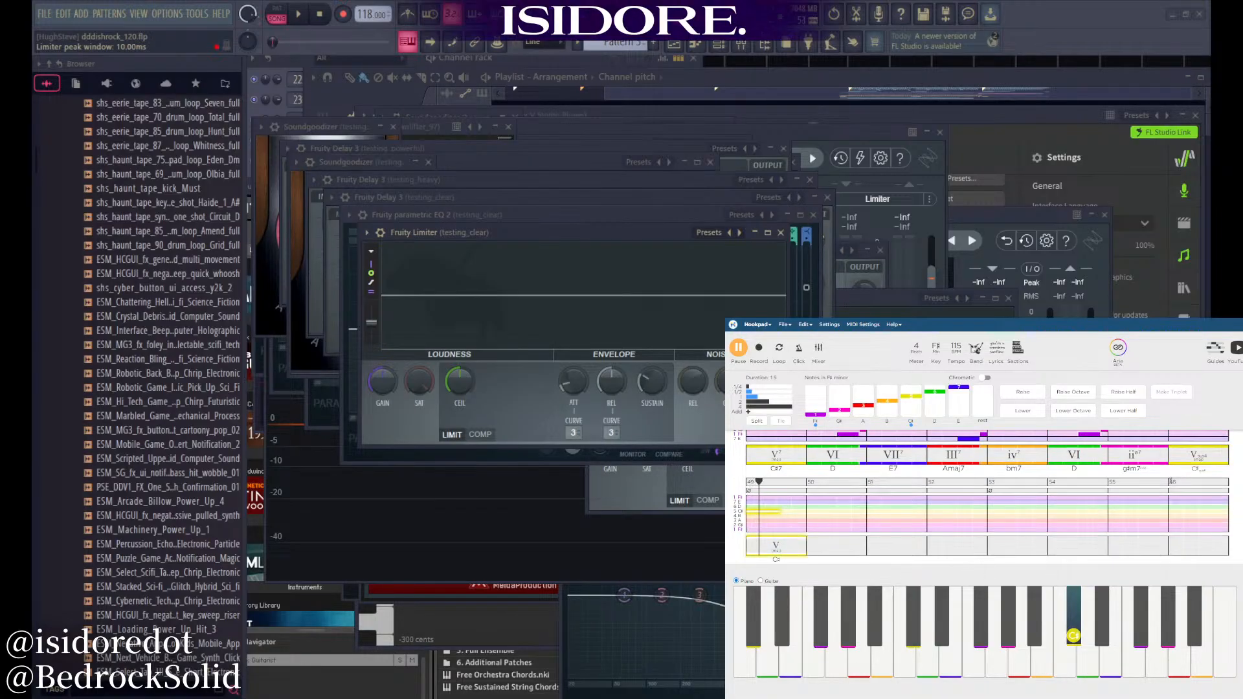
Switch to the FL Studio playlist and play the arrangement from bar 41, just before the Chorus marker
click(697, 76)
click(835, 112)
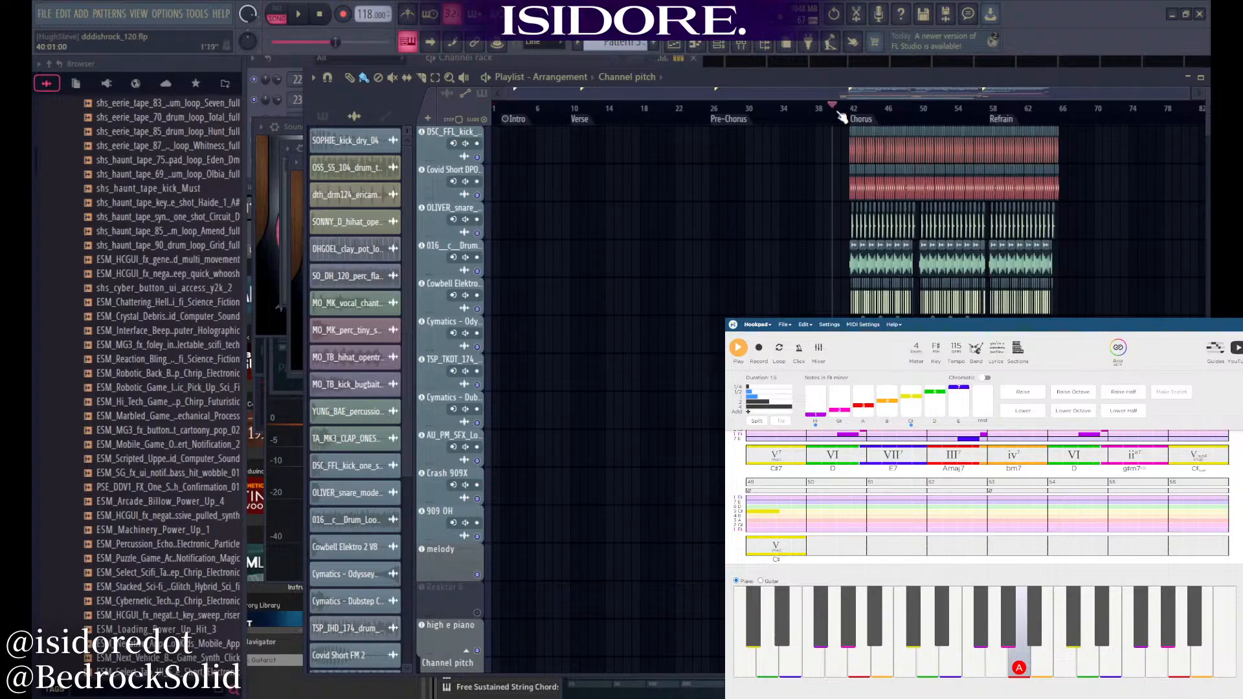
scroll(910, 334, up, 5)
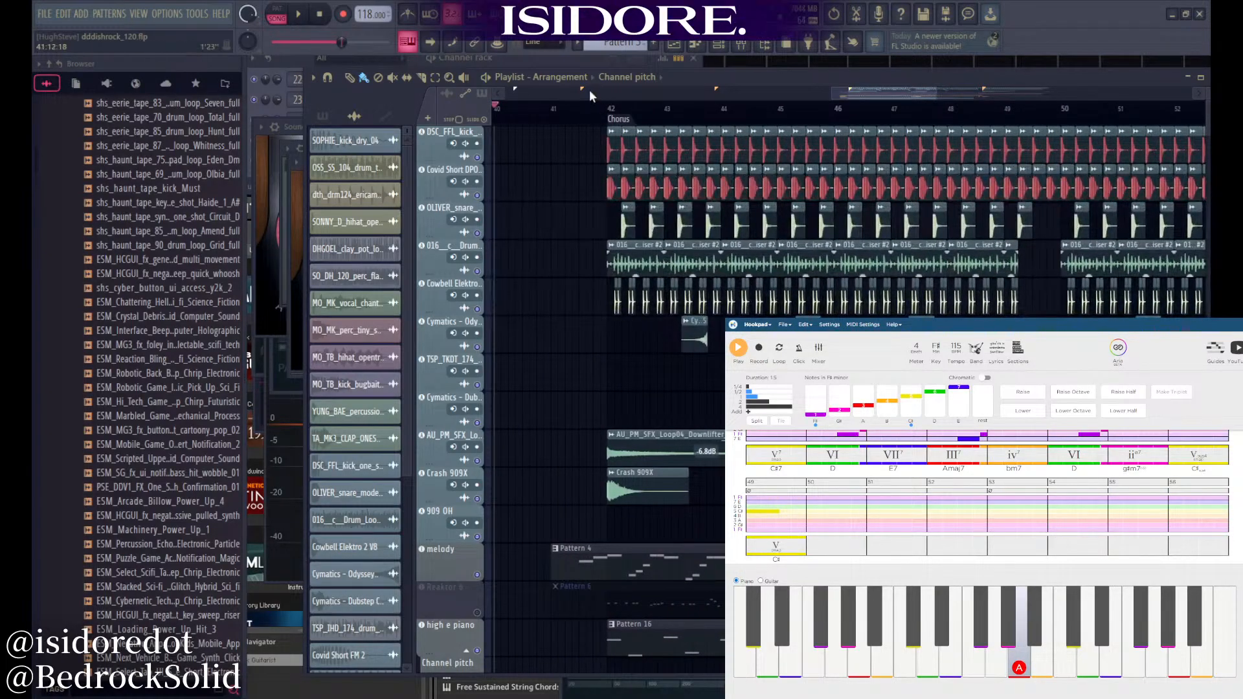
scroll(567, 96, up, 2)
scroll(552, 104, left, 1)
mouse_move(637, 113)
mouse_down()
mouse_move(656, 113)
mouse_move(586, 114)
mouse_move(653, 118)
mouse_up()
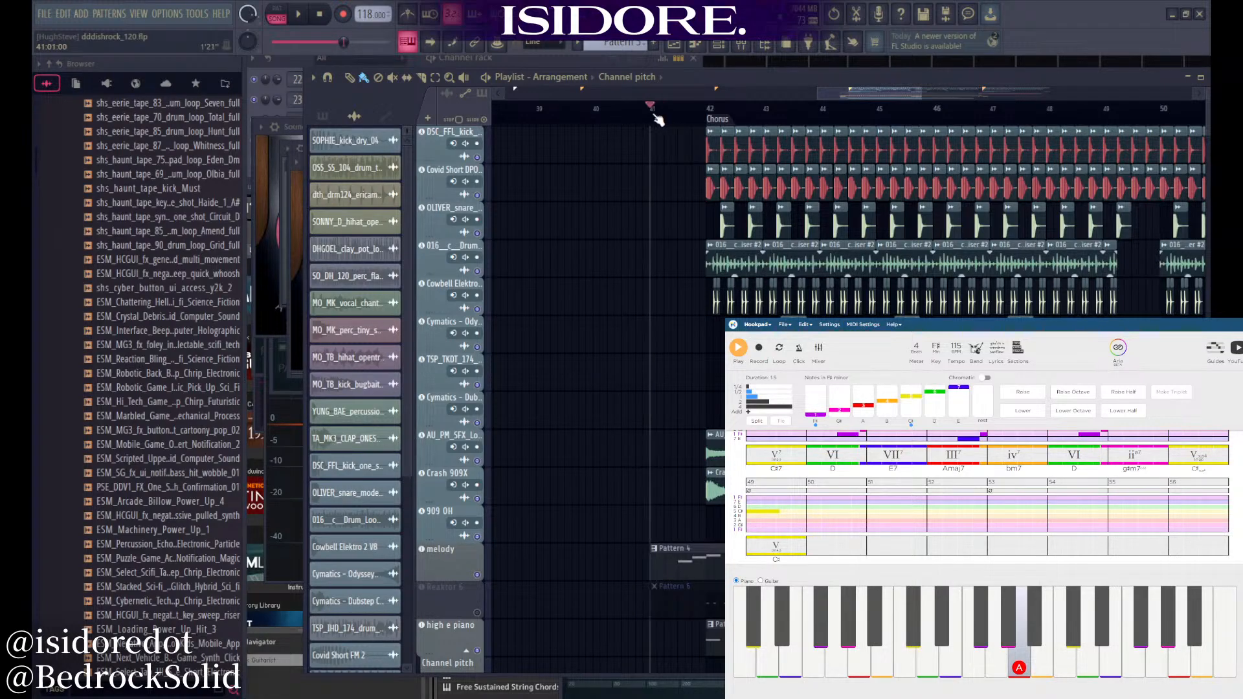
key(space)
Examine the chorus during playback, from the kick and drum loop tracks down to the testing_powerful, testing_heavy and testing_clear vocals
scroll(631, 321, down, 5)
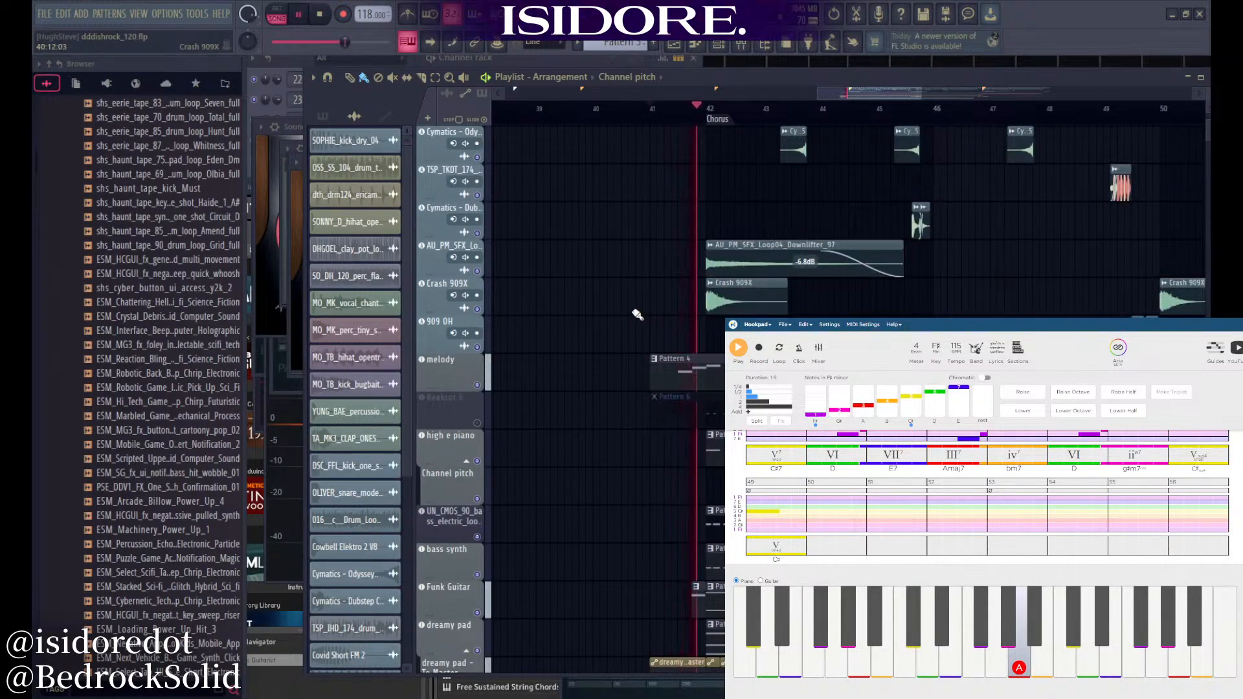
scroll(595, 308, down, 4)
scroll(591, 312, down, 8)
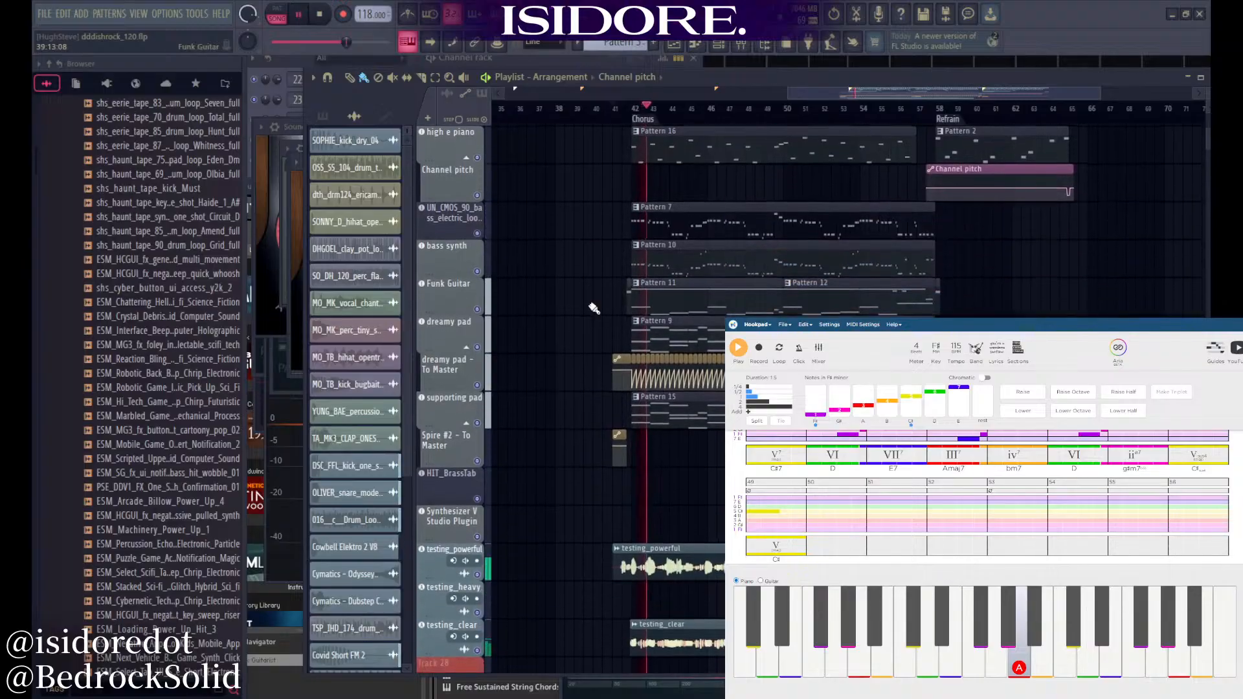
scroll(652, 521, down, 3)
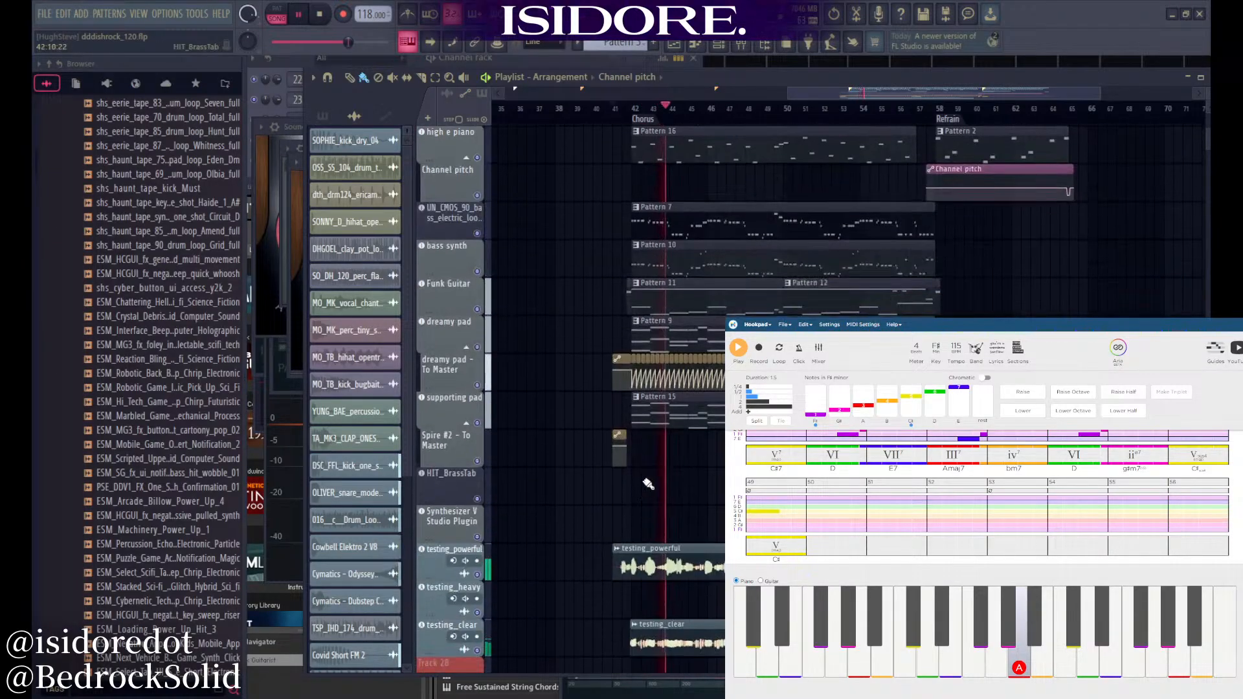
scroll(657, 479, up, 4)
scroll(660, 463, up, 2)
scroll(605, 395, down, 4)
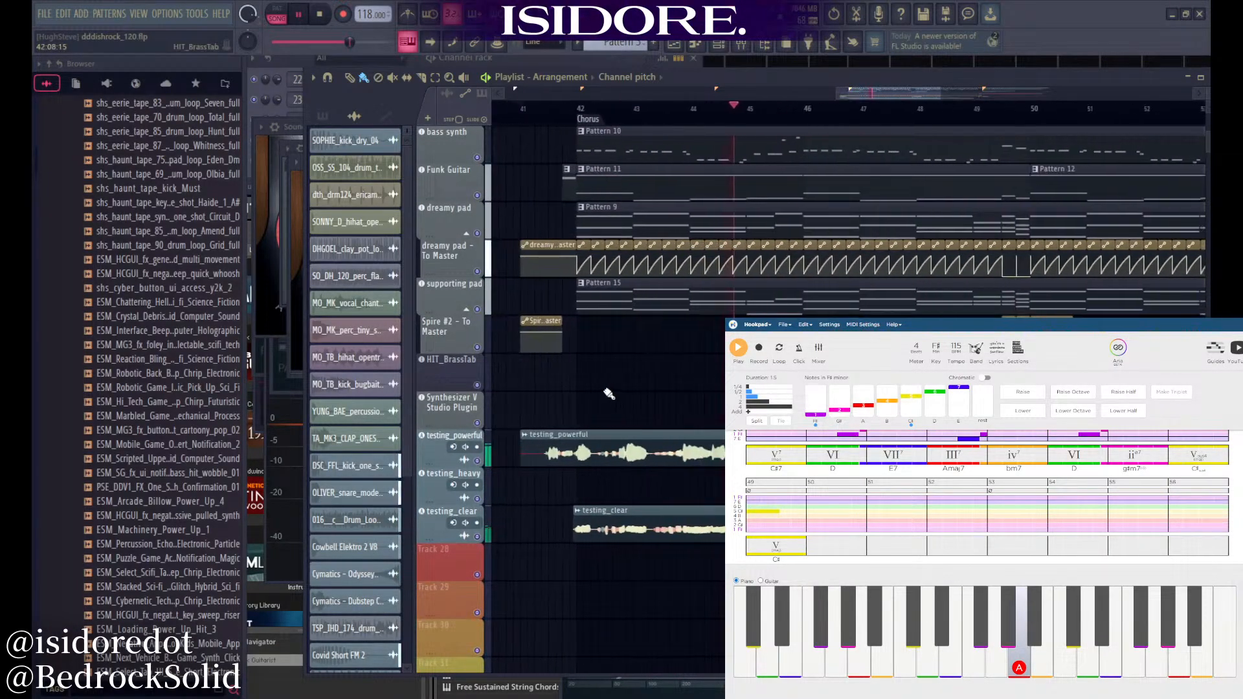
scroll(649, 396, up, 5)
scroll(654, 398, up, 5)
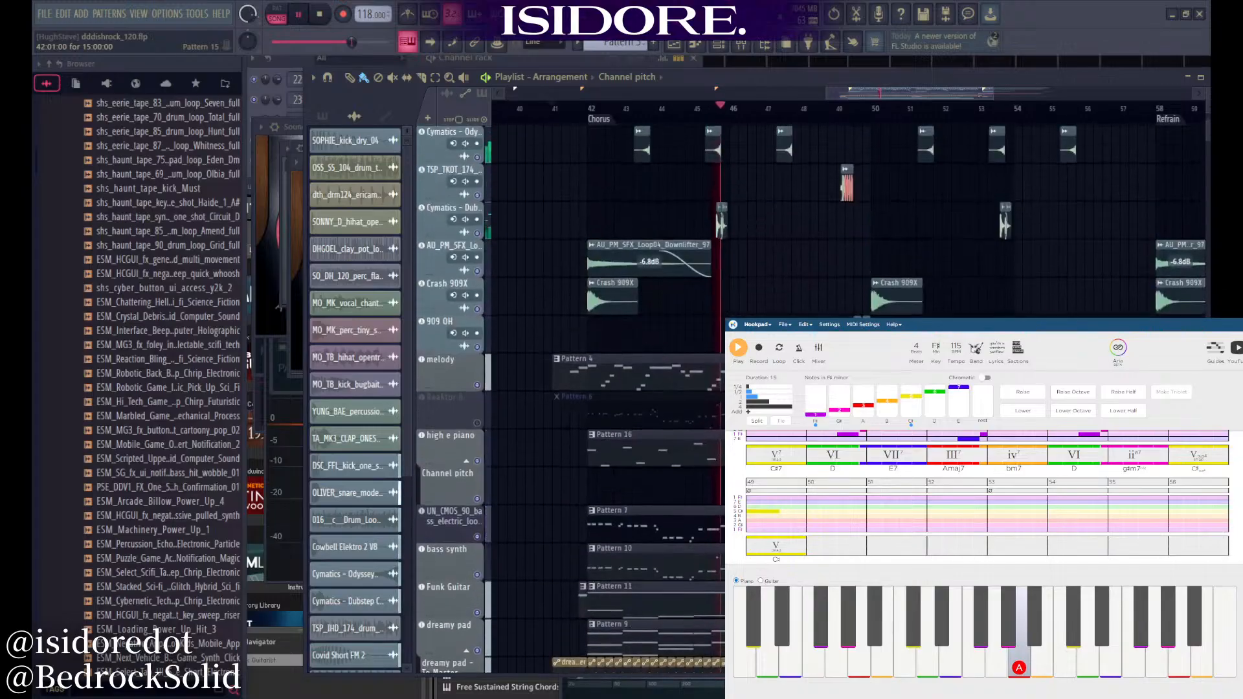
scroll(653, 397, up, 6)
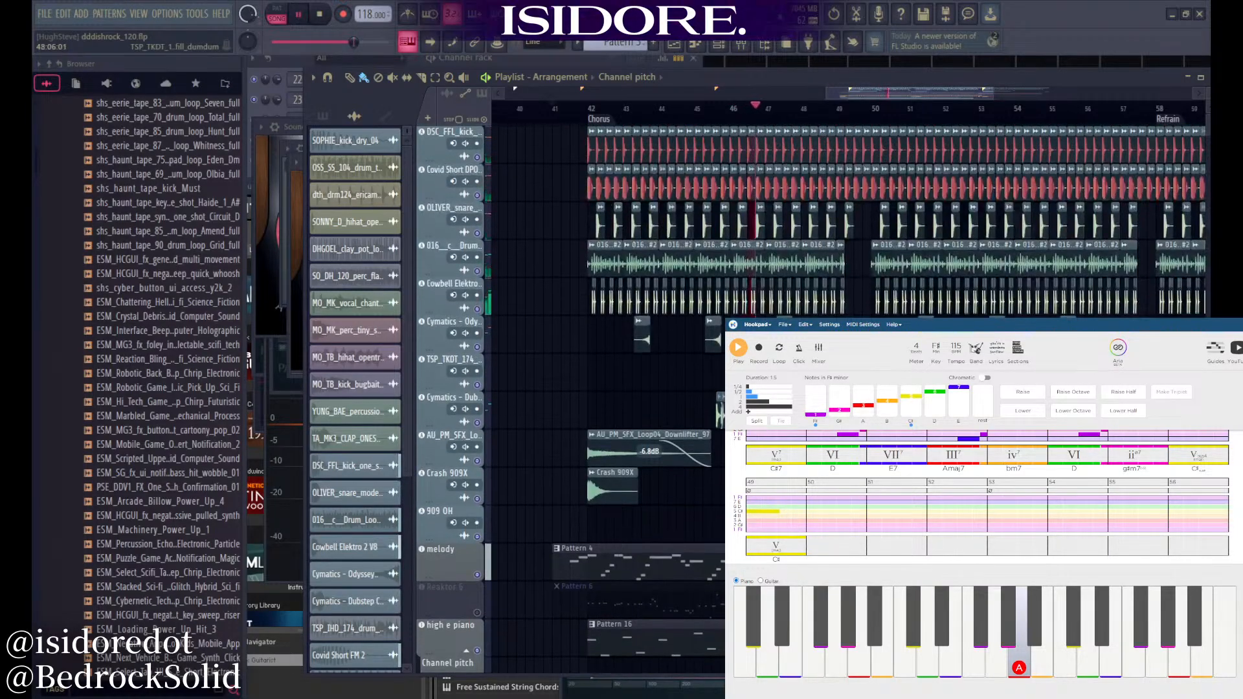
scroll(653, 398, down, 13)
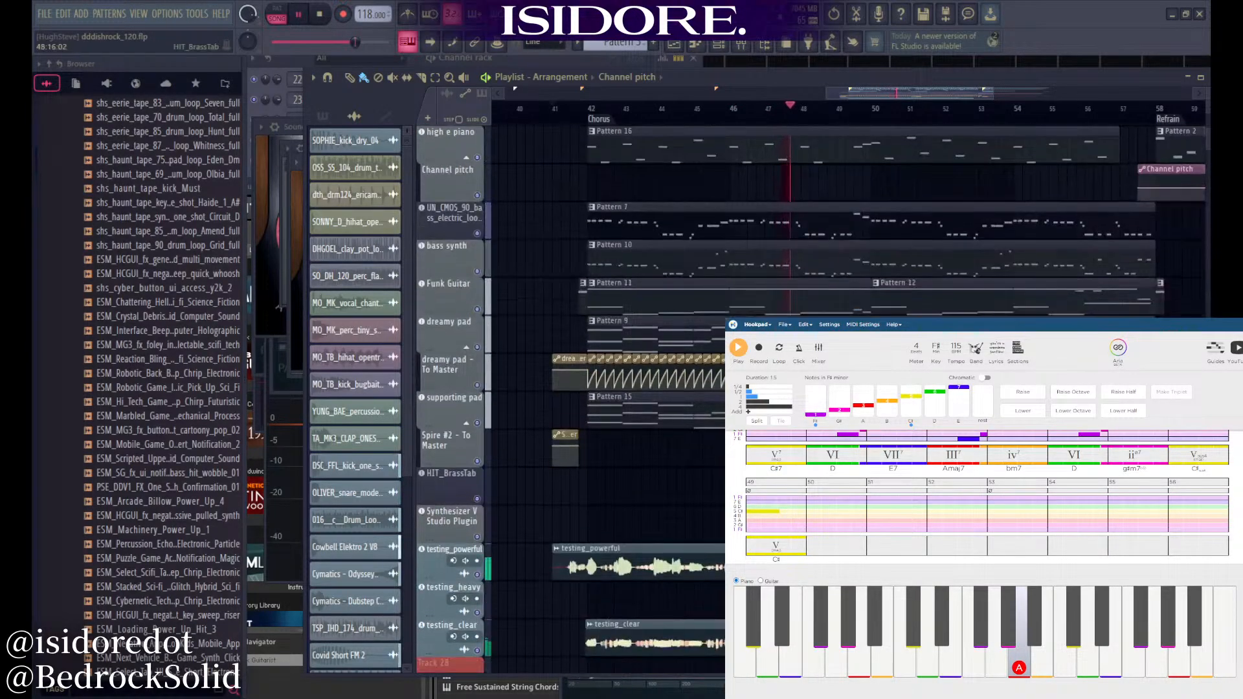
scroll(654, 397, right, 3)
scroll(653, 397, left, 2)
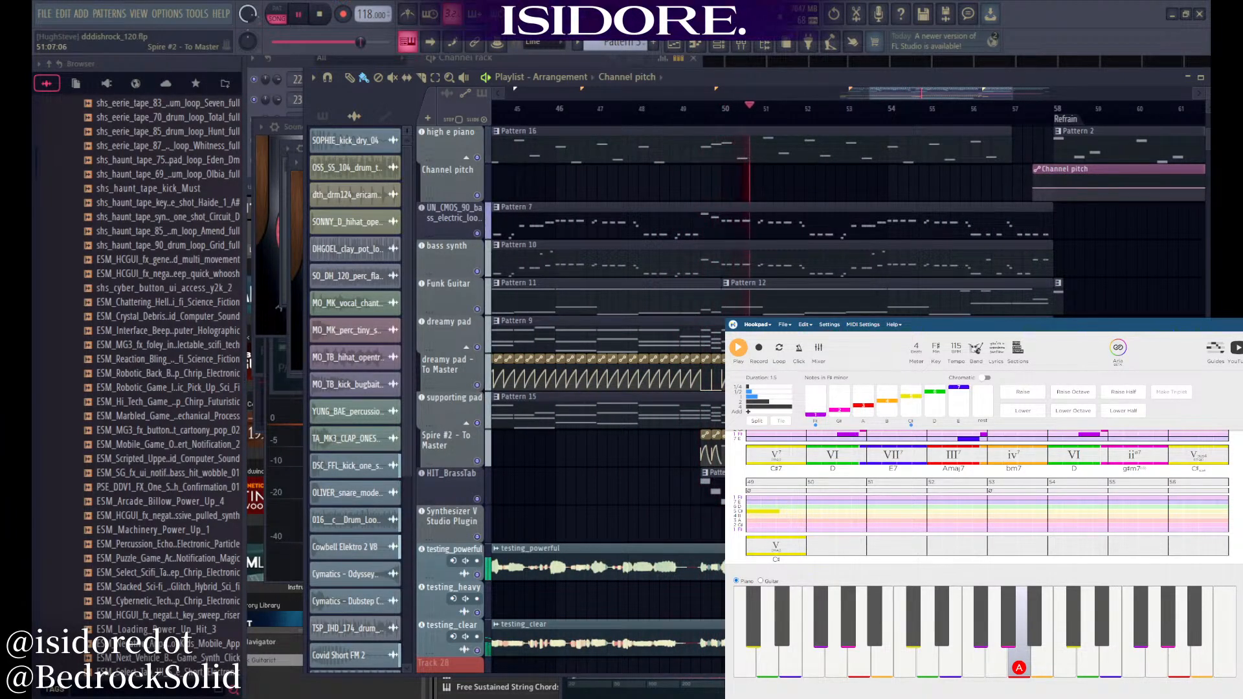
Examine the melody, high e piano, bass synth, guitar and pad patterns in the chorus's second half up to the Refrain marker
scroll(816, 397, up, 5)
scroll(816, 398, up, 1)
scroll(816, 398, down, 2)
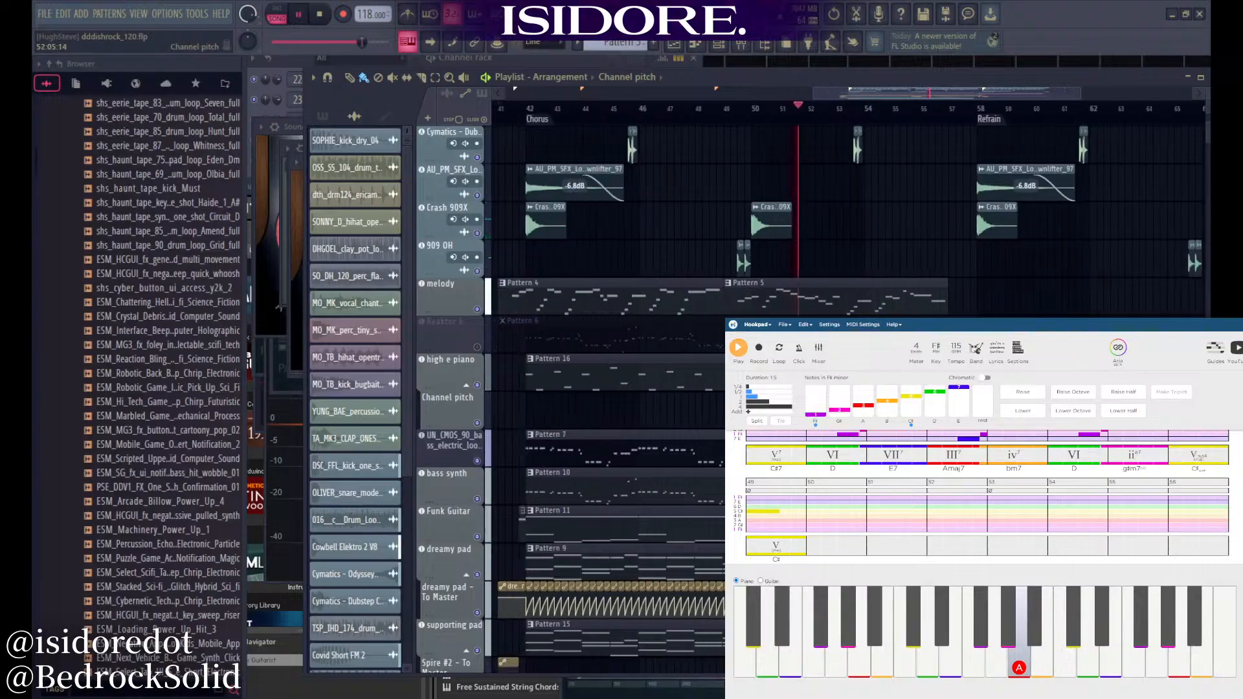
scroll(953, 227, up, 3)
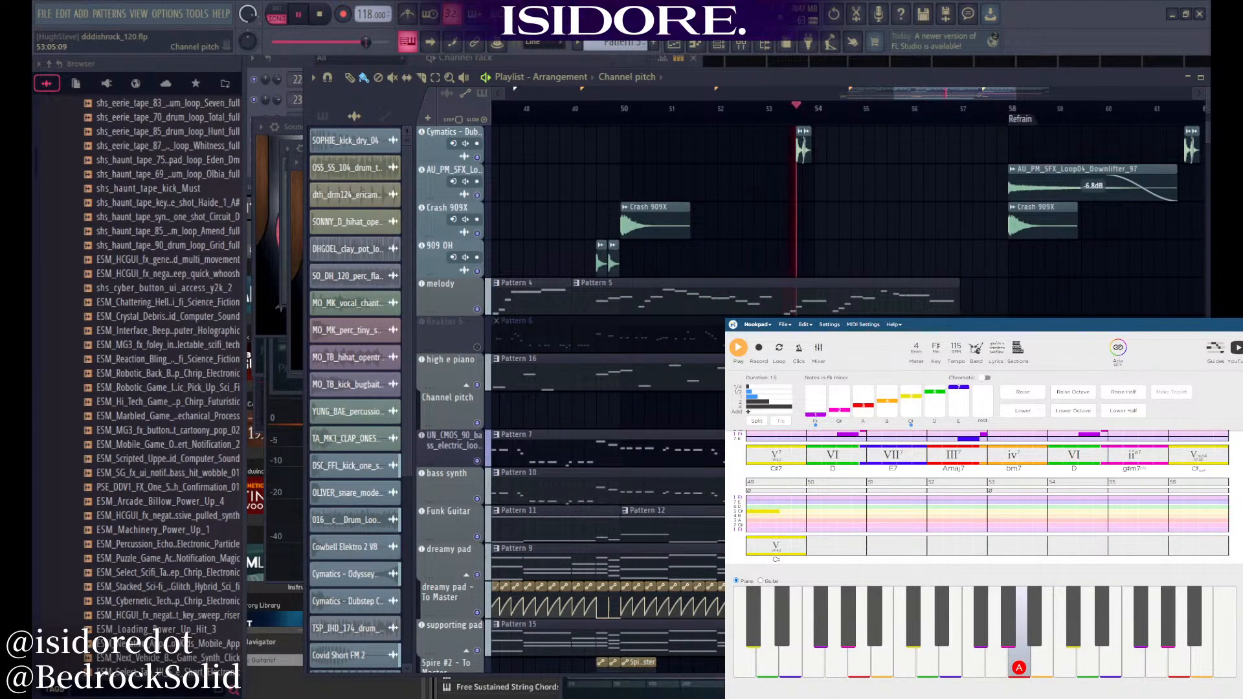
scroll(770, 194, down, 4)
scroll(881, 195, up, 9)
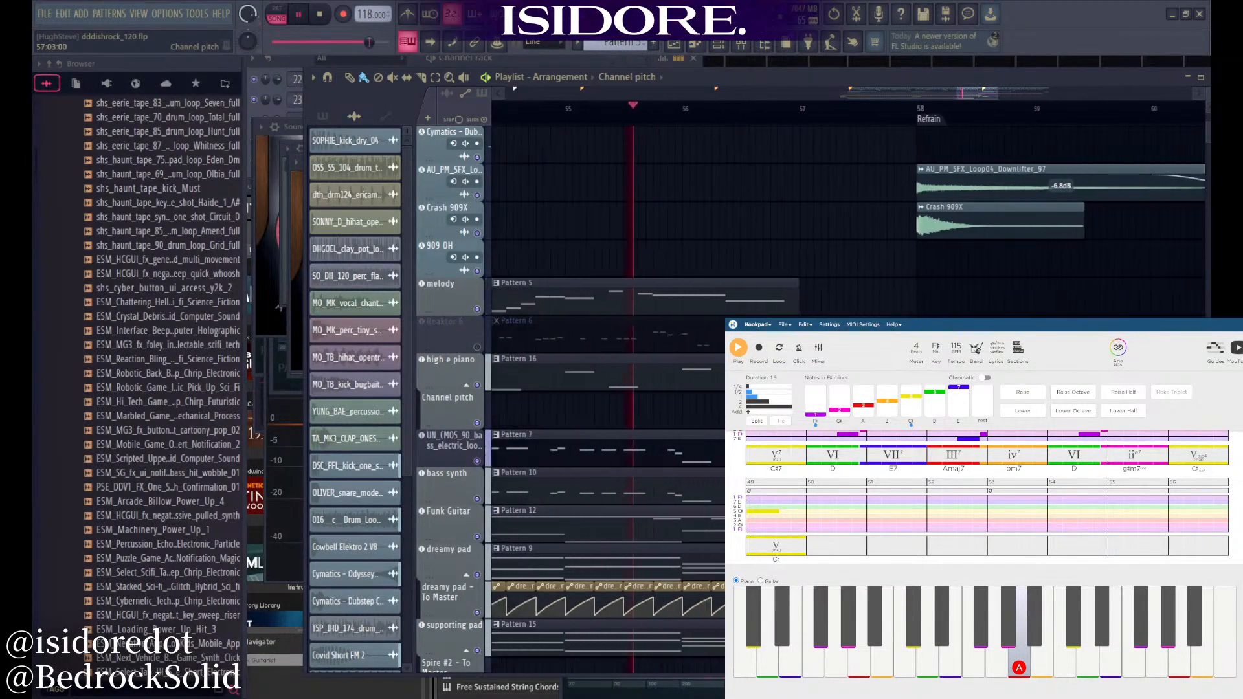
scroll(681, 415, down, 4)
scroll(682, 415, down, 2)
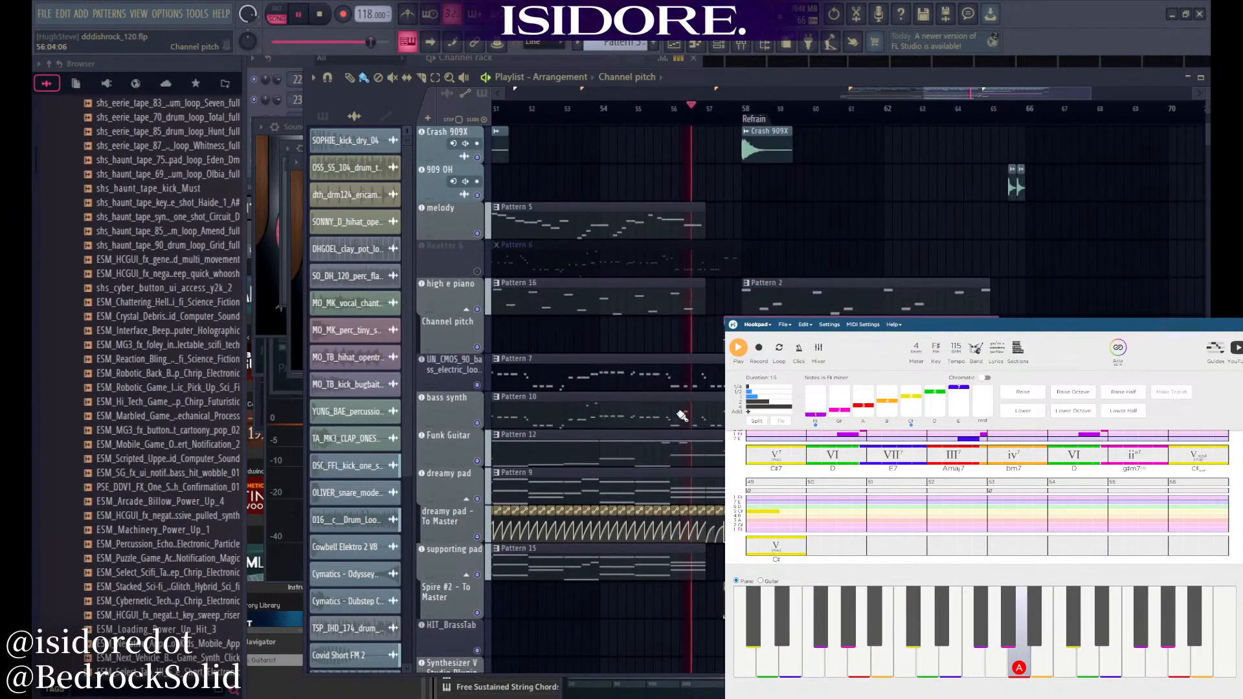
scroll(682, 415, up, 2)
scroll(666, 413, up, 3)
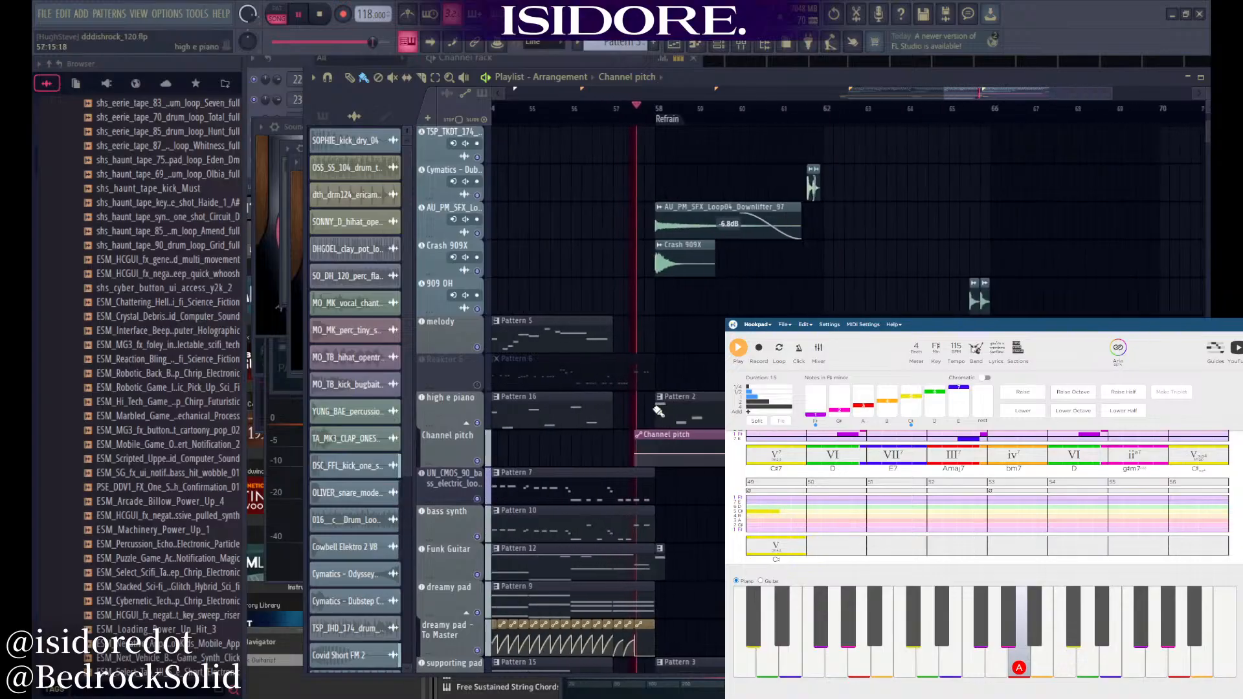
Follow the refrain's piano, pad and drum tracks to their end, then view the whole arrangement from Intro to Refrain
scroll(658, 411, down, 3)
scroll(658, 411, down, 1)
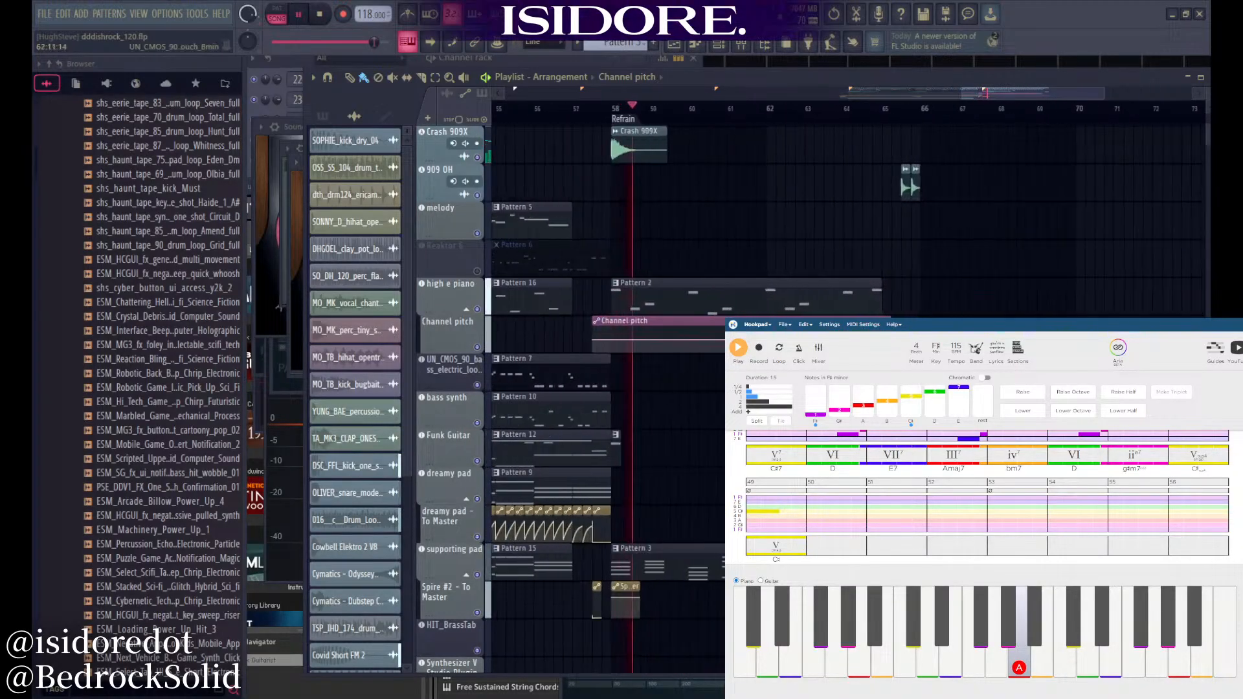
scroll(658, 411, down, 3)
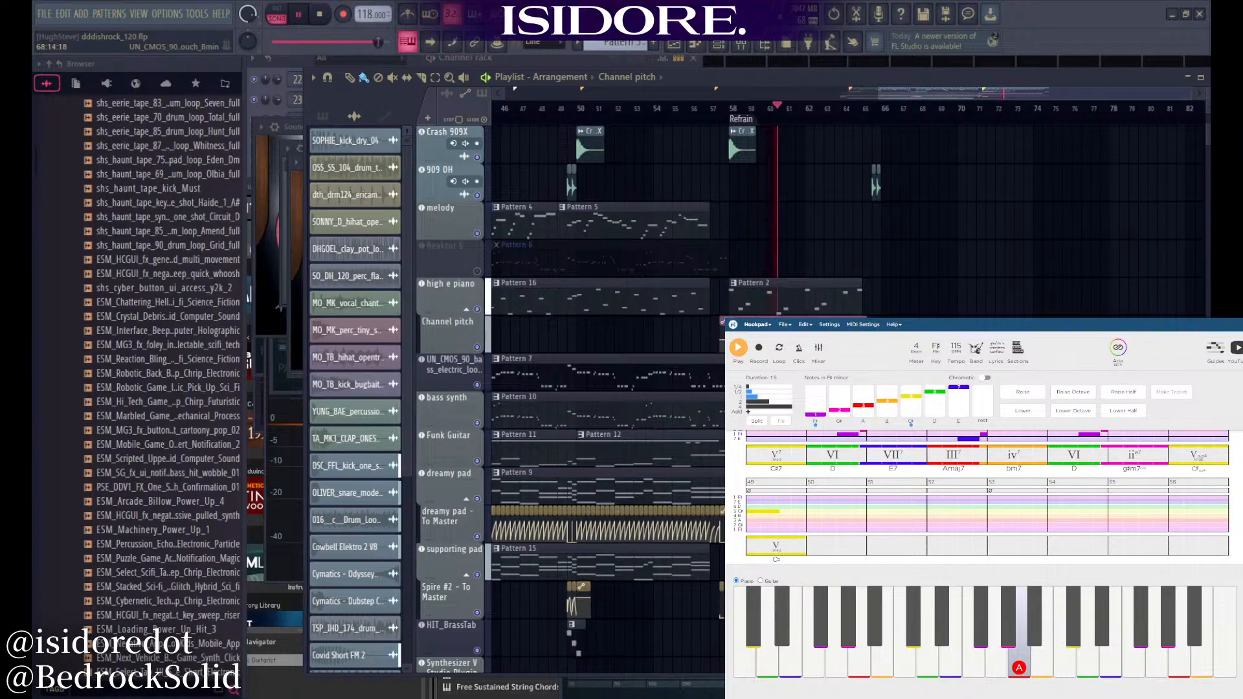
scroll(659, 411, up, 3)
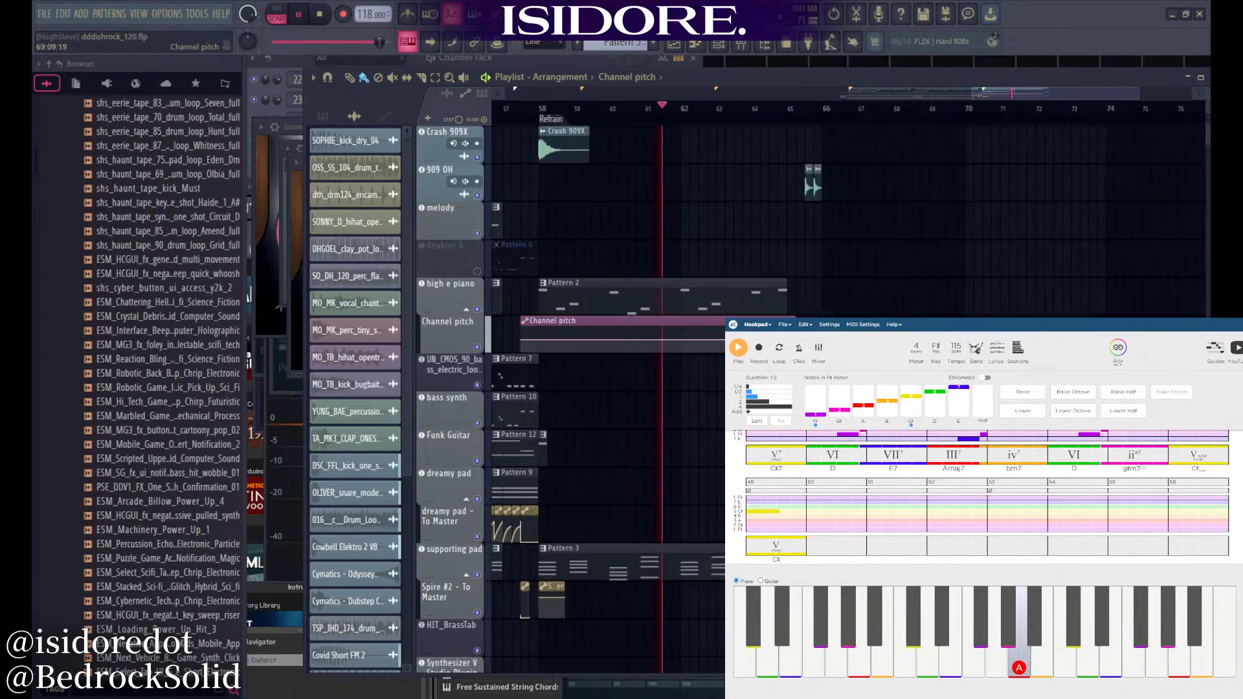
scroll(658, 410, down, 2)
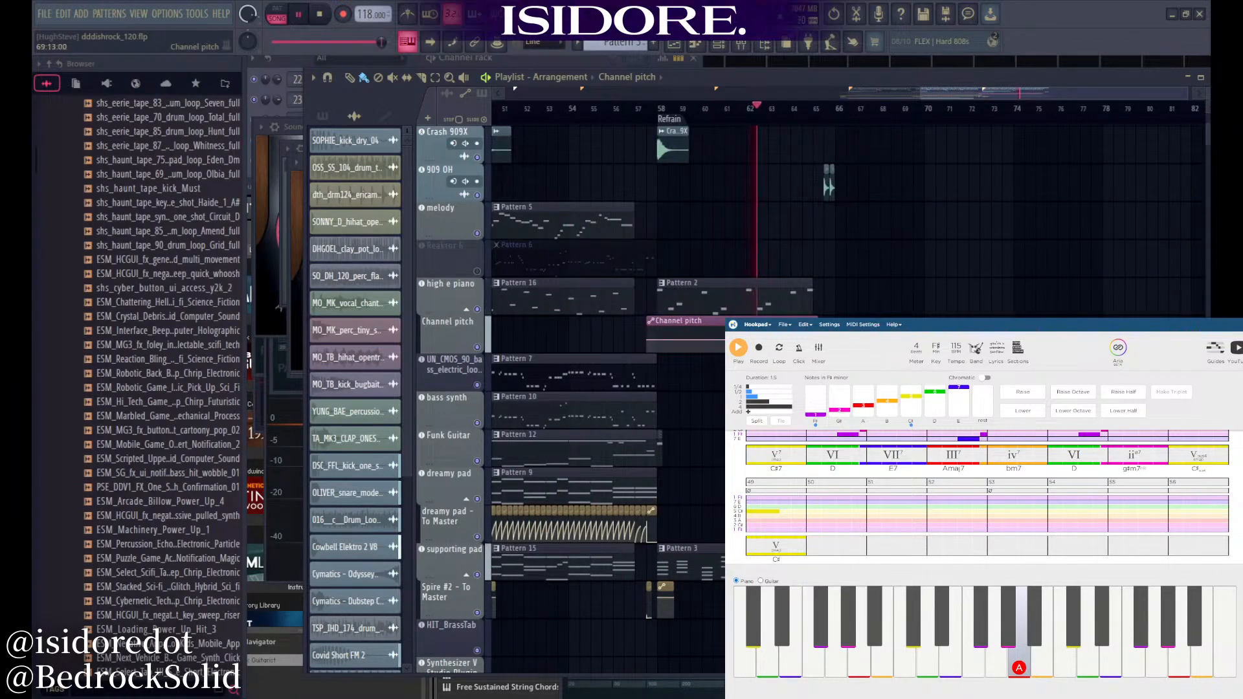
scroll(658, 410, up, 3)
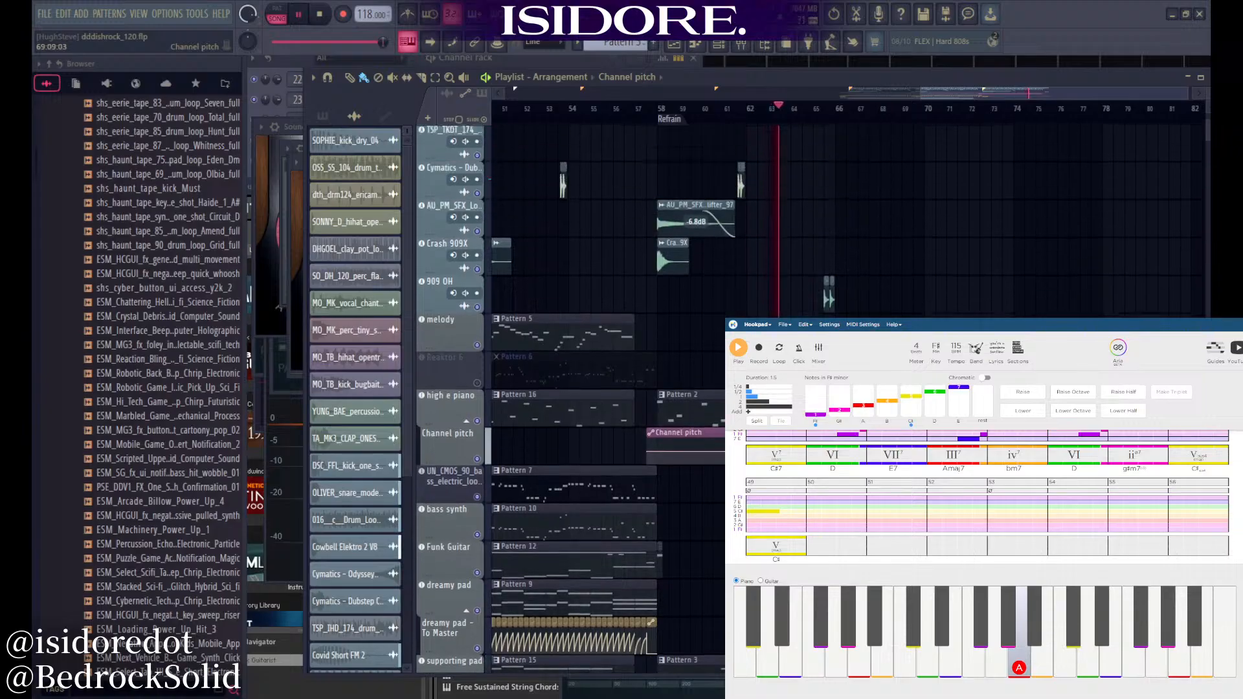
scroll(658, 410, up, 4)
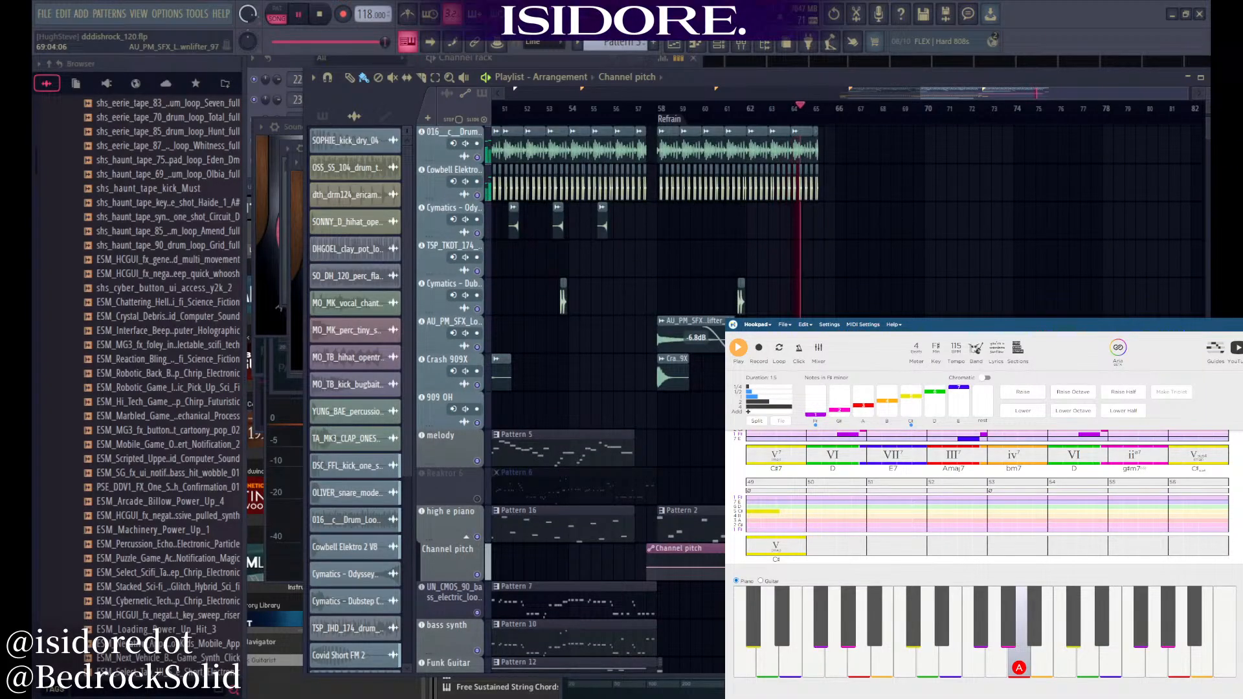
scroll(659, 411, up, 3)
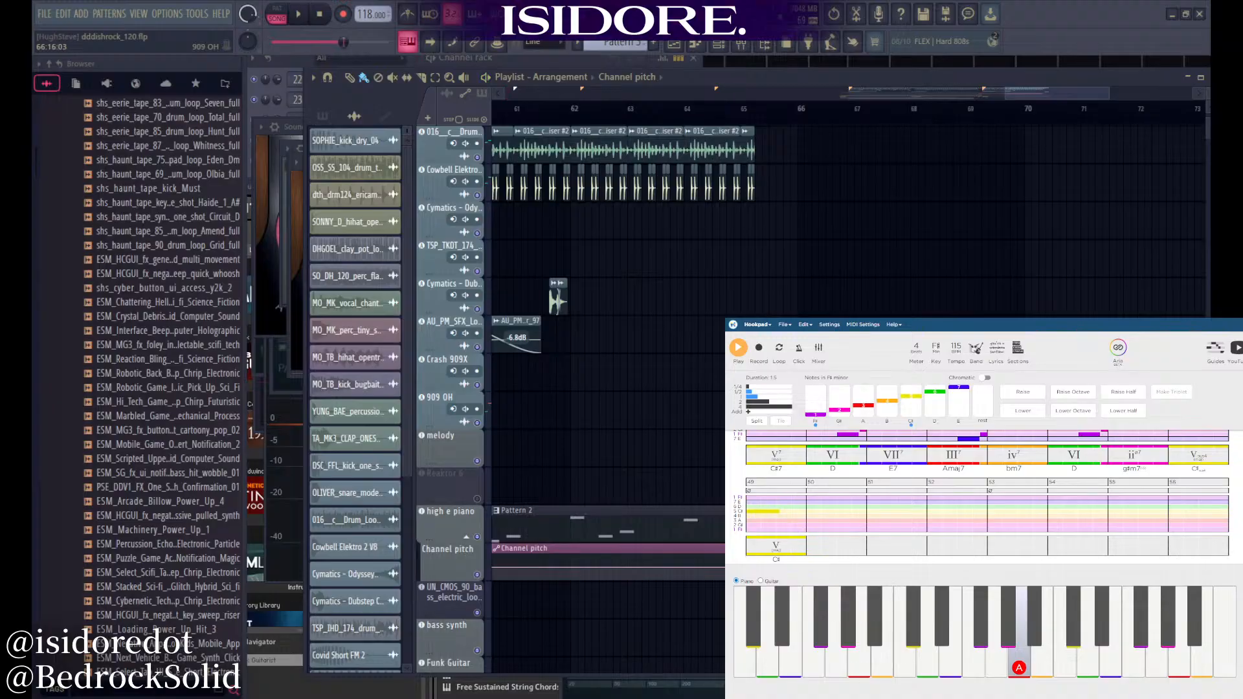
scroll(659, 411, down, 7)
scroll(658, 410, down, 5)
scroll(658, 411, down, 2)
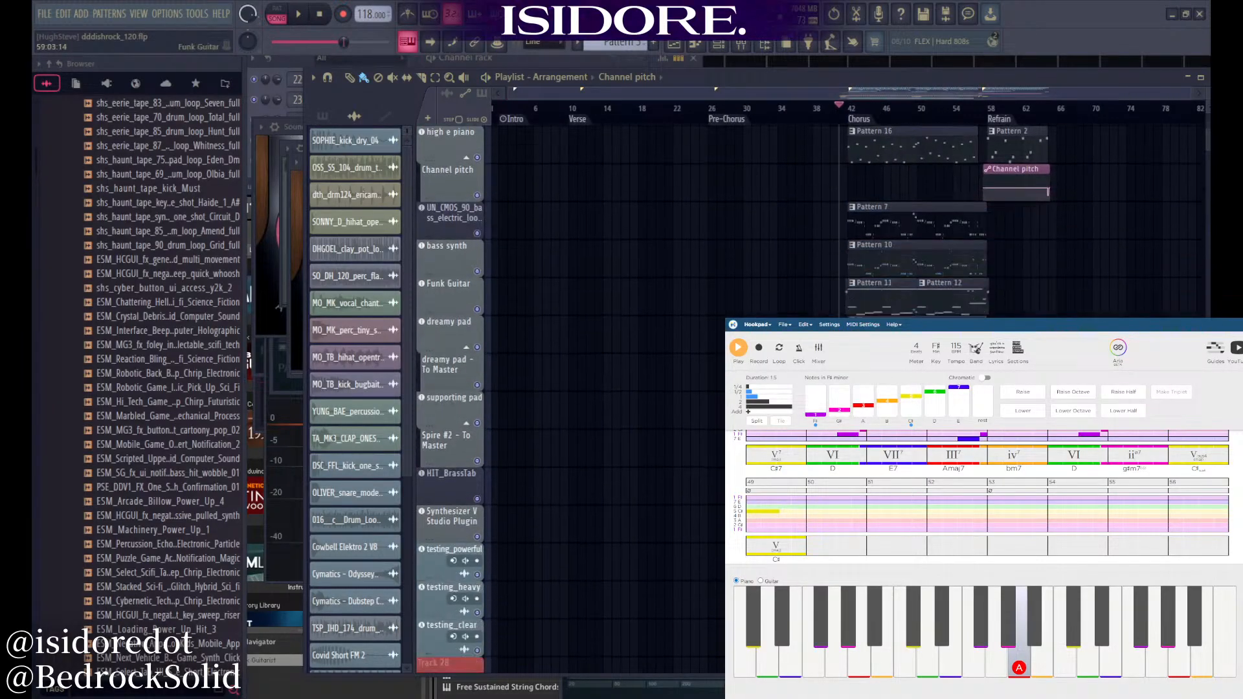
Examine the chorus tracks in the playlist, show the mixer channels and save the project
scroll(998, 333, down, 2)
scroll(943, 350, up, 4)
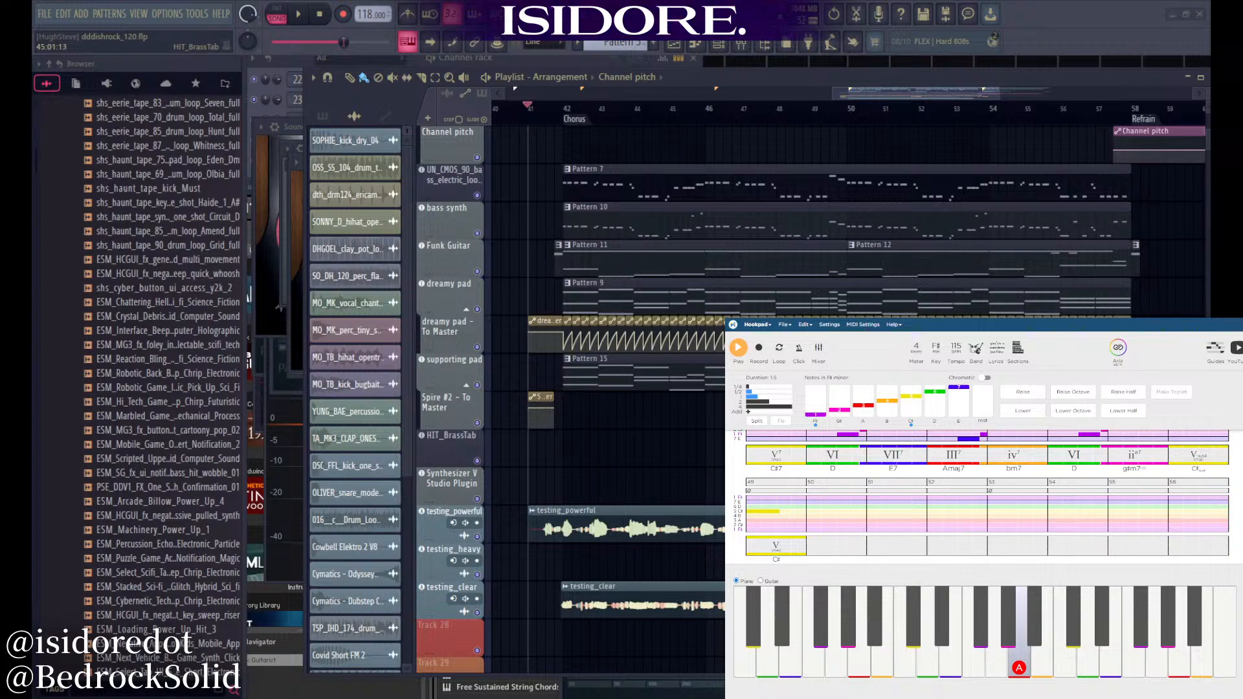
key(F9)
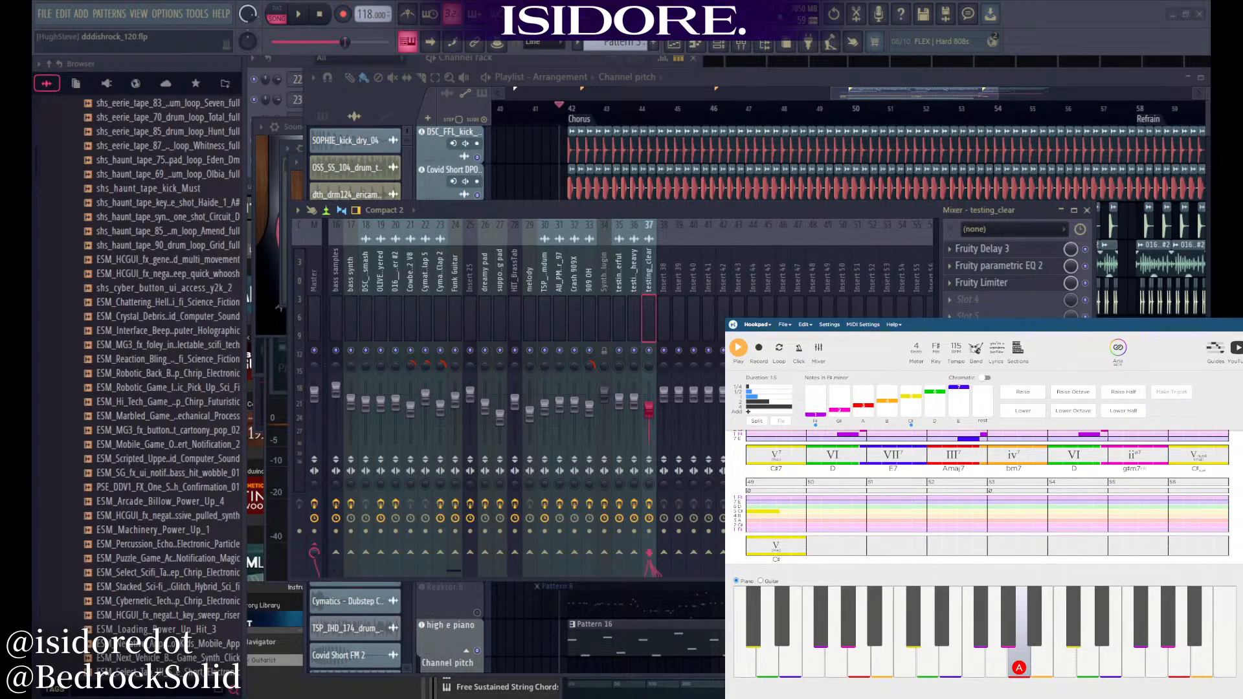
key(ctrl+s)
Switch to the Hookpad sketch and check the ♭II (G) chord in bar 32 and the earlier bars back to the beginning
scroll(1074, 498, up, 5)
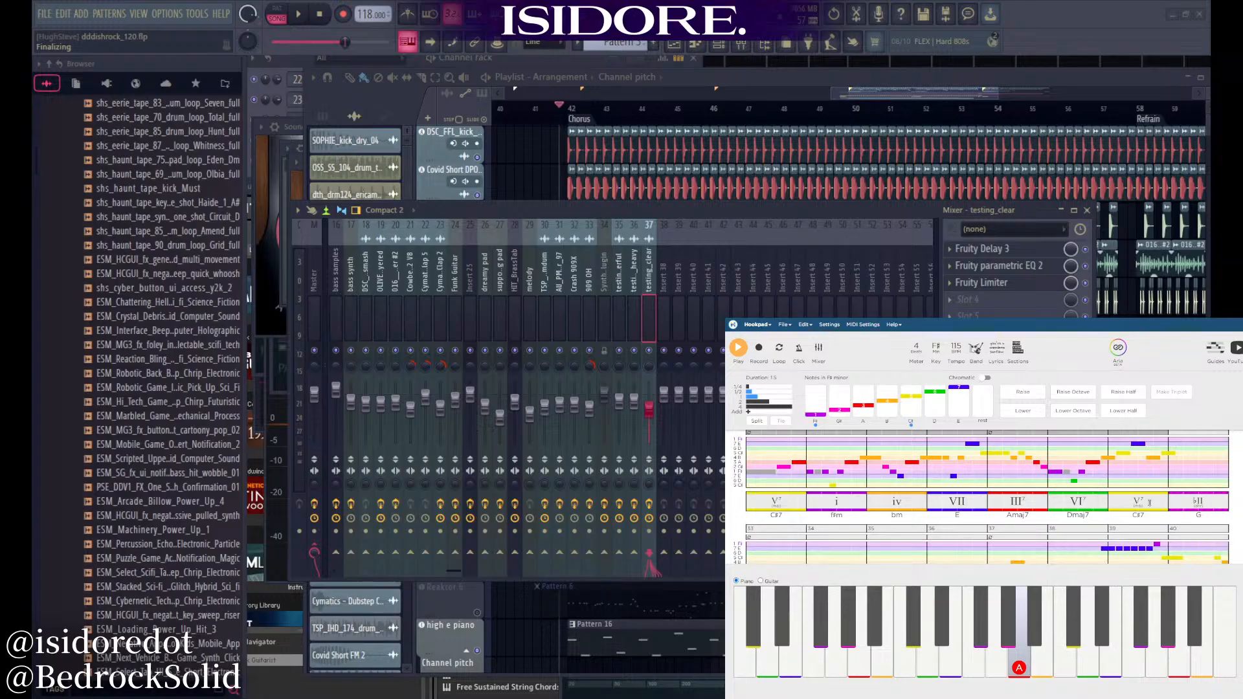
click(1198, 502)
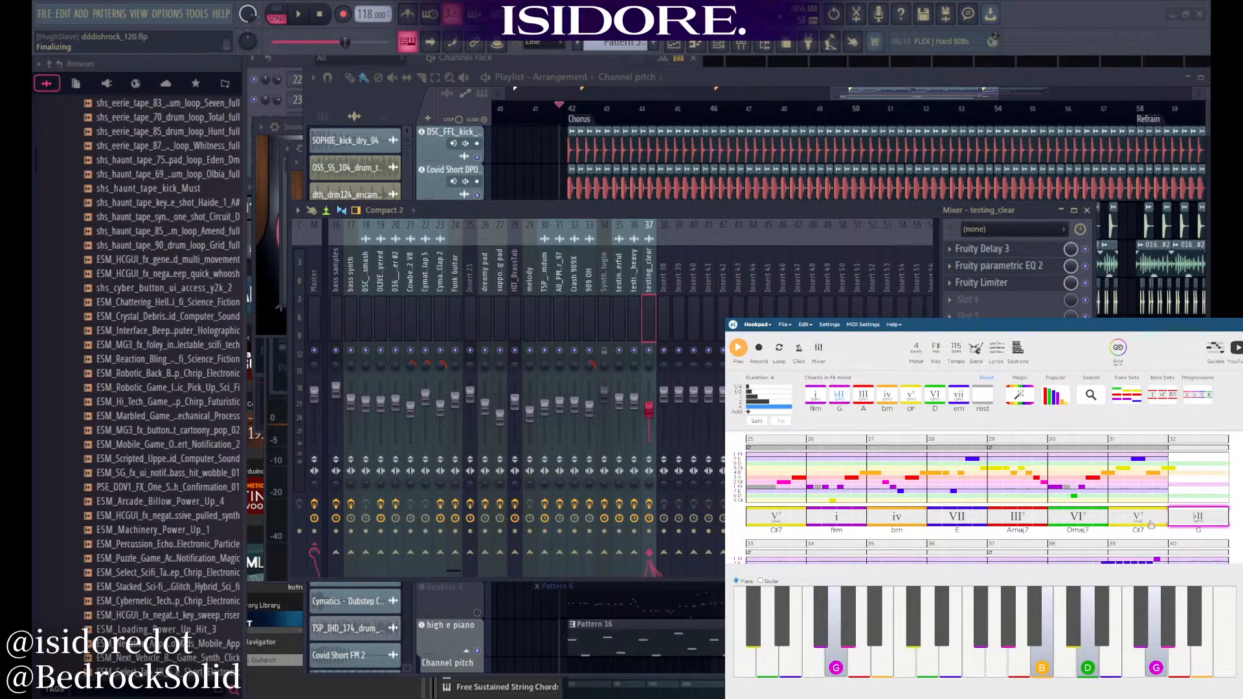
scroll(1169, 494, up, 1)
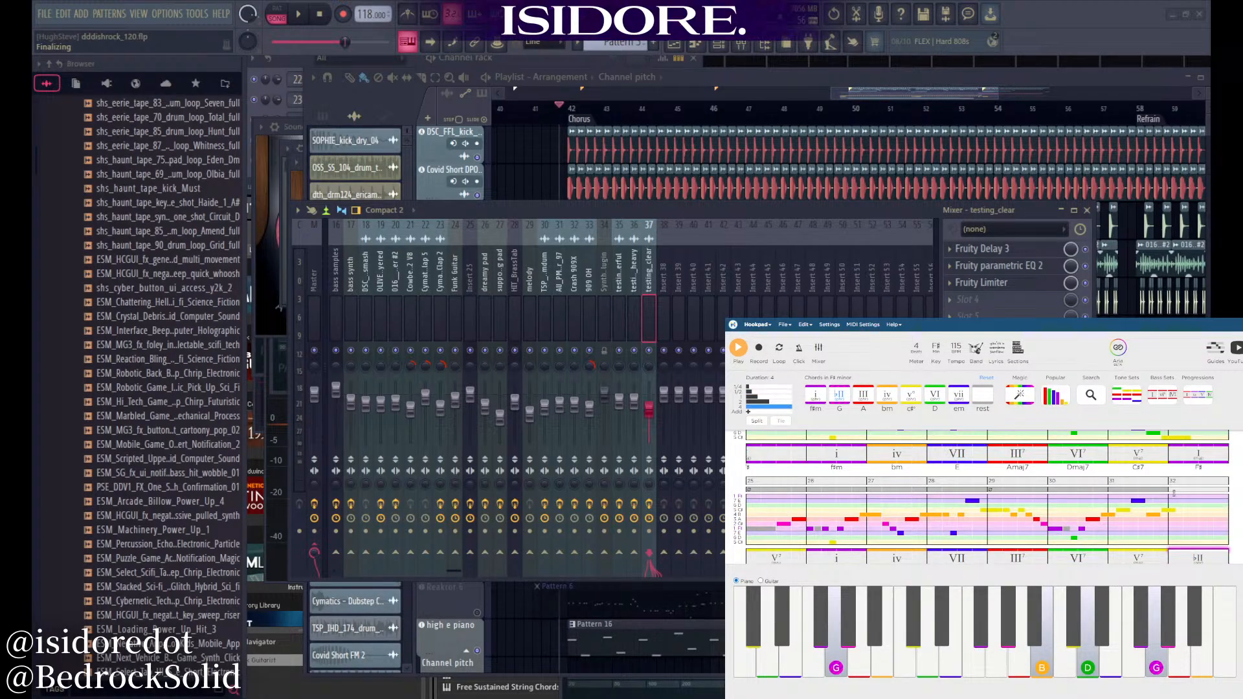
scroll(1173, 493, down, 1)
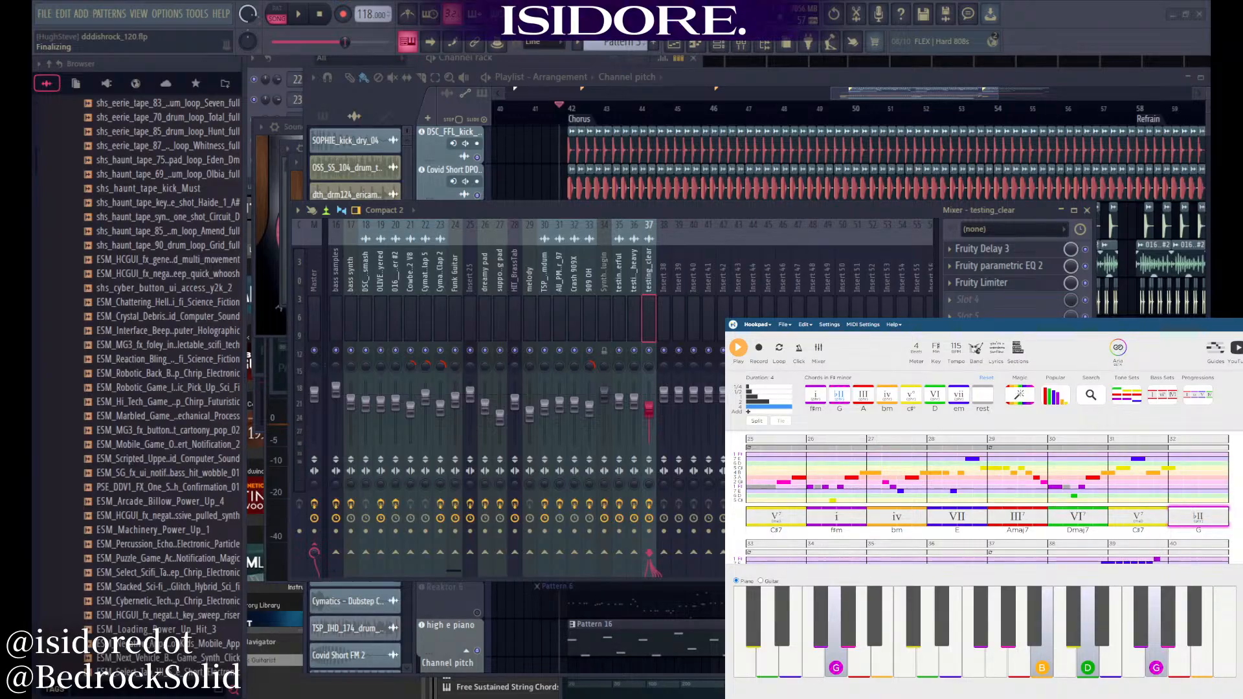
scroll(1049, 451, up, 8)
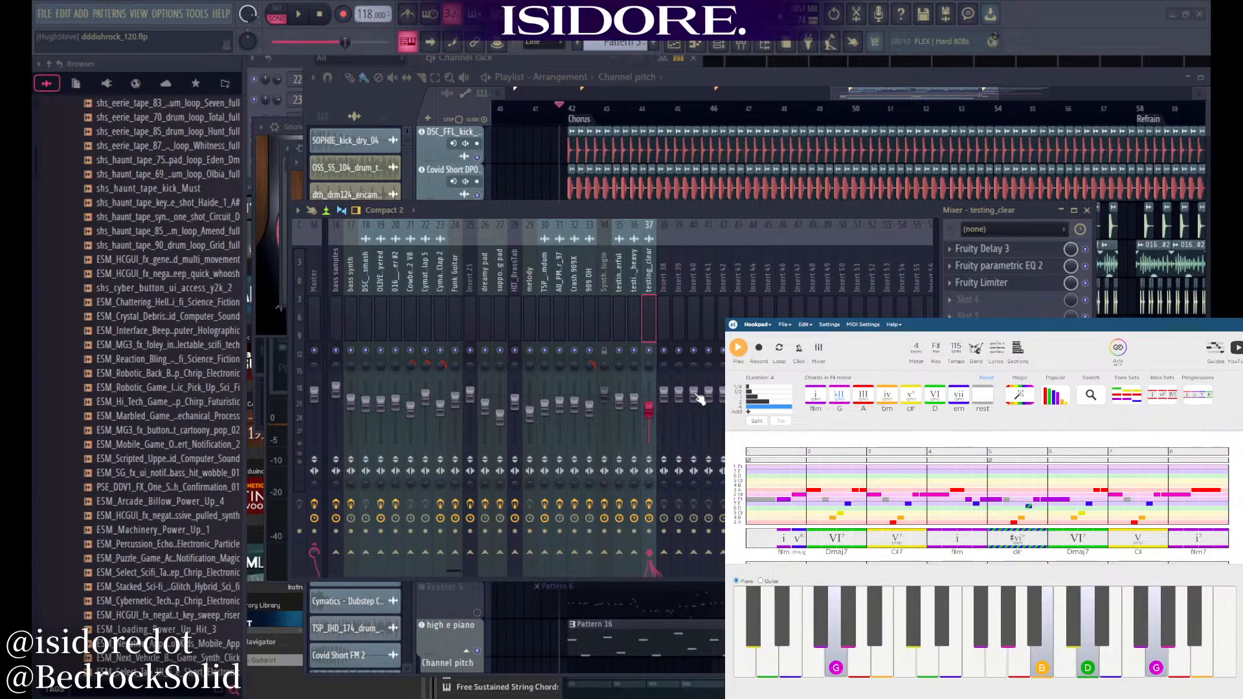
Open the saved hutada sketch in Hookpad via a project search, discarding the current sketch's unsaved changes
click(785, 324)
click(797, 340)
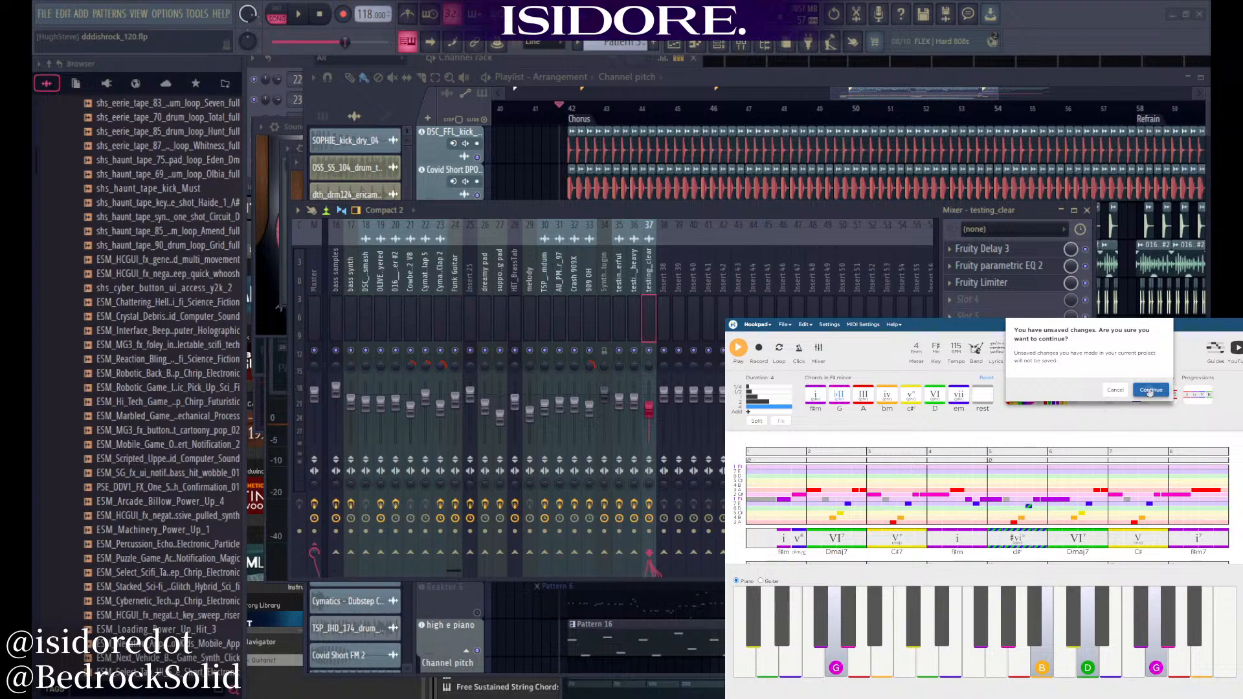
click(1150, 391)
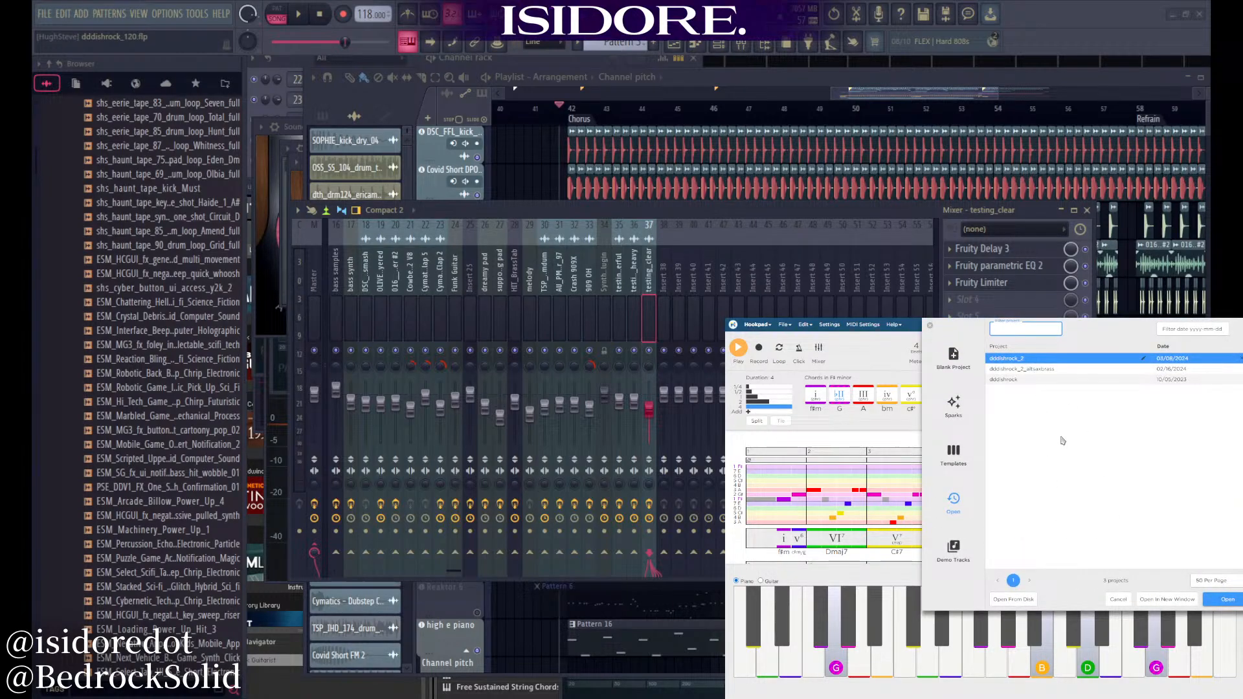
scroll(1062, 434, down, 3)
scroll(1063, 429, down, 5)
scroll(1062, 434, up, 8)
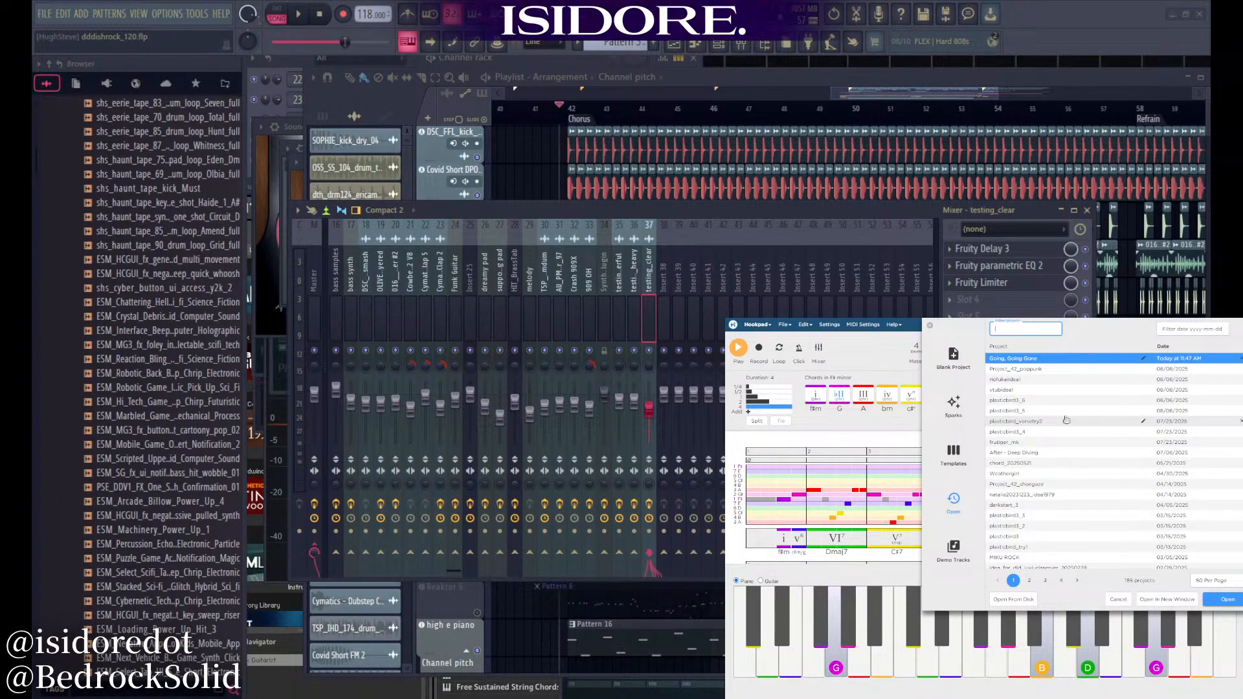
key(alt+Tab)
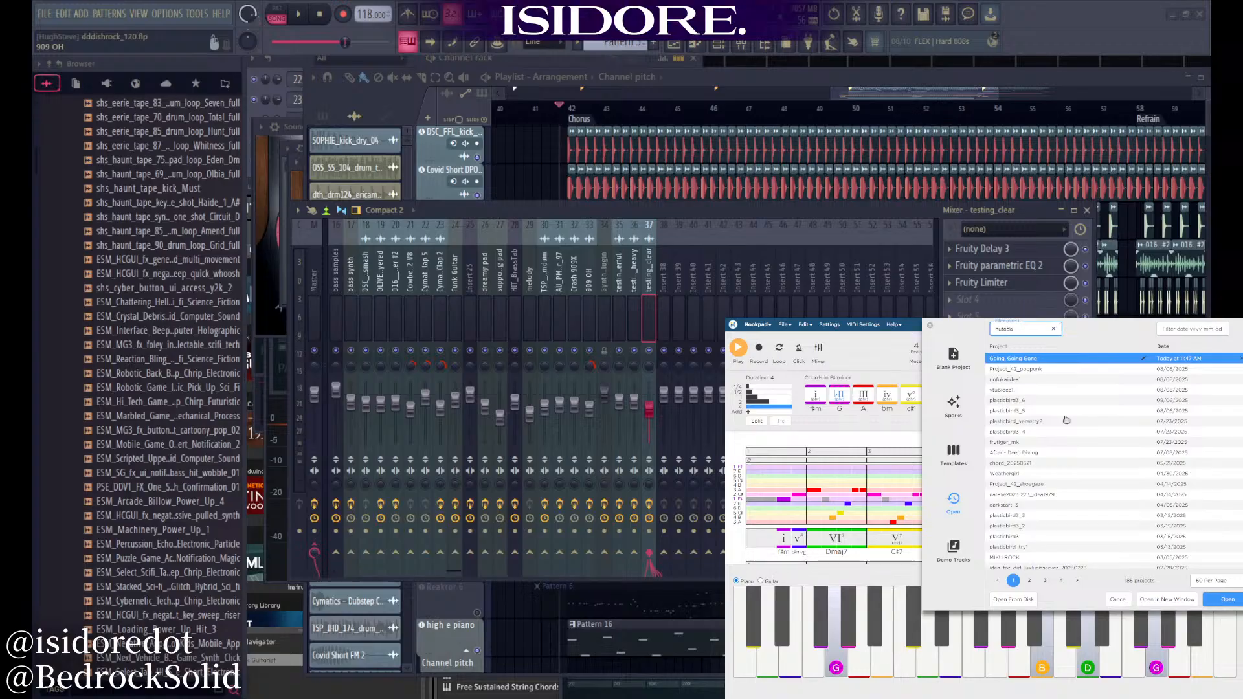
double_click(1044, 370)
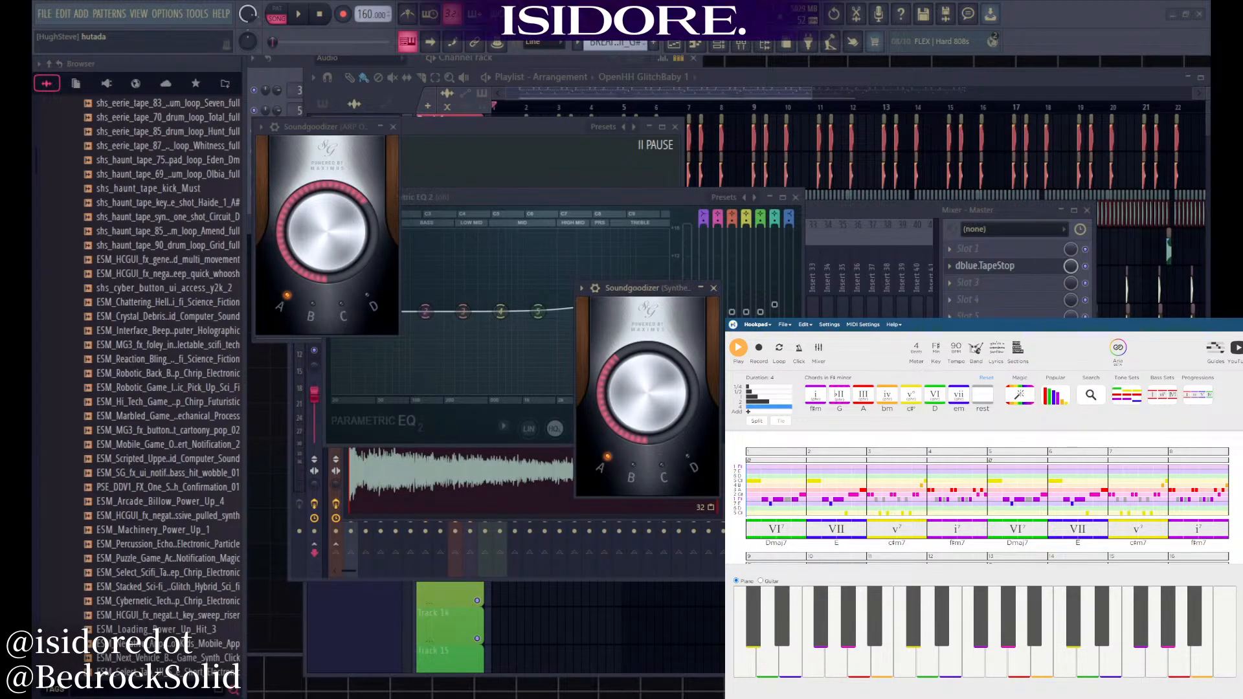
Switch to the FL Studio playlist of hutada, view the full arrangement and play it from the start
click(576, 80)
key(space)
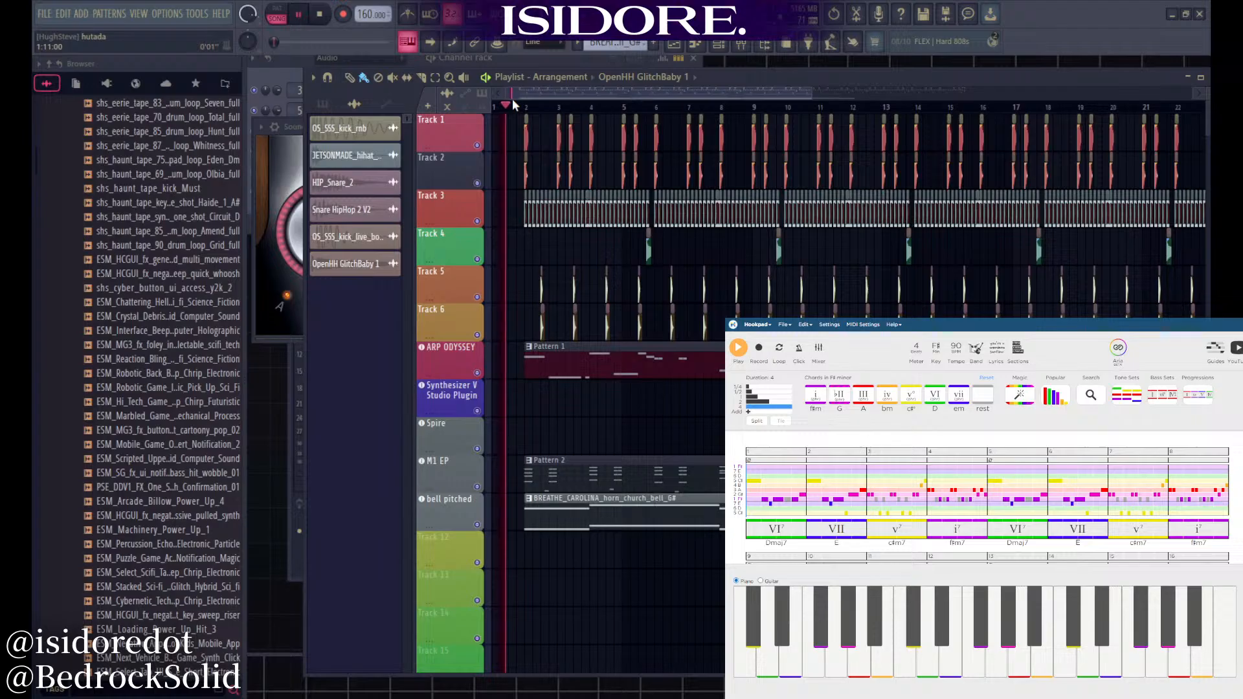
scroll(575, 425, down, 3)
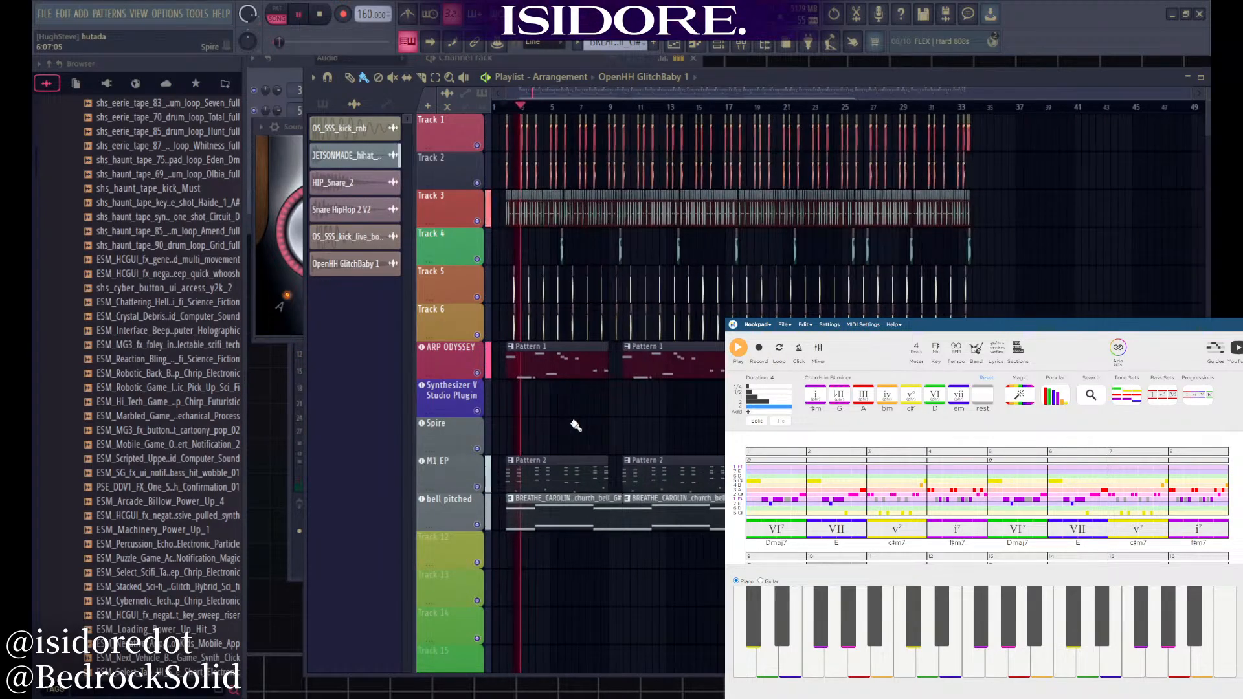
key(space)
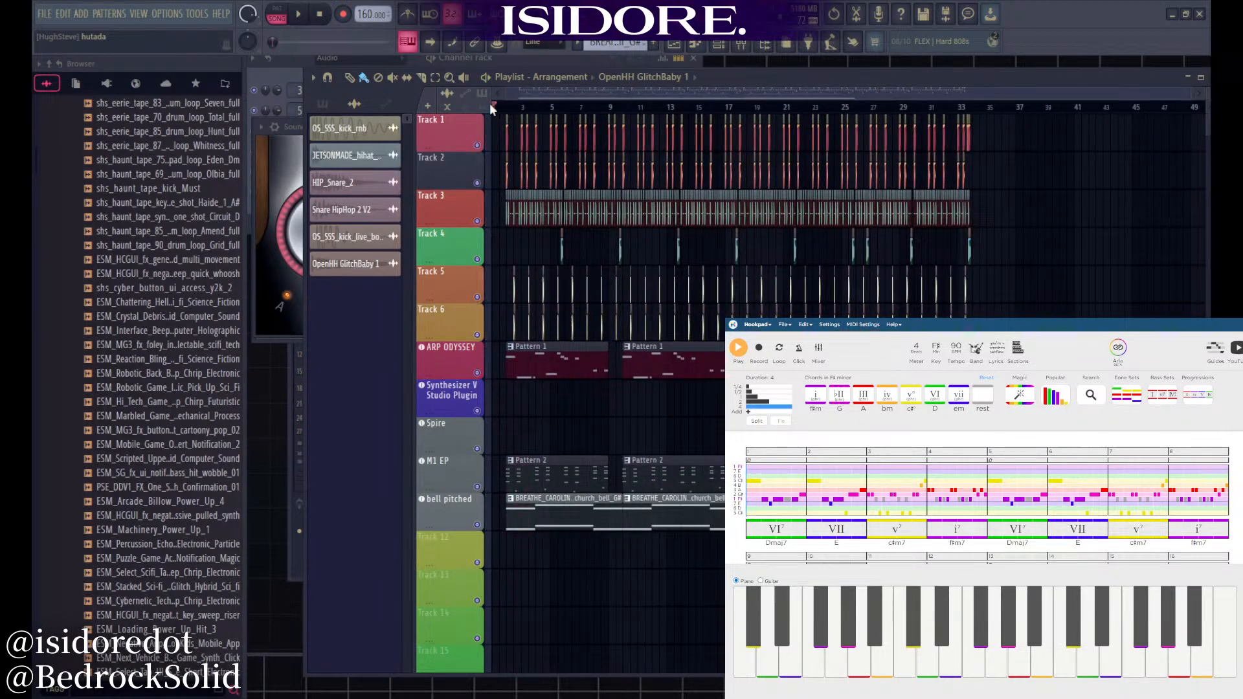
key(space)
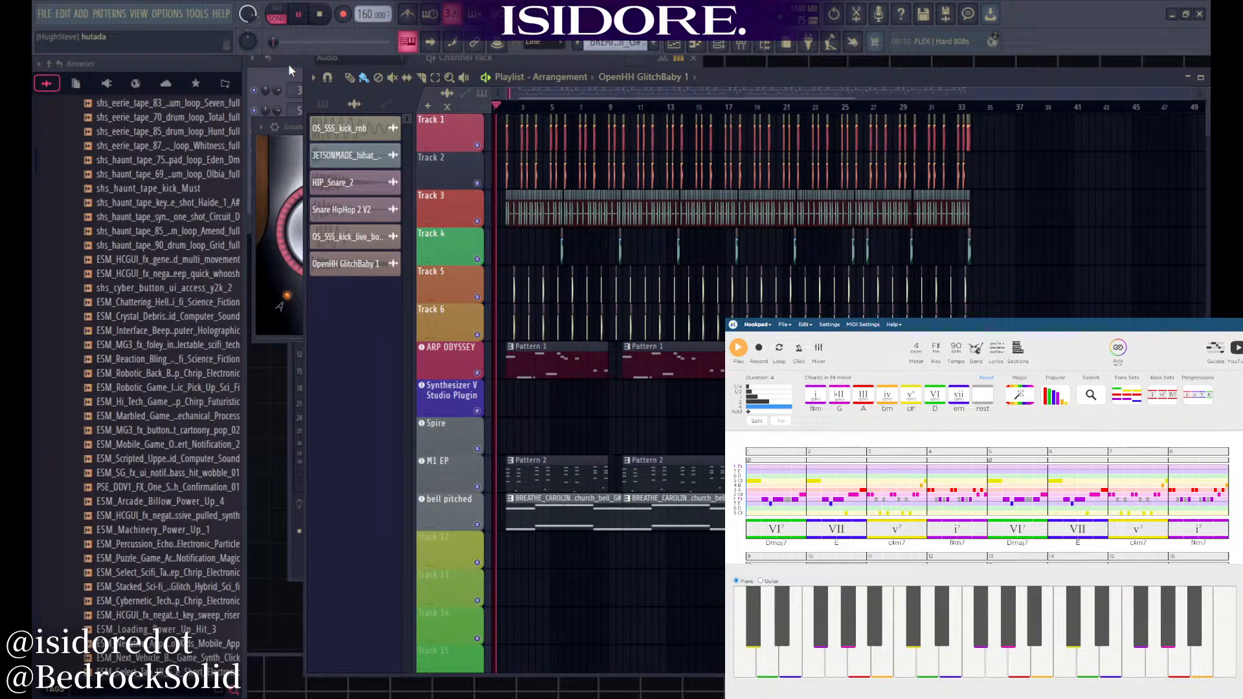
Open the Synthesizer V Studio Plugin channel and follow the lead vocal's notes and lyrics through the opening bars during playback
click(289, 65)
scroll(340, 61, up, 1)
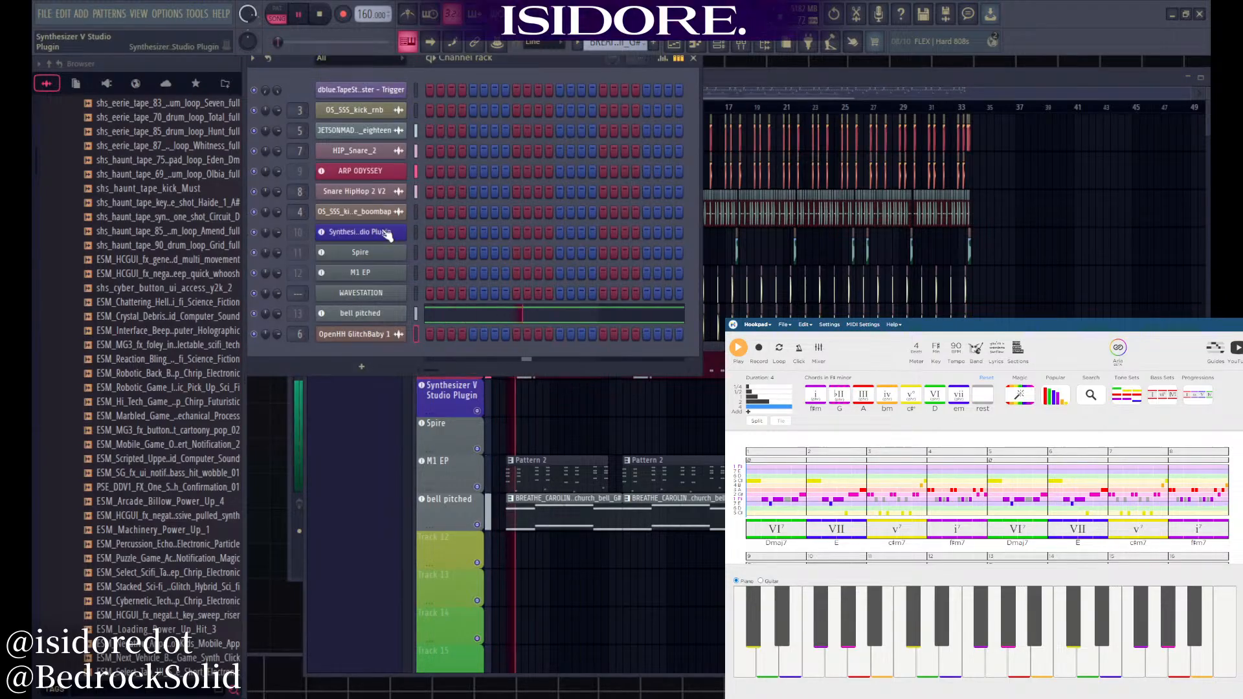
click(360, 232)
scroll(362, 294, down, 5)
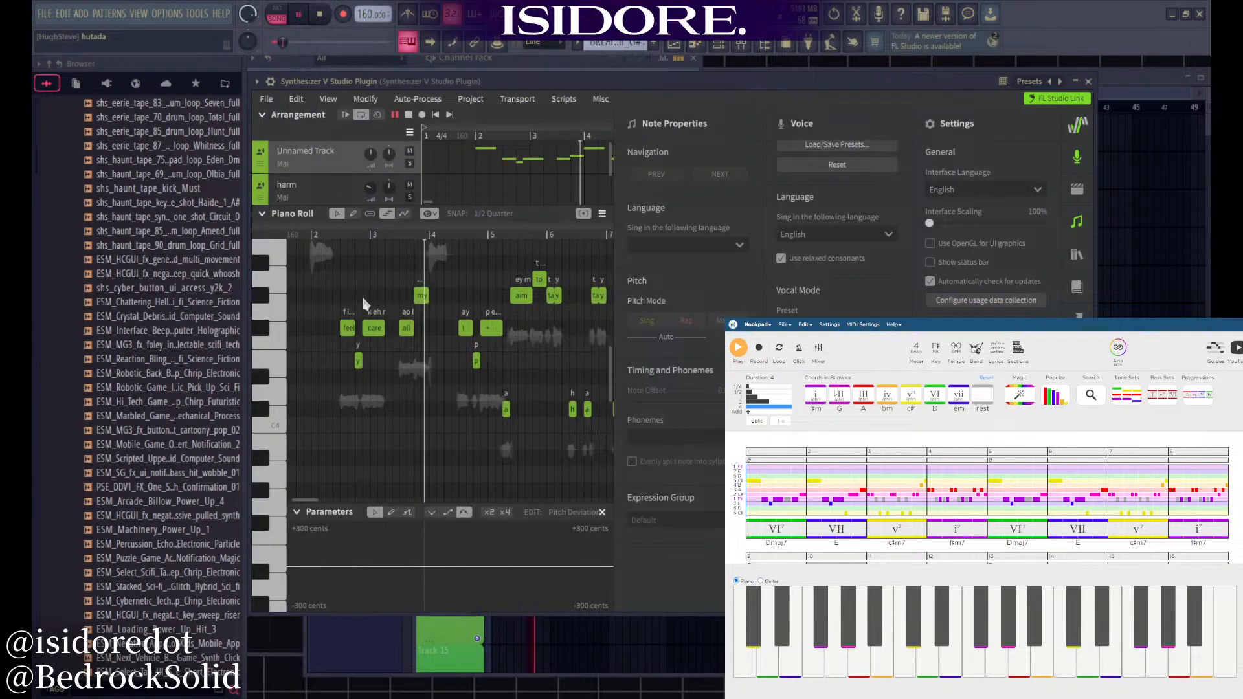
scroll(493, 330, up, 5)
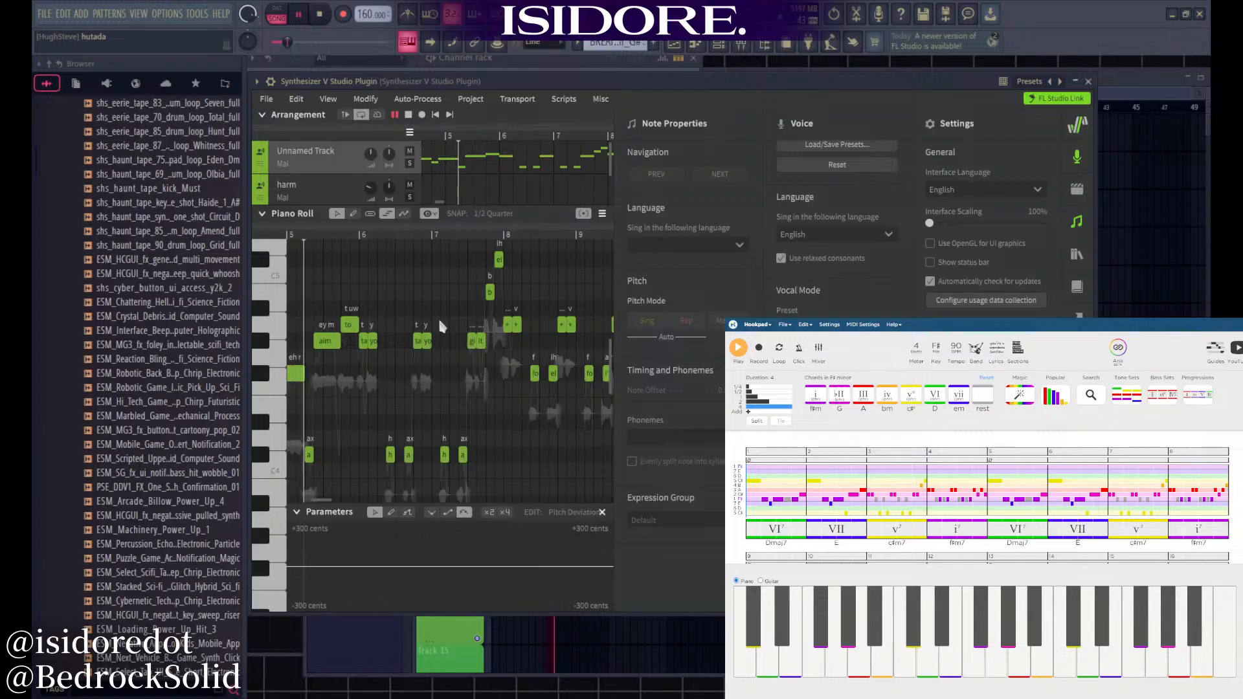
scroll(350, 321, down, 3)
scroll(450, 330, up, 4)
scroll(344, 317, down, 4)
scroll(458, 313, up, 4)
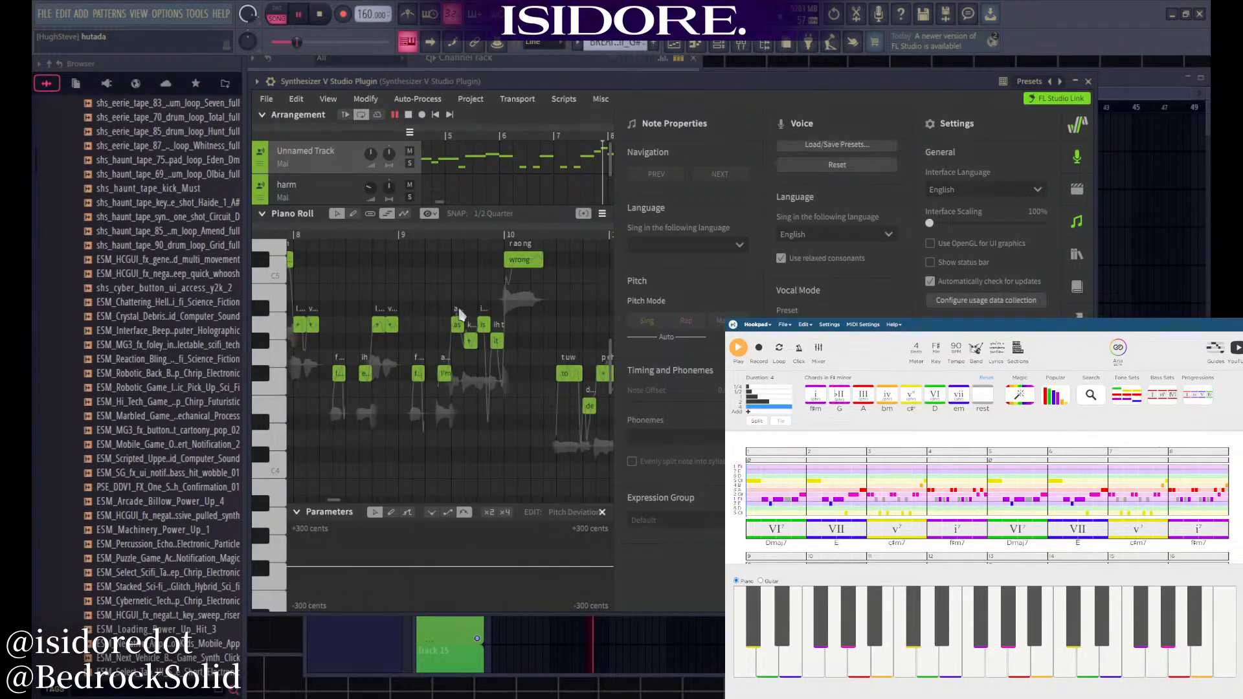
Follow the lead vocal's piano roll from about bar 8 to bar 18, comparing its notes with the Hookpad melody
scroll(392, 306, down, 3)
scroll(456, 305, up, 4)
scroll(367, 287, down, 4)
scroll(479, 299, up, 4)
scroll(378, 280, down, 4)
scroll(464, 289, up, 4)
scroll(360, 282, down, 4)
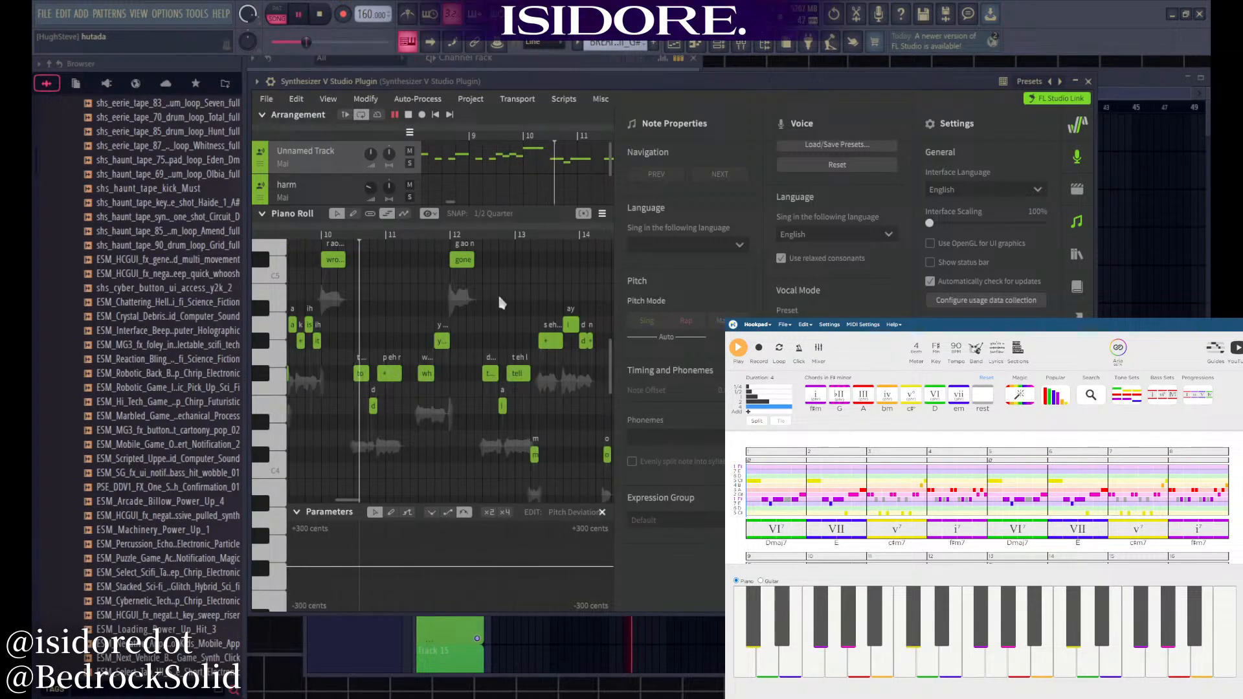
scroll(488, 294, up, 4)
scroll(362, 288, down, 4)
scroll(517, 292, up, 2)
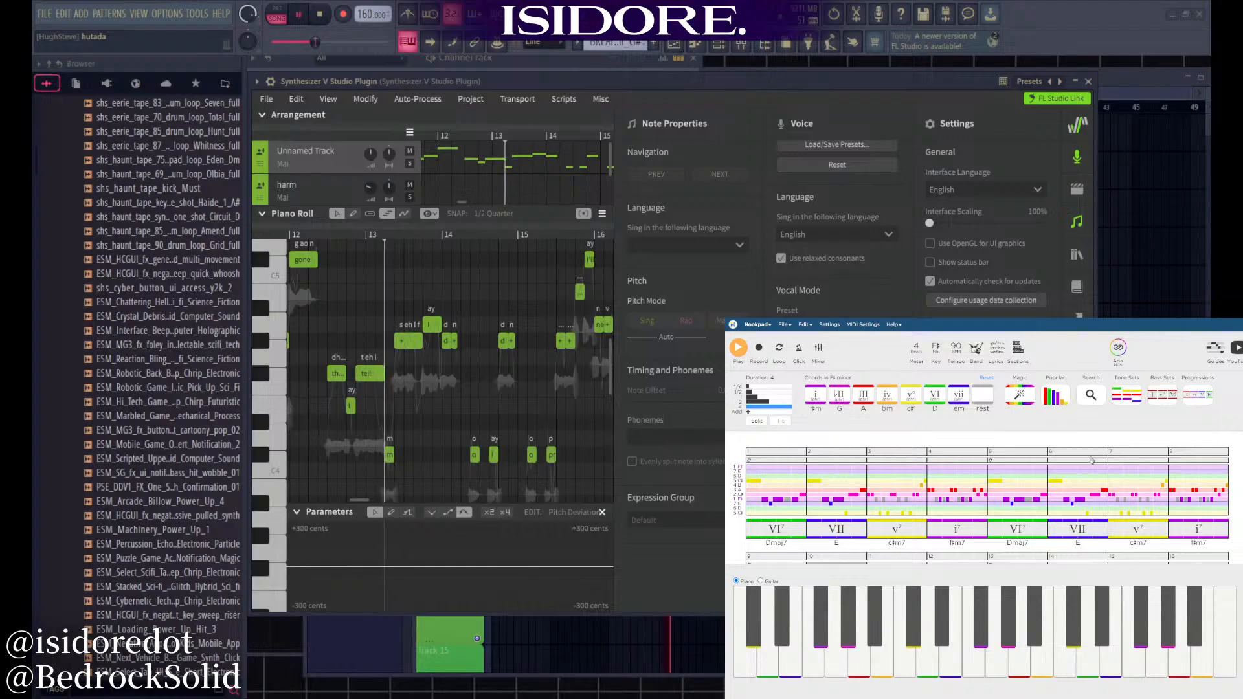
scroll(407, 290, down, 2)
scroll(407, 286, down, 5)
scroll(475, 285, up, 4)
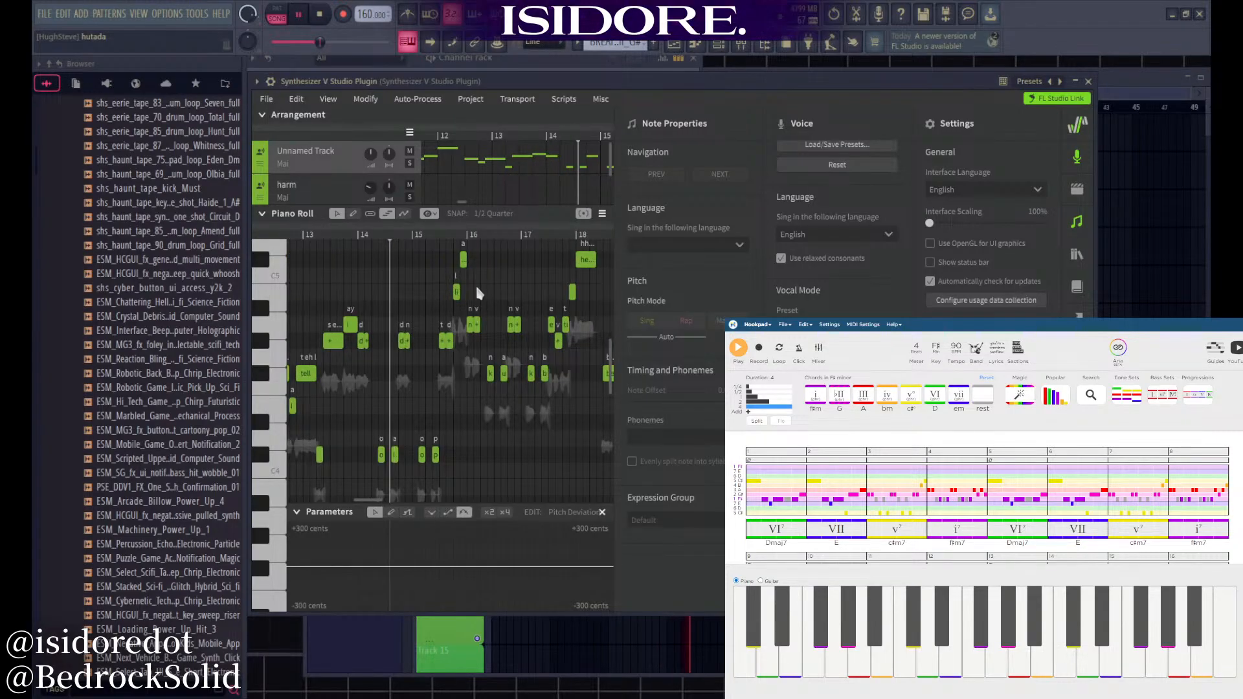
Return to the playlist and examine the drum, ARP ODYSSEY, M1 EP and bell clips after bar 13
click(1132, 78)
scroll(706, 417, up, 4)
scroll(706, 422, down, 6)
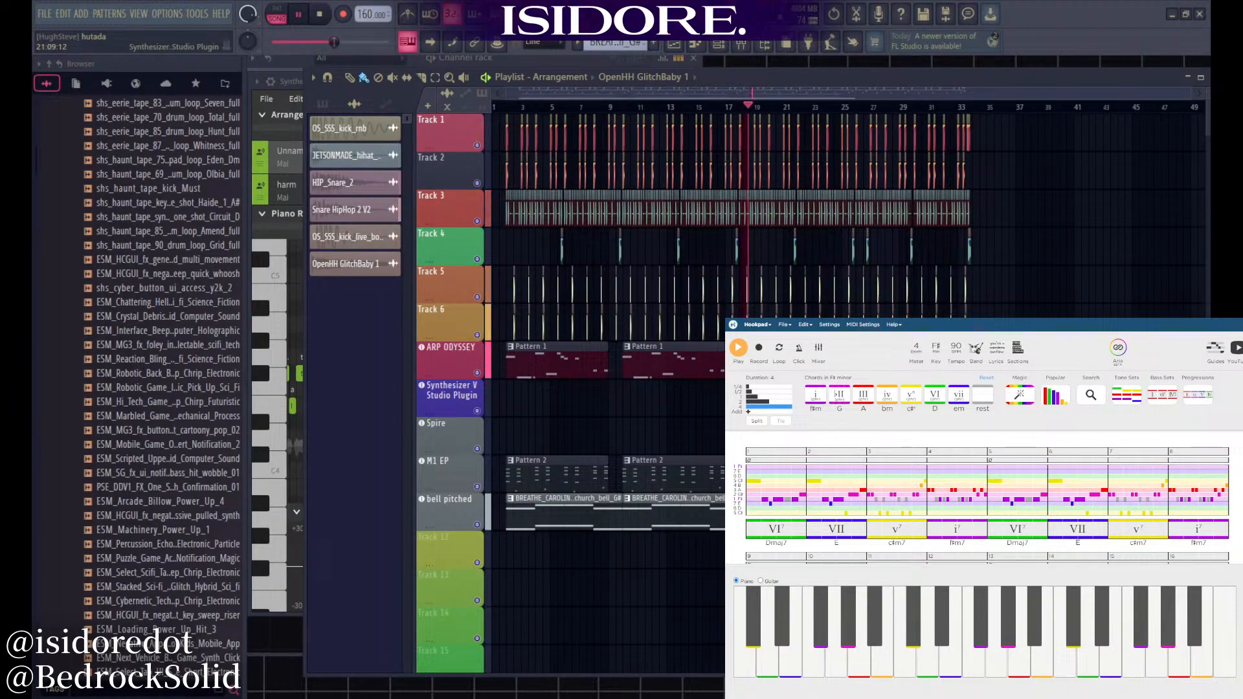
scroll(705, 422, up, 3)
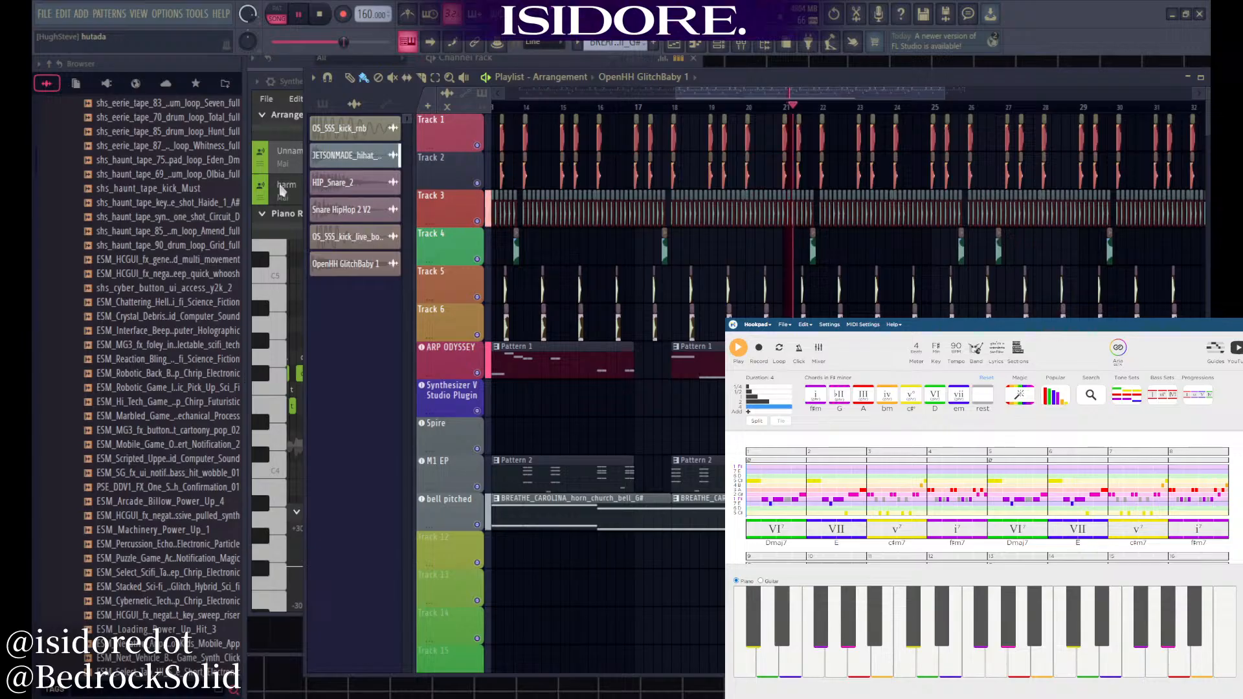
Bring back the Synthesizer V plugin and follow the harm track's notes and lyrics from bar 21 to bar 33
click(288, 97)
scroll(529, 340, up, 2)
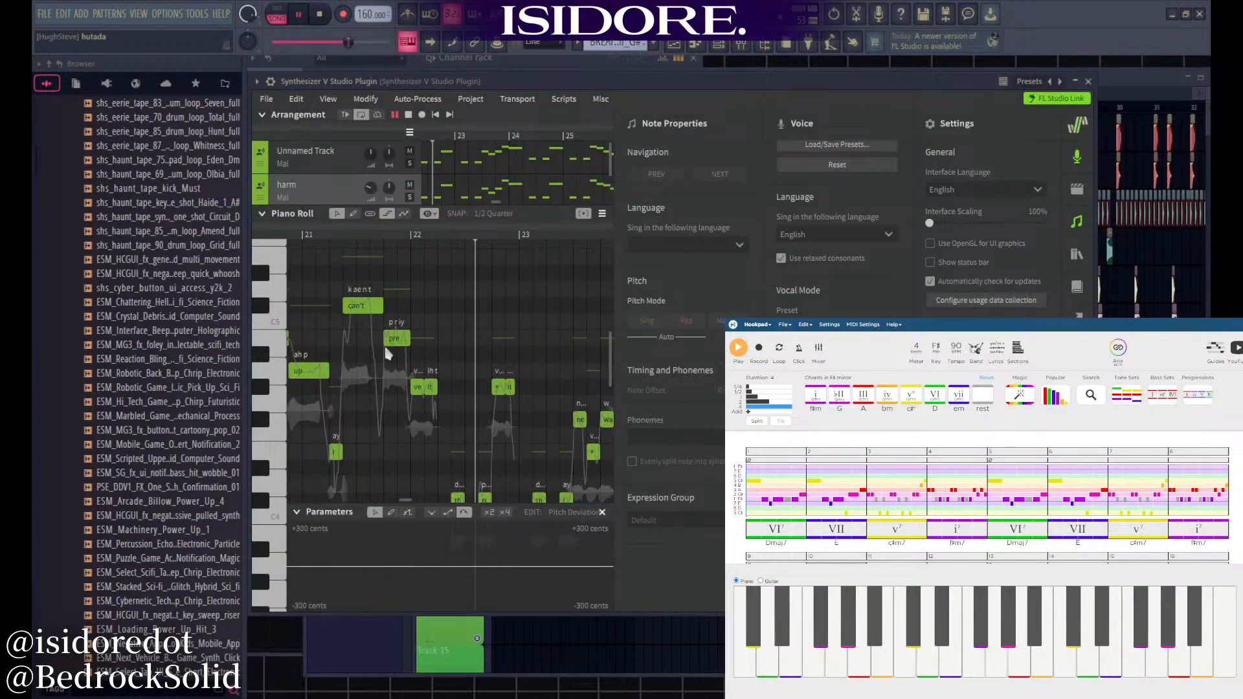
scroll(381, 347, down, 1)
scroll(362, 349, right, 3)
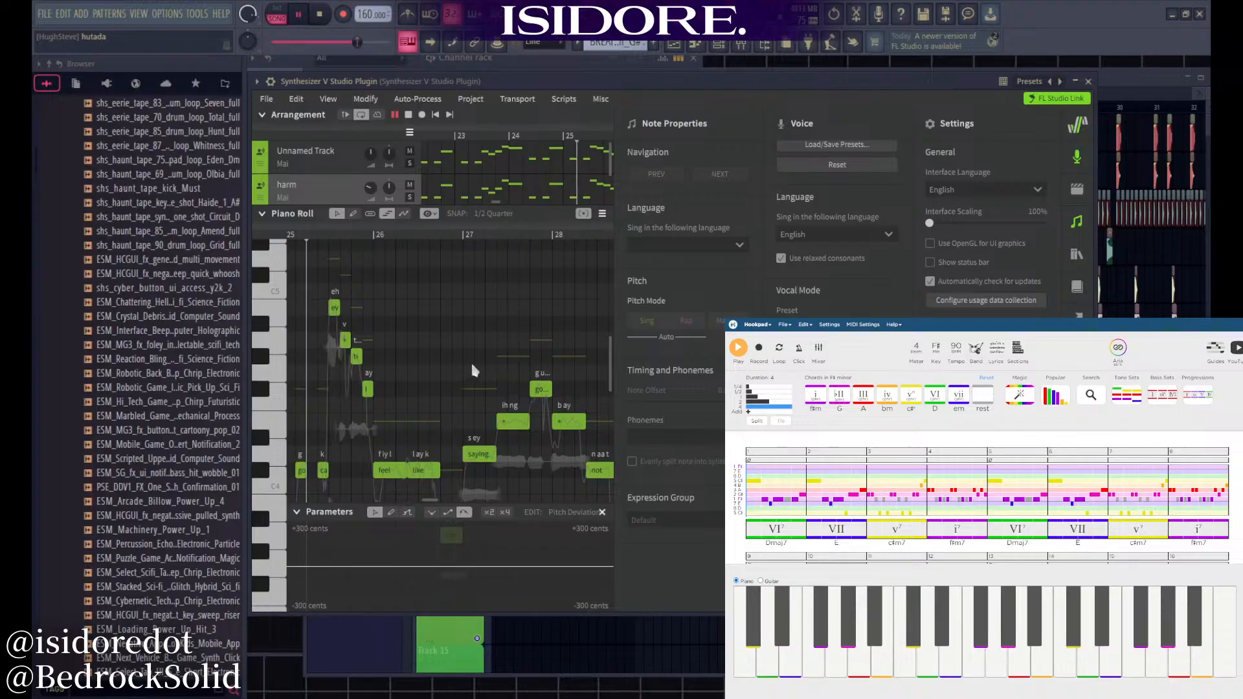
scroll(479, 366, right, 1)
scroll(527, 378, up, 1)
scroll(397, 412, down, 1)
scroll(420, 398, down, 1)
scroll(406, 382, down, 2)
scroll(477, 365, up, 4)
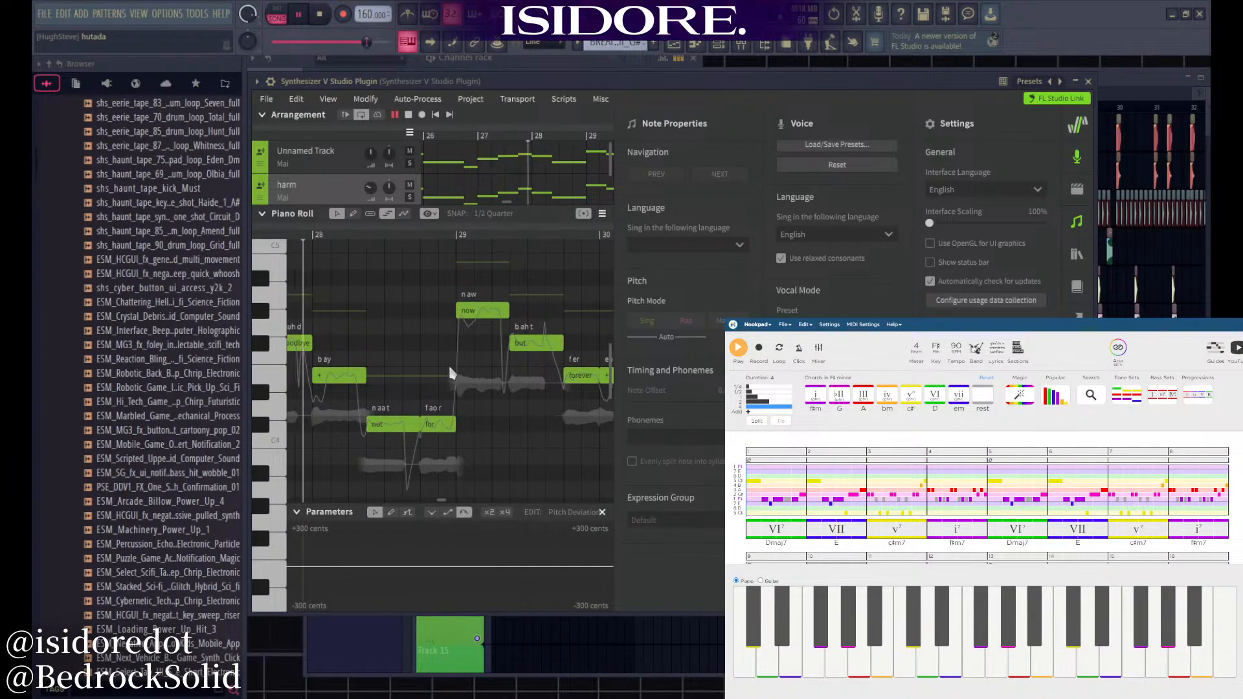
scroll(477, 367, down, 3)
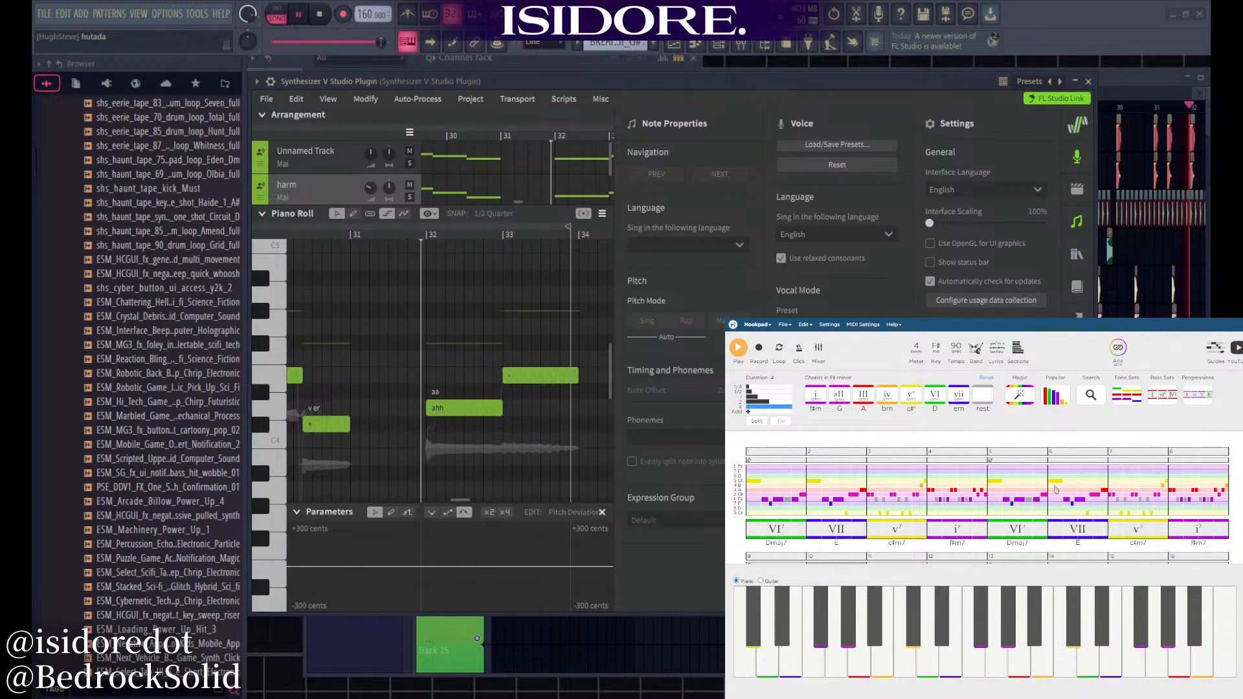
Stop the FL Studio playback and play the Hookpad sketch from its first bar
key(space)
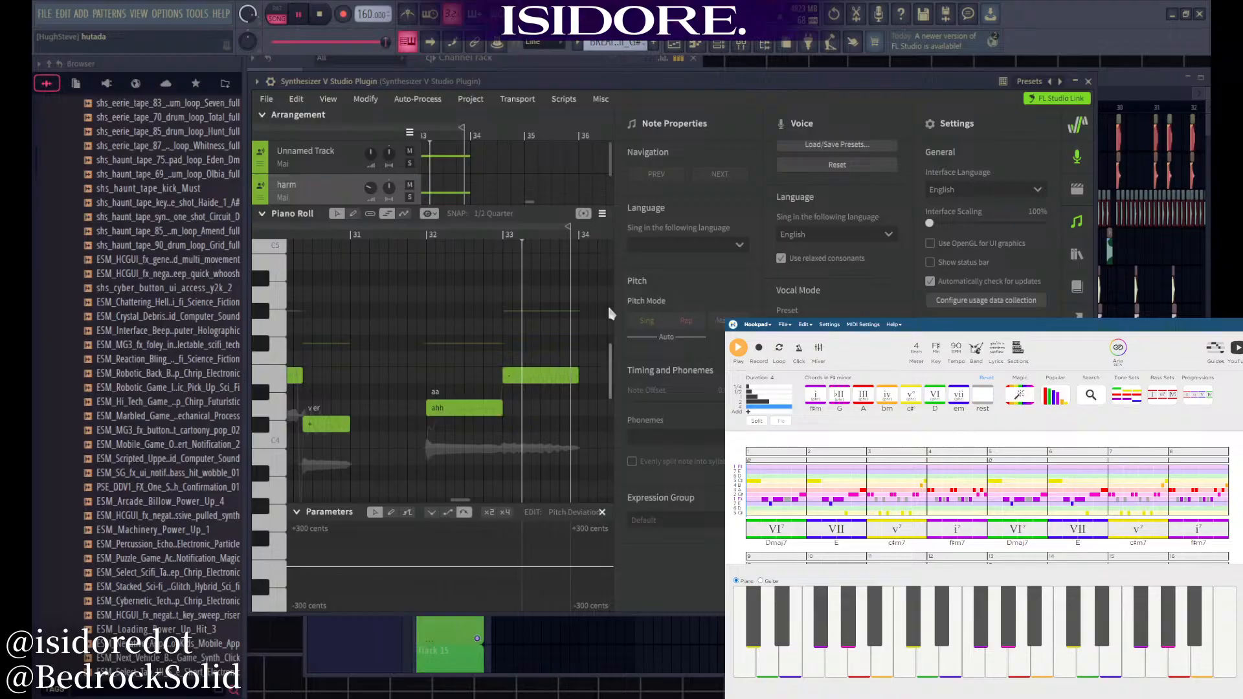
click(772, 467)
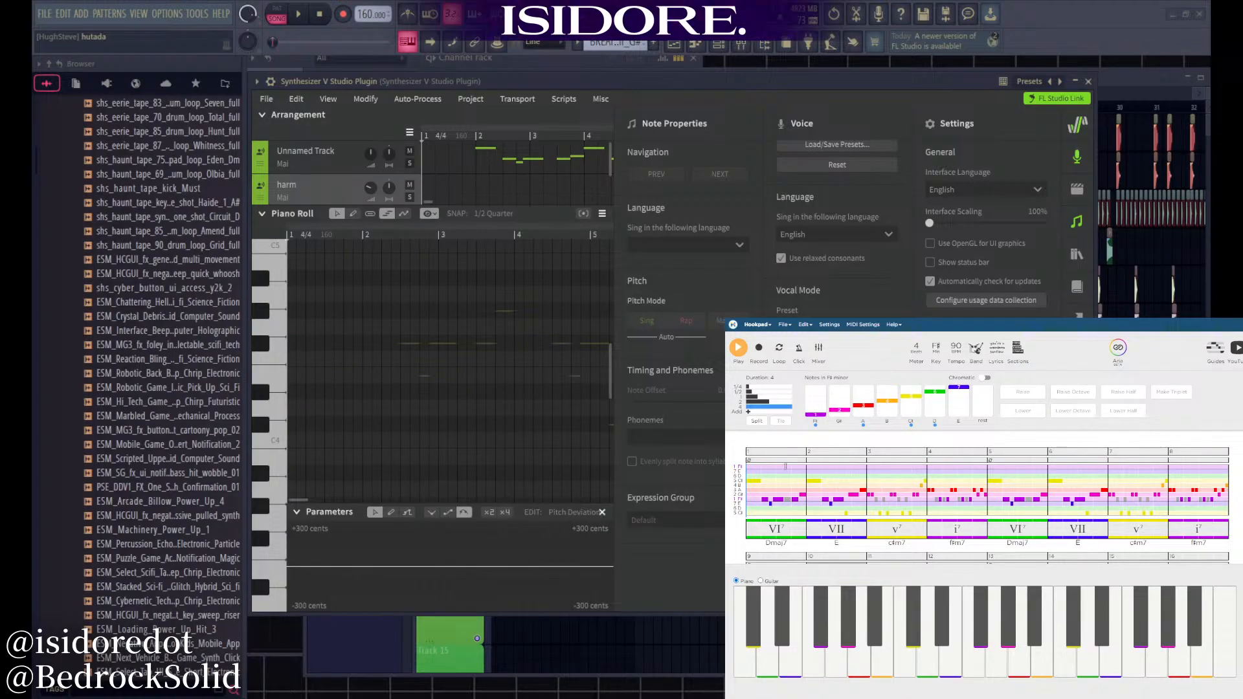
key(space)
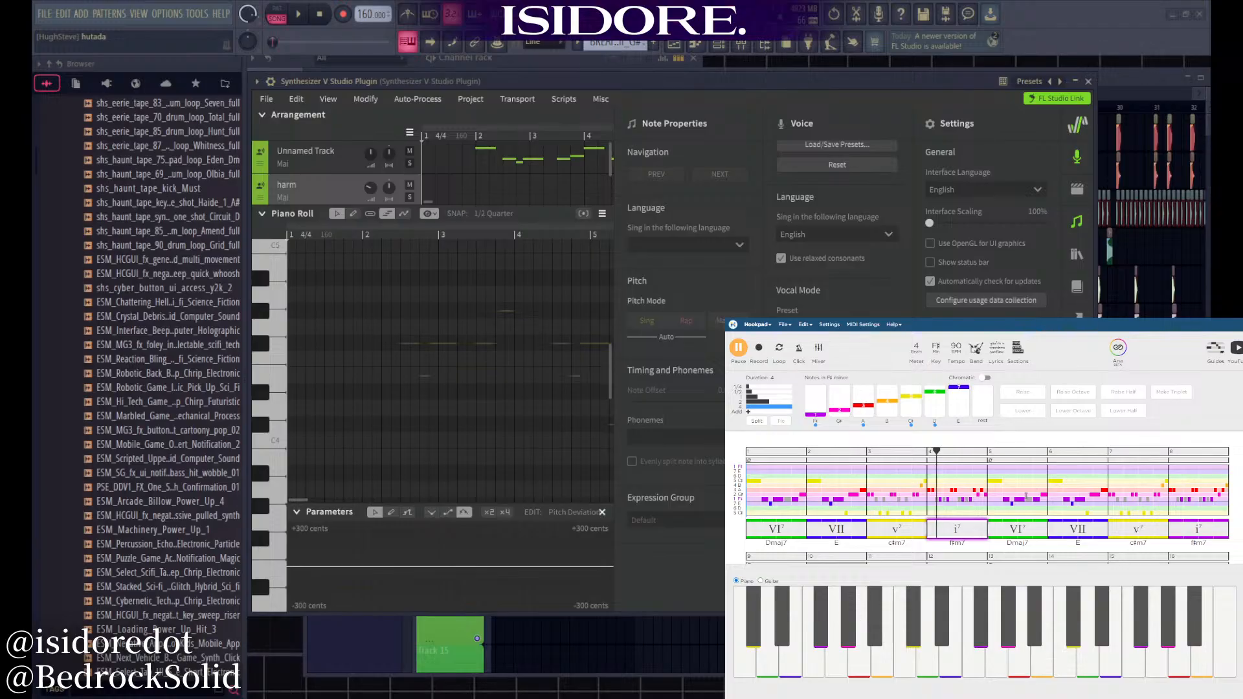
Bring the FL Studio playlist forward to view the whole arrangement while the Hookpad sketch plays
click(1132, 81)
scroll(616, 410, down, 4)
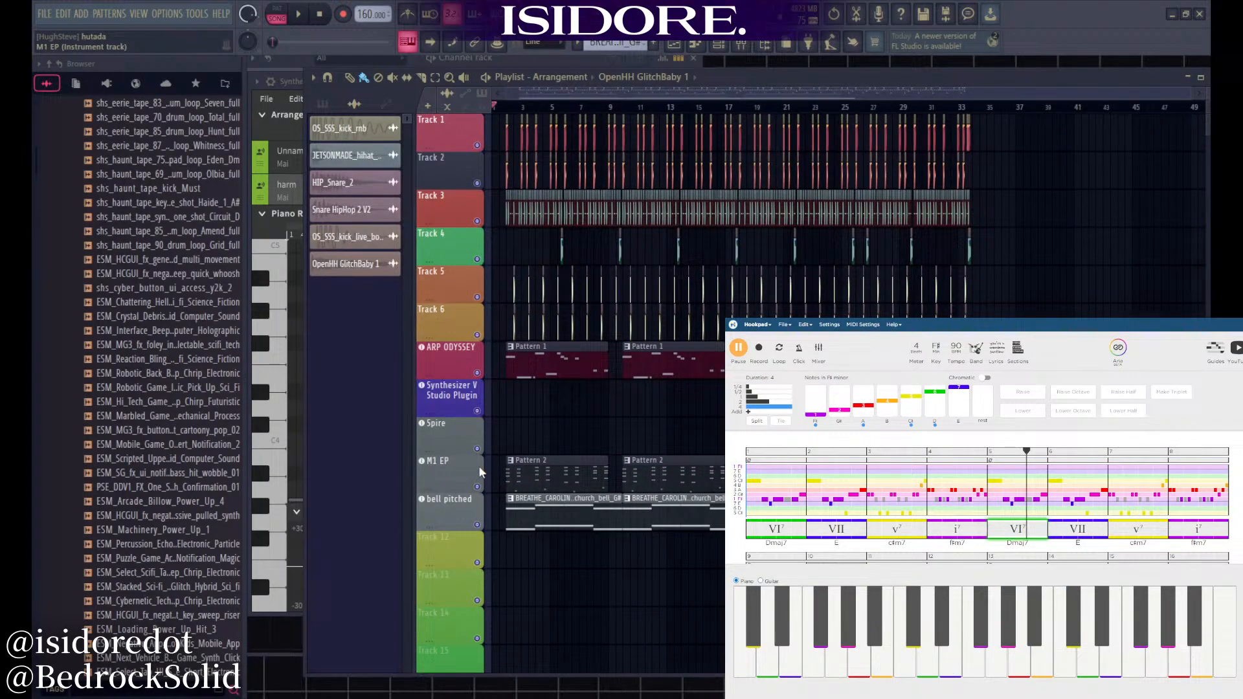
Follow the playing song in Hookpad from its opening section into measures 9–16, and stop playback
scroll(582, 473, up, 4)
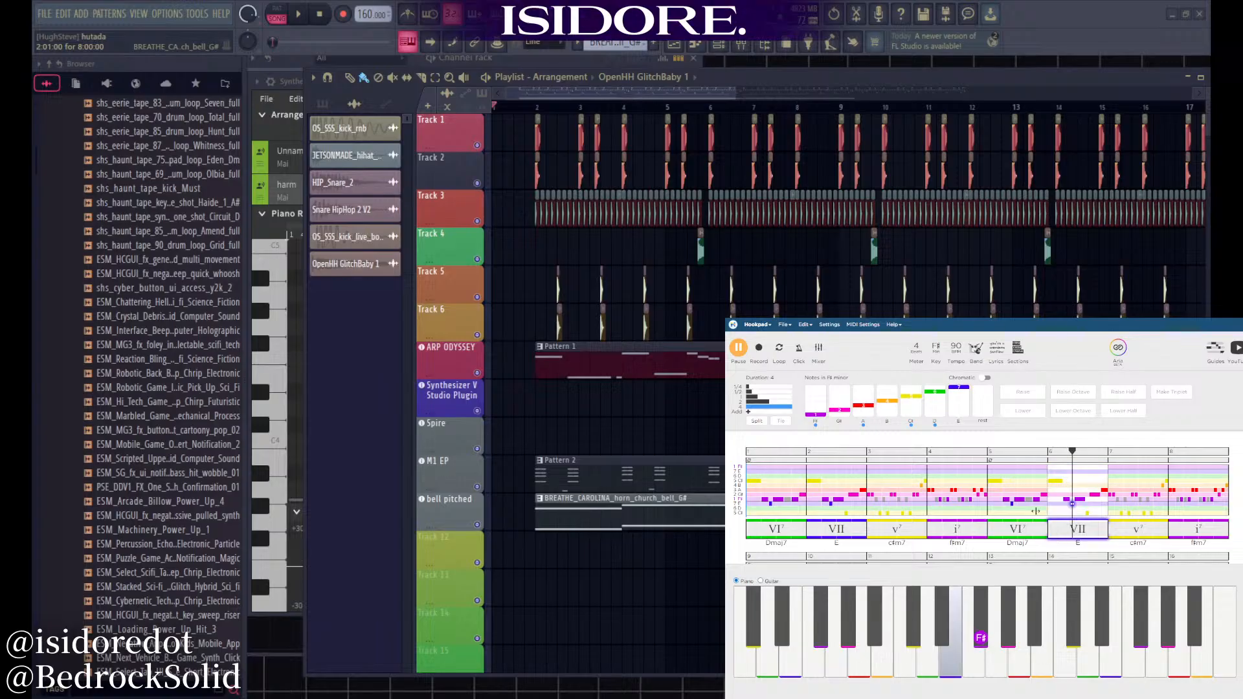
scroll(1133, 480, down, 3)
scroll(1130, 477, up, 2)
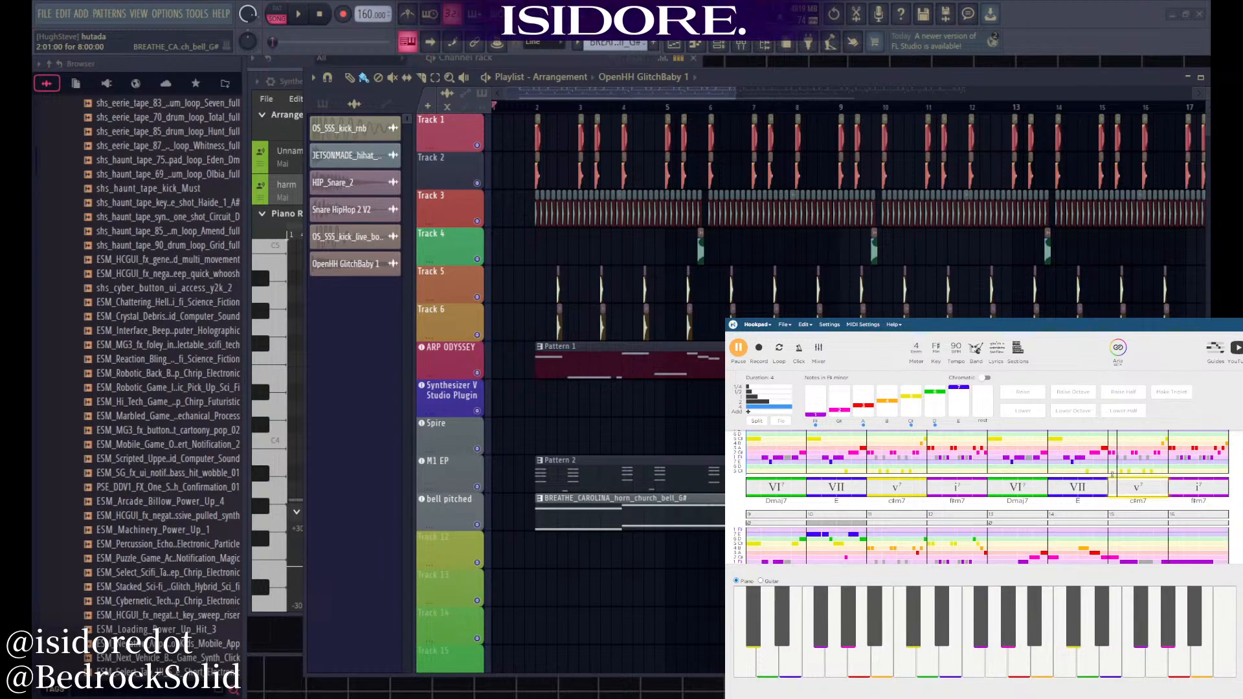
scroll(1129, 477, up, 1)
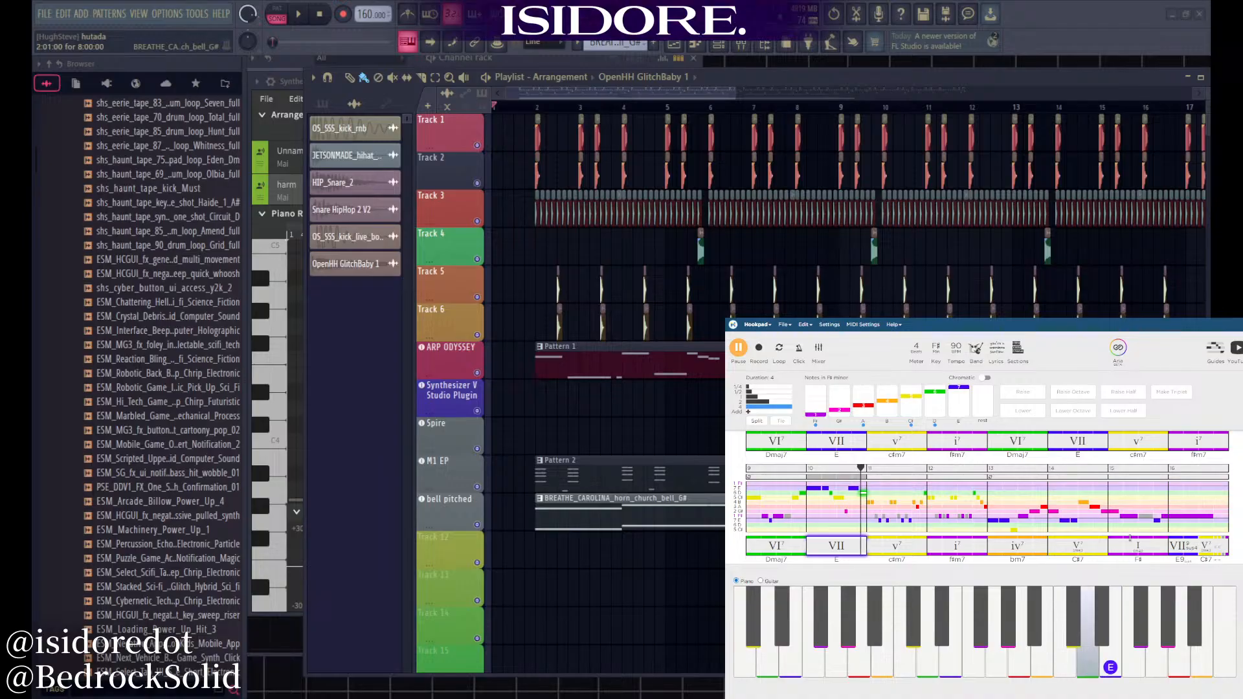
key(space)
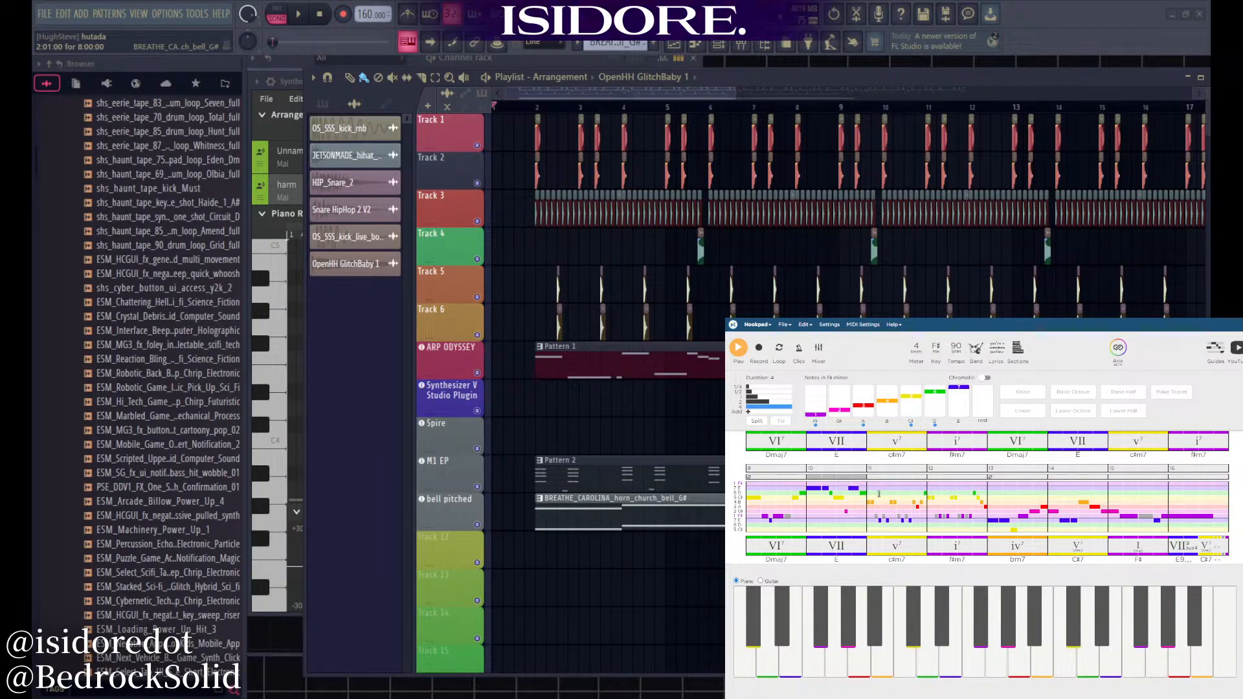
Play the second section from measure 11 through to measure 16 and stop
click(864, 484)
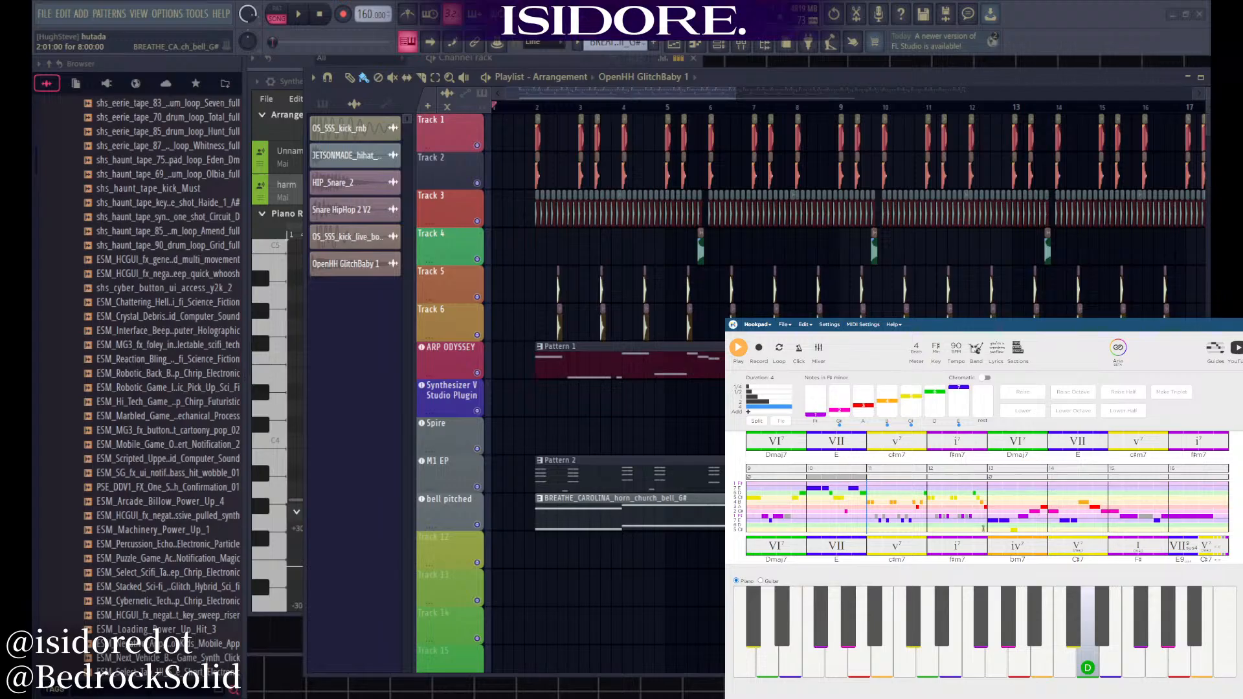
key(space)
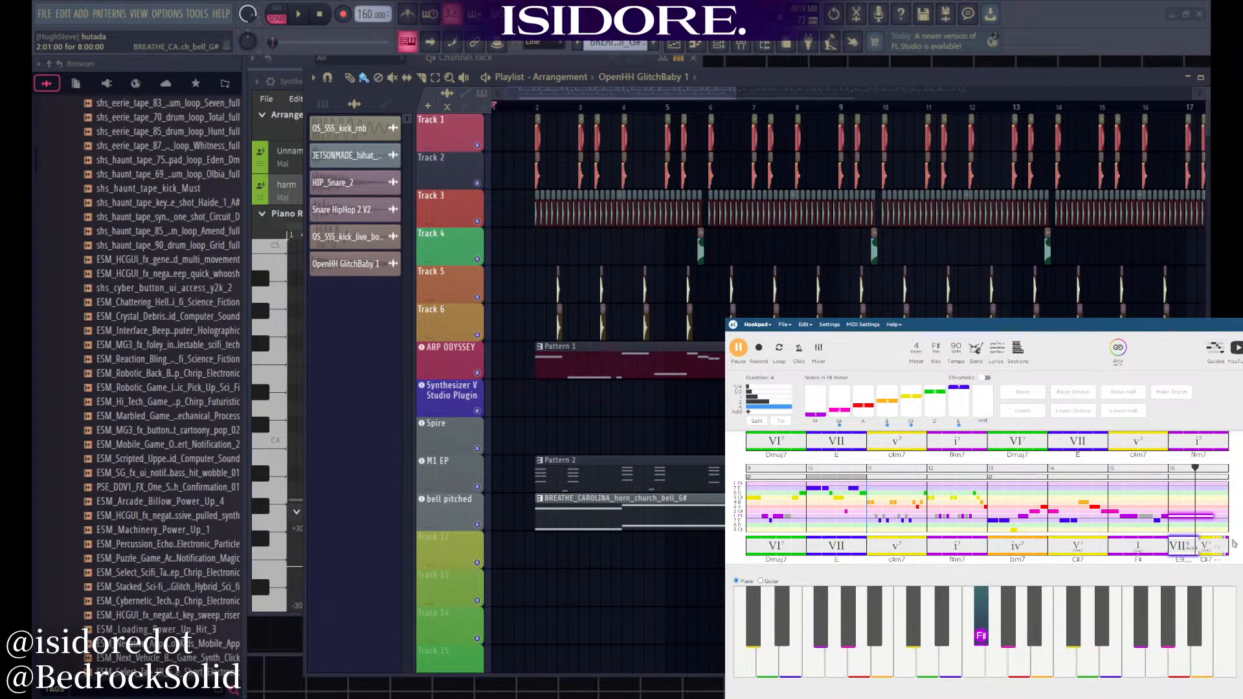
key(space)
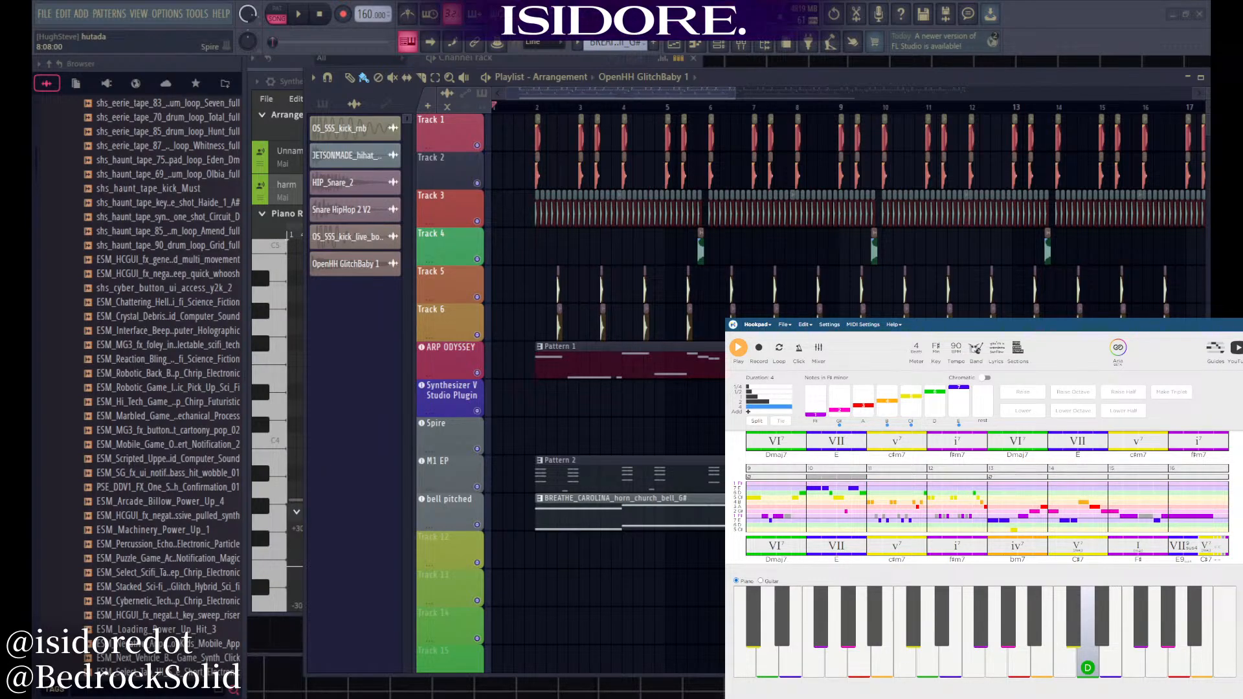
Examine the last chord, the bm7 and C#7 chords, the melody notes in measures 13–14 and the section from measure 17
click(1218, 546)
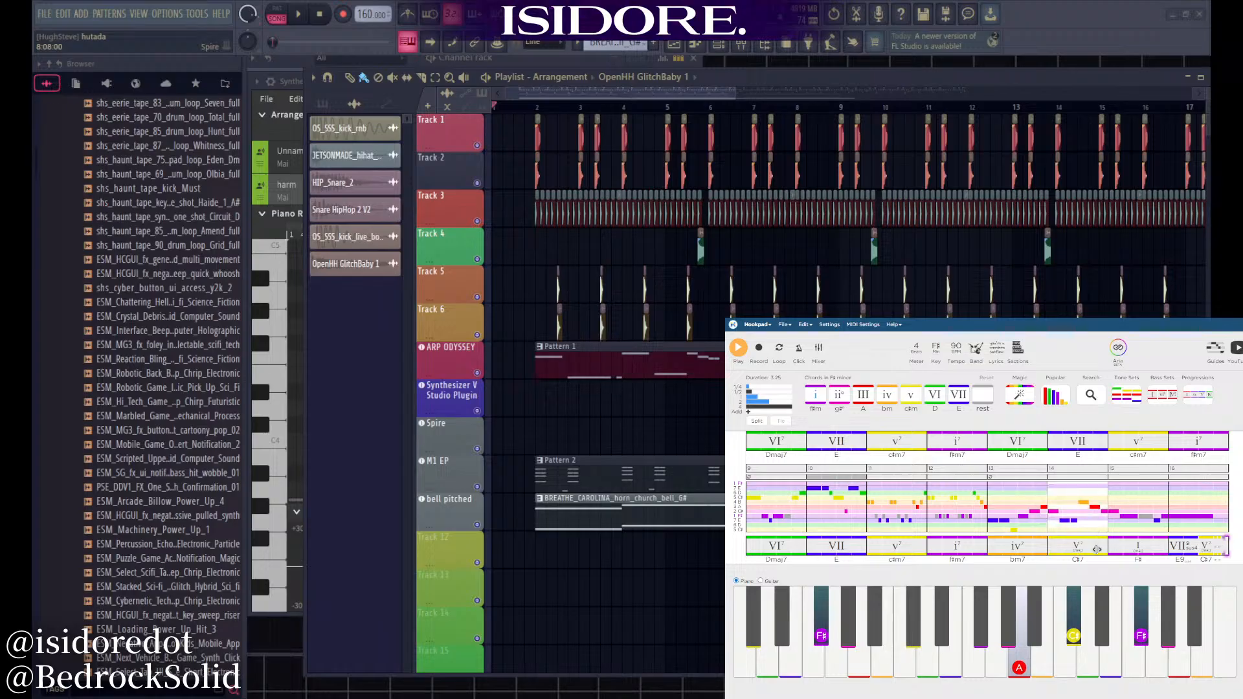
click(1032, 547)
click(1078, 549)
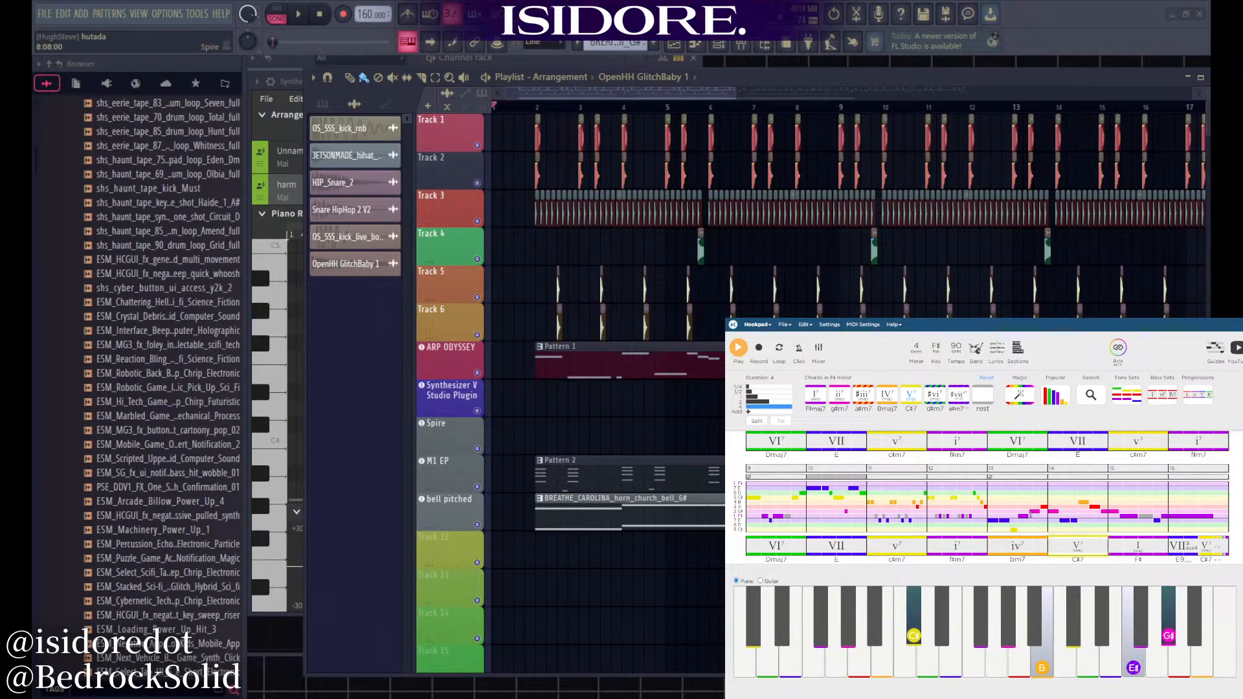
drag(988, 493, 1108, 529)
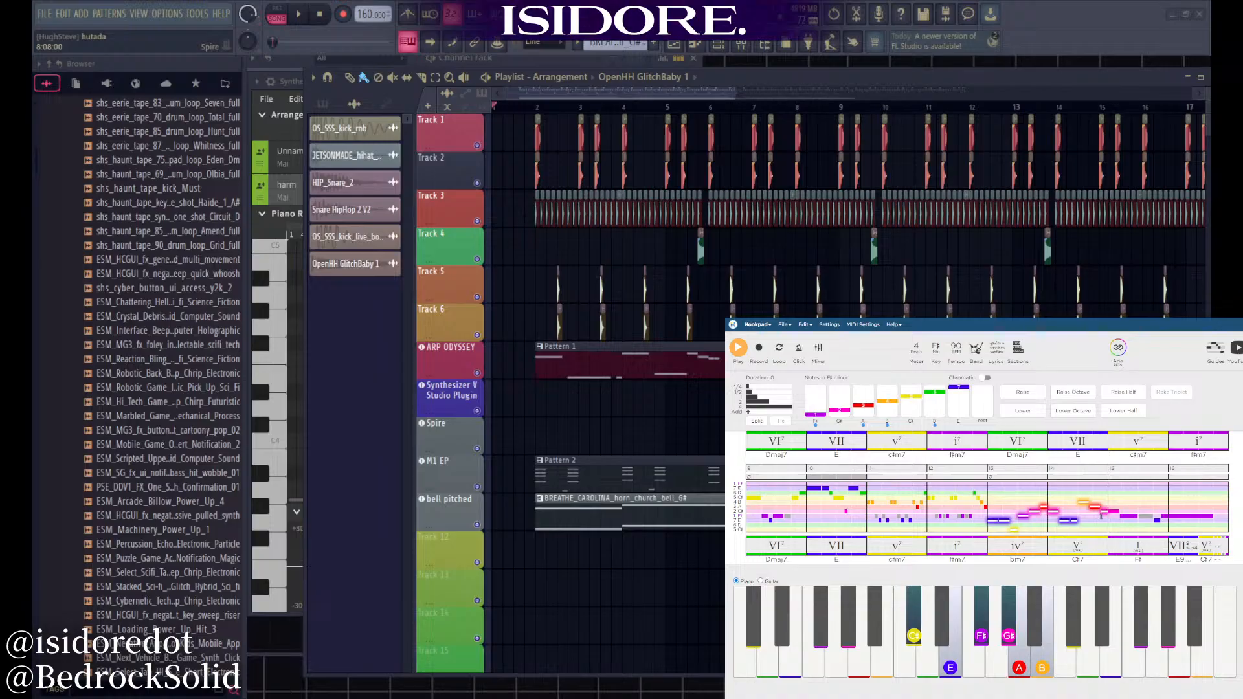
scroll(1036, 505, down, 2)
scroll(949, 482, up, 2)
scroll(950, 483, down, 2)
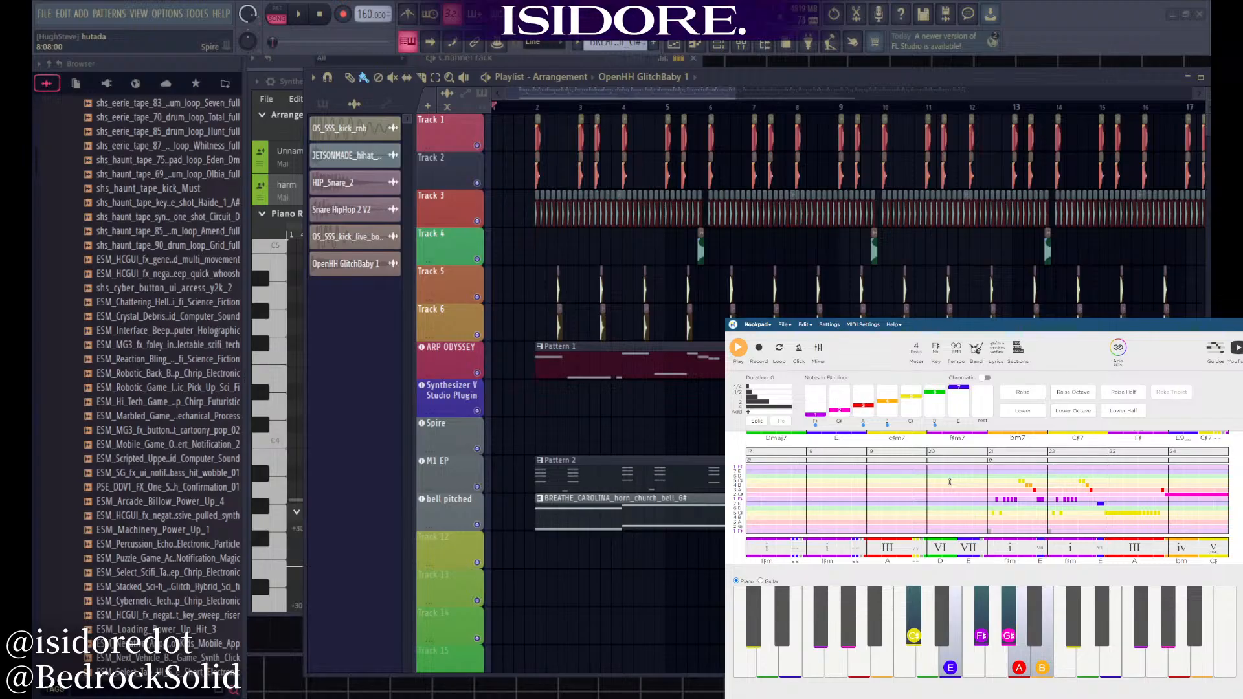
scroll(950, 482, up, 2)
scroll(906, 489, up, 2)
click(784, 325)
click(791, 351)
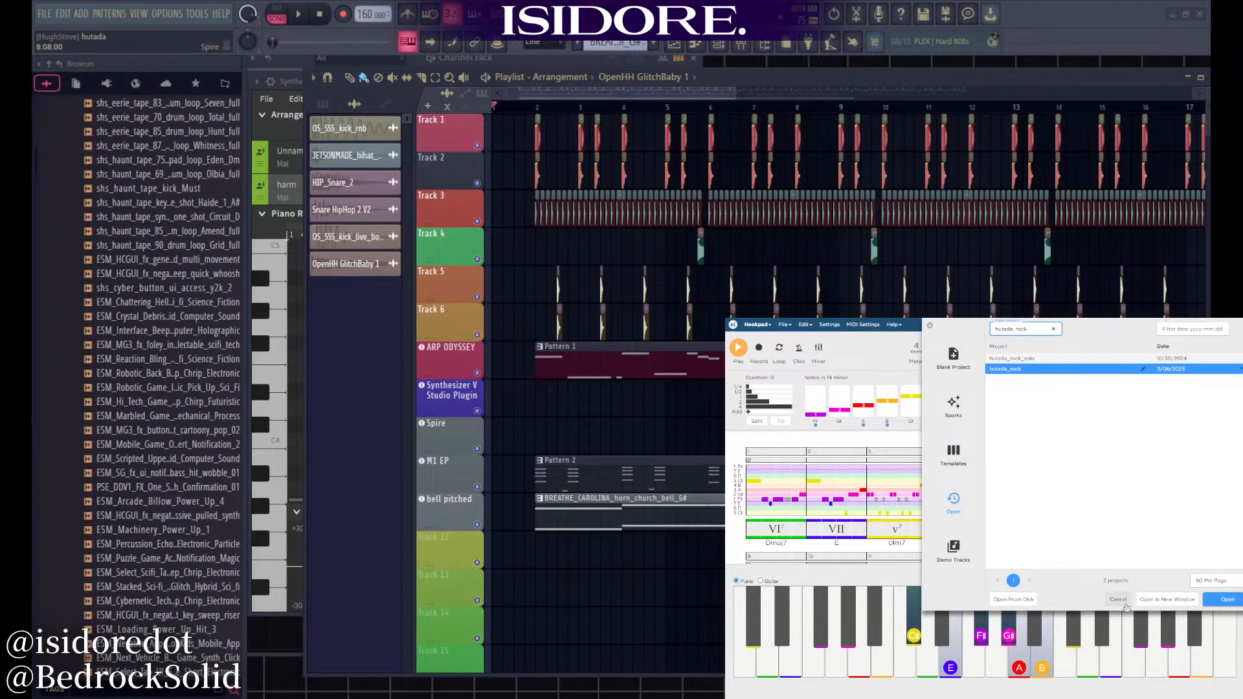
click(1124, 603)
Play the first section briefly from measure 3, stop, and look over the sections below it
click(870, 496)
click(869, 485)
key(space)
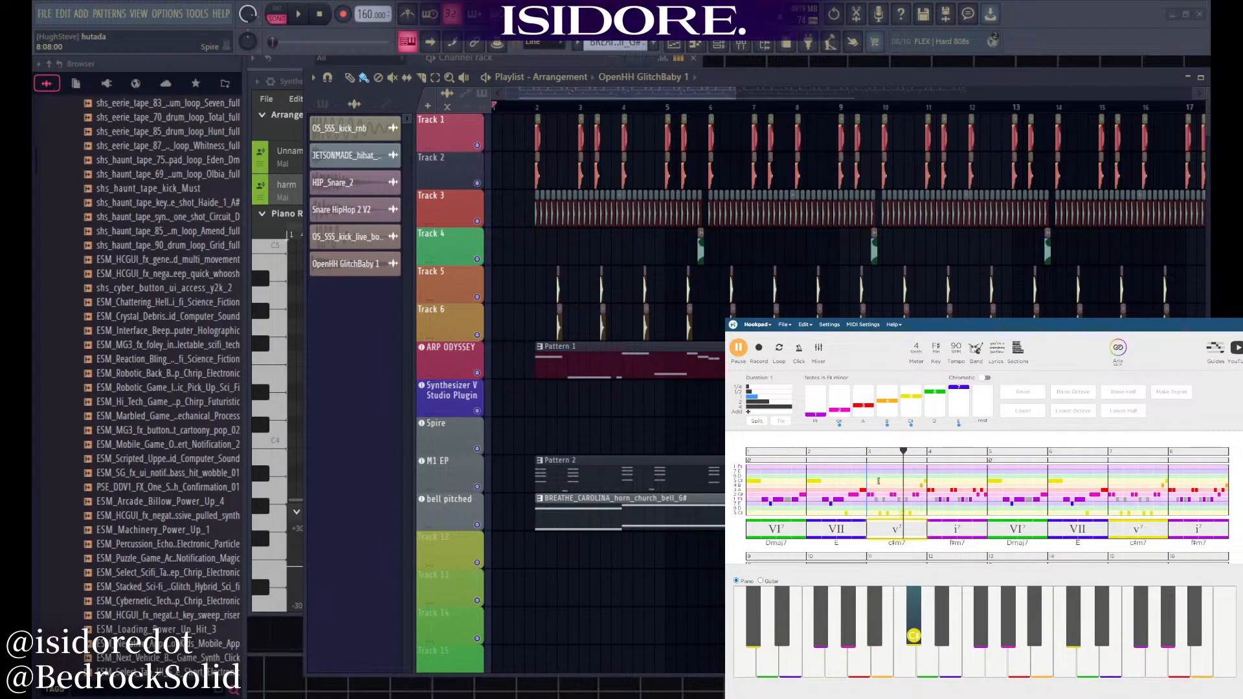
key(space)
scroll(970, 489, down, 4)
scroll(969, 489, up, 3)
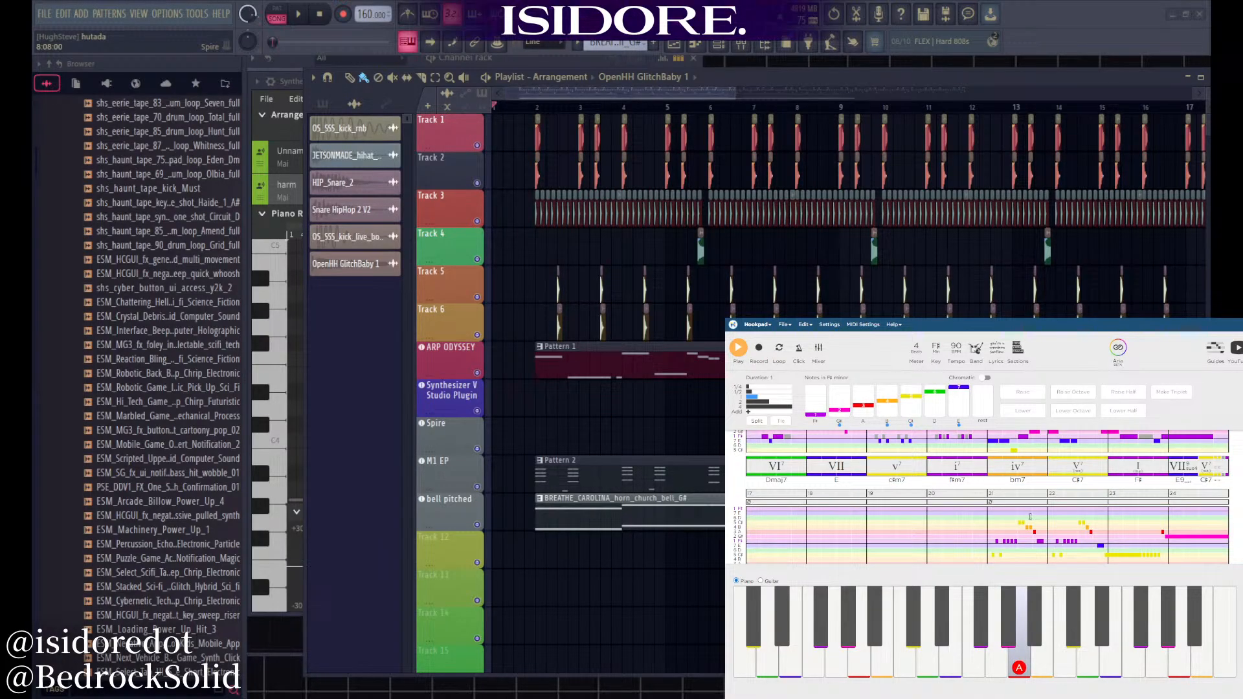
scroll(893, 498, up, 2)
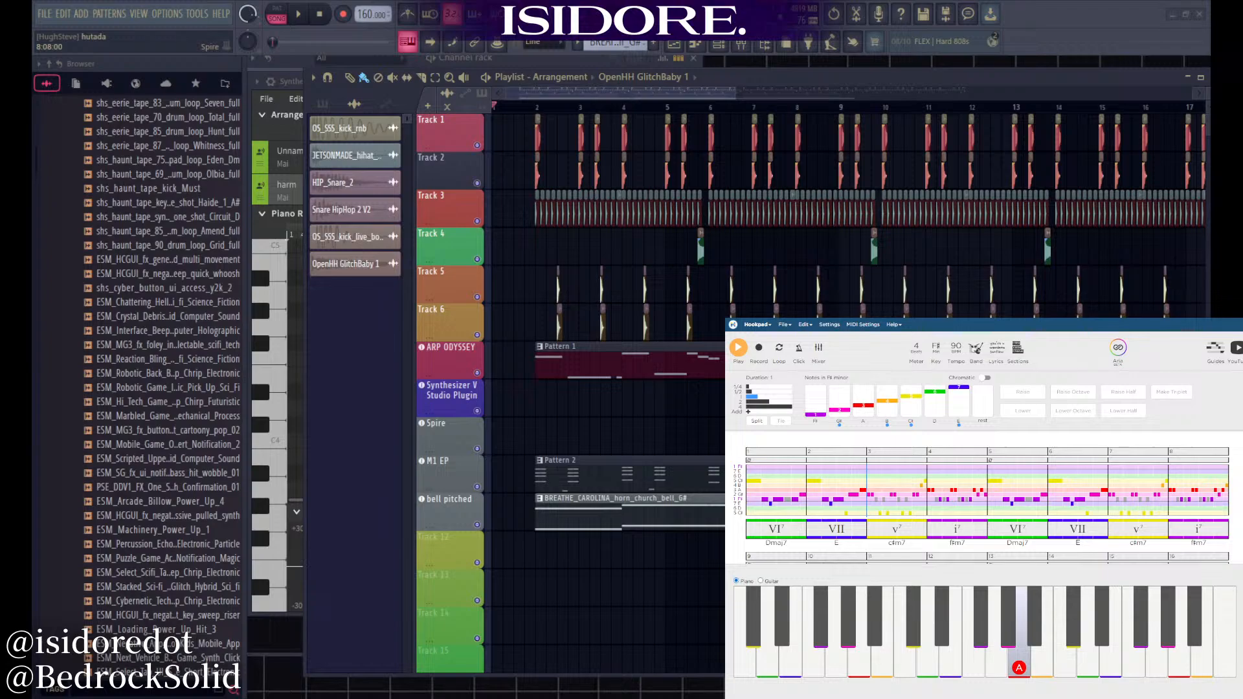
scroll(916, 483, down, 2)
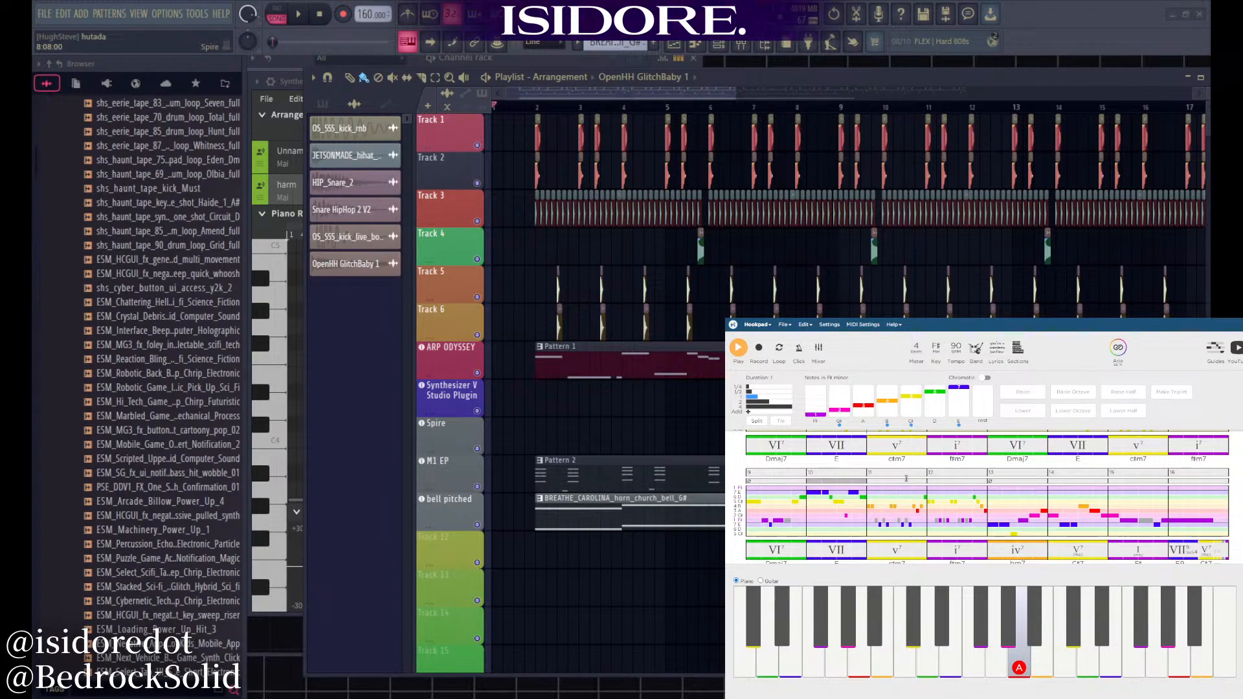
Open the list of saved Hookpad projects and browse down its first page
click(784, 324)
click(803, 350)
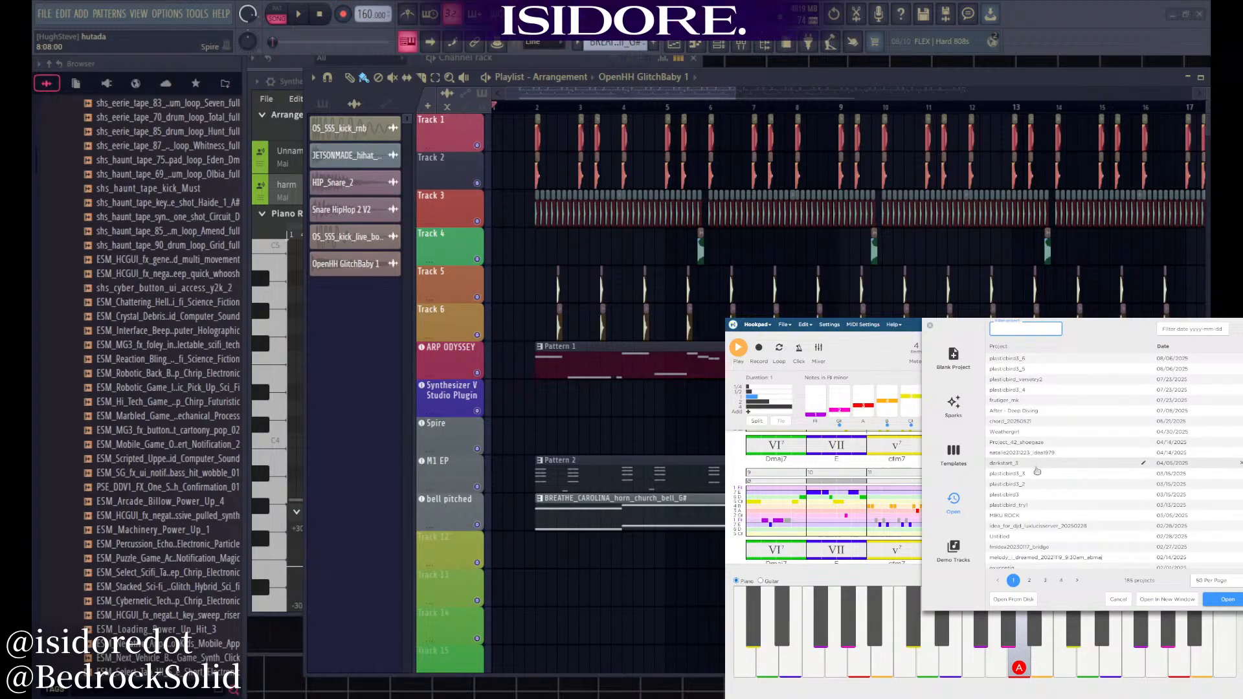
scroll(1035, 473, down, 4)
scroll(1034, 477, down, 4)
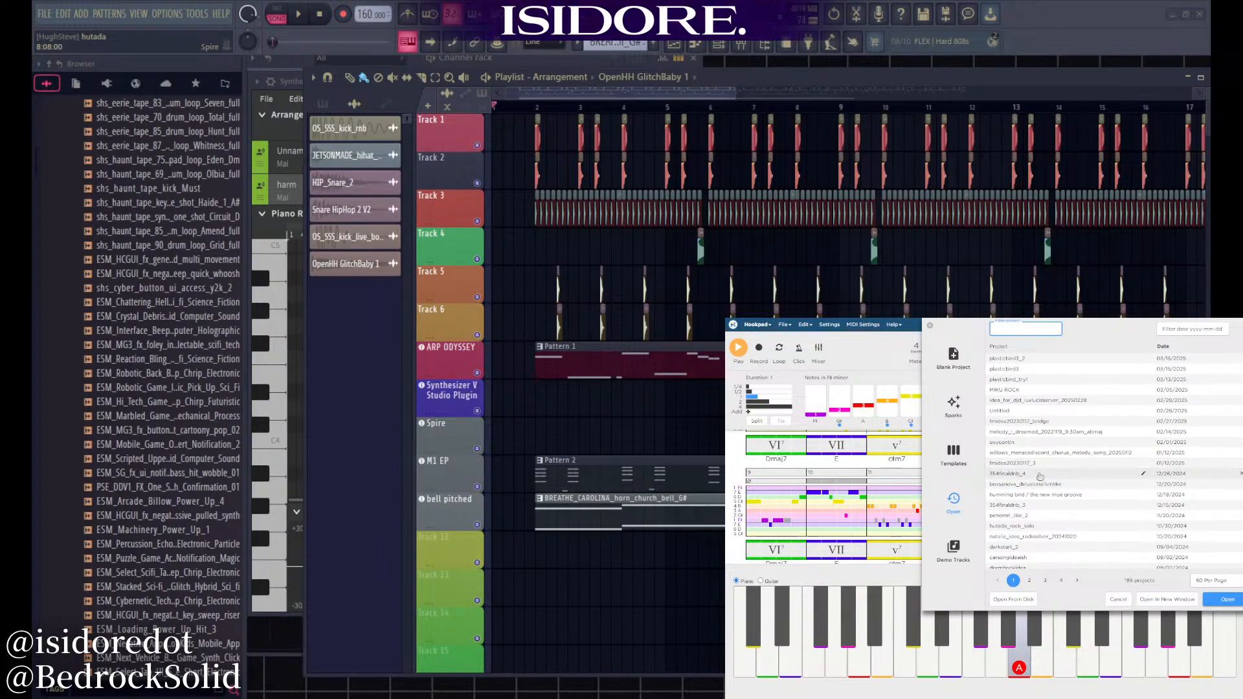
Switch to FL Studio and move the playlist's playback position to bar 2
key(alt+Tab)
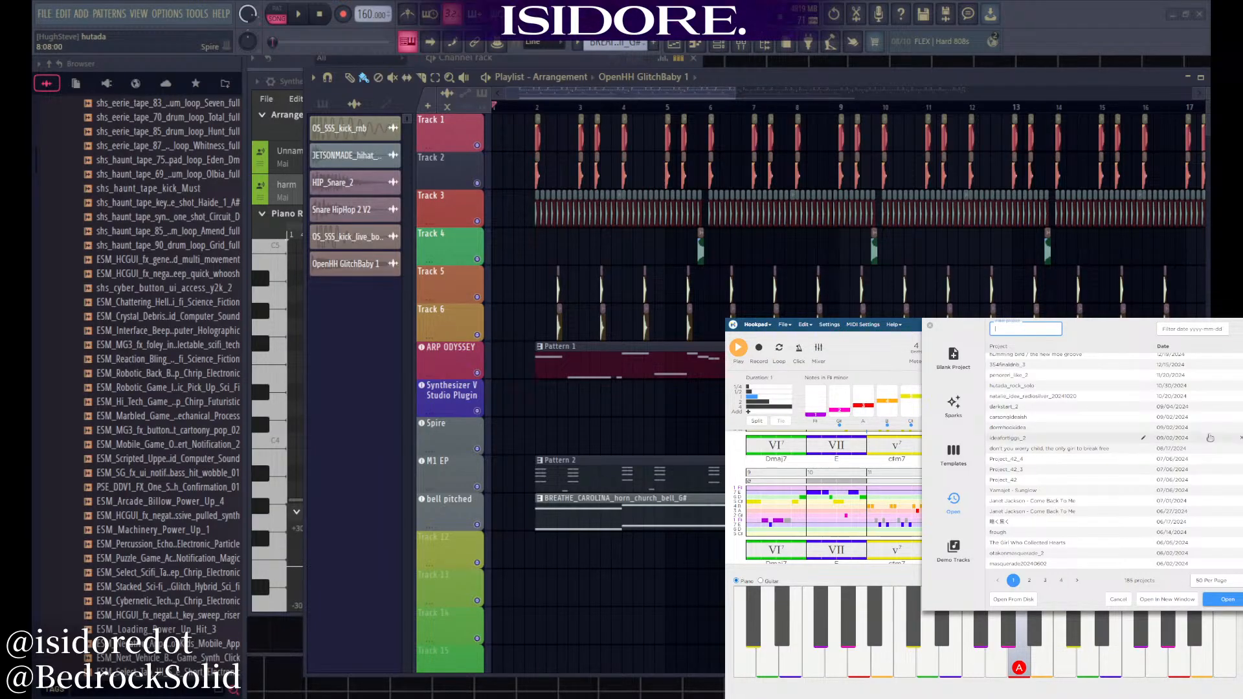
drag(514, 112, 538, 113)
scroll(550, 421, down, 4)
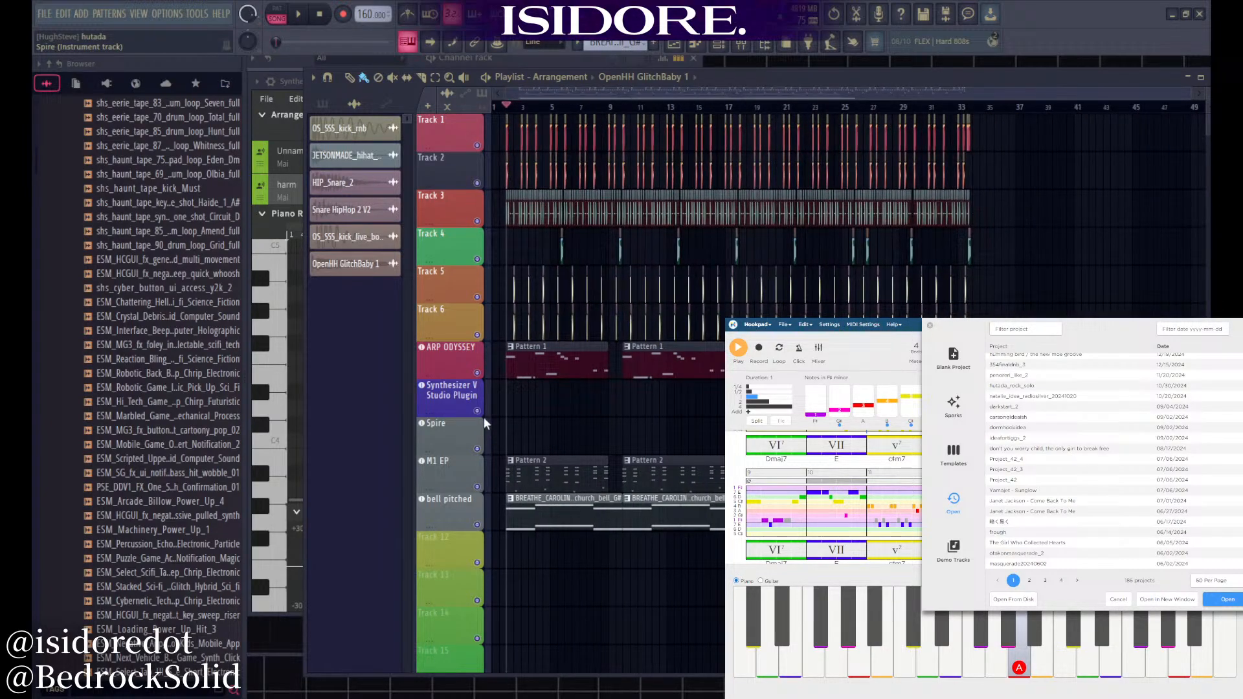
scroll(486, 417, up, 4)
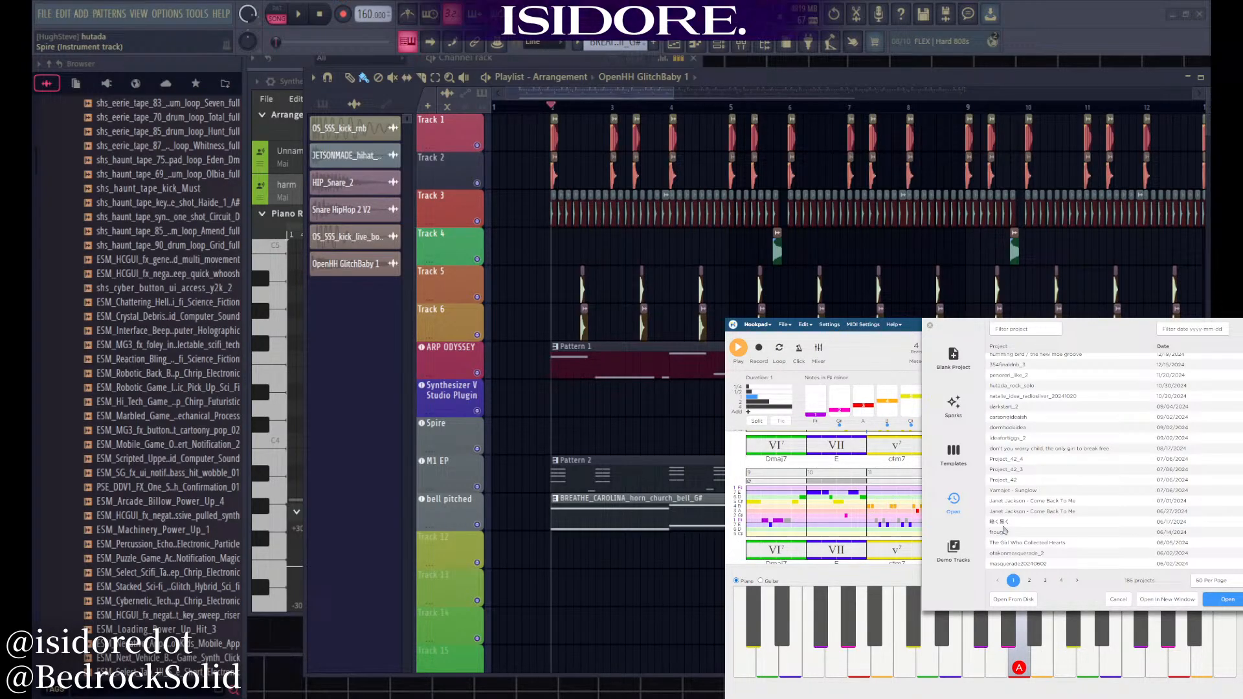
Back in Hookpad, browse the saved projects on the first and second pages of the list
click(1026, 329)
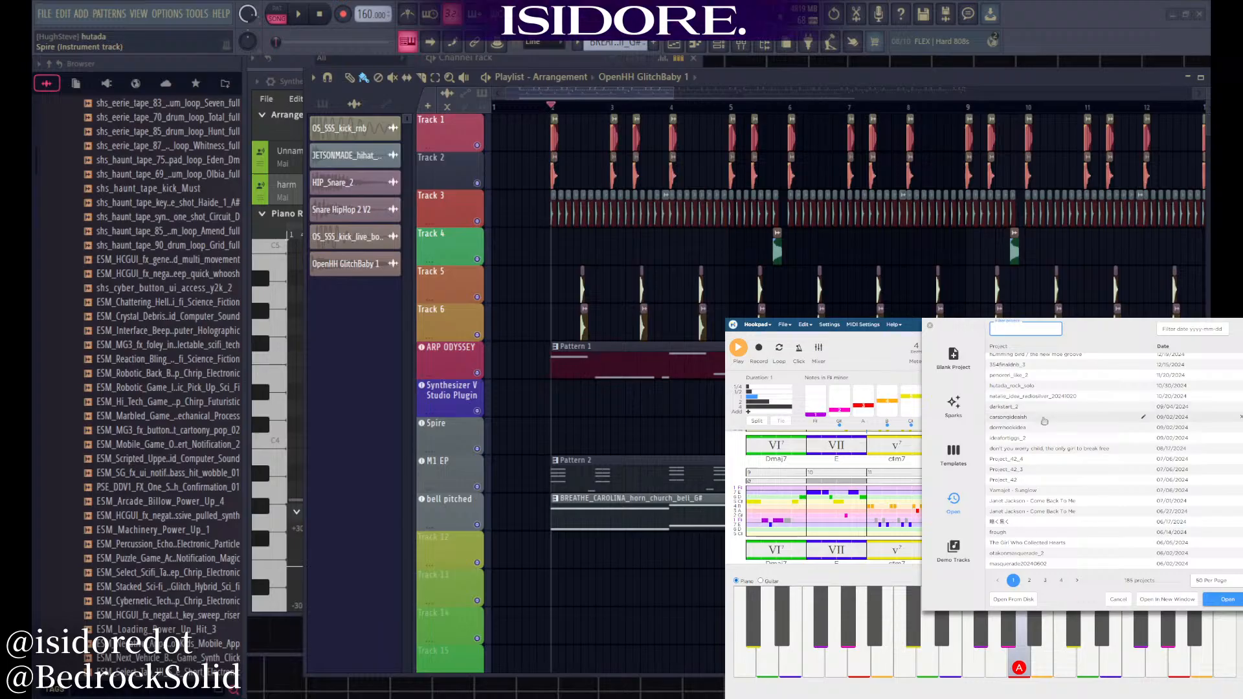
scroll(1047, 419, up, 2)
scroll(1032, 385, down, 1)
scroll(1032, 385, down, 2)
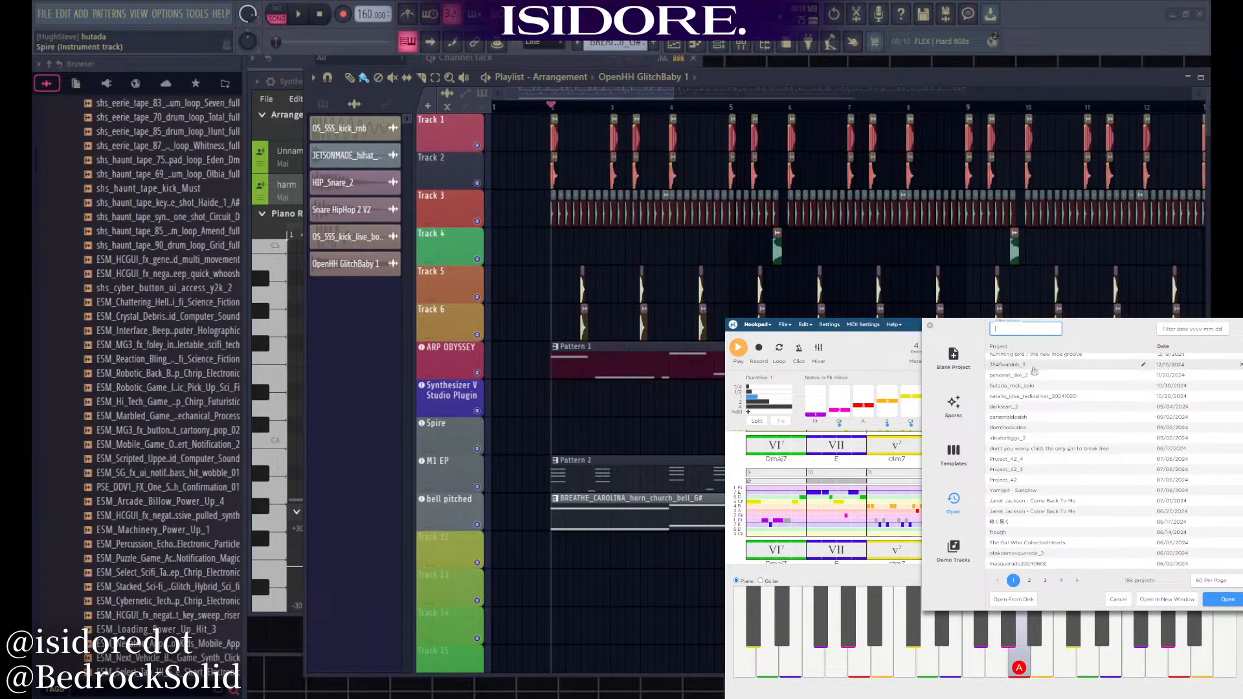
click(1029, 581)
scroll(1057, 482, down, 5)
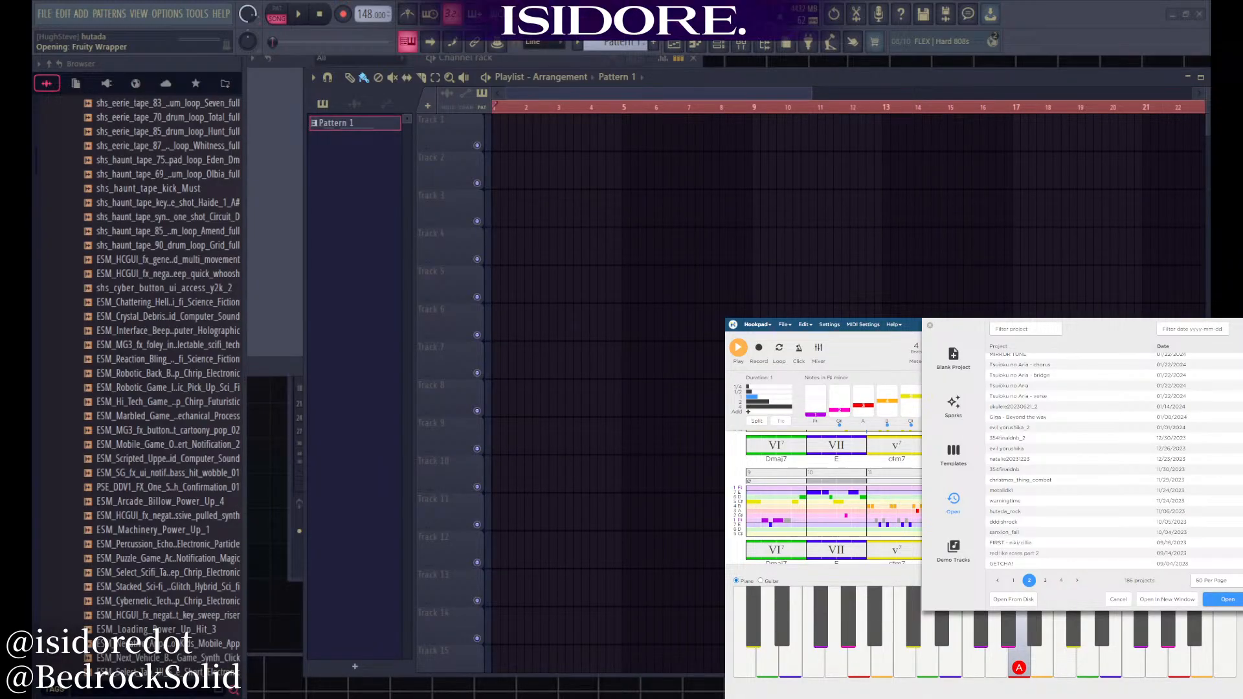
scroll(1050, 433, up, 5)
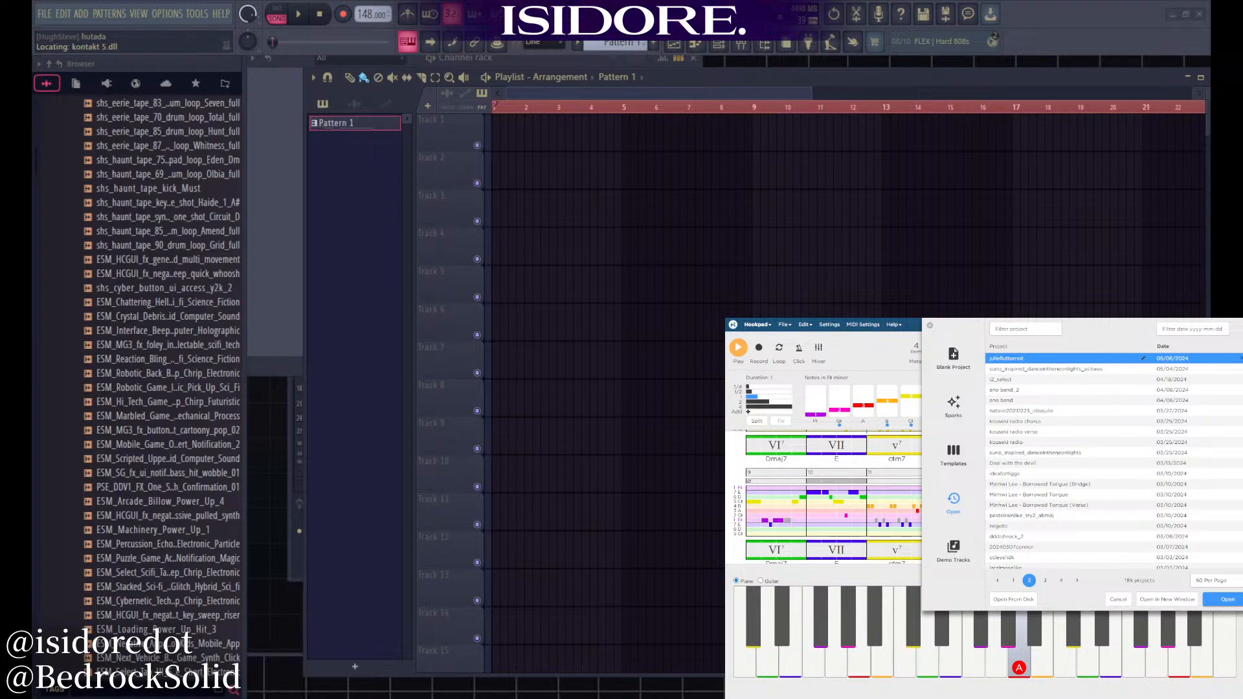
scroll(1058, 452, down, 4)
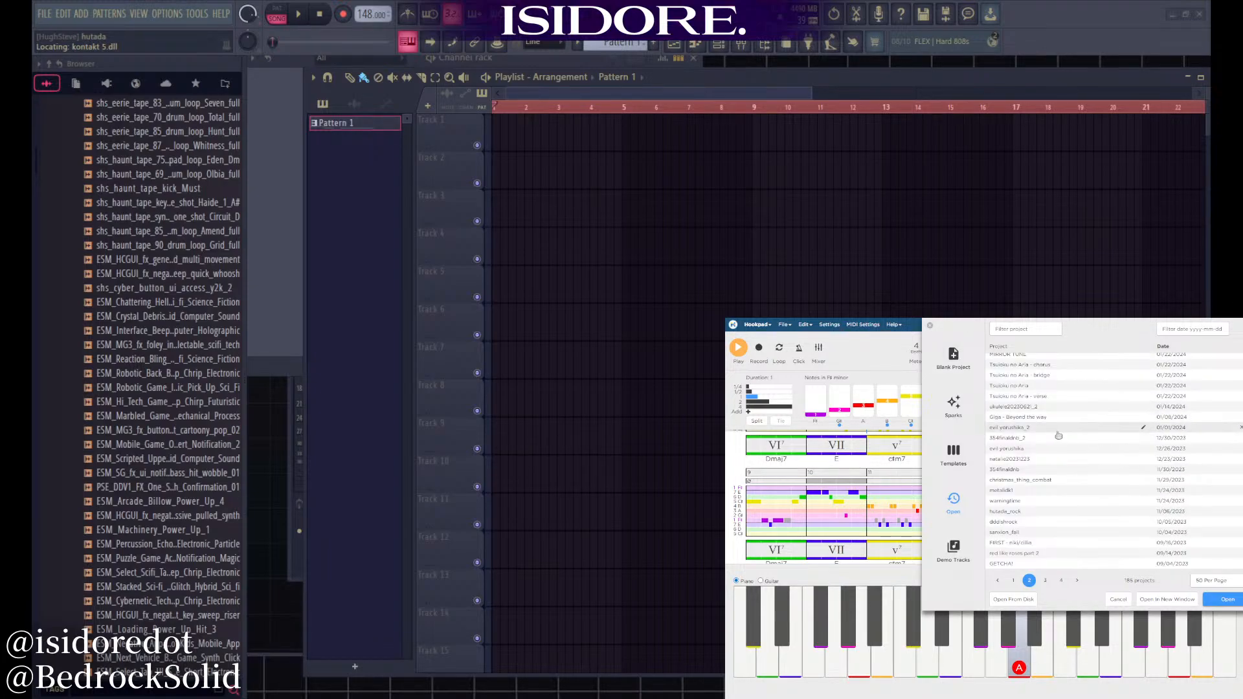
scroll(1058, 452, down, 6)
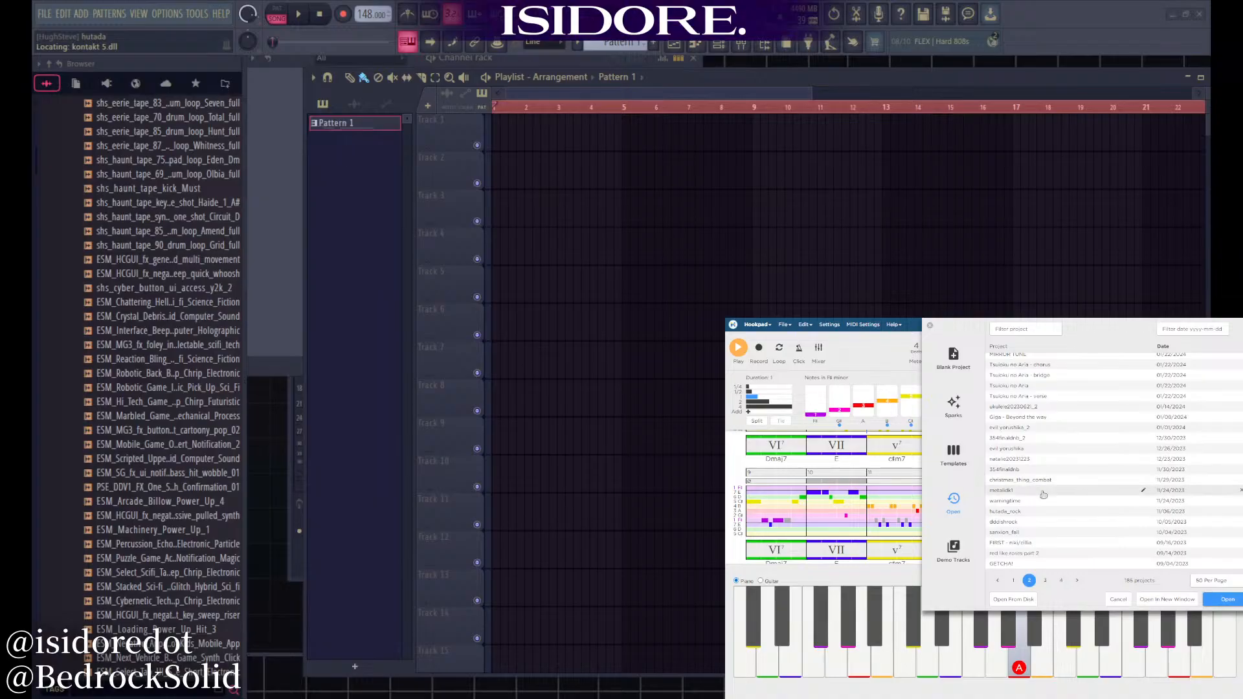
Return to the first page of saved projects and open the bossanova project dated 12/20/2024
click(1014, 580)
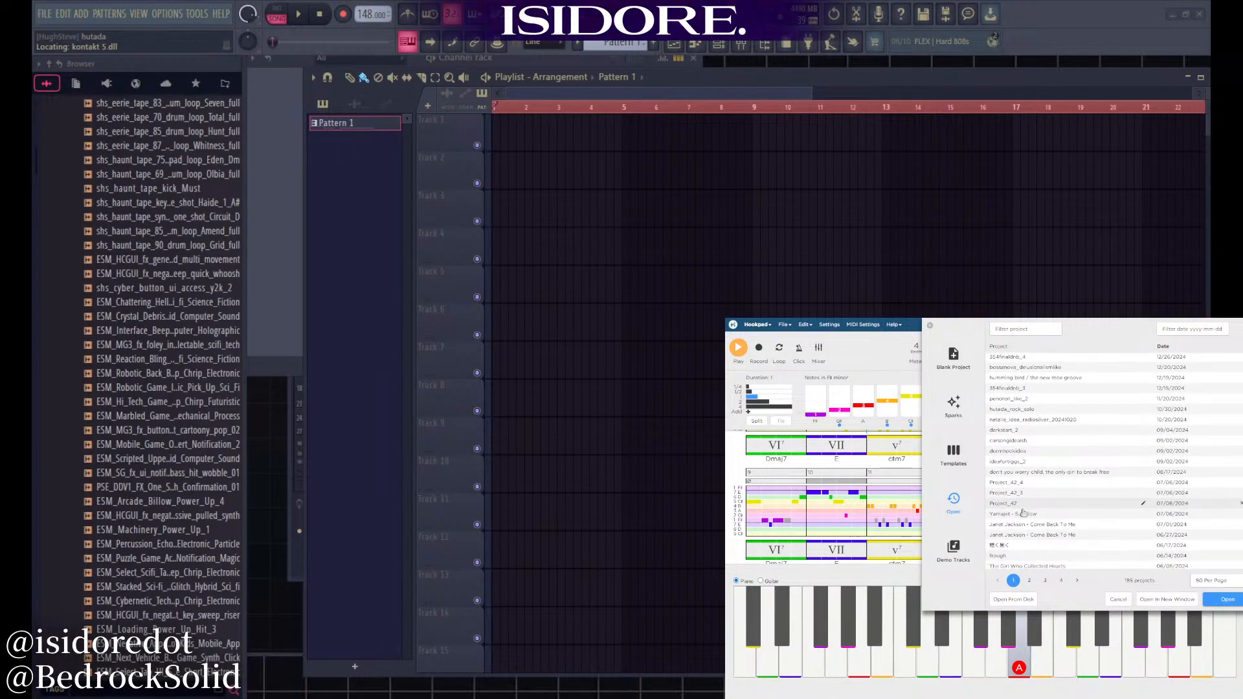
scroll(1068, 474, up, 10)
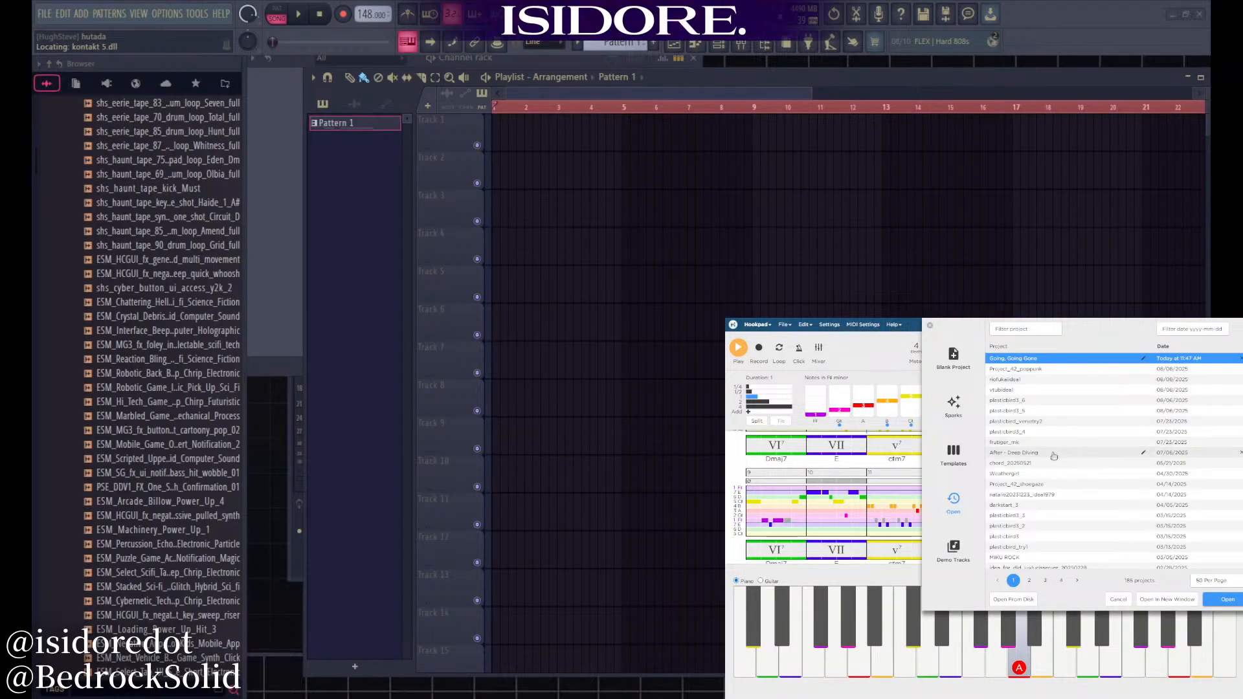
scroll(1069, 471, down, 5)
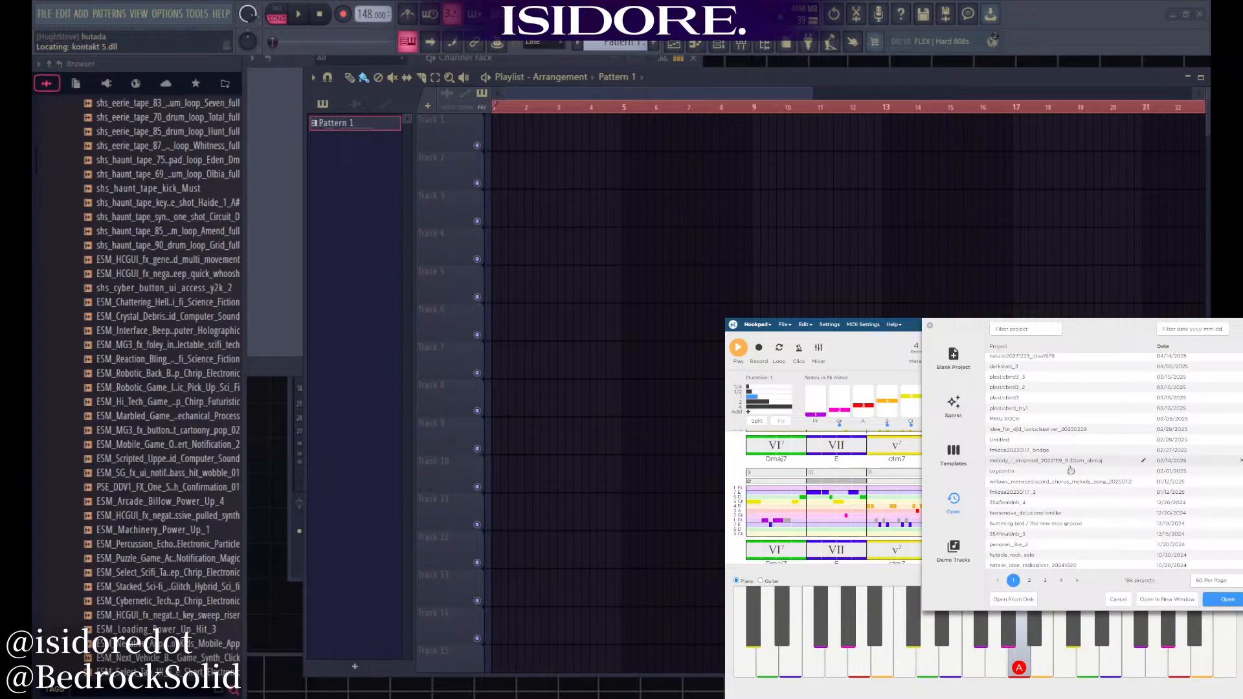
click(1065, 513)
double_click(1065, 513)
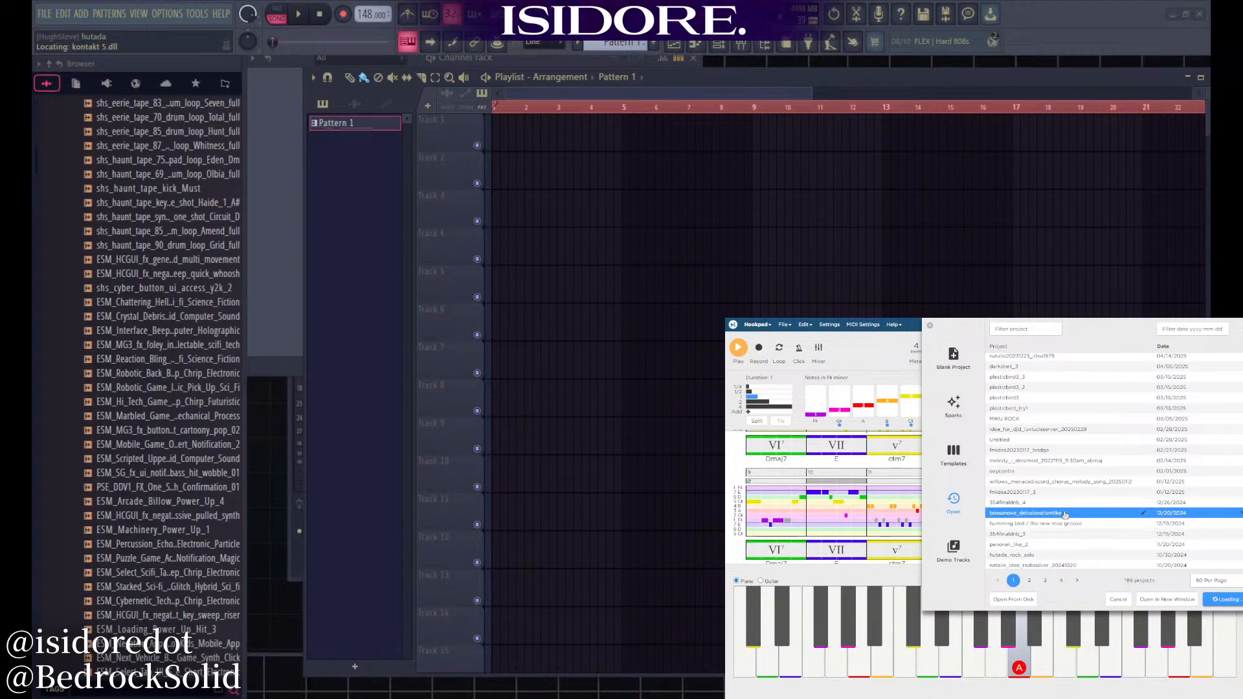
scroll(988, 497, up, 3)
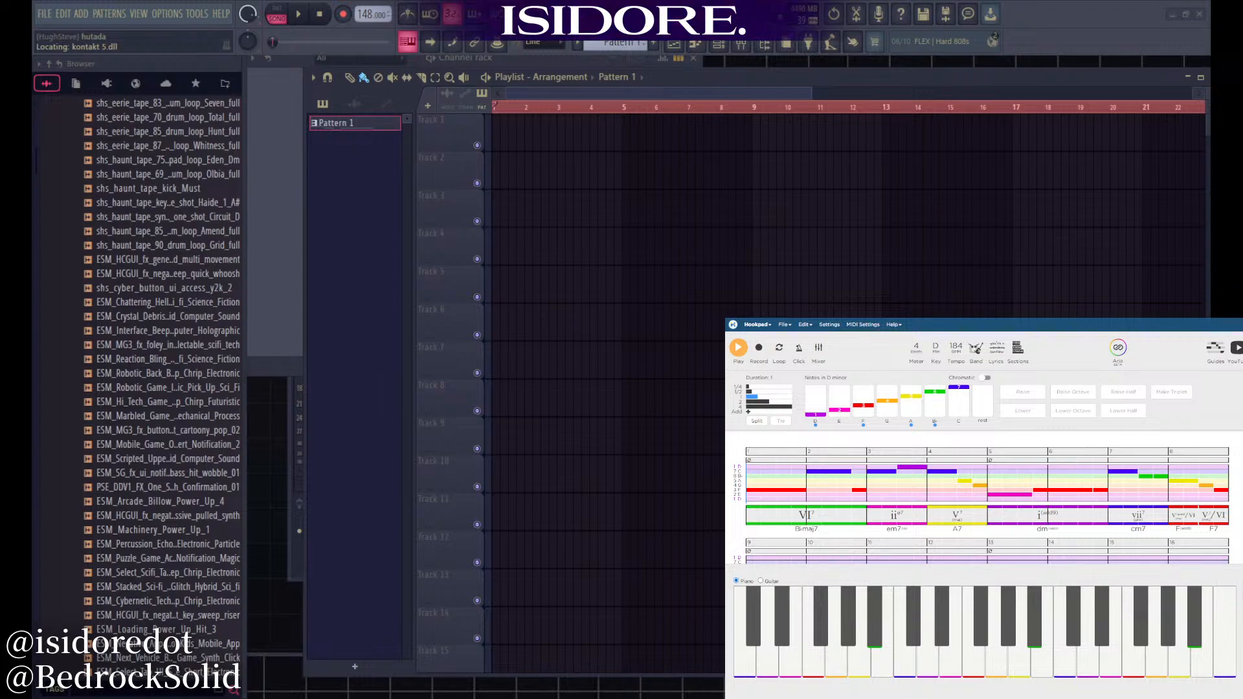
Open the saved Hookpad project listed directly above "don't you worry child, the only girl to break free"
click(784, 324)
click(790, 350)
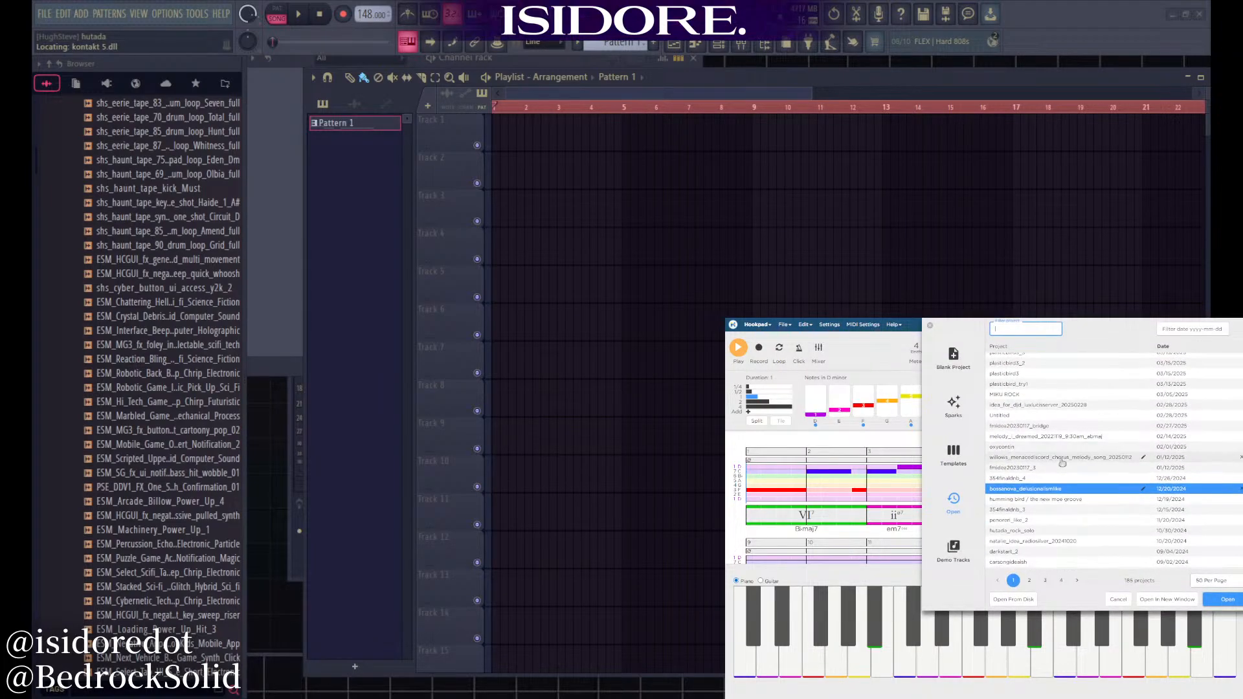
scroll(1065, 487, down, 5)
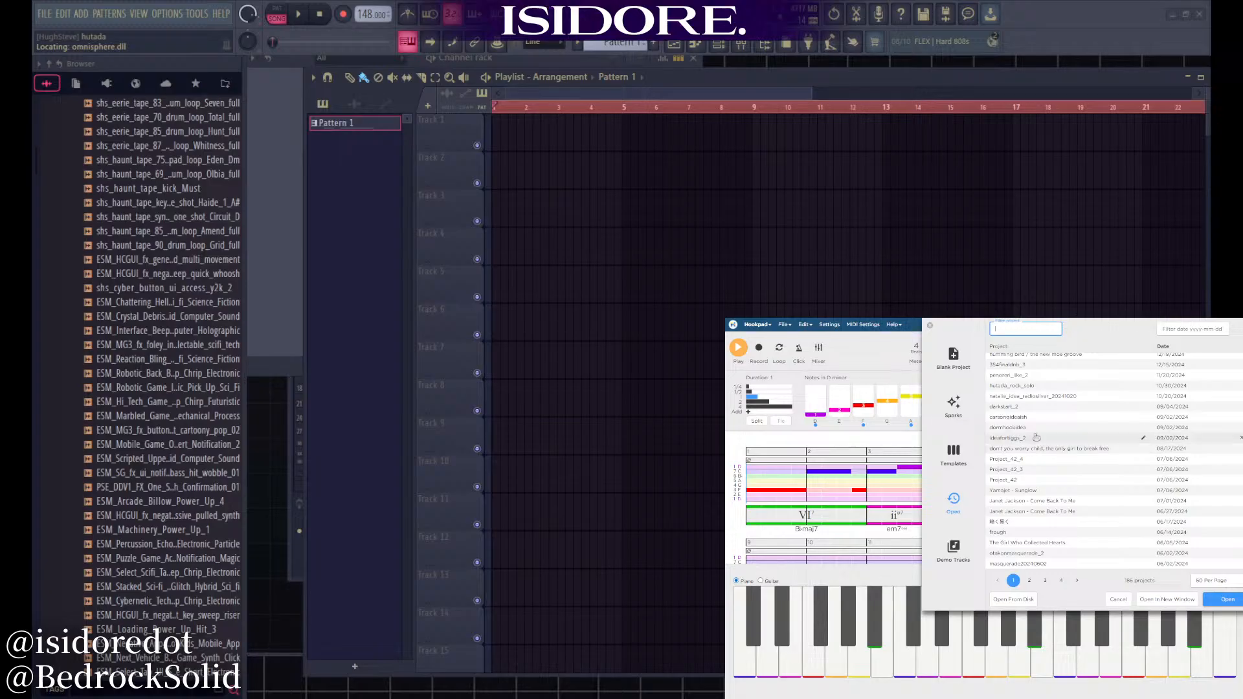
scroll(1035, 441, up, 3)
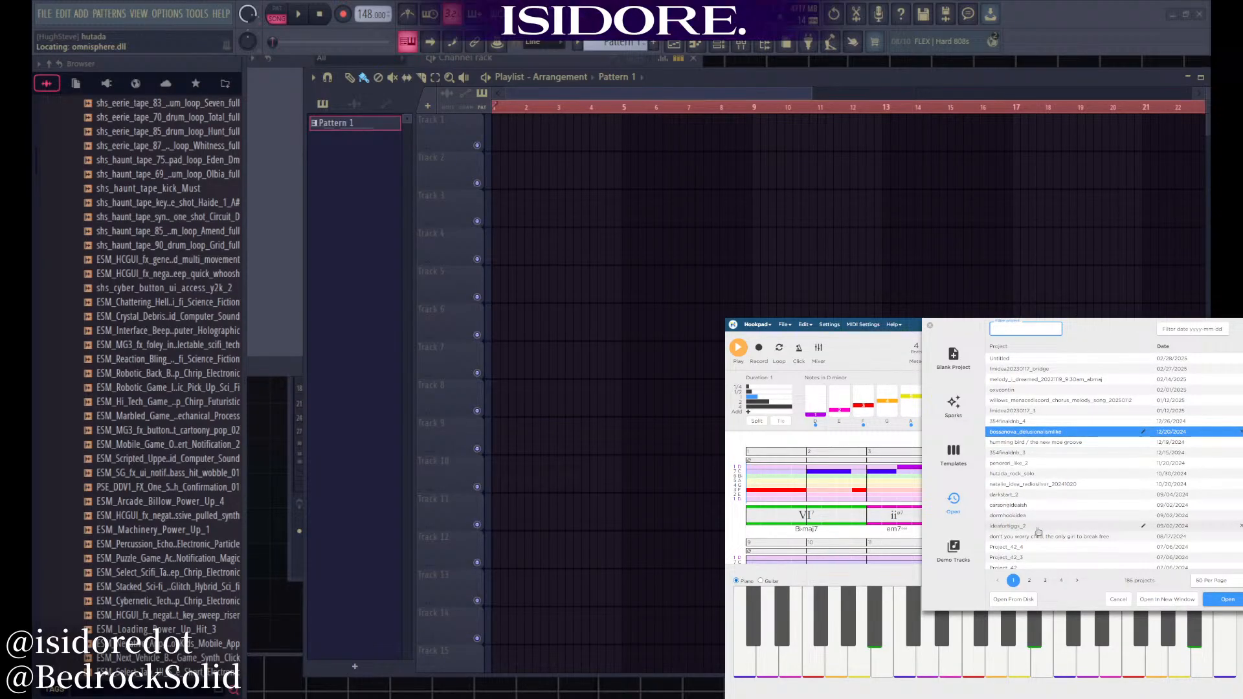
double_click(1037, 527)
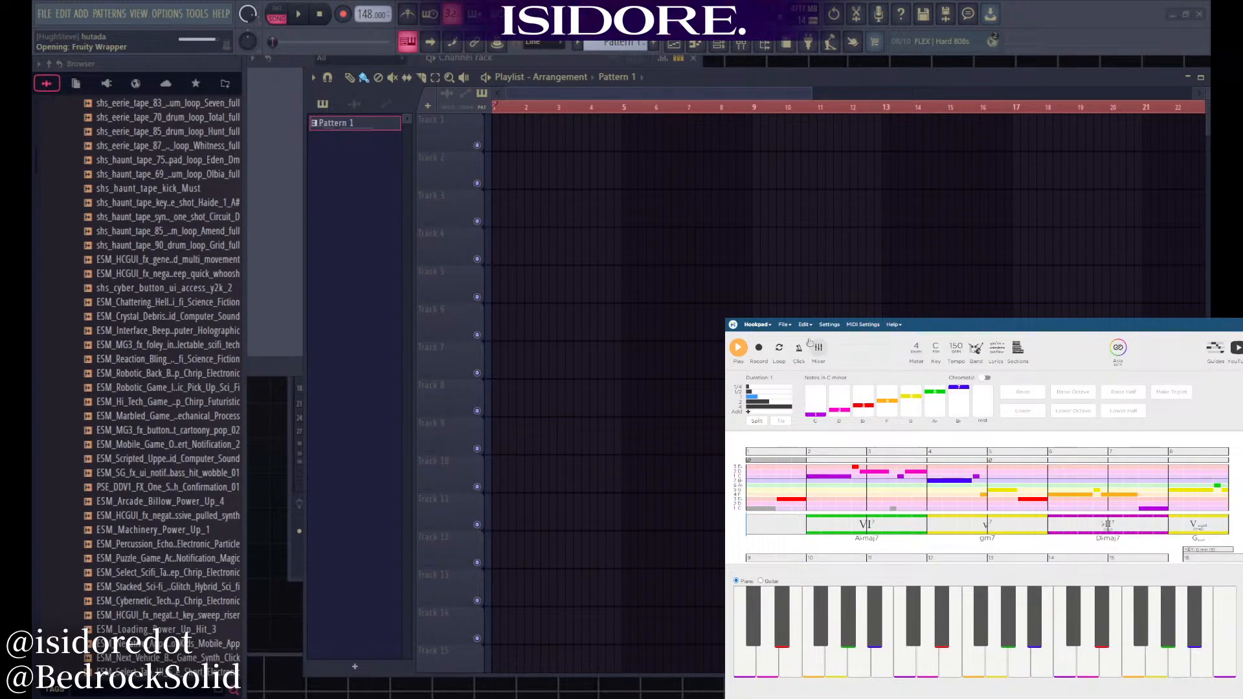
Browse the saved projects list again and close it without opening another project
click(784, 325)
click(788, 351)
scroll(1094, 460, down, 5)
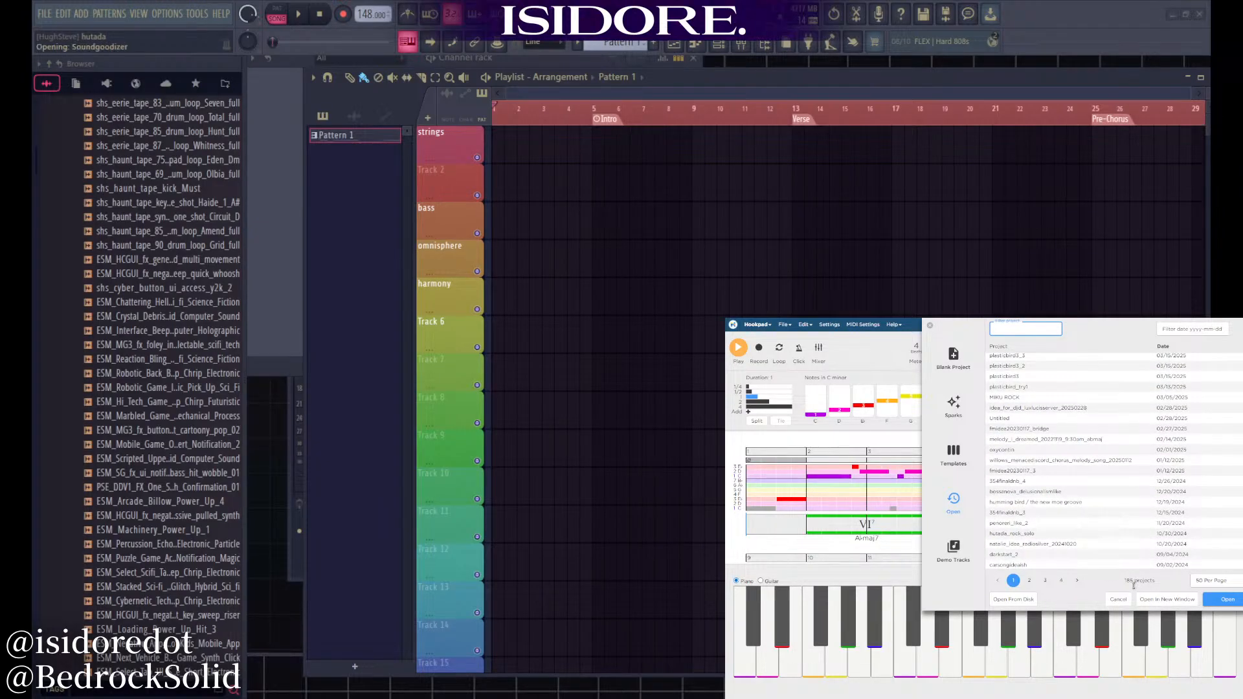
click(1118, 599)
Look through the opened song's melody and chords, and play it back until bar 37
scroll(940, 468, down, 1)
scroll(941, 467, up, 1)
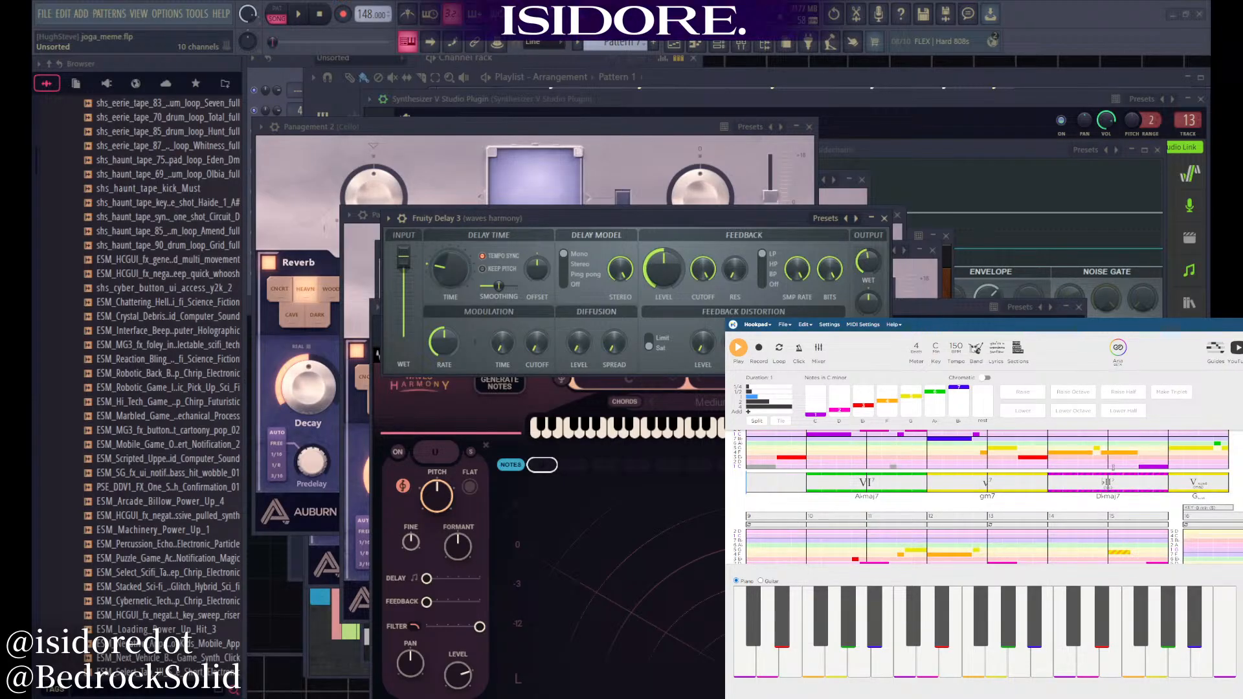
scroll(1199, 525, down, 1)
scroll(1197, 488, down, 3)
scroll(791, 511, up, 1)
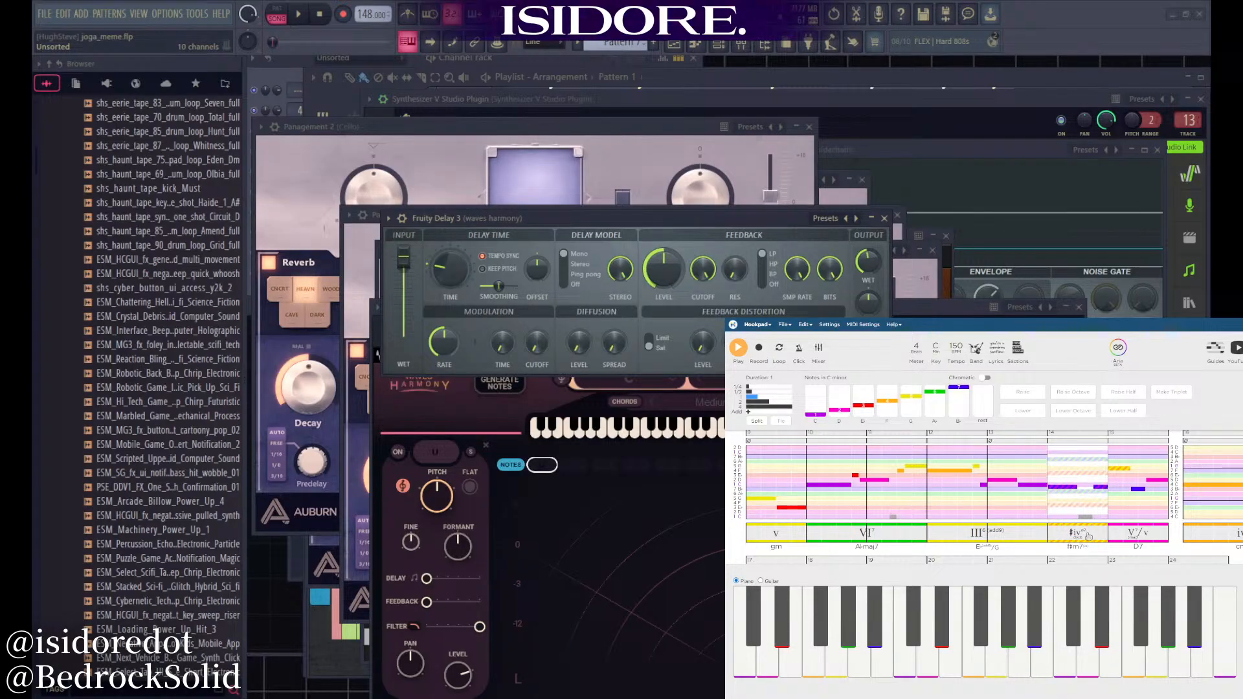
scroll(1120, 508, down, 1)
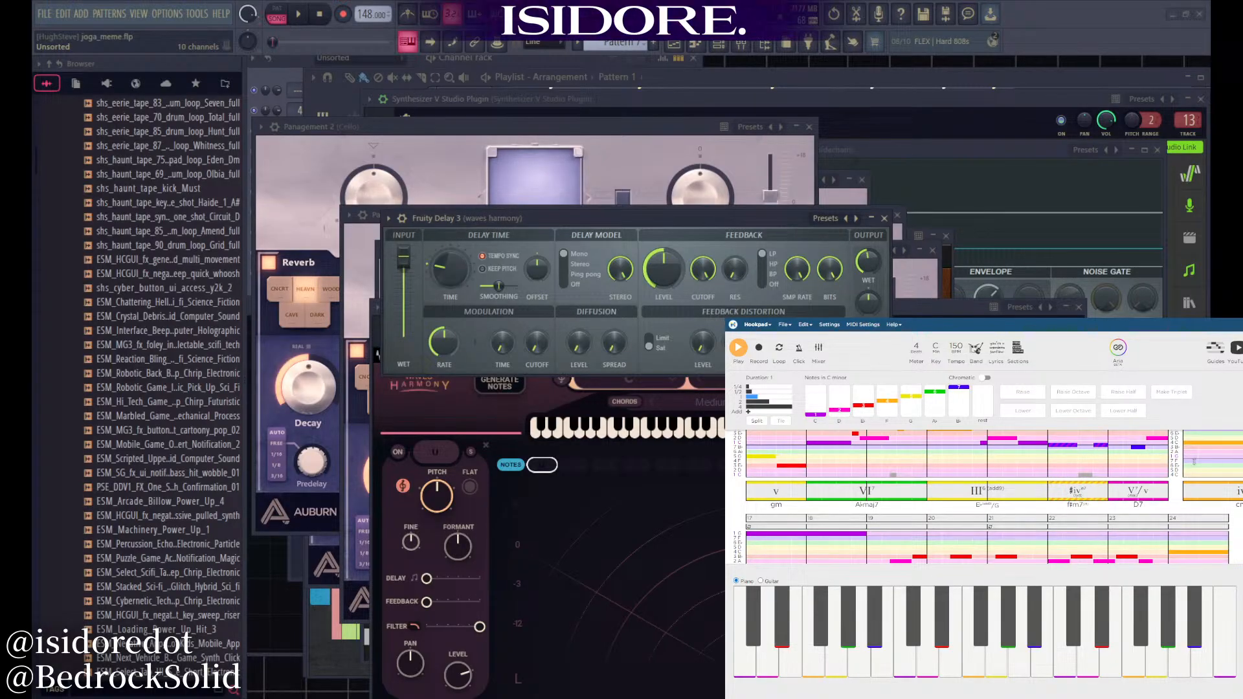
scroll(949, 484, down, 1)
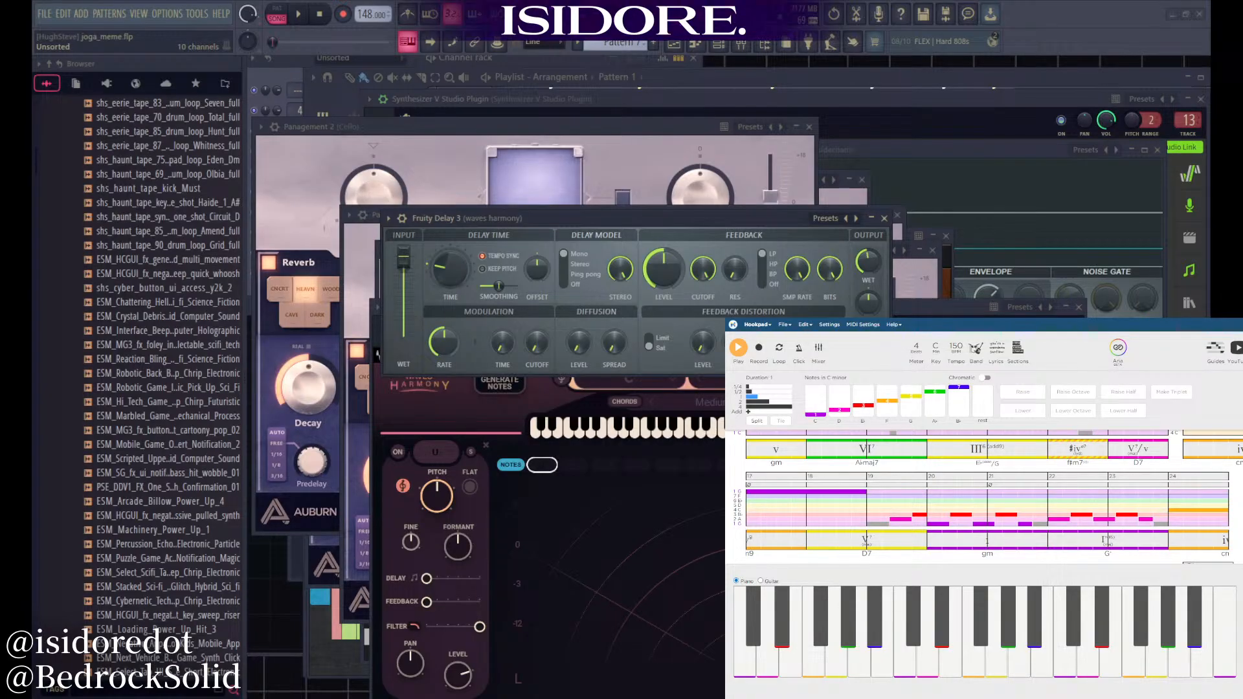
key(space)
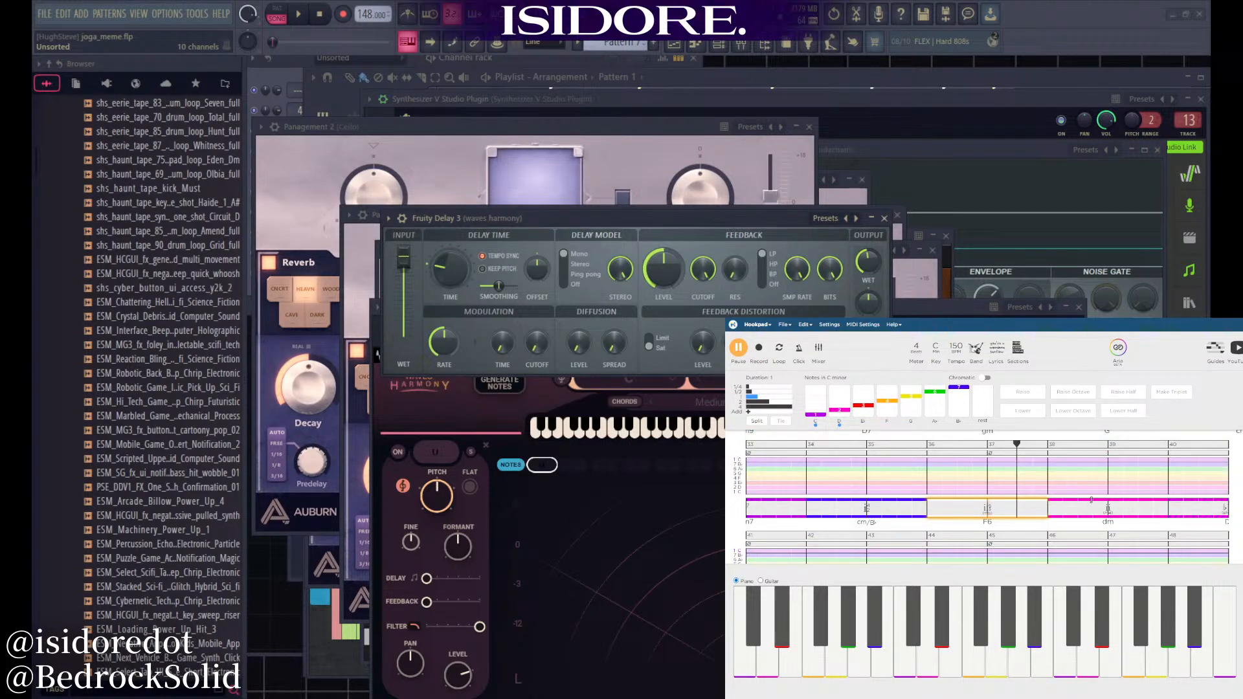
key(space)
Audition the individual chords starting at bars 40, 42 and 44 of the song
scroll(1192, 489, down, 1)
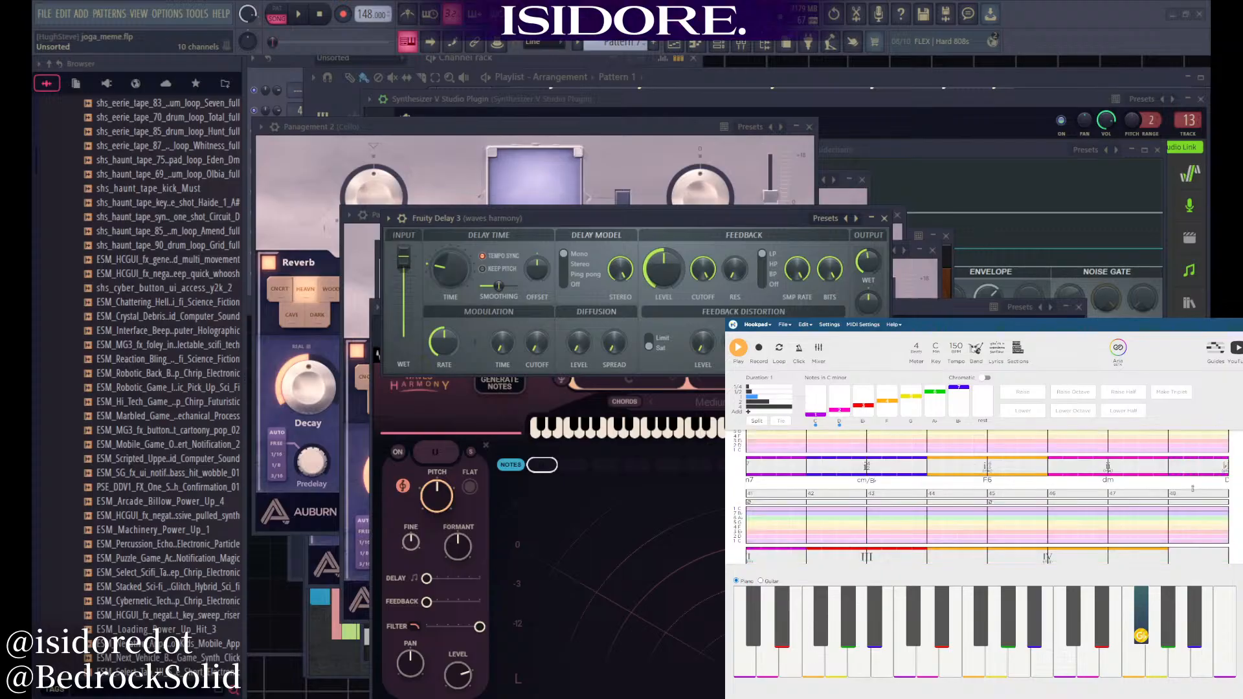
click(1203, 453)
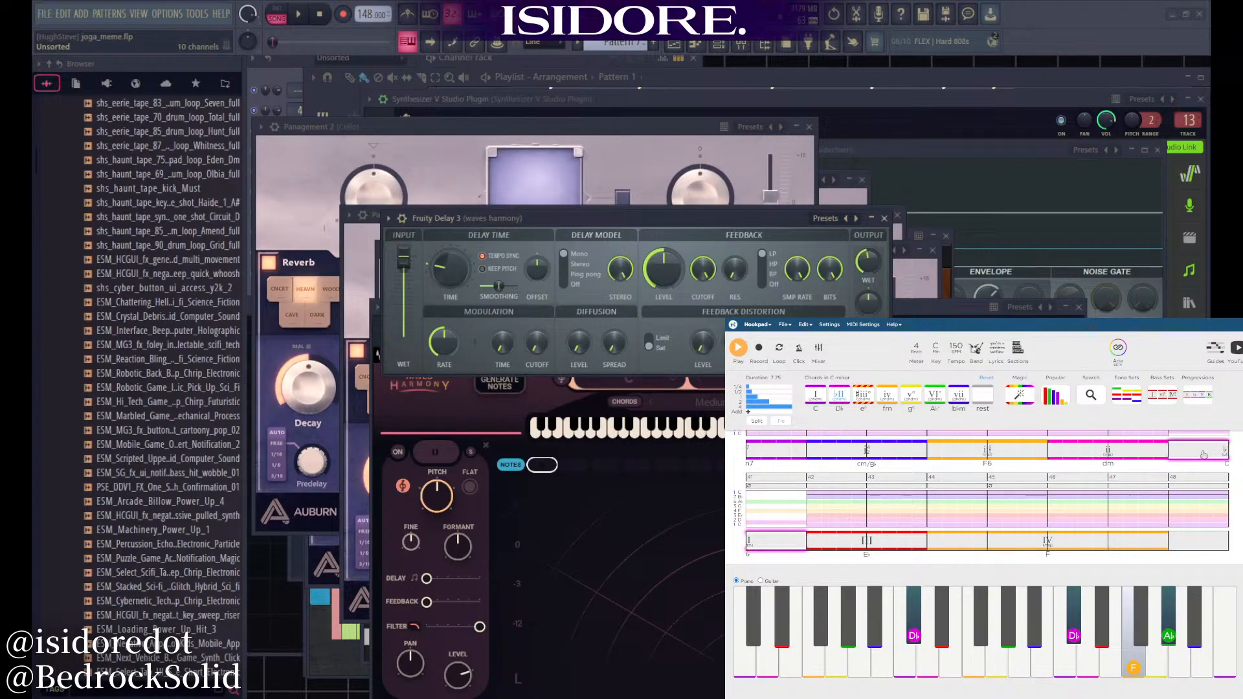
click(899, 543)
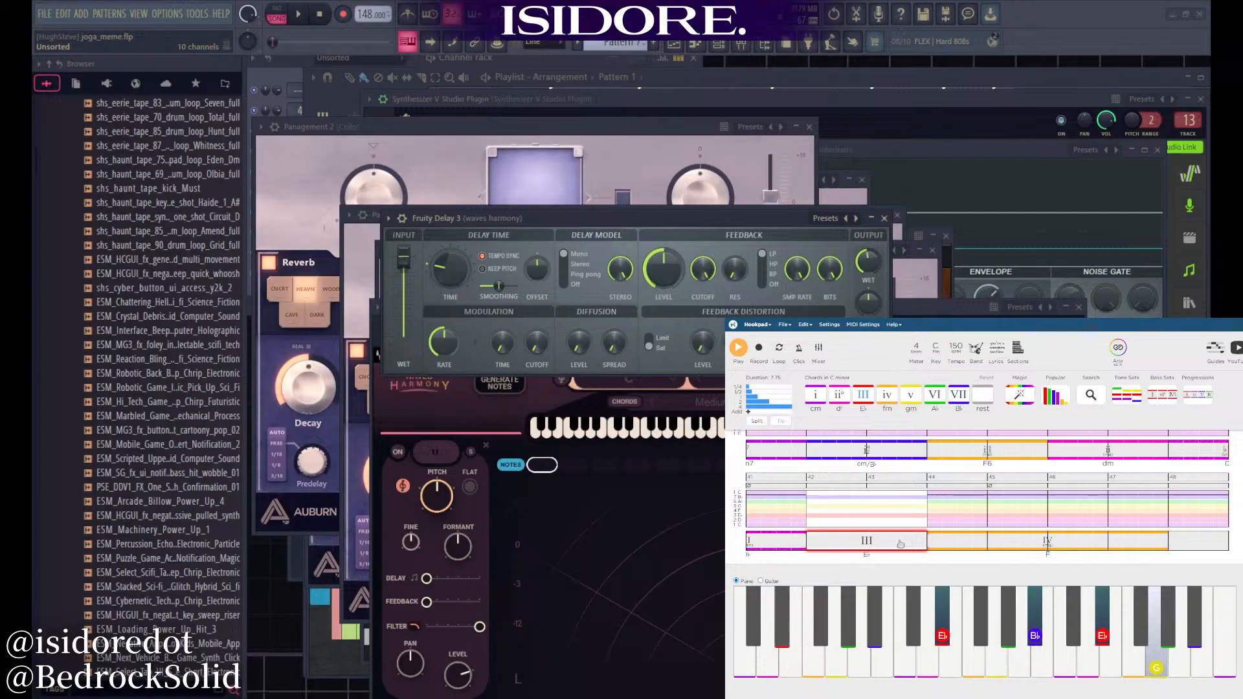
click(990, 543)
scroll(1068, 501, up, 1)
scroll(1068, 501, up, 2)
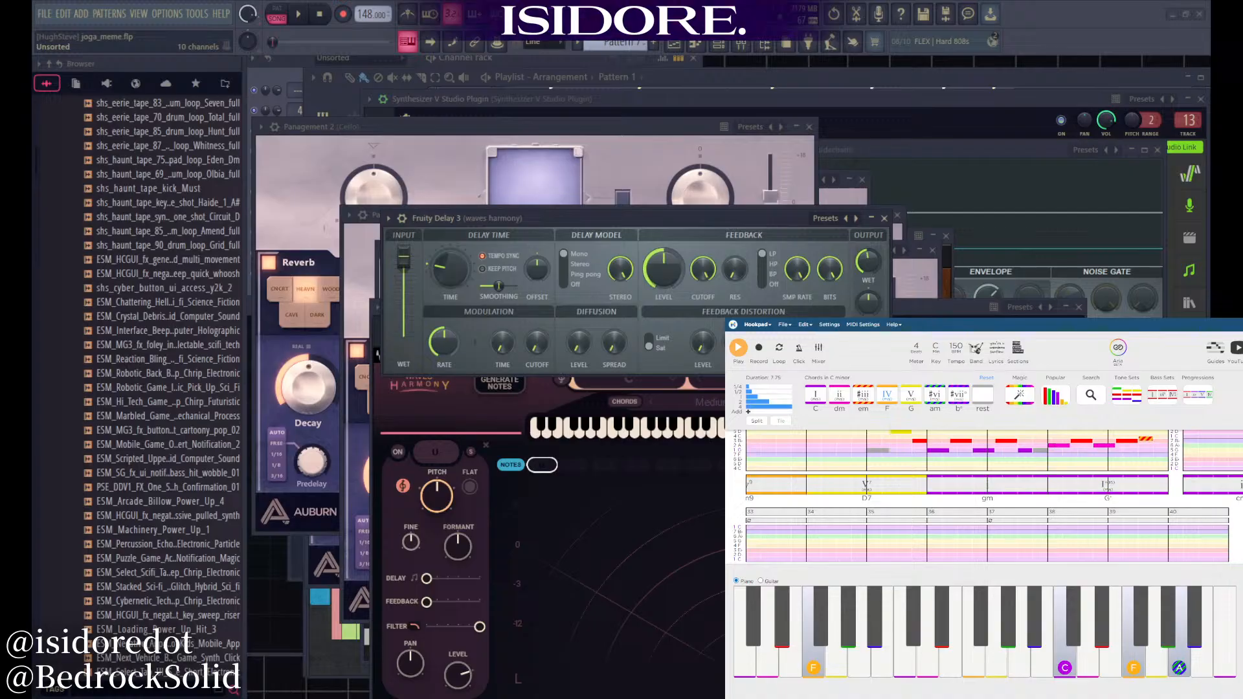
Switch to the FL Studio playlist and play the joga_meme.flp arrangement from just before the Intro marker
click(719, 76)
click(518, 111)
scroll(626, 231, up, 3)
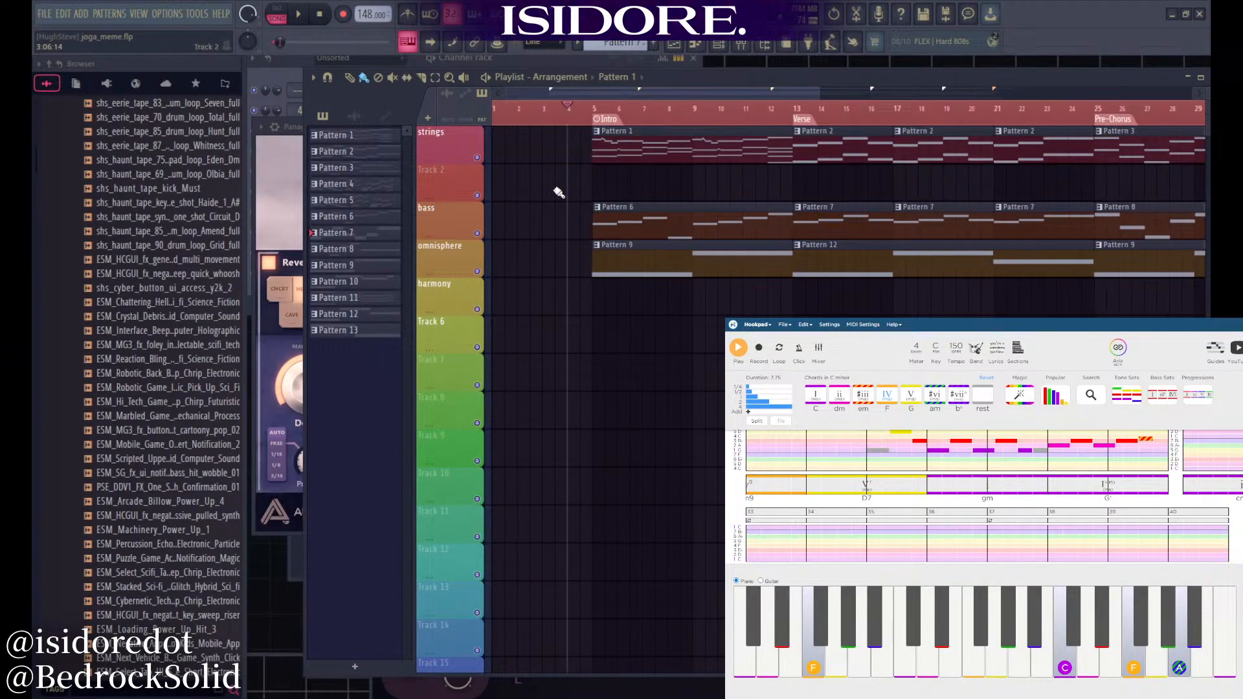
key(space)
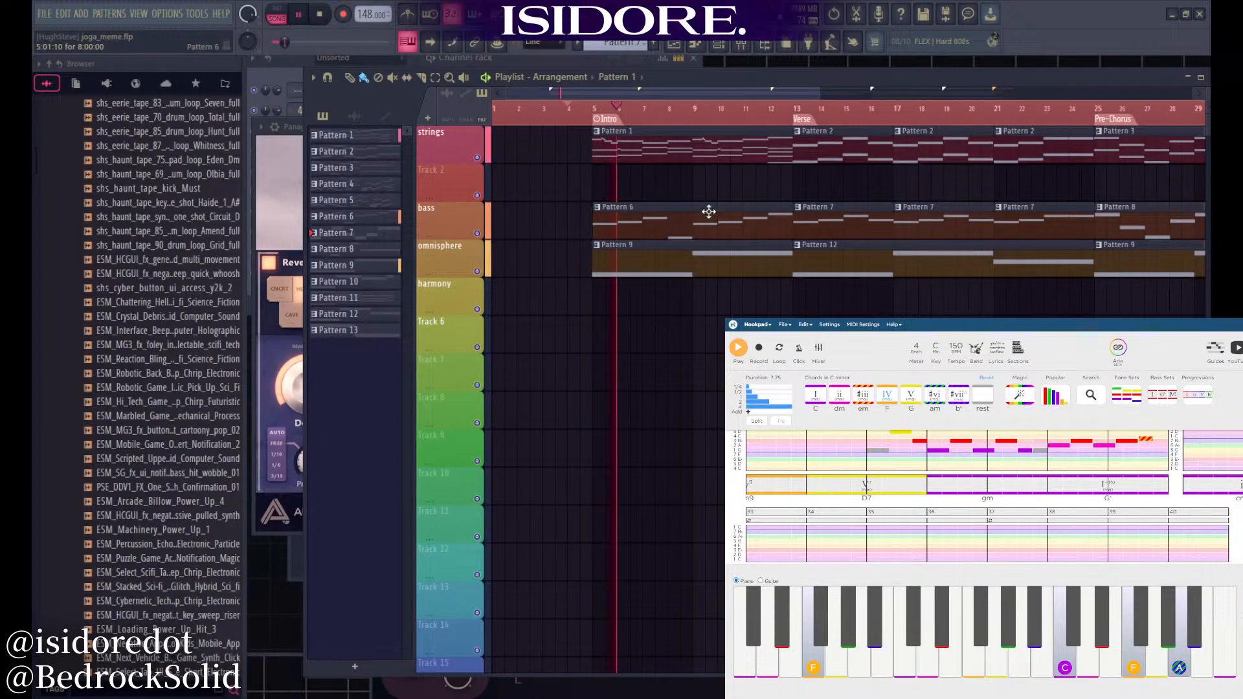
scroll(609, 298, up, 2)
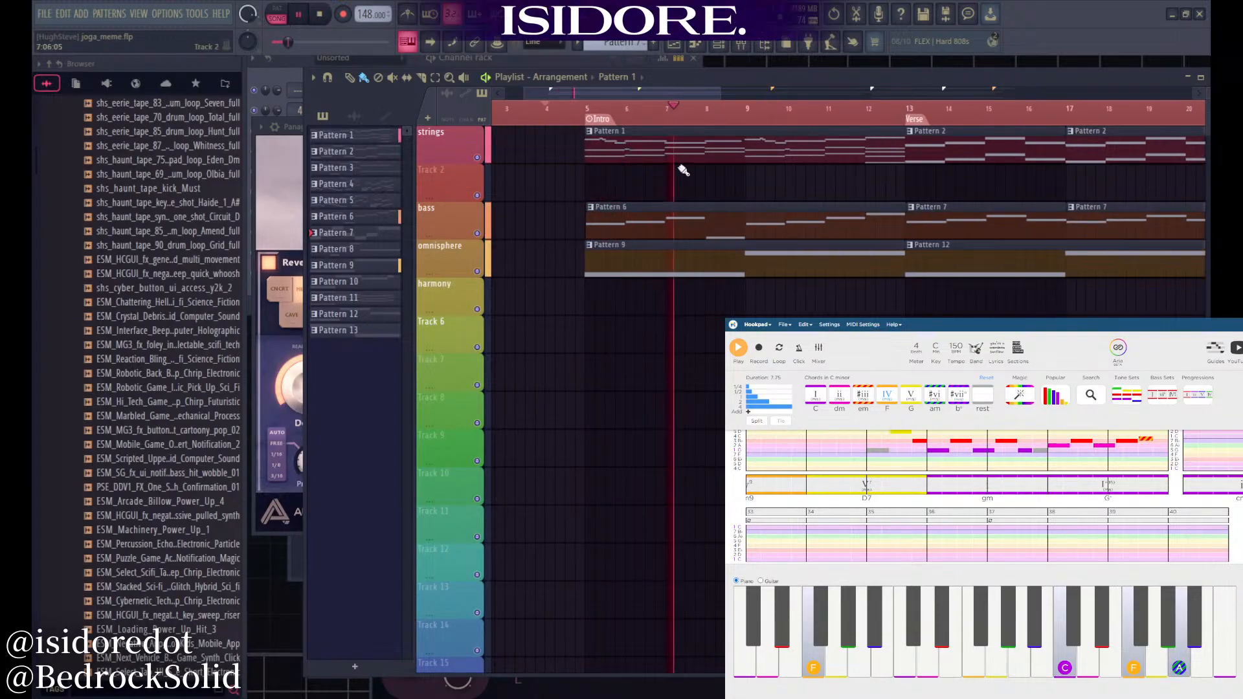
scroll(604, 246, down, 3)
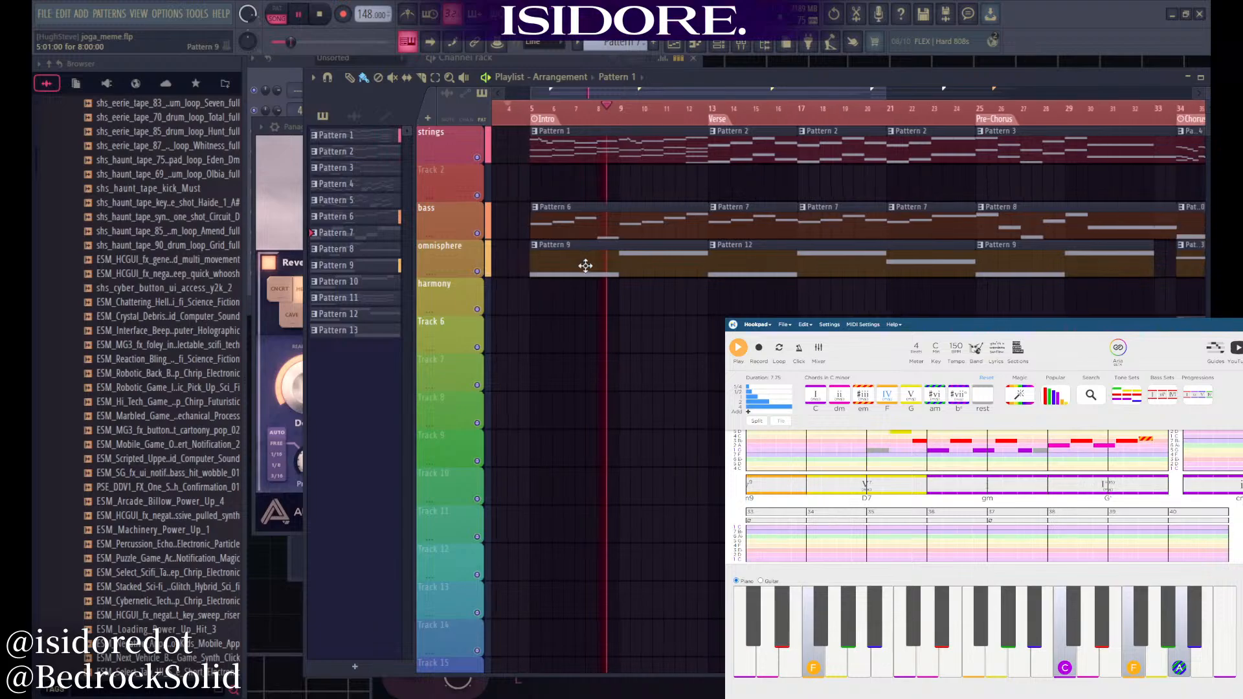
scroll(588, 231, up, 2)
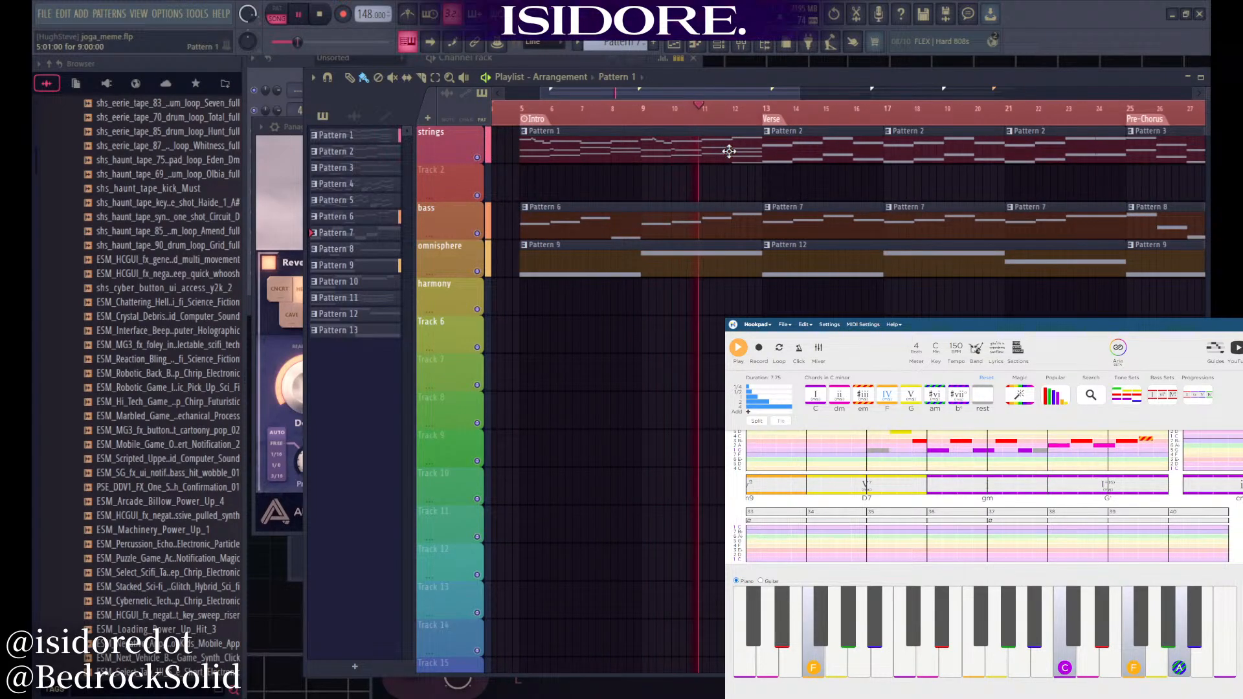
Bring up the channel rack during playback and inspect the Bohemian Violin notes in the piano roll
key(F6)
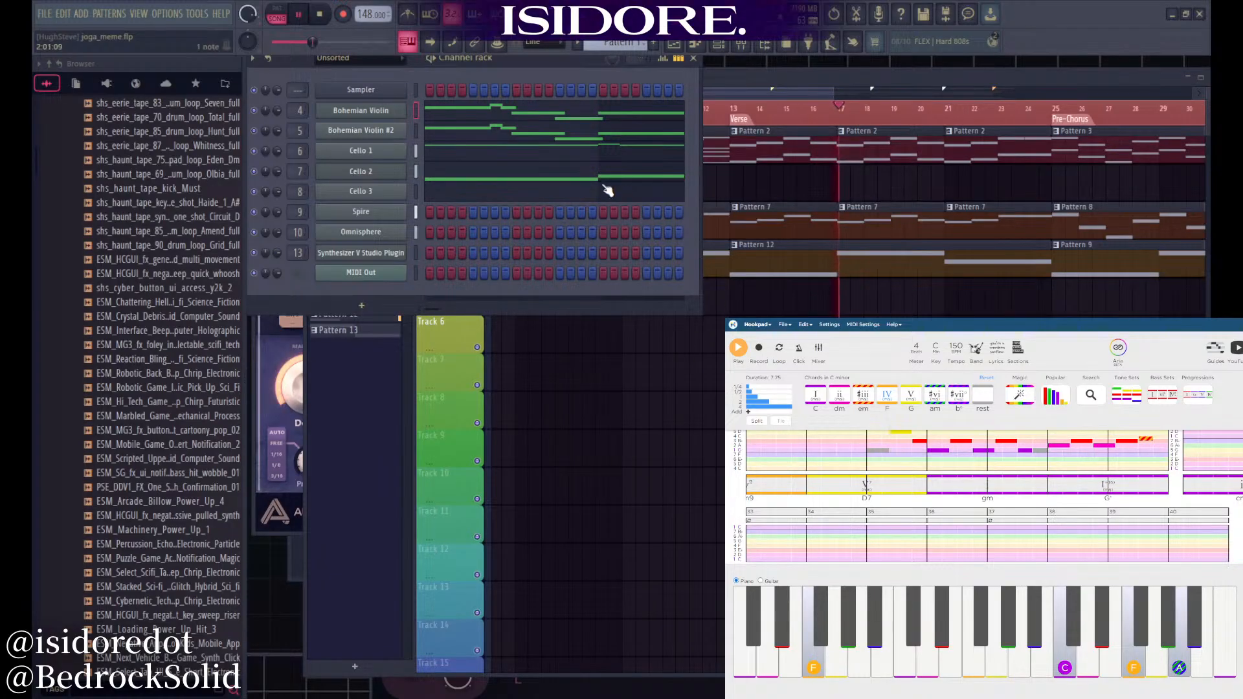
scroll(663, 379, down, 3)
scroll(610, 397, up, 4)
scroll(822, 246, down, 3)
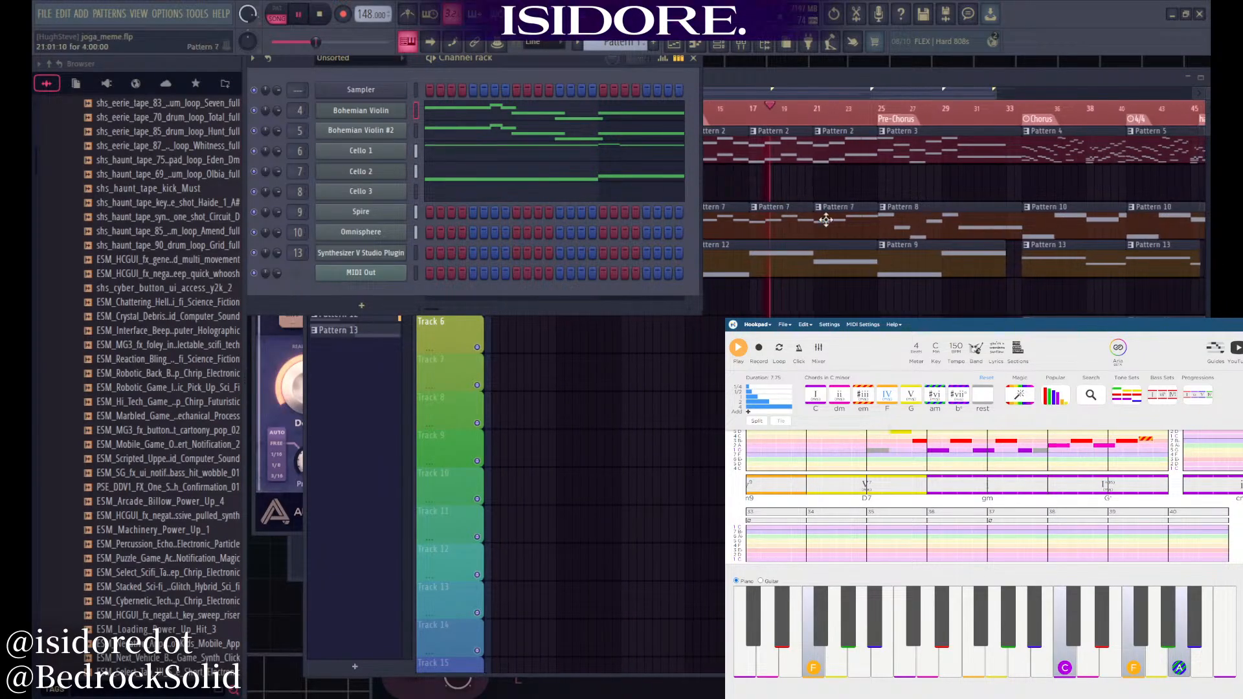
scroll(788, 200, up, 2)
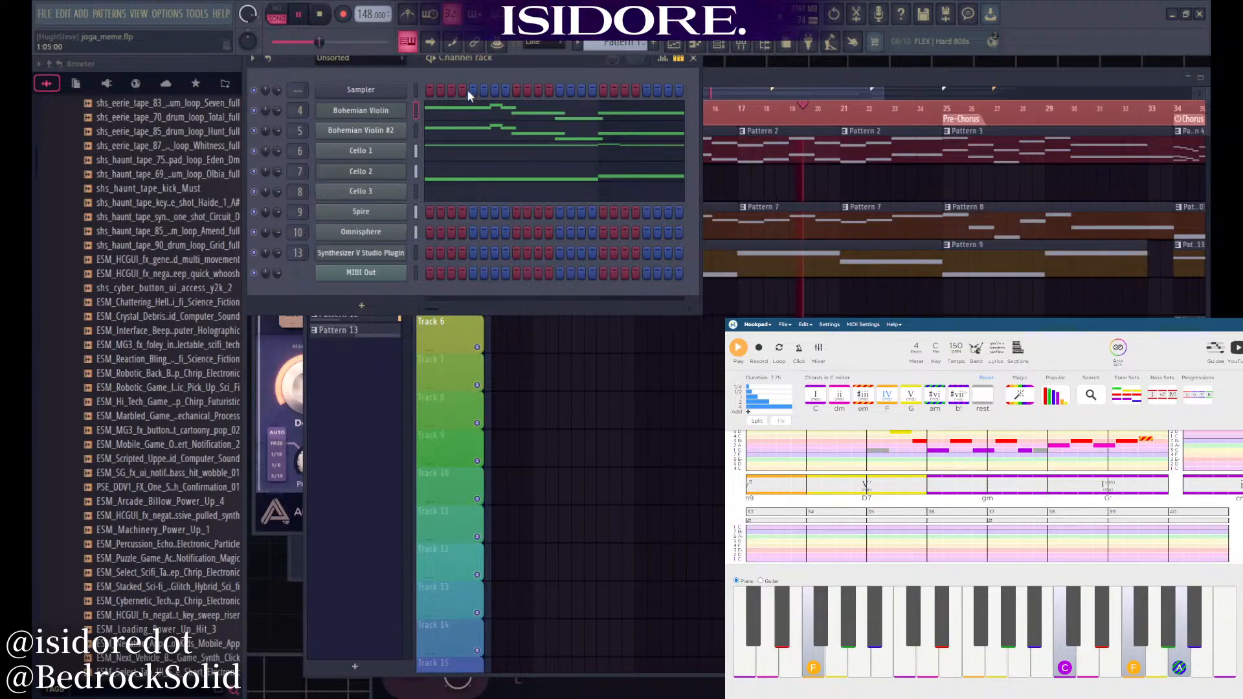
scroll(859, 290, down, 2)
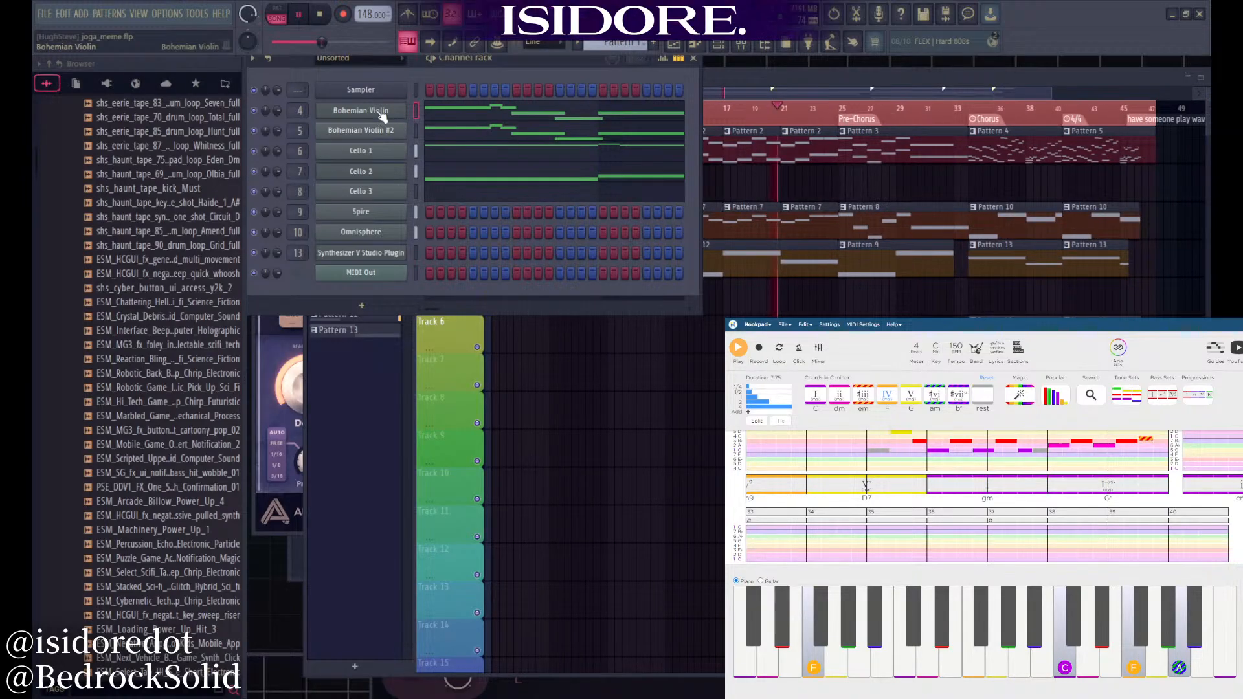
click(418, 109)
scroll(641, 360, down, 6)
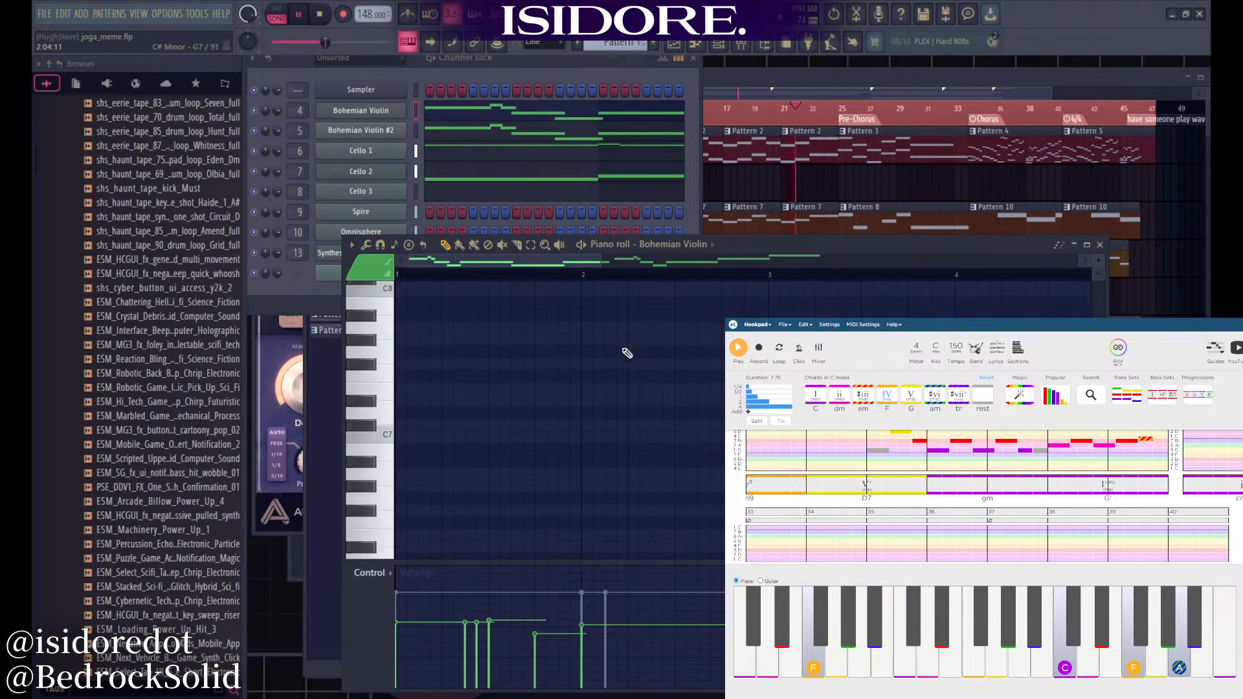
scroll(564, 339, down, 4)
scroll(513, 318, up, 1)
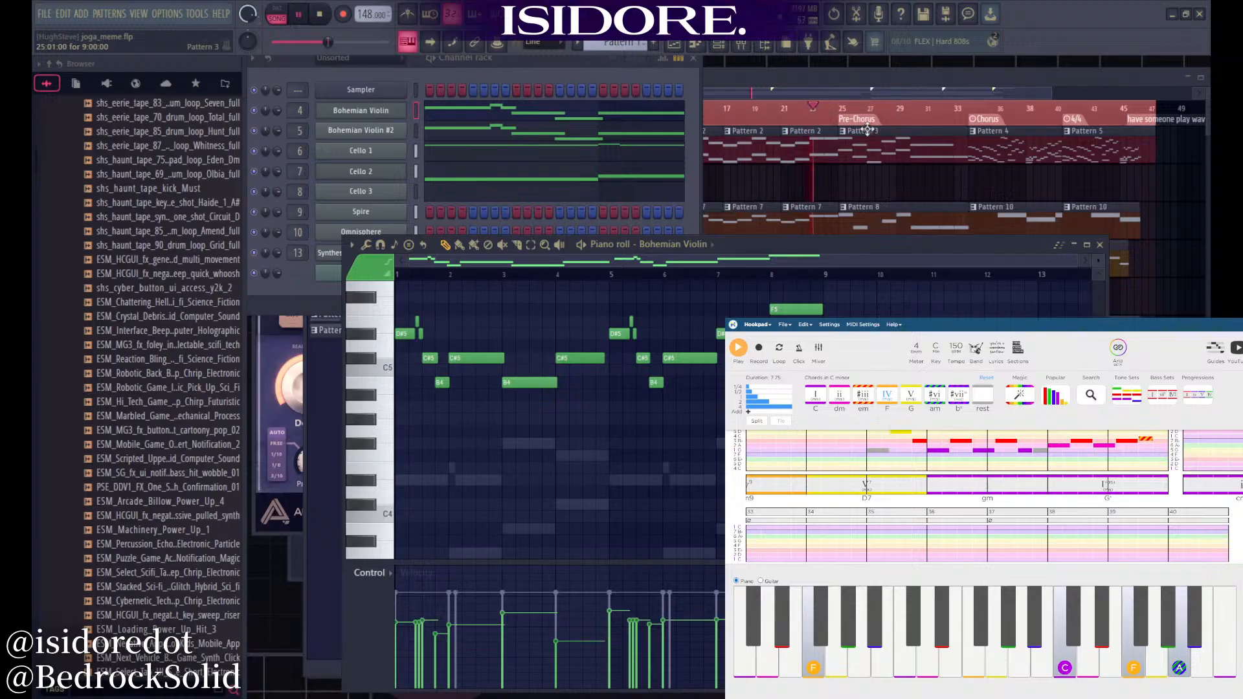
Select Pattern 3 from the Pre-Chorus strings clip and open the Cello 1 notes in the piano roll
click(853, 77)
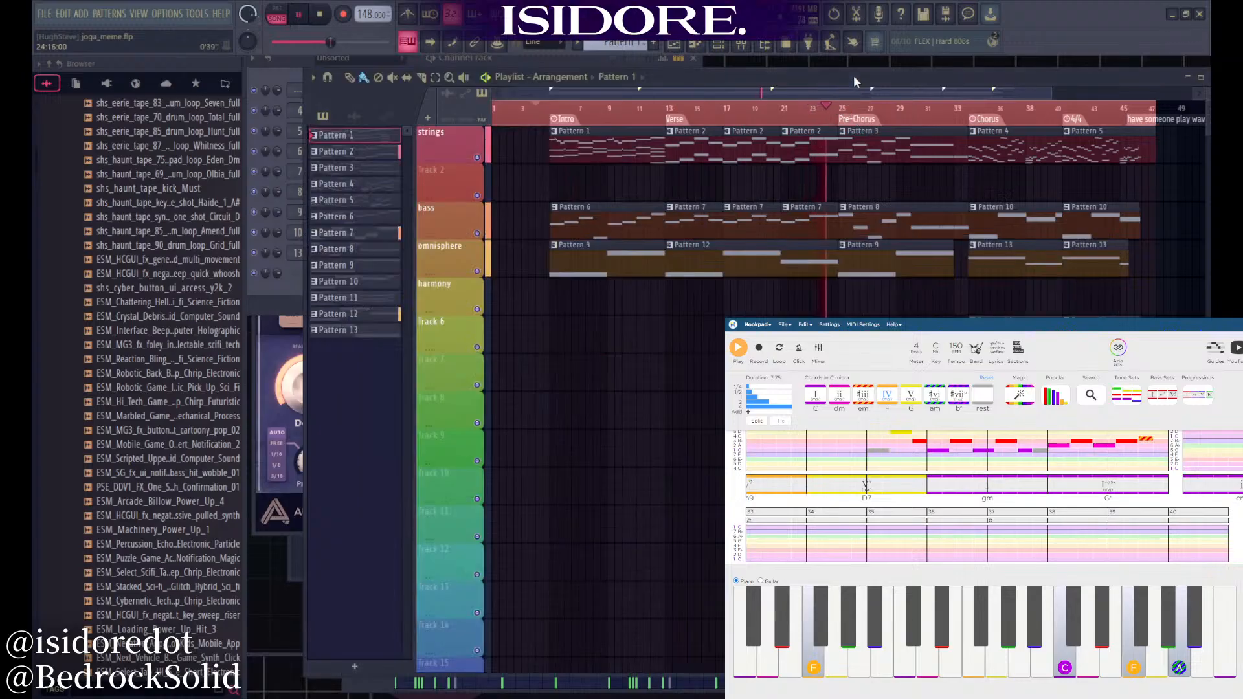
click(878, 152)
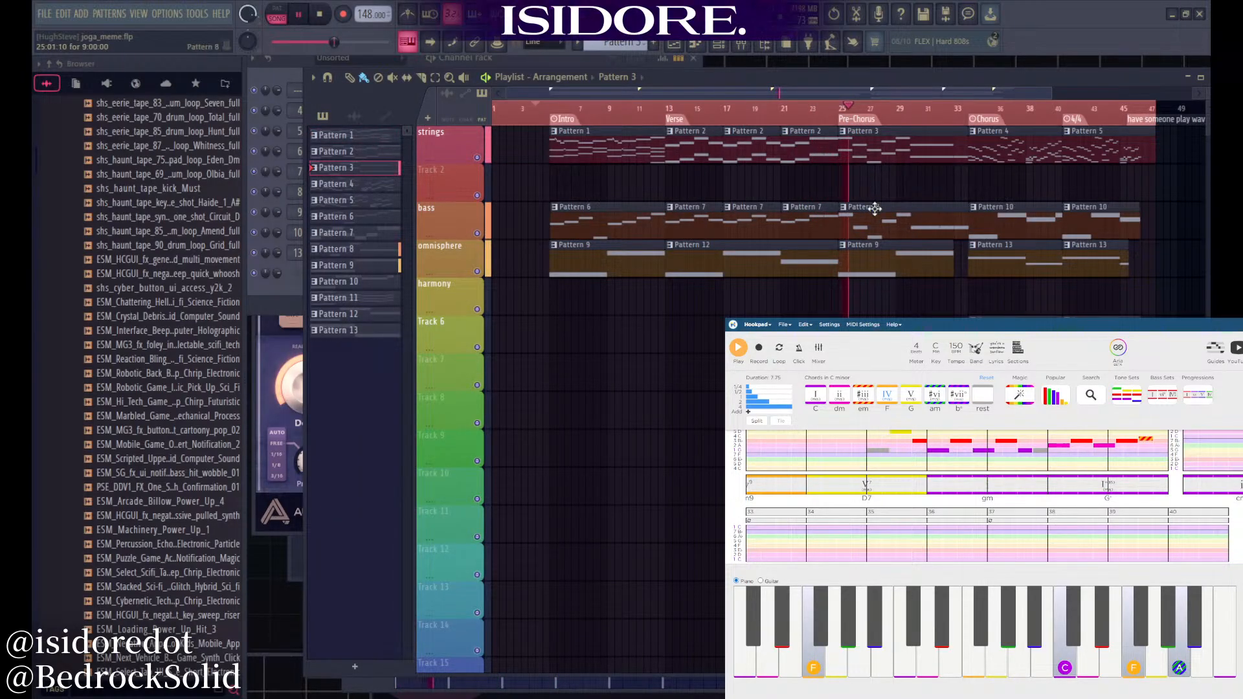
click(281, 66)
click(414, 150)
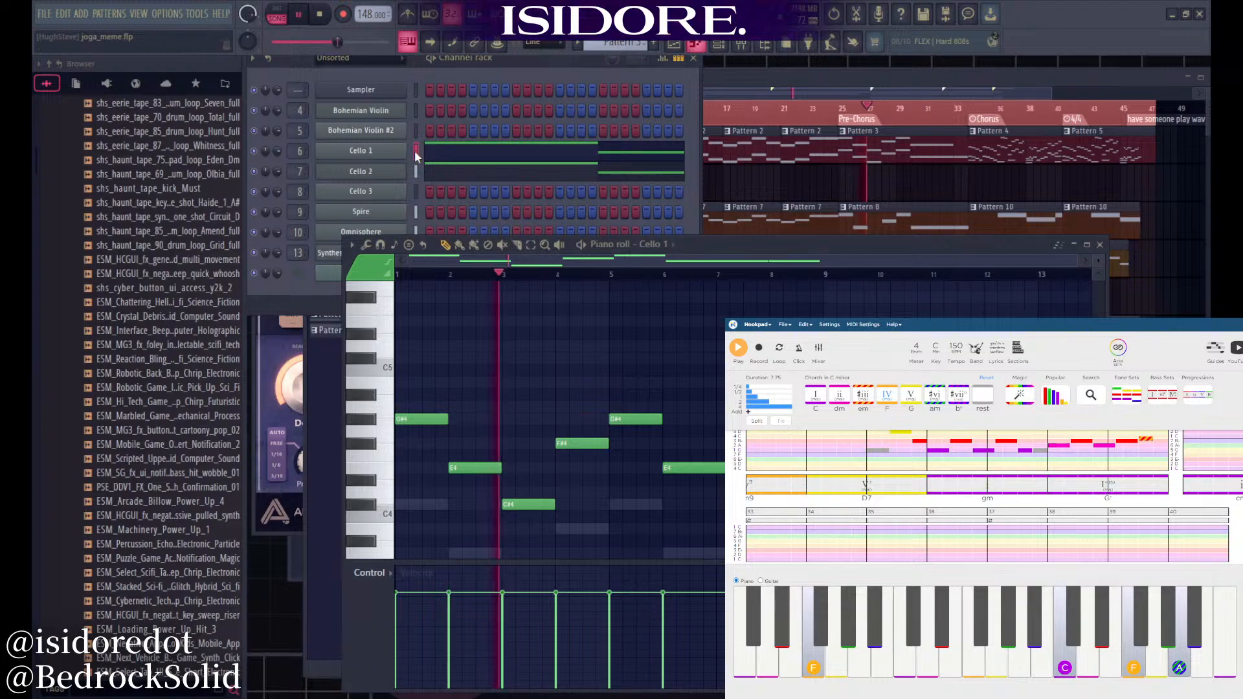
View the instrument plugins of the Cello 1 and Bohemian Violin channels, and close the violin plugin window
click(389, 151)
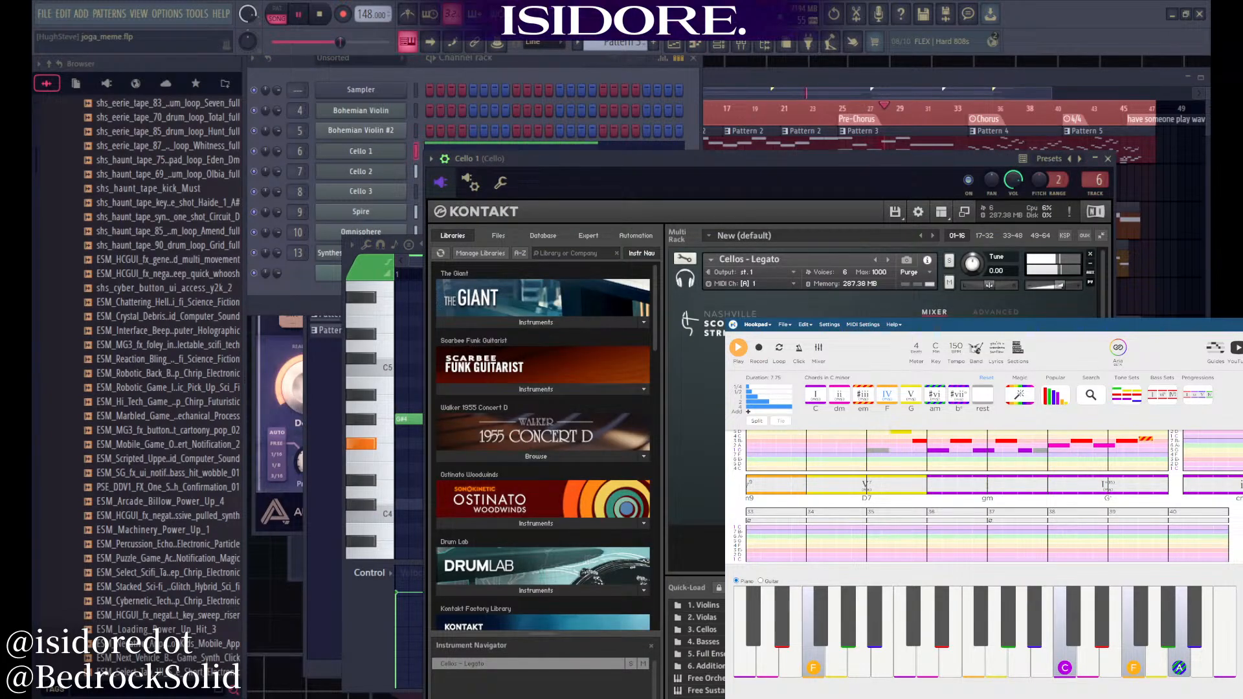
click(387, 112)
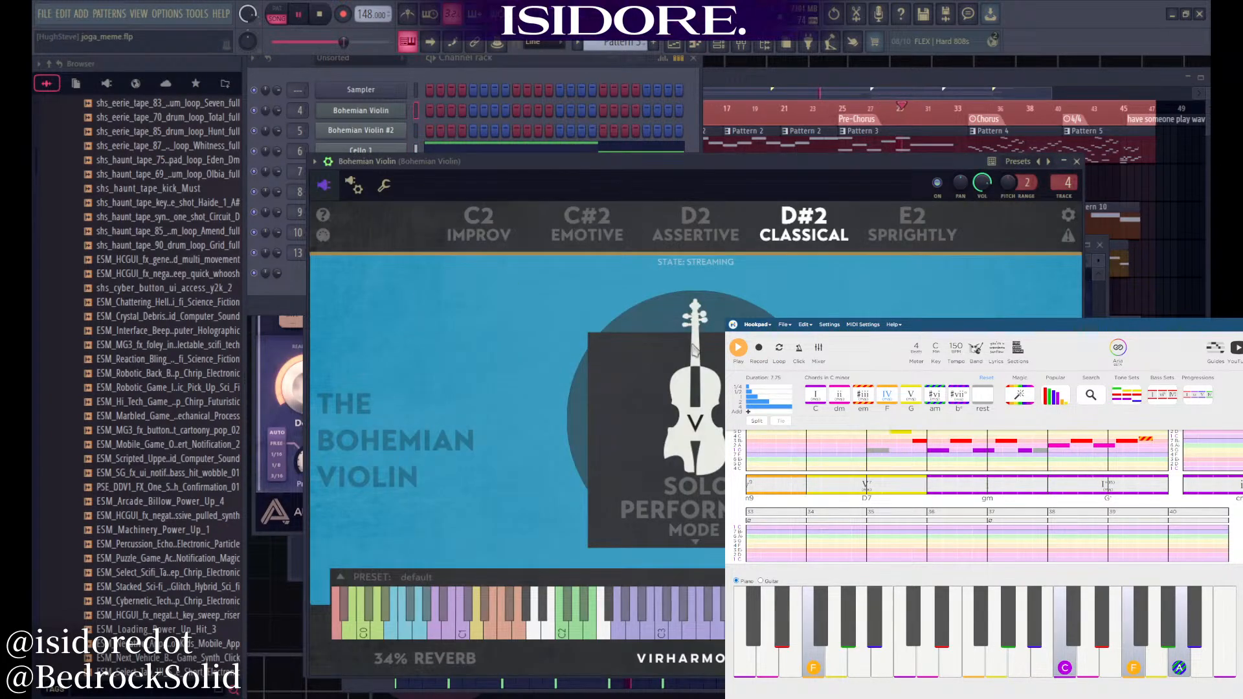
click(1076, 161)
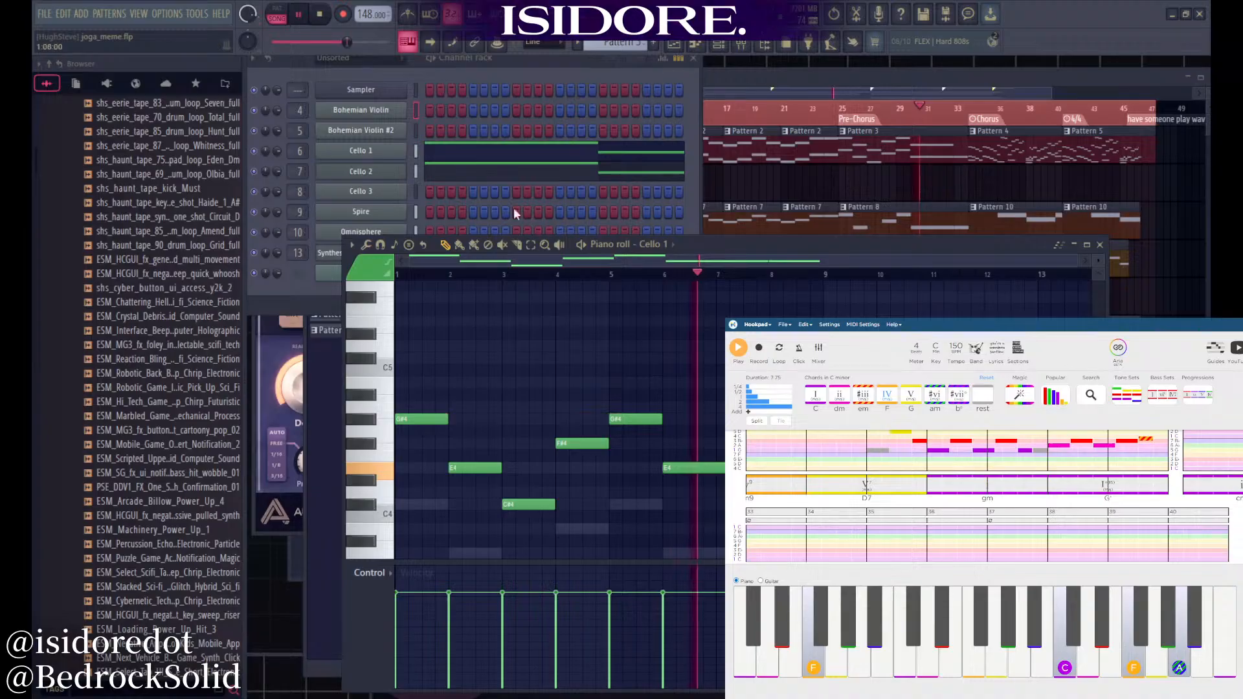
Return to the playlist and follow the arrangement's playback through the Chorus and 4/4 sections
click(302, 61)
click(850, 85)
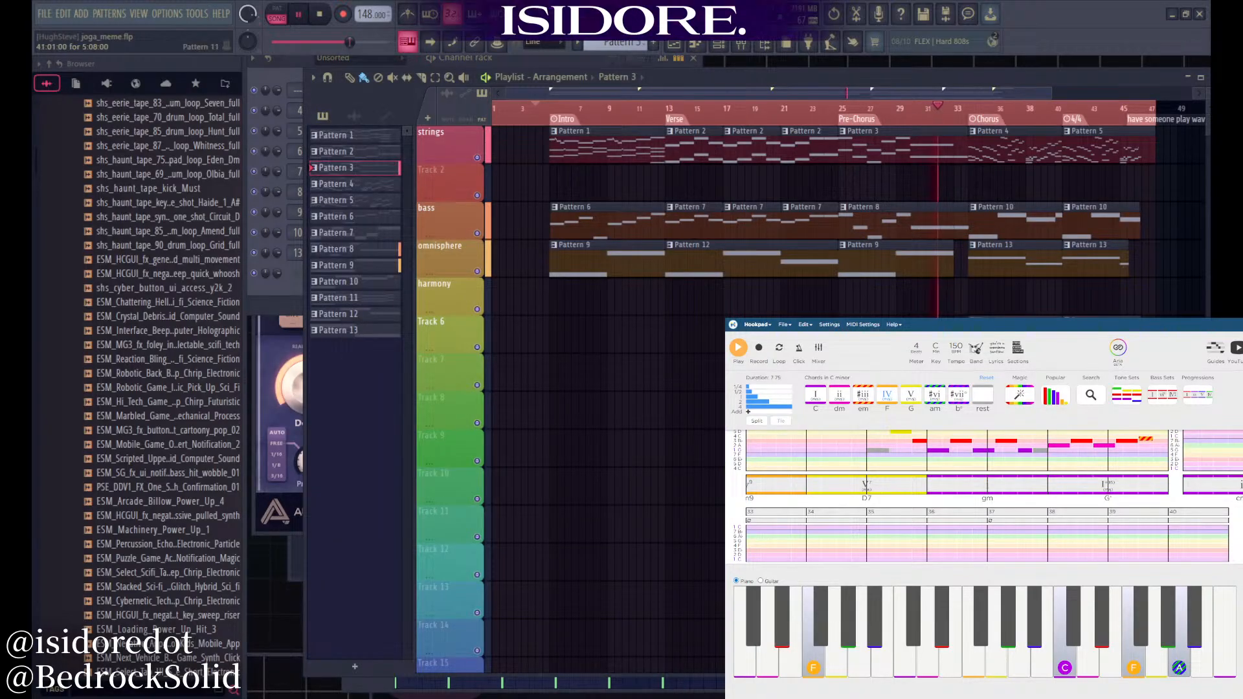
ctrl+scroll(745, 241, down, 3)
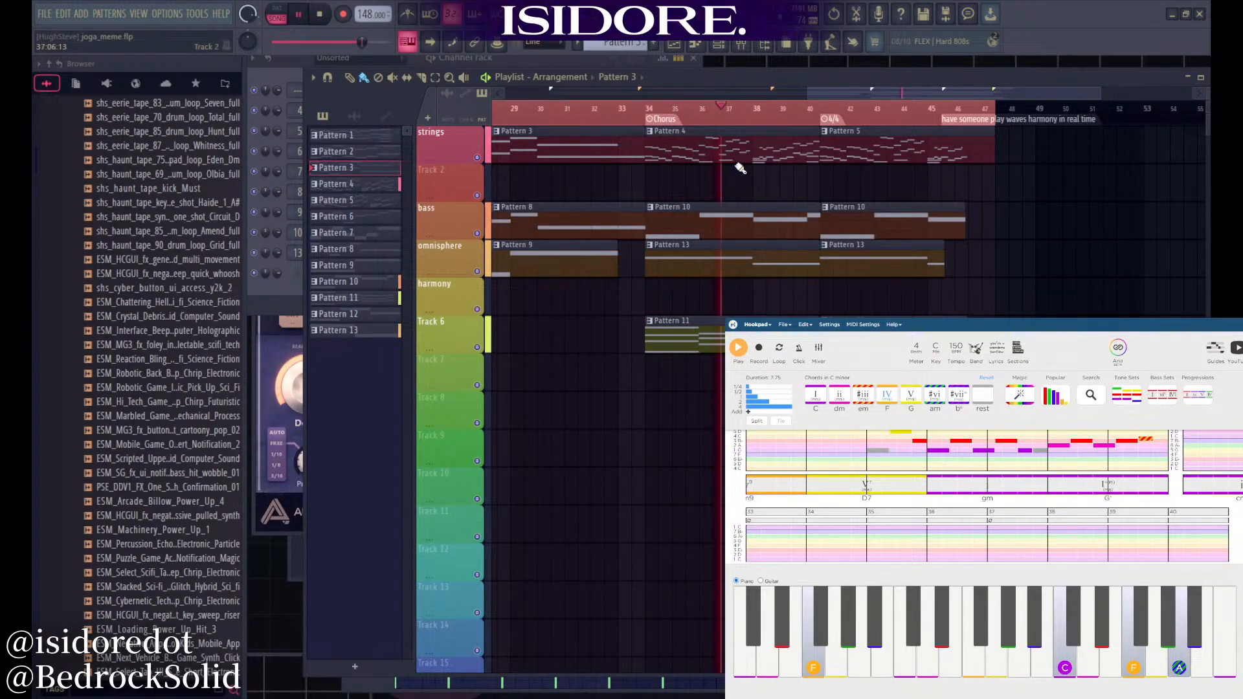
ctrl+scroll(753, 188, up, 1)
ctrl+scroll(753, 187, down, 1)
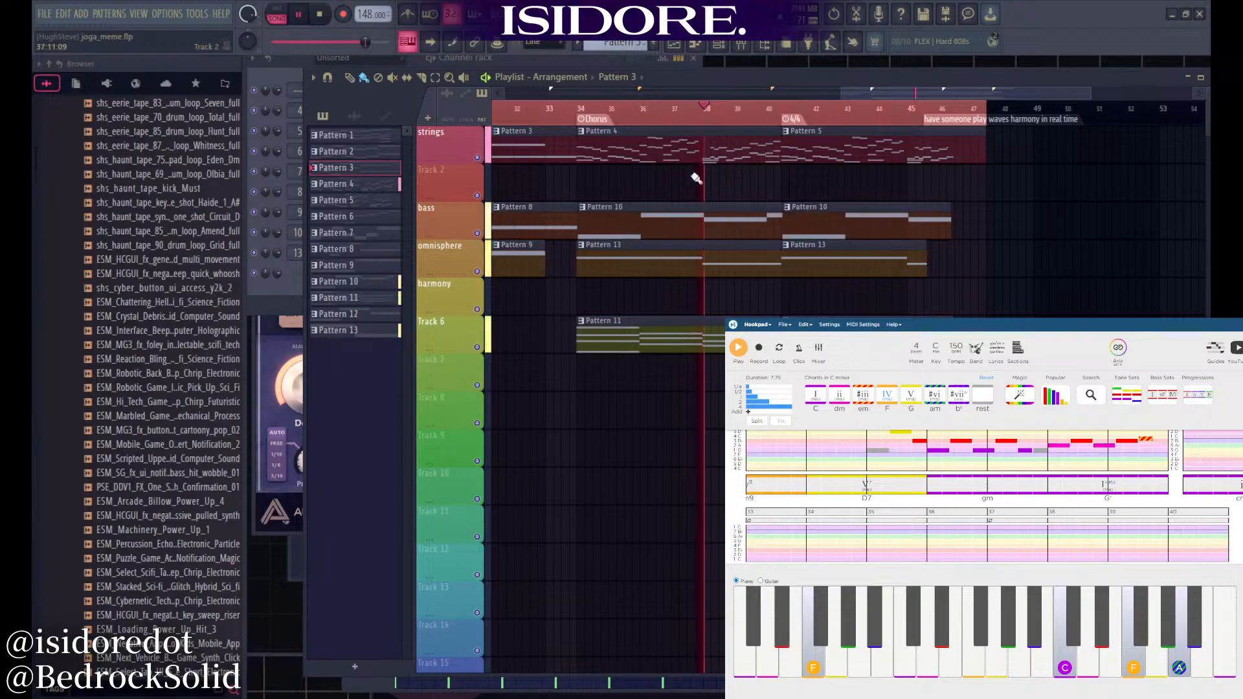
ctrl+scroll(735, 189, down, 1)
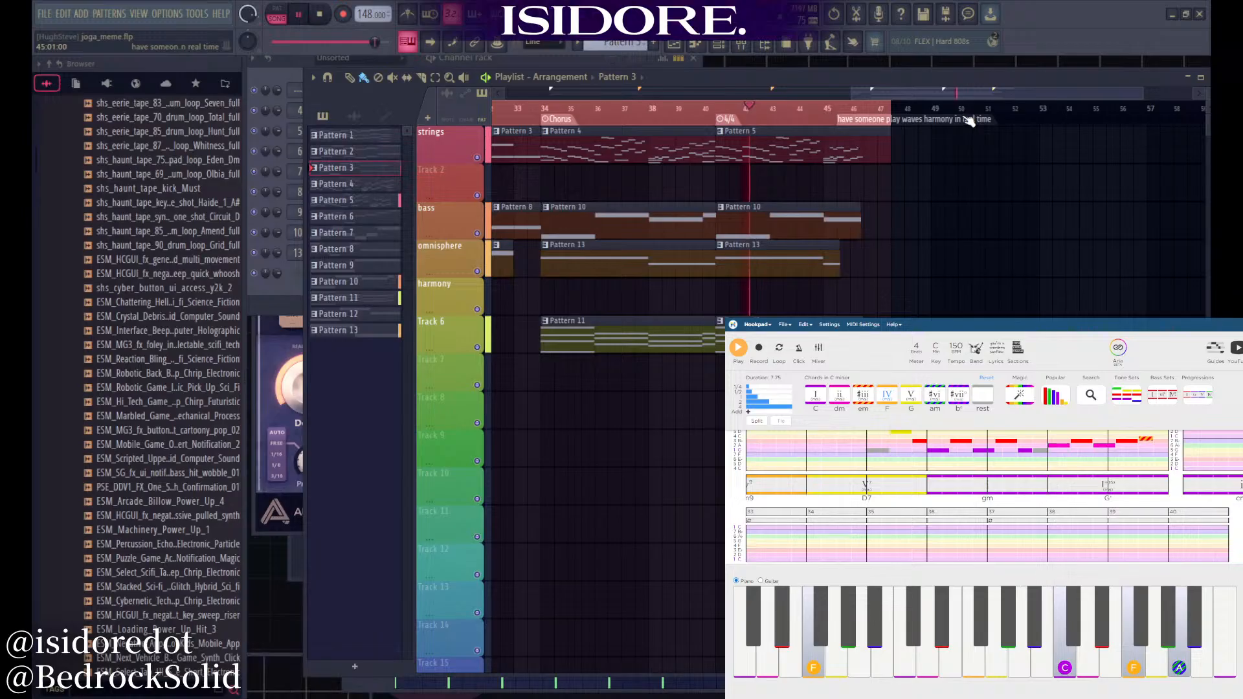
Stop the arrangement playback and place the song position just before the Chorus marker at bar 34
scroll(799, 189, up, 4)
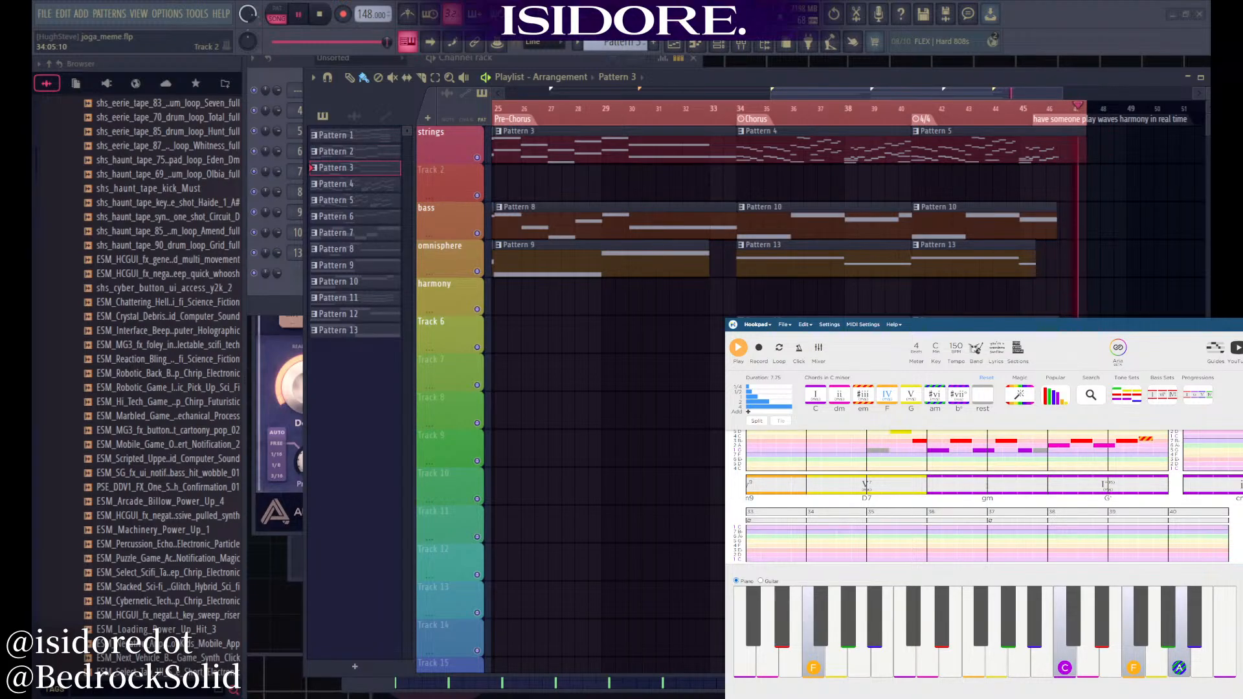
scroll(785, 157, up, 3)
key(space)
click(654, 109)
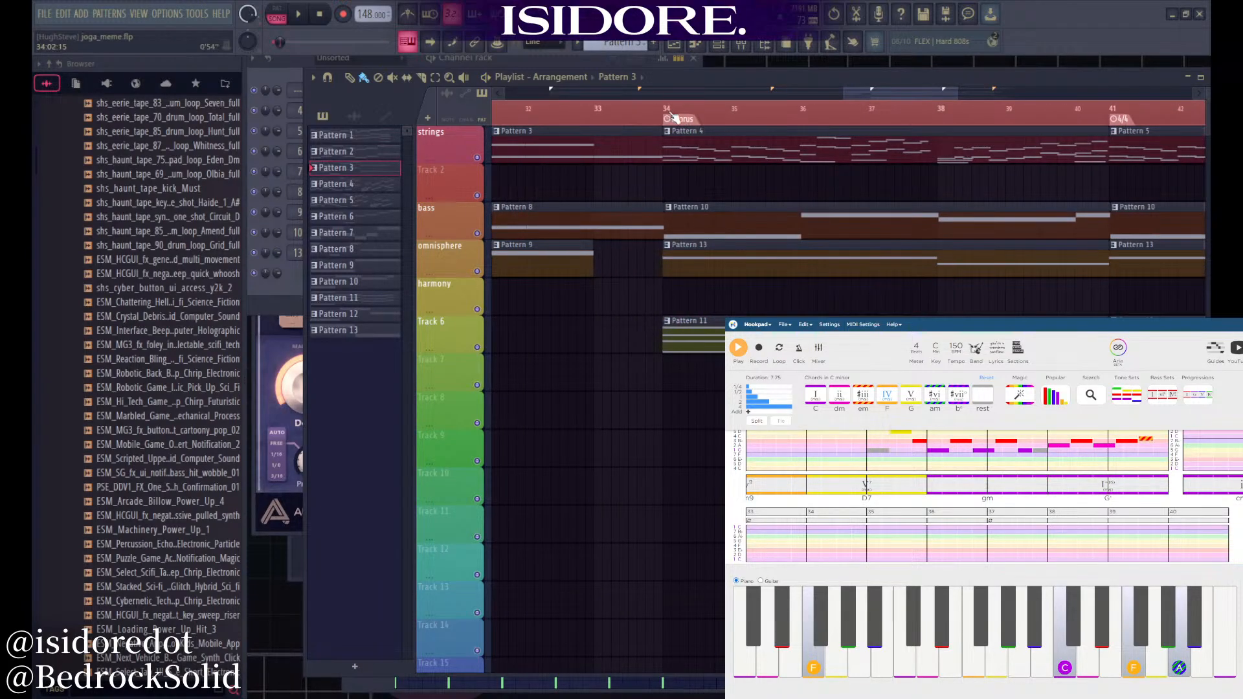
scroll(647, 188, down, 3)
scroll(721, 156, up, 1)
scroll(721, 157, up, 2)
Select Pattern 4 from the Chorus strings clip, play it, and open the Bohemian Violin notes in the piano roll
click(311, 67)
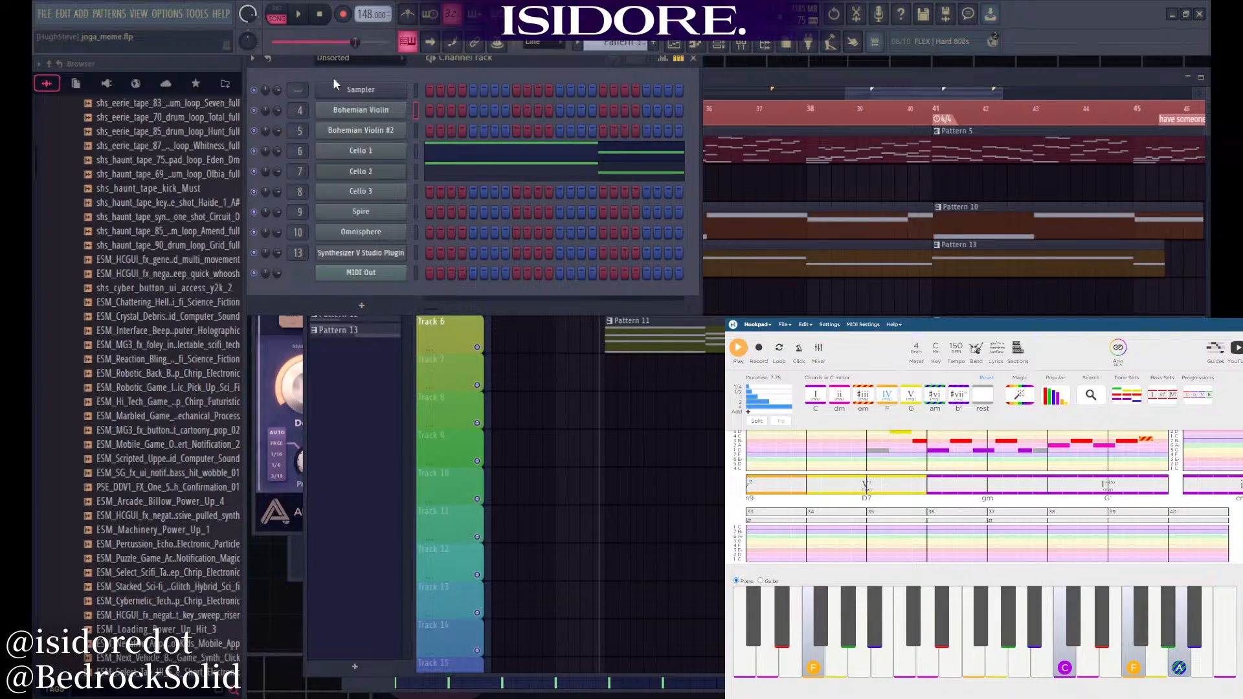
click(805, 176)
click(680, 147)
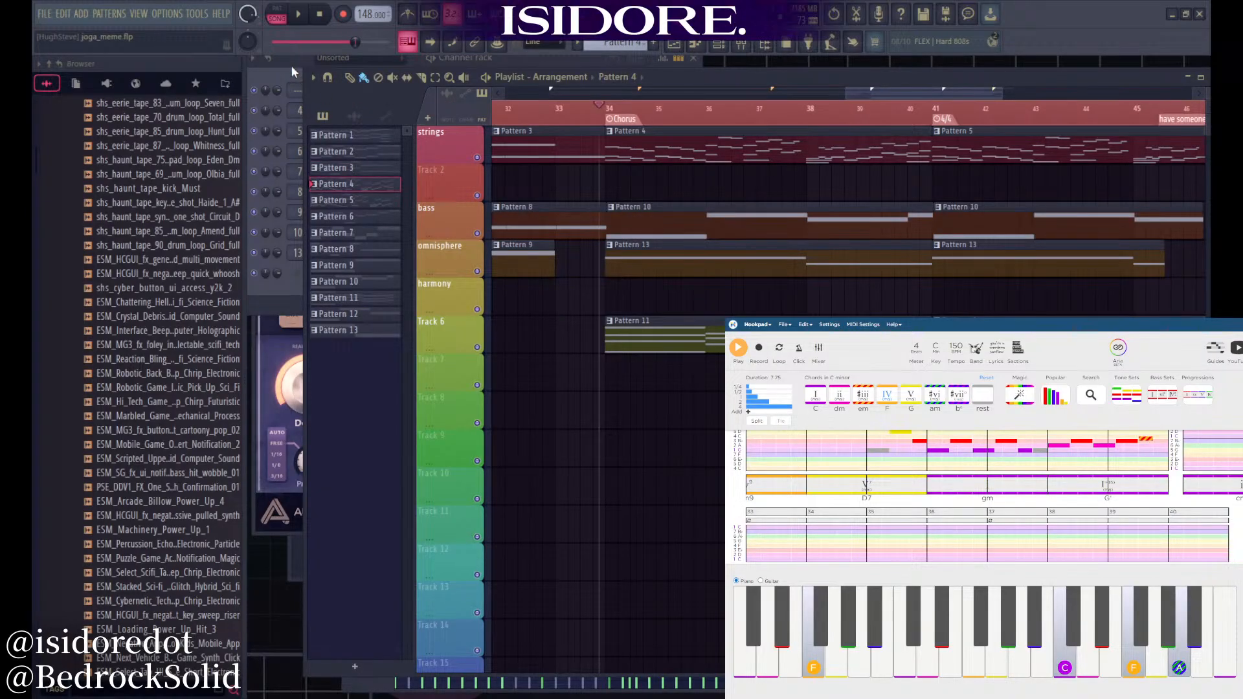
click(293, 66)
click(432, 59)
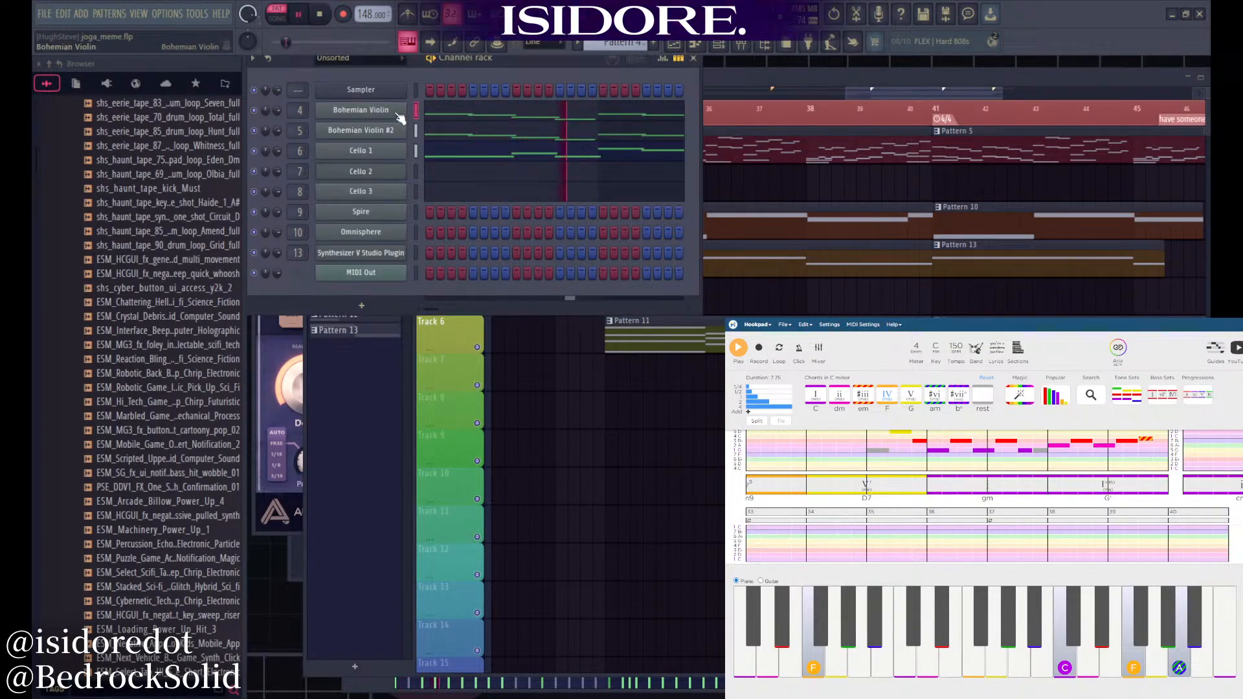
click(421, 115)
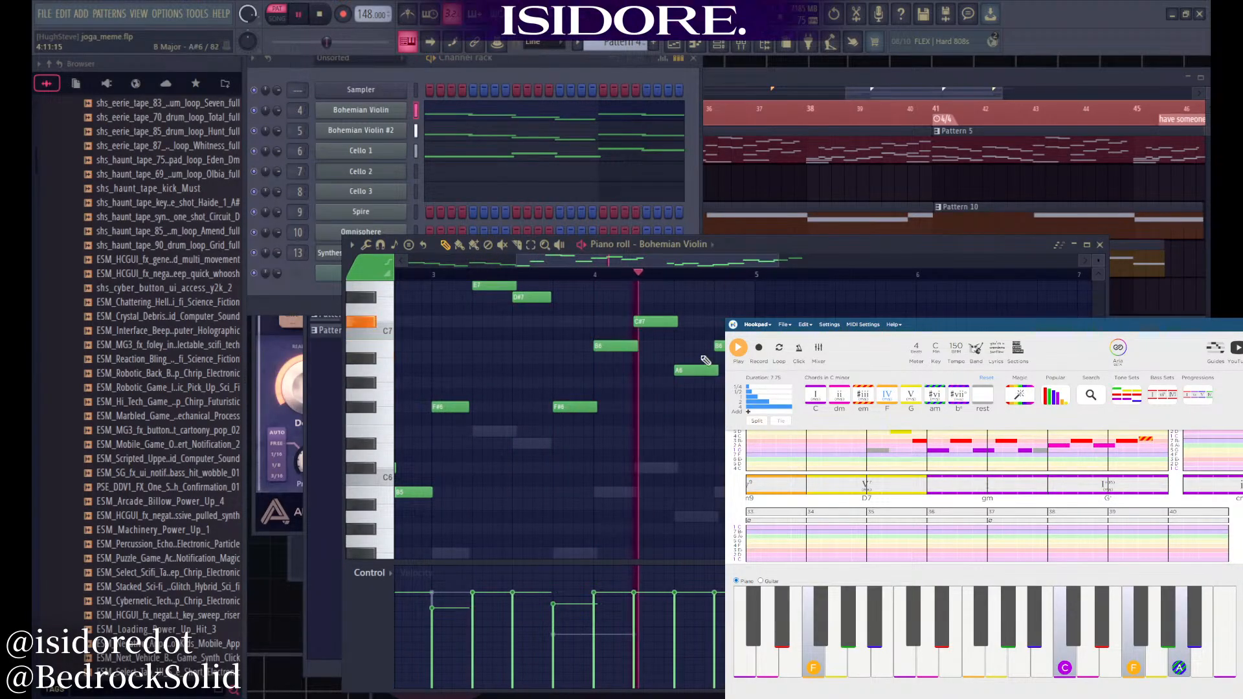
Examine the Bohemian Violin melody of Pattern 4 across its bars while the pattern plays
scroll(657, 354, up, 4)
scroll(656, 354, down, 3)
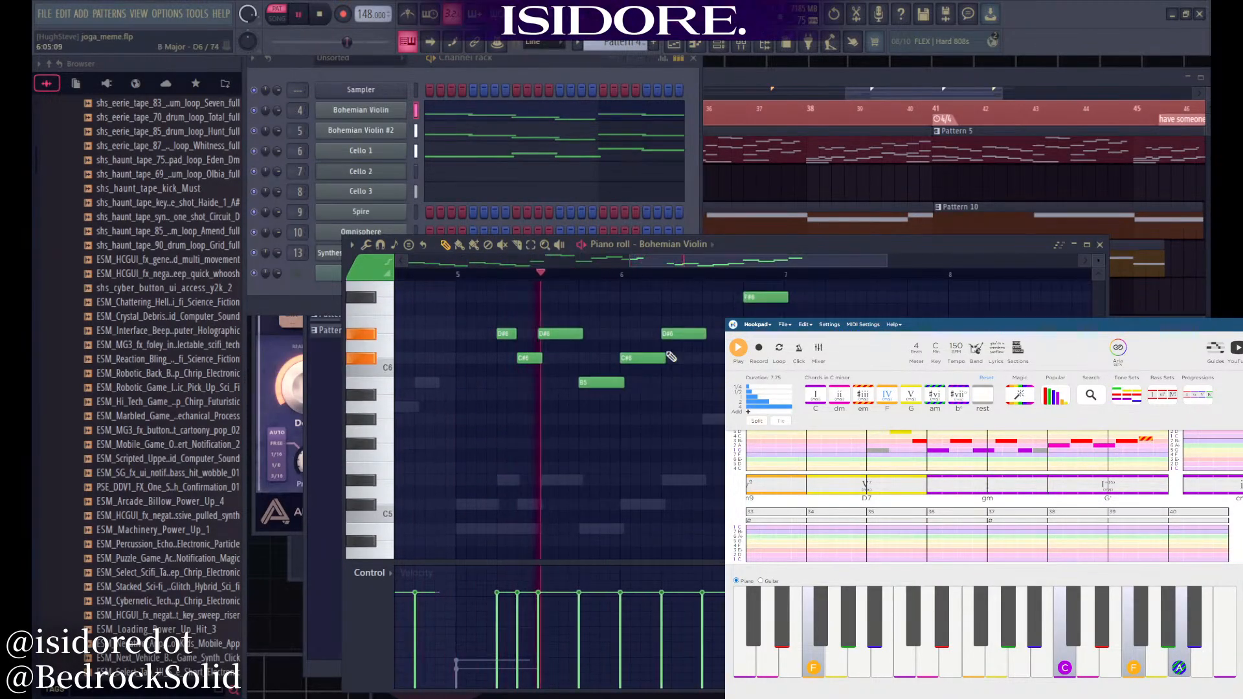
scroll(656, 354, up, 2)
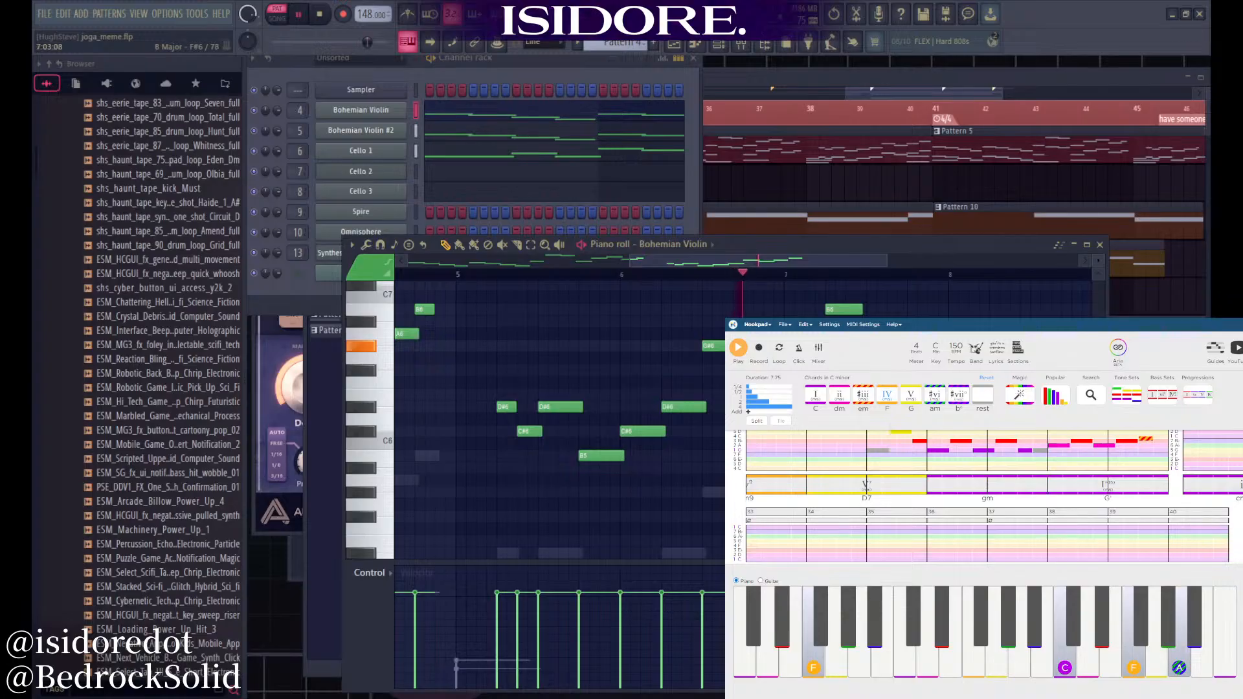
scroll(657, 355, down, 4)
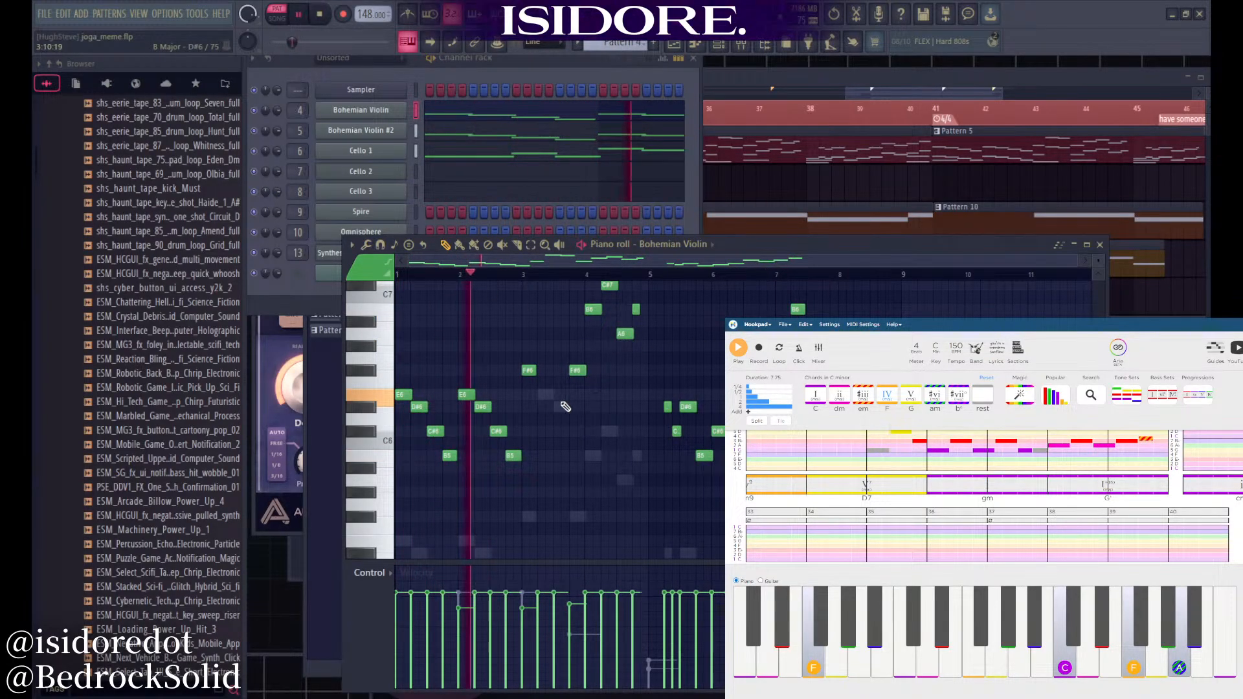
scroll(544, 415, up, 2)
scroll(544, 415, up, 2)
scroll(598, 379, up, 5)
scroll(624, 423, down, 5)
scroll(660, 335, up, 1)
scroll(687, 323, down, 4)
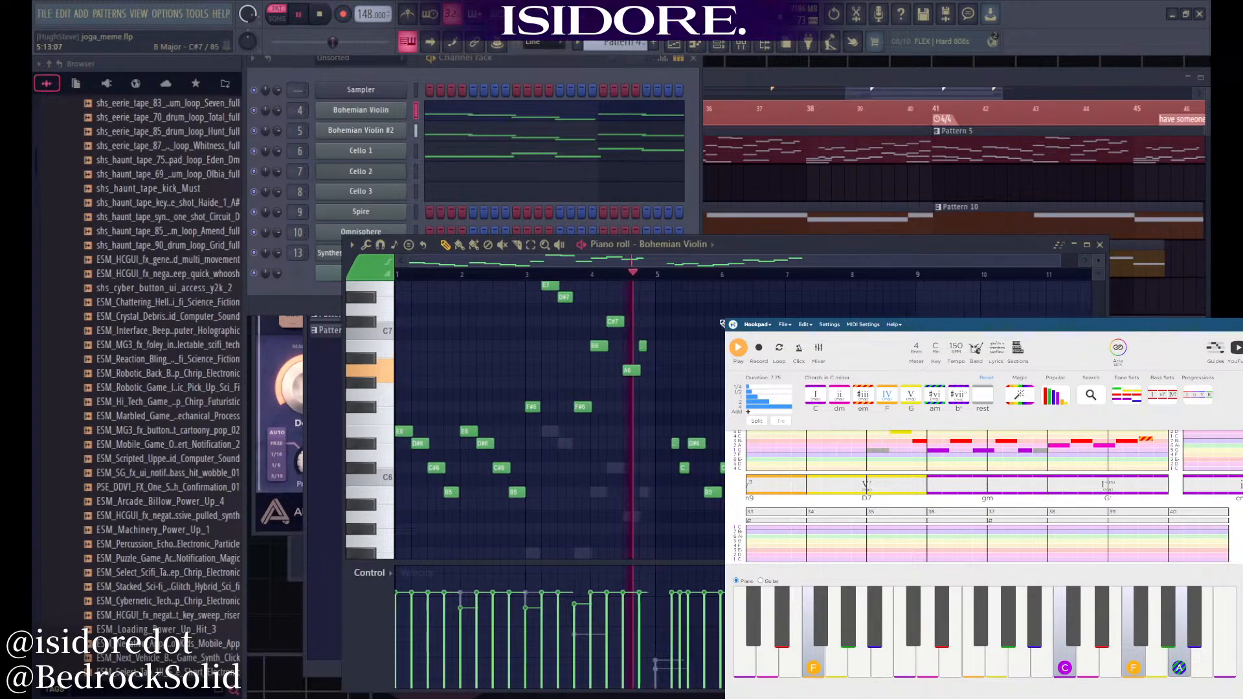
scroll(793, 333, up, 2)
scroll(809, 419, up, 3)
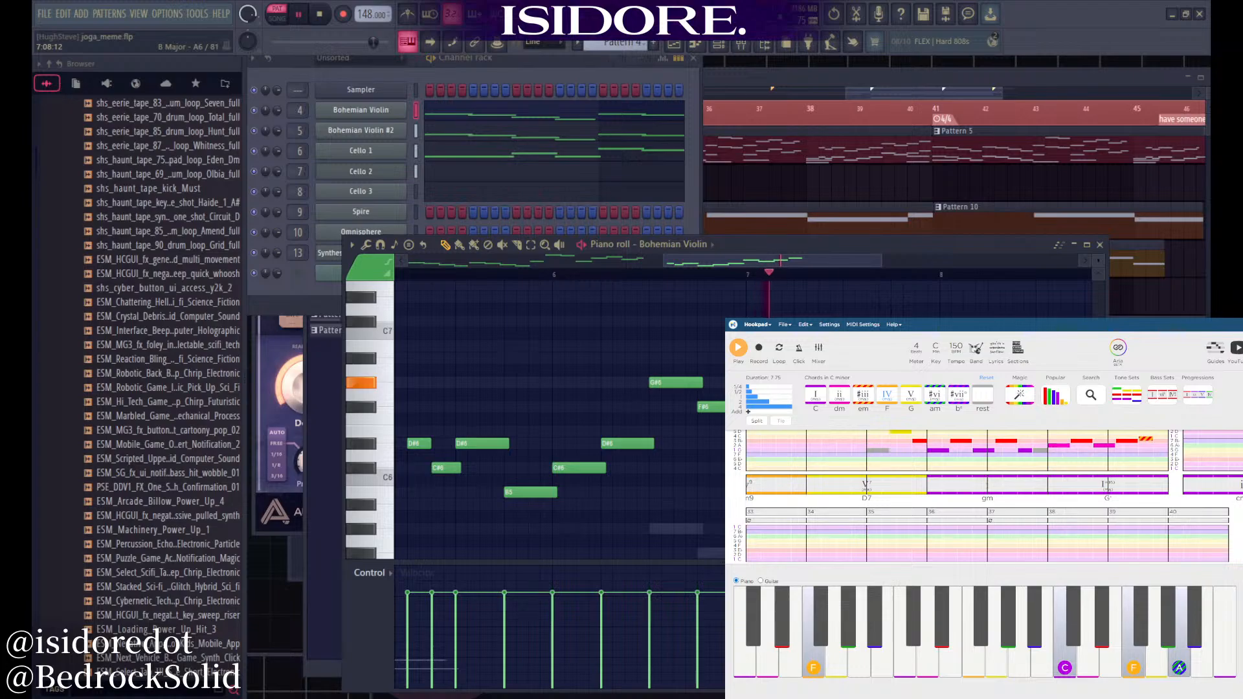
Stop the pattern playback and inspect the Bohemian Violin notes around bars 3 to 5
key(space)
scroll(833, 370, down, 4)
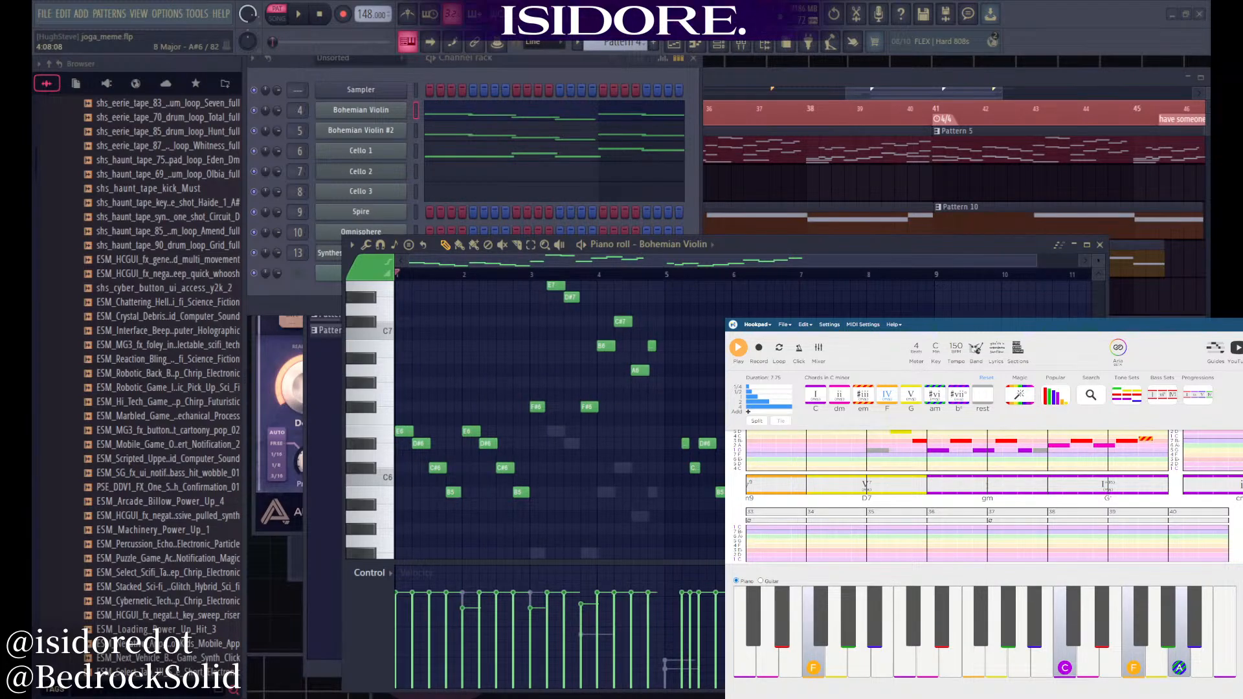
scroll(632, 369, up, 3)
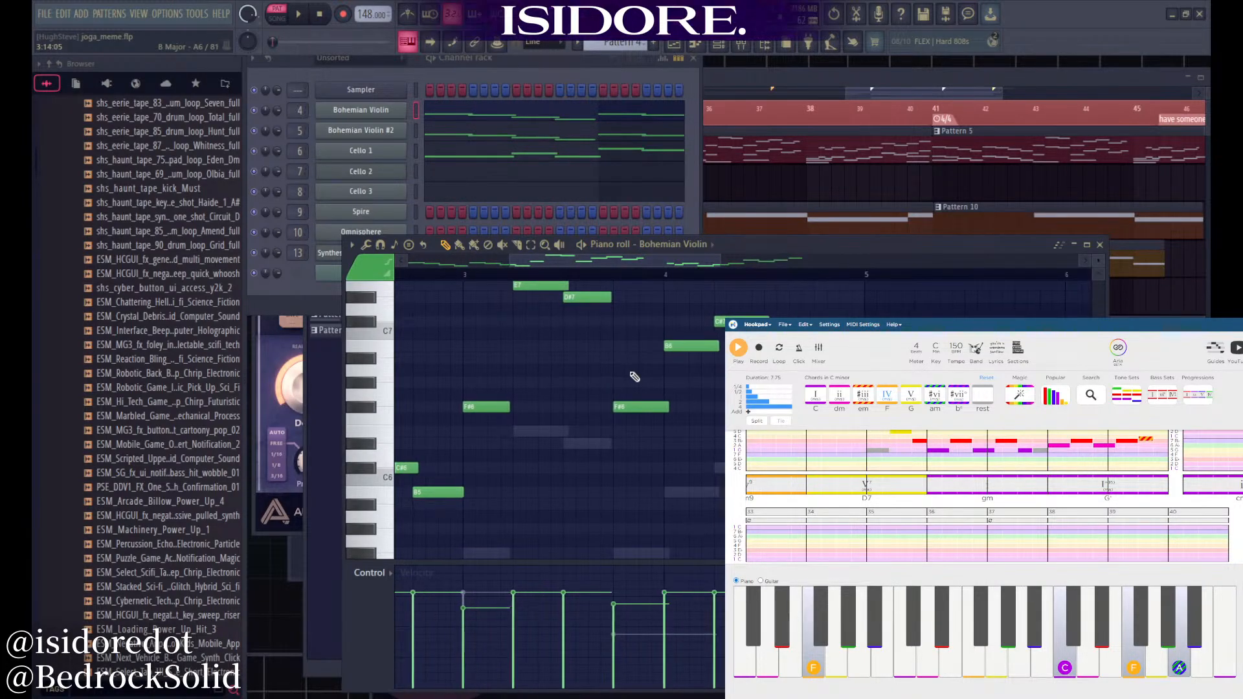
scroll(631, 369, down, 3)
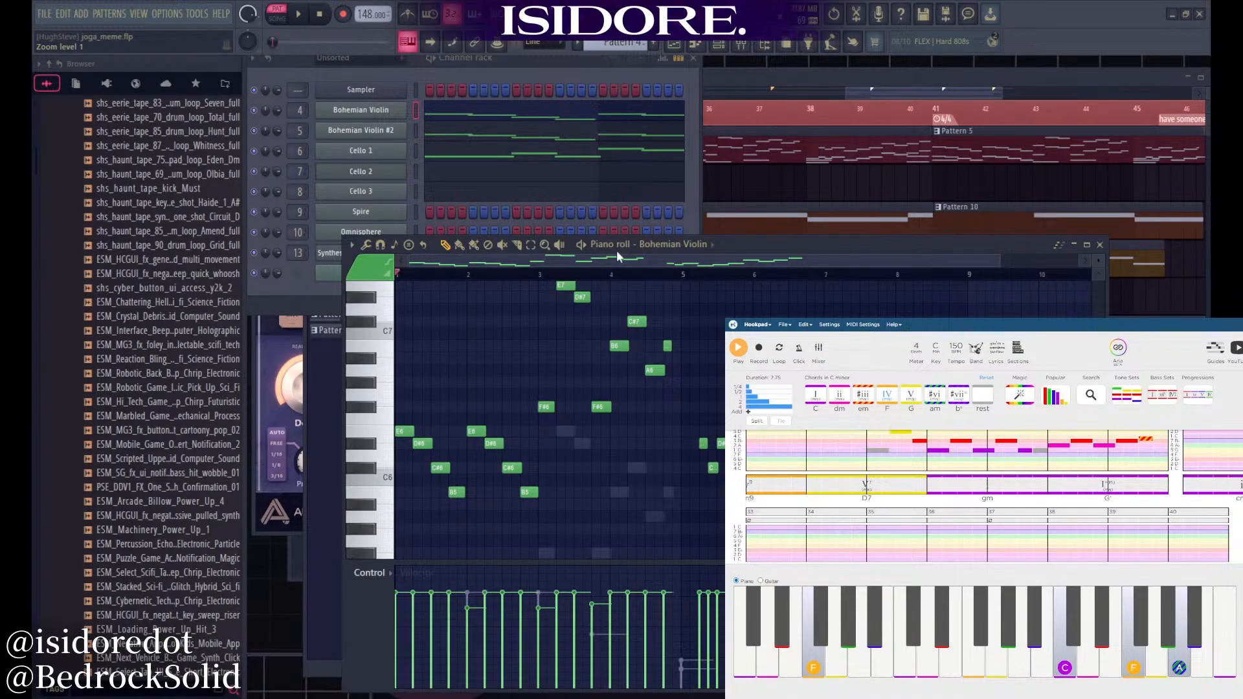
Switch to Hookpad, bring up the list of saved projects, and look through it for another song sketch
click(783, 325)
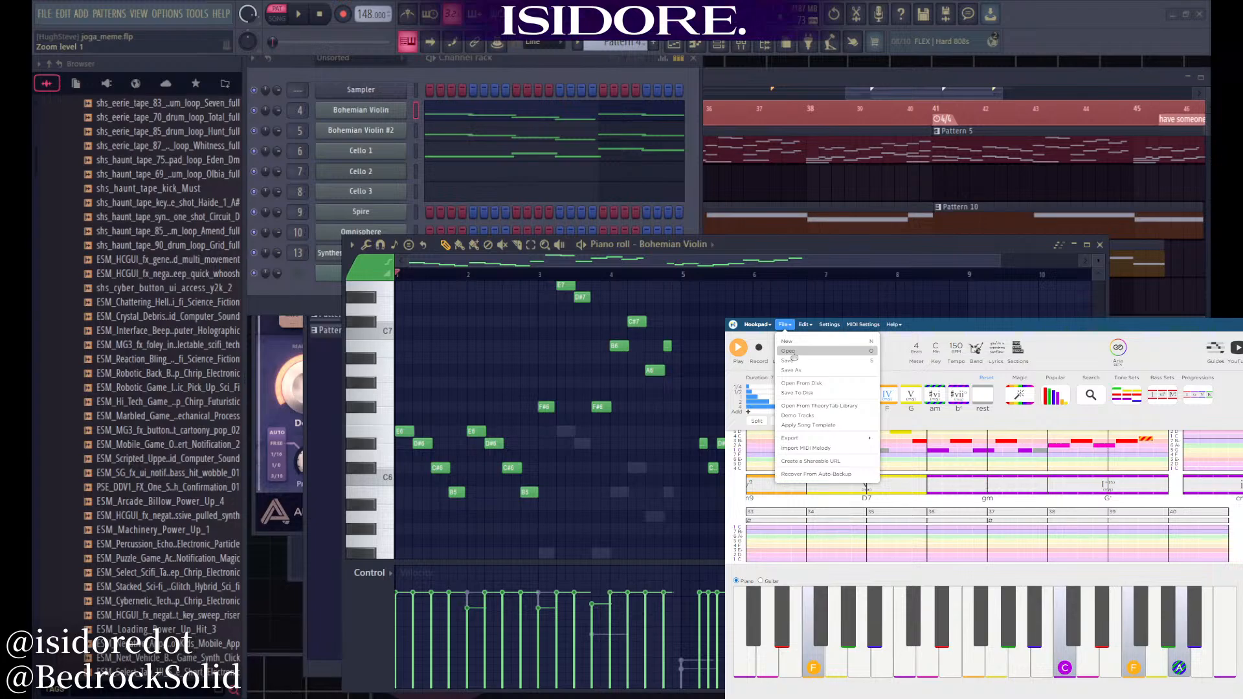
click(795, 350)
click(1150, 390)
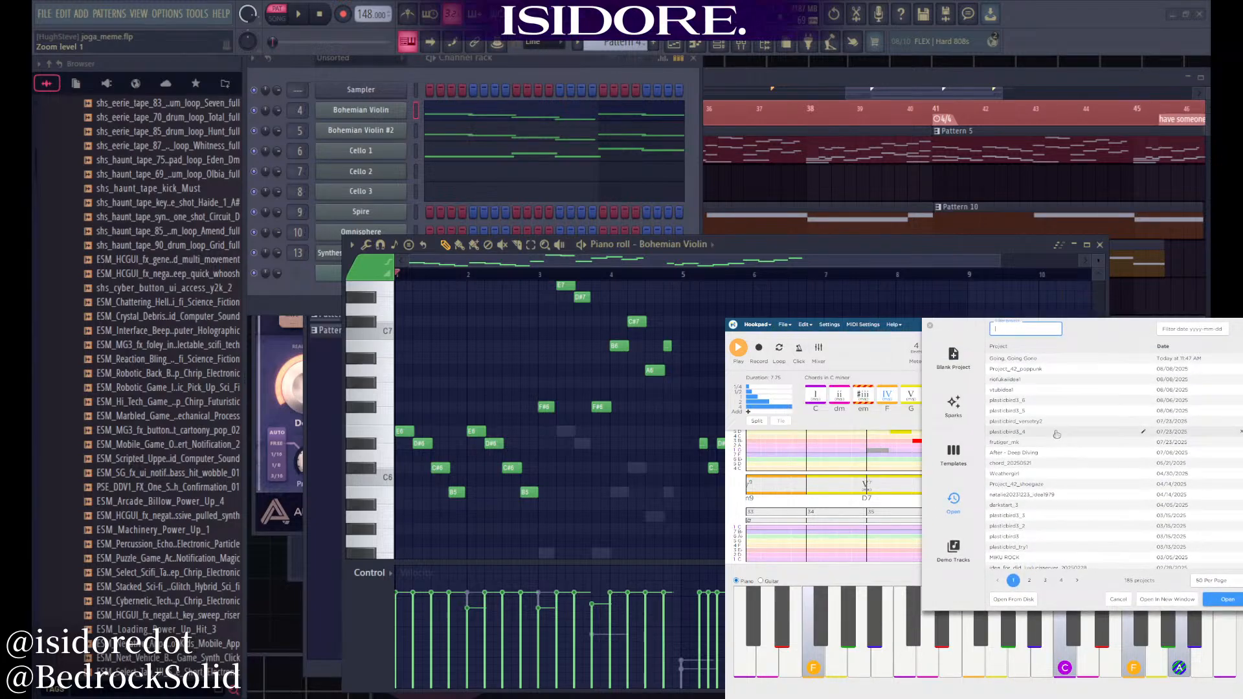
scroll(1056, 432, down, 5)
scroll(1058, 431, up, 5)
scroll(1058, 431, down, 6)
scroll(1059, 432, up, 3)
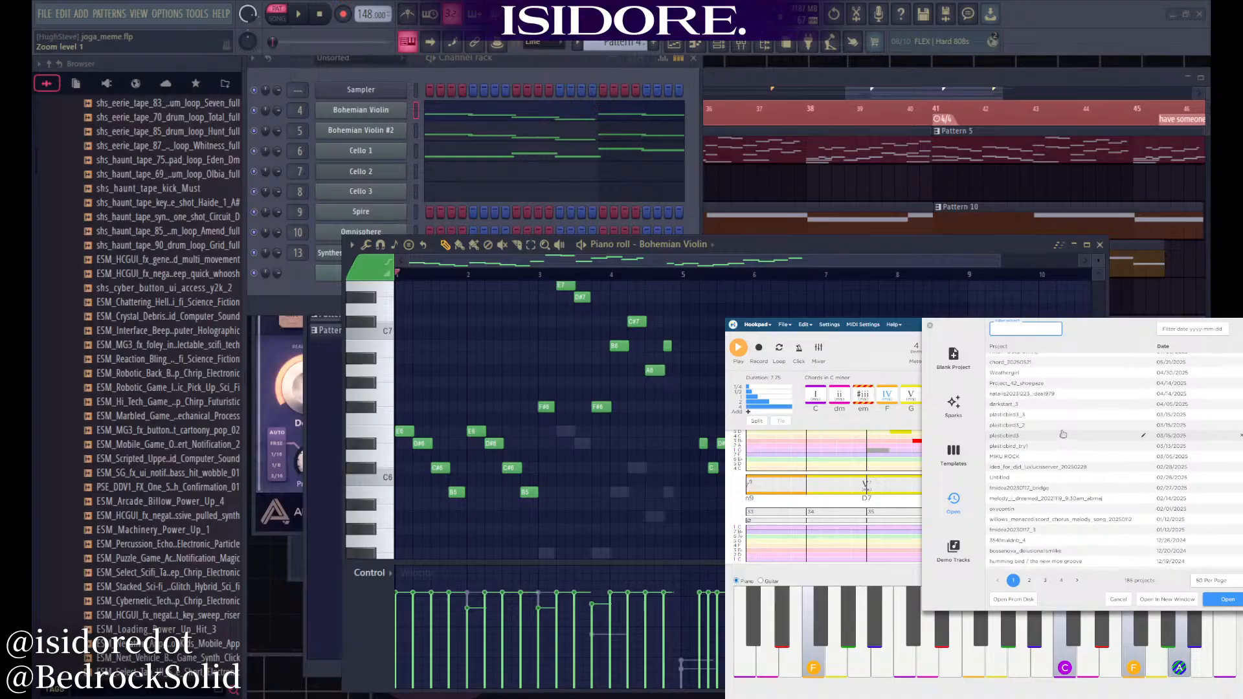
scroll(1064, 435, down, 5)
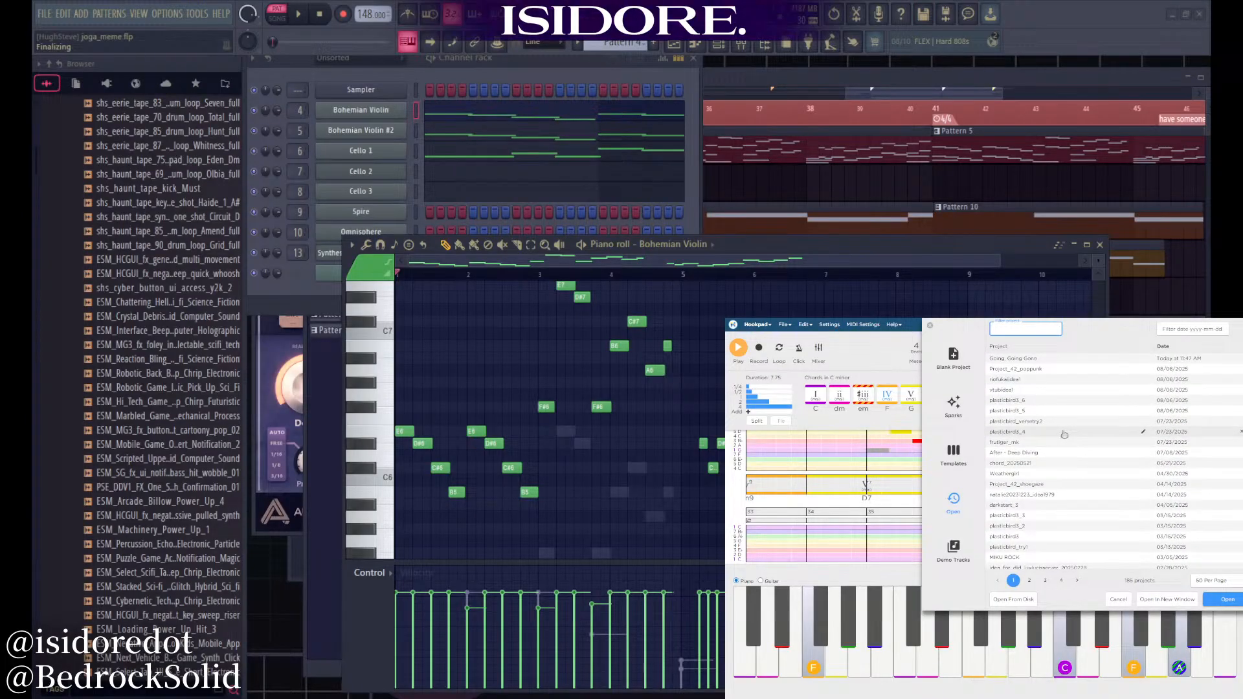
scroll(1064, 434, up, 3)
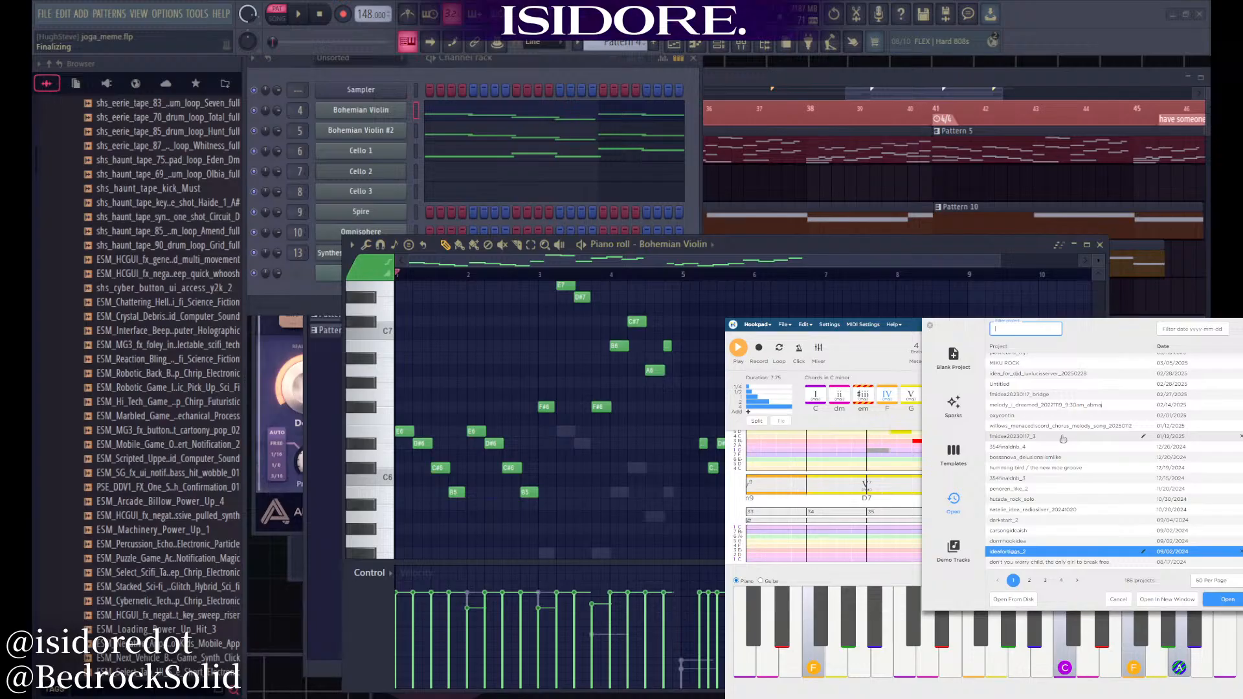
scroll(1065, 433, down, 4)
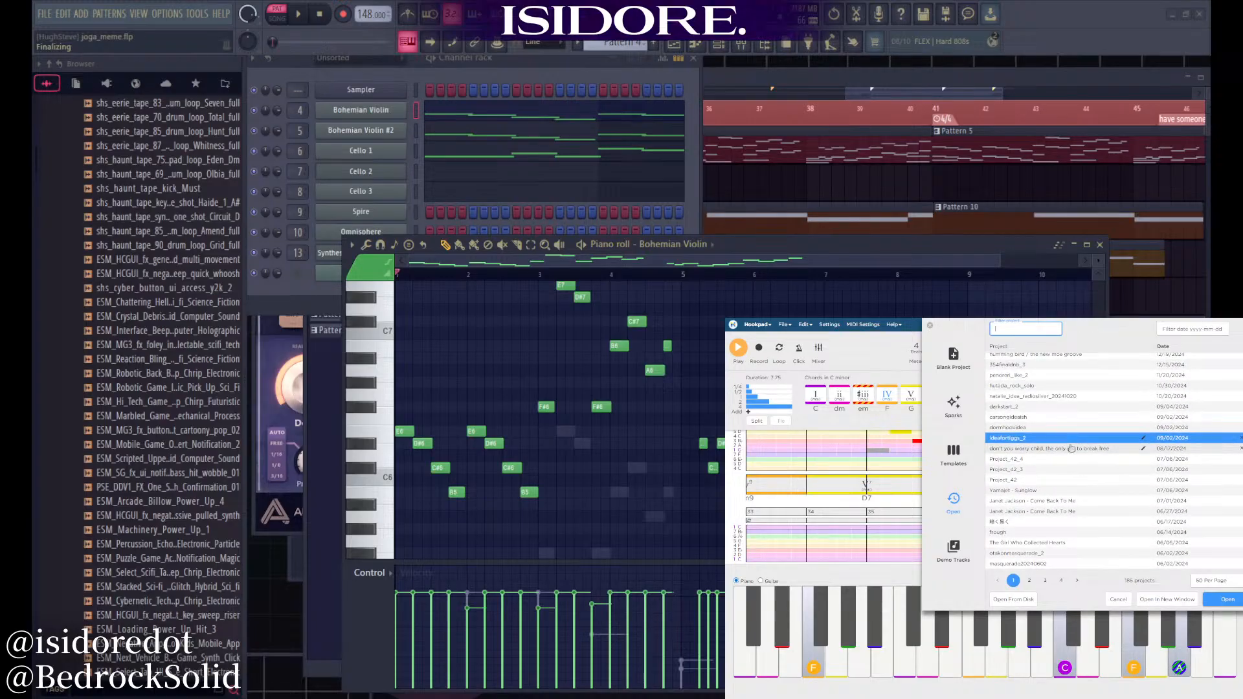
scroll(1068, 431, up, 8)
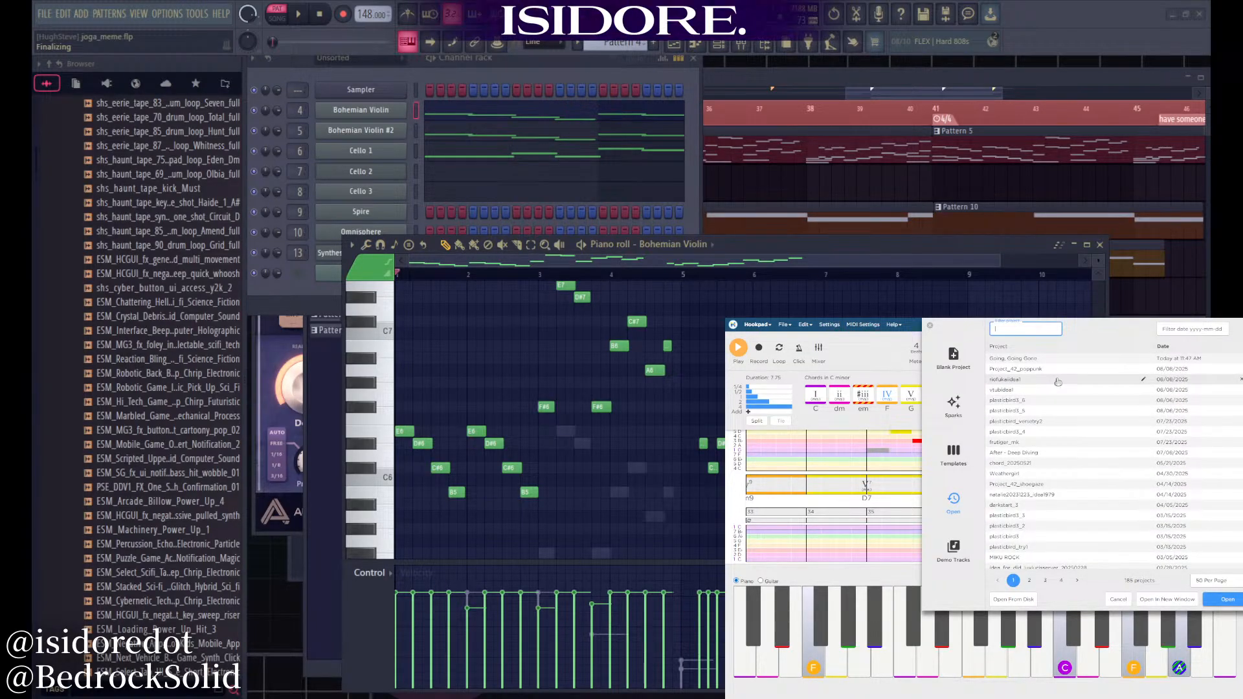
Open the most recent plasticbird project from the saved Hookpad projects
key(alt+Tab)
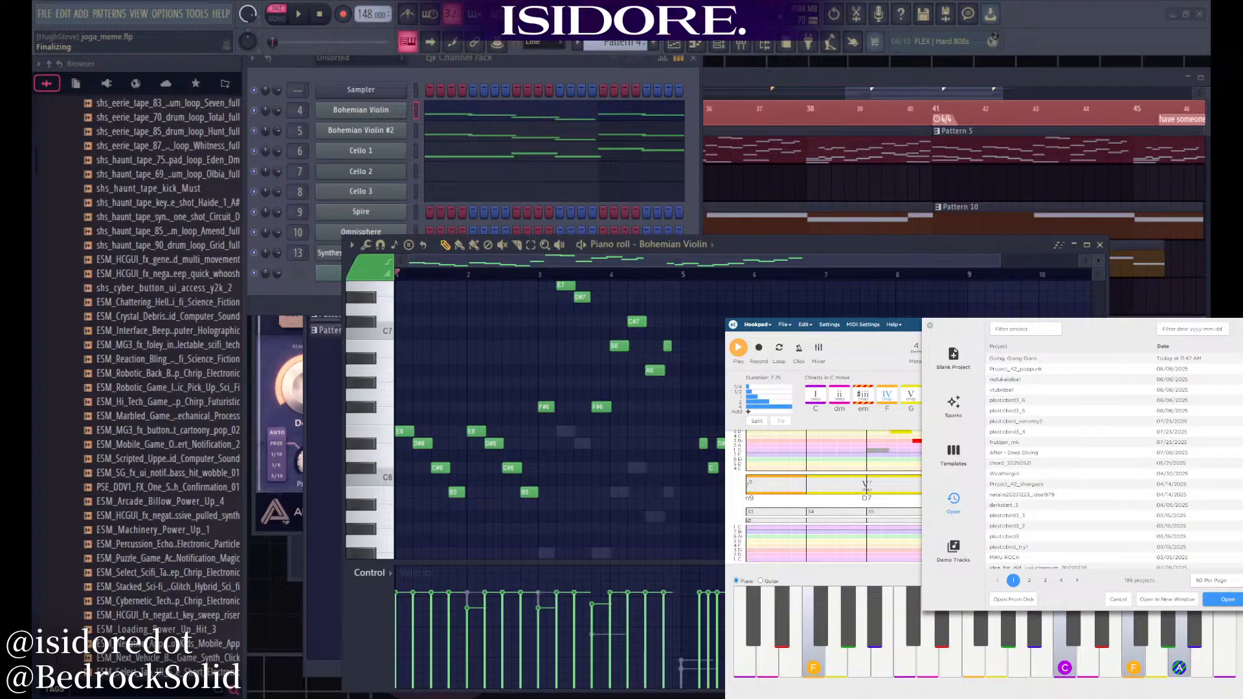
key(alt+Tab)
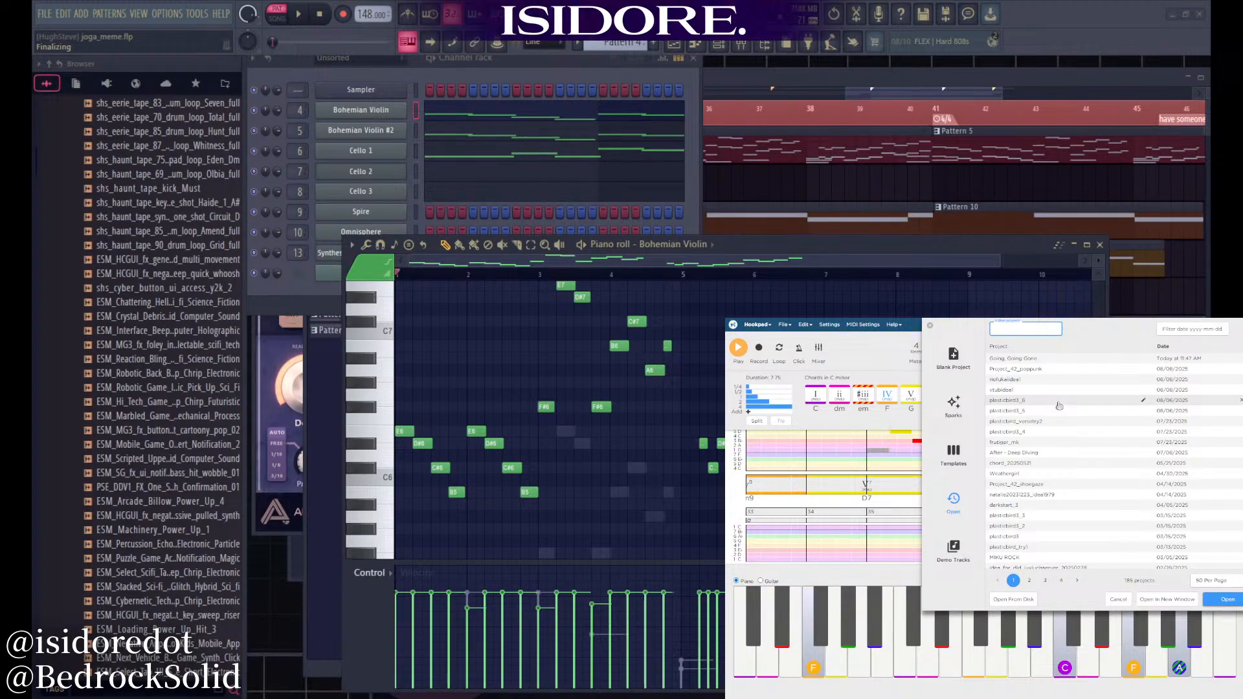
click(1059, 403)
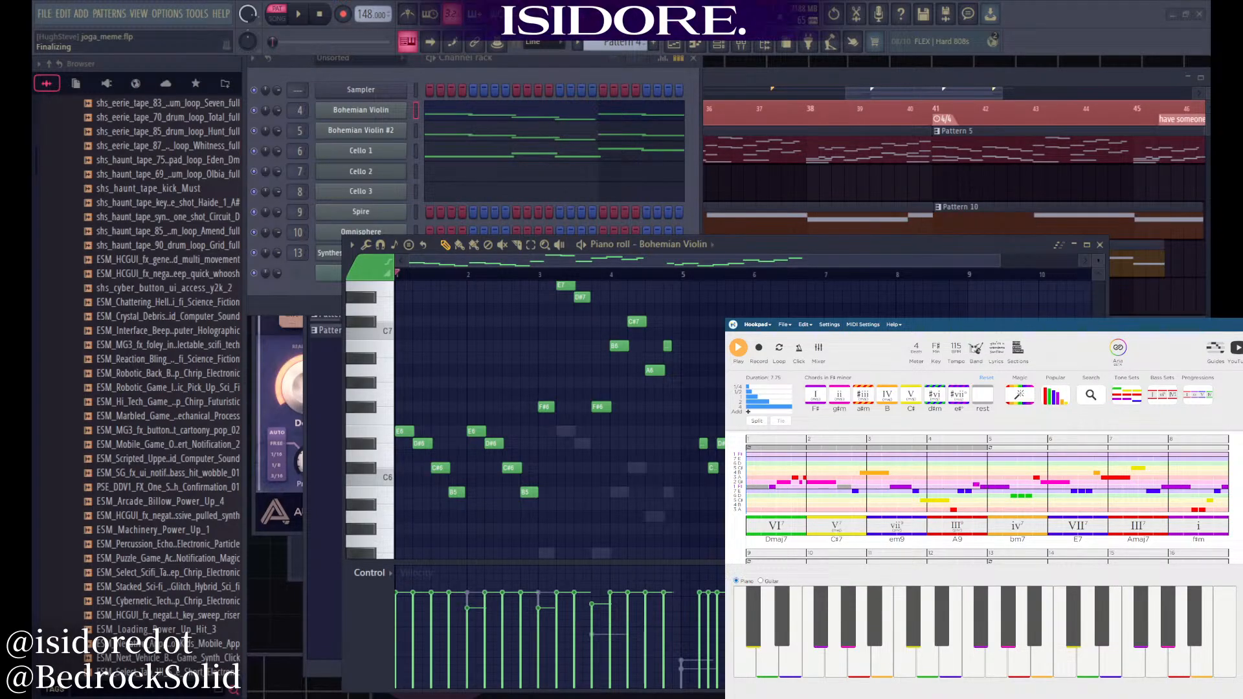
Open the Hooktheory TheoryTab page for Gravity by Maaya Sakamoto in a new browser tab
click(784, 326)
click(804, 325)
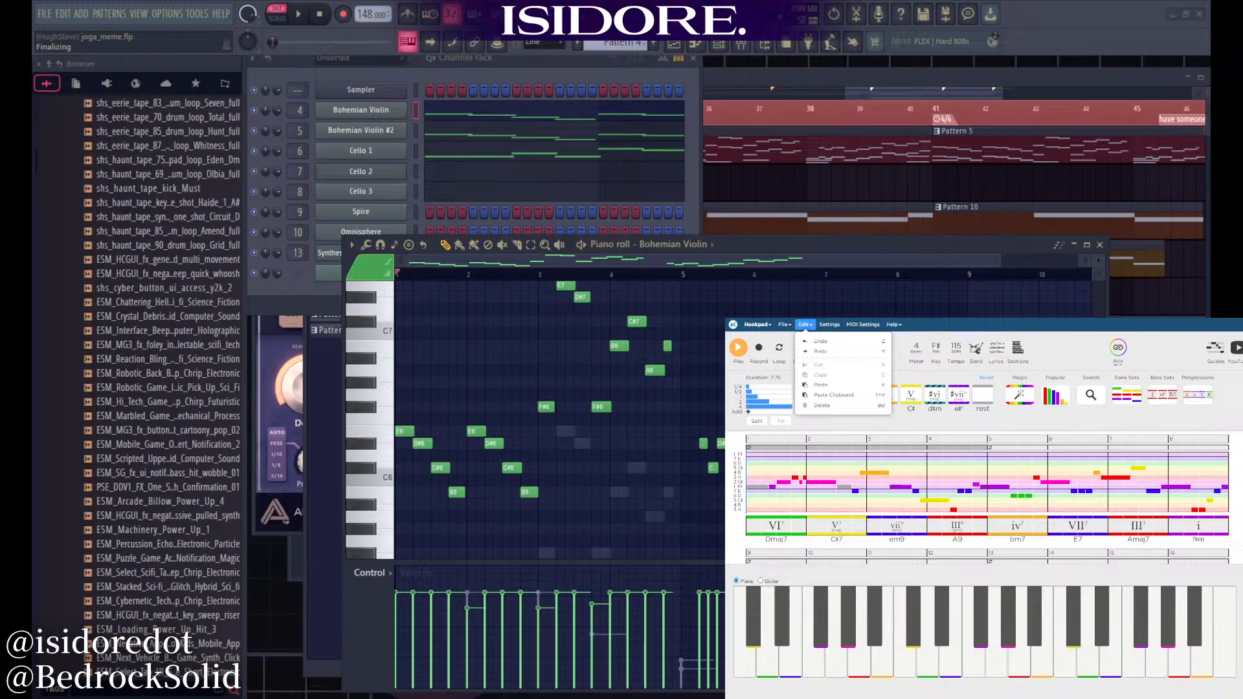
key(ctrl+t)
key(Return)
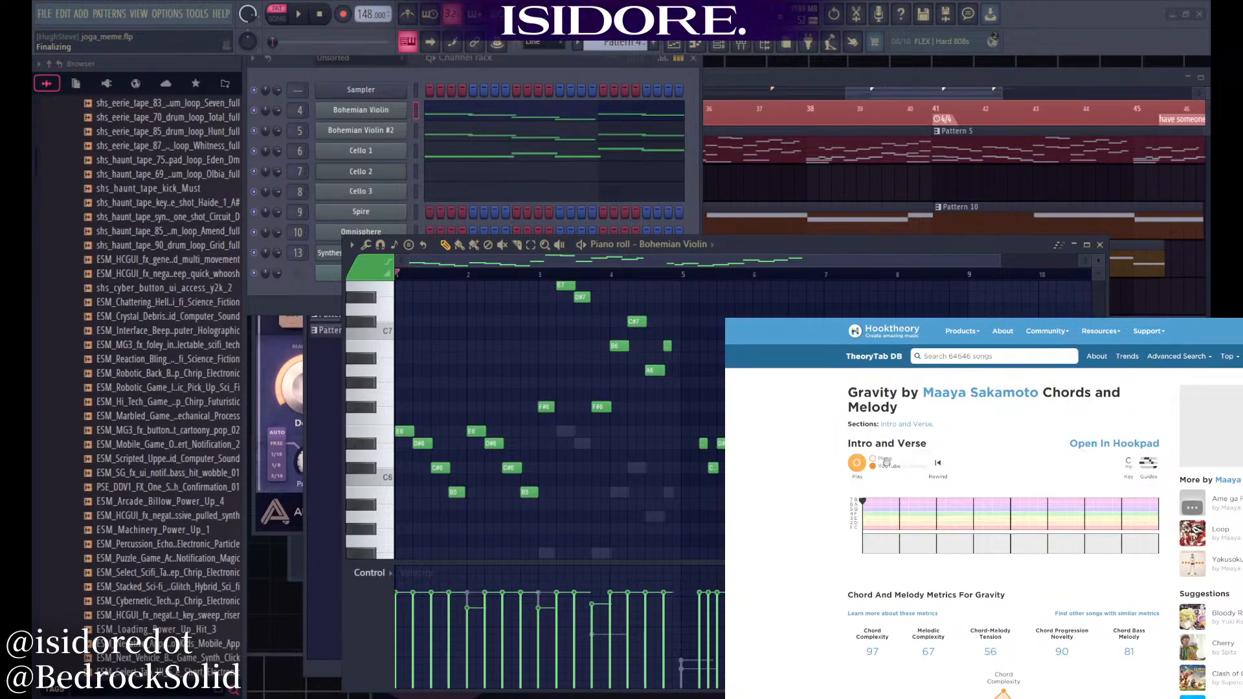
Play the Intro and Verse of Gravity with the YouTube audio, follow the chords and melody, and pause it
click(884, 459)
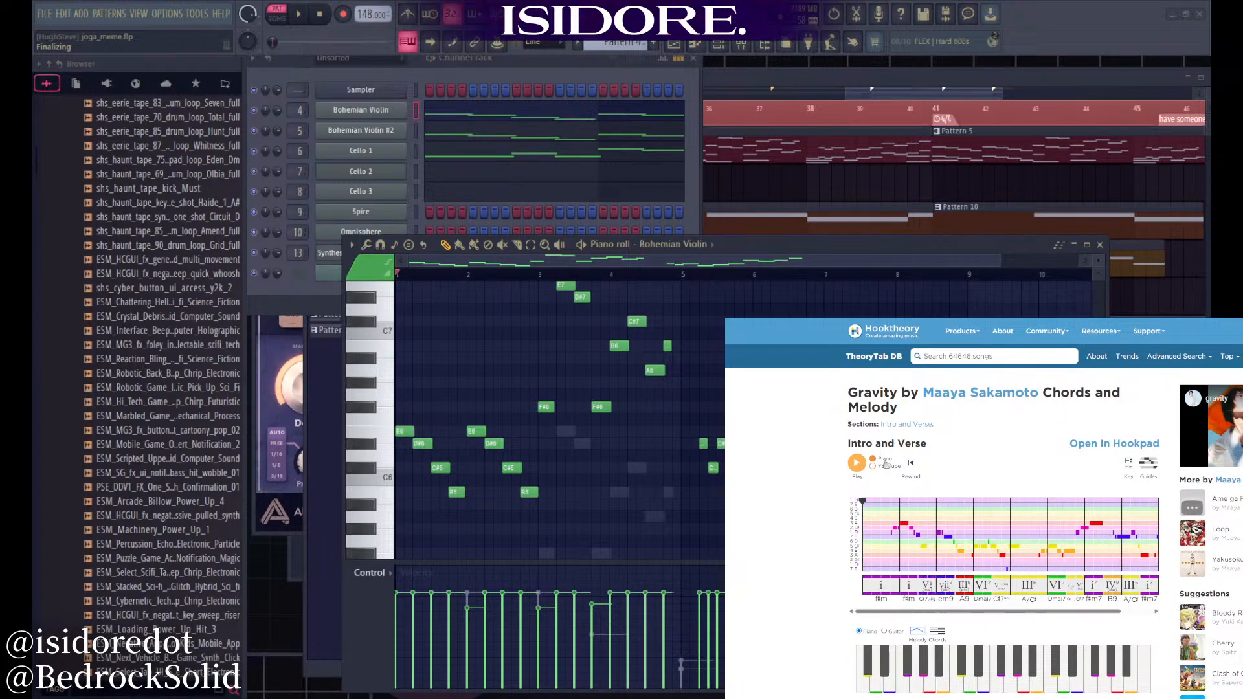
drag(1041, 612, 997, 610)
click(894, 464)
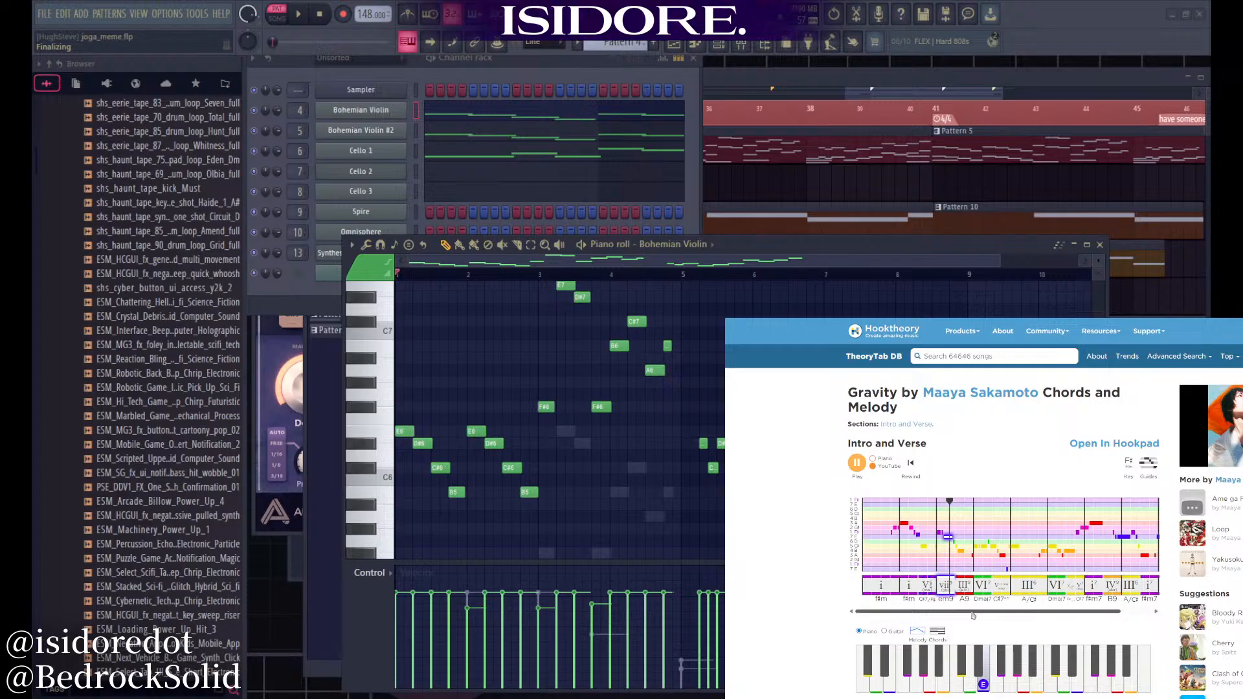
drag(971, 612, 1011, 614)
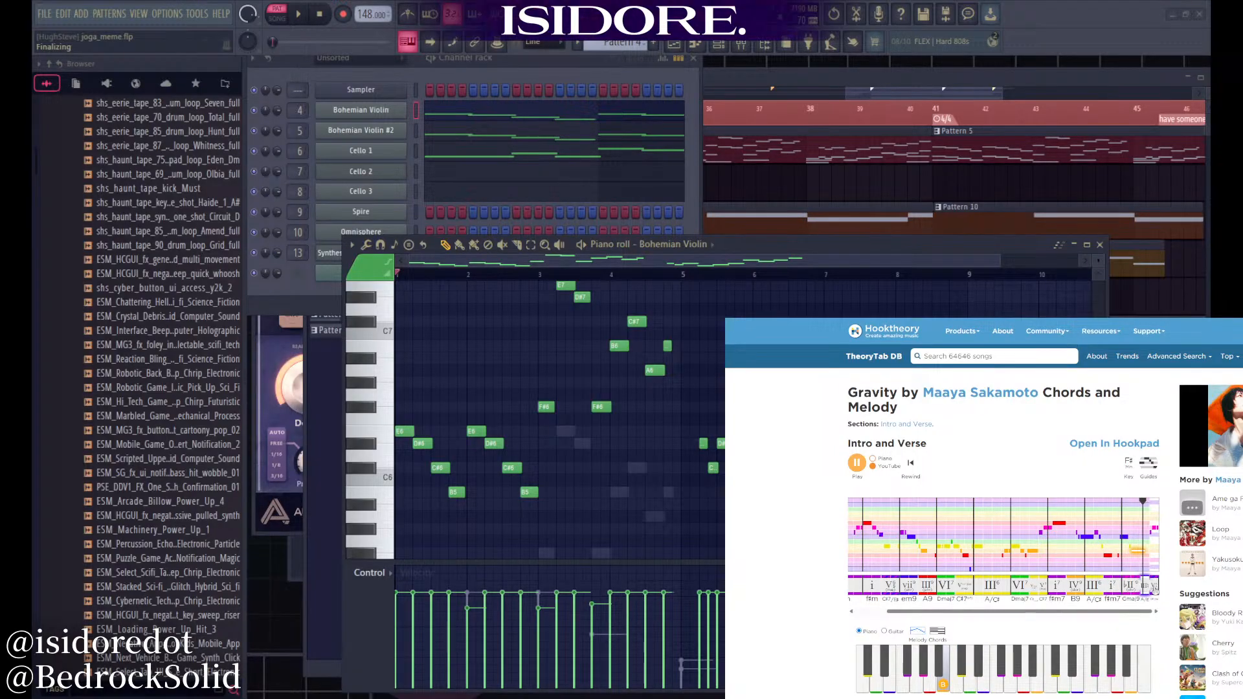
click(856, 462)
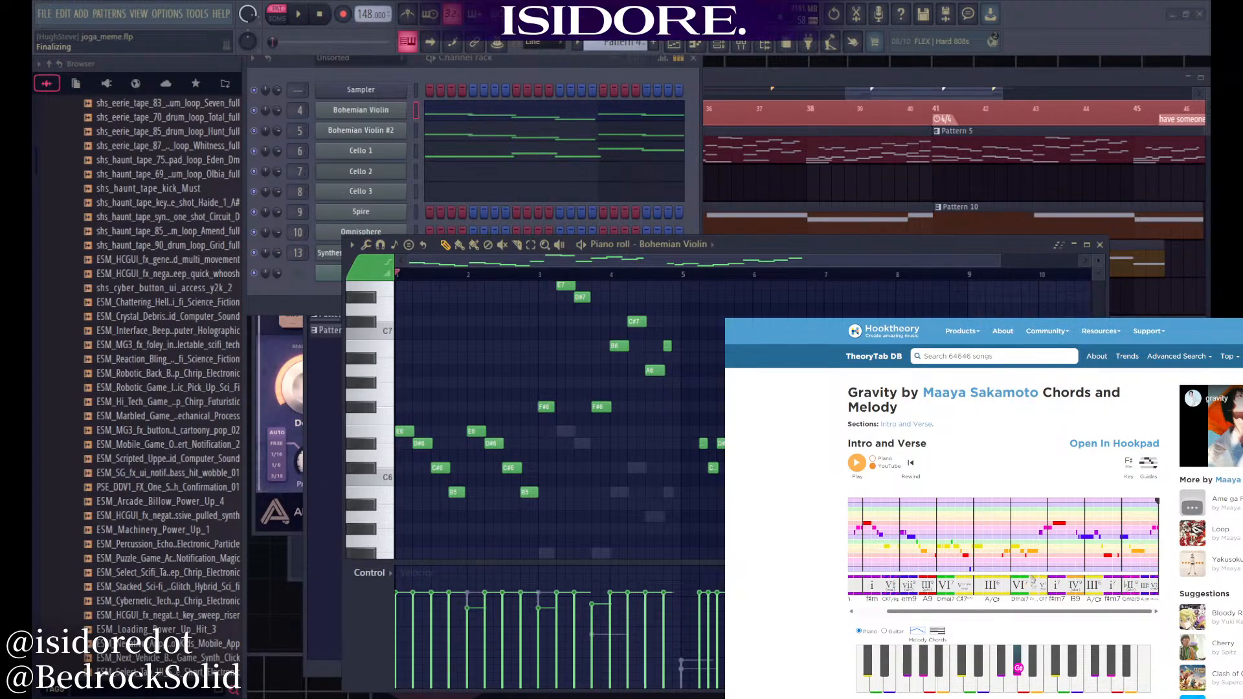
Audition the opening chords of Gravity one by one in piano mode, through the A9 and Dmaj7 chords
click(874, 587)
click(891, 587)
click(912, 588)
click(930, 588)
click(946, 588)
drag(940, 611, 924, 611)
click(924, 591)
click(941, 591)
click(963, 592)
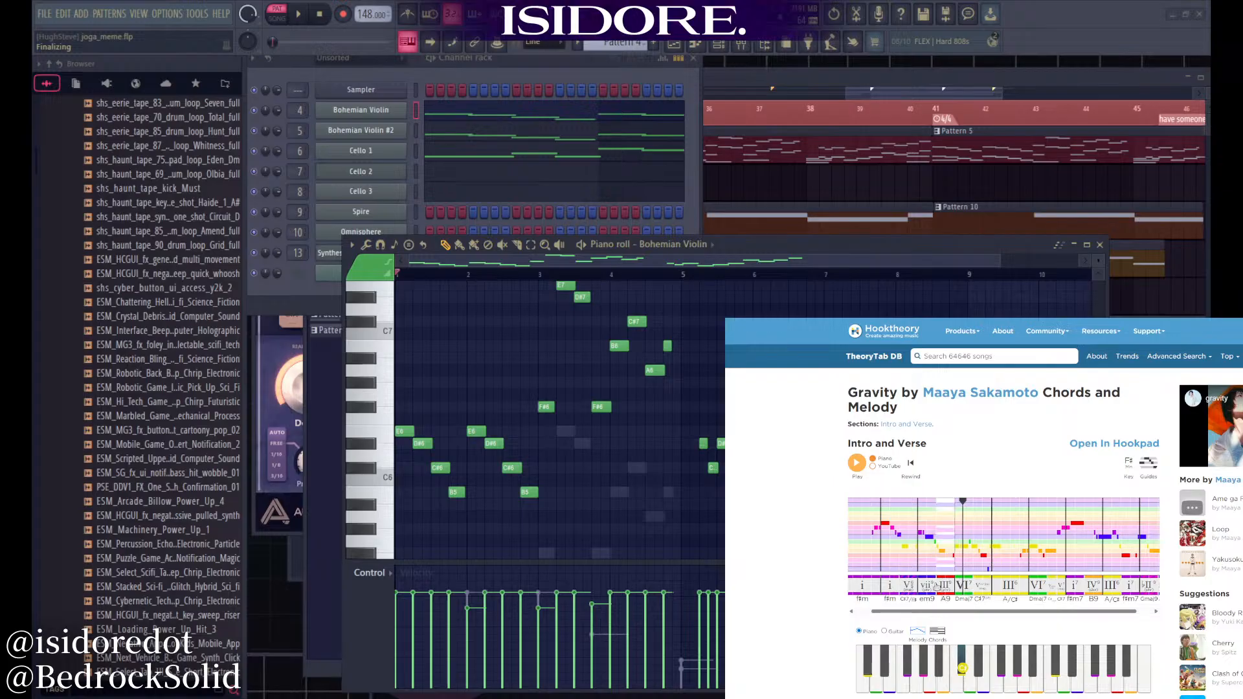
click(926, 591)
click(966, 591)
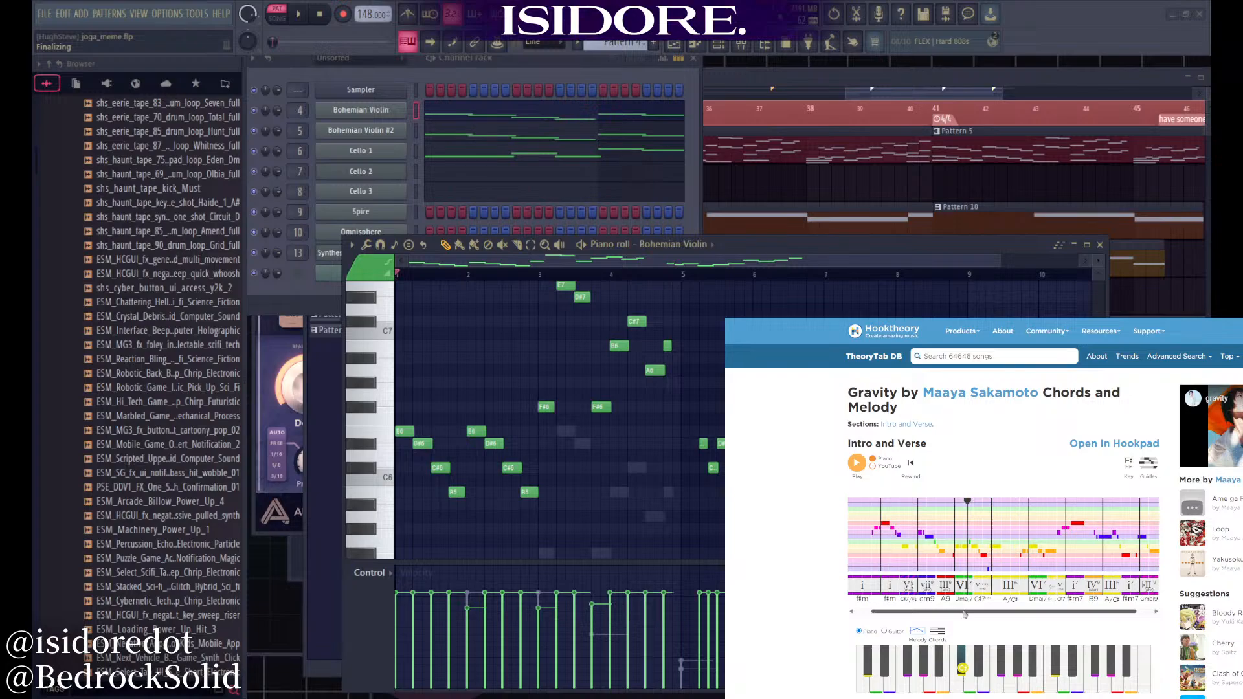
Audition the following chords of the Gravity progression, through the second Dmaj7 and up to the f#m7 chord
drag(960, 614, 909, 603)
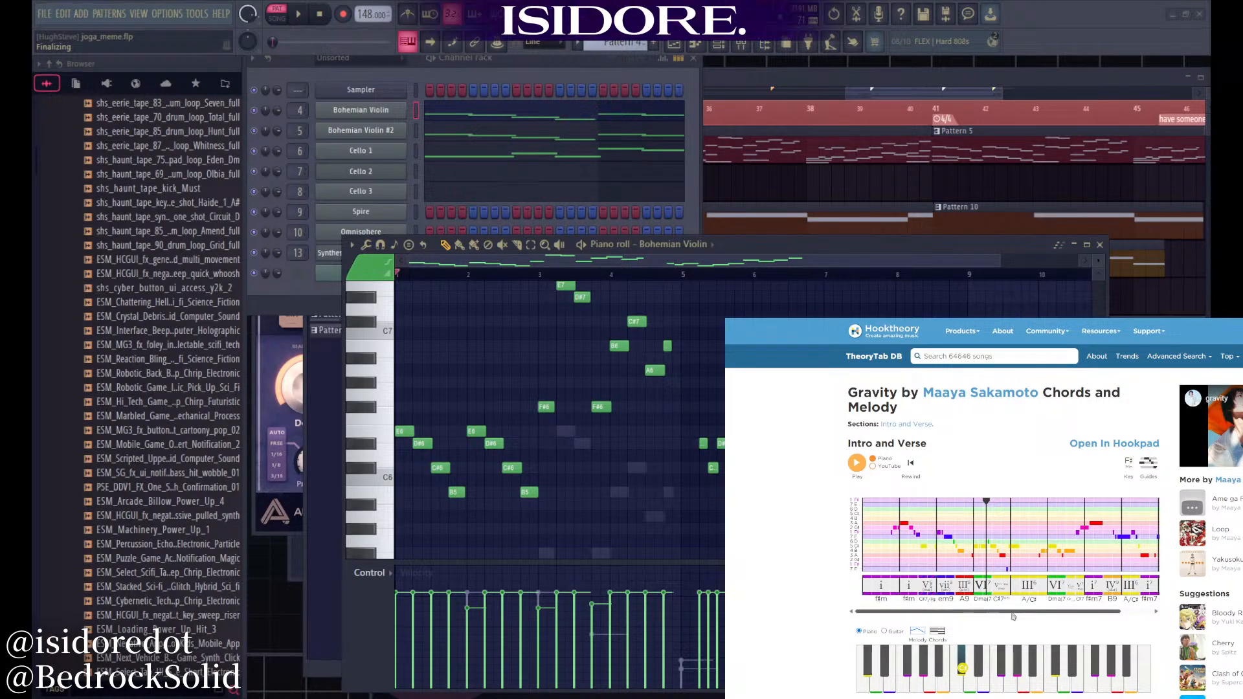
drag(1012, 615, 1020, 614)
click(993, 597)
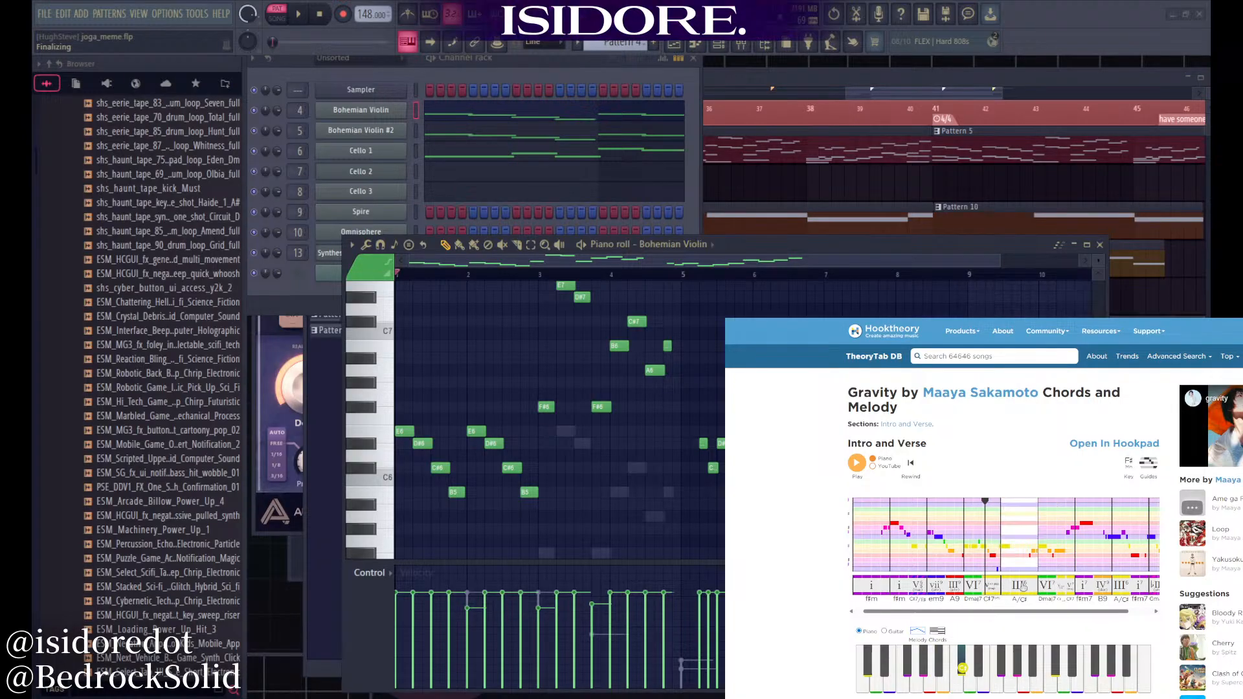
drag(1044, 614, 1069, 613)
click(1022, 589)
click(1043, 590)
click(1060, 590)
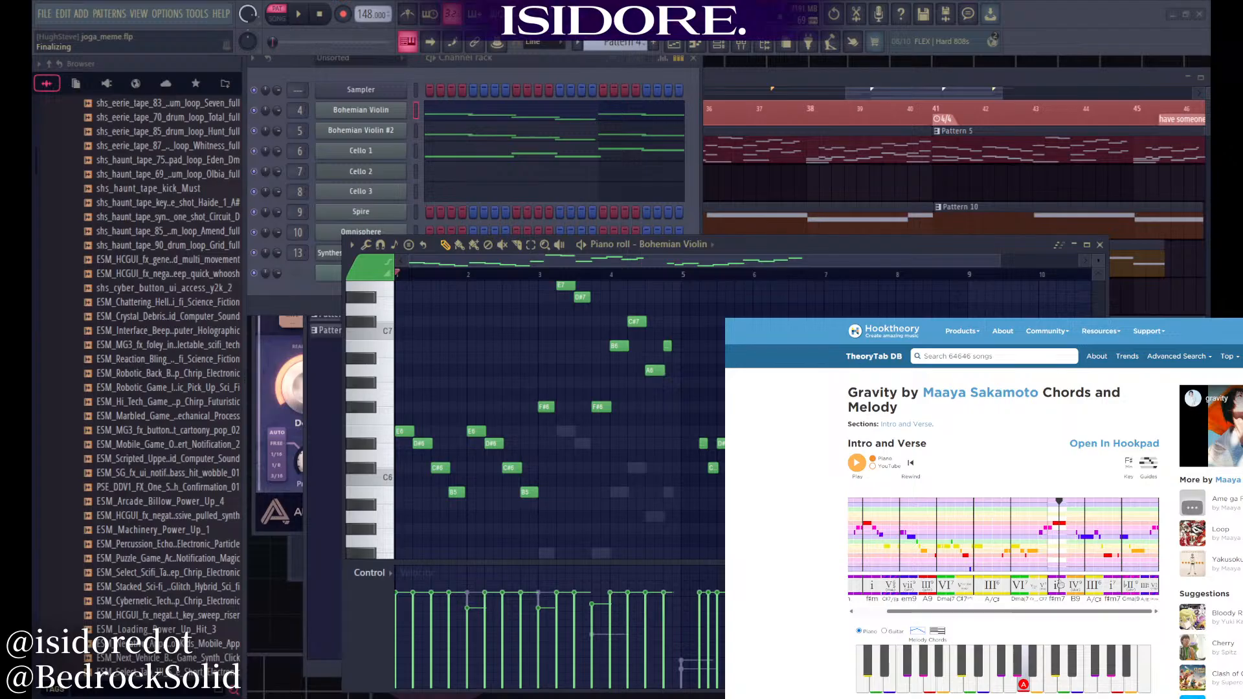
Look over the chord and melody metrics for Gravity, including the metrics chart, and return to the Intro and Verse
scroll(1080, 592, down, 10)
scroll(1010, 583, up, 3)
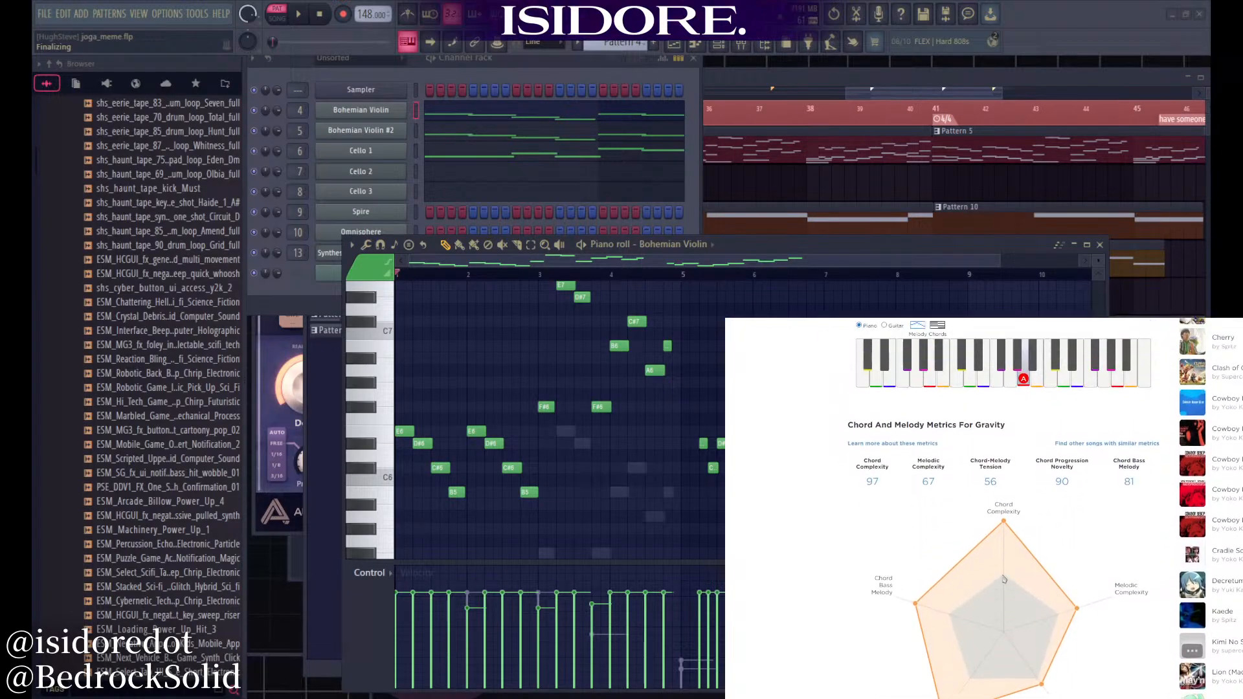
scroll(989, 578, down, 5)
scroll(963, 578, up, 5)
scroll(963, 578, up, 3)
Audition the remaining visible chords of the Gravity progression one by one, from the B9 chord onward
click(1077, 587)
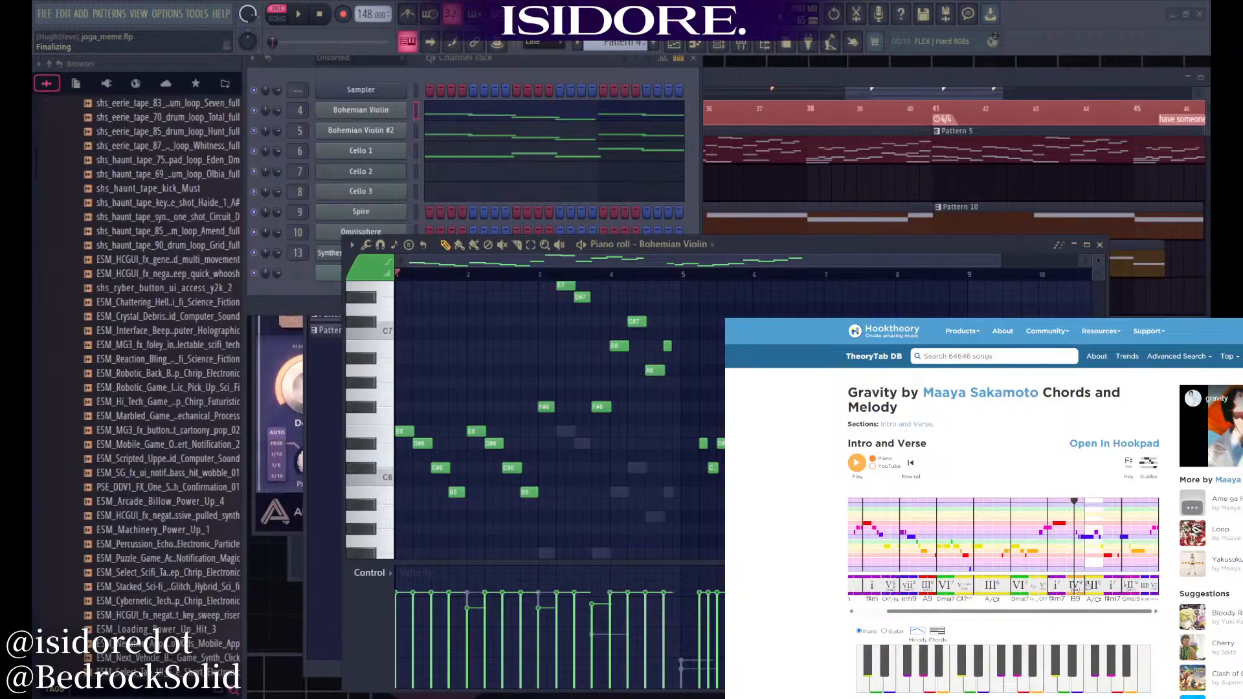
click(1072, 590)
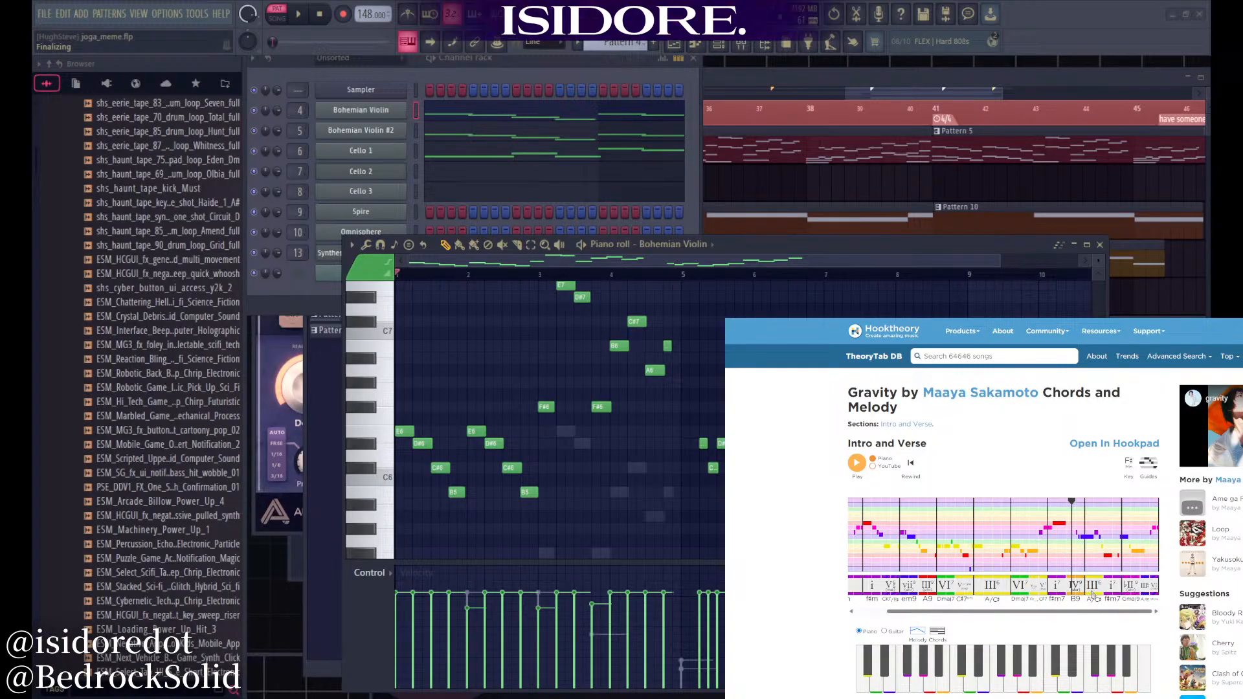
click(1092, 588)
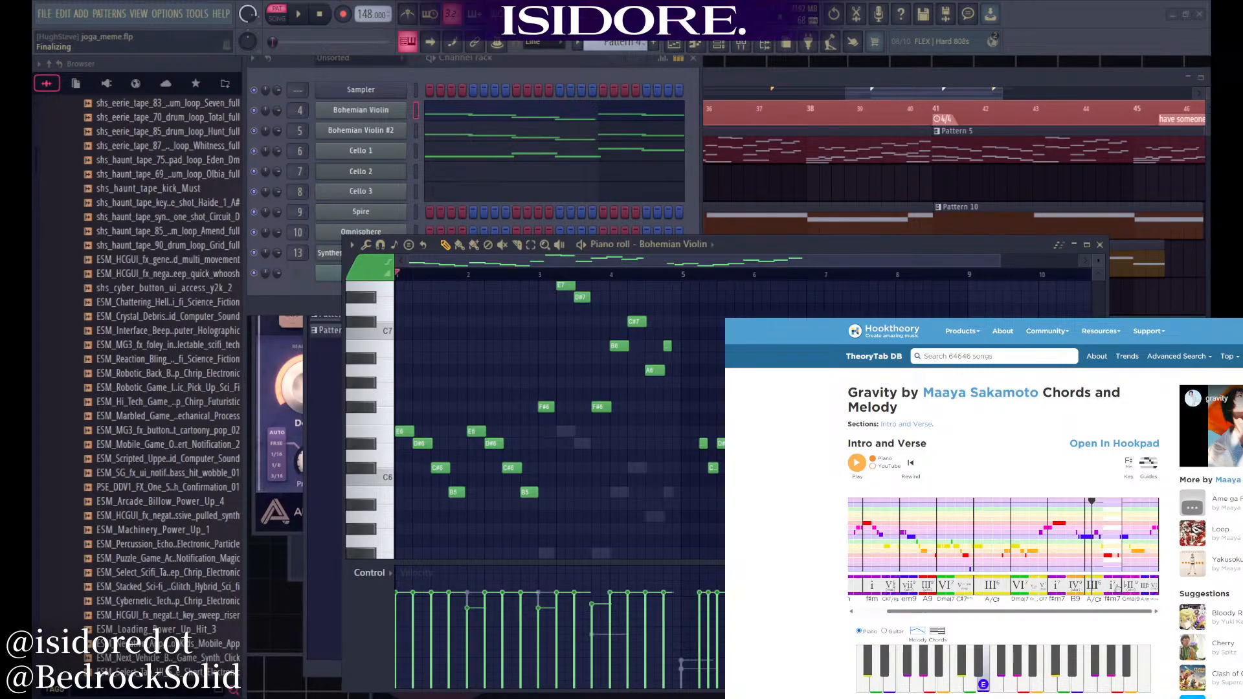
click(1130, 590)
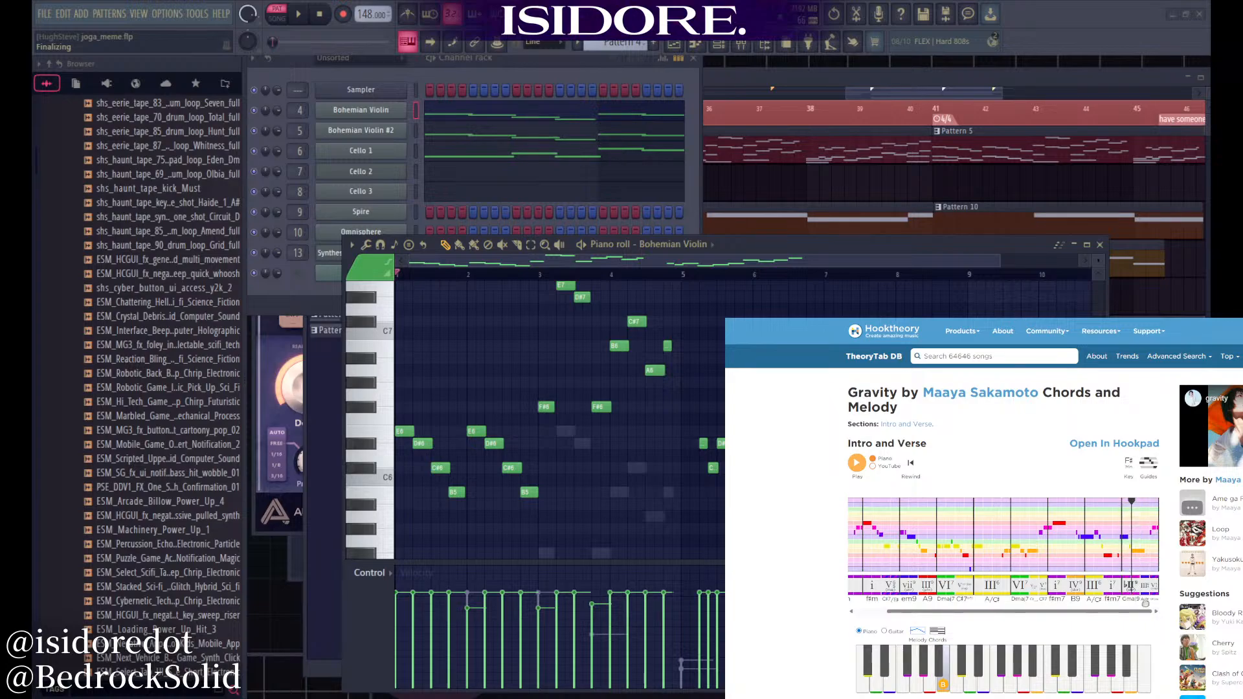
click(1113, 588)
click(1132, 589)
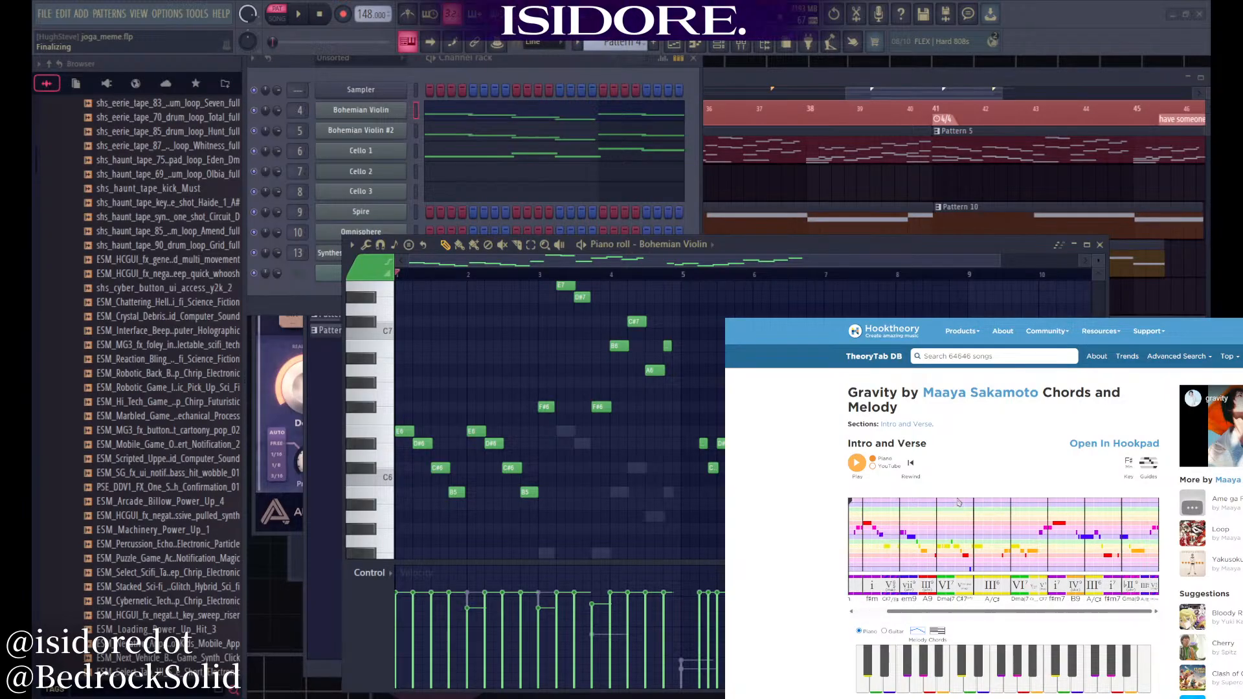
drag(945, 611, 910, 610)
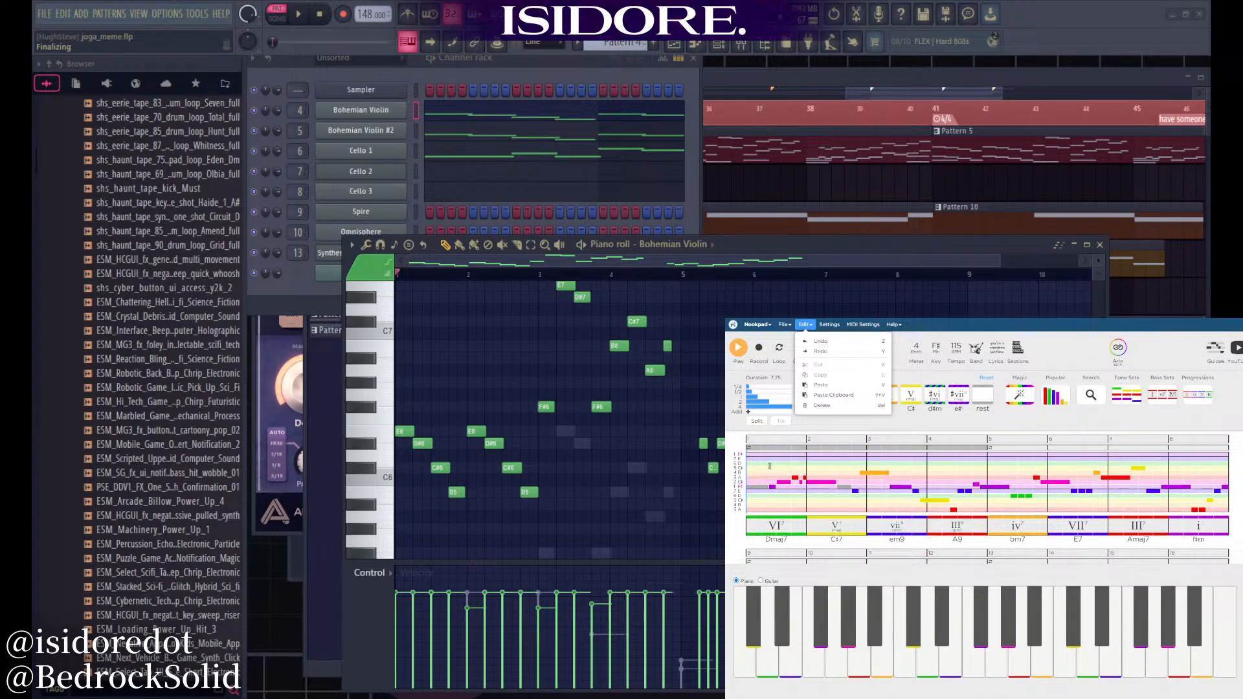
Switch to the F♯ minor sketch in Hookpad, play it from the opening measure, and review measures 1 to 16
click(770, 464)
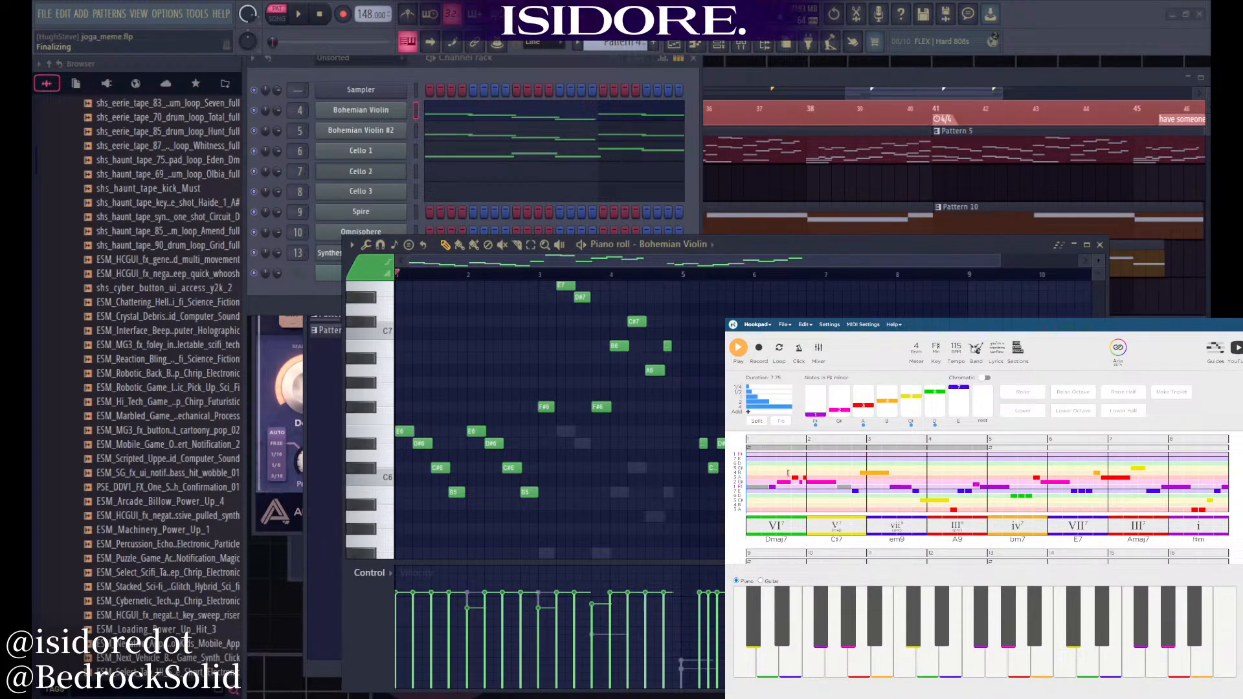
key(space)
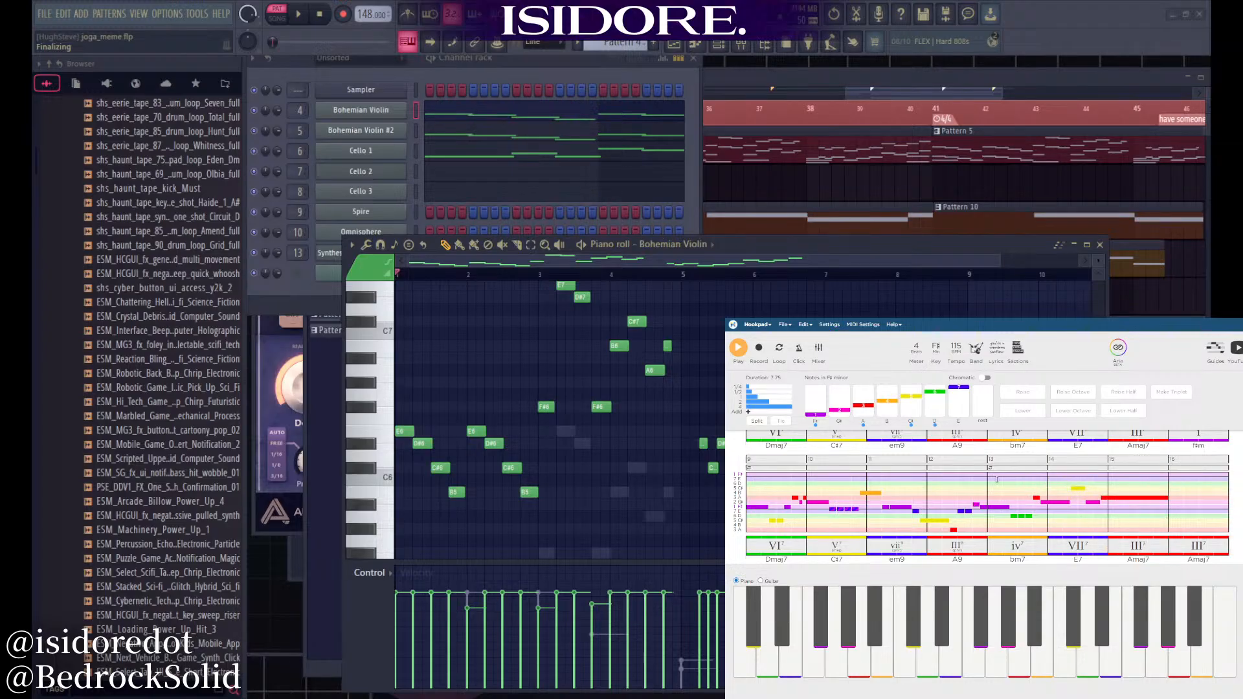
scroll(845, 486, up, 5)
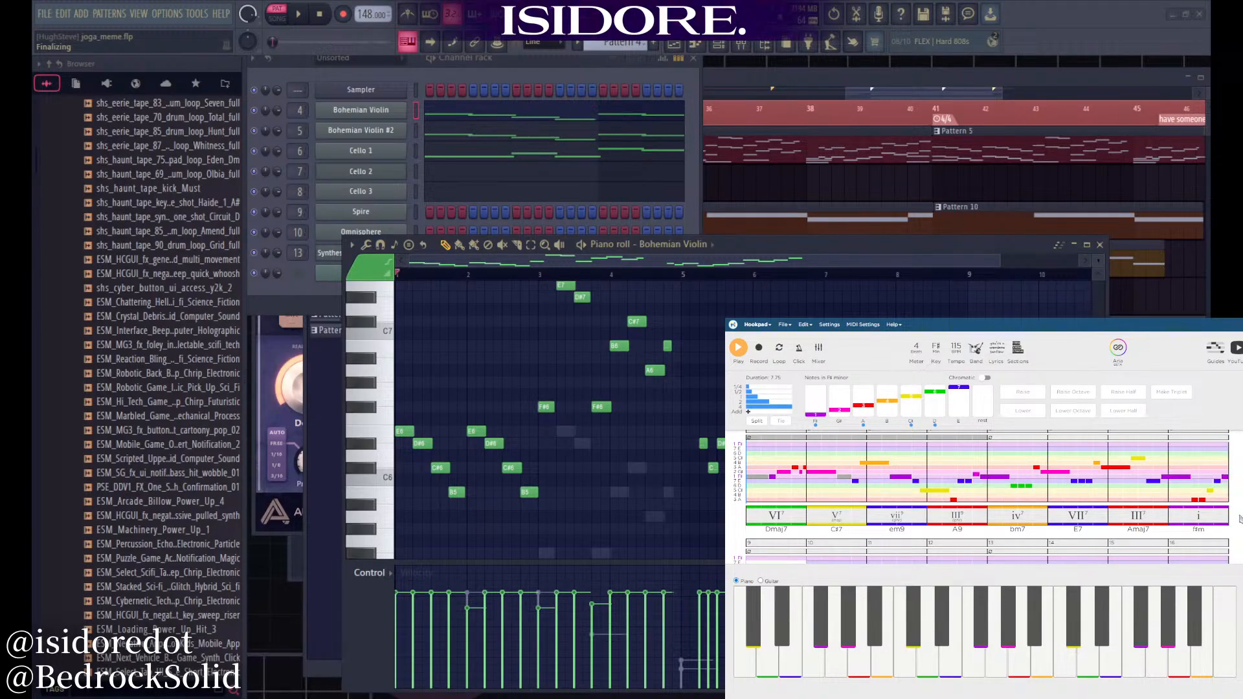
scroll(1205, 518, down, 3)
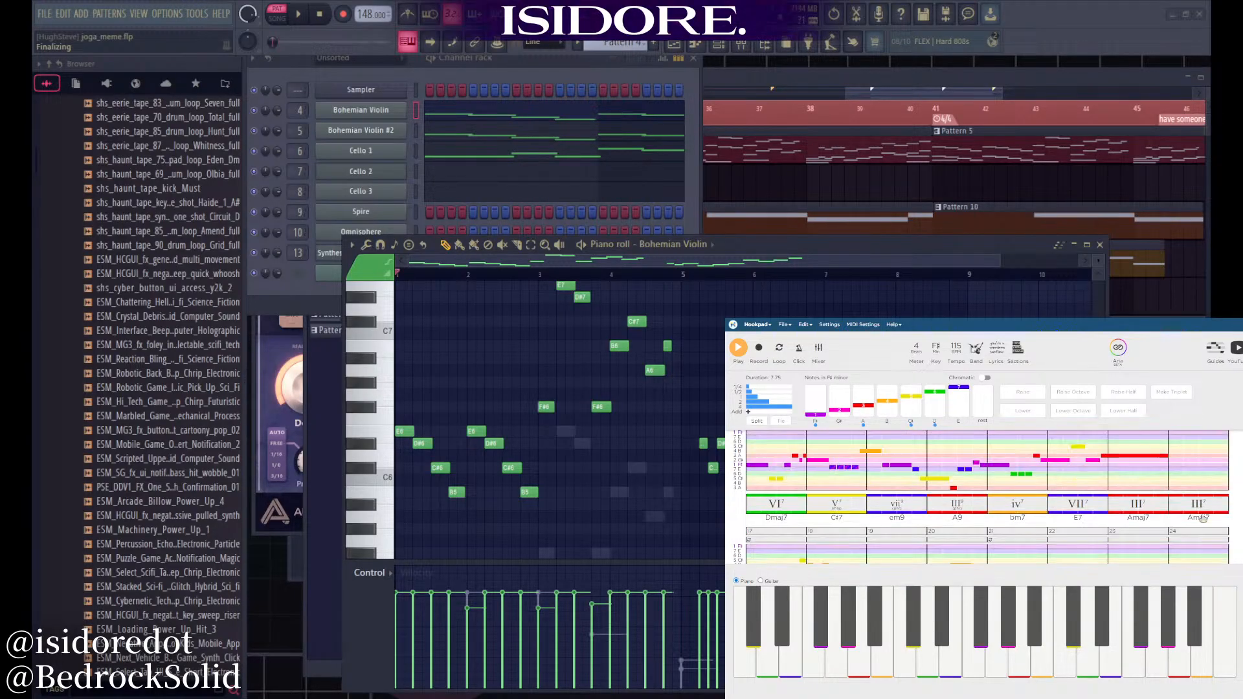
Audition the Amaj7 chord in measure 15 and the f♯m7 chord in measure 23 of the sketch
click(1140, 508)
scroll(1136, 502, up, 1)
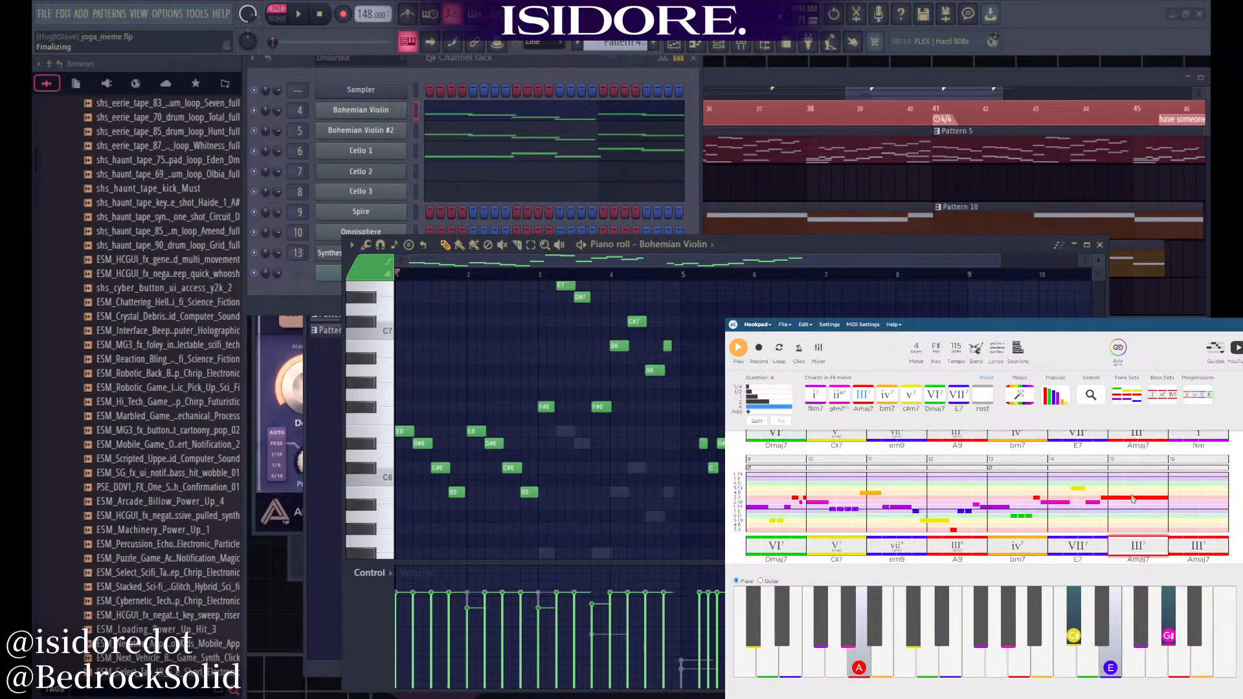
scroll(1130, 489, up, 2)
scroll(1121, 489, down, 6)
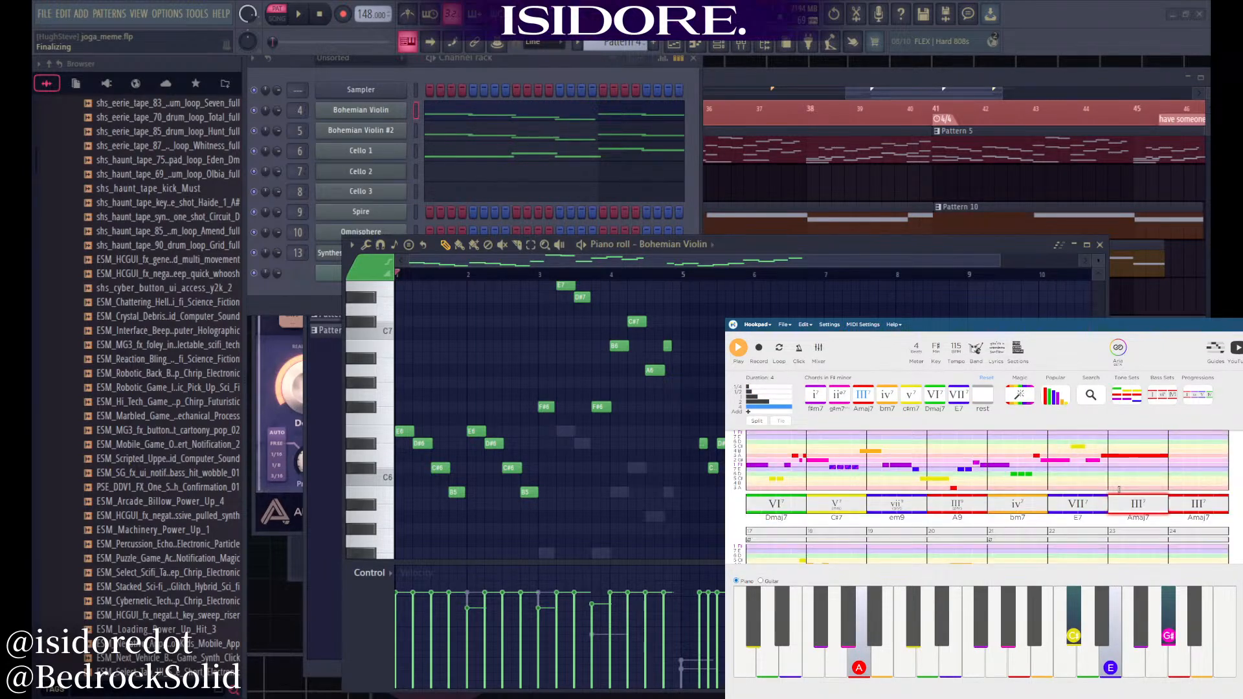
scroll(1119, 491, up, 1)
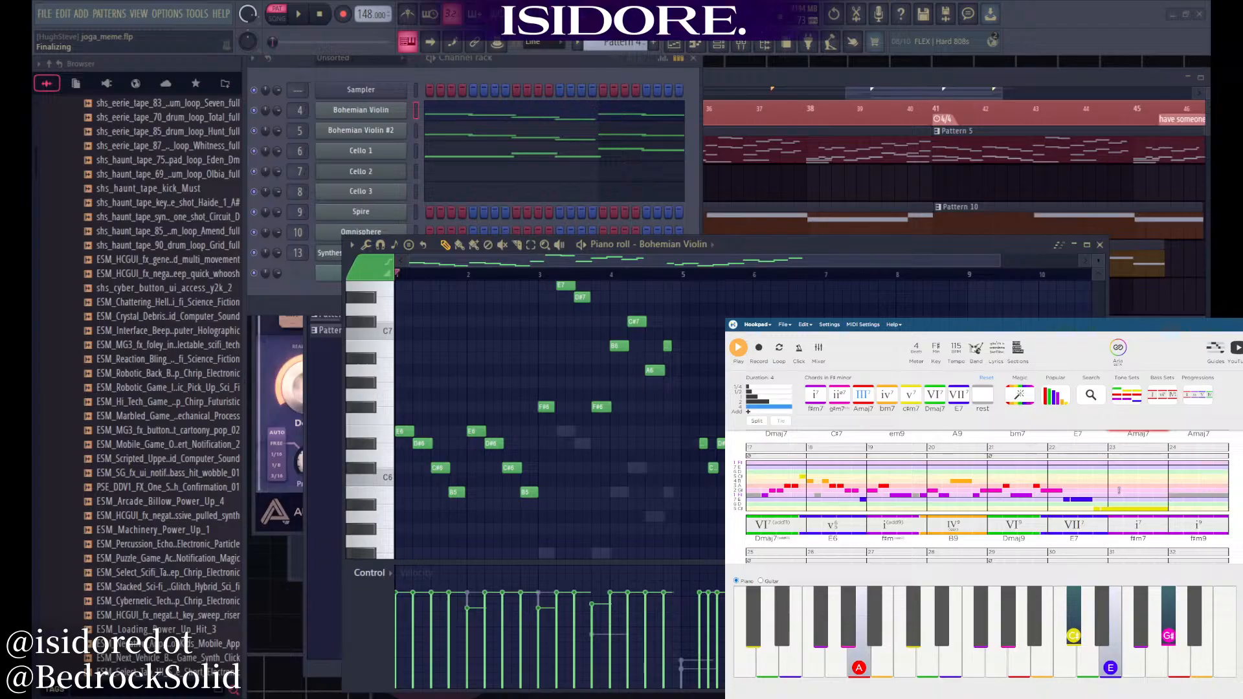
click(1137, 523)
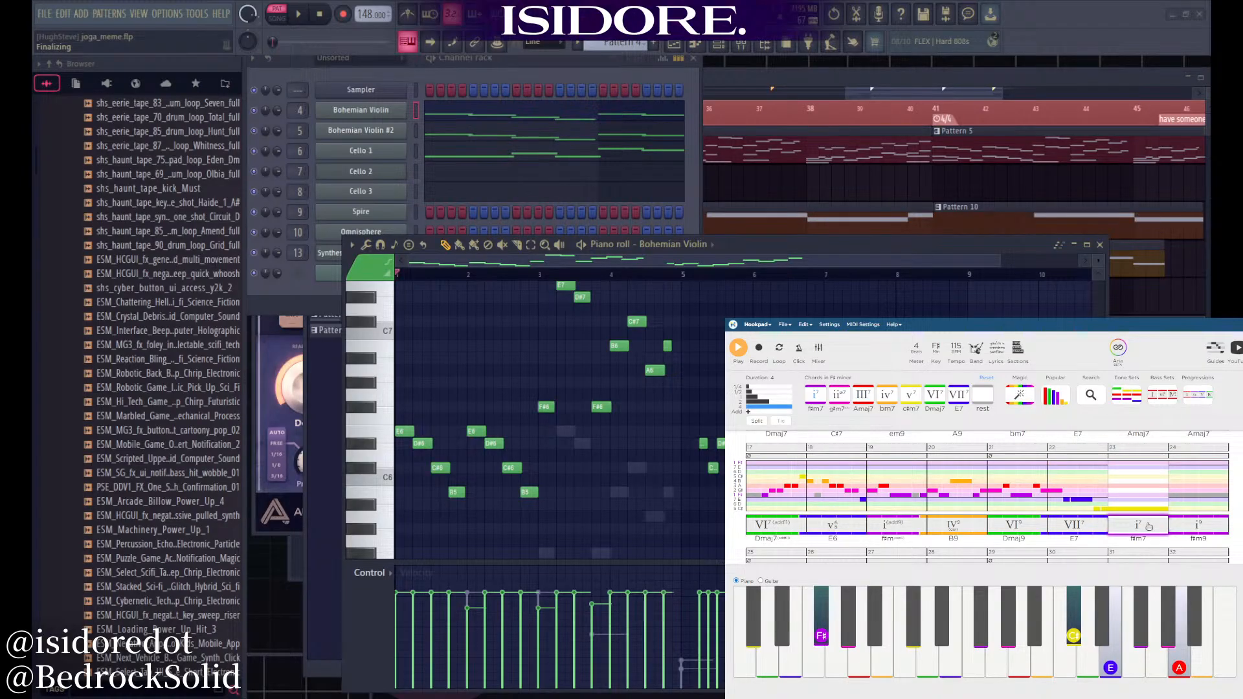
Compare the sketch's earlier and later sections through measure 40, and start from the chord opening measure 17
scroll(1016, 506, down, 3)
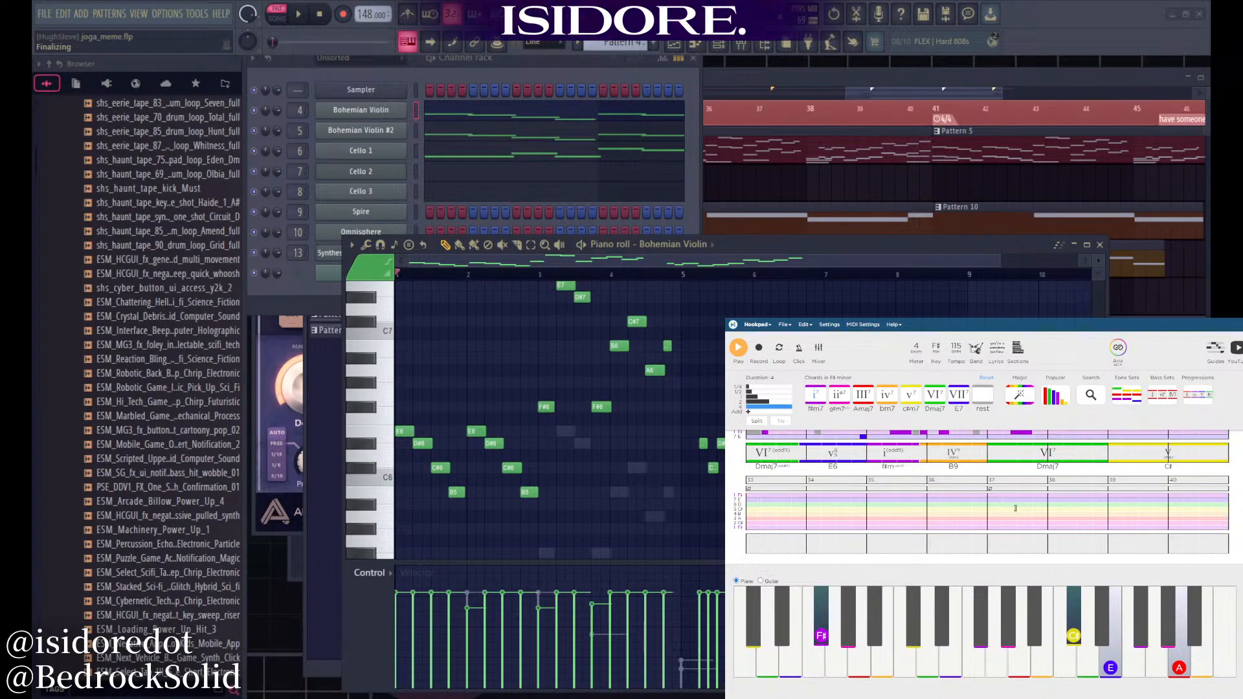
scroll(1016, 507, up, 5)
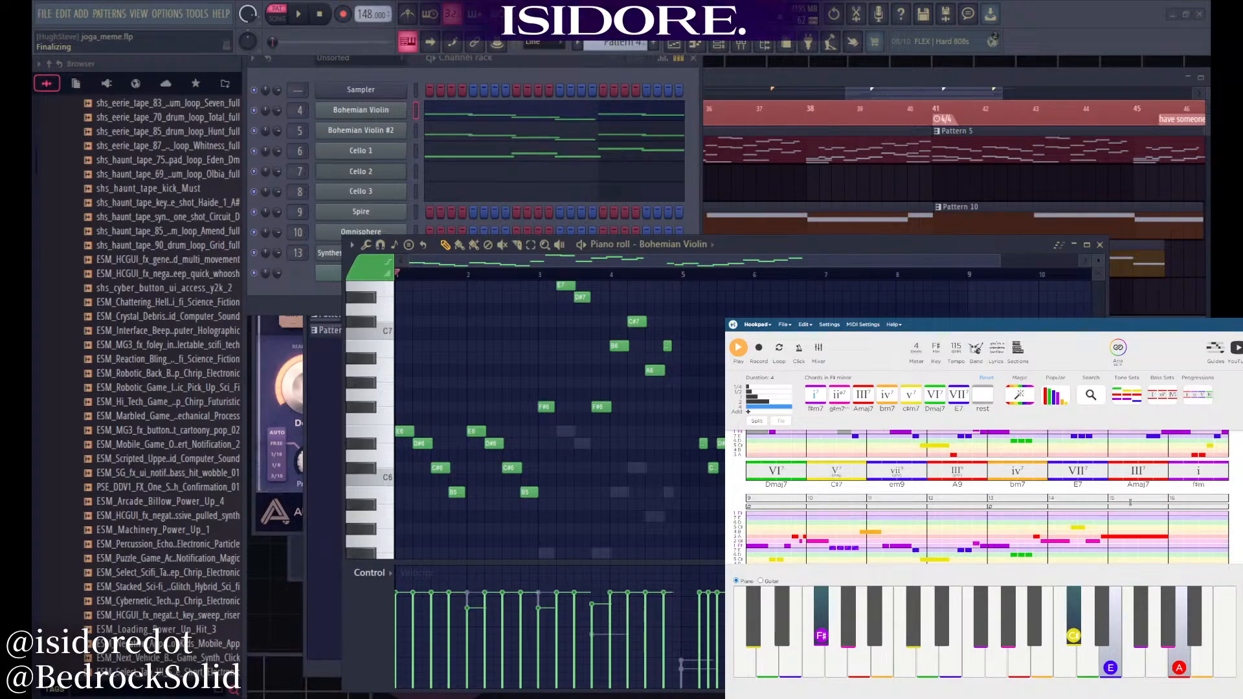
scroll(1114, 516, down, 4)
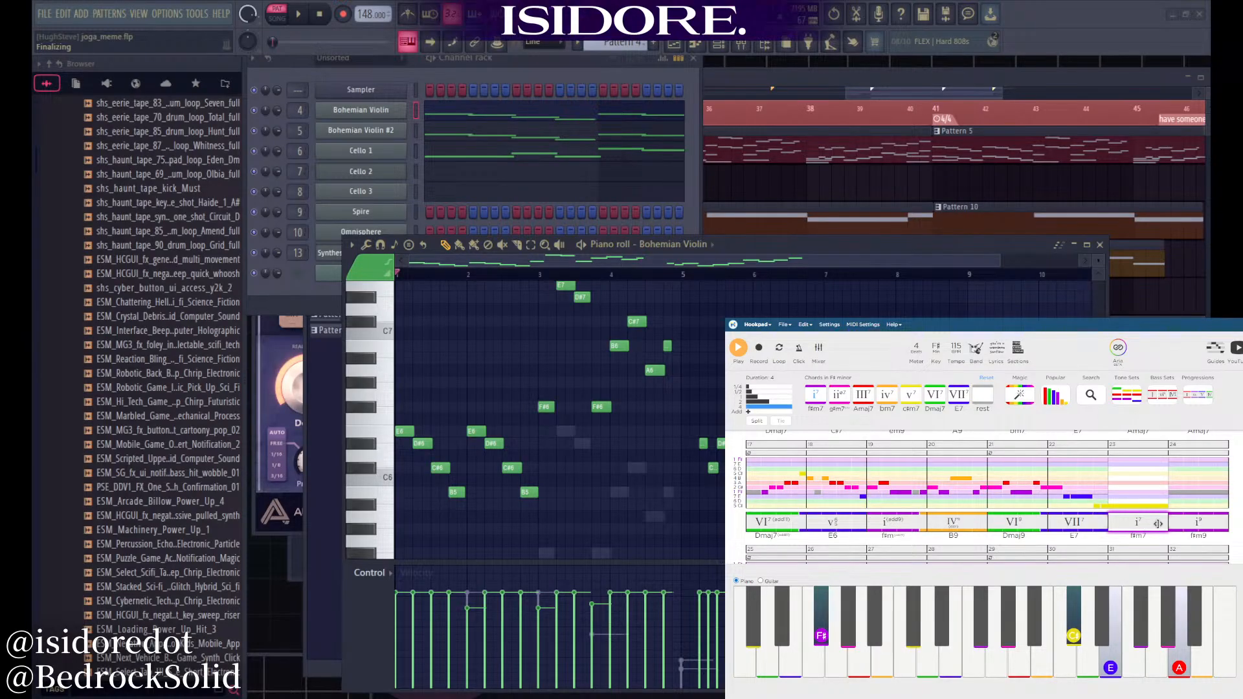
scroll(1157, 524, up, 1)
scroll(1149, 523, down, 1)
click(763, 520)
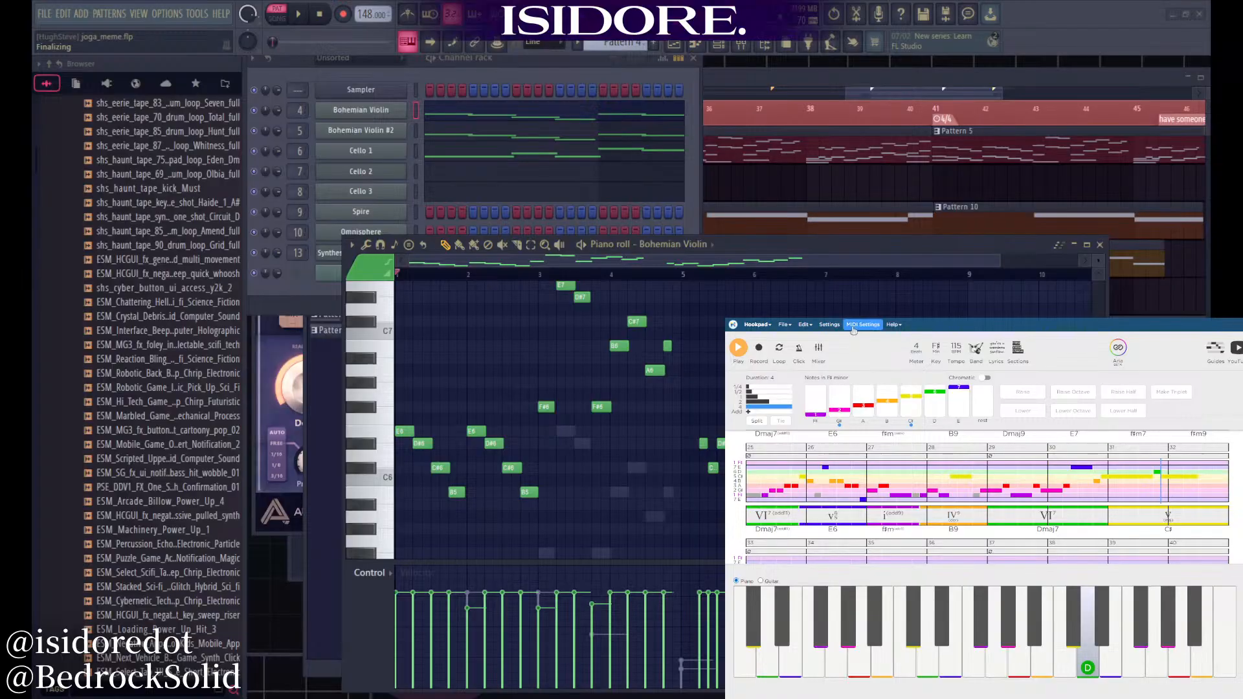
Browse the saved Hookpad projects and open the Weathergirl project
click(781, 326)
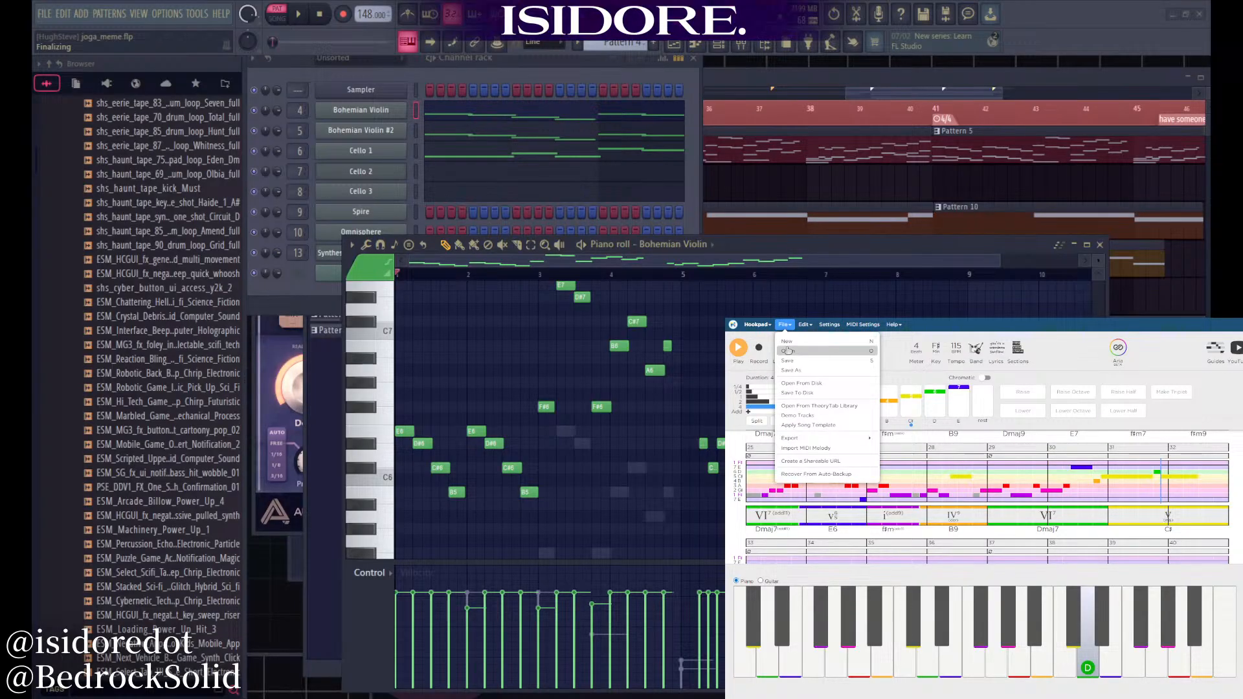
click(800, 349)
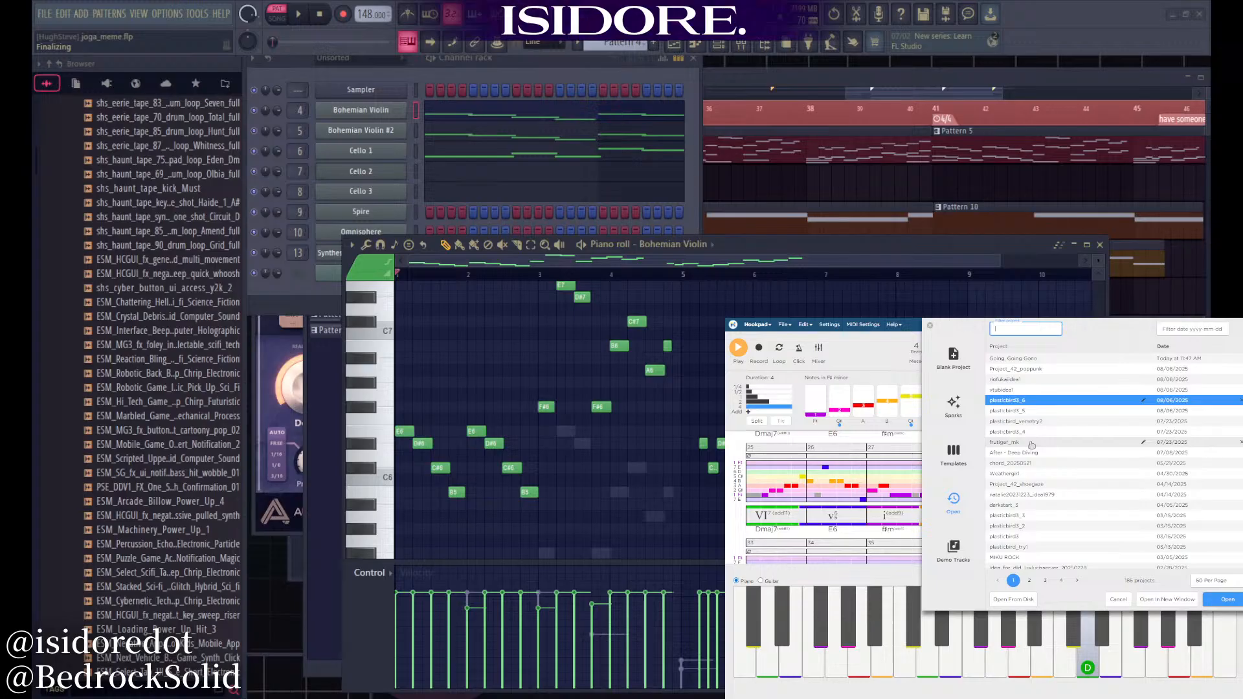
click(1029, 402)
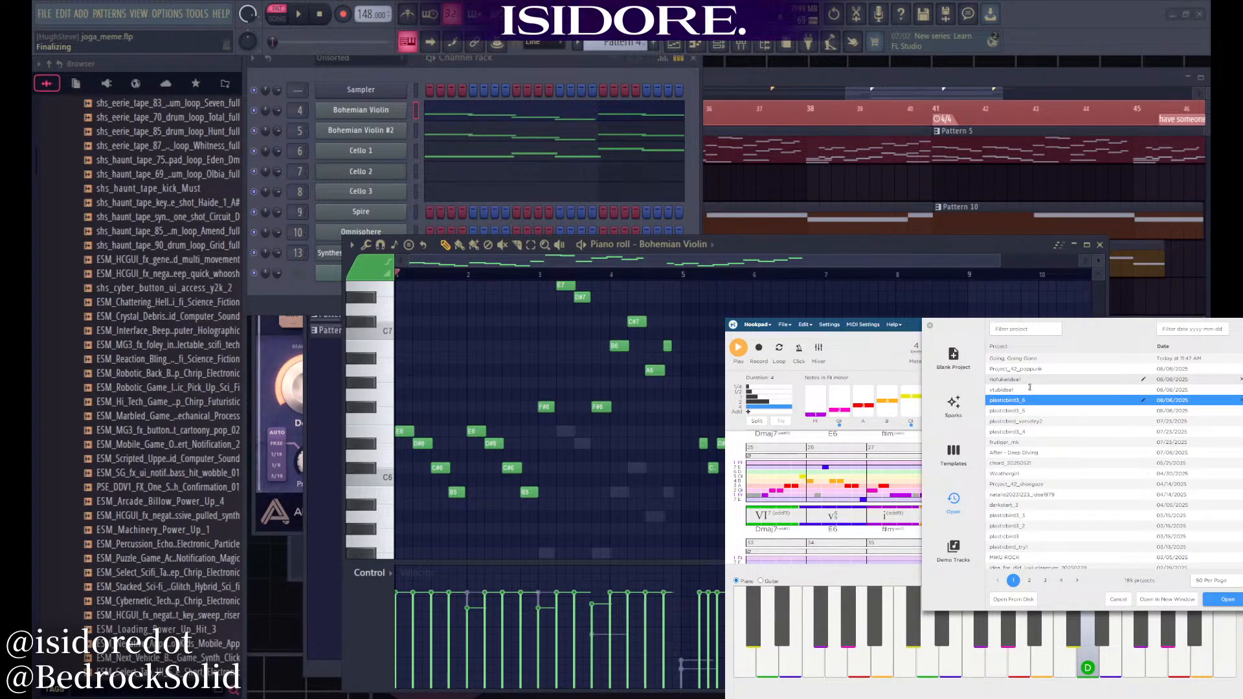
double_click(1039, 444)
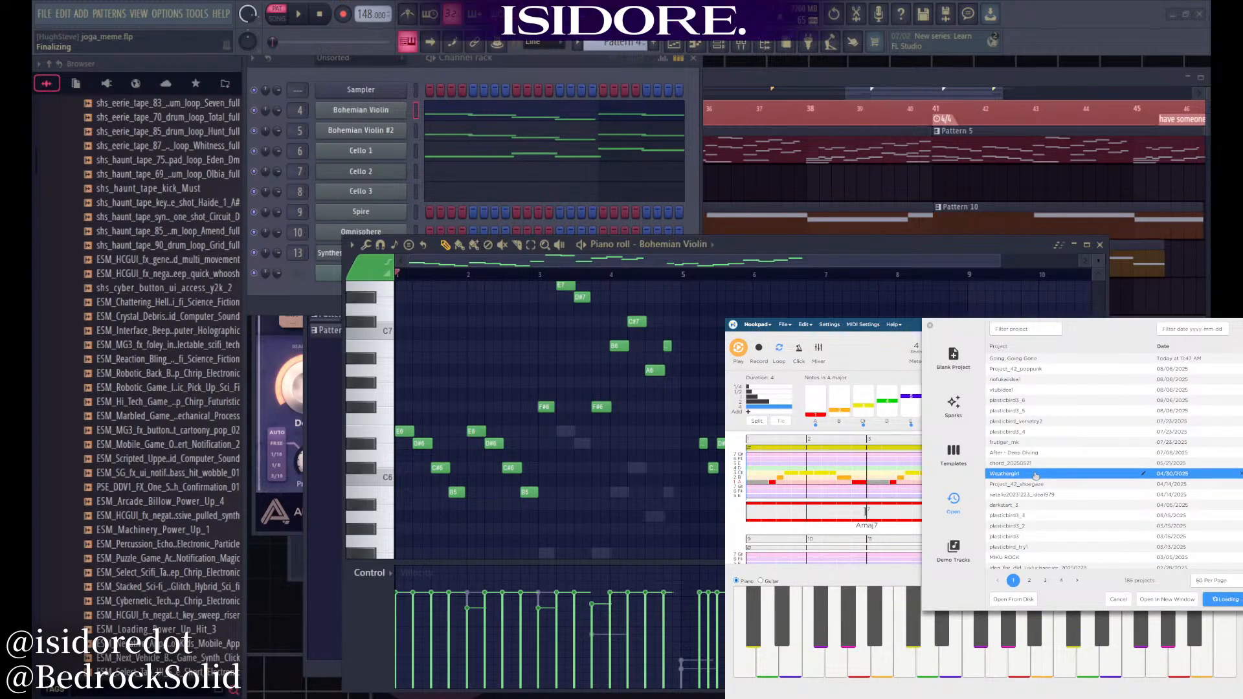
scroll(863, 497, down, 3)
scroll(814, 476, up, 3)
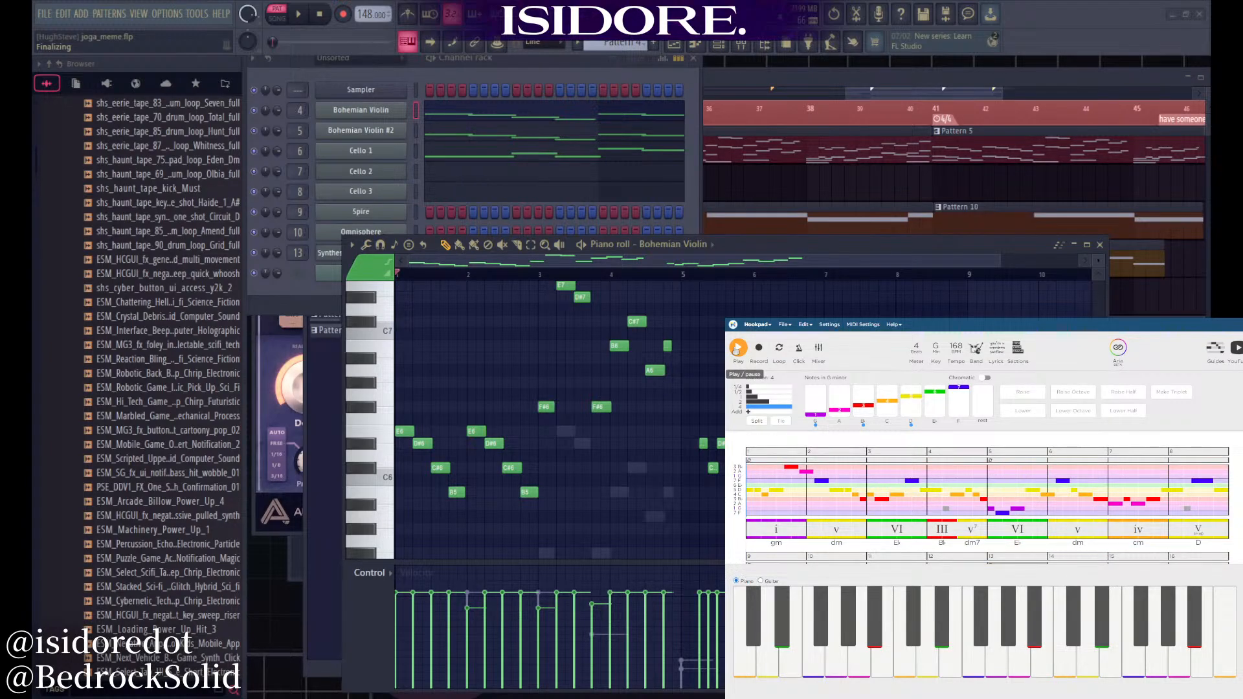
Play the Weathergirl sketch, pause it, and audition the D chord in measure 14
click(738, 350)
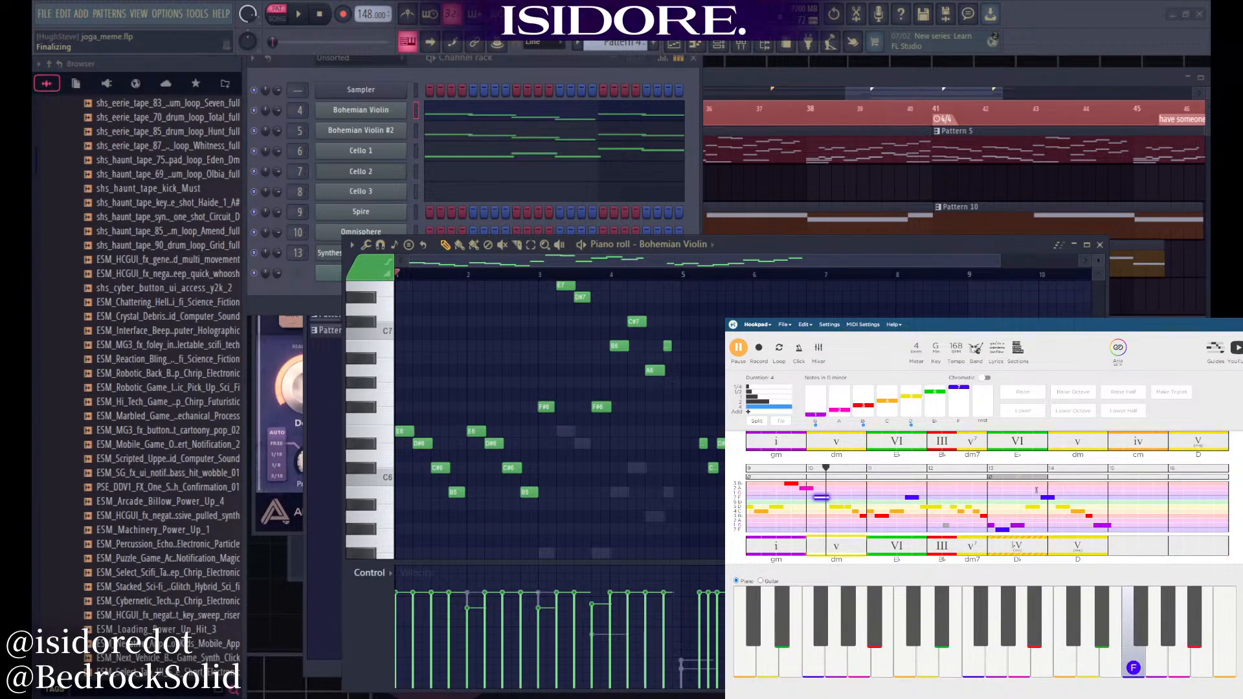
click(738, 347)
click(1065, 551)
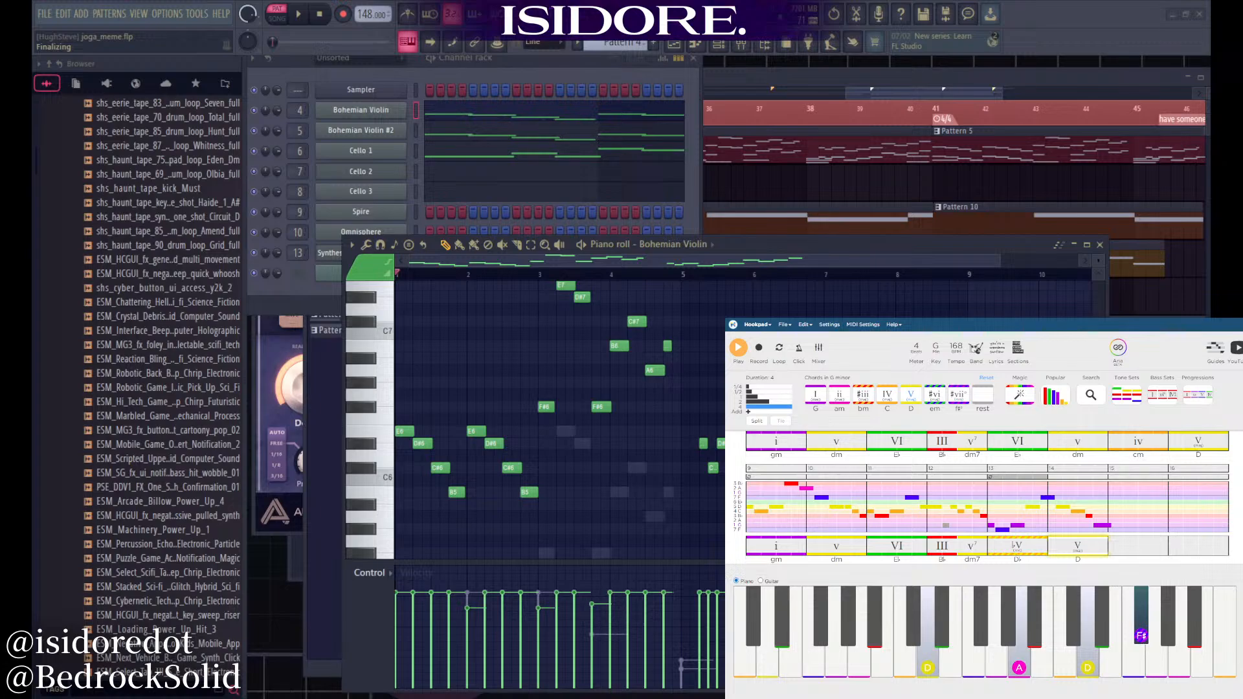
Browse pages 2 and 3 of the saved projects, cancel, and audition the D♭ chord in measure 13
click(784, 324)
click(791, 351)
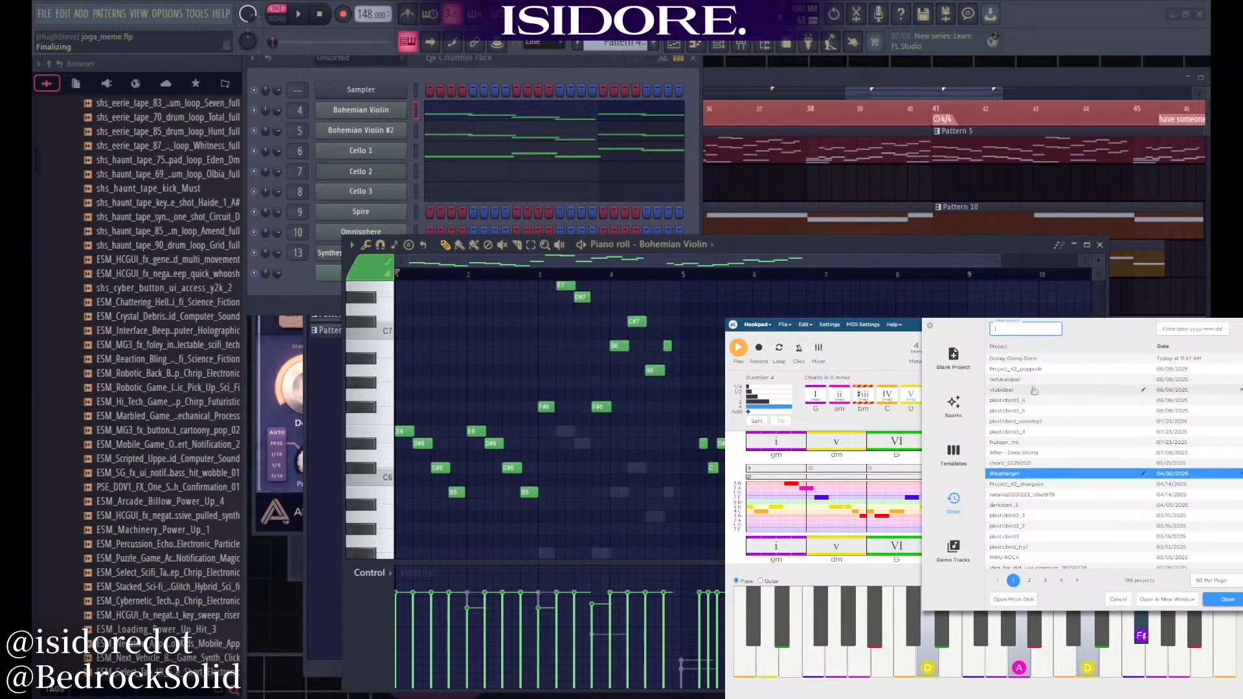
click(1029, 581)
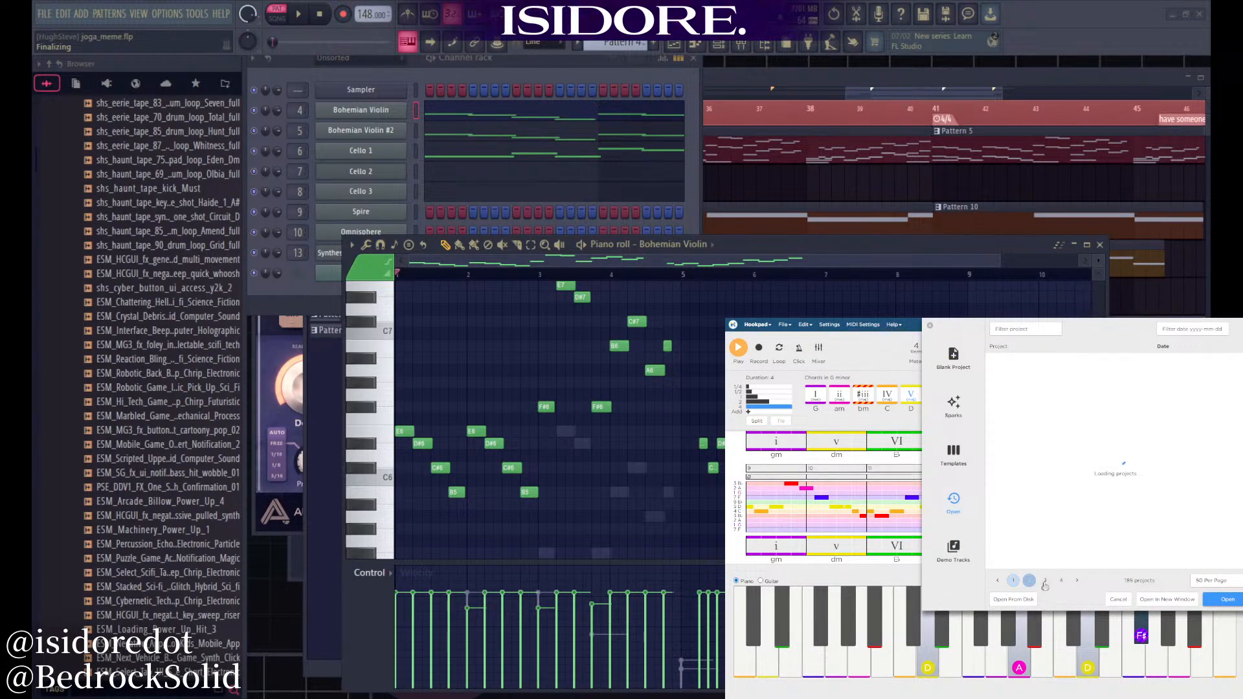
click(1044, 583)
scroll(1062, 477, down, 1)
scroll(1062, 478, down, 4)
click(1118, 599)
click(1024, 546)
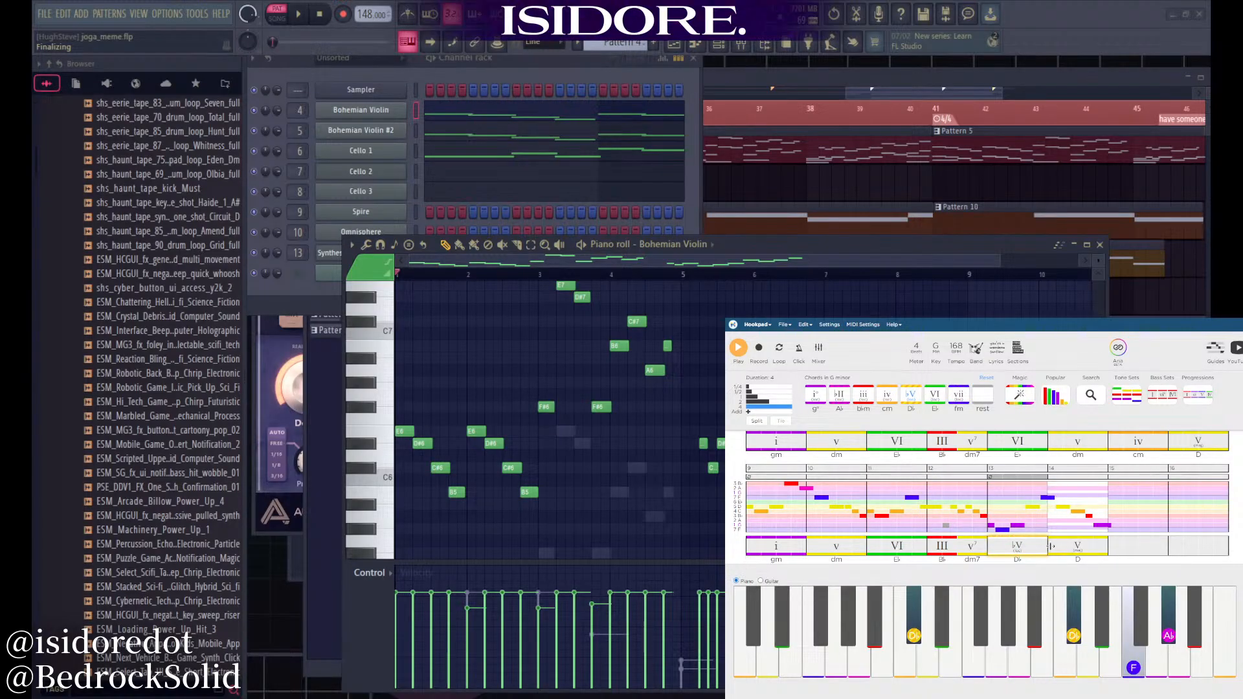
Open the G minor, 100 BPM chord sketch from page 3 of the saved Hookpad projects
click(786, 325)
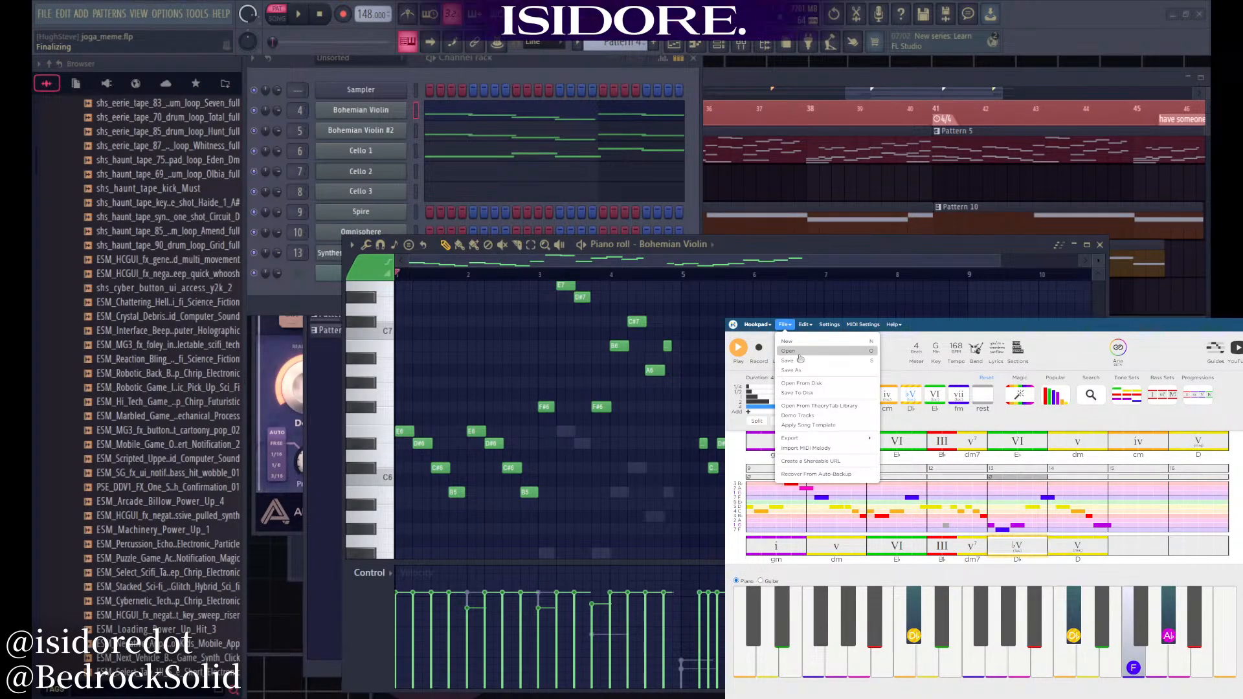
click(797, 354)
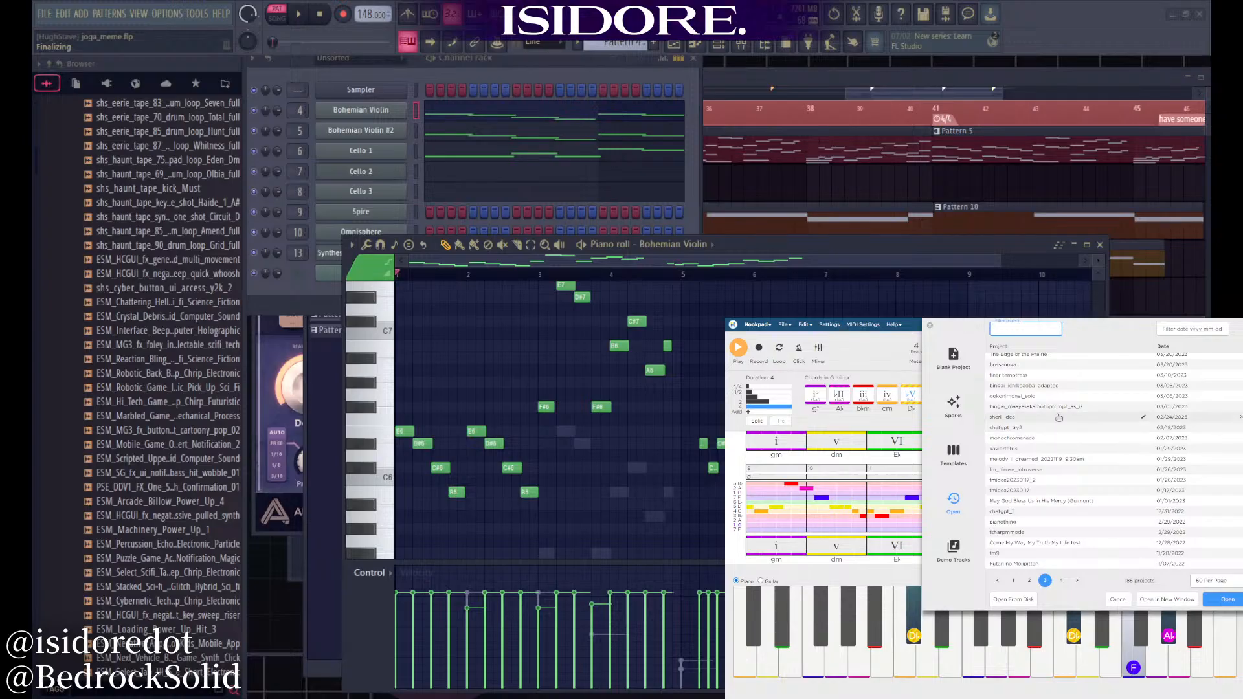
scroll(1030, 461, up, 2)
scroll(1030, 461, down, 2)
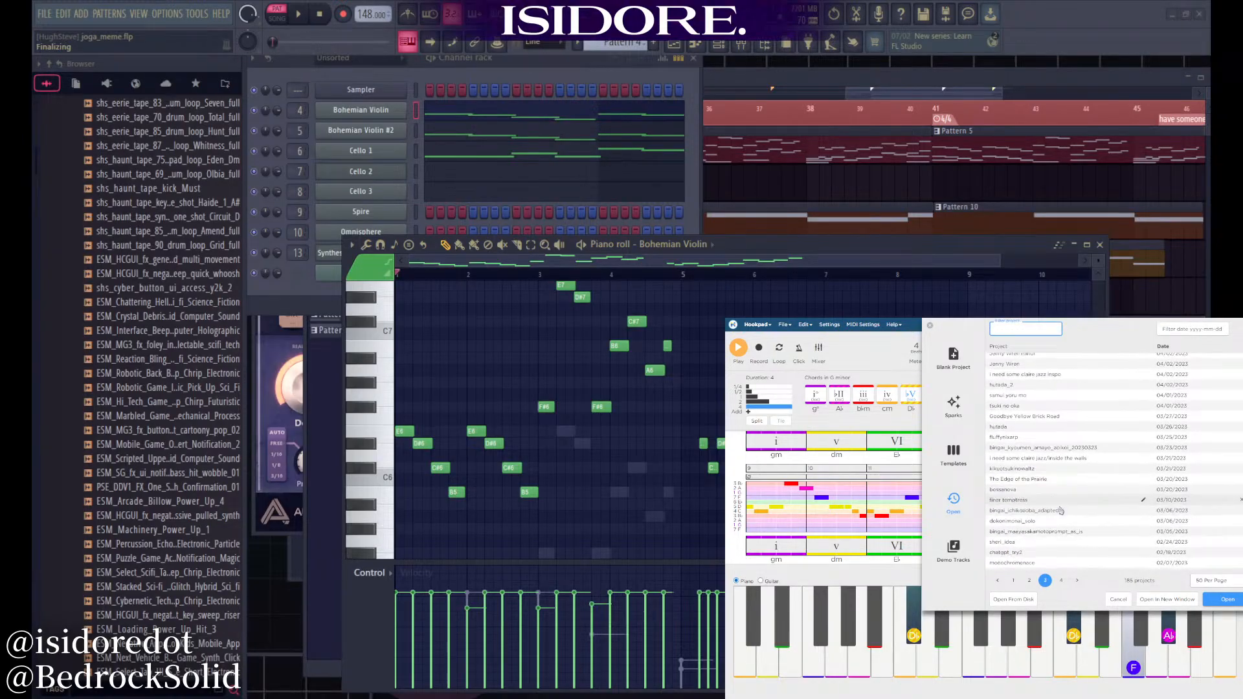
scroll(1061, 492, up, 4)
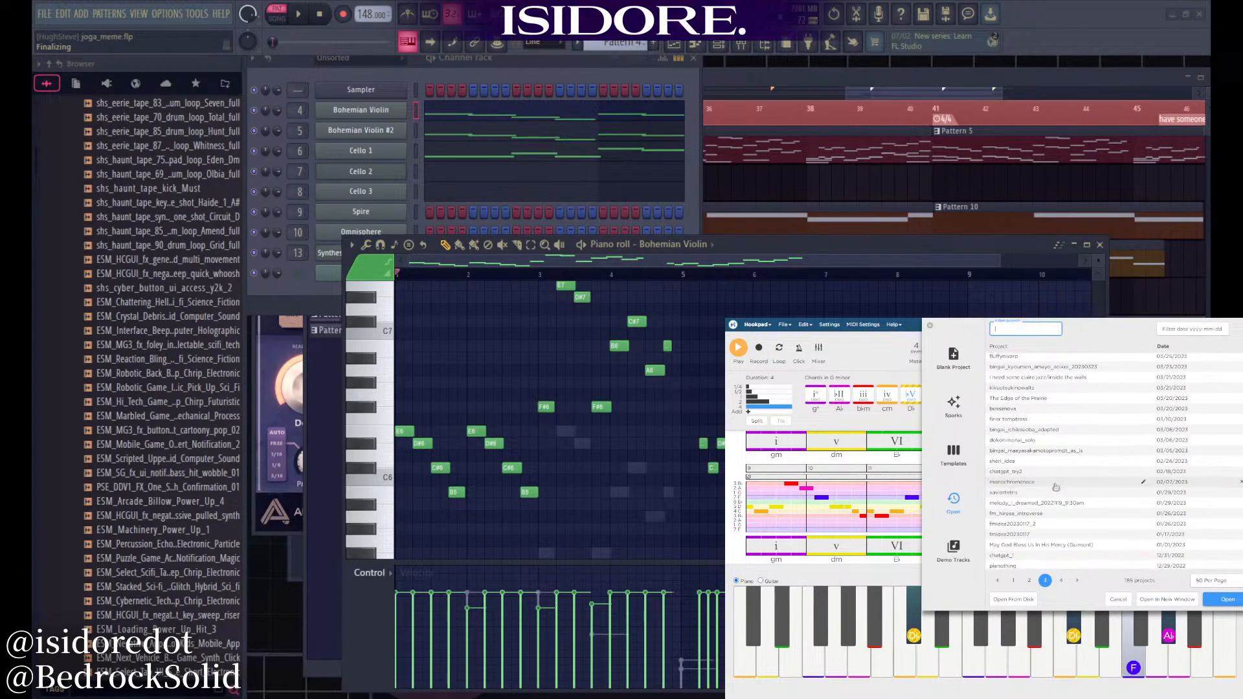
double_click(1059, 418)
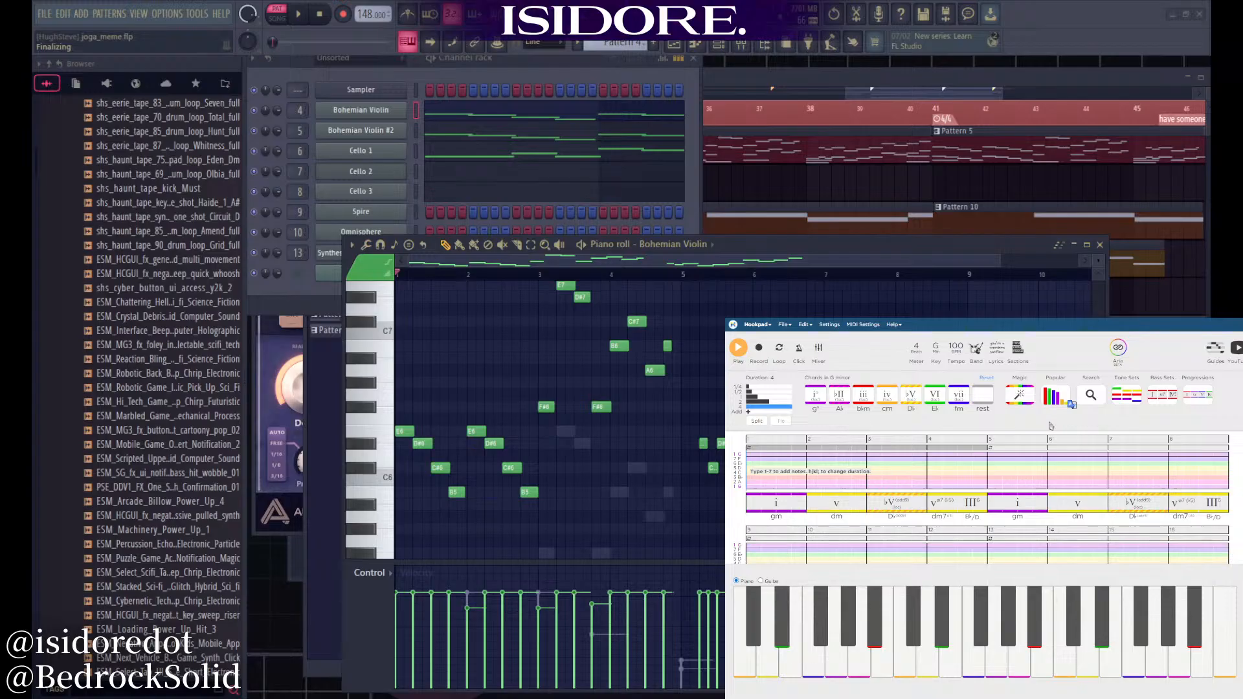
Search the saved projects for "i need some" and open the matching project dated 04/02/2023
click(784, 325)
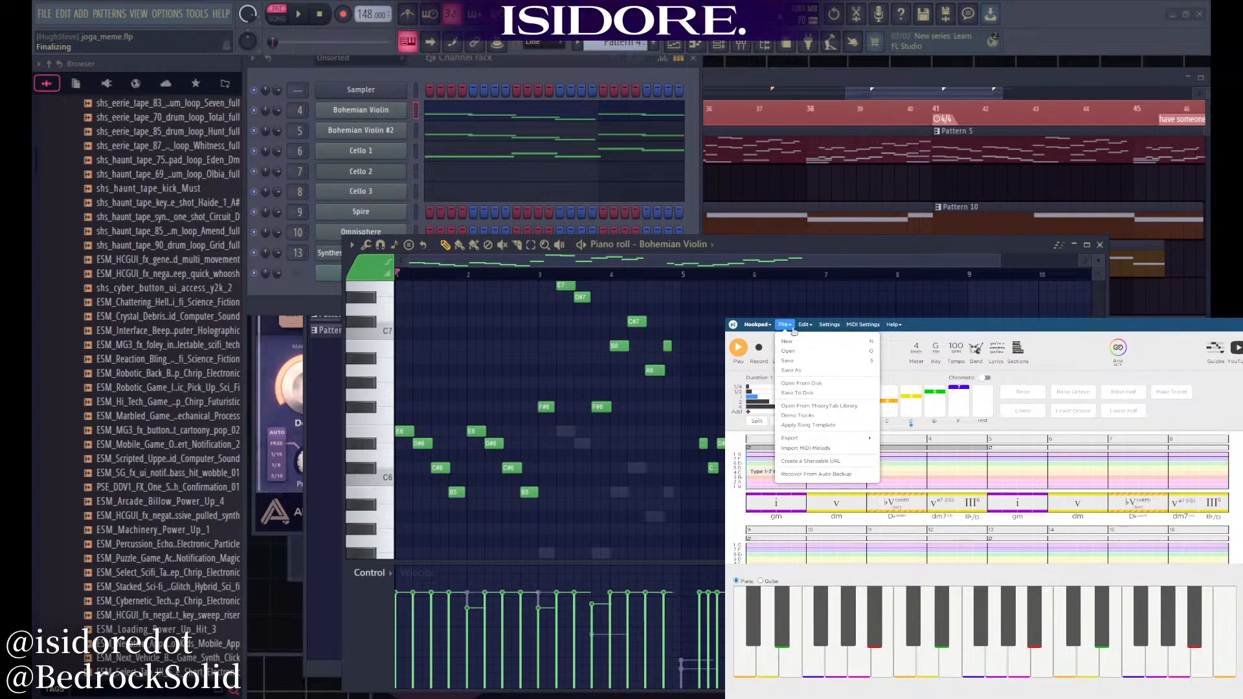
click(795, 354)
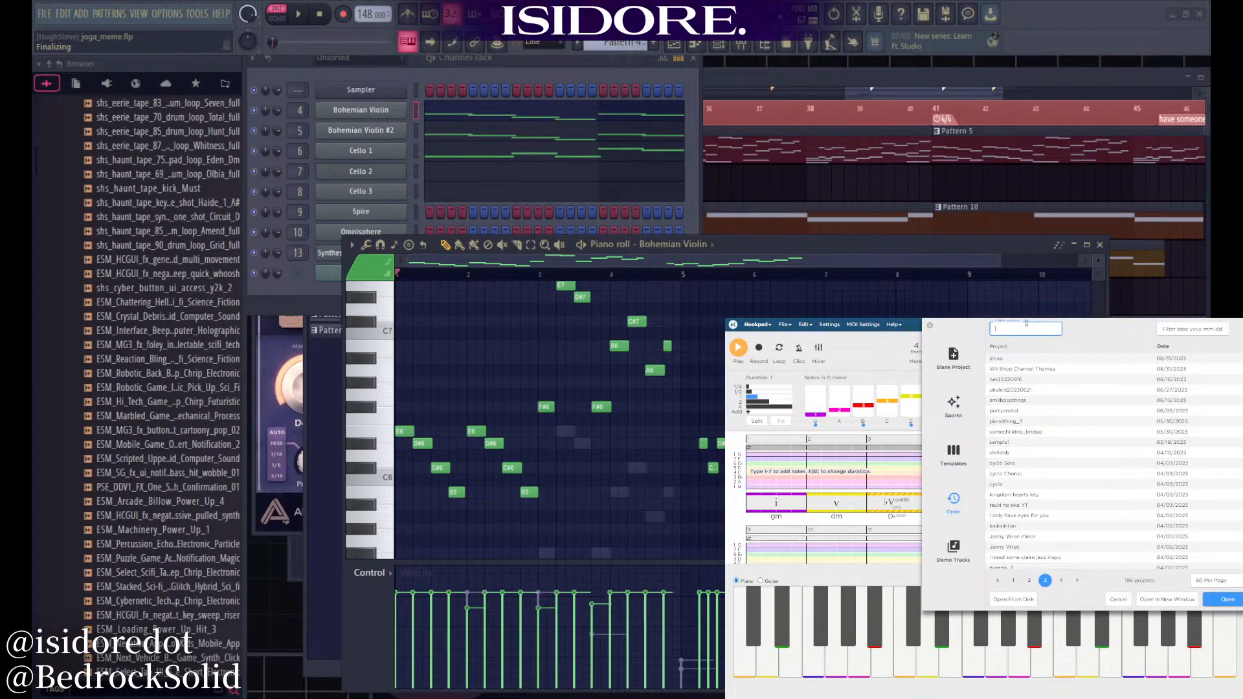
text(i need some)
click(1073, 359)
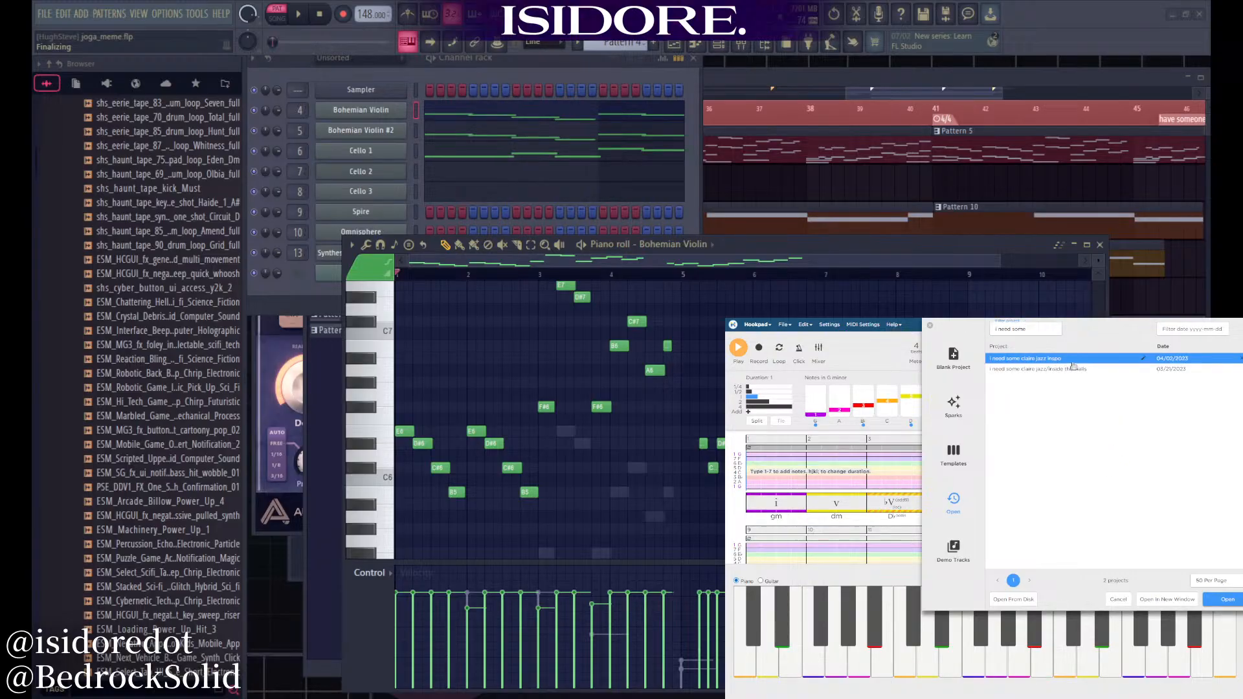
double_click(1073, 358)
scroll(1070, 555, down, 5)
scroll(1010, 515, up, 5)
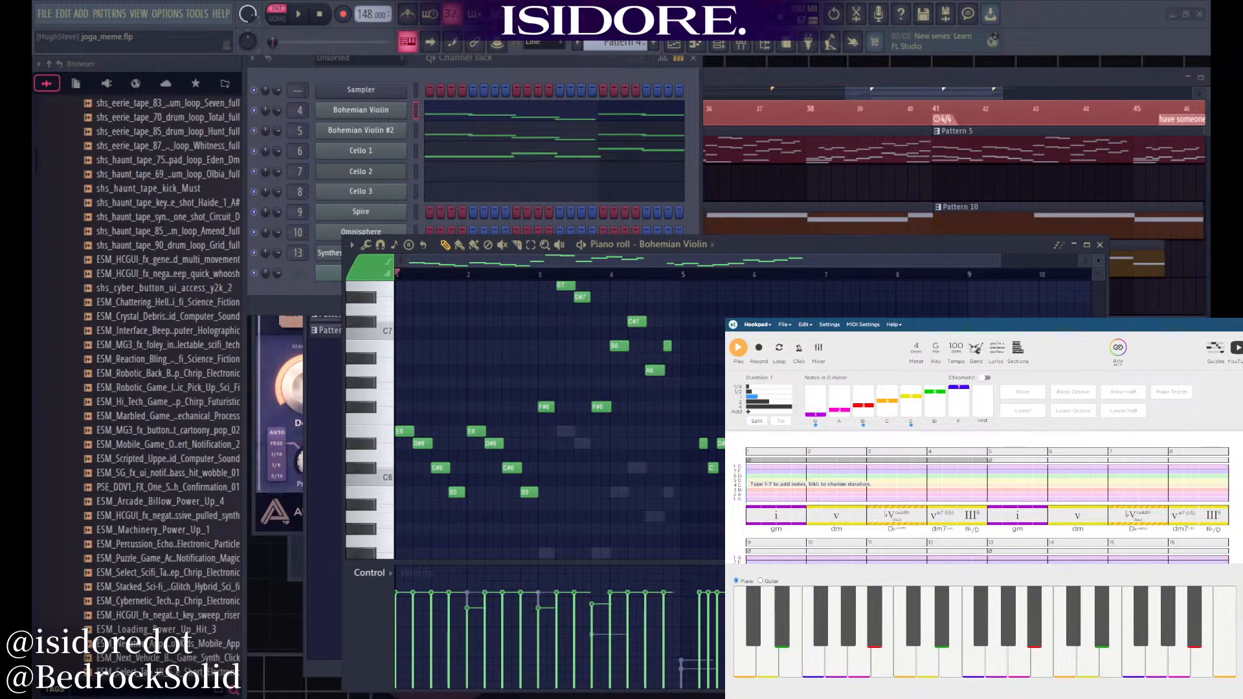
Audition the chords in measures 4 to 8, from the dm7♭5 through the closing B♭/D
click(953, 516)
click(973, 516)
click(1019, 517)
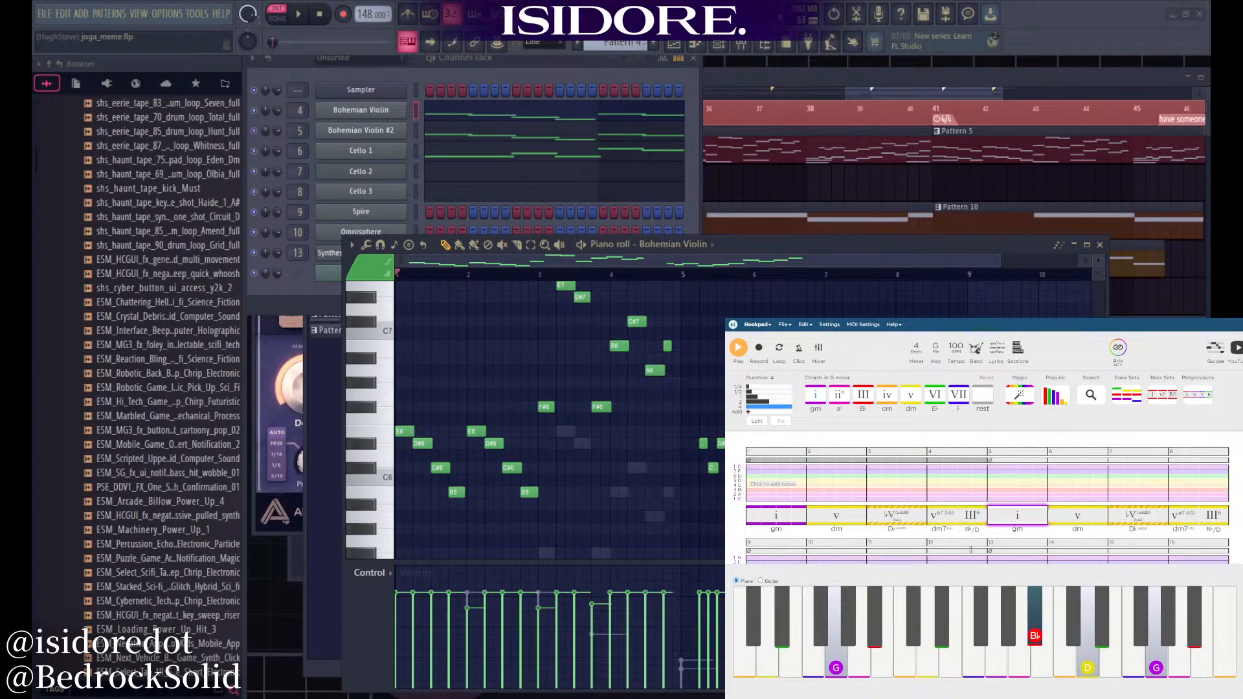
click(1073, 518)
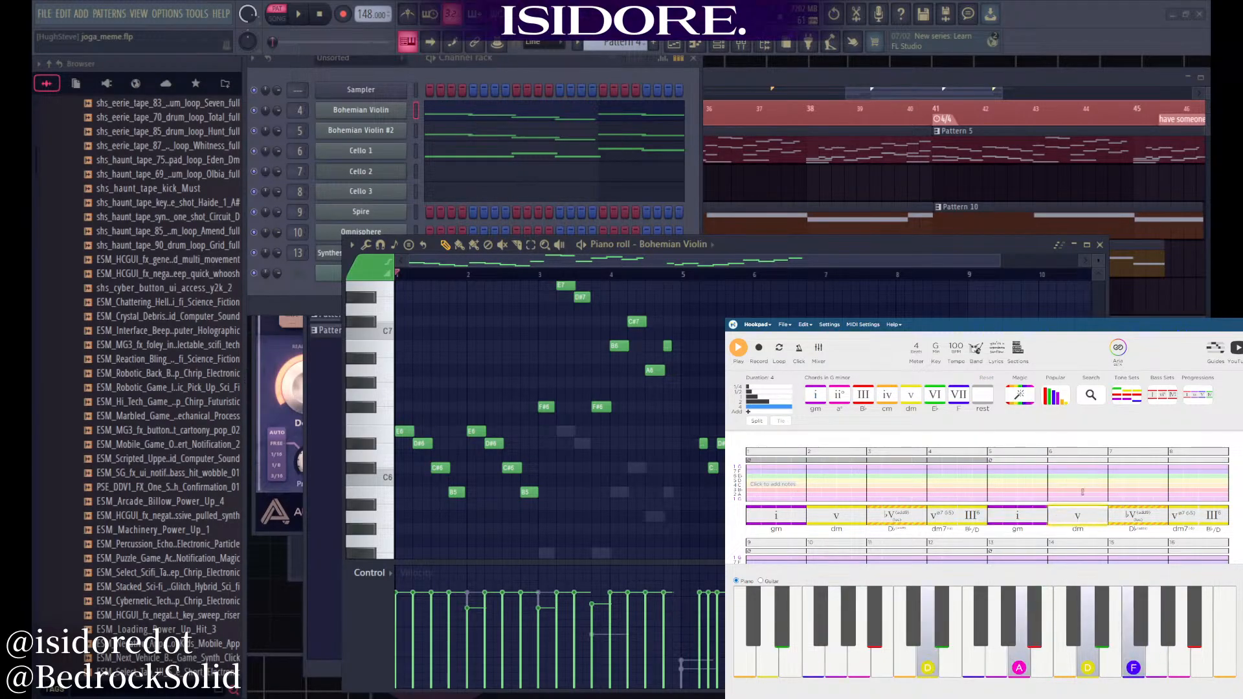
click(1159, 516)
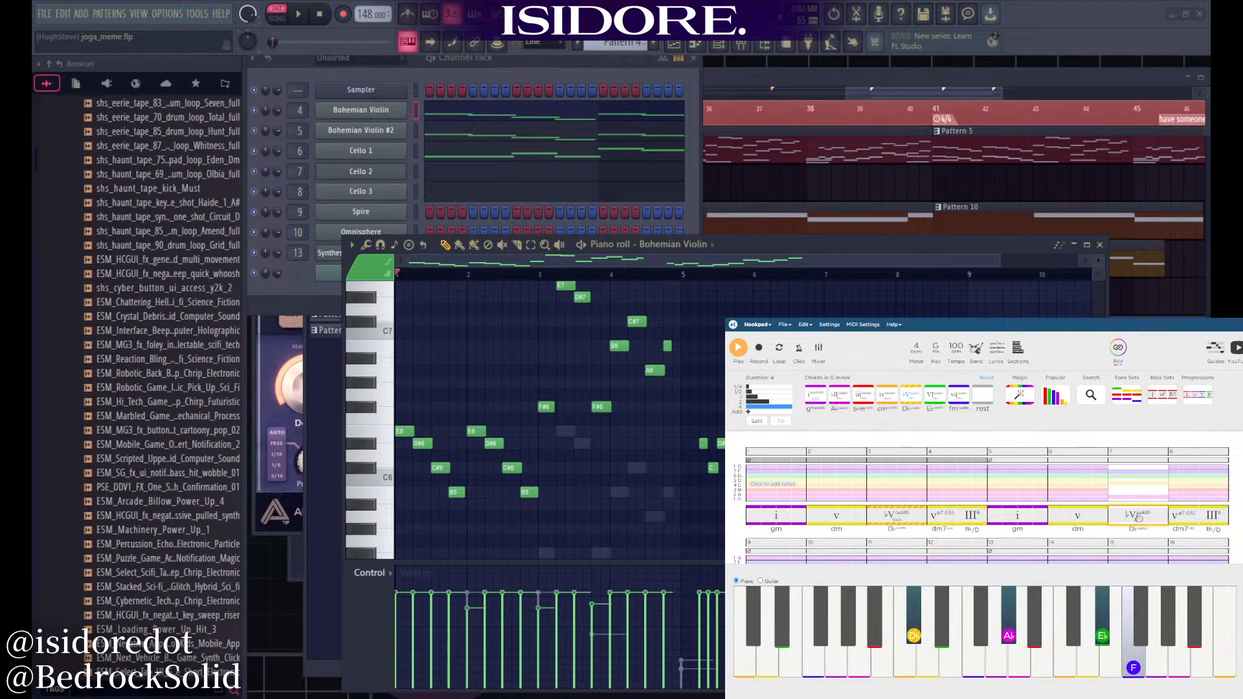
click(1188, 522)
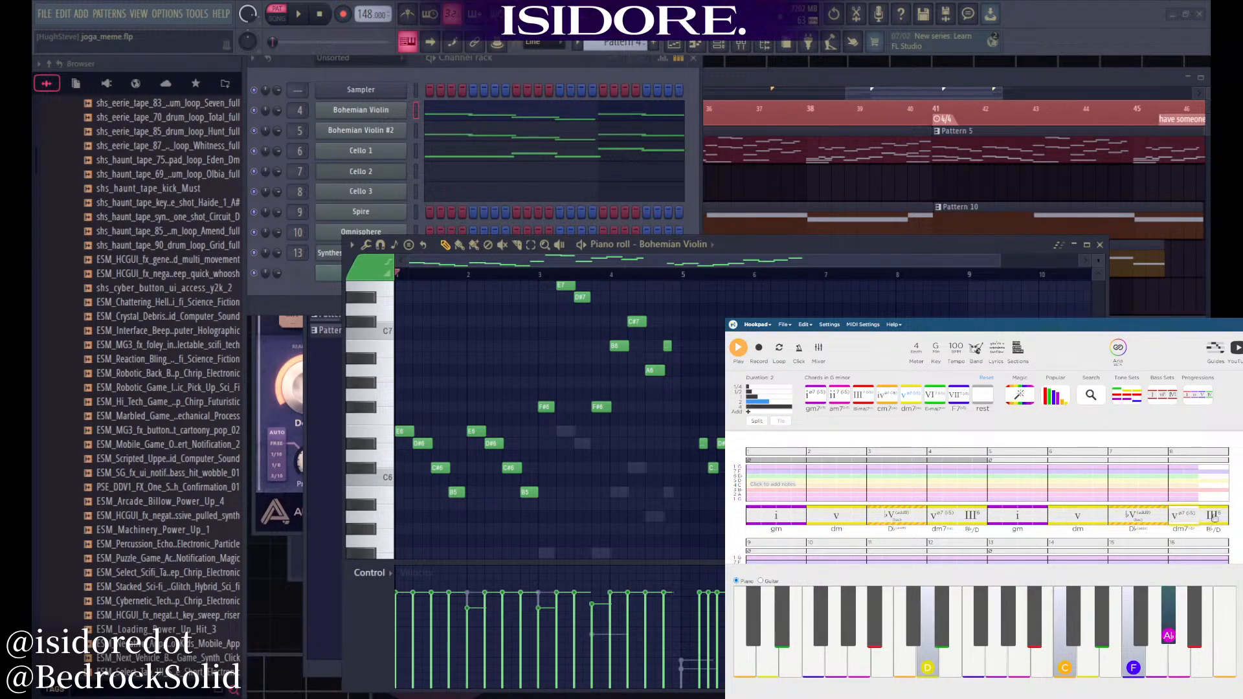
click(1212, 519)
Audition the chords in measures 9 to 16, from the opening G minor through the suspended F and C7
scroll(1211, 520, down, 2)
click(786, 525)
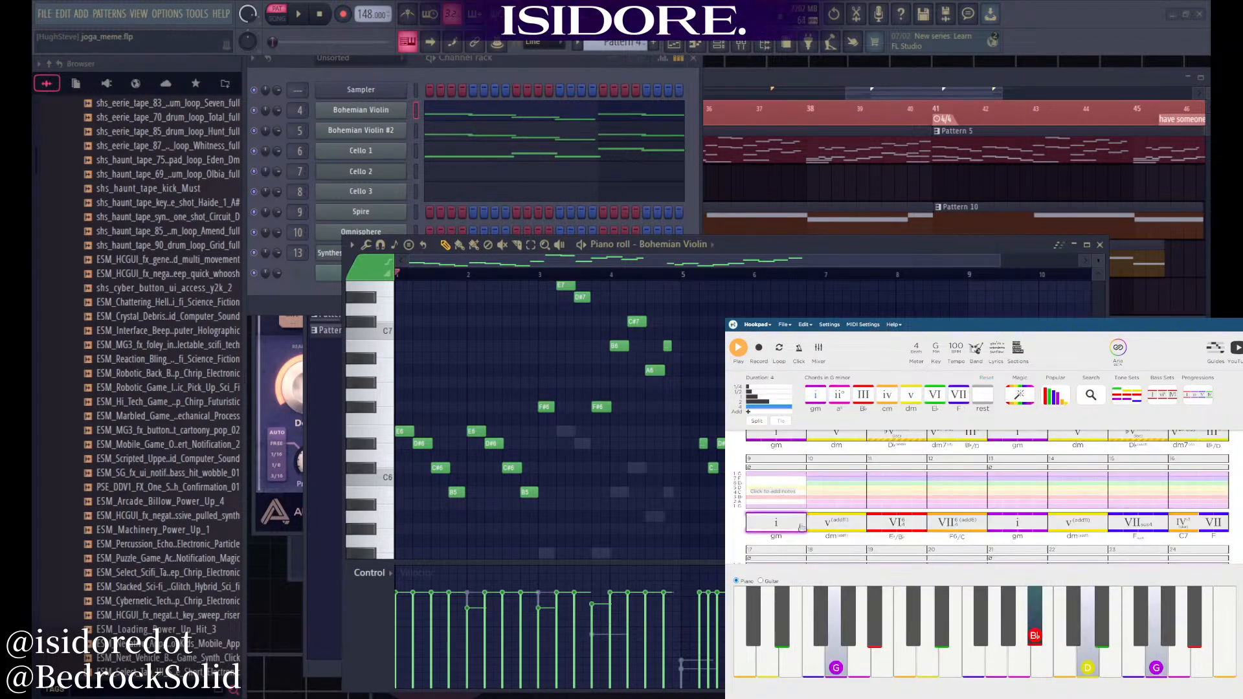
click(852, 527)
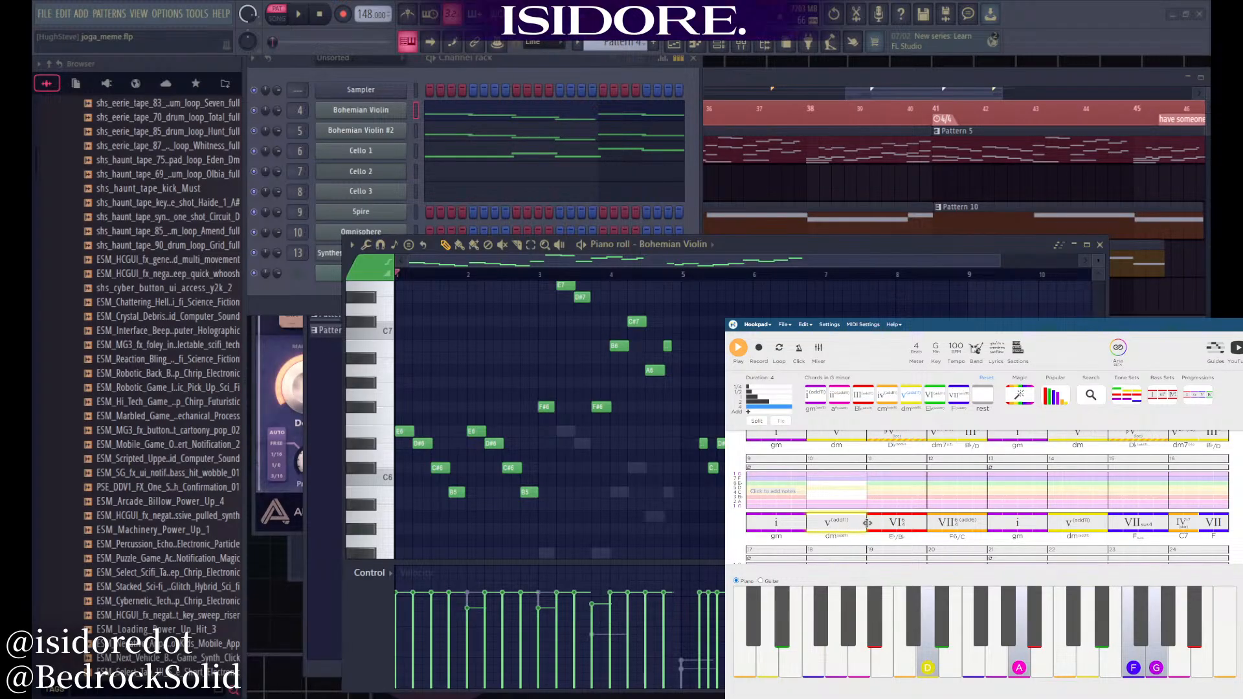
click(913, 526)
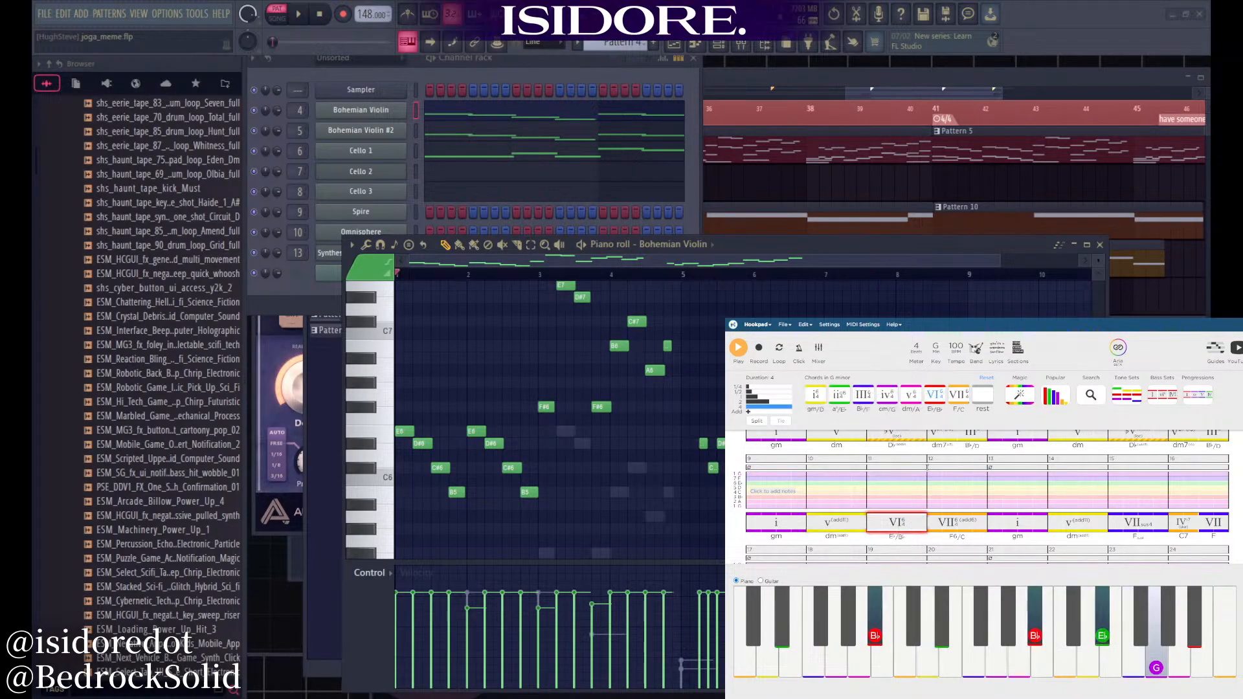
click(970, 528)
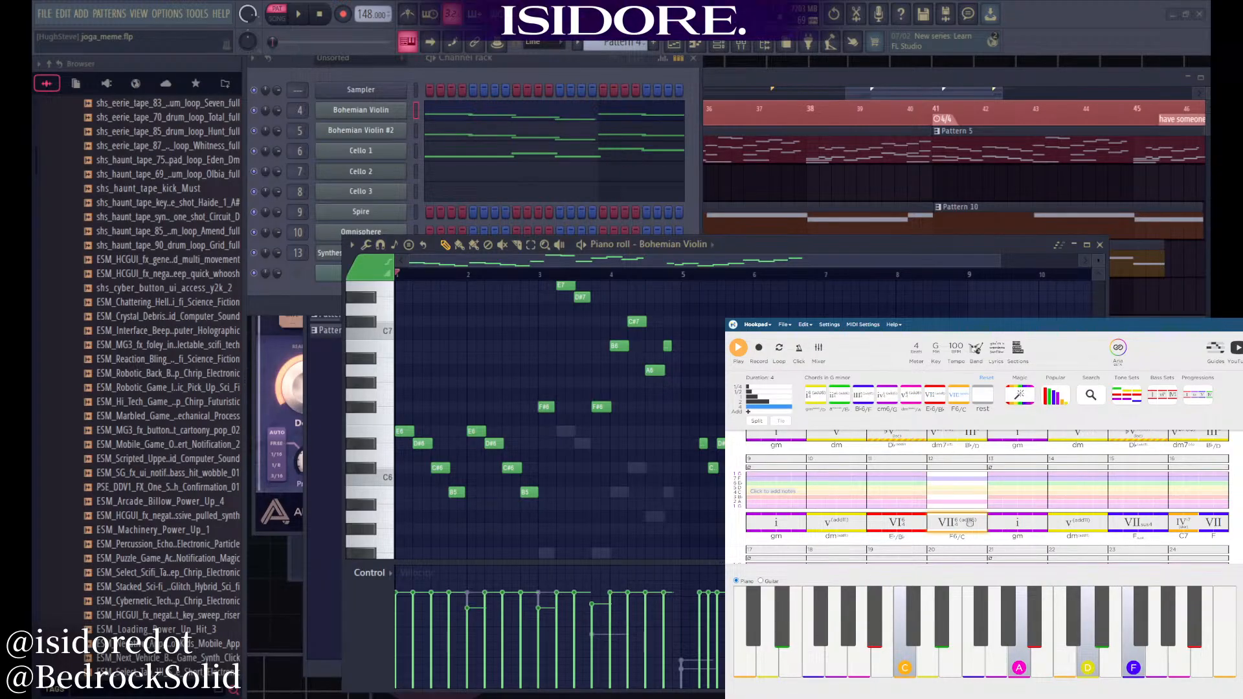
click(1032, 526)
scroll(1091, 476, down, 1)
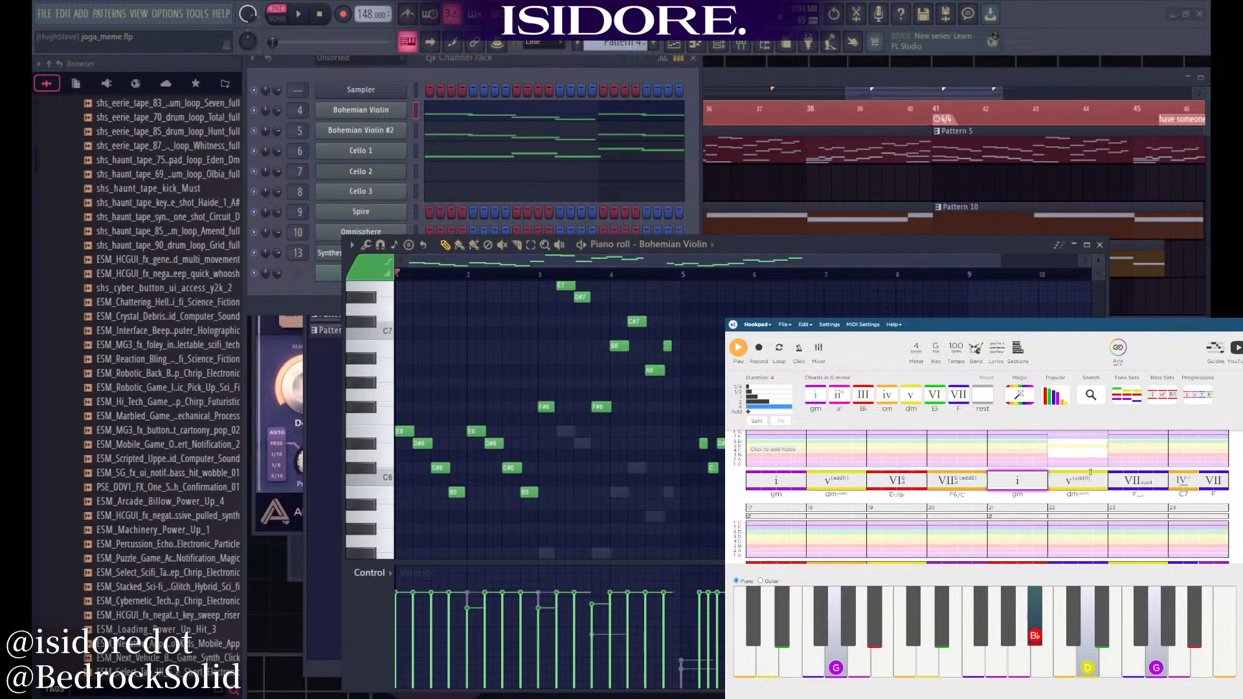
click(1092, 483)
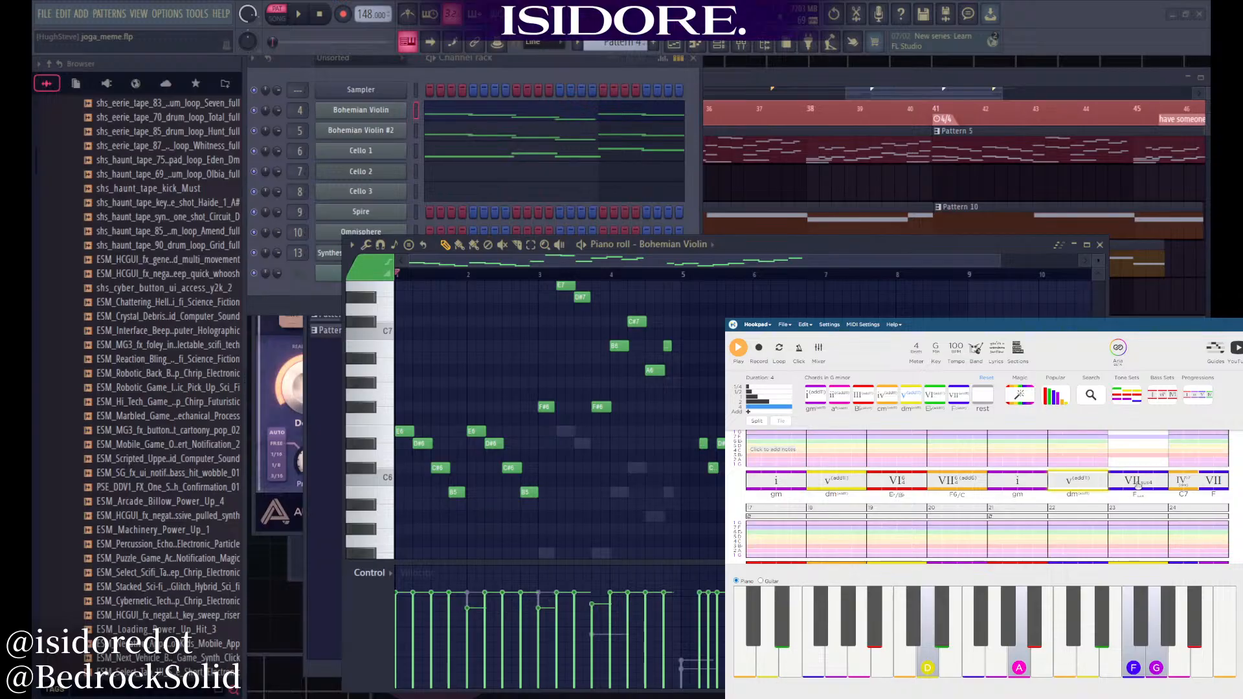
scroll(1139, 486, up, 1)
click(1150, 524)
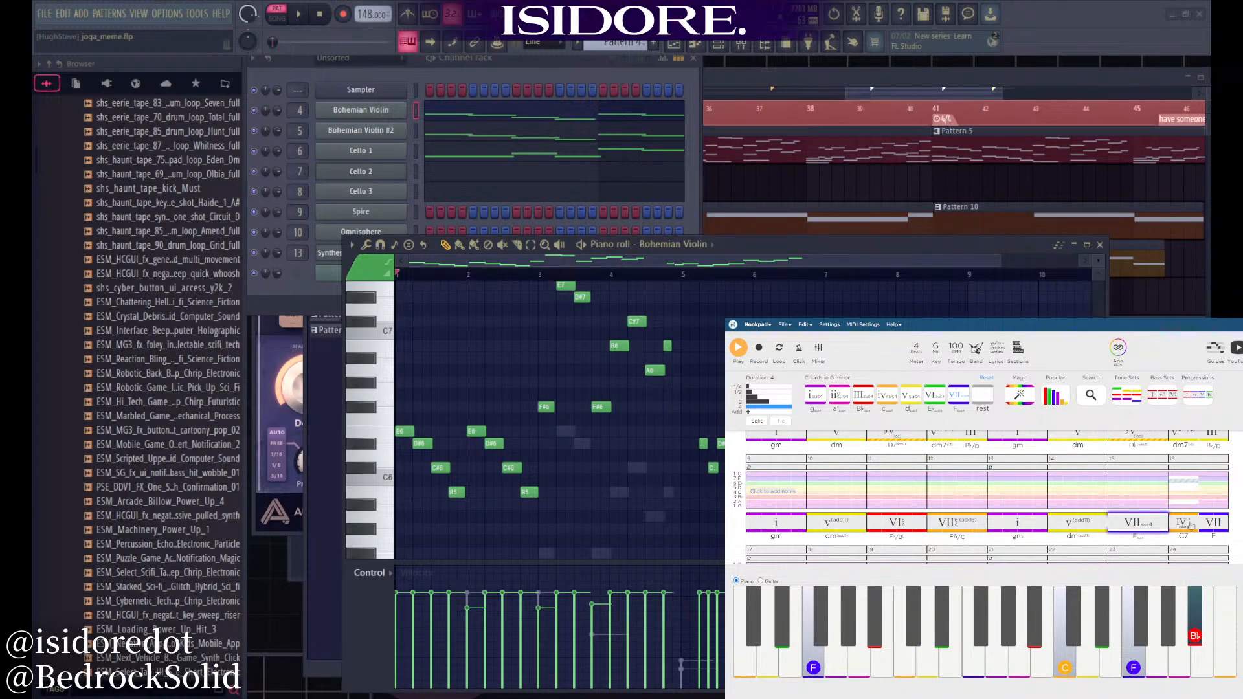
click(1191, 526)
Audition the chords in measures 17 to 24, from the opening B♭ through the closing F and G minor
scroll(1204, 518, down, 2)
scroll(971, 518, down, 1)
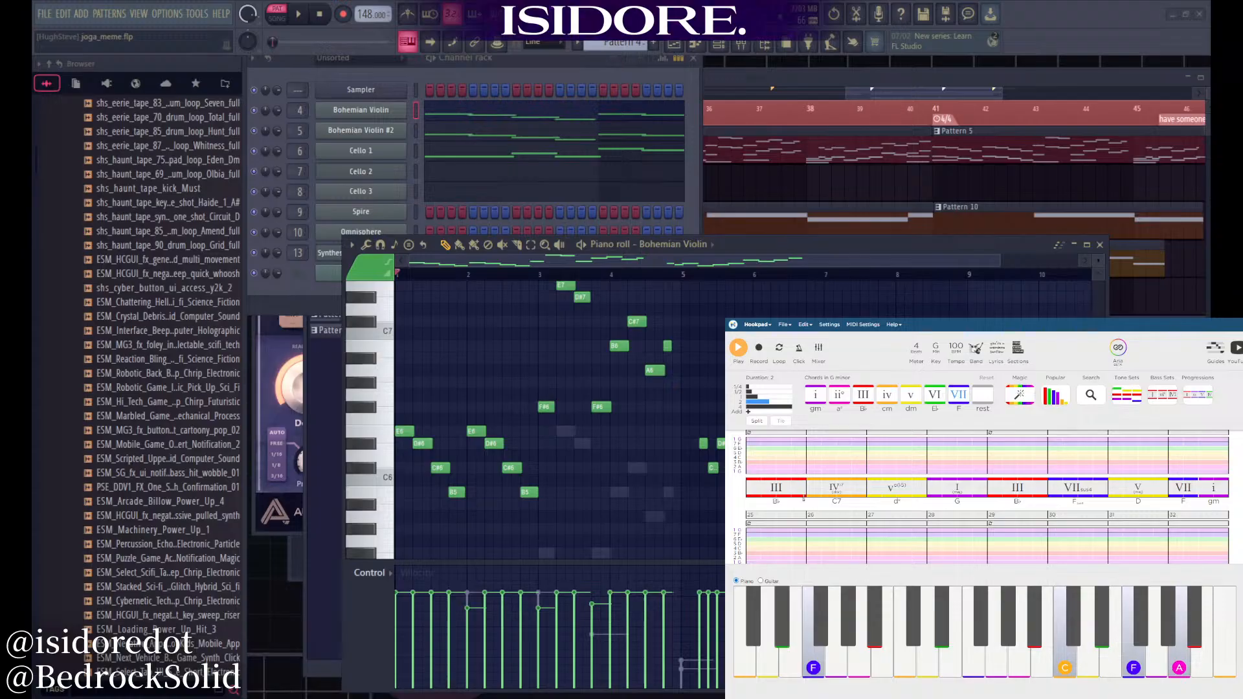
click(791, 489)
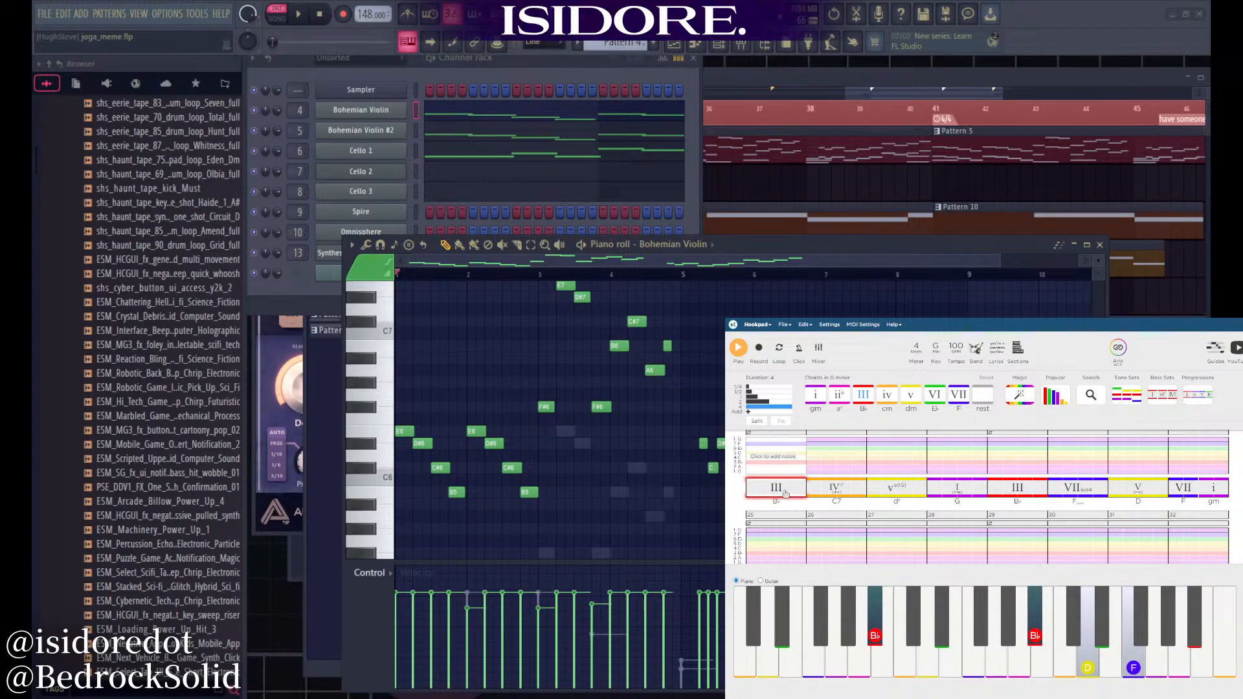
click(840, 492)
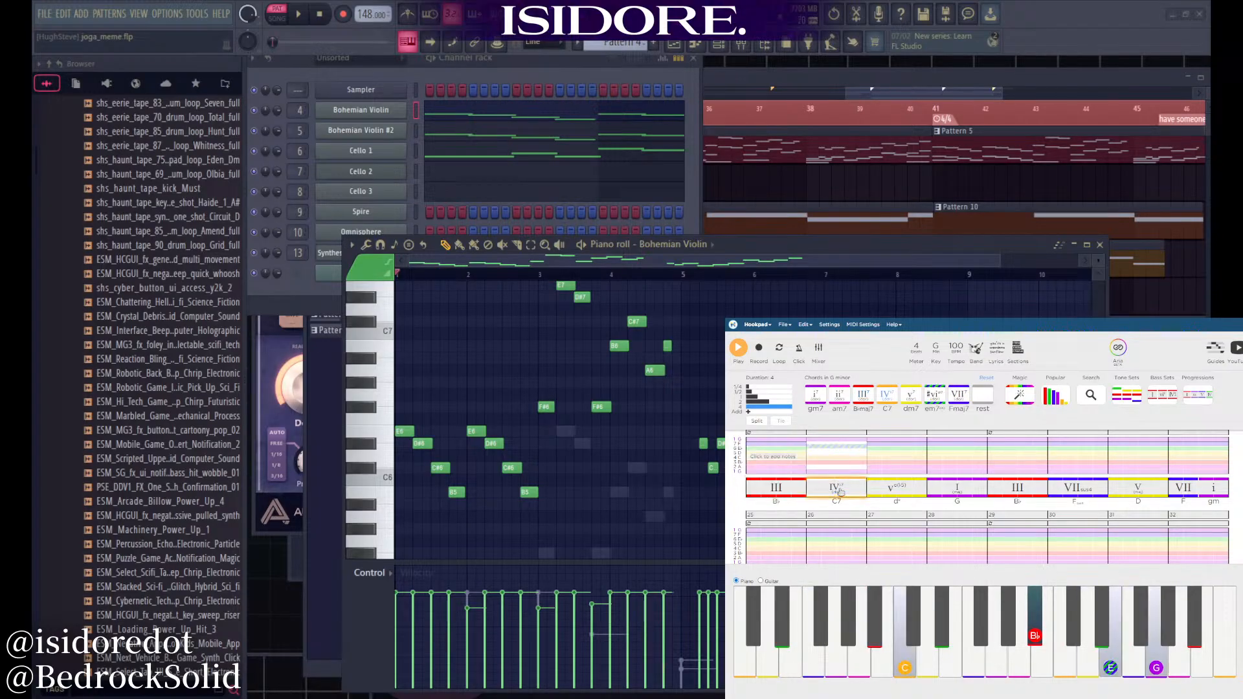
click(913, 492)
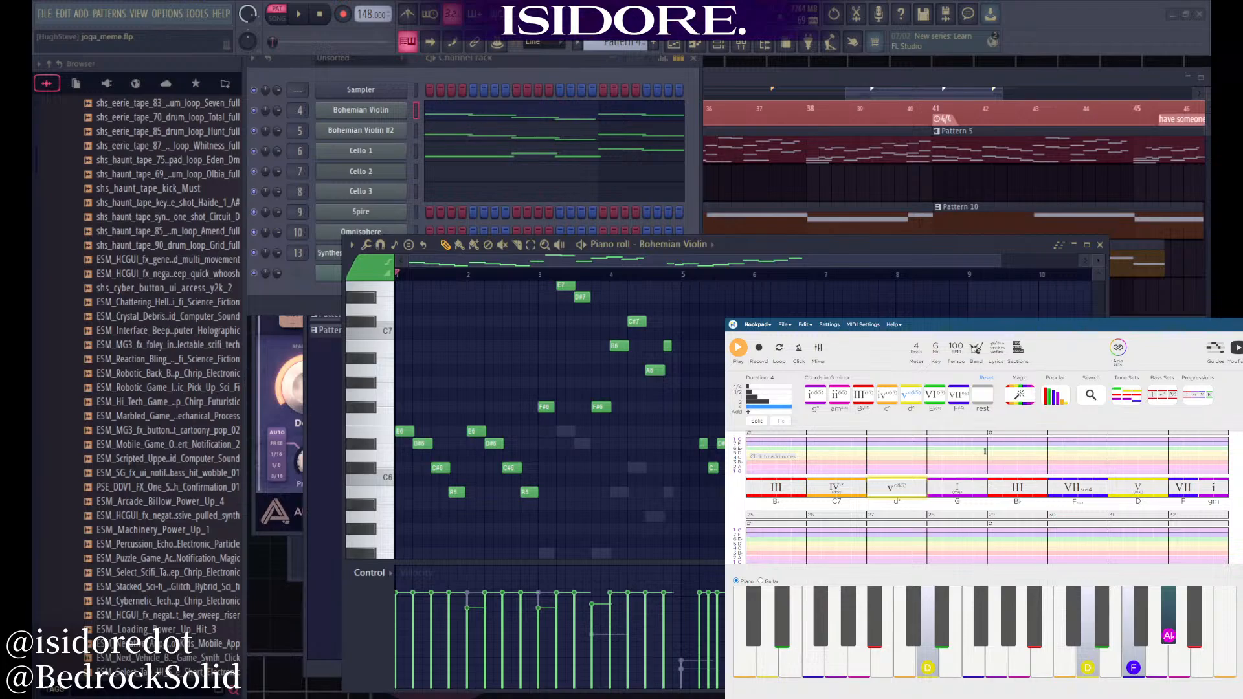
click(966, 490)
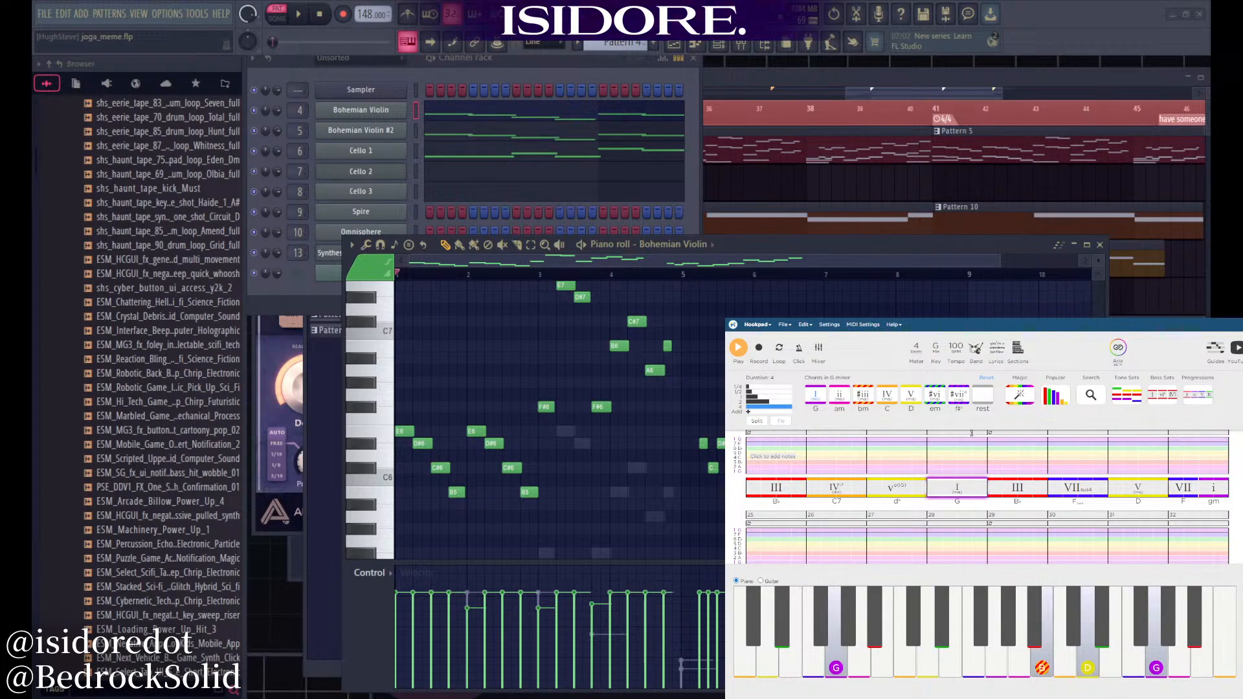
click(1011, 483)
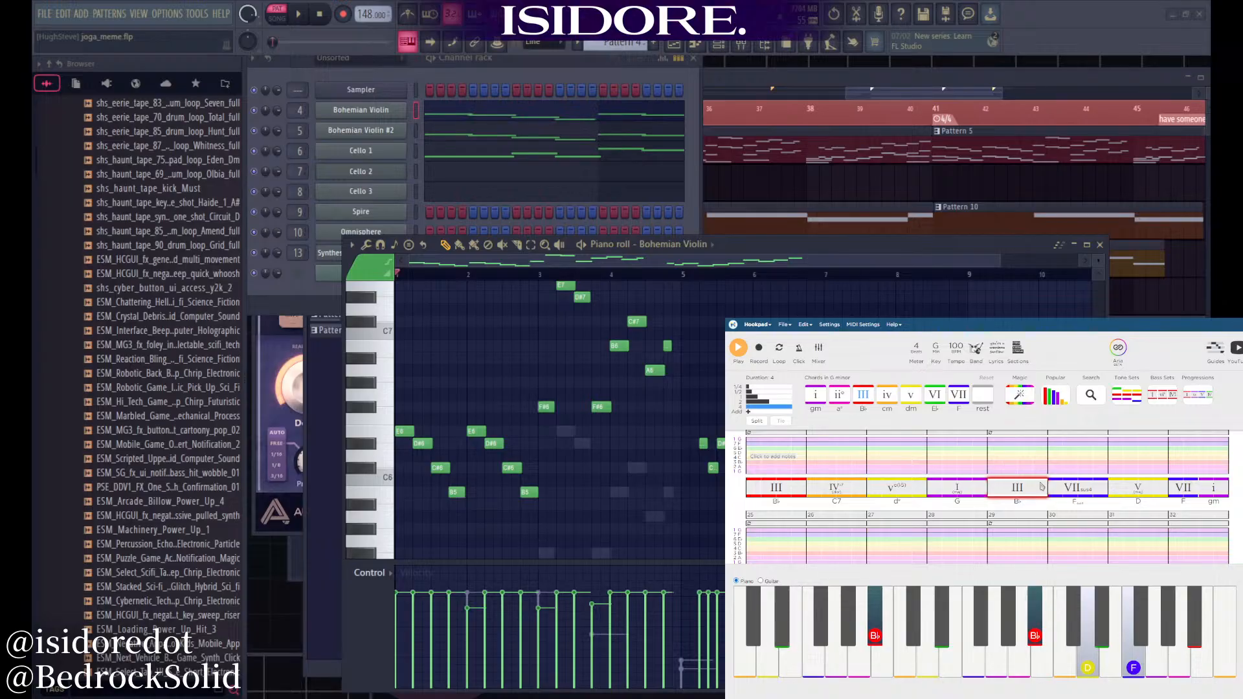
click(1068, 490)
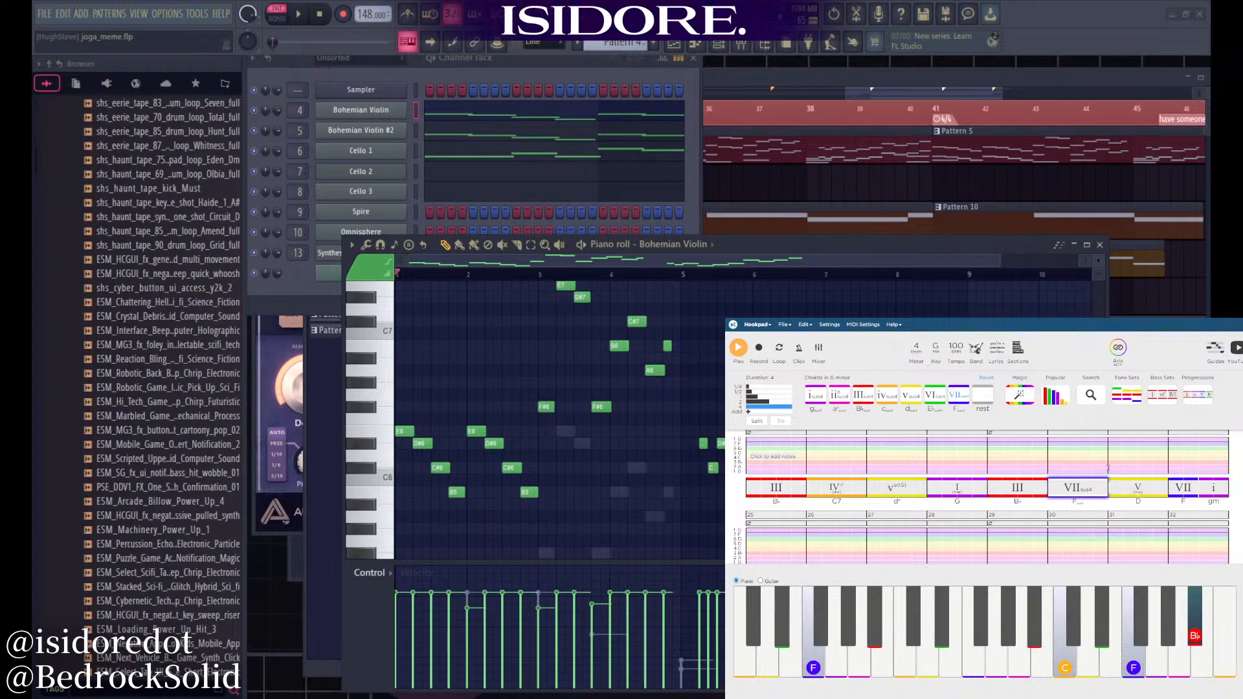
click(1144, 490)
scroll(1149, 492, down, 1)
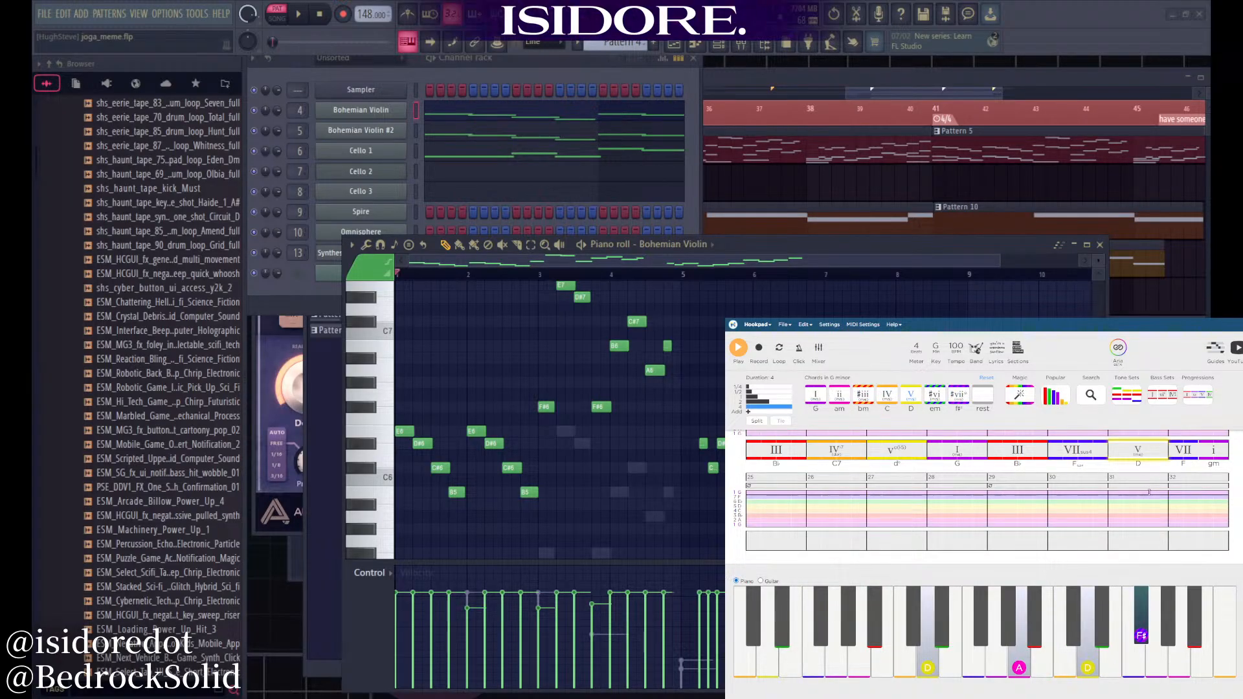
scroll(1148, 492, up, 2)
click(1184, 533)
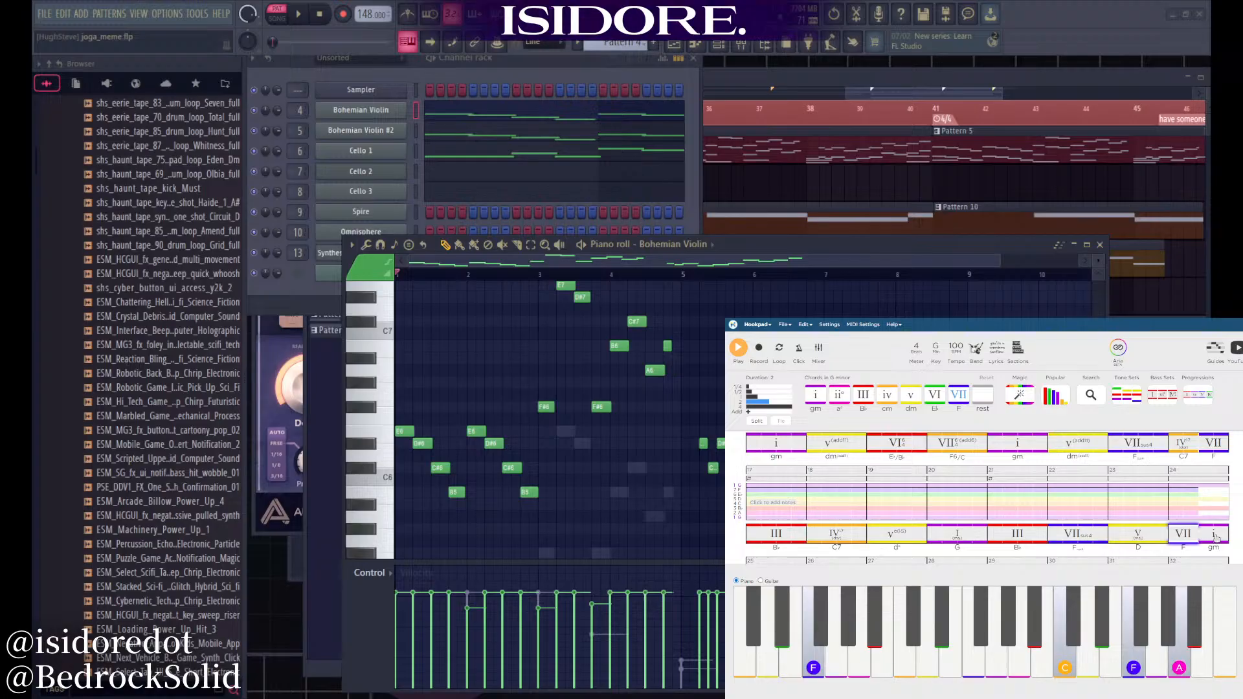
click(1215, 536)
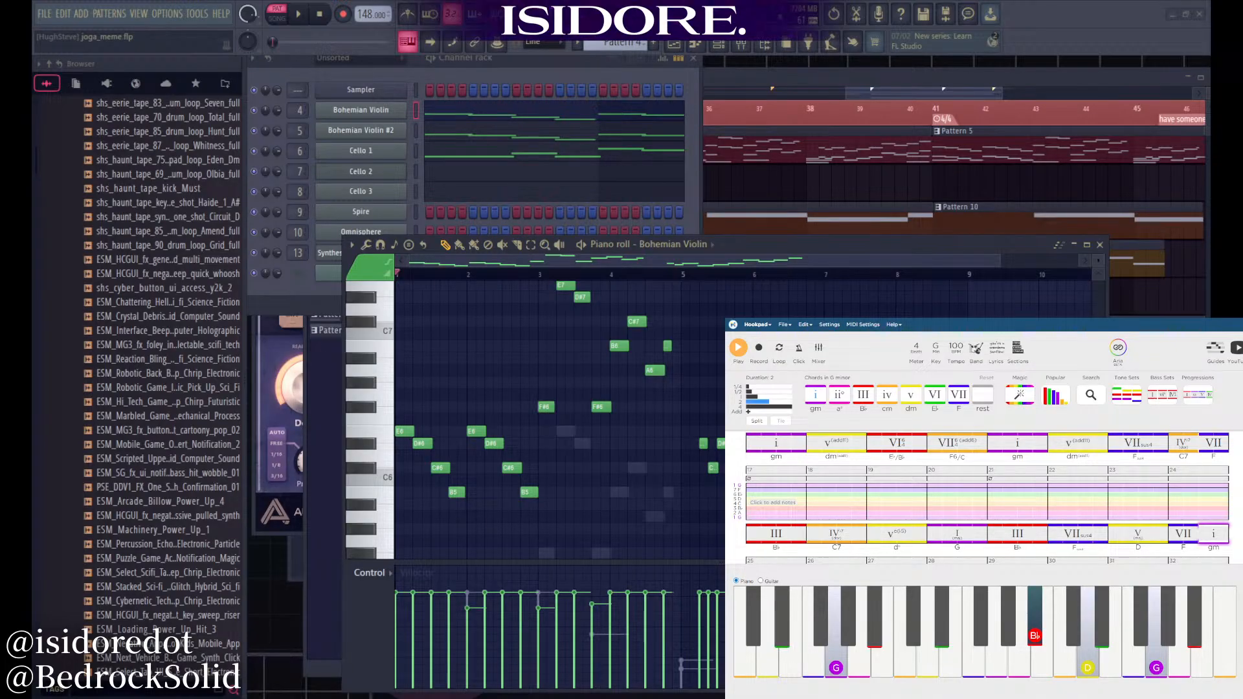
Audition the chords in measures 3 to 7 again, between the two D♭ chords
scroll(921, 484, up, 4)
click(899, 516)
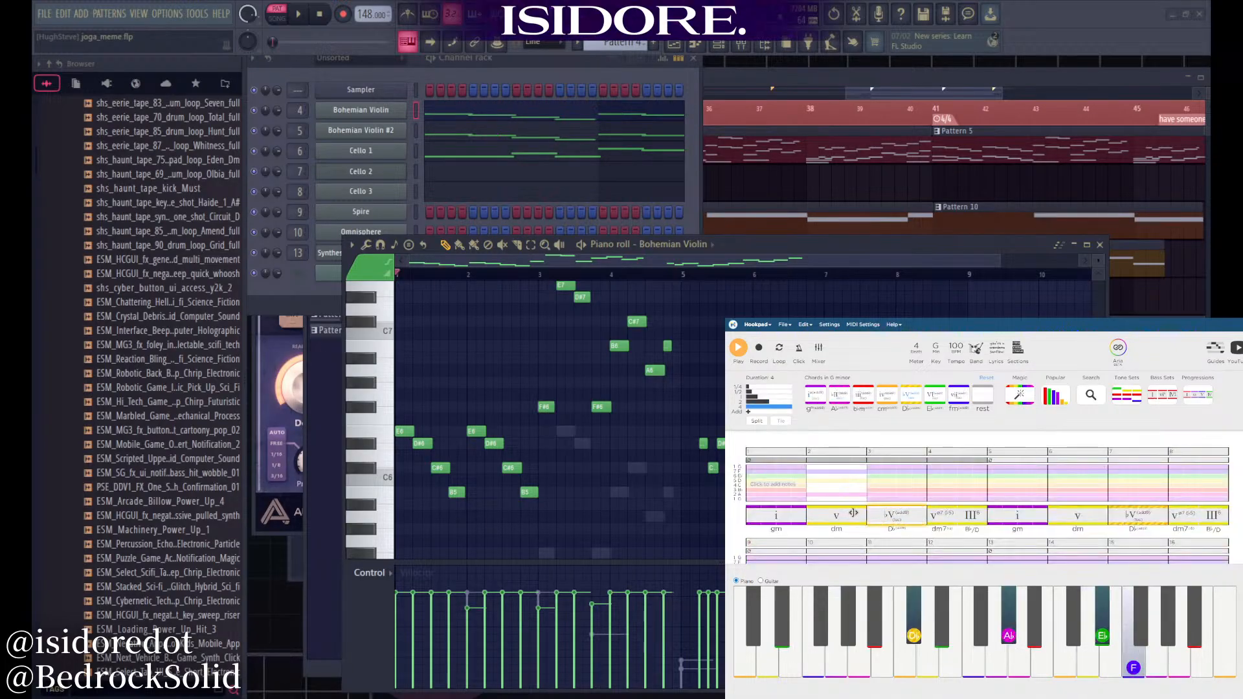
click(936, 516)
click(968, 518)
click(1017, 516)
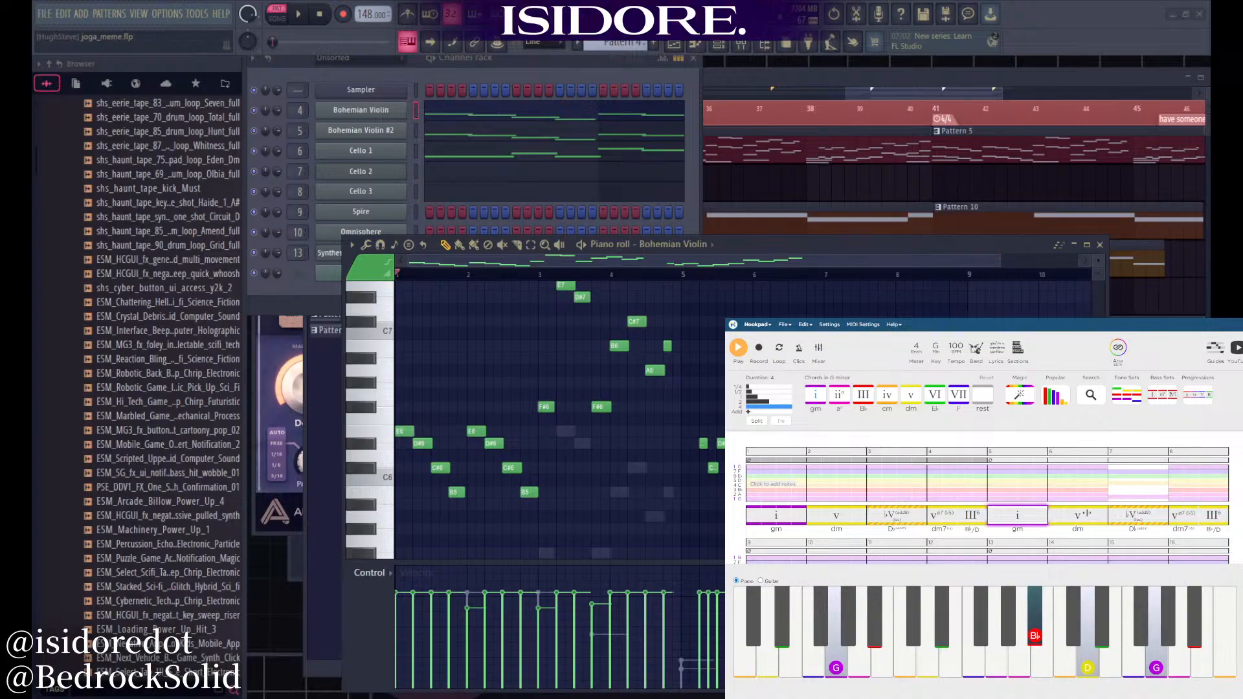
click(1080, 516)
click(1133, 516)
Open the G minor, 168 BPM Weathergirl sketch from the saved projects
click(783, 324)
click(803, 356)
click(1155, 391)
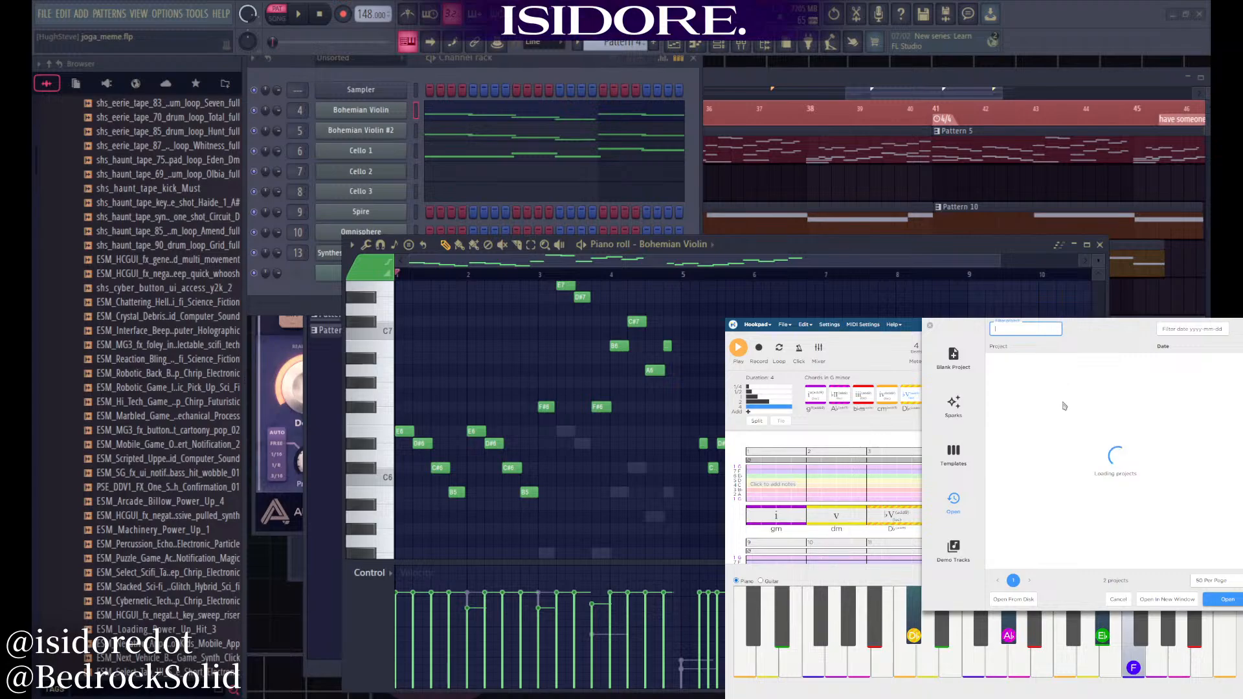
click(1032, 475)
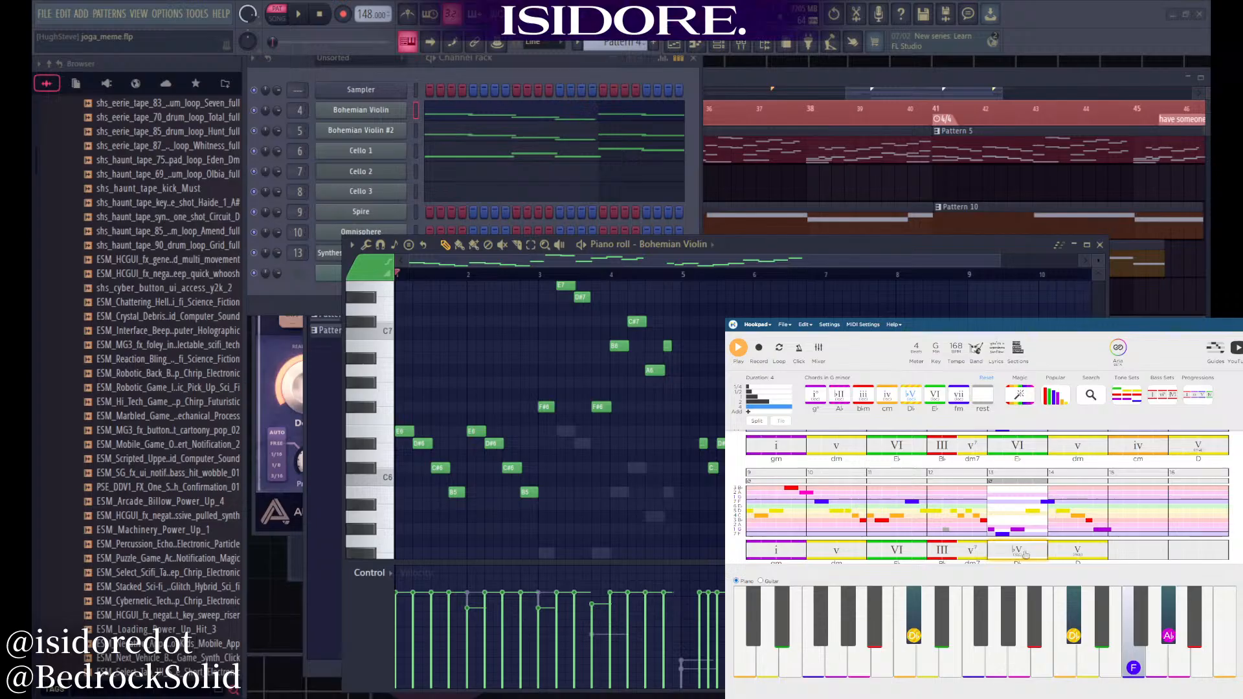
Audition the D chord in measure 14, play the melody and chords from measure 12, and pause playback
click(1080, 554)
click(966, 511)
key(space)
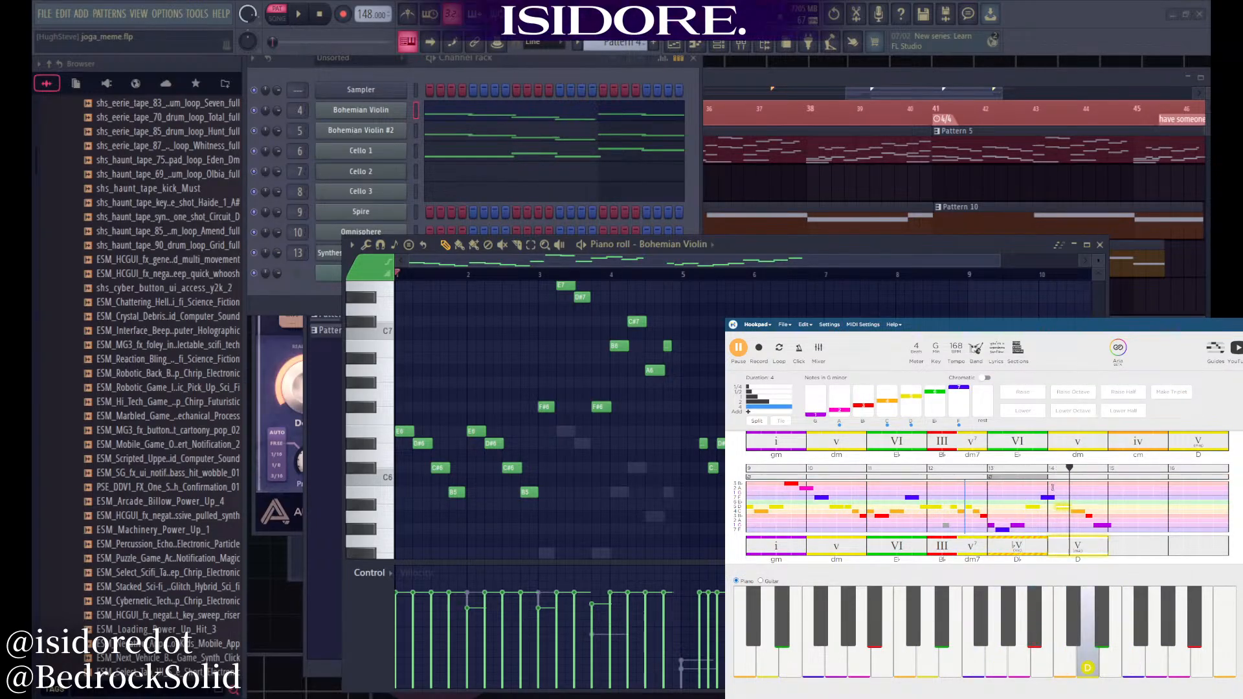
key(space)
Browse the saved projects and open the B minor, 137 BPM sketch from December 2024
click(784, 325)
click(800, 354)
click(1144, 390)
scroll(1084, 424, down, 3)
scroll(1099, 421, down, 1)
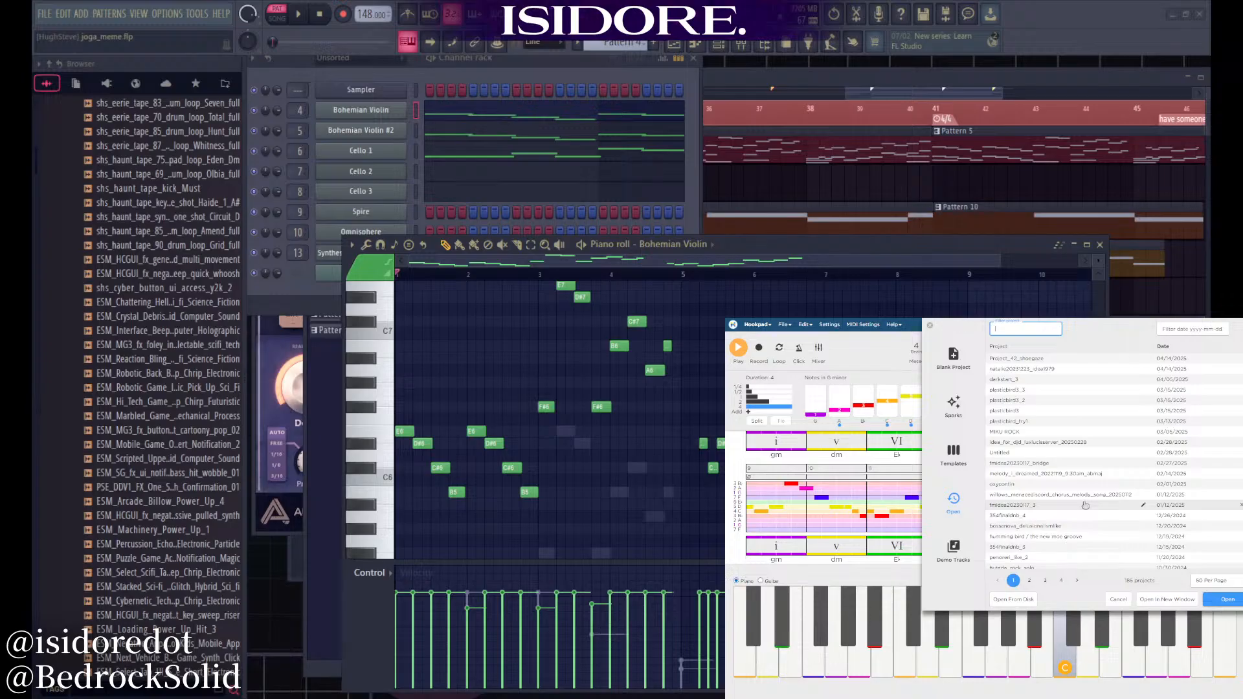
key(alt+Tab)
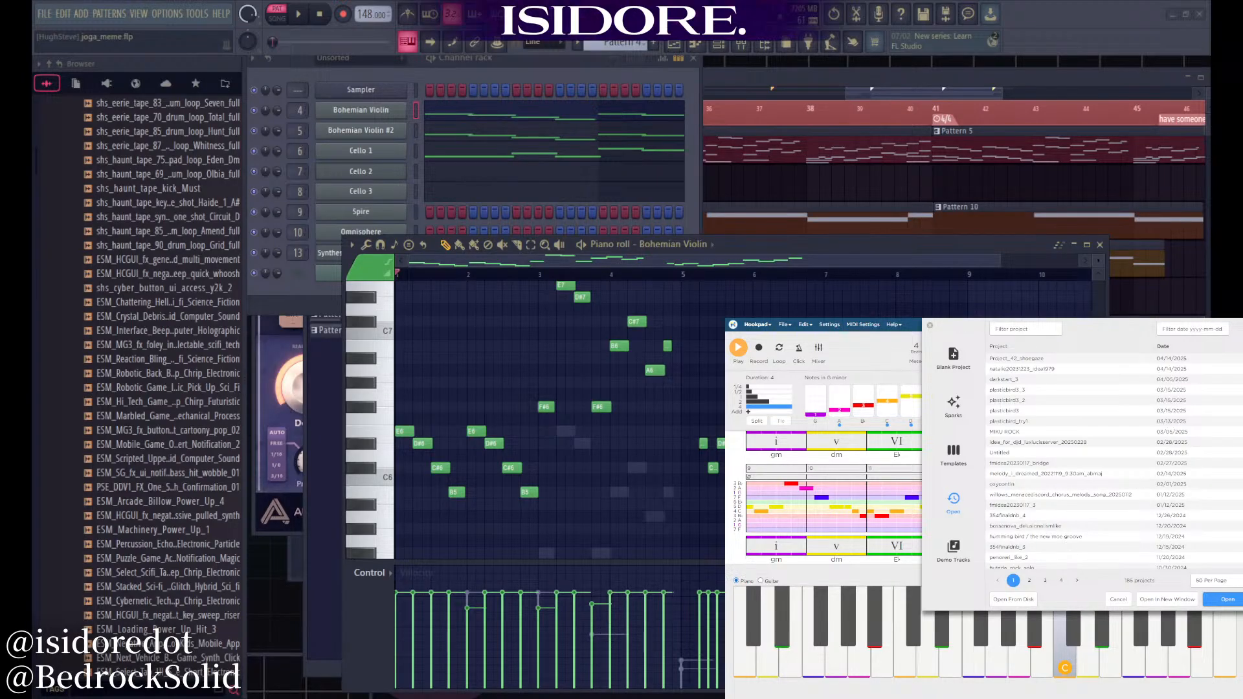
key(alt+Tab)
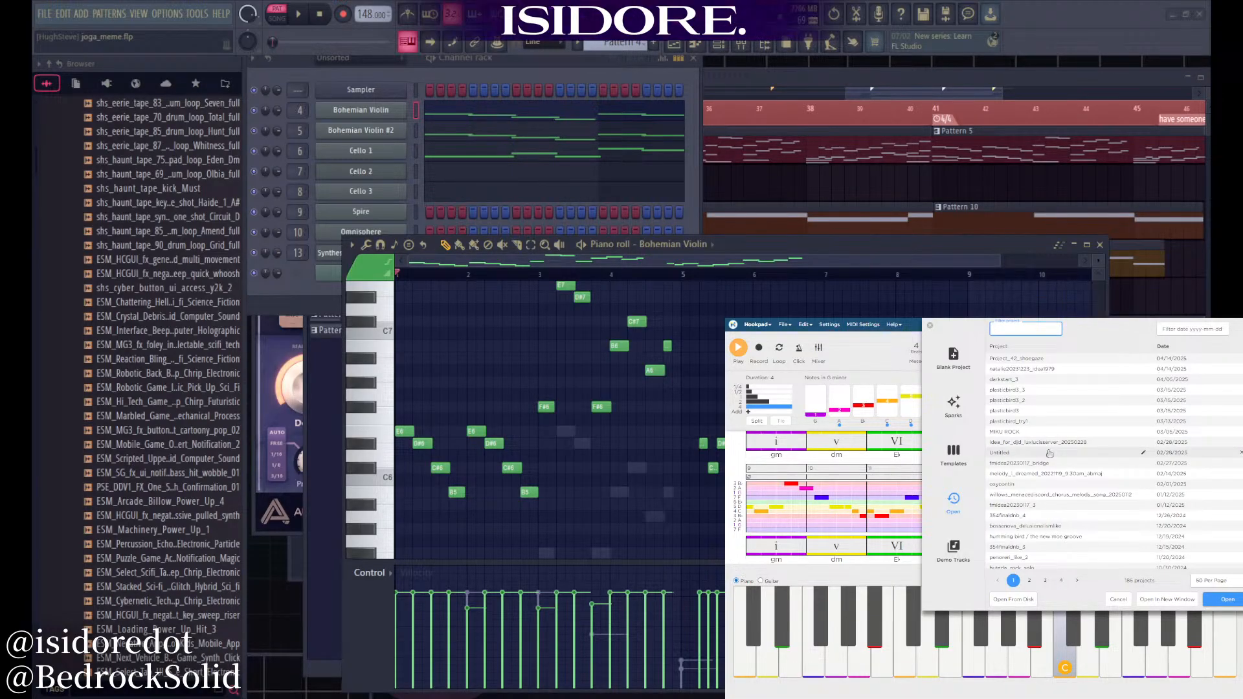
scroll(1062, 453, down, 3)
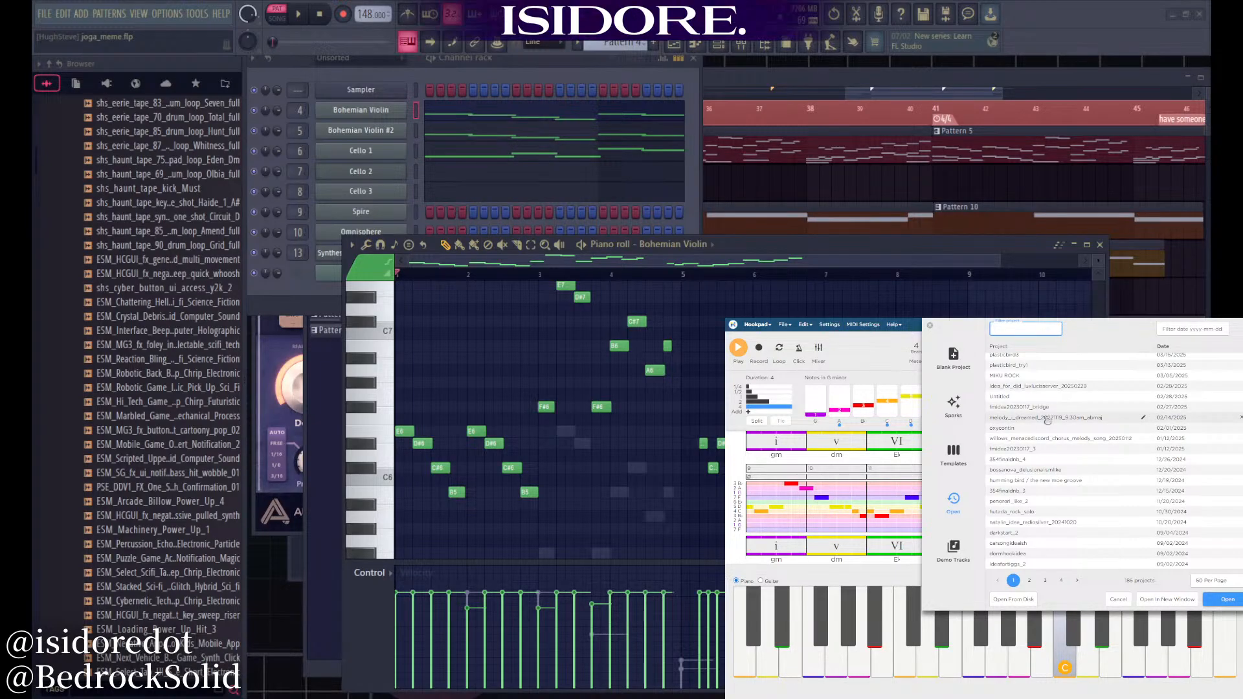
scroll(1047, 420, down, 5)
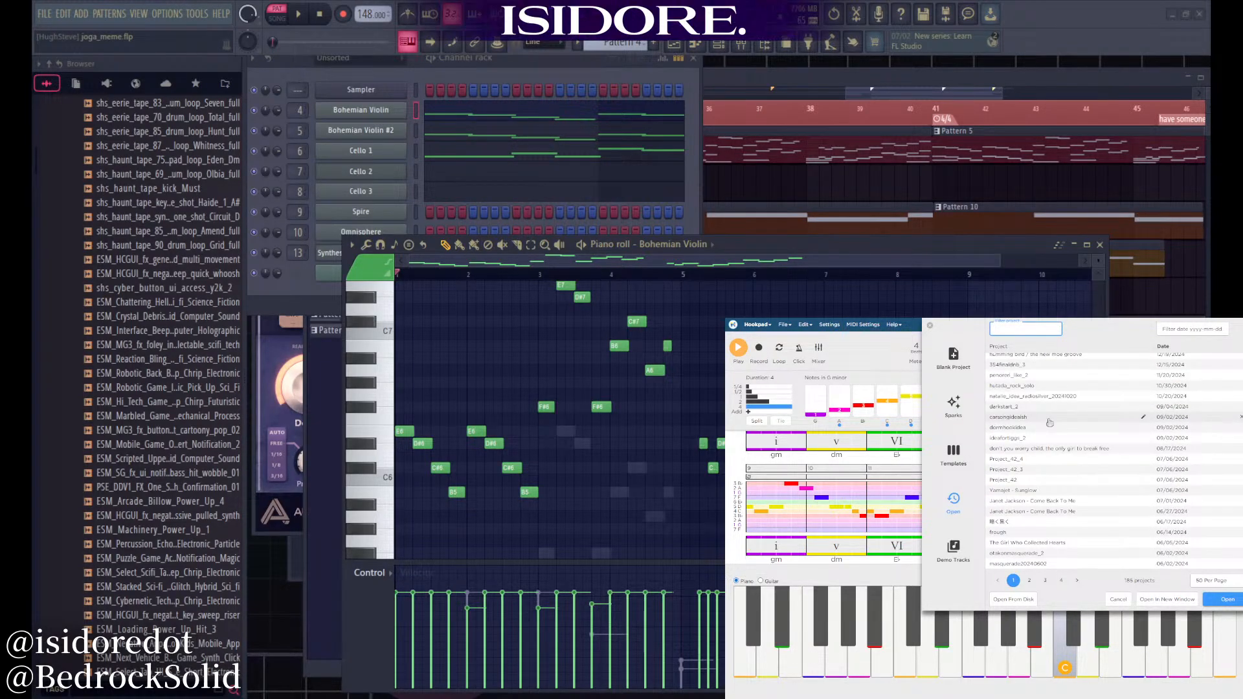
scroll(1049, 422, up, 10)
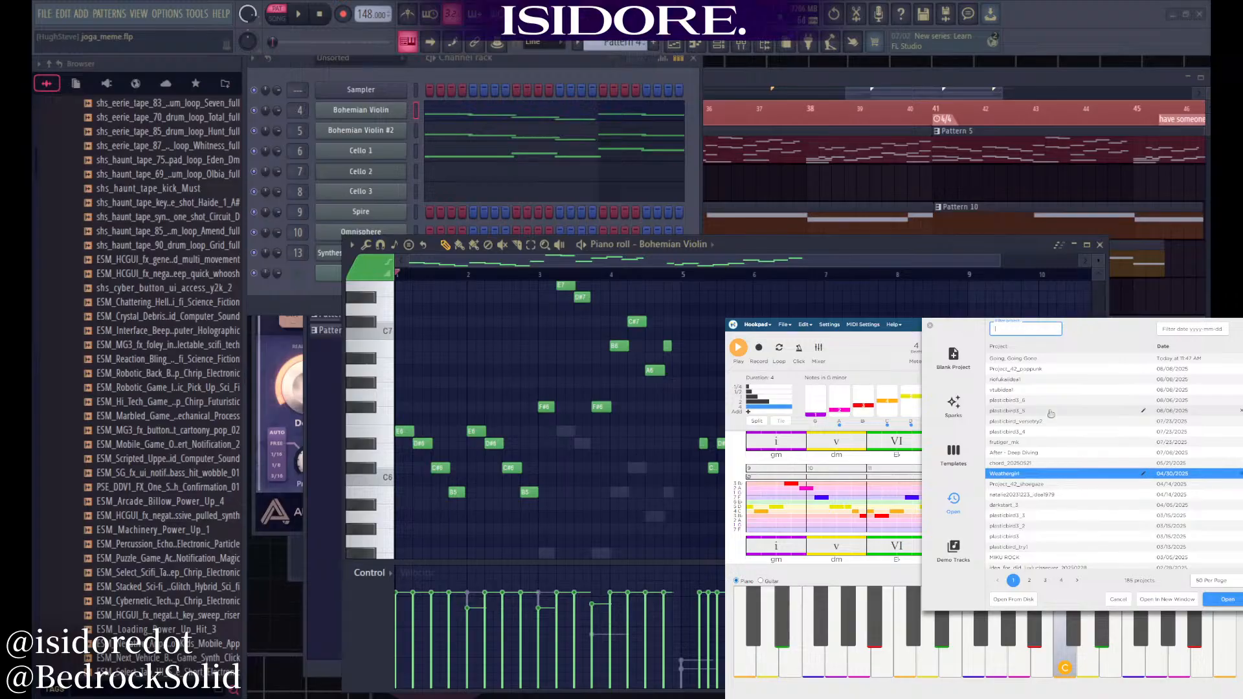
scroll(1051, 453, down, 8)
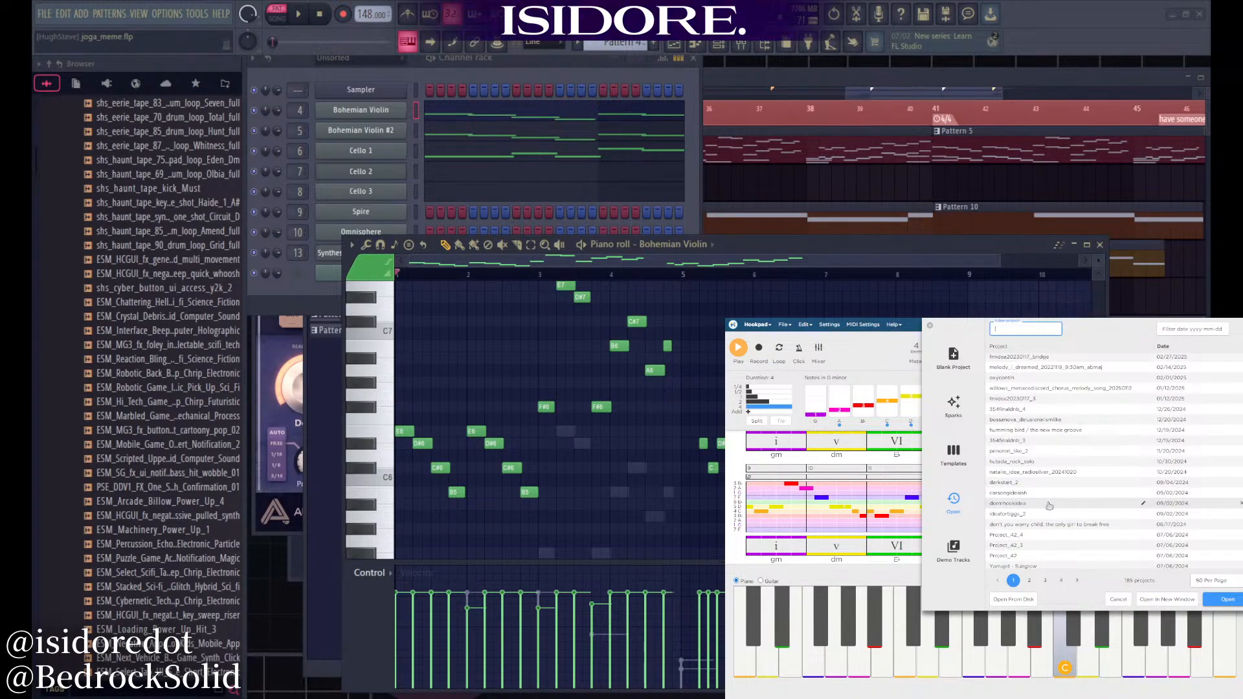
scroll(1044, 446, up, 6)
scroll(1044, 445, down, 3)
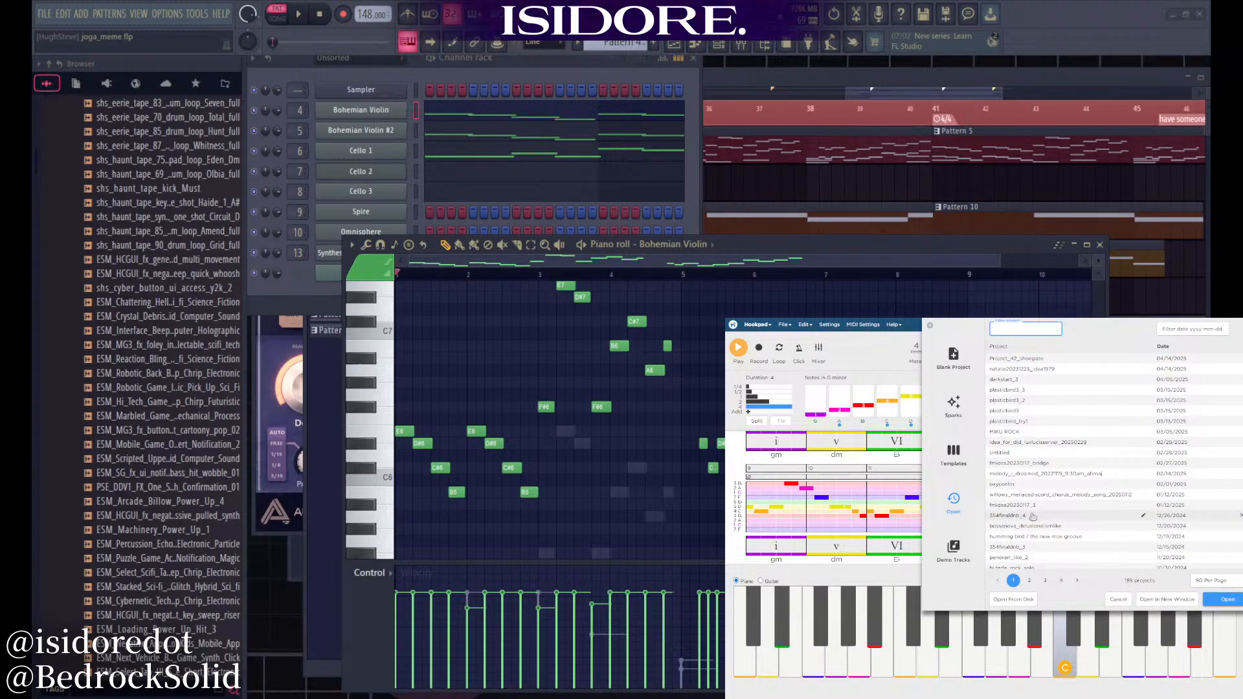
click(1033, 515)
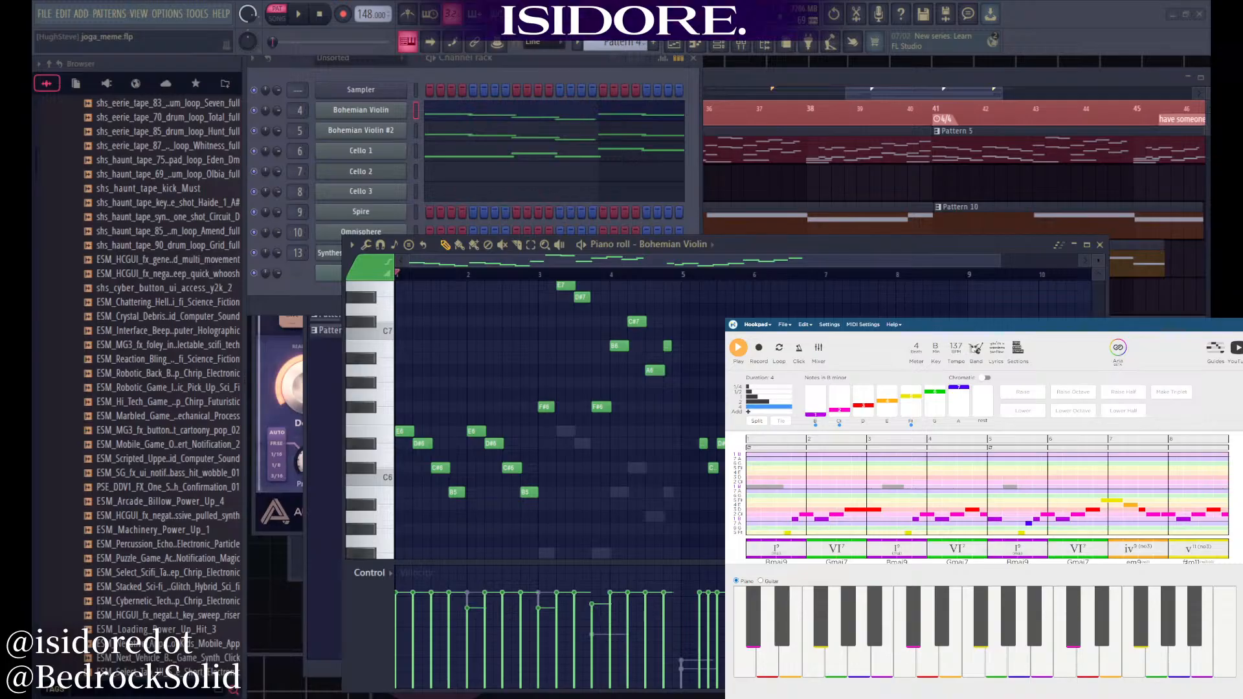
Look over the melody and chords in the opening measures, play measures 1 to 4, and pause playback
click(277, 638)
scroll(942, 481, down, 1)
scroll(947, 481, up, 1)
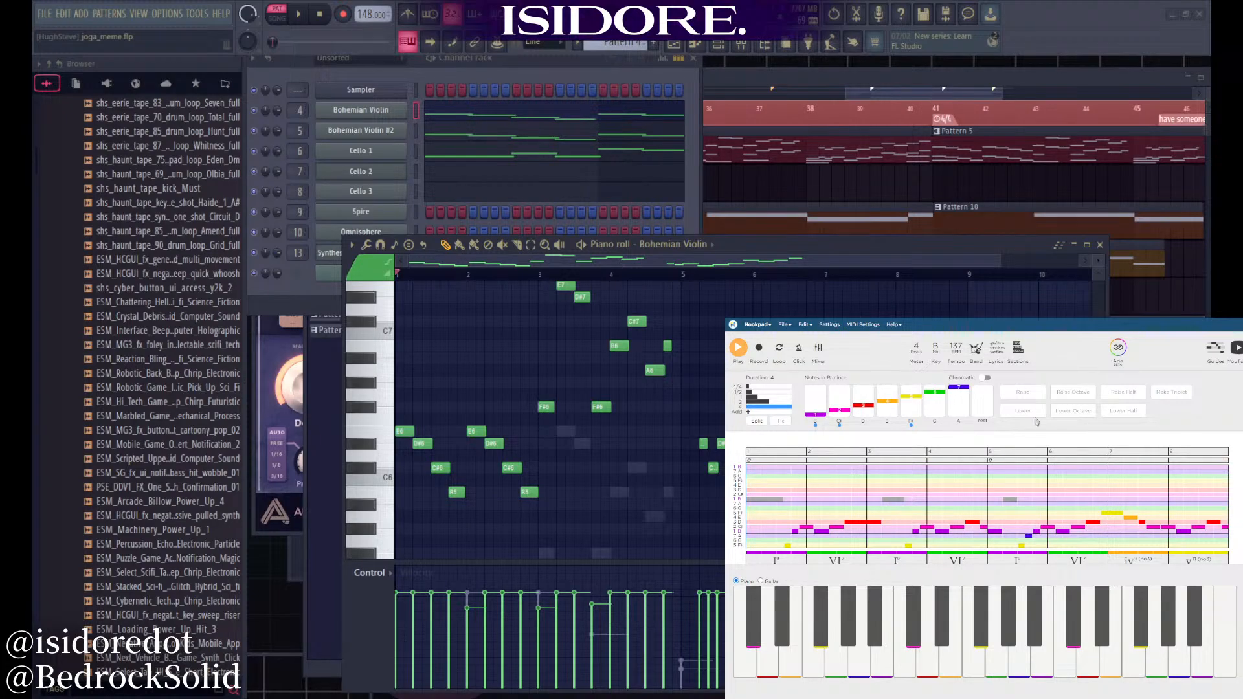
scroll(830, 487, down, 4)
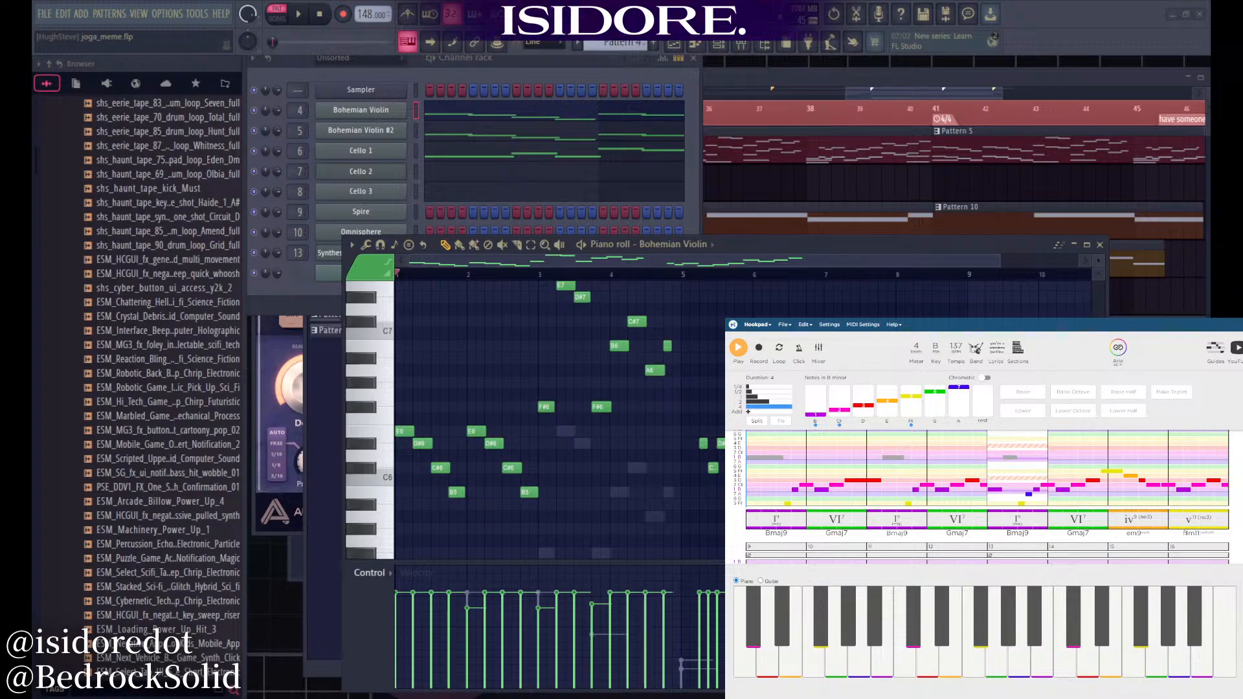
scroll(987, 497, down, 2)
scroll(987, 497, up, 3)
scroll(777, 473, down, 3)
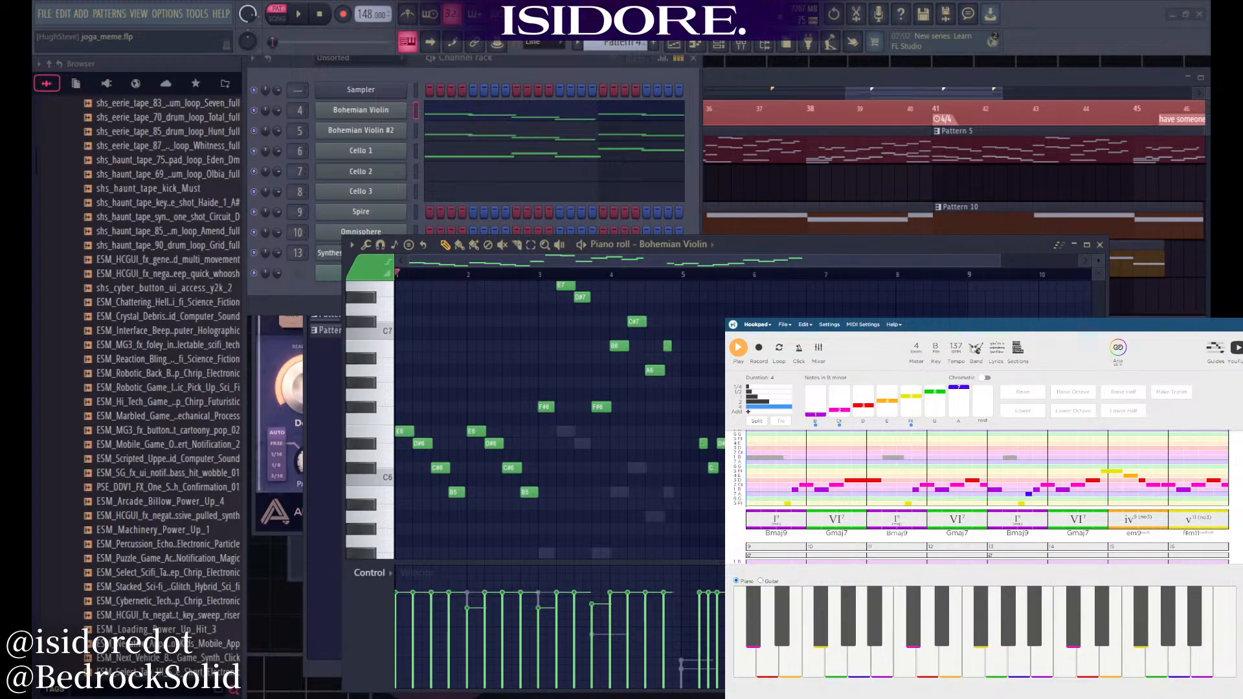
scroll(988, 497, up, 1)
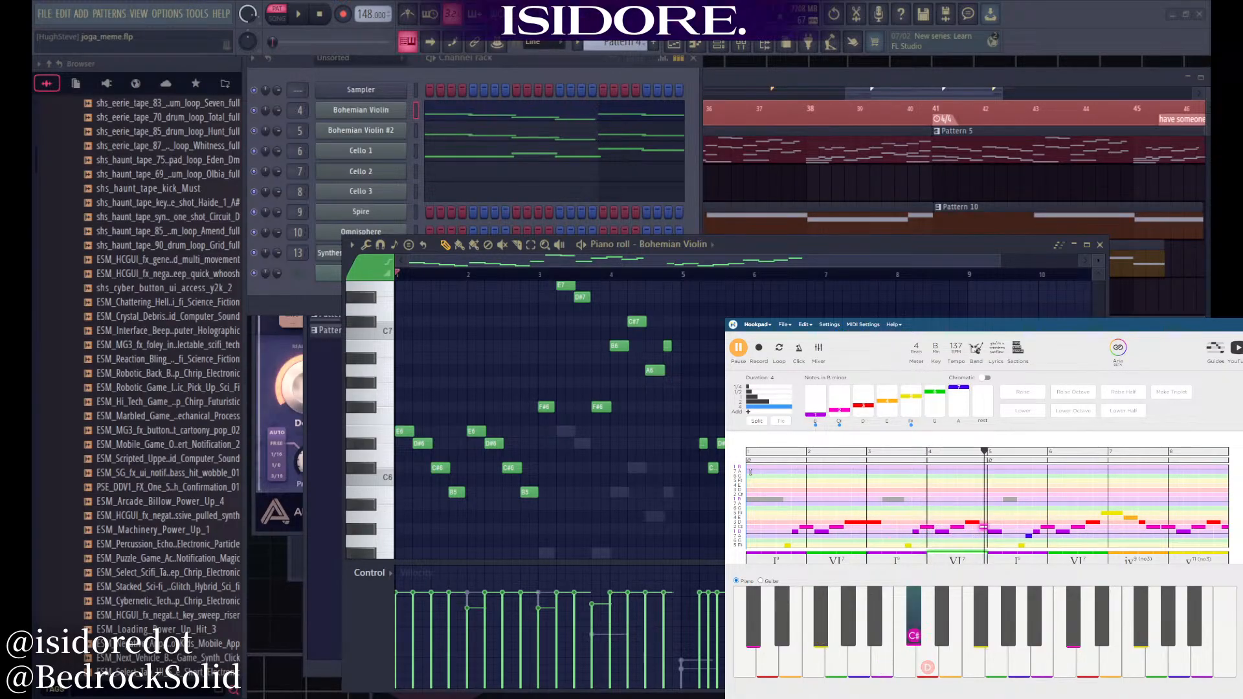
key(space)
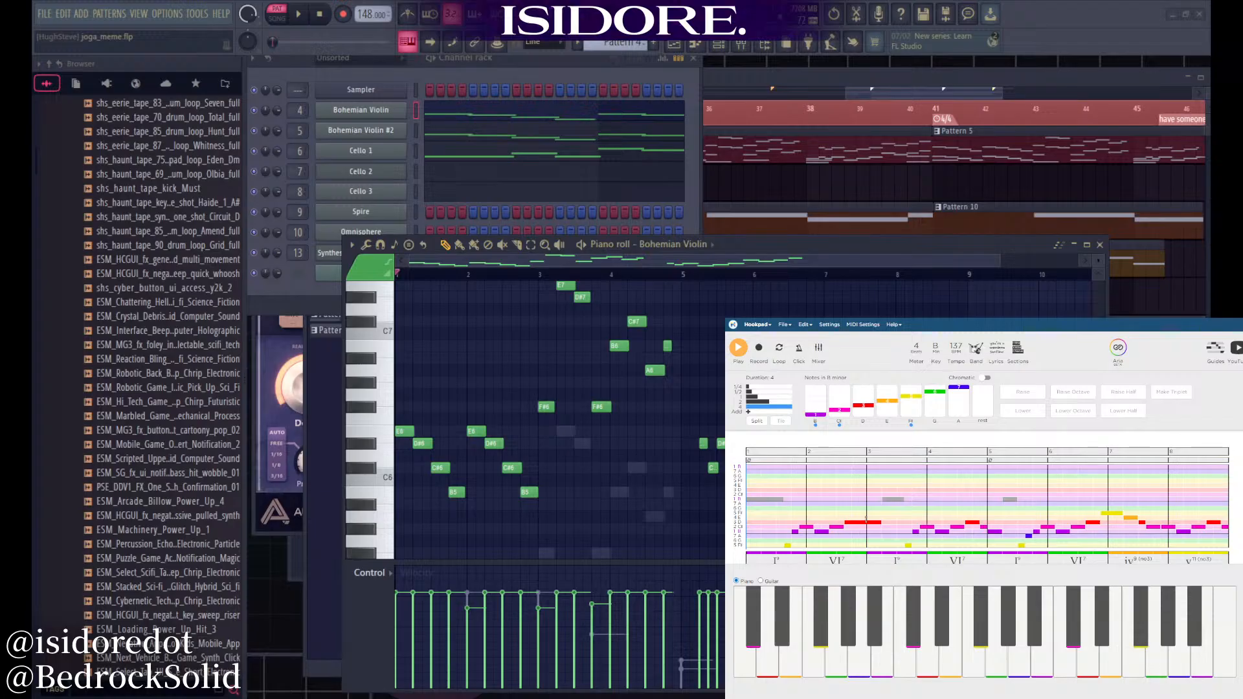
Play the sketch from measure 5 through measure 58, play measure 59 separately, and pause
click(991, 487)
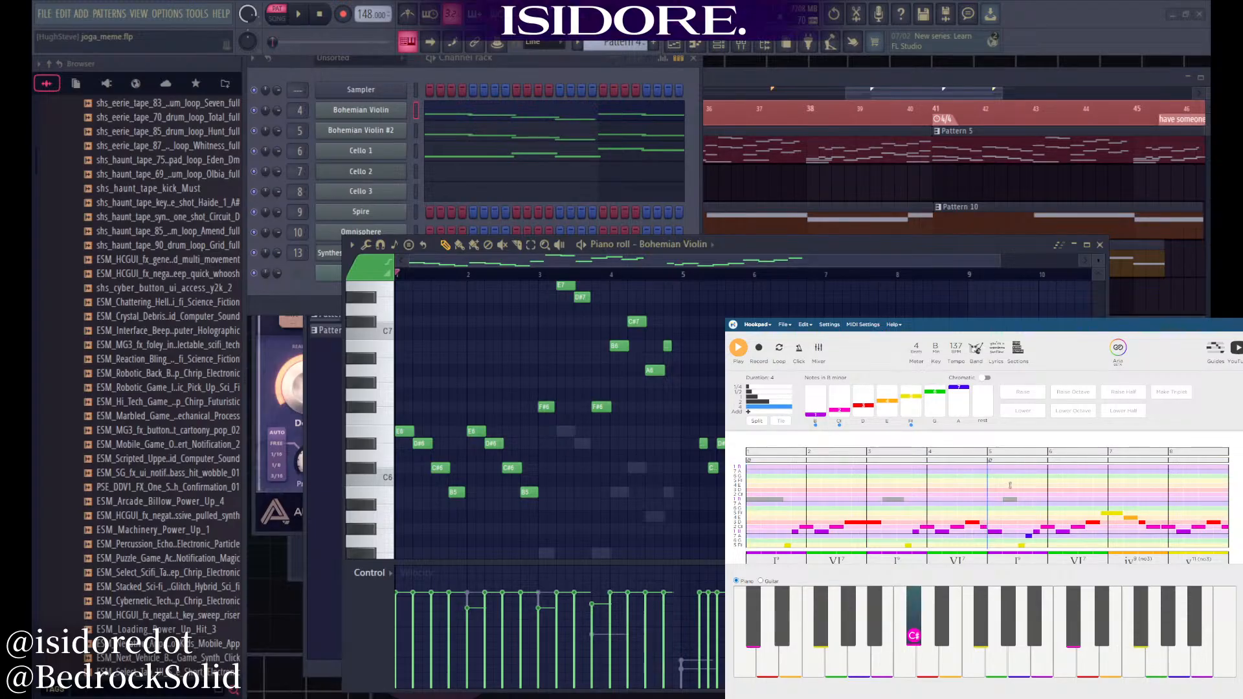
scroll(1082, 473, down, 4)
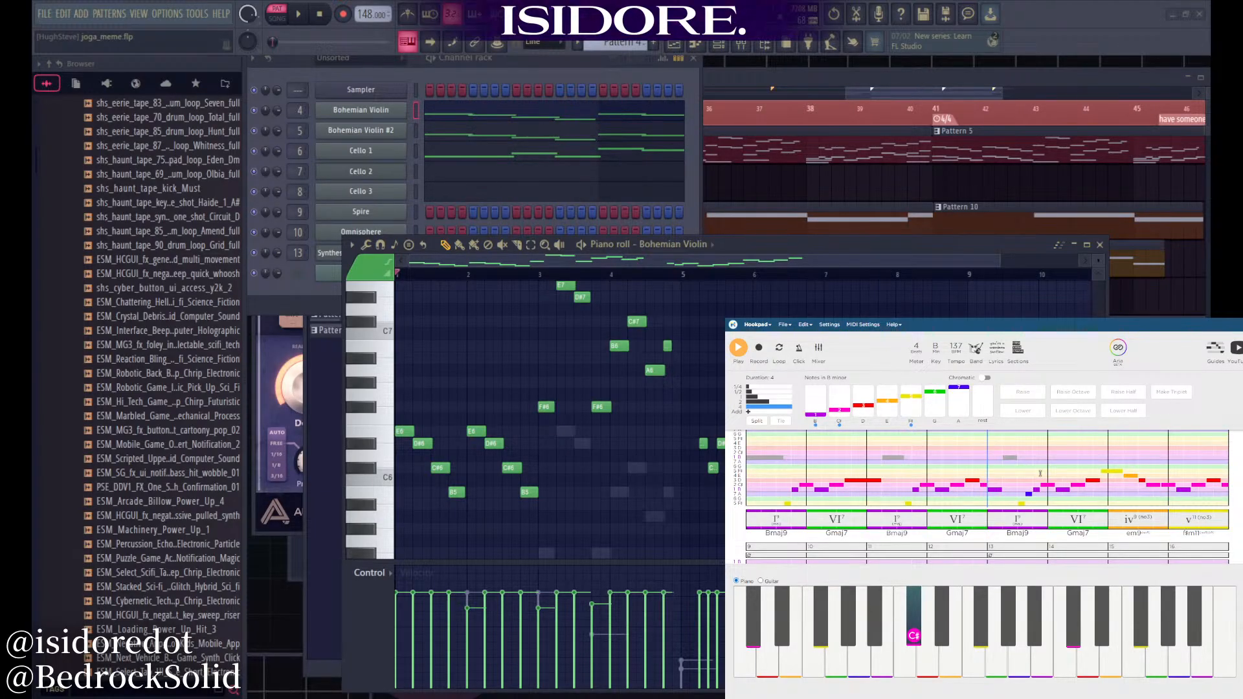
scroll(1041, 473, up, 2)
key(space)
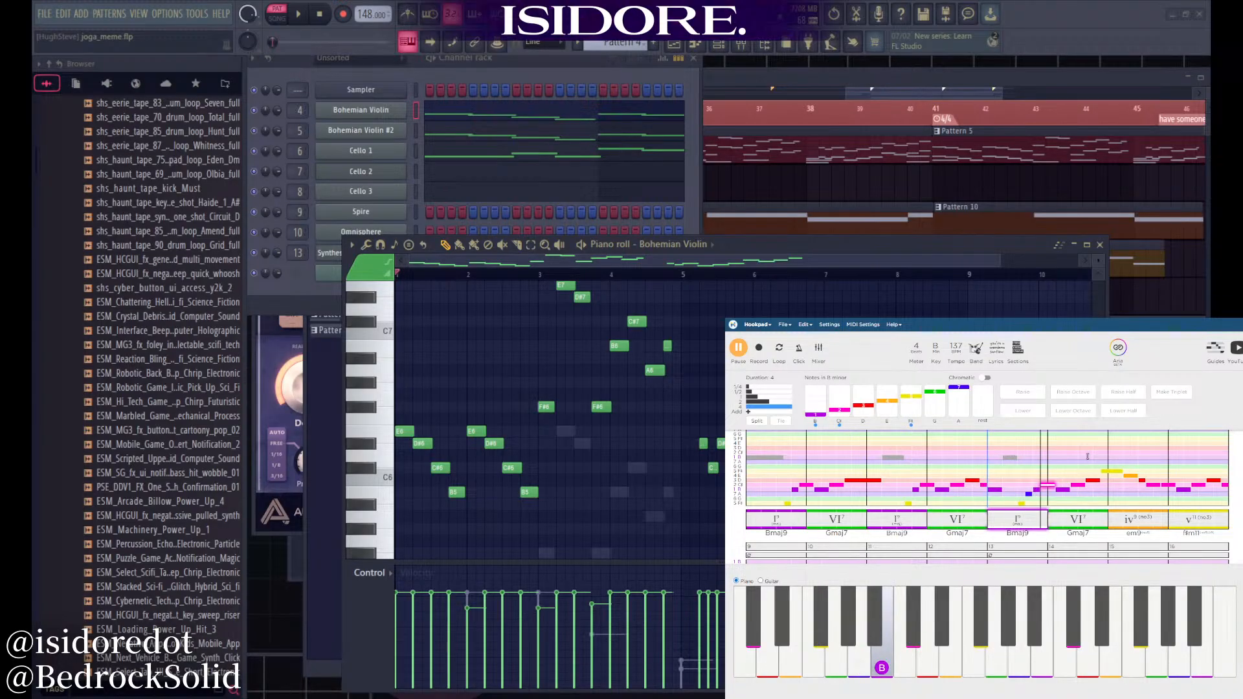
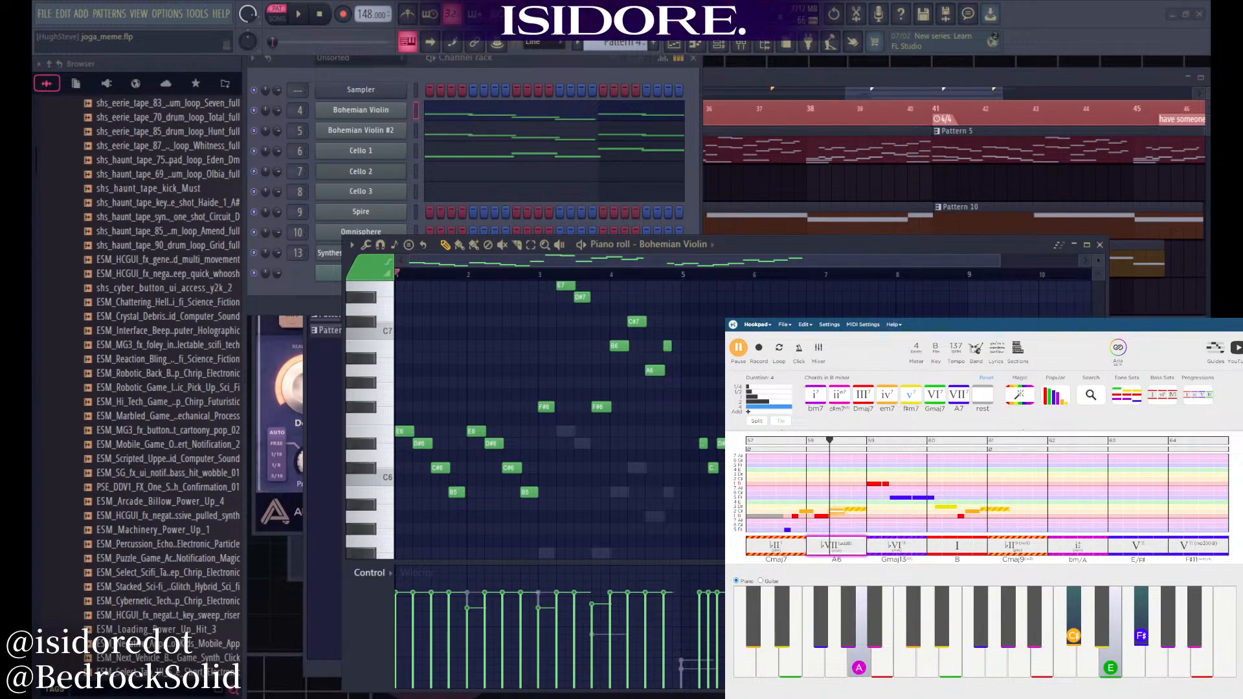
key(space)
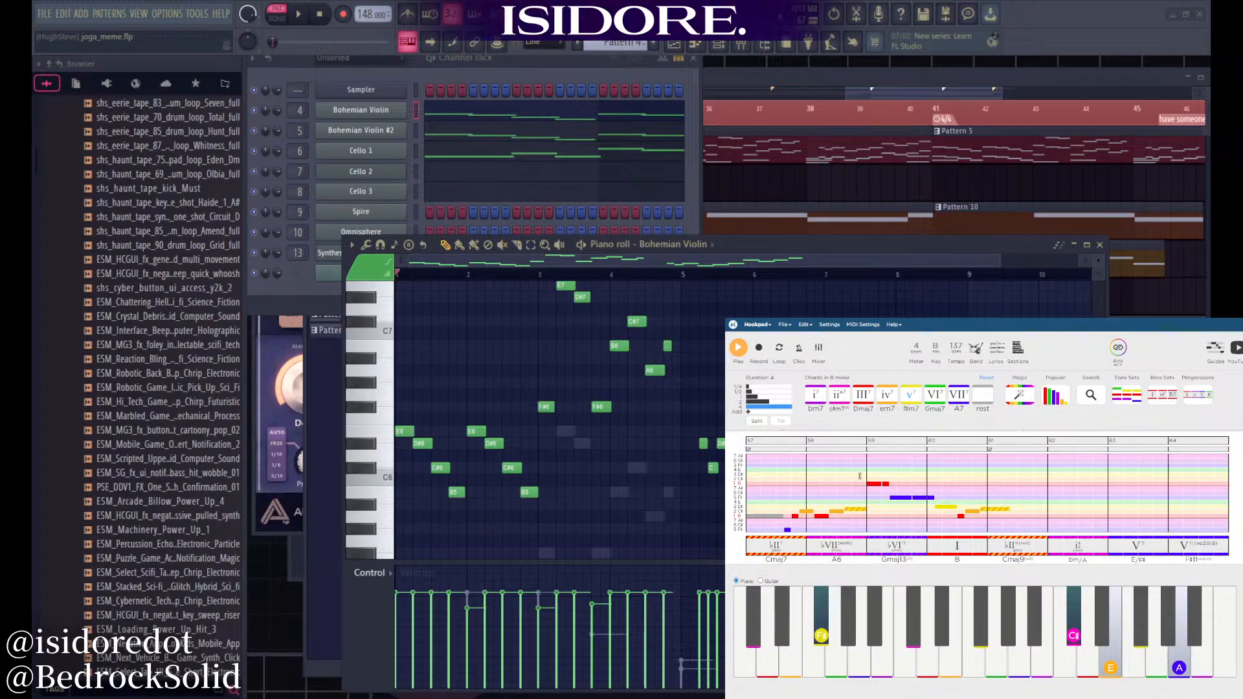
key(space)
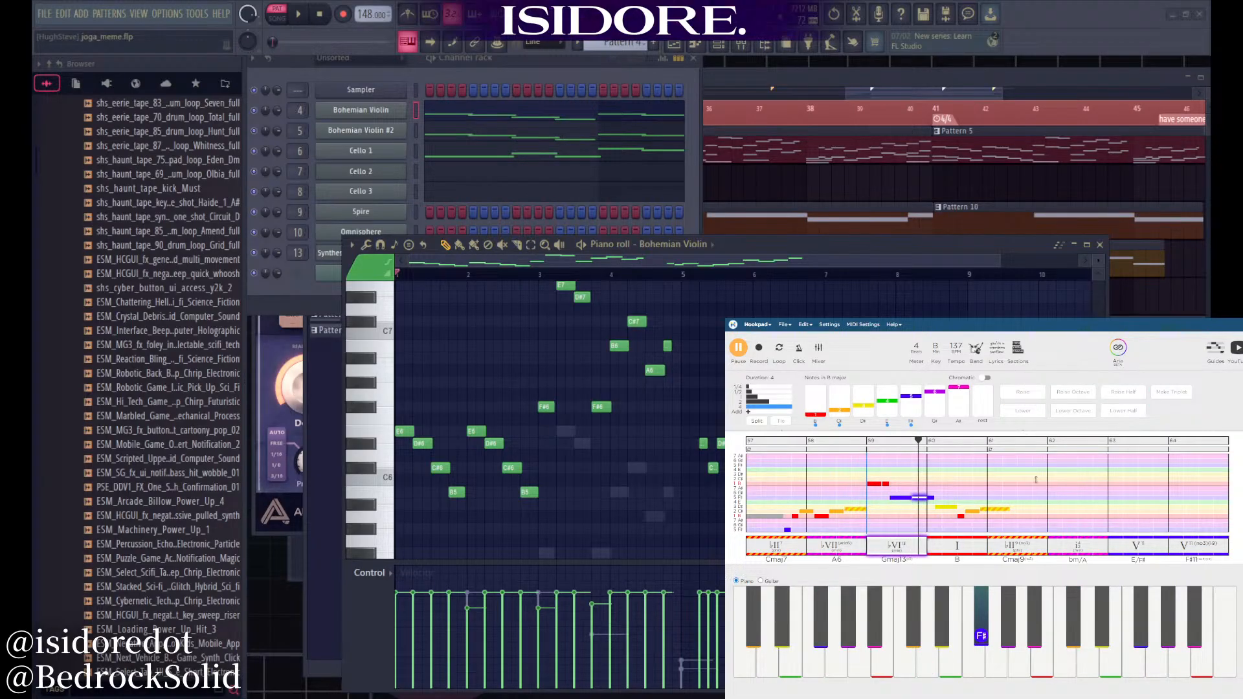
key(space)
Lengthen the melody's C in measure 61, add one-beat F♯ and G♯ notes after it, and start measure 62 with a two-beat A
click(1009, 510)
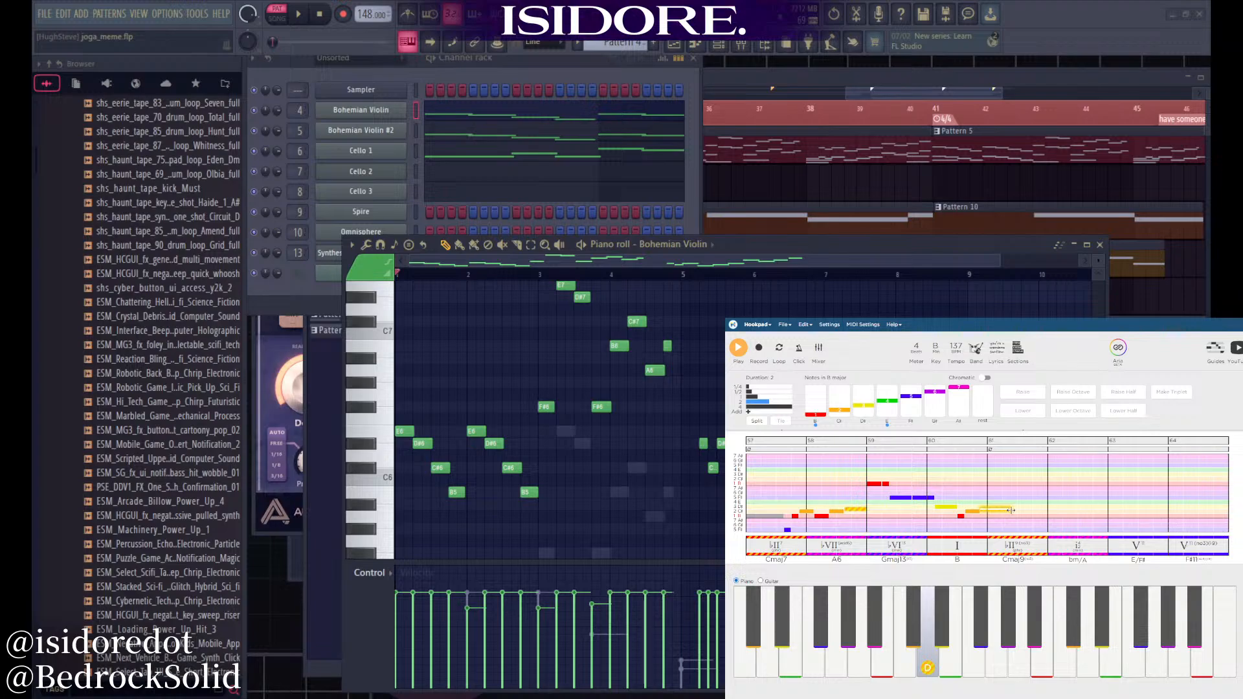
click(1024, 497)
key(space)
drag(1057, 497, 1031, 498)
click(941, 399)
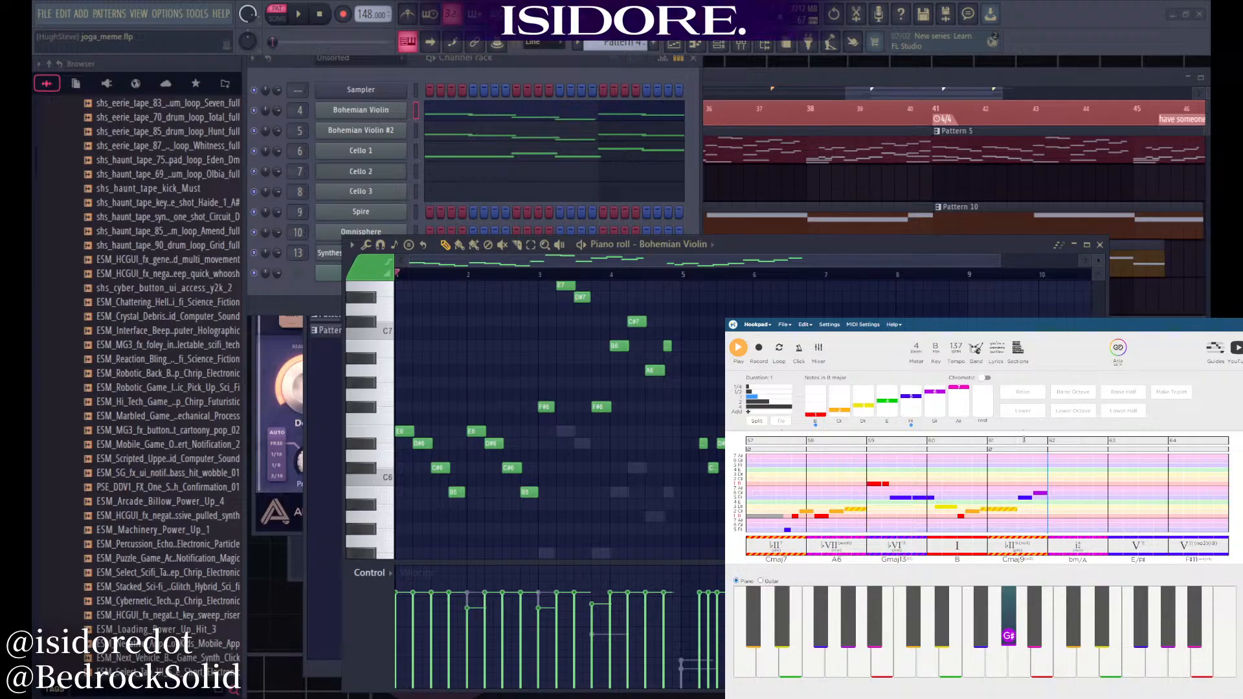
click(958, 408)
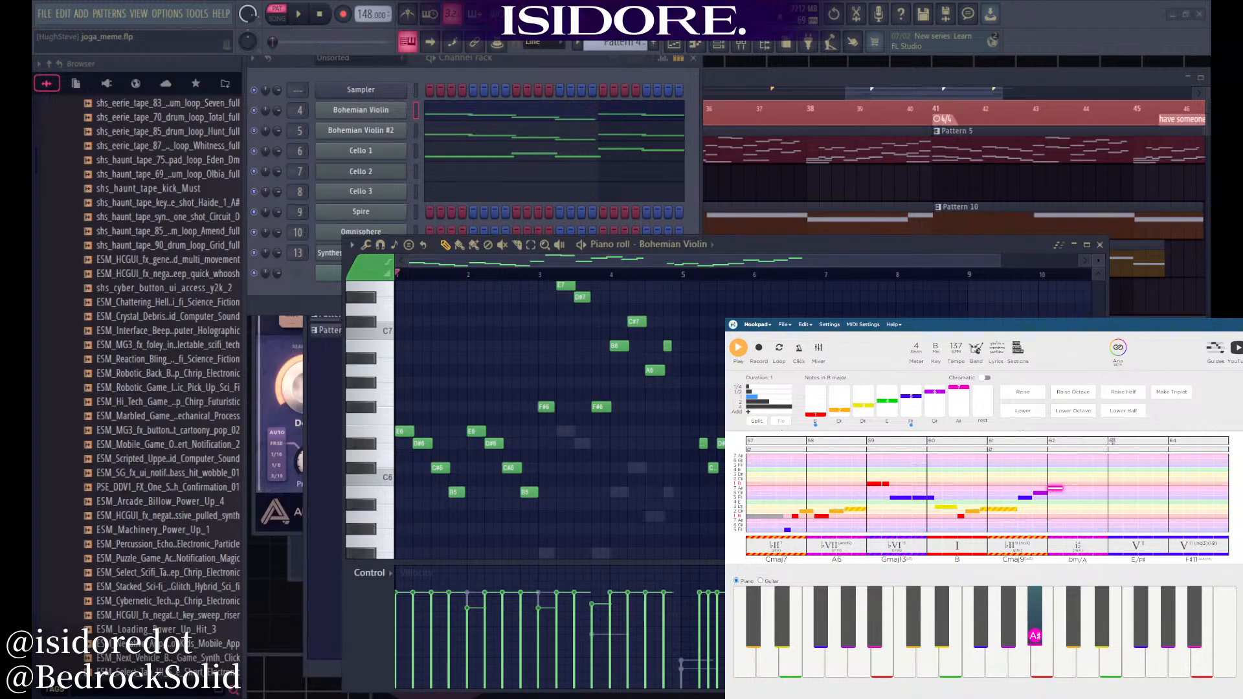
click(1121, 417)
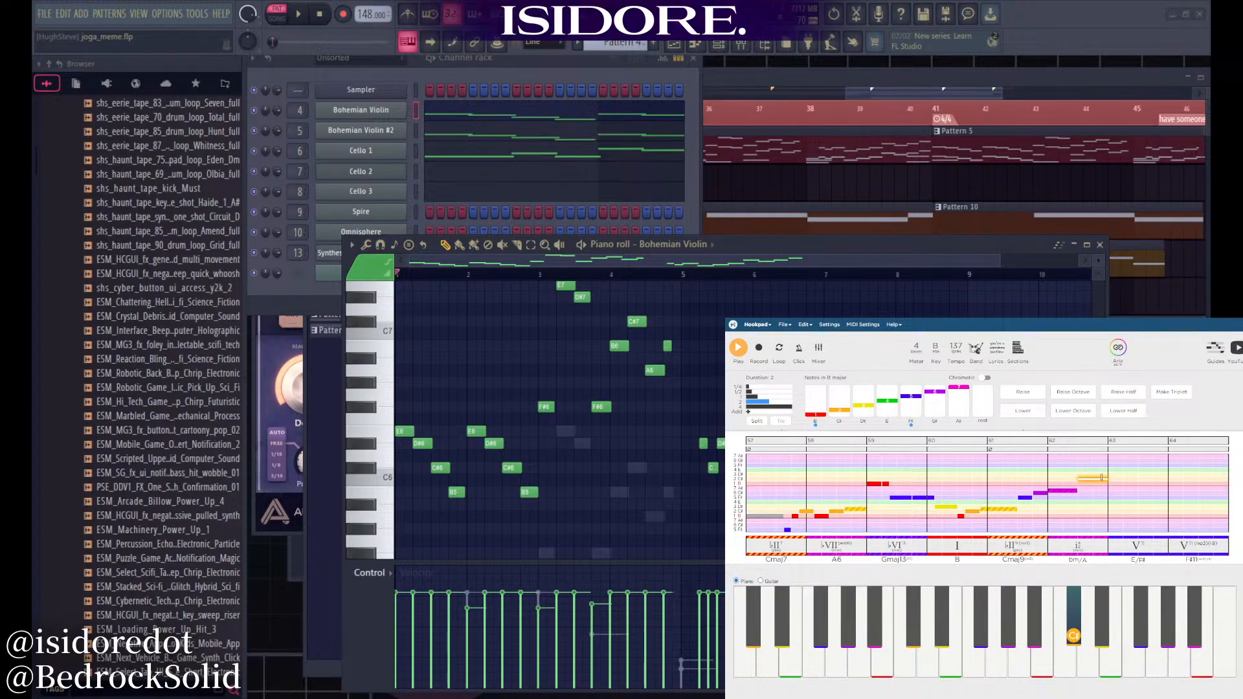
Play back the new phrase, set the third-beat note in measure 62 to D, and add a five-beat C♯ held through measure 63
key(space)
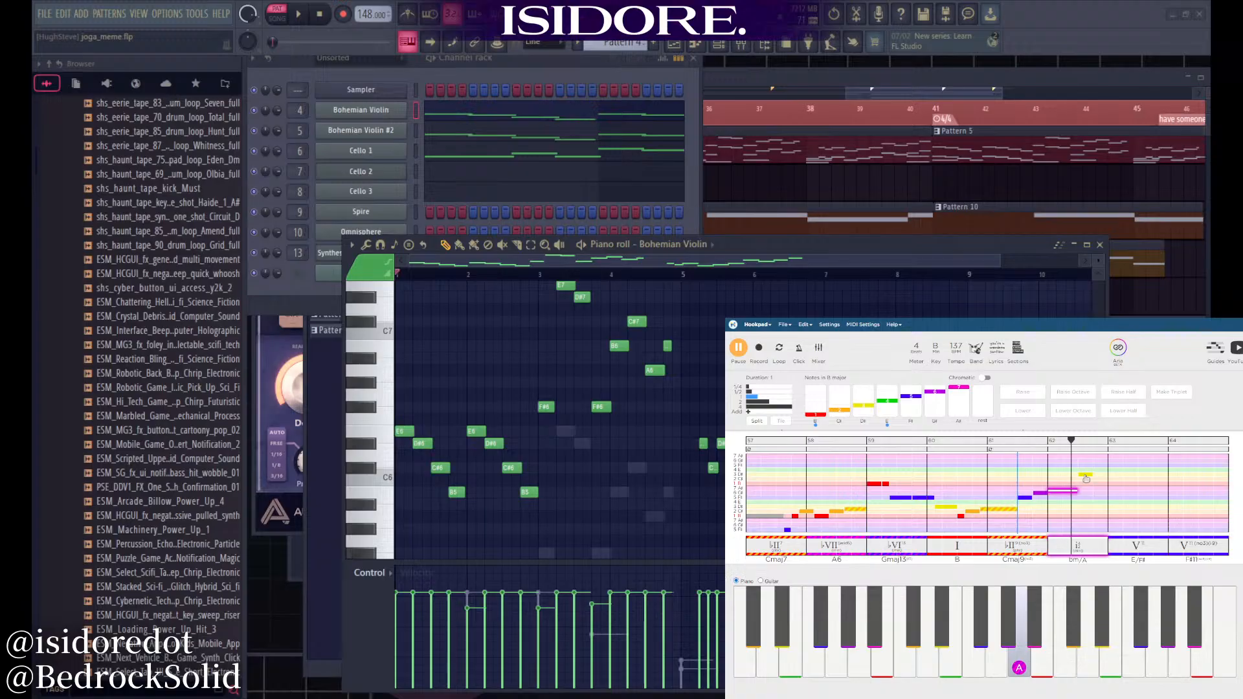
key(space)
click(1086, 478)
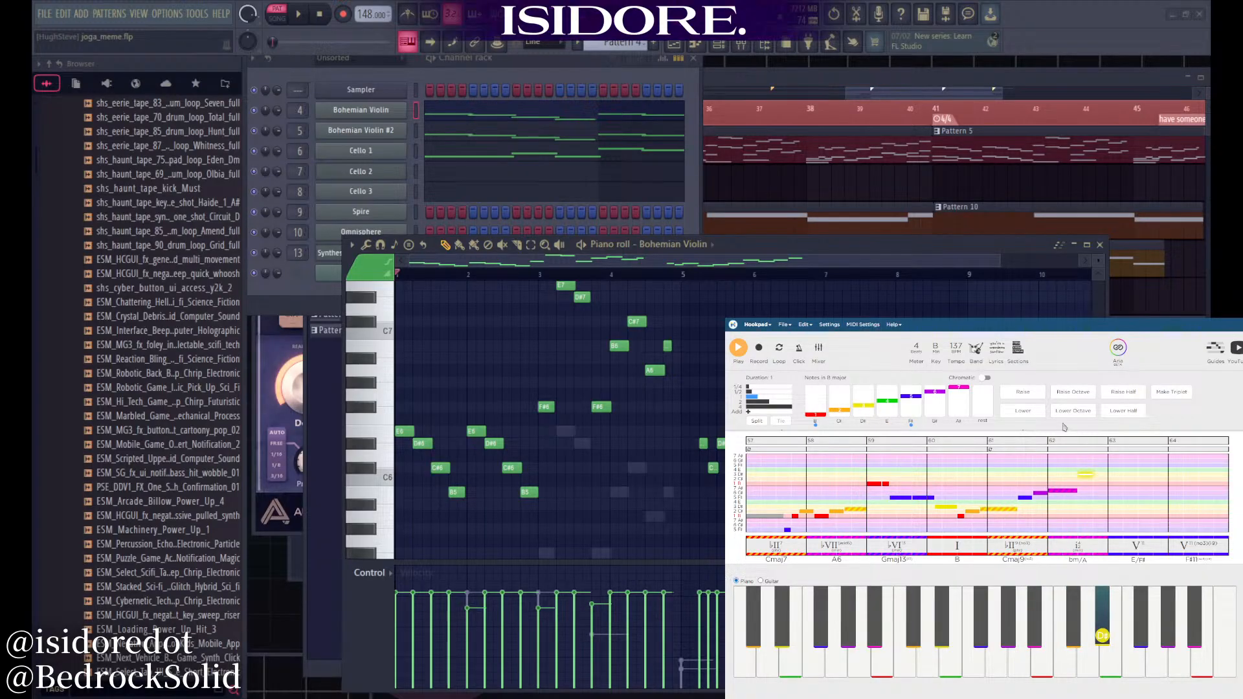
click(1120, 411)
click(1101, 476)
drag(1099, 477, 1111, 482)
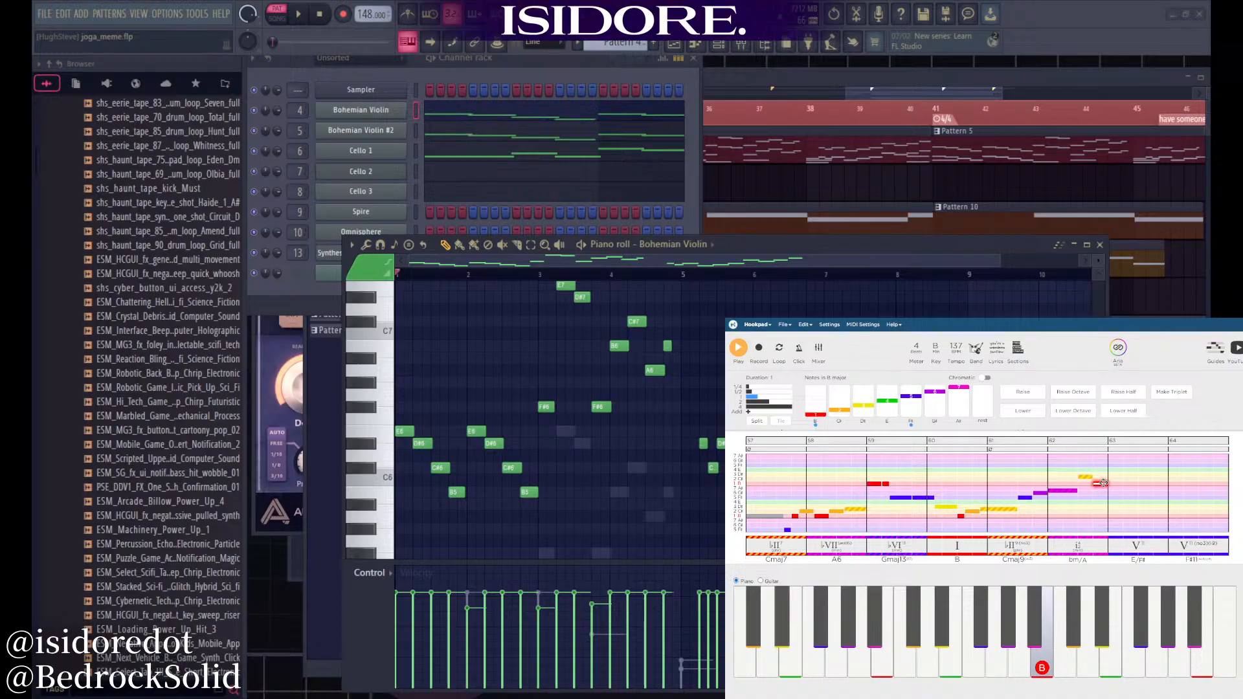
drag(1102, 486, 1164, 480)
Fill measure 64 with a four-beat C melody note and play the phrase from the end of measure 61
click(1176, 480)
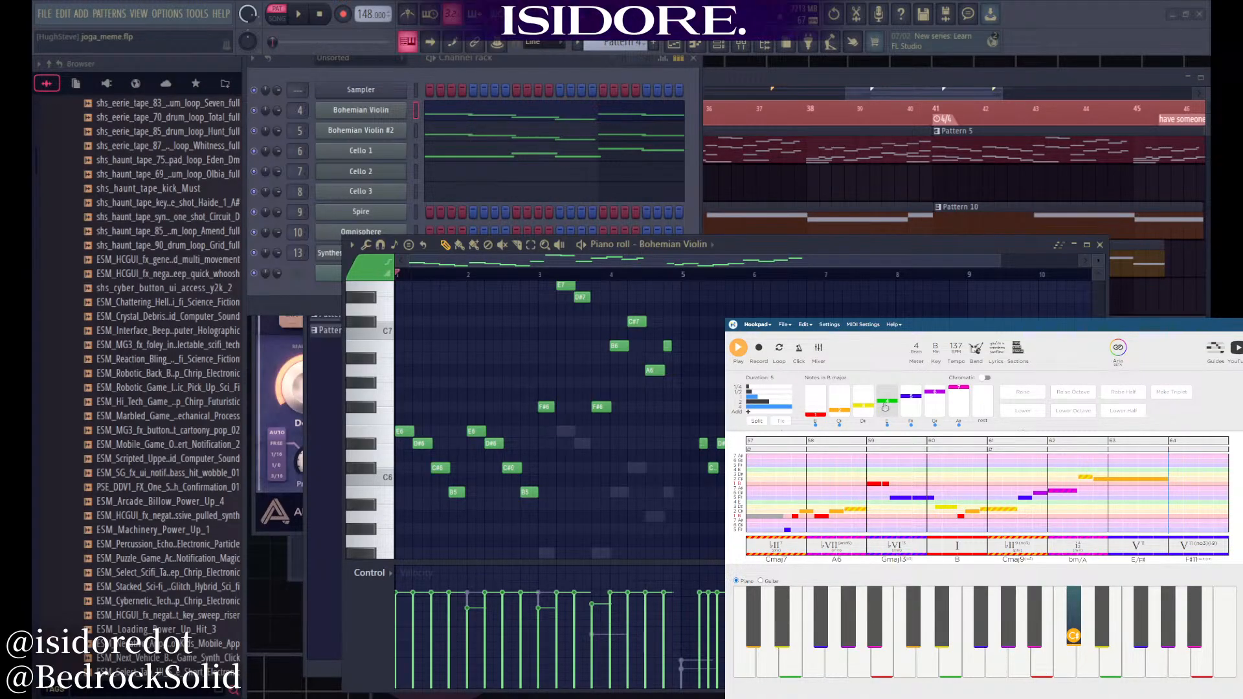
click(839, 408)
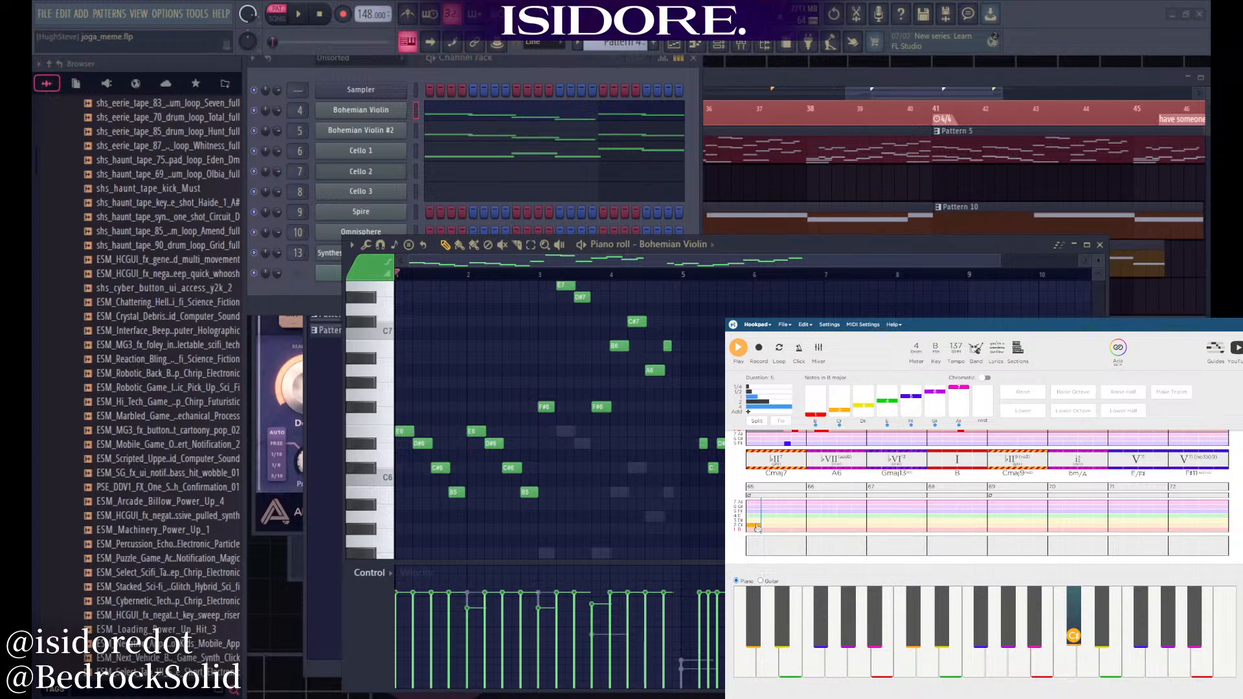
drag(748, 524, 1218, 480)
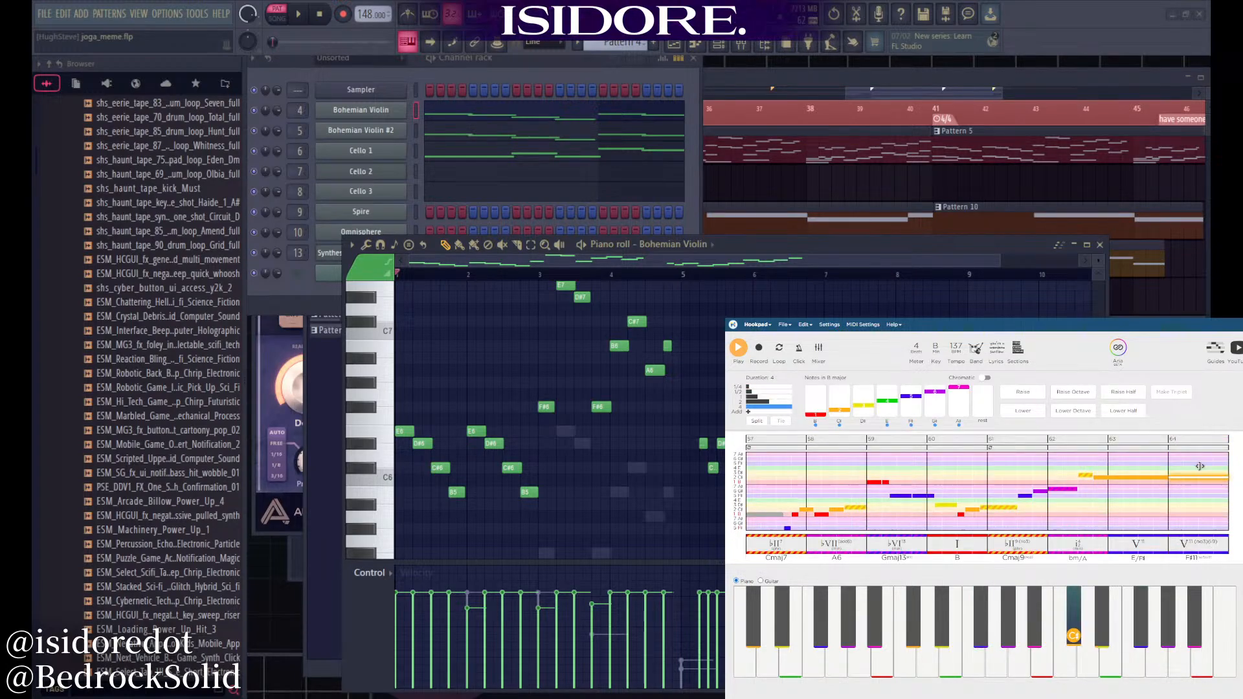
click(1138, 414)
click(1033, 472)
key(space)
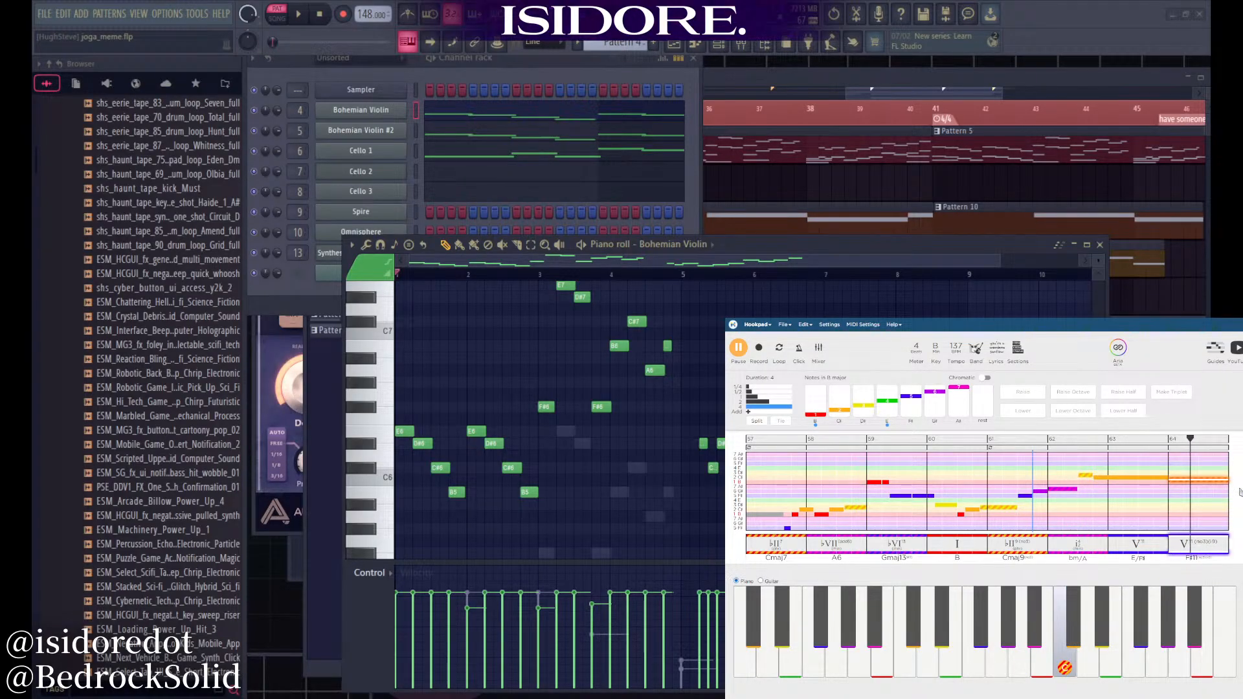
key(space)
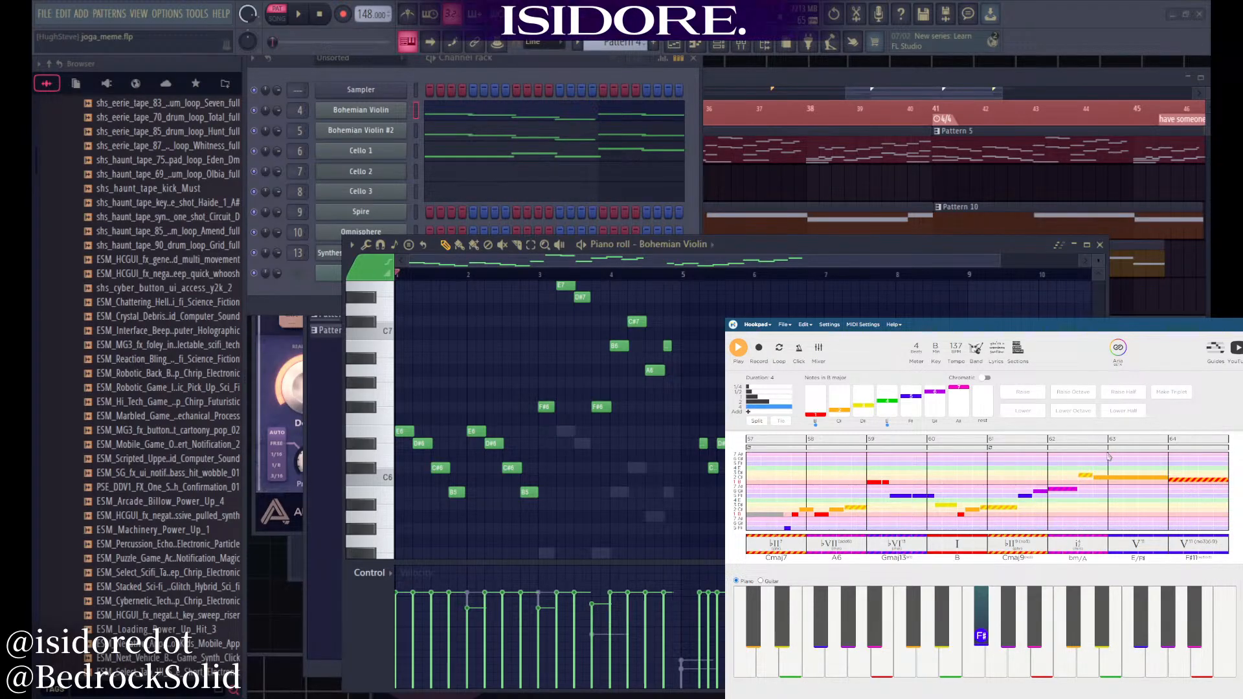
Audition the chords in measures 57 to 64, from the opening Cmaj7 through the closing F♯ chord
click(839, 546)
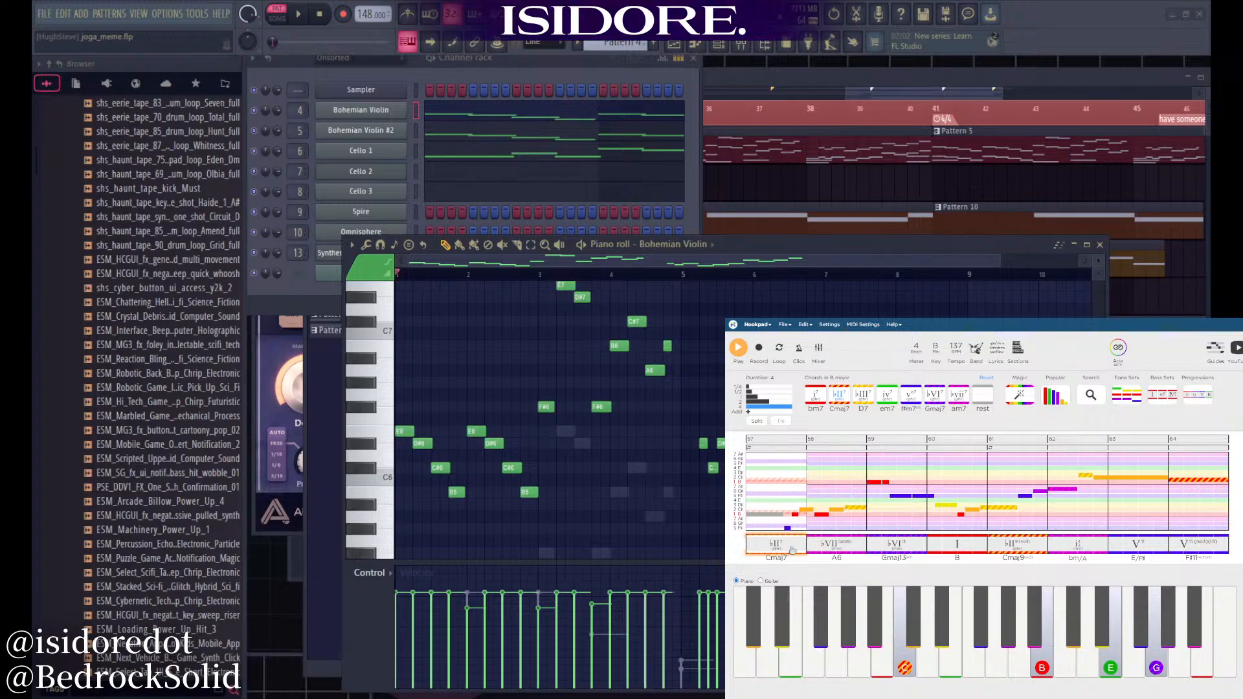
click(894, 549)
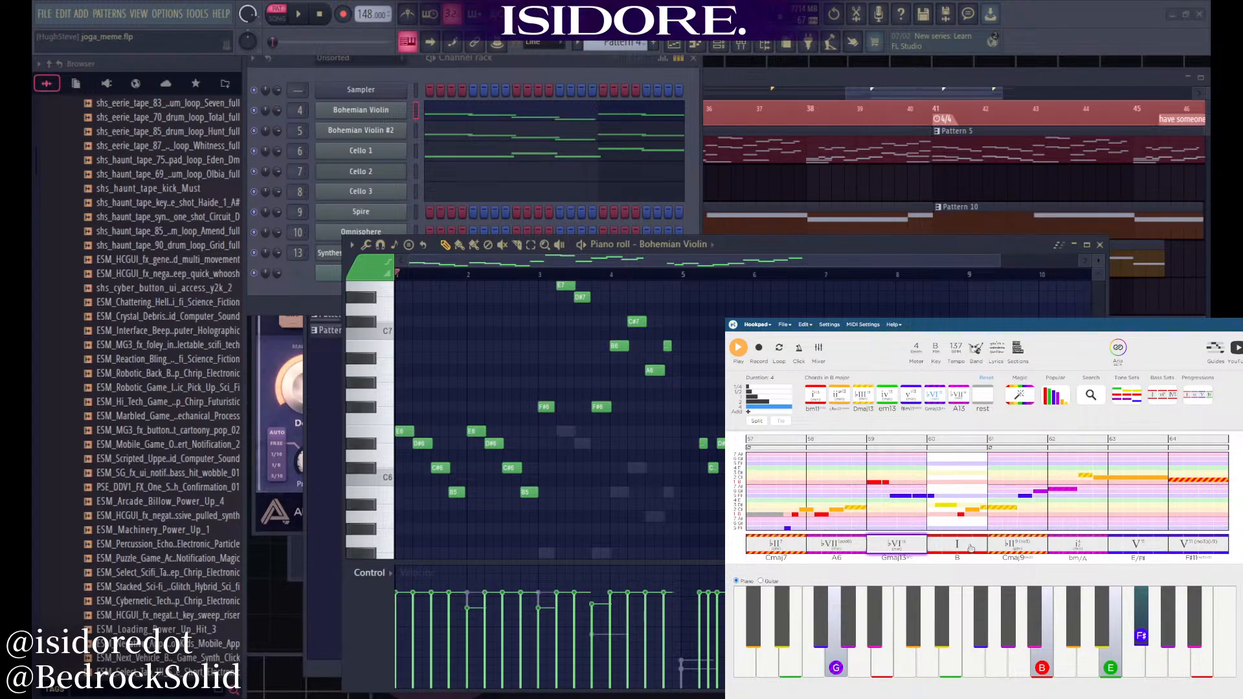
click(1011, 549)
click(1082, 548)
click(1140, 548)
click(1209, 548)
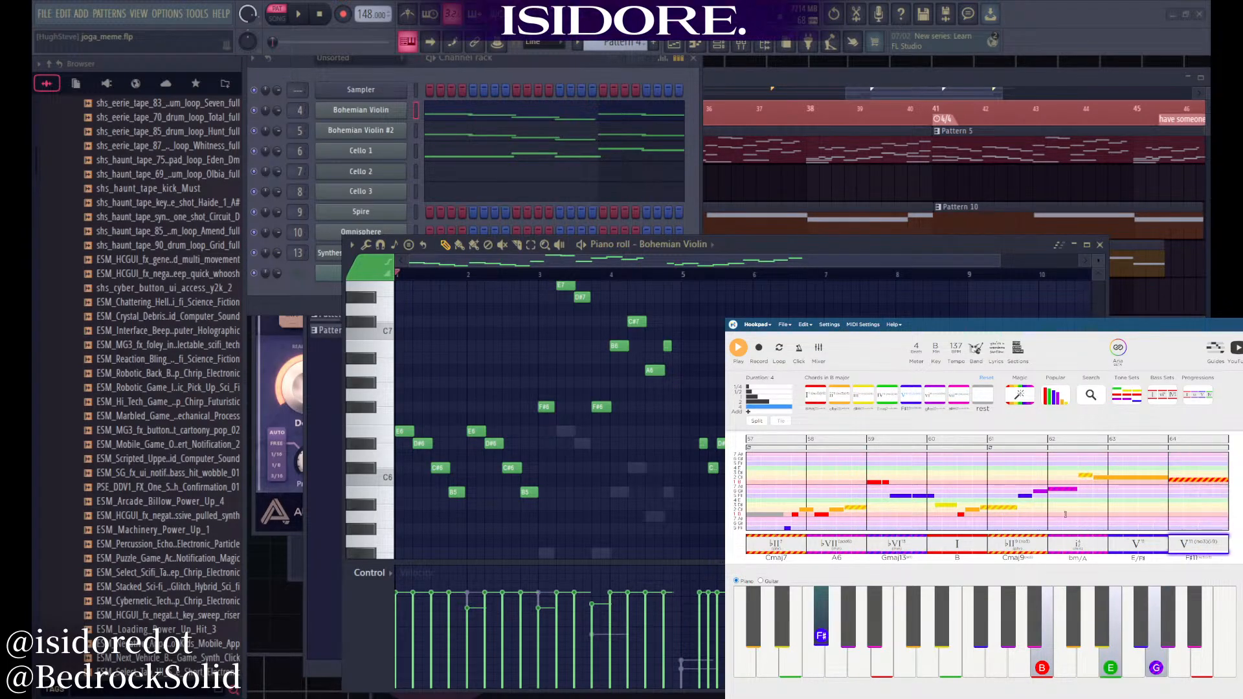
Audition the chords in measures 59 to 63 again, from Gmaj13 to the E-based slash chord
scroll(1070, 516, down, 5)
scroll(1061, 515, up, 4)
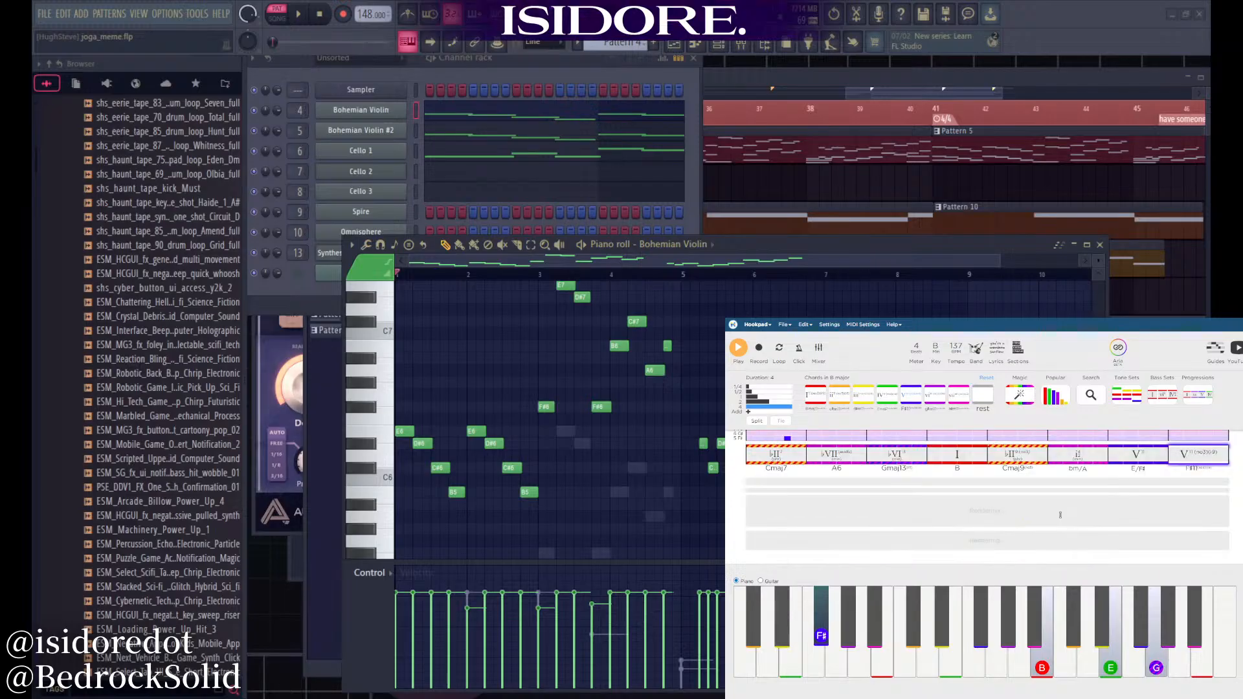
click(913, 542)
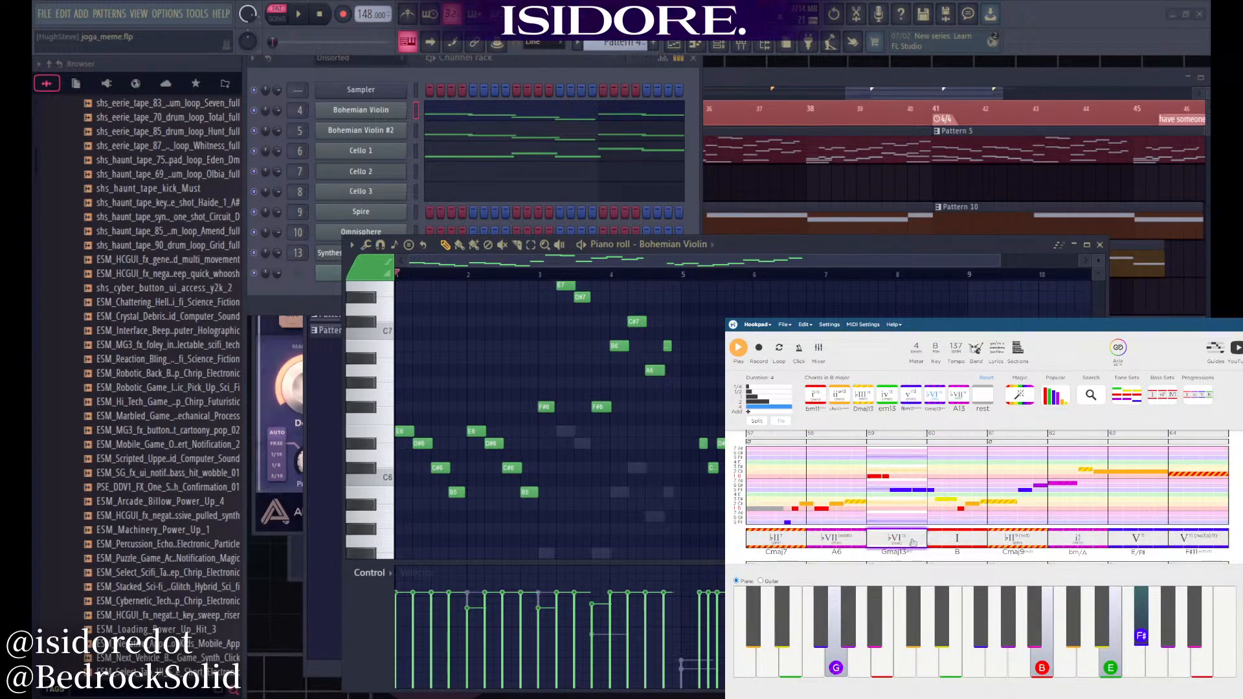
click(959, 543)
click(1035, 541)
click(1080, 543)
click(1147, 546)
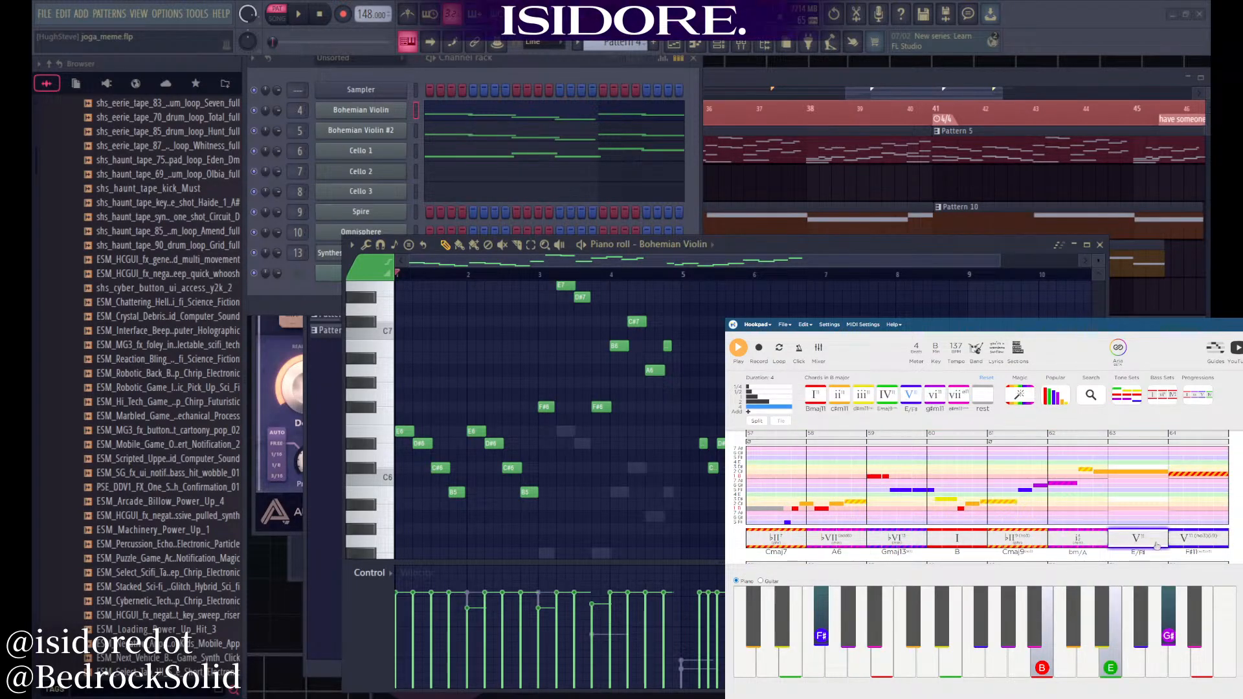
Audition the opening B minor chords in measures 1 to 16, comparing Bmaj9, Gmaj7 and the closing minor chords
scroll(796, 502, up, 10)
click(788, 522)
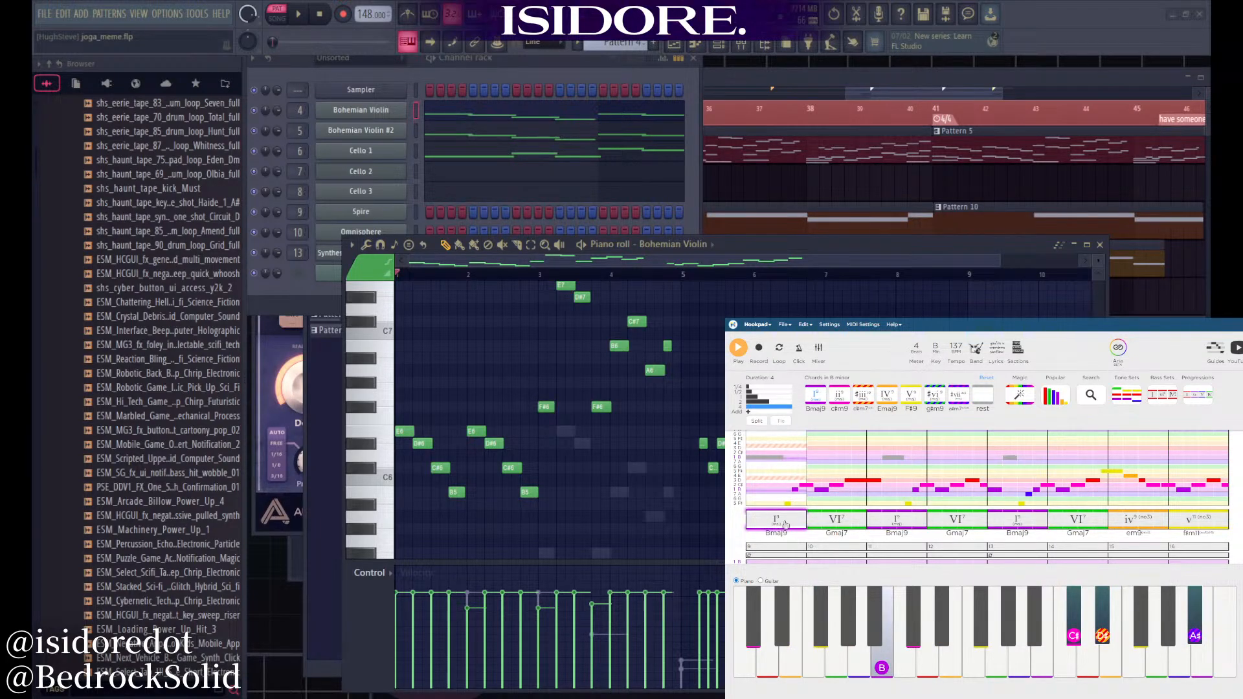
click(833, 522)
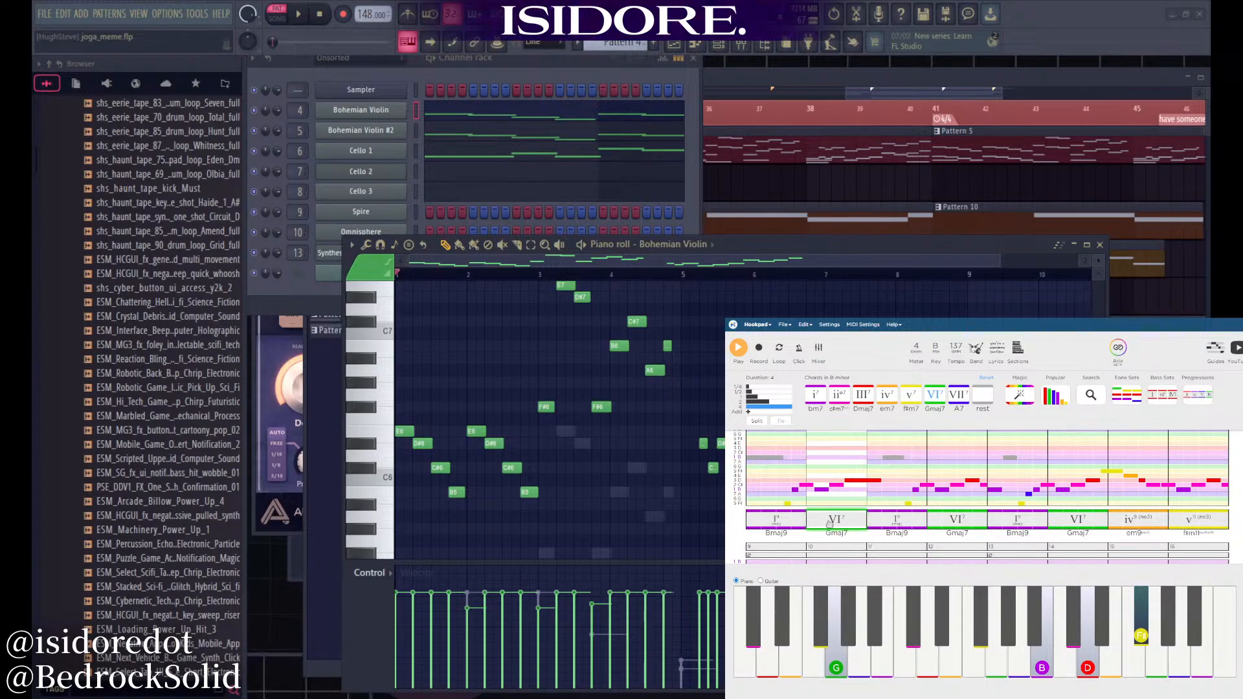
click(984, 522)
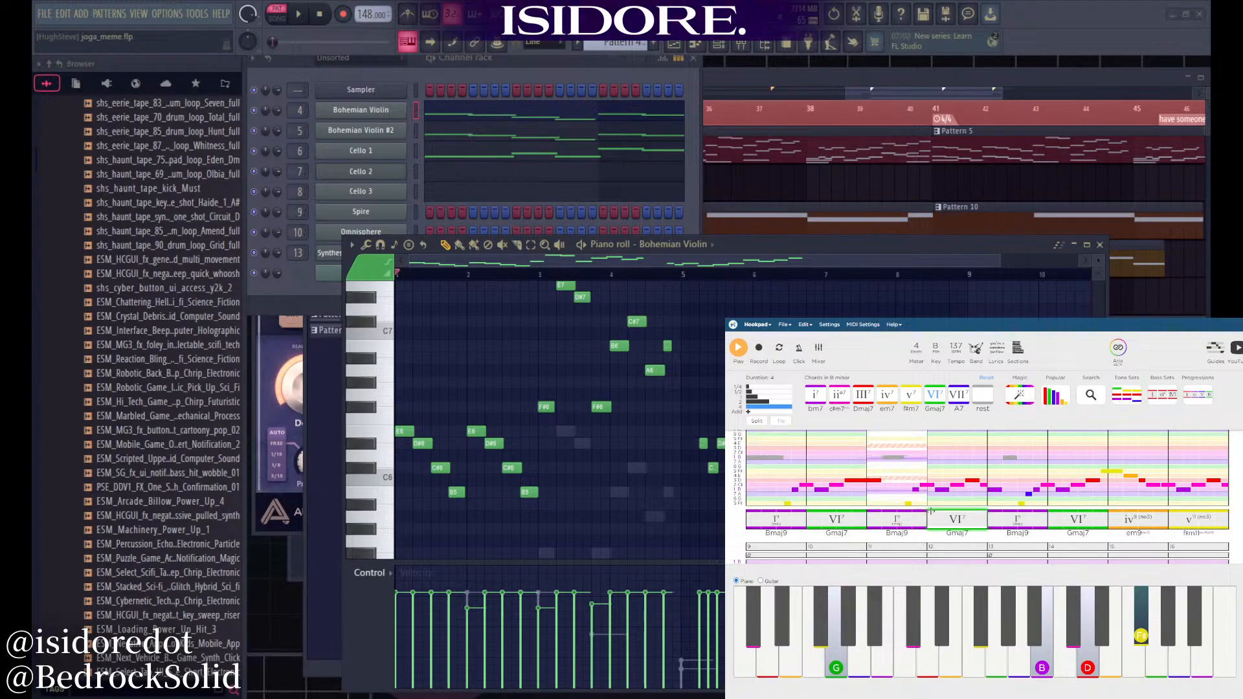
click(1129, 522)
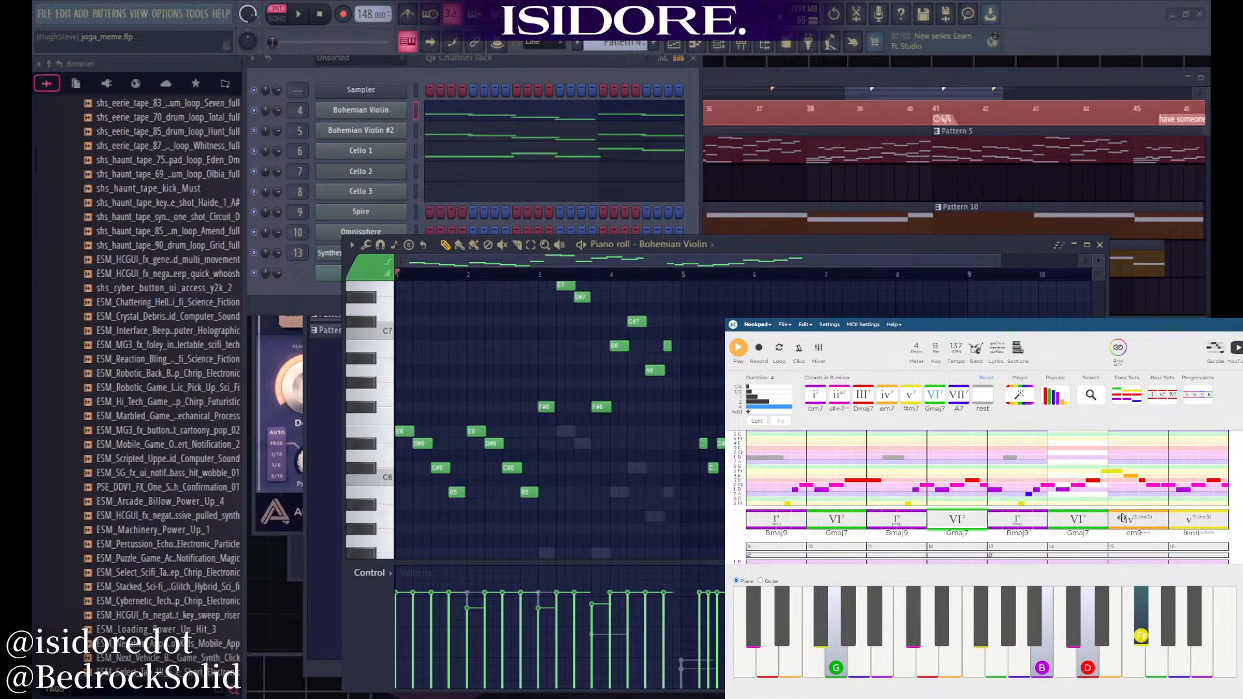
click(1194, 523)
scroll(771, 539, down, 3)
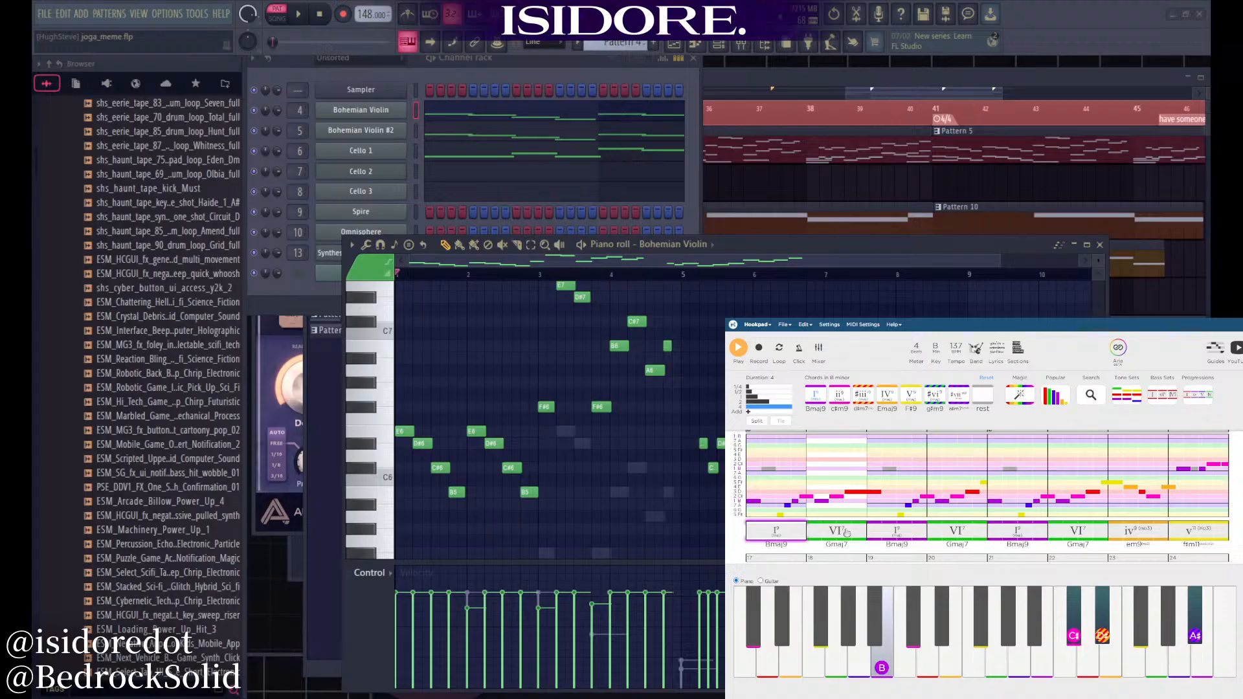
click(958, 535)
scroll(958, 535, up, 2)
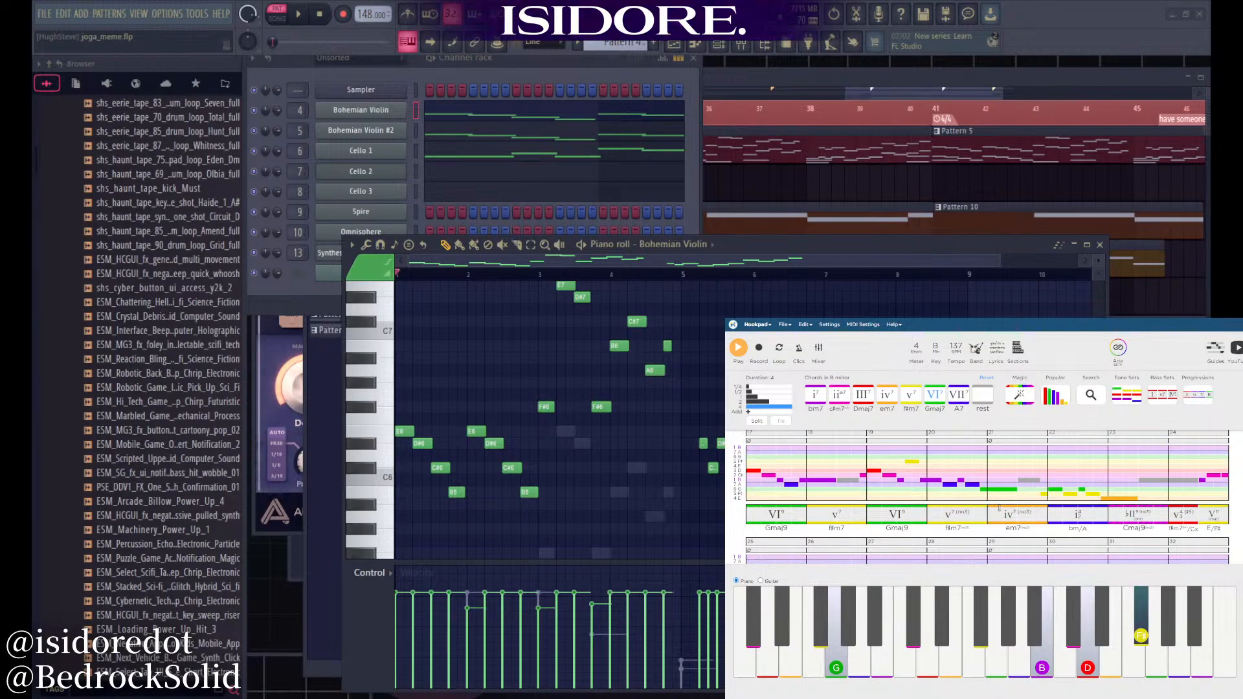
Audition the chords in measures 17 to 24, from the opening Gmaj9 to the last chord of the row
scroll(960, 512, down, 3)
scroll(960, 512, down, 3)
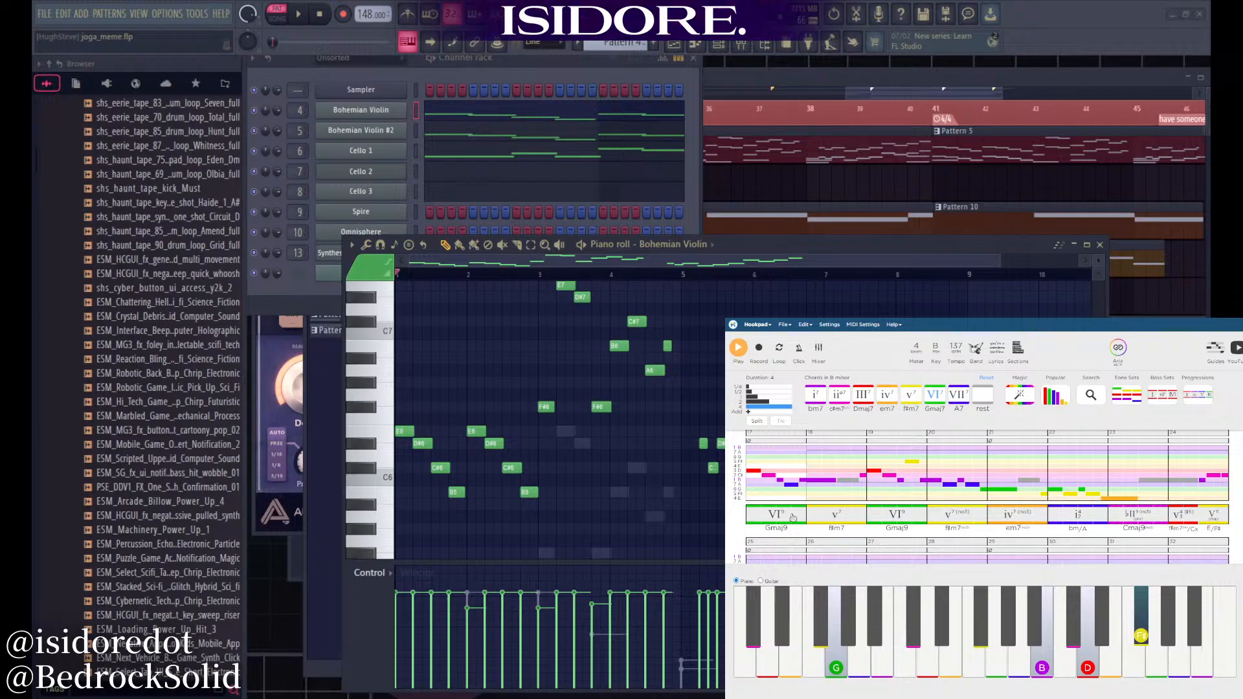
click(792, 516)
click(838, 514)
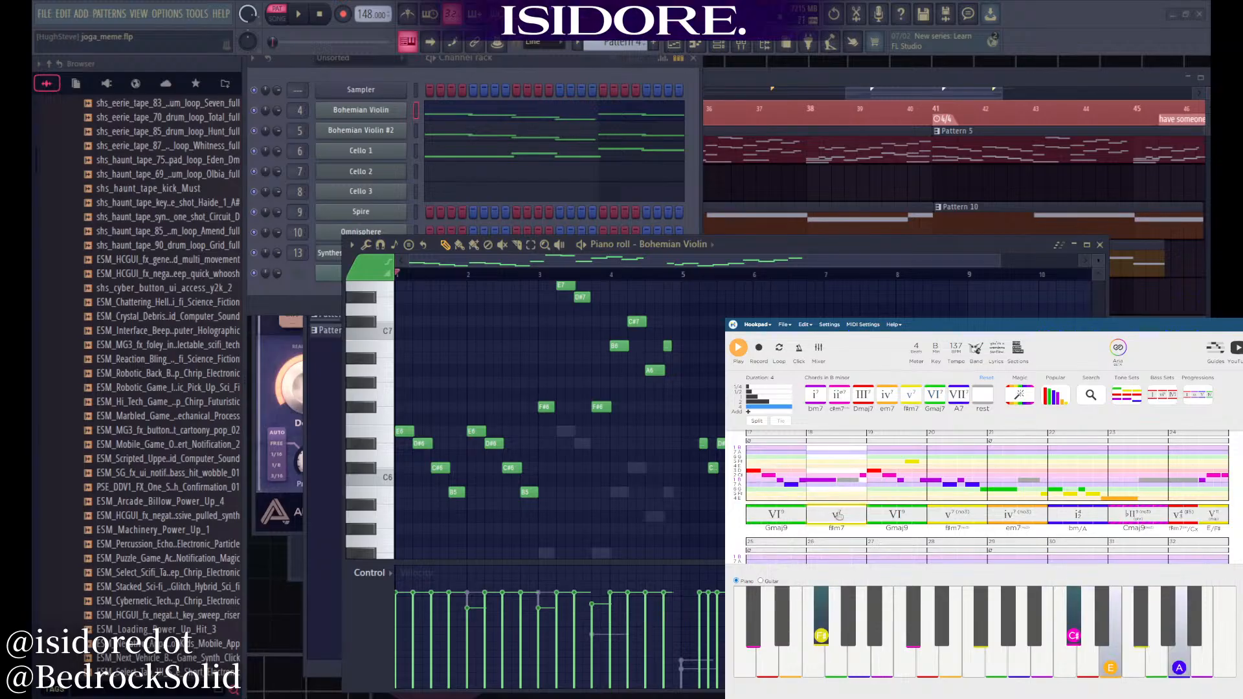
click(911, 516)
scroll(950, 518, up, 1)
scroll(976, 537, down, 1)
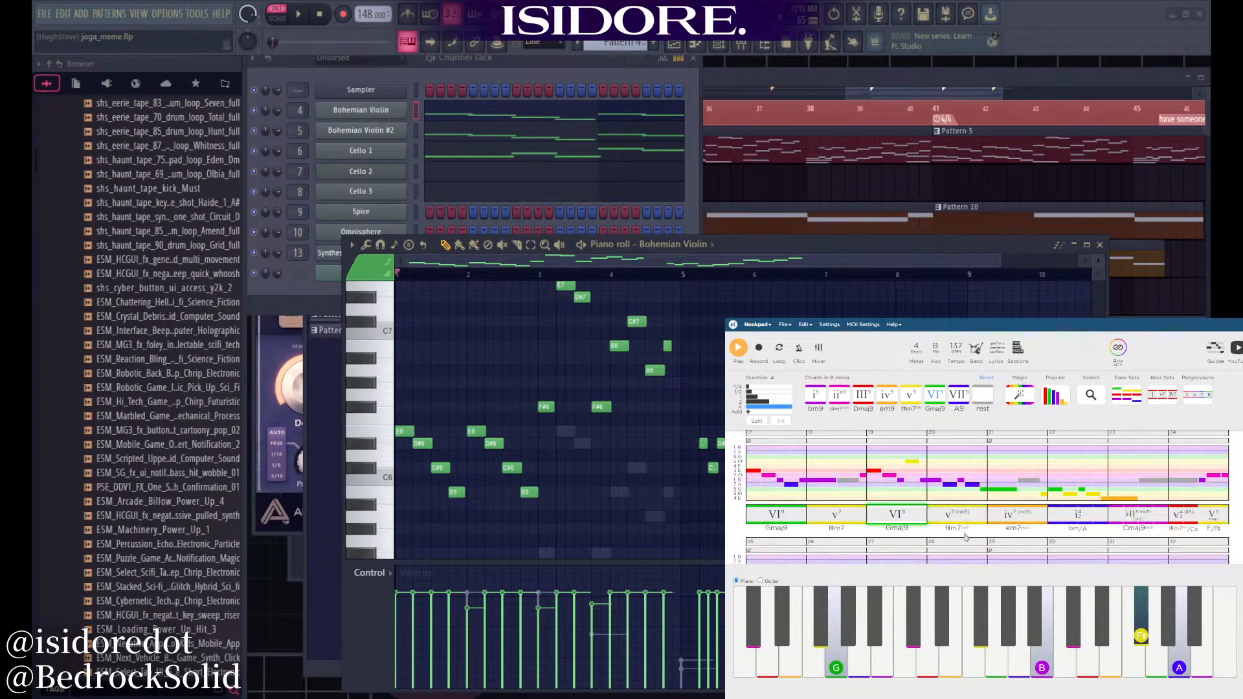
click(957, 521)
click(1022, 525)
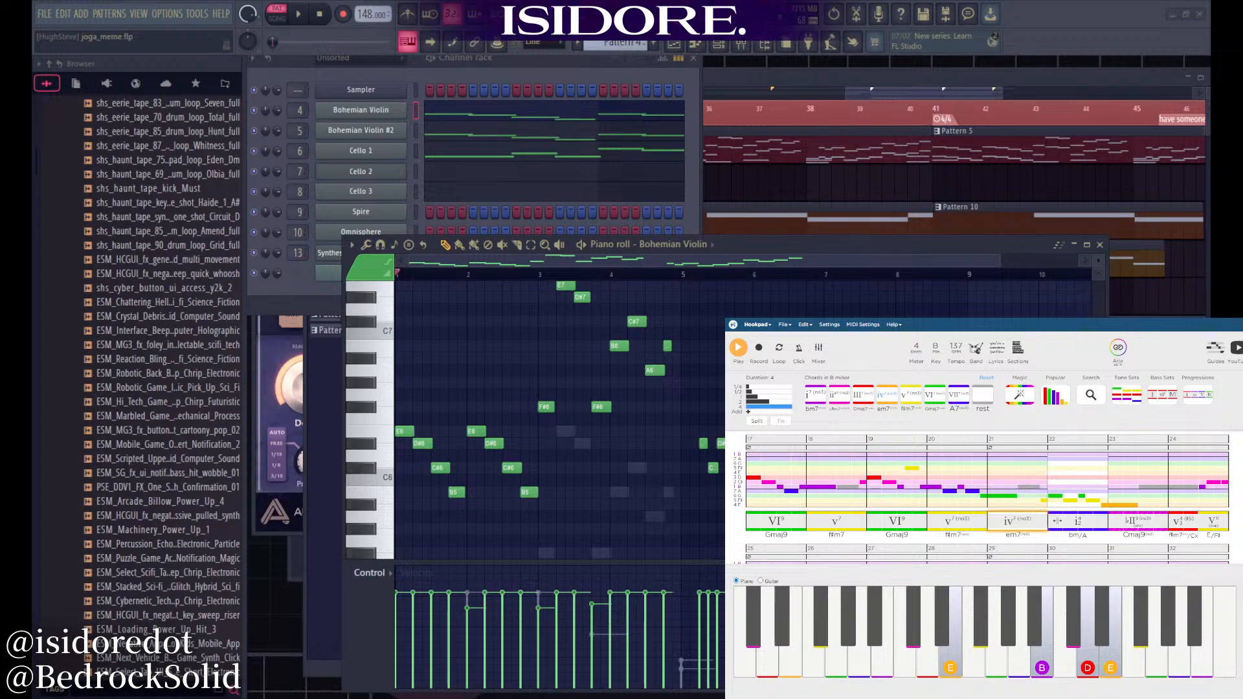
click(1087, 527)
click(1147, 526)
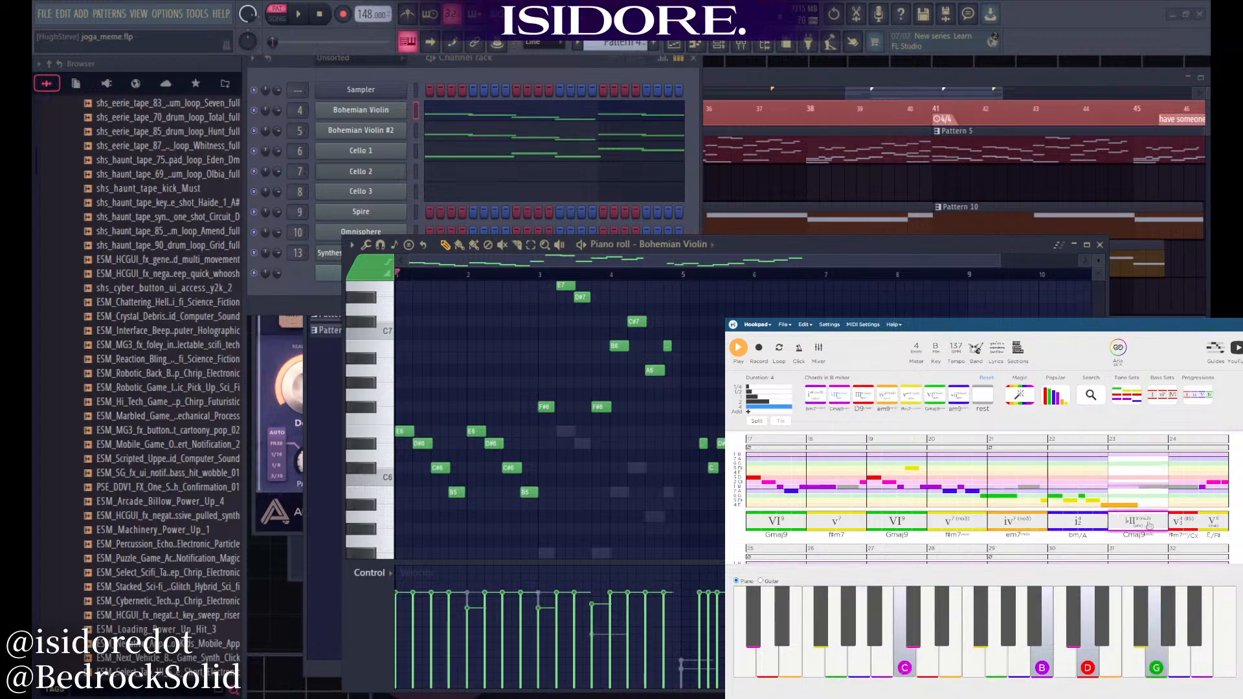
click(1189, 526)
click(1218, 525)
Audition the chords in measures 25 to 32, including Gmaj9, Cmaj9, Bm/A and the two closing chords
scroll(1110, 520, down, 2)
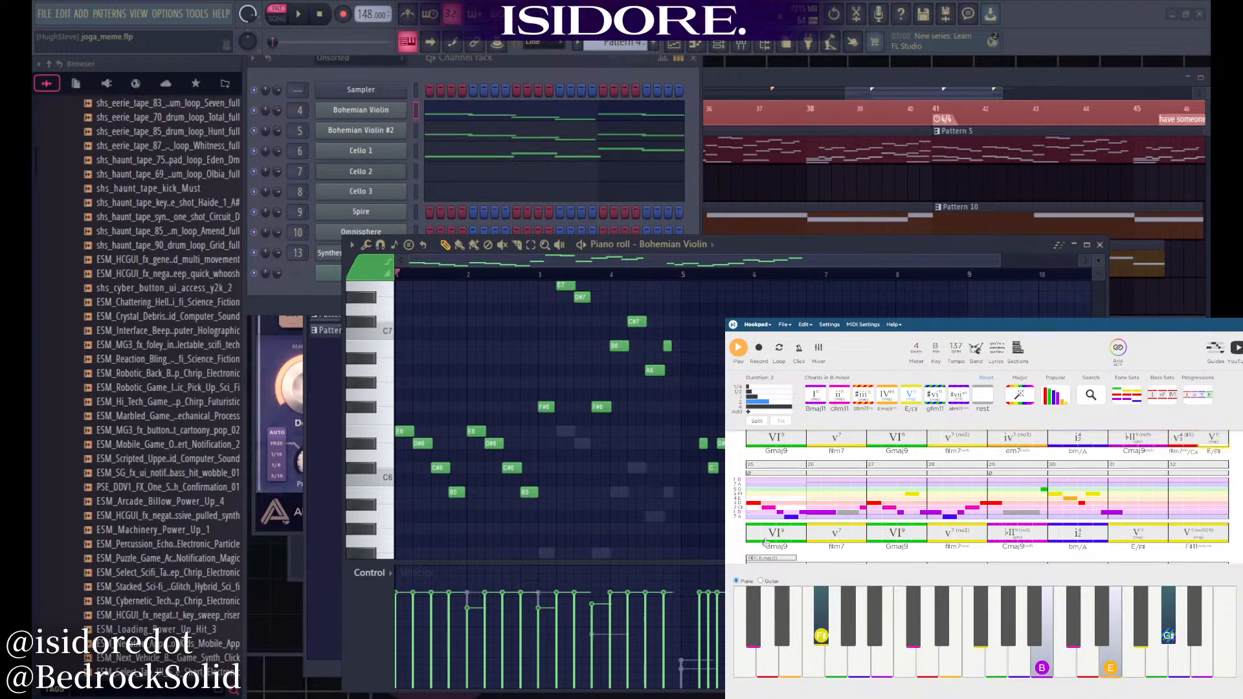
click(770, 538)
scroll(879, 519, up, 1)
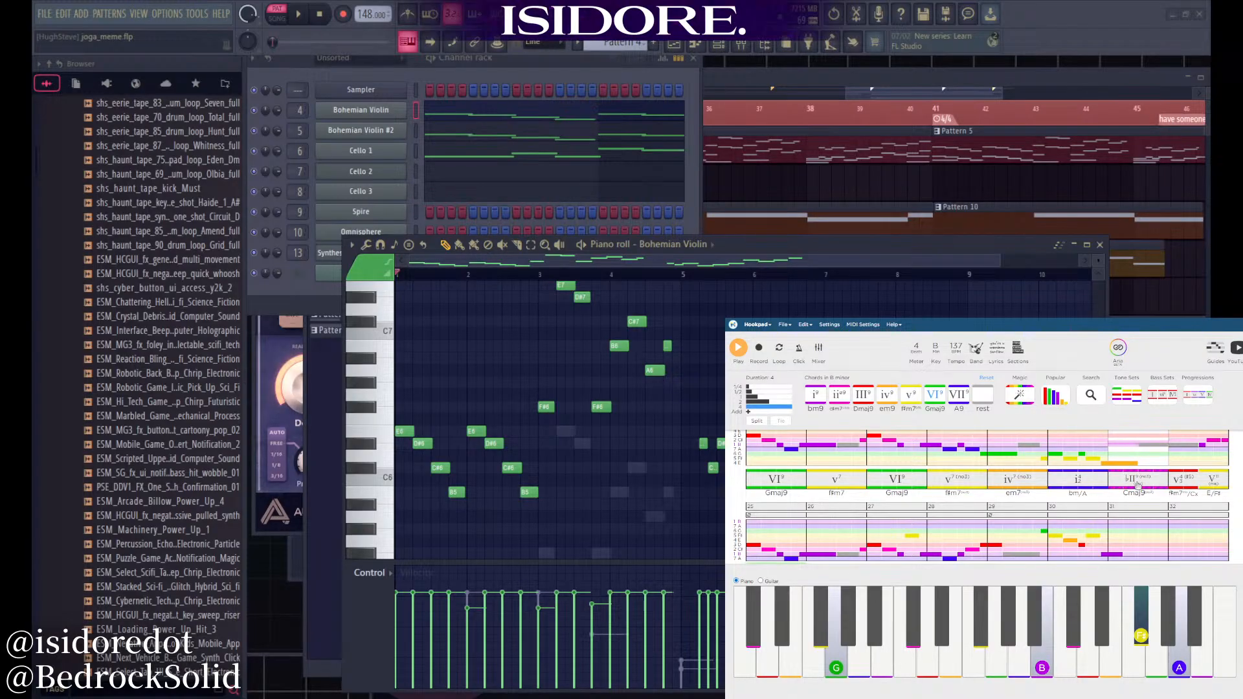
scroll(1137, 483, down, 1)
click(1016, 539)
click(1078, 539)
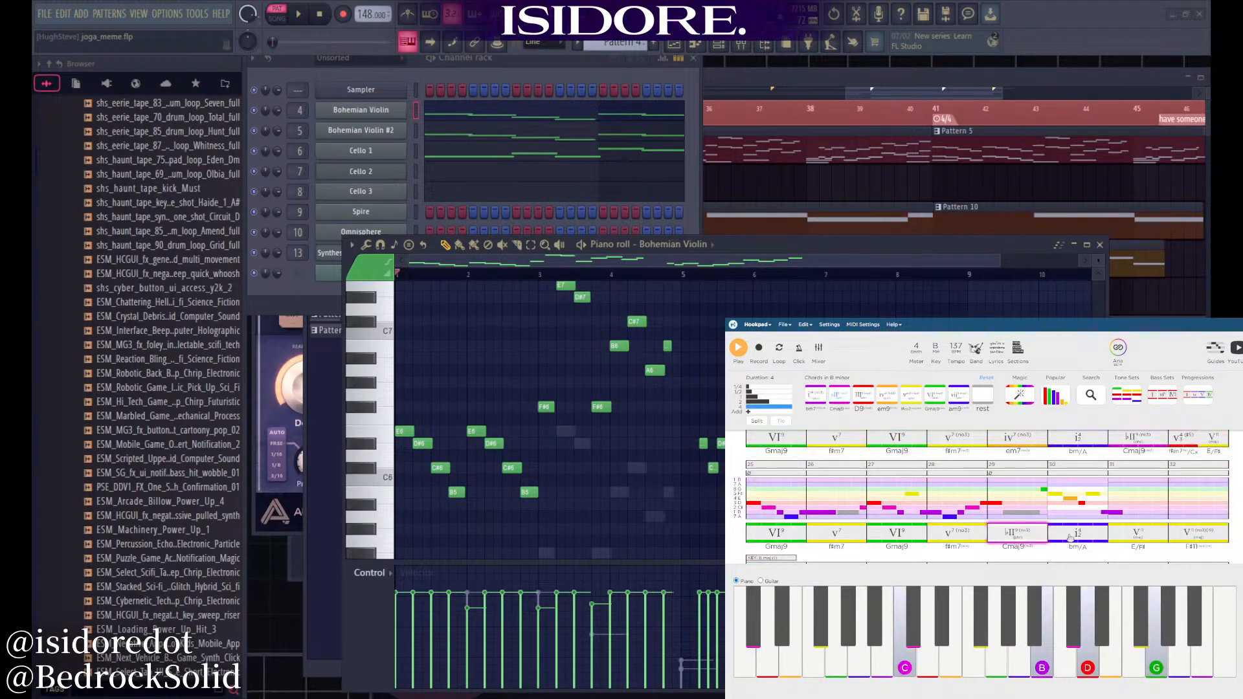
click(1138, 539)
click(1199, 537)
scroll(1200, 538, down, 2)
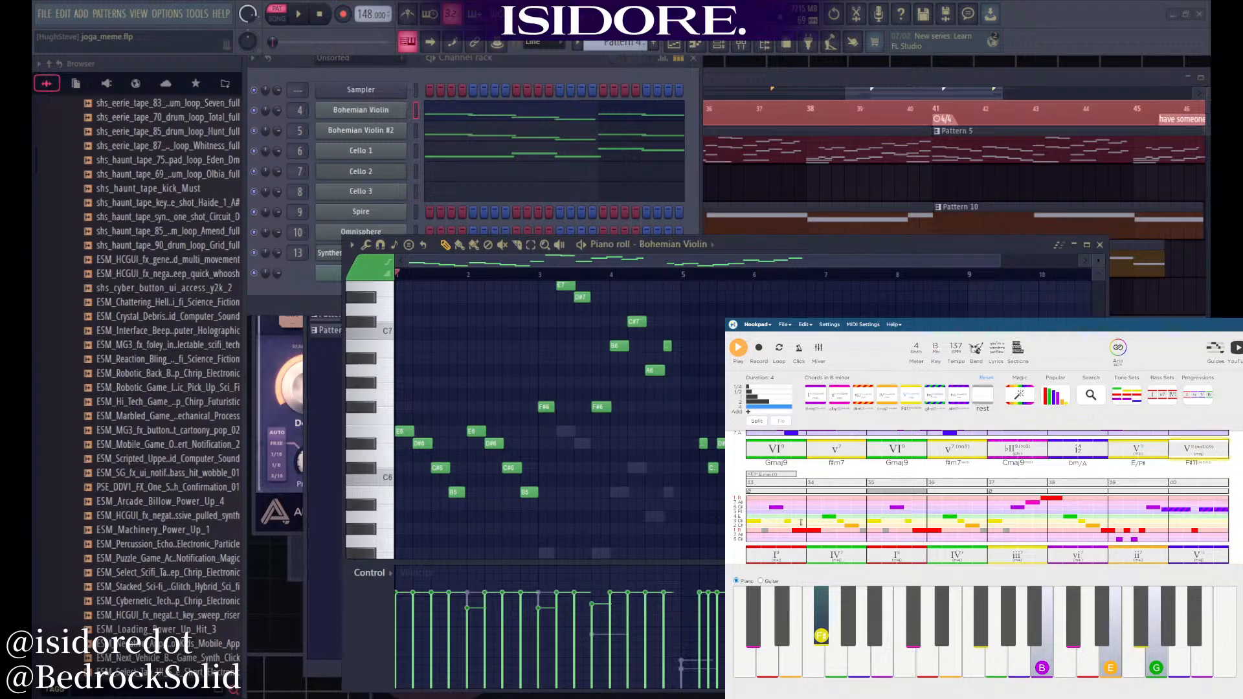
Play the B major section from measure 33, skip ahead to the end of measure 48, and listen on from there
click(788, 557)
scroll(806, 538, down, 2)
scroll(836, 472, up, 6)
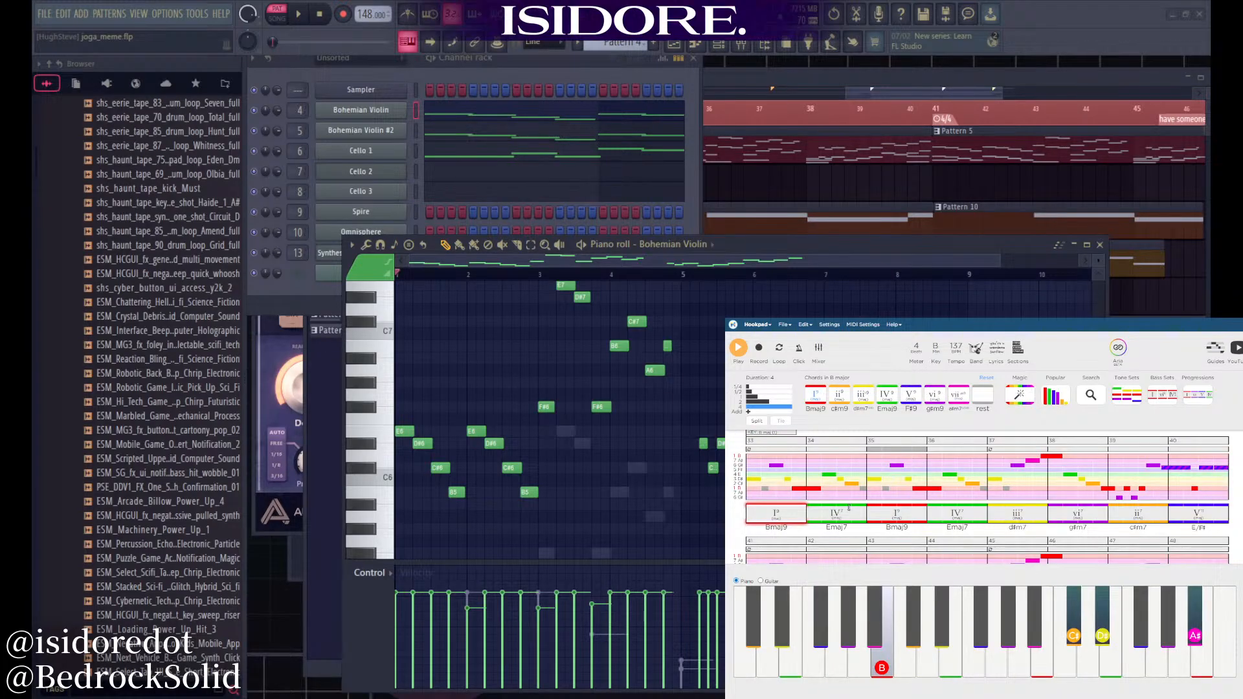
scroll(808, 505, up, 4)
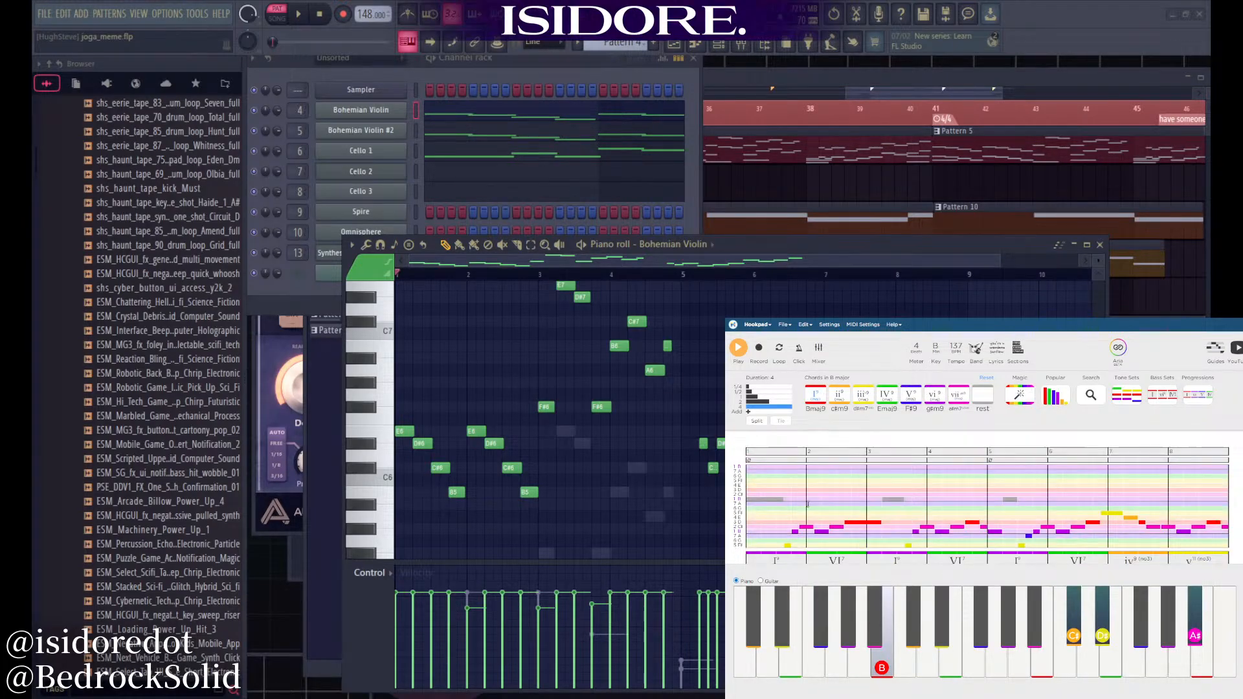
scroll(804, 500, down, 5)
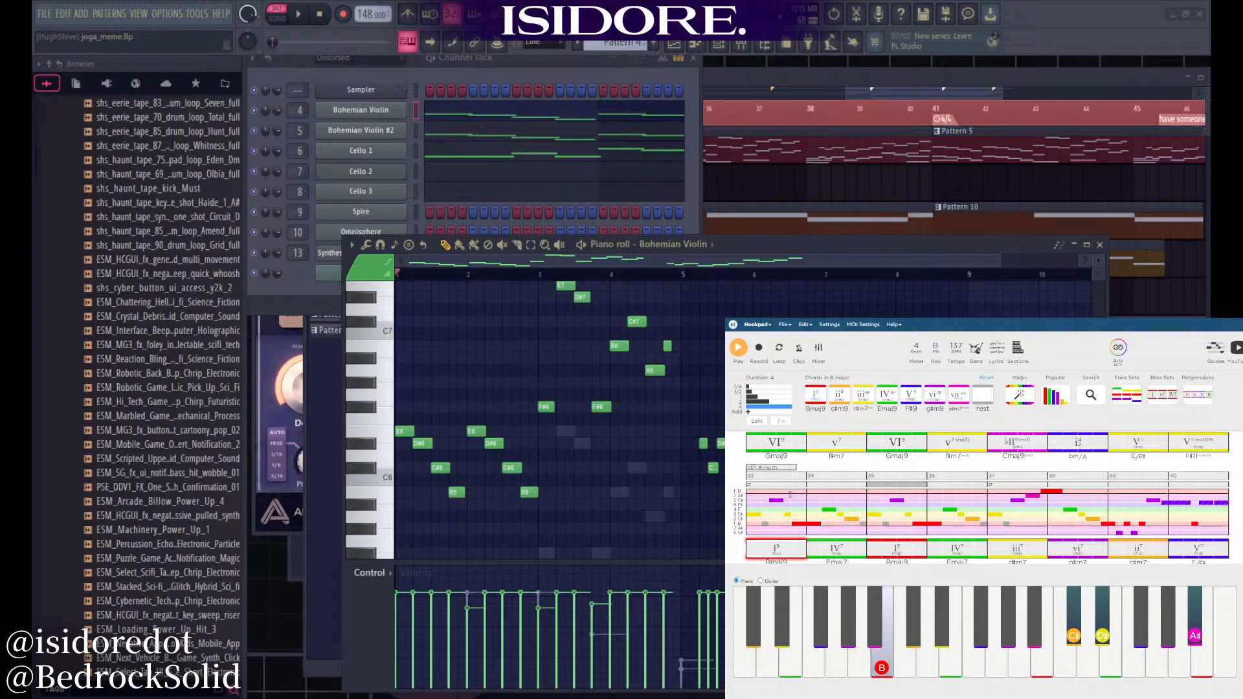
click(756, 499)
key(space)
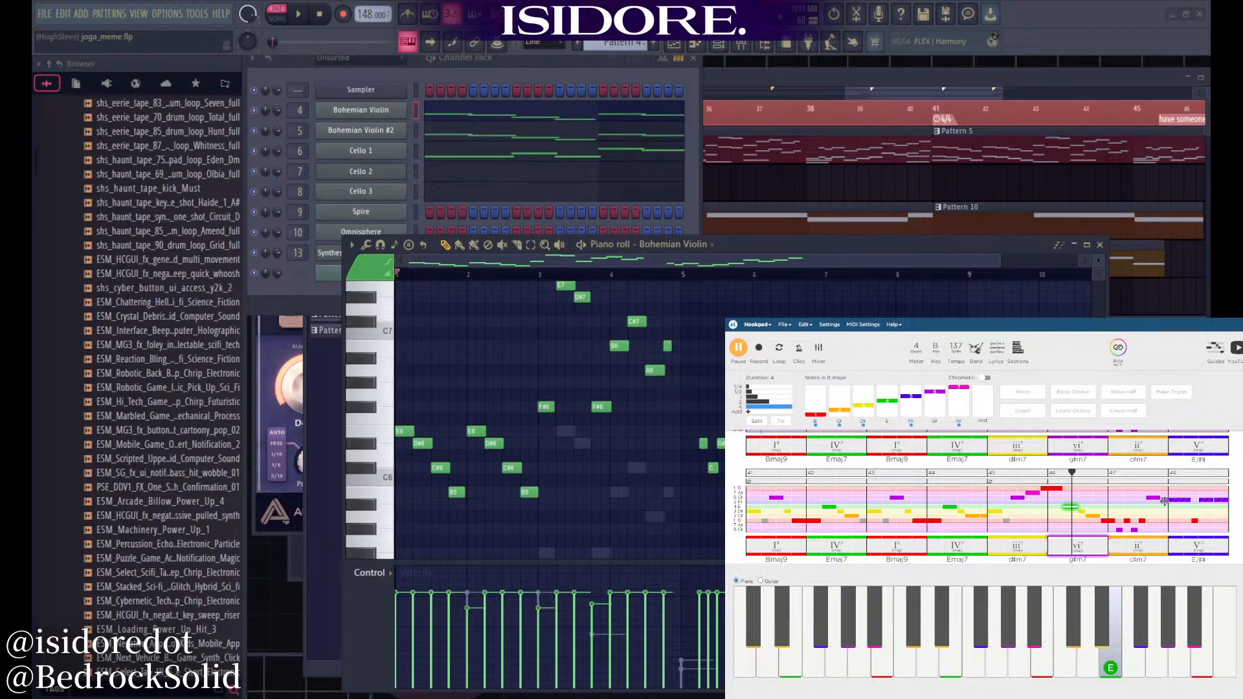
click(1218, 473)
key(space)
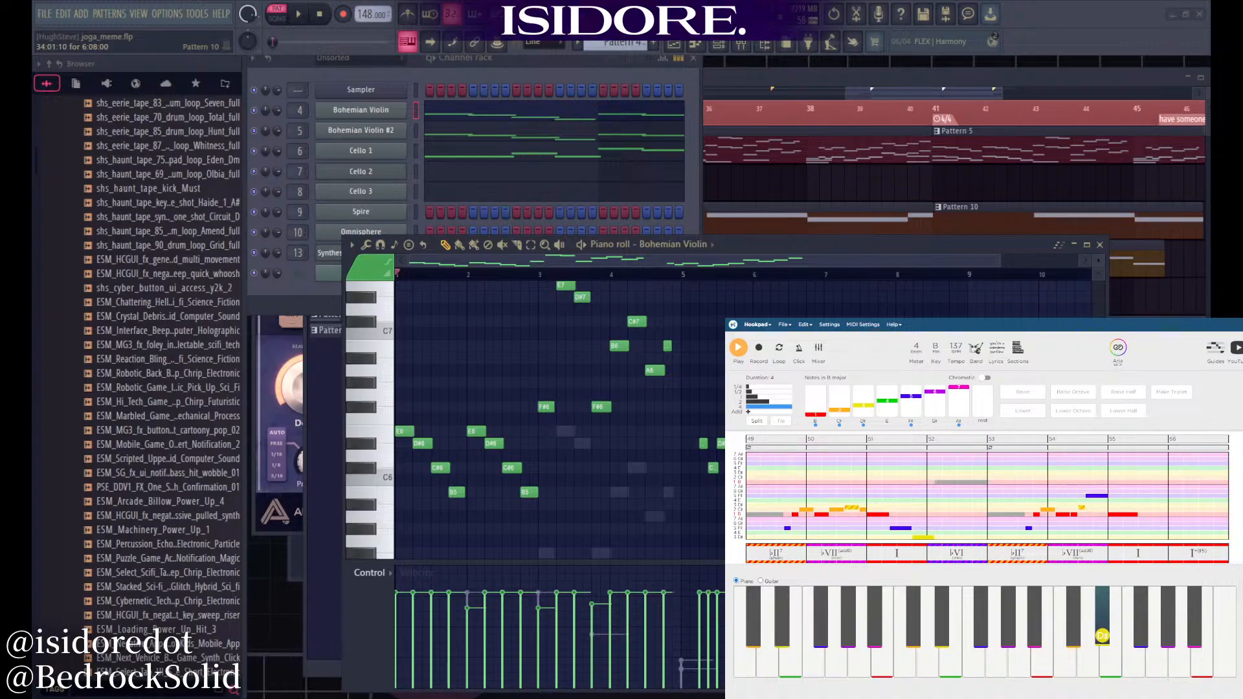
Search the saved Hookpad projects for "bossanova" and open the most recent match
key(ctrl+Tab)
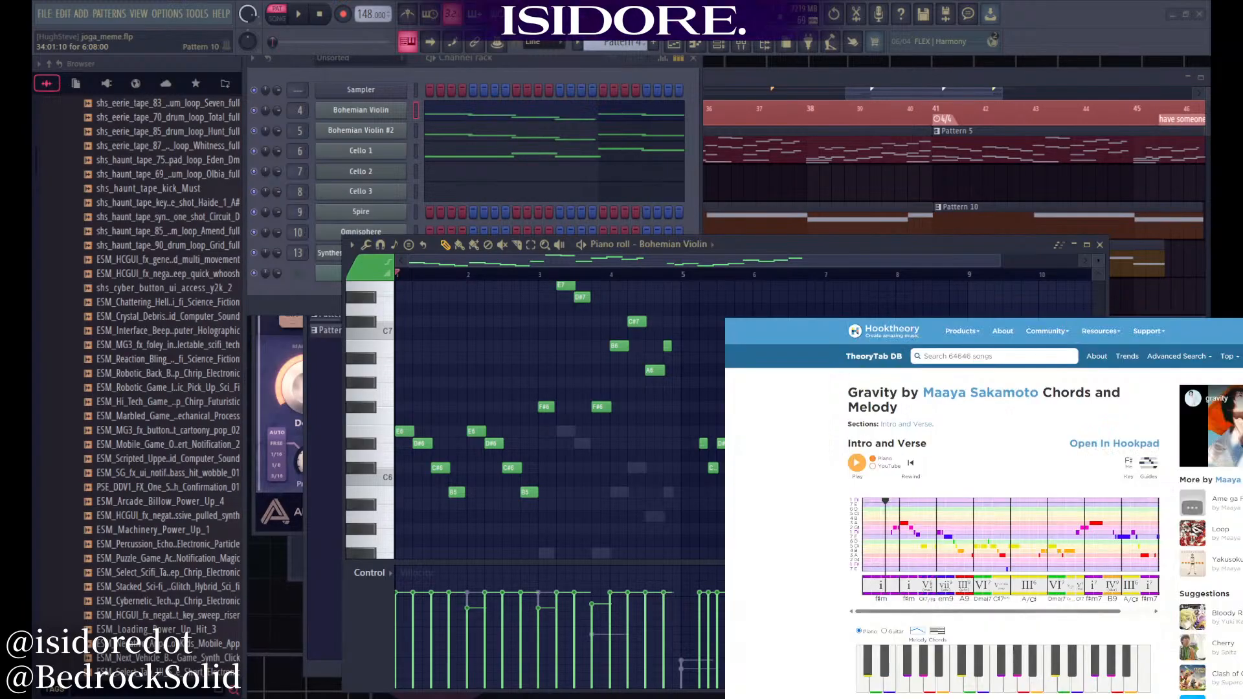
key(ctrl+Tab)
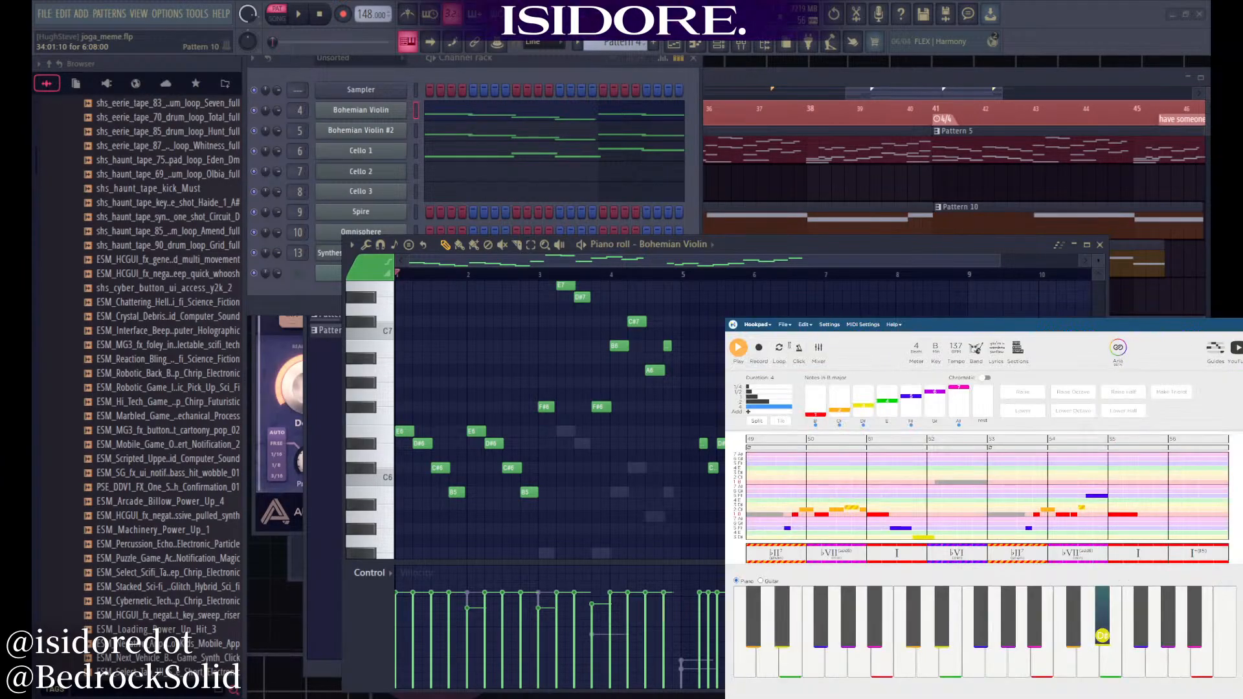
click(784, 325)
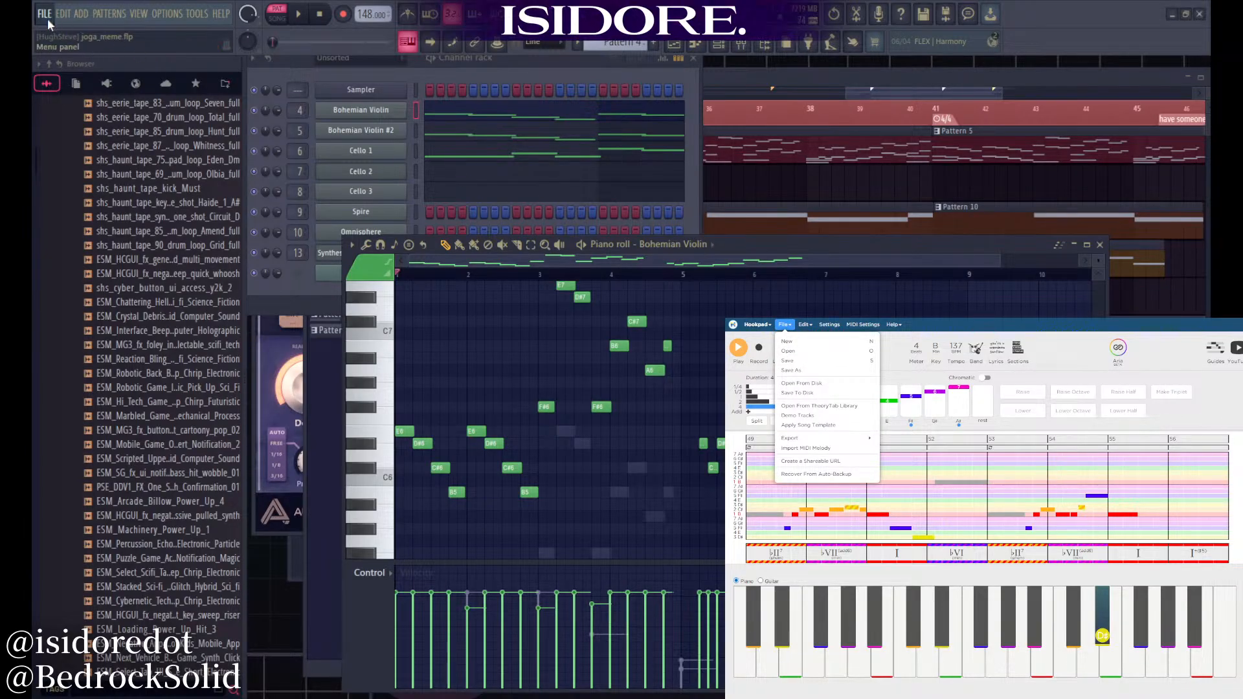
drag(783, 243, 763, 191)
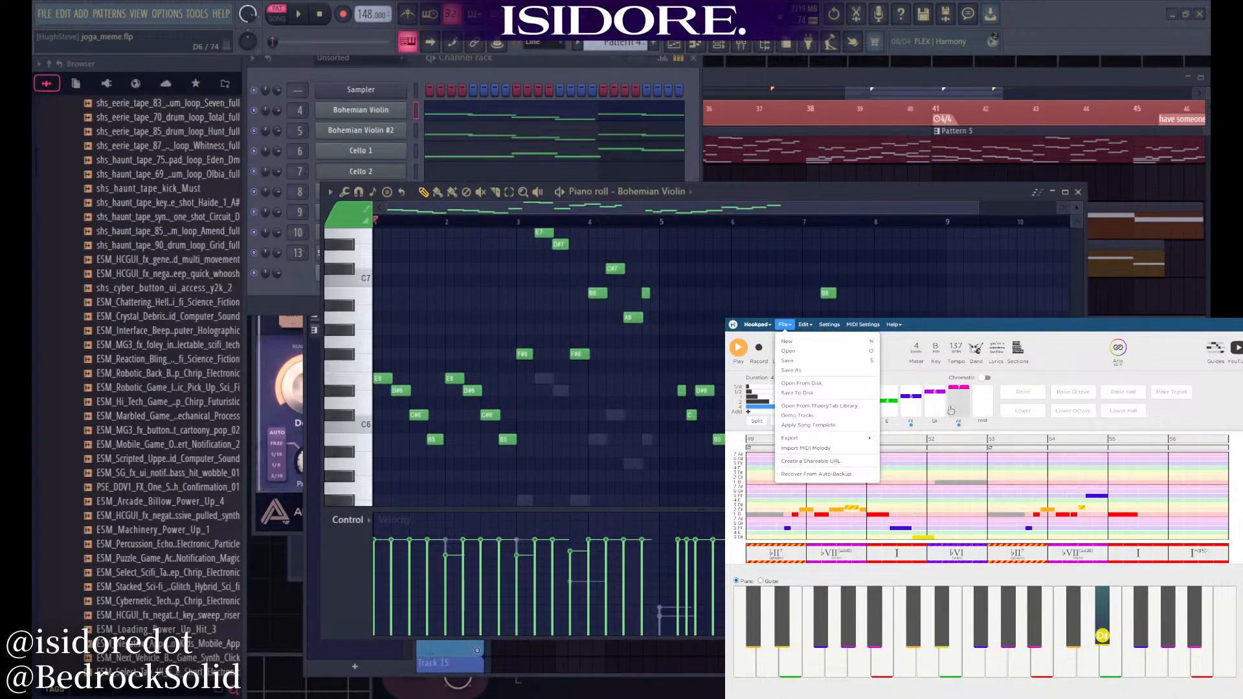
click(786, 341)
click(1150, 389)
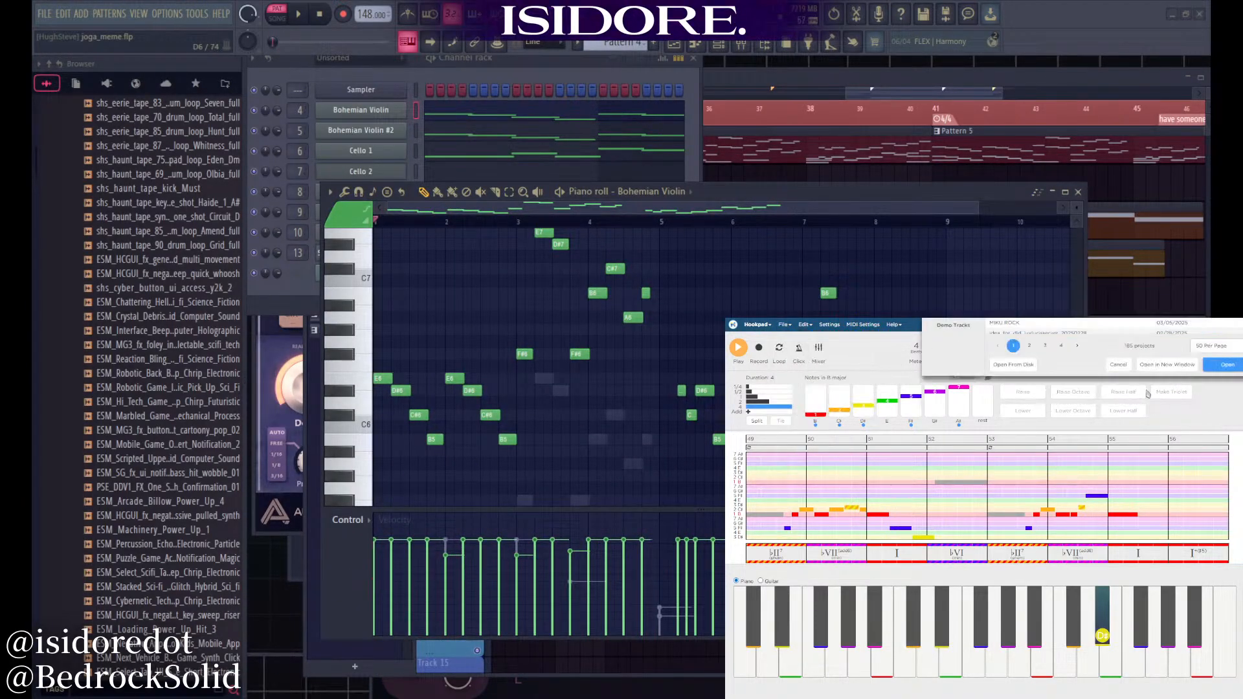
click(1056, 330)
text(bossan)
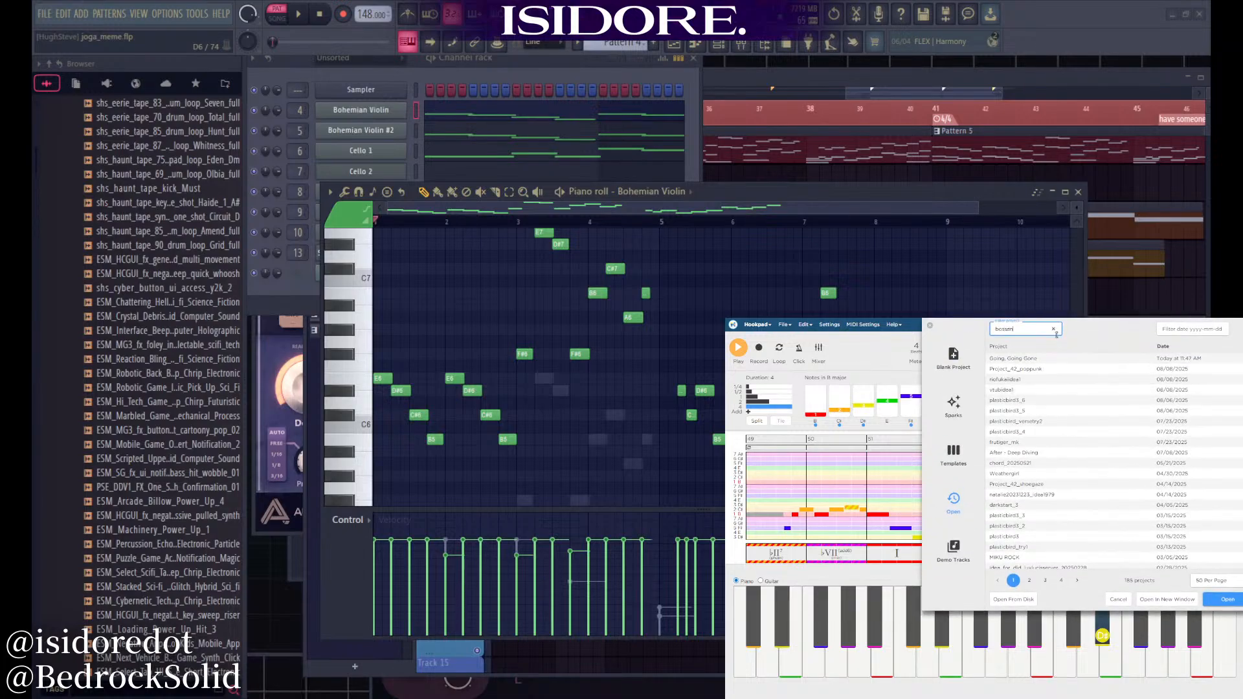
text(ova)
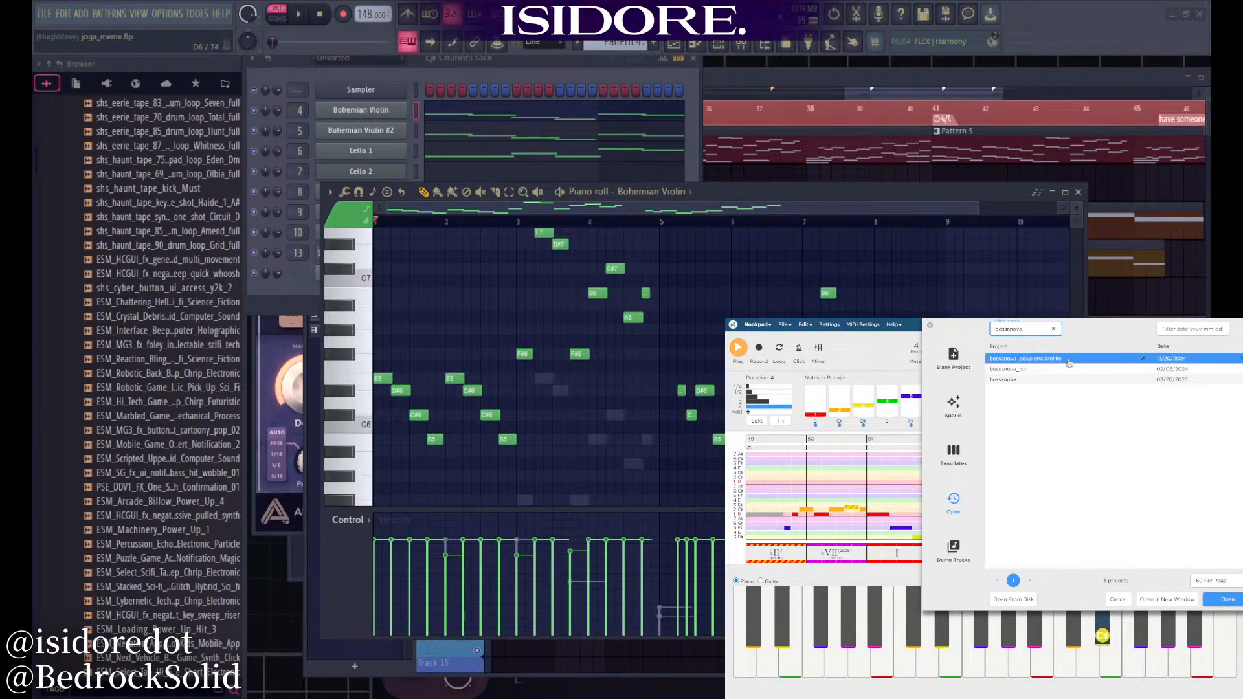
double_click(1070, 364)
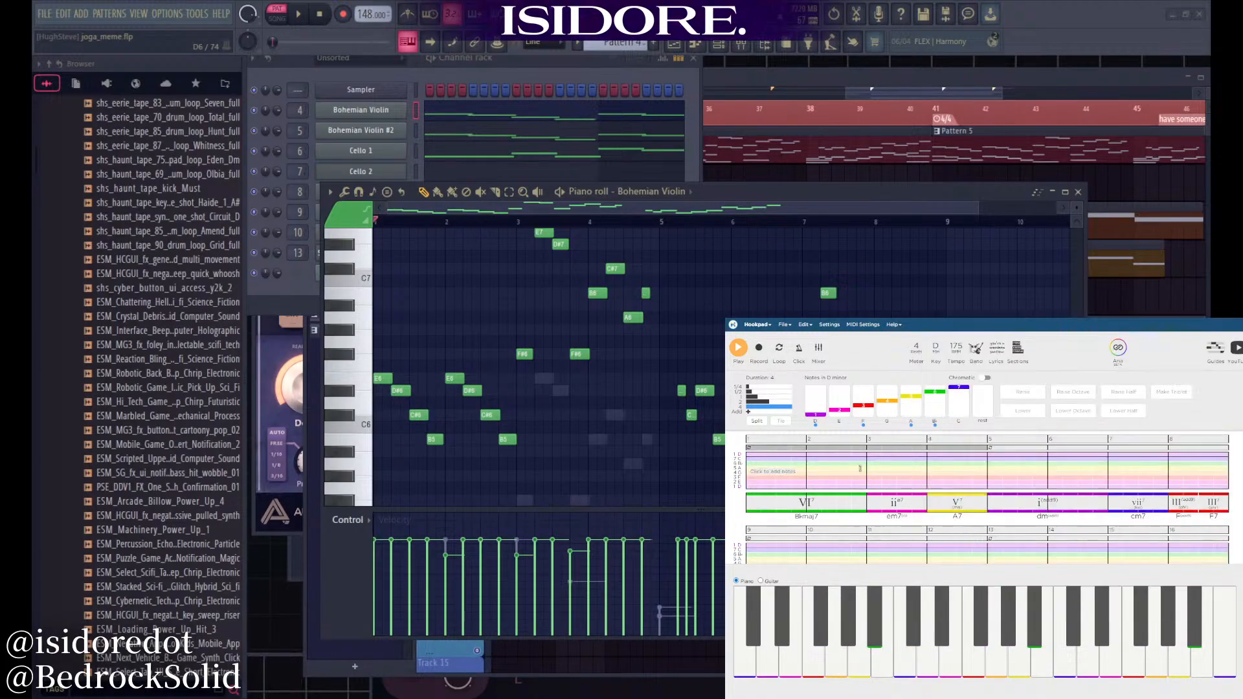
Play the bossanova sketch from its start, pause it, and resume listening from measure 17
key(space)
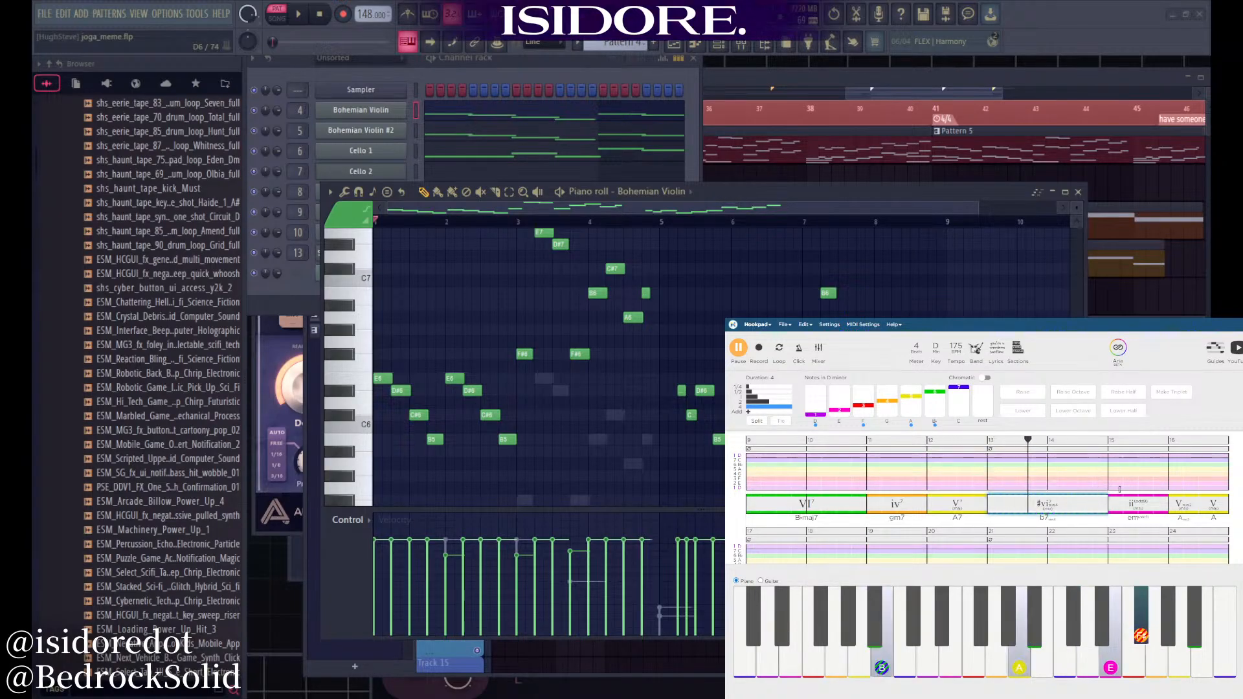
click(784, 325)
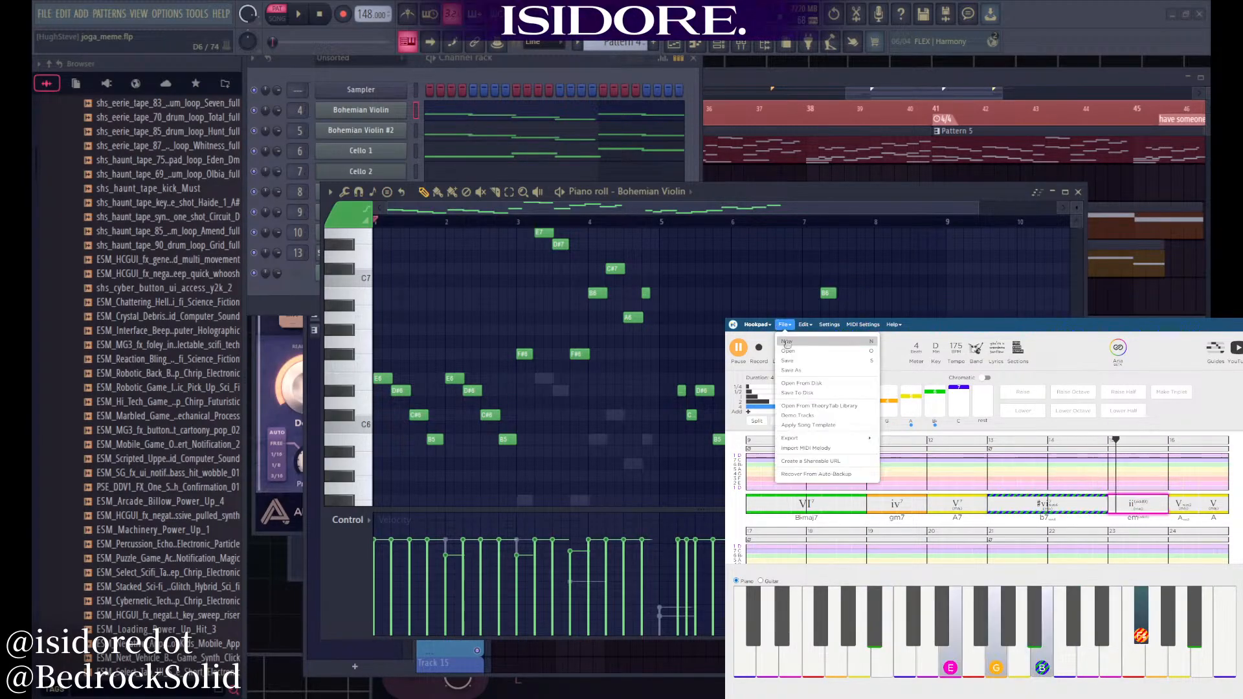
click(785, 325)
key(space)
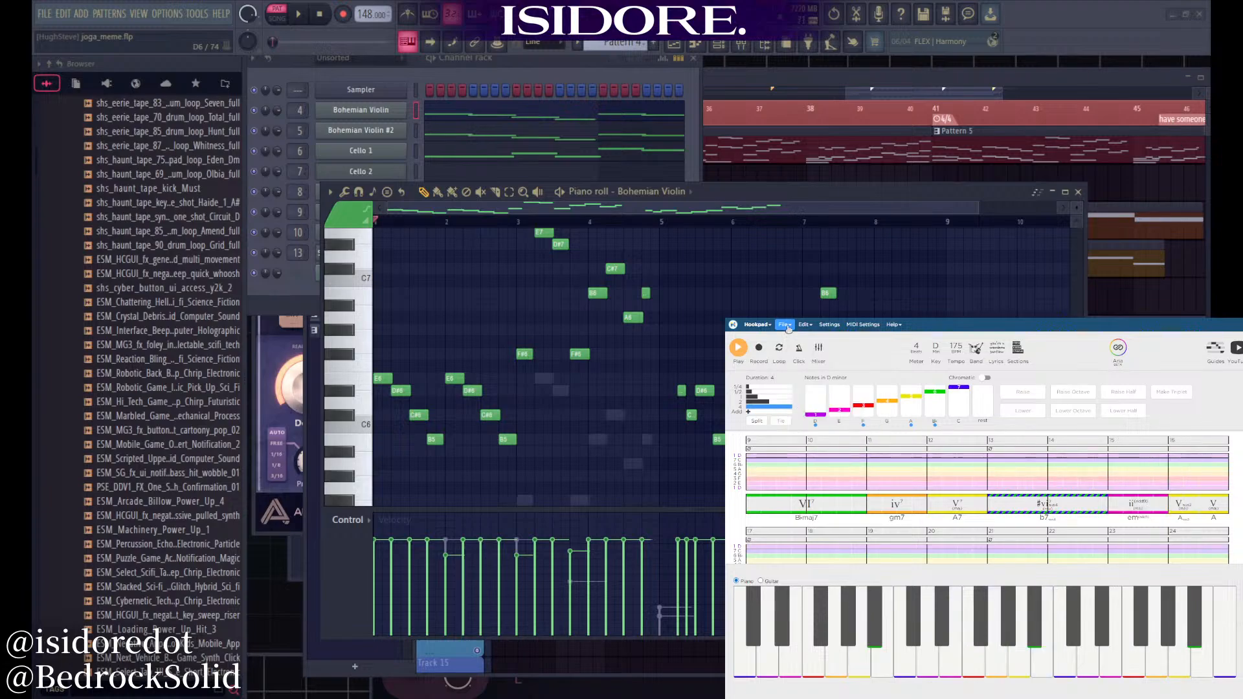
scroll(916, 455, down, 3)
key(space)
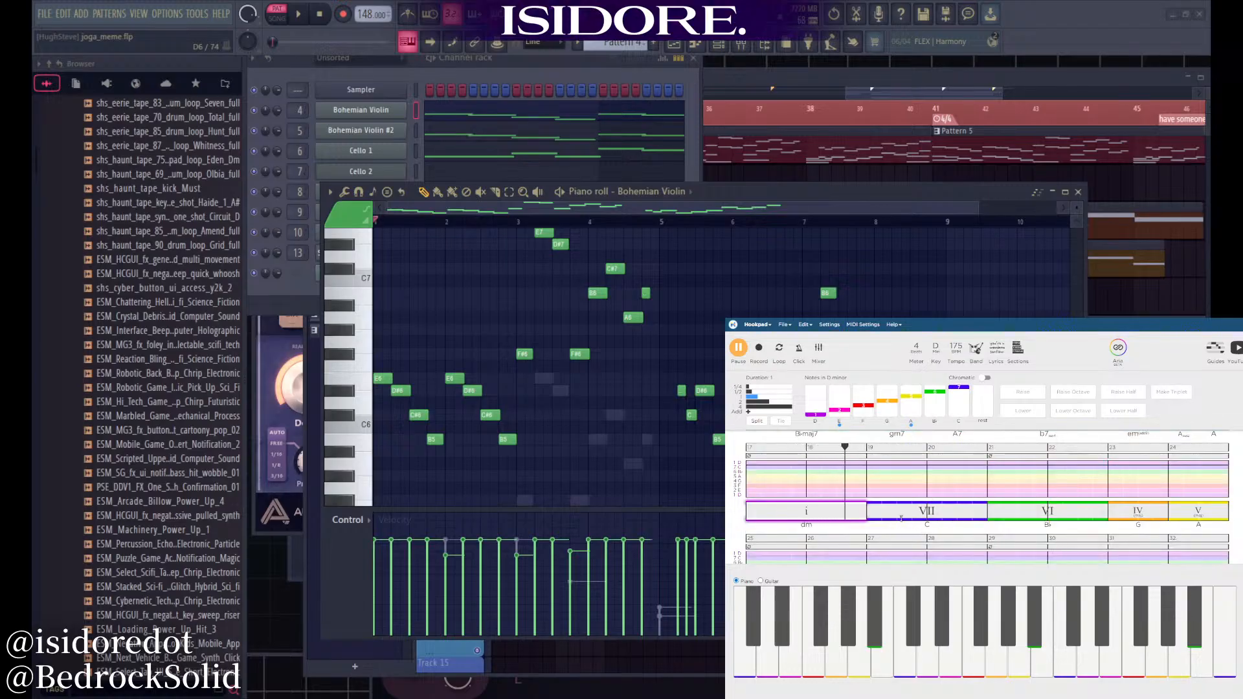
Review the remaining chords of the open D minor sketch and open the middle of the three saved bossanova projects
scroll(894, 496, down, 3)
scroll(895, 496, up, 4)
scroll(1115, 487, down, 1)
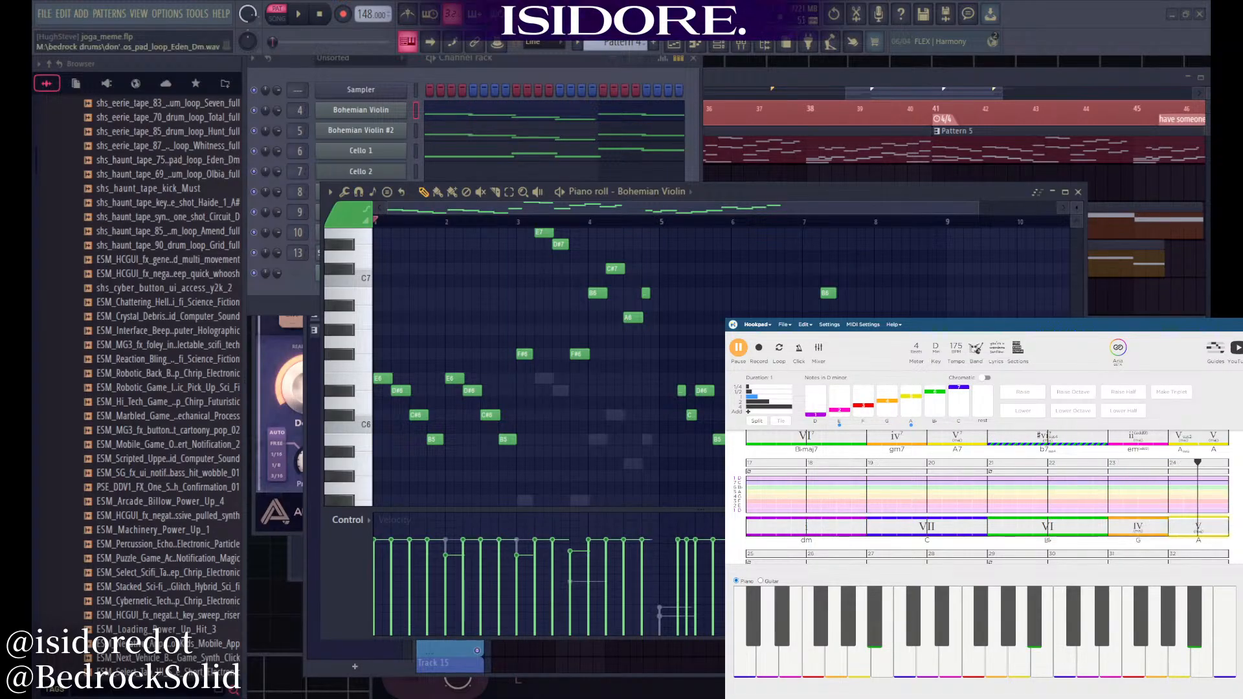
click(784, 324)
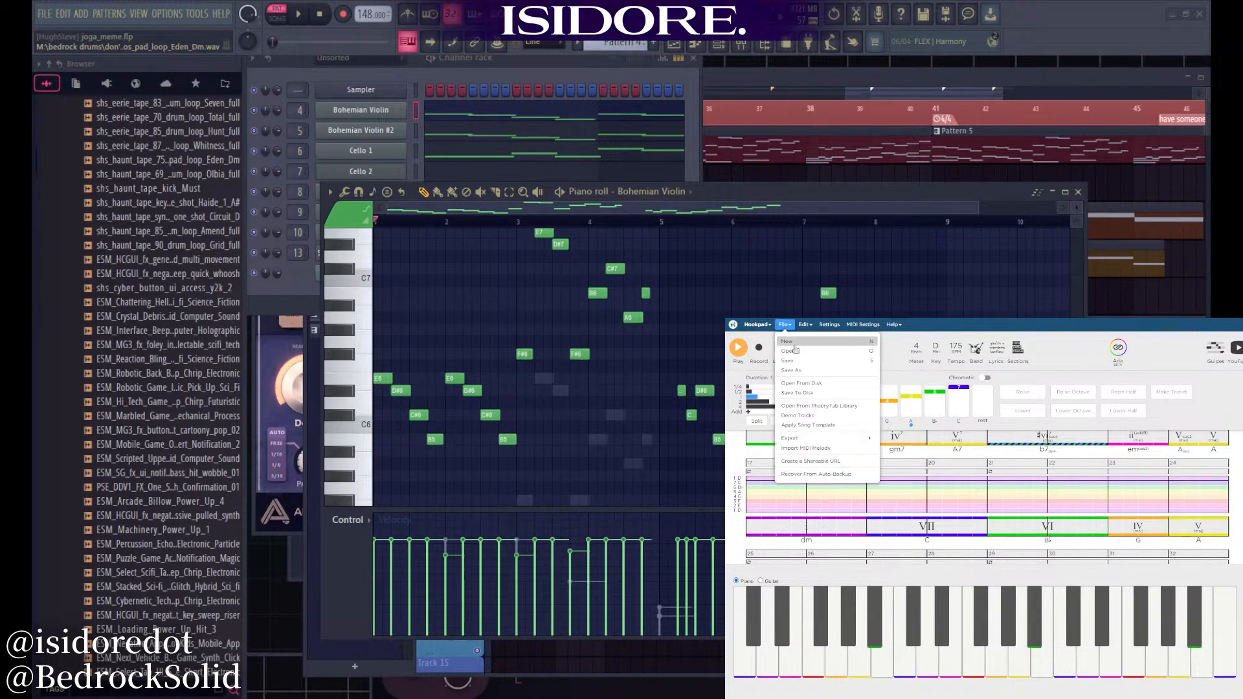
click(803, 345)
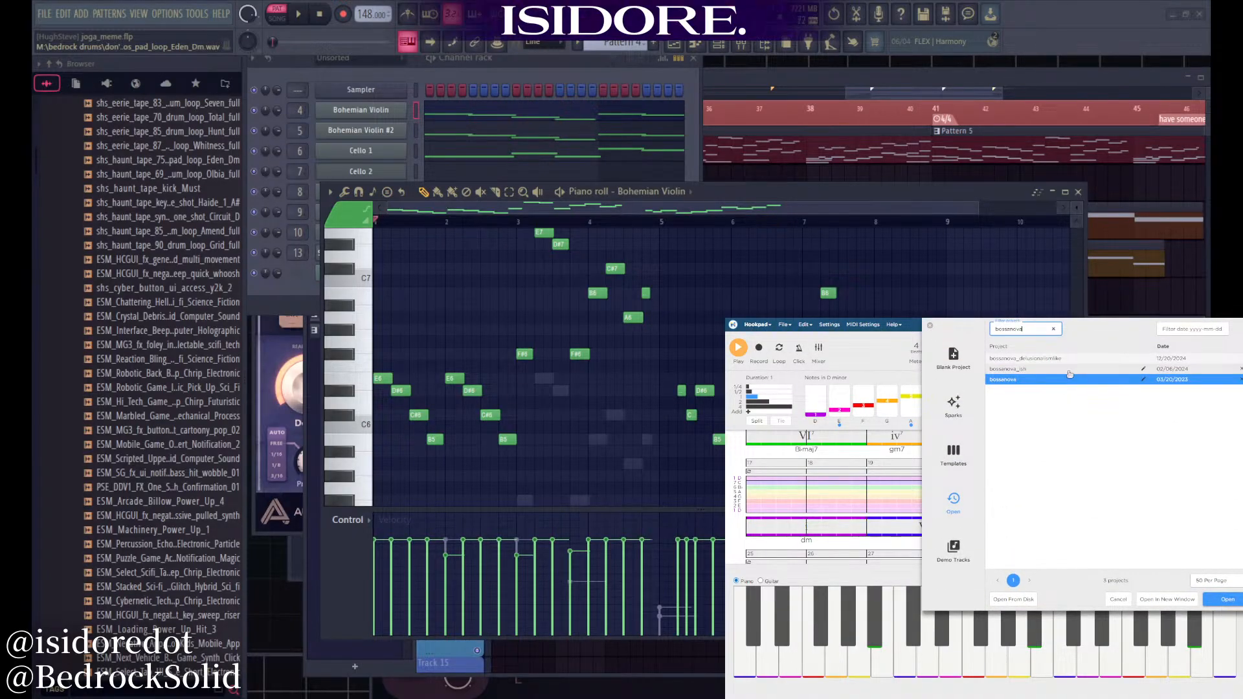
double_click(1068, 374)
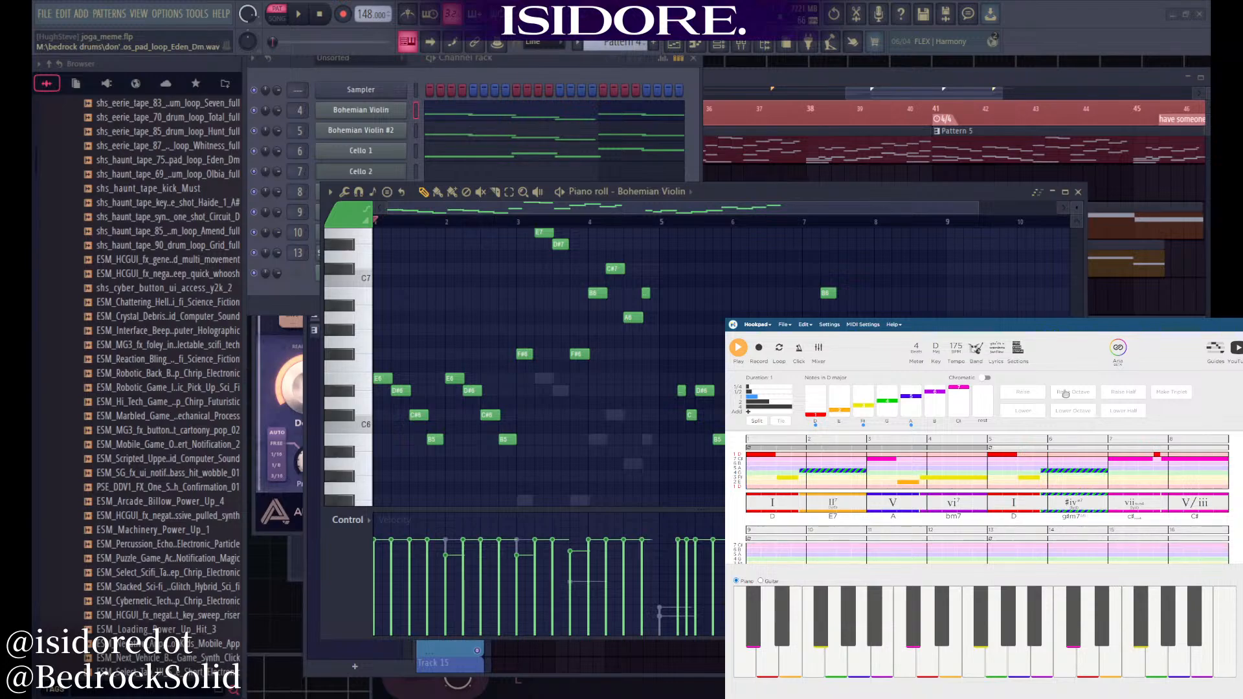
Check the saved projects list without opening another one, and play the opening eight measures of the D major sketch
click(790, 325)
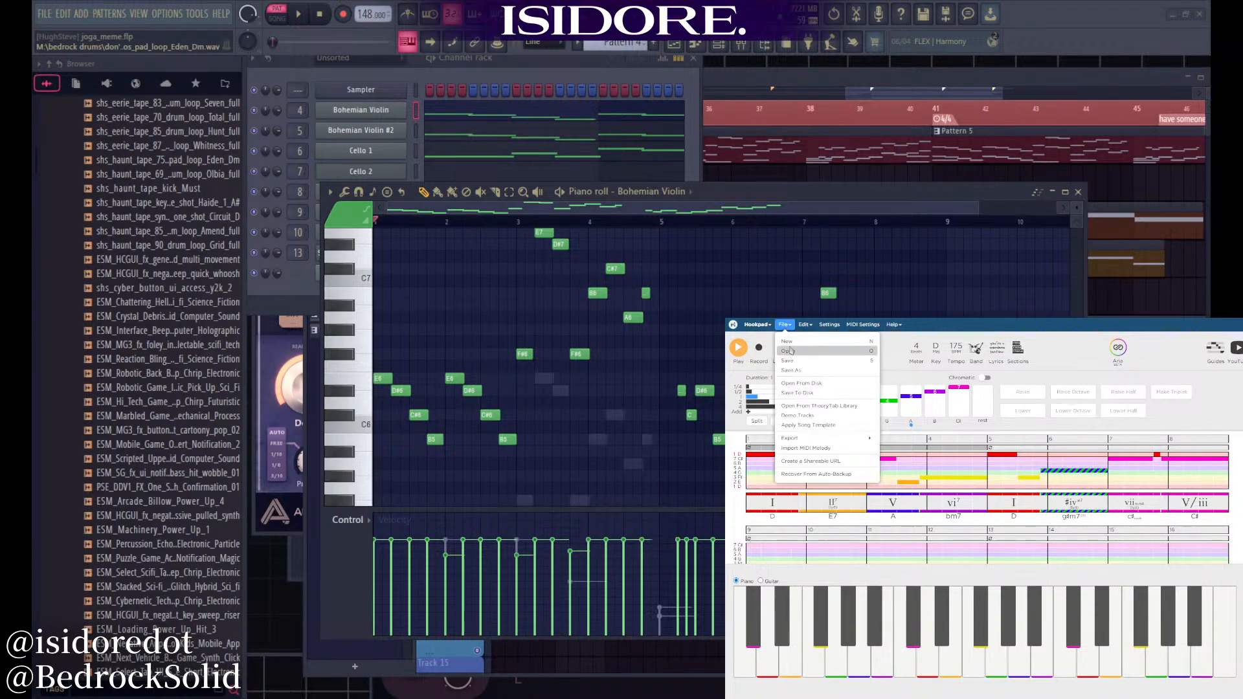
click(803, 350)
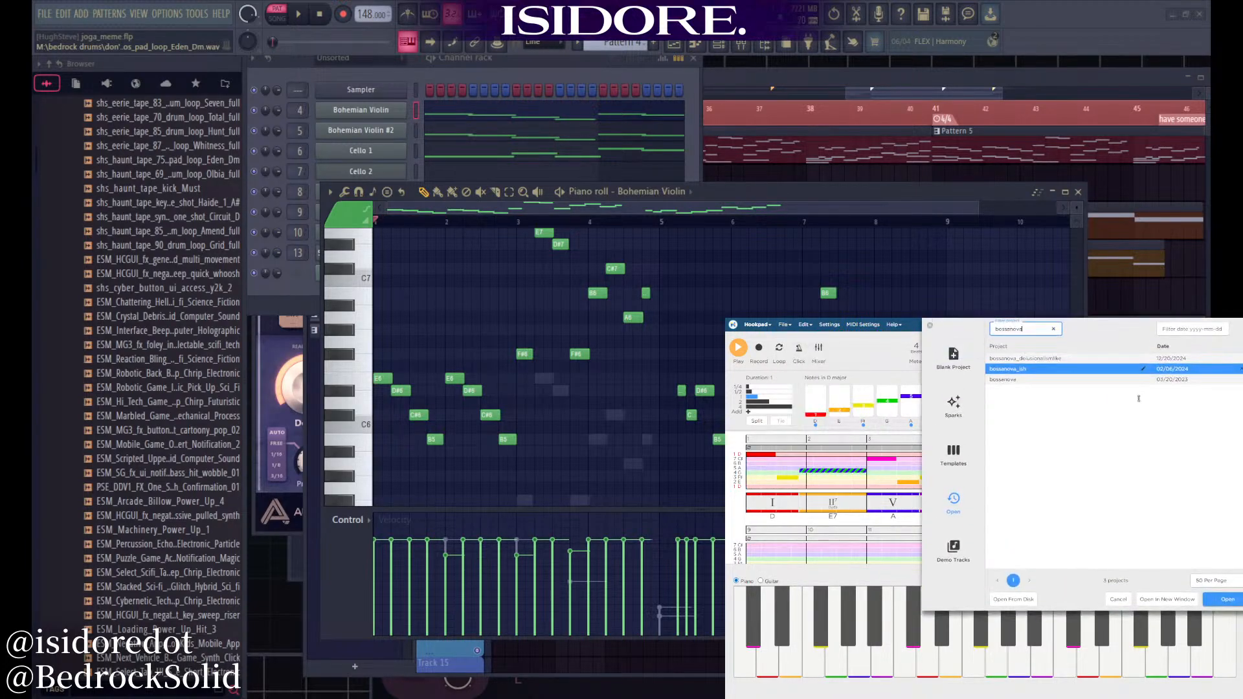
click(1119, 599)
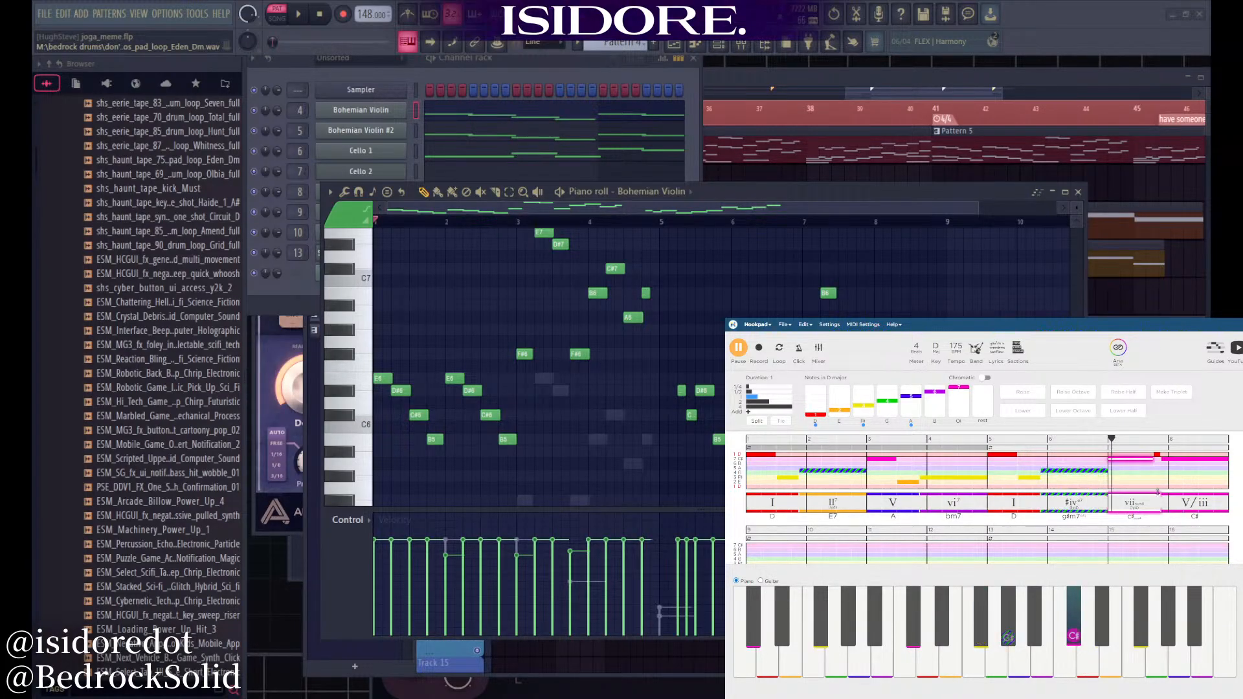
key(space)
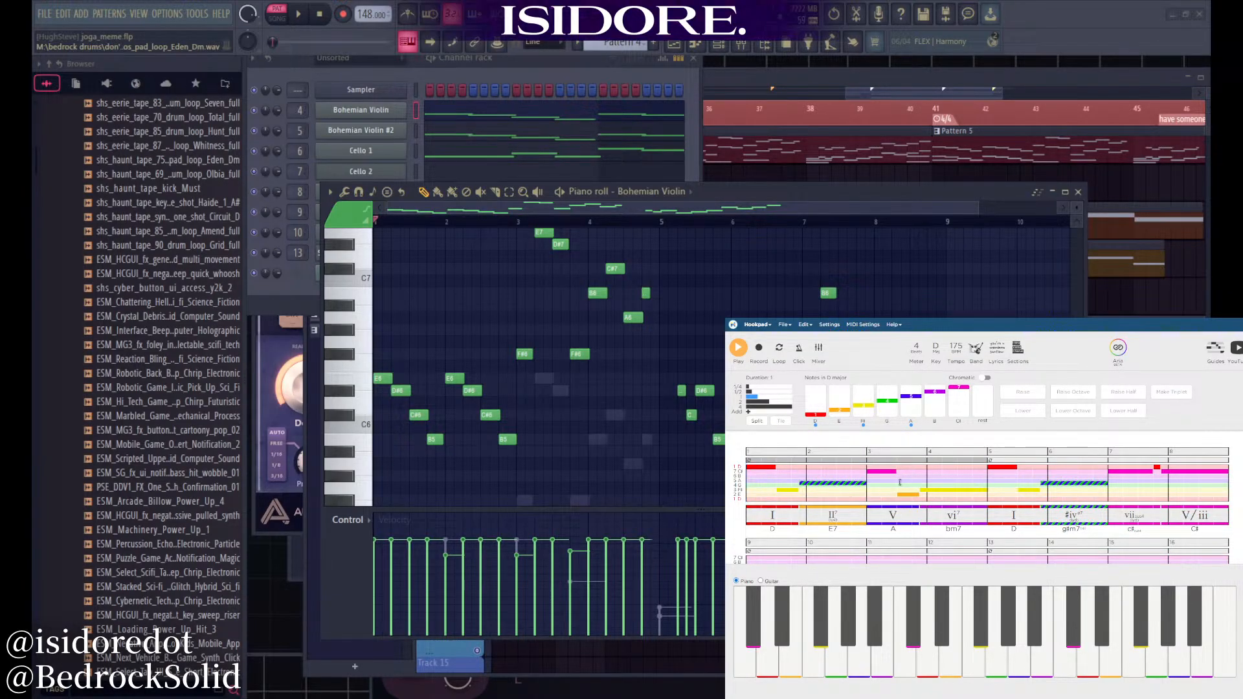
Reopen the oldest of the three saved bossanova projects, dated 2023
click(784, 325)
click(791, 349)
click(1025, 382)
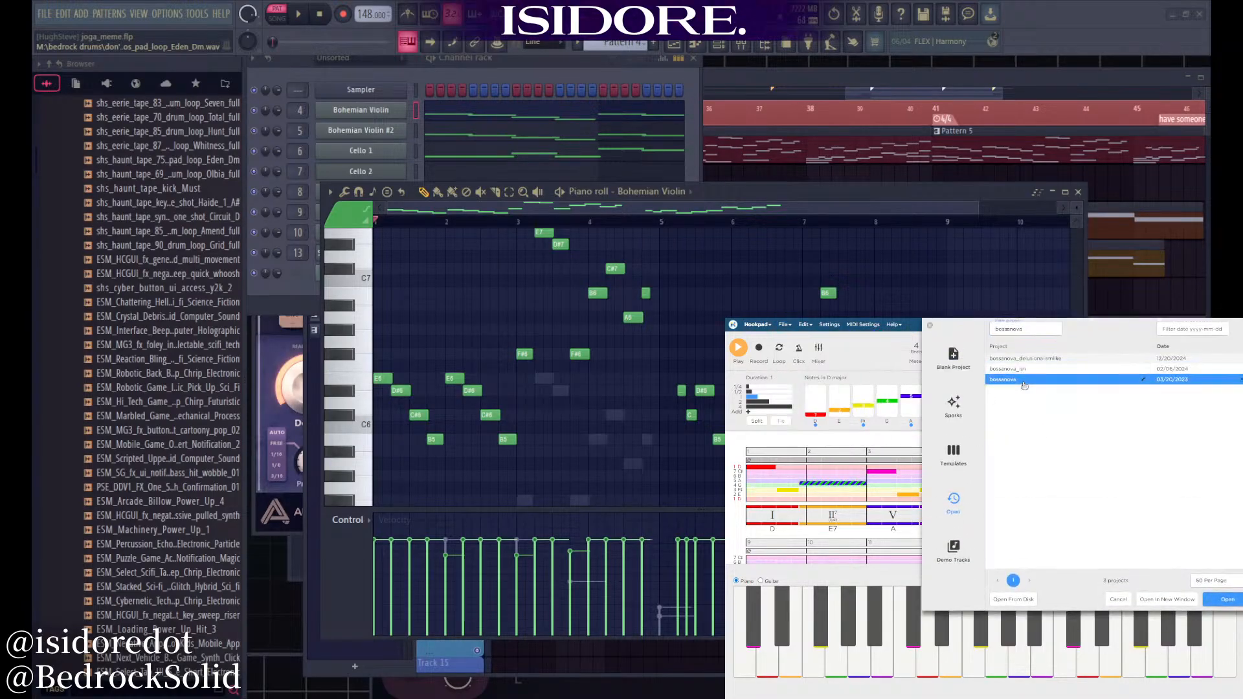
double_click(1024, 386)
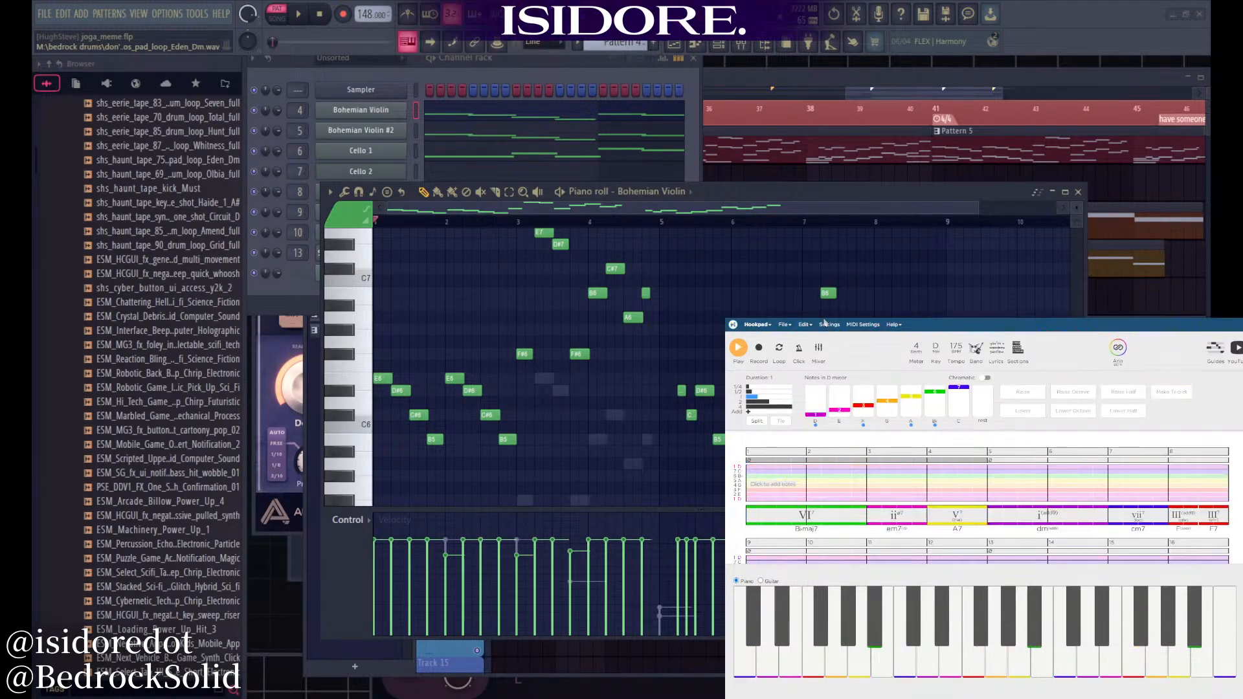
Open the most recent of the three saved bossanova projects, dated 12/20/2024
click(784, 324)
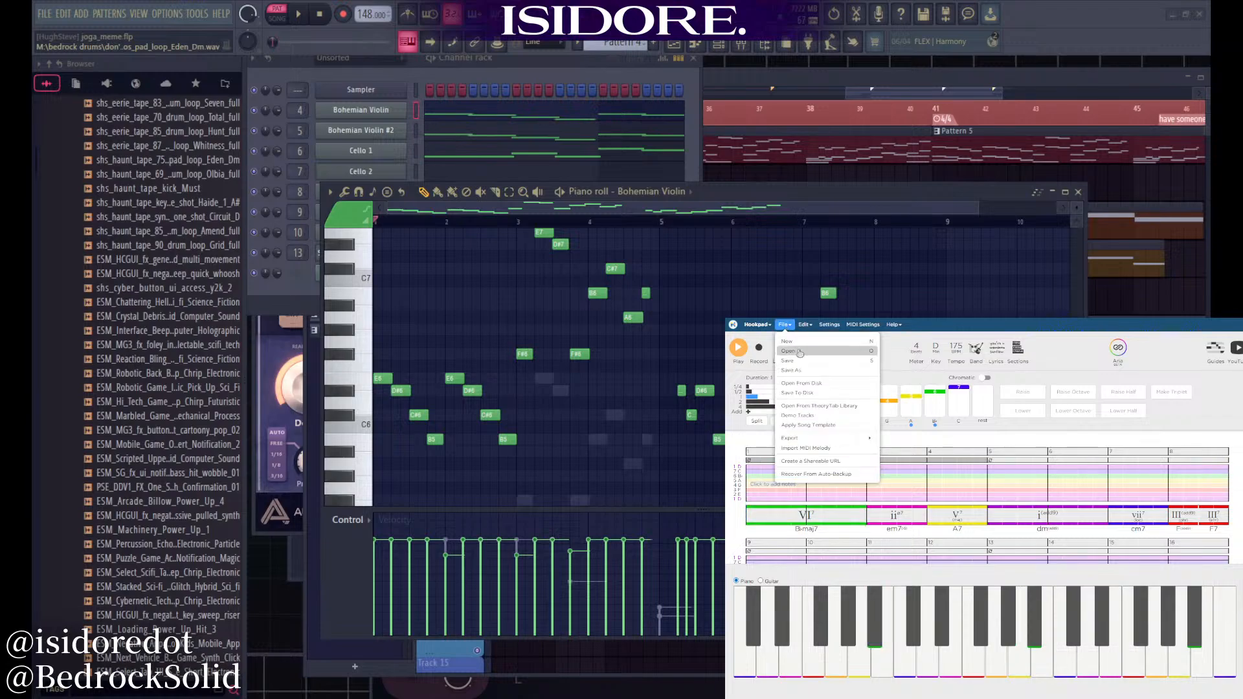
click(800, 352)
click(1037, 364)
double_click(1037, 364)
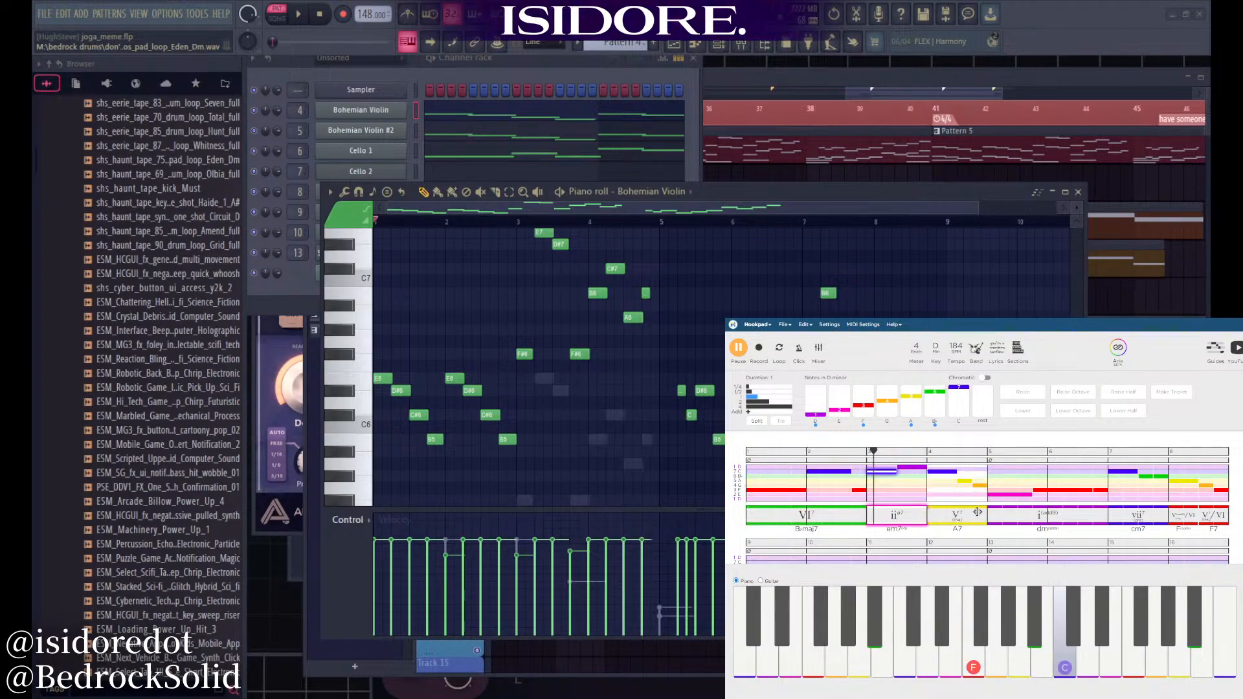
Play the 184 BPM D minor sketch from its opening measures, pausing and resuming into the section from measure 17
key(space)
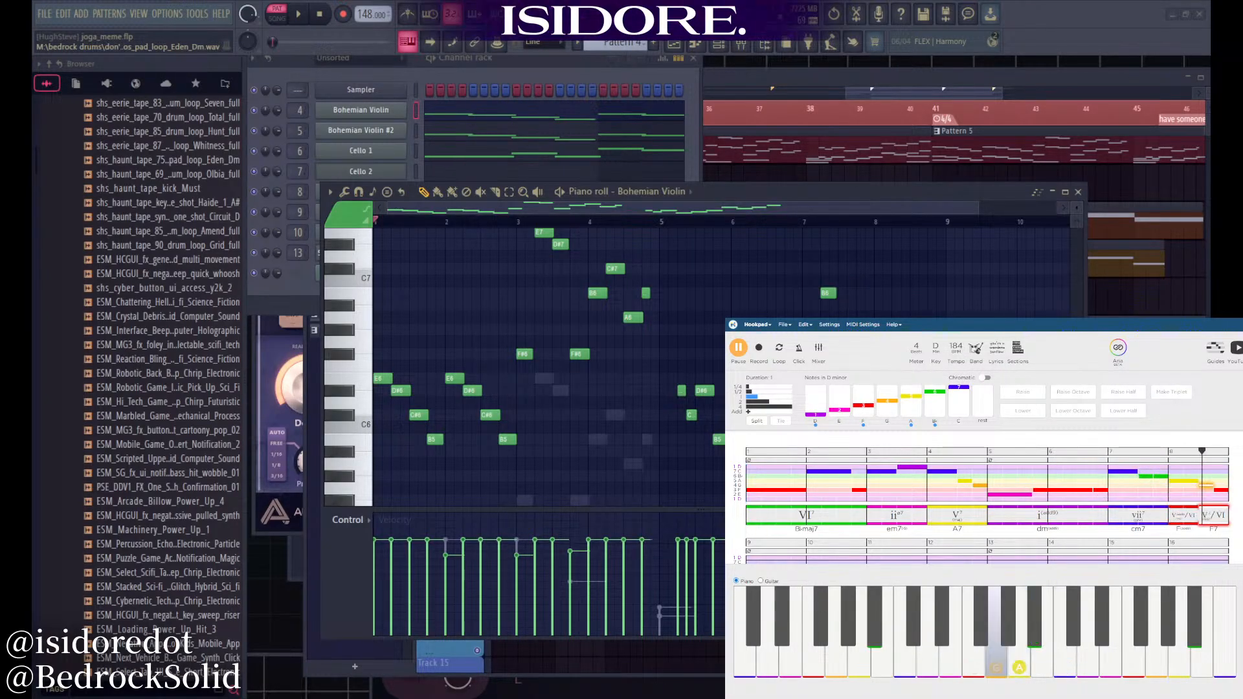
key(space)
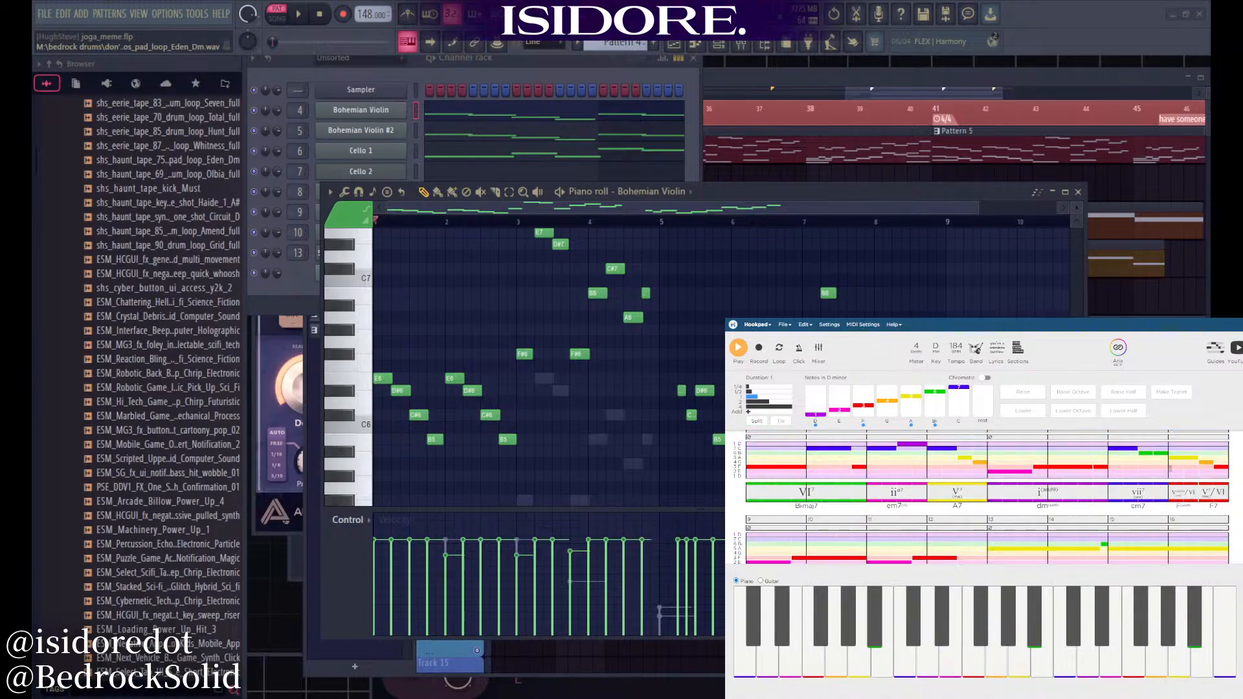
click(1068, 465)
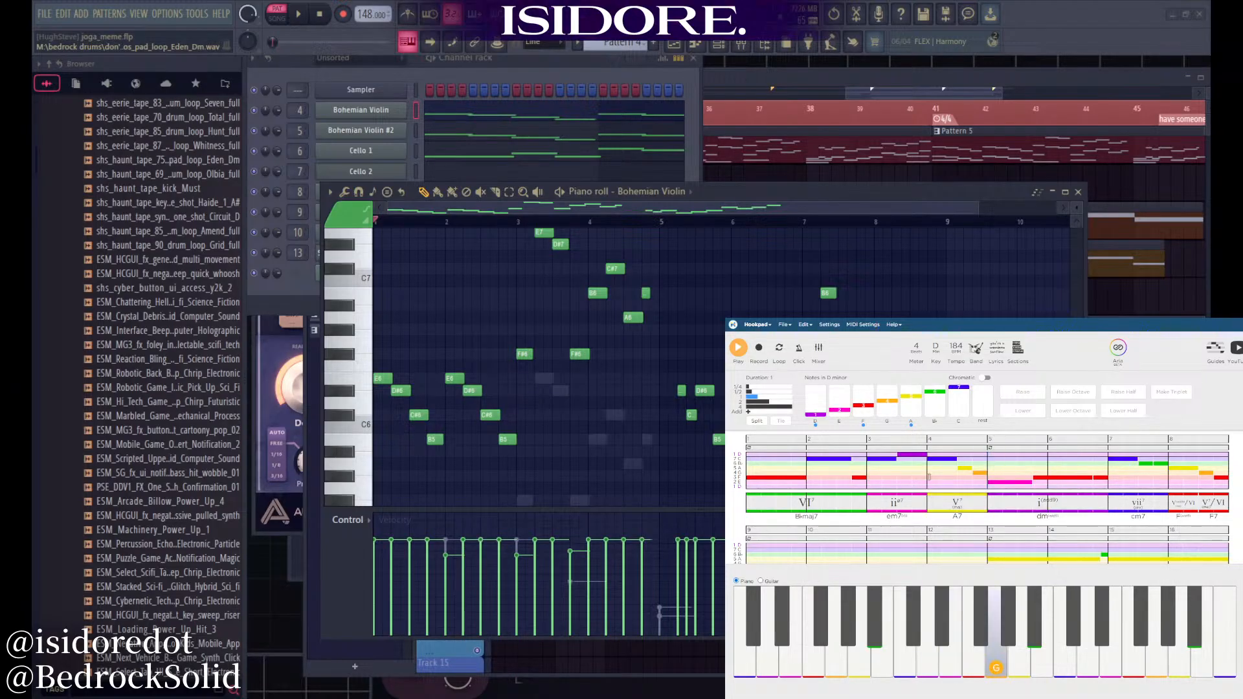
key(space)
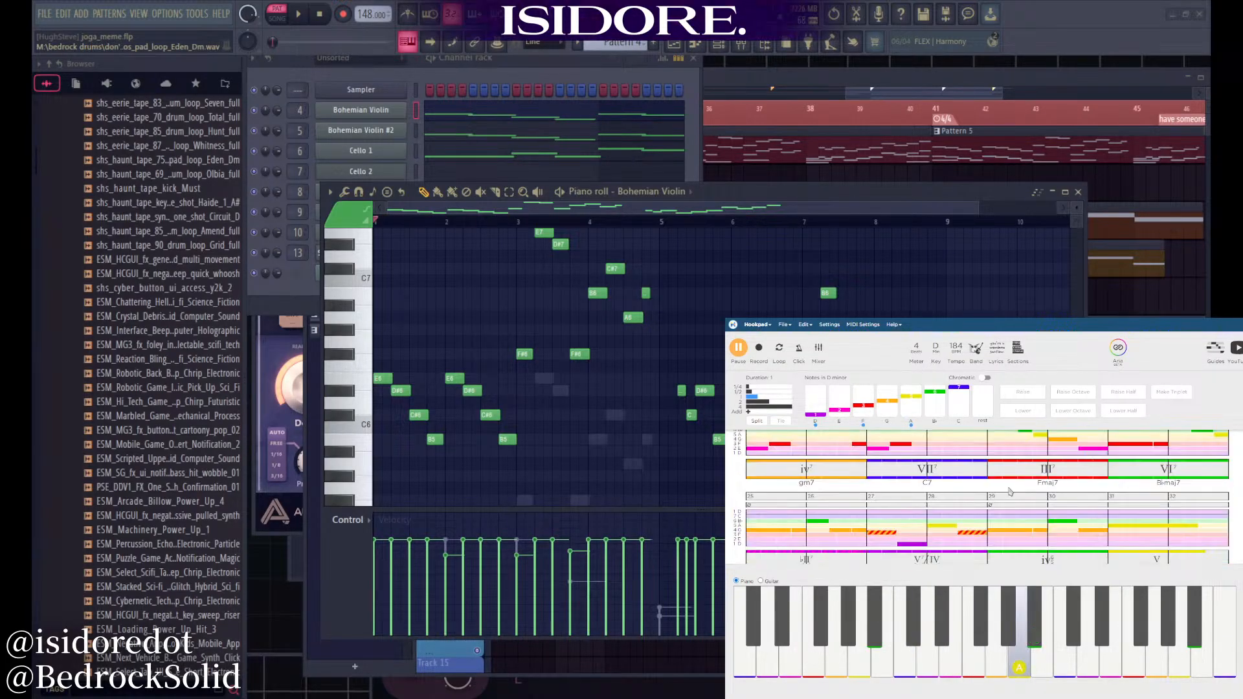
scroll(1010, 492, up, 1)
key(space)
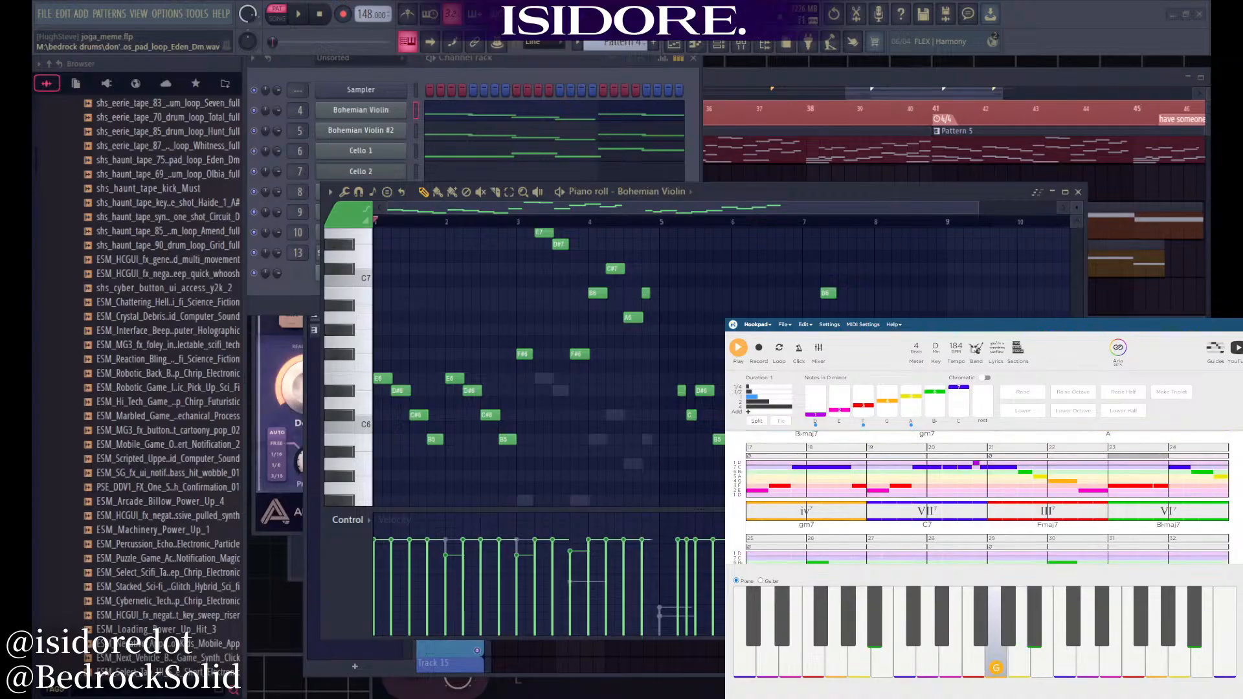
View the intro chords of Distance by CLC, return to the sketch, and play it on to about measure 31
key(ctrl+Tab)
scroll(951, 399, down, 1)
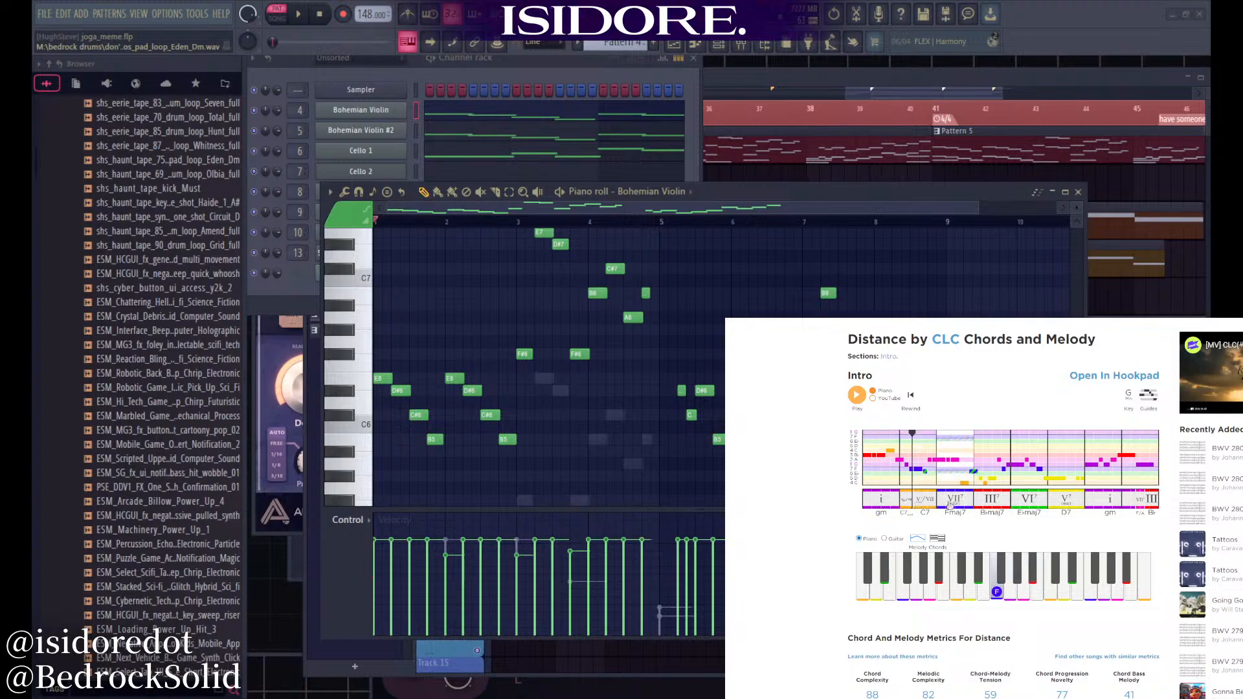
key(ctrl+Tab)
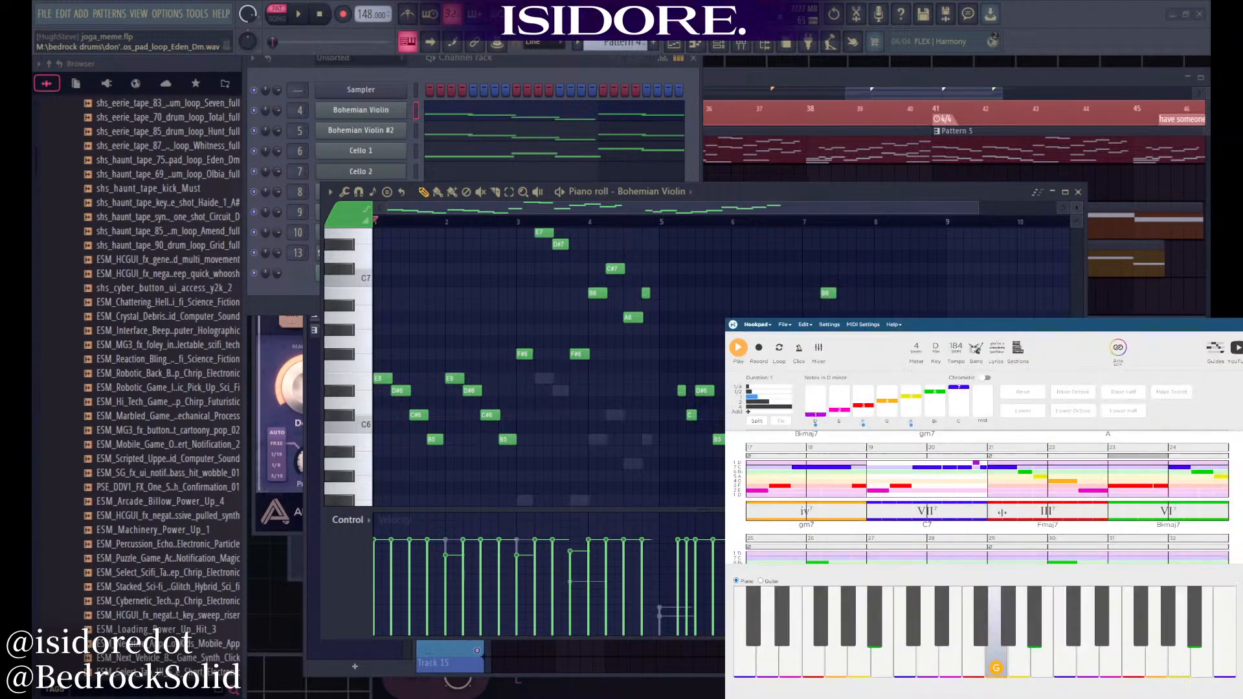
key(space)
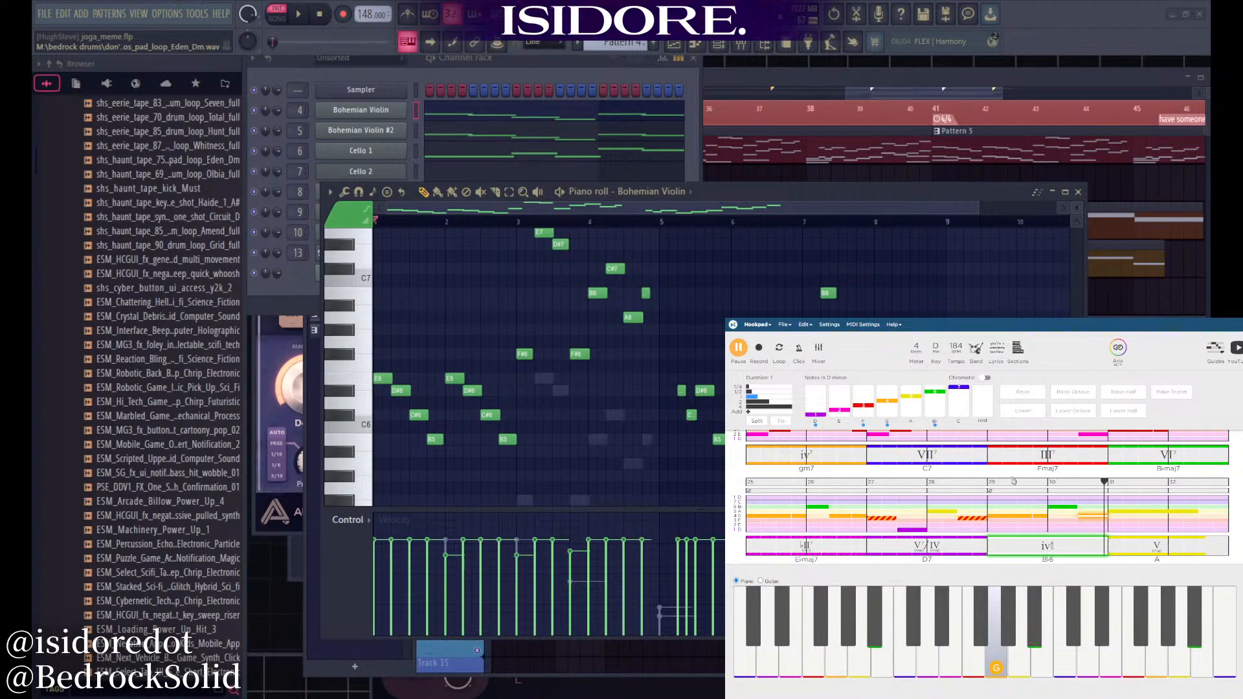
key(space)
Compare the intro chords of Distance by CLC with the sketch's chords in measures 17 to 32
key(ctrl+Tab)
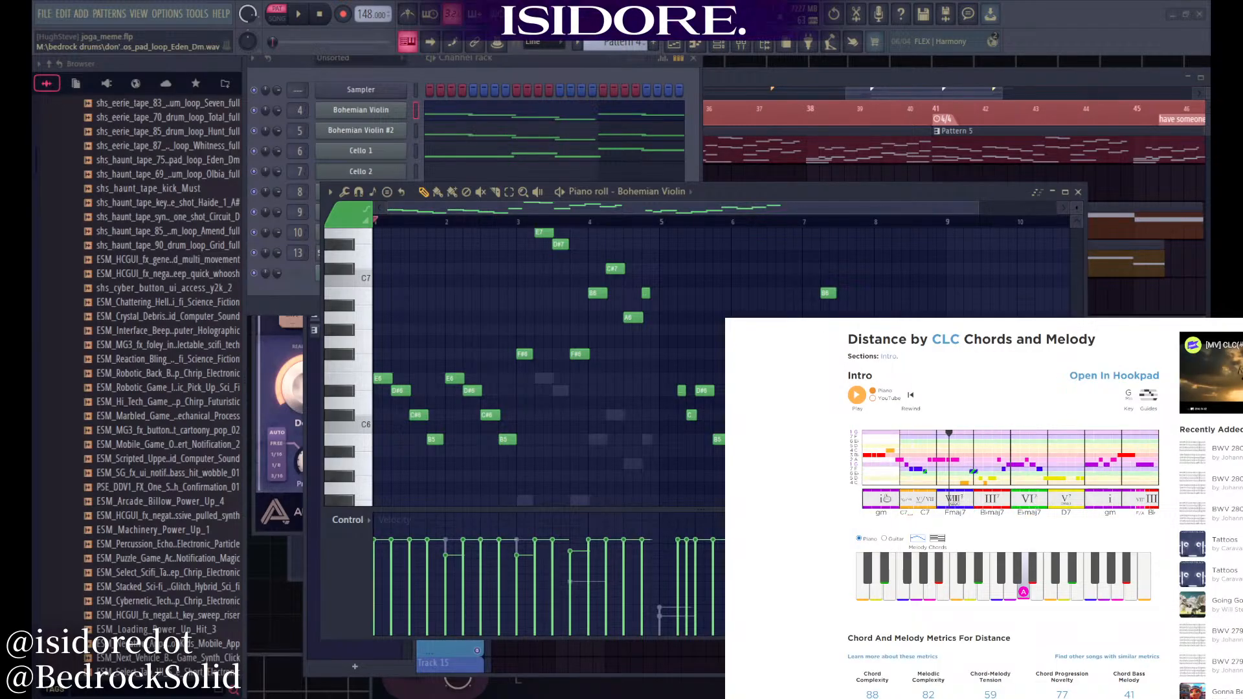
key(ctrl+Tab)
scroll(834, 472, up, 1)
scroll(836, 500, down, 1)
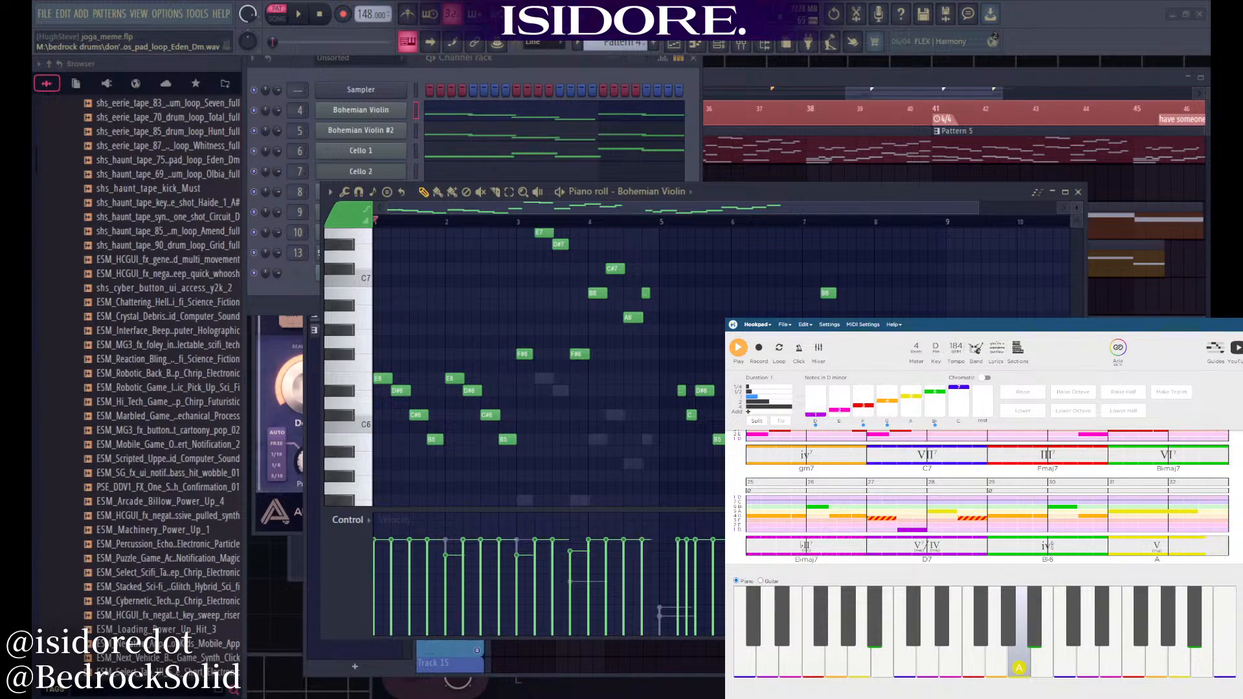
scroll(898, 465, up, 3)
scroll(898, 467, down, 3)
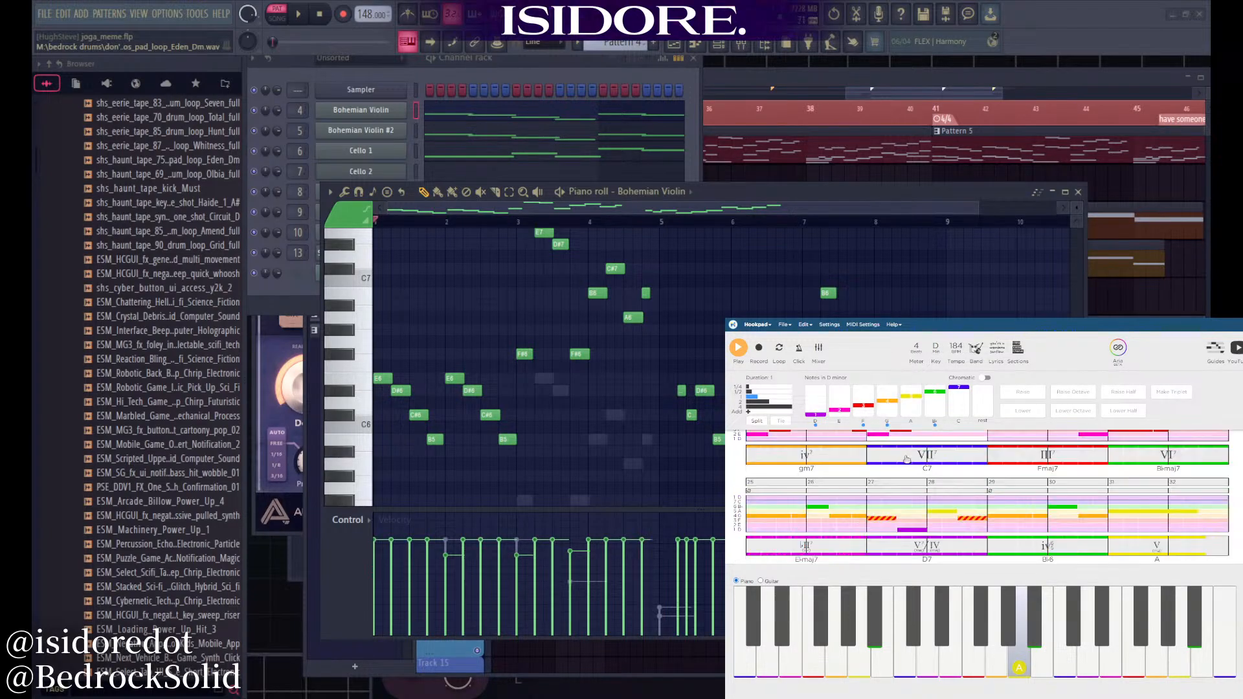
key(ctrl+Tab)
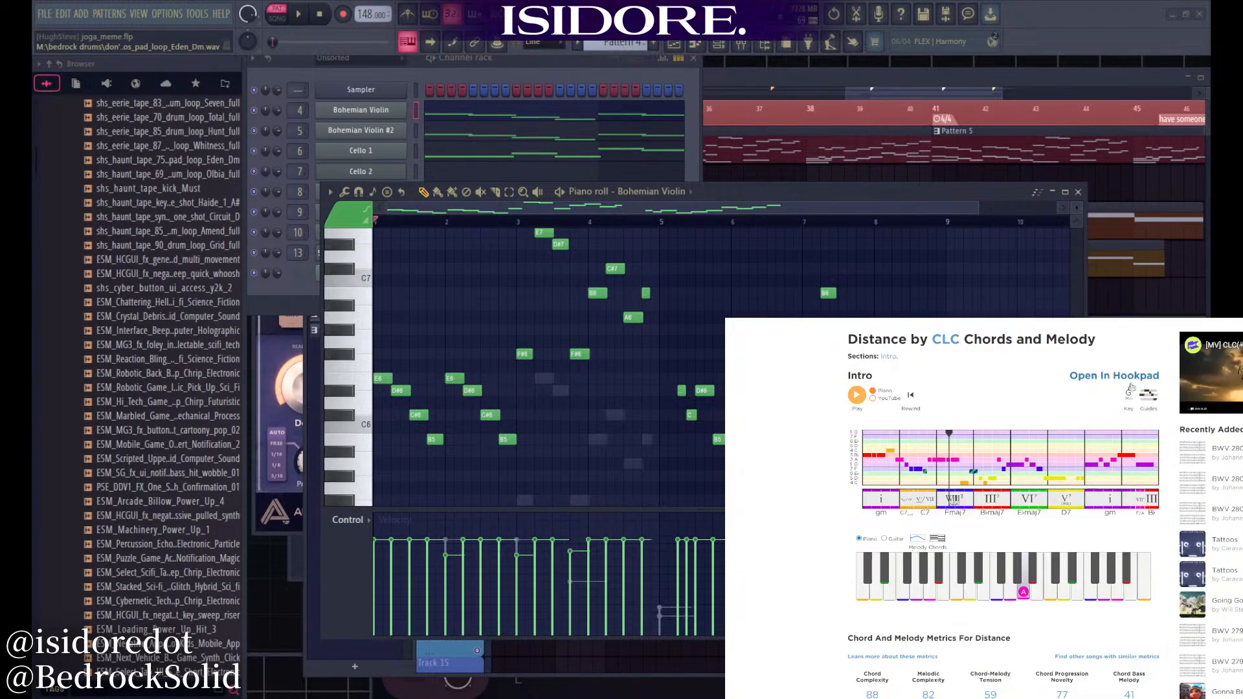
key(ctrl+shift+Tab)
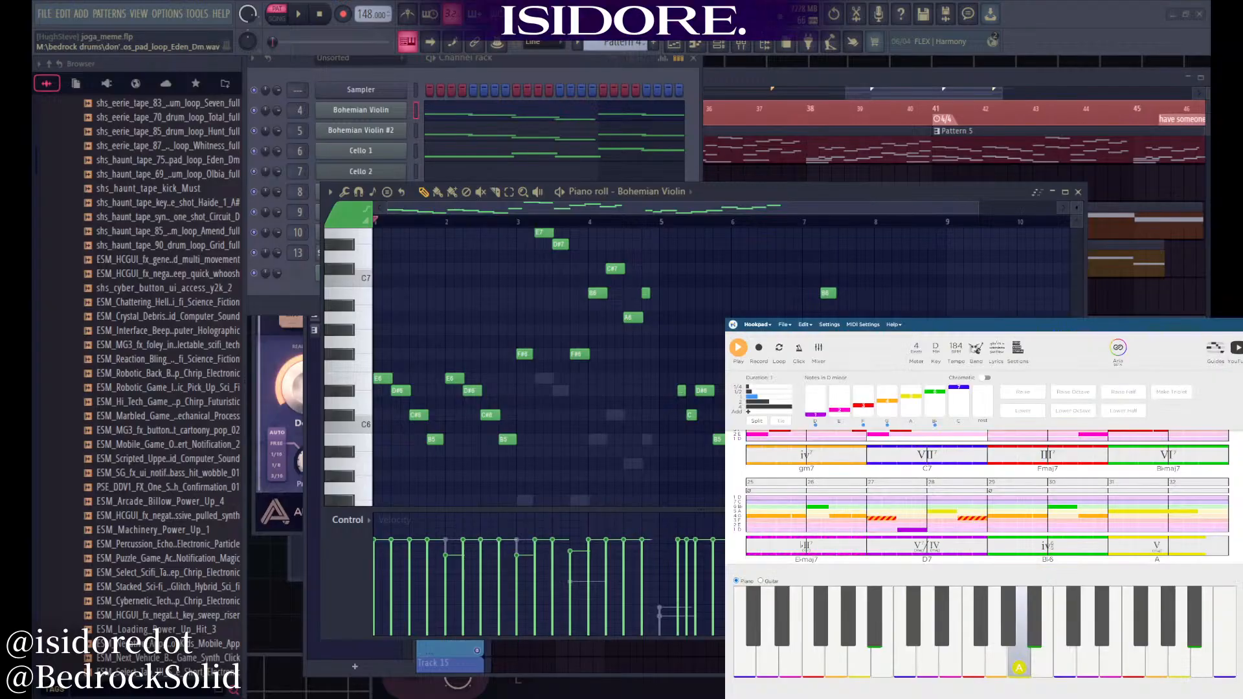
Audition the D7 chord in measure 27 and the B♭6 chord in measure 29
scroll(898, 454, up, 2)
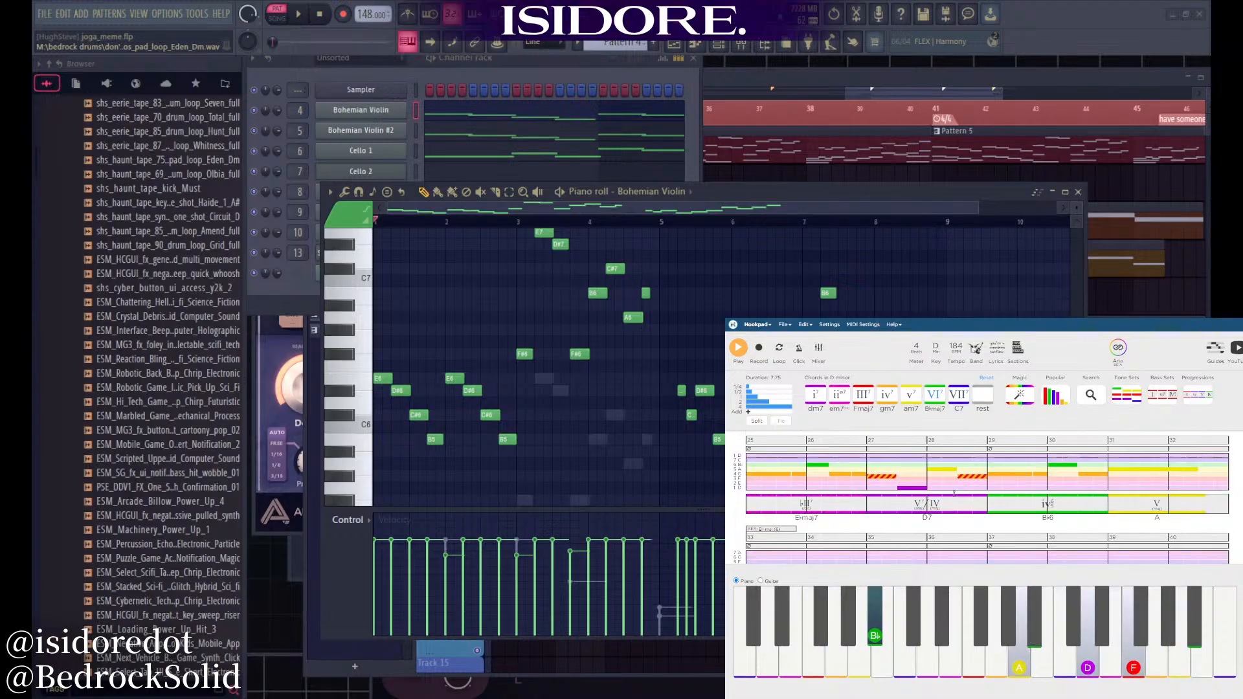
click(1073, 507)
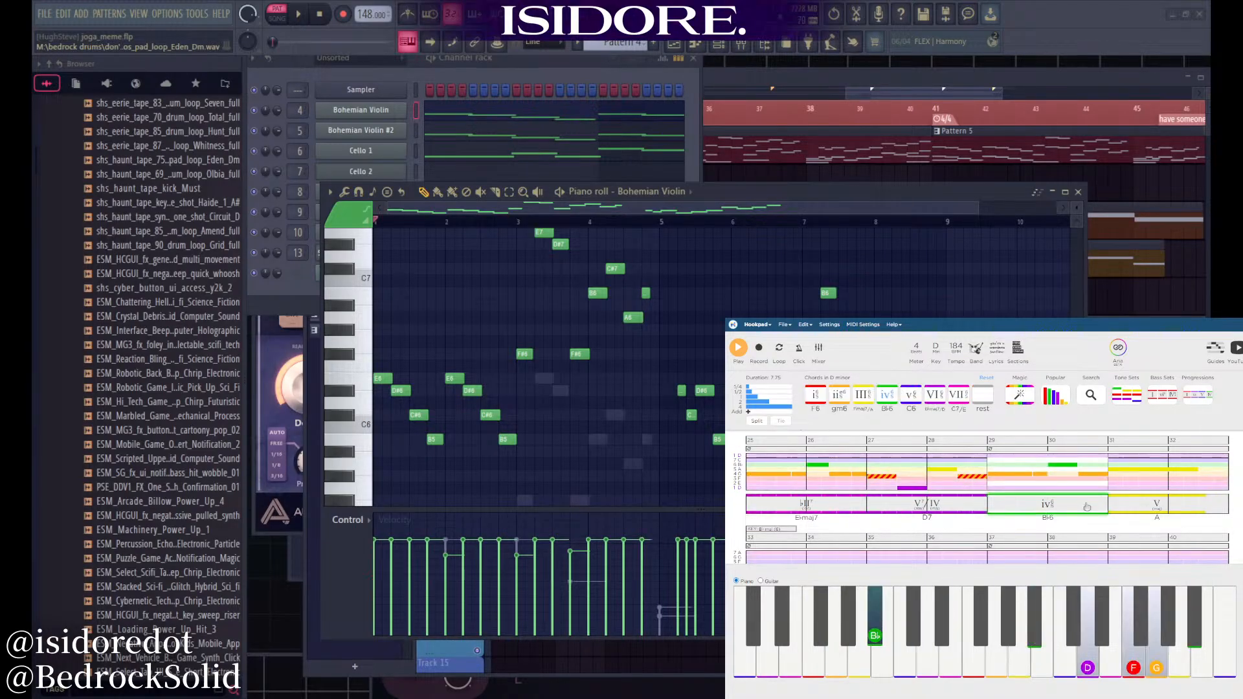
click(955, 503)
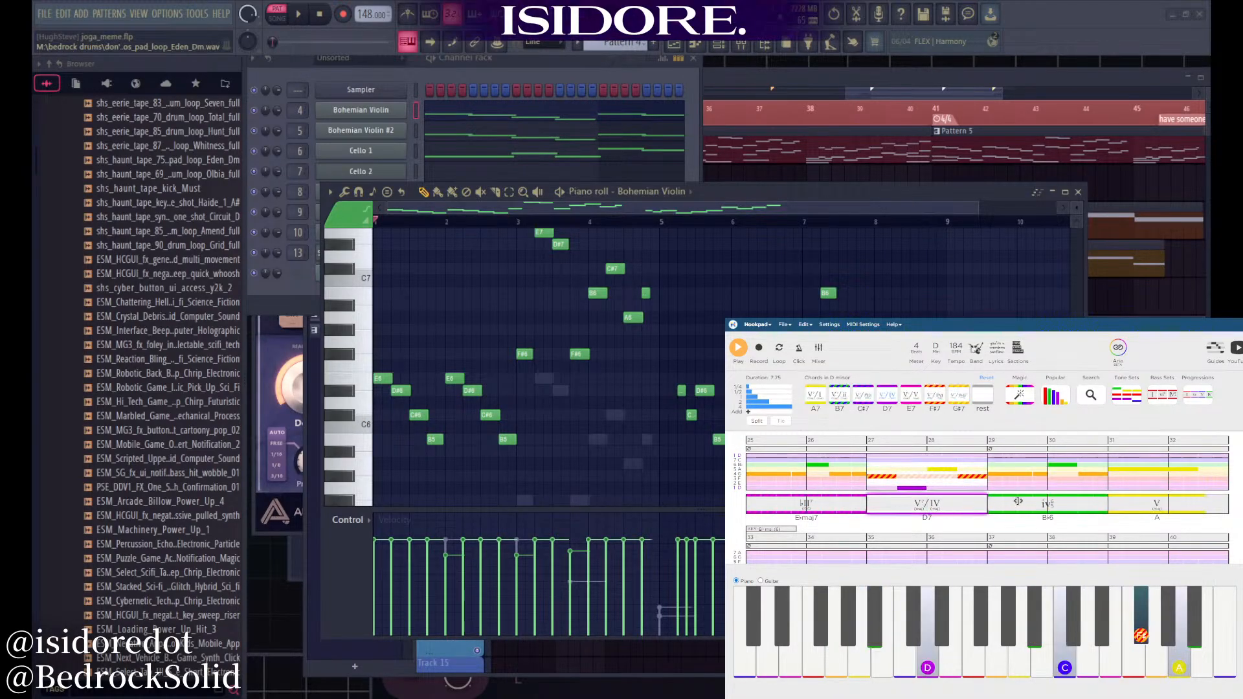
click(1009, 504)
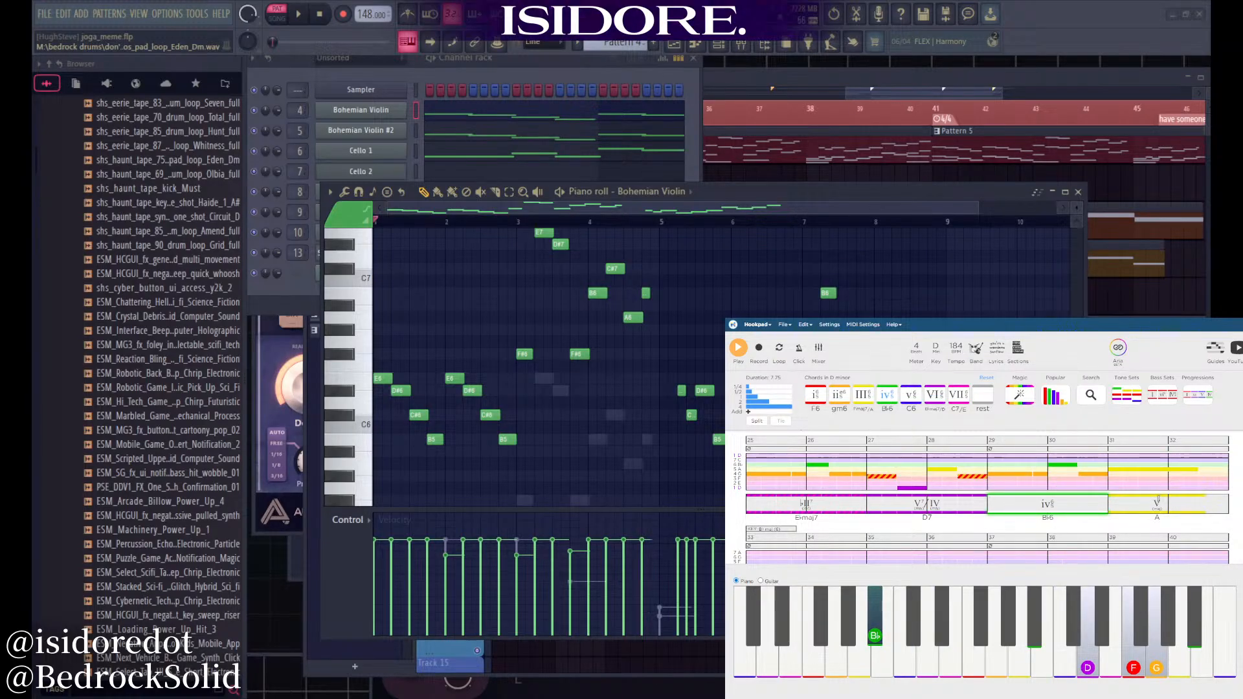
key(Right)
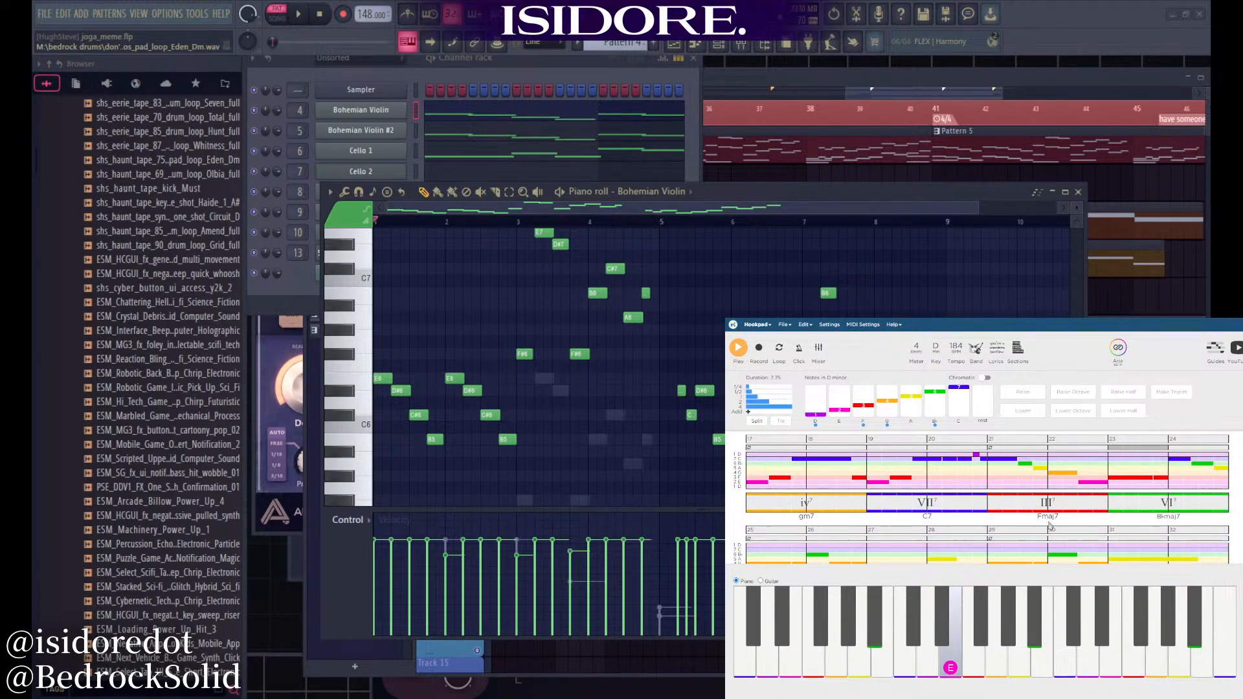
Audition the gm7, C7, Fmaj7 and B♭maj7 chords in measures 17 to 24 in order
click(805, 503)
click(933, 509)
click(1062, 508)
click(1160, 505)
scroll(1024, 489, down, 2)
scroll(874, 506, up, 2)
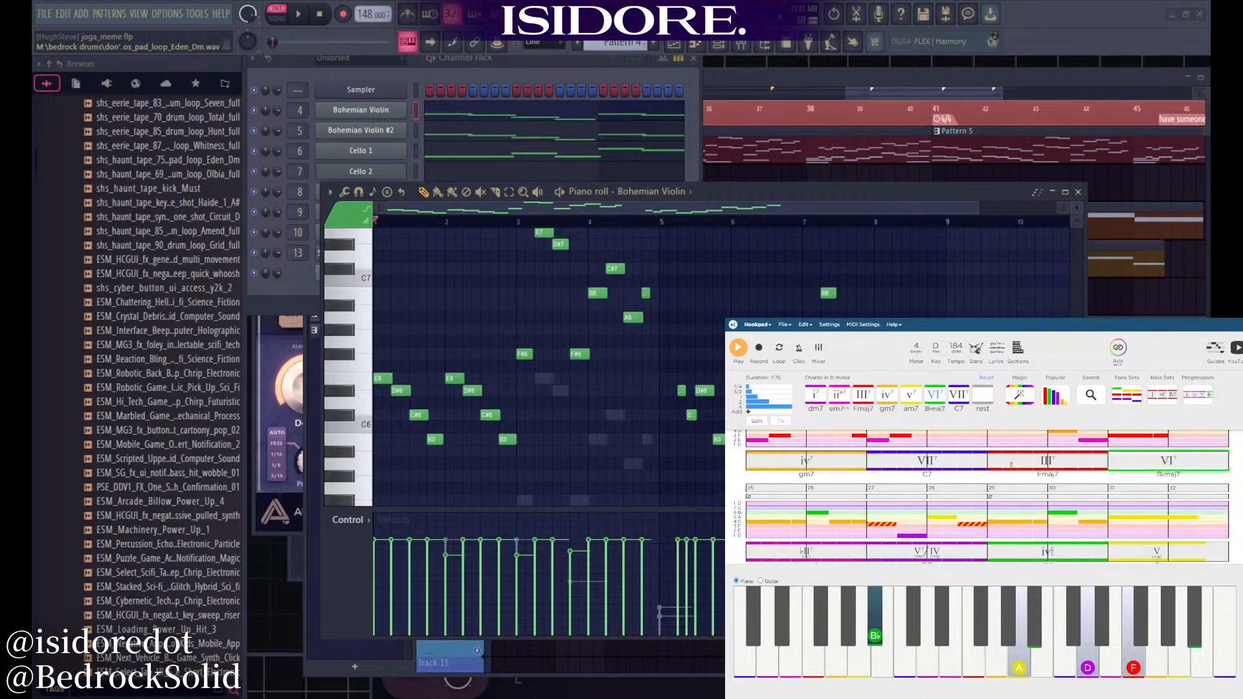
Audition Fmaj7 and B♭maj7 leading into the E♭maj7 chord at measure 25
scroll(852, 552, down, 1)
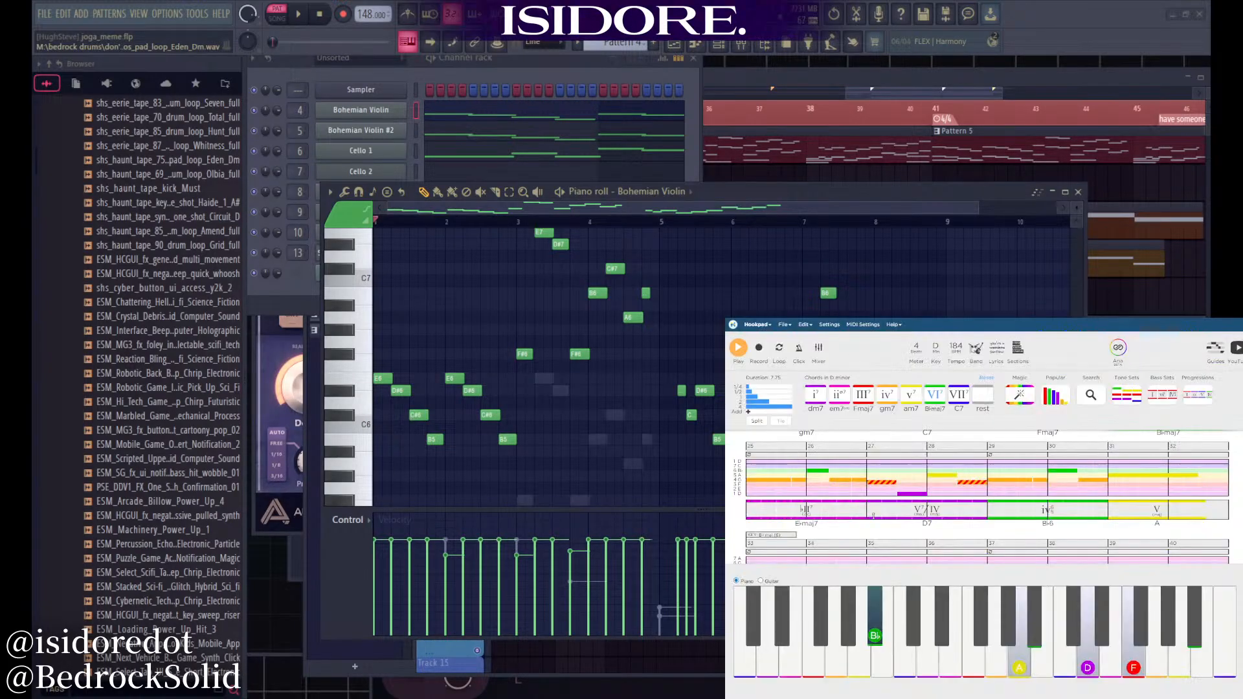
scroll(873, 516, up, 1)
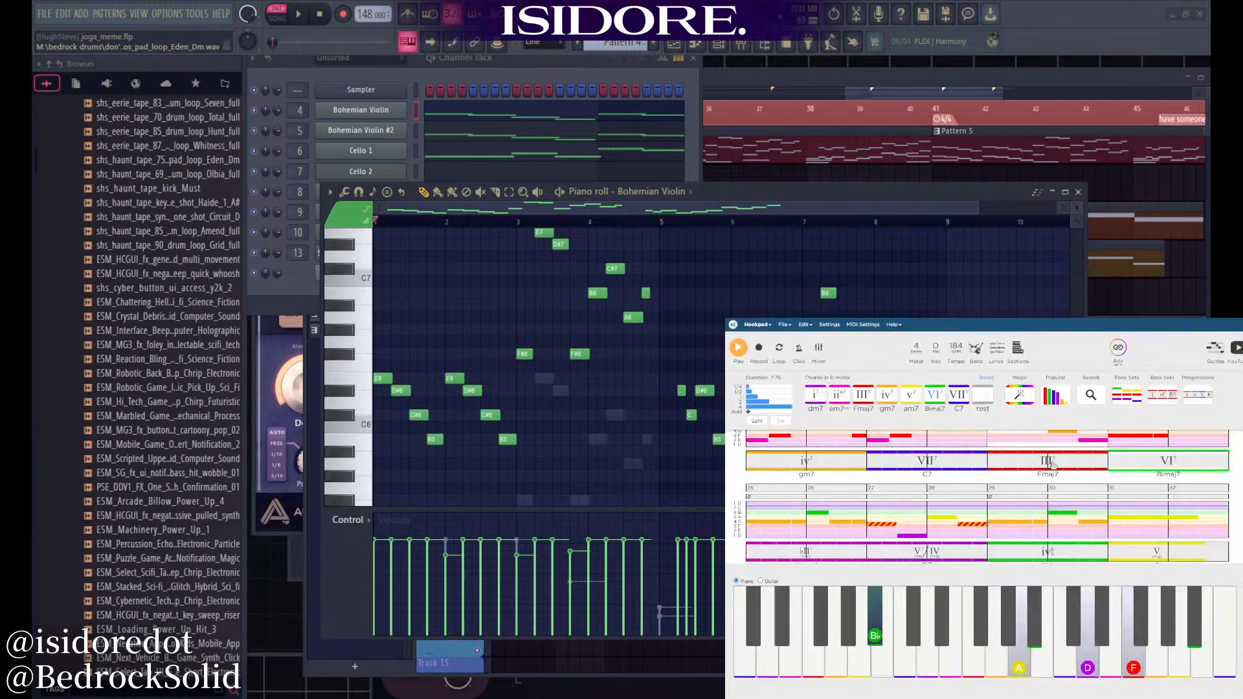
click(1054, 462)
click(1147, 469)
scroll(956, 512, down, 1)
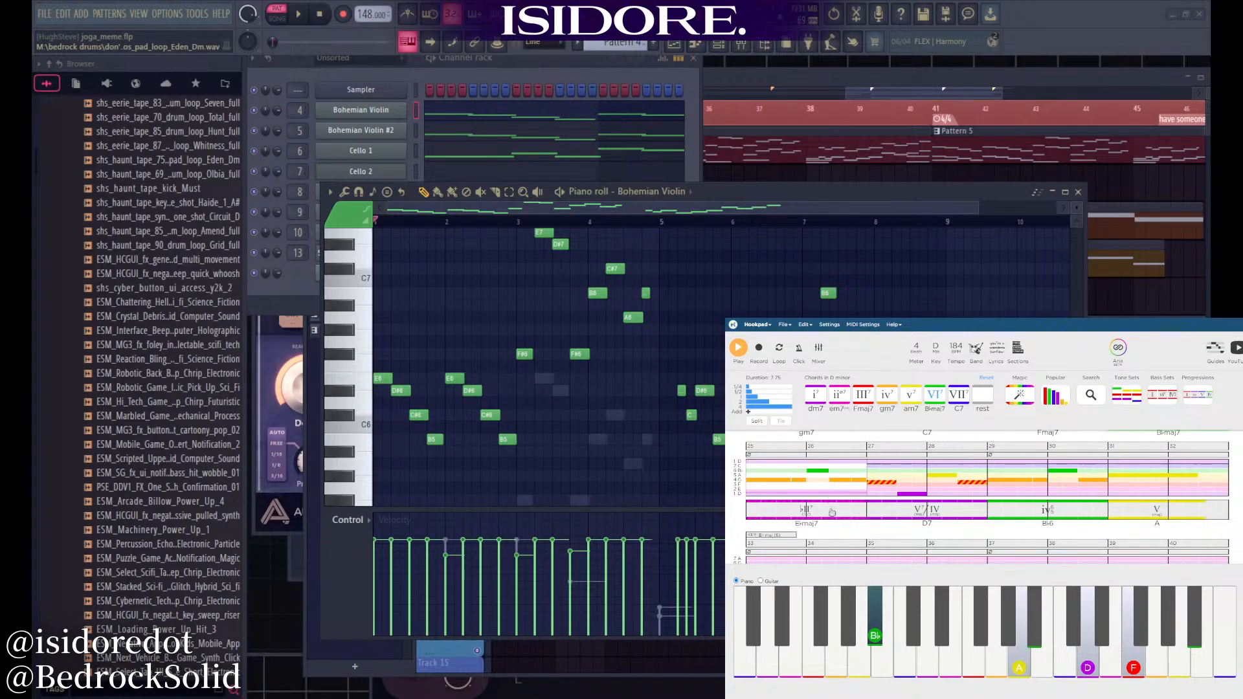
click(832, 512)
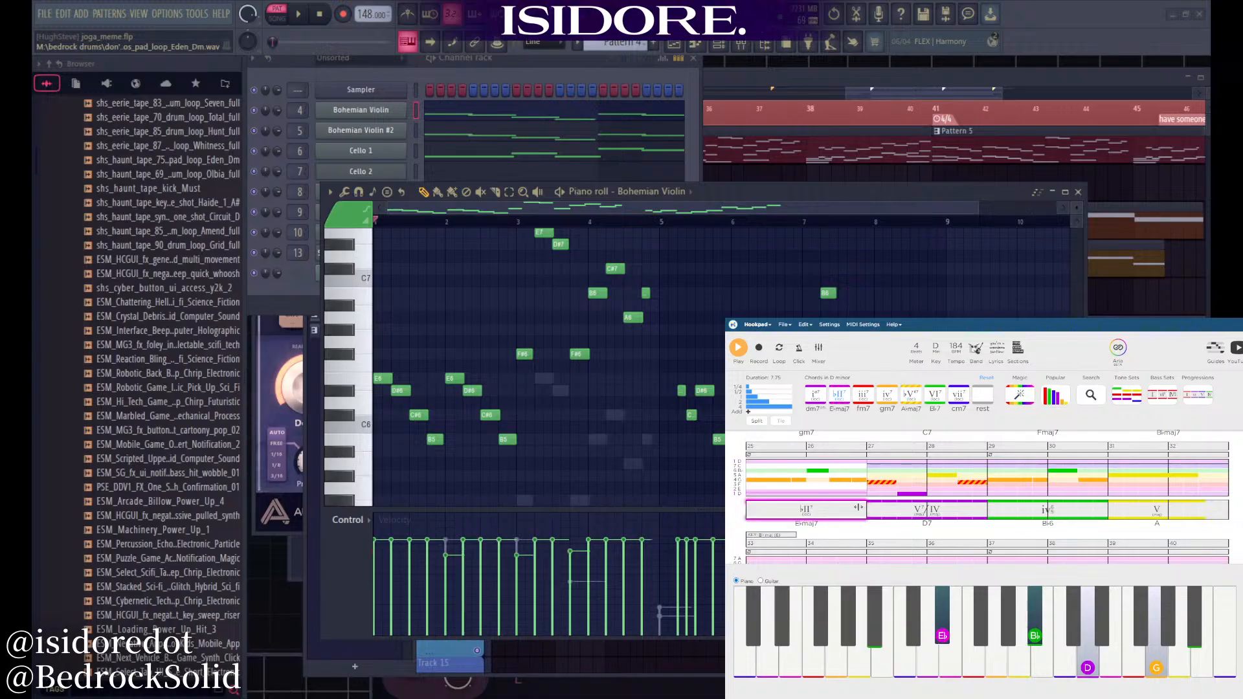
Play the sketch from measure 25 into the A♭maj7 chord at measure 45, pausing to audition the held A melody note in measures 31 to 32
scroll(859, 507, up, 1)
scroll(858, 506, down, 1)
key(space)
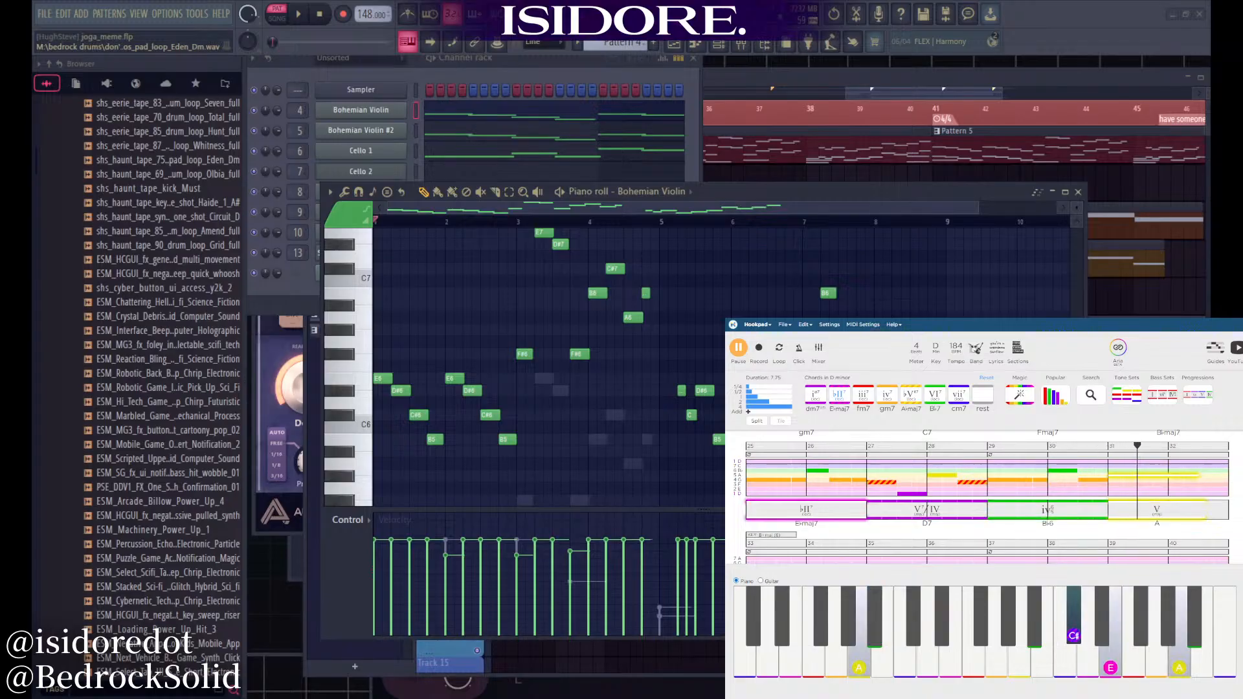
key(space)
click(1208, 474)
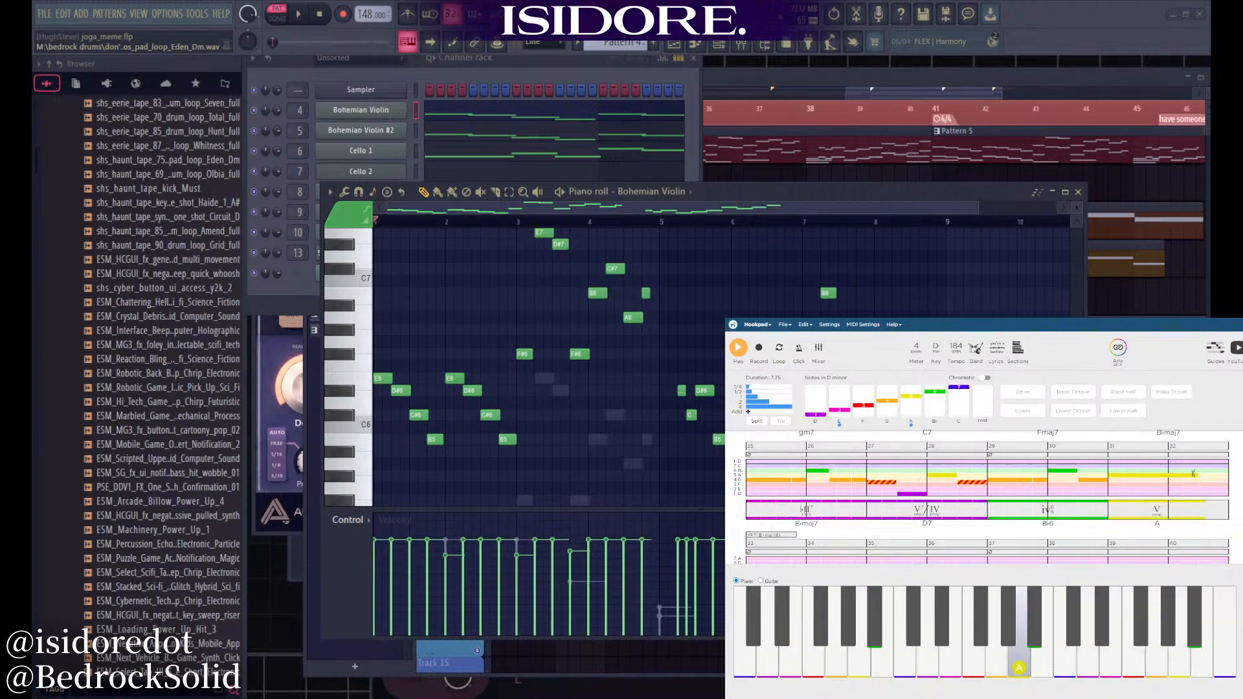
scroll(917, 474, down, 2)
key(space)
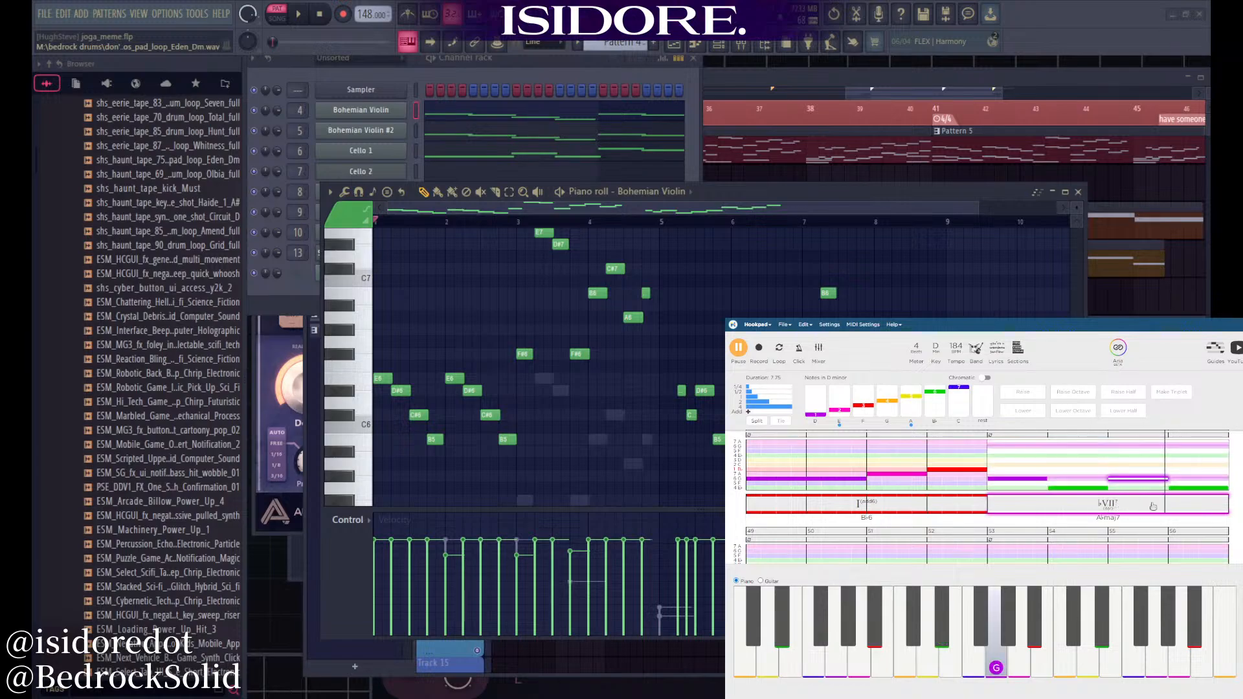
Try borrowed-mode variants of the A♭maj7 chord in measures 45 to 48 and cycle back to A♭maj7
click(1118, 507)
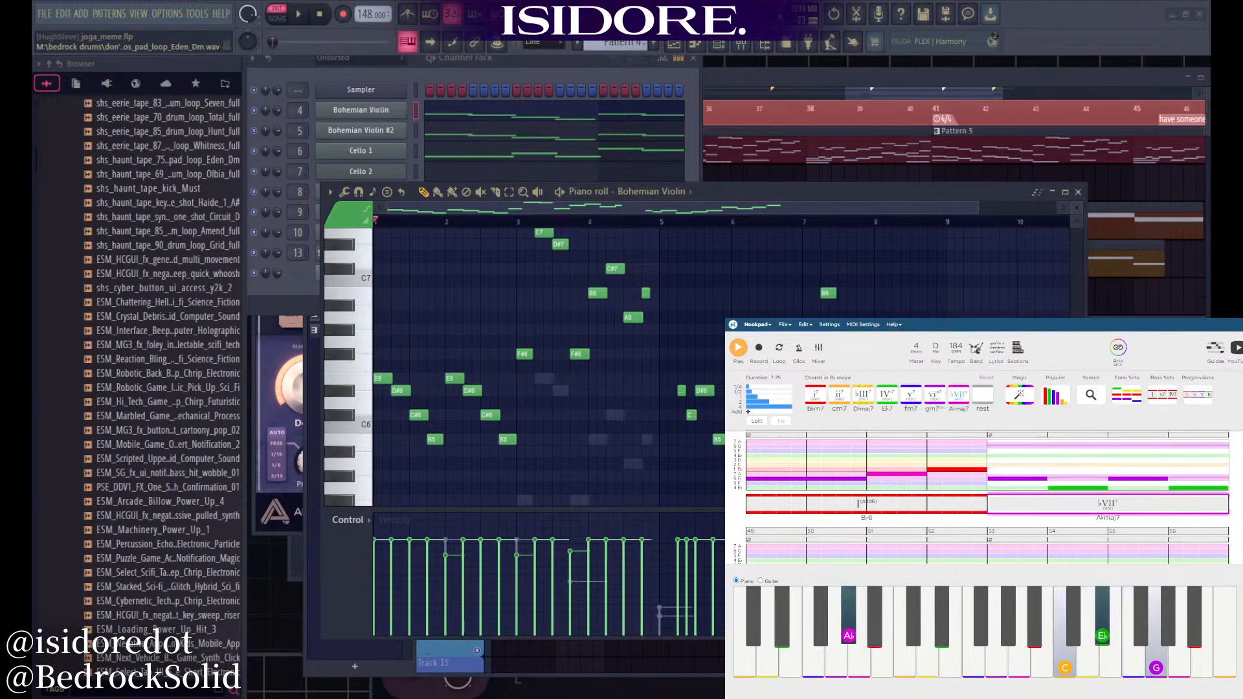
key(b)
key(ctrl+z)
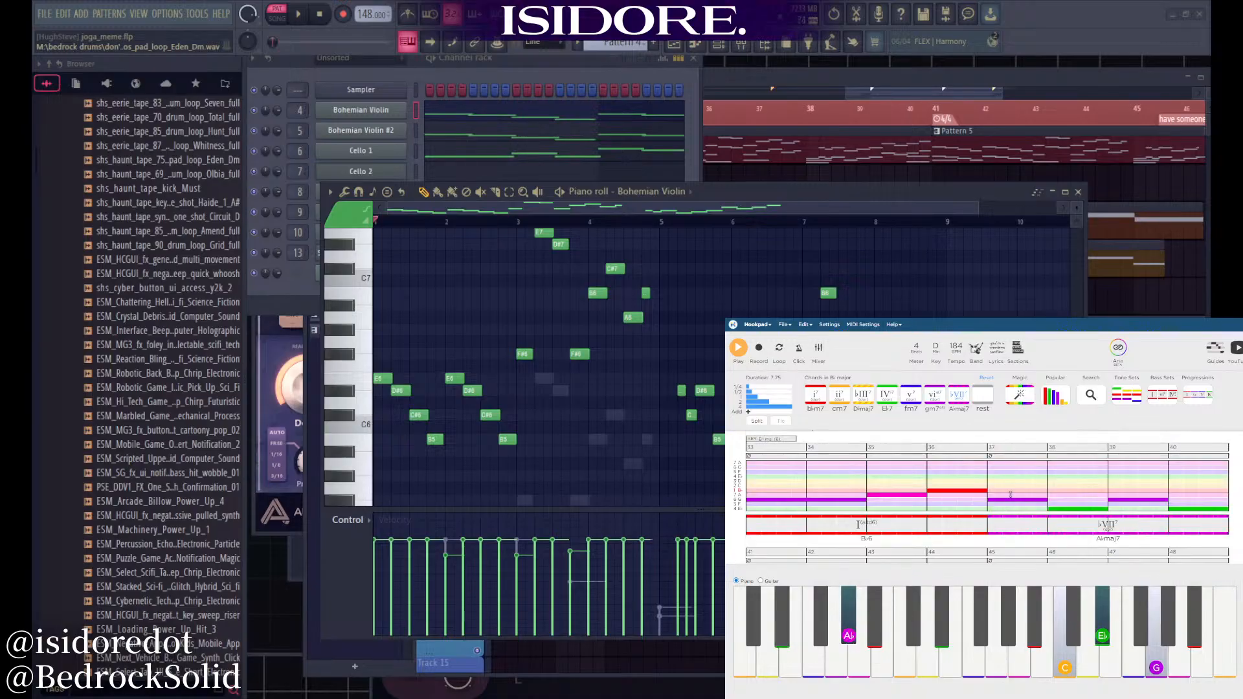
scroll(1011, 490, up, 1)
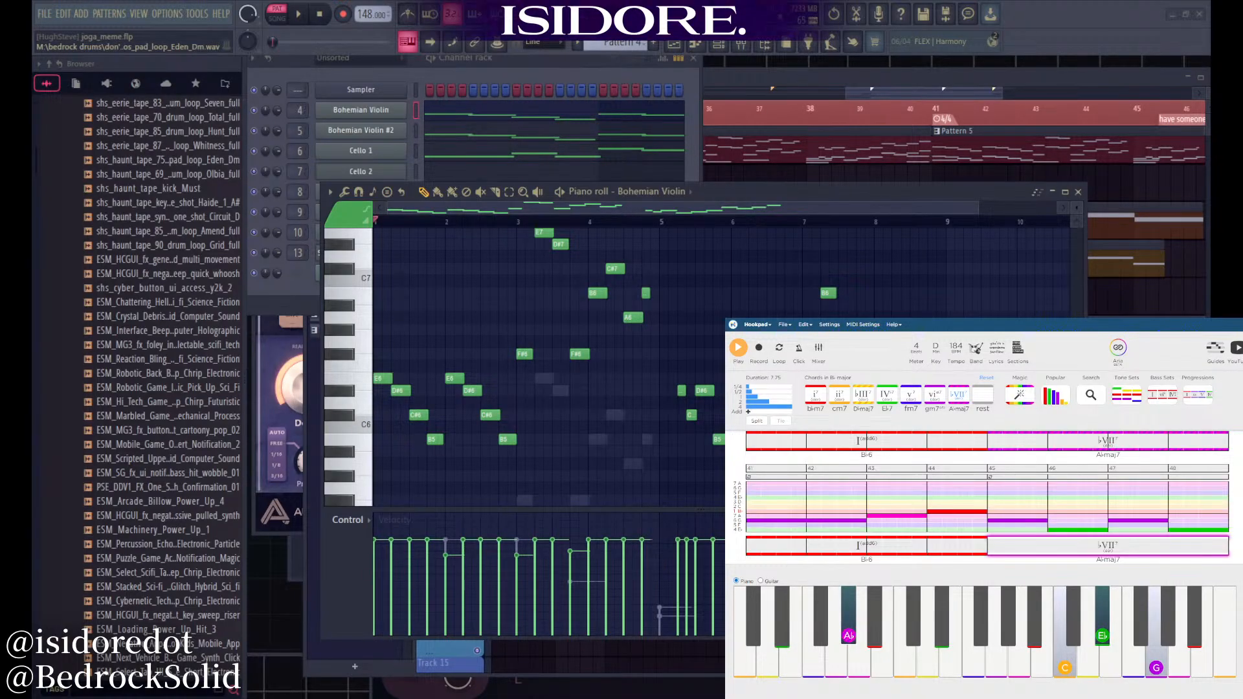
key(b)
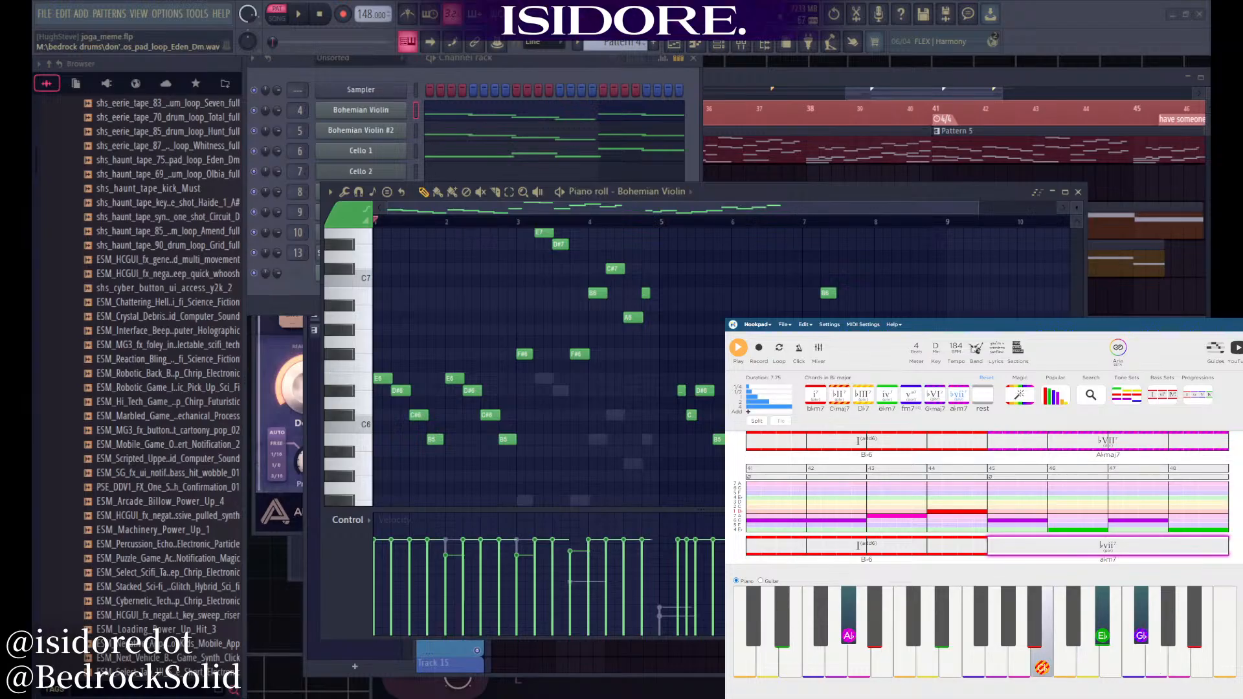
key(b)
key(b)
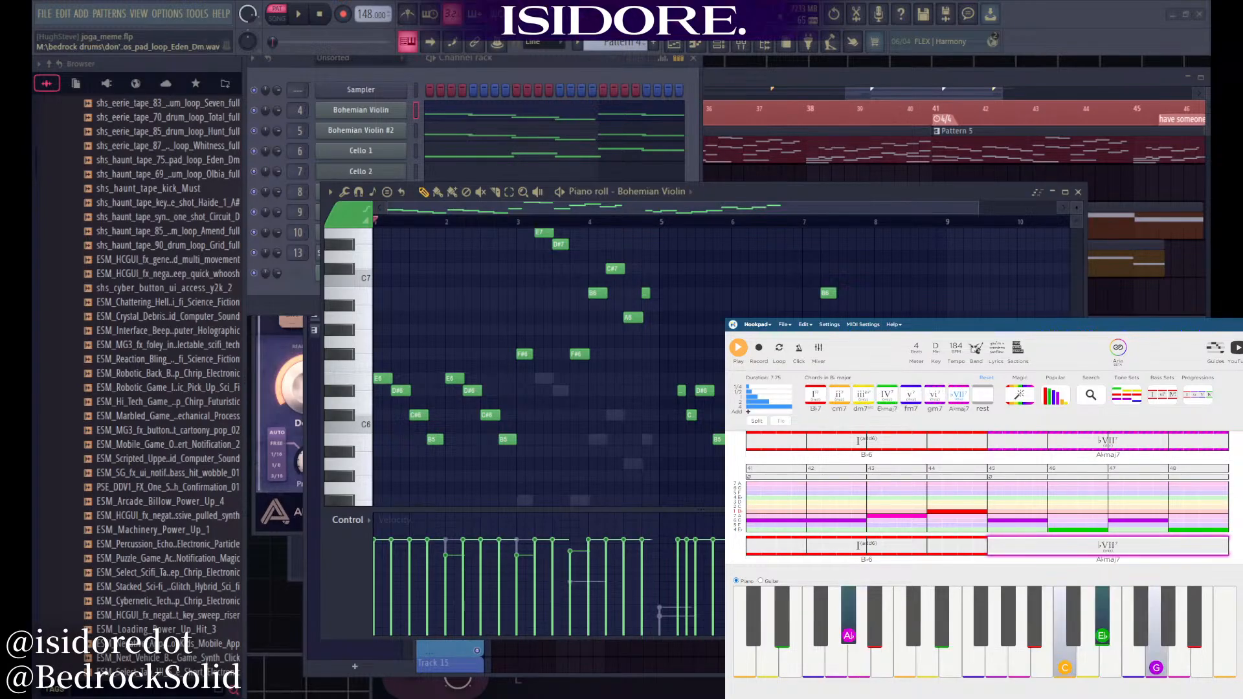
key(b)
key(b)
key(b)
scroll(1127, 488, up, 1)
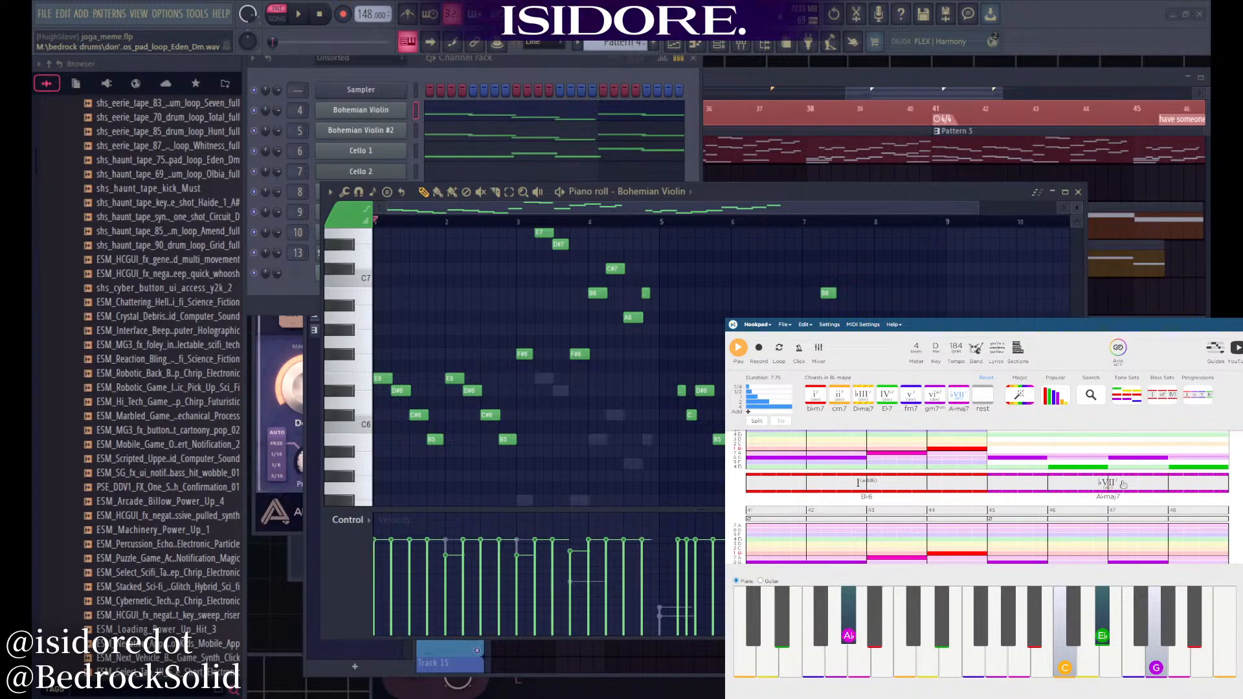
Audition the B♭6 and A♭maj7 chords in measures 33 to 40 alternately to compare them
click(938, 489)
click(1038, 488)
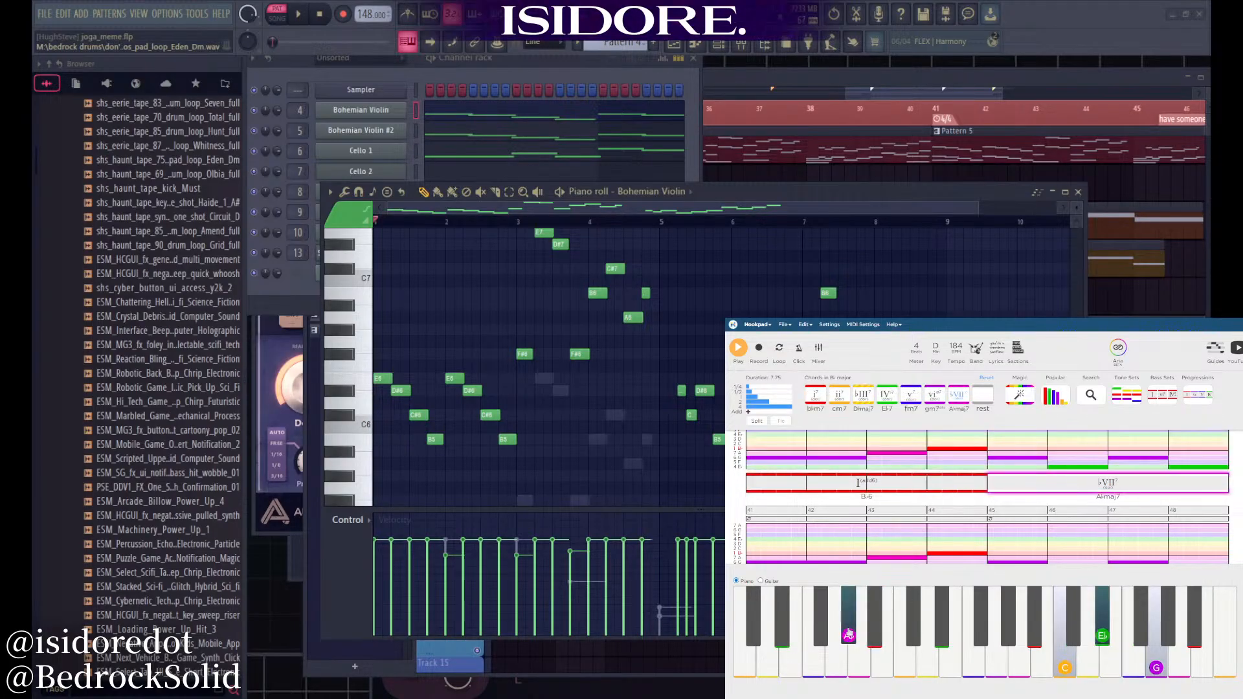
click(907, 487)
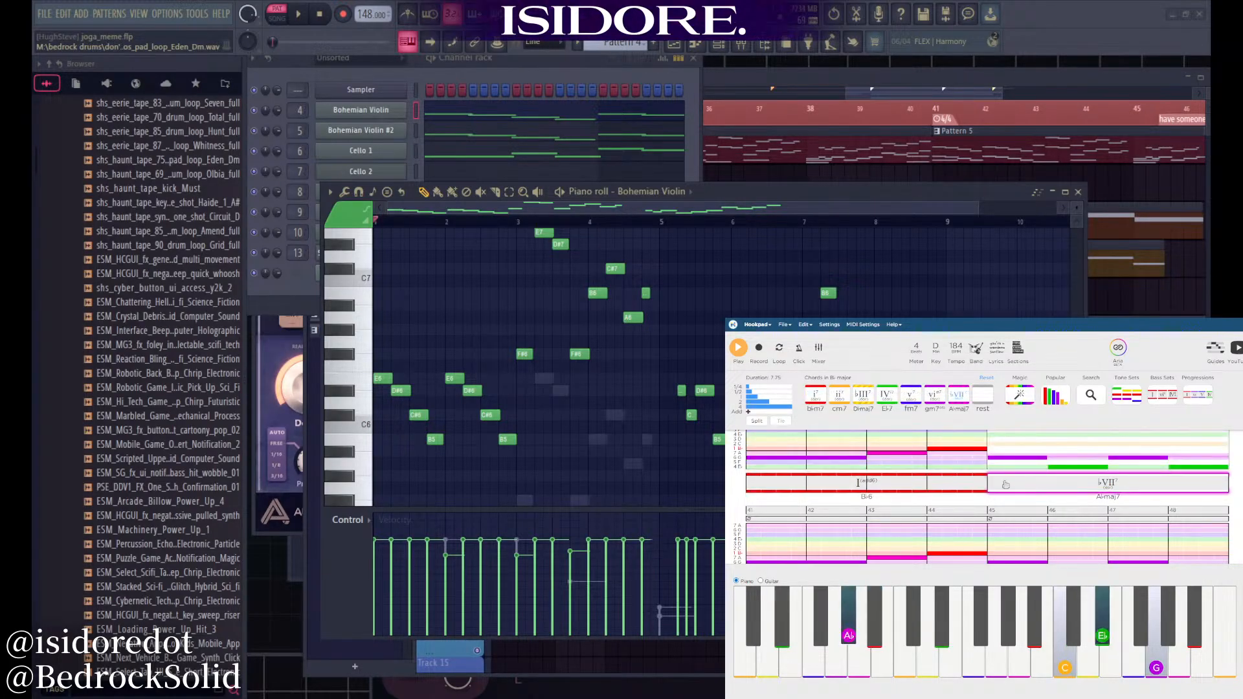
click(1021, 486)
click(946, 489)
click(1034, 487)
scroll(1032, 487, down, 1)
Play the sketch from measure 45 to the gm chord at measure 61
click(1004, 502)
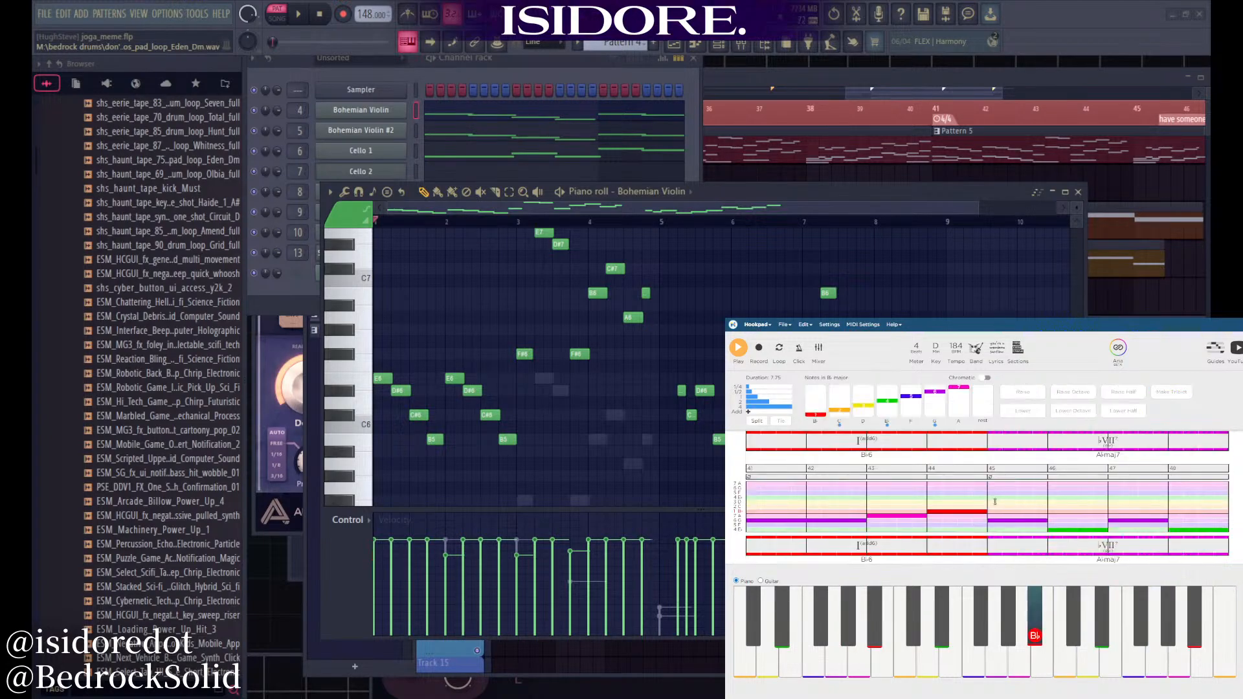
key(space)
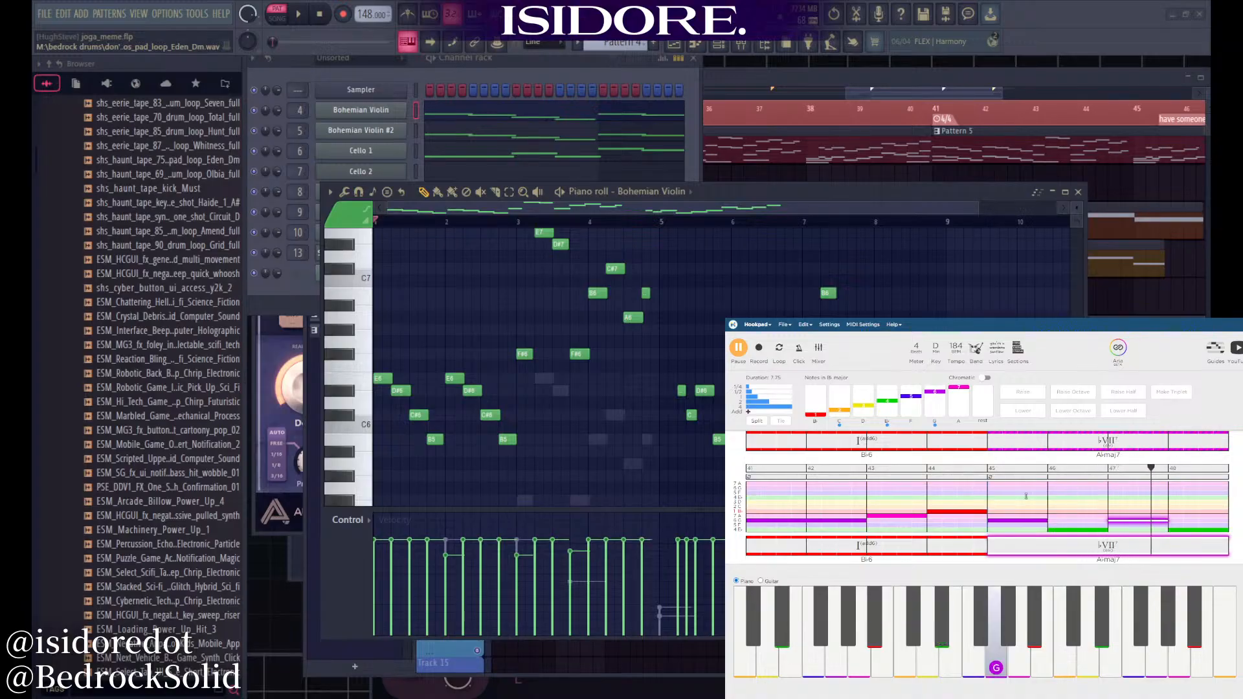
scroll(1055, 489, down, 1)
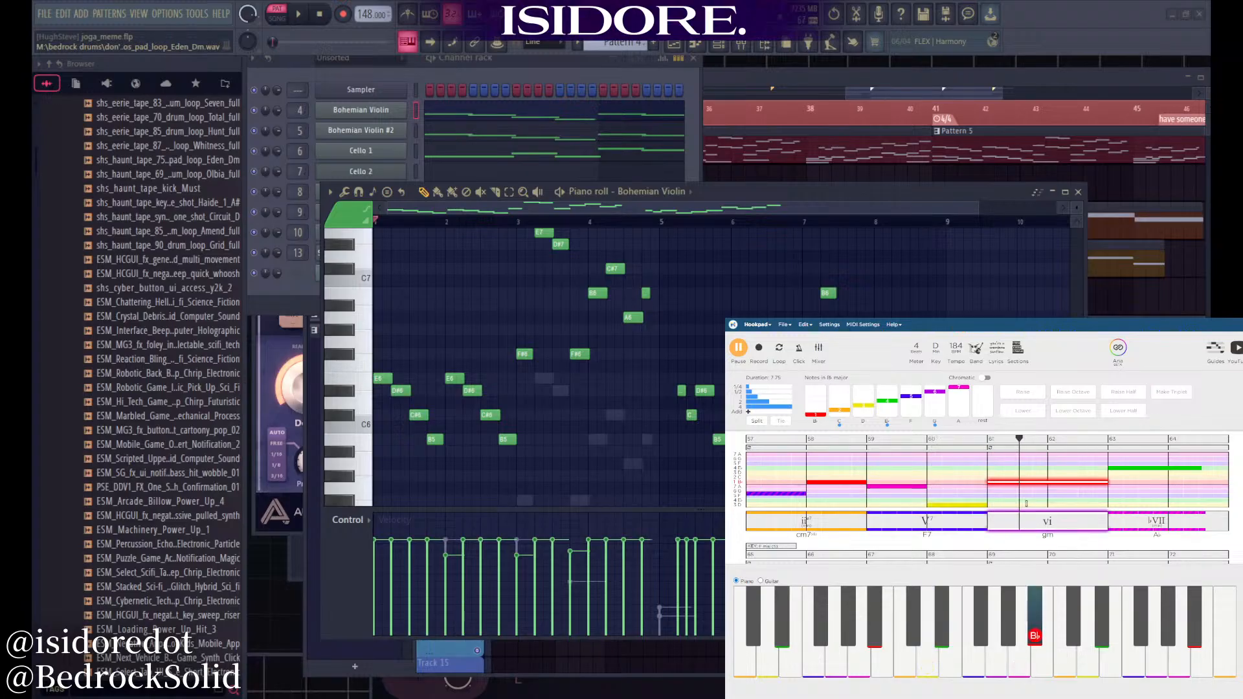
key(space)
Invert the gm chord in measures 61 to 62 to gm/B♭ and play the transition into it from measure 60
click(1058, 522)
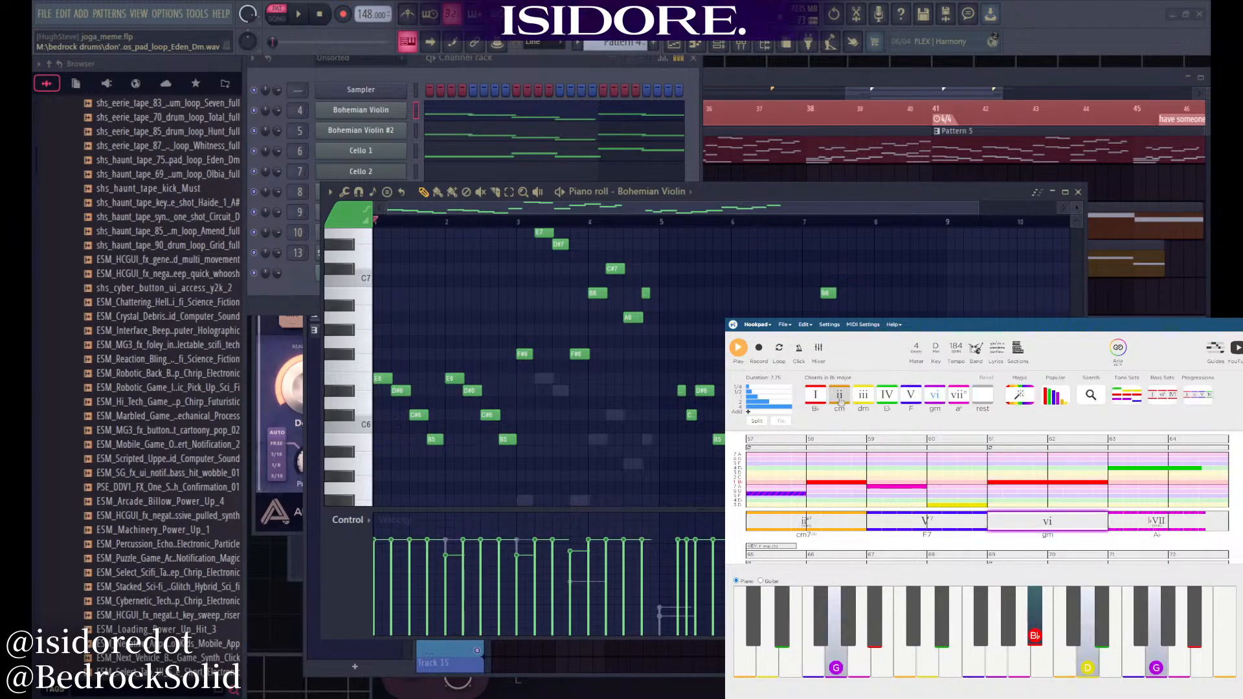
click(815, 394)
click(935, 395)
key(i)
click(1124, 523)
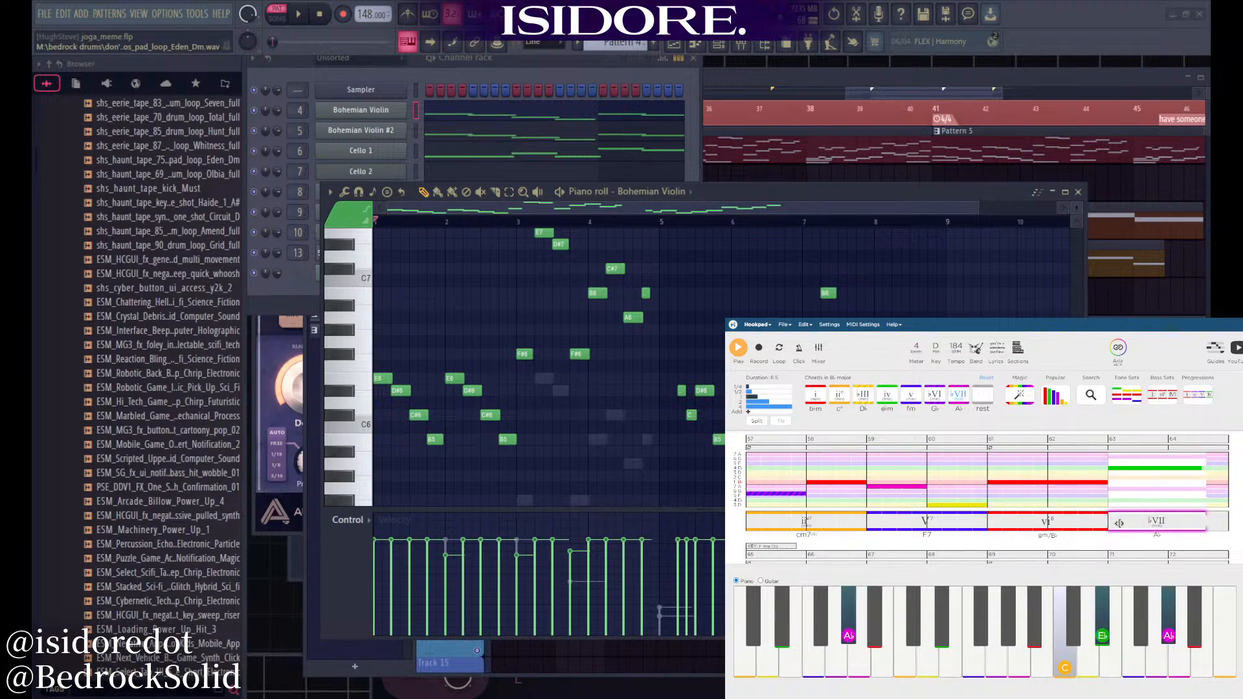
click(927, 482)
key(space)
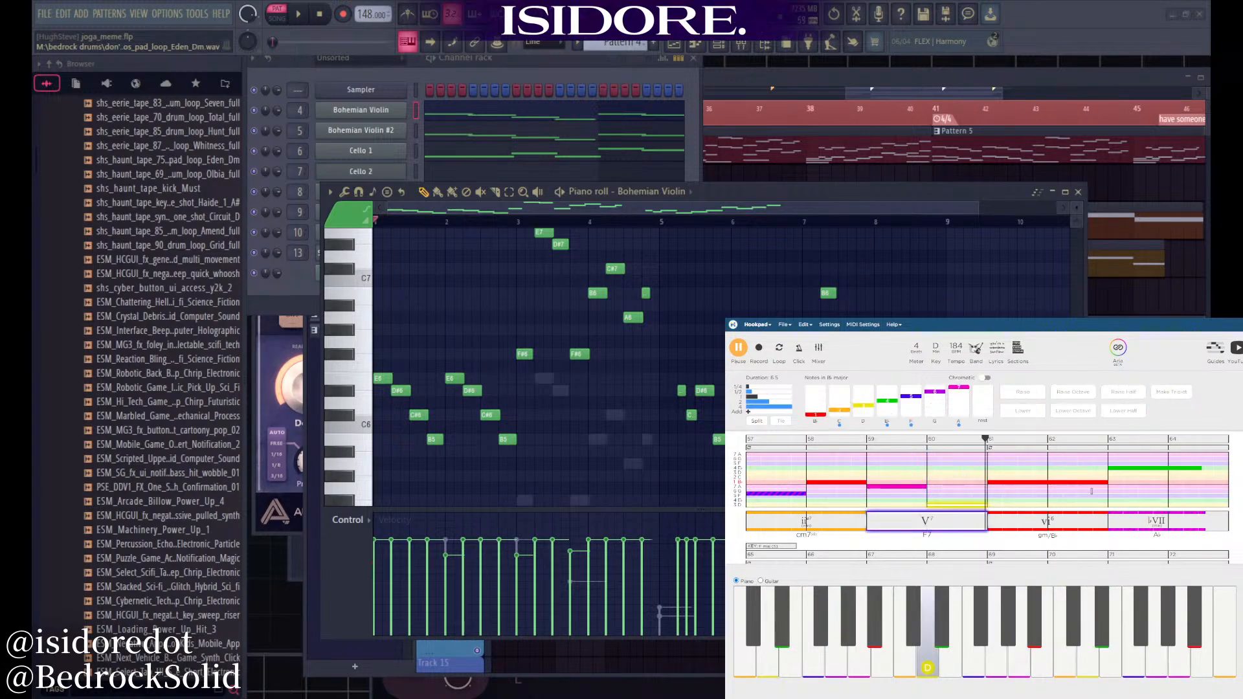
key(space)
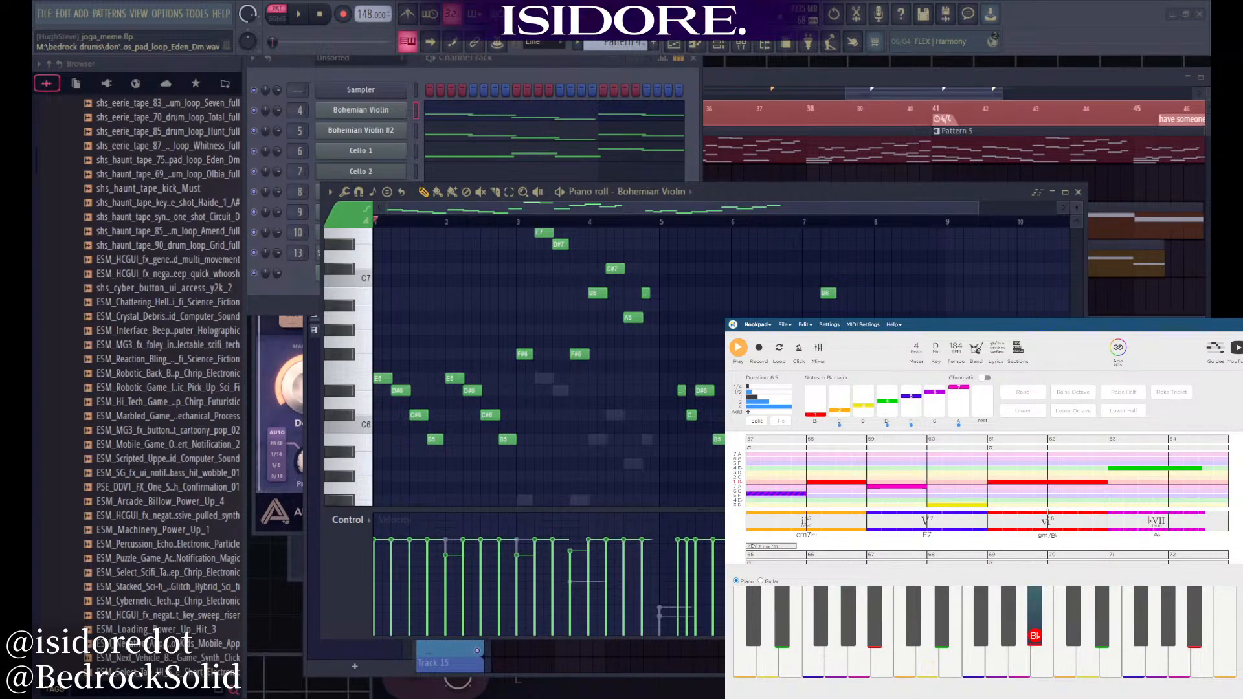
Save the project as a new copy, adding the suffix _2 to its name
click(1047, 519)
click(932, 457)
click(785, 324)
click(803, 373)
click(1071, 349)
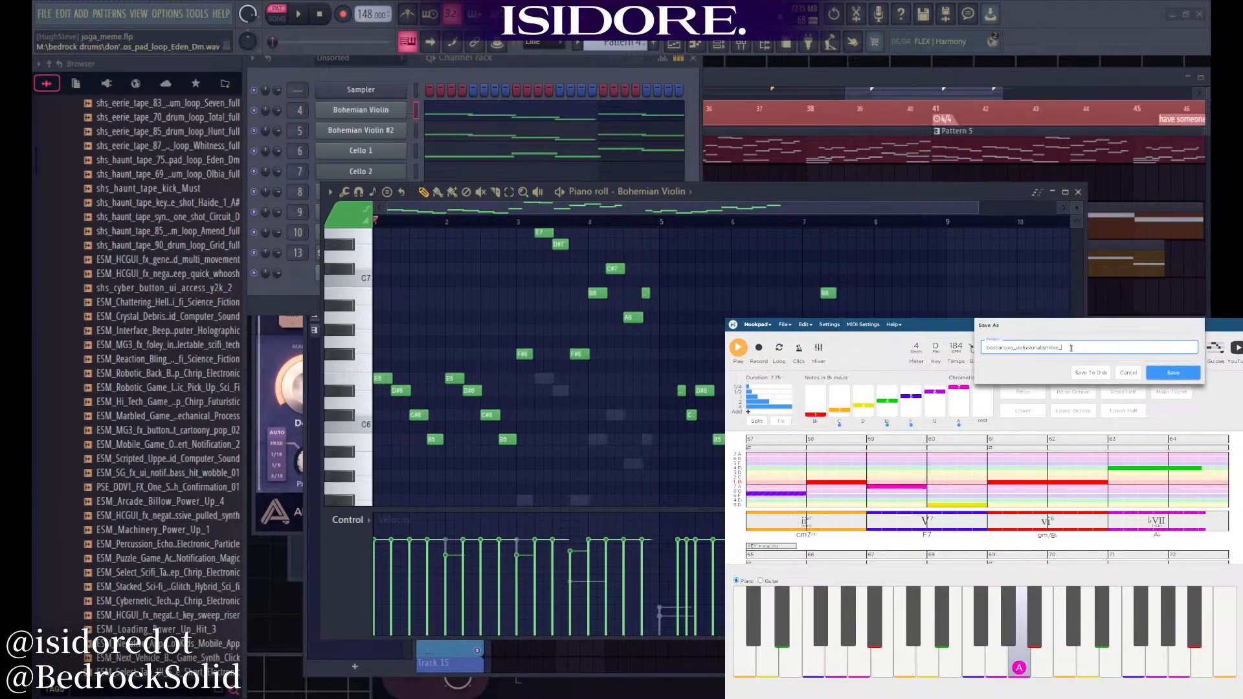
click(1172, 372)
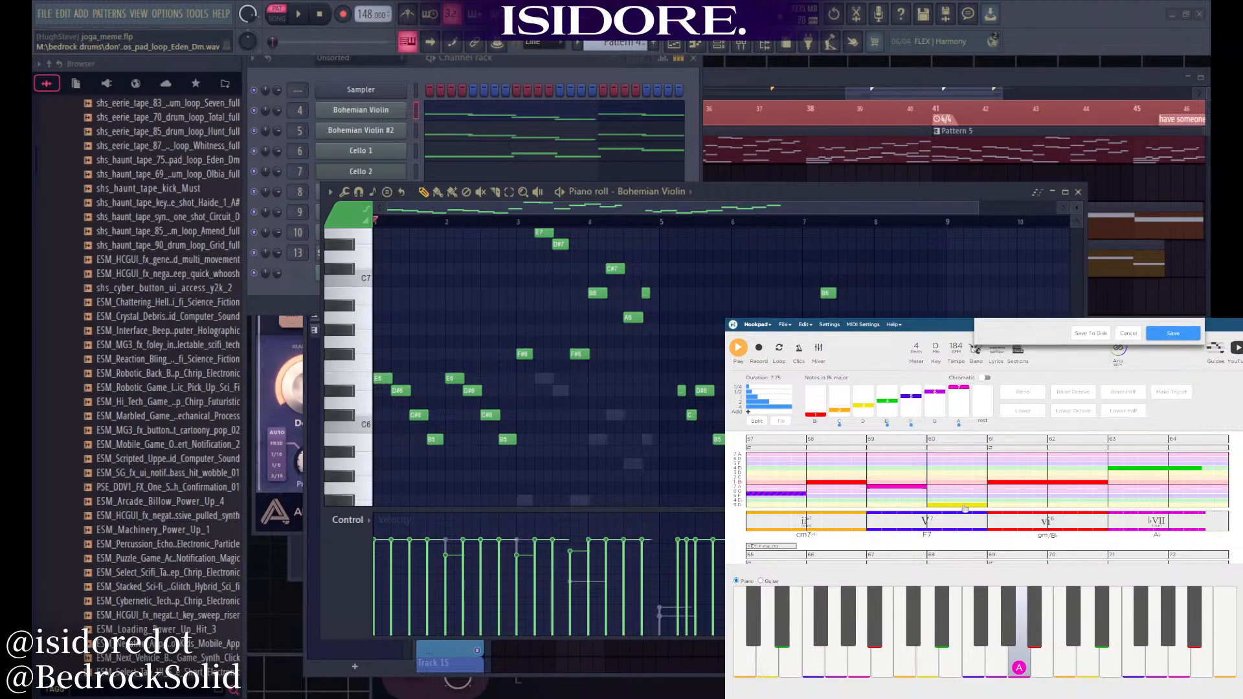
Change the melody note in measure 60 to scale degree 4 and play the passage into measure 63
click(965, 508)
key(4)
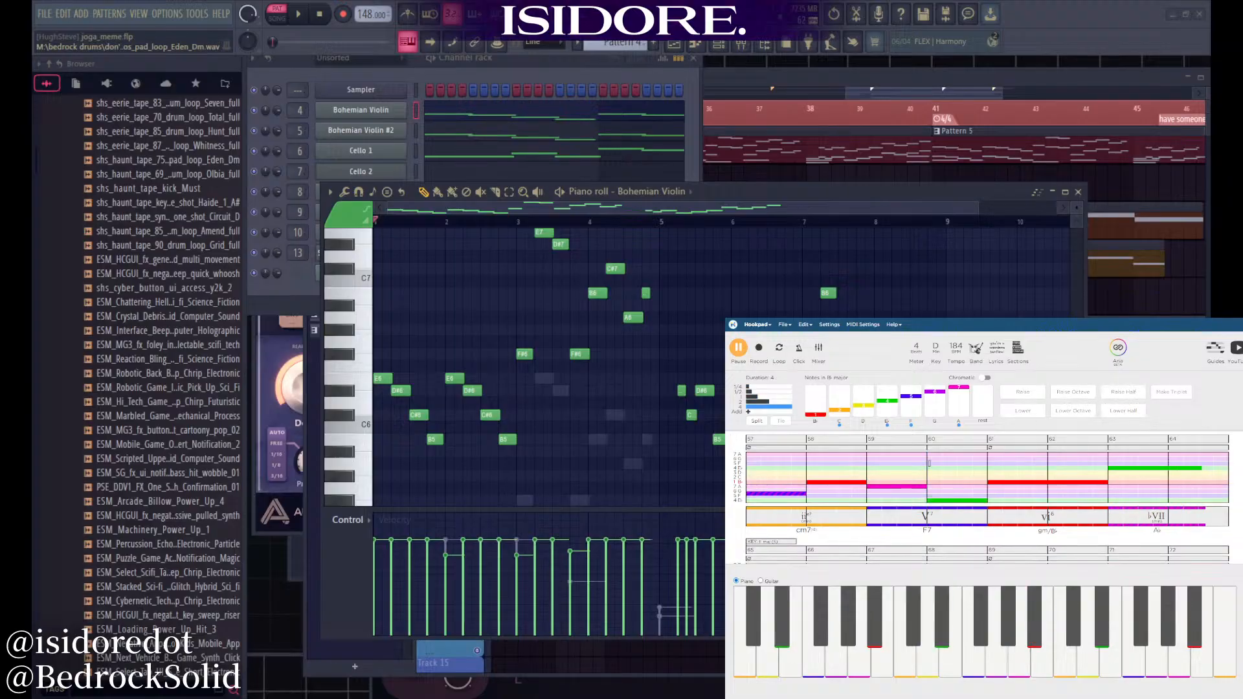
key(space)
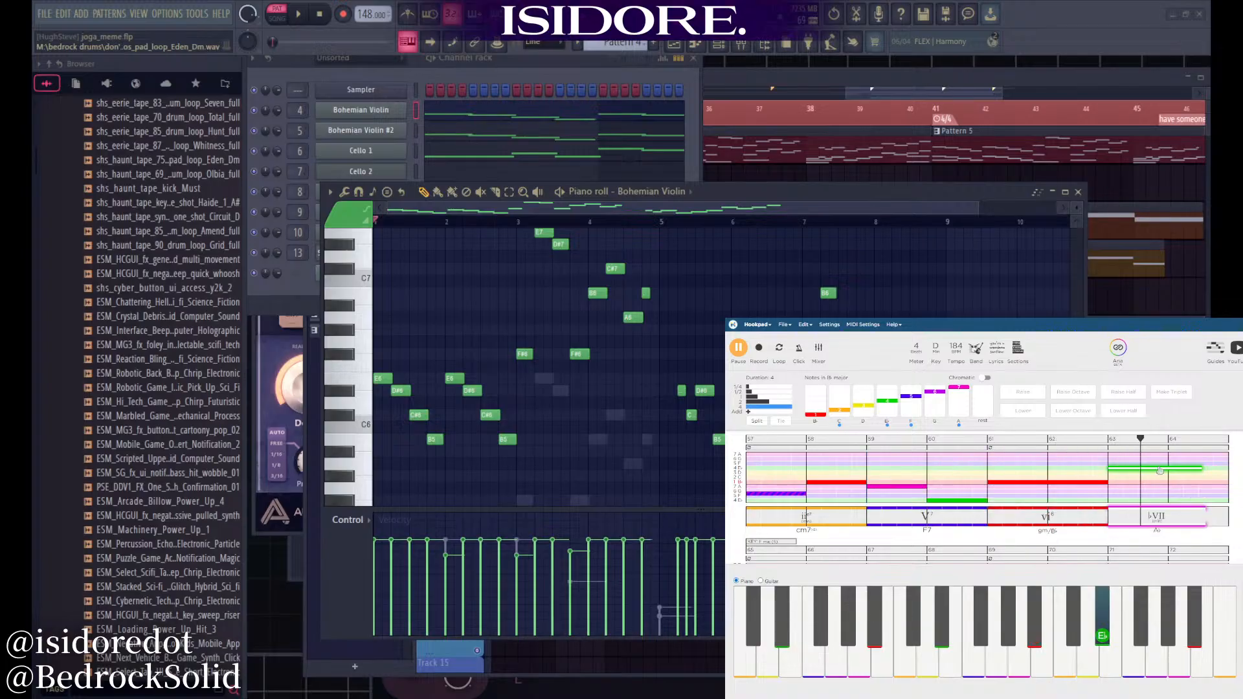
key(space)
Lower the long melody note over the A♭ chord in measure 63 to A♭ and play the passage back
drag(1159, 470, 1158, 486)
key(space)
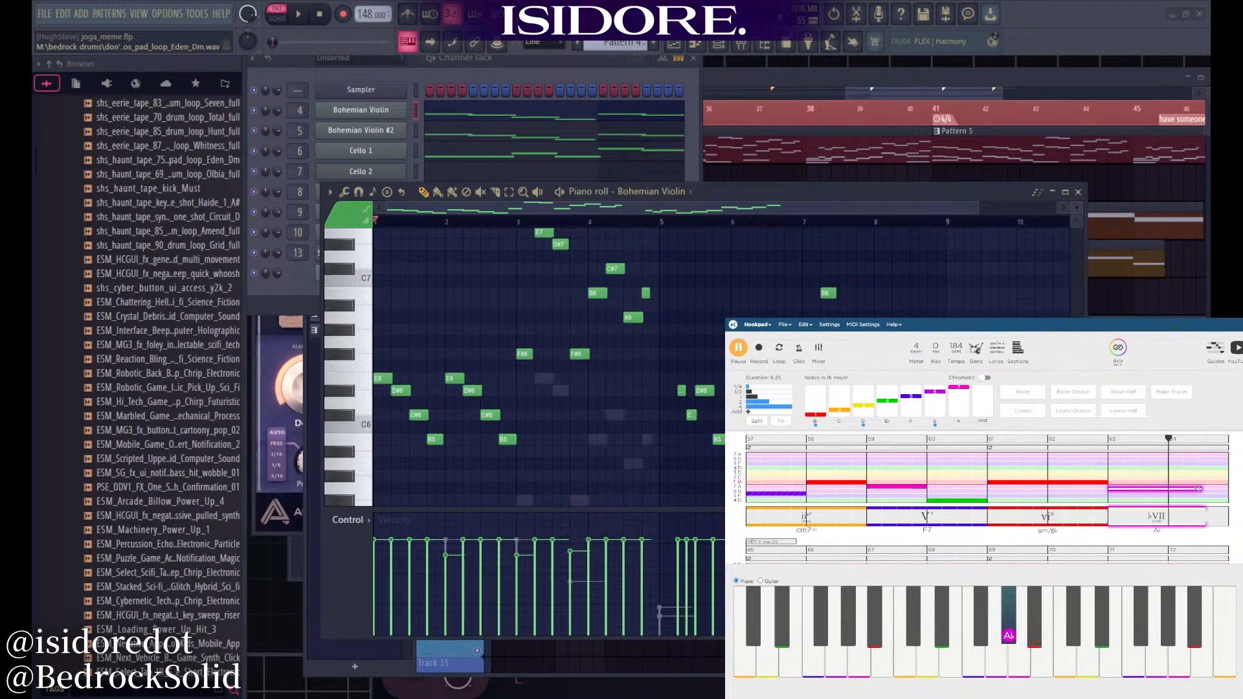
key(space)
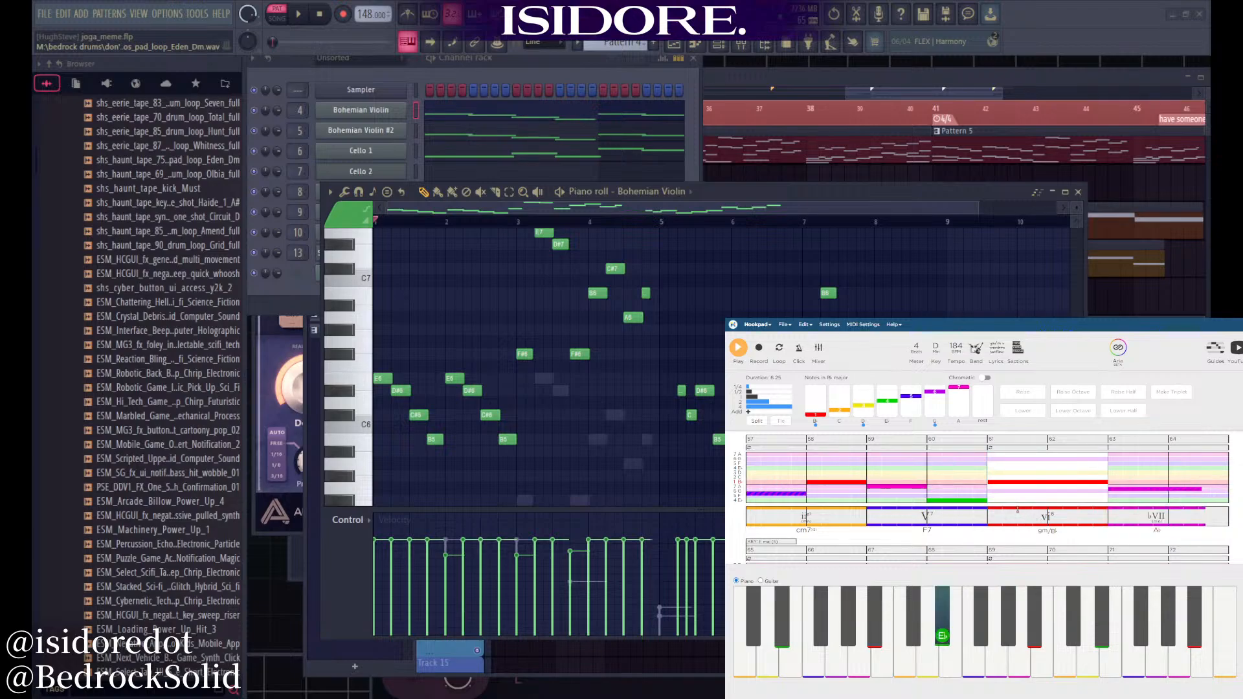
Play the F major section from measure 65 and review its Fmaj7 and B♭maj7 chords through measure 80
scroll(1021, 515, down, 2)
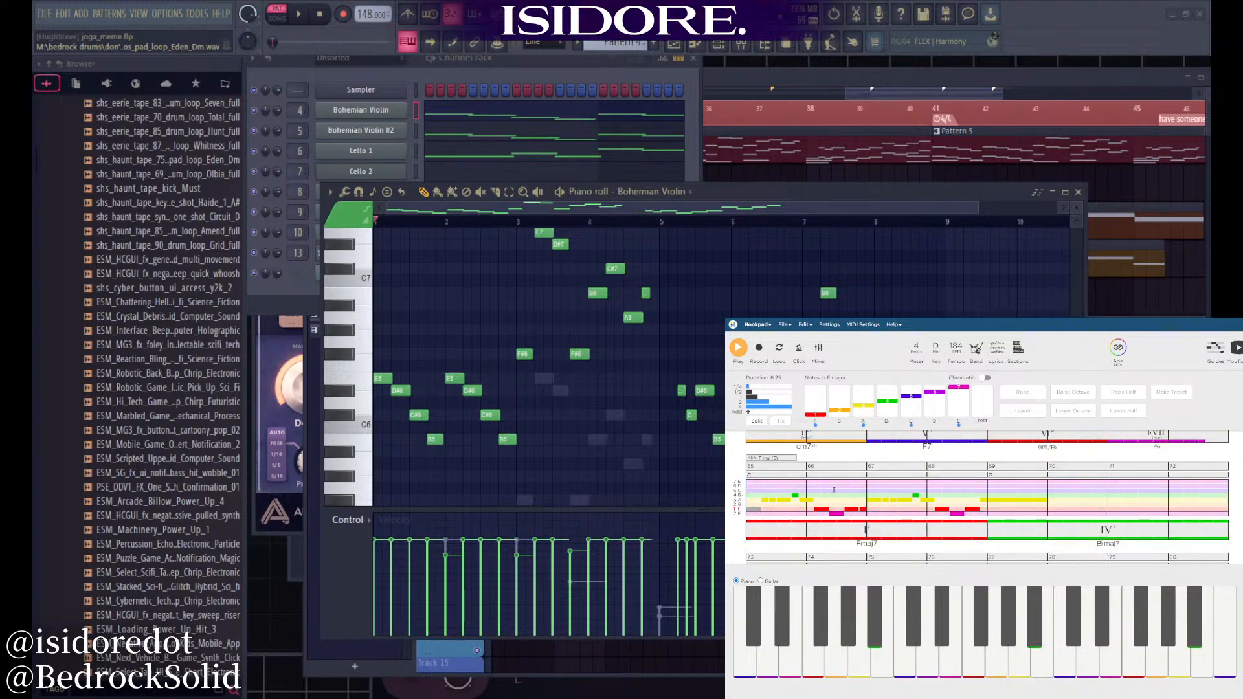
key(space)
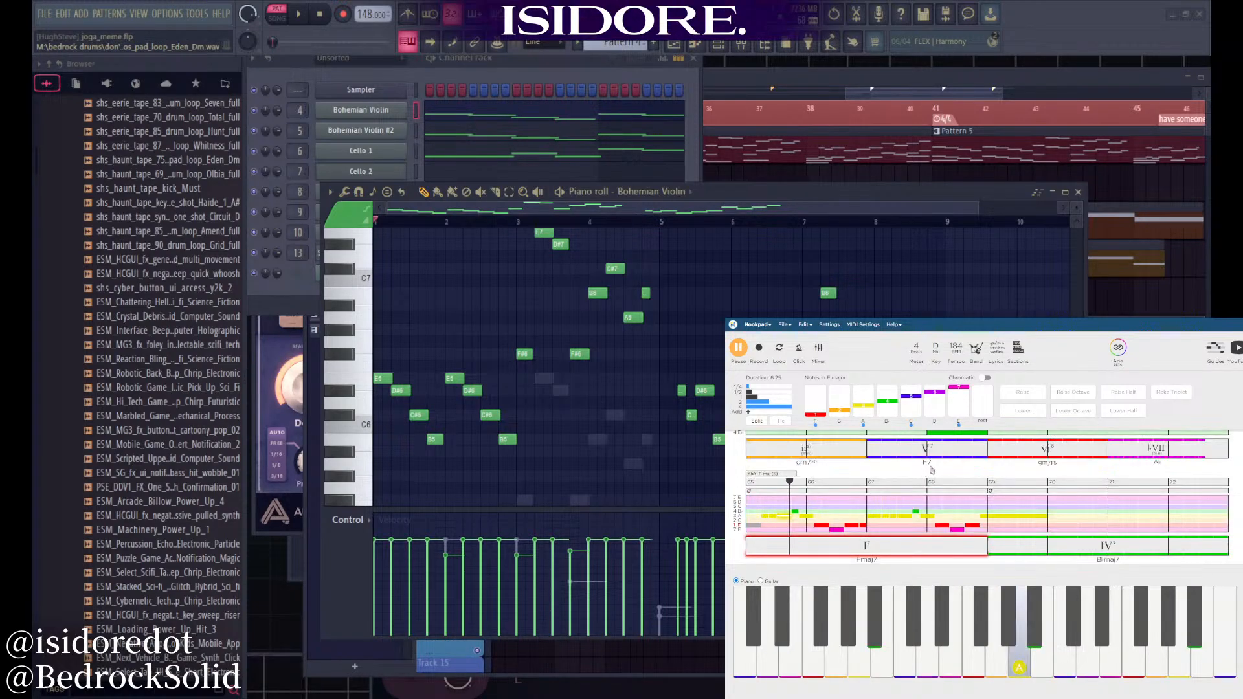
scroll(997, 473, down, 3)
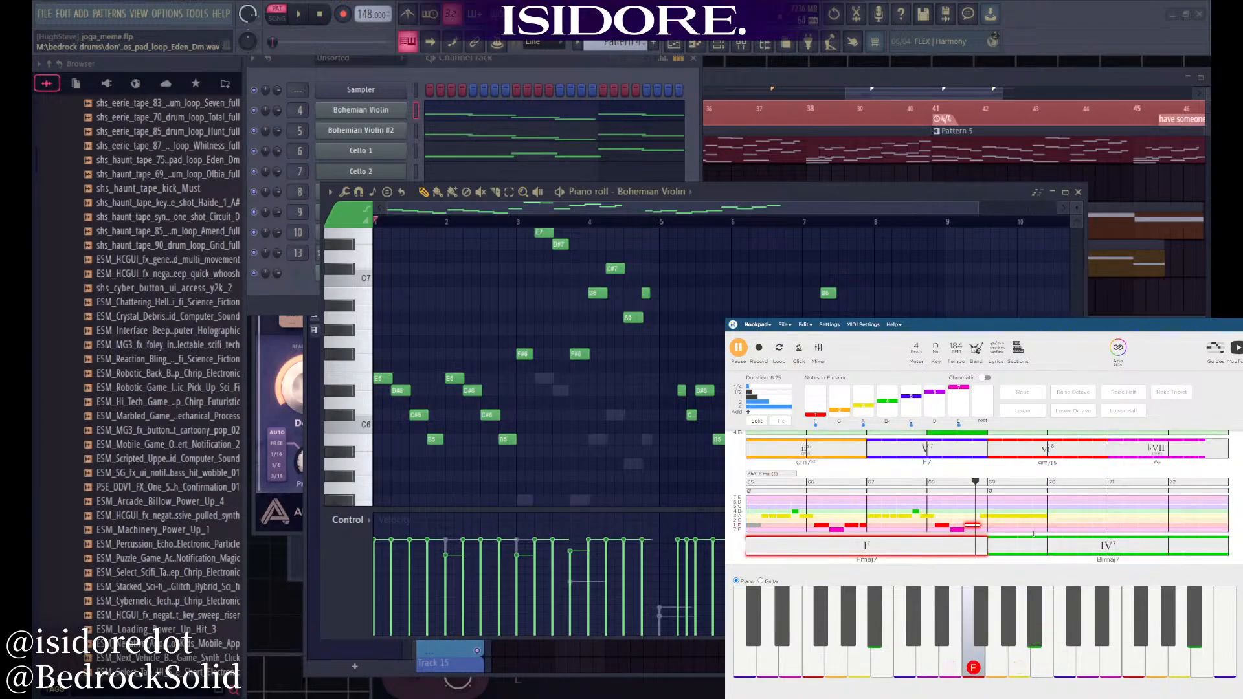
key(space)
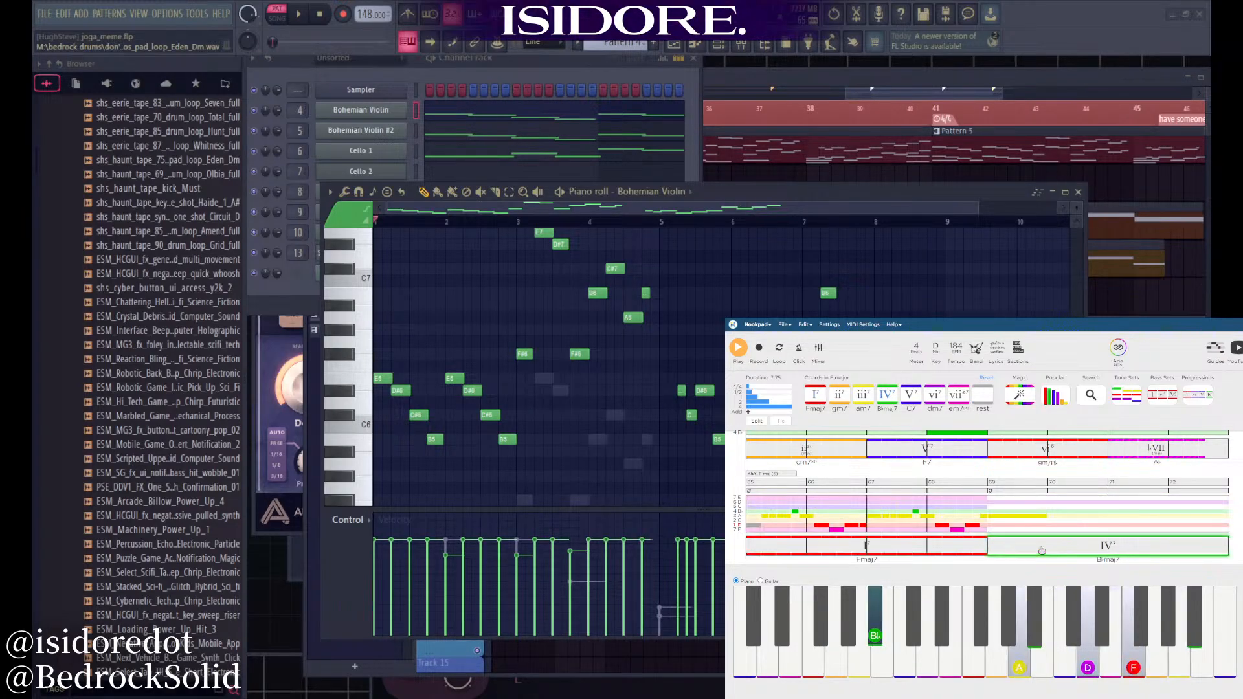
scroll(963, 525, down, 1)
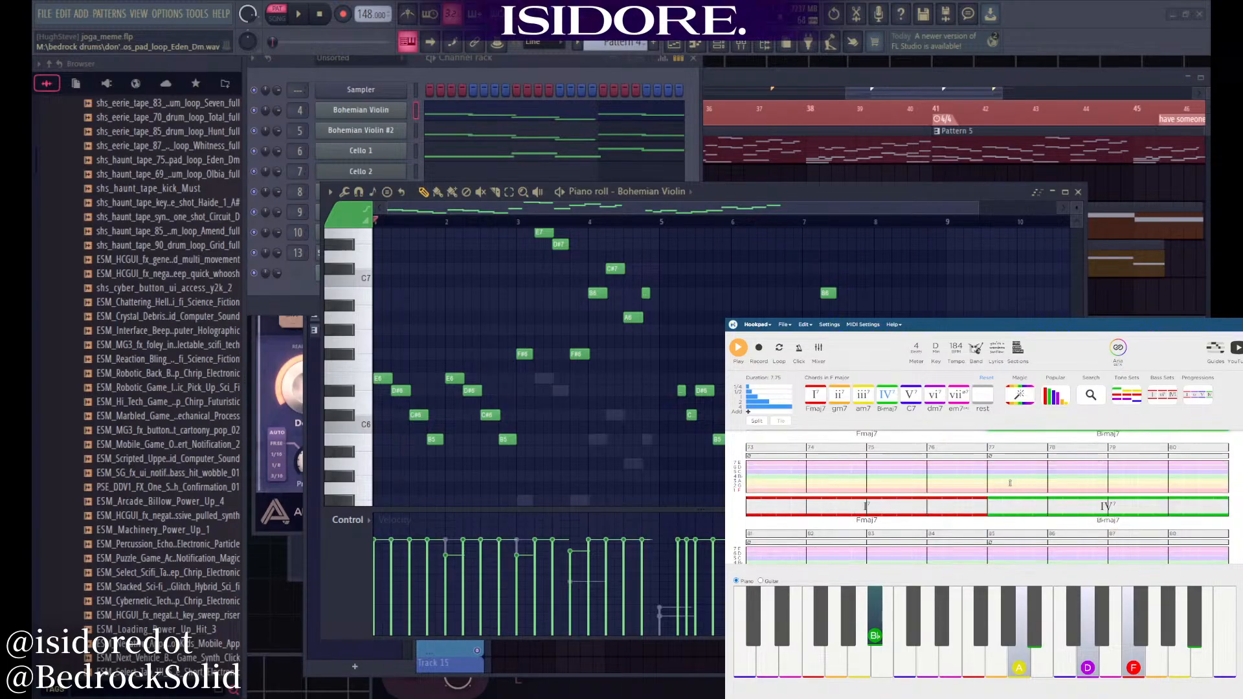
scroll(1008, 487, down, 1)
scroll(1002, 493, up, 1)
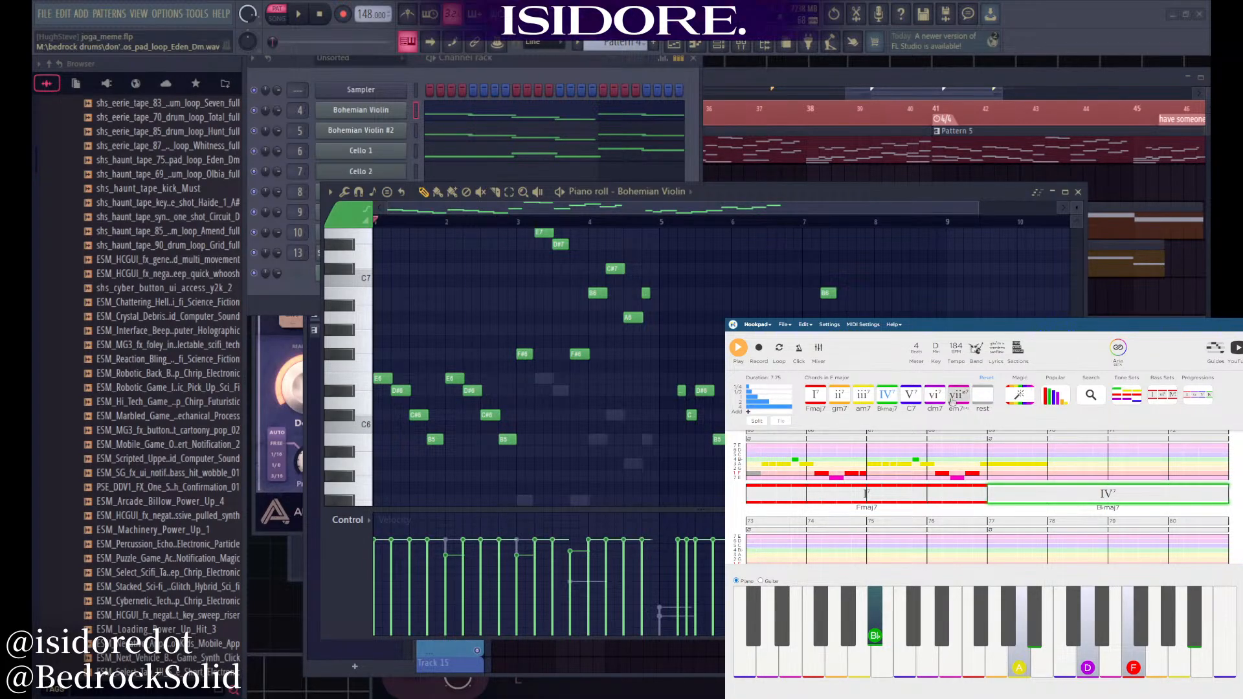
Open the list of saved projects and browse it for another song with a progression worth studying
click(783, 326)
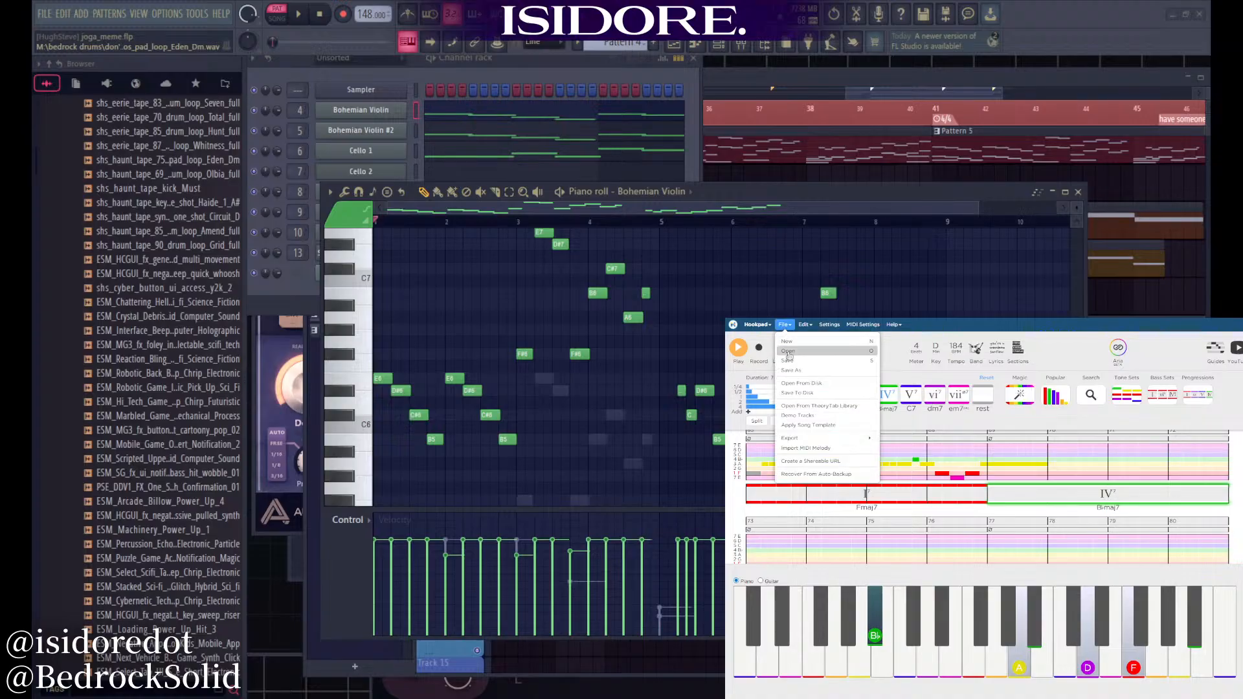
click(788, 353)
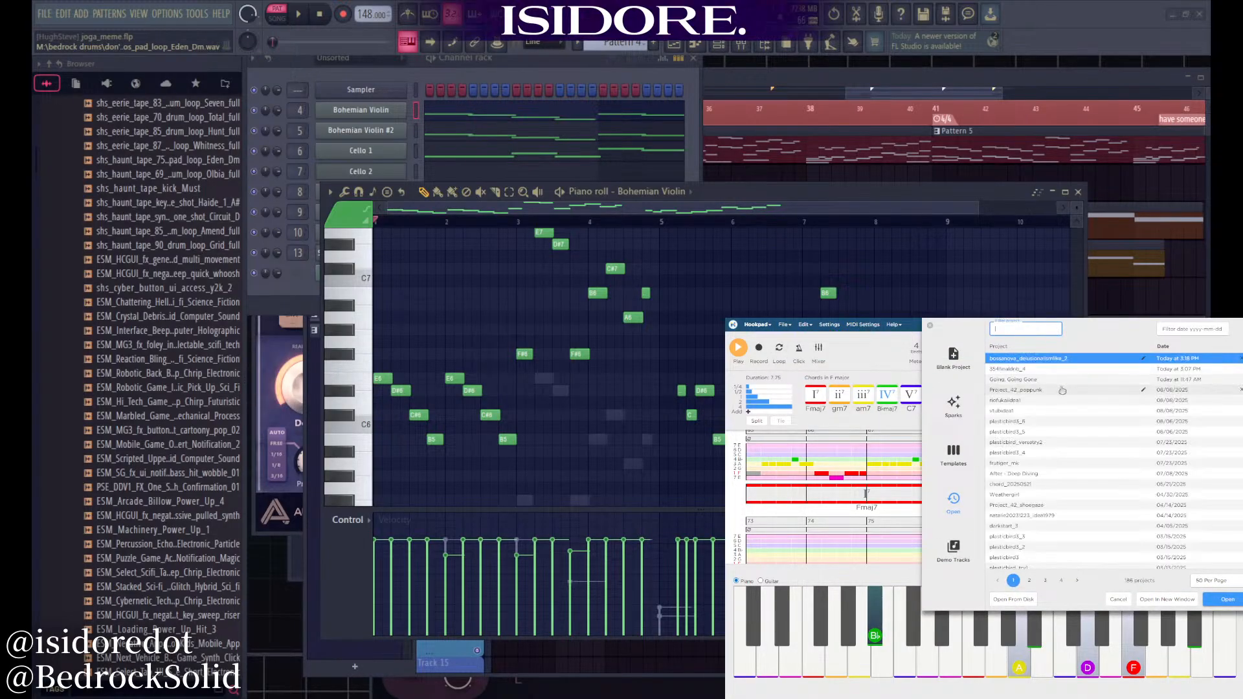
scroll(1046, 388, down, 3)
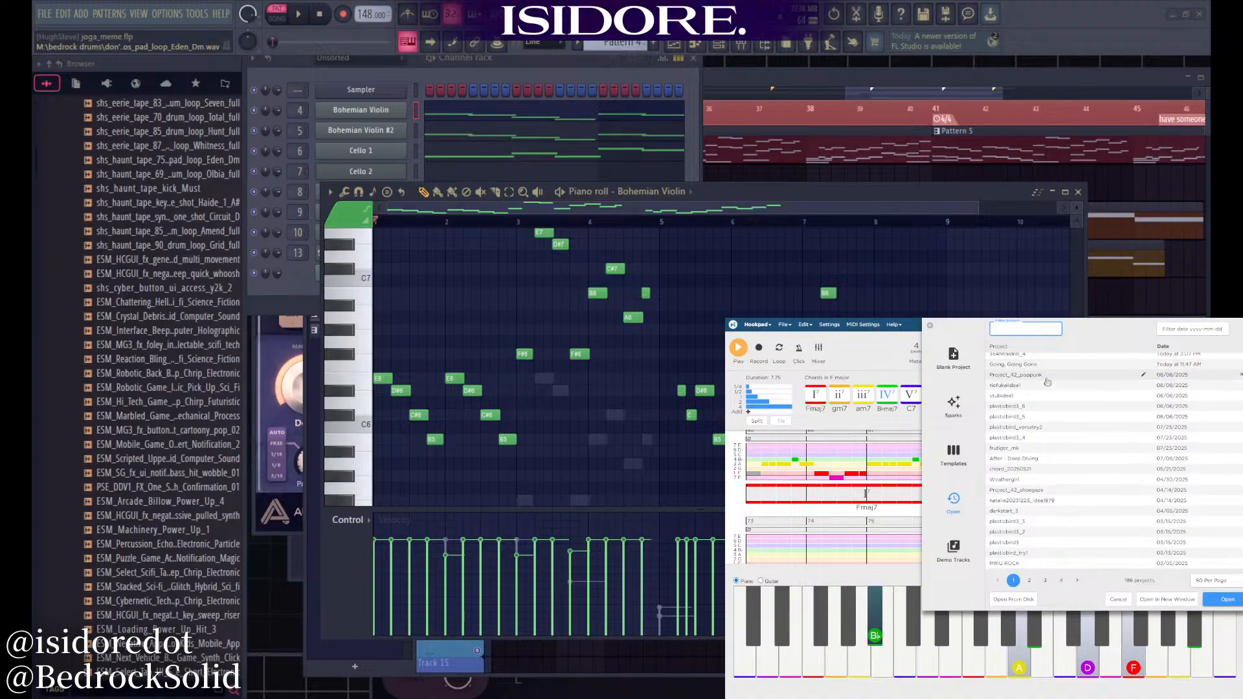
click(1049, 413)
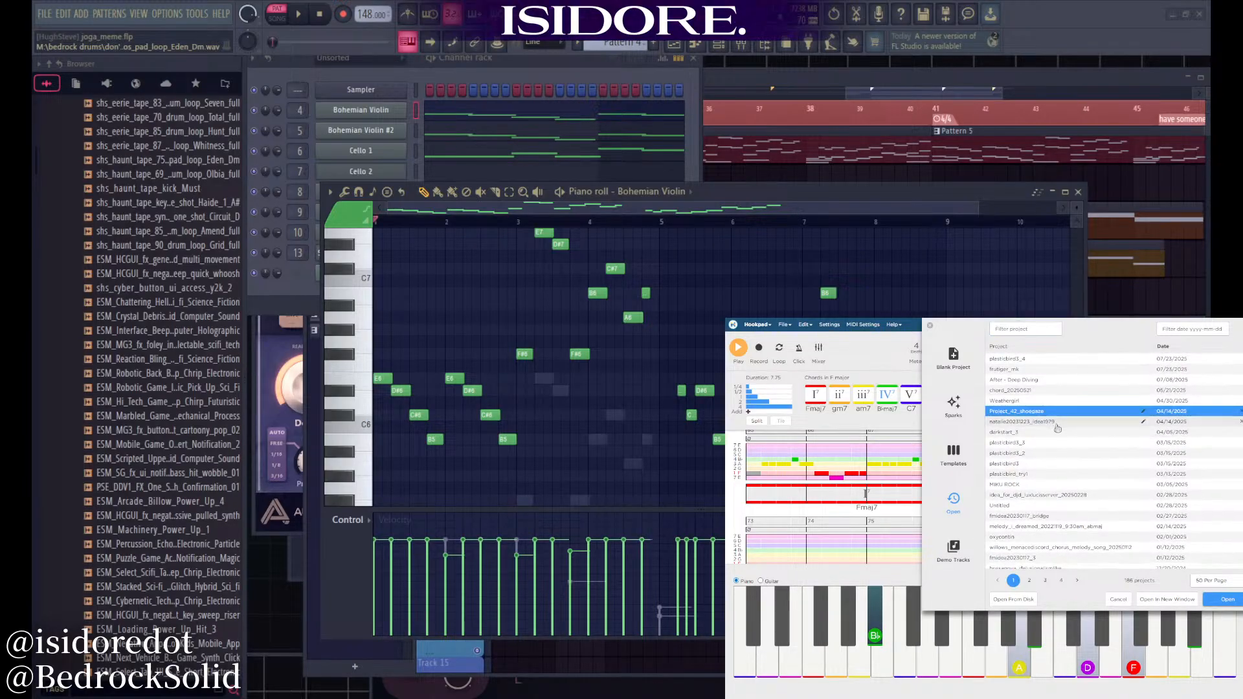
scroll(1056, 453, up, 2)
scroll(1056, 521, down, 3)
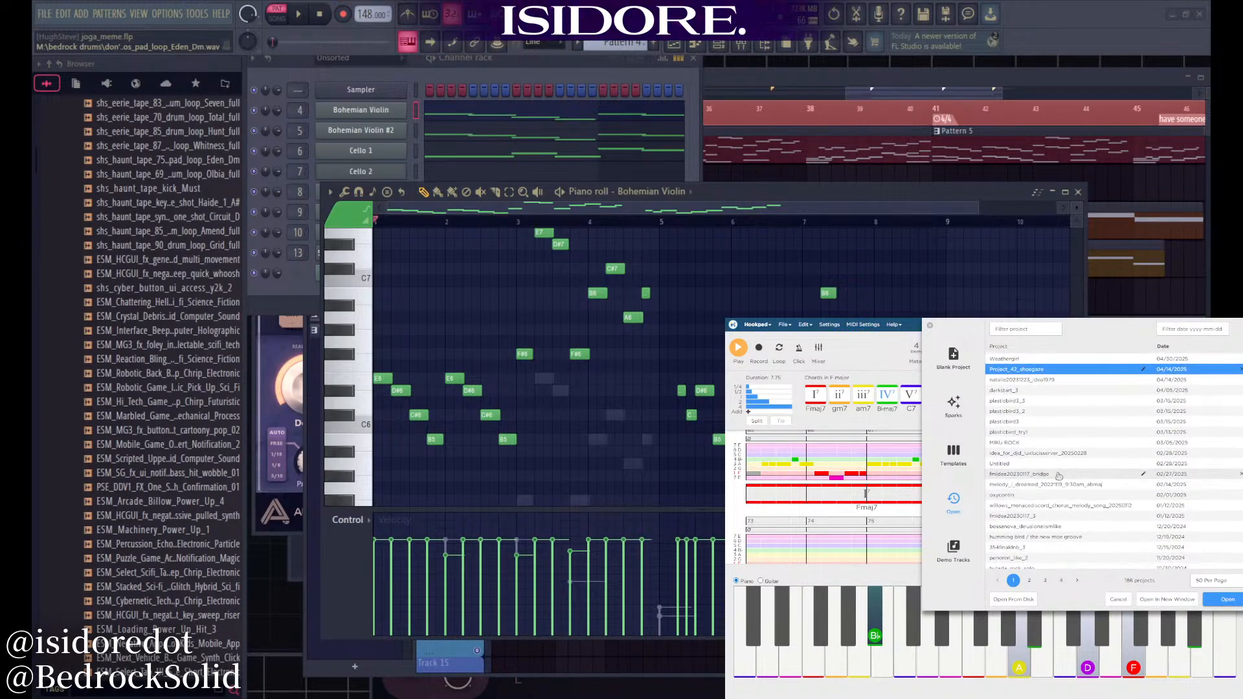
scroll(1060, 476, up, 5)
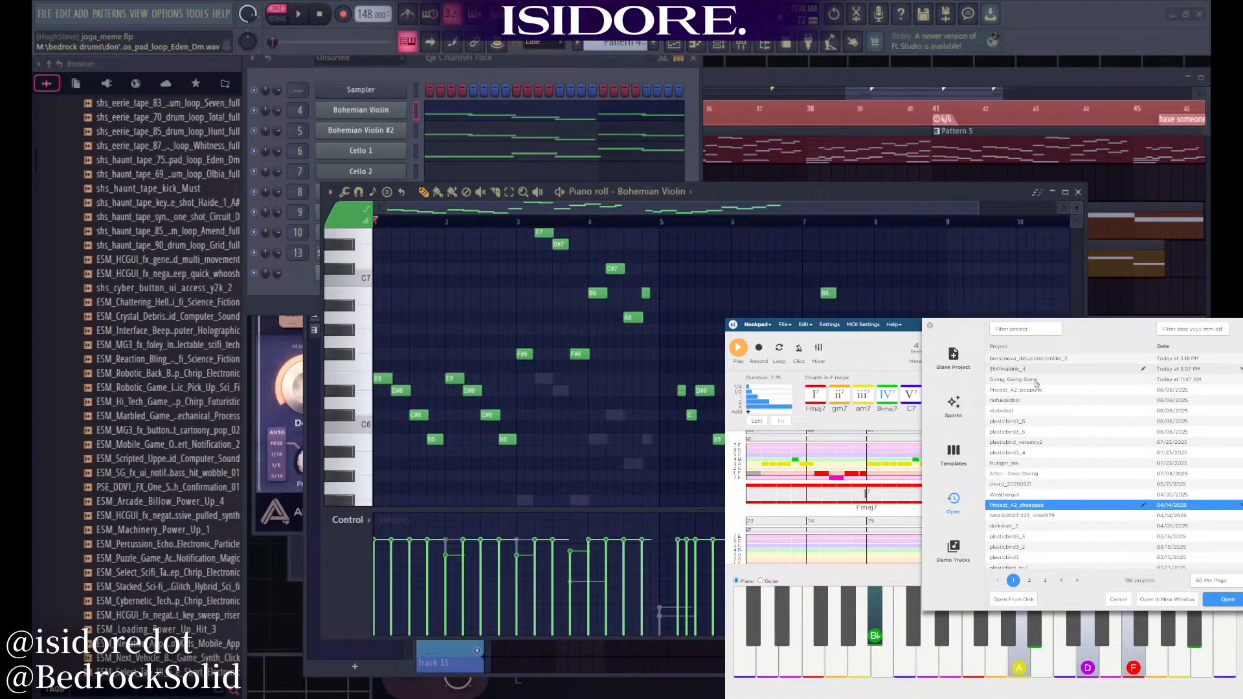
scroll(1069, 395, down, 3)
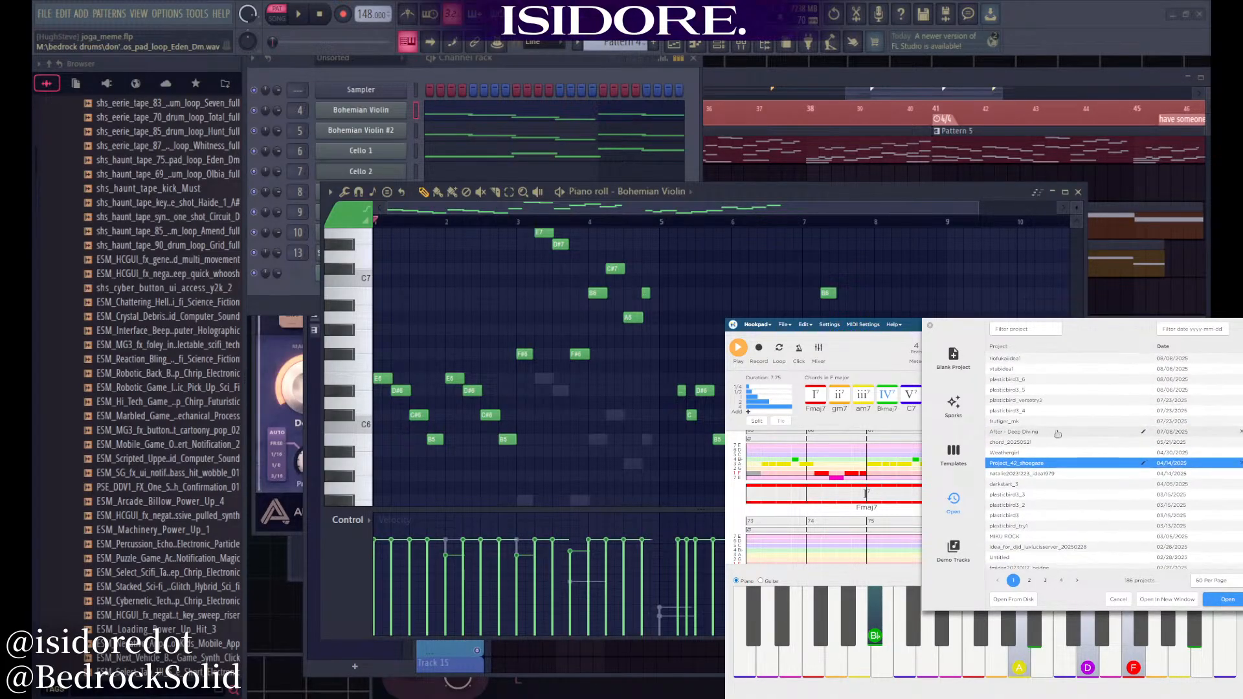
scroll(1065, 443, down, 3)
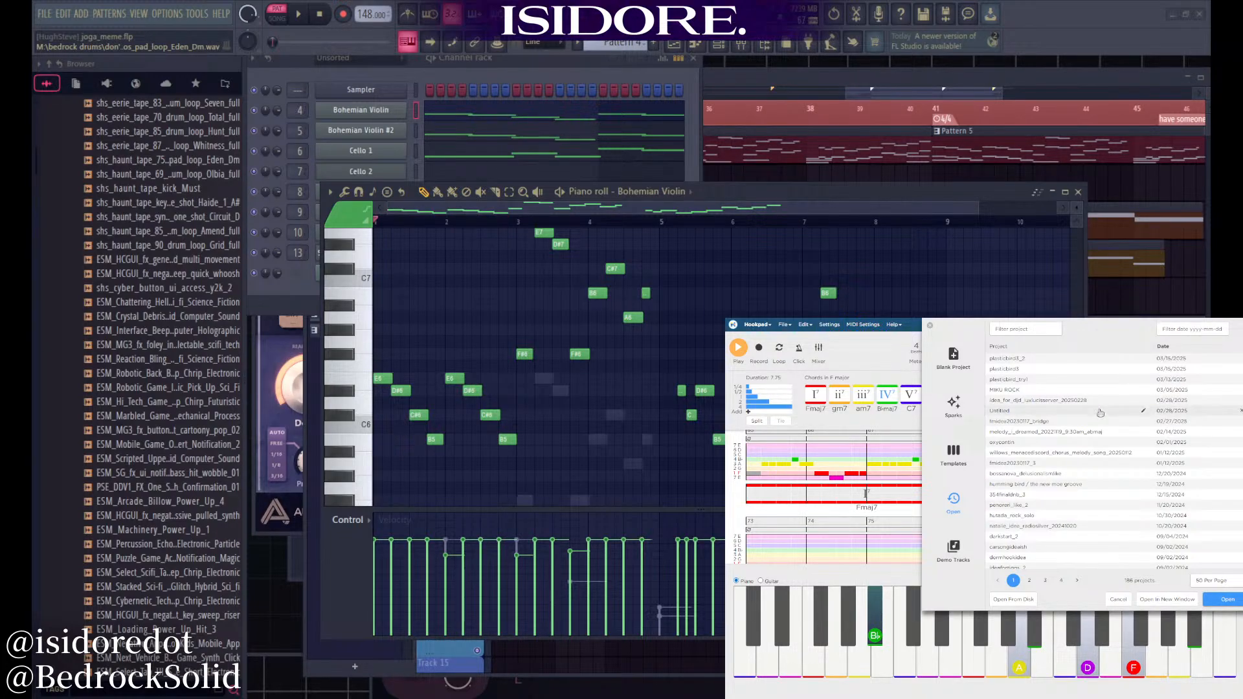
scroll(1100, 412, down, 3)
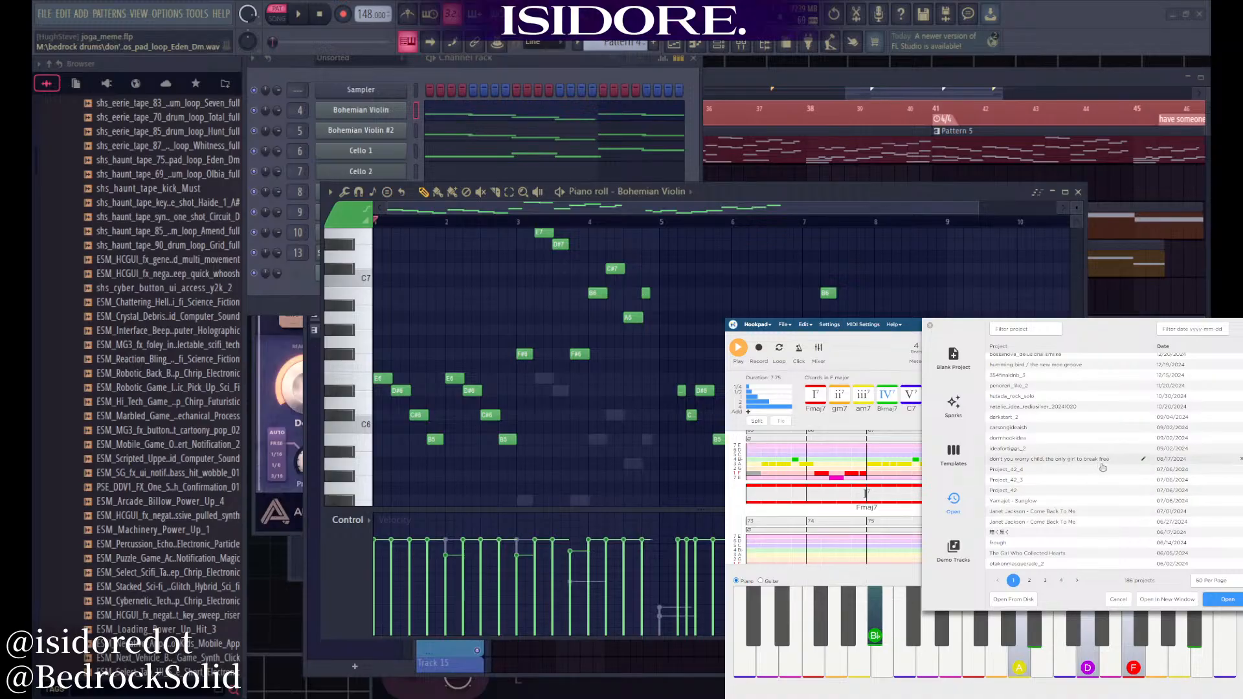
scroll(1103, 479, up, 2)
scroll(1104, 491, down, 2)
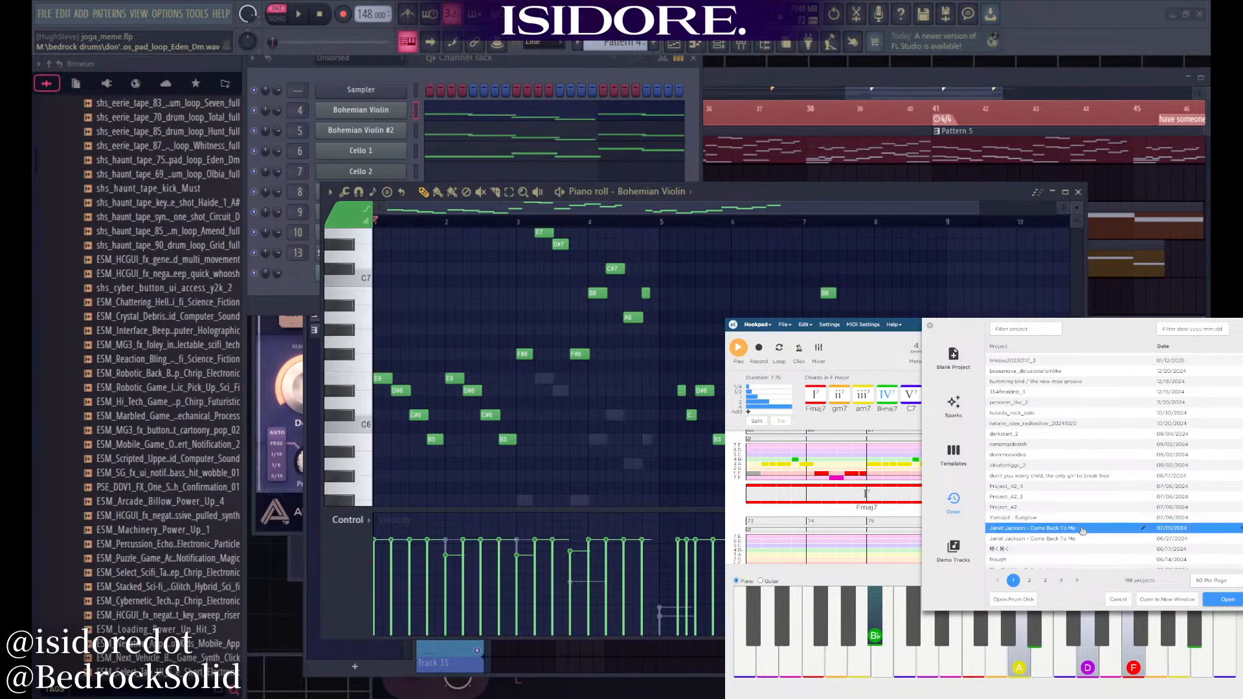
Look through the remaining saved projects and open the more recent "Janet Jackson - Come Back To Me"
click(1083, 528)
scroll(1088, 479, down, 1)
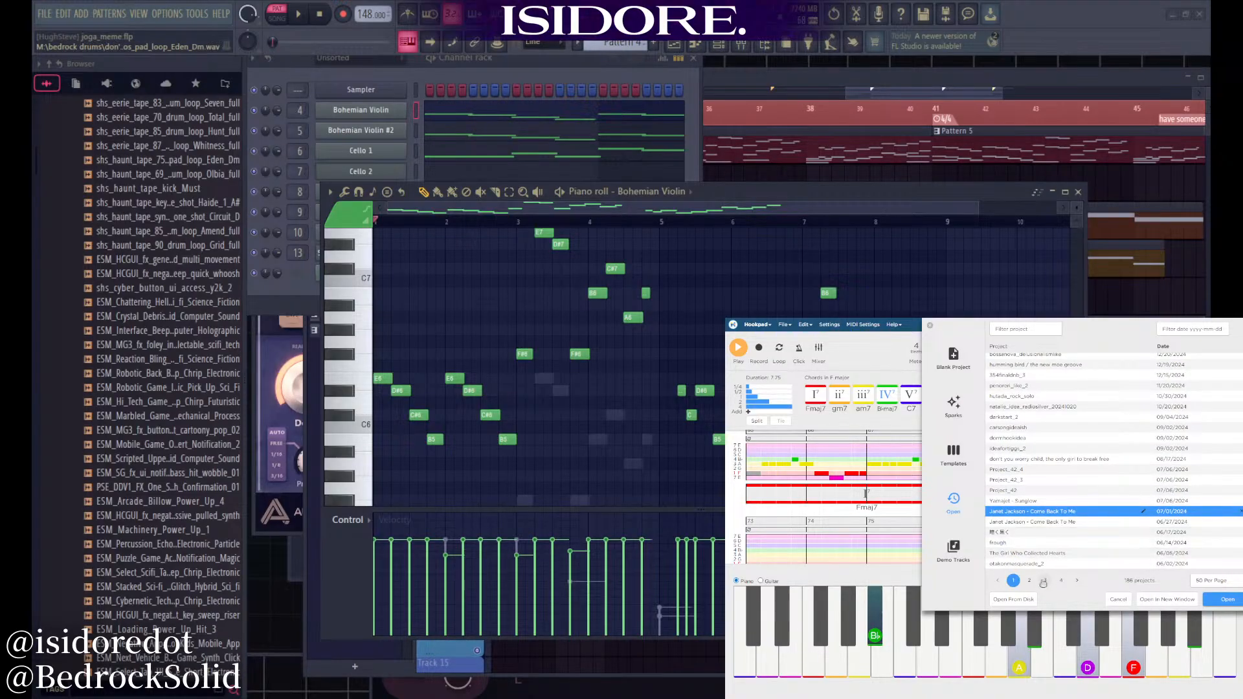
scroll(1061, 526, up, 3)
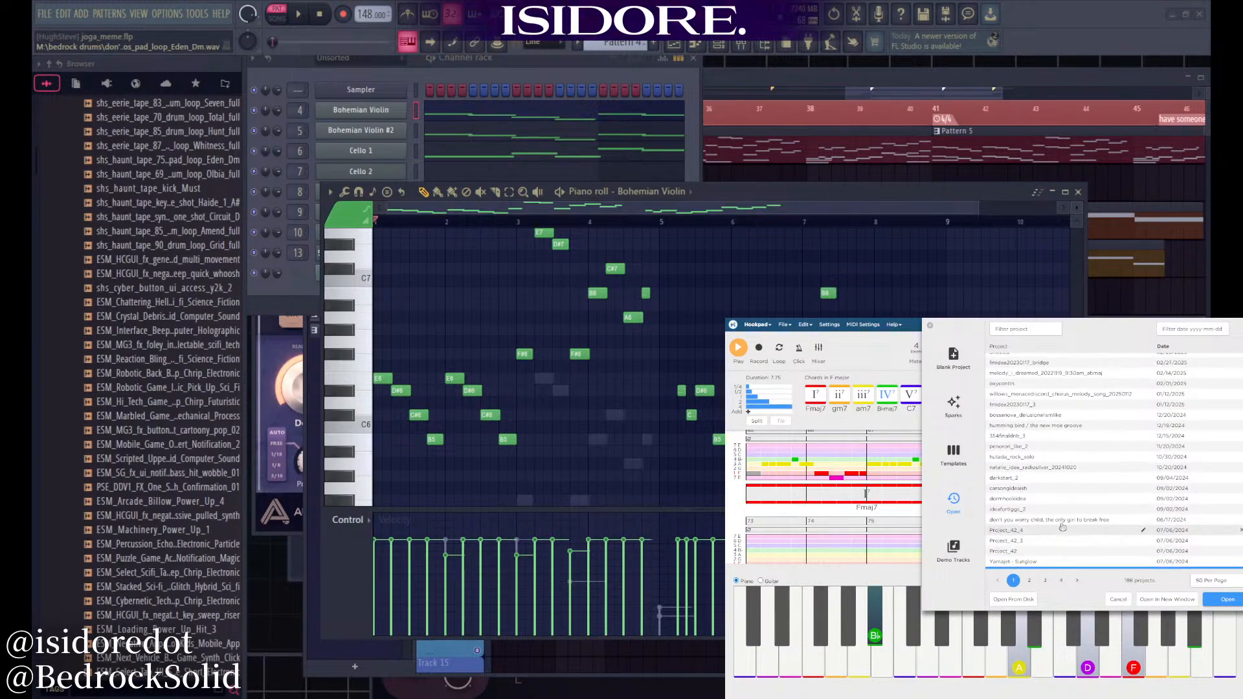
scroll(1061, 521, down, 3)
scroll(1055, 513, up, 3)
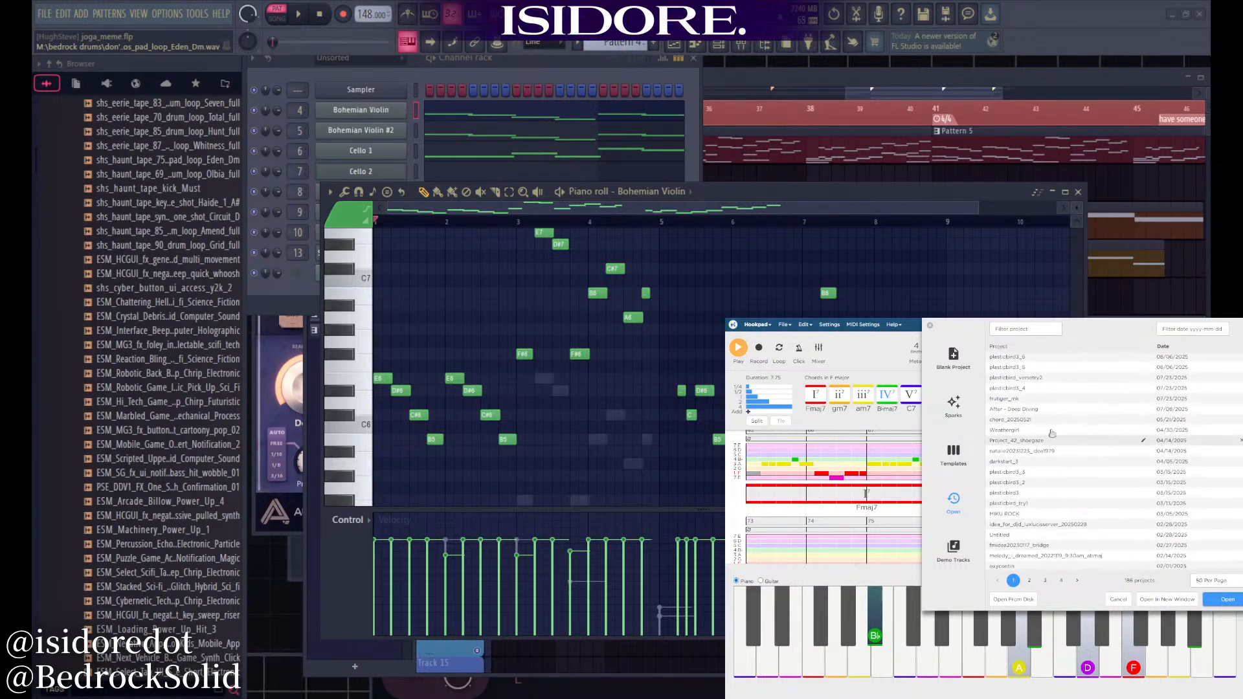
scroll(1054, 515, down, 3)
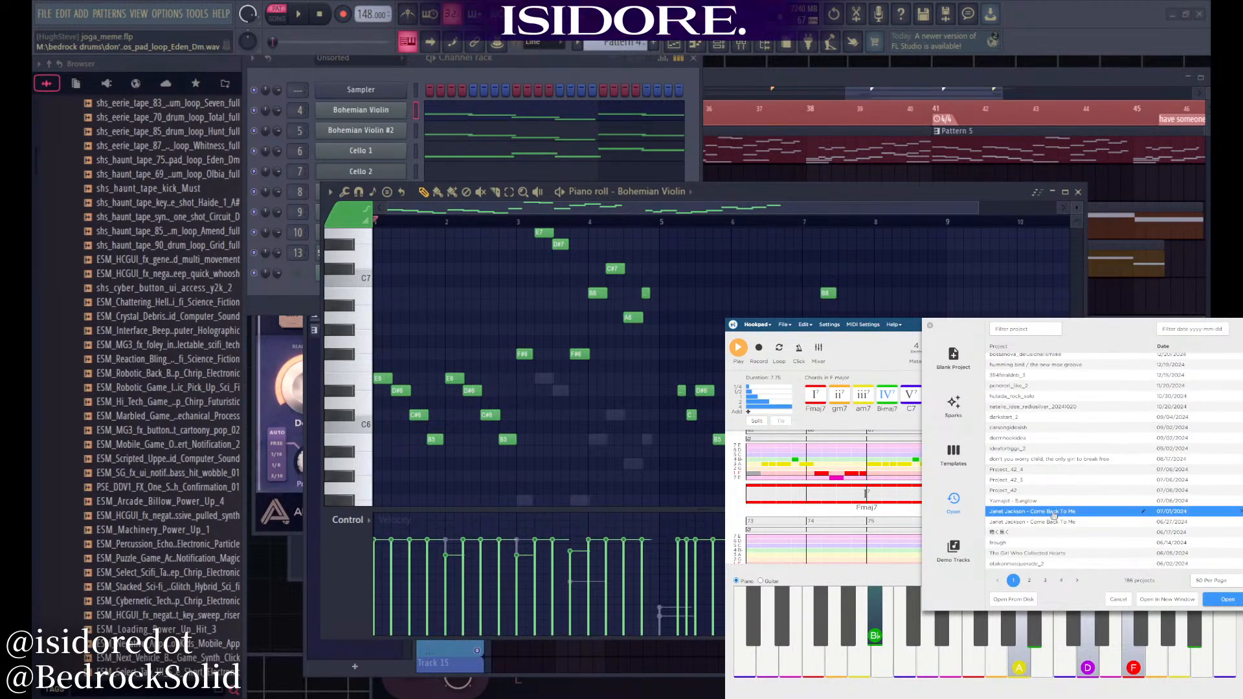
scroll(1054, 515, up, 5)
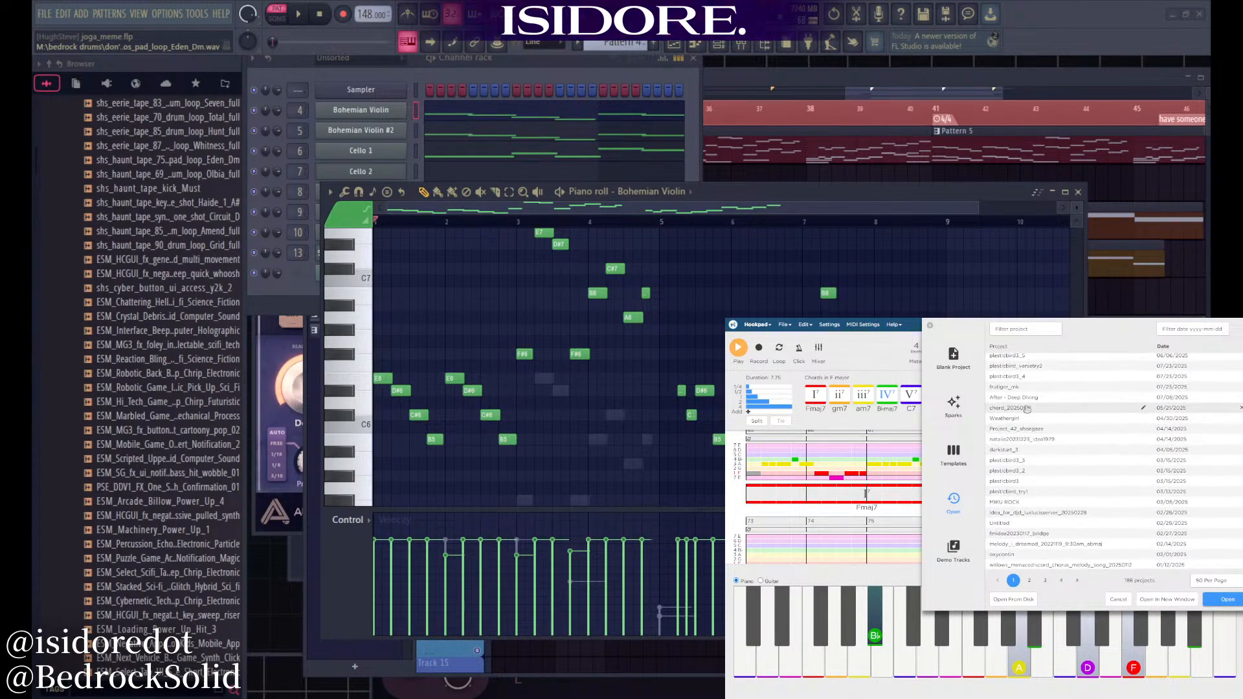
scroll(1027, 403, down, 5)
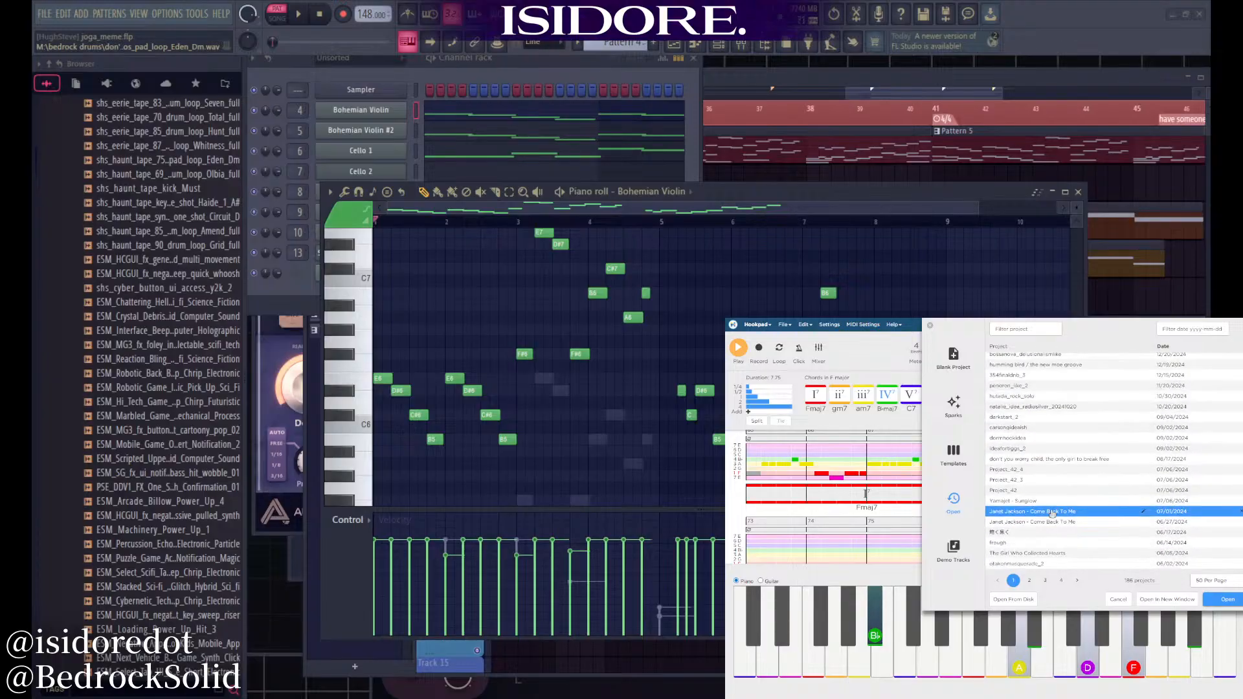
double_click(1052, 513)
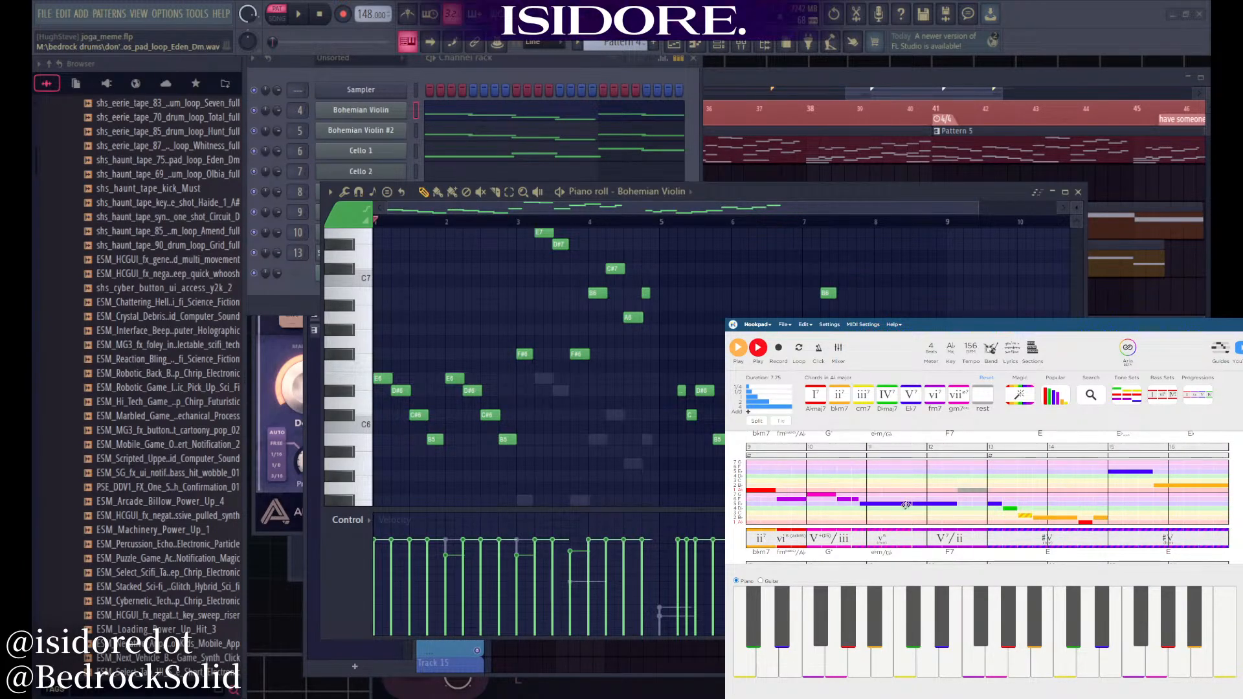
Audition the chords of measures 9–16 one by one, from b♭m7 through G, e♭m/G♭ and F7 to E
click(795, 541)
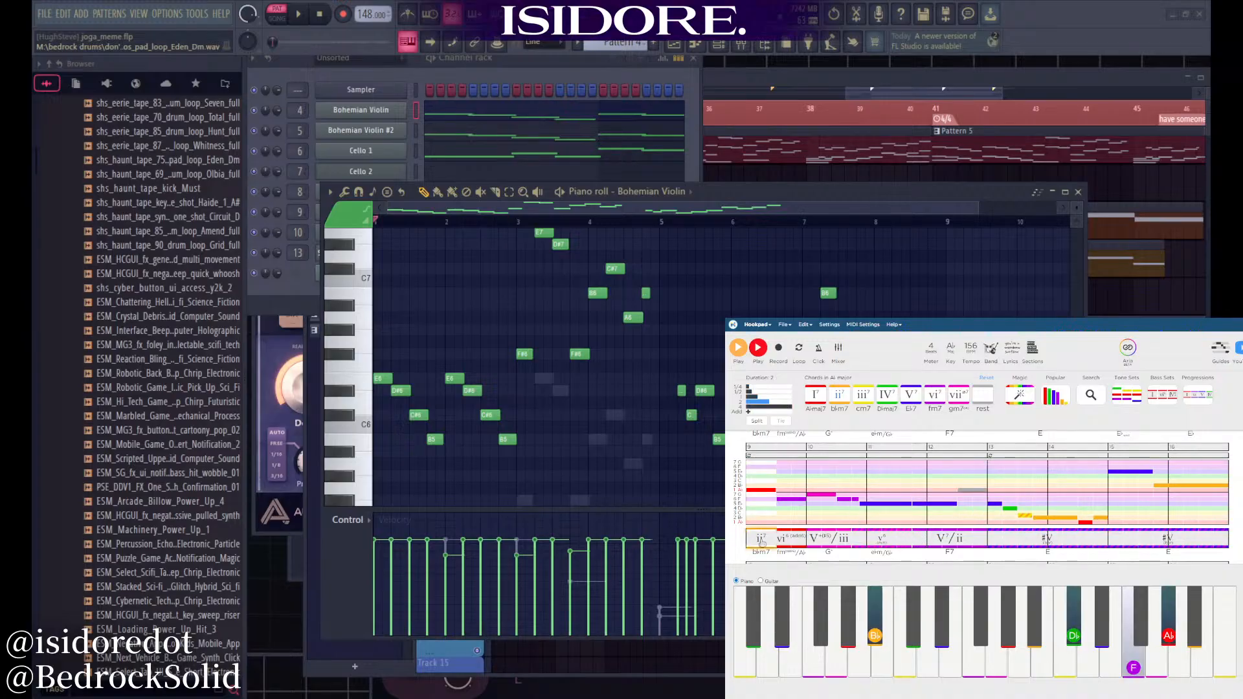
click(873, 541)
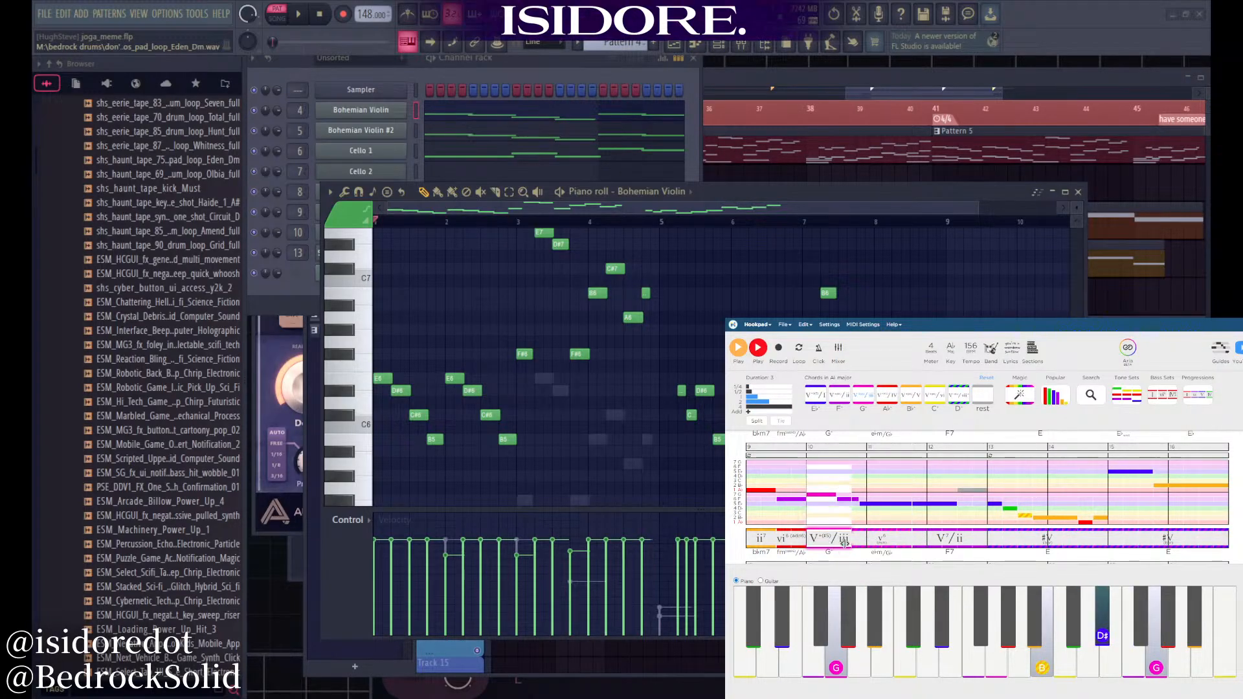
click(879, 542)
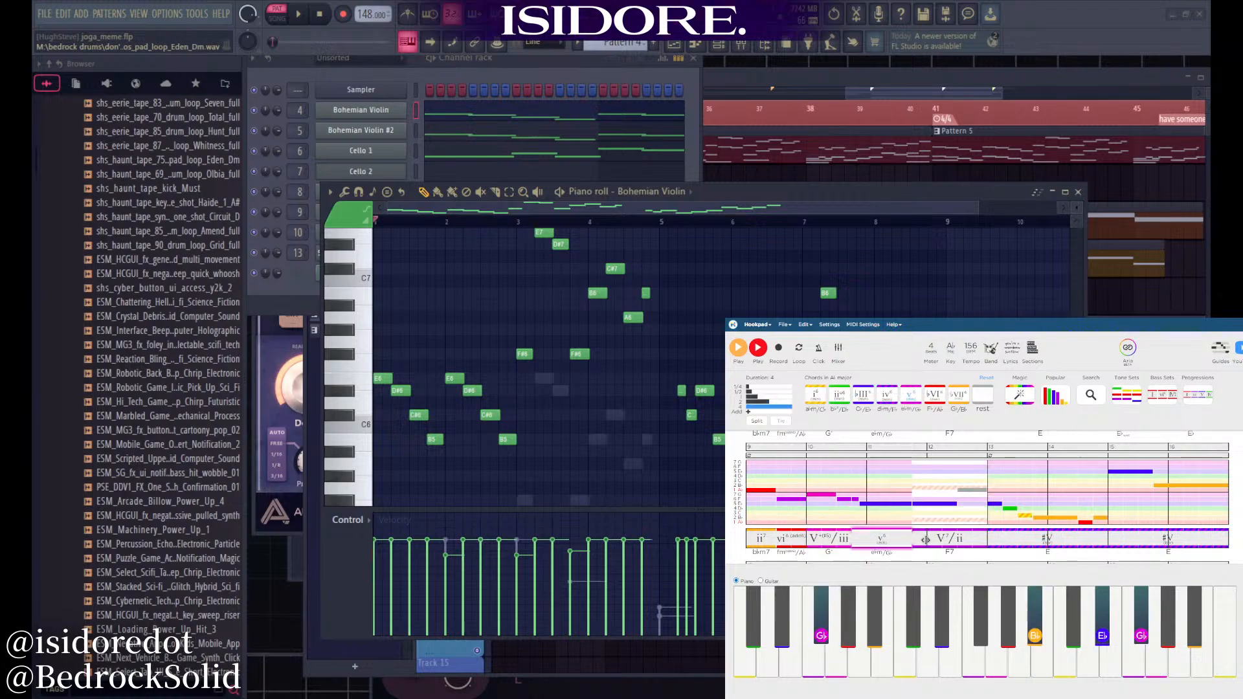
click(948, 545)
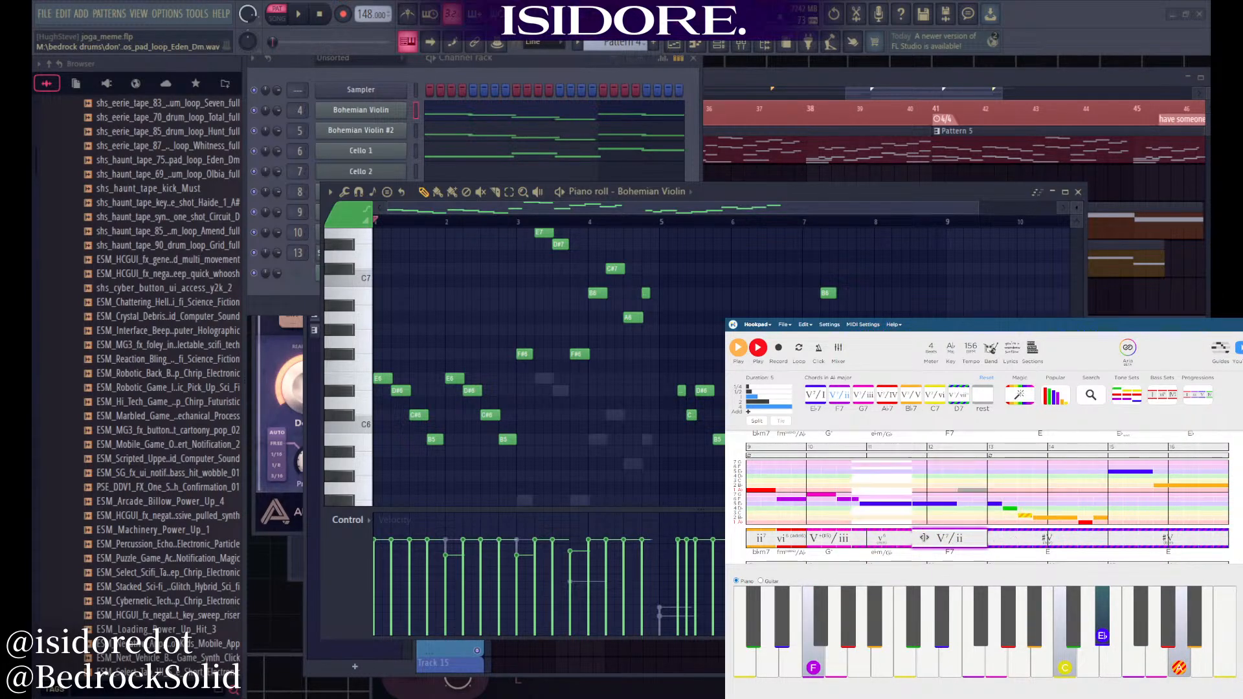
click(1034, 542)
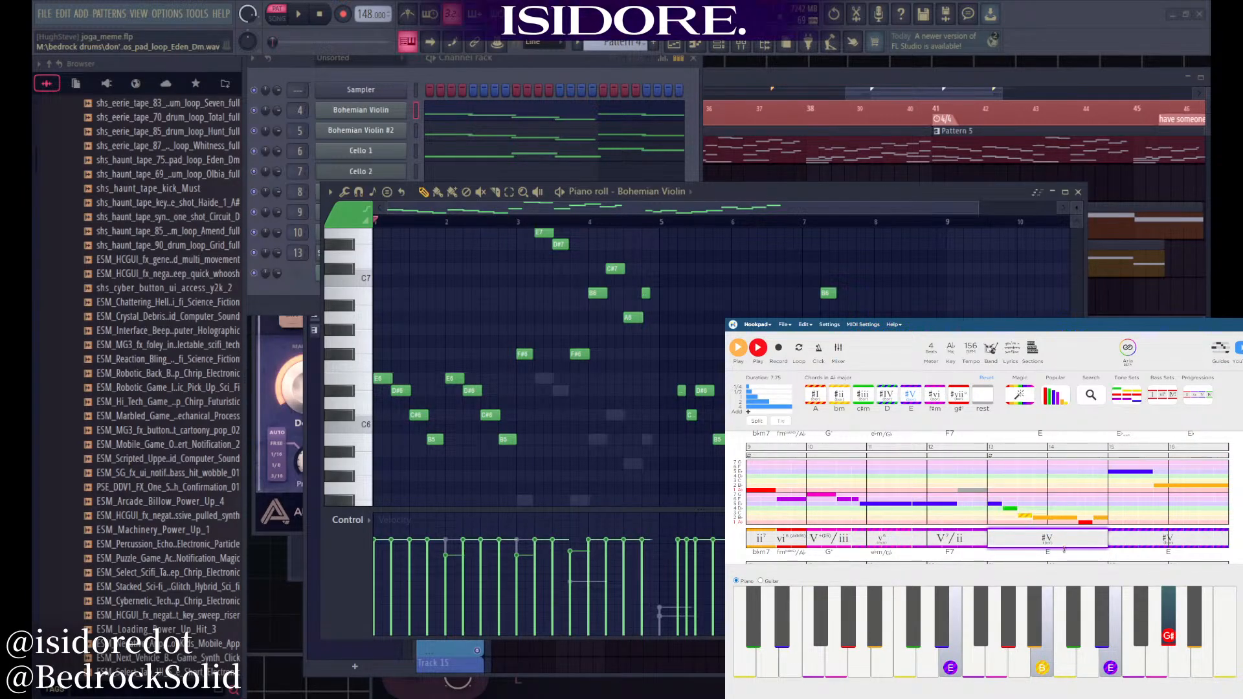
click(1138, 541)
scroll(1012, 540, down, 1)
scroll(1013, 538, up, 3)
Audition the E♭sus4 and E♭ chords in measures 7–8, plus the opening chords from b♭m7 up to F7
click(1089, 503)
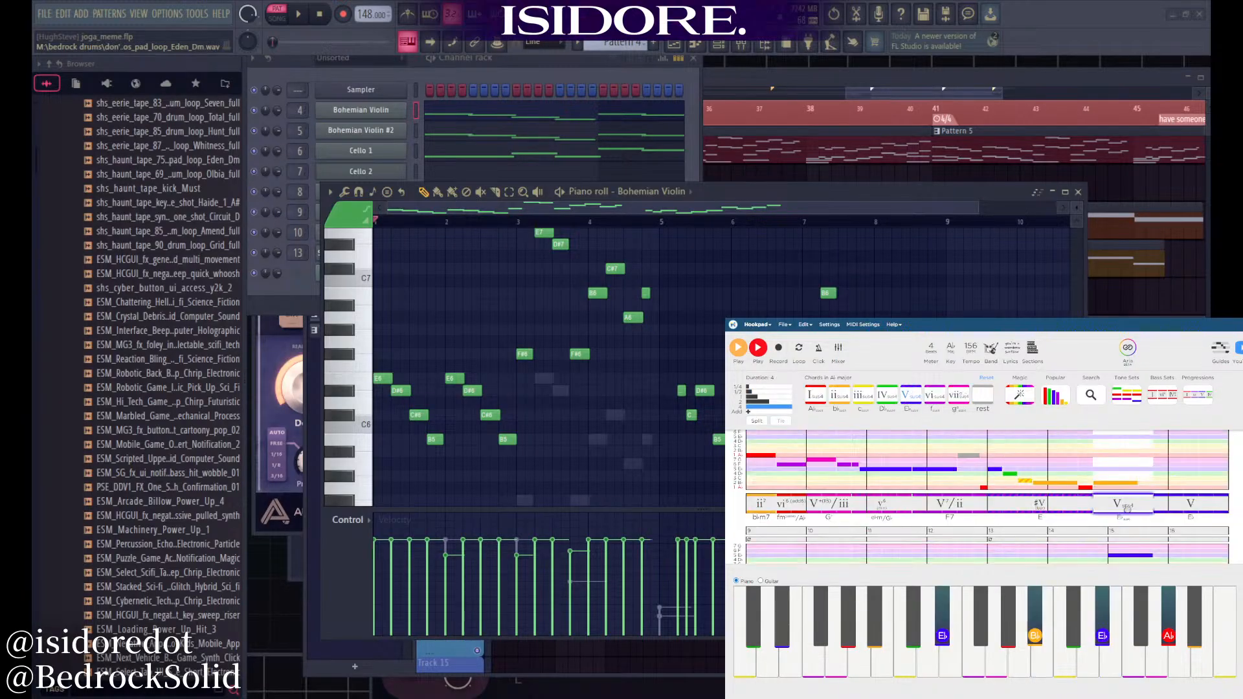
click(1189, 504)
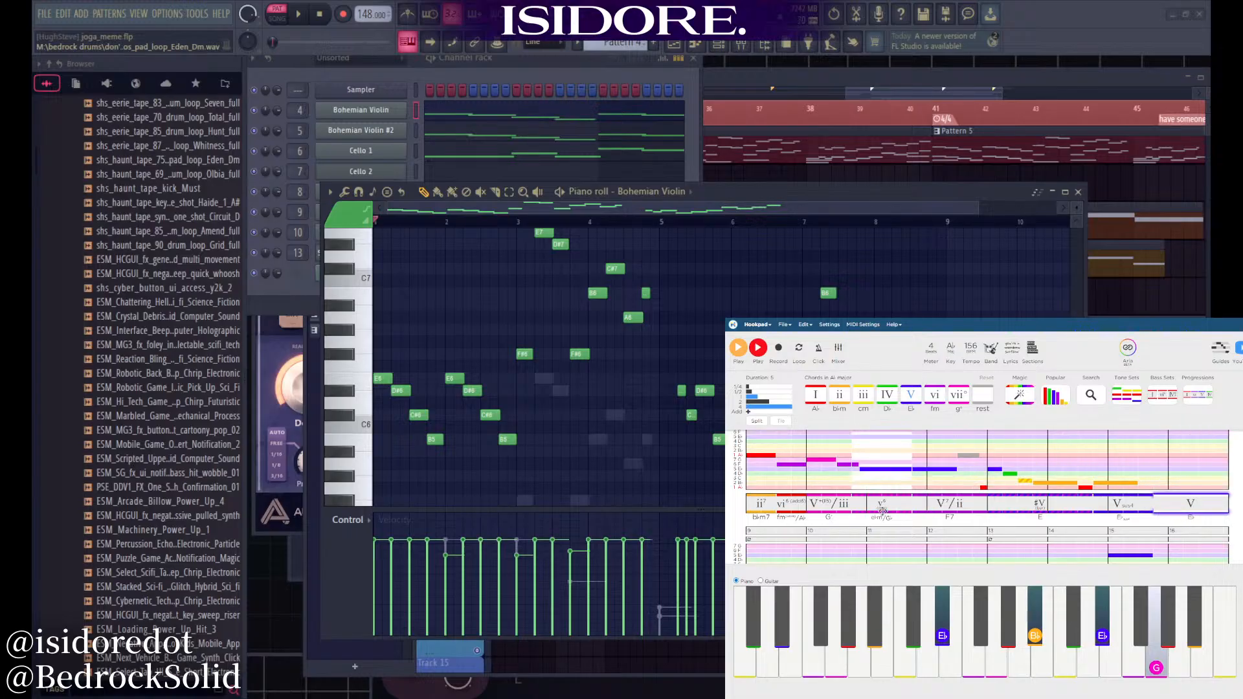
click(761, 510)
click(791, 508)
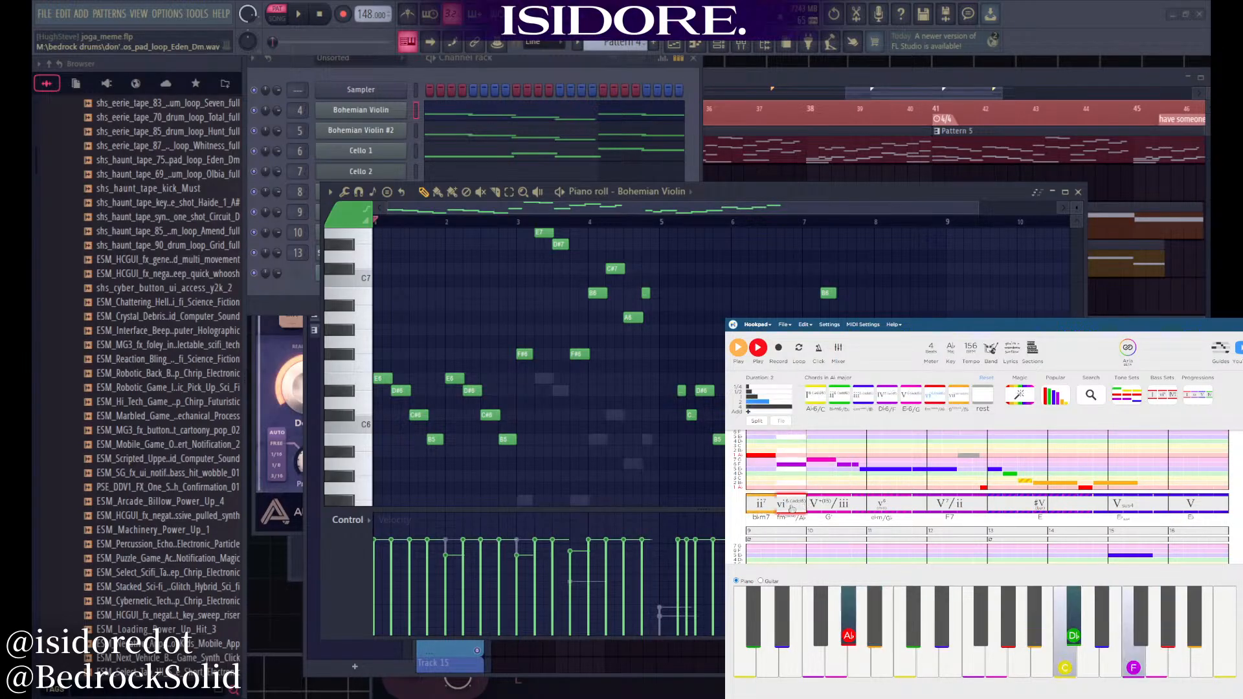
click(830, 507)
click(877, 507)
click(950, 505)
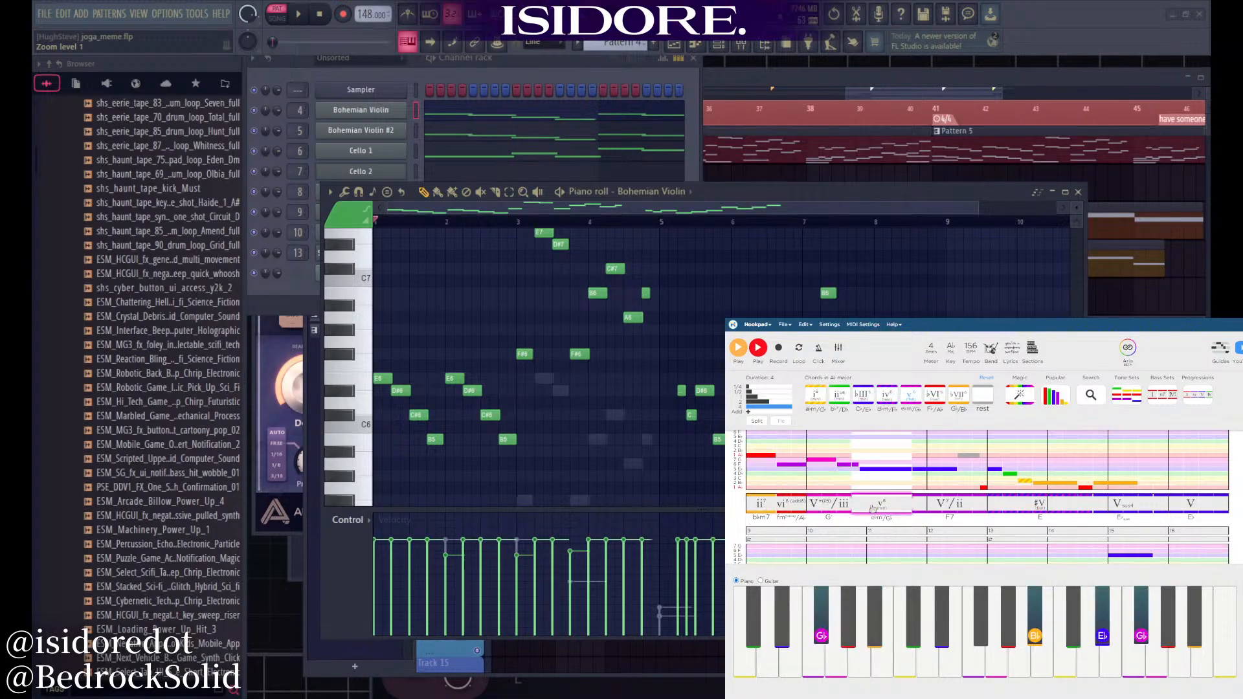
click(950, 504)
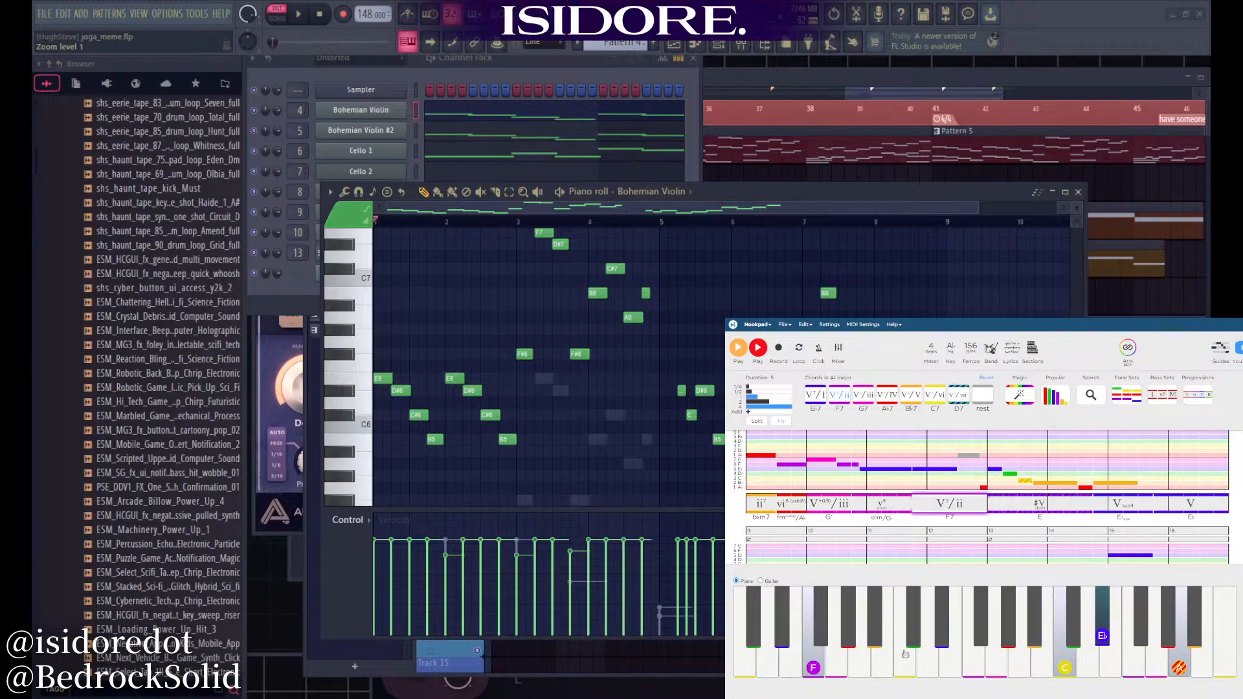
Replay the opening b♭m7, fm/A♭ and G chords to hear how the bass line descends
click(761, 503)
click(791, 504)
click(828, 504)
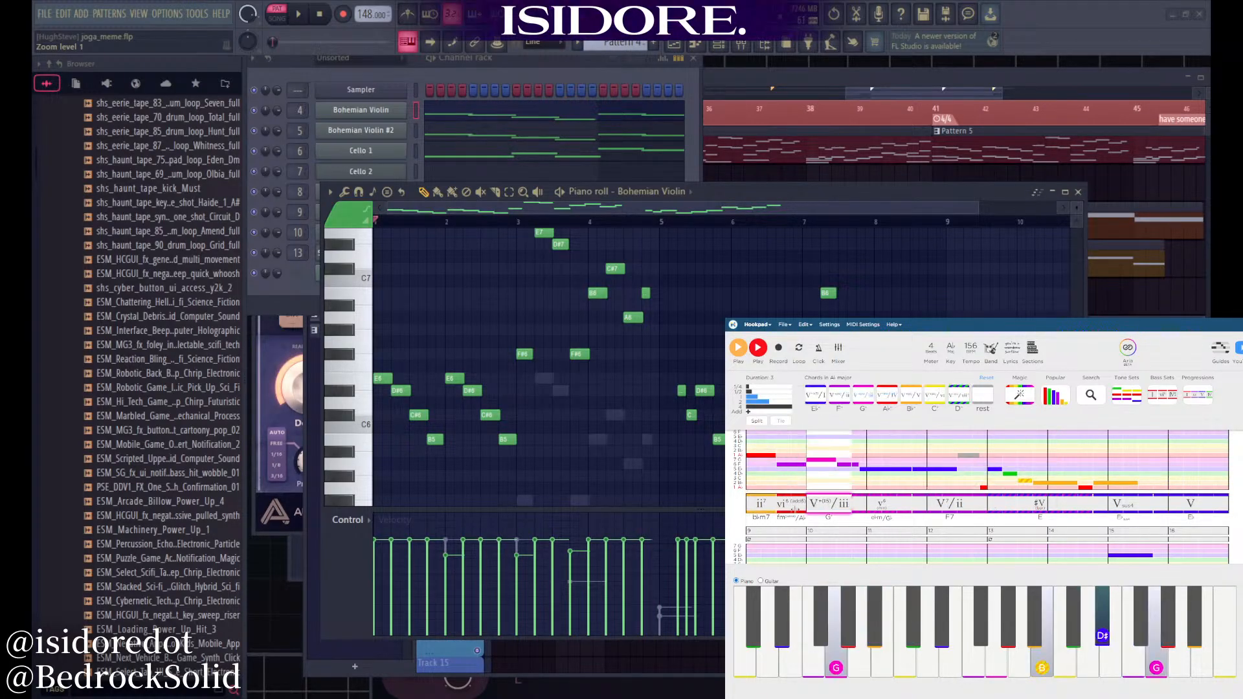
click(764, 503)
click(764, 504)
click(761, 504)
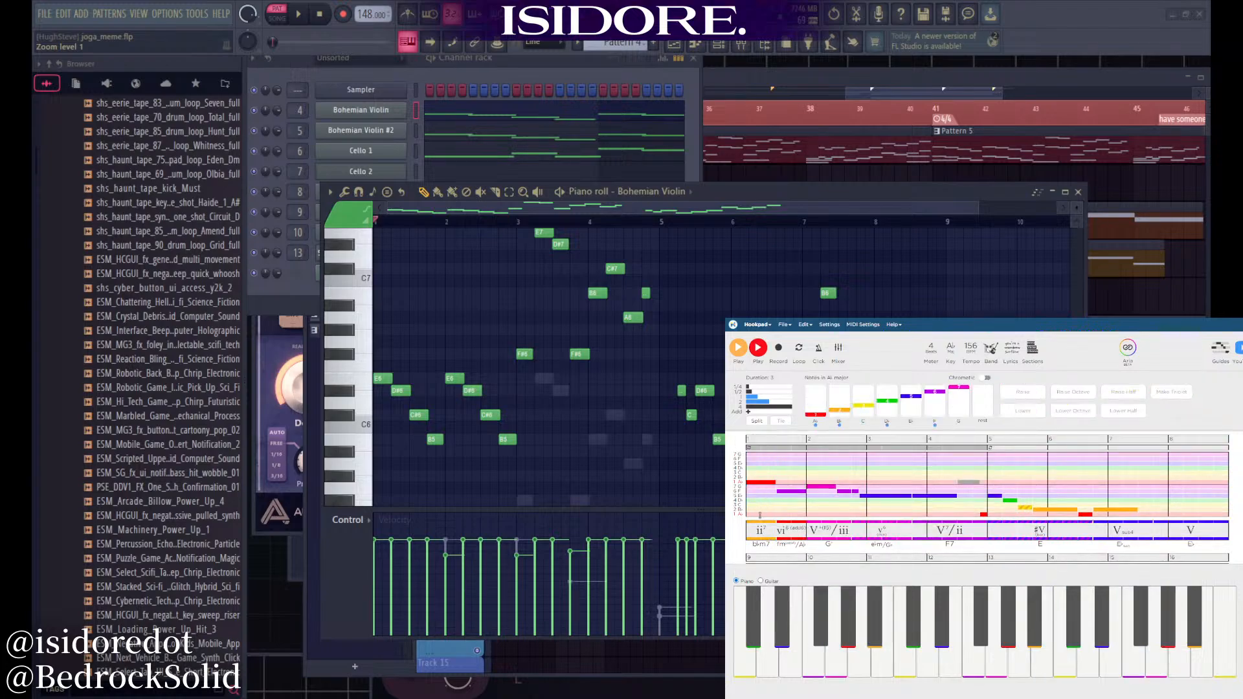
click(791, 530)
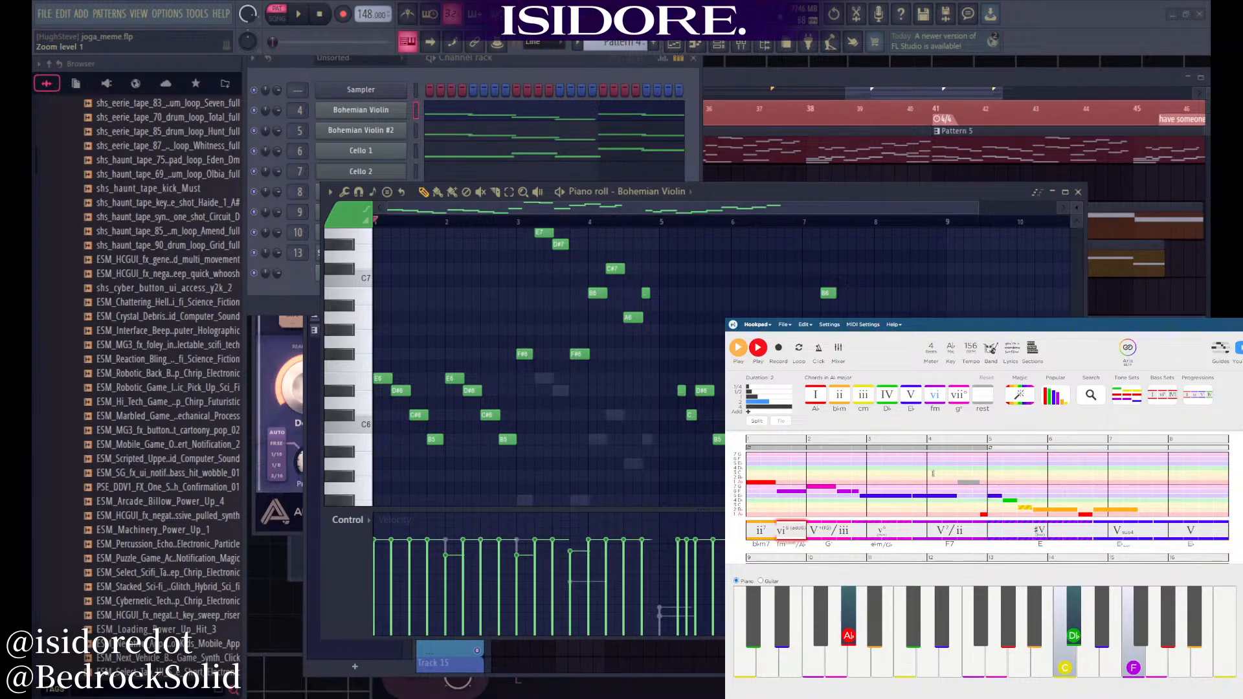
Check the second line of the song, return to the opening b♭m7 chord and play from measure 1
scroll(977, 512, down, 1)
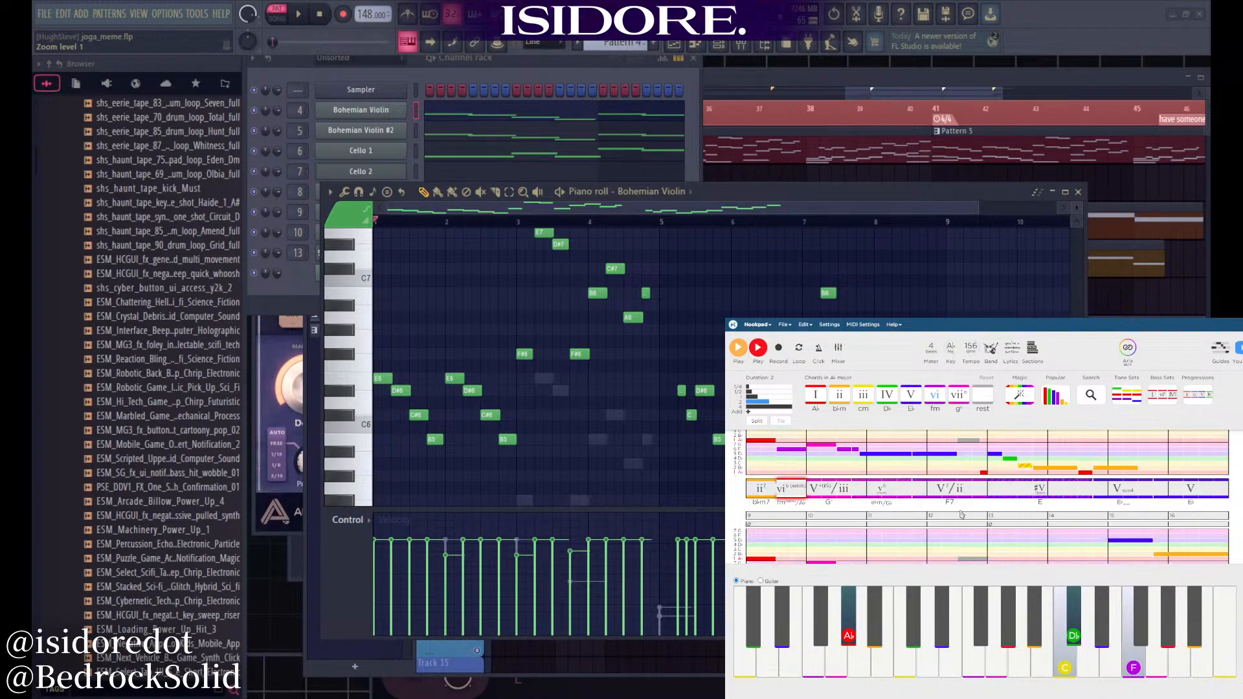
scroll(962, 514, up, 1)
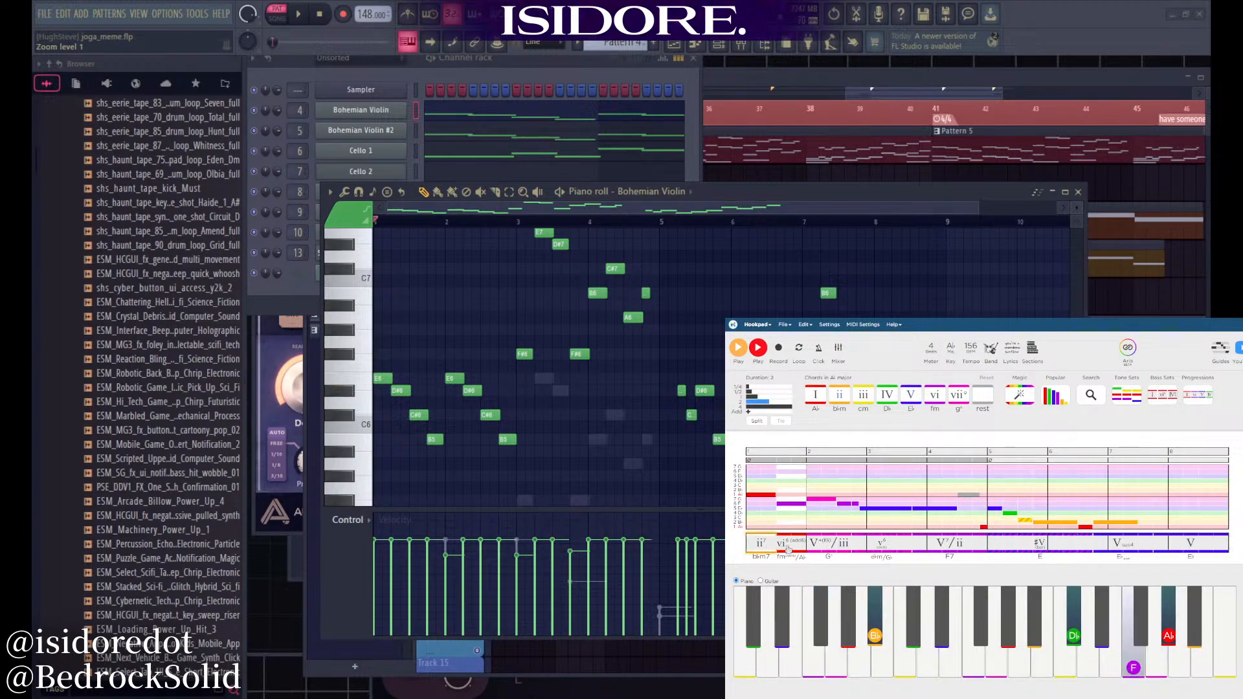
key(Left)
key(Left)
key(Left)
key(Left)
key(space)
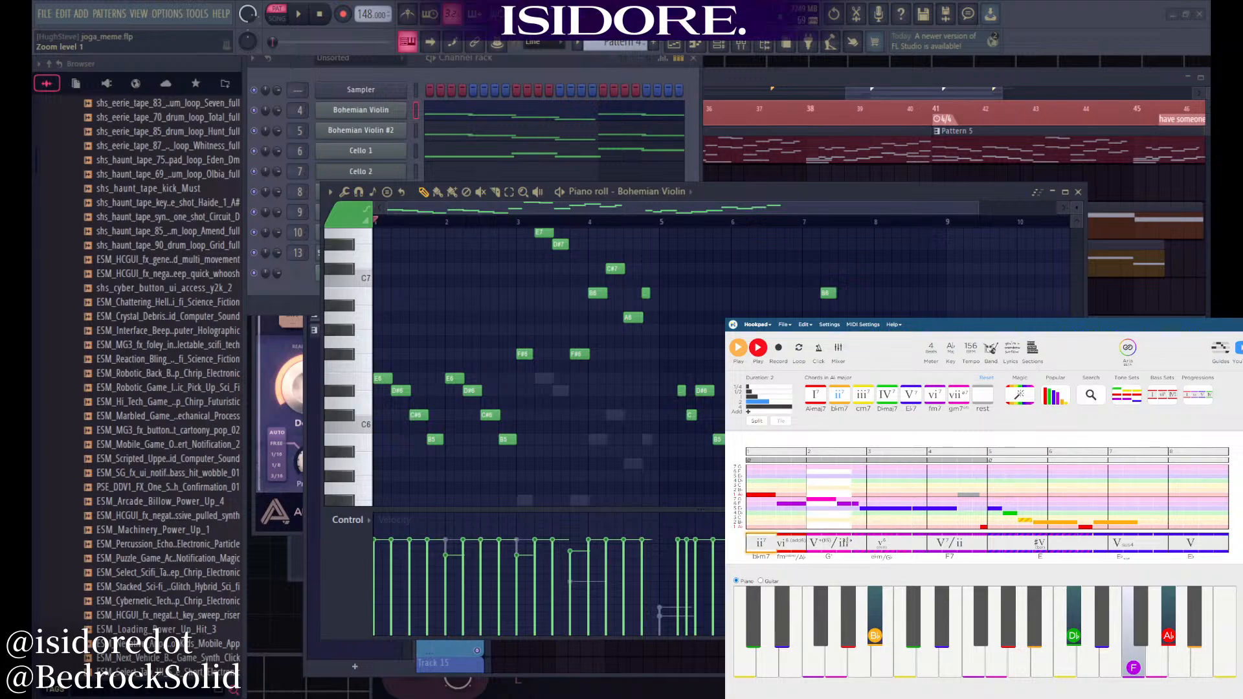
Audition the G, e♭m/G♭ and F7 chords in measures 2–4 repeatedly to compare the transitions between them
click(844, 544)
click(881, 543)
click(938, 544)
click(882, 544)
click(840, 546)
click(886, 548)
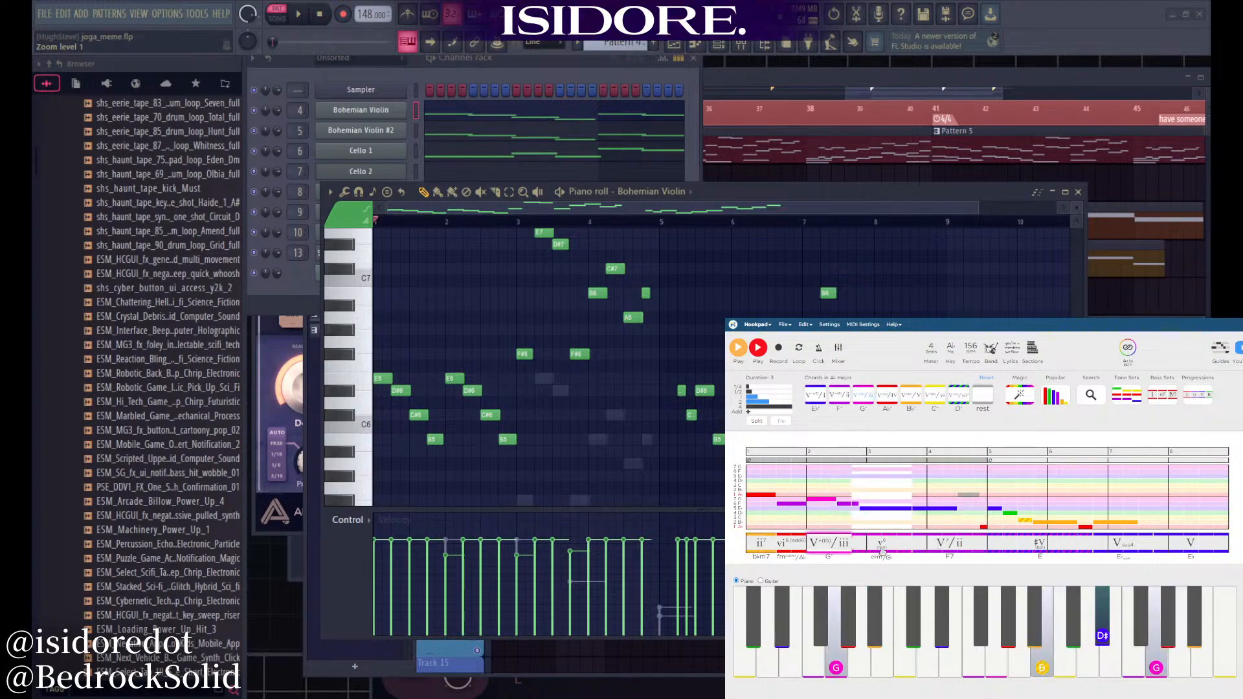
click(843, 543)
click(843, 544)
click(887, 547)
click(930, 548)
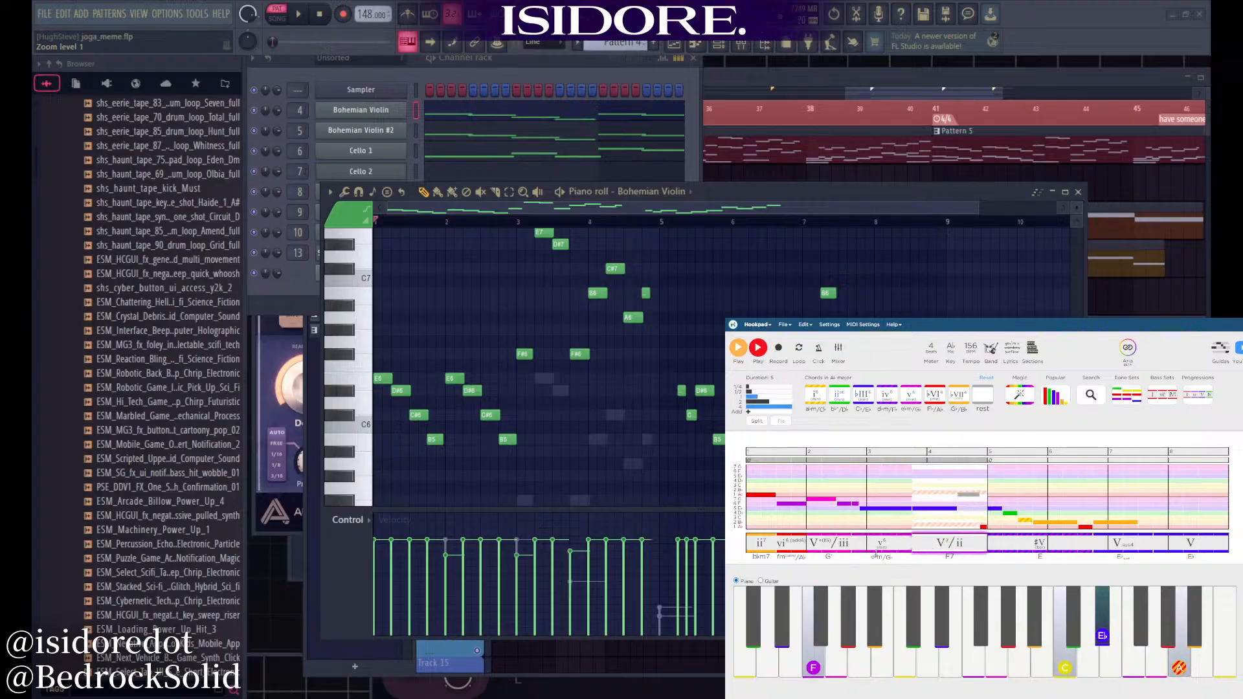
Audition the opening b♭m7 chord, then the e♭m/G♭ and F7 chords in measures 3–4
click(762, 549)
click(896, 551)
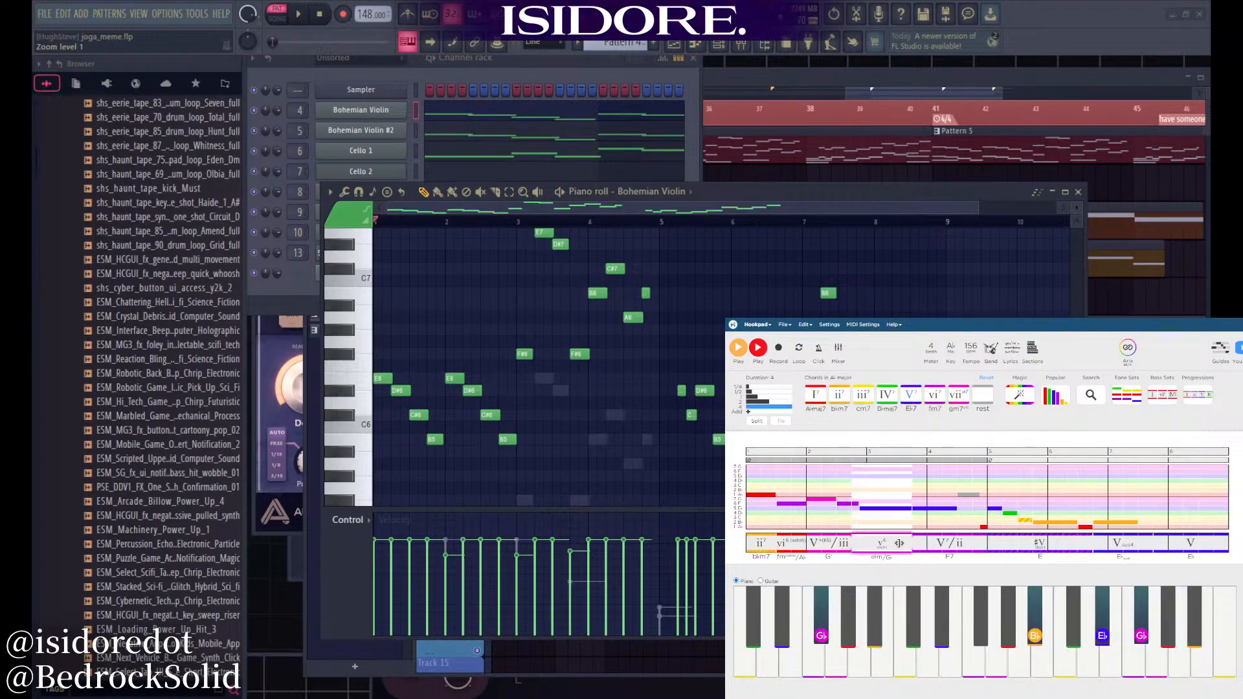
click(946, 546)
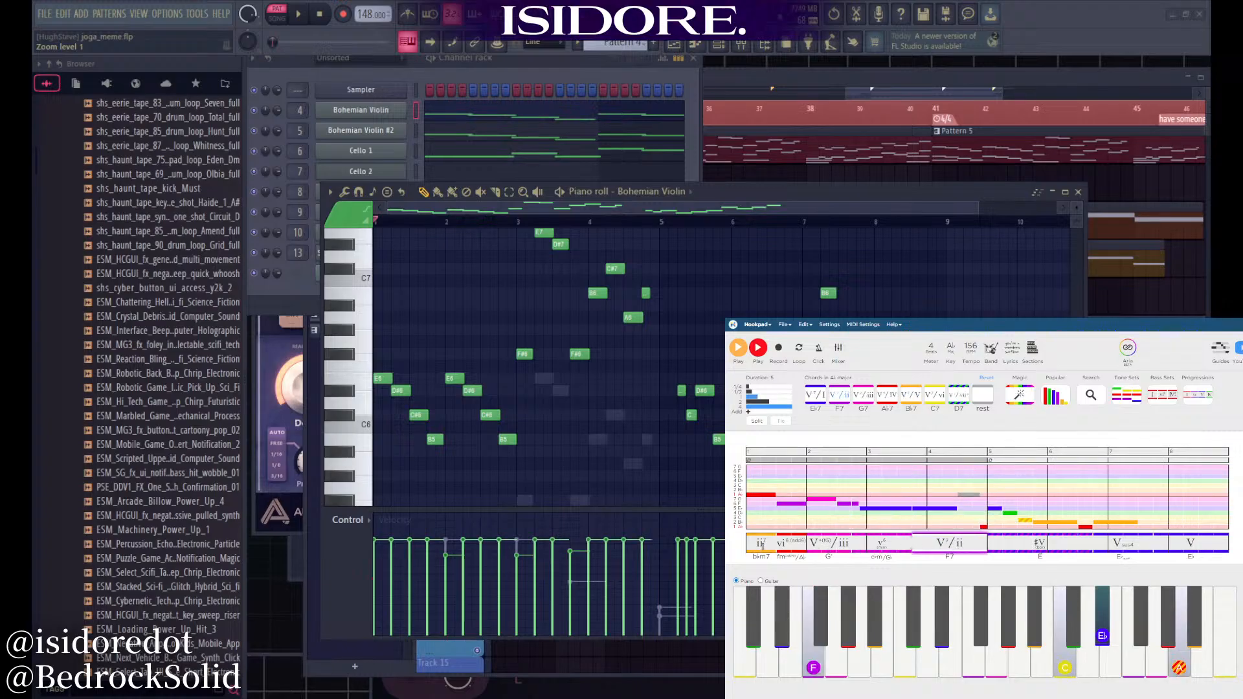
Bring up the list of saved projects, continuing without saving the changes to the current song
click(785, 324)
click(801, 345)
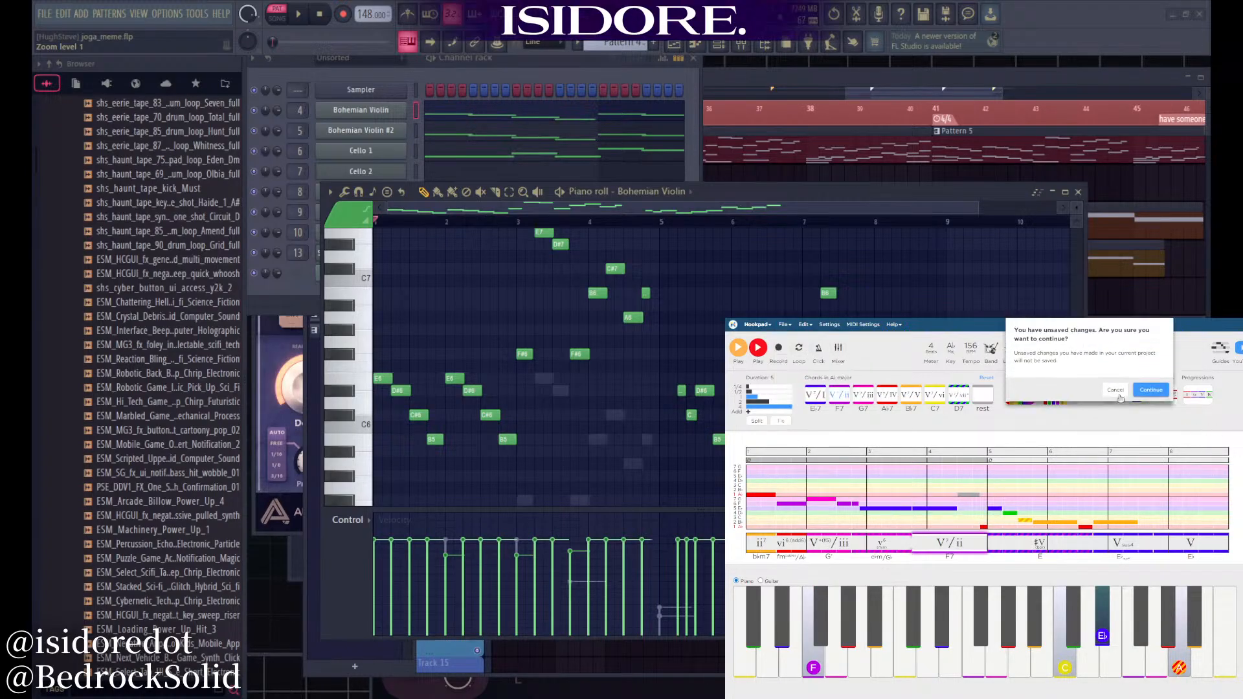
click(1151, 390)
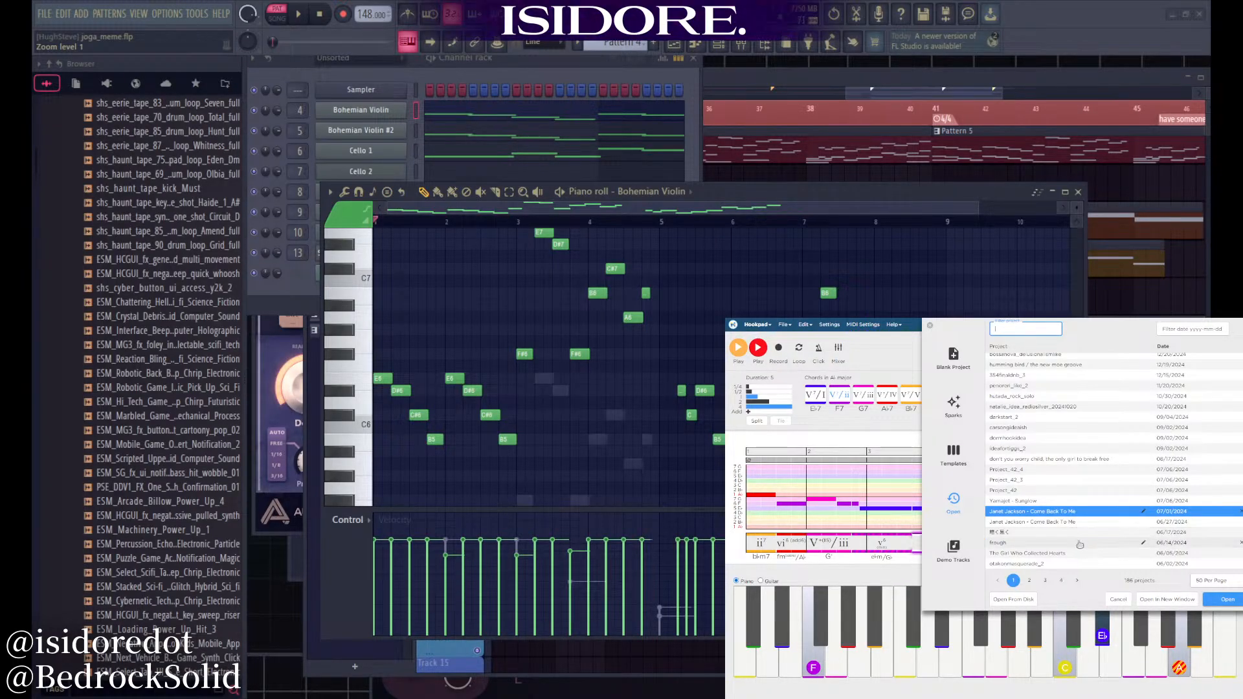
Look through the first and second pages of saved projects for another song or sketch to study
scroll(1078, 542, up, 10)
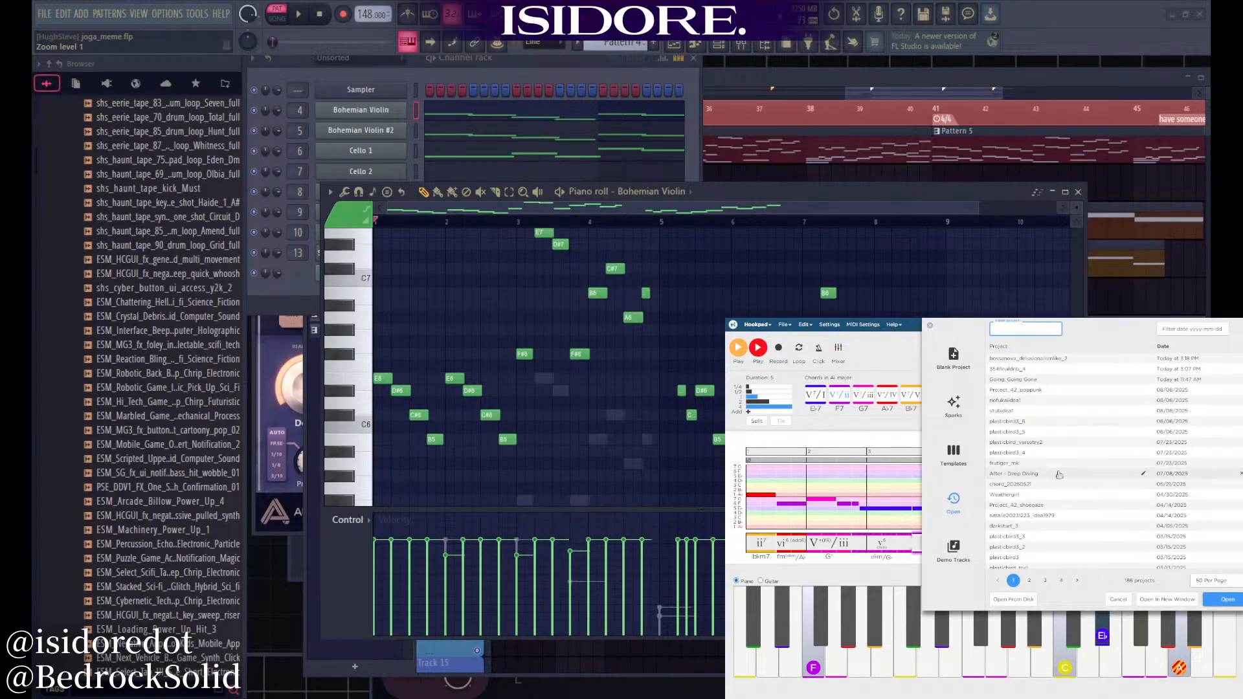
scroll(1059, 475, down, 5)
key(alt+Tab)
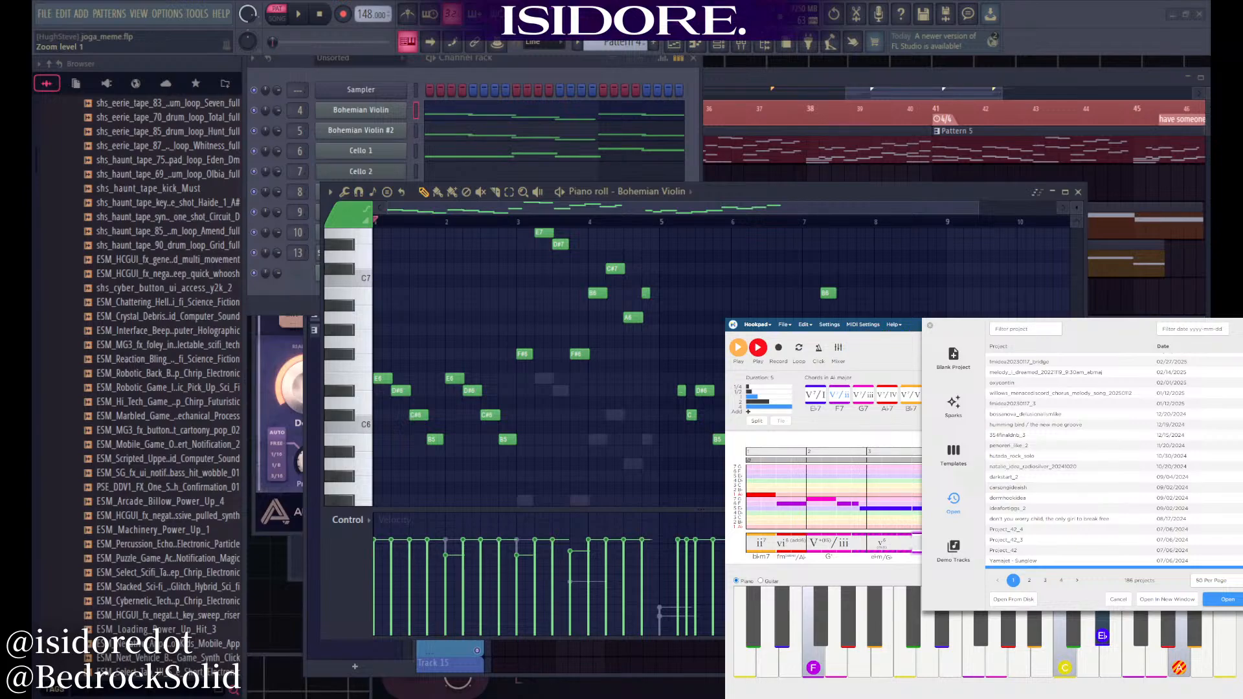
key(alt+Tab)
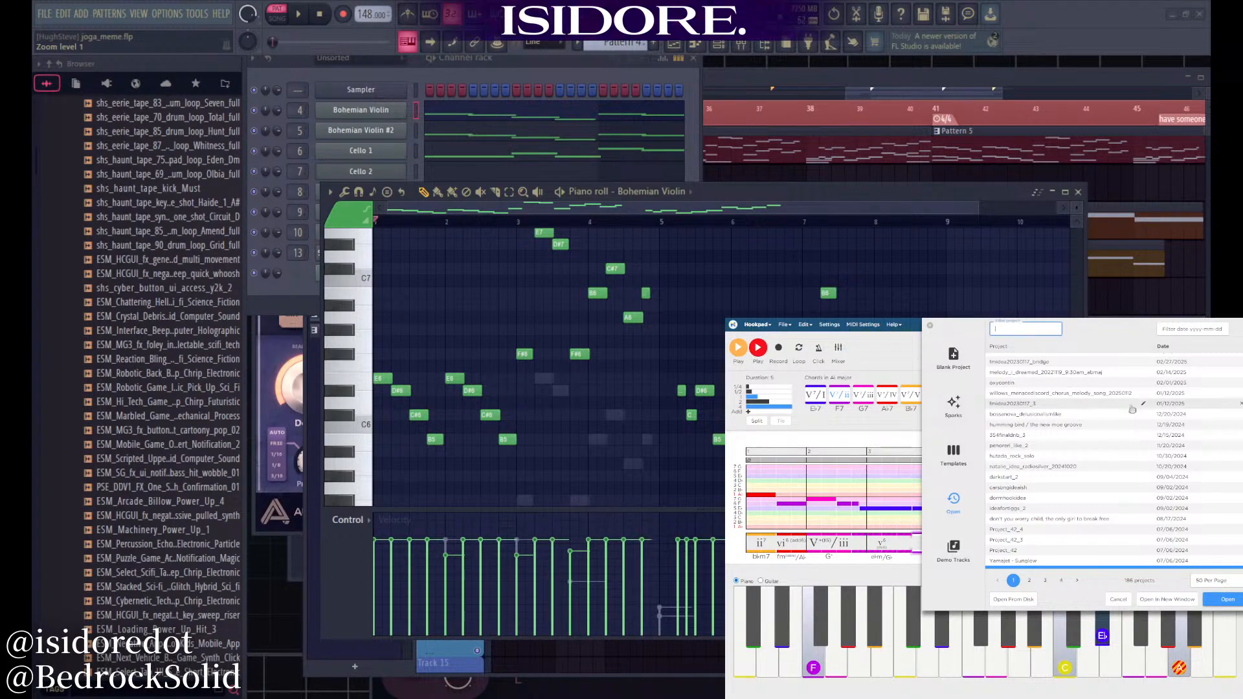
scroll(1109, 554, down, 1)
click(1030, 580)
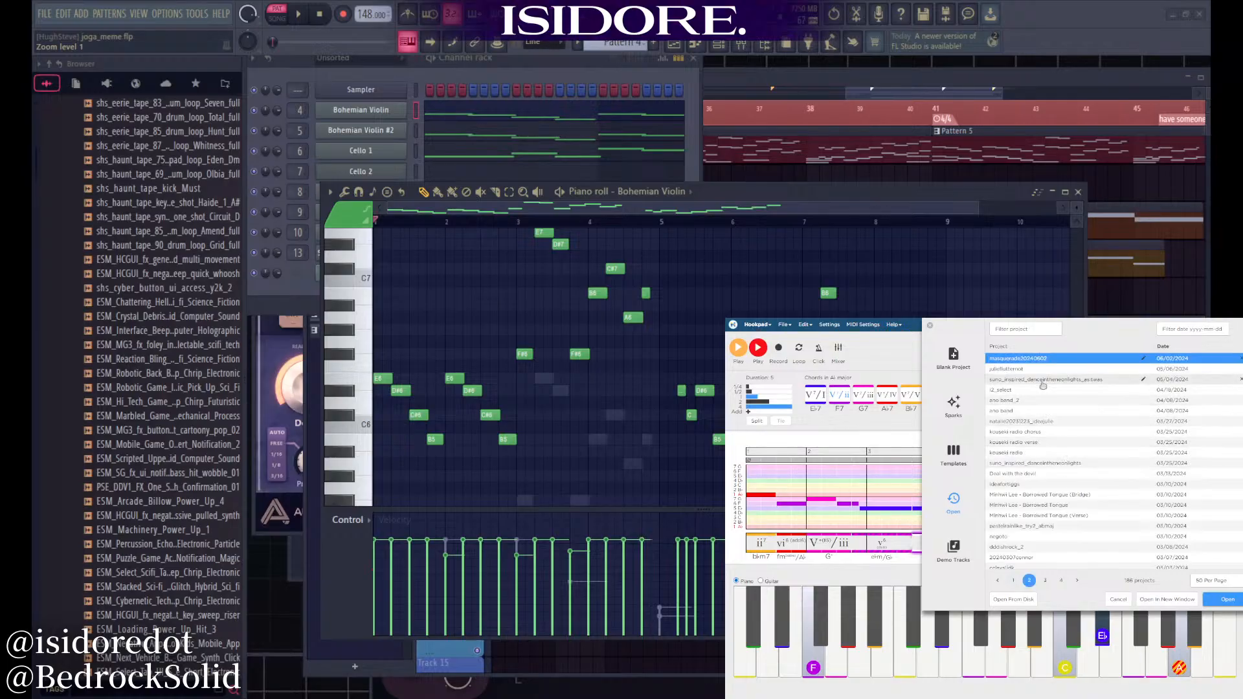
scroll(1042, 404, down, 1)
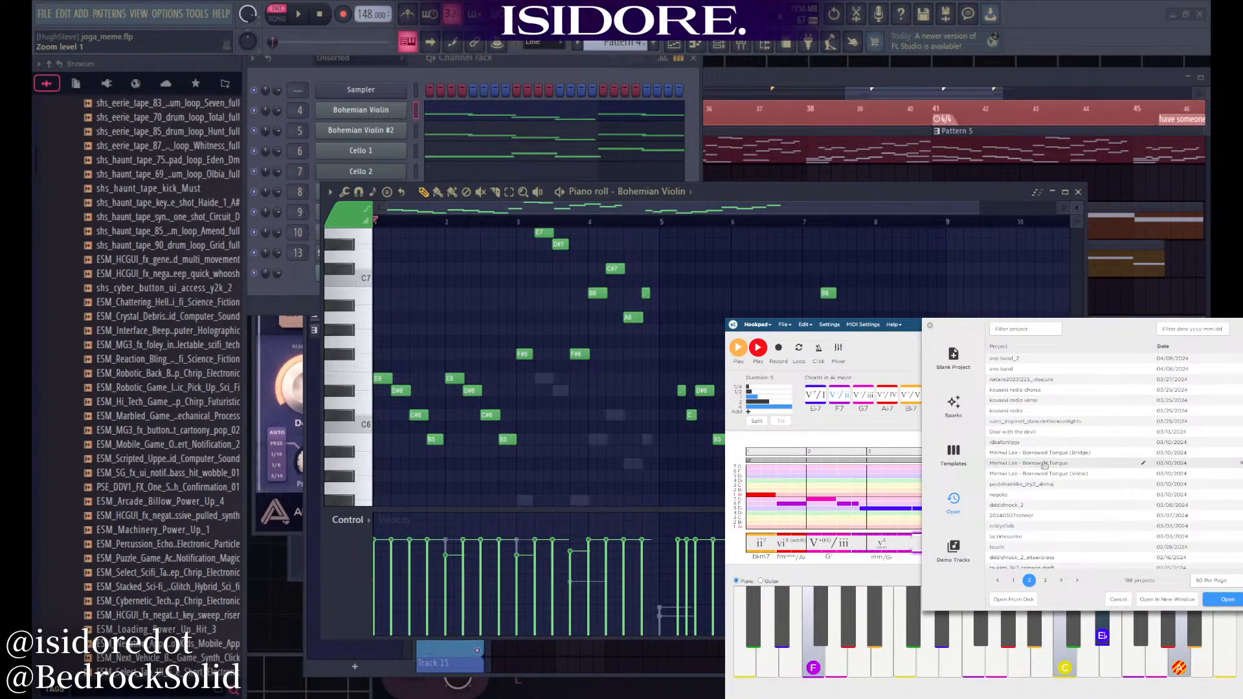
scroll(1057, 486, up, 1)
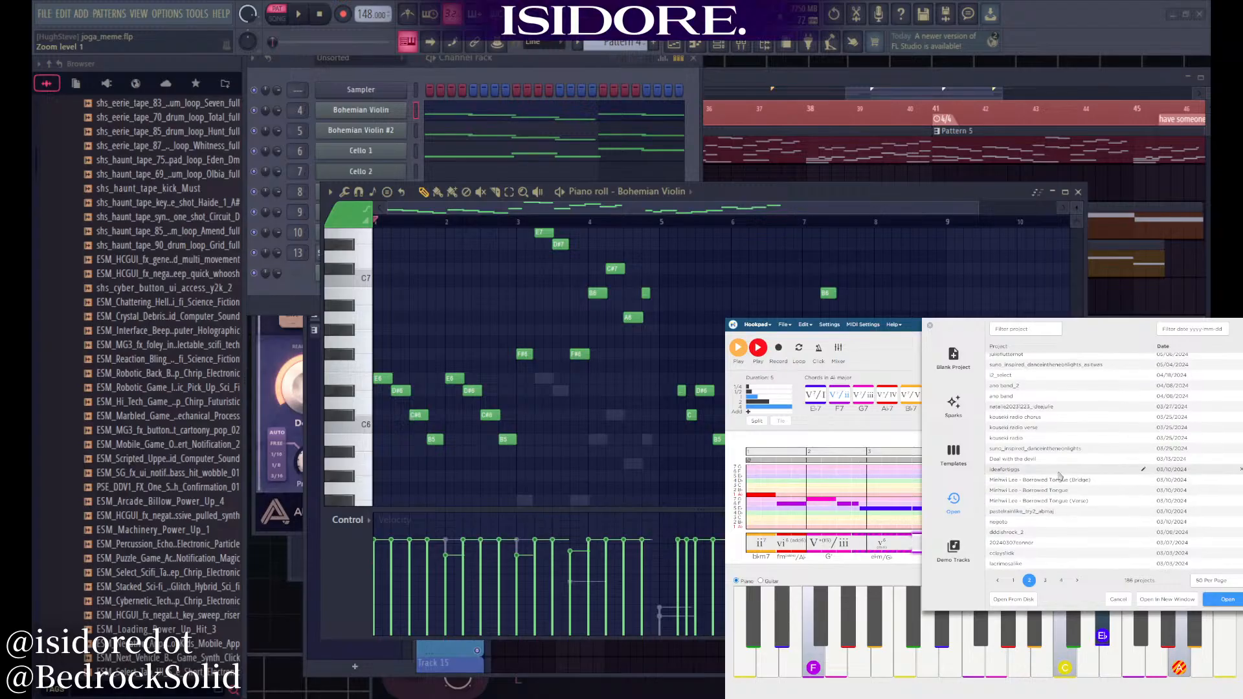